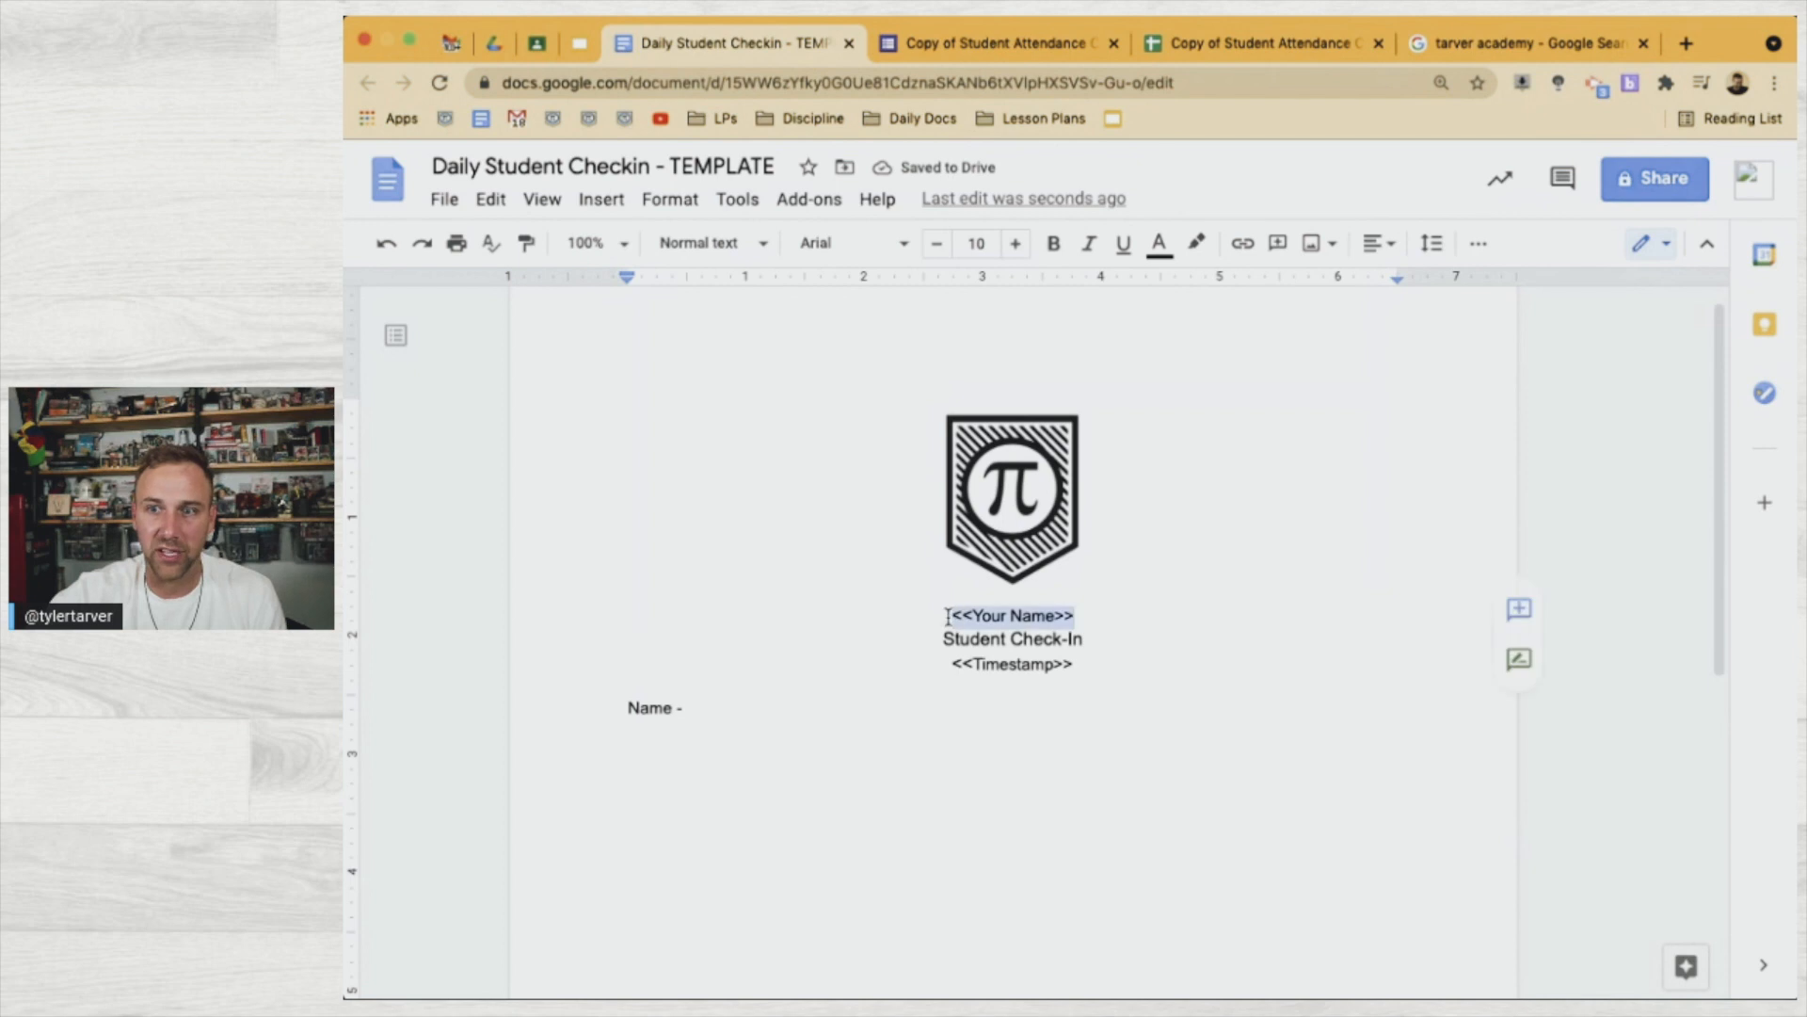
Paste the <<Your Name>> placeholder after Name and start a Class Period line
{"action": "left_click", "coordinate": [755, 722]}
{"action": "type", "text": "<<Your Name>>"}
{"action": "key", "text": "Return"}
{"action": "type", "text": "Call"}
{"action": "key", "text": "BackSpace"}
{"action": "key", "text": "BackSpace"}
{"action": "type", "text": "lass Period"}
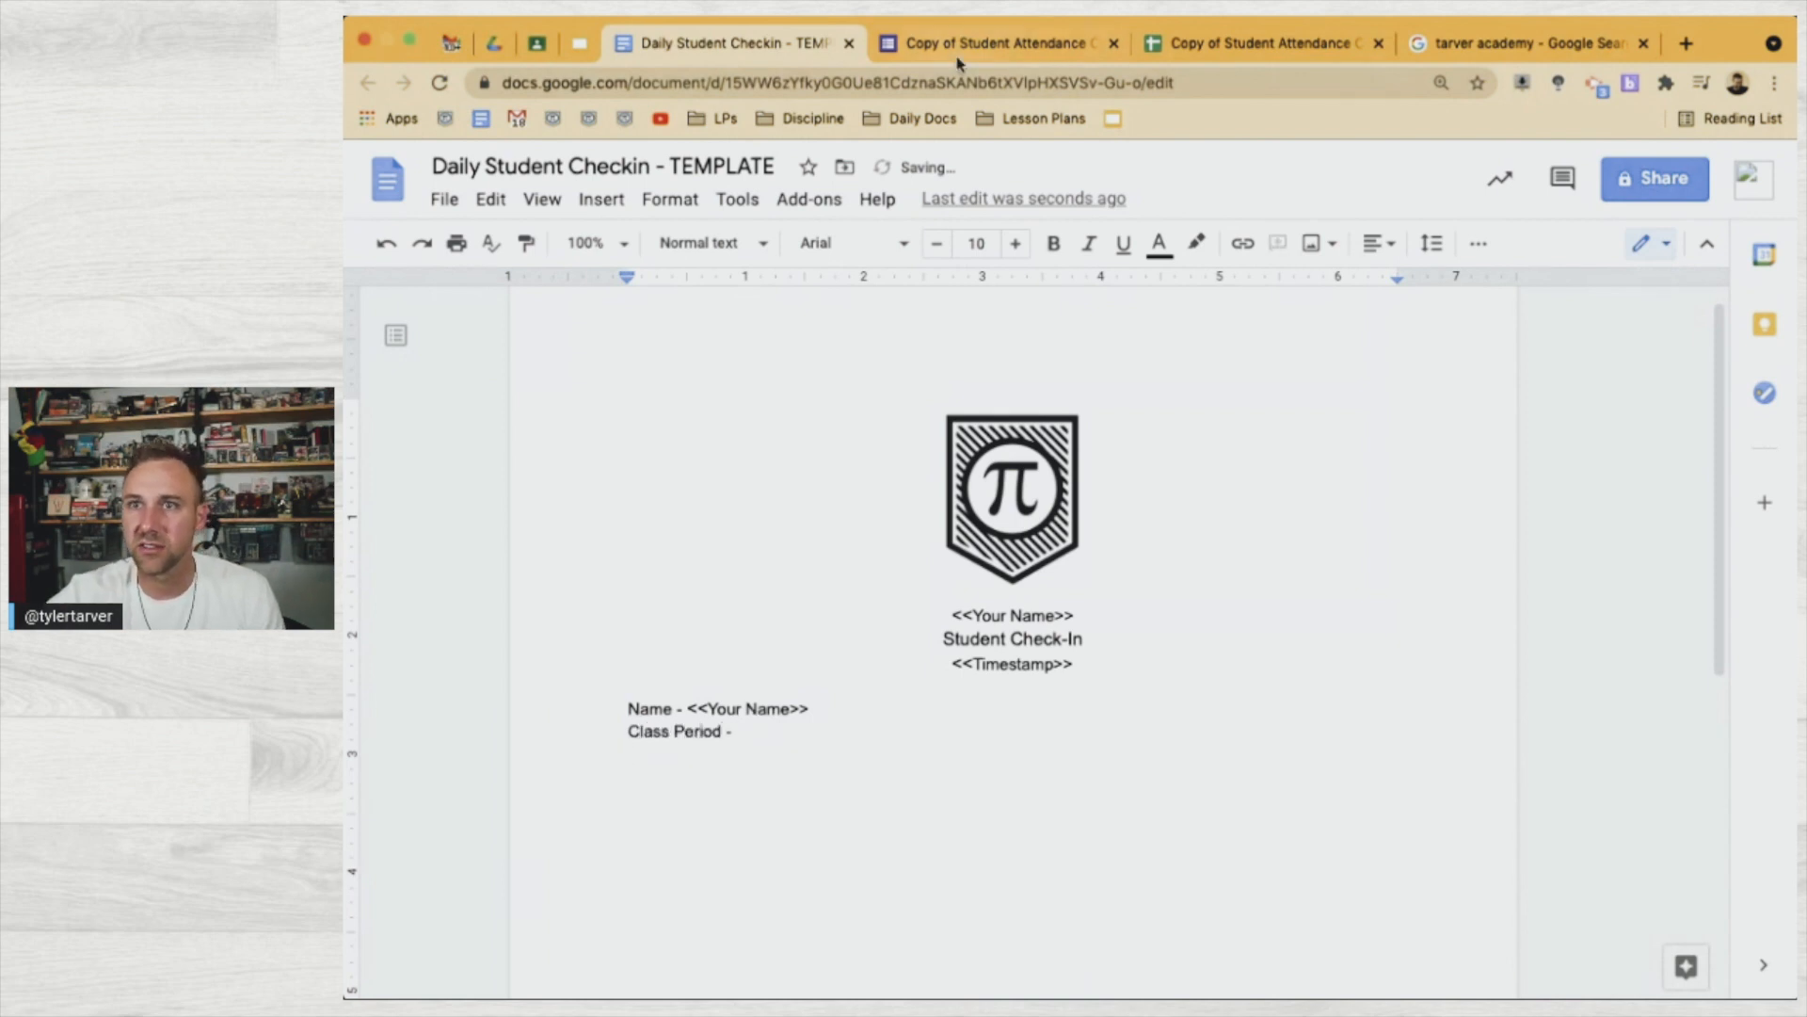
Add the <<Assigned Class Period>> placeholder after Class Period, taken from the E1 header
{"action": "left_click", "coordinate": [979, 42]}
{"action": "left_click", "coordinate": [1248, 42]}
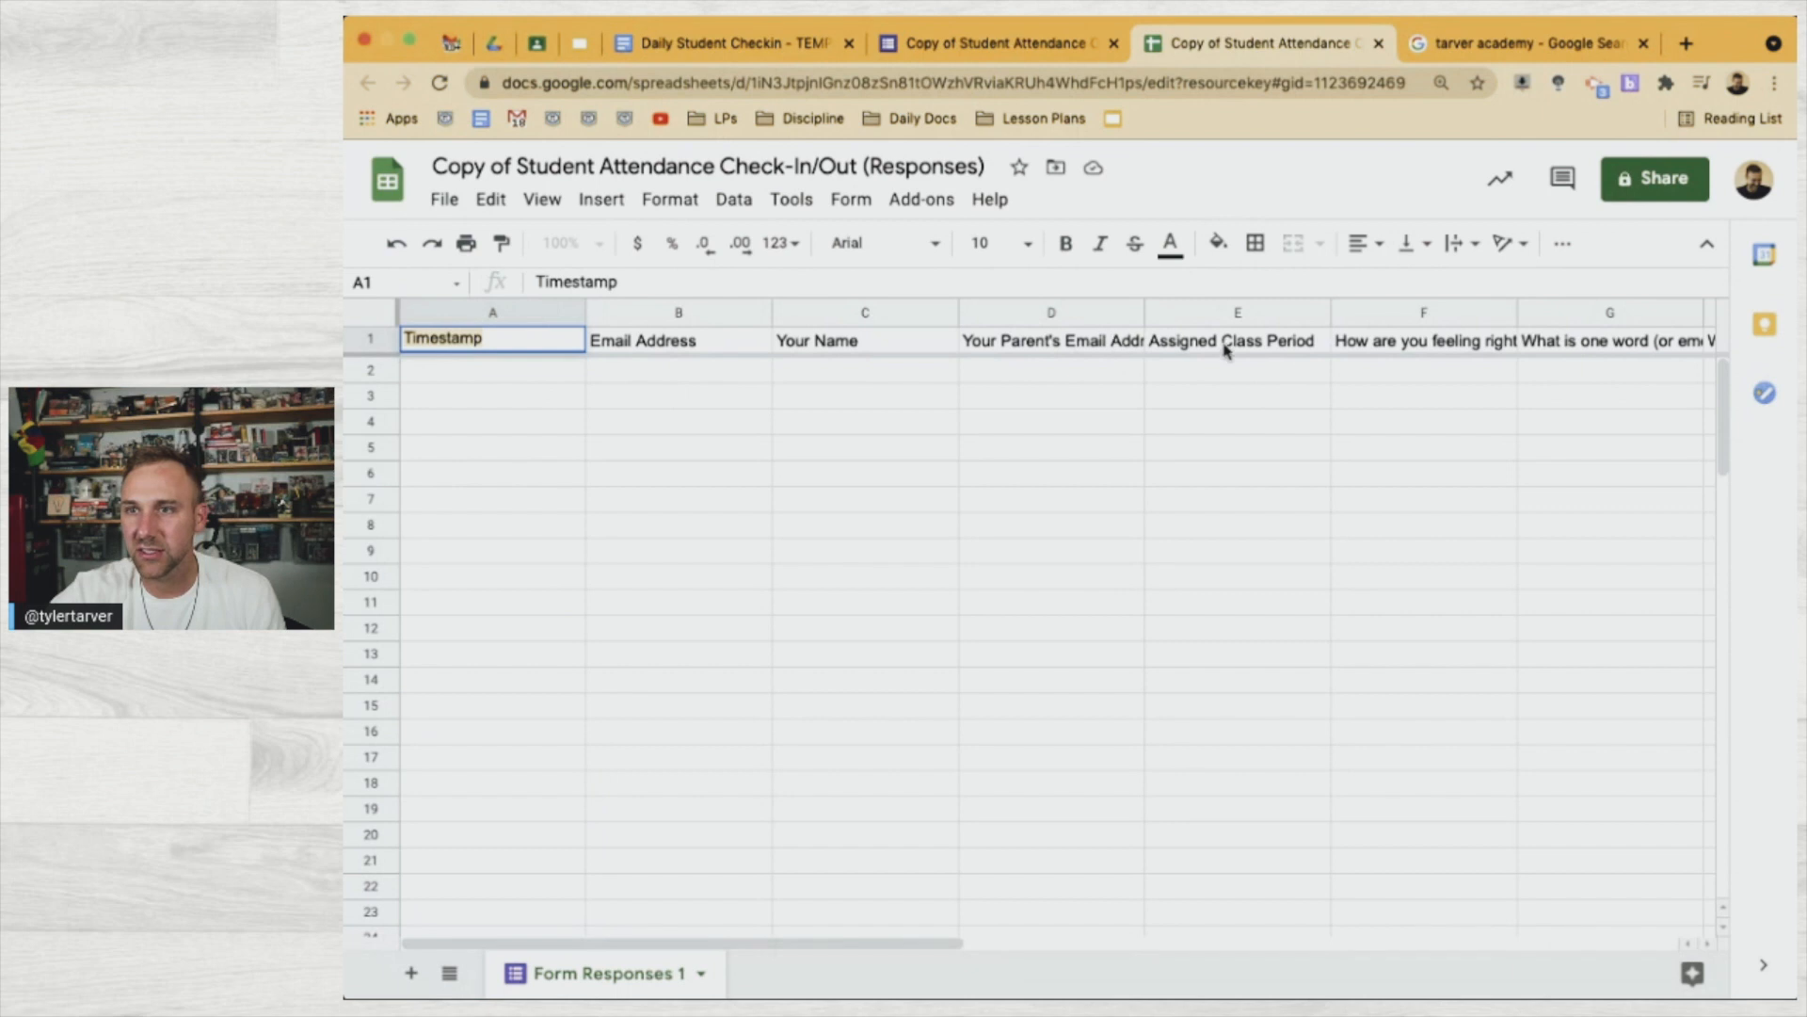
{"action": "left_click", "coordinate": [1226, 350]}
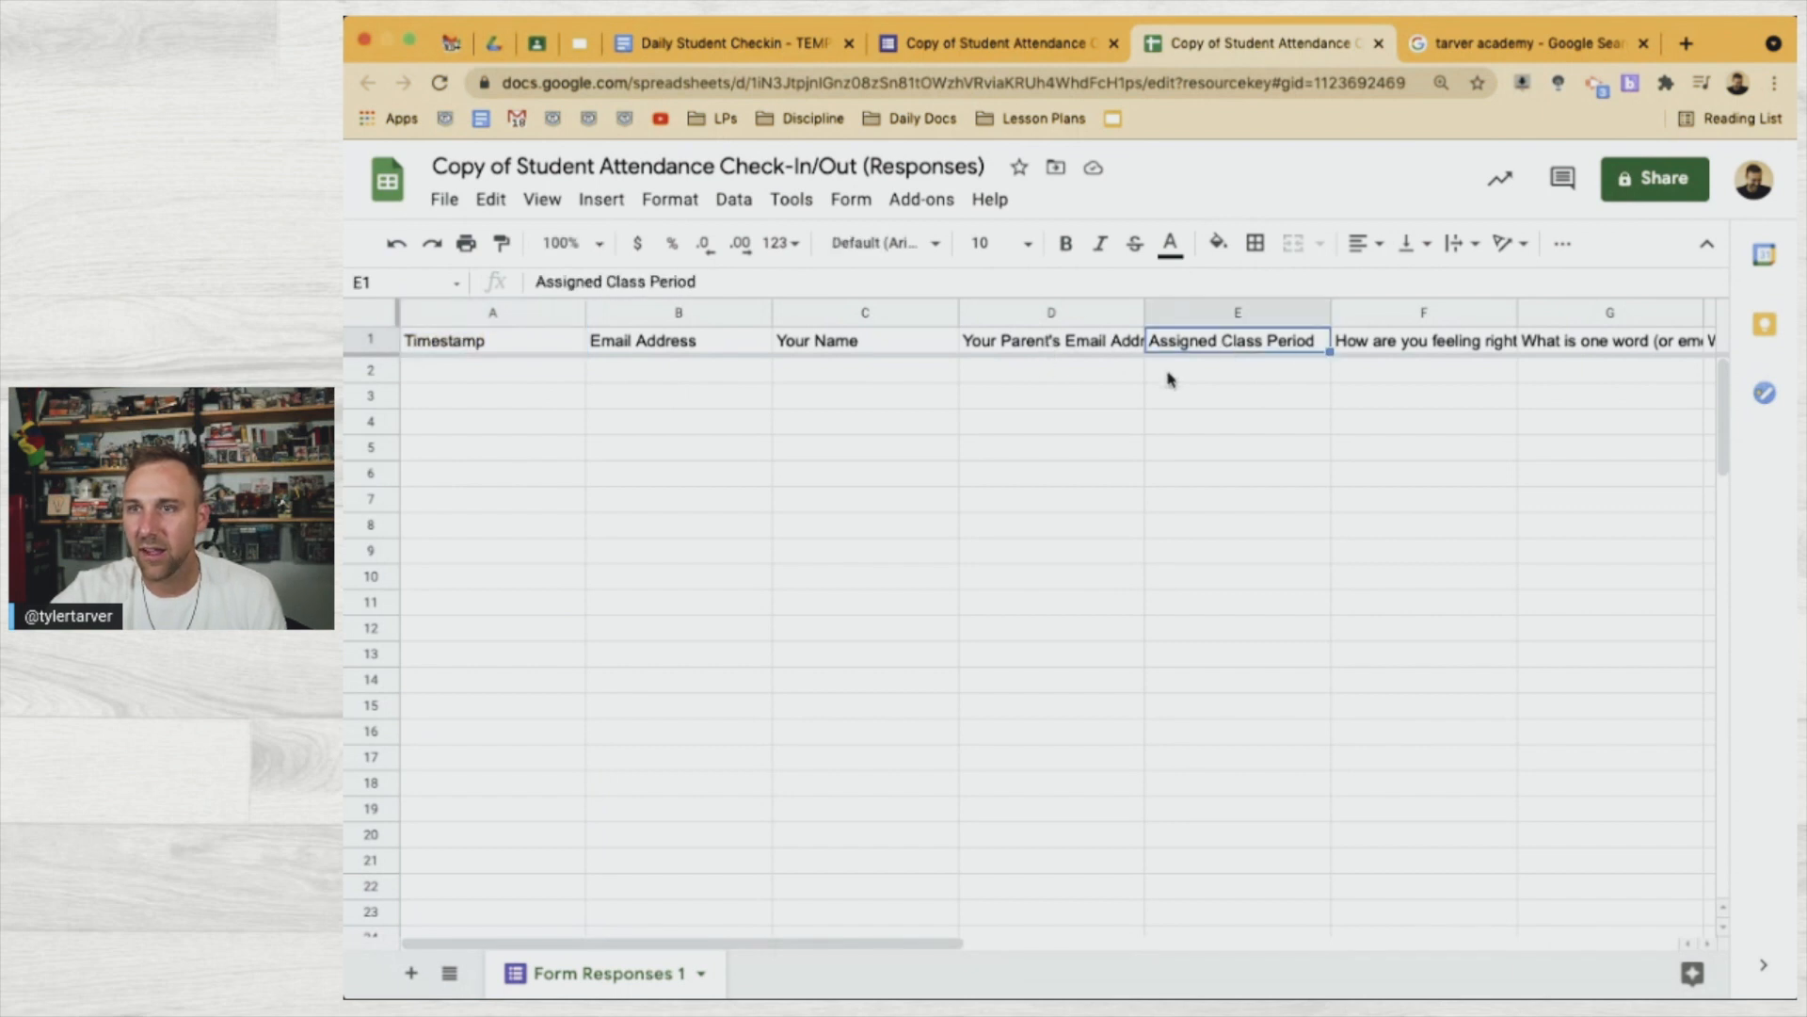
{"action": "double_click", "coordinate": [1249, 340]}
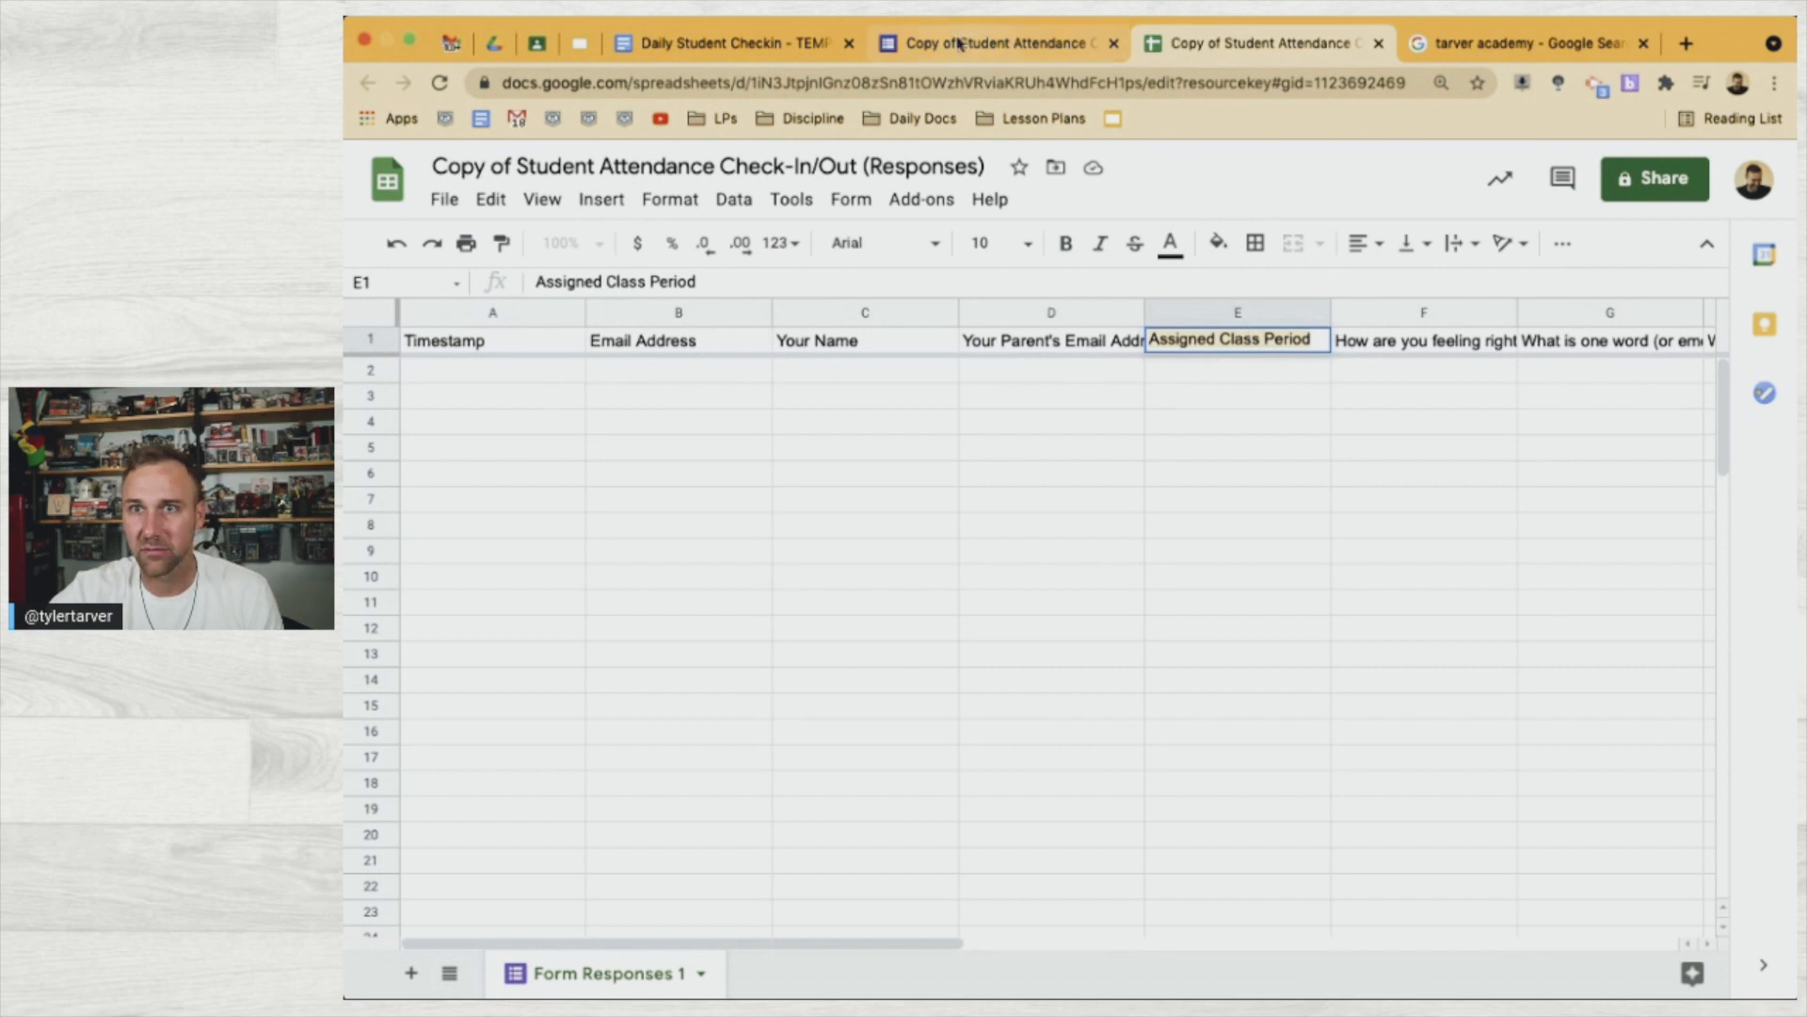
{"action": "left_click", "coordinate": [801, 43]}
{"action": "left_click", "coordinate": [810, 732]}
{"action": "type", "text": "<<Assigned Class Period>"}
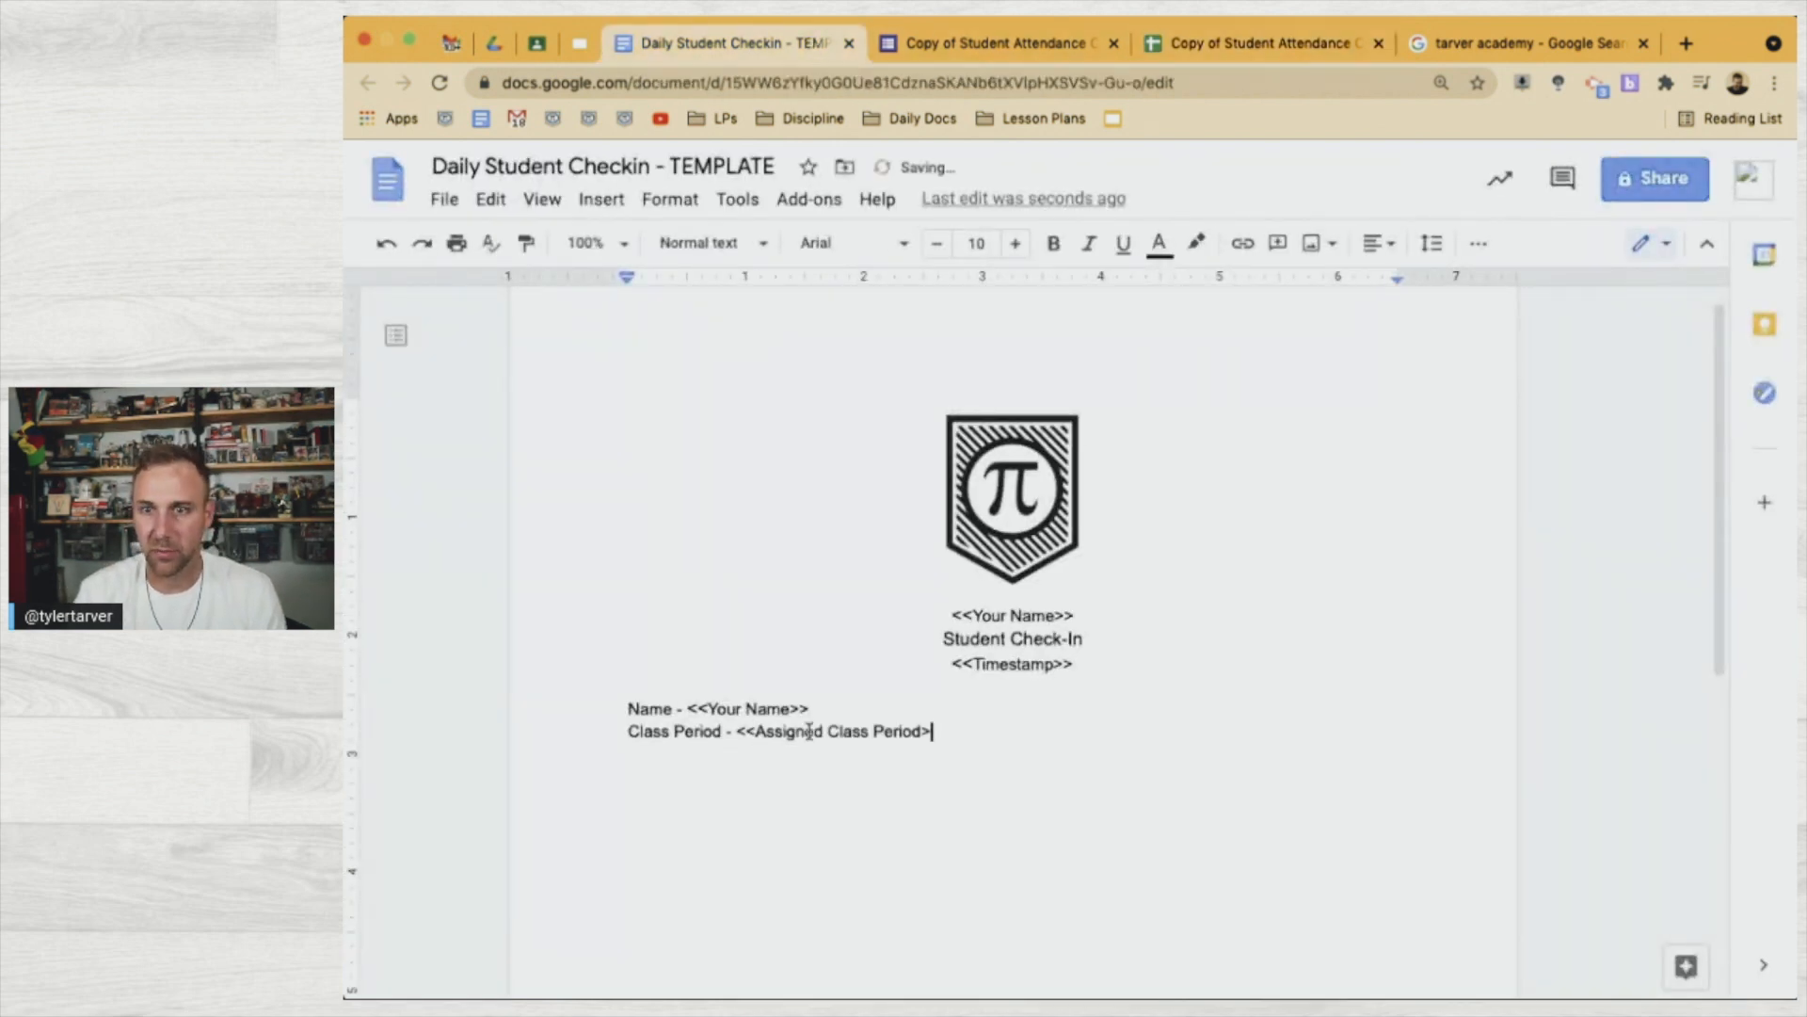
{"action": "type", "text": ">"}
{"action": "key", "text": "Return"}
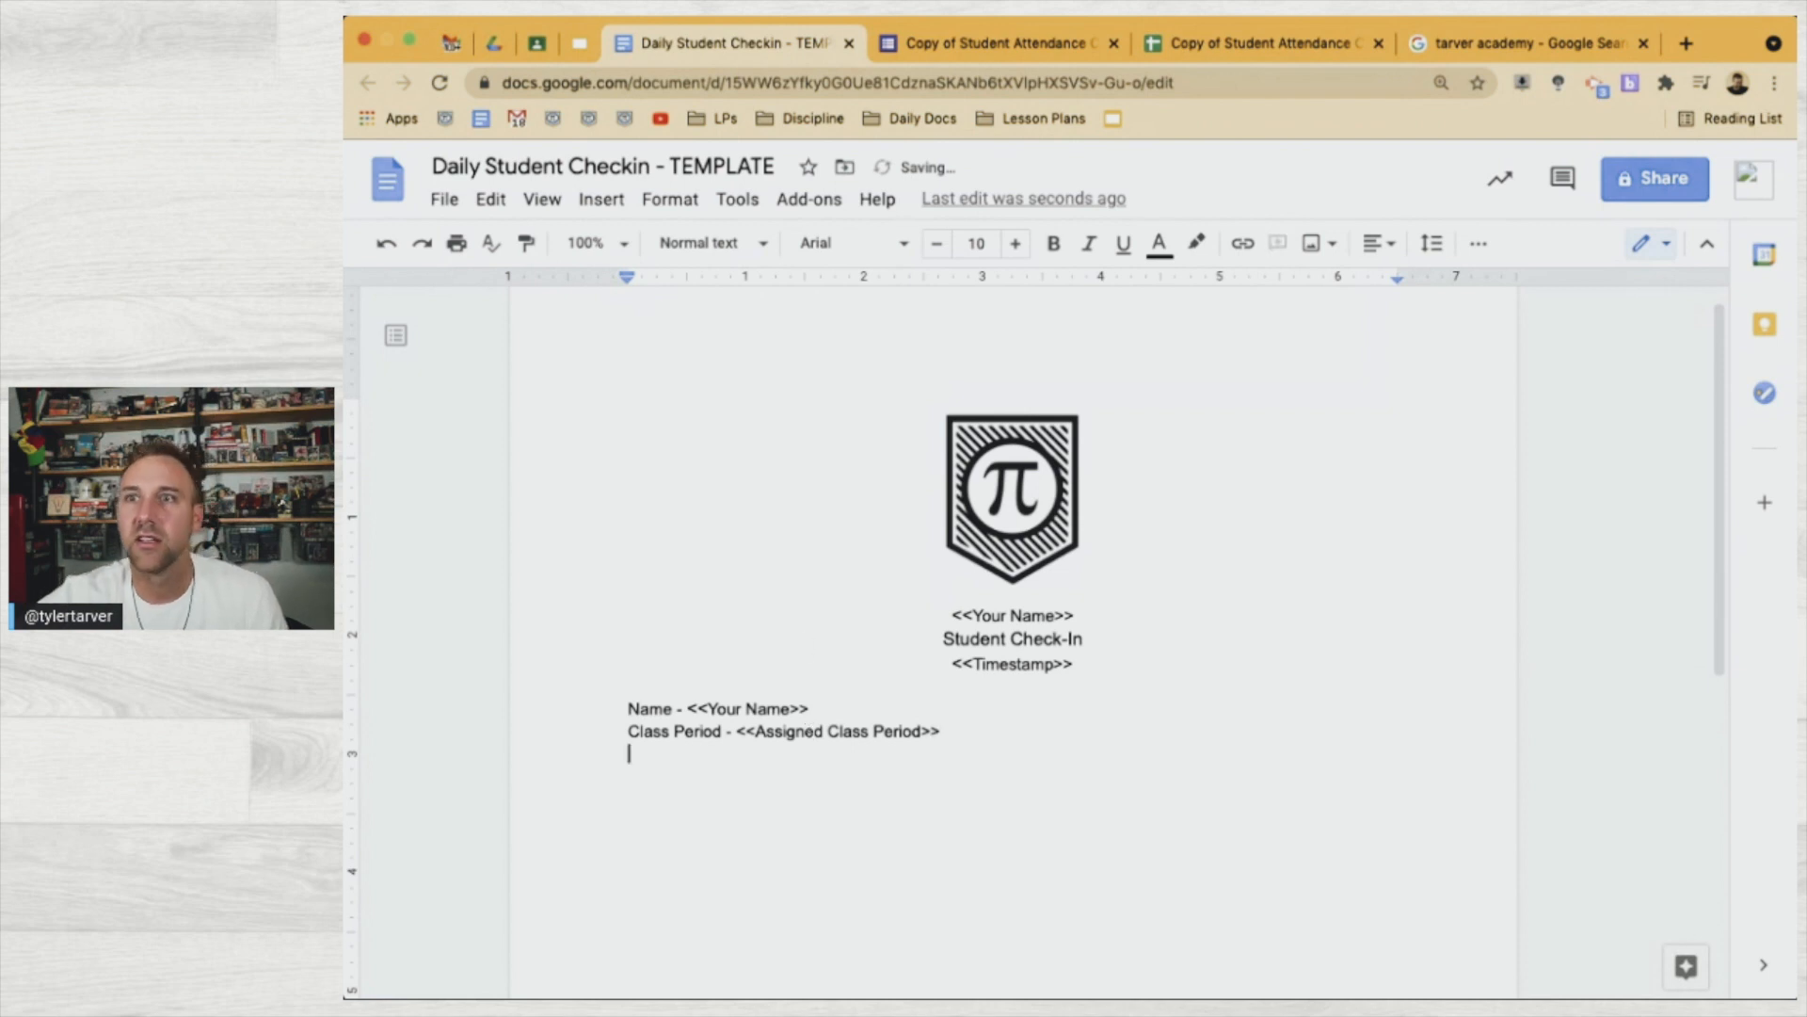
Add an 'Email - Email Address' line below Name, using the B1 header text
{"action": "left_click", "coordinate": [1212, 47]}
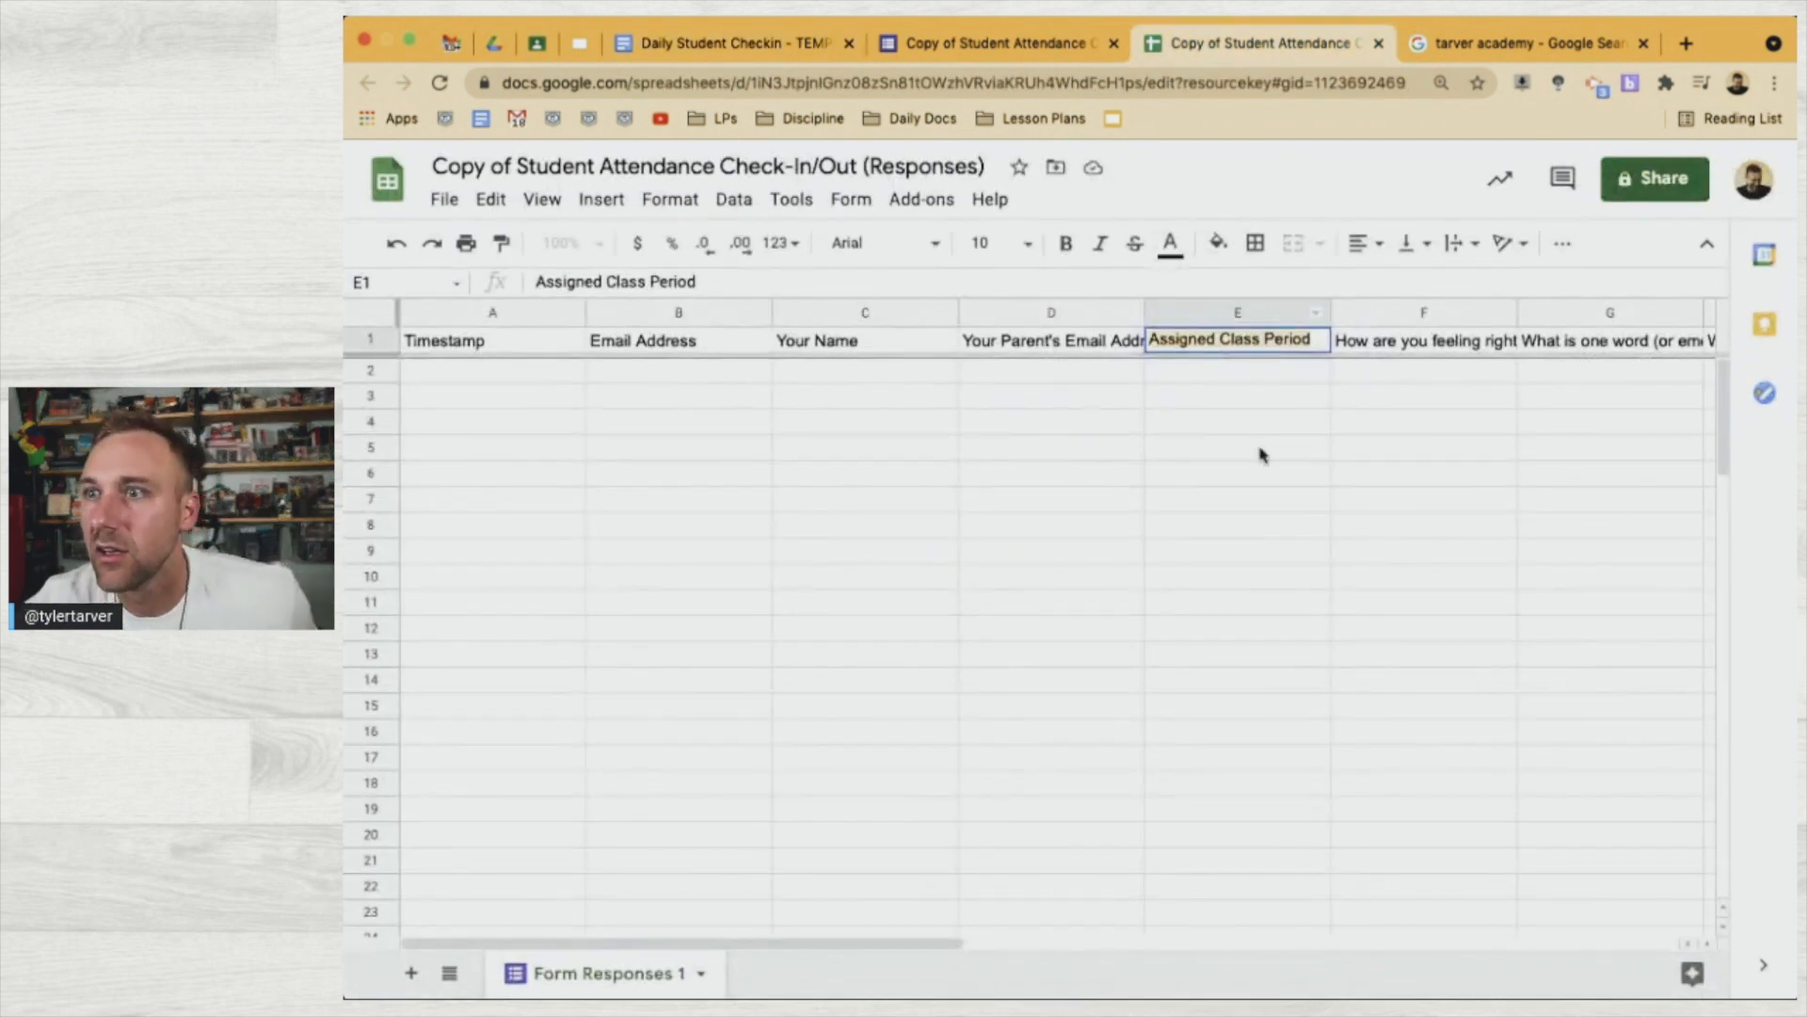
{"action": "left_click", "coordinate": [1260, 449]}
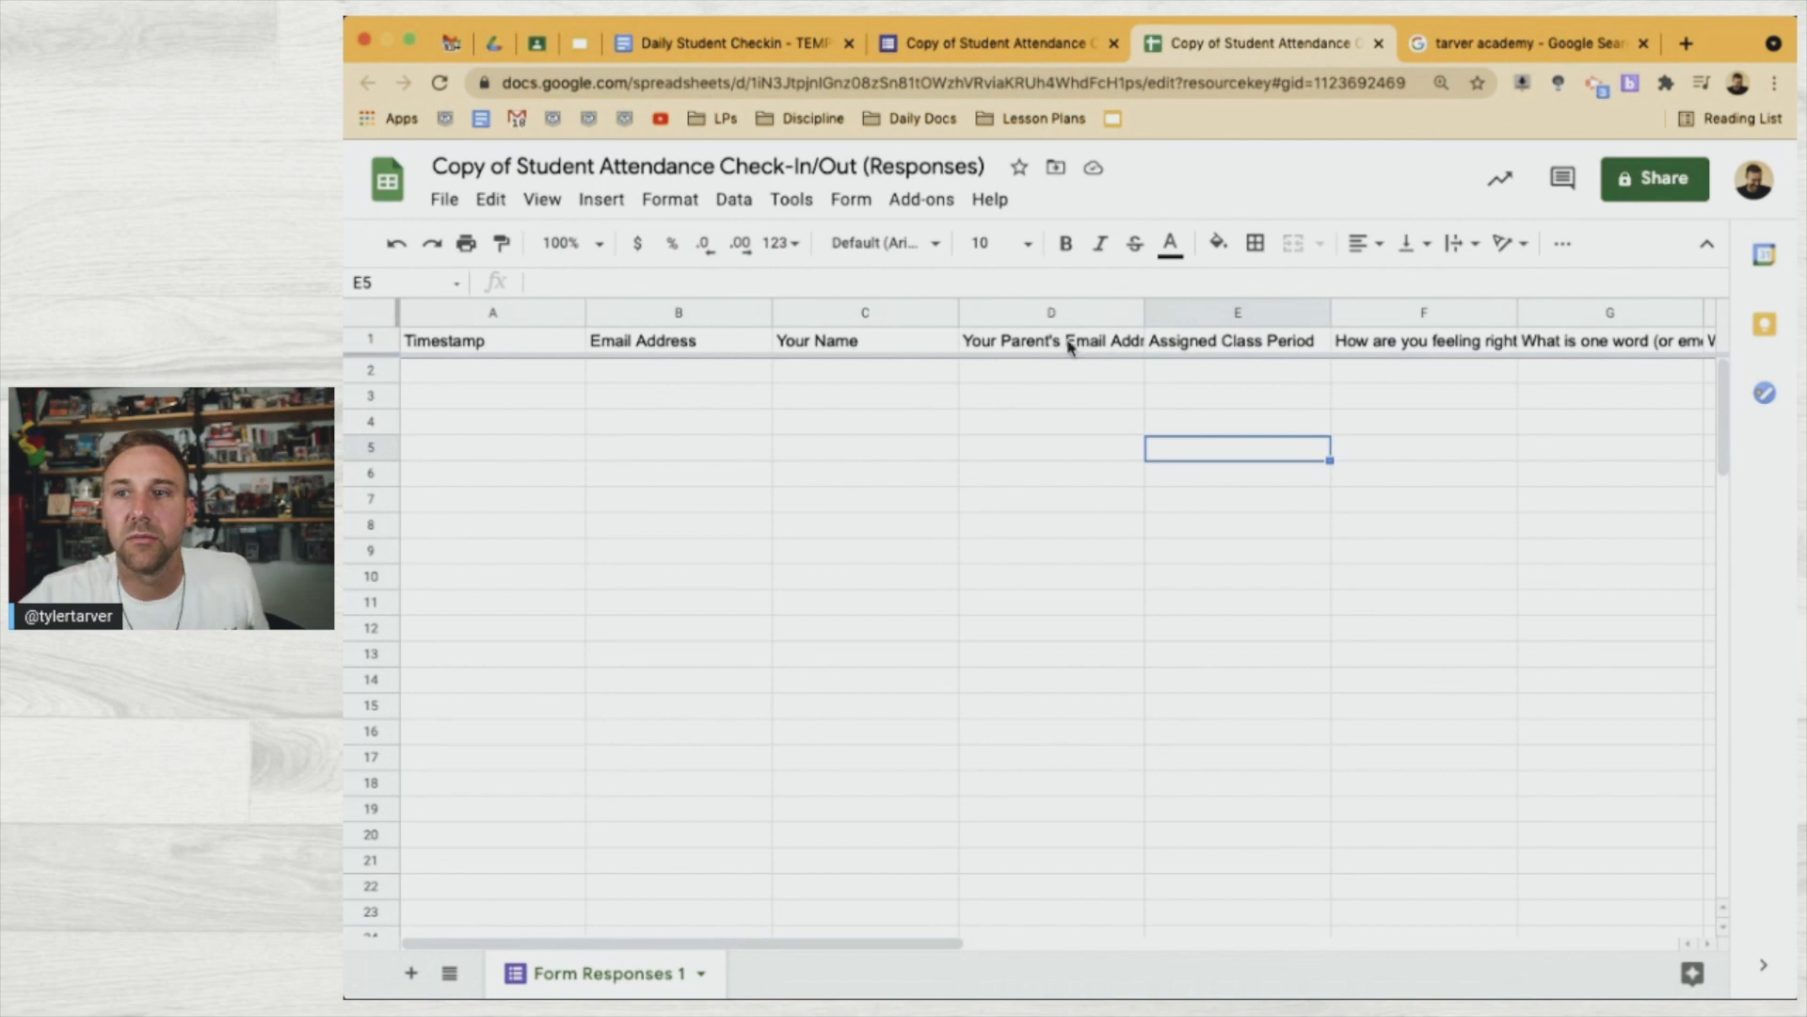
{"action": "left_click", "coordinate": [718, 341]}
{"action": "double_click", "coordinate": [719, 338]}
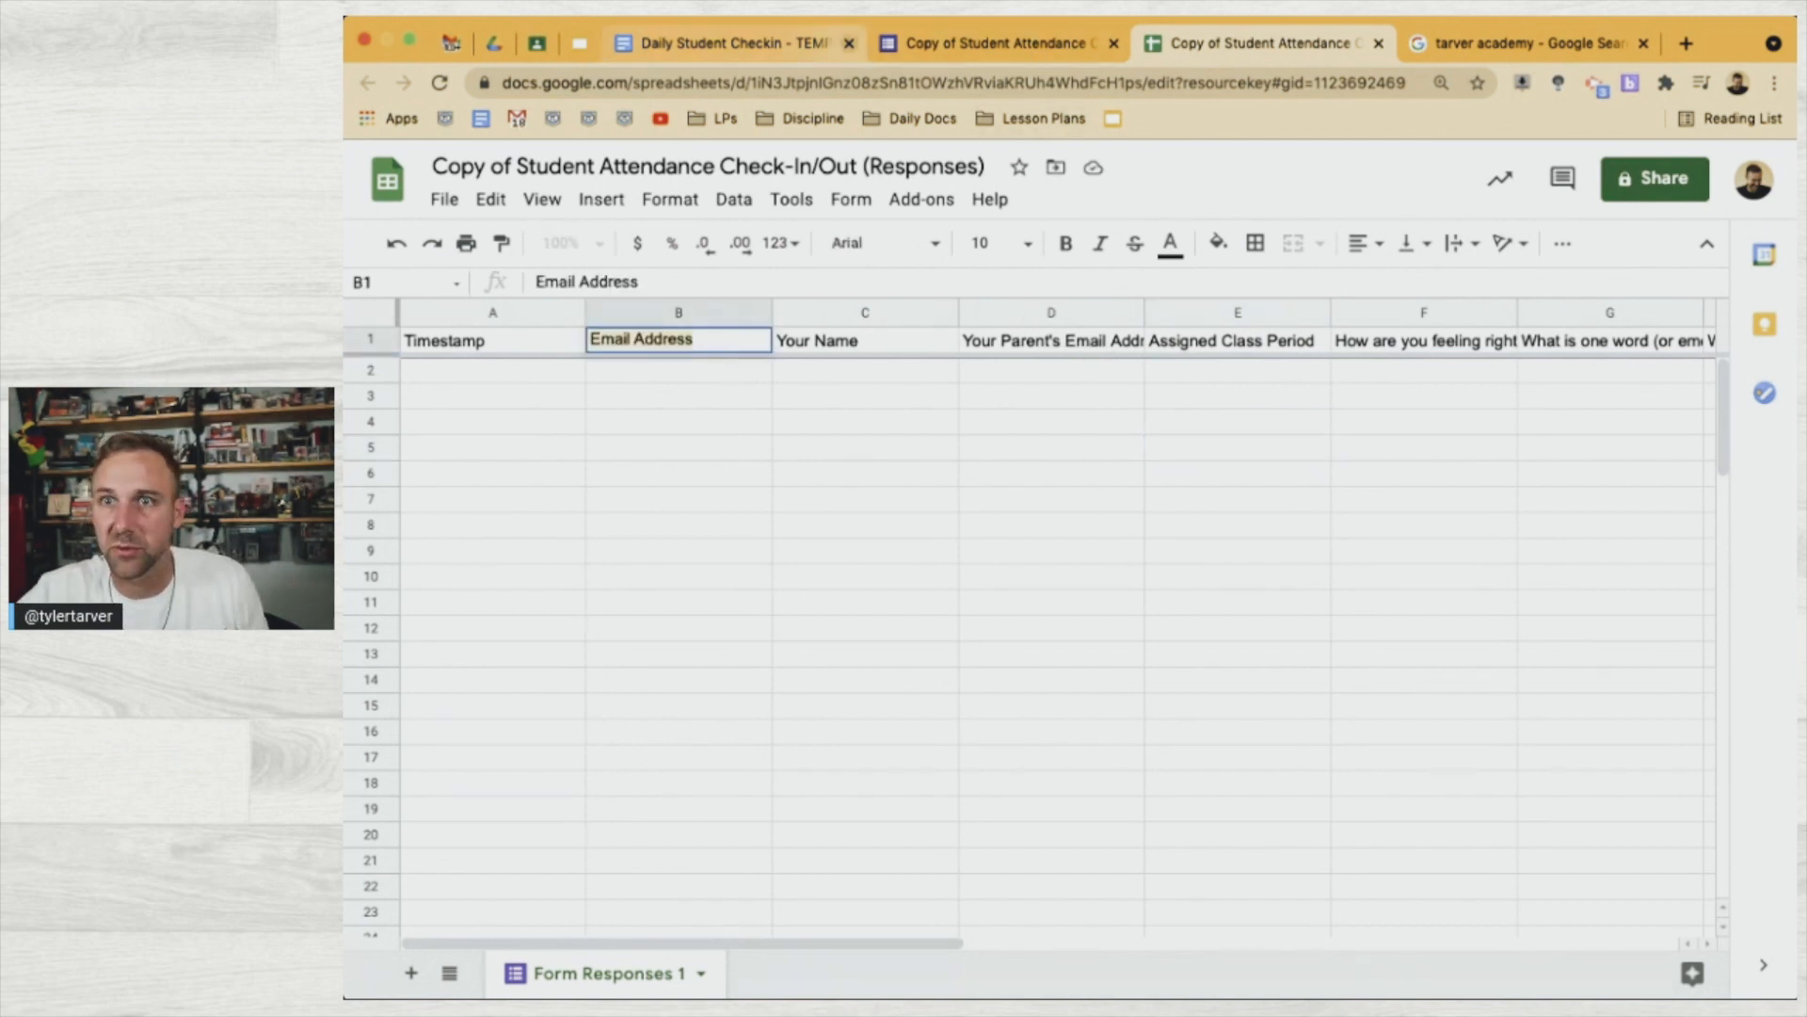
{"action": "left_click", "coordinate": [729, 43]}
{"action": "left_click", "coordinate": [1122, 618]}
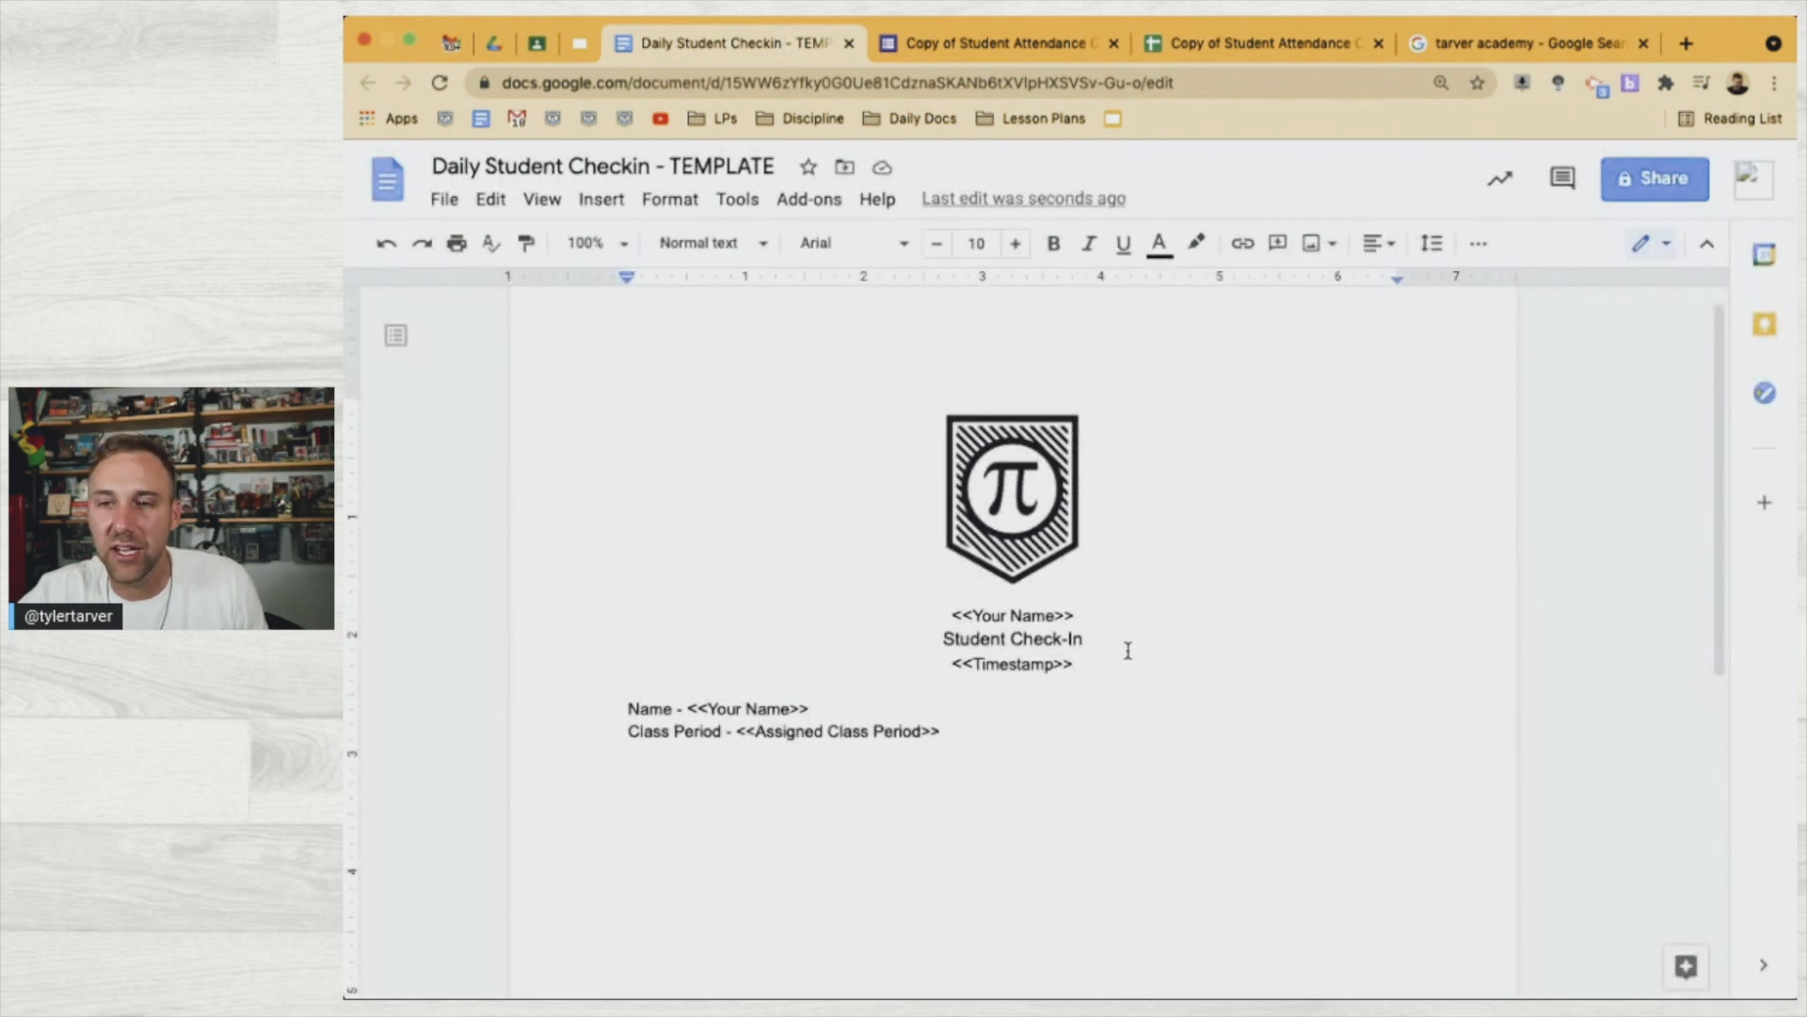
{"action": "left_click", "coordinate": [982, 690]}
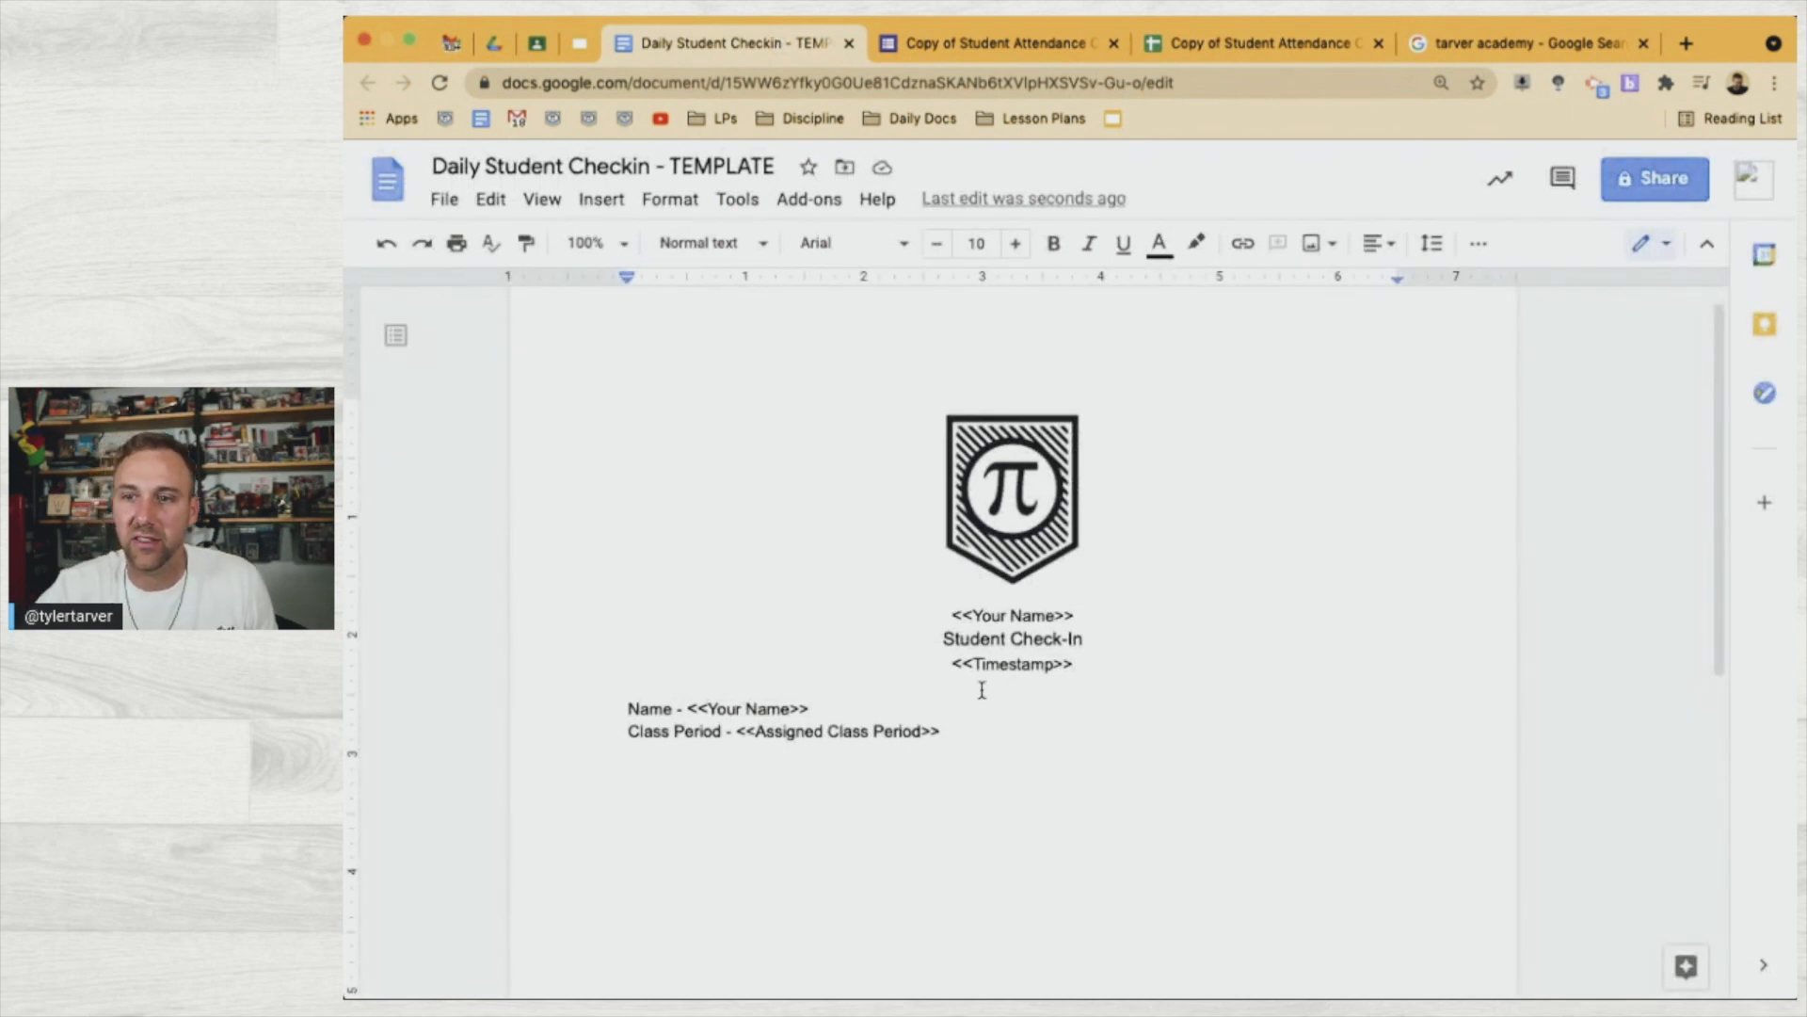
{"action": "left_click", "coordinate": [989, 712]}
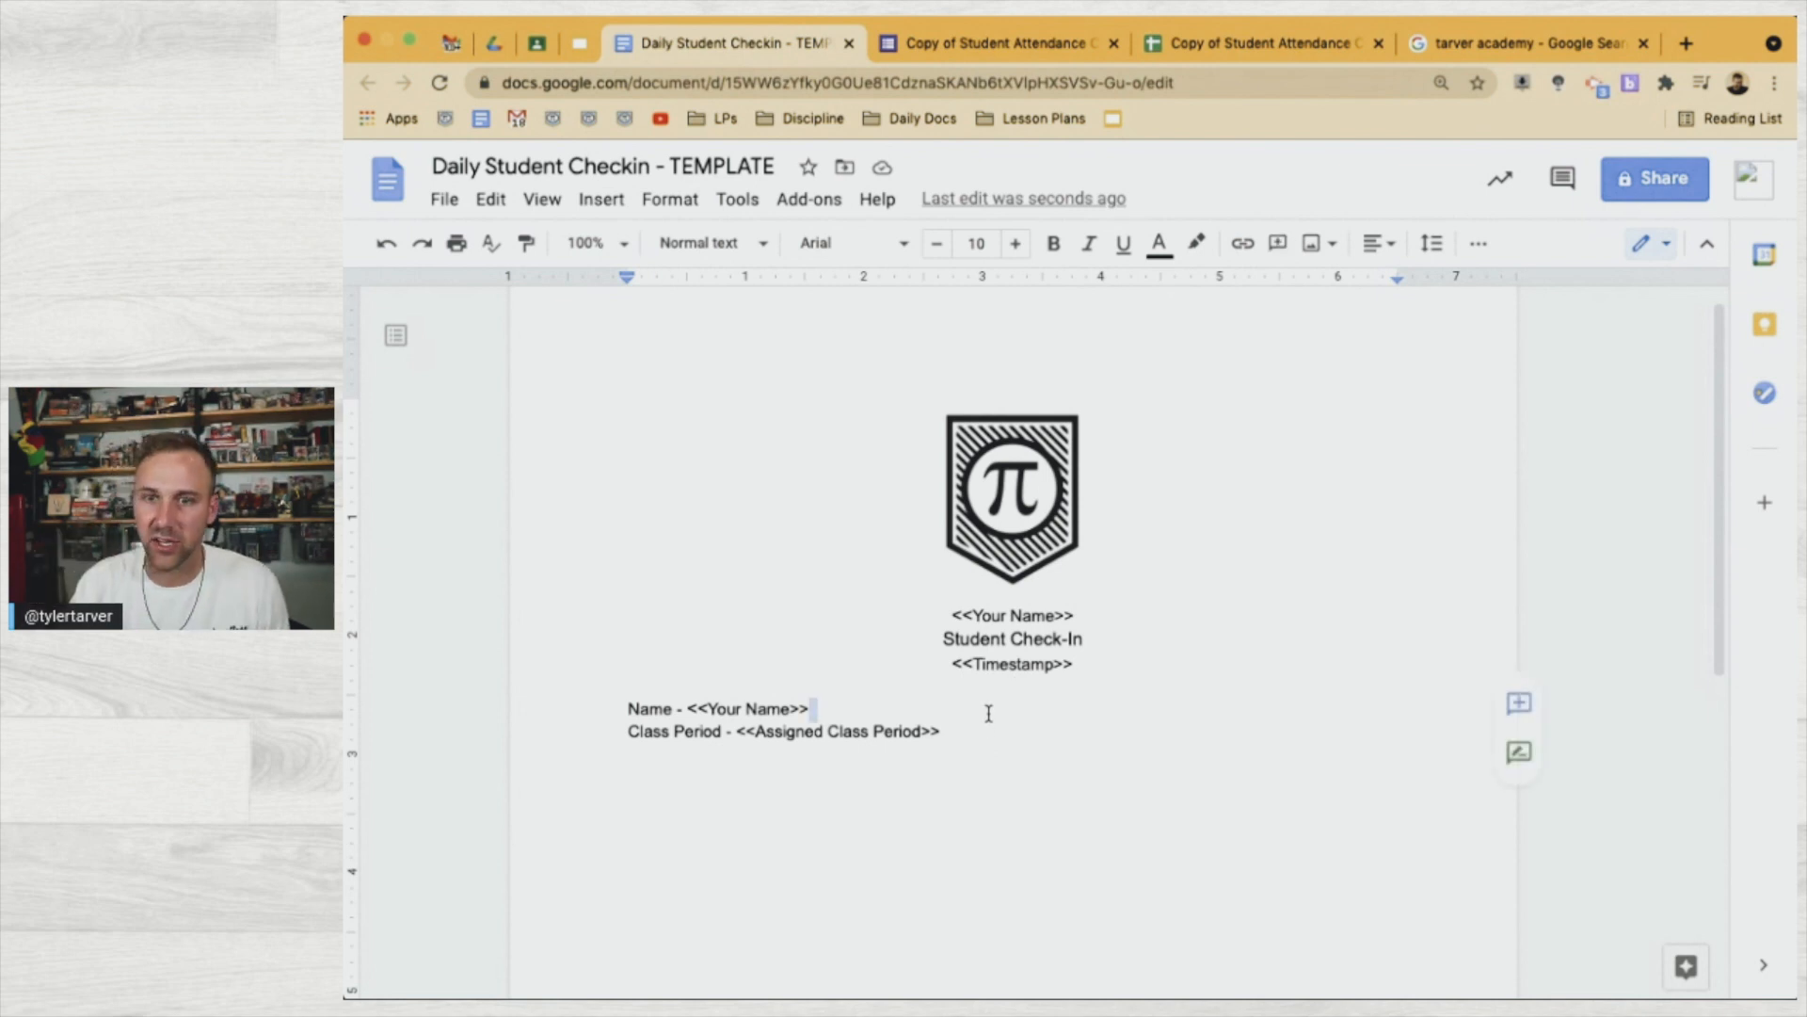
{"action": "key", "text": "Return"}
{"action": "type", "text": "Email - Email Address"}
Start a 'Parent's Email -' line and wrap Email Address in << >>
{"action": "key", "text": "Return"}
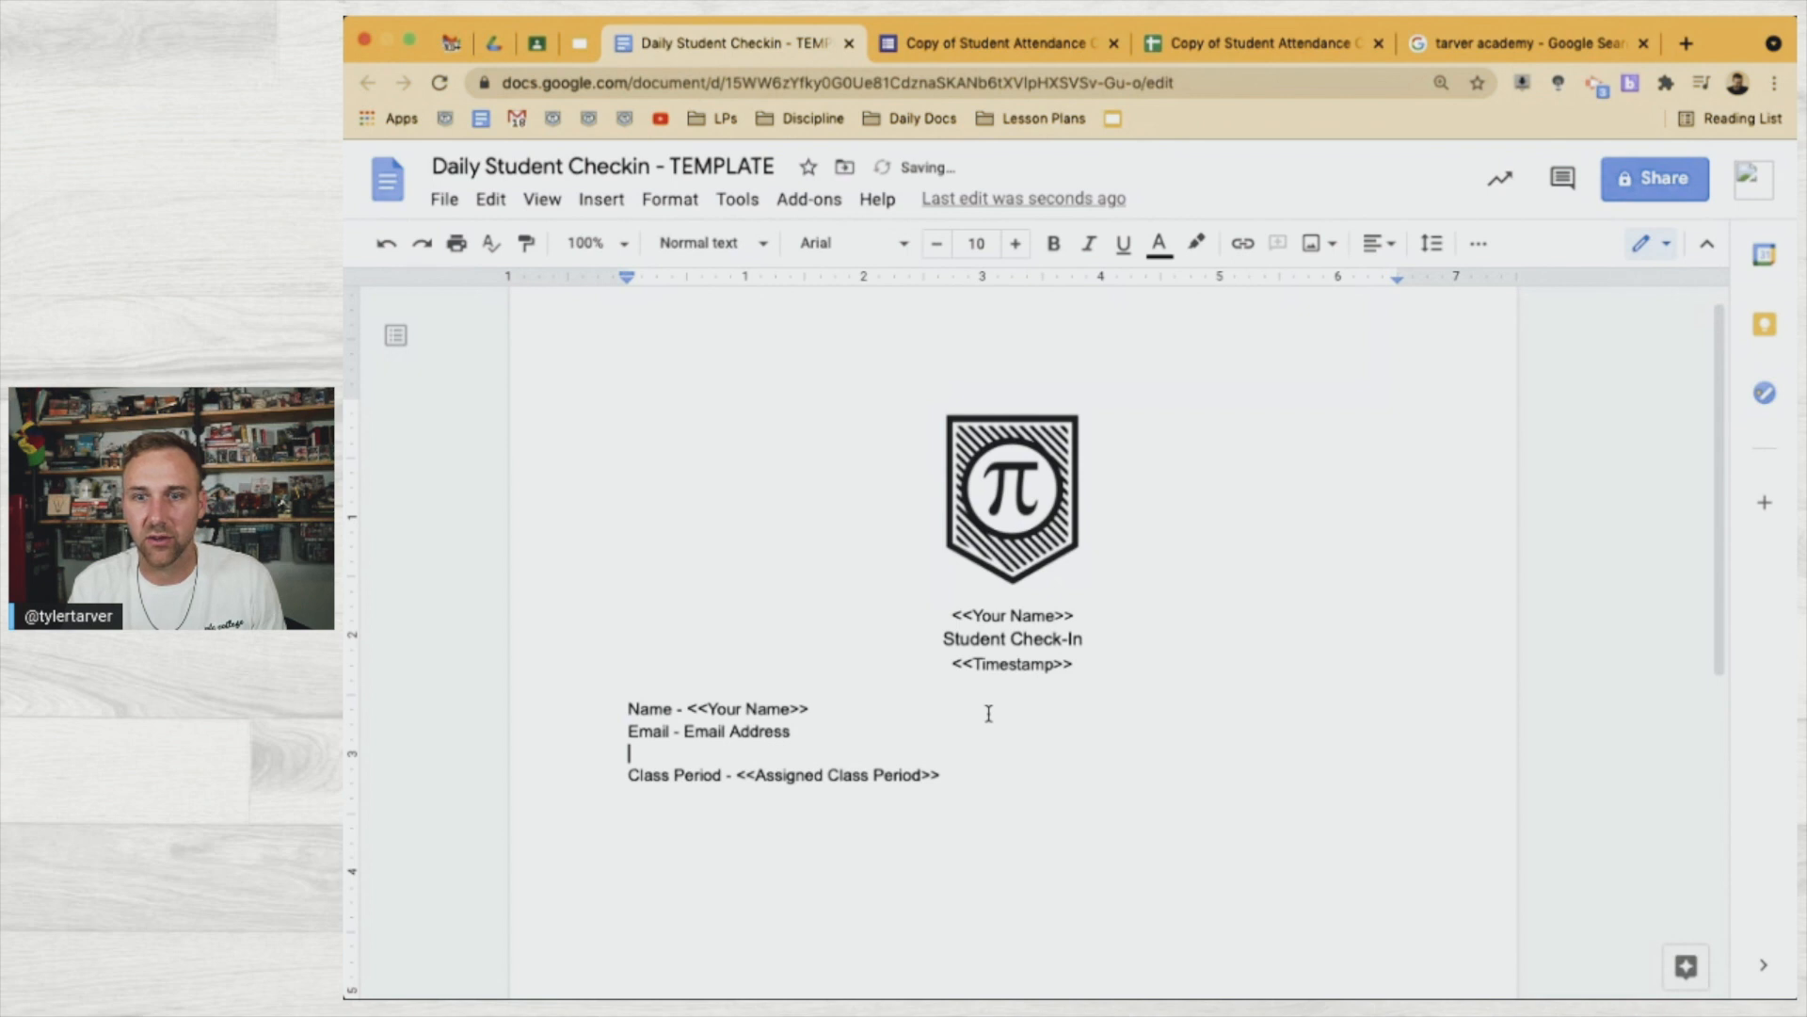
{"action": "type", "text": "Parent's "}
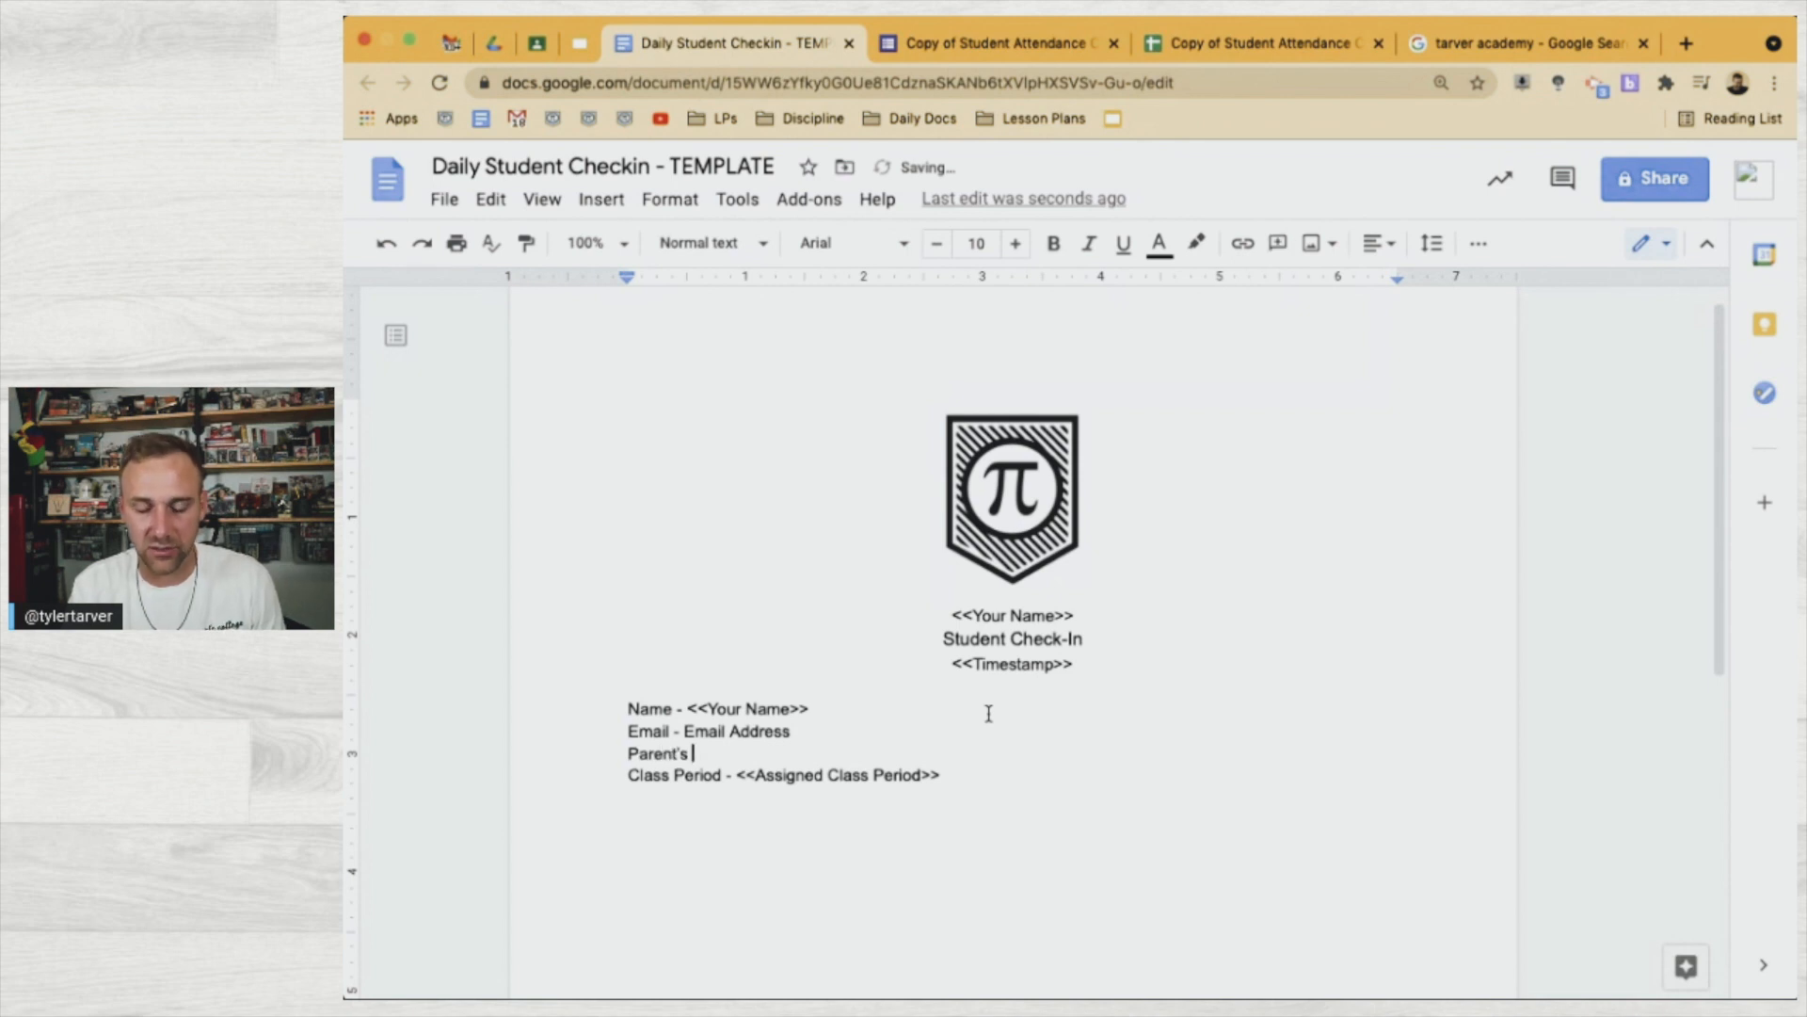
{"action": "type", "text": "Email -"}
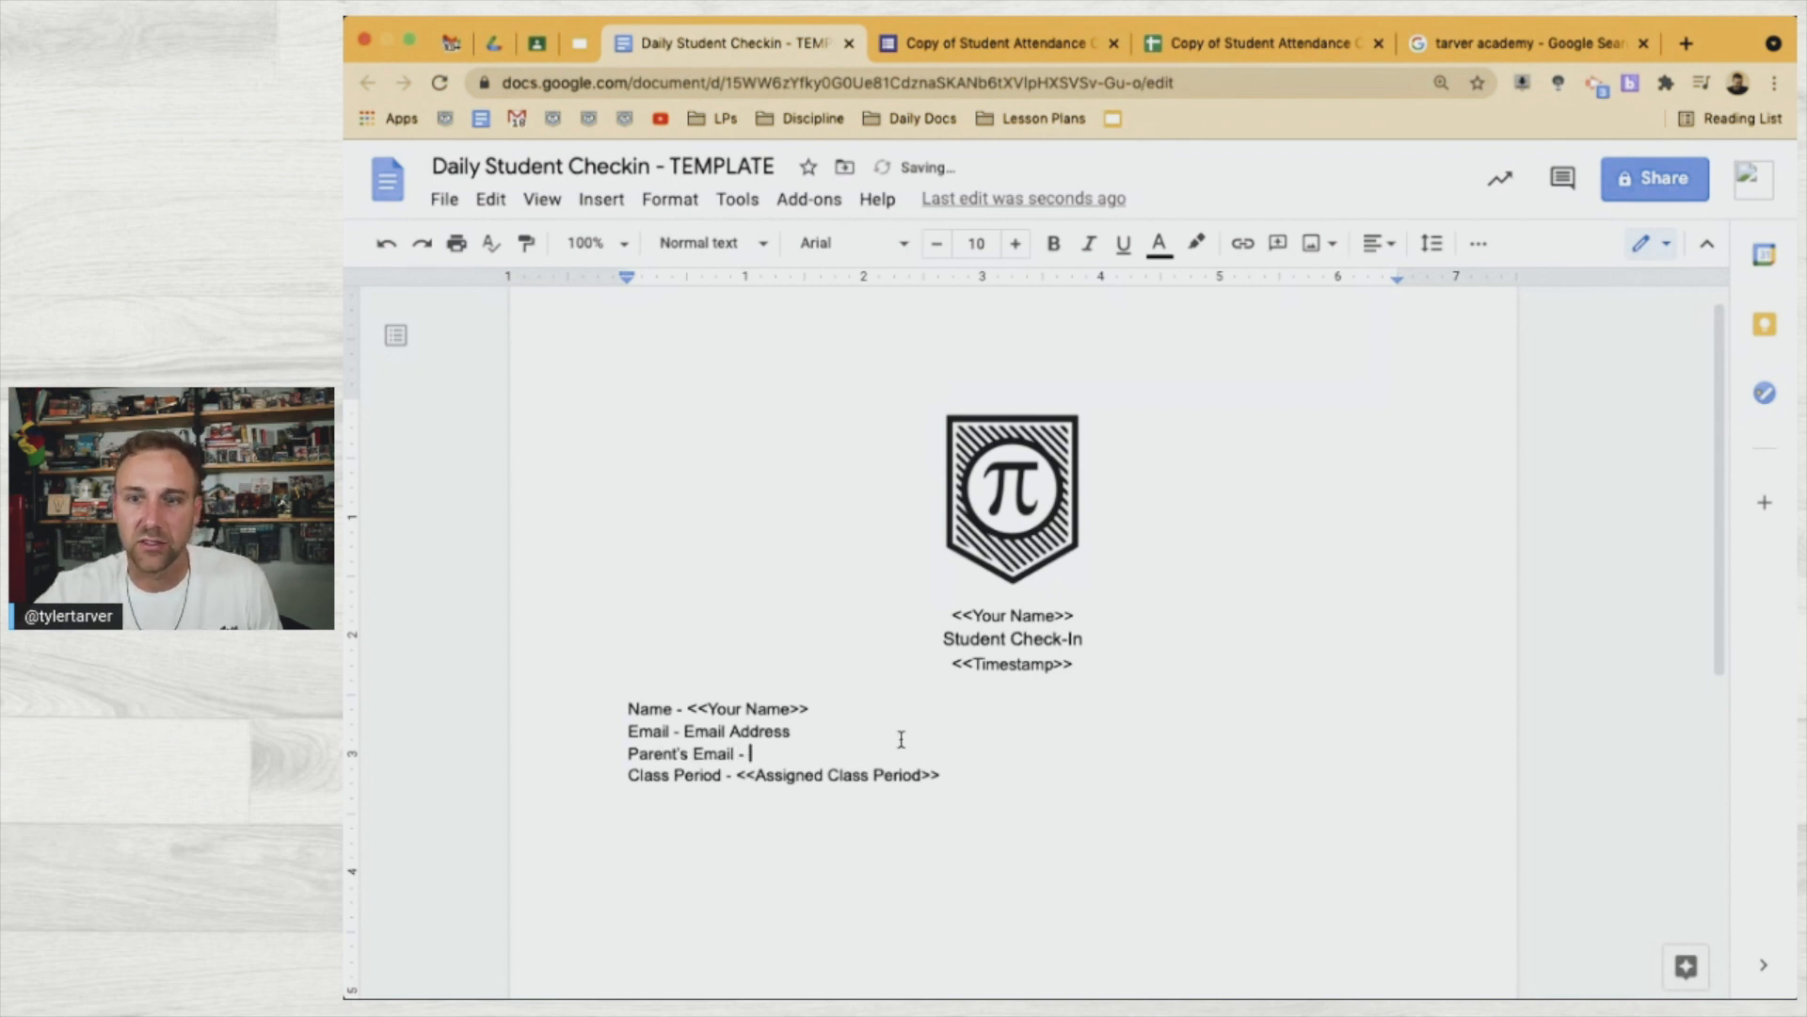
{"action": "left_click", "coordinate": [686, 733]}
{"action": "type", "text": "<<"}
{"action": "left_click", "coordinate": [814, 732]}
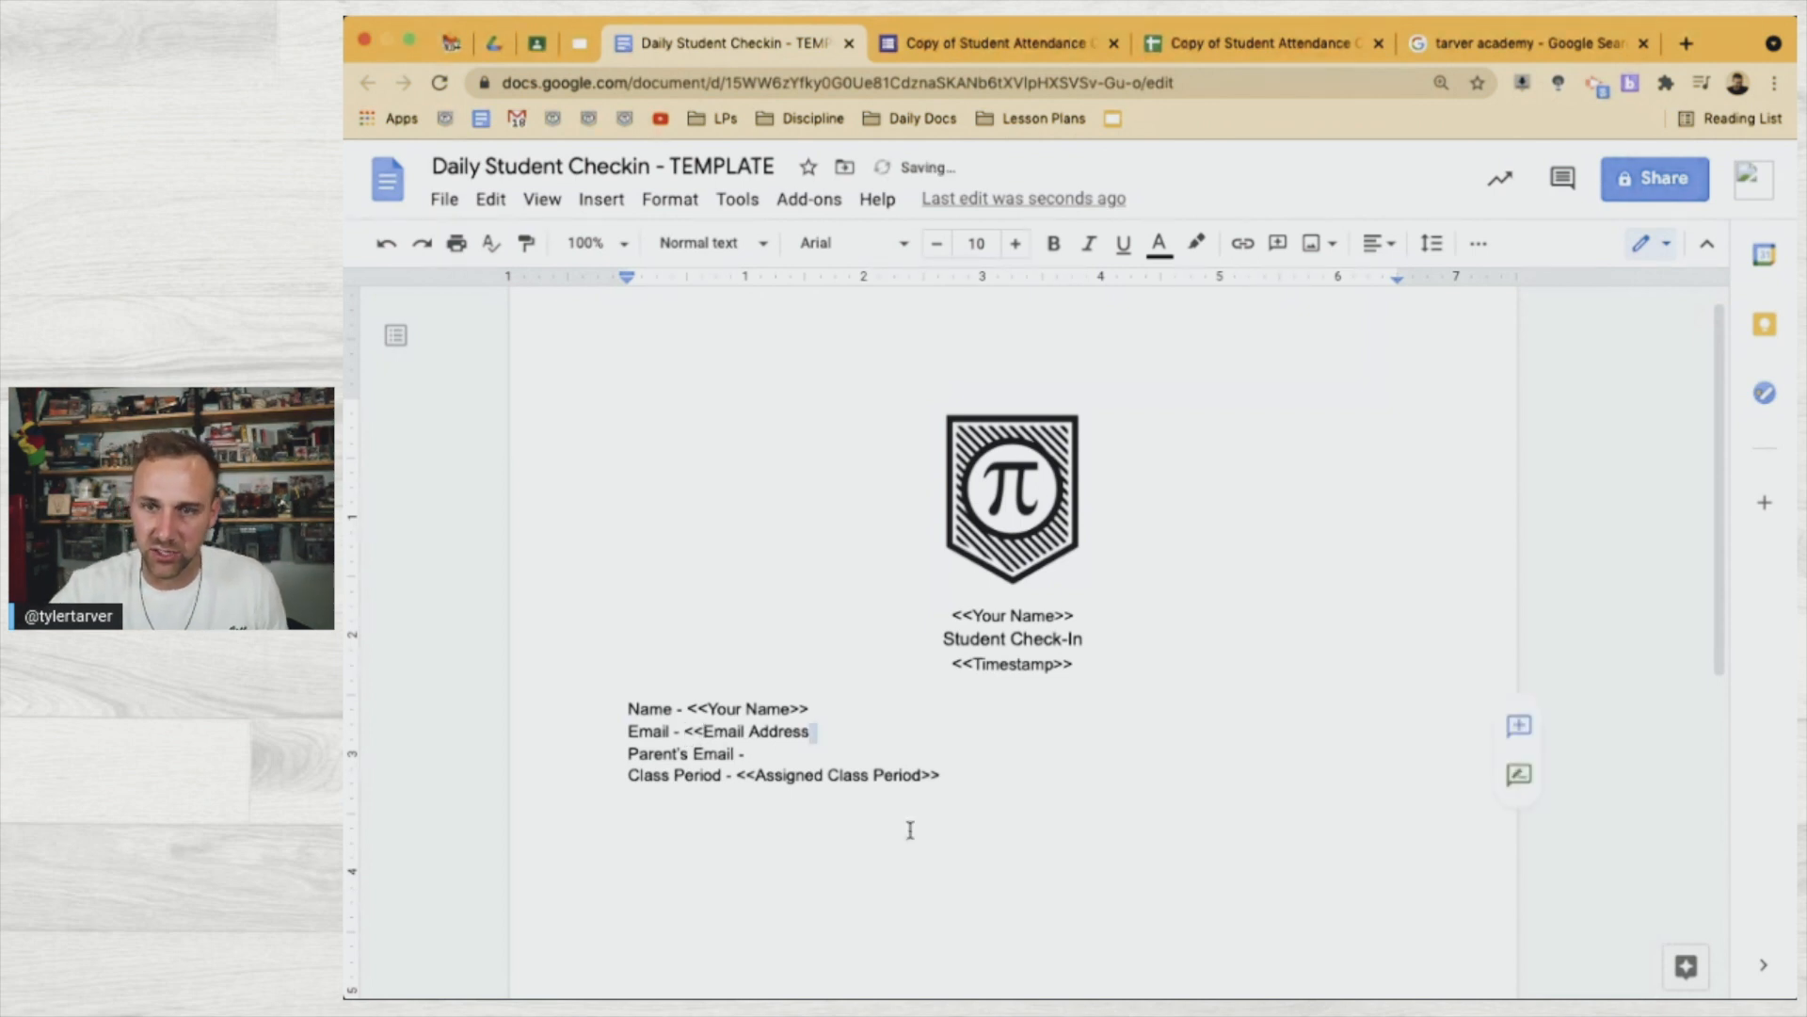
{"action": "type", "text": ">>"}
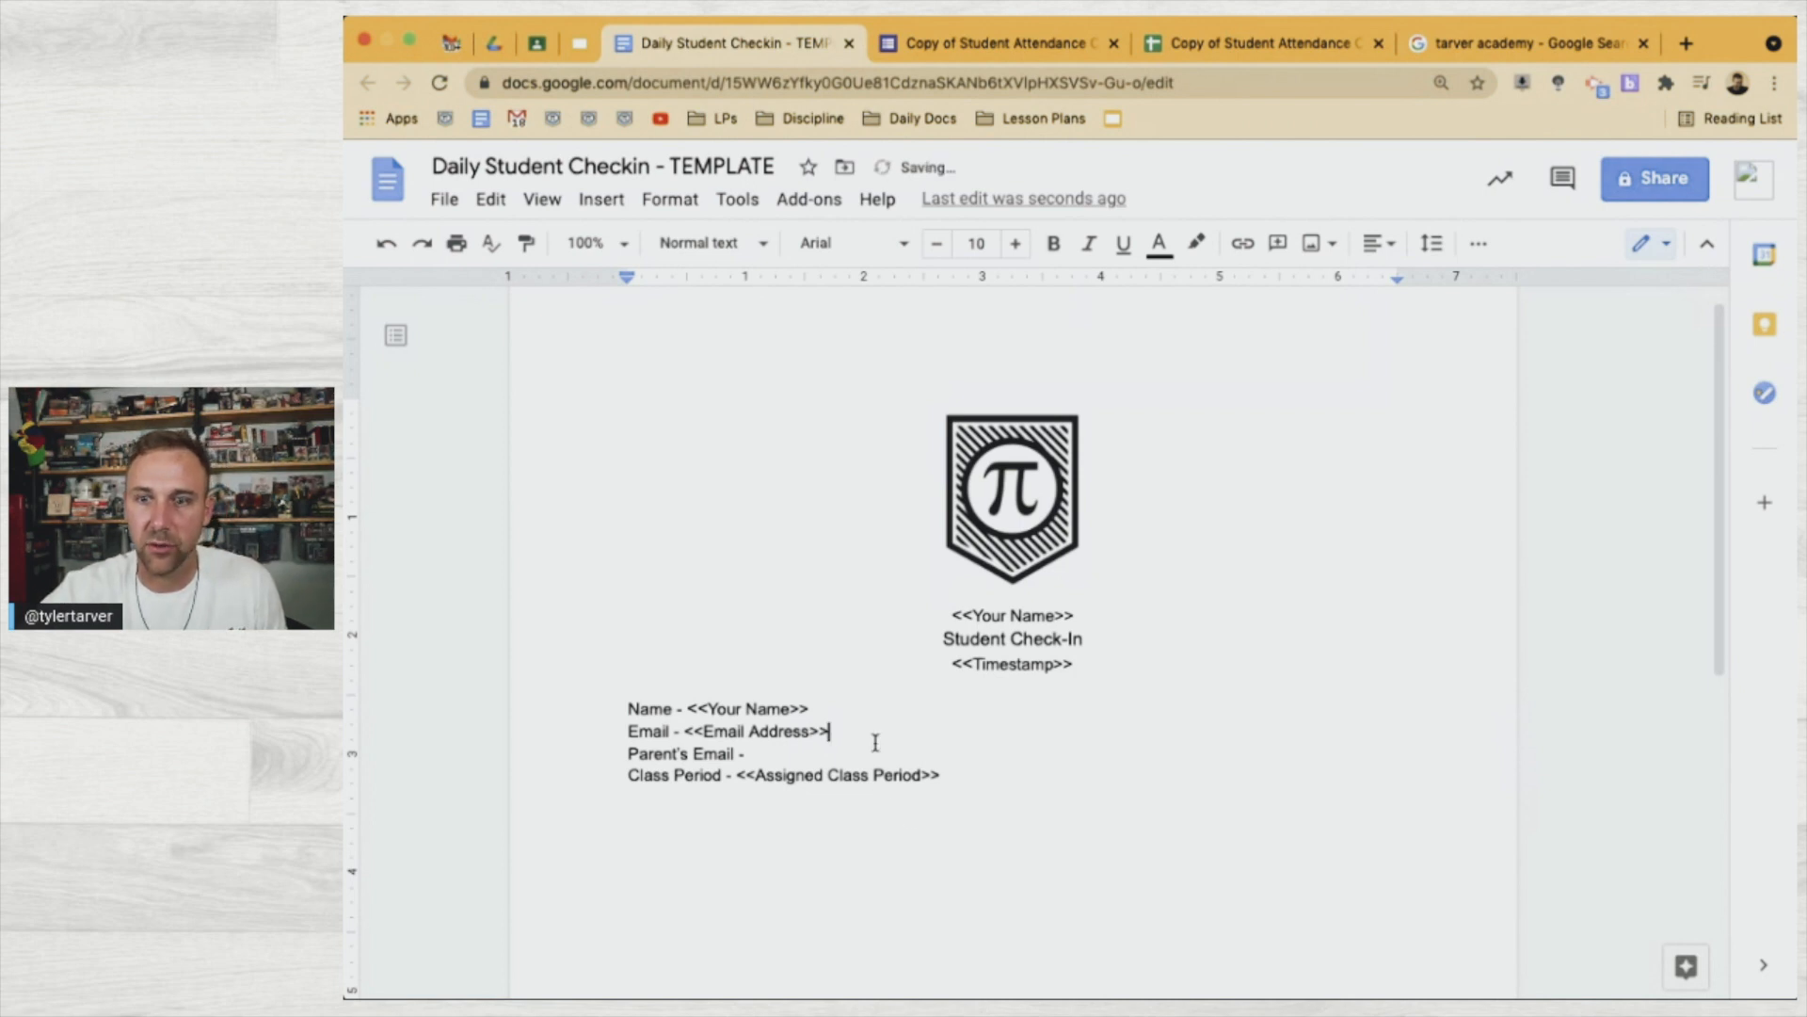
Complete the Parent's Email placeholder by pasting the form's parent email question after <<
{"action": "left_click", "coordinate": [853, 754]}
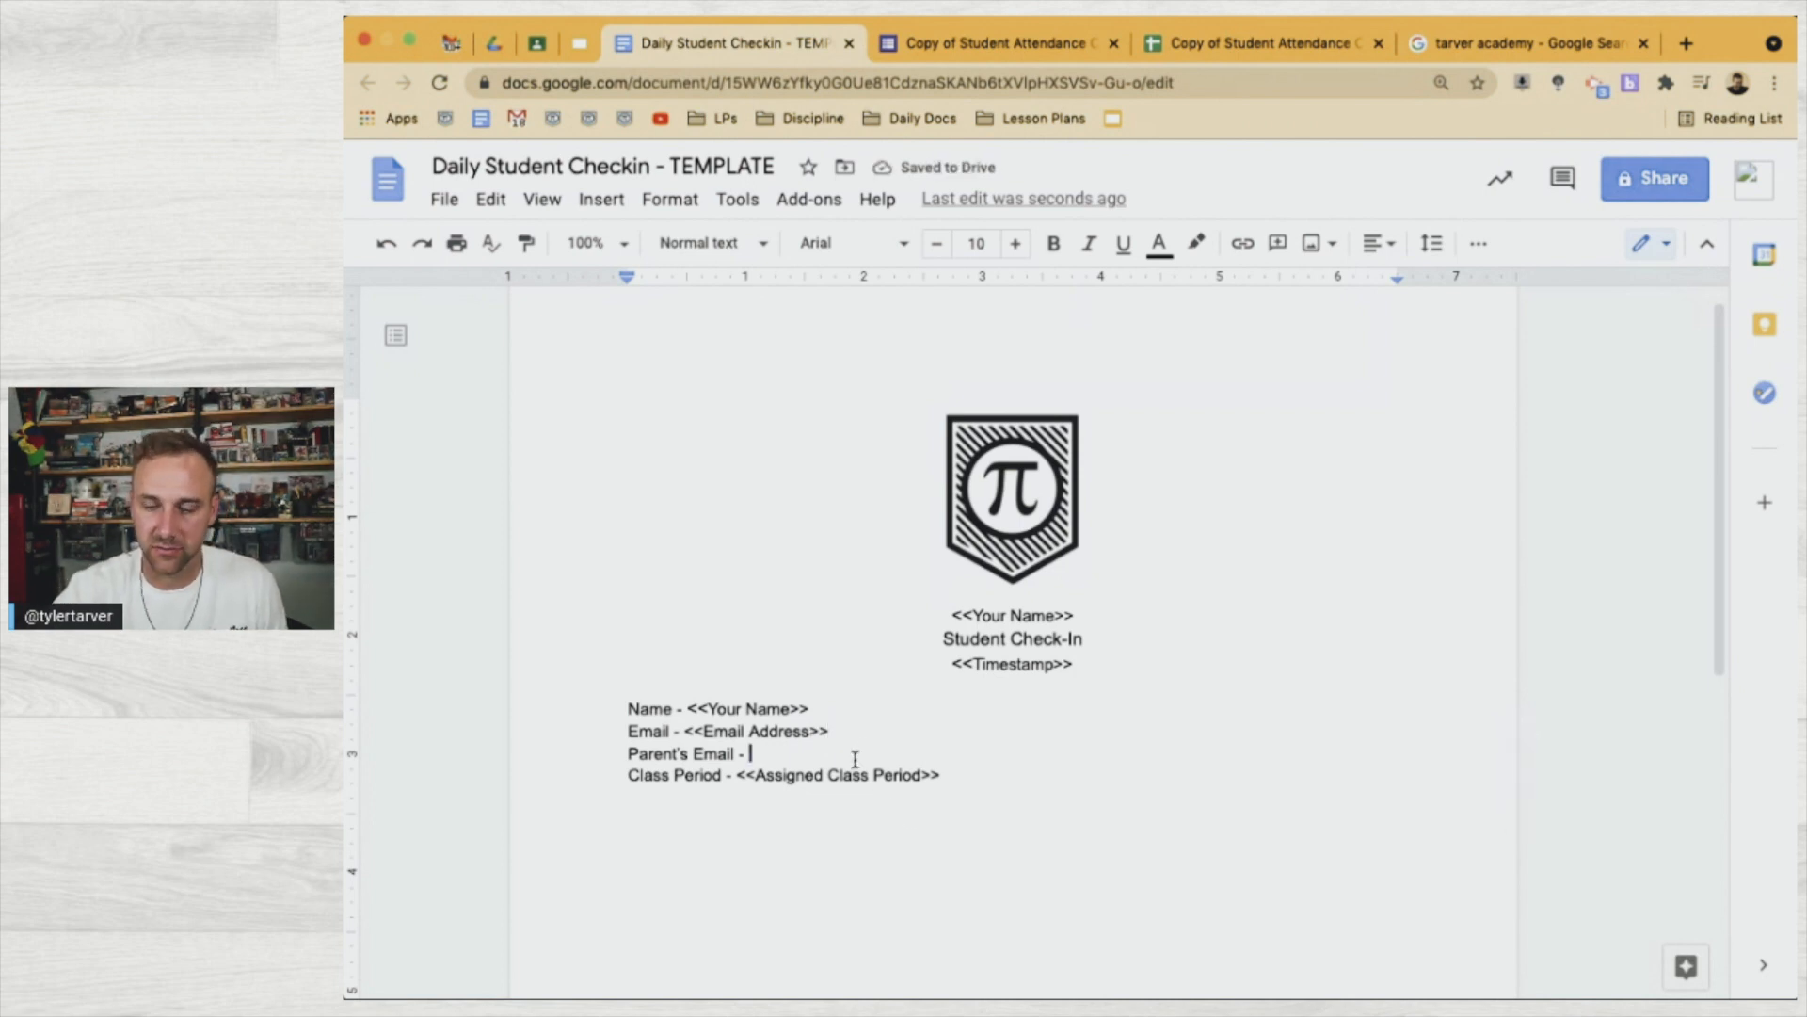
{"action": "type", "text": "<<"}
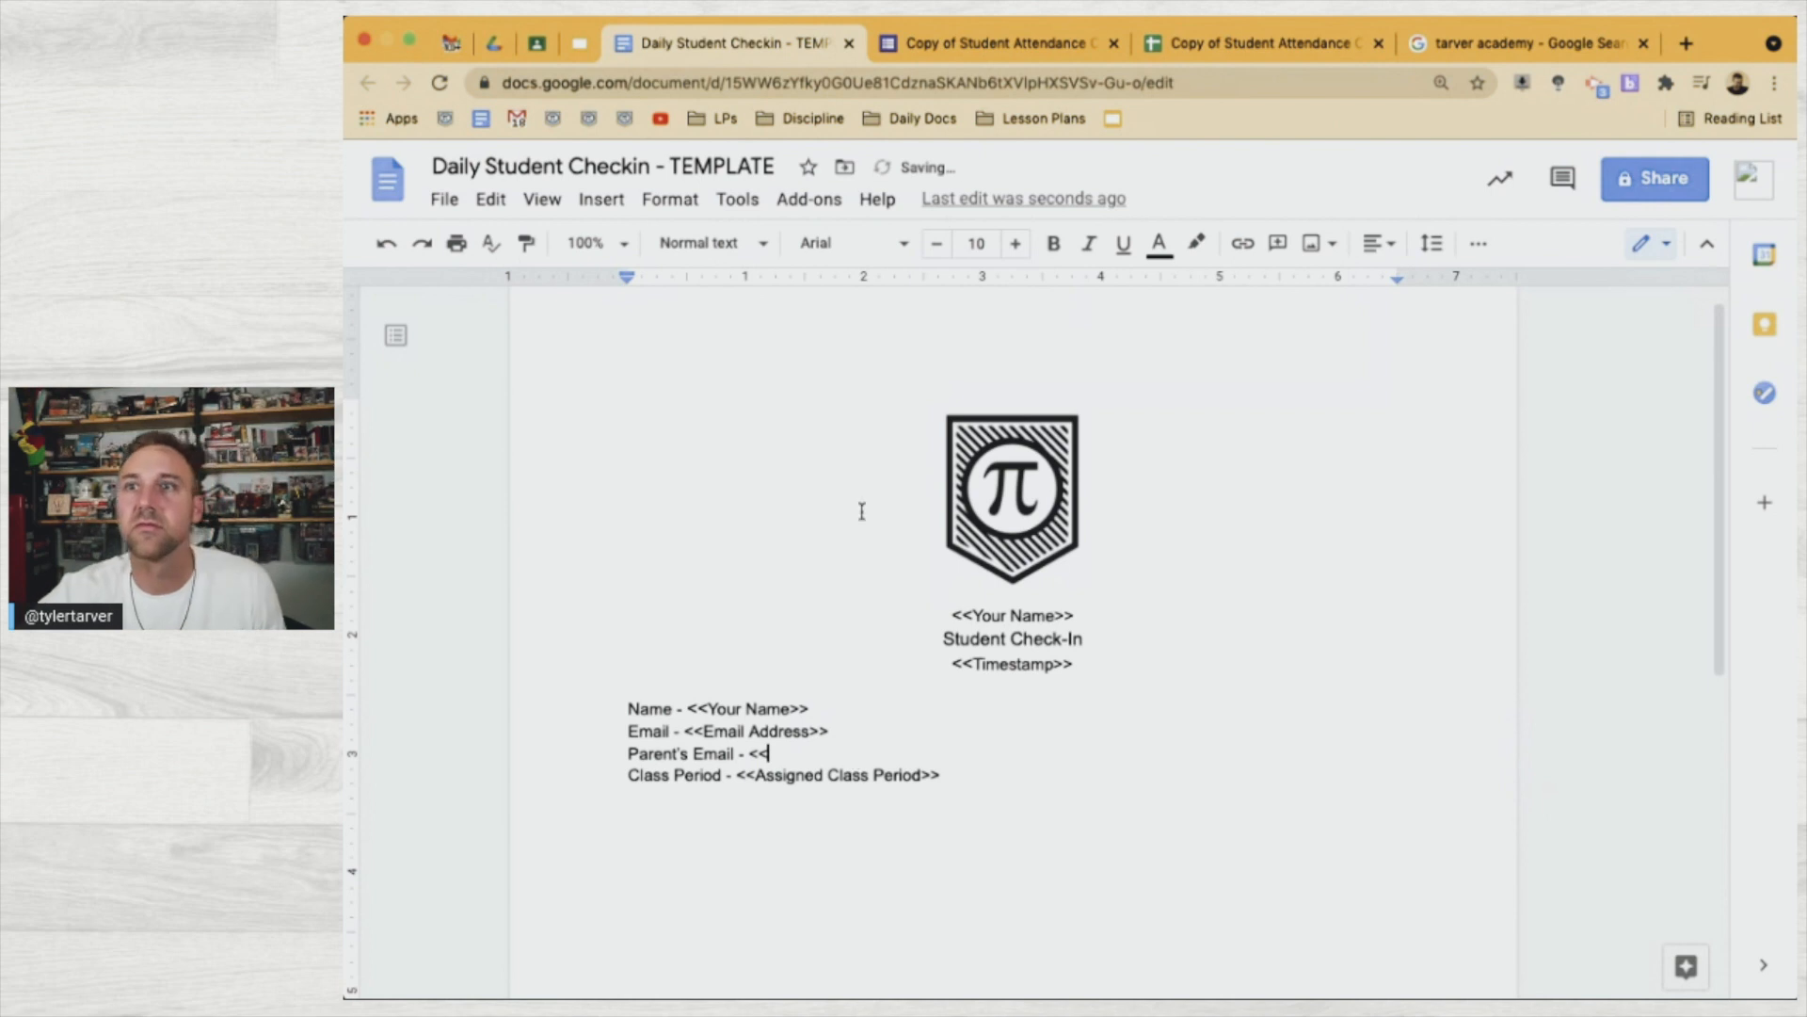
{"action": "left_click", "coordinate": [998, 42]}
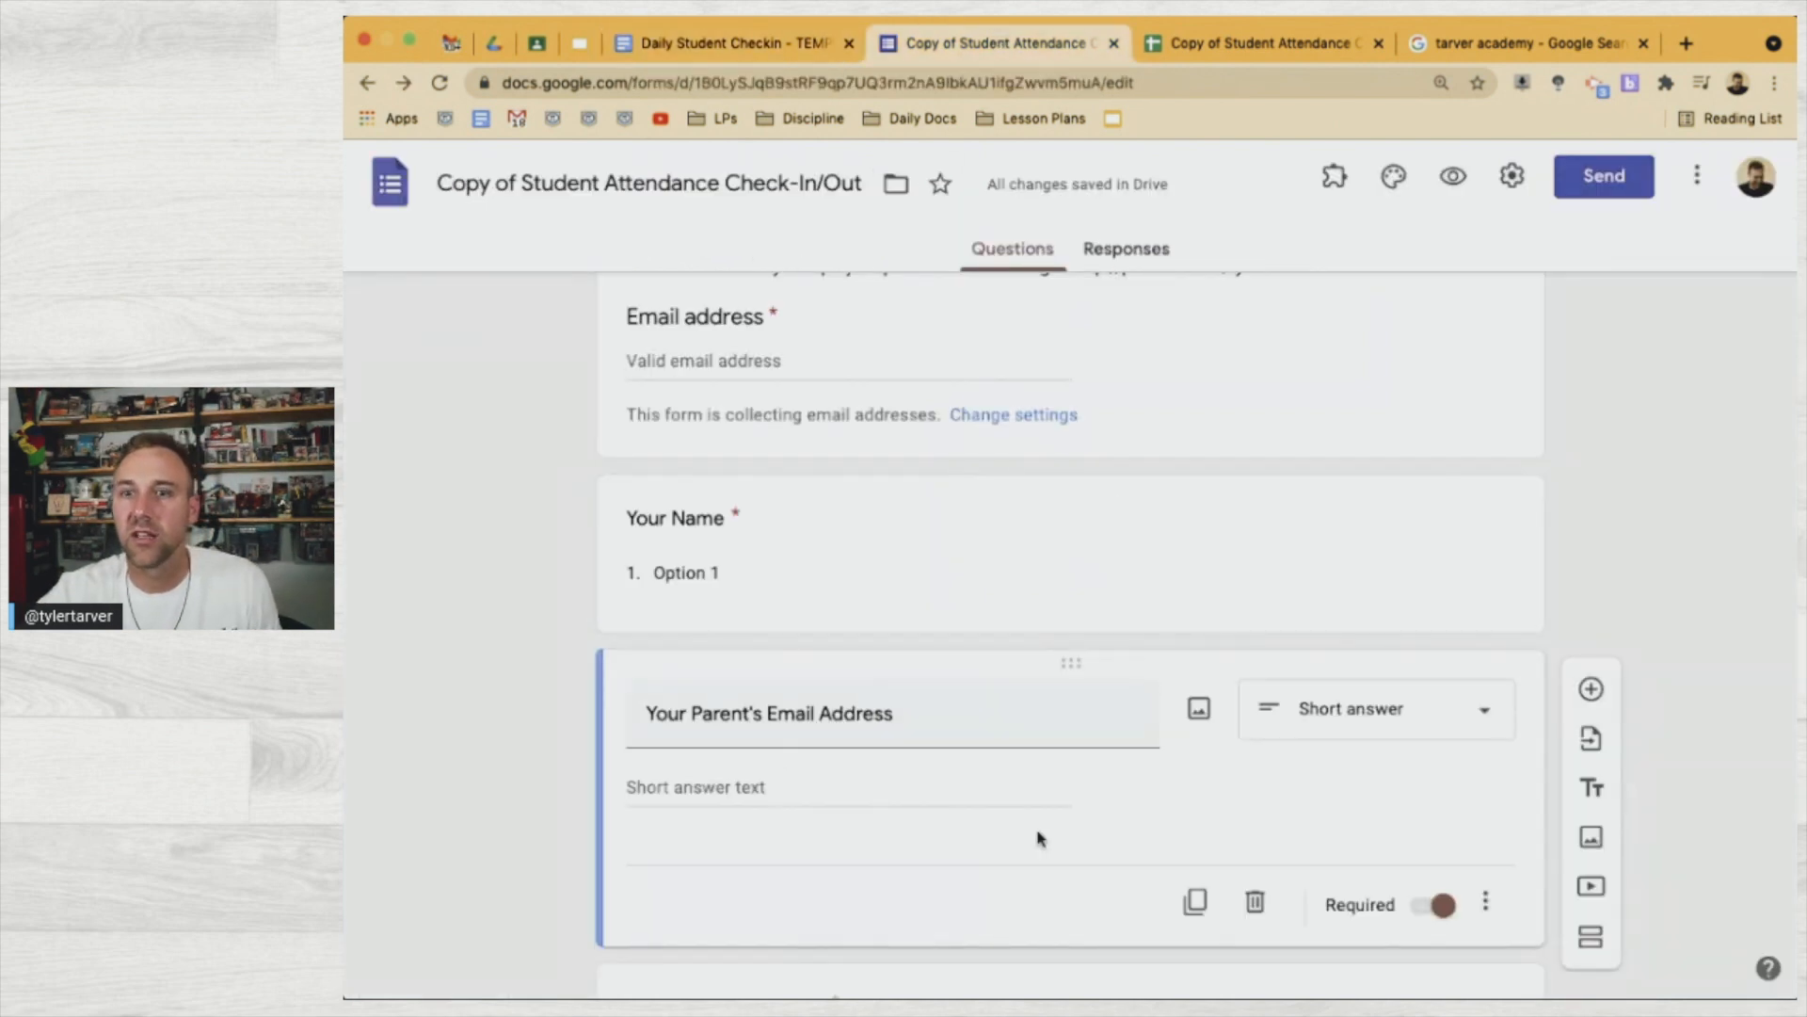
{"action": "scroll", "coordinate": [1037, 836], "scroll_direction": "down", "scroll_amount": 2}
{"action": "left_click", "coordinate": [878, 578]}
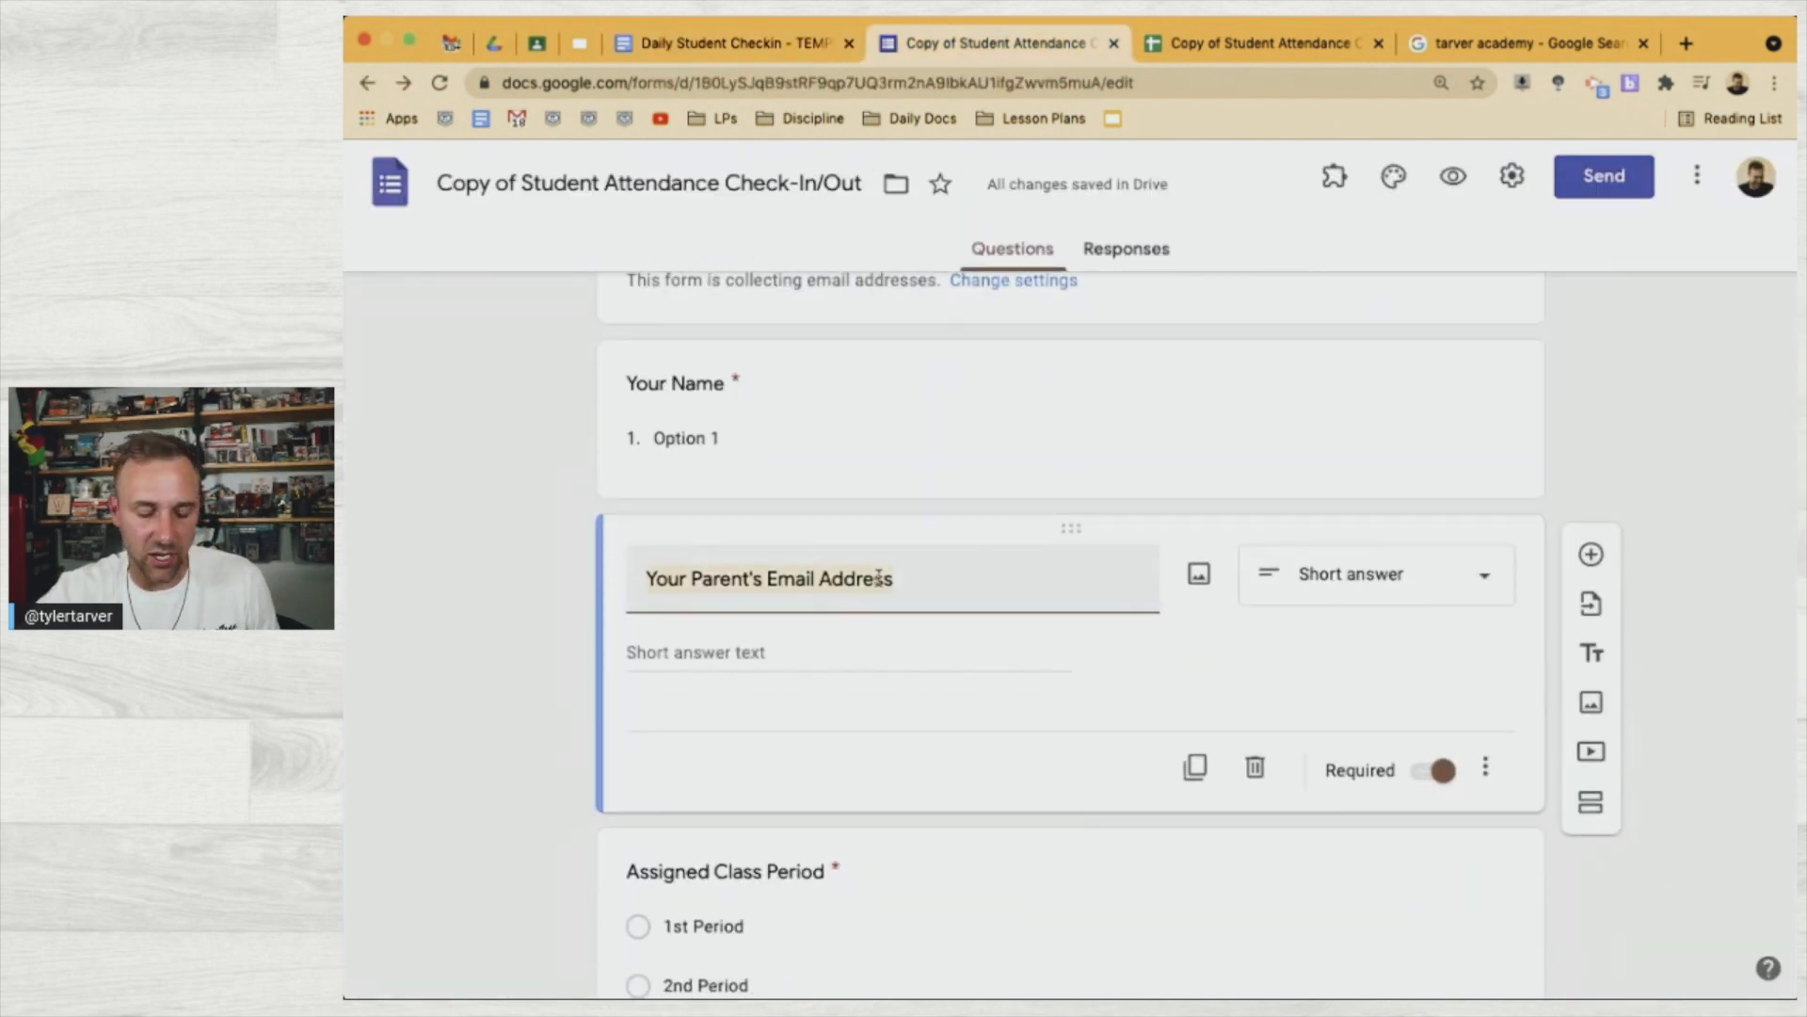
{"action": "left_click", "coordinate": [1215, 43]}
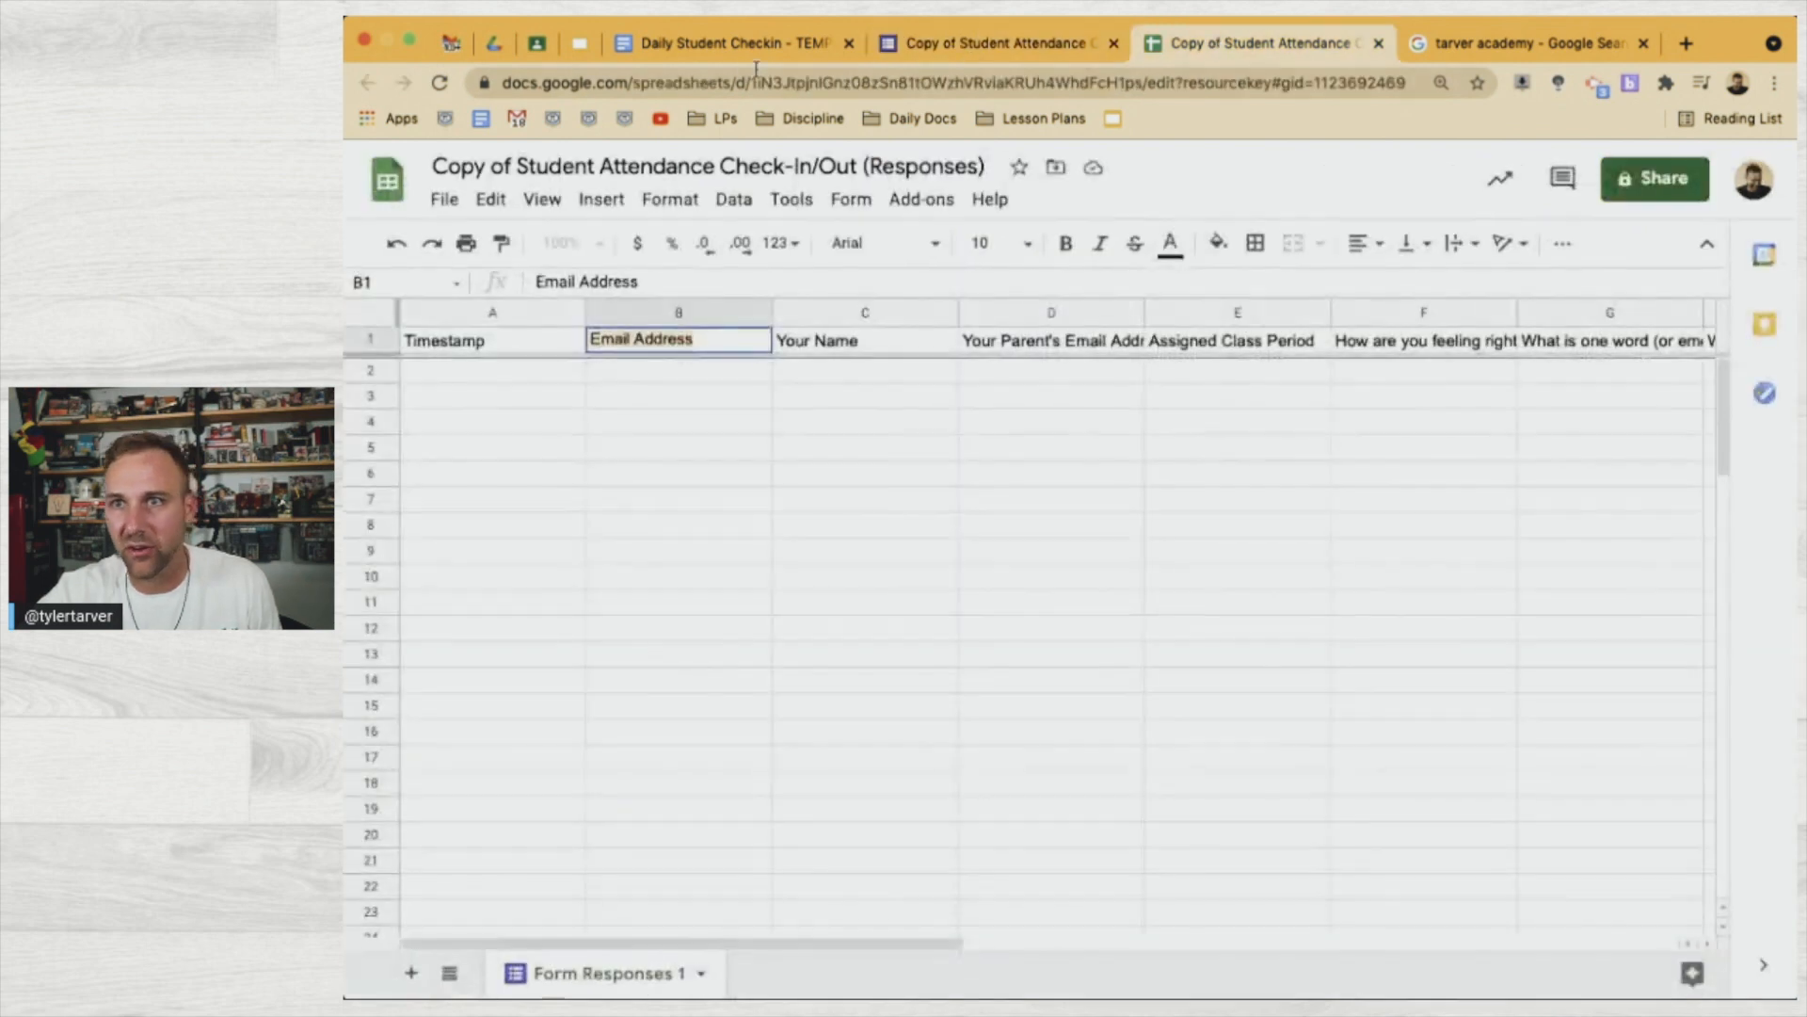
{"action": "left_click", "coordinate": [729, 42]}
{"action": "left_click", "coordinate": [835, 753]}
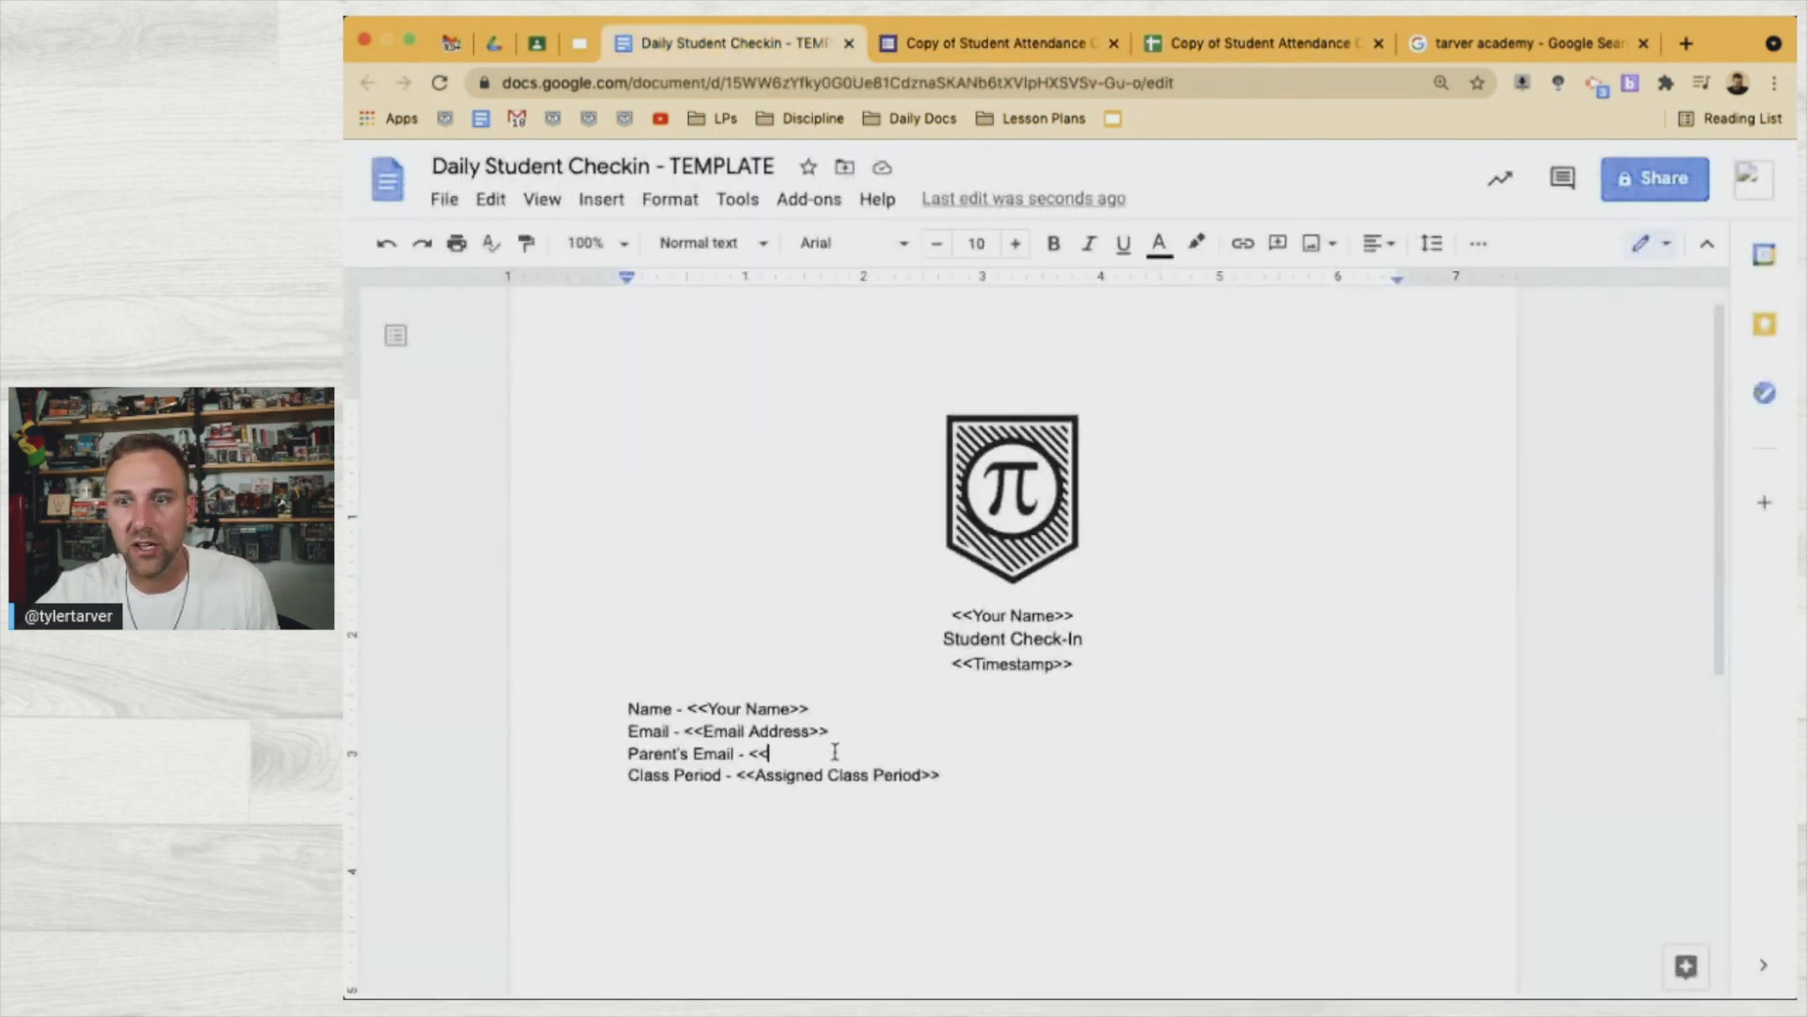
{"action": "type", "text": "Your Parent's Email Address"}
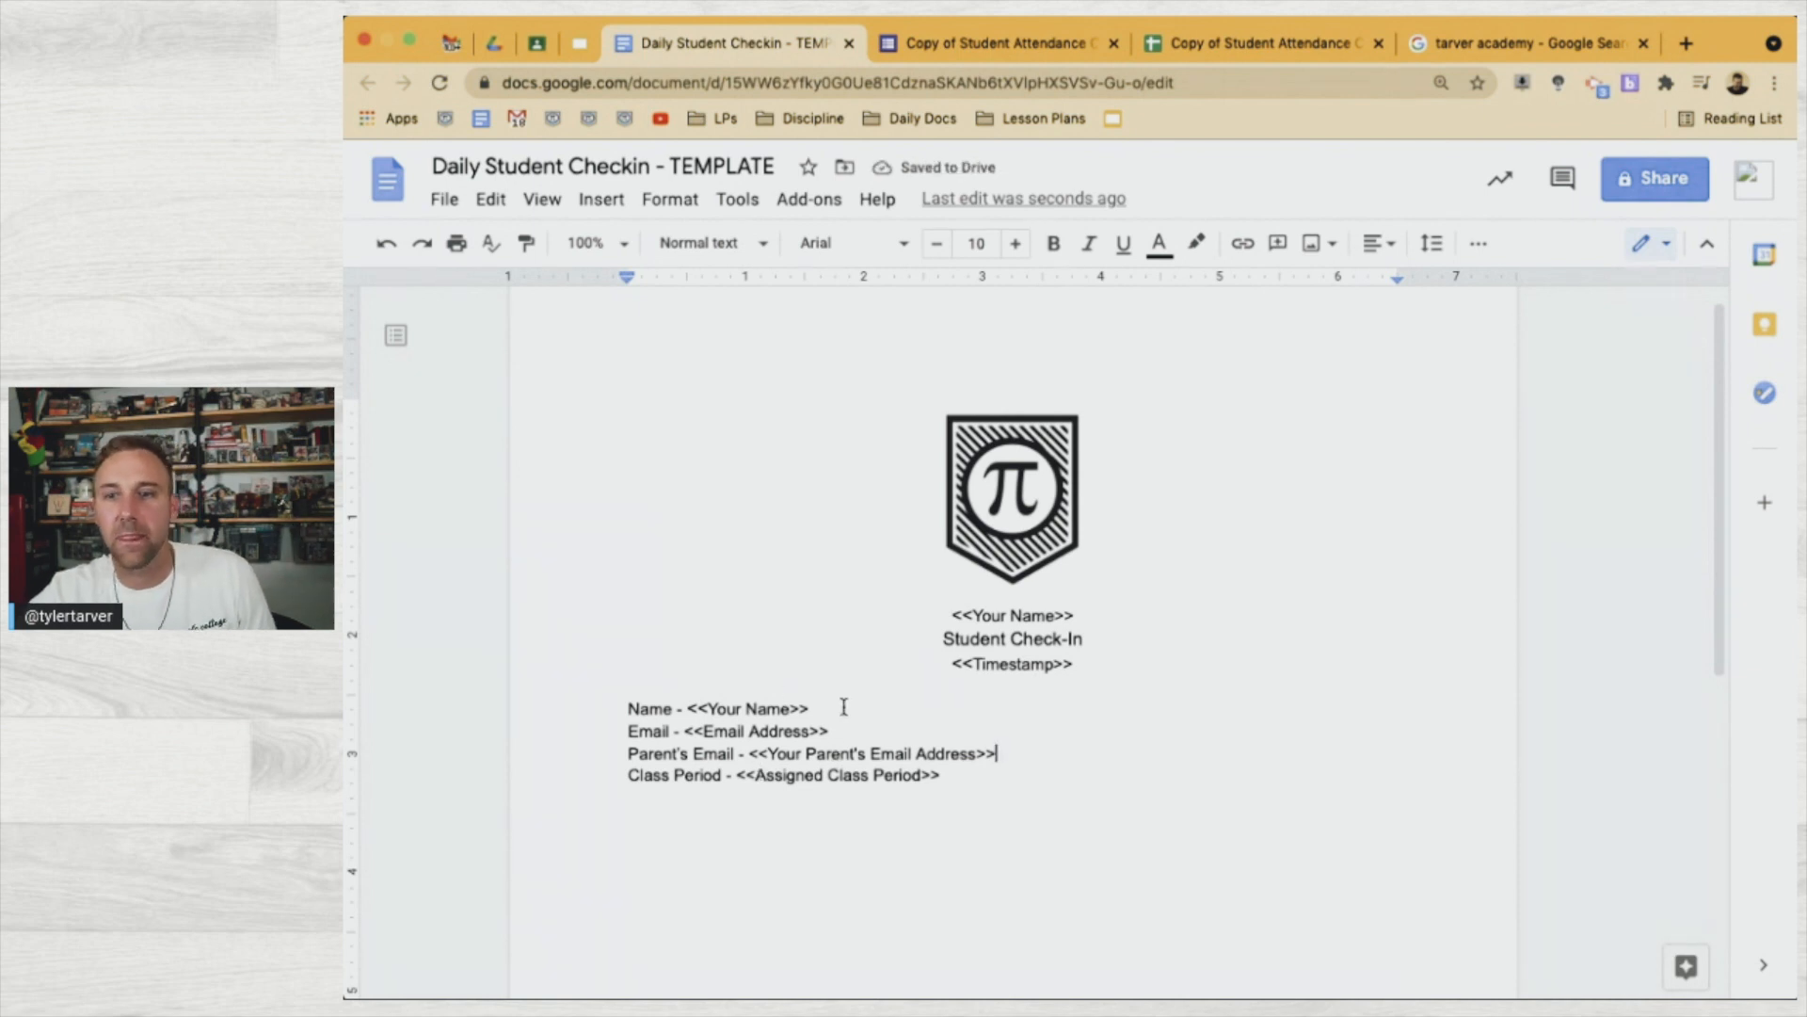
{"action": "left_click_drag", "start_coordinate": [829, 731], "coordinate": [628, 706]}
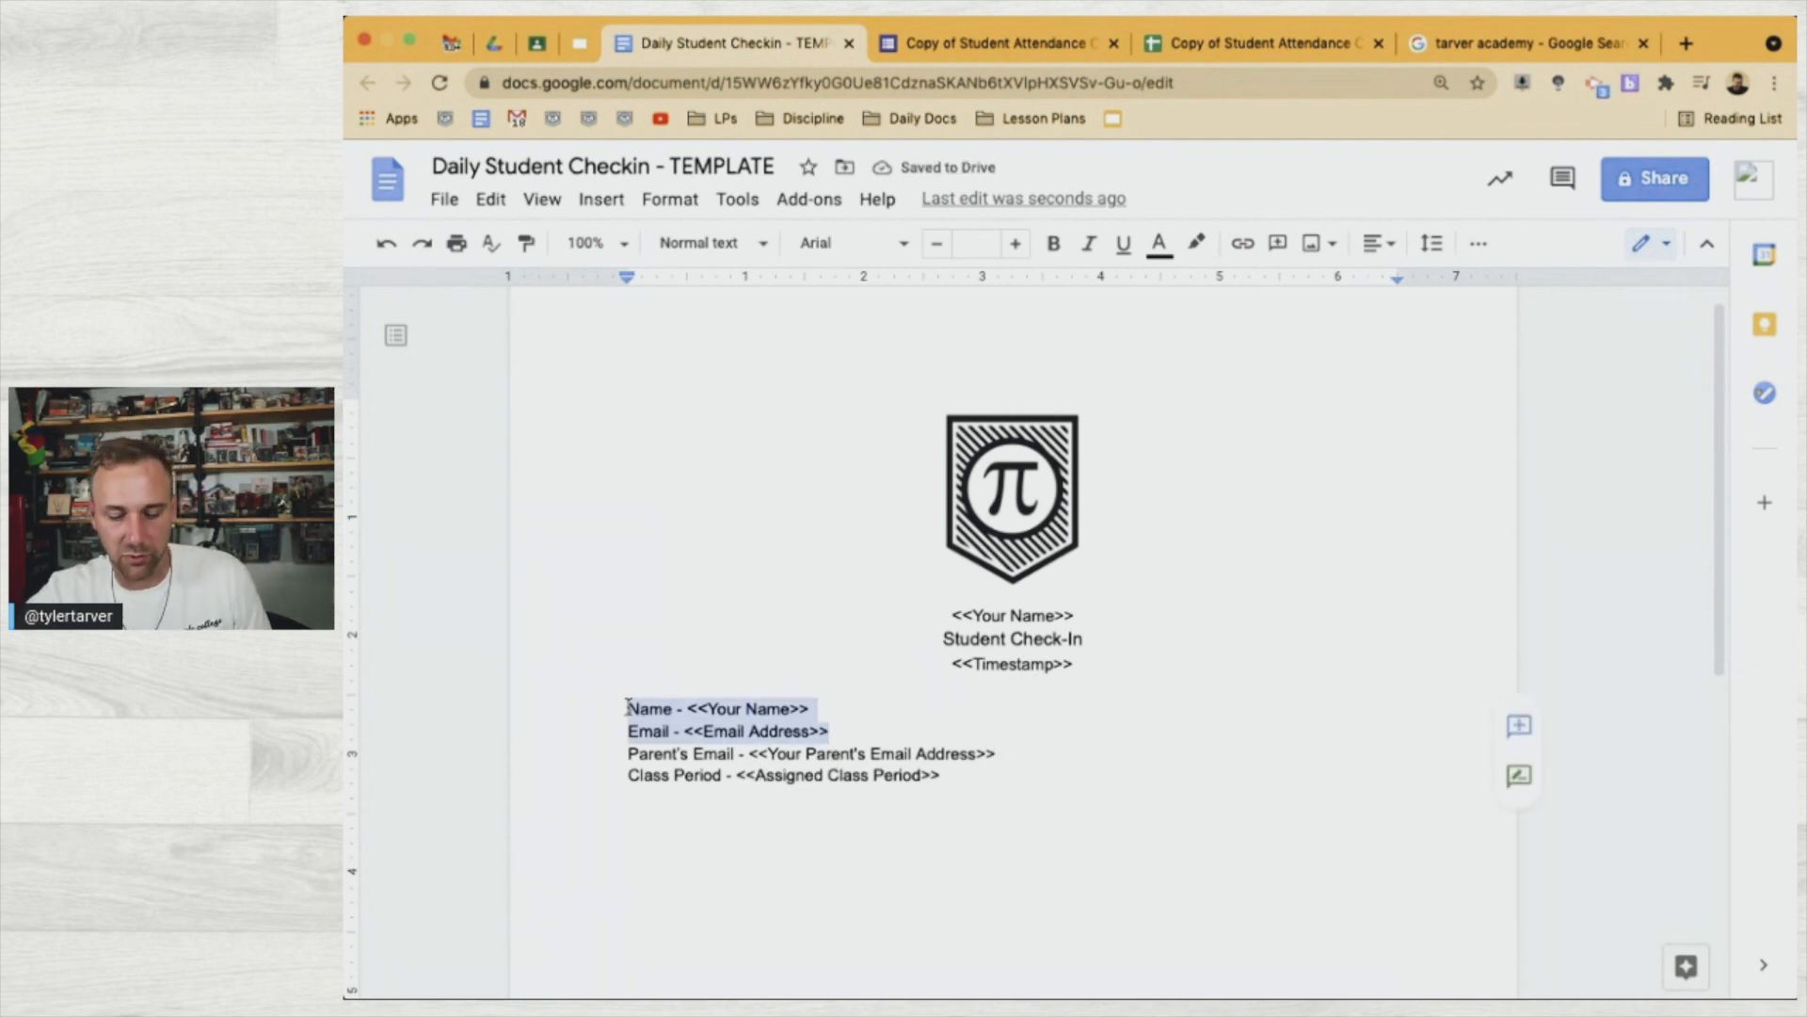
Bold the Name and Email lines and add a new line below Class Period
{"action": "key", "text": "ctrl+b"}
{"action": "left_click", "coordinate": [966, 775]}
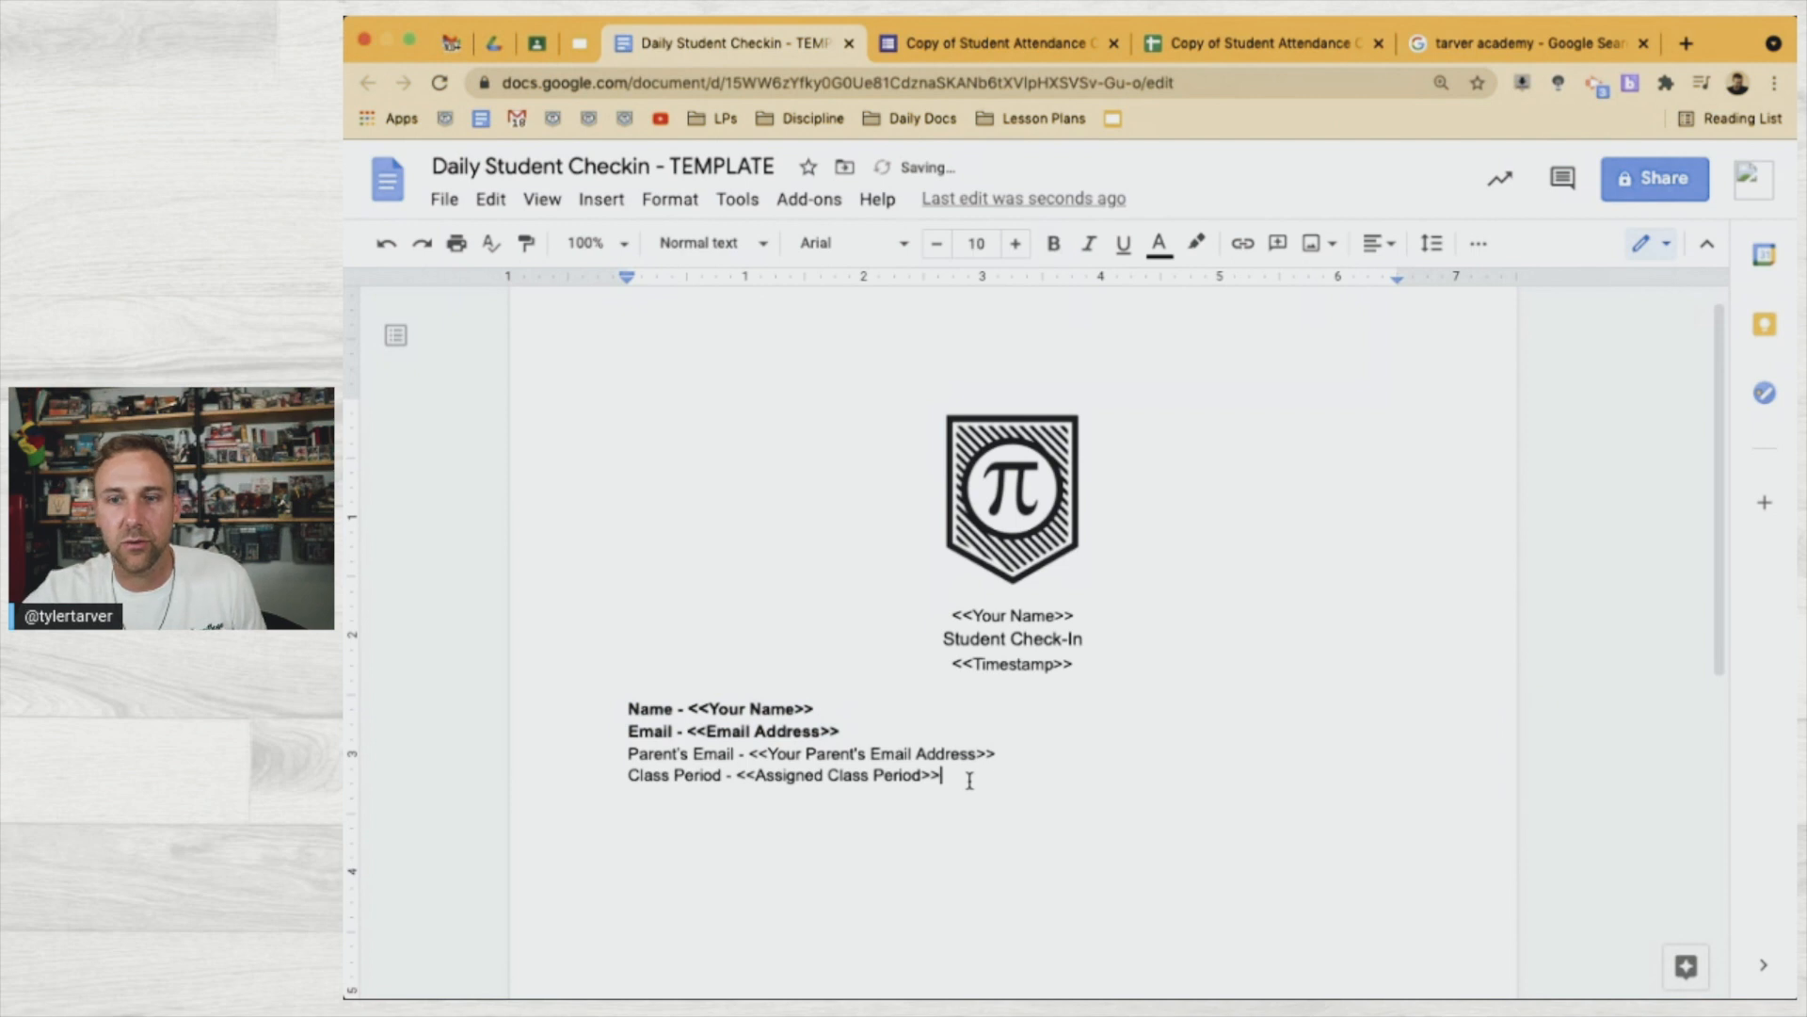
{"action": "double_click", "coordinate": [1007, 775]}
{"action": "left_click", "coordinate": [1007, 771]}
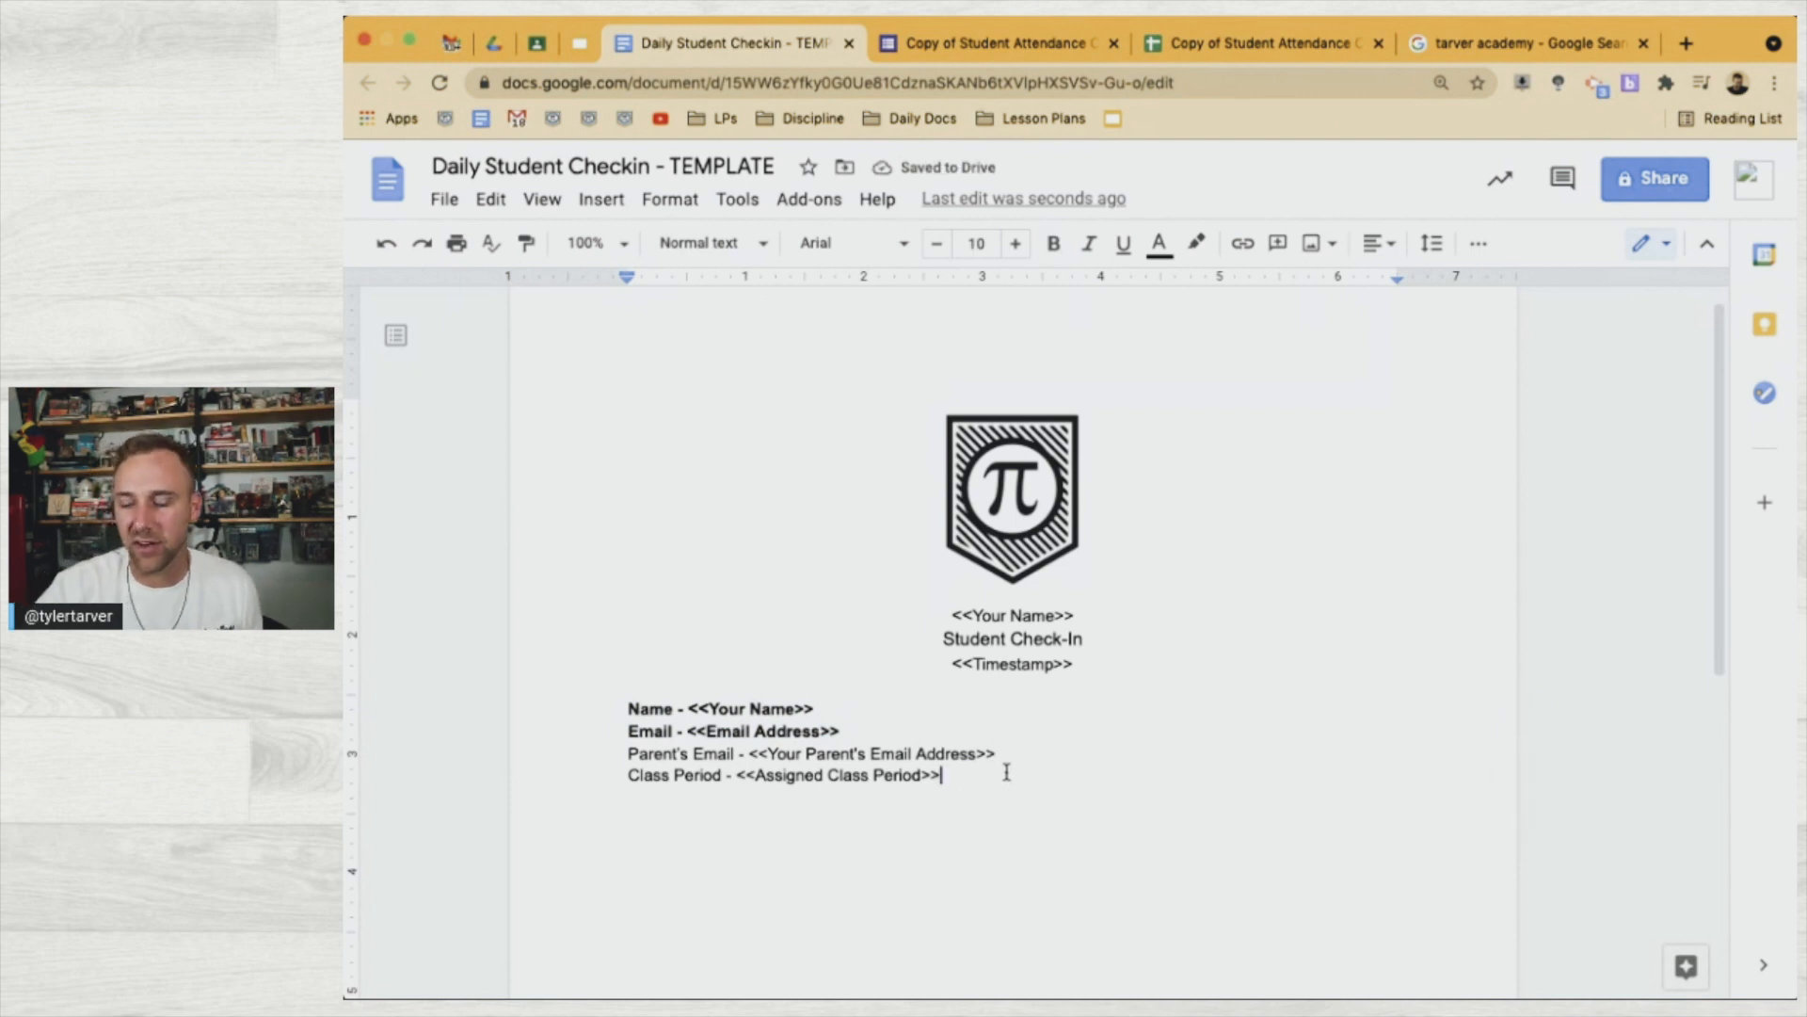
{"action": "key", "text": "Return"}
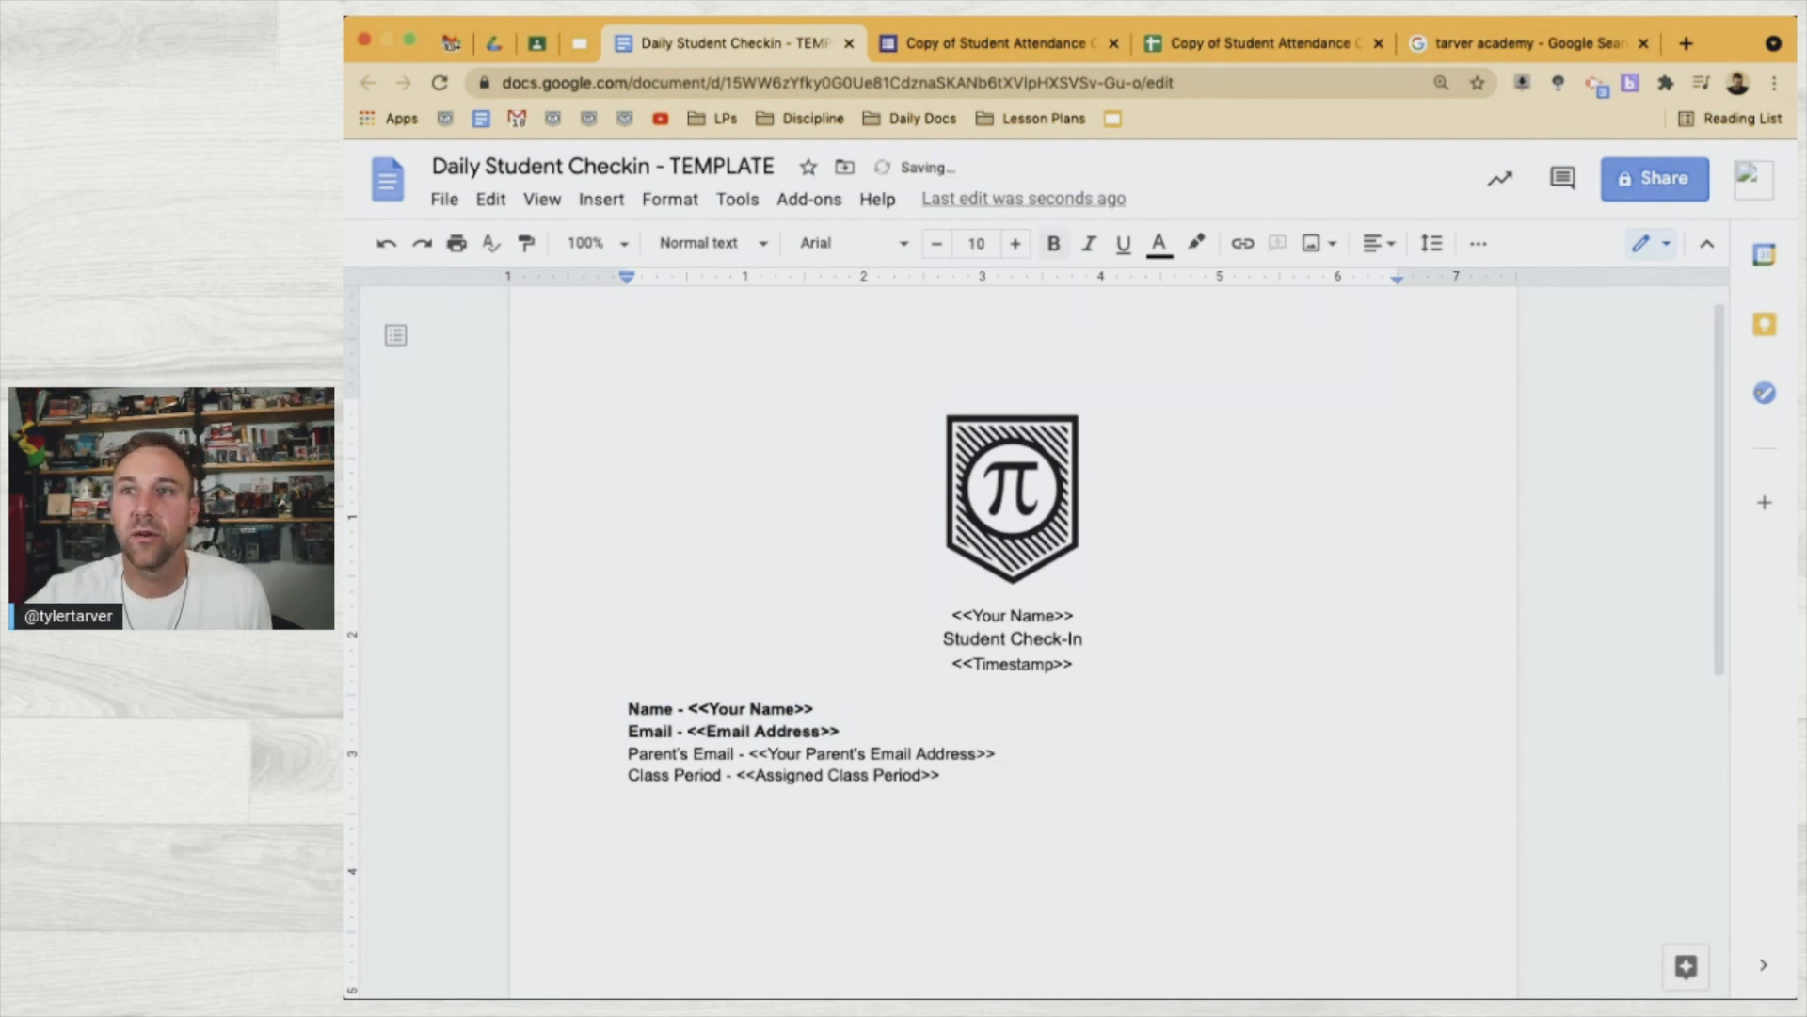
Add 'How are you feeling right now? - <<How are you feeling right now? >>' from the F1 header
{"action": "left_click", "coordinate": [1008, 44]}
{"action": "scroll", "coordinate": [1055, 659], "scroll_direction": "down", "scroll_amount": 5}
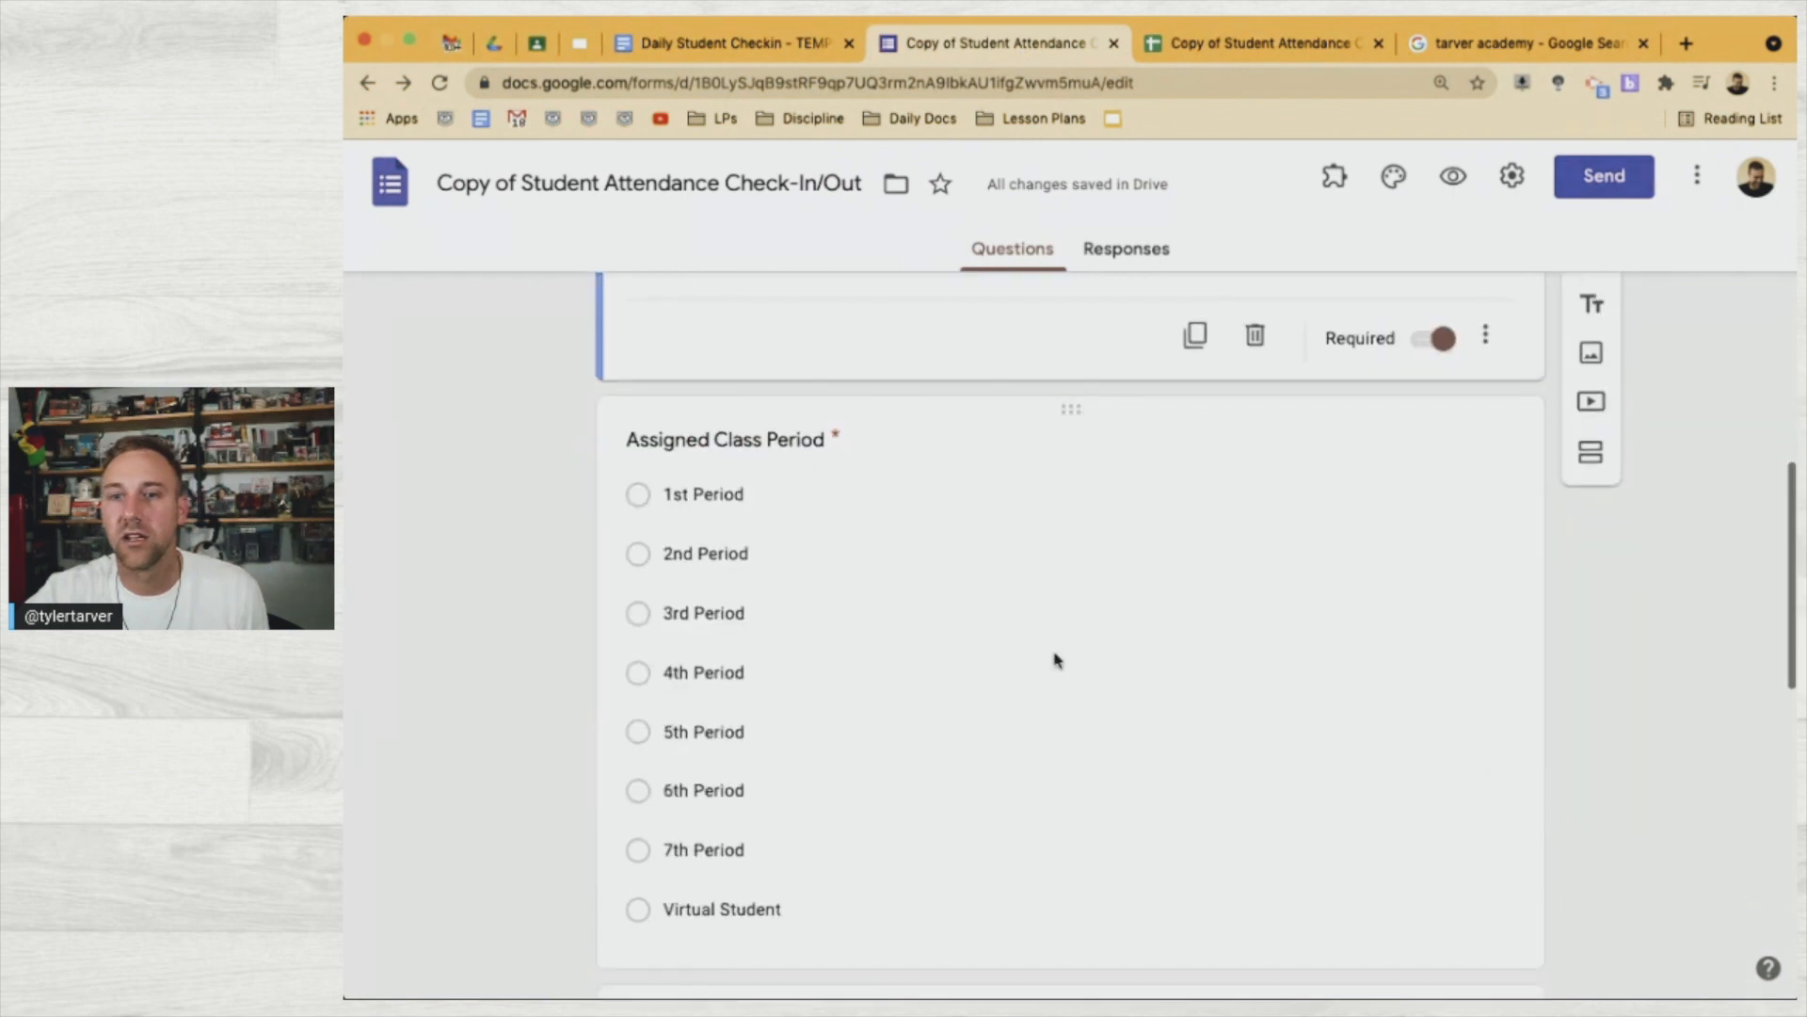
{"action": "left_click", "coordinate": [1233, 47]}
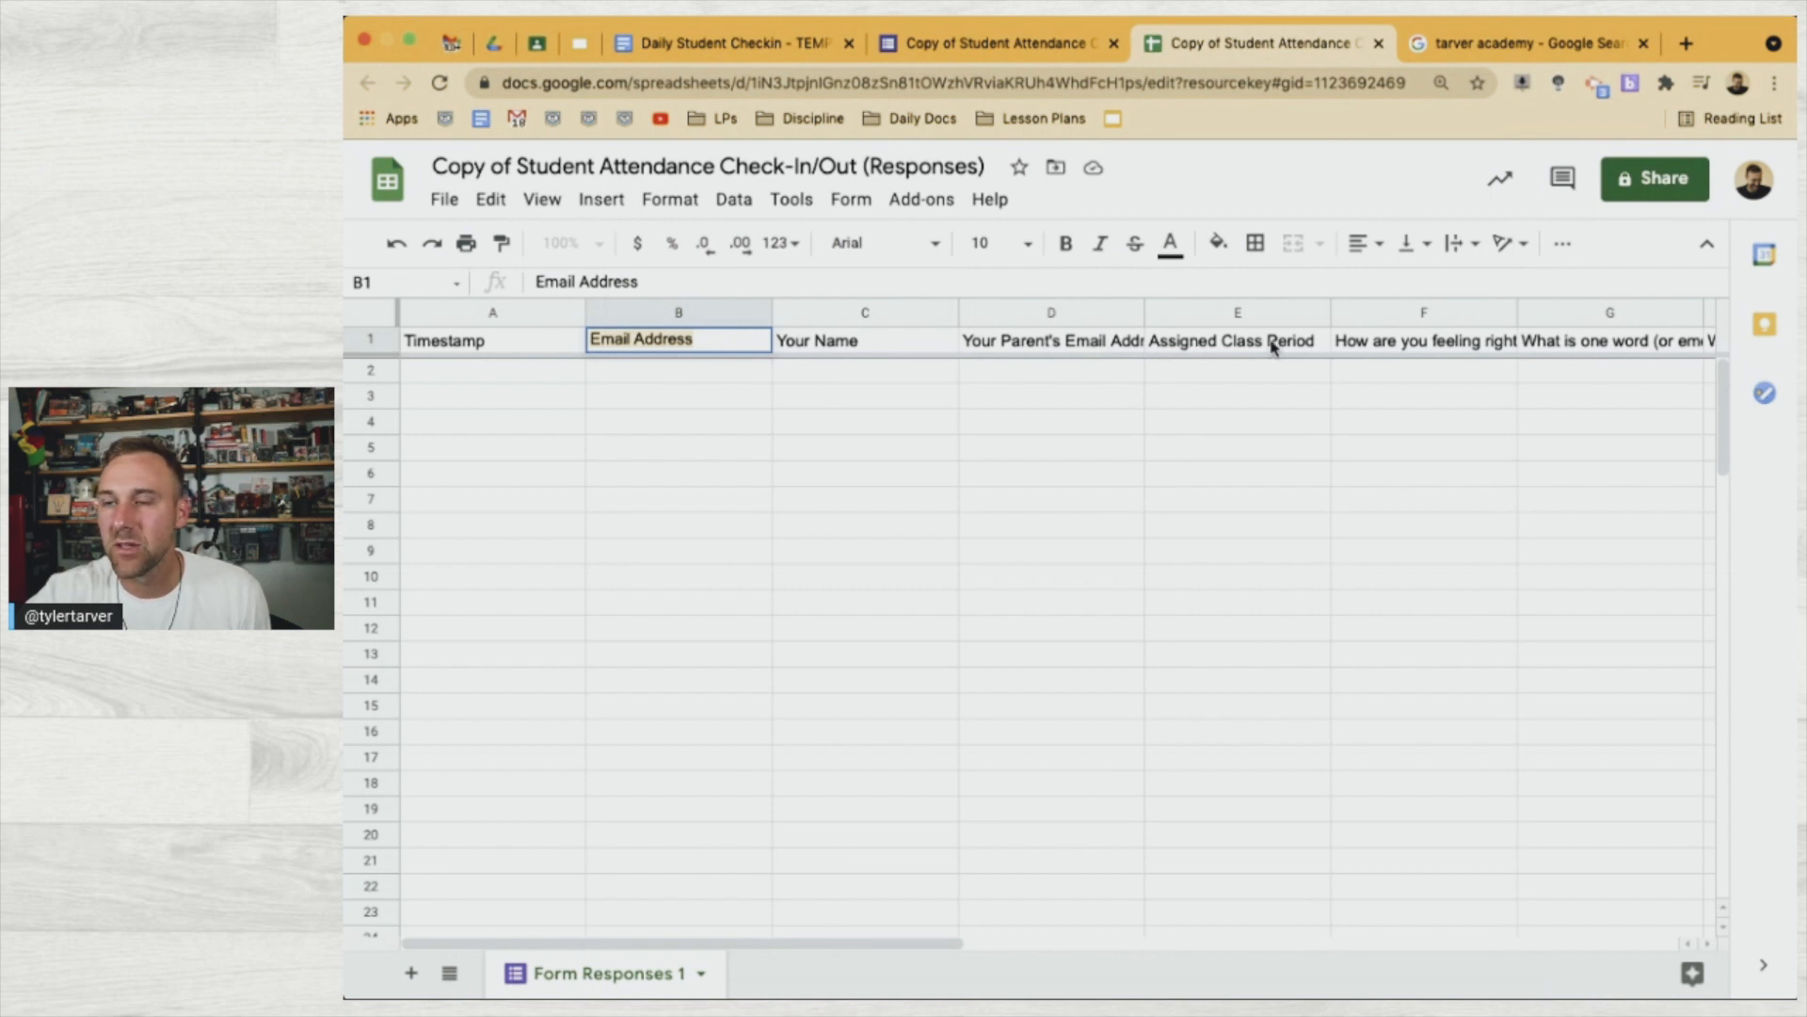
{"action": "scroll", "coordinate": [1356, 350], "scroll_direction": "right", "scroll_amount": 4}
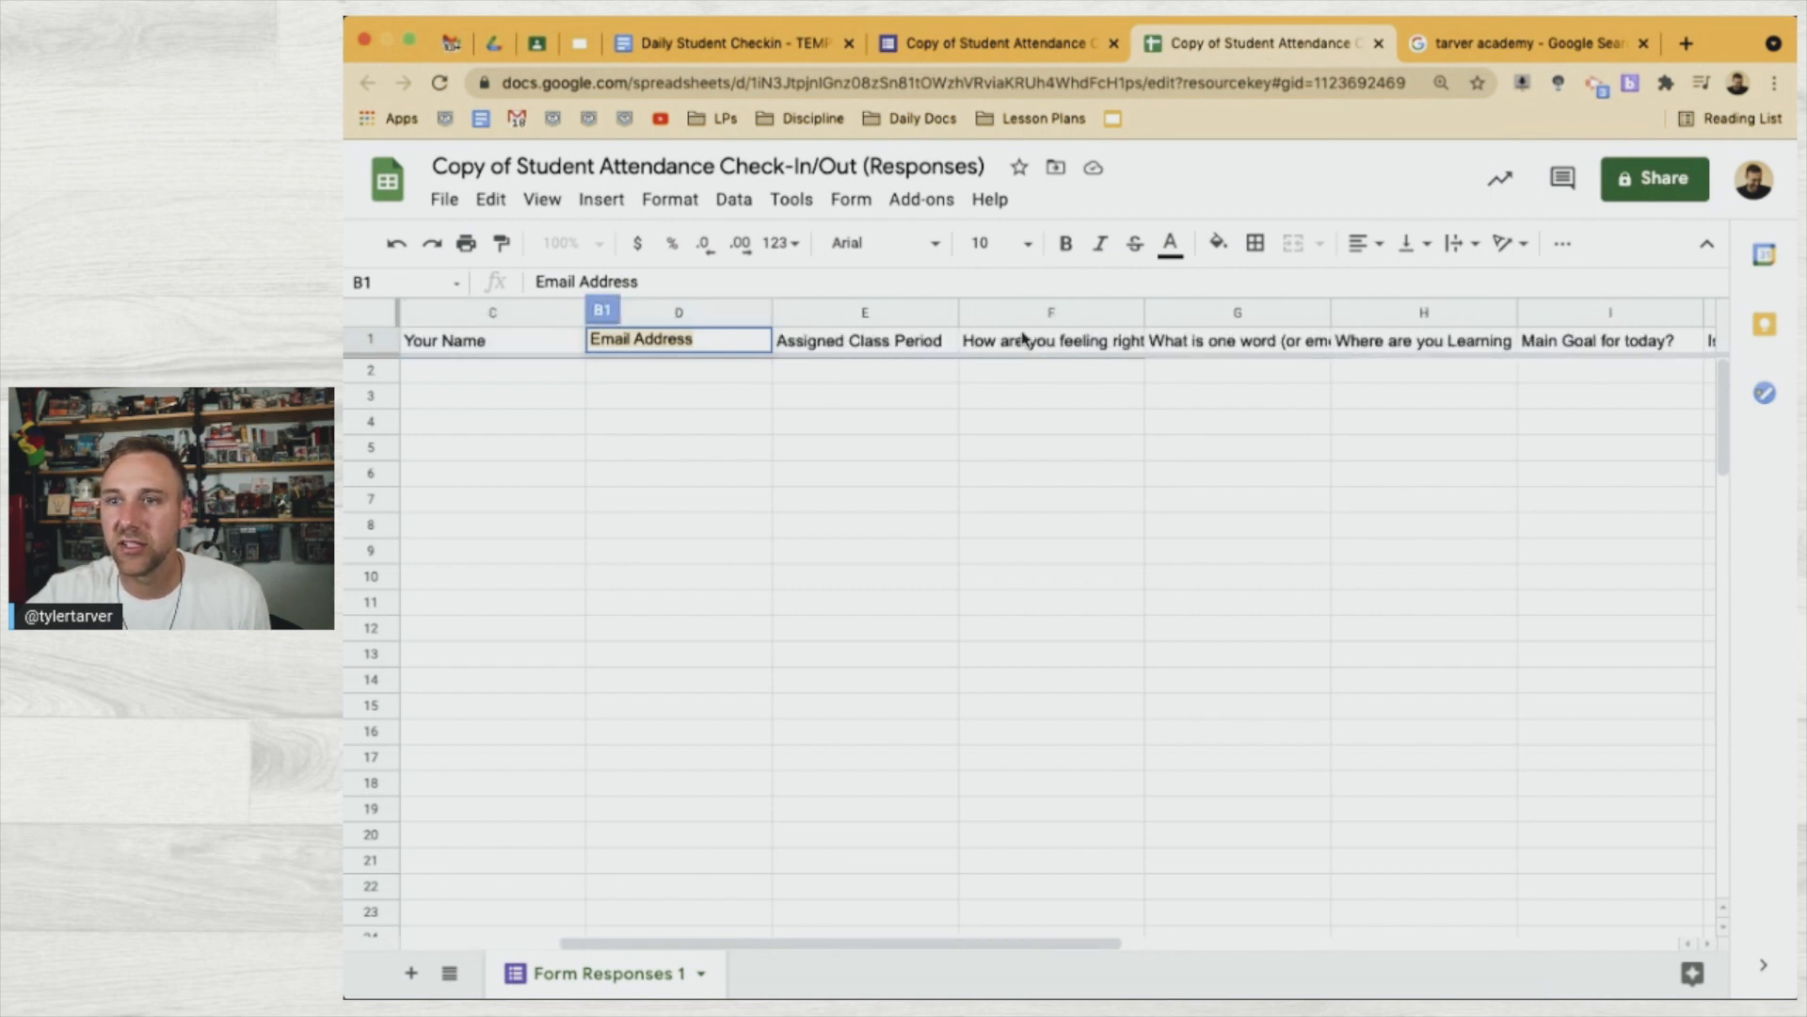
{"action": "left_click", "coordinate": [1021, 340]}
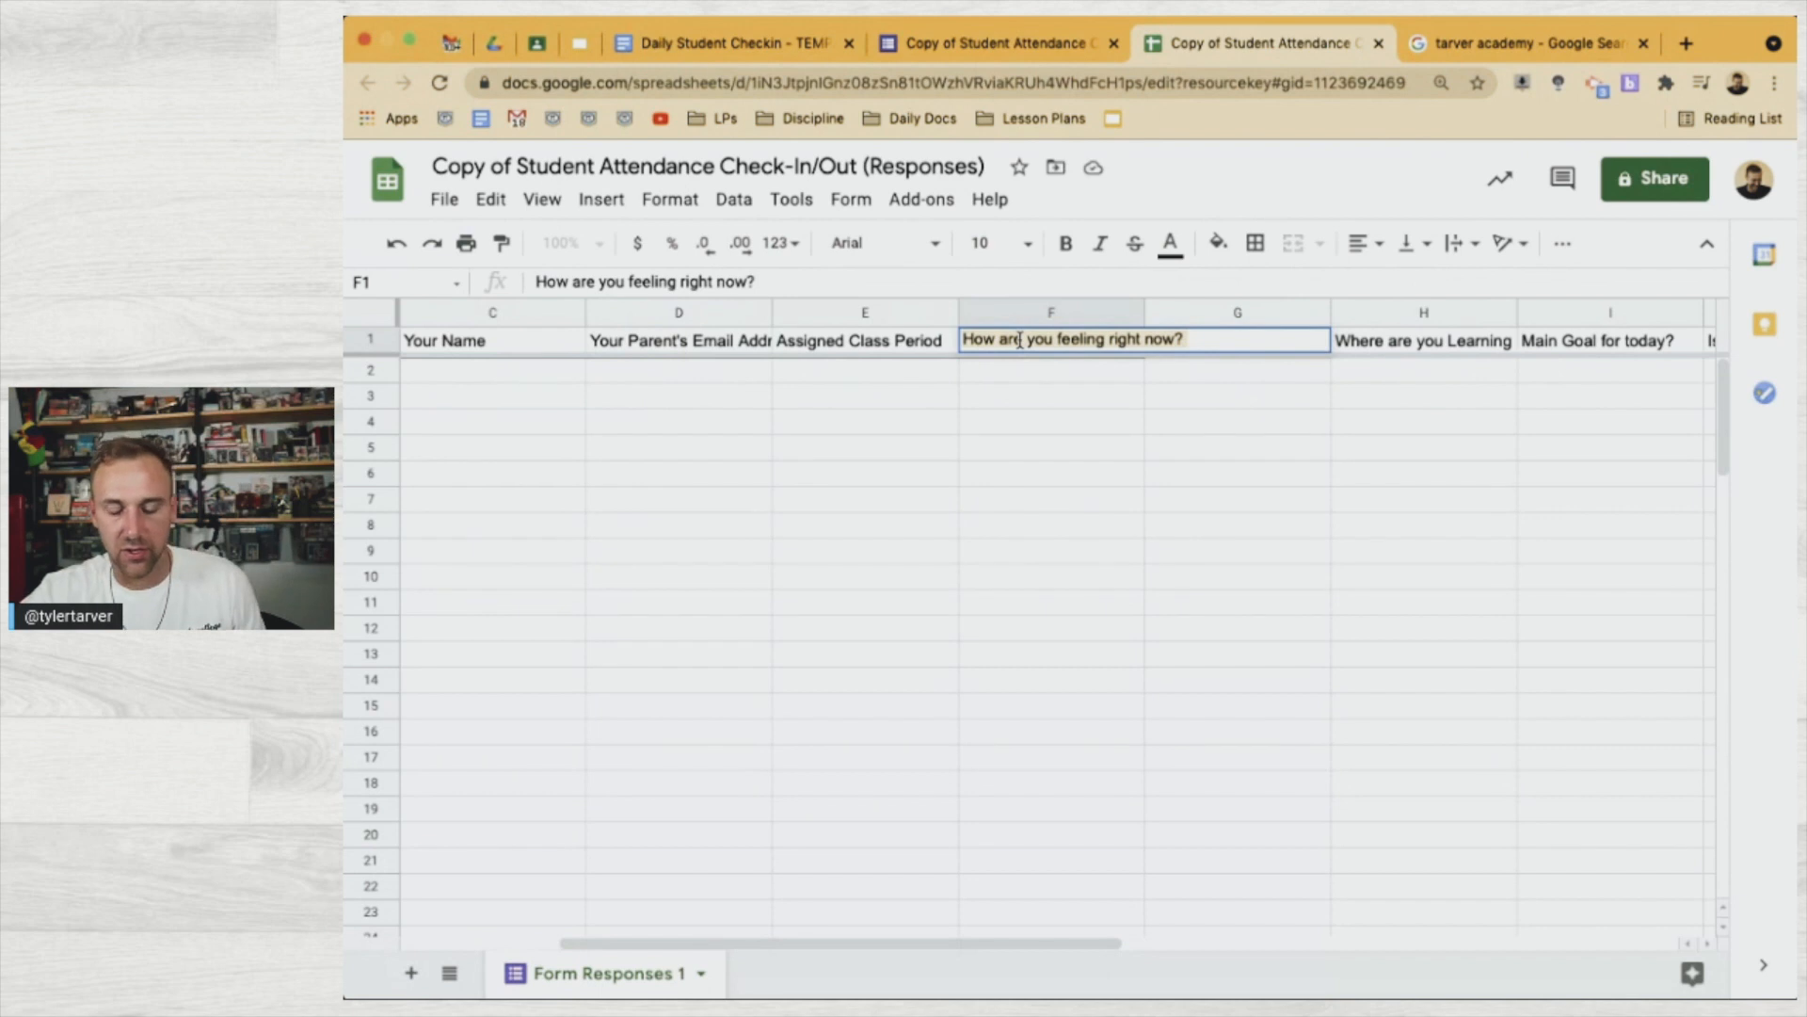
{"action": "left_click", "coordinate": [1012, 45]}
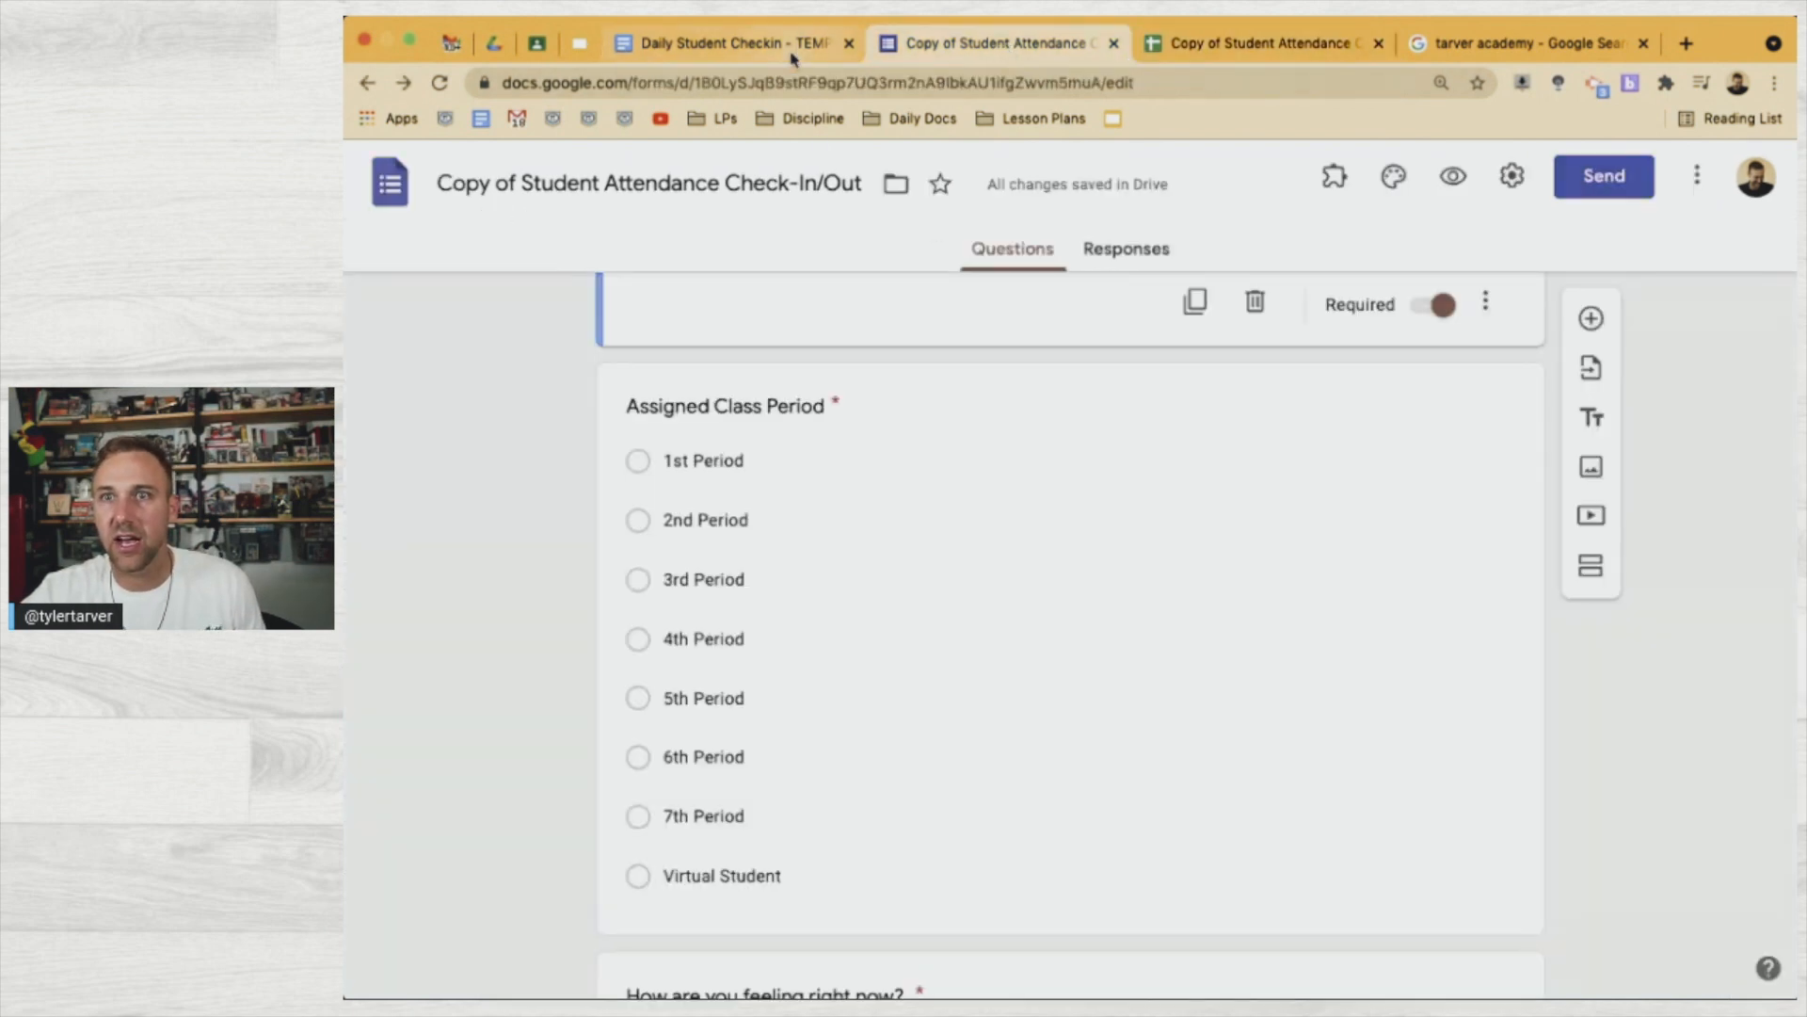
{"action": "left_click", "coordinate": [792, 54]}
{"action": "type", "text": "How are you feeling right now?"}
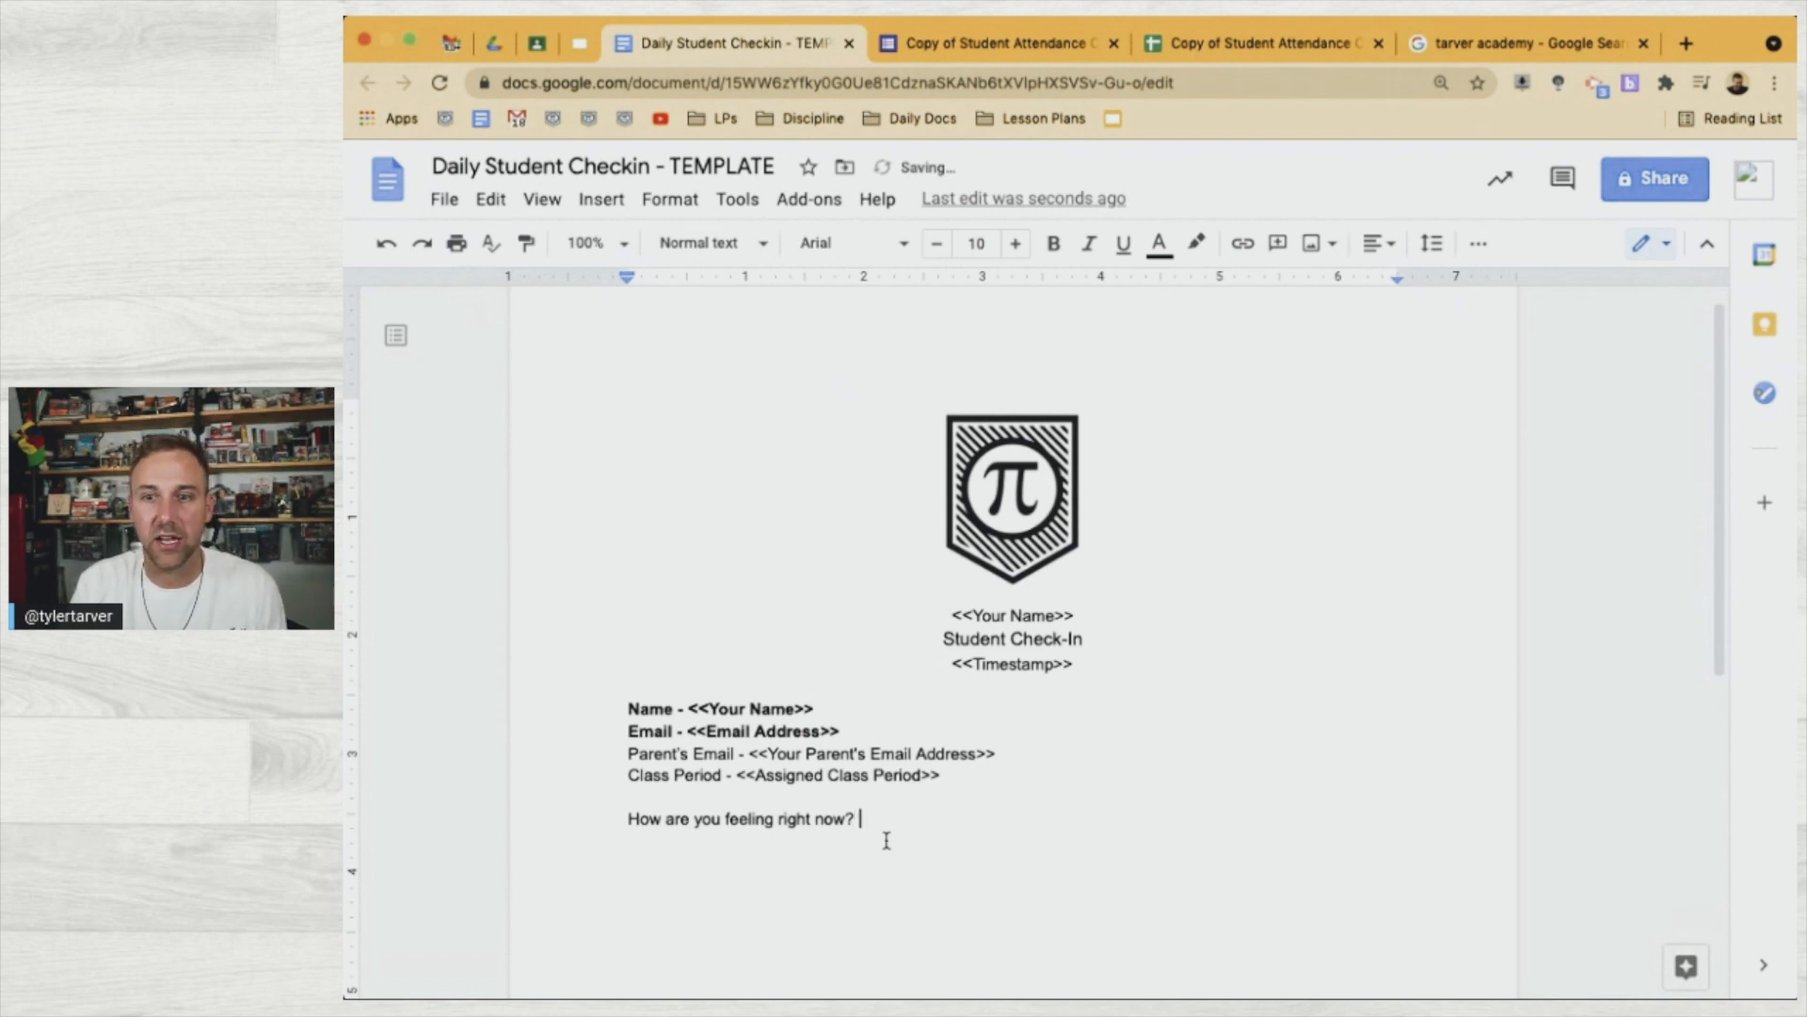
{"action": "type", "text": "- "}
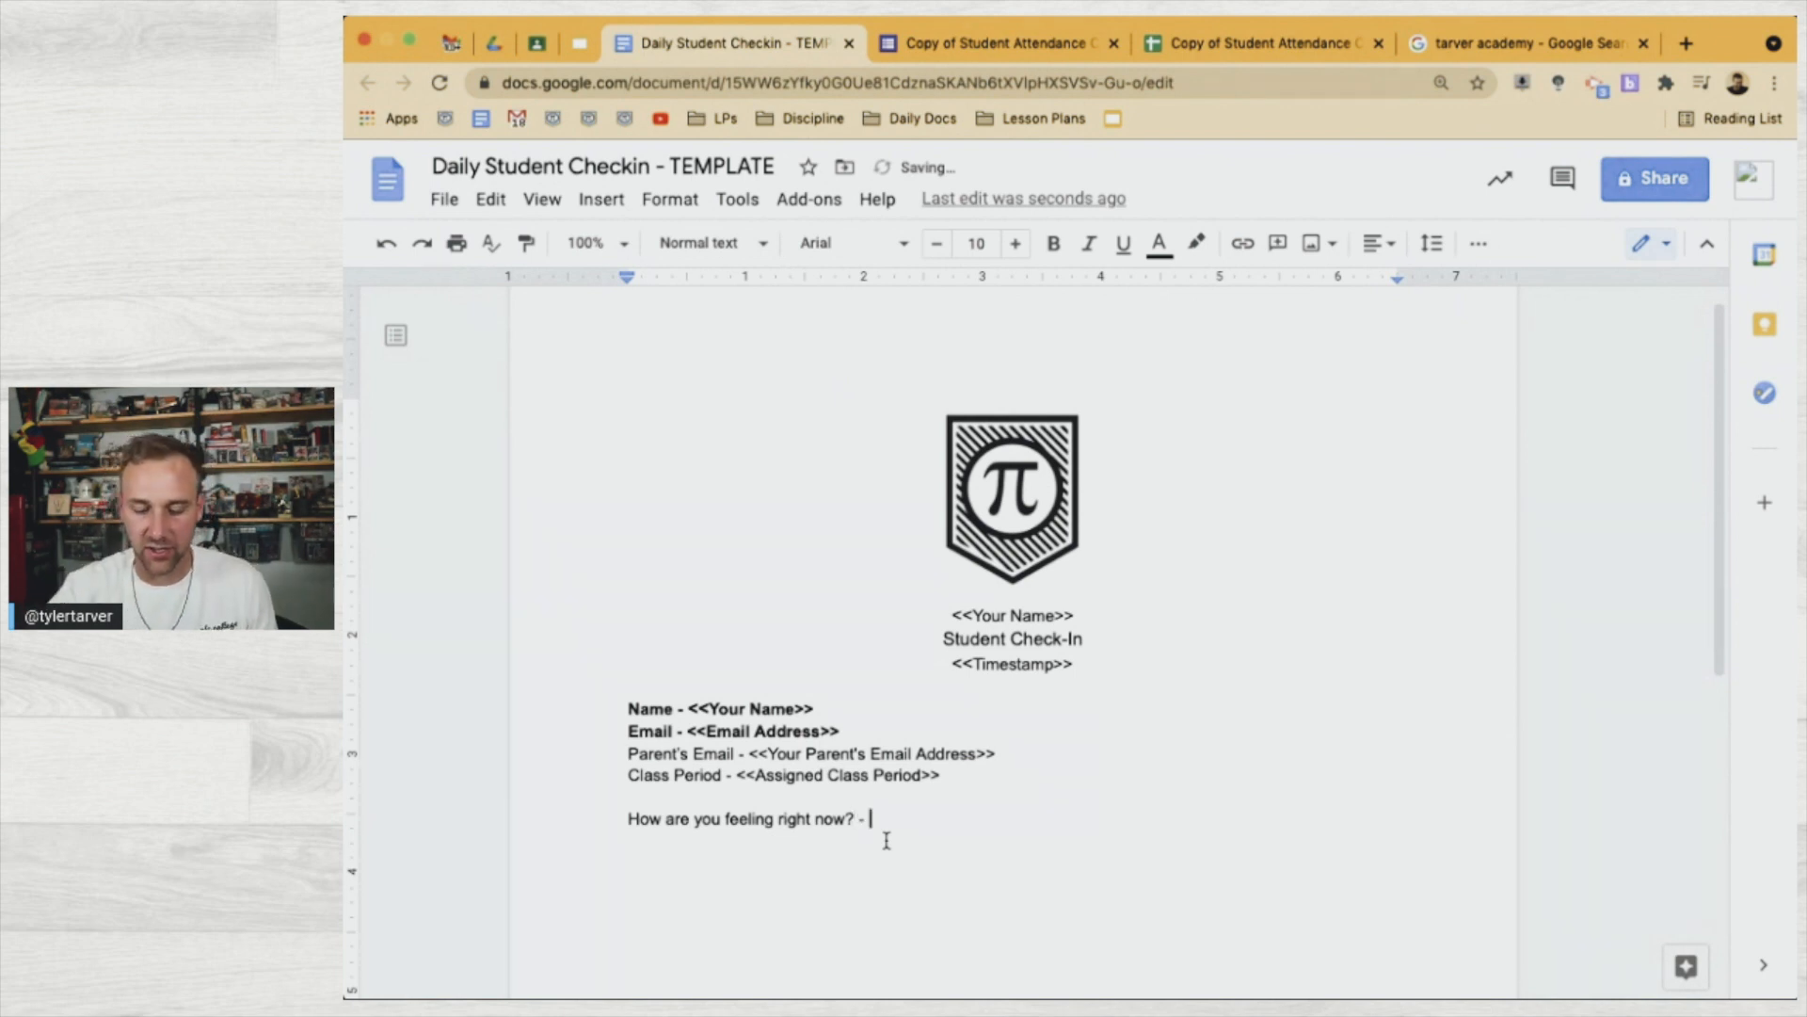
{"action": "type", "text": "<<"}
{"action": "type", "text": "How are you feeling right now?"}
{"action": "type", "text": ">>"}
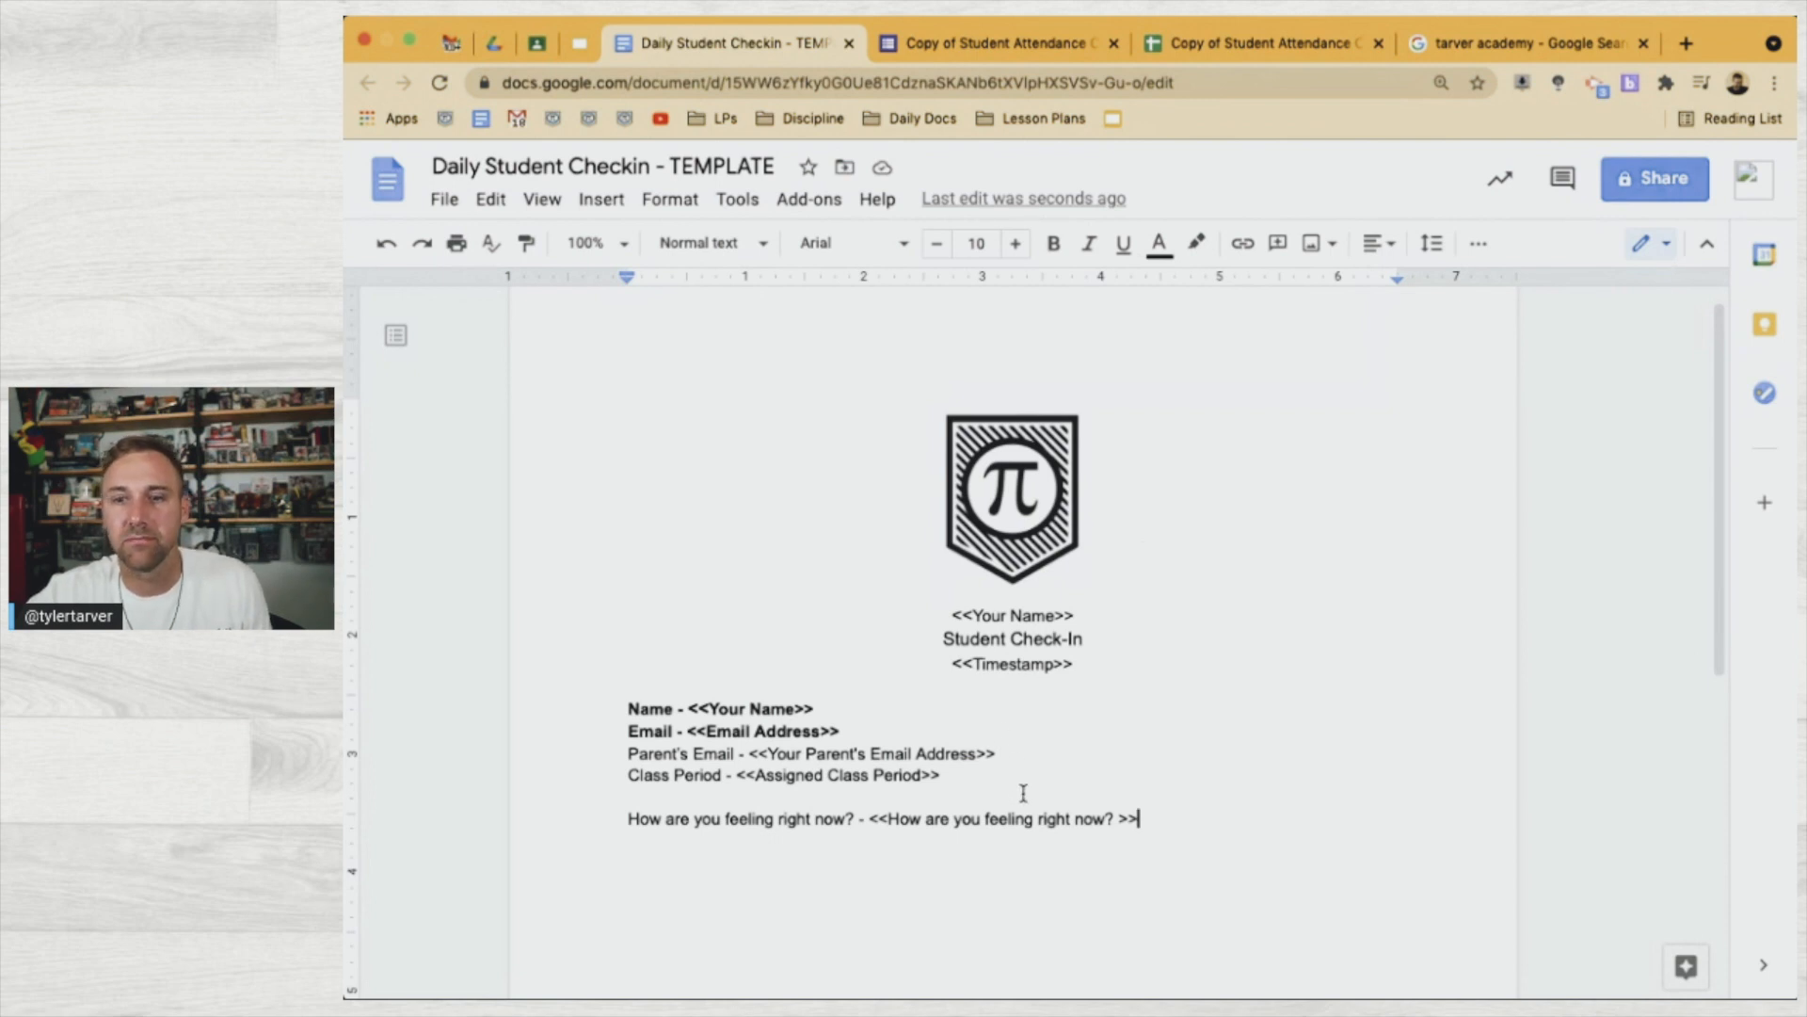
{"action": "left_click", "coordinate": [989, 792]}
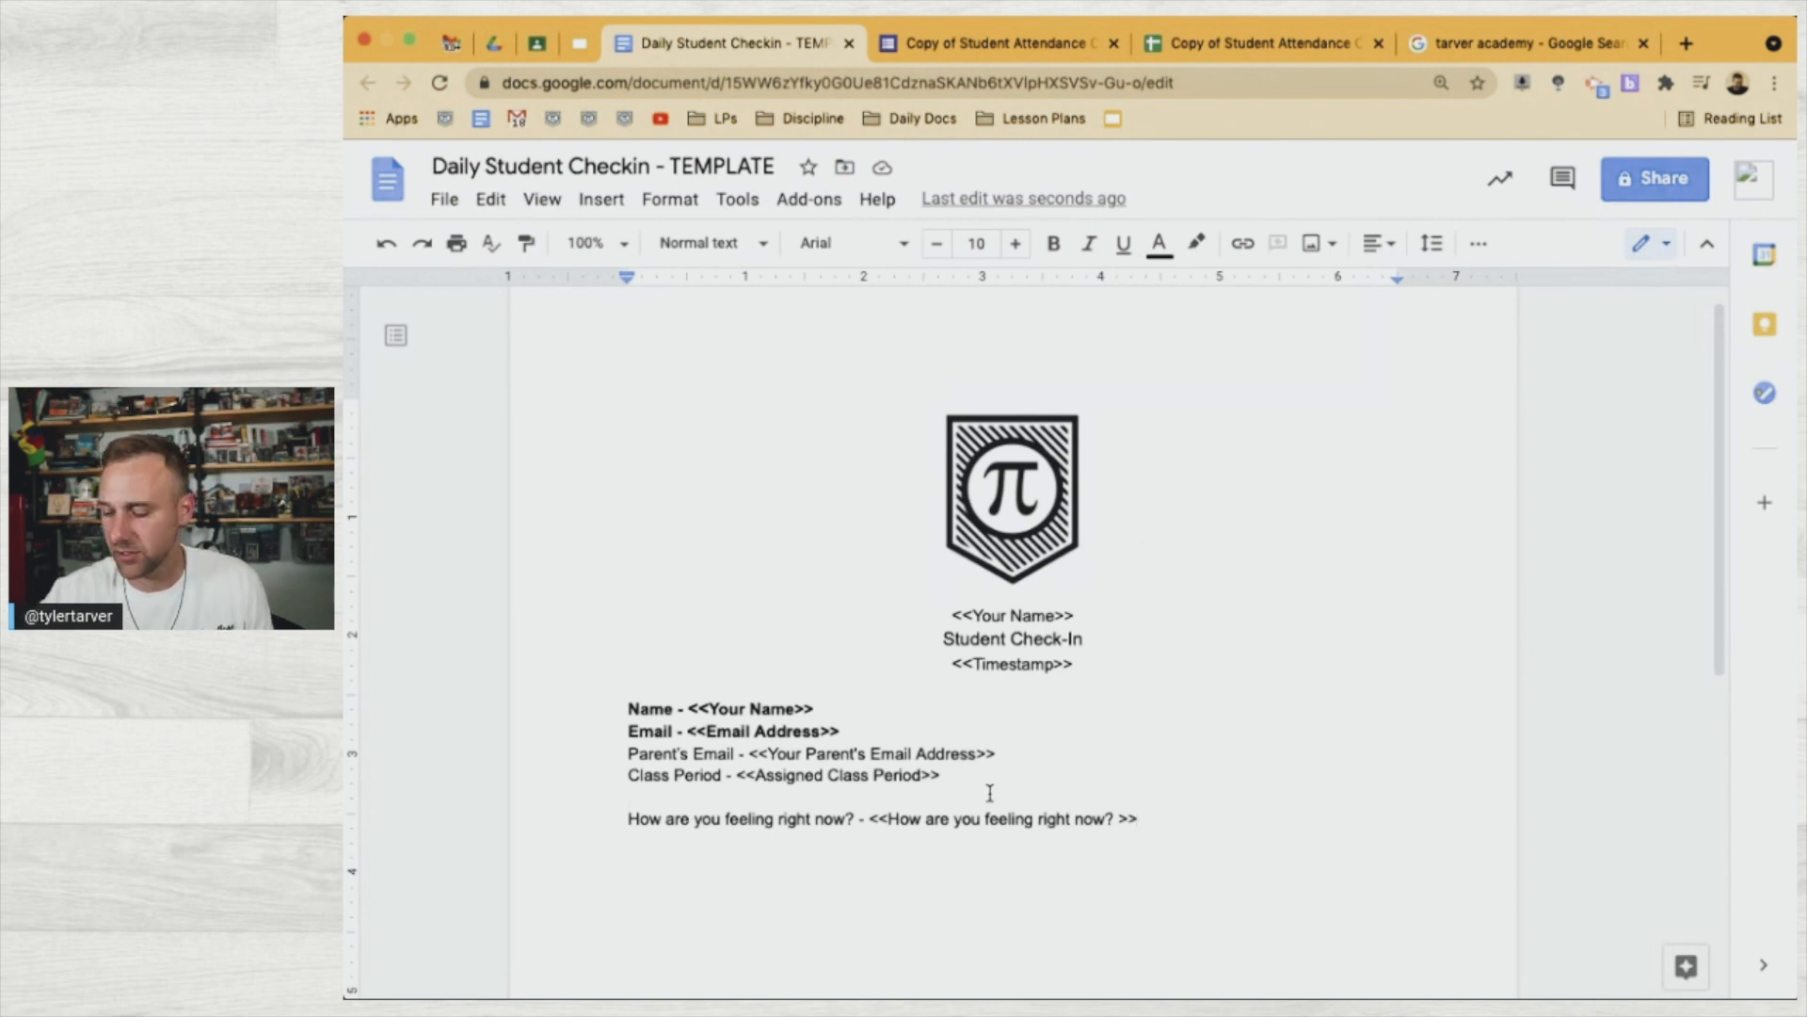
{"action": "key", "text": "Return"}
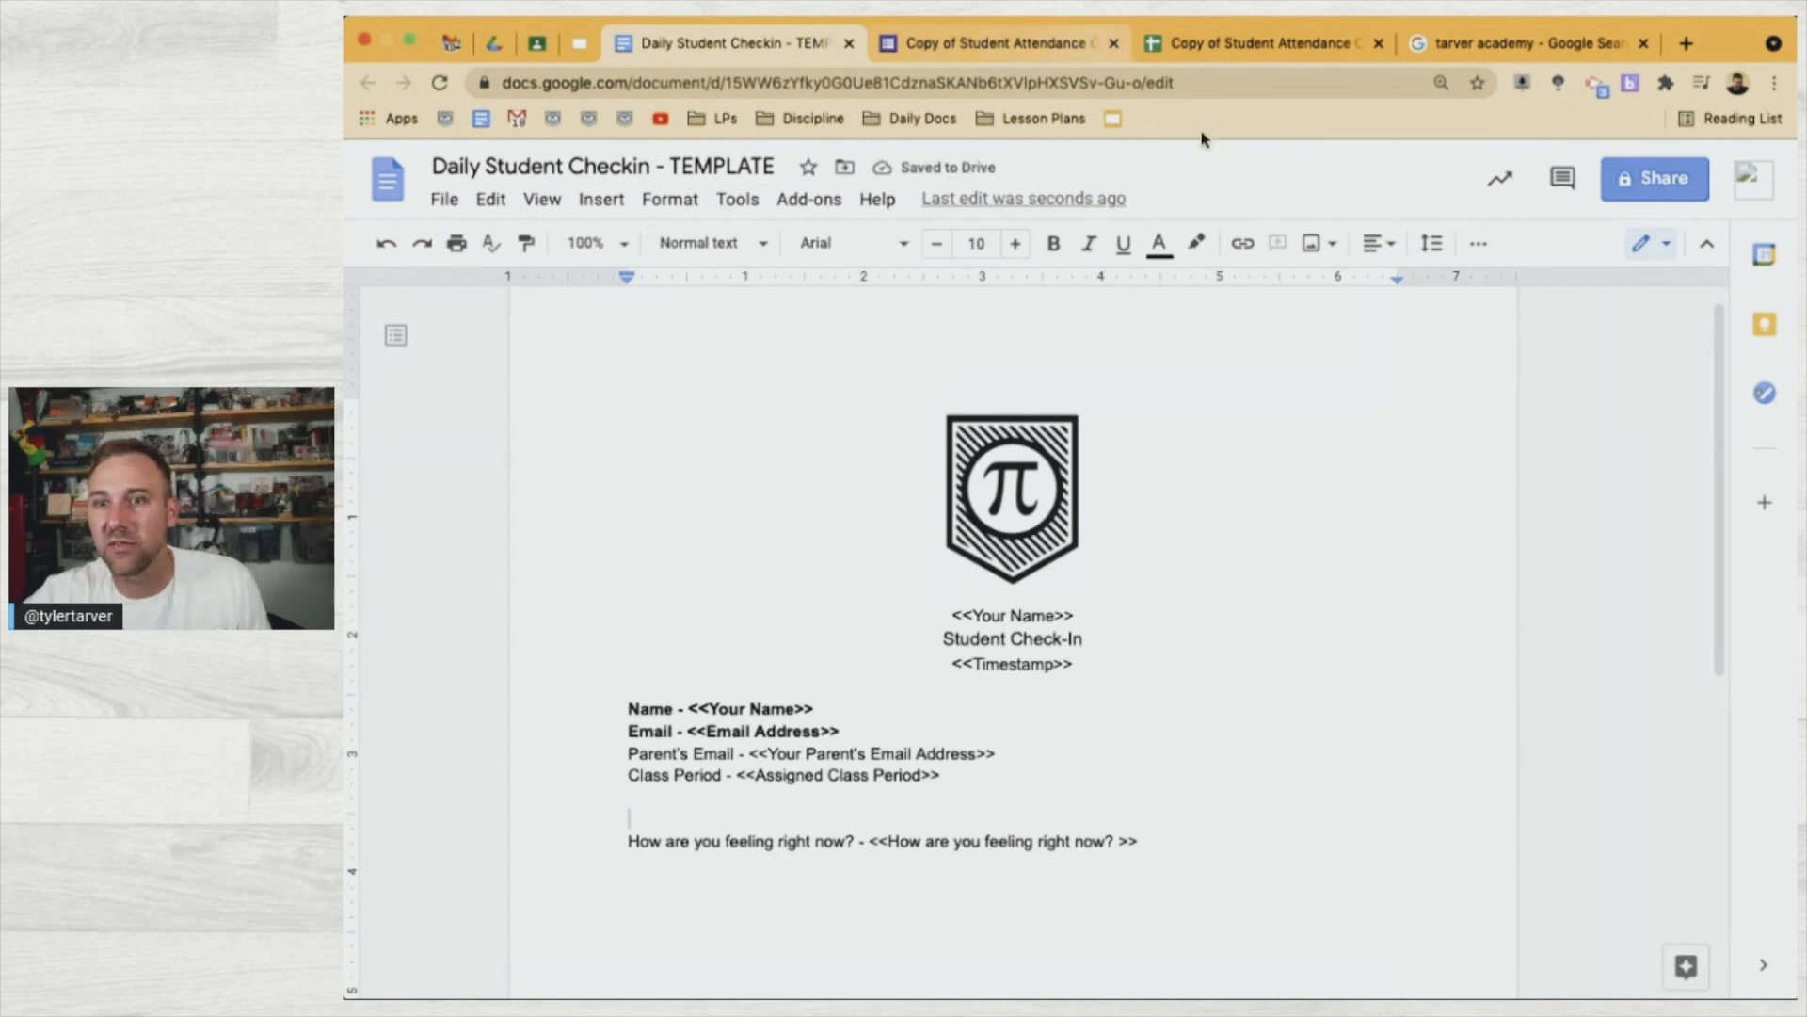
{"action": "key", "text": "BackSpace"}
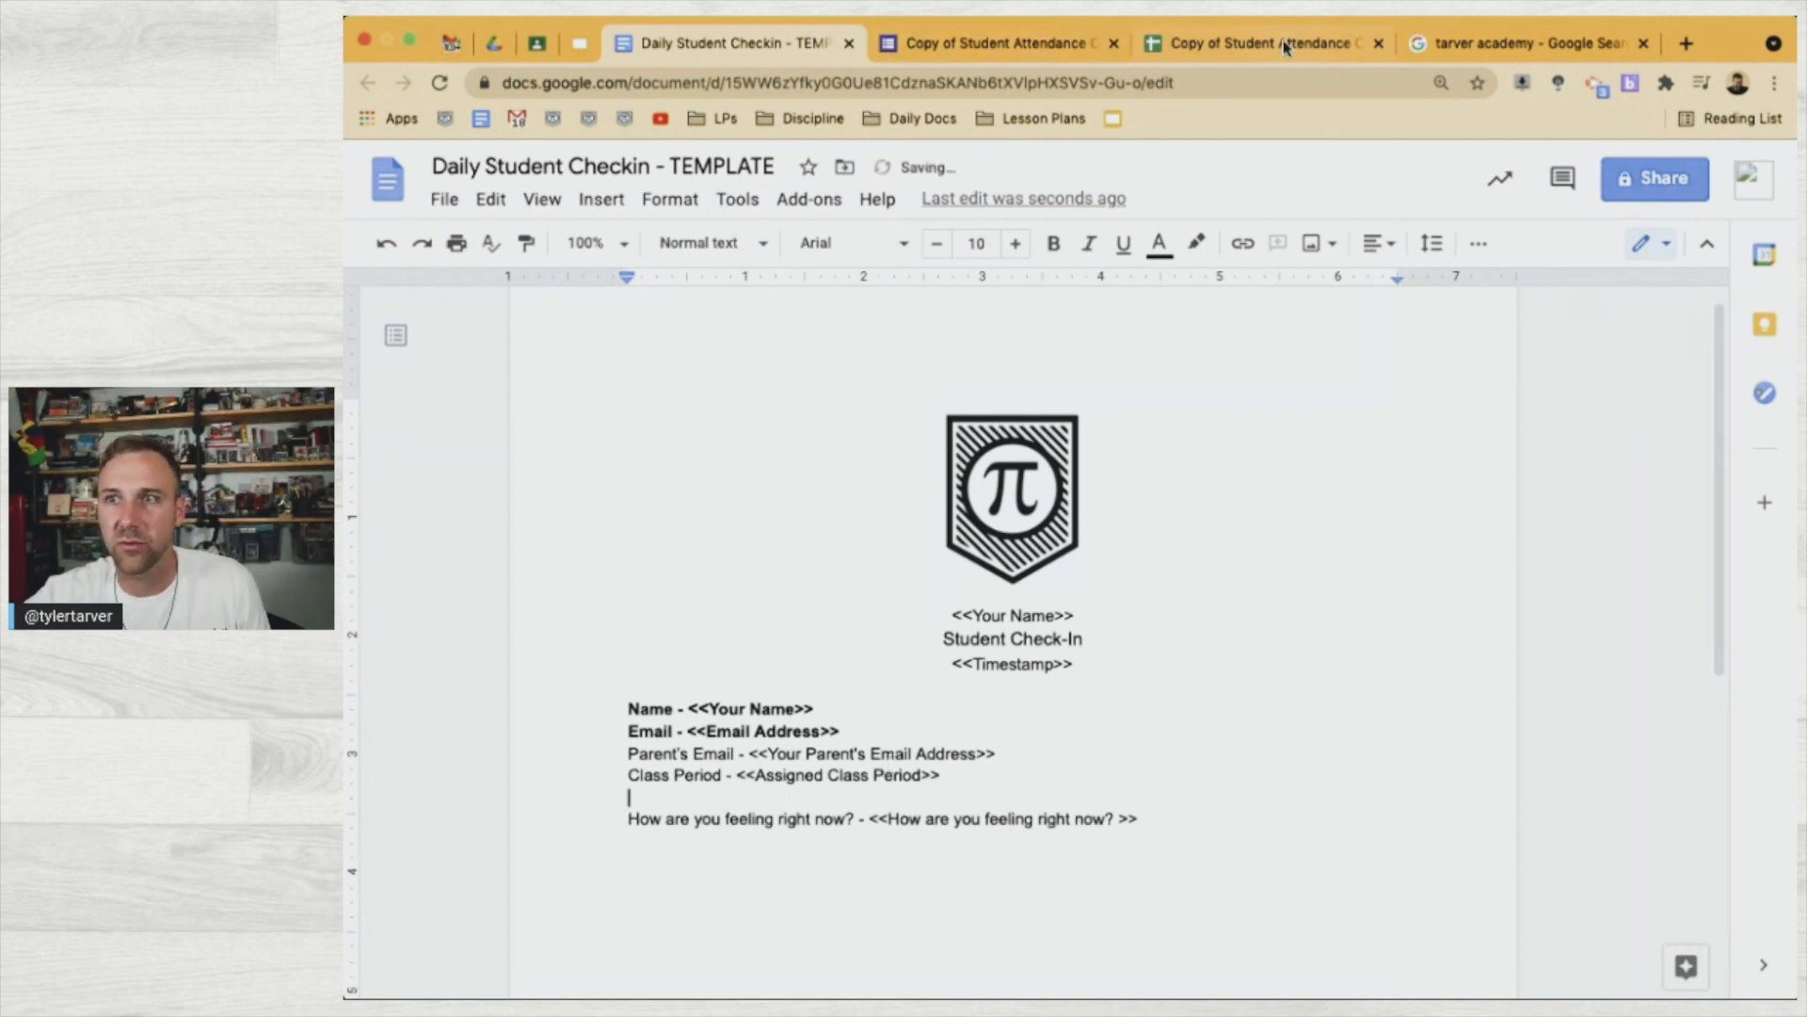
Append '// <<…>>' with the one-word-or-emoji question from G1 to the feeling line
{"action": "left_click", "coordinate": [1266, 45]}
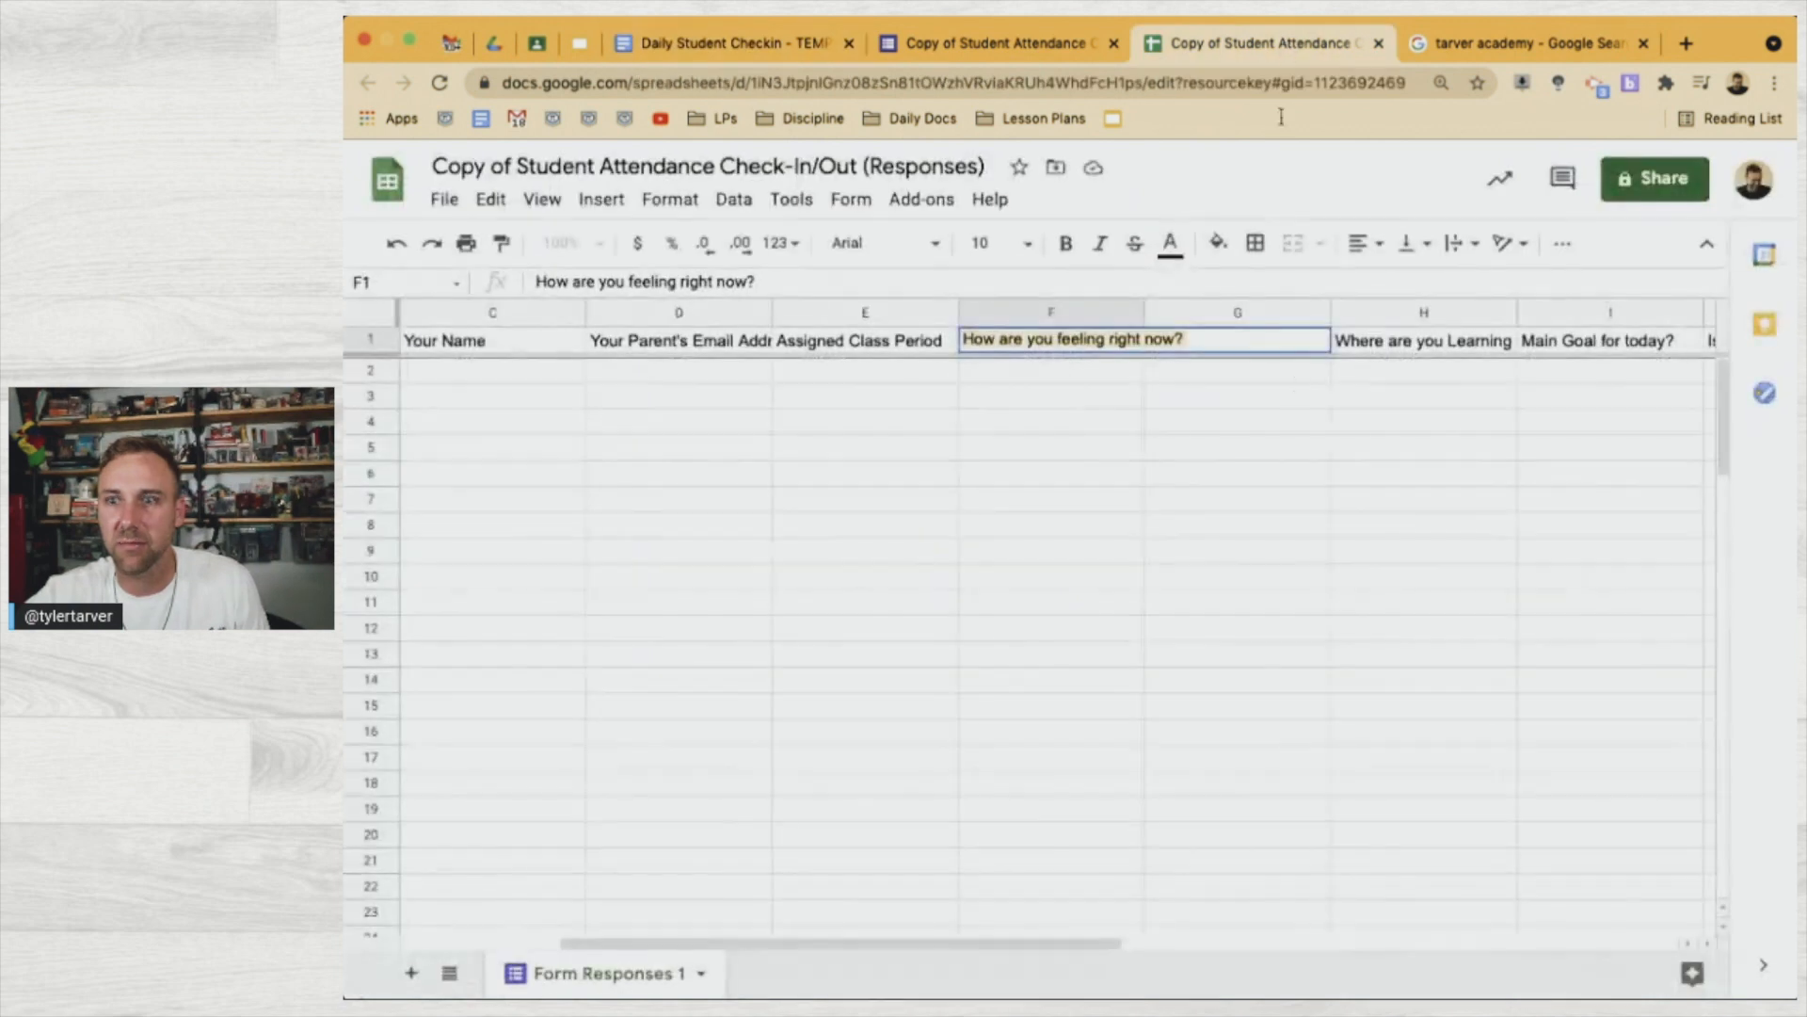
{"action": "left_click", "coordinate": [1167, 396]}
{"action": "left_click", "coordinate": [1189, 342]}
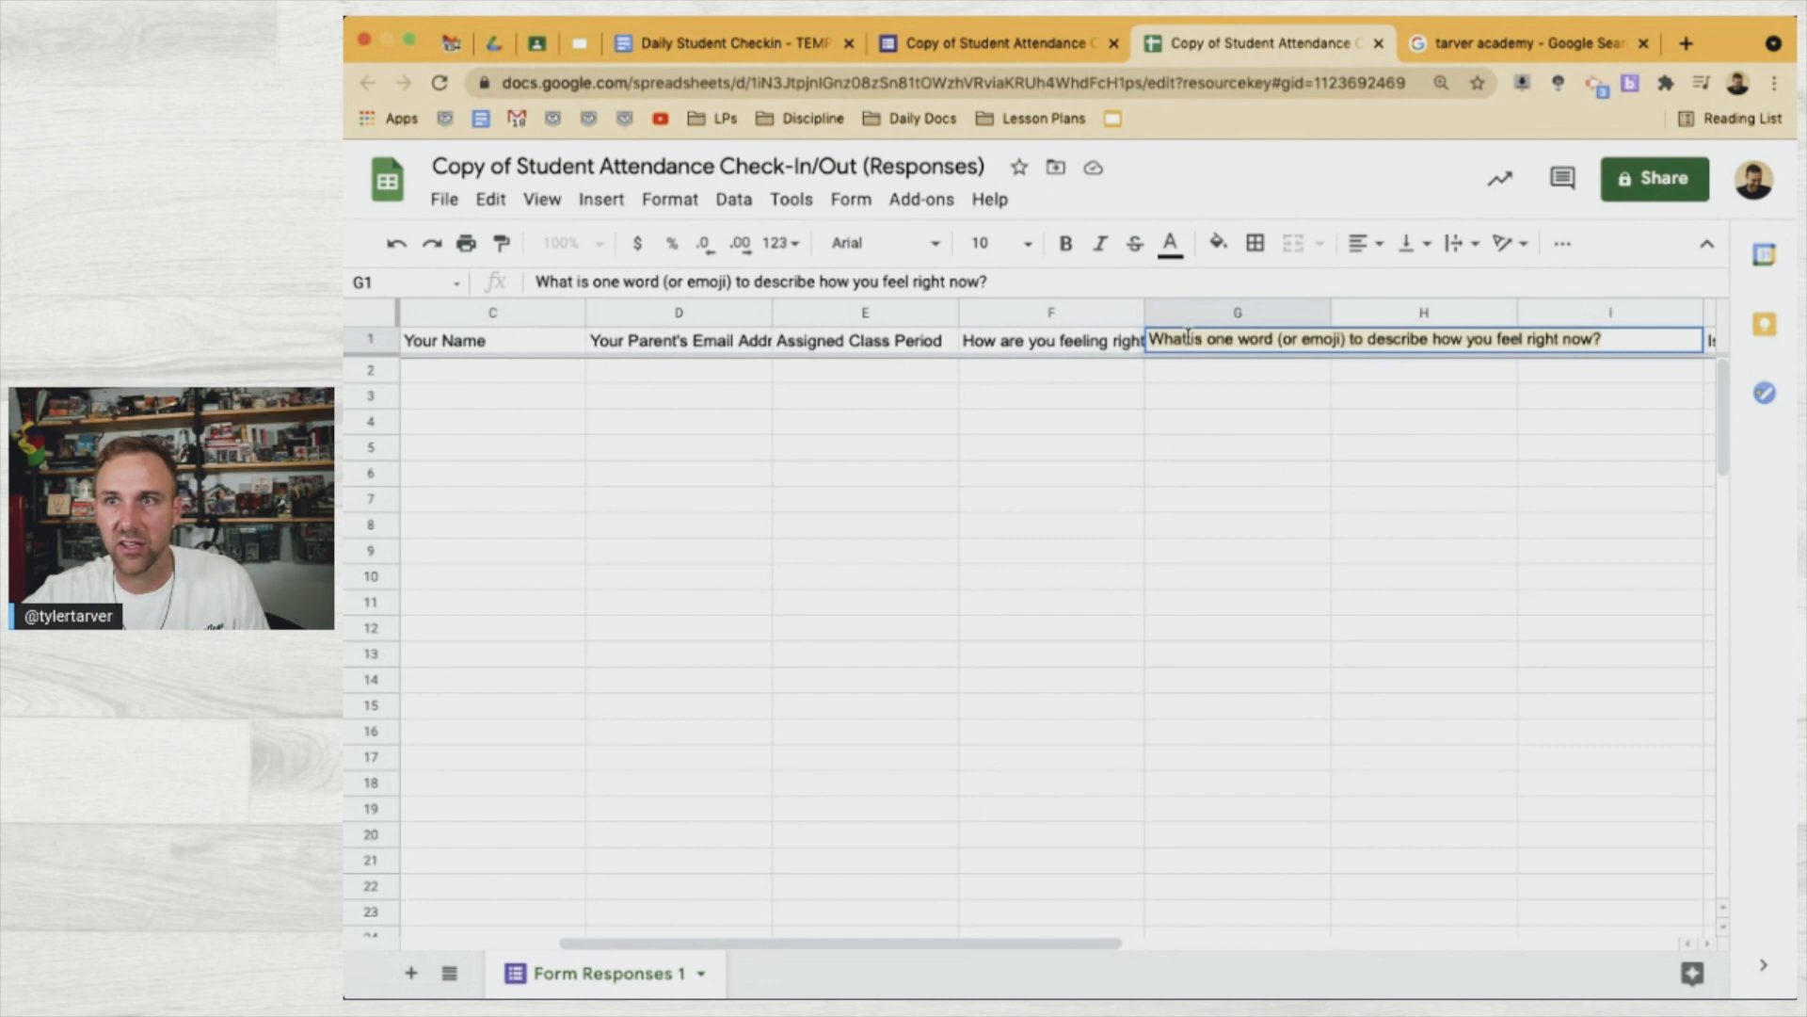
{"action": "left_click", "coordinate": [1022, 42]}
{"action": "scroll", "coordinate": [937, 650], "scroll_direction": "down", "scroll_amount": 4}
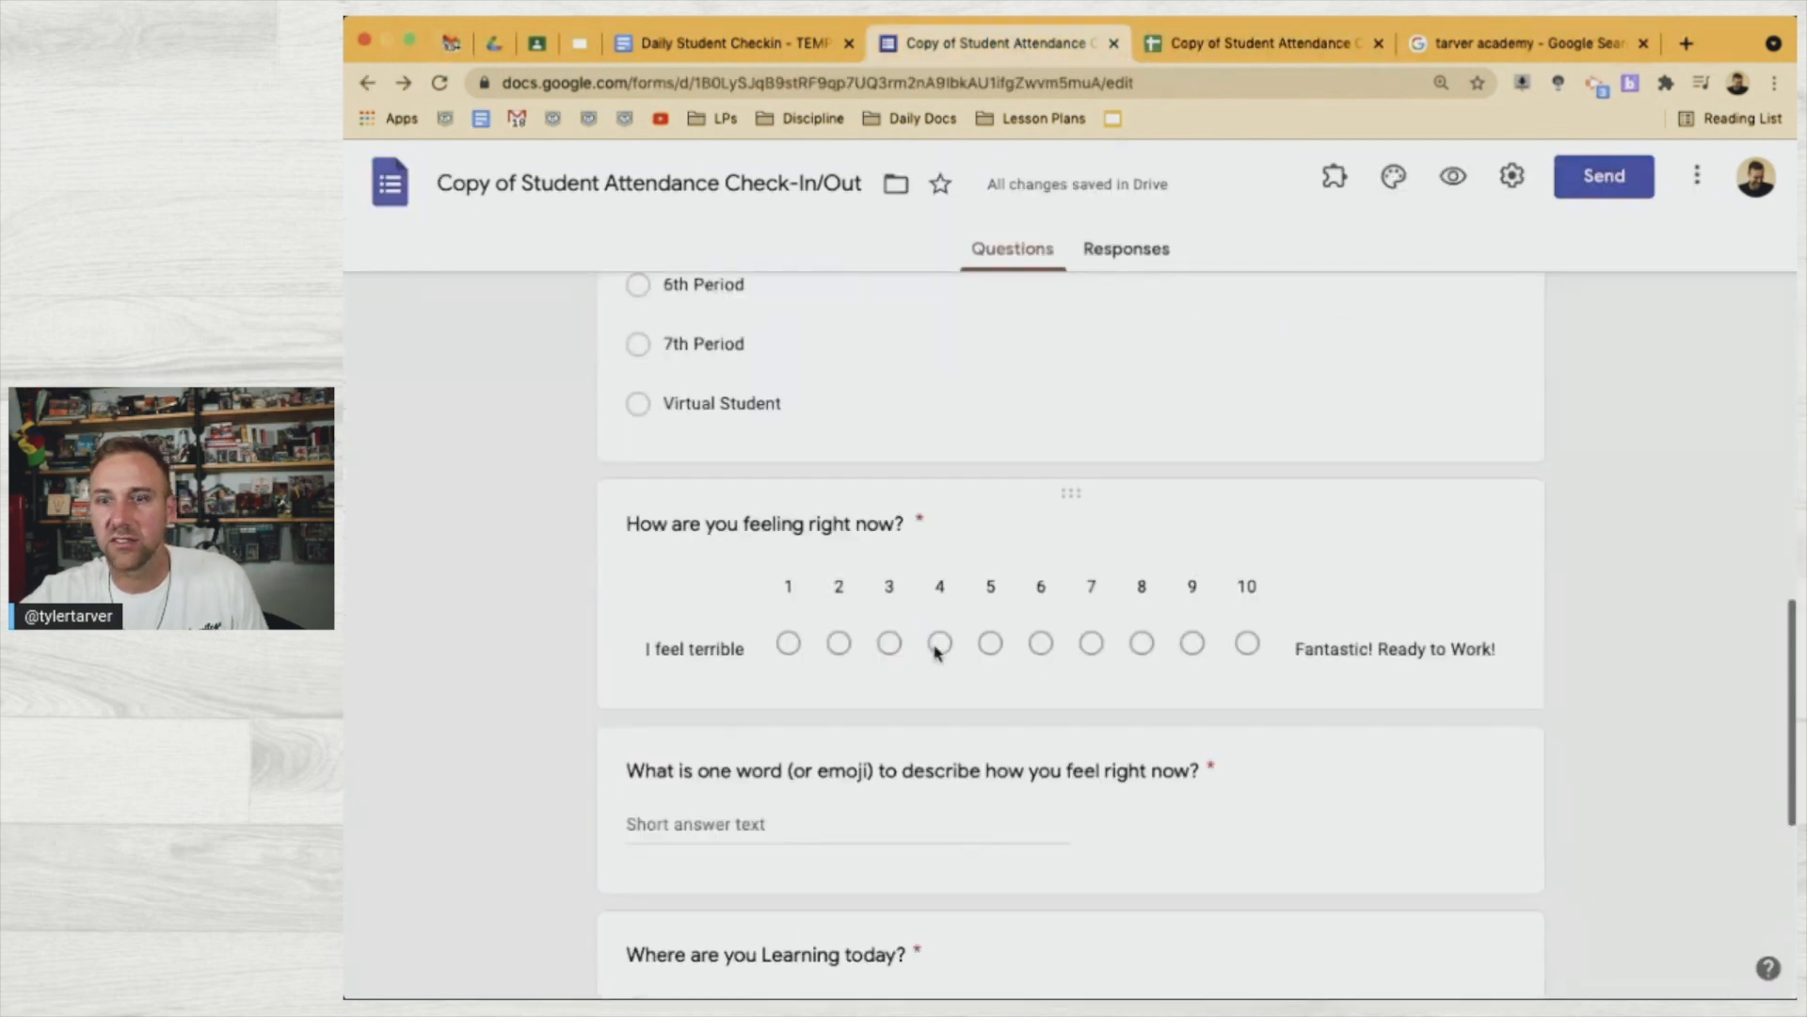
{"action": "left_click", "coordinate": [759, 37]}
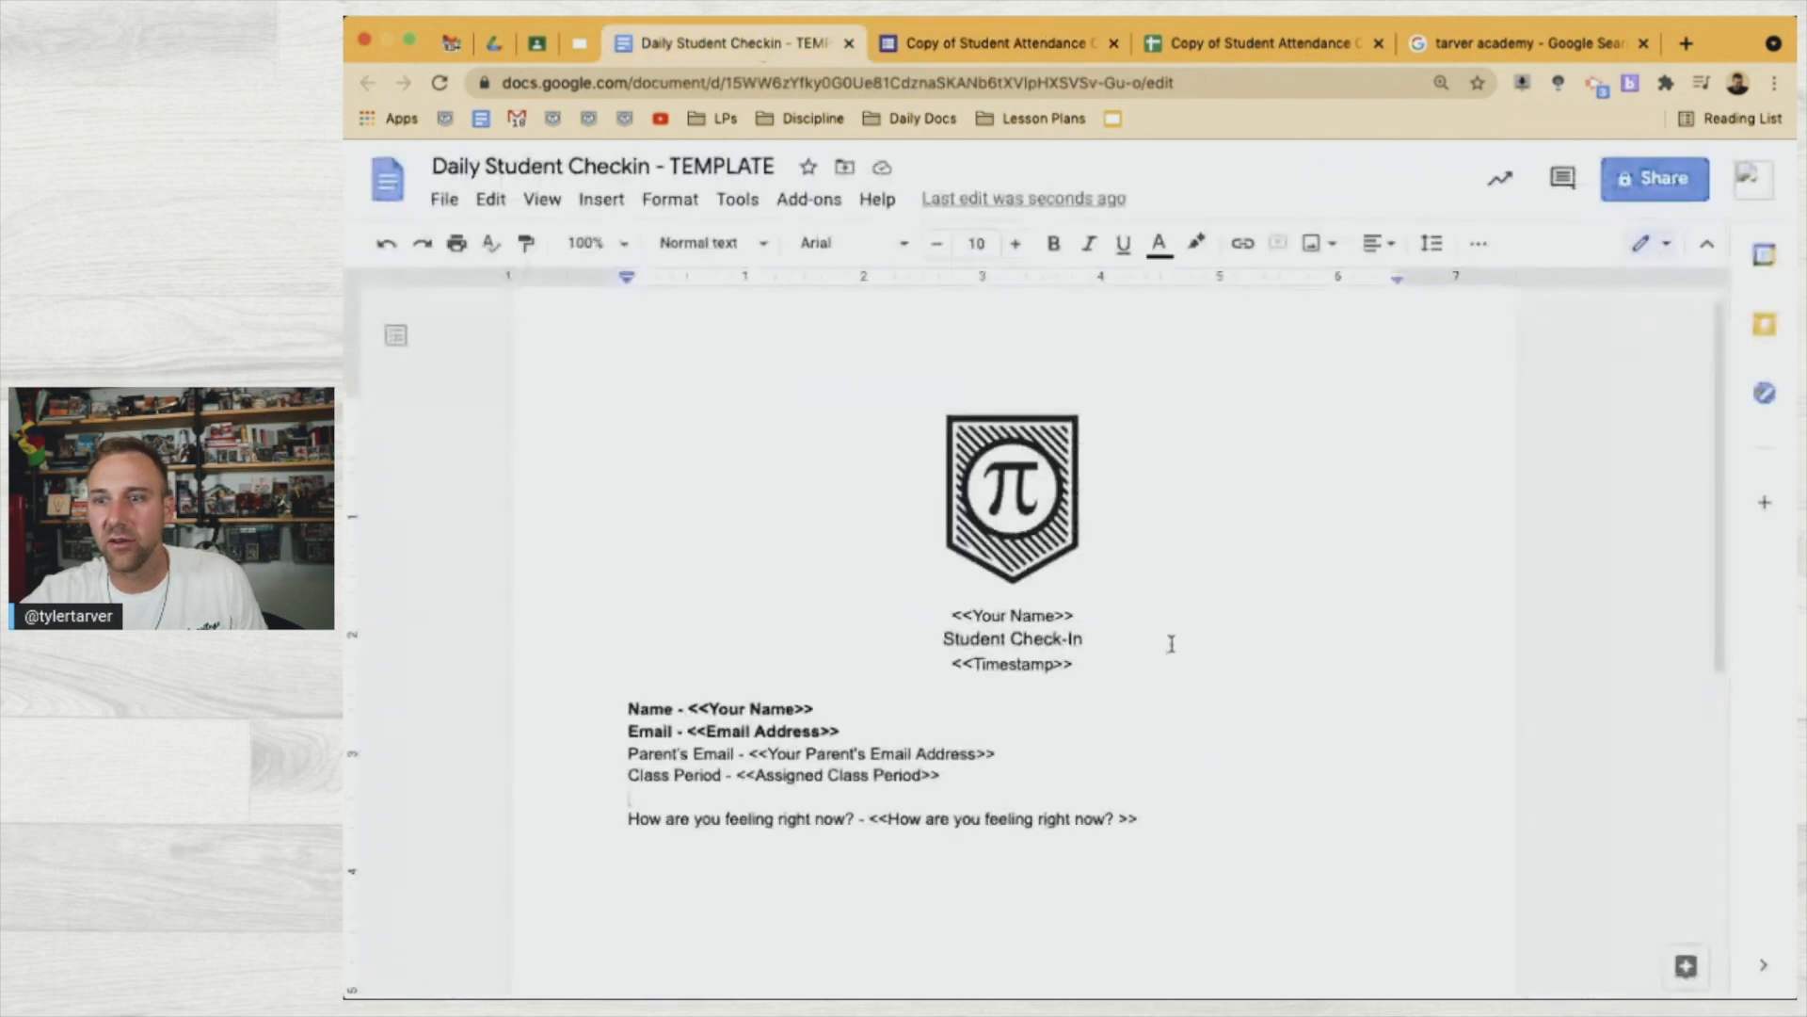
{"action": "left_click", "coordinate": [1203, 819]}
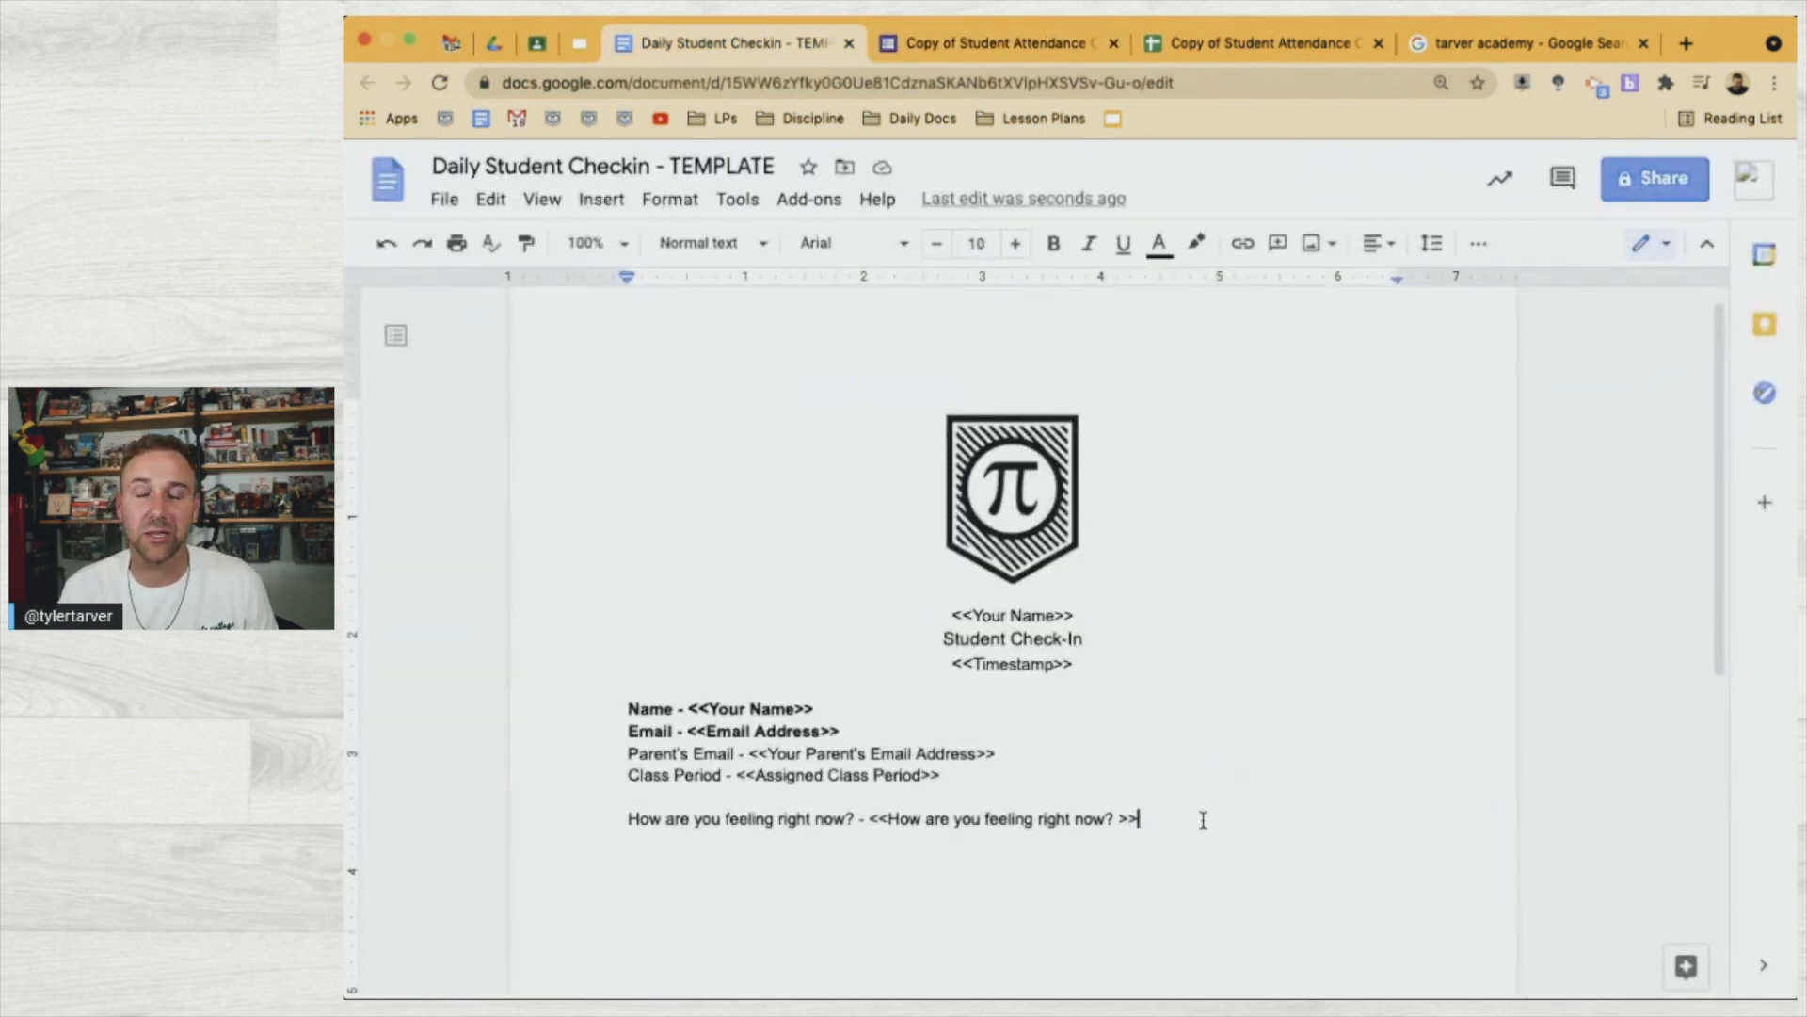
{"action": "type", "text": "// "}
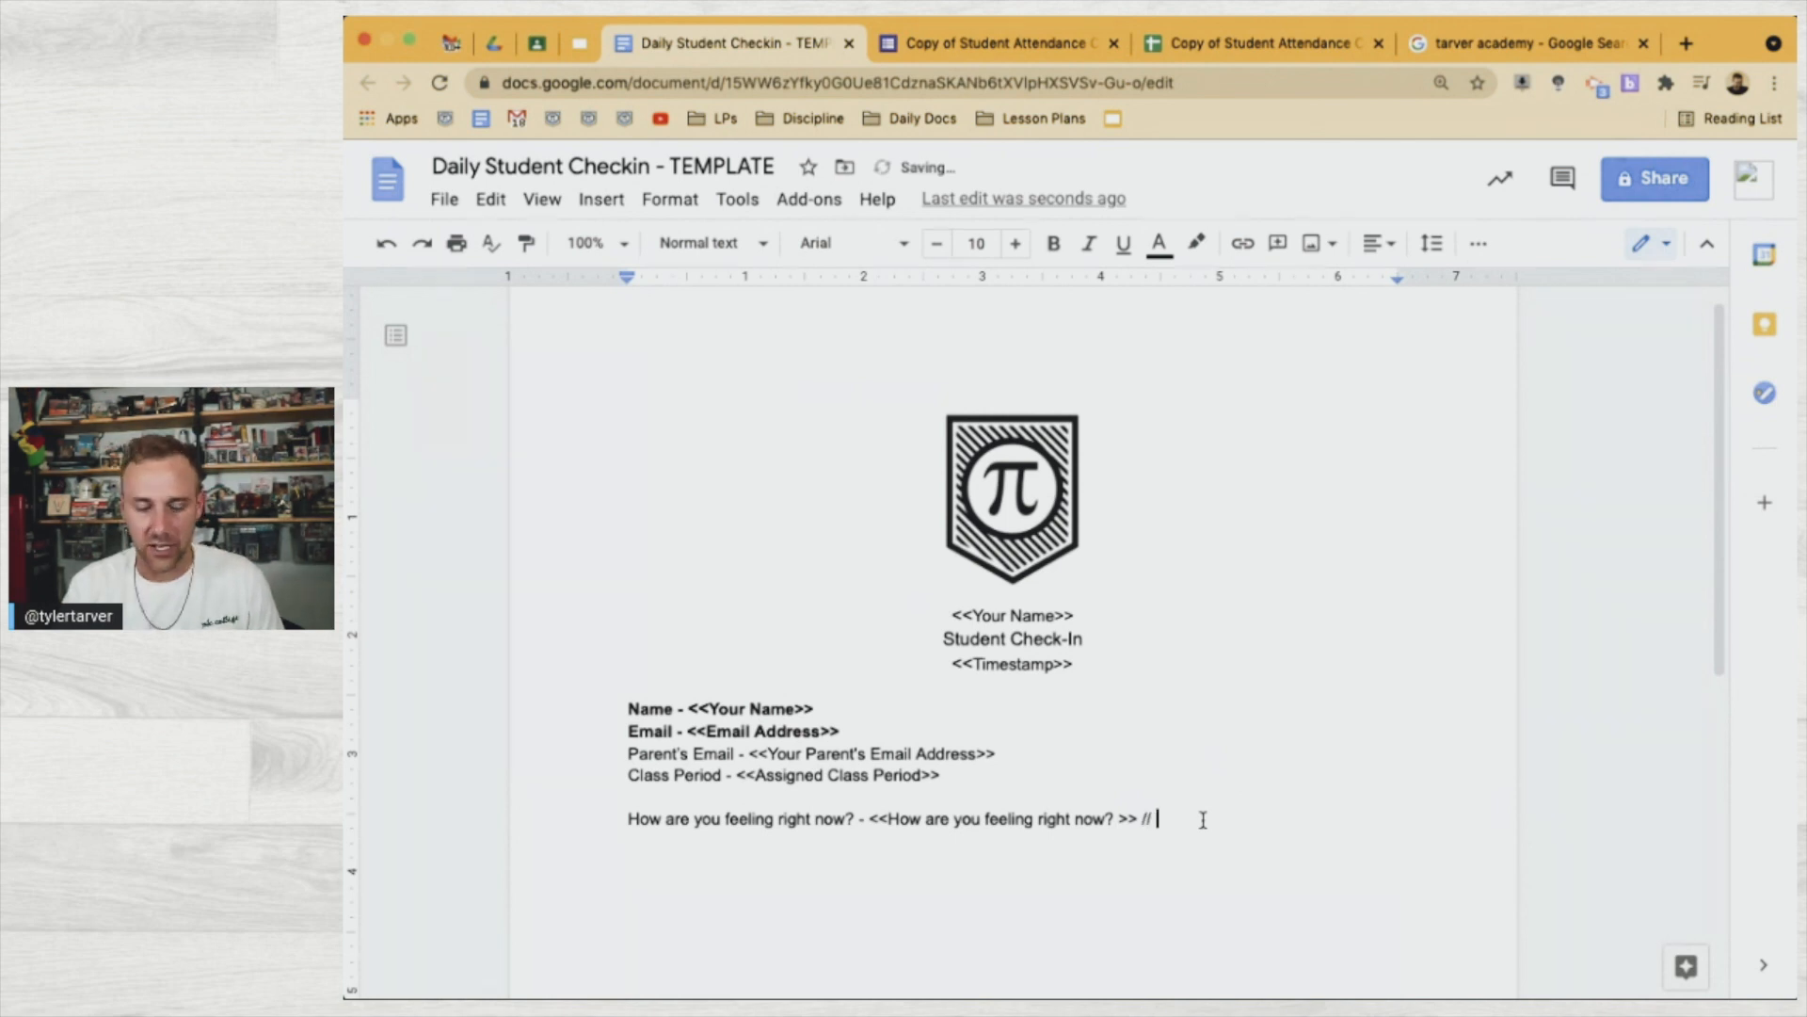
{"action": "type", "text": "<<"}
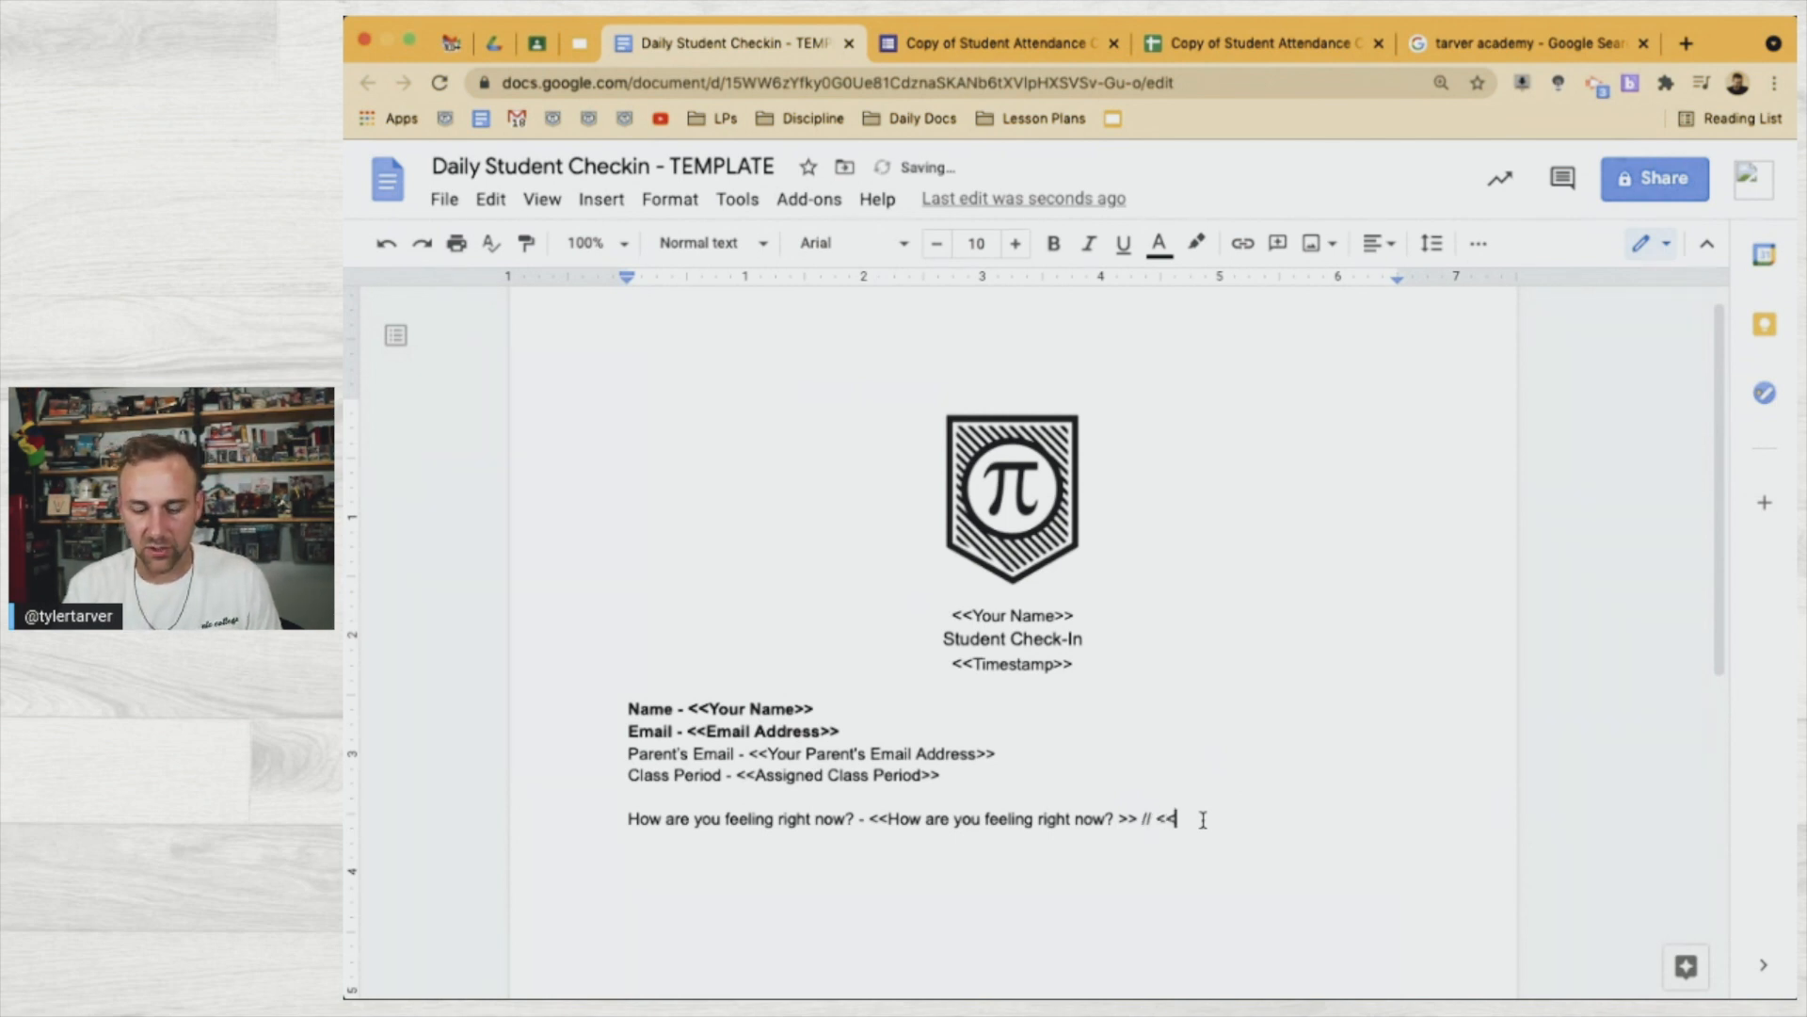
{"action": "type", "text": "What is one word (or emoji) to describe how you feel right now?"}
{"action": "type", "text": ">>"}
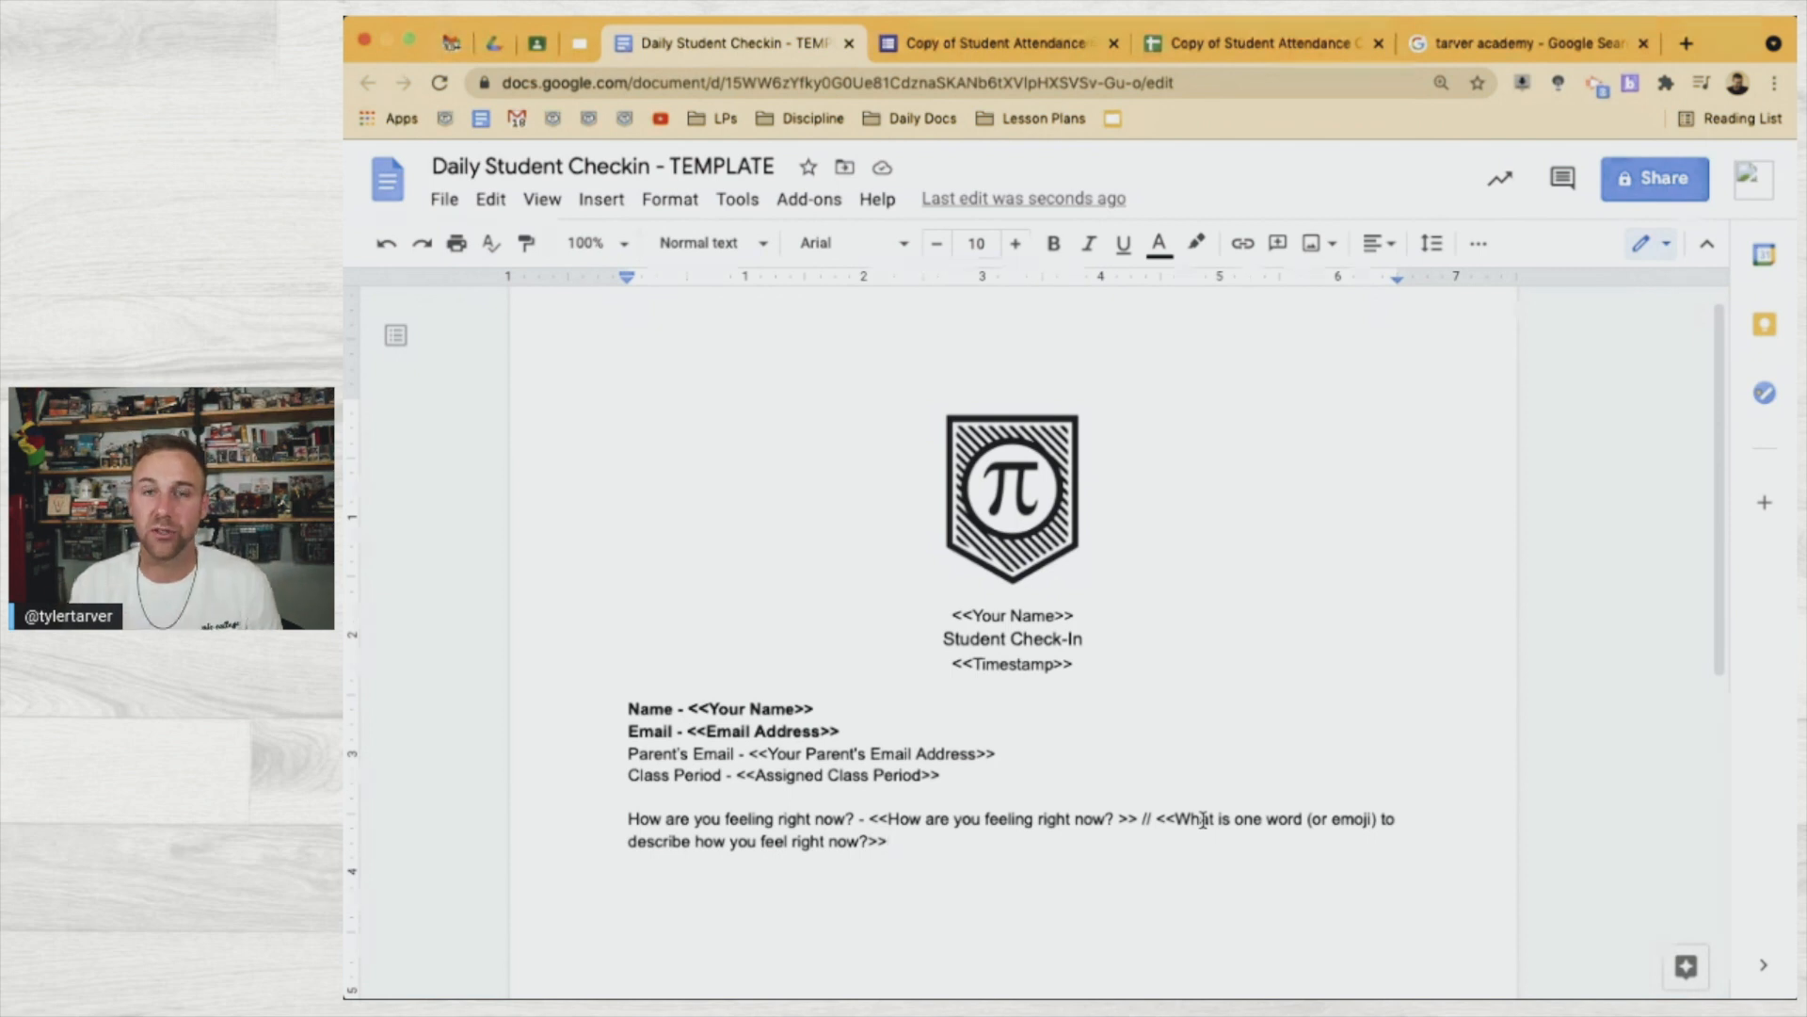
{"action": "key", "text": "Return"}
{"action": "key", "text": "Return"}
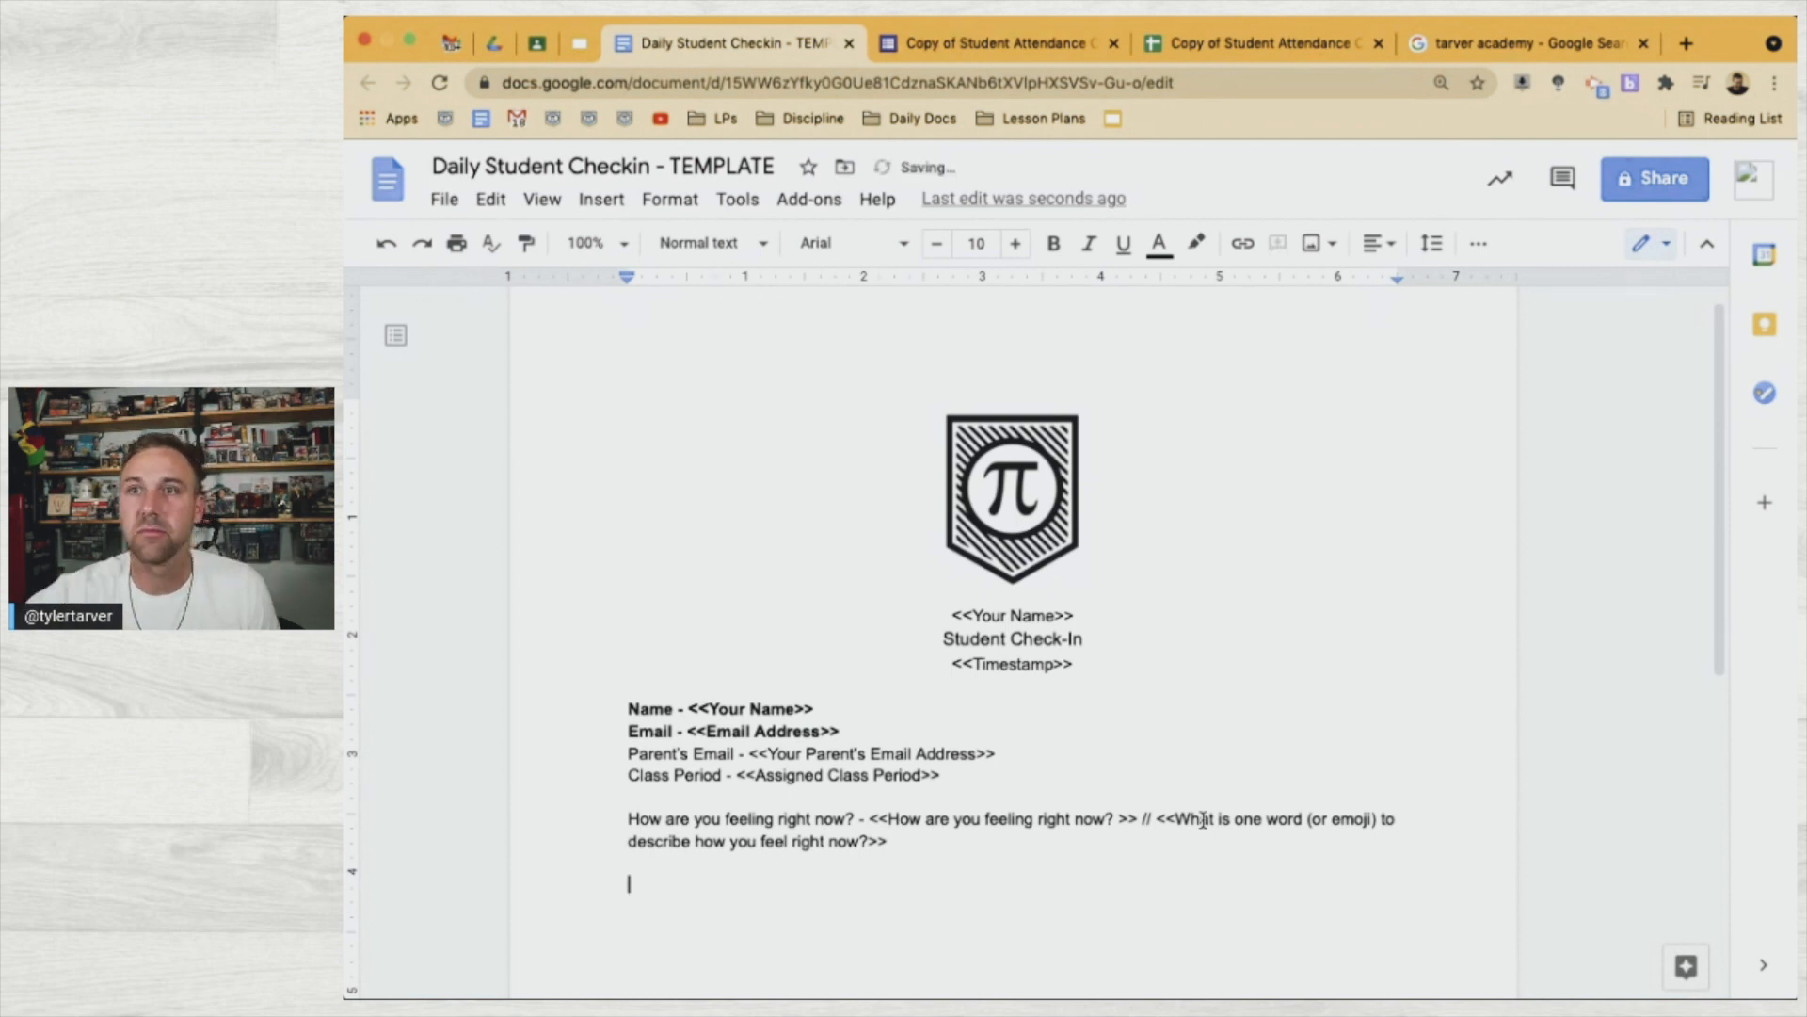
Type 'I am learning from <<Where are you Learning today?>>' using the copied H1 header
{"action": "left_click", "coordinate": [1289, 45]}
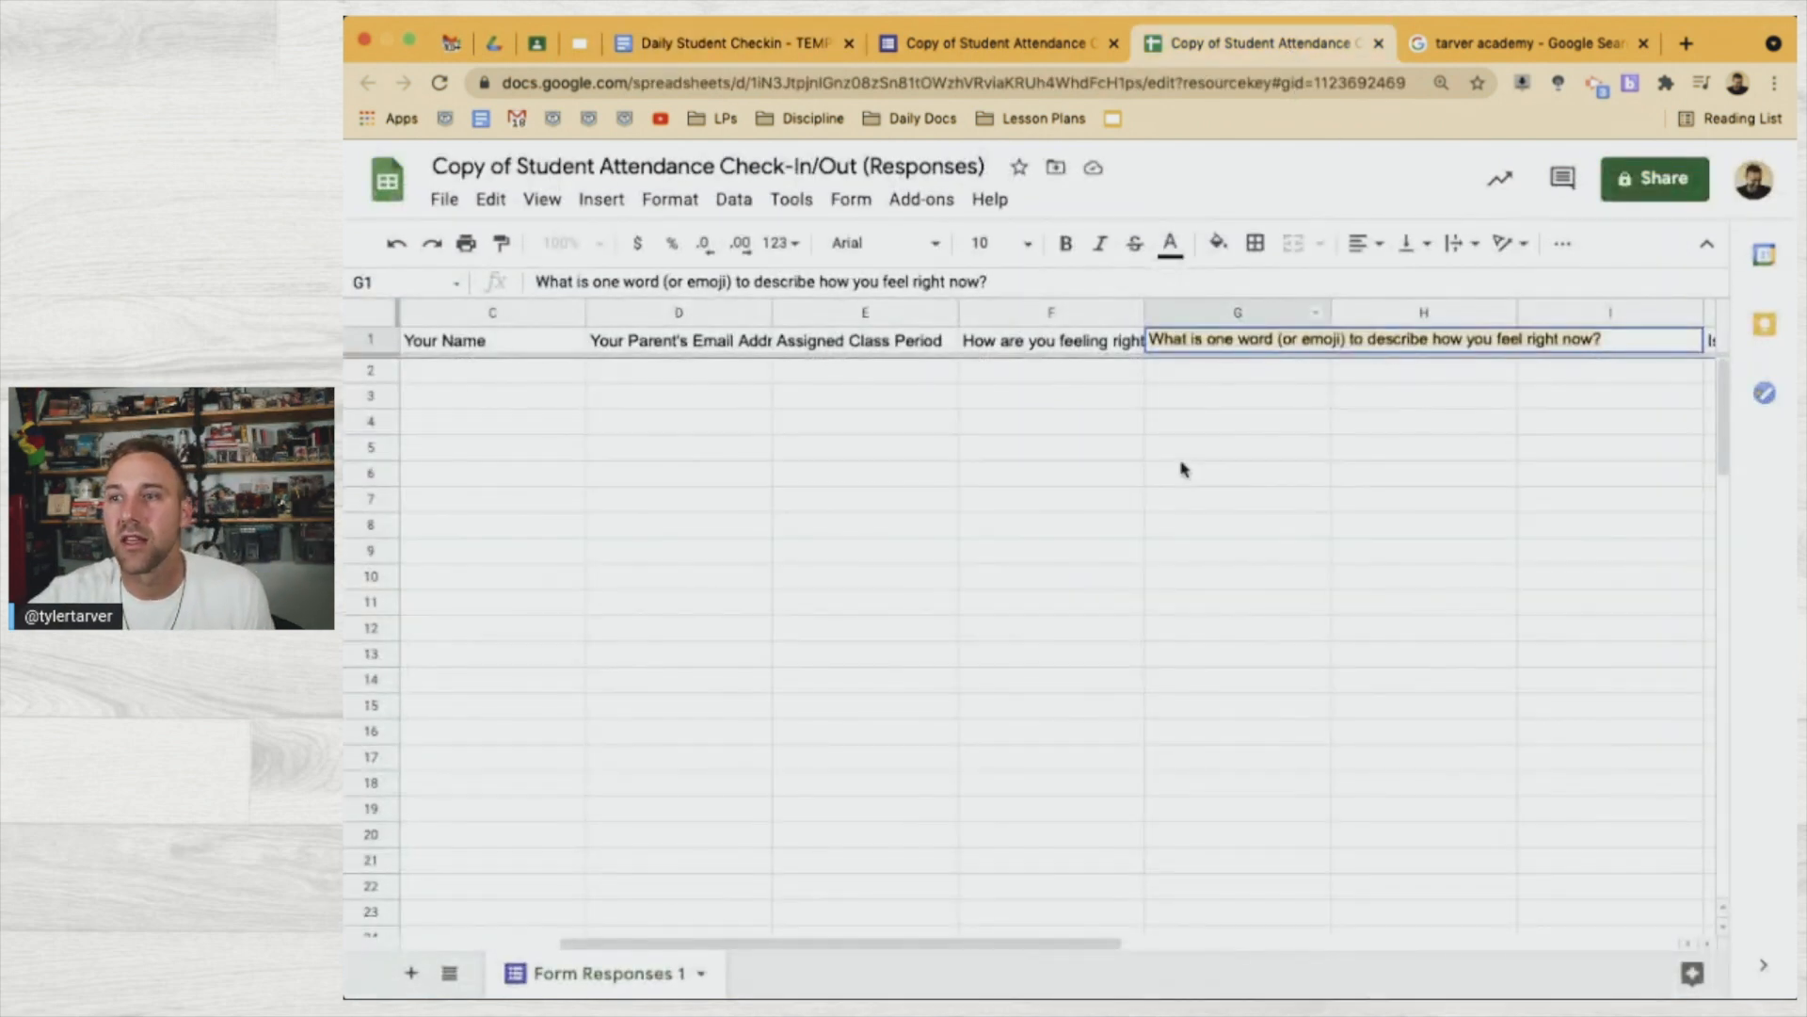
{"action": "left_click", "coordinate": [1205, 454]}
{"action": "left_click", "coordinate": [1423, 342]}
{"action": "triple_click", "coordinate": [1430, 340]}
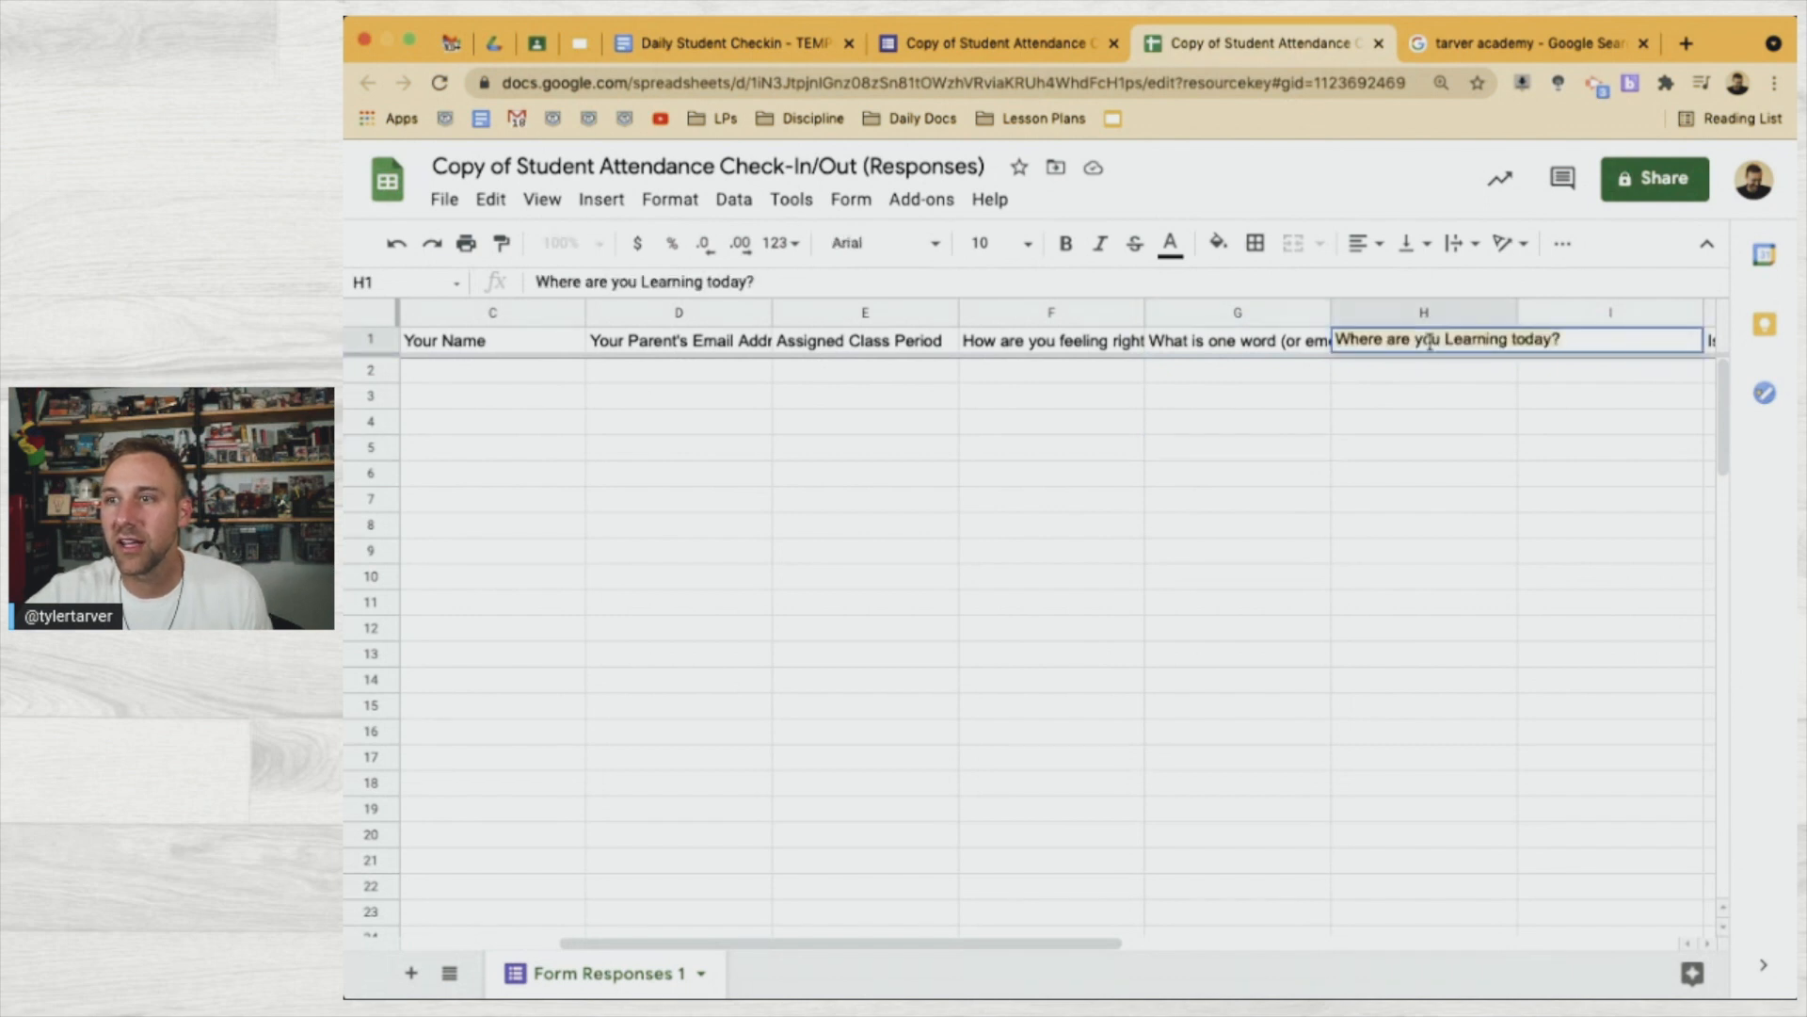
{"action": "left_click", "coordinate": [981, 47]}
{"action": "left_click", "coordinate": [730, 47]}
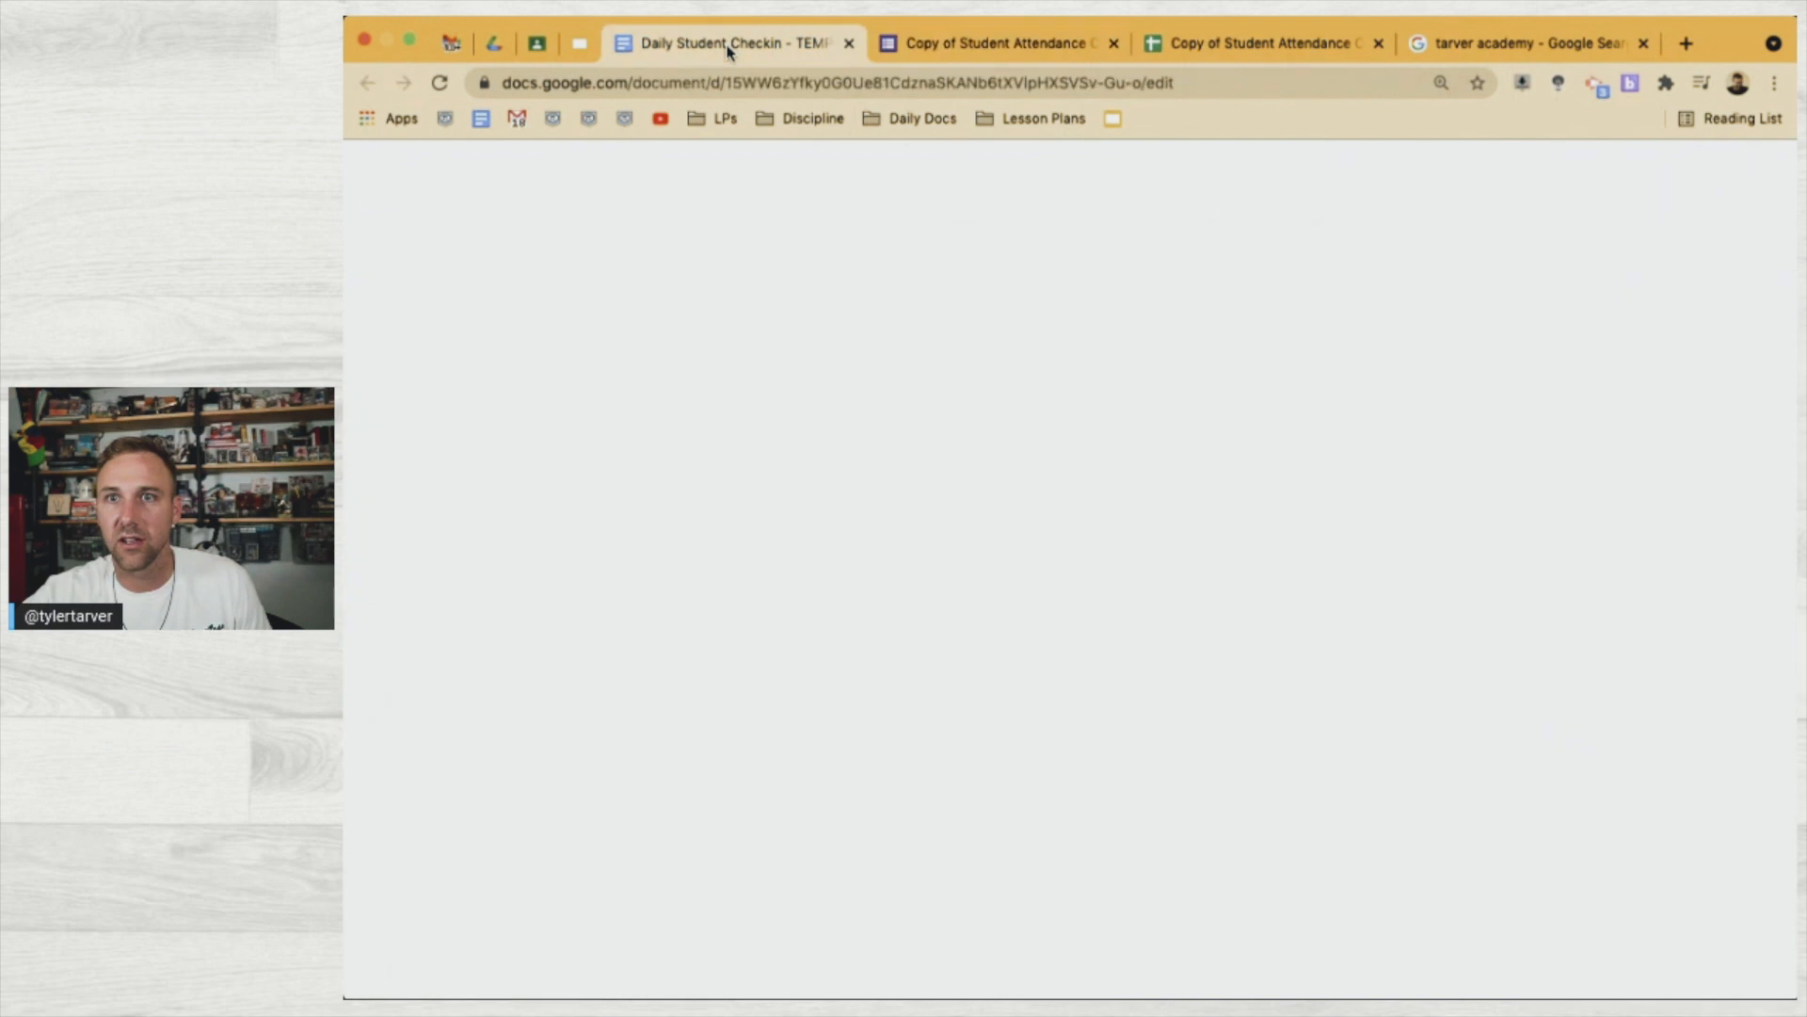
{"action": "left_click", "coordinate": [970, 47]}
{"action": "scroll", "coordinate": [1015, 829], "scroll_direction": "down", "scroll_amount": 3}
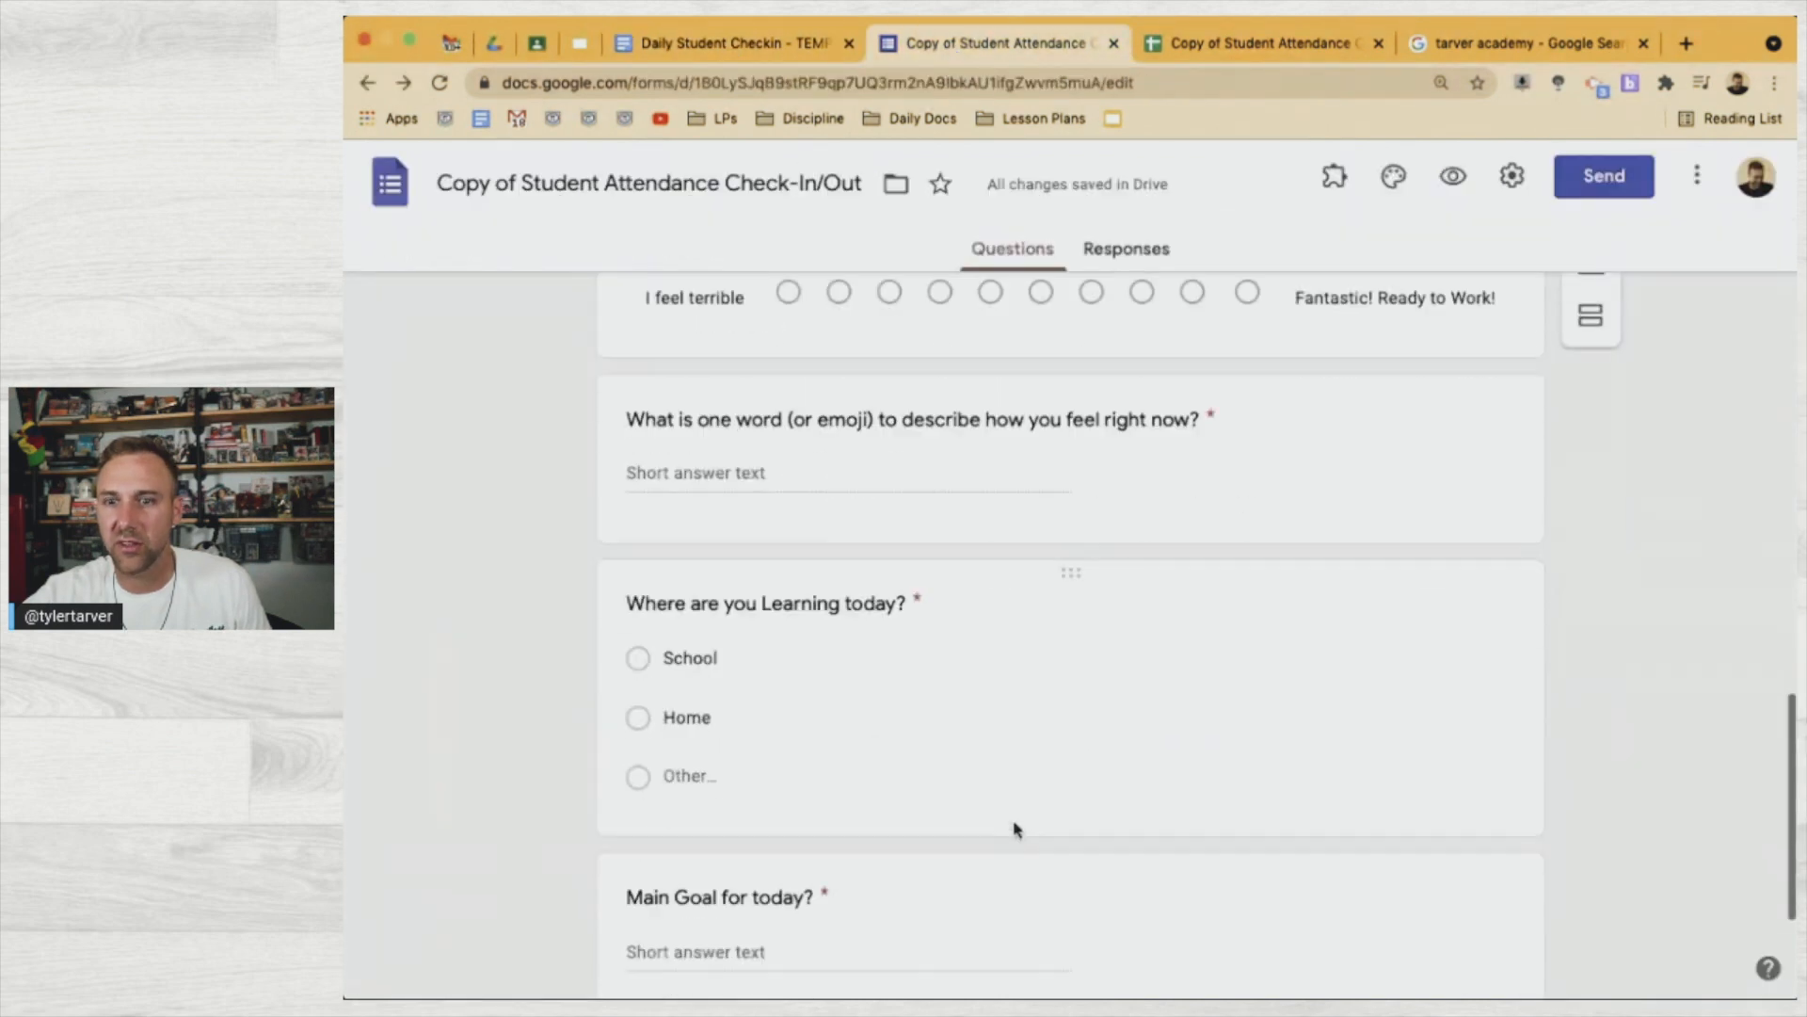
{"action": "left_click", "coordinate": [770, 36]}
{"action": "type", "text": "I am learning from"}
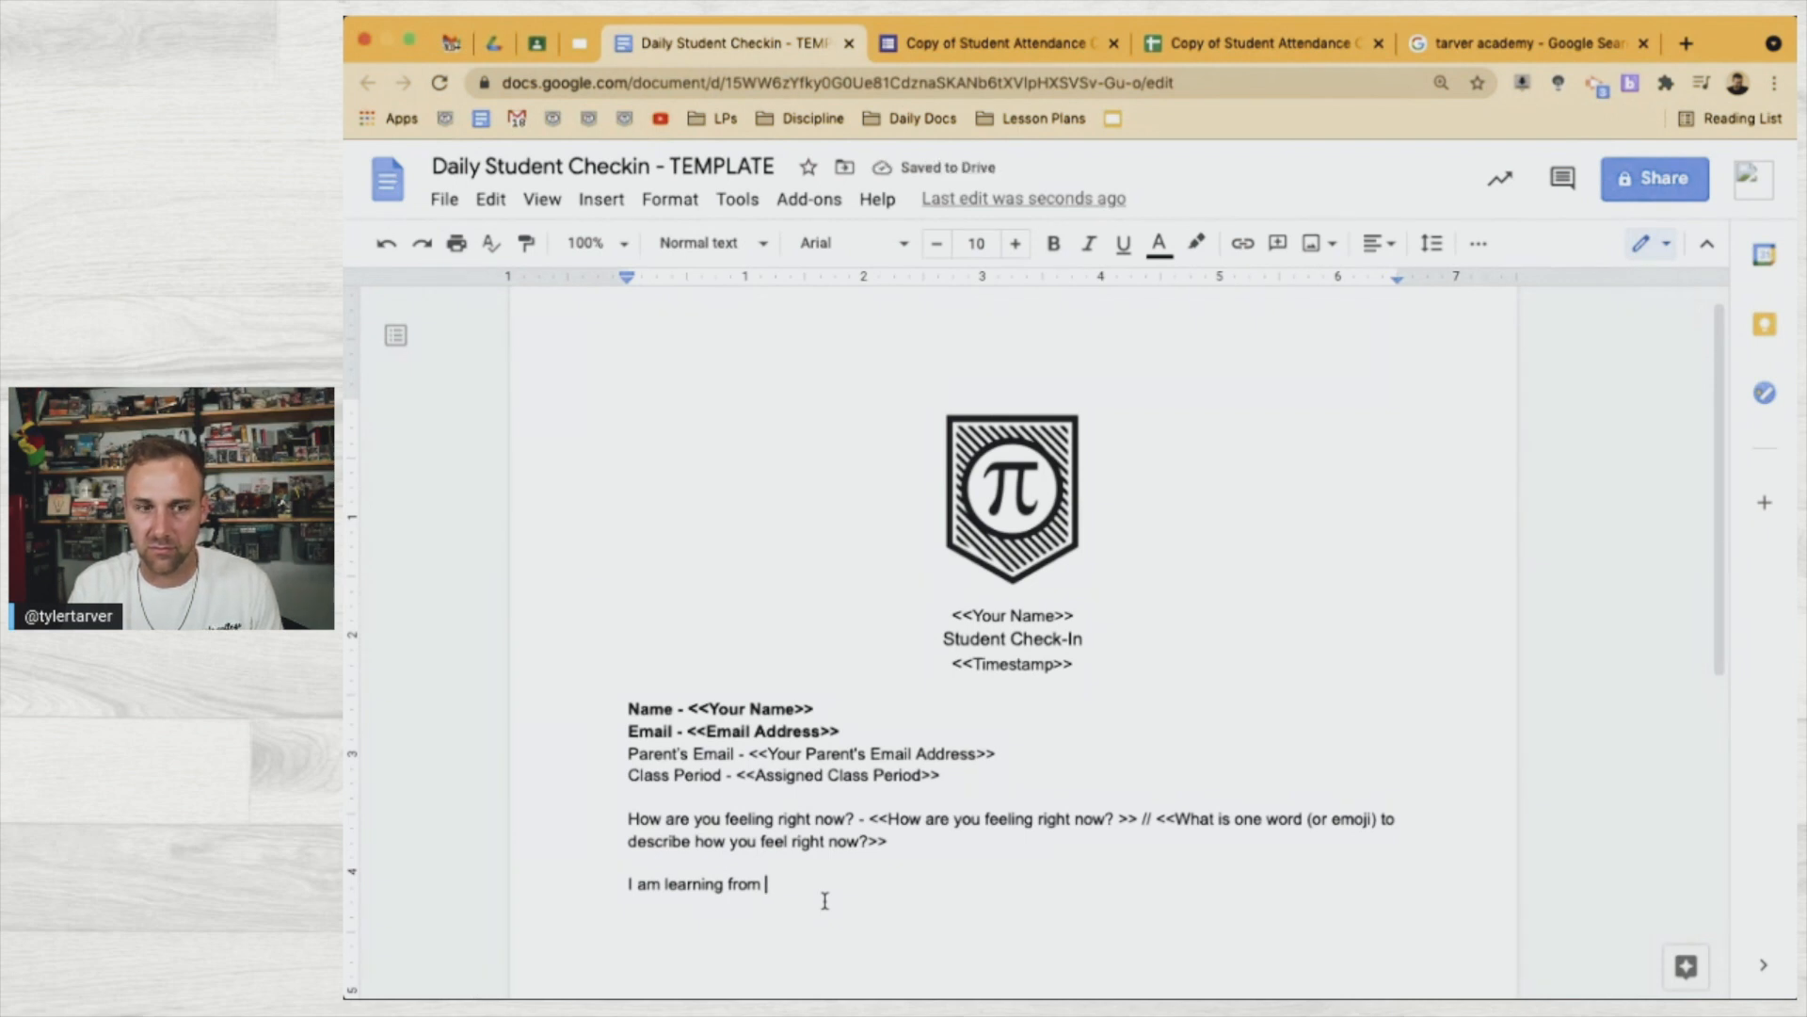
{"action": "type", "text": "<<"}
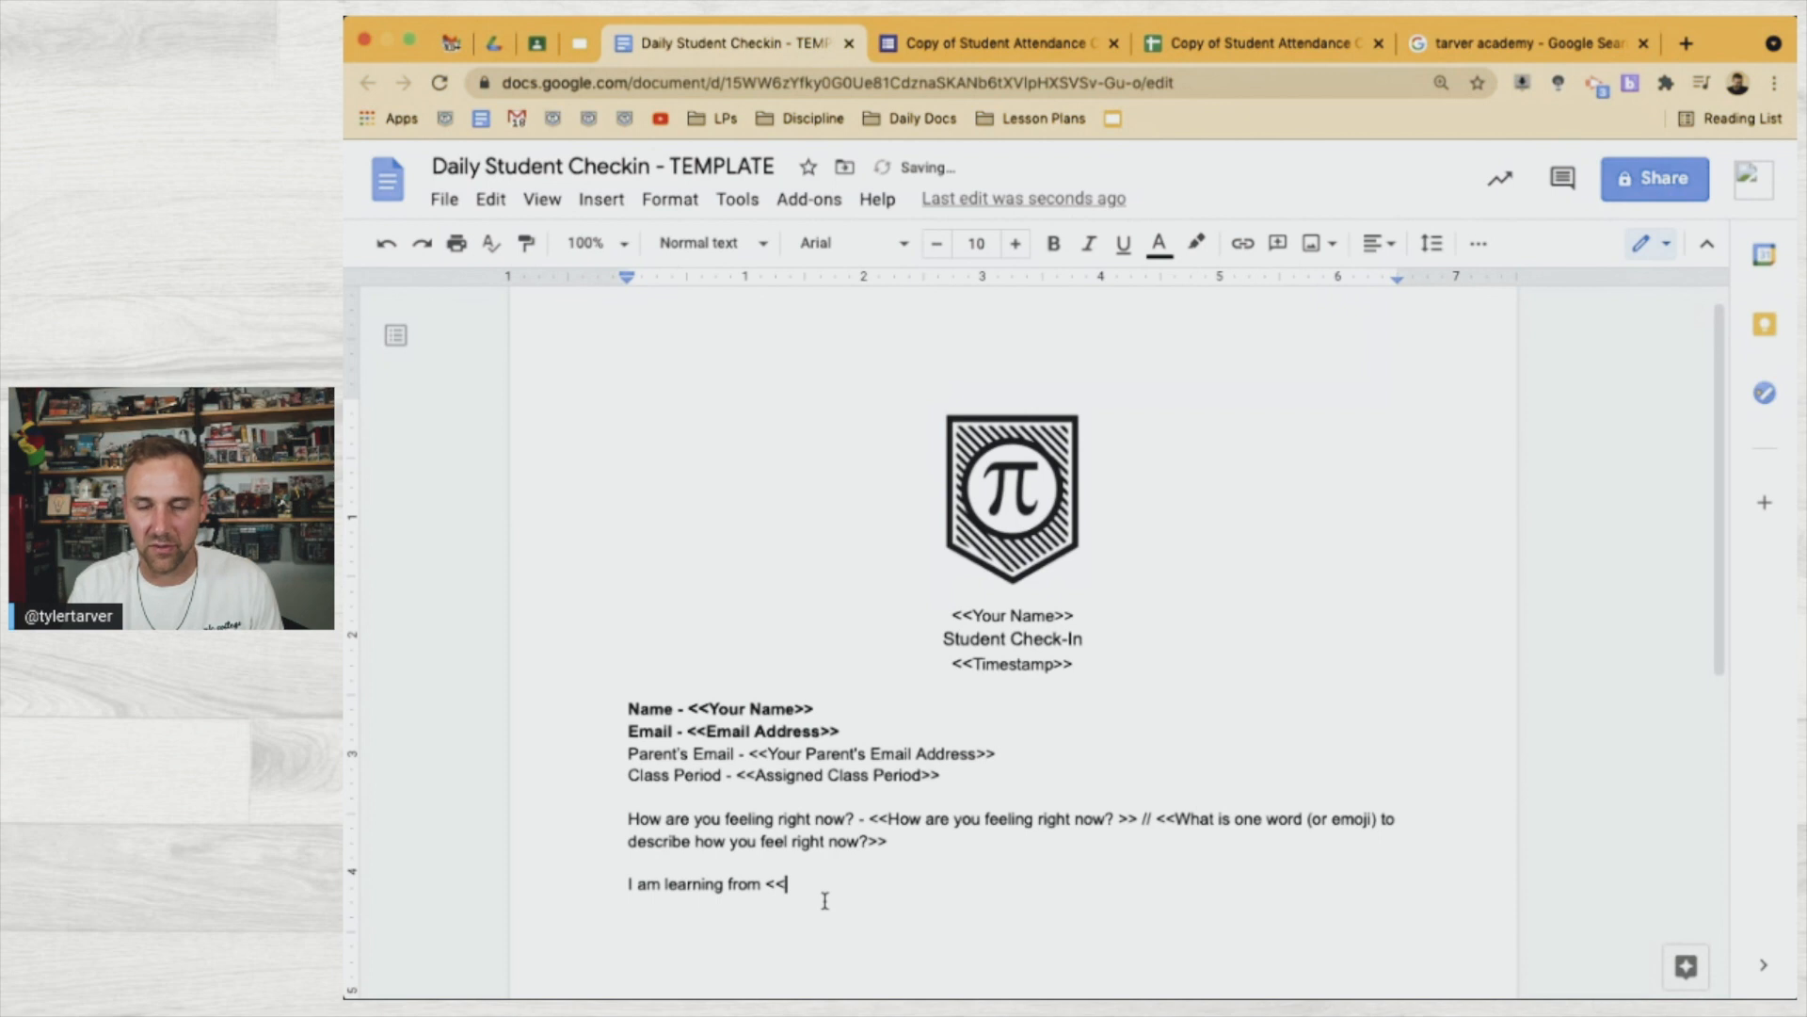
{"action": "type", "text": "Where are you Learning today?"}
{"action": "type", "text": ">>"}
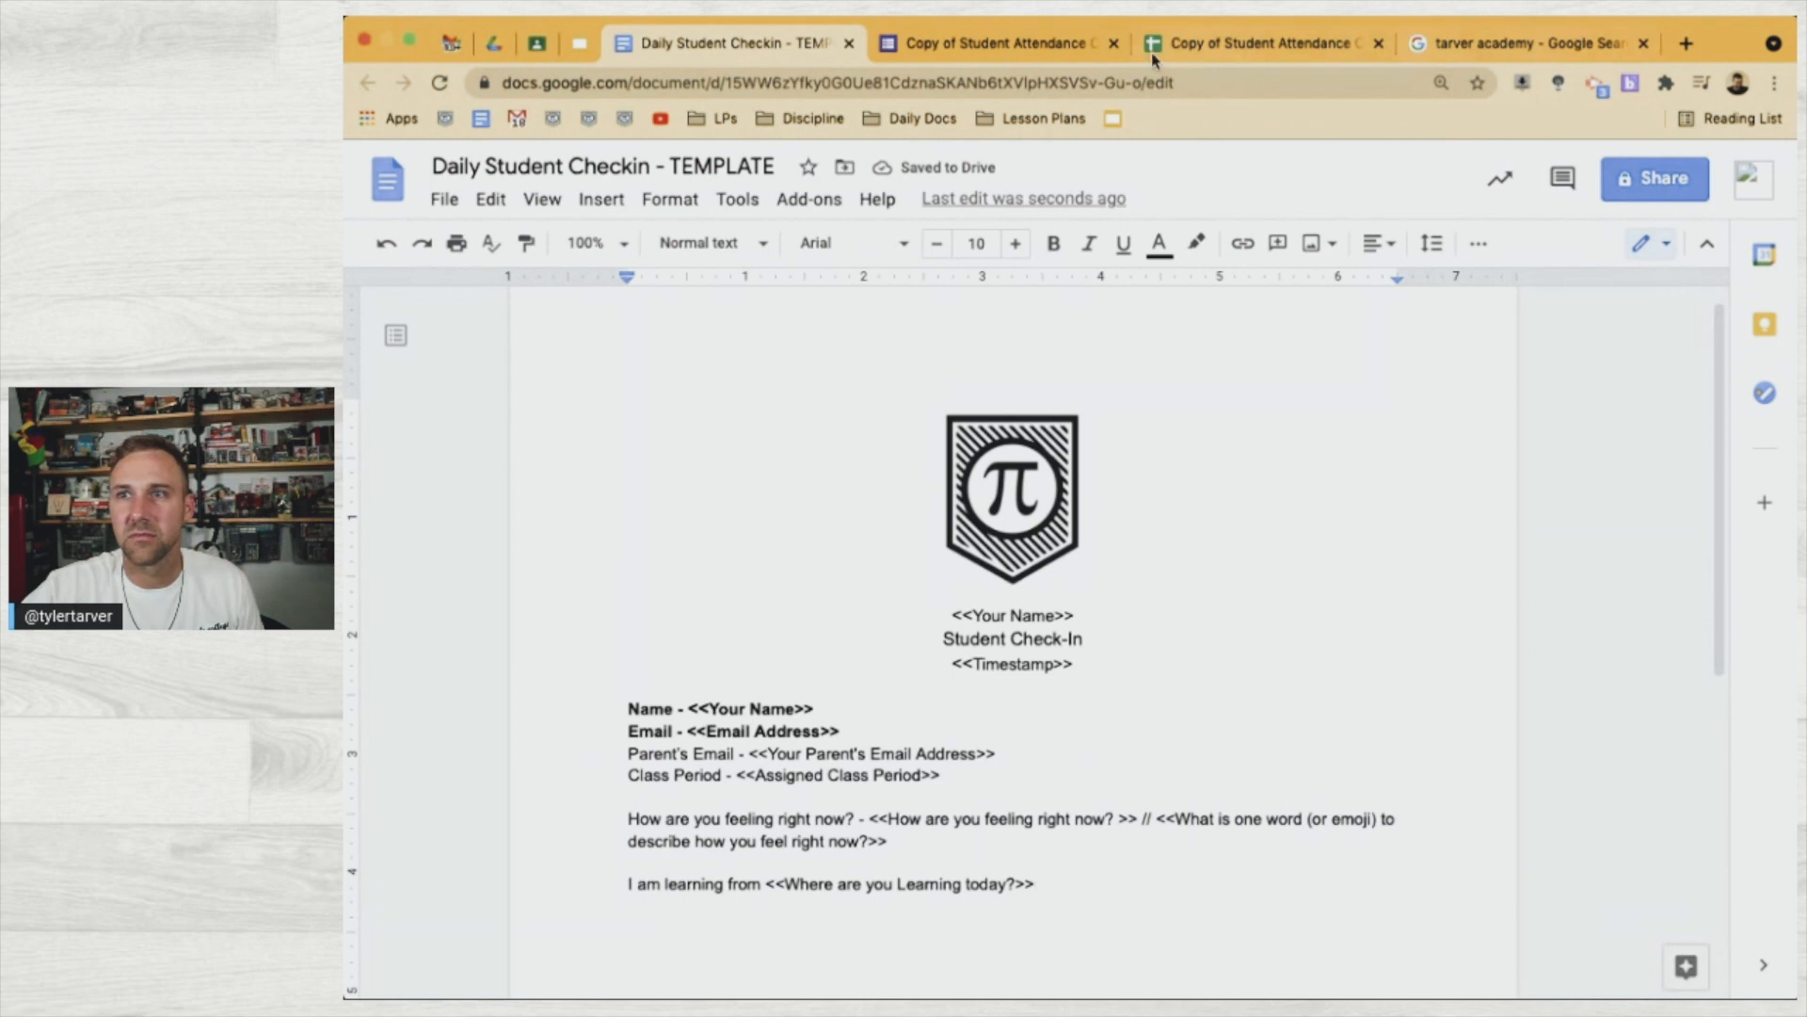
Replace 'I am learning from' with the label 'My learning location today -'
{"action": "left_click", "coordinate": [1026, 47]}
{"action": "scroll", "coordinate": [960, 744], "scroll_direction": "down", "scroll_amount": 3}
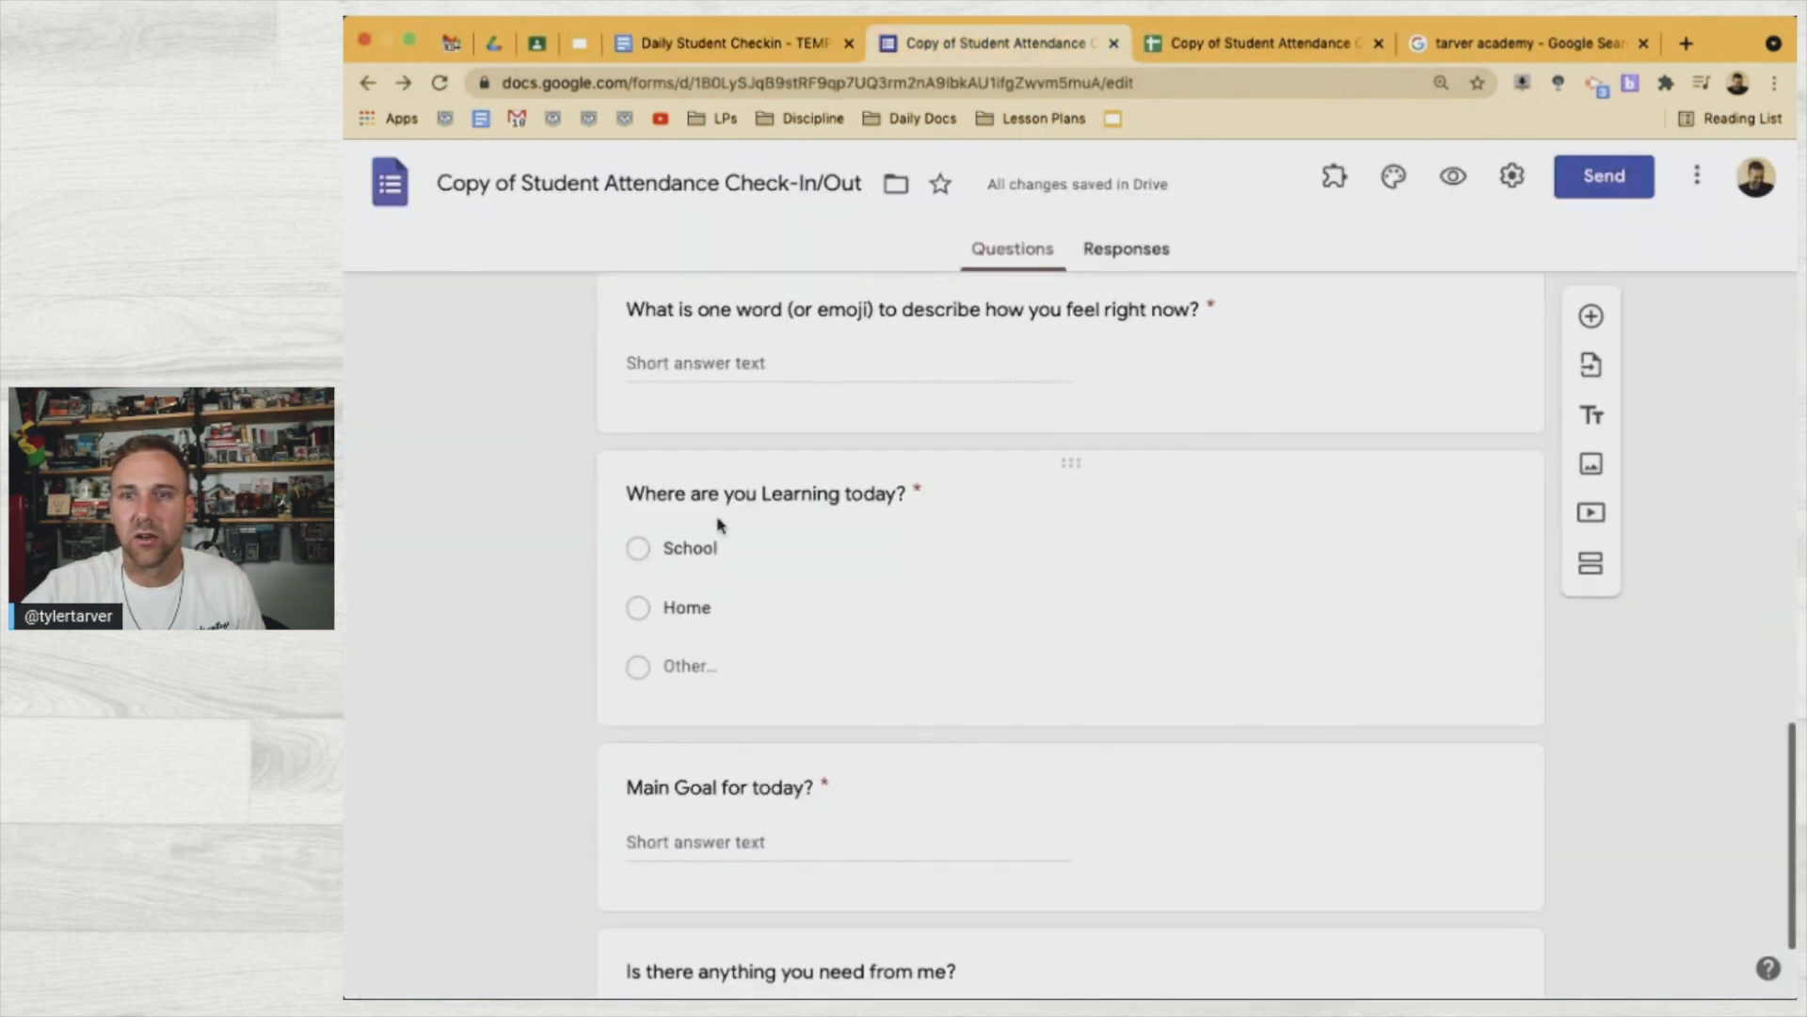
{"action": "left_click", "coordinate": [736, 37]}
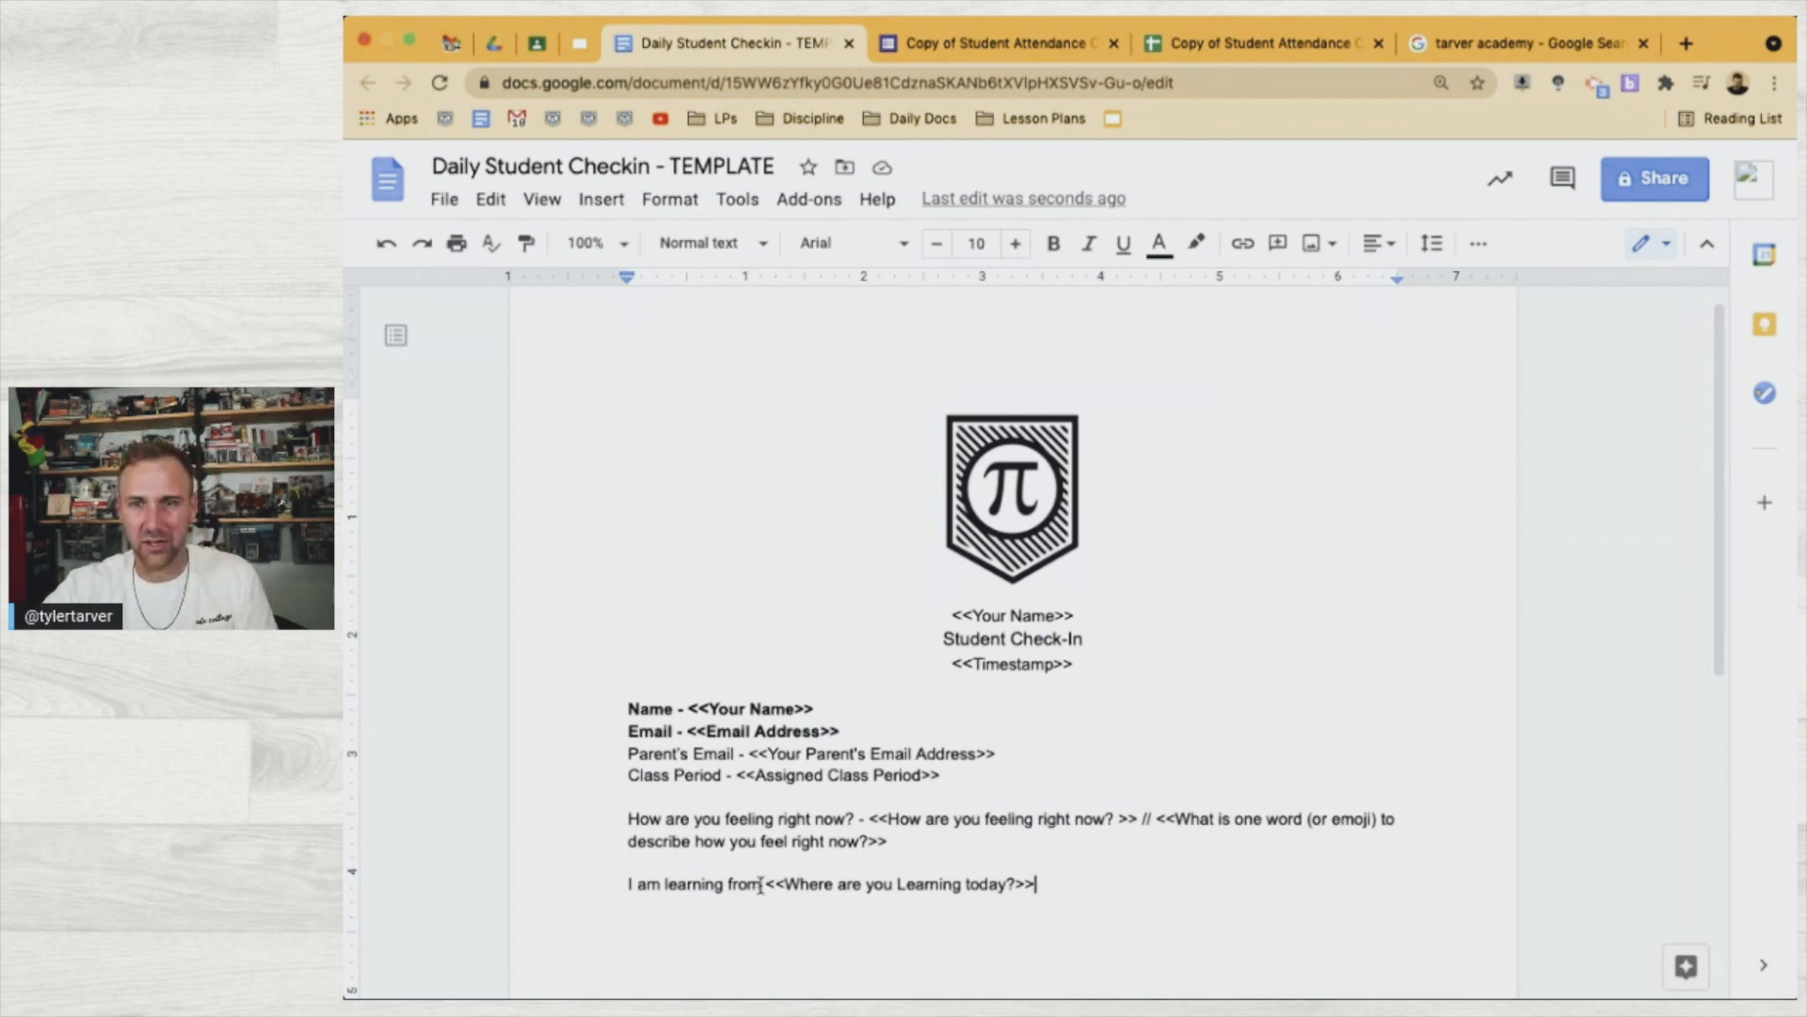
{"action": "left_click_drag", "start_coordinate": [759, 889], "coordinate": [625, 886]}
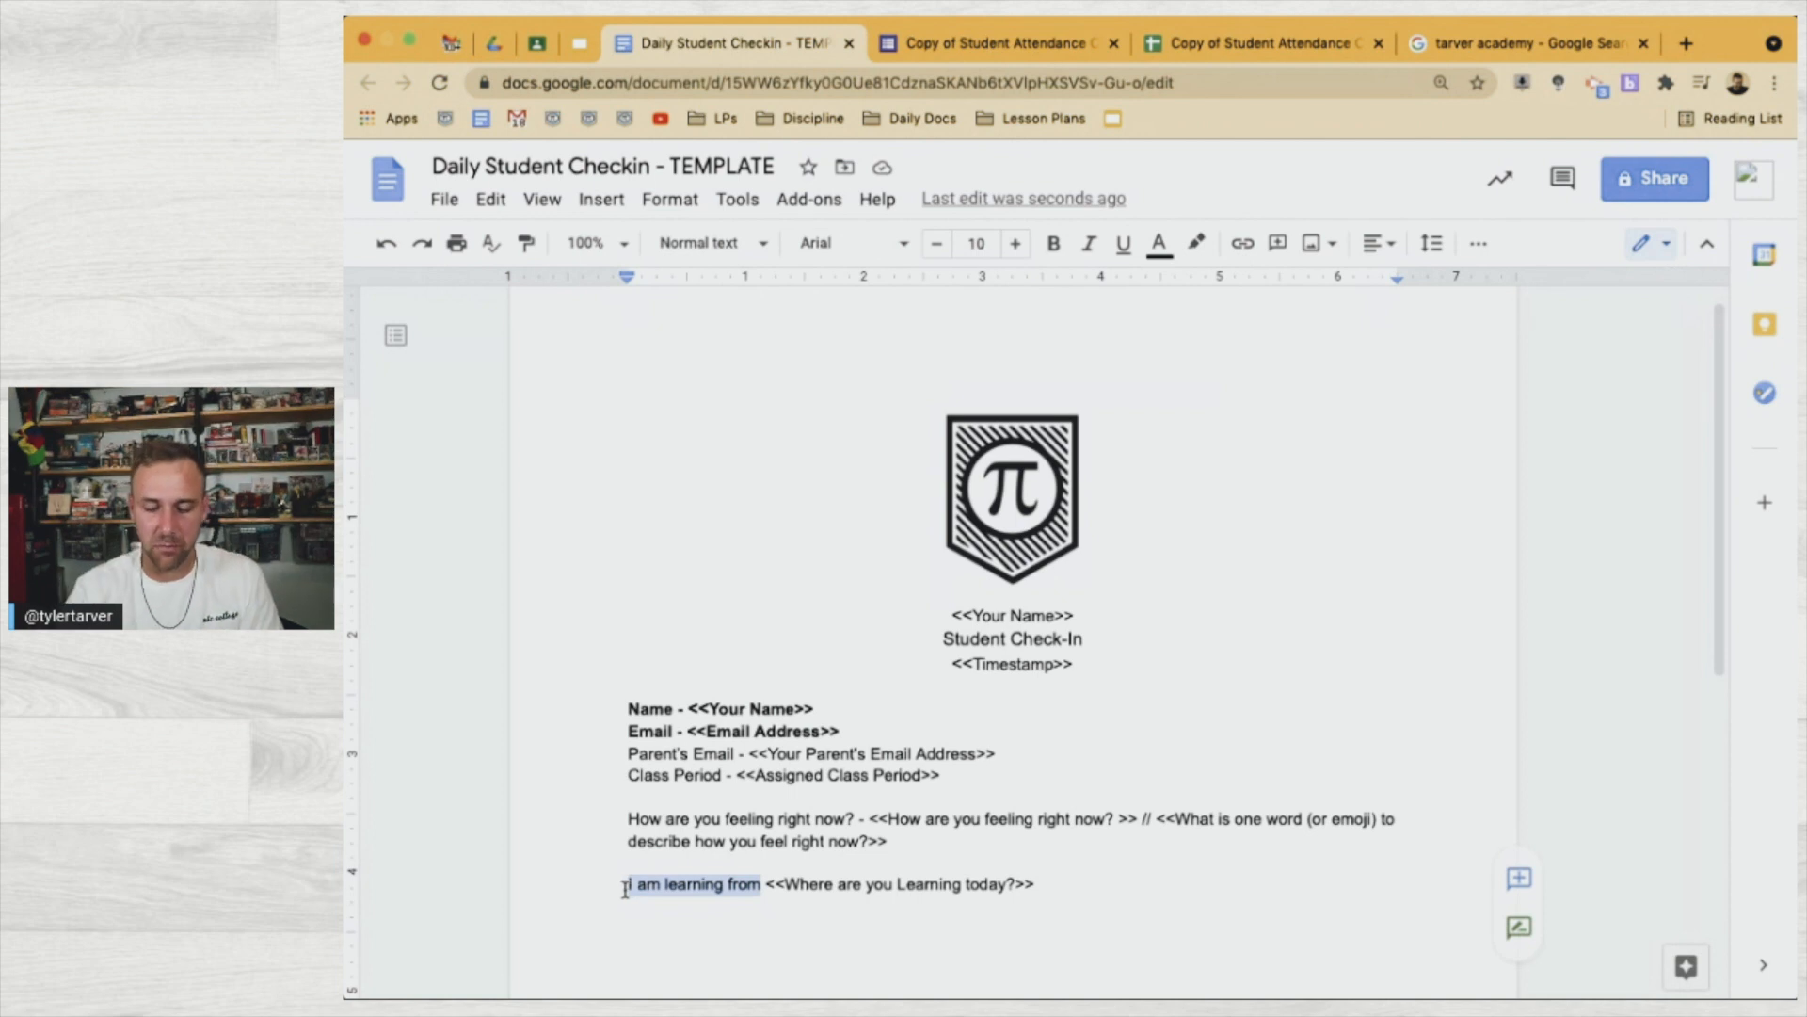
{"action": "type", "text": "My learning L"}
{"action": "key", "text": "BackSpace"}
{"action": "type", "text": "location today -"}
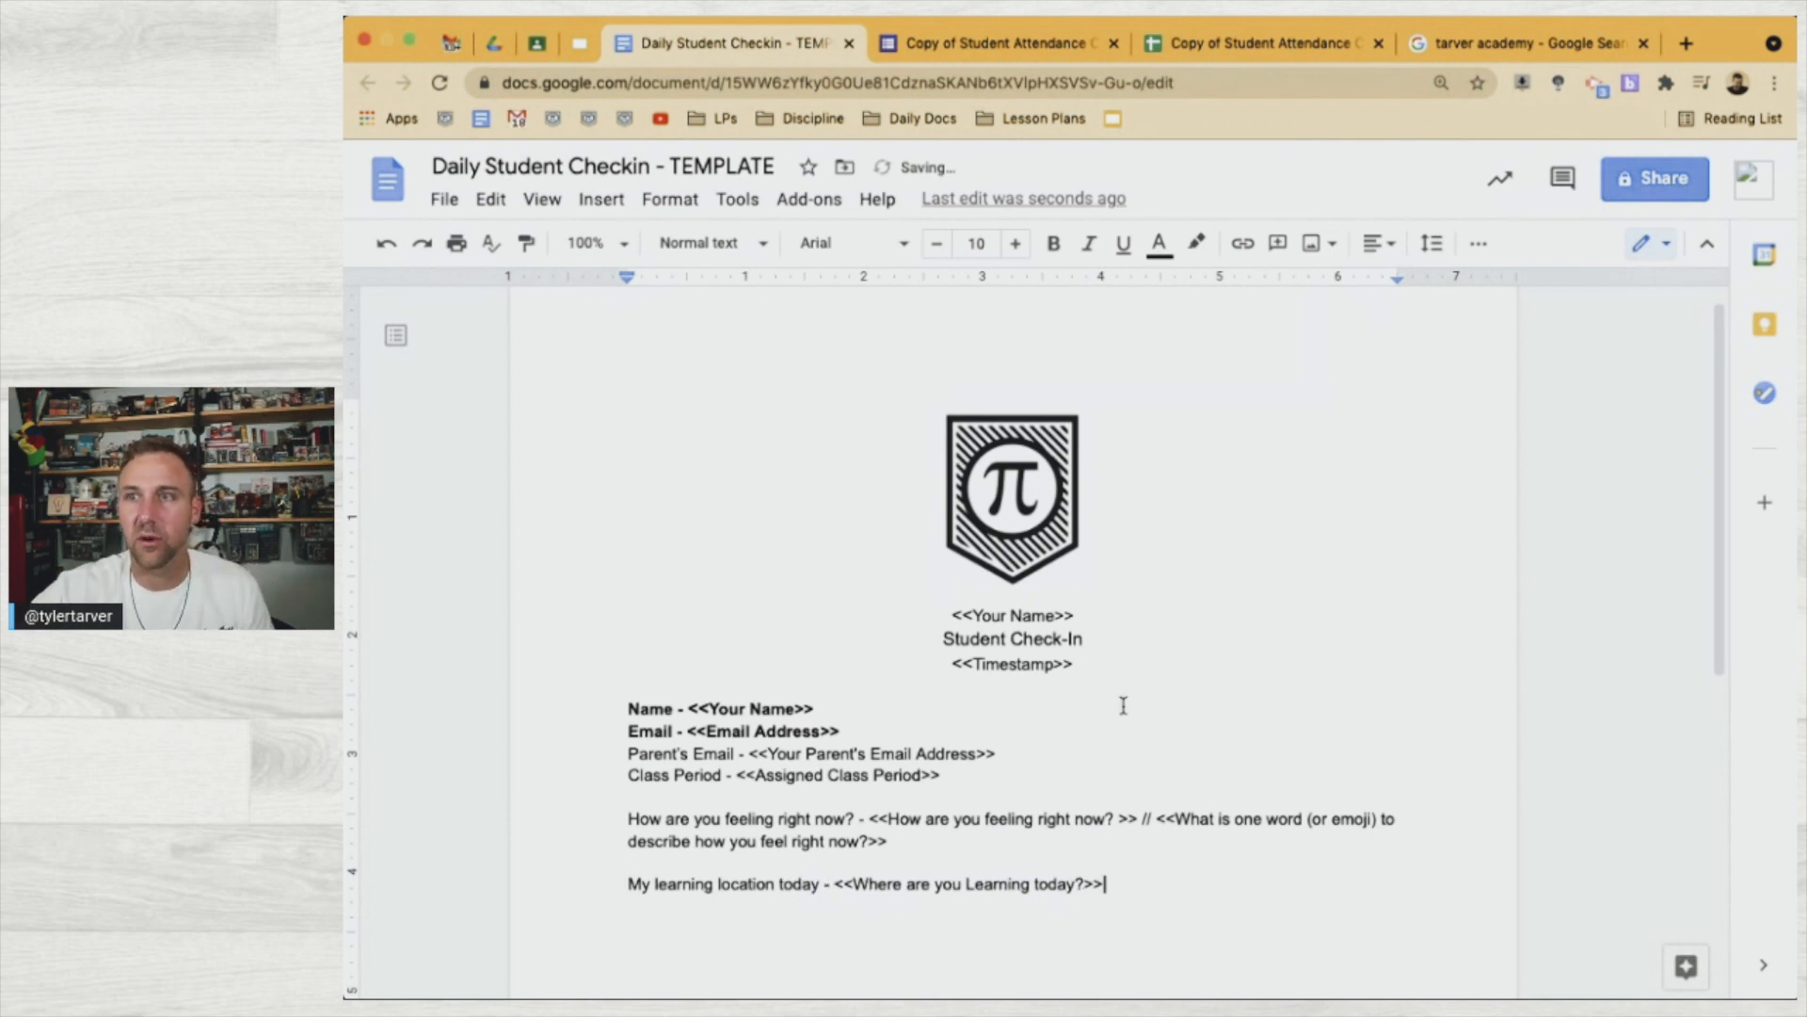
{"action": "left_click", "coordinate": [1215, 44]}
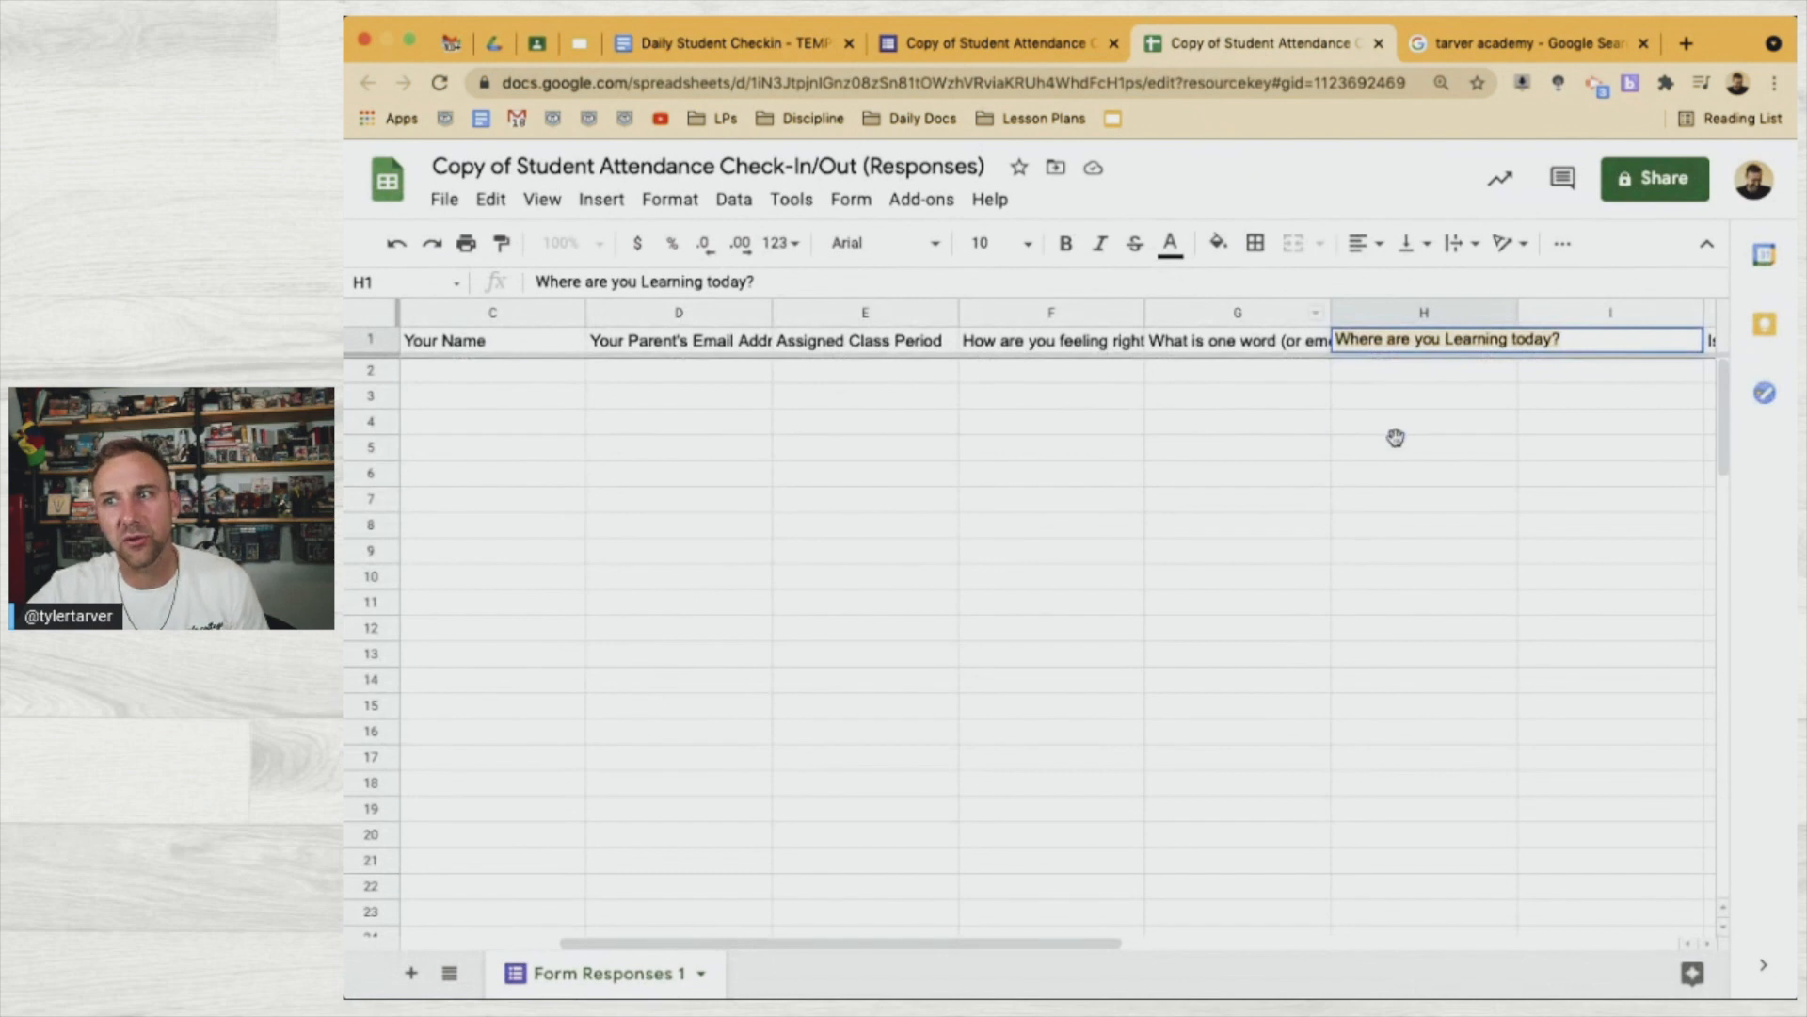
Add the line 'Main Goal - <<Main Goal for today?>>' below the learning location
{"action": "left_click", "coordinate": [1392, 440]}
{"action": "double_click", "coordinate": [1588, 339]}
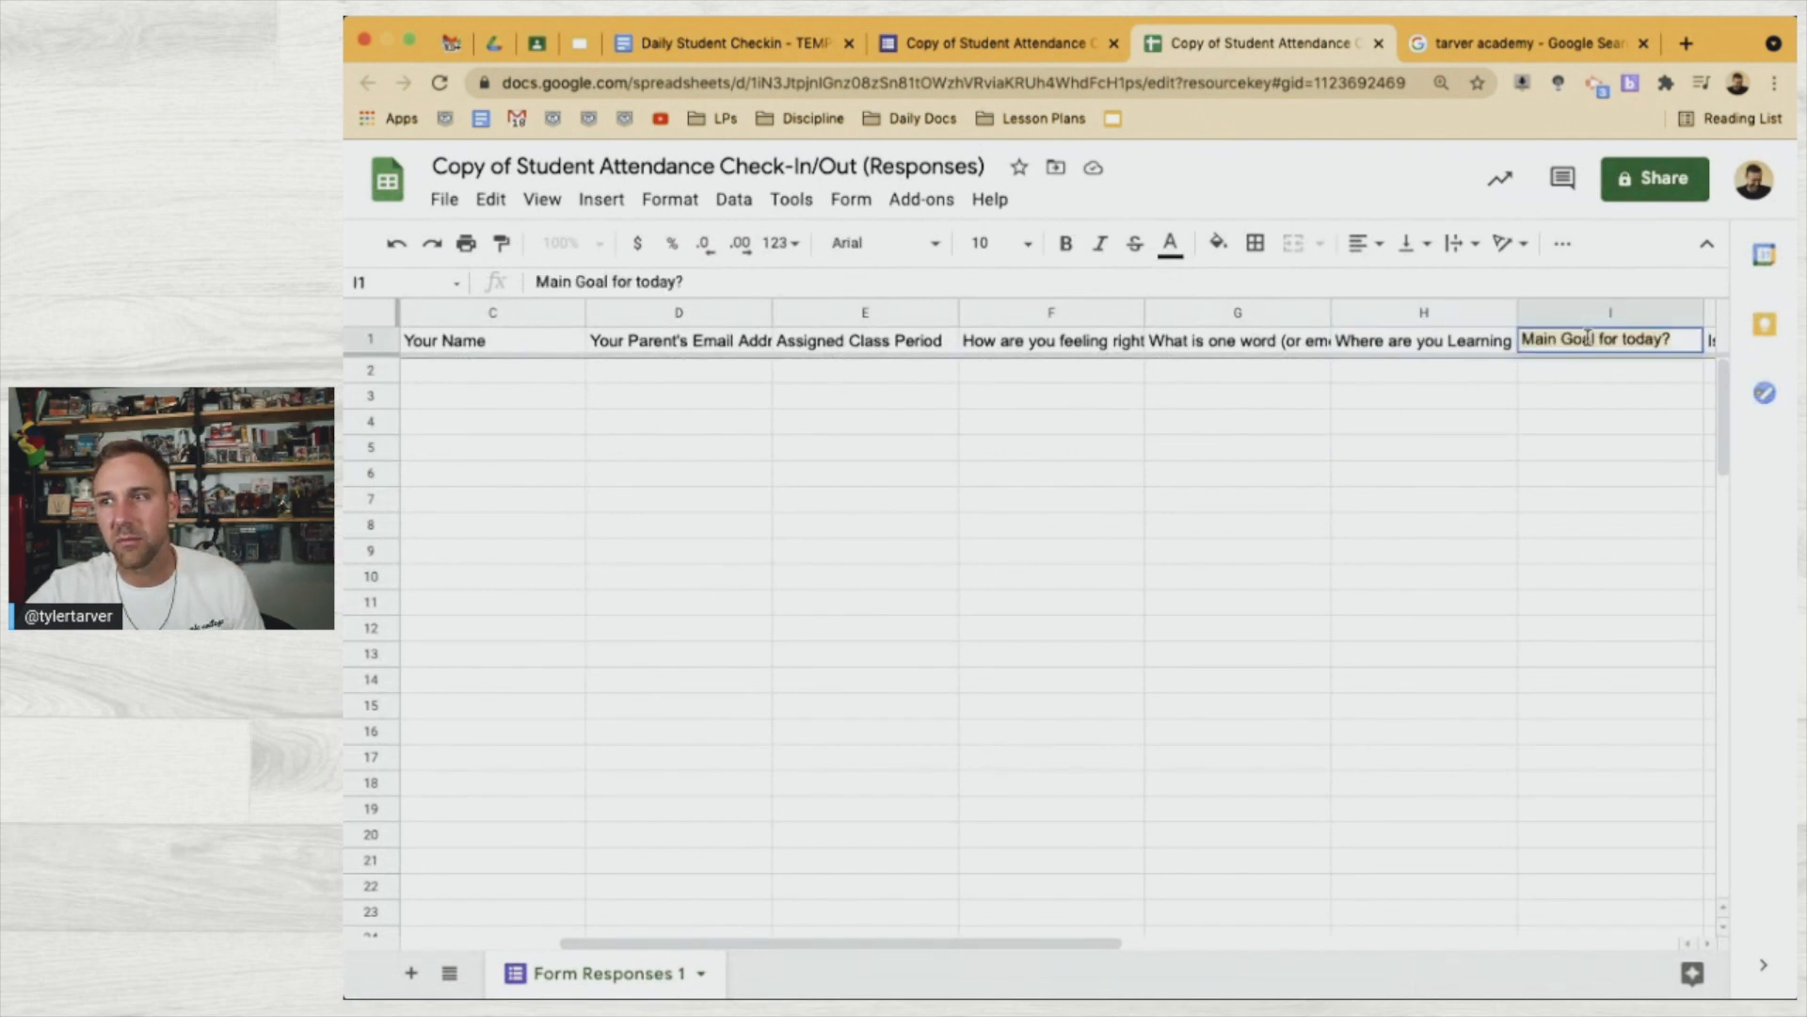
{"action": "left_click", "coordinate": [1026, 52]}
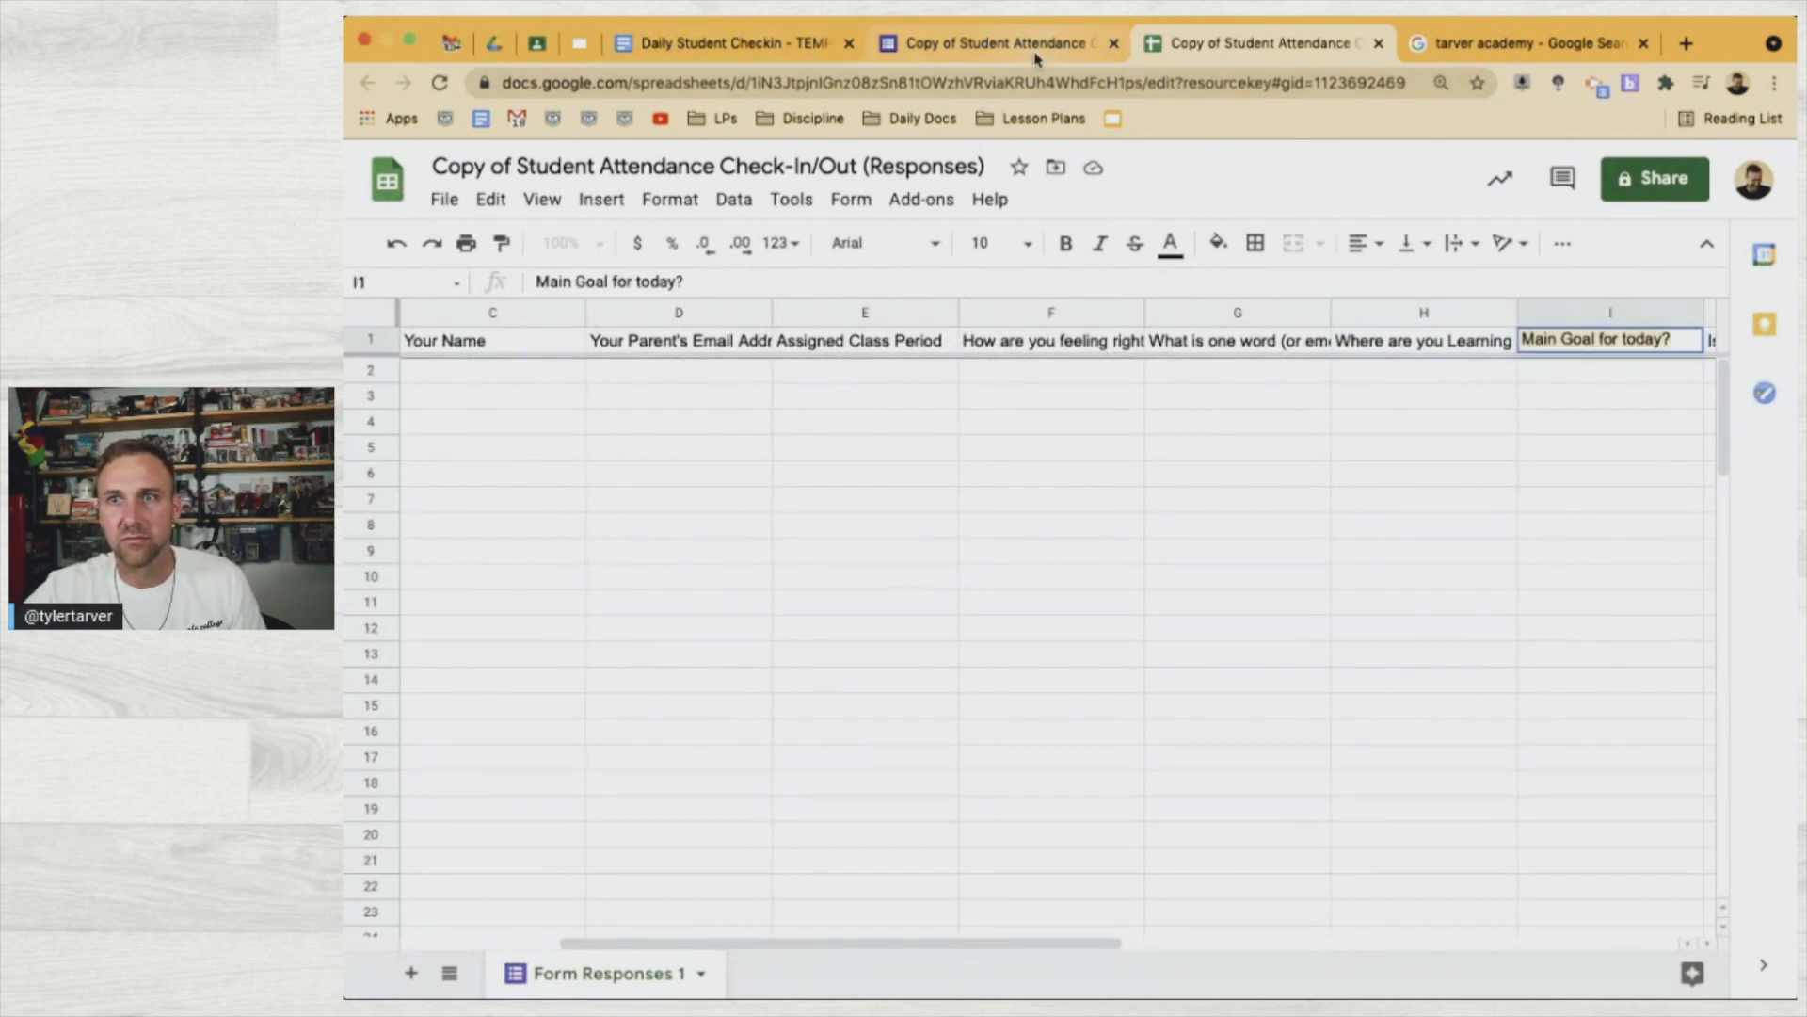
{"action": "scroll", "coordinate": [1029, 696], "scroll_direction": "down", "scroll_amount": 2}
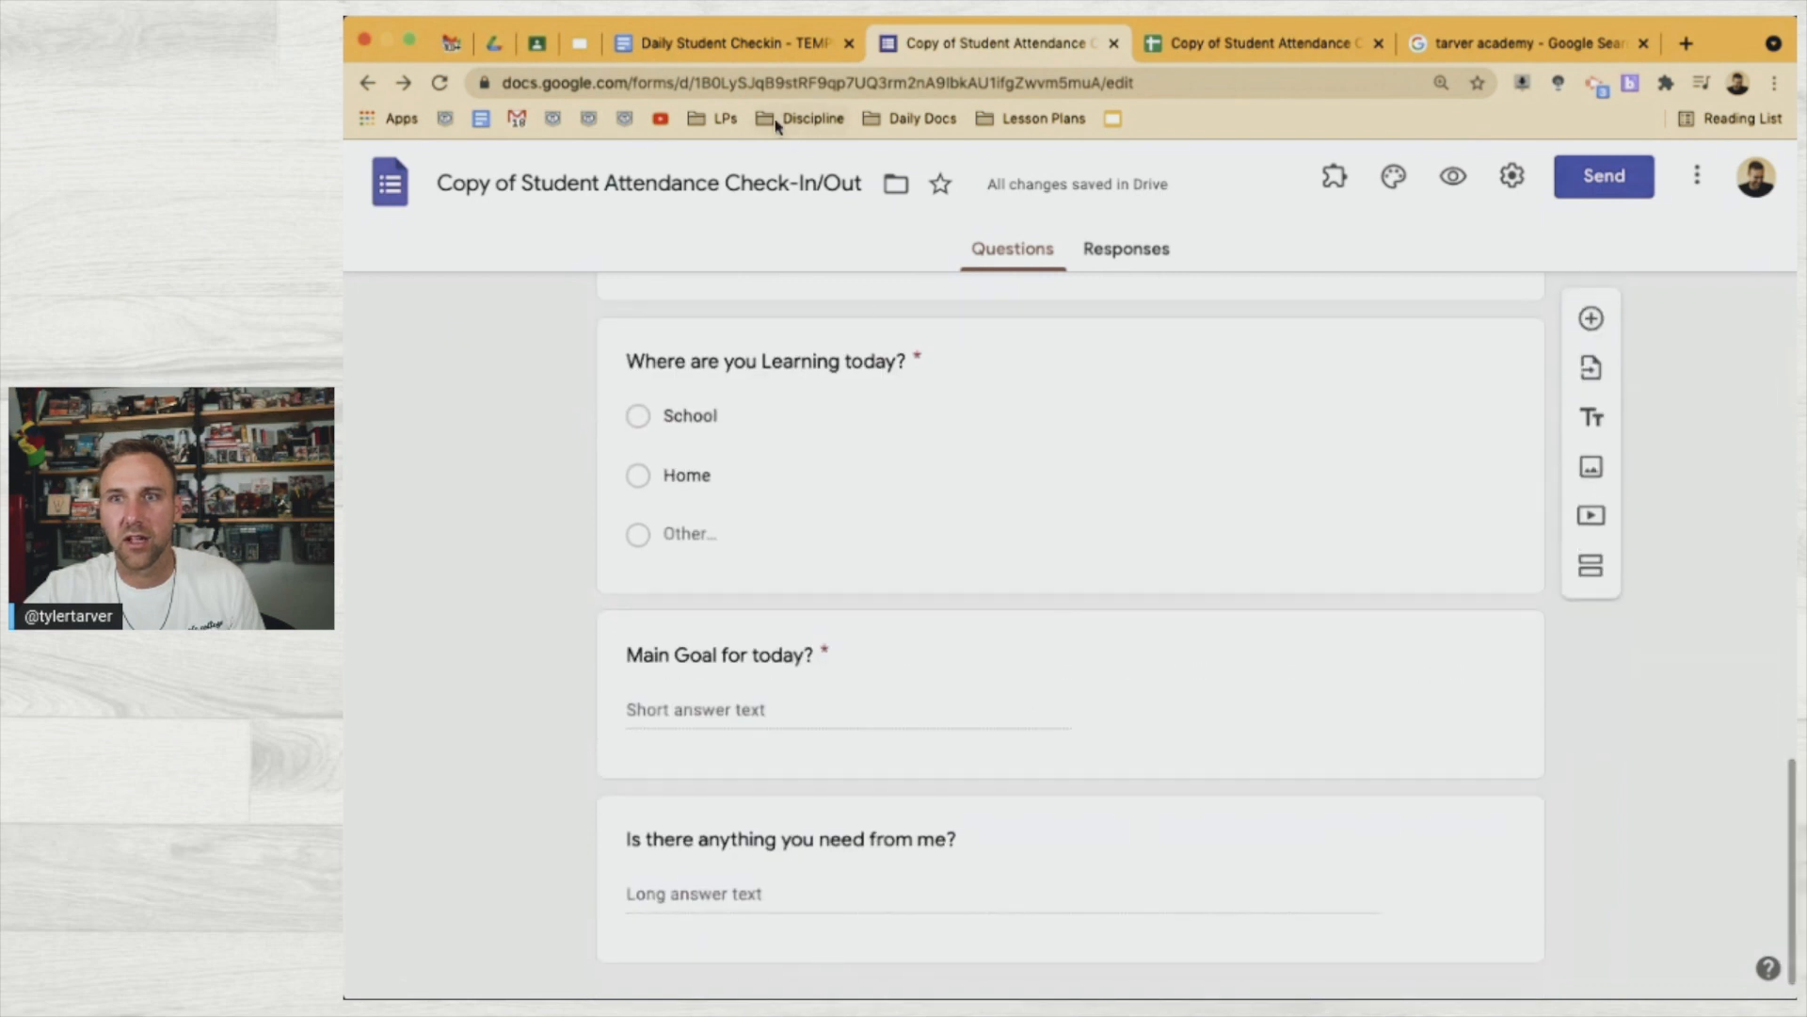
{"action": "left_click", "coordinate": [744, 44]}
{"action": "key", "text": "Return"}
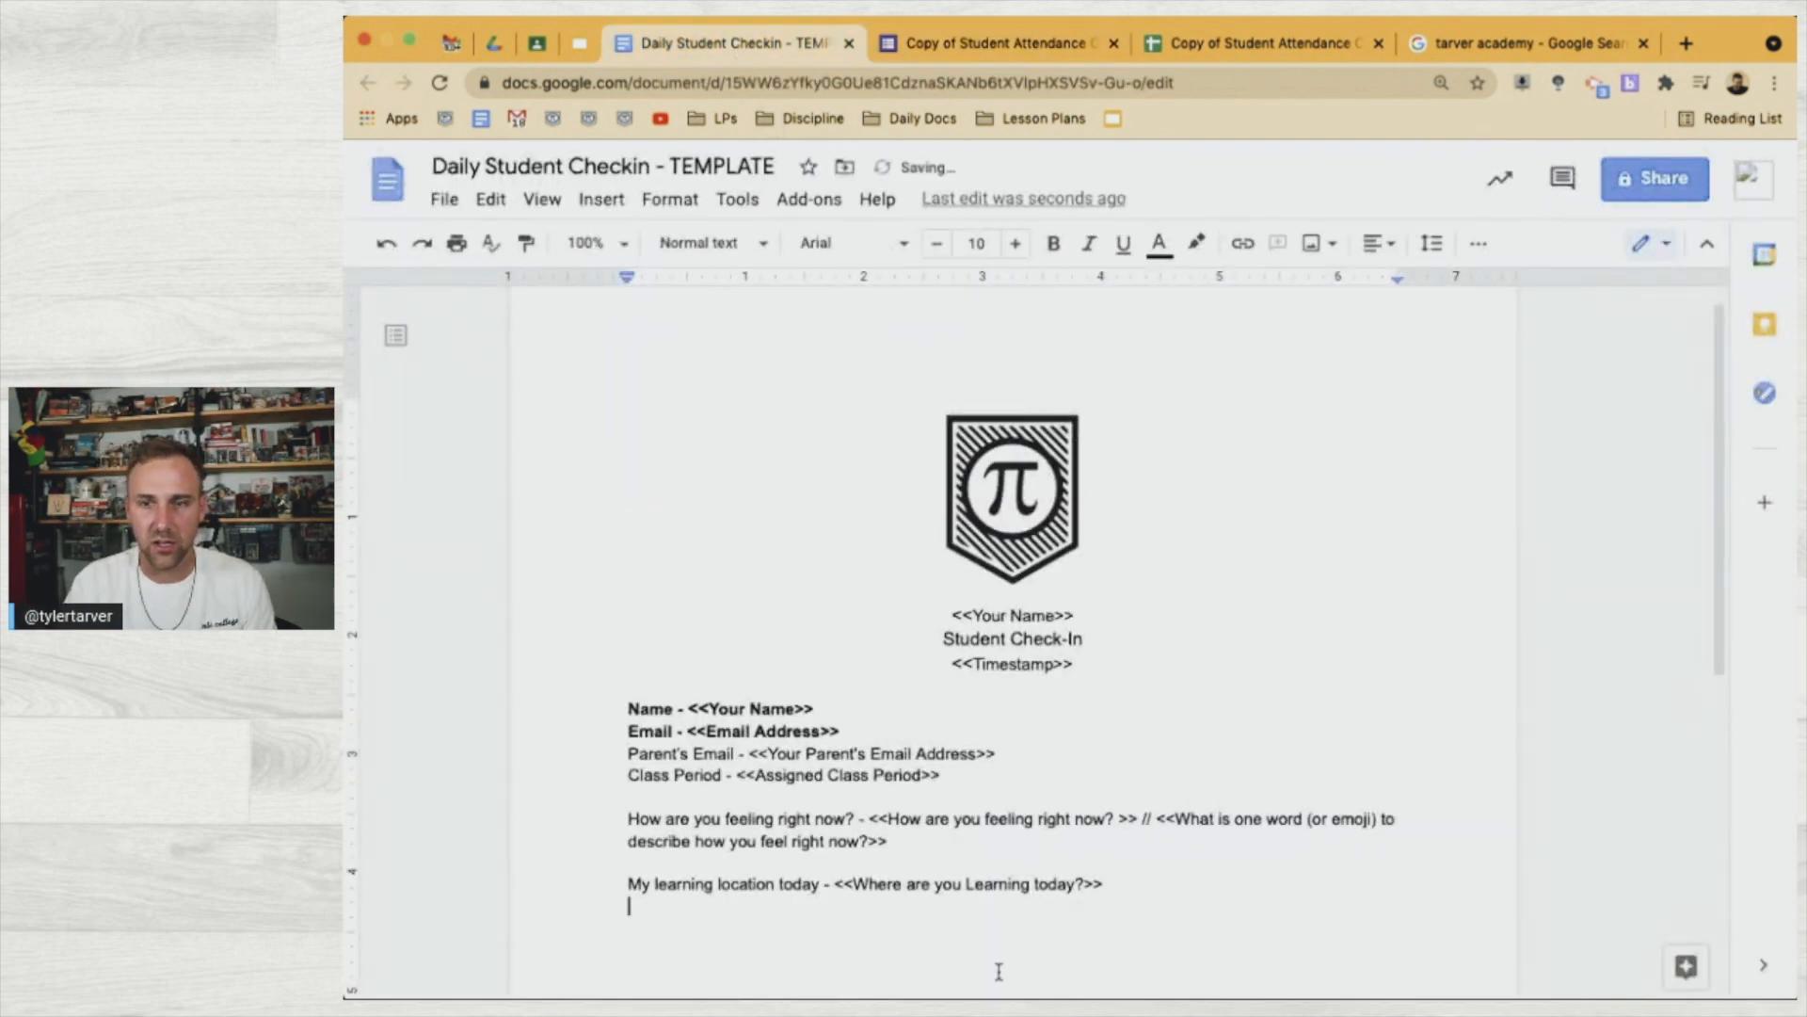
{"action": "type", "text": "Main Goal - <<Main Goal for today?>>"}
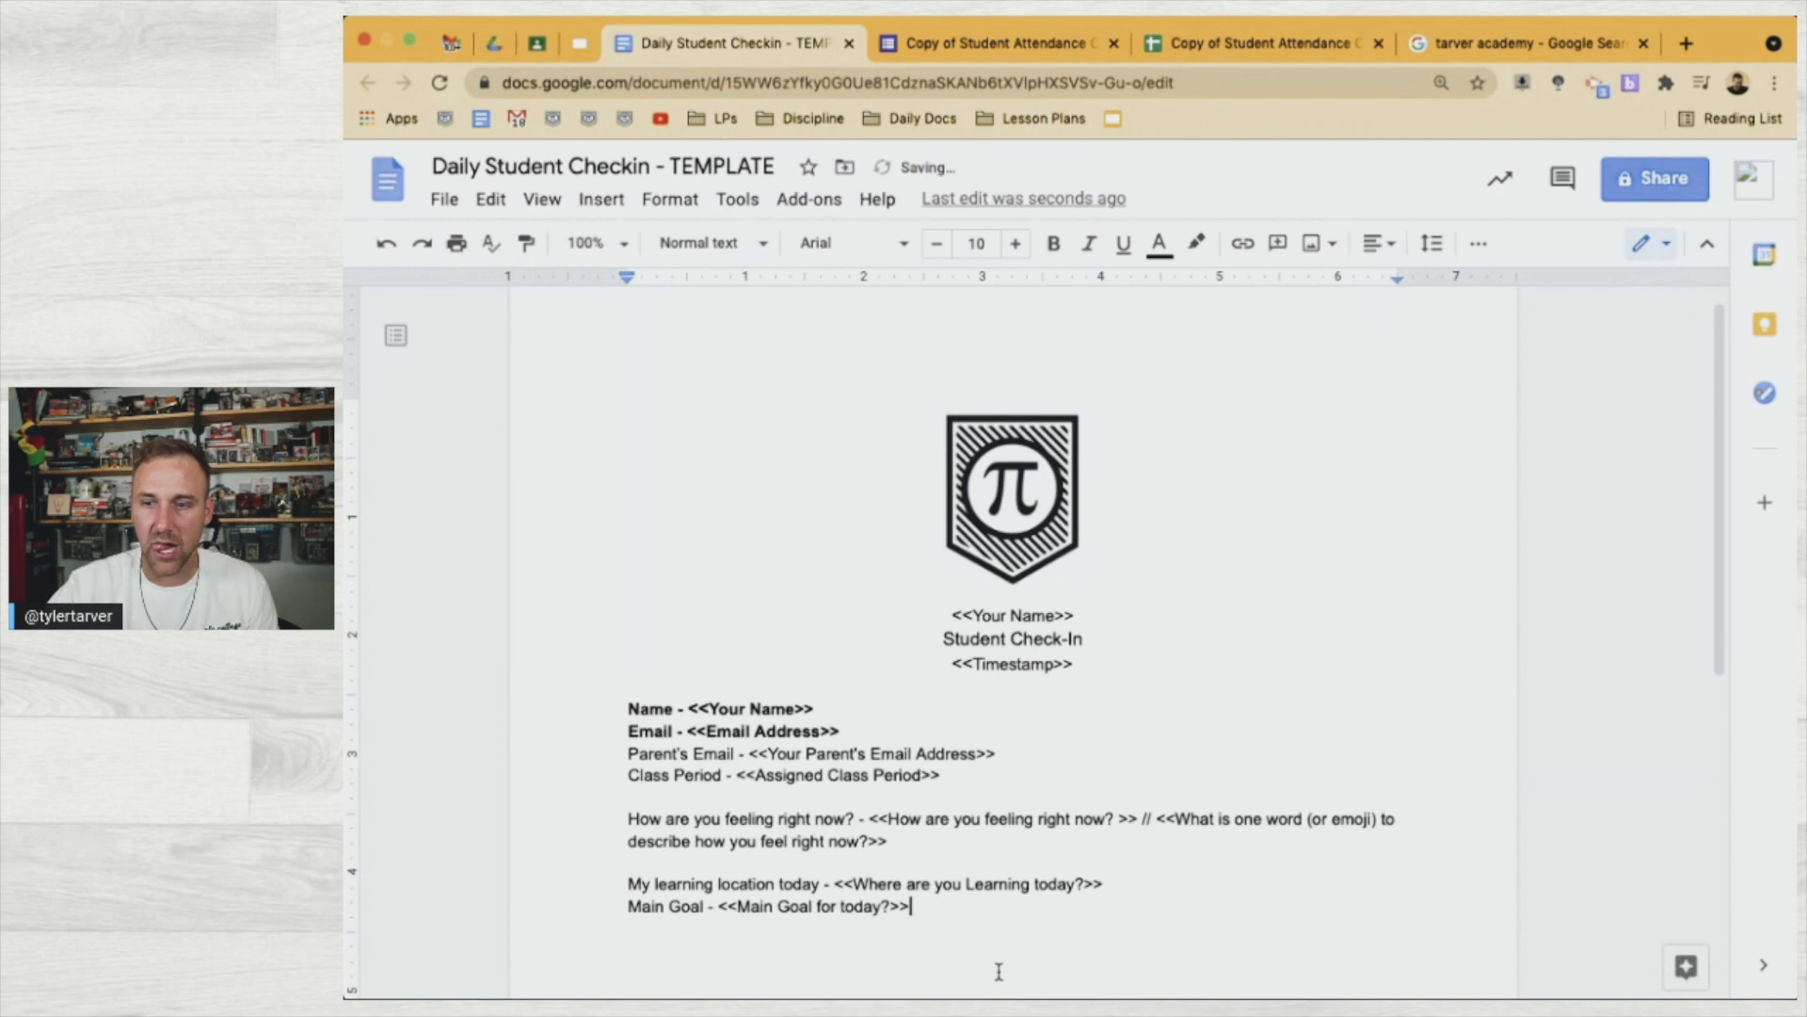
Copy the 'Is there anything you need from me?' header from the responses sheet
{"action": "left_click", "coordinate": [1224, 43]}
{"action": "left_click", "coordinate": [1054, 43]}
{"action": "scroll", "coordinate": [1038, 808], "scroll_direction": "down", "scroll_amount": 1}
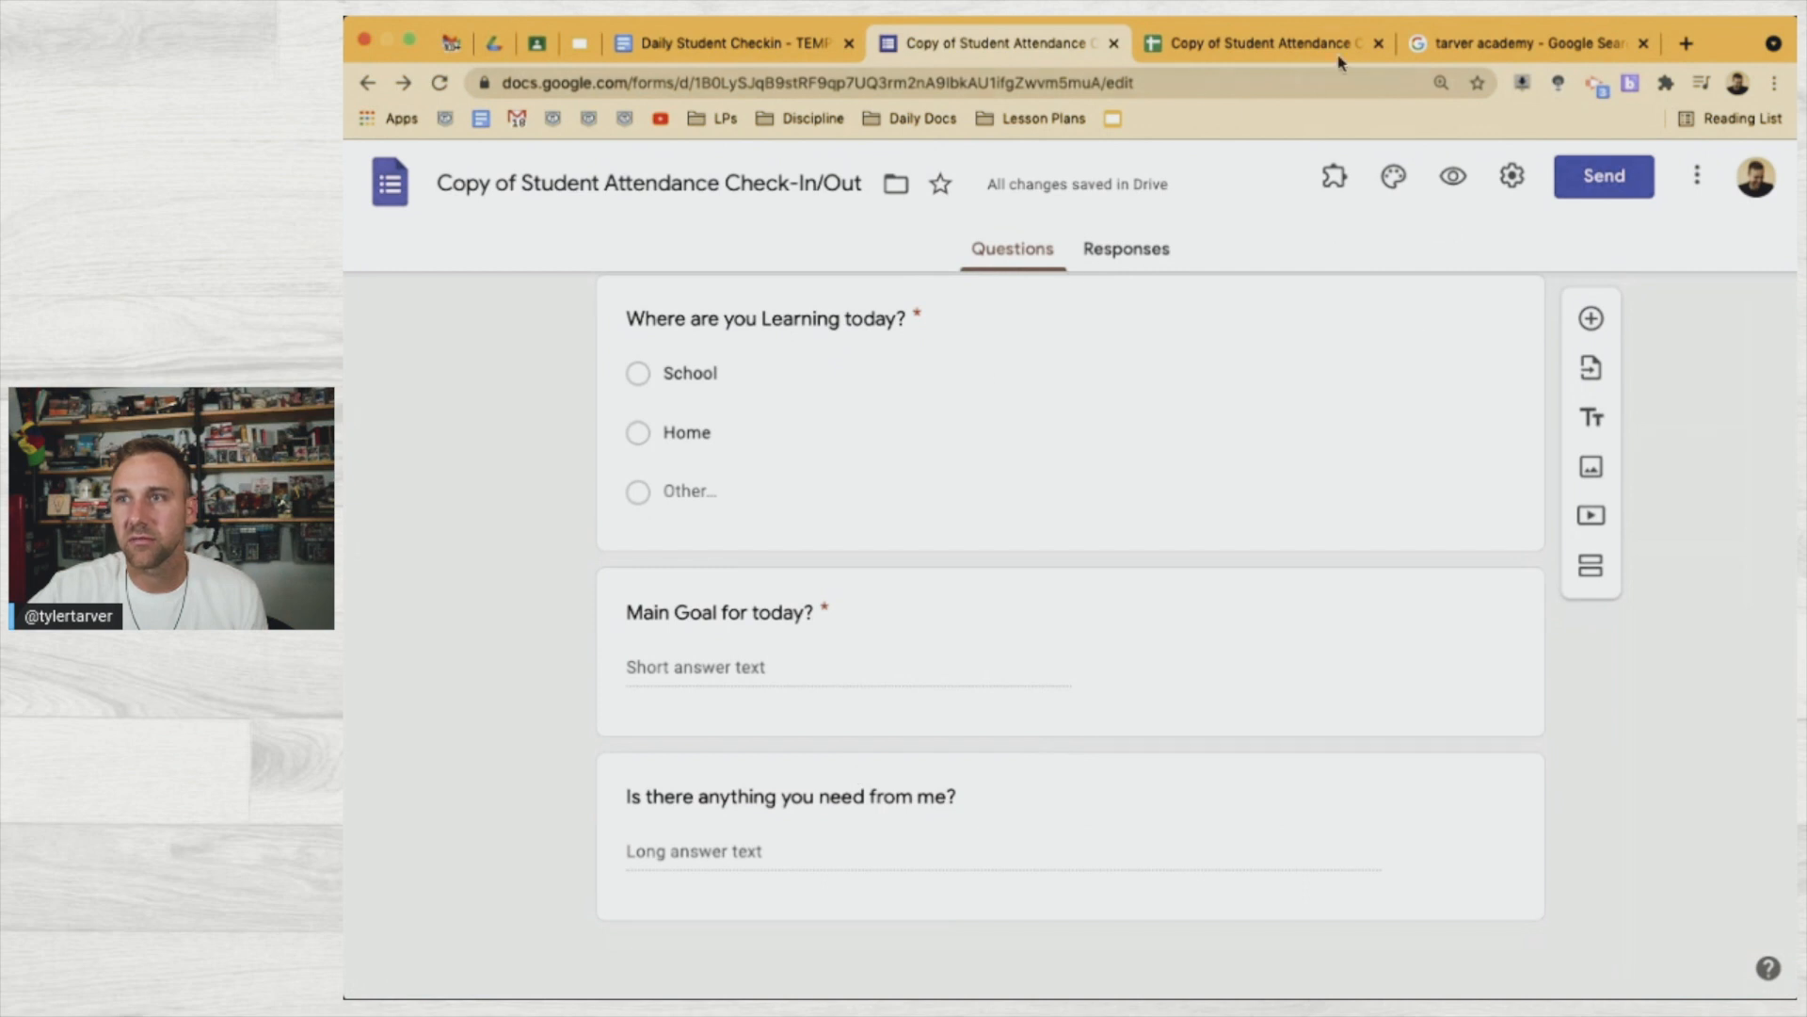
{"action": "left_click", "coordinate": [1327, 48]}
{"action": "left_click", "coordinate": [1512, 462]}
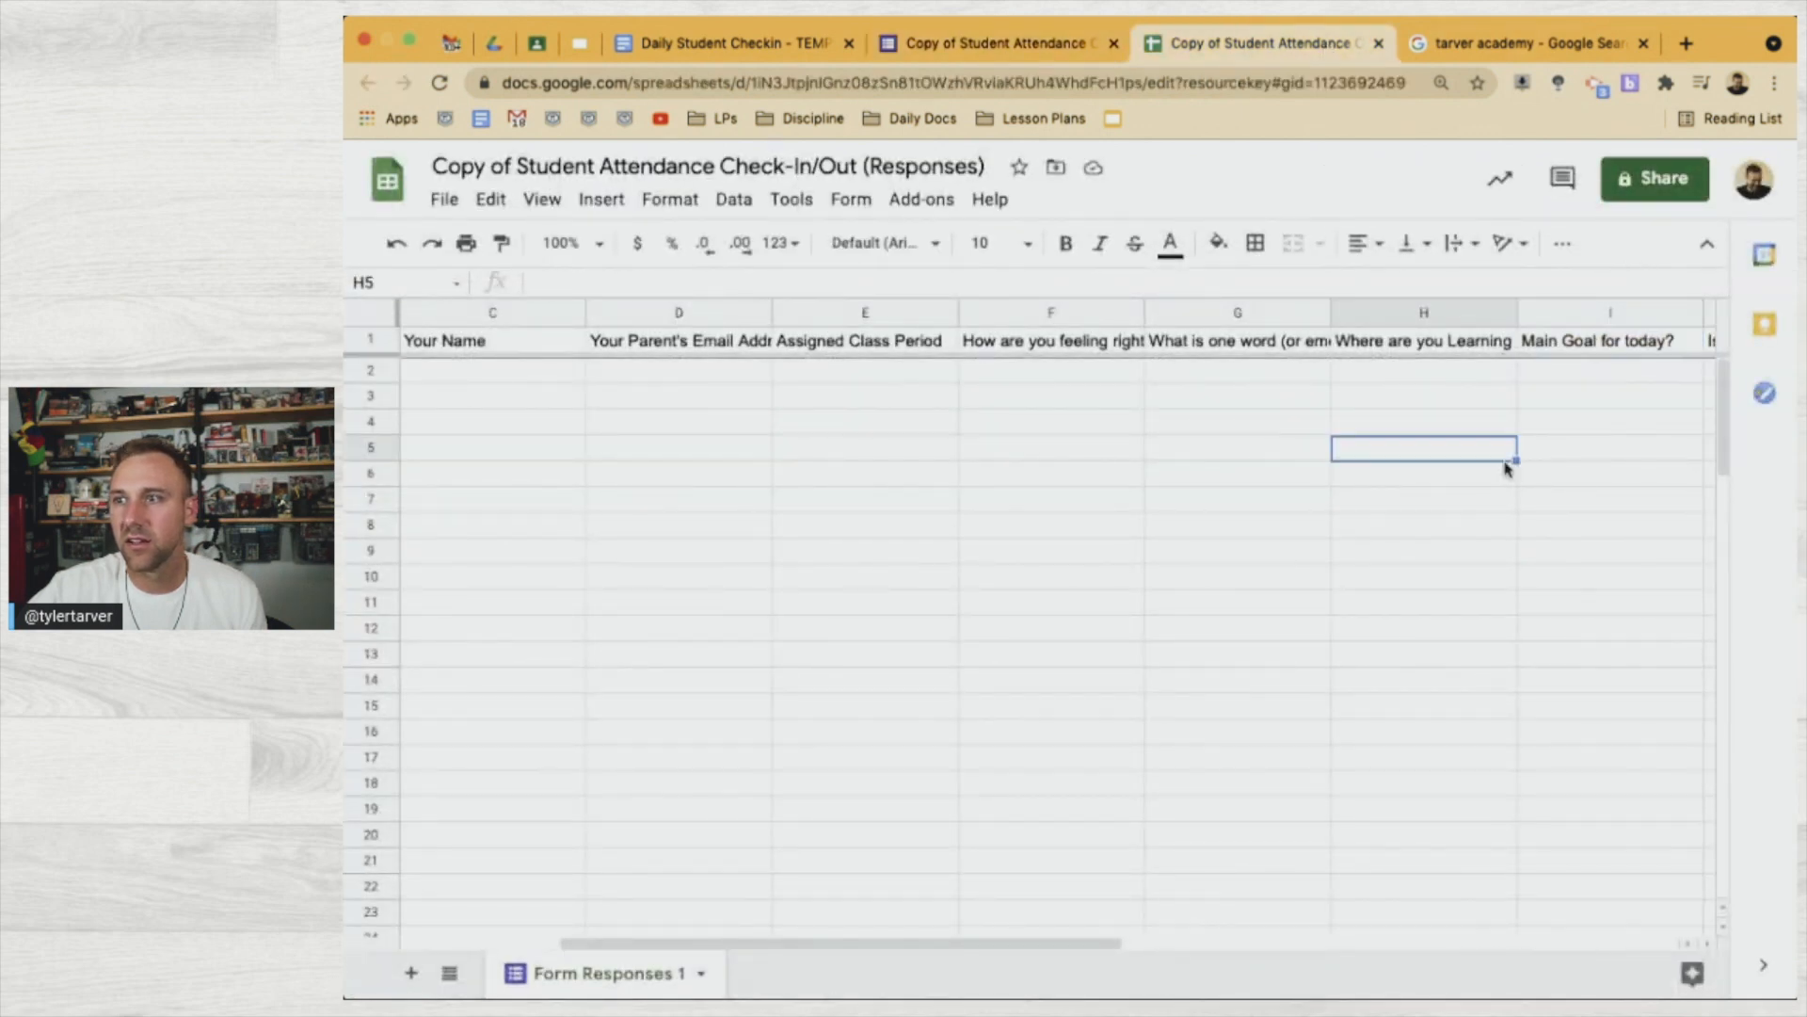
{"action": "scroll", "coordinate": [1581, 391], "scroll_direction": "right", "scroll_amount": 4}
{"action": "left_click", "coordinate": [1455, 340]}
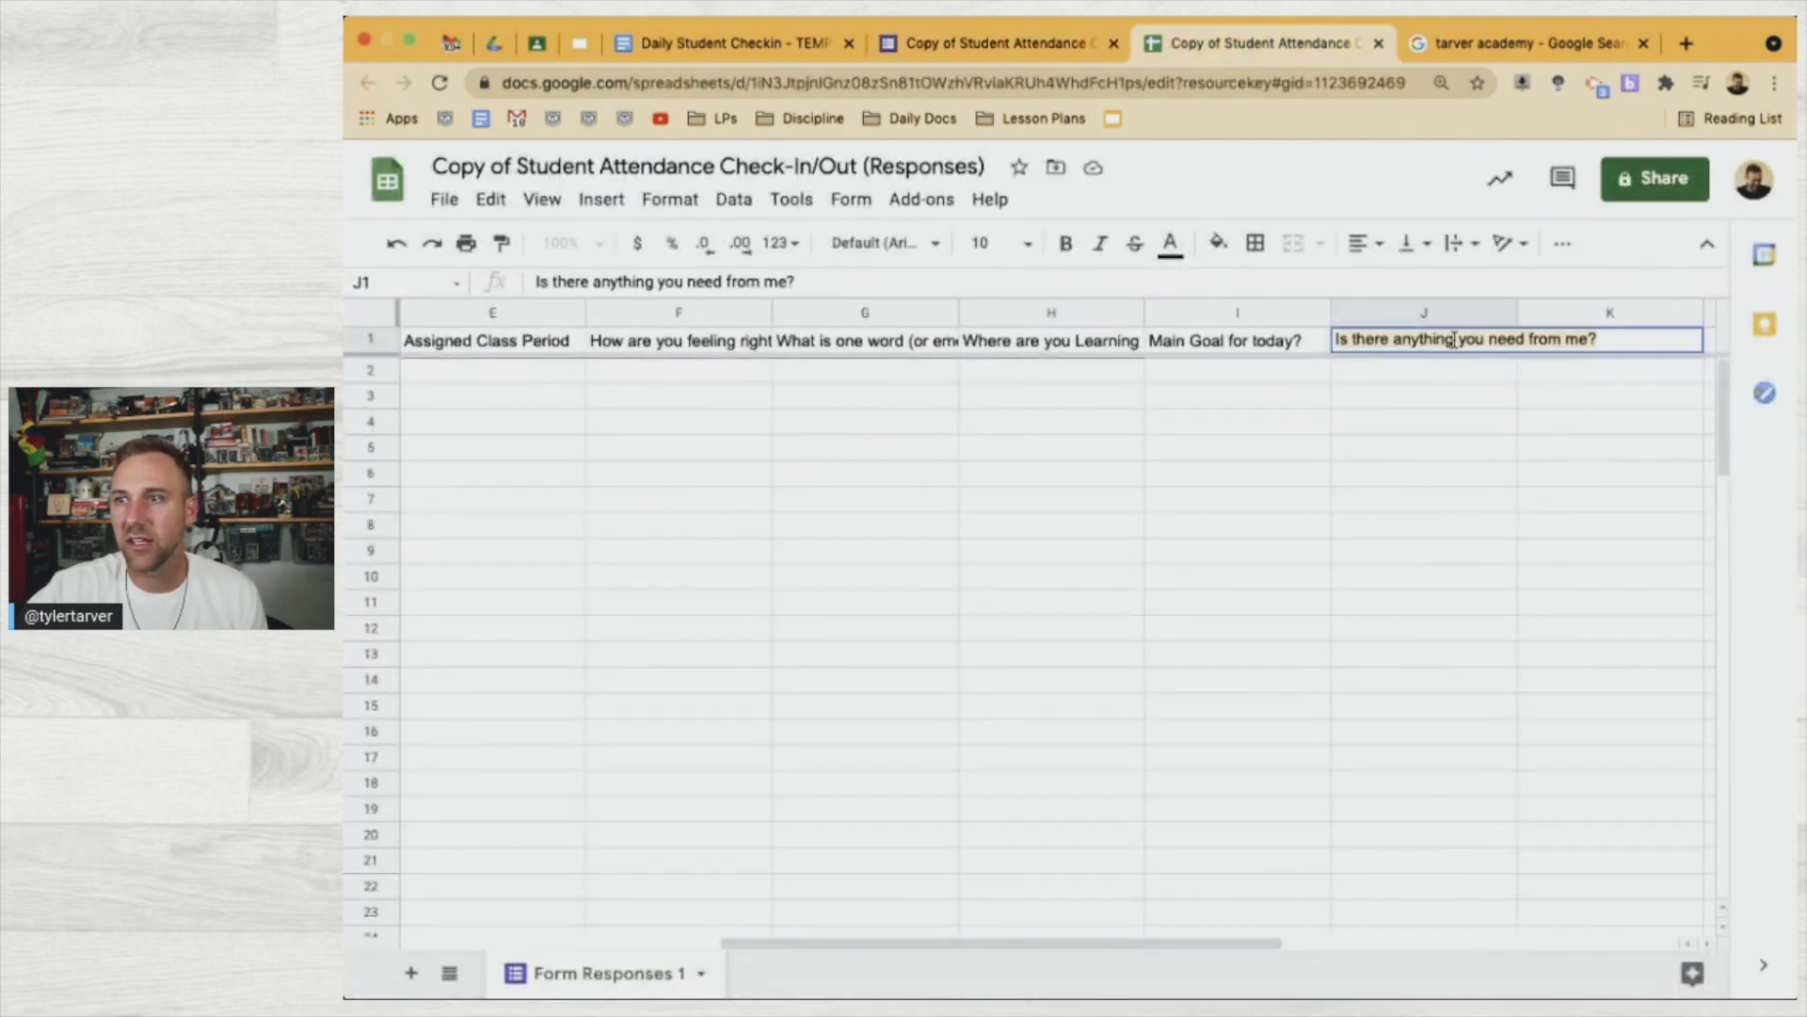
{"action": "left_click", "coordinate": [753, 44]}
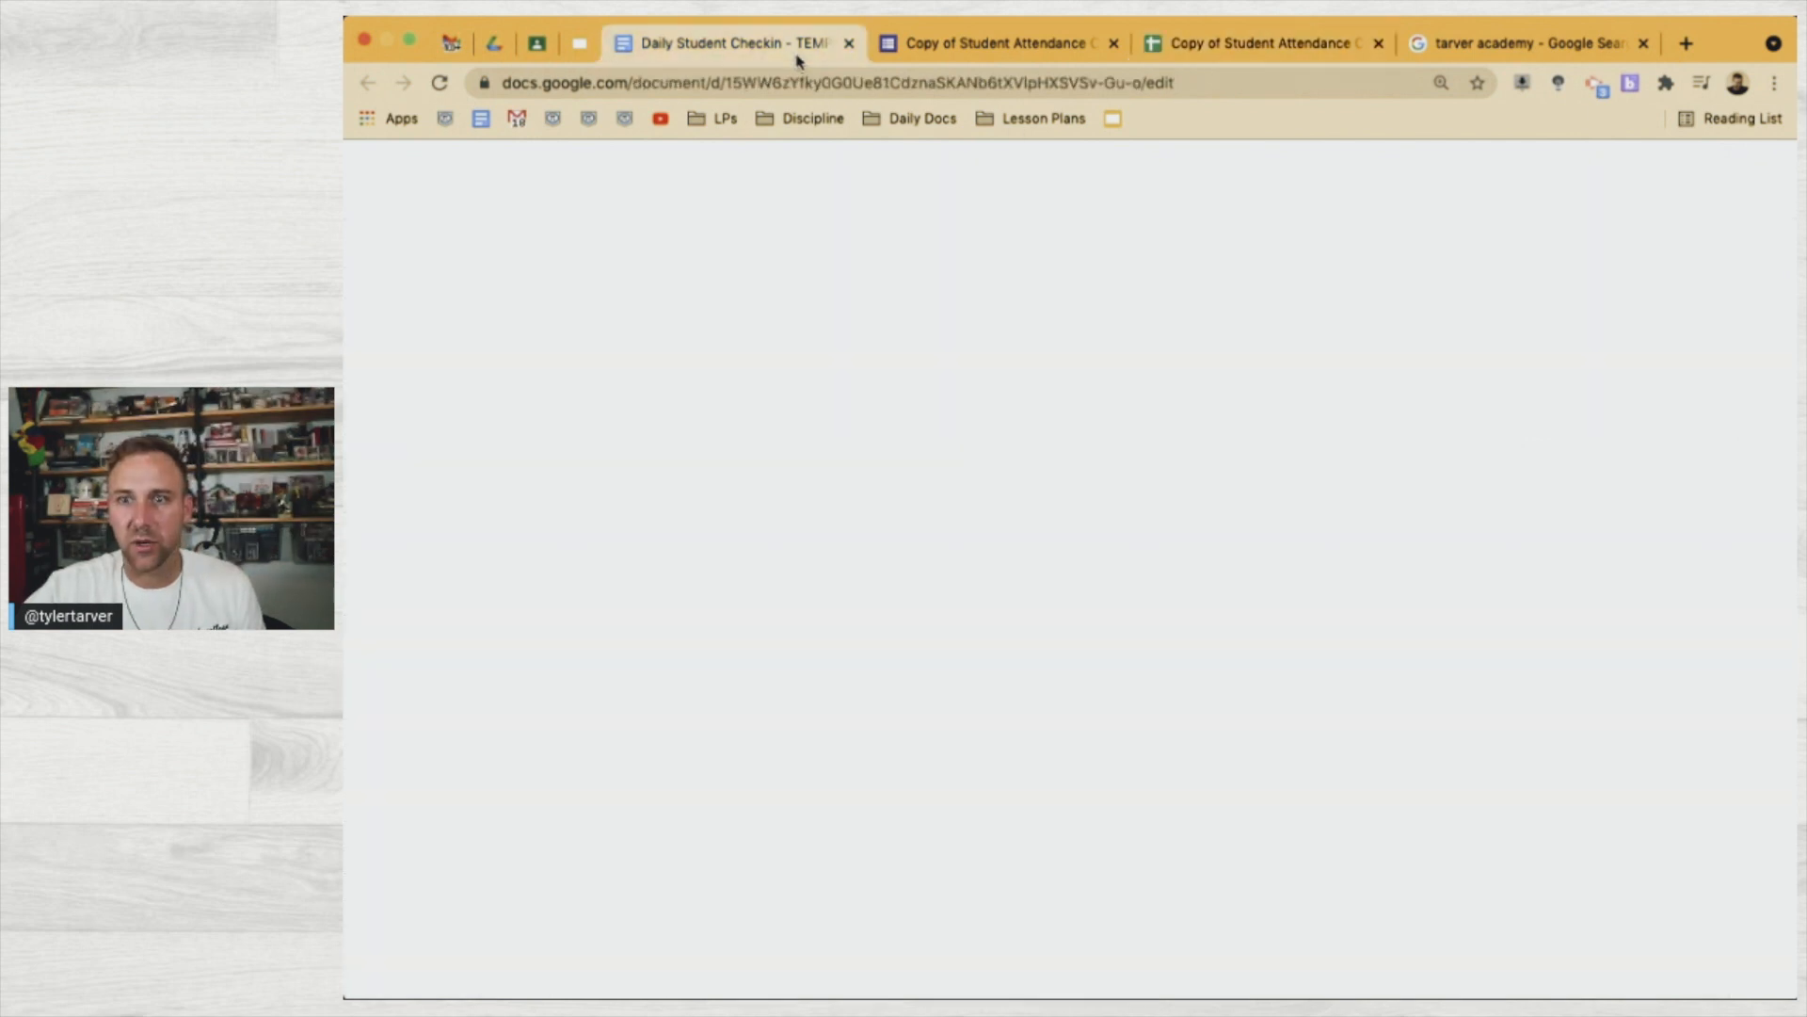
Add a 'Needs from the Teacher:' heading with the pasted question wrapped in << >> beneath it
{"action": "left_click", "coordinate": [1068, 901]}
{"action": "key", "text": "Return"}
{"action": "key", "text": "Return"}
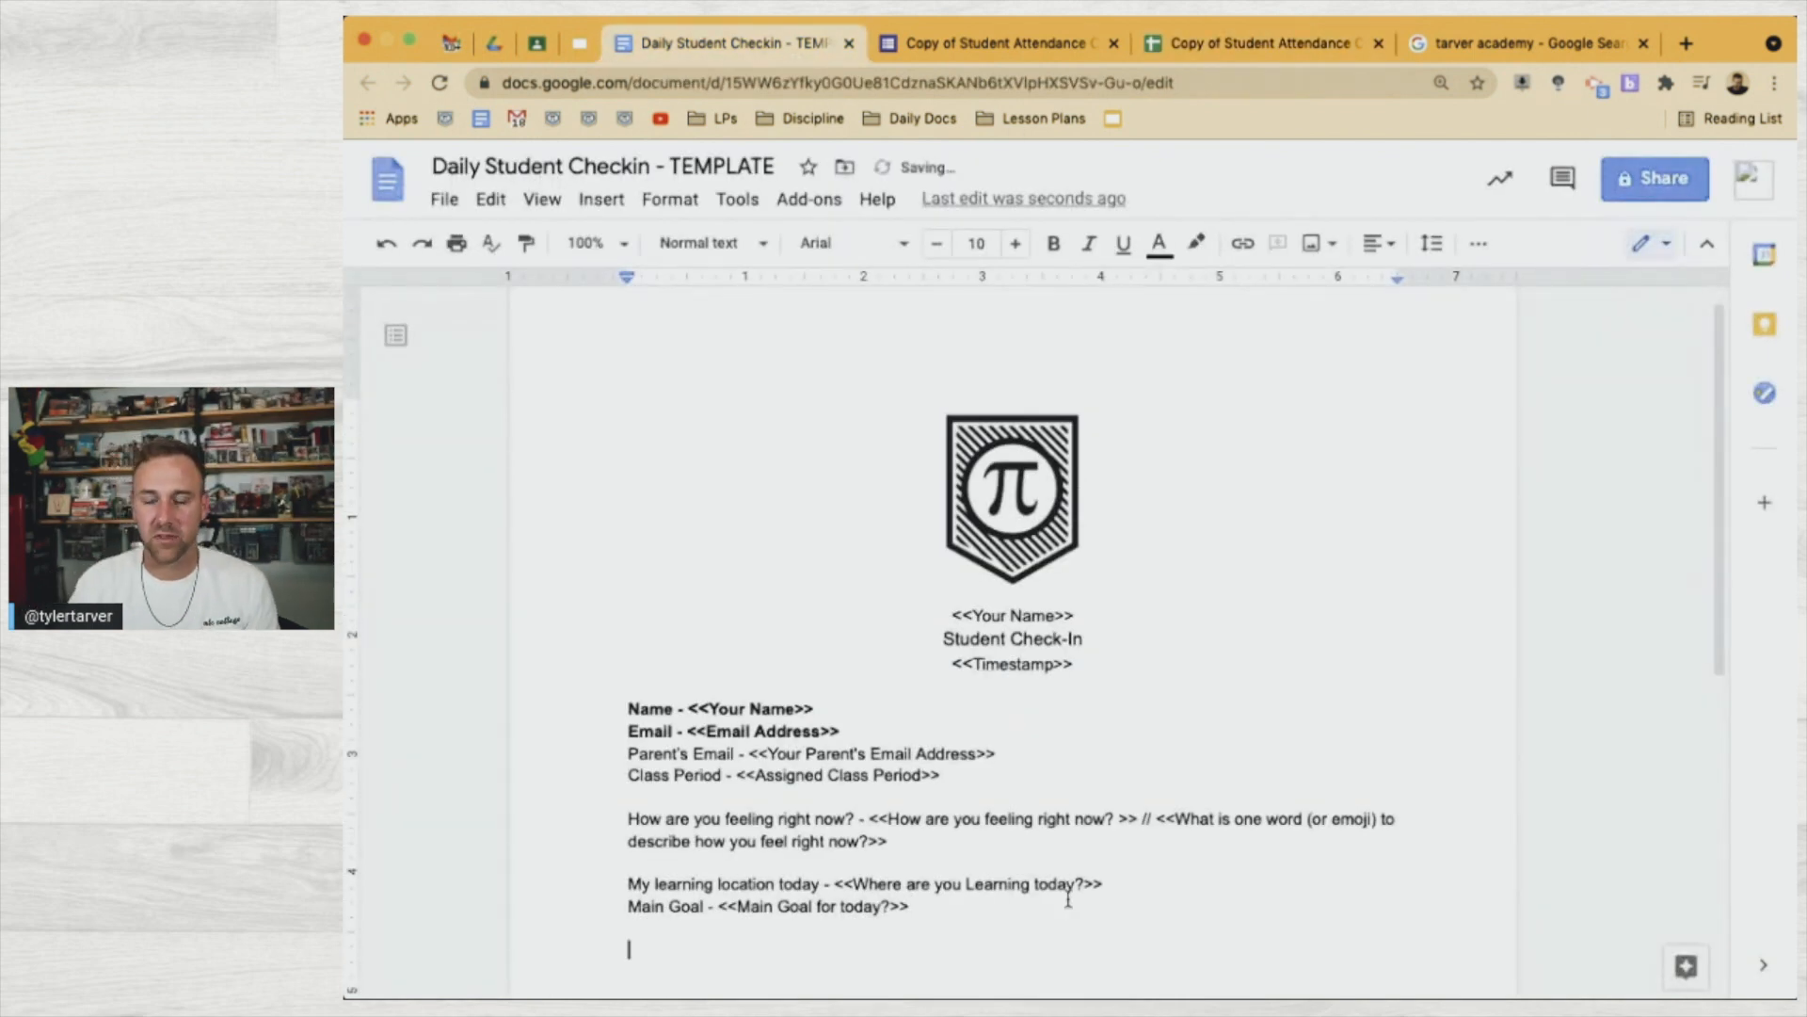
{"action": "type", "text": "Nee"}
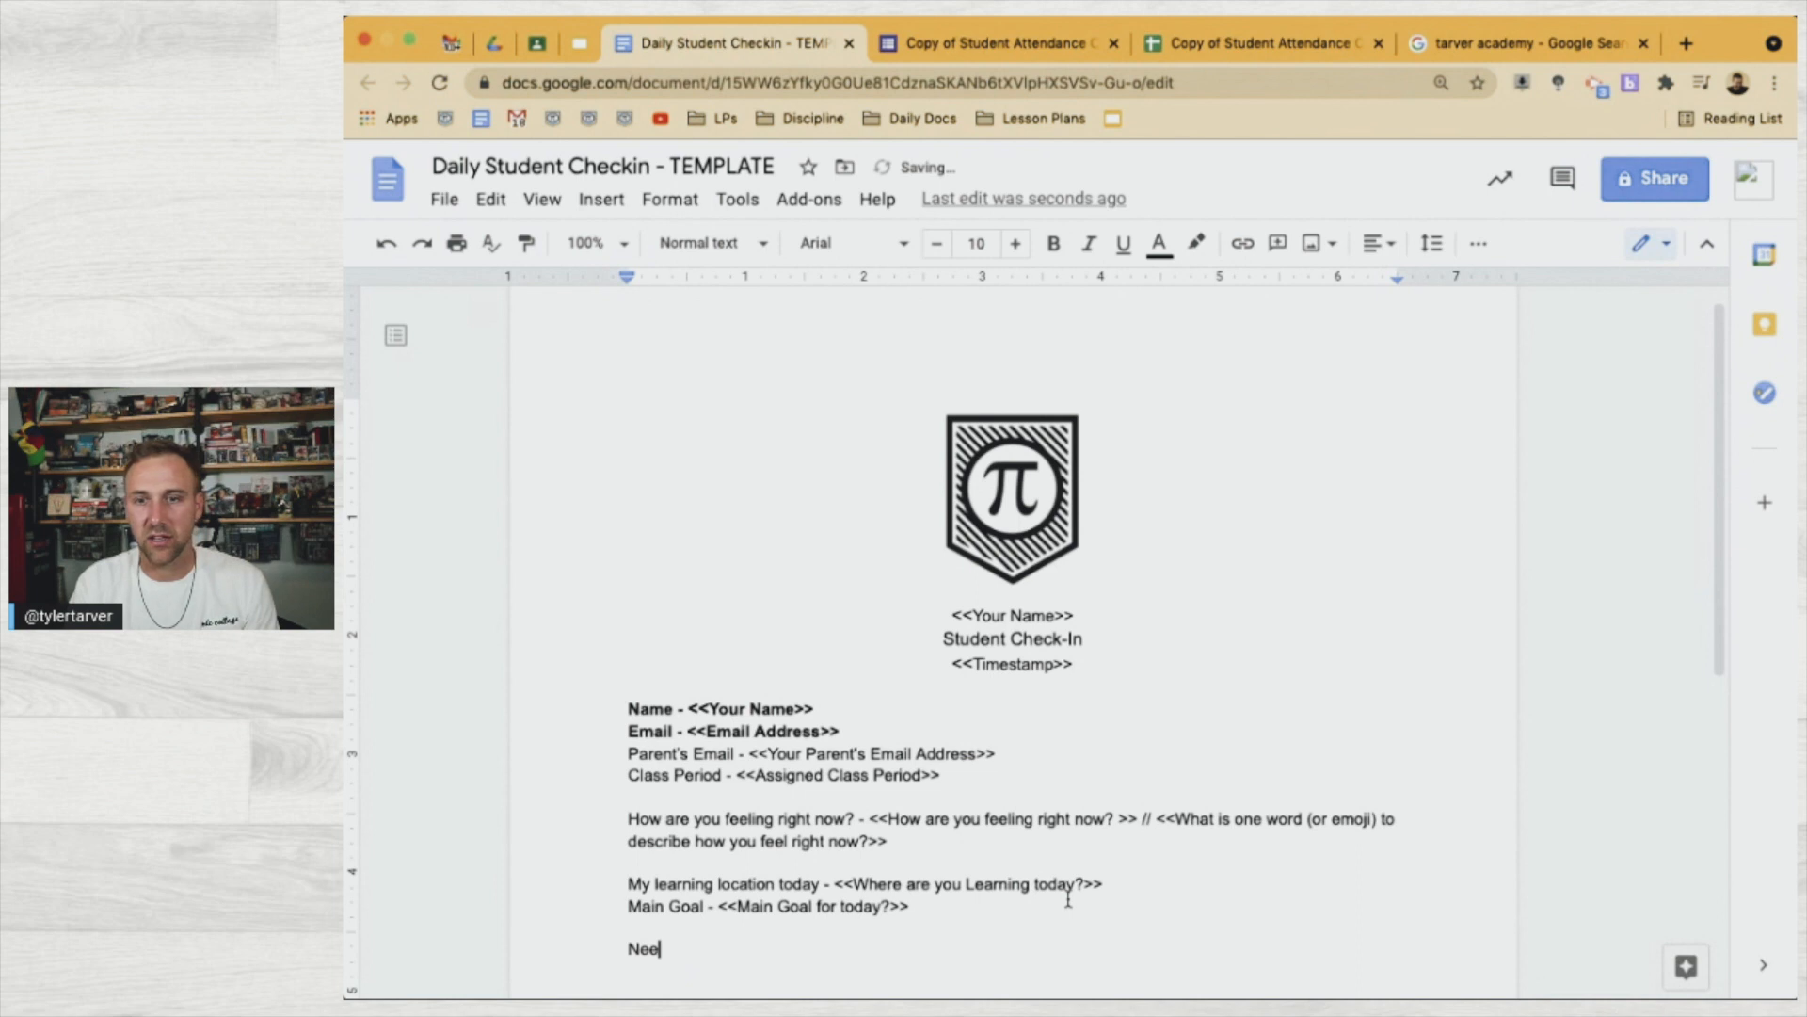
{"action": "type", "text": "ds from the Teacher:"}
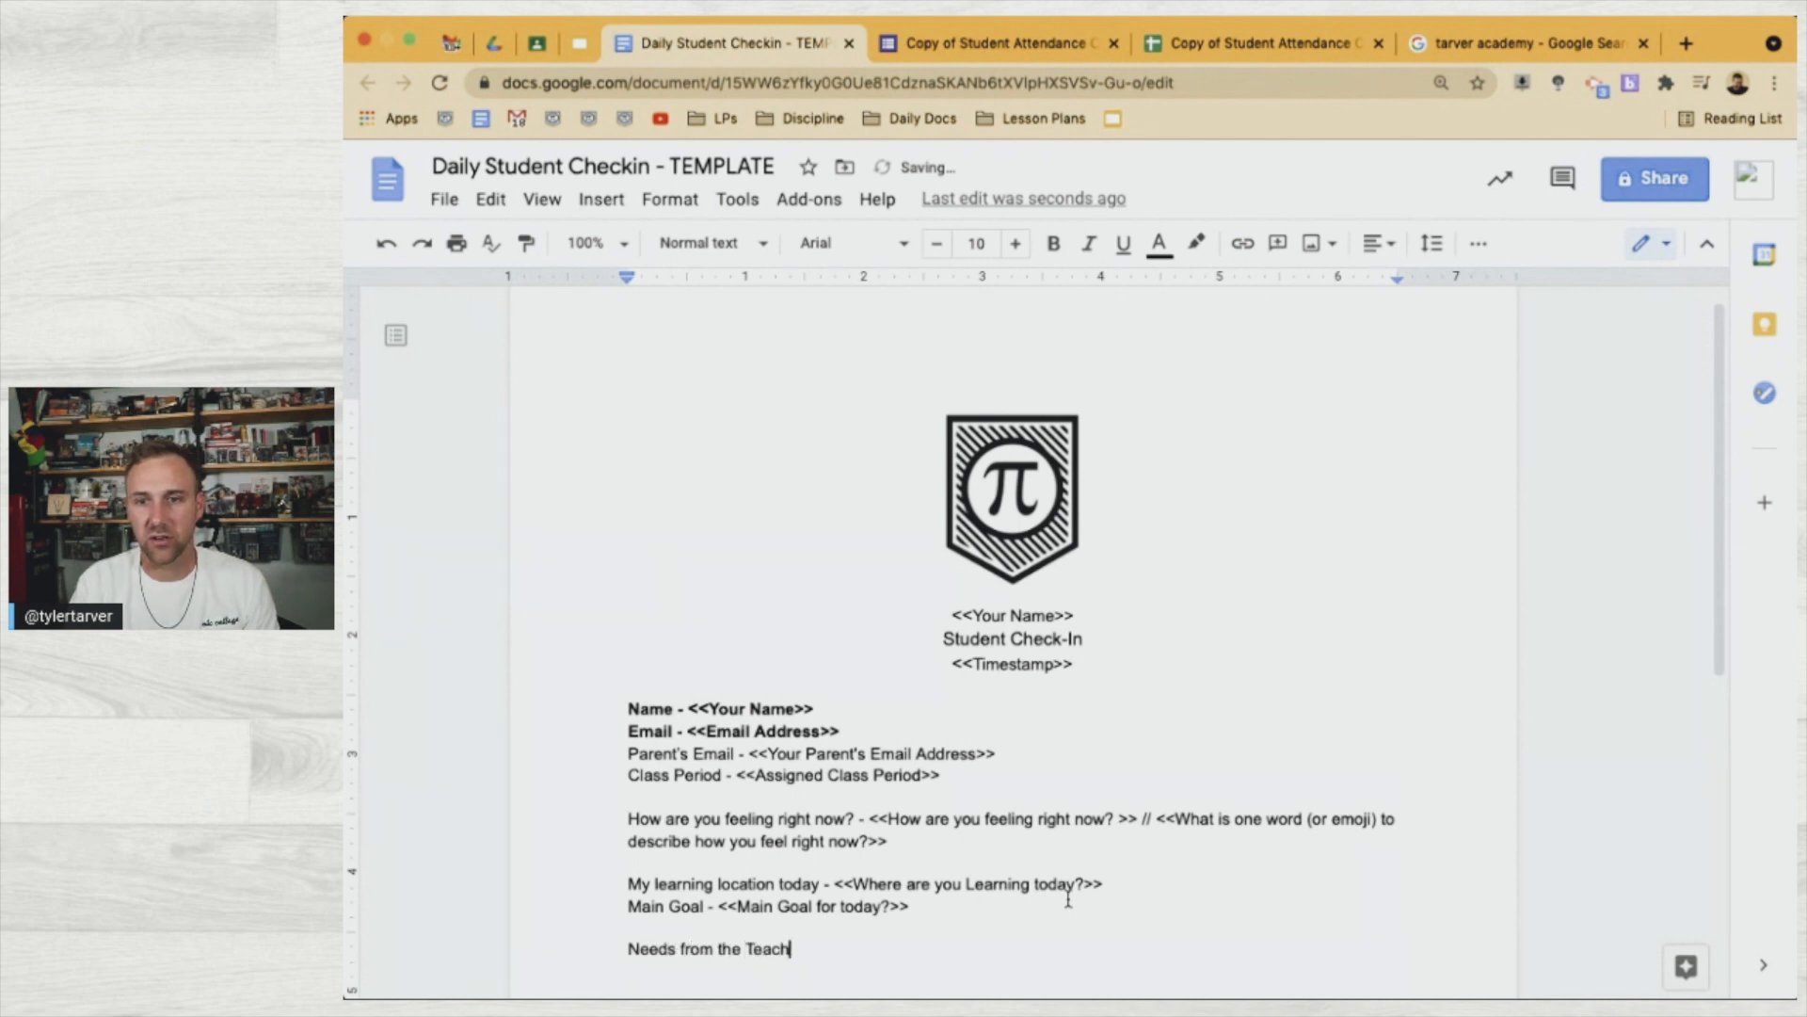
{"action": "key", "text": "Return"}
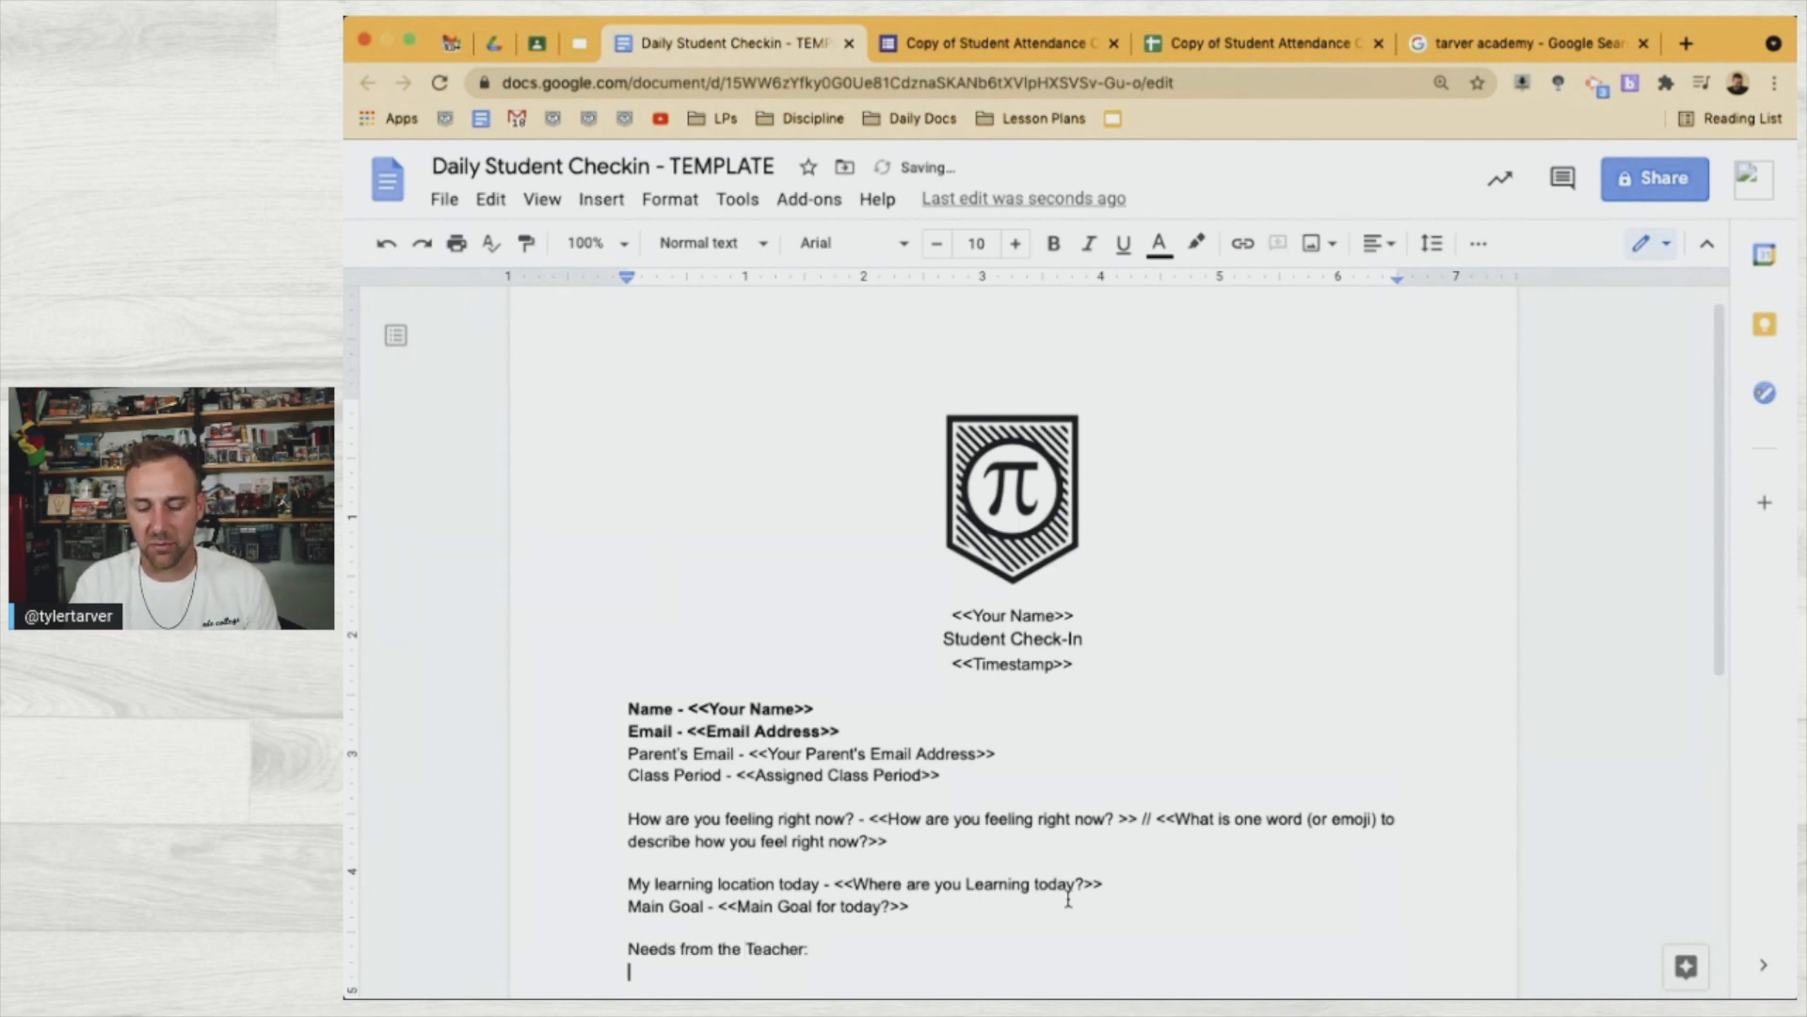
{"action": "type", "text": "Is there anything you need from me?"}
{"action": "left_click", "coordinate": [620, 971]}
{"action": "type", "text": "<<"}
{"action": "left_click", "coordinate": [978, 971]}
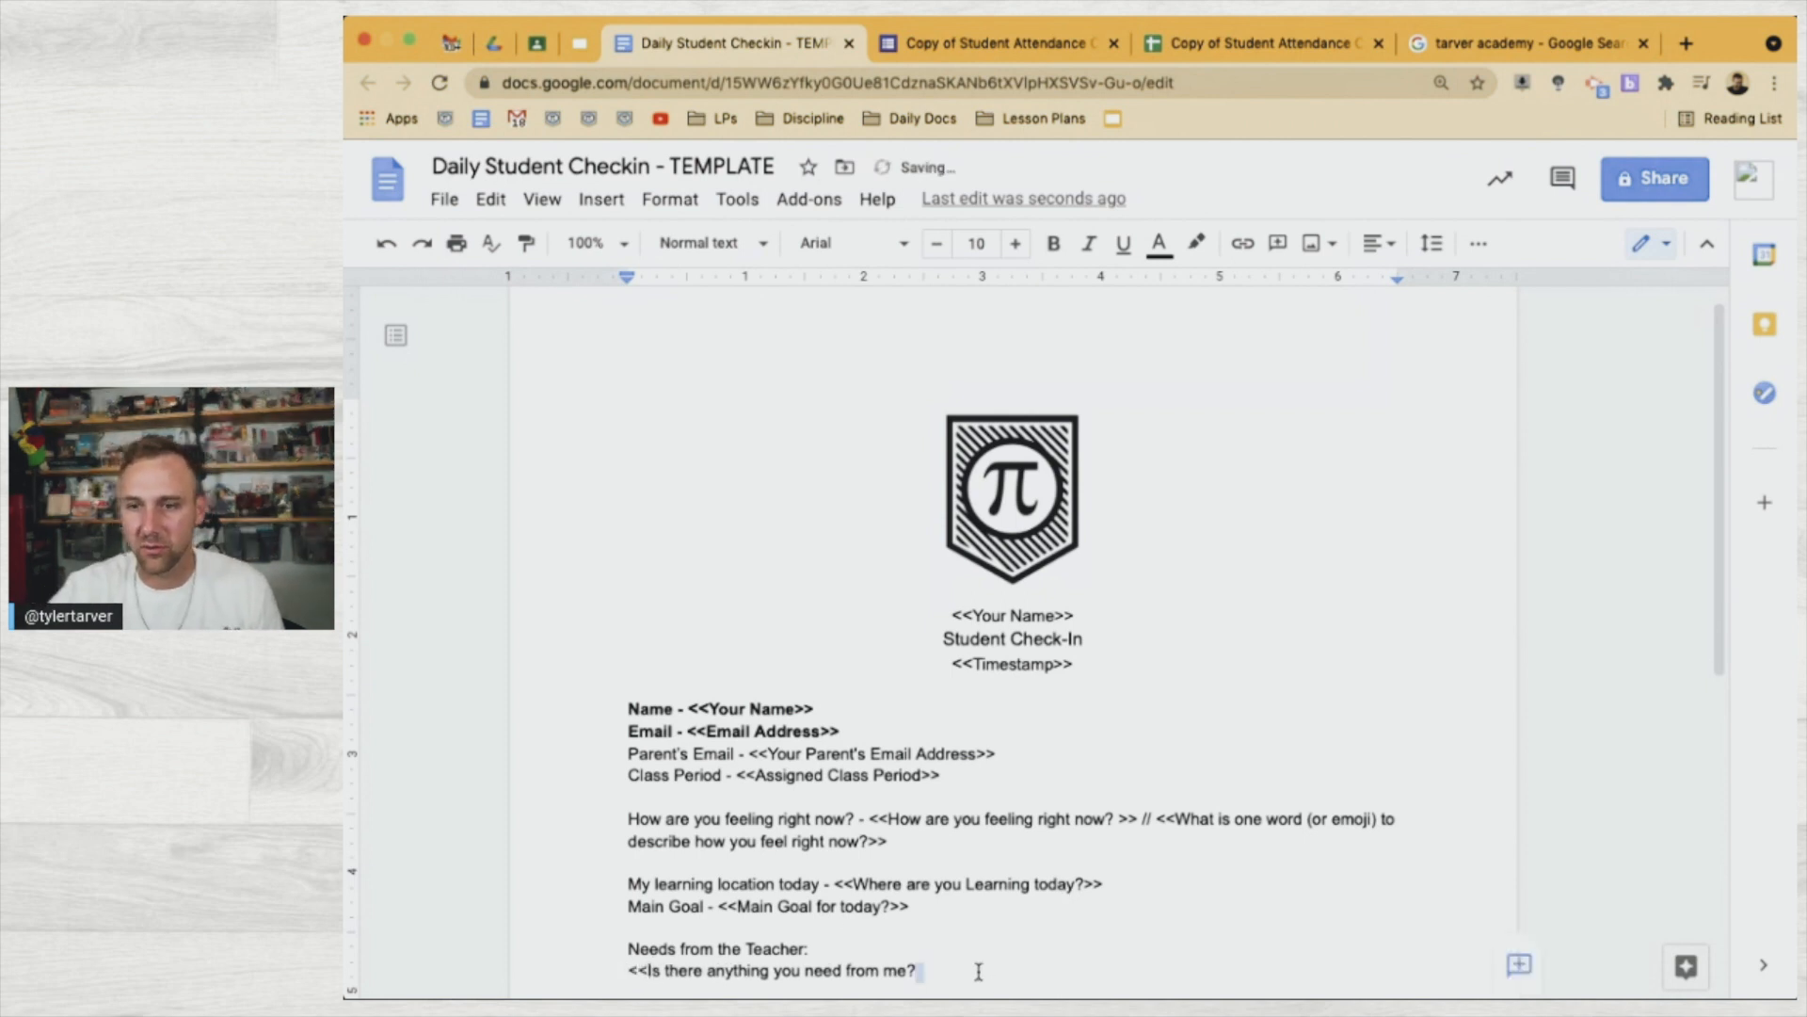
{"action": "type", "text": ">>"}
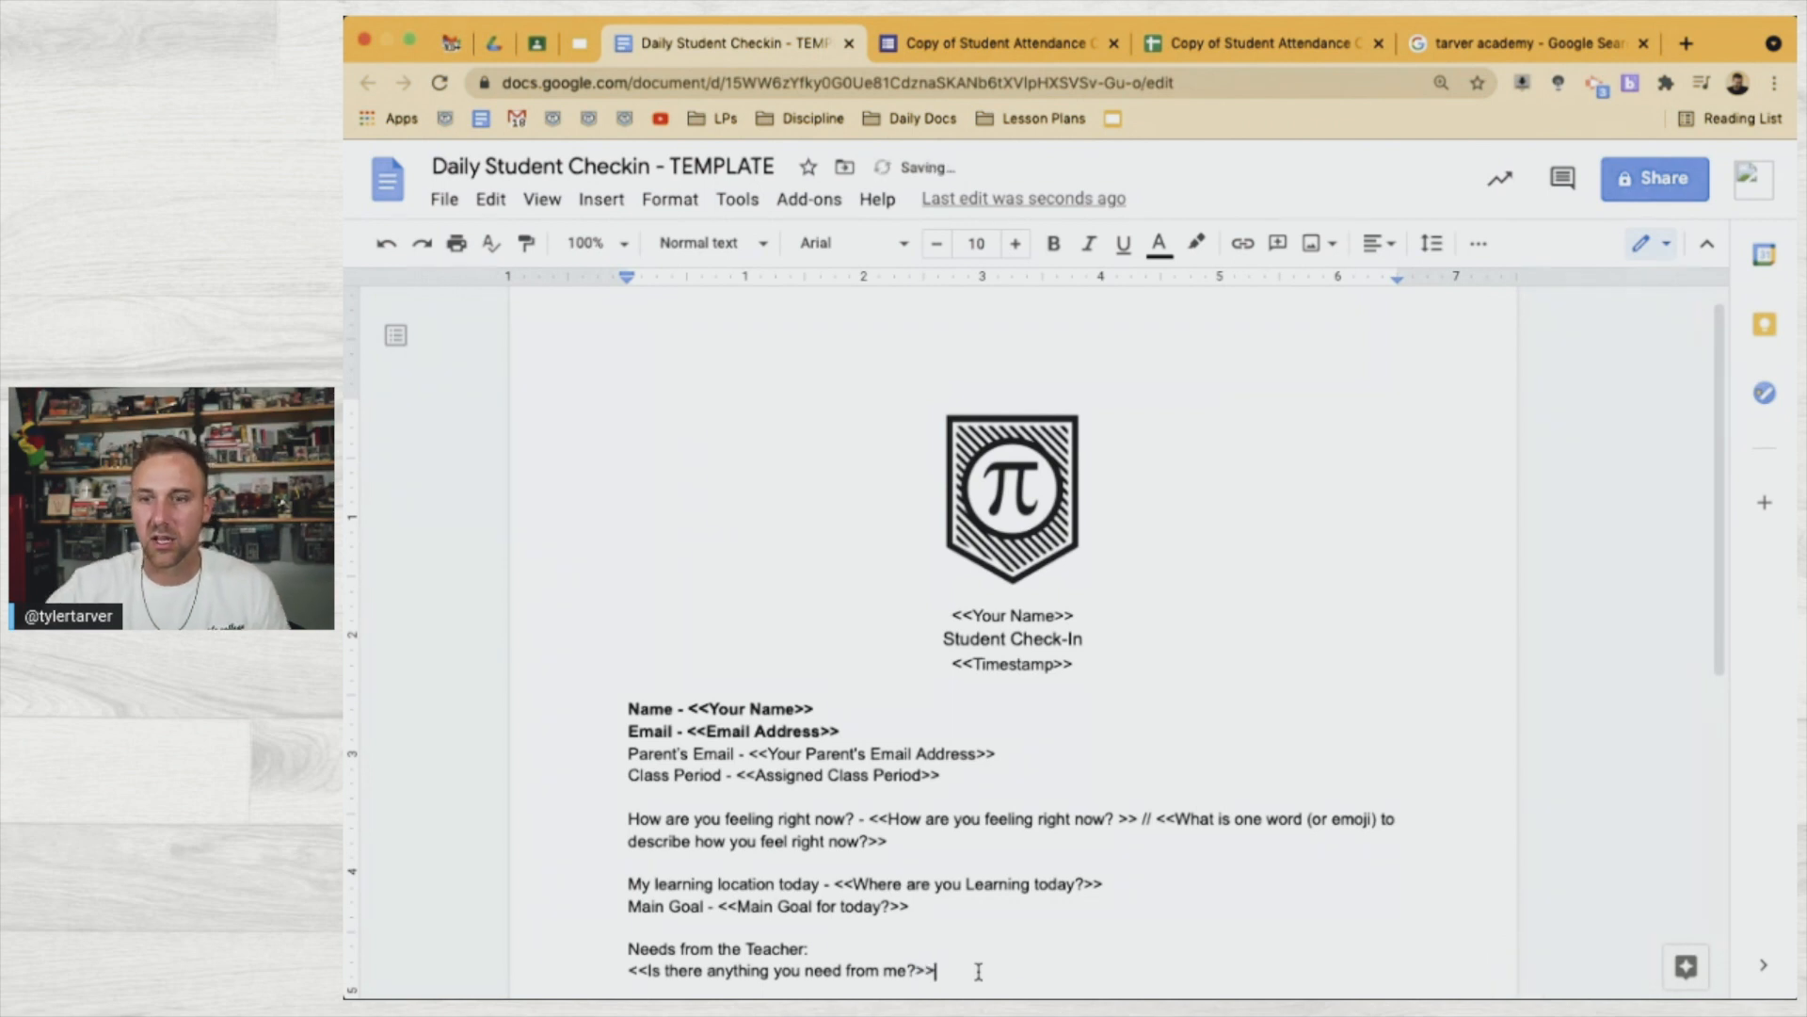
{"action": "scroll", "coordinate": [977, 970], "scroll_direction": "down", "scroll_amount": 3}
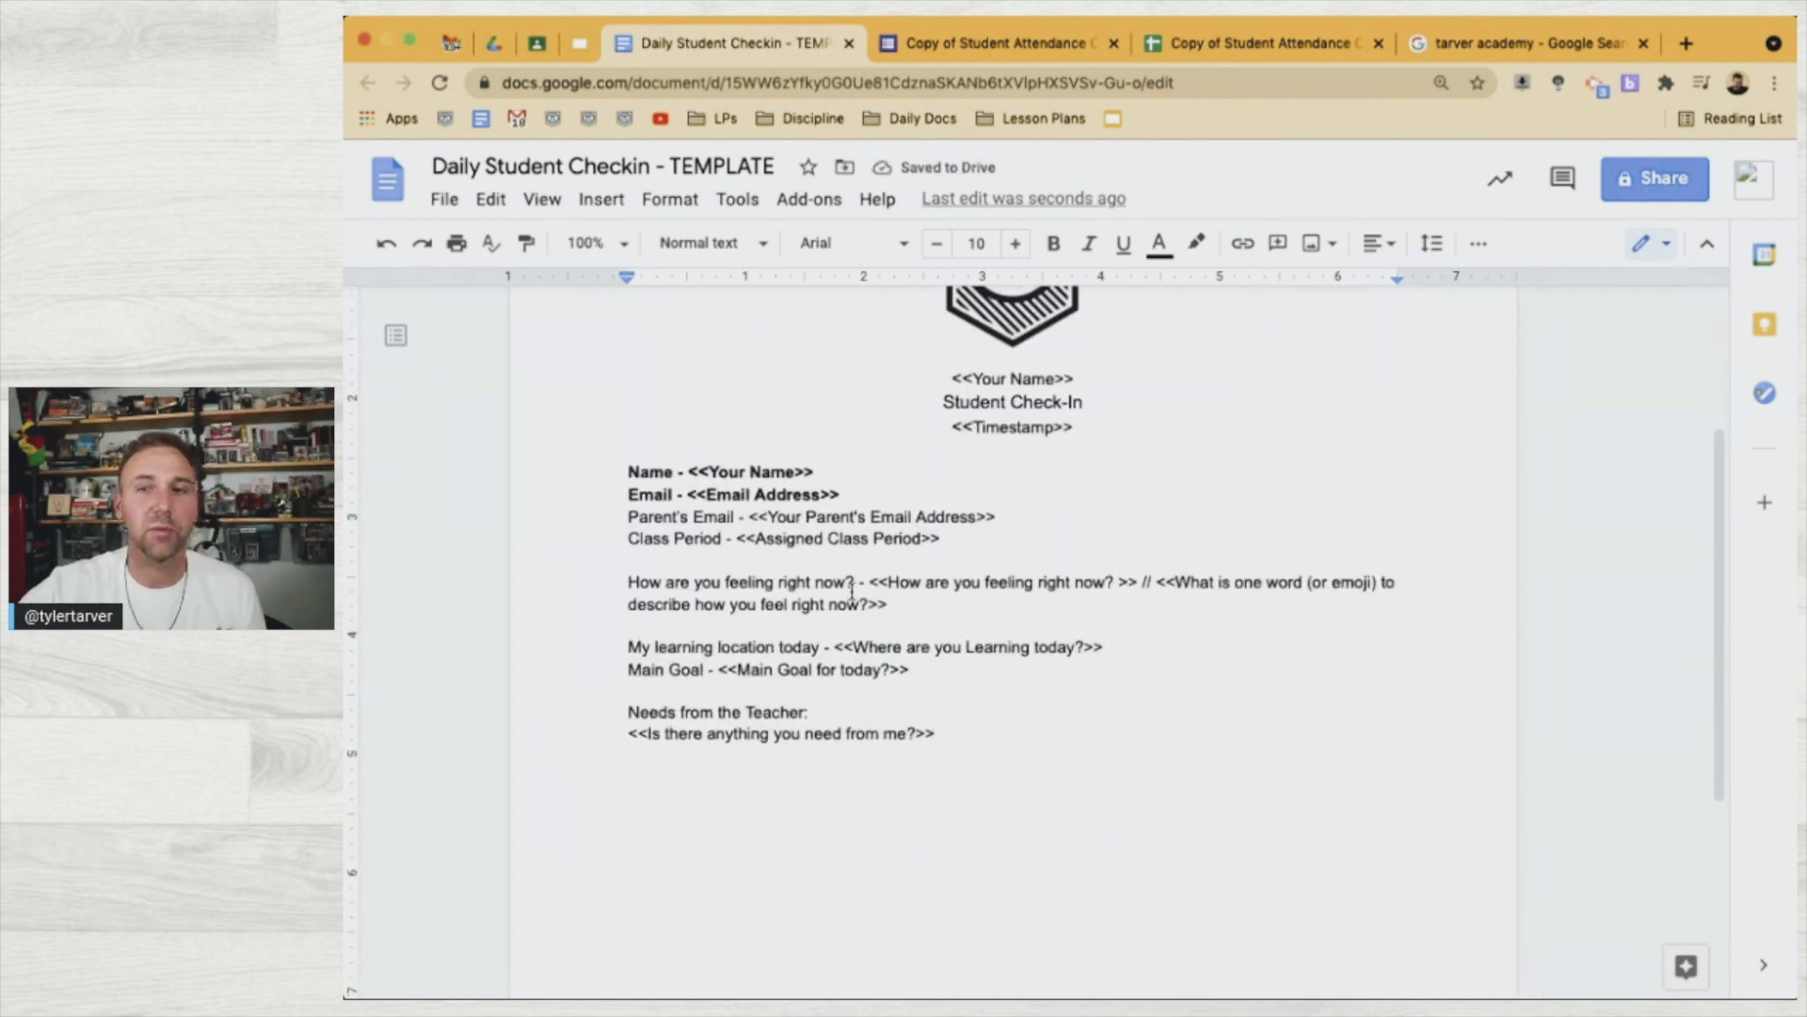
Cut the Class Period line and paste it directly above the Parent's Email line
{"action": "left_click", "coordinate": [630, 537]}
{"action": "double_click", "coordinate": [632, 538]}
{"action": "triple_click", "coordinate": [633, 537]}
{"action": "key", "text": "ctrl+c"}
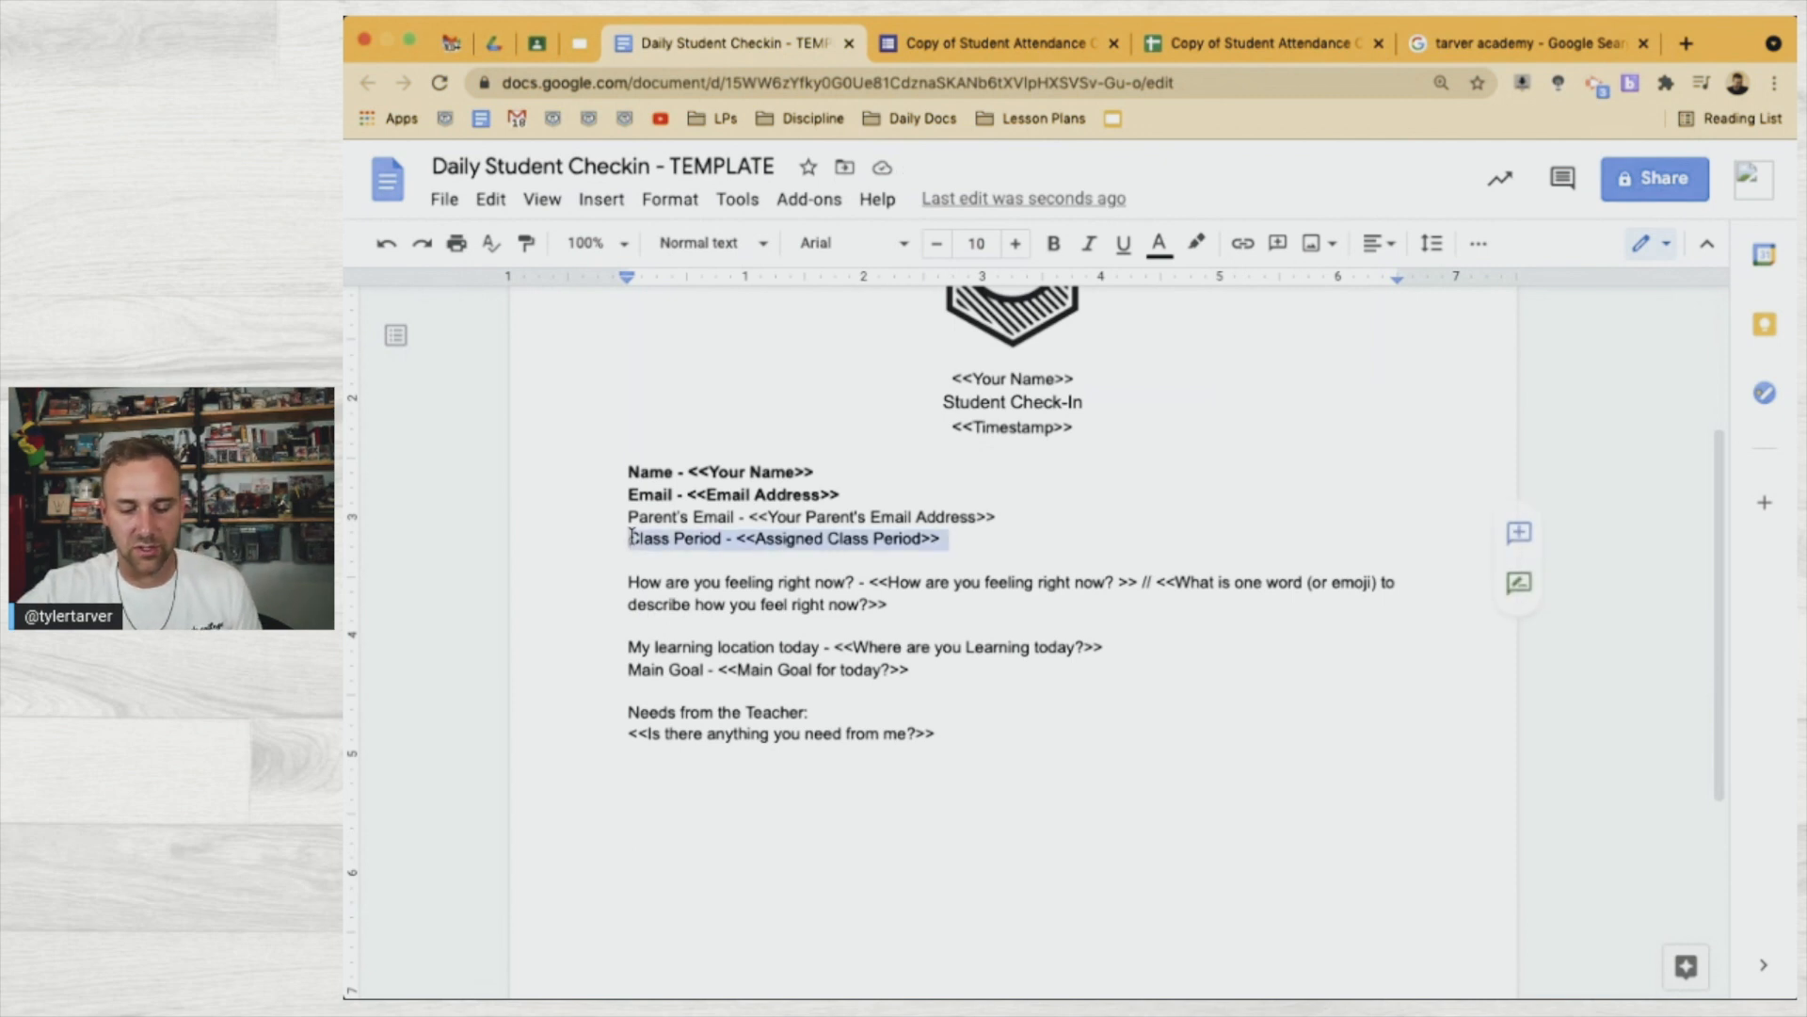
{"action": "key", "text": "BackSpace"}
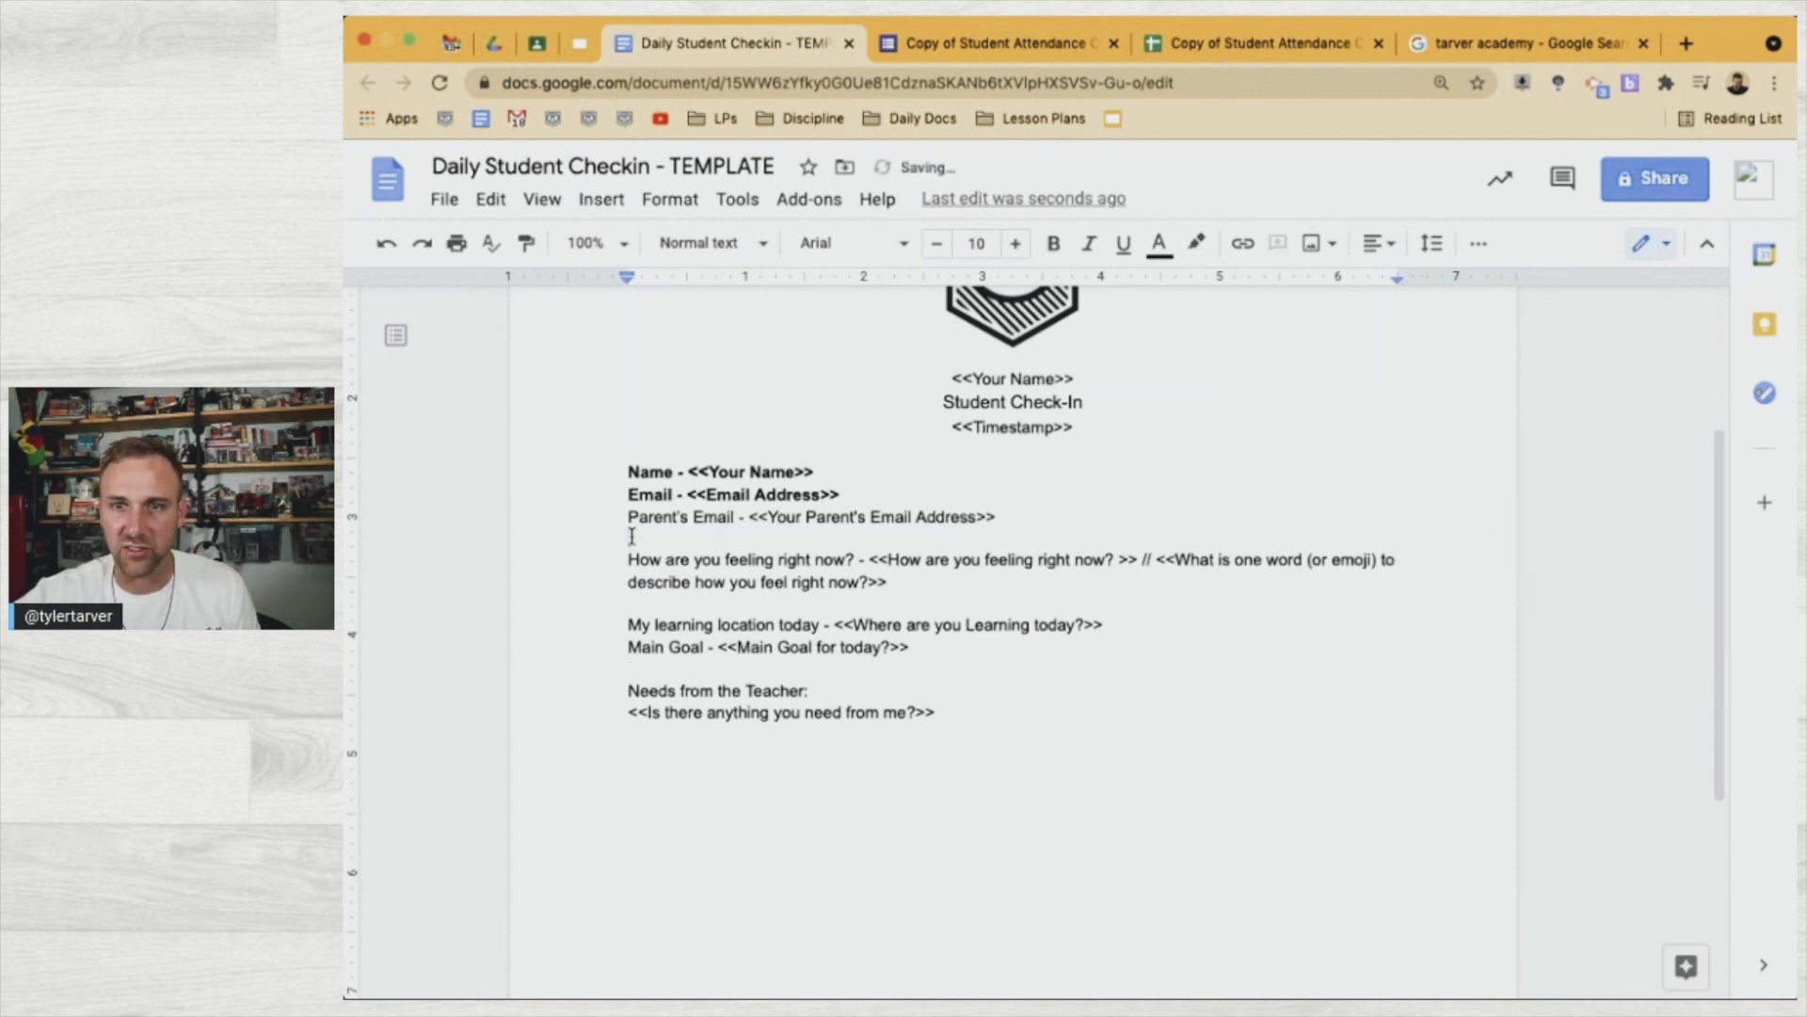
{"action": "left_click", "coordinate": [622, 518]}
{"action": "key", "text": "ctrl+v"}
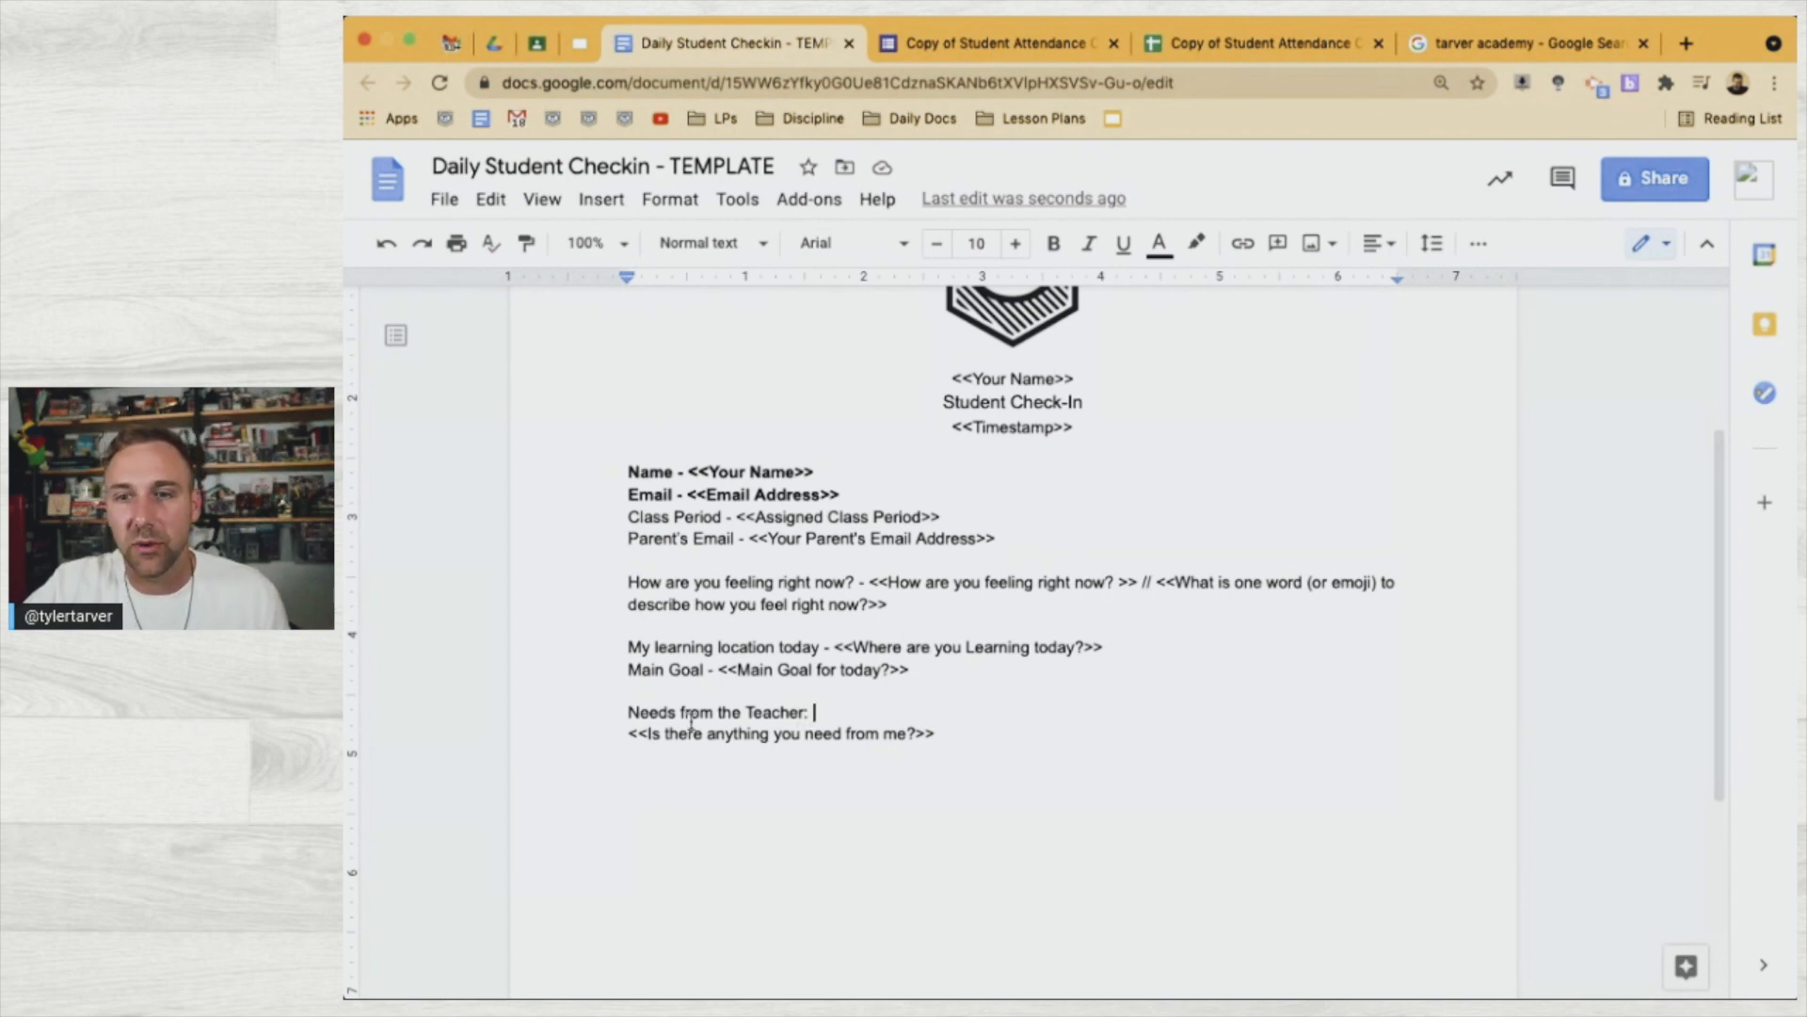
{"action": "left_click_drag", "start_coordinate": [692, 723], "coordinate": [618, 717]}
{"action": "left_click", "coordinate": [767, 716]}
Insert a 1 x 2 table on a new line below the response placeholder
{"action": "left_click", "coordinate": [958, 718]}
{"action": "left_click", "coordinate": [958, 740]}
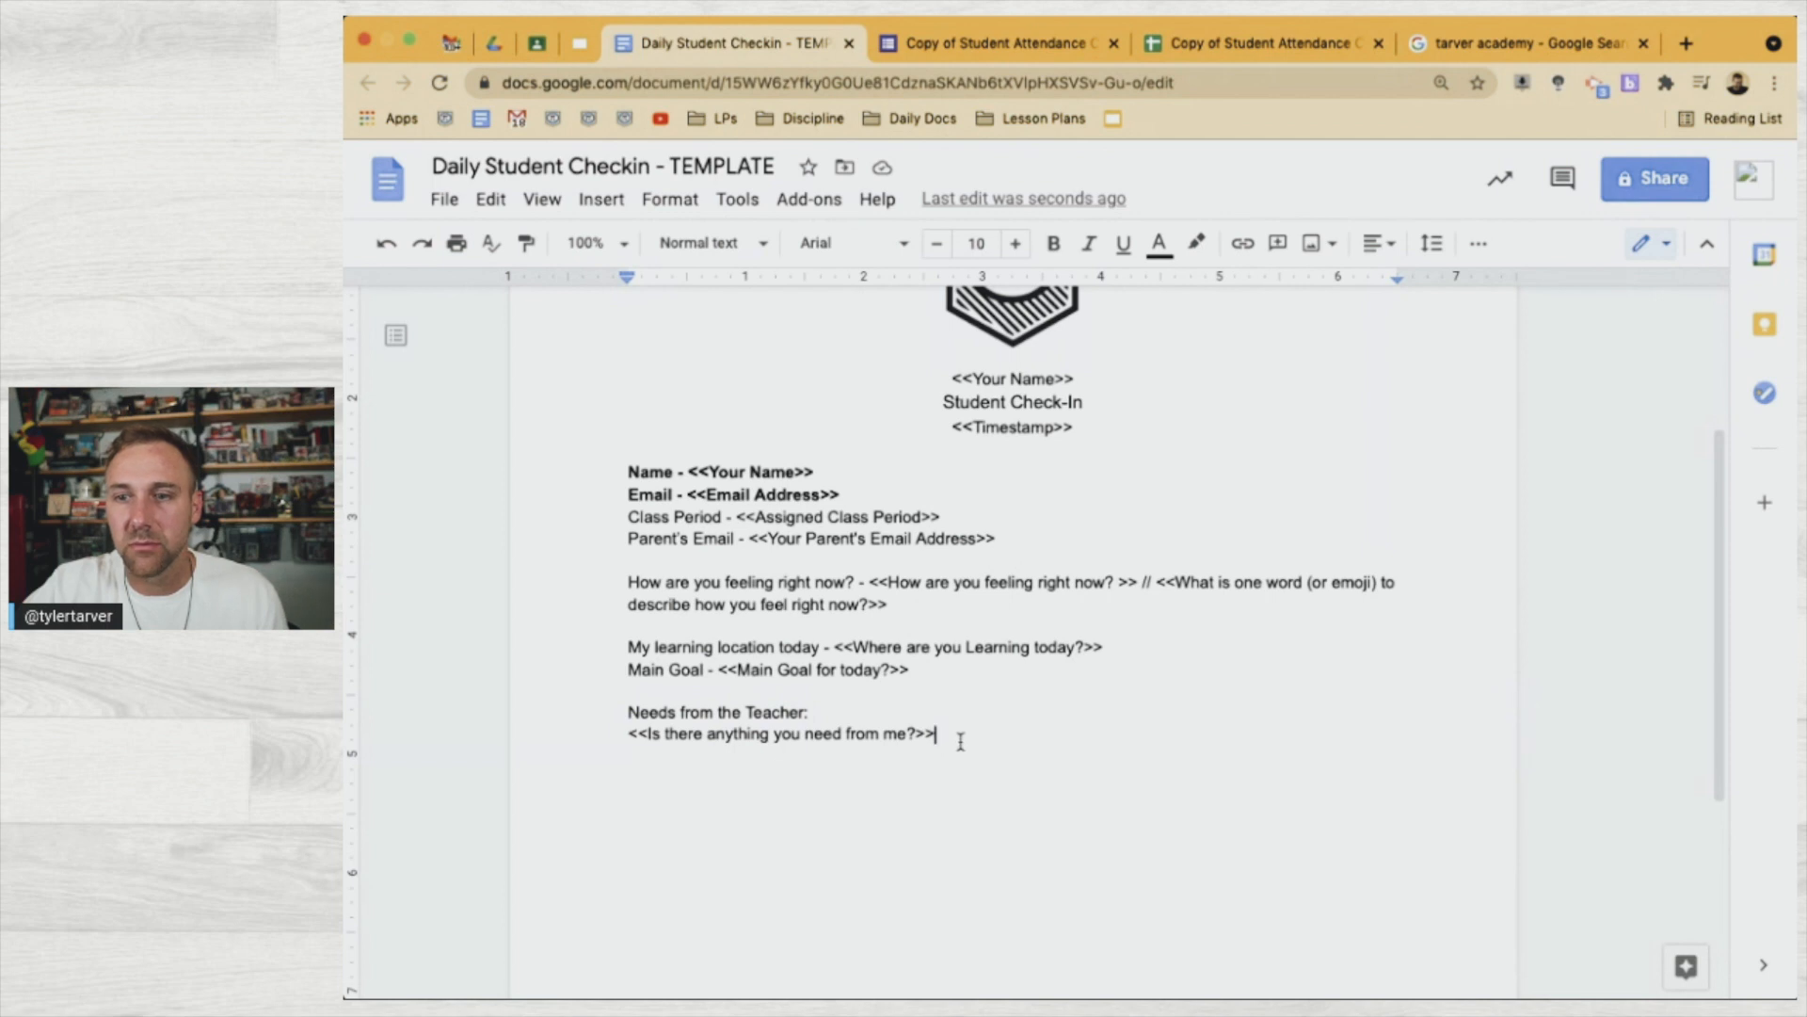
{"action": "key", "text": "Return"}
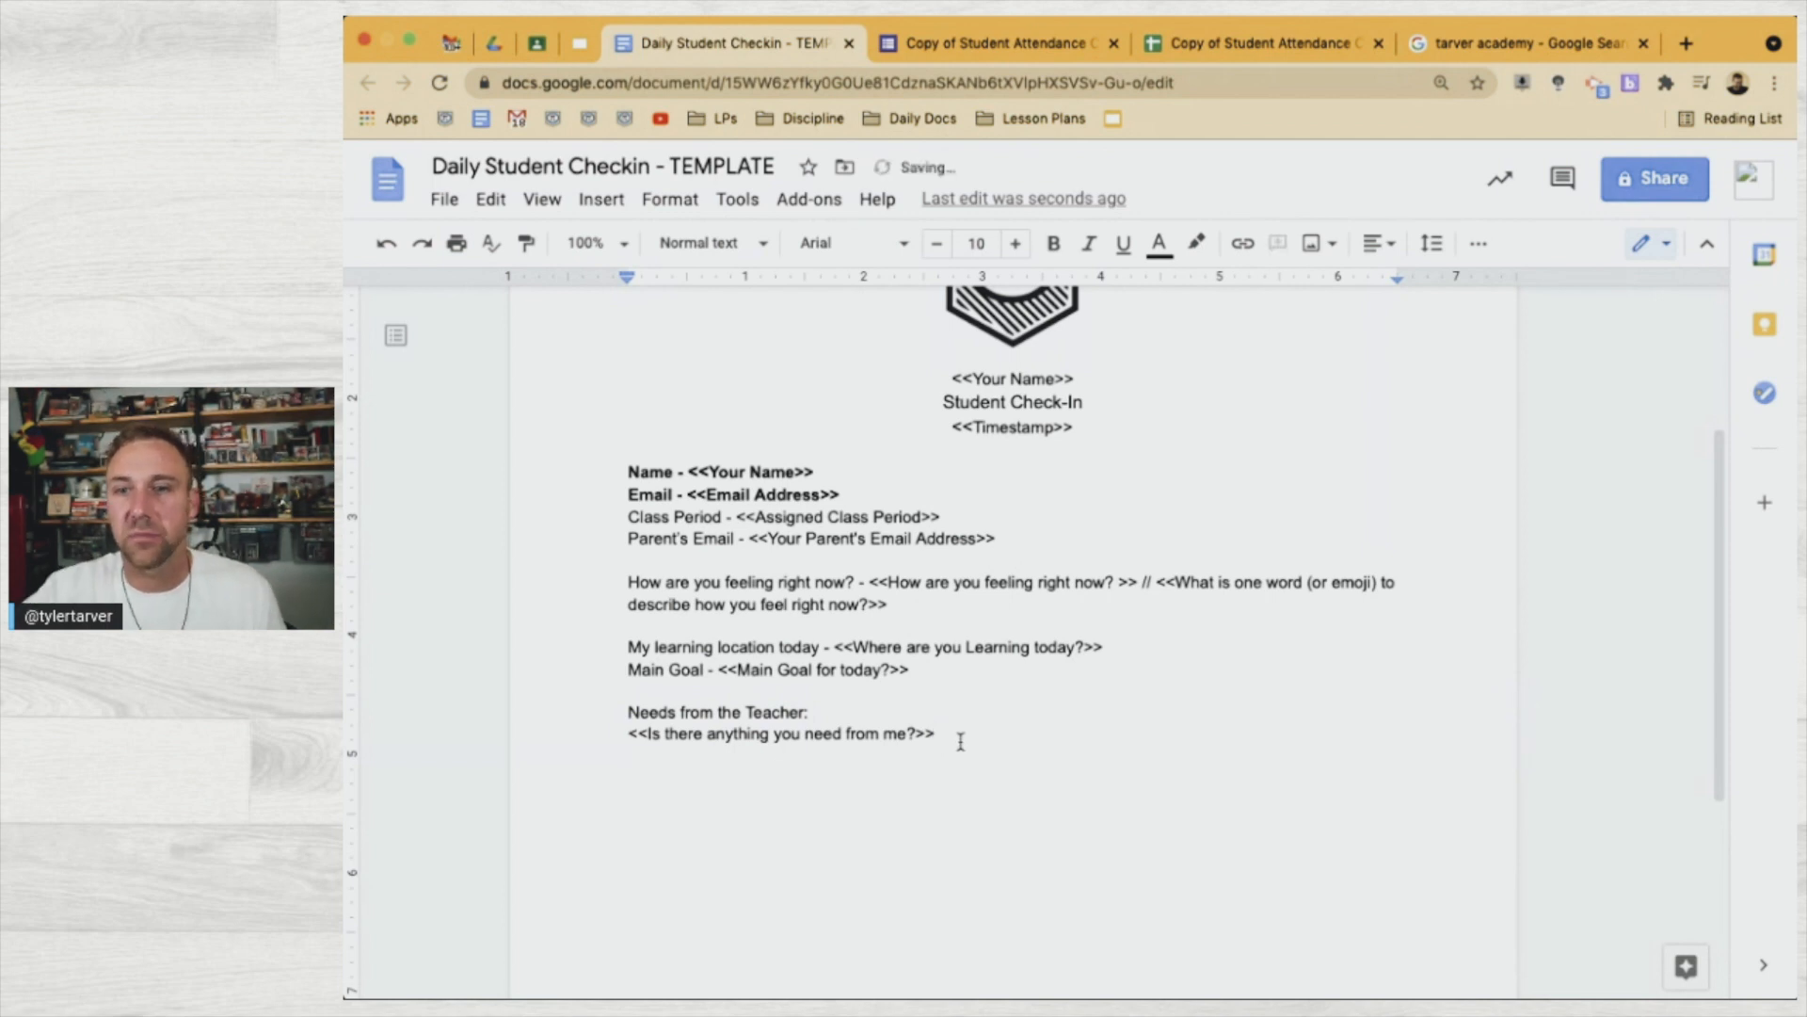
{"action": "left_click", "coordinate": [600, 202]}
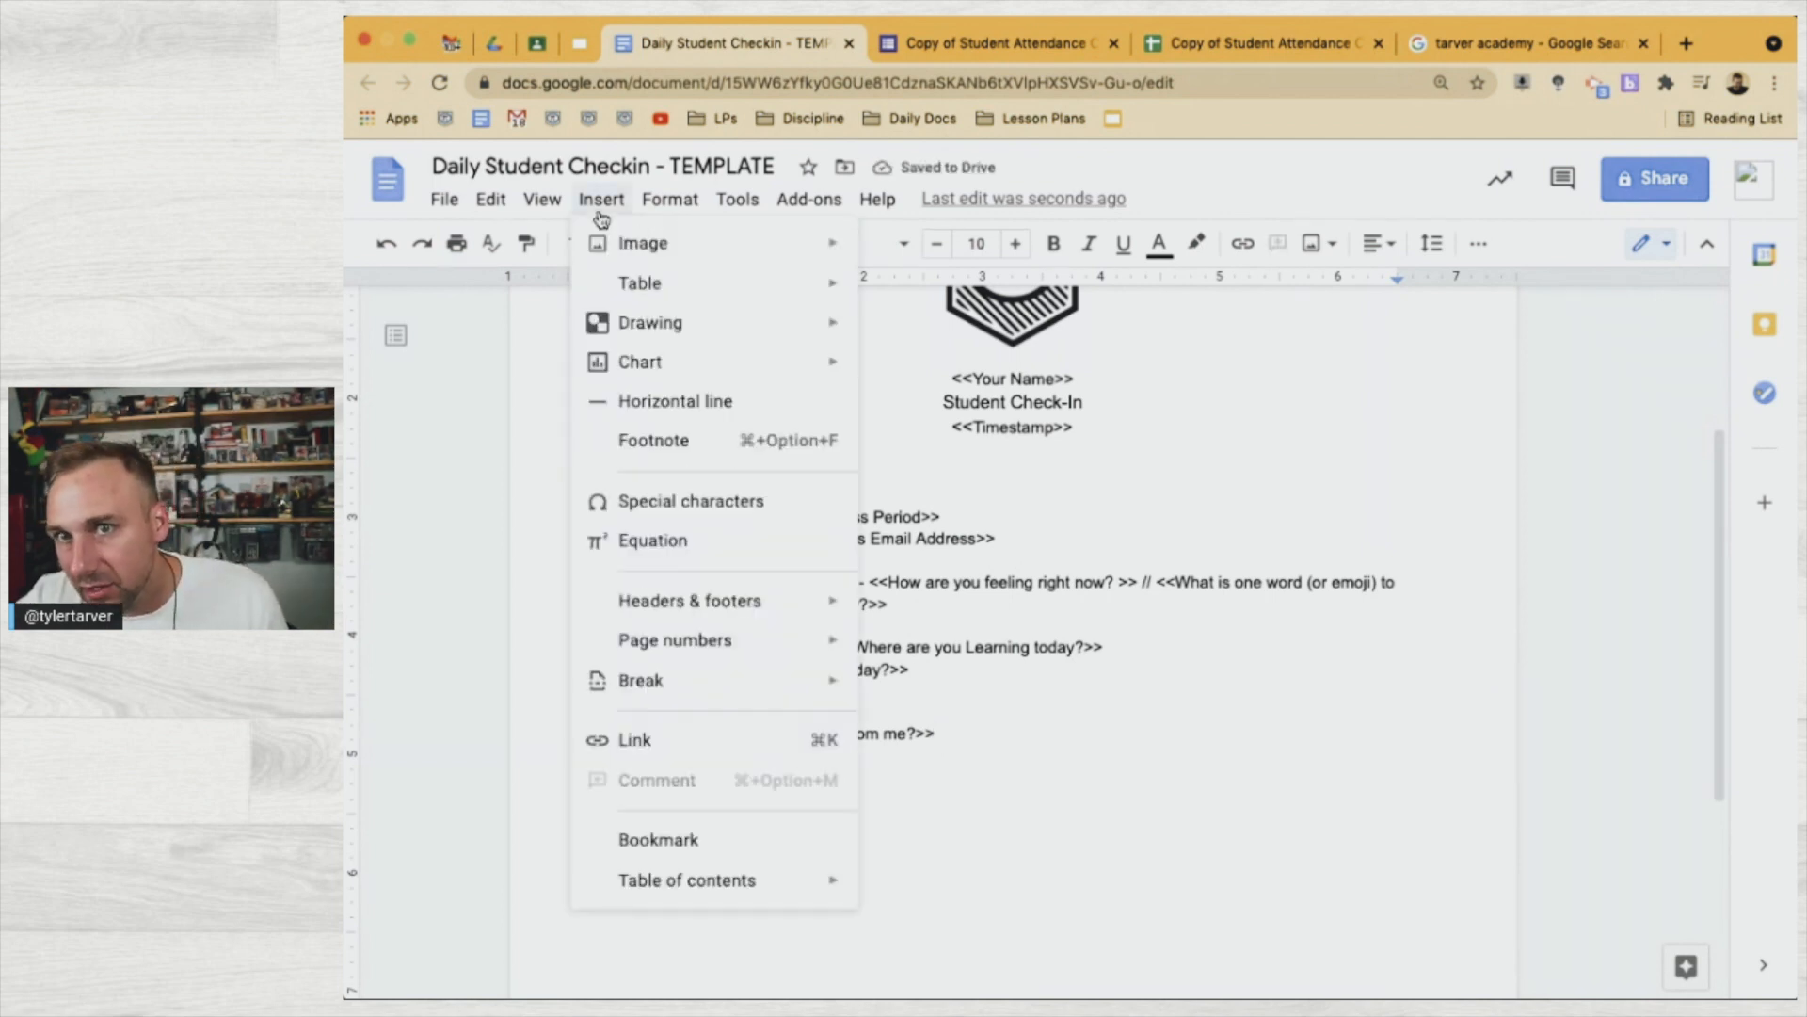
{"action": "mouse_move", "coordinate": [640, 282]}
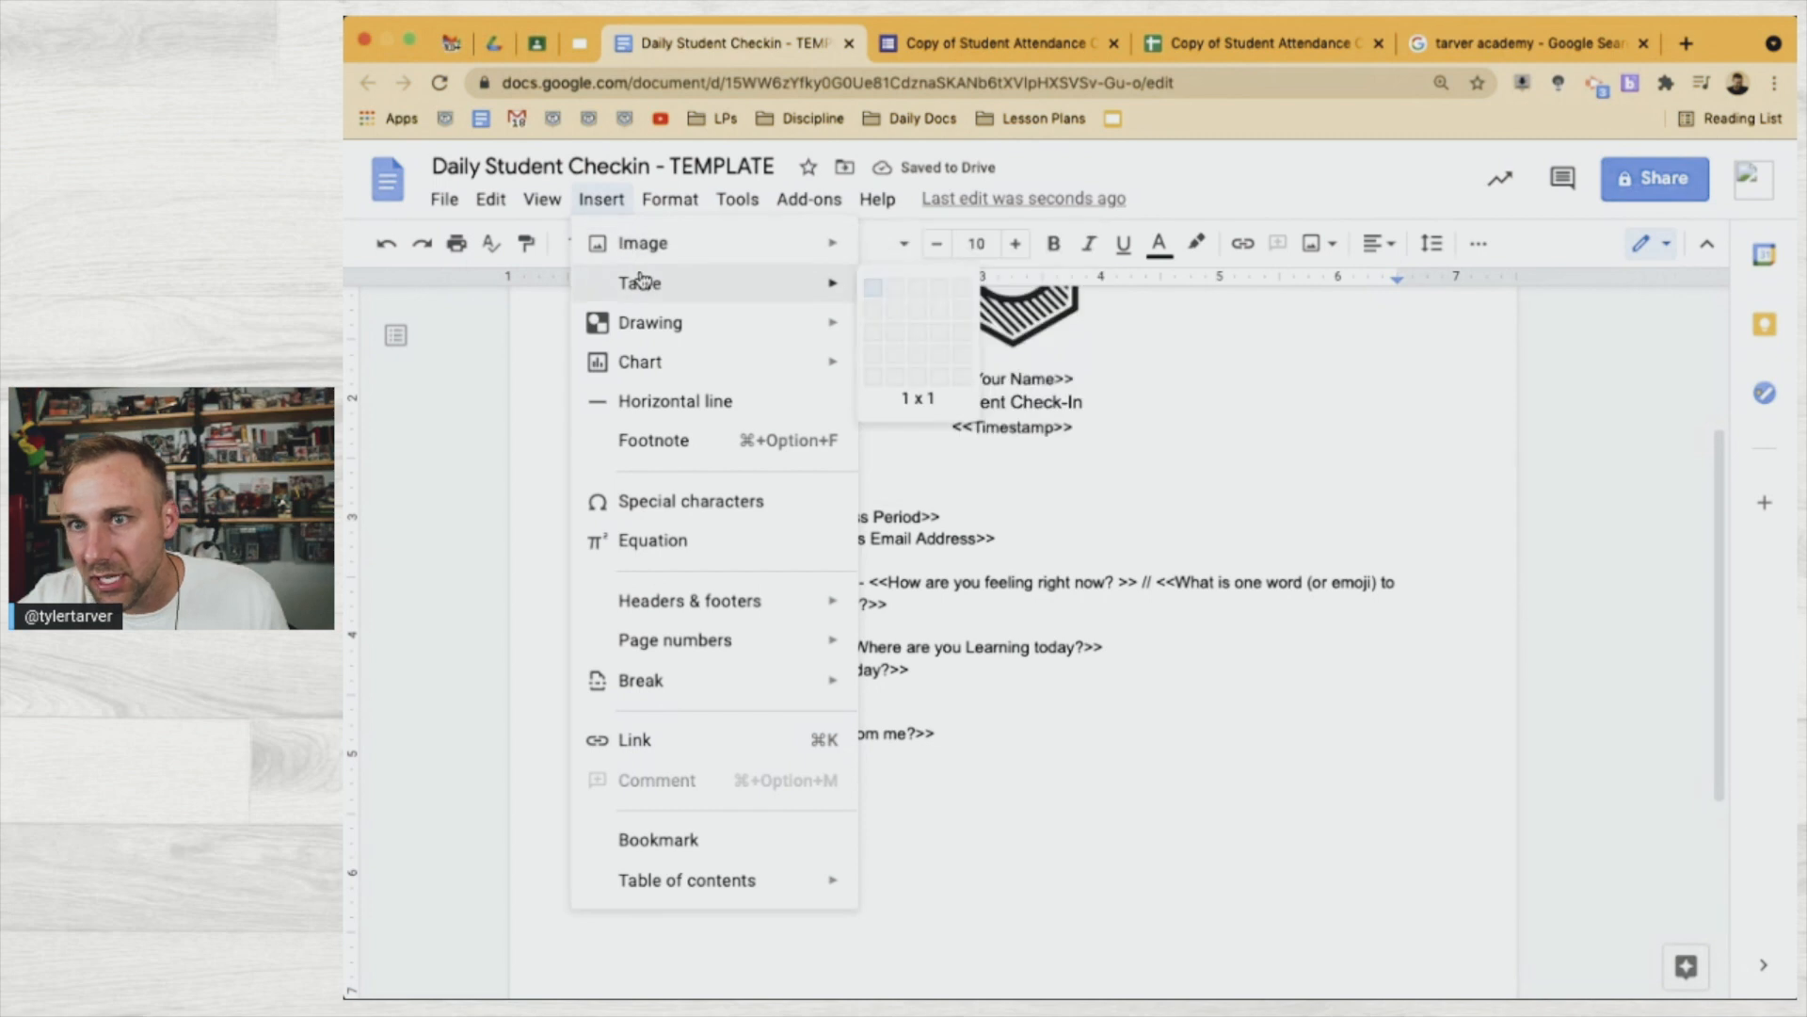
{"action": "left_click", "coordinate": [870, 310]}
Fill the top table cell with bold 'Needs from the Teacher', without the colon
{"action": "triple_click", "coordinate": [722, 712]}
{"action": "key", "text": "ctrl+c"}
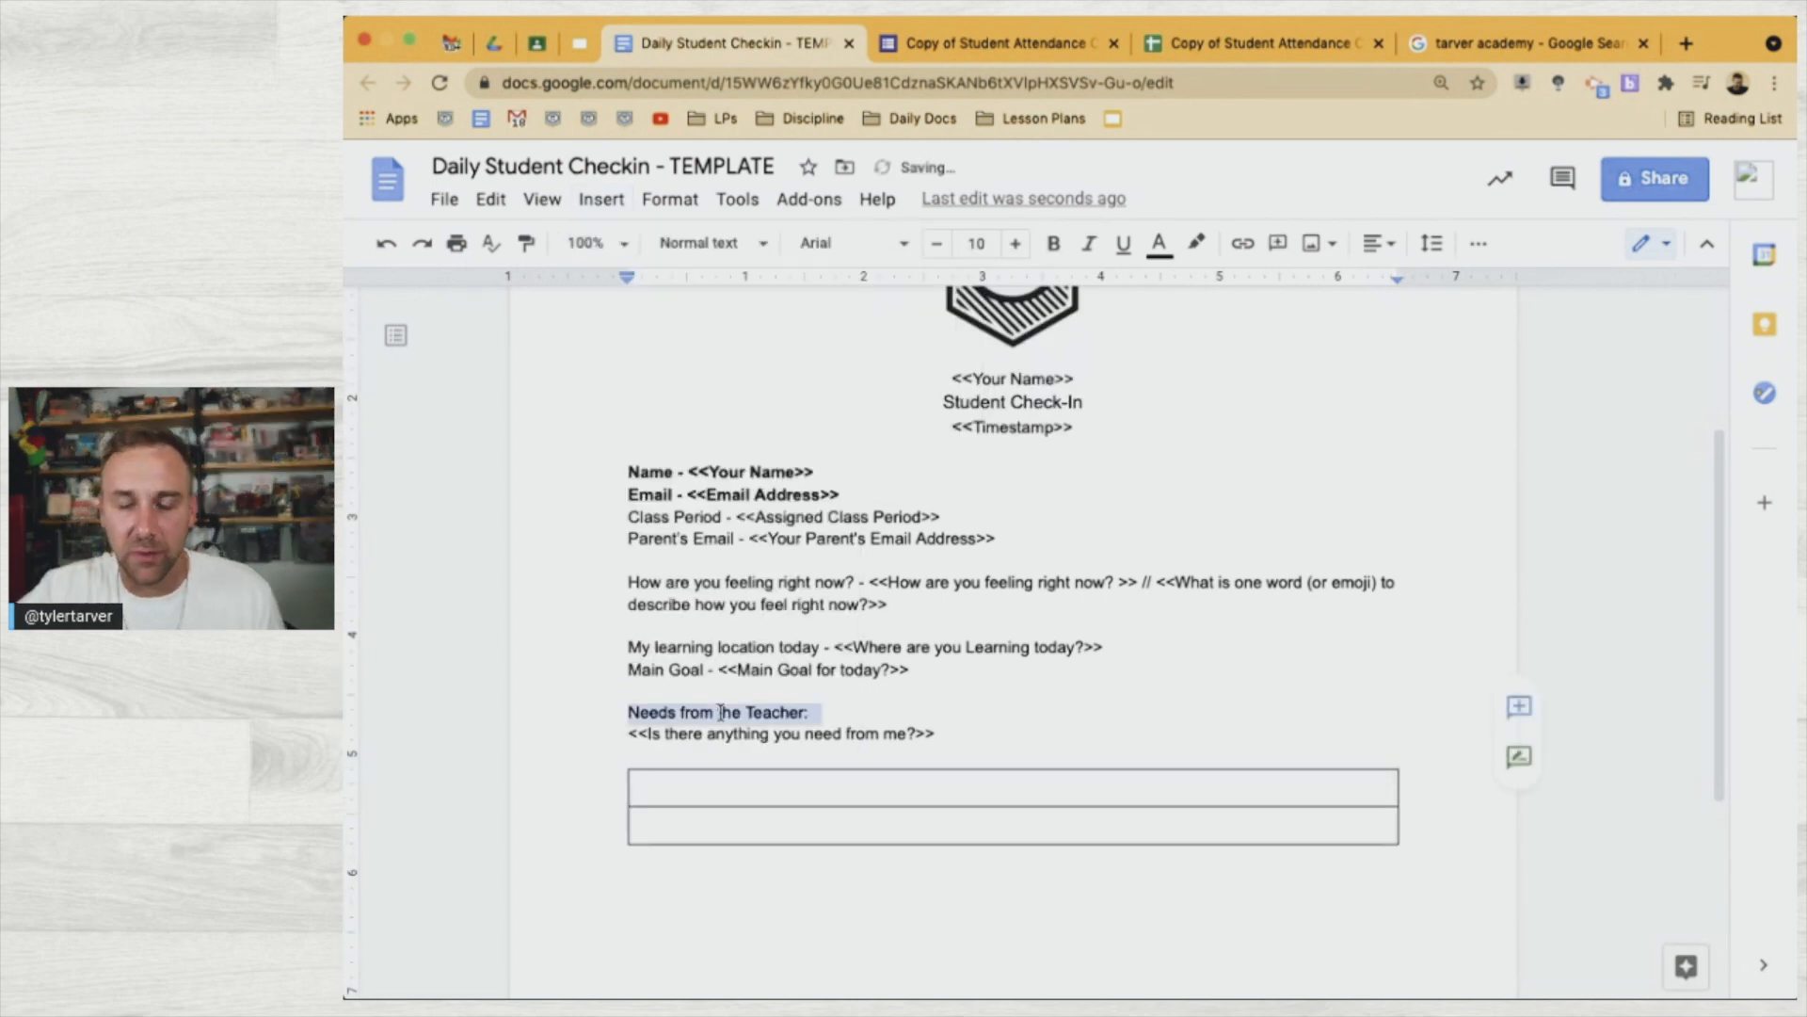
{"action": "triple_click", "coordinate": [723, 793]}
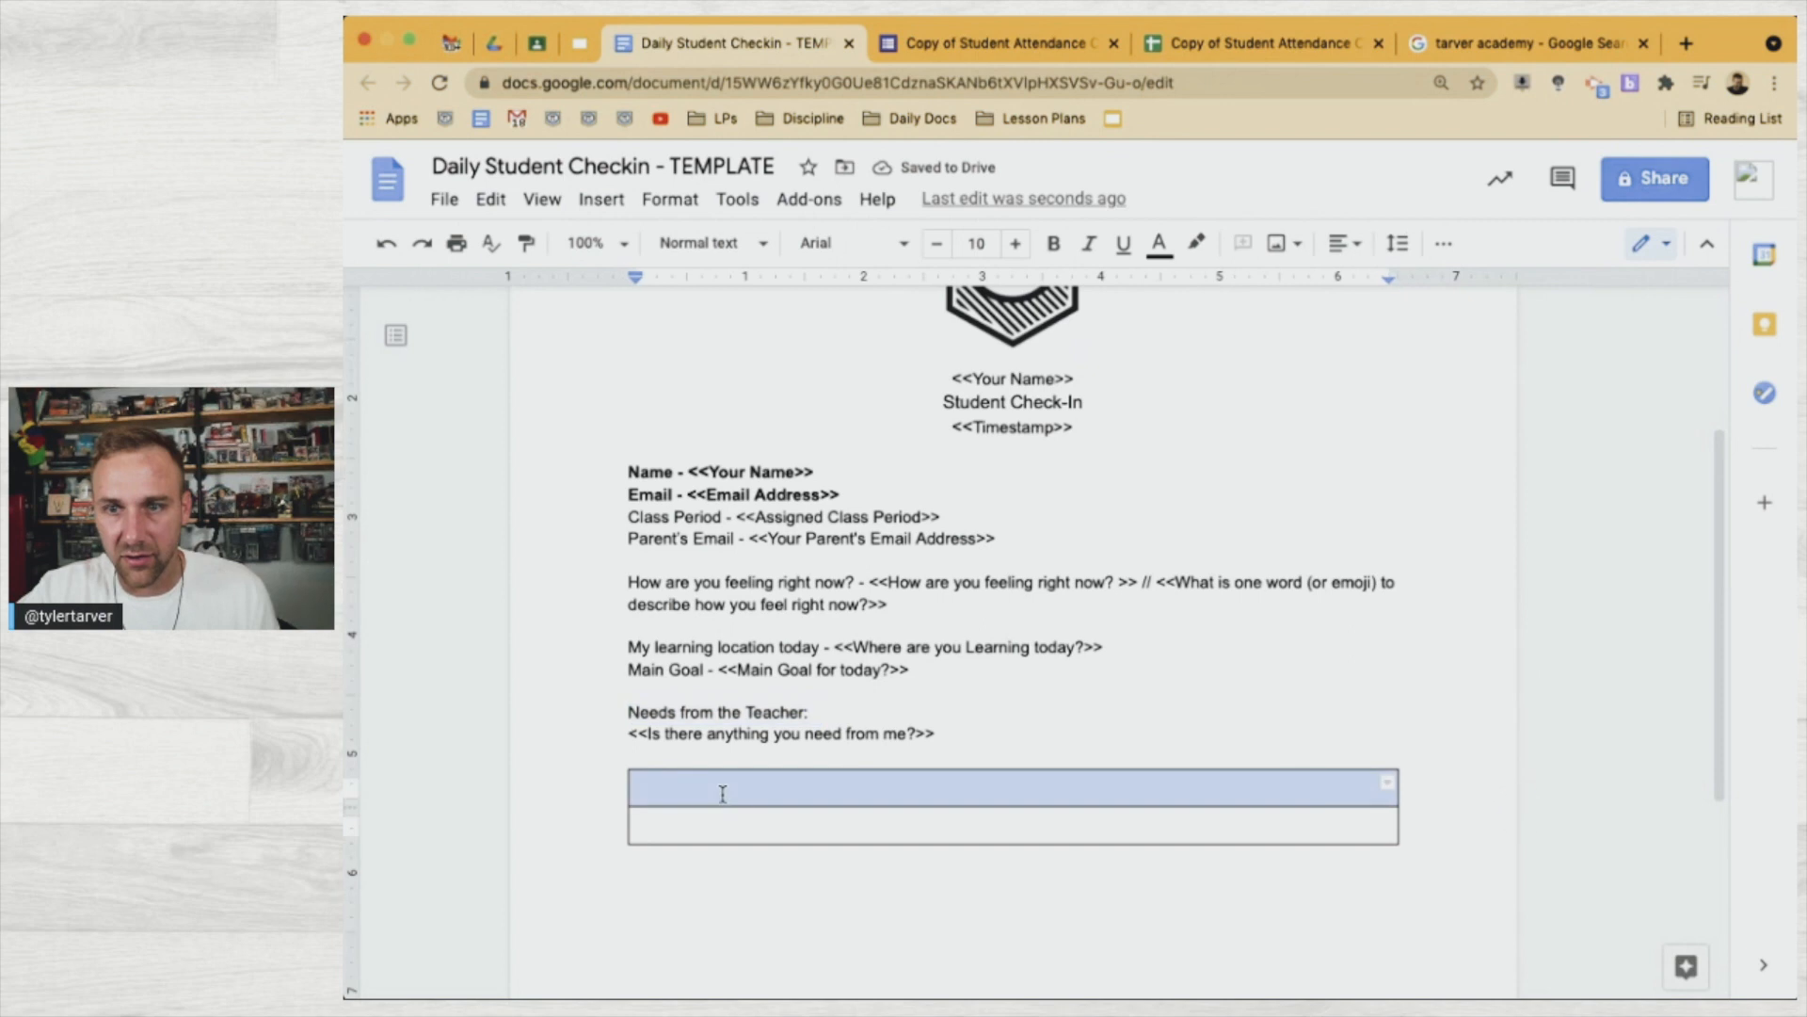
{"action": "left_click", "coordinate": [723, 793]}
{"action": "key", "text": "ctrl+b"}
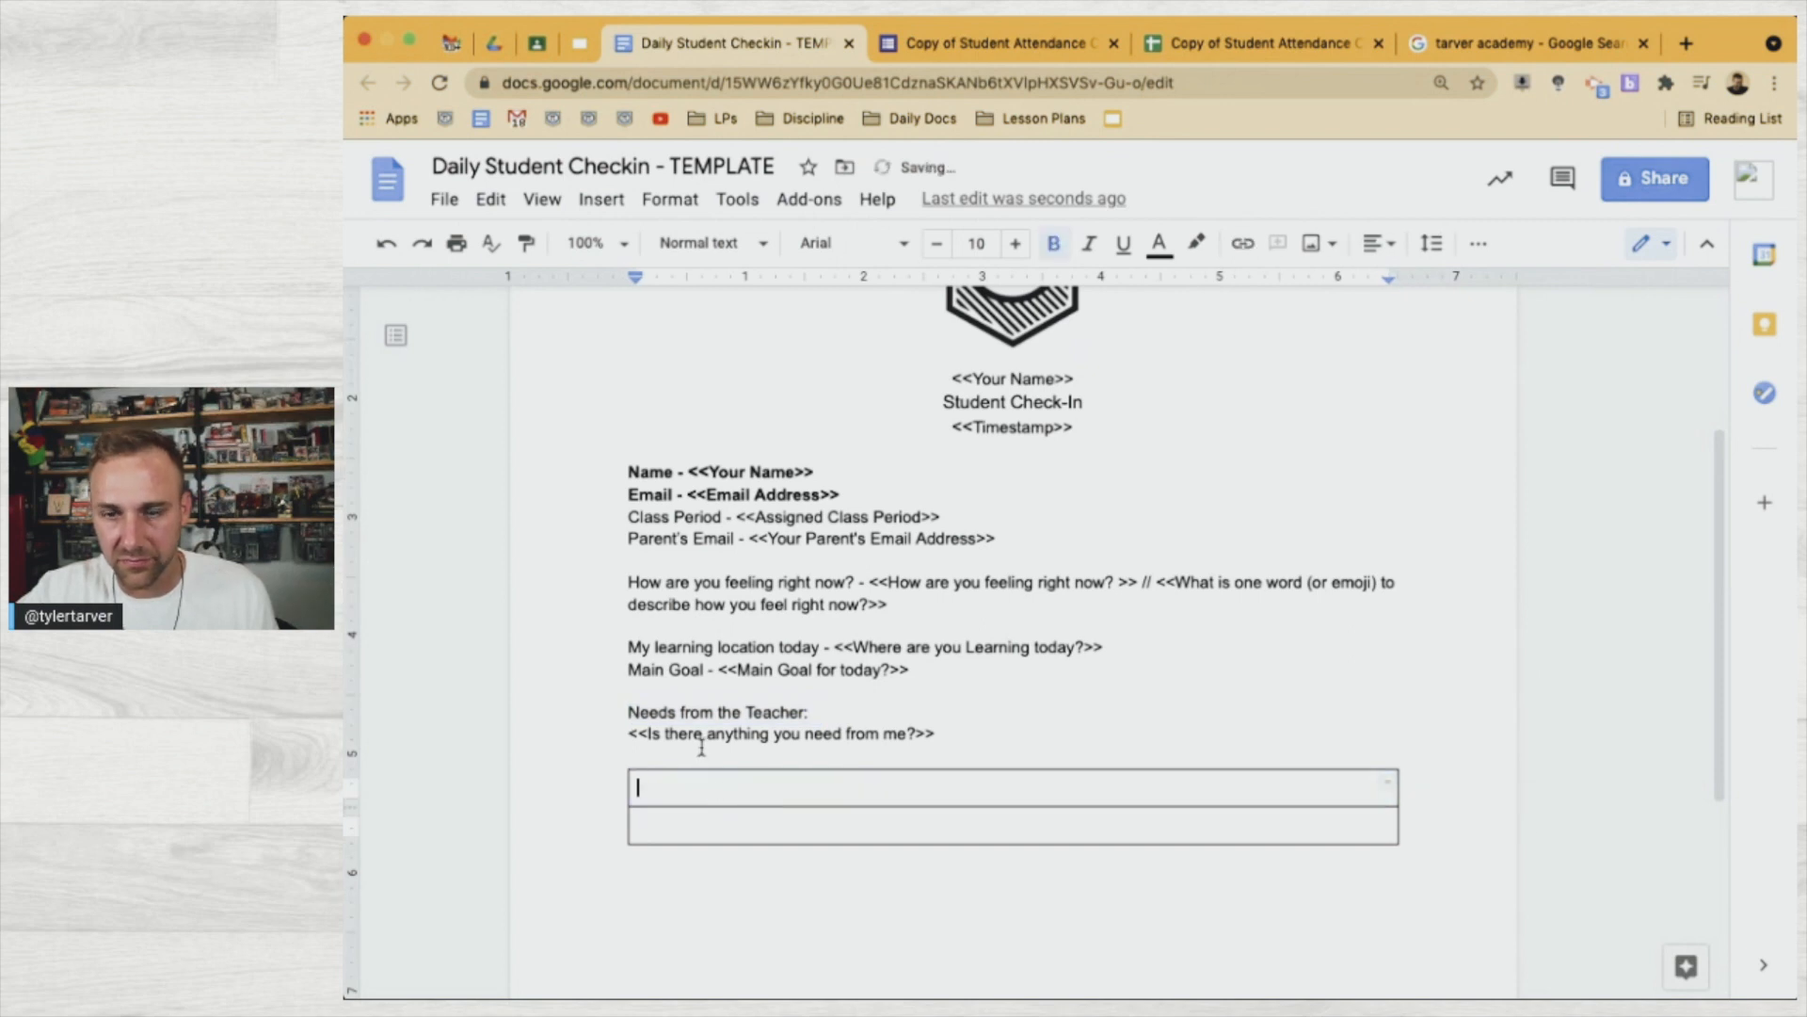
{"action": "key", "text": "ctrl+v"}
{"action": "key", "text": "BackSpace"}
{"action": "triple_click", "coordinate": [733, 794]}
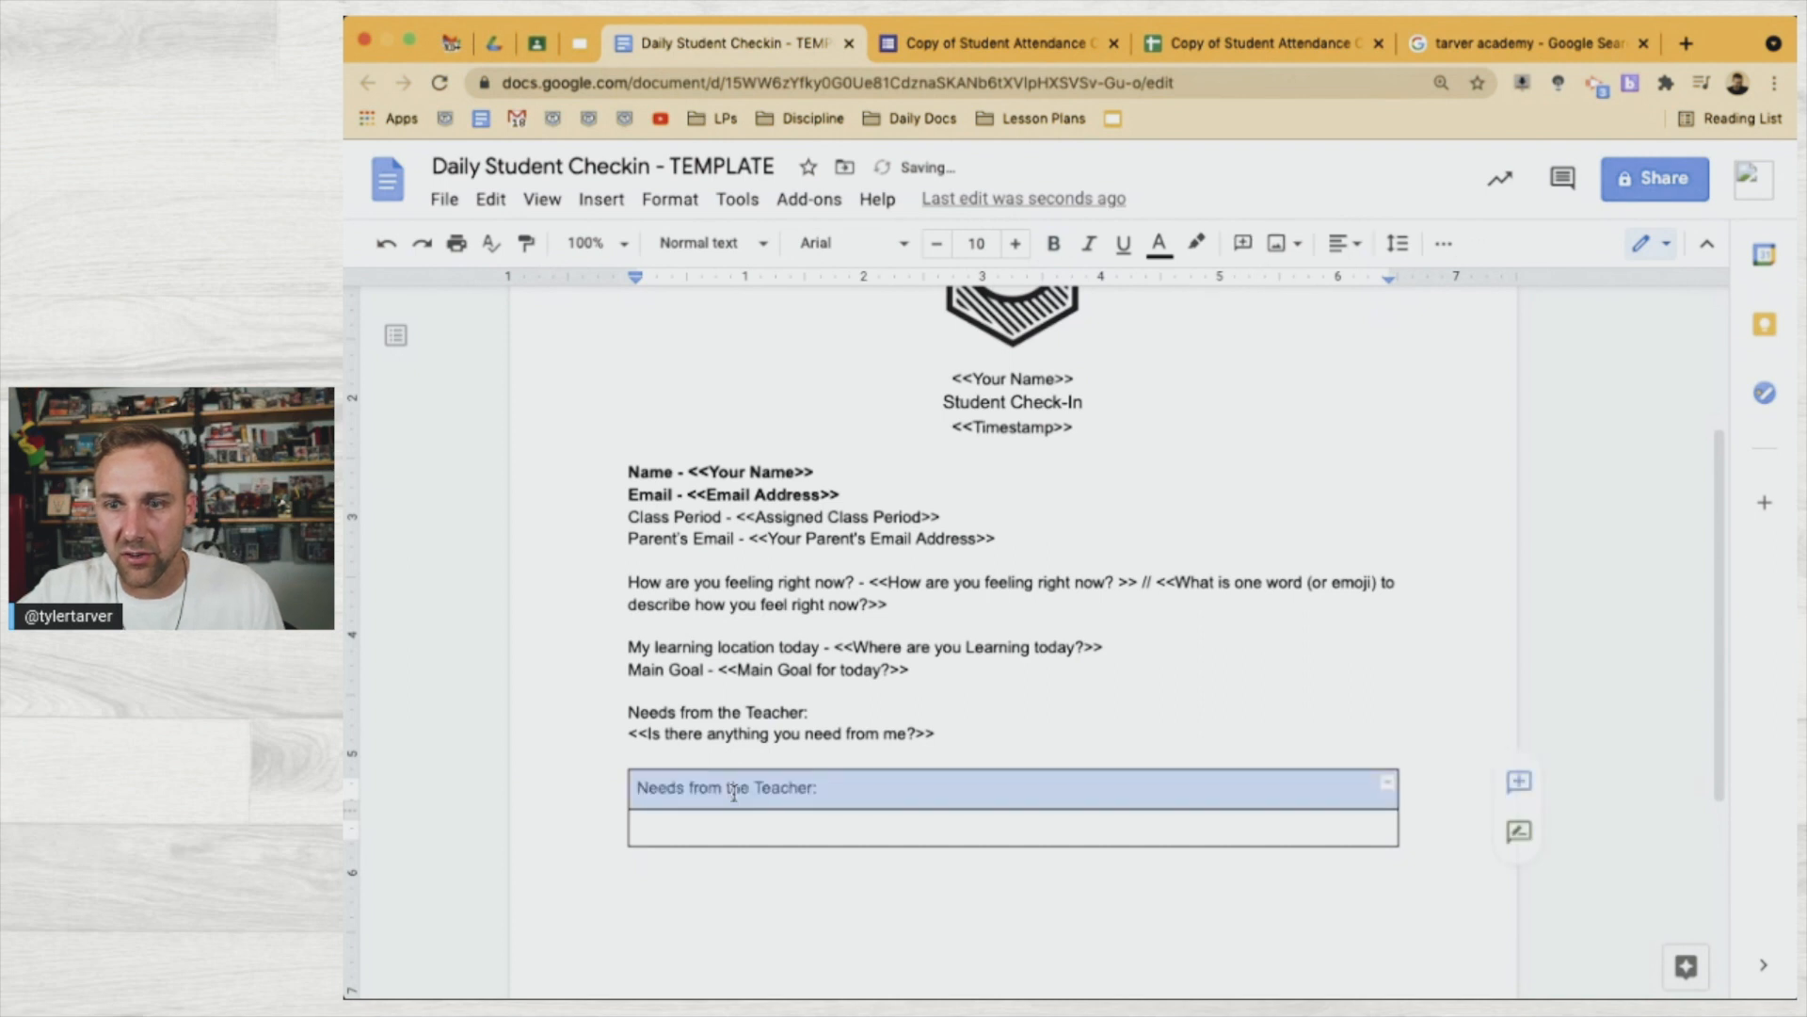
{"action": "left_click", "coordinate": [847, 789]}
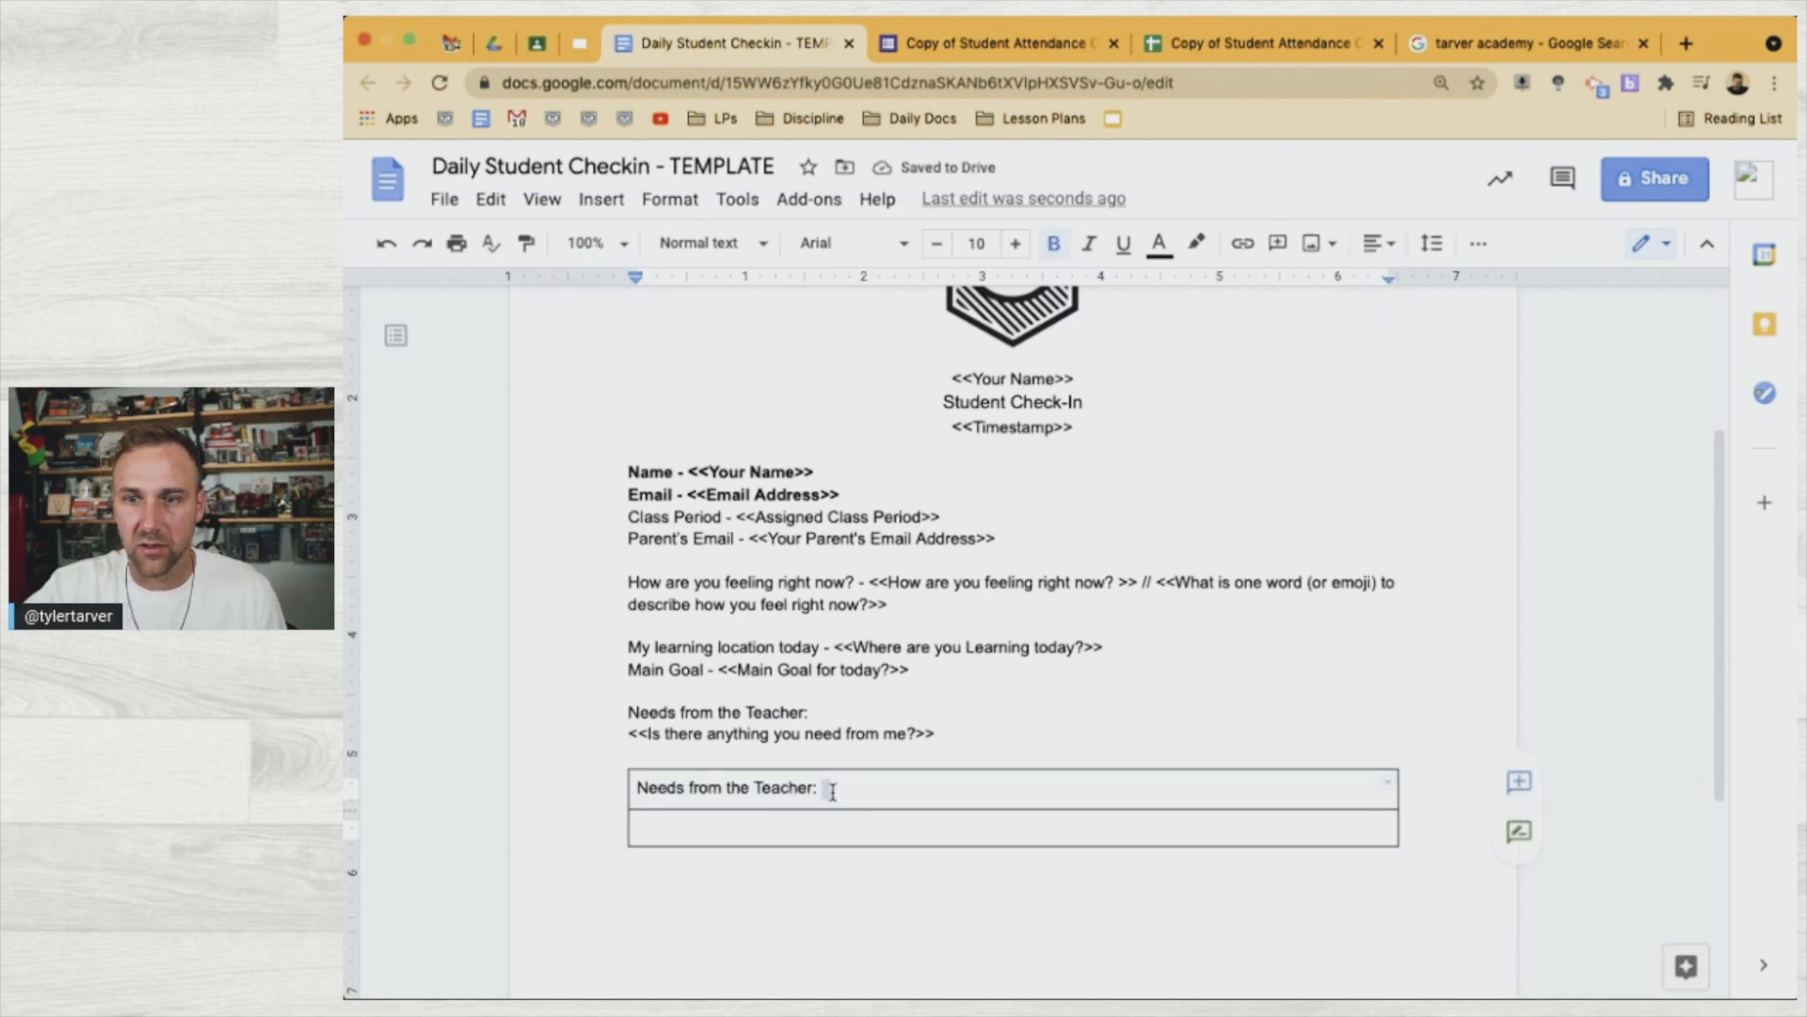
{"action": "key", "text": "BackSpace"}
{"action": "key", "text": "BackSpace"}
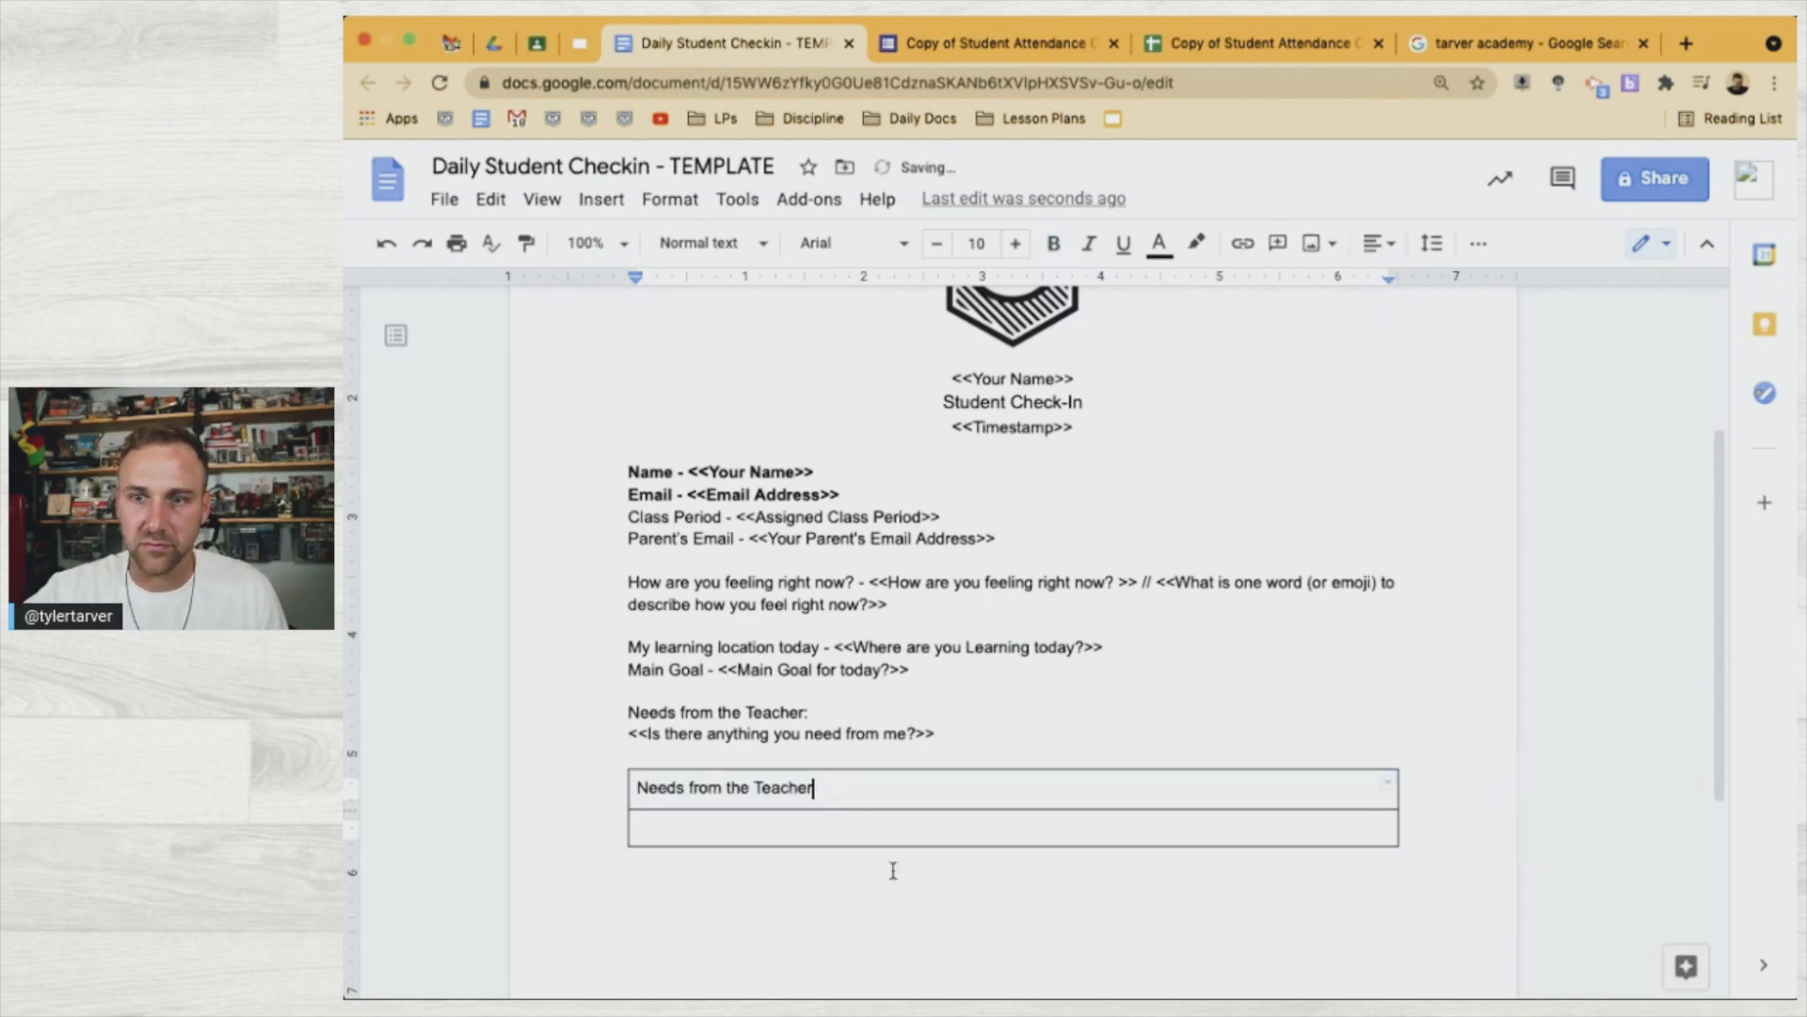
Give the 'Needs from the Teacher' header cell a light tan background through Table properties
{"action": "right_click", "coordinate": [859, 791]}
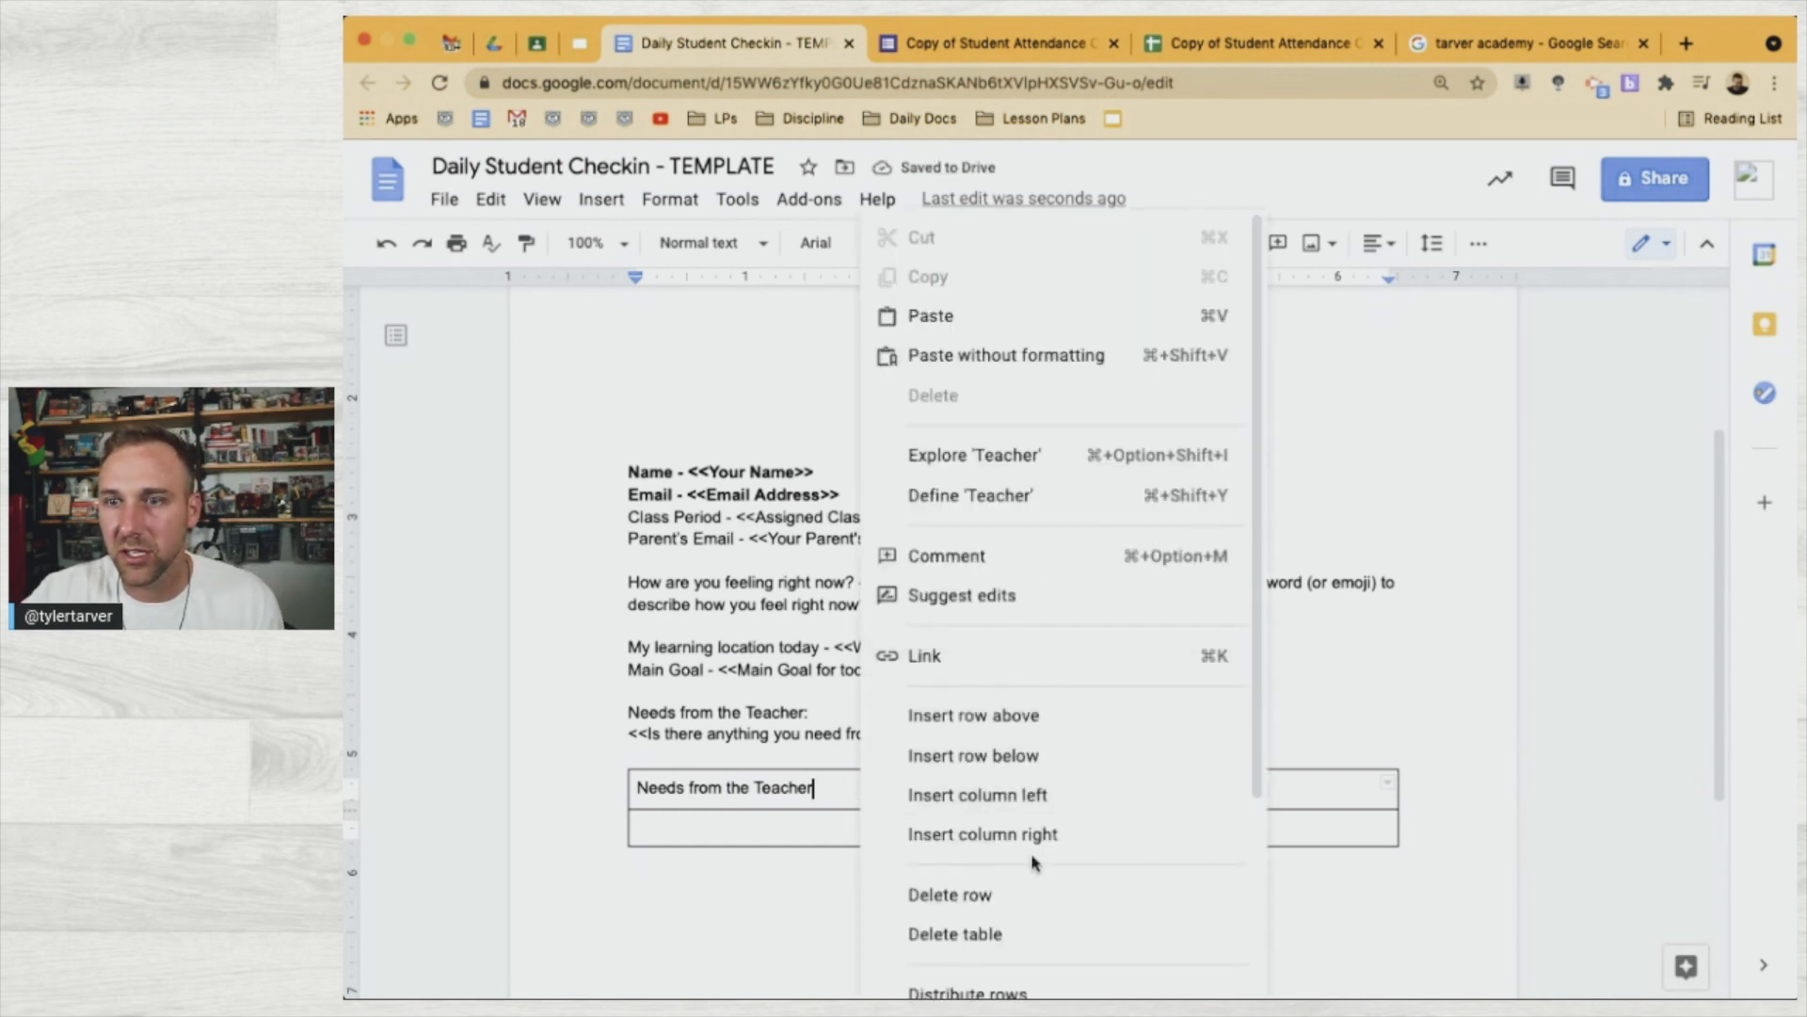
{"action": "scroll", "coordinate": [1031, 753], "scroll_direction": "down", "scroll_amount": 3}
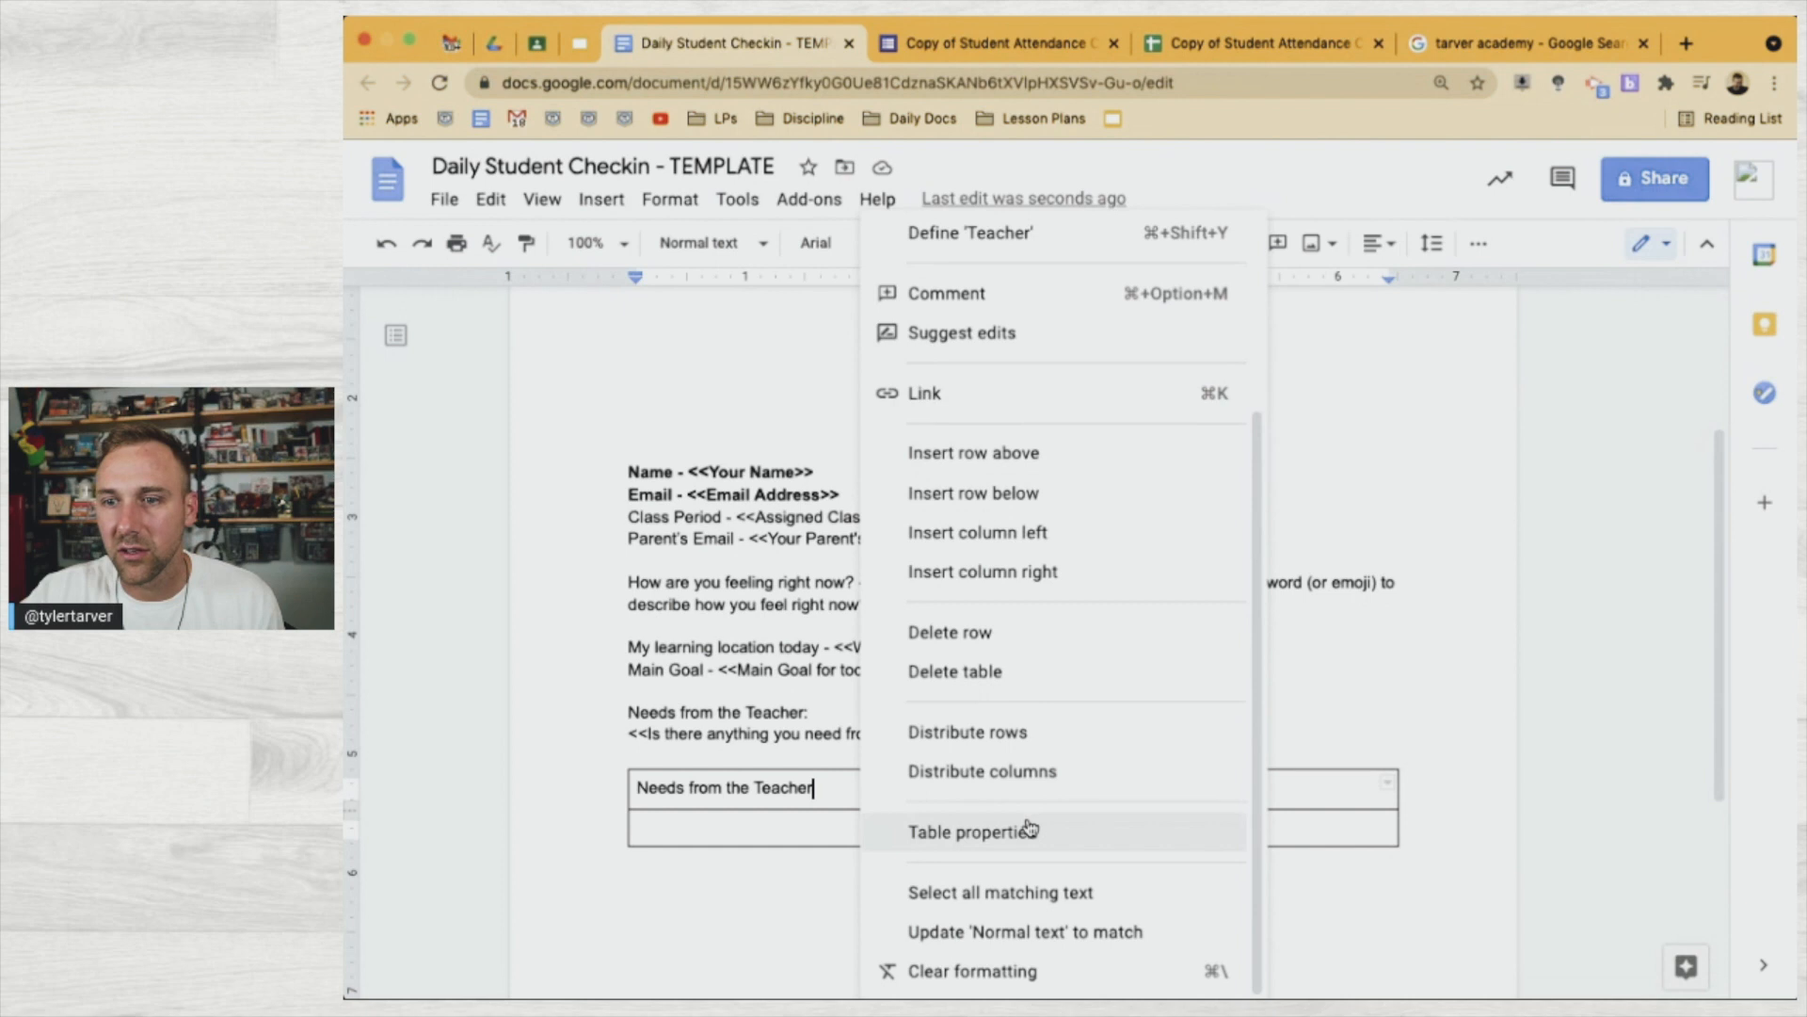
{"action": "left_click", "coordinate": [1031, 831]}
{"action": "left_click", "coordinate": [869, 543]}
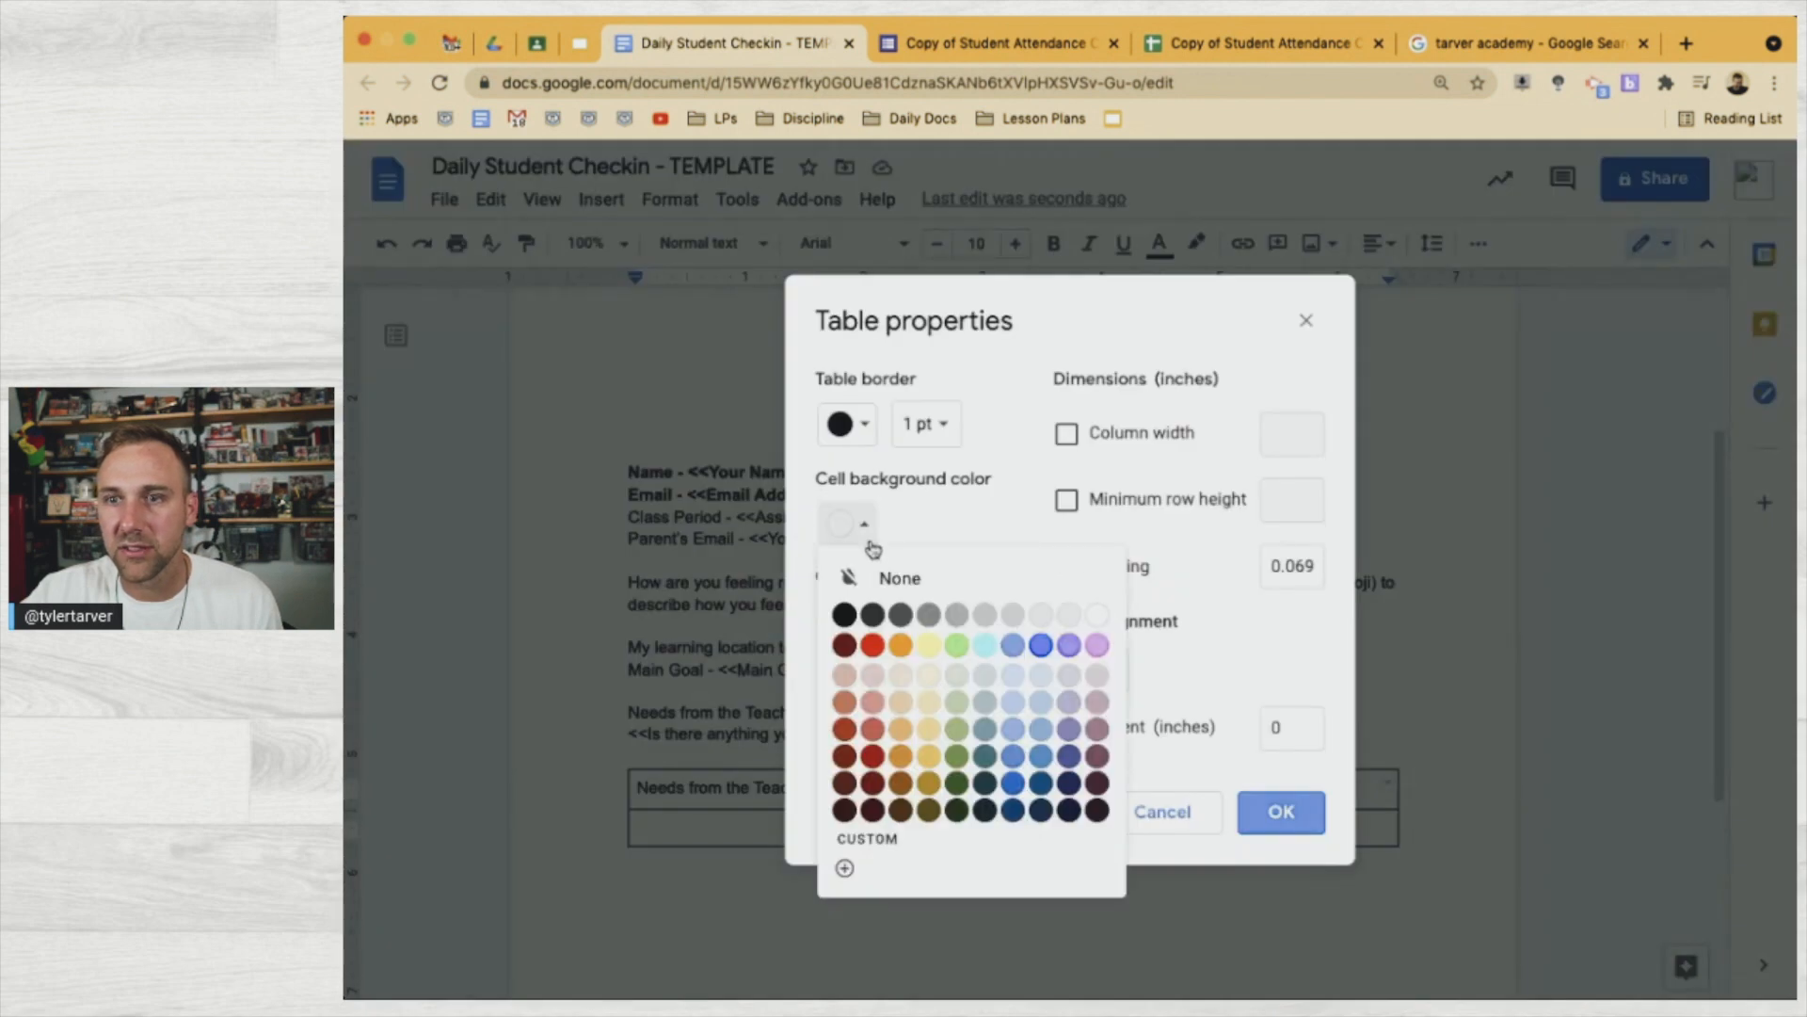
{"action": "left_click", "coordinate": [928, 676]}
{"action": "left_click", "coordinate": [1295, 816]}
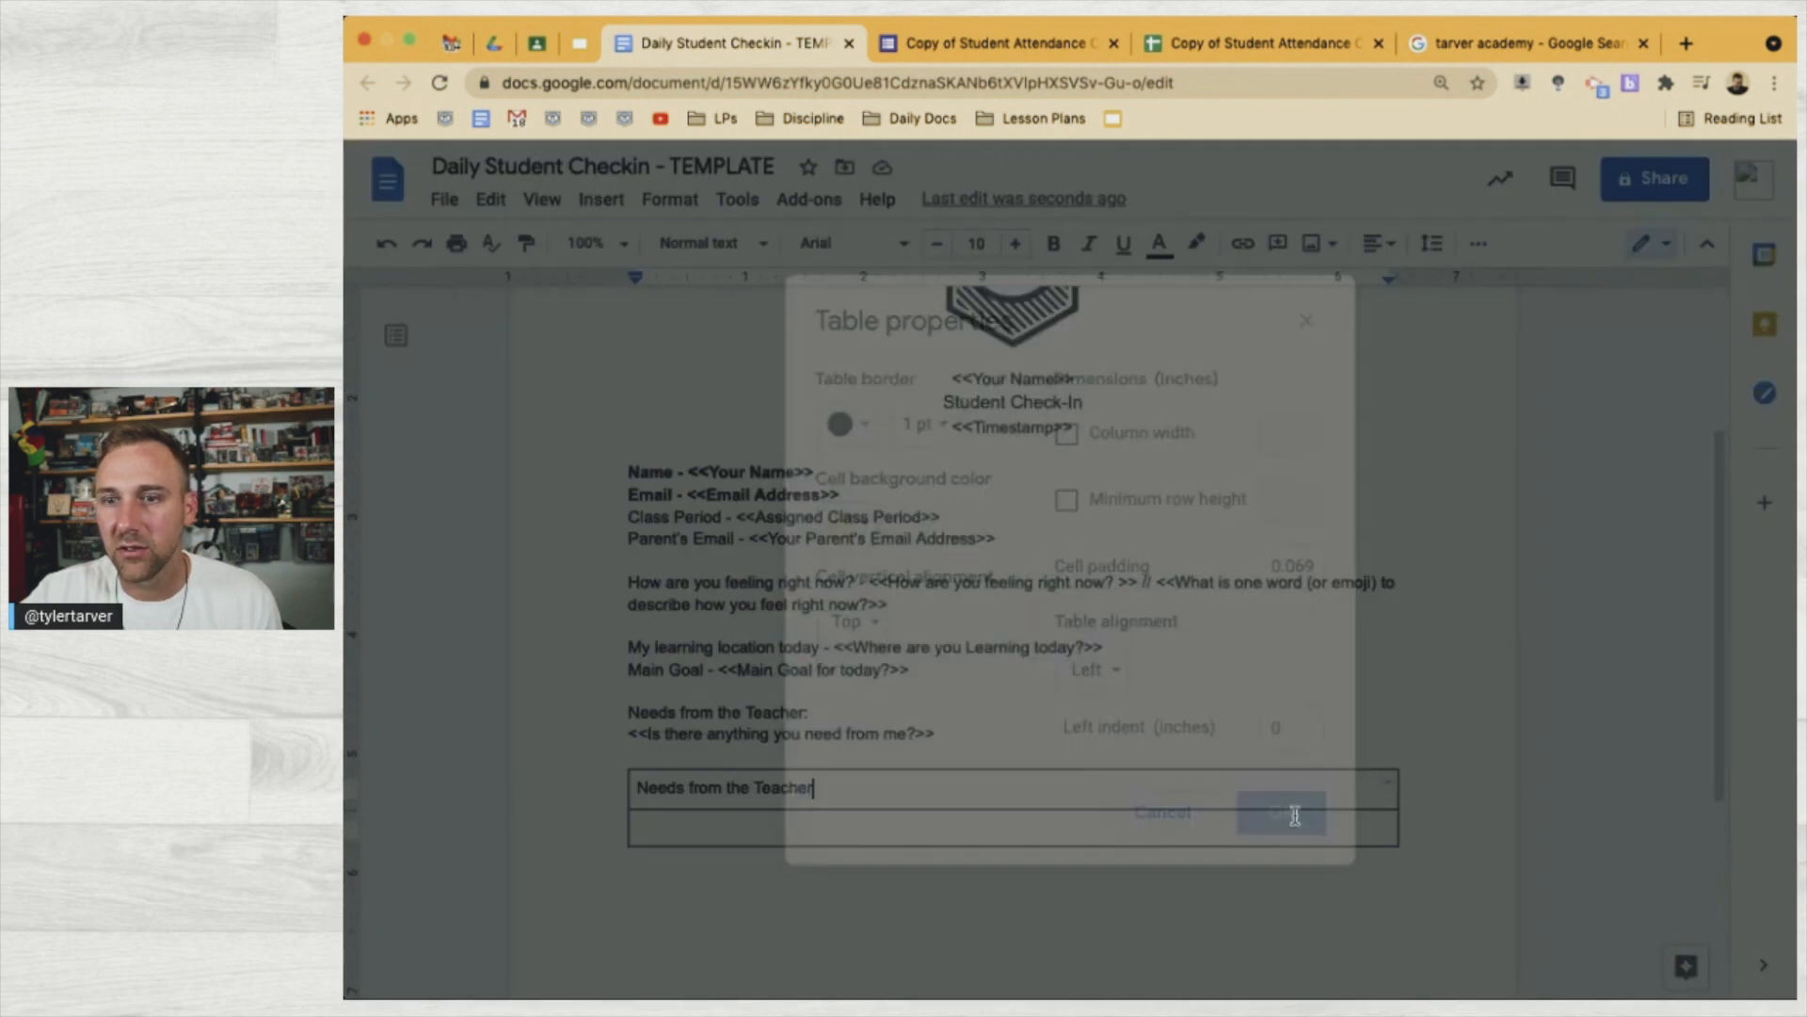
Remove any highlight from the 'Needs from the Teacher' header text and make it bold
{"action": "left_click", "coordinate": [793, 784]}
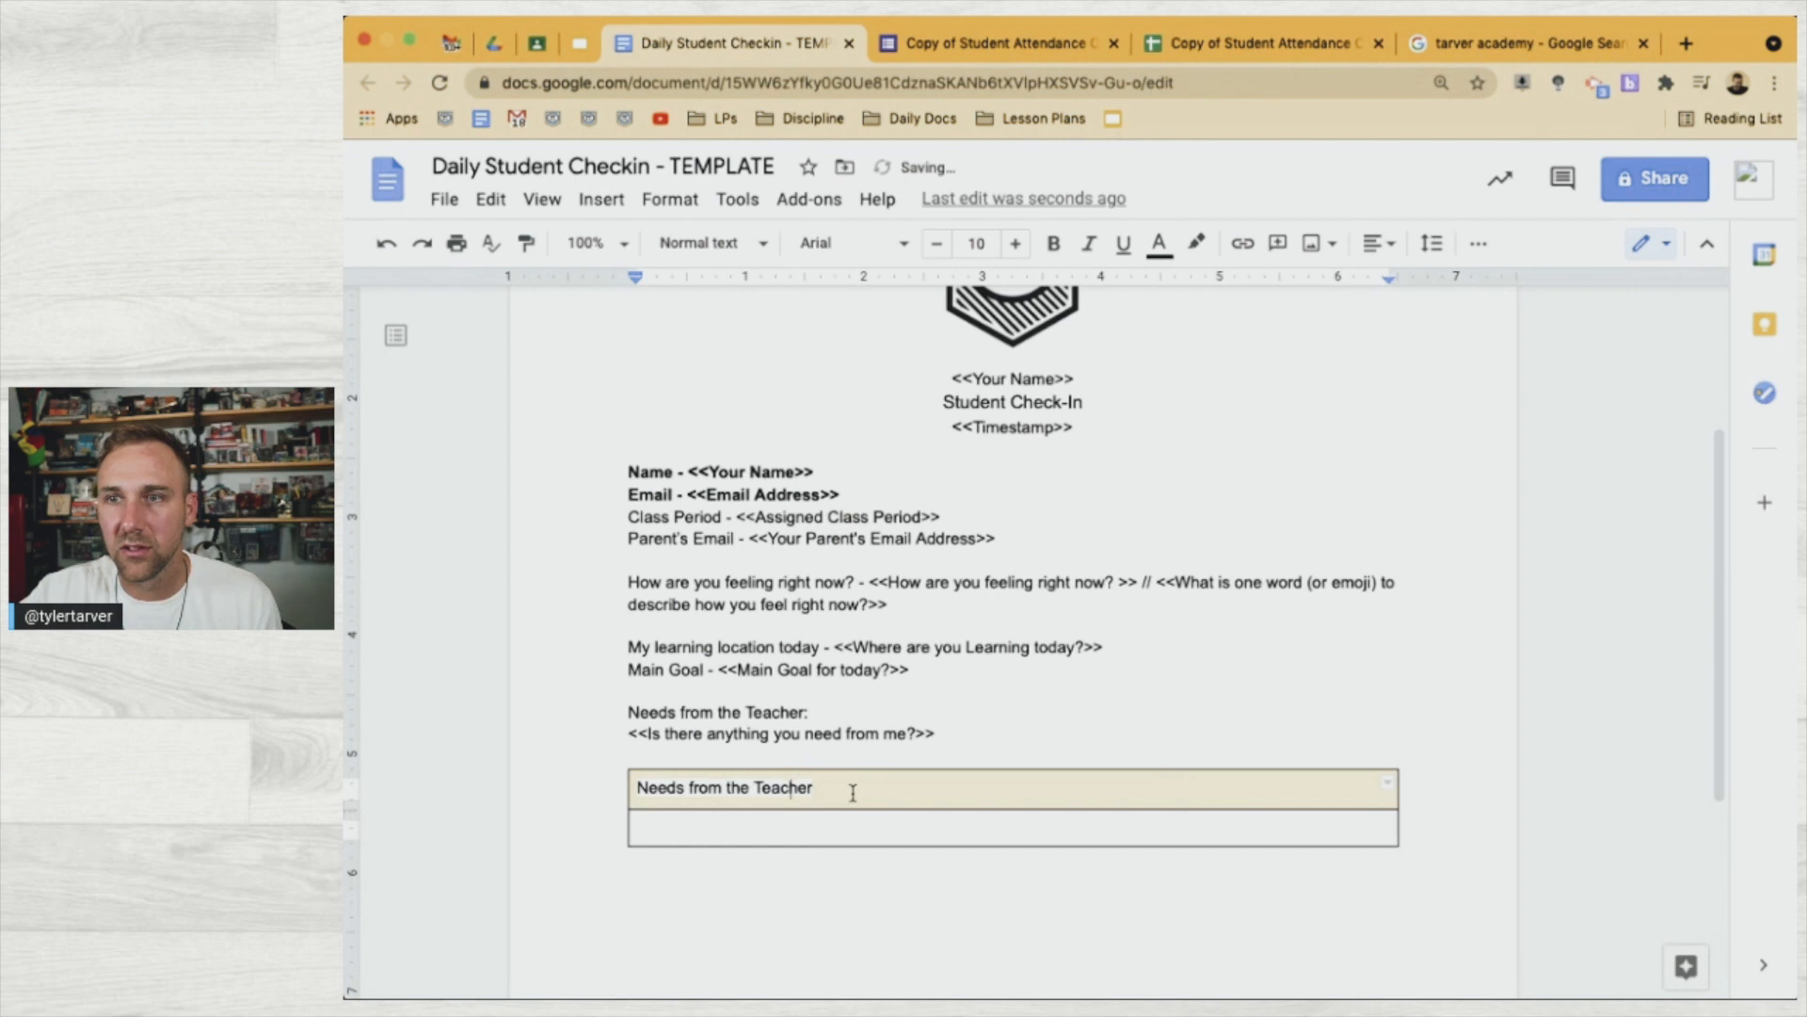
{"action": "triple_click", "coordinate": [789, 787]}
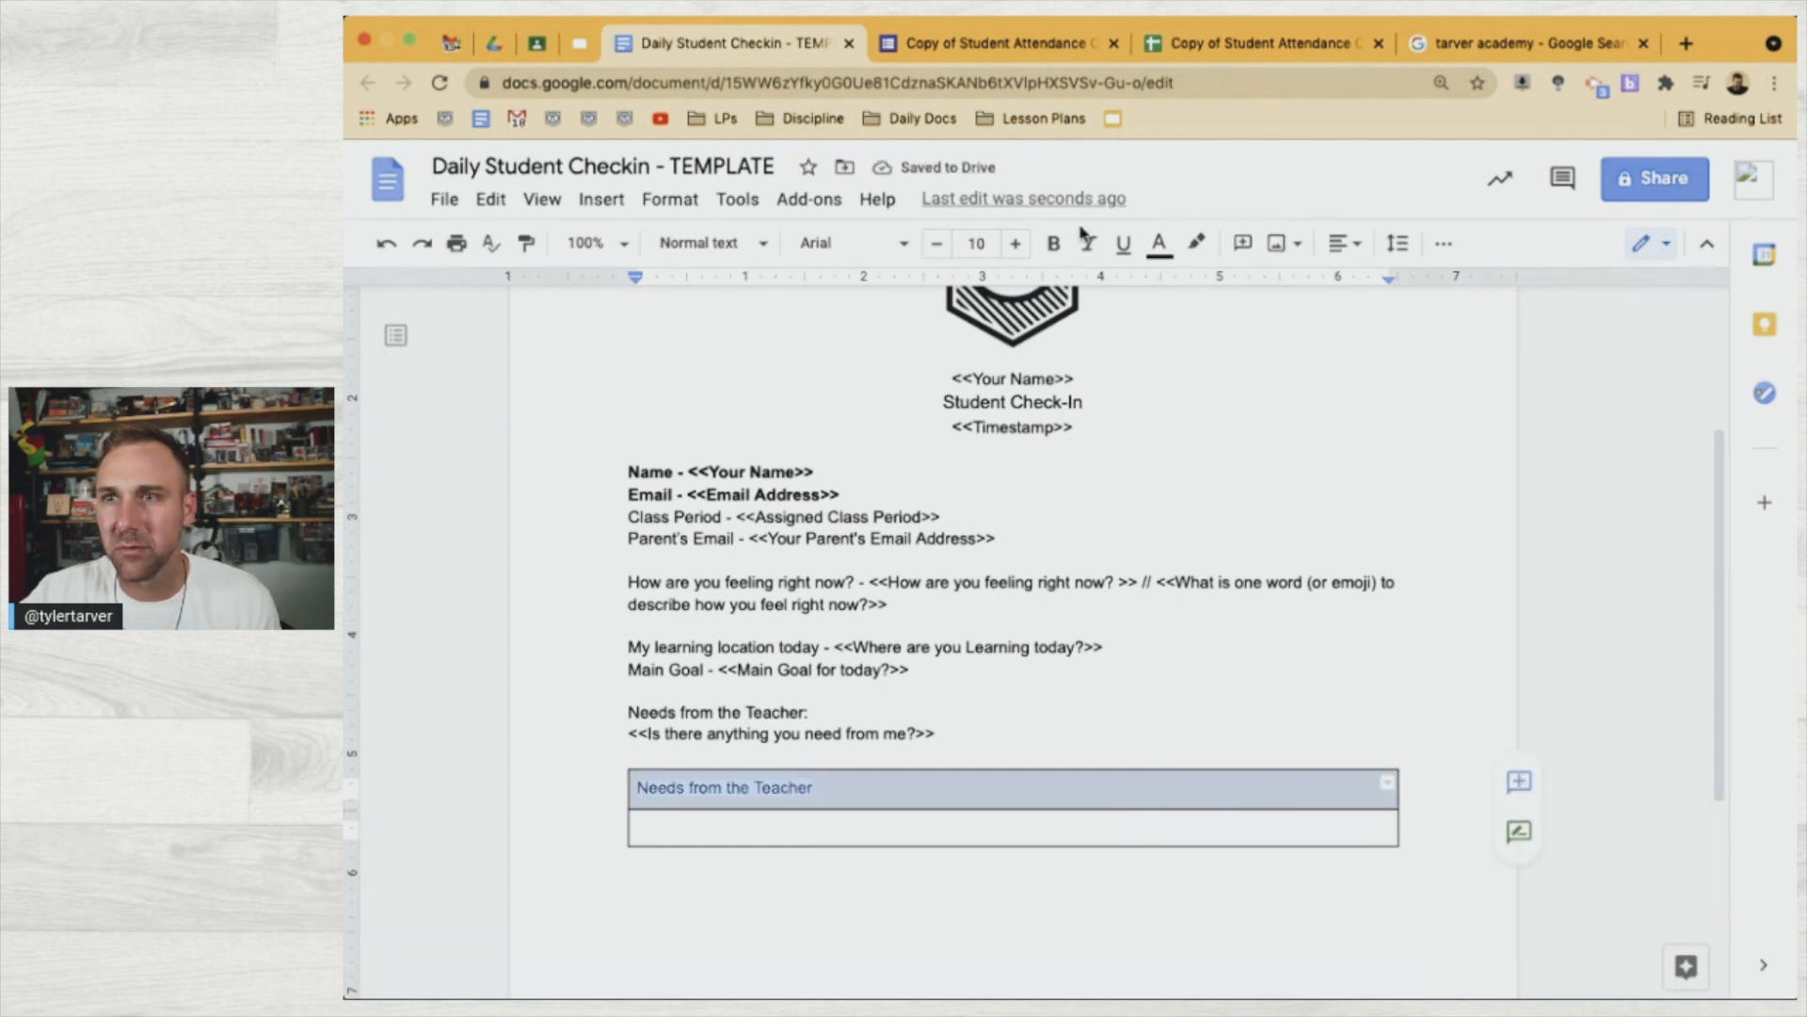
{"action": "left_click", "coordinate": [1197, 242]}
{"action": "left_click", "coordinate": [1214, 291]}
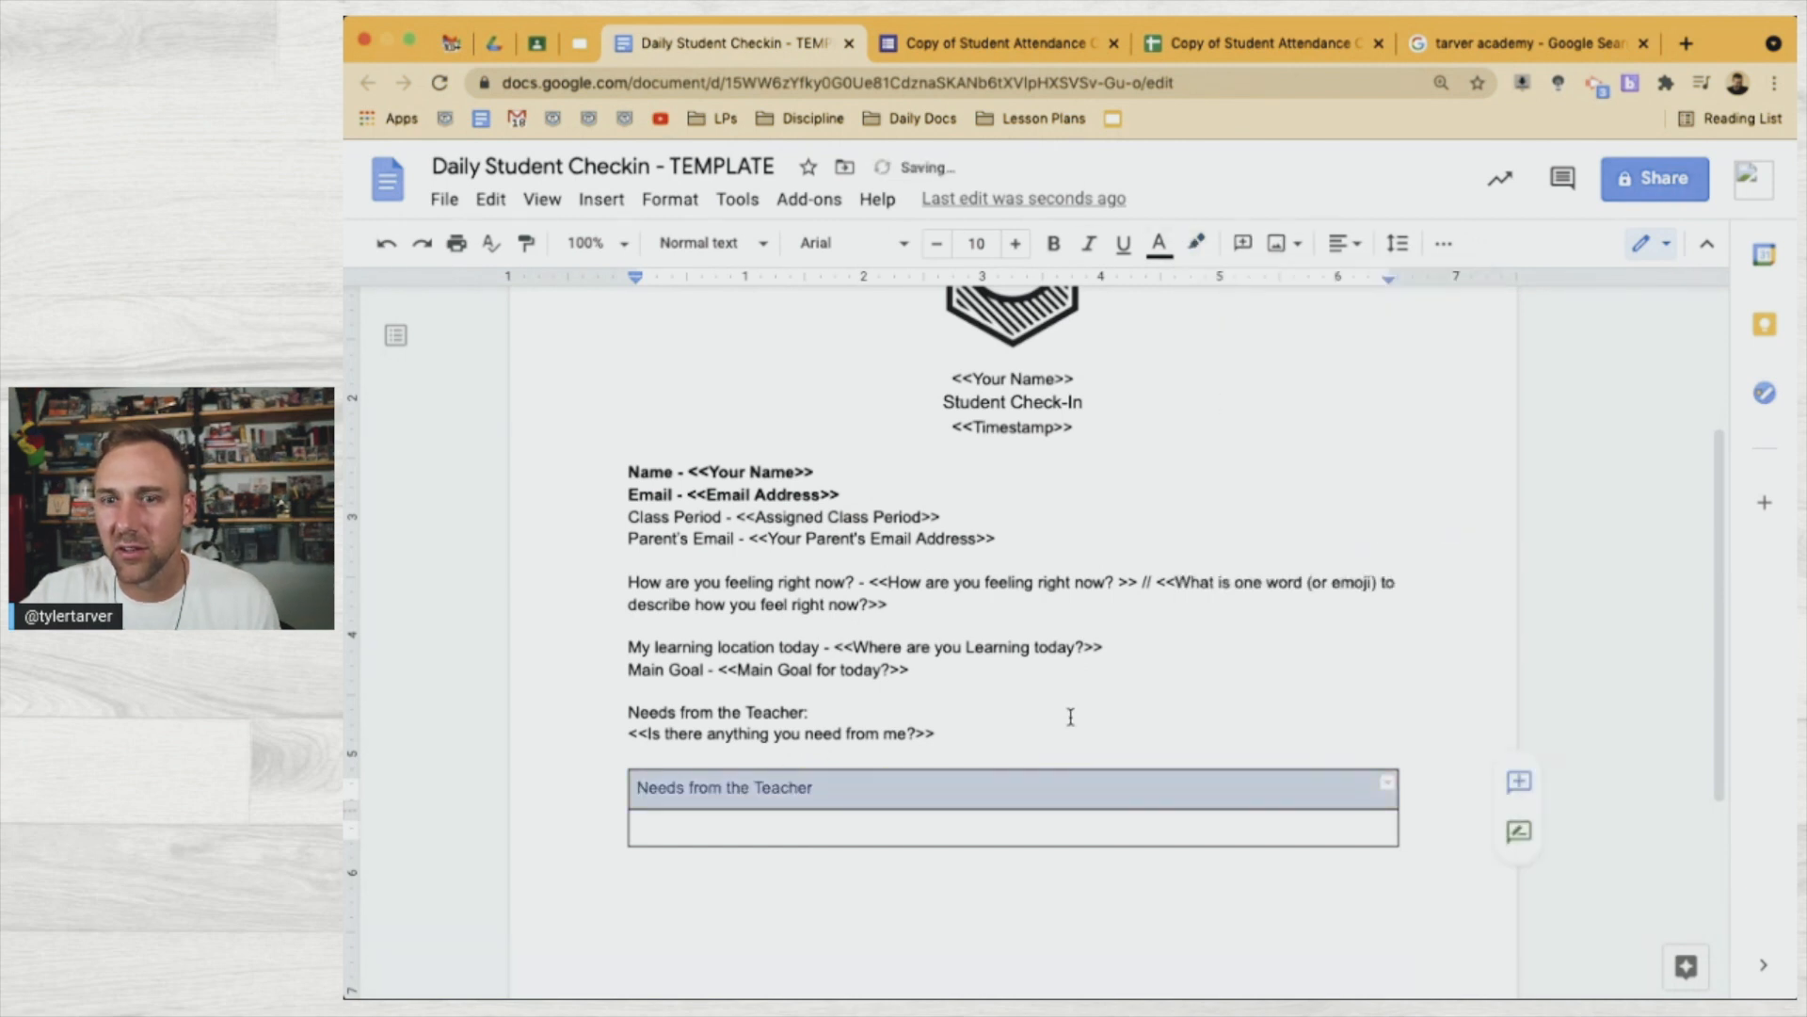
{"action": "left_click", "coordinate": [1050, 745]}
{"action": "triple_click", "coordinate": [772, 785]}
{"action": "key", "text": "super+b"}
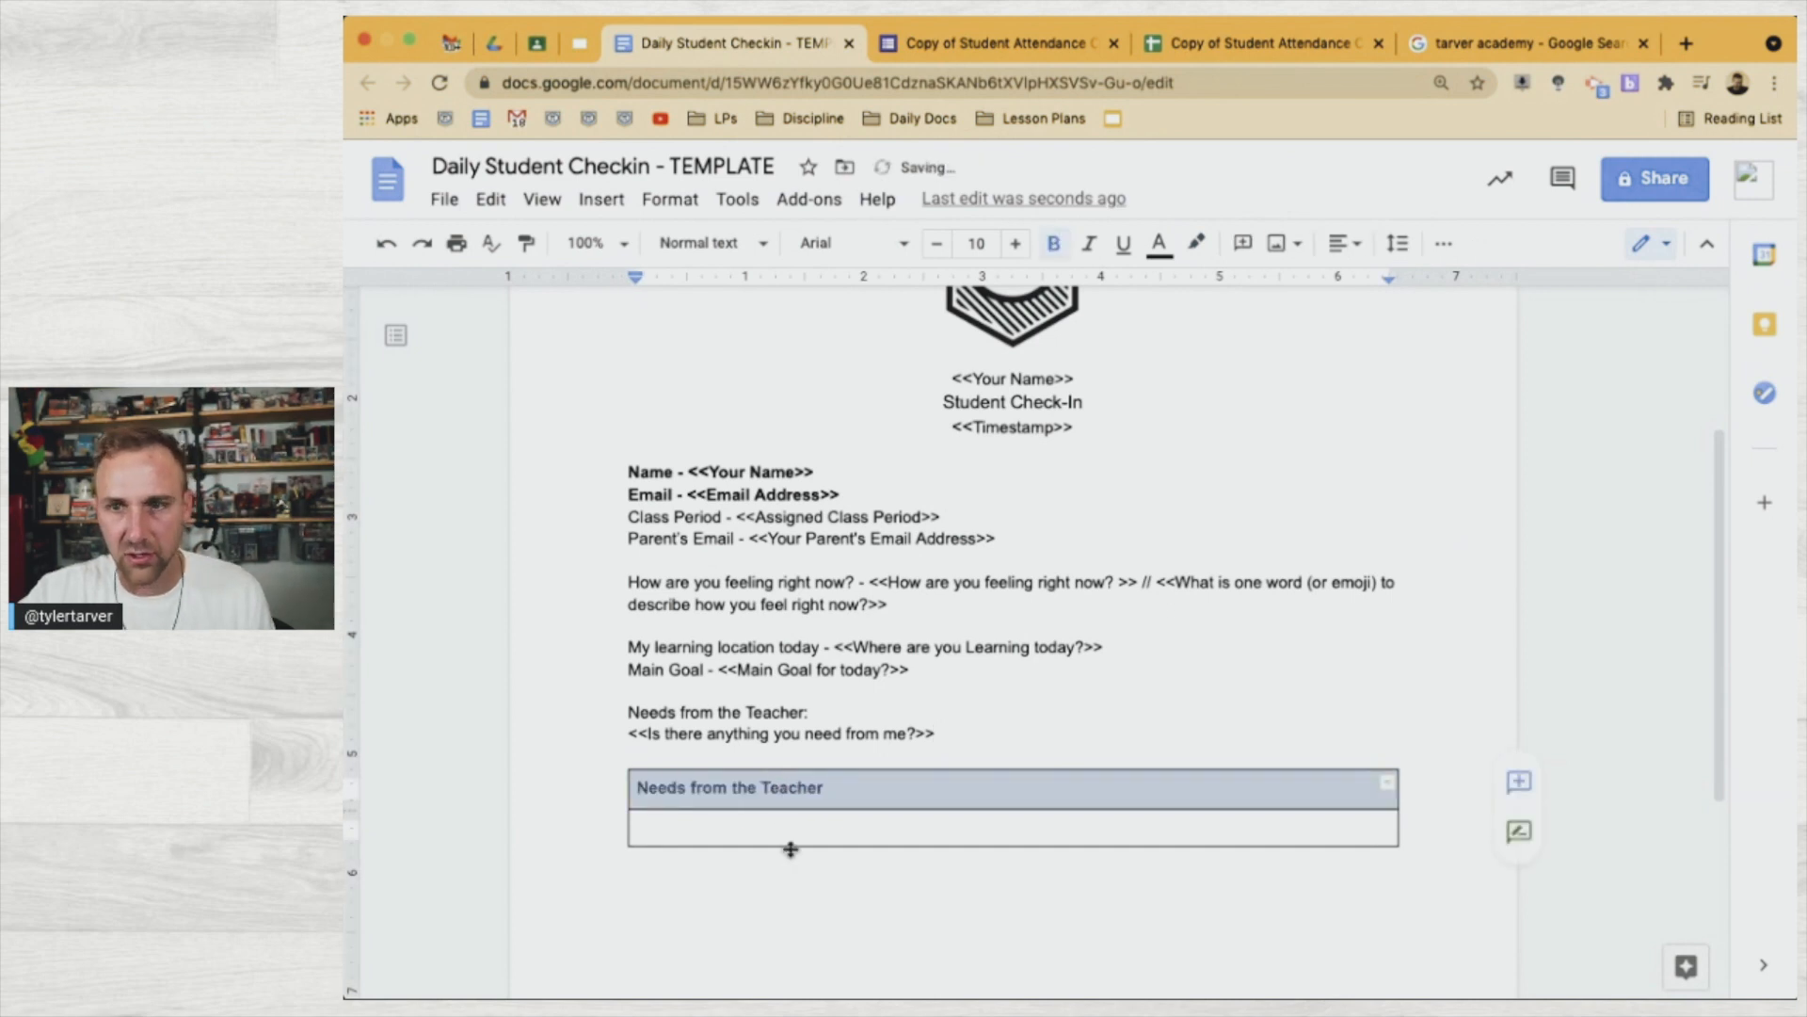
Copy the '<<Is there anything you need from me?>>' line into the table's empty second row
{"action": "triple_click", "coordinate": [799, 825]}
{"action": "left_click", "coordinate": [722, 732]}
{"action": "triple_click", "coordinate": [722, 732]}
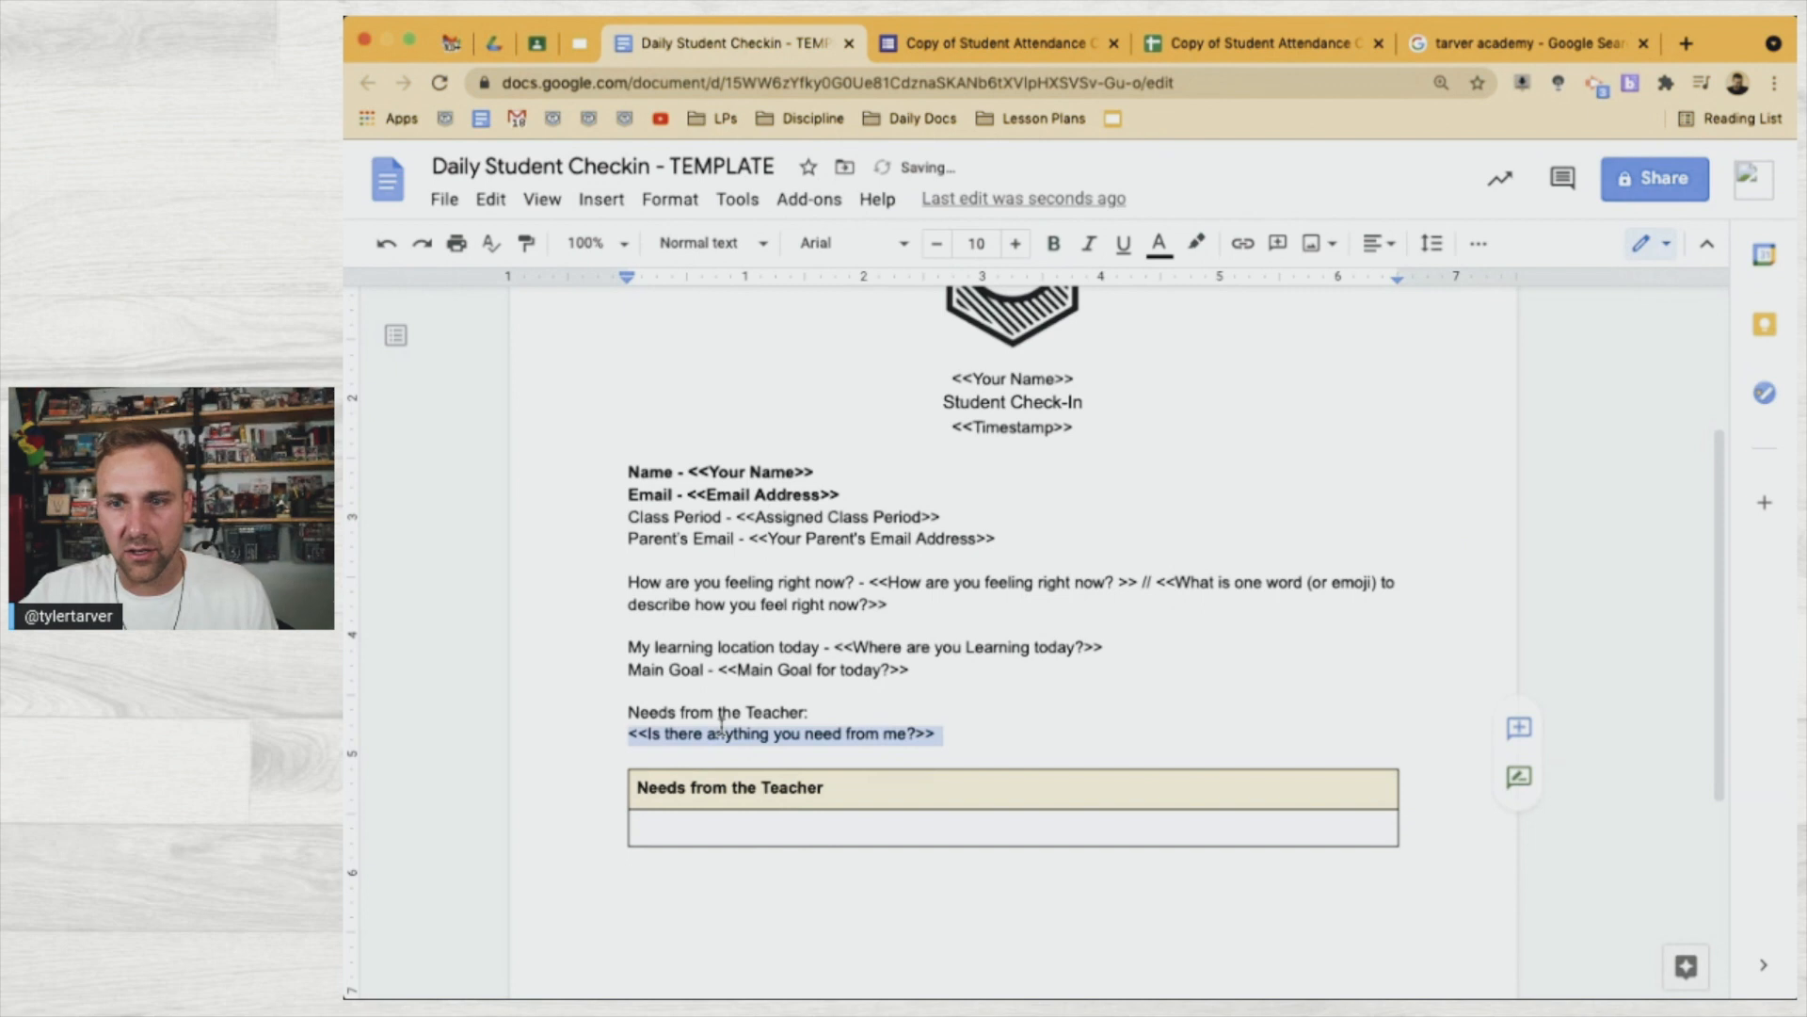
{"action": "left_click", "coordinate": [727, 833]}
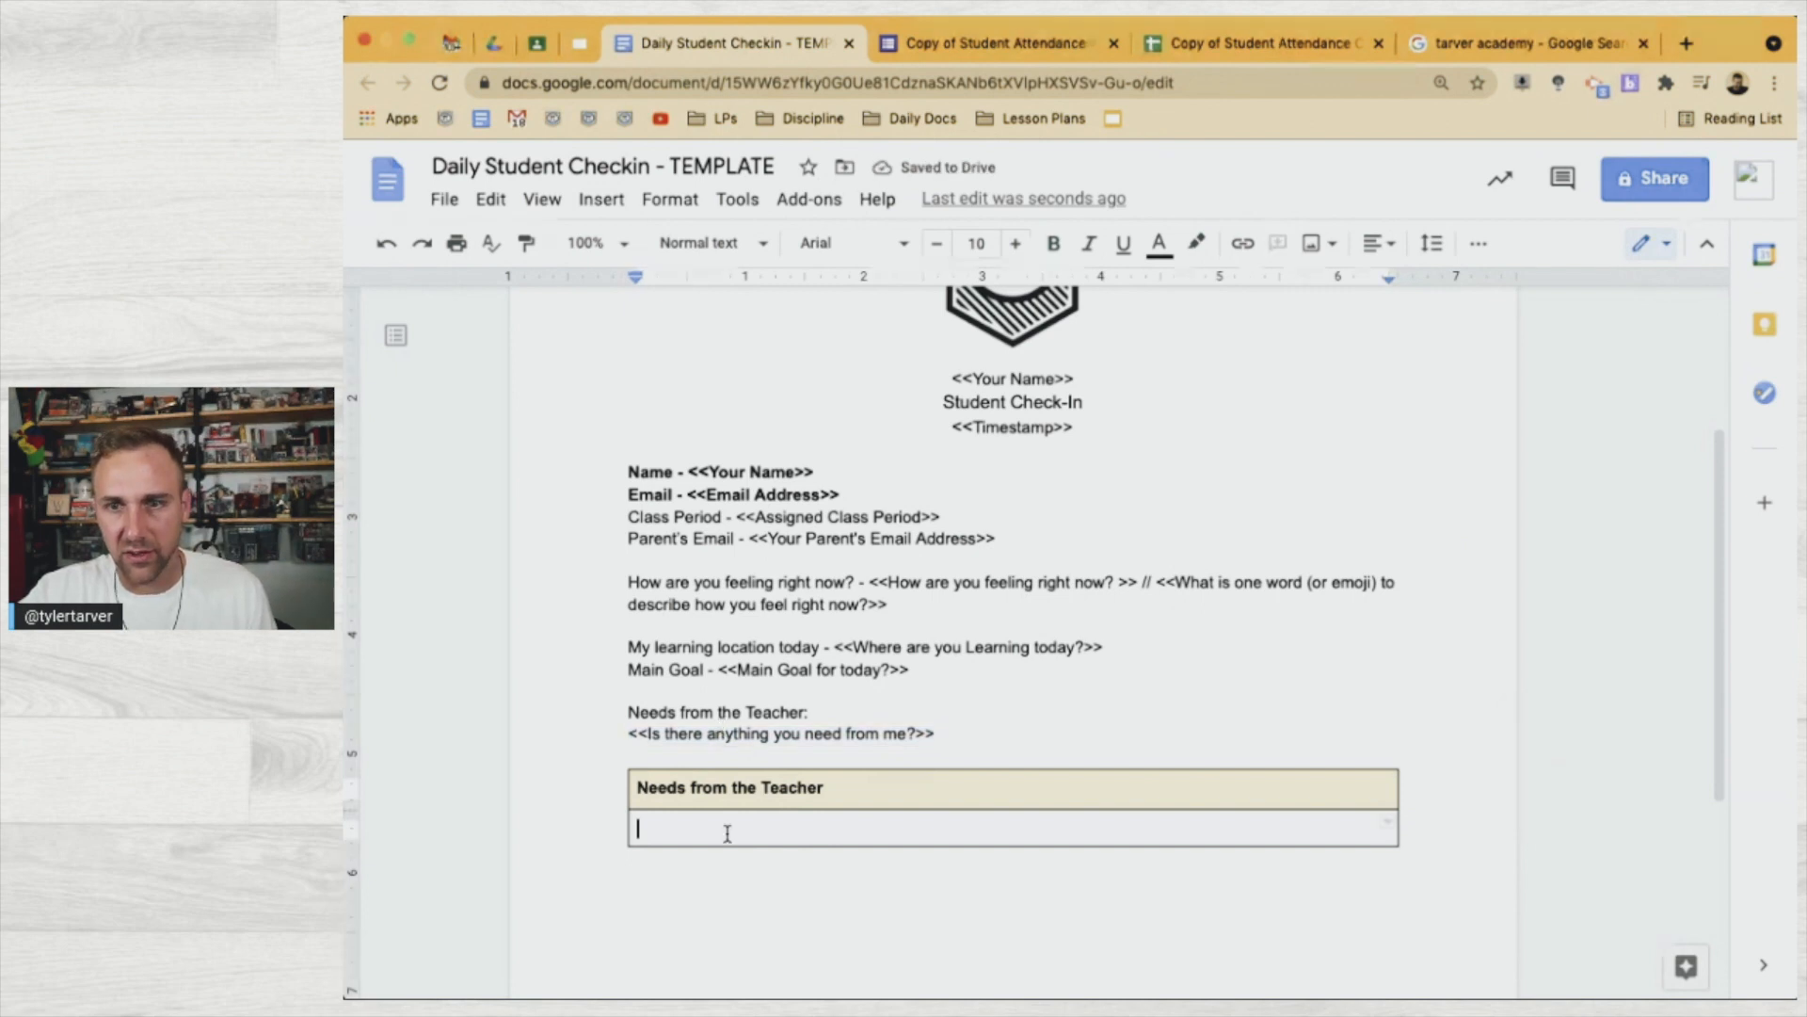
{"action": "type", "text": "<<Is there anything you need from me?>>"}
{"action": "key", "text": "BackSpace"}
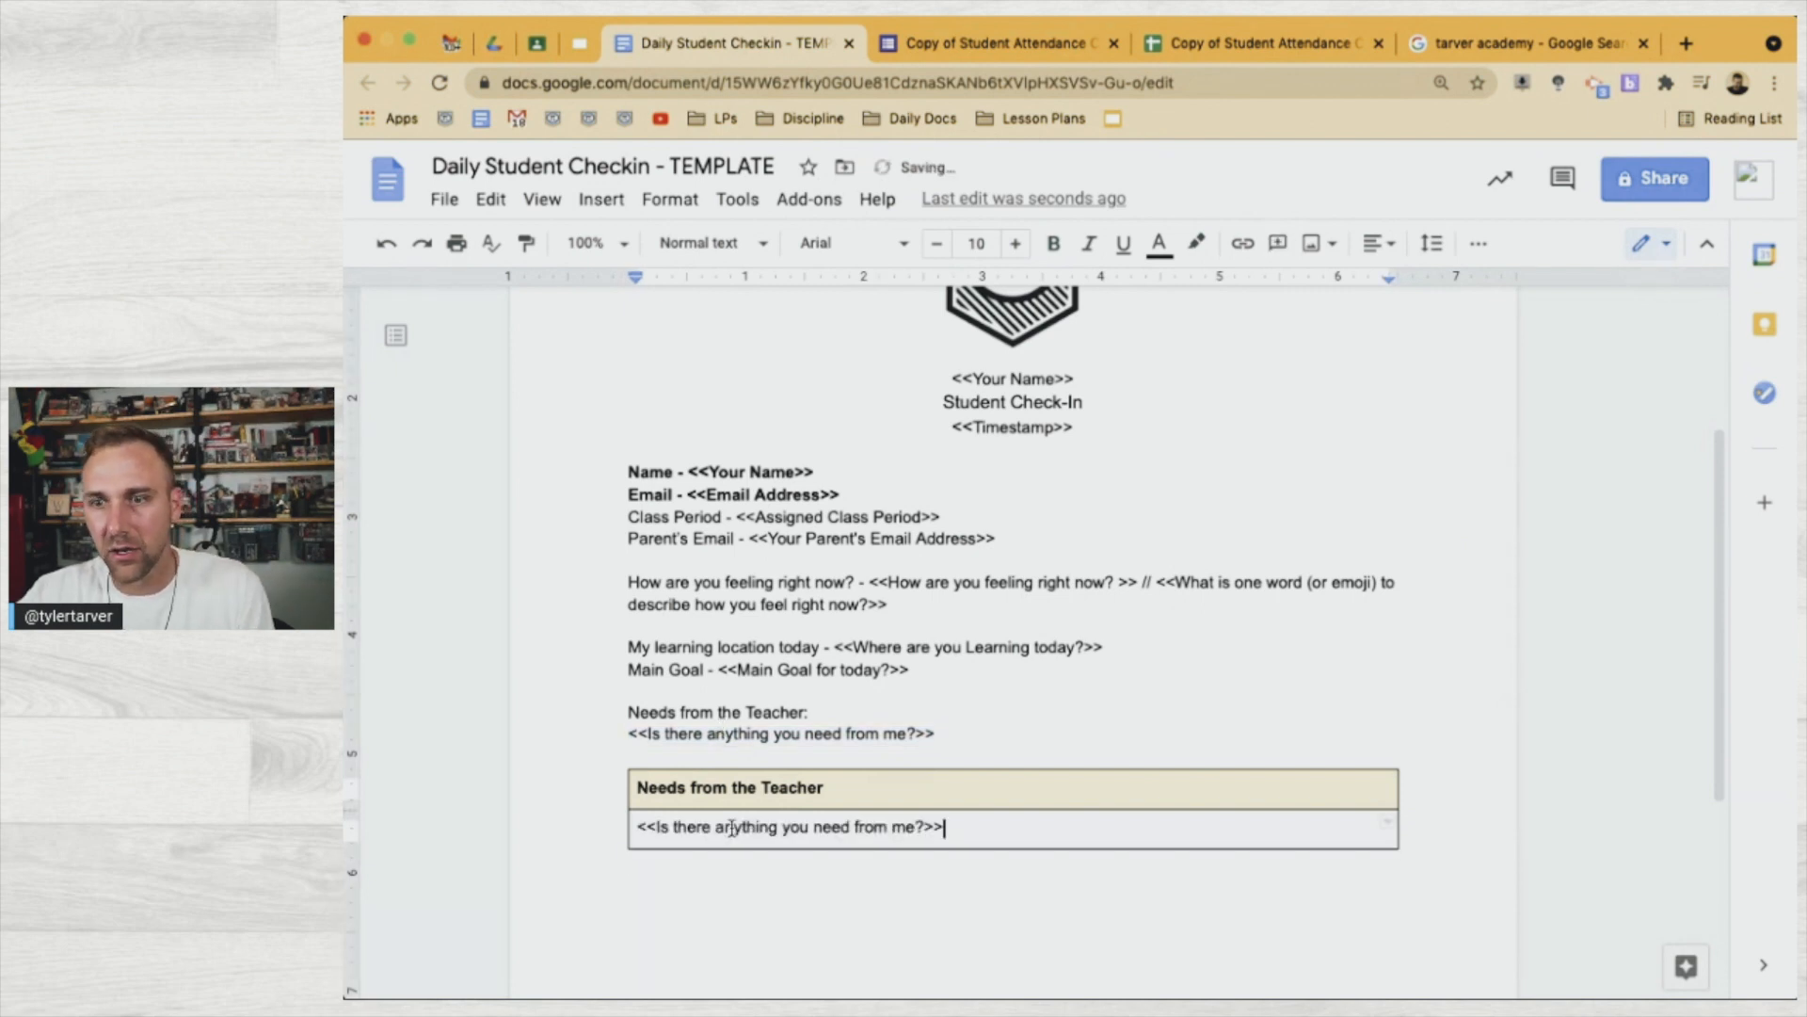
Delete the duplicate 'Needs from the Teacher' lines and leftover blank line above the table
{"action": "left_click", "coordinate": [961, 734]}
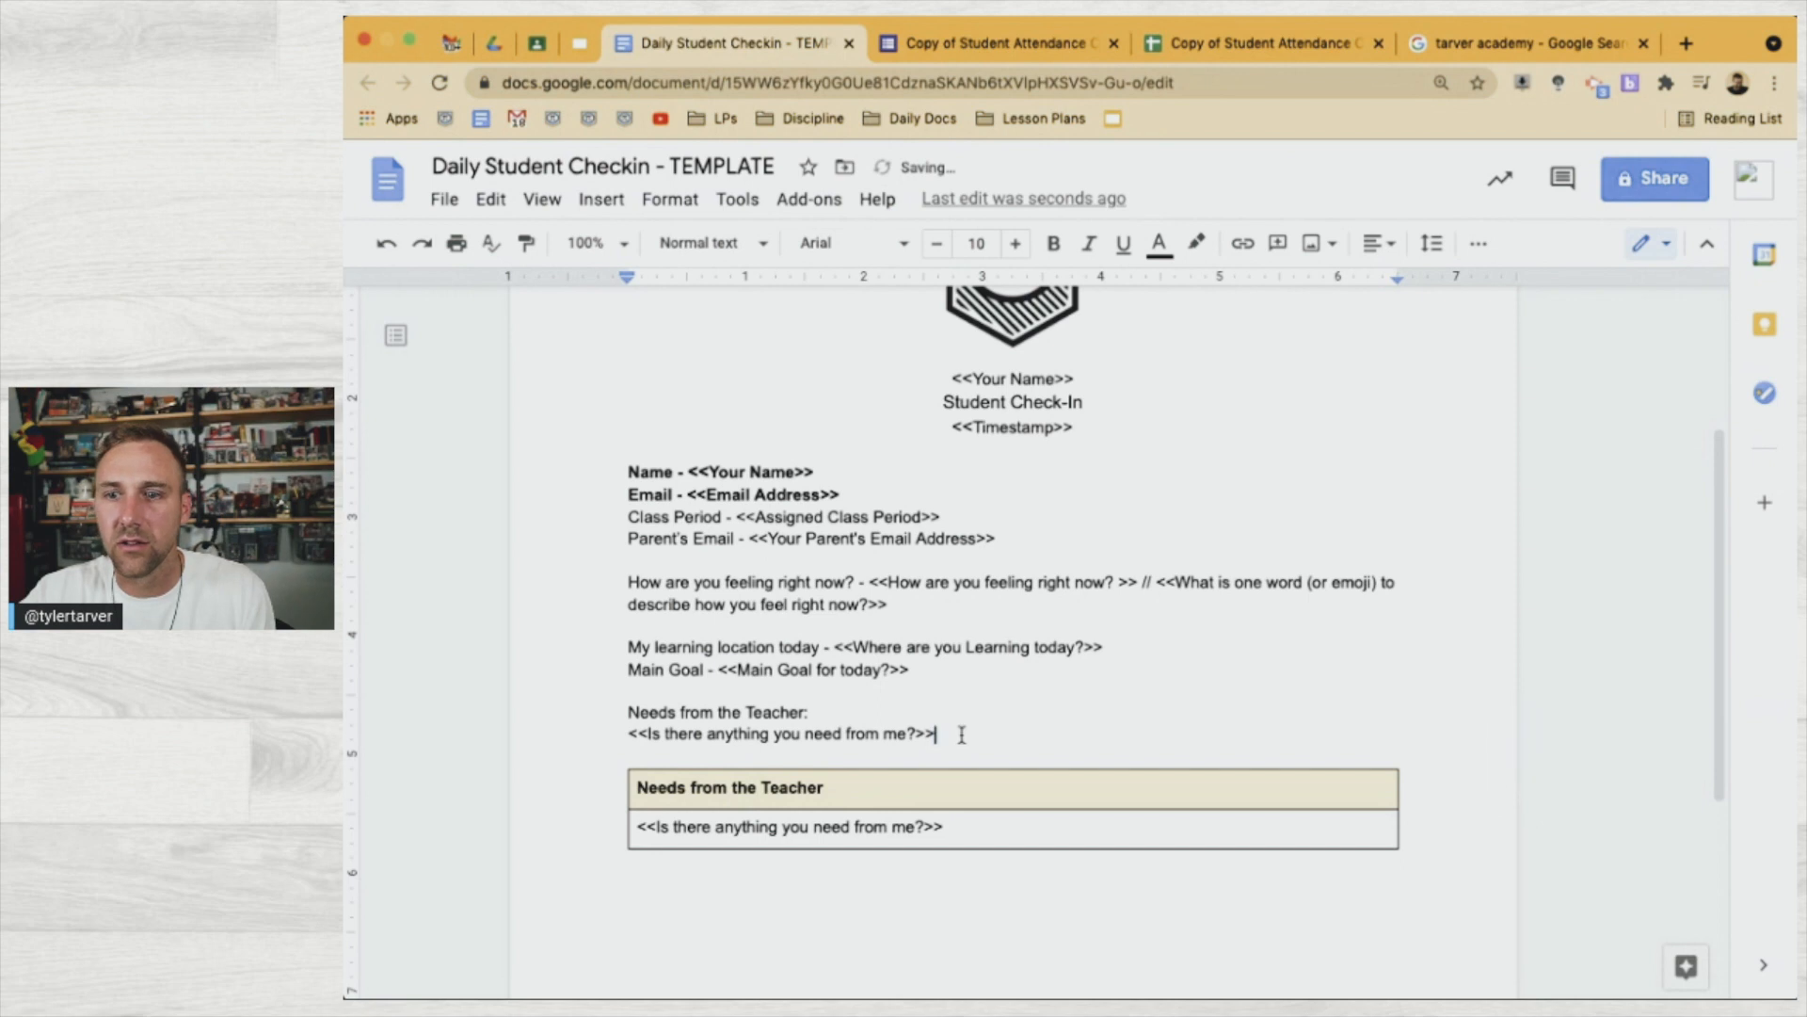
{"action": "left_click", "coordinate": [630, 695], "text": "shift"}
{"action": "key", "text": "BackSpace"}
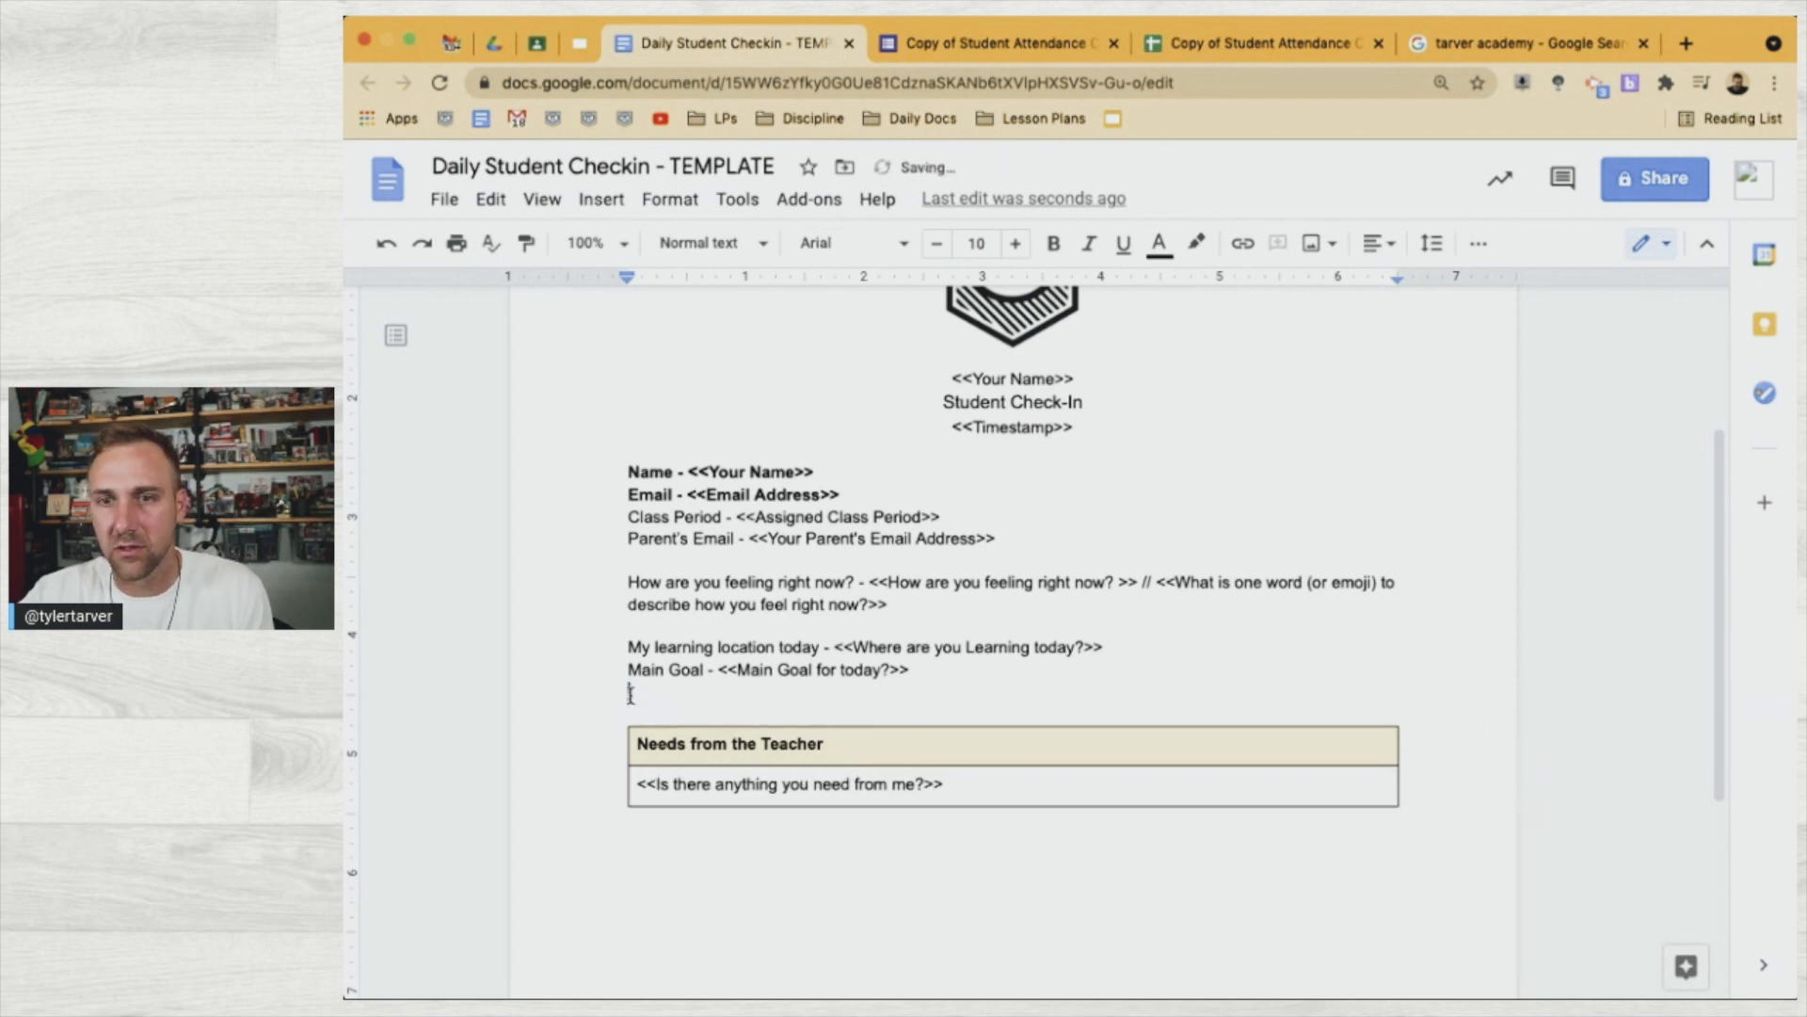
{"action": "key", "text": "BackSpace"}
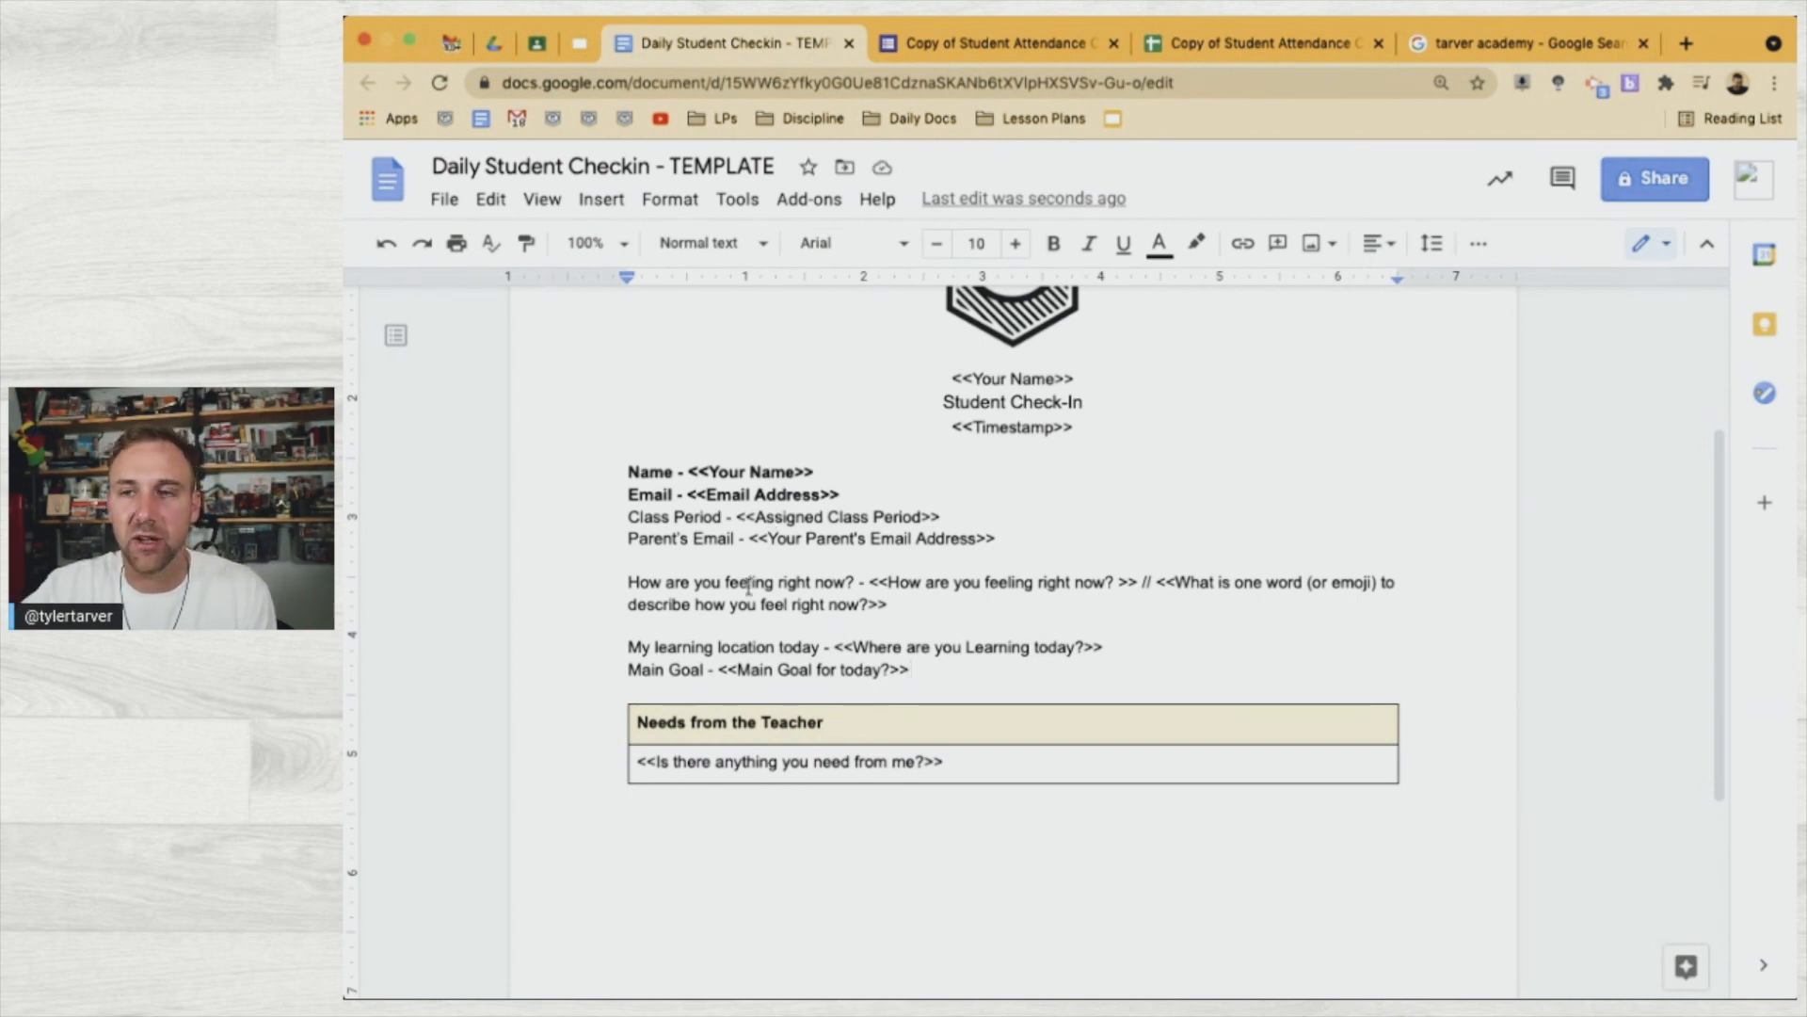
{"action": "scroll", "coordinate": [941, 471], "scroll_direction": "up", "scroll_amount": 3}
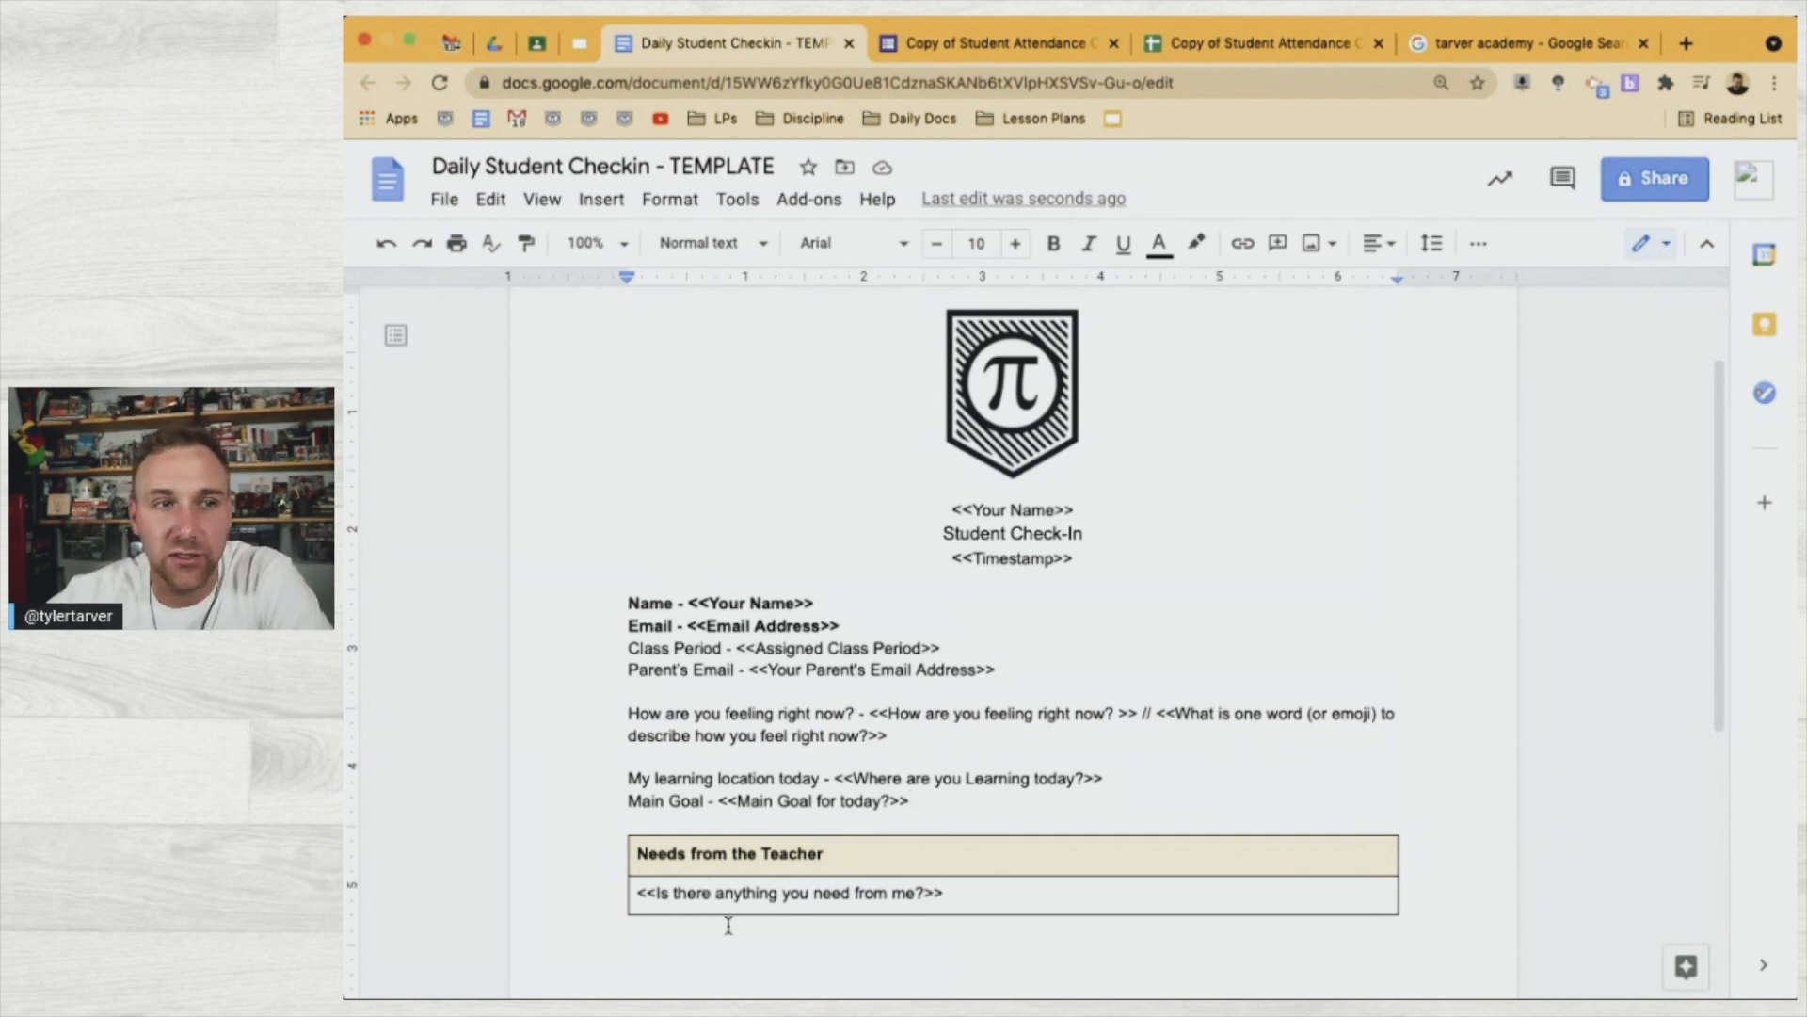
{"action": "scroll", "coordinate": [1011, 534], "scroll_direction": "up", "scroll_amount": 3}
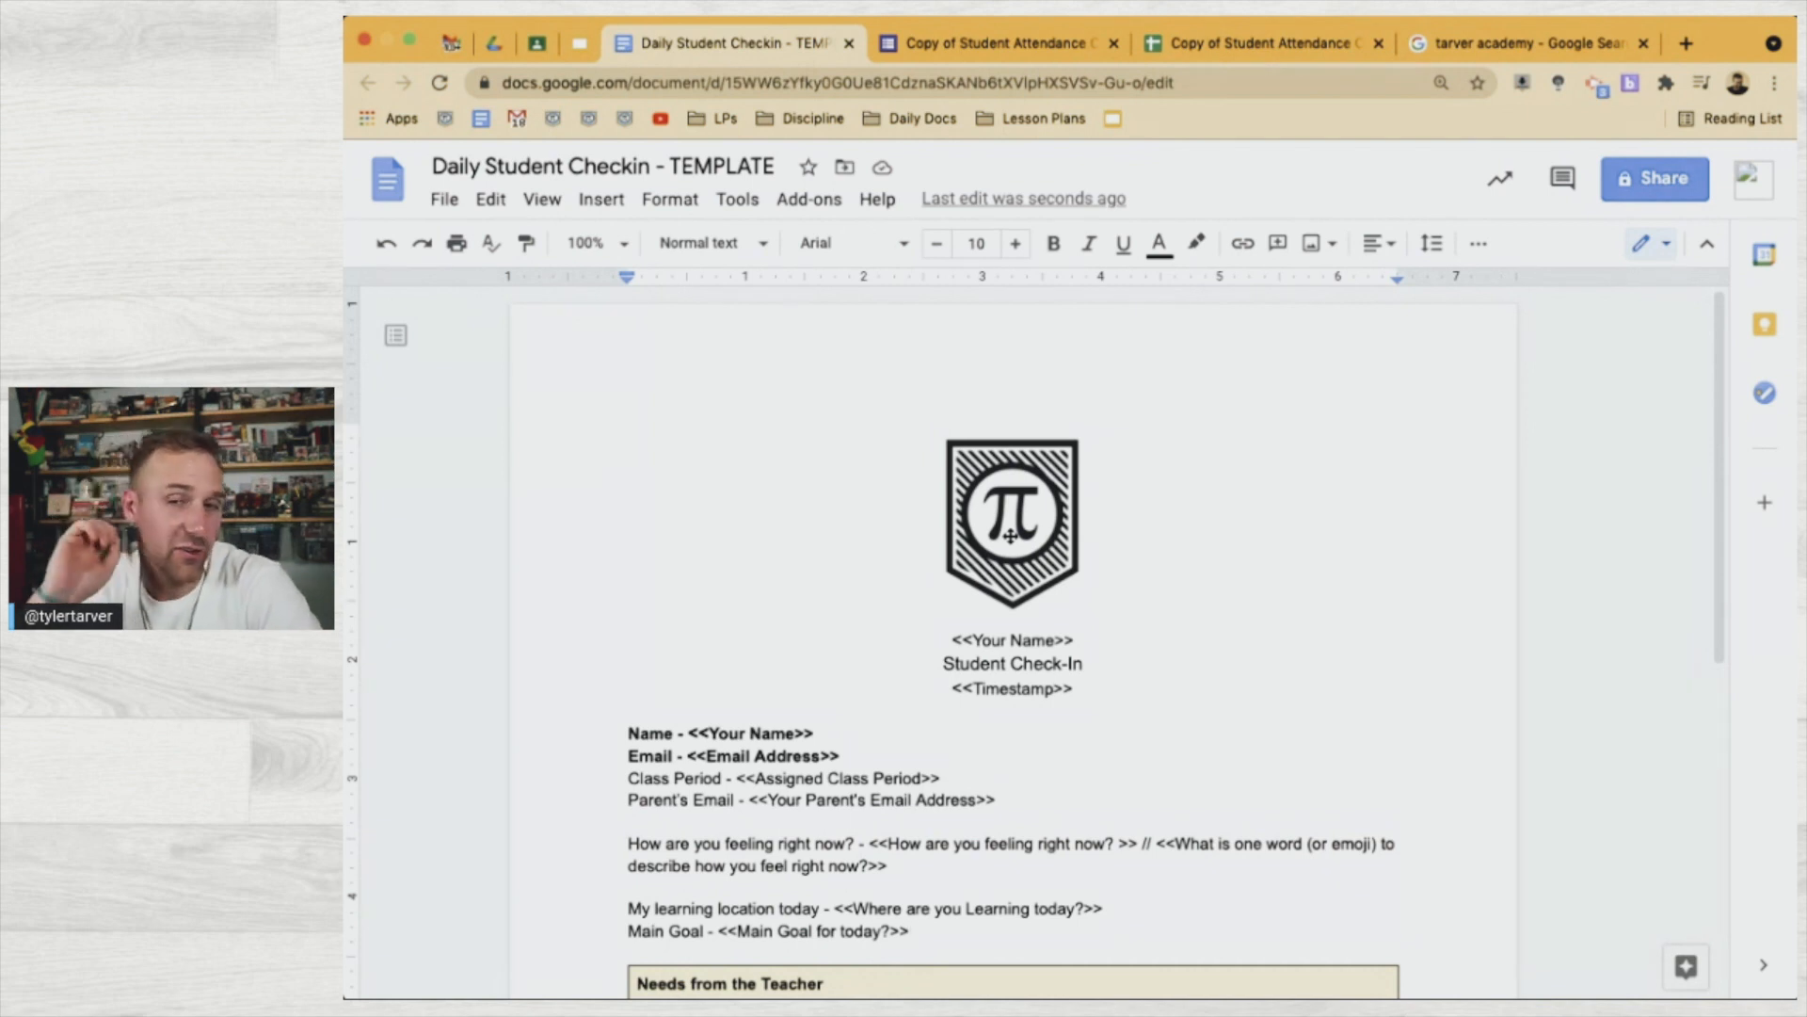
Set the entire document's font to Montserrat
{"action": "left_click", "coordinate": [1004, 648]}
{"action": "key", "text": "ctrl+a"}
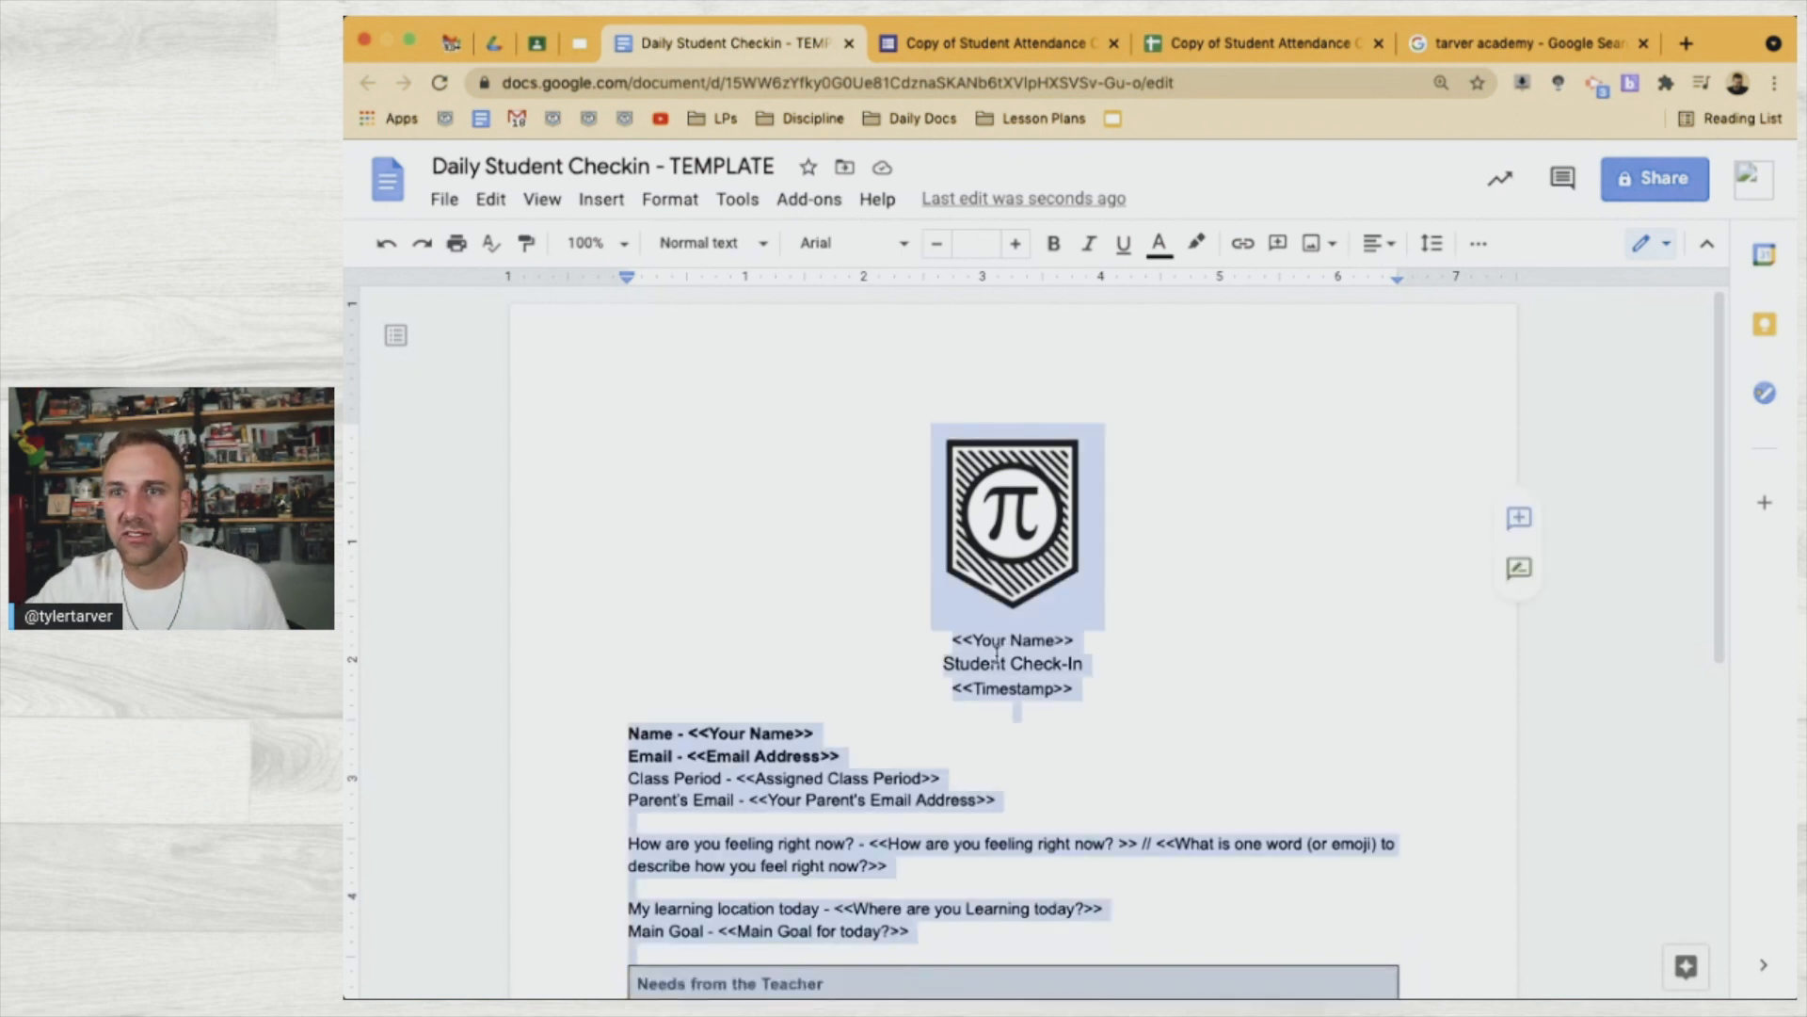
{"action": "left_click", "coordinate": [842, 247]}
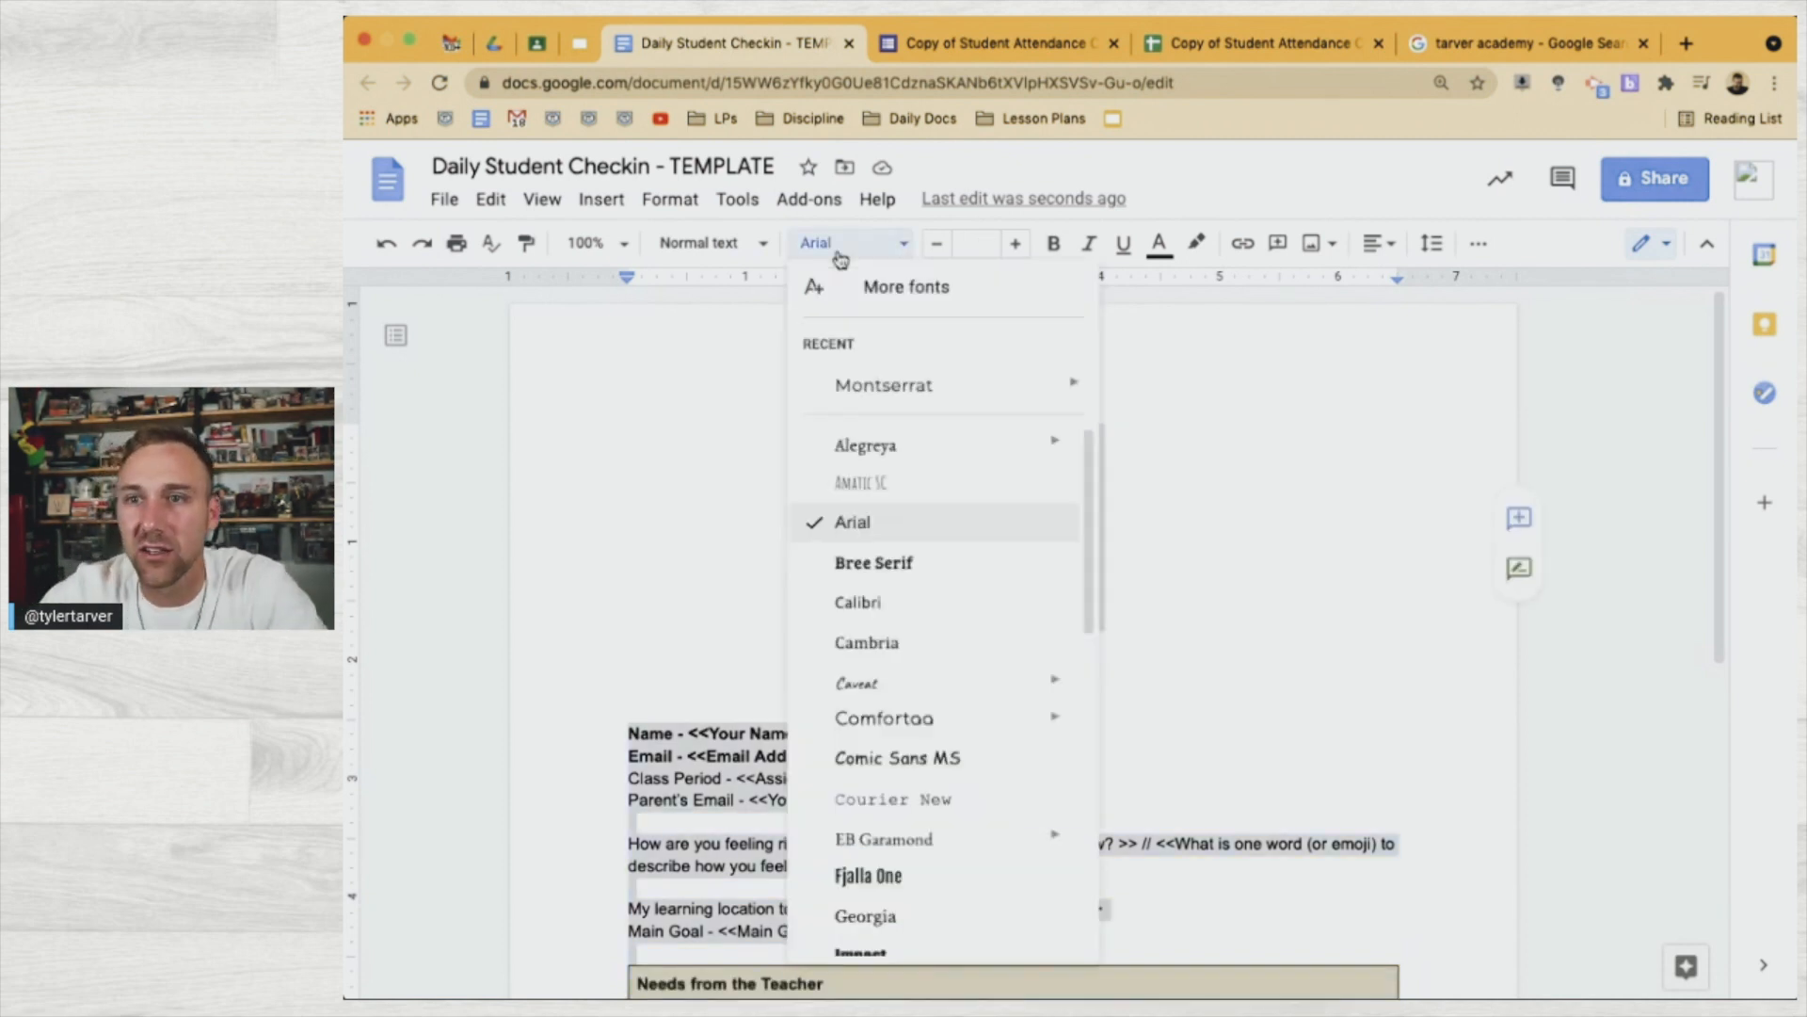
{"action": "left_click", "coordinate": [883, 386]}
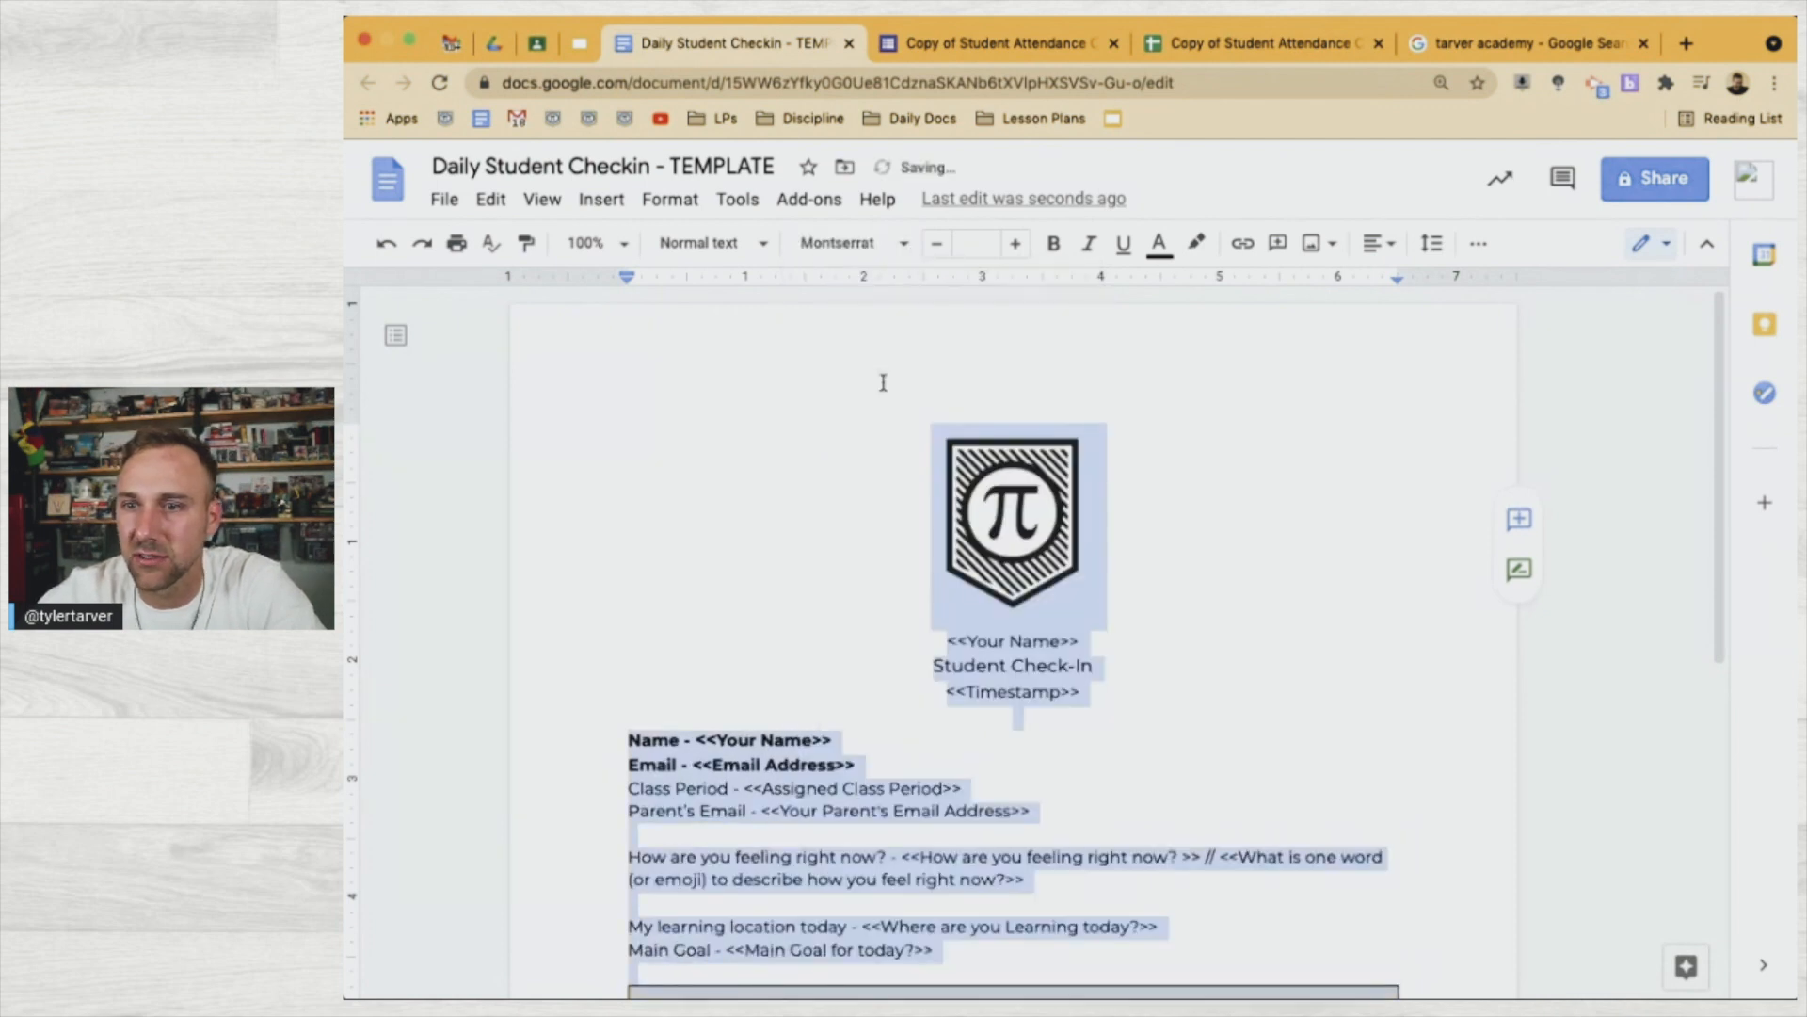
{"action": "left_click", "coordinate": [1037, 627]}
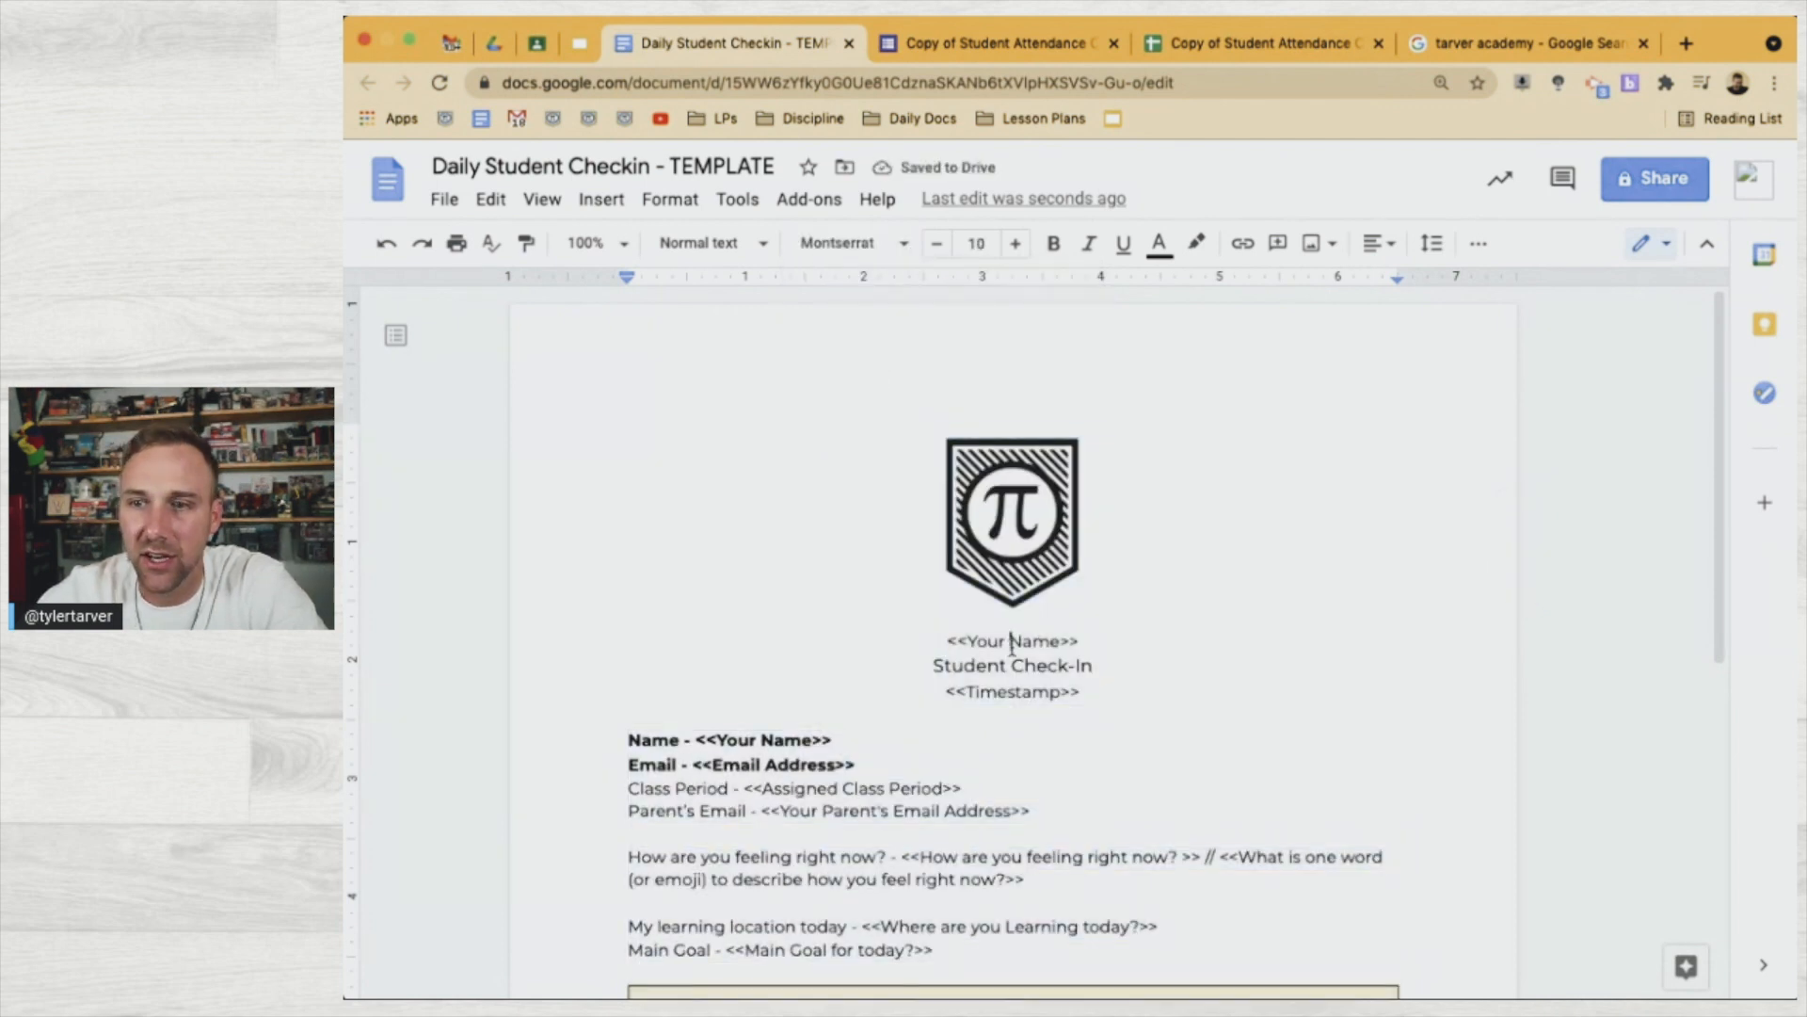
Make the <<Your Name>> heading 24 pt and bold
{"action": "triple_click", "coordinate": [1012, 648]}
{"action": "left_click", "coordinate": [976, 243]}
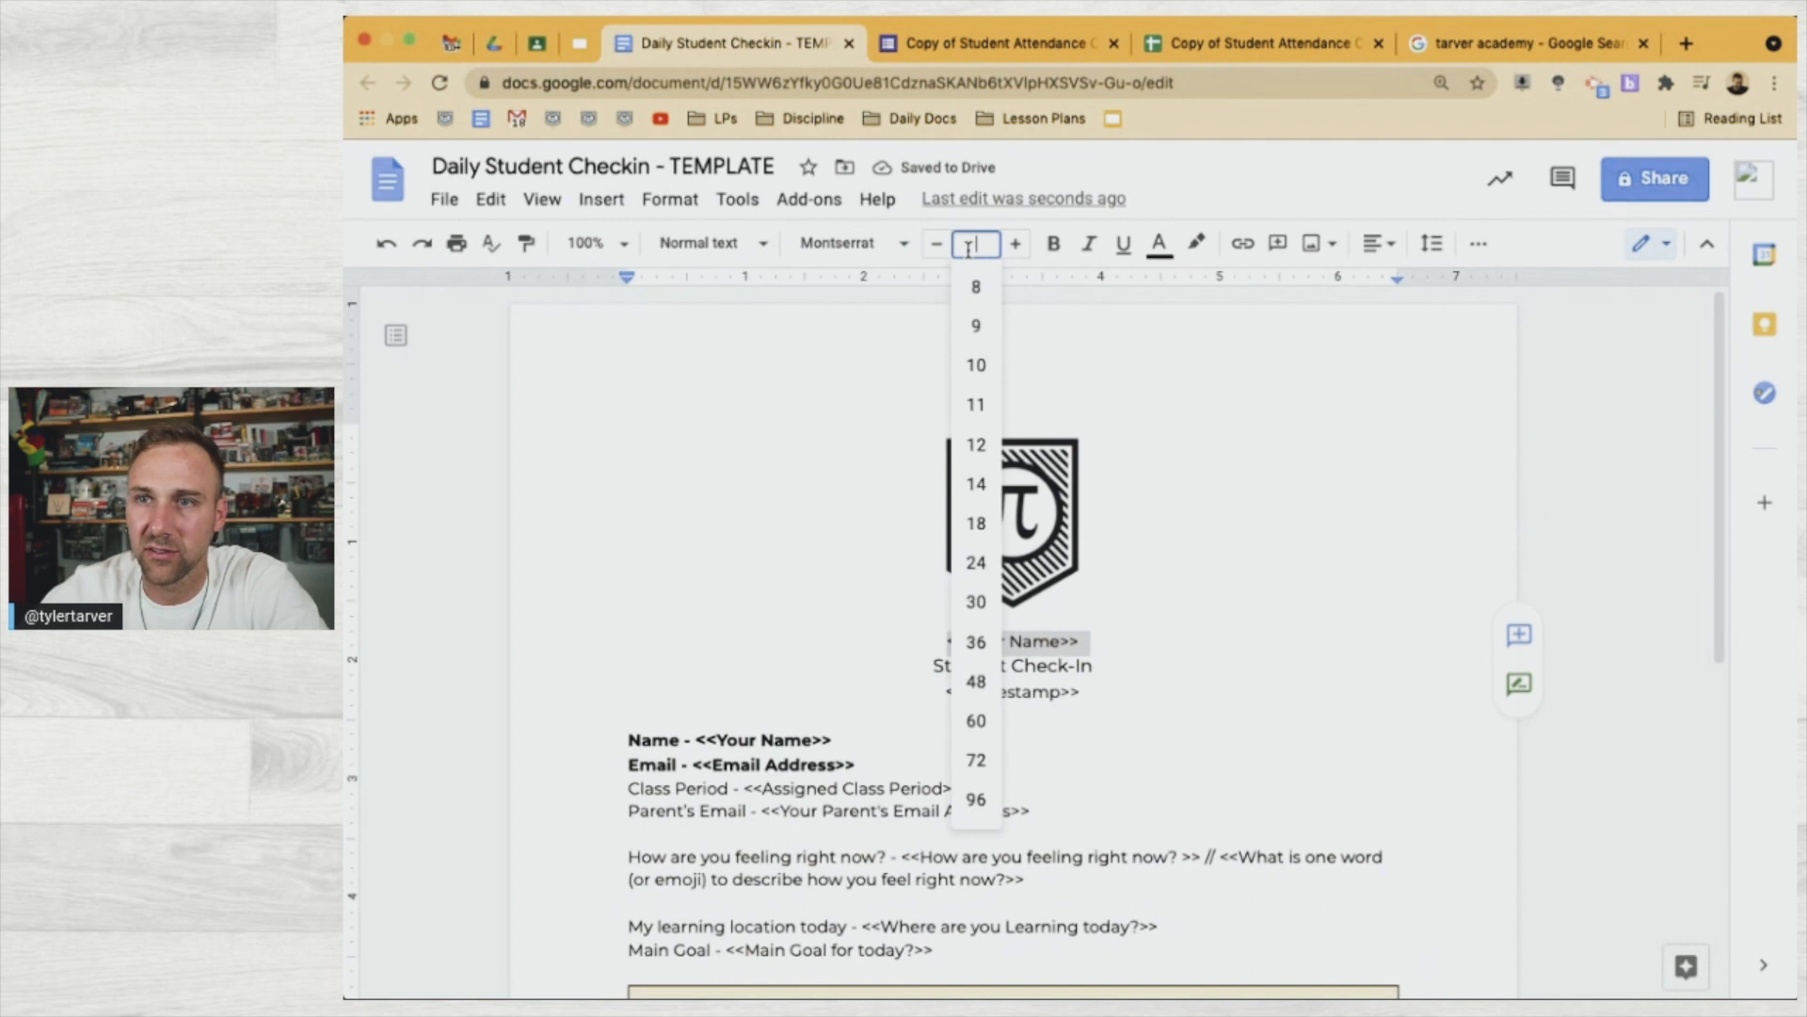
{"action": "left_click", "coordinate": [979, 612]}
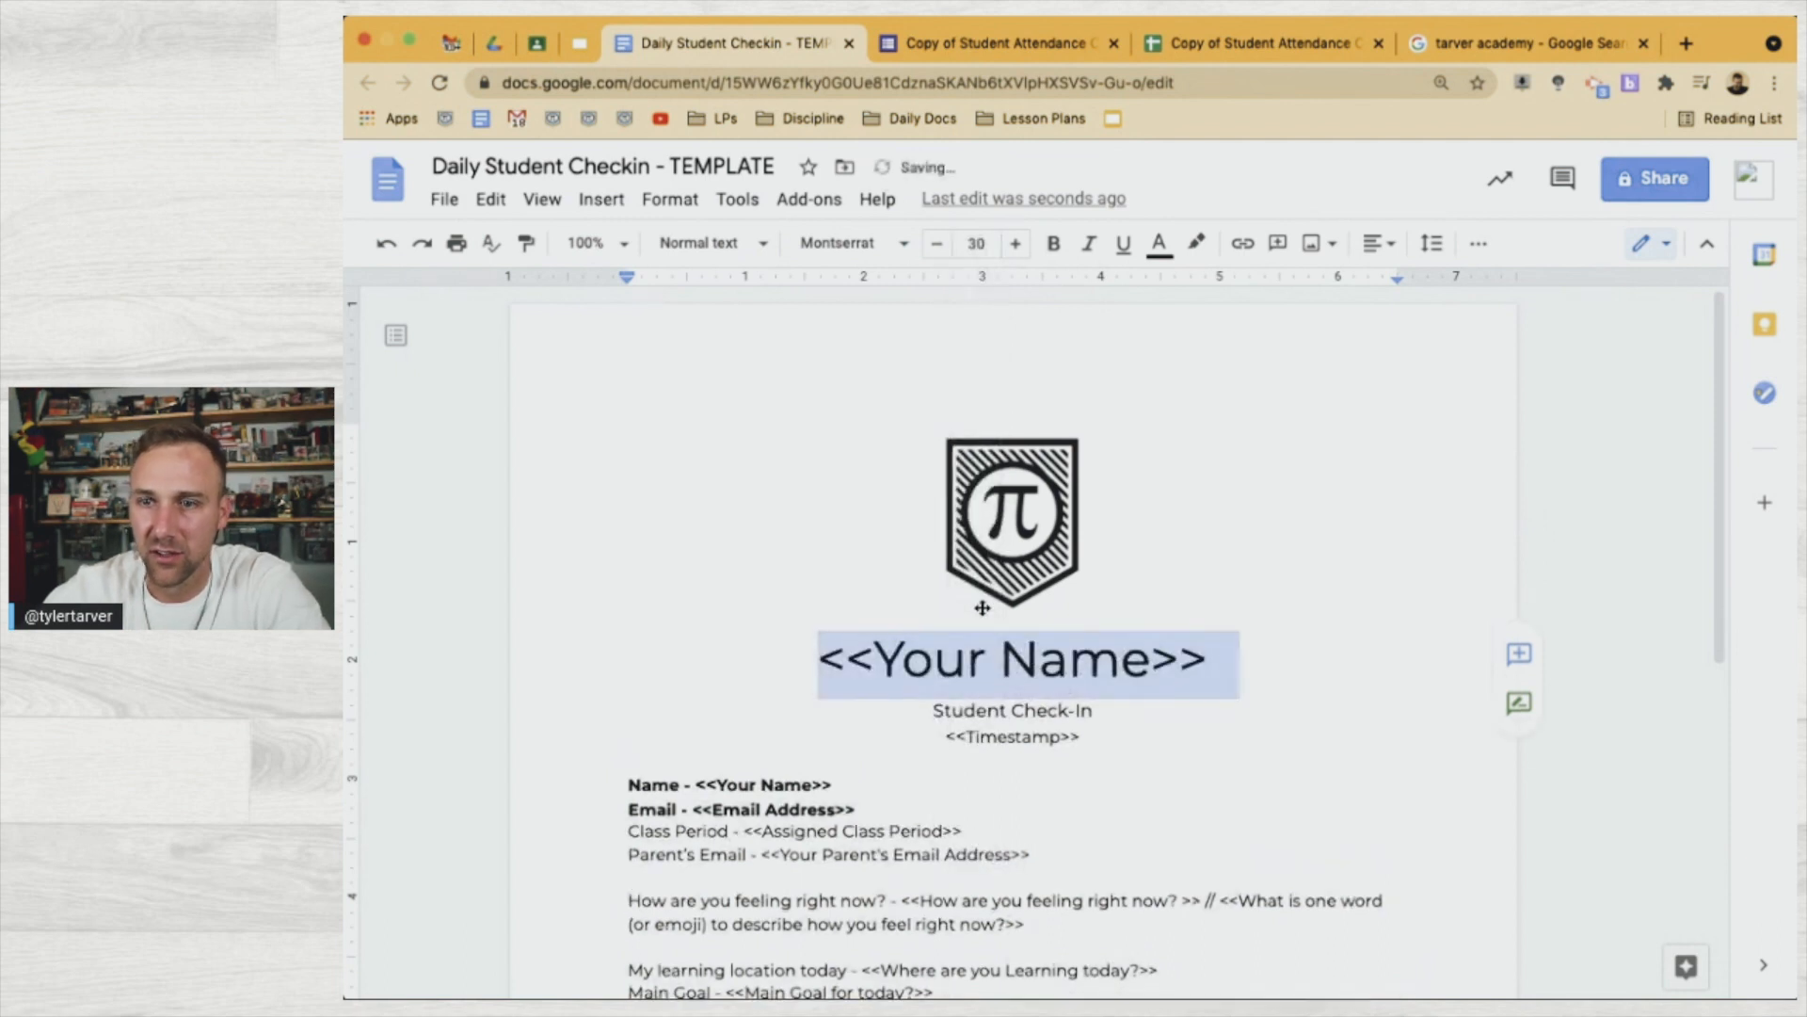
{"action": "left_click", "coordinate": [986, 241]}
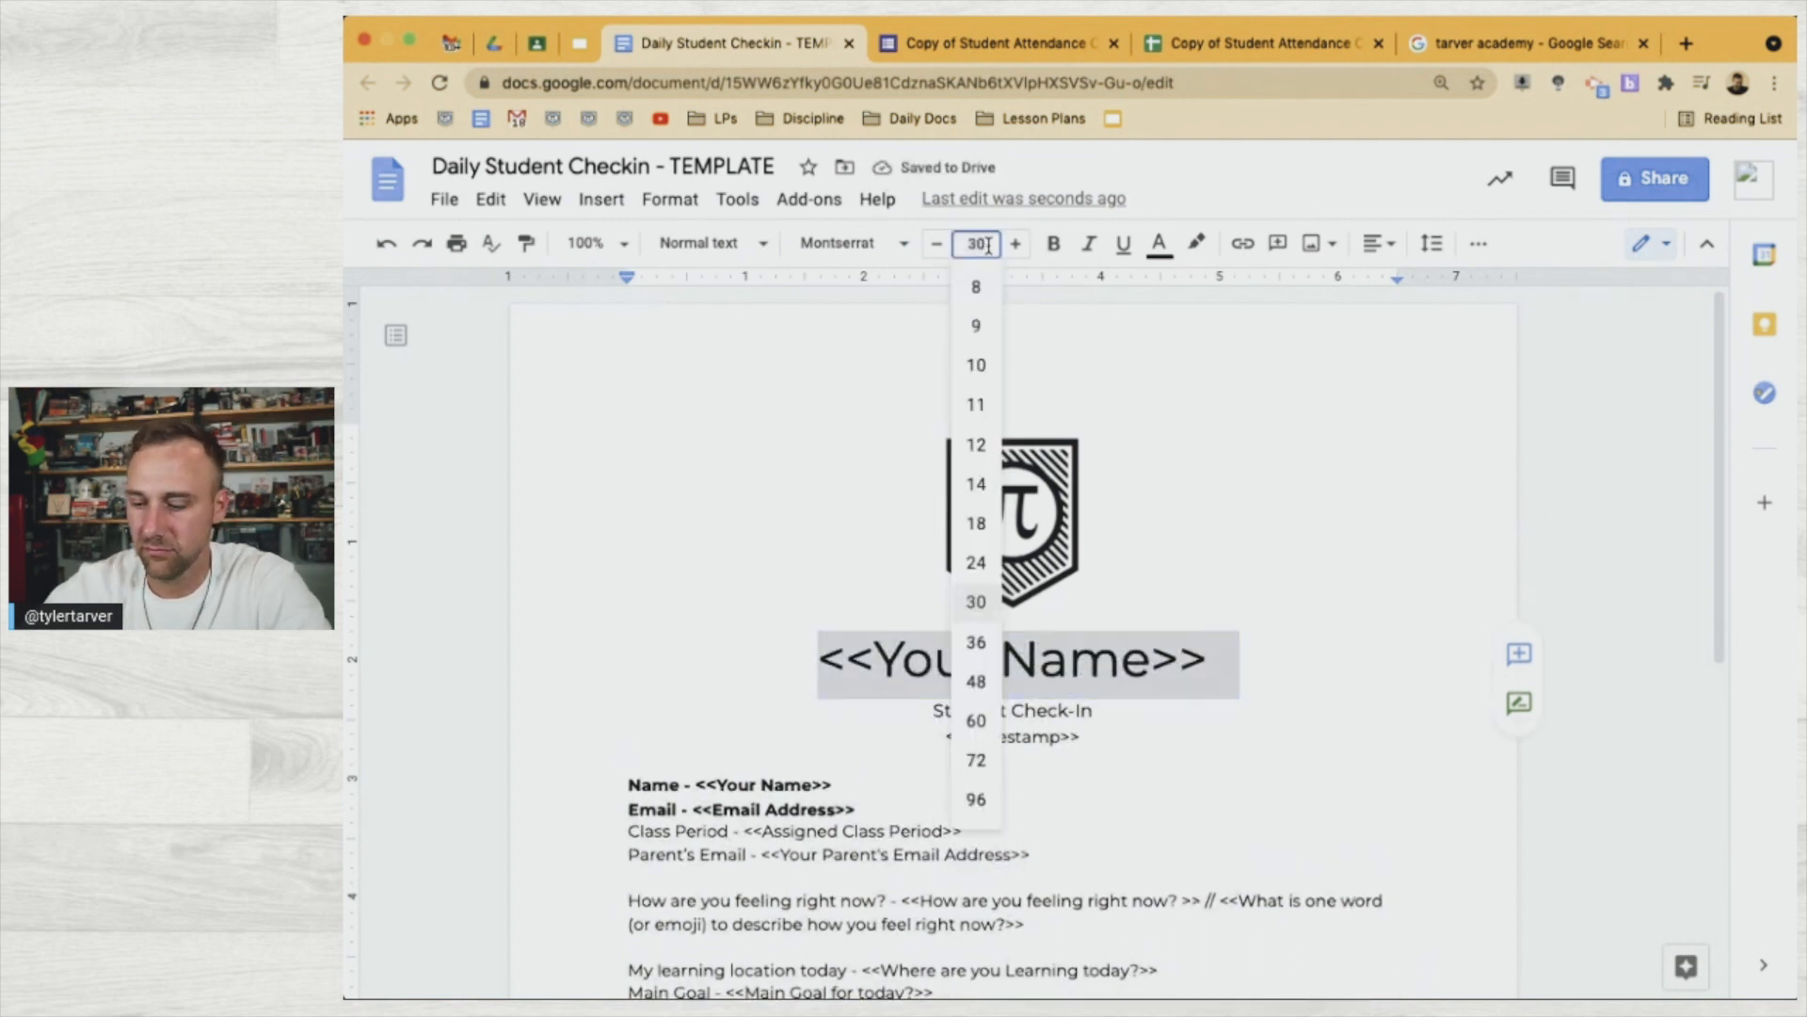
{"action": "type", "text": "24"}
{"action": "key", "text": "Return"}
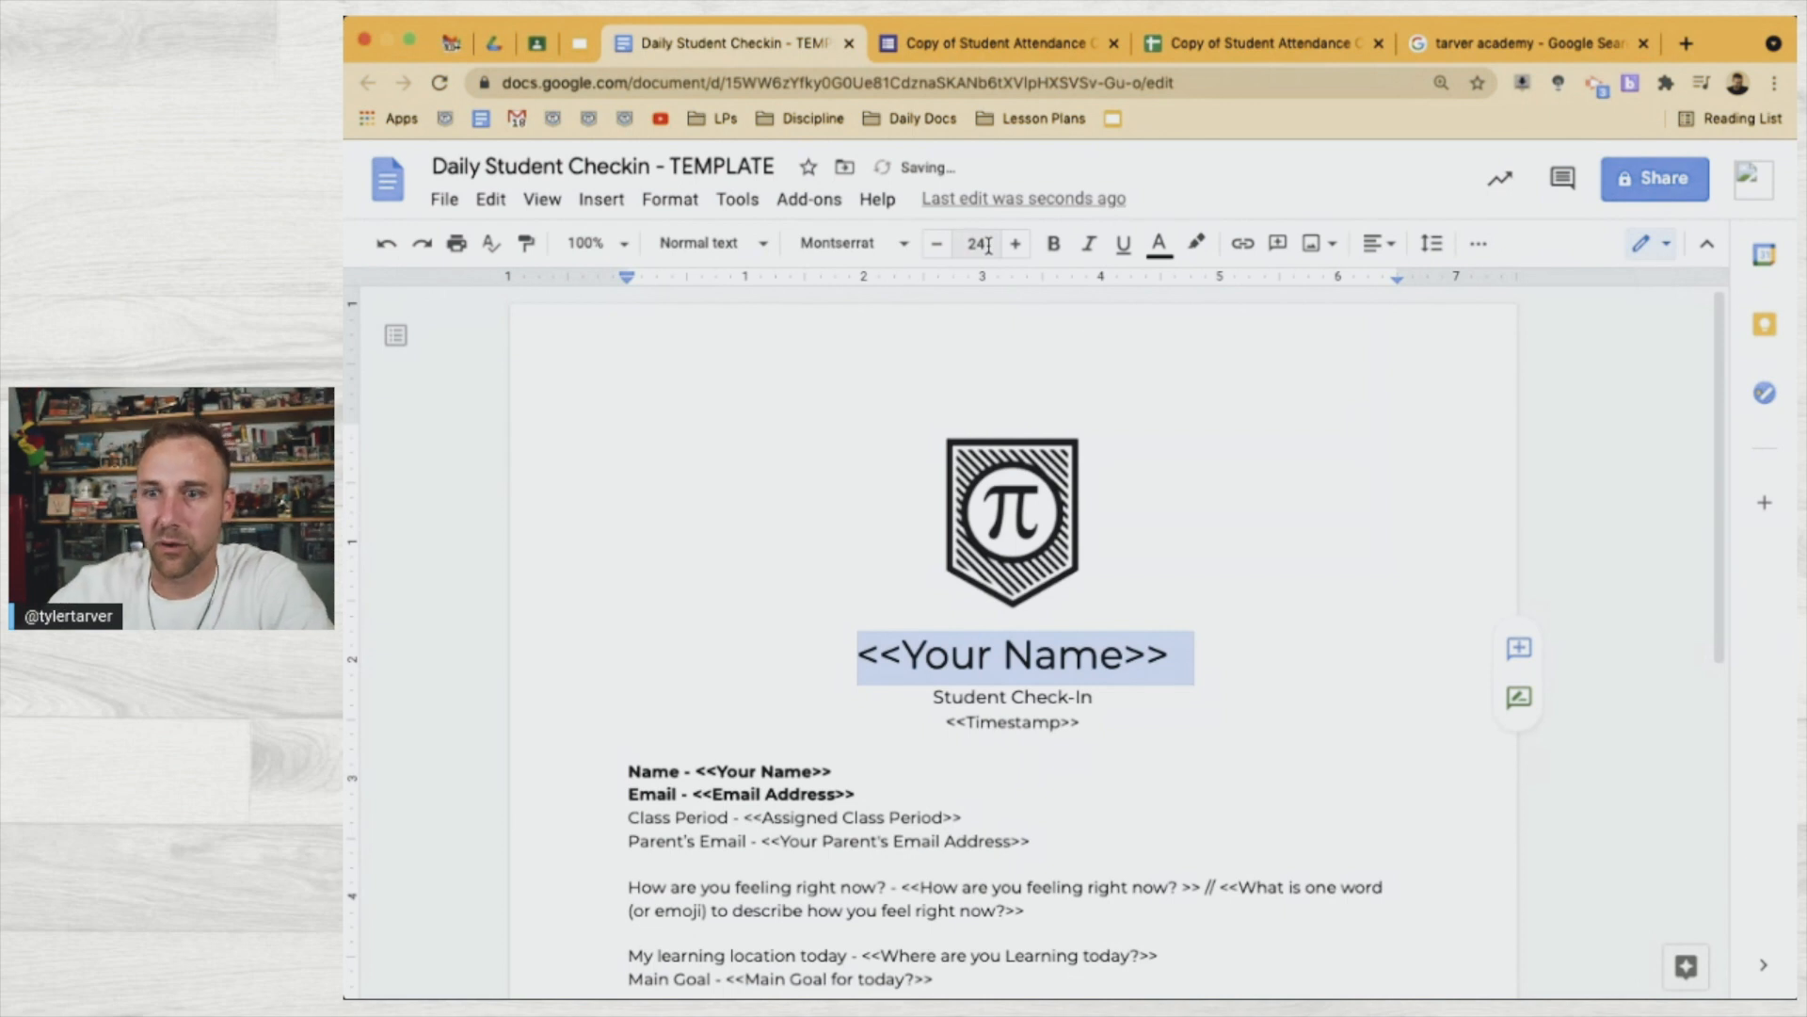
{"action": "key", "text": "ctrl+b"}
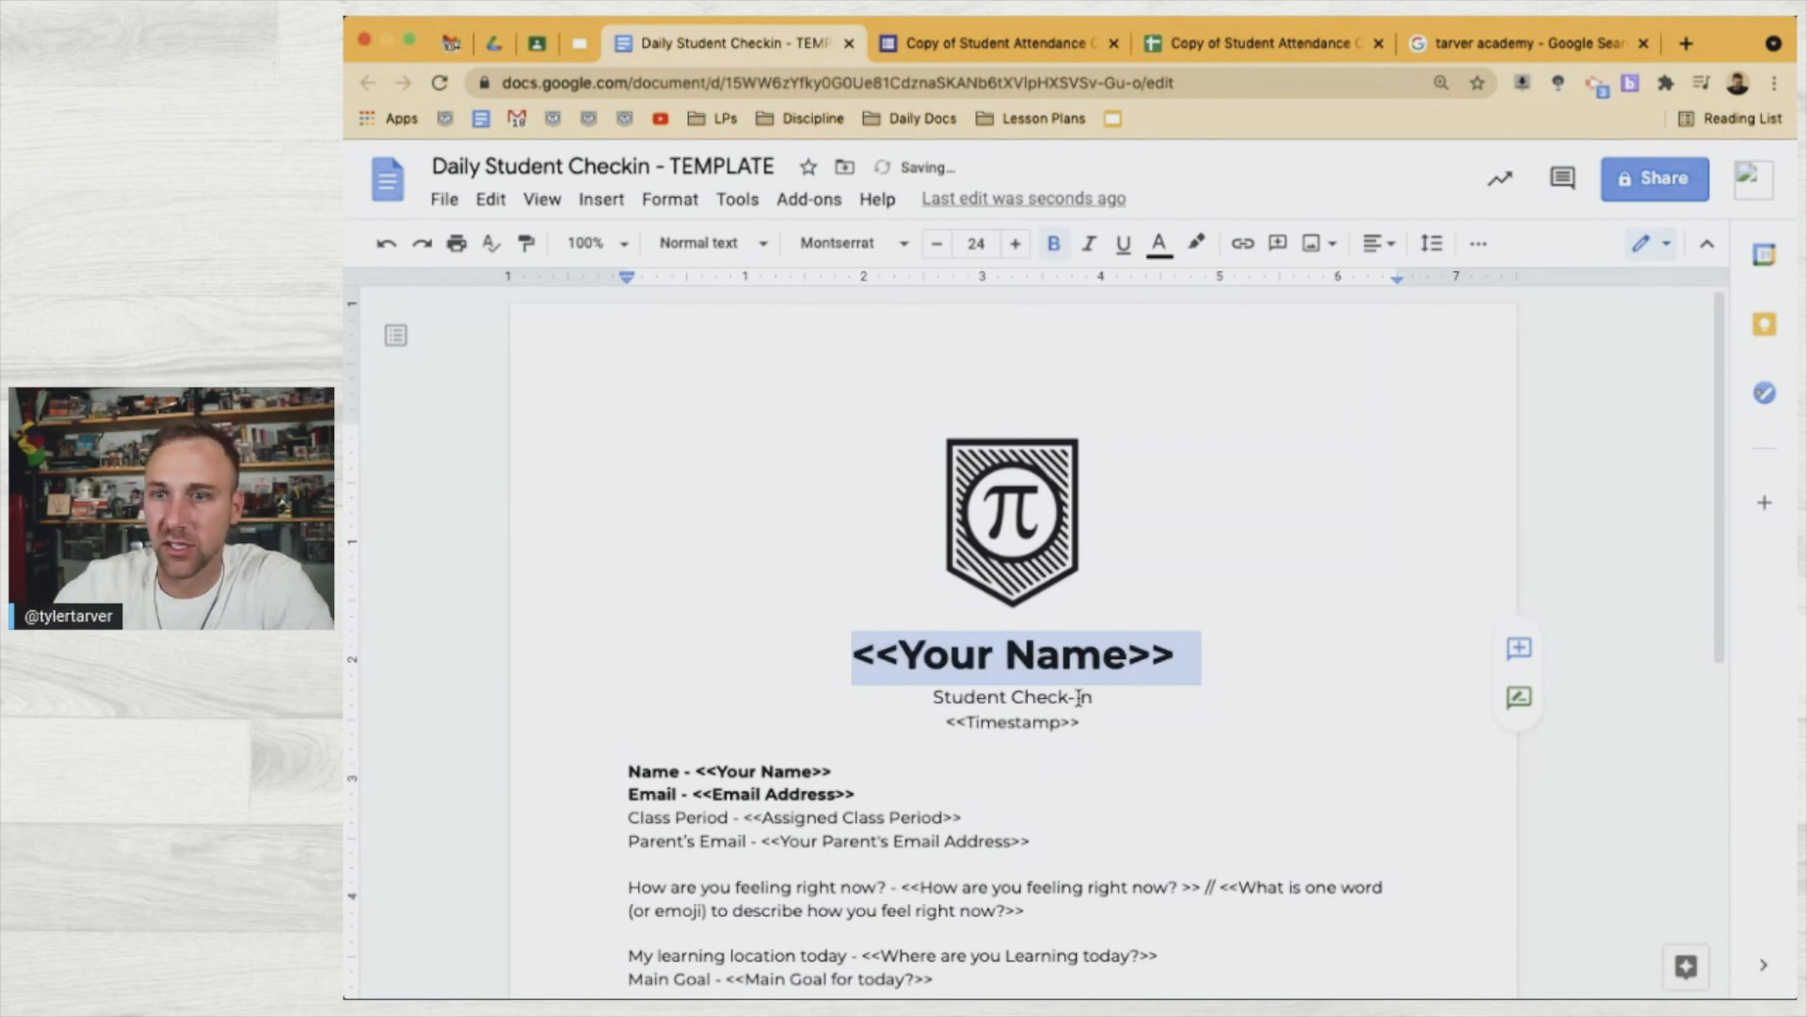
Italicize the Student Check-In line
{"action": "triple_click", "coordinate": [1001, 701]}
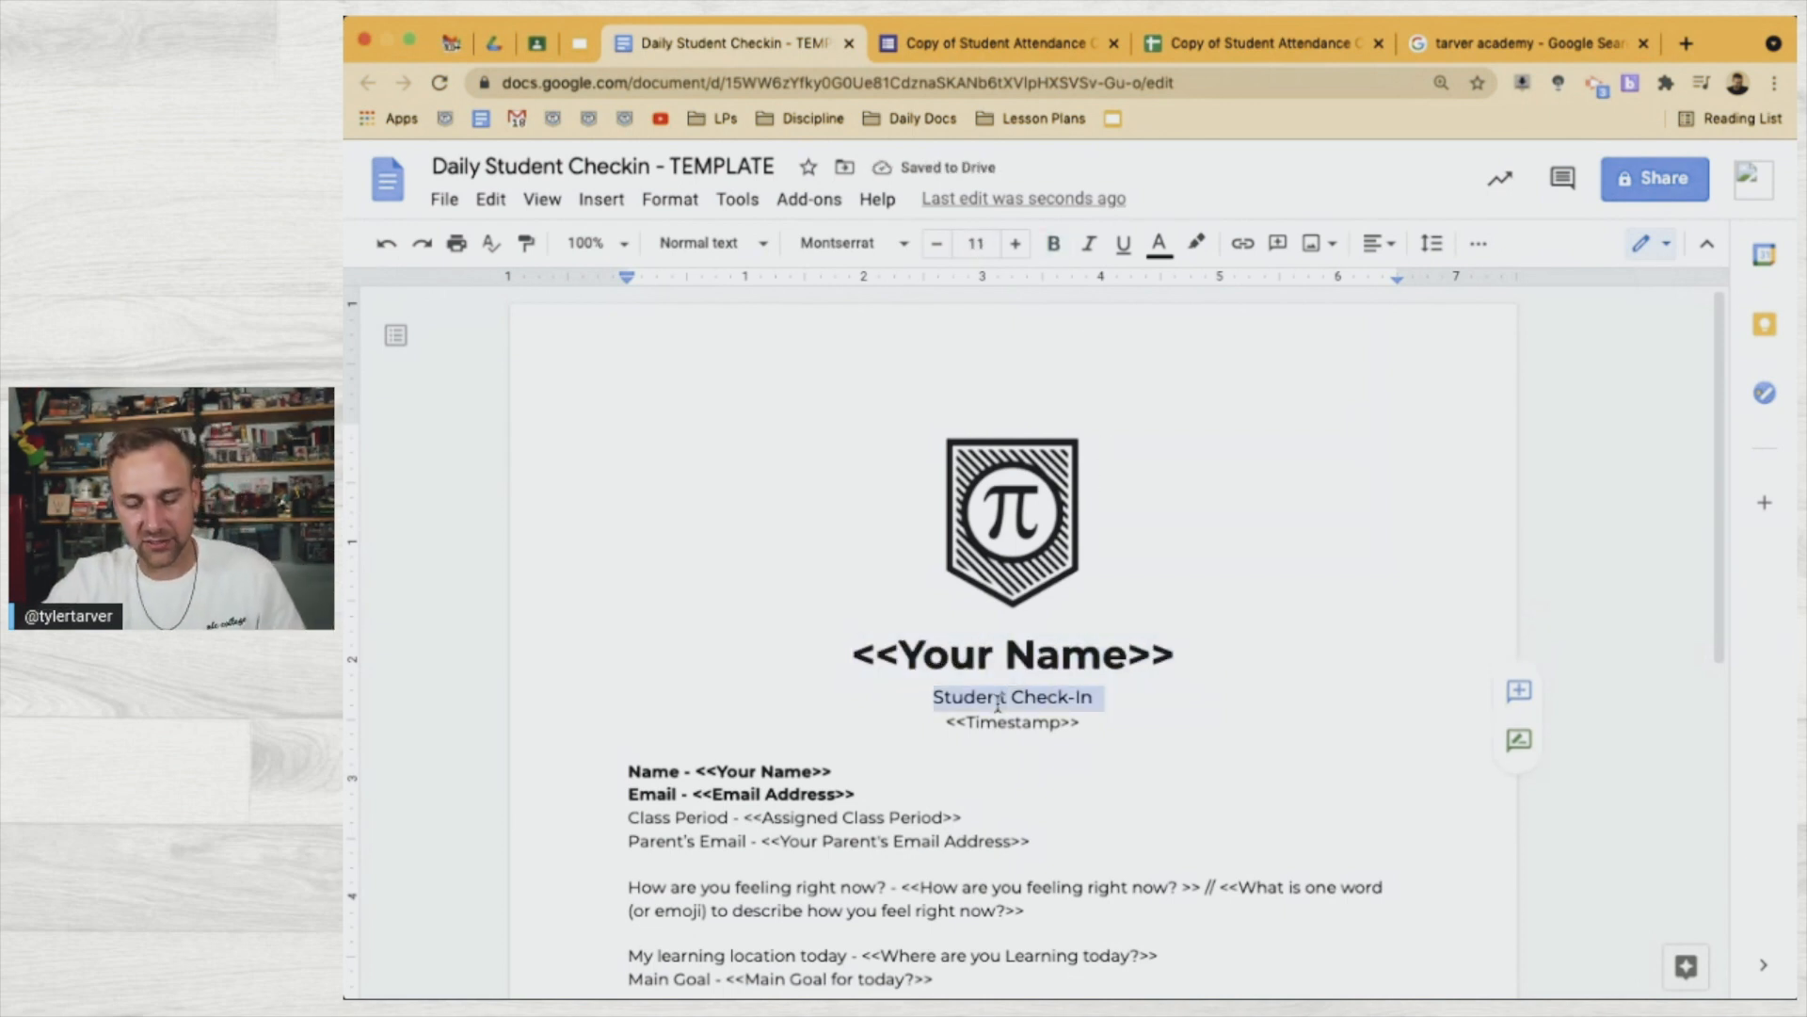
{"action": "key", "text": "ctrl+i"}
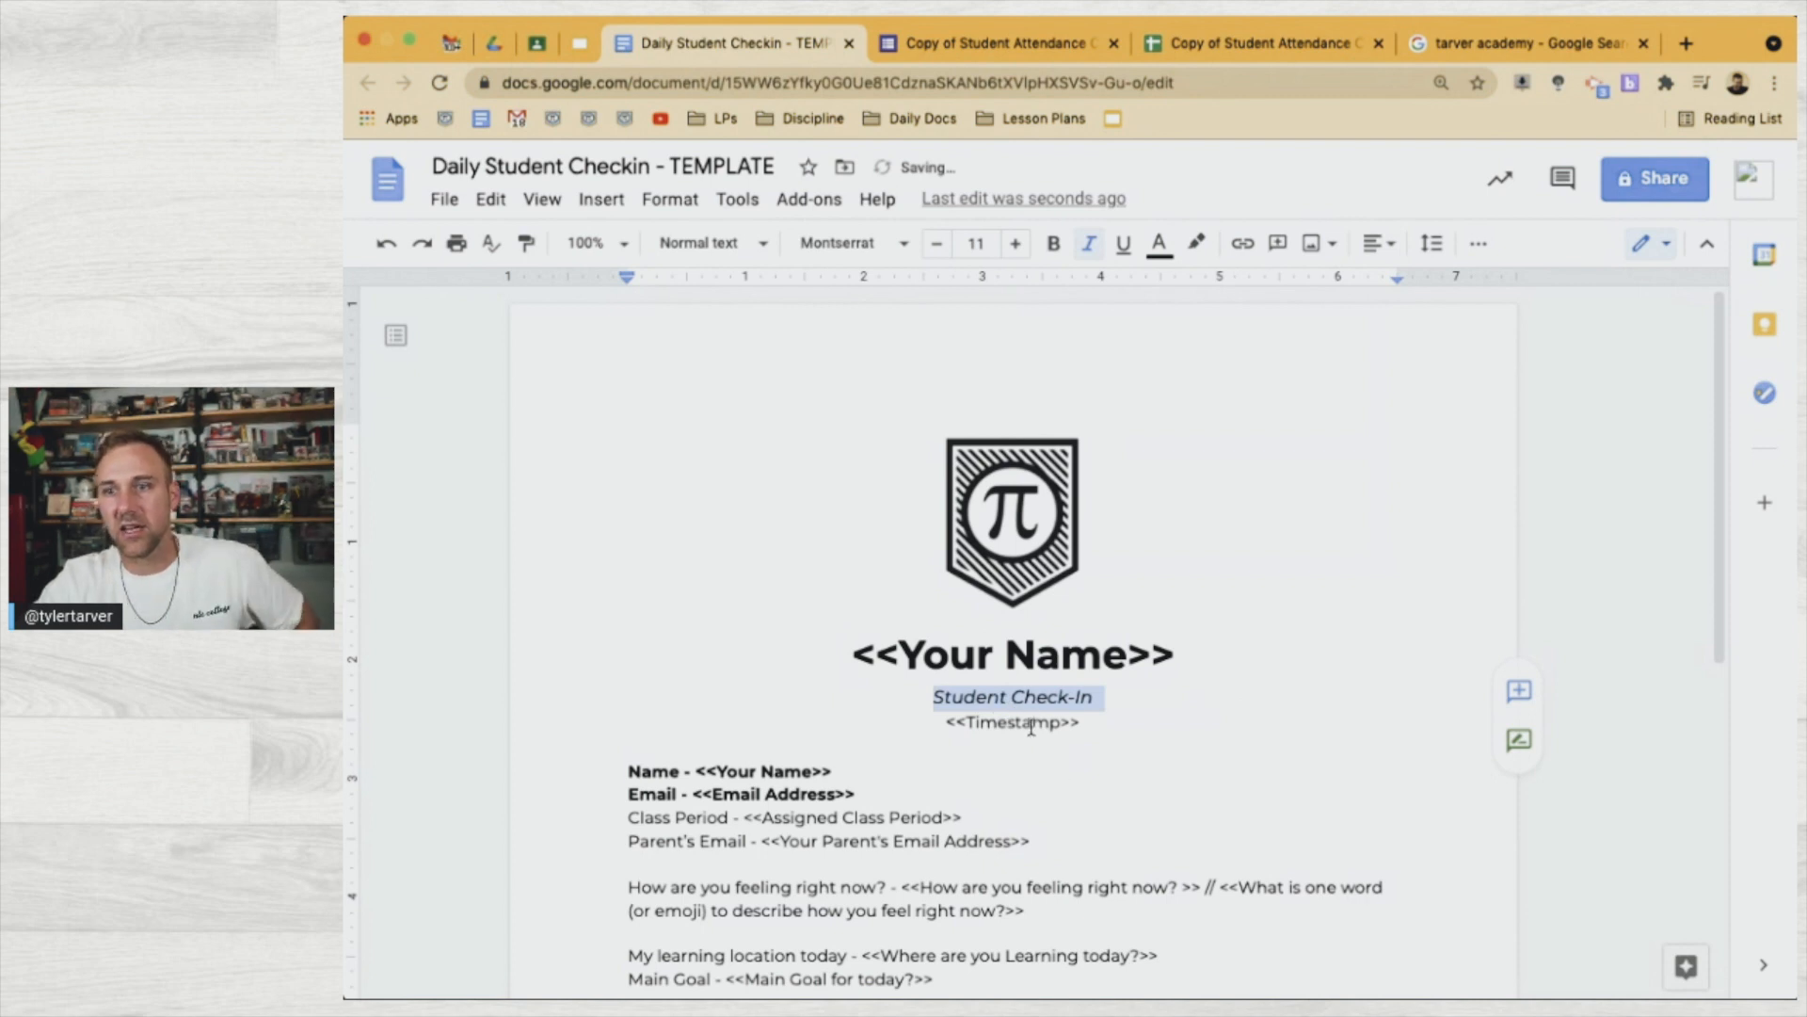
{"action": "left_click", "coordinate": [1031, 725]}
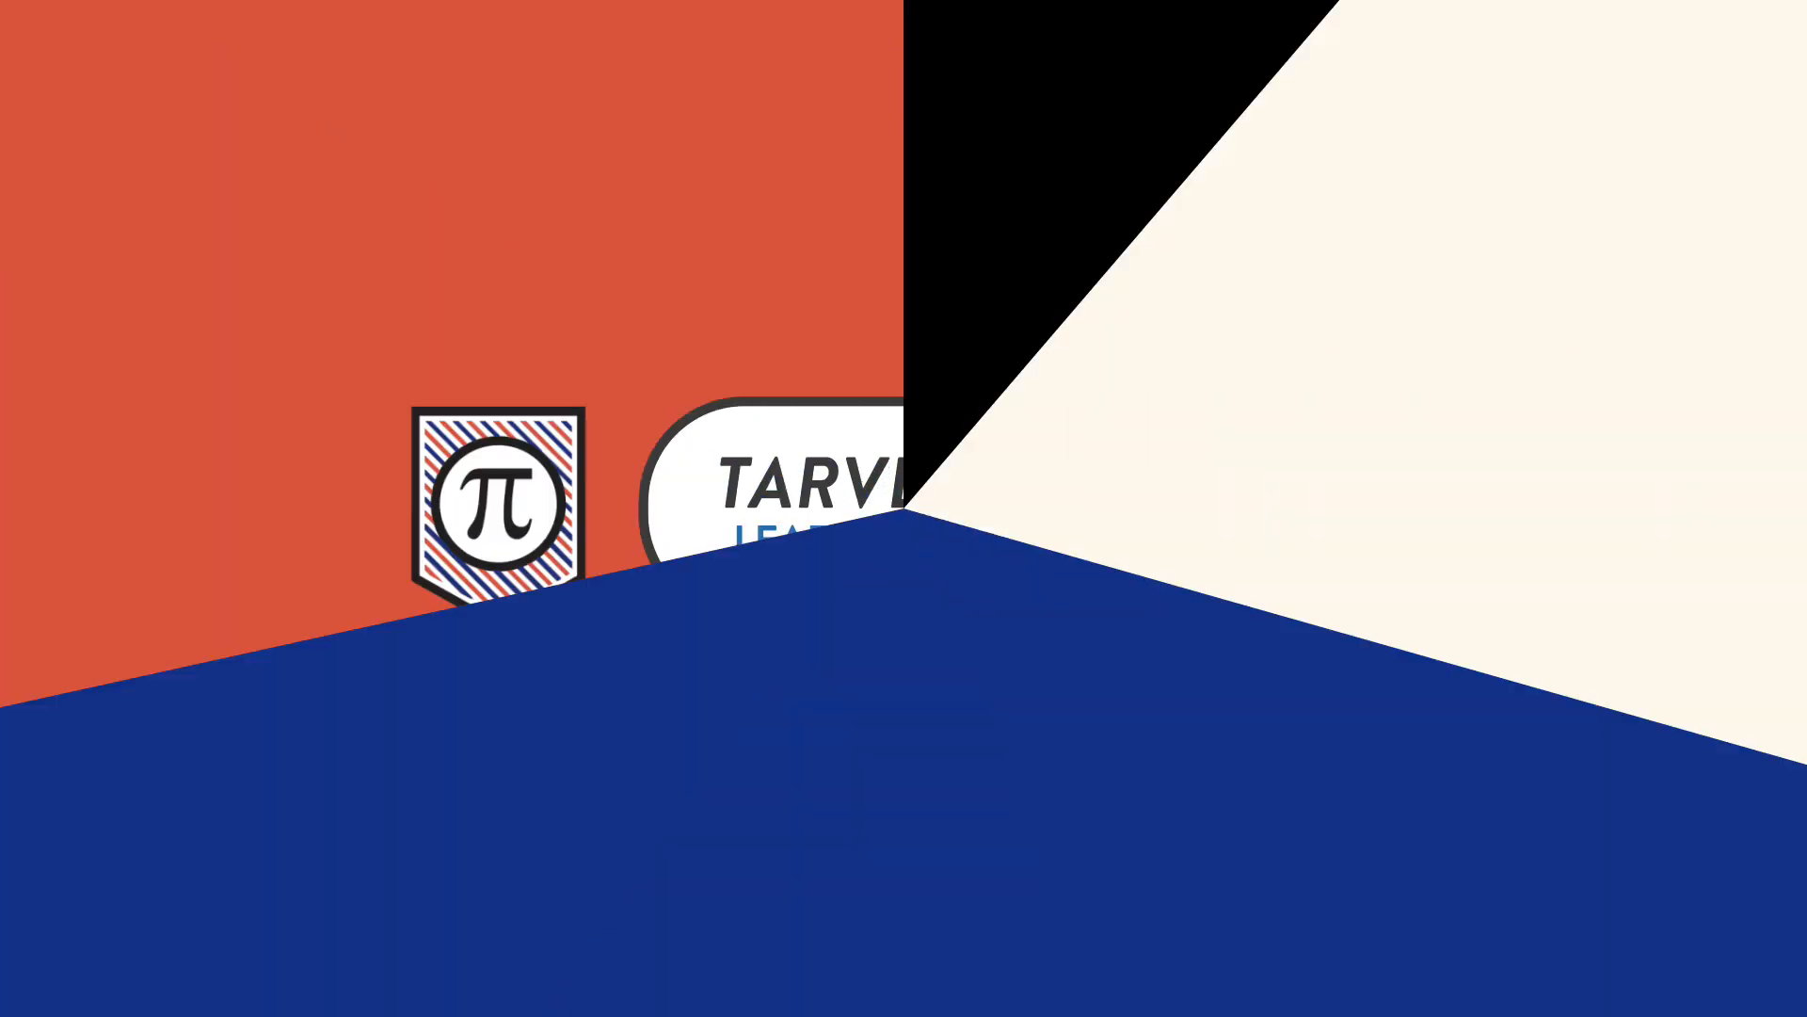
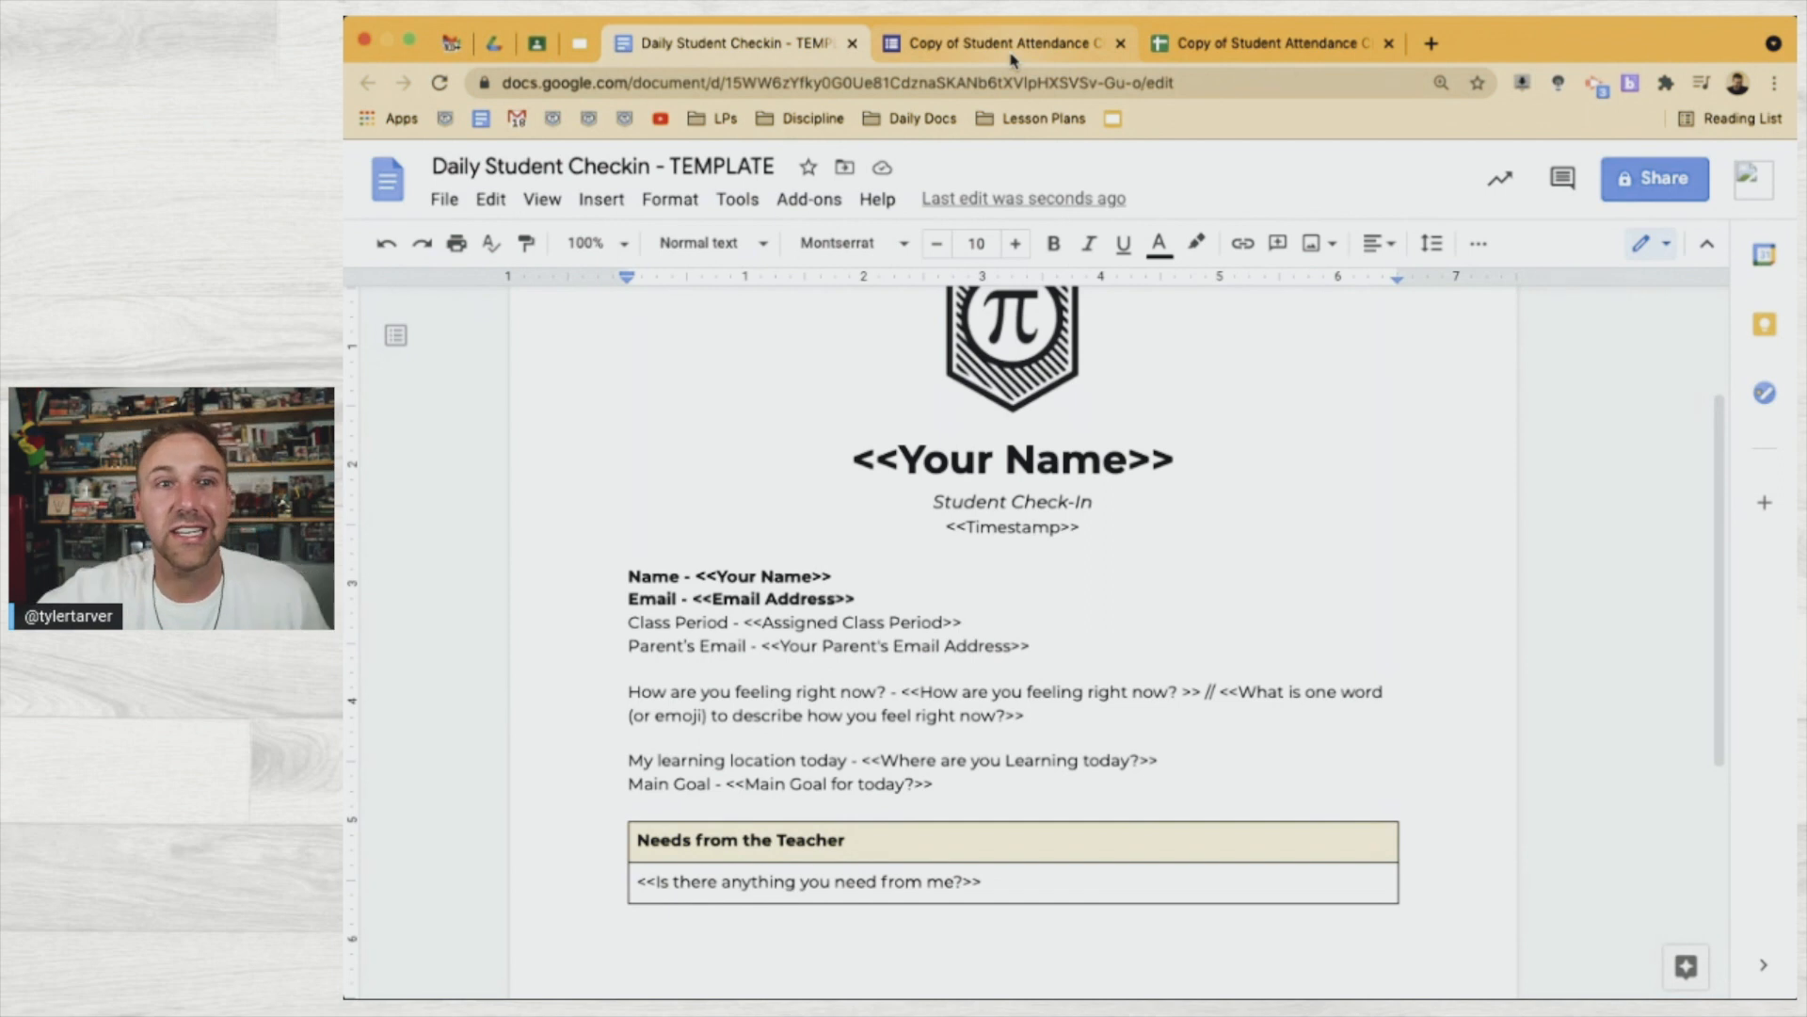
In the Student Attendance Check-In/Out (Responses) spreadsheet, bring up the Add-ons > Autocrat menu
{"action": "left_click", "coordinate": [1011, 55]}
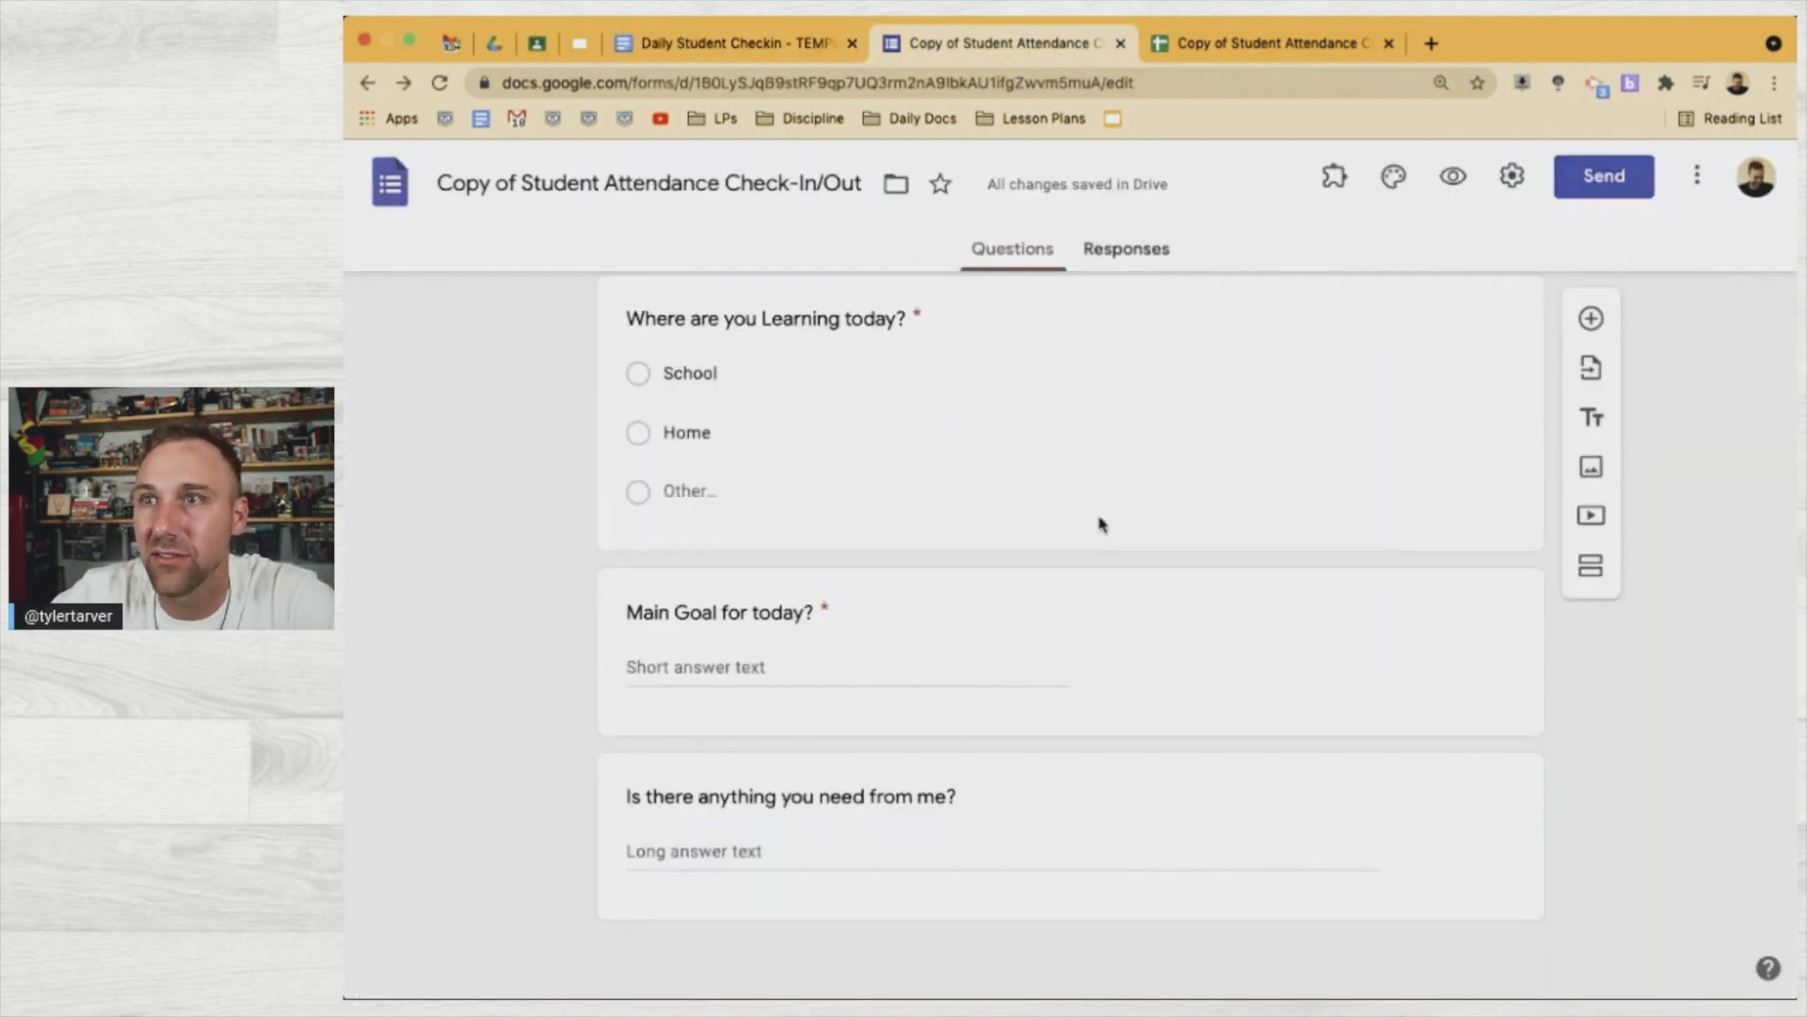
{"action": "left_click", "coordinate": [1244, 44]}
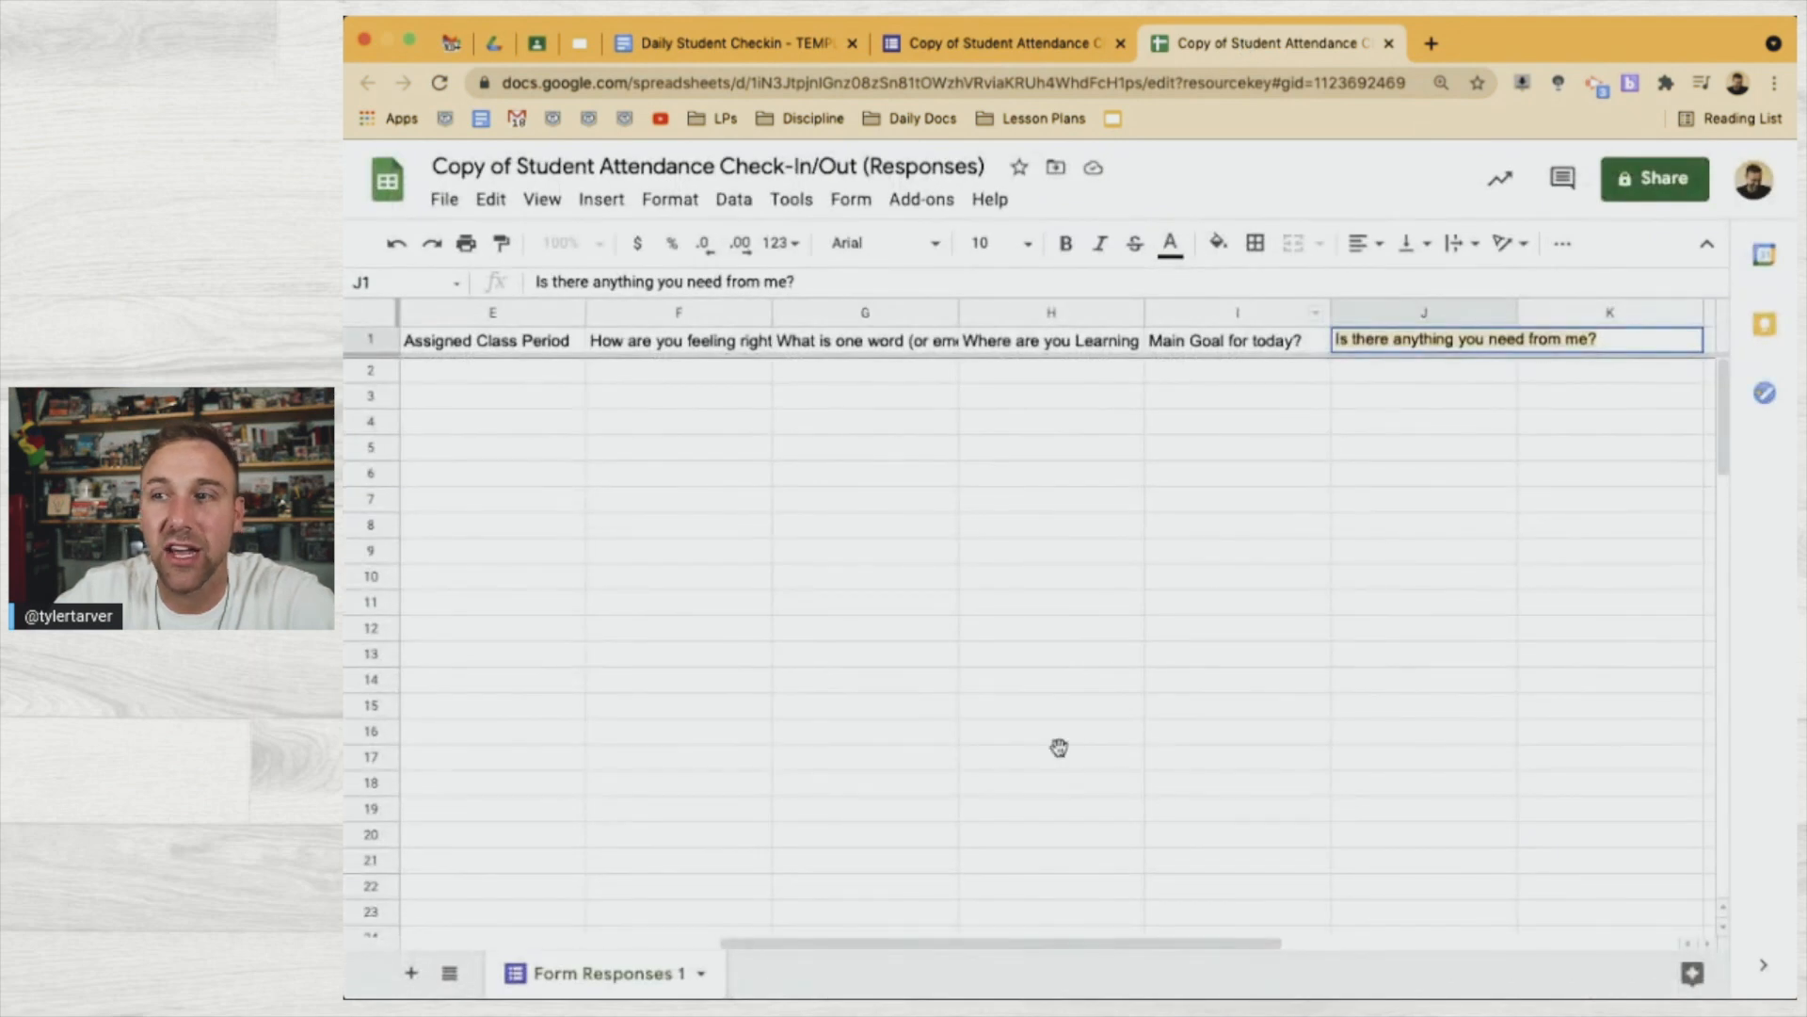
{"action": "left_click", "coordinate": [1056, 749]}
{"action": "scroll", "coordinate": [961, 687], "scroll_direction": "left", "scroll_amount": 5}
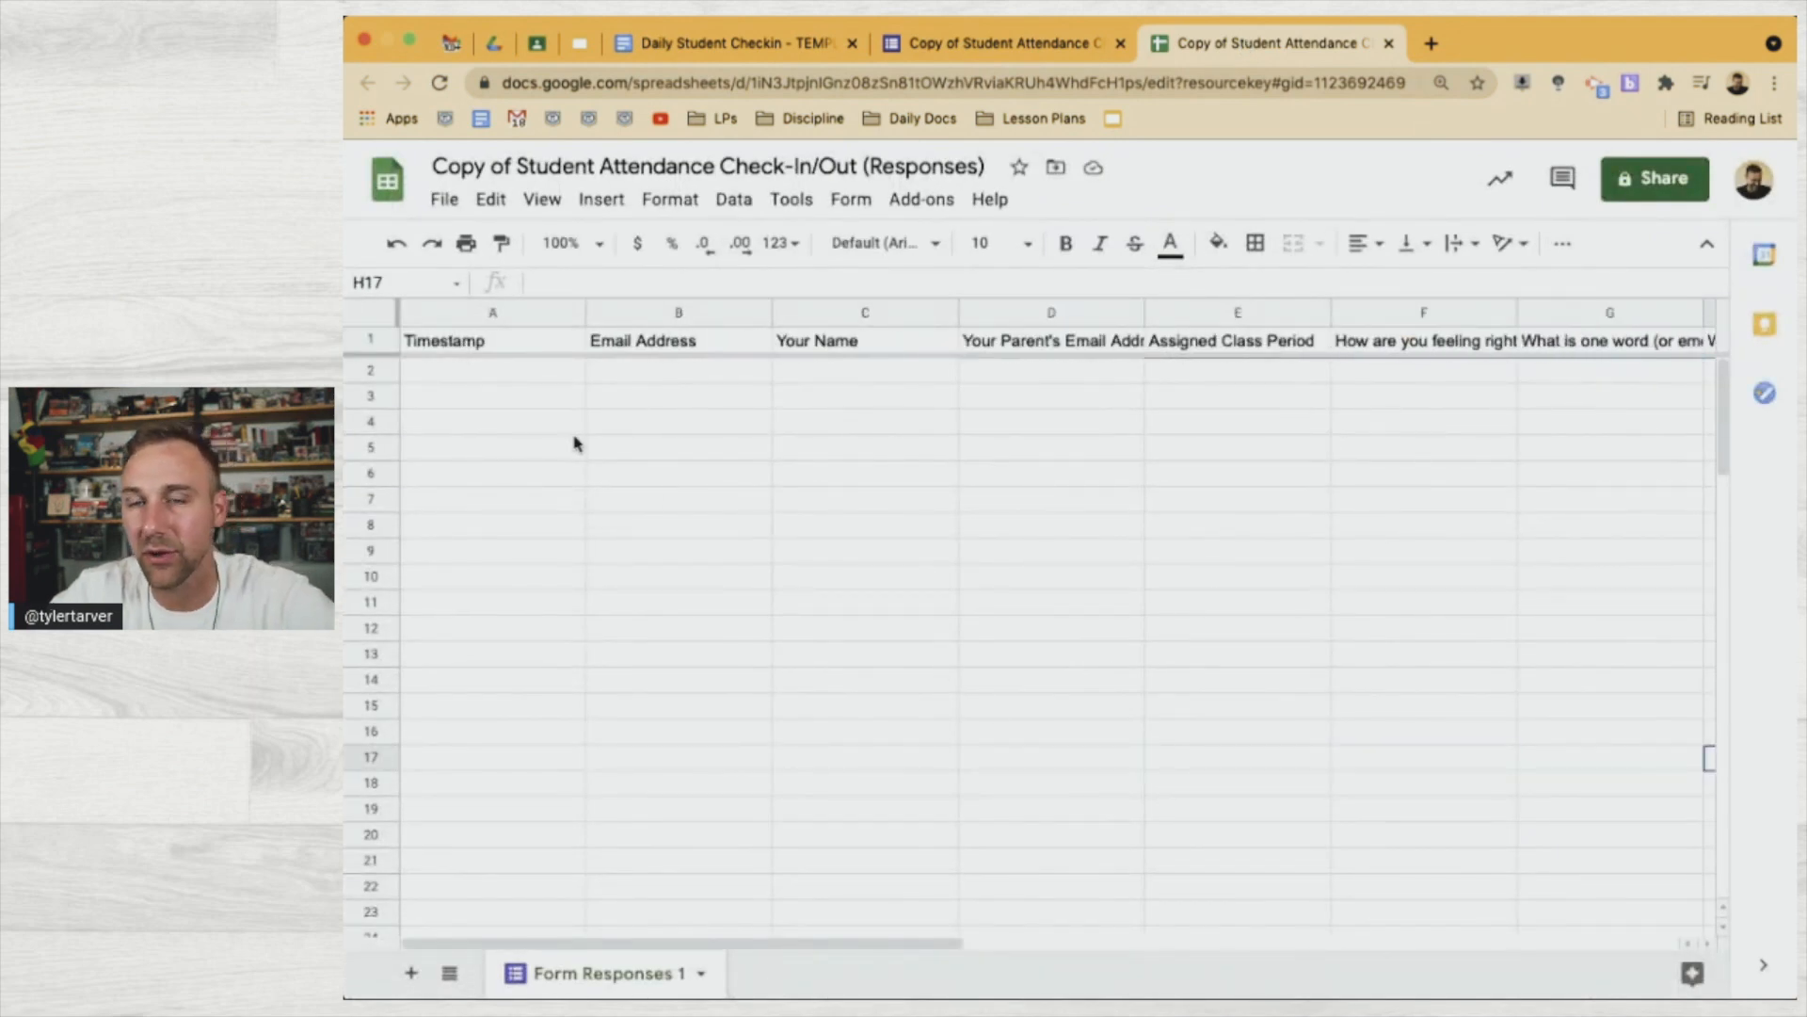
{"action": "left_click", "coordinate": [576, 428]}
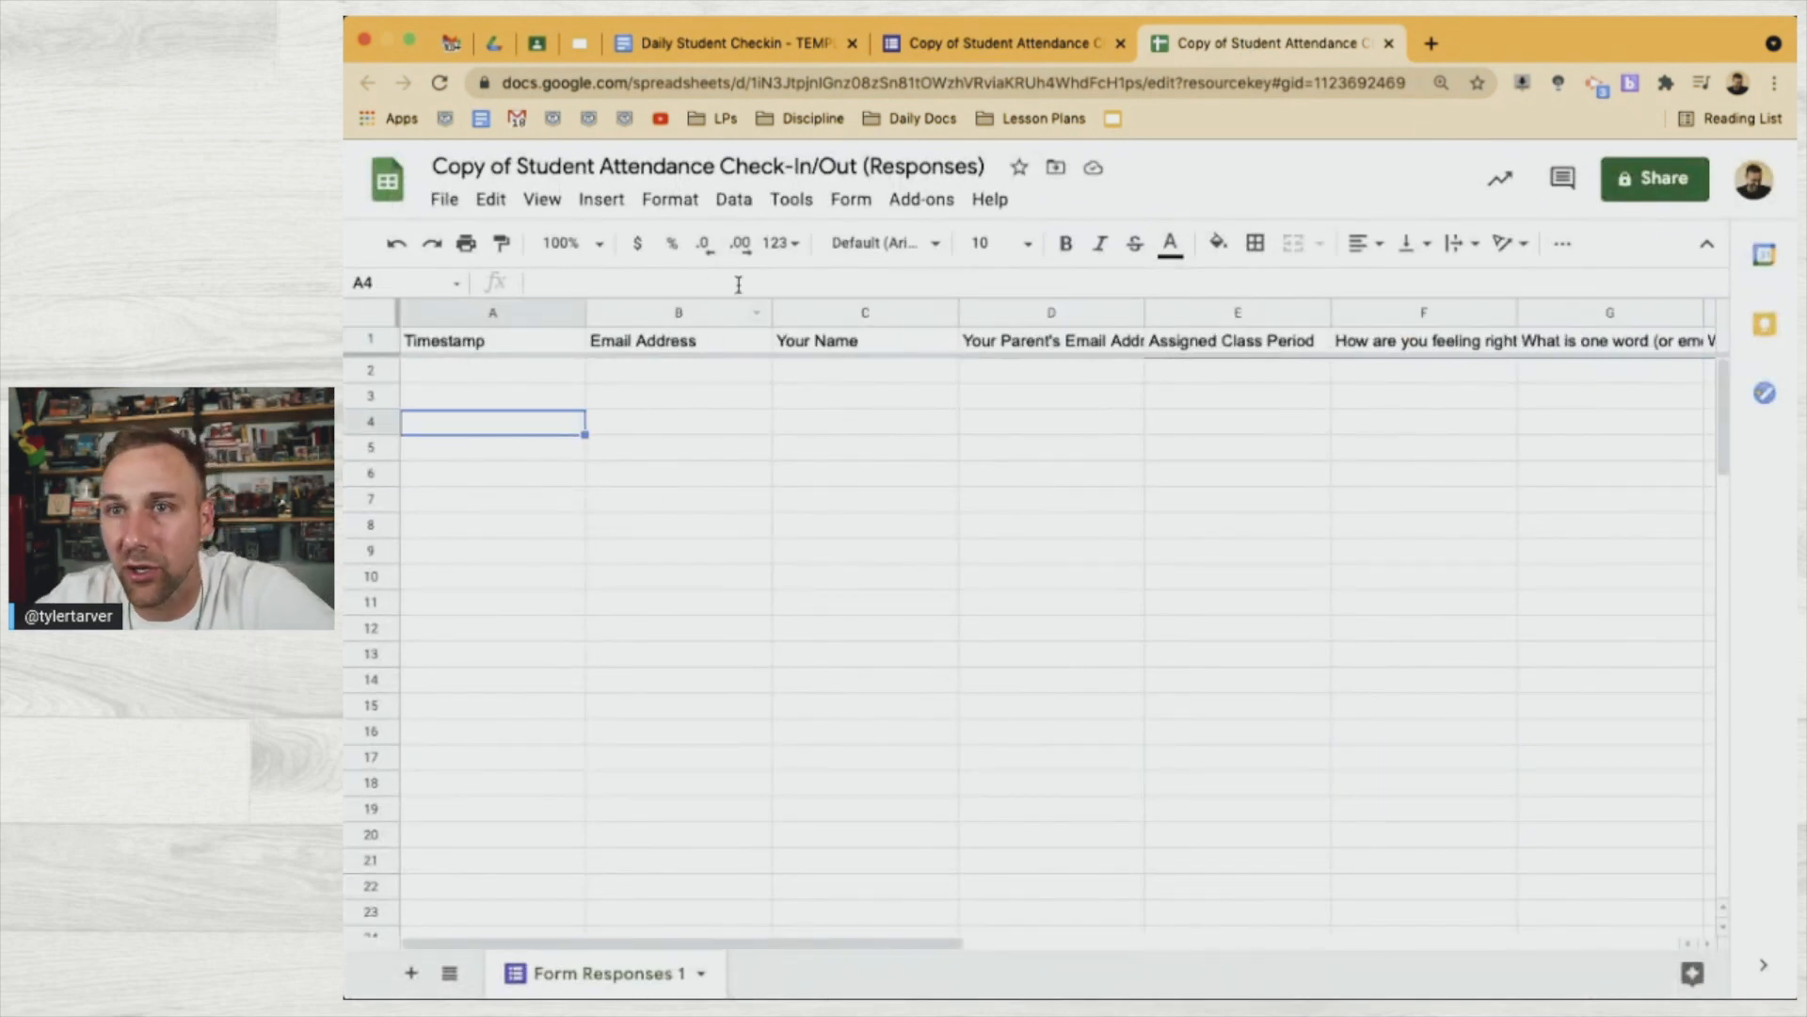
{"action": "left_click", "coordinate": [913, 196]}
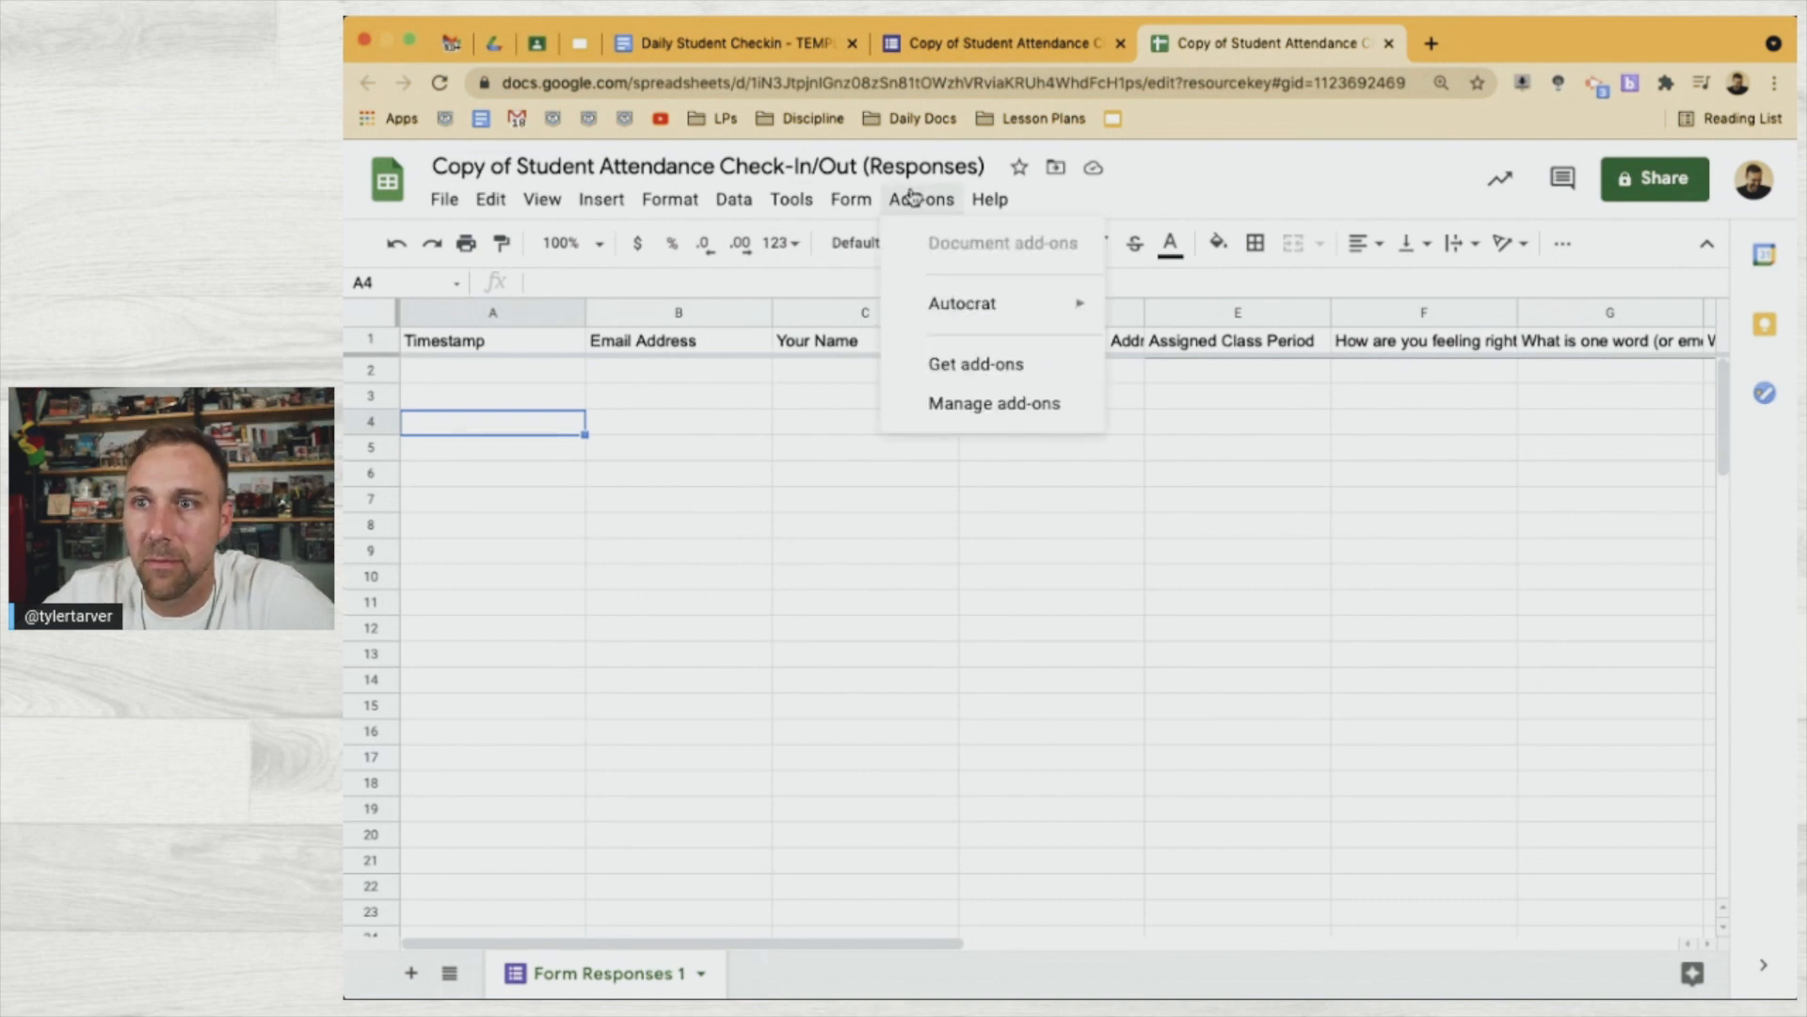
{"action": "mouse_move", "coordinate": [957, 299]}
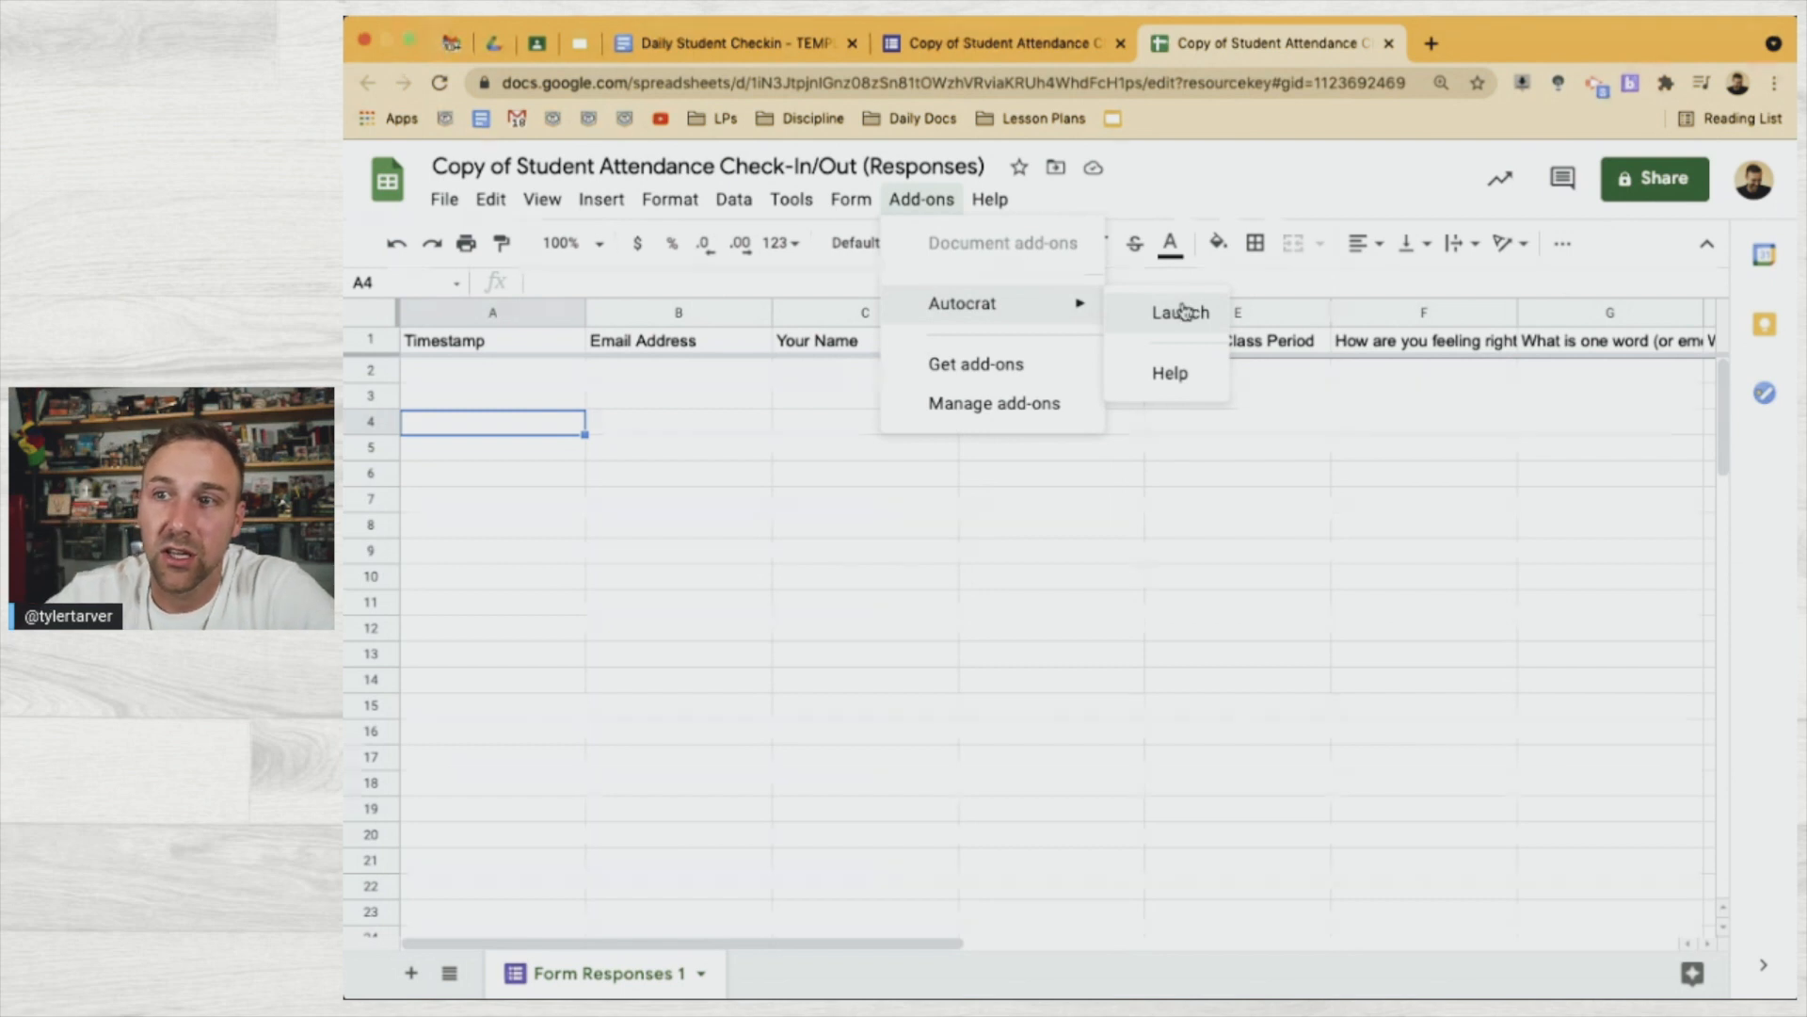
Launch AutoCrat, create a new merge job named 'Student Check-In', and continue
{"action": "left_click", "coordinate": [1181, 312]}
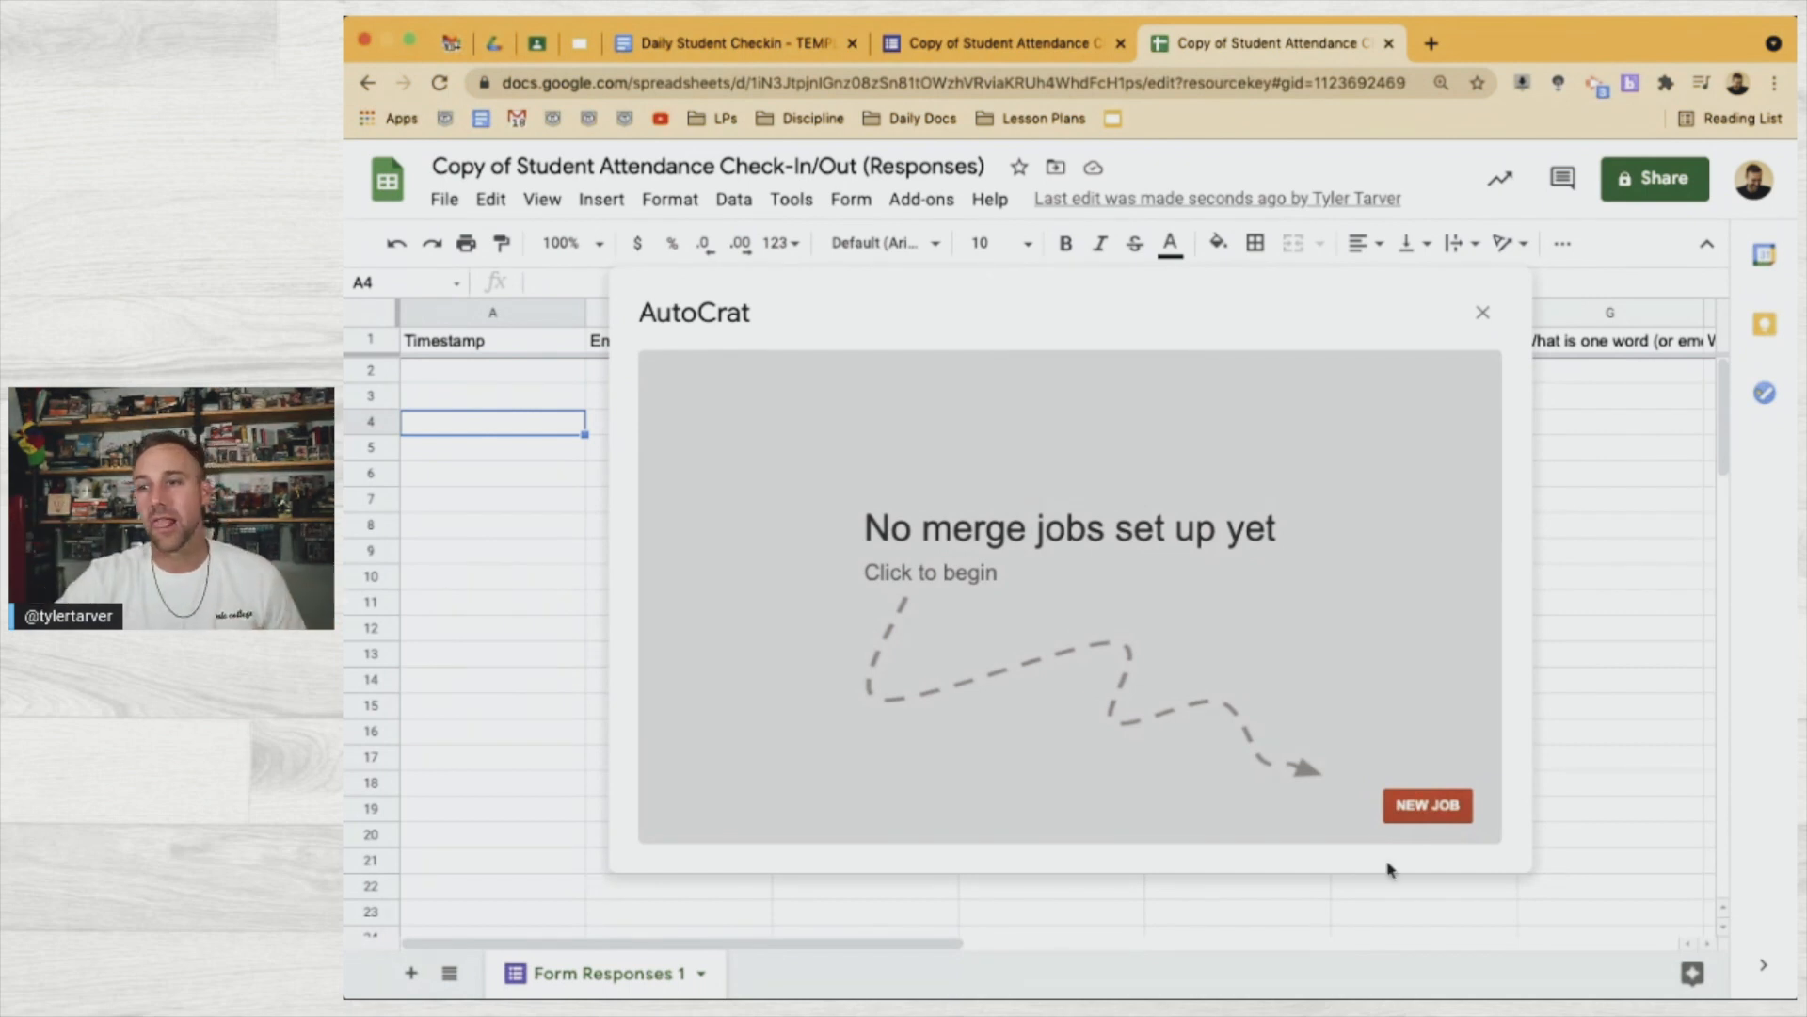
{"action": "left_click", "coordinate": [1423, 807]}
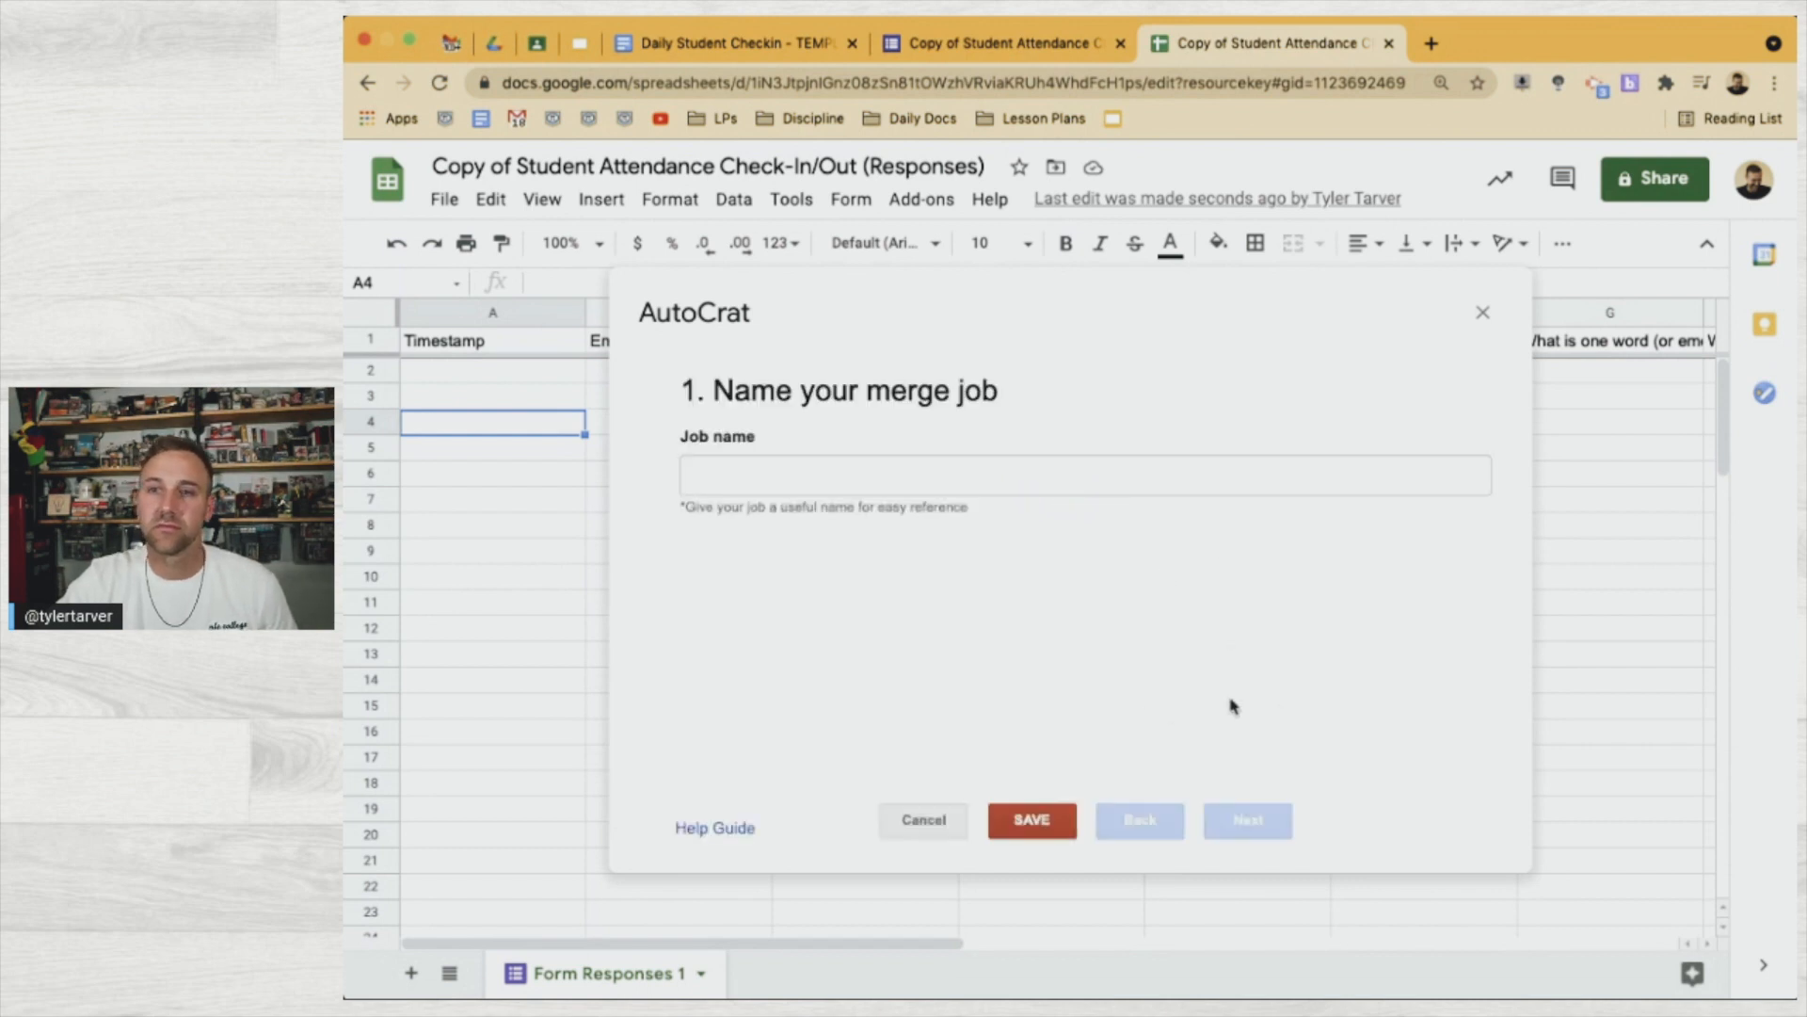
{"action": "left_click", "coordinate": [901, 482]}
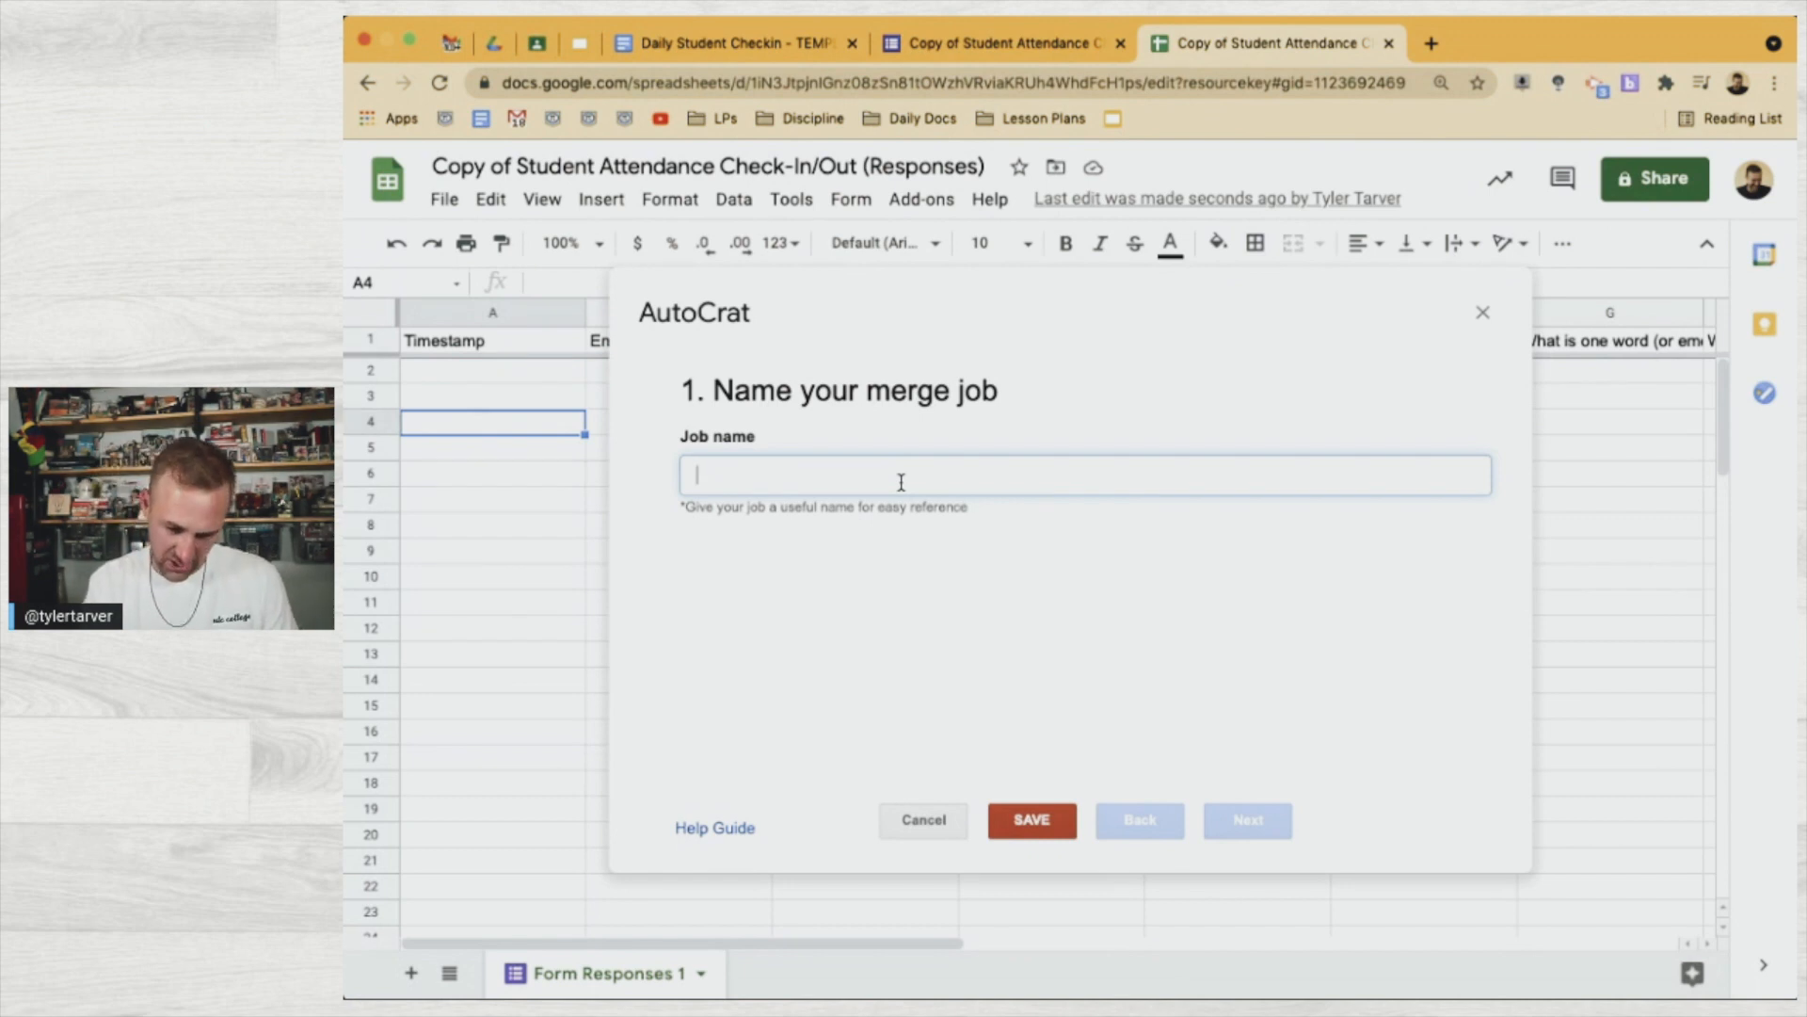
{"action": "type", "text": "Studetn"}
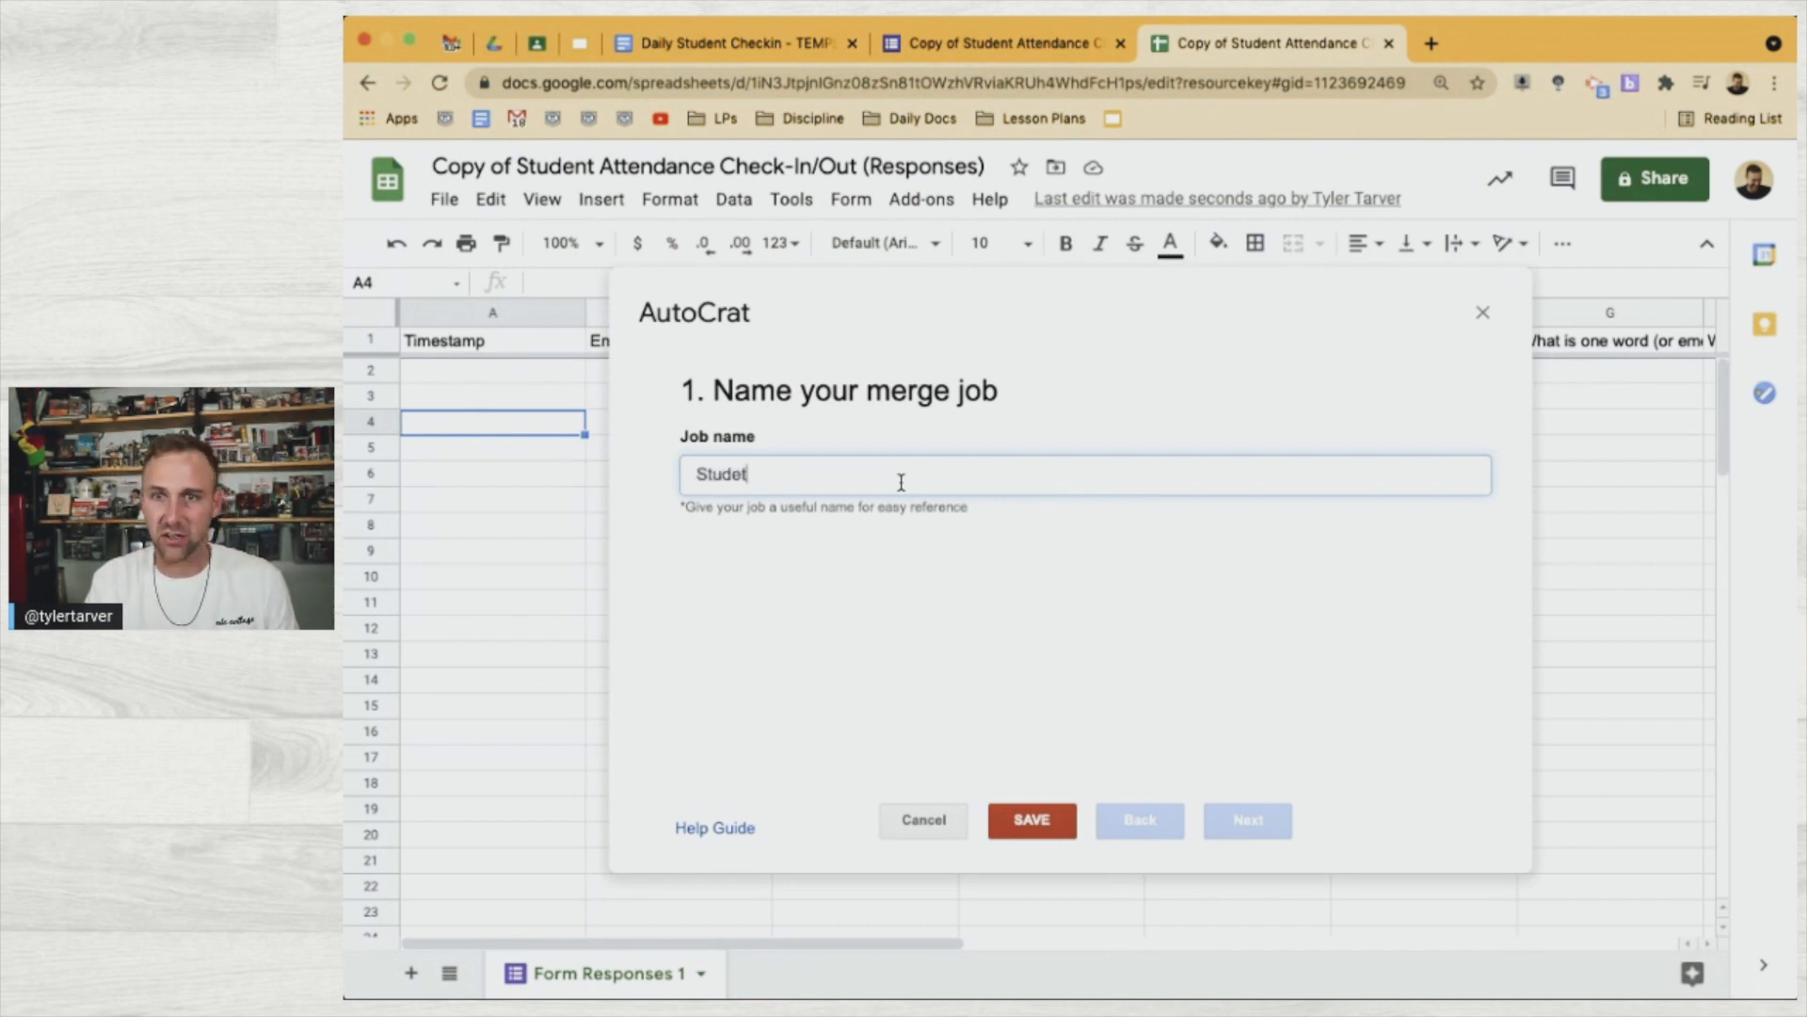
{"action": "key", "text": "BackSpace"}
{"action": "key", "text": "BackSpace"}
{"action": "key", "text": "BackSpace"}
{"action": "type", "text": "nt Chec"}
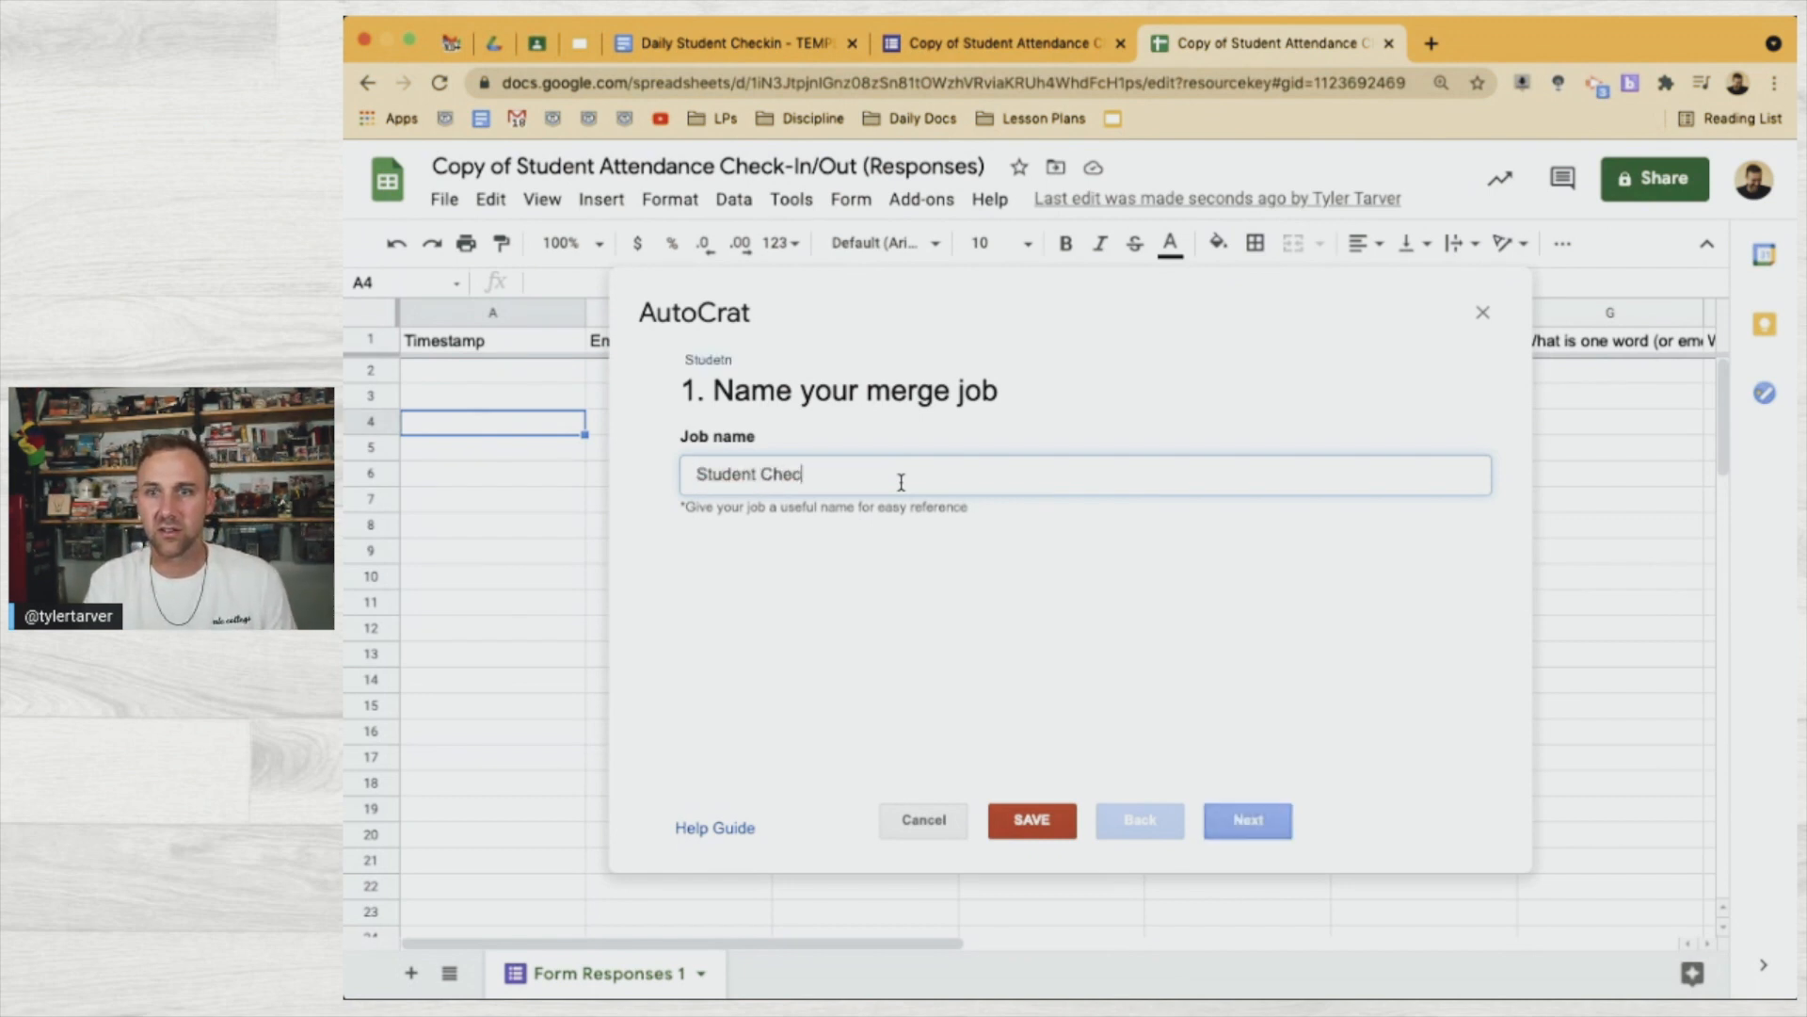
{"action": "type", "text": "k="}
{"action": "type", "text": "In"}
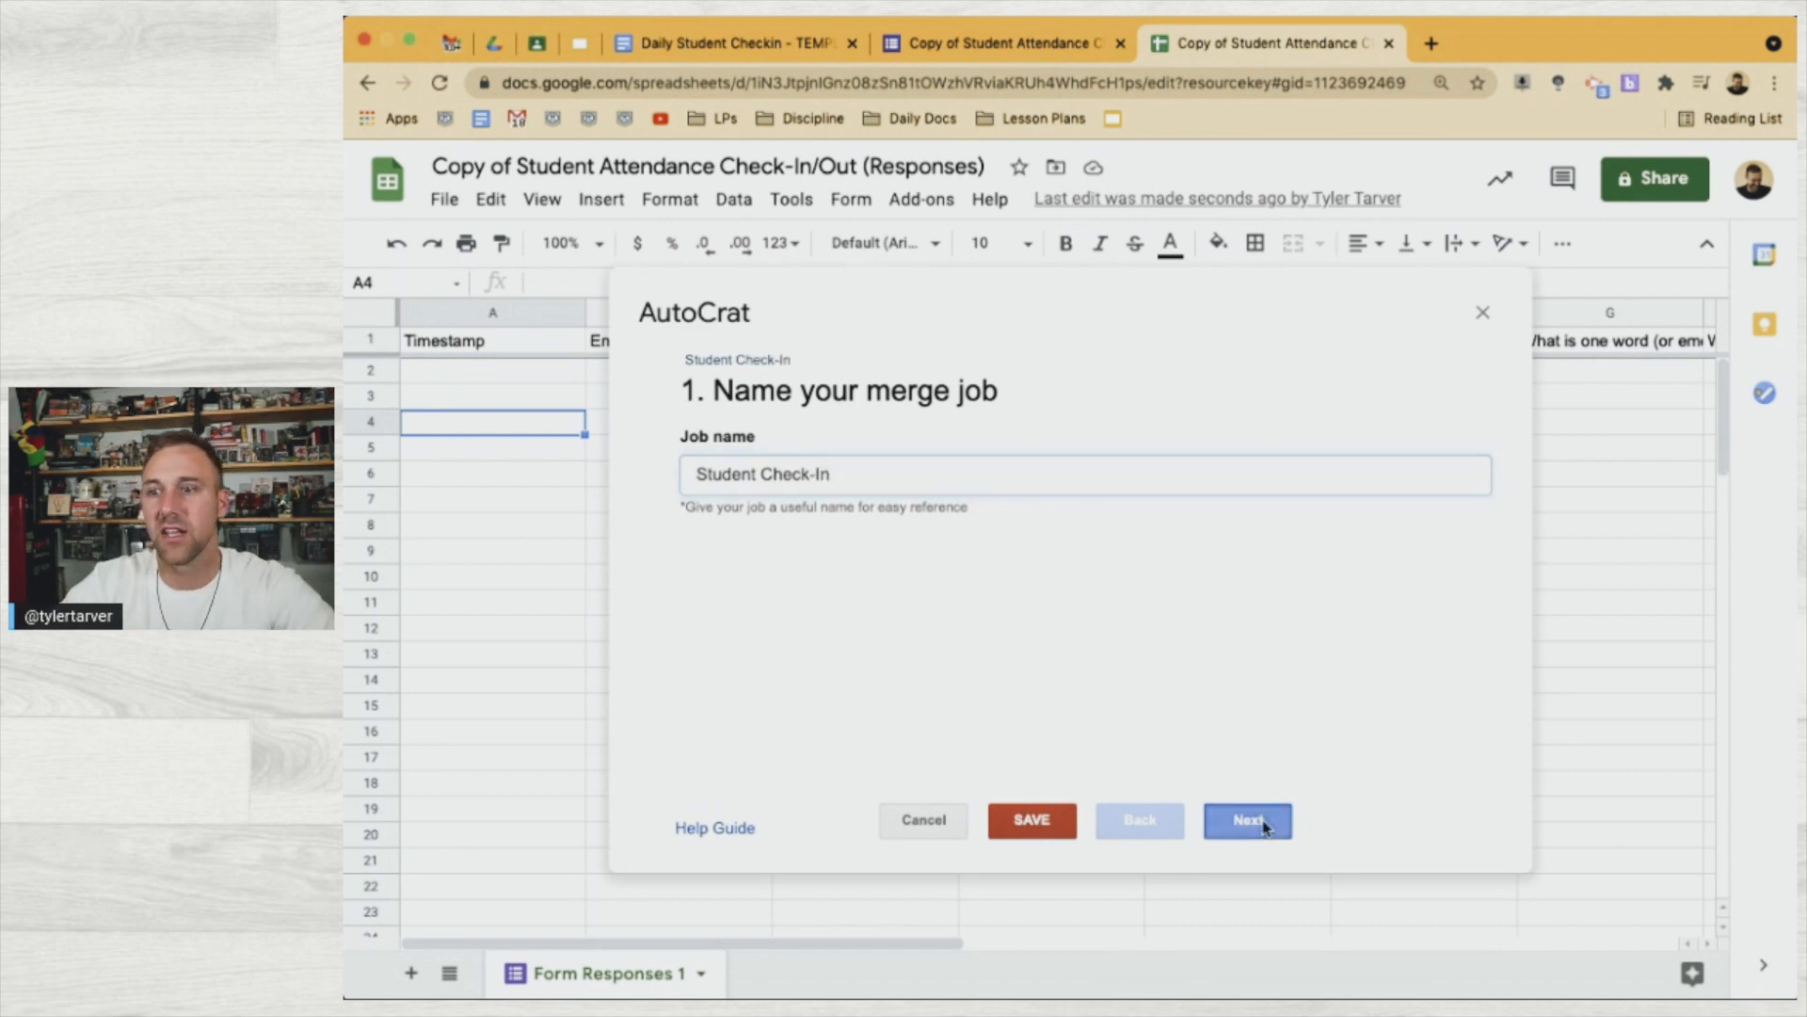
{"action": "left_click", "coordinate": [1265, 828]}
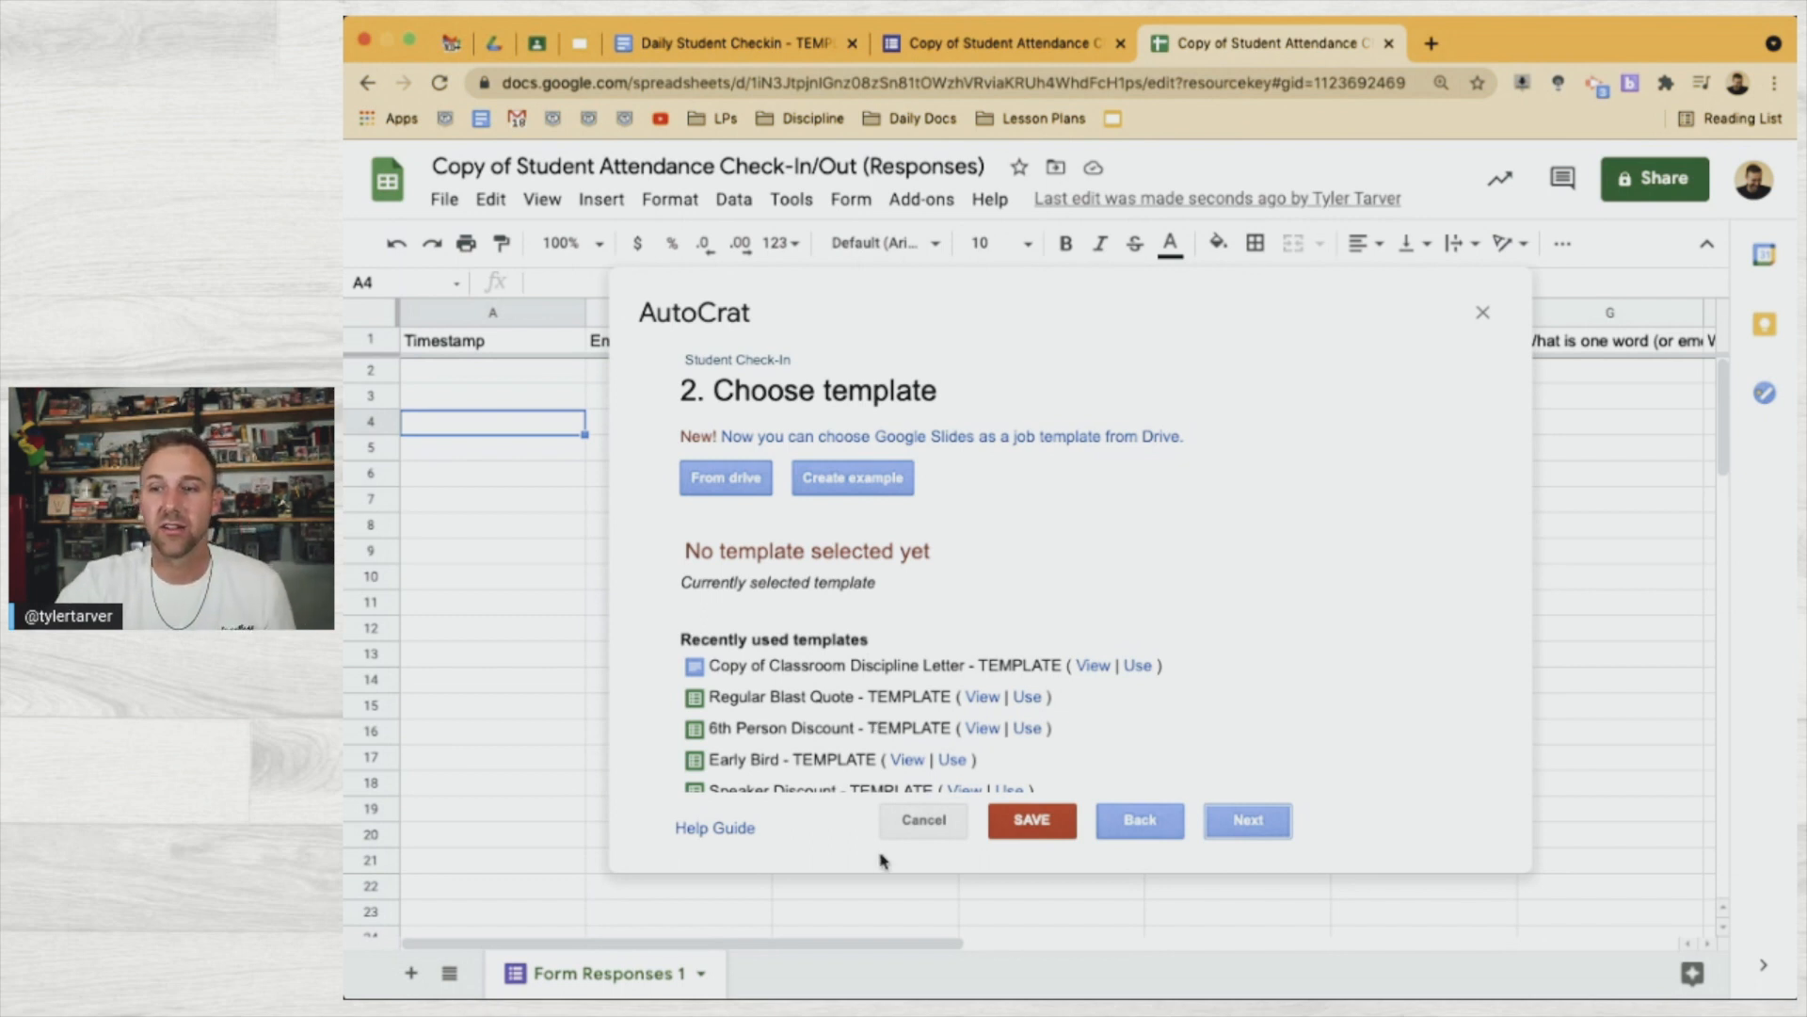
Pick the Daily Student Checkin - TEMPLATE doc from Drive as the template and continue
{"action": "left_click", "coordinate": [1167, 825]}
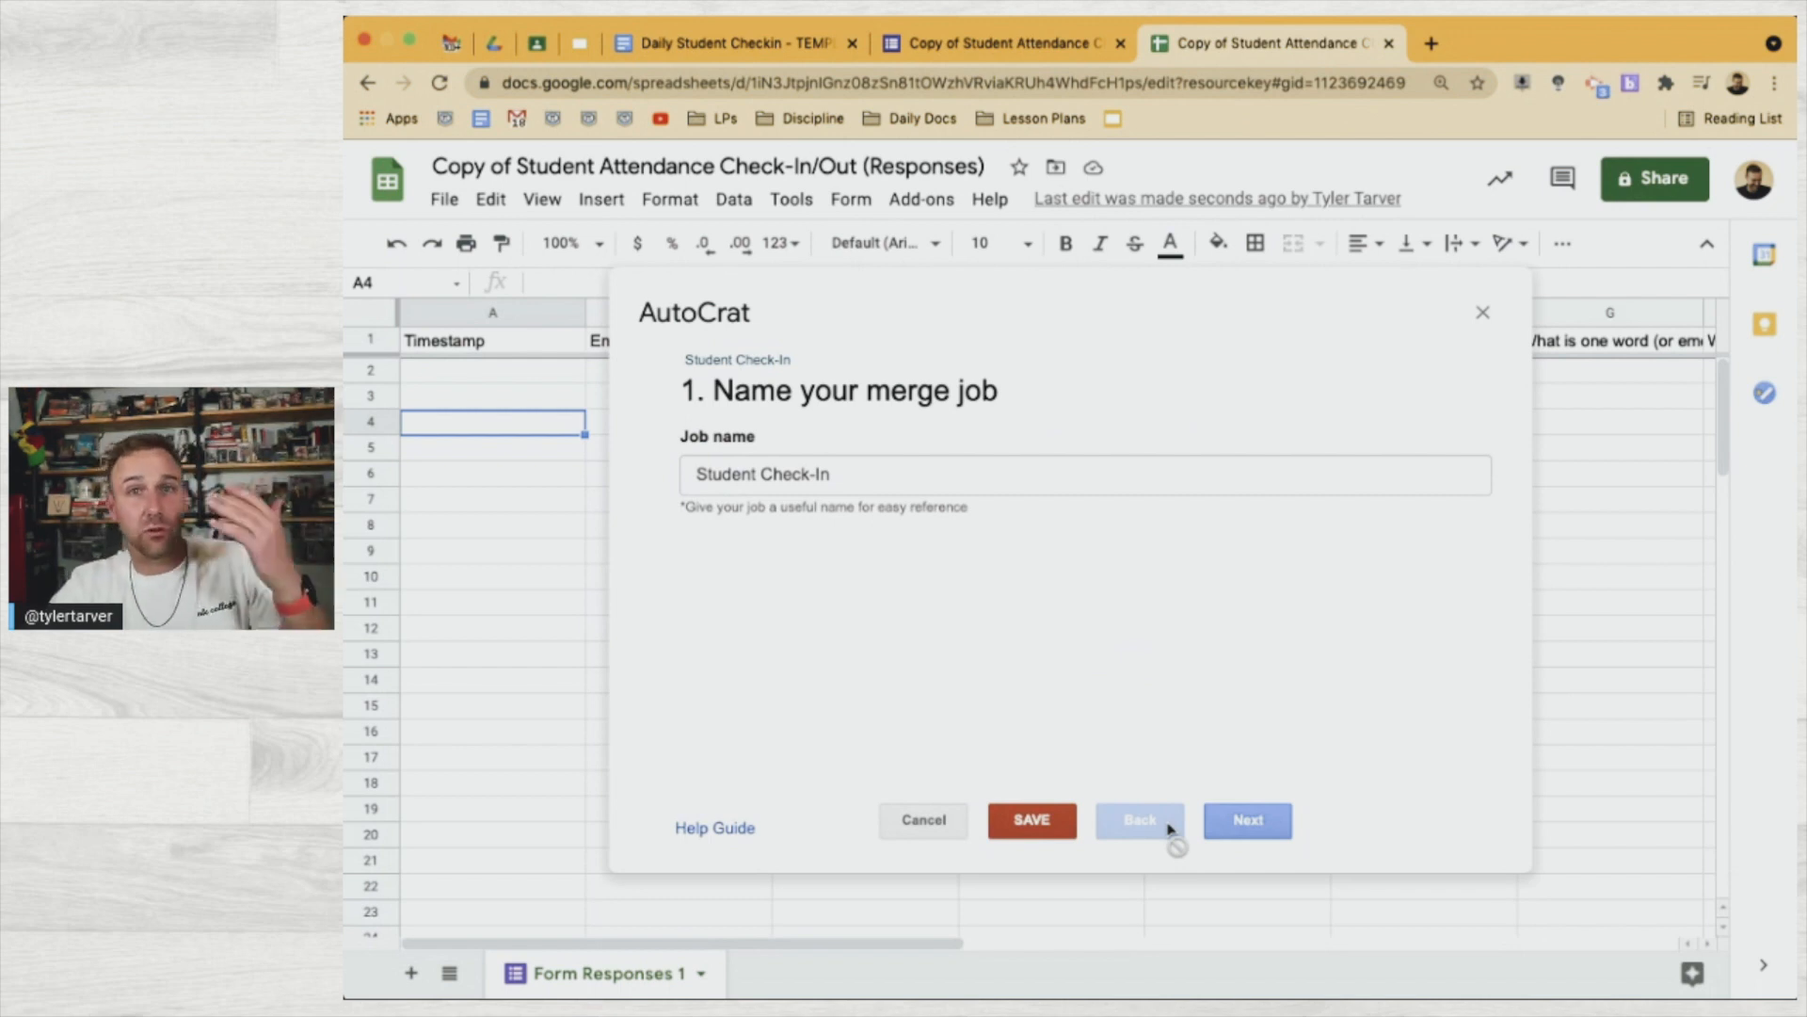
{"action": "left_click", "coordinate": [1240, 824]}
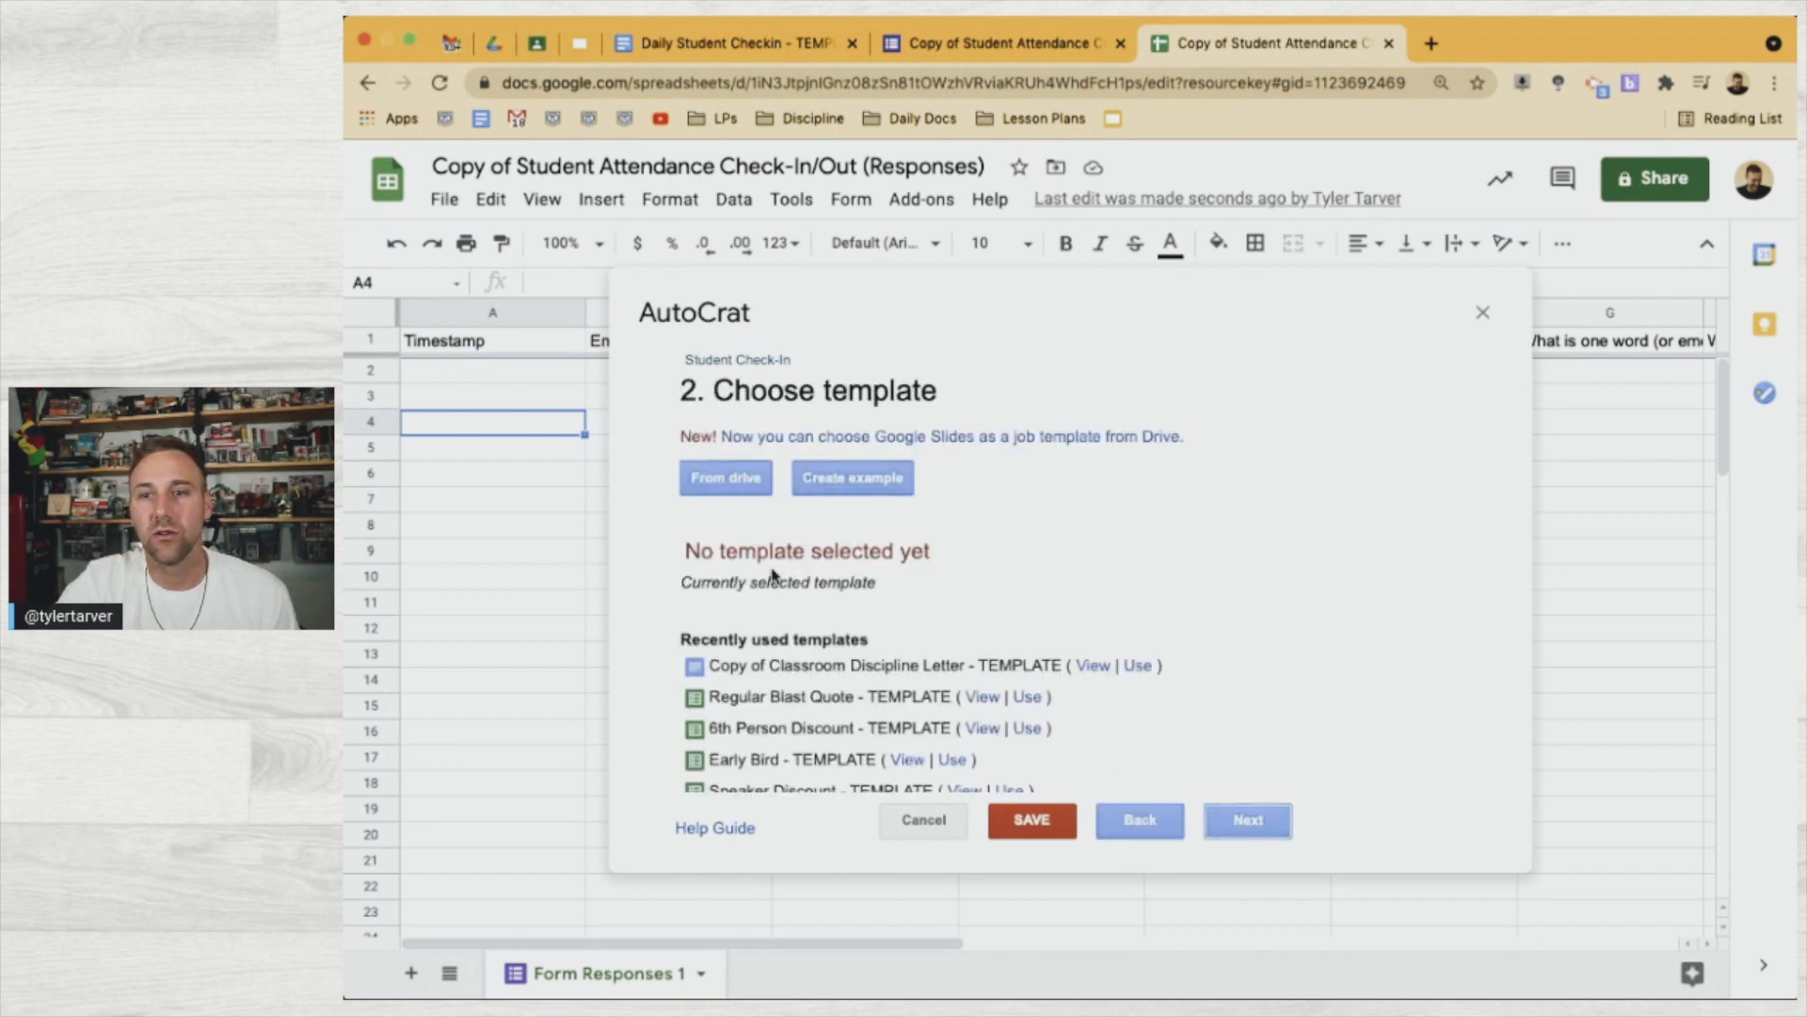
{"action": "left_click", "coordinate": [742, 480]}
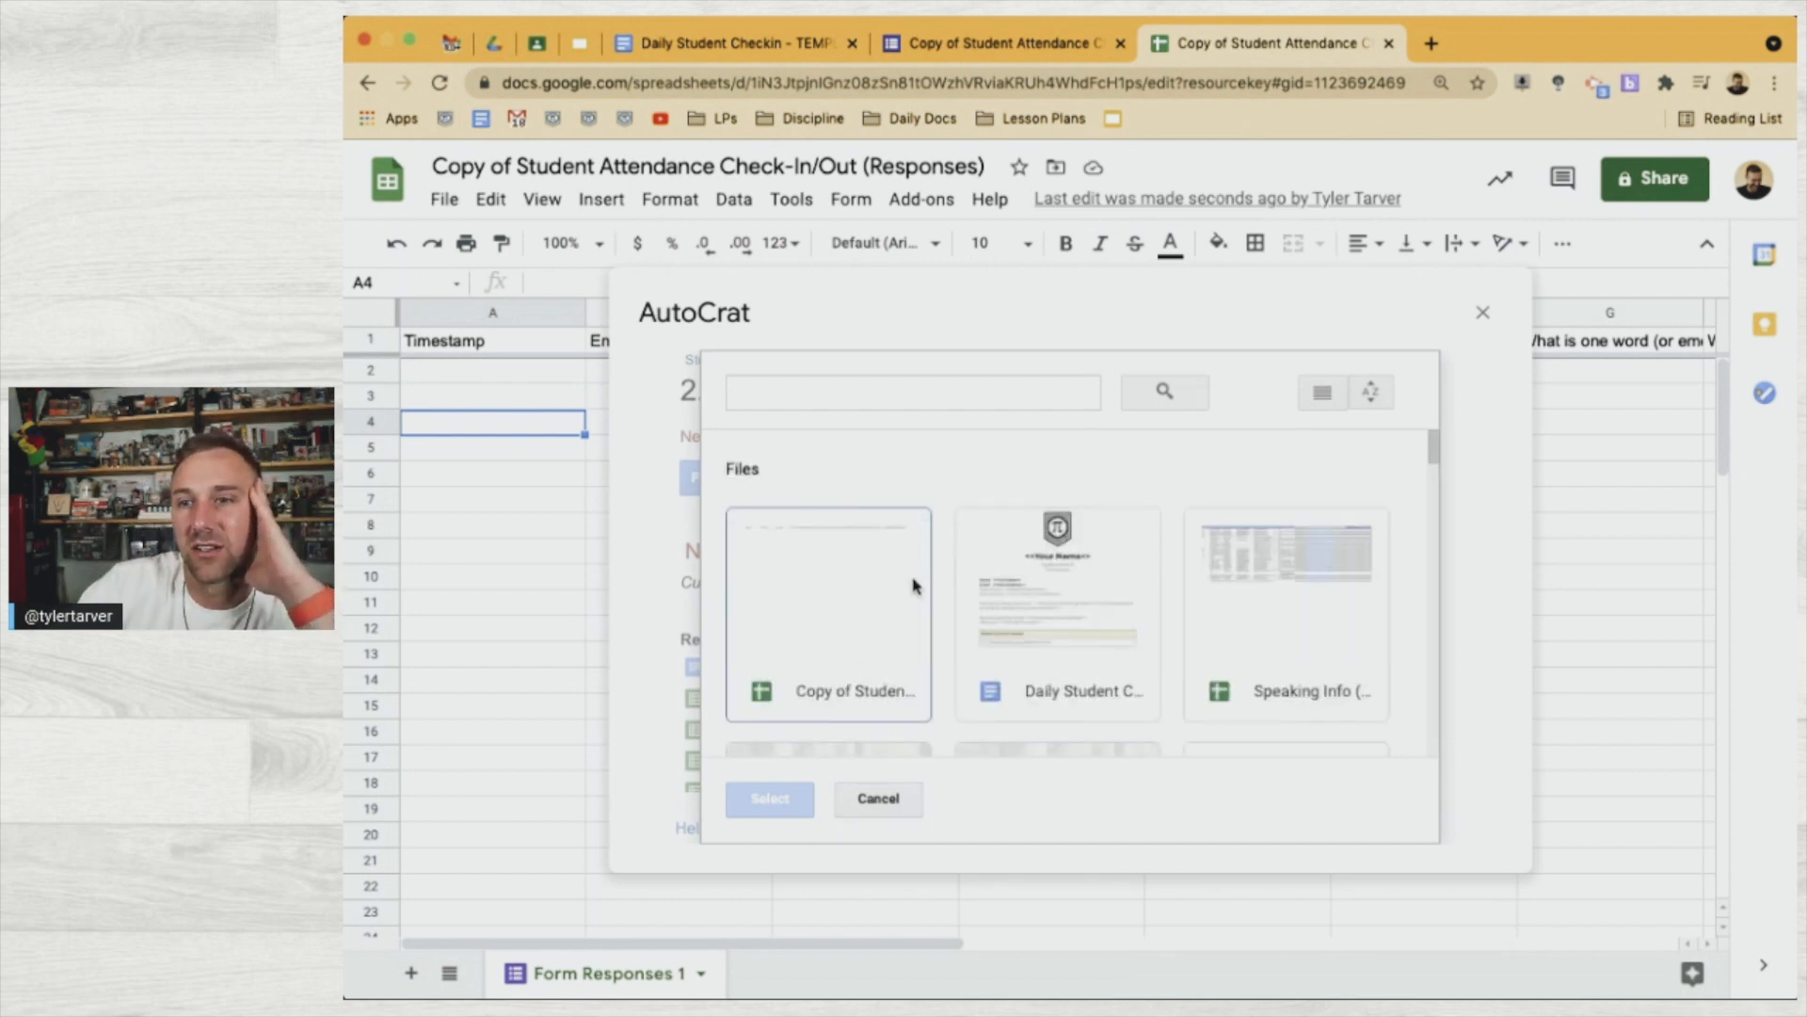
{"action": "left_click", "coordinate": [1036, 610]}
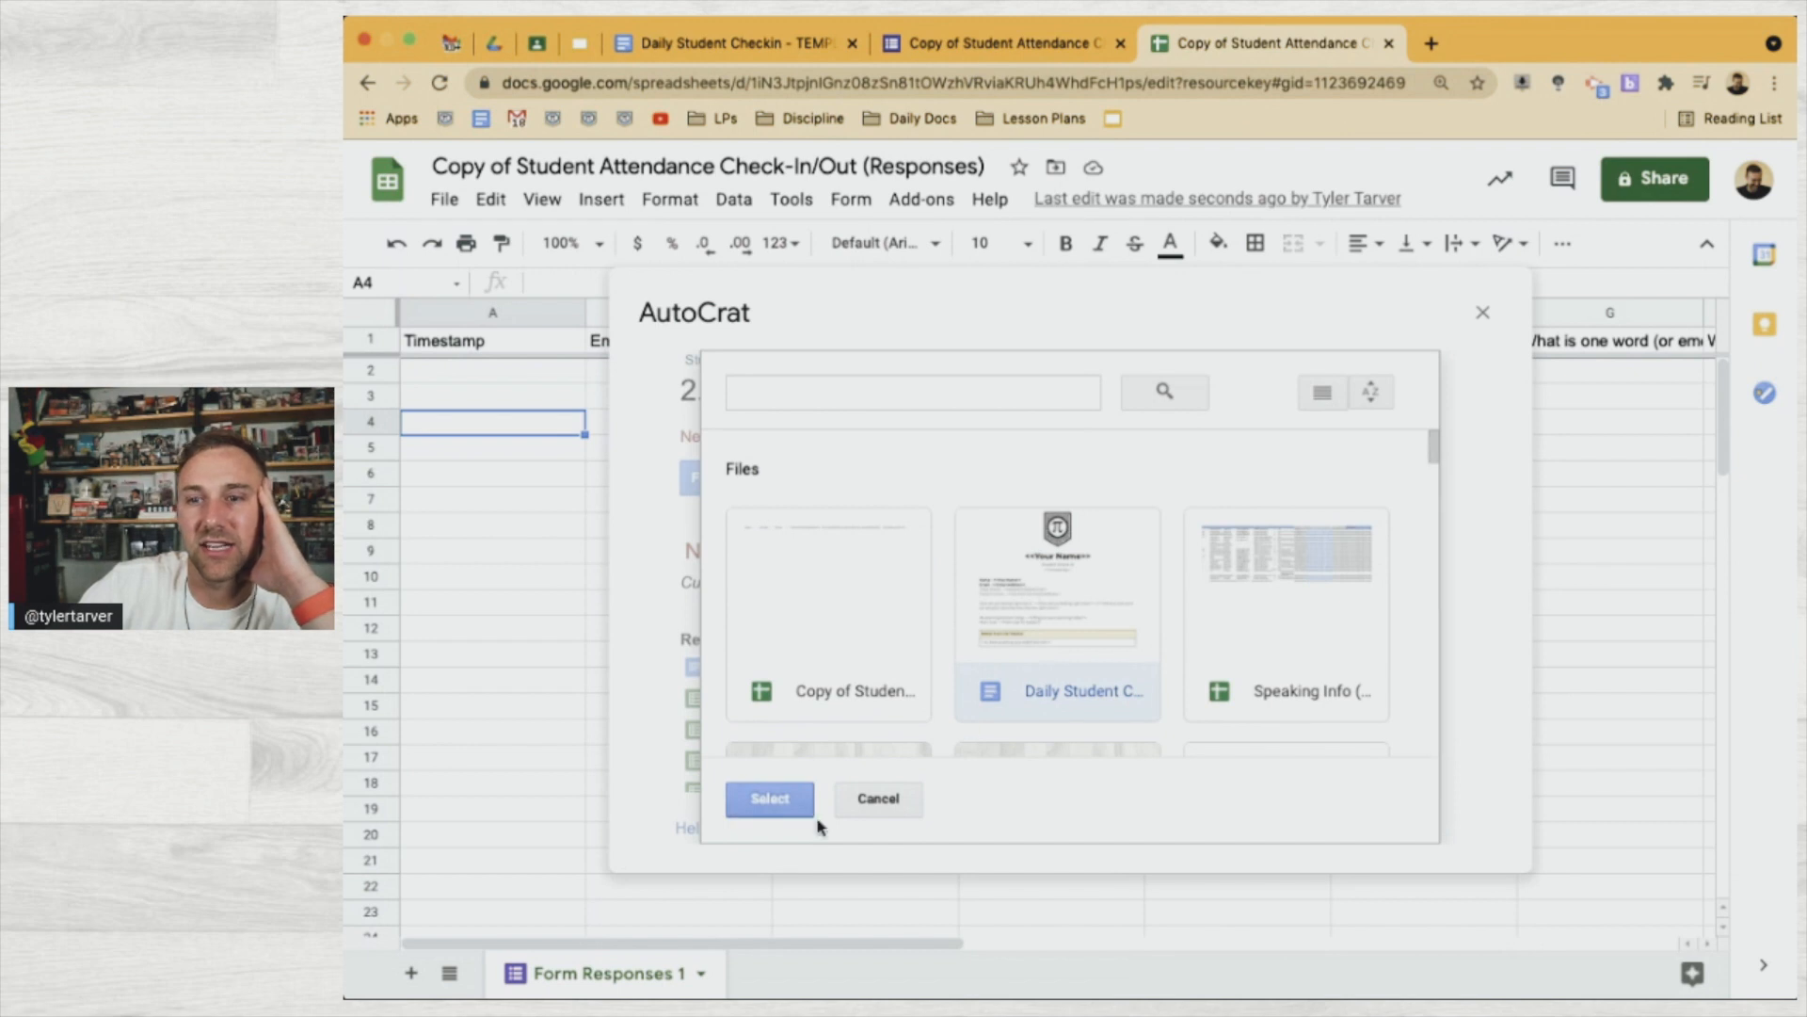
{"action": "left_click", "coordinate": [782, 800]}
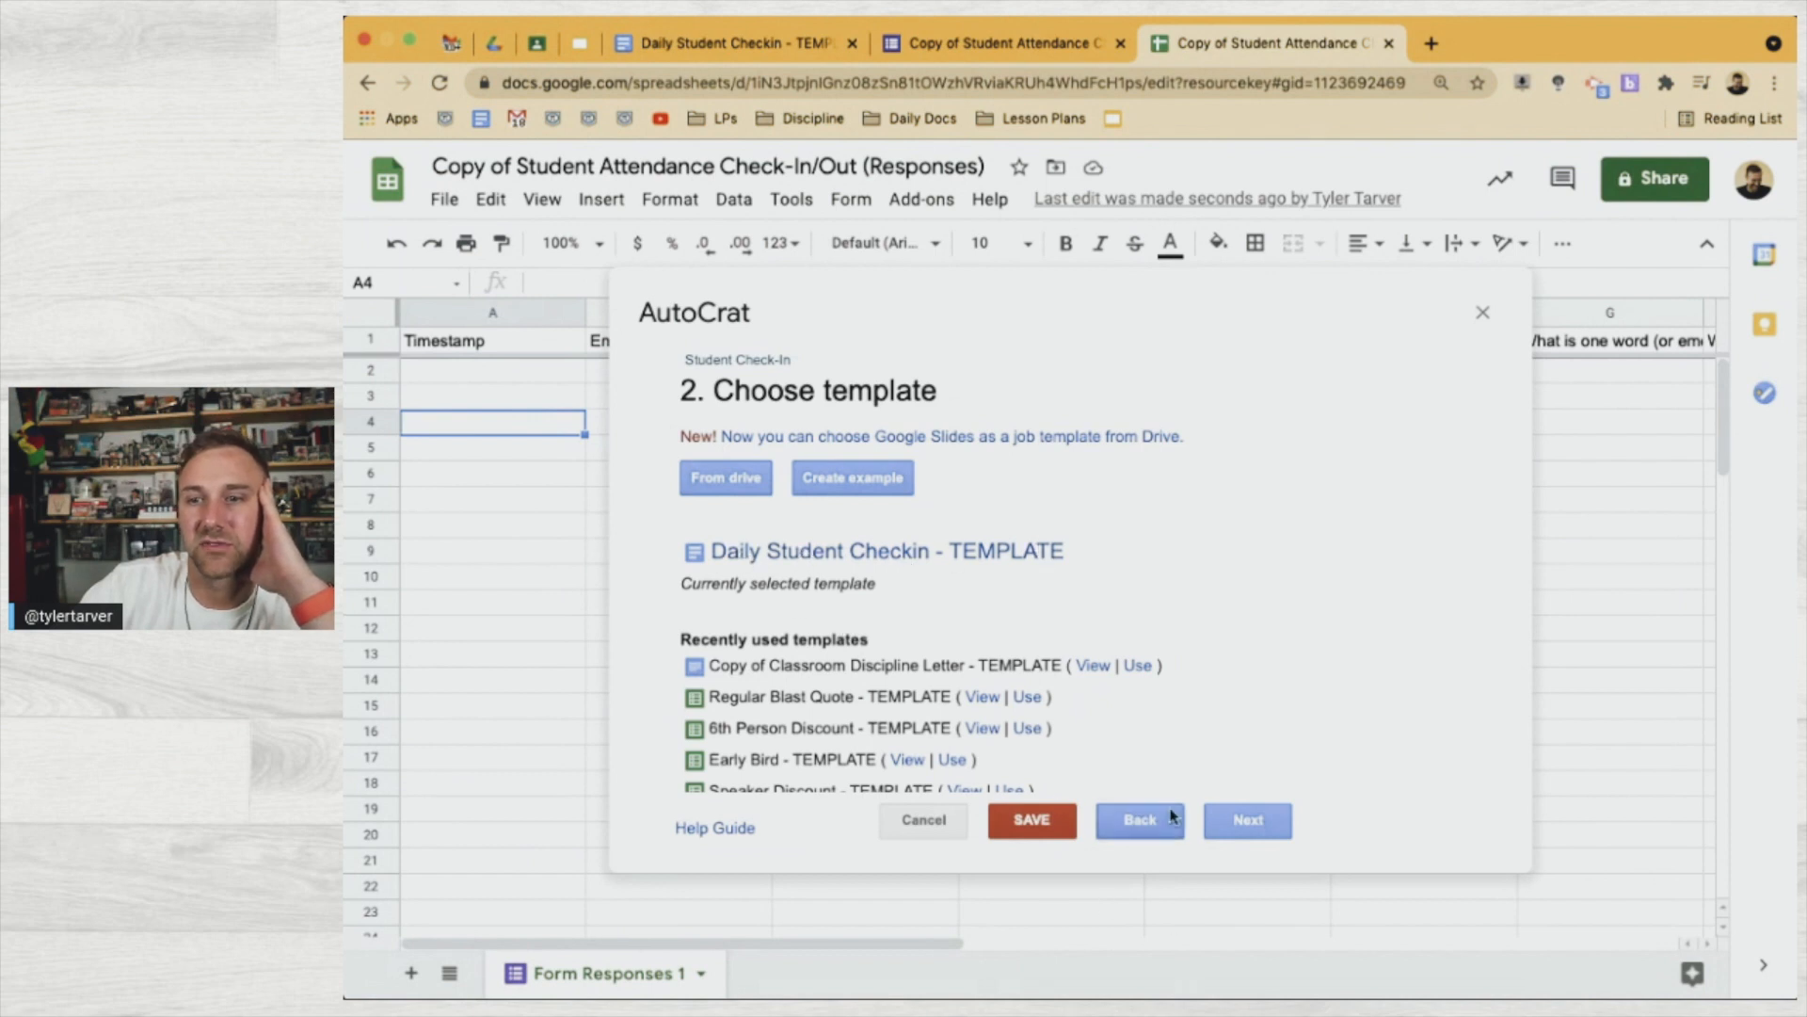
{"action": "left_click", "coordinate": [1221, 825]}
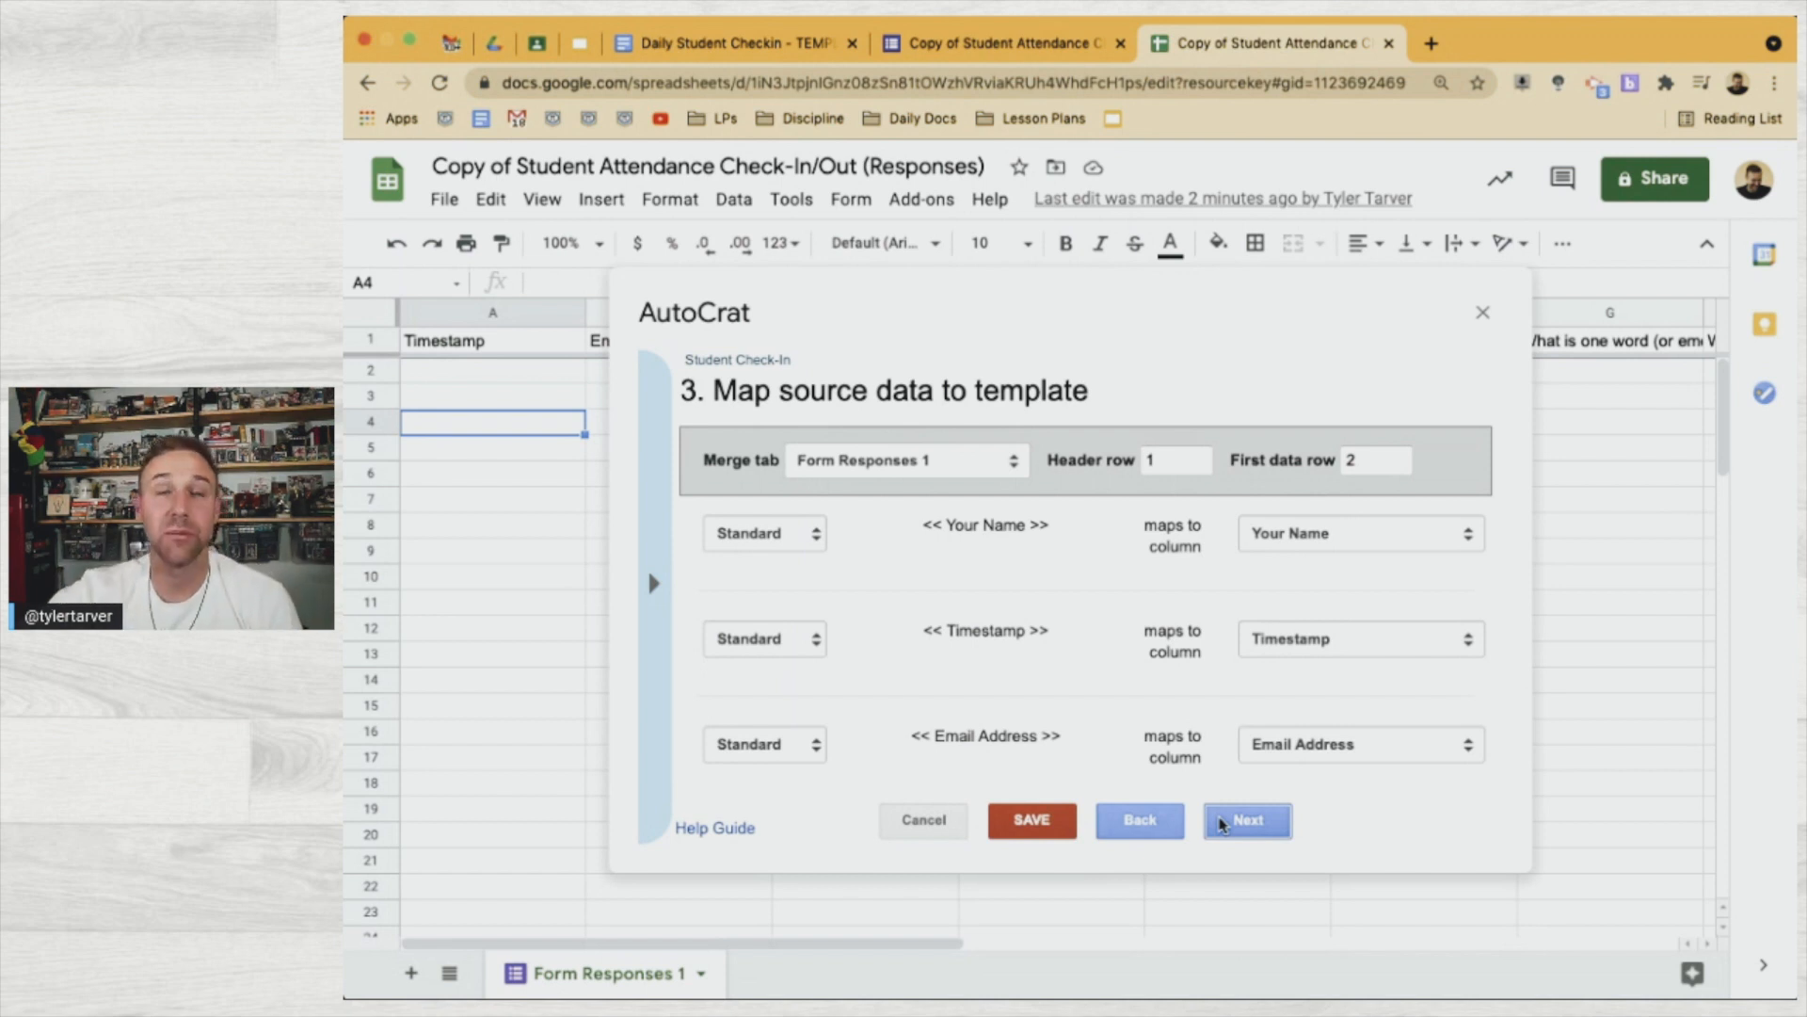
Review the tag-to-column mappings, keep Your Name mapped to Your Name, and continue to File settings
{"action": "scroll", "coordinate": [1340, 694], "scroll_direction": "down", "scroll_amount": 3}
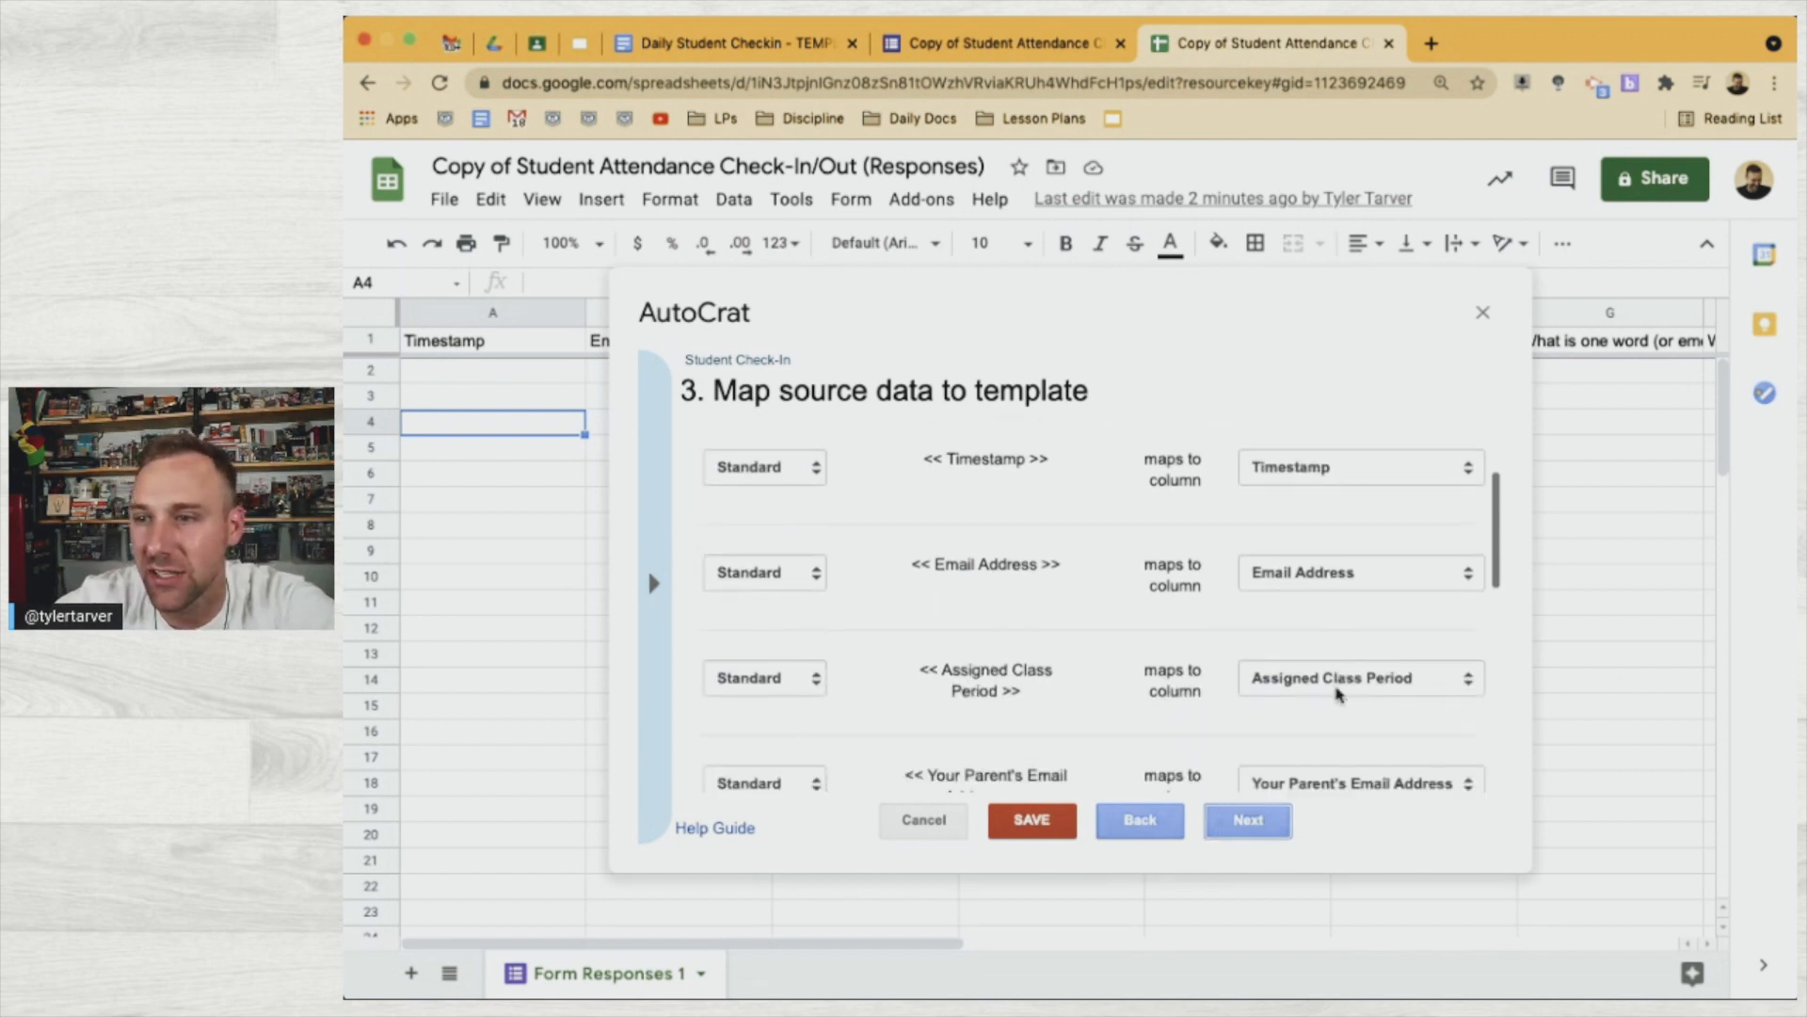
{"action": "scroll", "coordinate": [1340, 694], "scroll_direction": "down", "scroll_amount": 1}
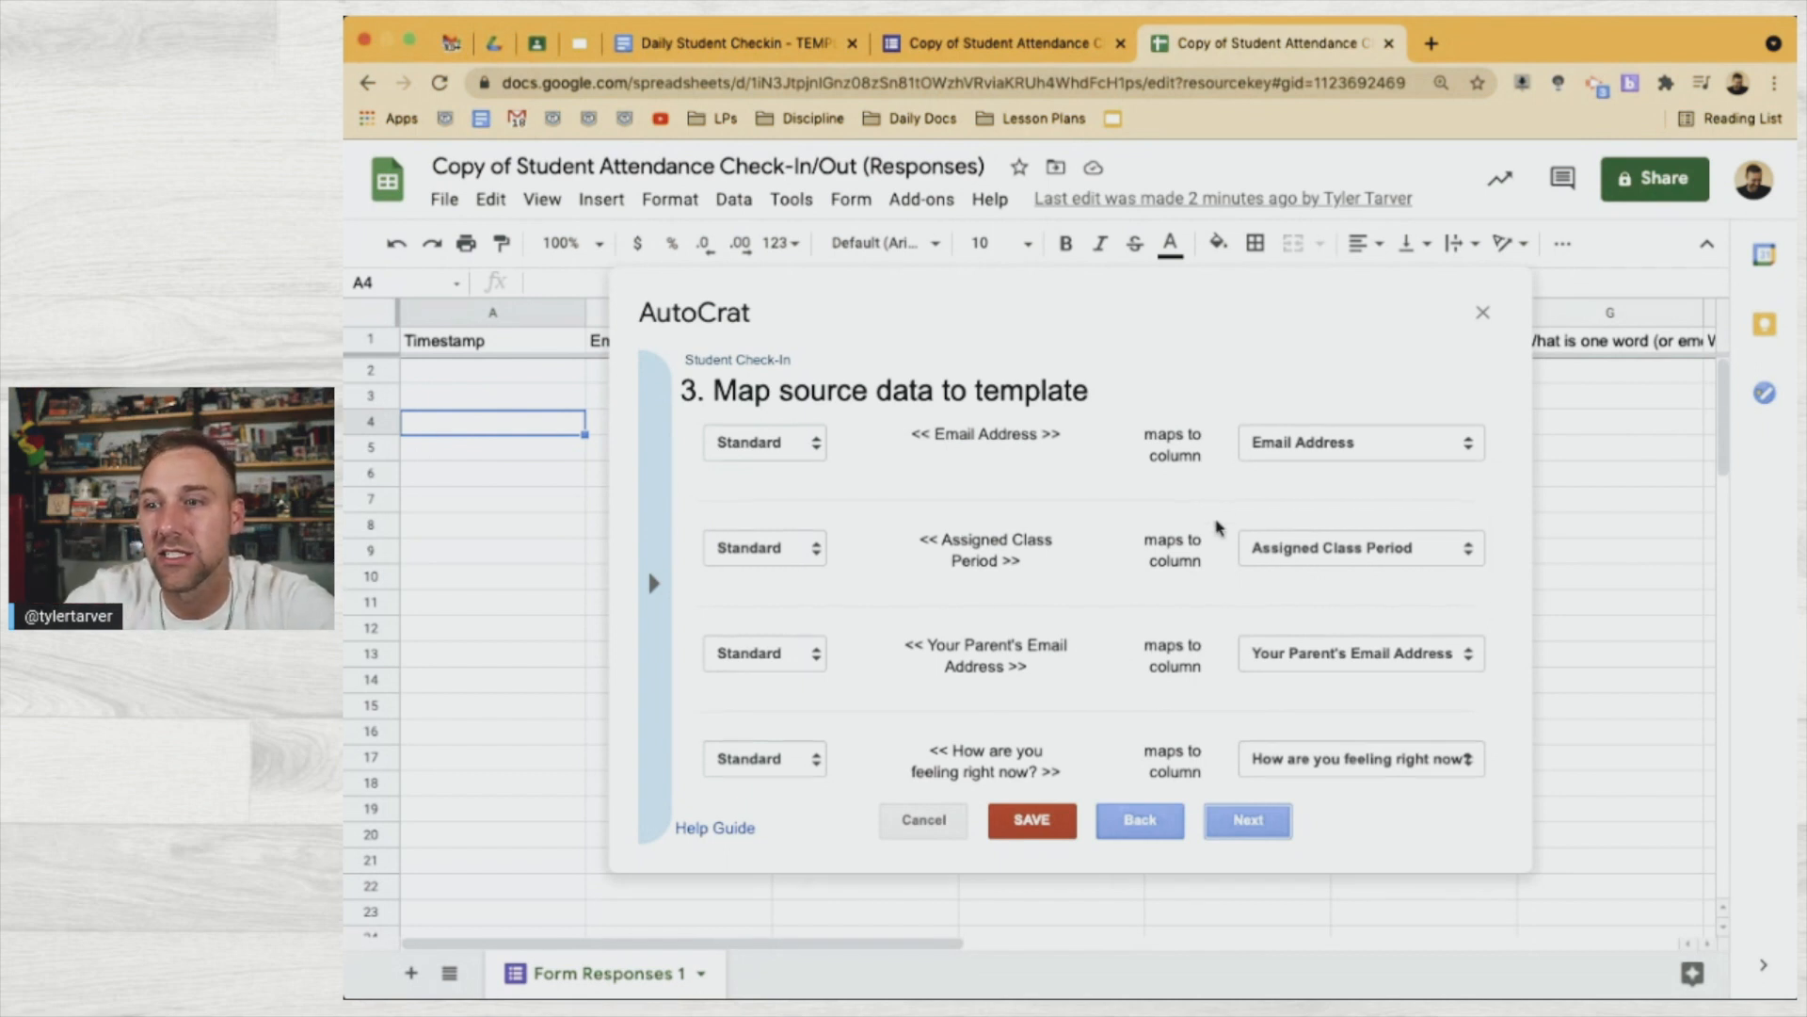
{"action": "scroll", "coordinate": [1215, 523], "scroll_direction": "down", "scroll_amount": 5}
{"action": "scroll", "coordinate": [1217, 525], "scroll_direction": "up", "scroll_amount": 10}
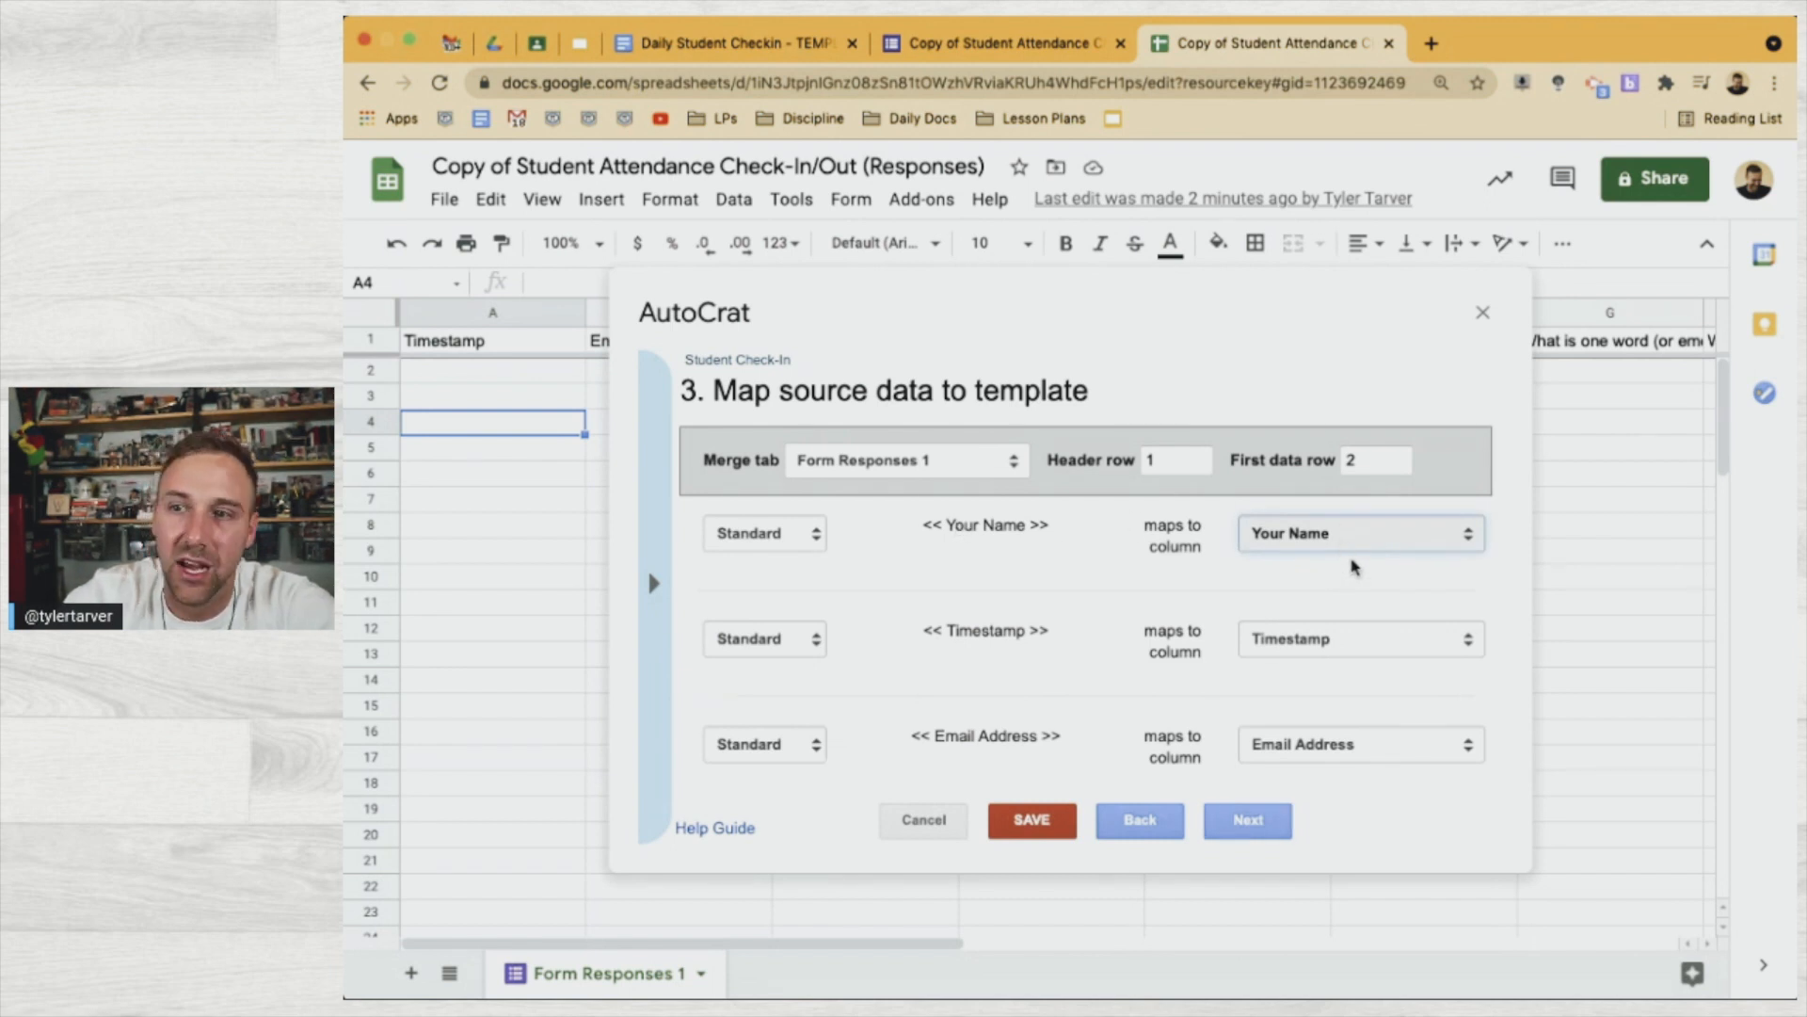
{"action": "left_click", "coordinate": [1354, 566]}
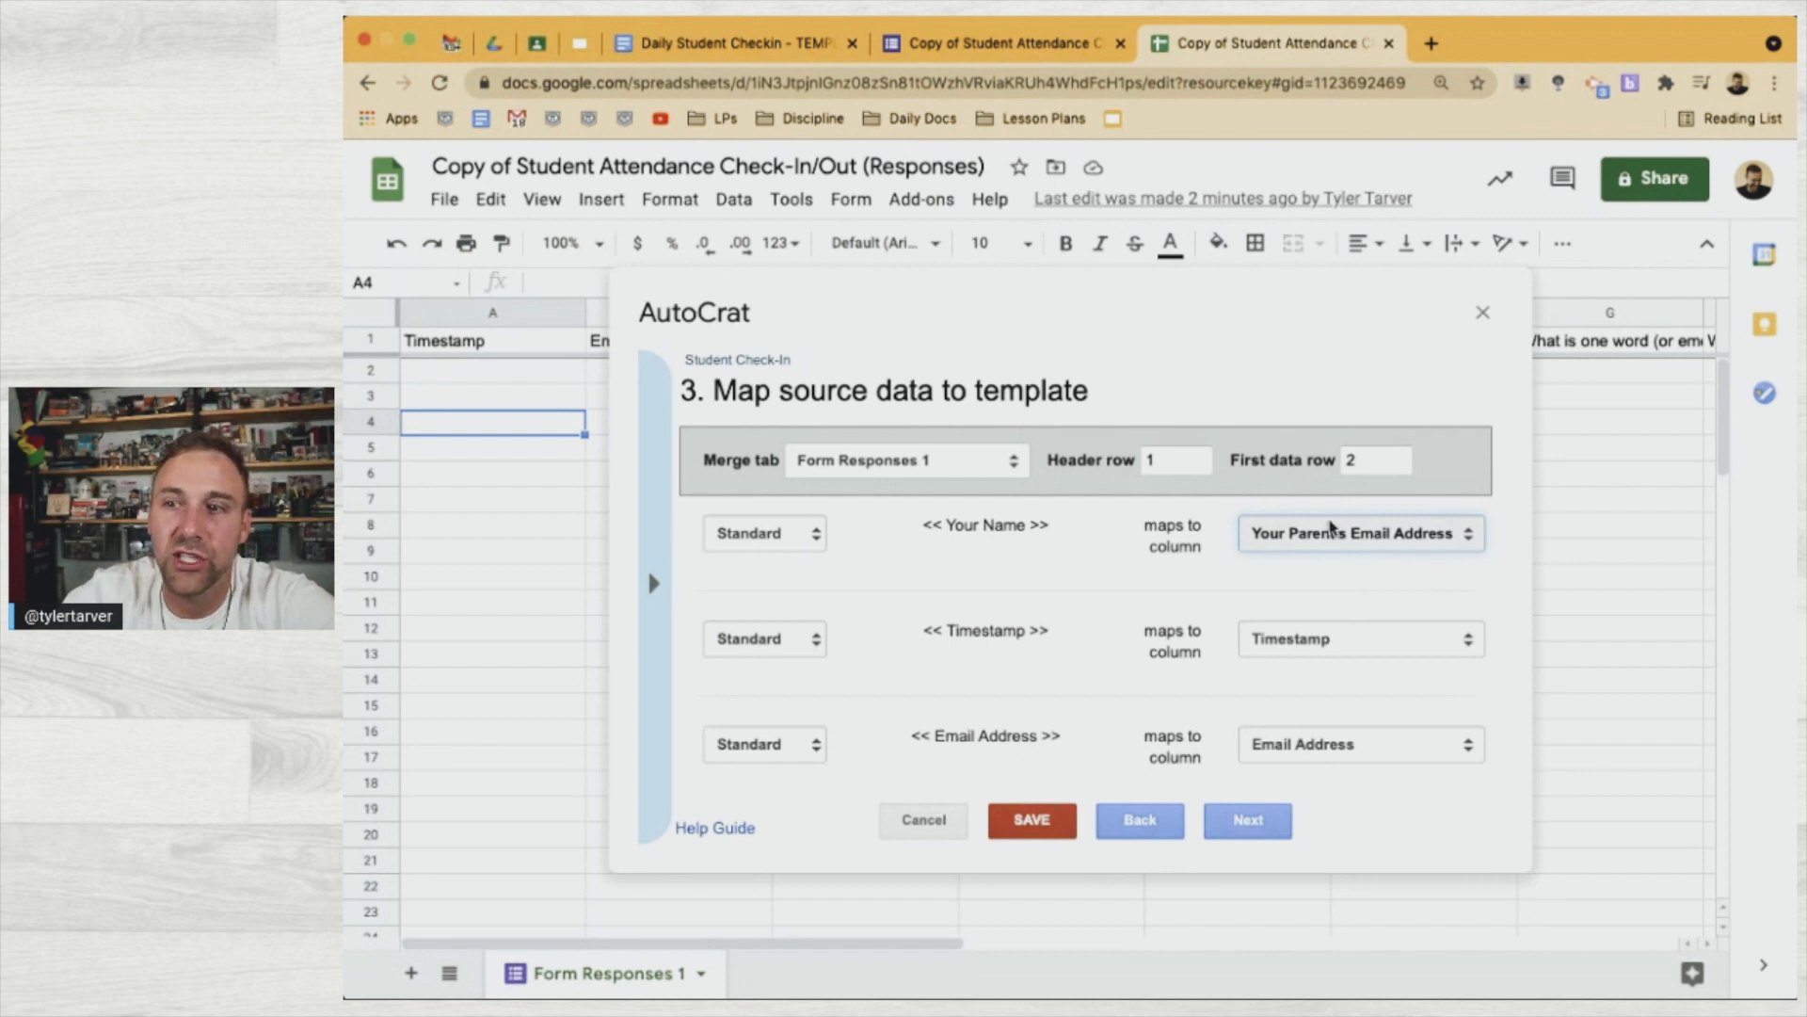
{"action": "left_click", "coordinate": [1330, 523]}
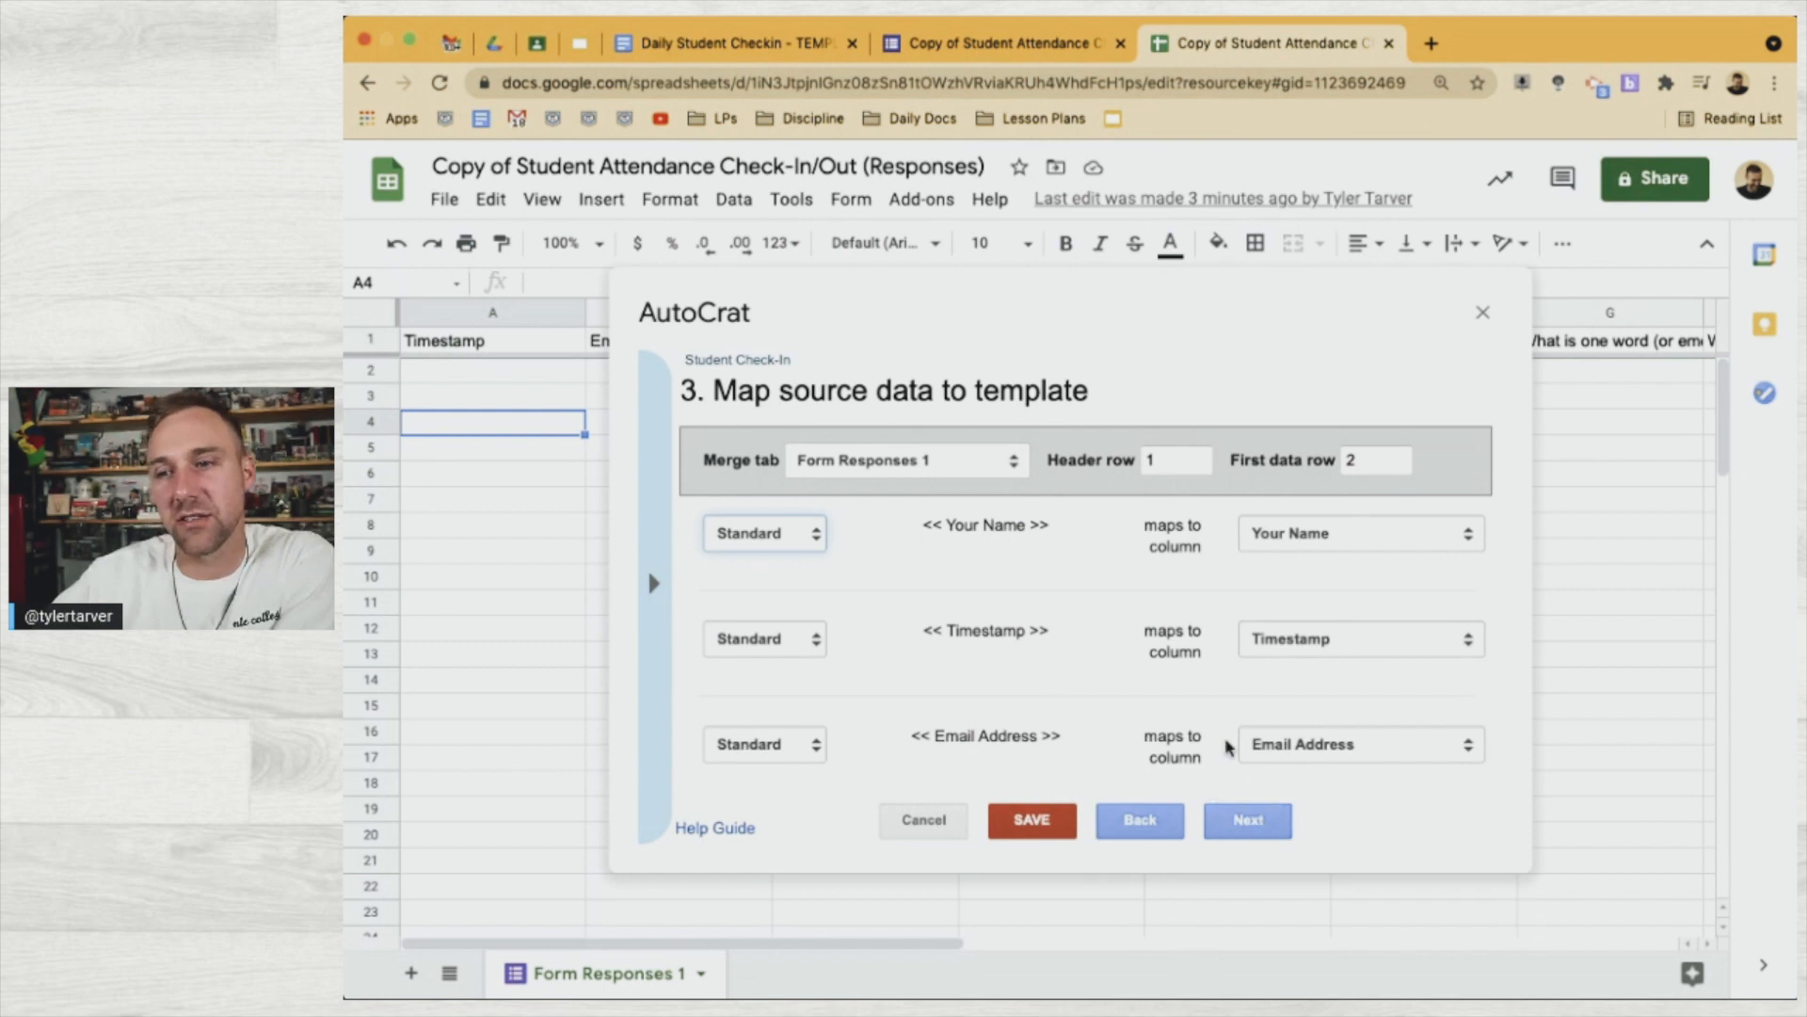
{"action": "scroll", "coordinate": [1228, 746], "scroll_direction": "down", "scroll_amount": 5}
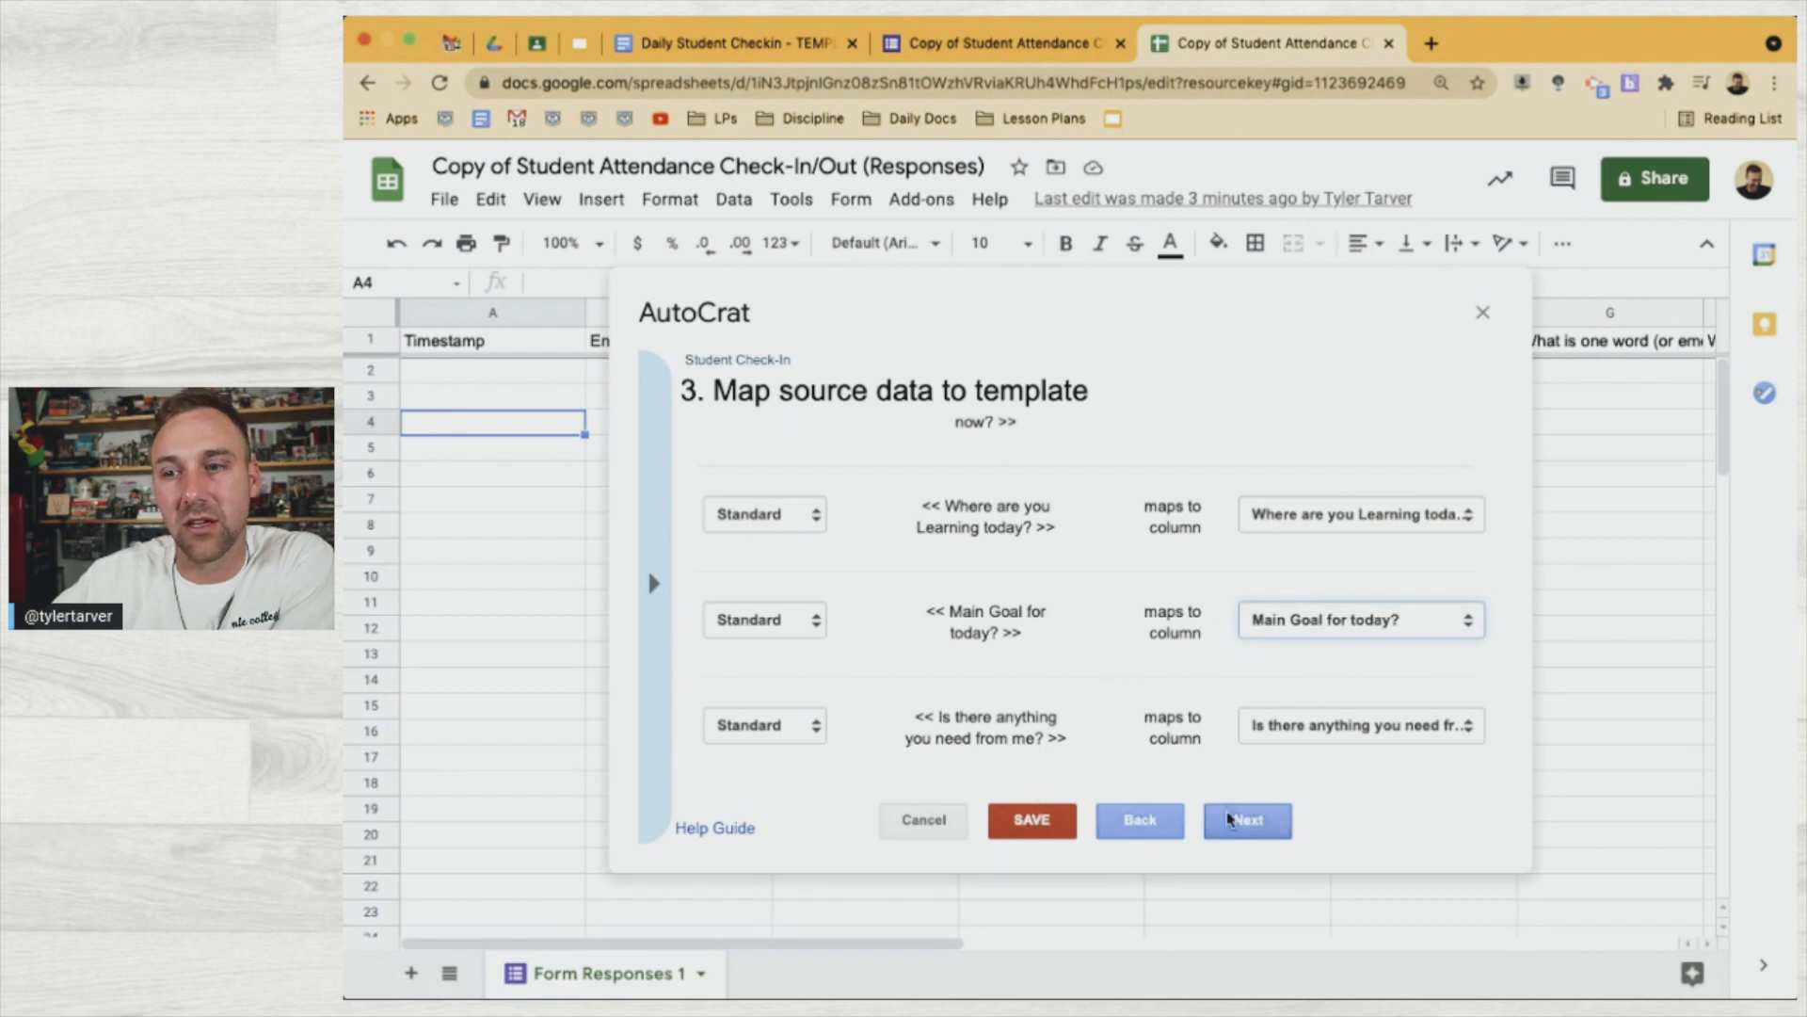
{"action": "left_click", "coordinate": [1217, 809]}
{"action": "left_click", "coordinate": [802, 469]}
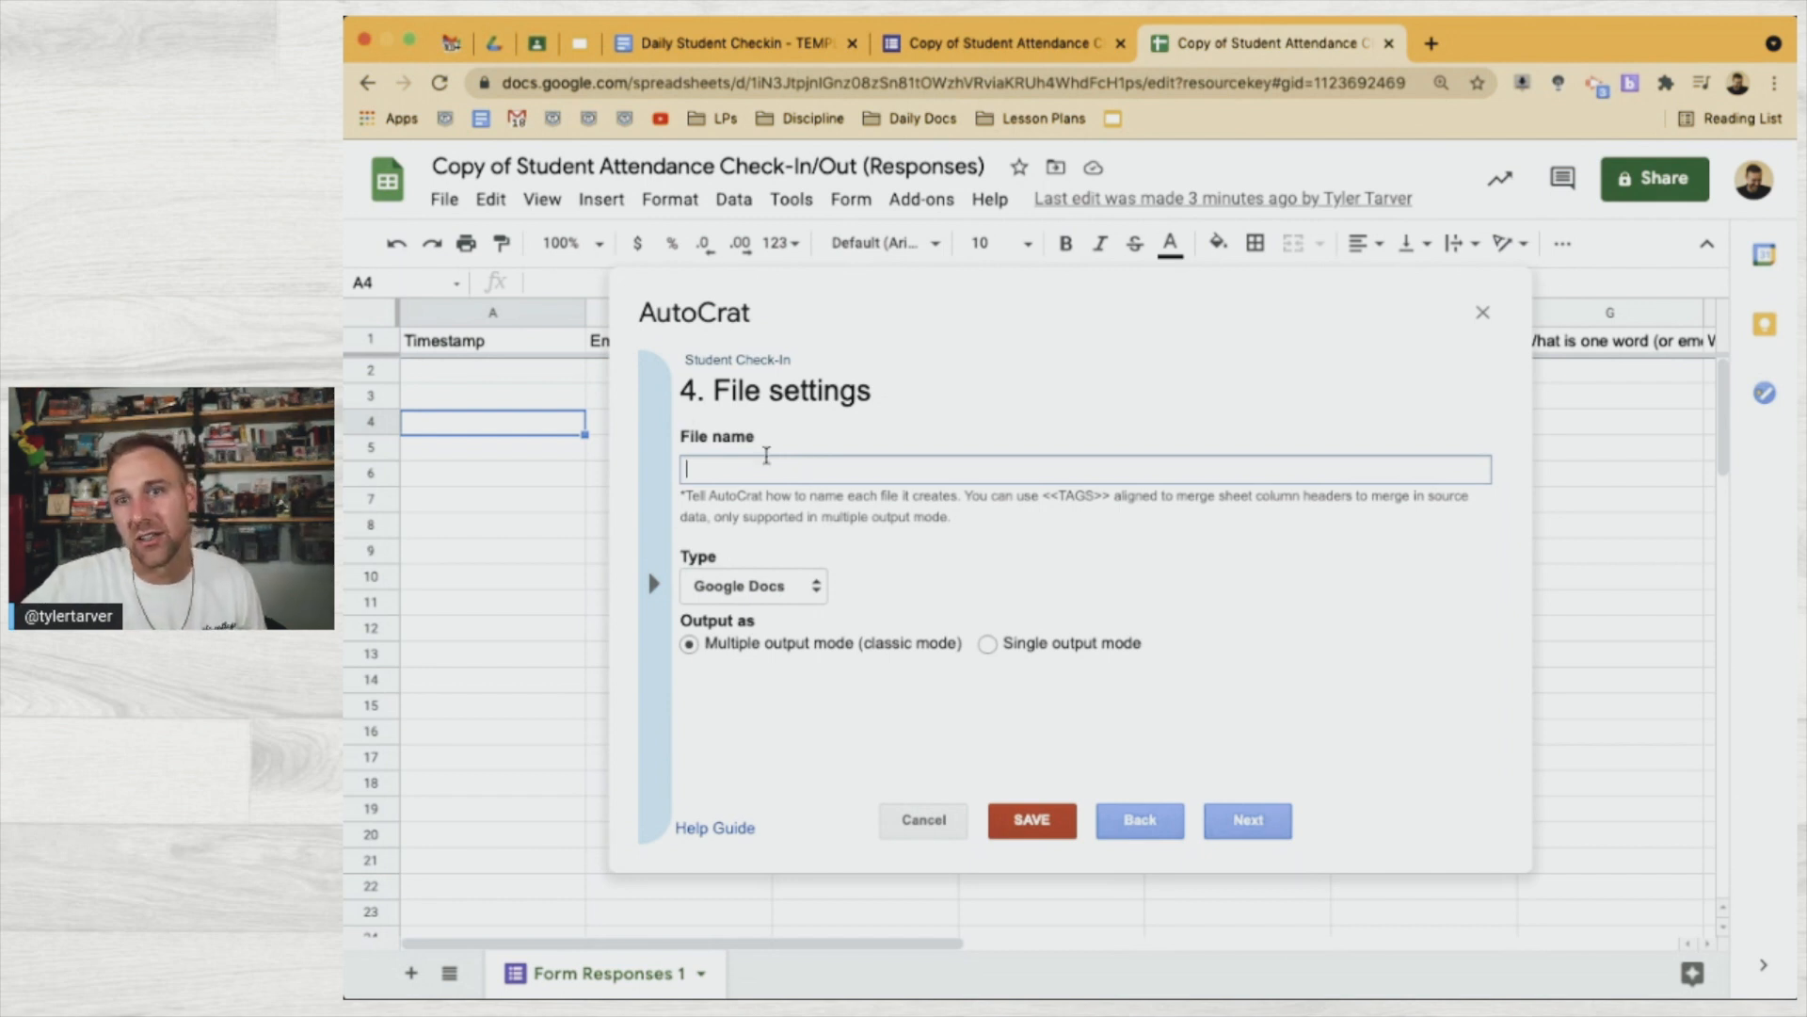
Start the output file name with the <<Your Name>> tag followed by ' Check-In // '
{"action": "left_click", "coordinate": [670, 459]}
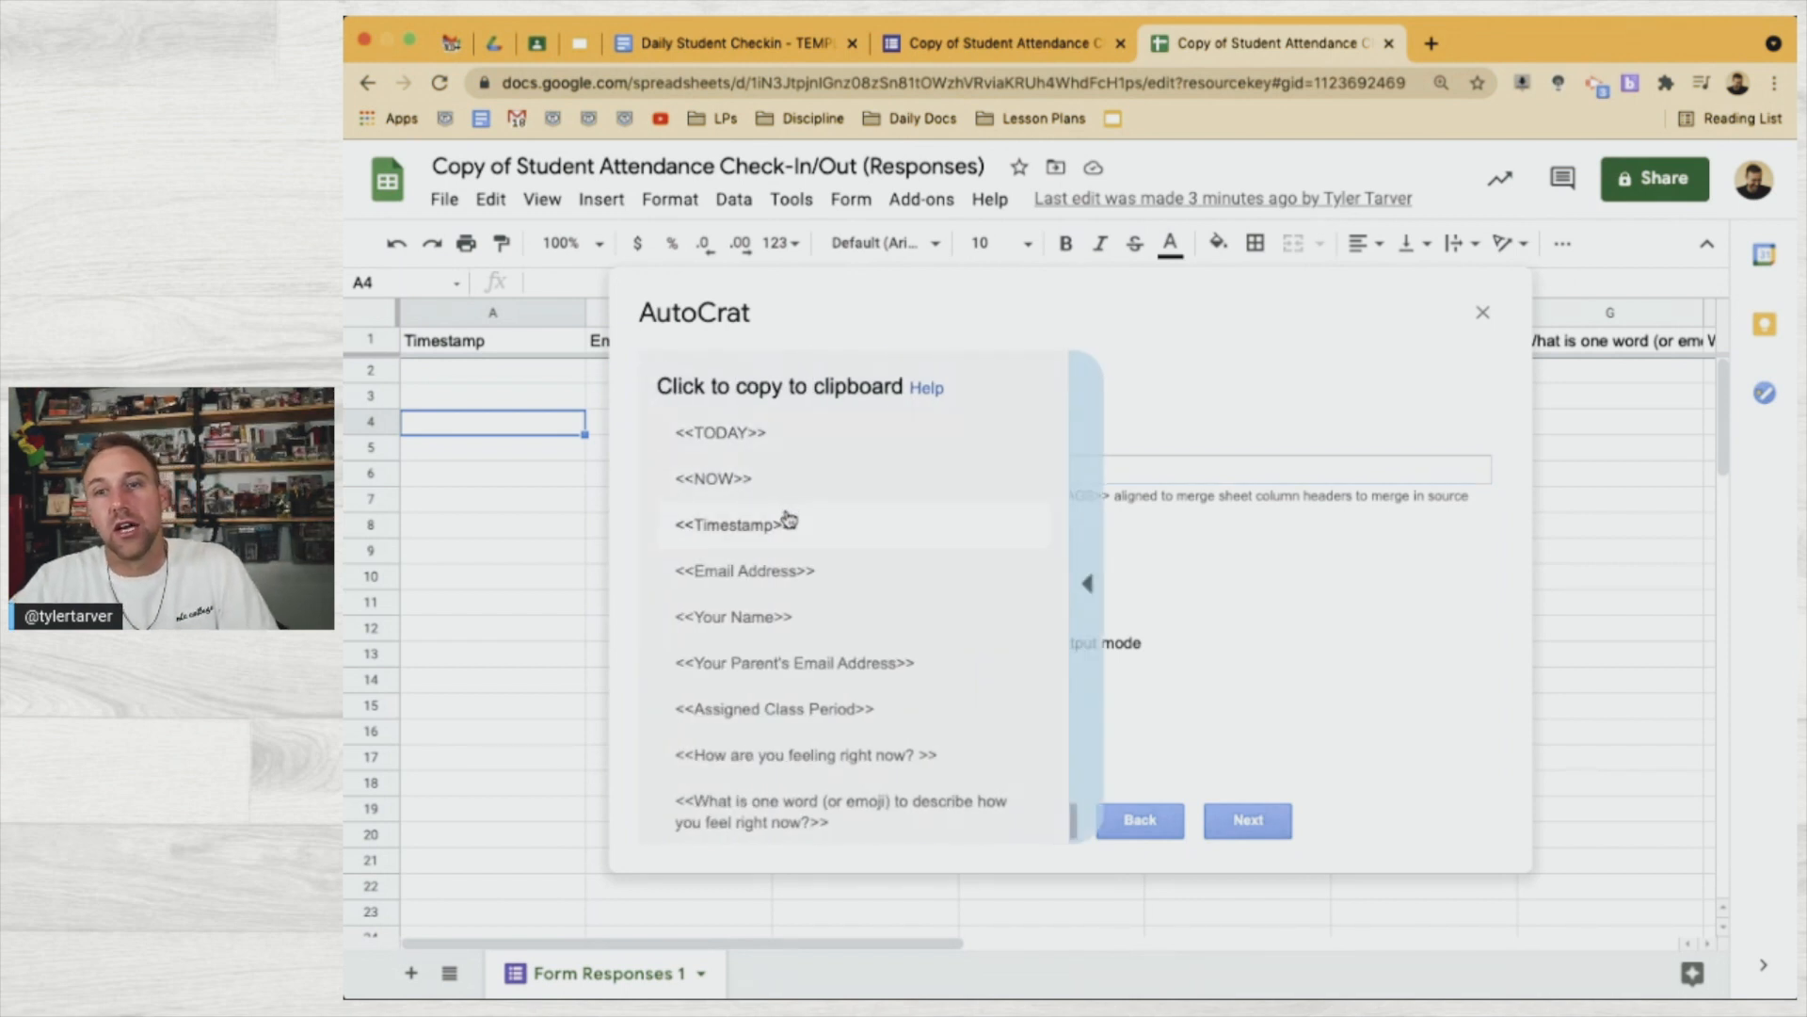
{"action": "left_click", "coordinate": [743, 524]}
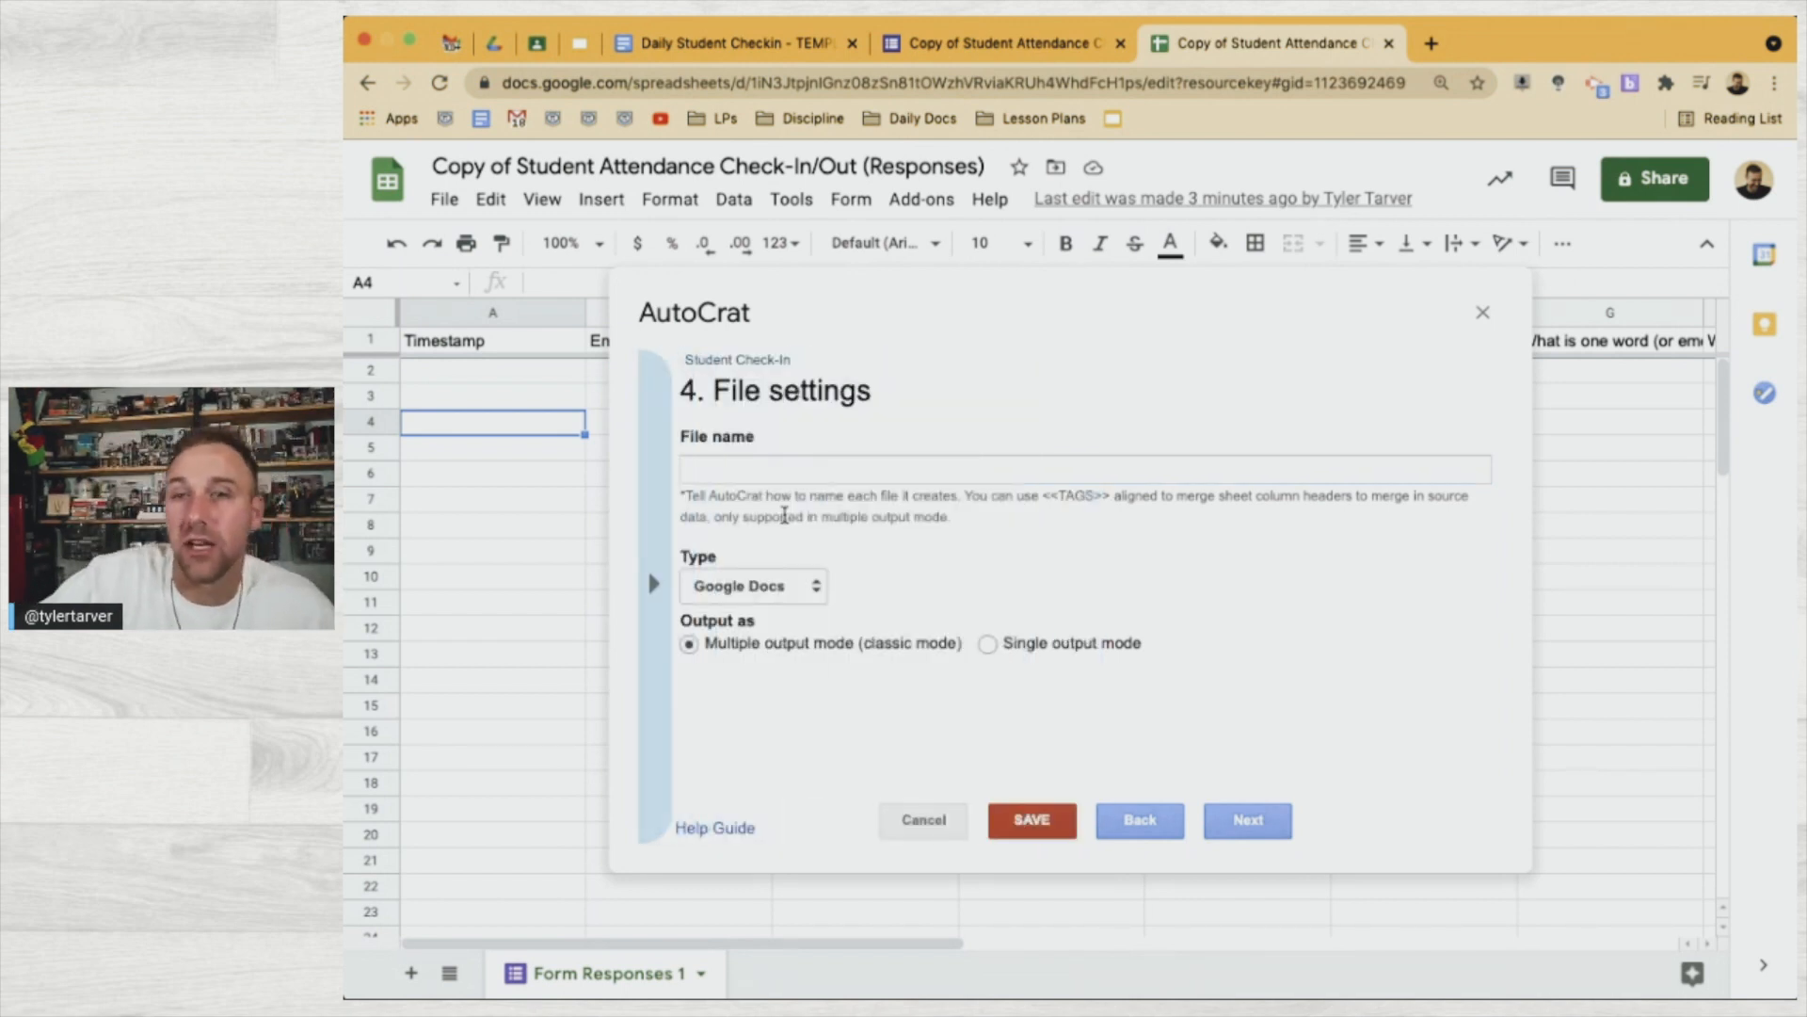
{"action": "left_click", "coordinate": [648, 567]}
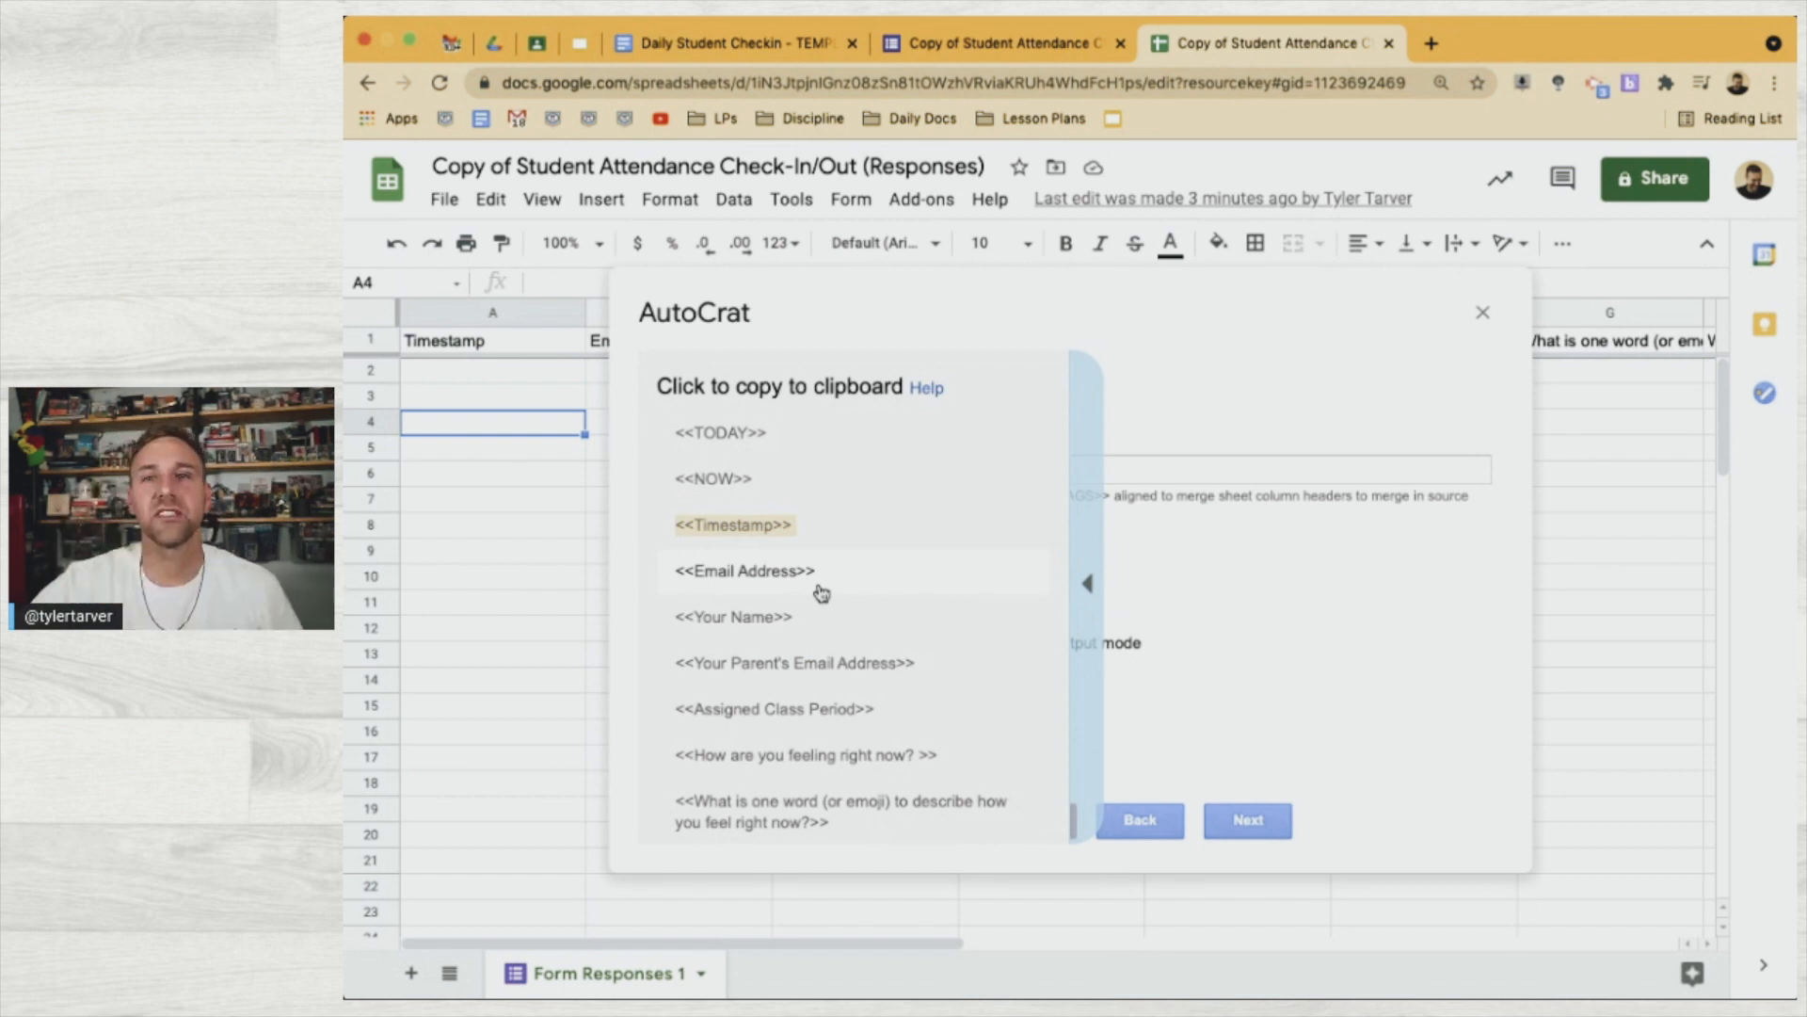
{"action": "left_click", "coordinate": [769, 620]}
{"action": "left_click", "coordinate": [780, 475]}
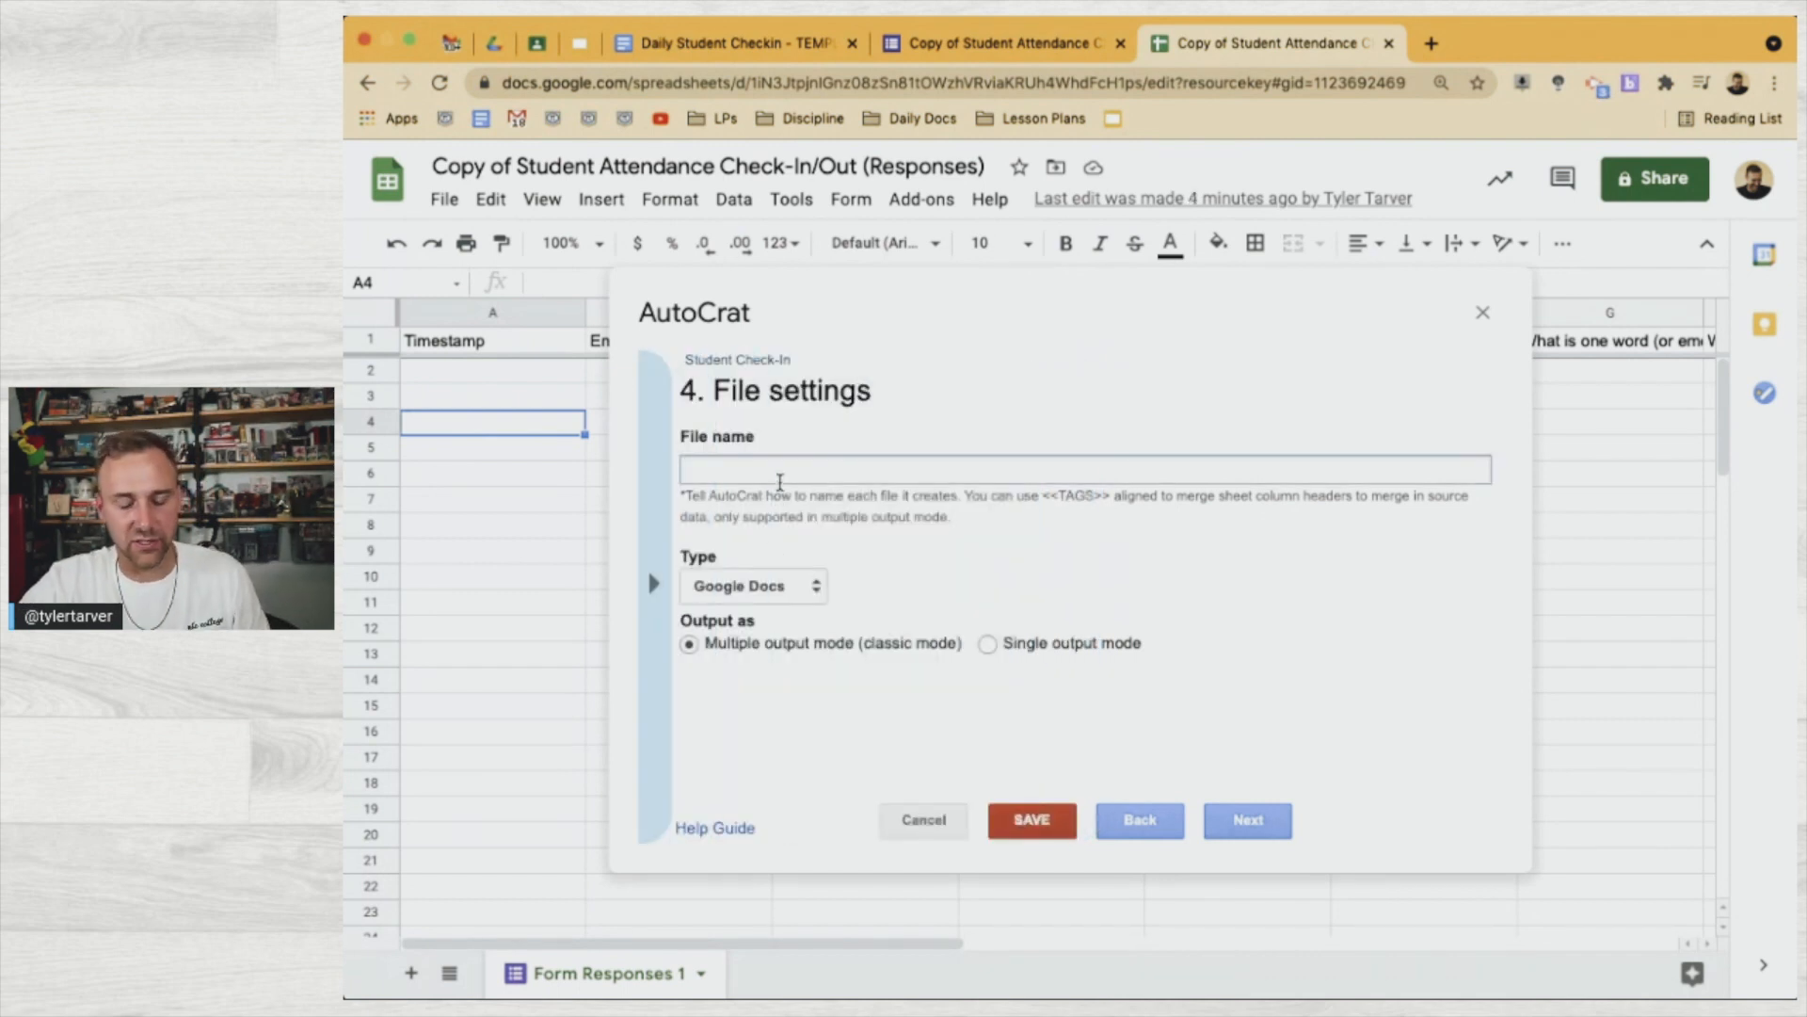
{"action": "type", "text": "<<Your Name>>"}
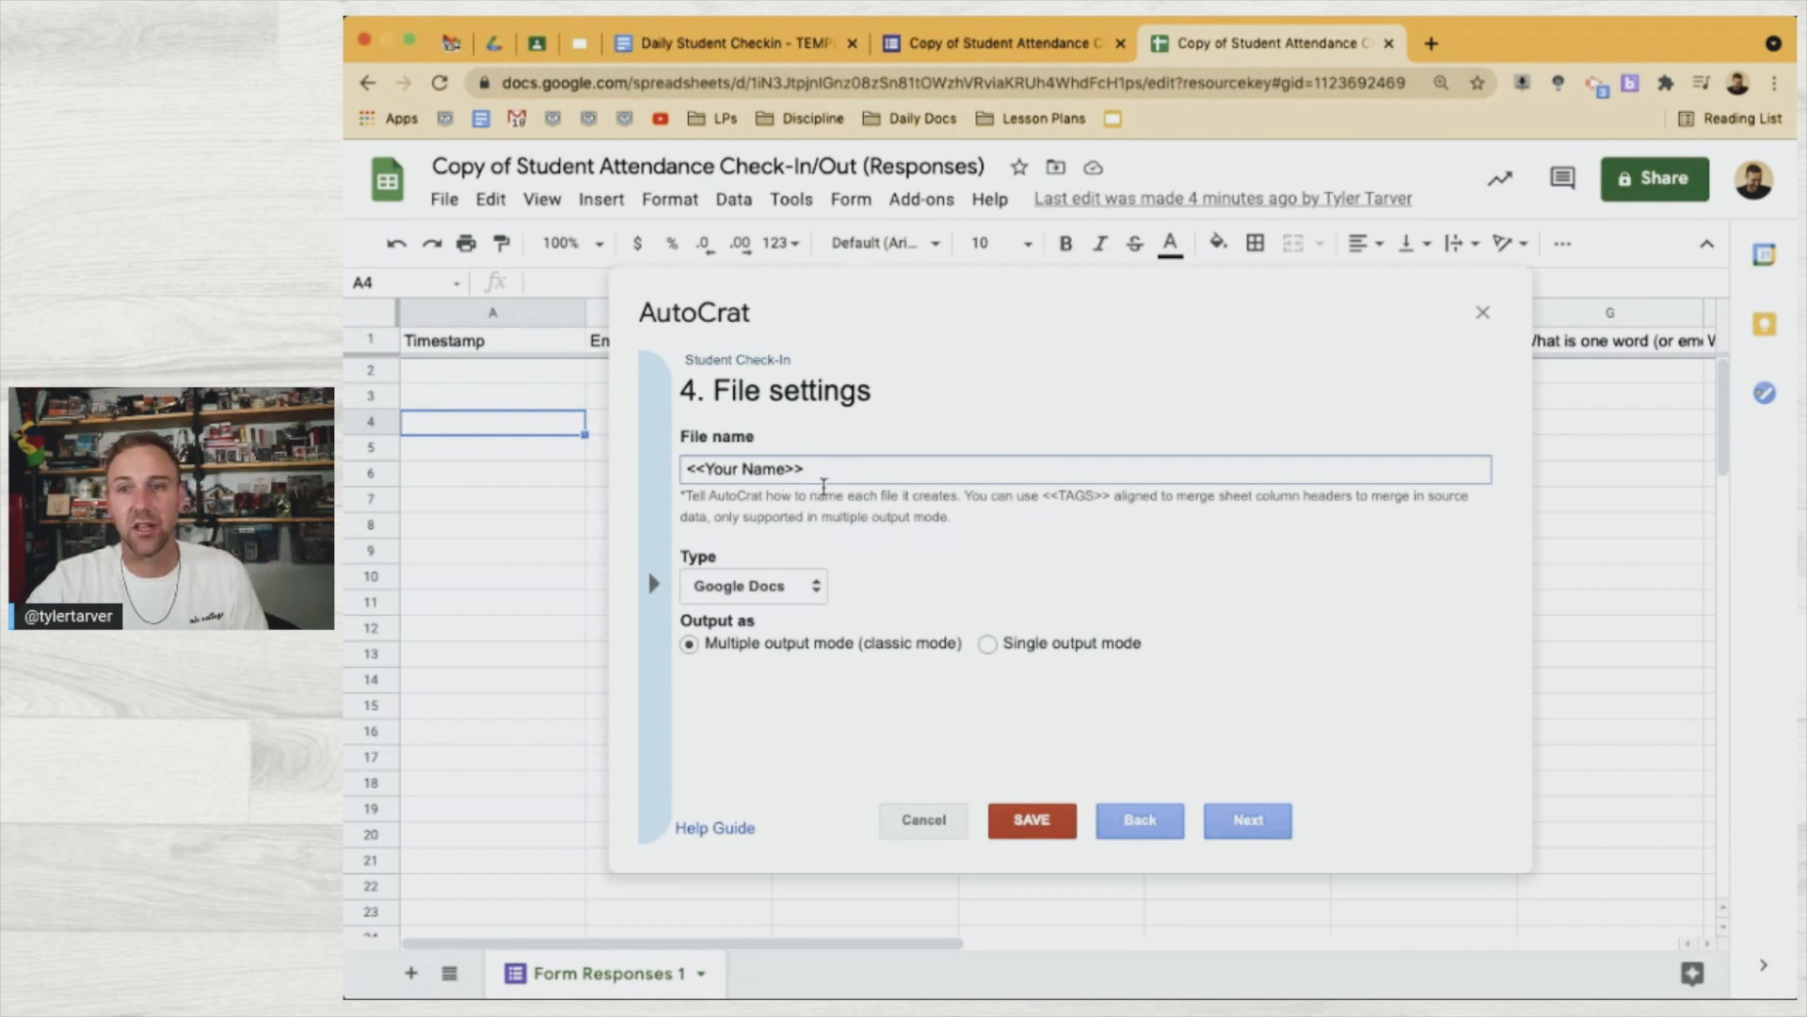
{"action": "type", "text": "//"}
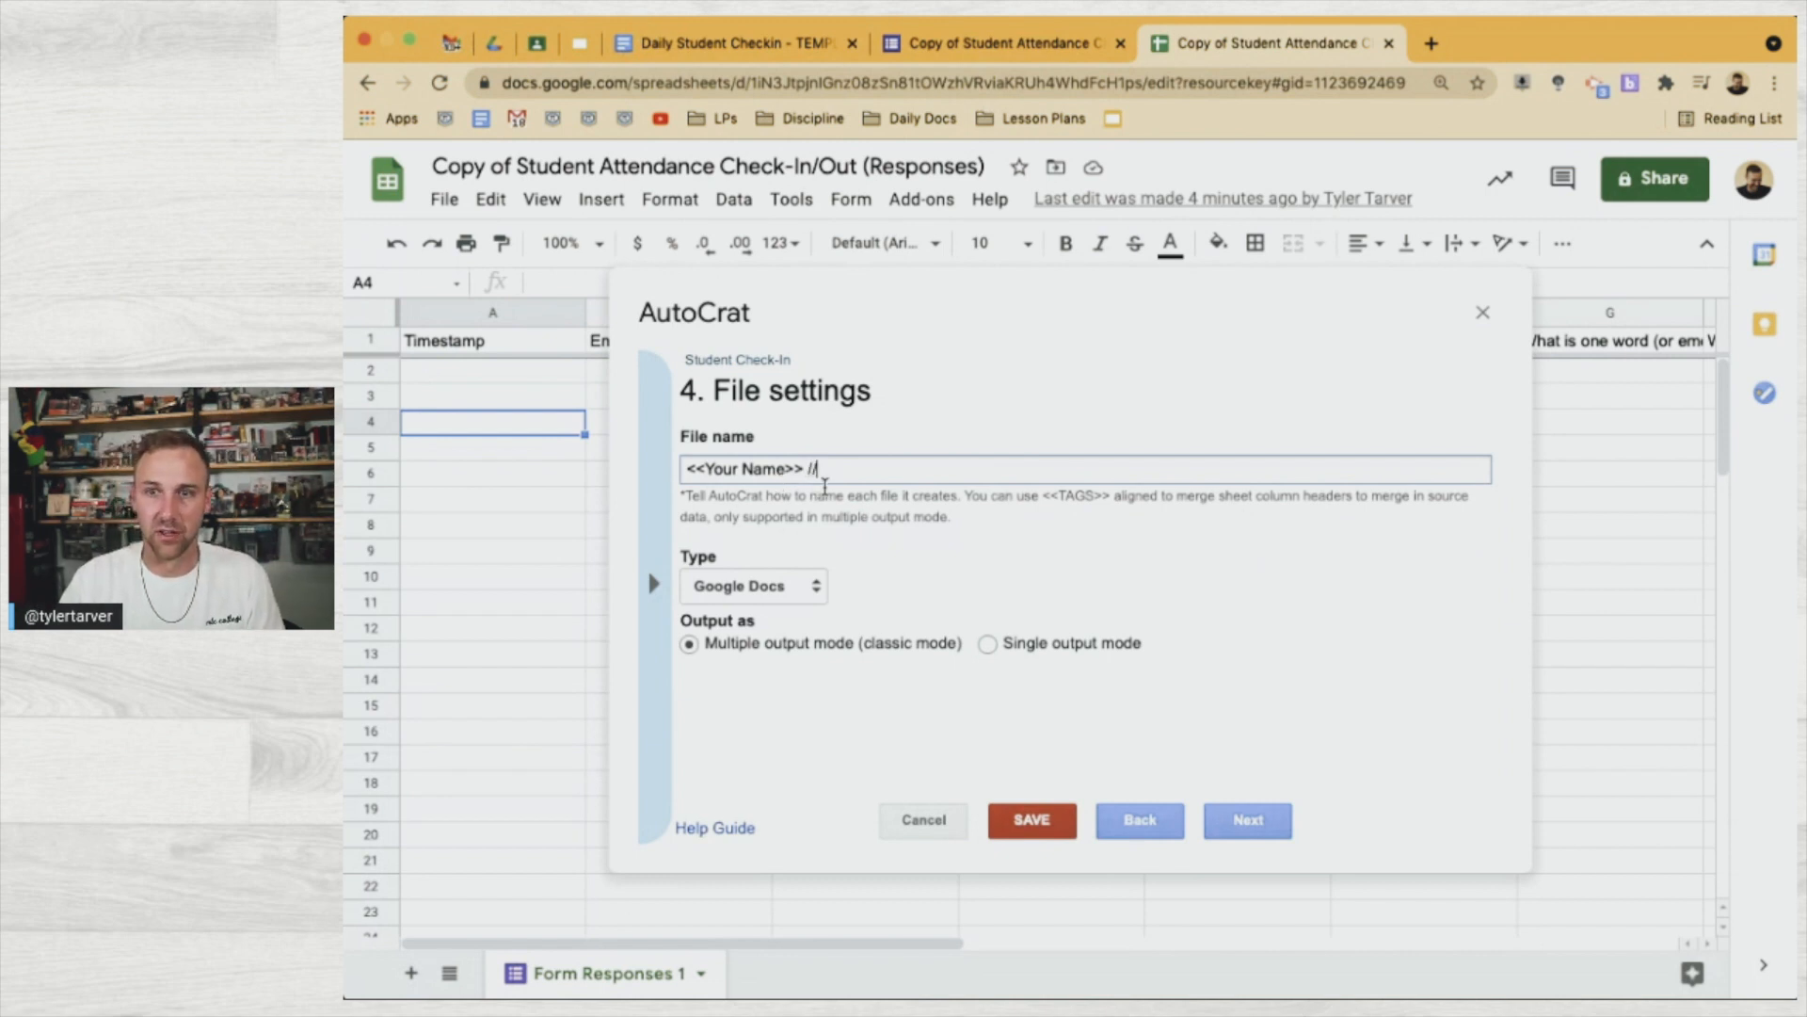
{"action": "key", "text": "BackSpace"}
{"action": "key", "text": "BackSpace"}
{"action": "key", "text": "BackSpace"}
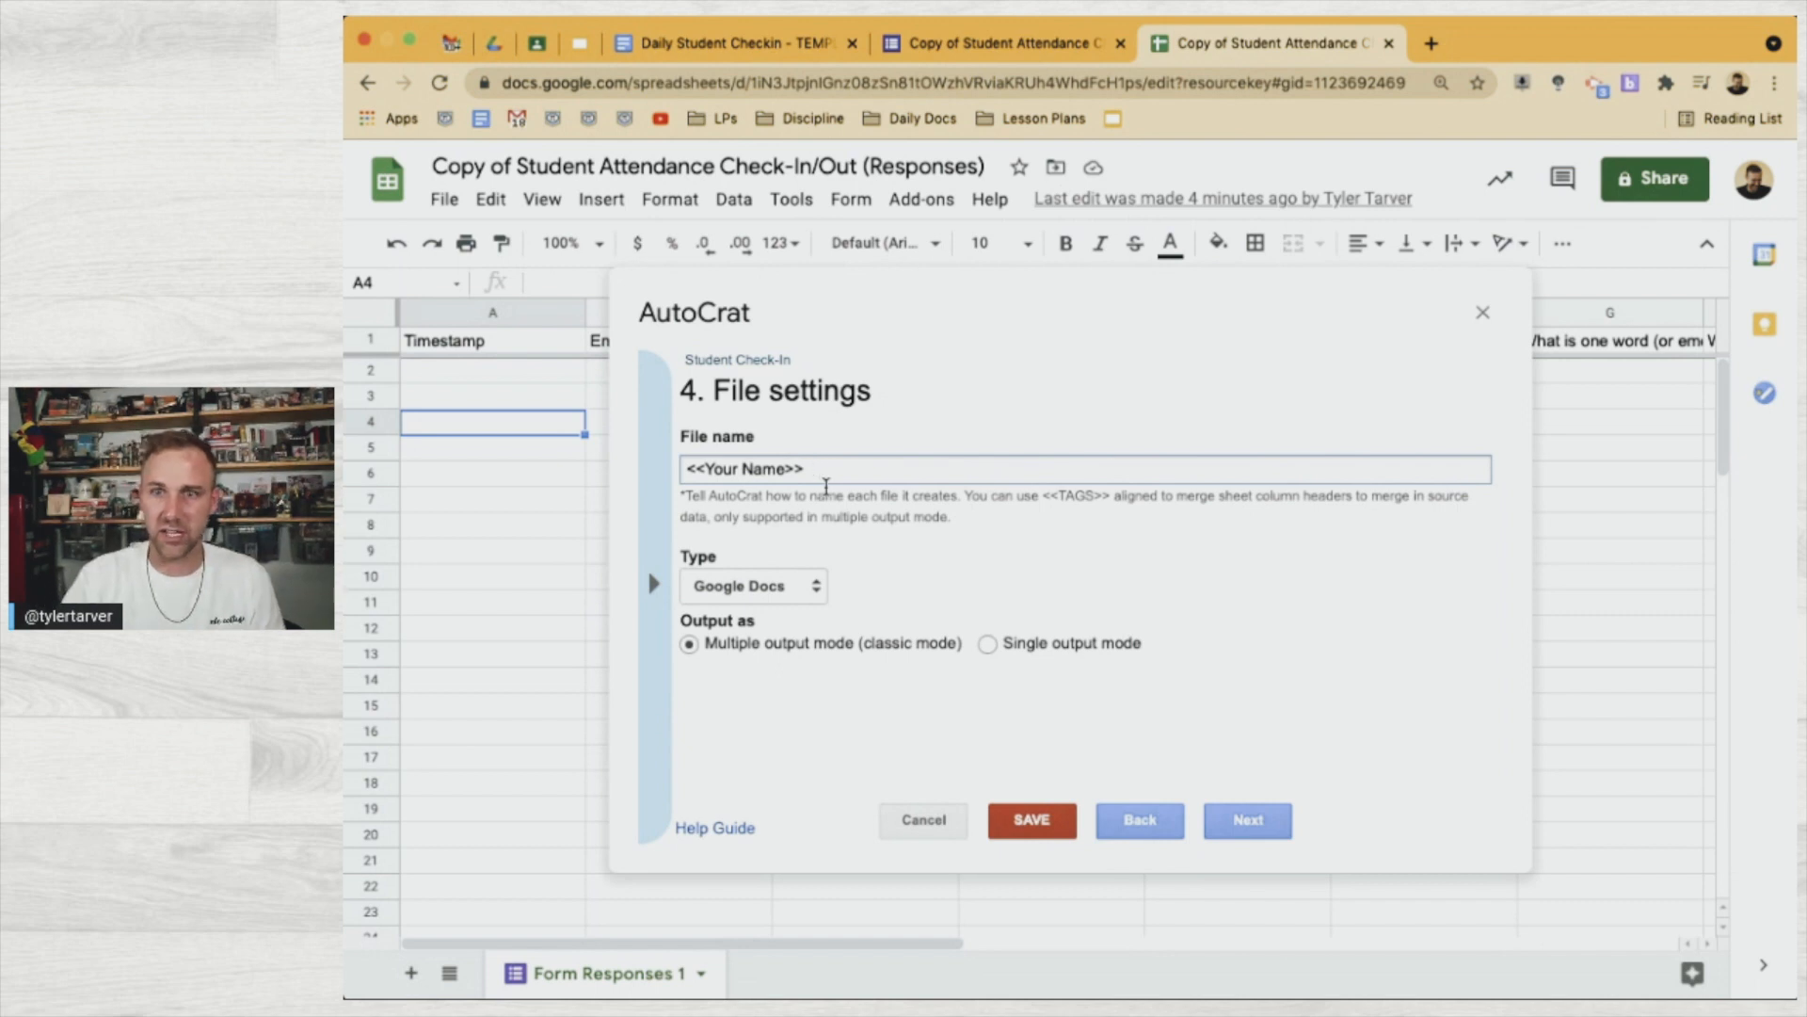
{"action": "type", "text": "Check-"}
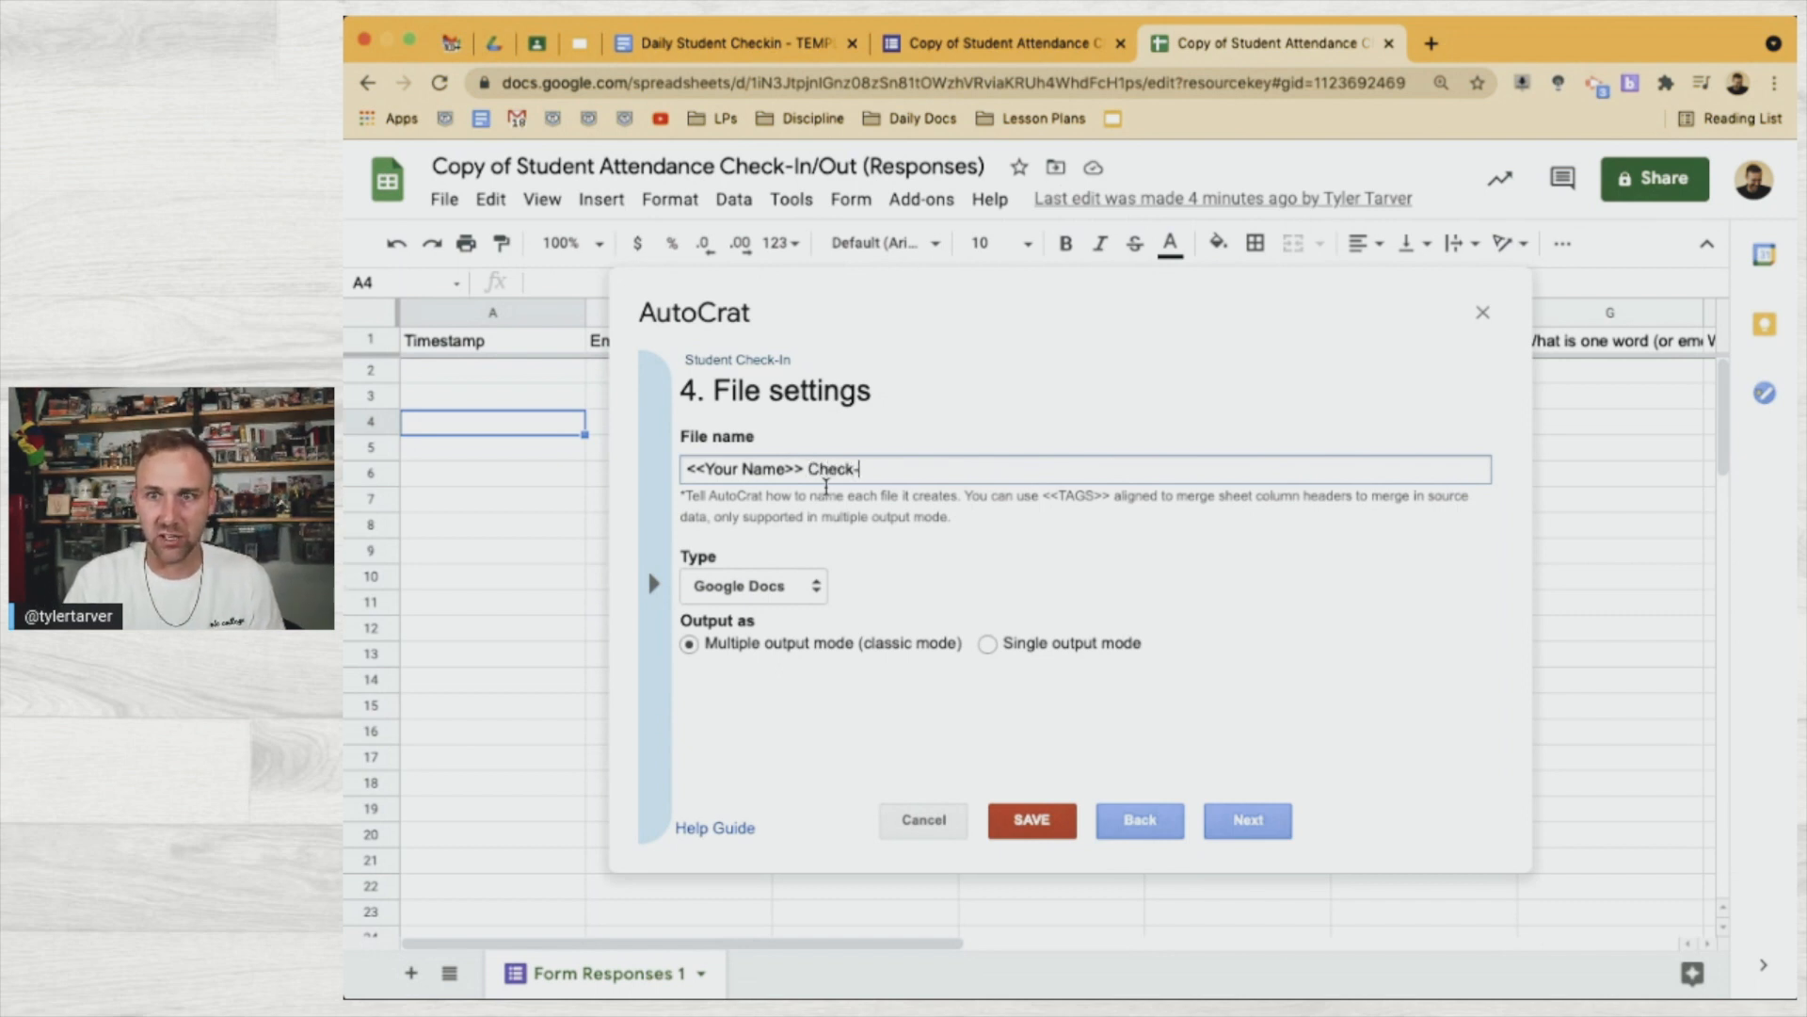
{"action": "type", "text": "In //"}
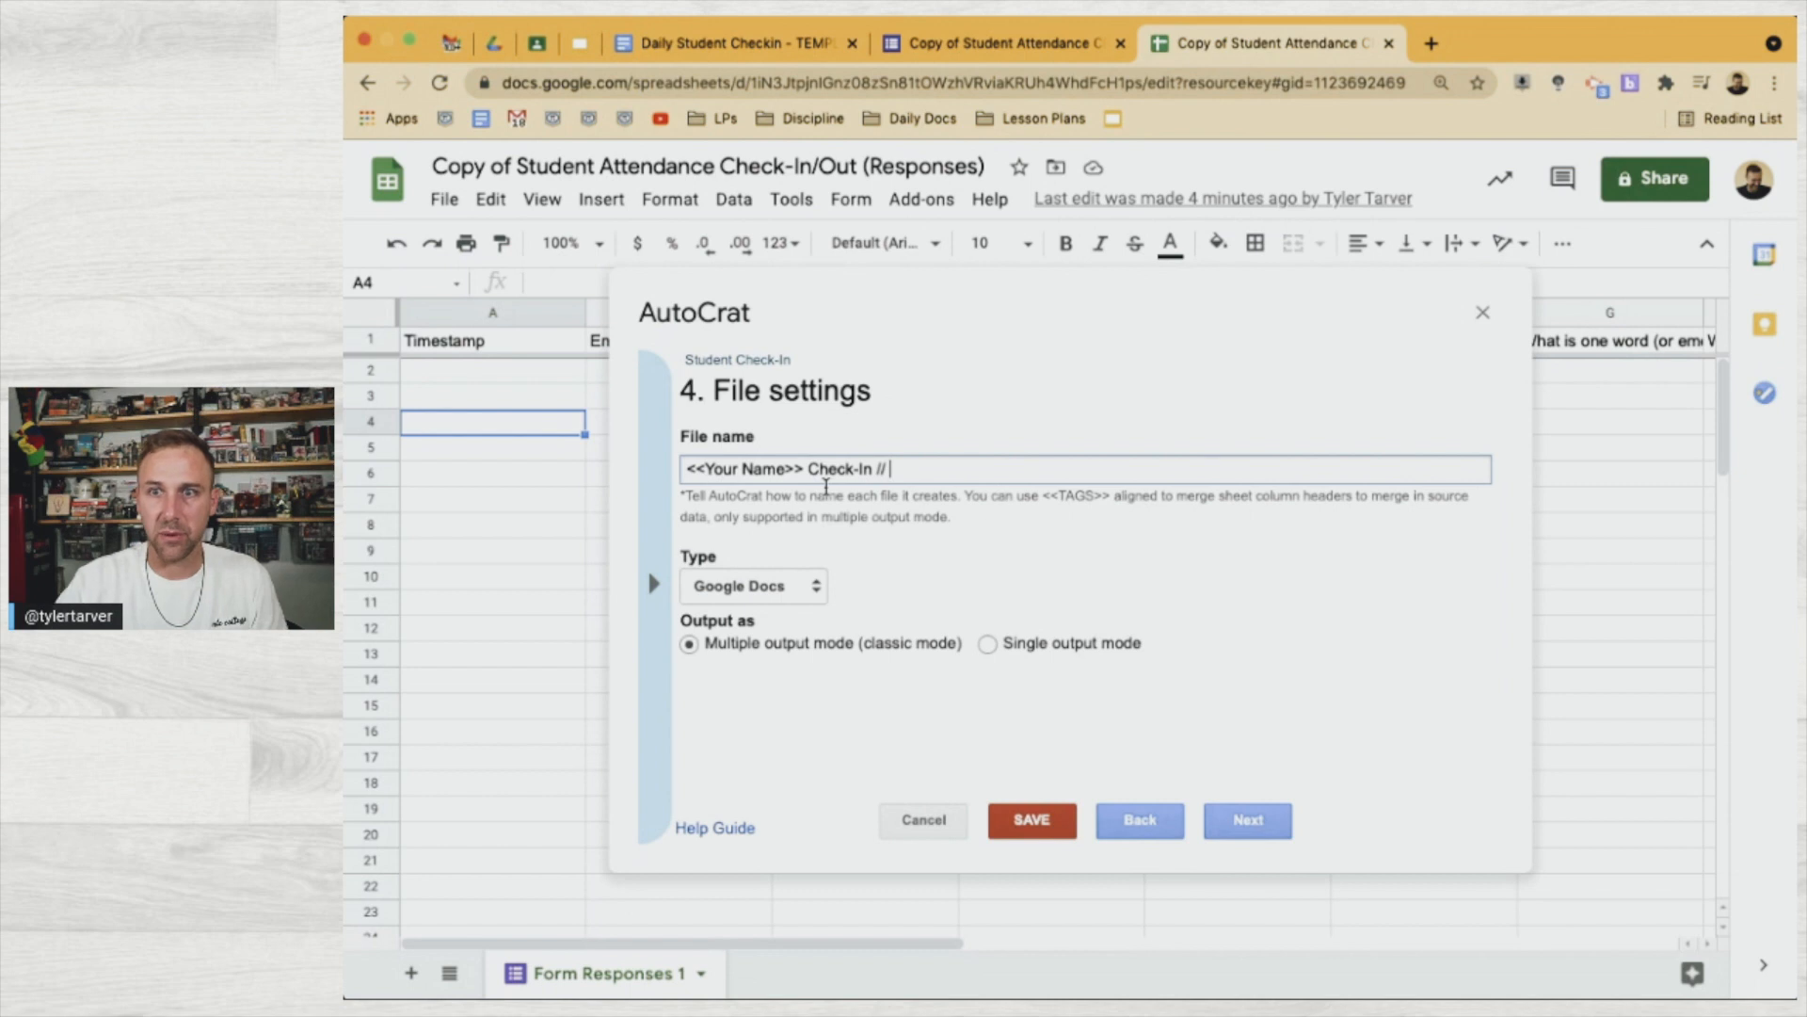
Append the <<Timestamp>> tag to the end of the file name
{"action": "left_click", "coordinate": [670, 597]}
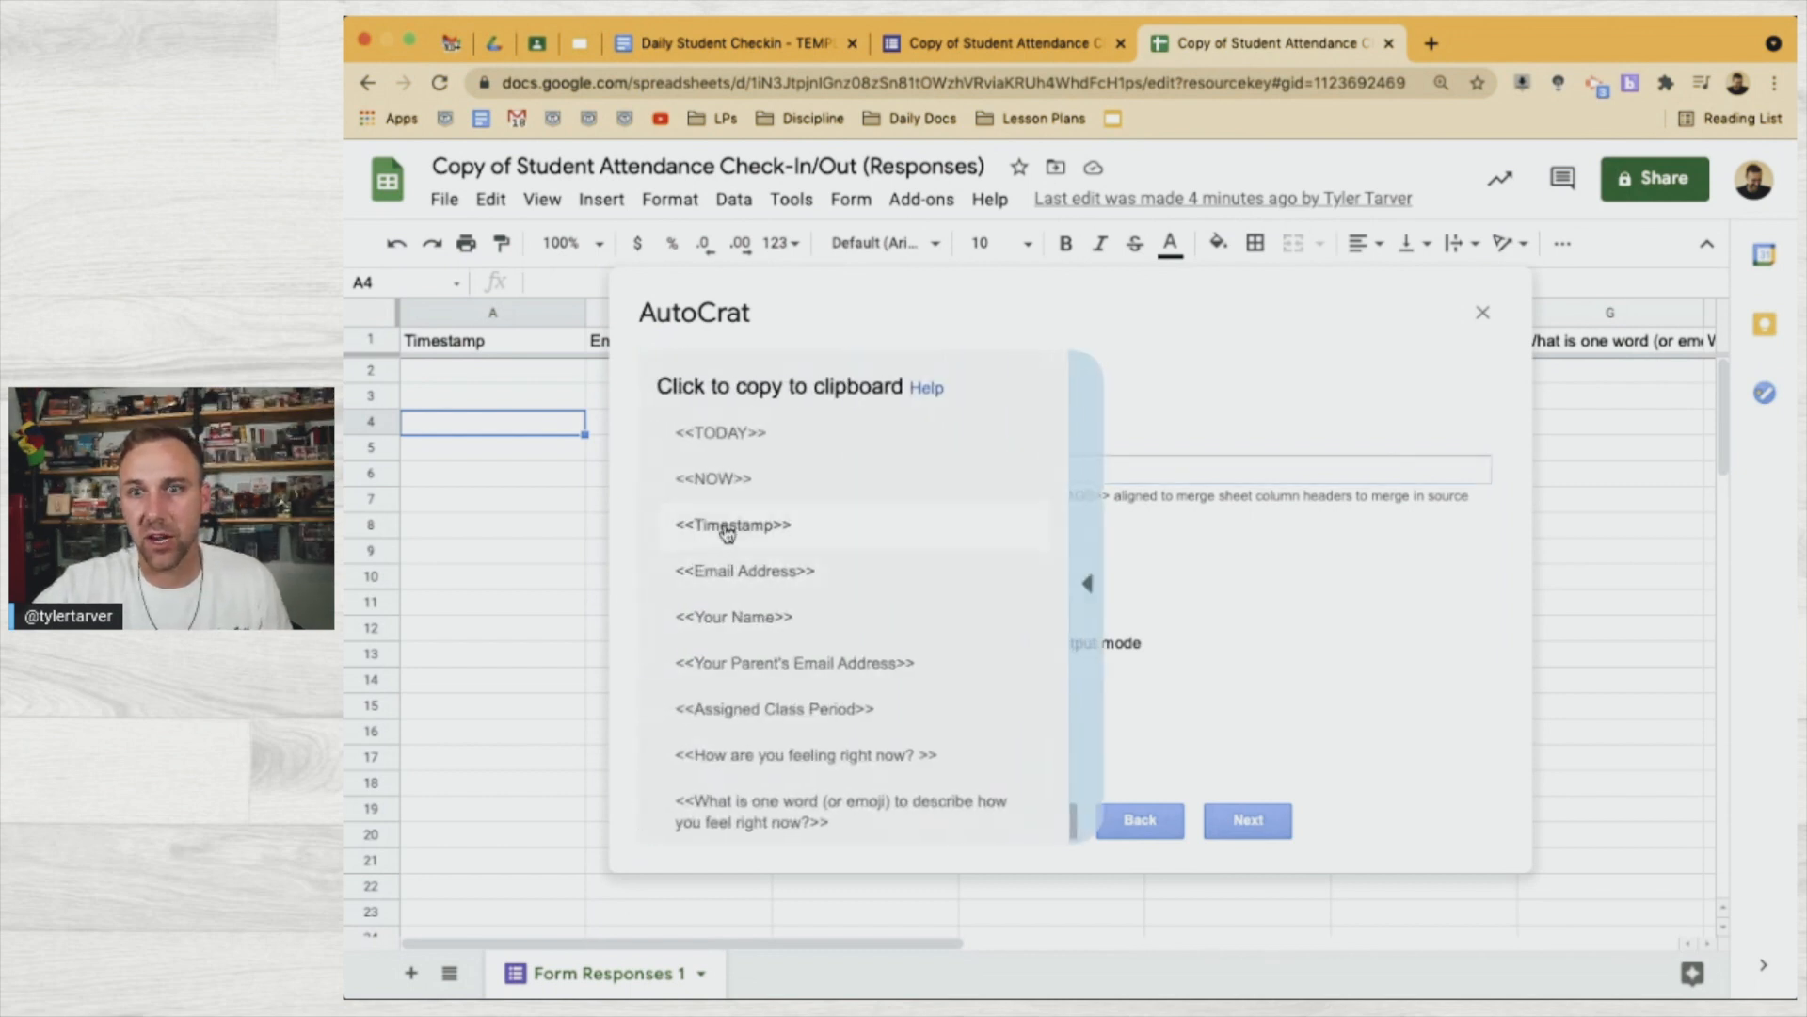
{"action": "left_click", "coordinate": [783, 544]}
{"action": "left_click", "coordinate": [946, 468]}
{"action": "type", "text": "<<Timestamp>>"}
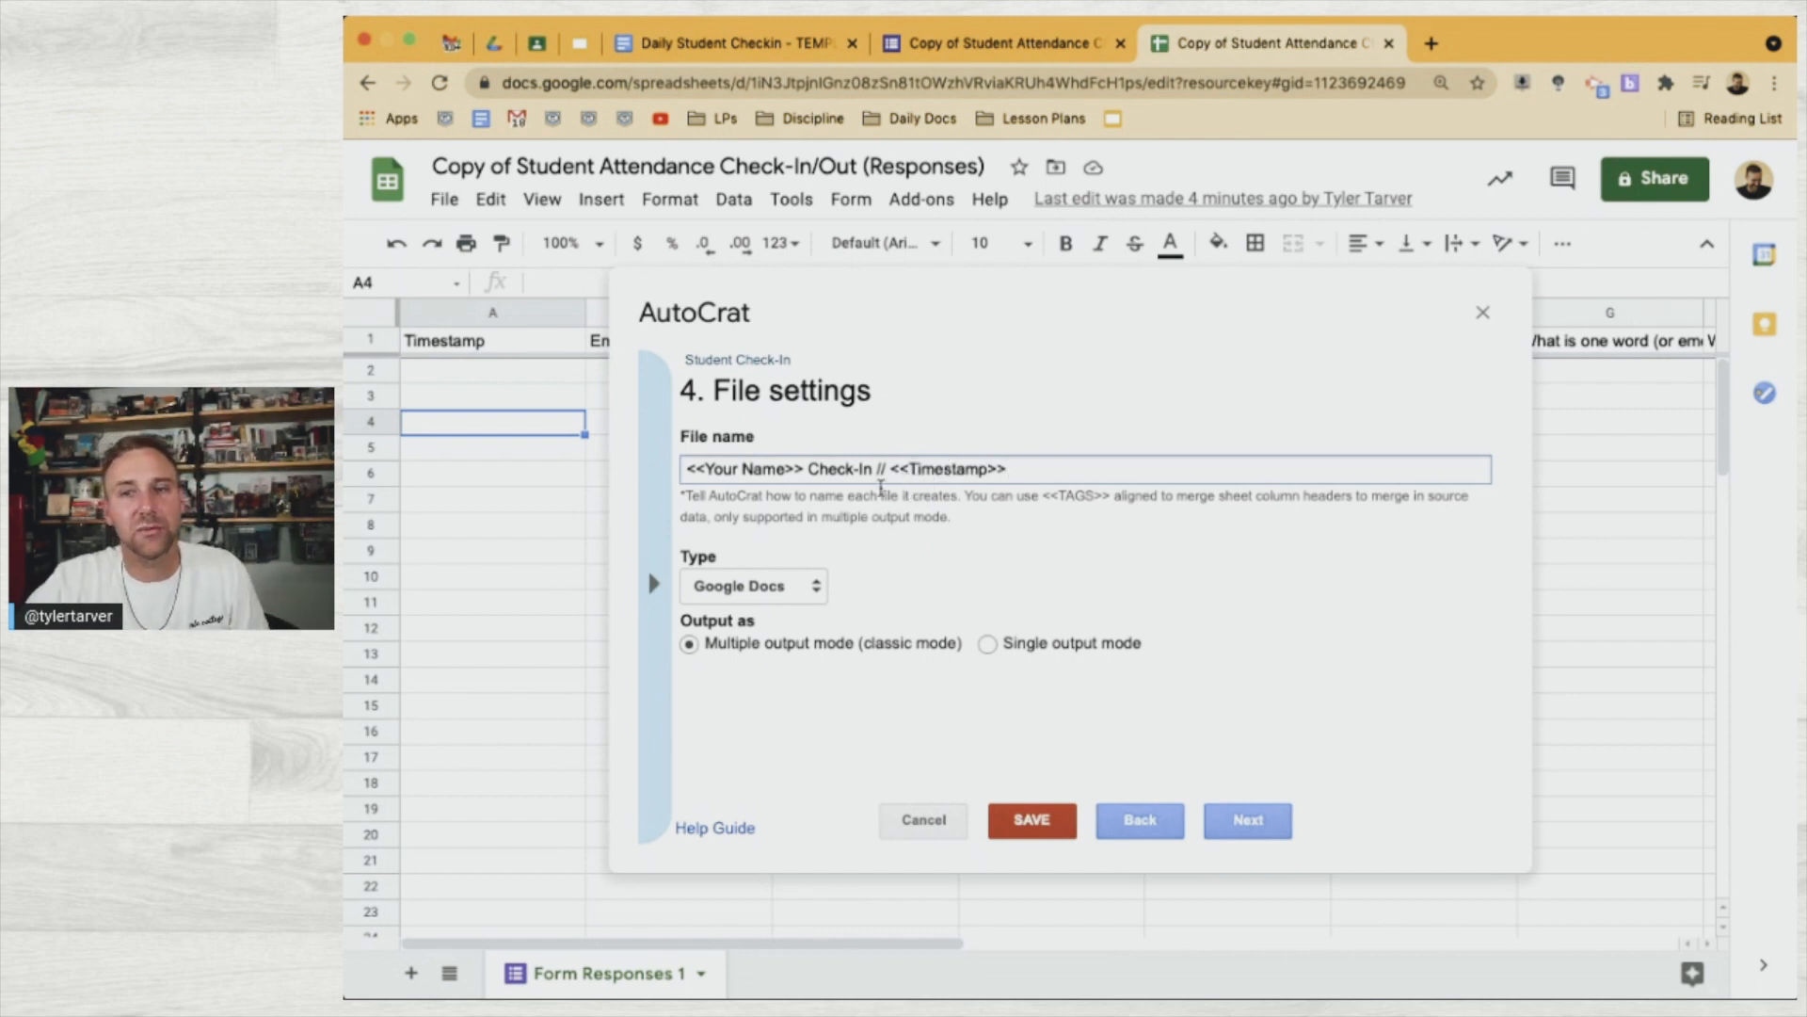
Set the output type to PDF, advance to destination folders, and open My Drive in Google Drive
{"action": "left_click", "coordinate": [794, 590]}
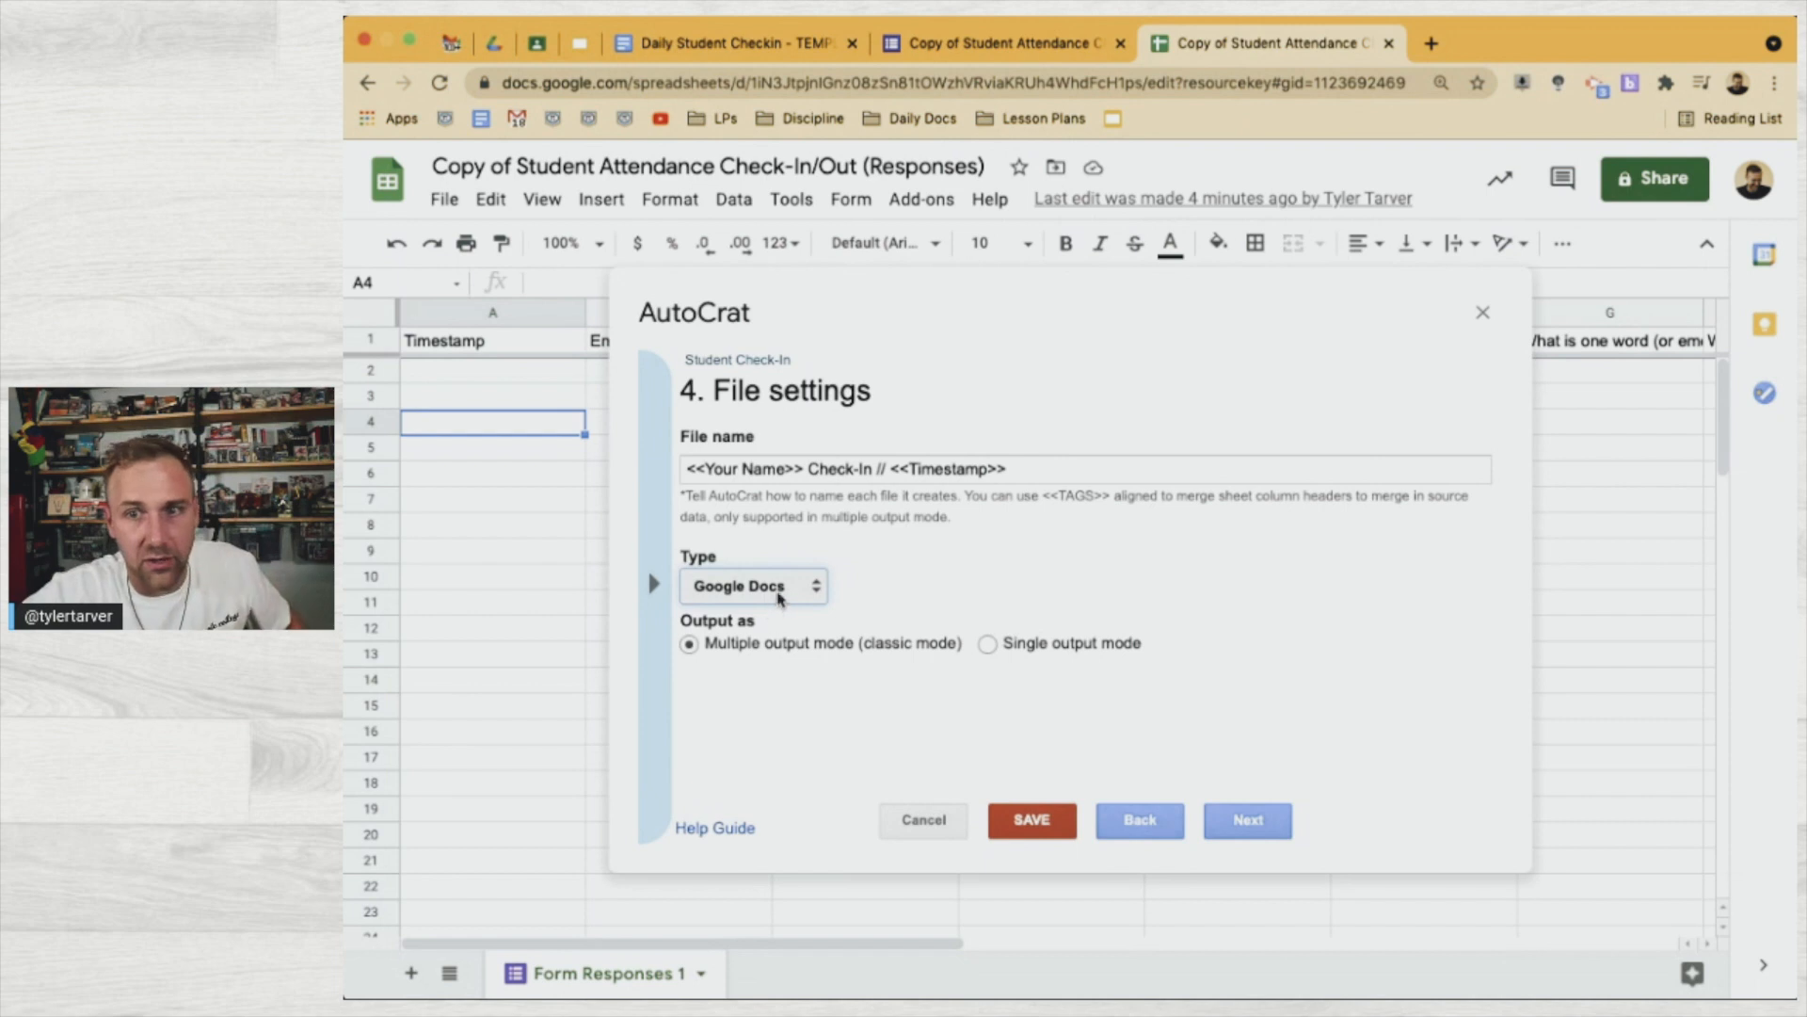
{"action": "left_click", "coordinate": [779, 607]}
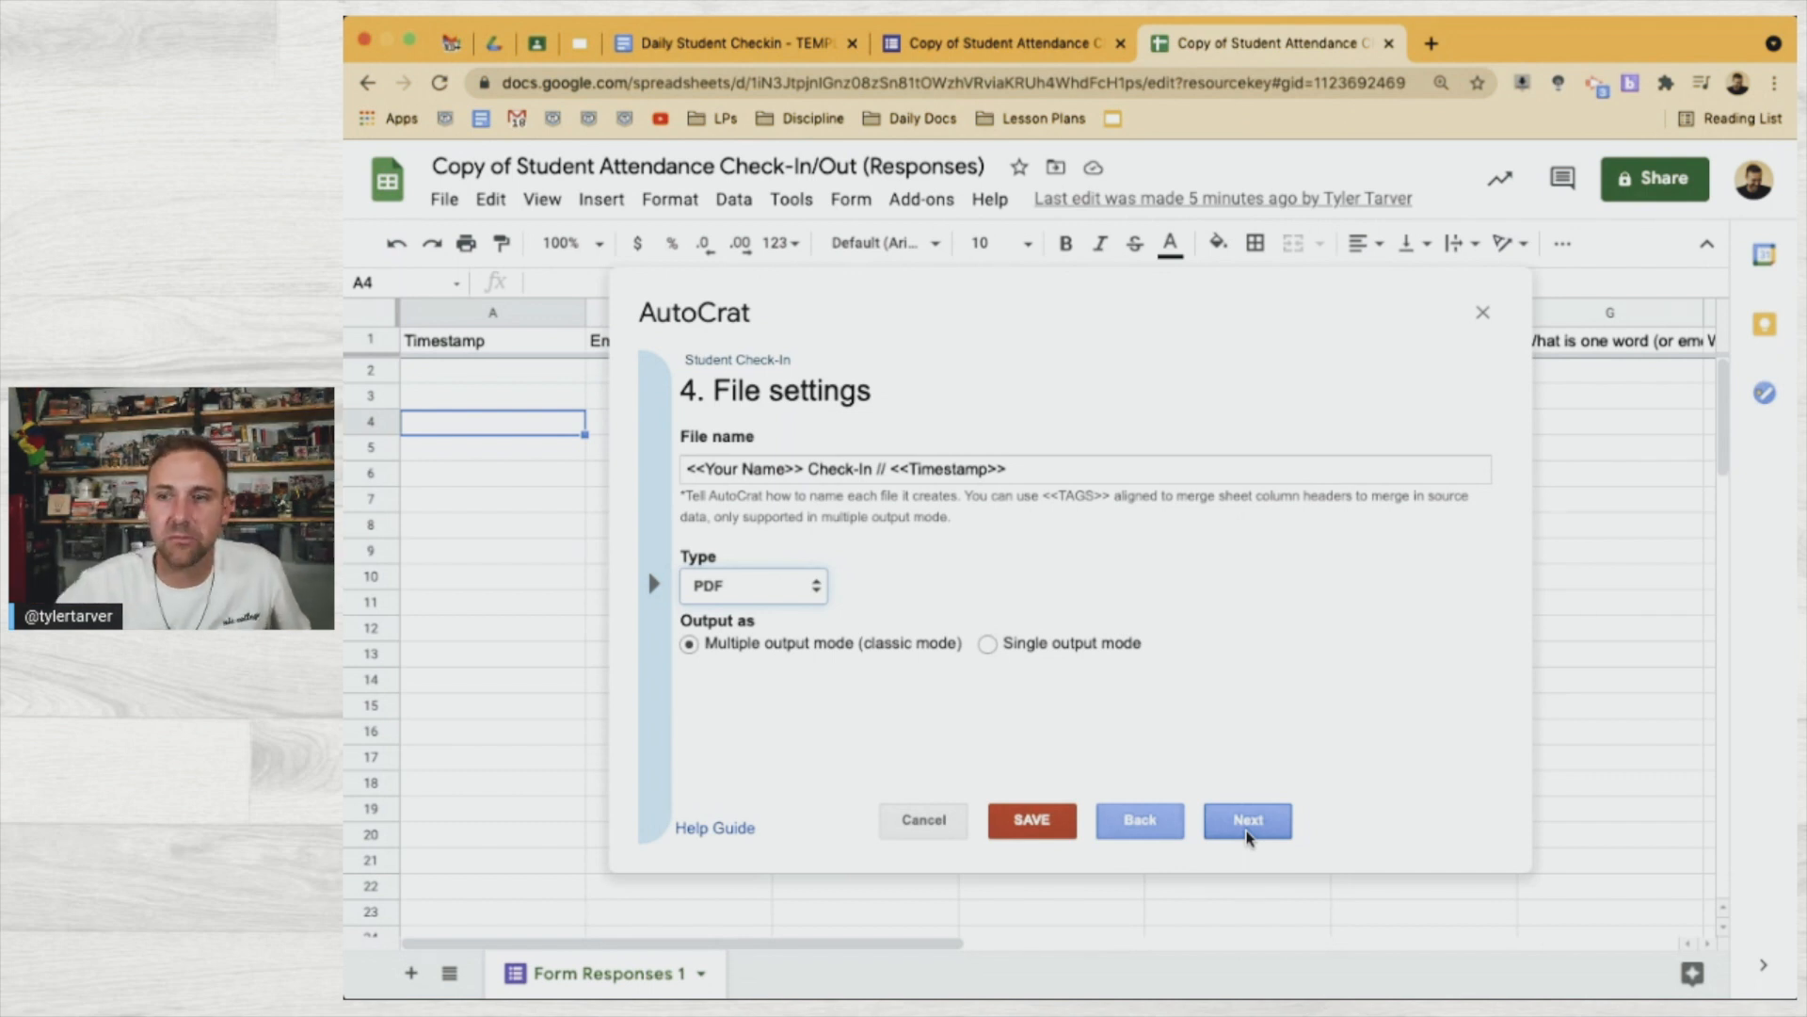
{"action": "left_click", "coordinate": [1238, 833]}
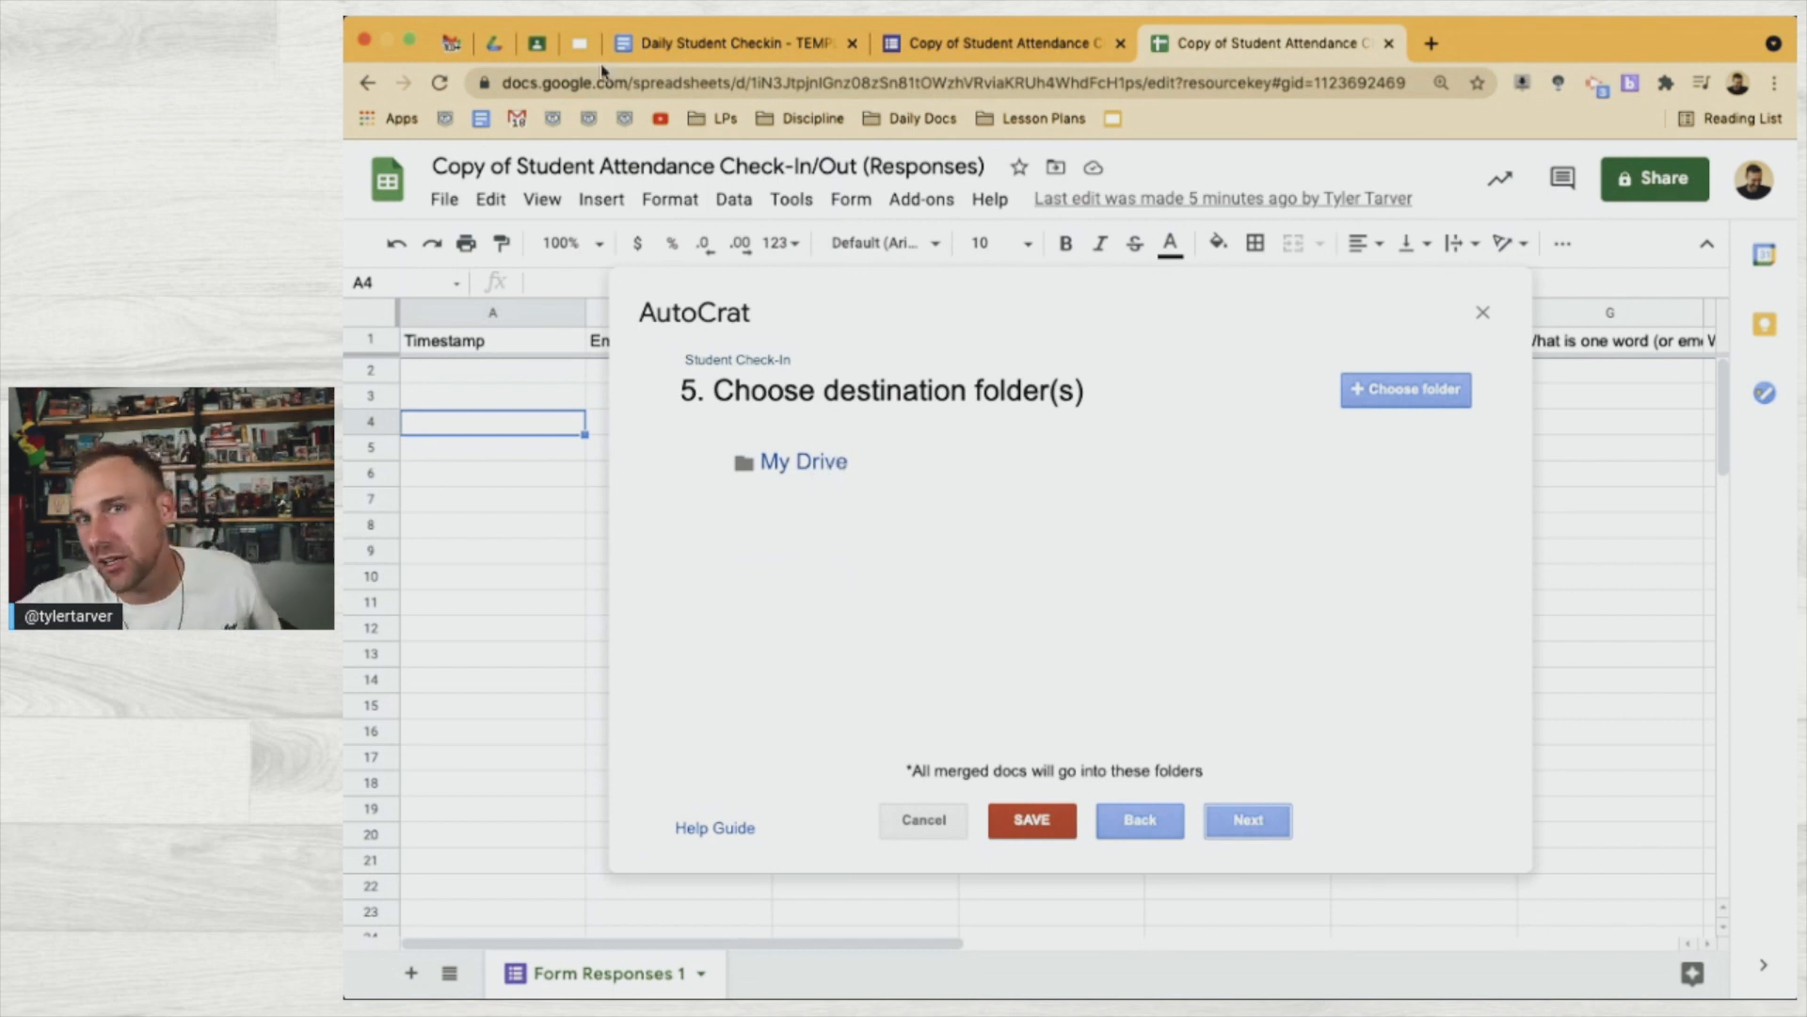
{"action": "left_click", "coordinate": [494, 43]}
{"action": "left_click", "coordinate": [509, 365]}
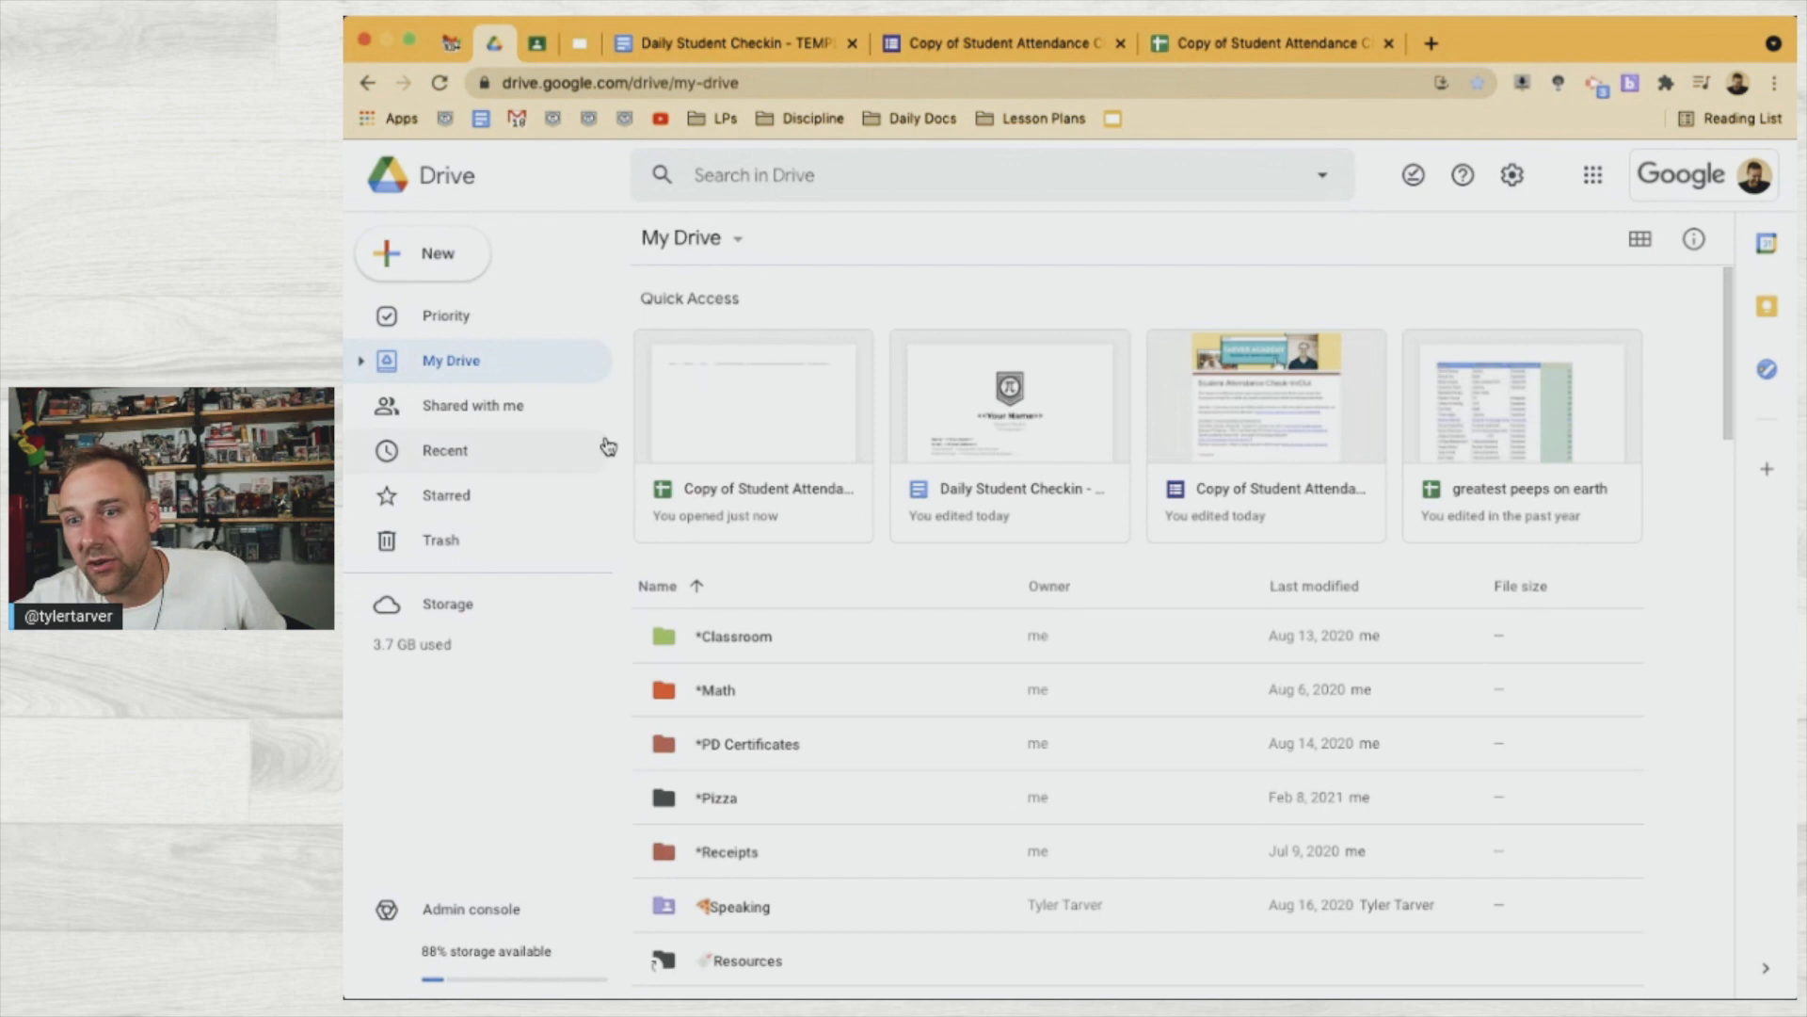
Create a folder named Attendance in My Drive
{"action": "left_click", "coordinate": [450, 270]}
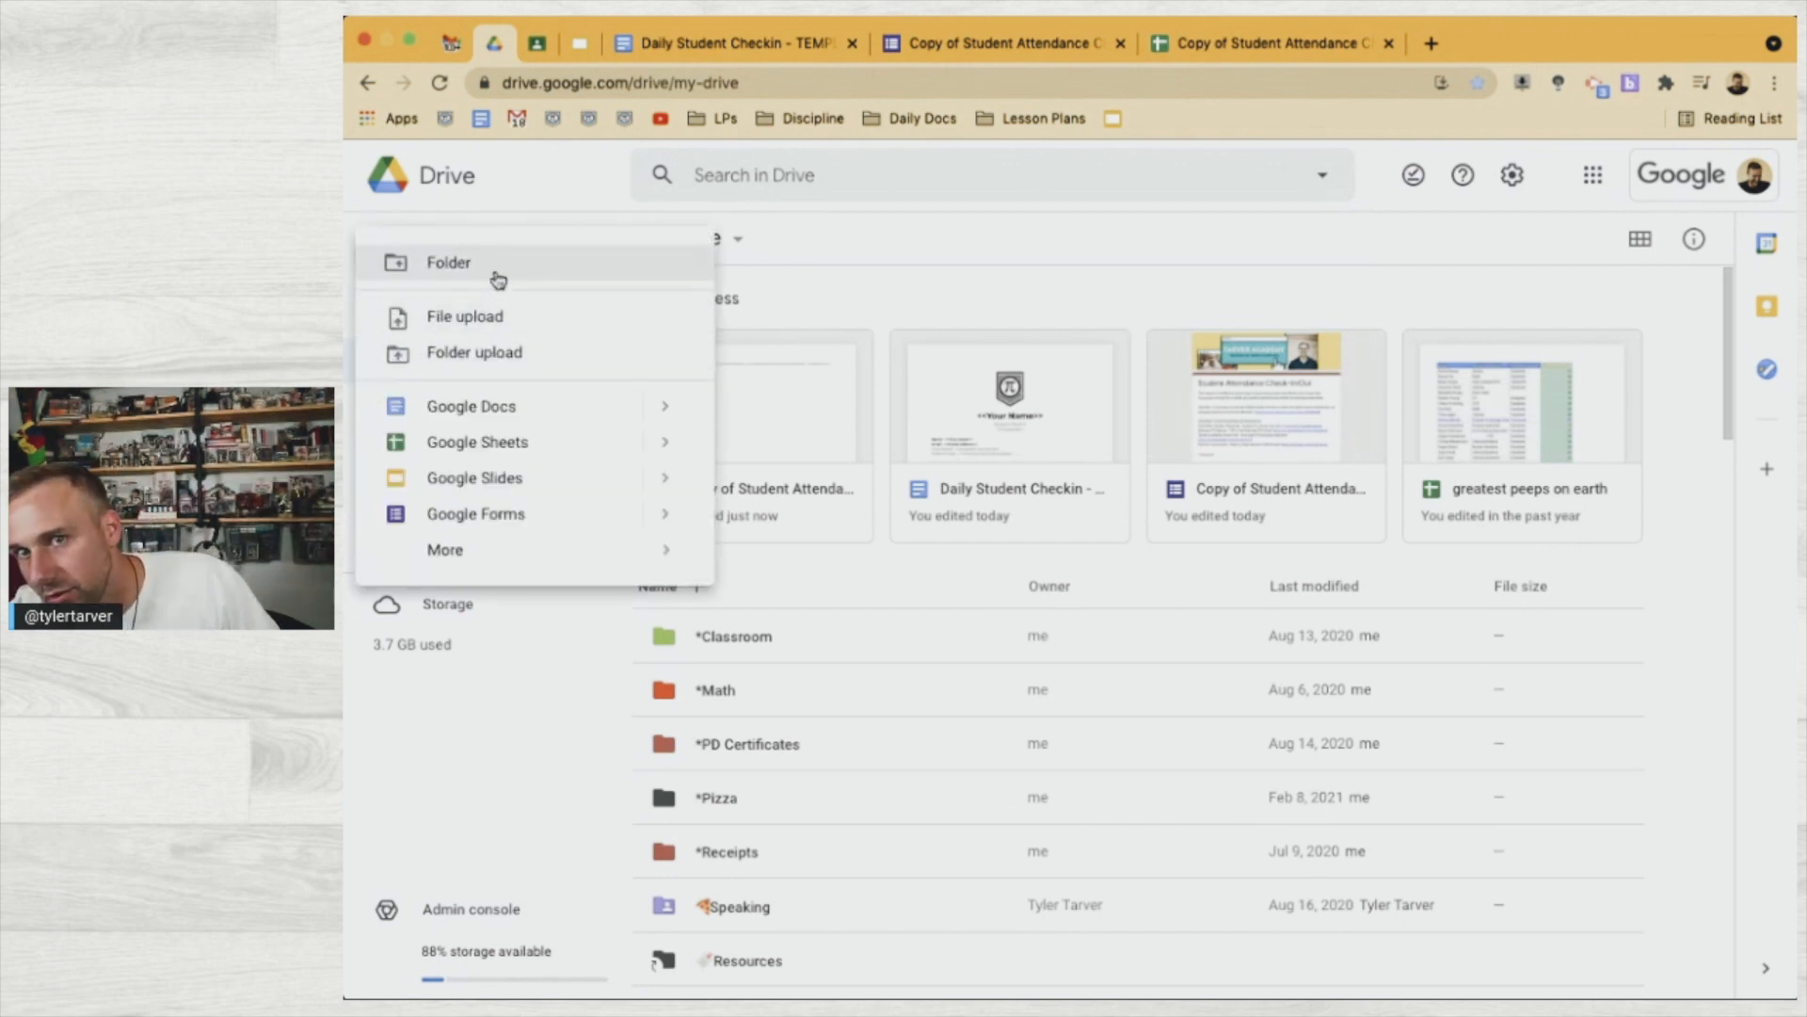
{"action": "left_click", "coordinate": [494, 274]}
{"action": "type", "text": "Attendance"}
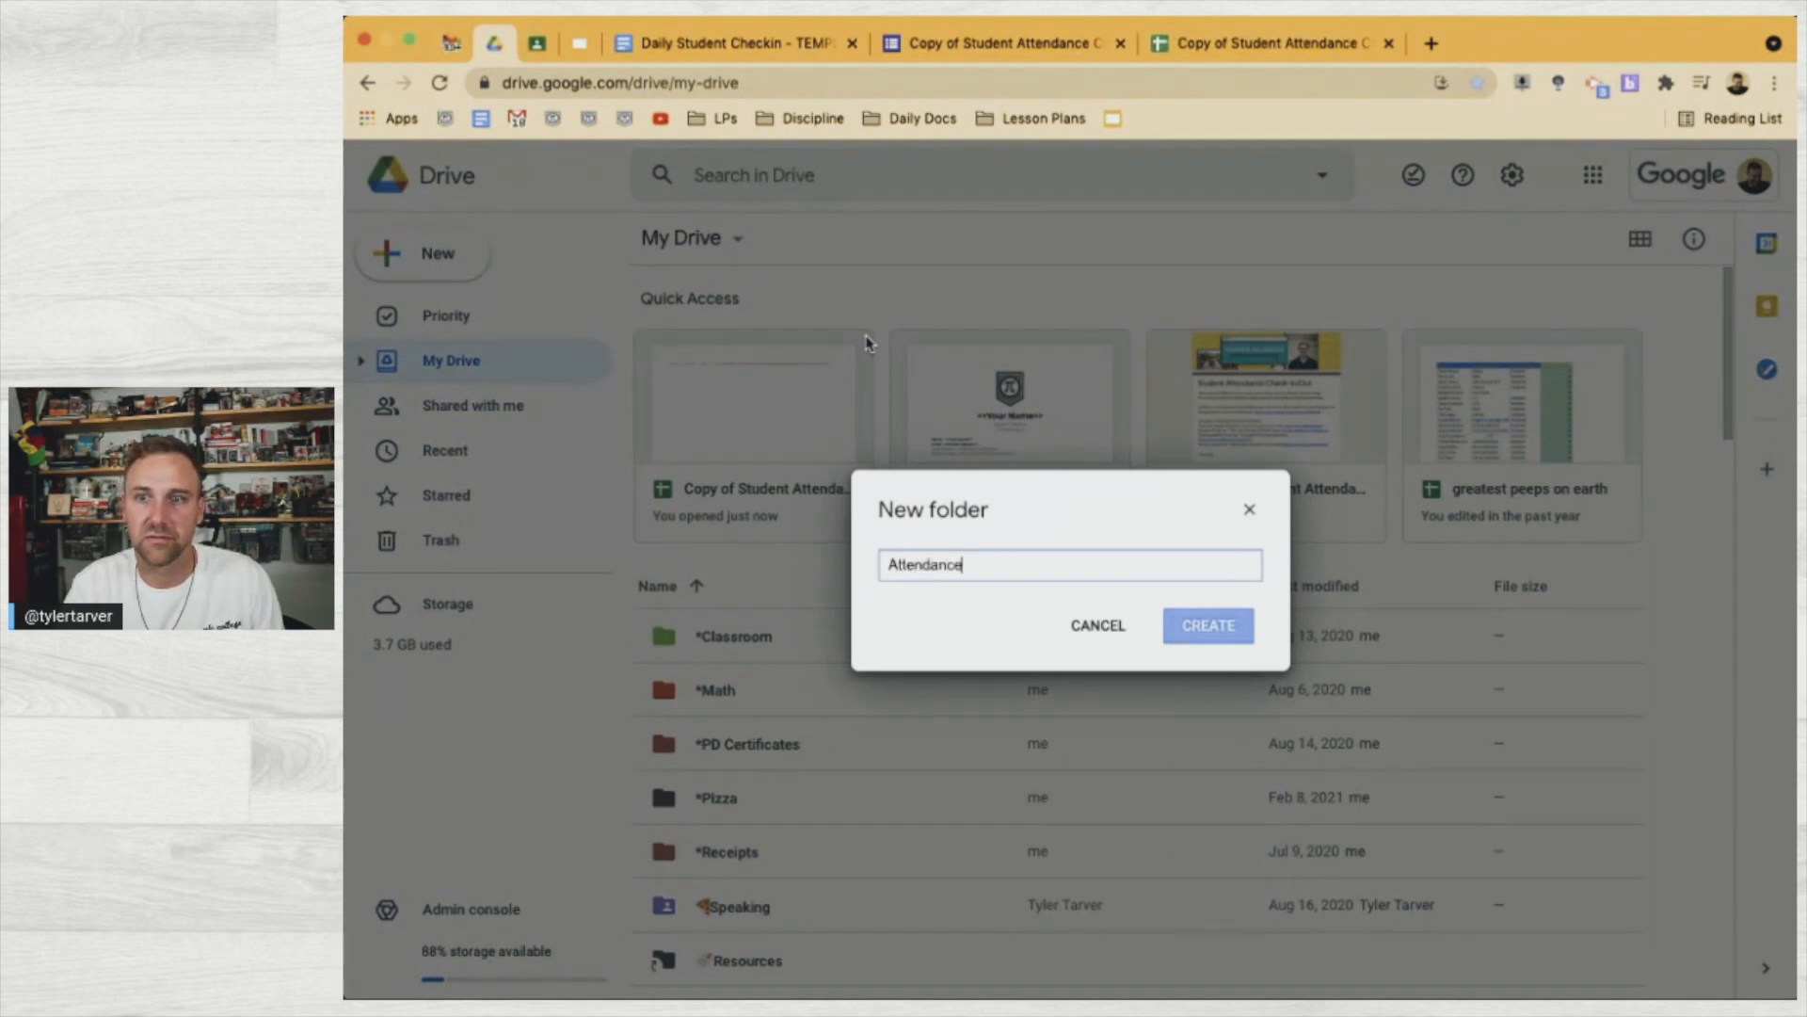
{"action": "key", "text": "Return"}
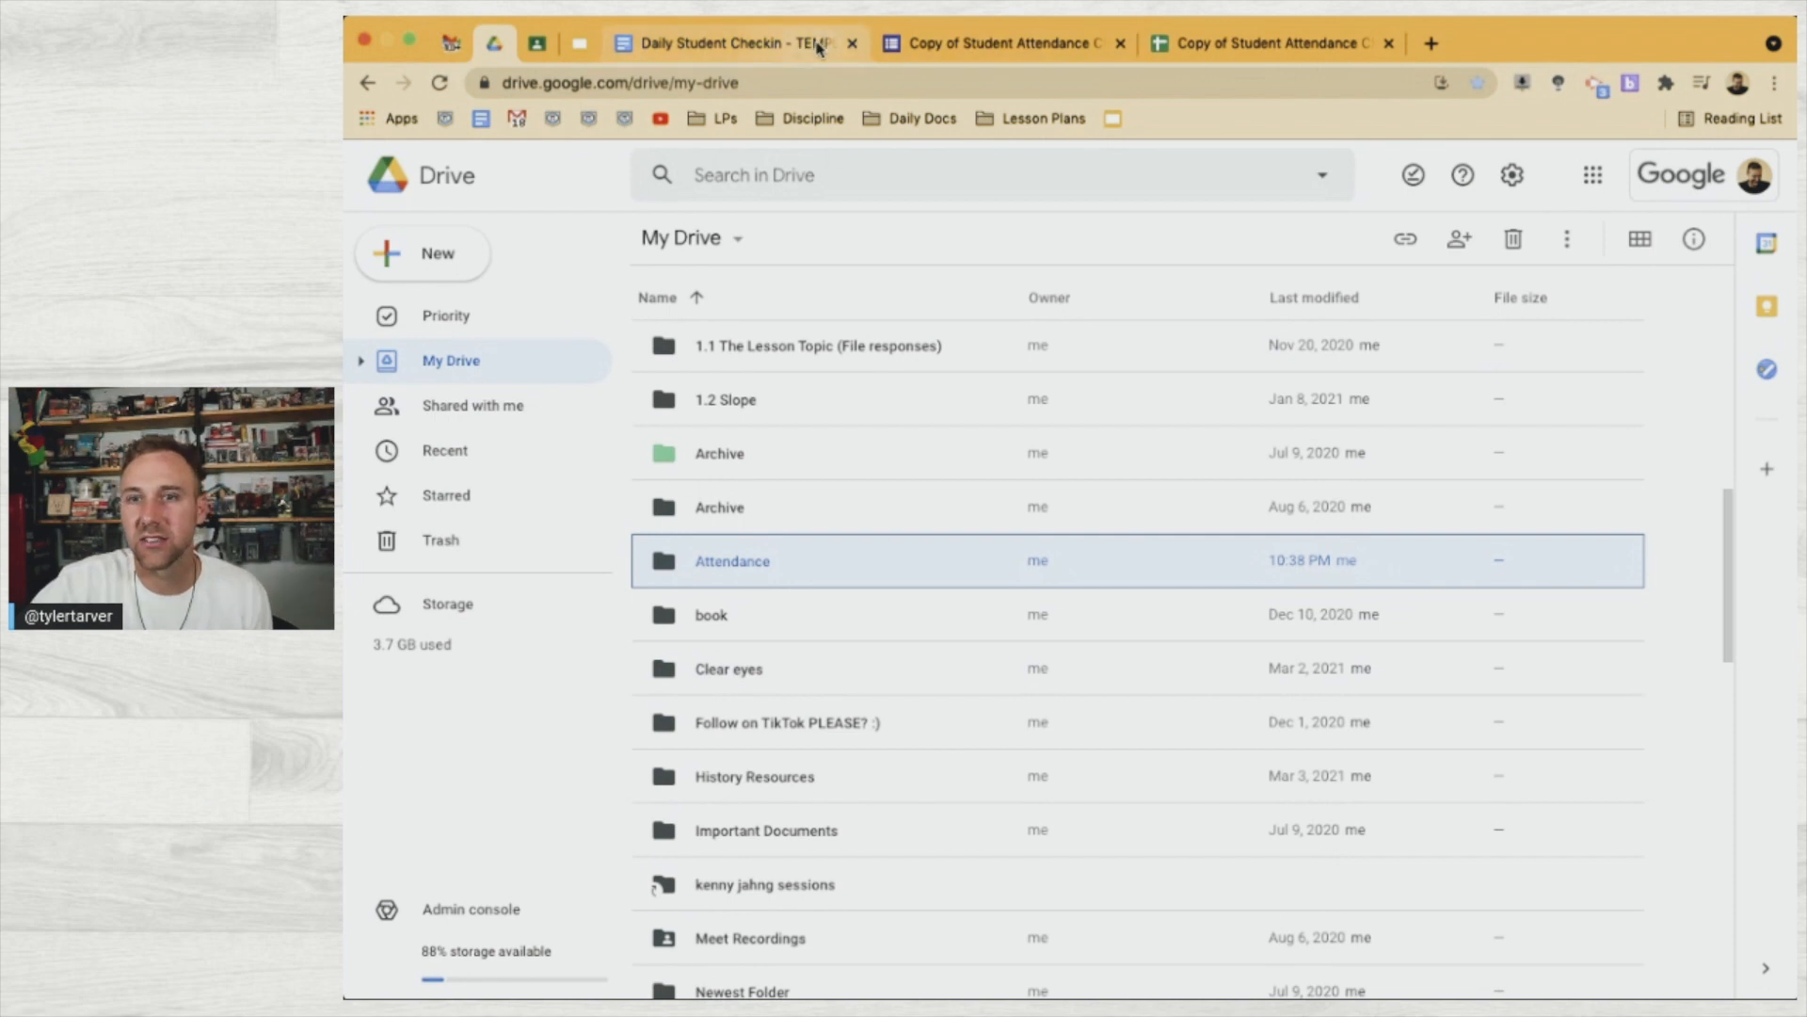
Inside Attendance, create a subfolder named Daily Check-In
{"action": "double_click", "coordinate": [779, 584]}
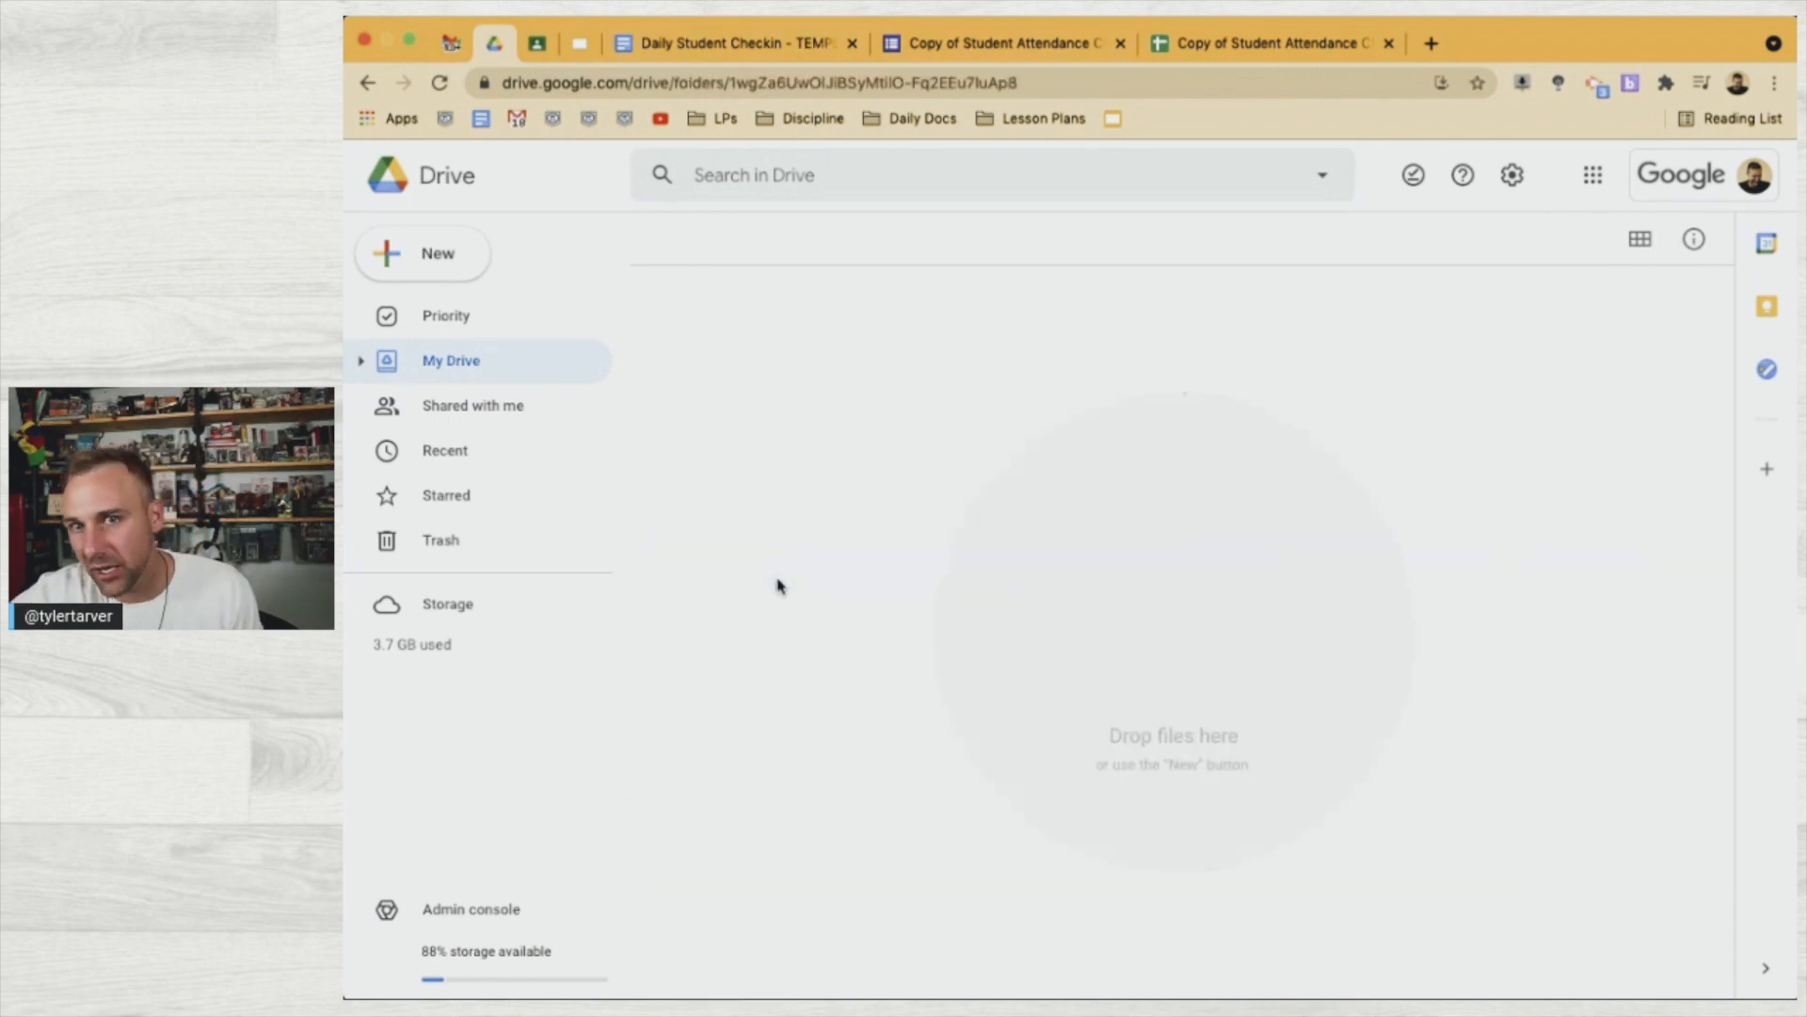
{"action": "left_click", "coordinate": [414, 270]}
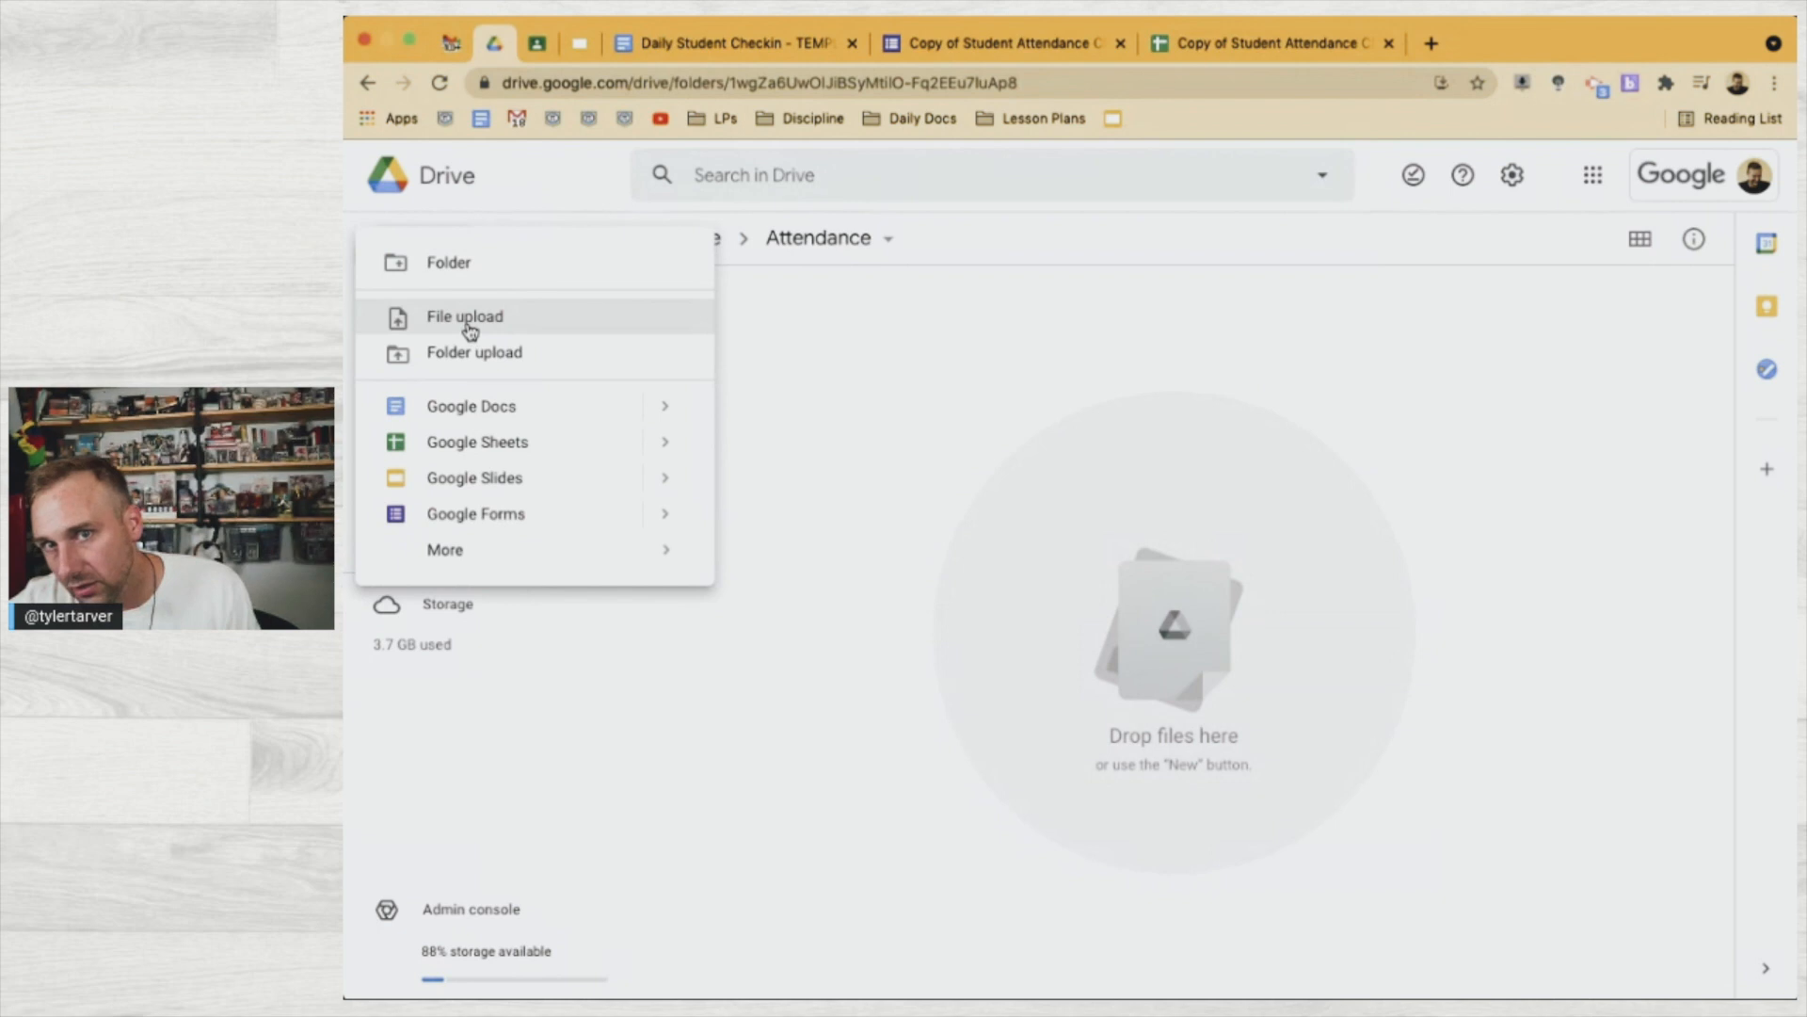
{"action": "left_click", "coordinate": [472, 262]}
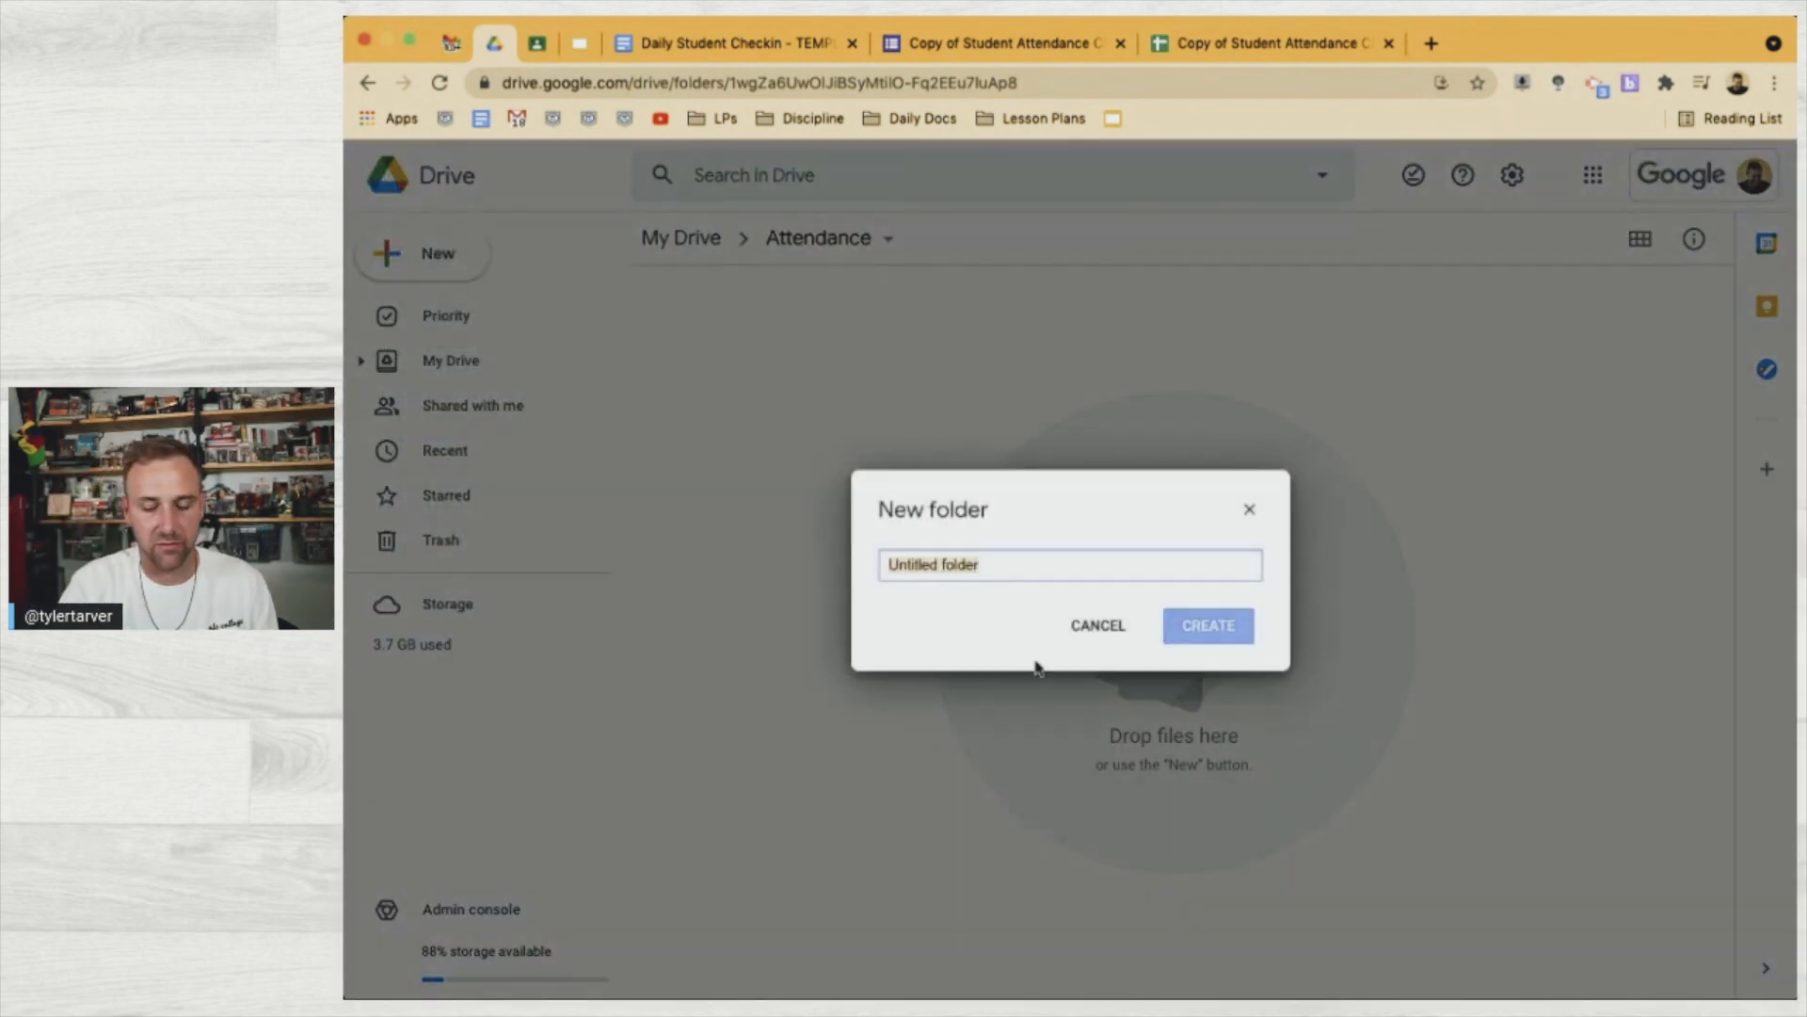
{"action": "type", "text": "Daily"}
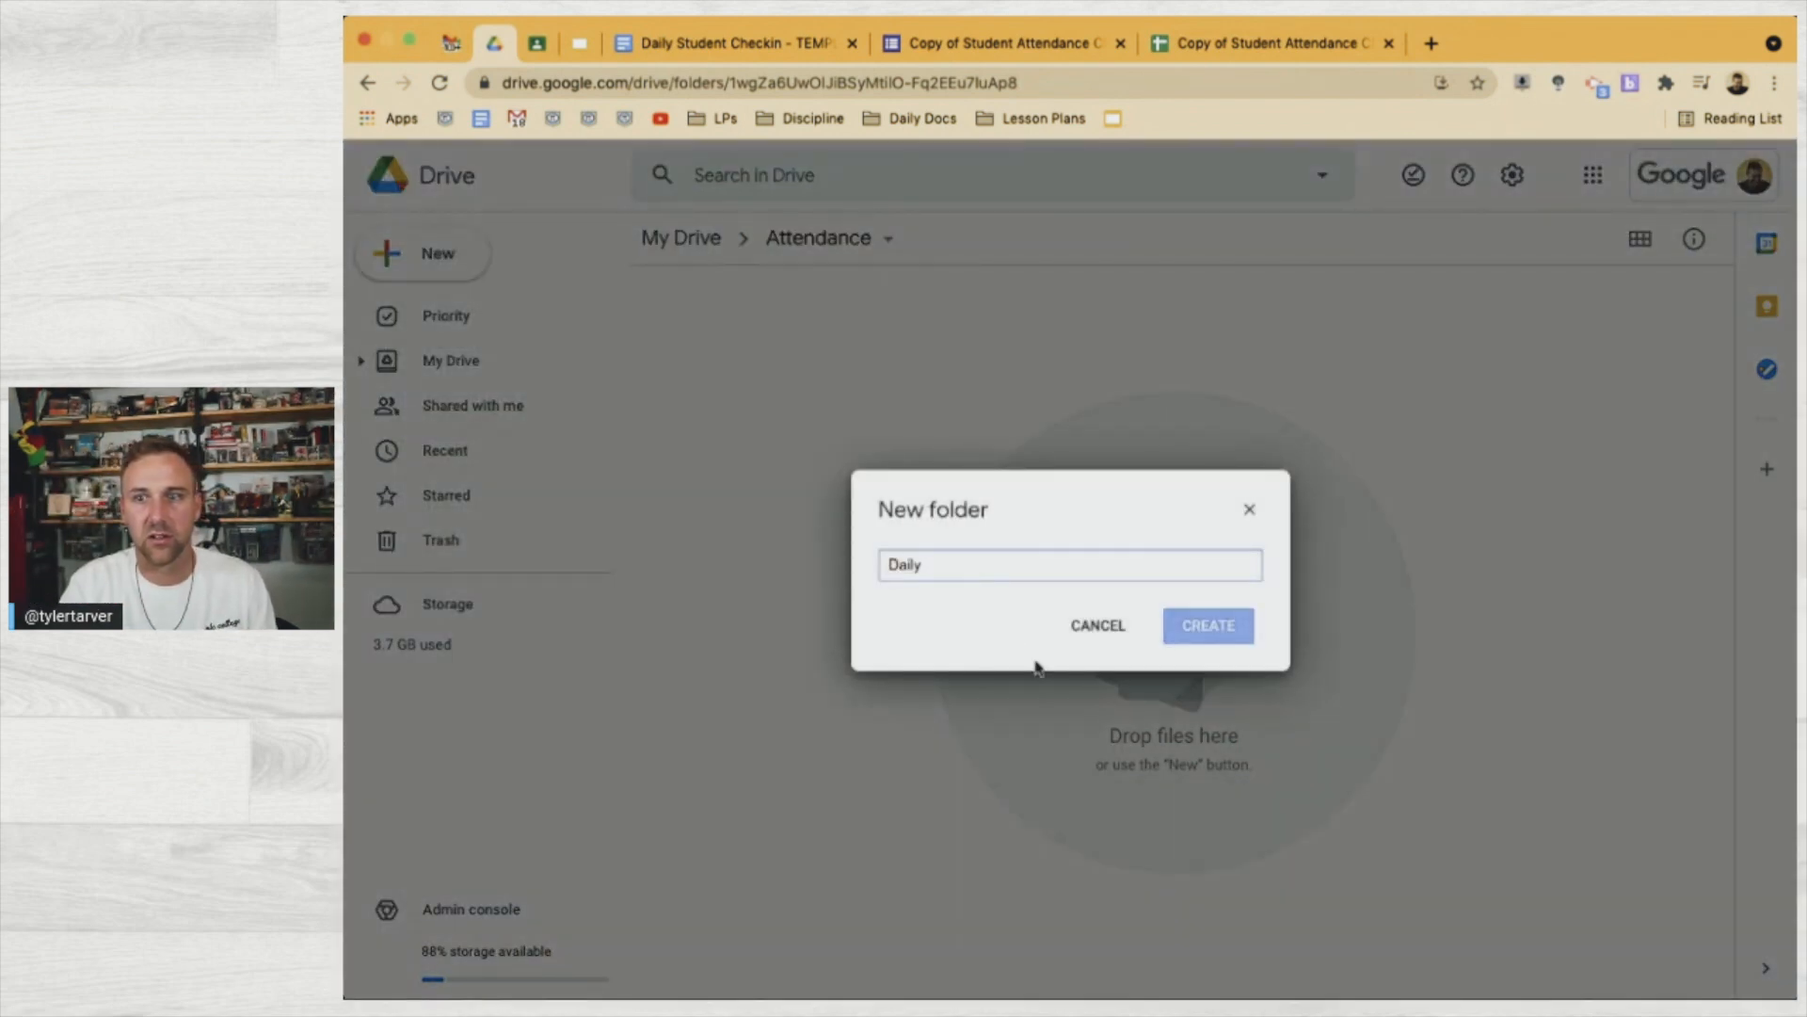
{"action": "type", "text": " Check-In"}
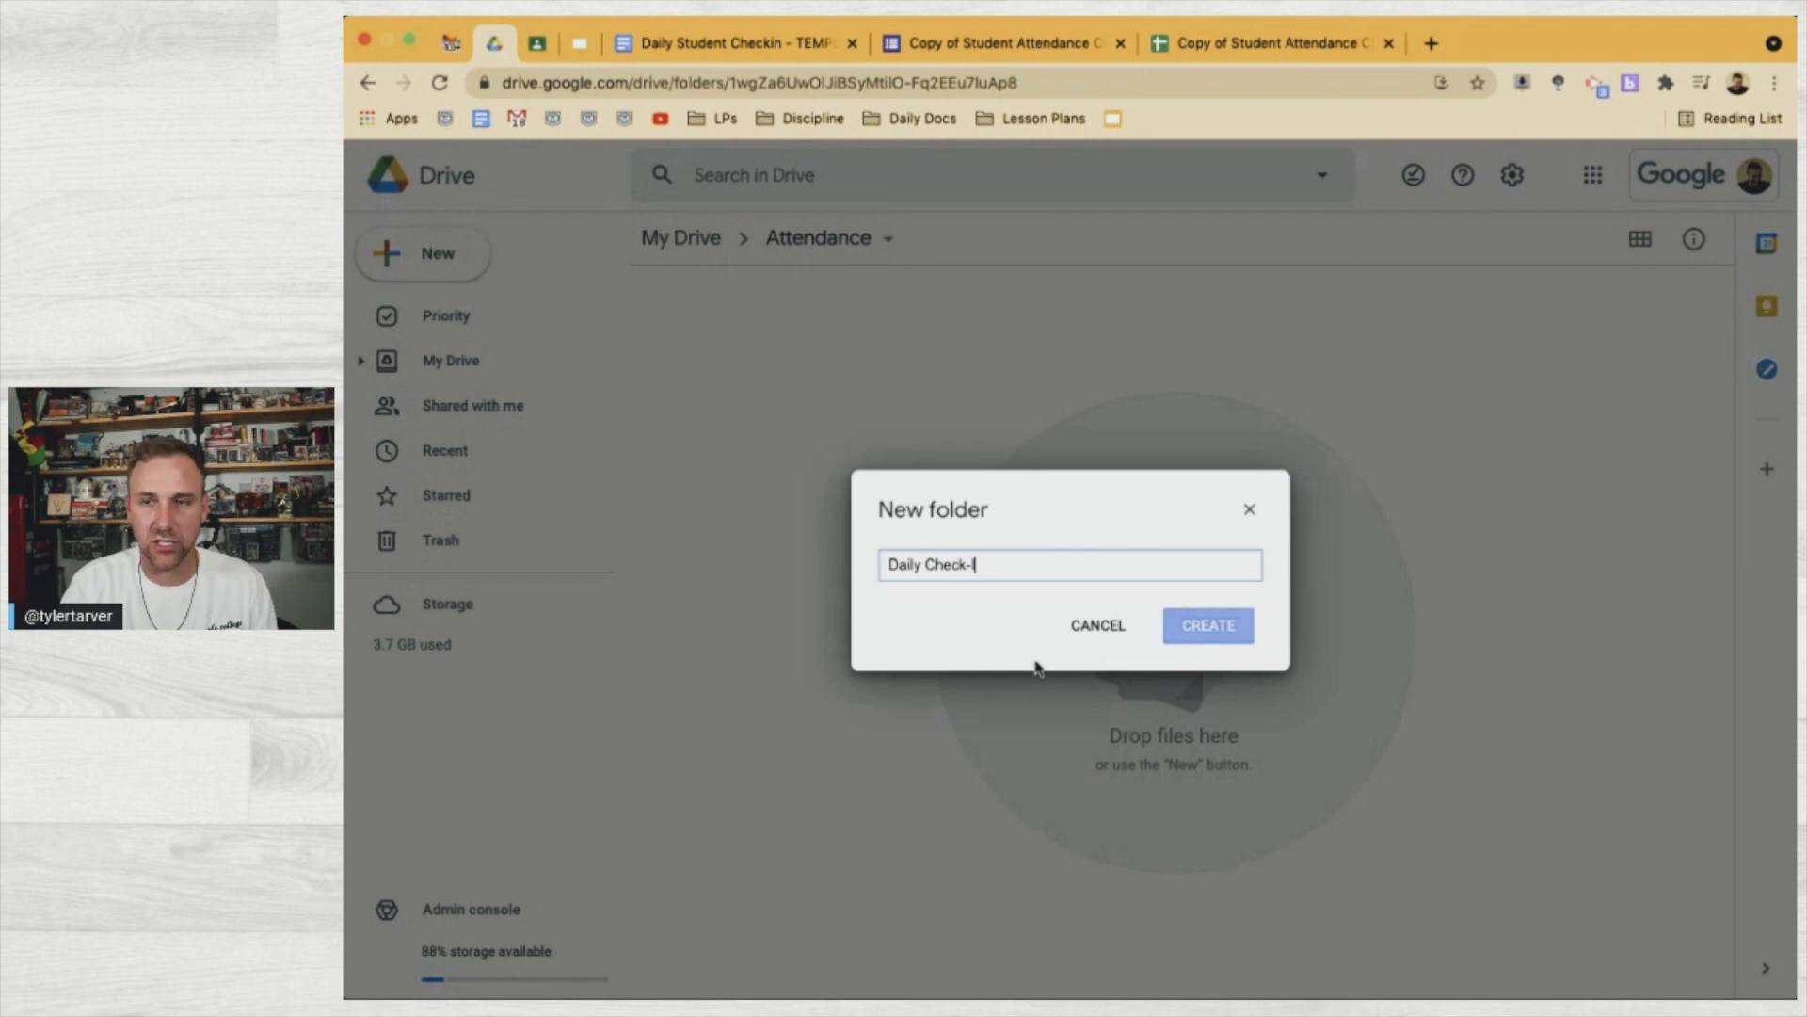
{"action": "left_click", "coordinate": [1221, 629]}
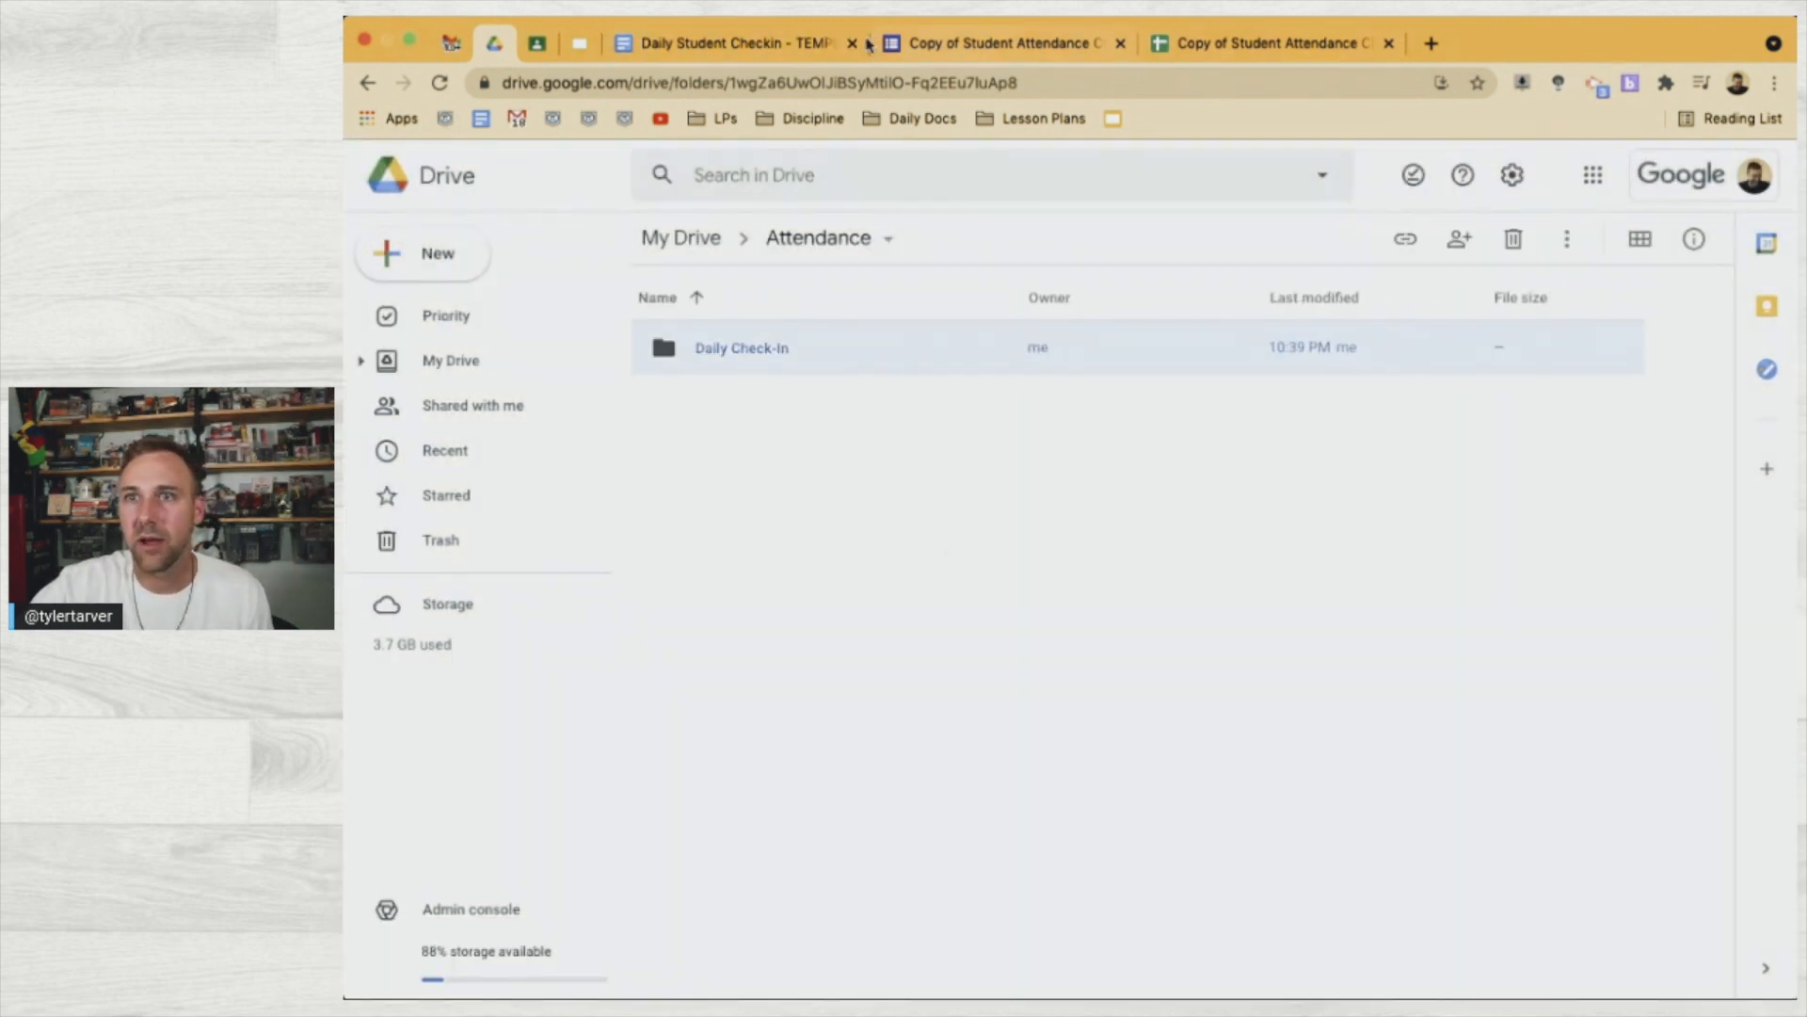
Back in AutoCrat, delete My Drive from the job's destination folders
{"action": "left_click", "coordinate": [1204, 45]}
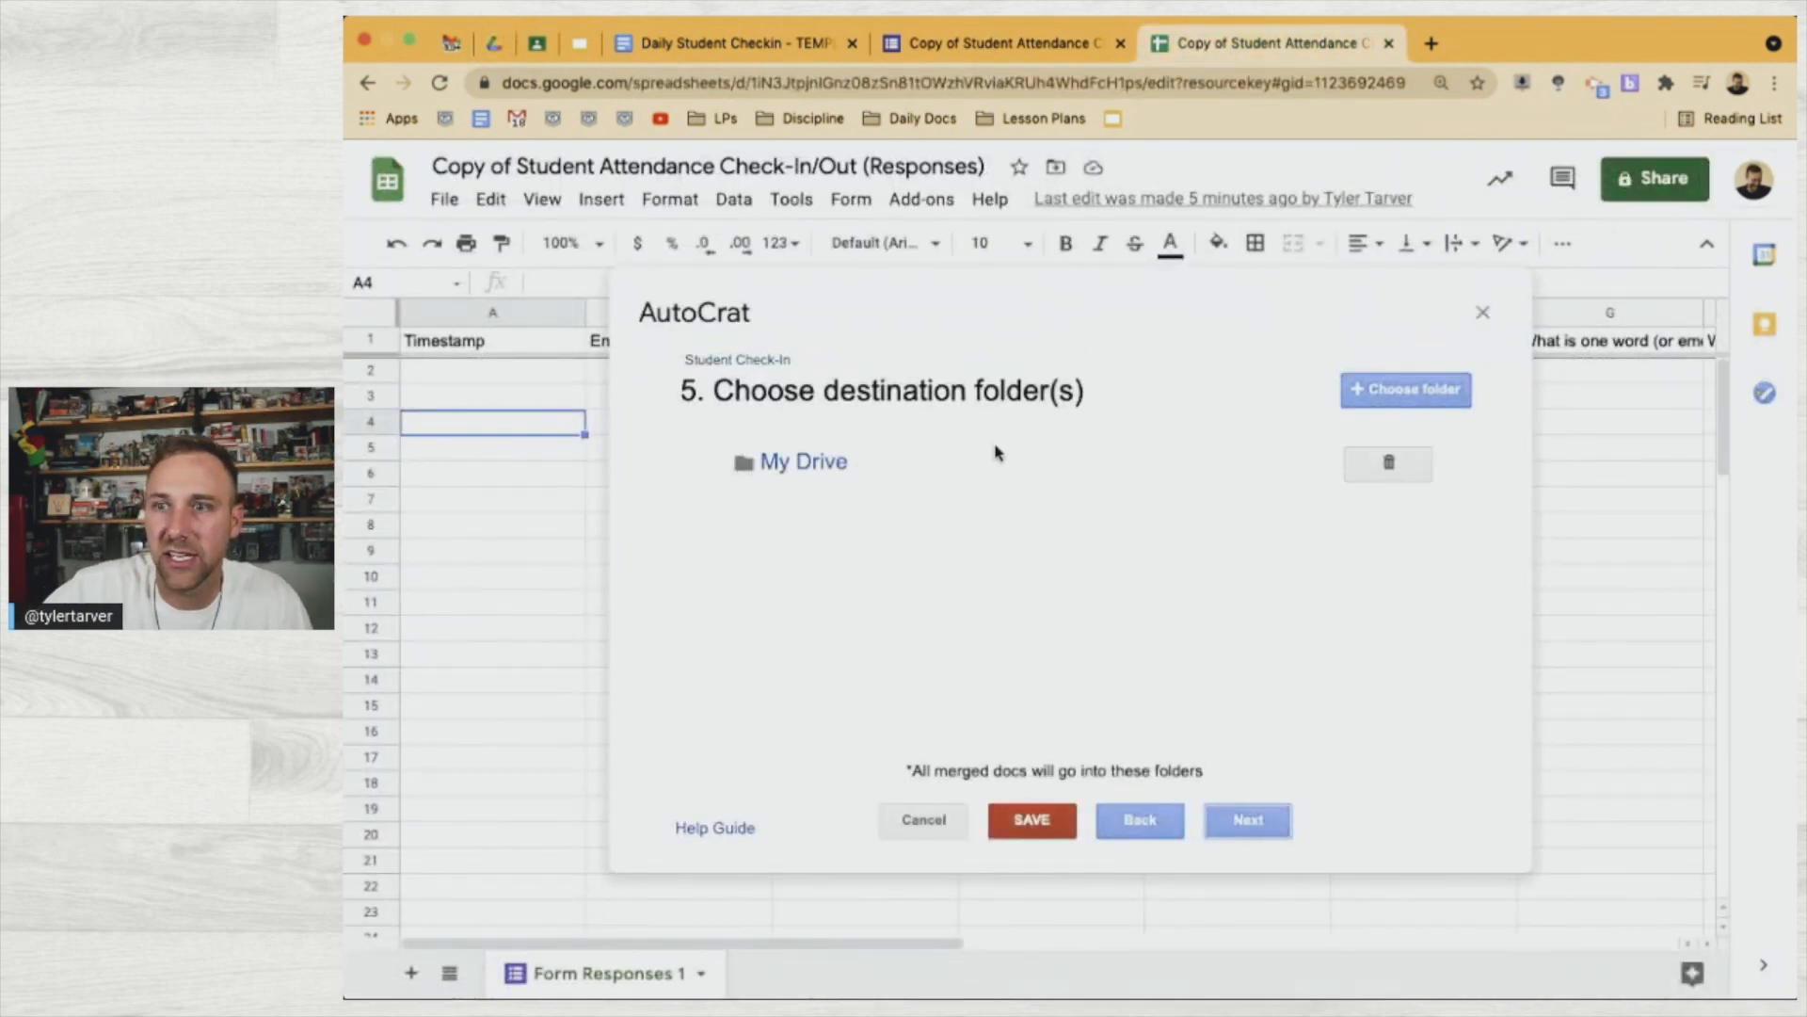
{"action": "left_click", "coordinate": [1400, 461]}
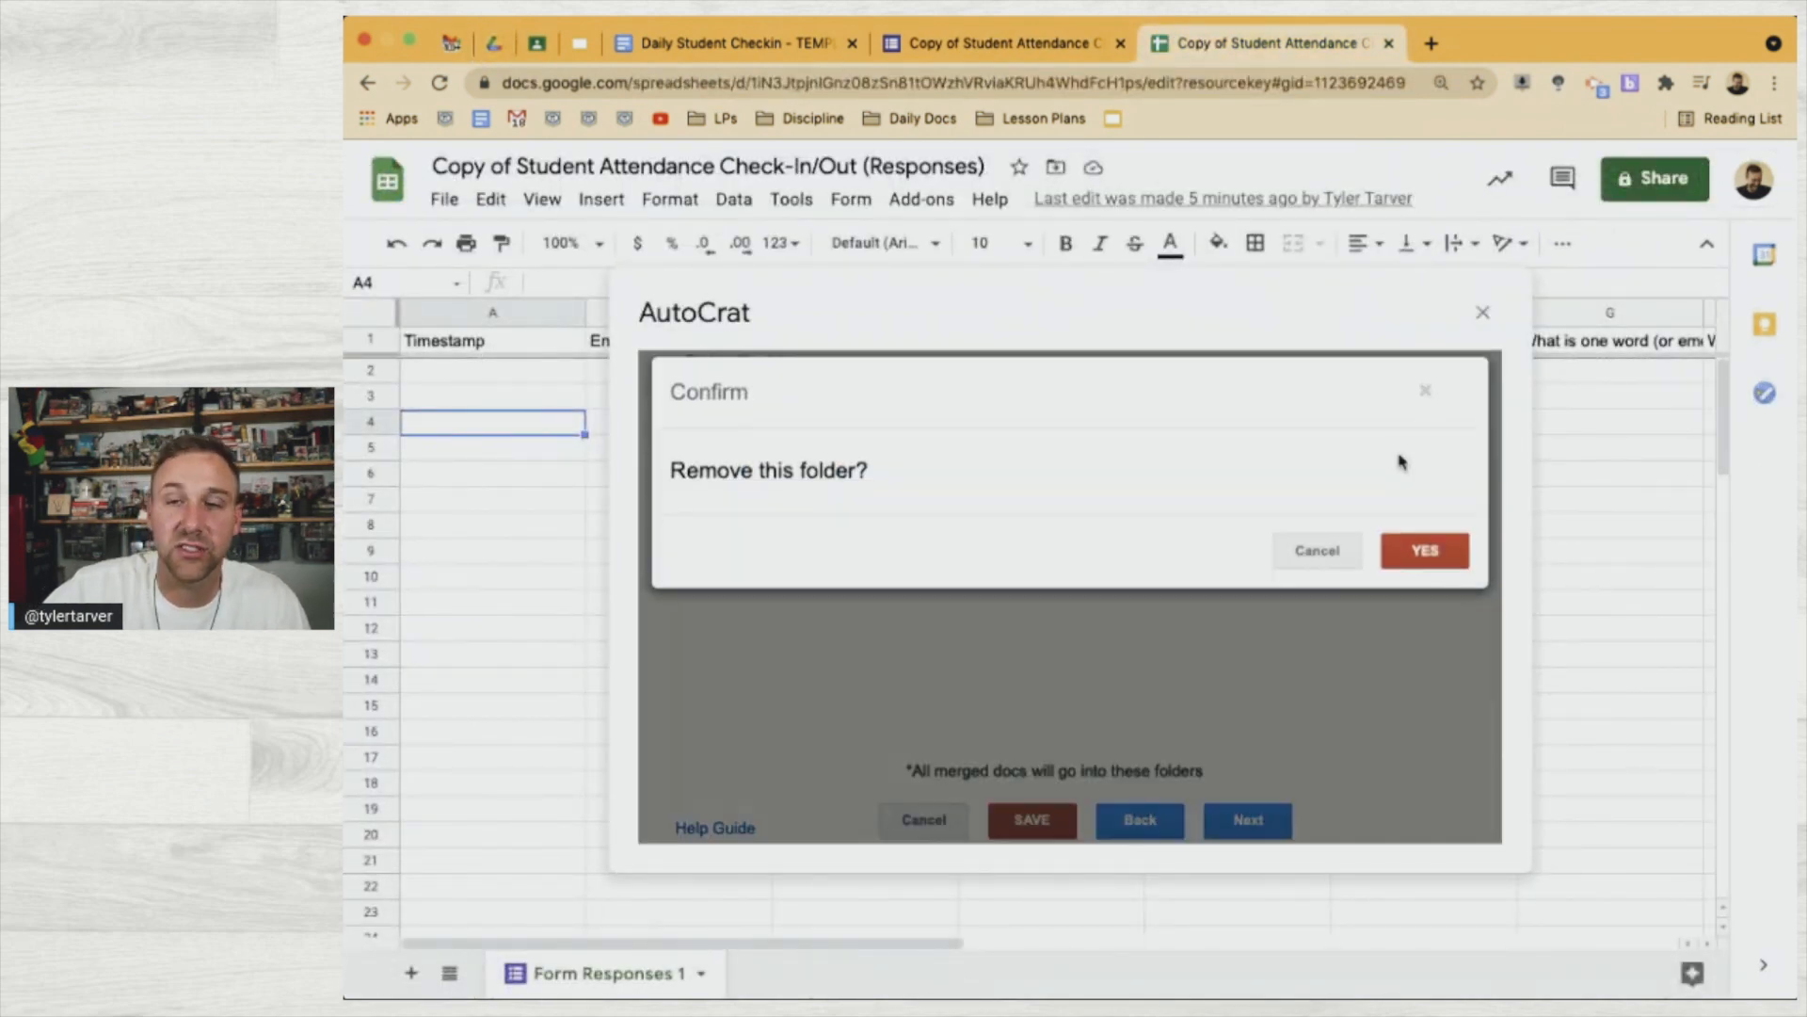
{"action": "left_click", "coordinate": [1433, 558]}
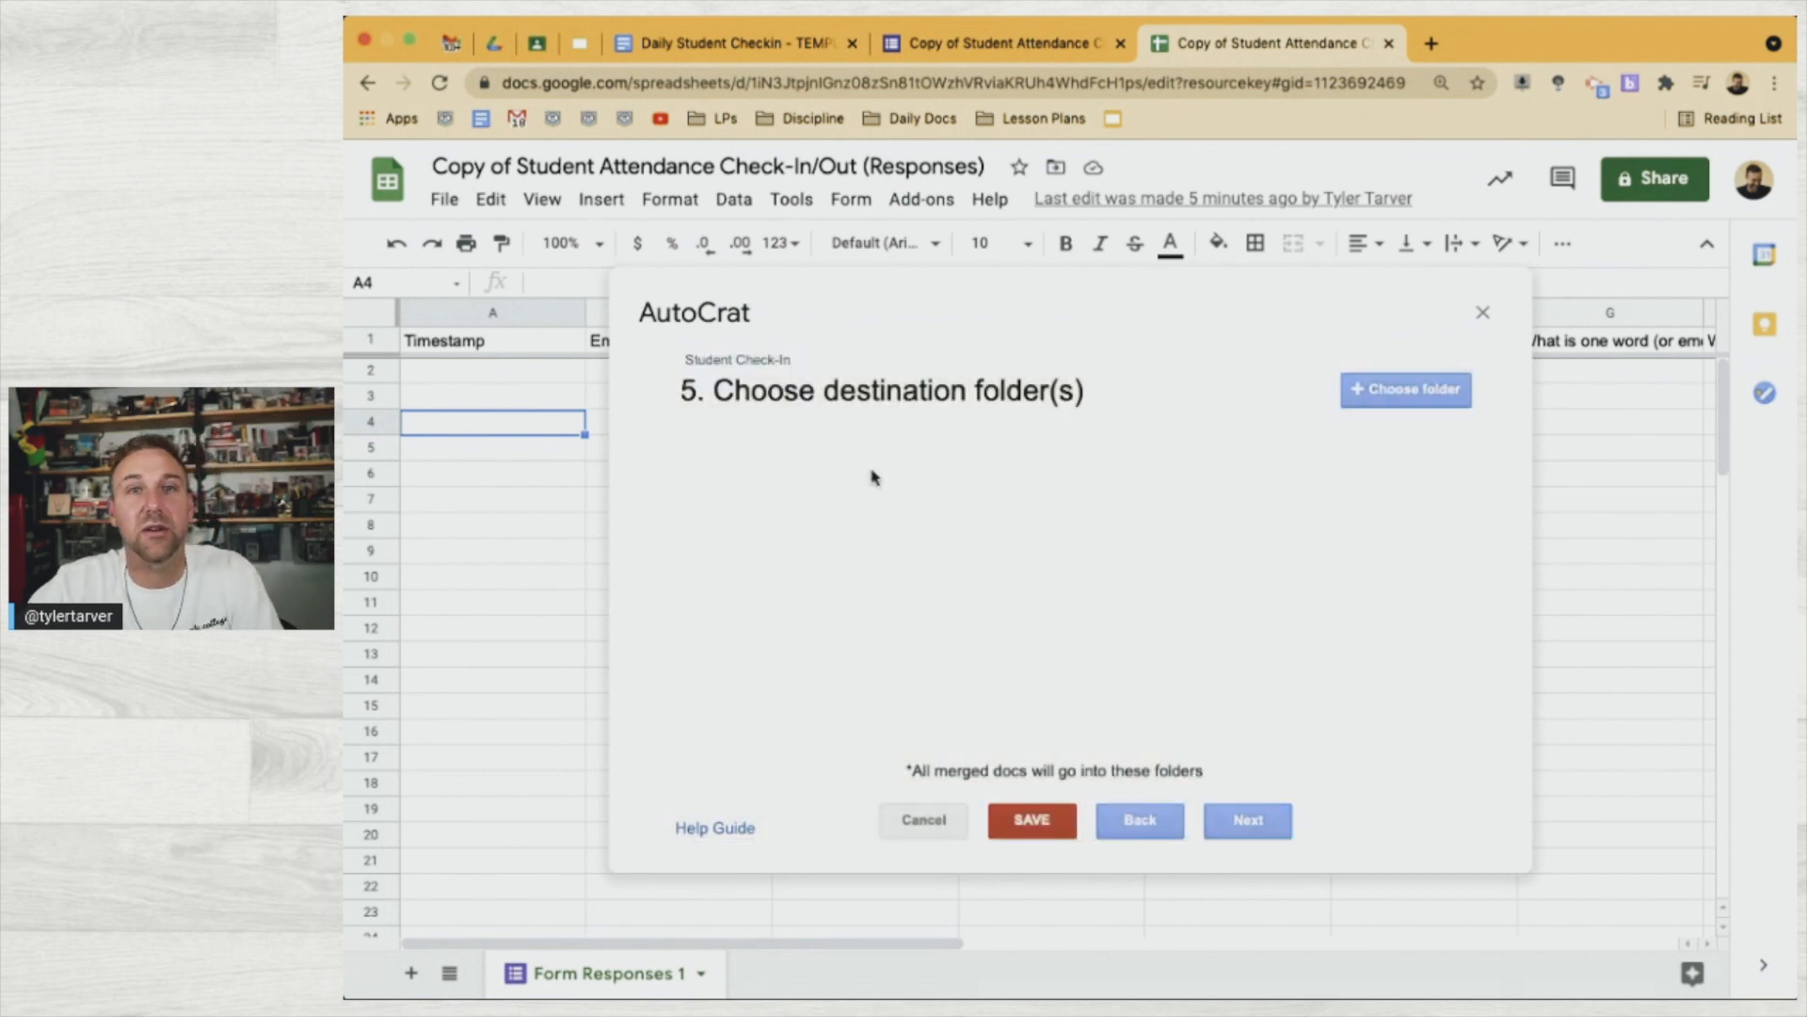
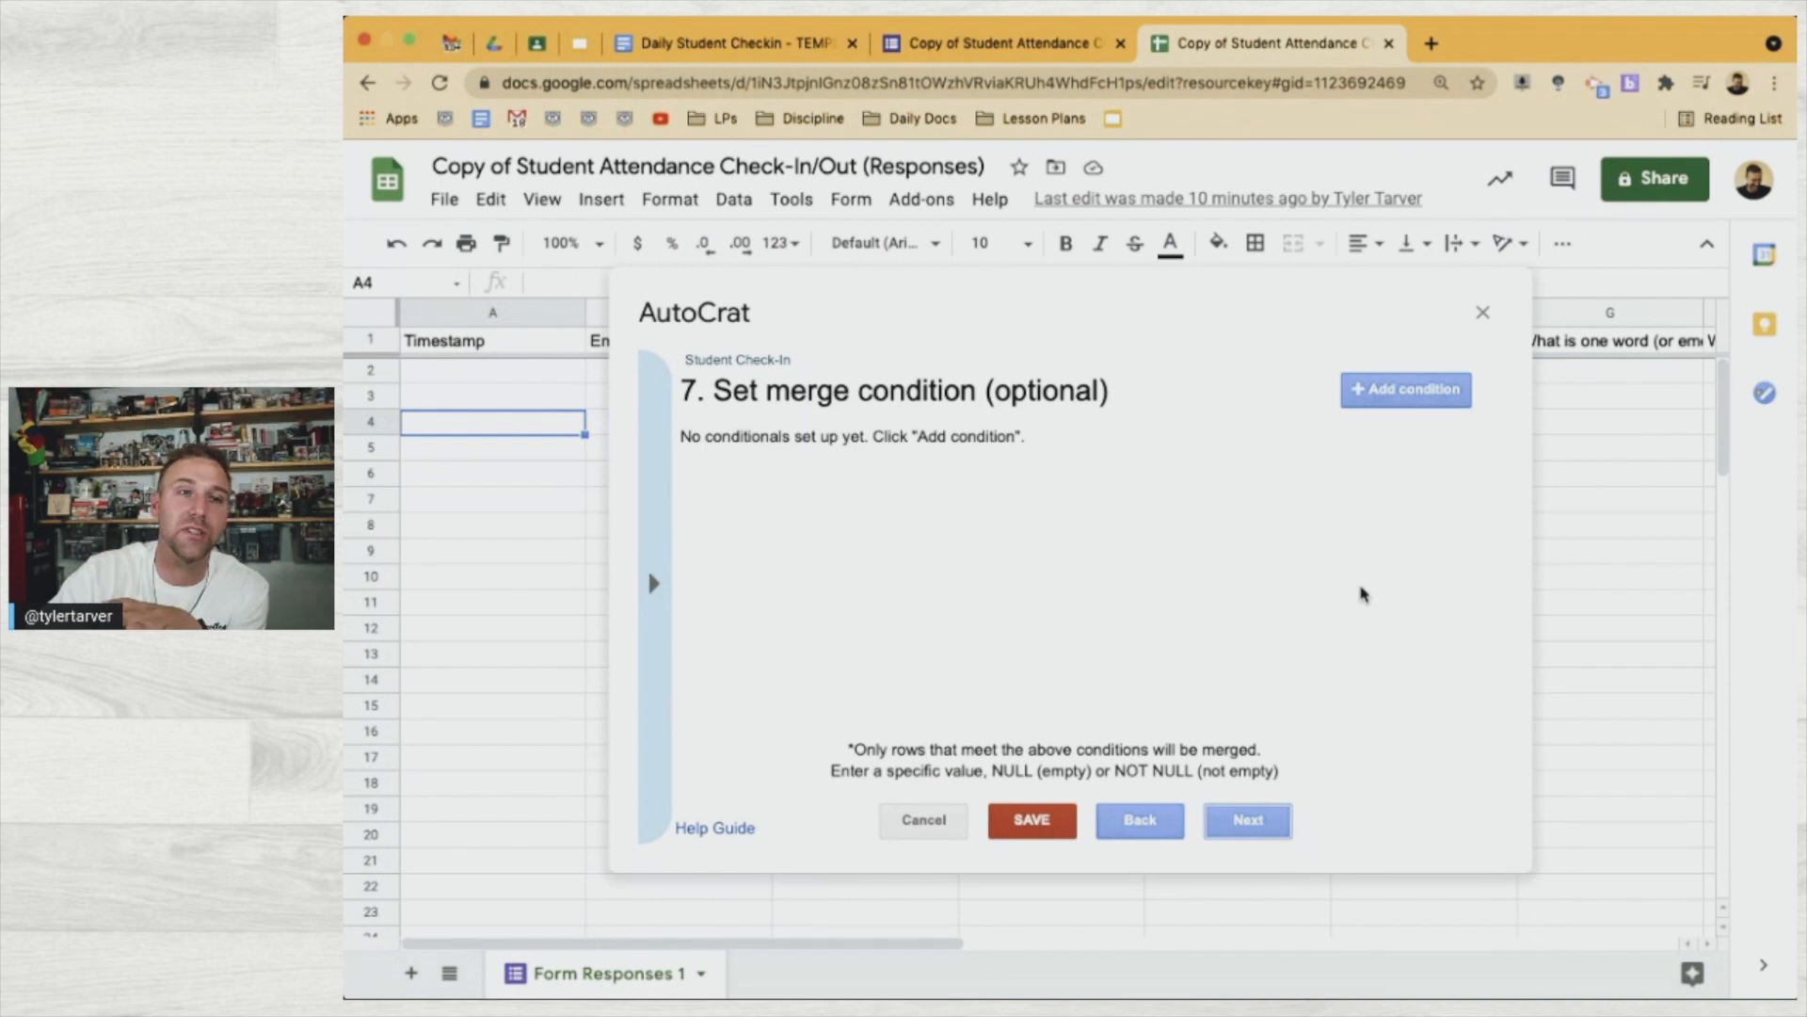
Leave the merge conditions empty and advance to step 8, Share docs & send emails
{"action": "left_click", "coordinate": [1259, 829]}
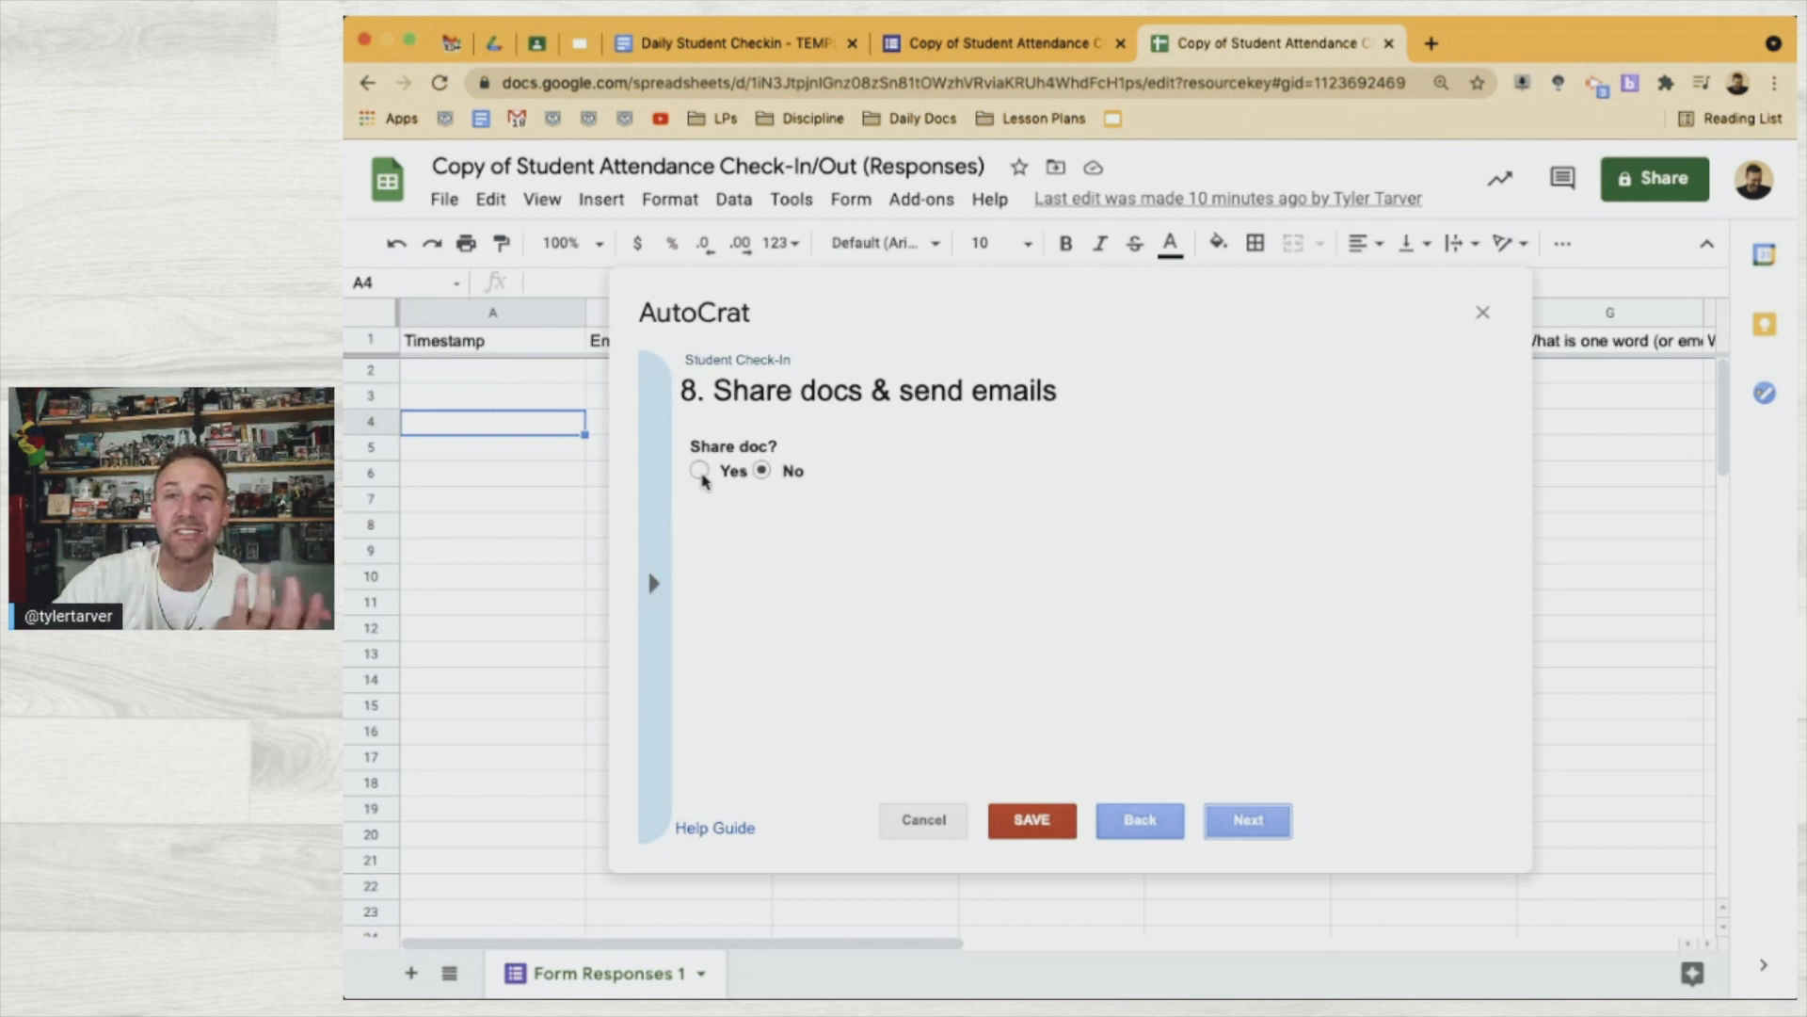
Set Share doc? to Yes as a PDF, and send from your own address instead of no-reply
{"action": "left_click", "coordinate": [701, 473]}
{"action": "scroll", "coordinate": [979, 532], "scroll_direction": "down", "scroll_amount": 3}
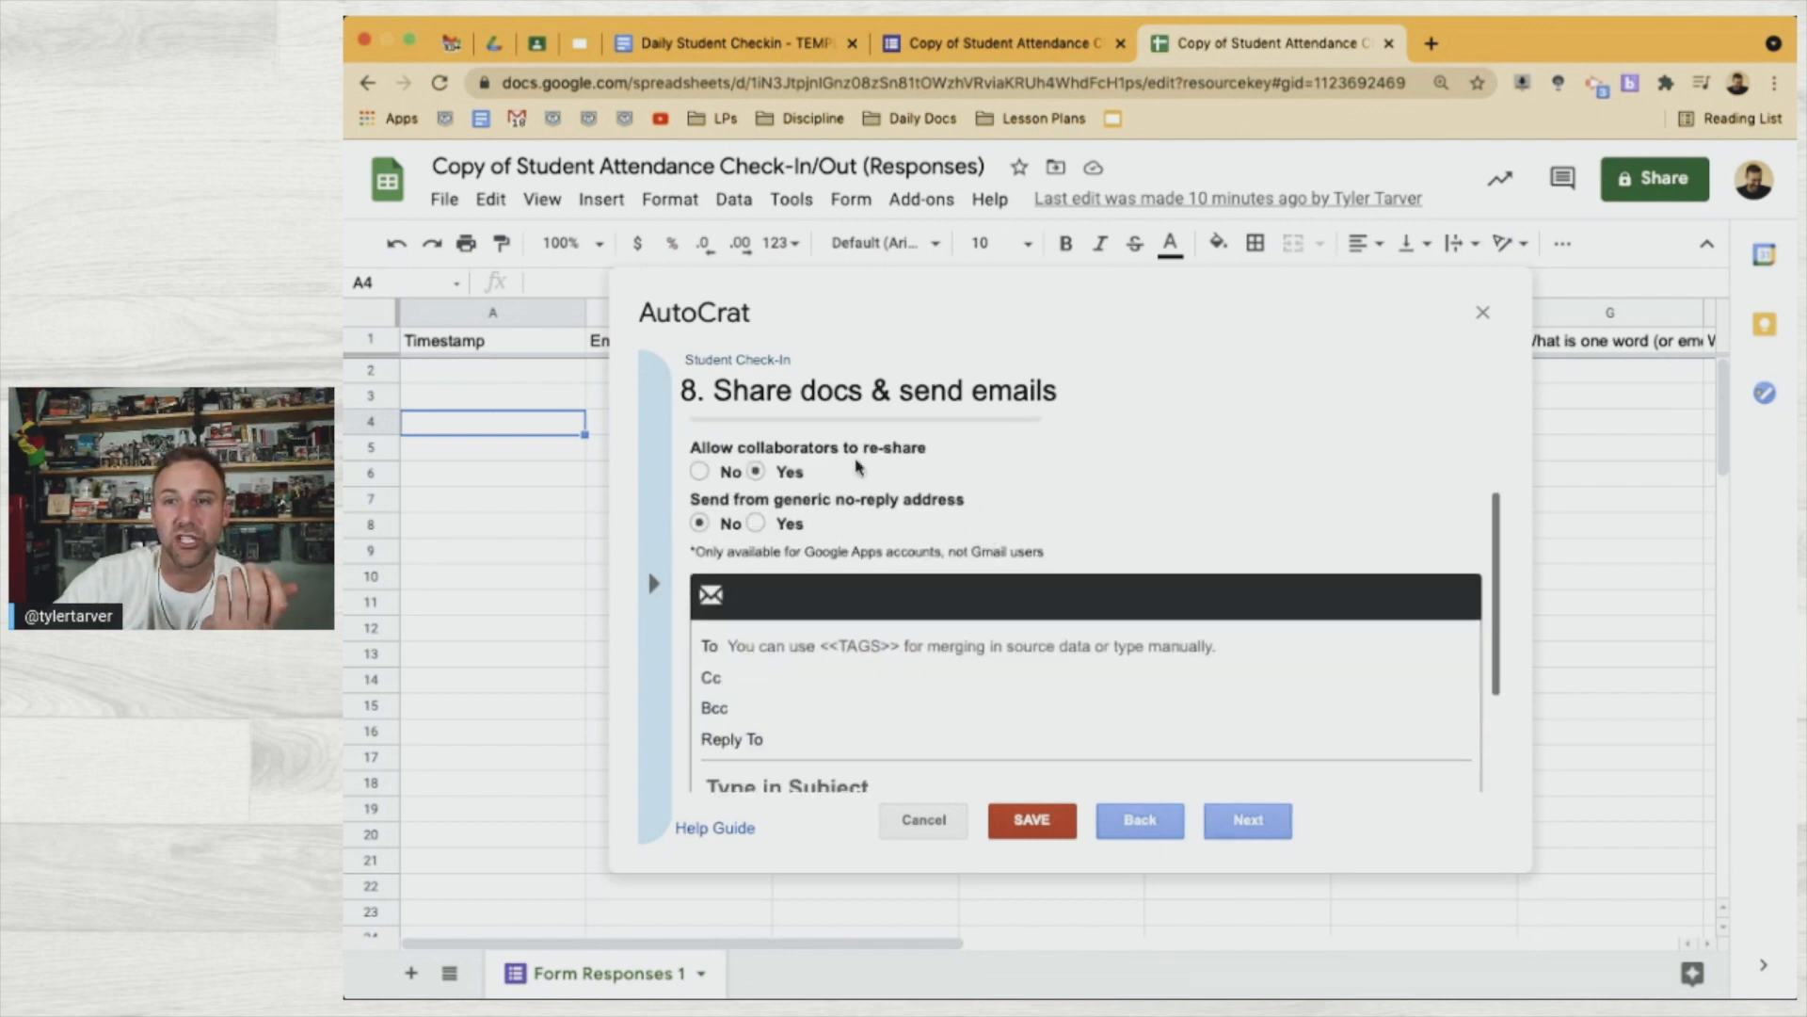
{"action": "scroll", "coordinate": [876, 475], "scroll_direction": "up", "scroll_amount": 2}
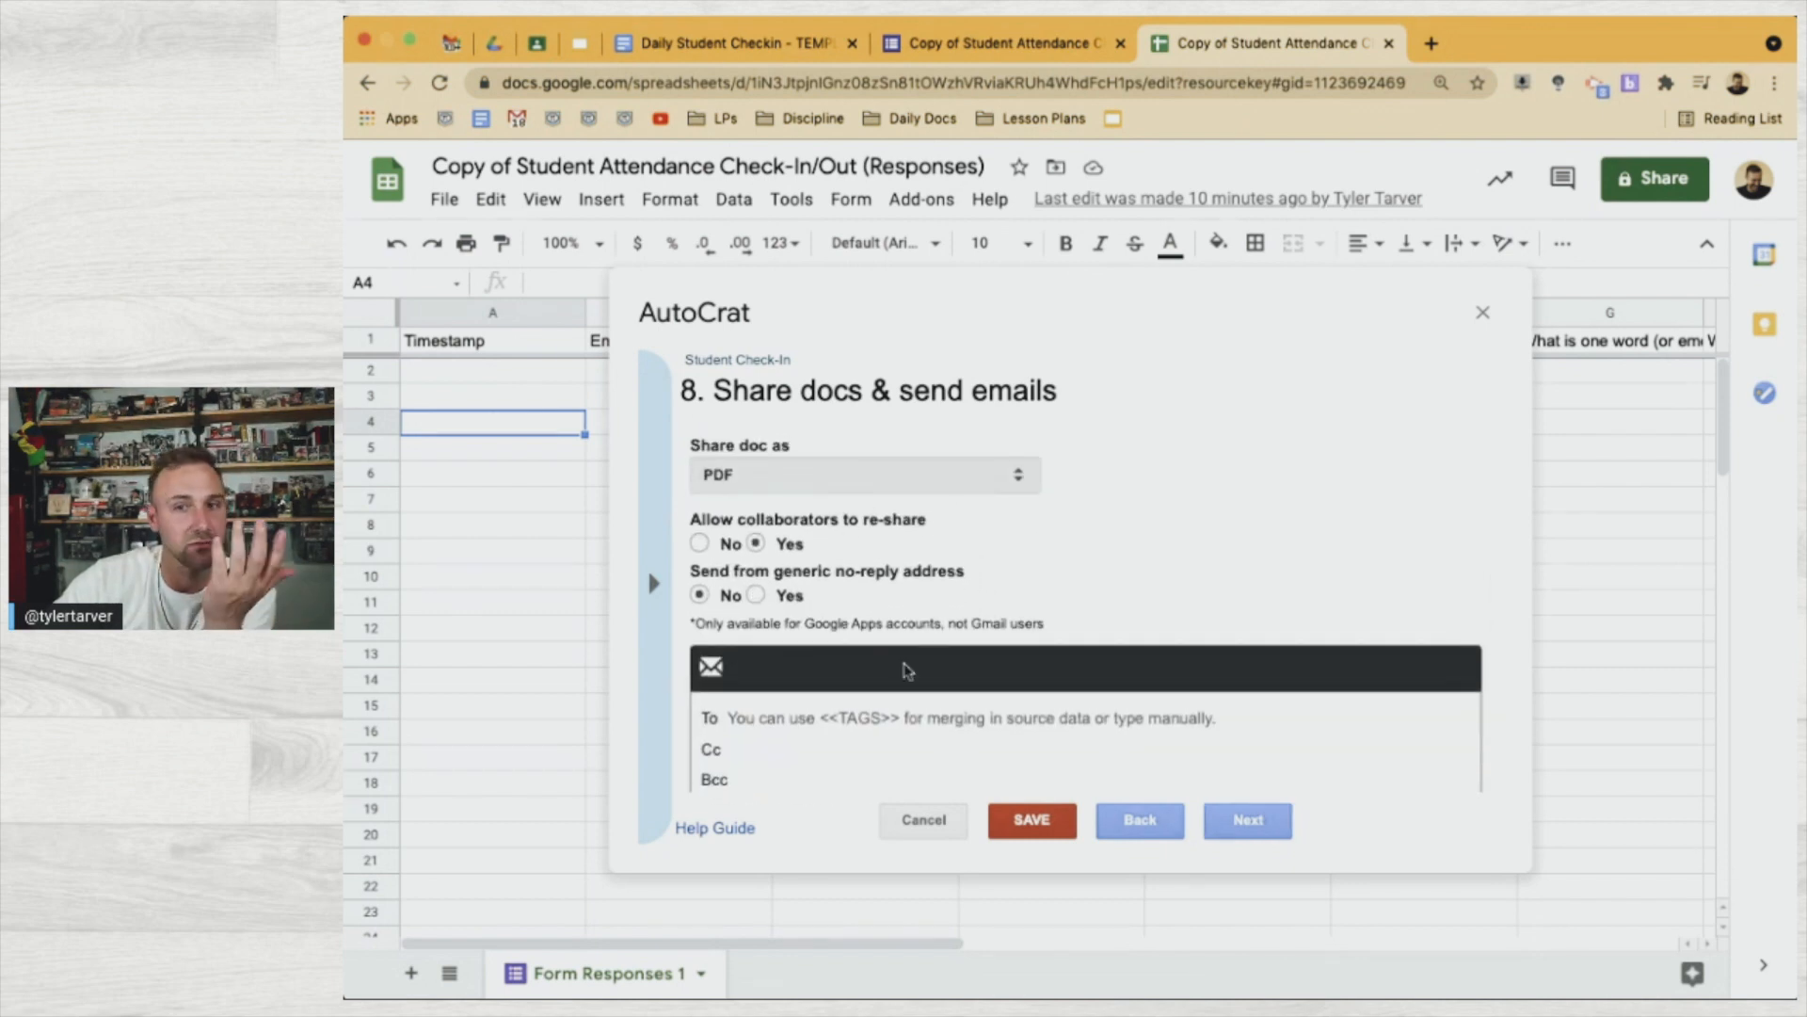
{"action": "scroll", "coordinate": [906, 670], "scroll_direction": "down", "scroll_amount": 1}
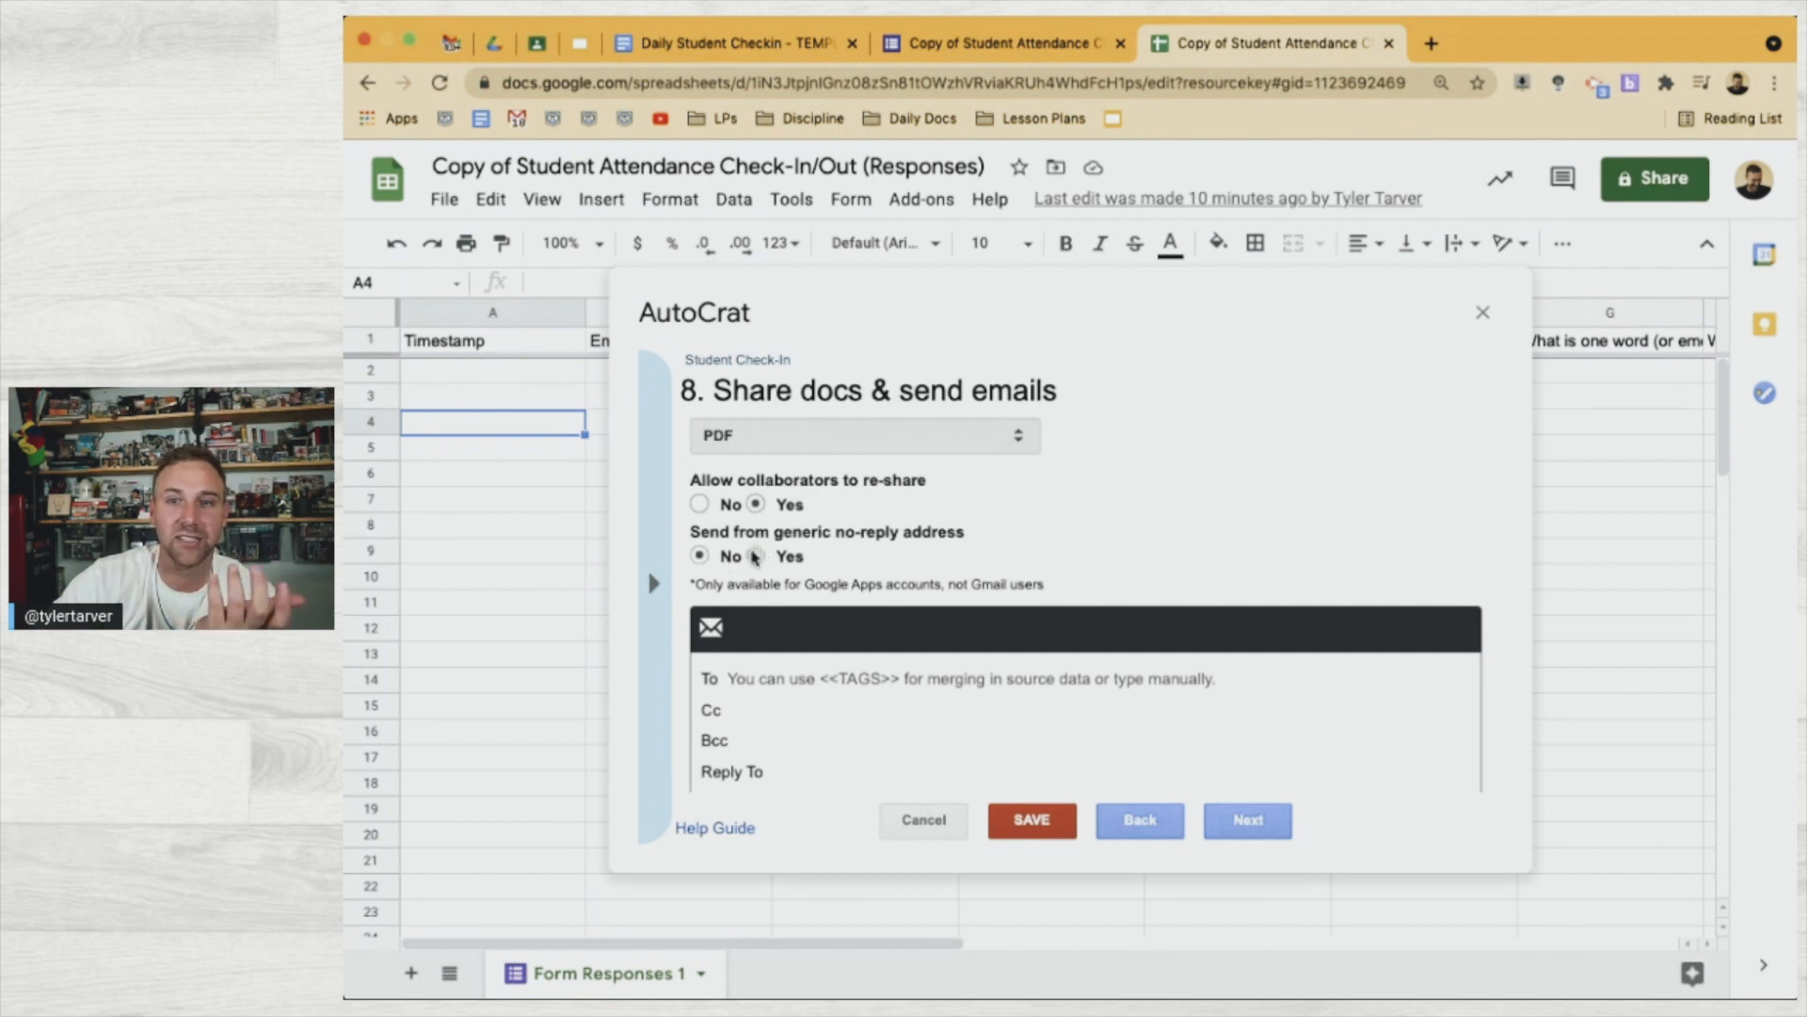
{"action": "left_click", "coordinate": [711, 560]}
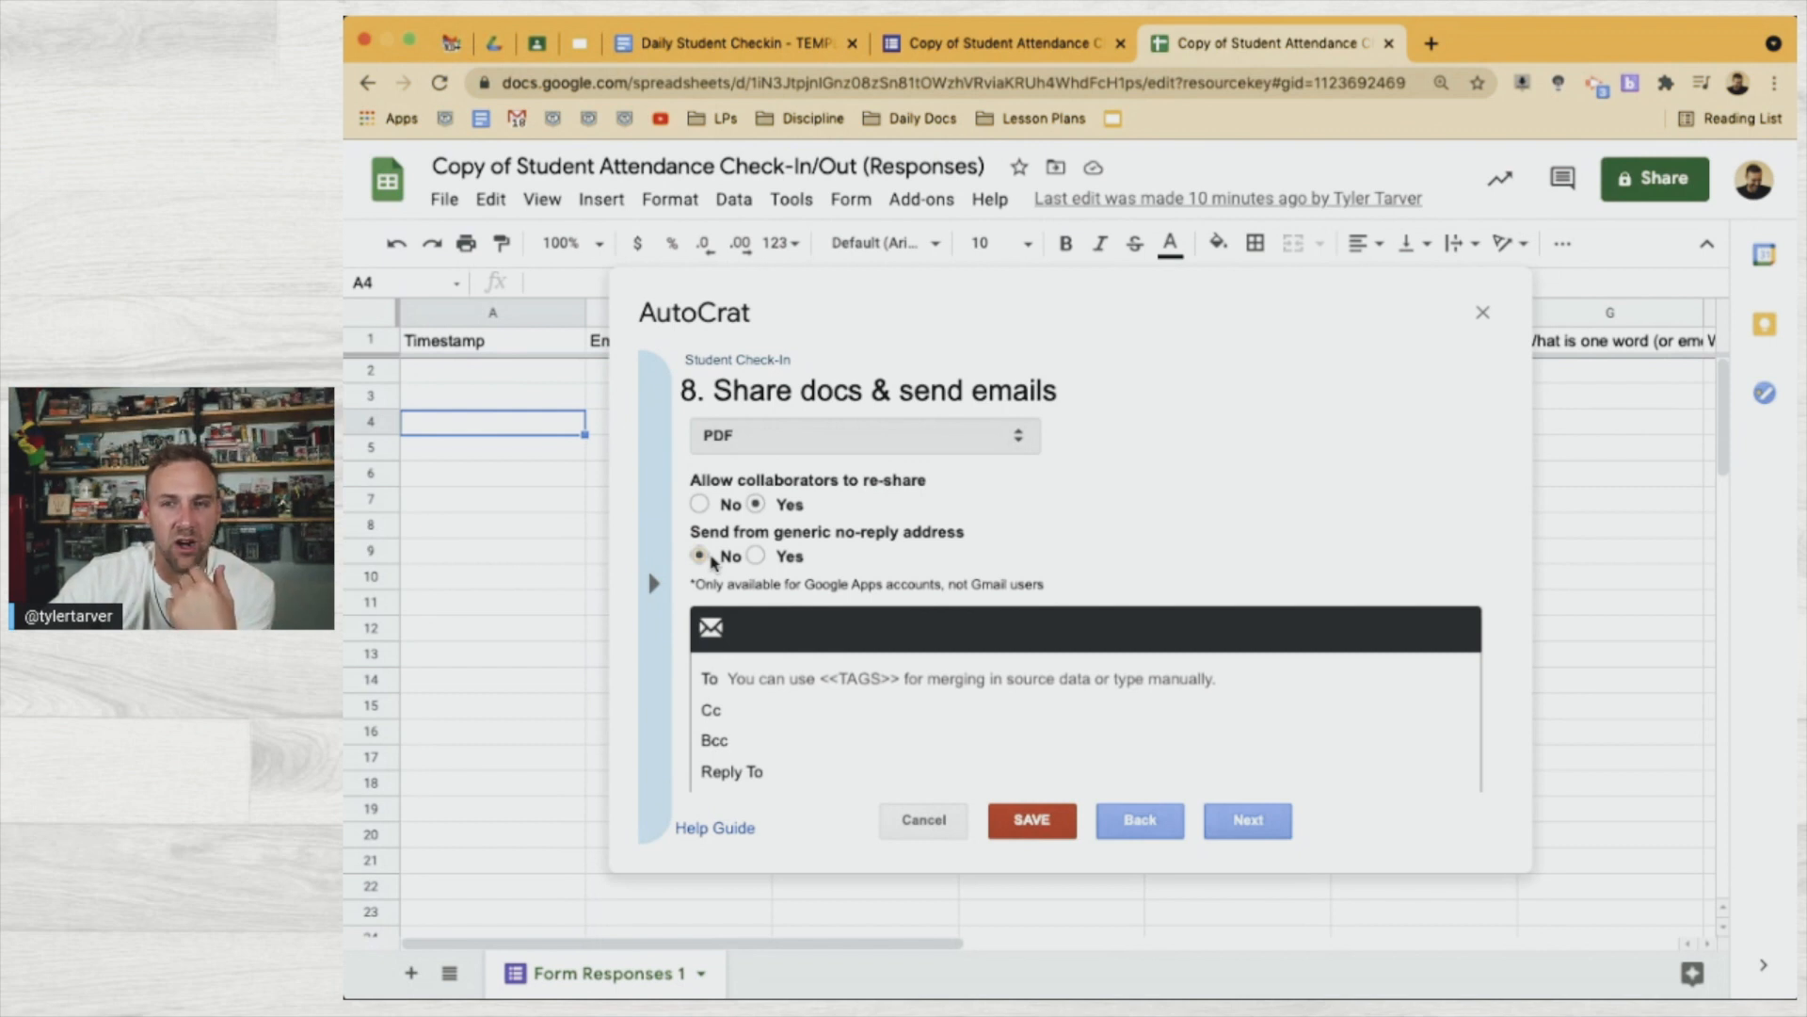
{"action": "scroll", "coordinate": [747, 682], "scroll_direction": "down", "scroll_amount": 1}
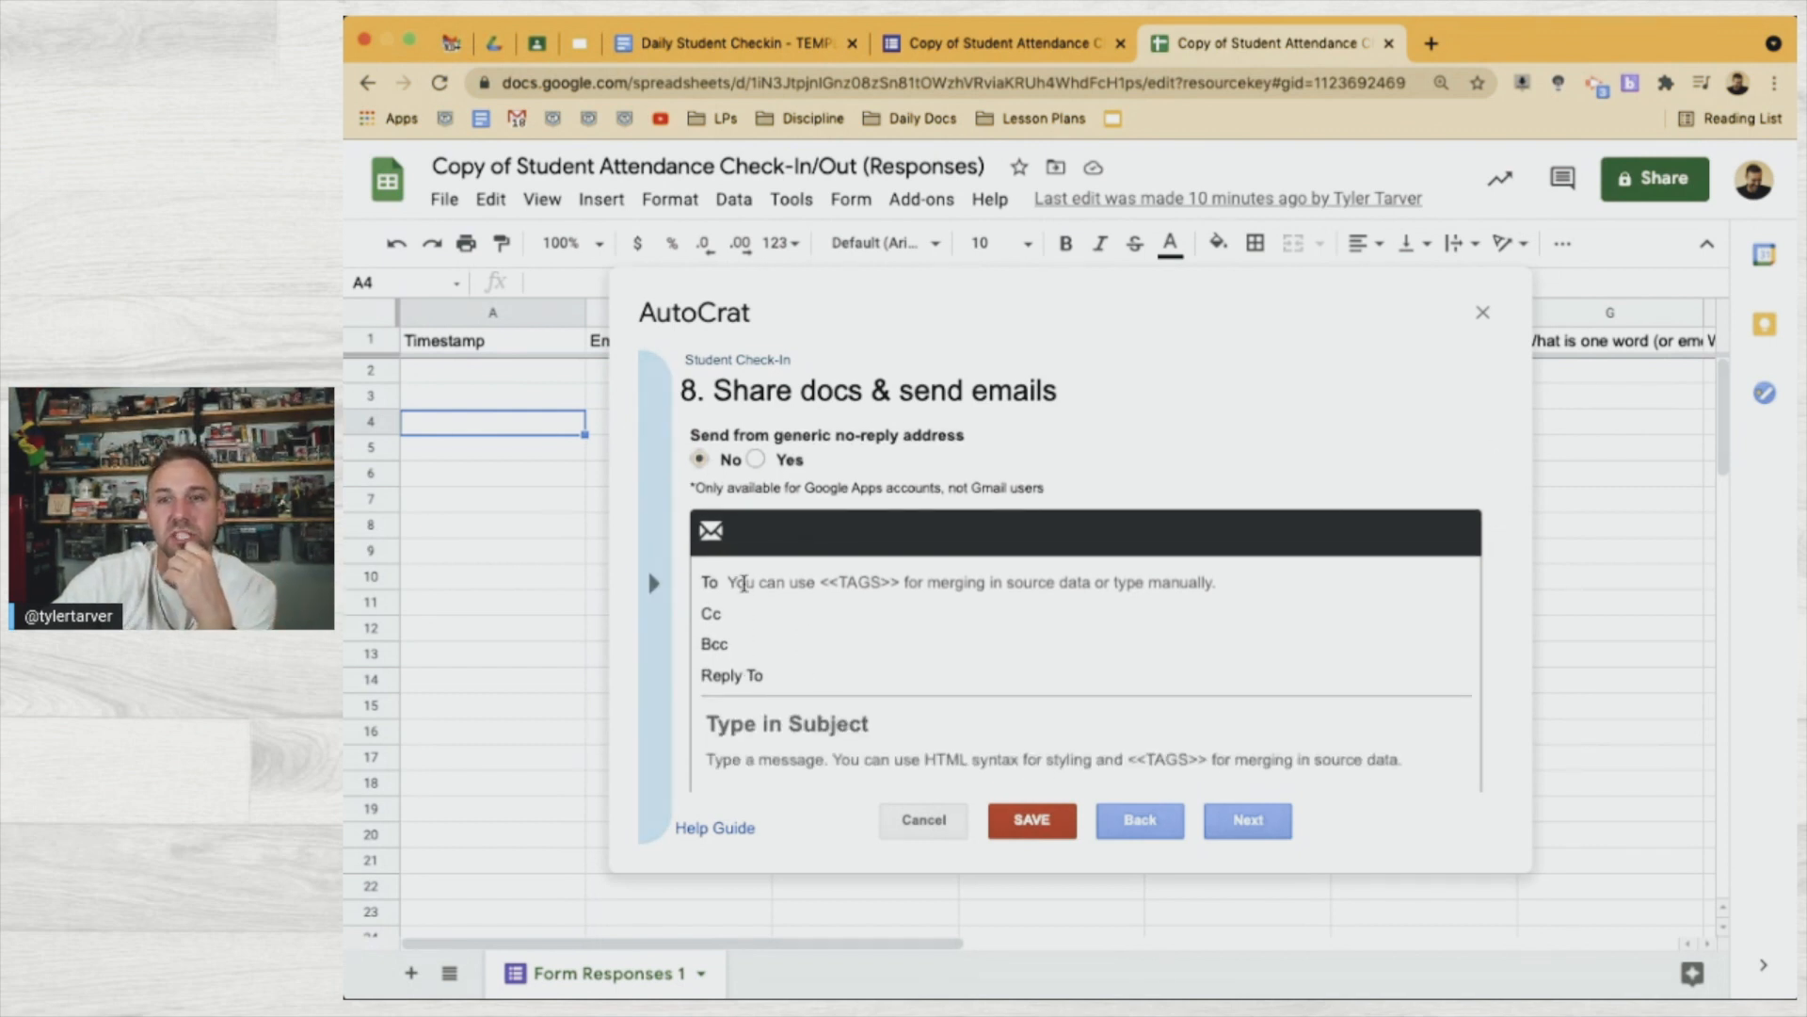
Address the email To the <<Email Address>> merge tag
{"action": "left_click", "coordinate": [650, 593]}
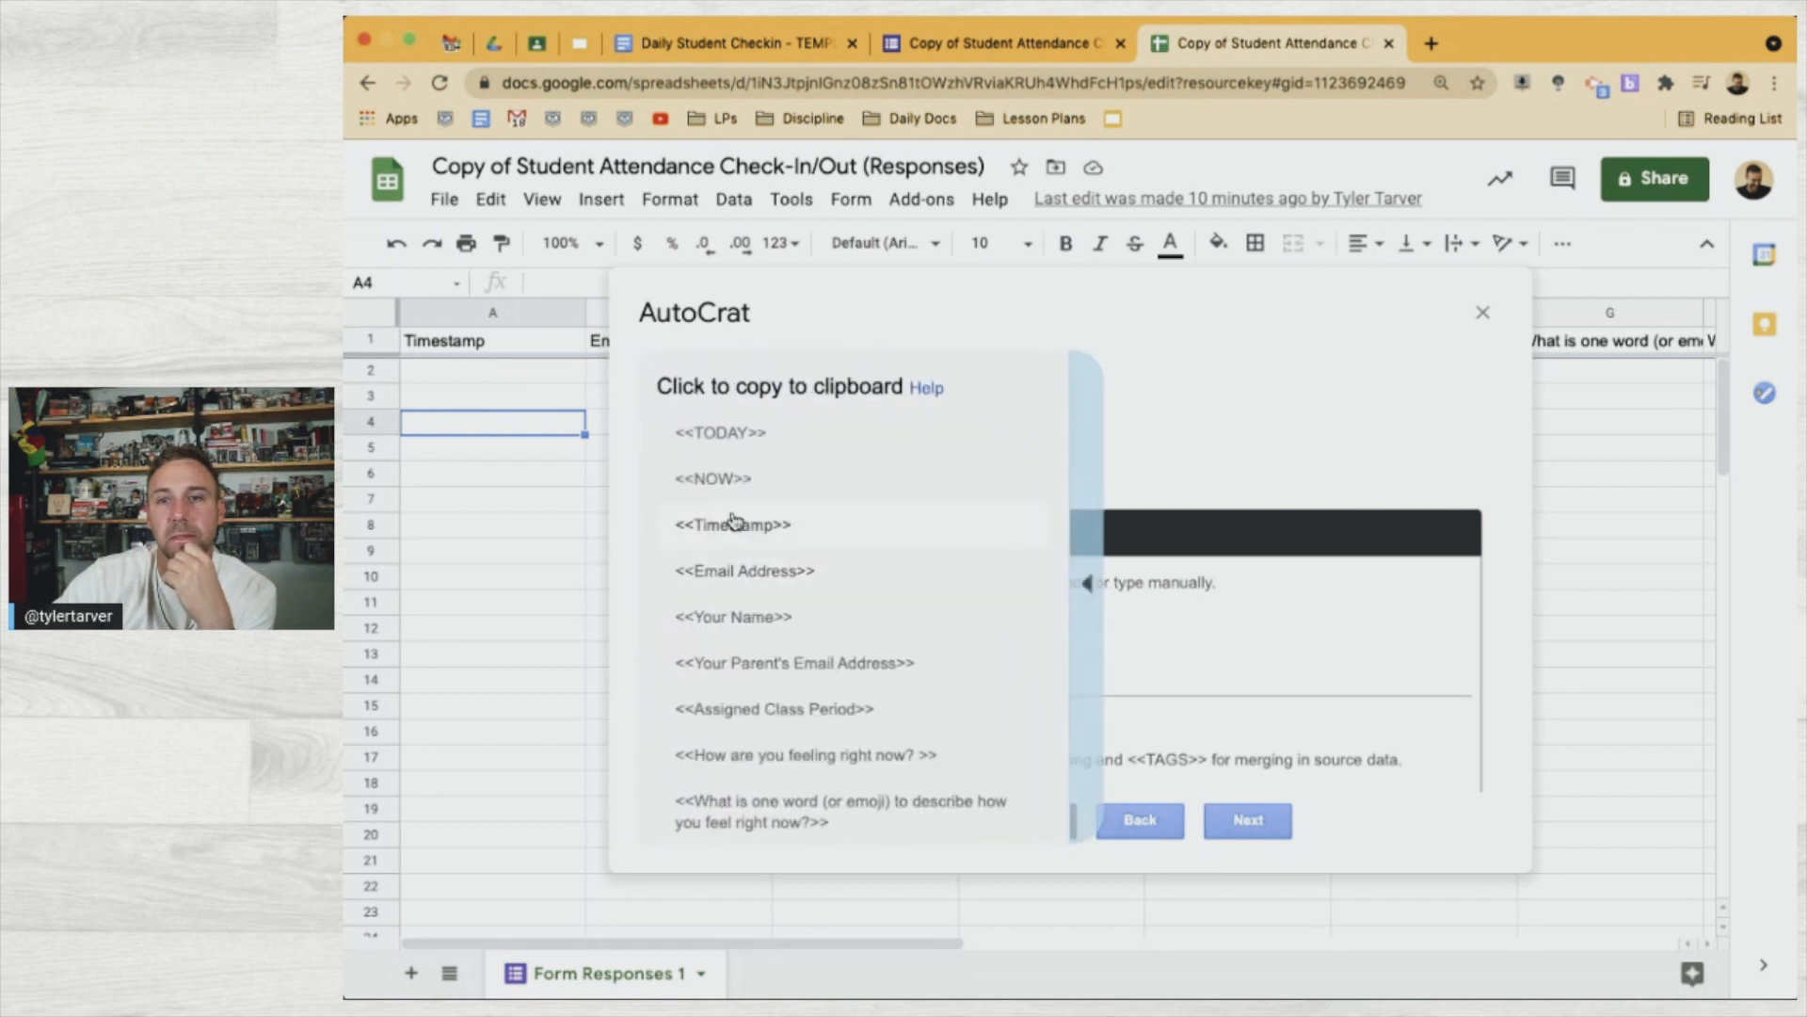
{"action": "left_click", "coordinate": [753, 581]}
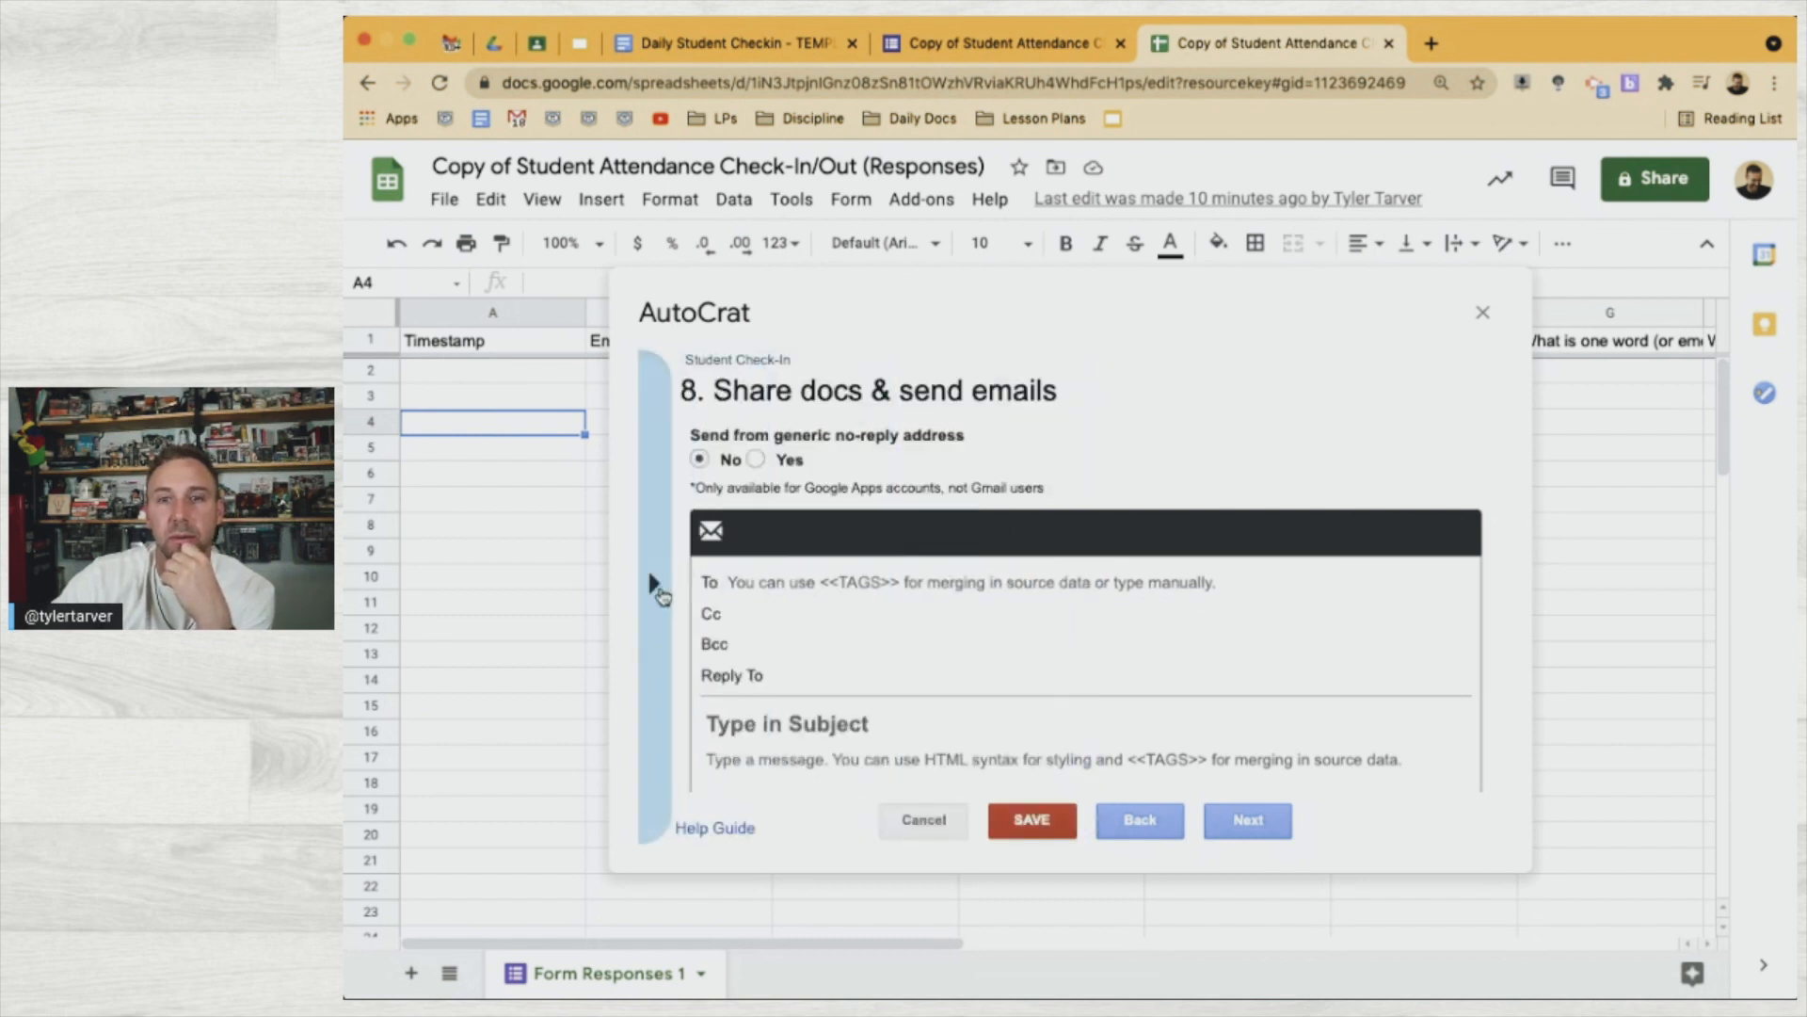
{"action": "left_click", "coordinate": [658, 584]}
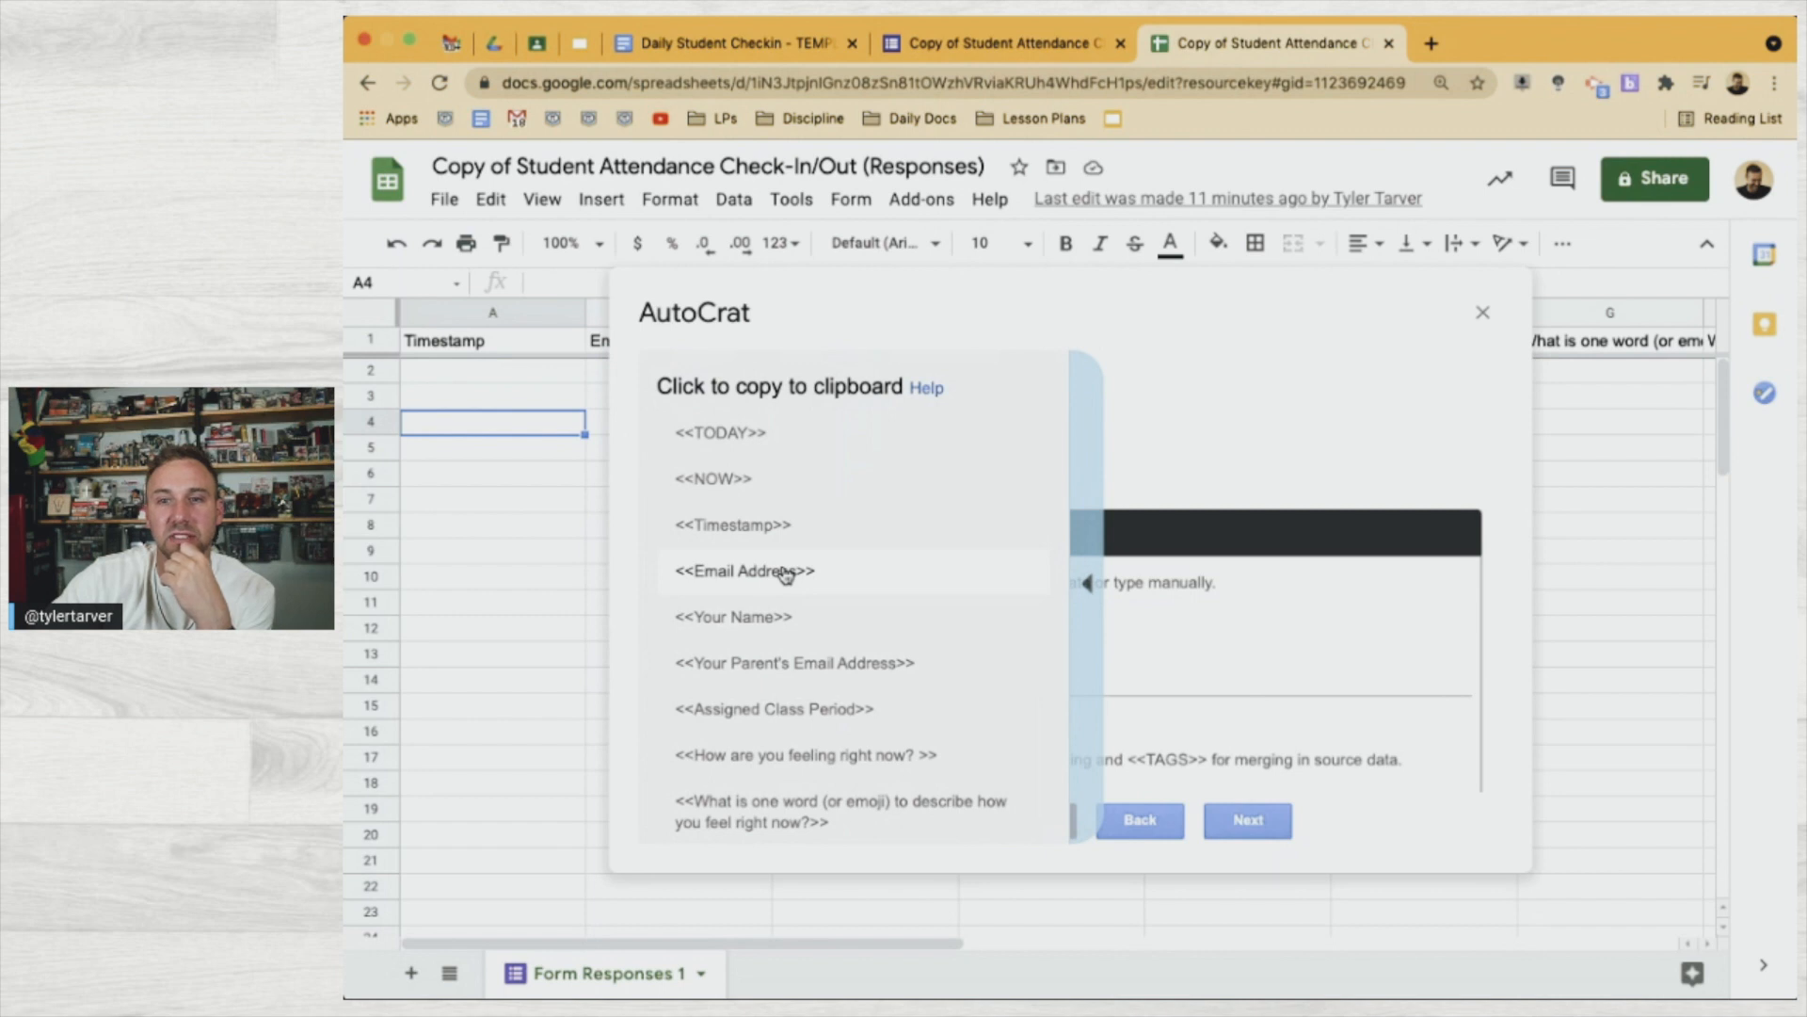
{"action": "left_click", "coordinate": [786, 574]}
{"action": "left_click", "coordinate": [829, 581]}
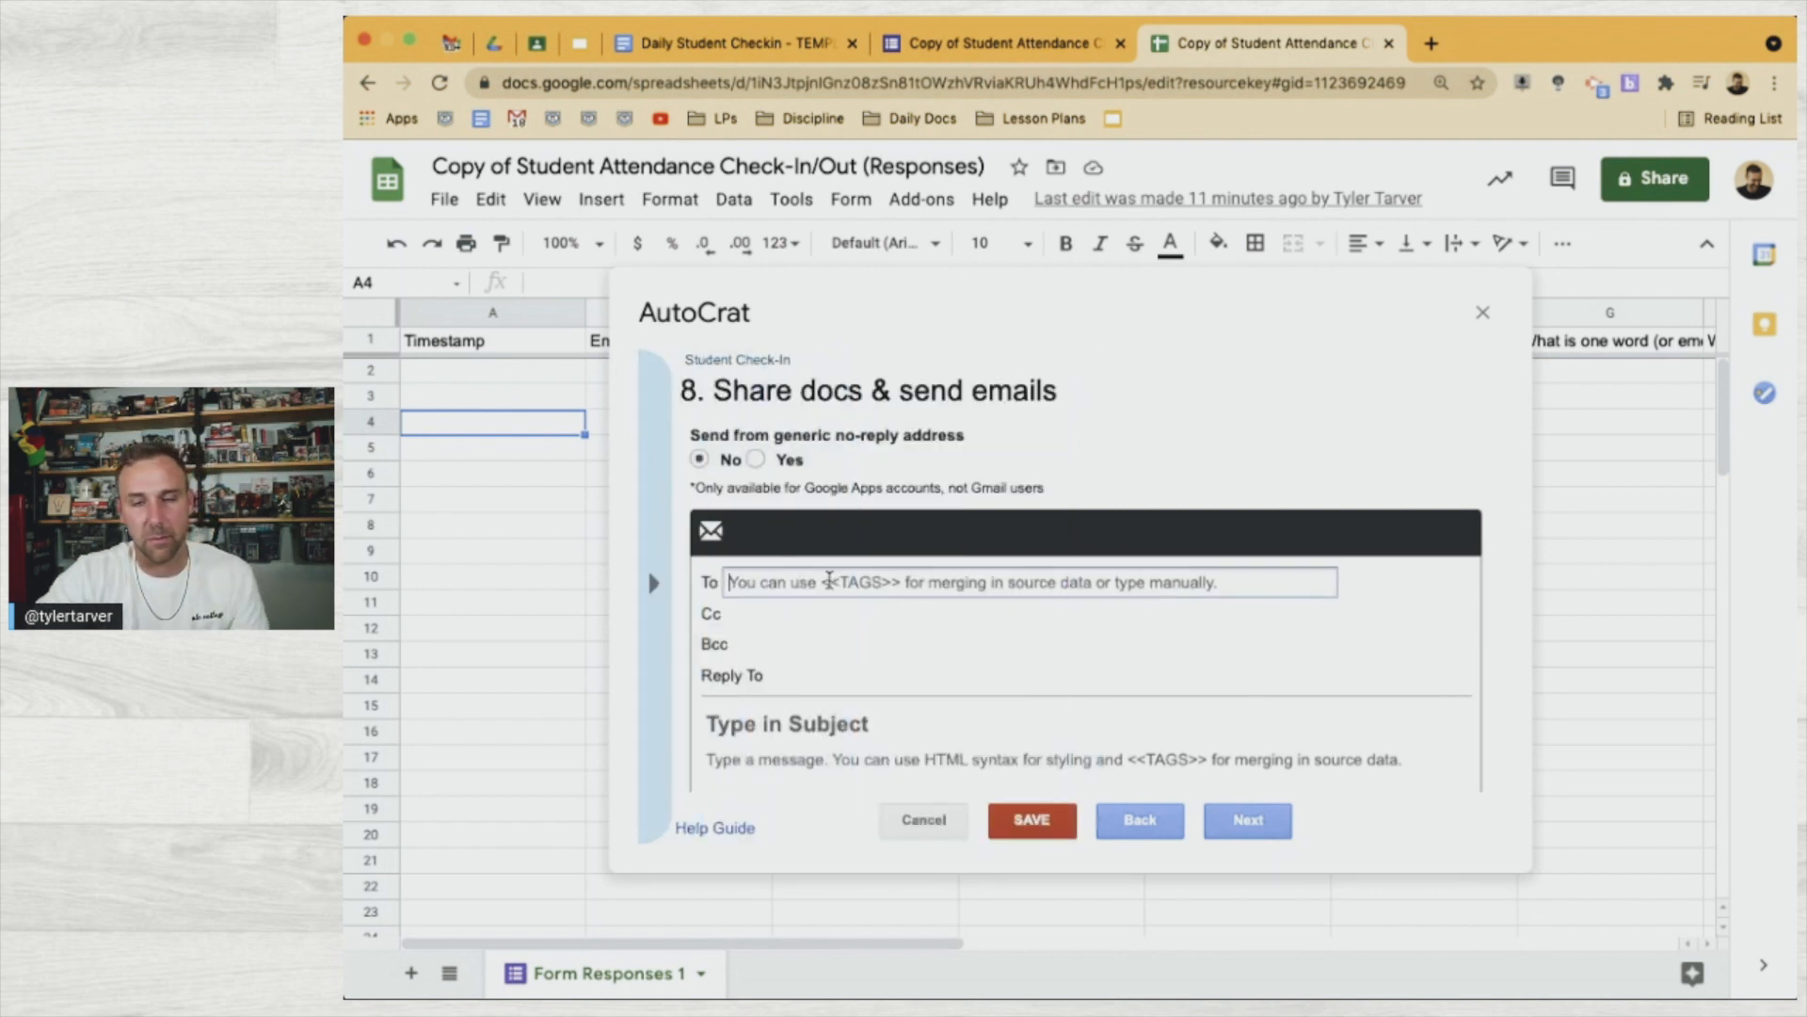
{"action": "type", "text": "<<Email Address>>"}
Cc the <<Your Parent's Email Address>> tag plus a teacher's email address
{"action": "left_click", "coordinate": [794, 614]}
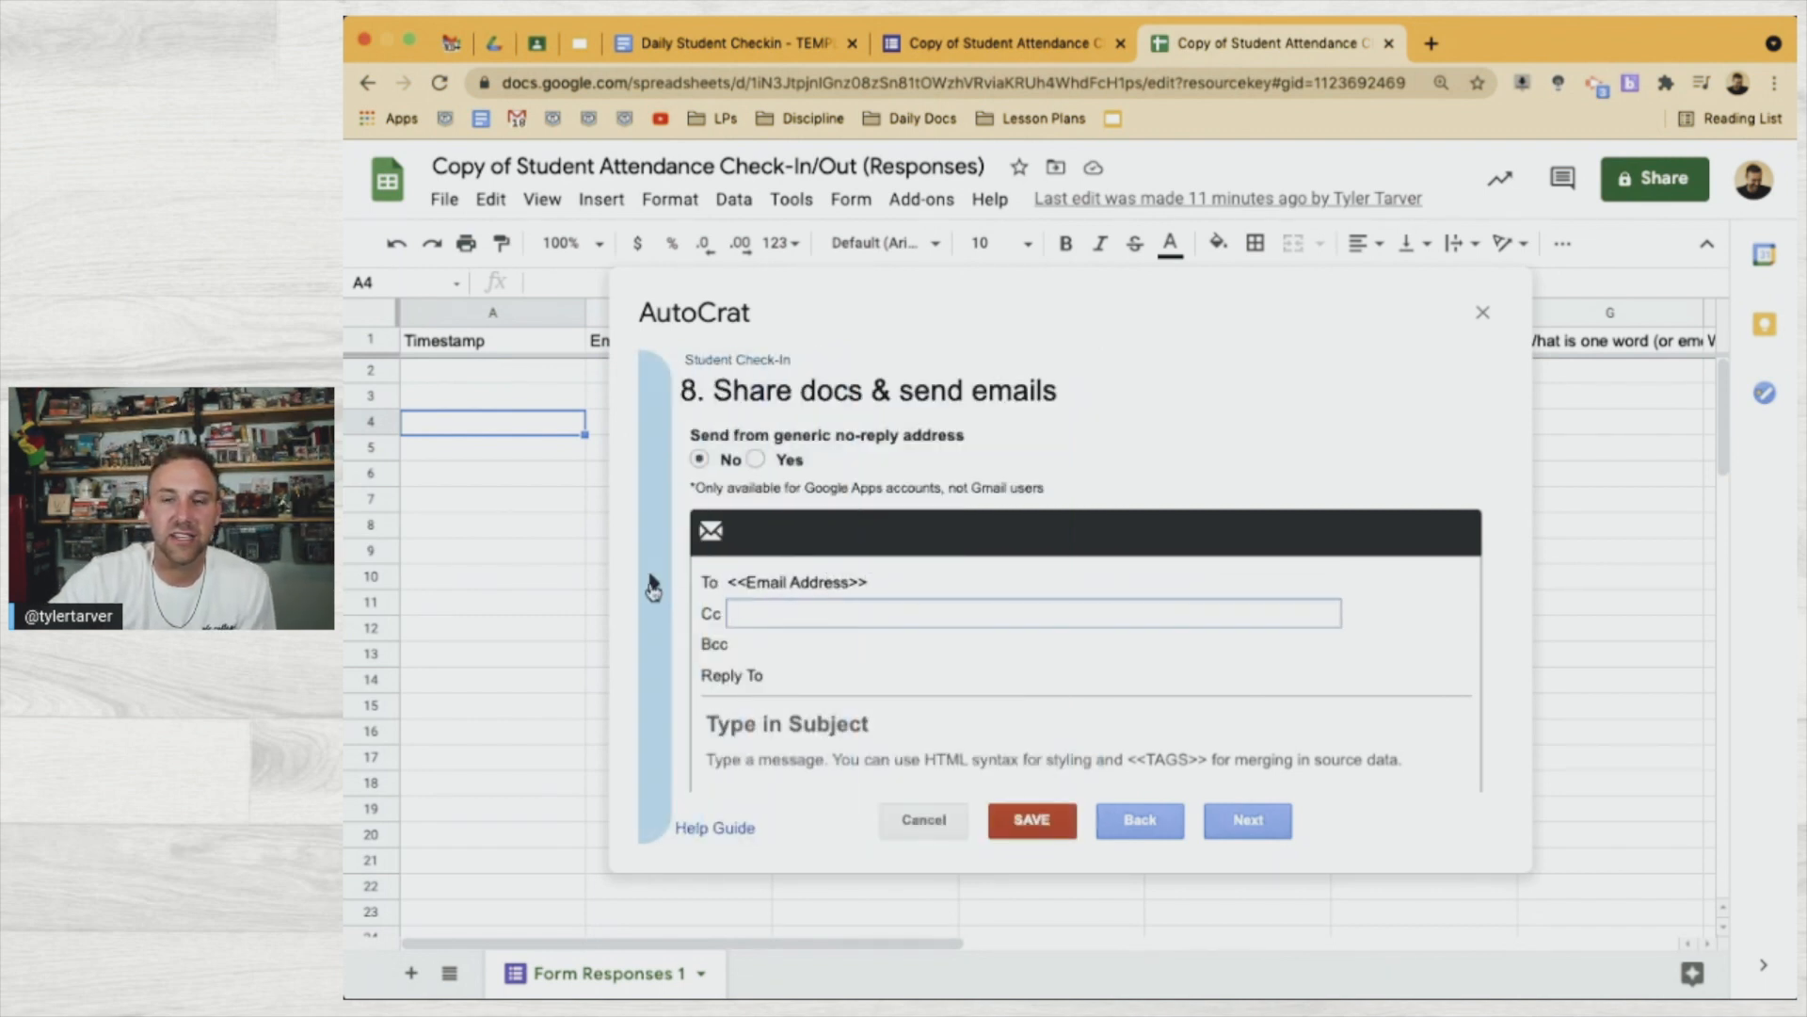
{"action": "left_click", "coordinate": [653, 588]}
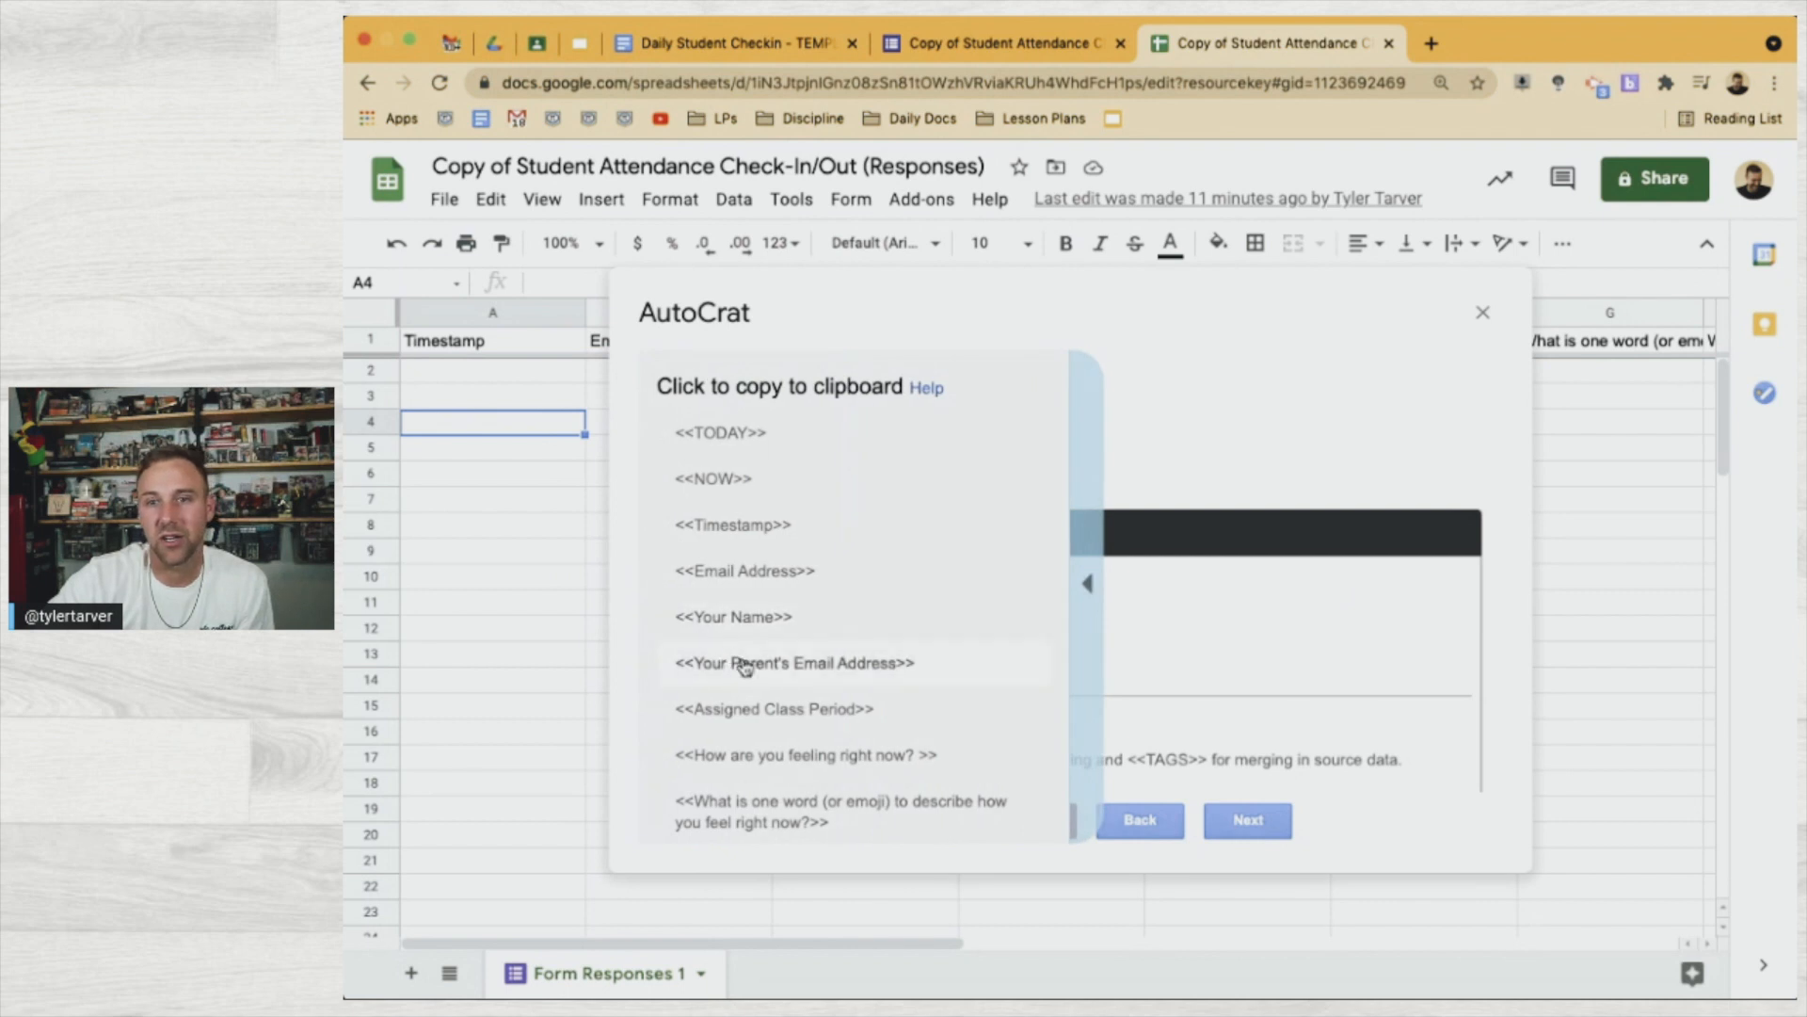
{"action": "left_click", "coordinate": [744, 664]}
{"action": "left_click", "coordinate": [772, 610]}
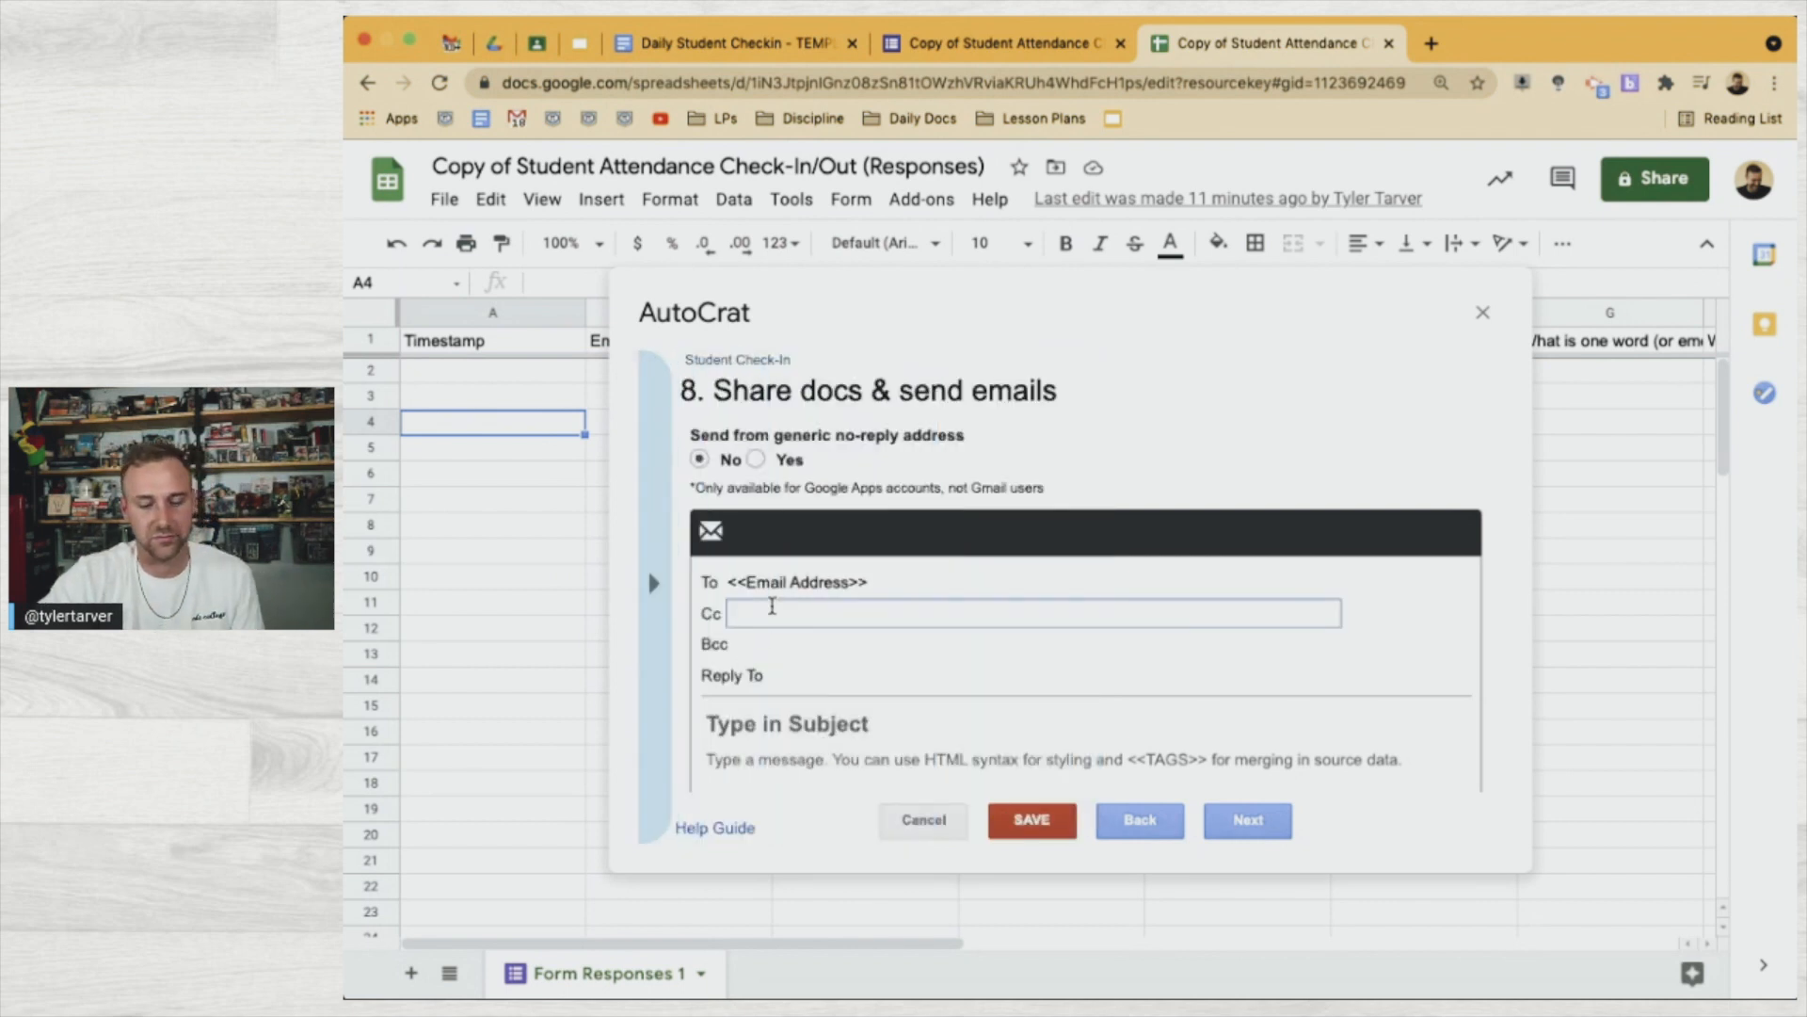
{"action": "type", "text": "<<Your Parent's Email Address>>"}
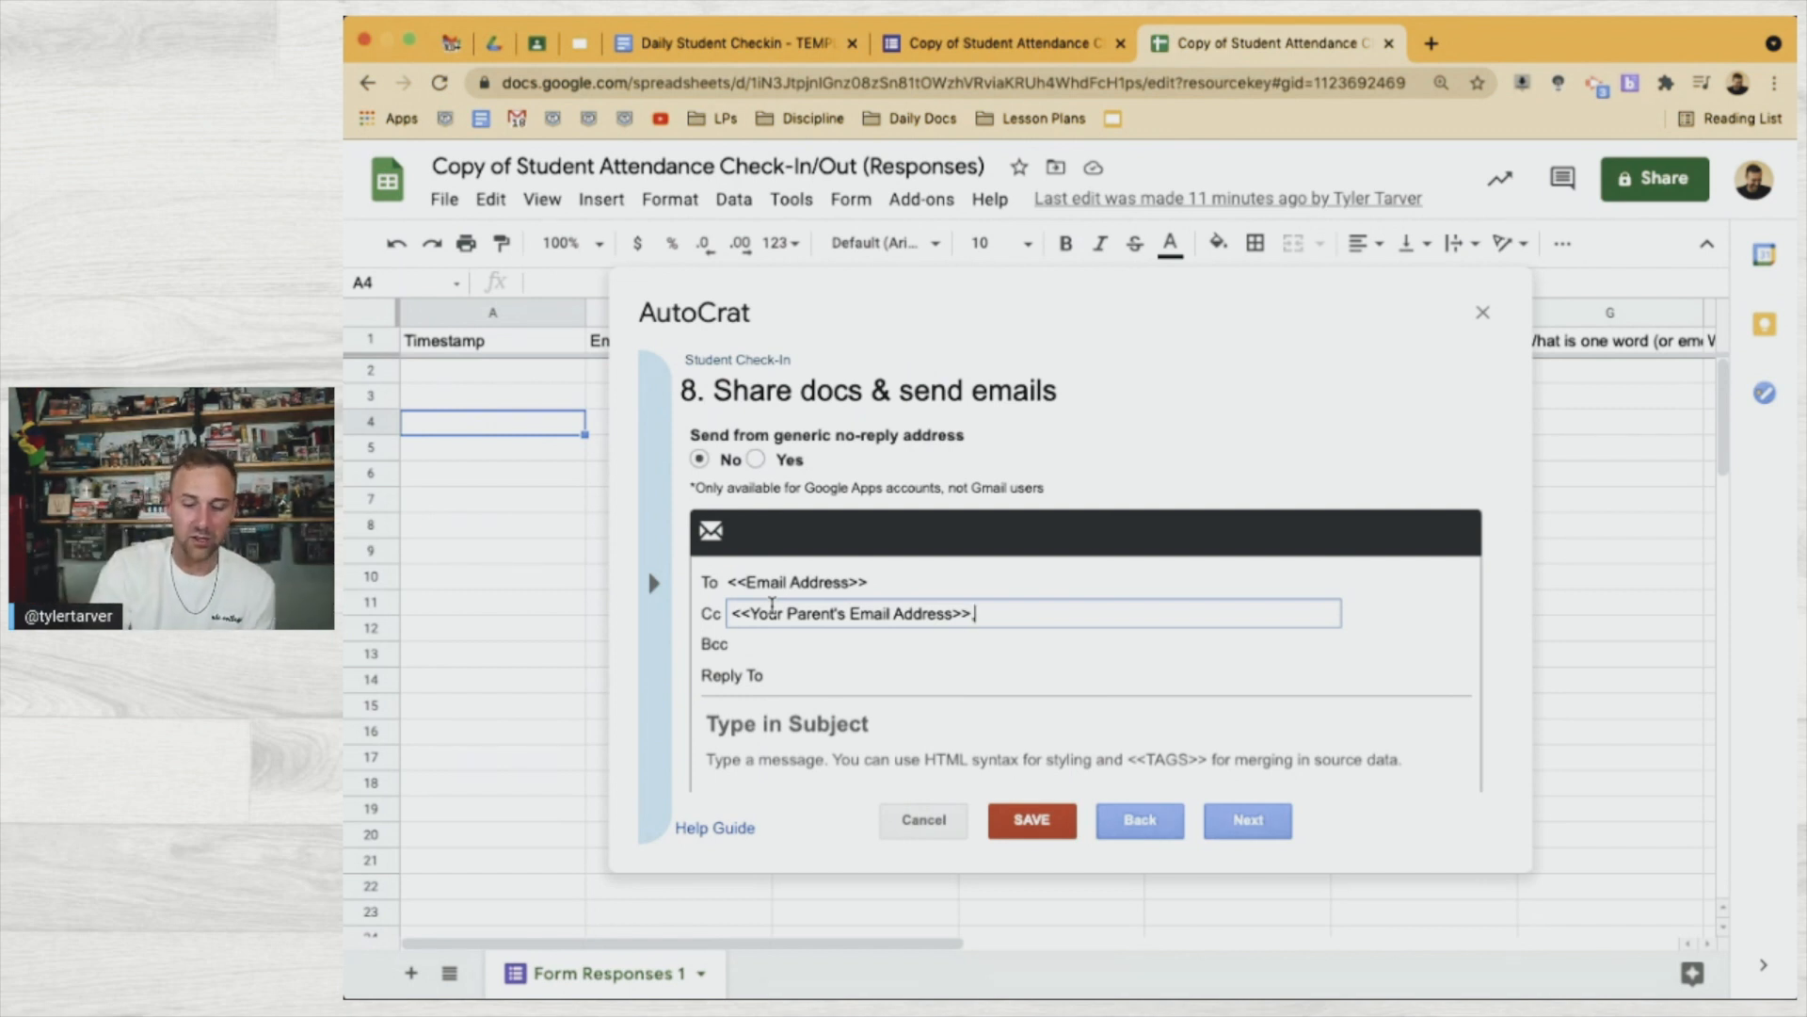
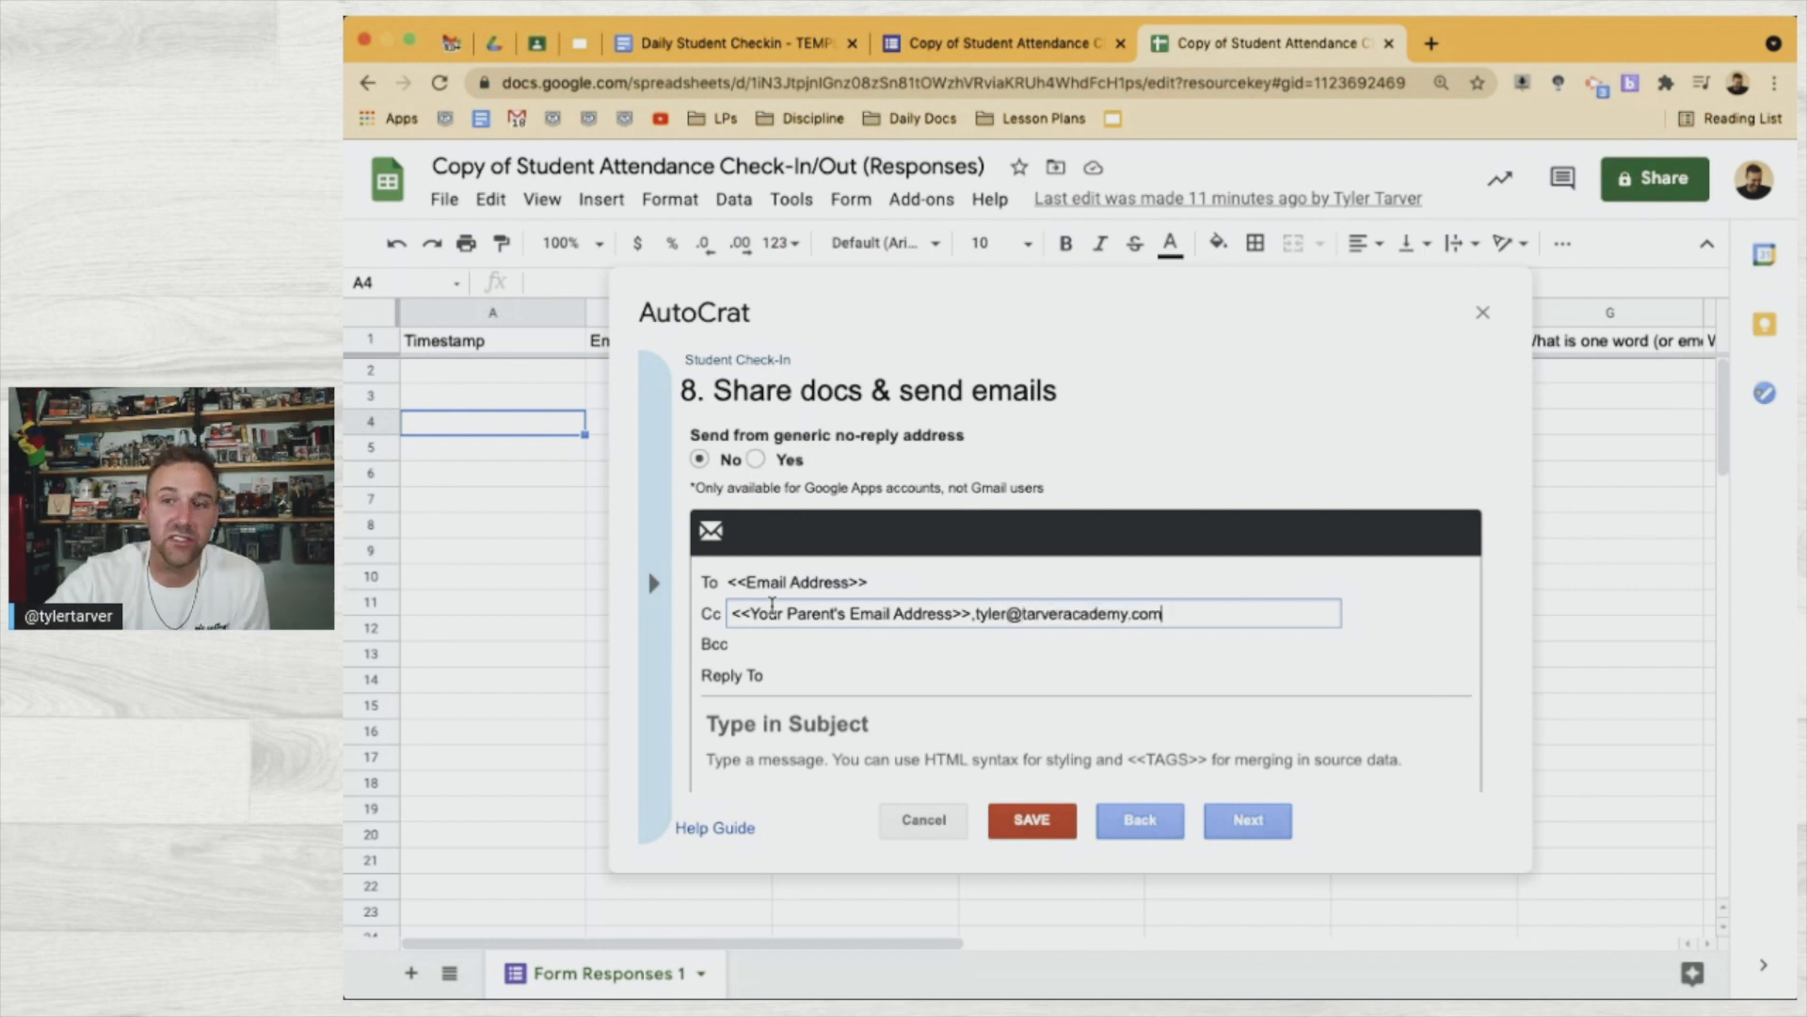
Add one email address as the Bcc recipient
{"action": "left_click", "coordinate": [818, 649]}
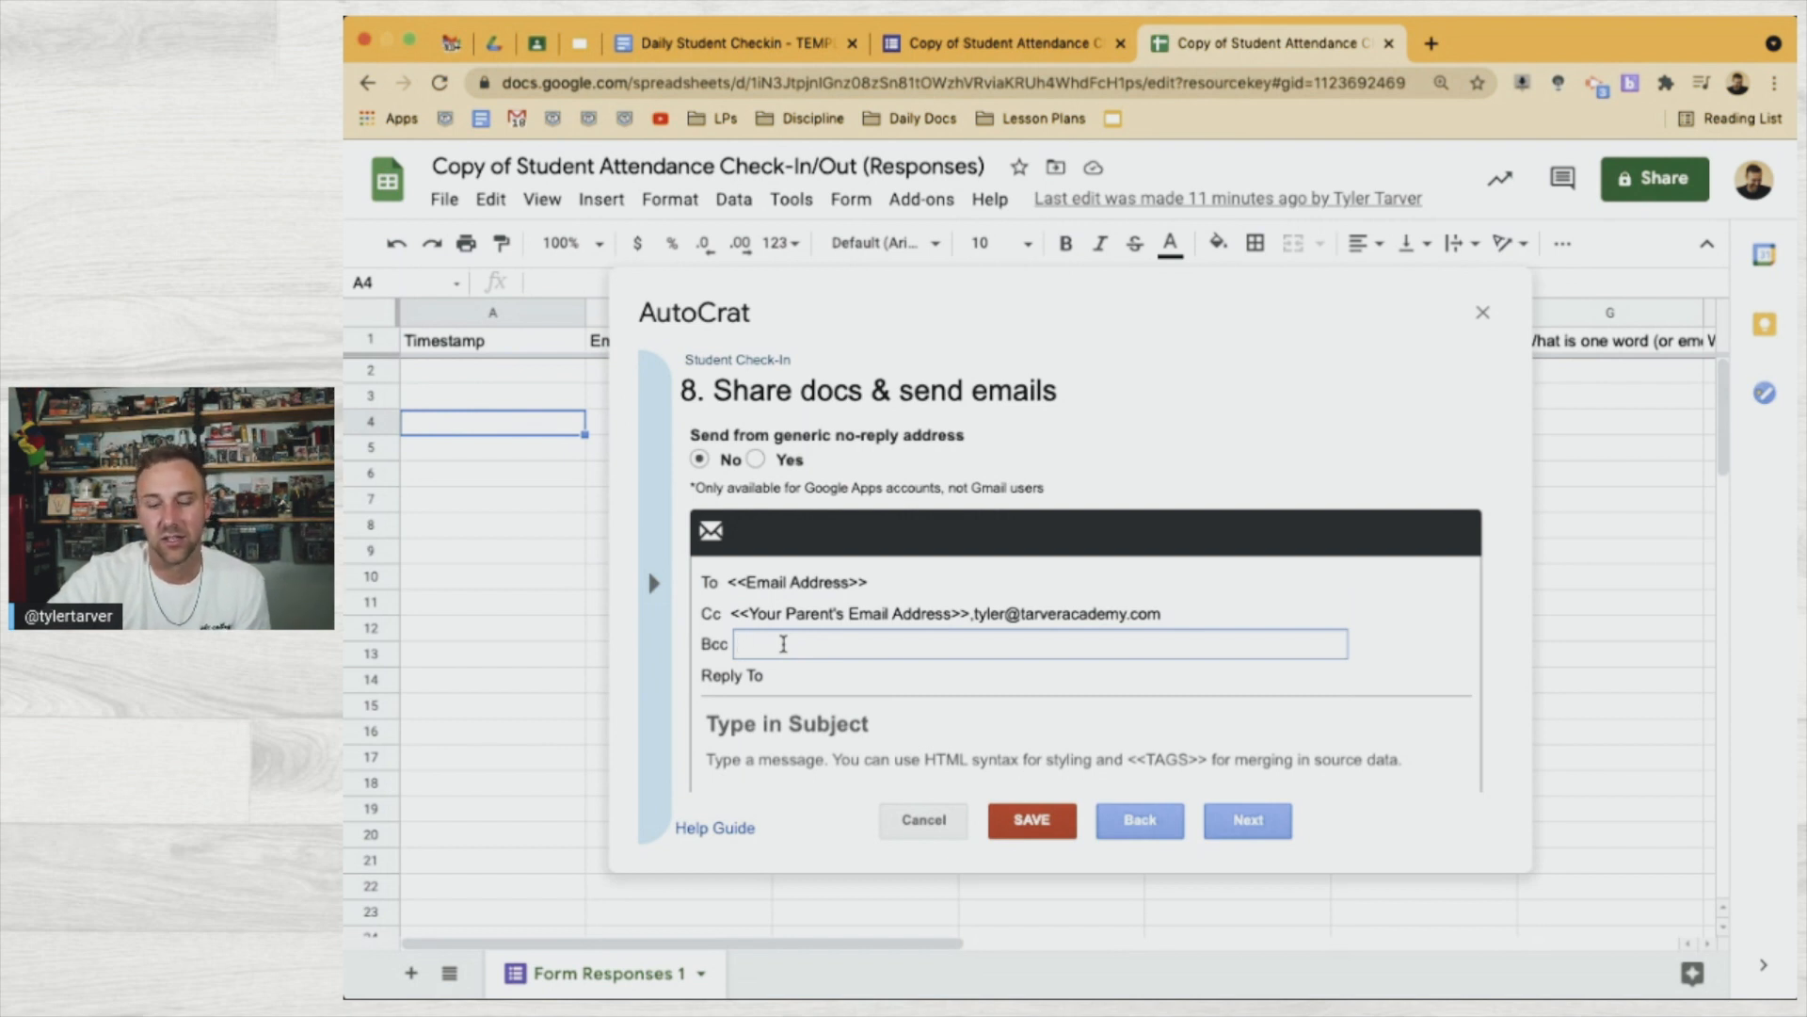
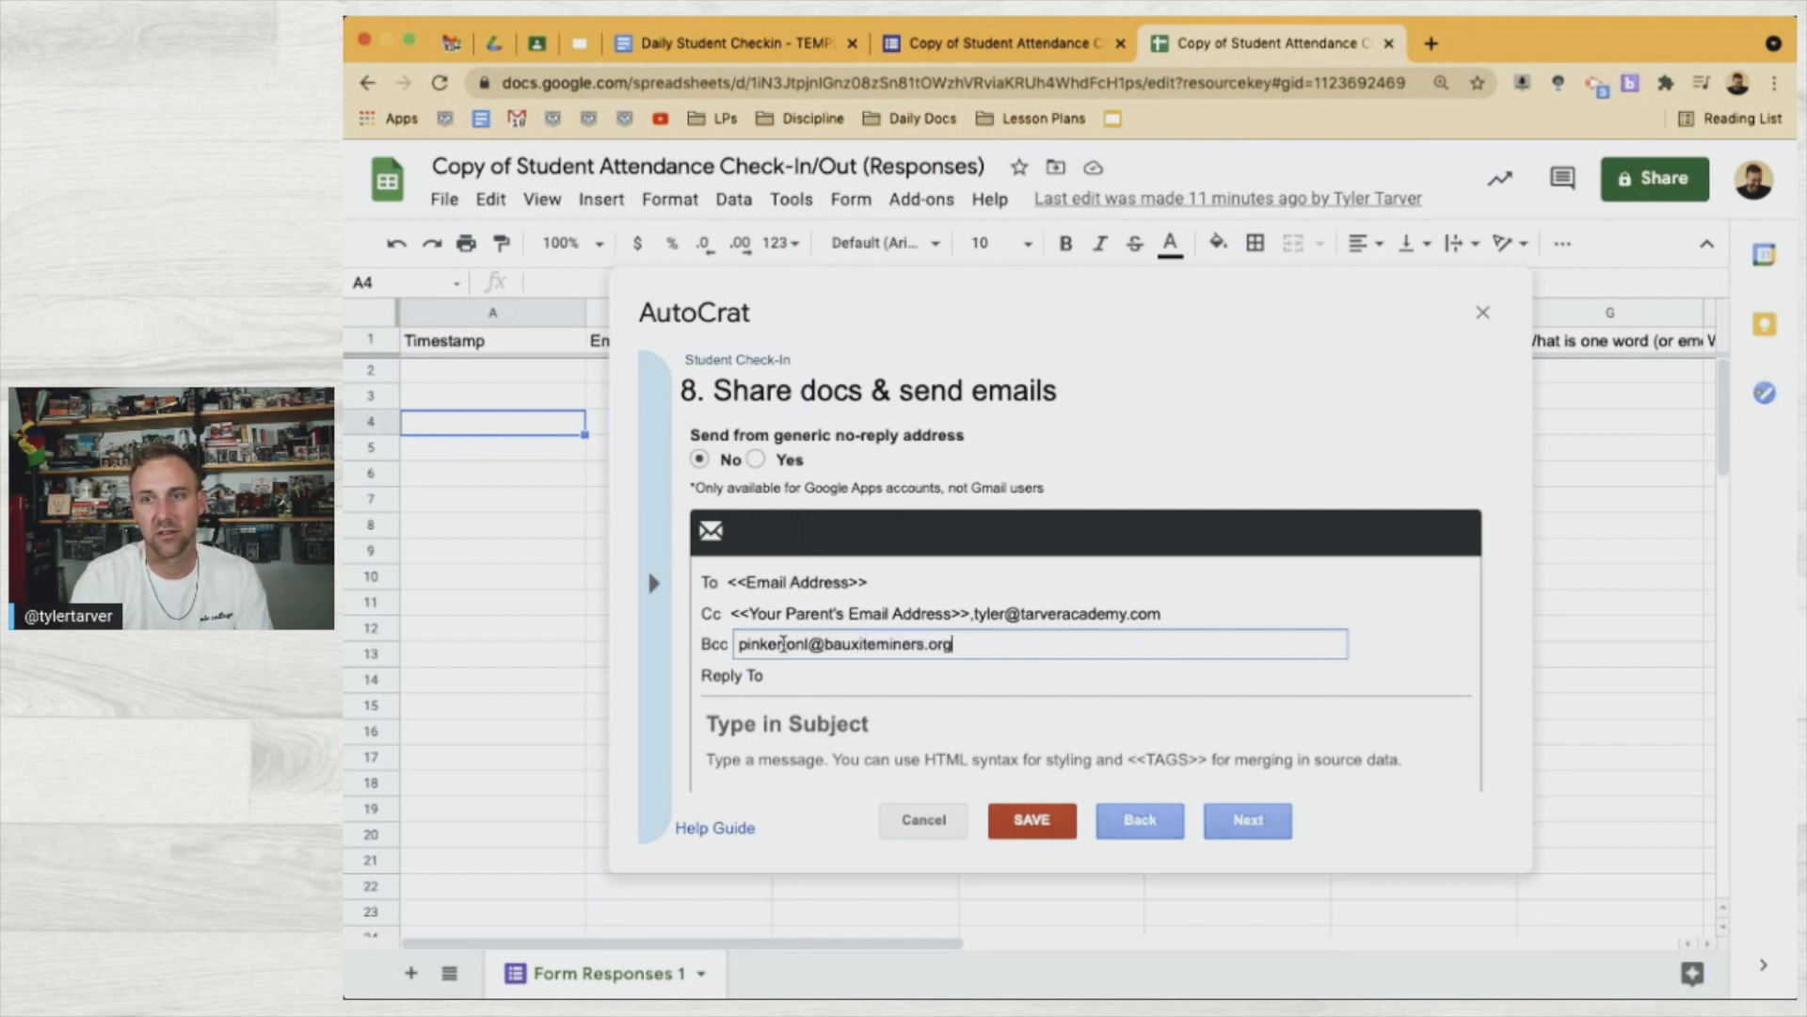
{"action": "left_click", "coordinate": [825, 723]}
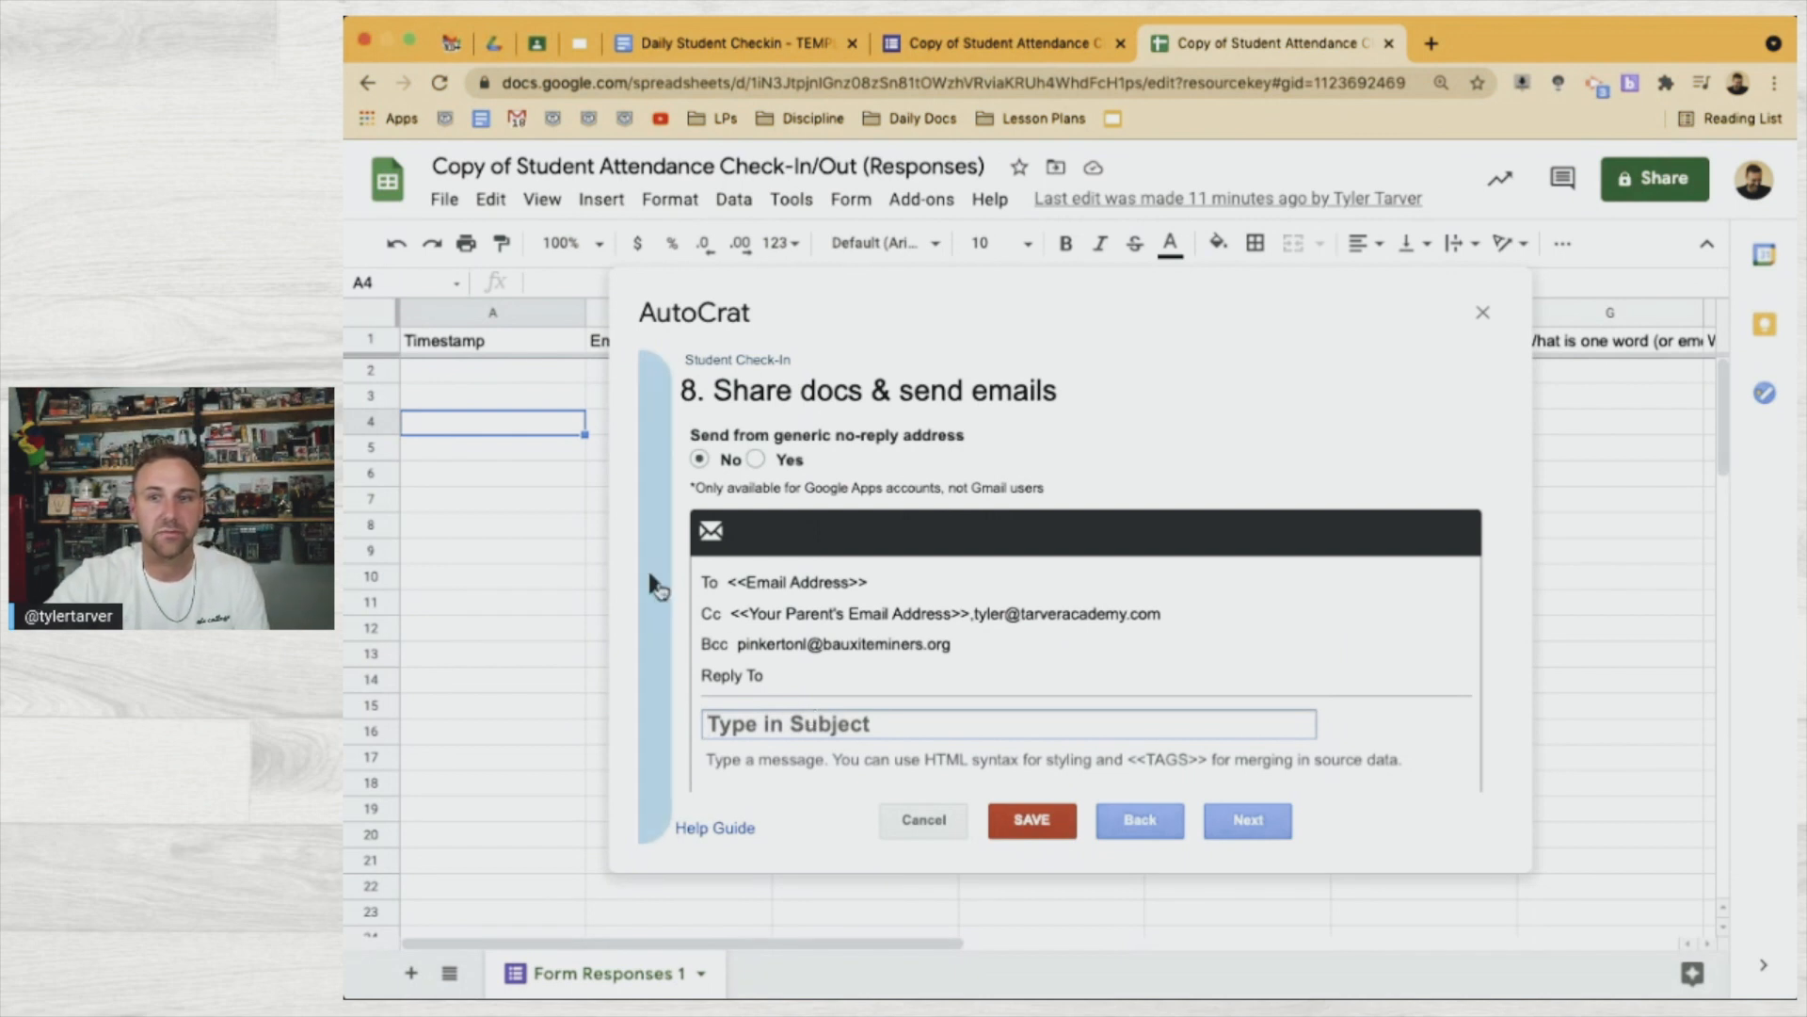
Set the subject to '<<Timestamp>> Check-In for <<Your Name>>' using the copied merge tags
{"action": "left_click", "coordinate": [654, 583]}
{"action": "left_click", "coordinate": [784, 527]}
{"action": "left_click", "coordinate": [806, 727]}
{"action": "type", "text": "<<Timestamp>>"}
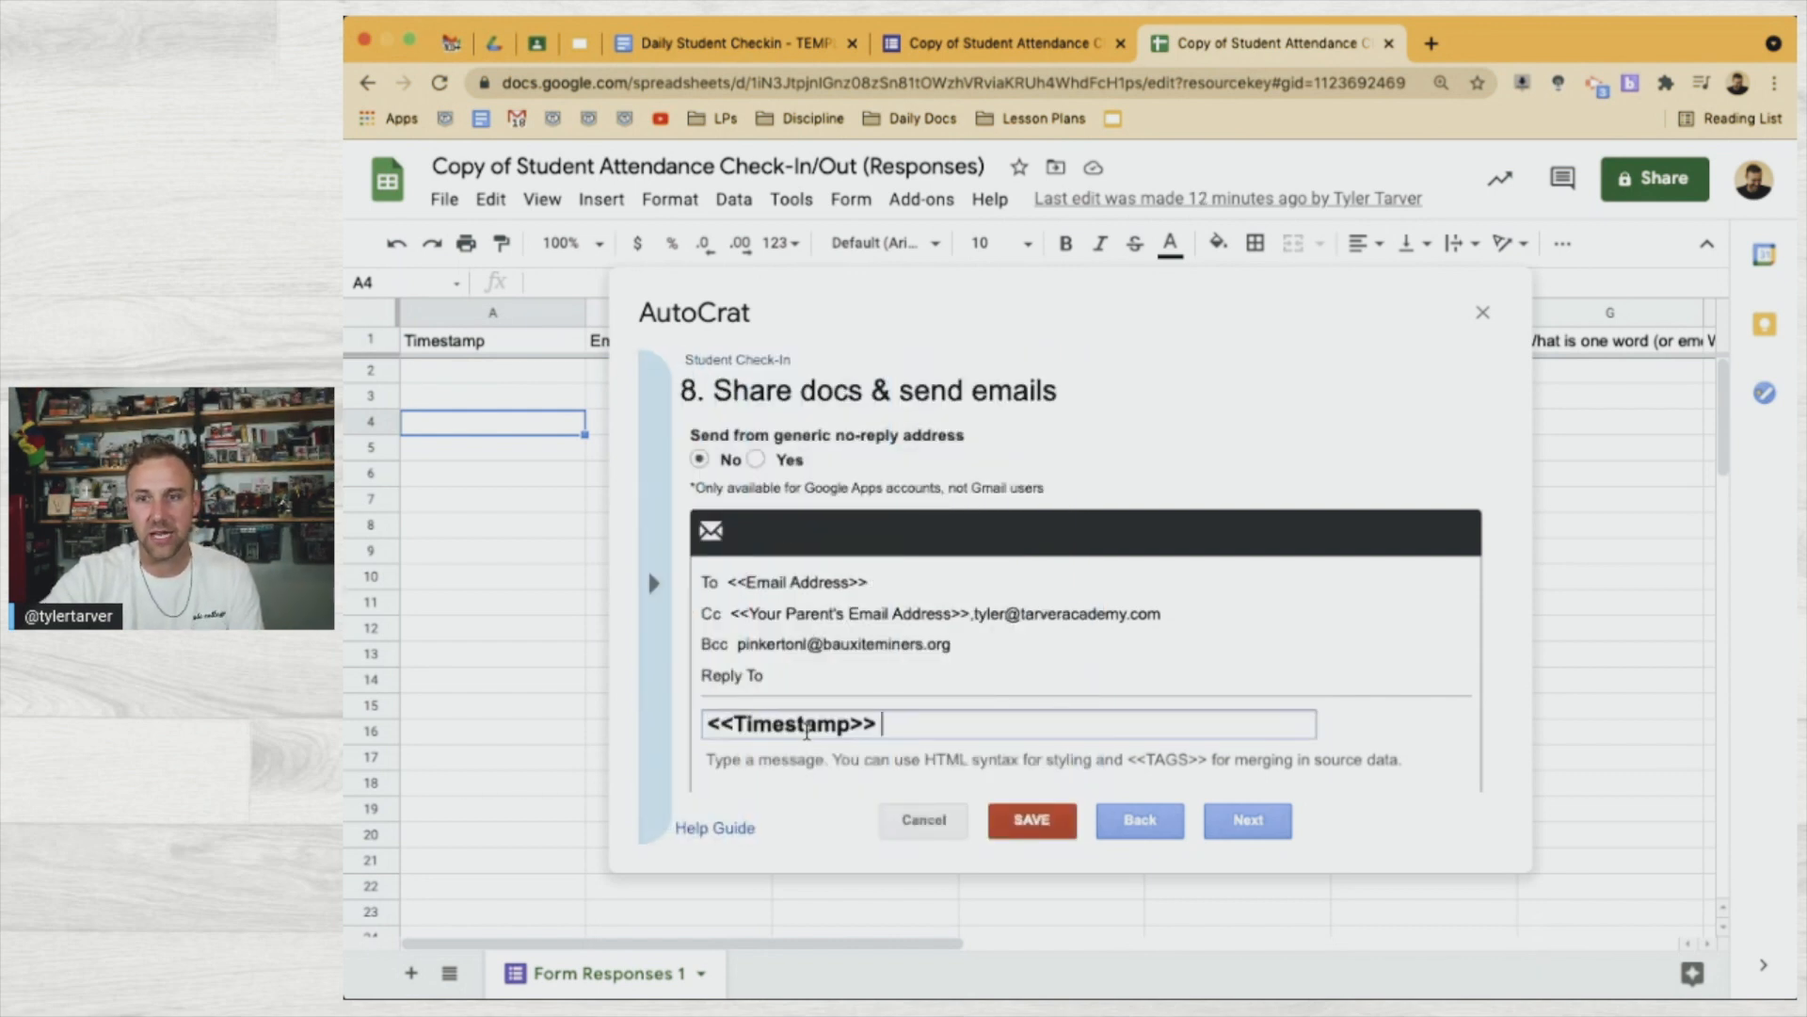
{"action": "type", "text": "Check-In for"}
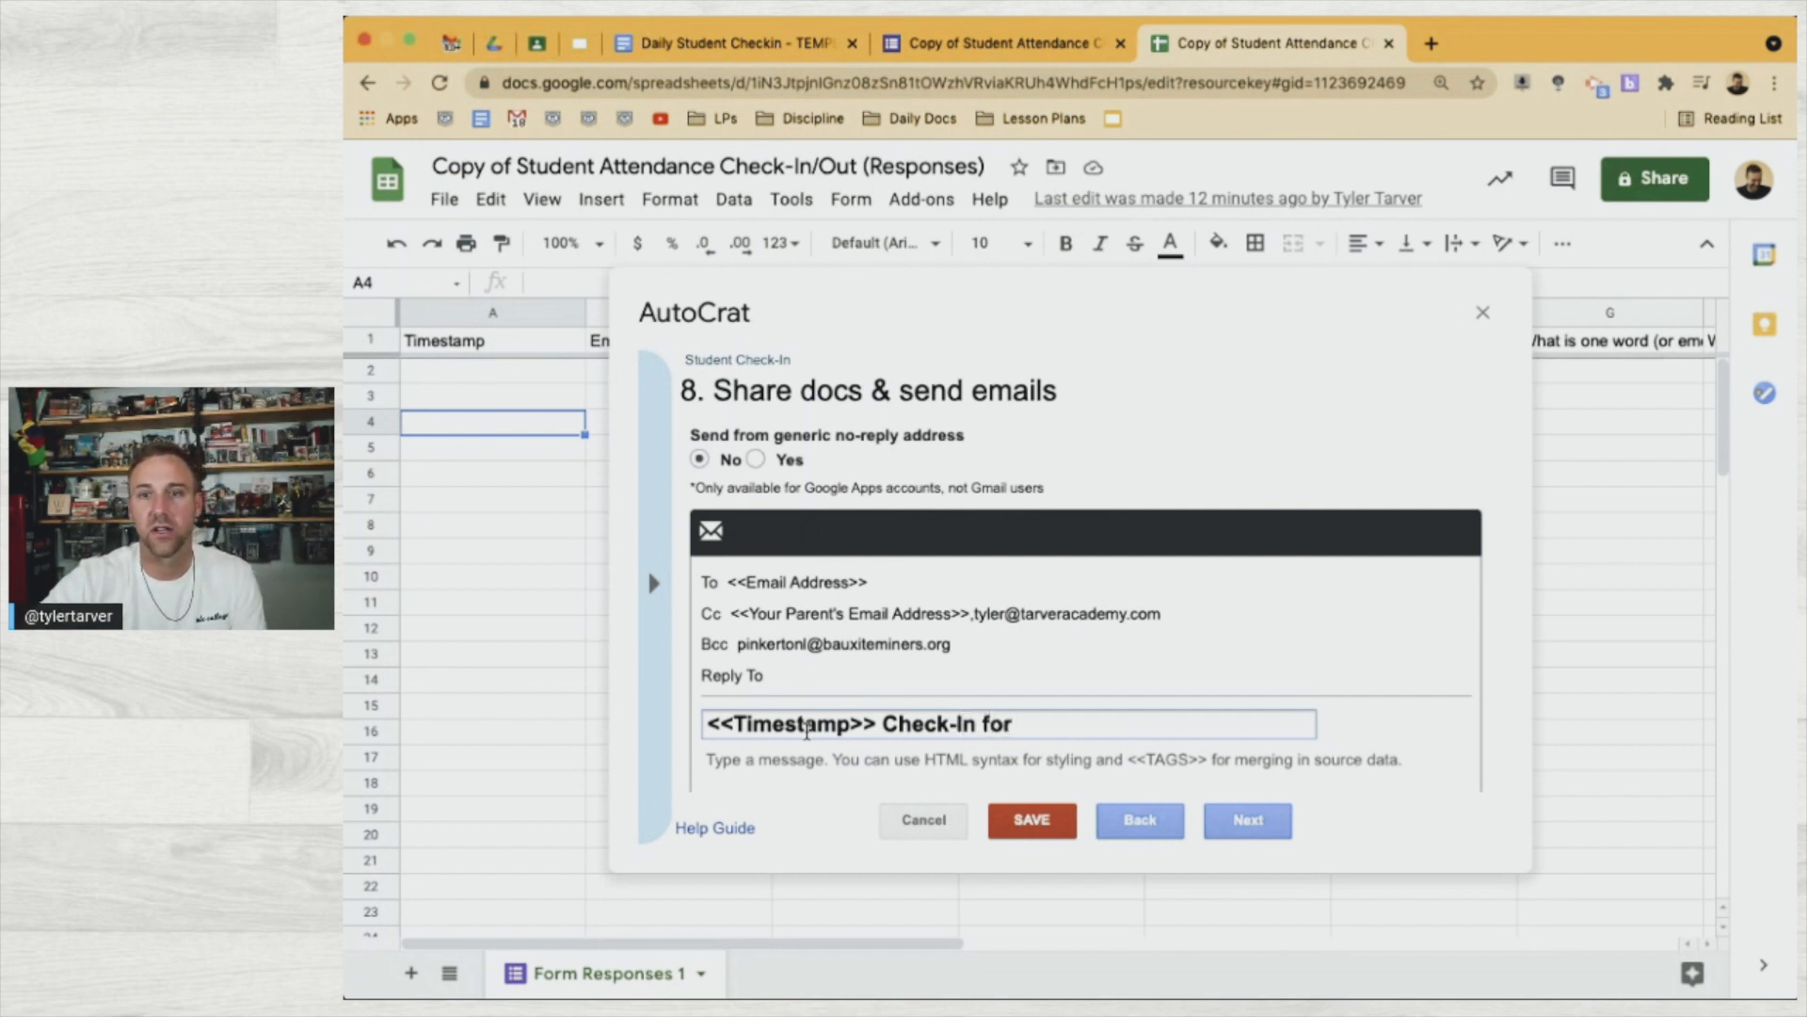
{"action": "left_click", "coordinate": [650, 674]}
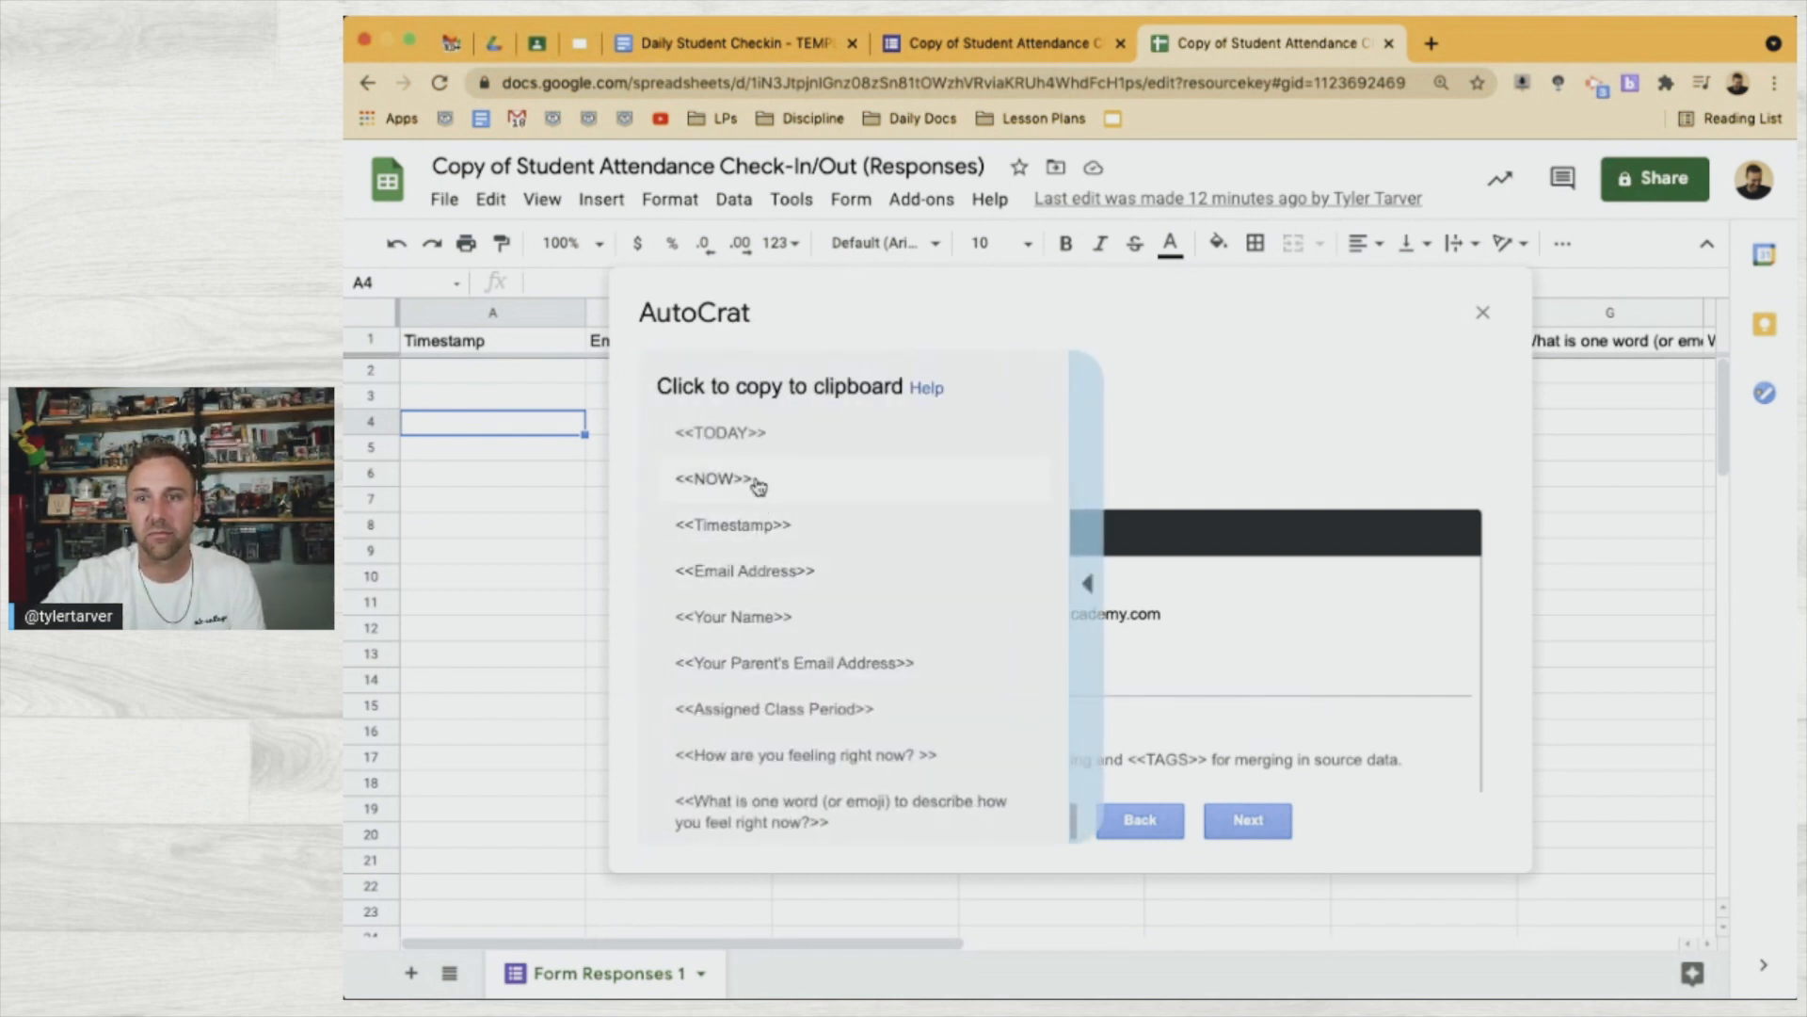
{"action": "left_click", "coordinate": [779, 617]}
{"action": "left_click", "coordinate": [1090, 727]}
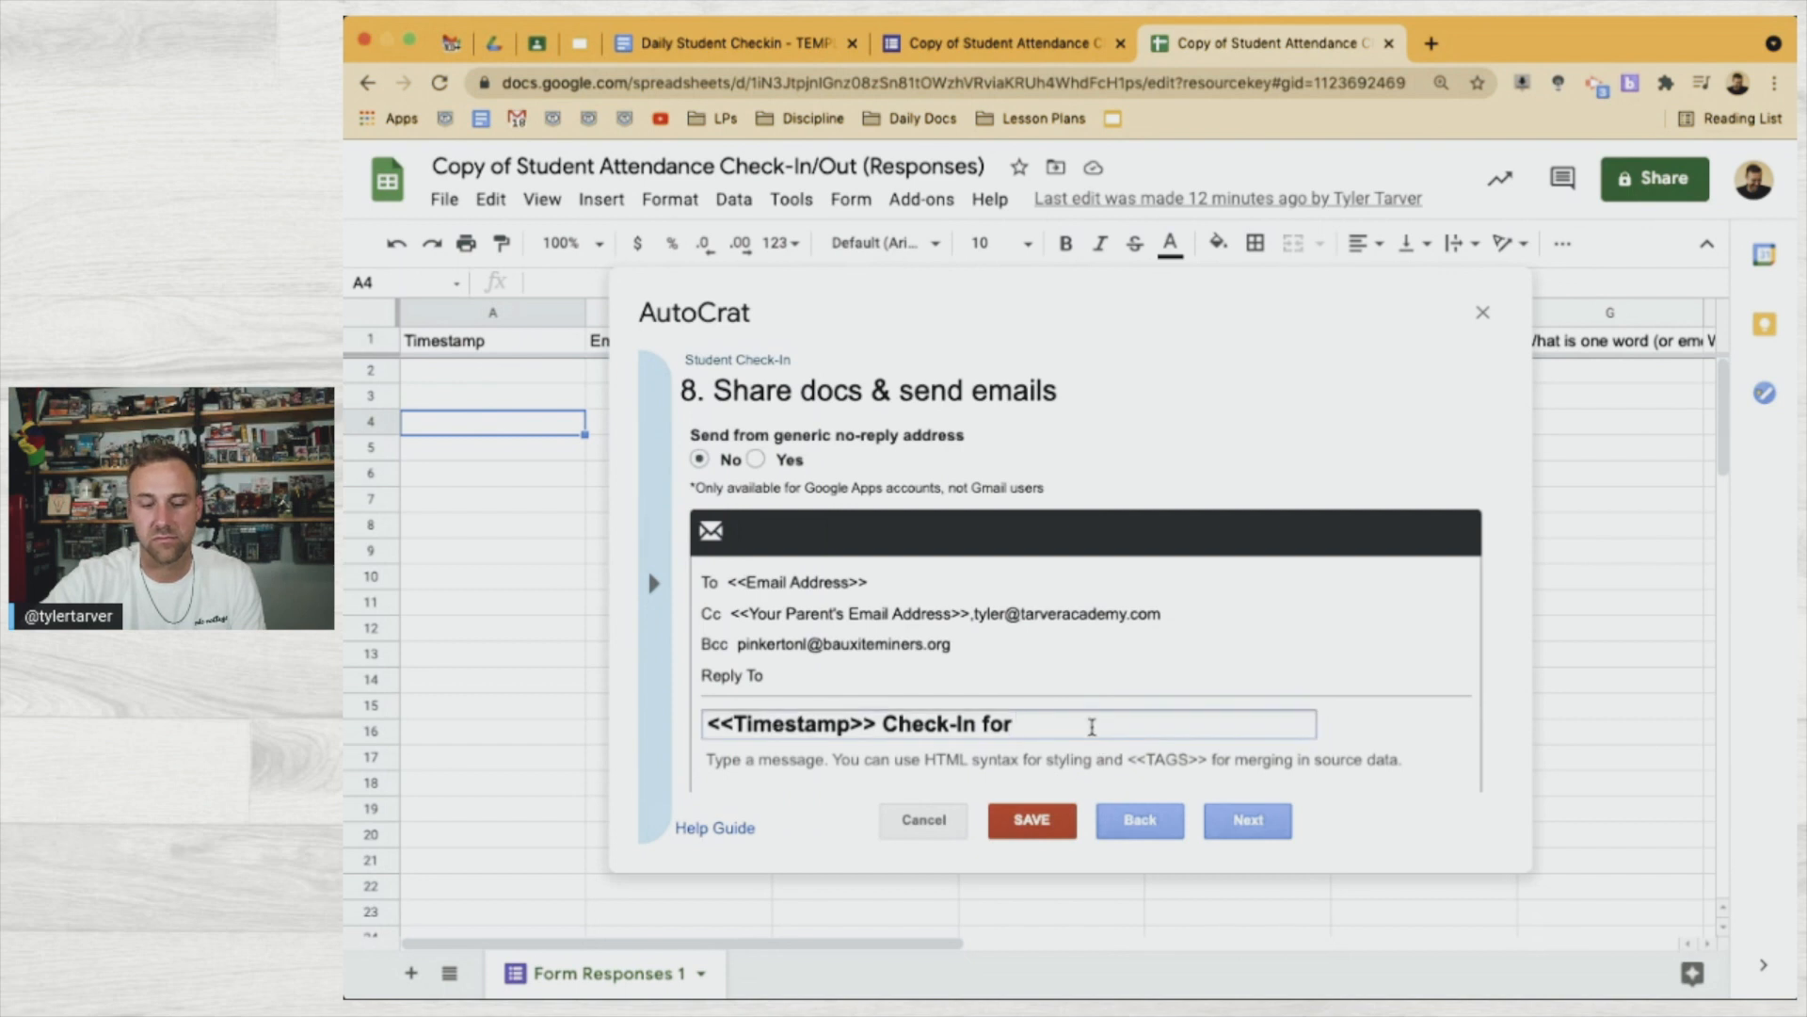
{"action": "type", "text": "<<Your Name>>"}
{"action": "left_click", "coordinate": [963, 780]}
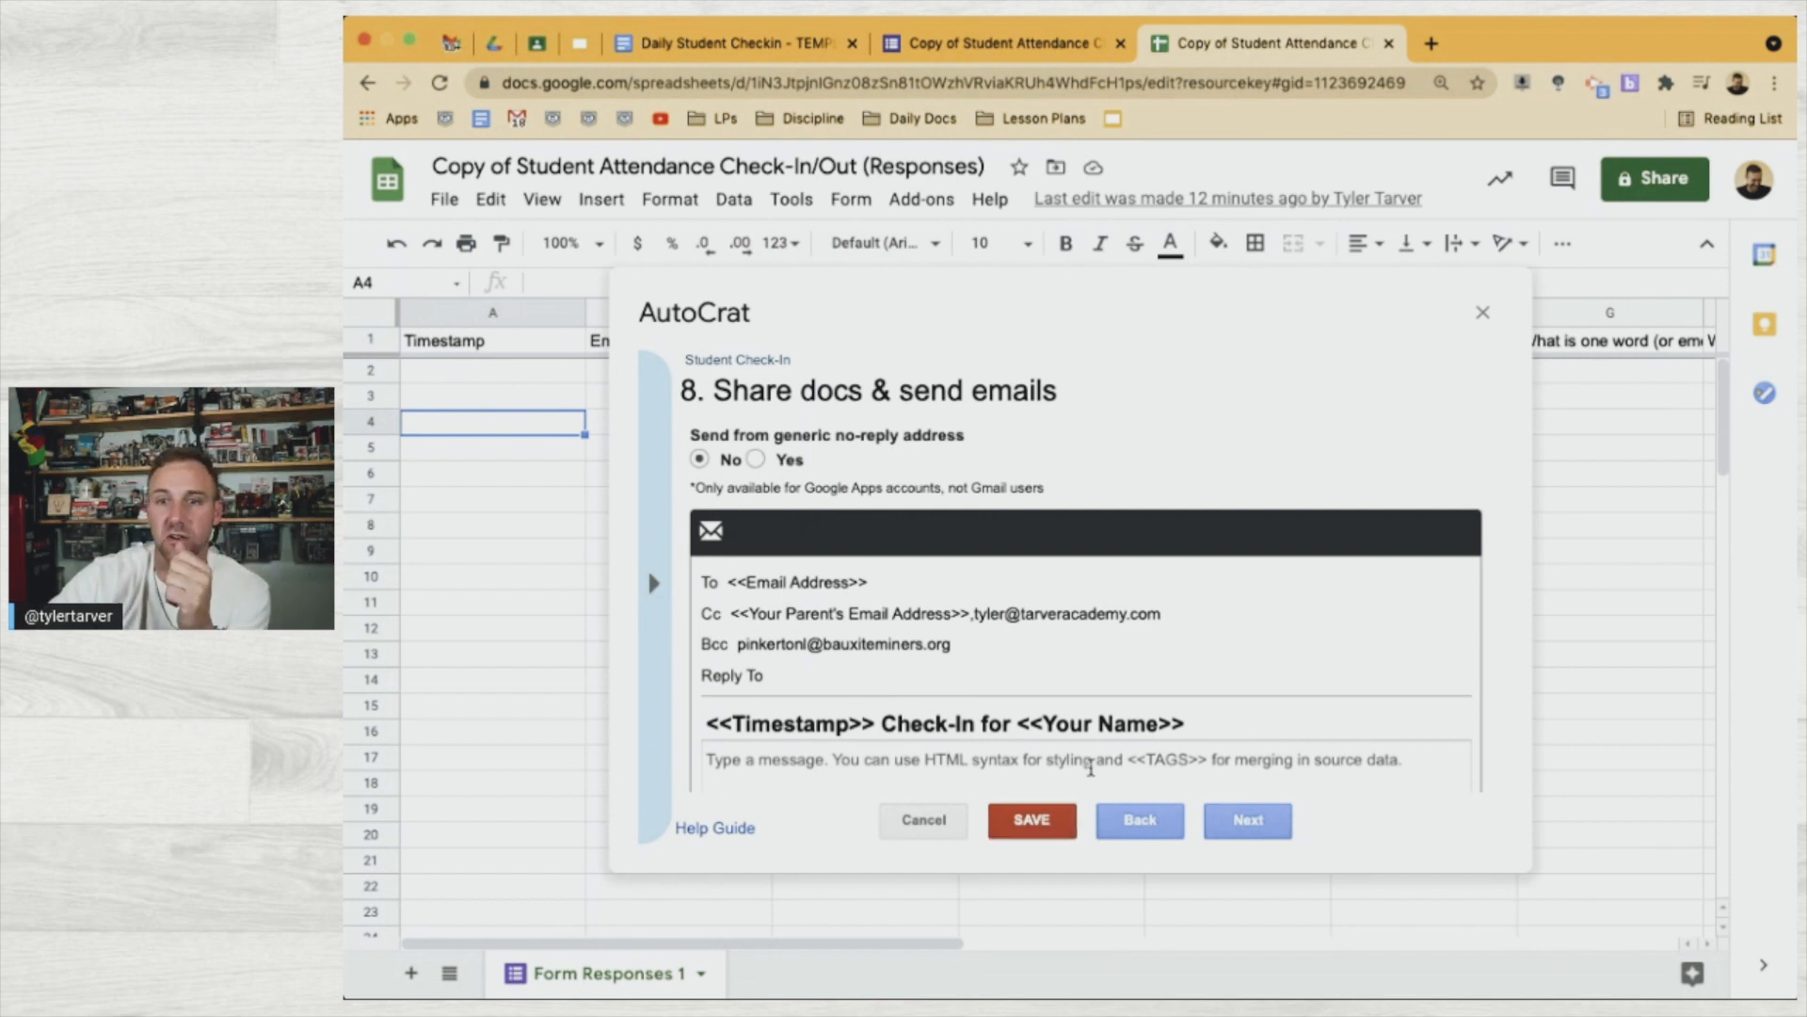
{"action": "scroll", "coordinate": [1055, 768], "scroll_direction": "down", "scroll_amount": 1}
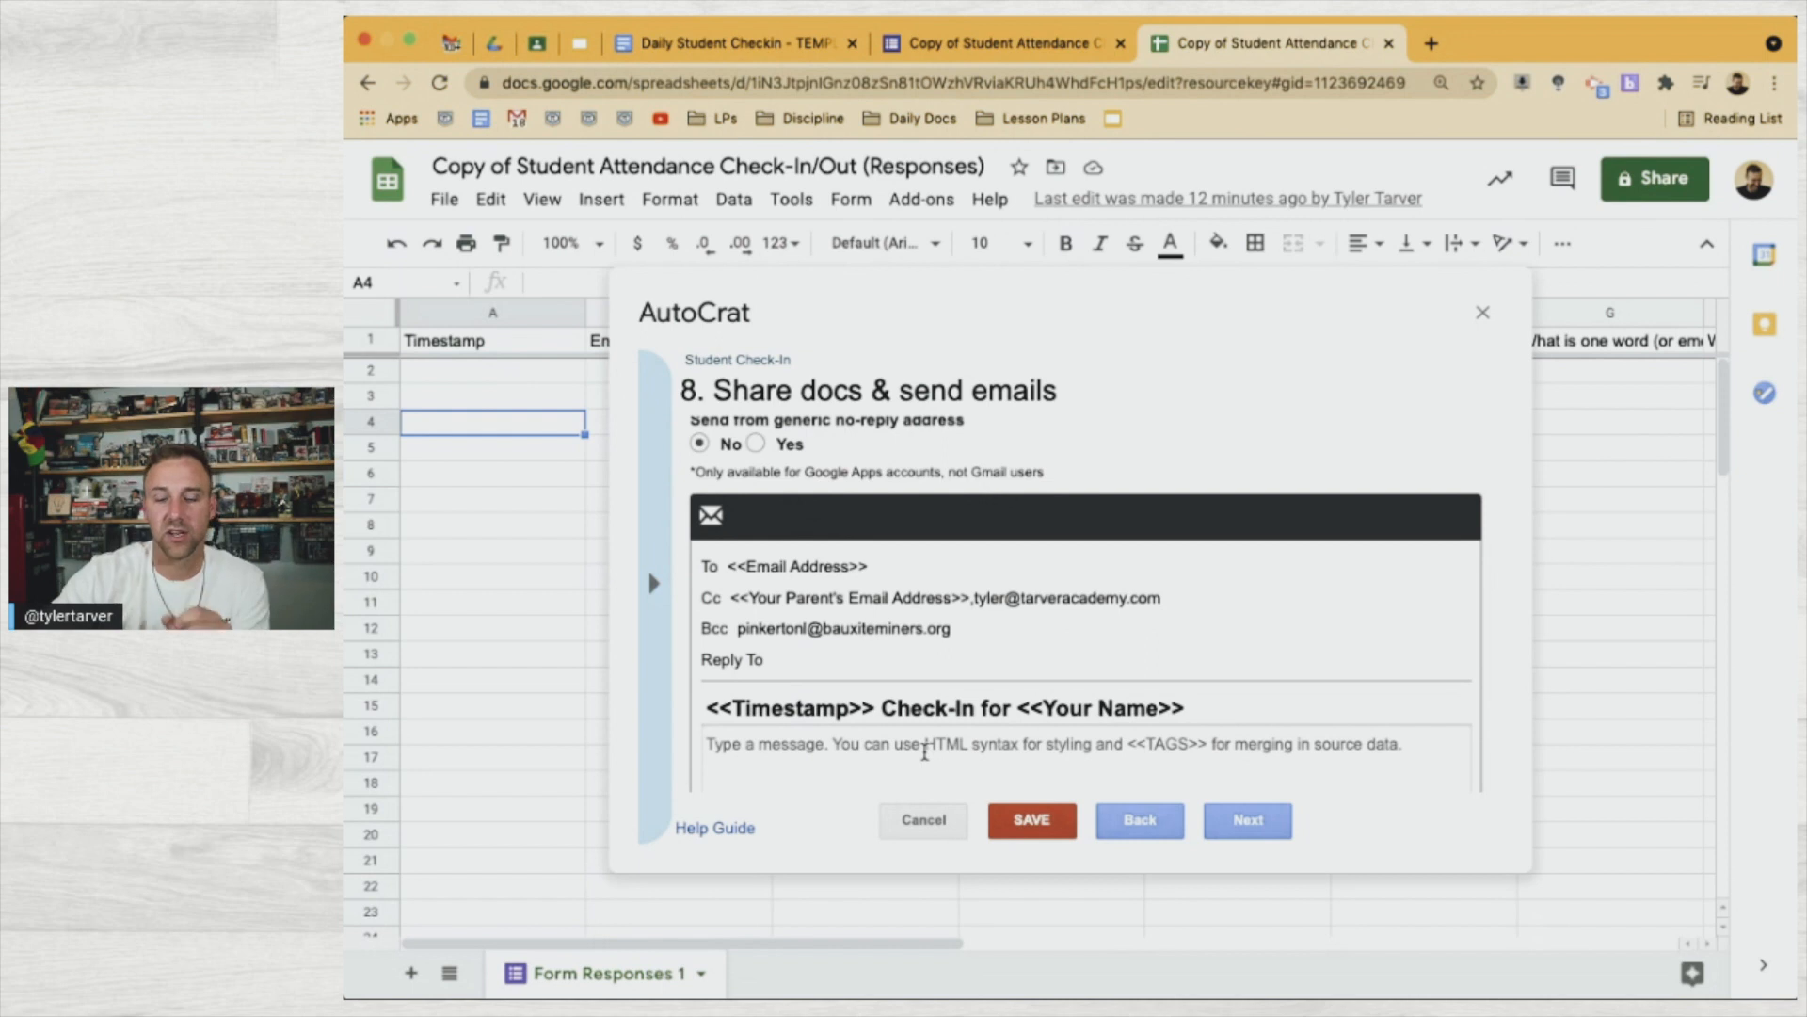
{"action": "scroll", "coordinate": [925, 753], "scroll_direction": "down", "scroll_amount": 2}
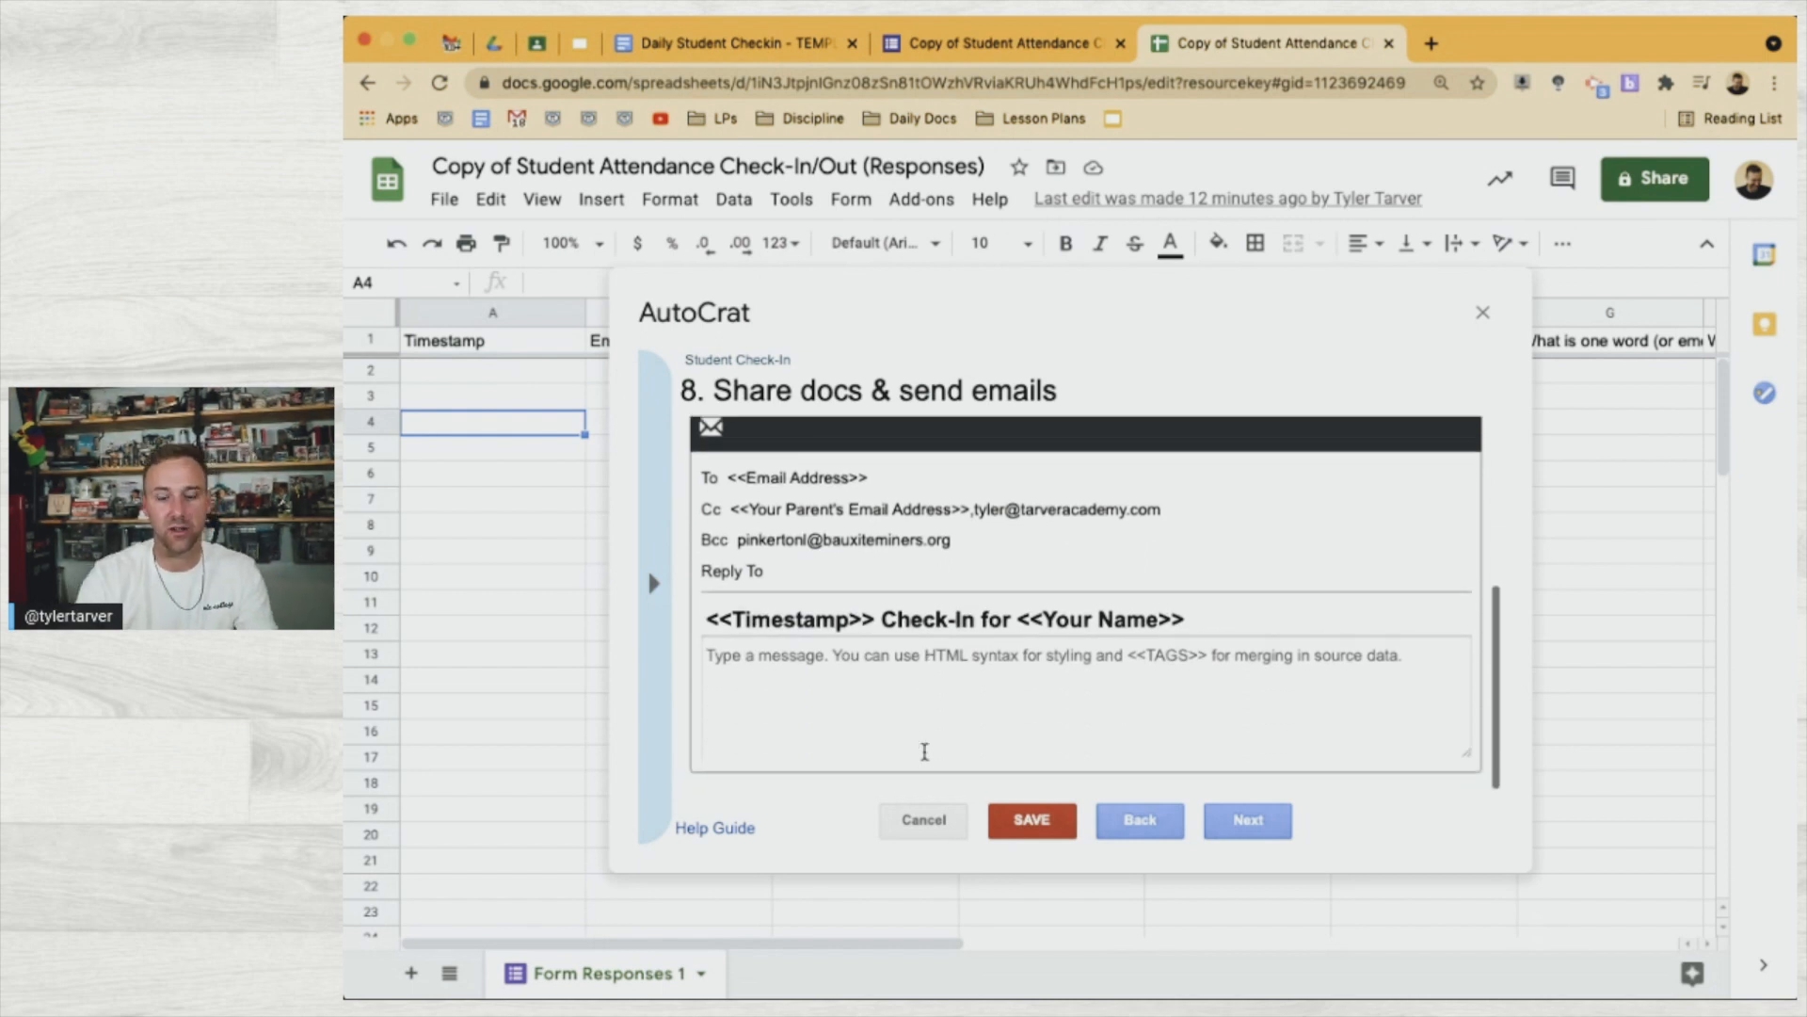
Start the message body with 'I'm so glad you've started your day! Here is what you said about how you feel so fa'
{"action": "left_click", "coordinate": [924, 751]}
{"action": "type", "text": "I'm so glad you've st"}
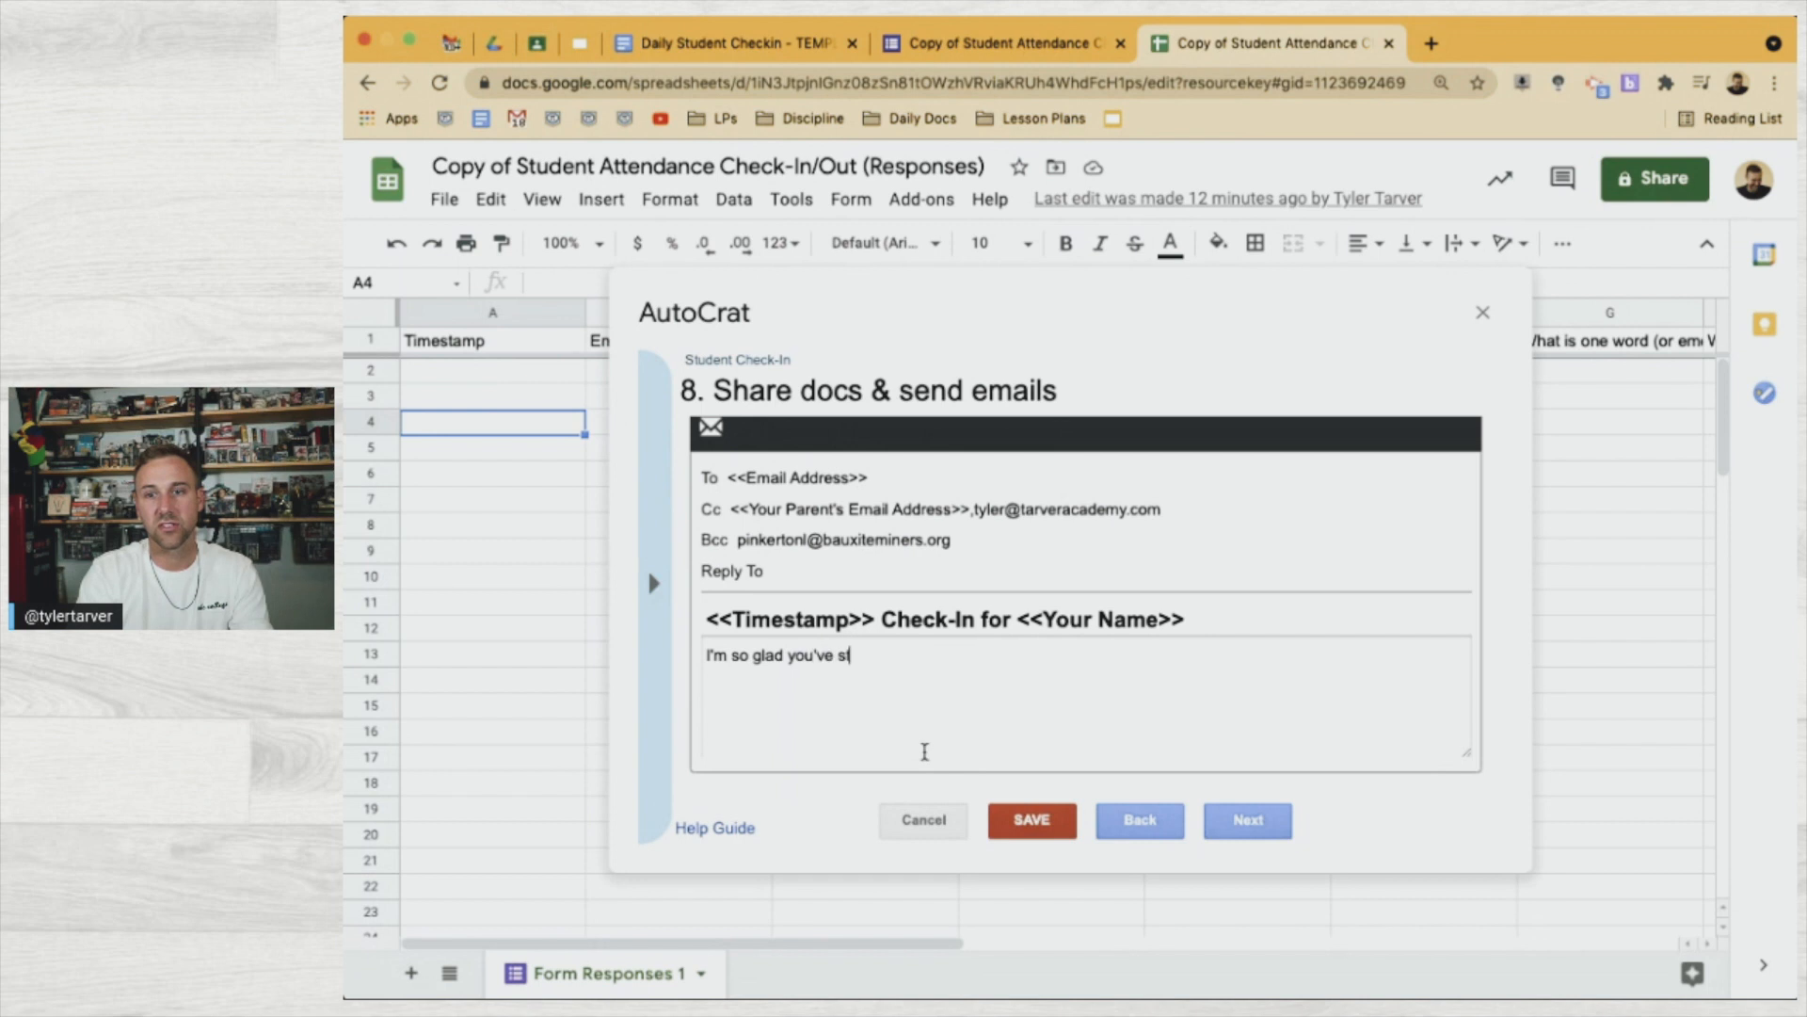
{"action": "type", "text": "arted your day"}
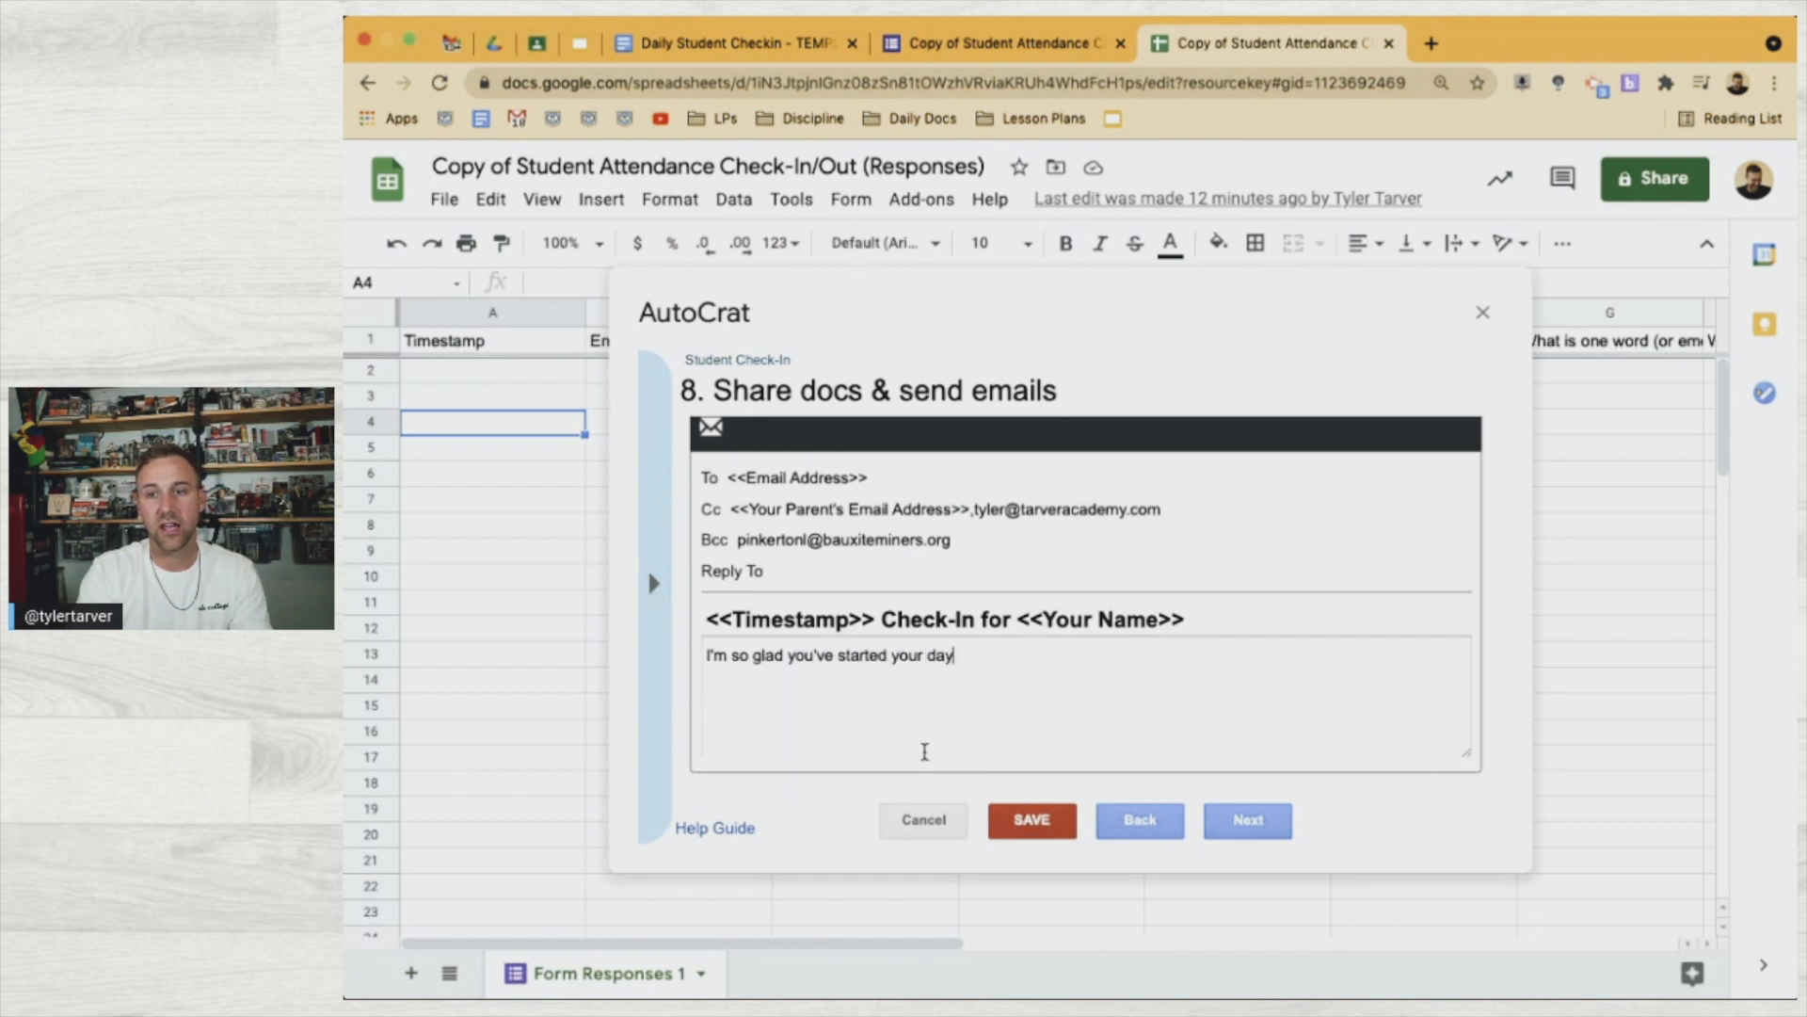
{"action": "type", "text": "! Here is what you said about how you fe"}
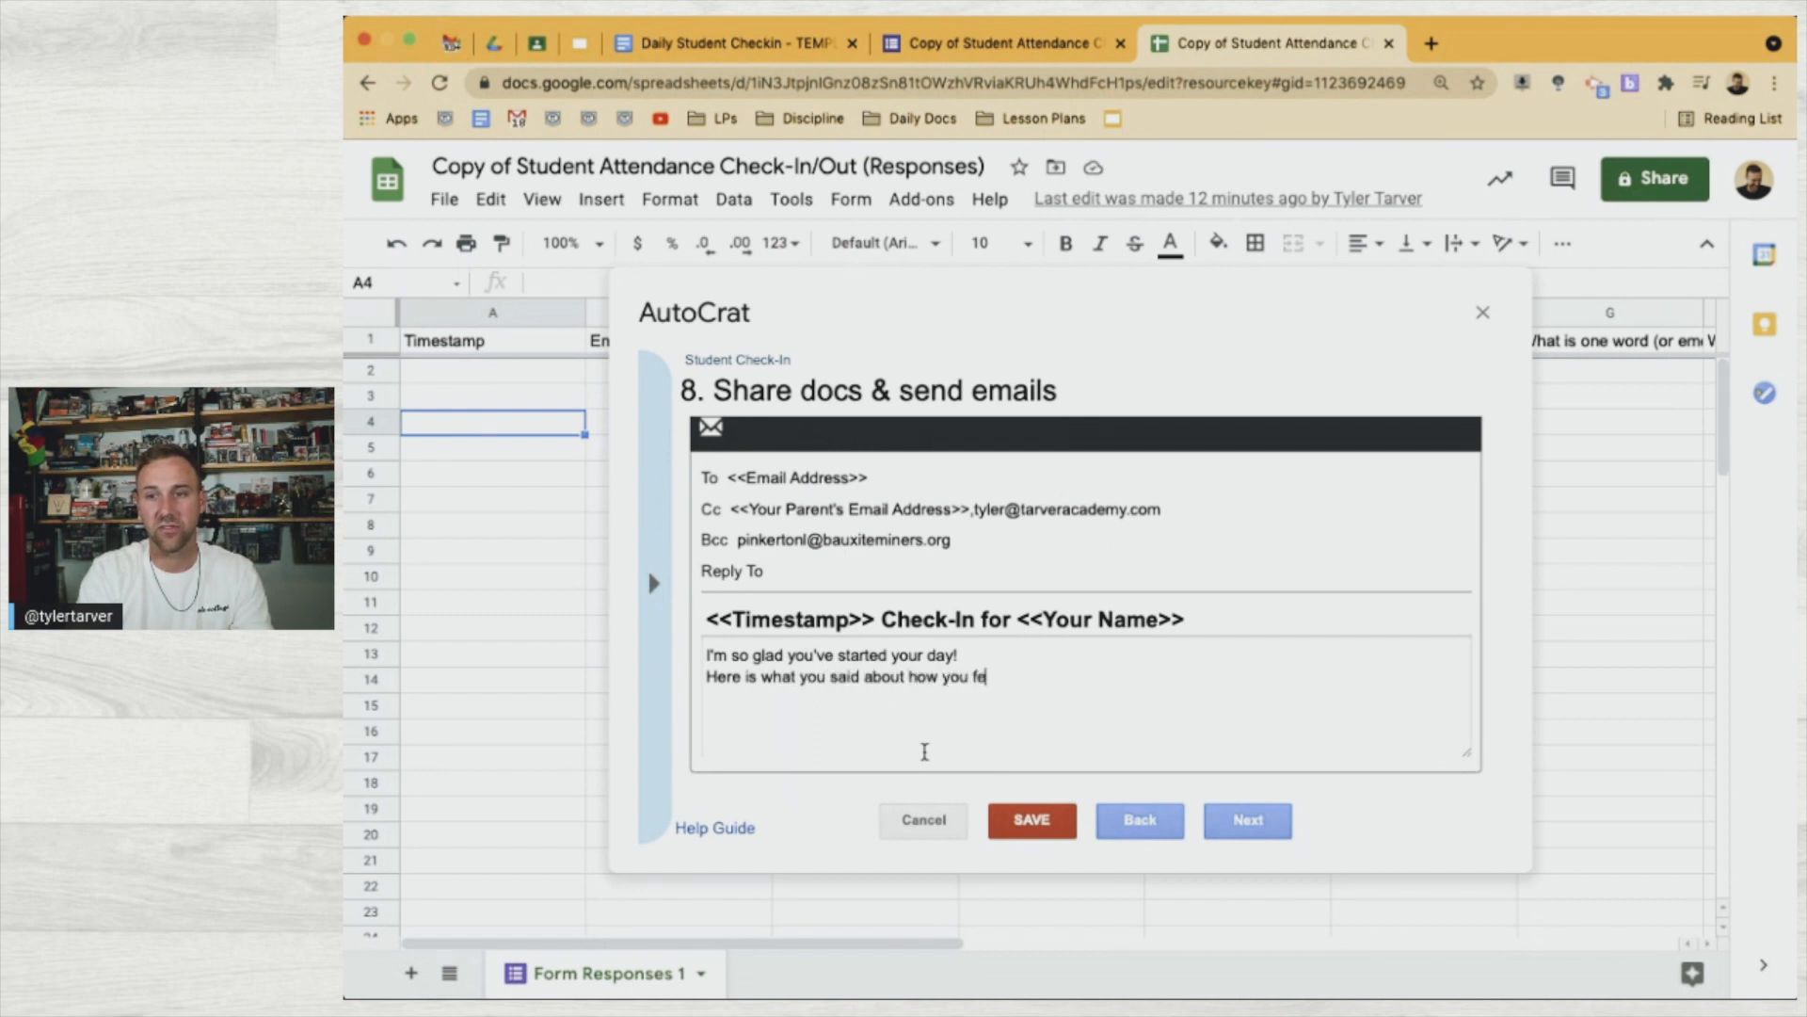
{"action": "type", "text": "el so far:"}
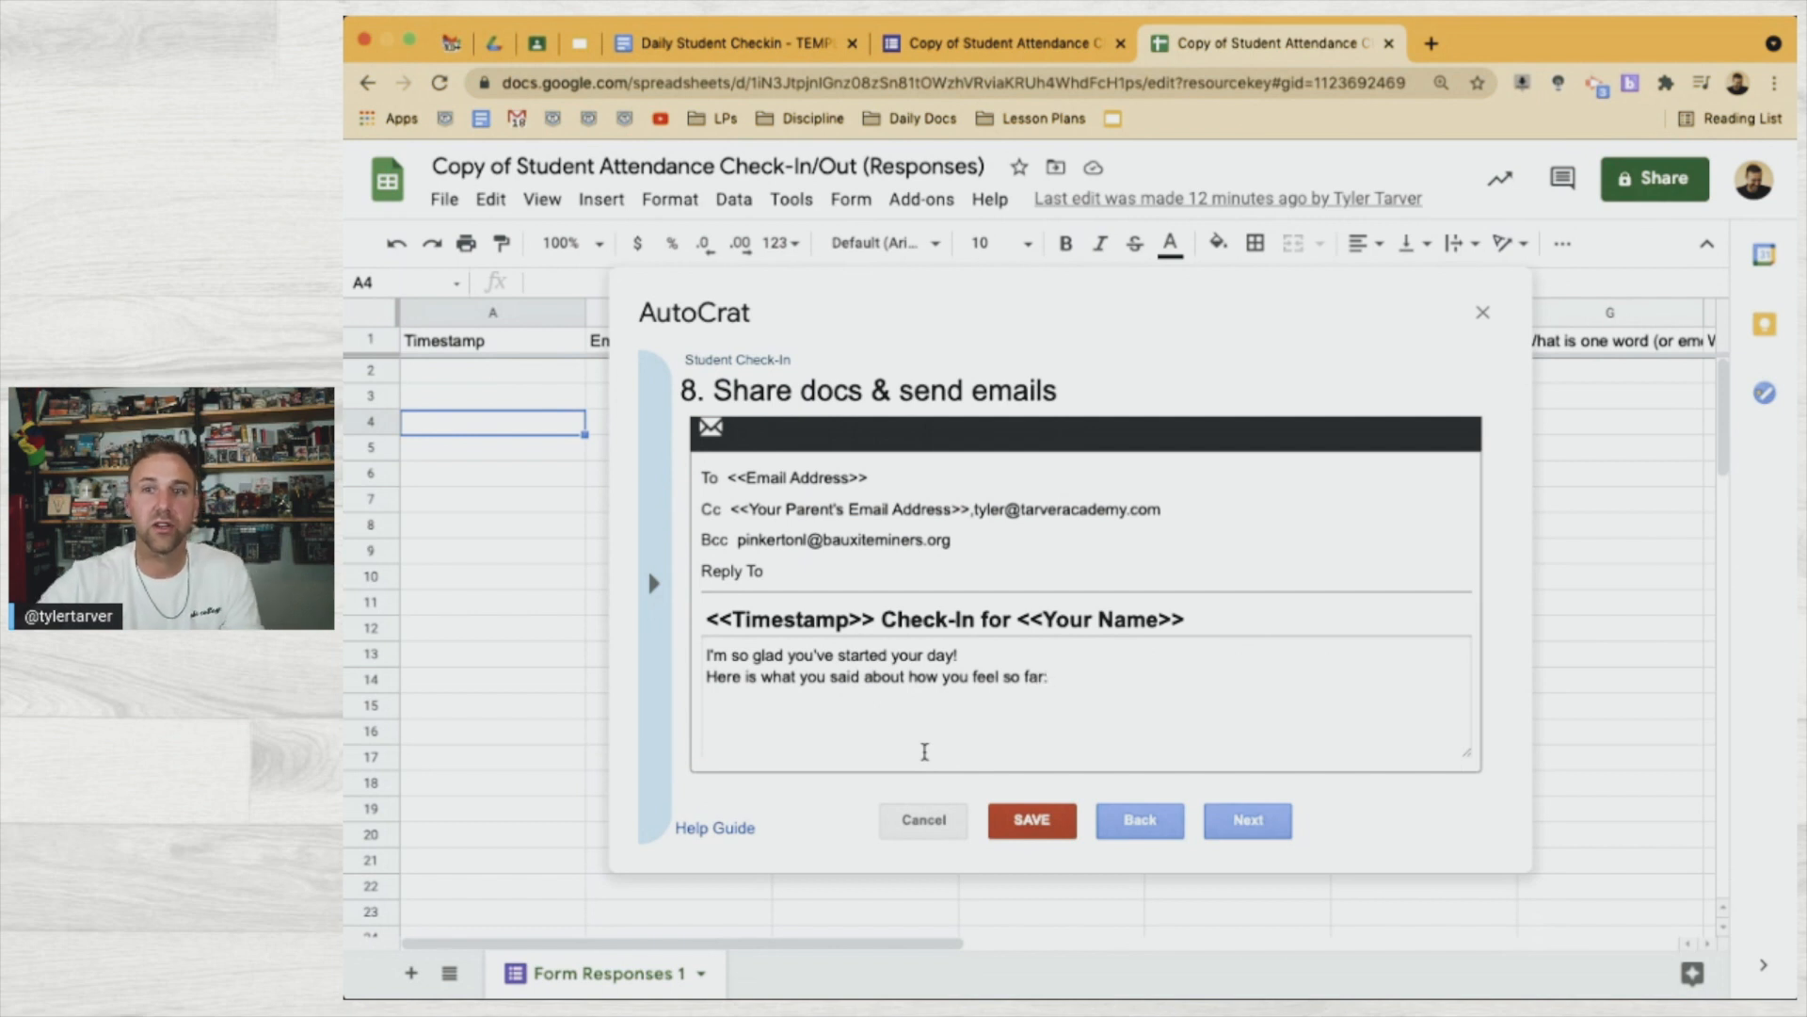
Copy the template's question lines from the feeling question through Main Goal, then return to Sheets
{"action": "left_click", "coordinate": [794, 57]}
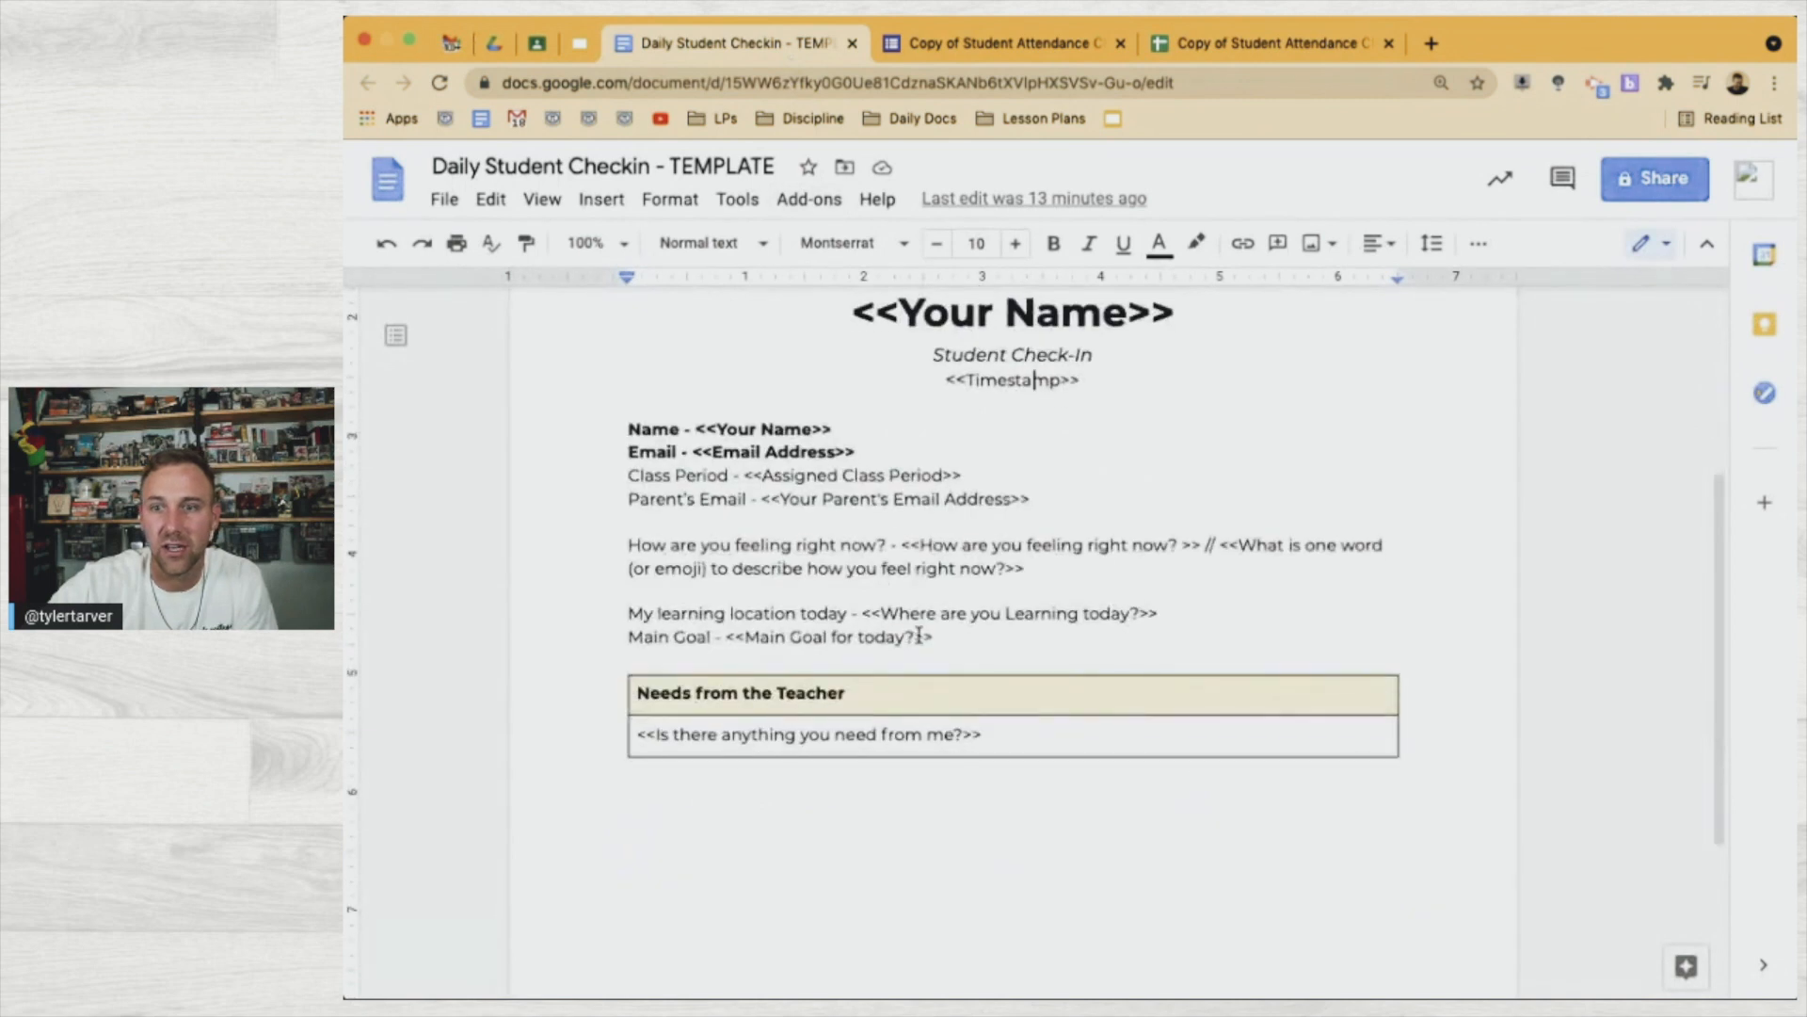
{"action": "left_click", "coordinate": [954, 637]}
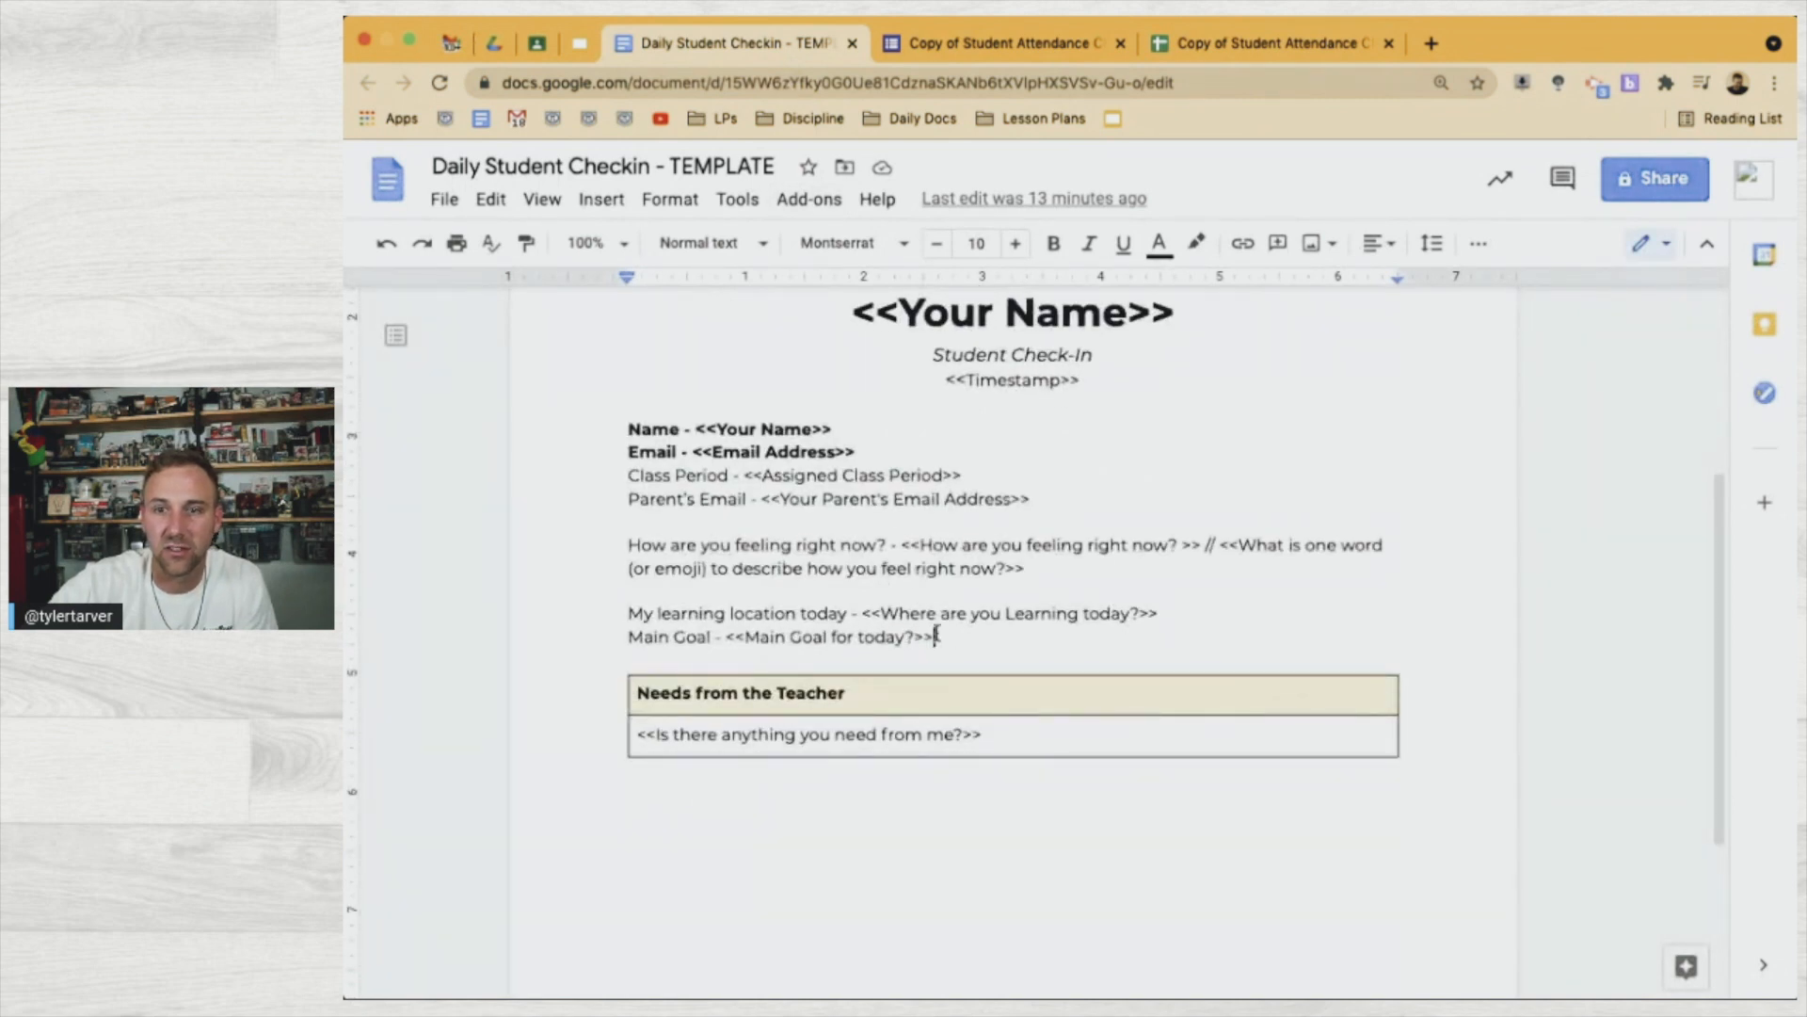
{"action": "left_click_drag", "start_coordinate": [954, 637], "coordinate": [623, 540]}
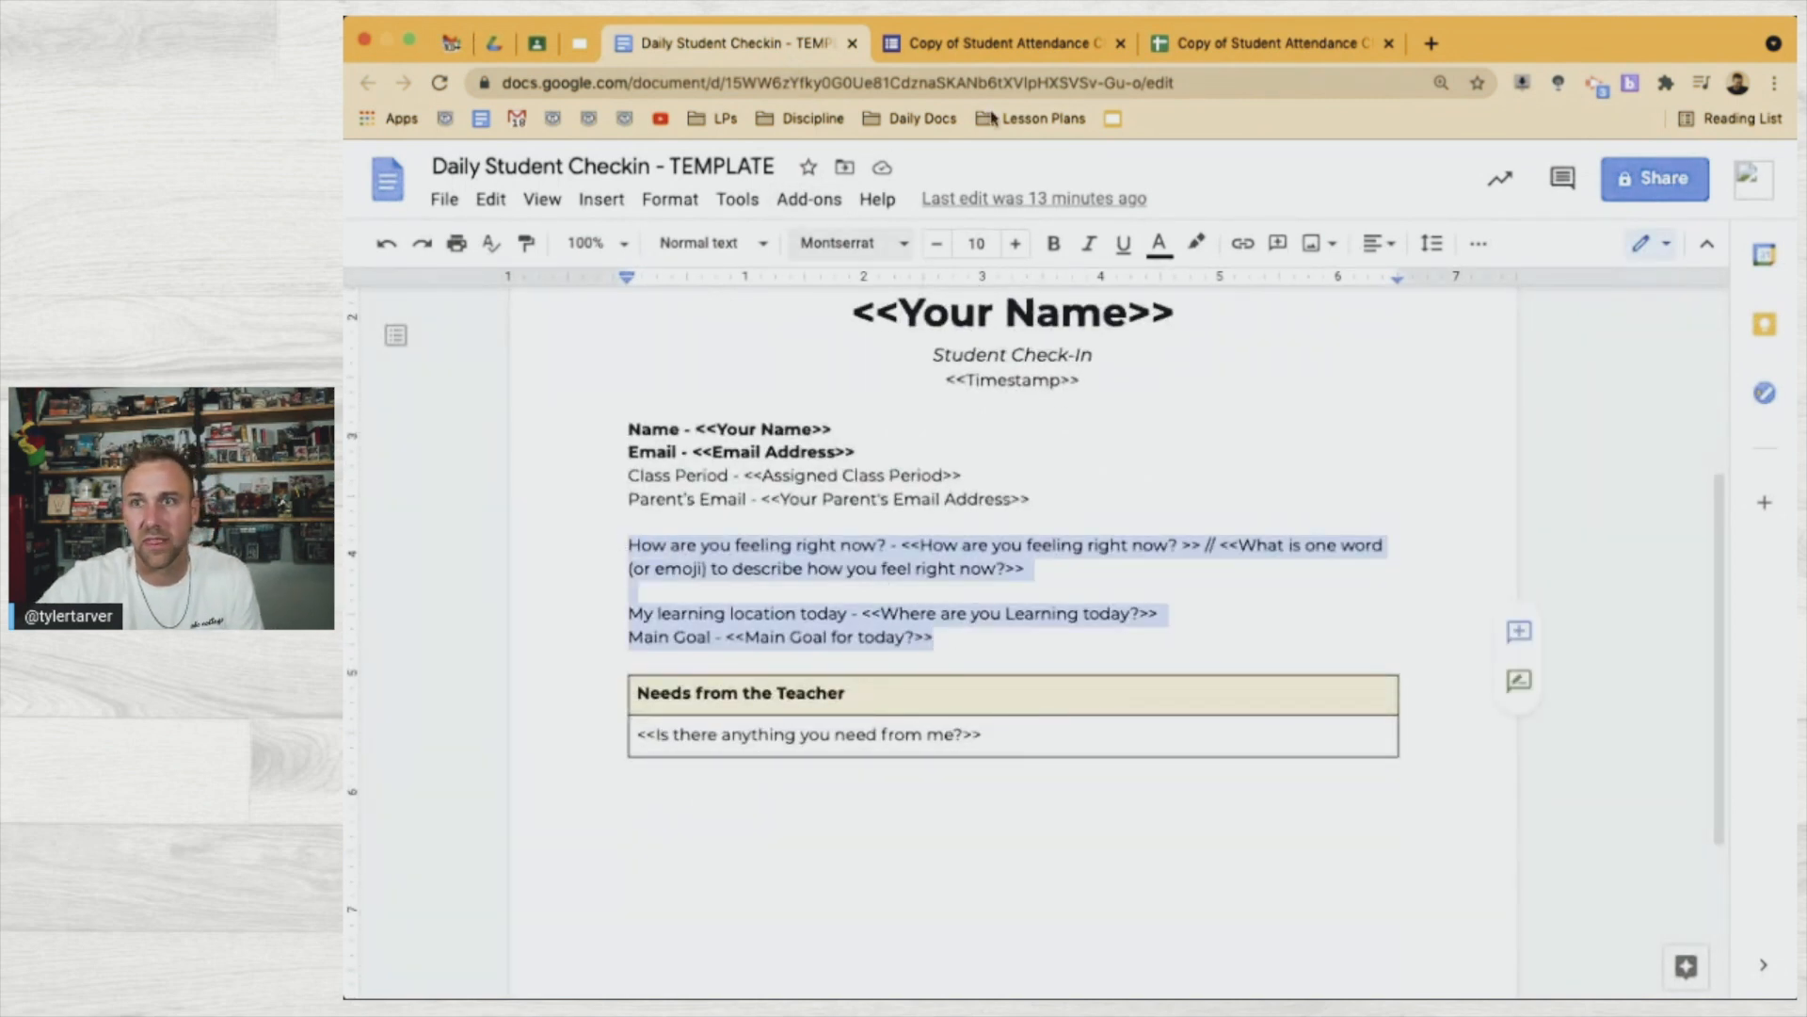
{"action": "left_click", "coordinate": [1252, 47]}
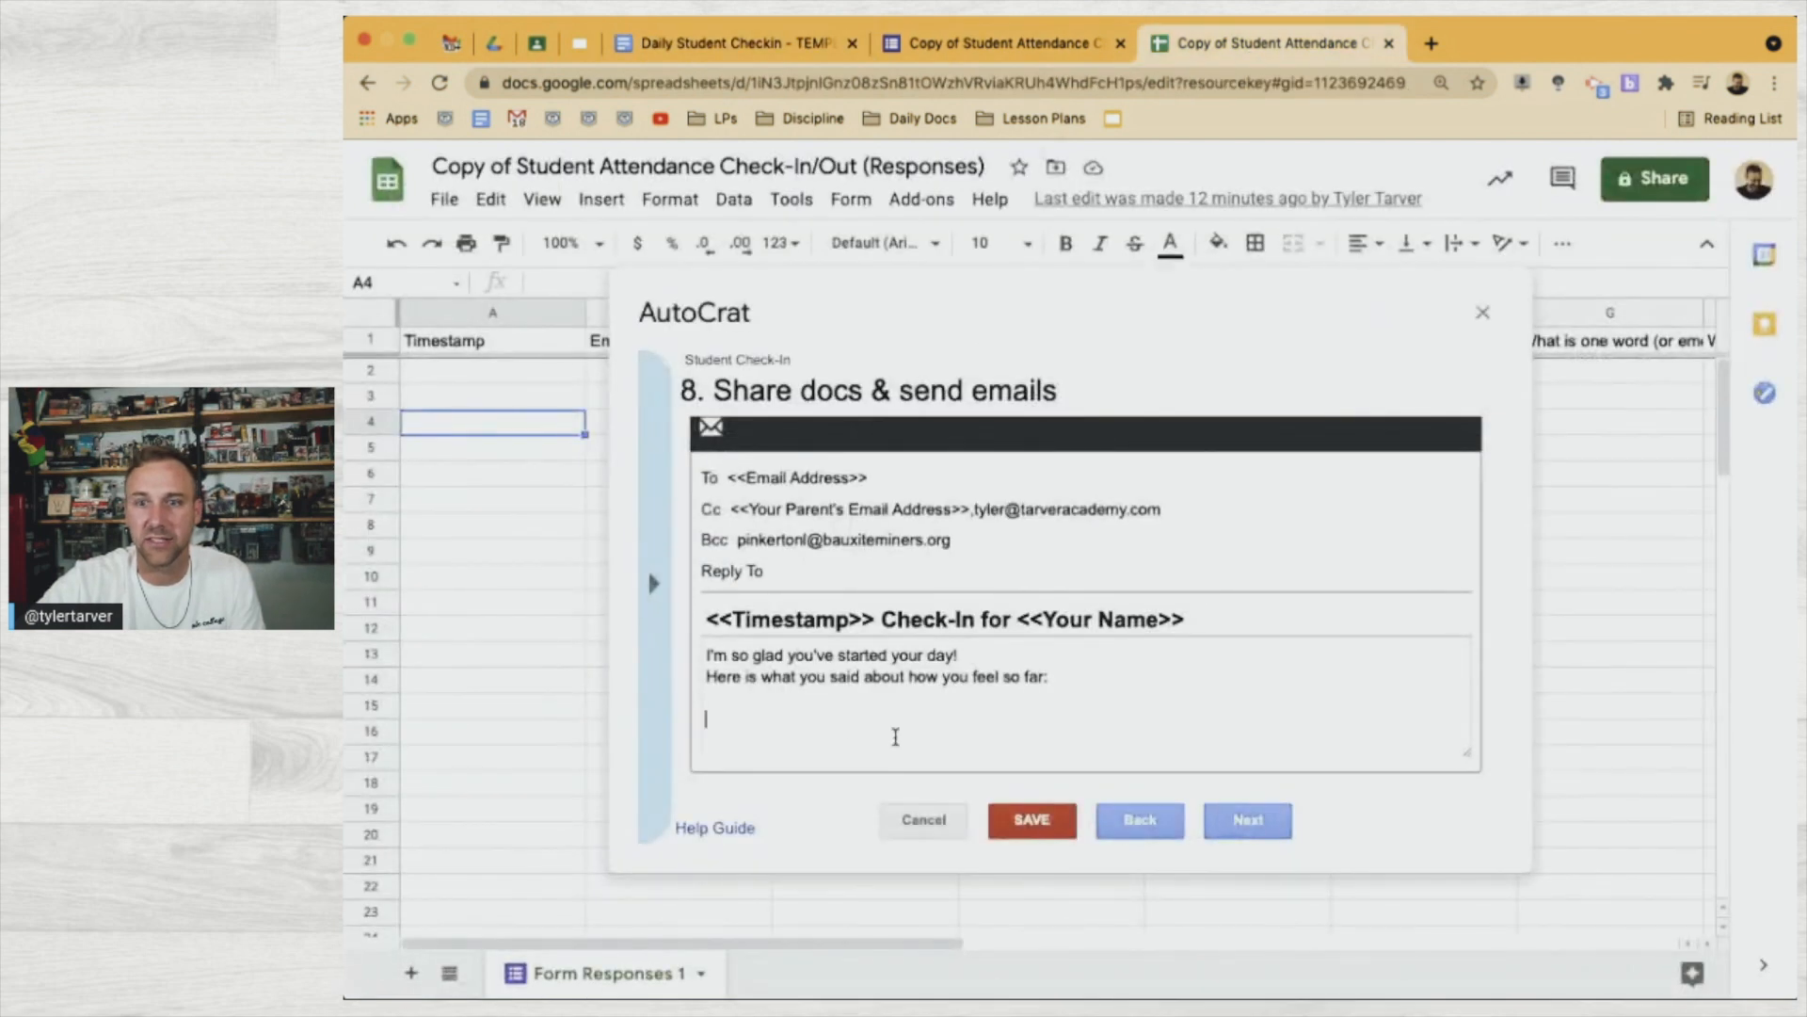
Paste the questions, add 'on a scale of 1-10', and split out 'How you said you feel via word or emoji -'
{"action": "left_click", "coordinate": [833, 717]}
{"action": "key", "text": "ctrl+v"}
{"action": "scroll", "coordinate": [831, 706], "scroll_direction": "up", "scroll_amount": 1}
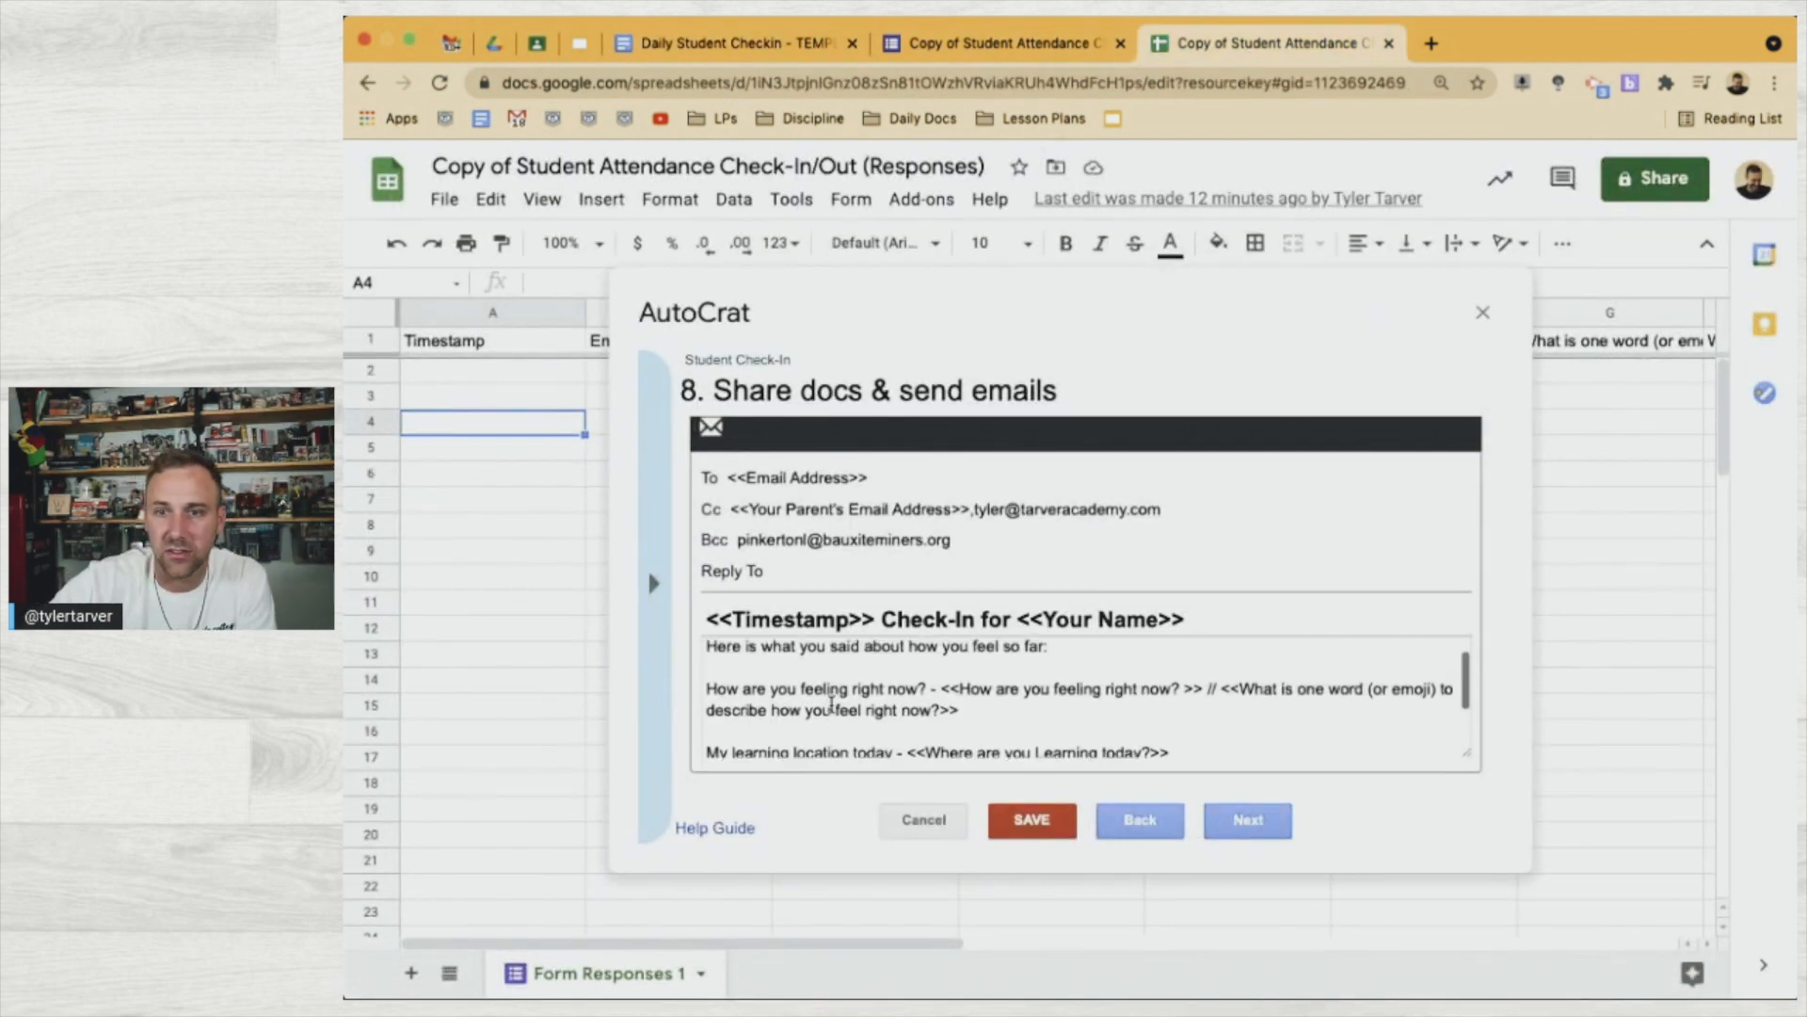
{"action": "scroll", "coordinate": [899, 702], "scroll_direction": "up", "scroll_amount": 1}
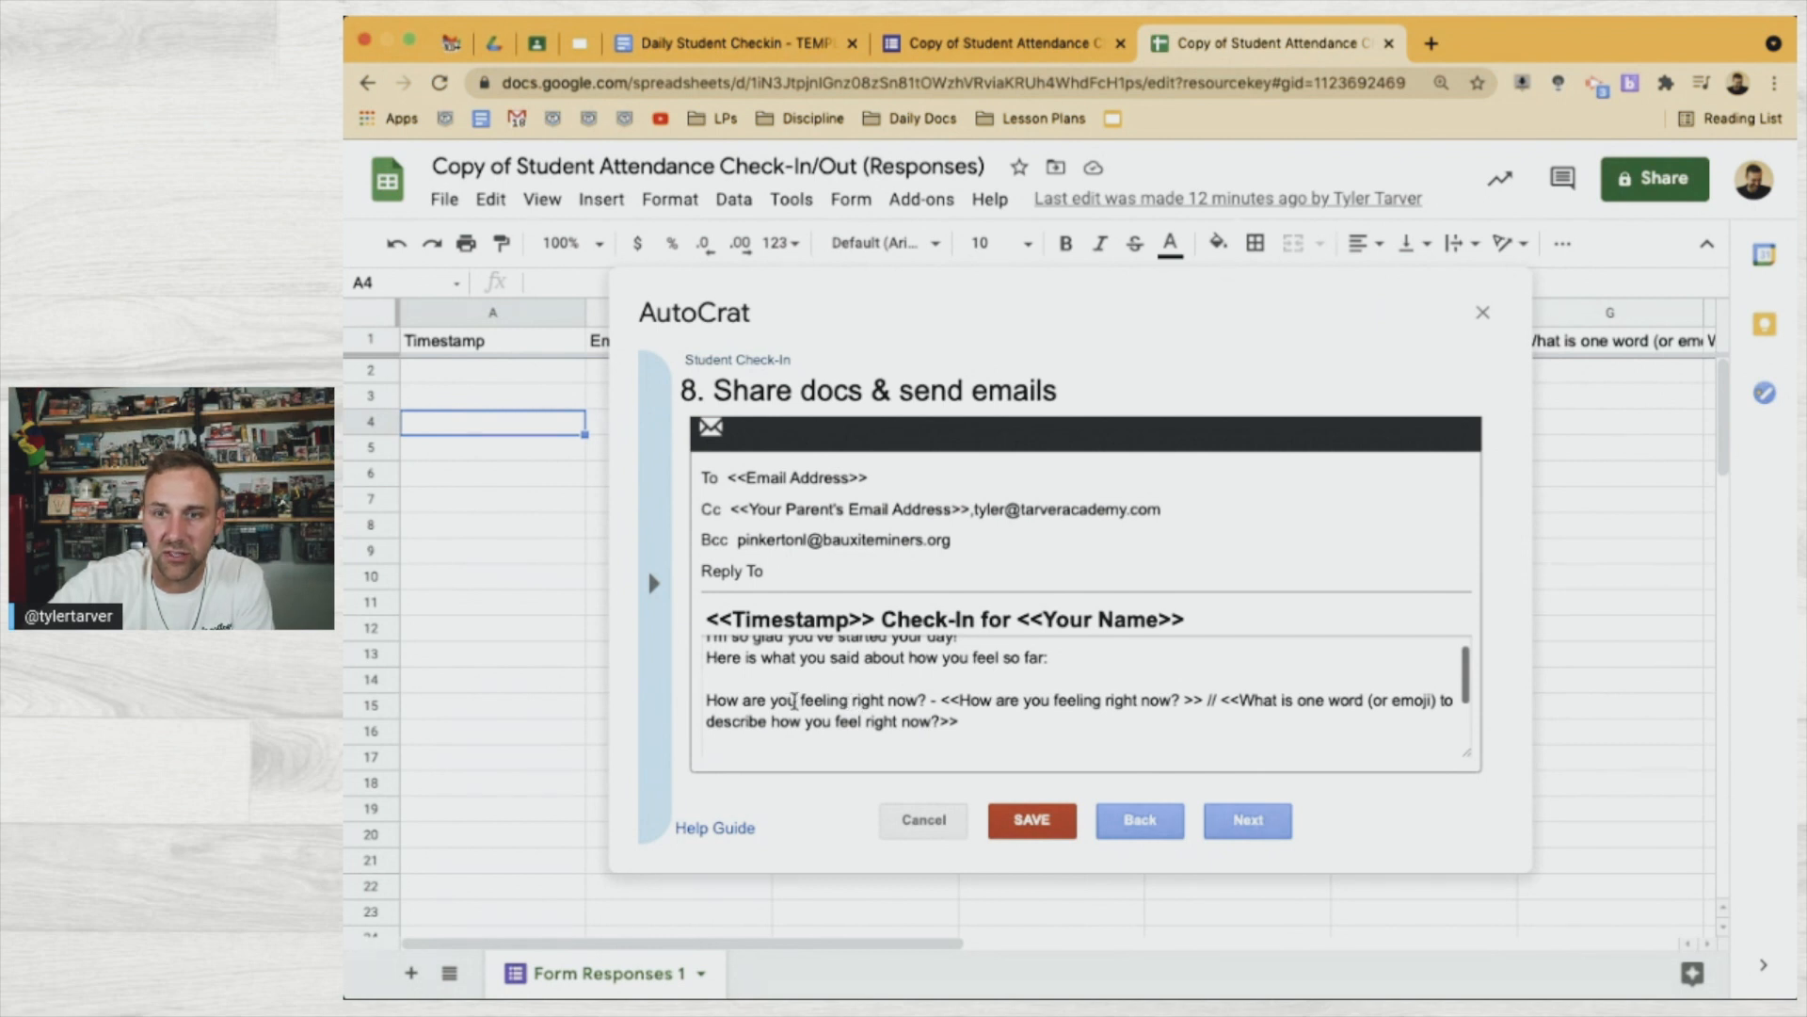
{"action": "left_click_drag", "start_coordinate": [780, 702], "coordinate": [742, 705]}
{"action": "type", "text": "you're"}
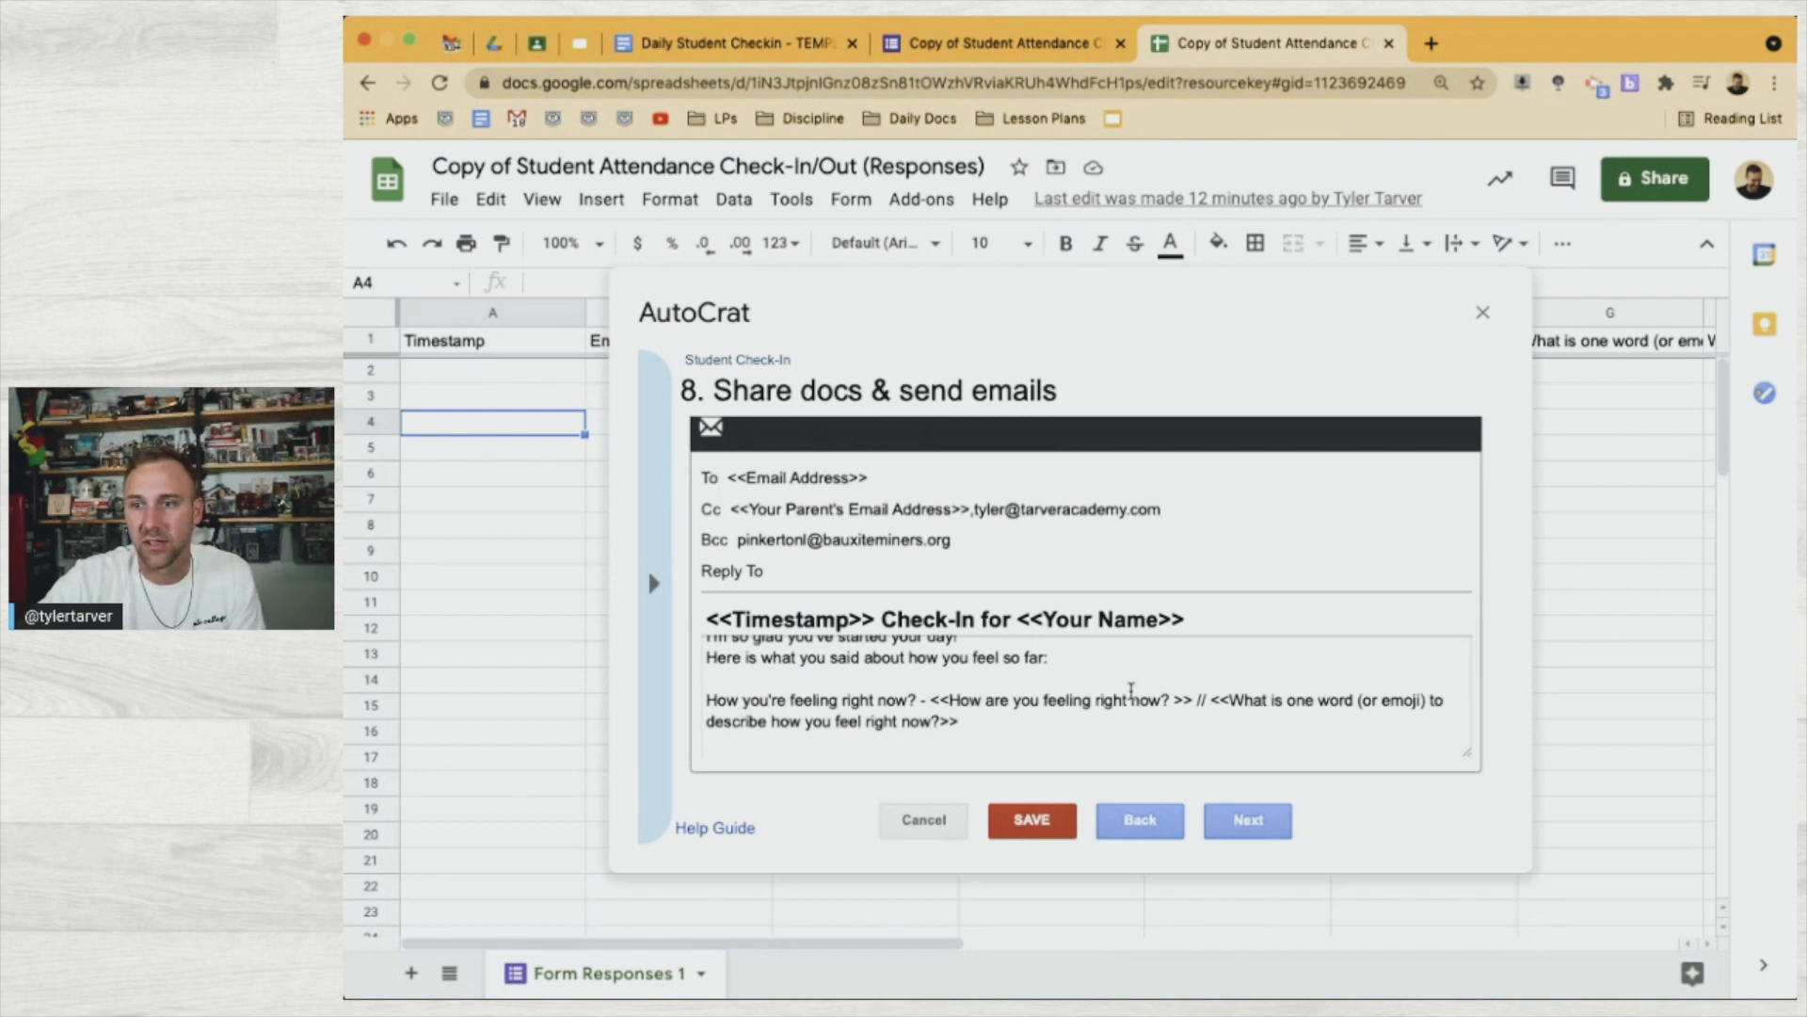
{"action": "left_click", "coordinate": [907, 700]}
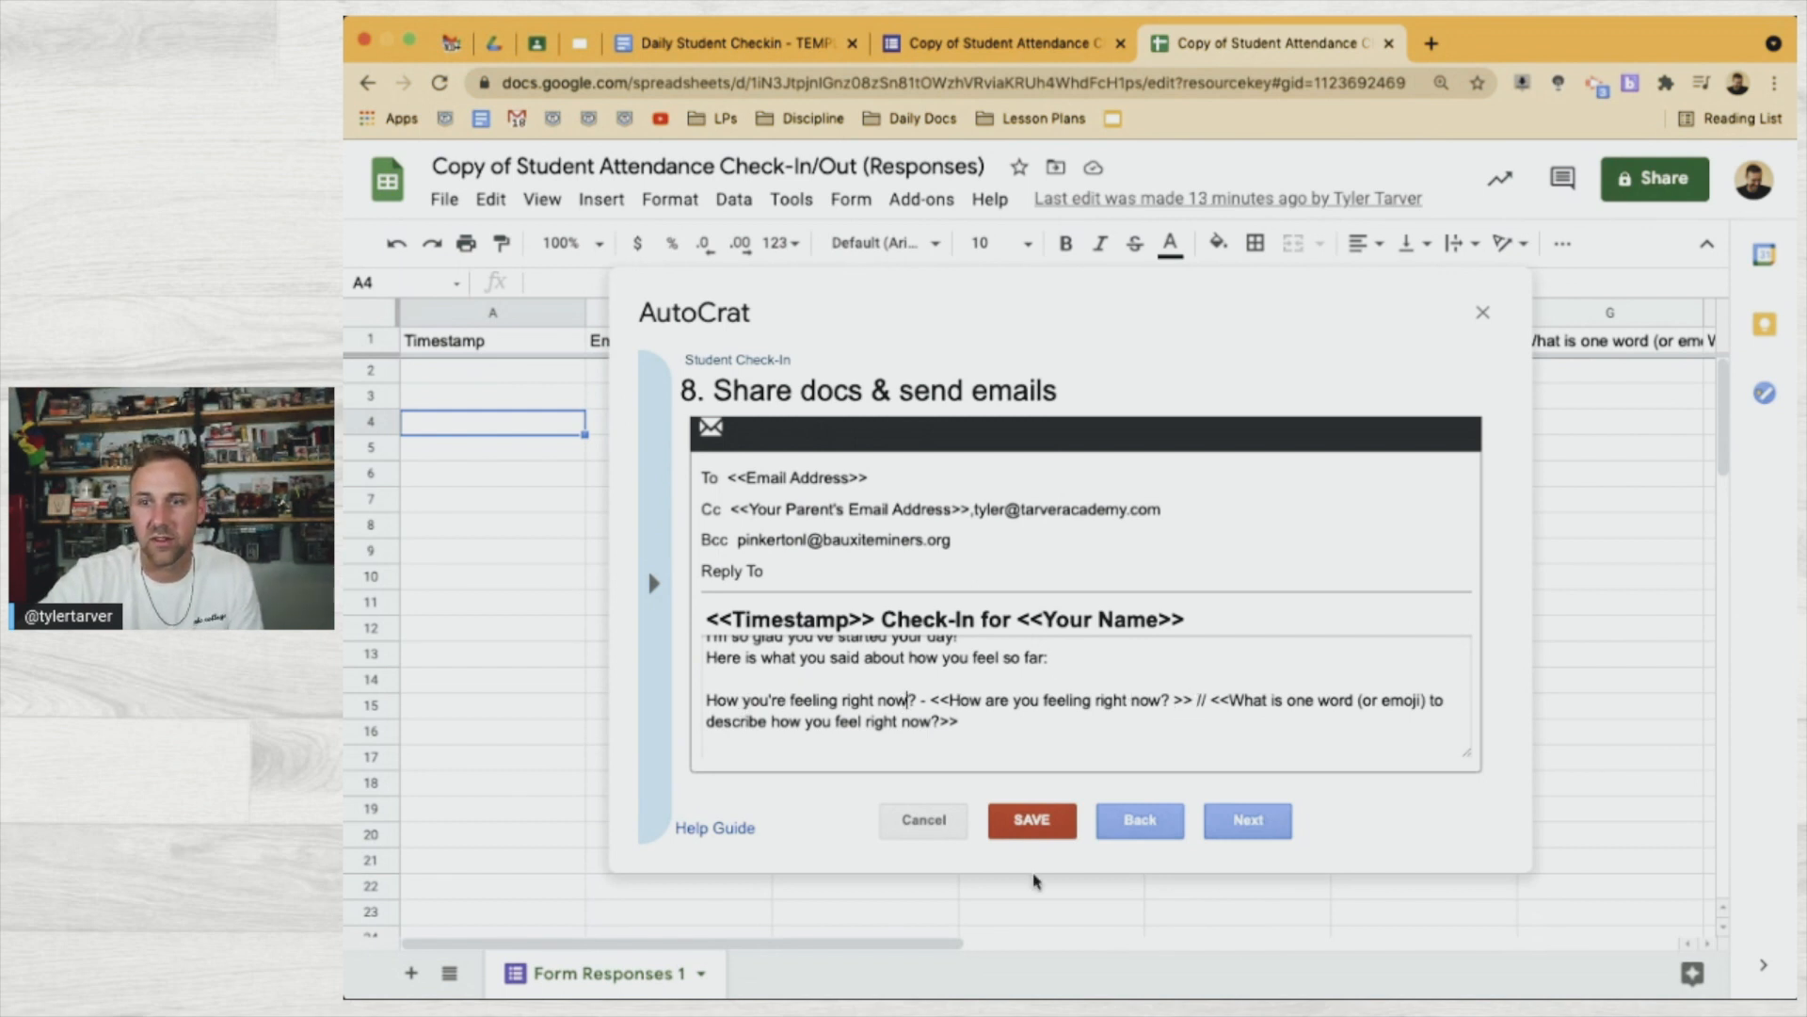
{"action": "type", "text": "on a scale of 1-10"}
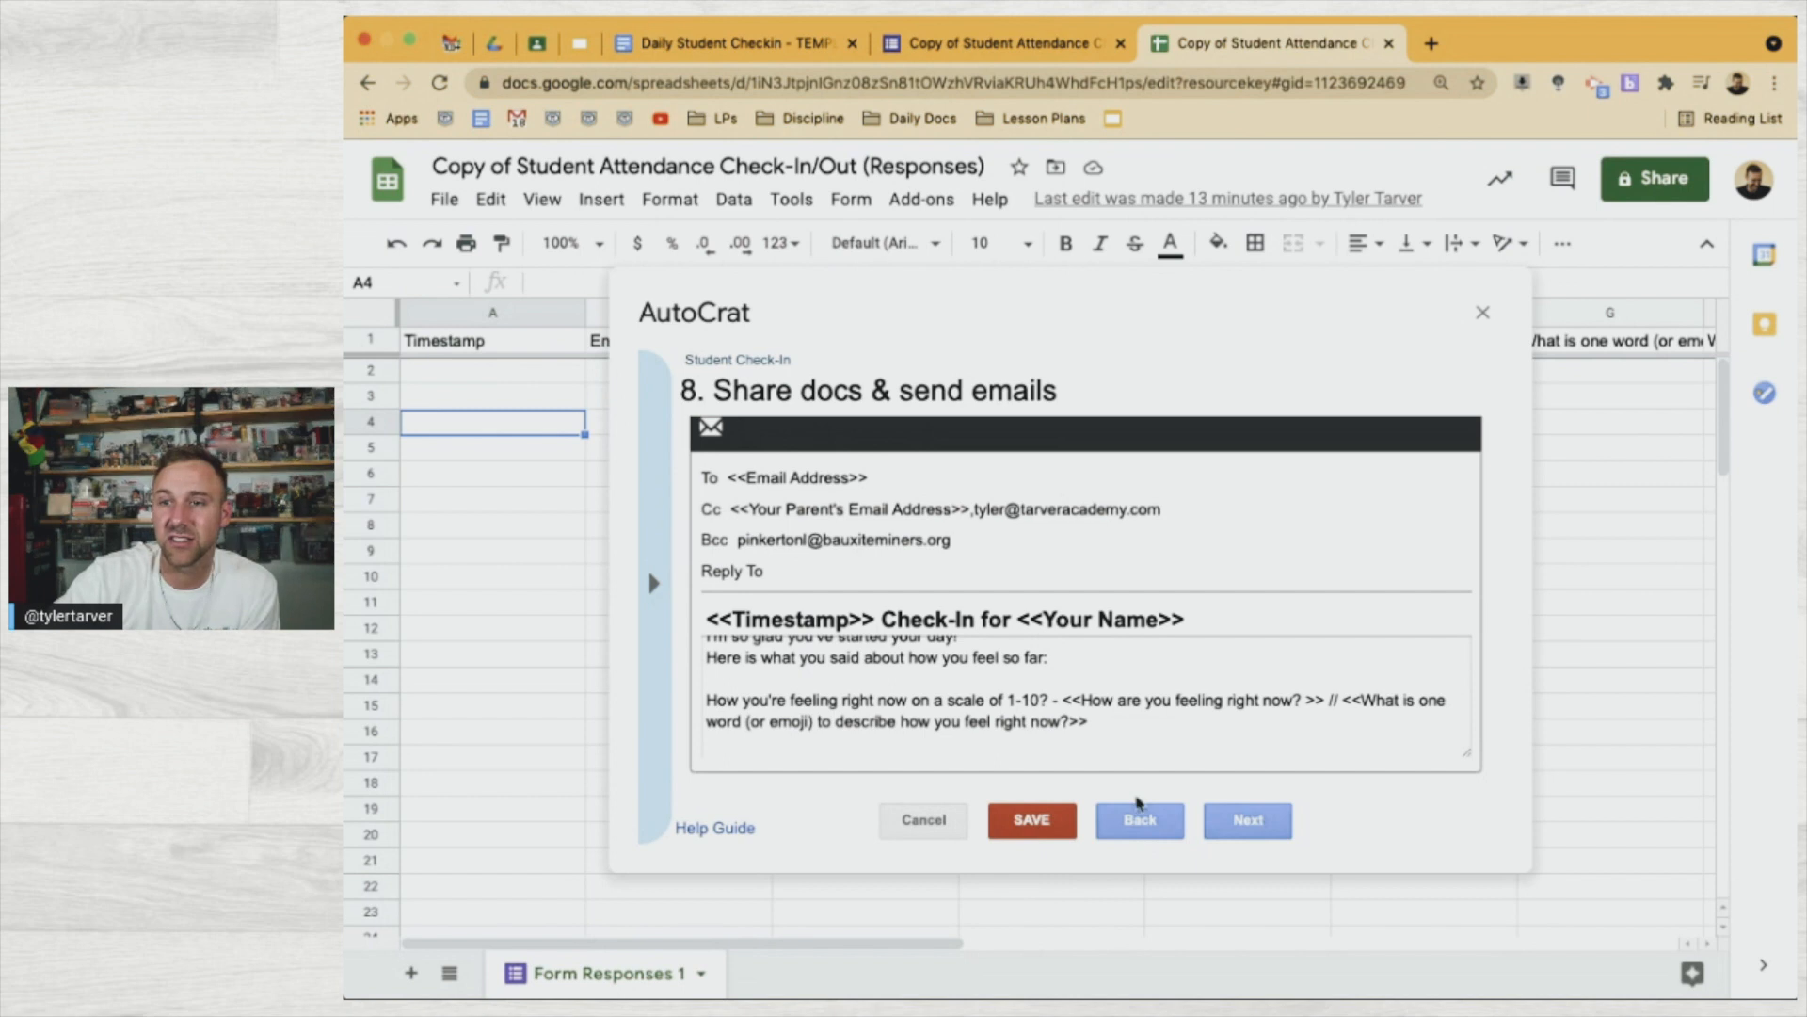
{"action": "left_click", "coordinate": [1345, 699]}
{"action": "key", "text": "BackSpace"}
{"action": "key", "text": "BackSpace"}
{"action": "key", "text": "BackSpace"}
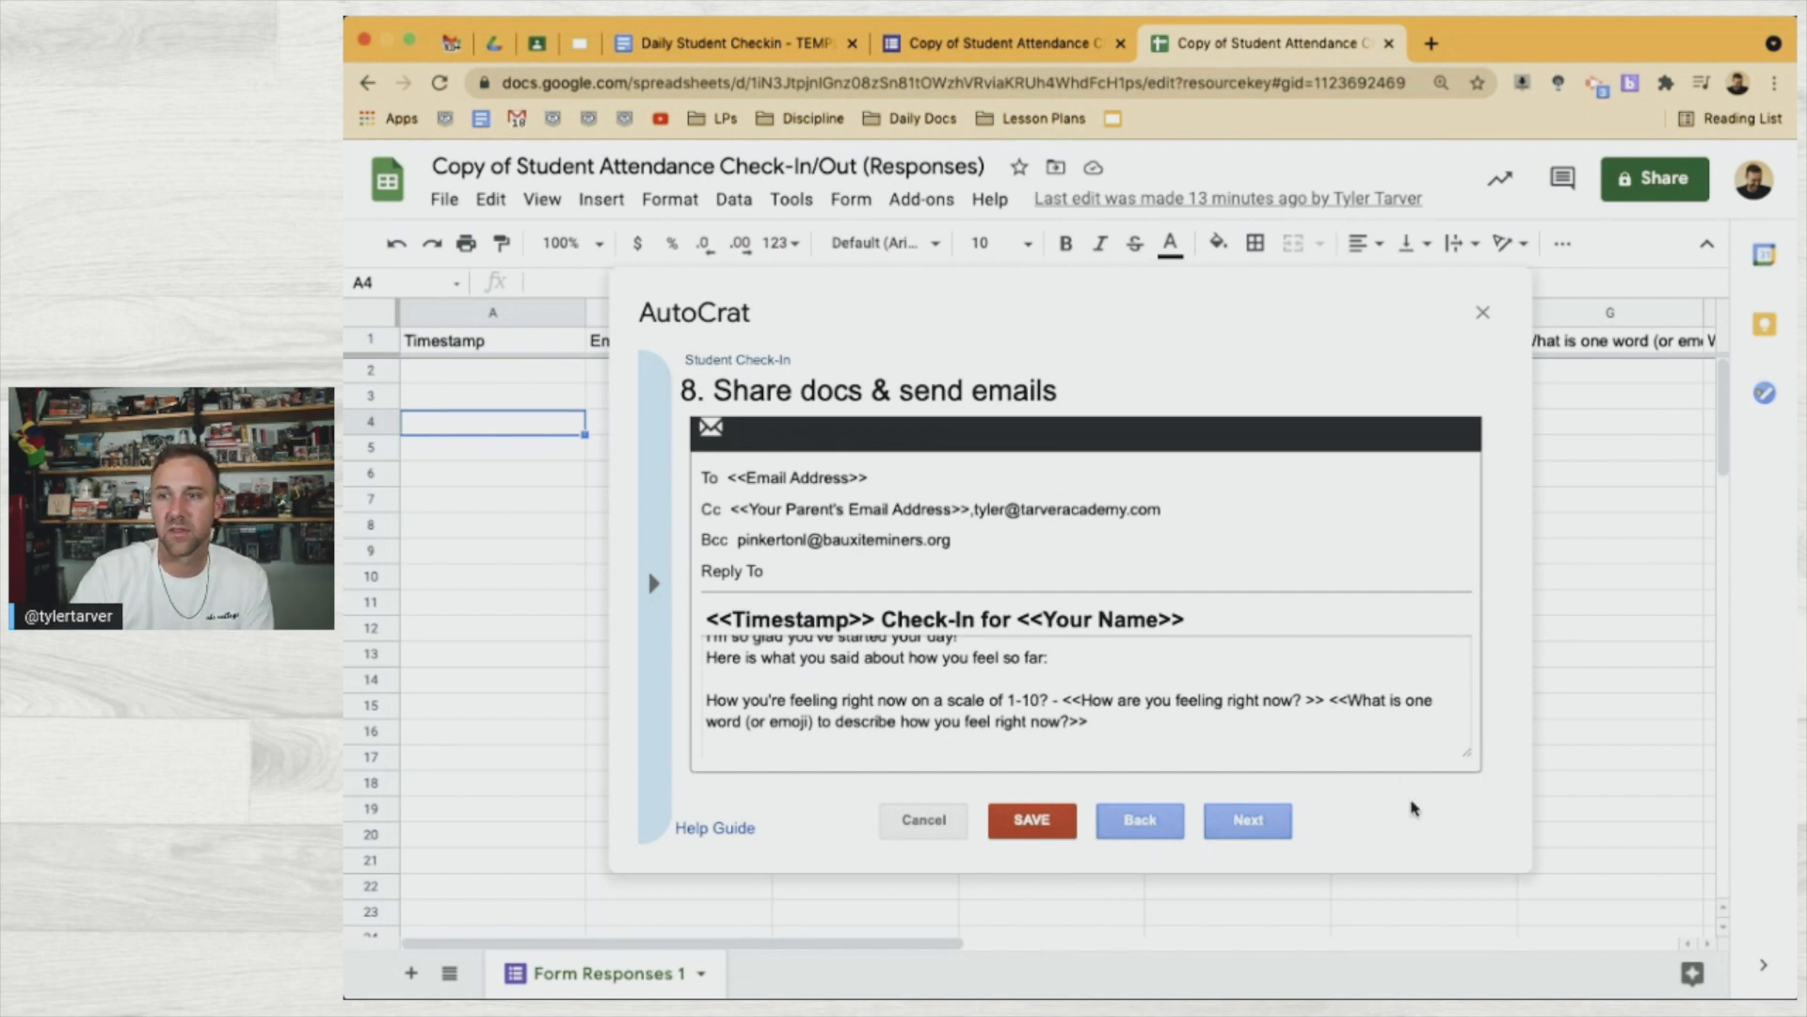
{"action": "key", "text": "Return"}
{"action": "type", "text": "How you "}
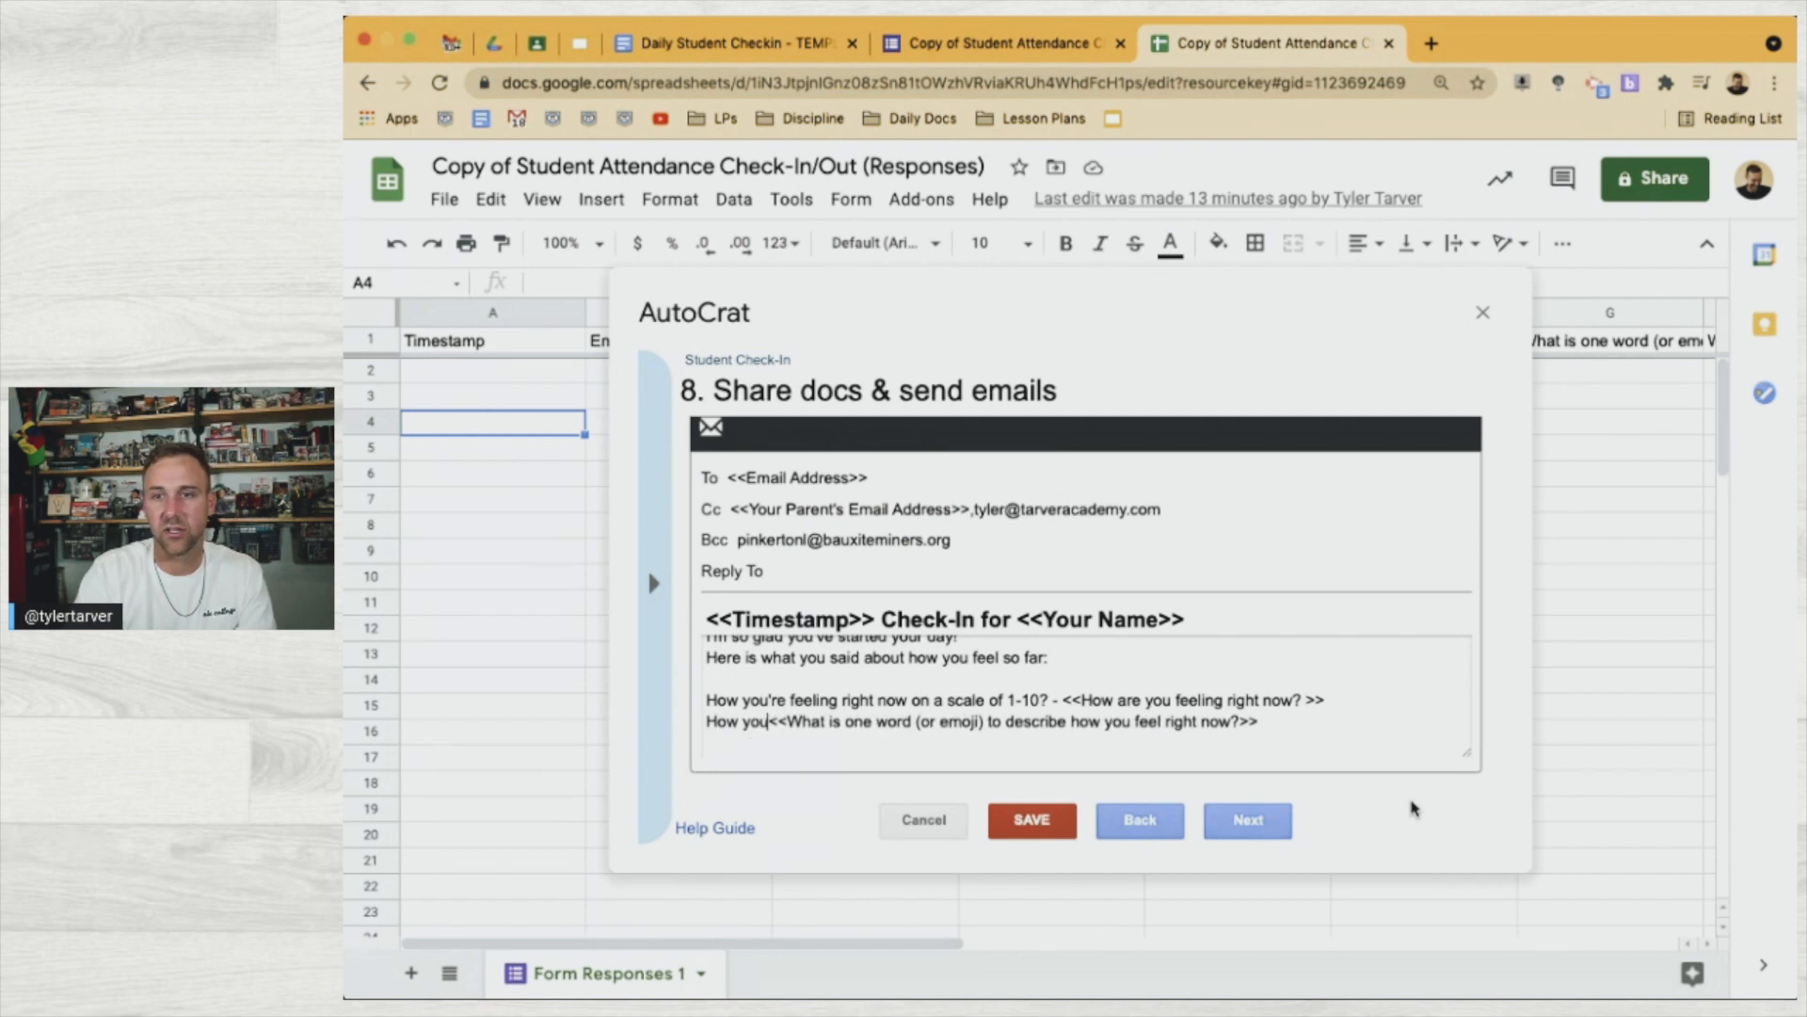
{"action": "type", "text": "said you feel"}
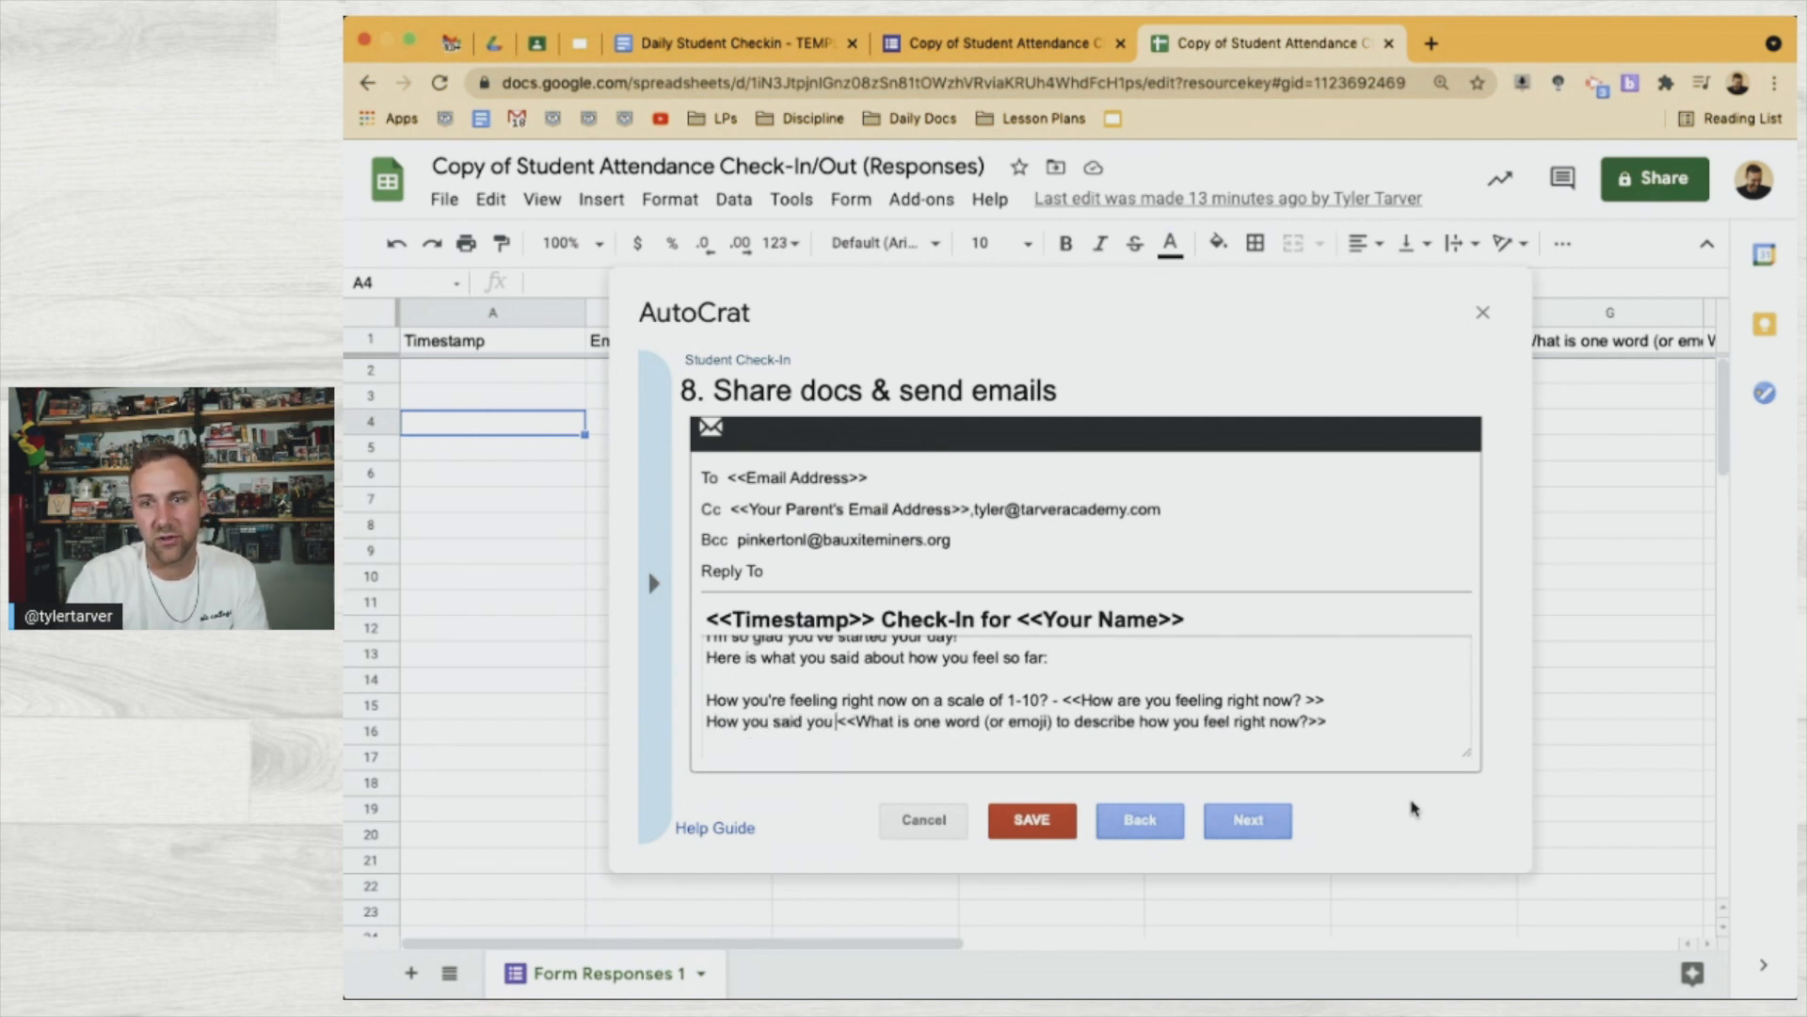
{"action": "type", "text": " via "}
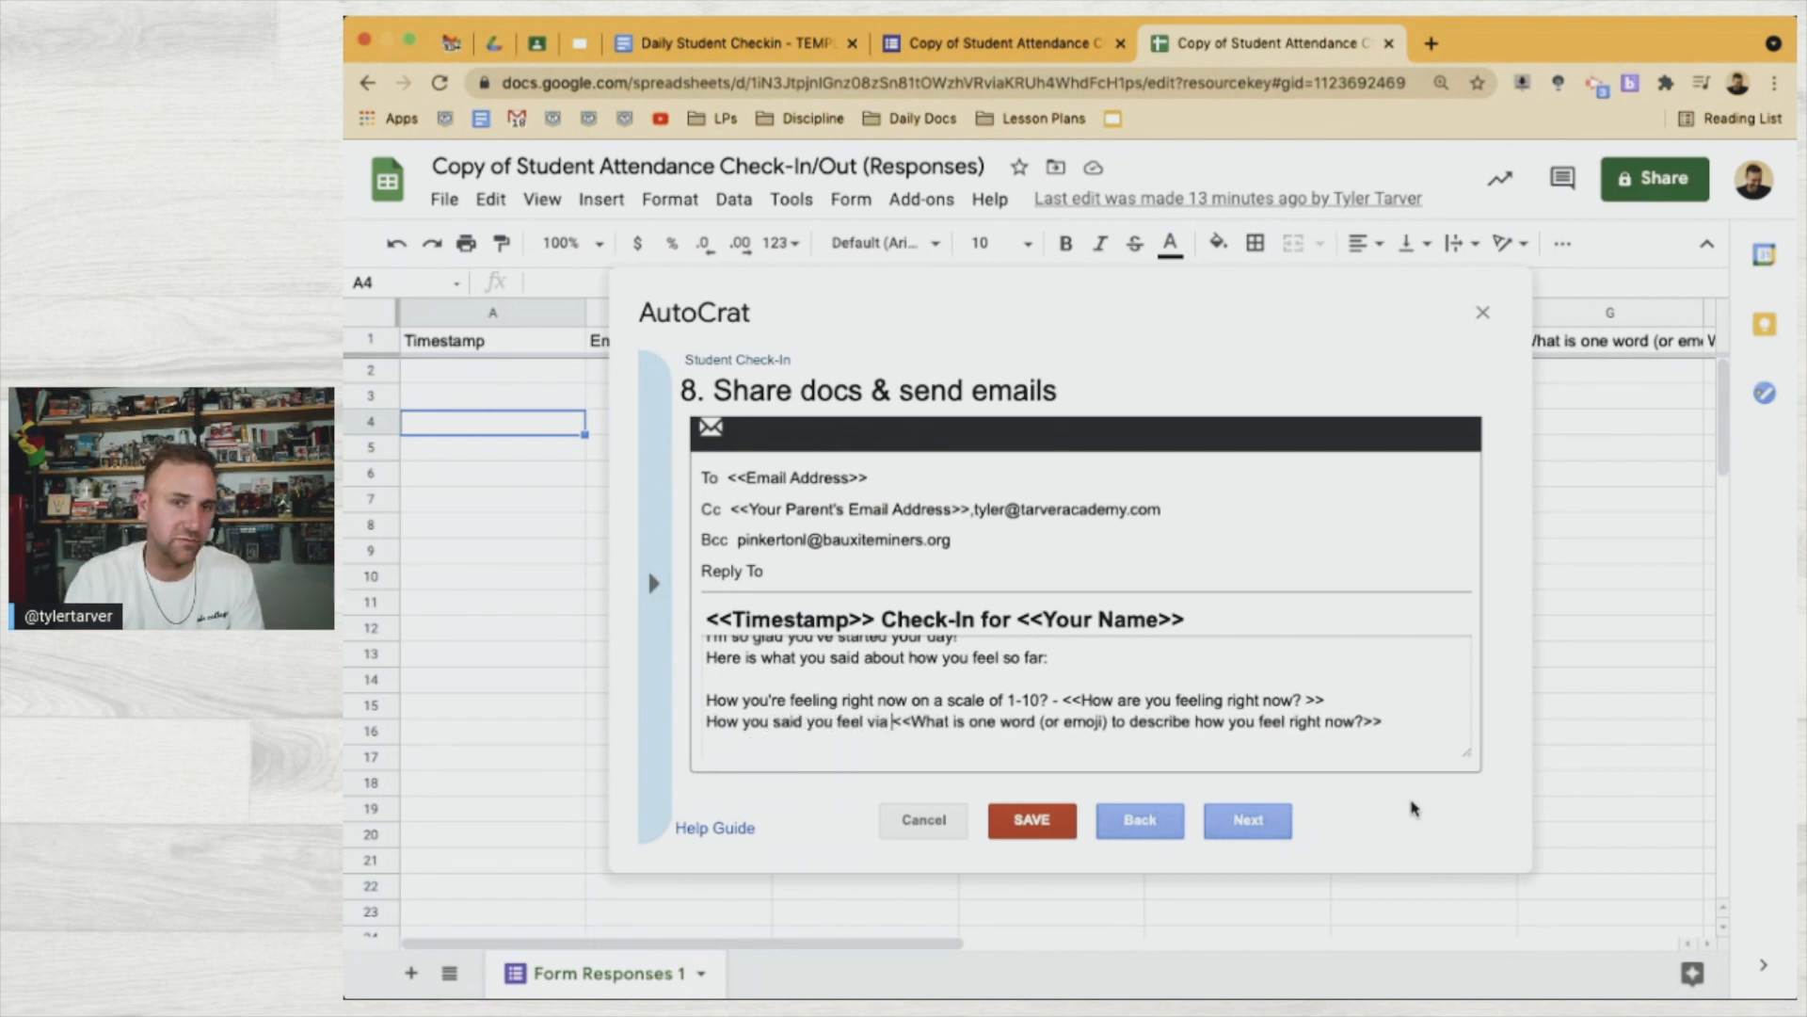
{"action": "type", "text": "word or emoji"}
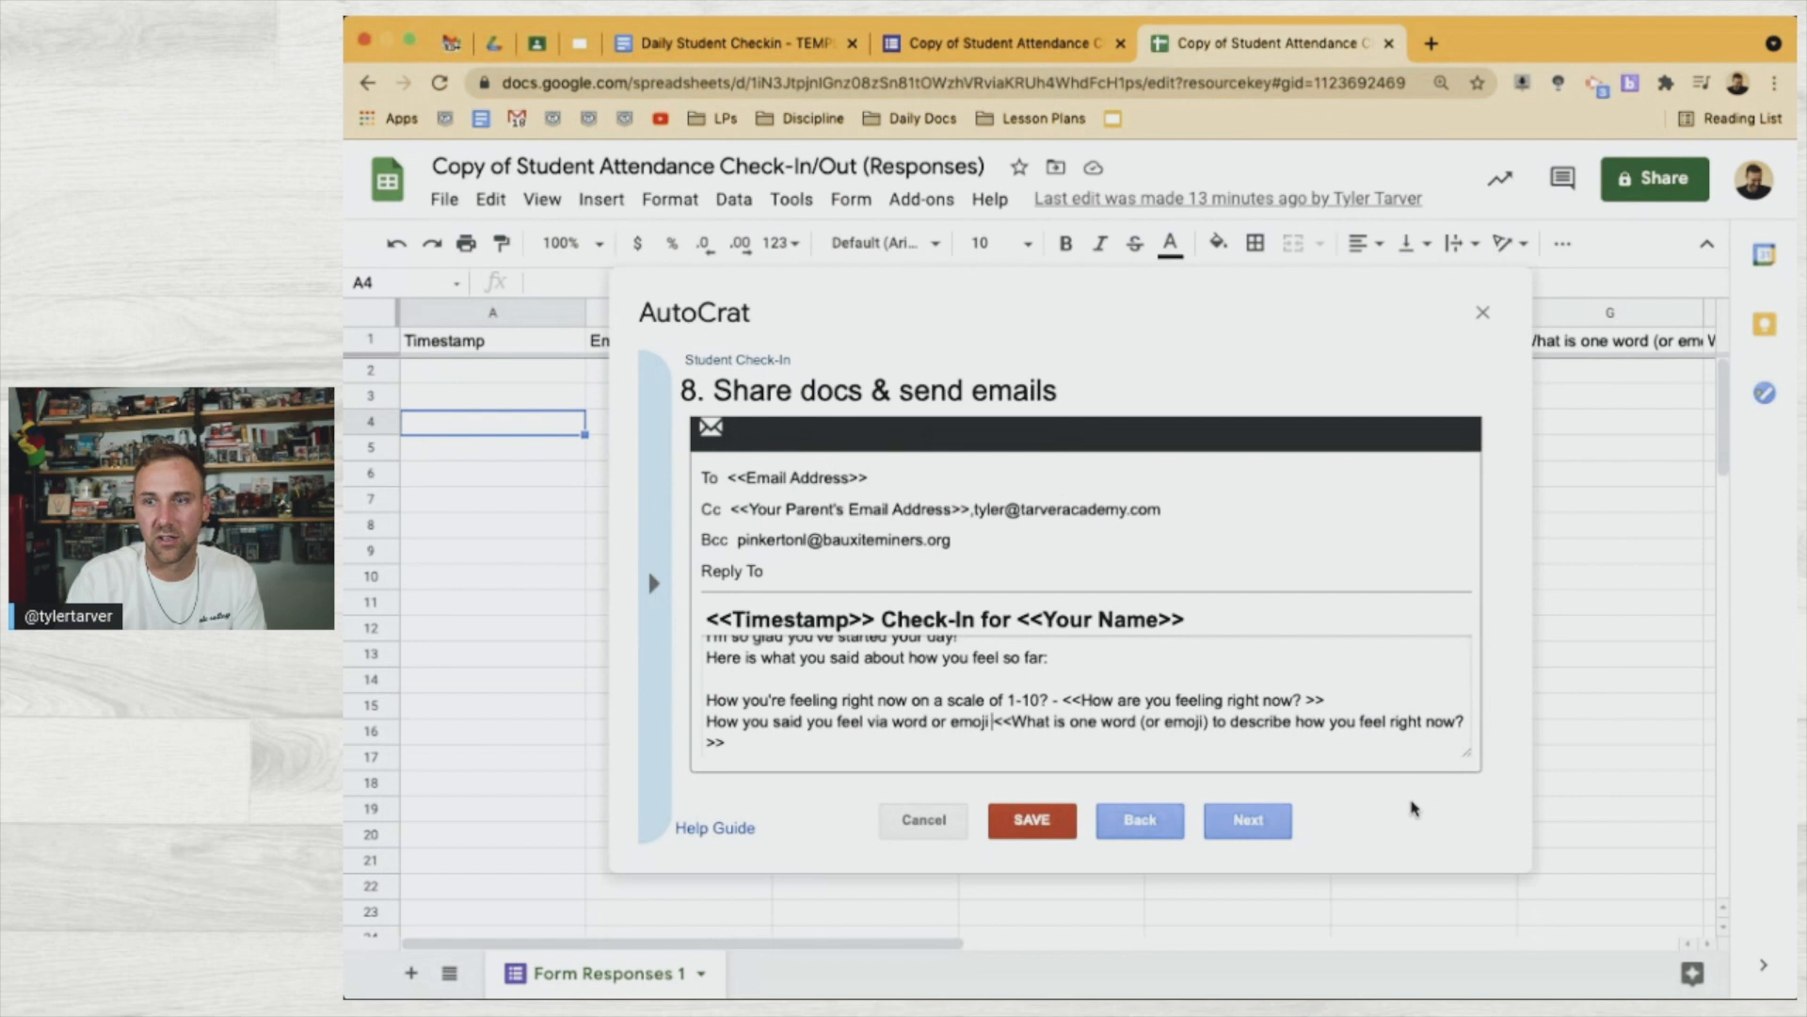
{"action": "type", "text": " -"}
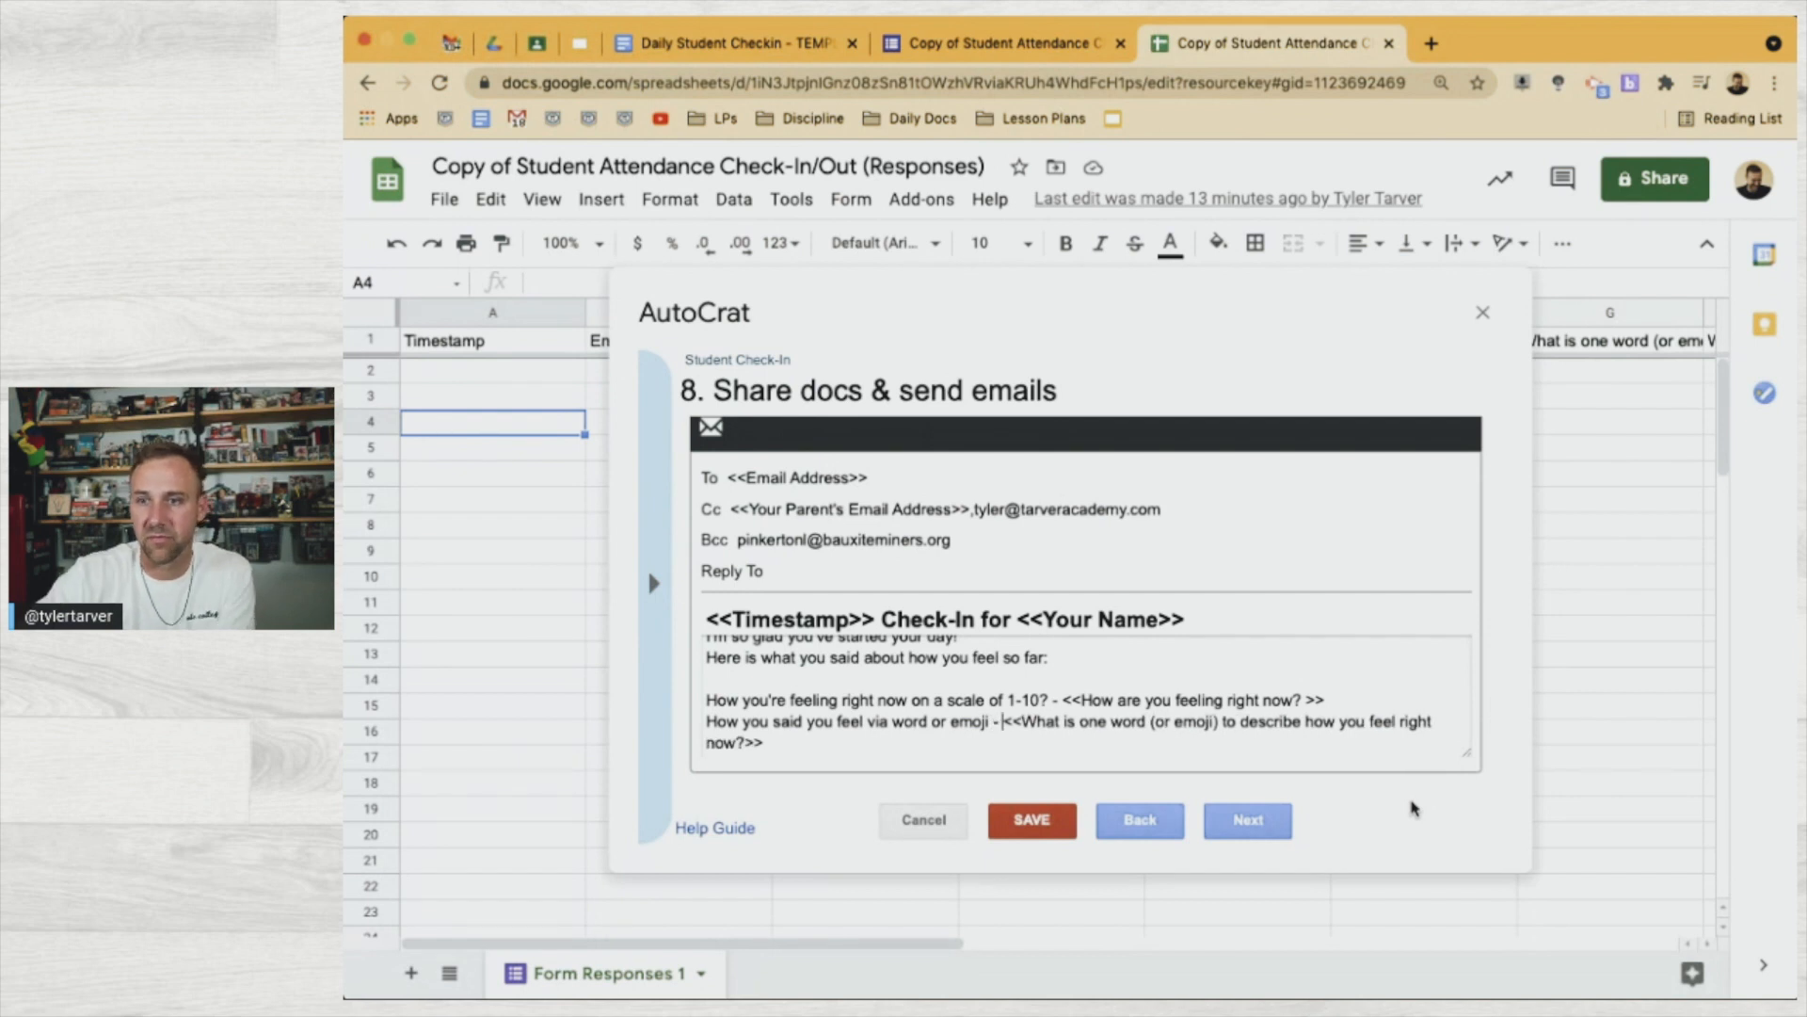
Reword the learning-location line to begin 'Where you indicated you're' and drop the word 'location'
{"action": "scroll", "coordinate": [1265, 723], "scroll_direction": "down", "scroll_amount": 2}
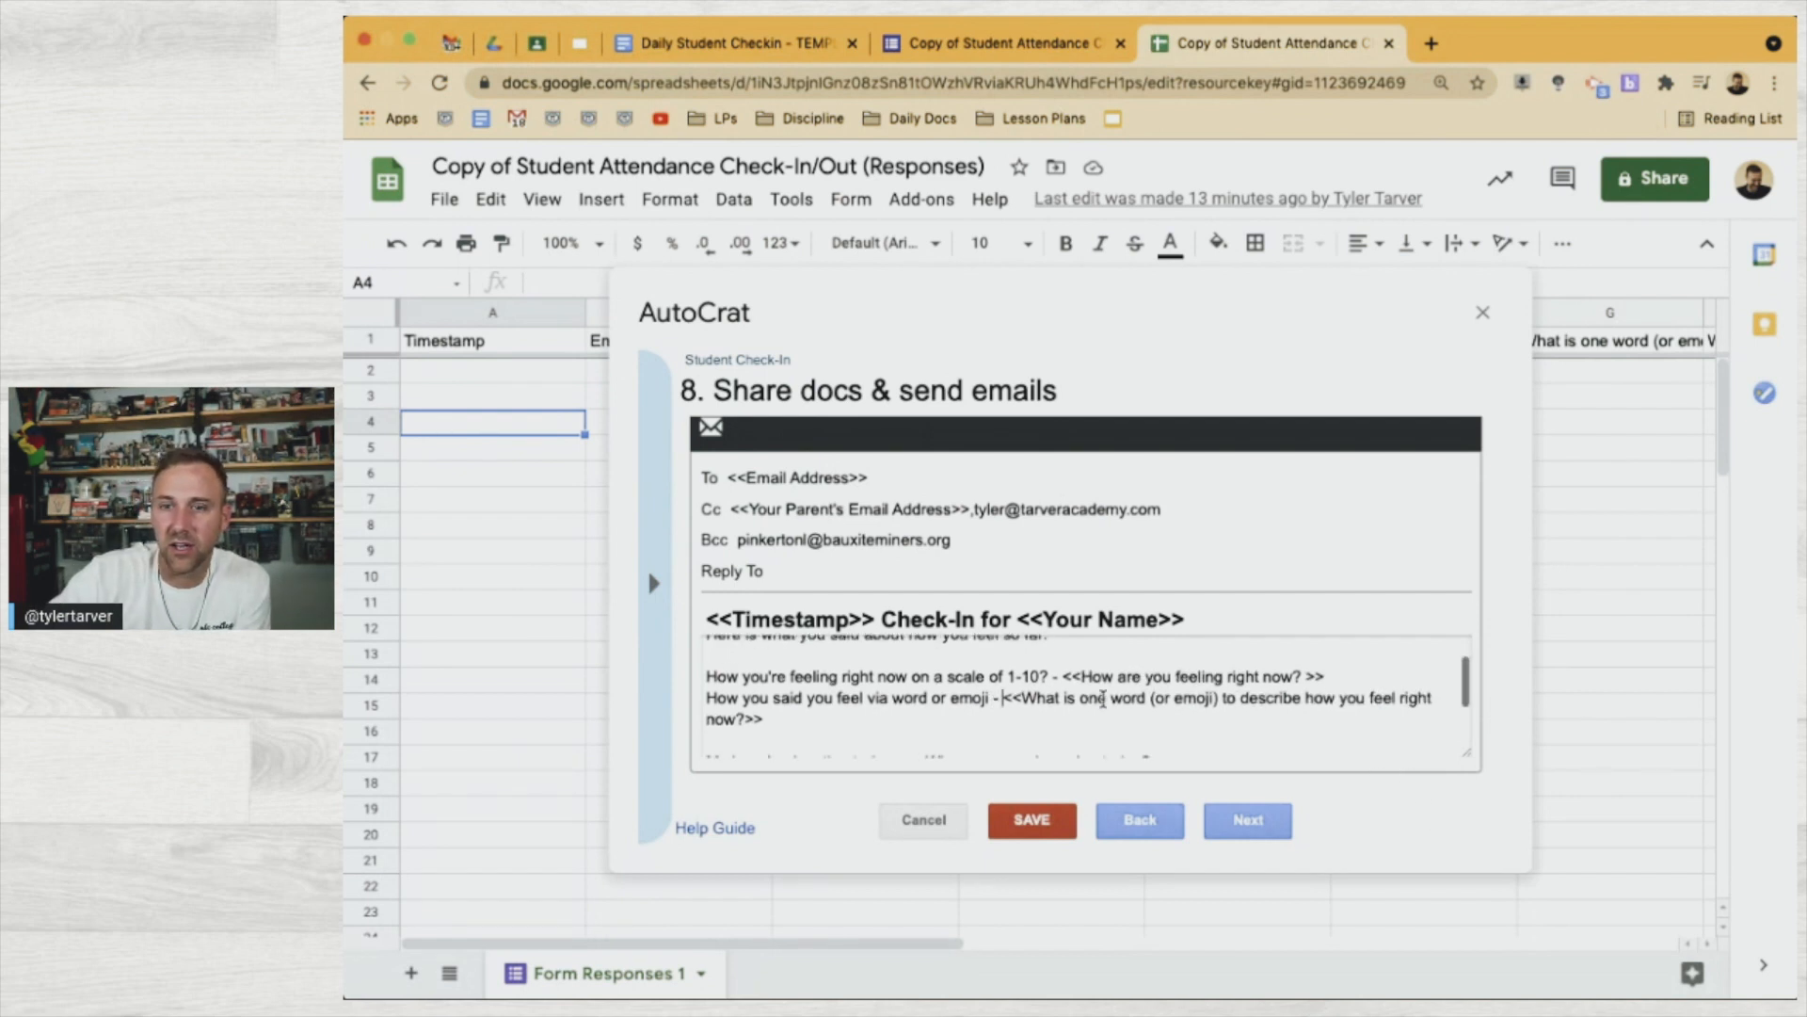
{"action": "scroll", "coordinate": [1103, 699], "scroll_direction": "down", "scroll_amount": 2}
{"action": "double_click", "coordinate": [719, 718]}
{"action": "type", "text": "Your per"}
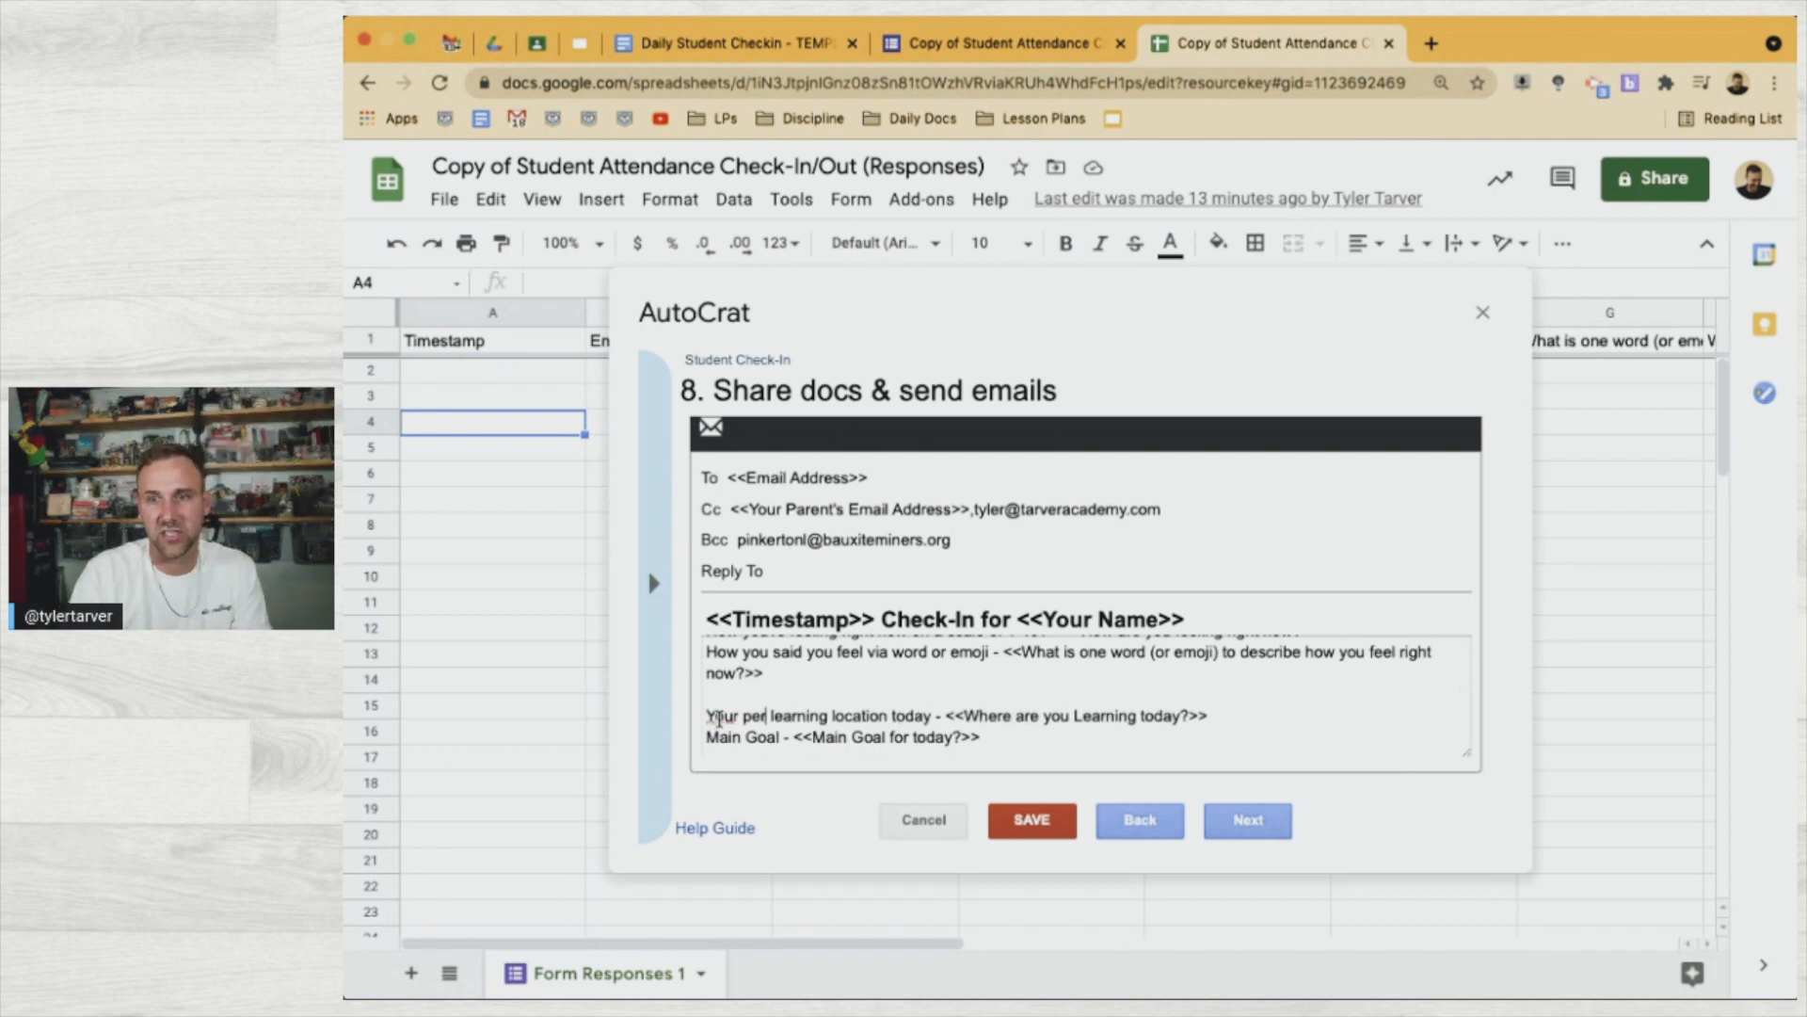
{"action": "type", "text": "cei"}
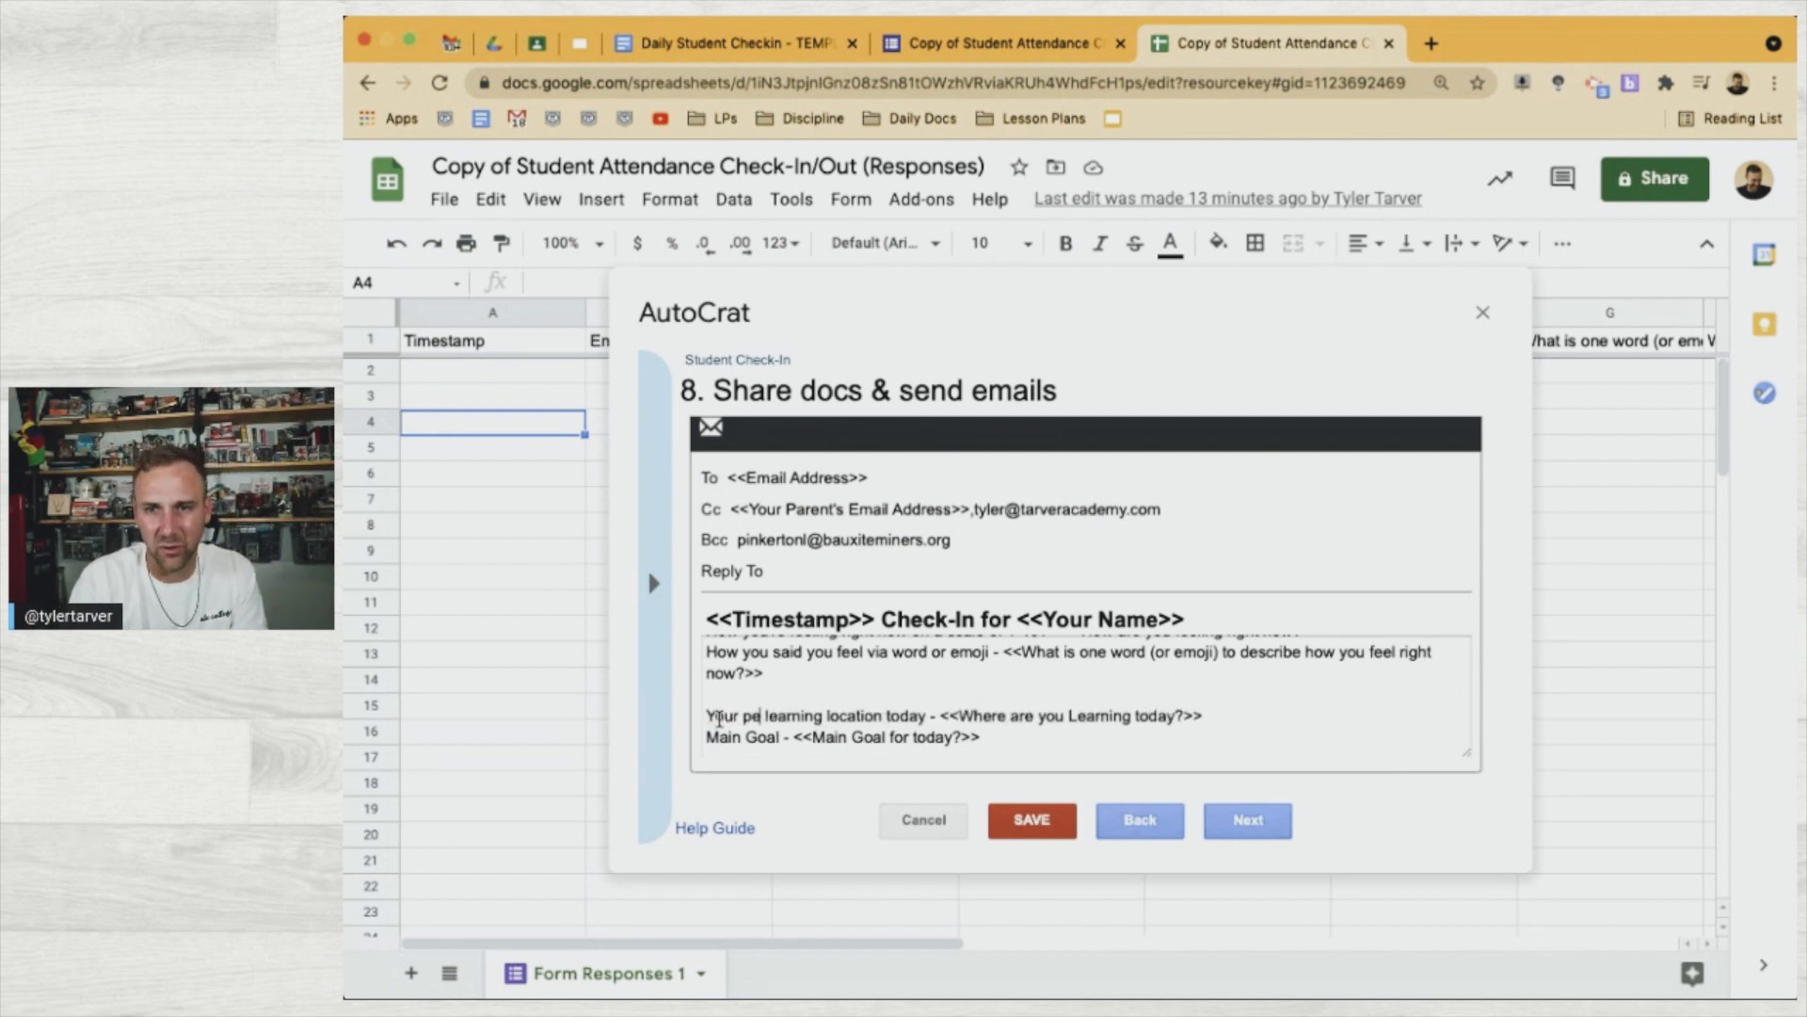
{"action": "type", "text": "ved"}
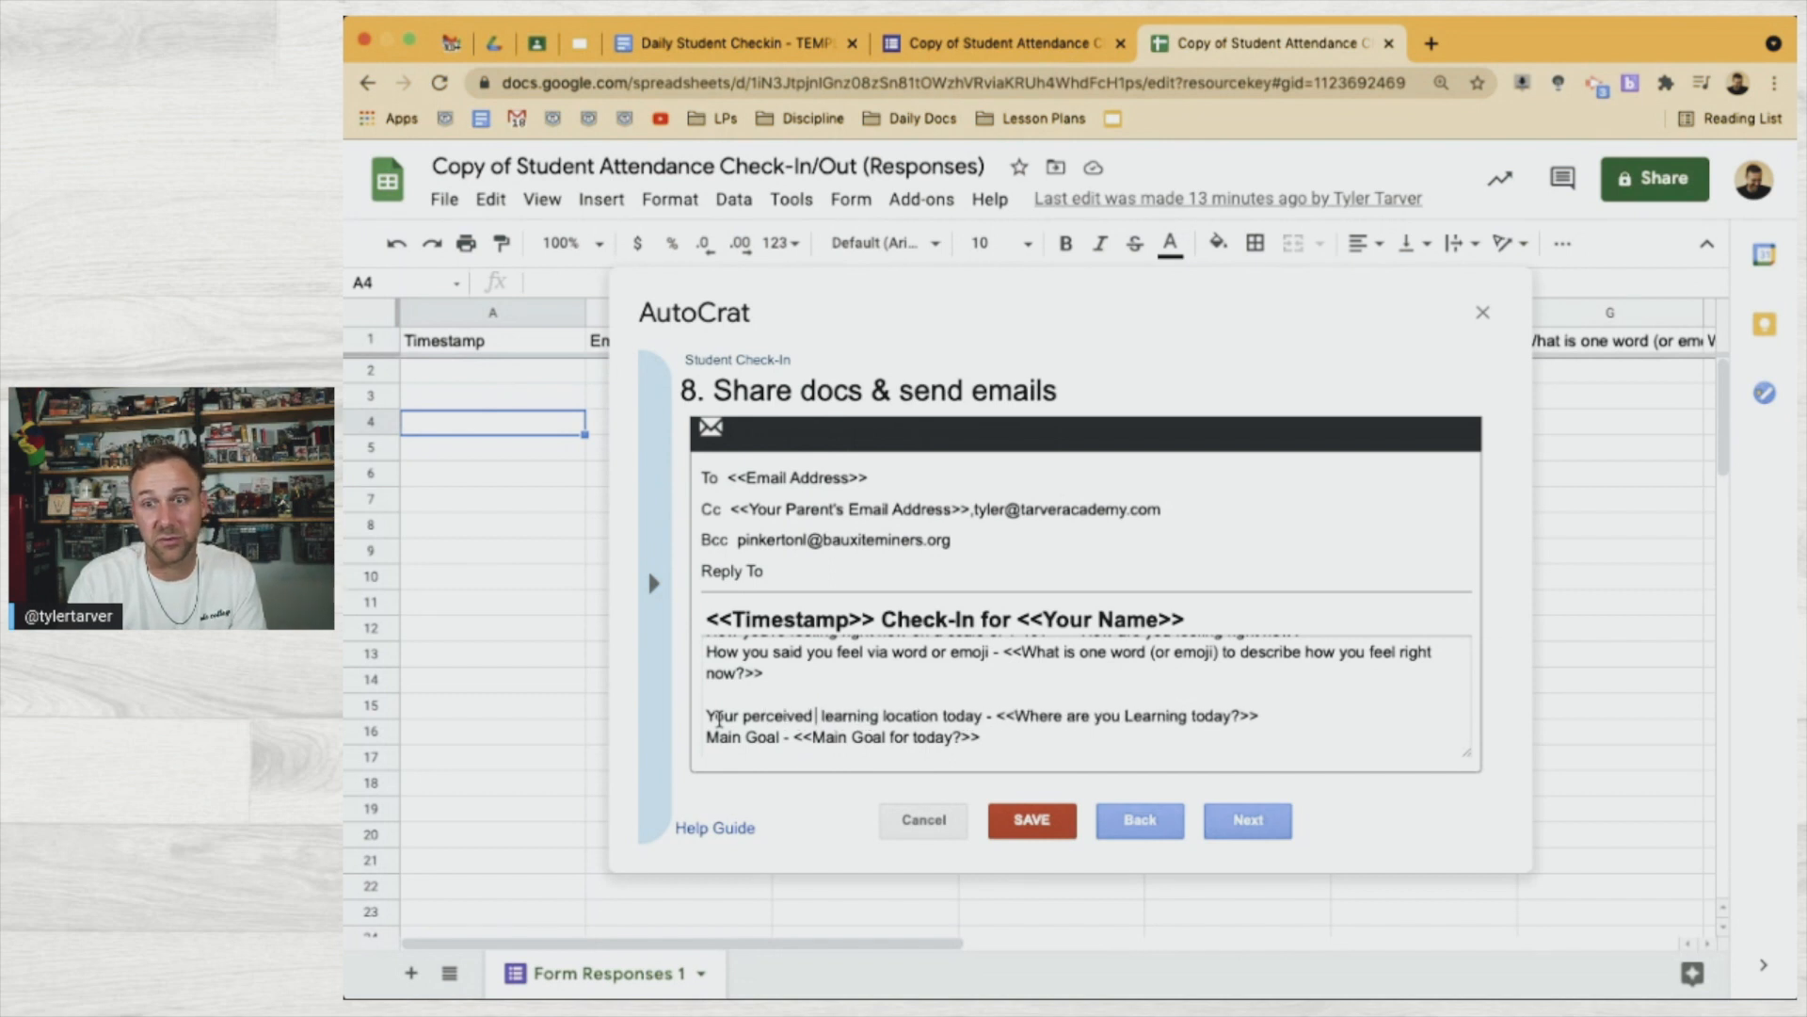
{"action": "key", "text": "Delete"}
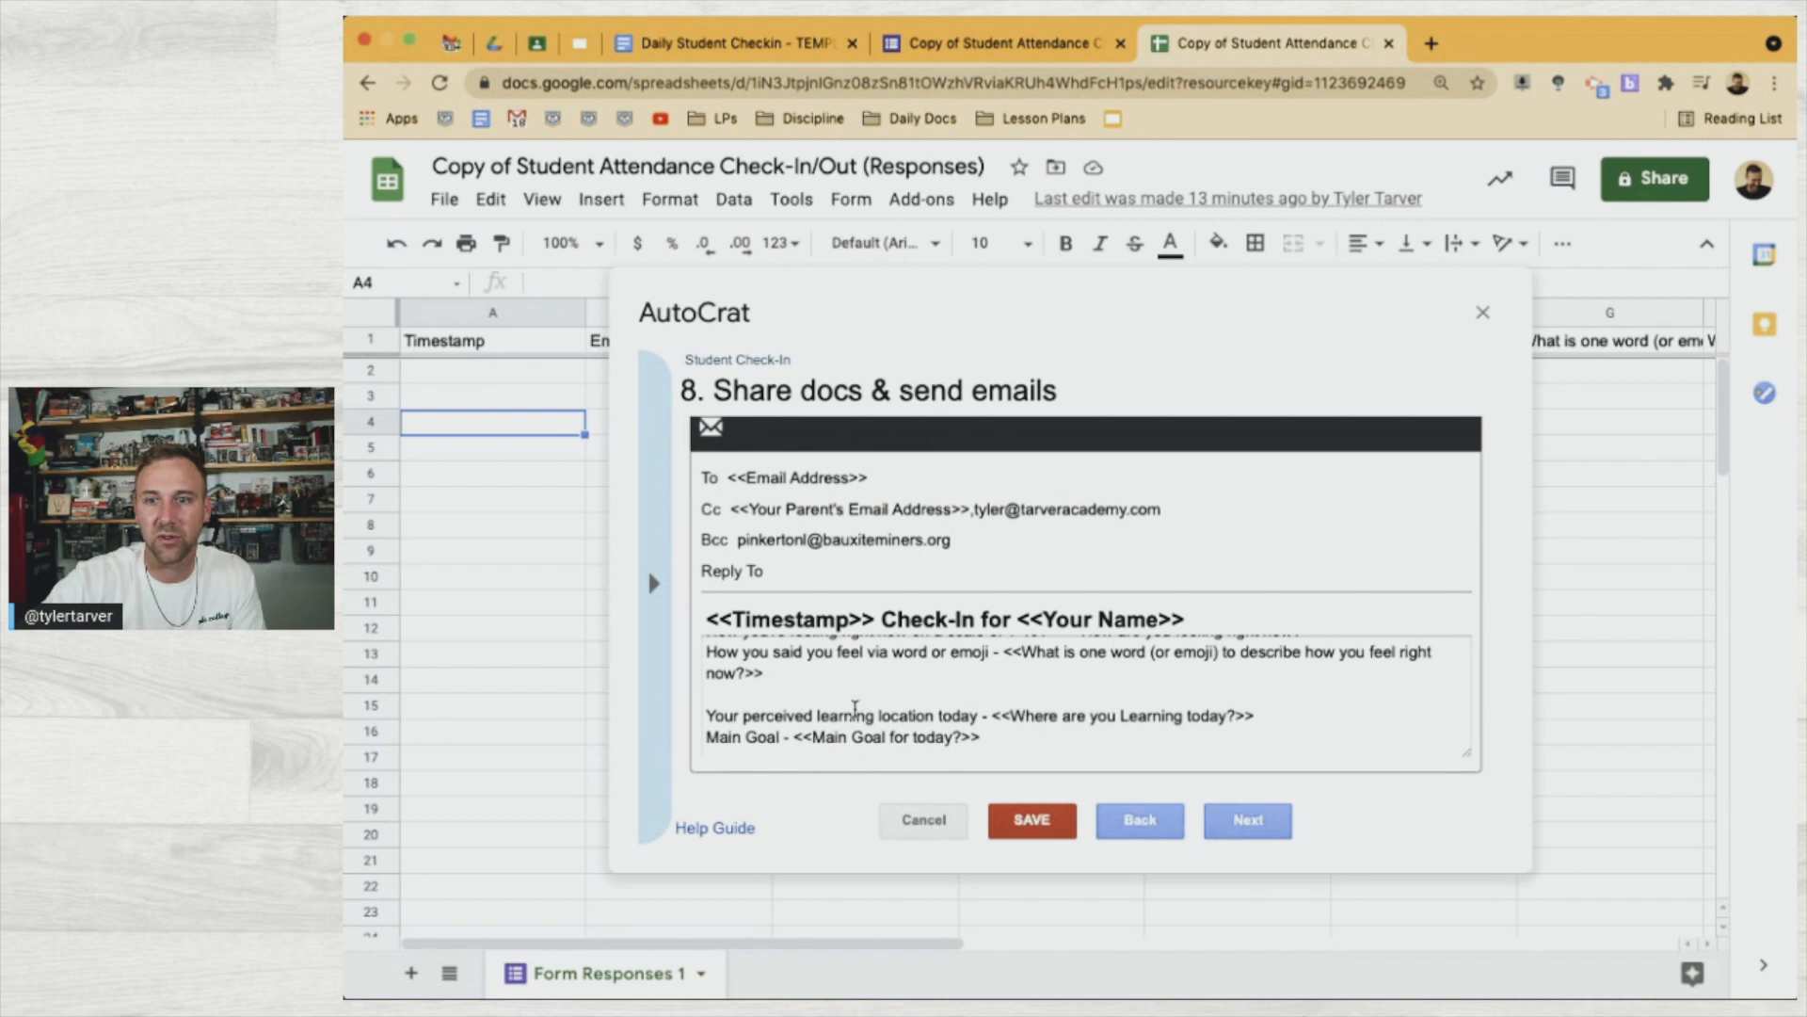
{"action": "left_click_drag", "start_coordinate": [815, 716], "coordinate": [698, 722]}
{"action": "type", "text": "Where you ind"}
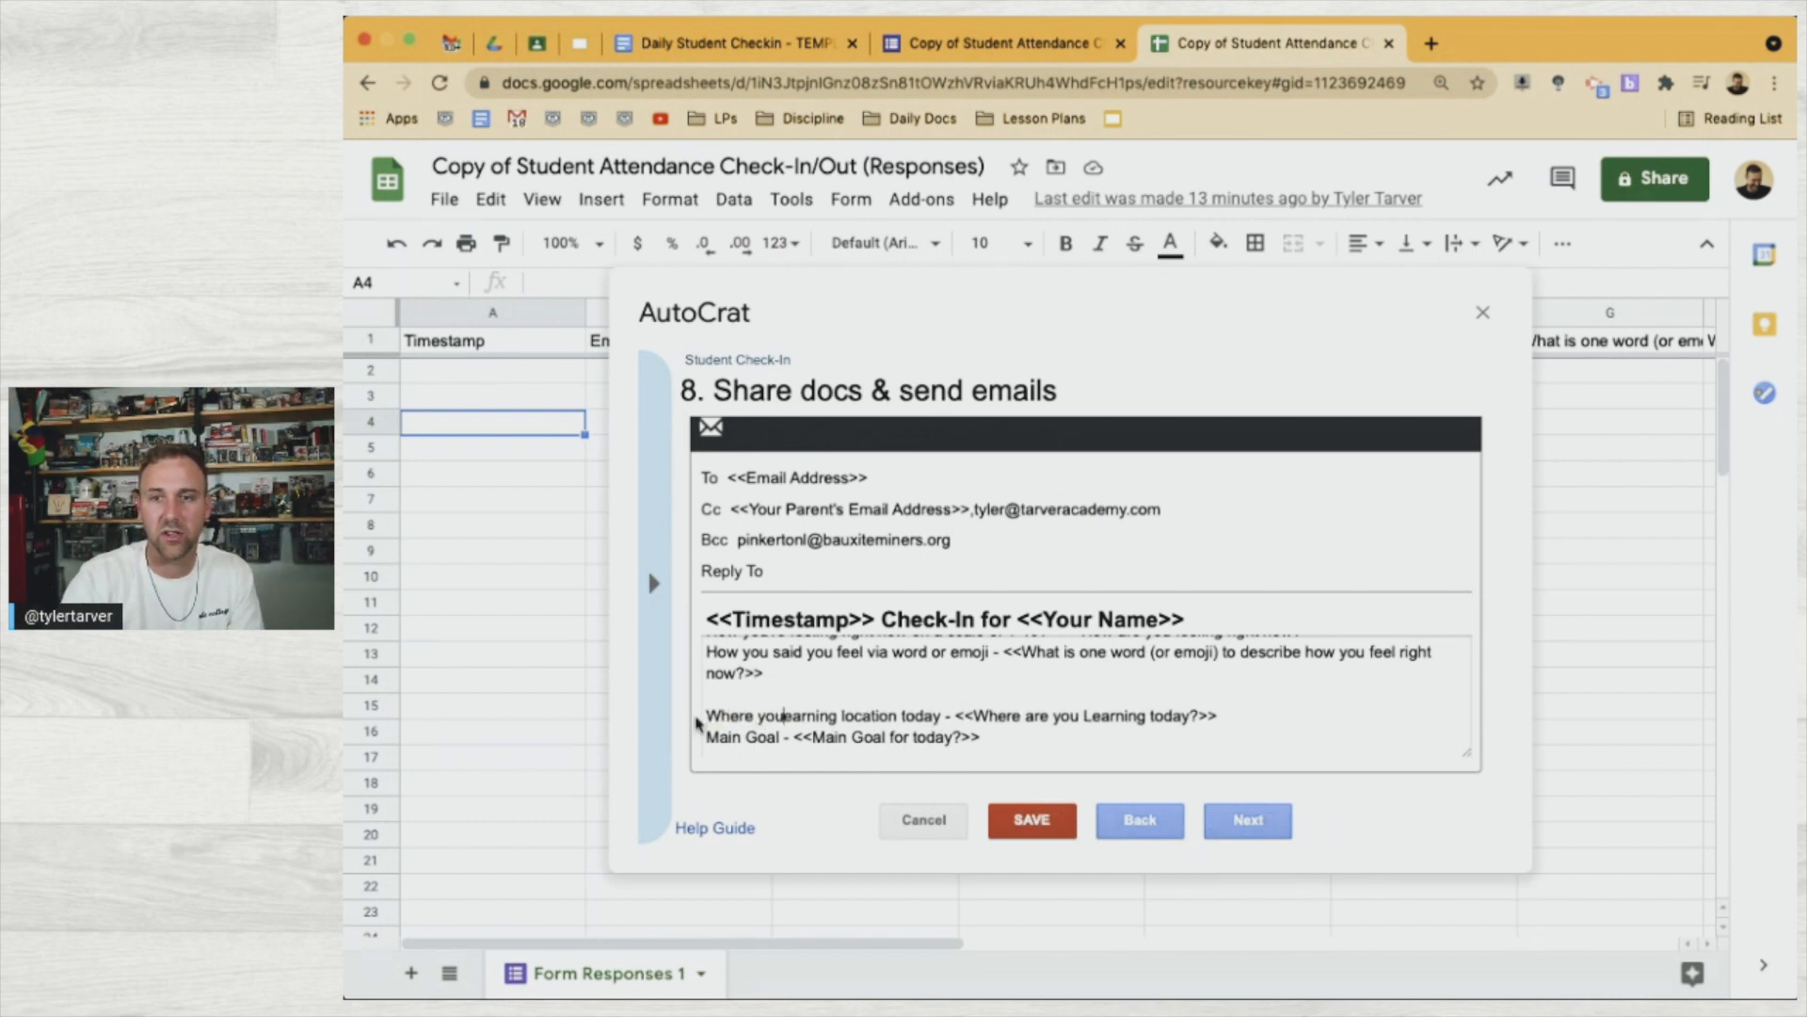
{"action": "type", "text": "icated you're"}
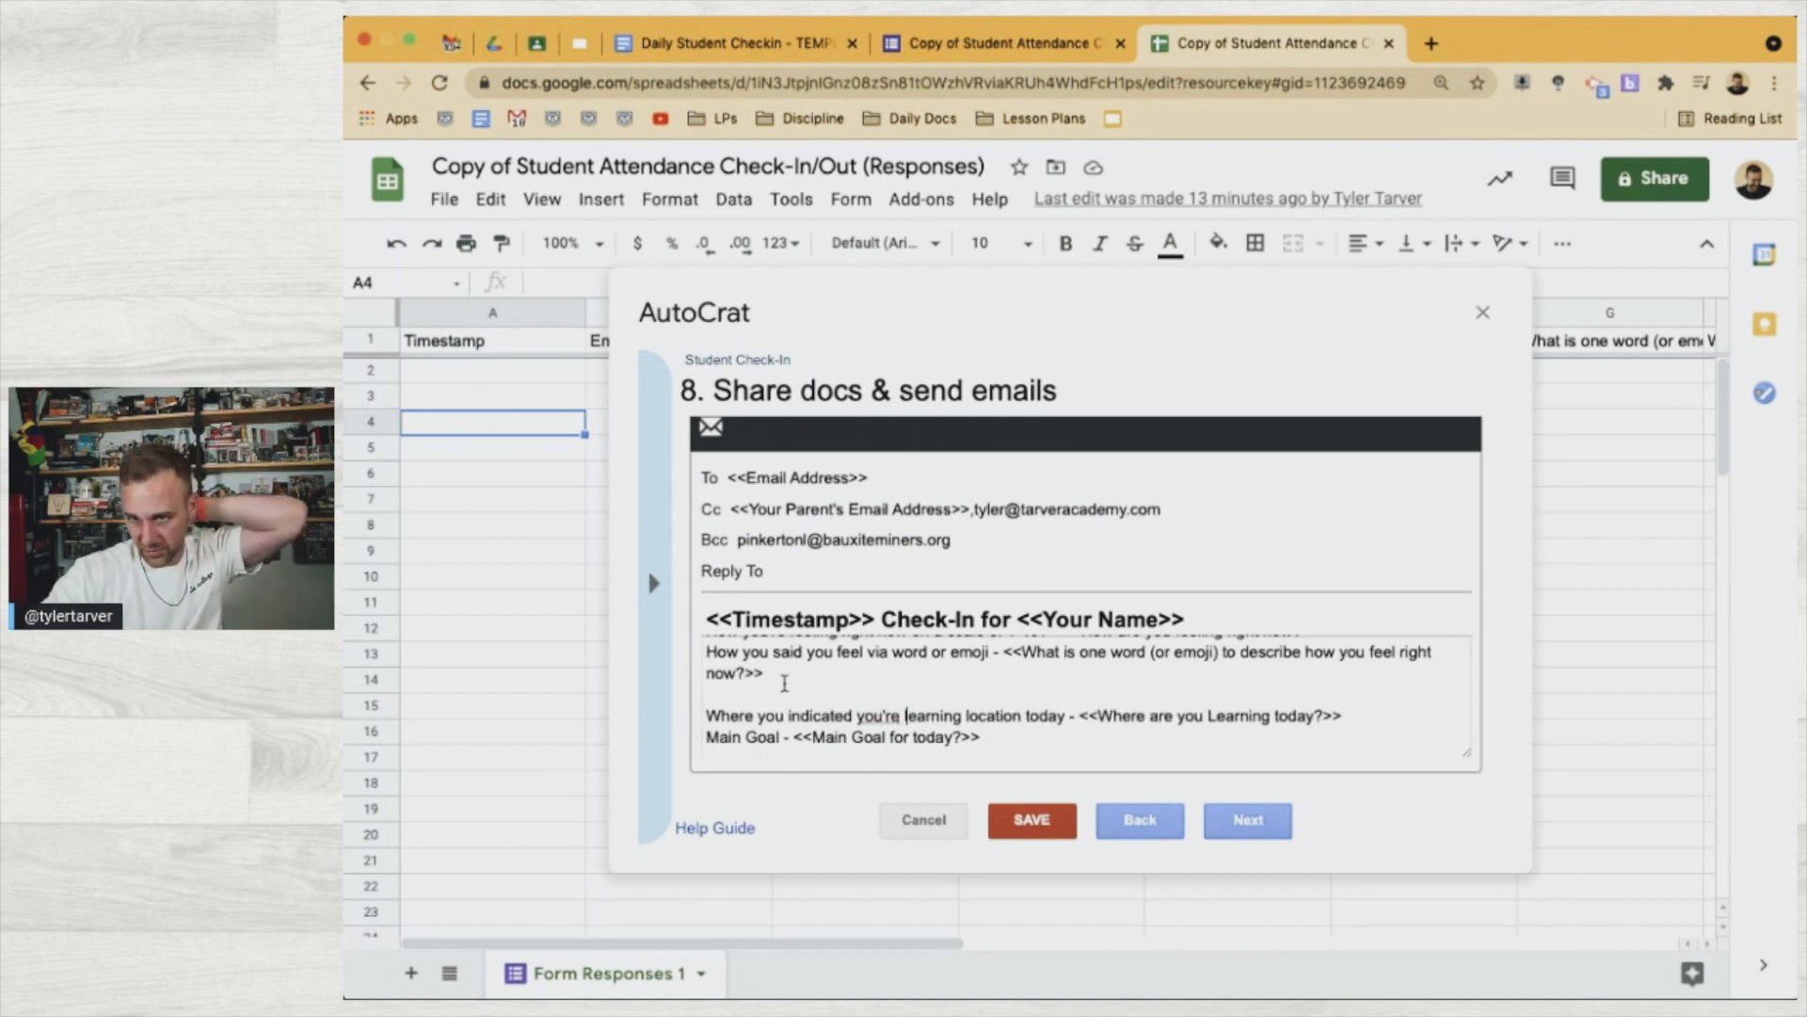
{"action": "double_click", "coordinate": [1011, 720]}
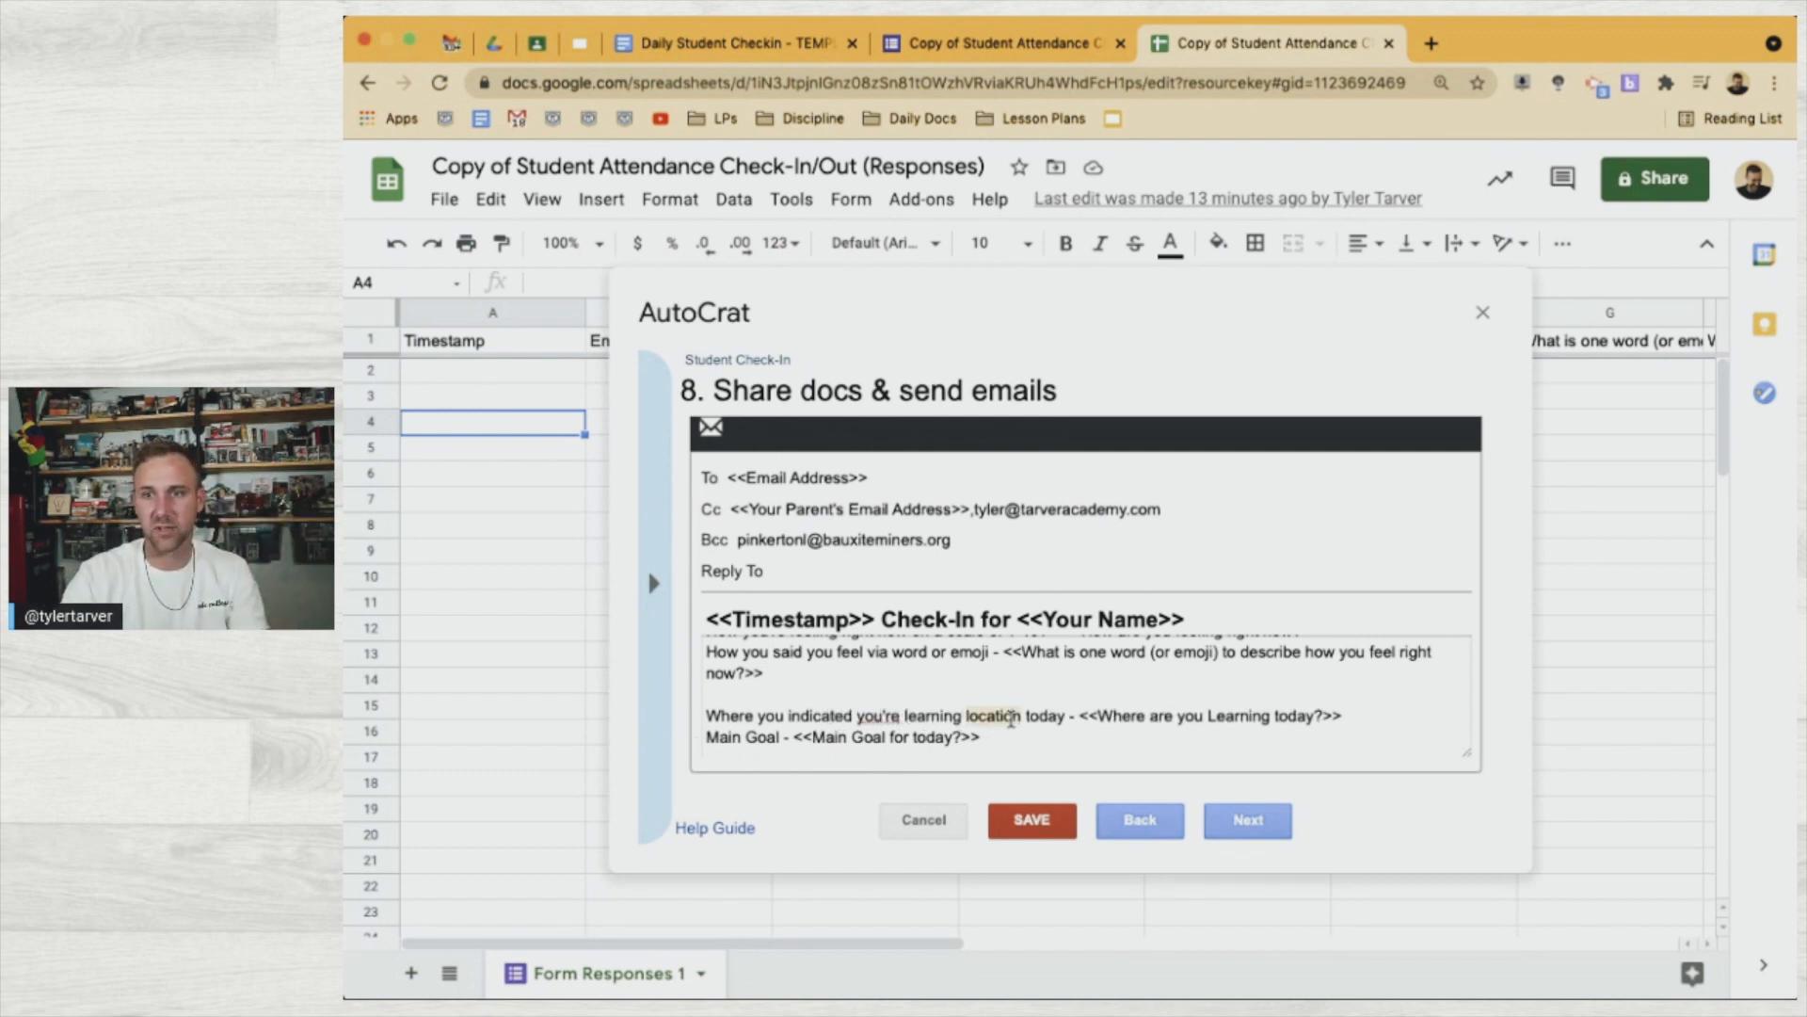
{"action": "key", "text": "BackSpace"}
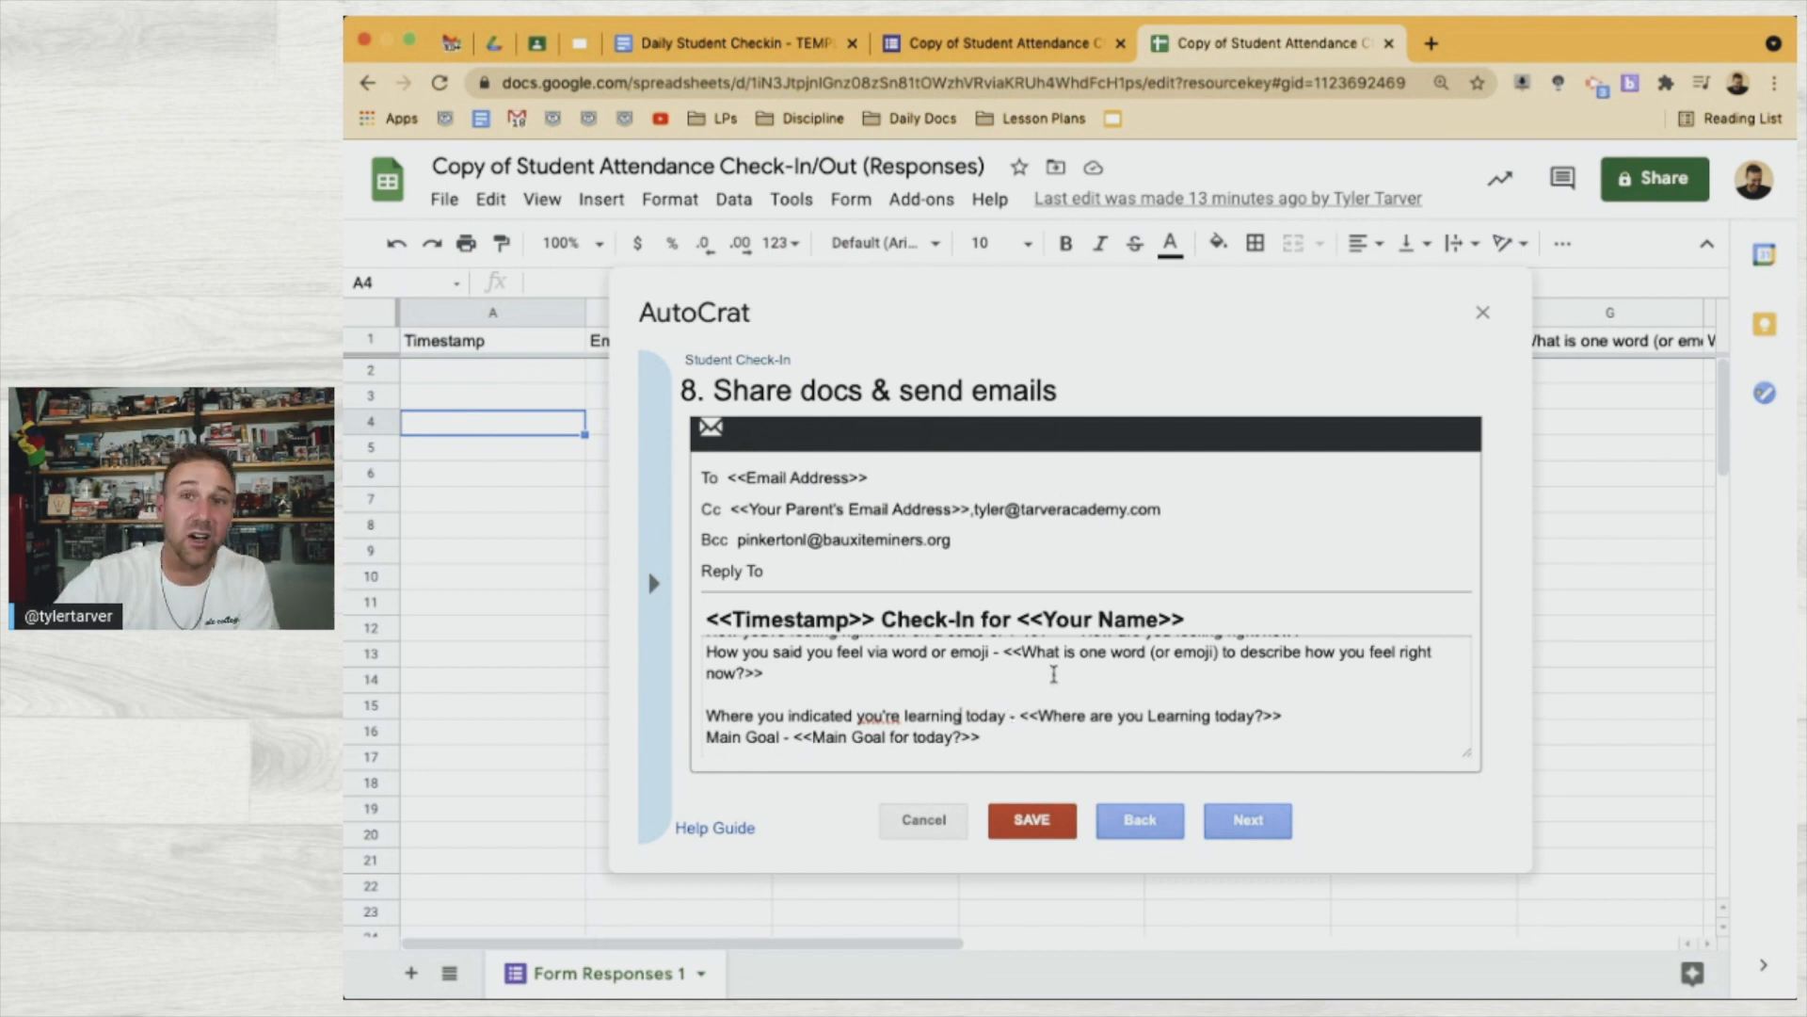
Reword the goal line to 'Your perceived Main Goal for today'
{"action": "scroll", "coordinate": [958, 737], "scroll_direction": "down", "scroll_amount": 1}
{"action": "scroll", "coordinate": [958, 737], "scroll_direction": "down", "scroll_amount": 1}
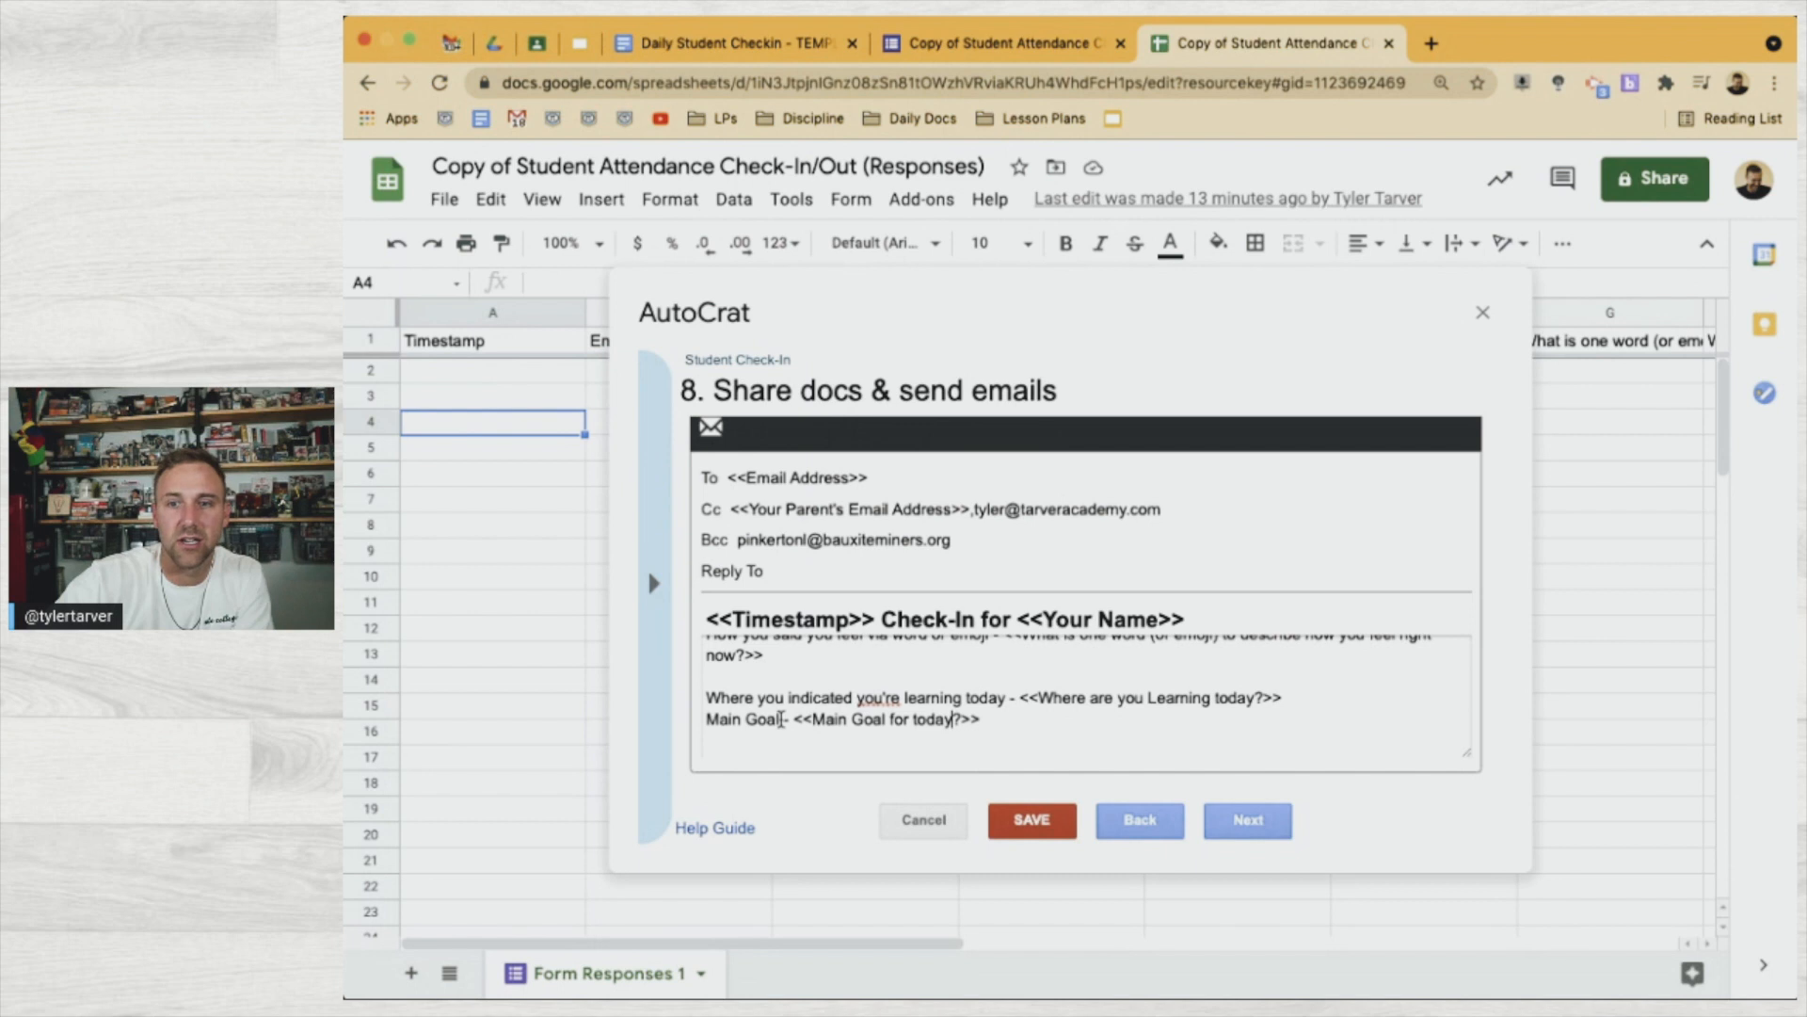
{"action": "left_click", "coordinate": [708, 721]}
{"action": "type", "text": "Your p"}
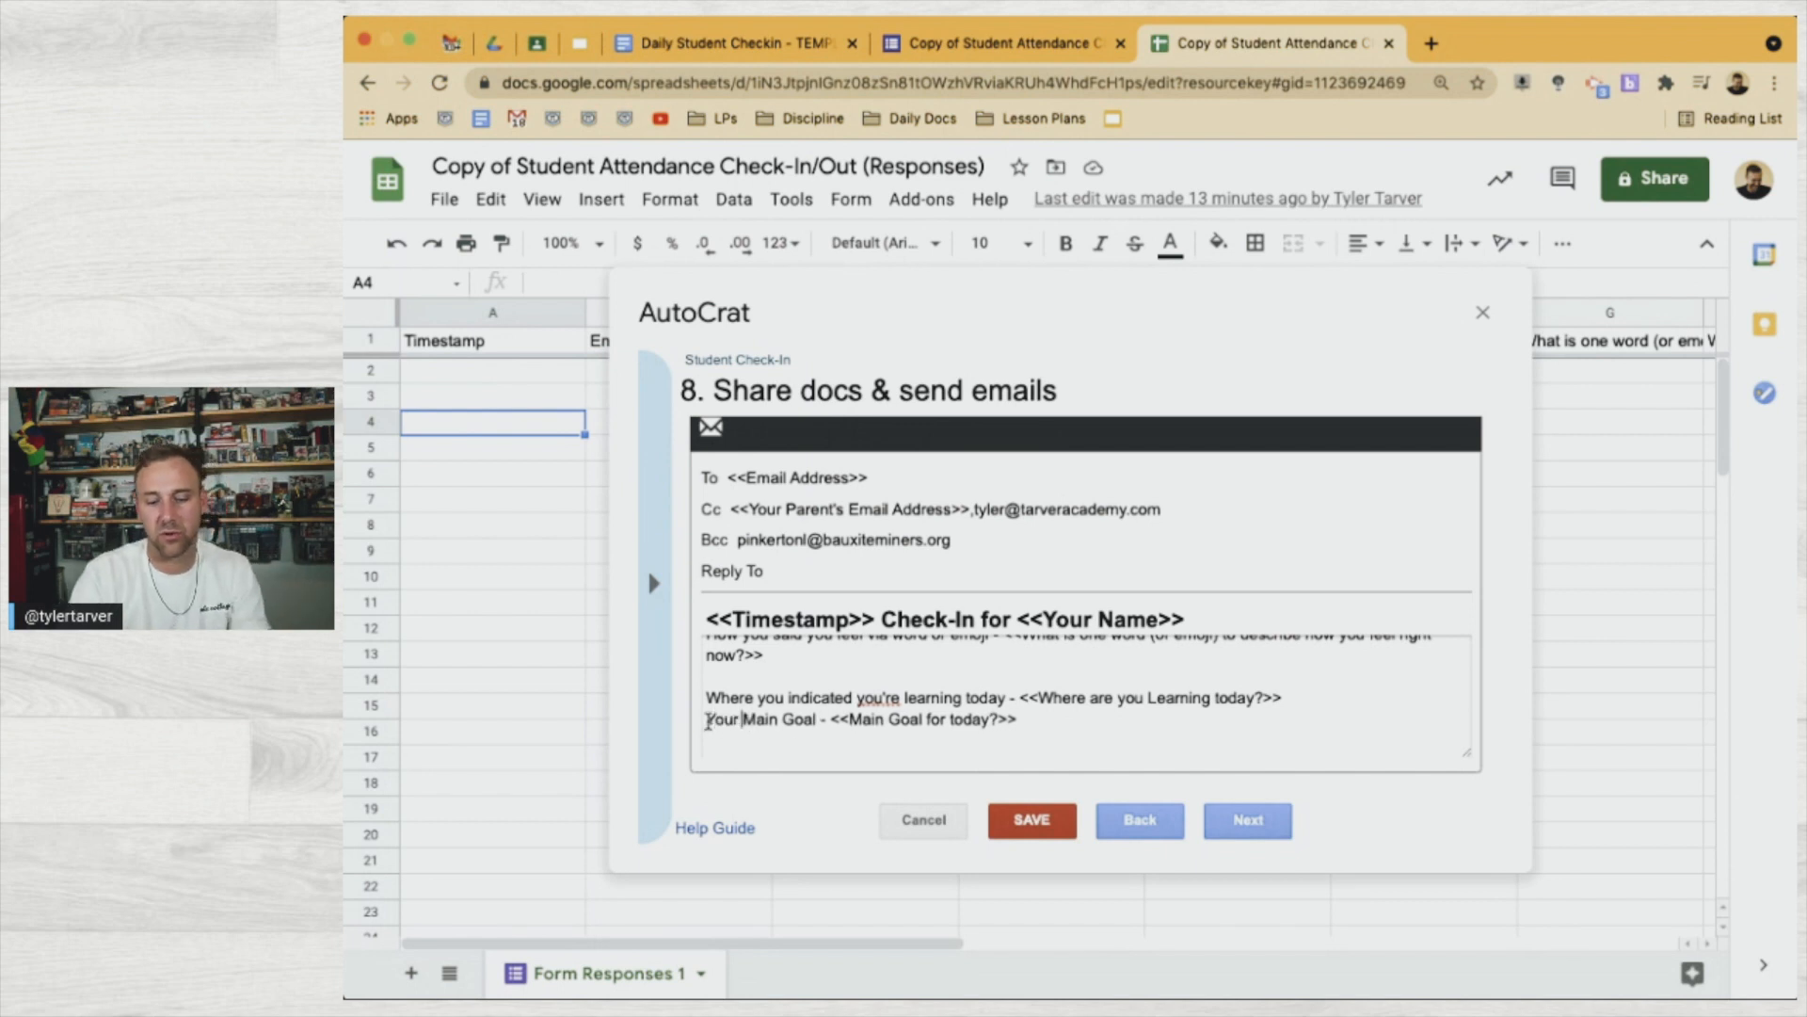
{"action": "type", "text": "er"}
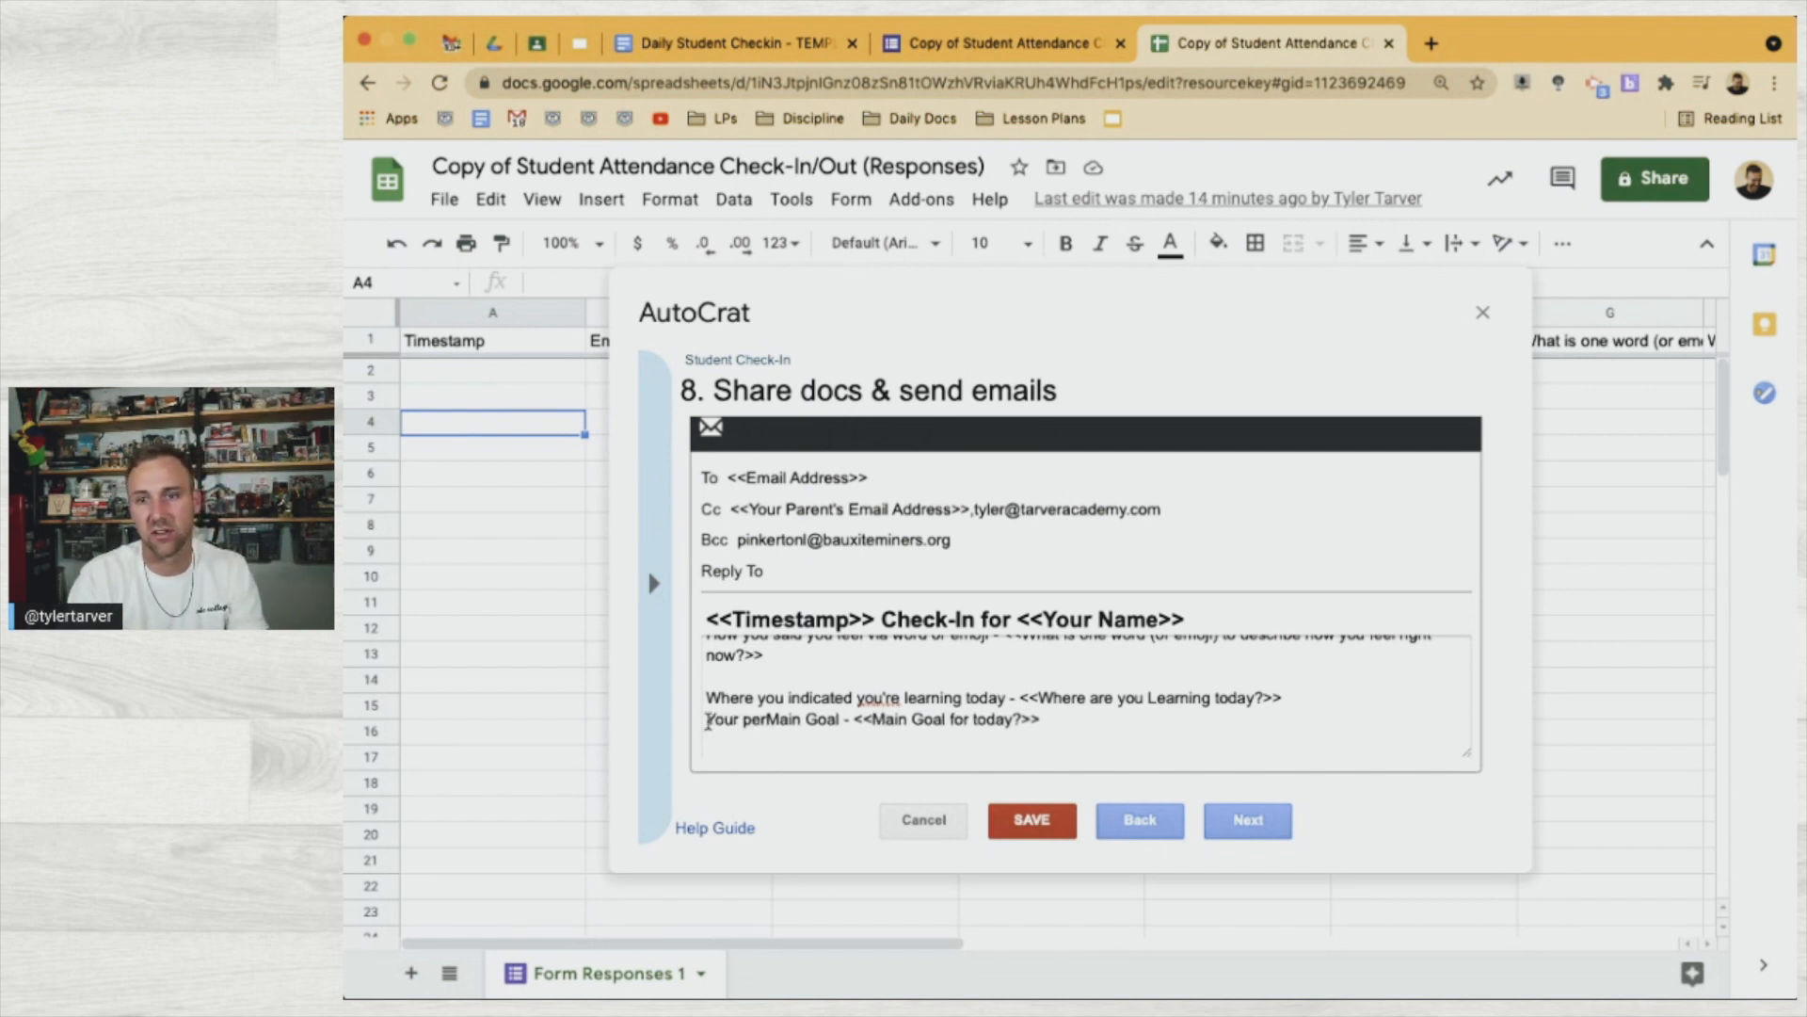
{"action": "type", "text": "ceived Main Goal "}
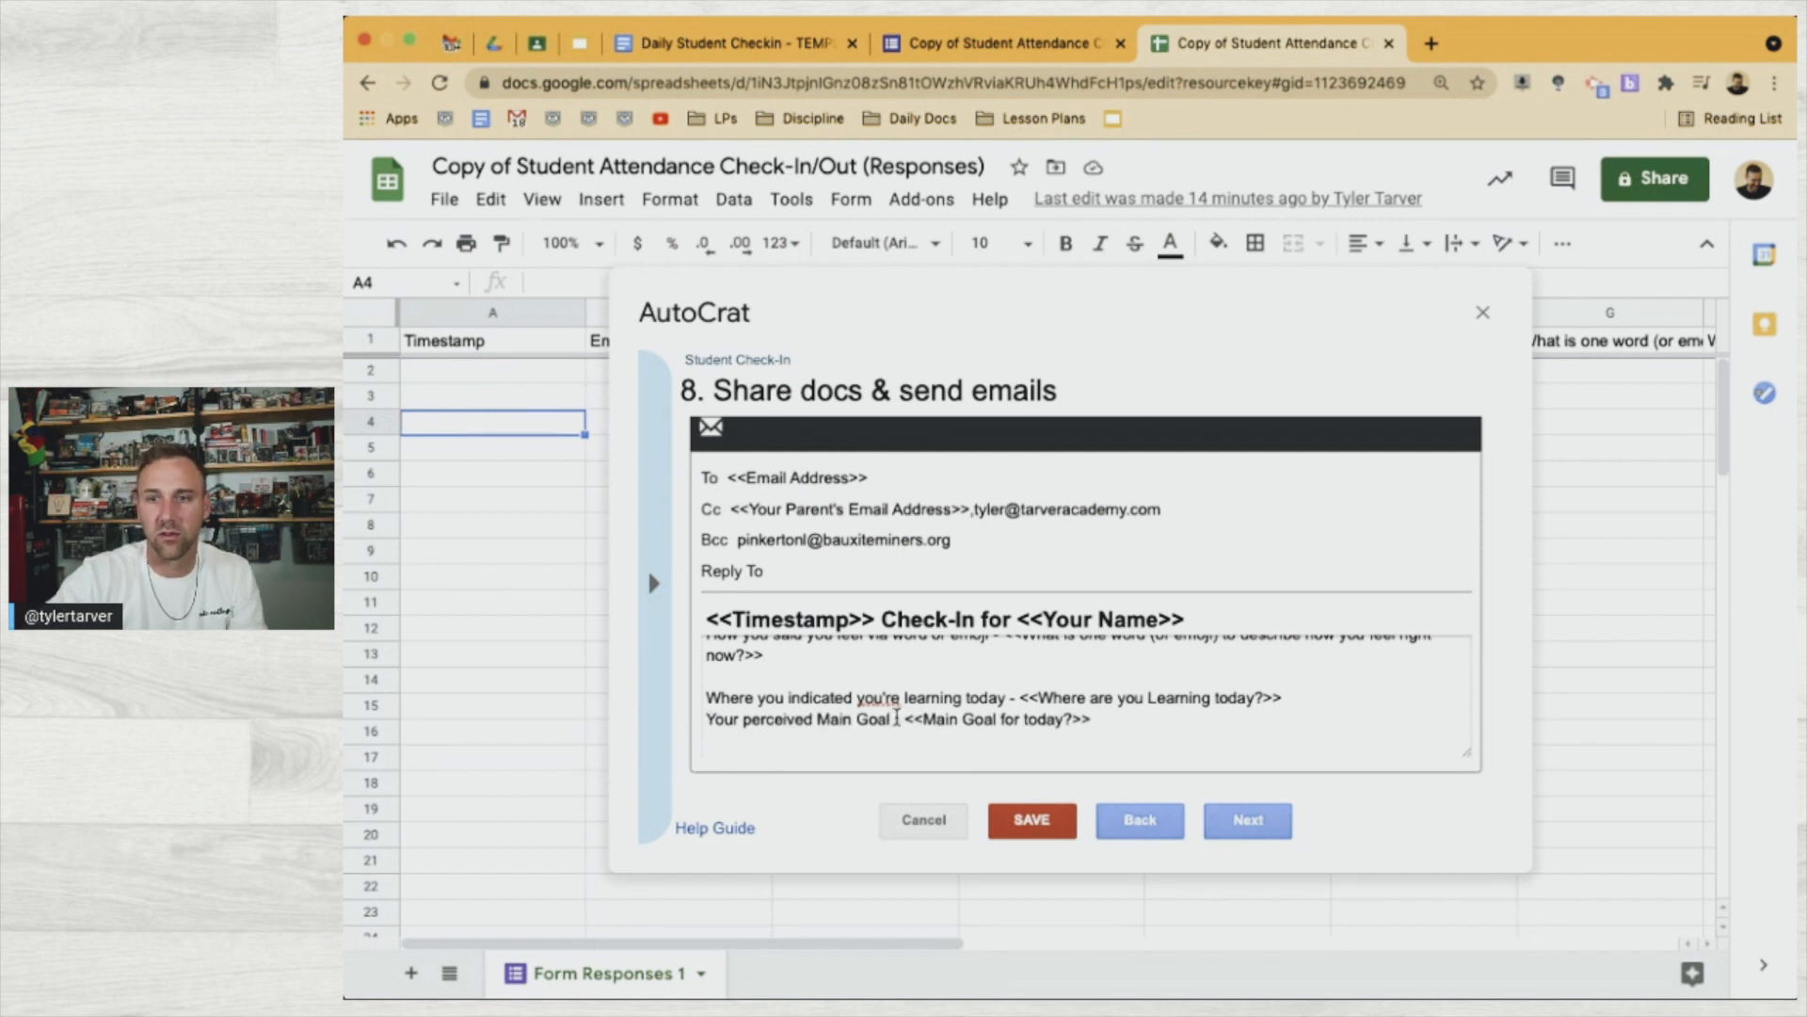
{"action": "type", "text": "for toda"}
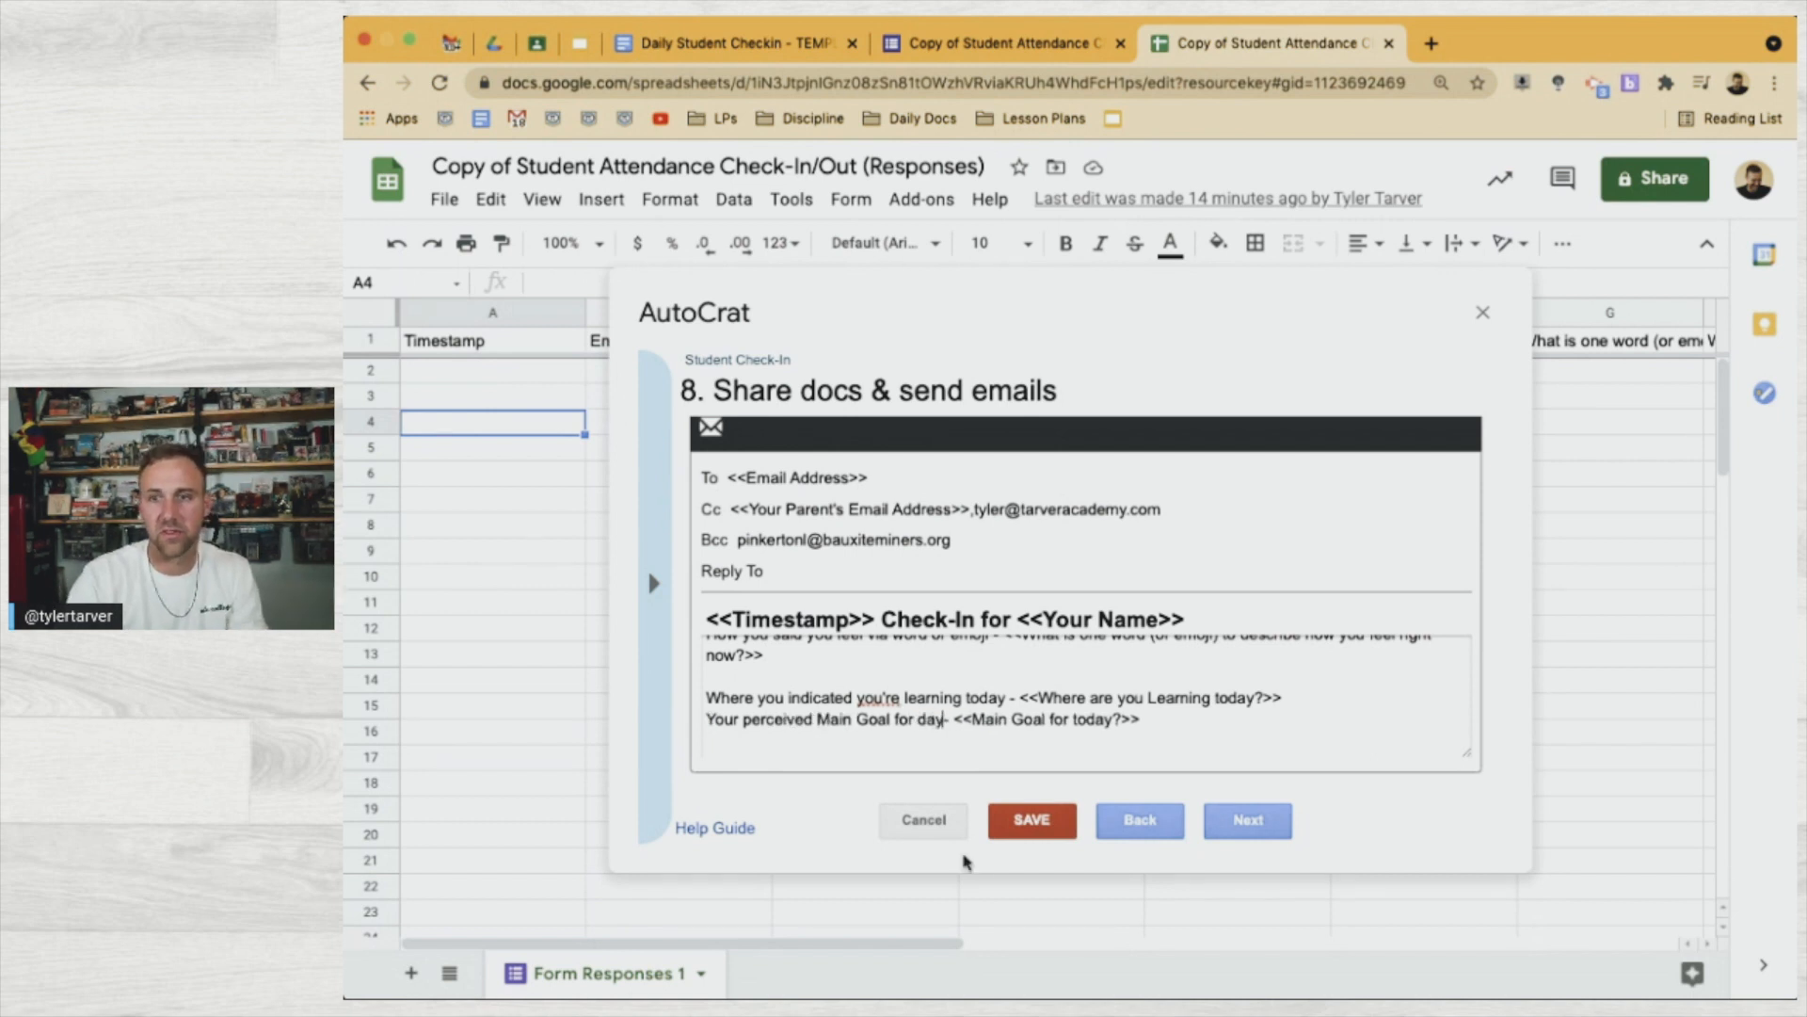
{"action": "type", "text": "y"}
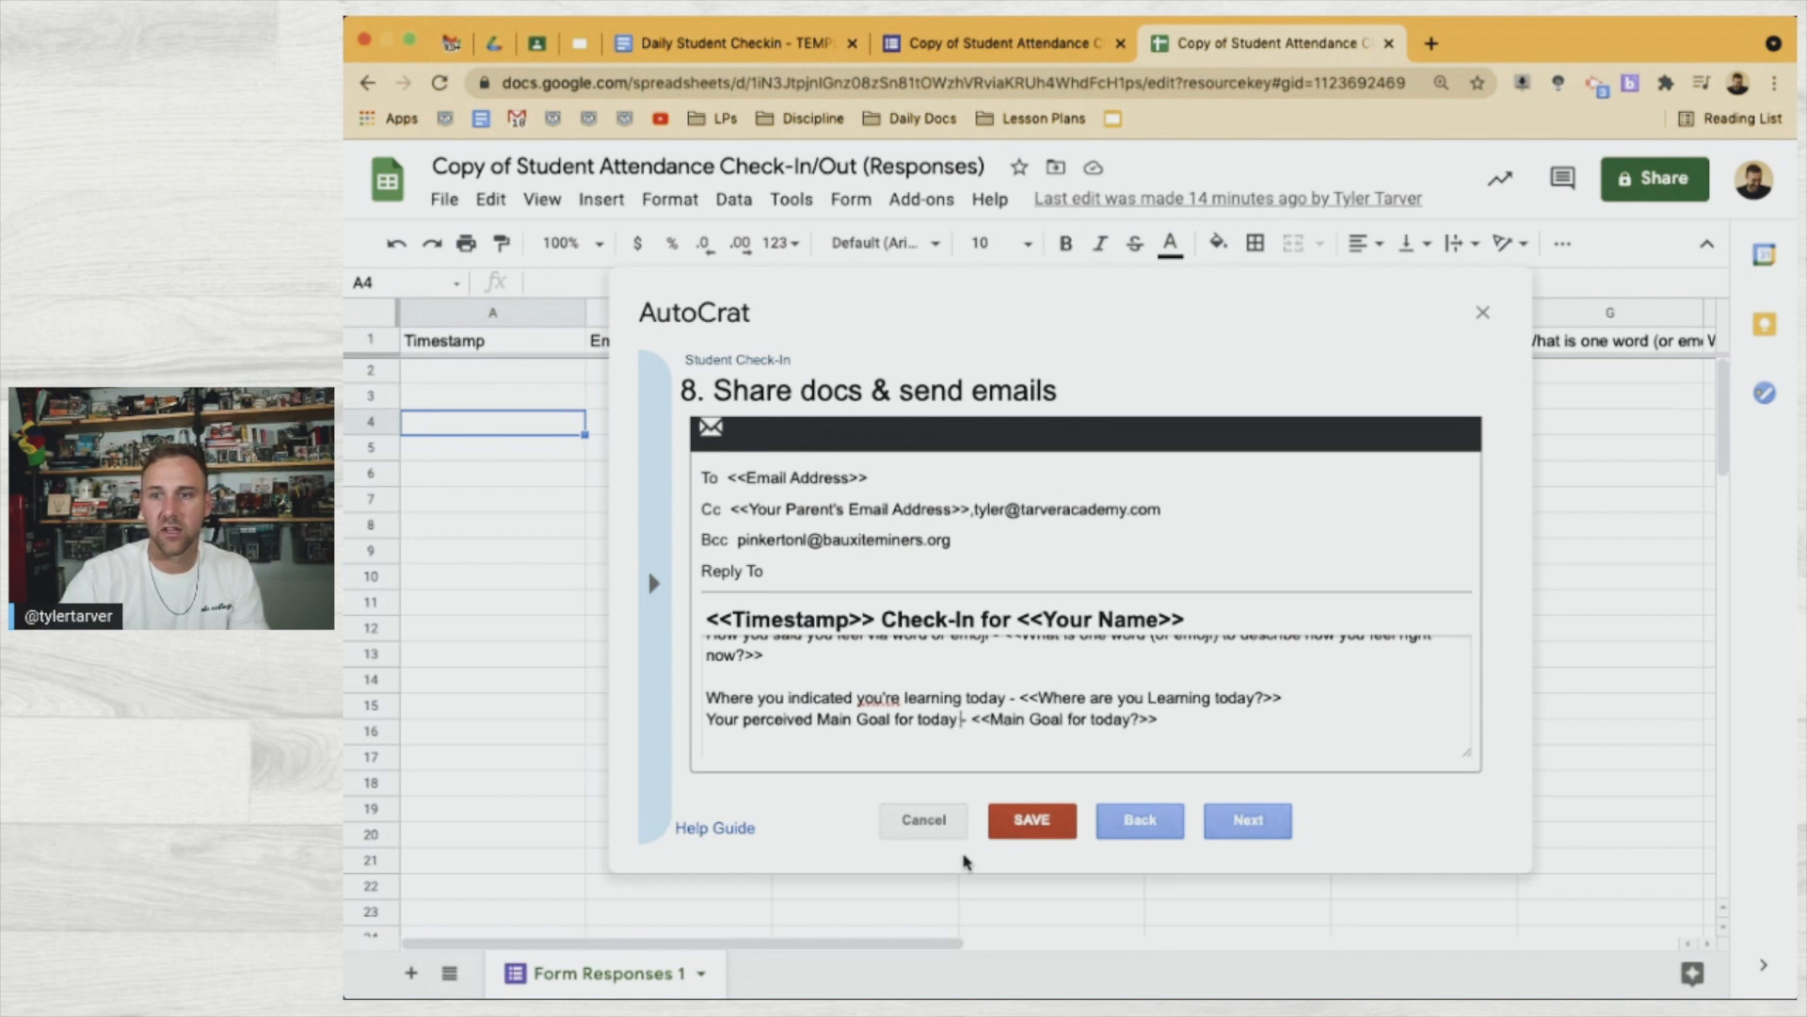
{"action": "scroll", "coordinate": [1242, 713], "scroll_direction": "up", "scroll_amount": 1}
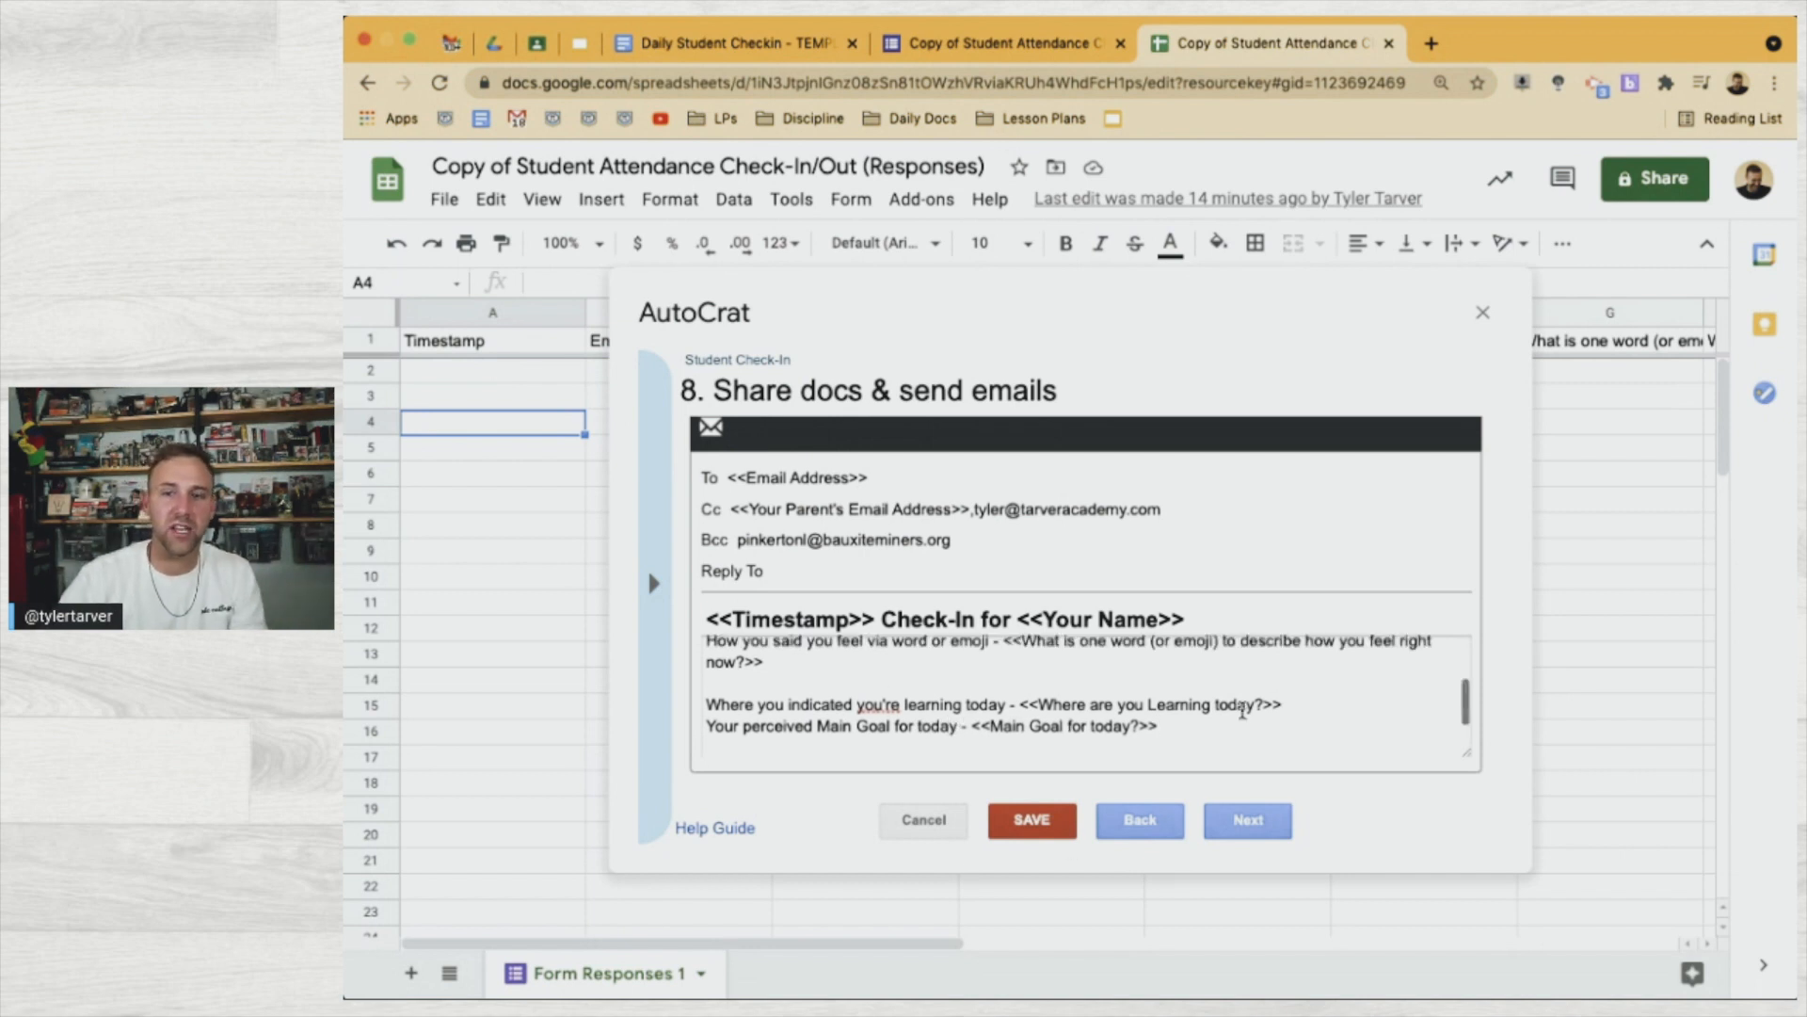
{"action": "scroll", "coordinate": [1242, 712], "scroll_direction": "down", "scroll_amount": 2}
Append the line 'What you indicated you need from your teacher today:' to the email body
{"action": "type", "text": "Wh"}
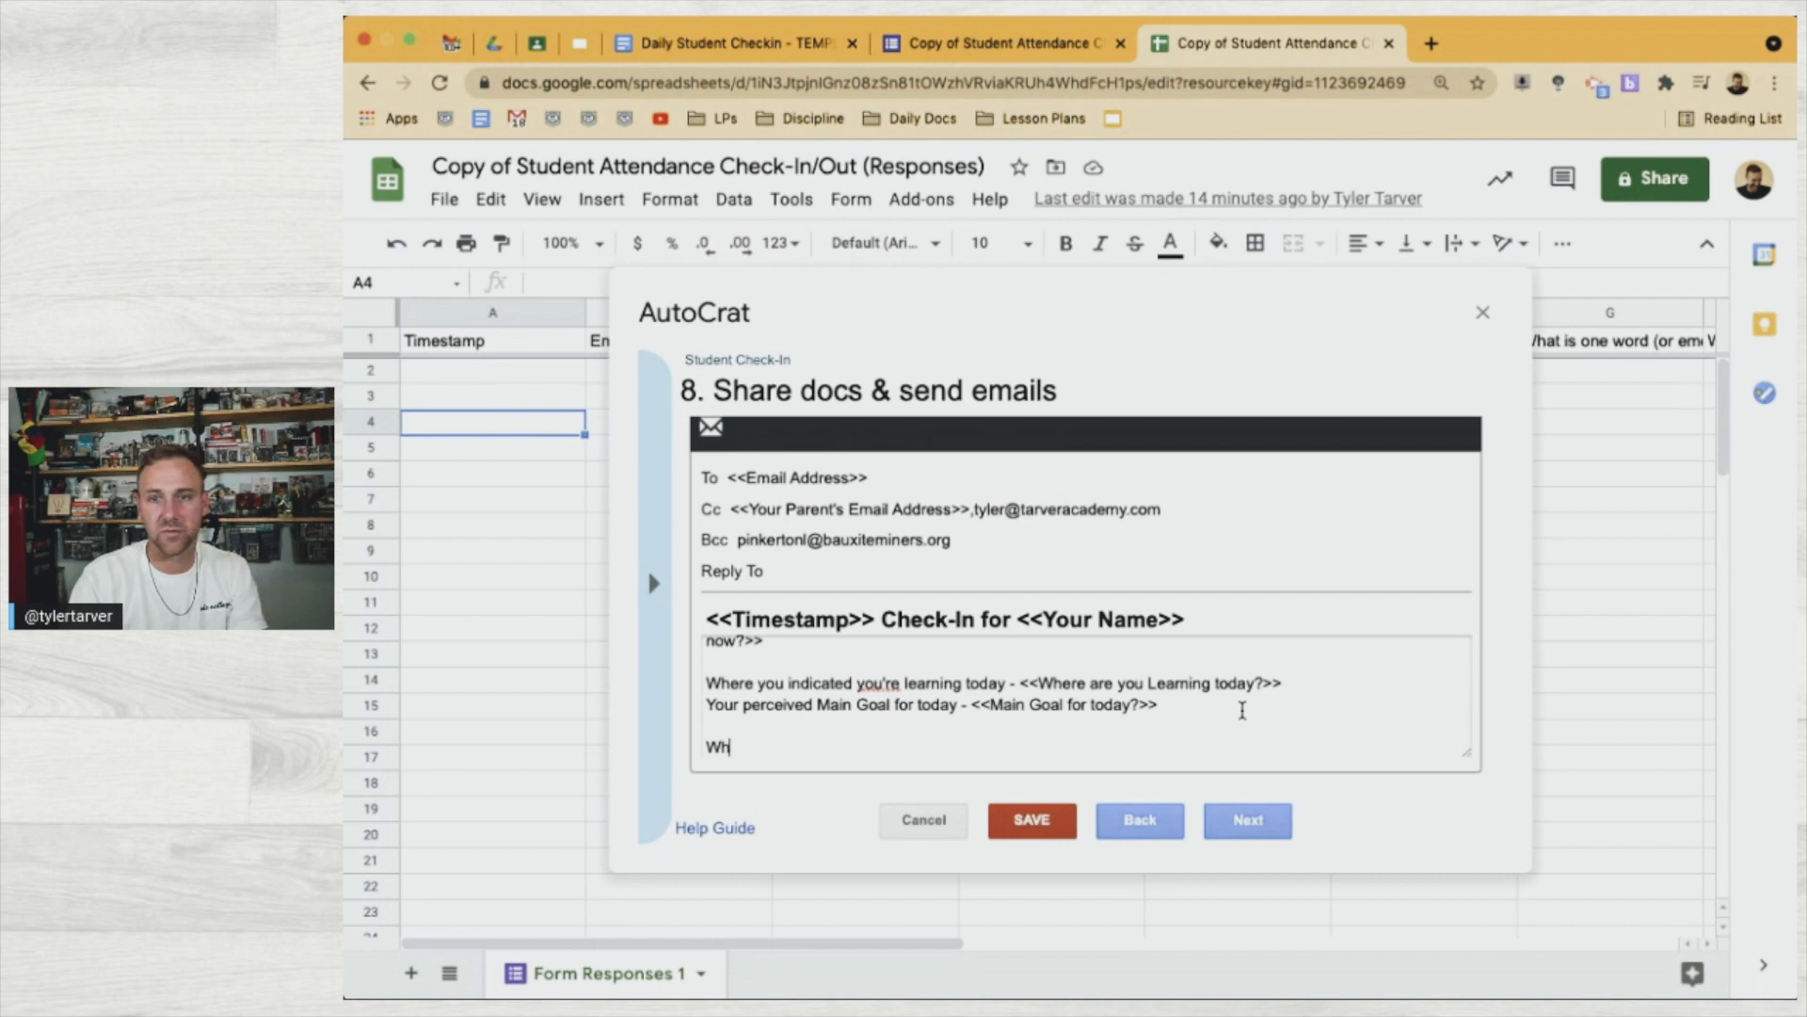
{"action": "type", "text": "at you indic"}
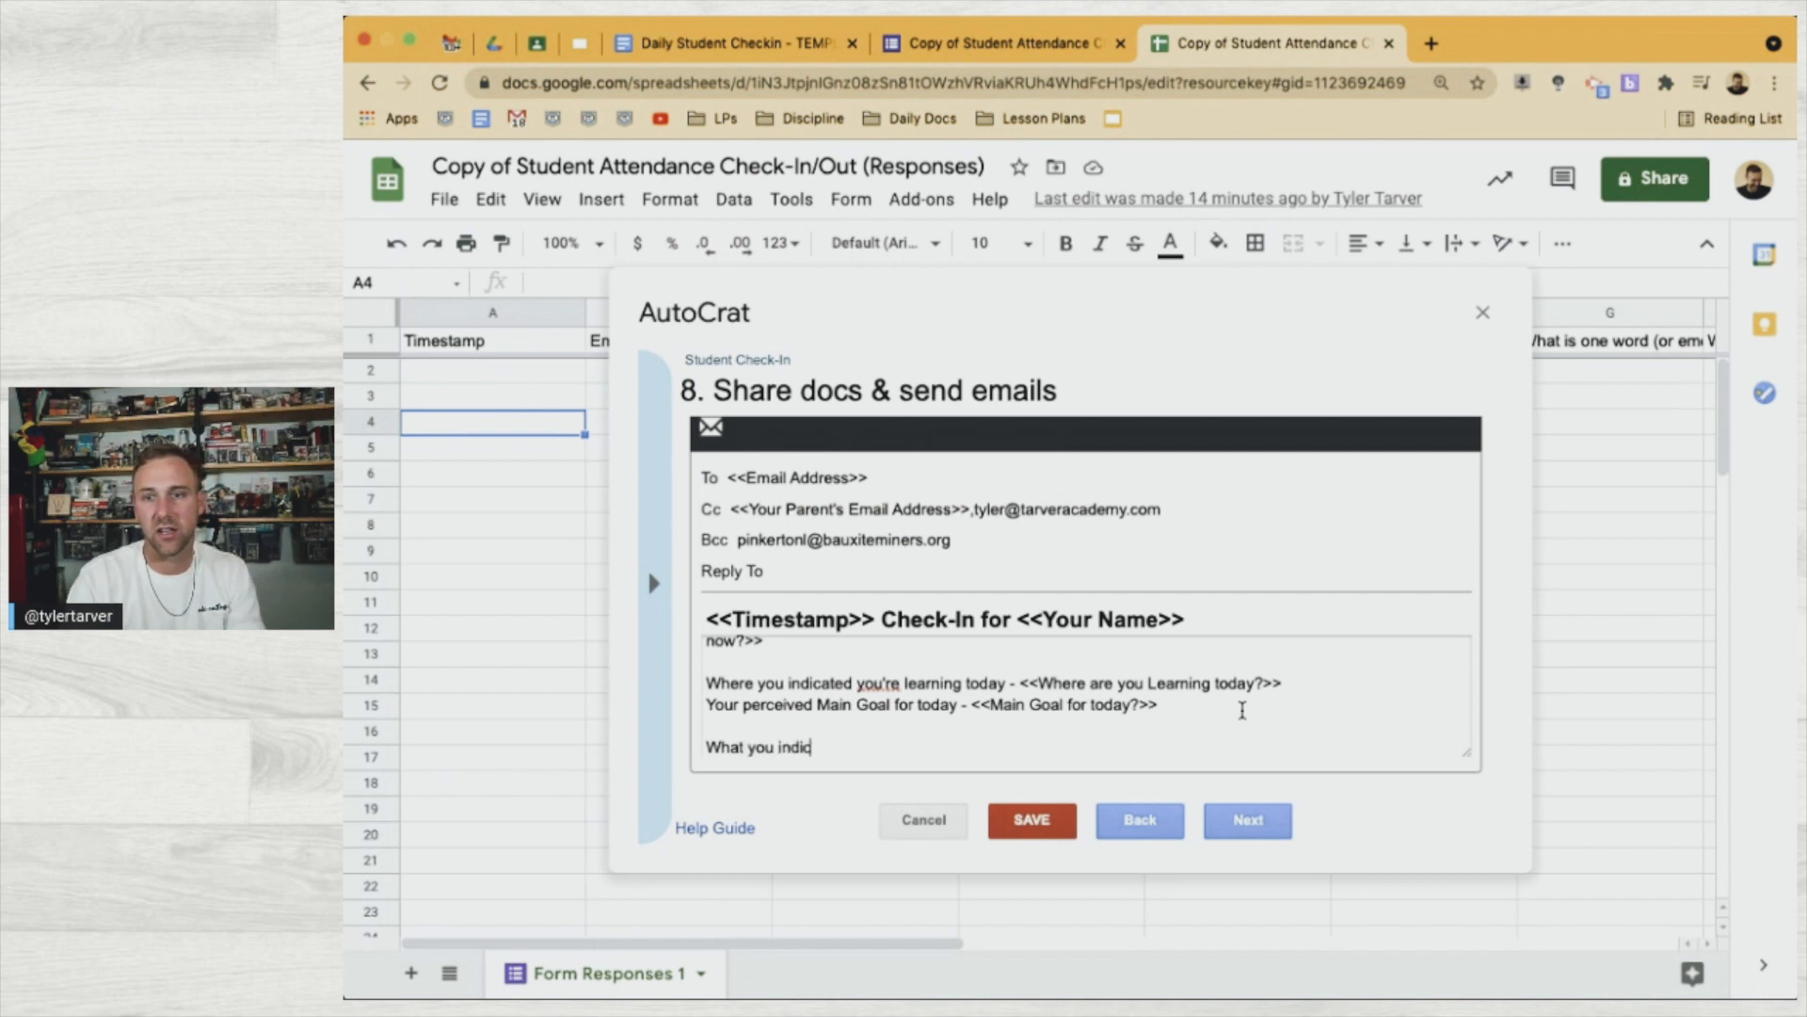
{"action": "type", "text": "eated you"}
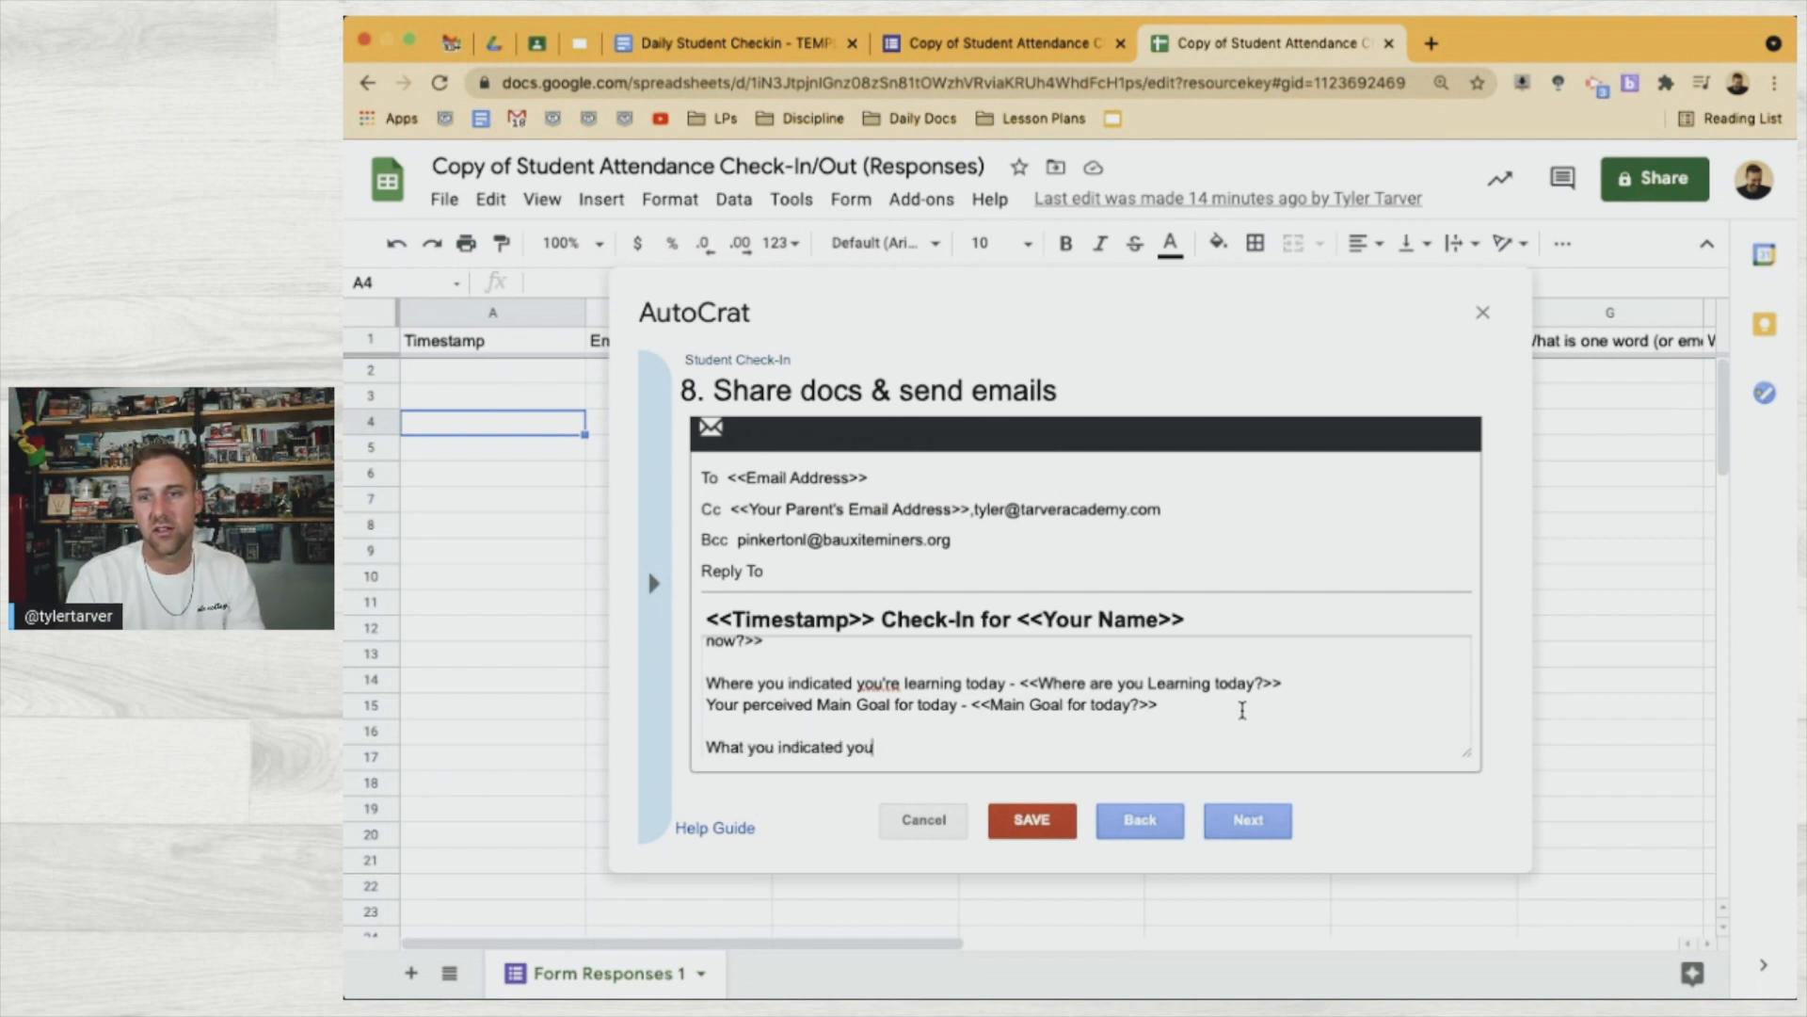
{"action": "type", "text": " need from "}
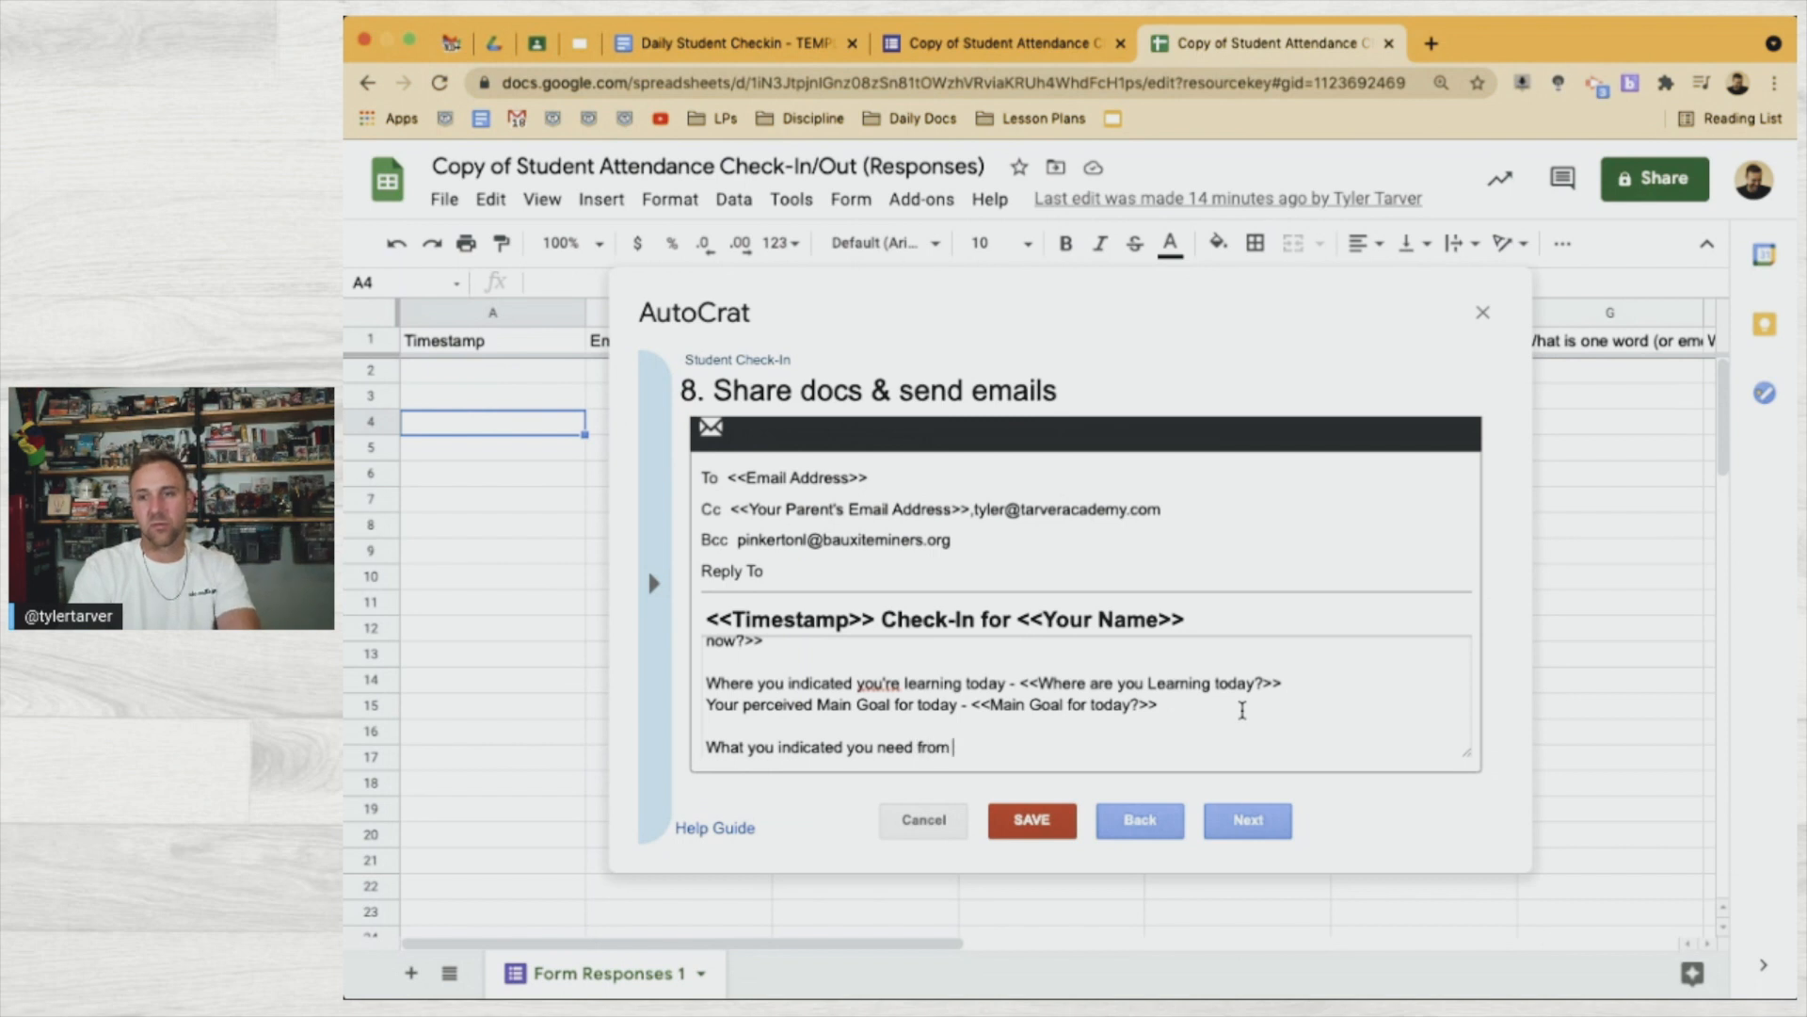
{"action": "type", "text": "tyouryour"}
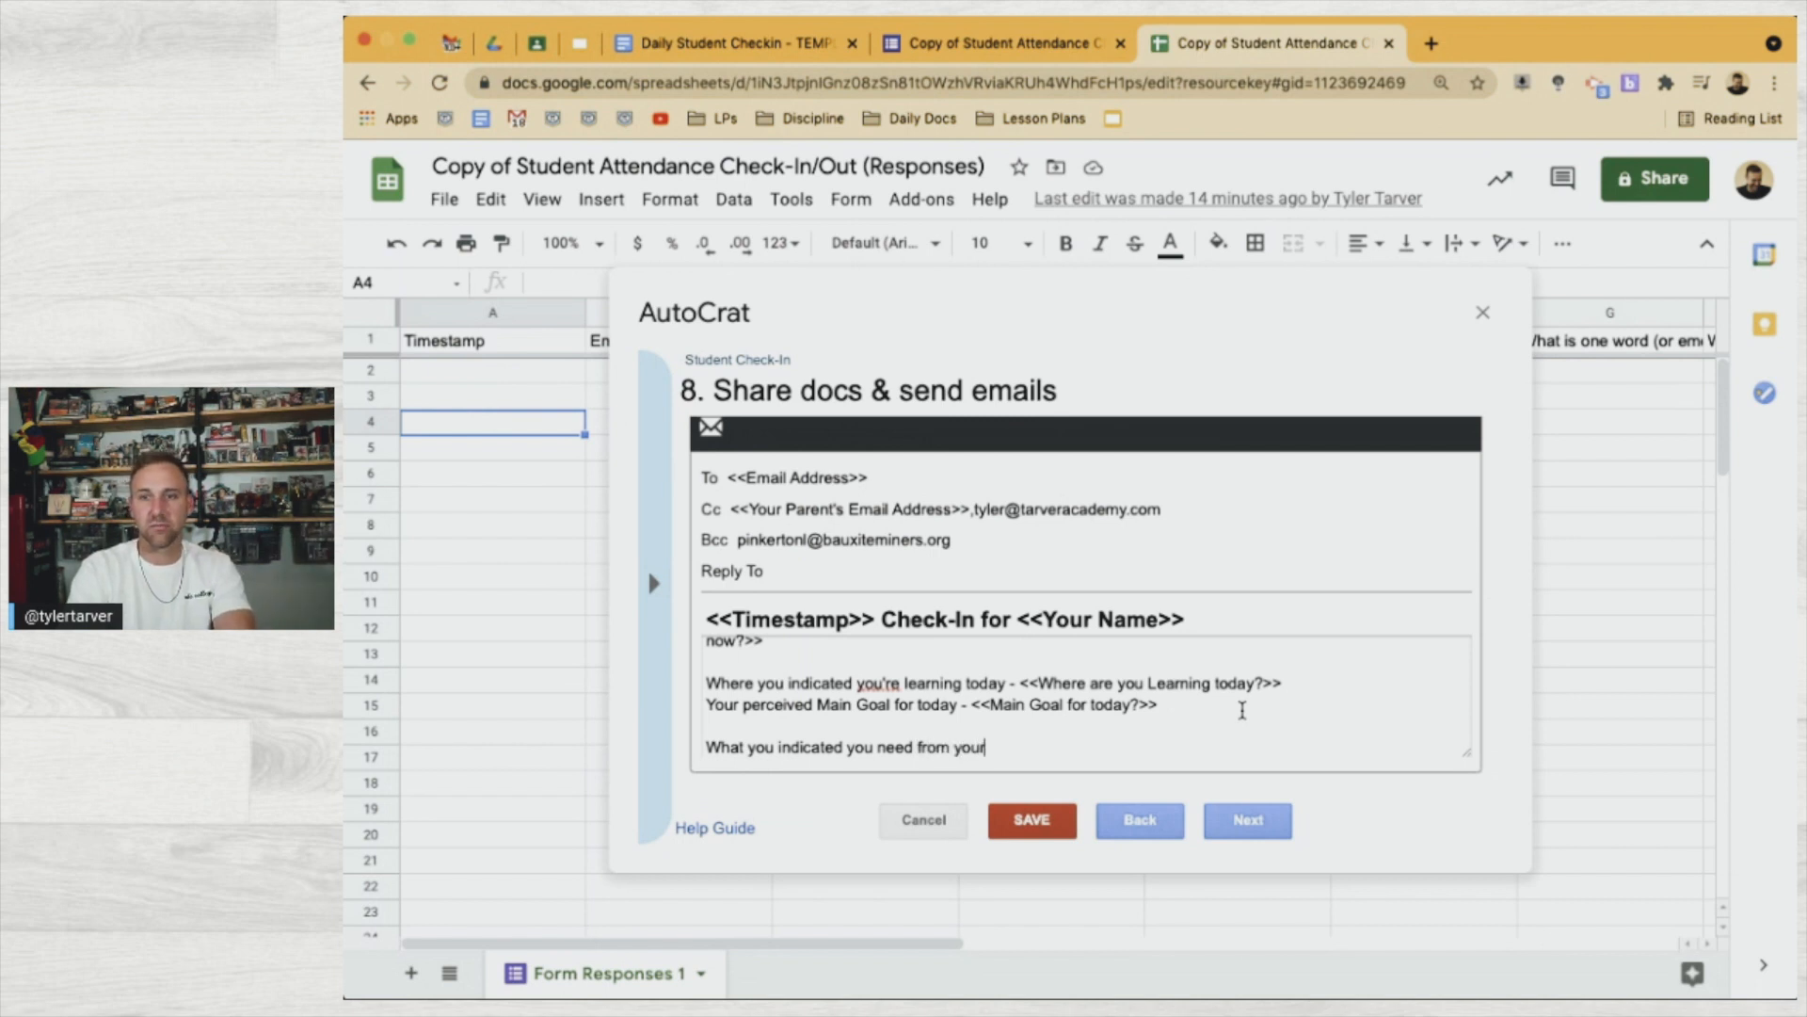
{"action": "type", "text": " teacher today:"}
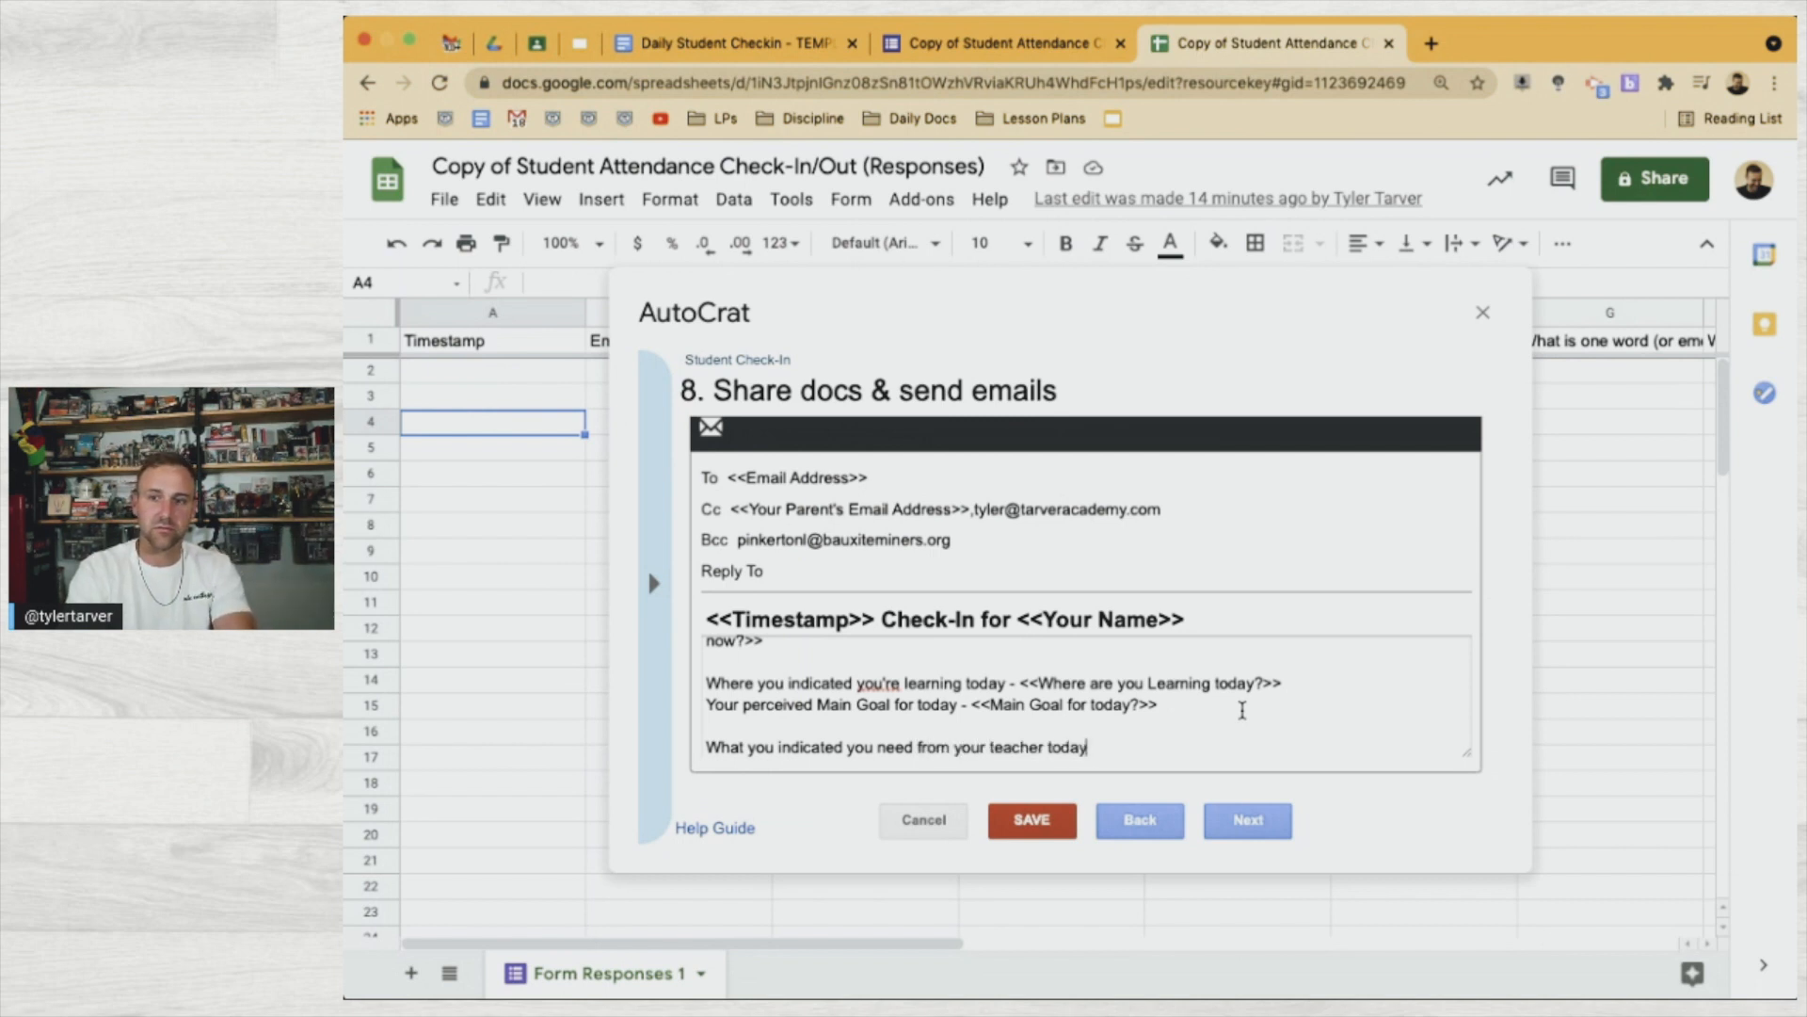
{"action": "key", "text": "Return"}
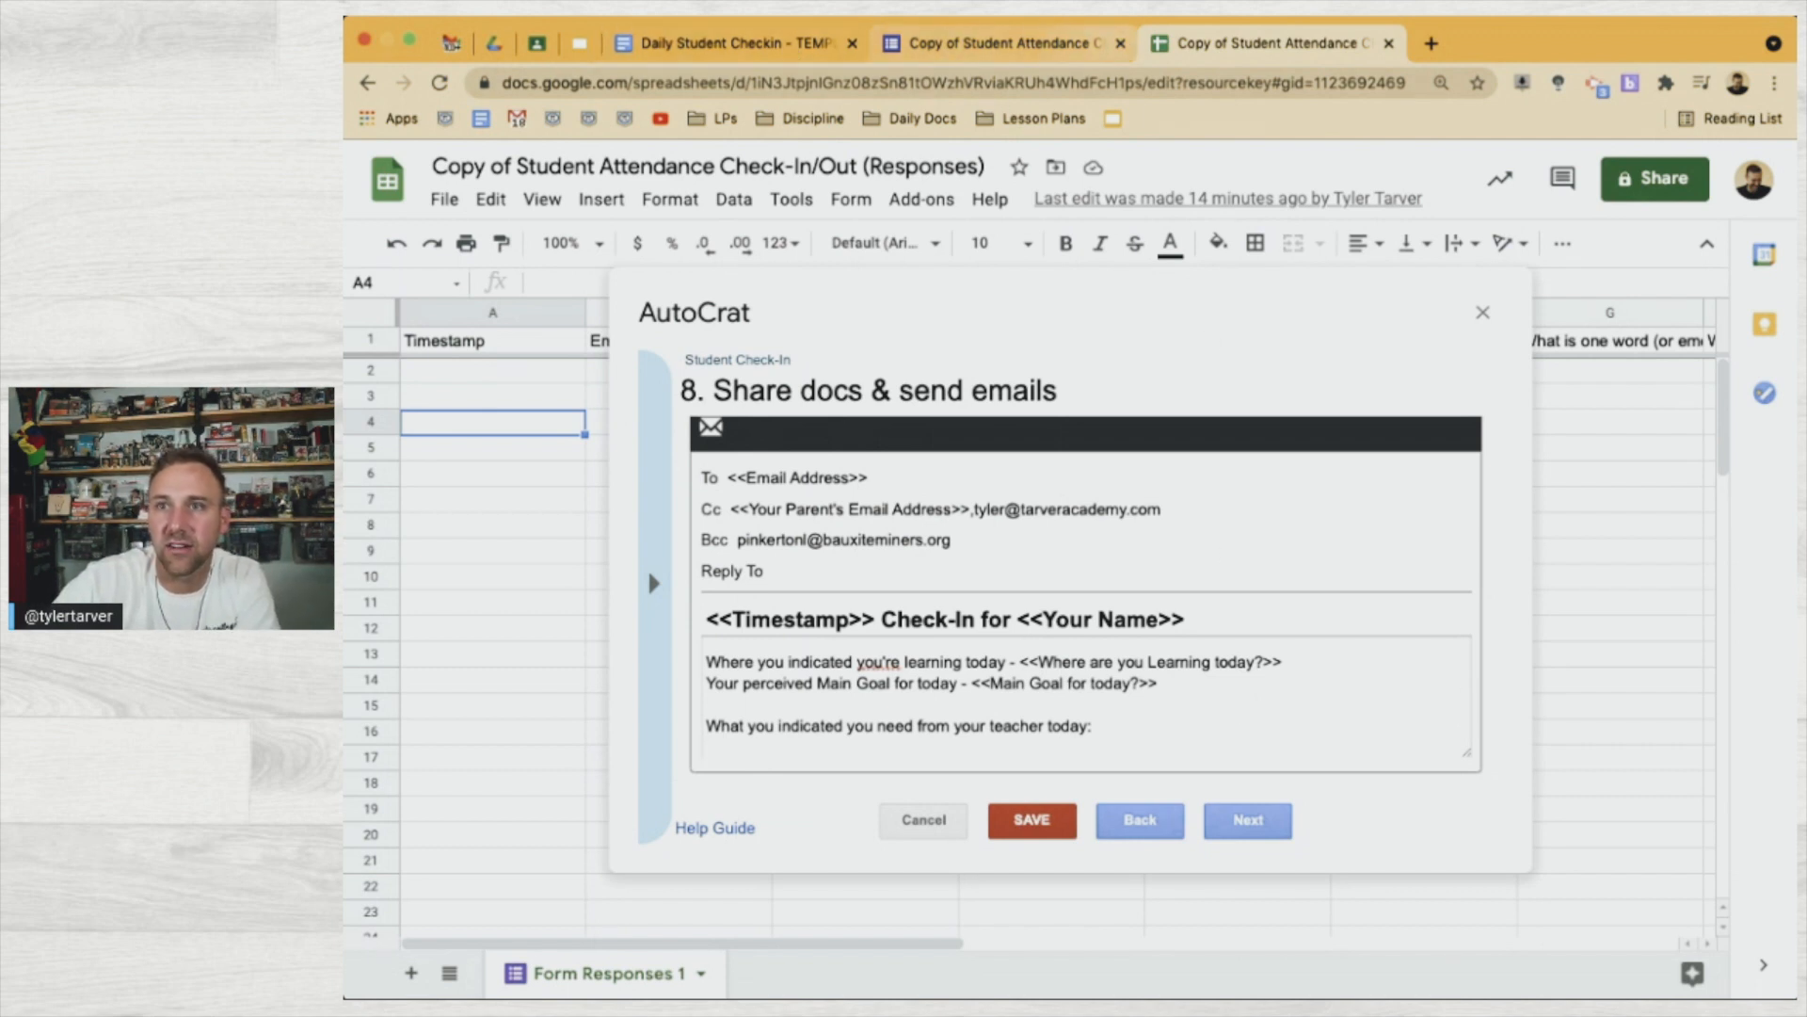
{"action": "left_click", "coordinate": [772, 43]}
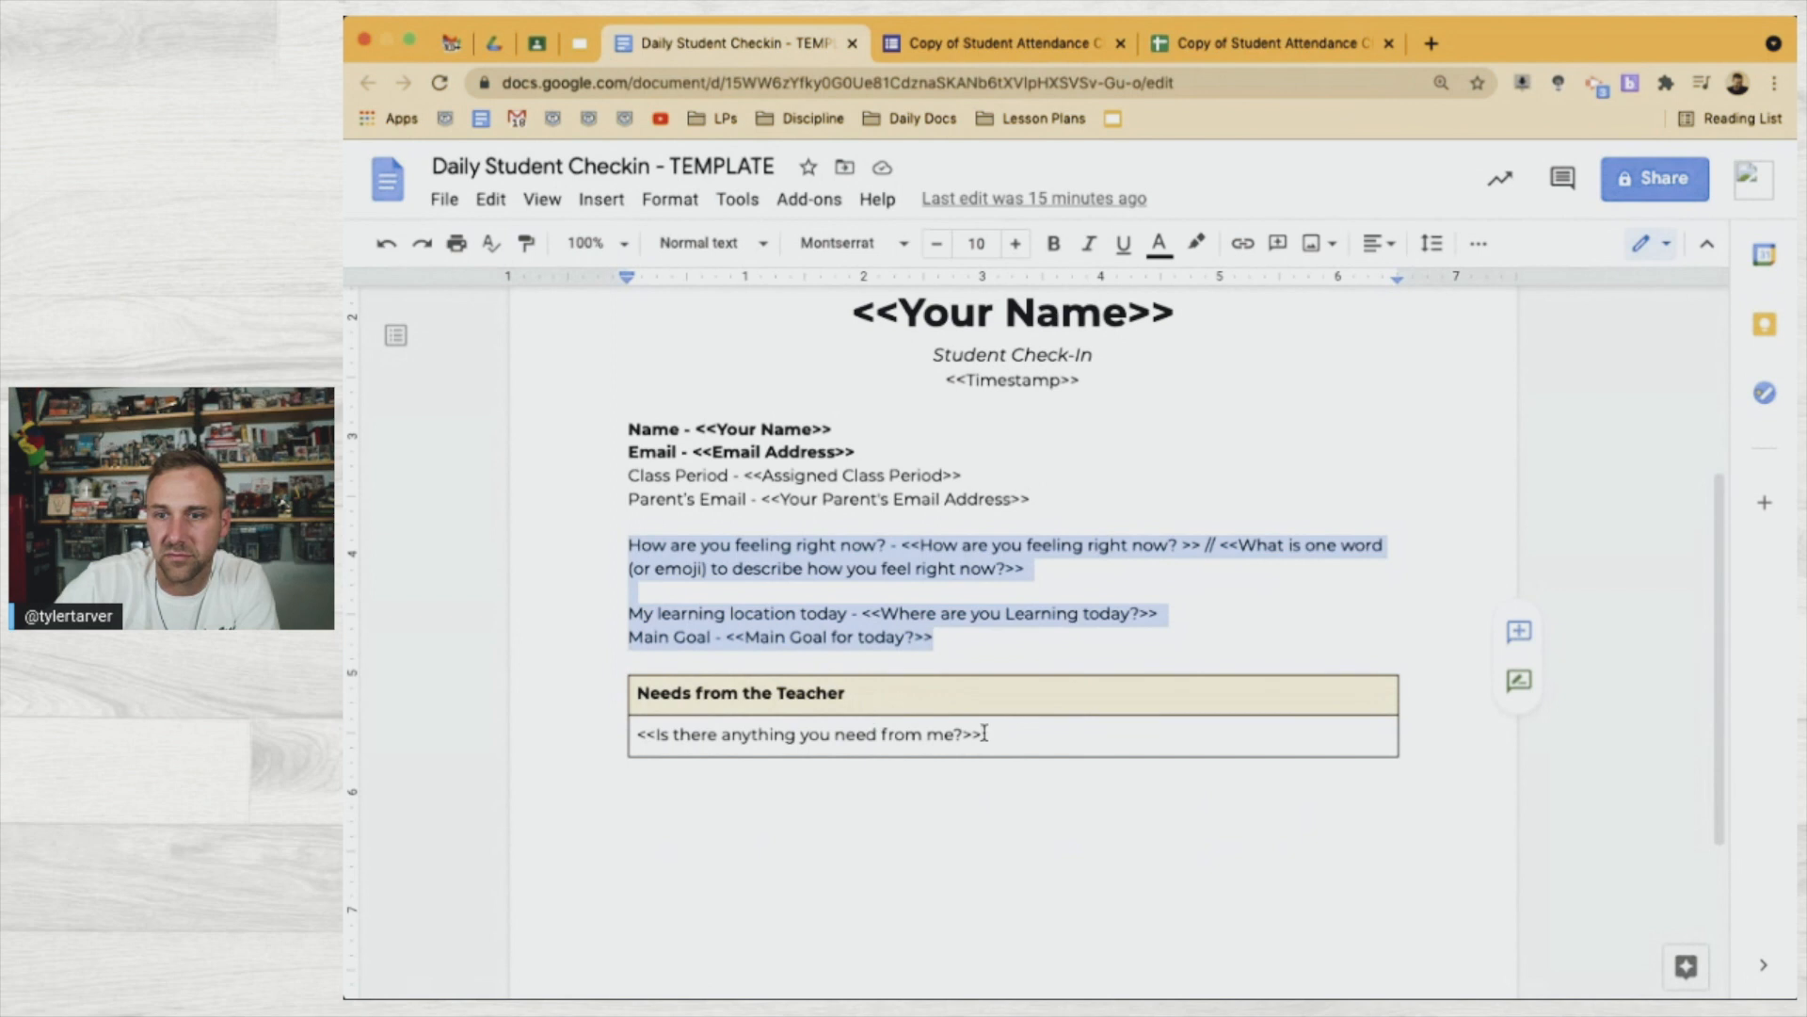
Copy the <<Is there anything you need from me?>> tag from the template and return to the email body
{"action": "left_click", "coordinate": [1007, 735]}
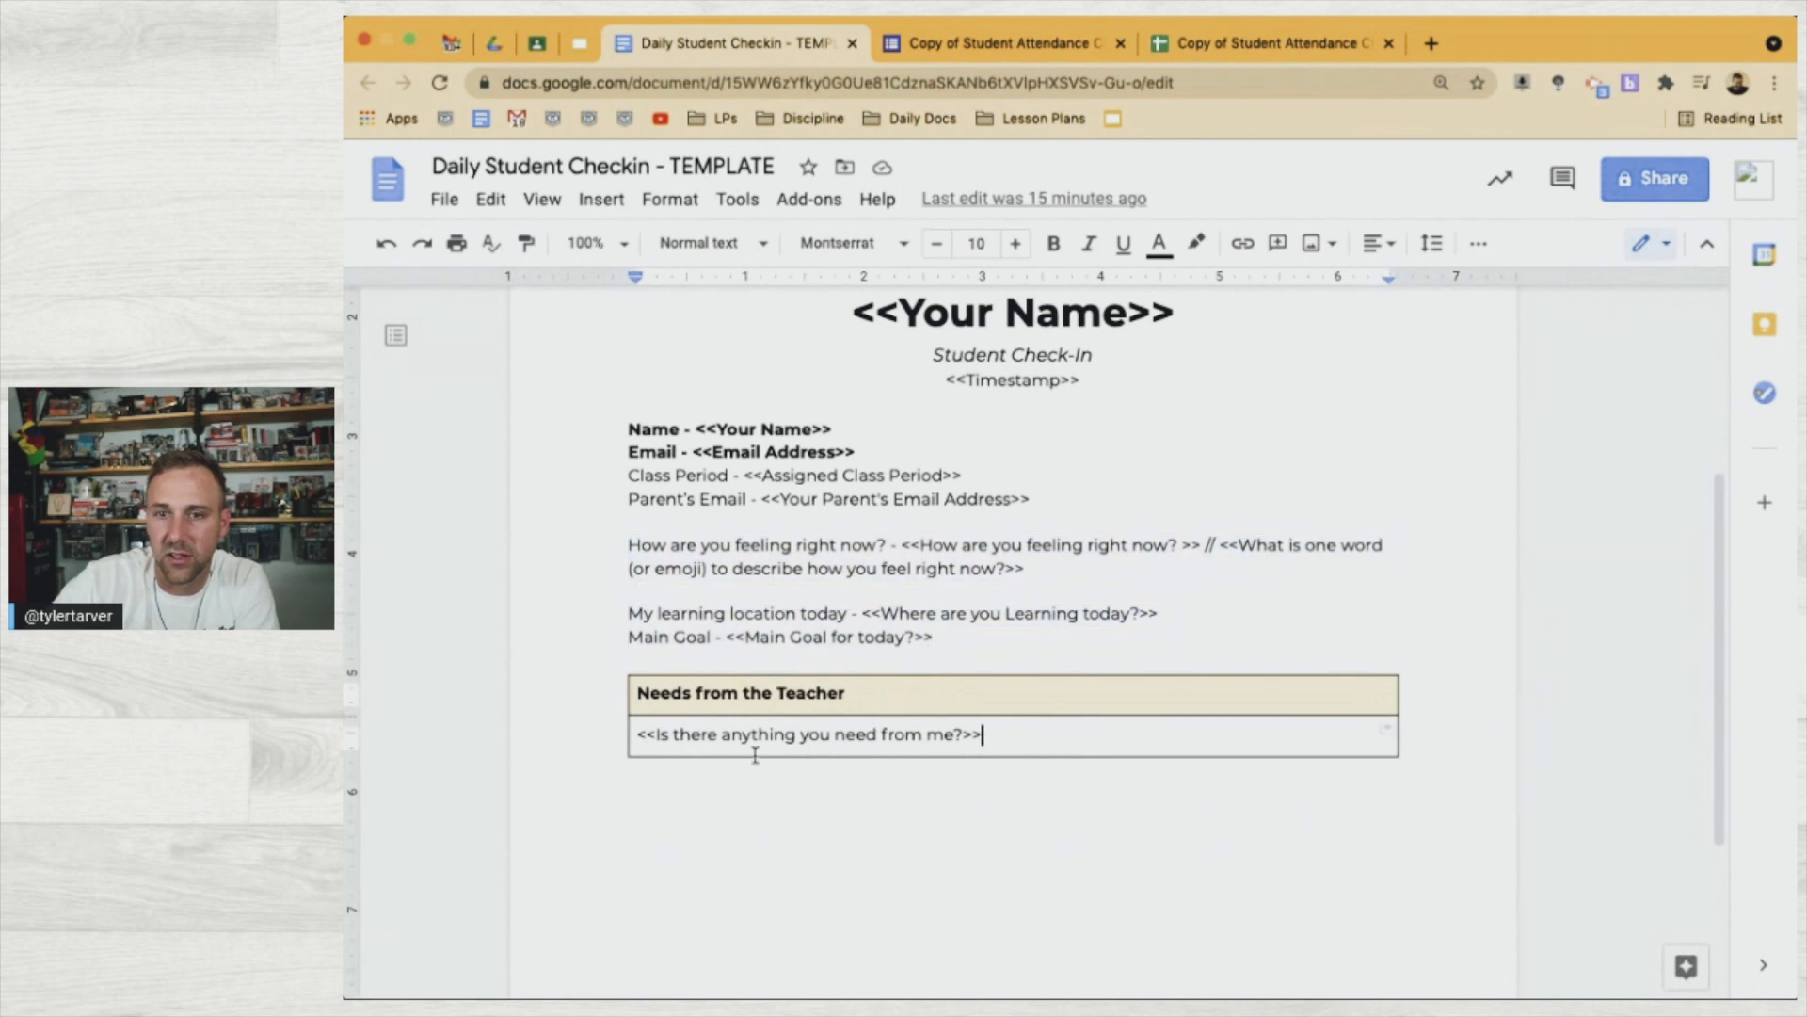
{"action": "left_click", "coordinate": [636, 739], "text": "shift"}
{"action": "key", "text": "super+c"}
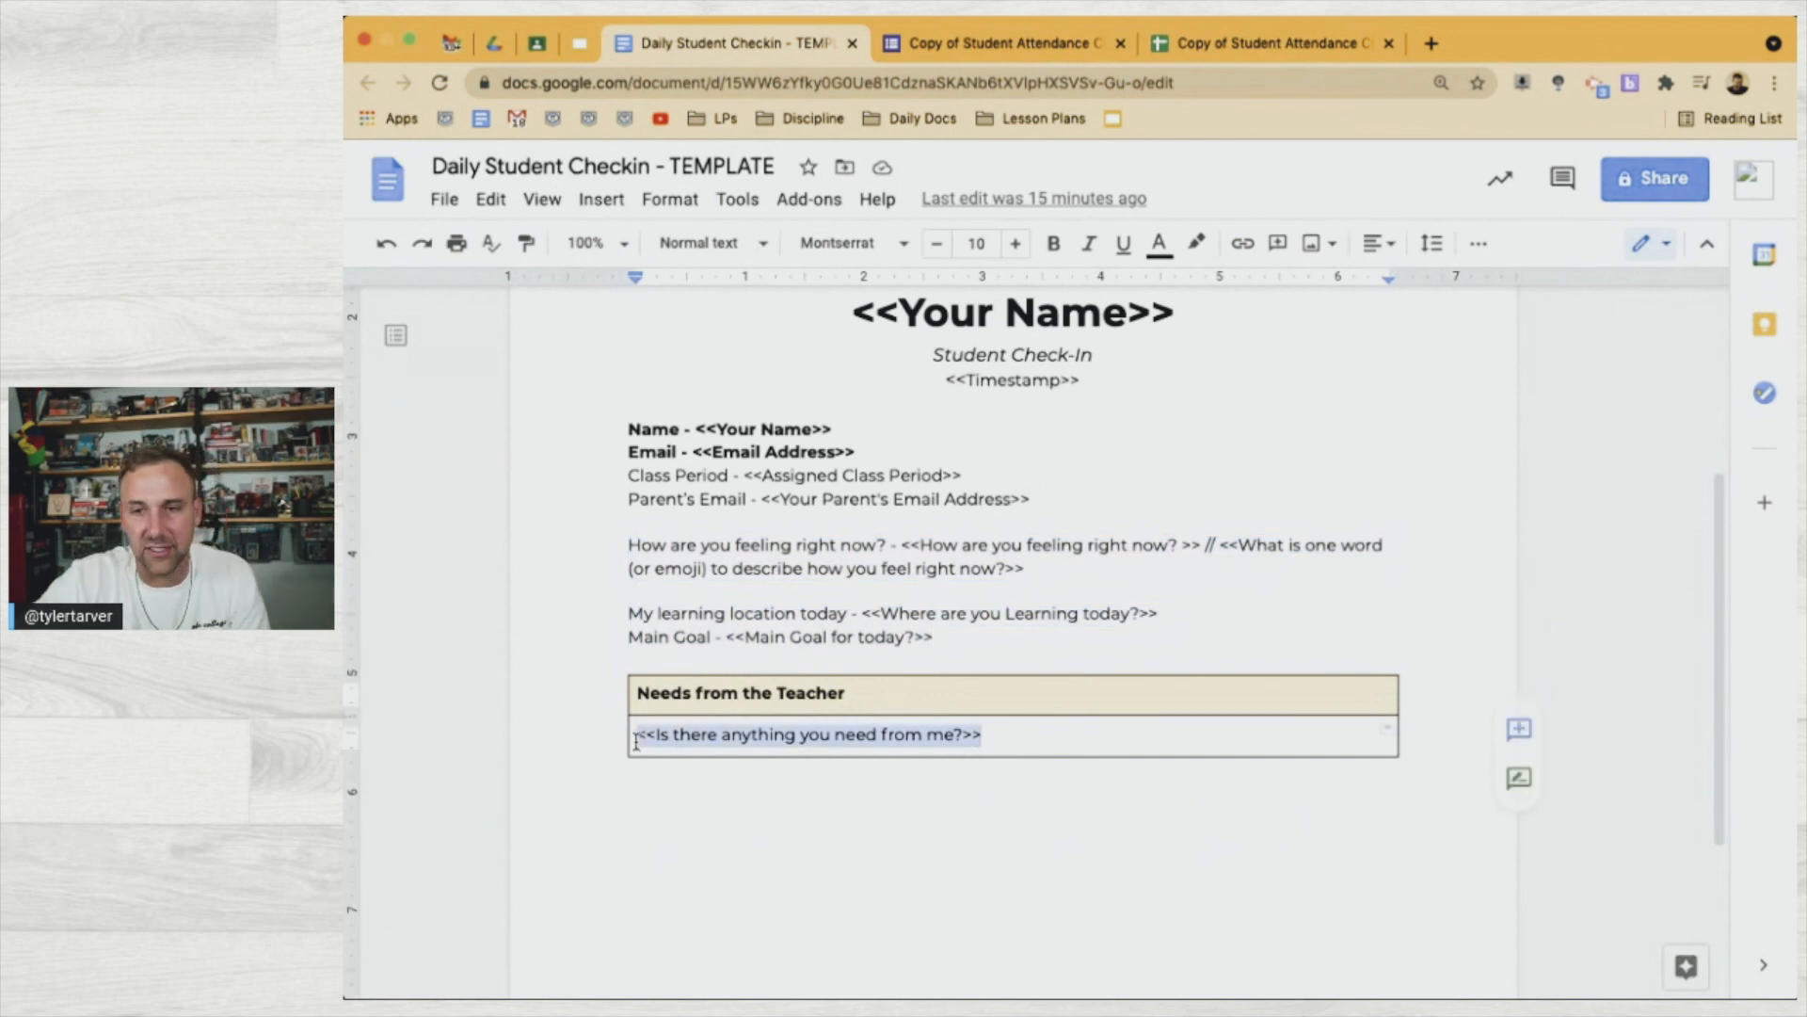
{"action": "left_click", "coordinate": [1088, 47]}
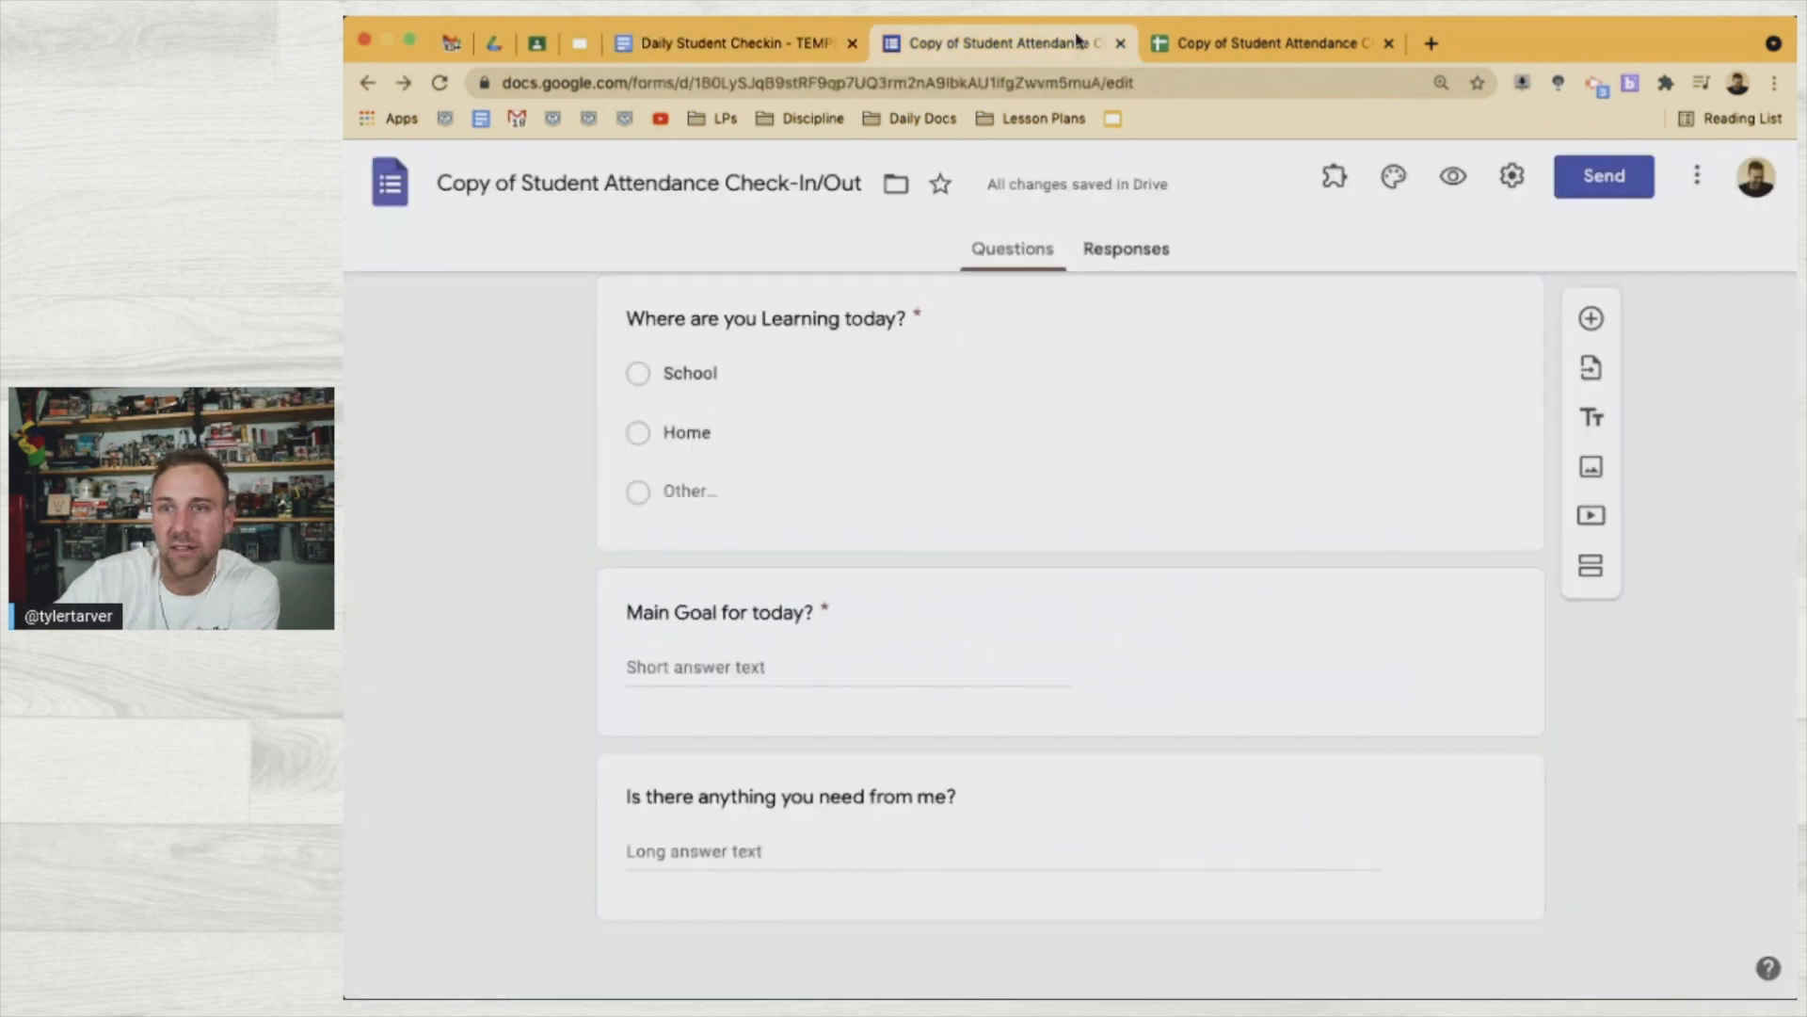
{"action": "left_click", "coordinate": [1207, 39]}
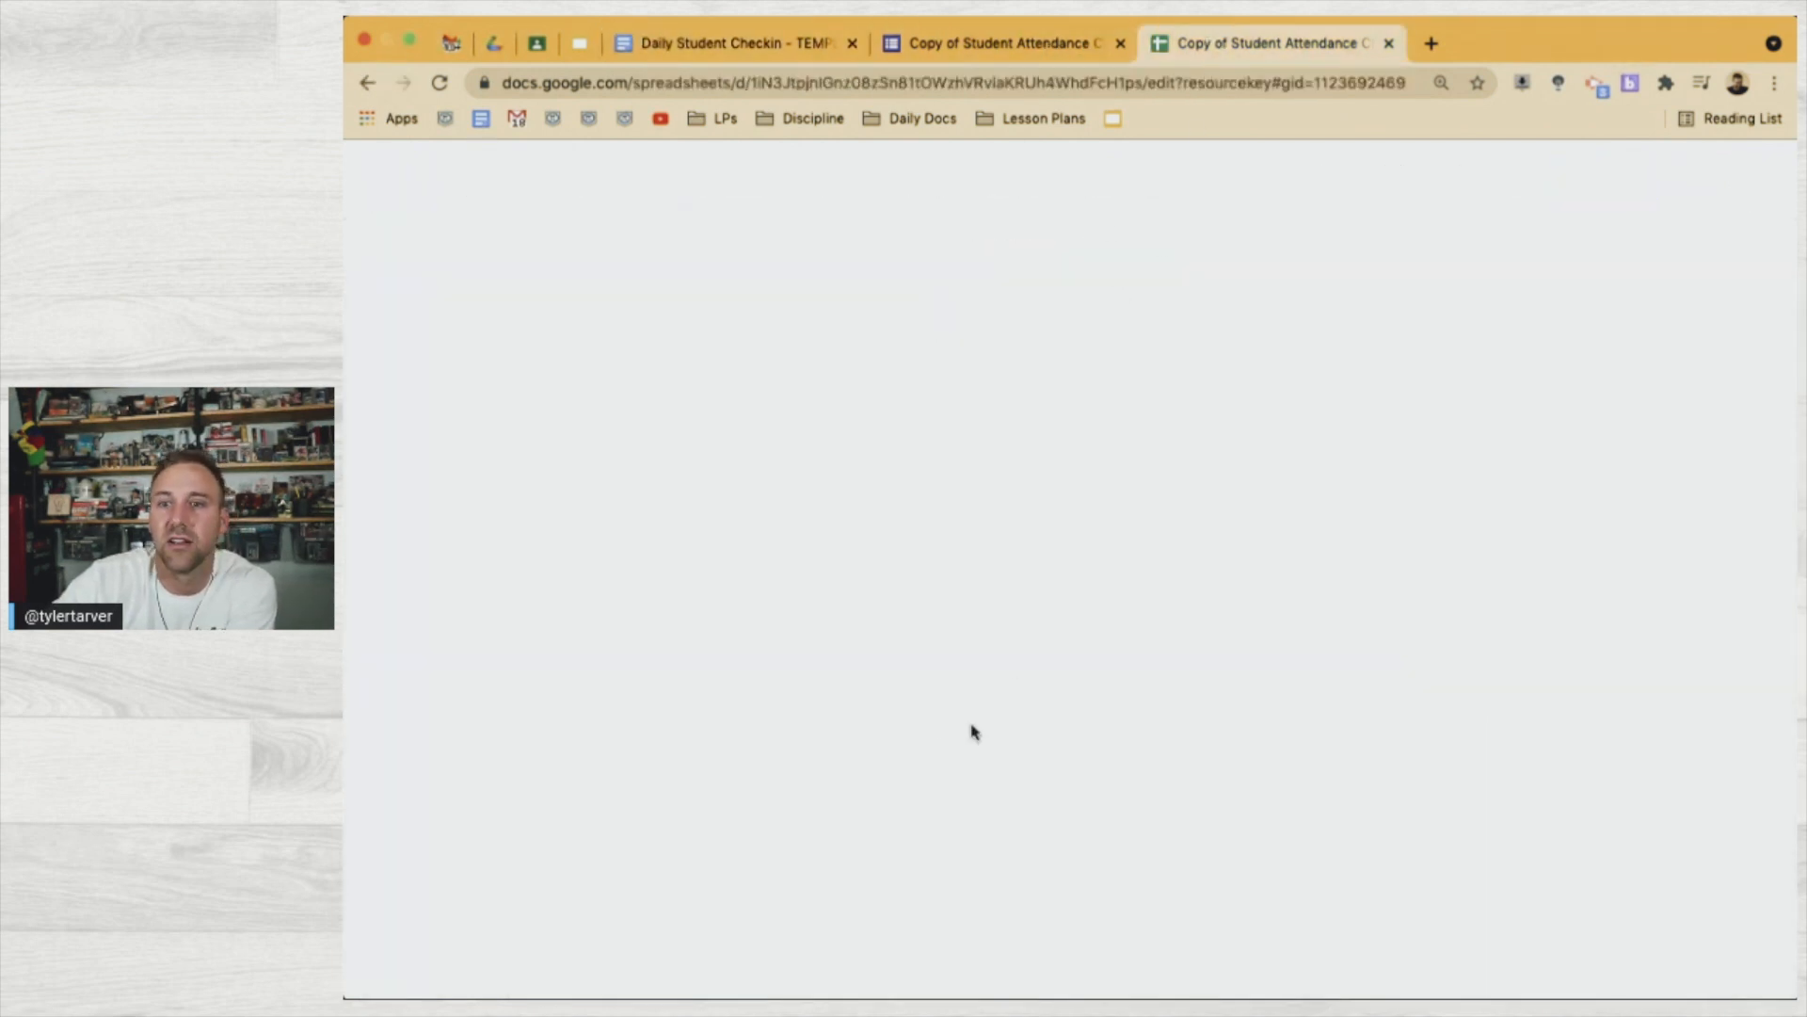
{"action": "left_click", "coordinate": [875, 753]}
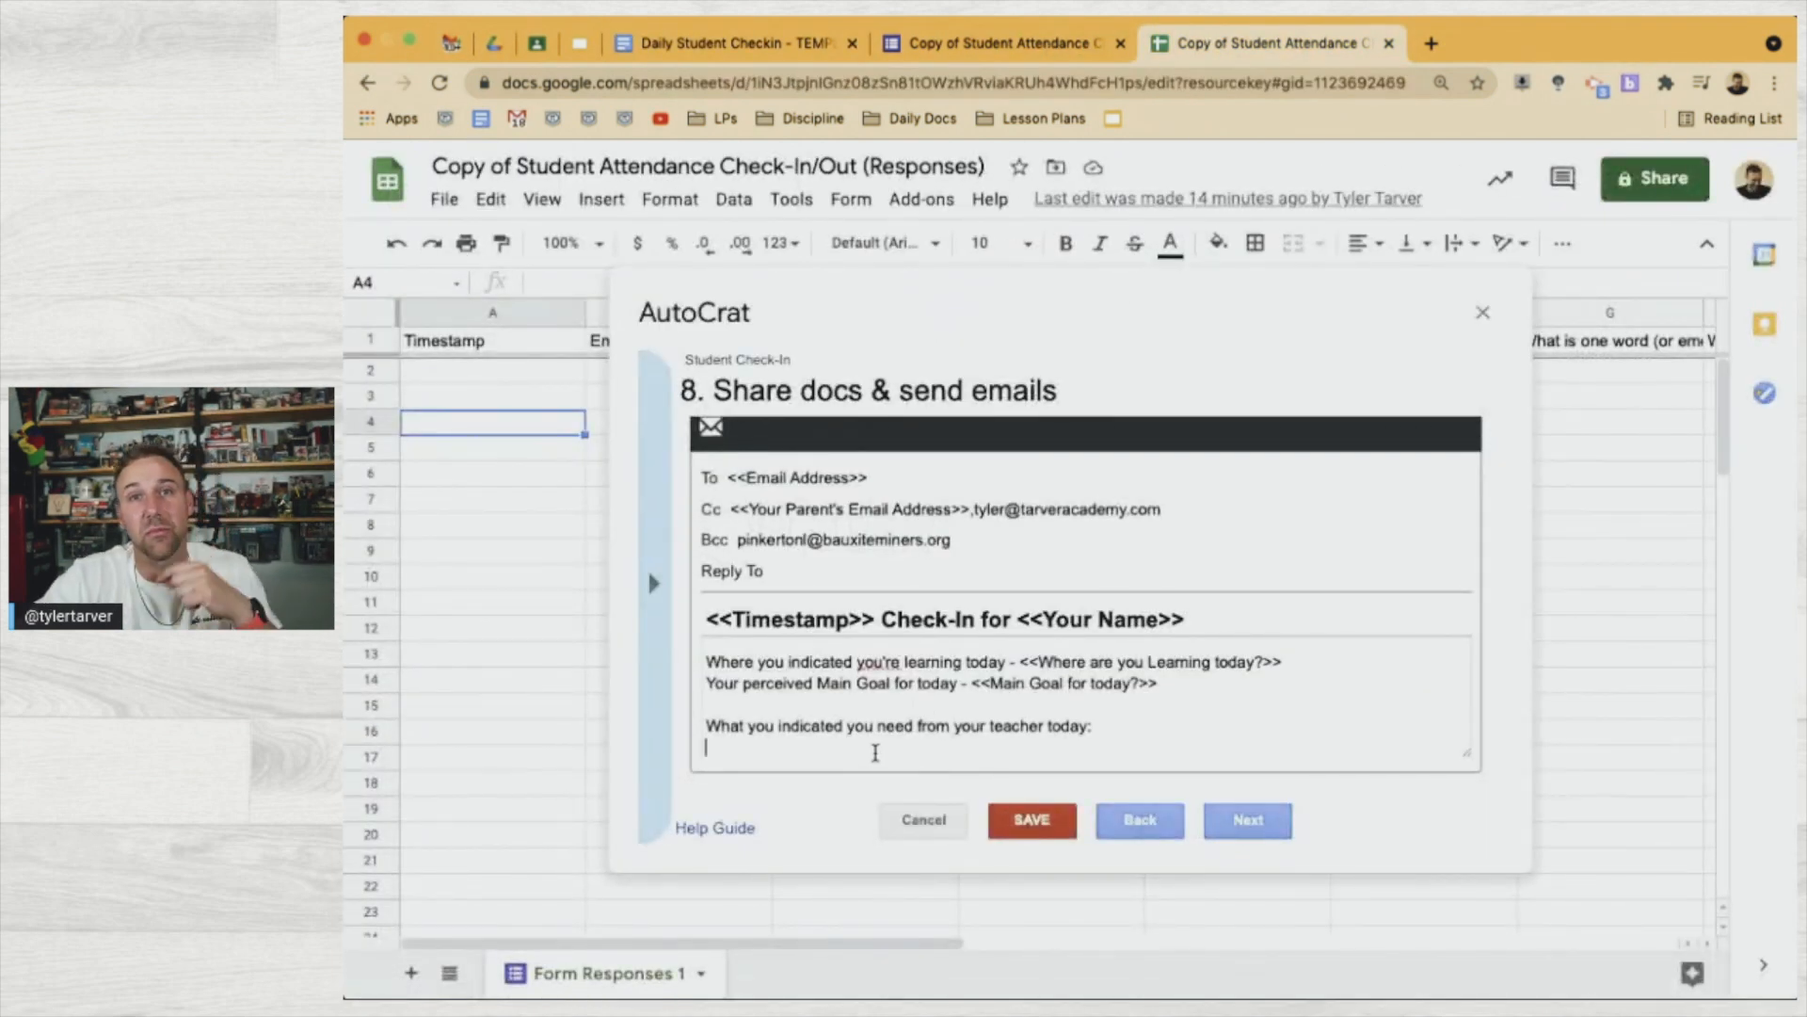
Paste the teacher-needs tag, then add a questions-or-concerns closing, 'Thanks again!' and the teacher's sign-off name
{"action": "key", "text": "super+v"}
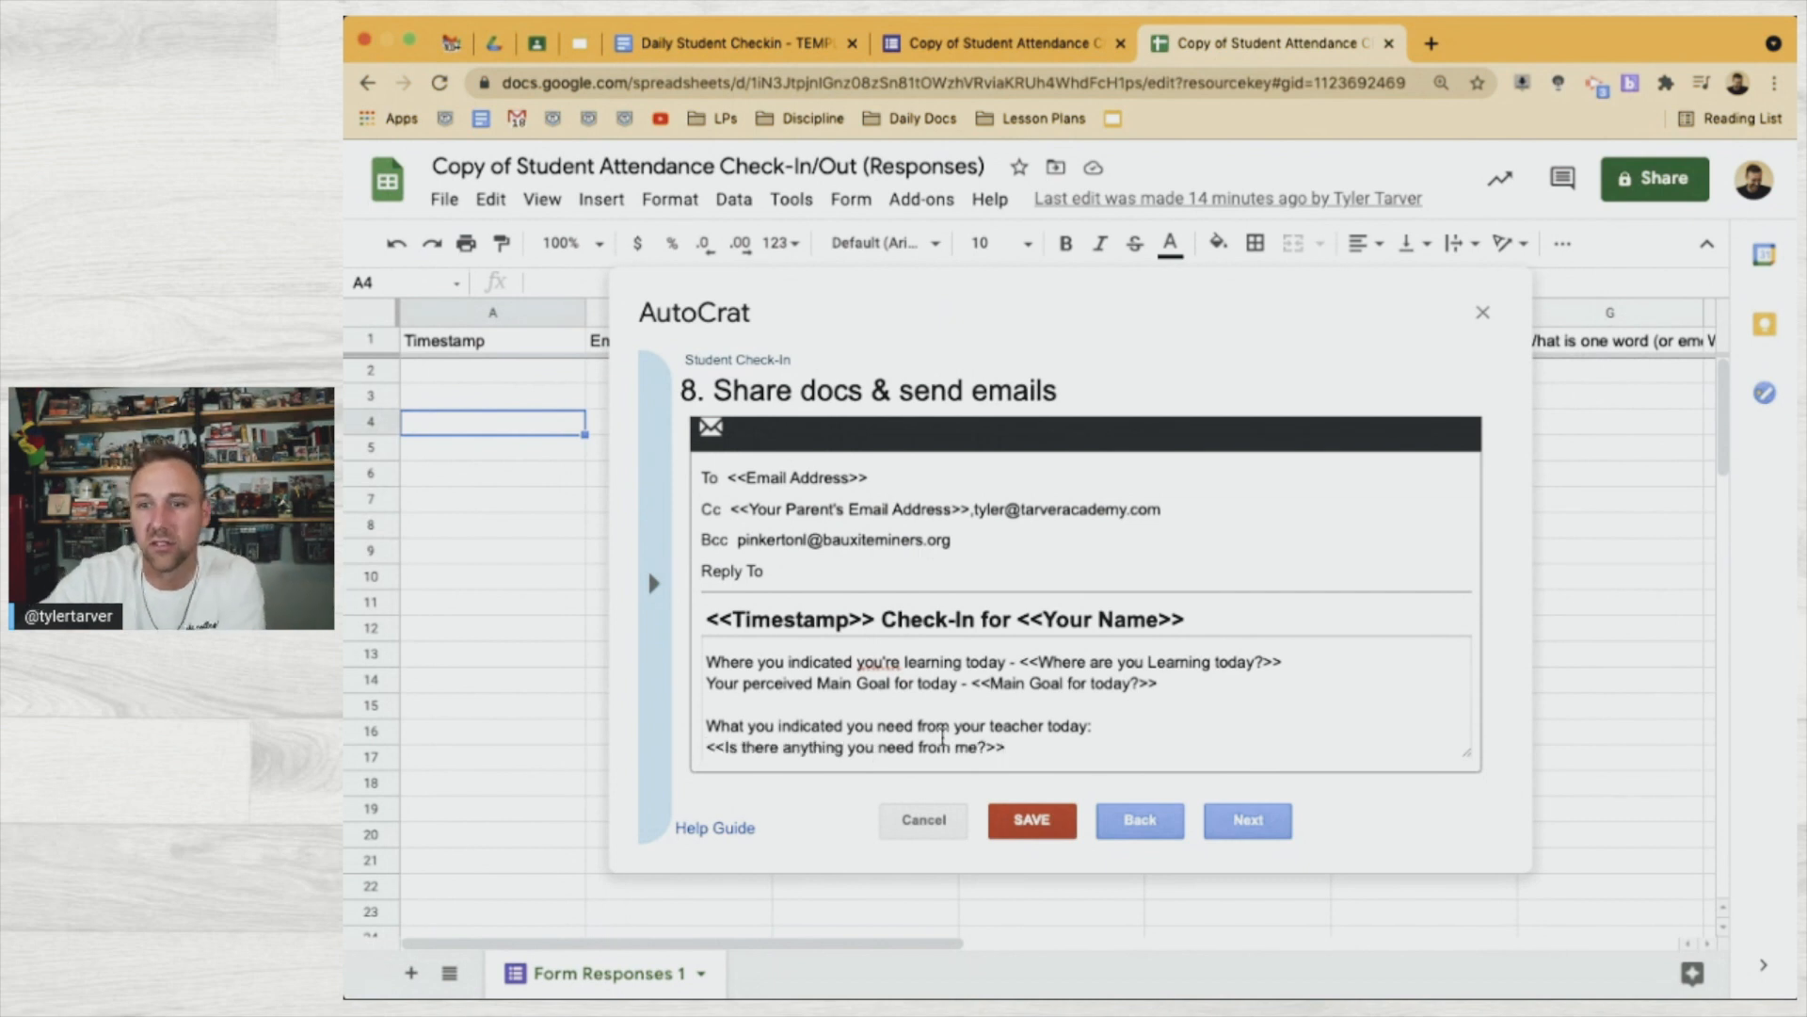
{"action": "key", "text": "Return"}
{"action": "key", "text": "Return"}
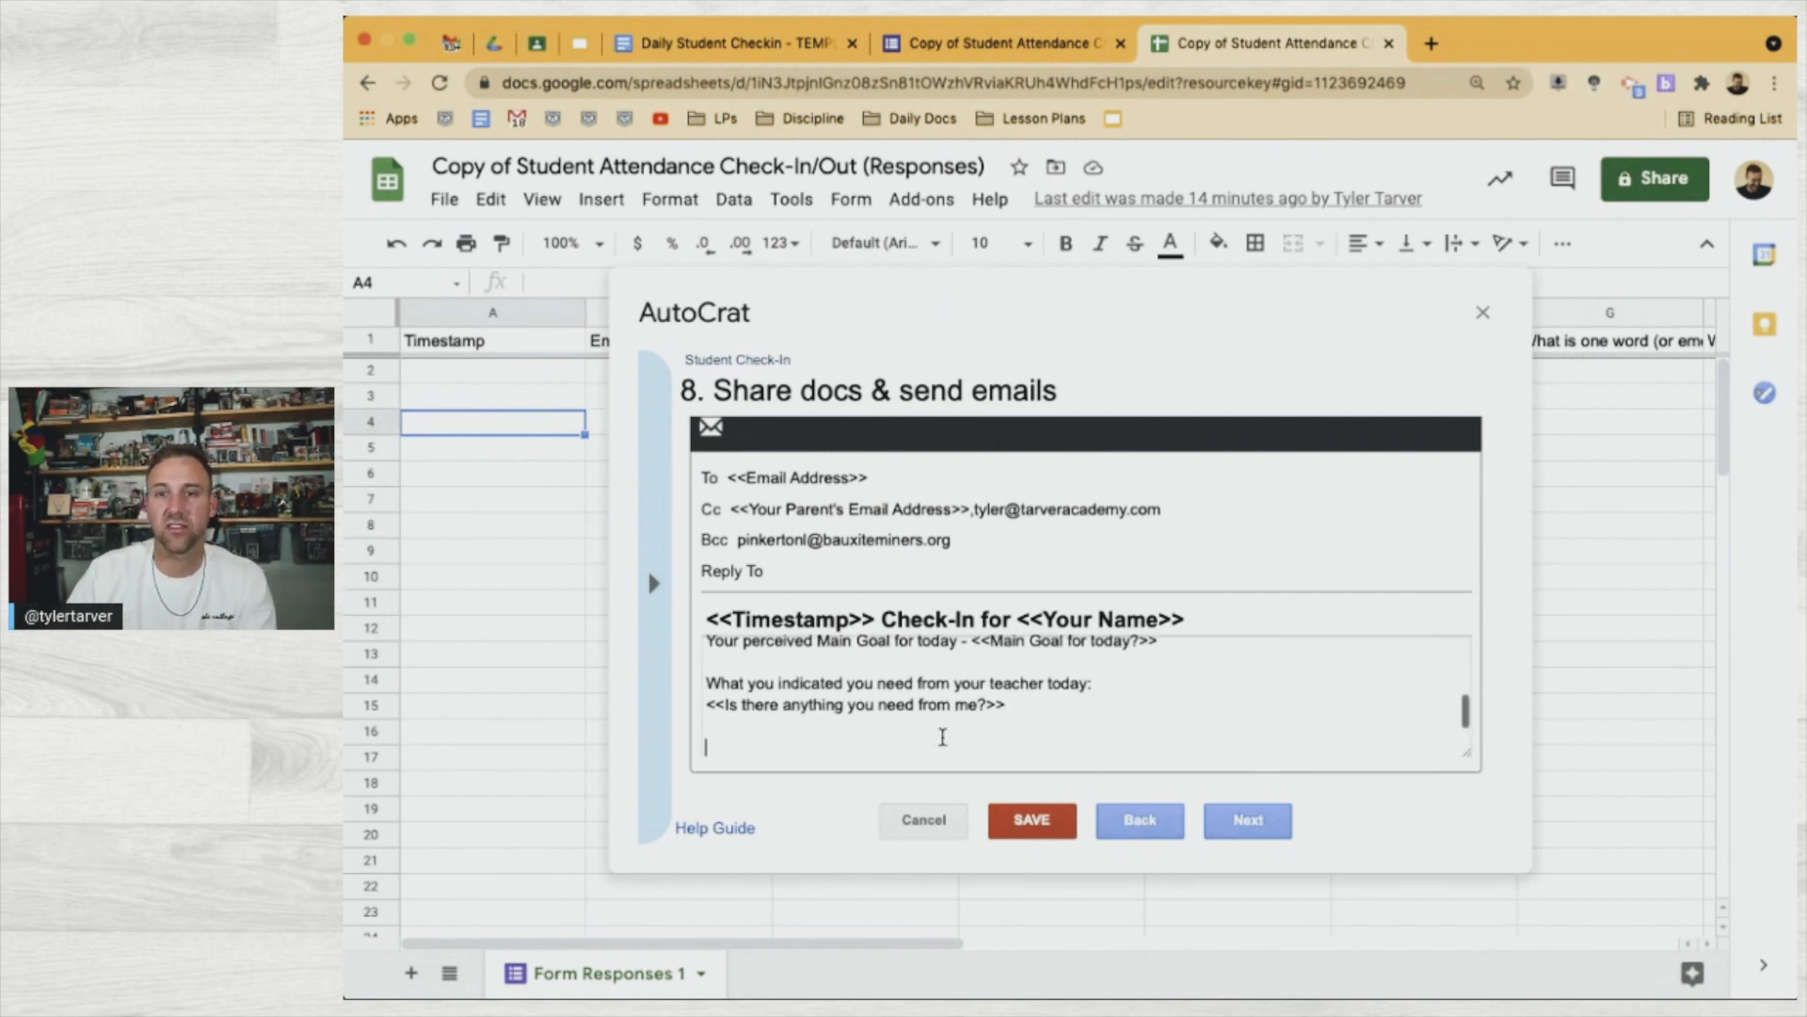
{"action": "type", "text": "If you have any questions or conce"}
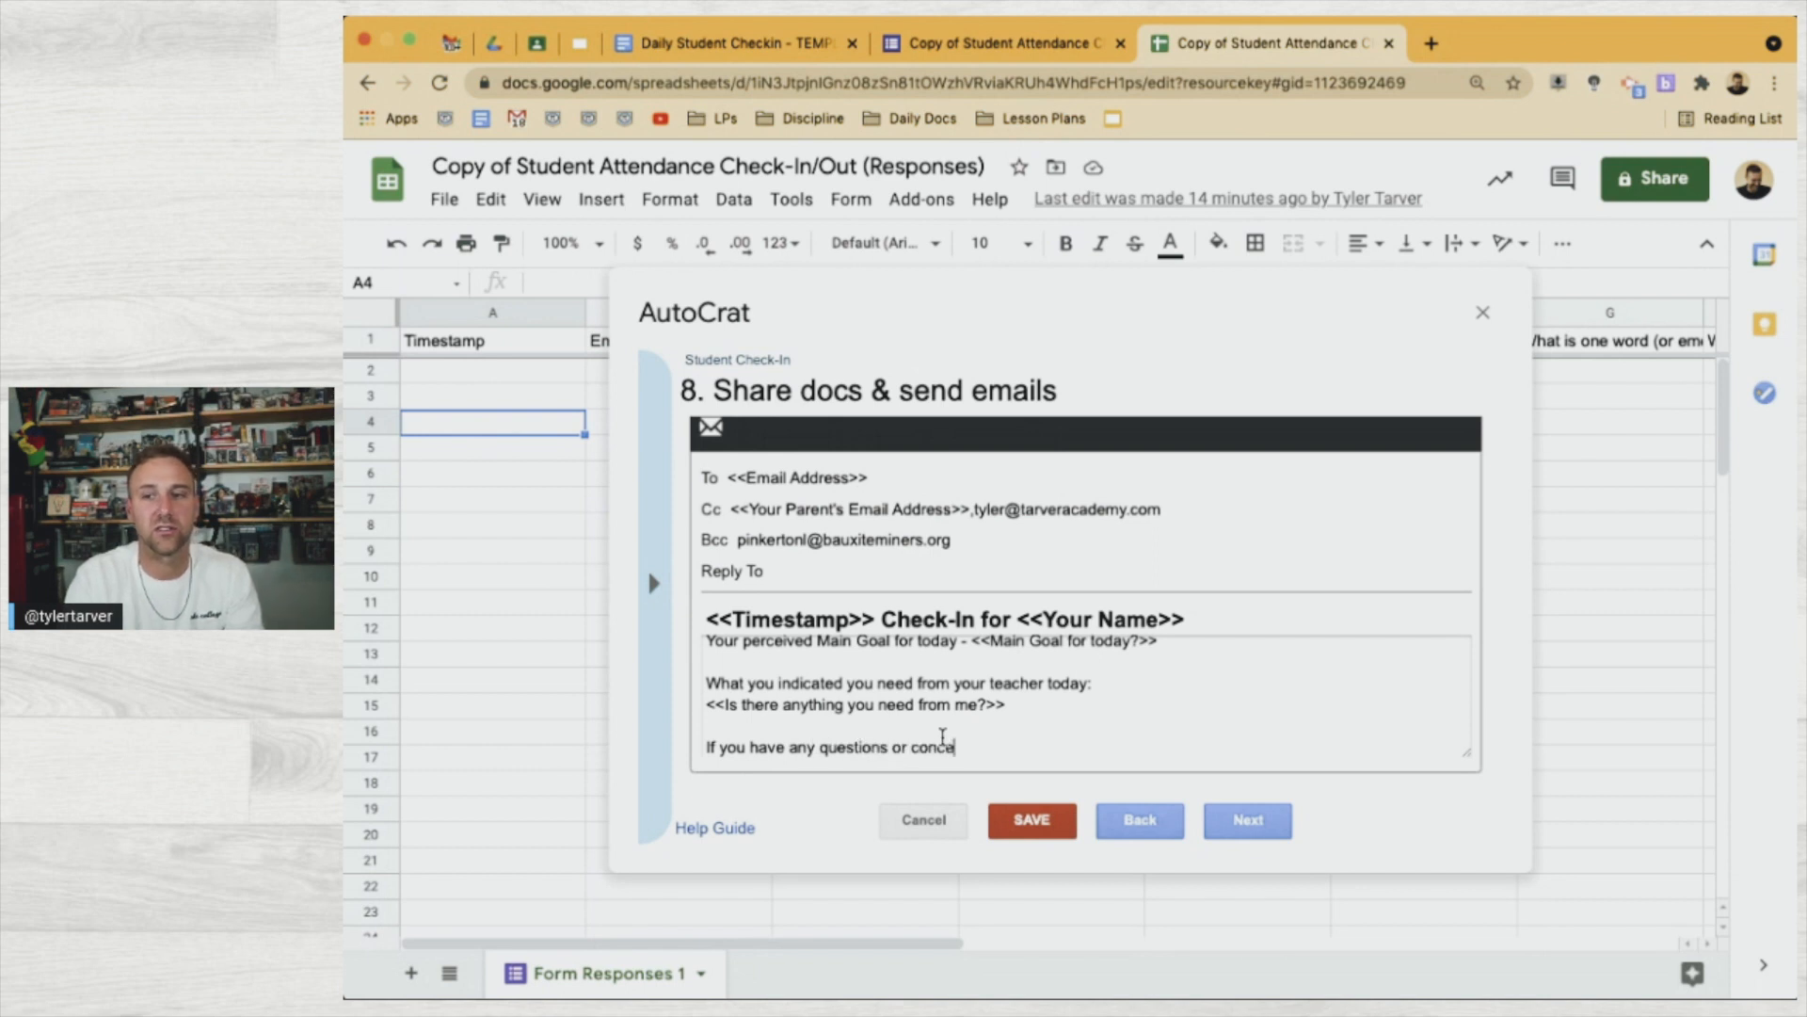
{"action": "type", "text": "rns, please don't "}
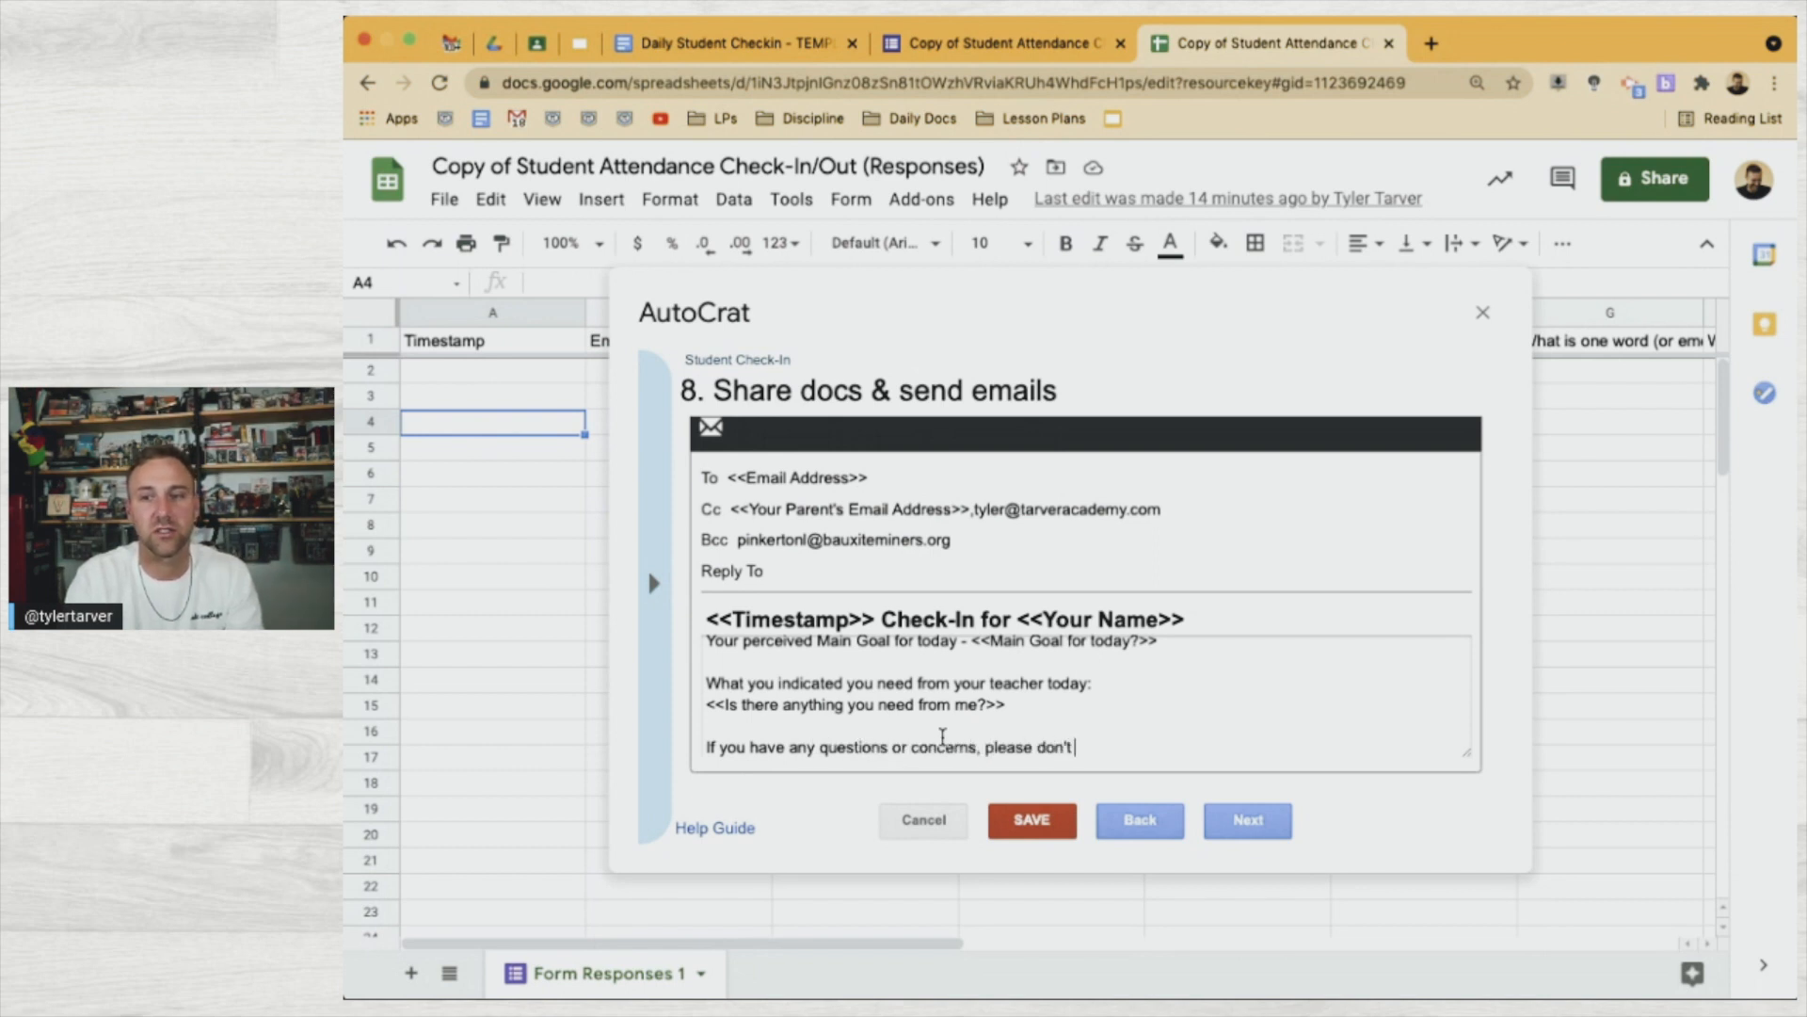
{"action": "type", "text": "hesitate to "}
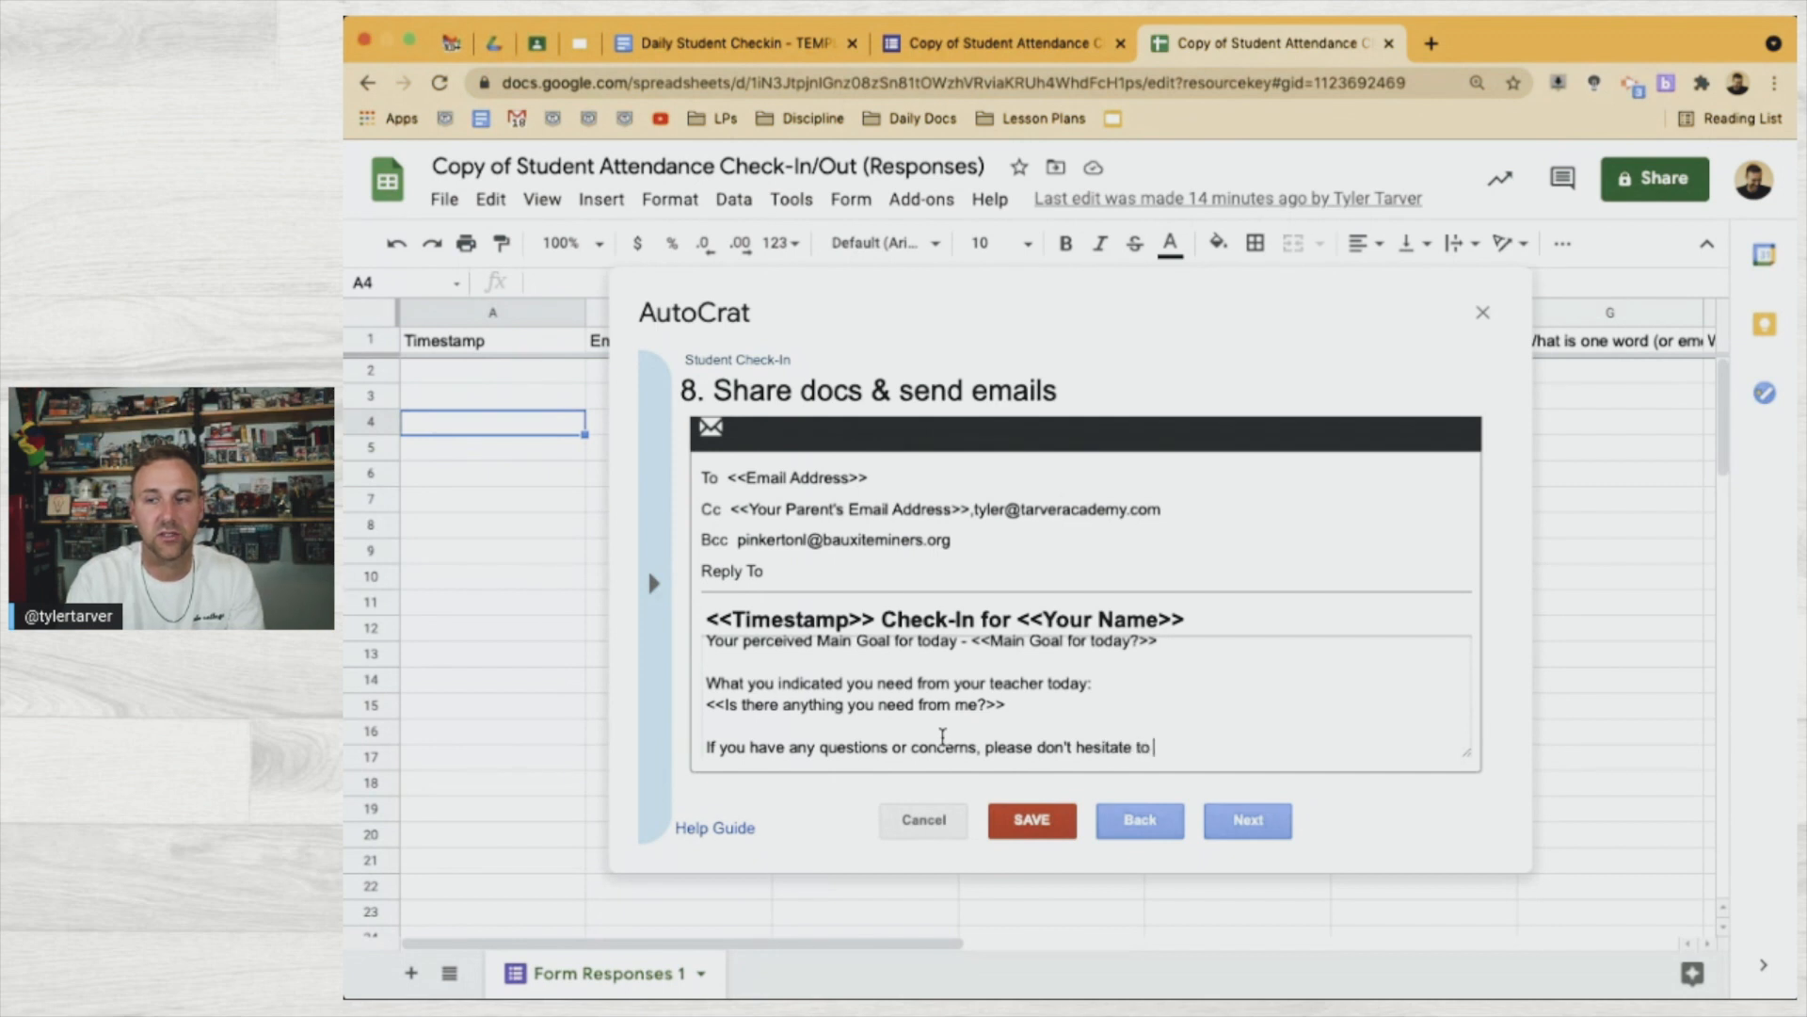
{"action": "type", "text": "let me know"}
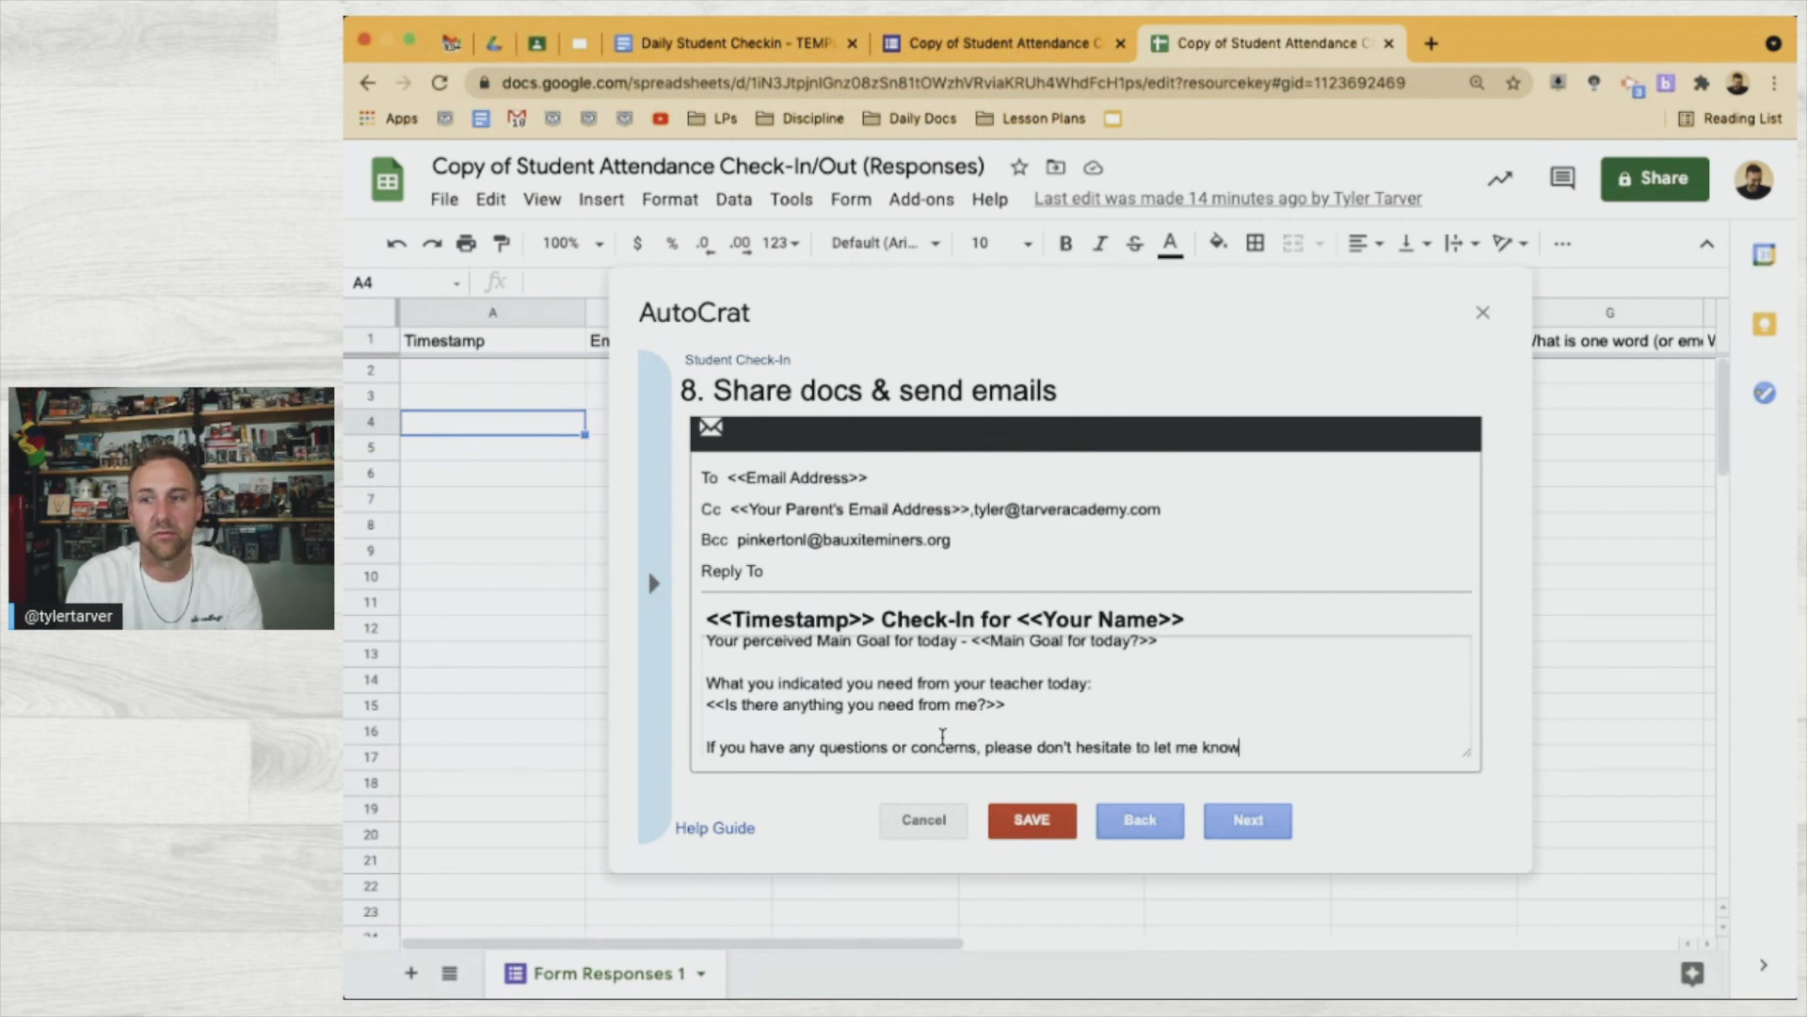
{"action": "type", "text": "!"}
{"action": "key", "text": "Return"}
{"action": "type", "text": "Thanks again"}
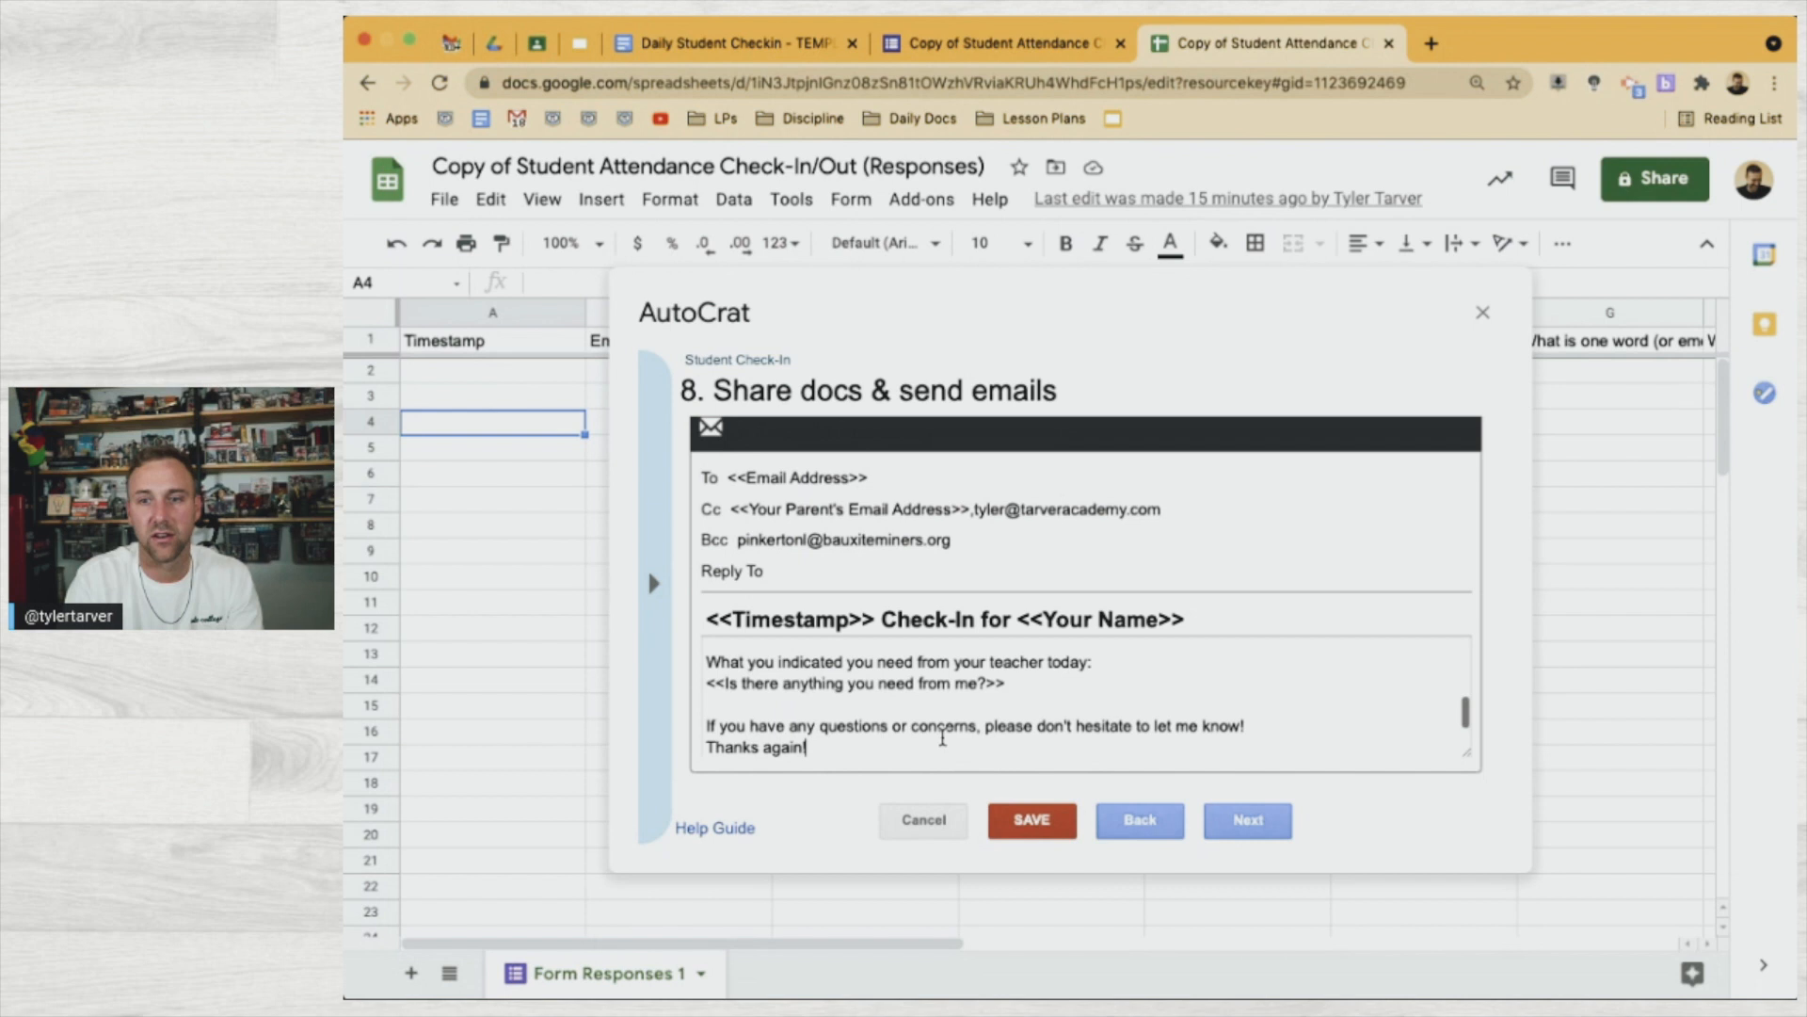
{"action": "type", "text": "!"}
{"action": "key", "text": "Return"}
{"action": "type", "text": "Tyler"}
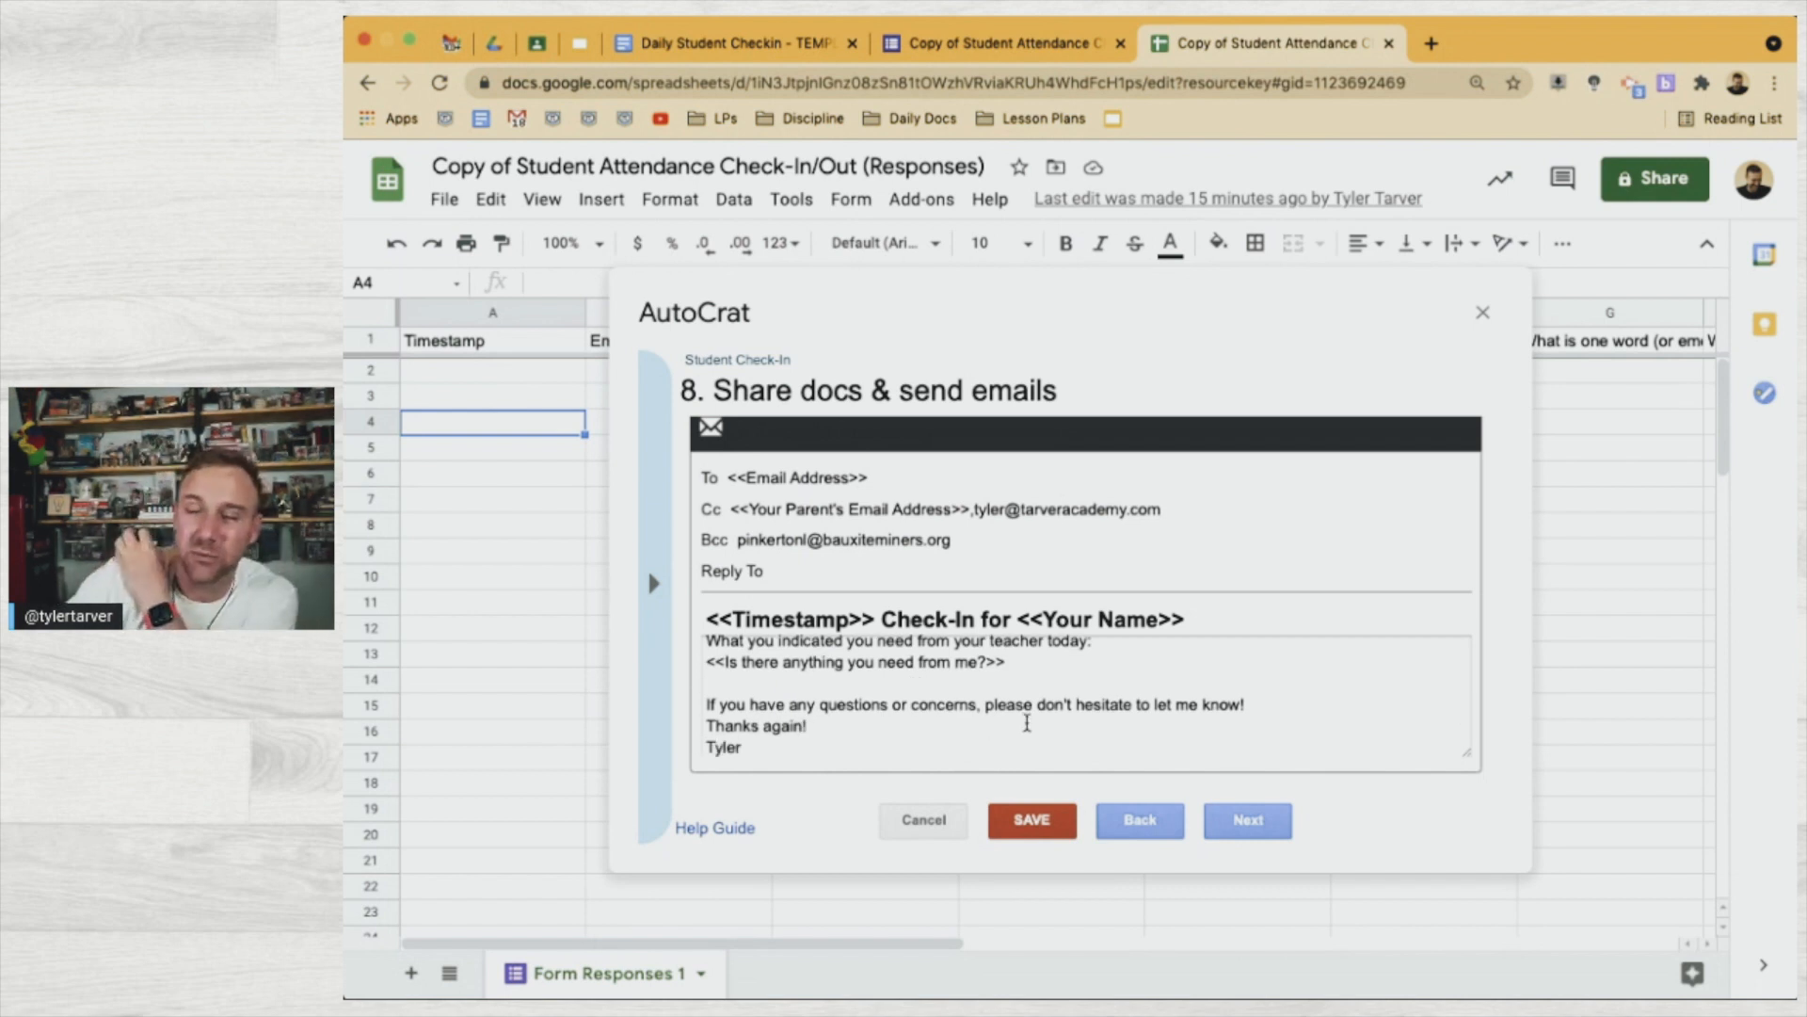
Review the email body, ignore the spelling flag on 'you're', and go on to step 9 triggers
{"action": "scroll", "coordinate": [942, 693], "scroll_direction": "up", "scroll_amount": 5}
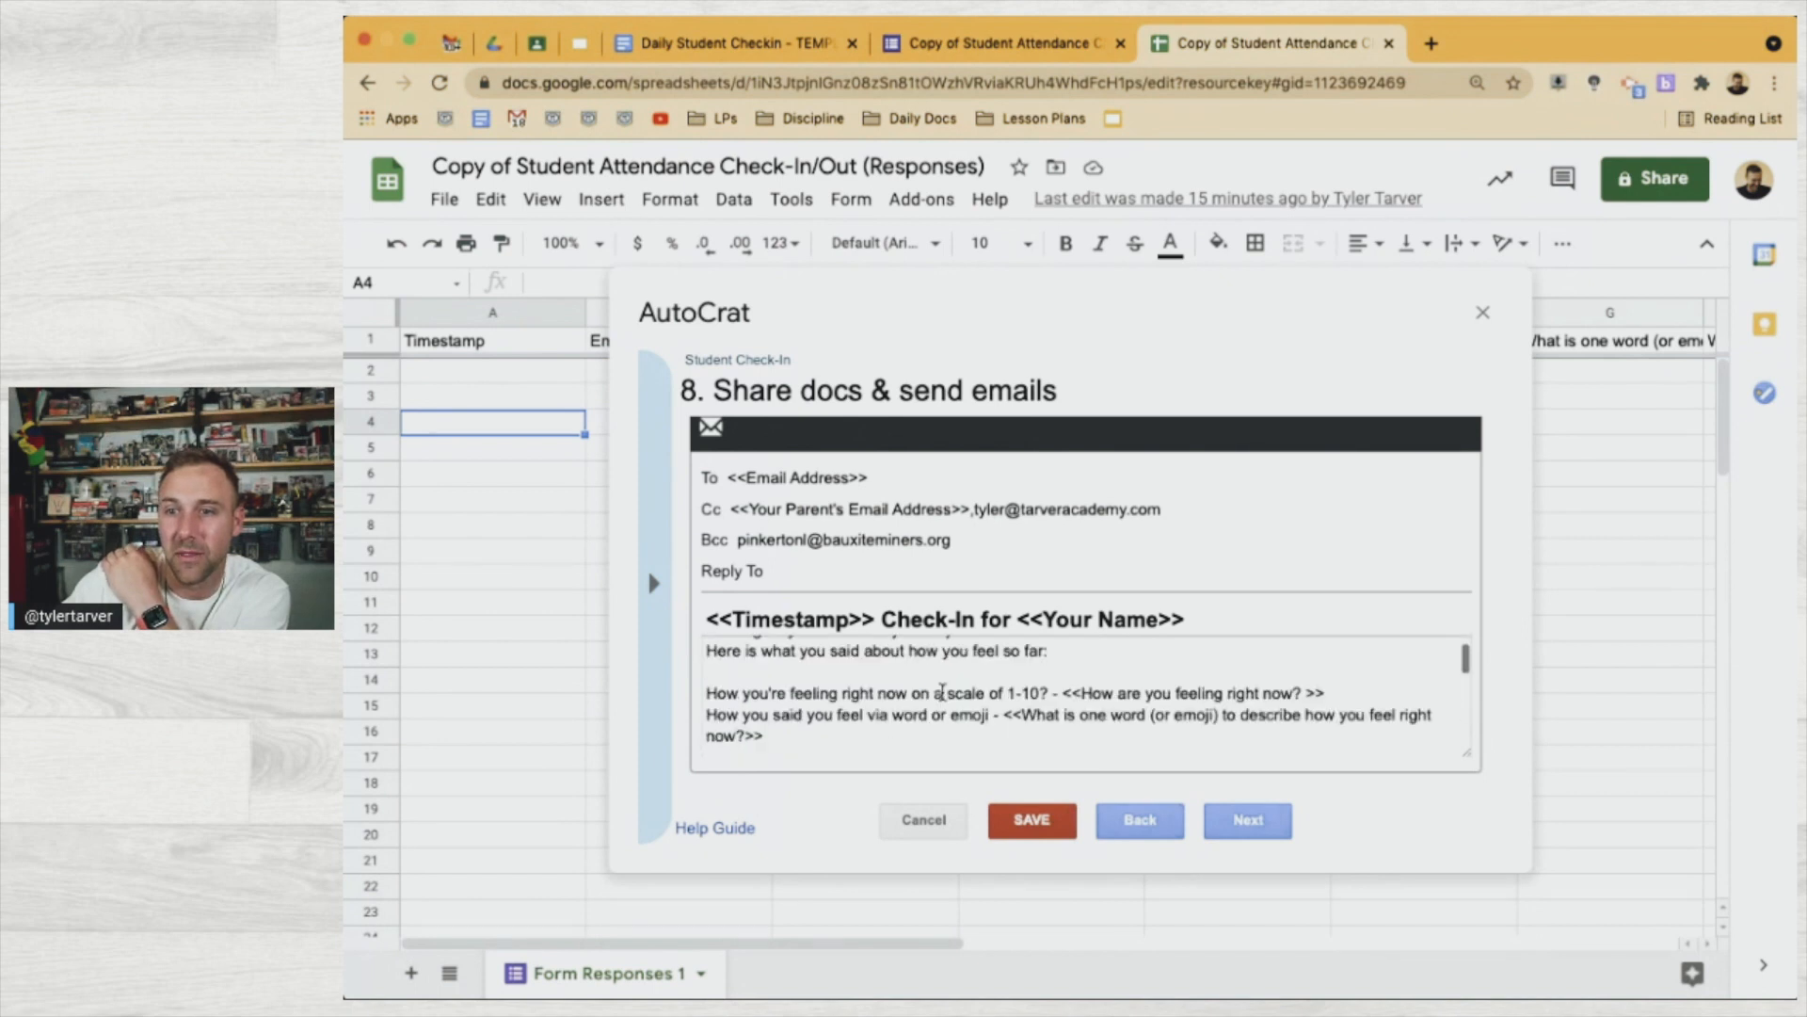
{"action": "scroll", "coordinate": [942, 693], "scroll_direction": "down", "scroll_amount": 3}
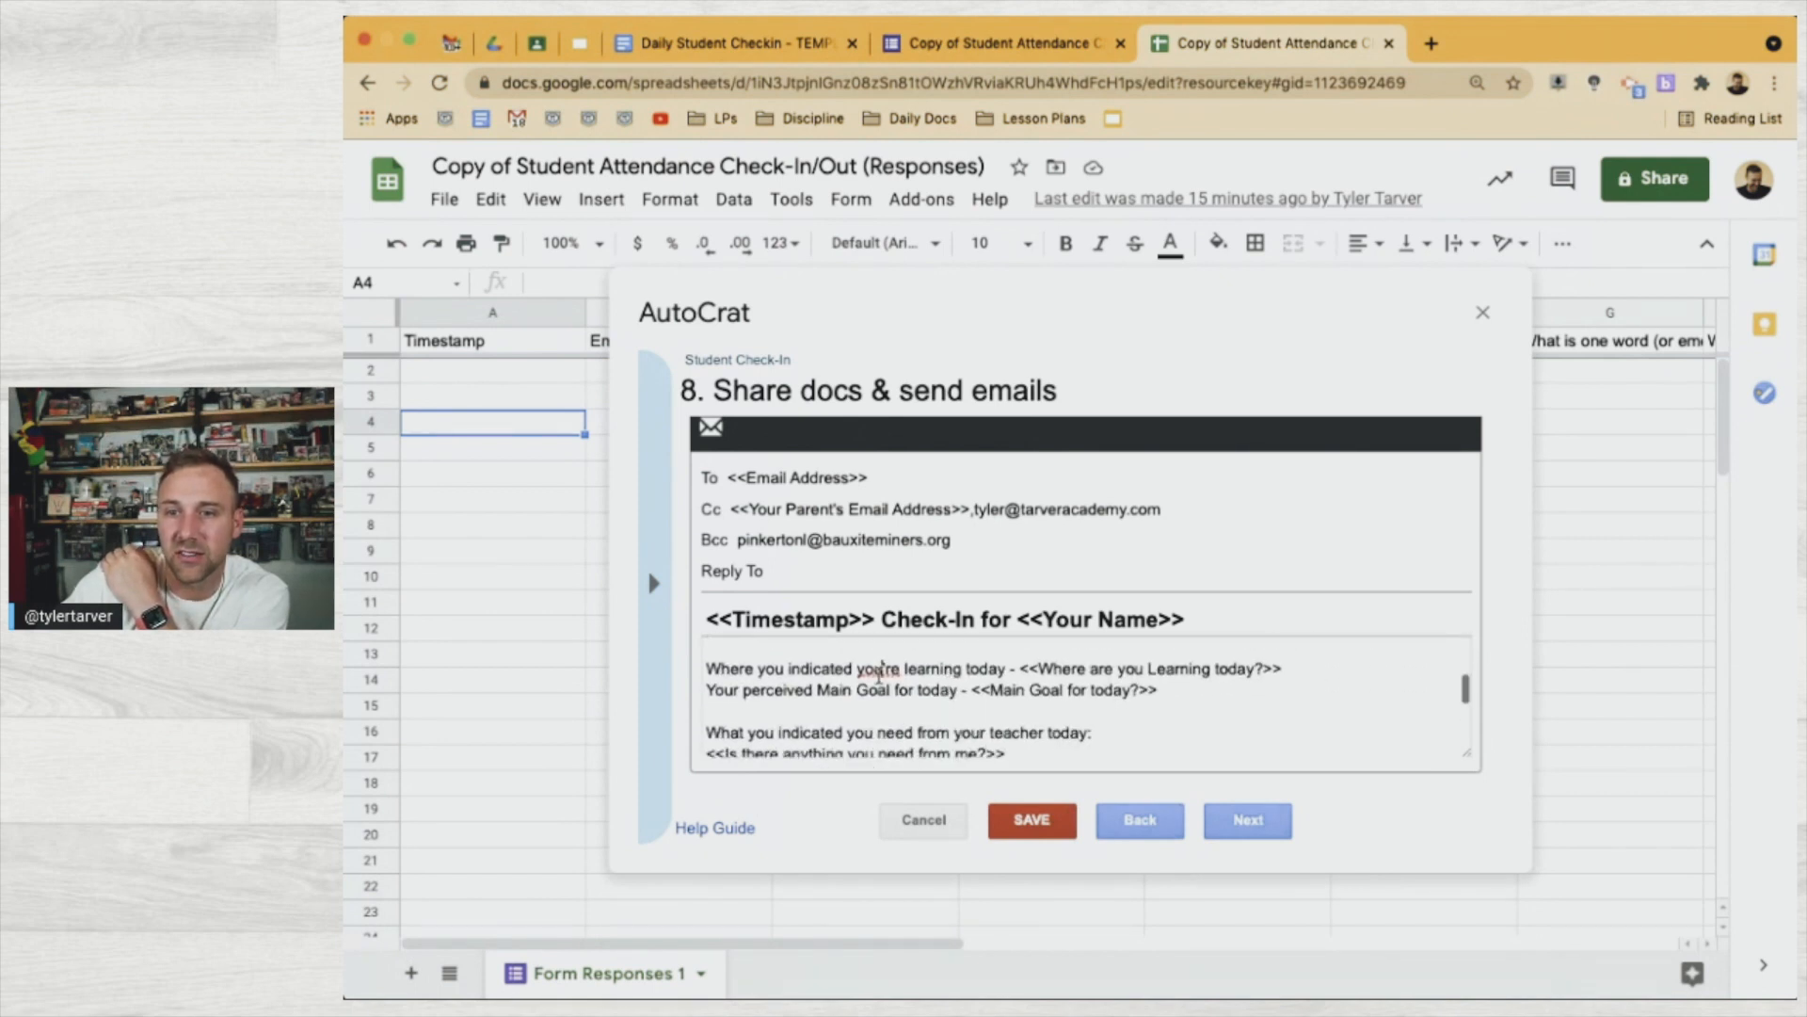
{"action": "right_click", "coordinate": [874, 674]}
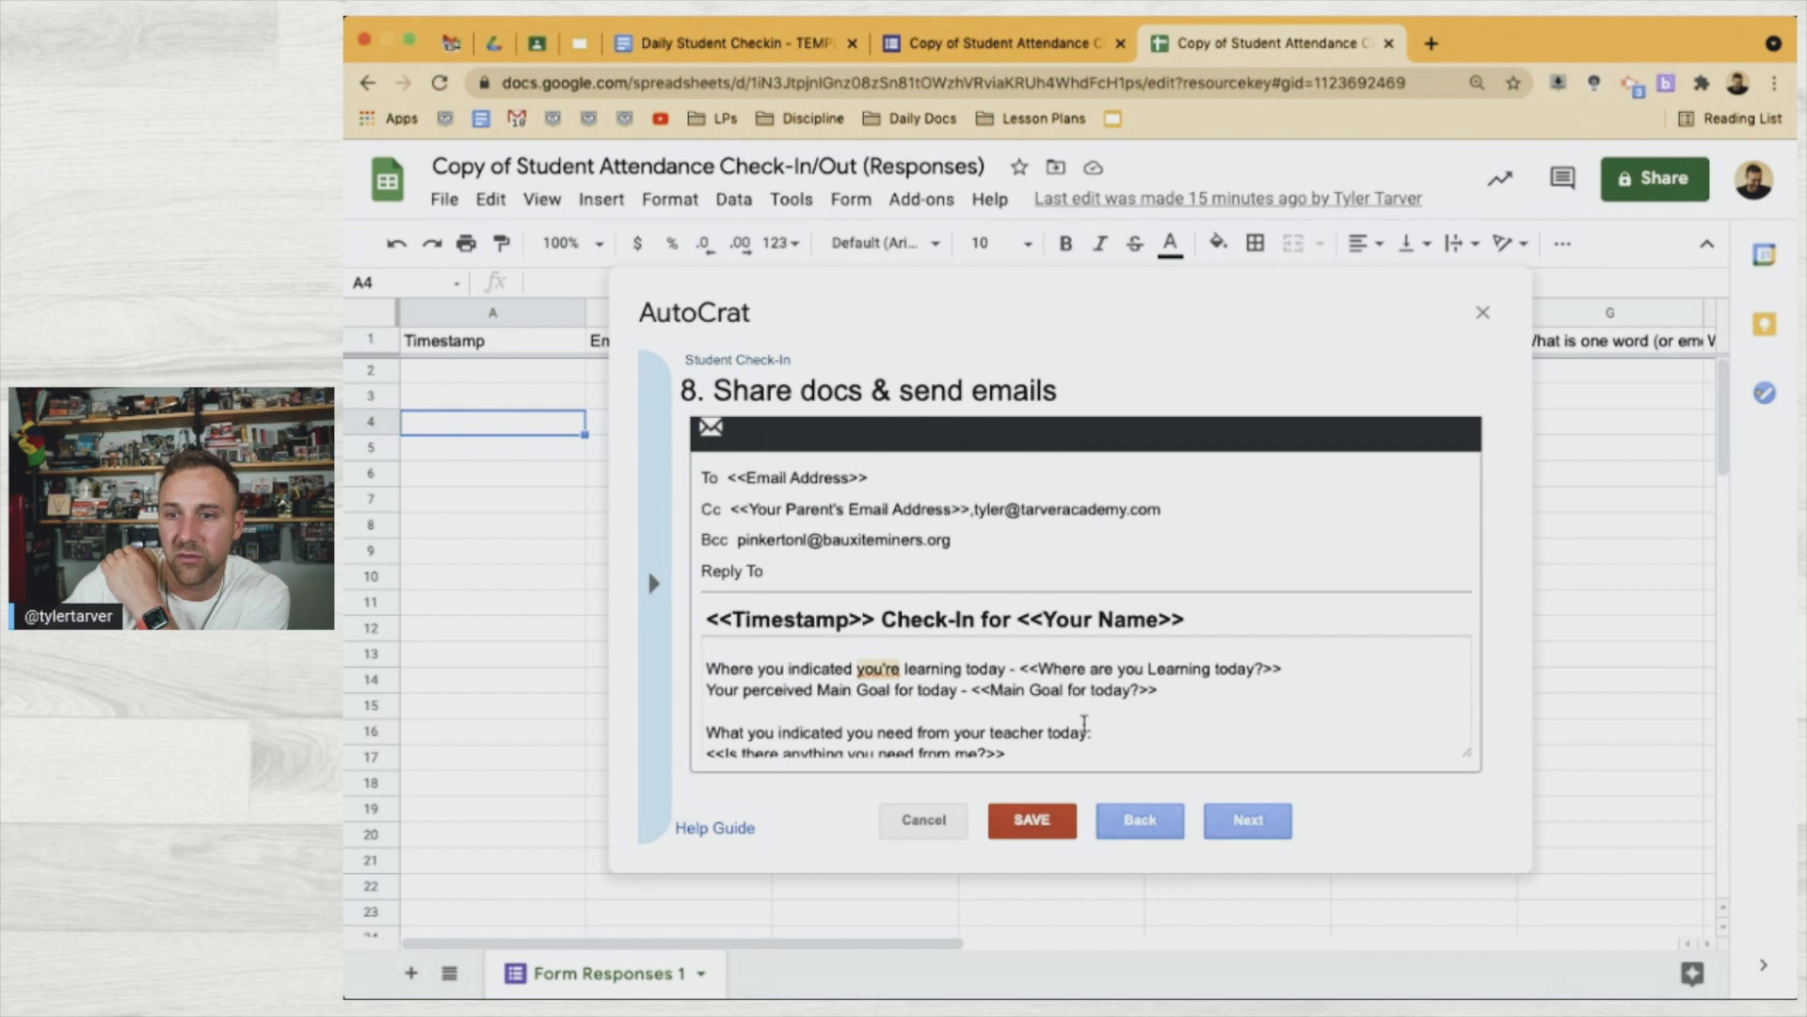
{"action": "left_click", "coordinate": [965, 669]}
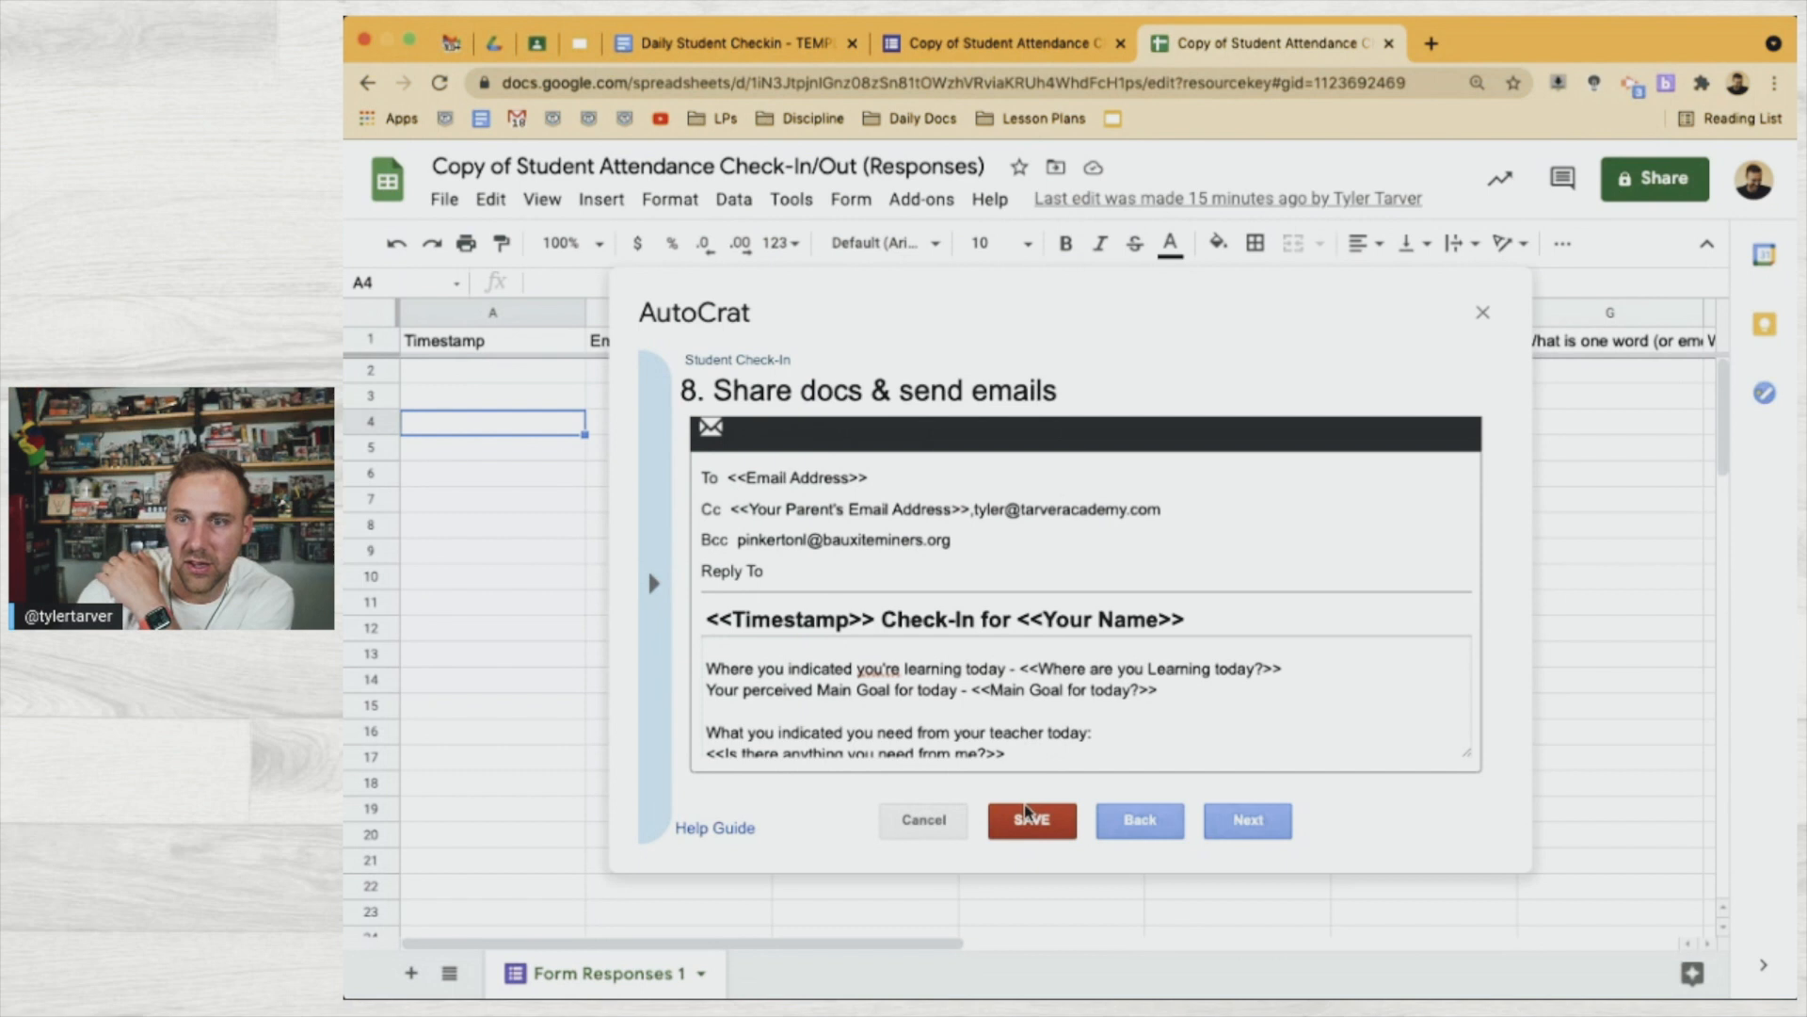
{"action": "scroll", "coordinate": [1029, 696], "scroll_direction": "up", "scroll_amount": 1}
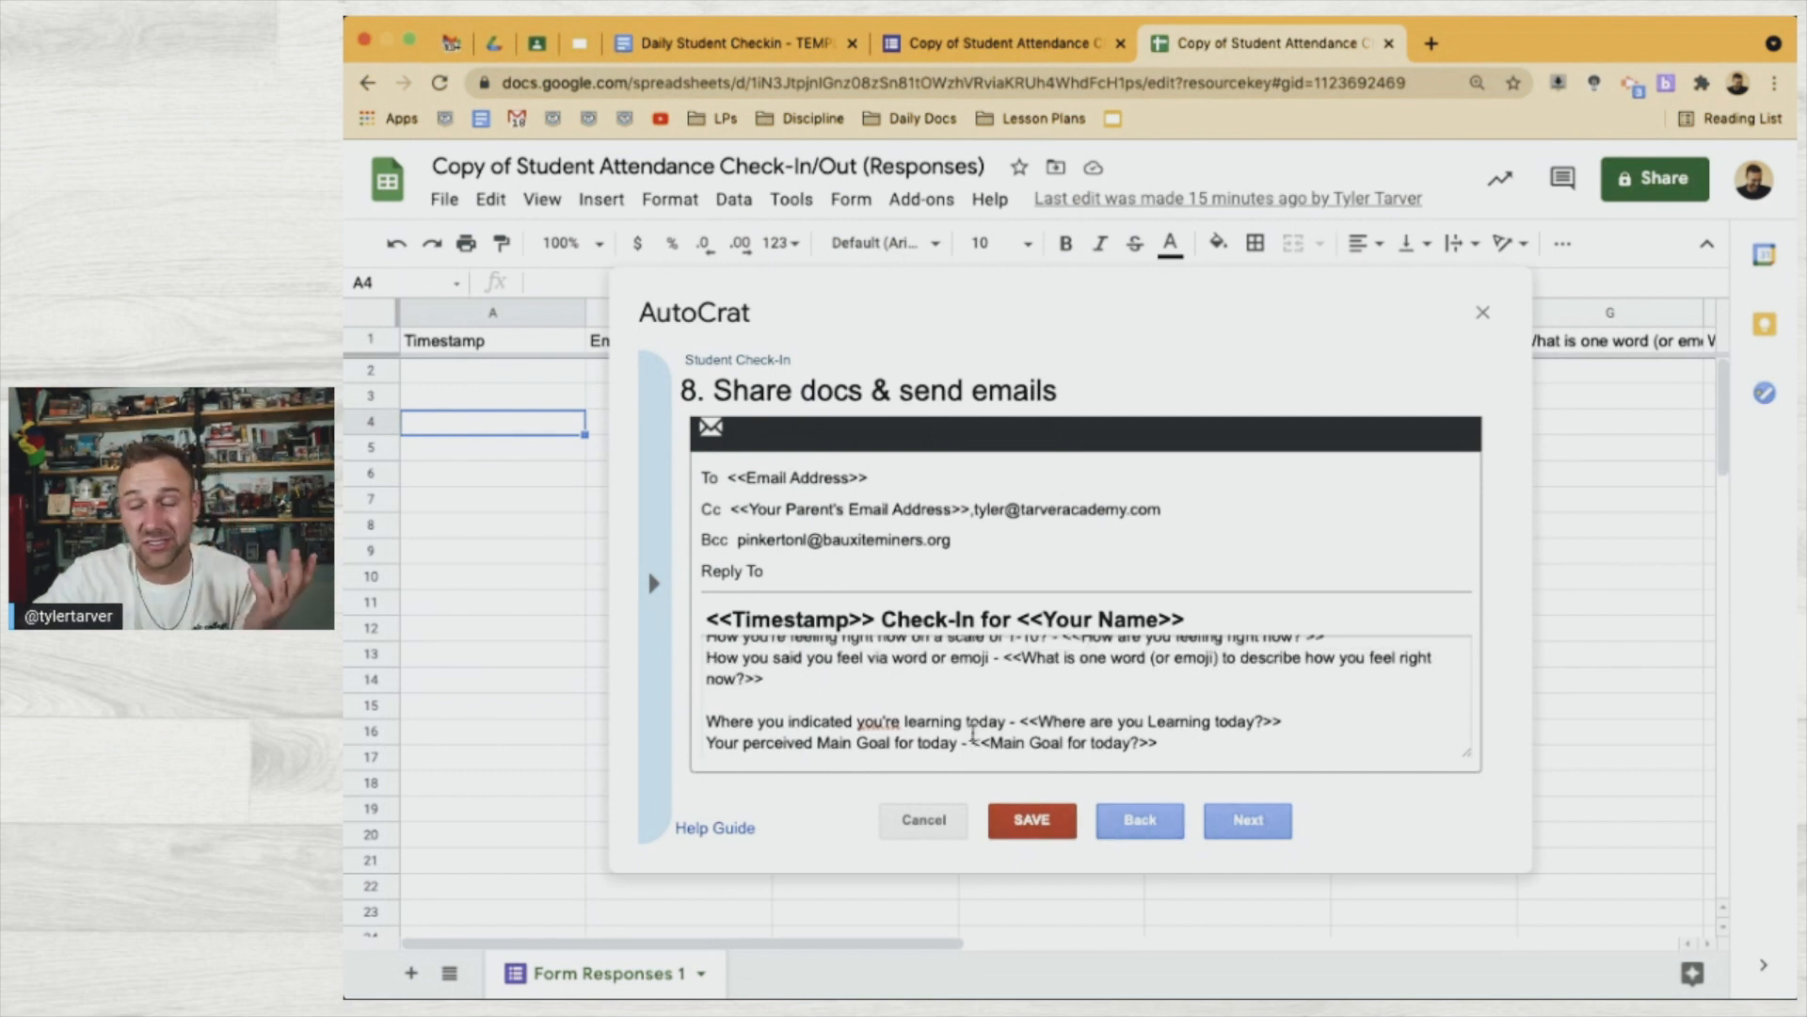
{"action": "key", "text": "super+a"}
{"action": "left_click", "coordinate": [1031, 702]}
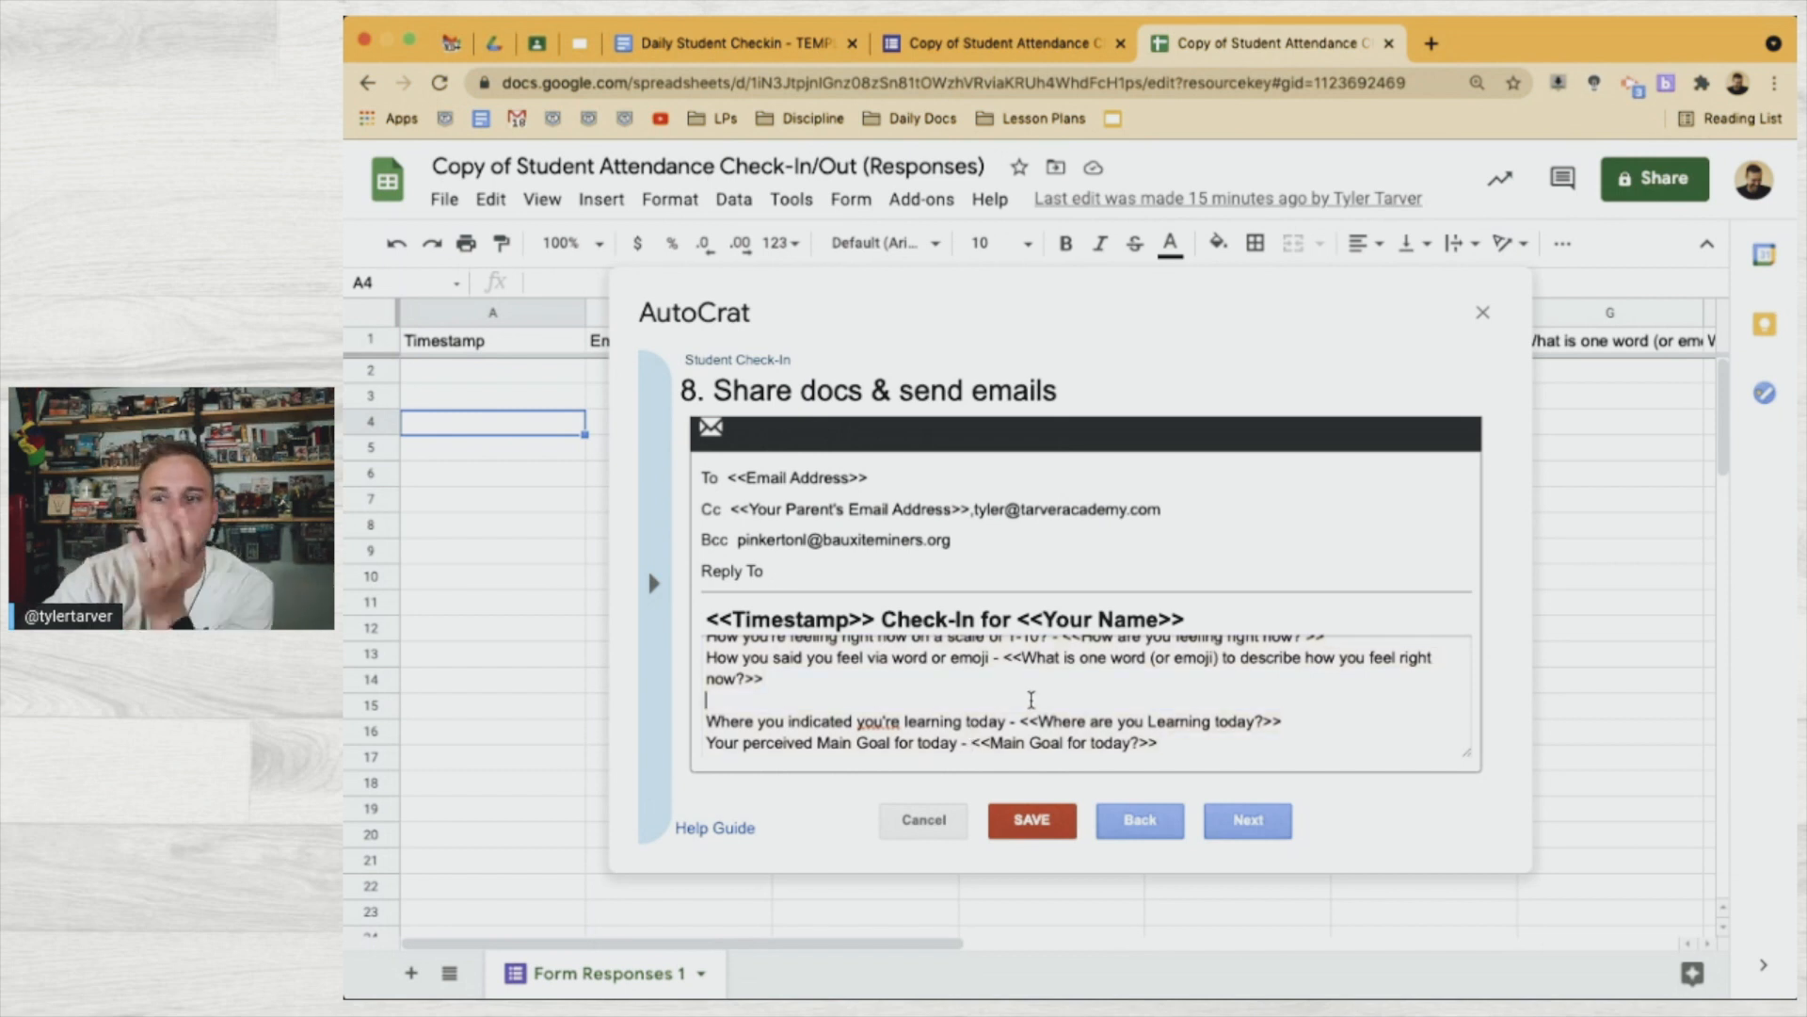
{"action": "left_click", "coordinate": [1228, 823]}
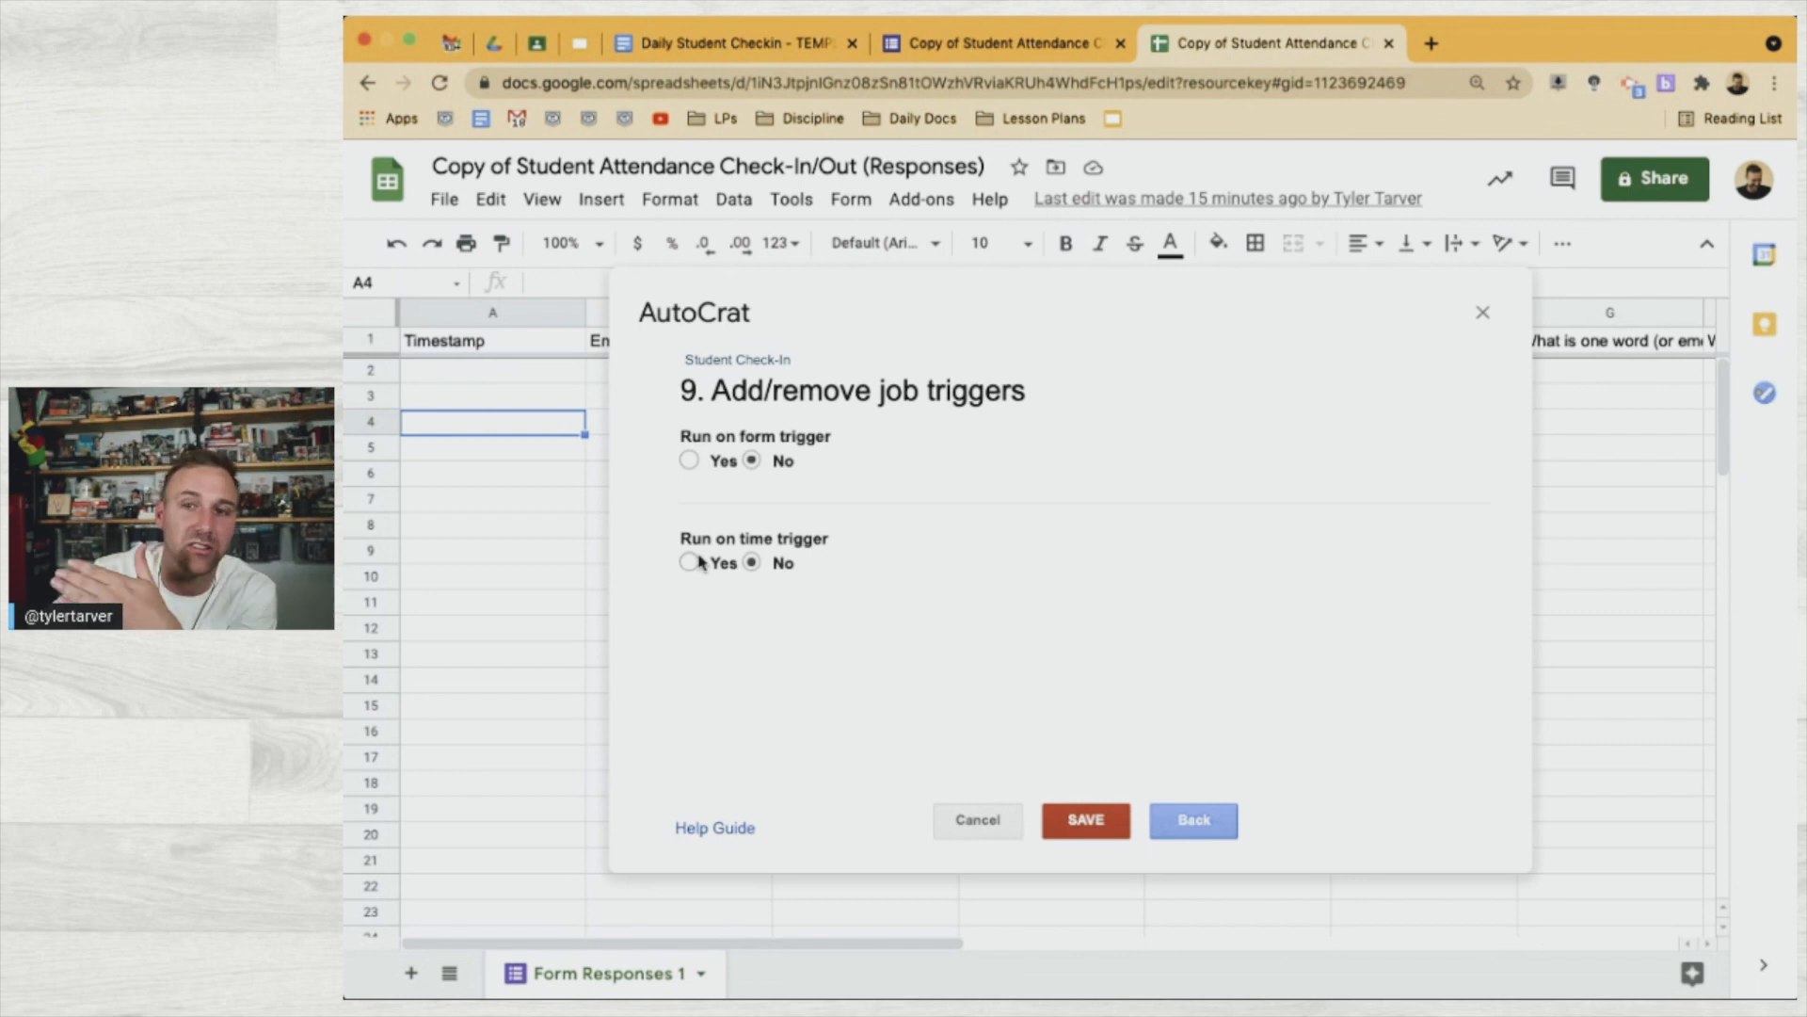
Set the Student Check-In job to run on form submit, enable form triggers, and save it
{"action": "left_click", "coordinate": [688, 462]}
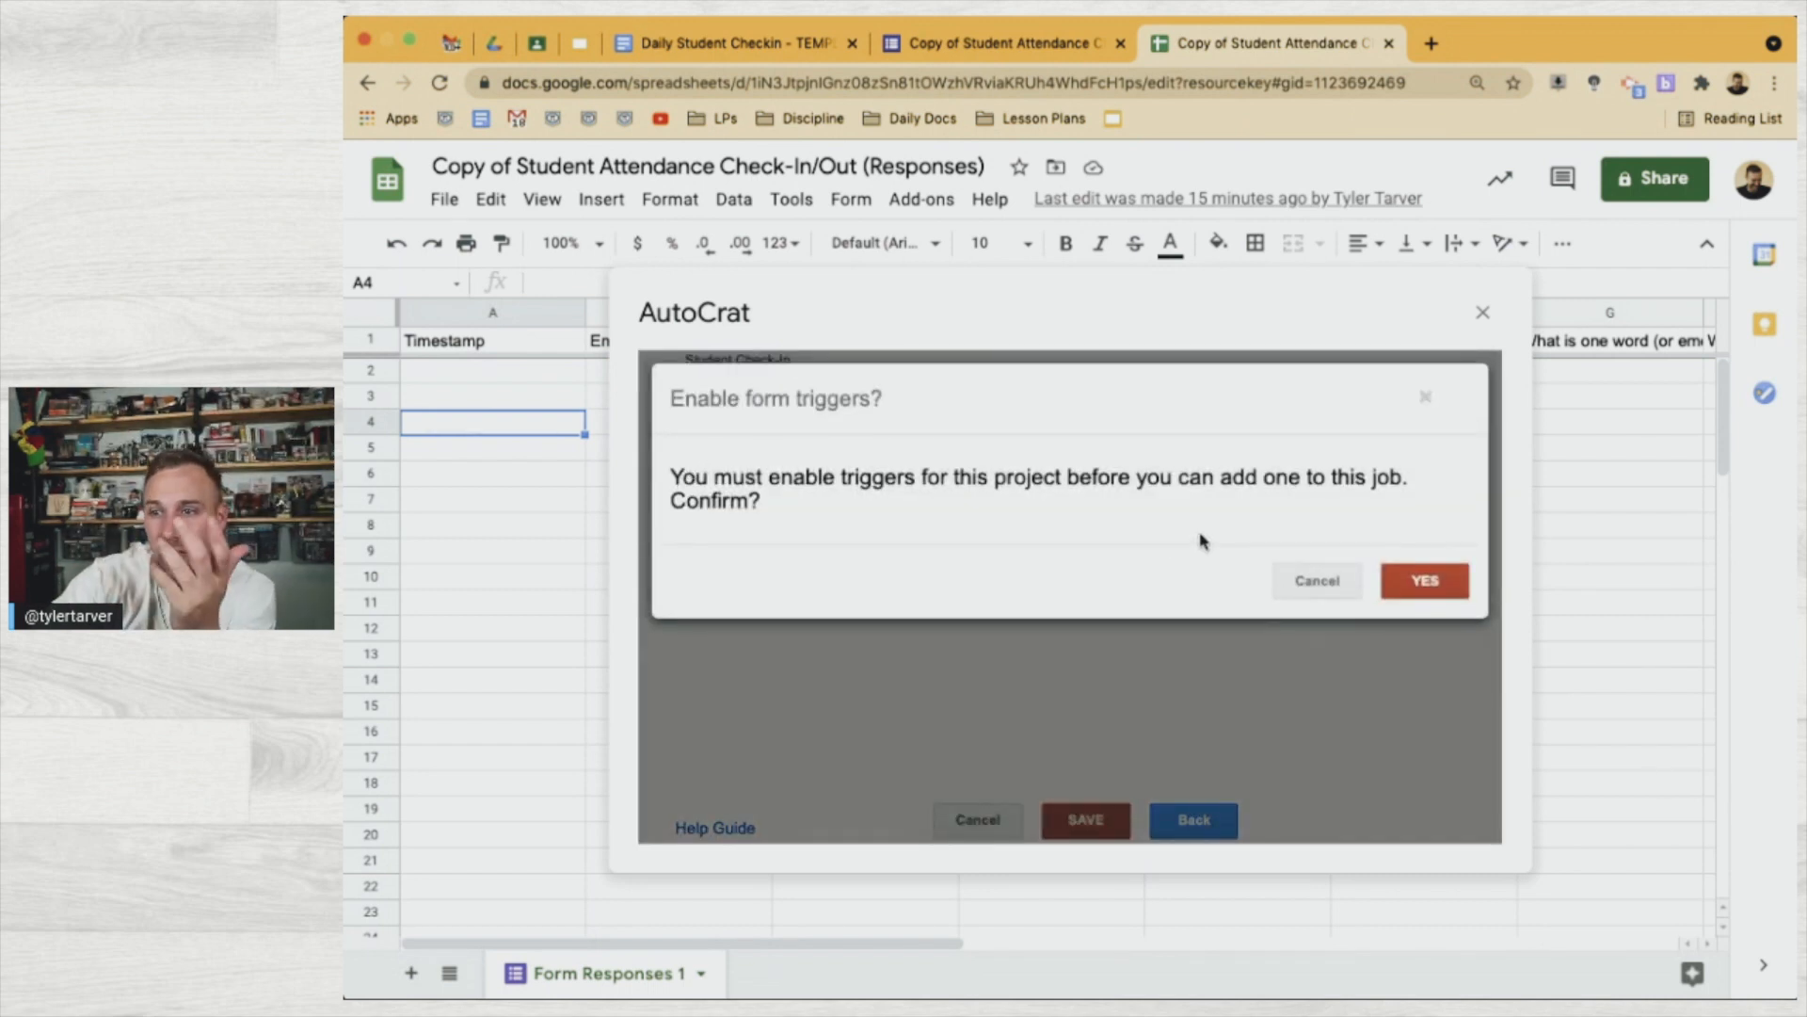
{"action": "left_click", "coordinate": [1410, 583]}
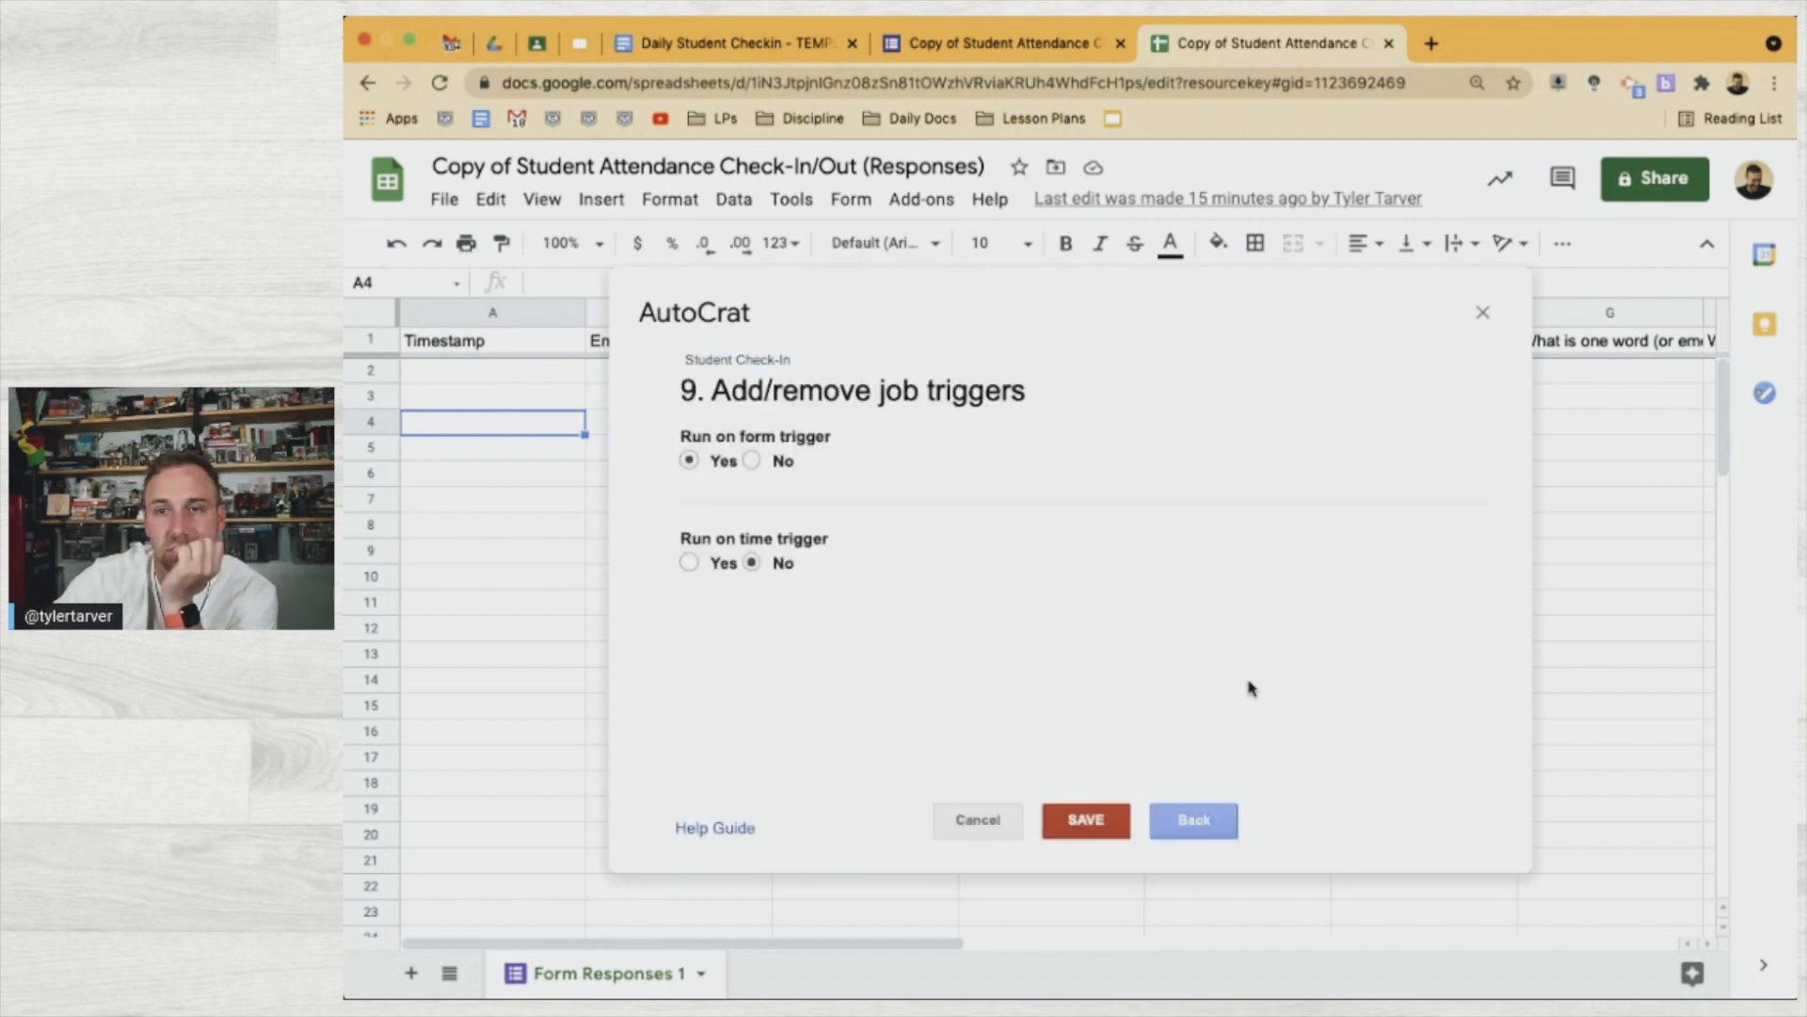
{"action": "left_click", "coordinate": [1083, 829]}
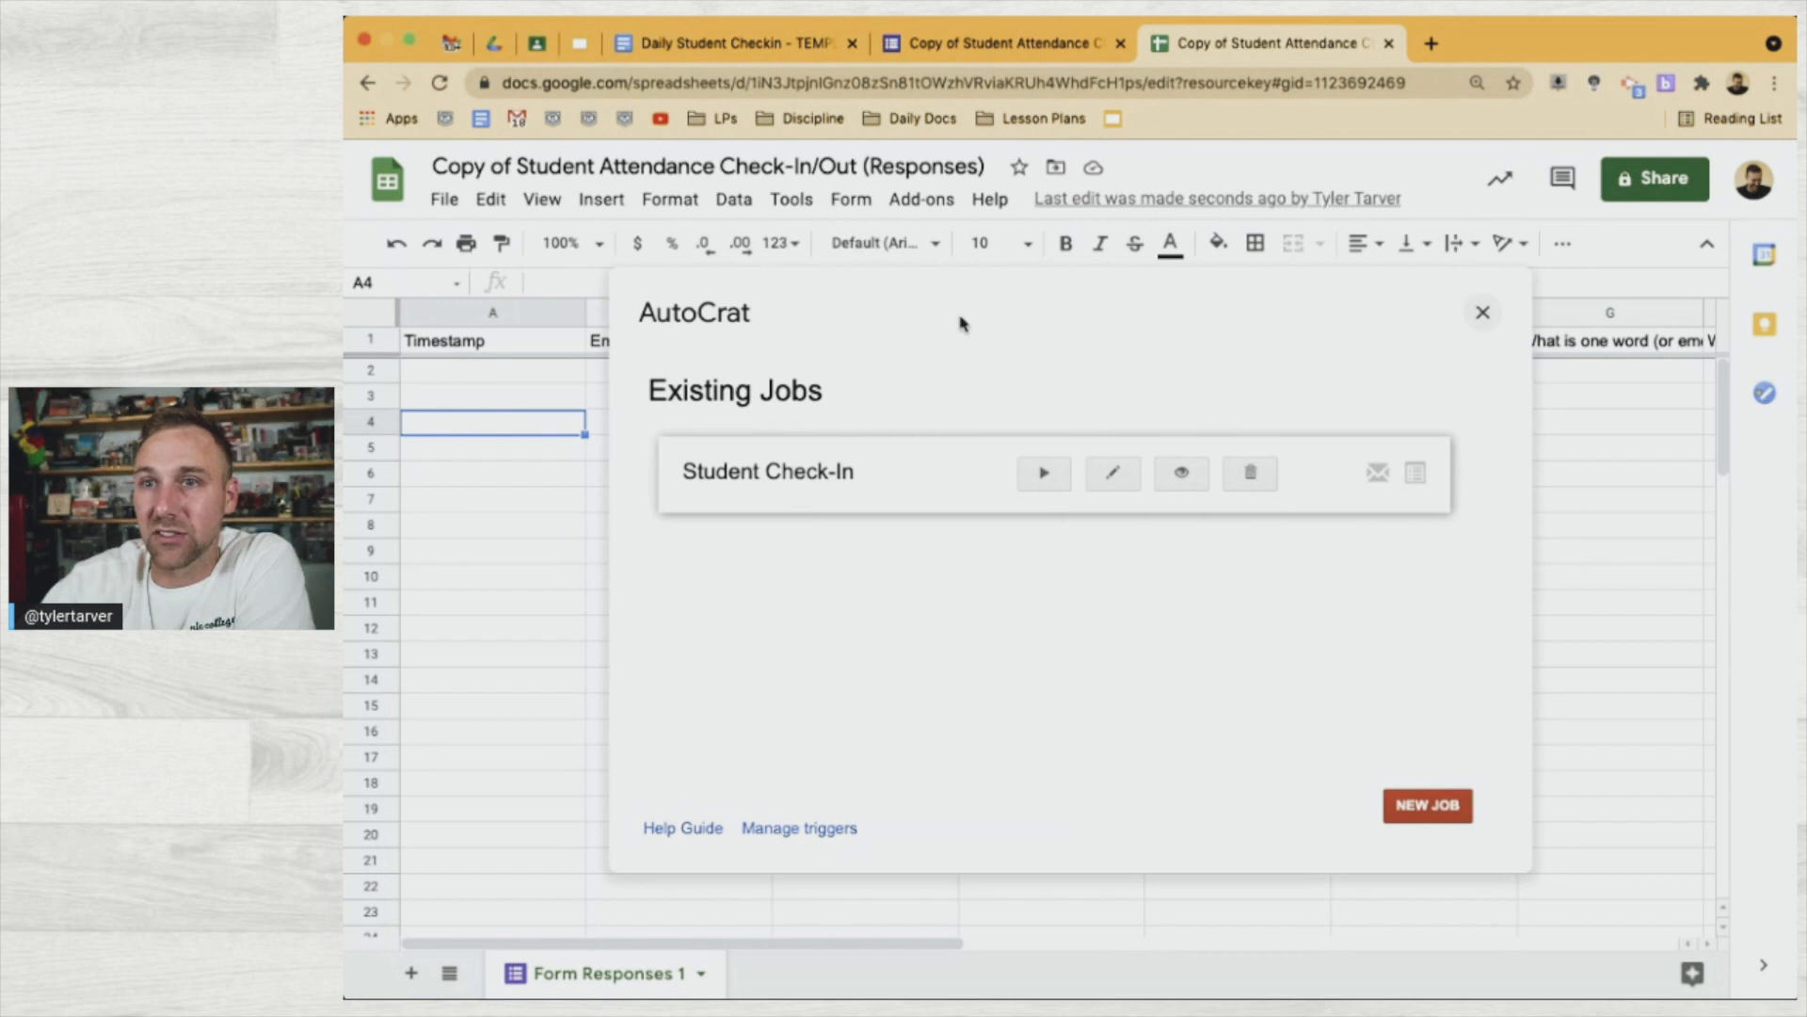
Relaunch AutoCrat from the Add-ons menu, review the Existing Jobs list, then close the dialog
{"action": "left_click", "coordinate": [920, 203]}
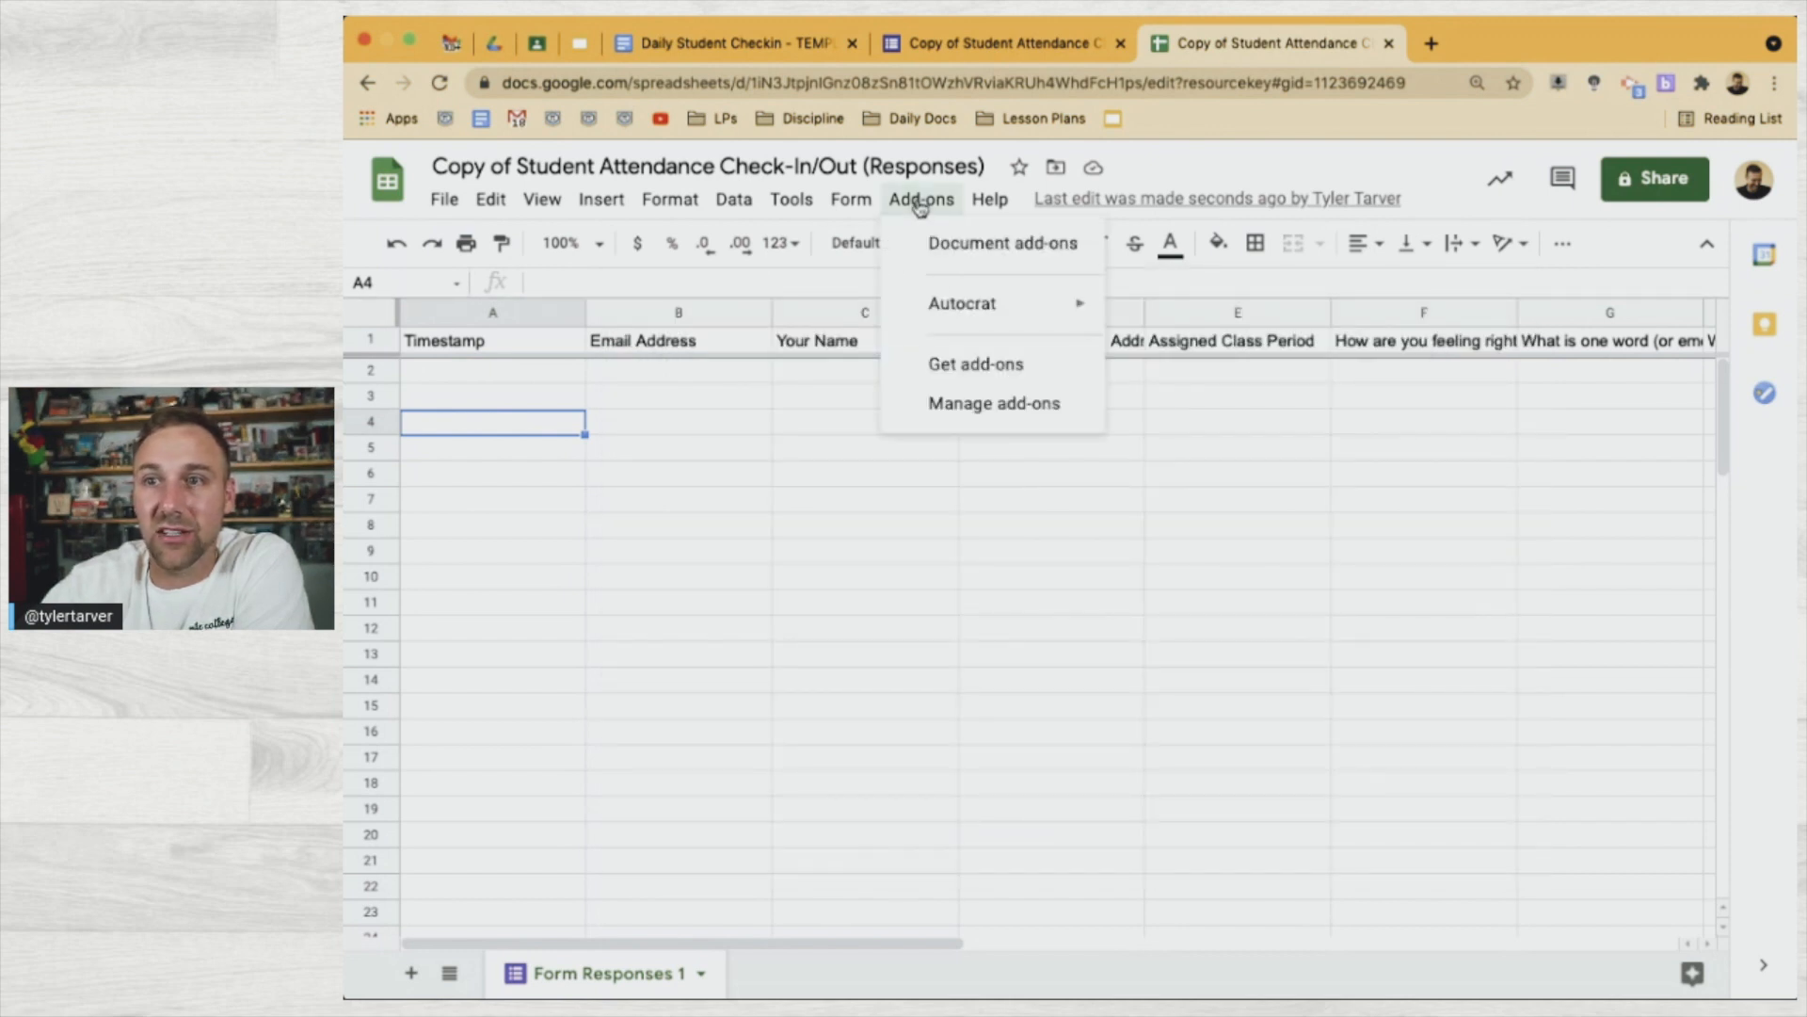
{"action": "mouse_move", "coordinate": [955, 321]}
{"action": "left_click", "coordinate": [1177, 306]}
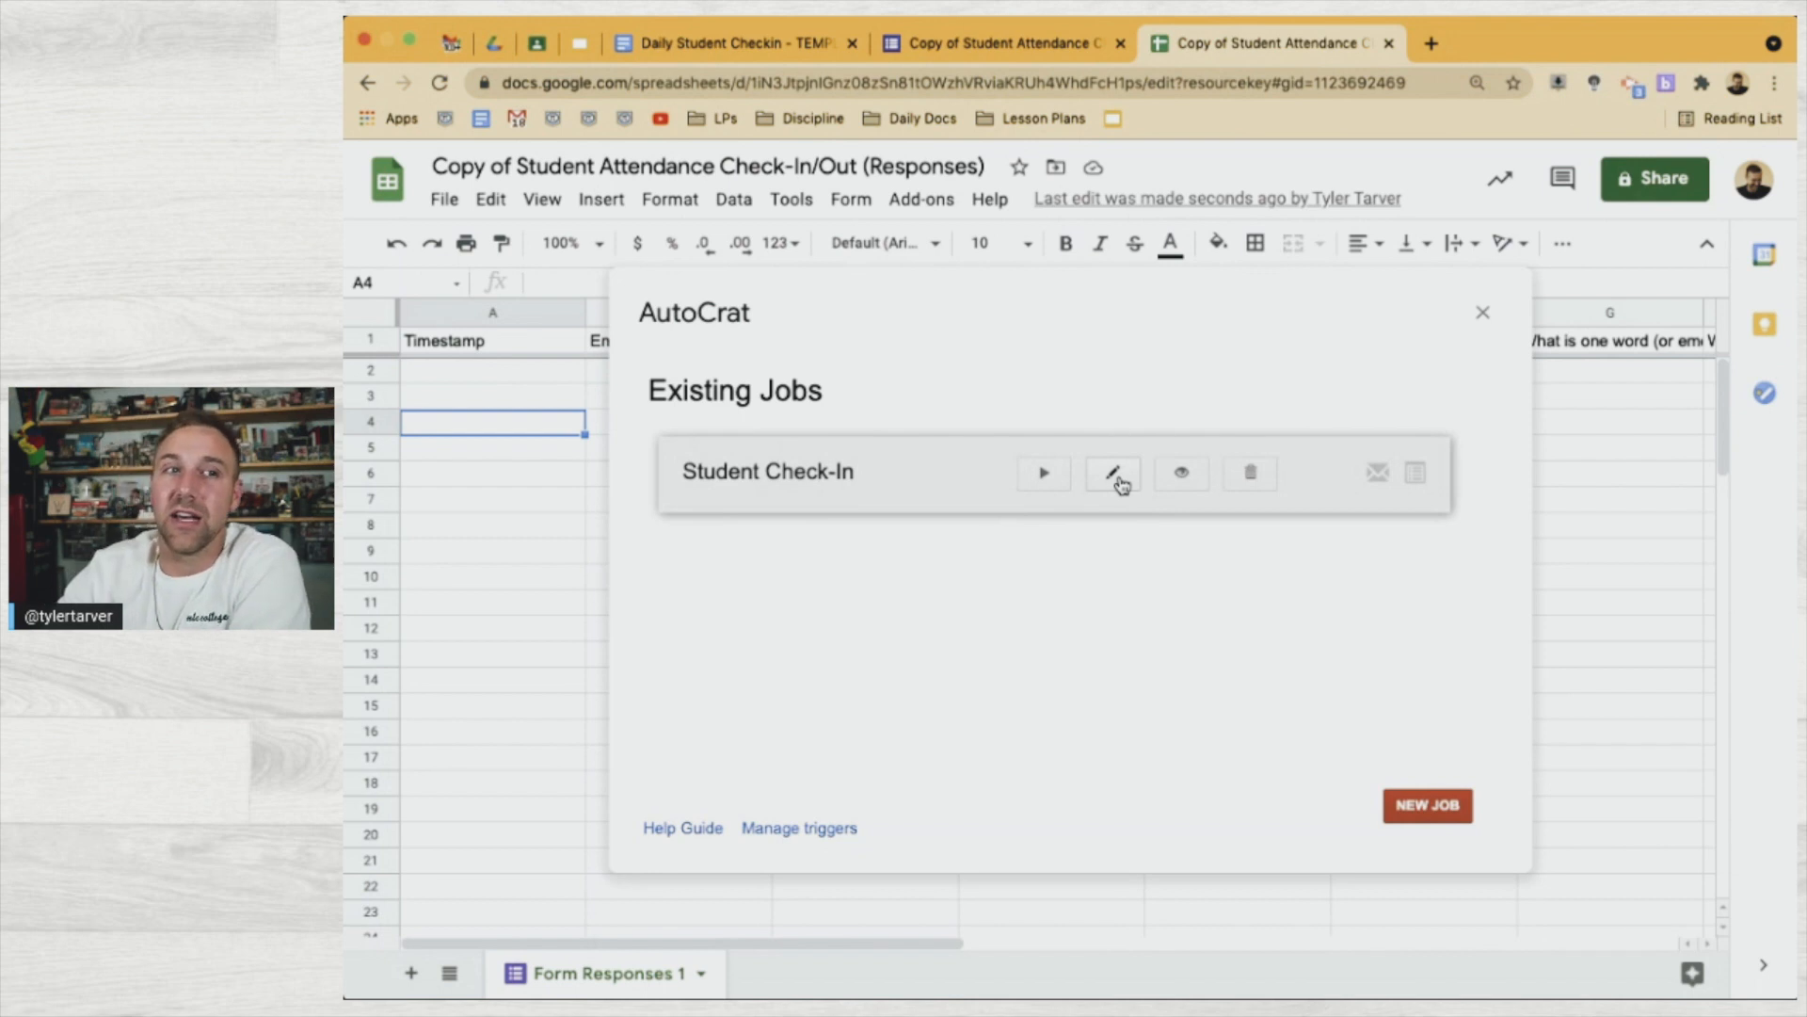
{"action": "scroll", "coordinate": [1121, 485], "scroll_direction": "up", "scroll_amount": 4}
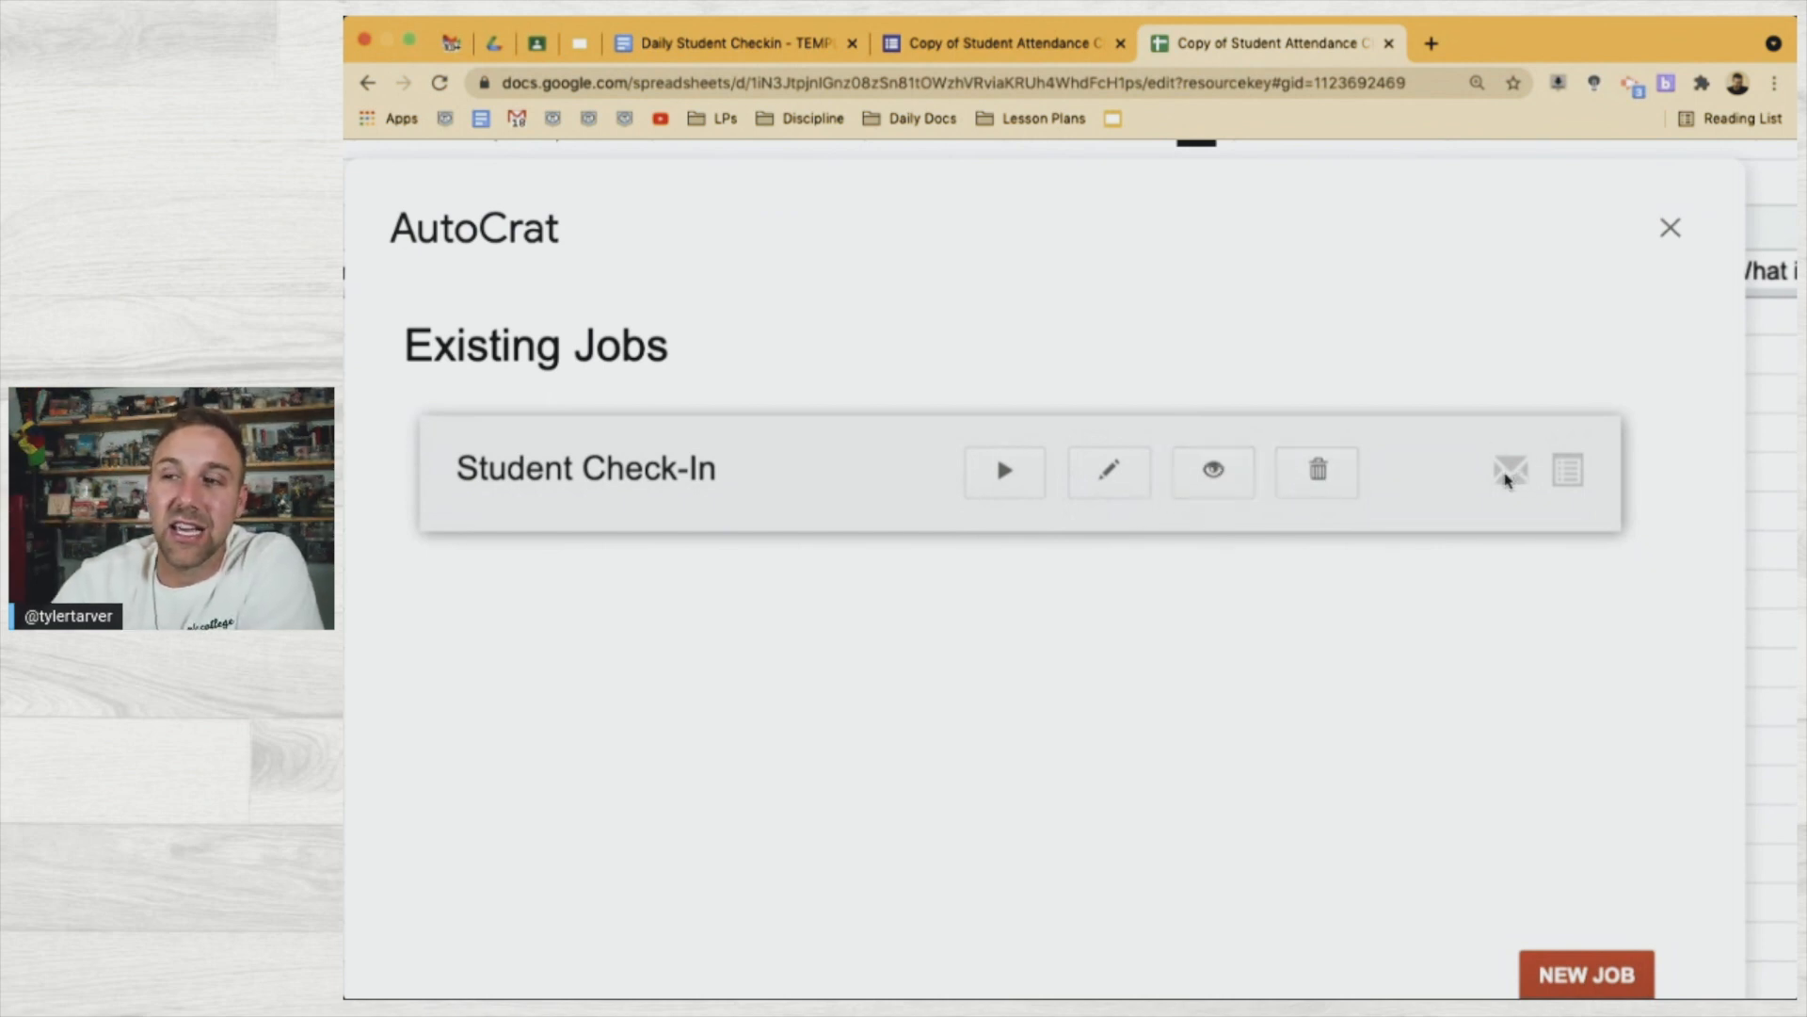
{"action": "scroll", "coordinate": [1503, 474], "scroll_direction": "down", "scroll_amount": 5}
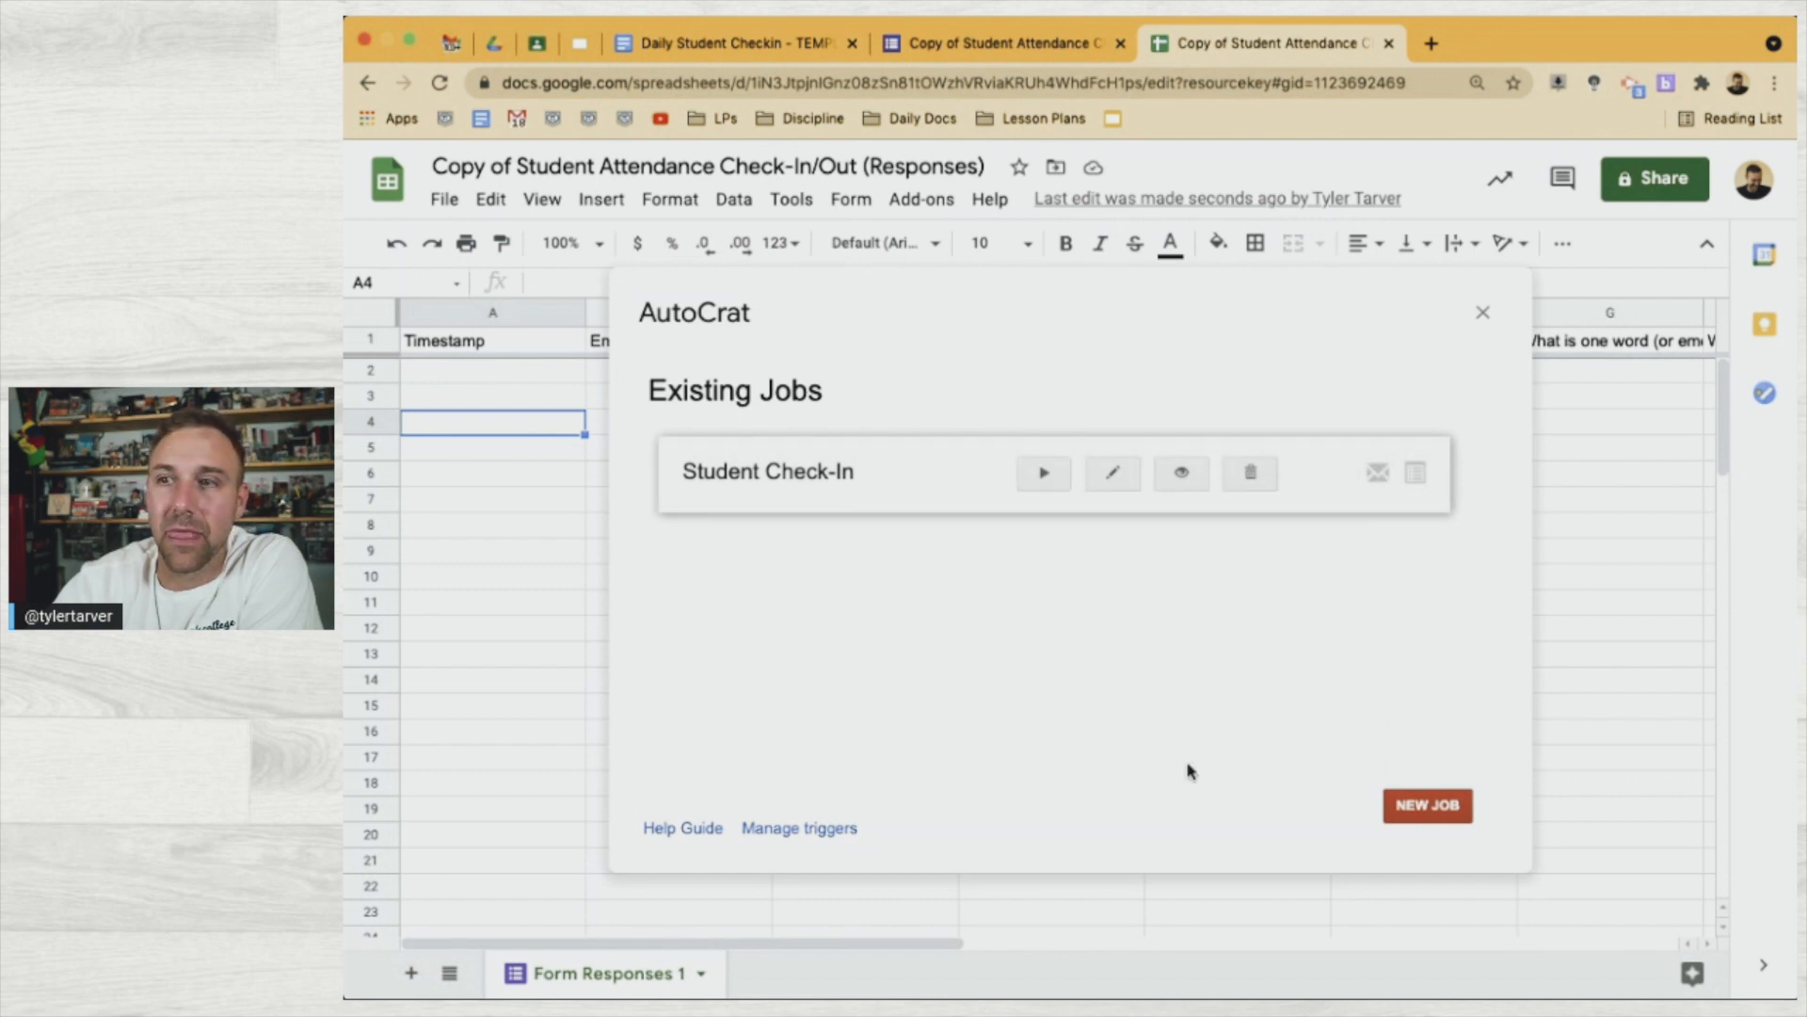
{"action": "left_click", "coordinate": [1482, 312]}
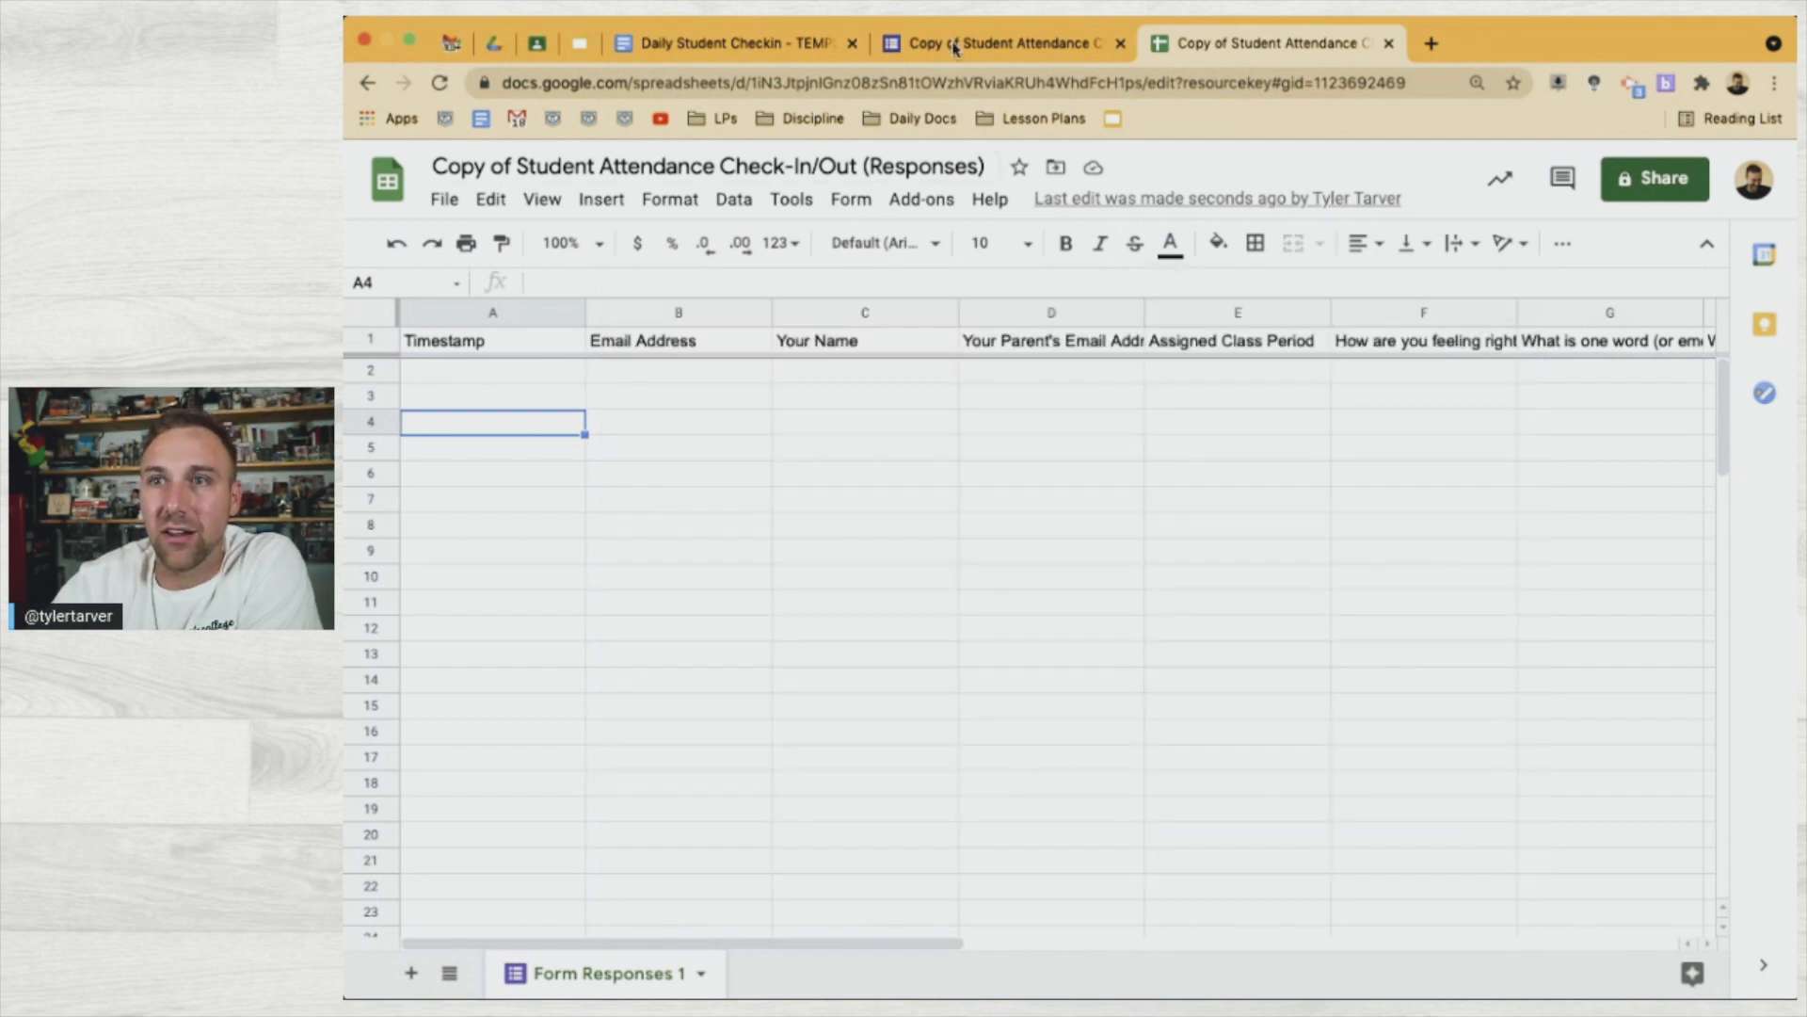
Preview the check-in form, enter the student's email address, and choose Option 1 for Your Name
{"action": "left_click", "coordinate": [952, 43]}
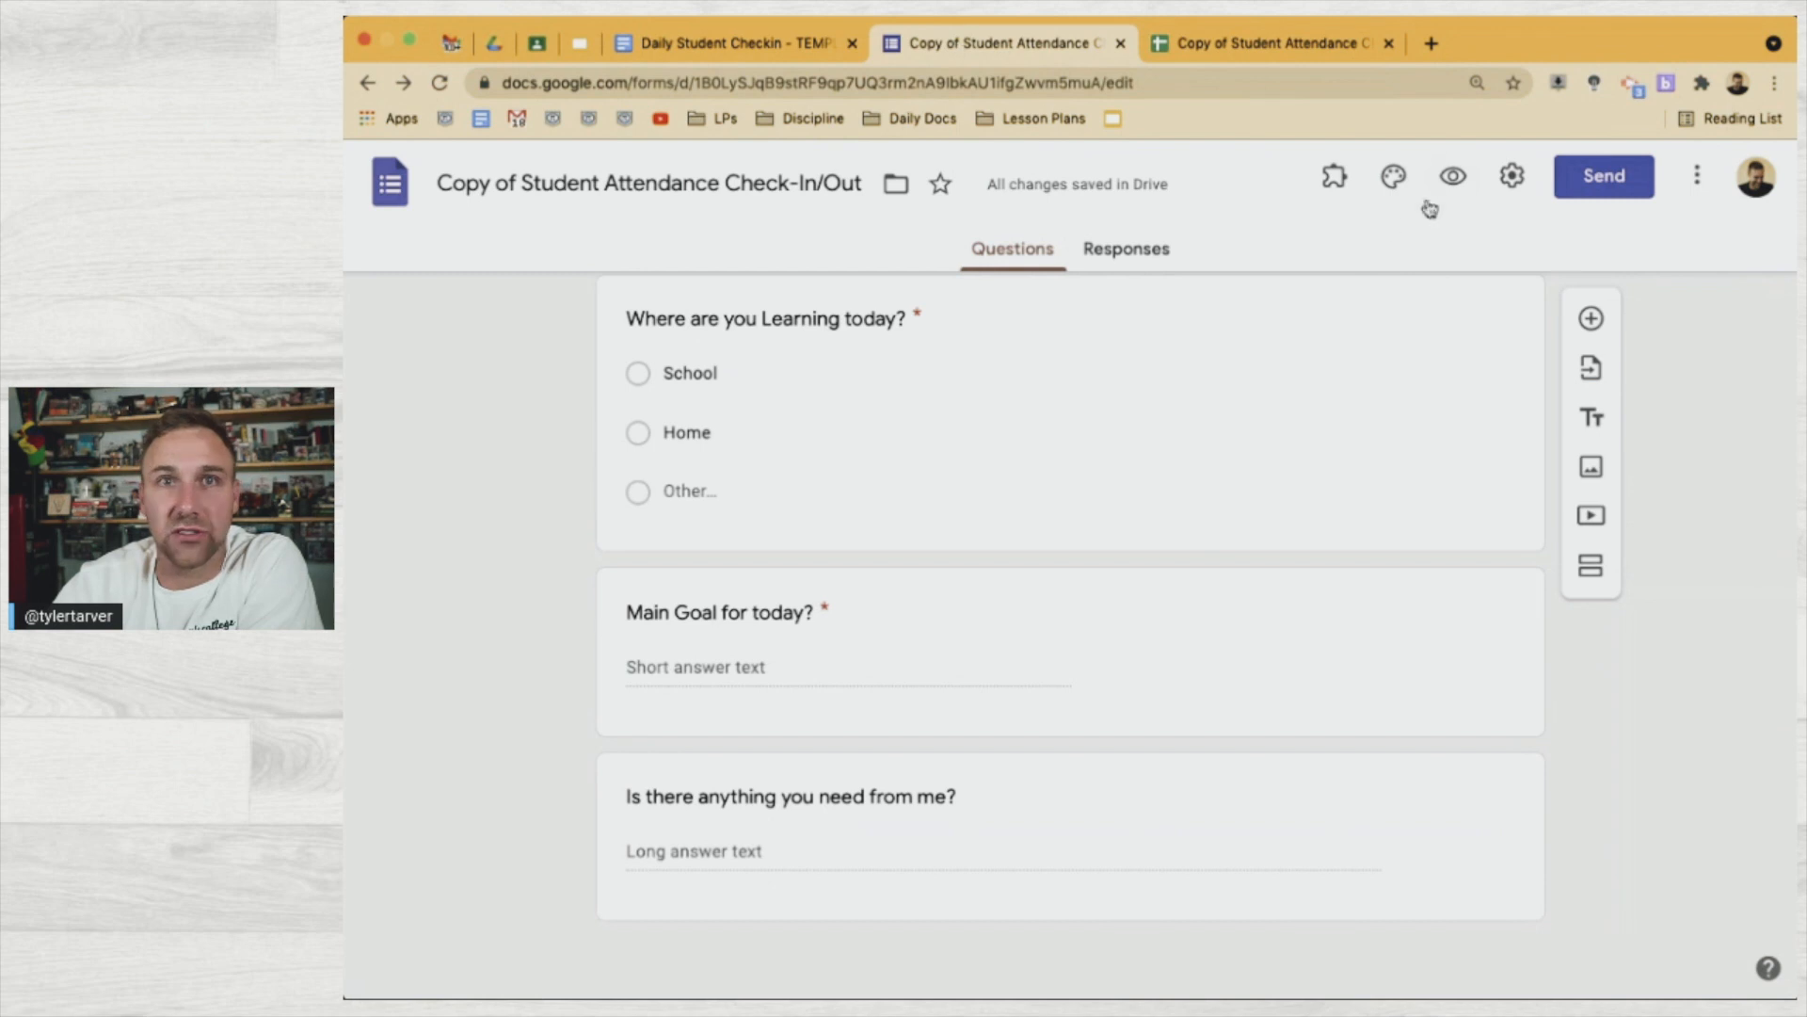
{"action": "left_click", "coordinate": [1453, 179]}
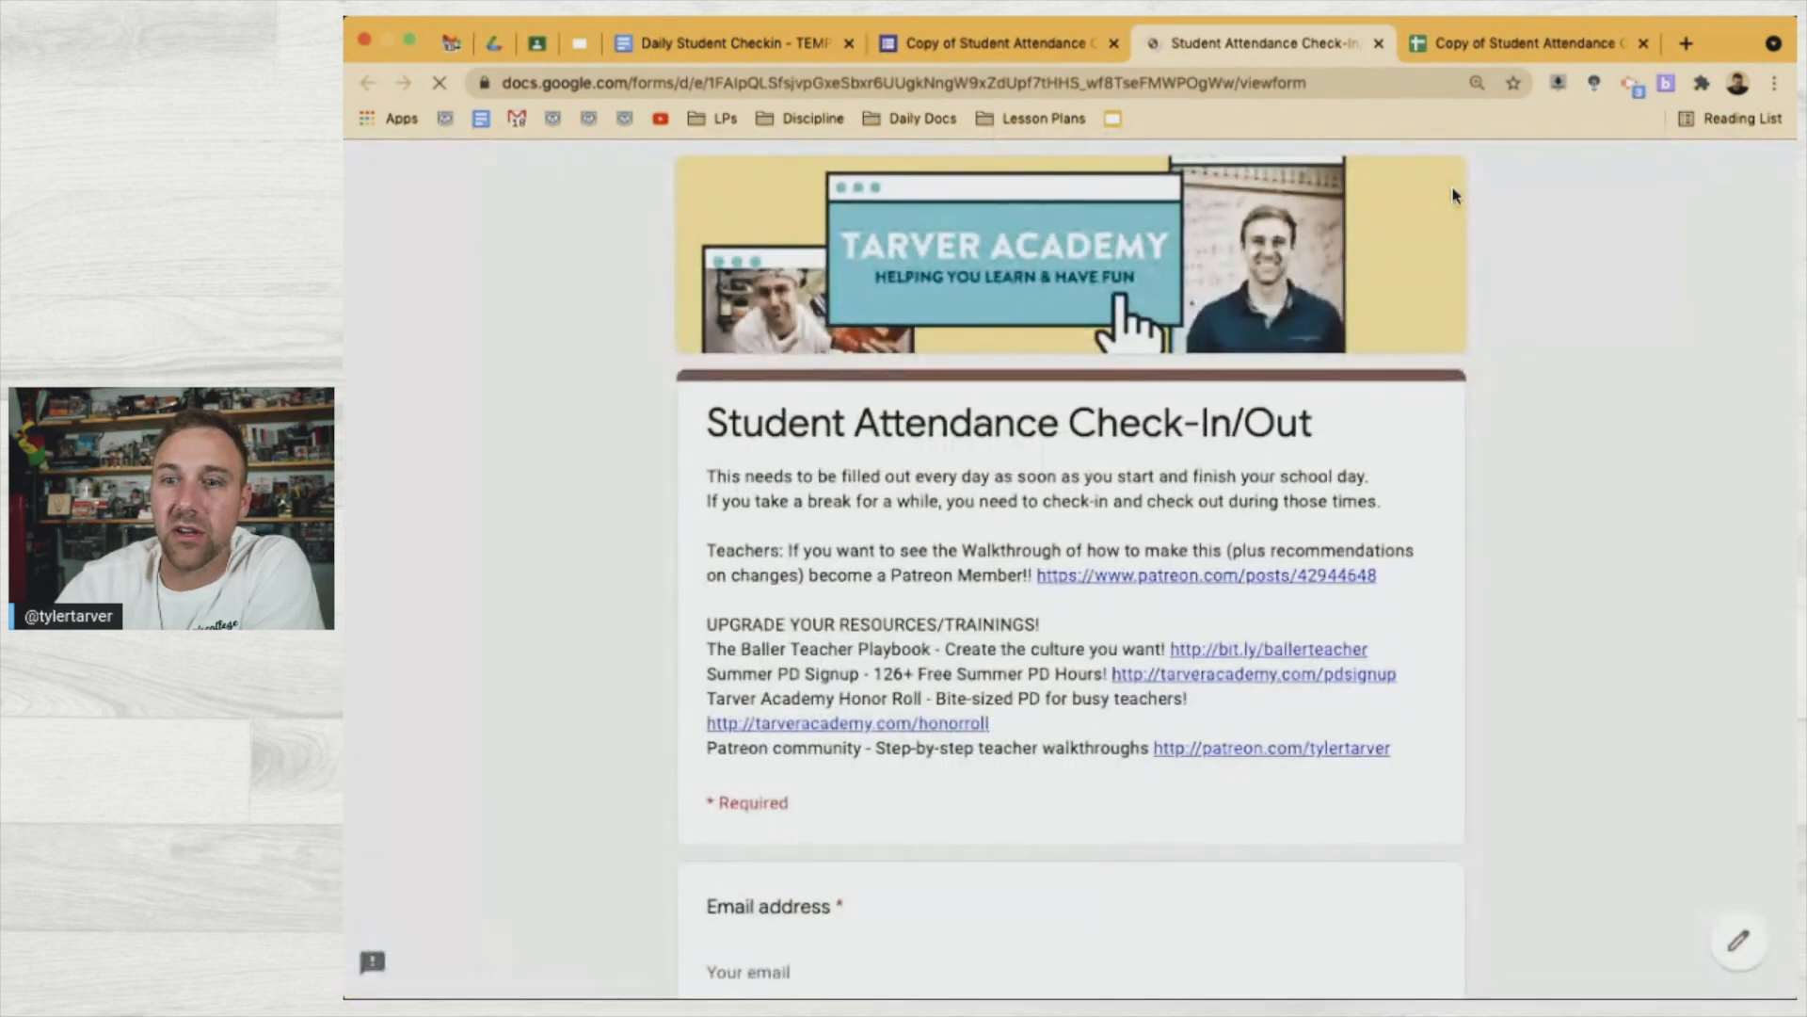
{"action": "scroll", "coordinate": [964, 738], "scroll_direction": "down", "scroll_amount": 4}
{"action": "left_click", "coordinate": [840, 654]}
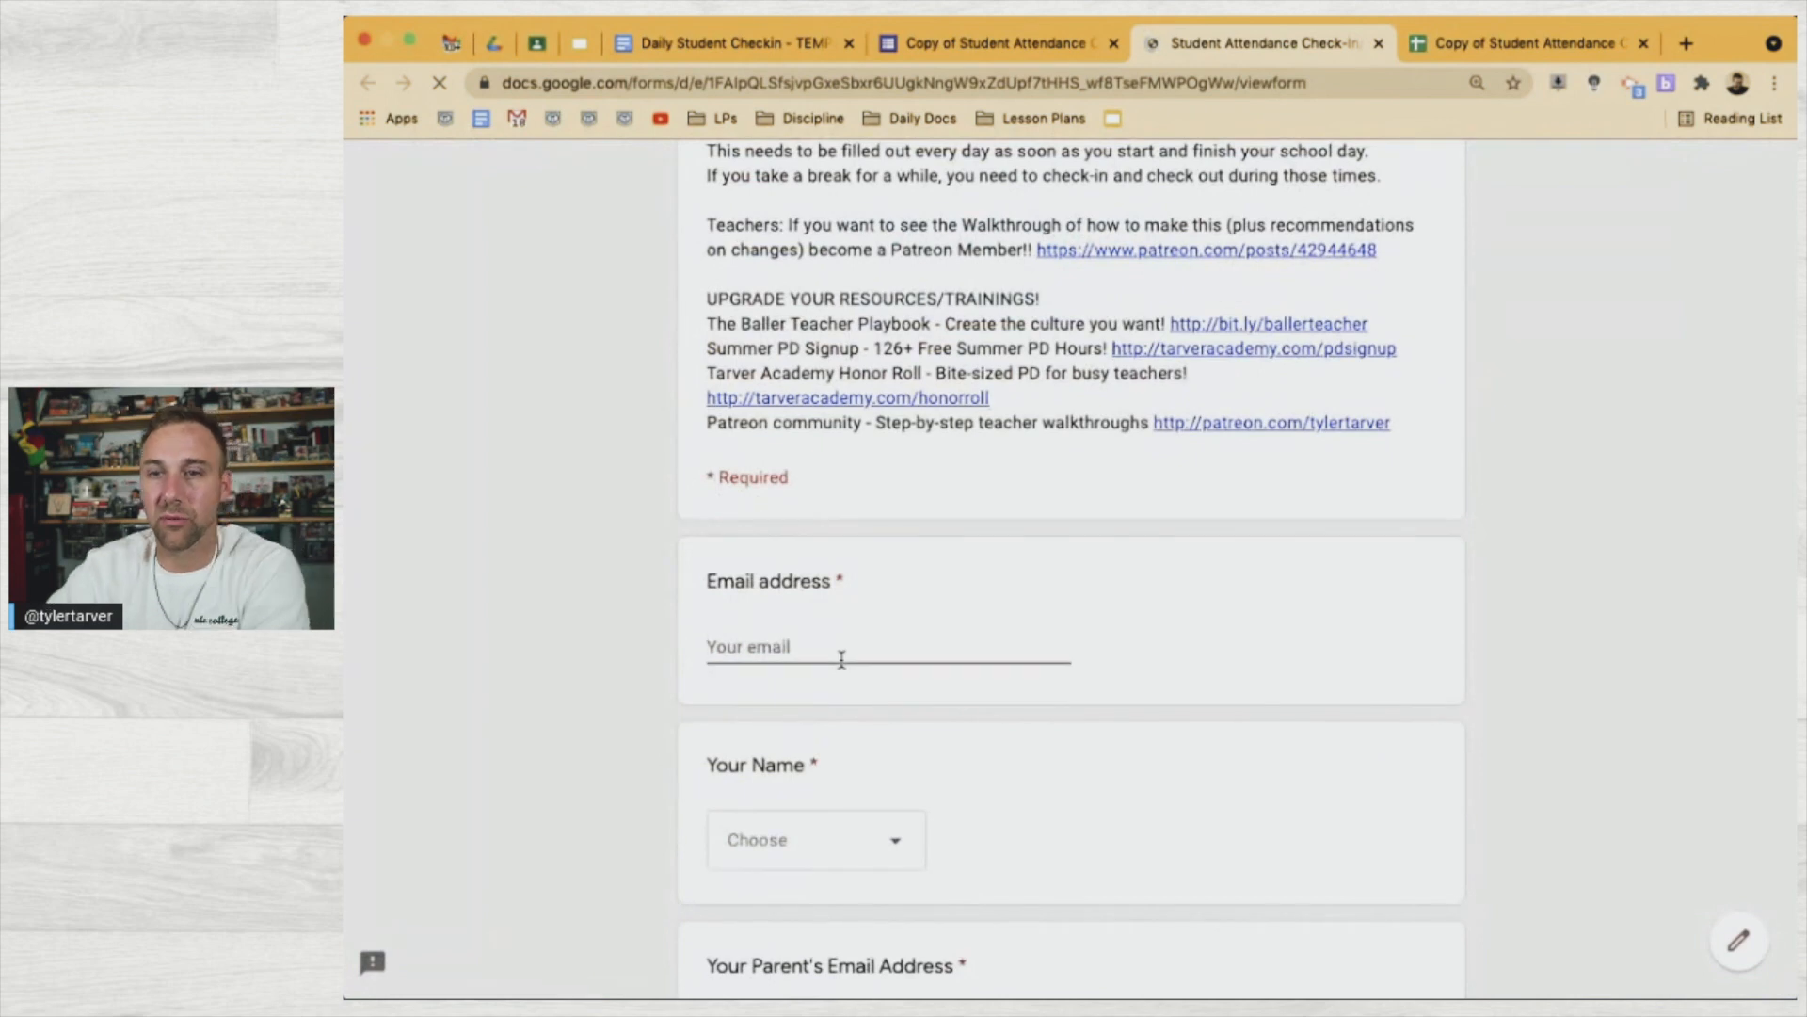
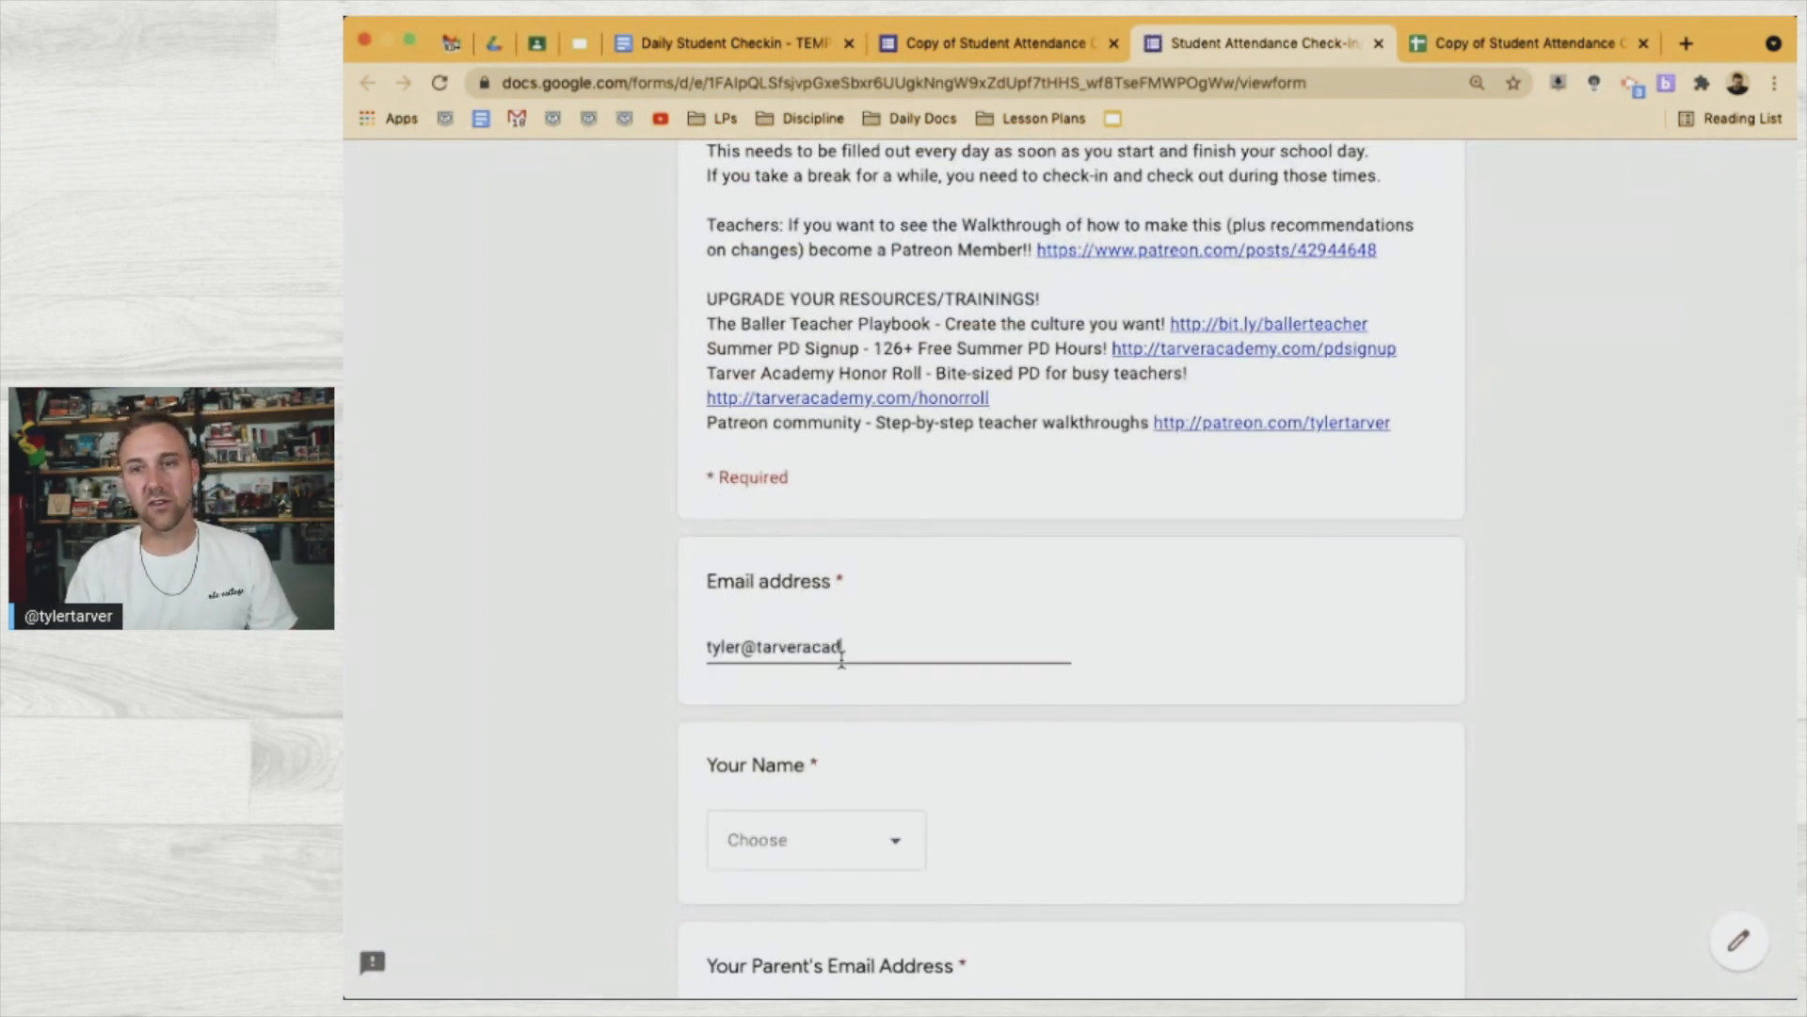
{"action": "scroll", "coordinate": [841, 656], "scroll_direction": "down", "scroll_amount": 3}
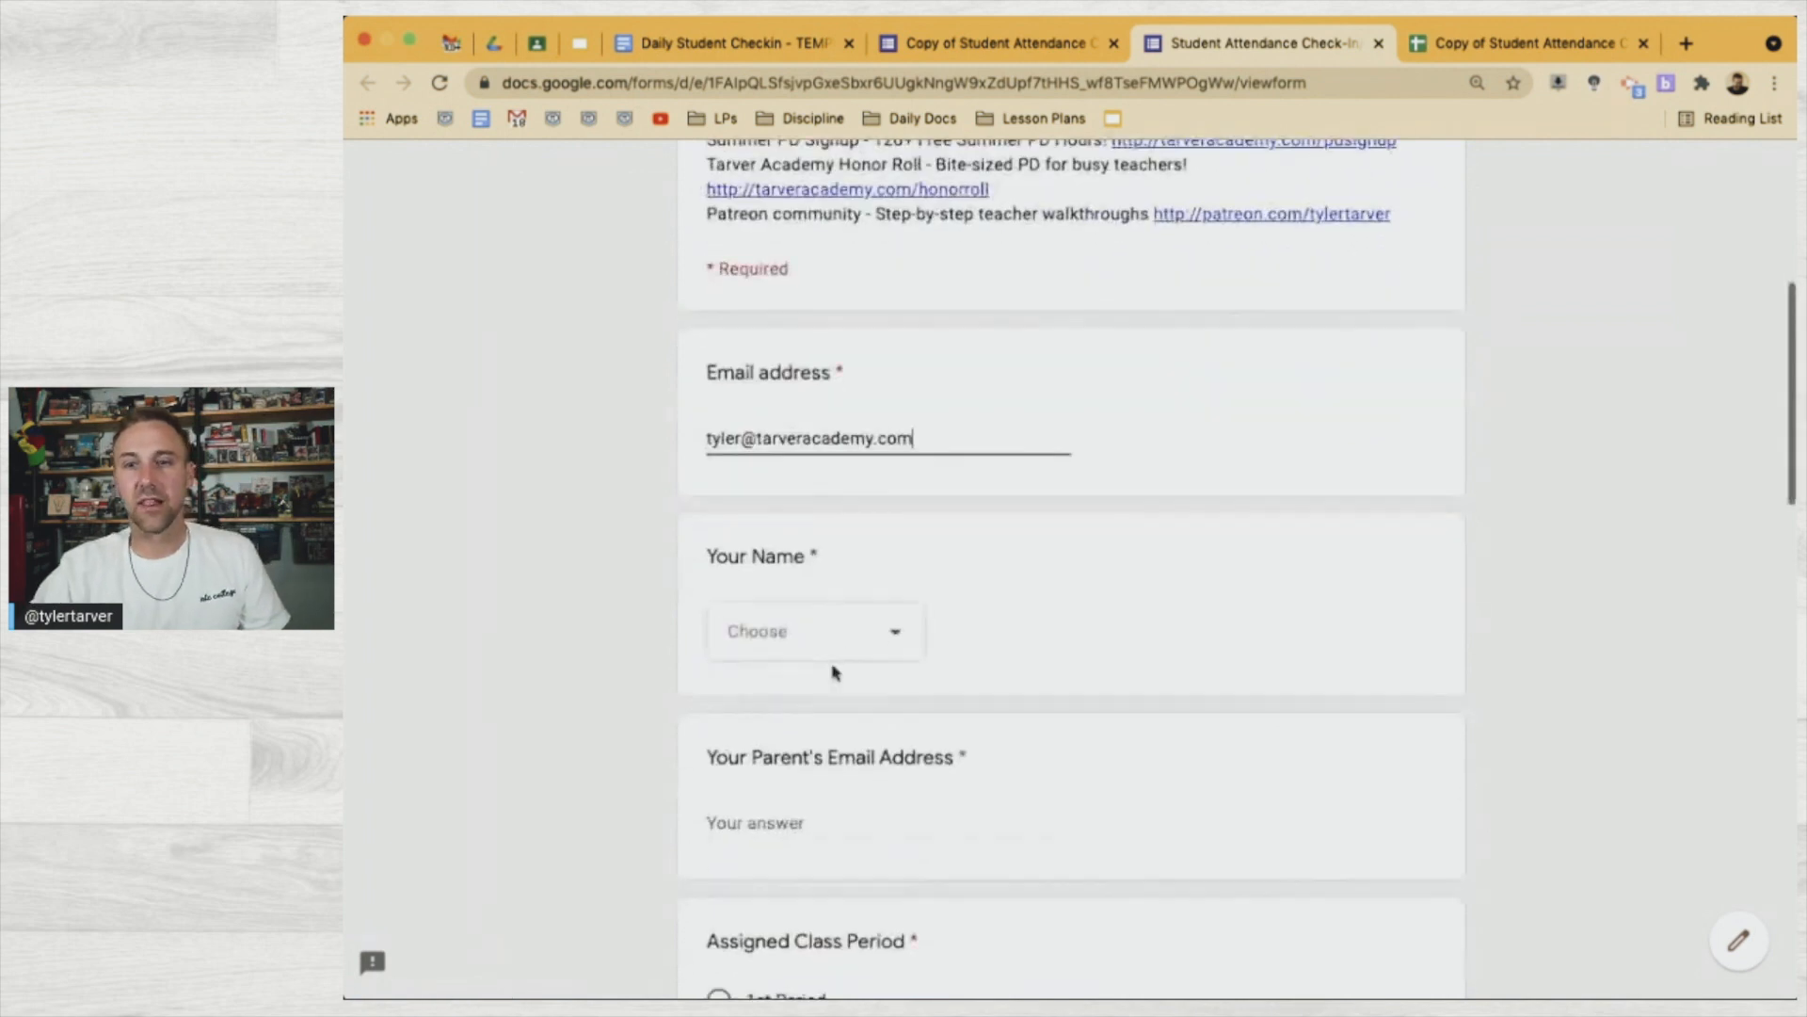
{"action": "left_click", "coordinate": [775, 643]}
{"action": "left_click", "coordinate": [787, 711]}
{"action": "left_click", "coordinate": [806, 629]}
{"action": "left_click", "coordinate": [807, 629]}
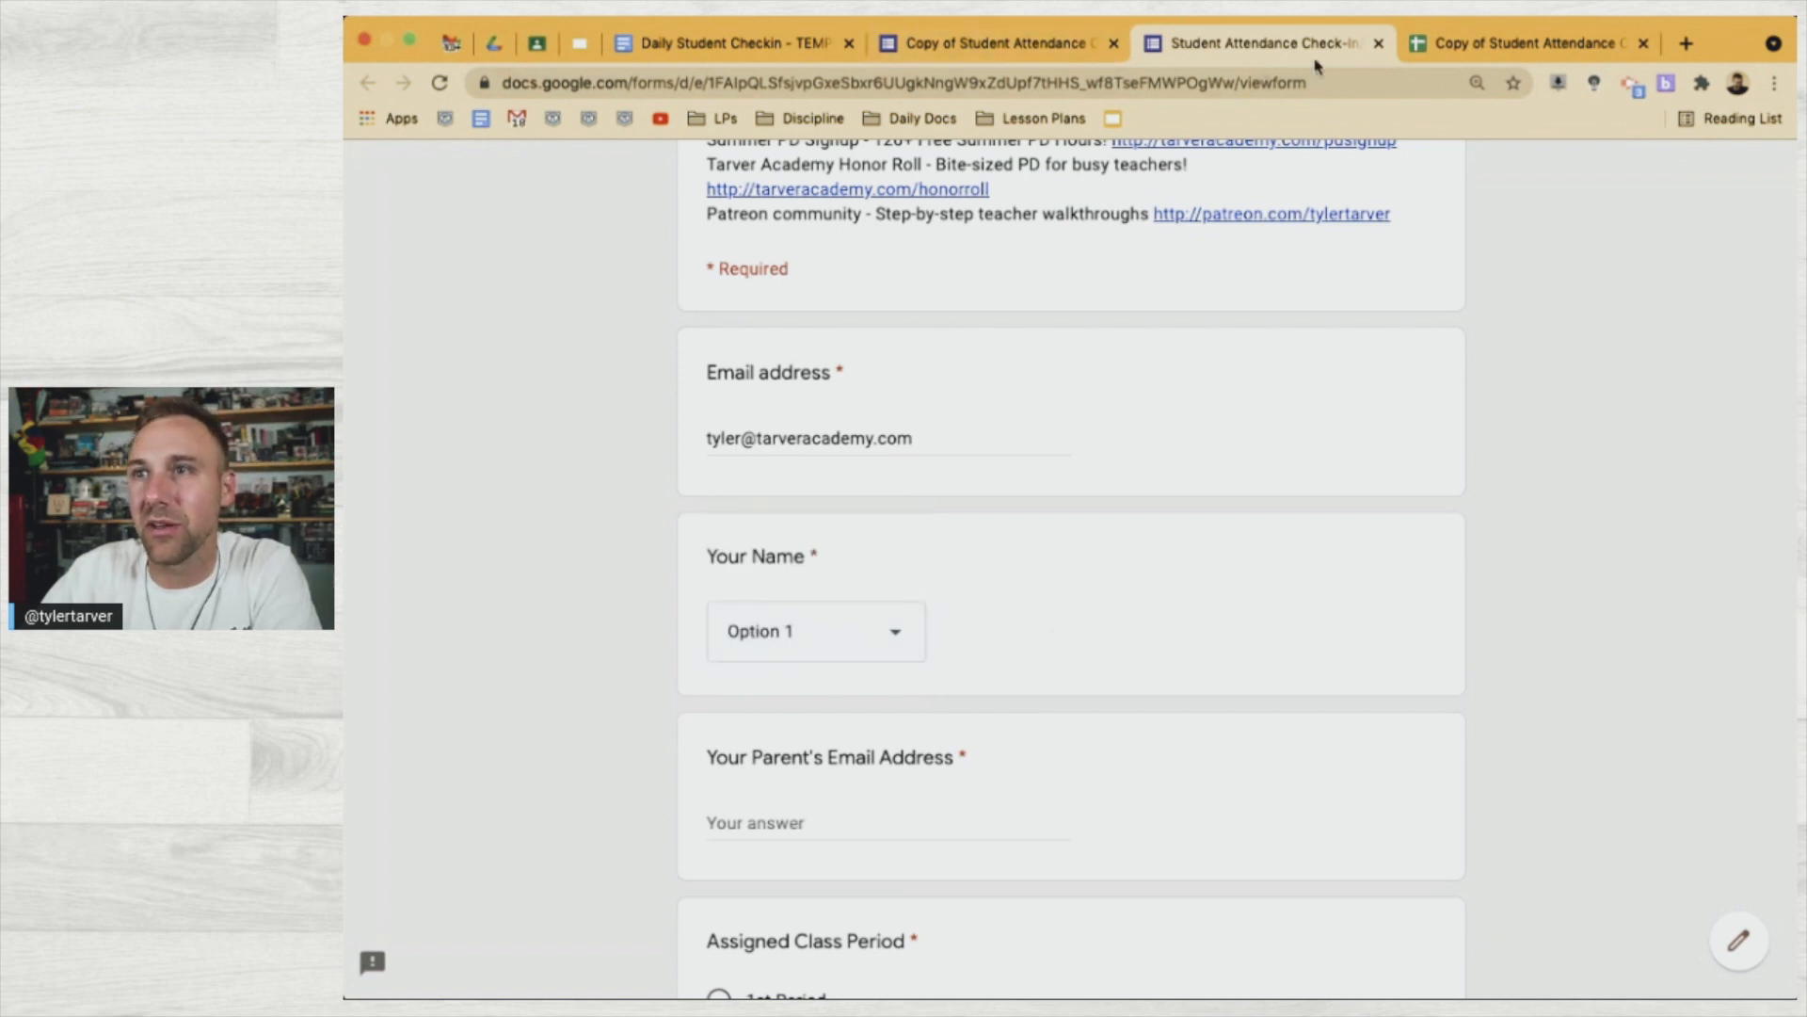
{"action": "scroll", "coordinate": [1018, 303], "scroll_direction": "up", "scroll_amount": 3}
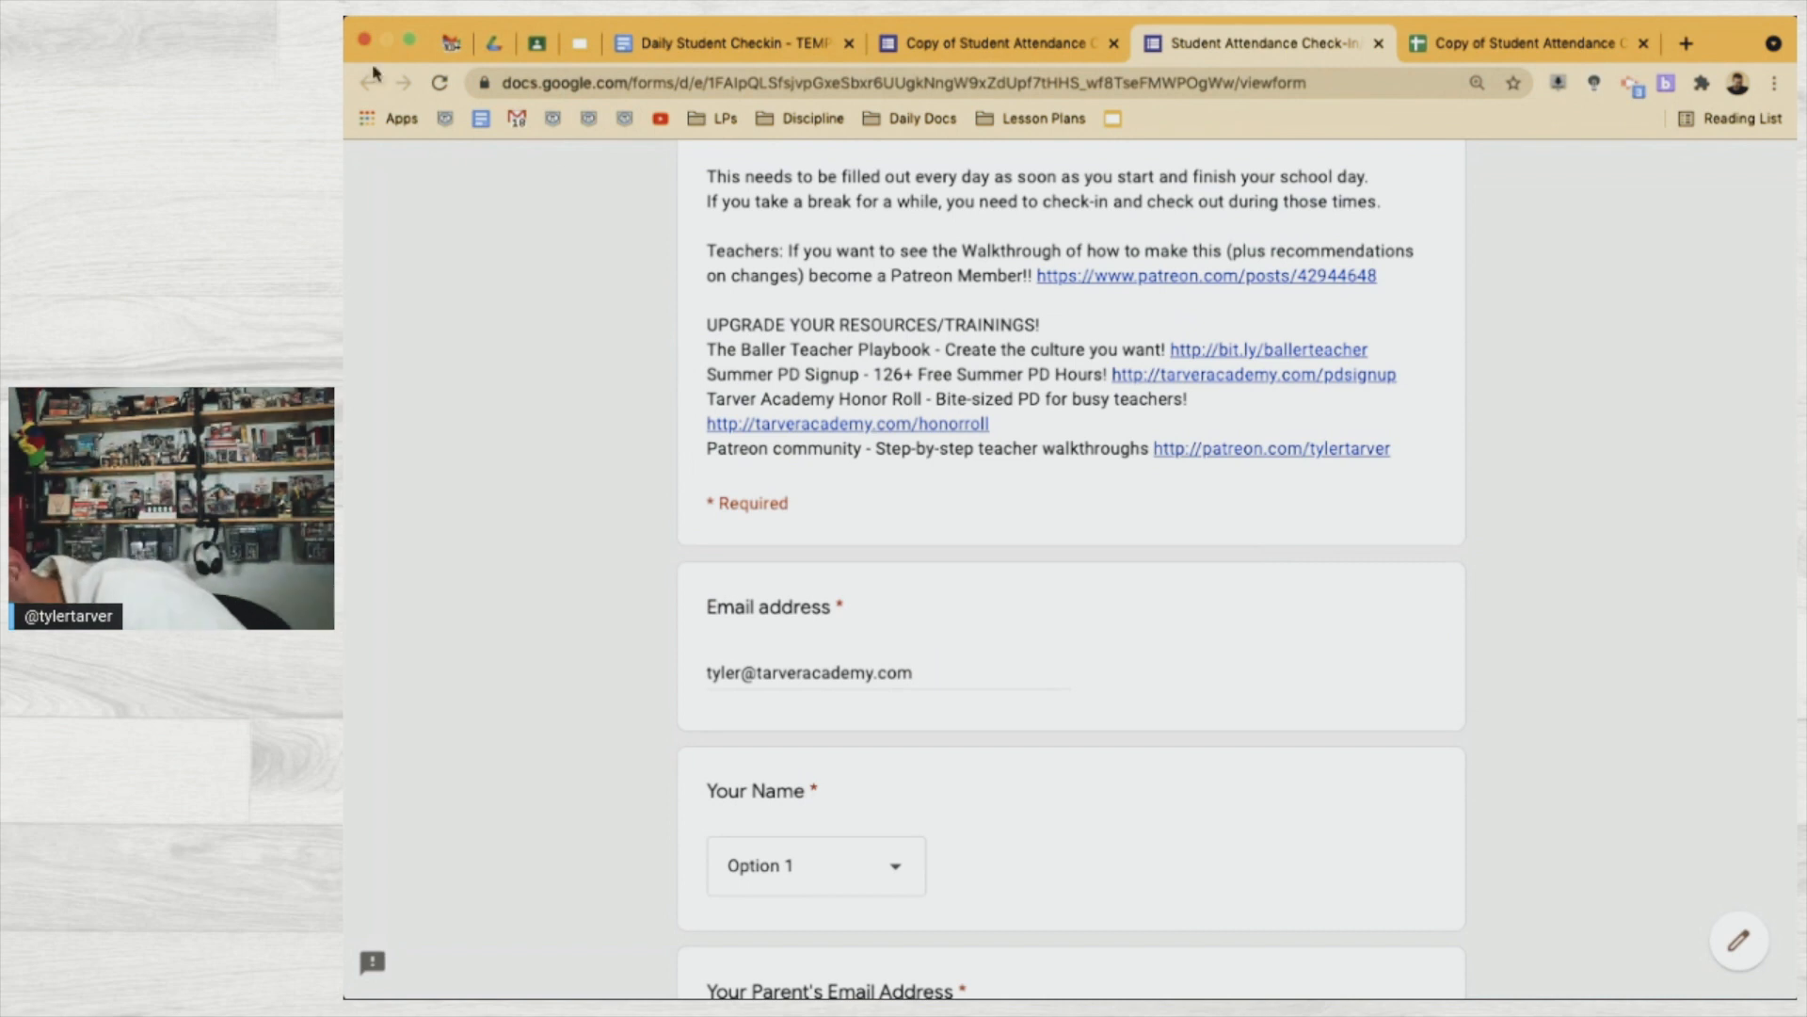
Search Drive for 'best' and open the best advanced class ever and Best Things on Earth spreadsheets
{"action": "left_click", "coordinate": [497, 44]}
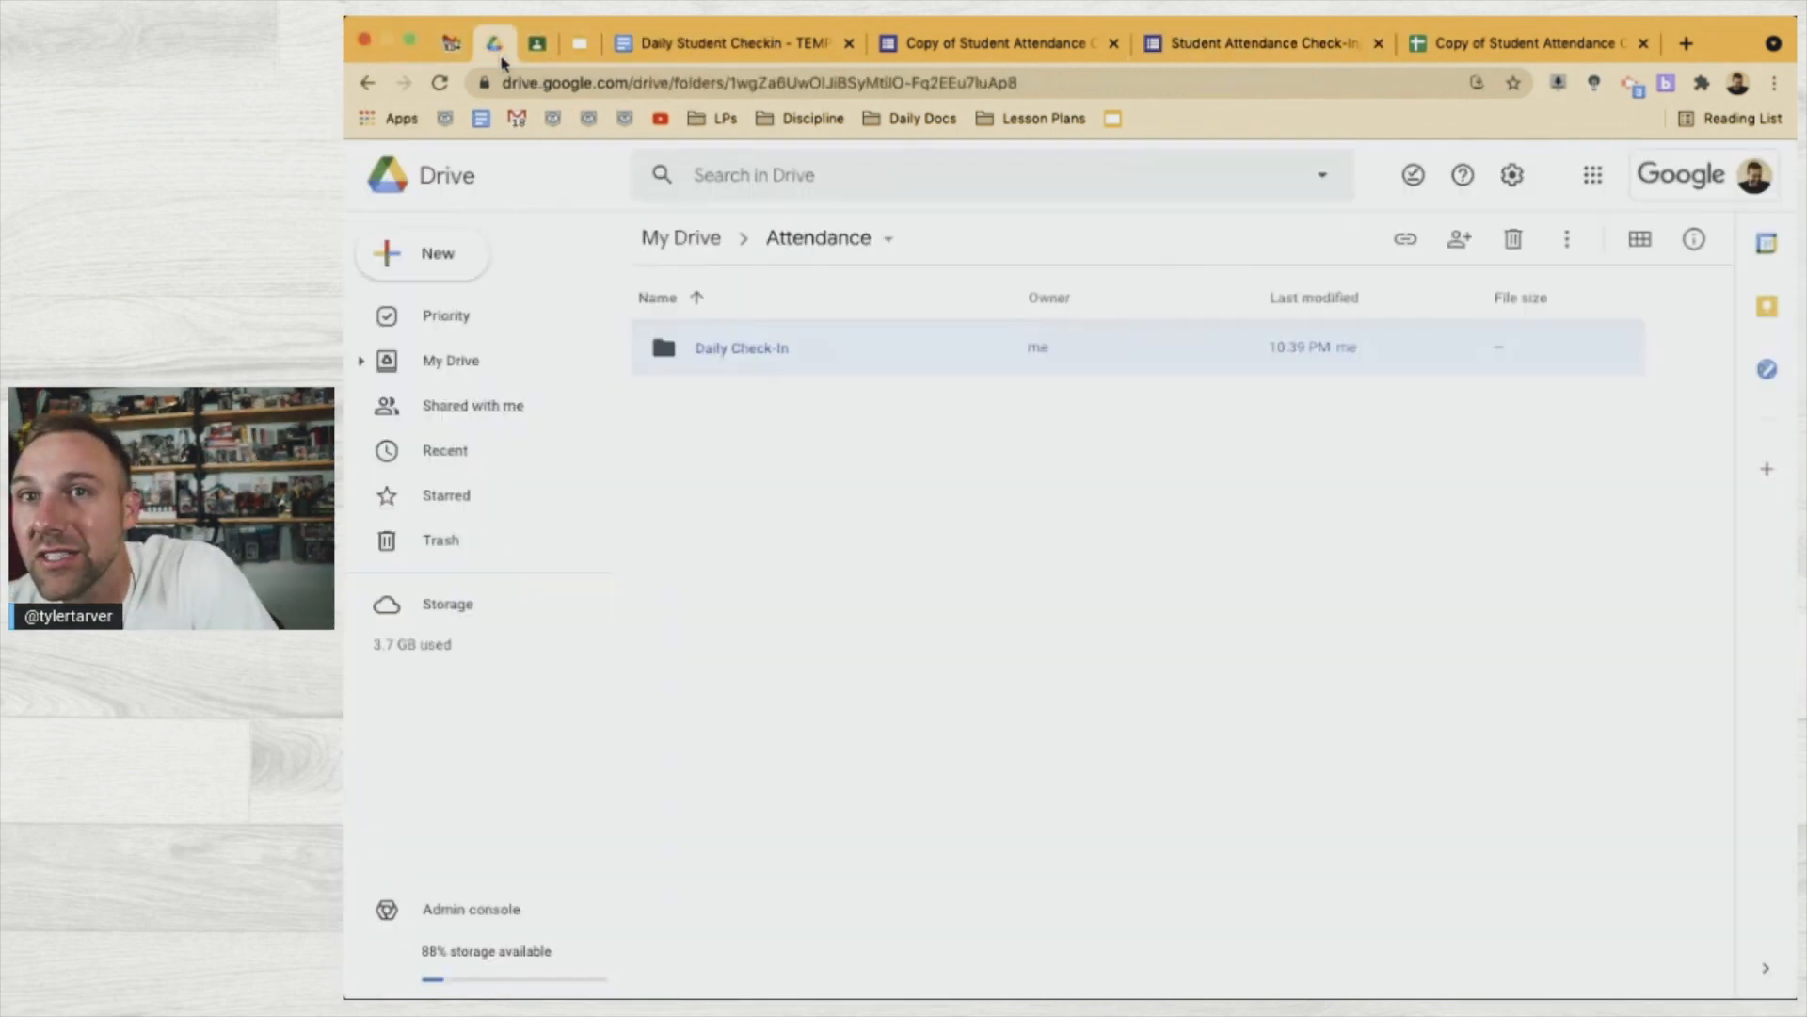
{"action": "left_click", "coordinate": [794, 169]}
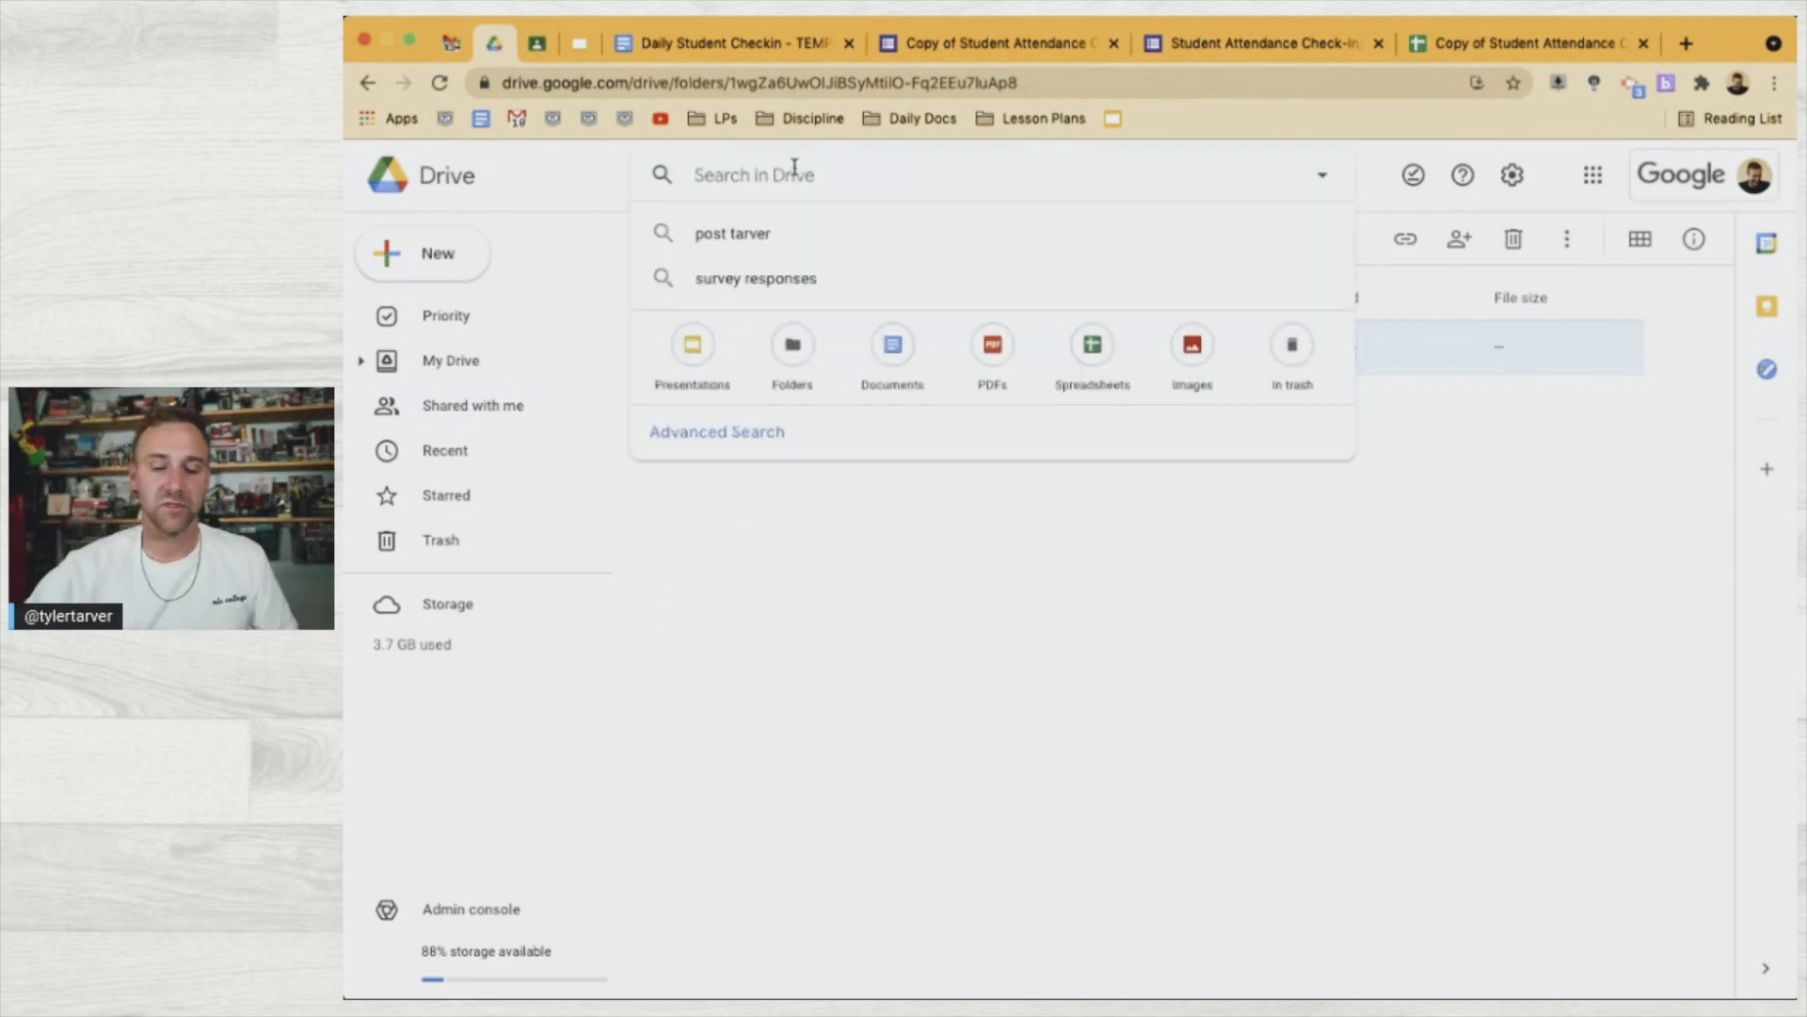
{"action": "type", "text": "best"}
{"action": "key", "text": "Return"}
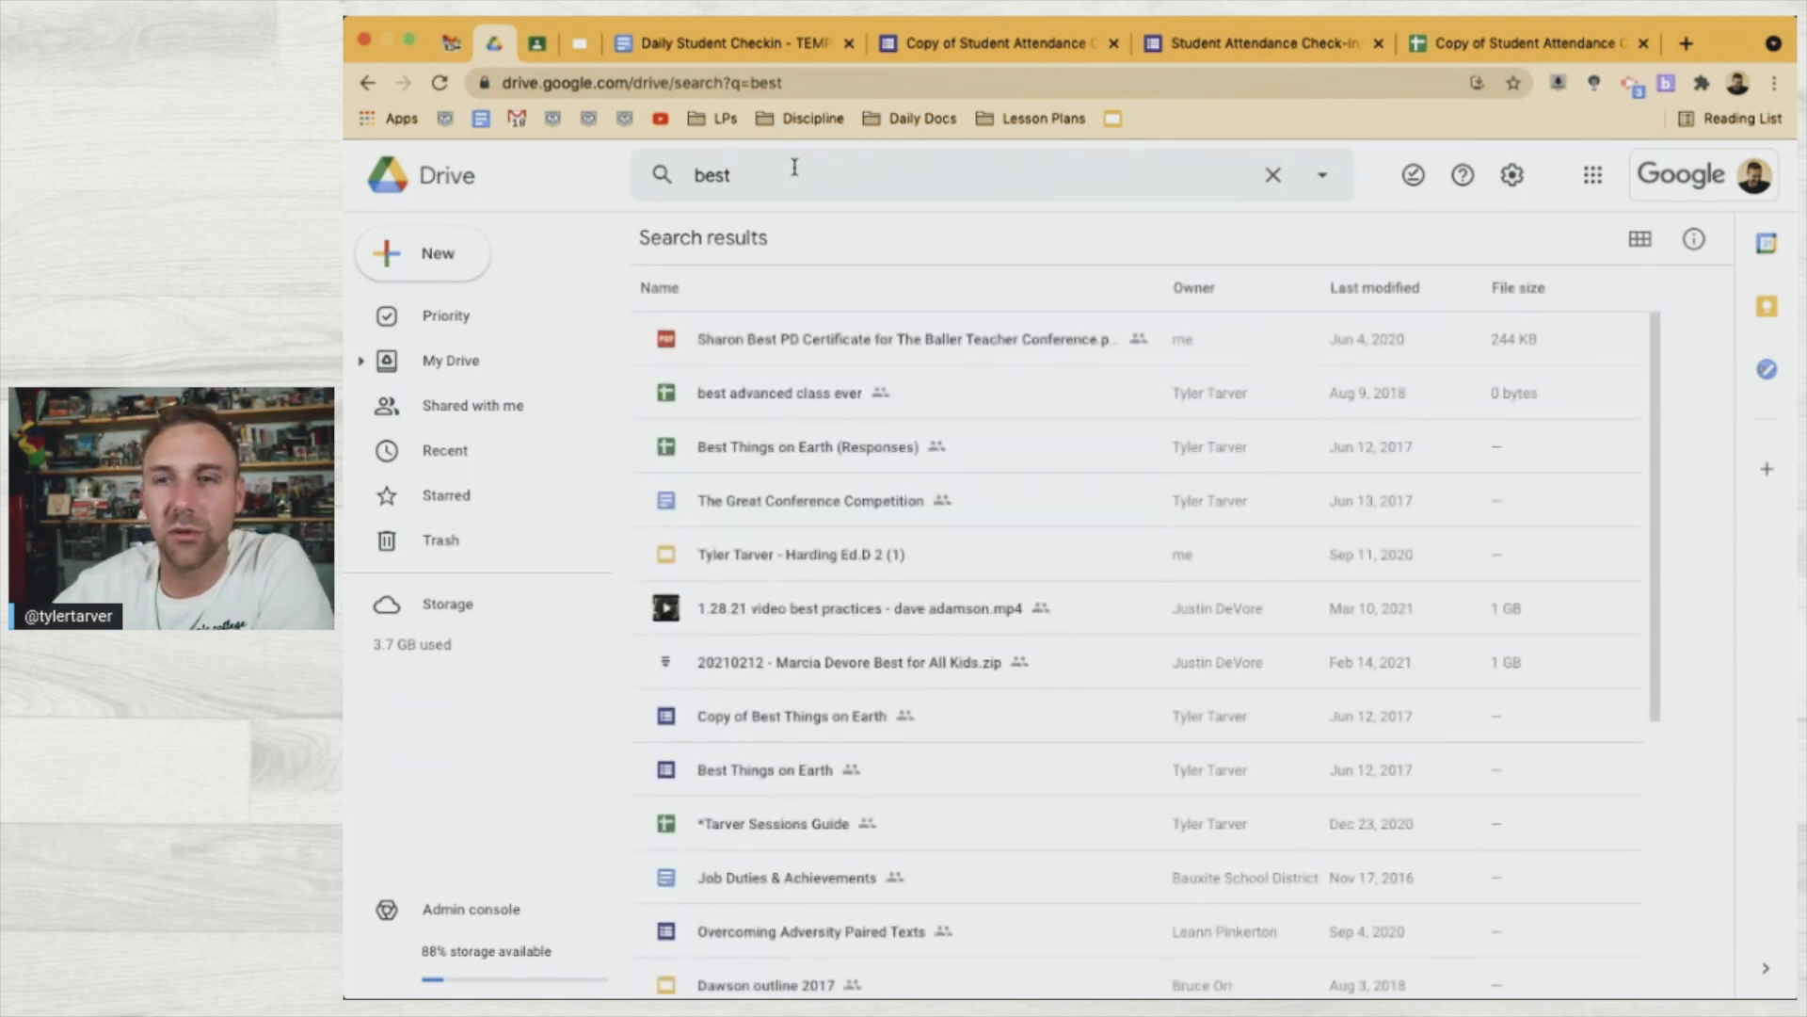
{"action": "double_click", "coordinate": [796, 392]}
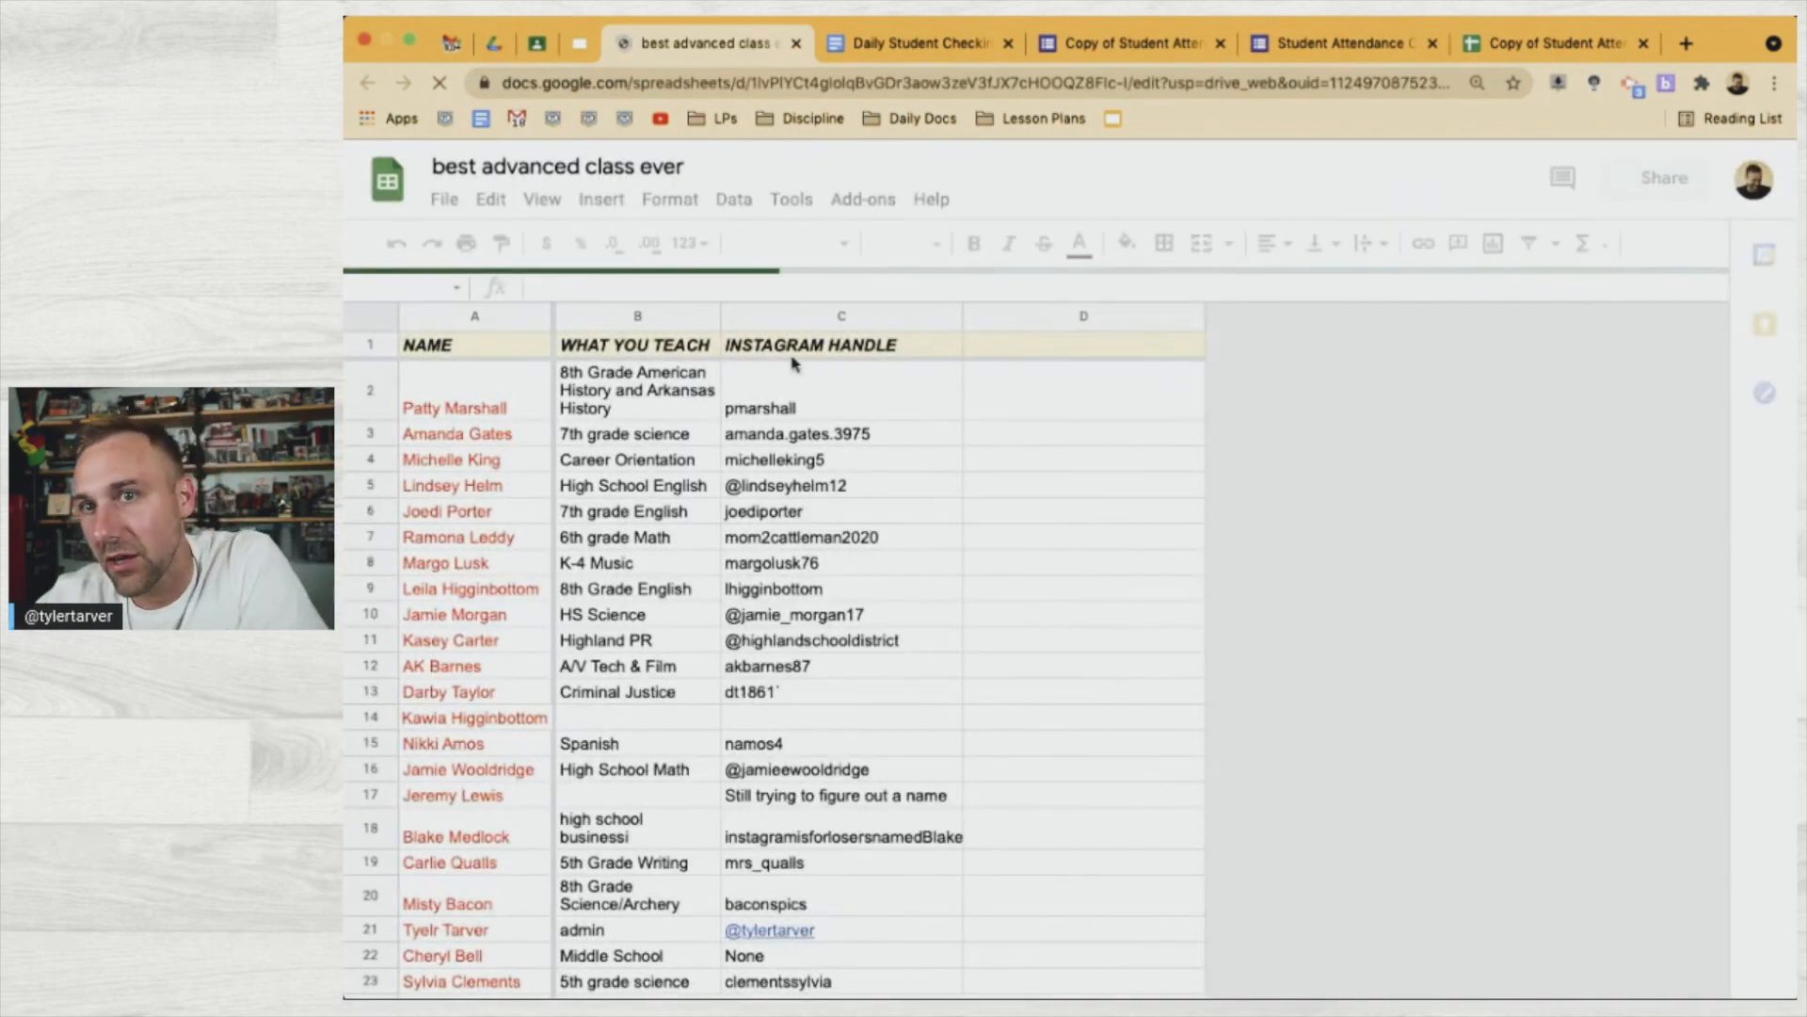
{"action": "left_click", "coordinate": [796, 46]}
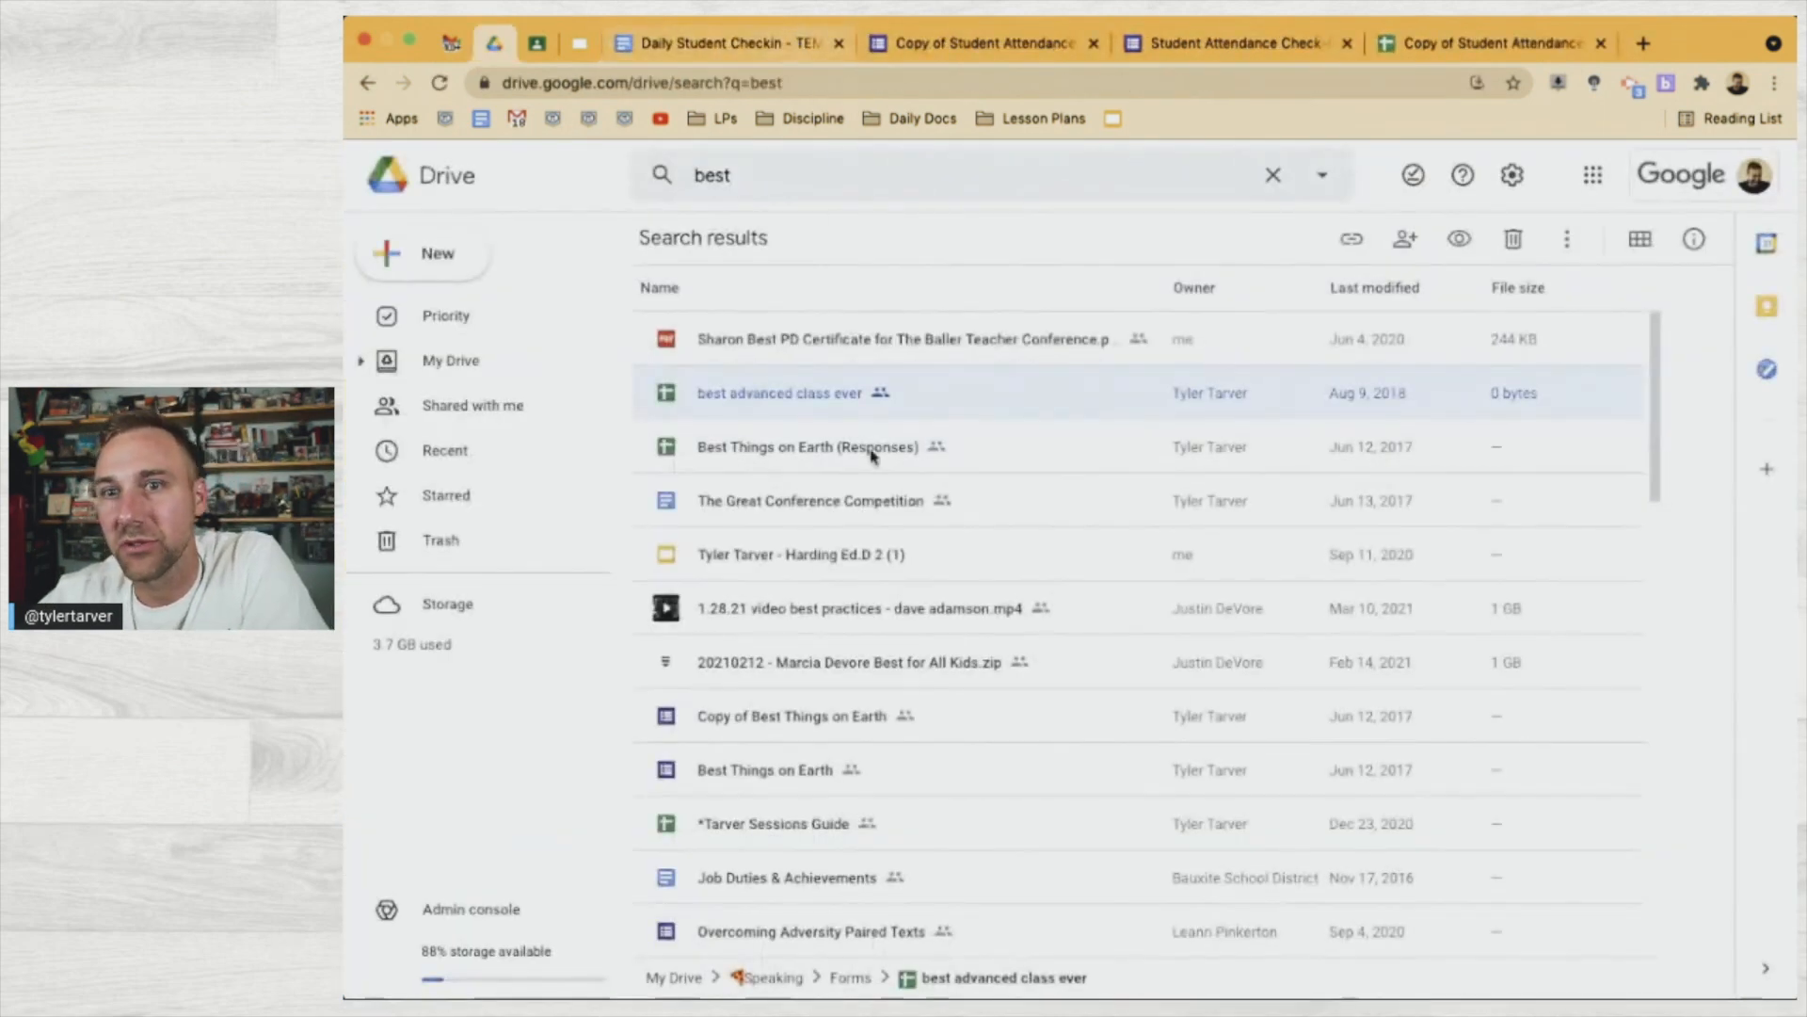
{"action": "double_click", "coordinate": [807, 463]}
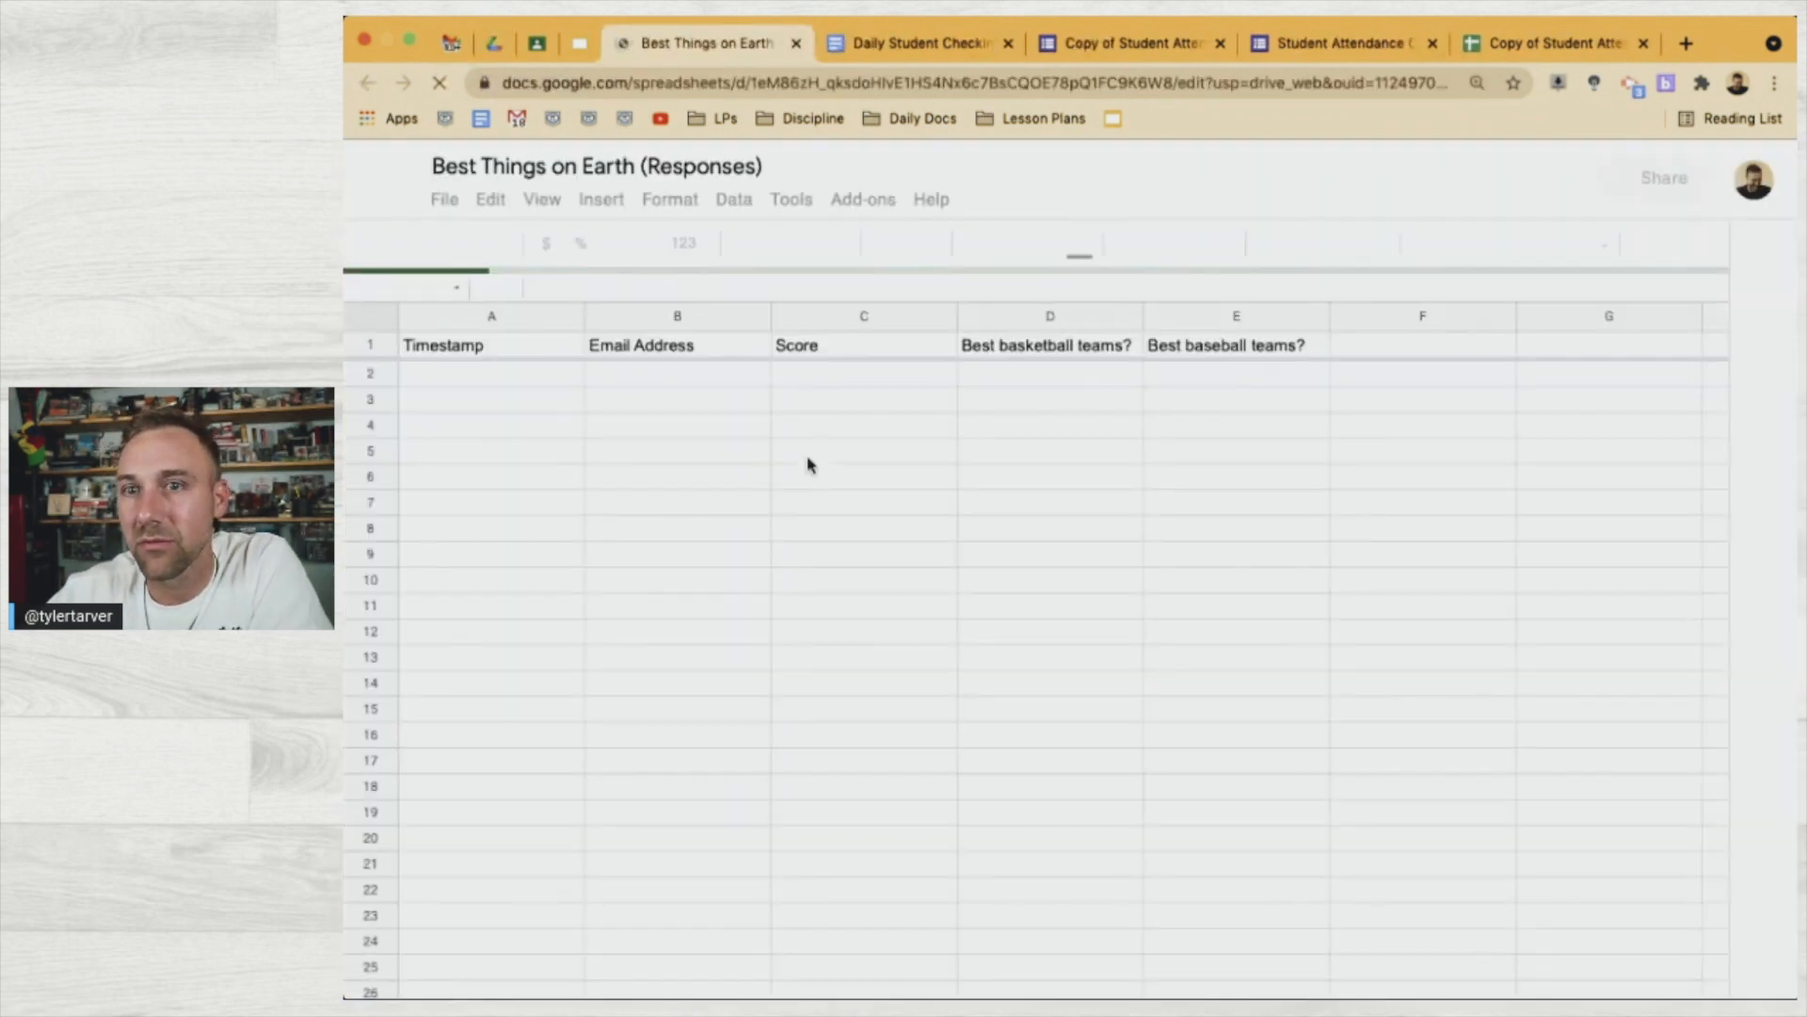
{"action": "left_click", "coordinate": [798, 48]}
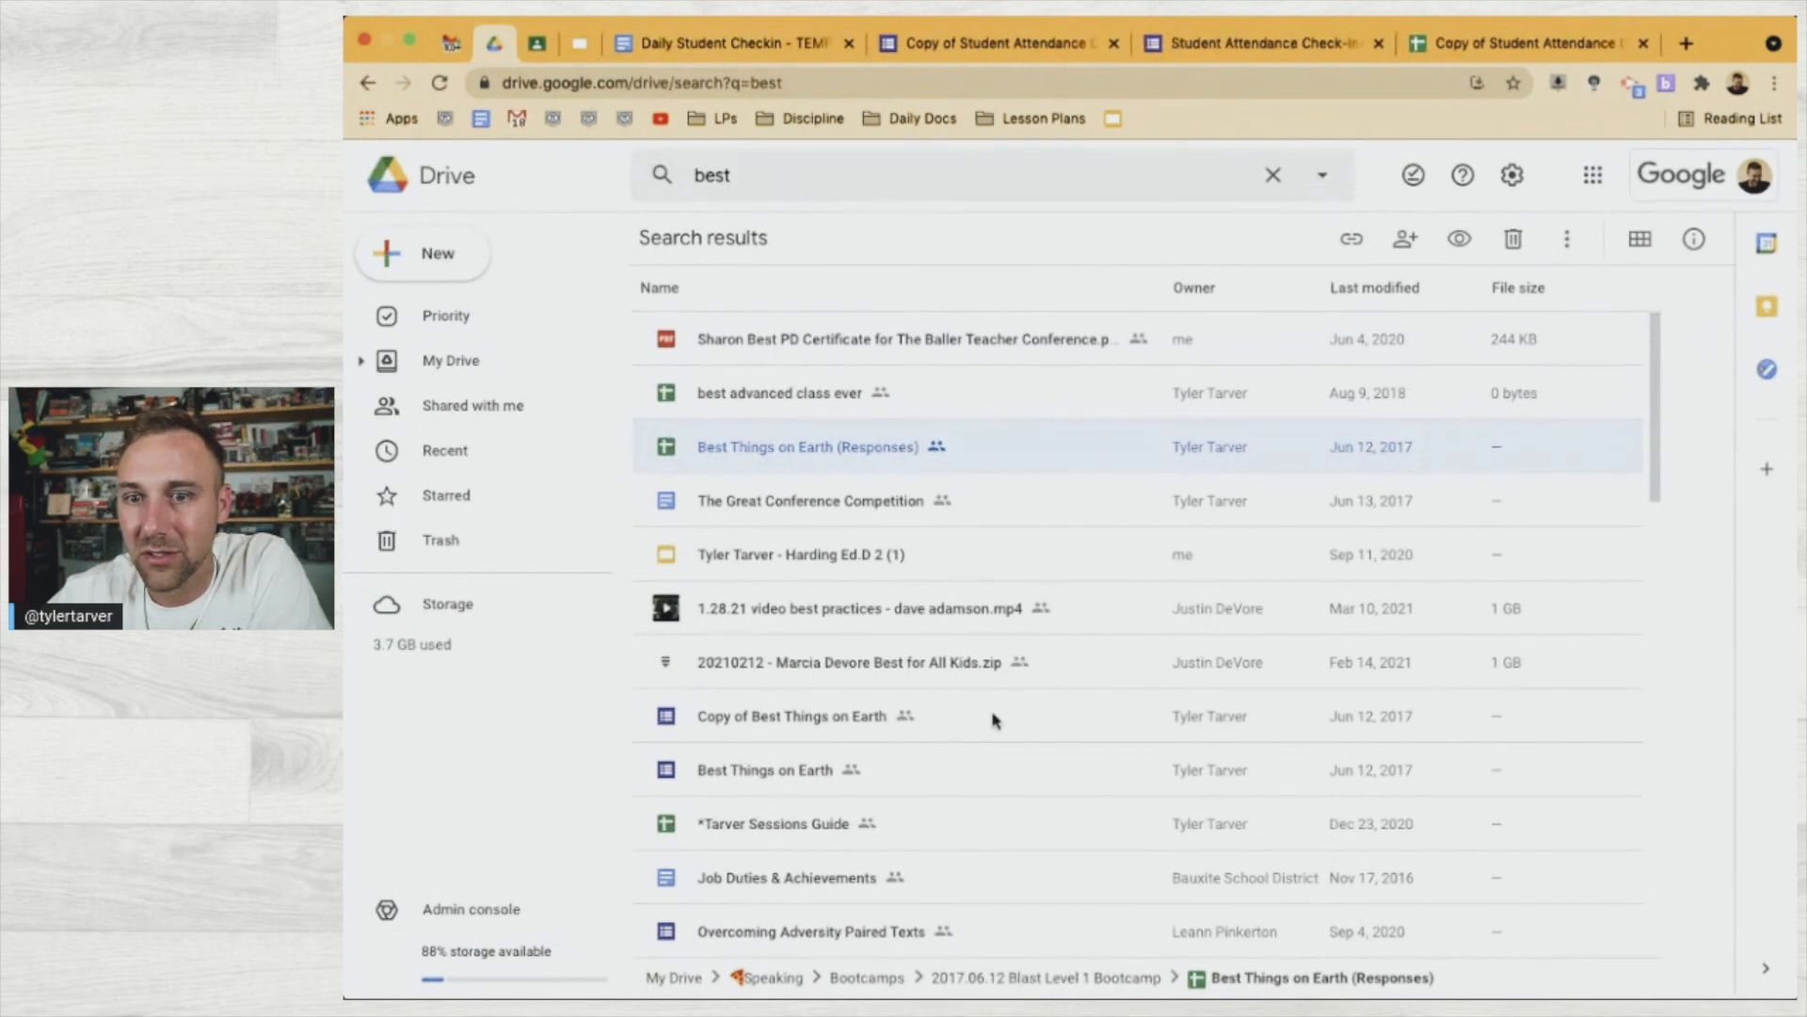
Search Drive for 'class ever', then create a new blank Google Sheets spreadsheet
{"action": "scroll", "coordinate": [985, 828], "scroll_direction": "down", "scroll_amount": 5}
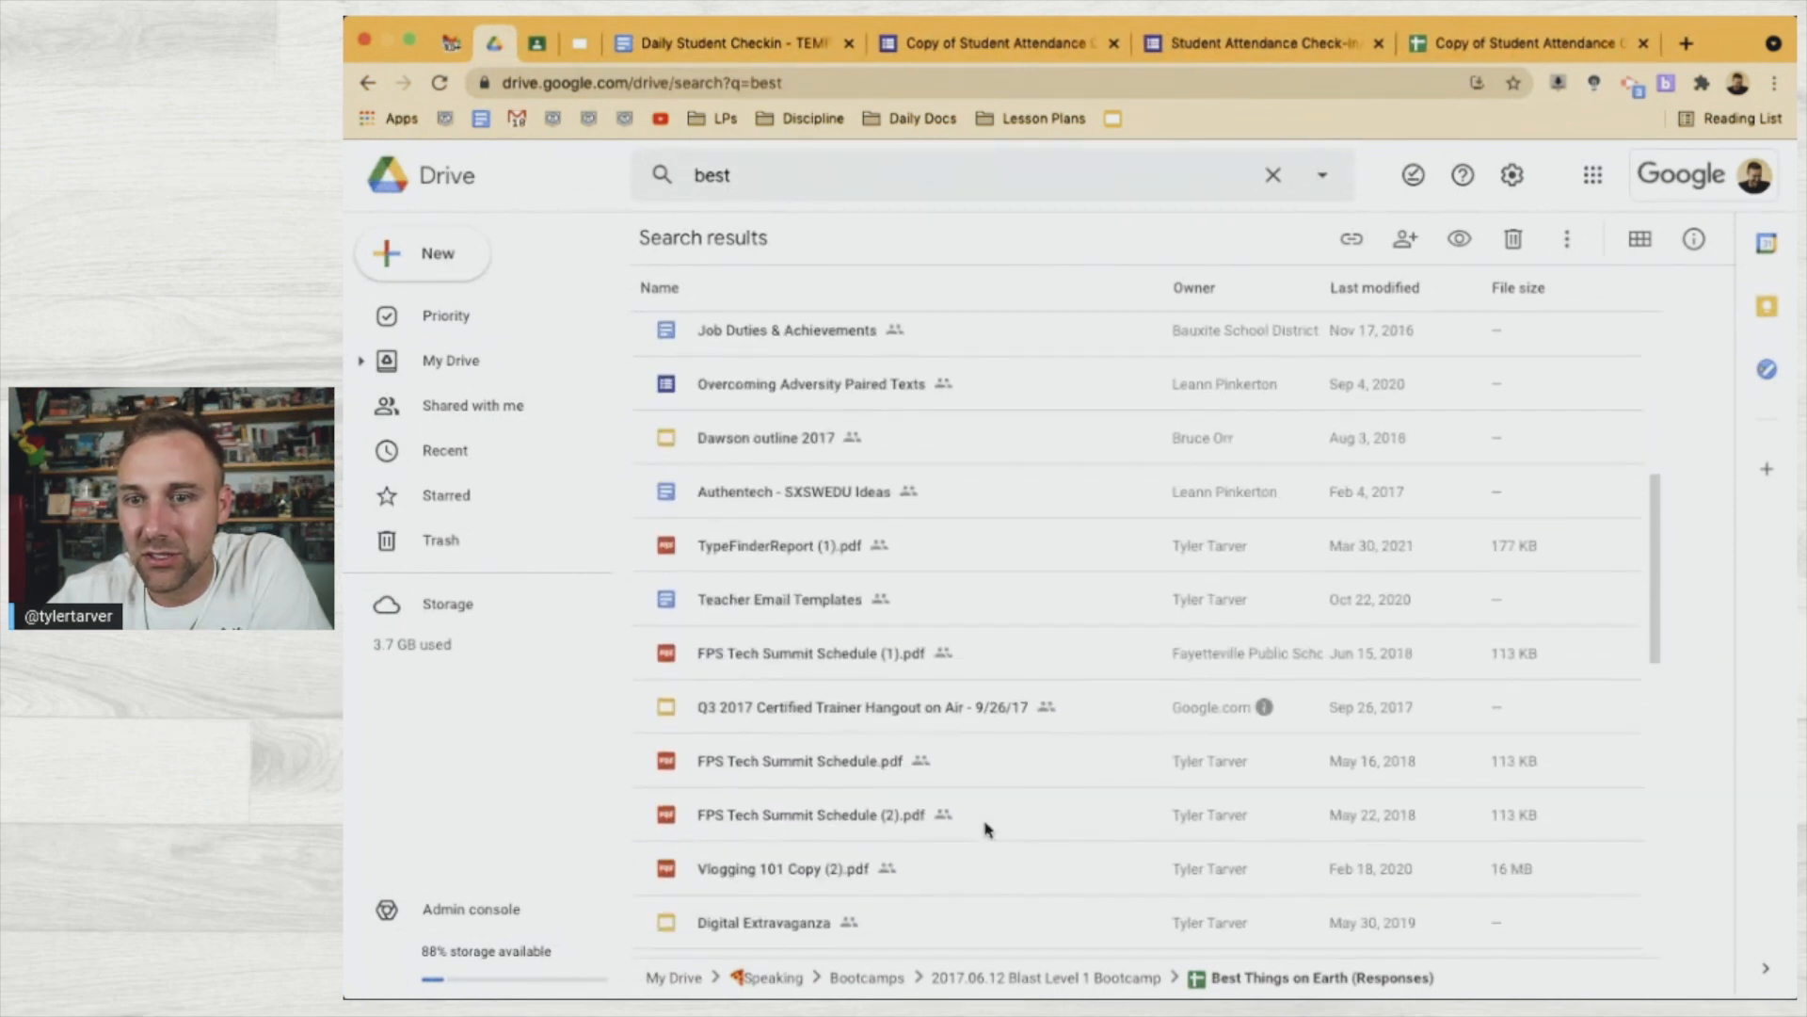
{"action": "scroll", "coordinate": [984, 827], "scroll_direction": "up", "scroll_amount": 5}
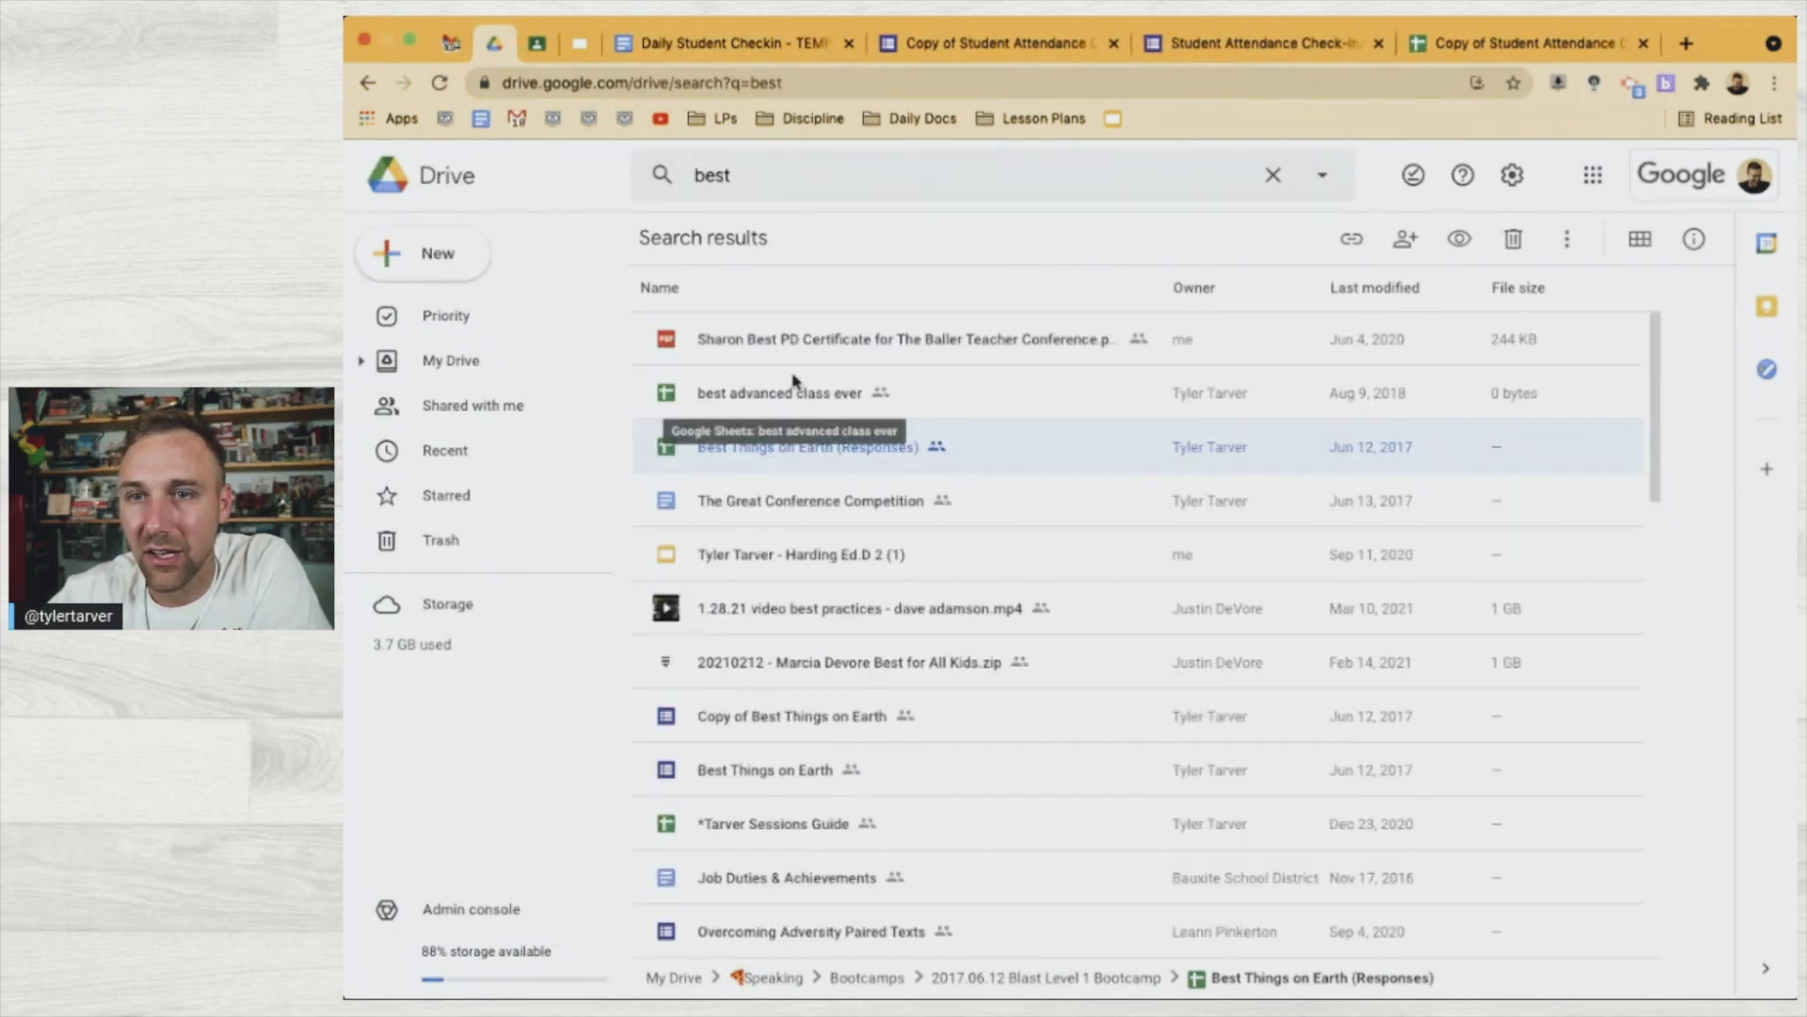
{"action": "double_click", "coordinate": [747, 179]}
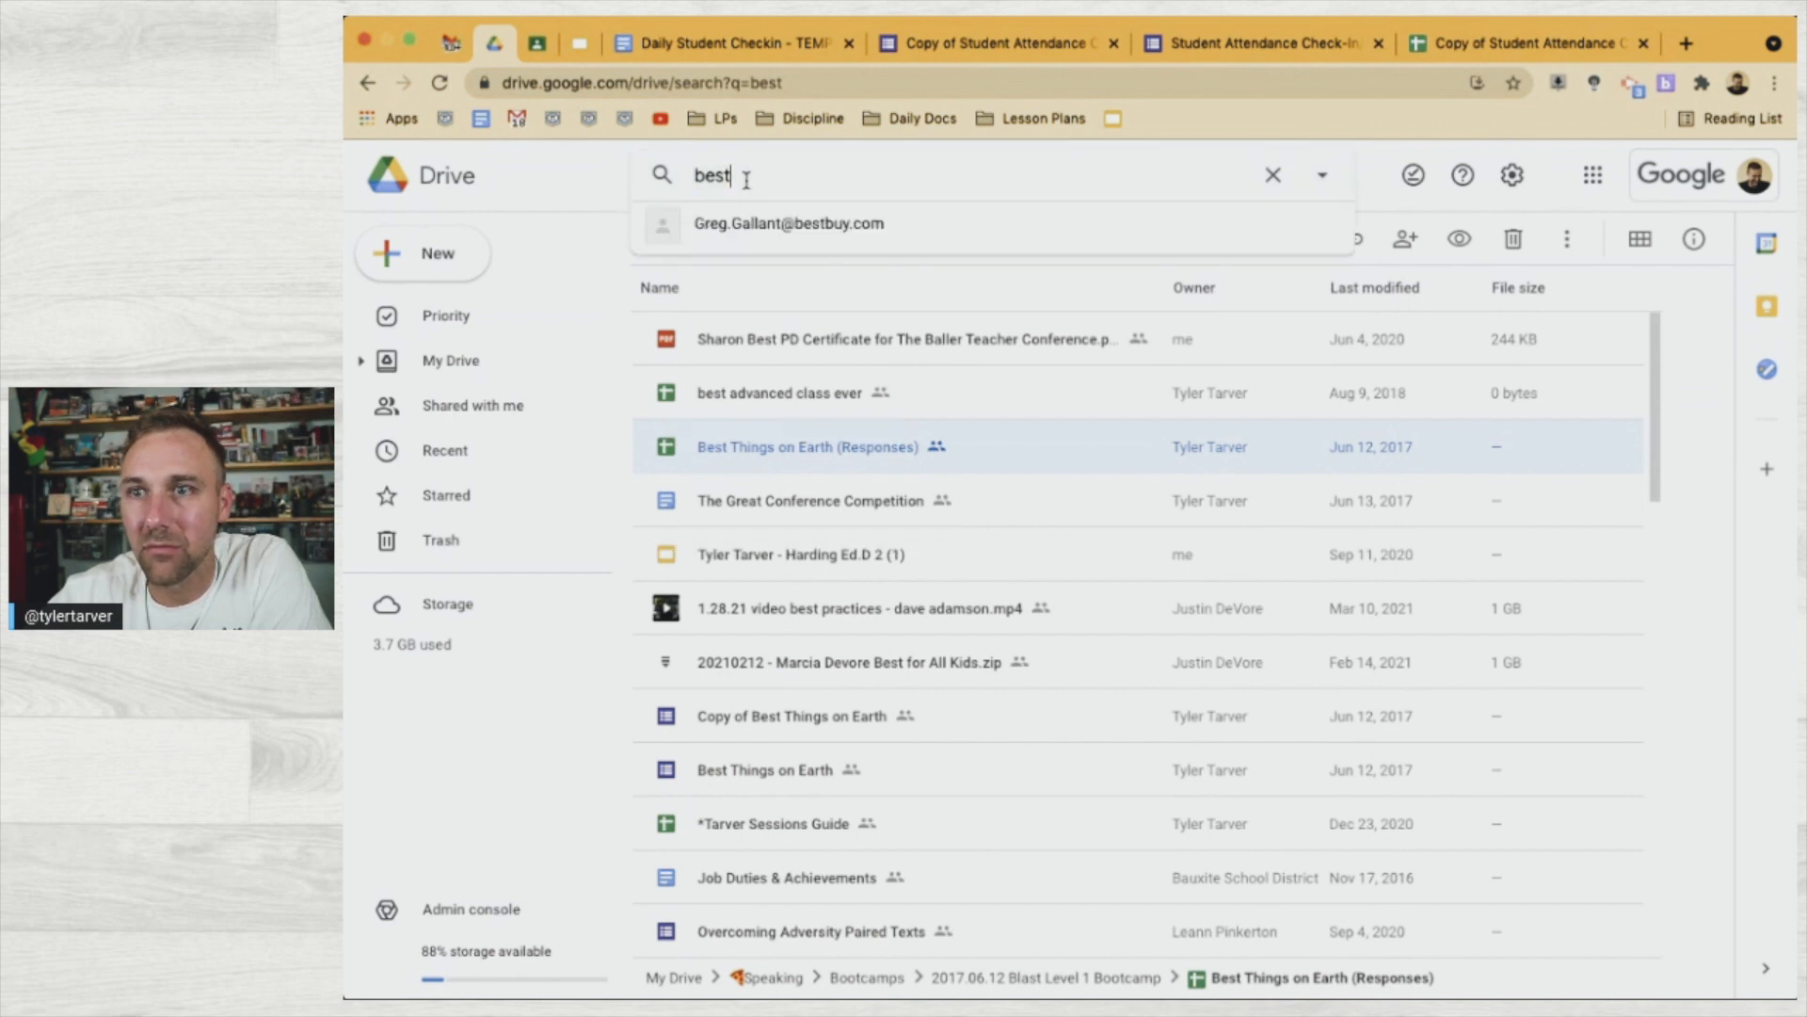
{"action": "type", "text": "class ever"}
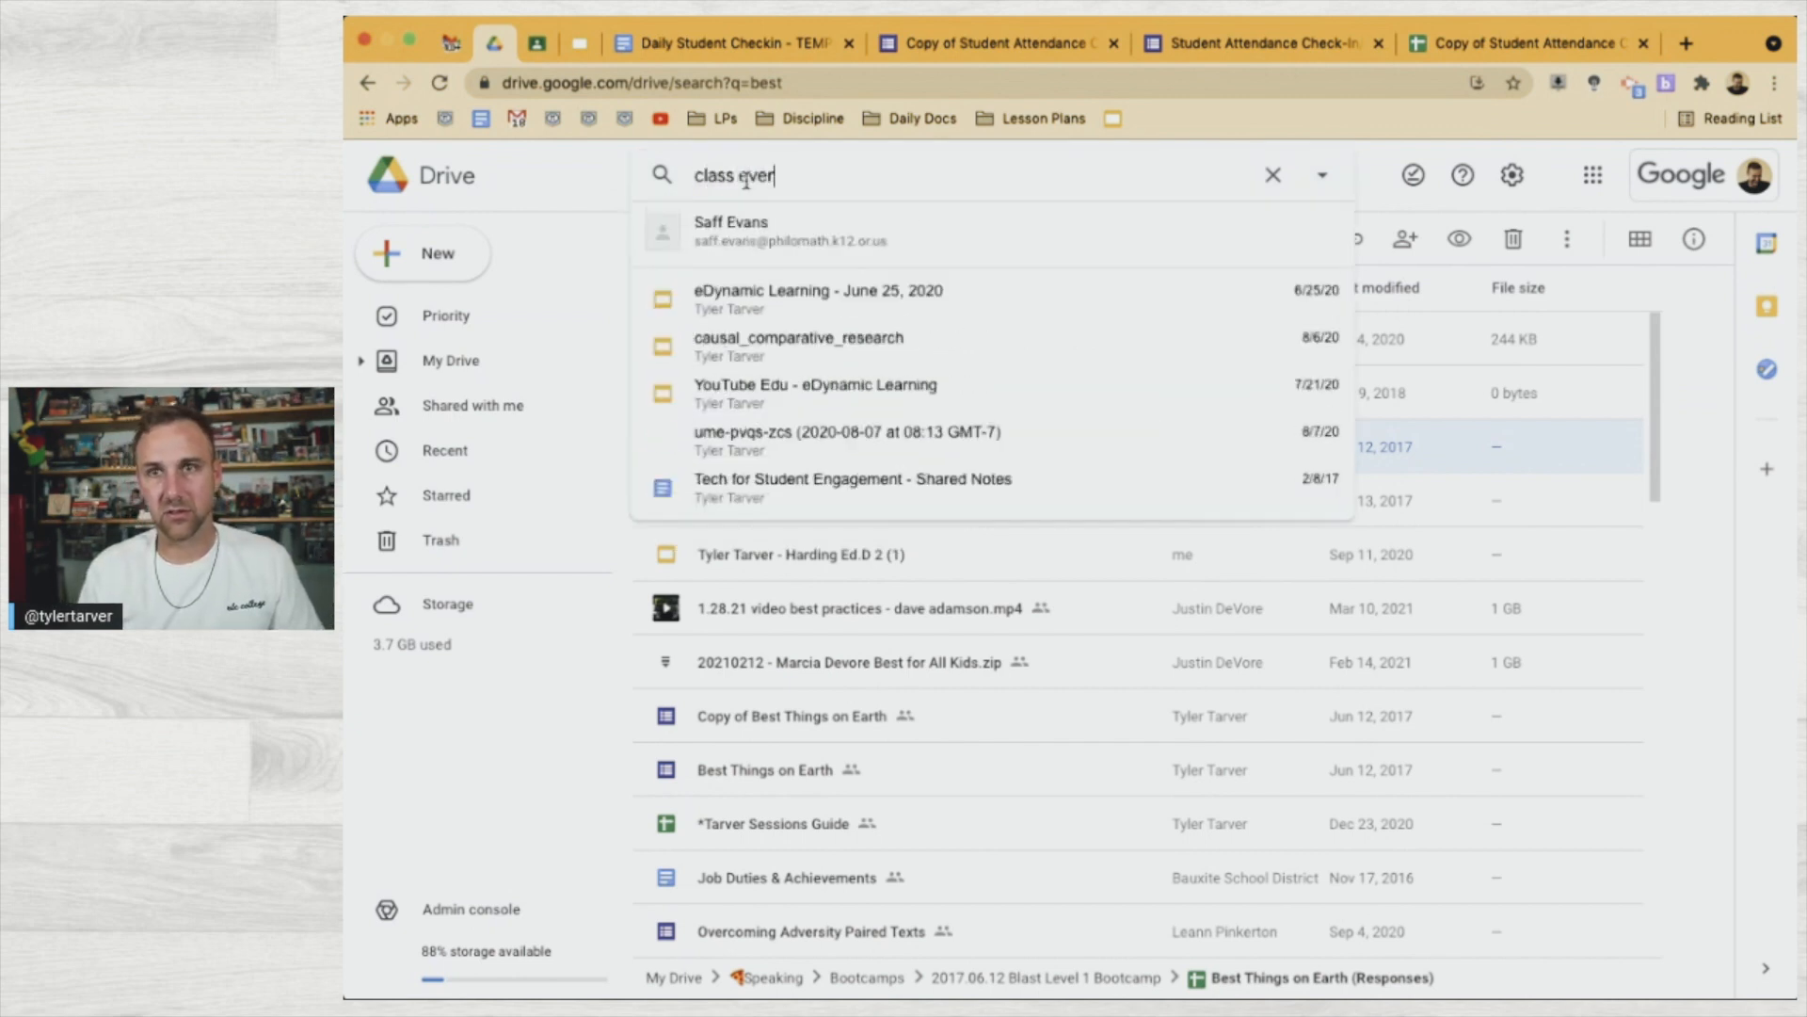
{"action": "key", "text": "Return"}
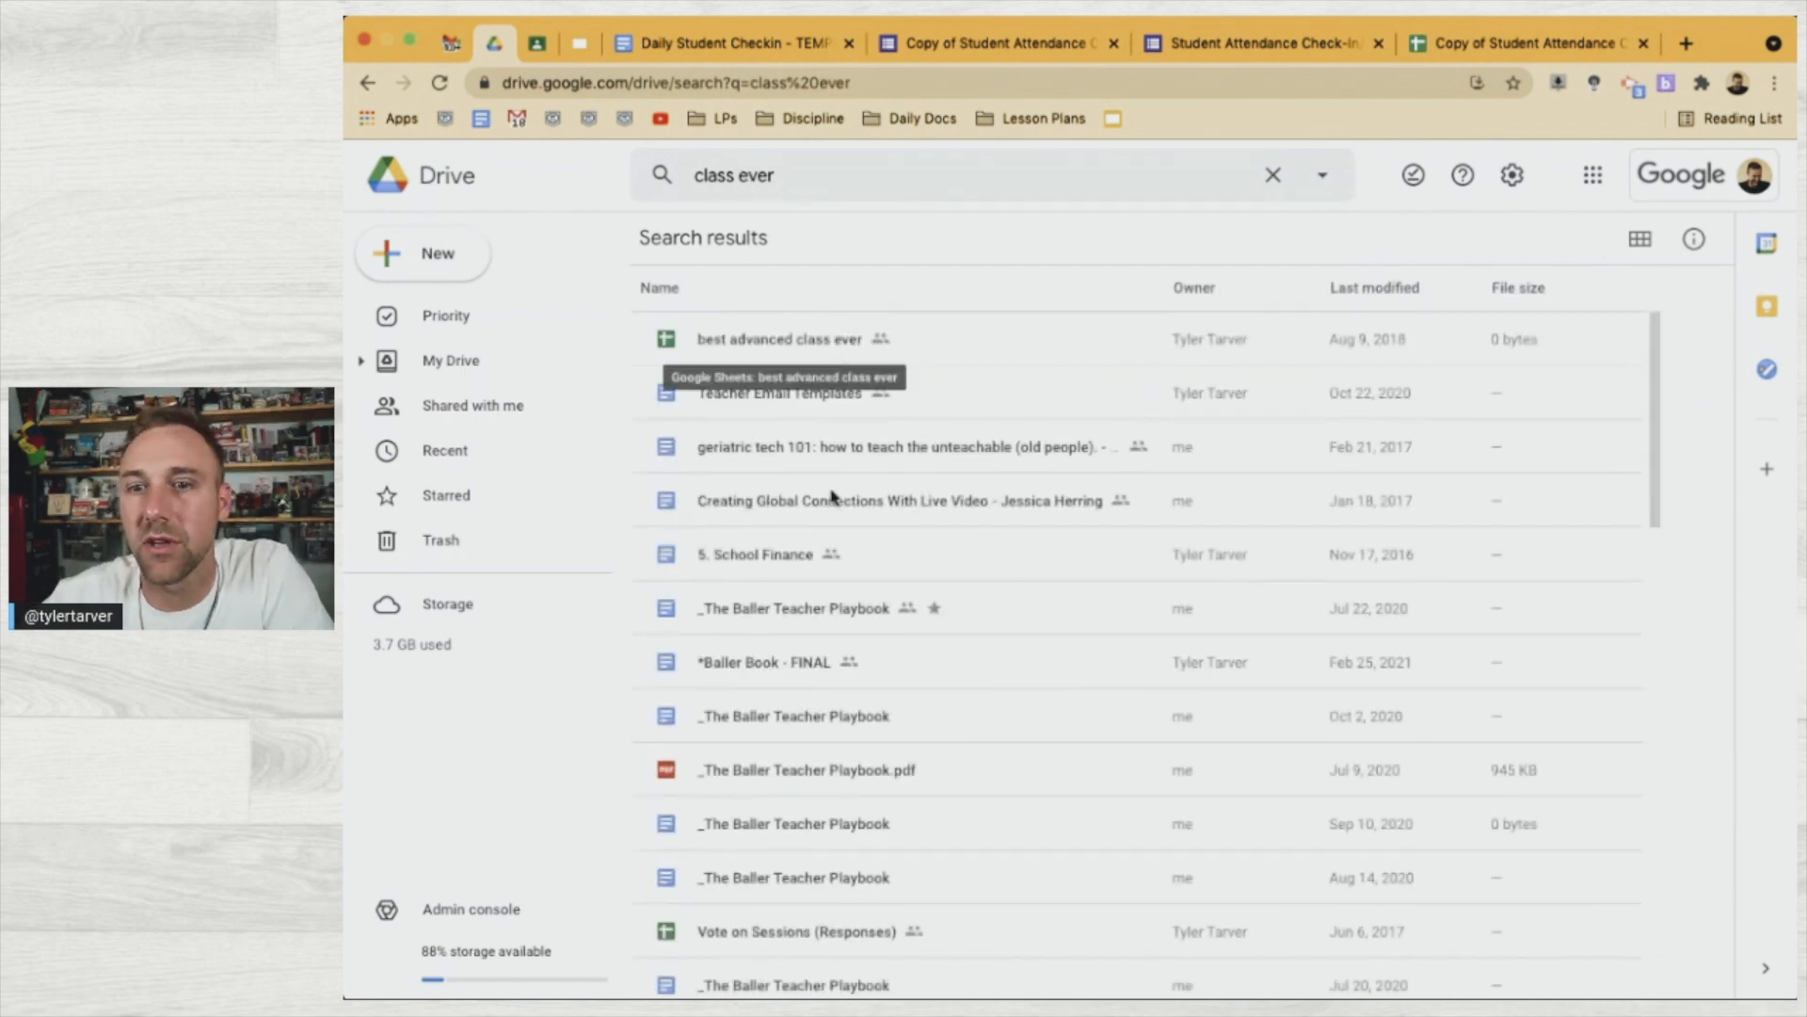
{"action": "left_click", "coordinate": [433, 253]}
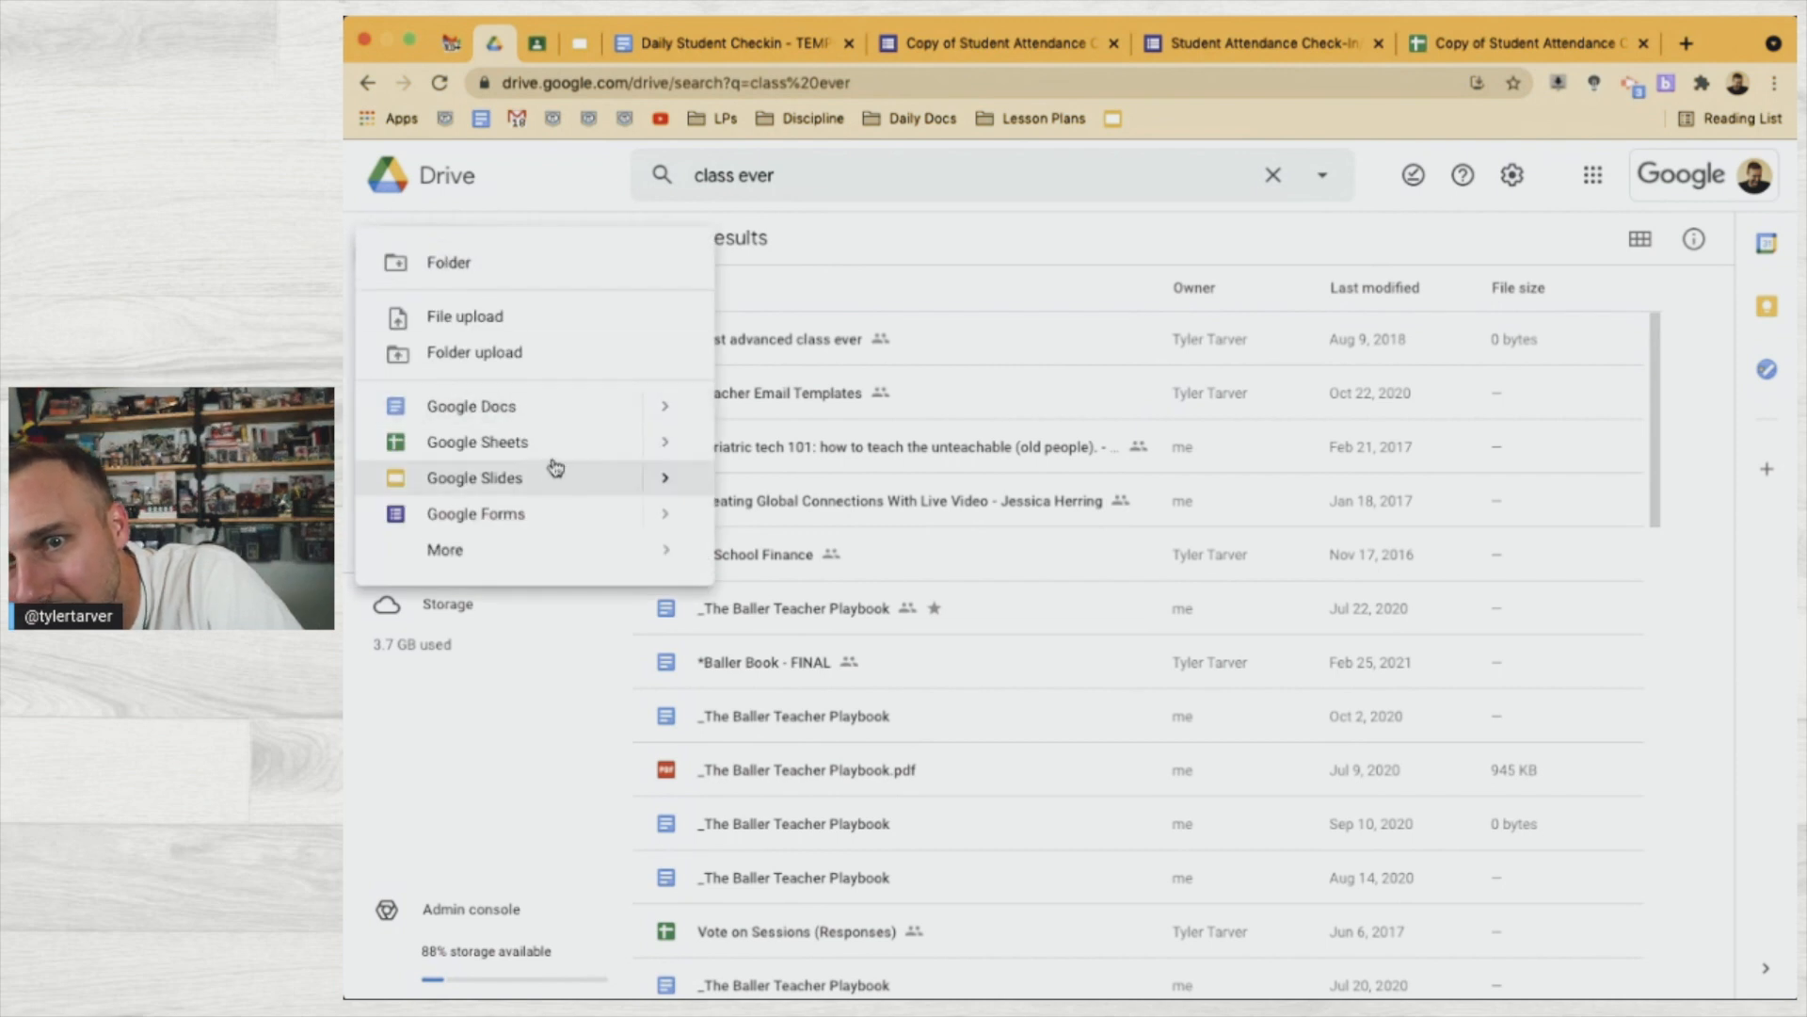
{"action": "left_click", "coordinate": [554, 455]}
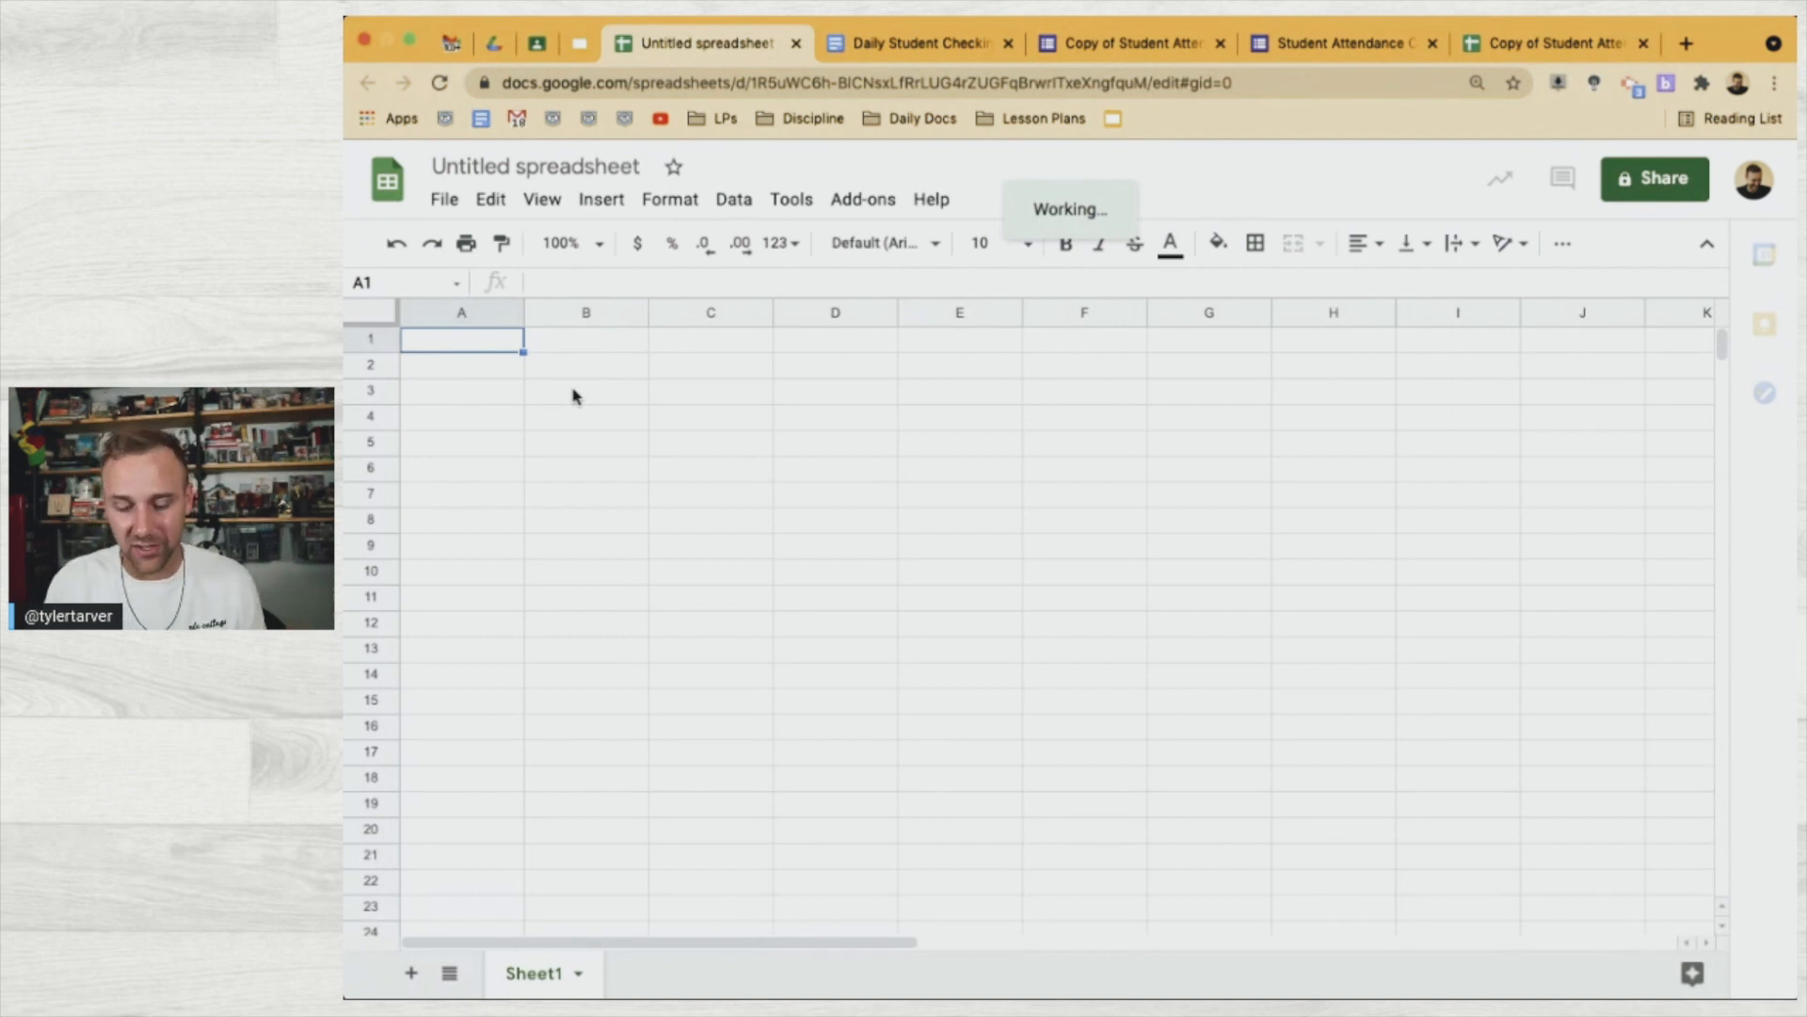
Enter Harry Potter, Hermione Granger, Ron Weasle, Draco Malfoy and Steph Curry in A1:A5
{"action": "type", "text": "H"}
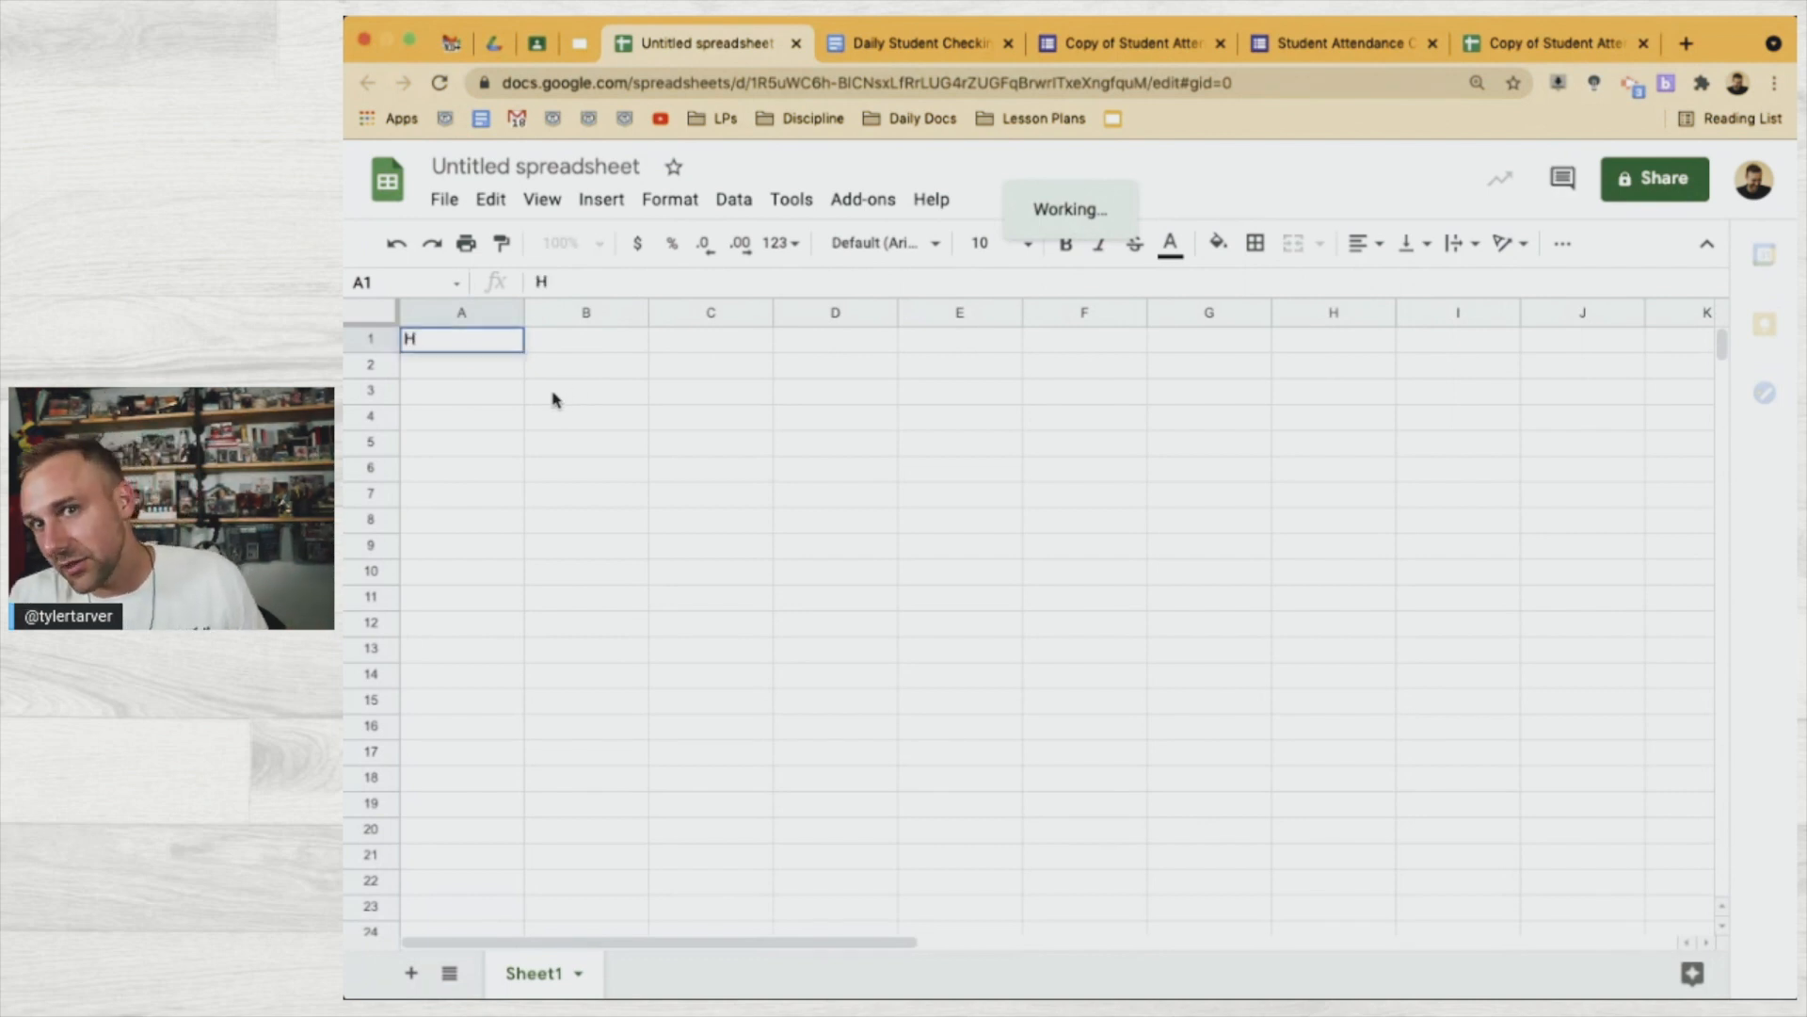
{"action": "type", "text": "arry P"}
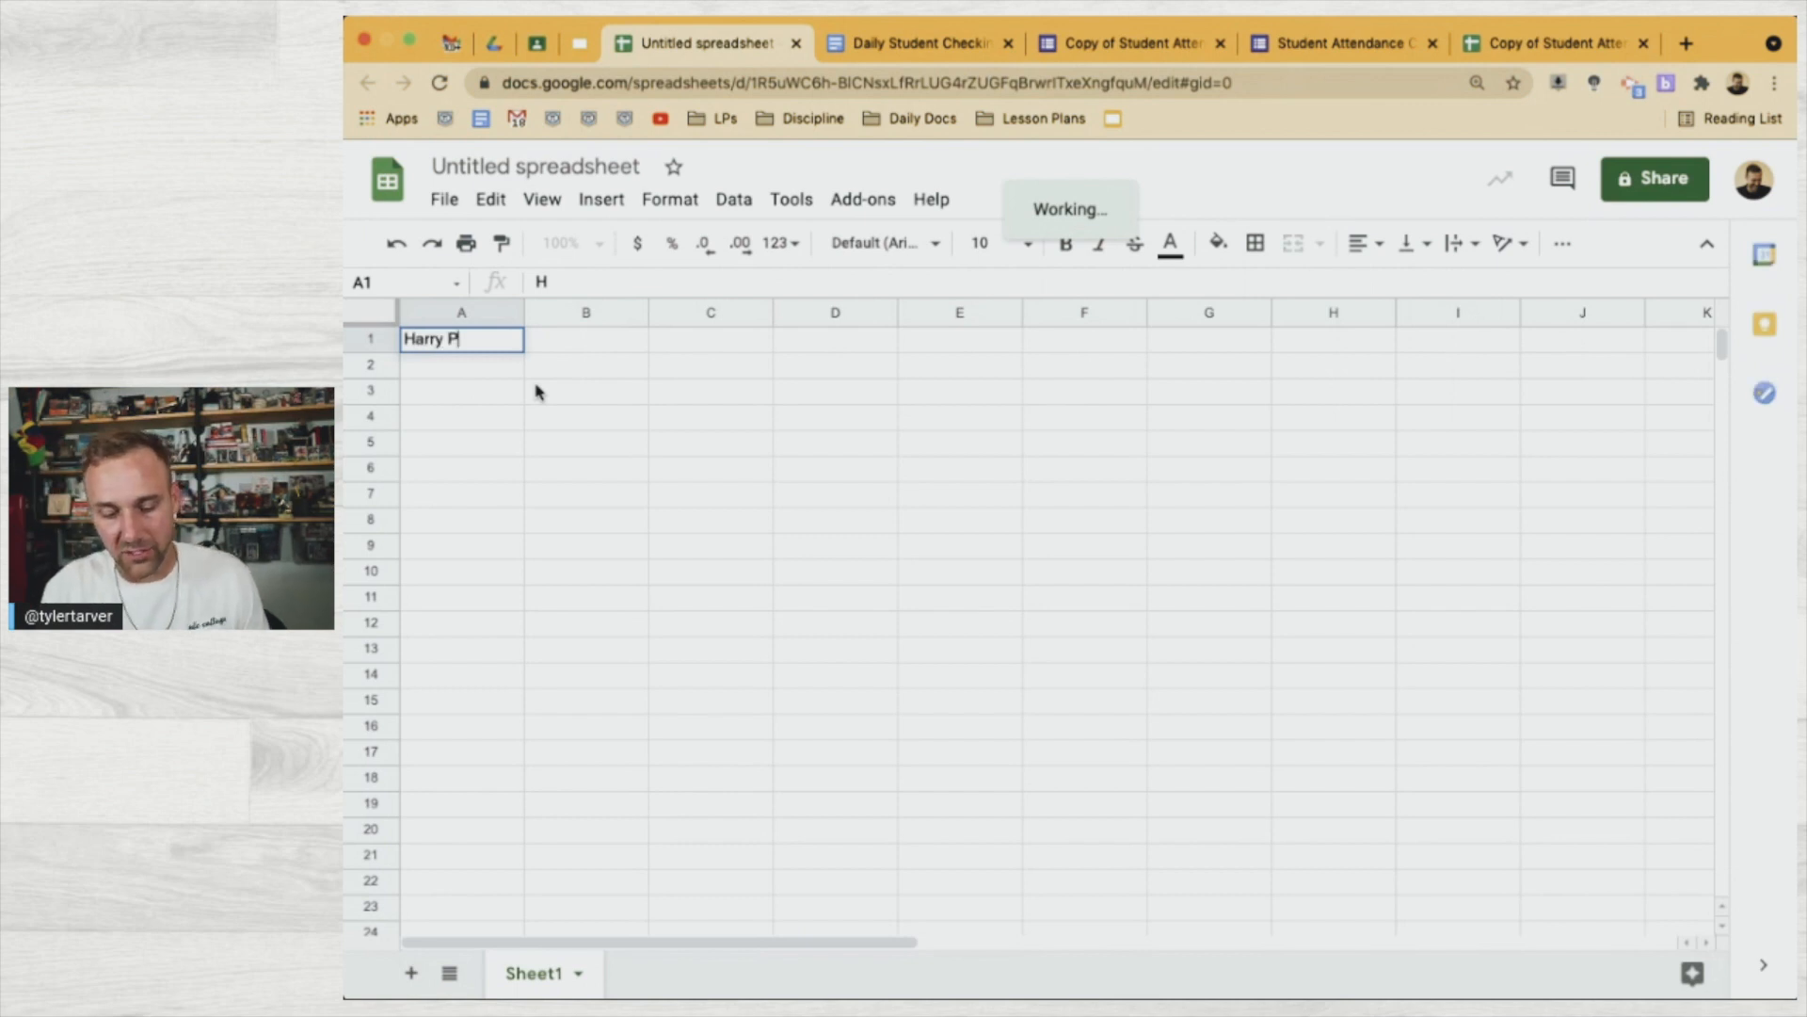
{"action": "type", "text": "otter"}
{"action": "key", "text": "Return"}
{"action": "type", "text": "Hermi"}
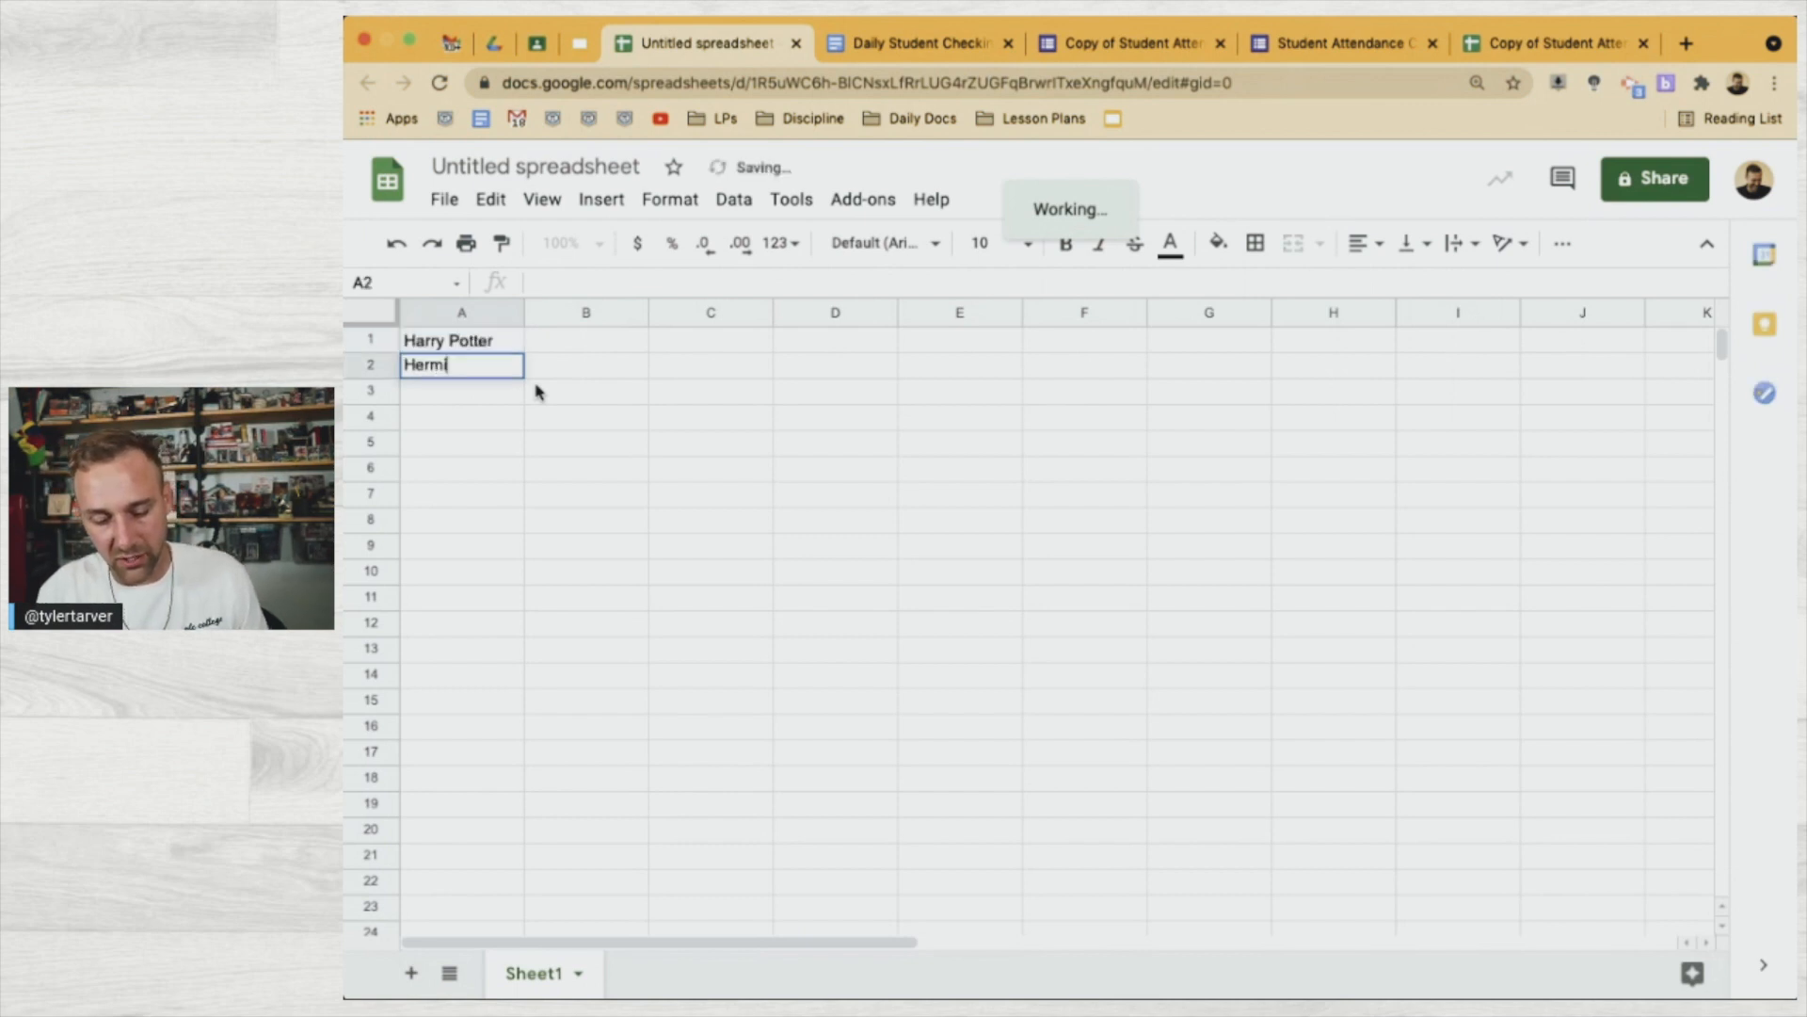
{"action": "type", "text": "one Granger"}
{"action": "key", "text": "Return"}
{"action": "type", "text": "Ron Weasley"}
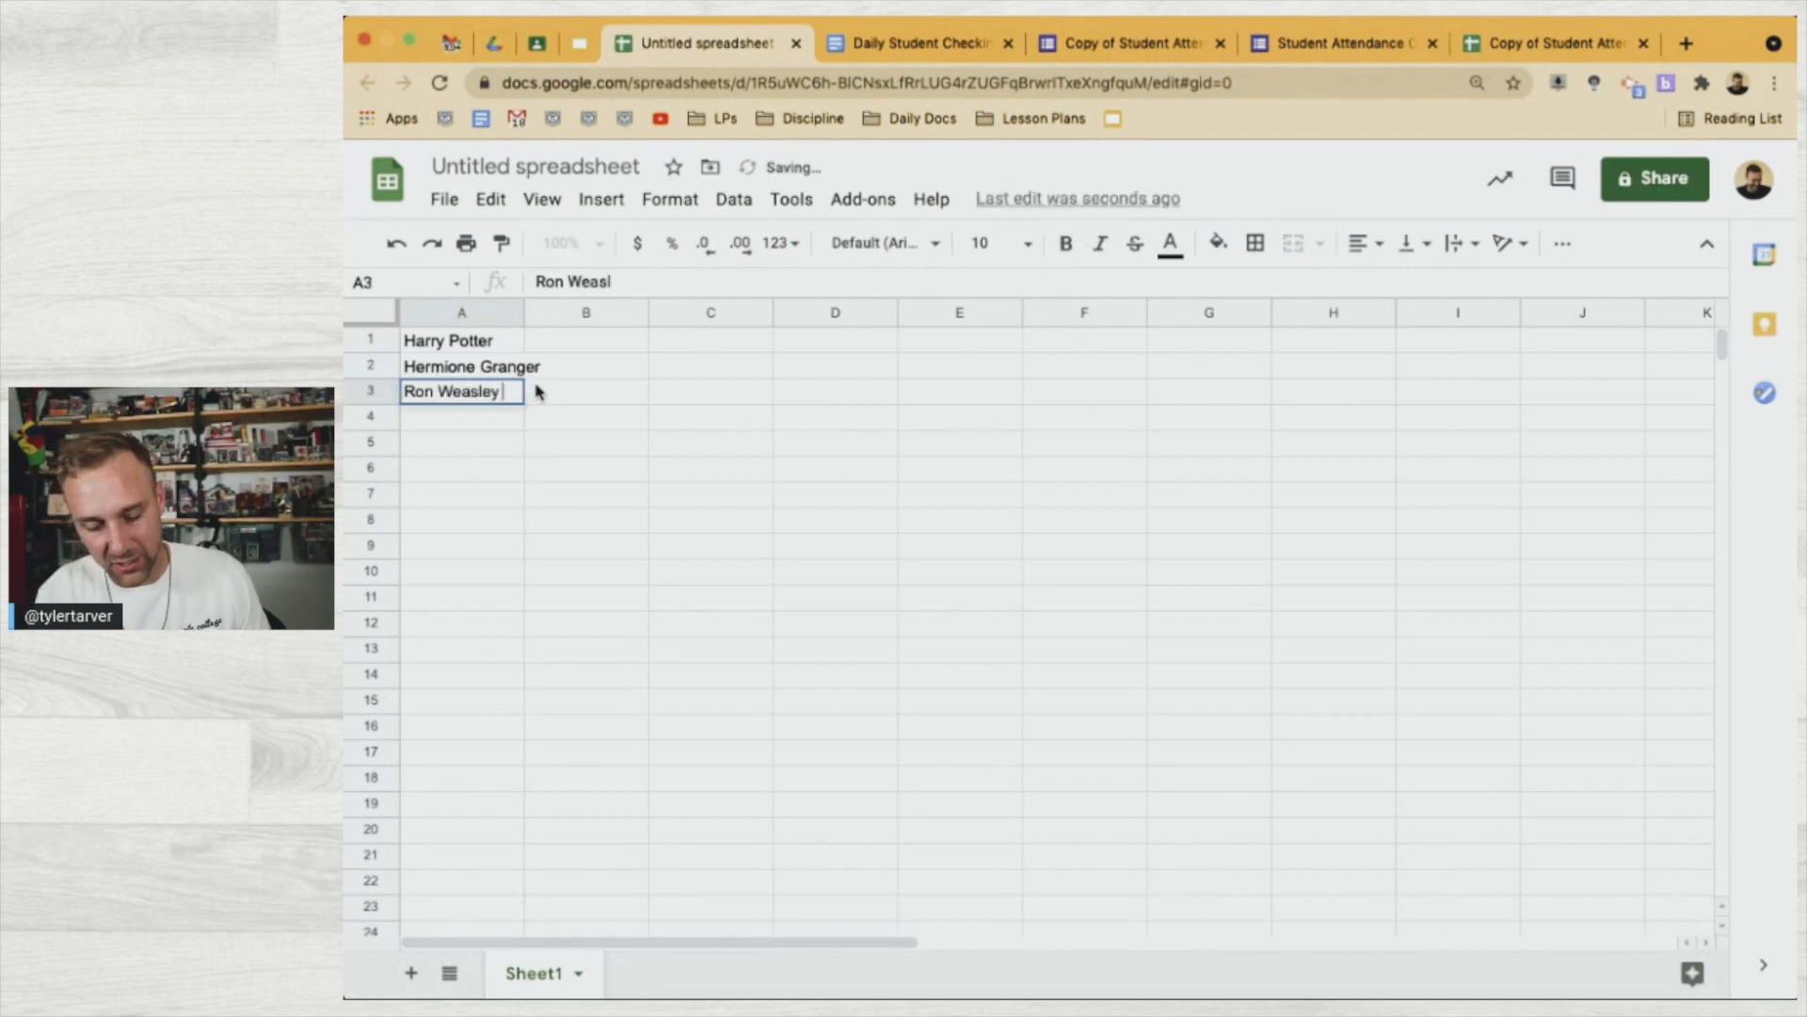
{"action": "key", "text": "Return"}
{"action": "type", "text": "Draco M"}
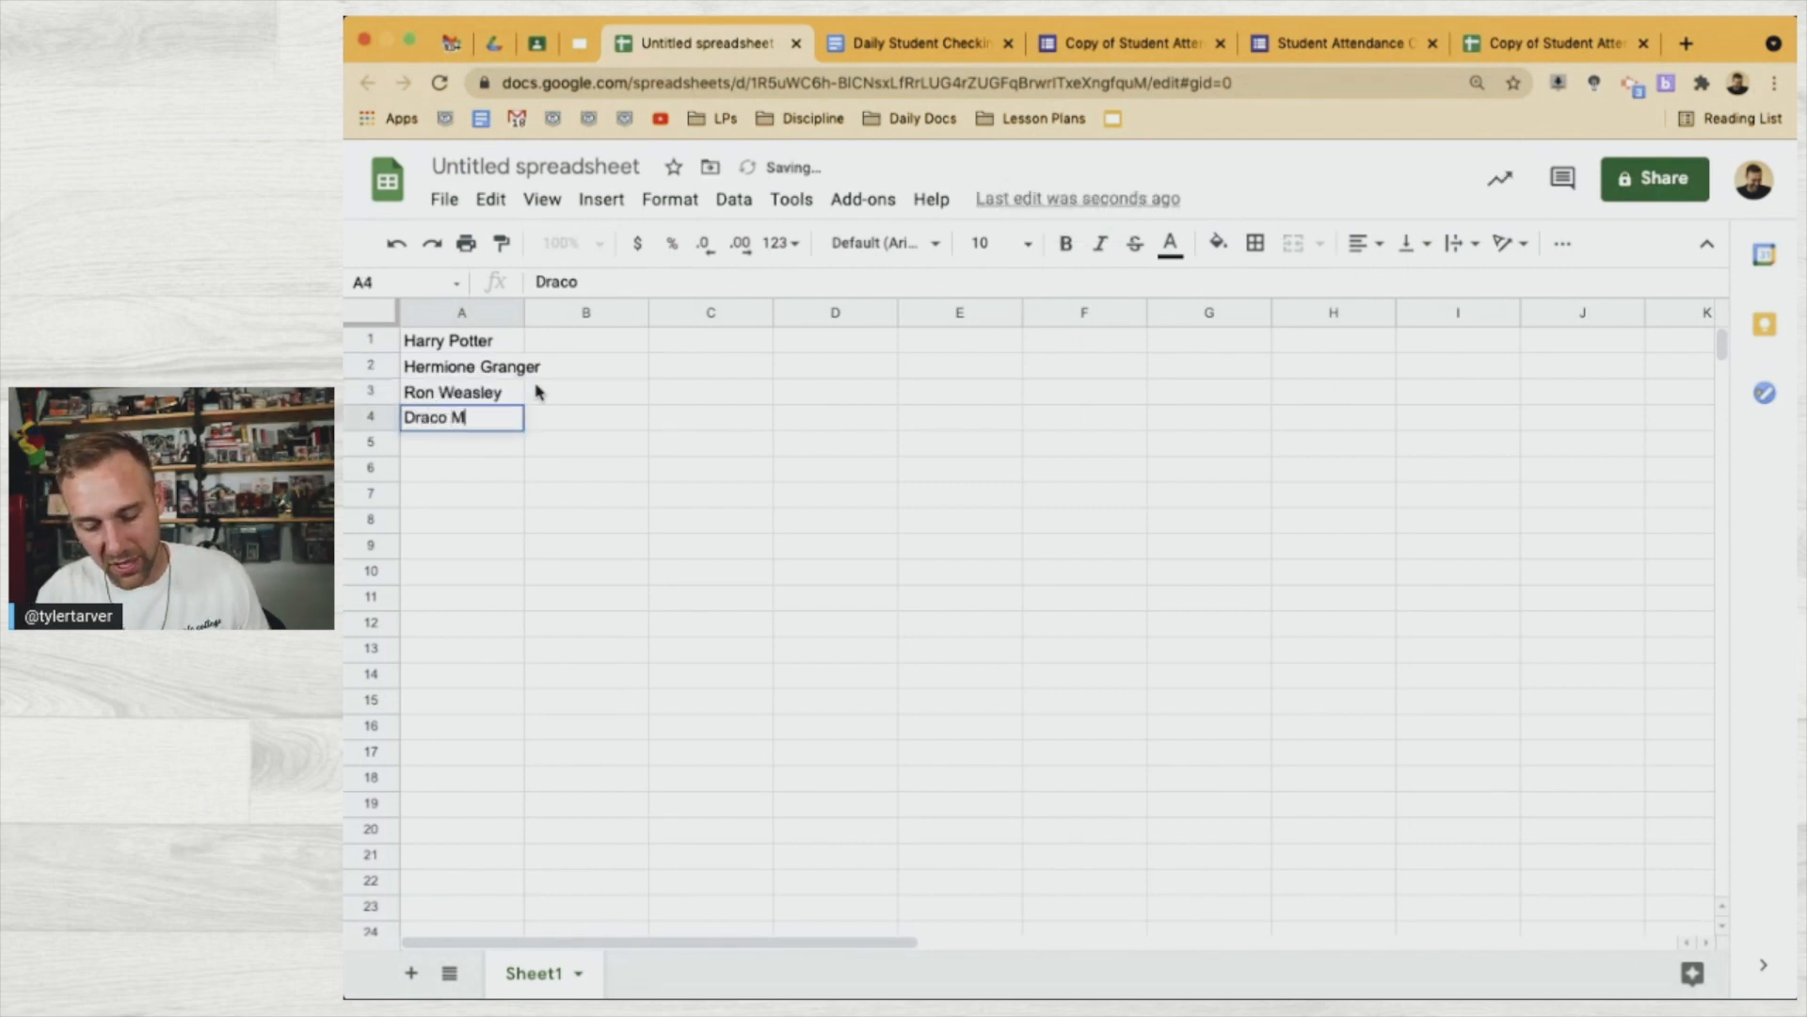
{"action": "type", "text": "alfoy"}
{"action": "key", "text": "Return"}
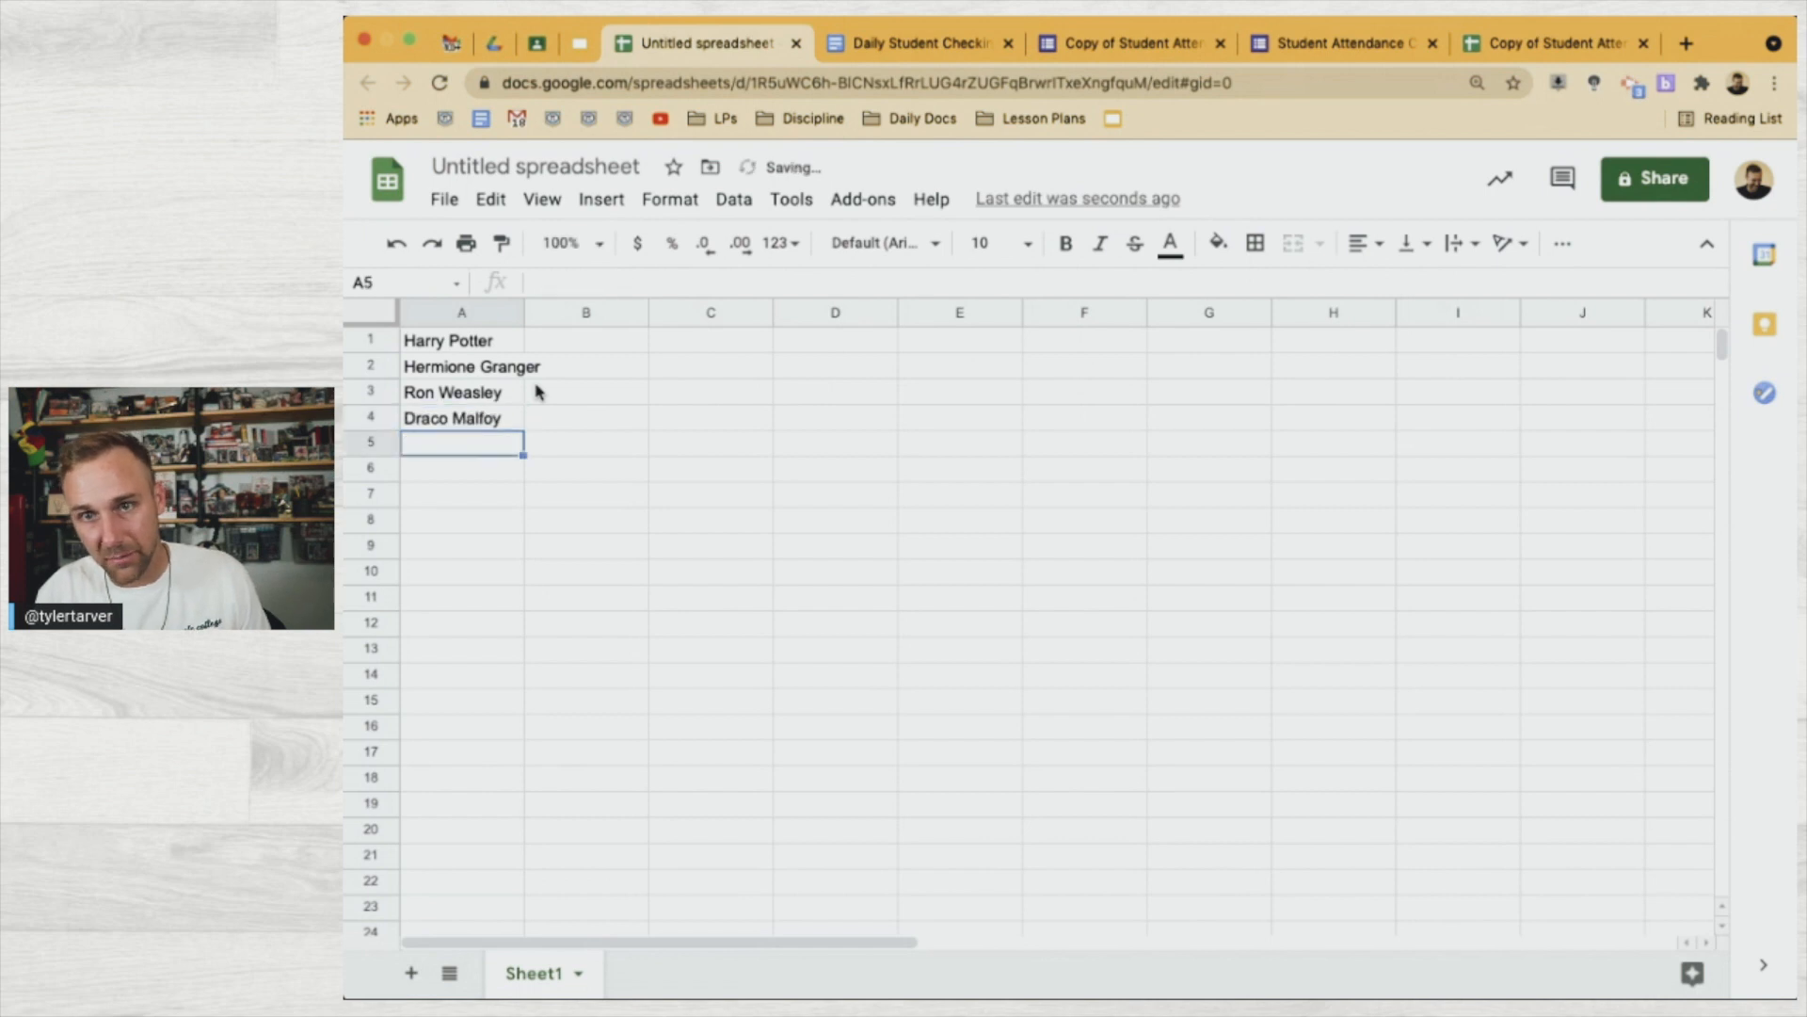
{"action": "type", "text": "Steph "}
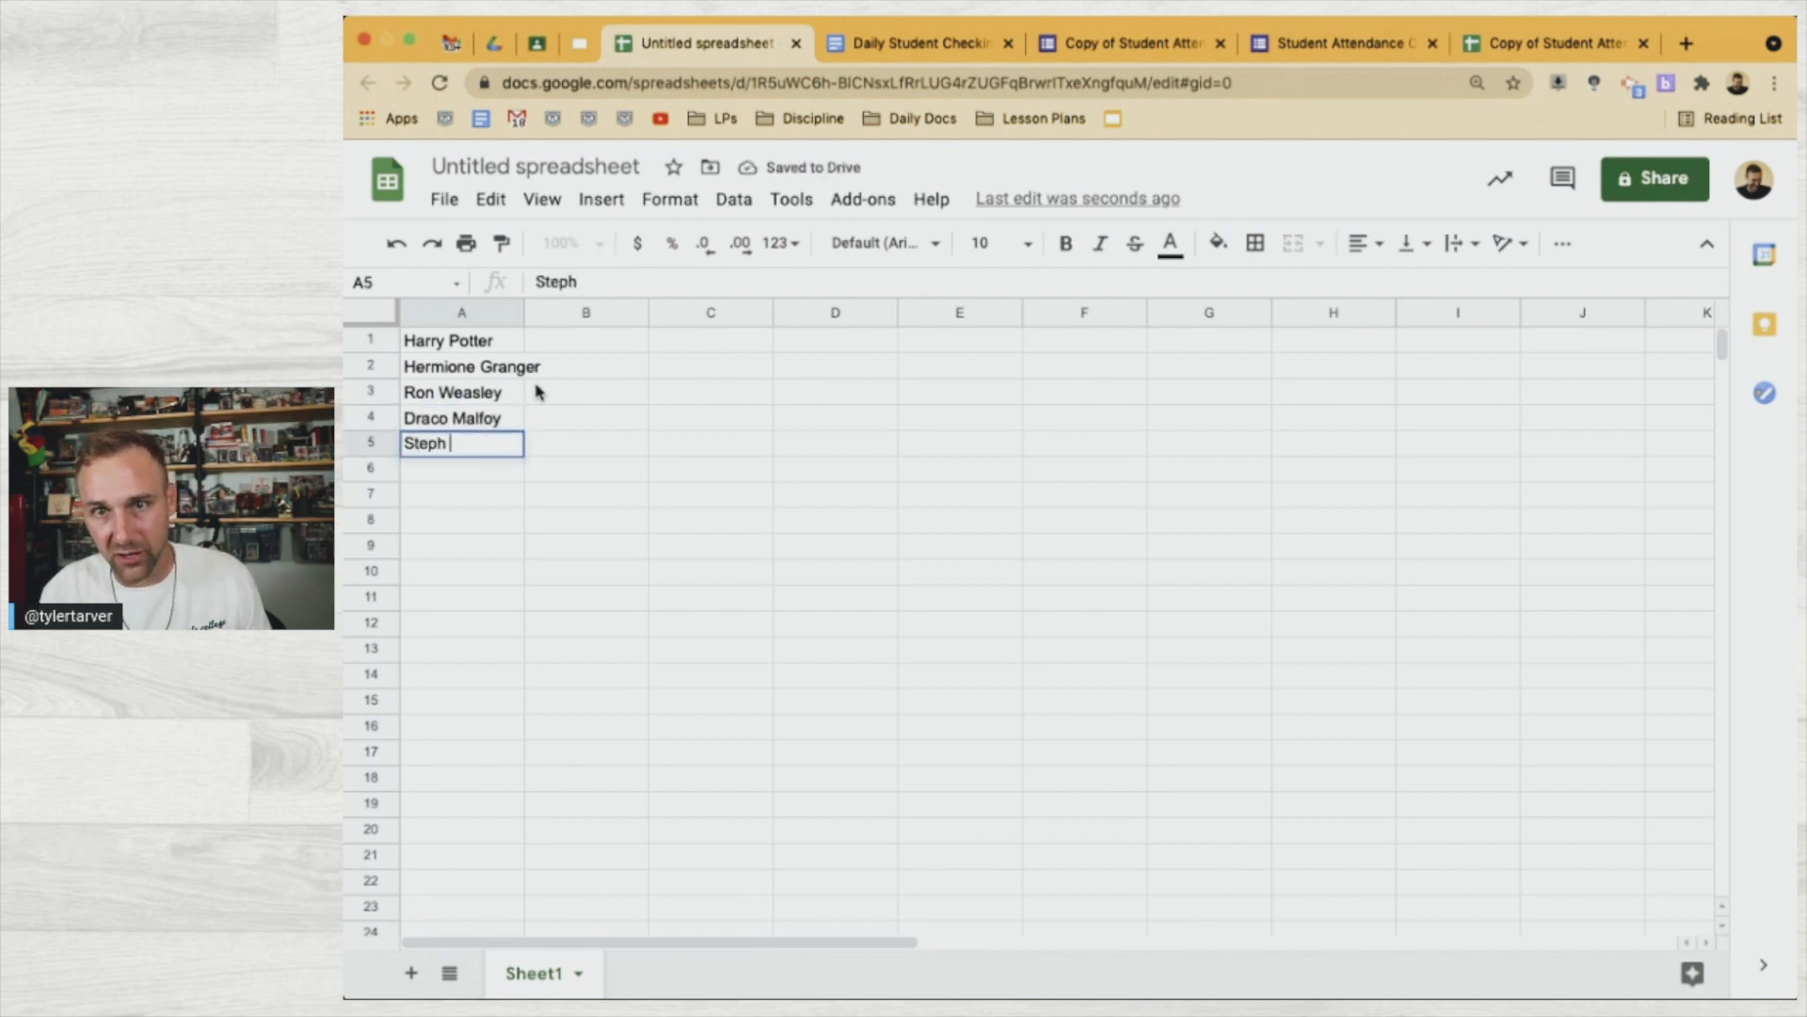
{"action": "type", "text": "Curry"}
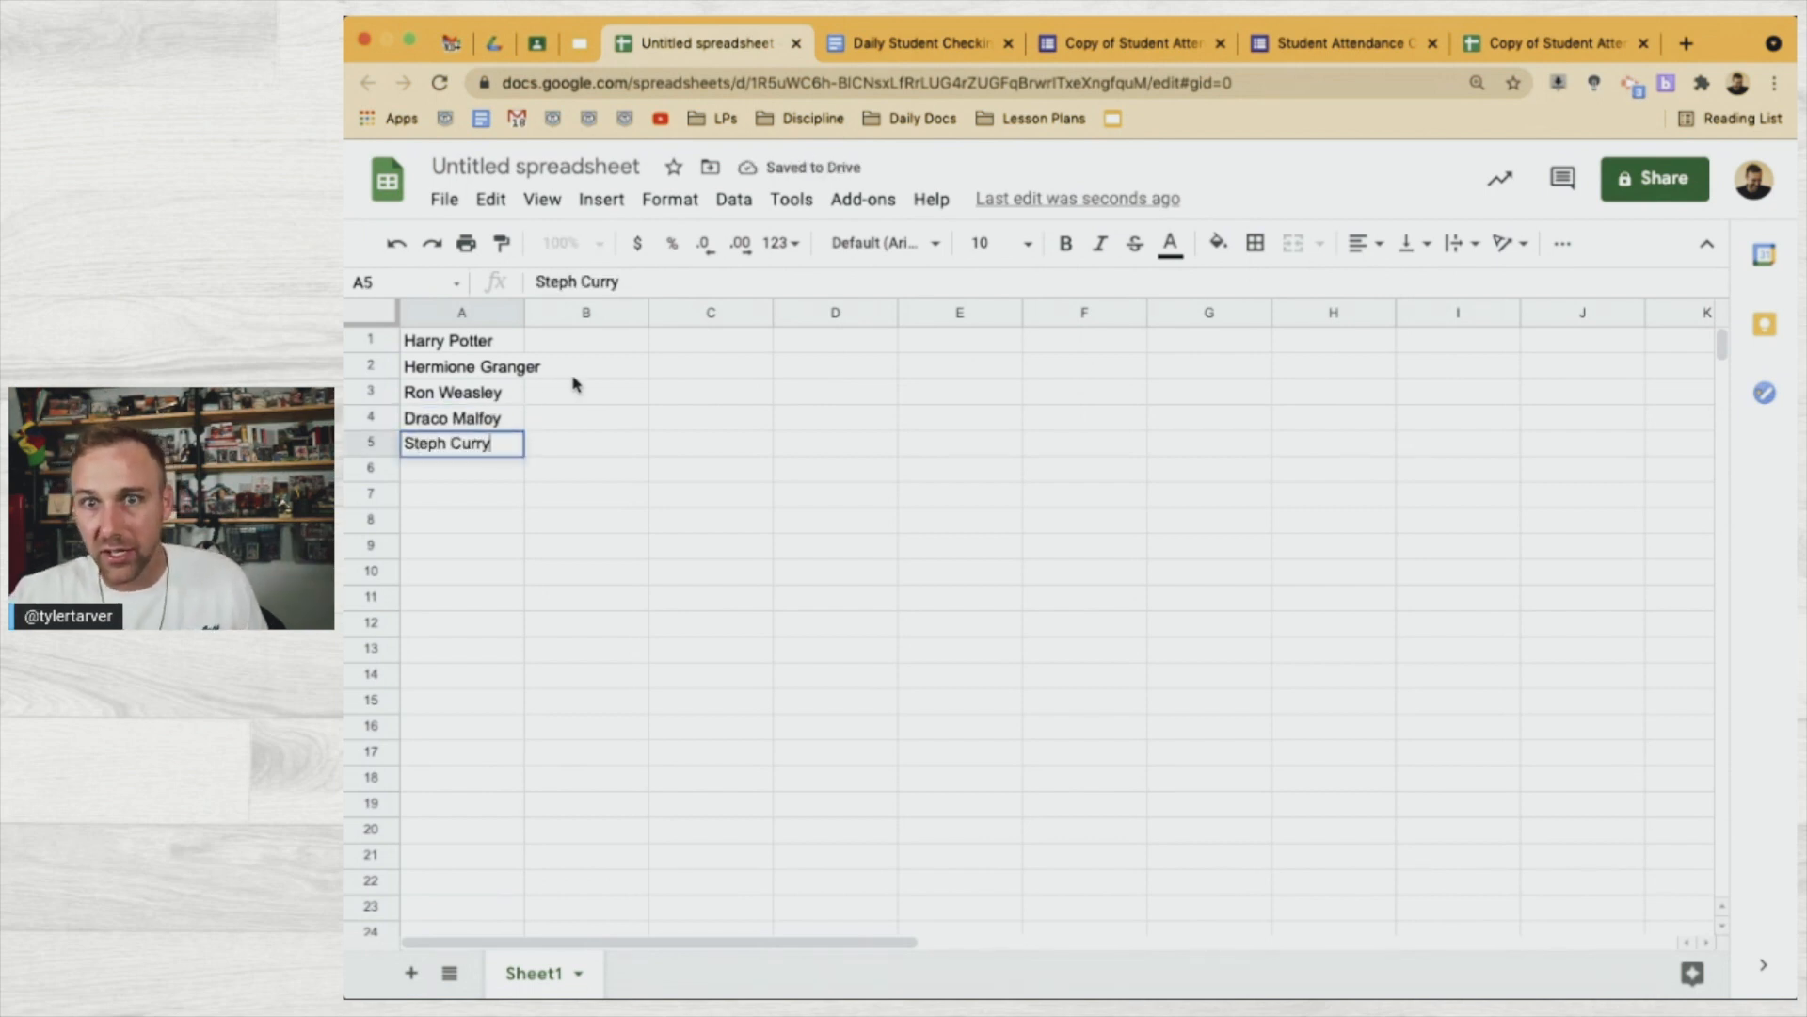
{"action": "left_click", "coordinate": [646, 439]}
Autofit column A to the longest name and copy the five names in A1:A5
{"action": "left_click", "coordinate": [501, 352]}
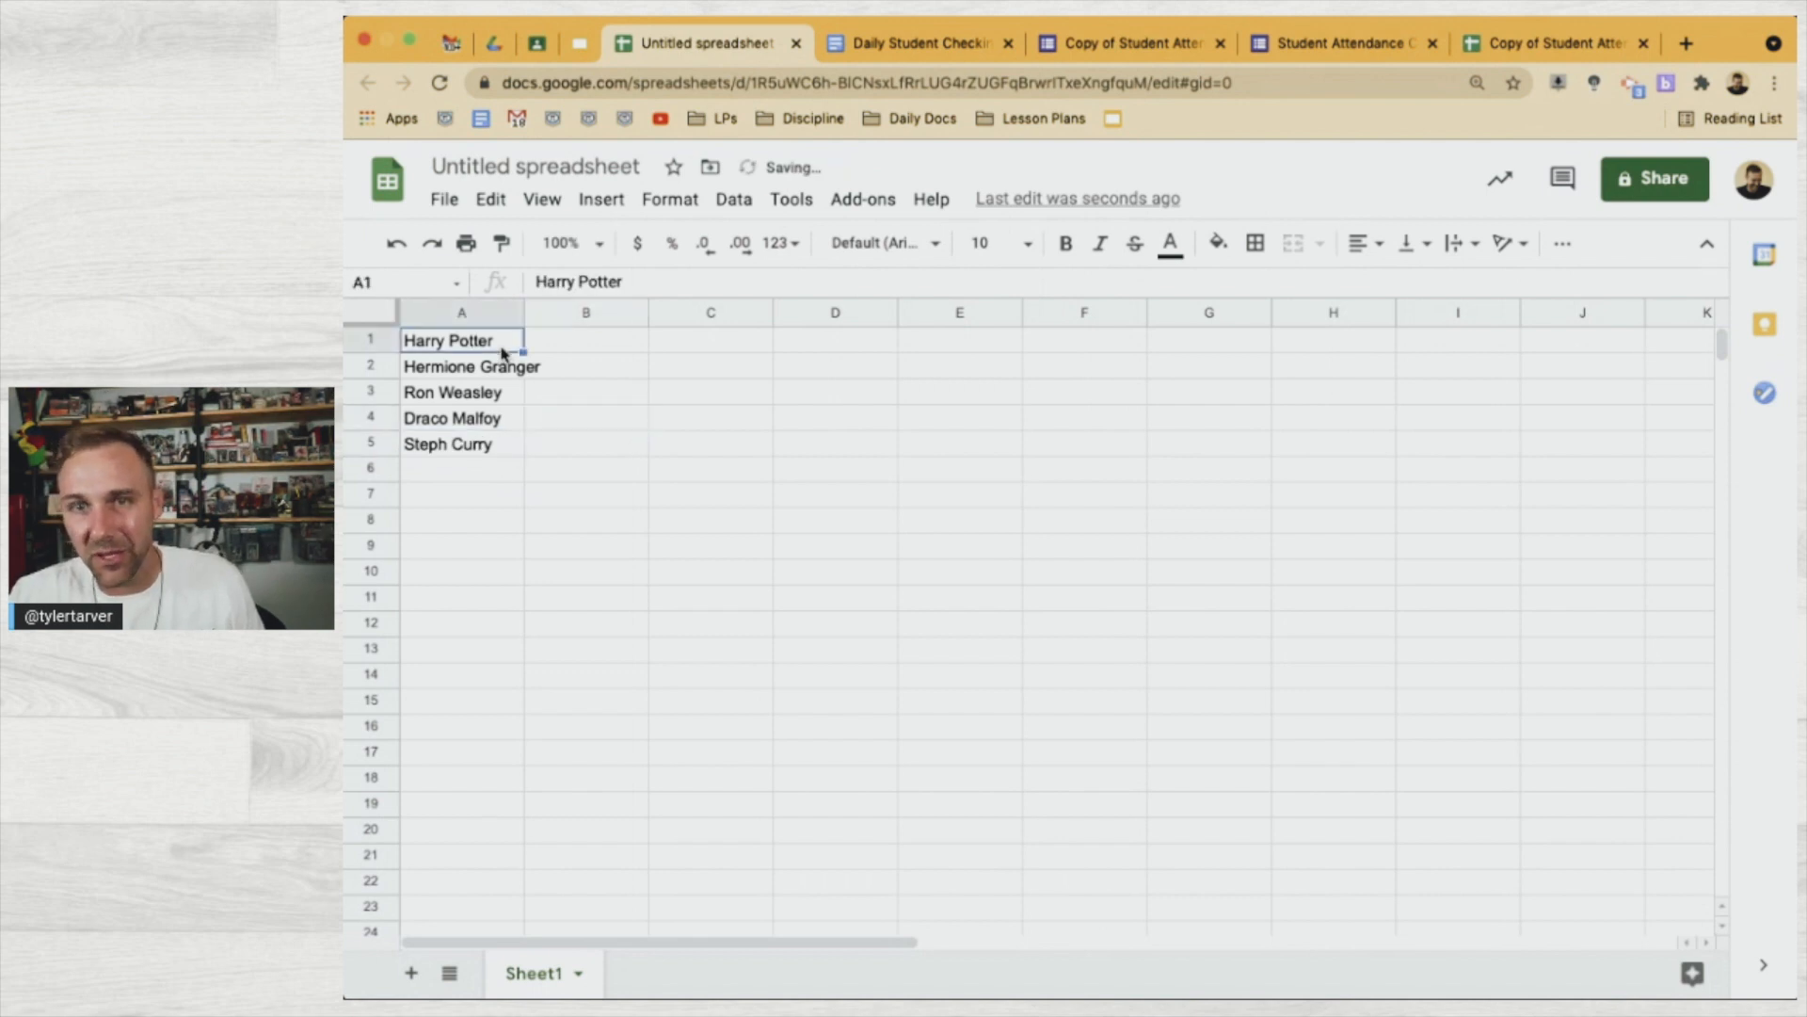
{"action": "left_click", "coordinate": [544, 525]}
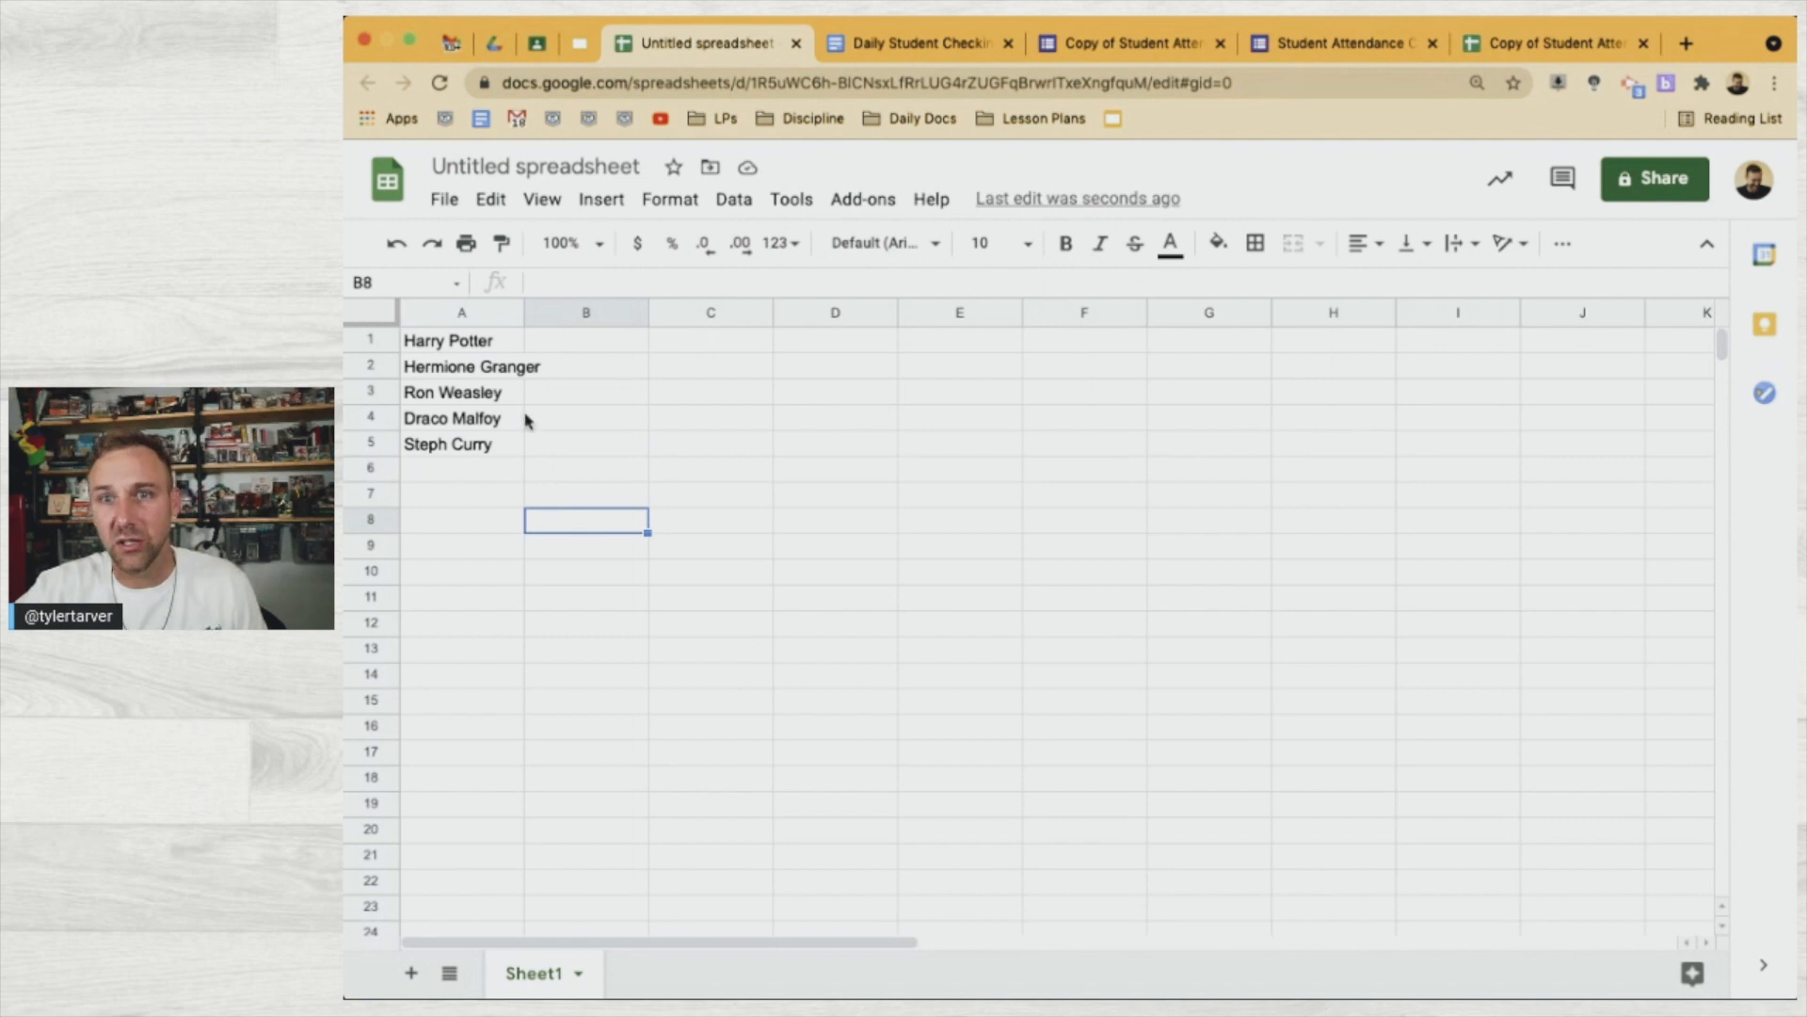
{"action": "double_click", "coordinate": [522, 313]}
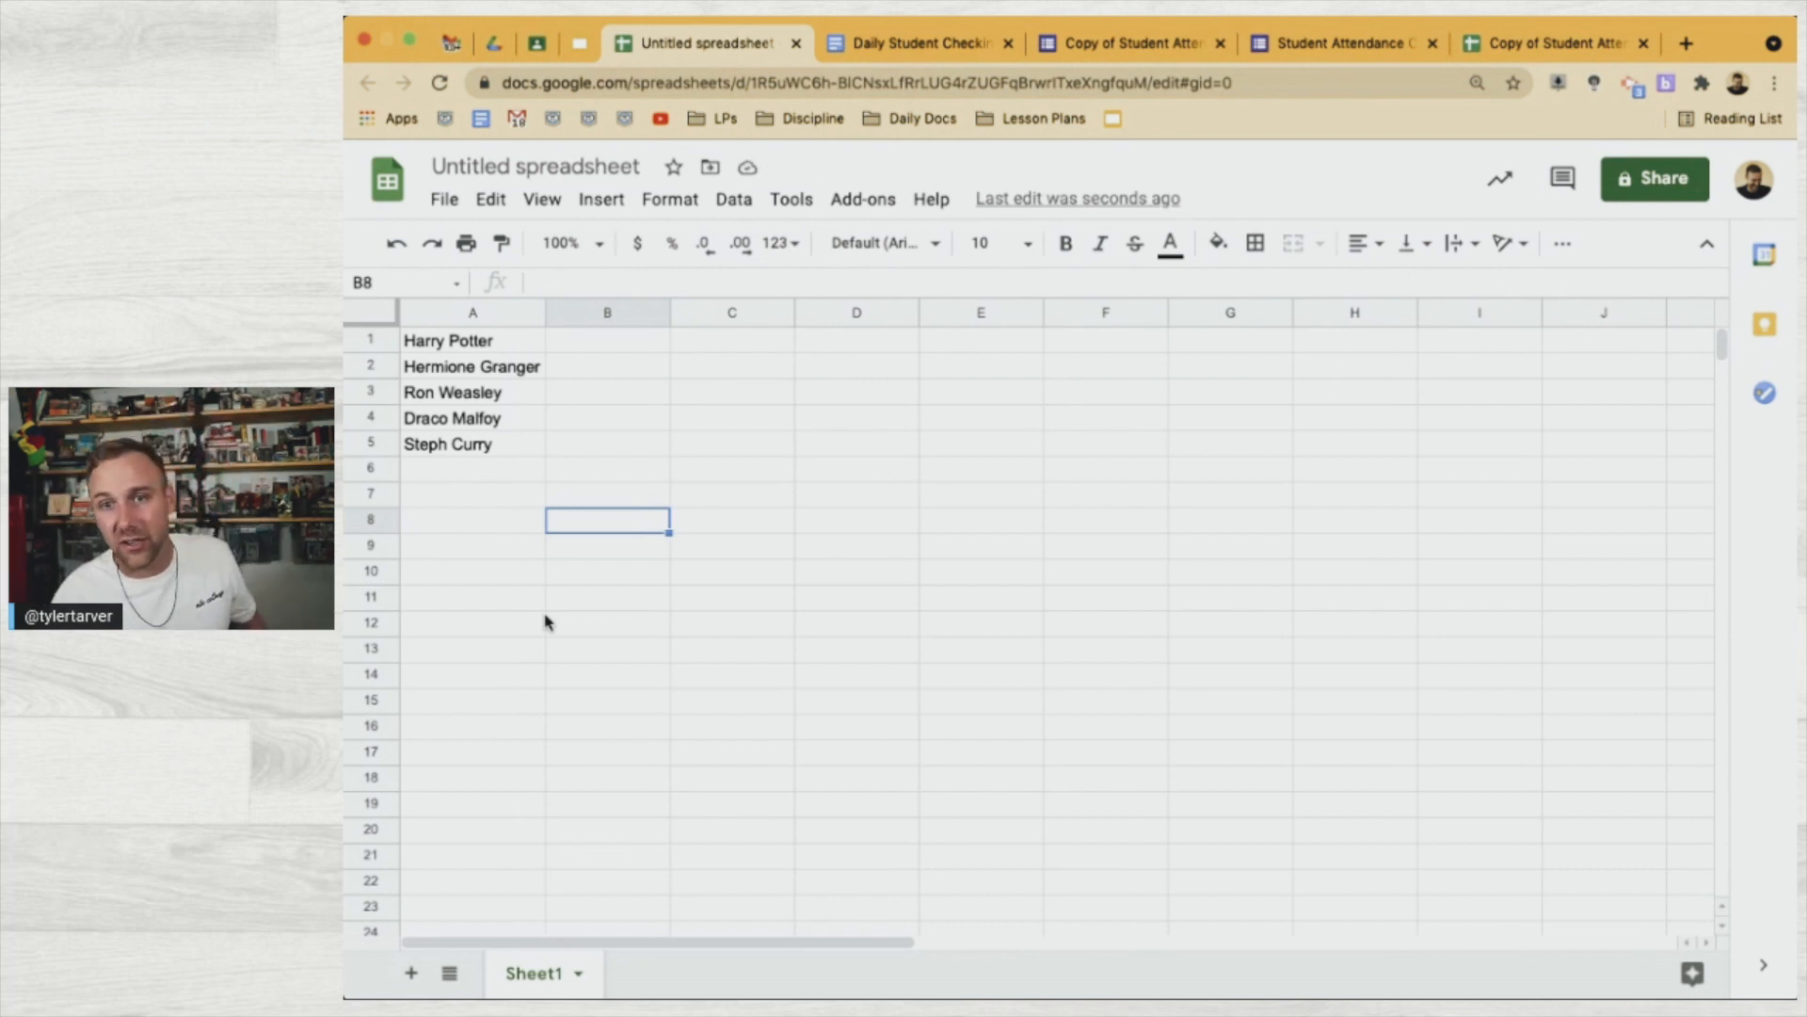
{"action": "left_click", "coordinate": [499, 343]}
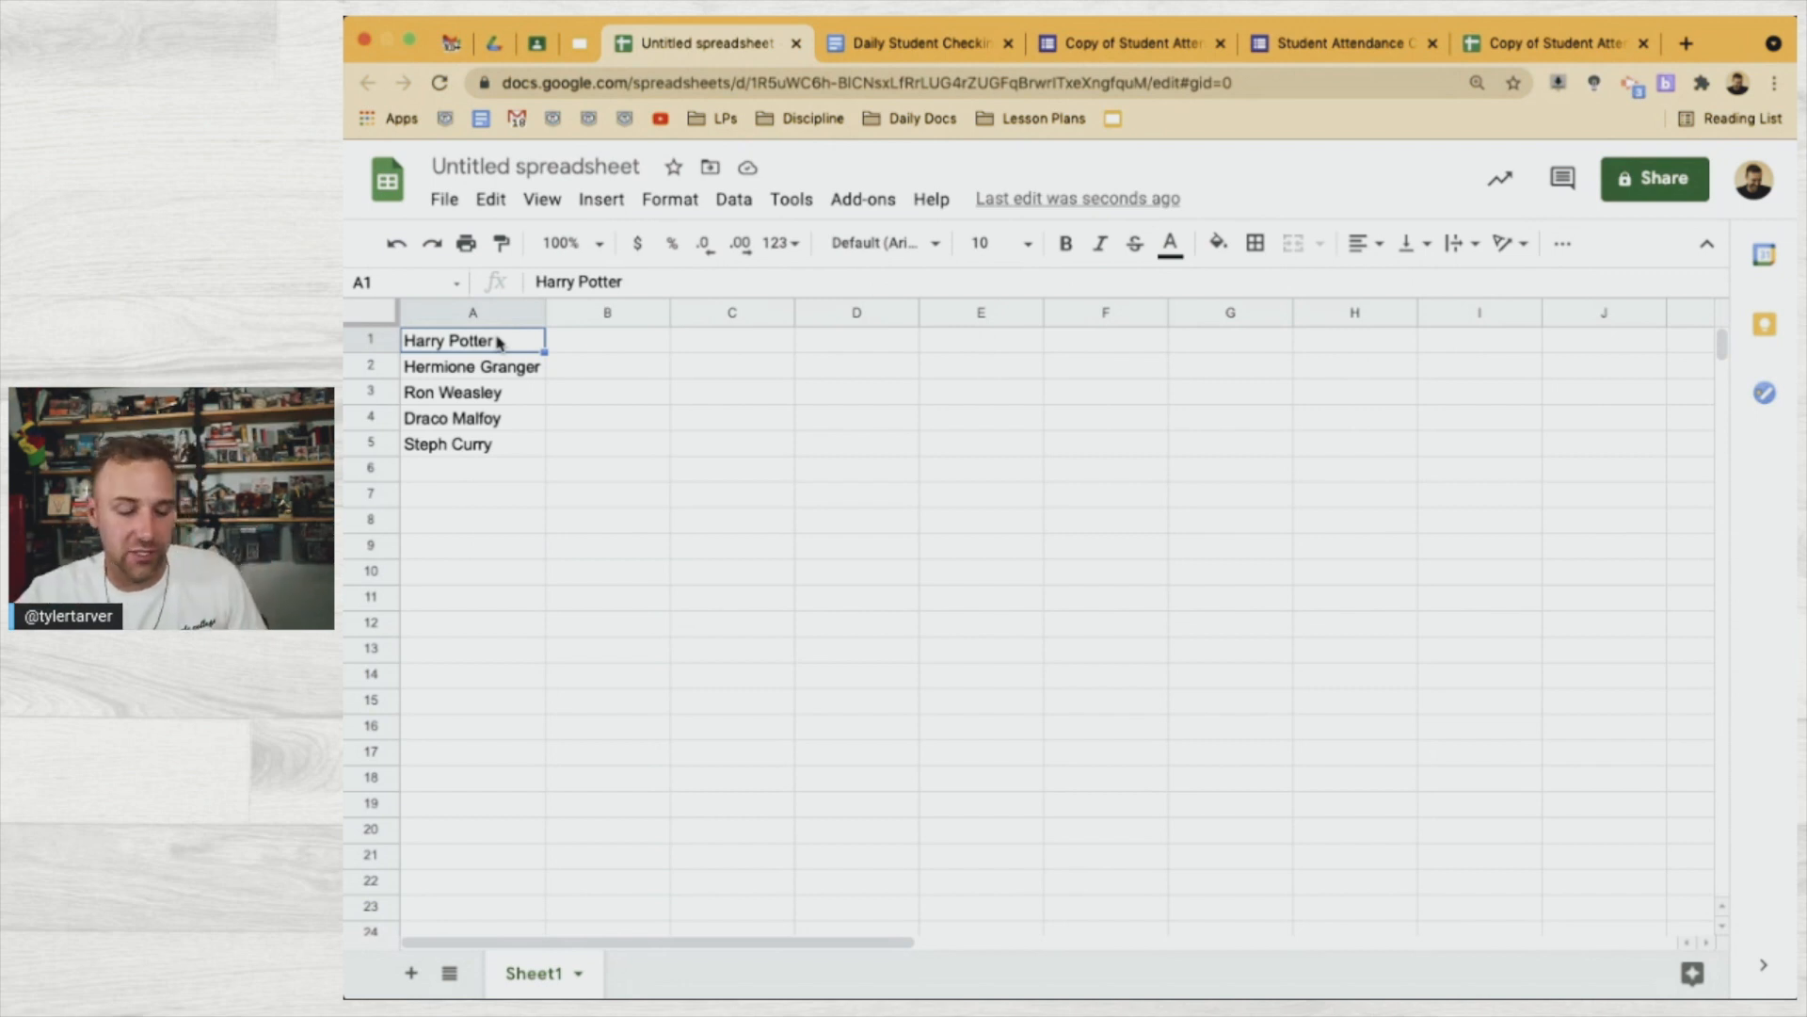
{"action": "left_click", "coordinate": [489, 448], "text": "shift"}
{"action": "key", "text": "super+c"}
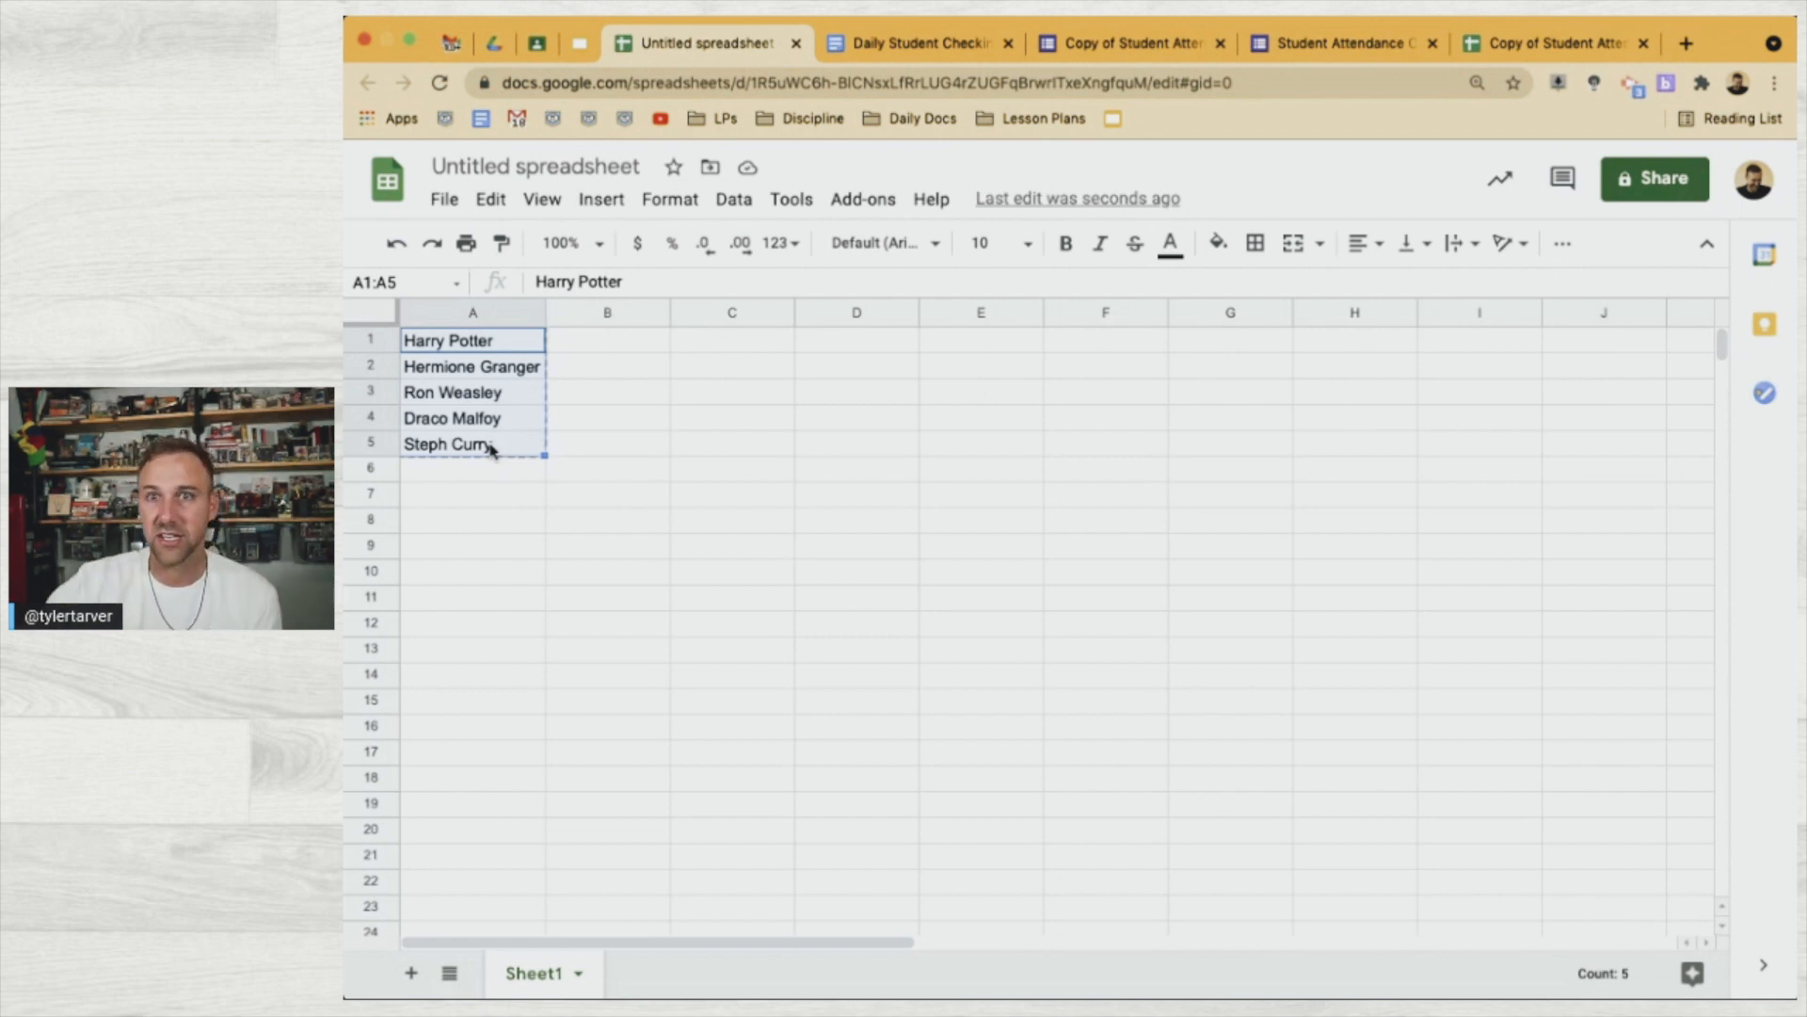
{"action": "left_click", "coordinate": [1173, 42]}
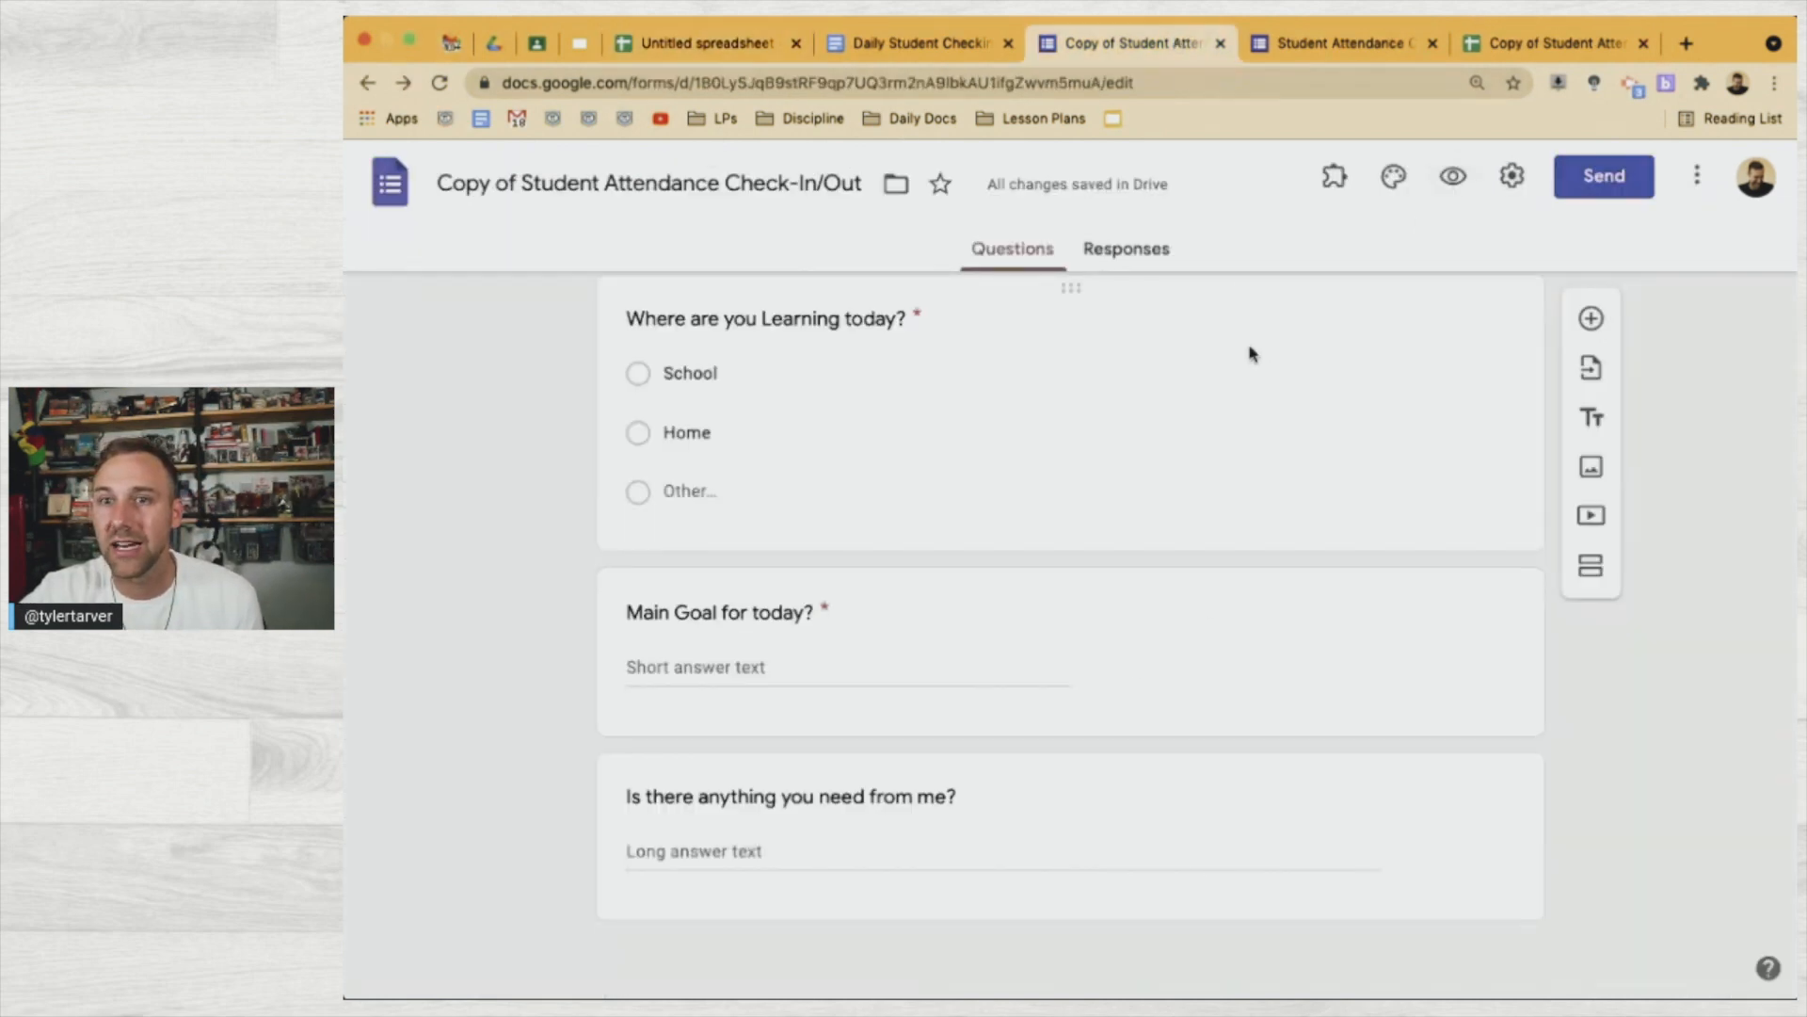
Paste the five student names as answer options for the Your Name question
{"action": "scroll", "coordinate": [1250, 354], "scroll_direction": "up", "scroll_amount": 10}
{"action": "scroll", "coordinate": [1250, 354], "scroll_direction": "up", "scroll_amount": 10}
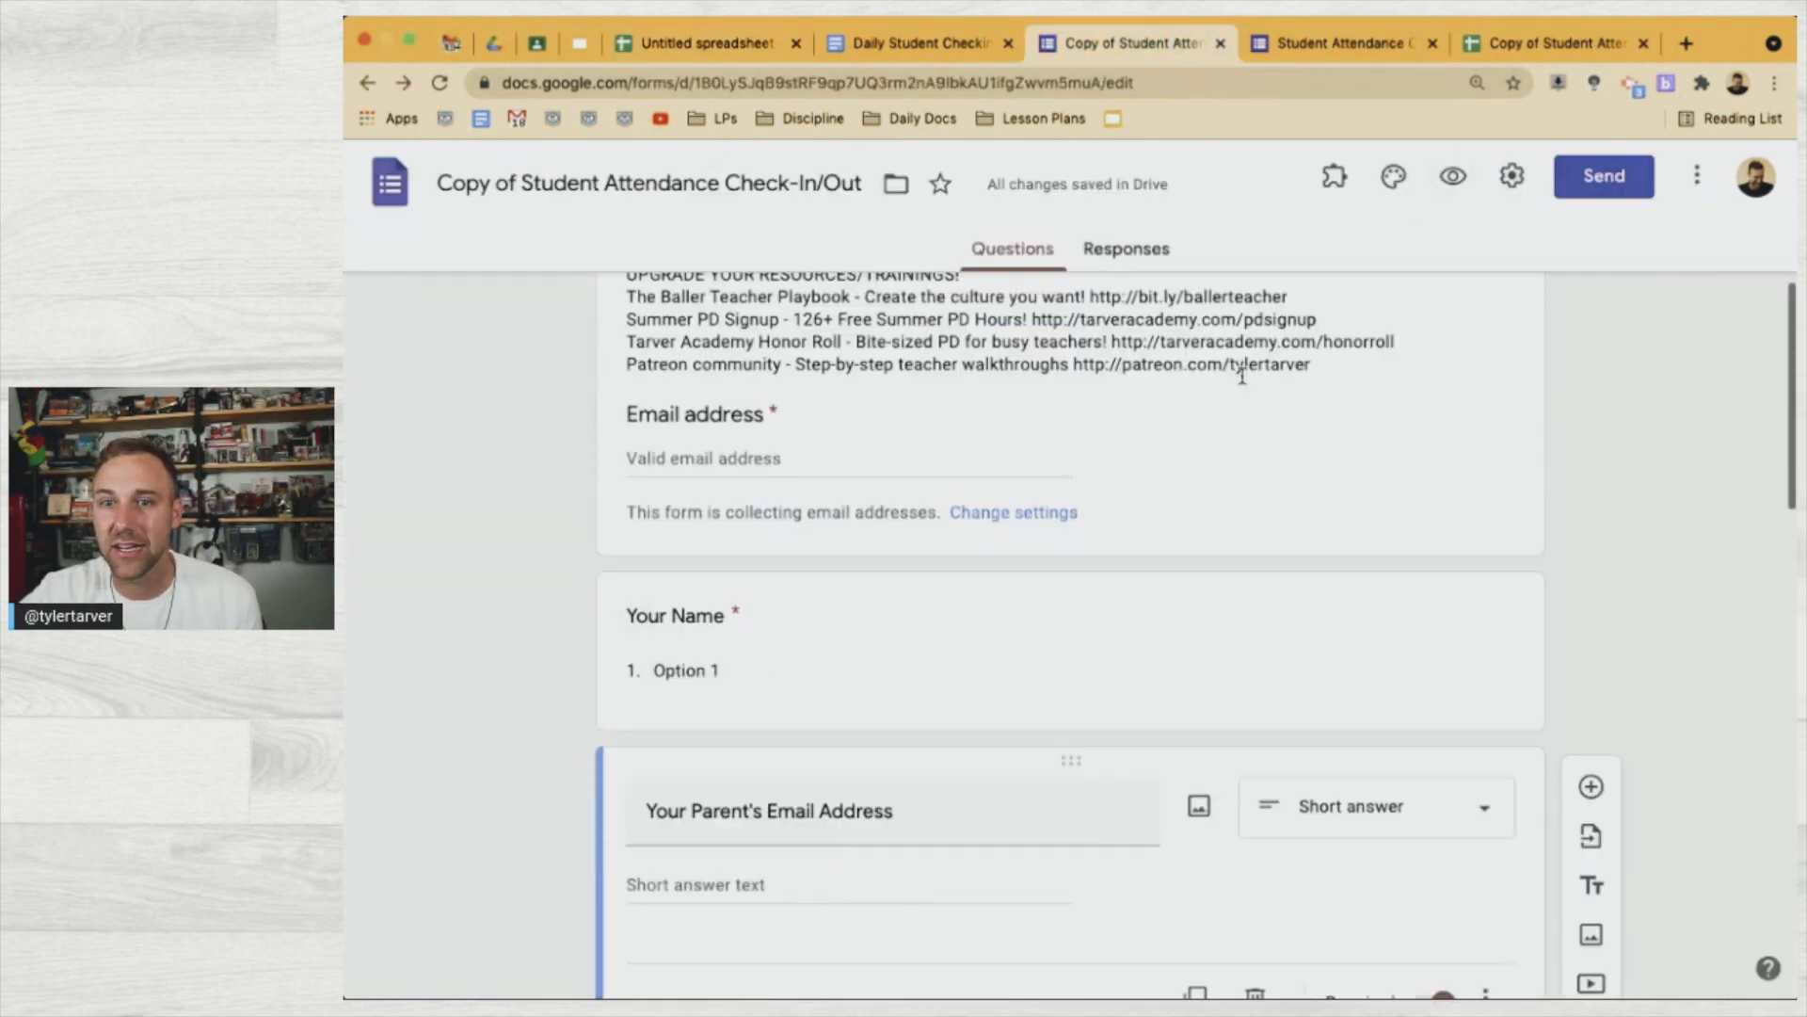
{"action": "left_click", "coordinate": [820, 675]}
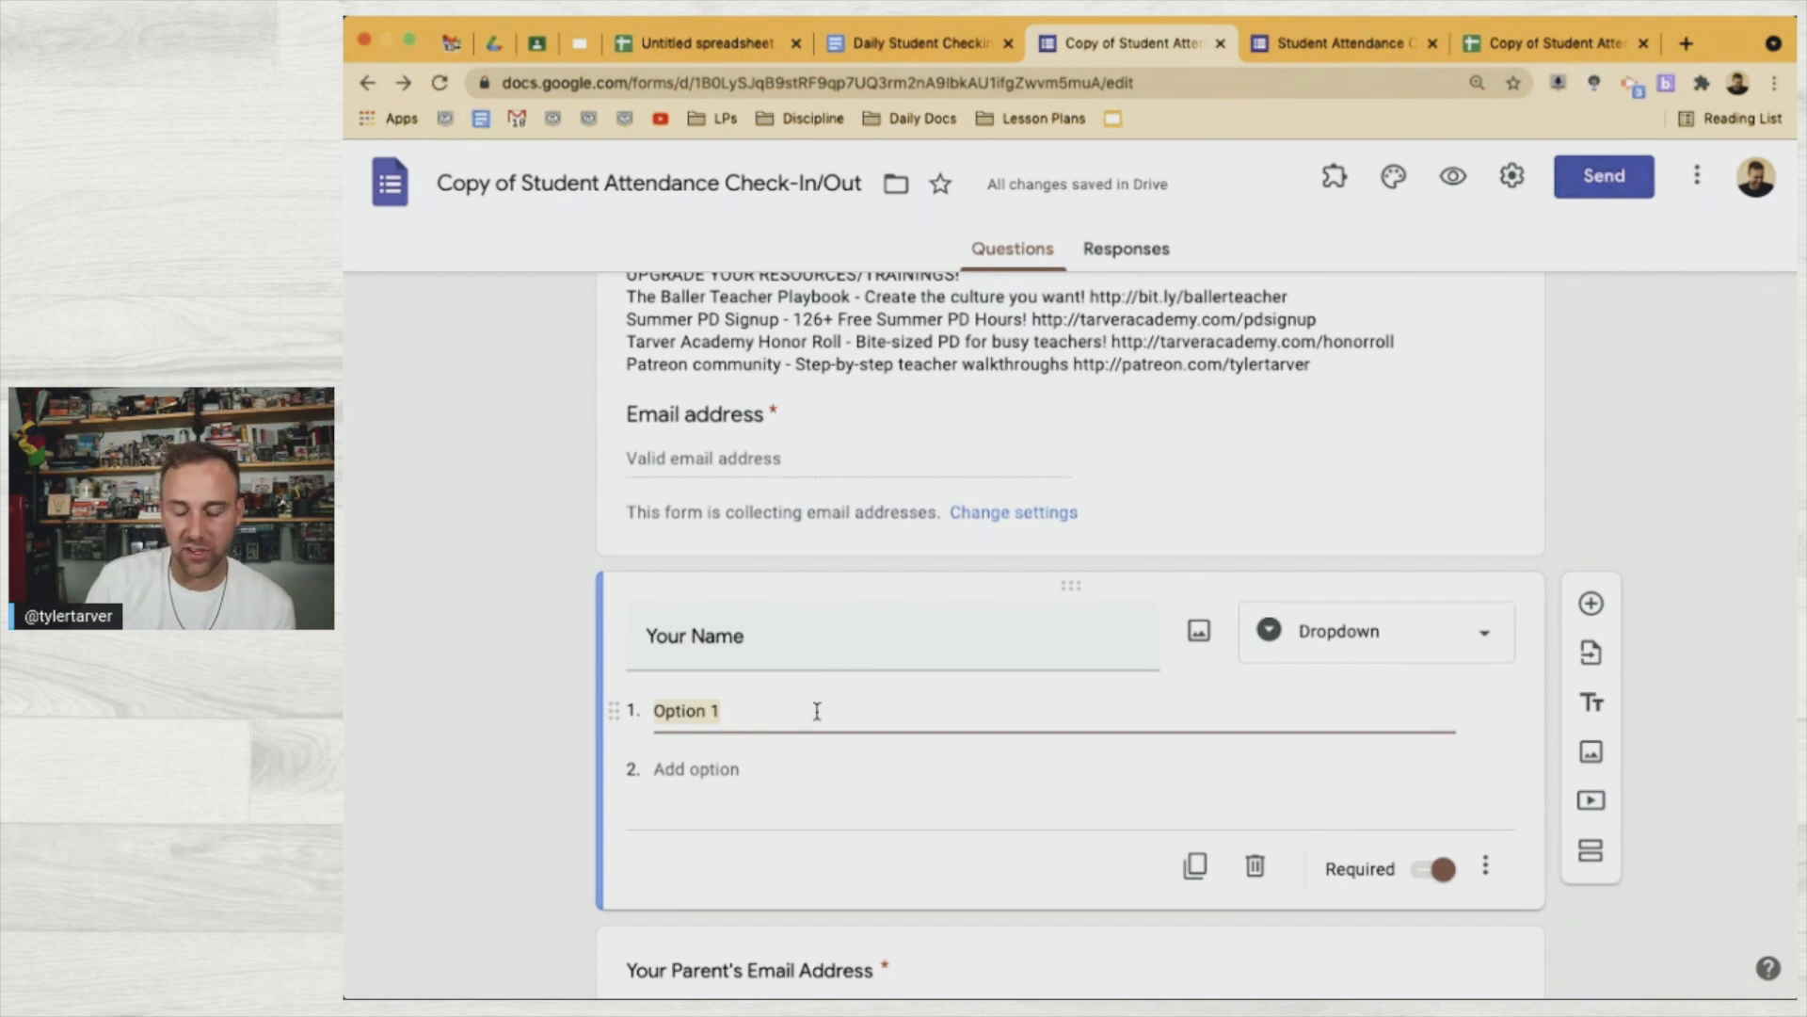
{"action": "key", "text": "super+v"}
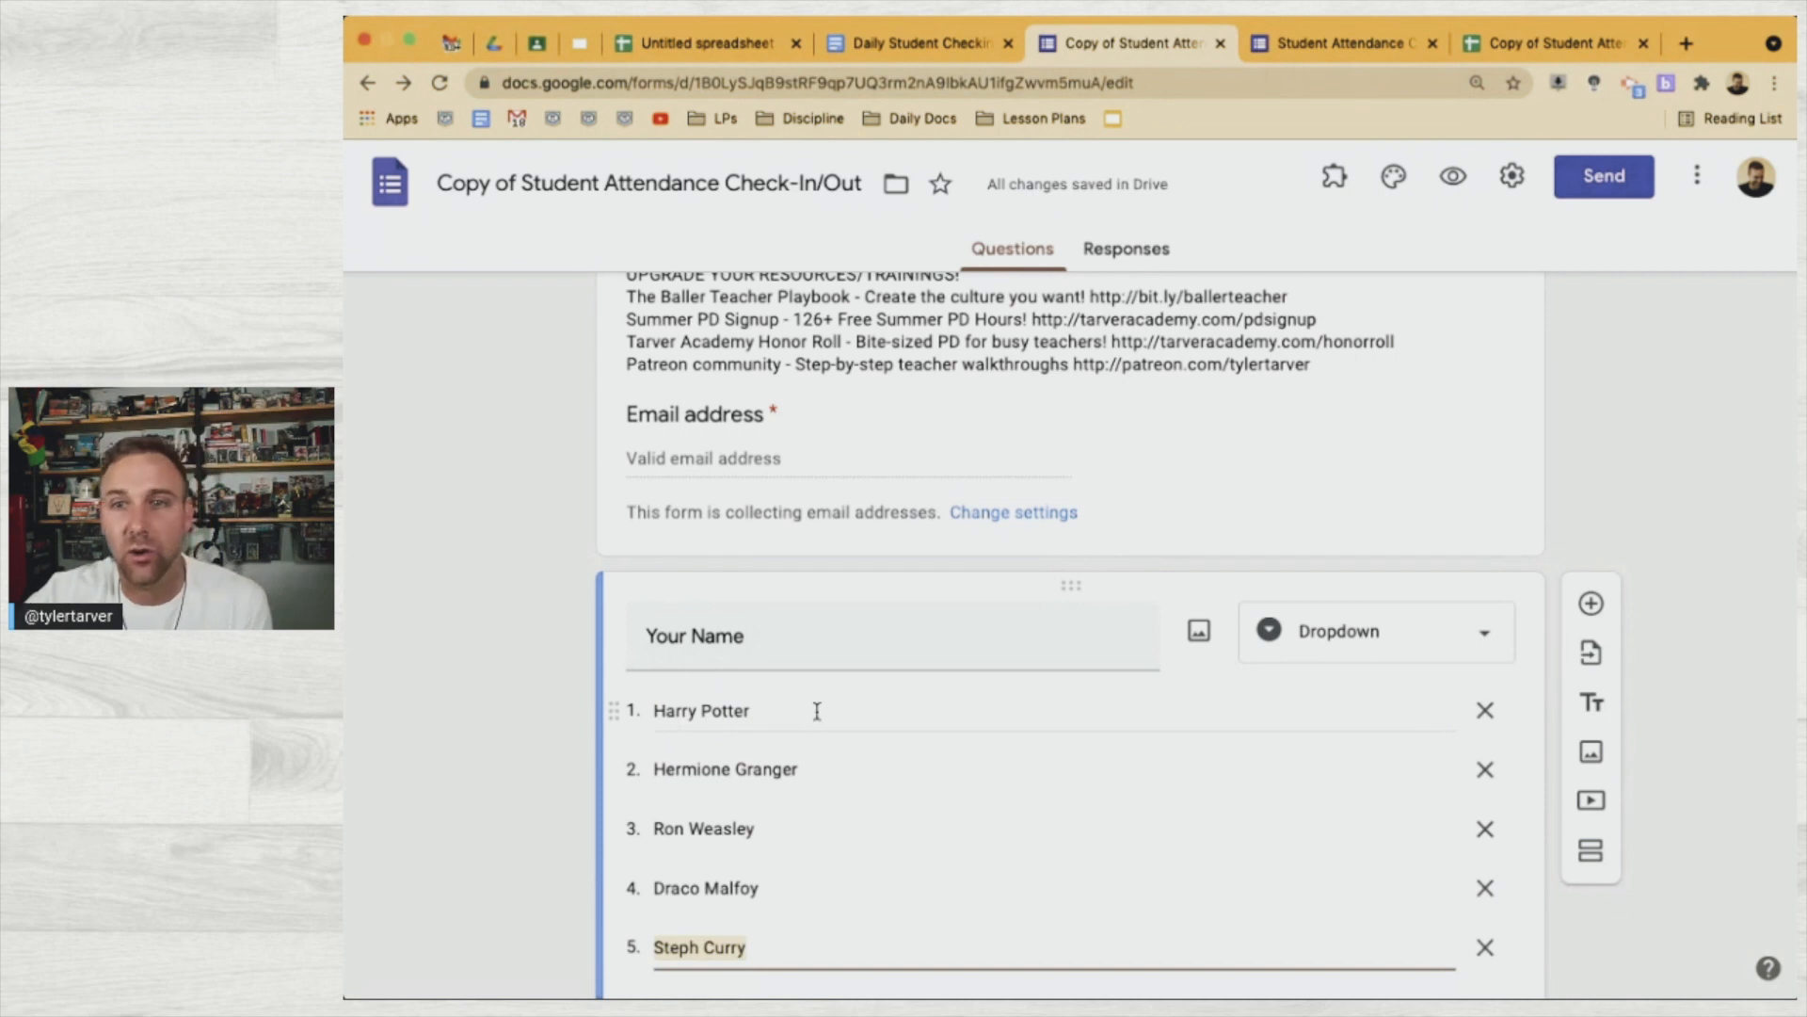
{"action": "scroll", "coordinate": [625, 742], "scroll_direction": "down", "scroll_amount": 2}
{"action": "left_click", "coordinate": [544, 762]}
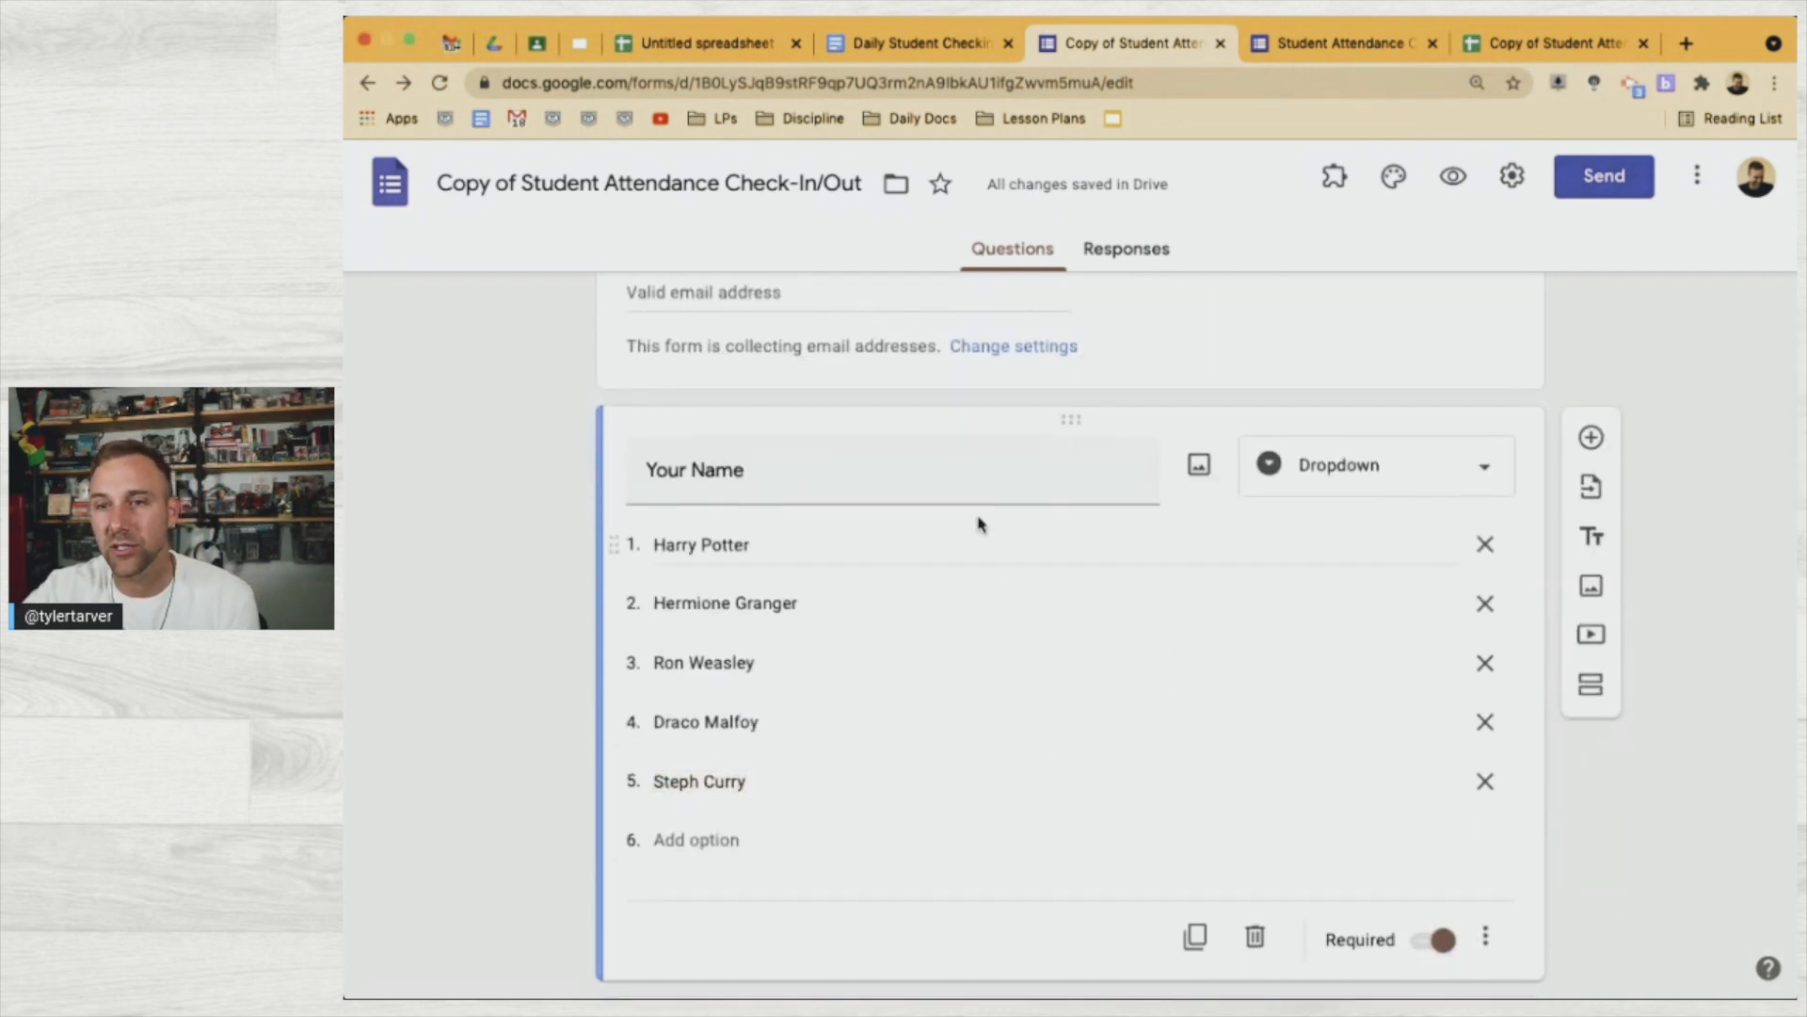
Make Your Name a multiple choice question with an added Other option
{"action": "left_click", "coordinate": [1297, 481]}
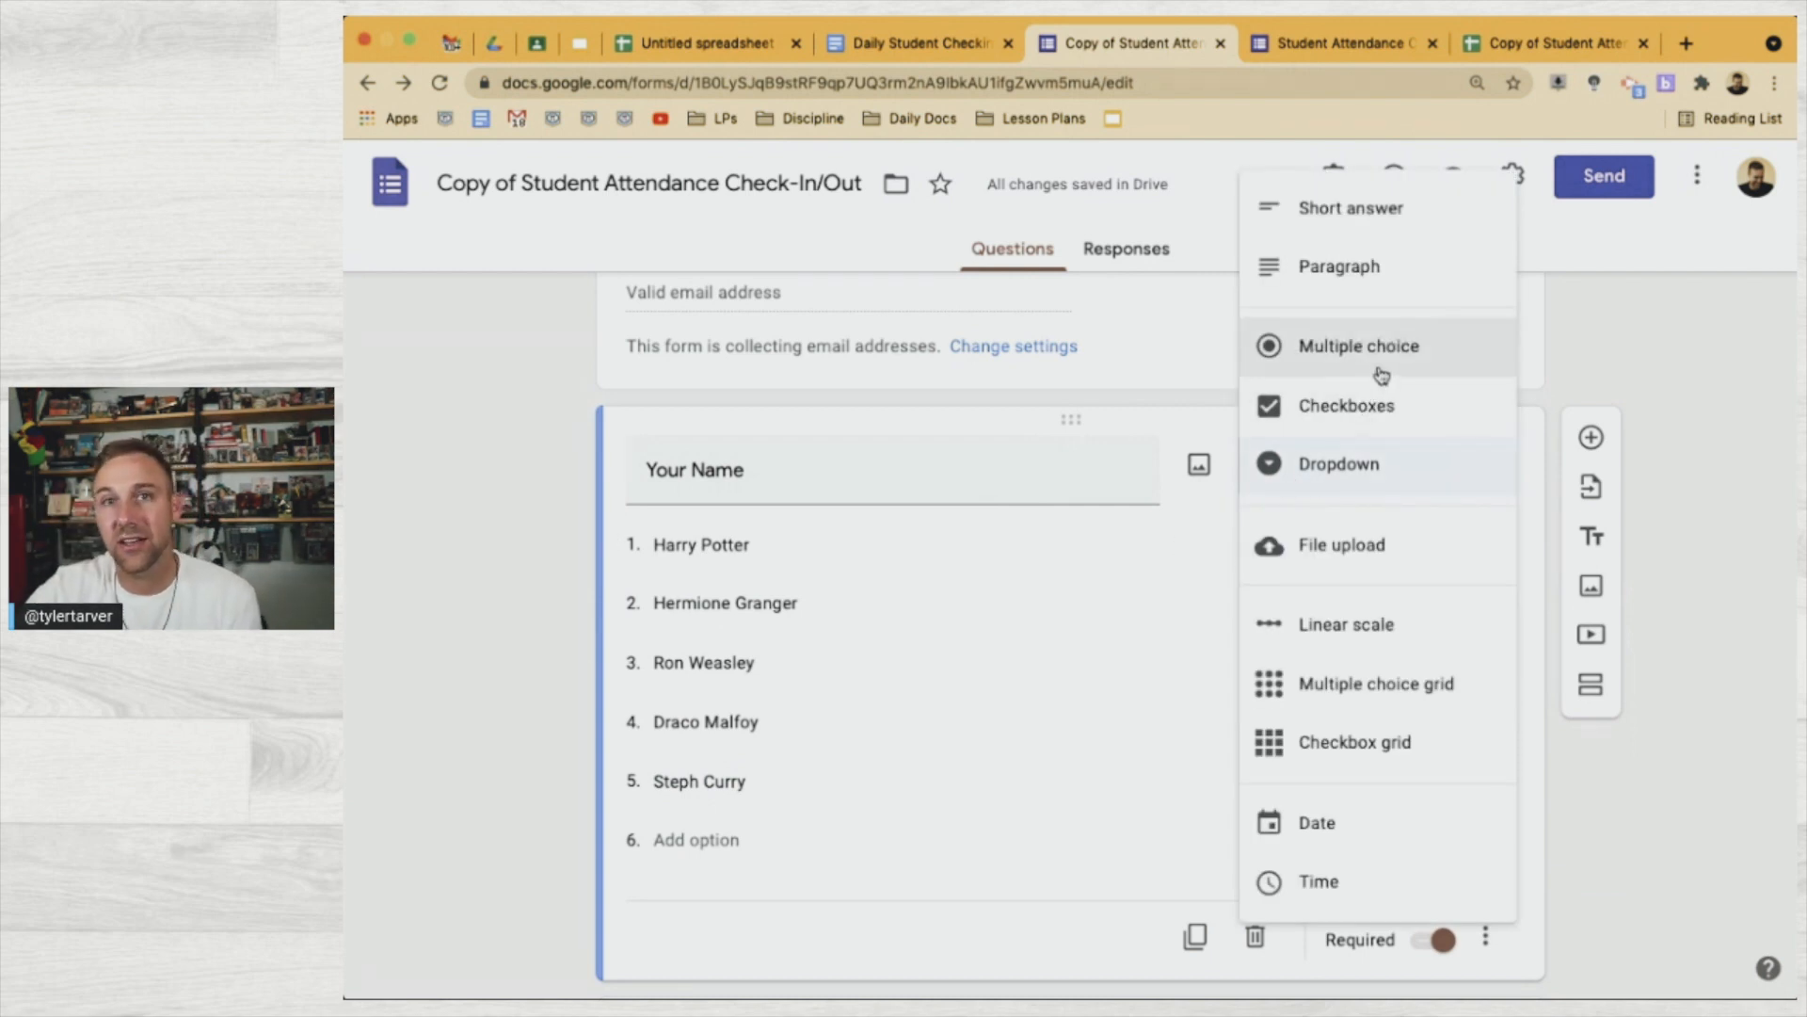
{"action": "left_click", "coordinate": [1317, 361]}
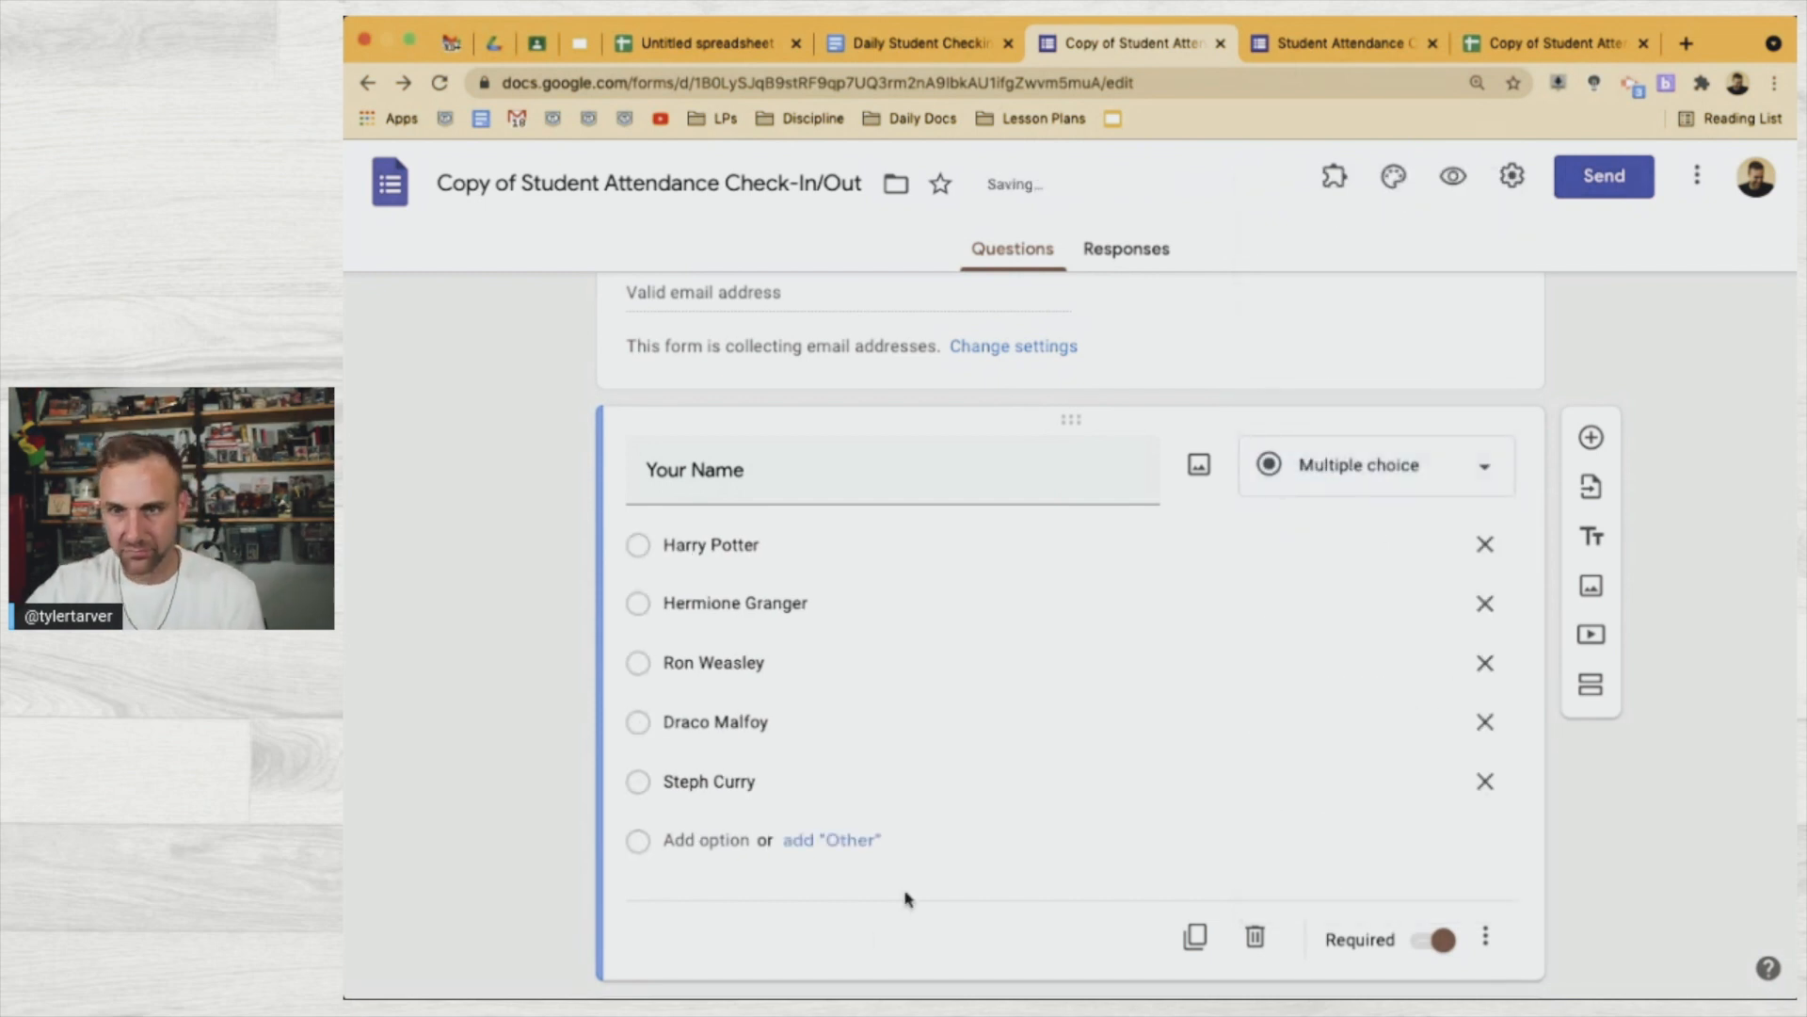
{"action": "left_click", "coordinate": [804, 841]}
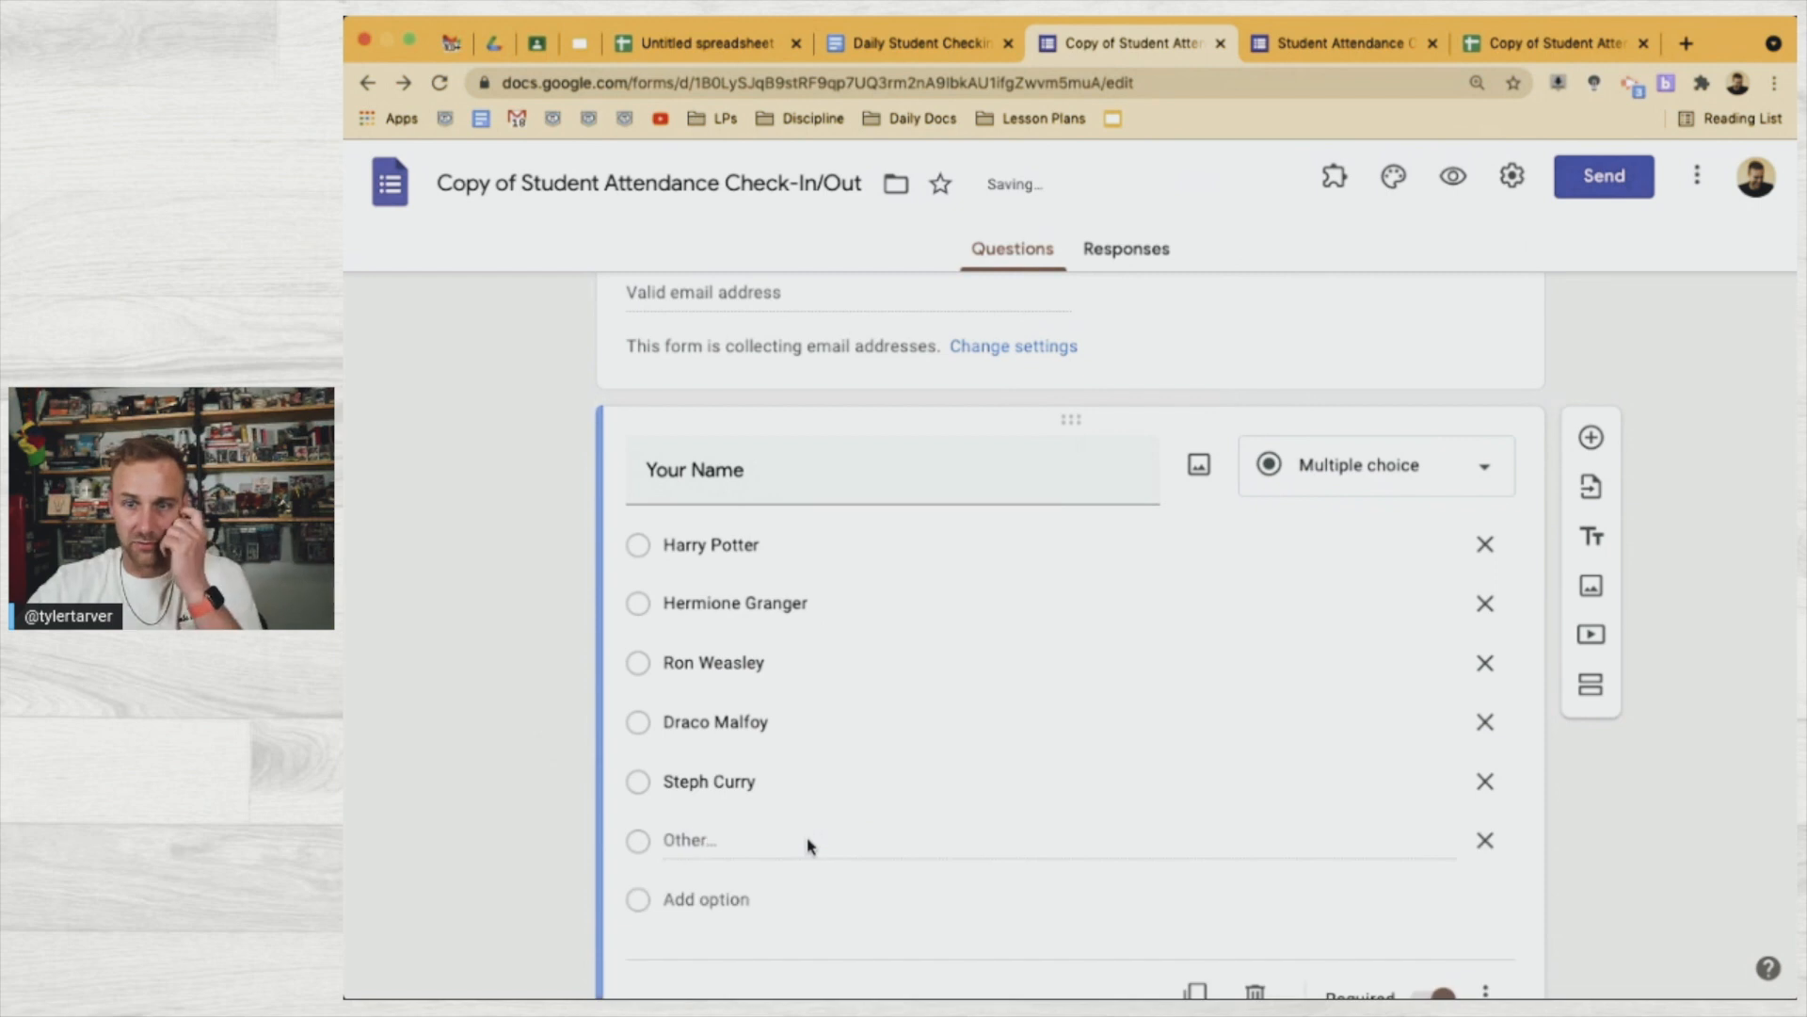
{"action": "left_click", "coordinate": [1419, 43]}
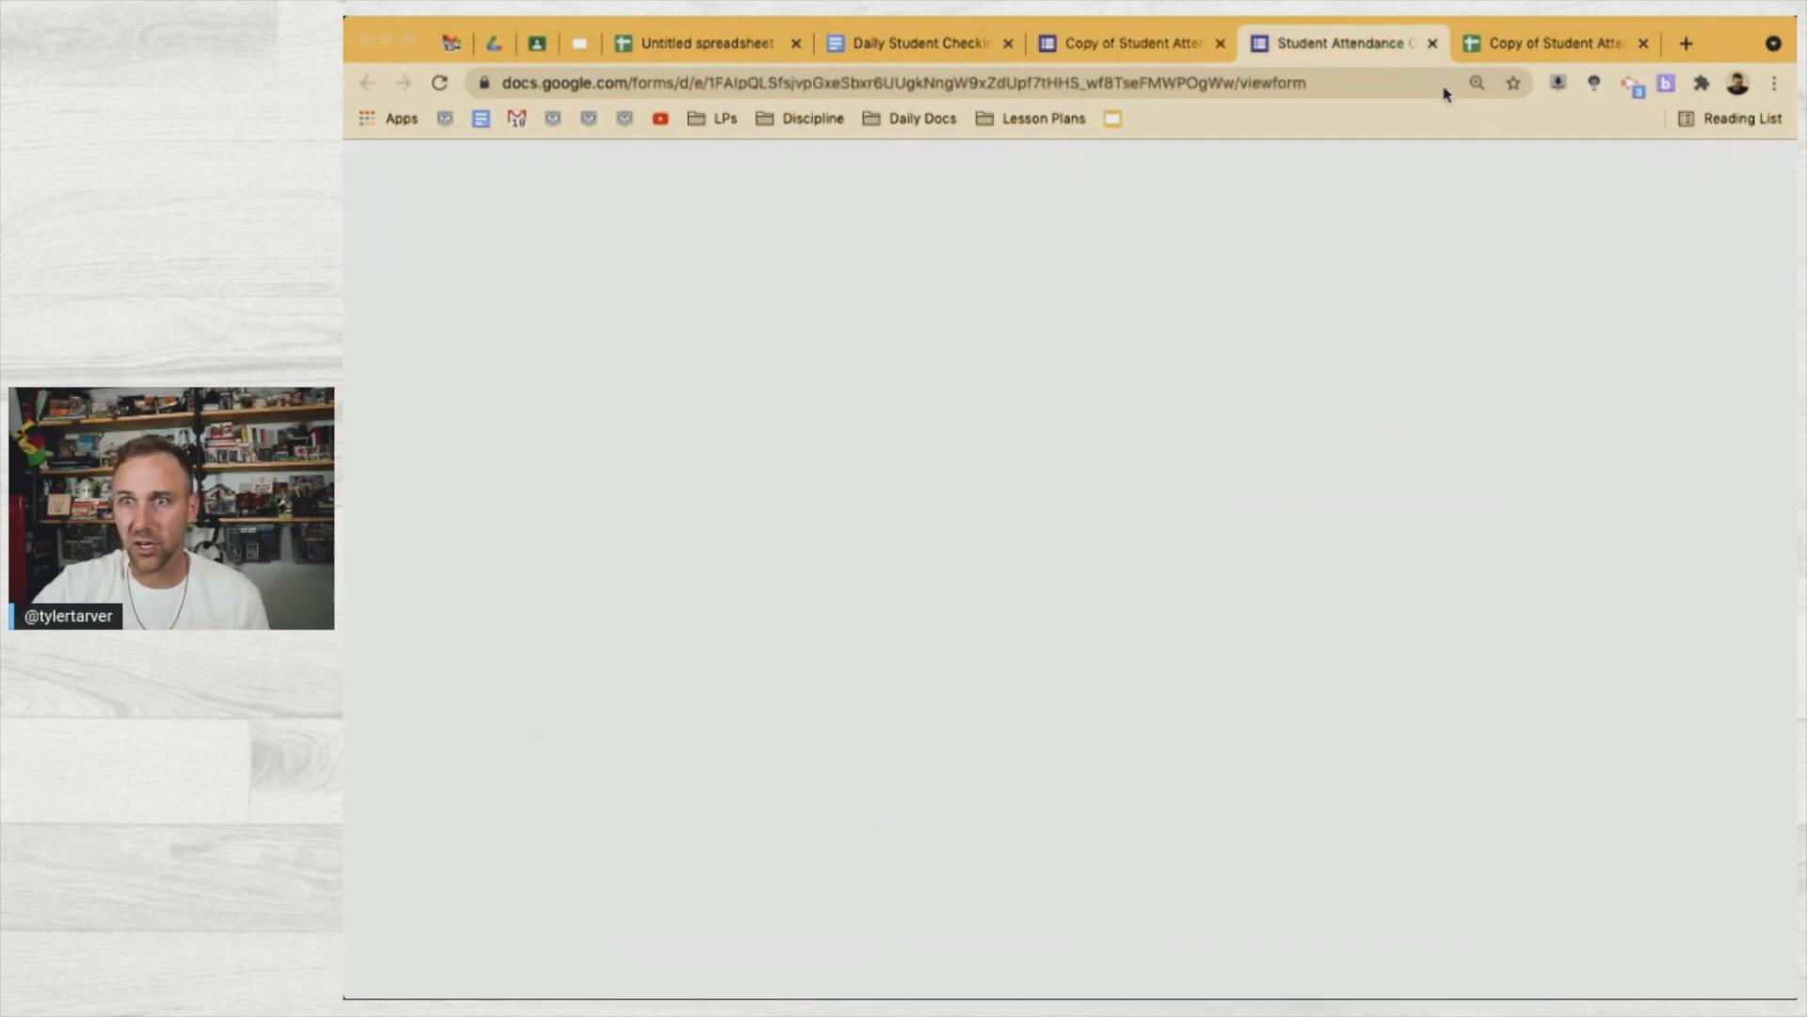
{"action": "key", "text": "super+w"}
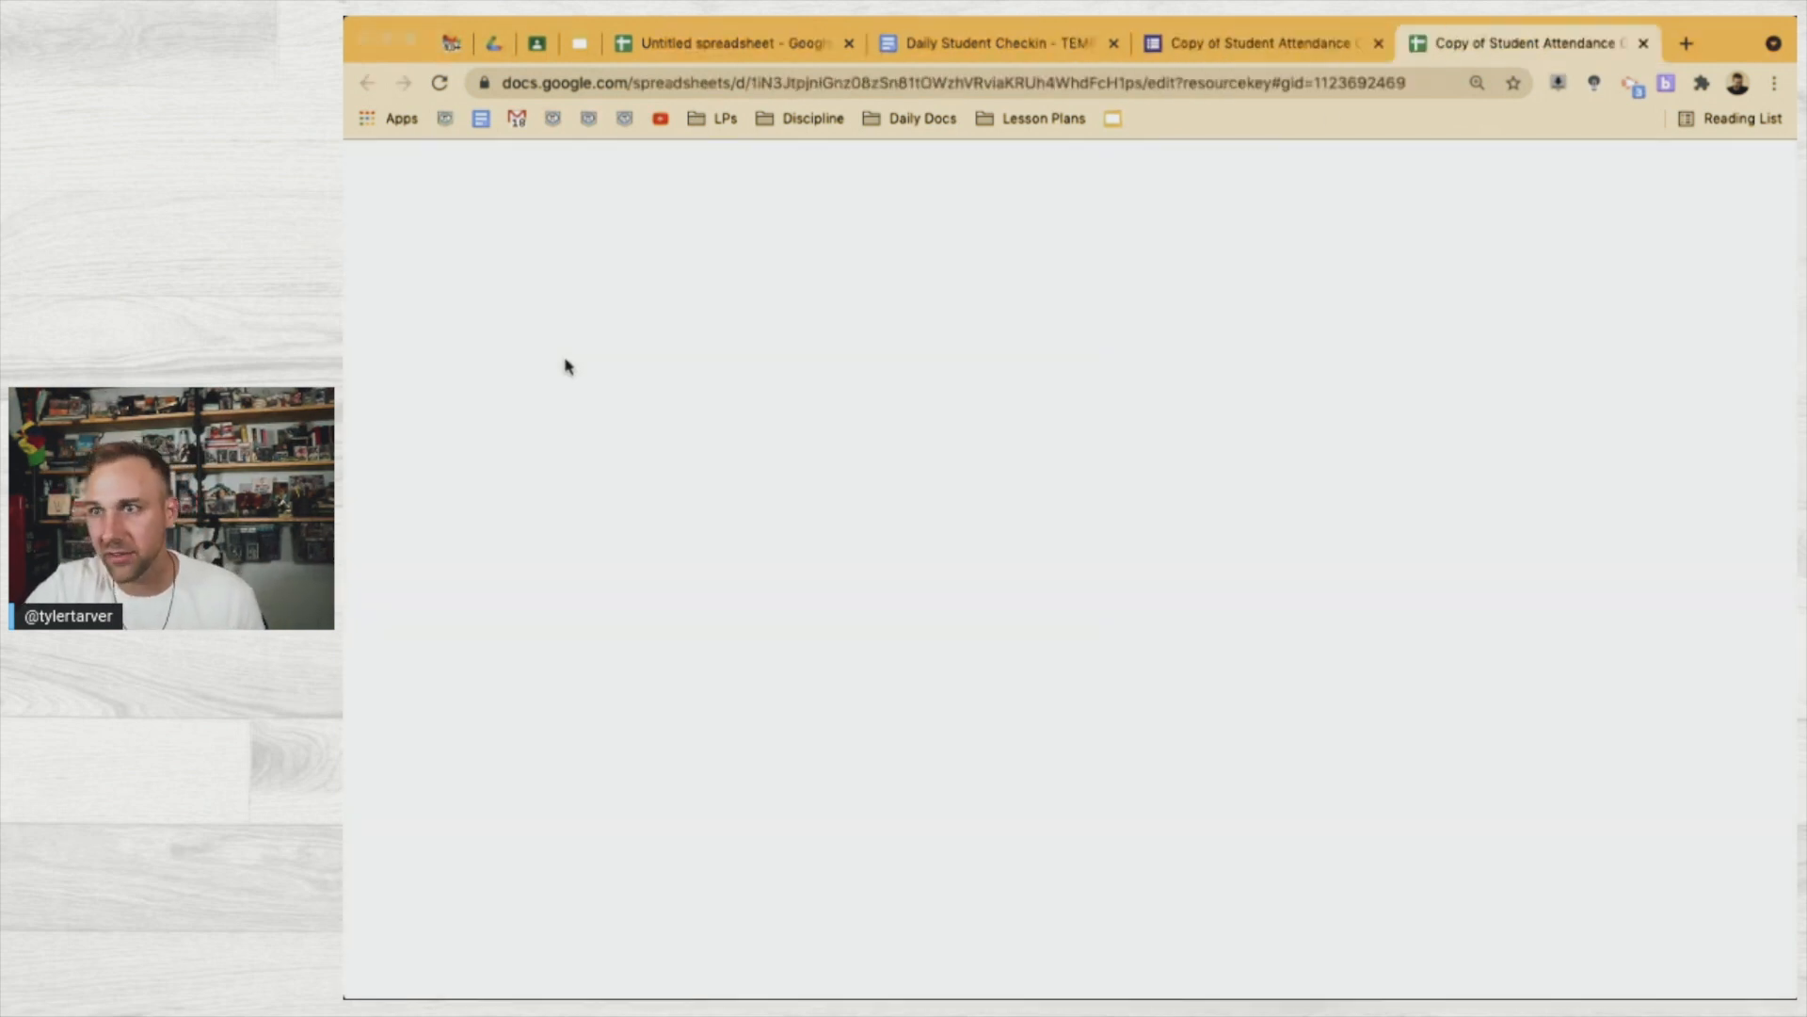
{"action": "left_click", "coordinate": [1266, 45]}
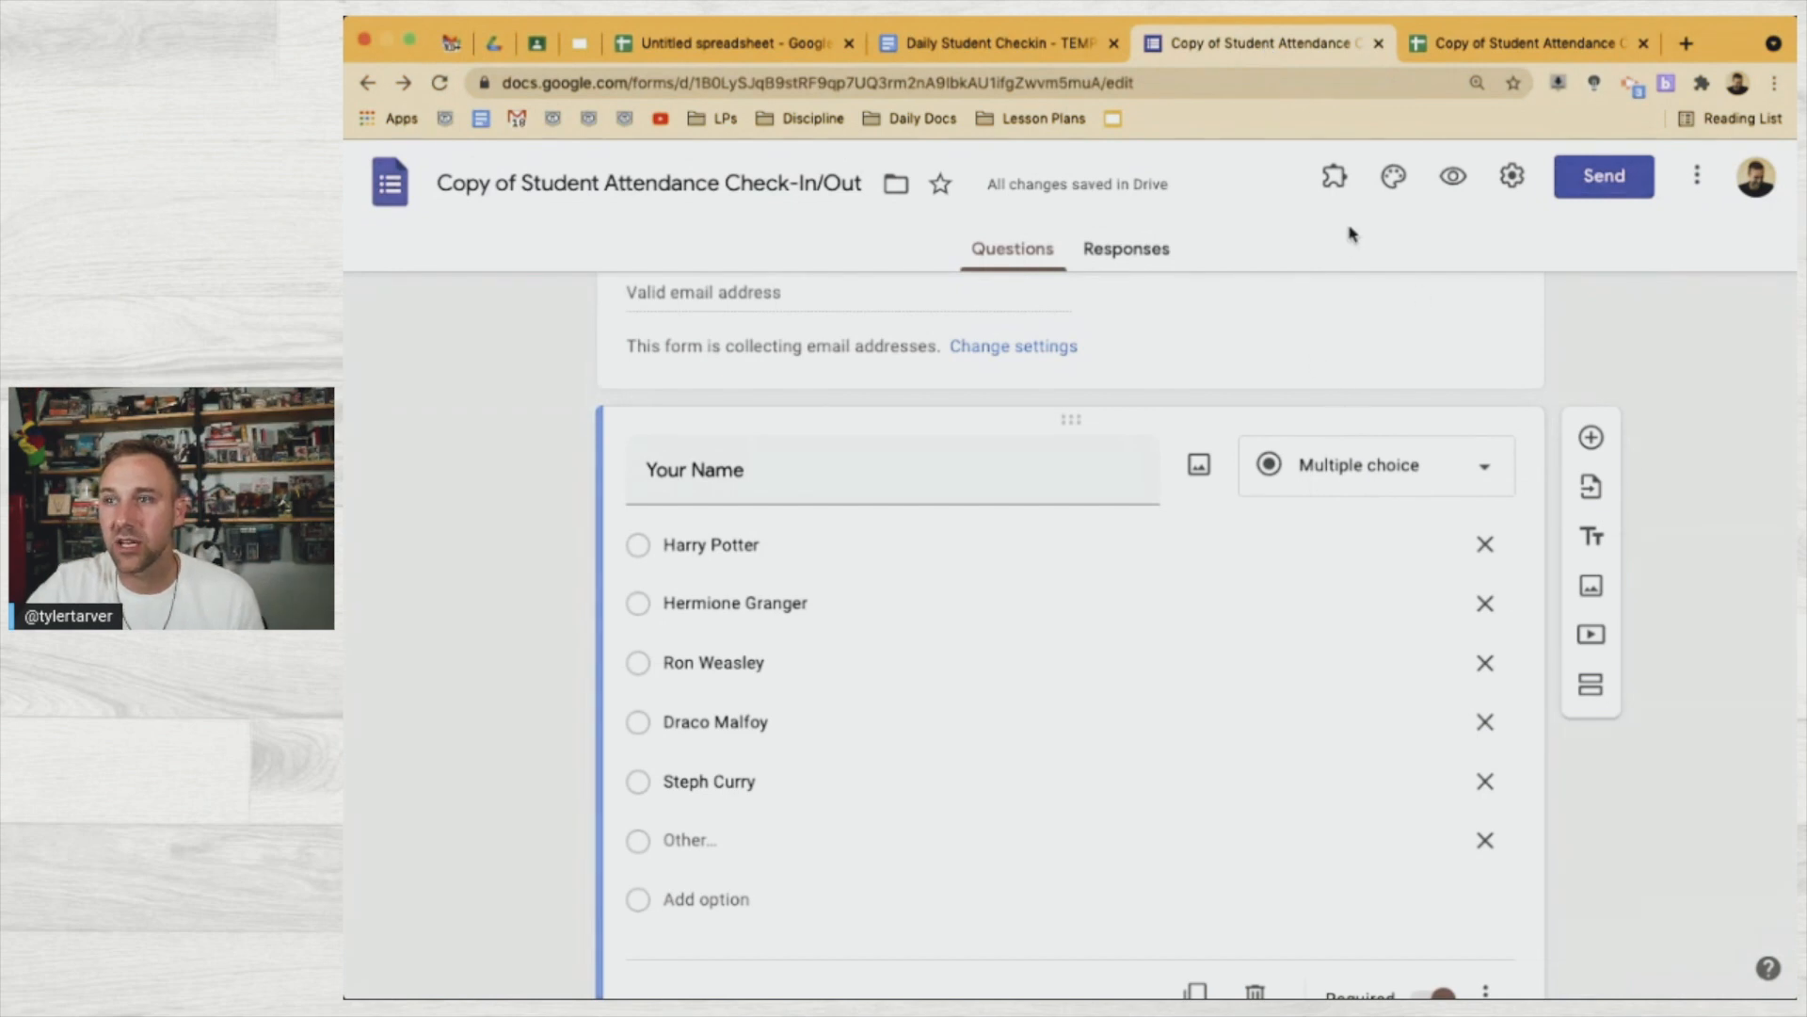
Preview the form, enter the student's email address, and choose Harry Potter as the name
{"action": "left_click", "coordinate": [1454, 181]}
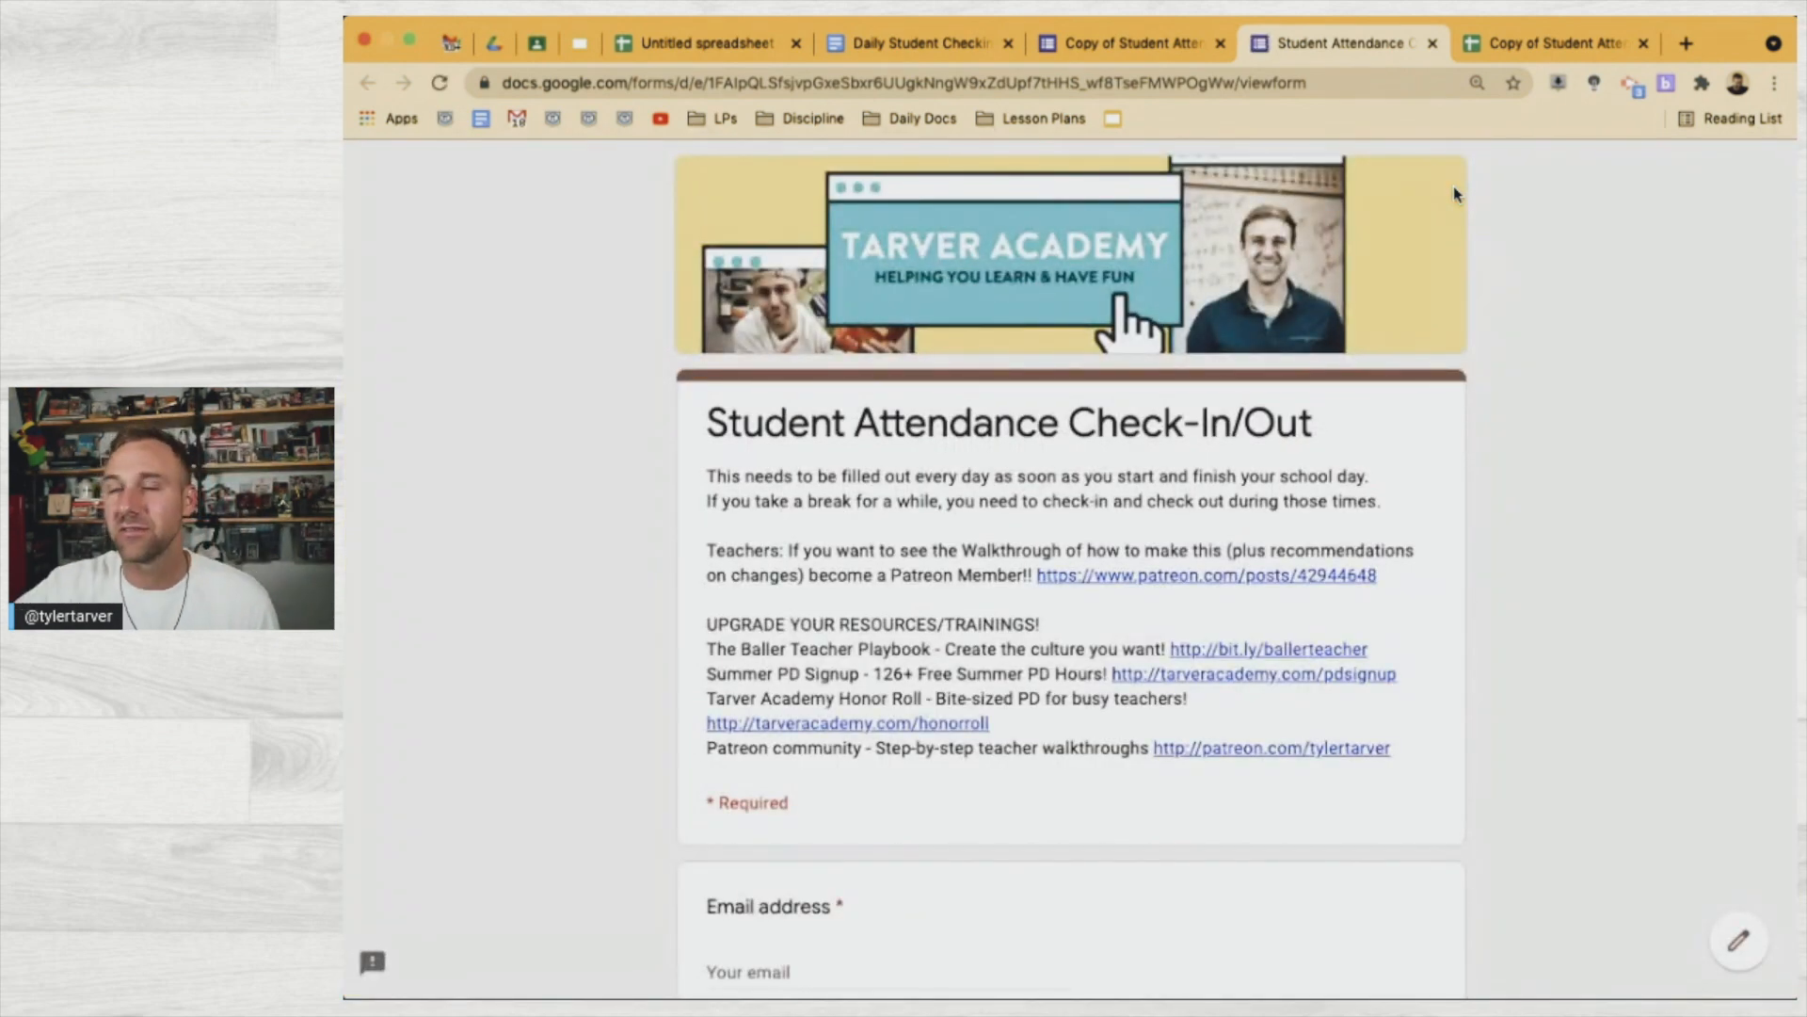
{"action": "scroll", "coordinate": [1450, 531], "scroll_direction": "down", "scroll_amount": 5}
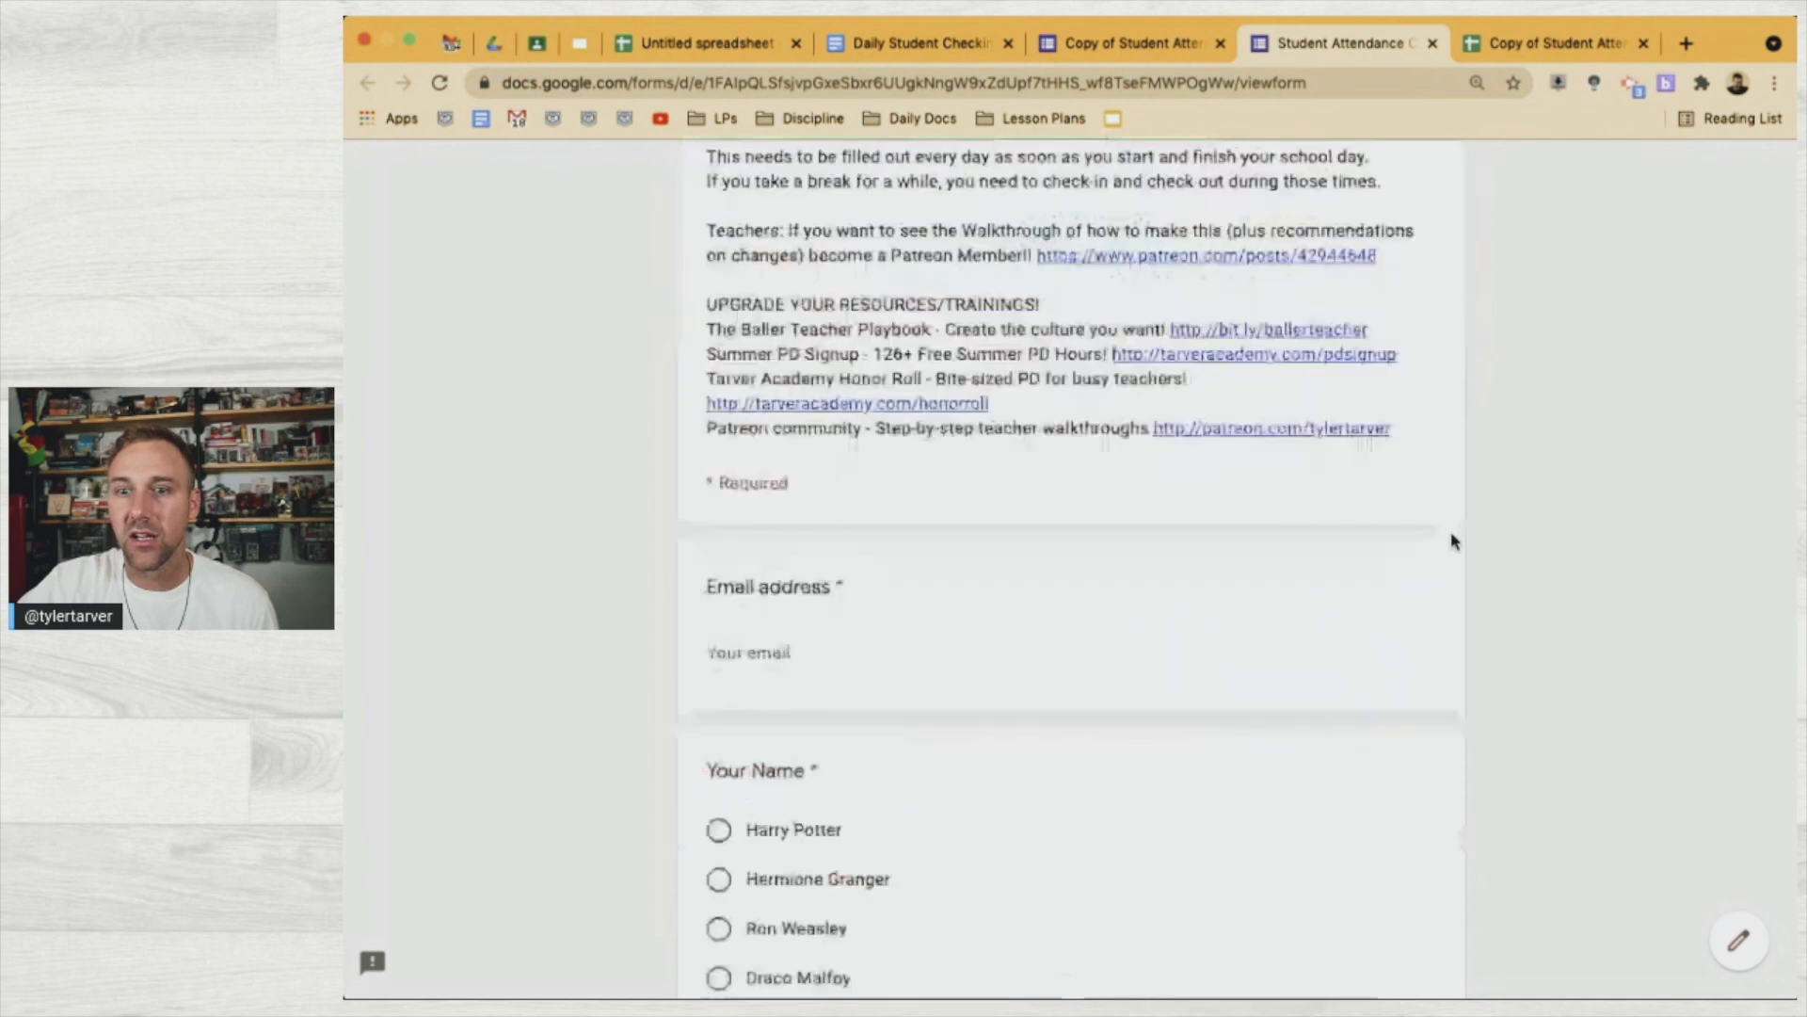
{"action": "left_click", "coordinate": [786, 568]}
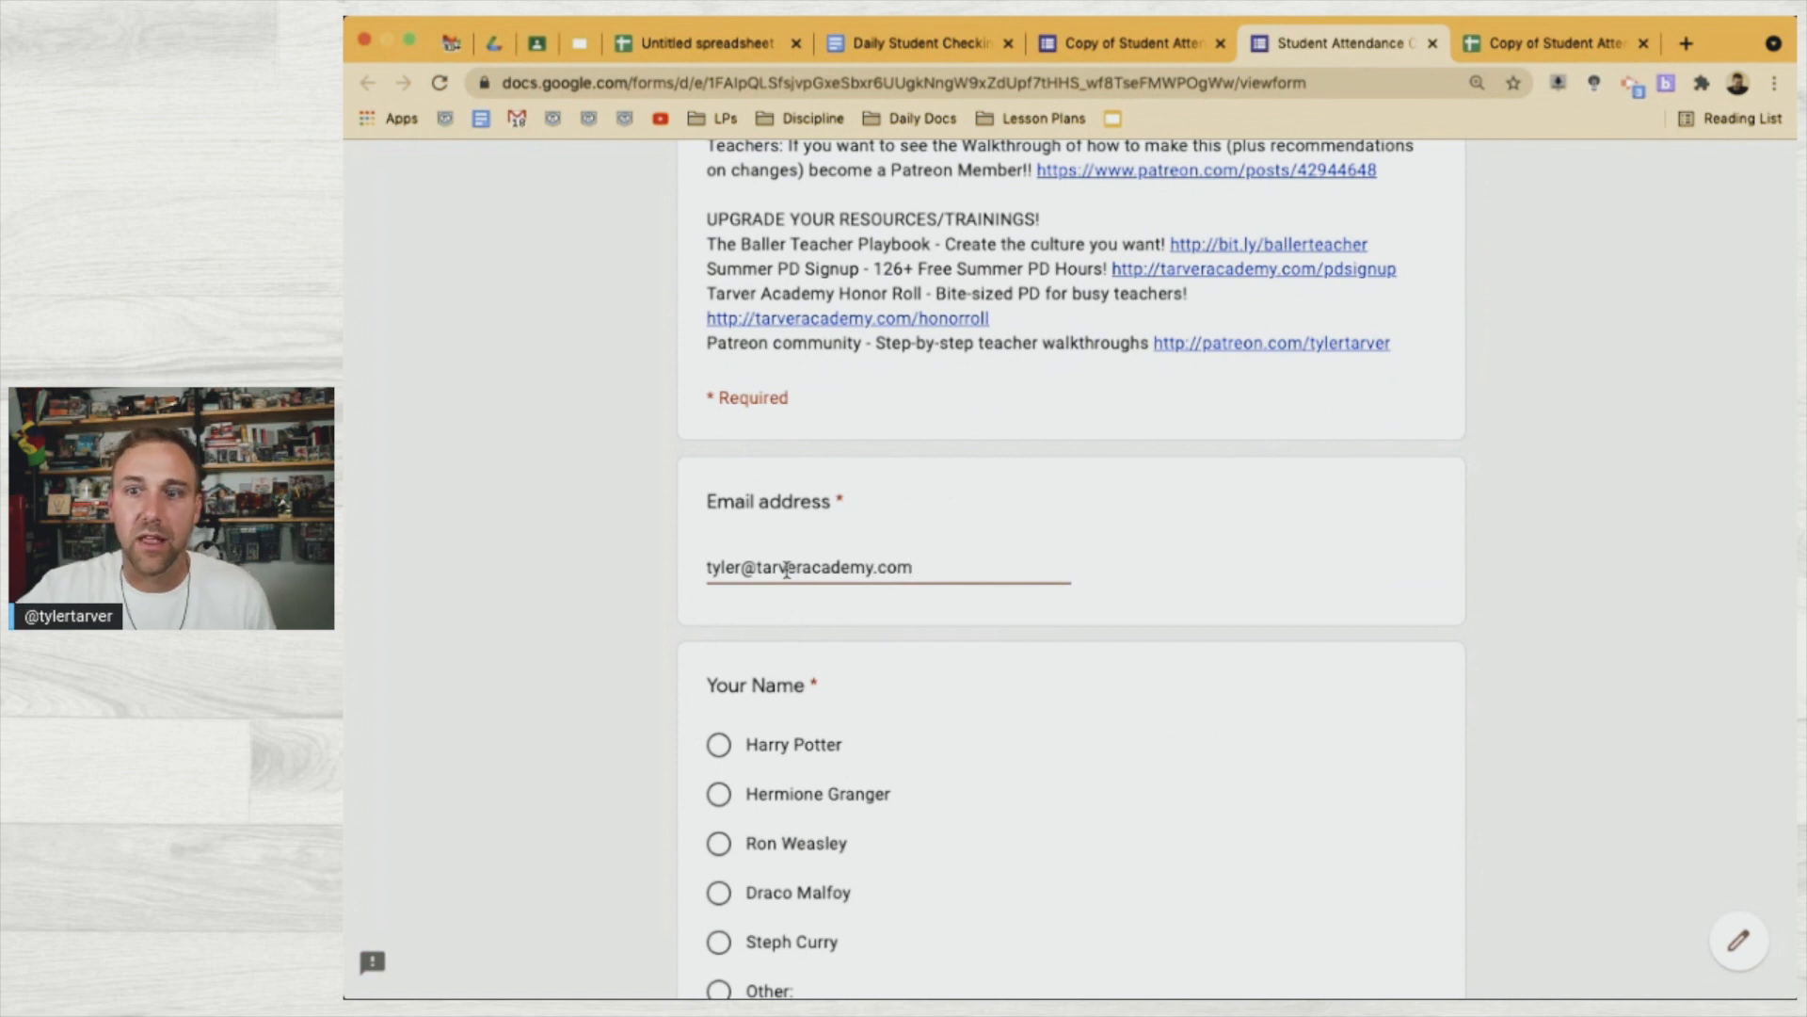
{"action": "scroll", "coordinate": [904, 823], "scroll_direction": "down", "scroll_amount": 3}
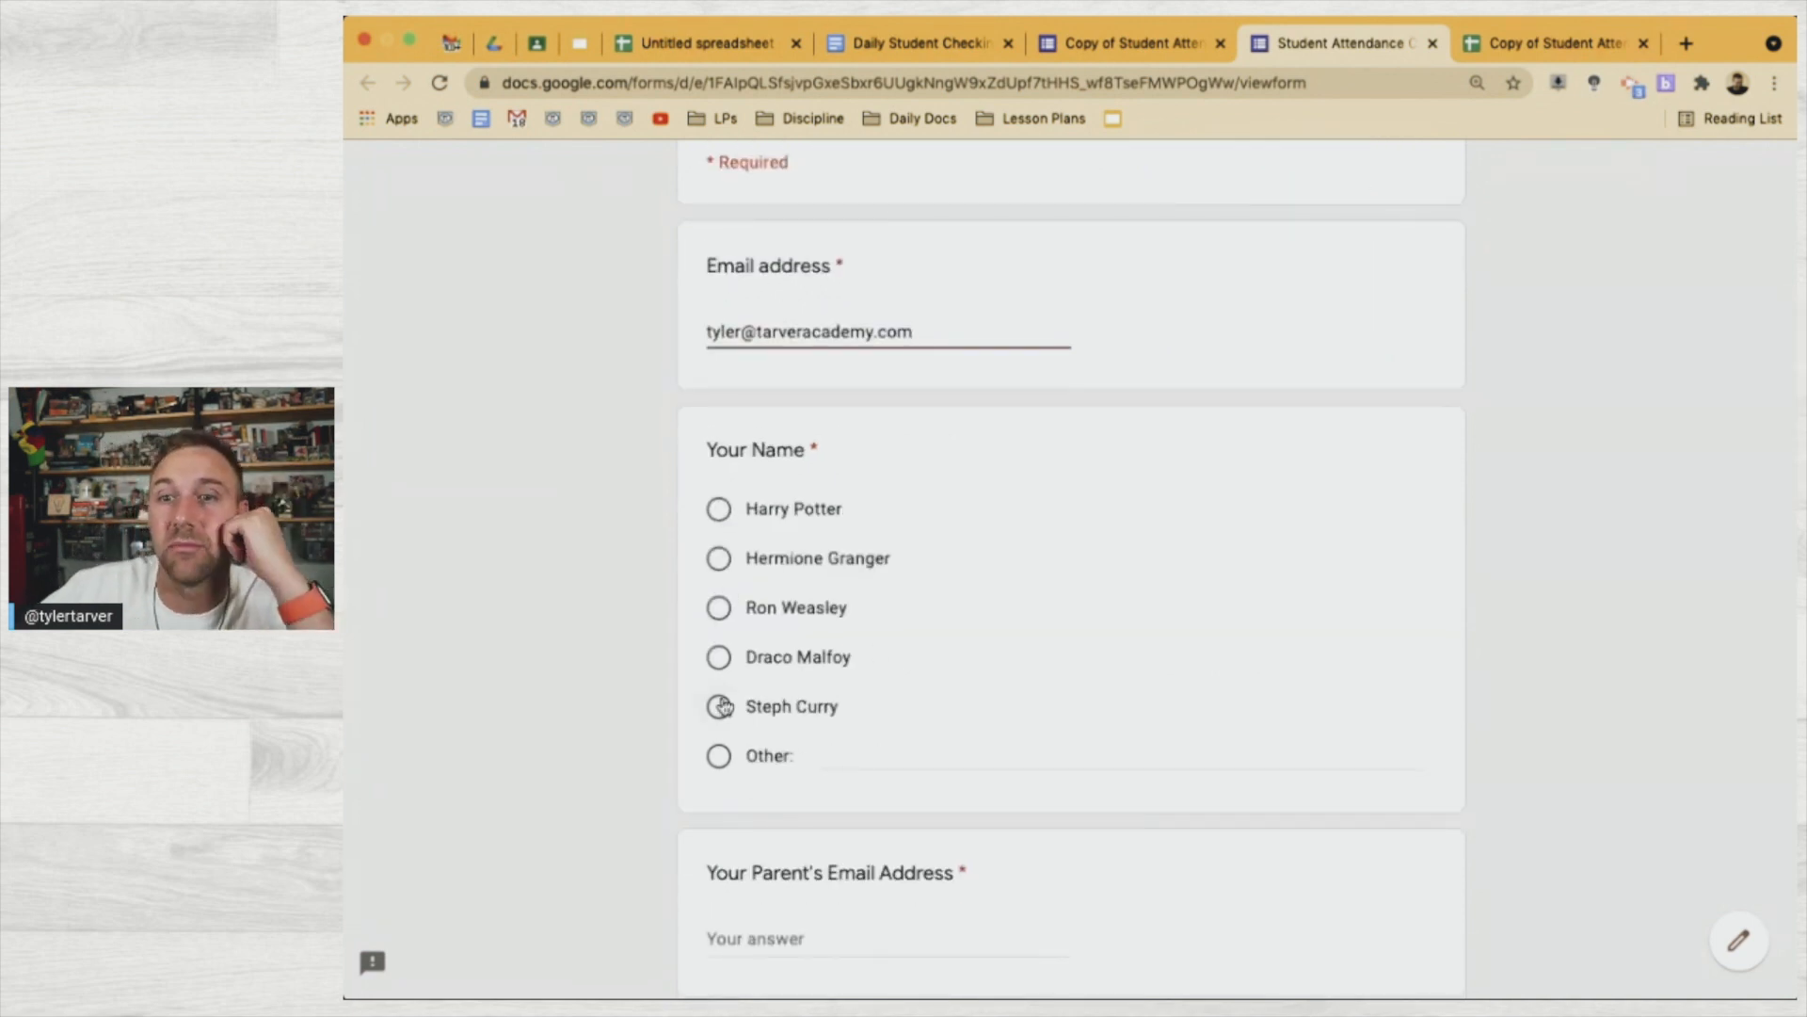
{"action": "left_click", "coordinate": [719, 509]}
Enter the parent's email address, choose 5th Period, and rate the current feeling 8
{"action": "scroll", "coordinate": [985, 798], "scroll_direction": "down", "scroll_amount": 3}
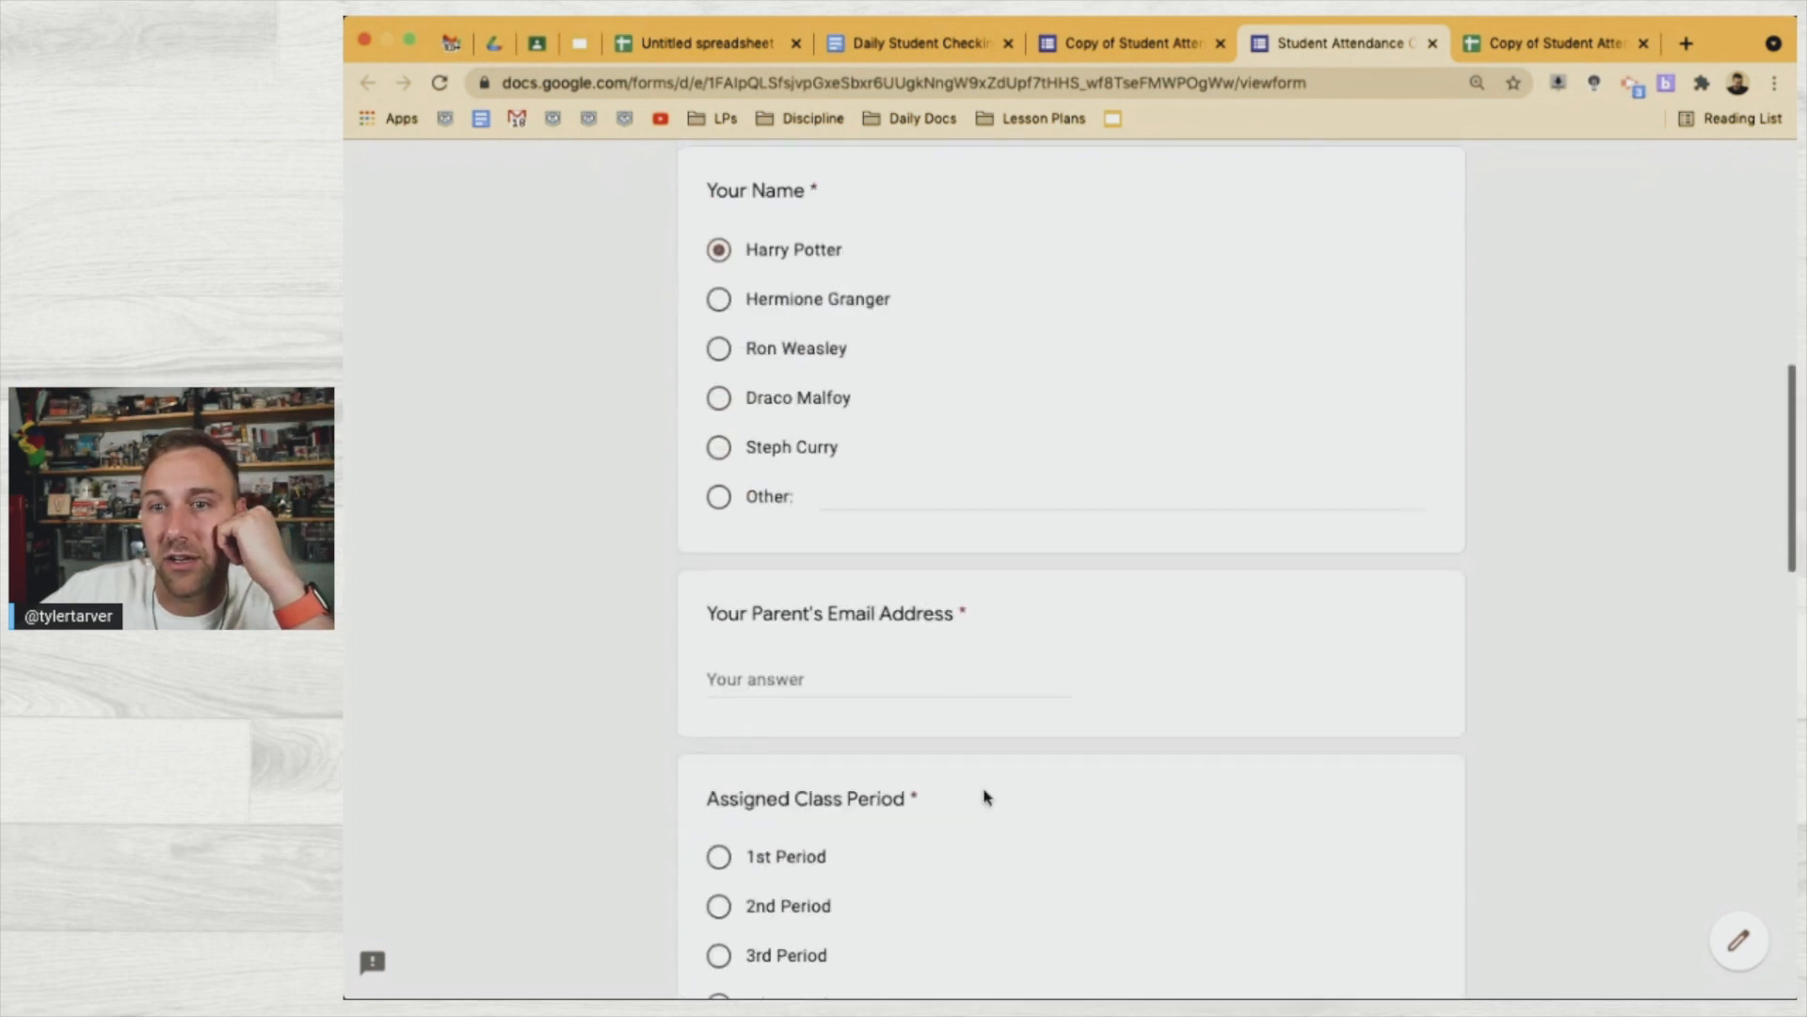
{"action": "left_click", "coordinate": [807, 686]}
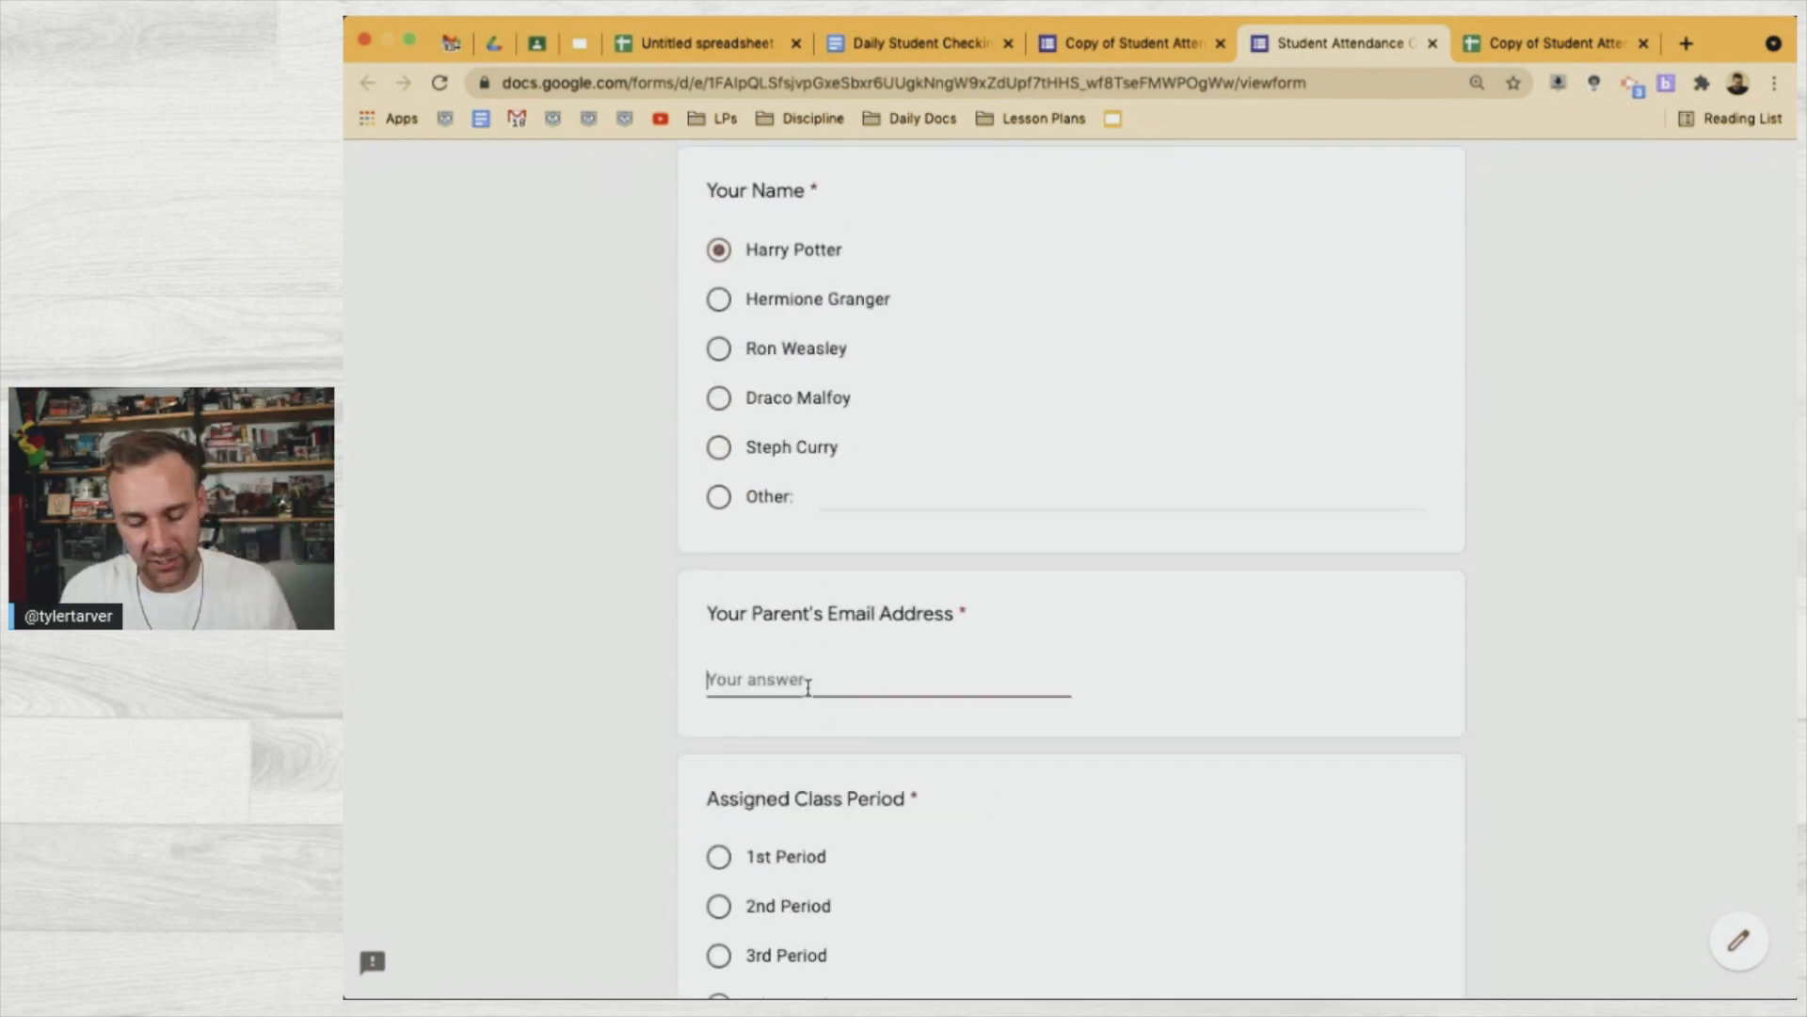
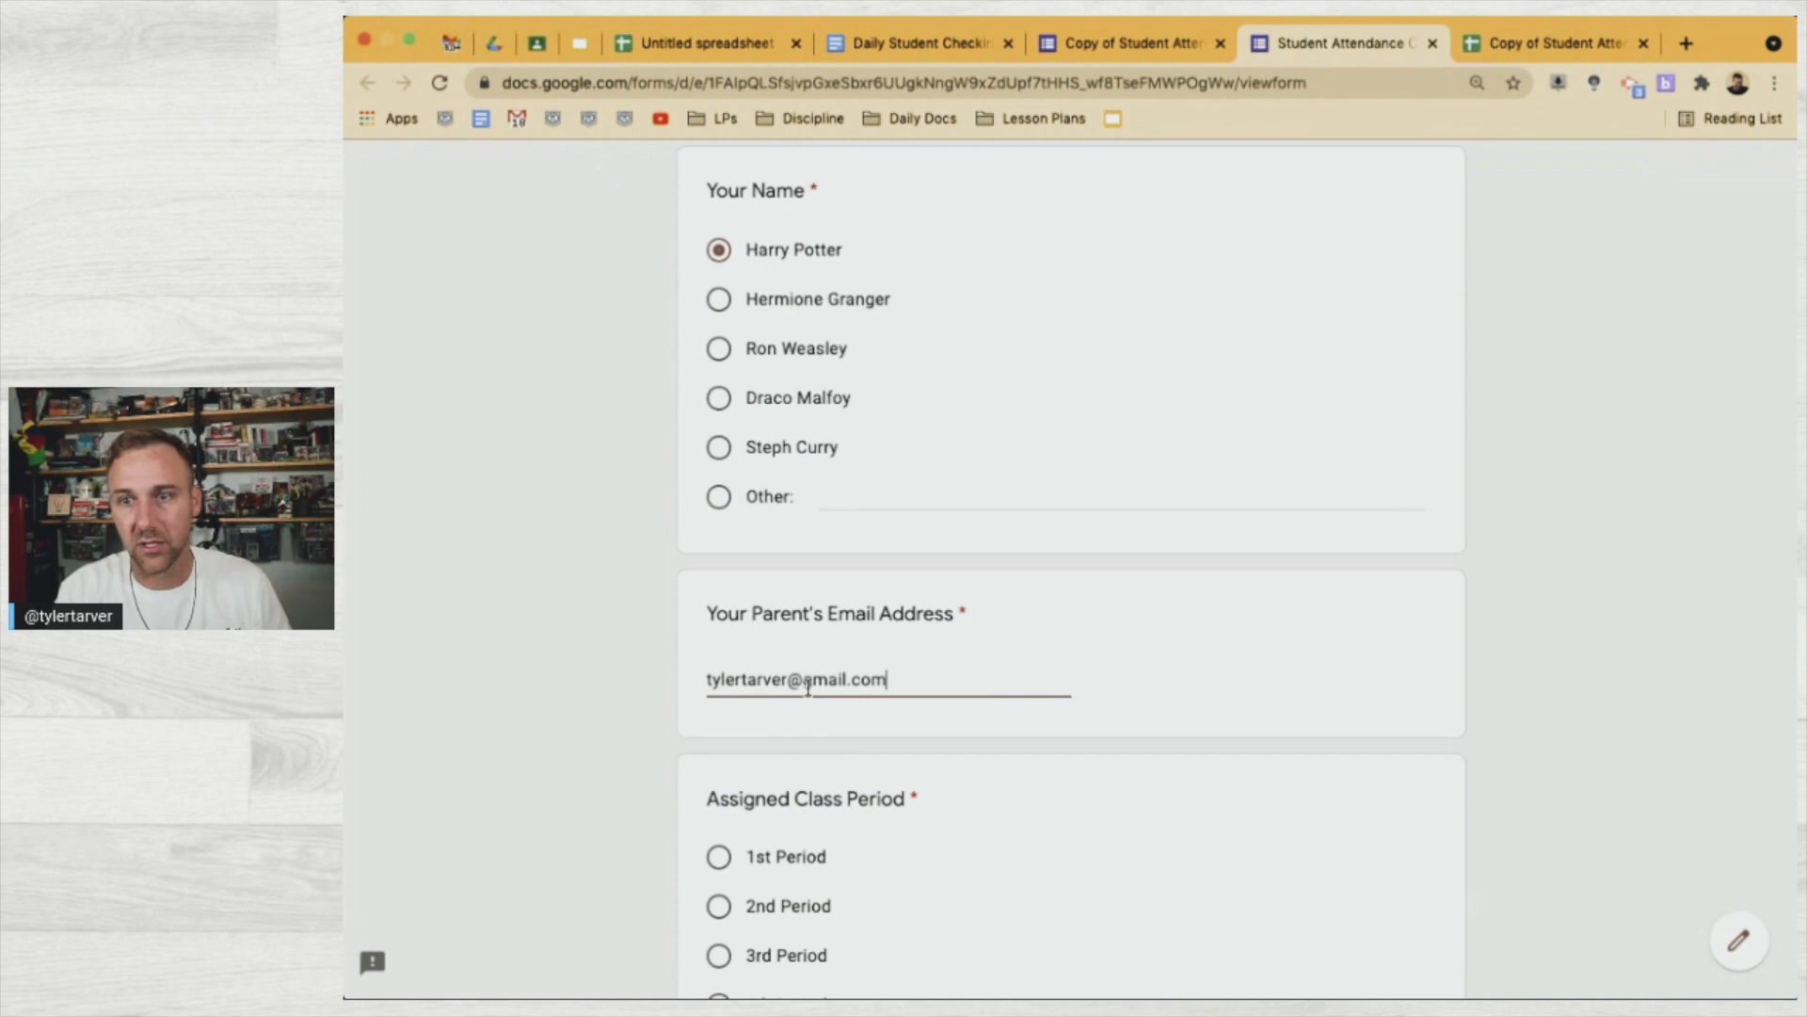
{"action": "scroll", "coordinate": [808, 687], "scroll_direction": "down", "scroll_amount": 4}
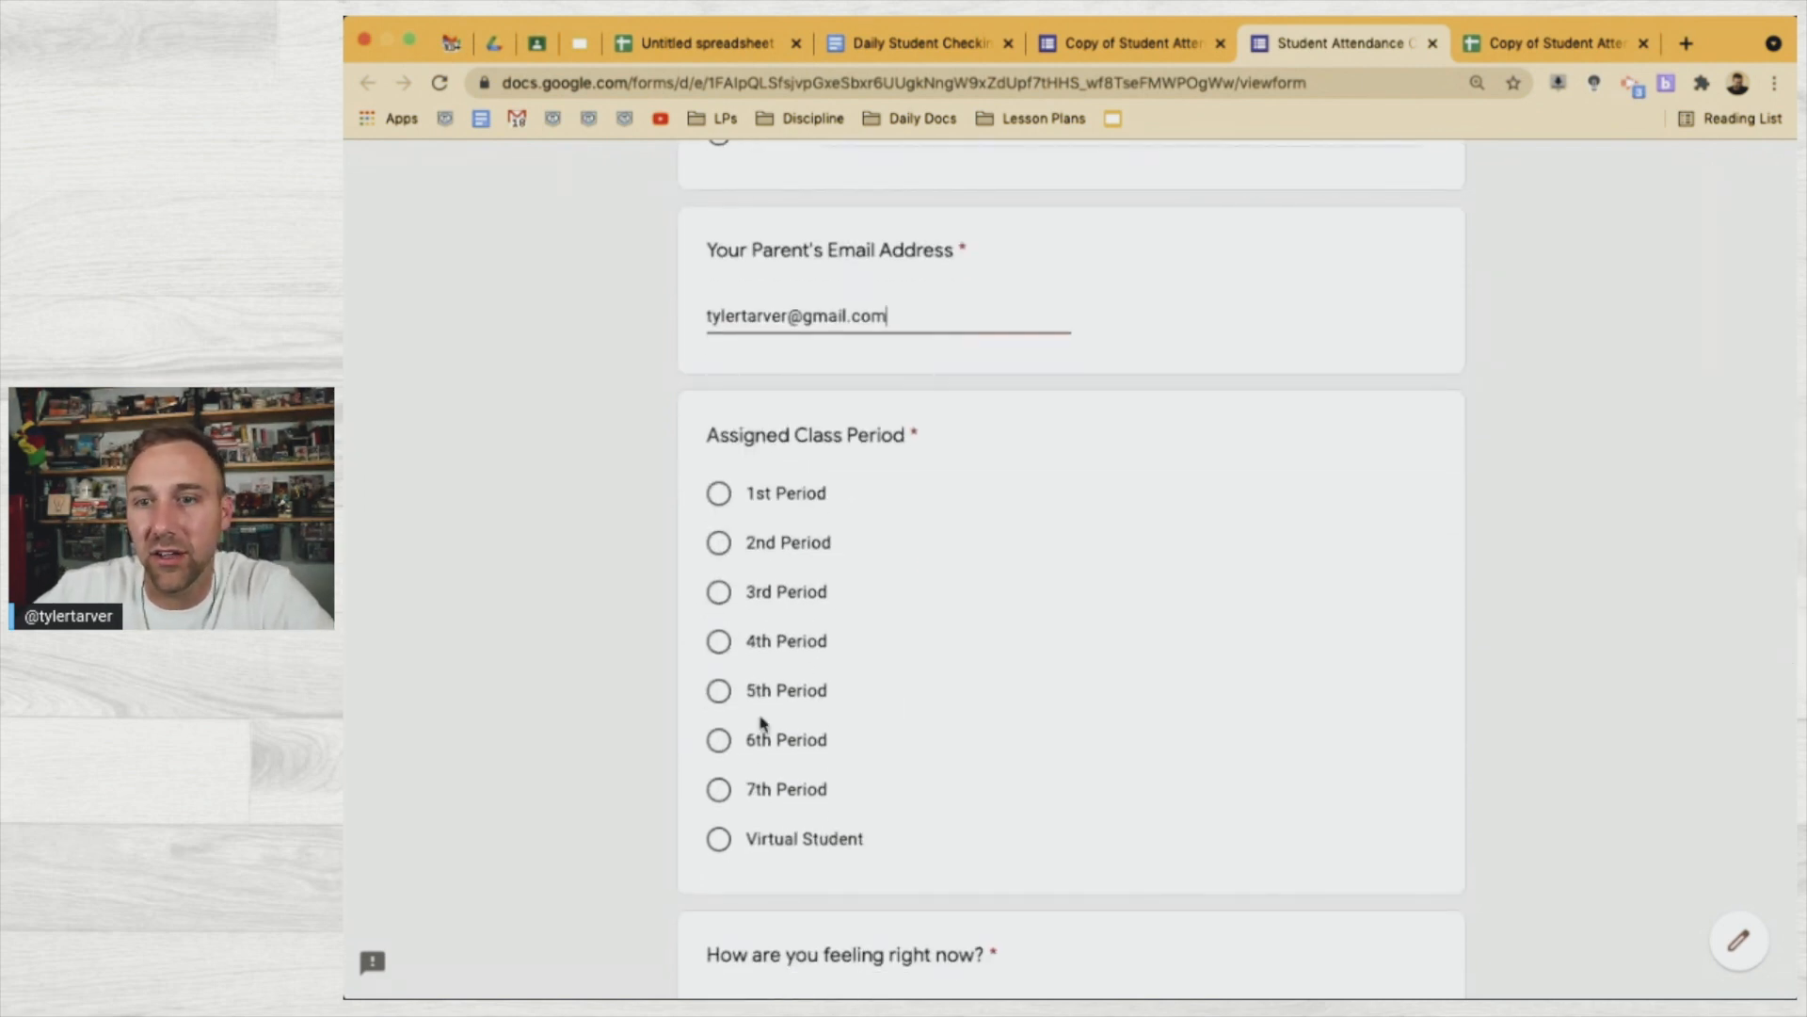
{"action": "left_click", "coordinate": [727, 698]}
{"action": "scroll", "coordinate": [867, 860], "scroll_direction": "down", "scroll_amount": 4}
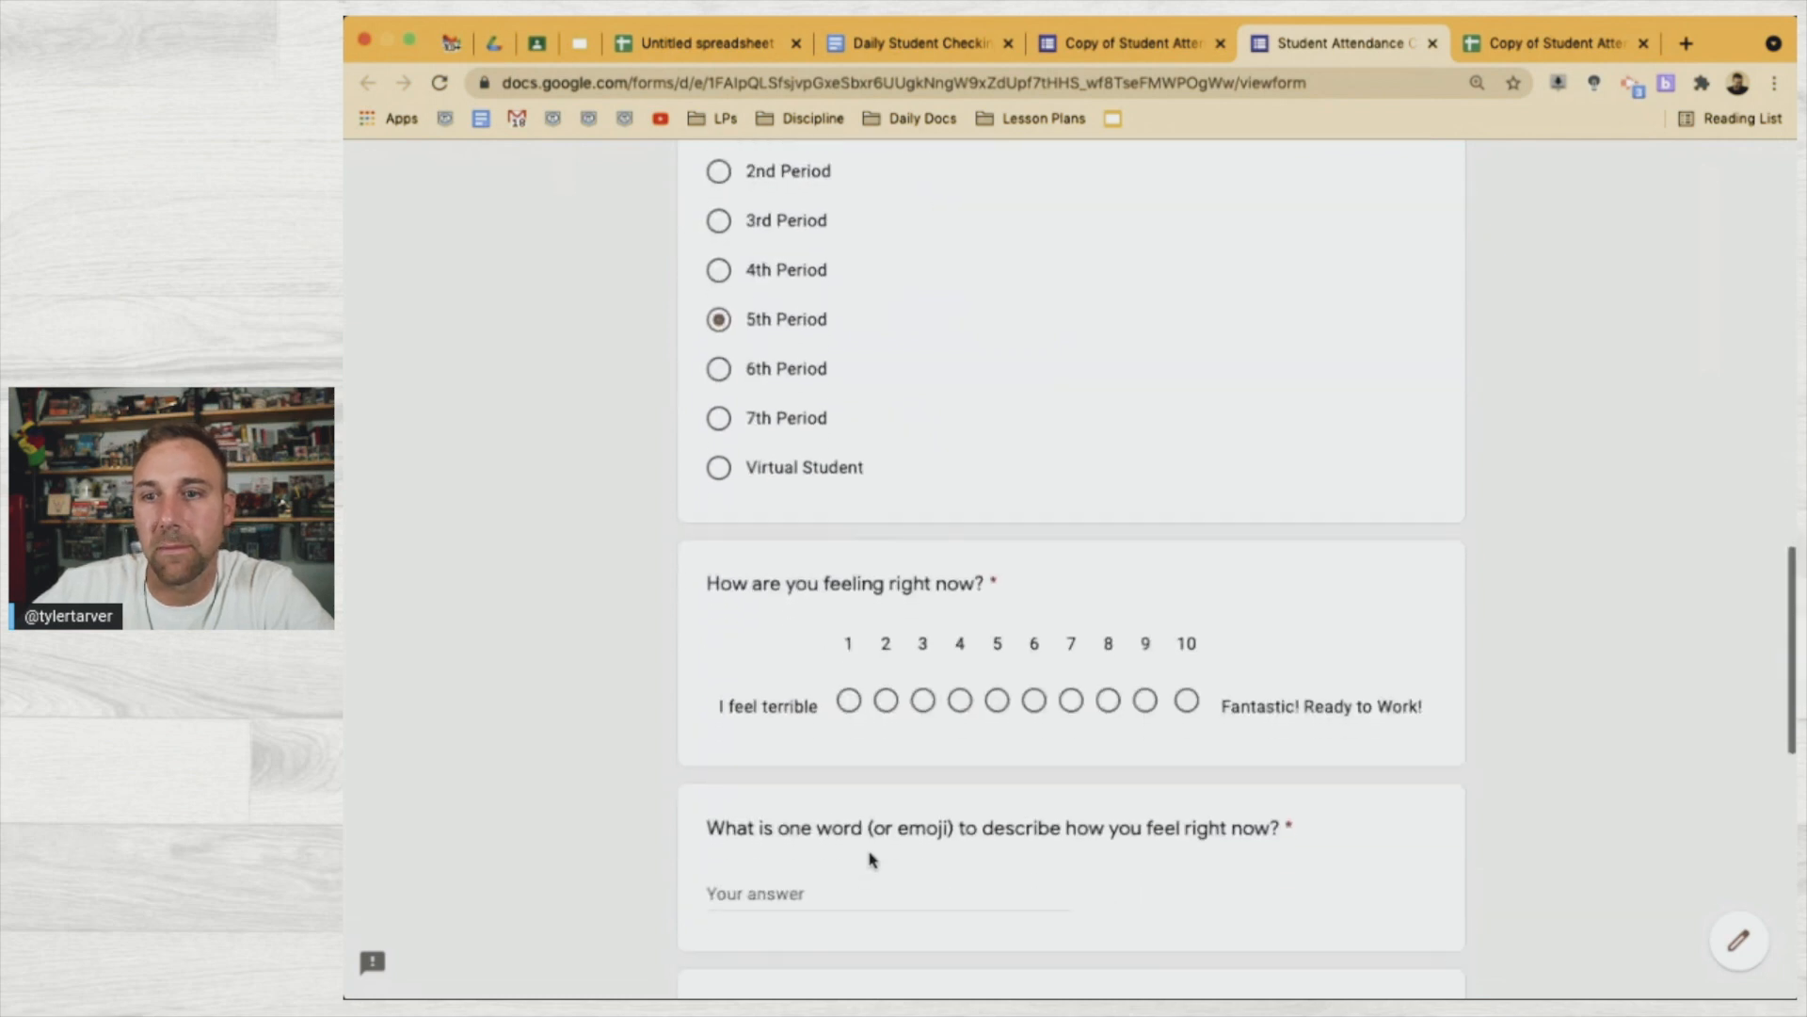
{"action": "left_click", "coordinate": [1108, 700]}
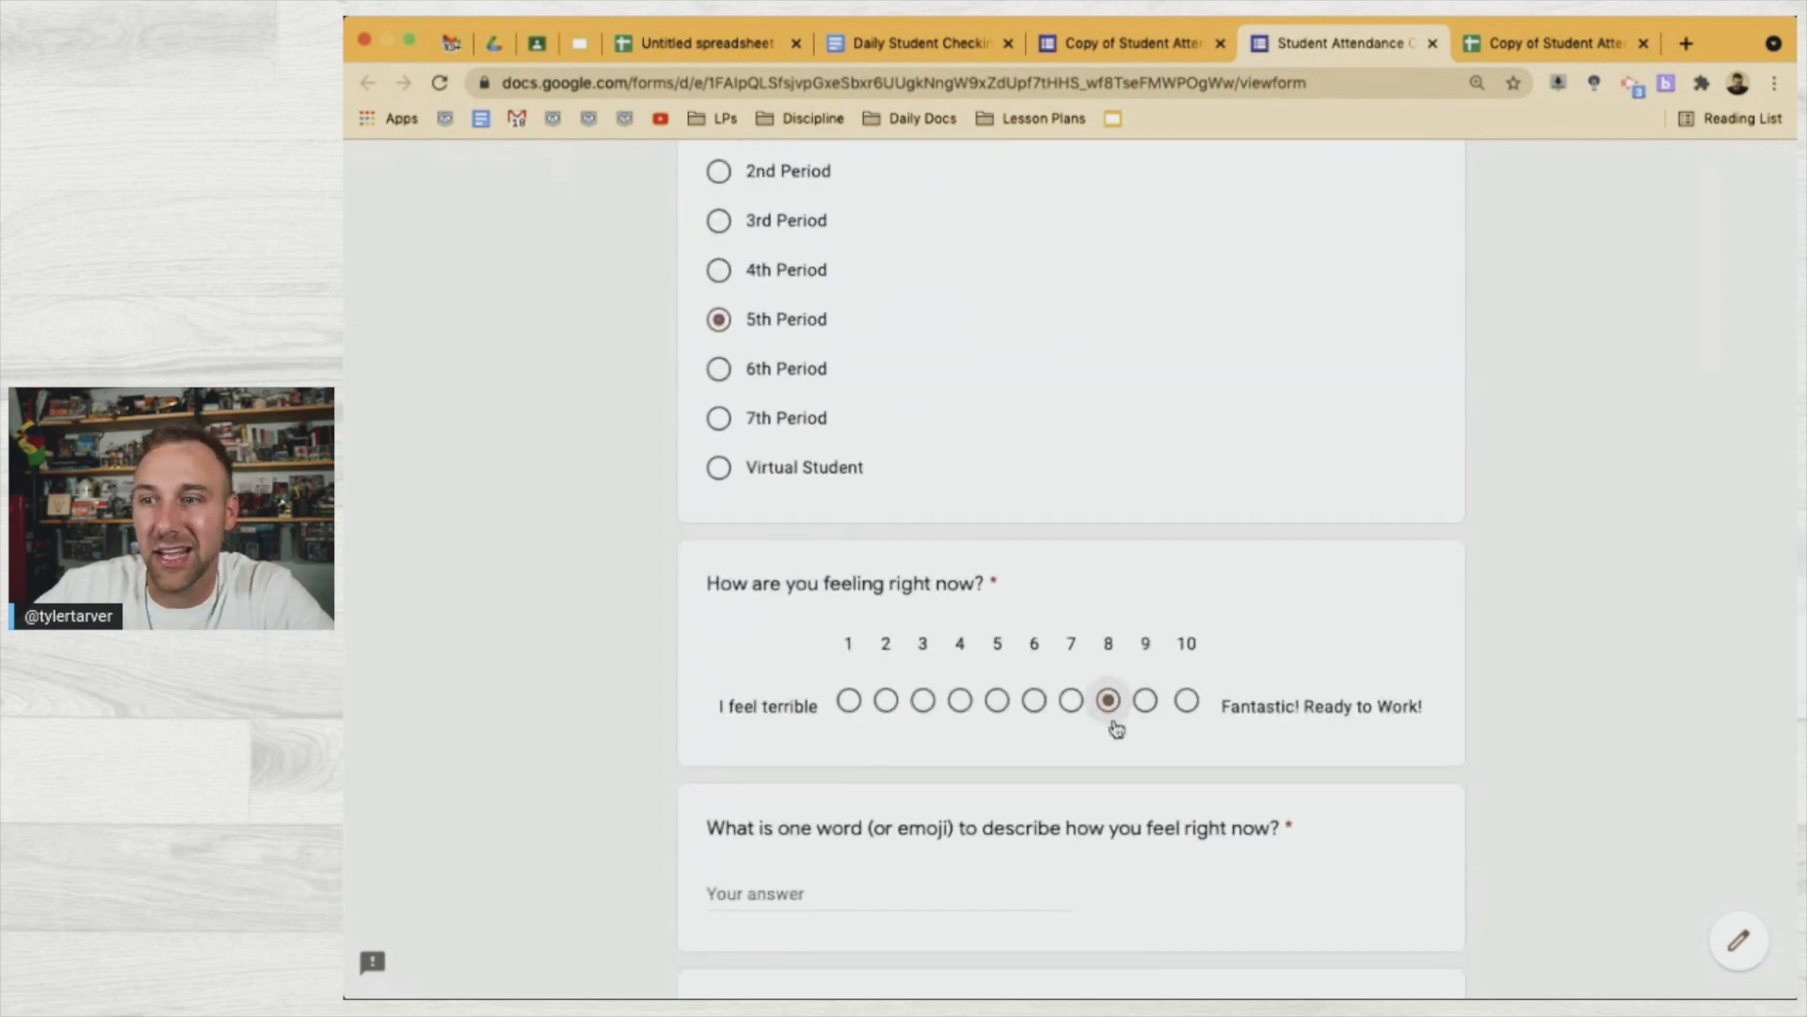
{"action": "scroll", "coordinate": [1107, 753], "scroll_direction": "down", "scroll_amount": 1}
{"action": "scroll", "coordinate": [1107, 765], "scroll_direction": "down", "scroll_amount": 2}
Answer Tired and Home, with main goal 'Finish Defense Against the Dark Arts Homework and stay away from Snape.'
{"action": "left_click", "coordinate": [905, 678]}
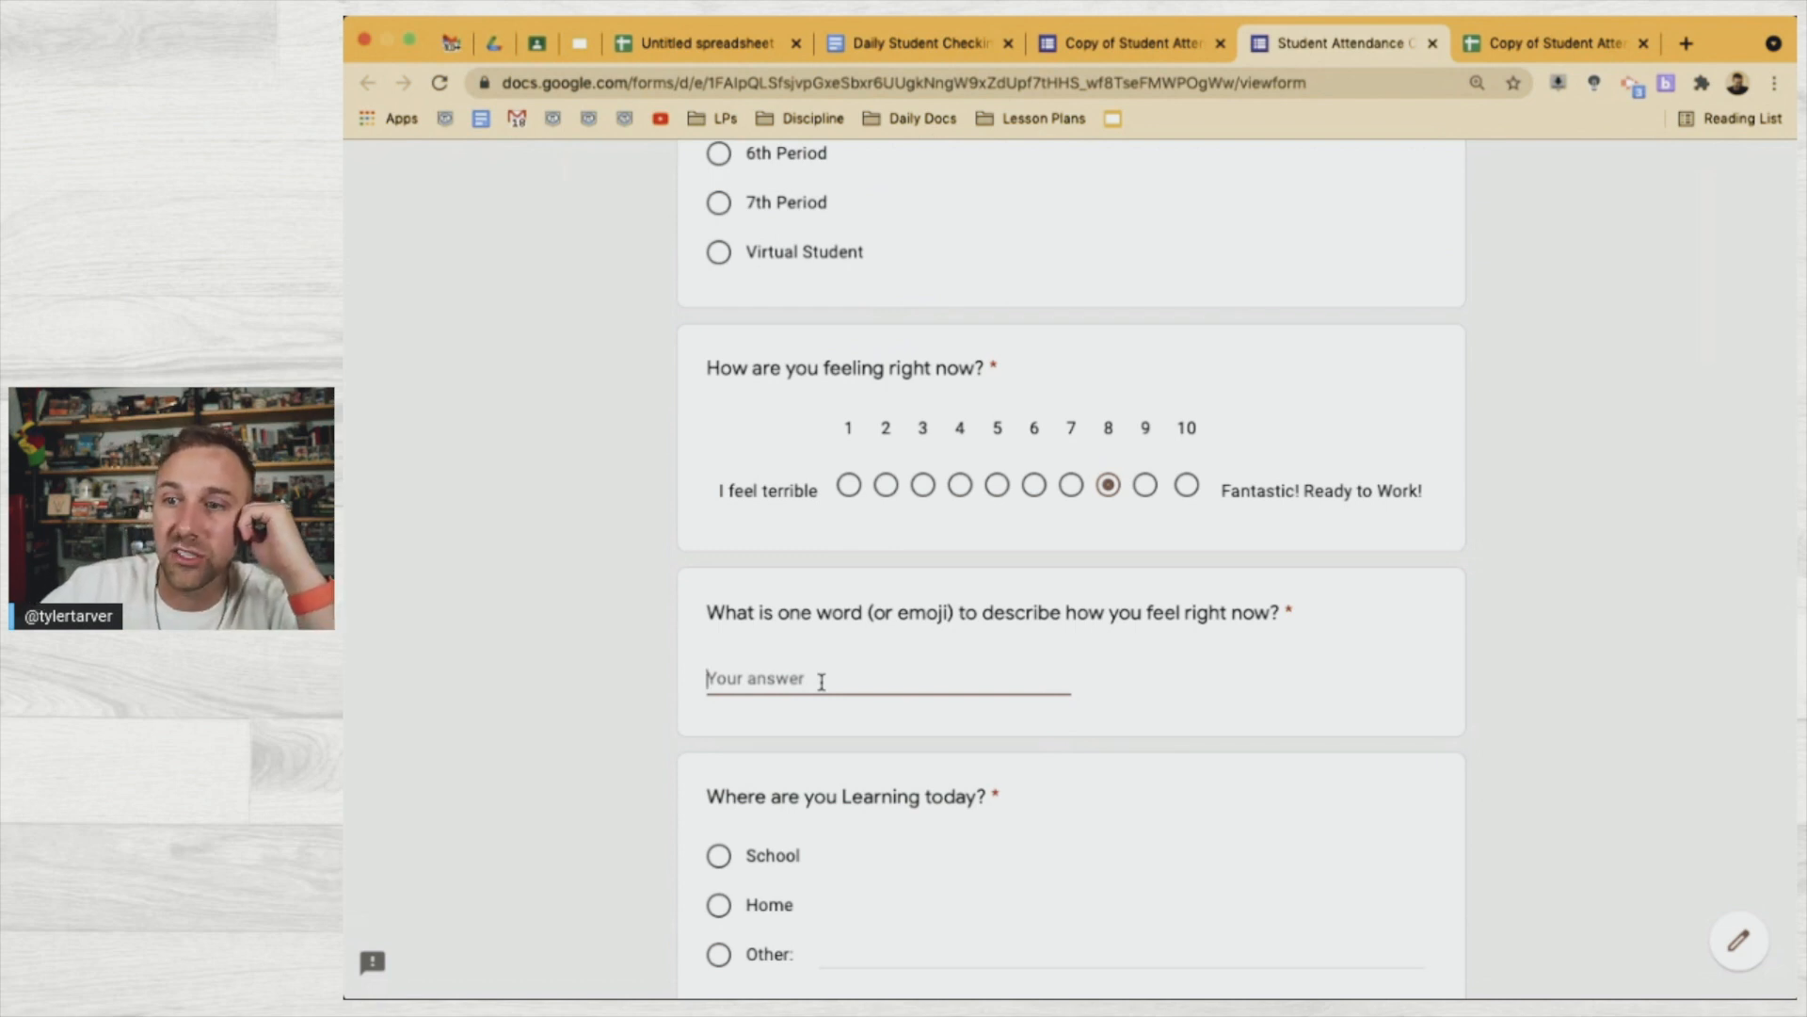
{"action": "type", "text": "Tired"}
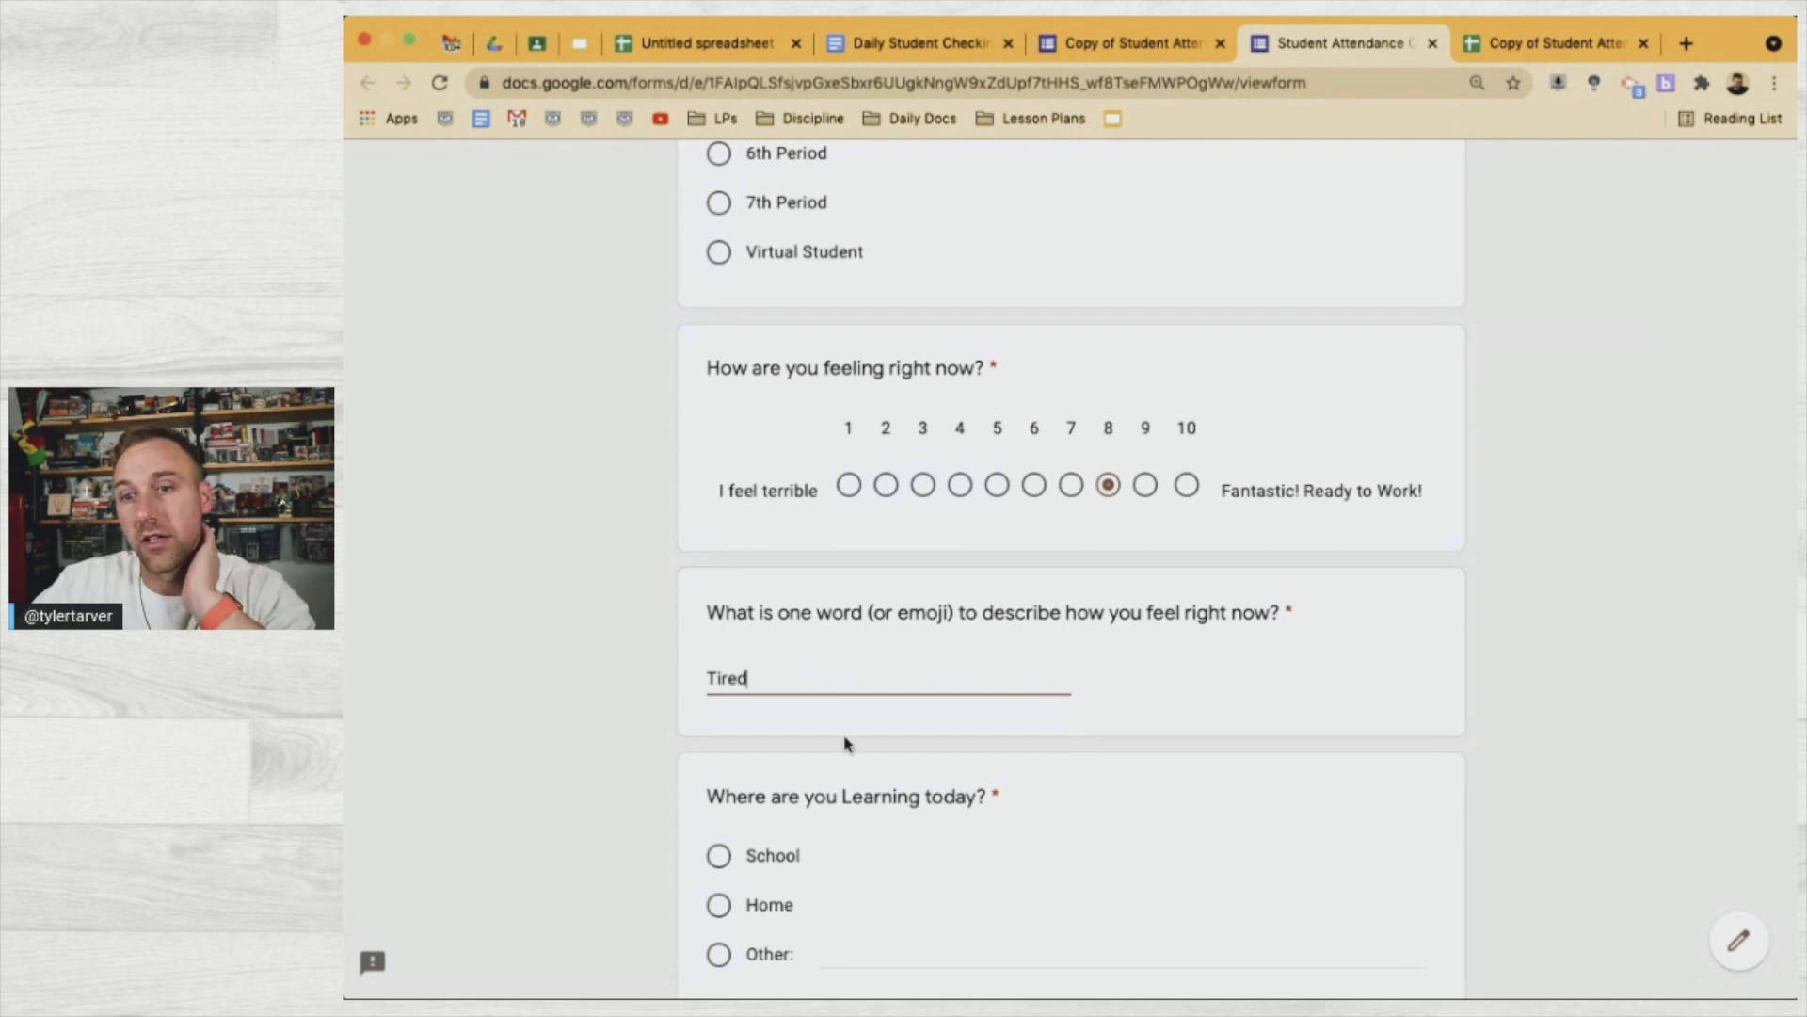
{"action": "scroll", "coordinate": [844, 743], "scroll_direction": "down", "scroll_amount": 2}
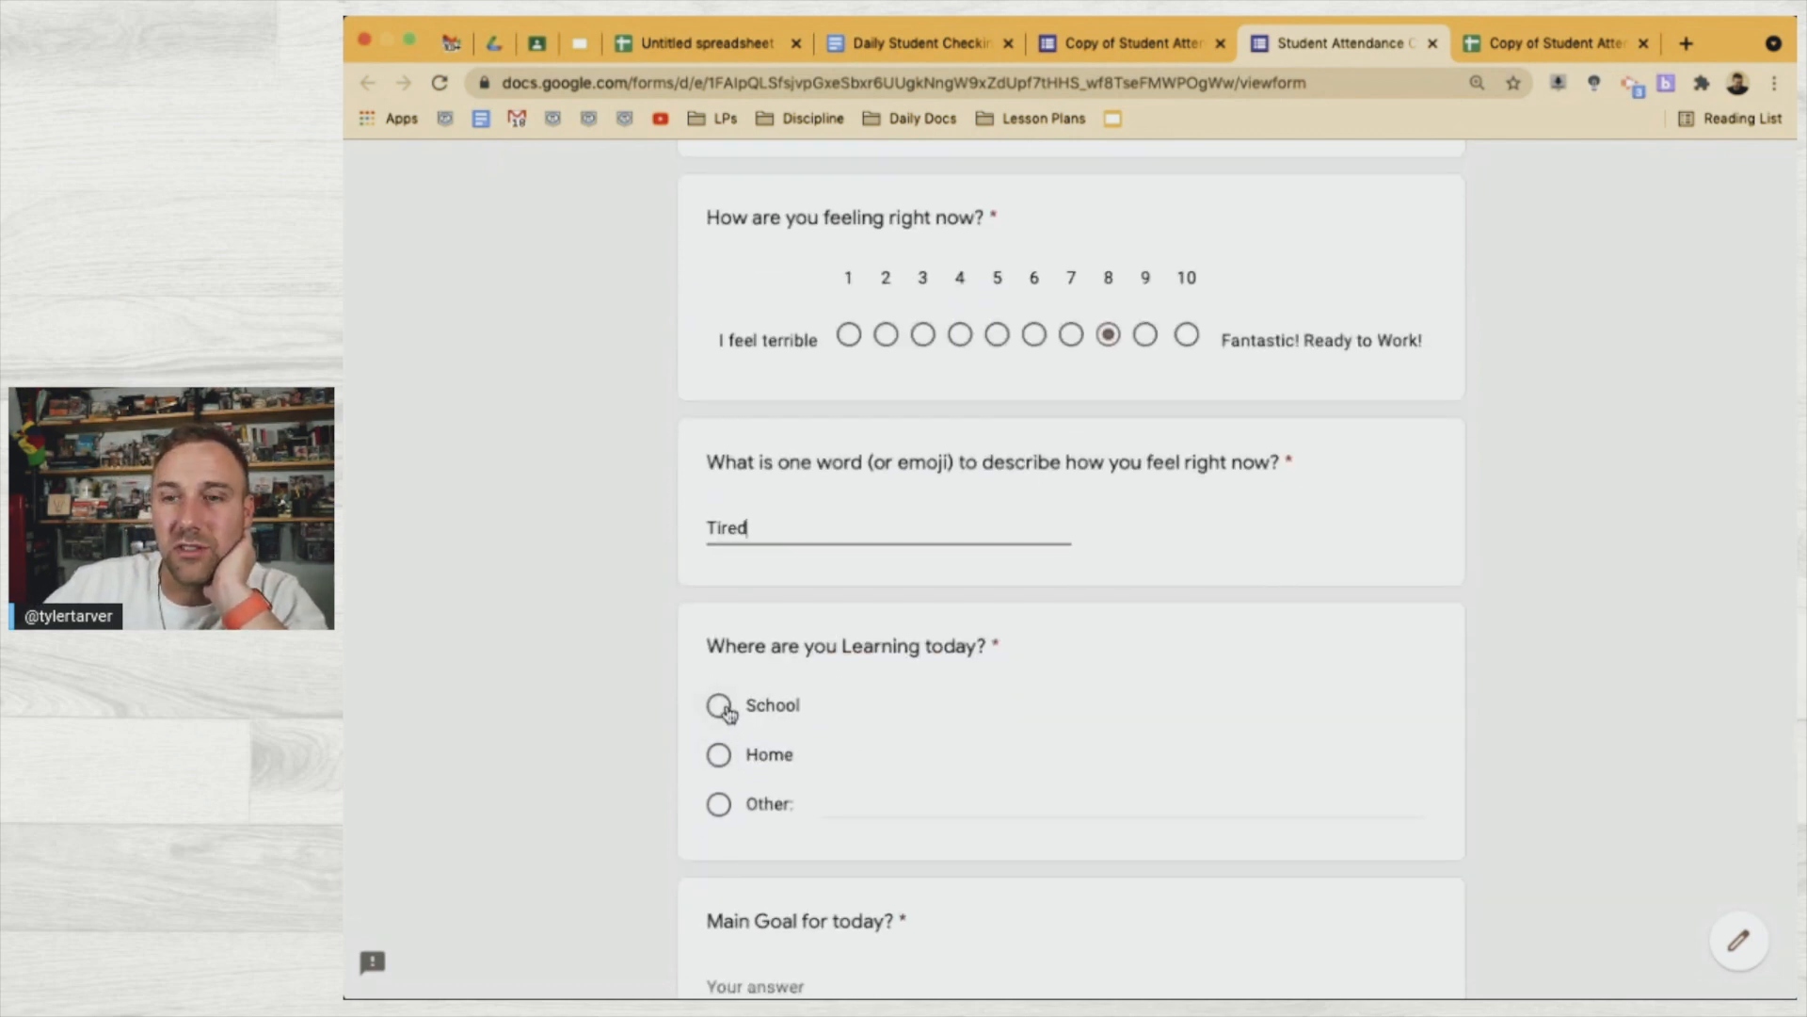
{"action": "left_click", "coordinate": [731, 756]}
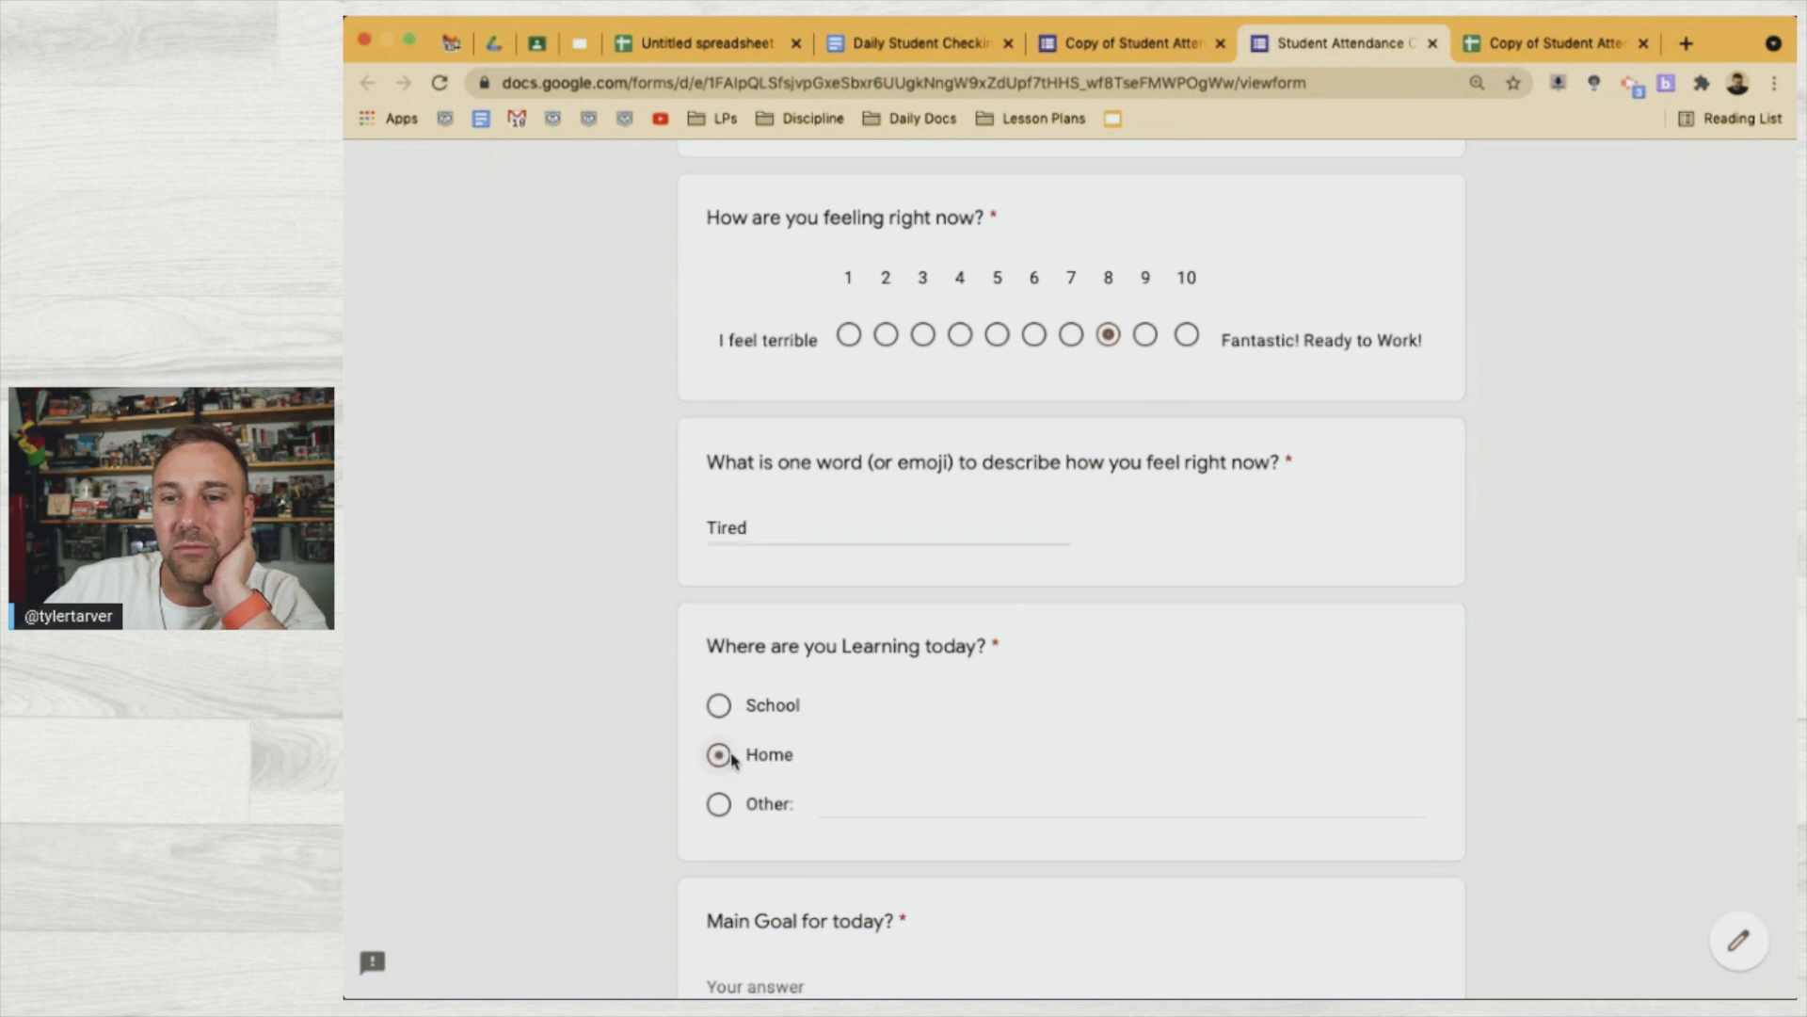
{"action": "scroll", "coordinate": [618, 781], "scroll_direction": "down", "scroll_amount": 3}
{"action": "left_click", "coordinate": [758, 726]}
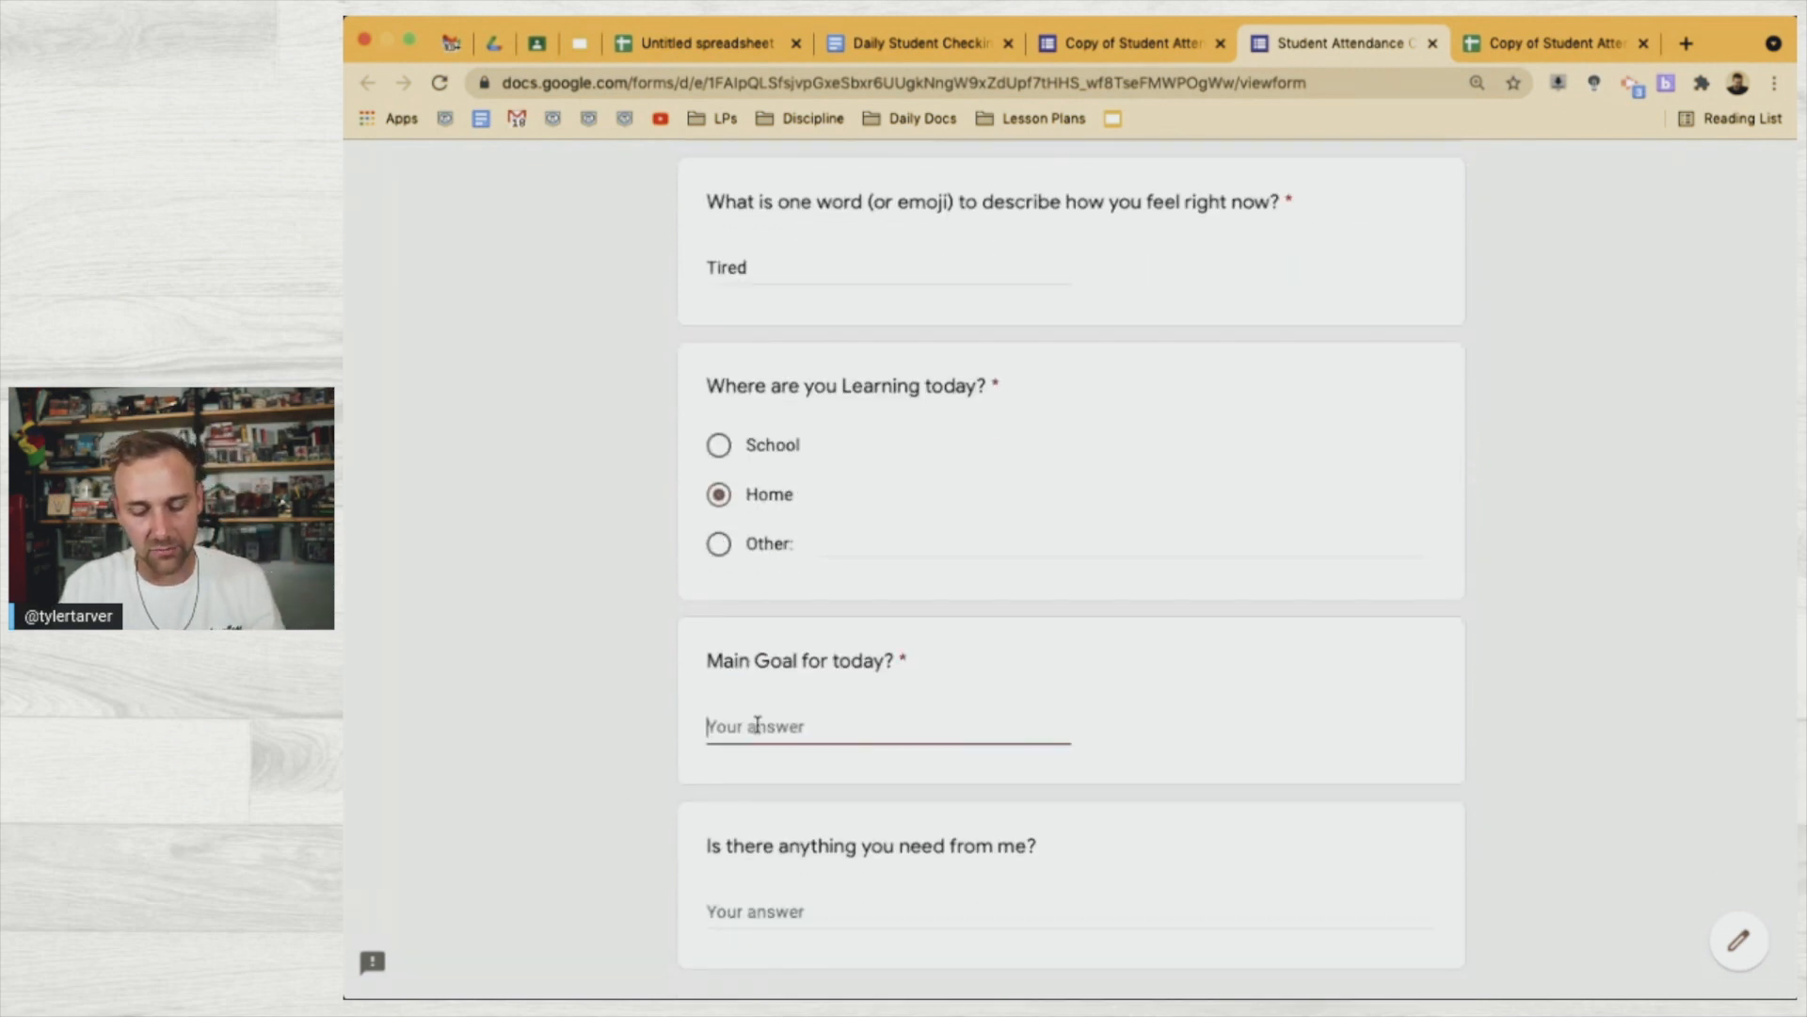
{"action": "type", "text": "Finish Defense Aga"}
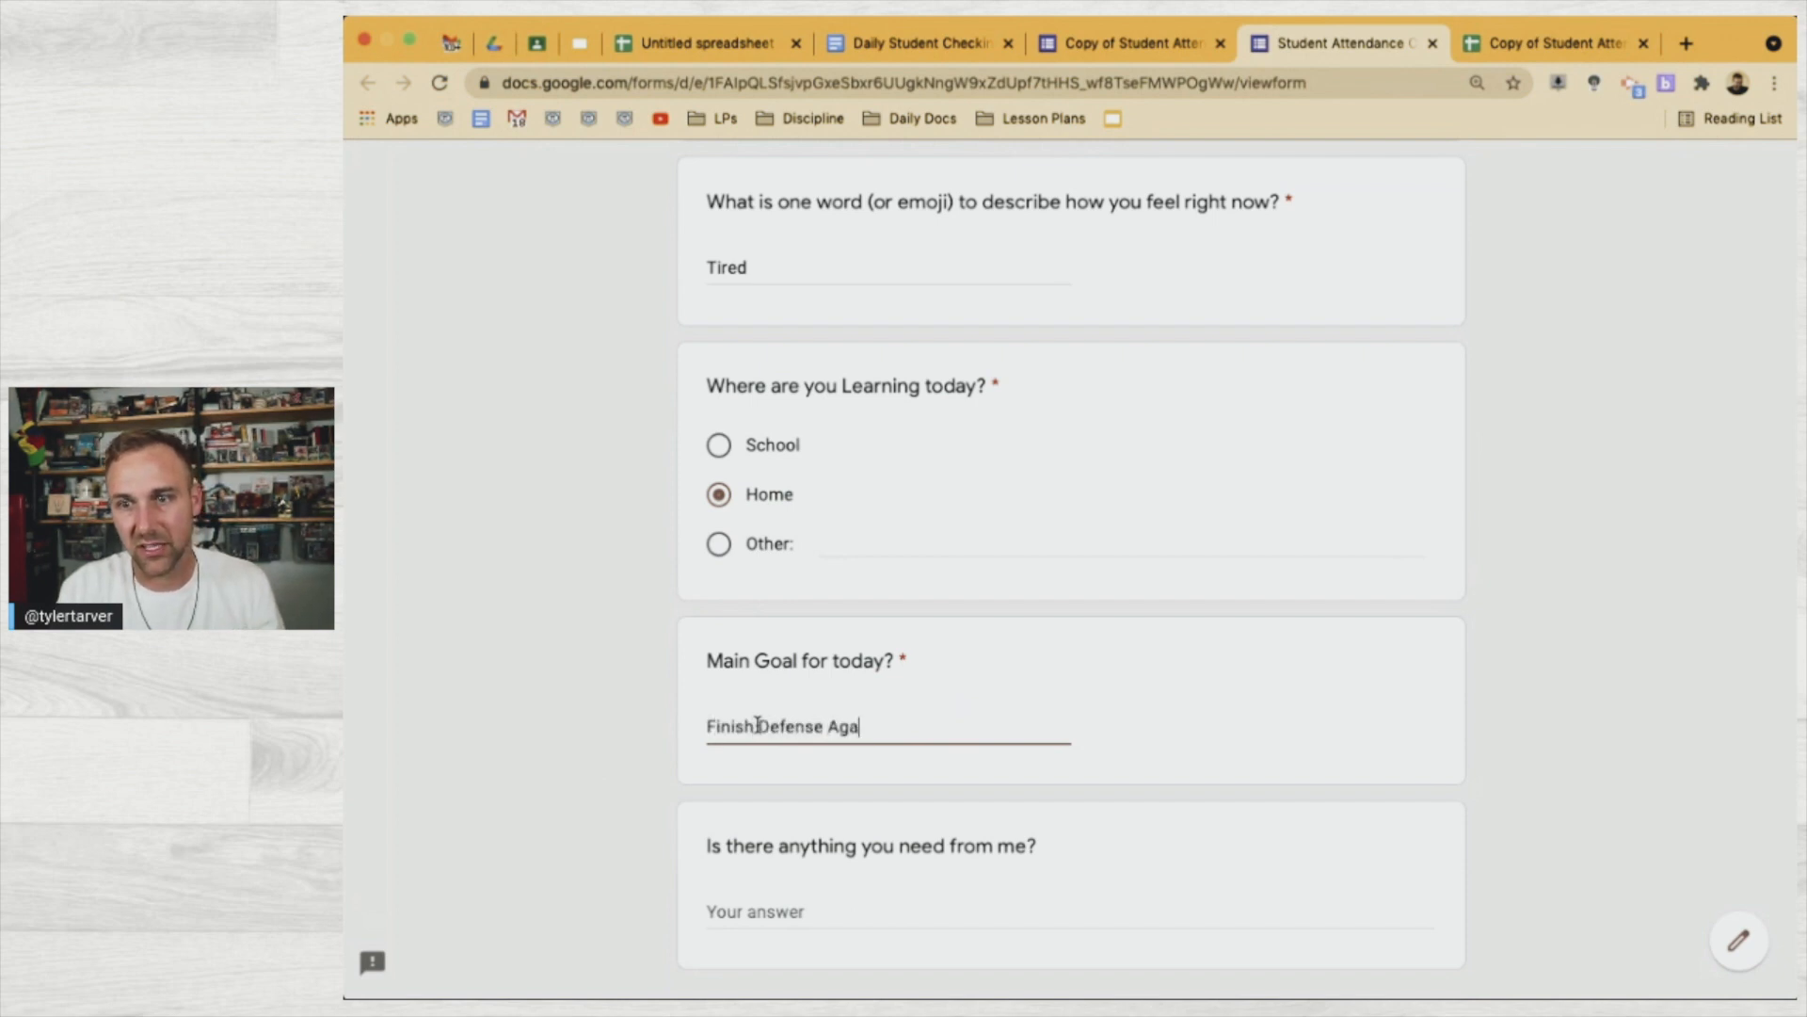
{"action": "type", "text": "ist"}
{"action": "key", "text": "BackSpace"}
{"action": "type", "text": "st the Dark Arts Homework"}
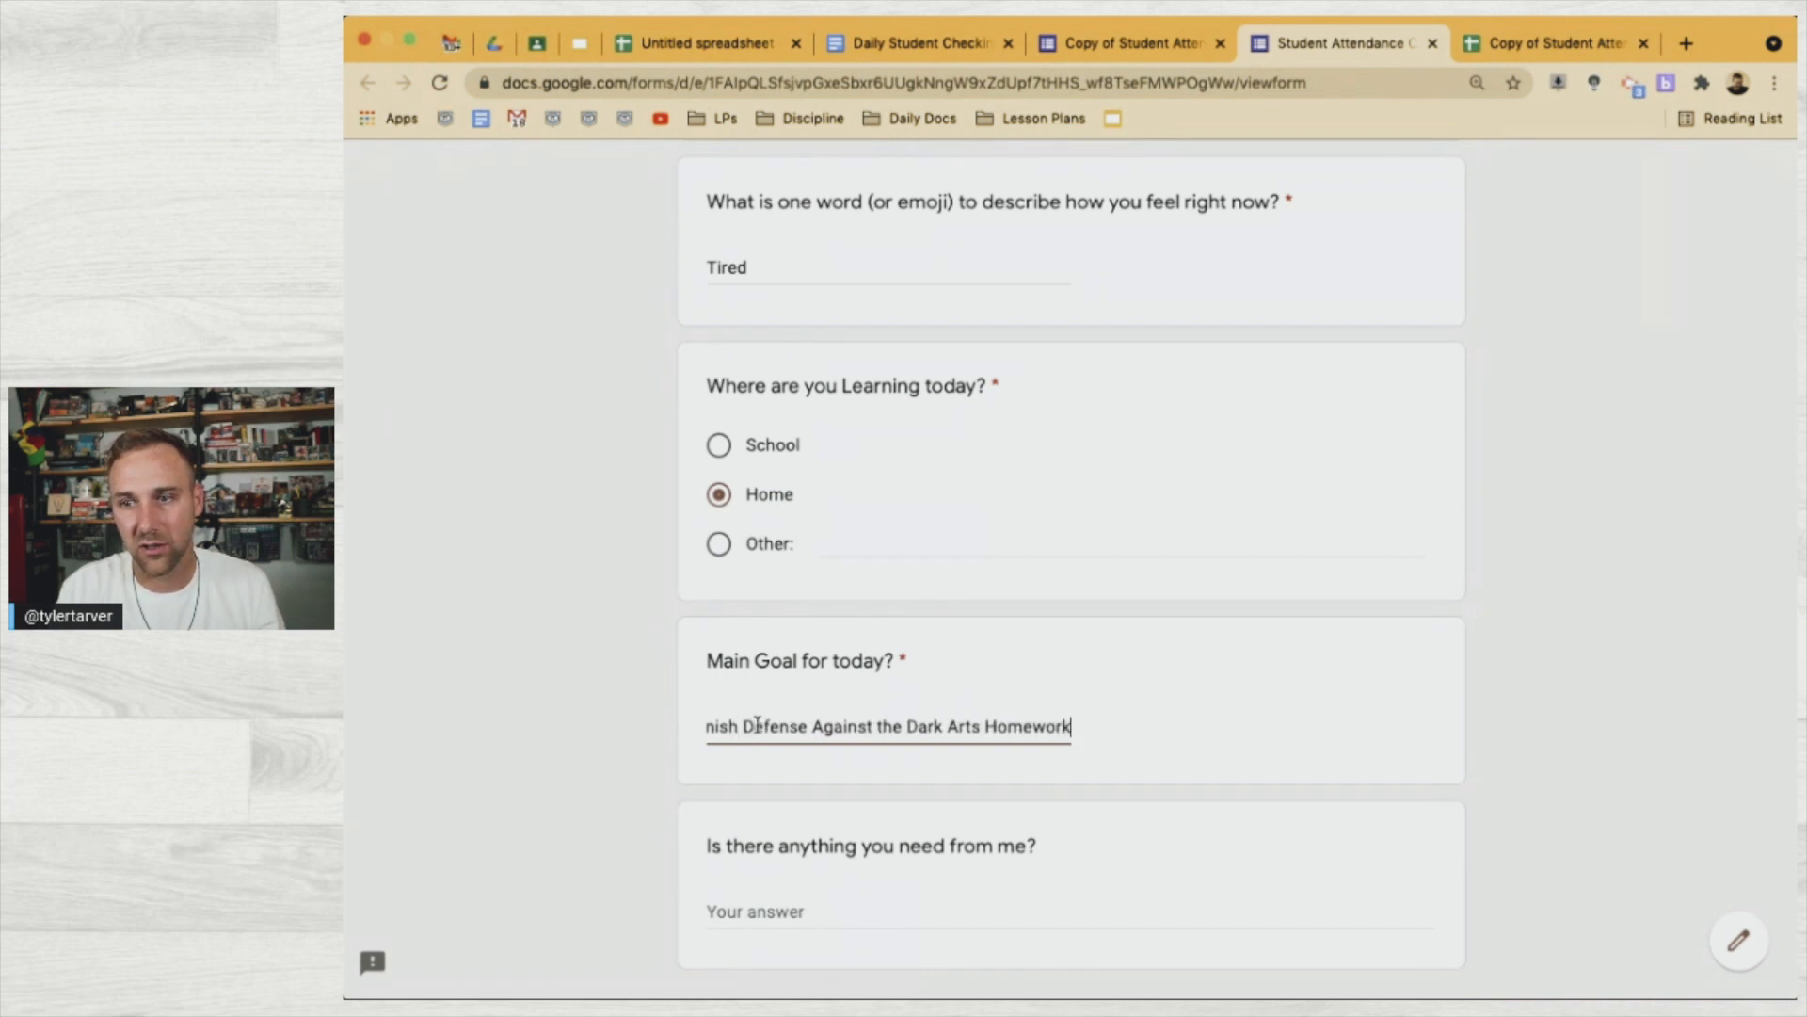
{"action": "type", "text": " and stay away"}
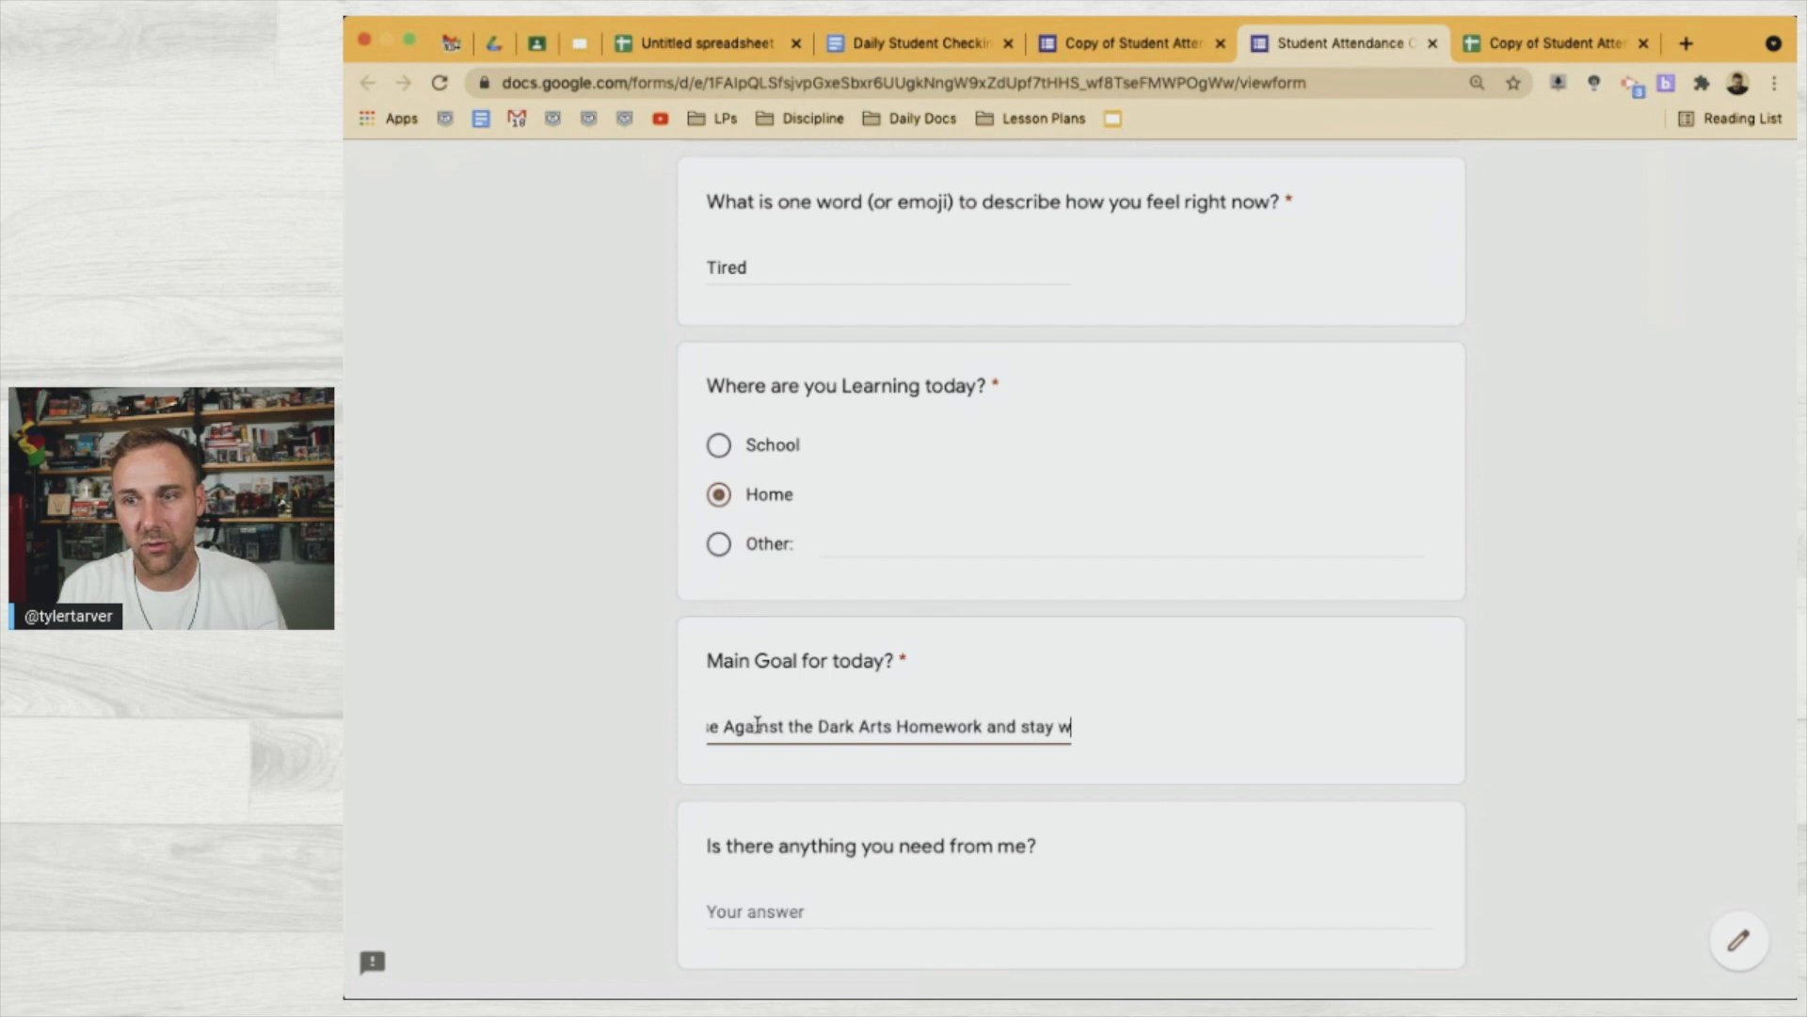
{"action": "type", "text": " from Snape."}
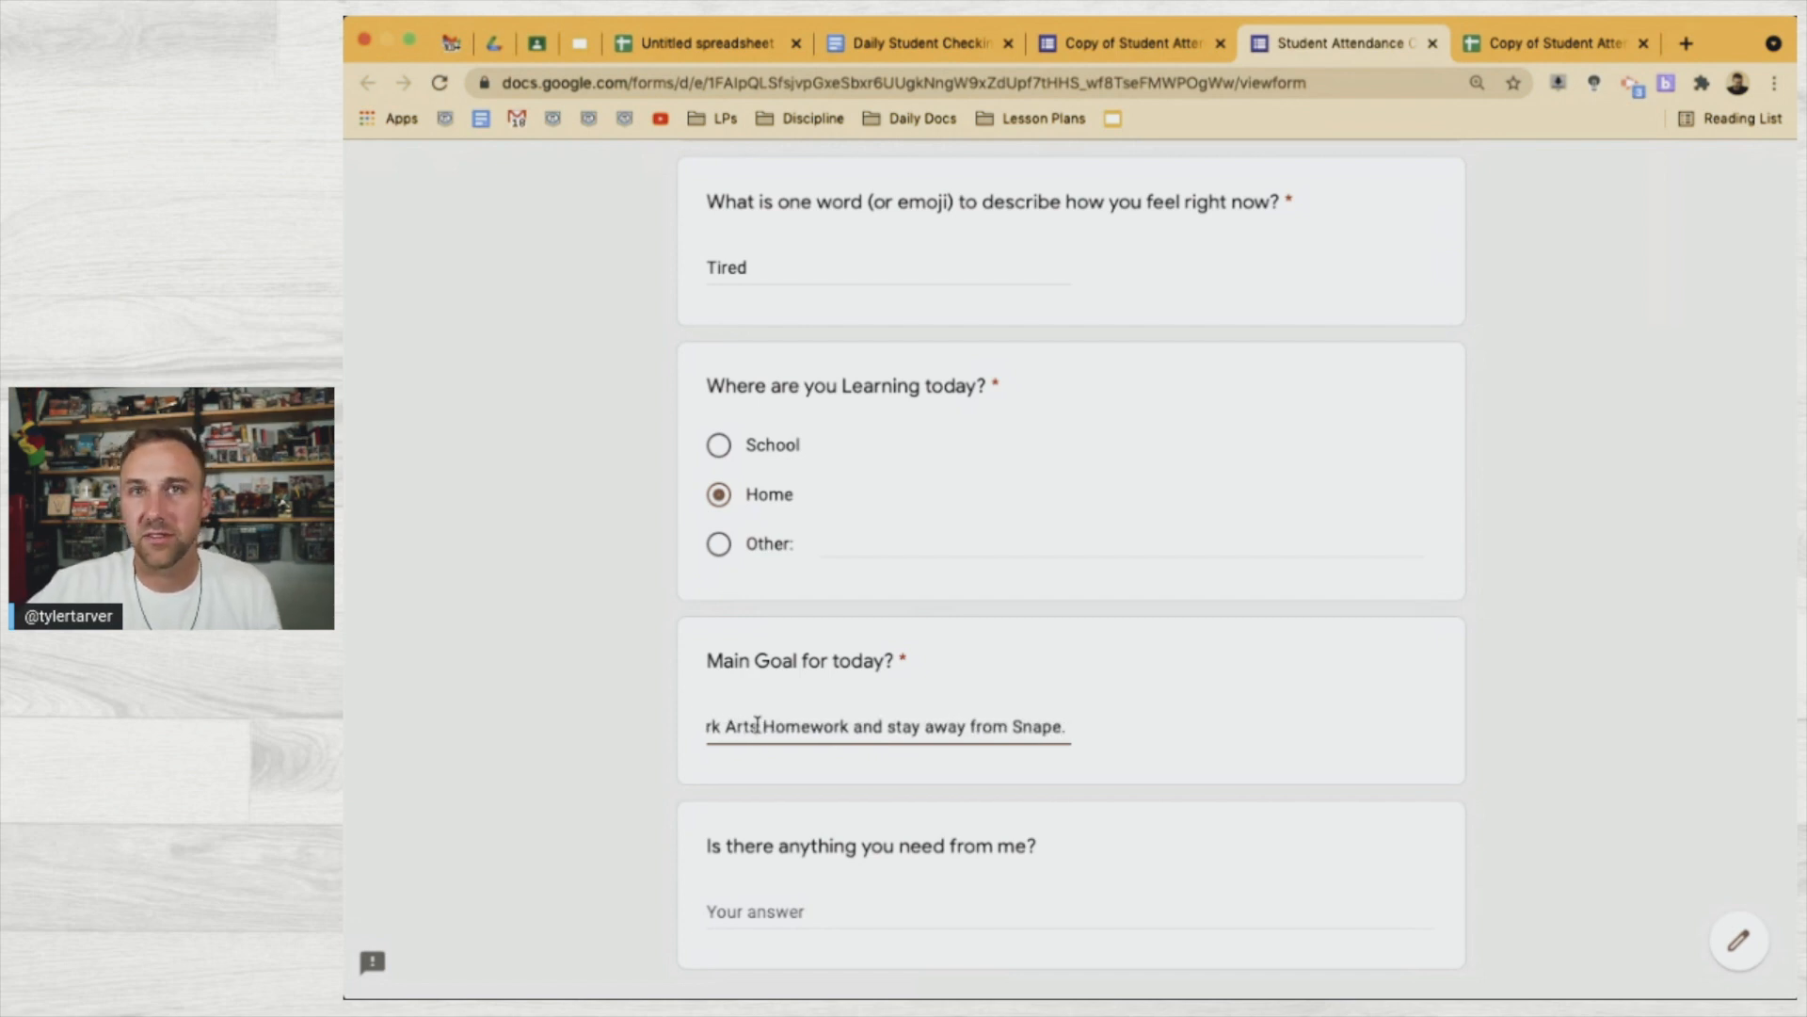
Request 'Could you please give me an extension on my Divination homwwork' and submit the response
{"action": "scroll", "coordinate": [799, 823], "scroll_direction": "down", "scroll_amount": 3}
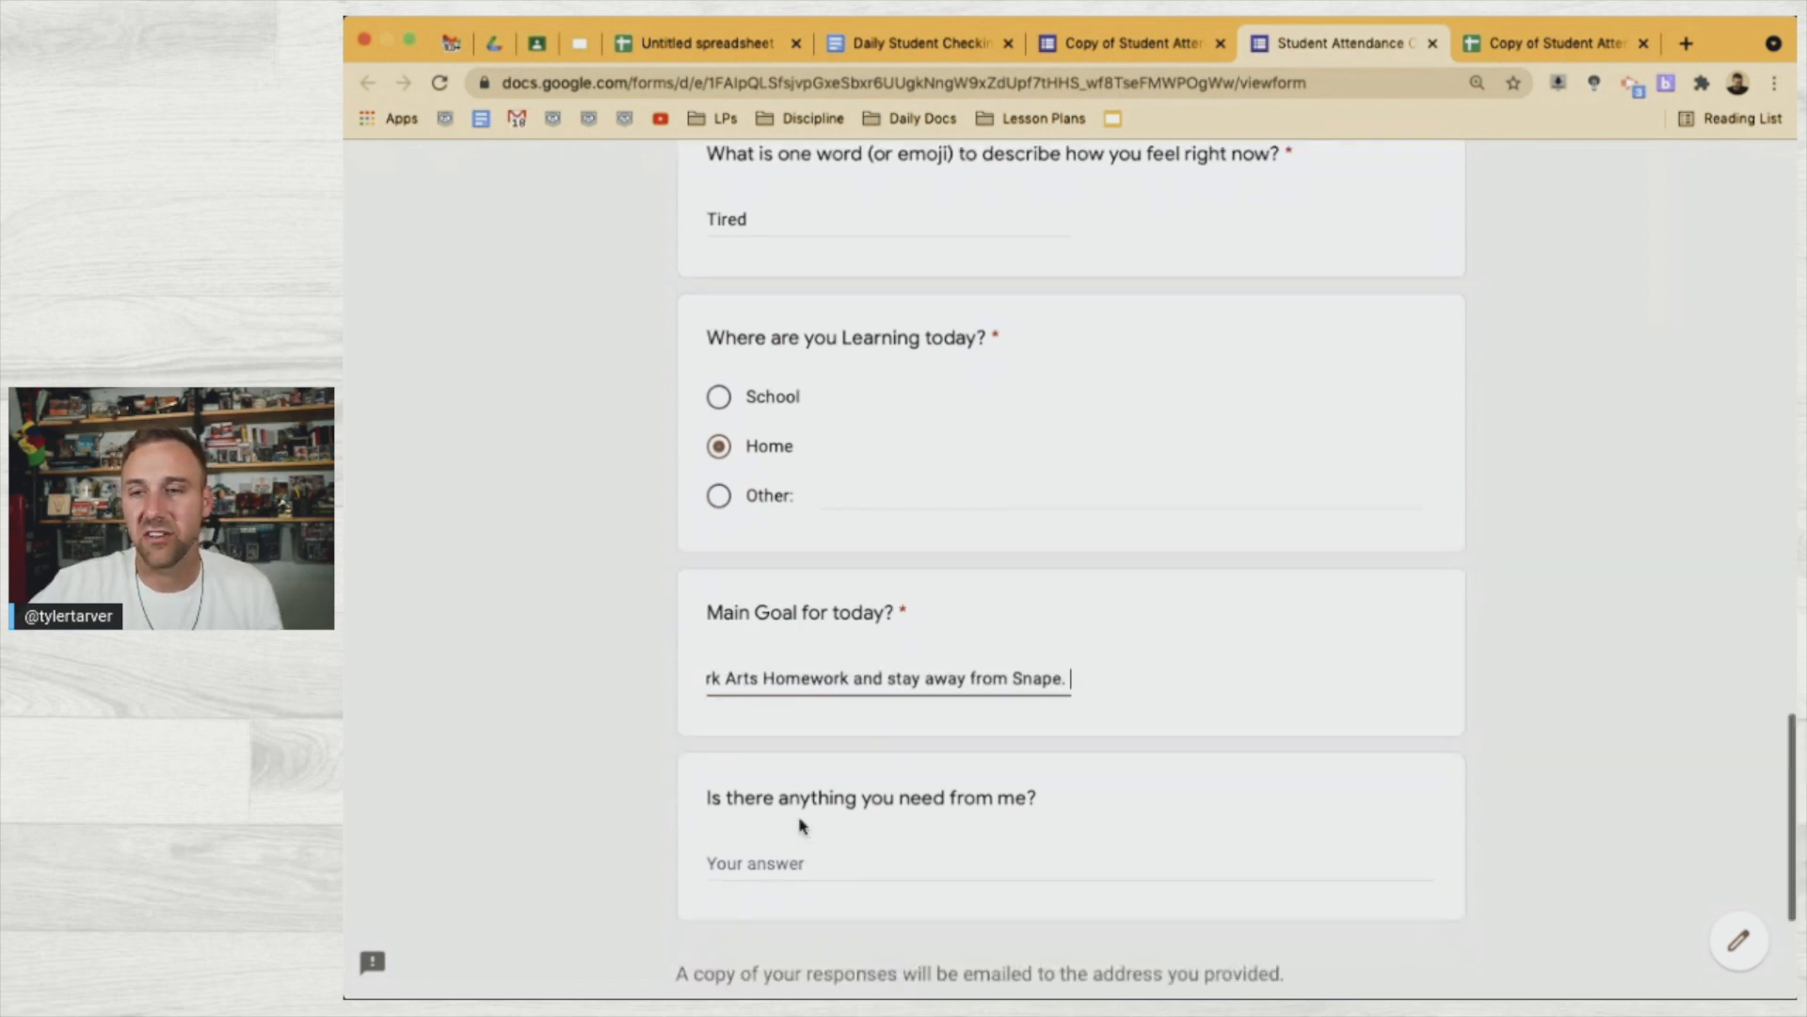
{"action": "left_click", "coordinate": [806, 767]}
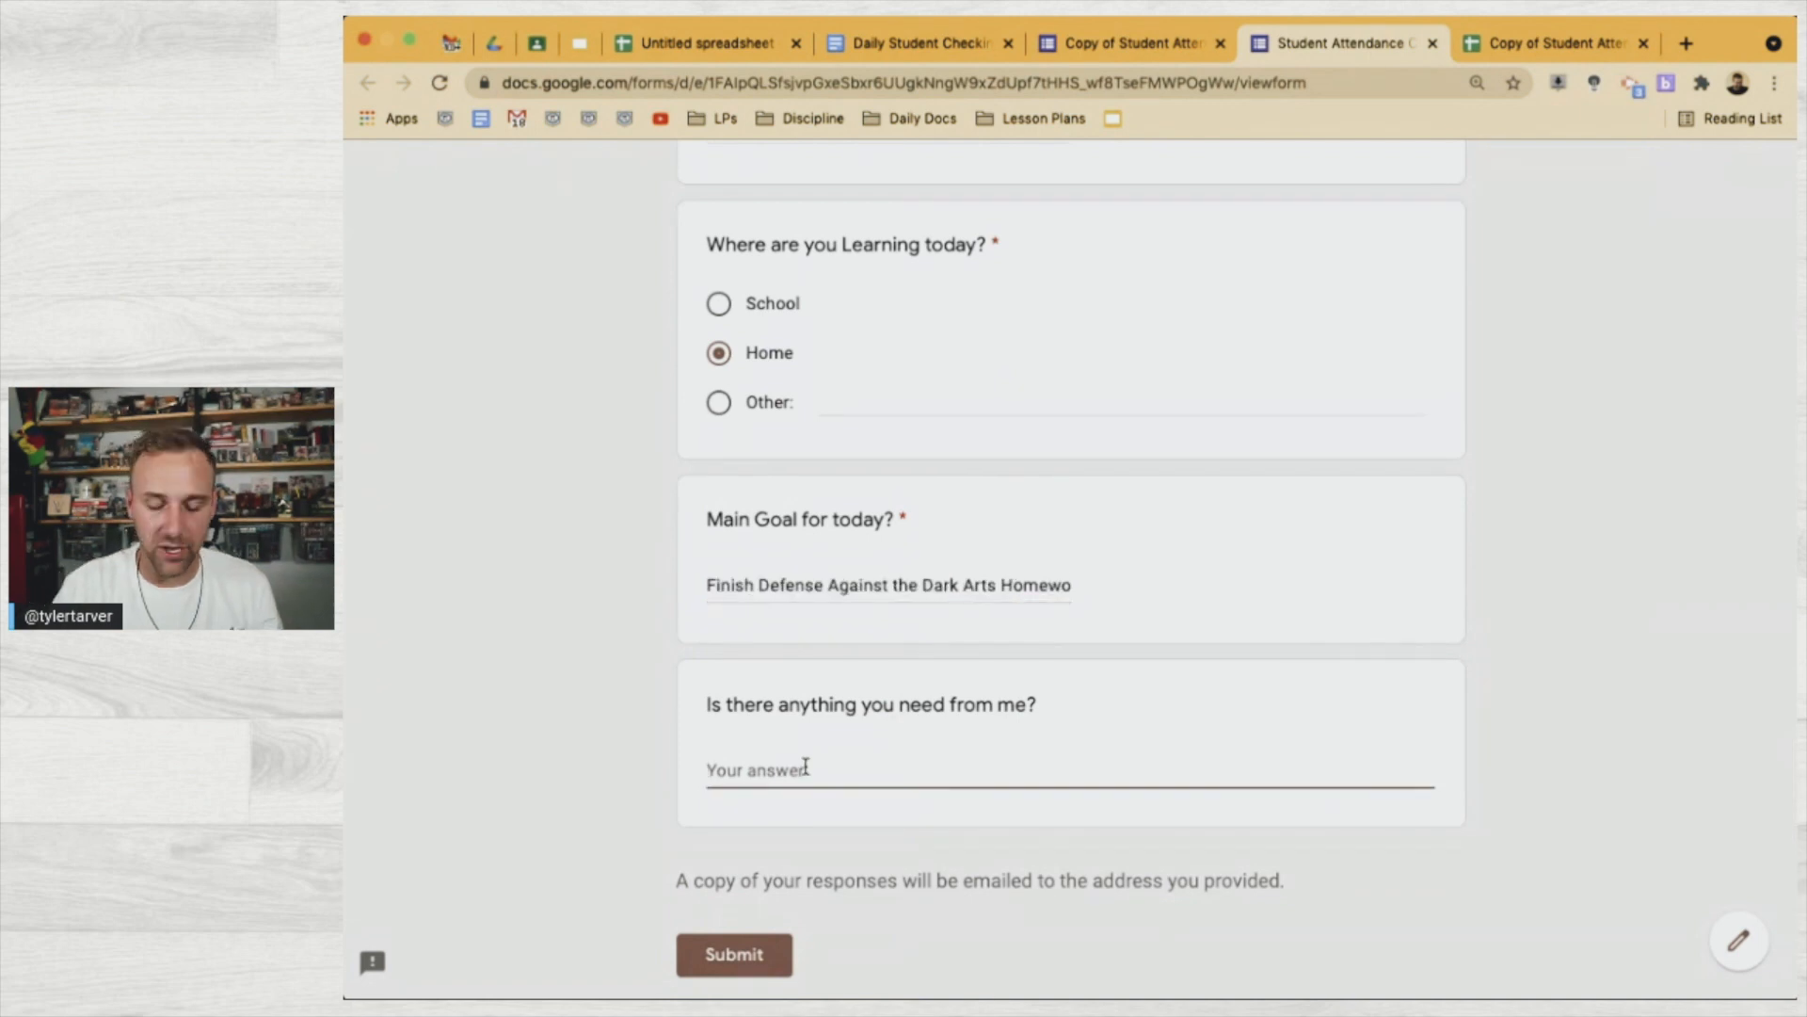
{"action": "type", "text": "Coudl you"}
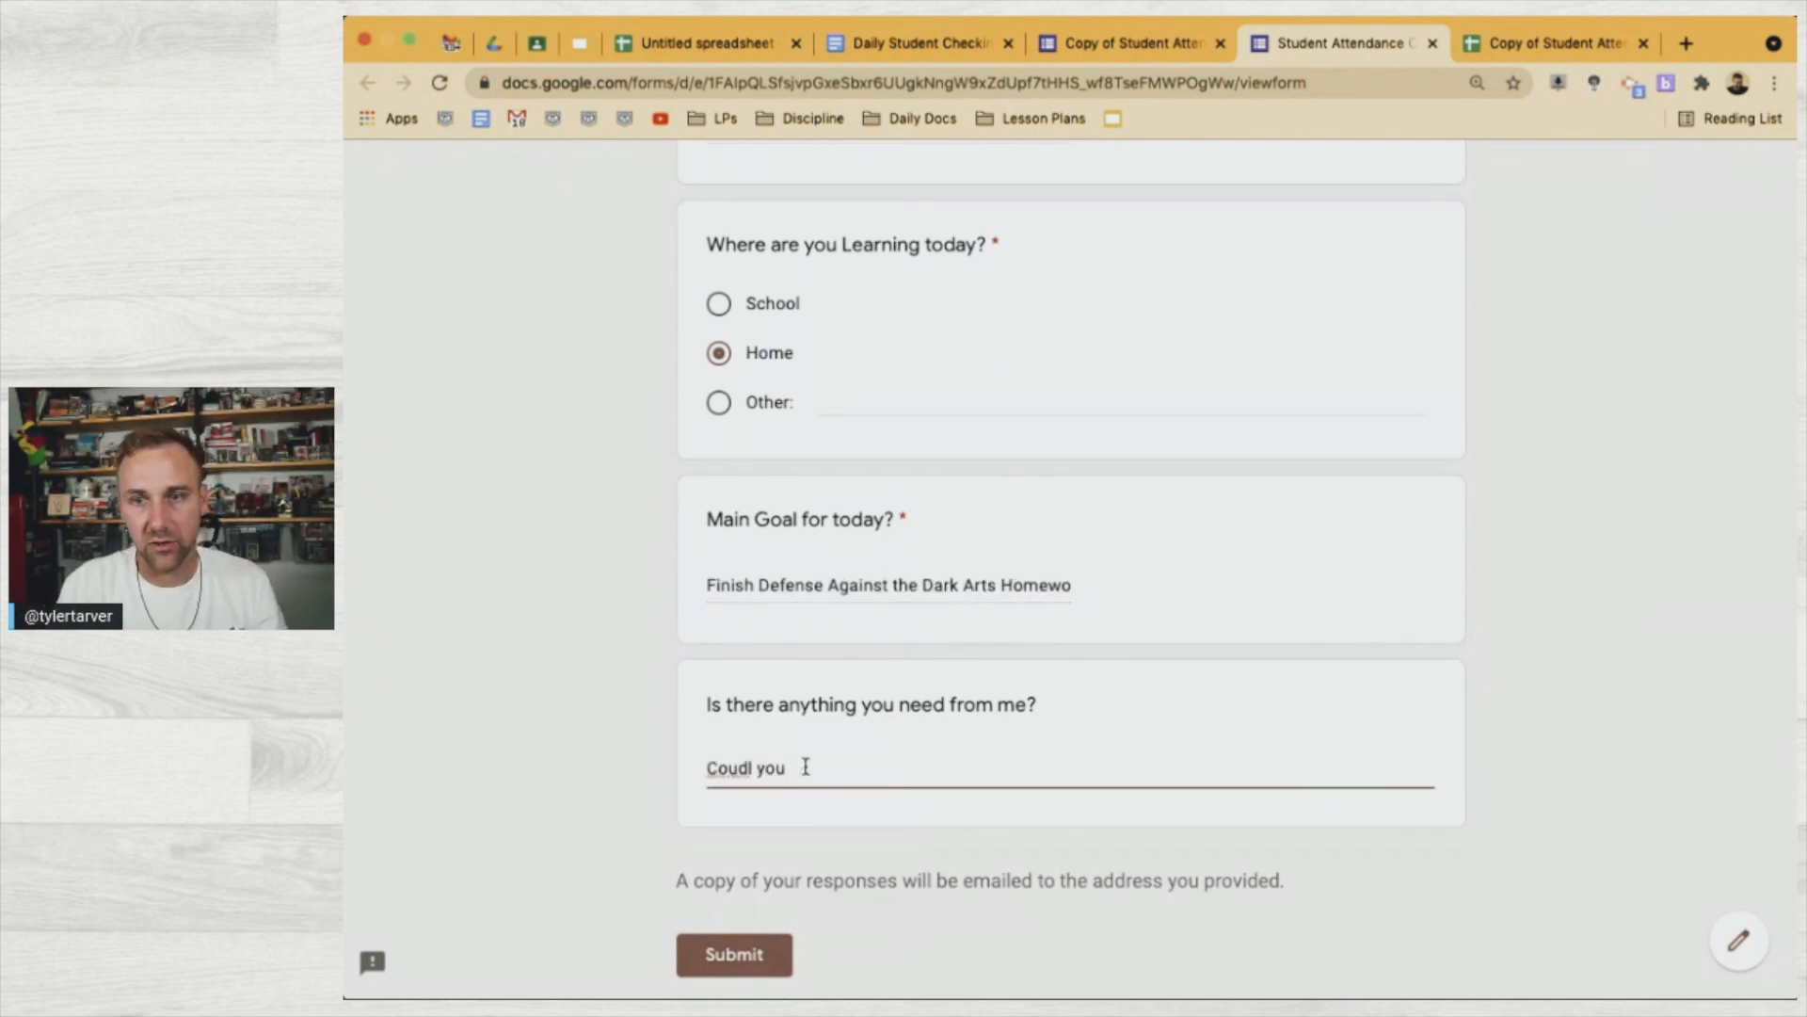
{"action": "key", "text": "BackSpace"}
{"action": "type", "text": "d you "}
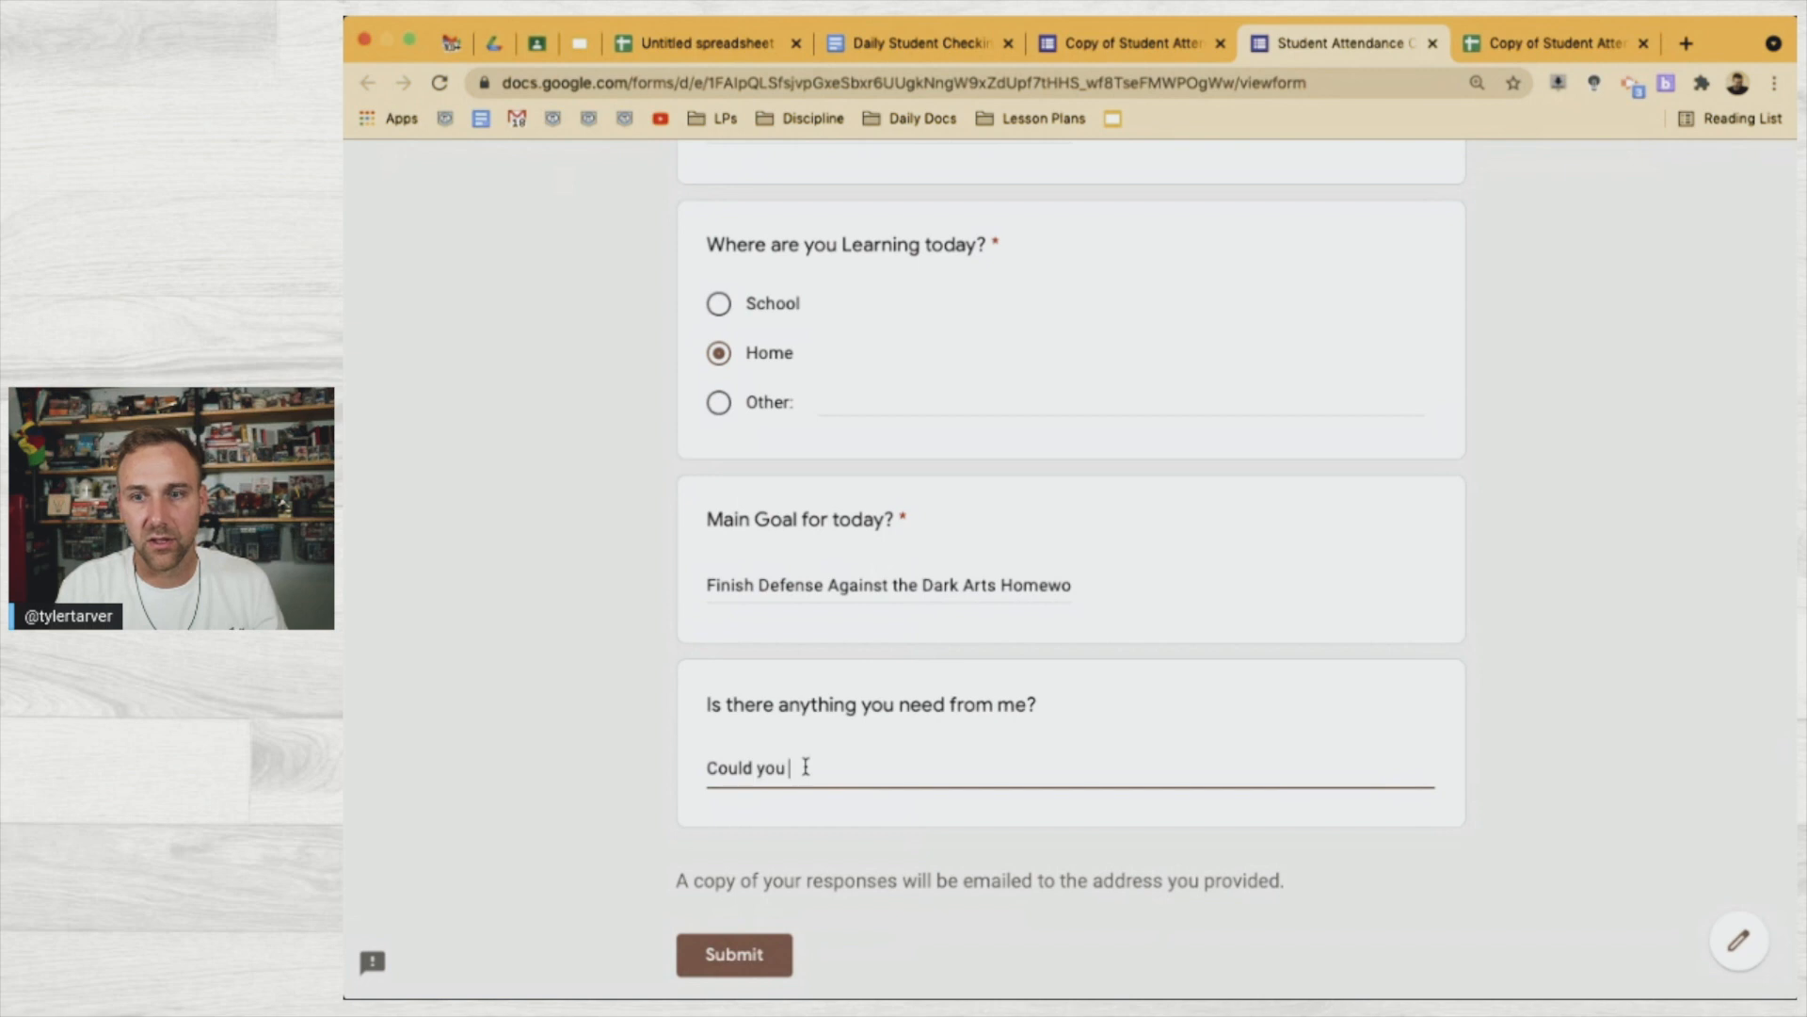
{"action": "type", "text": "please give me an"}
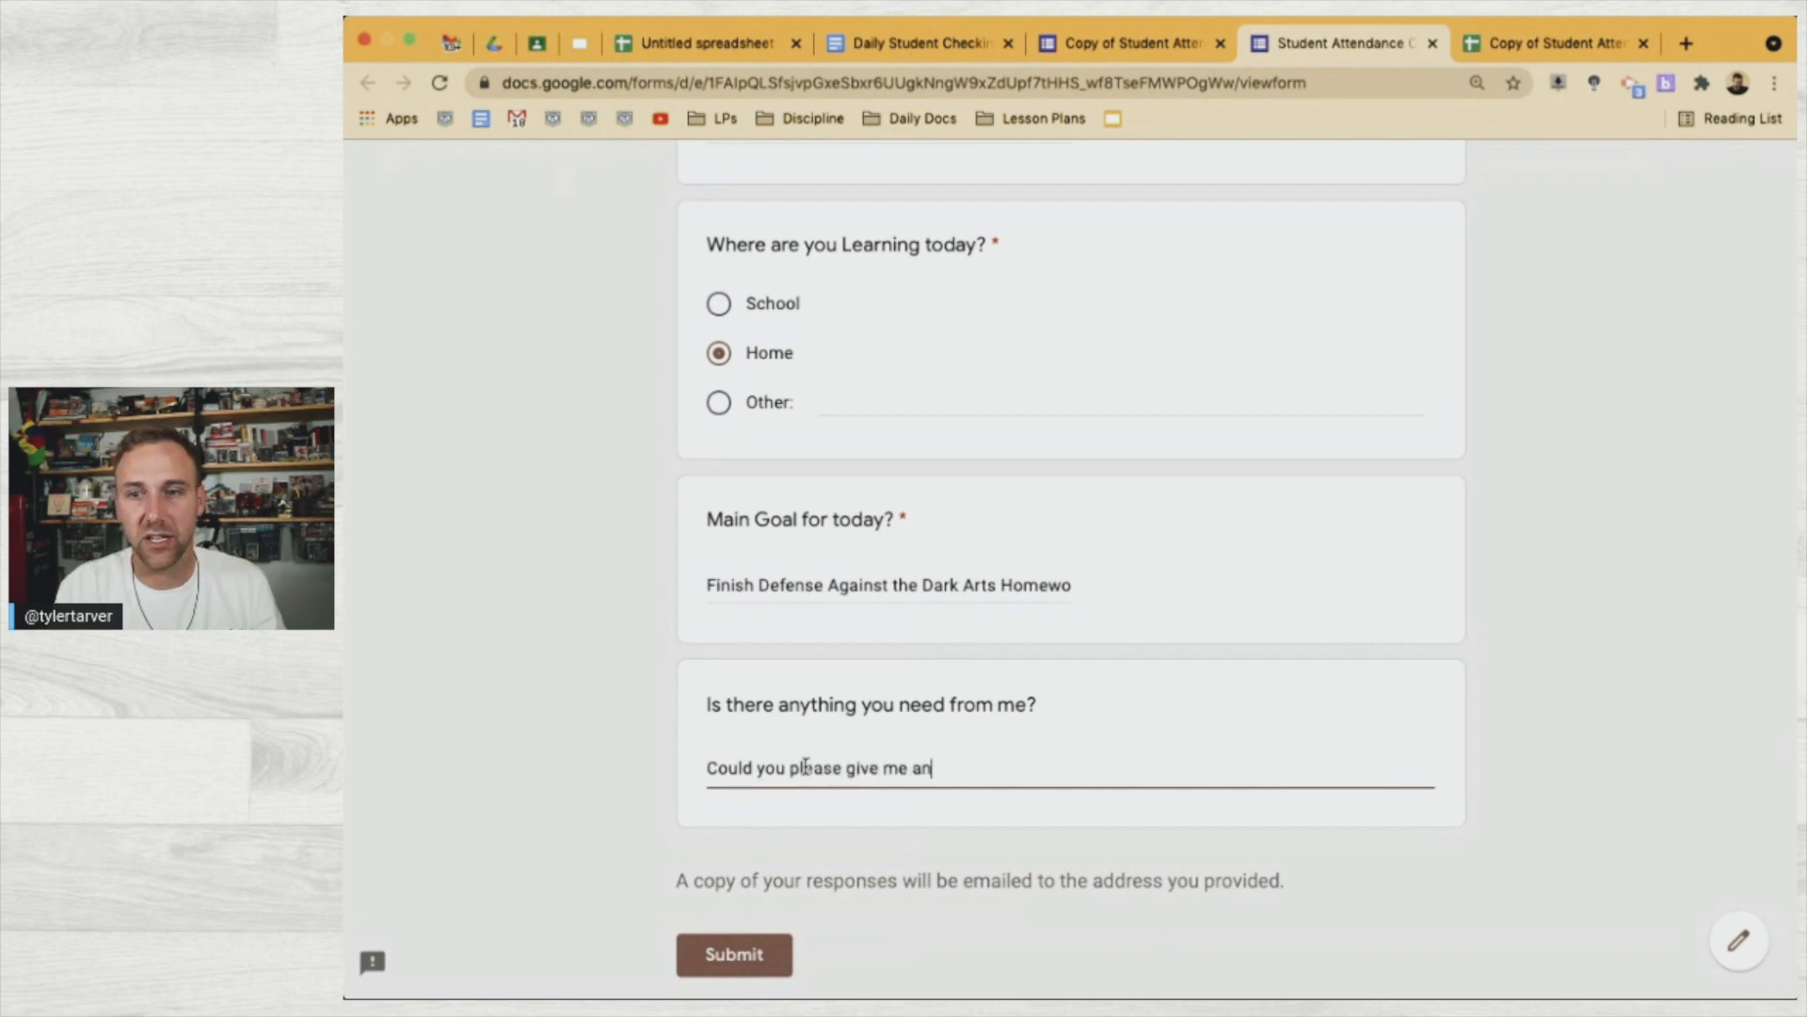
{"action": "type", "text": " extension on my "}
{"action": "type", "text": "Divination "}
{"action": "type", "text": "homw"}
{"action": "type", "text": "work."}
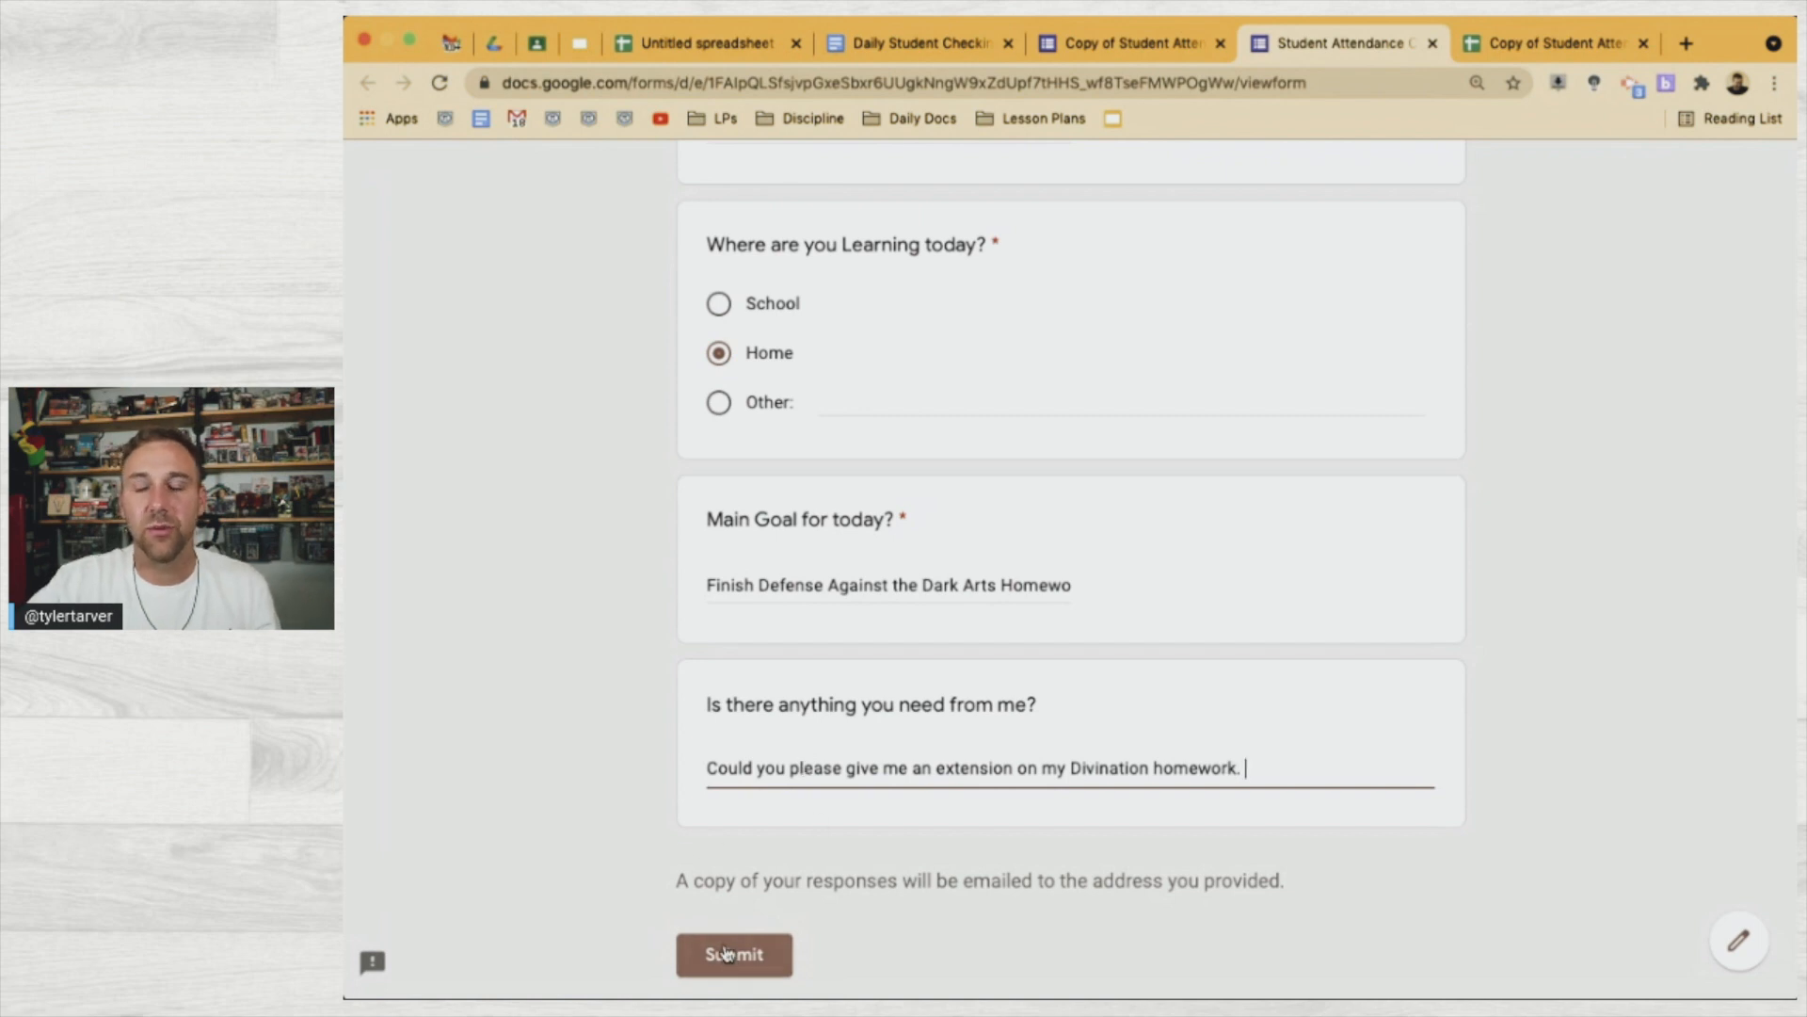
{"action": "left_click", "coordinate": [736, 956]}
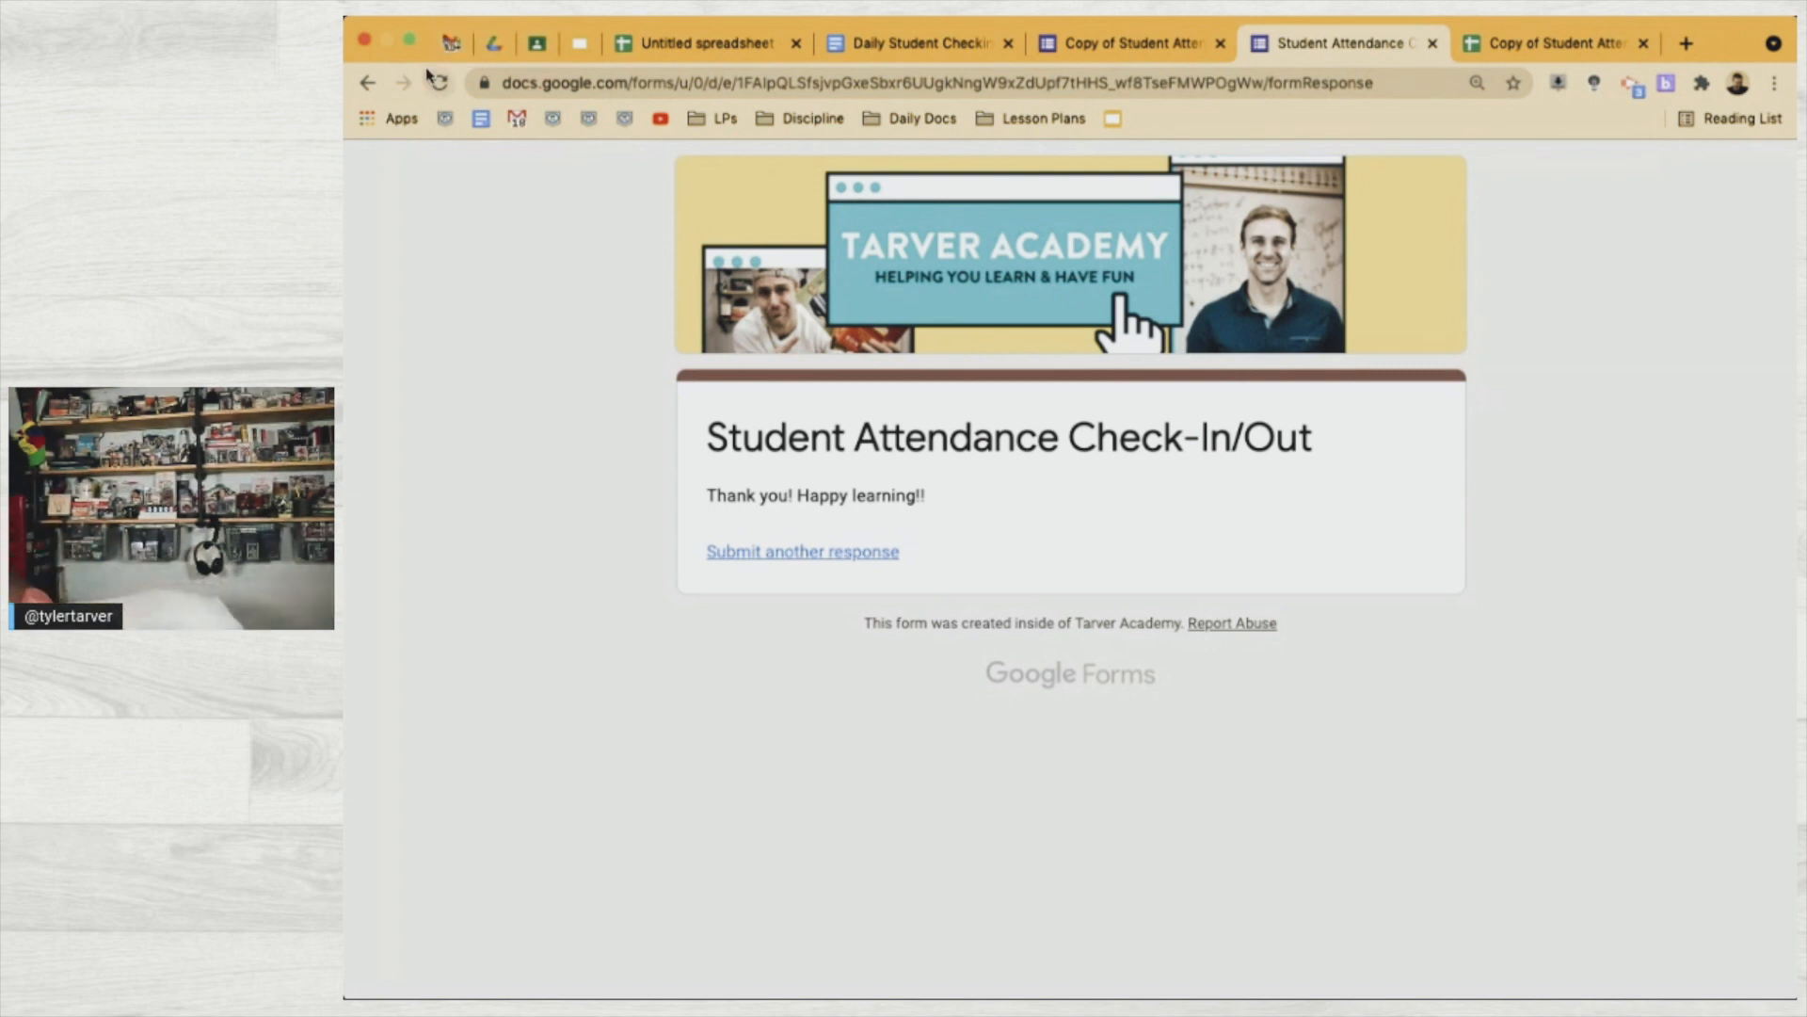
{"action": "left_click", "coordinate": [452, 42]}
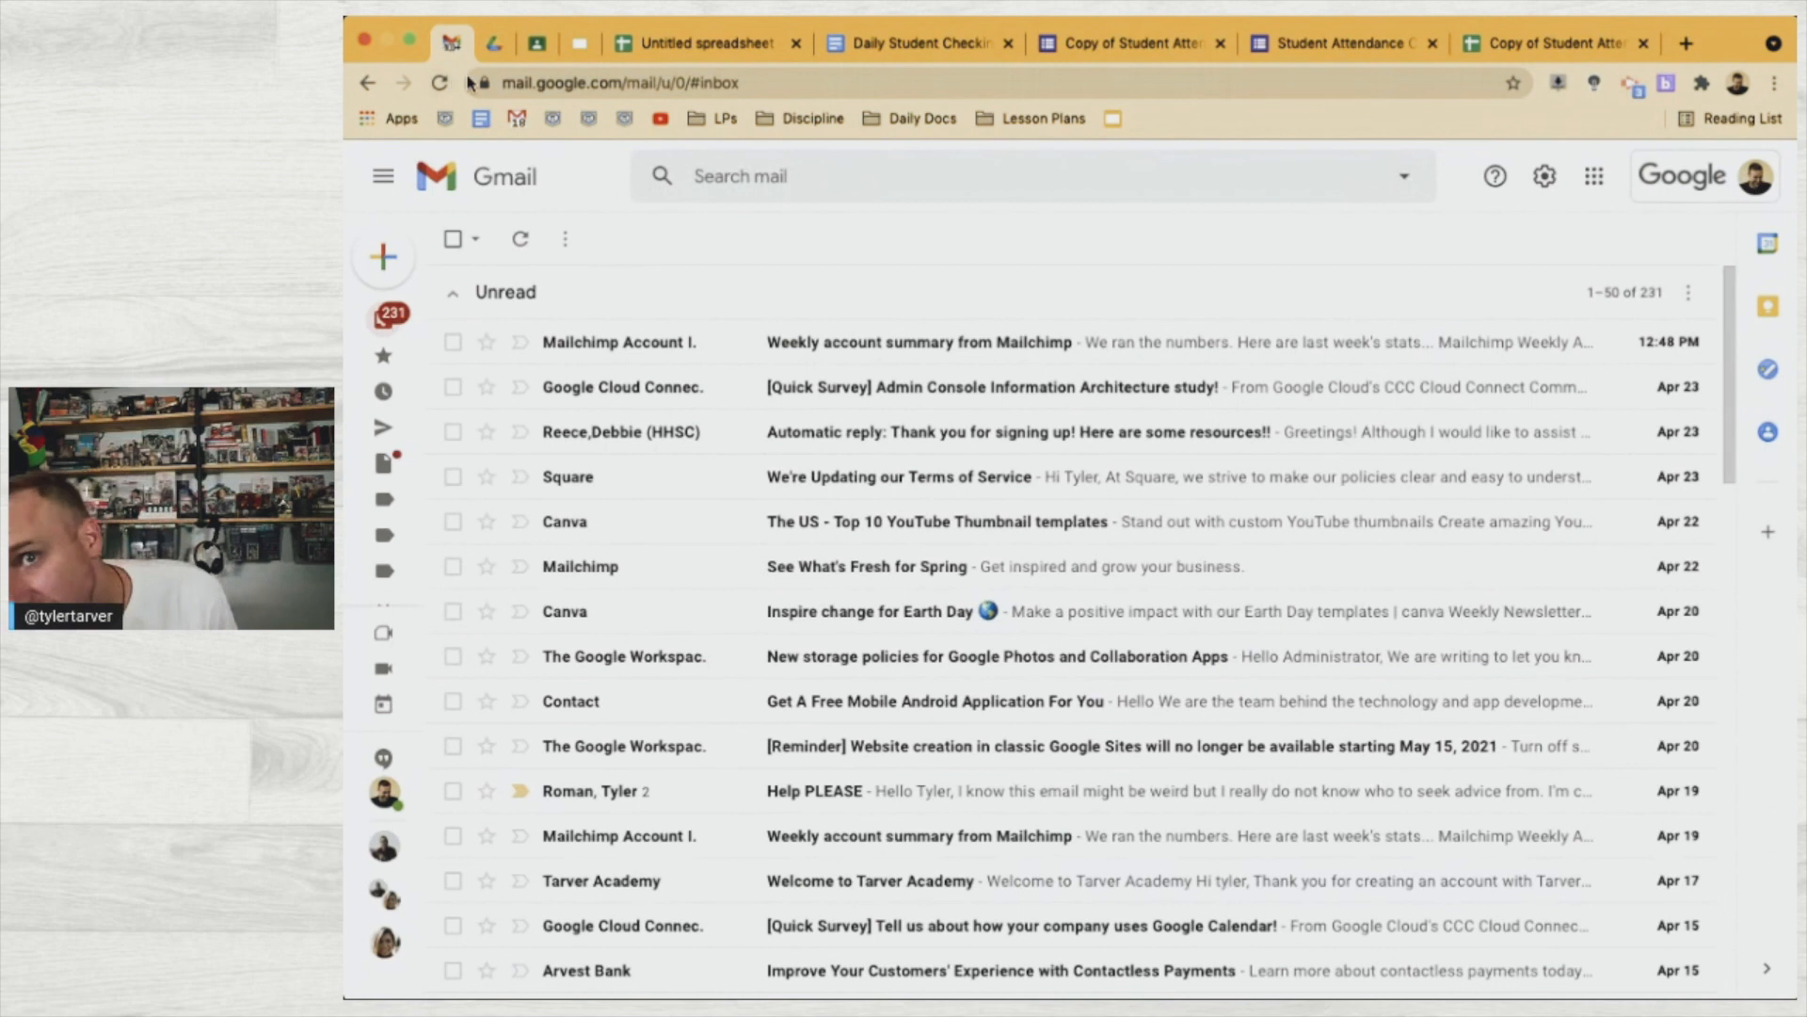
Refresh the inbox and open the '4/26/2021 22:55:18 Check-In for Harry Potter' email
{"action": "left_click", "coordinate": [522, 243]}
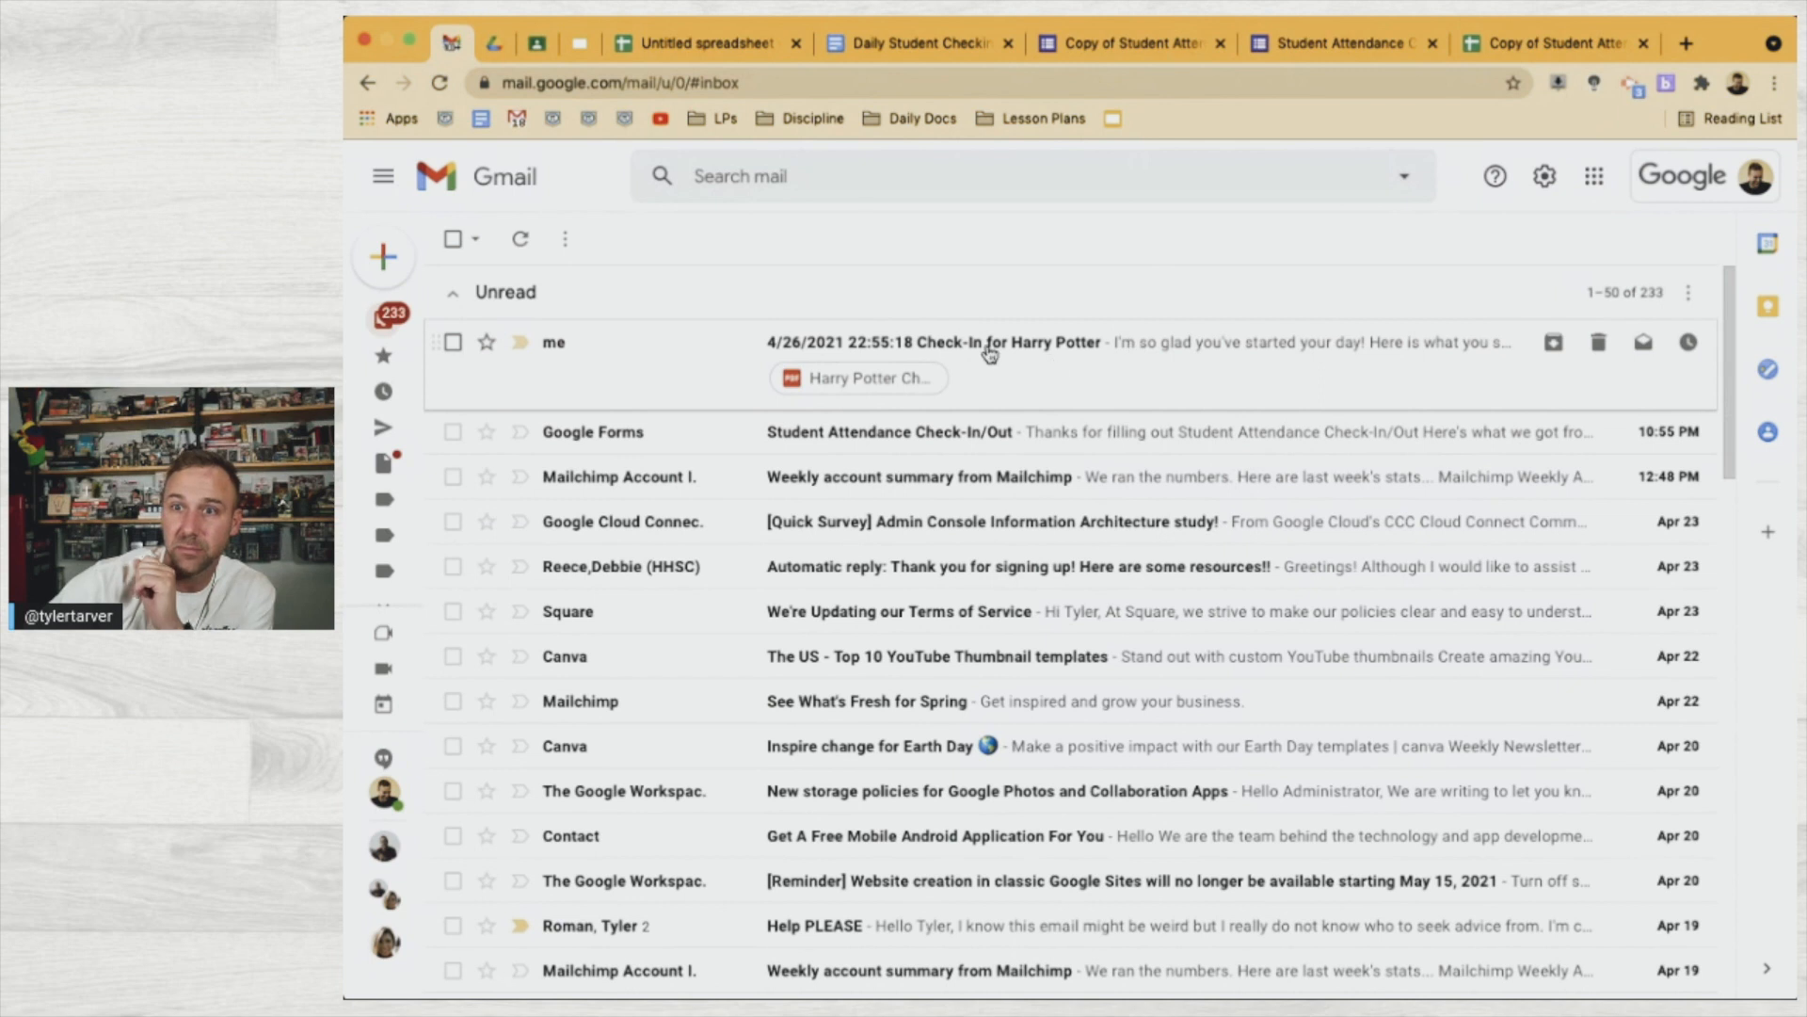
{"action": "left_click", "coordinate": [1157, 364]}
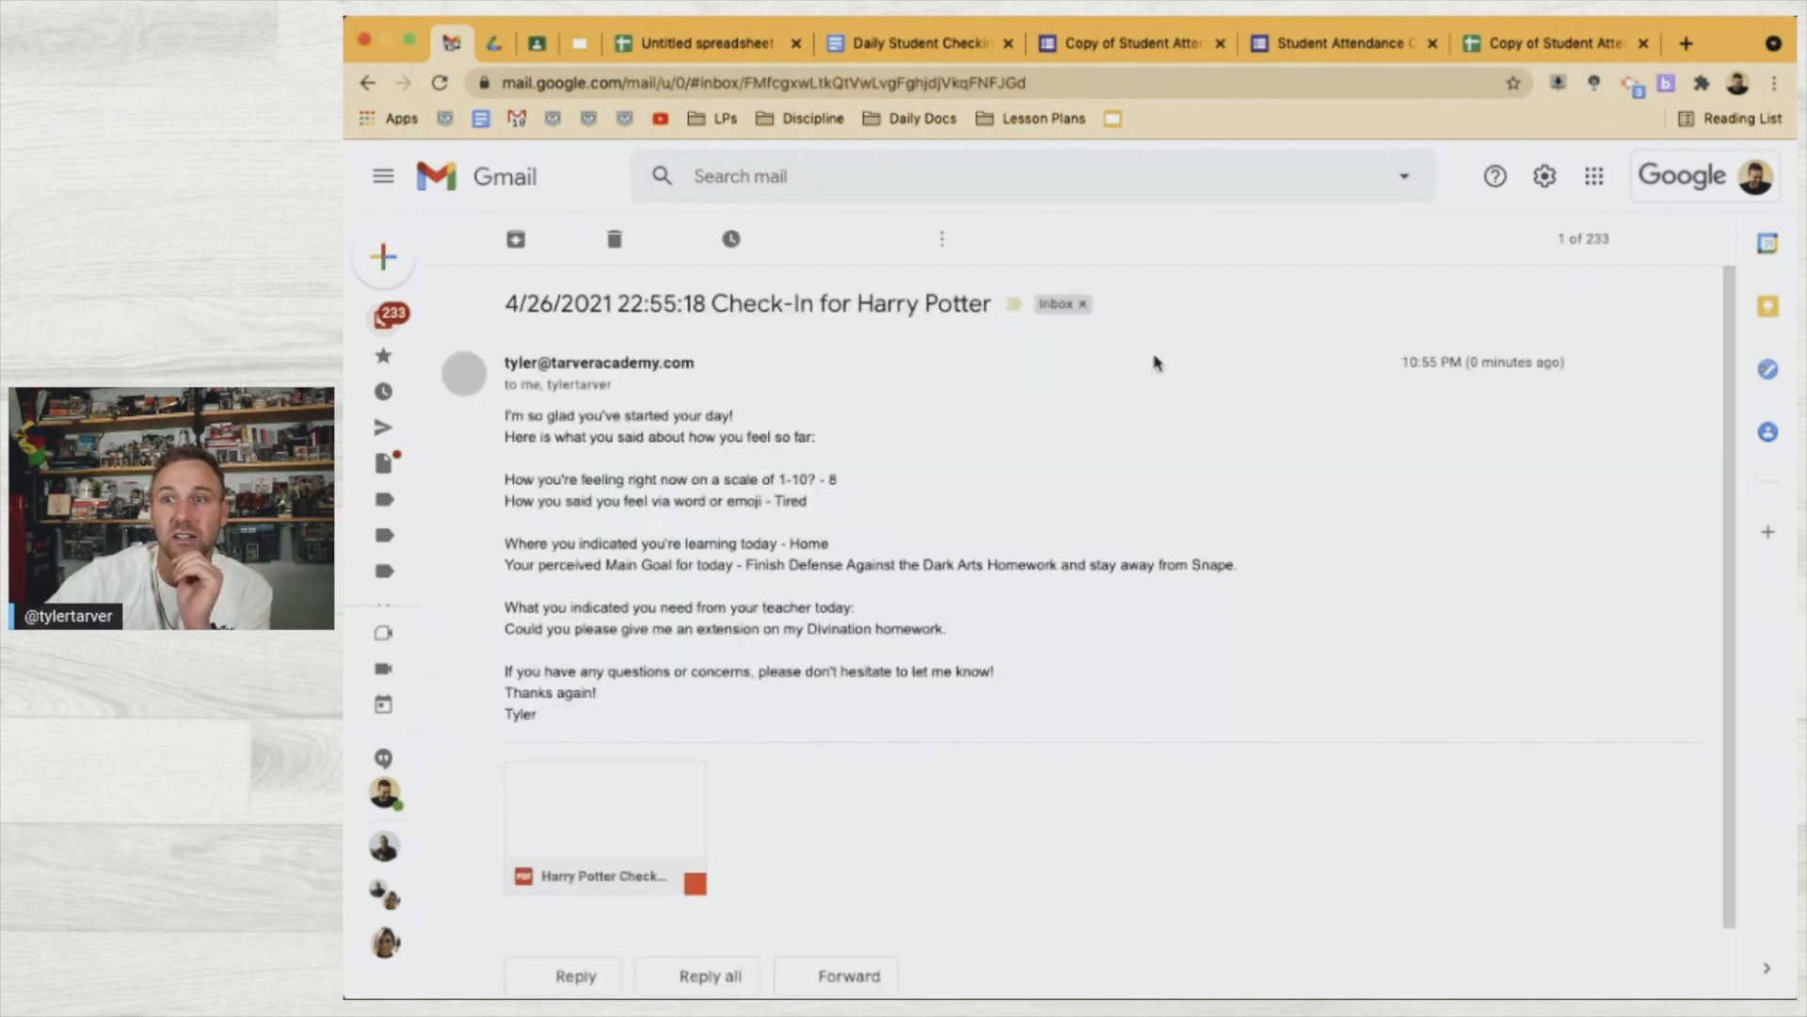
{"action": "left_click", "coordinate": [625, 387]}
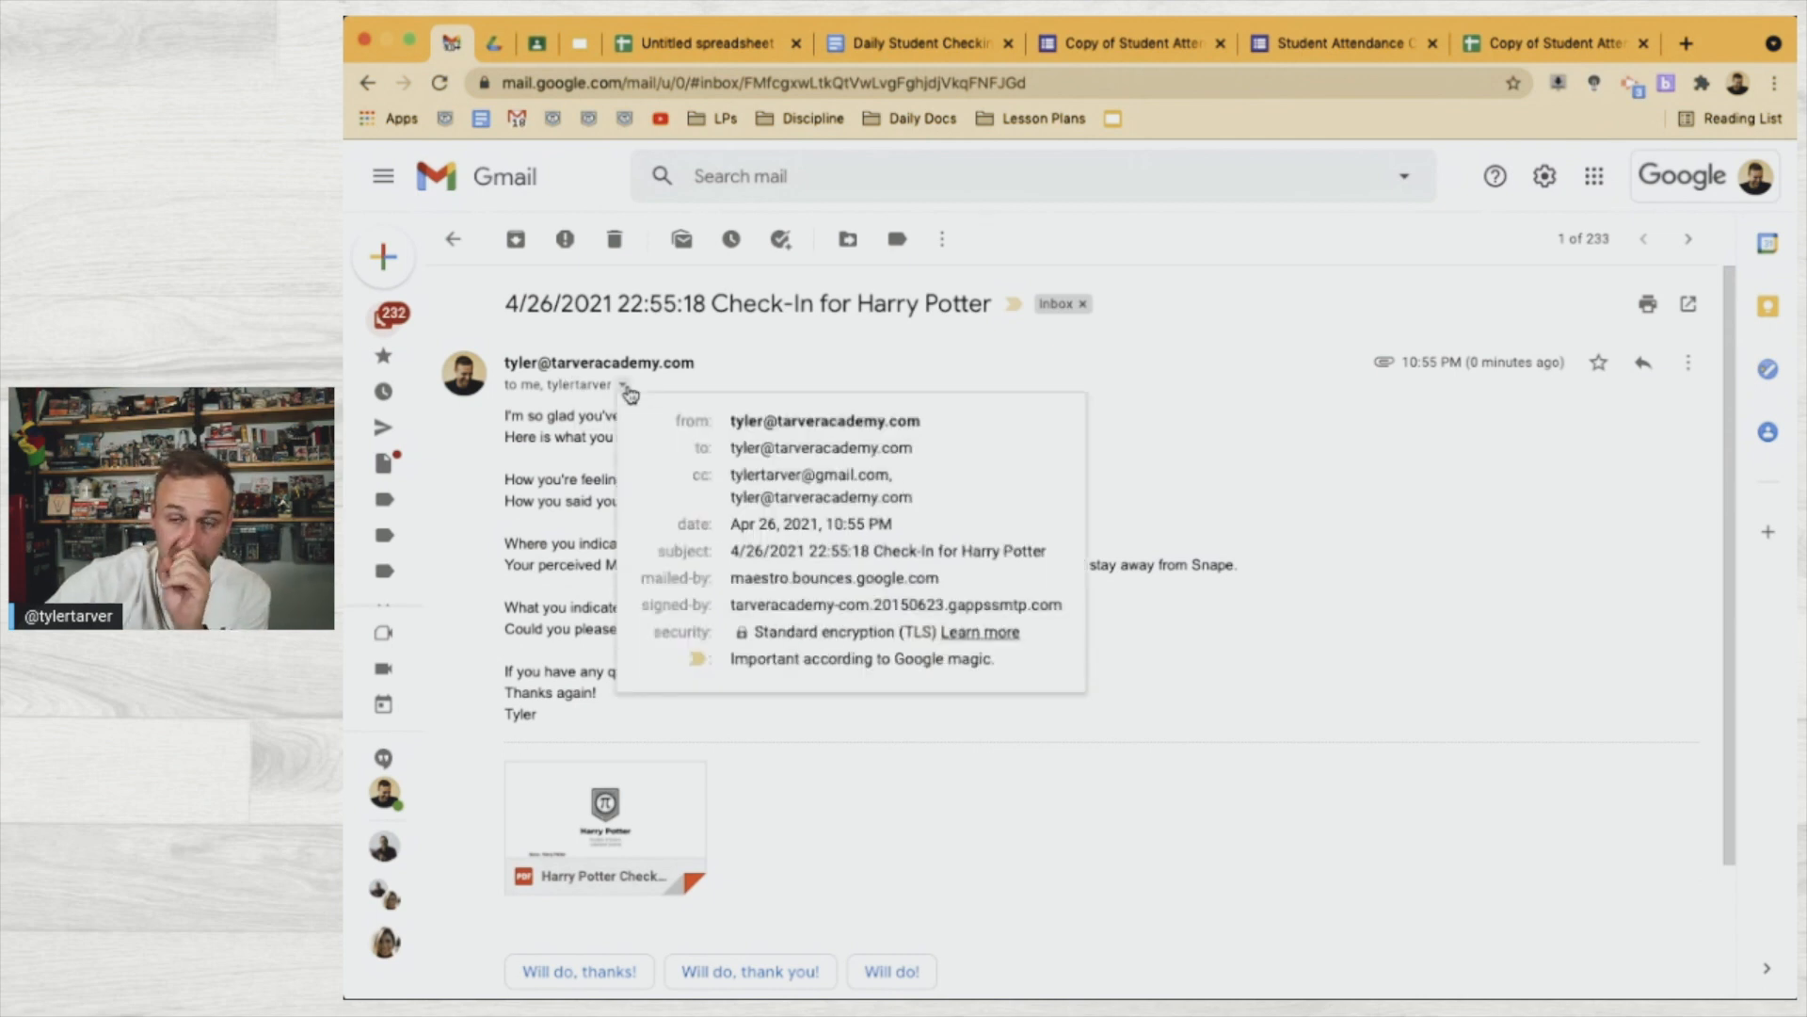
{"action": "left_click", "coordinate": [773, 367]}
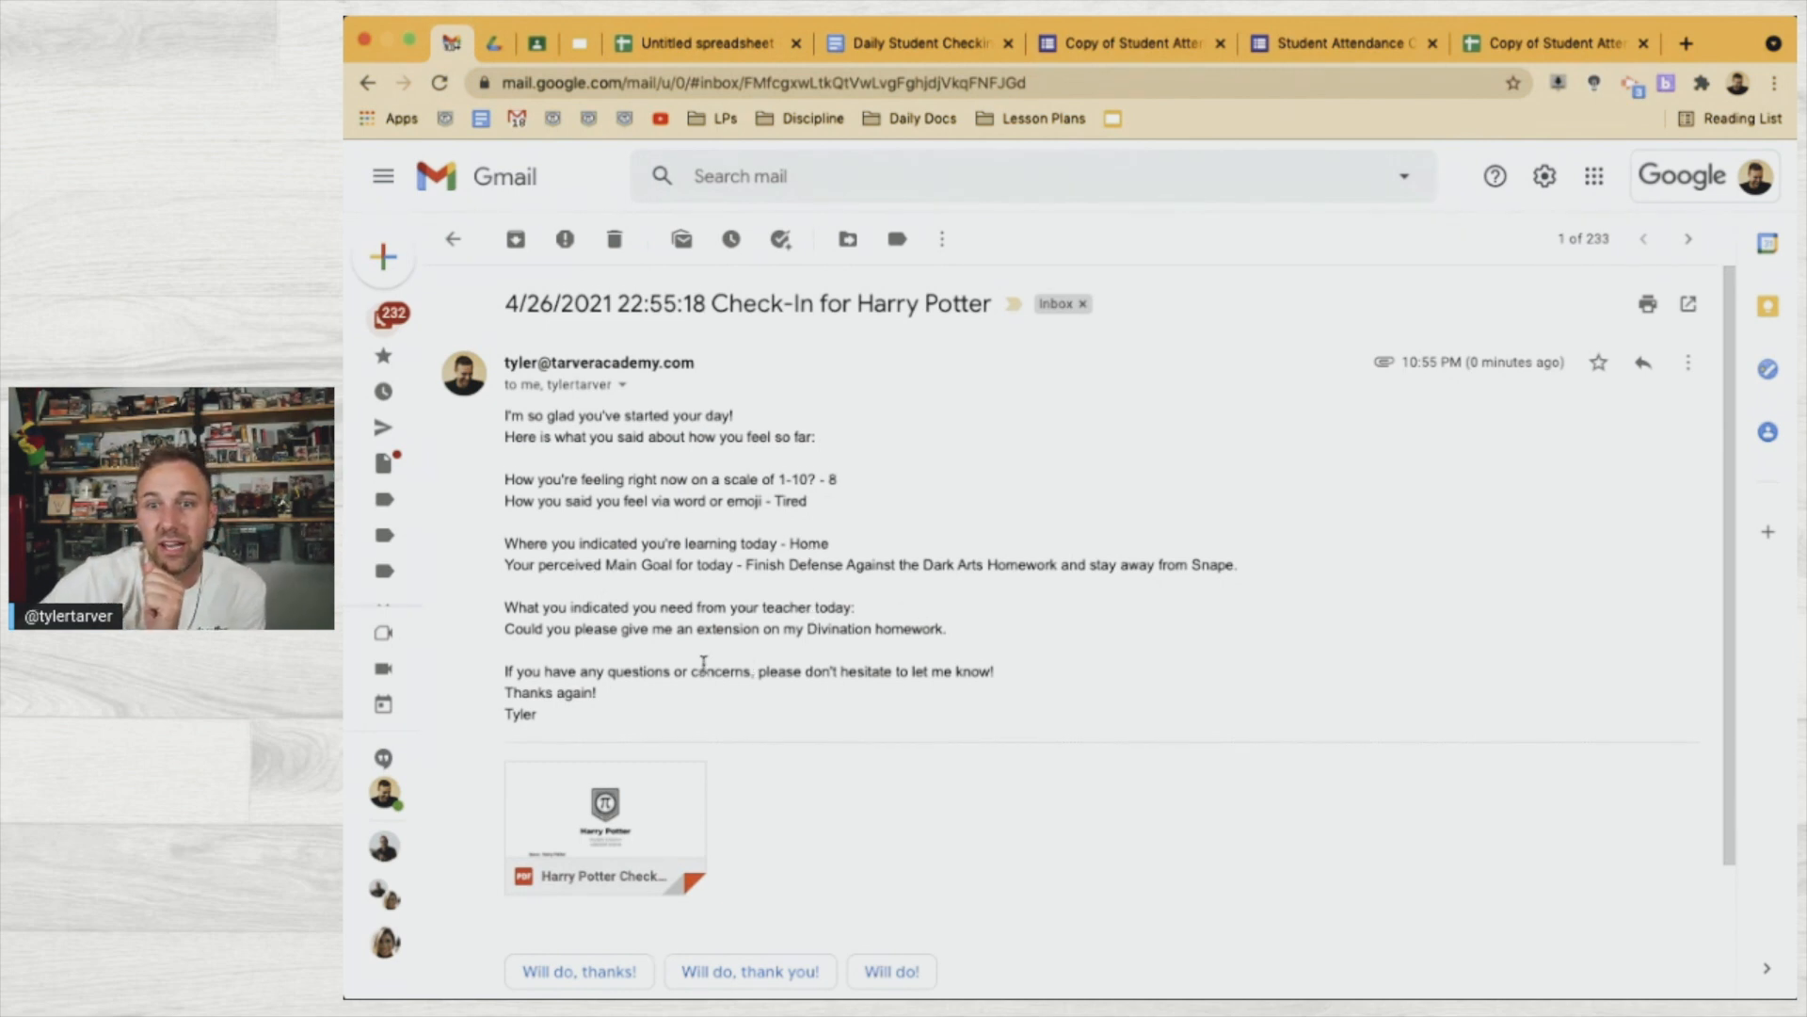
{"action": "scroll", "coordinate": [703, 666], "scroll_direction": "down", "scroll_amount": 1}
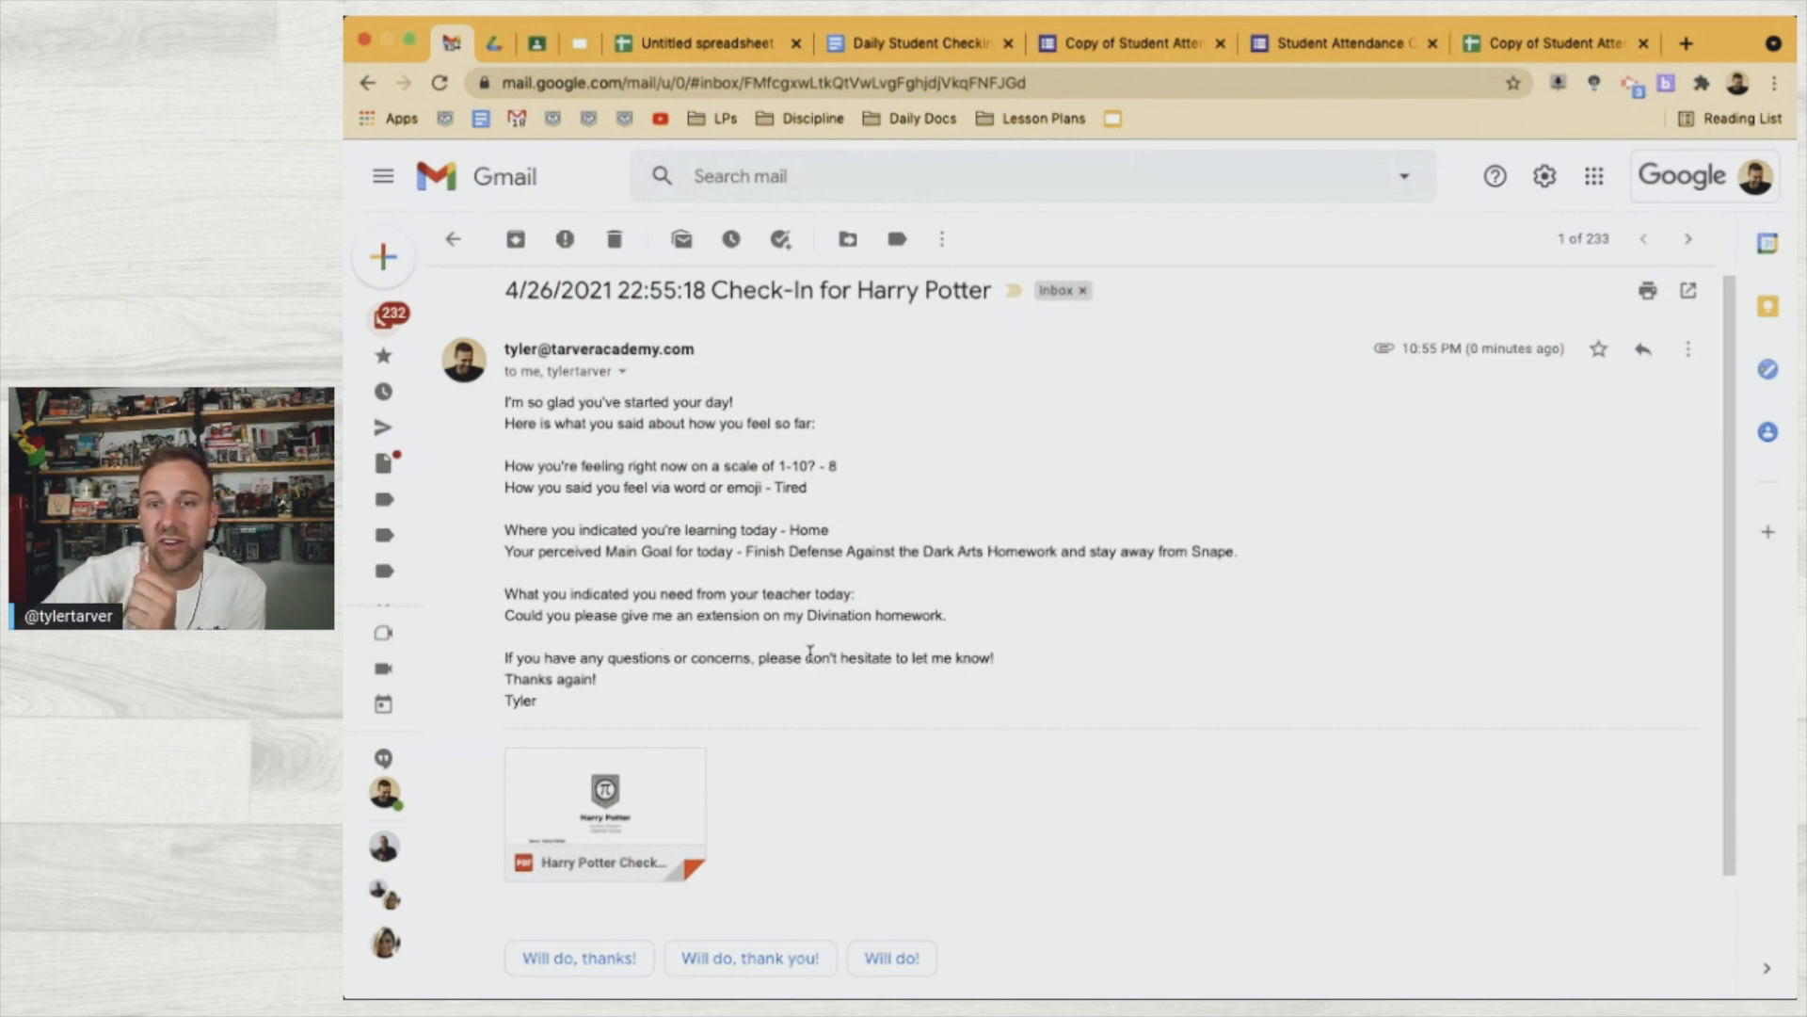
{"action": "scroll", "coordinate": [713, 700], "scroll_direction": "down", "scroll_amount": 1}
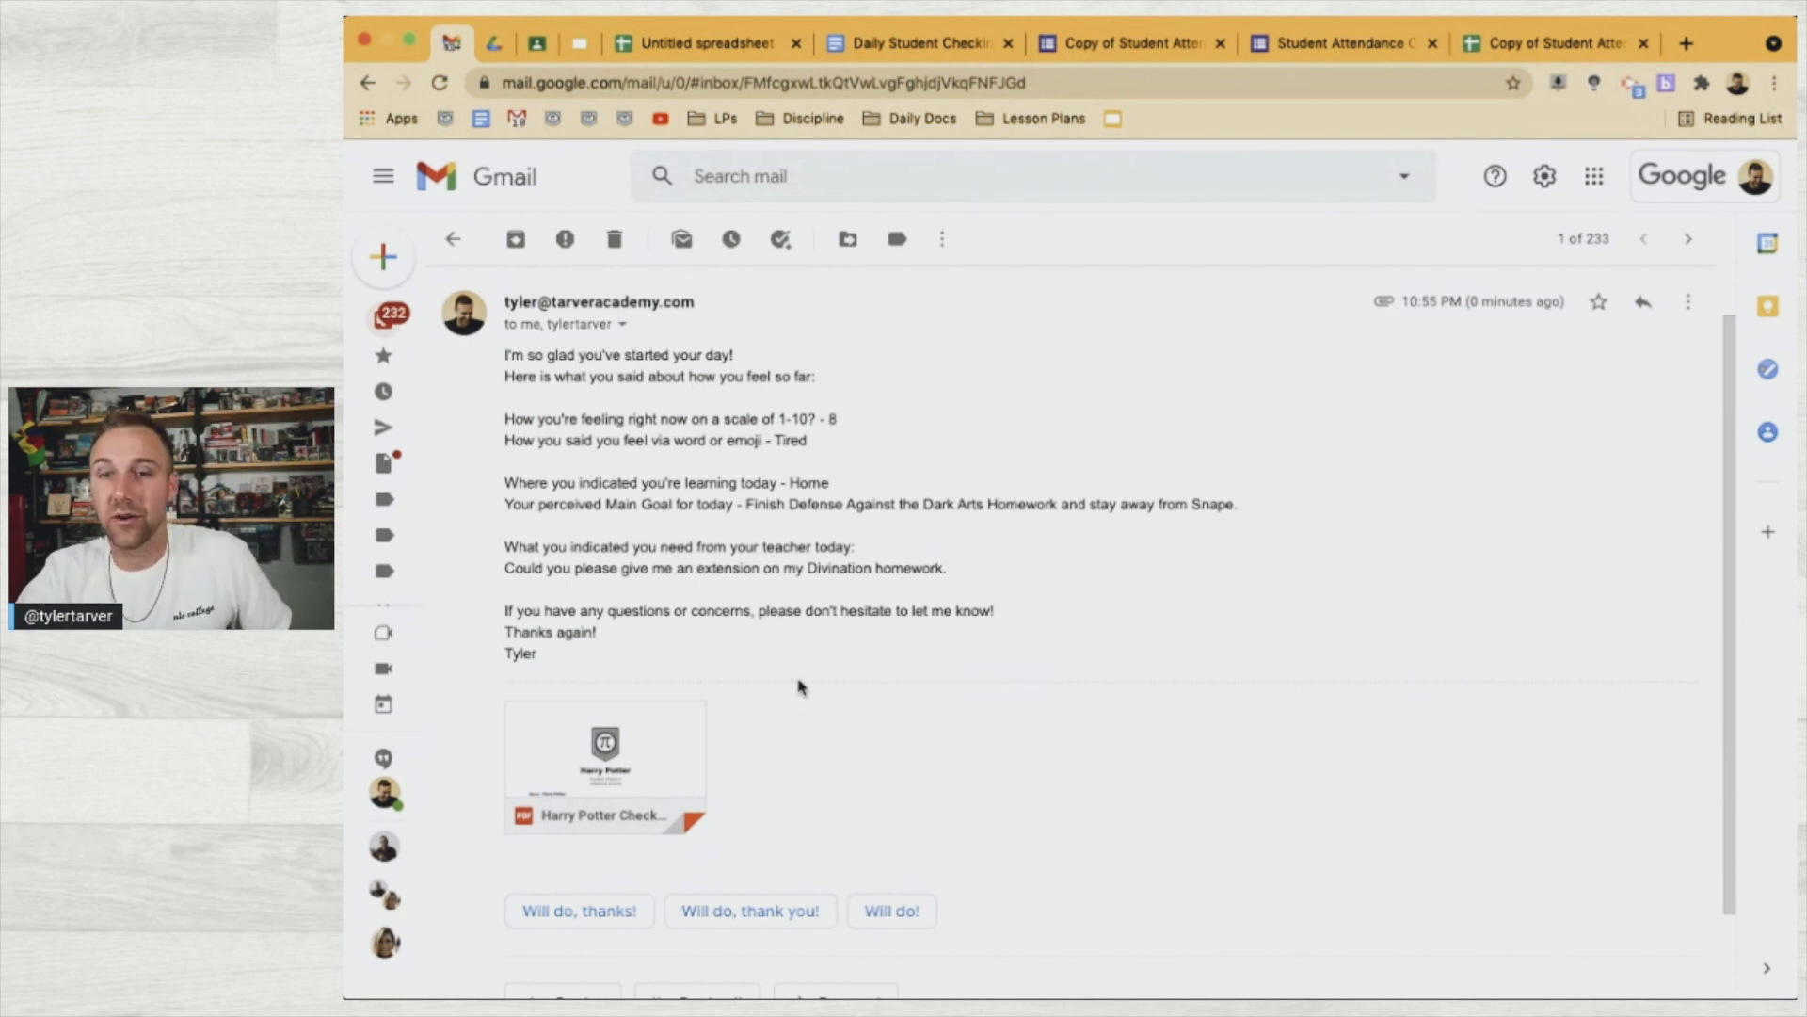
{"action": "left_click", "coordinate": [635, 744]}
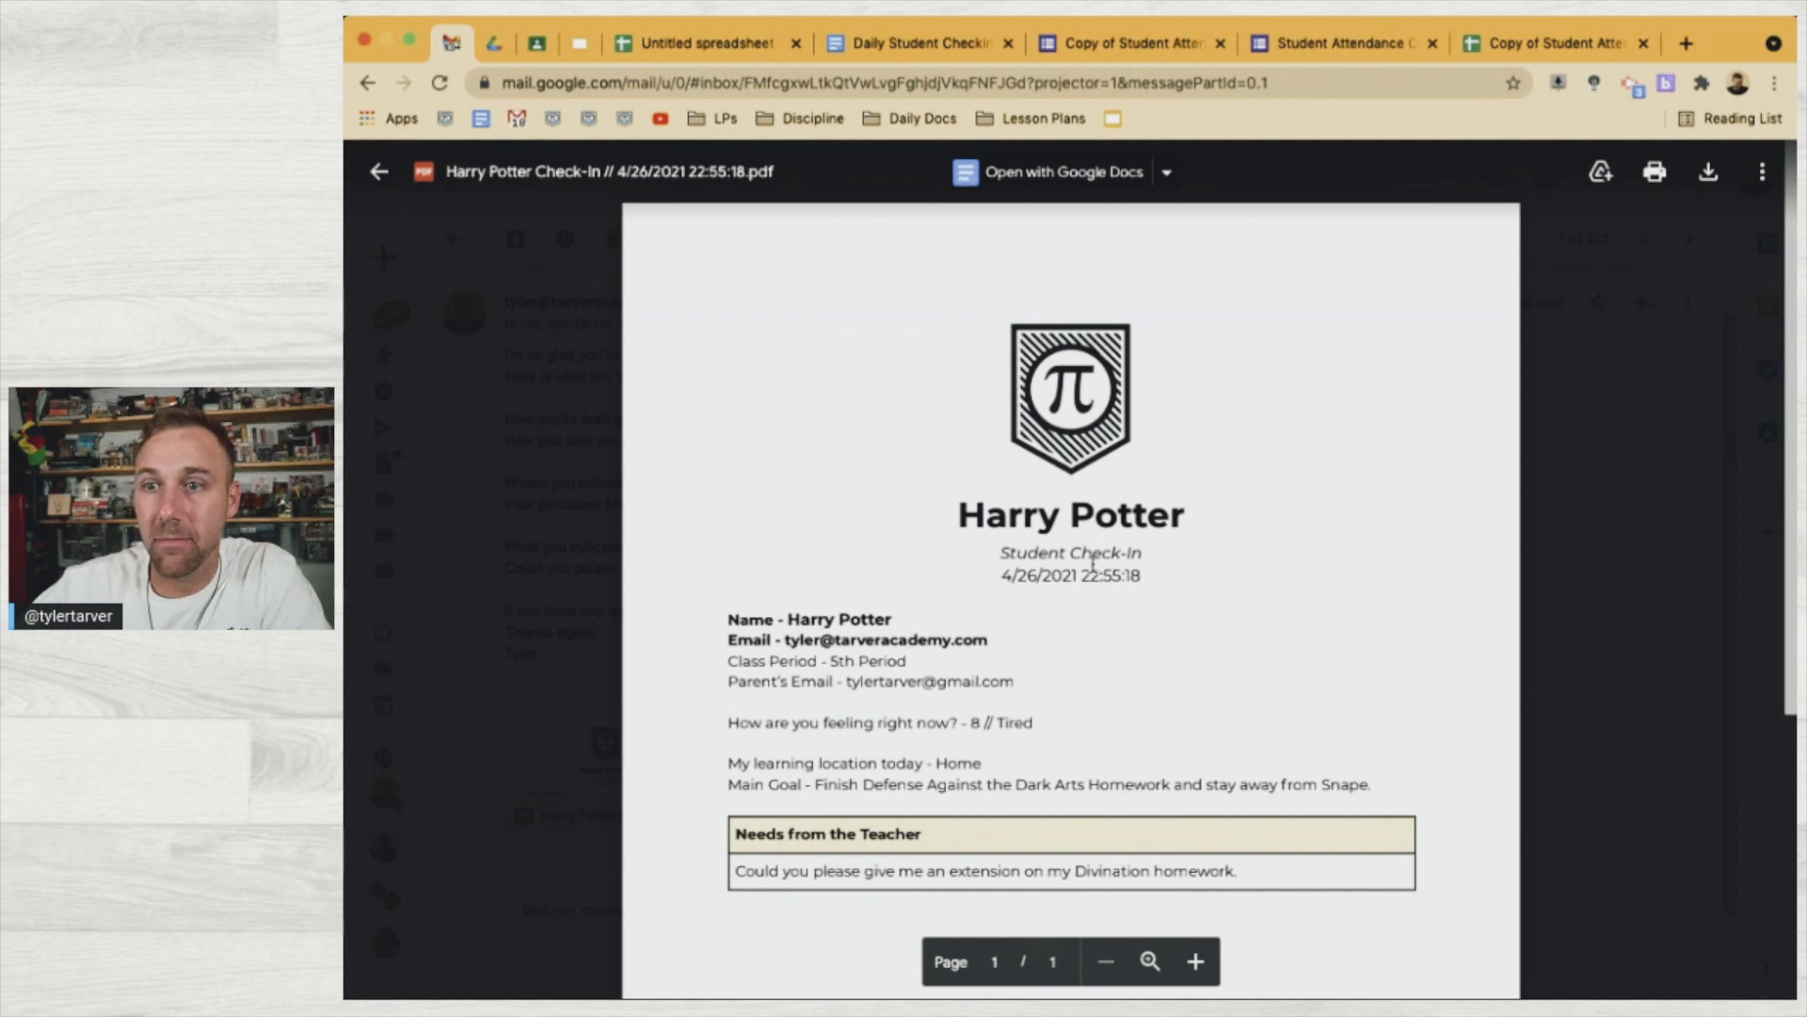
{"action": "scroll", "coordinate": [1092, 562], "scroll_direction": "down", "scroll_amount": 1}
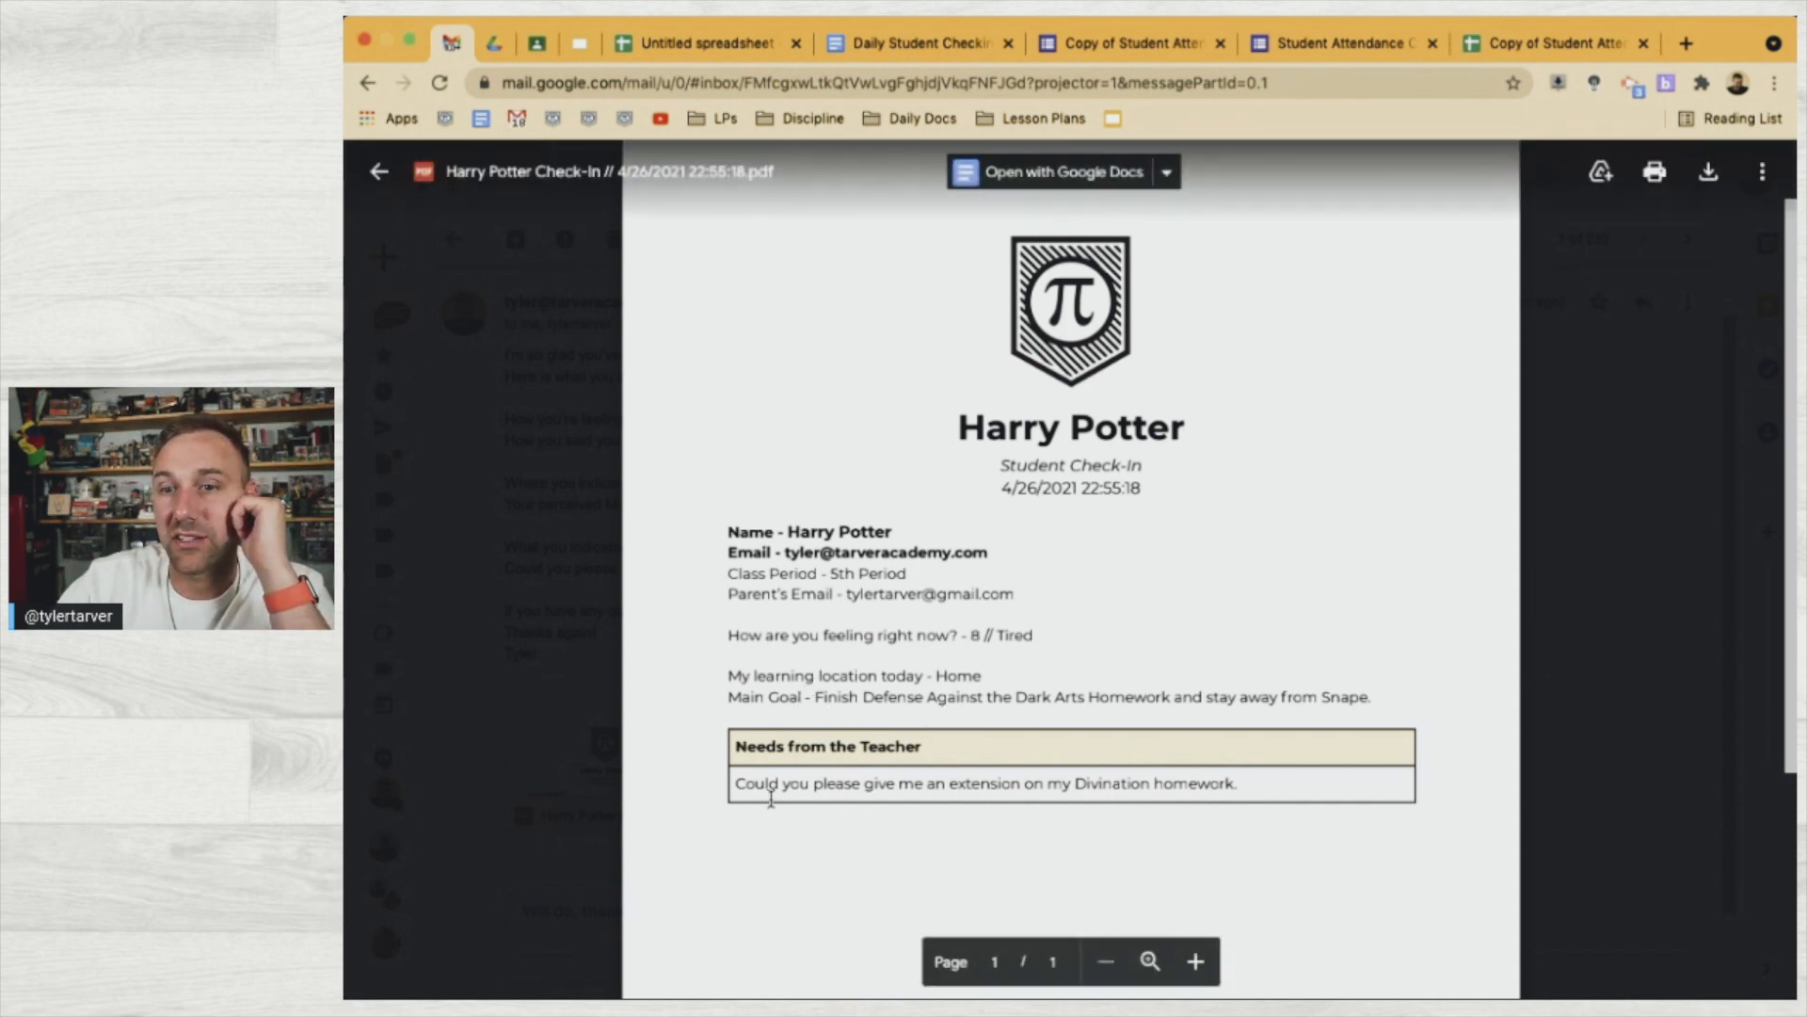
{"action": "scroll", "coordinate": [1013, 839], "scroll_direction": "down", "scroll_amount": 4}
{"action": "scroll", "coordinate": [930, 780], "scroll_direction": "up", "scroll_amount": 5}
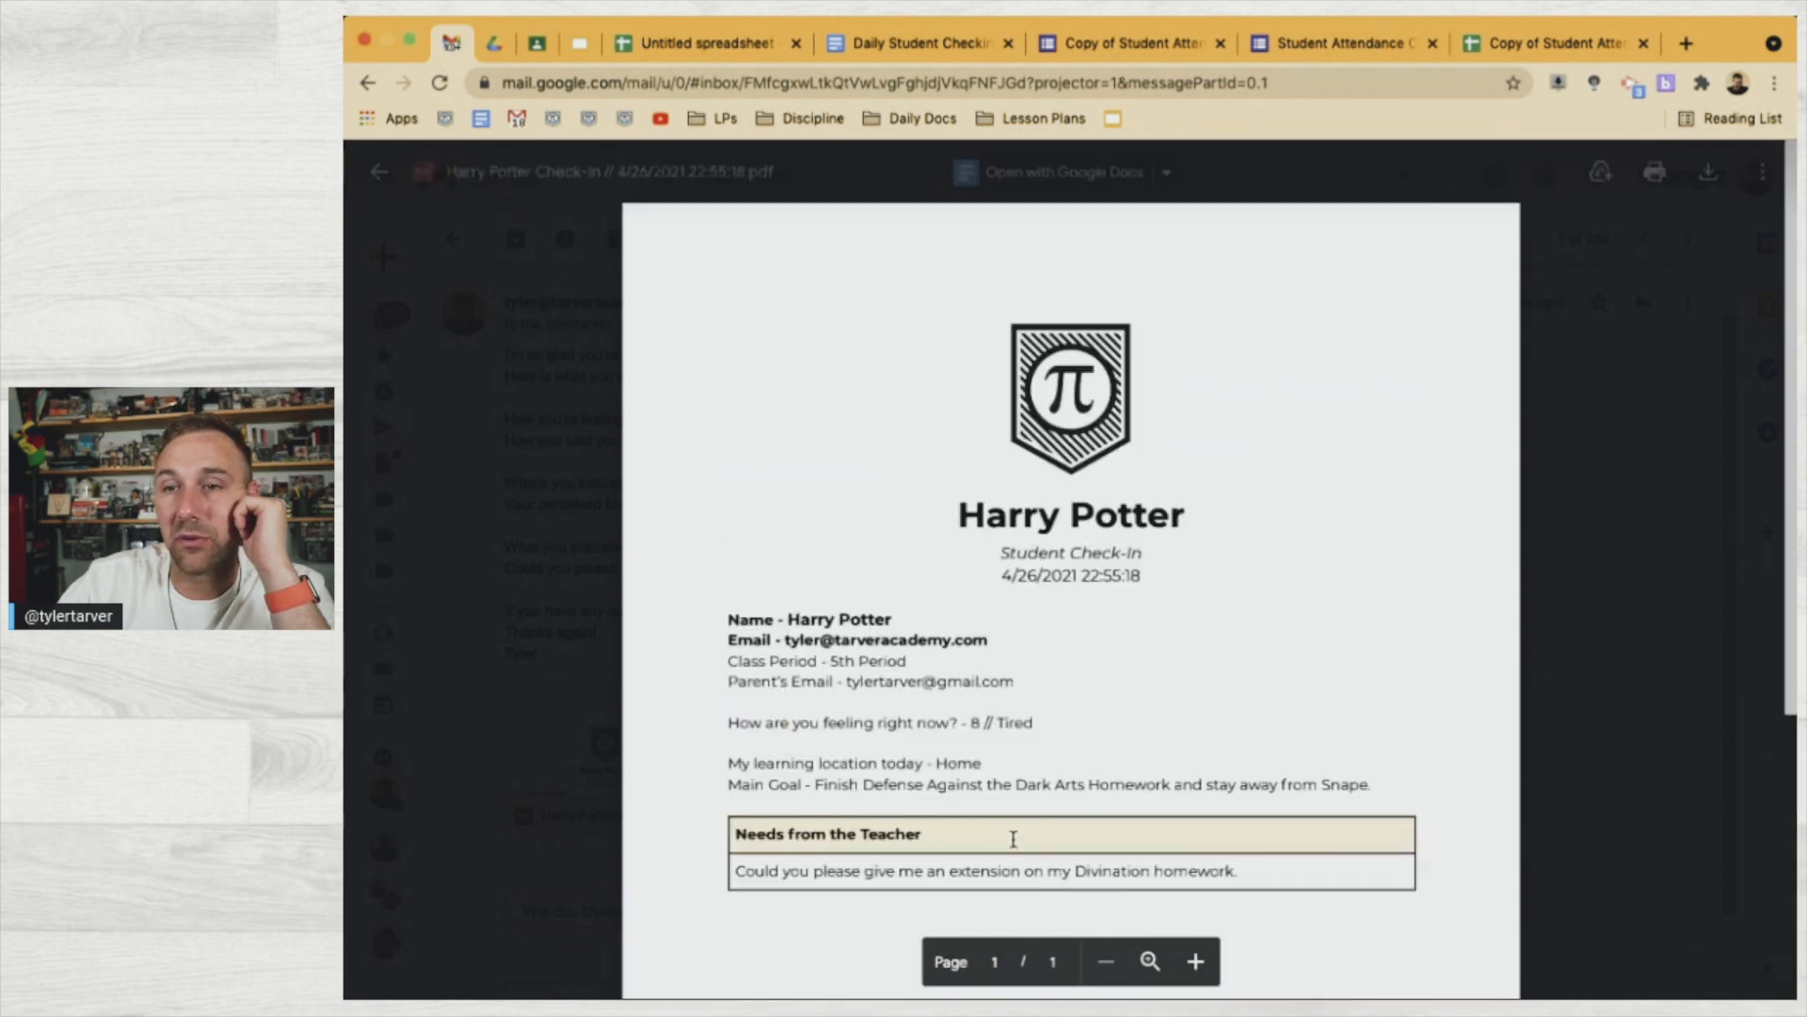
{"action": "left_click", "coordinate": [572, 543]}
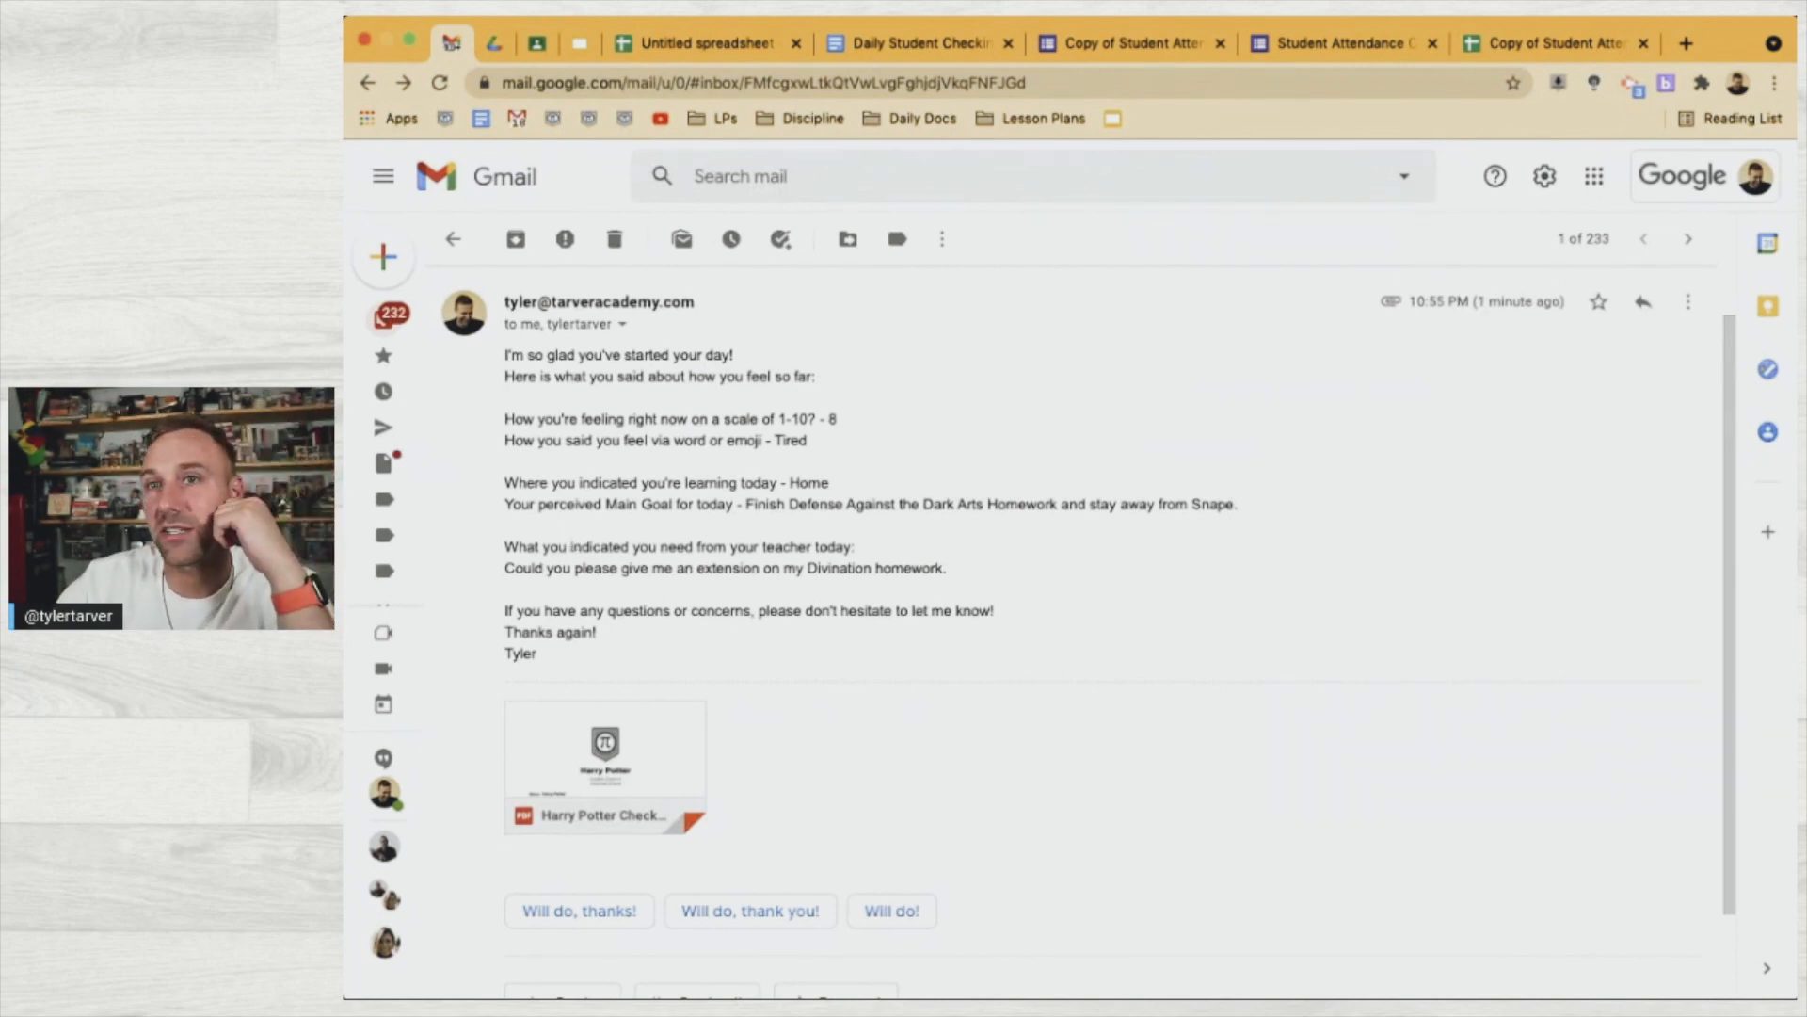
Open My Drive > Attendance > Daily Check-In and reload it, finding the folder still empty
{"action": "left_click", "coordinate": [502, 52]}
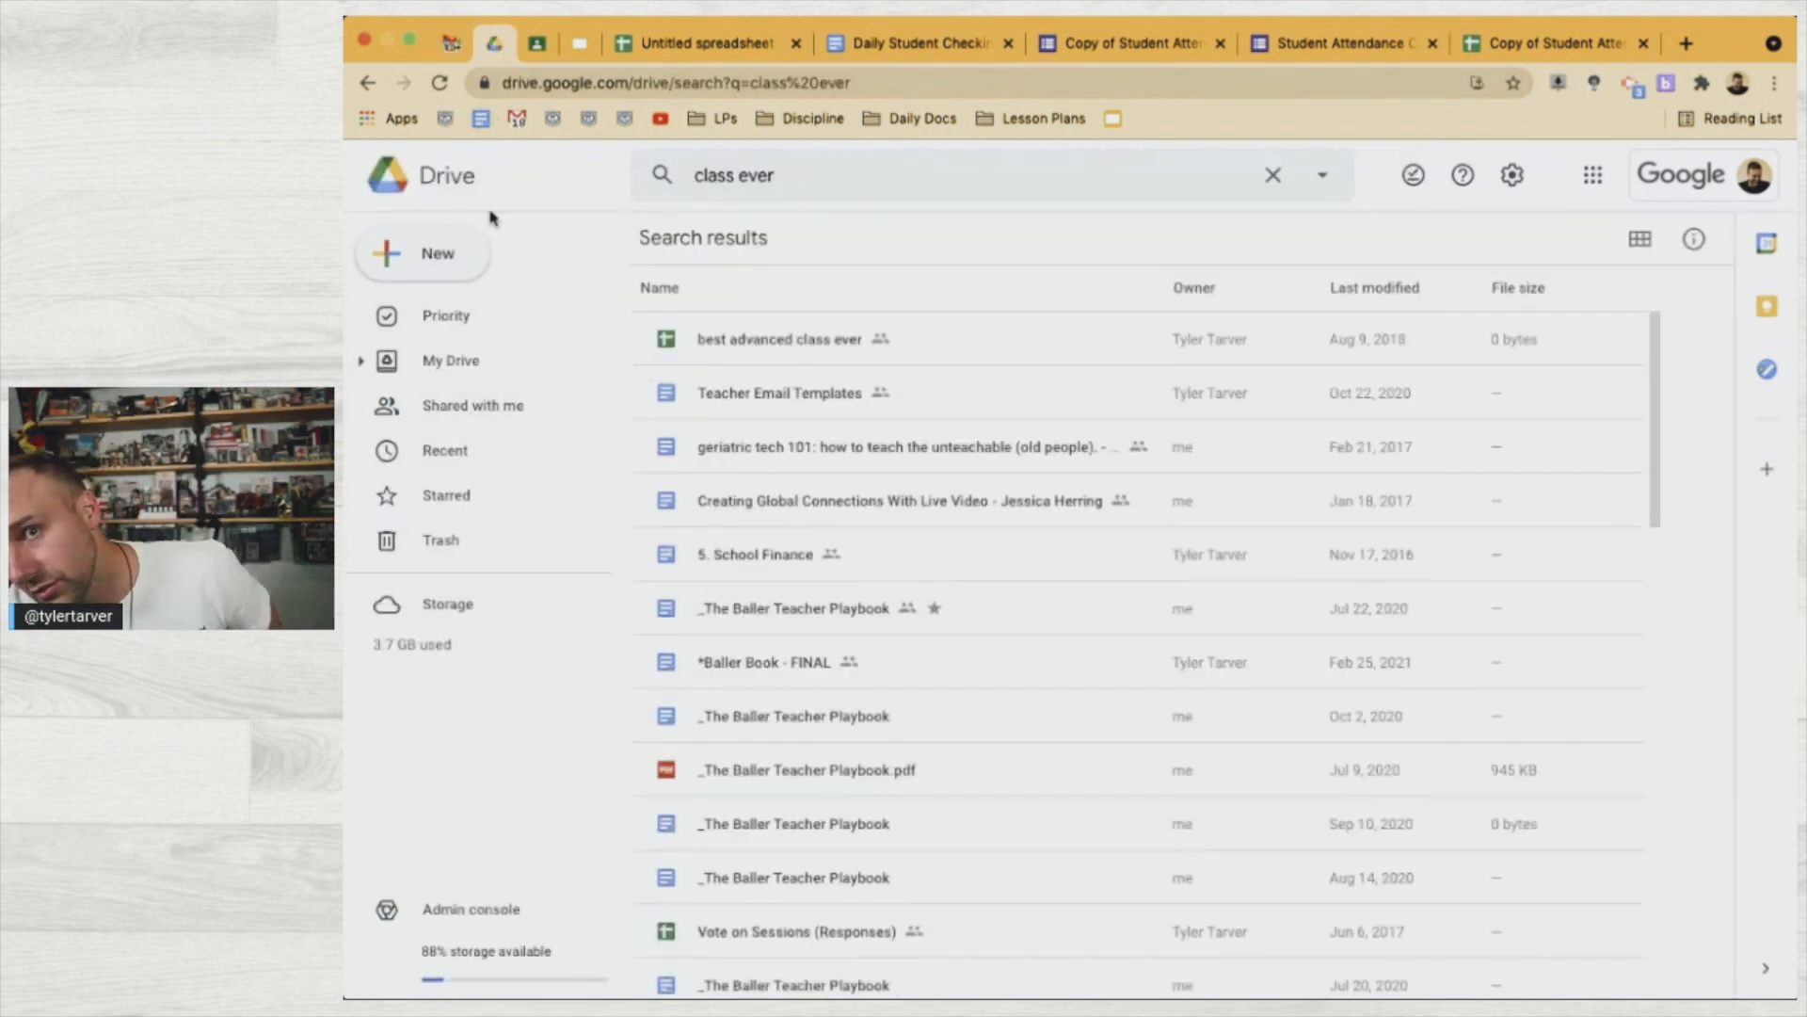
{"action": "left_click", "coordinate": [538, 368]}
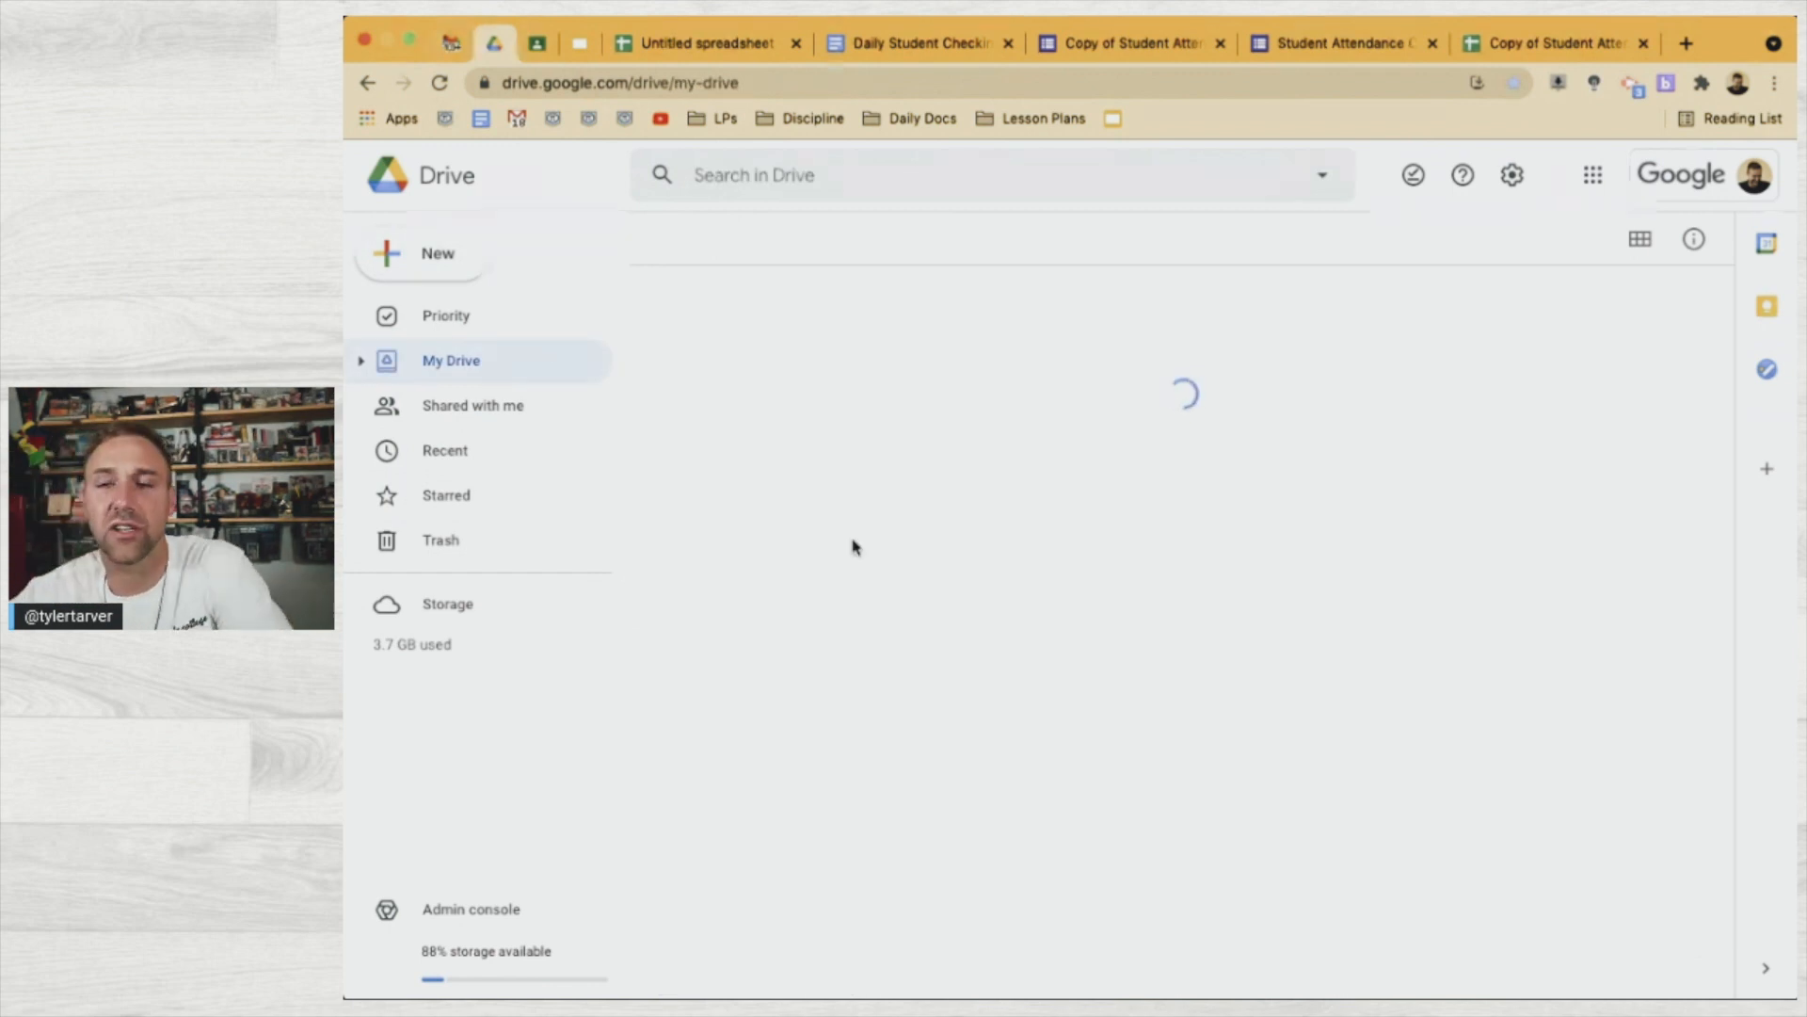
{"action": "scroll", "coordinate": [920, 795], "scroll_direction": "down", "scroll_amount": 4}
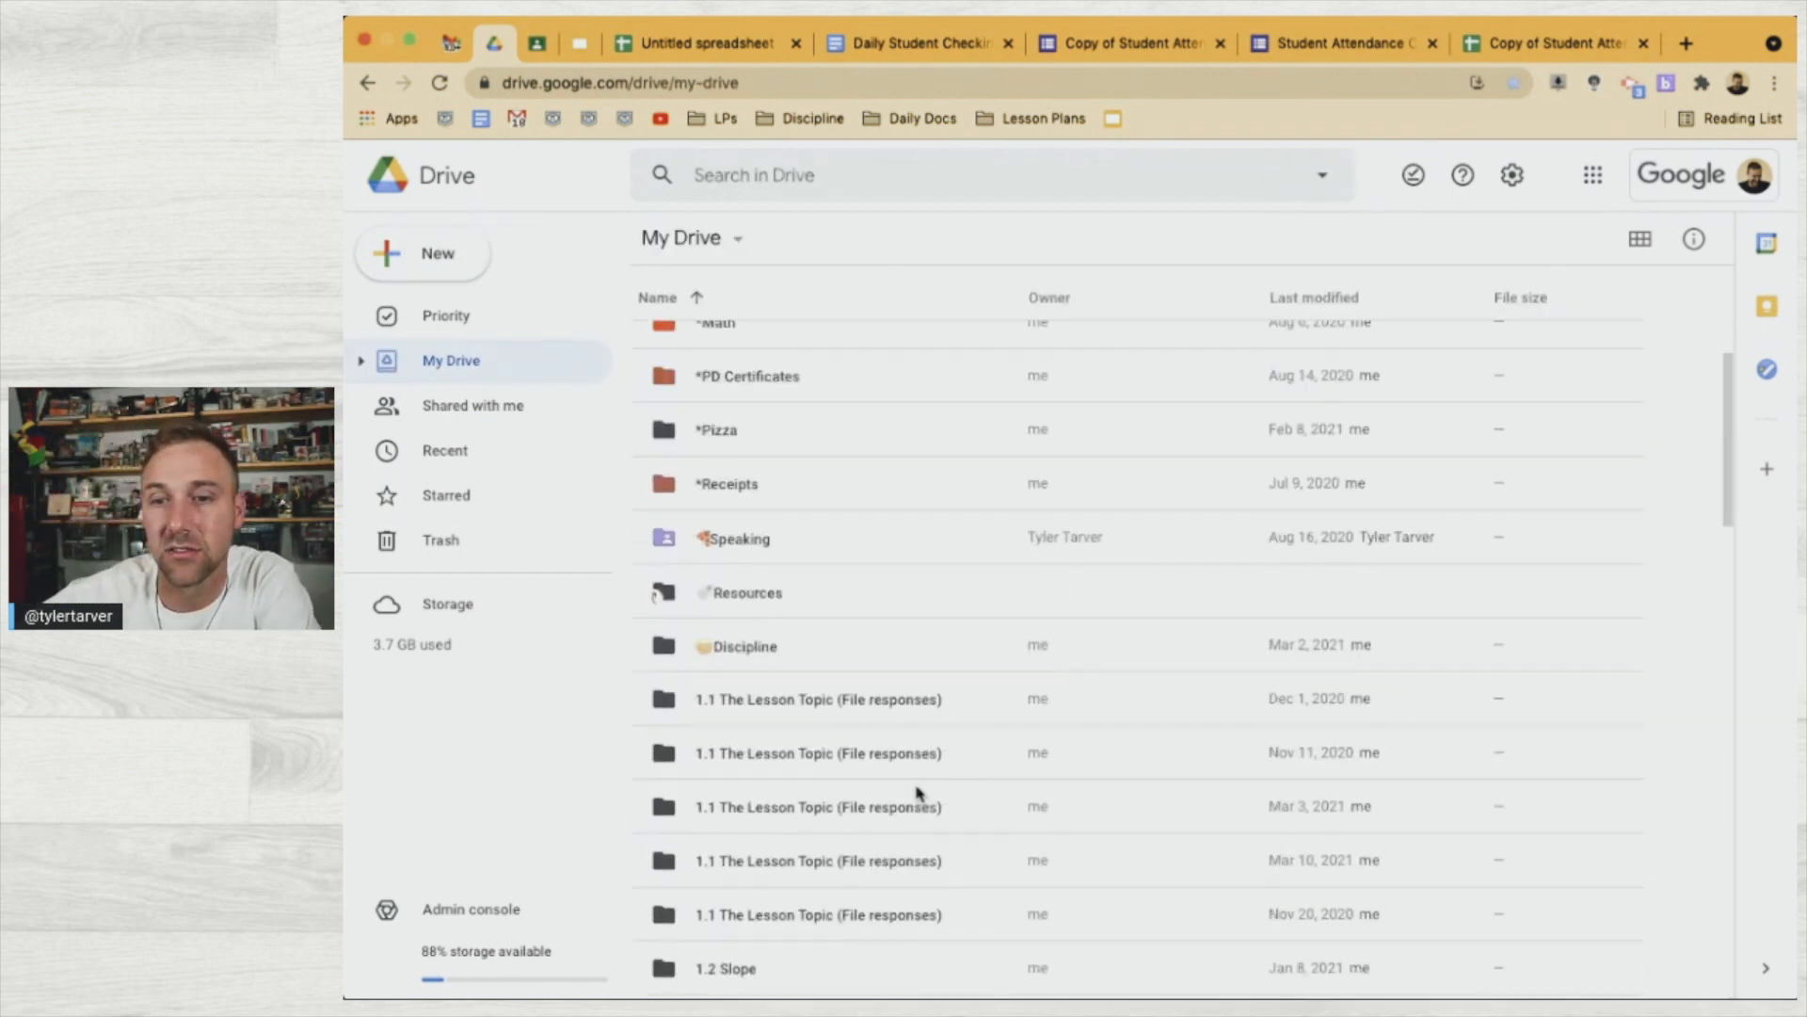
{"action": "scroll", "coordinate": [920, 795], "scroll_direction": "down", "scroll_amount": 3}
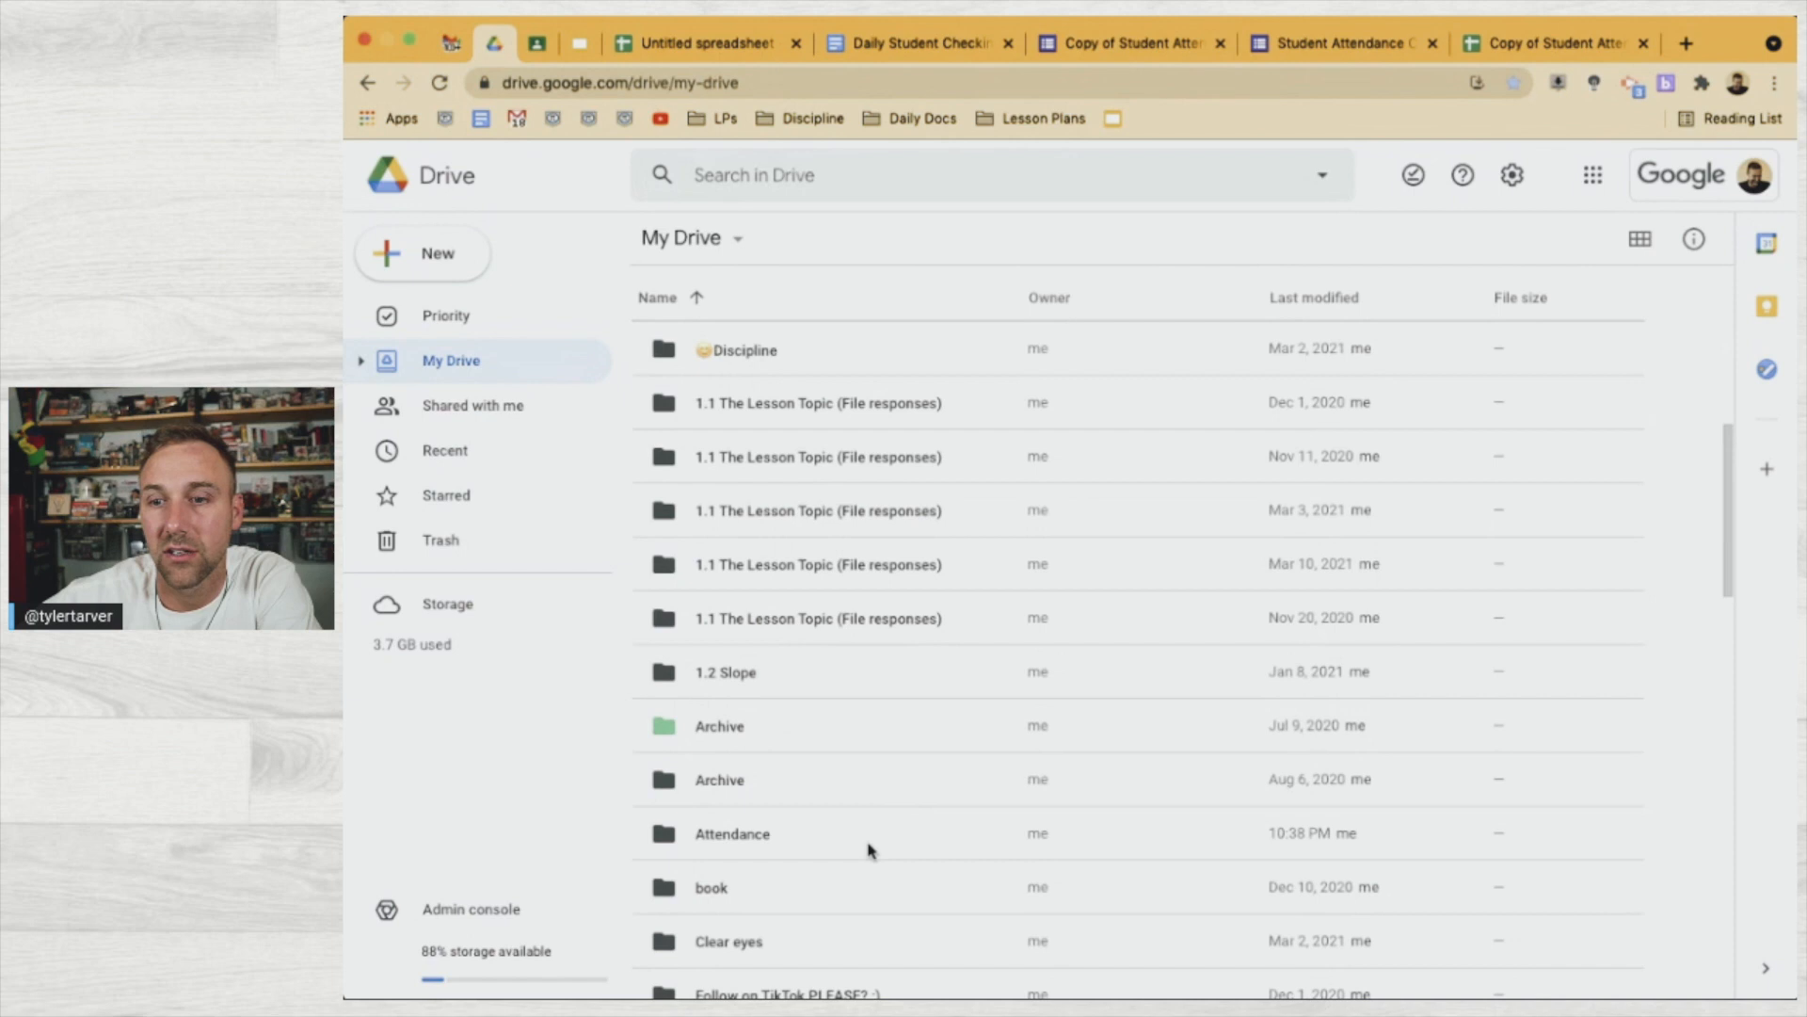
{"action": "left_click", "coordinate": [867, 848]}
{"action": "double_click", "coordinate": [867, 847]}
{"action": "left_click", "coordinate": [775, 377]}
{"action": "double_click", "coordinate": [775, 377]}
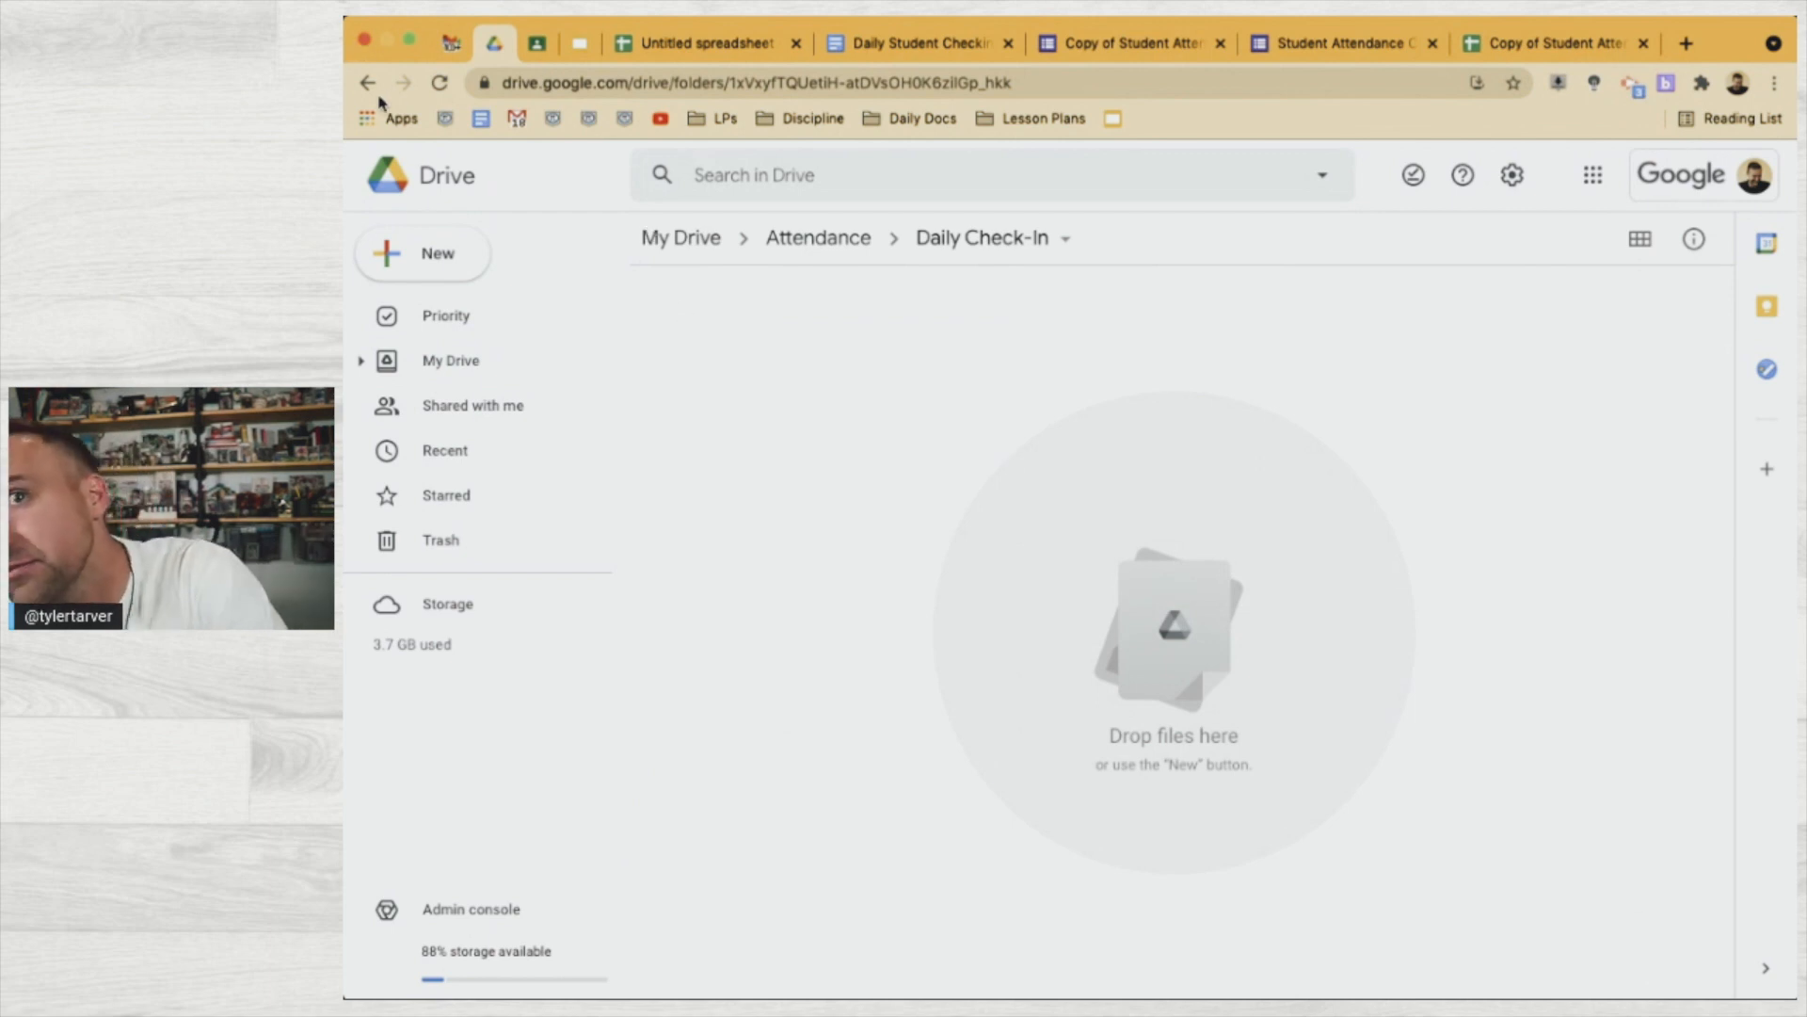
{"action": "left_click", "coordinate": [440, 84]}
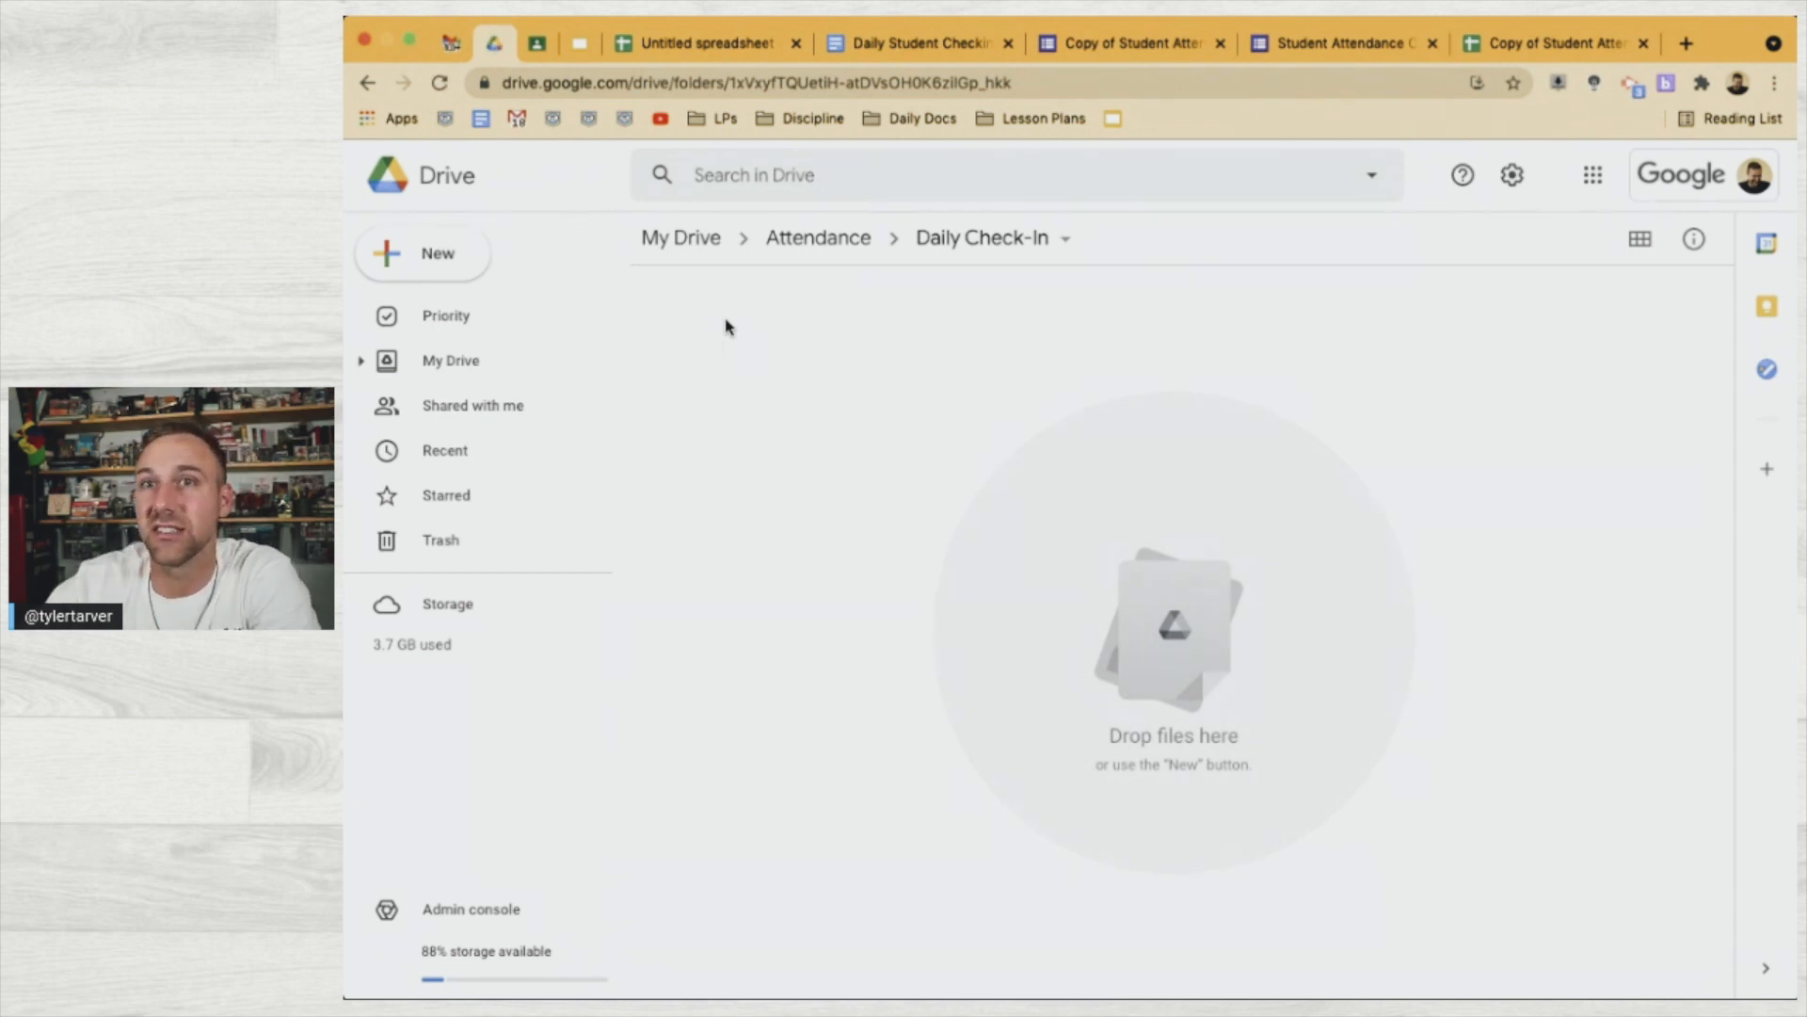
{"action": "left_click", "coordinate": [699, 45]}
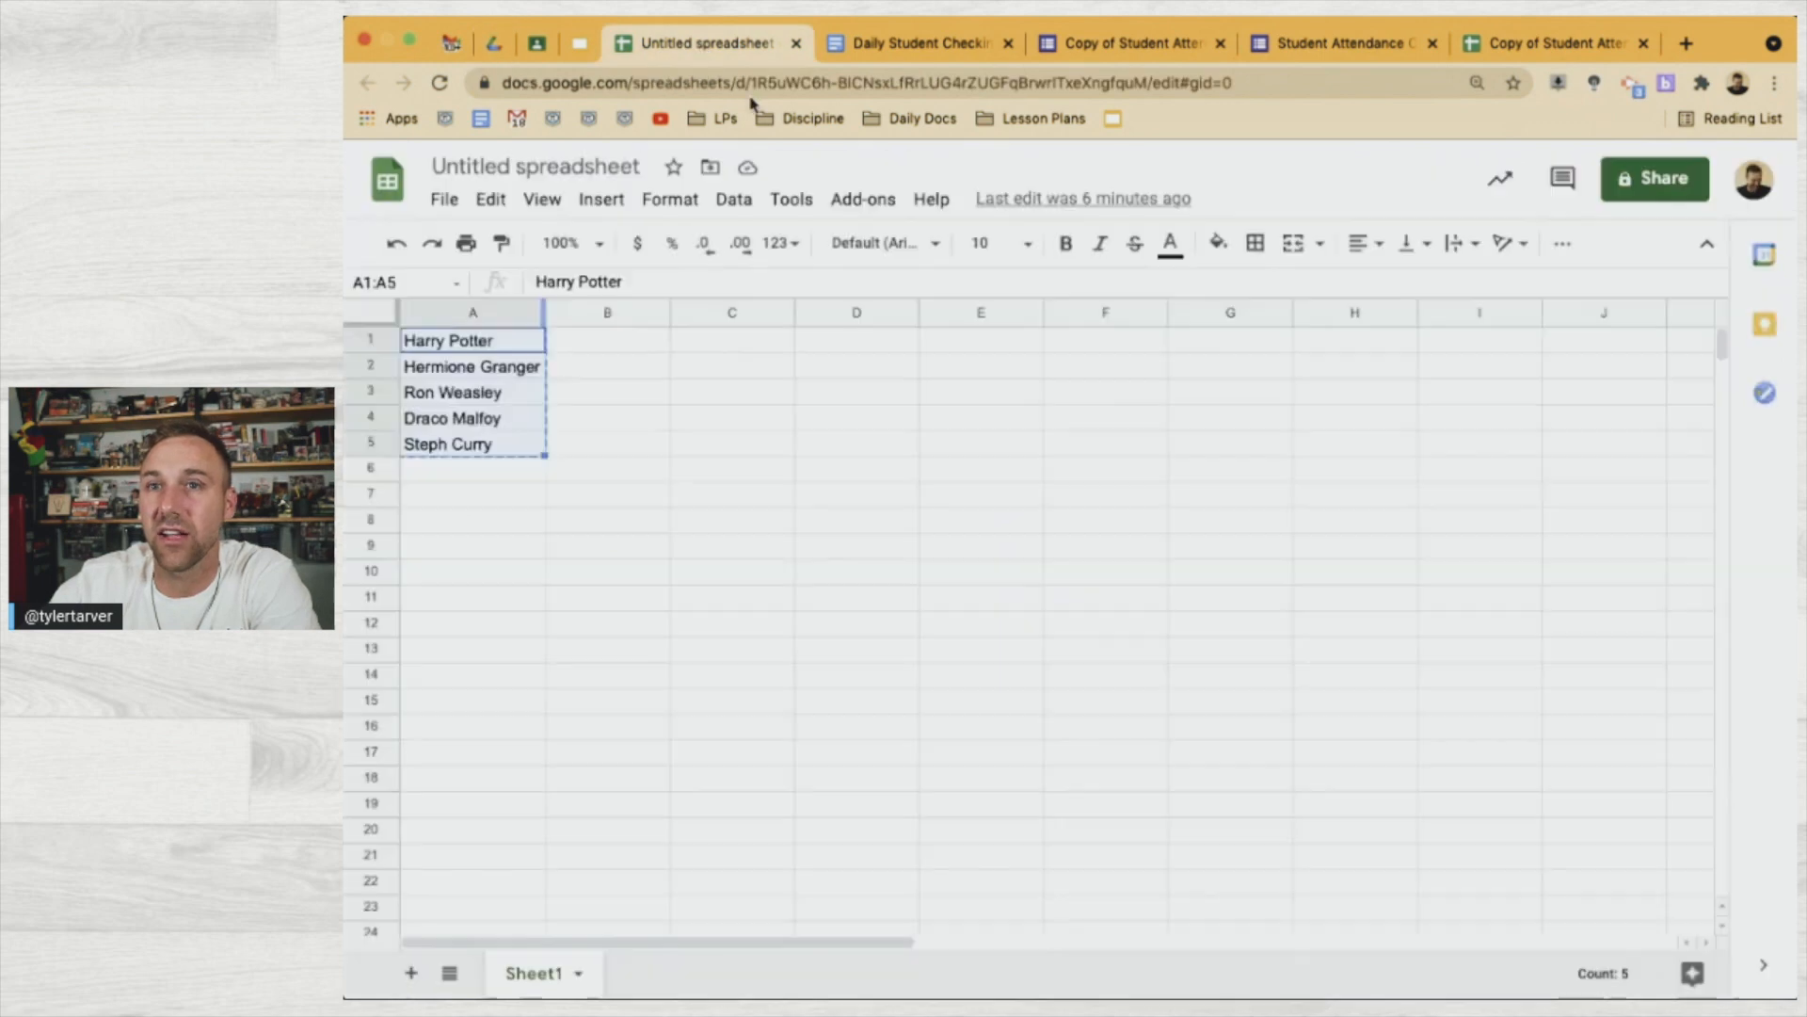
Close the Untitled spreadsheet and return to the check-in responses sheet, scrolled right
{"action": "left_click", "coordinate": [796, 45]}
{"action": "left_click", "coordinate": [1363, 45]}
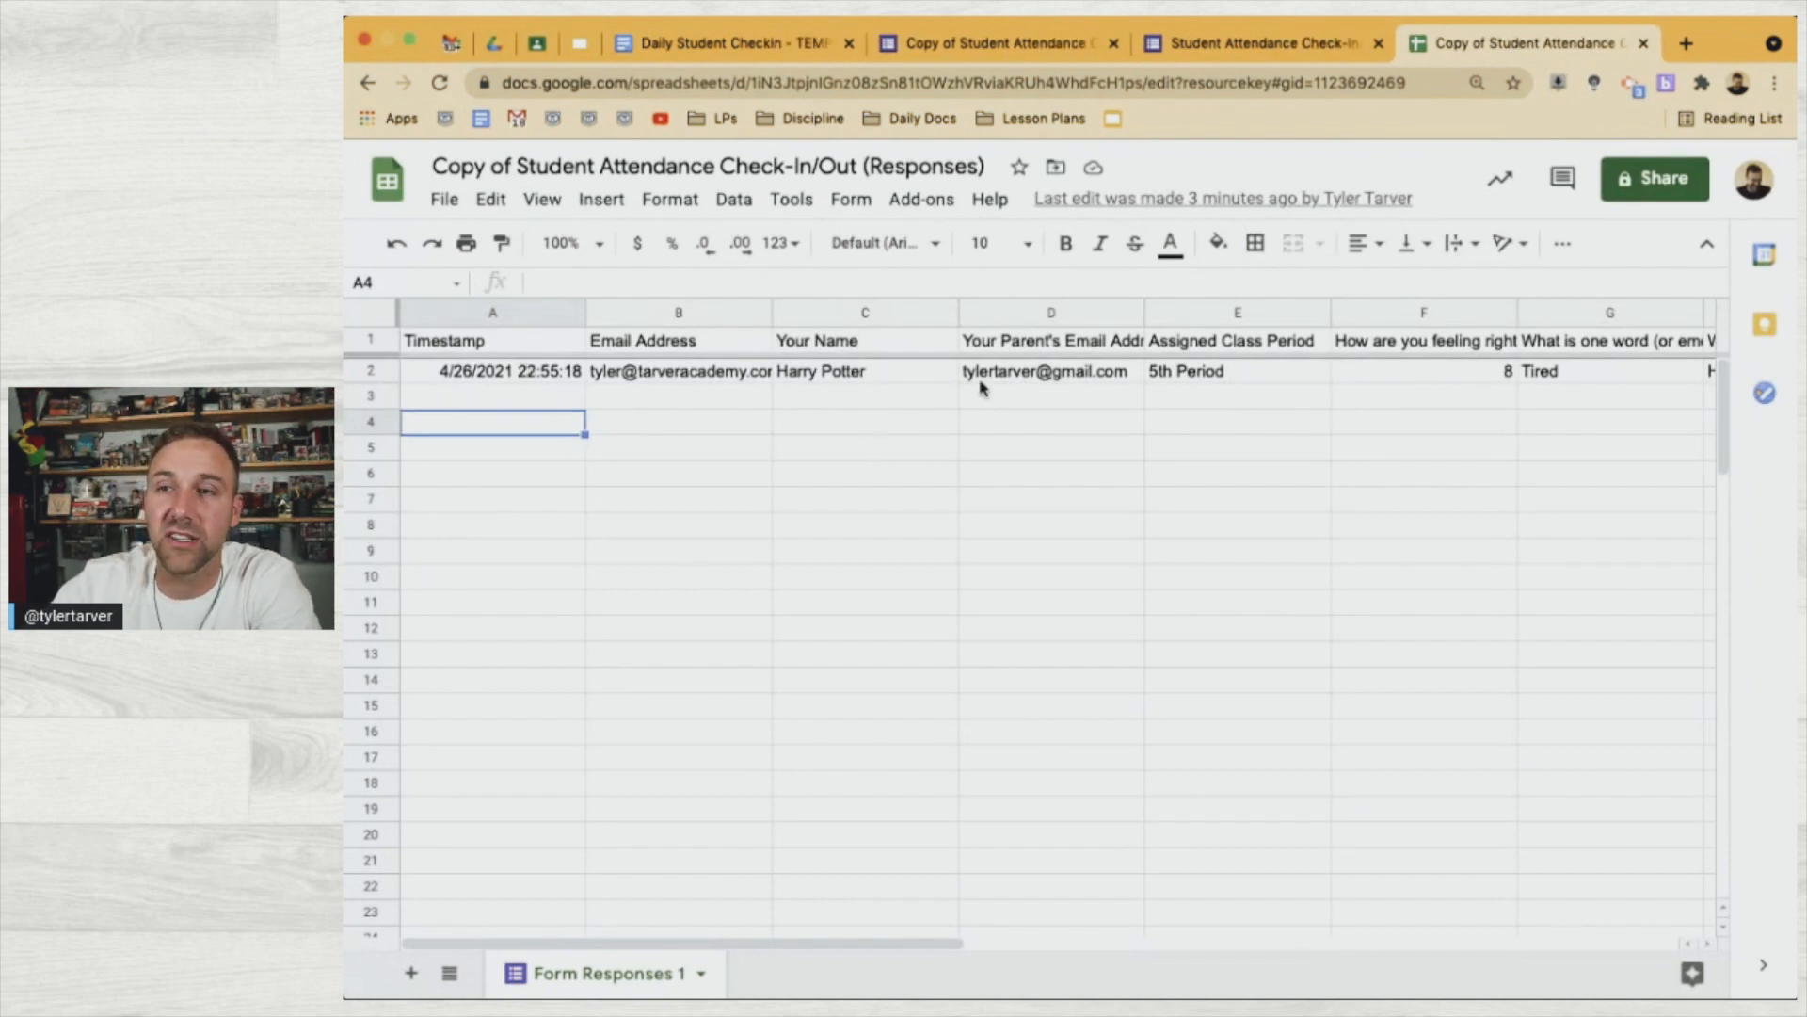
{"action": "scroll", "coordinate": [1054, 394], "scroll_direction": "right", "scroll_amount": 10}
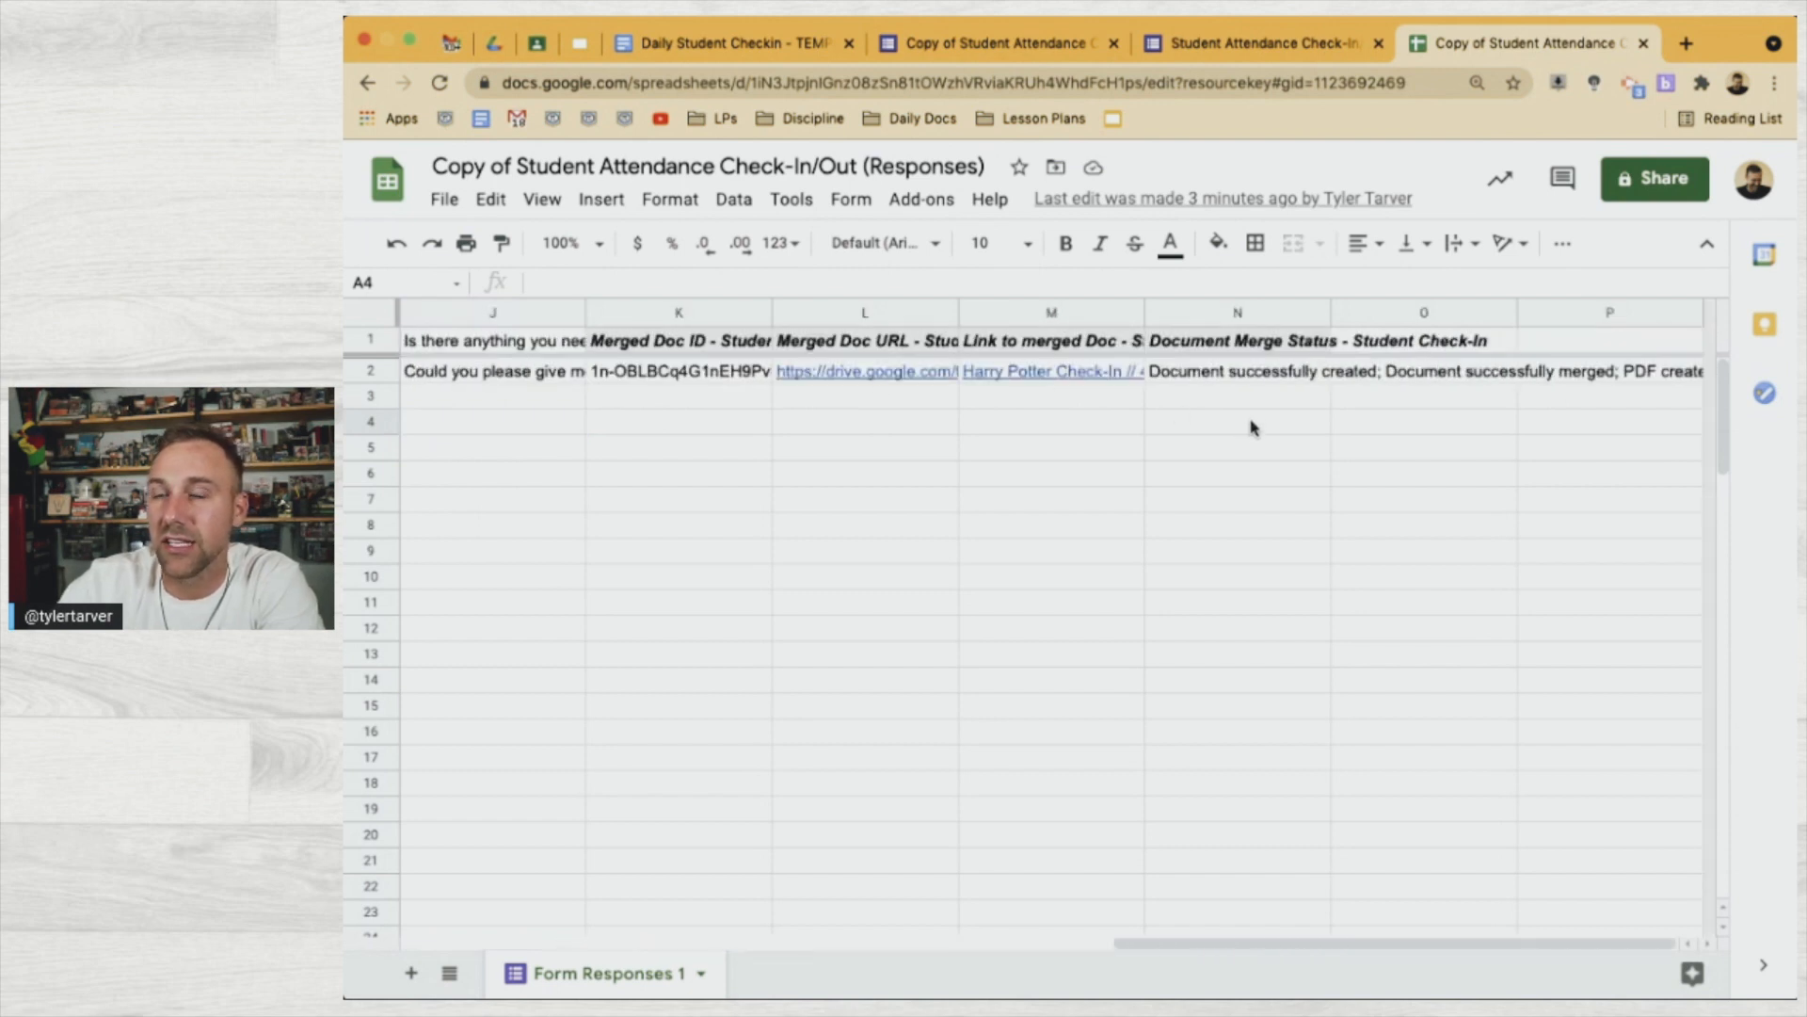
Open the merged PDF 'Harry Potter Check-In // 4/26/2021 22:55:18.pdf' from the link in cell M2
{"action": "left_click", "coordinate": [861, 372]}
{"action": "left_click", "coordinate": [1035, 373]}
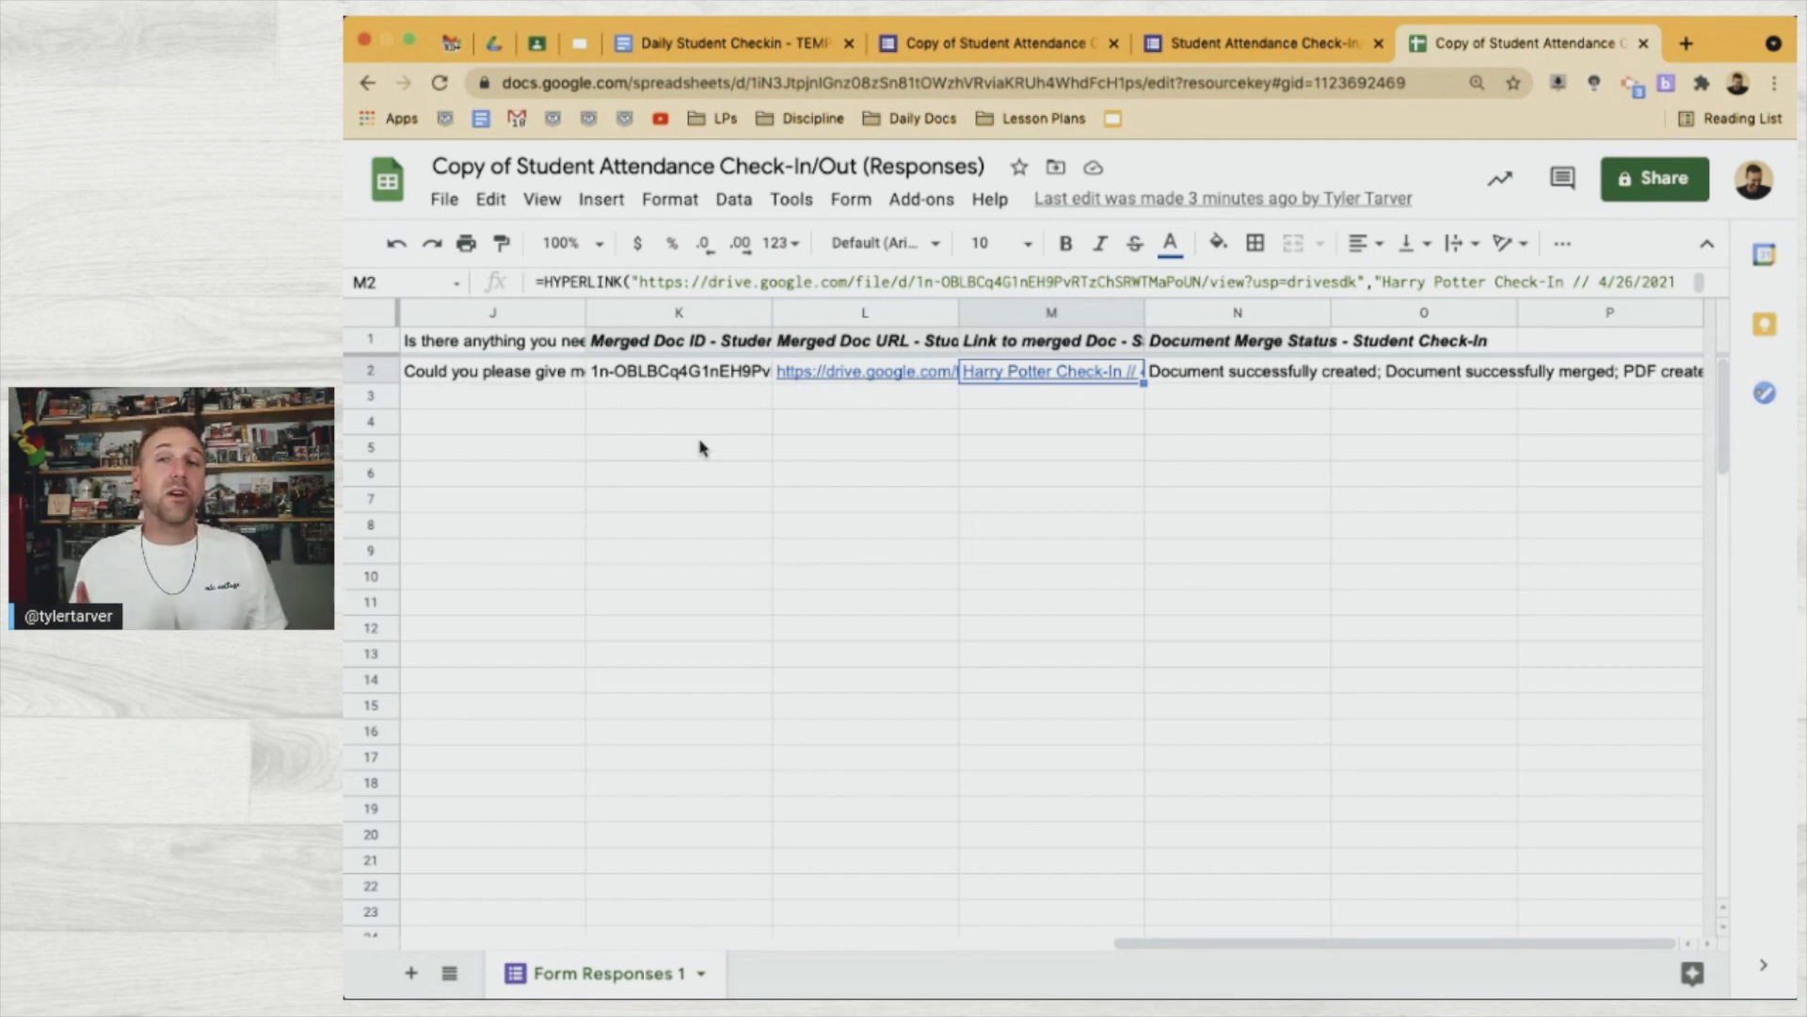
{"action": "mouse_move", "coordinate": [1031, 372]}
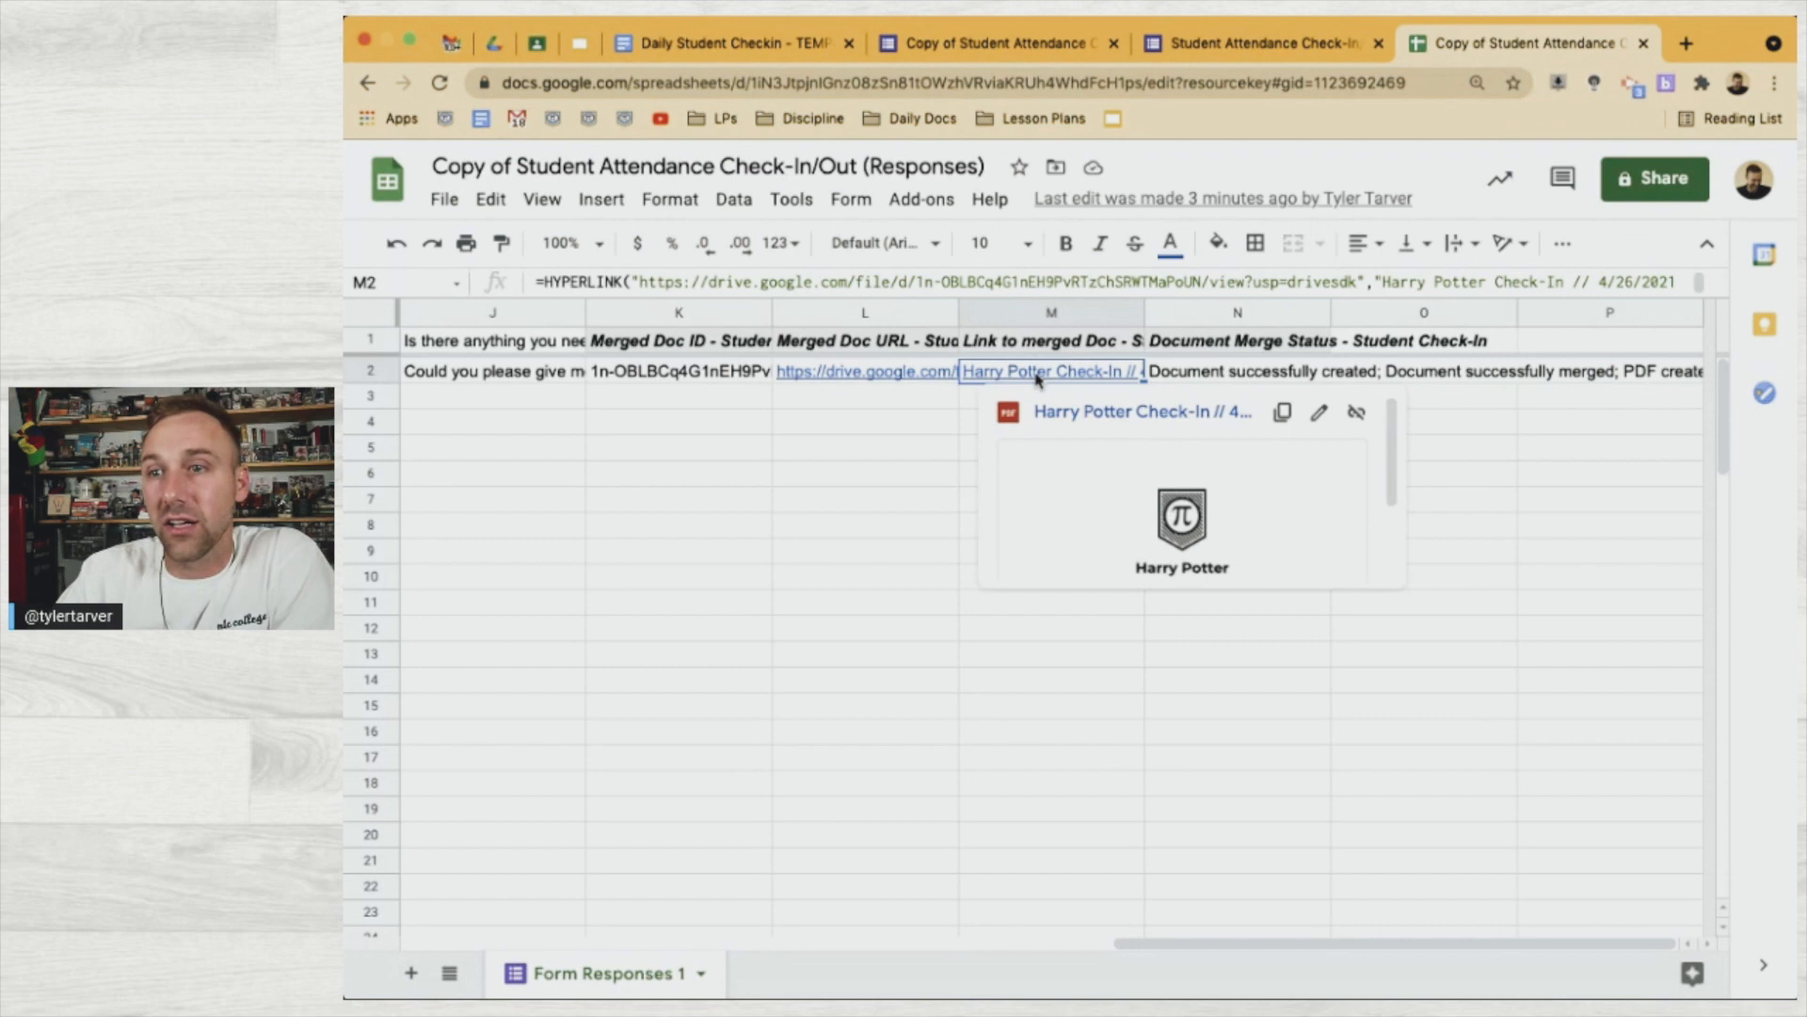
{"action": "left_click", "coordinate": [1081, 416]}
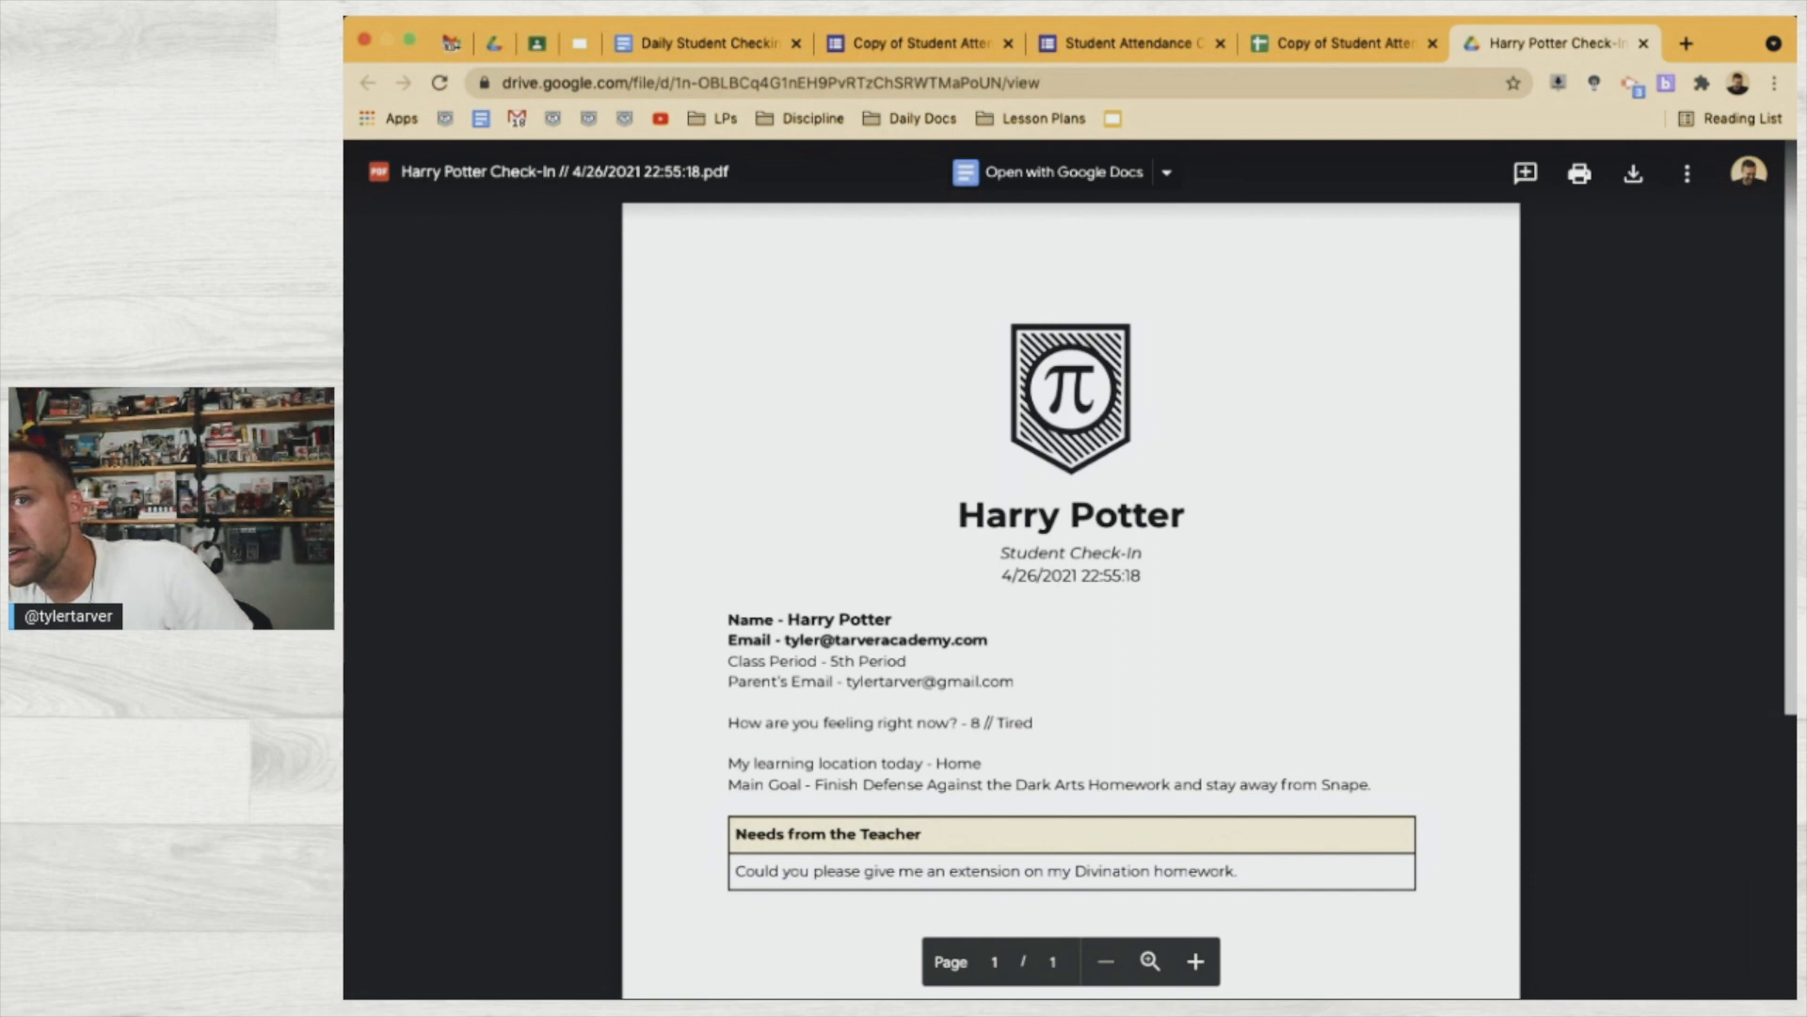
Locate the Harry Potter Check-In PDF in Drive's recent files after checking the Daily Check-In folder
{"action": "left_click", "coordinate": [493, 44]}
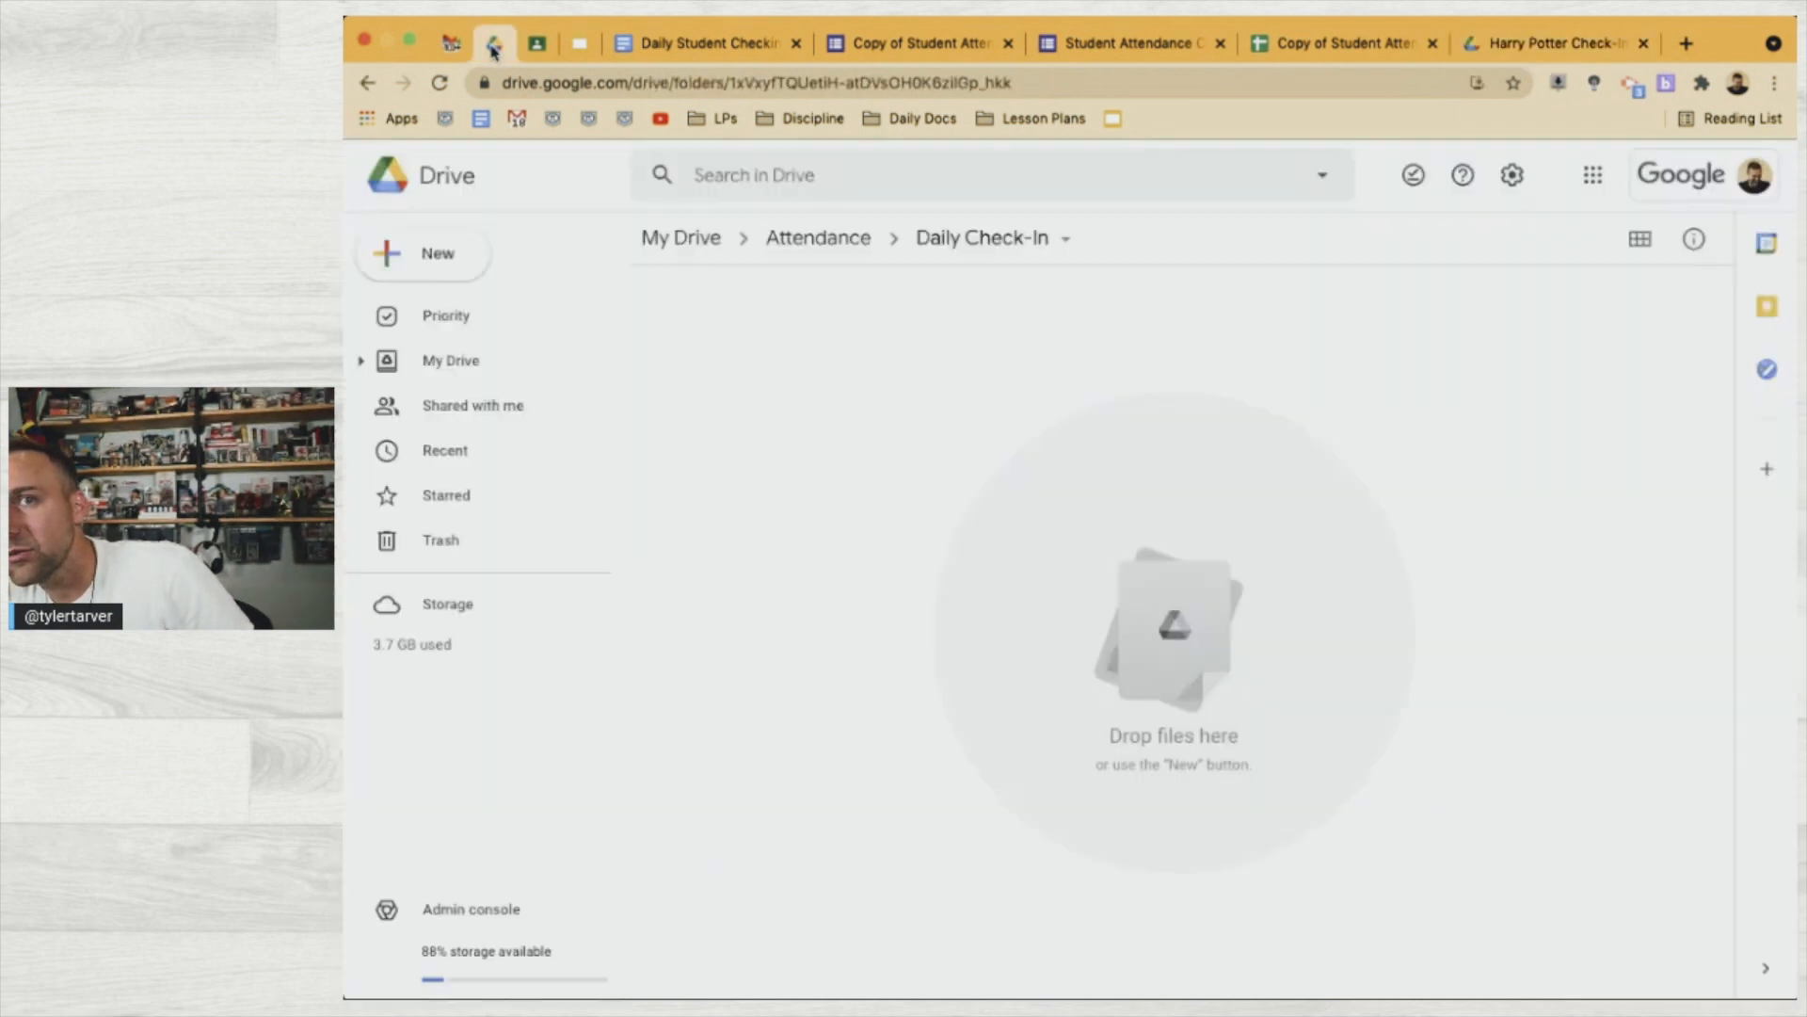
{"action": "left_click", "coordinate": [439, 85]}
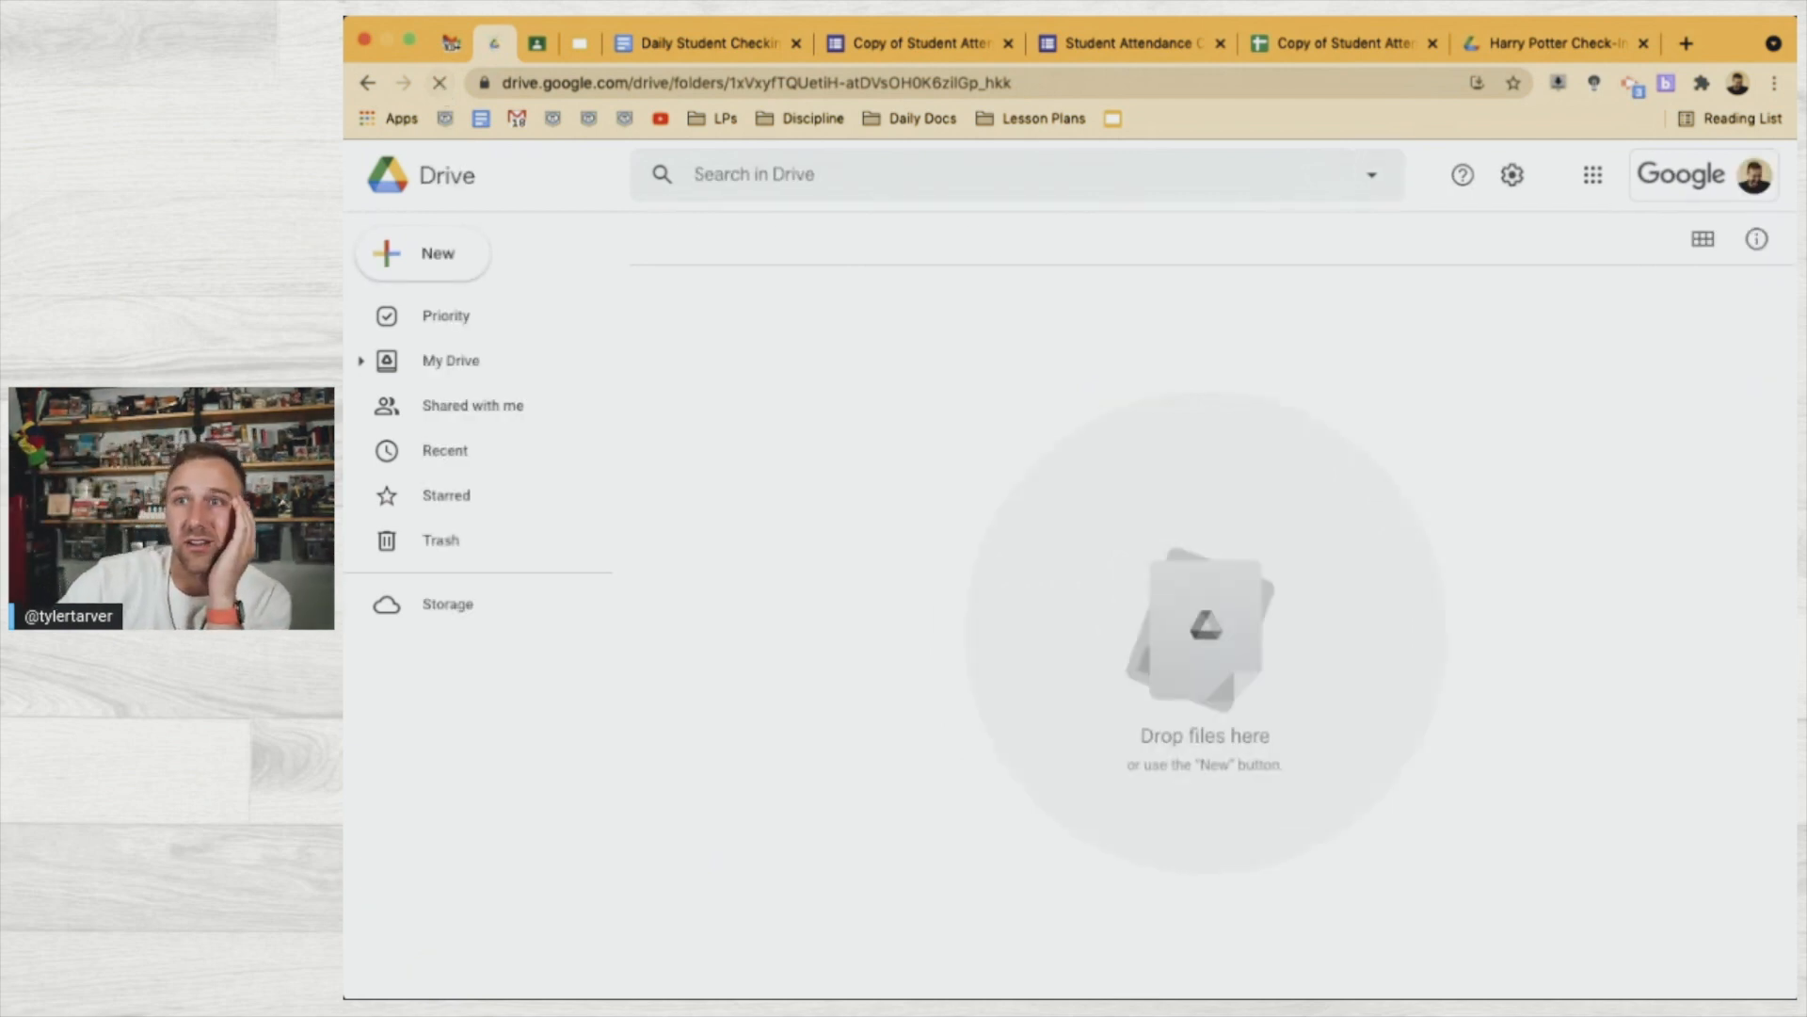
{"action": "left_click", "coordinate": [1558, 45]}
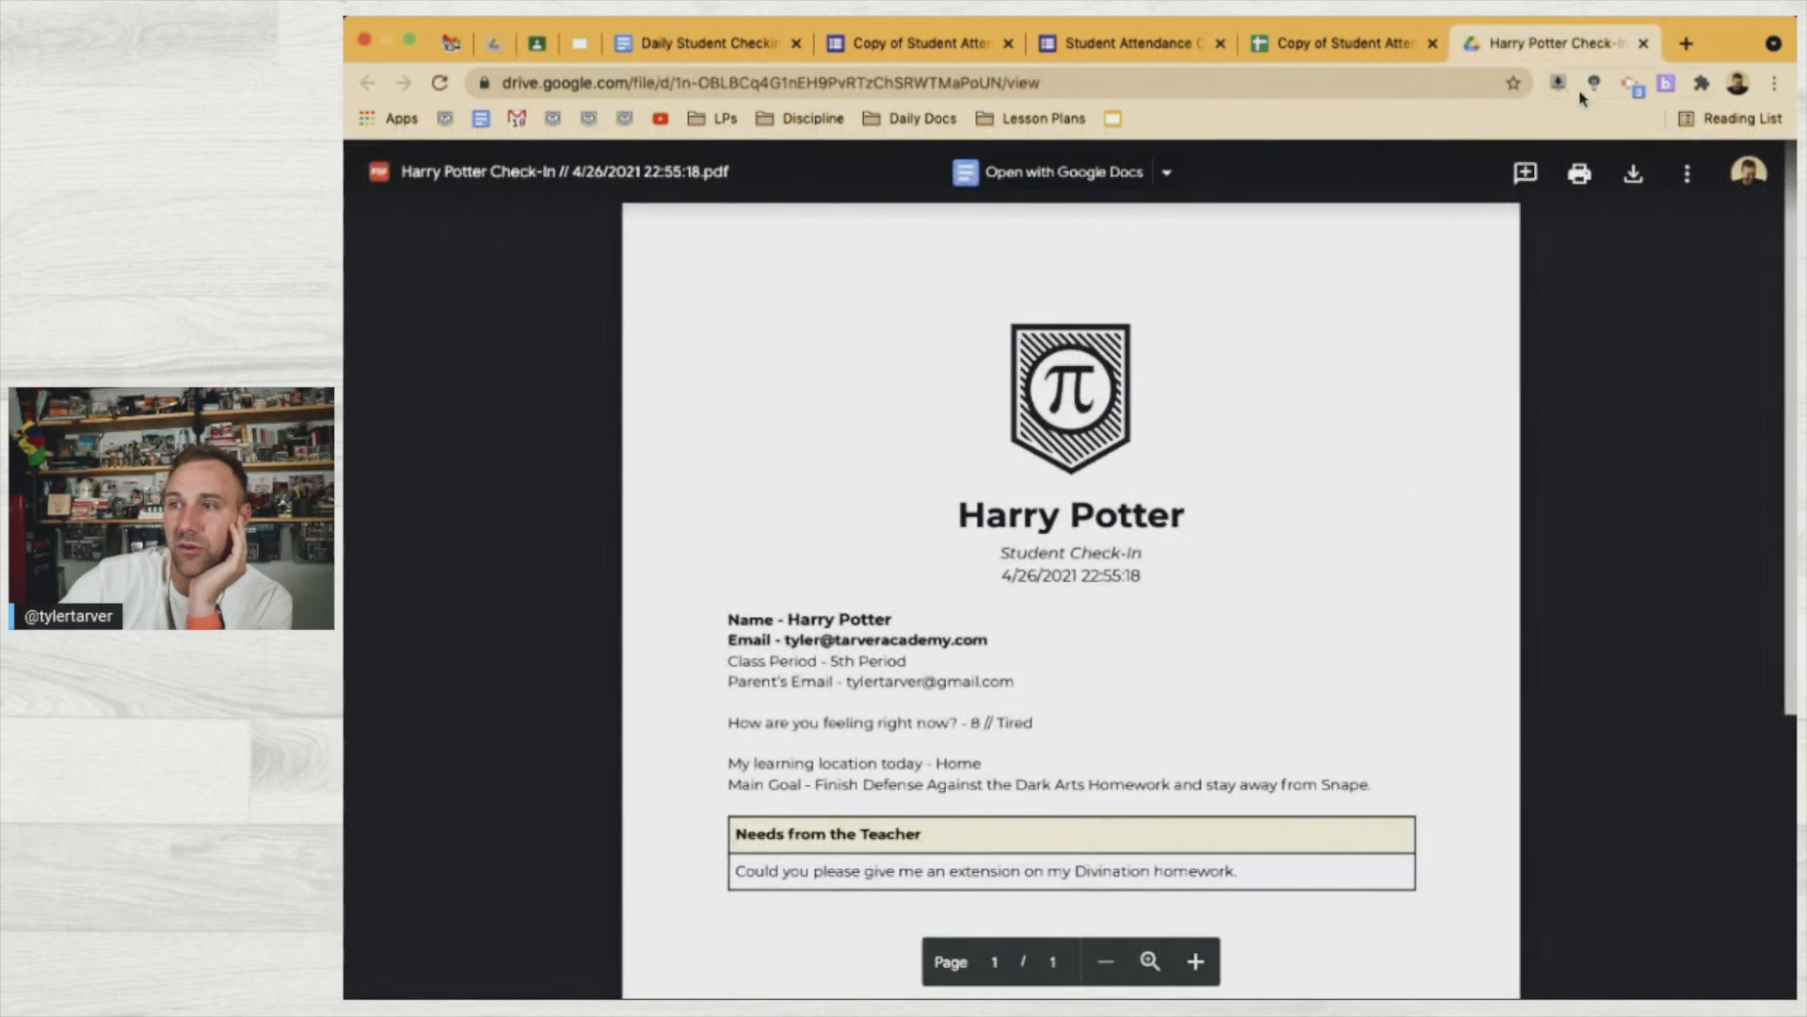
{"action": "left_click", "coordinate": [494, 44]}
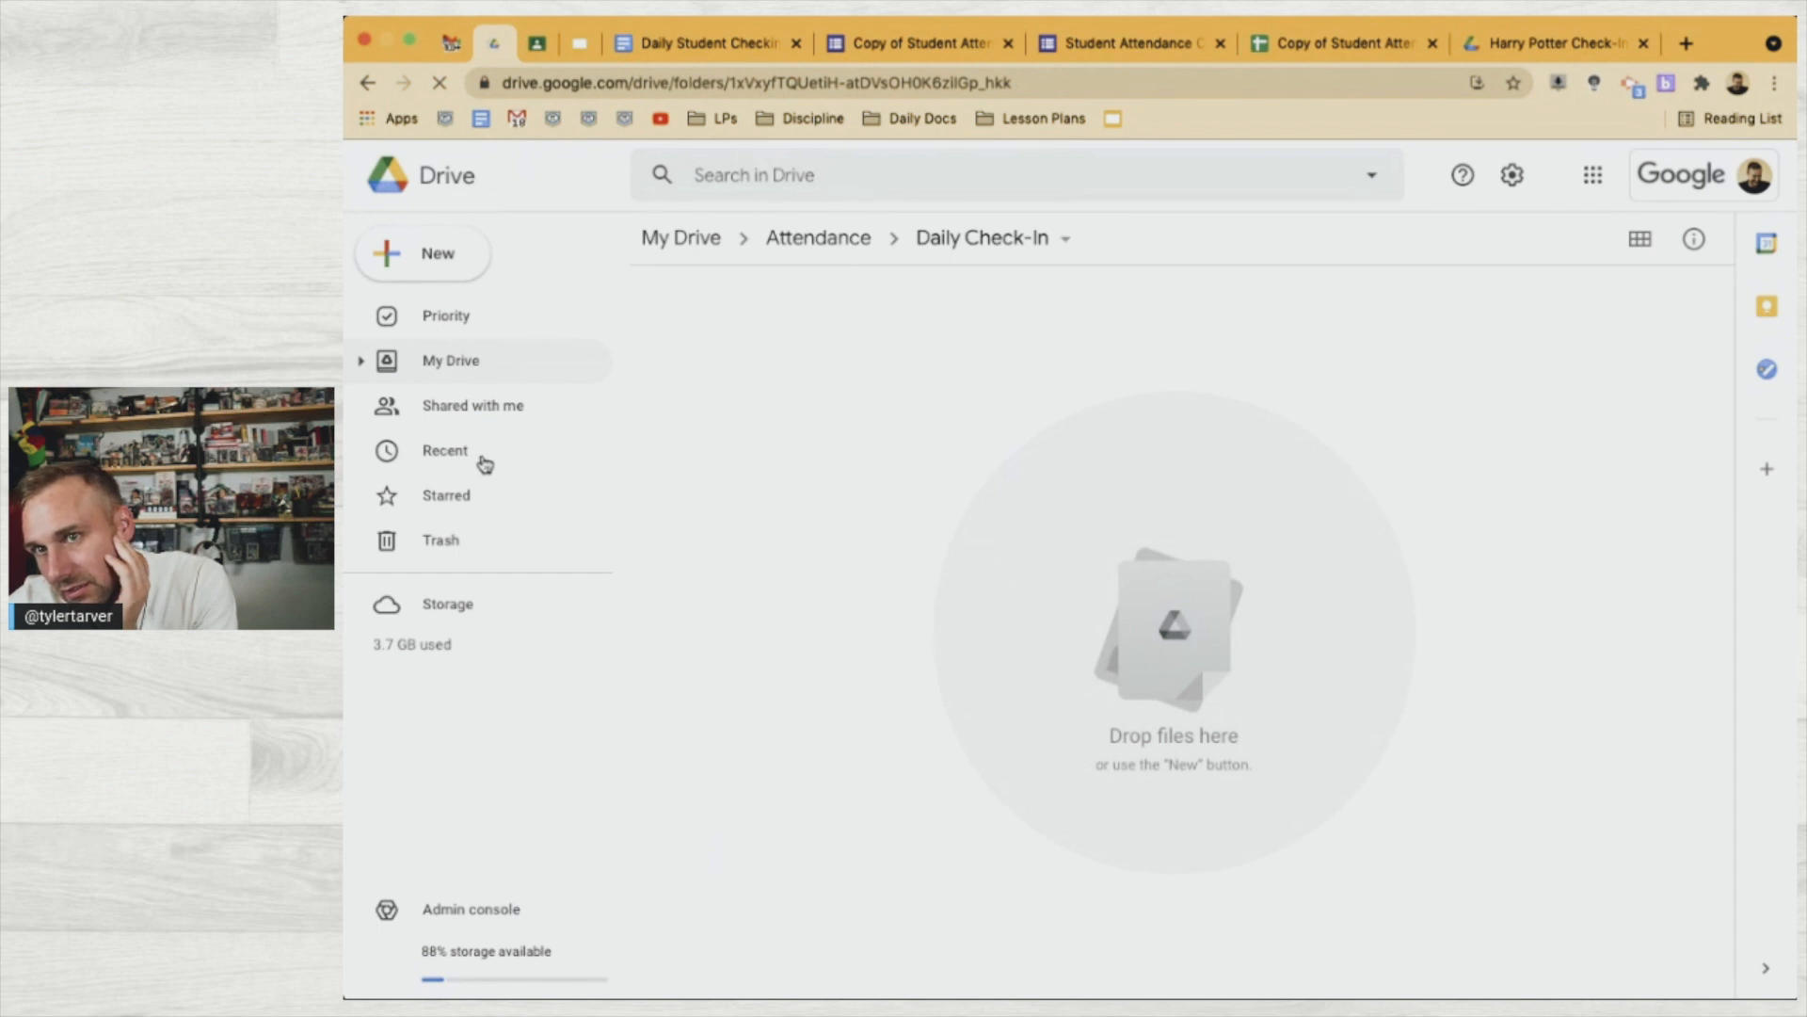
{"action": "left_click", "coordinate": [414, 463]}
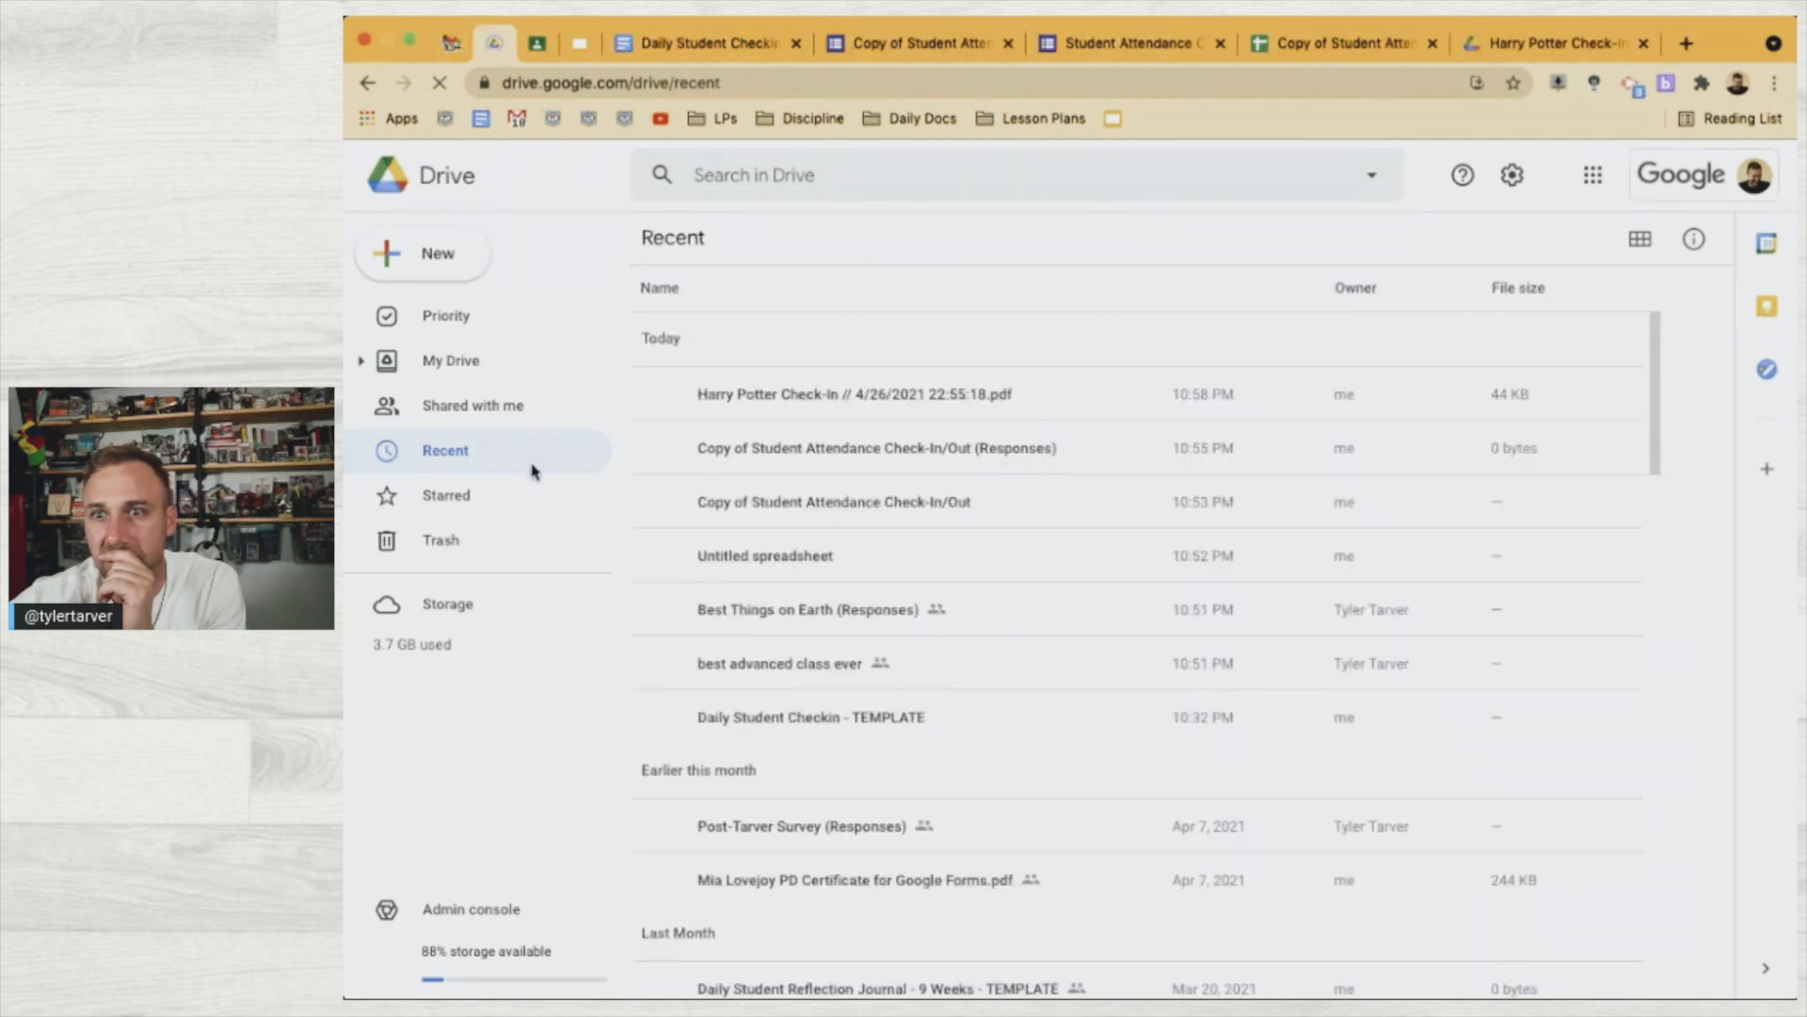
{"action": "left_click", "coordinate": [779, 395]}
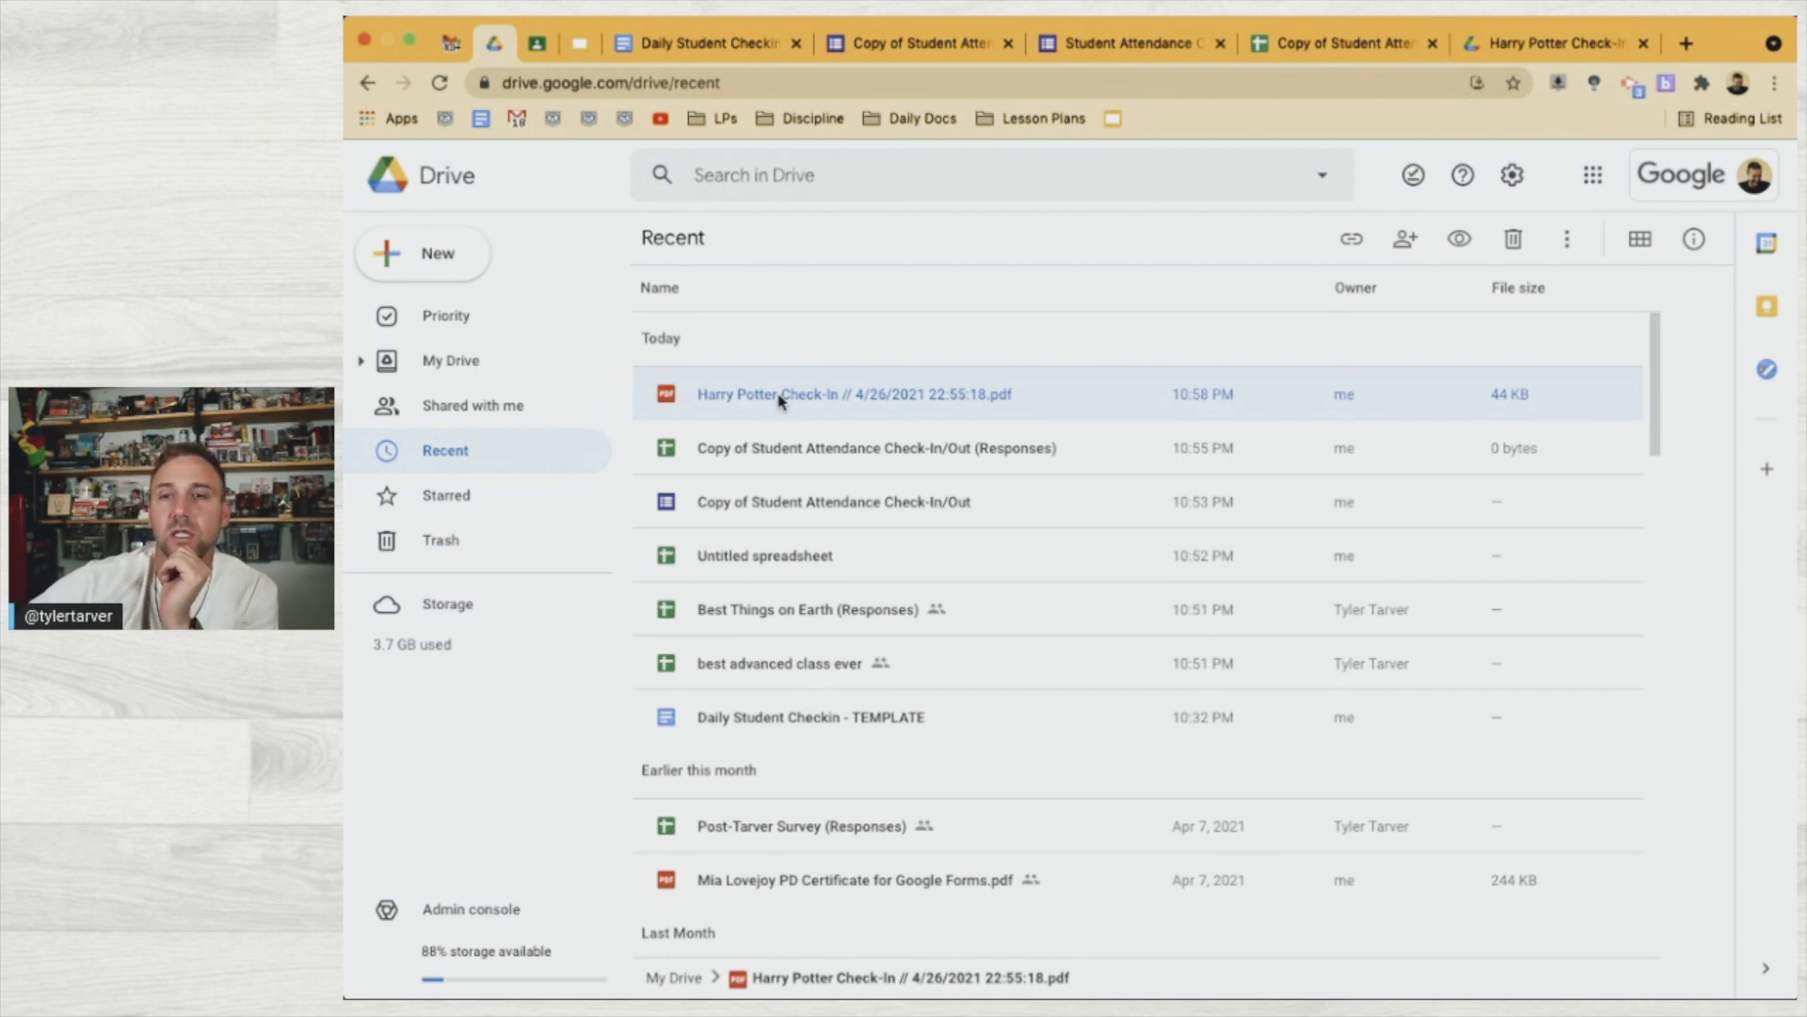
Check which folder holds the Harry Potter PDF, then return to the responses spreadsheet
{"action": "right_click", "coordinate": [909, 403]}
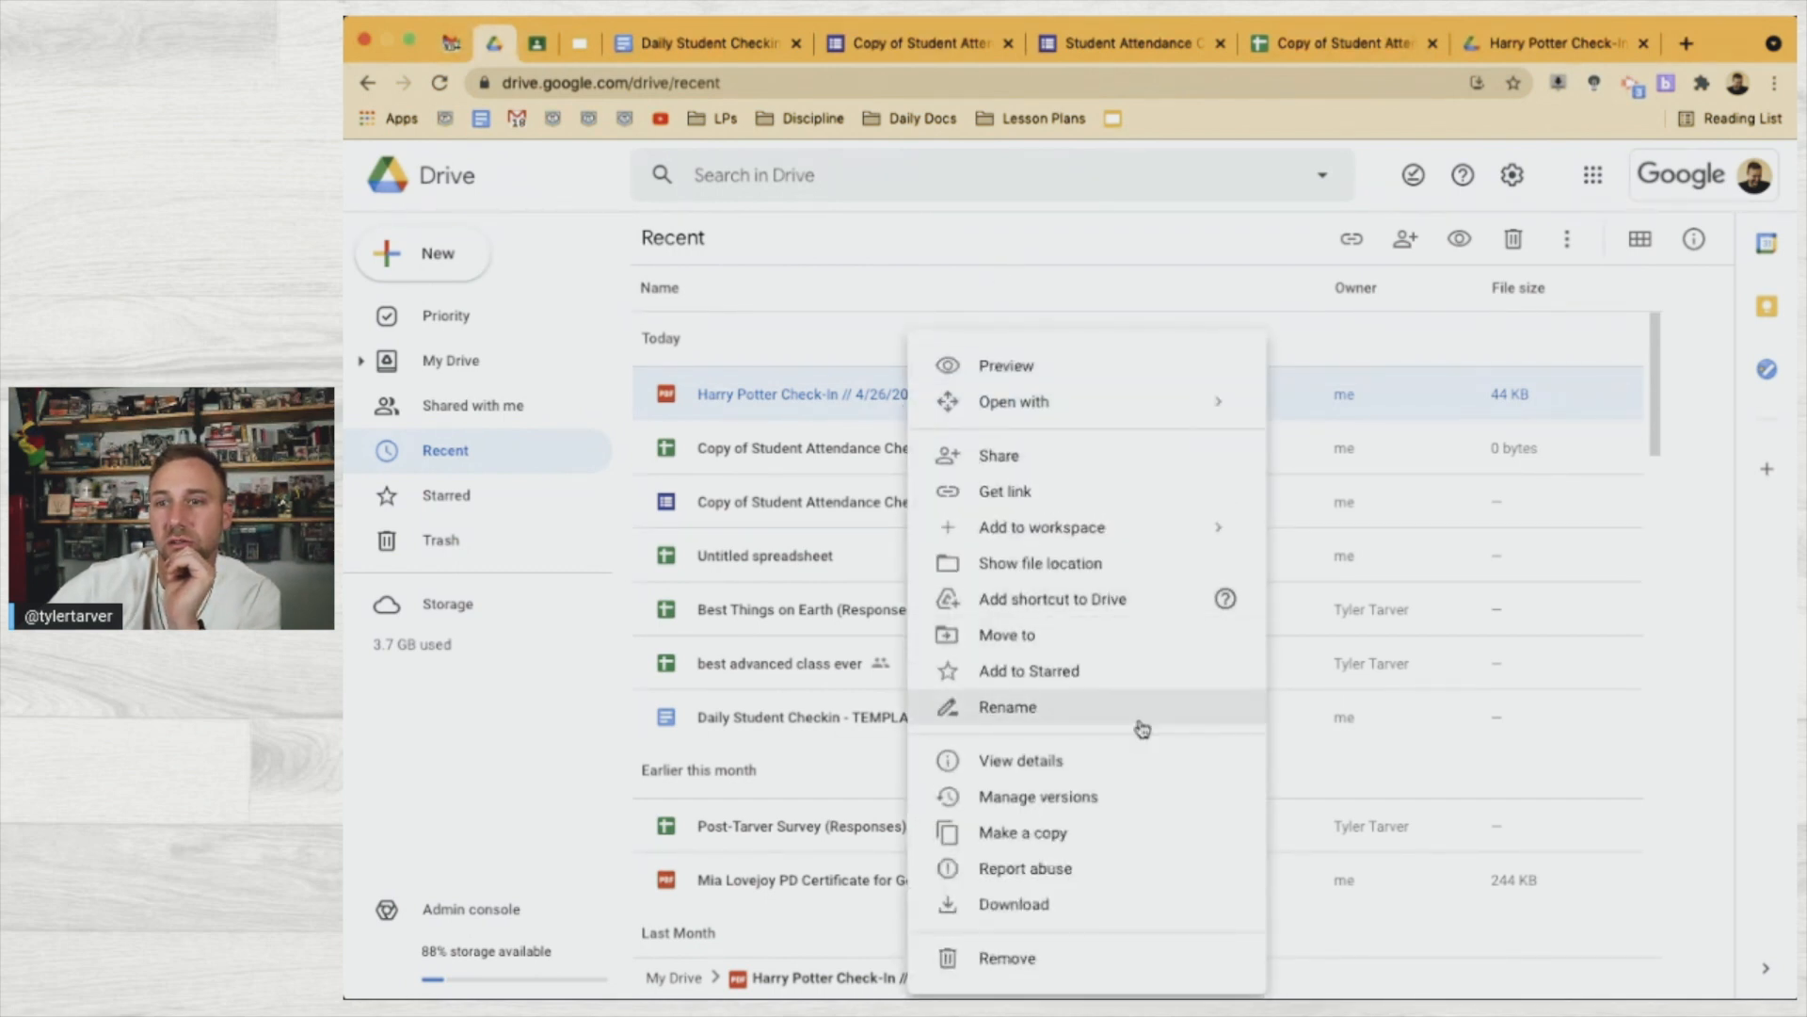
{"action": "left_click", "coordinate": [1093, 570]}
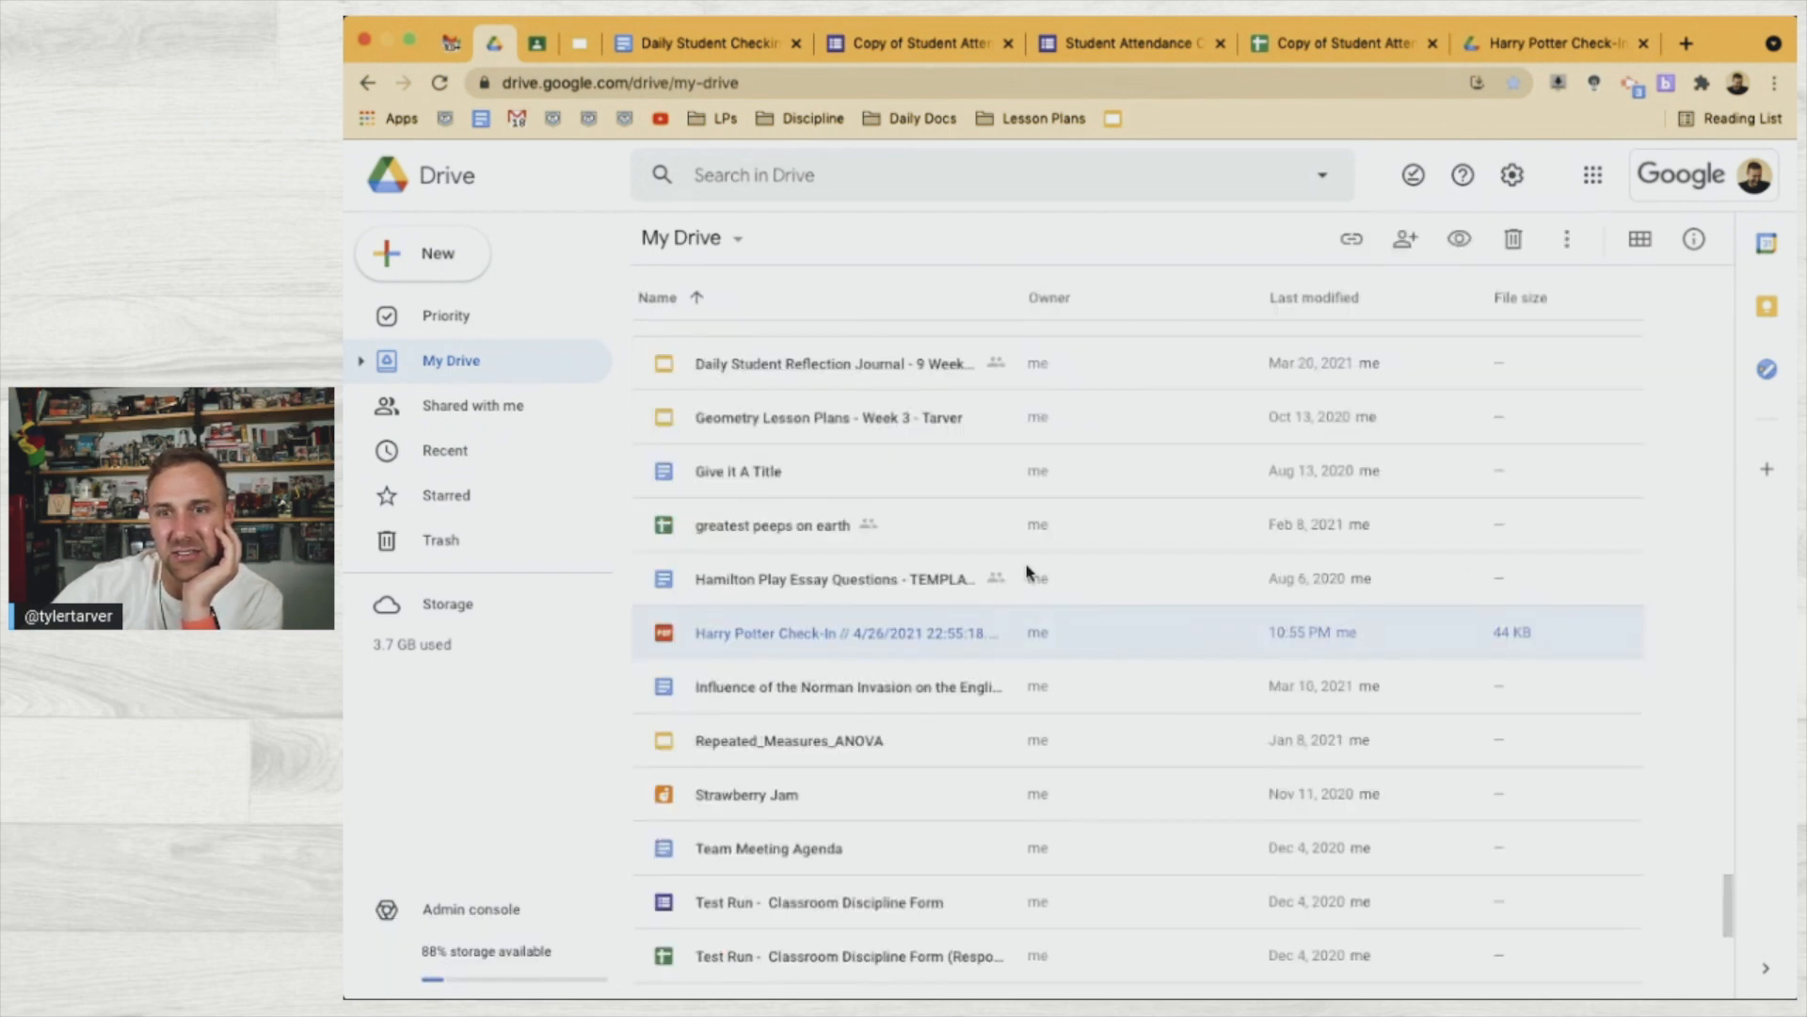
{"action": "scroll", "coordinate": [971, 582], "scroll_direction": "up", "scroll_amount": 4}
{"action": "scroll", "coordinate": [973, 583], "scroll_direction": "up", "scroll_amount": 5}
{"action": "left_click", "coordinate": [1318, 43]}
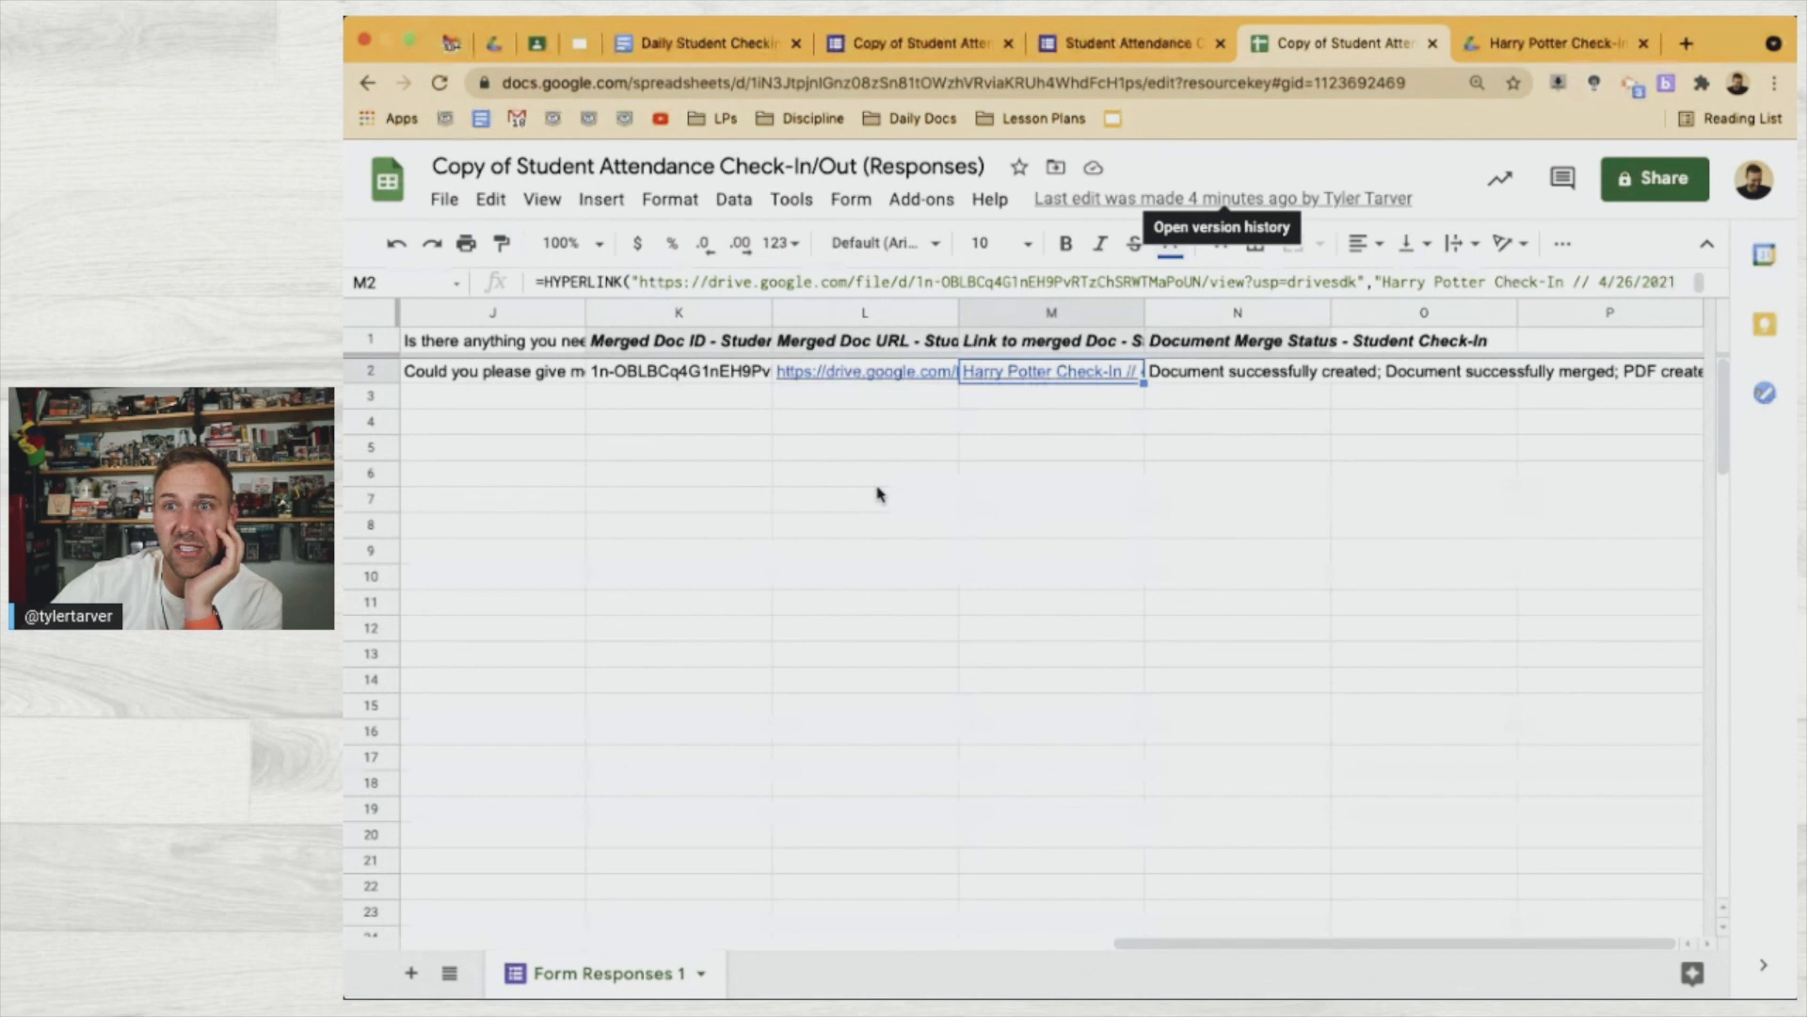
Launch AutoCrat from the Add-ons menu
{"action": "left_click", "coordinate": [875, 480]}
{"action": "left_click", "coordinate": [920, 201]}
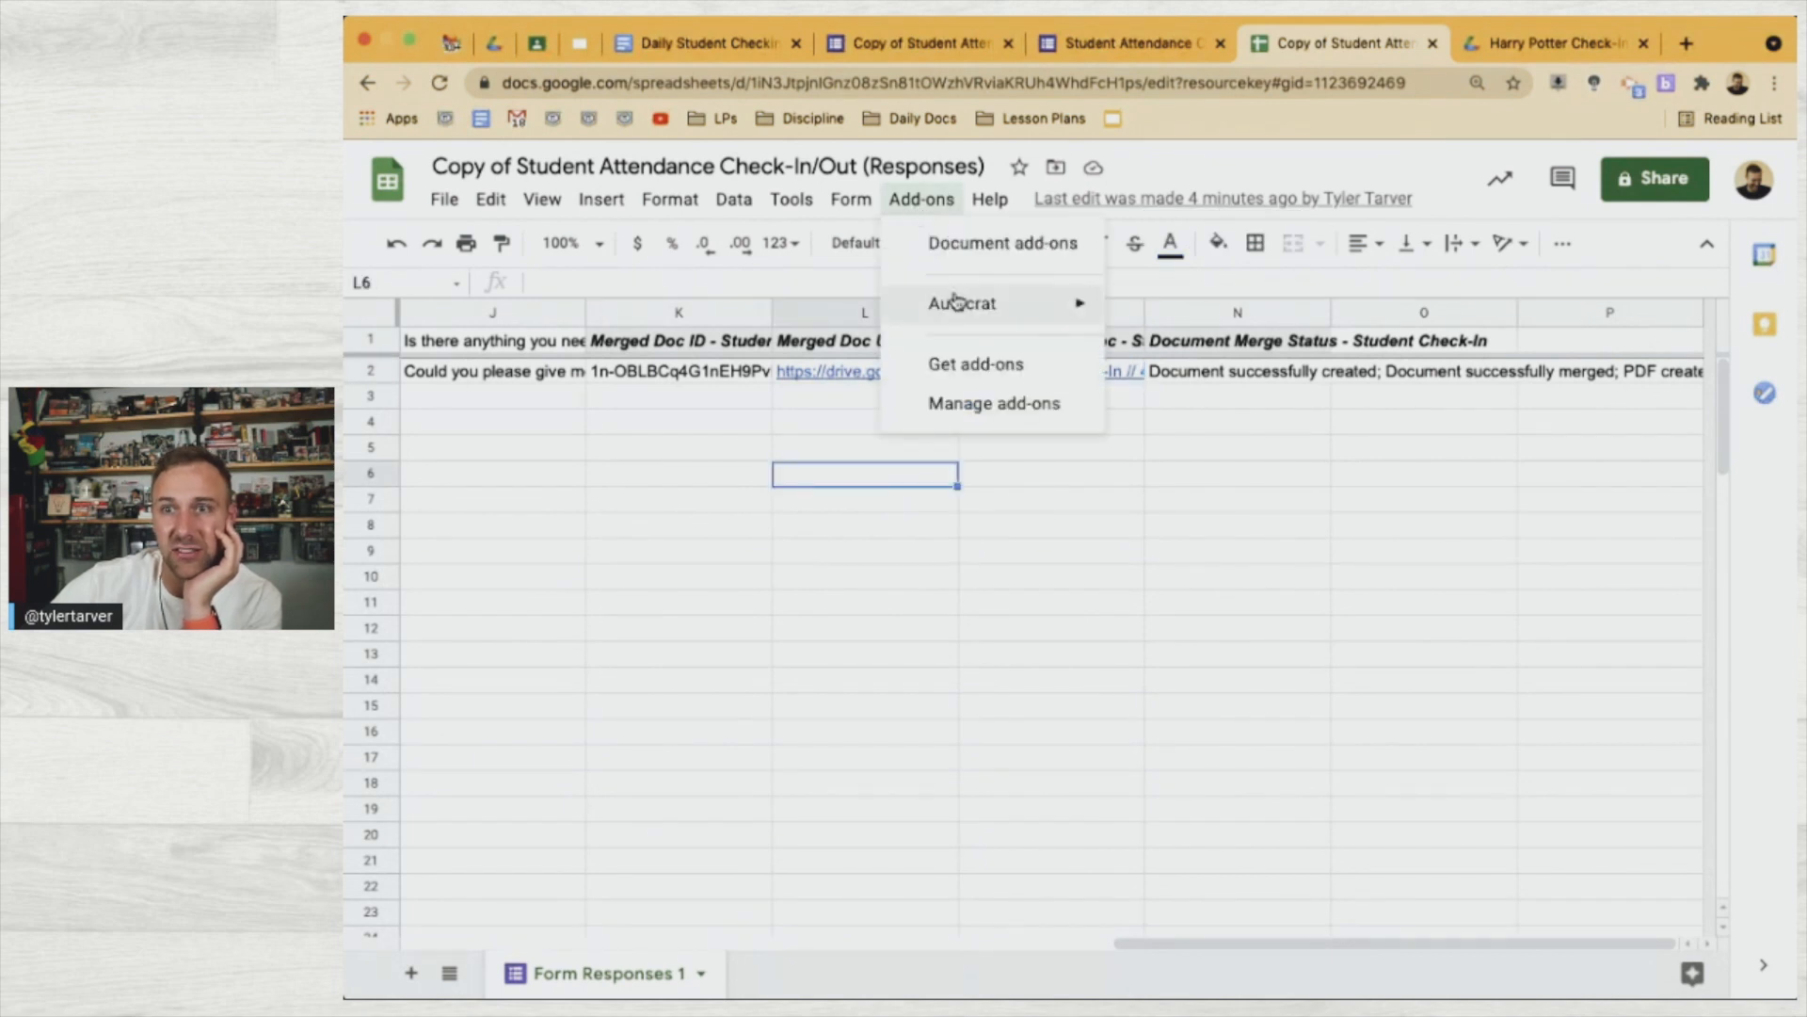
{"action": "mouse_move", "coordinate": [952, 302]}
{"action": "left_click", "coordinate": [1167, 308]}
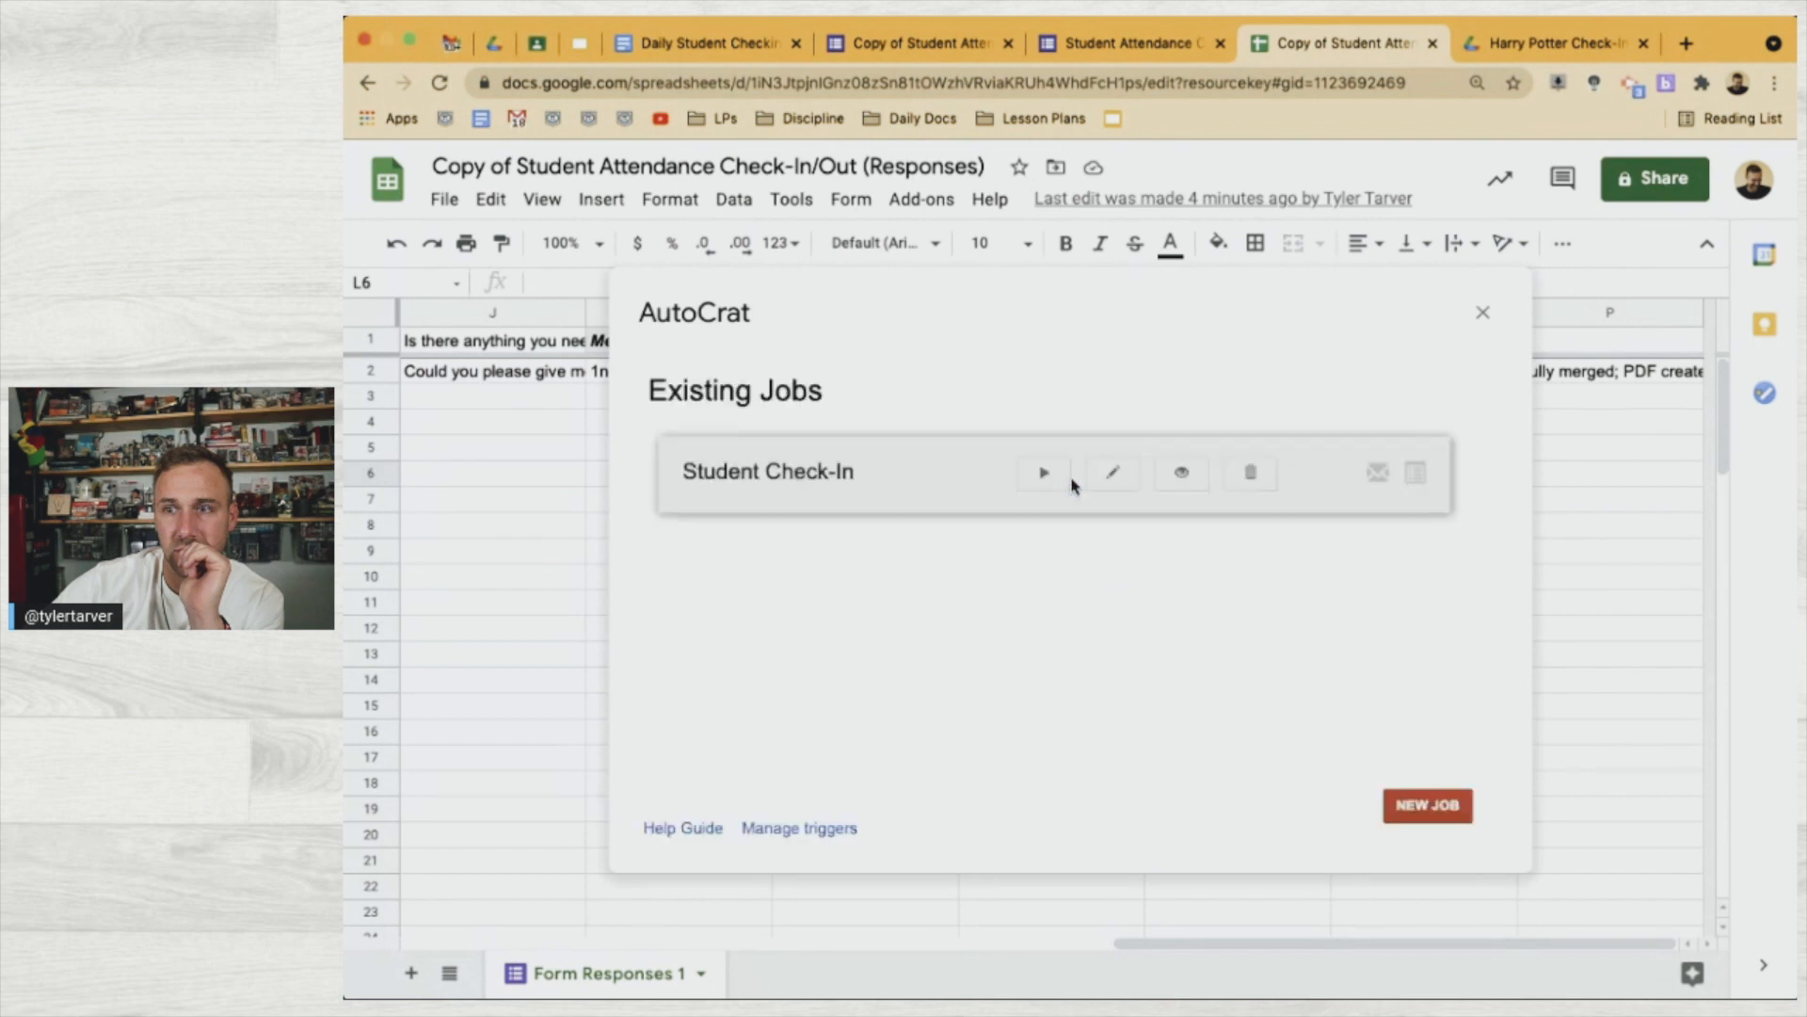
Edit the Student Check-In merge job and advance to step 5, Choose destination folder(s)
{"action": "left_click", "coordinate": [1107, 475]}
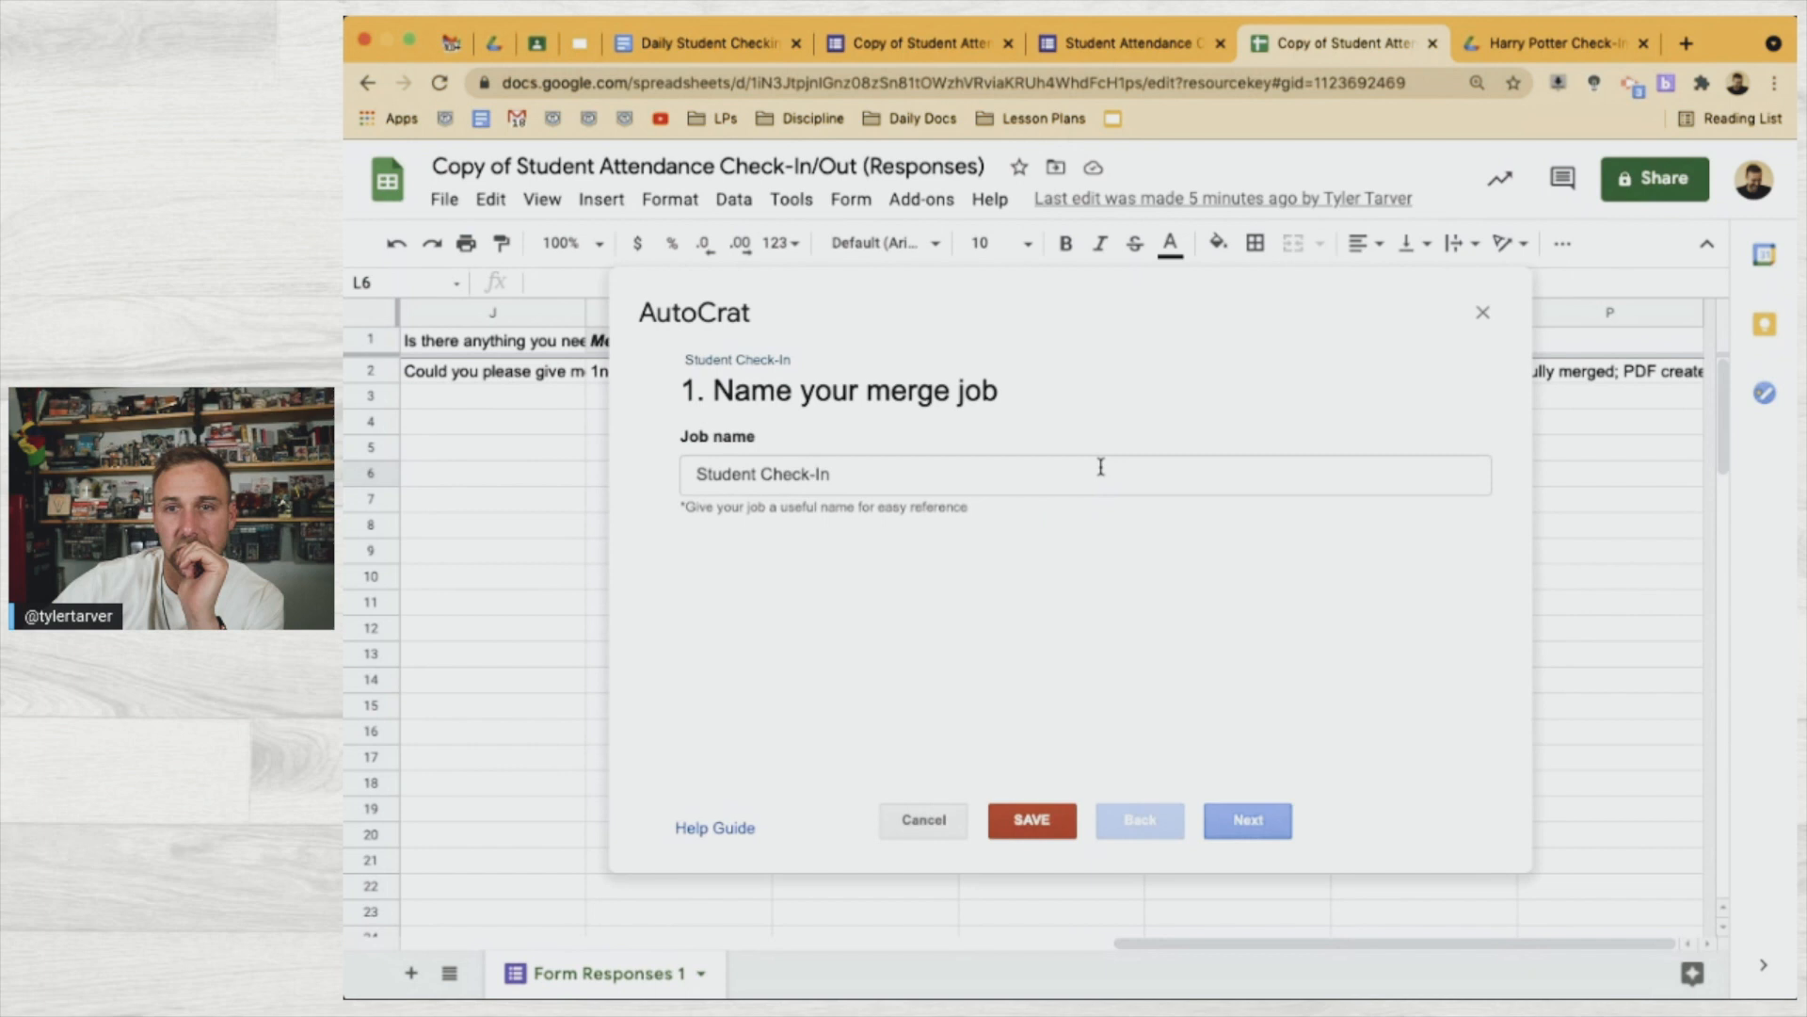
{"action": "left_click", "coordinate": [1249, 825]}
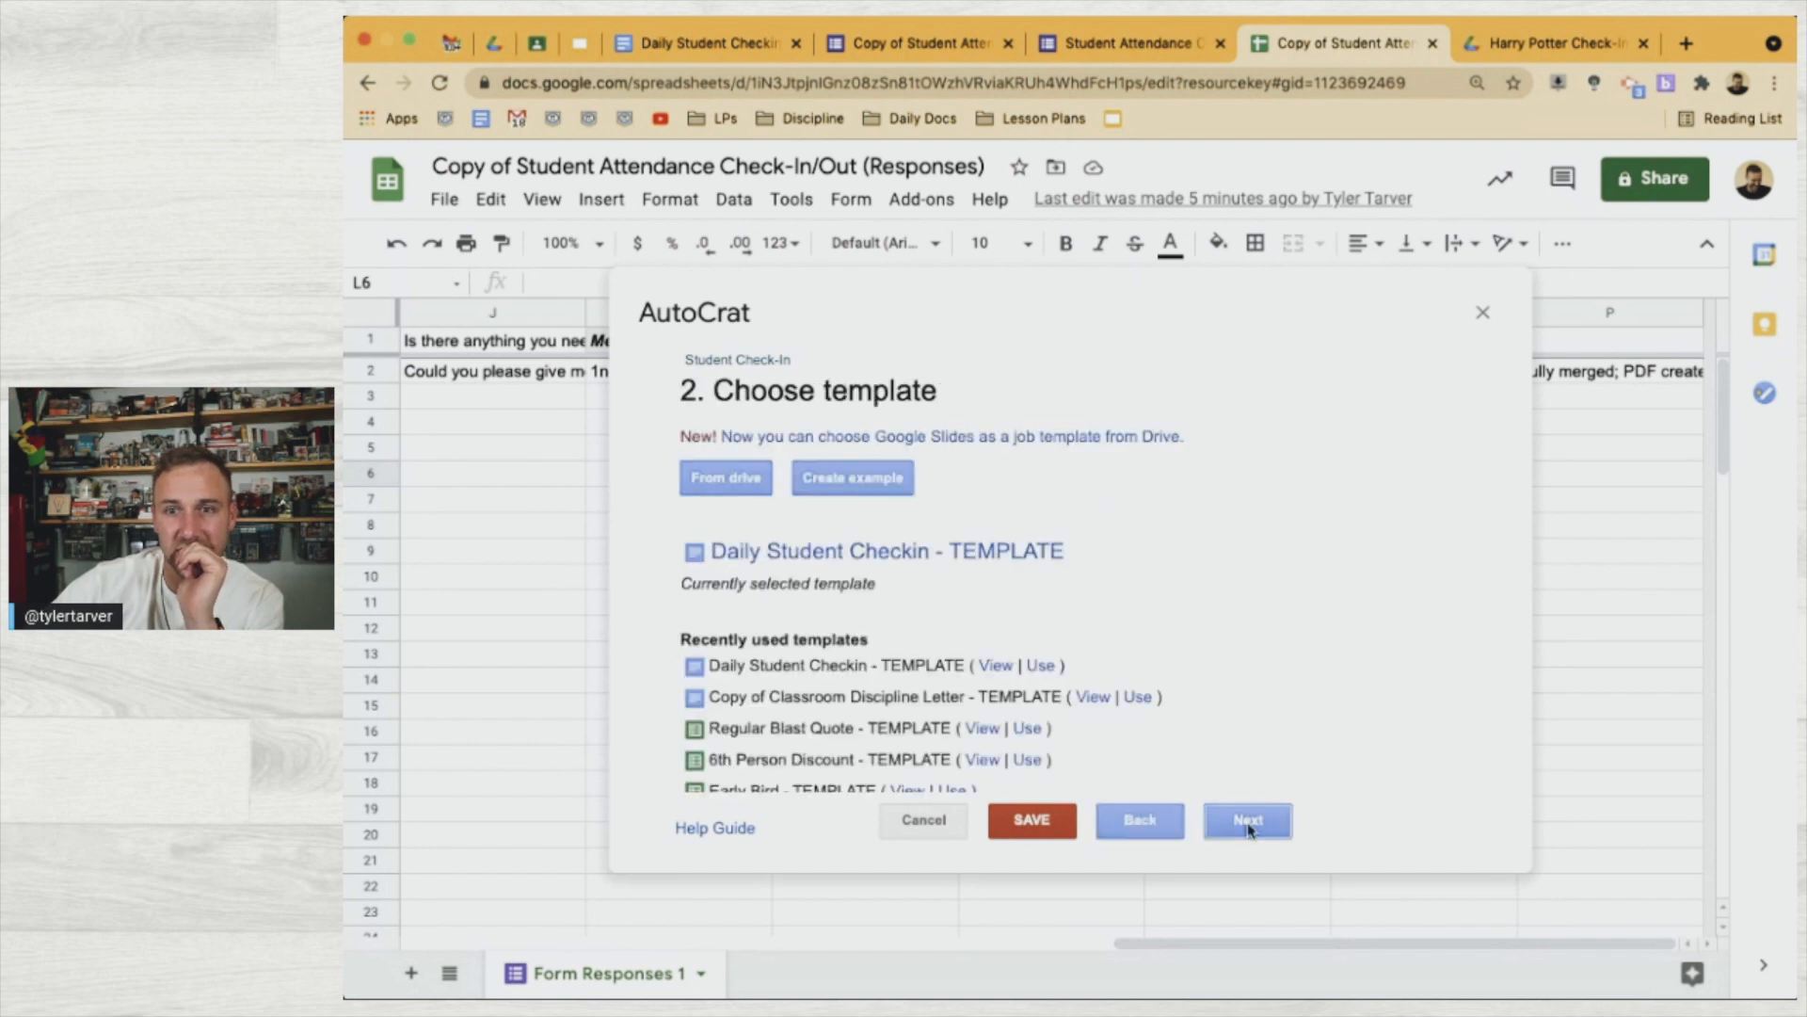
{"action": "left_click", "coordinate": [1248, 821]}
{"action": "left_click", "coordinate": [1248, 821]}
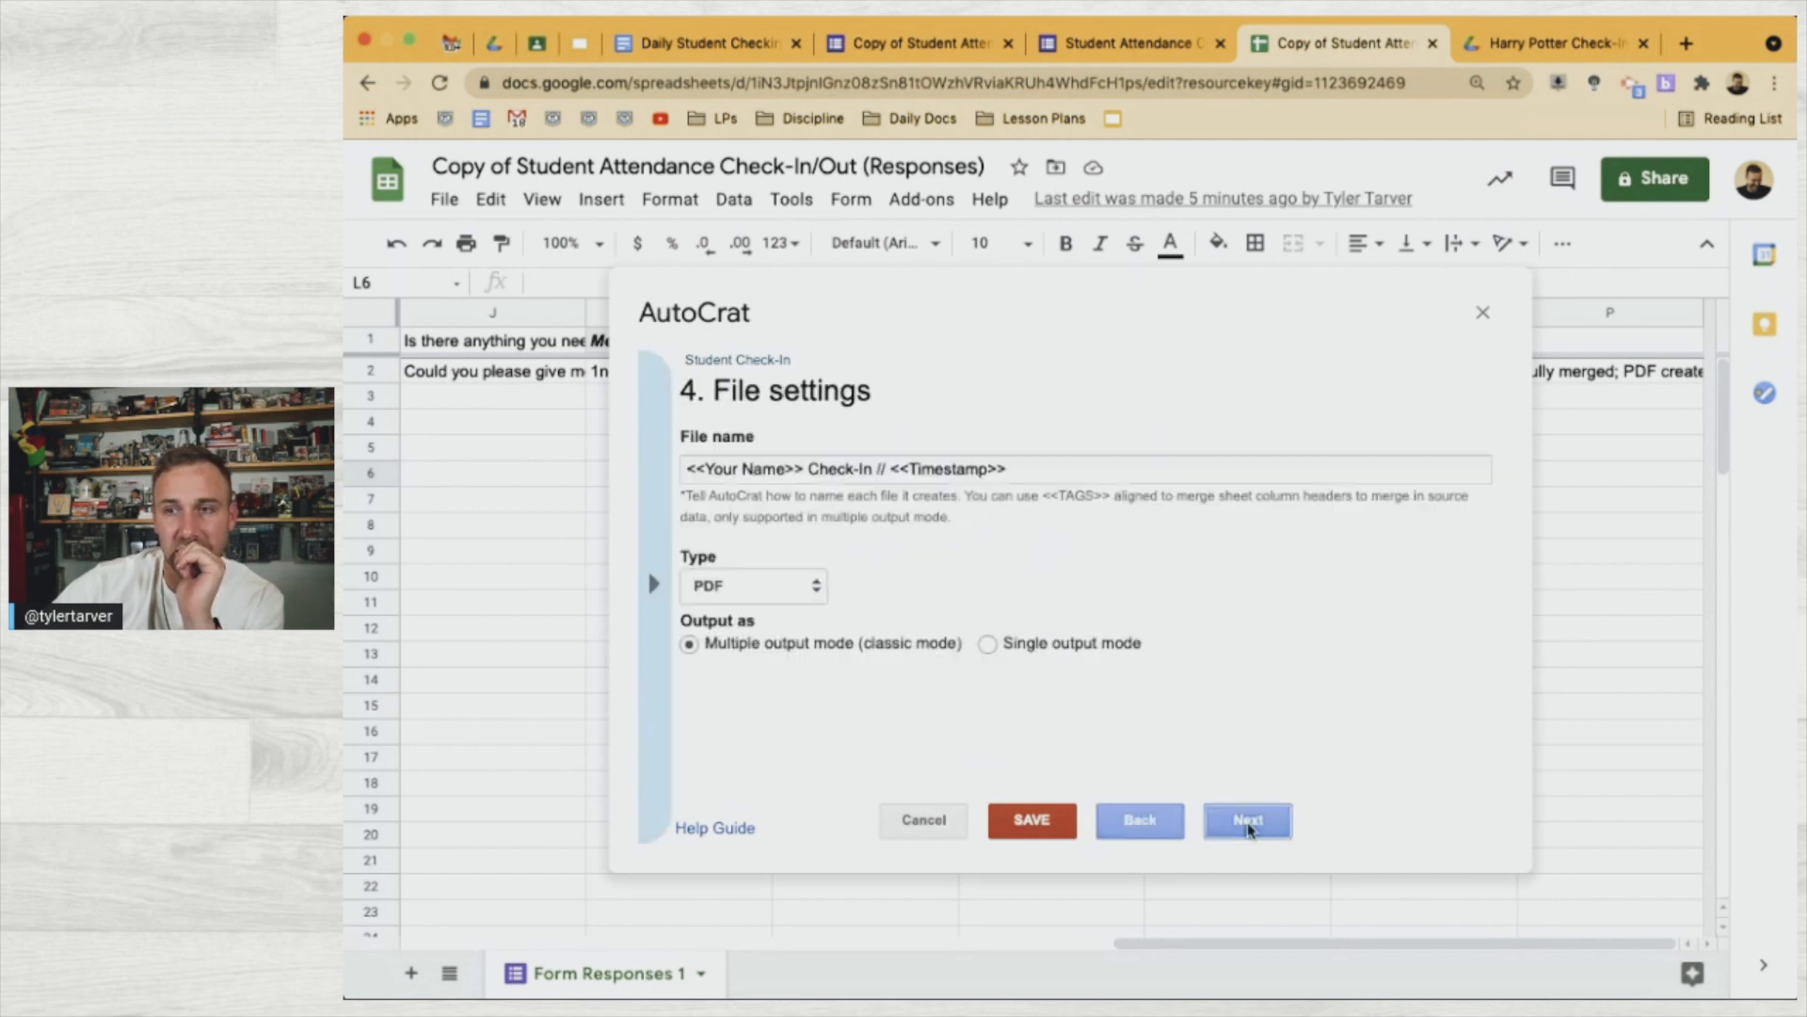
{"action": "left_click", "coordinate": [1249, 821]}
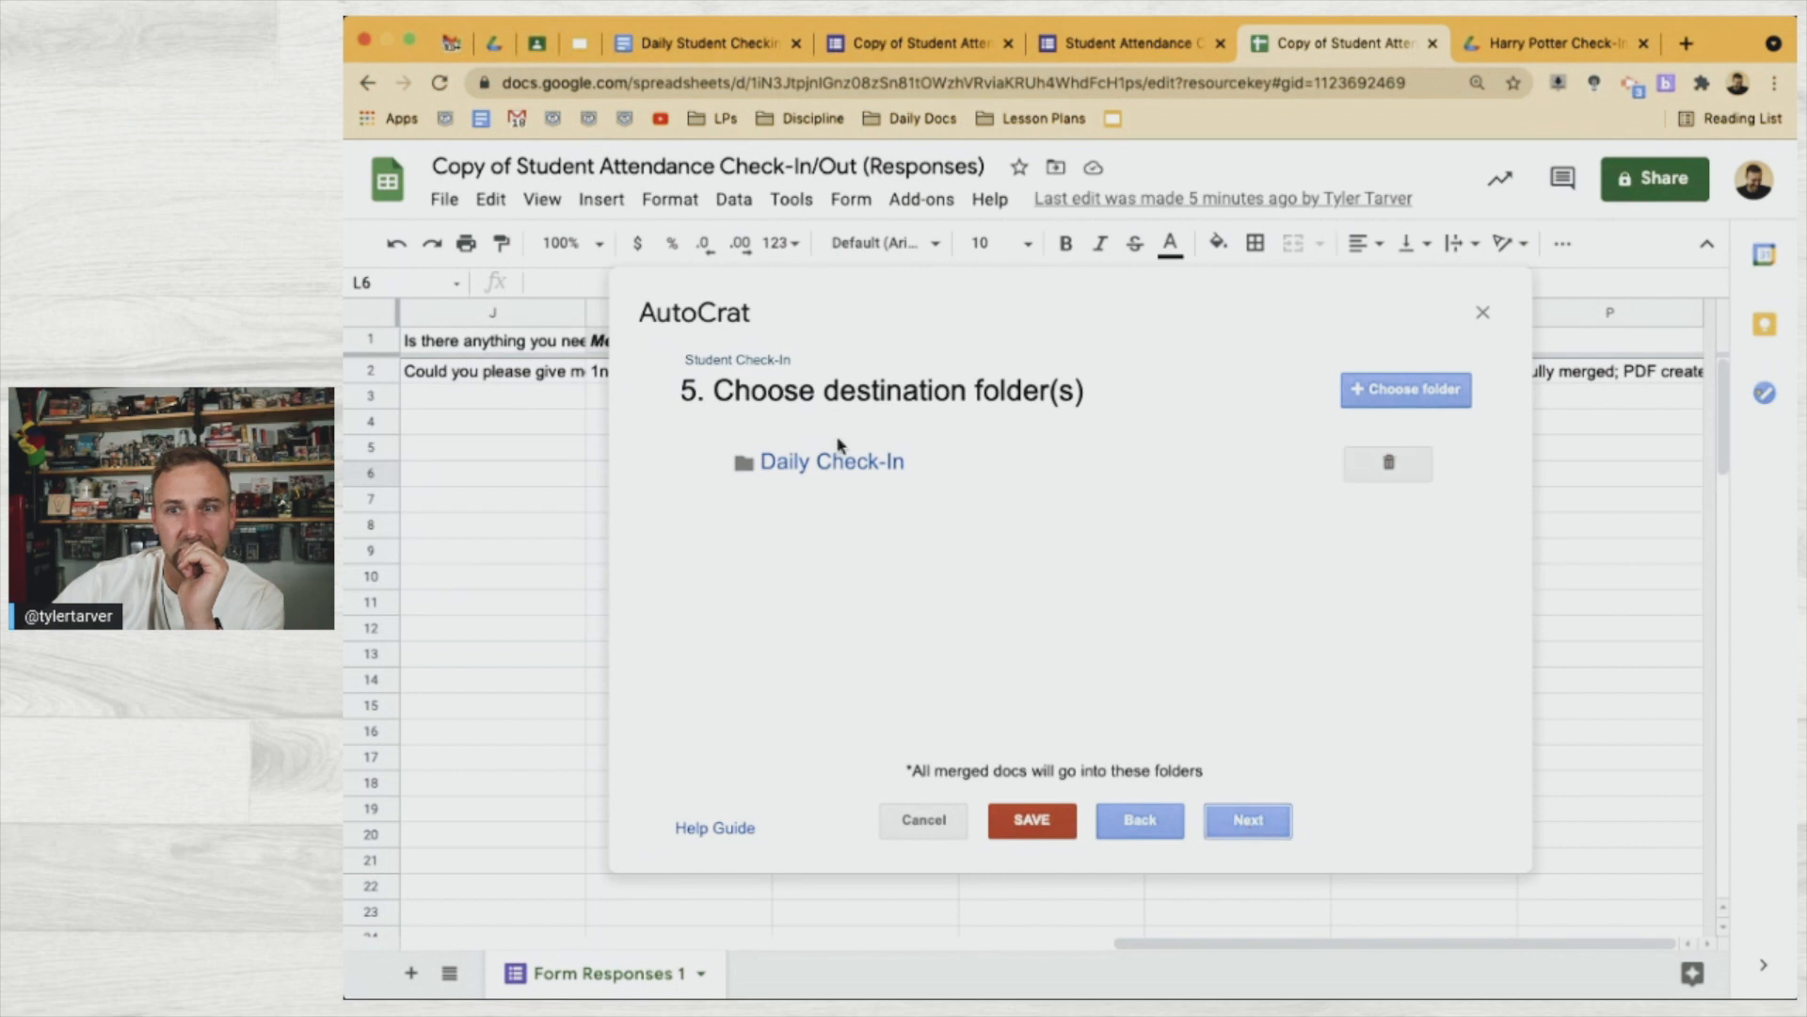
Go to the full My Drive list in Google Drive and scroll to the Attendance folder
{"action": "left_click", "coordinate": [496, 37]}
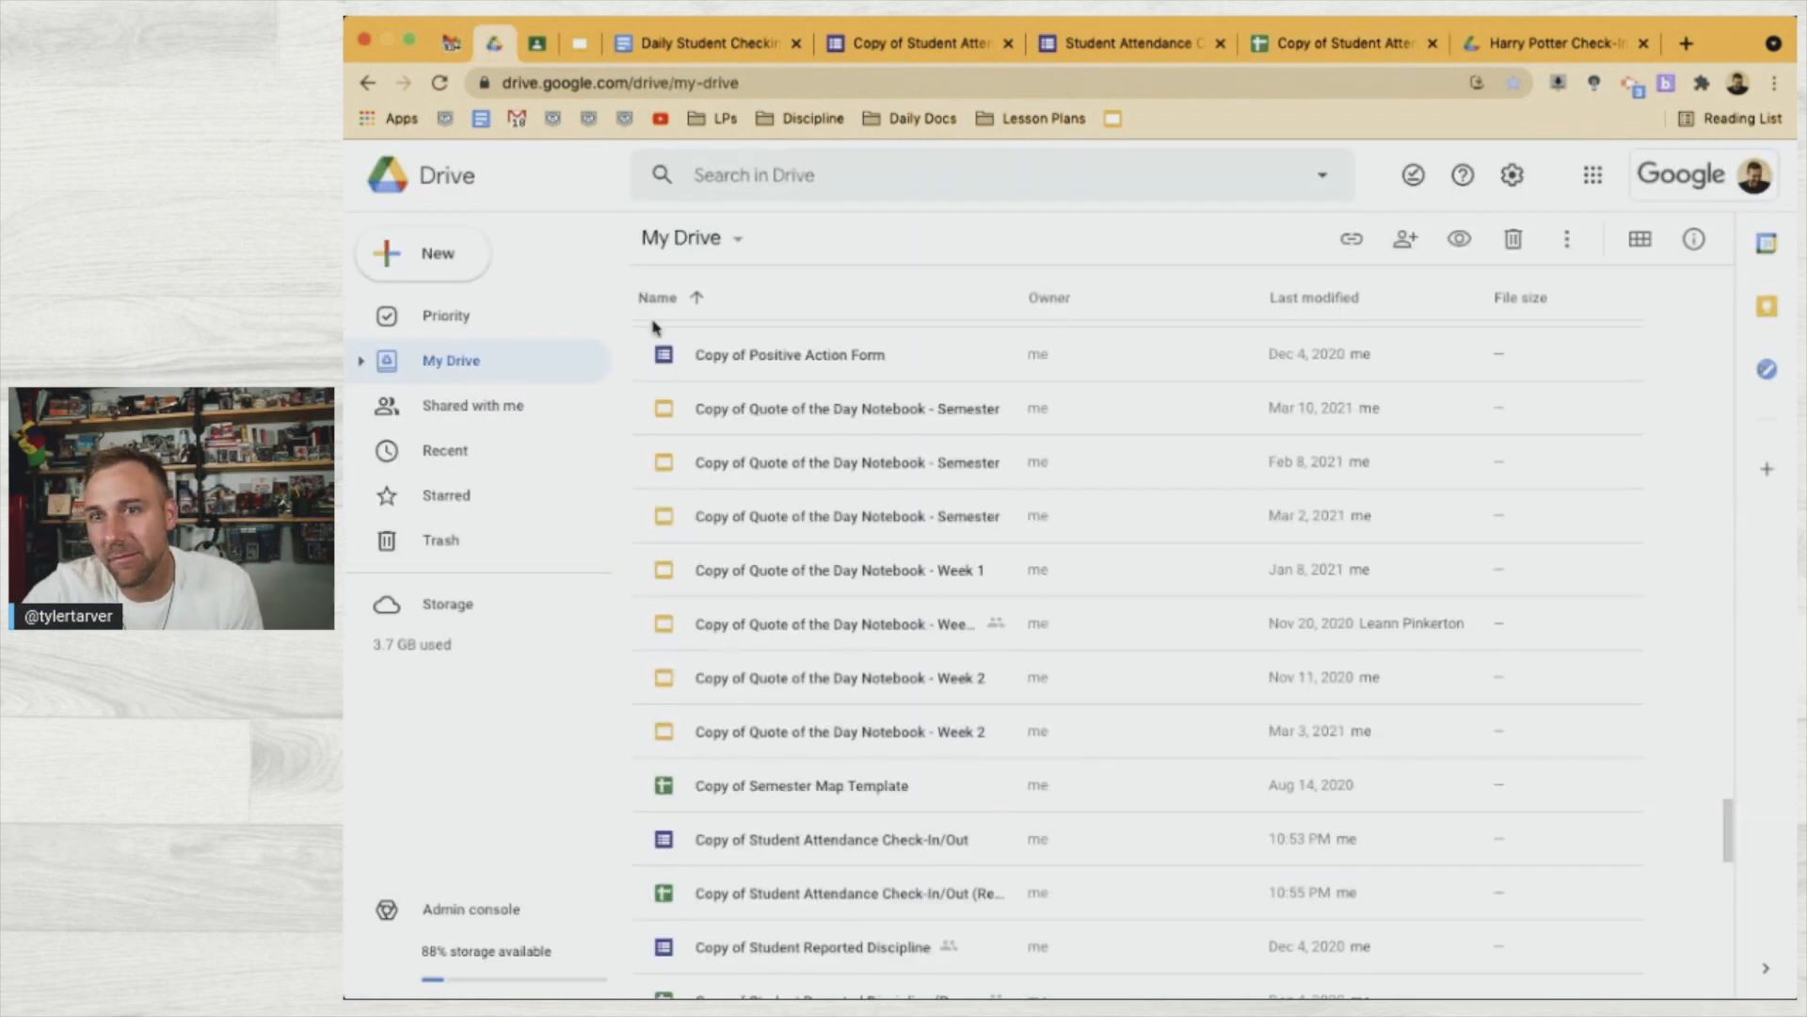
{"action": "left_click", "coordinate": [489, 328]}
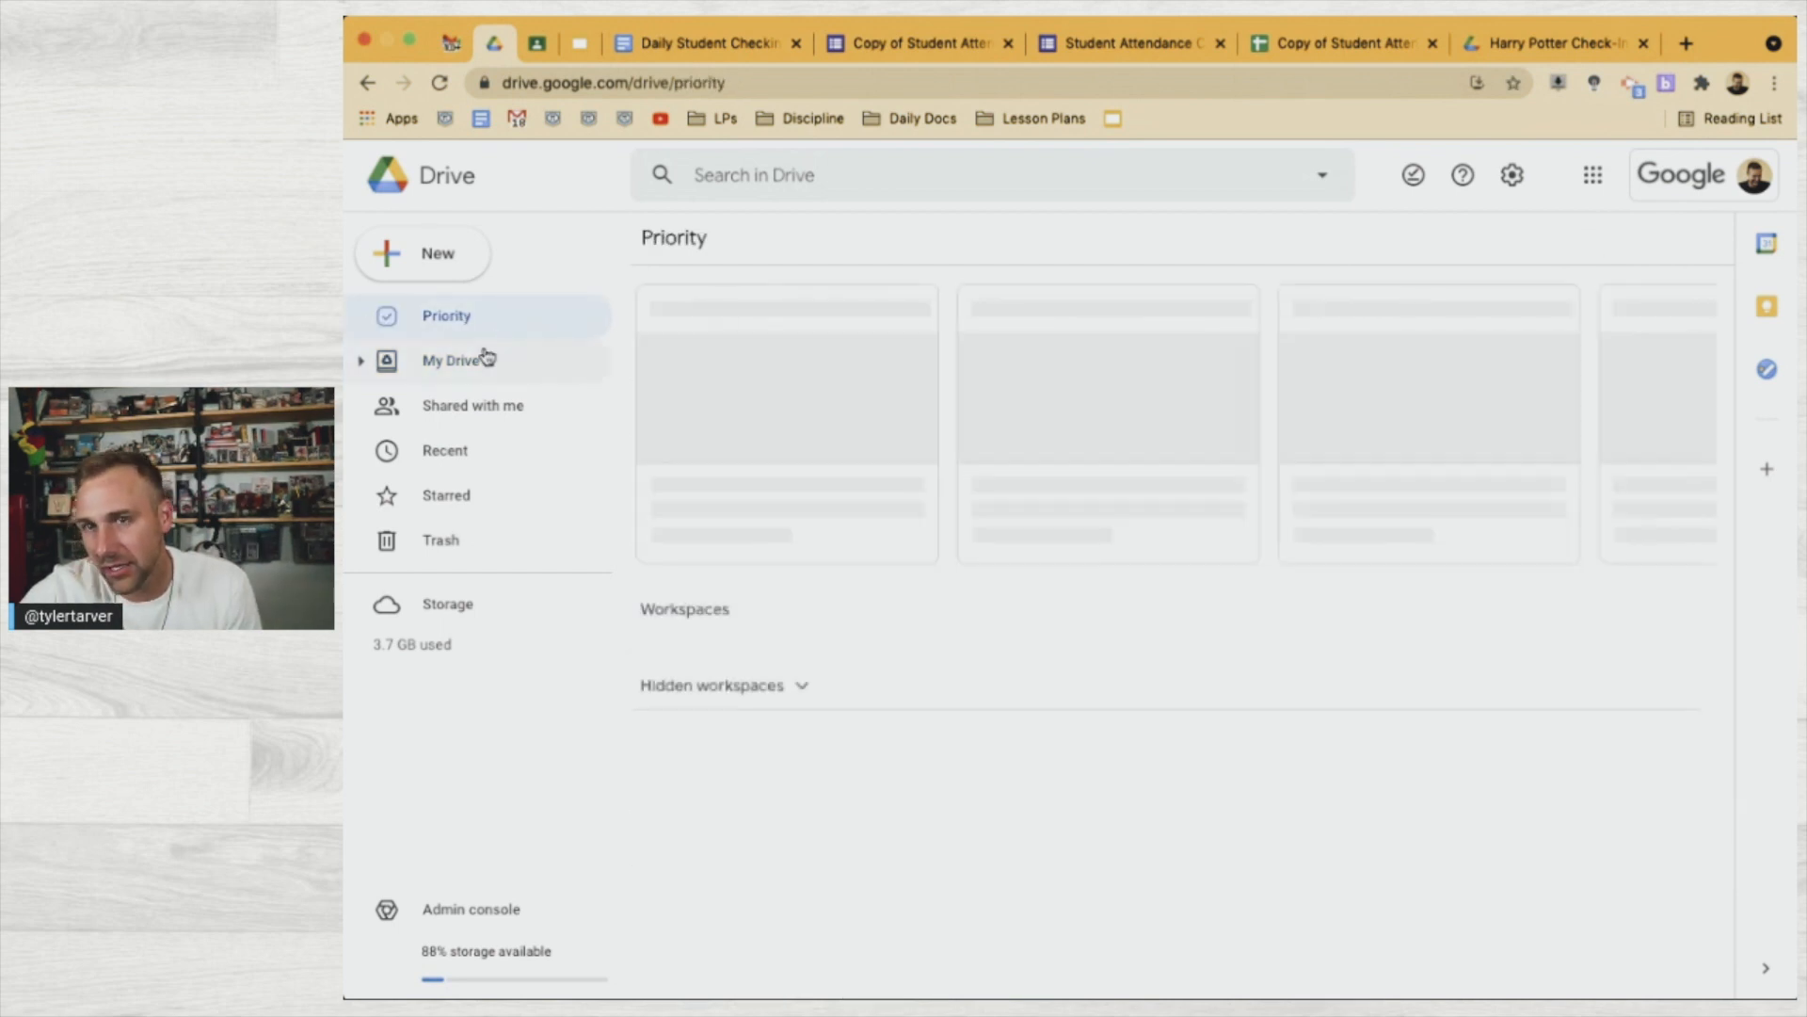
{"action": "left_click", "coordinate": [487, 355]}
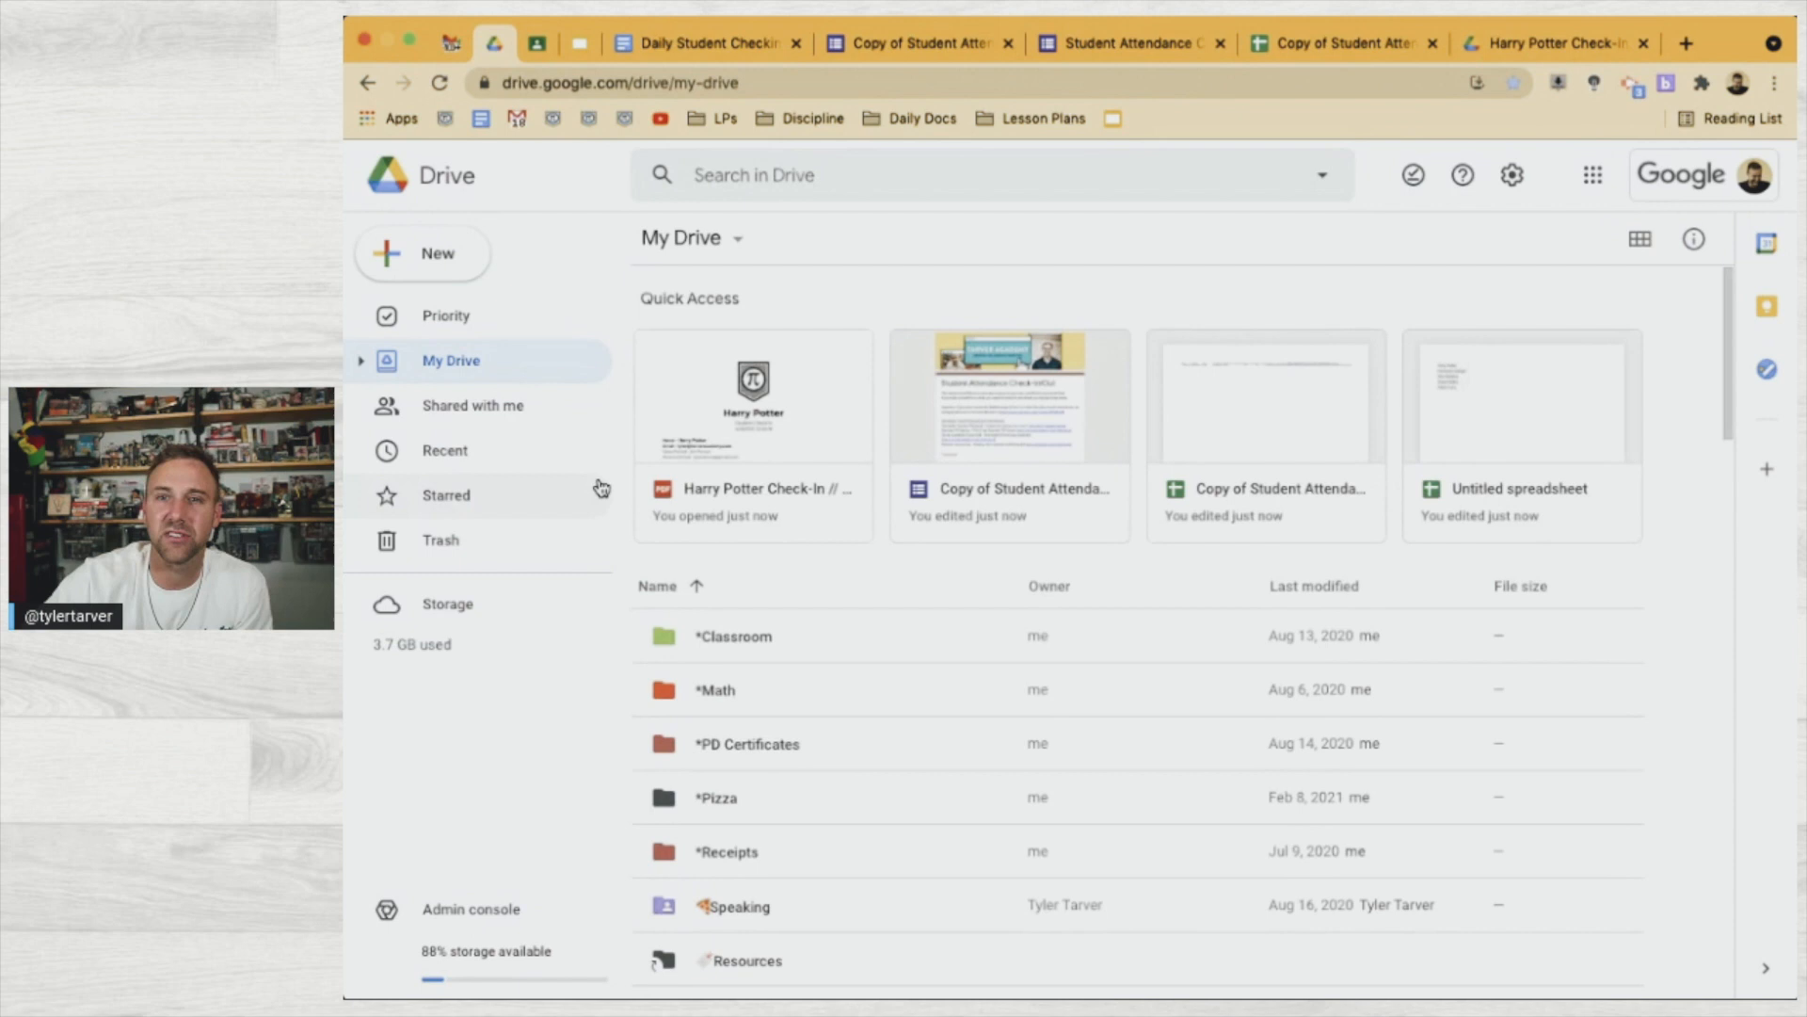
{"action": "scroll", "coordinate": [875, 945], "scroll_direction": "down", "scroll_amount": 3}
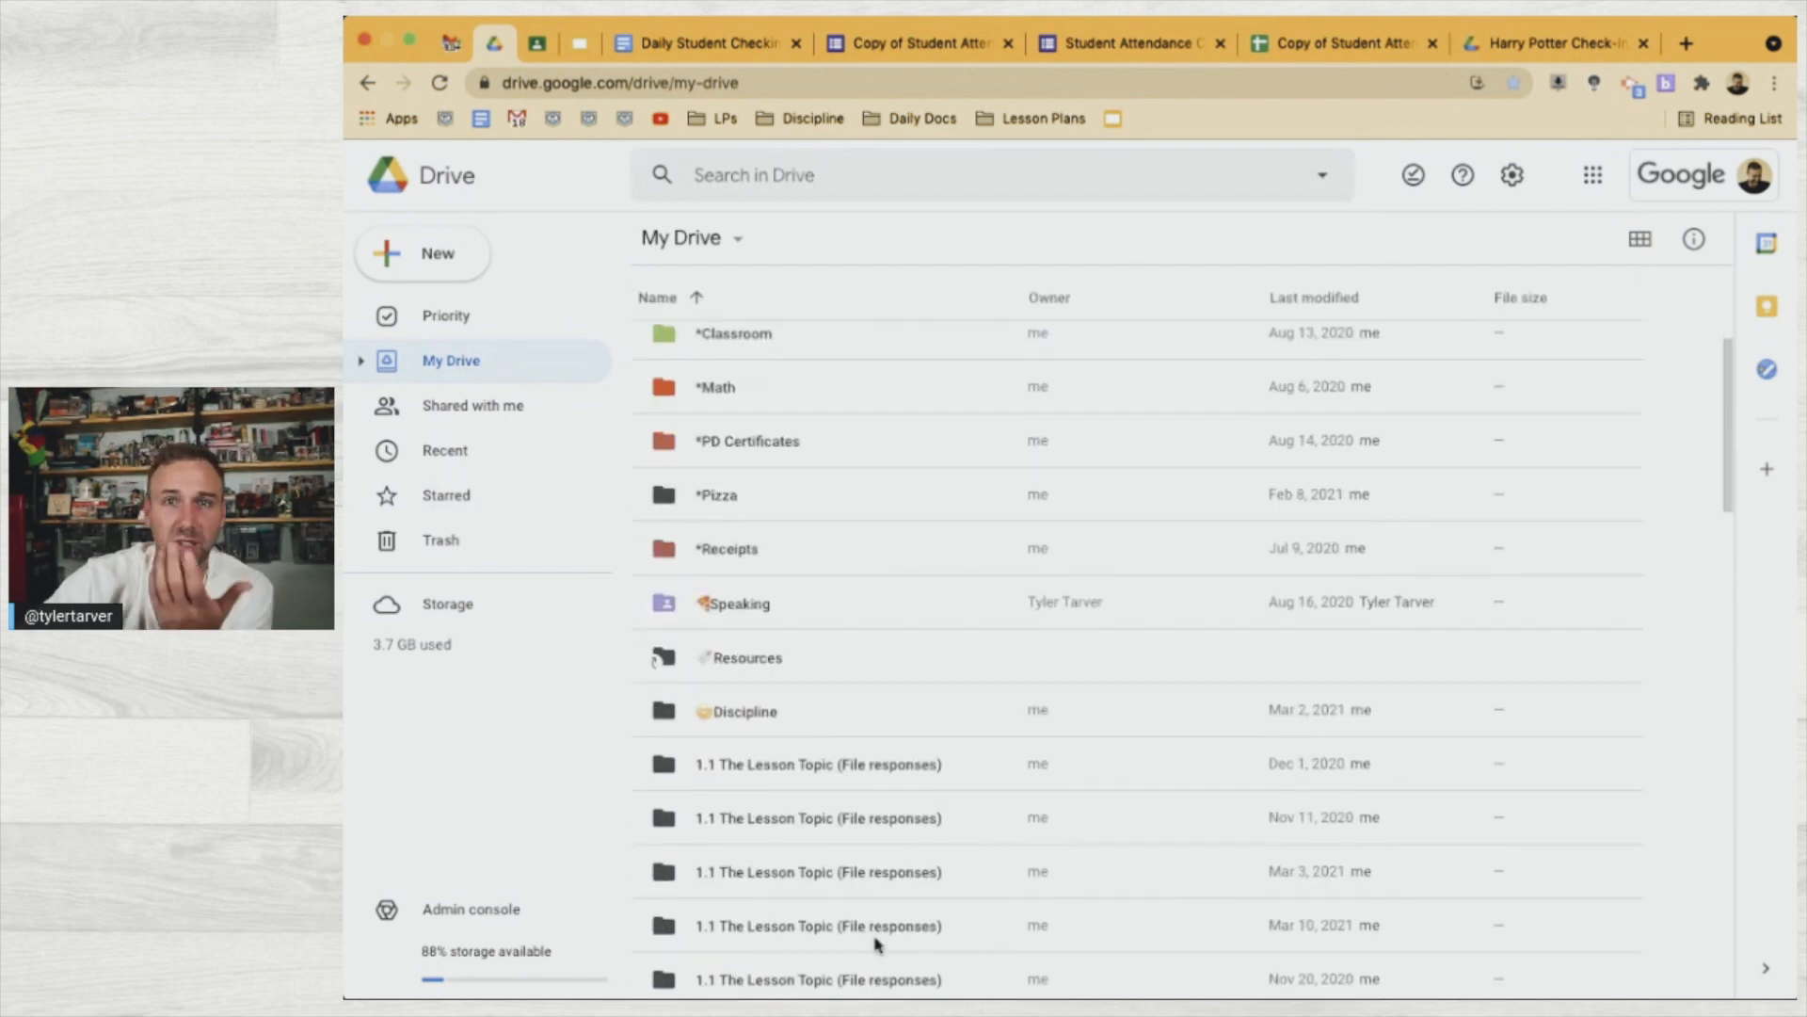
{"action": "scroll", "coordinate": [875, 944], "scroll_direction": "down", "scroll_amount": 1}
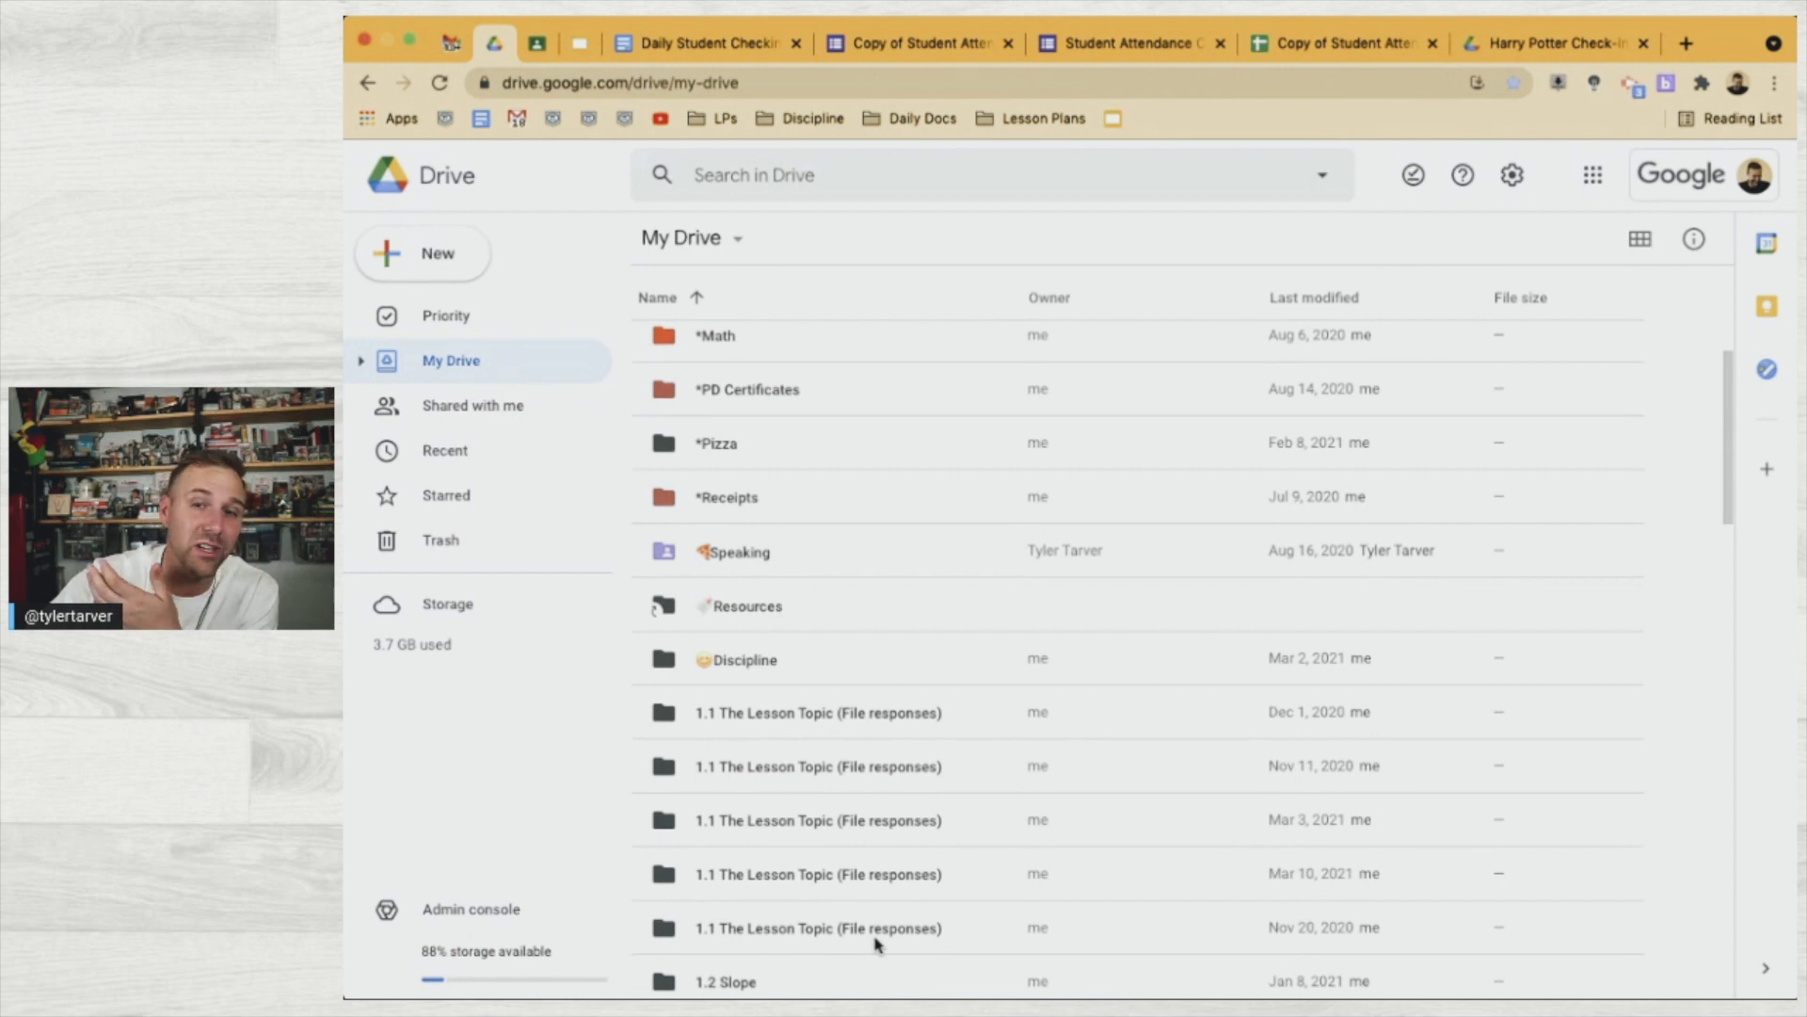
{"action": "scroll", "coordinate": [835, 847], "scroll_direction": "down", "scroll_amount": 6}
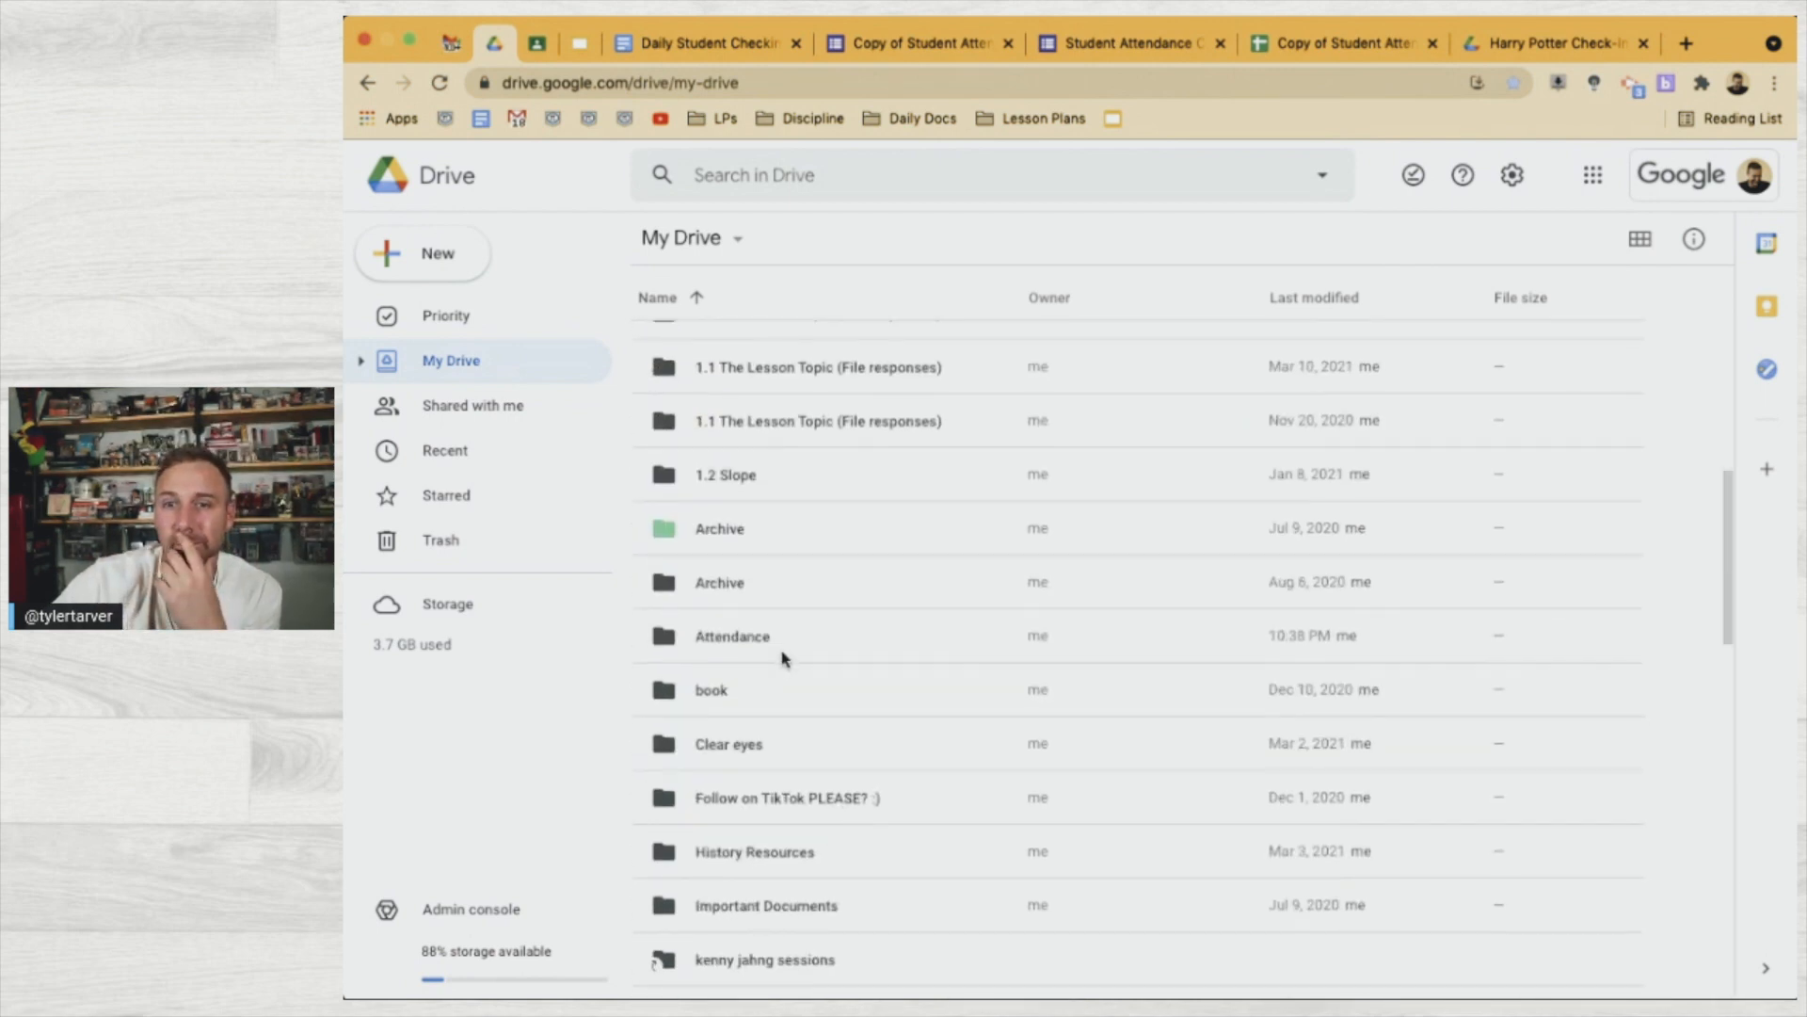
Open Attendance > Daily Check-In to confirm it is empty, then close the PDF preview
{"action": "double_click", "coordinate": [782, 657]}
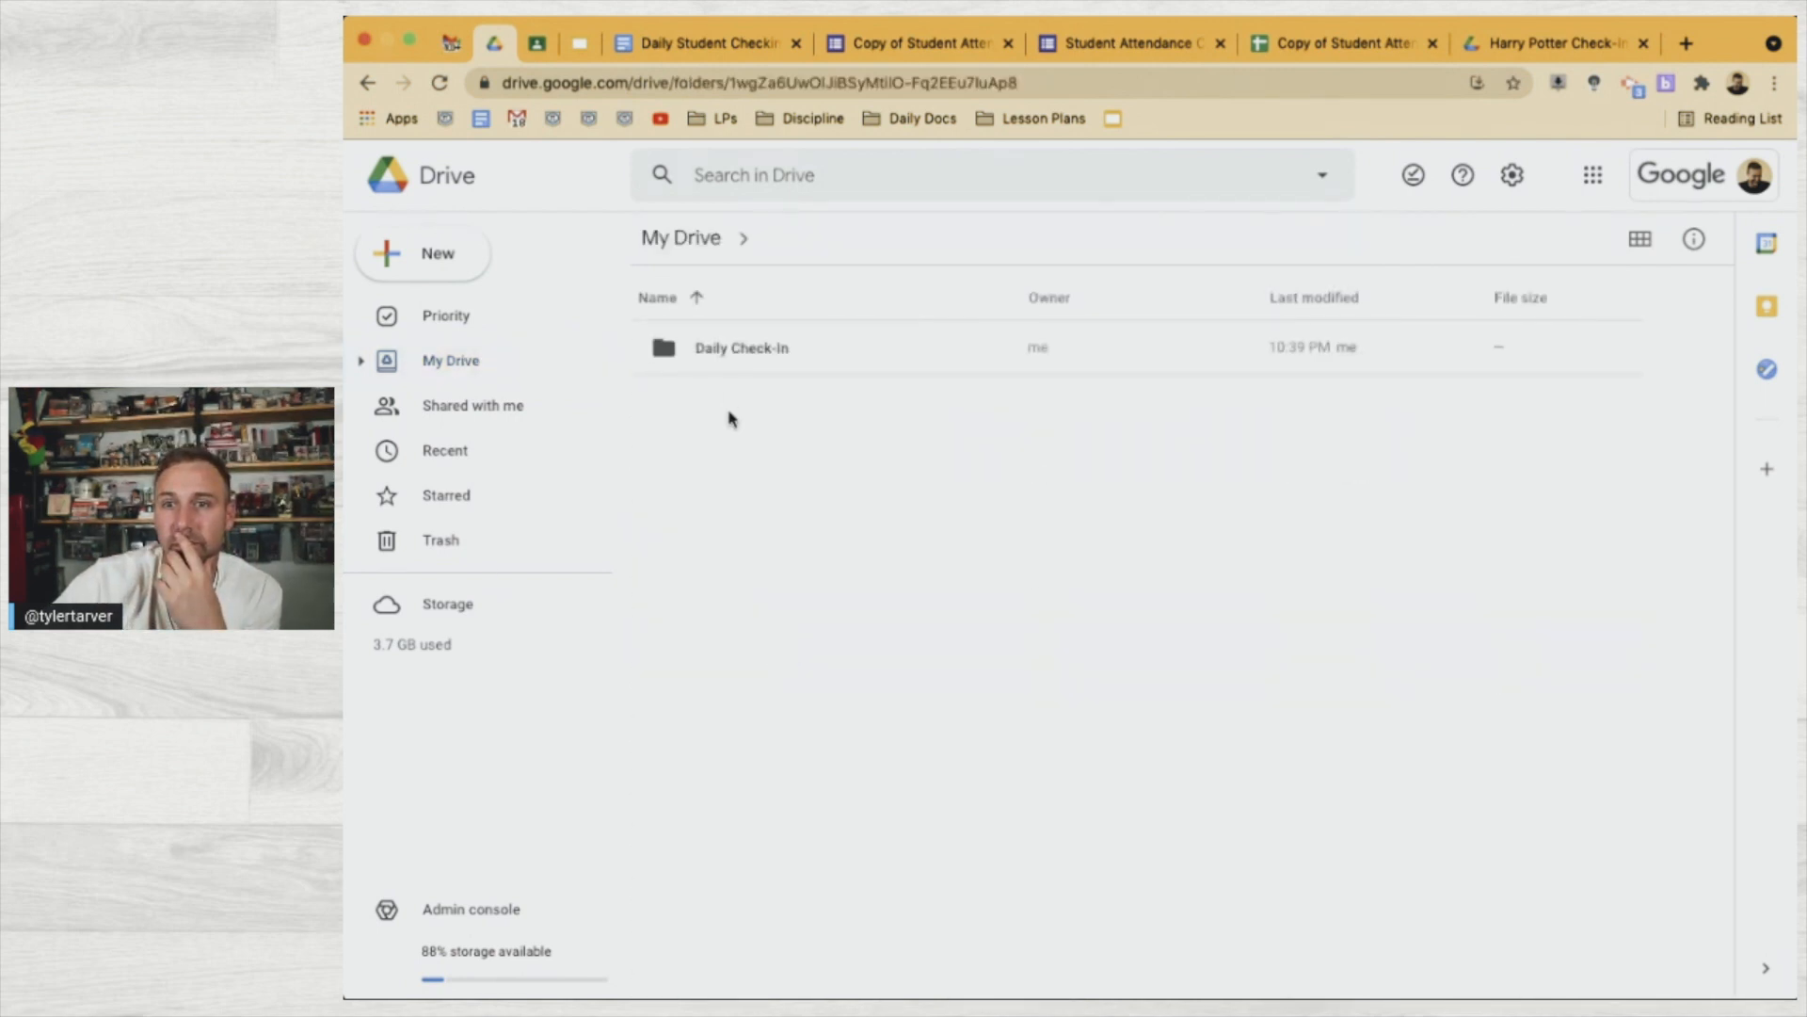
{"action": "double_click", "coordinate": [741, 348]}
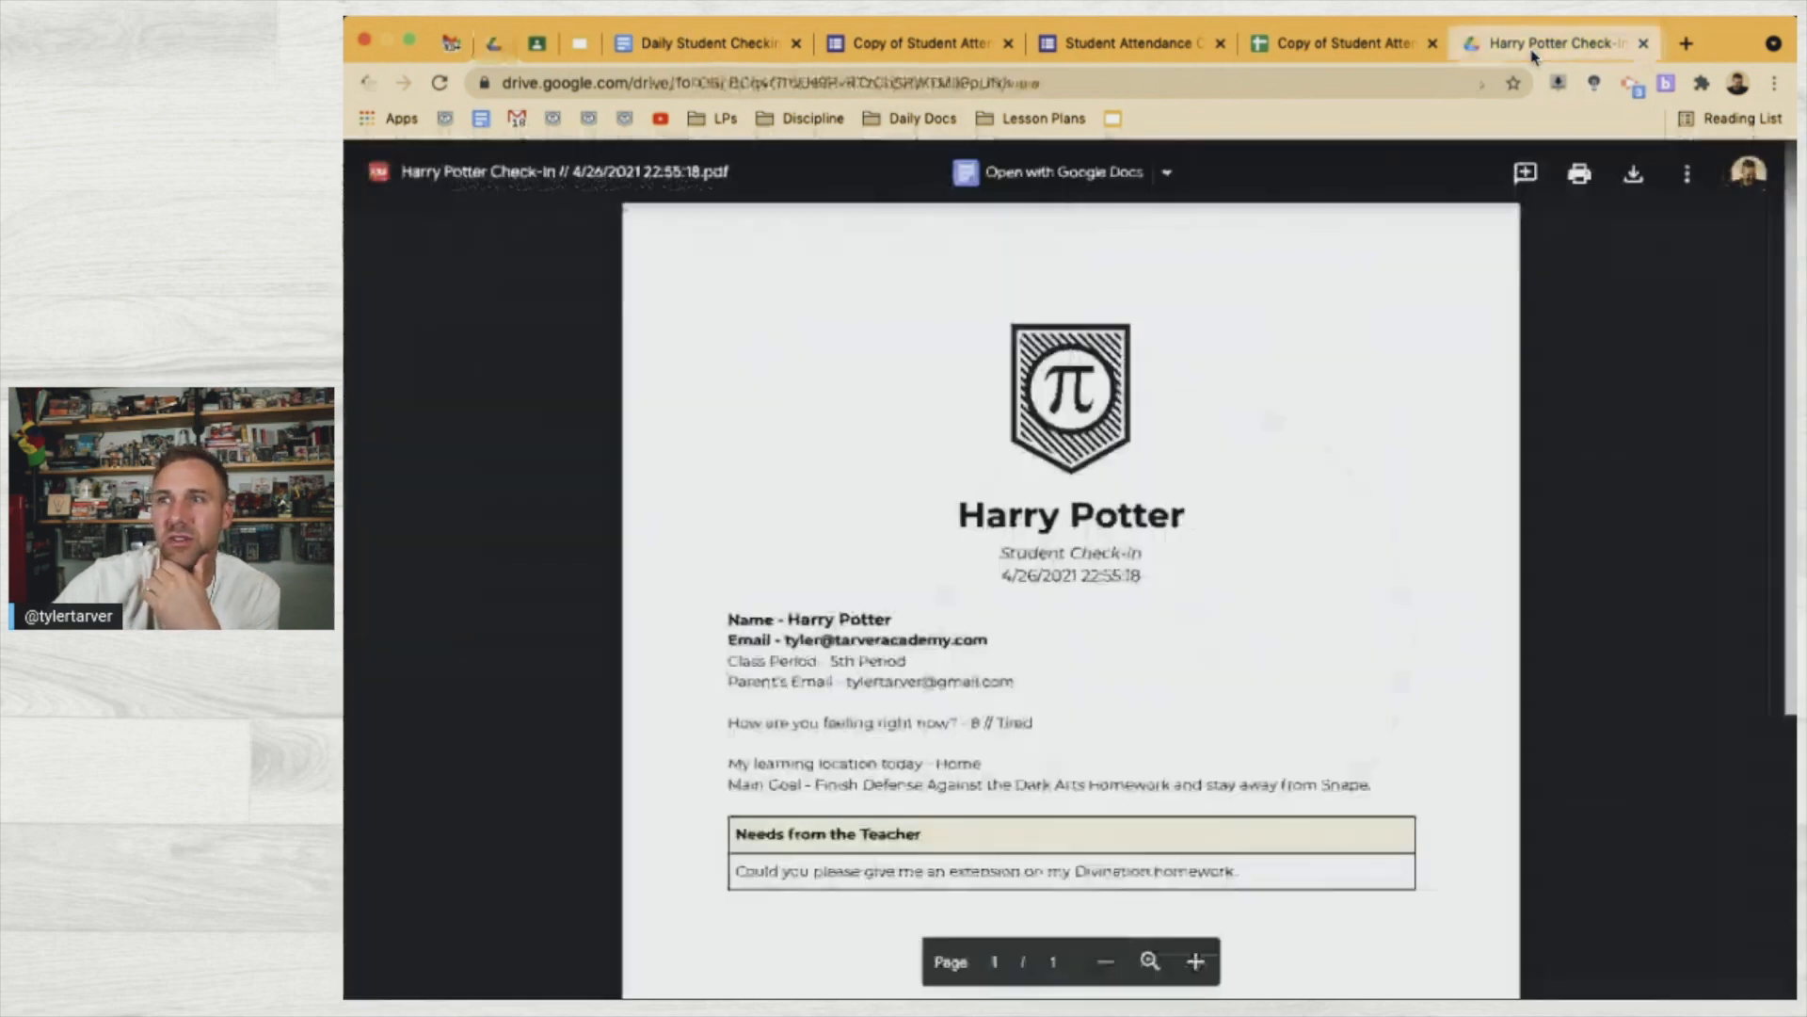
{"action": "left_click", "coordinate": [1536, 44]}
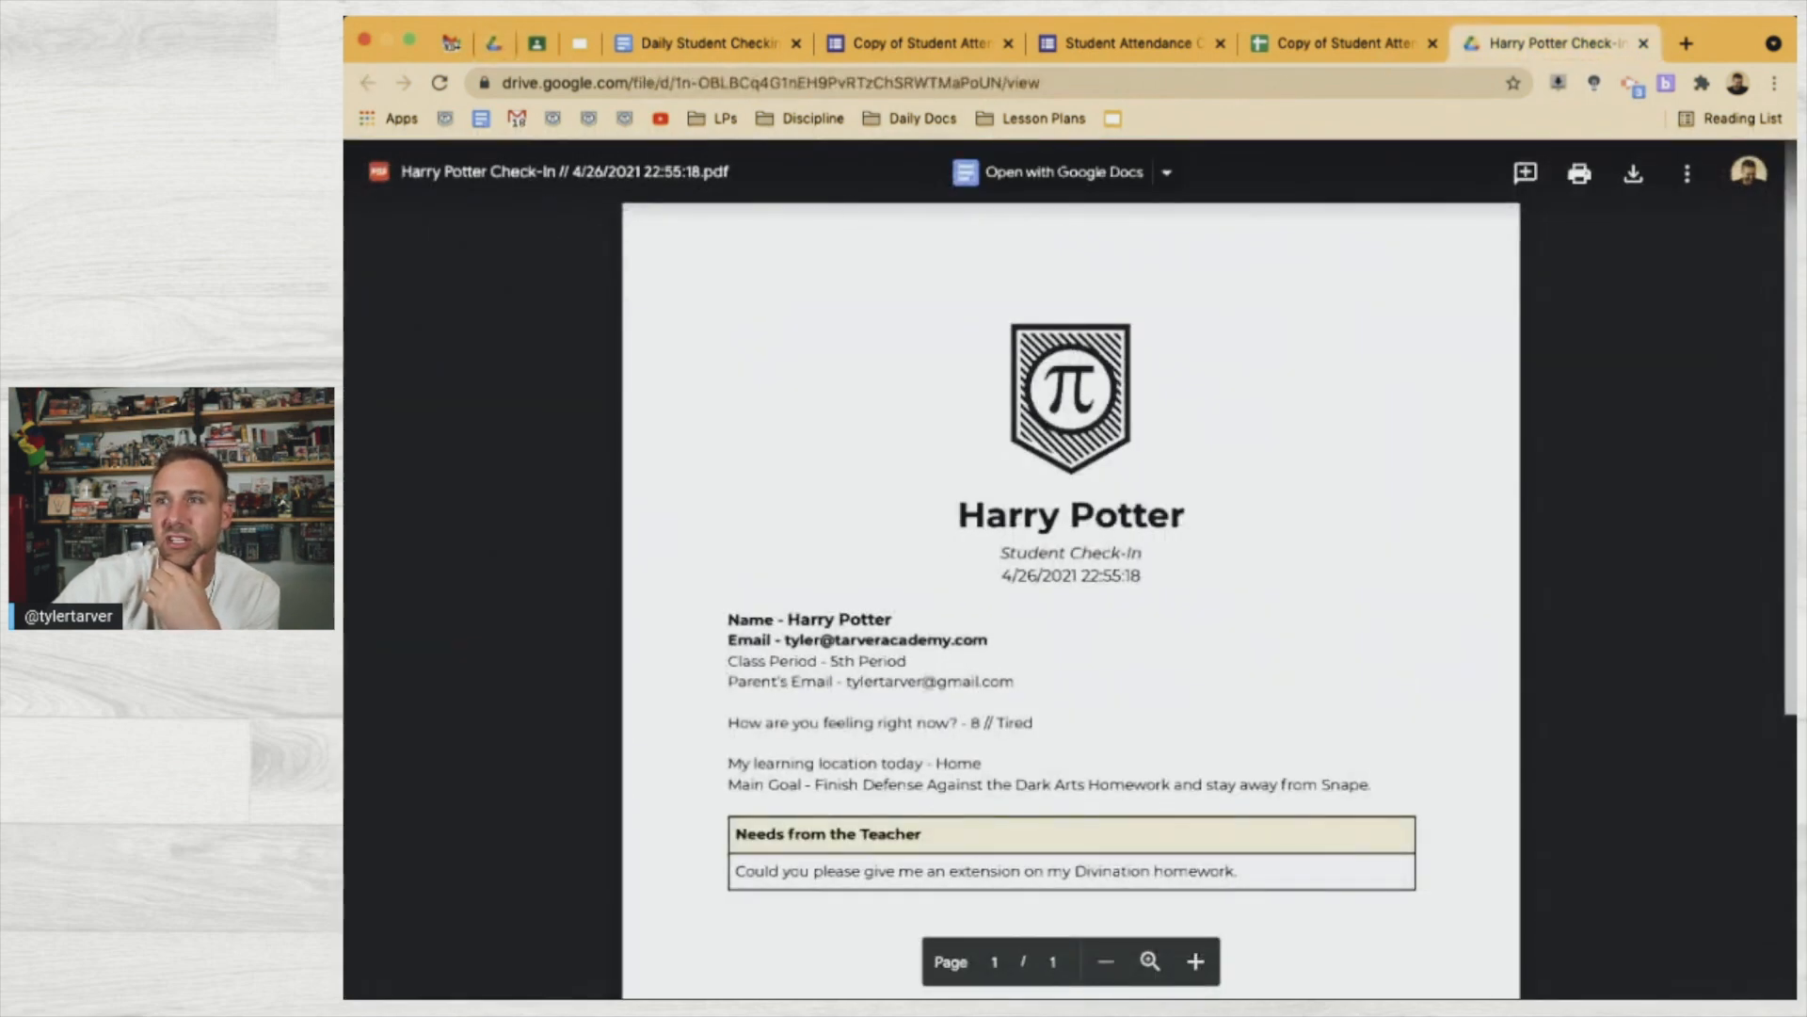
{"action": "left_click", "coordinate": [1644, 43]}
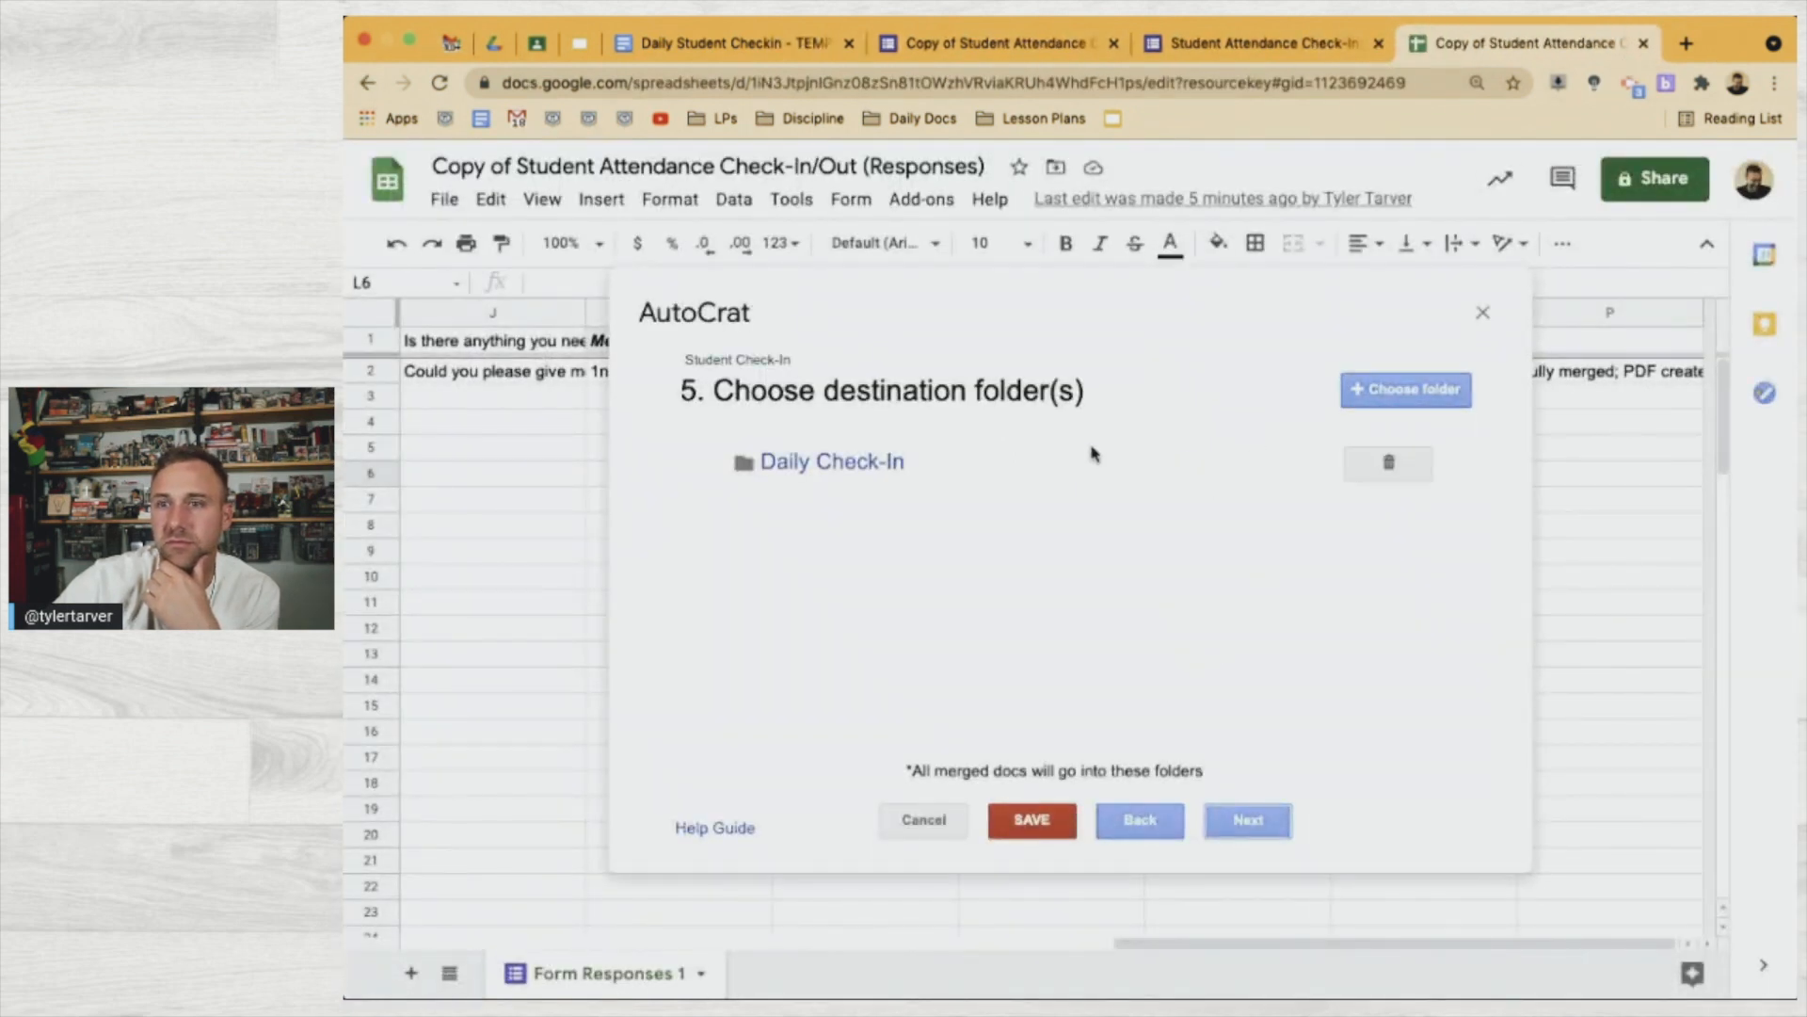
Remove and re-choose Daily Check-In as the destination folder, then save the Student Check-In job
{"action": "left_click", "coordinate": [1410, 461]}
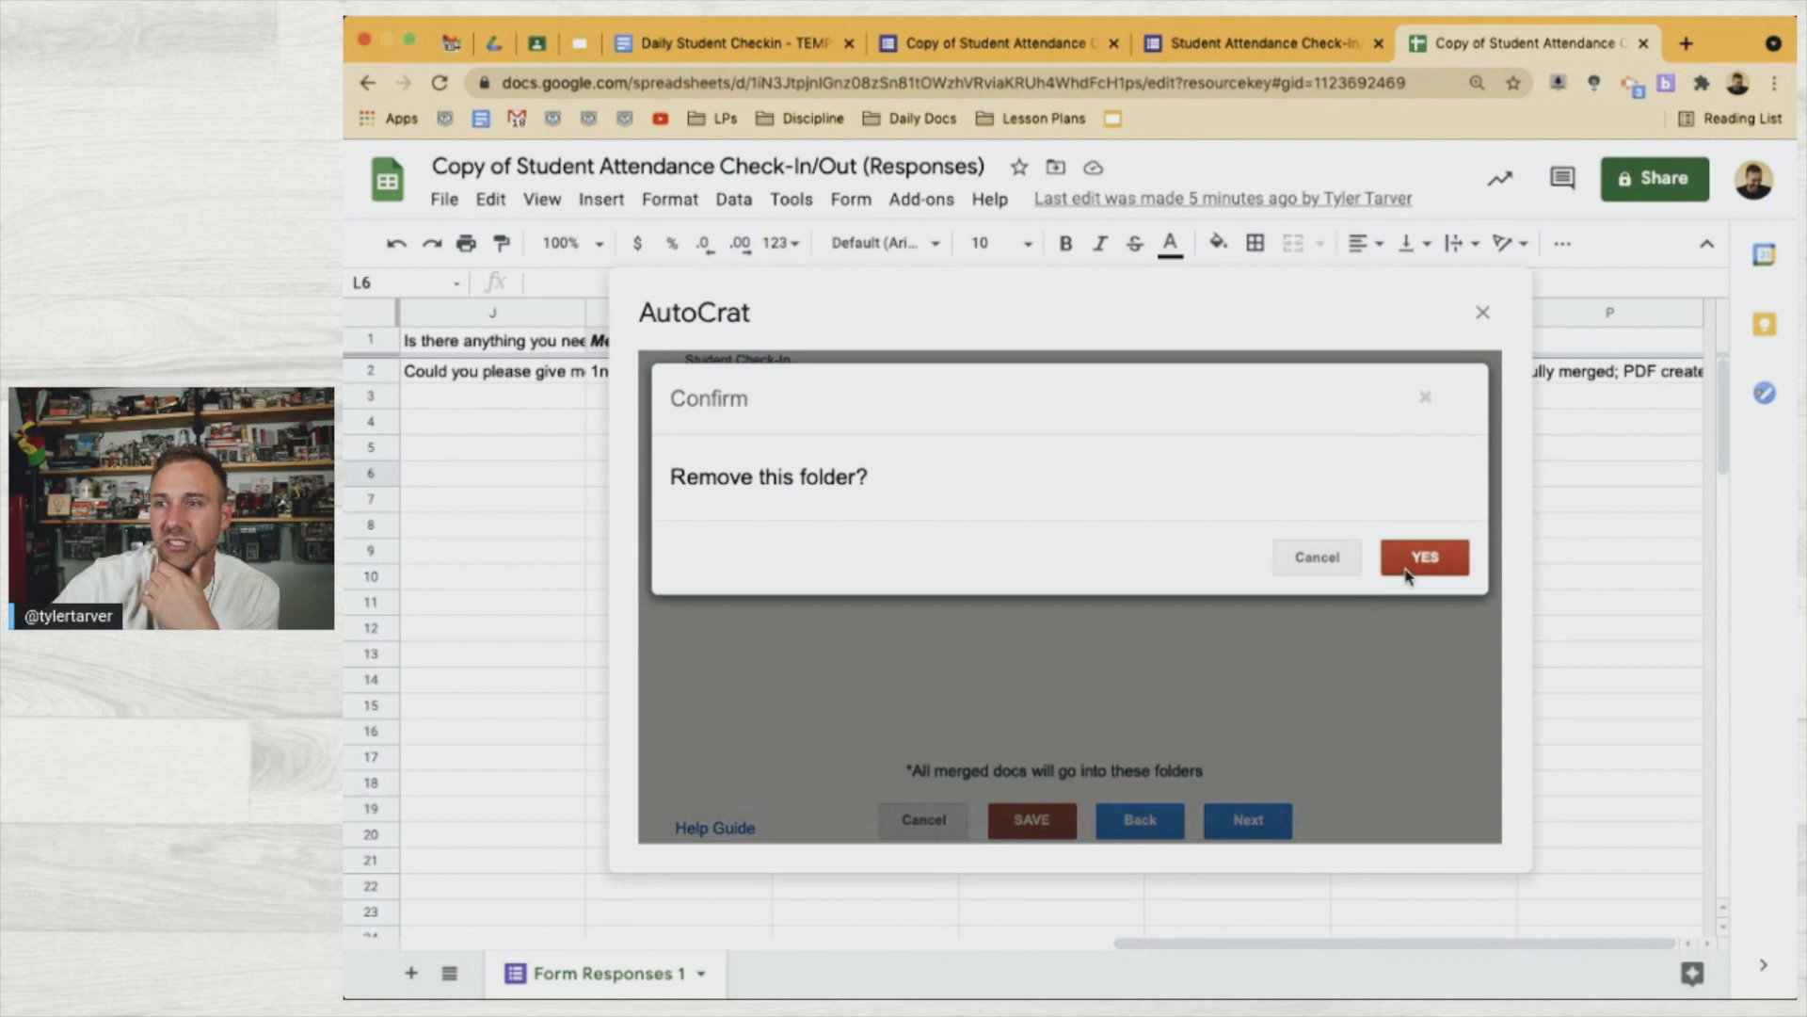
{"action": "left_click", "coordinate": [1407, 542]}
{"action": "left_click", "coordinate": [1391, 407]}
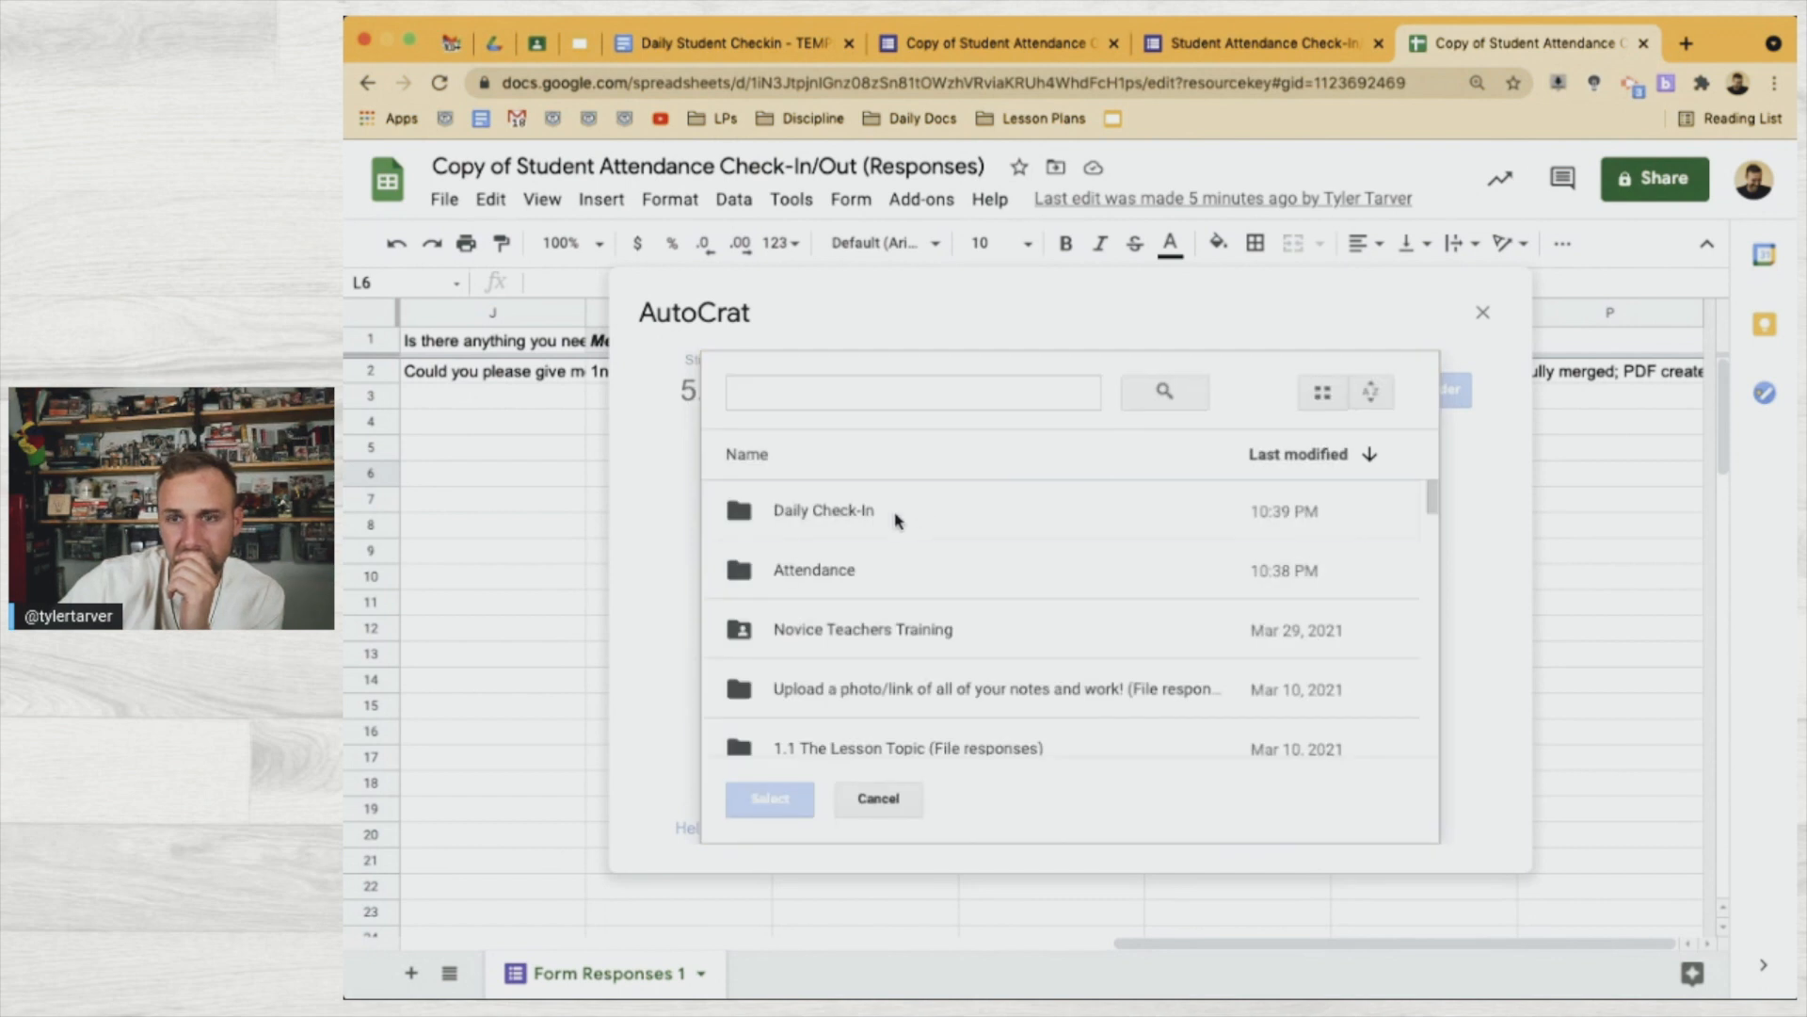
{"action": "left_click", "coordinate": [894, 515]}
{"action": "left_click", "coordinate": [892, 572]}
{"action": "left_click", "coordinate": [884, 512]}
{"action": "left_click", "coordinate": [782, 797]}
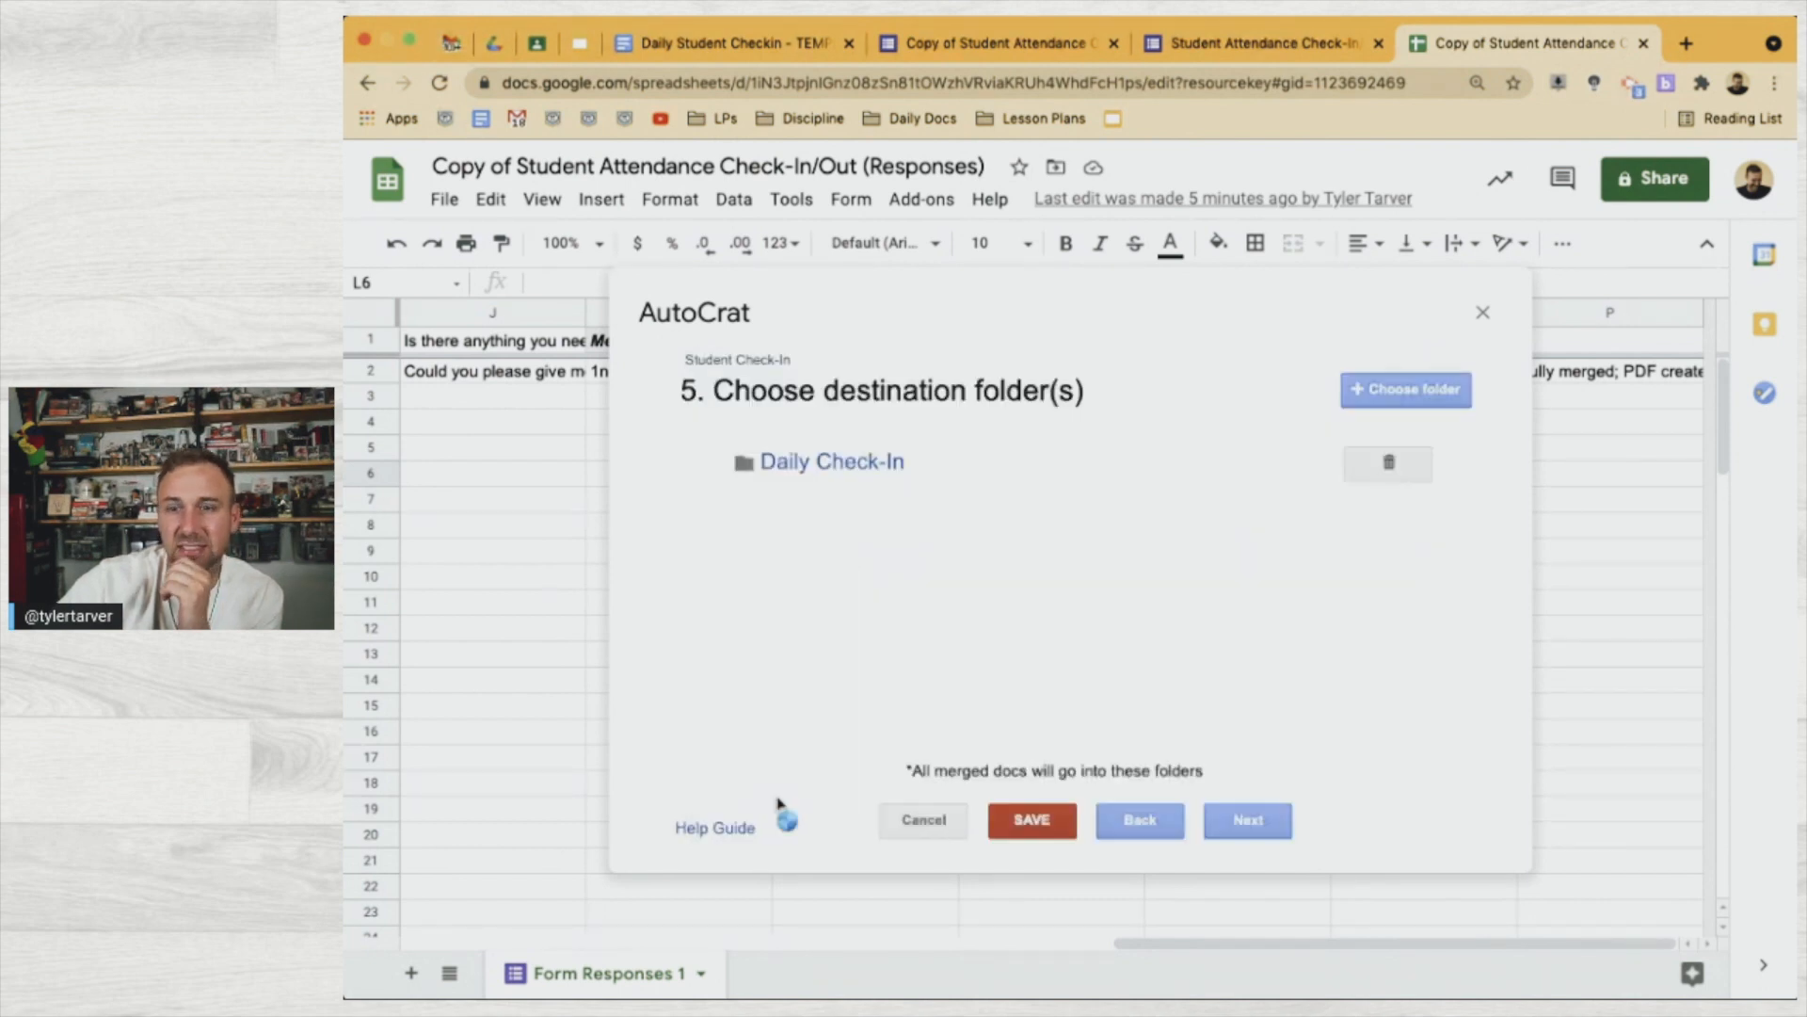
{"action": "left_click", "coordinate": [1031, 821]}
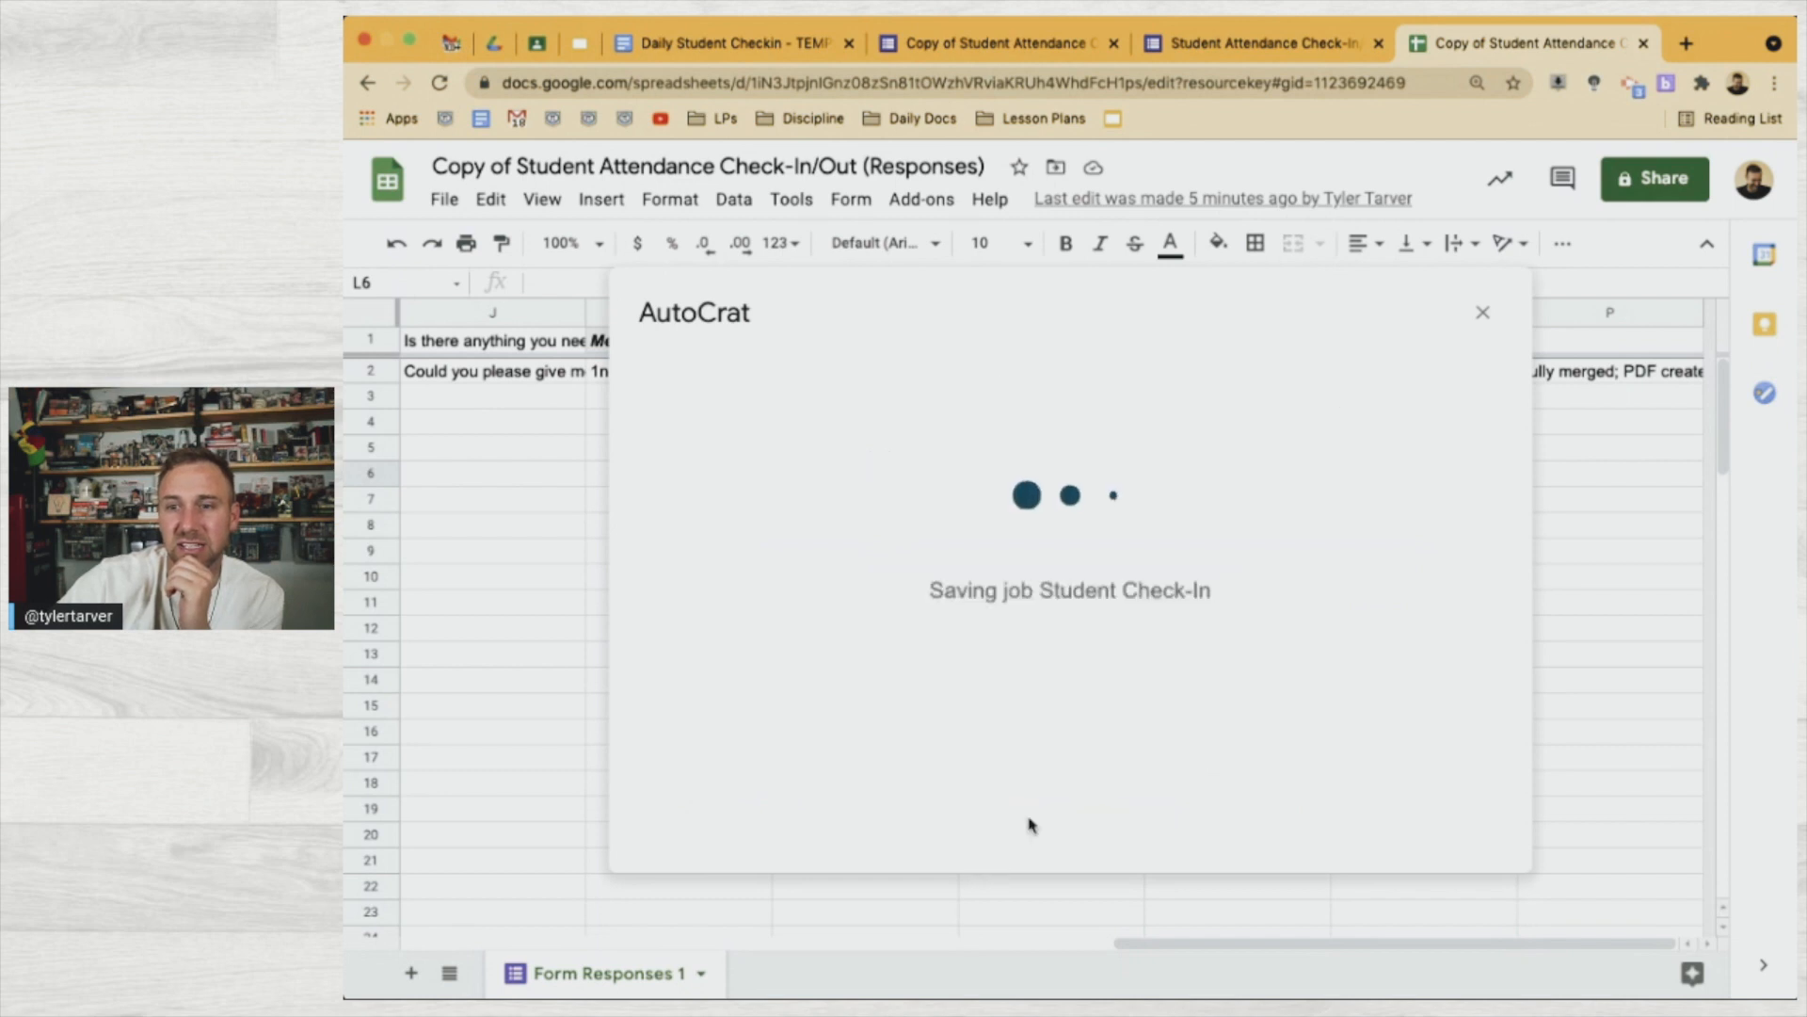
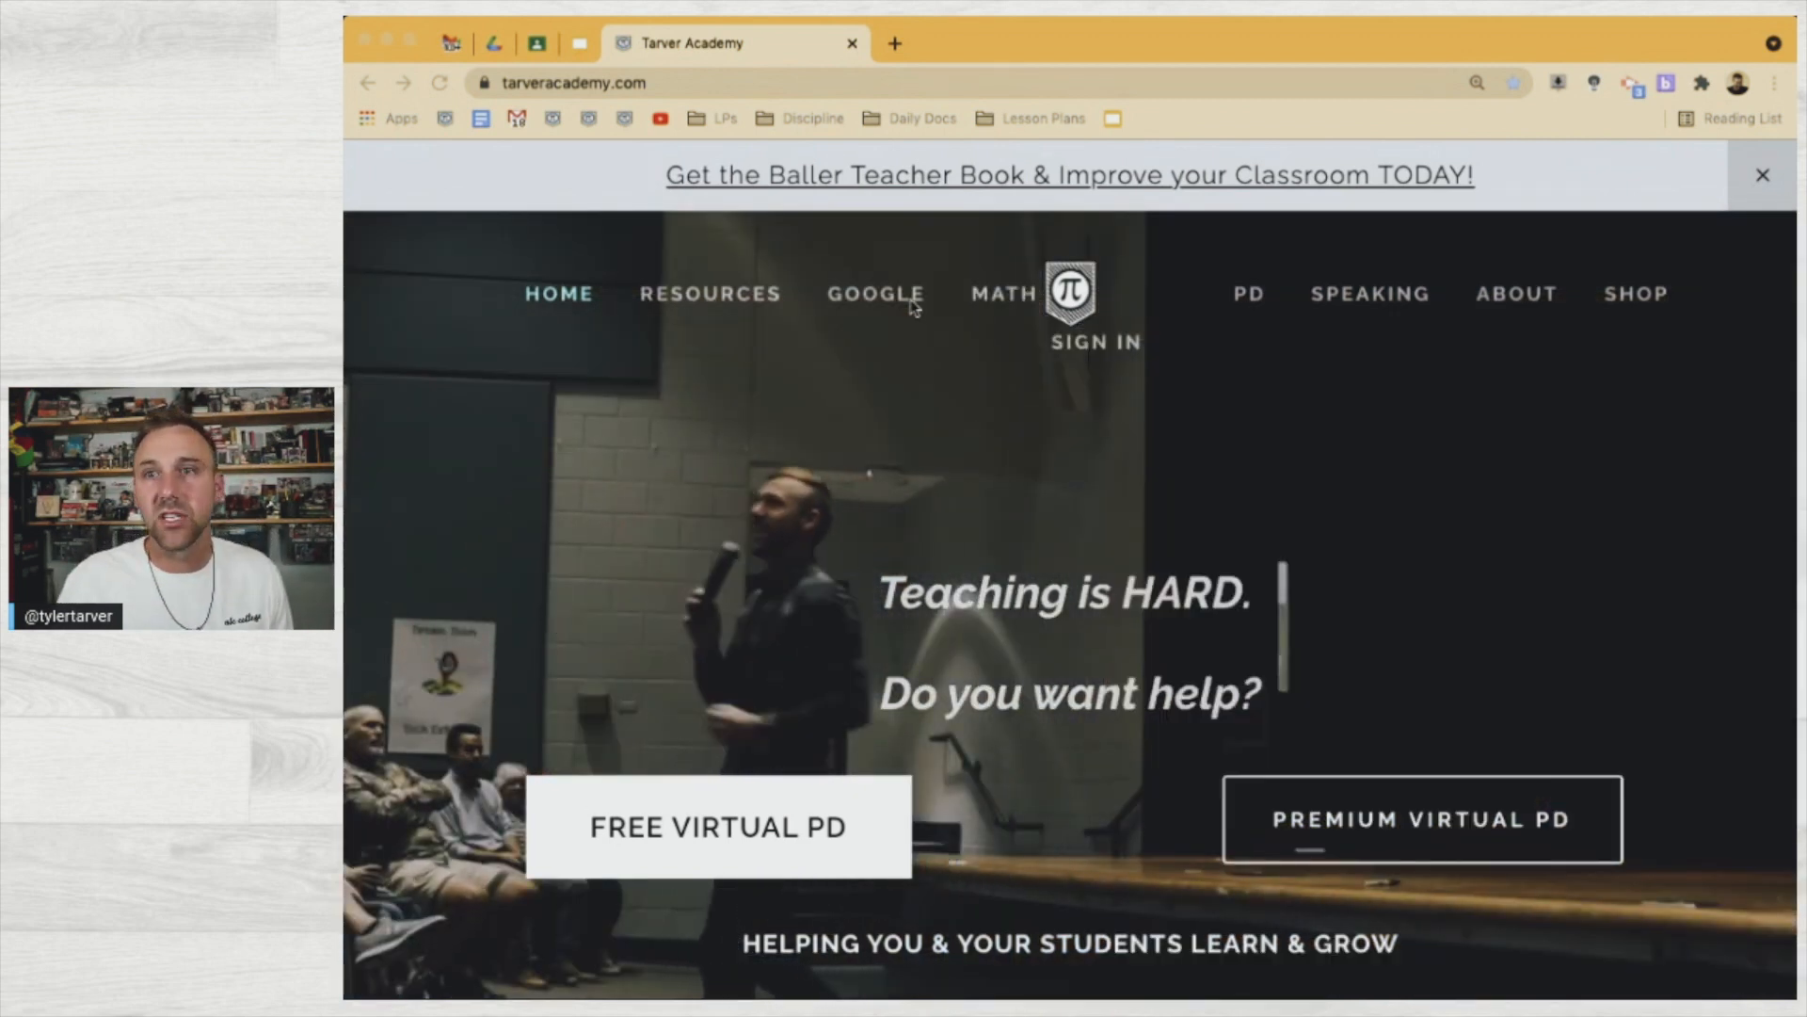
Go to the Tarver Academy Resources page and scroll down to the template list
{"action": "left_click", "coordinate": [708, 311]}
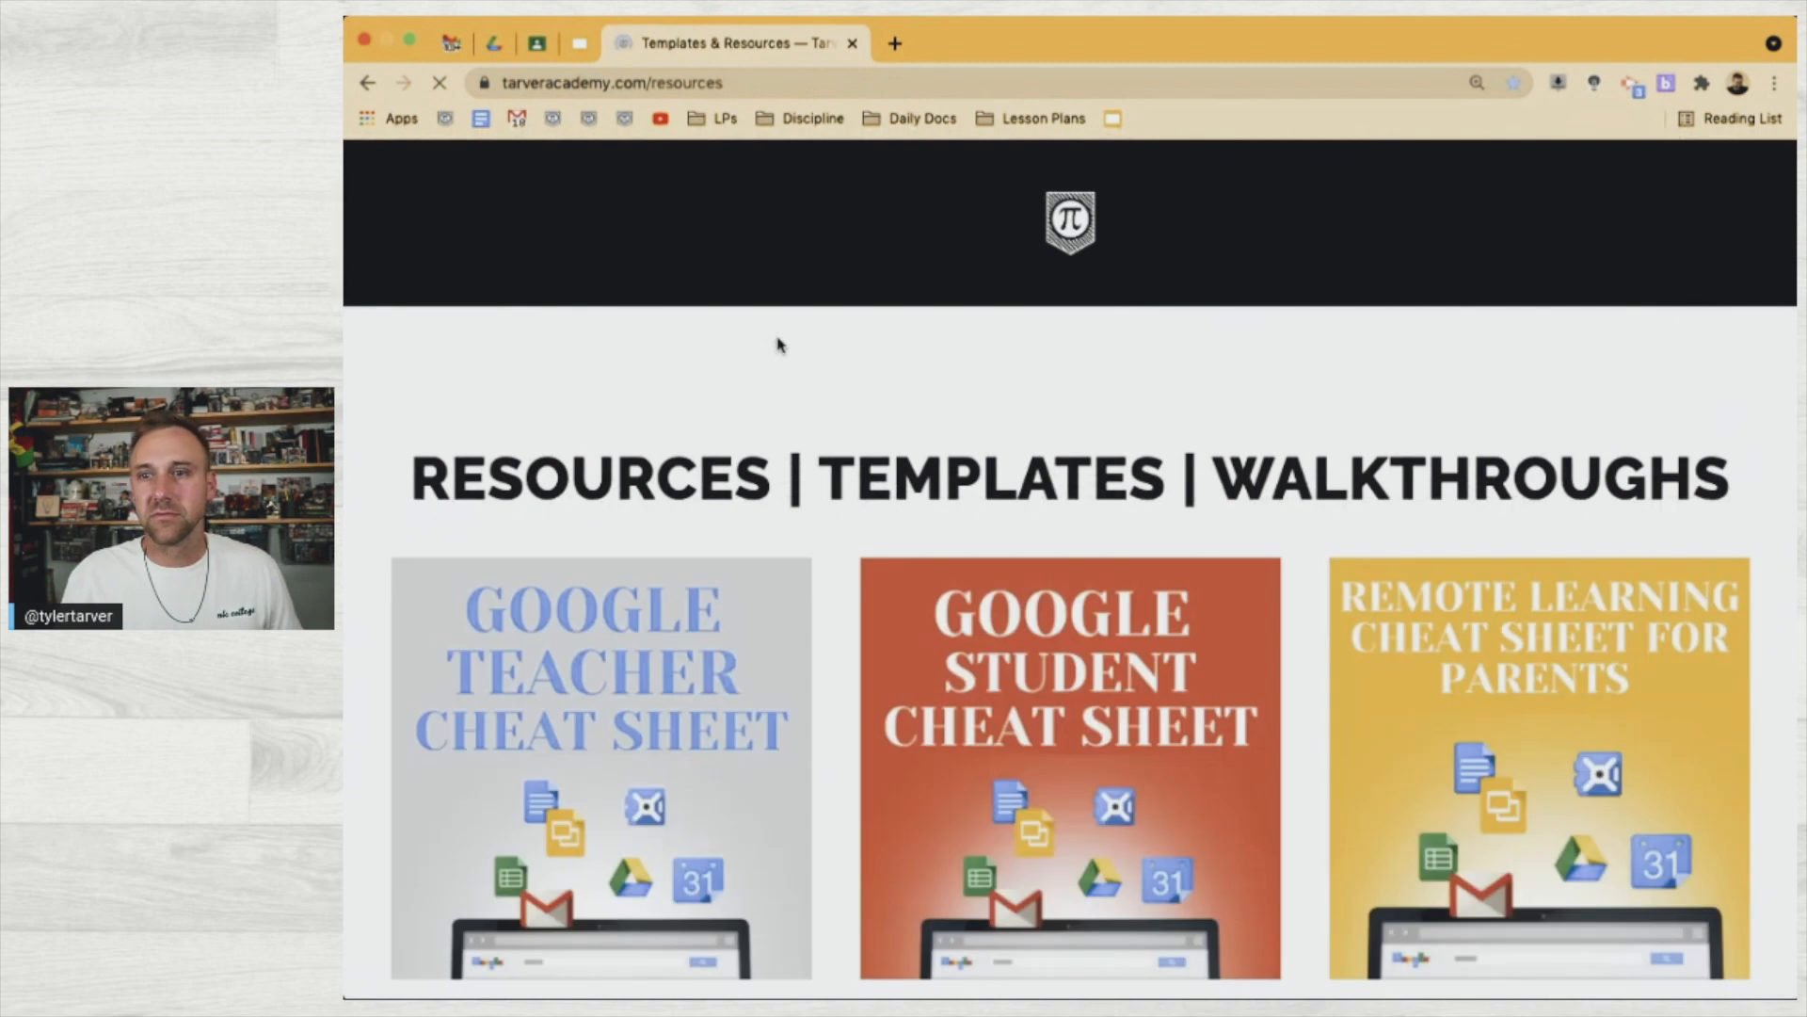
{"action": "scroll", "coordinate": [929, 720], "scroll_direction": "down", "scroll_amount": 4}
{"action": "scroll", "coordinate": [929, 720], "scroll_direction": "down", "scroll_amount": 12}
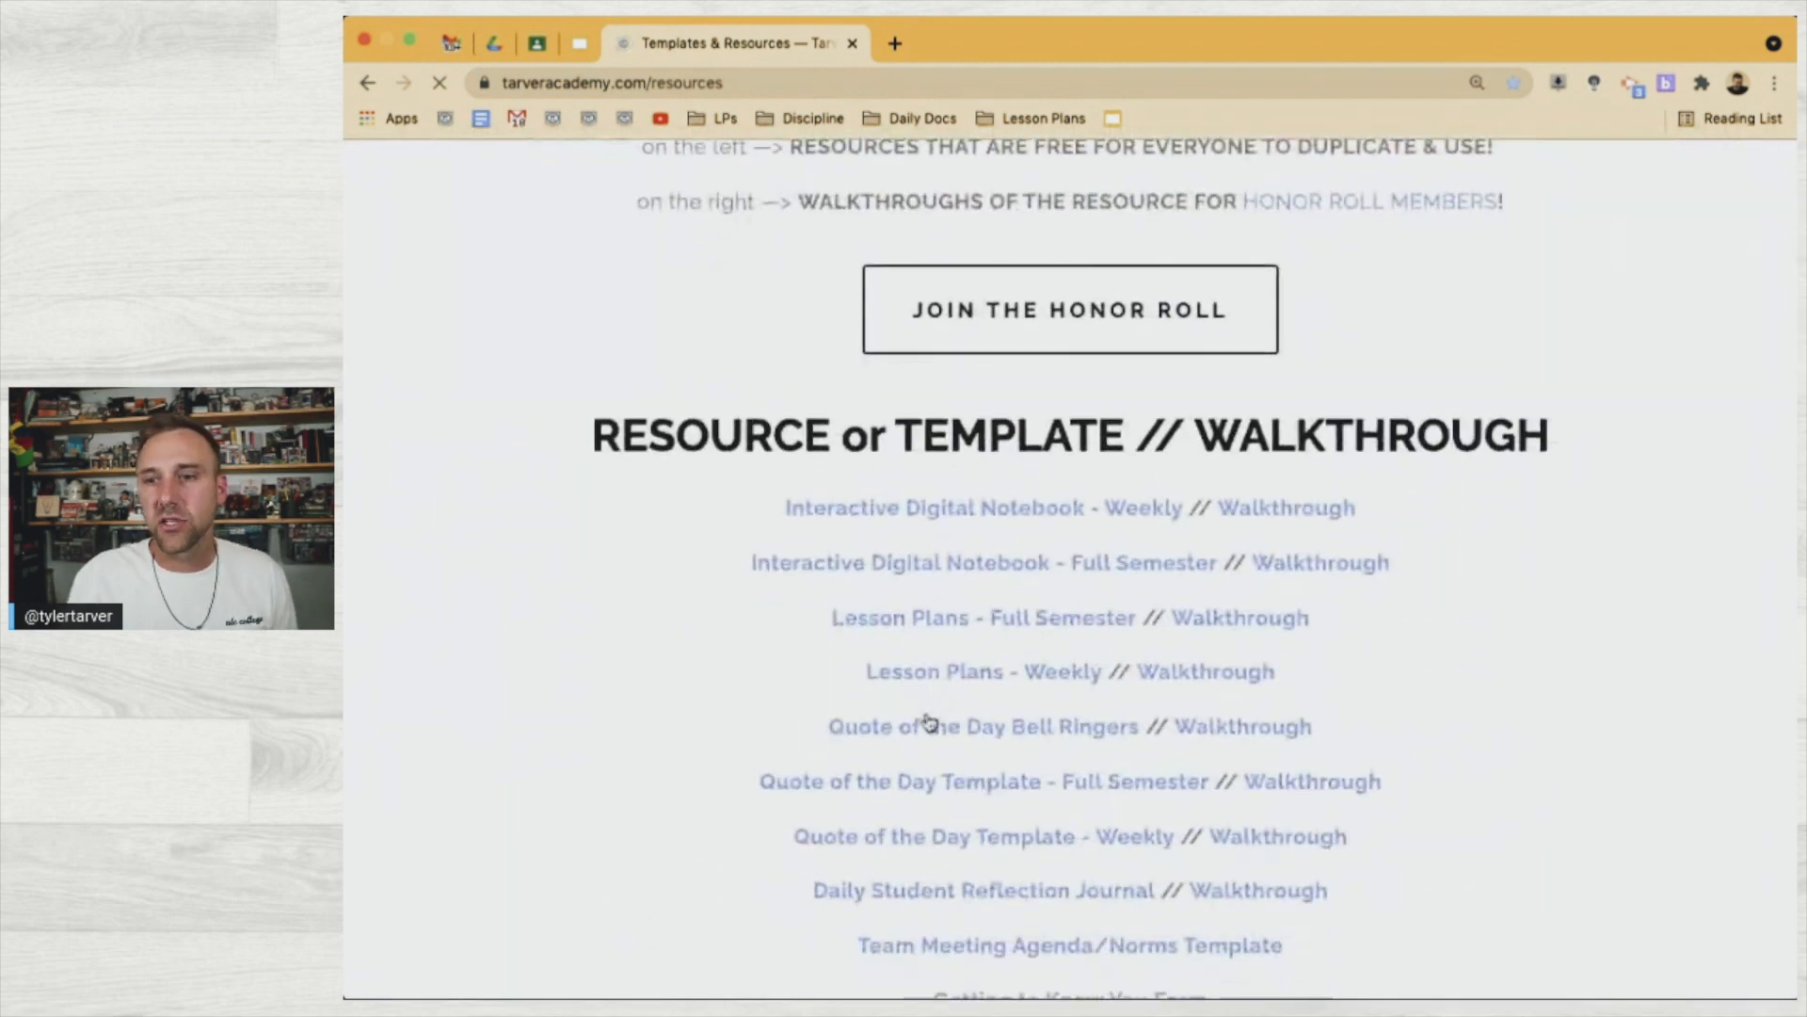
{"action": "scroll", "coordinate": [930, 712], "scroll_direction": "down", "scroll_amount": 1}
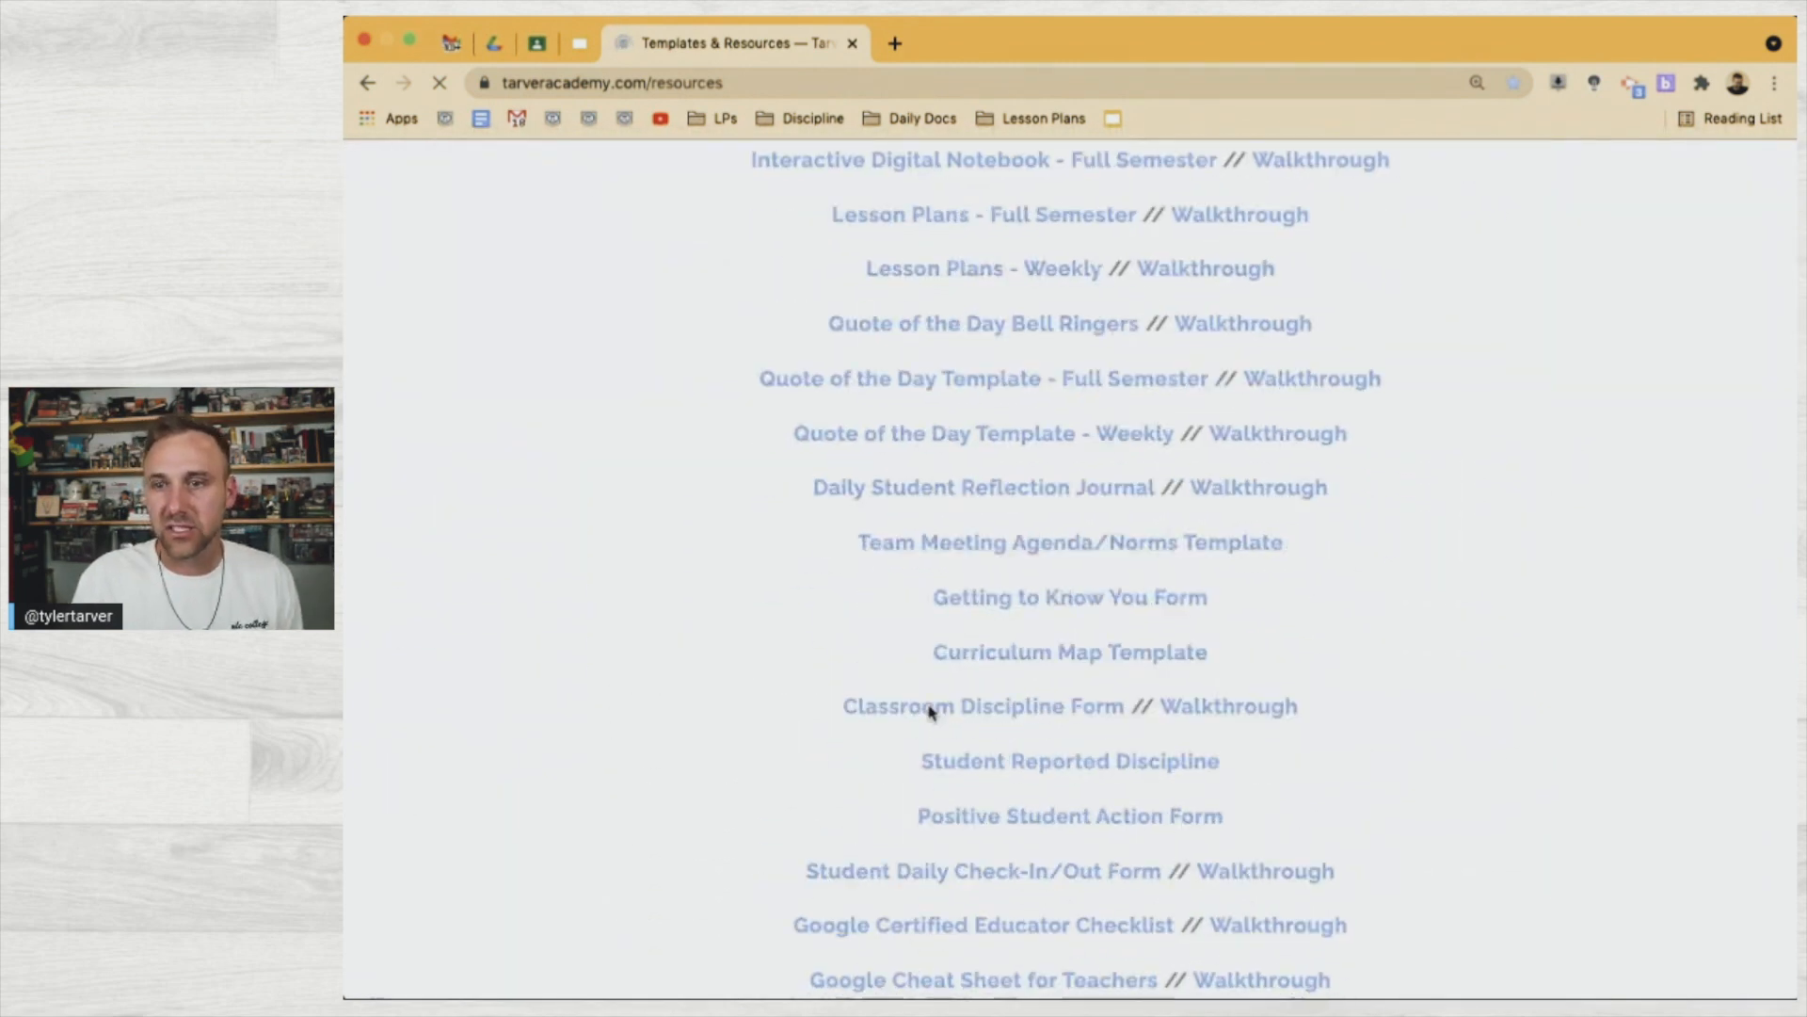
{"action": "scroll", "coordinate": [975, 864], "scroll_direction": "down", "scroll_amount": 1}
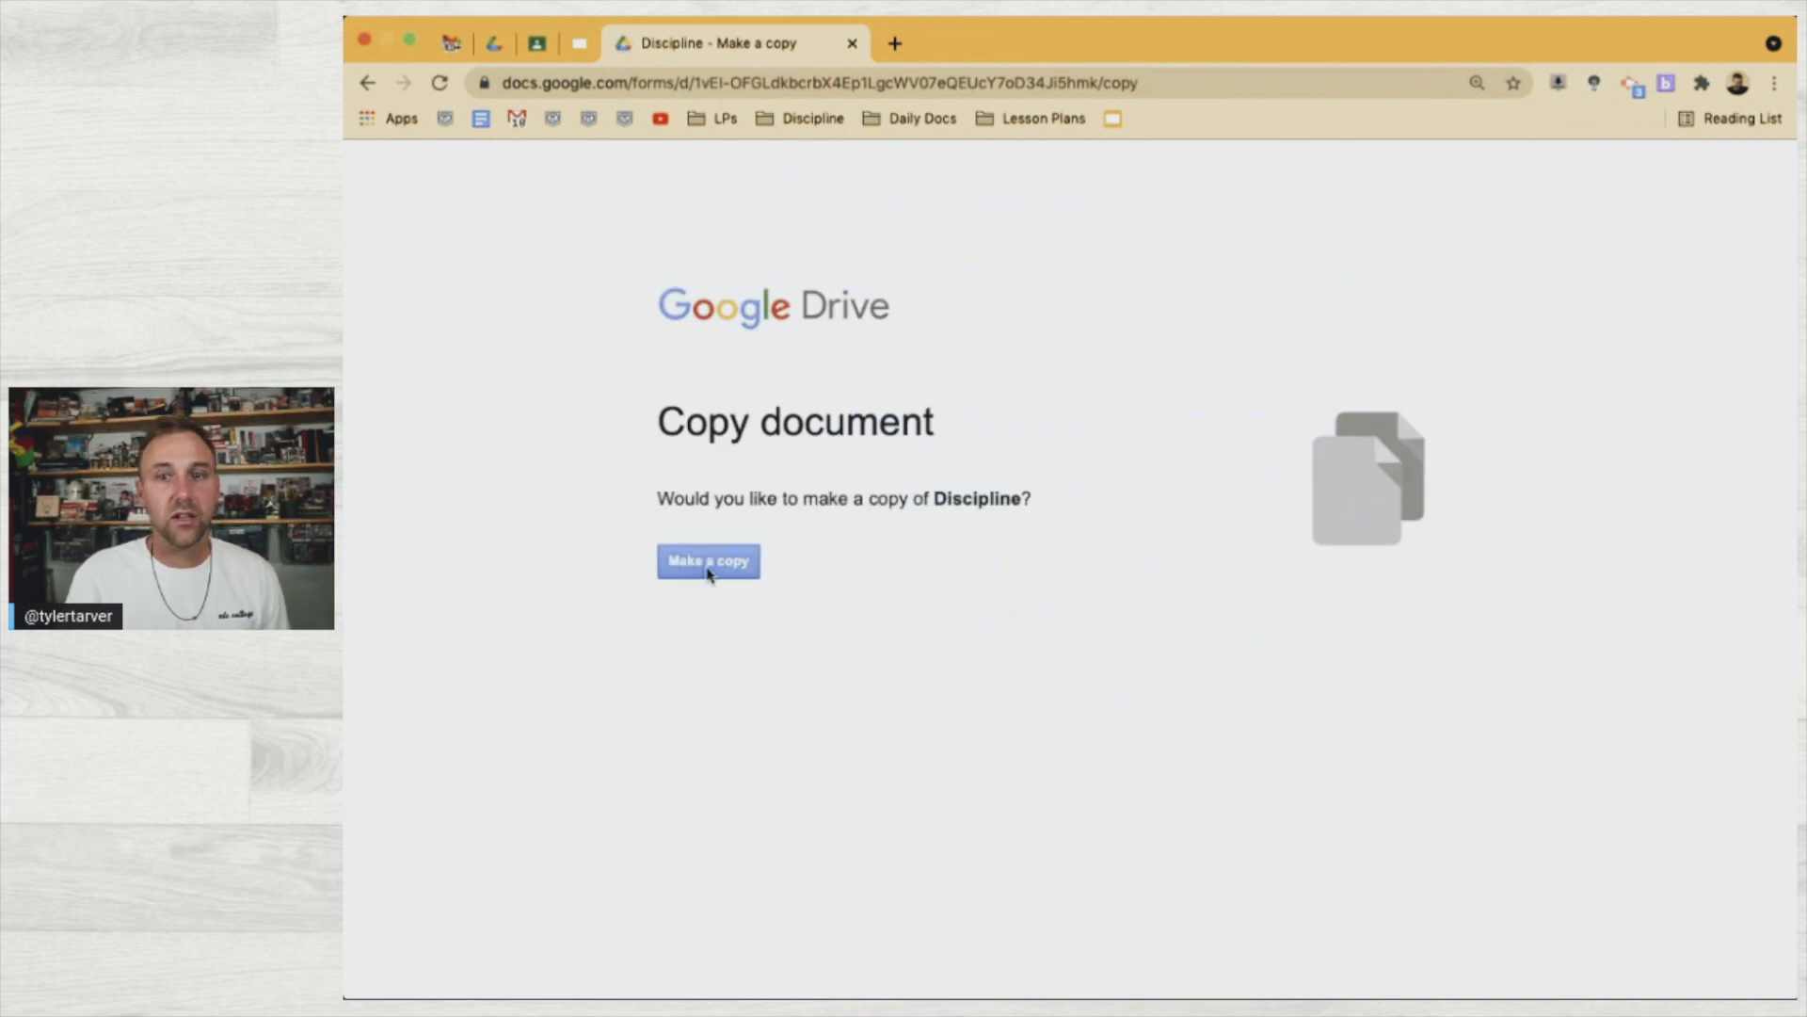
Scroll the Drive prompt offering a copy of the Classroom Discipline Form
{"action": "scroll", "coordinate": [708, 566], "scroll_direction": "up", "scroll_amount": 3}
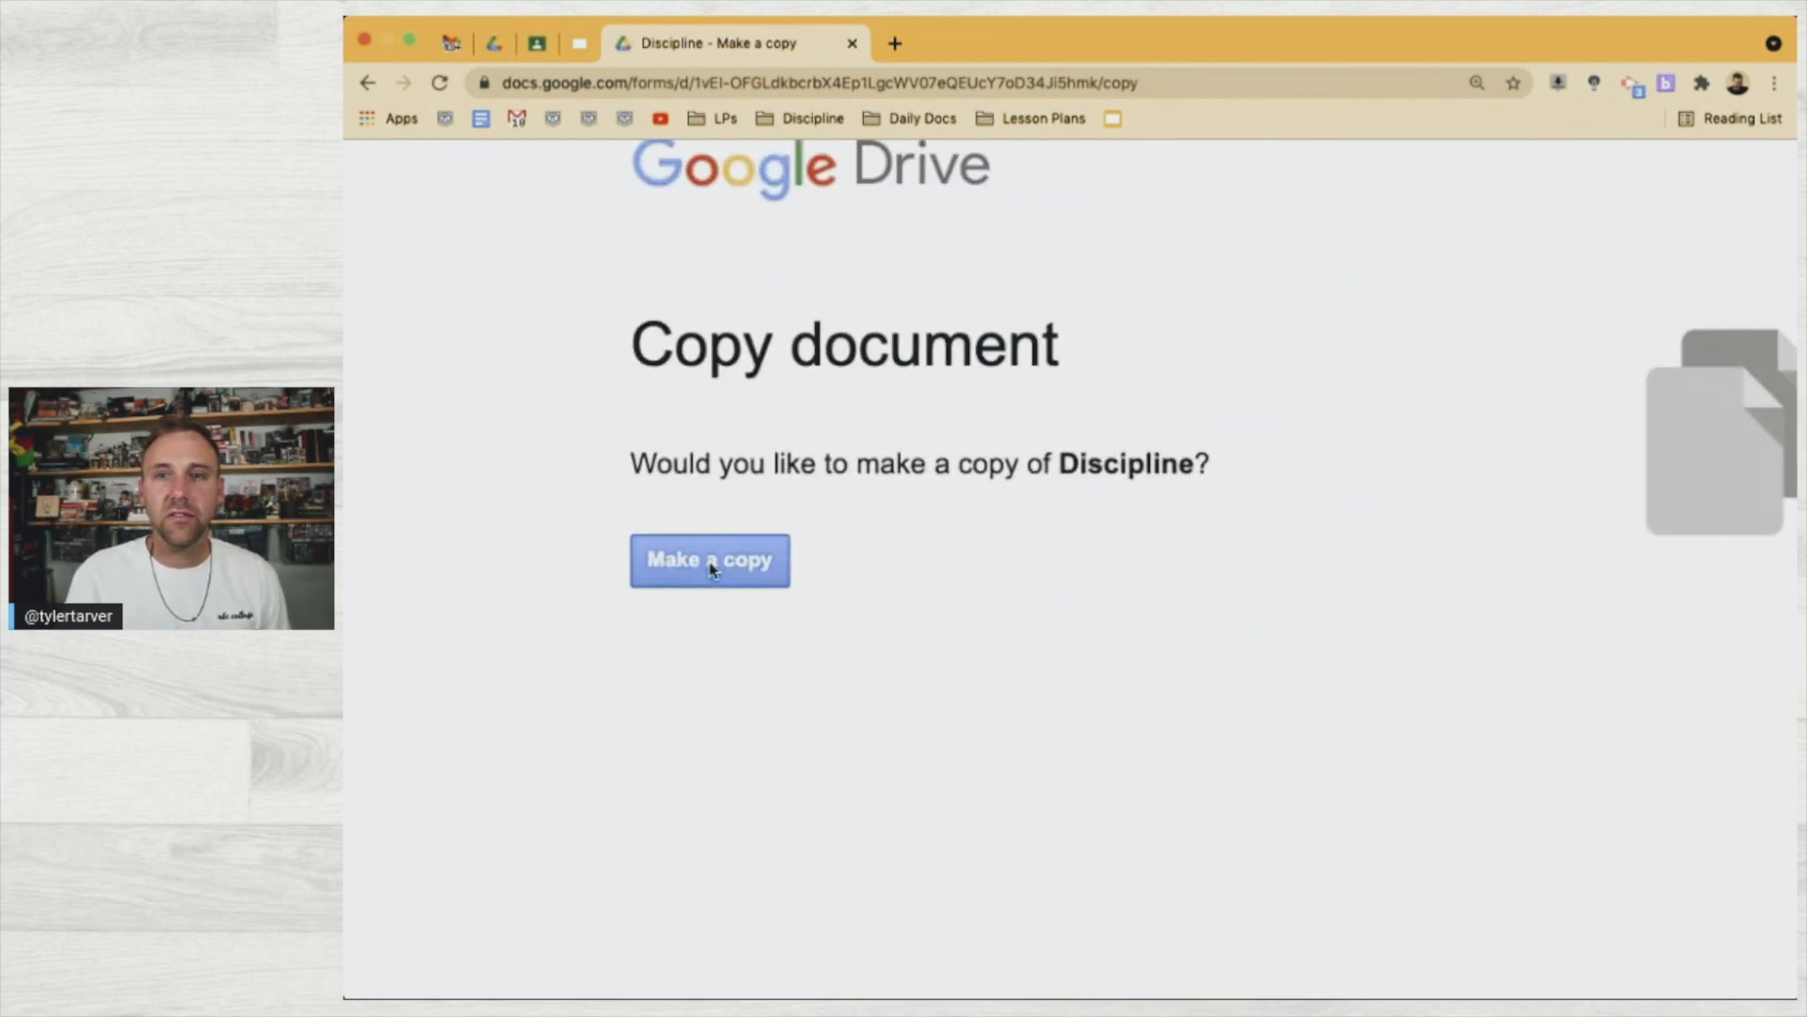
{"action": "scroll", "coordinate": [712, 569], "scroll_direction": "down", "scroll_amount": 3}
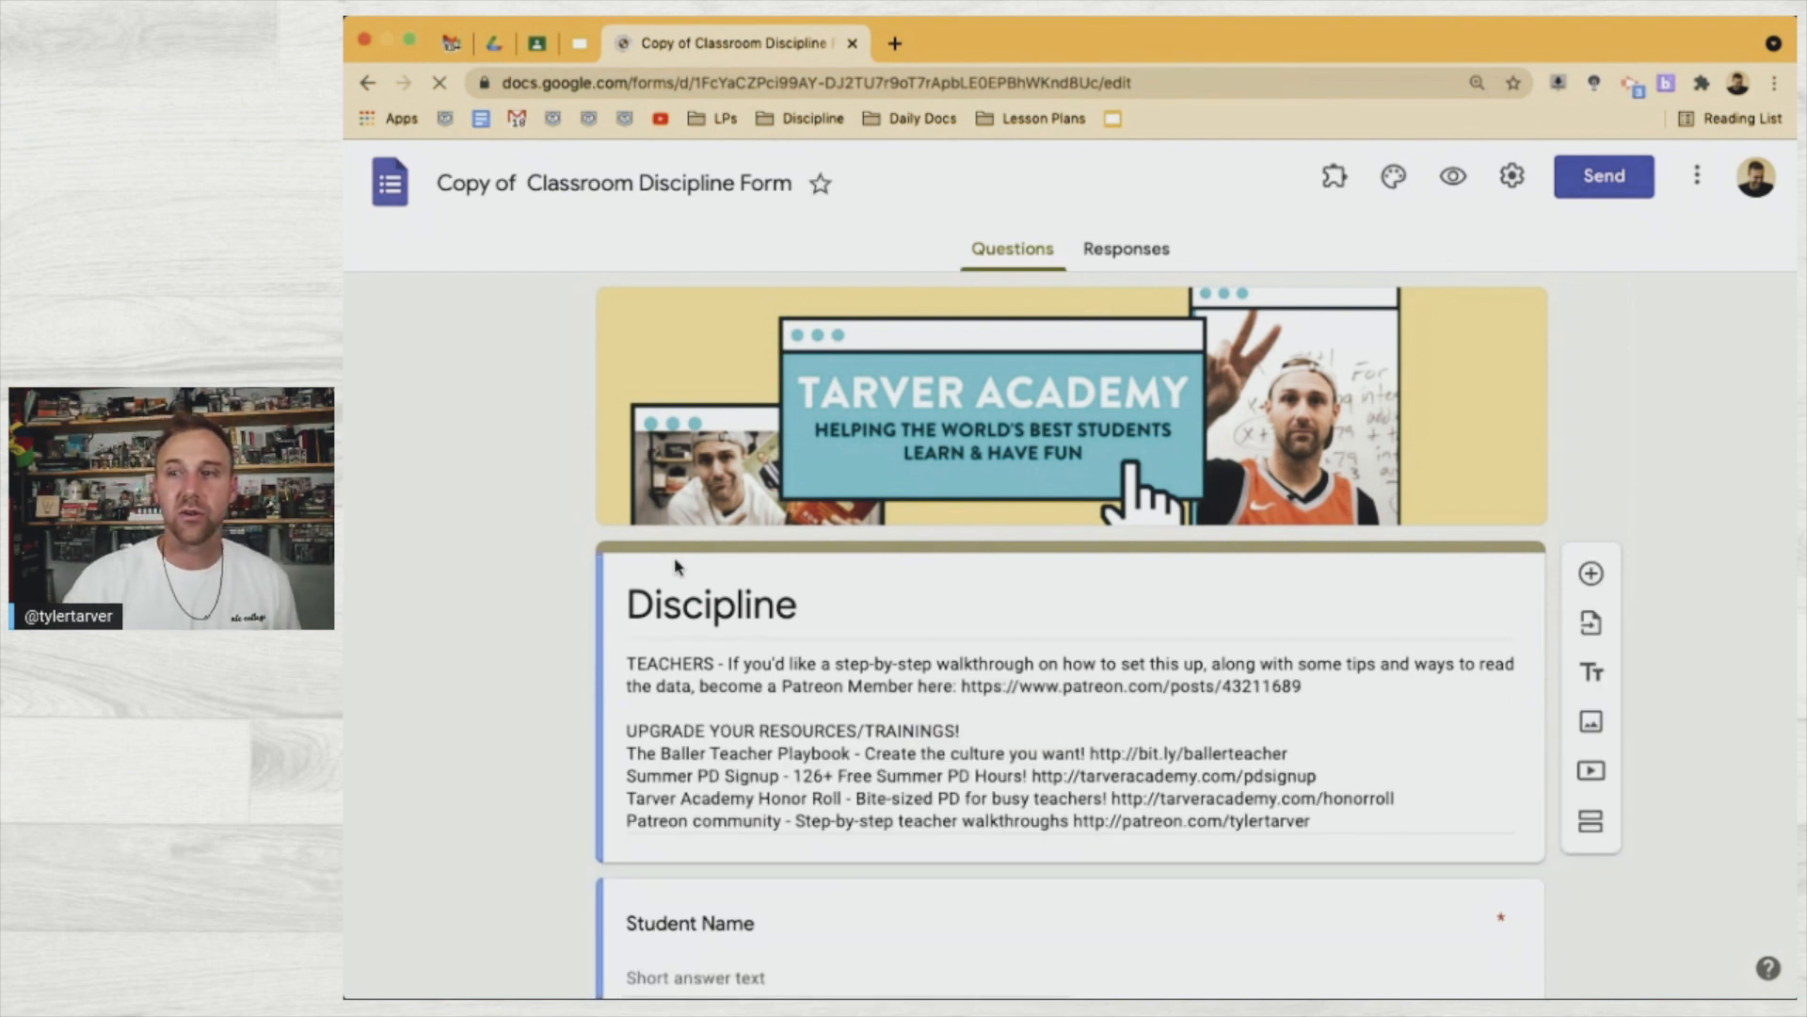
{"action": "scroll", "coordinate": [675, 566], "scroll_direction": "down", "scroll_amount": 2}
{"action": "triple_click", "coordinate": [781, 603]}
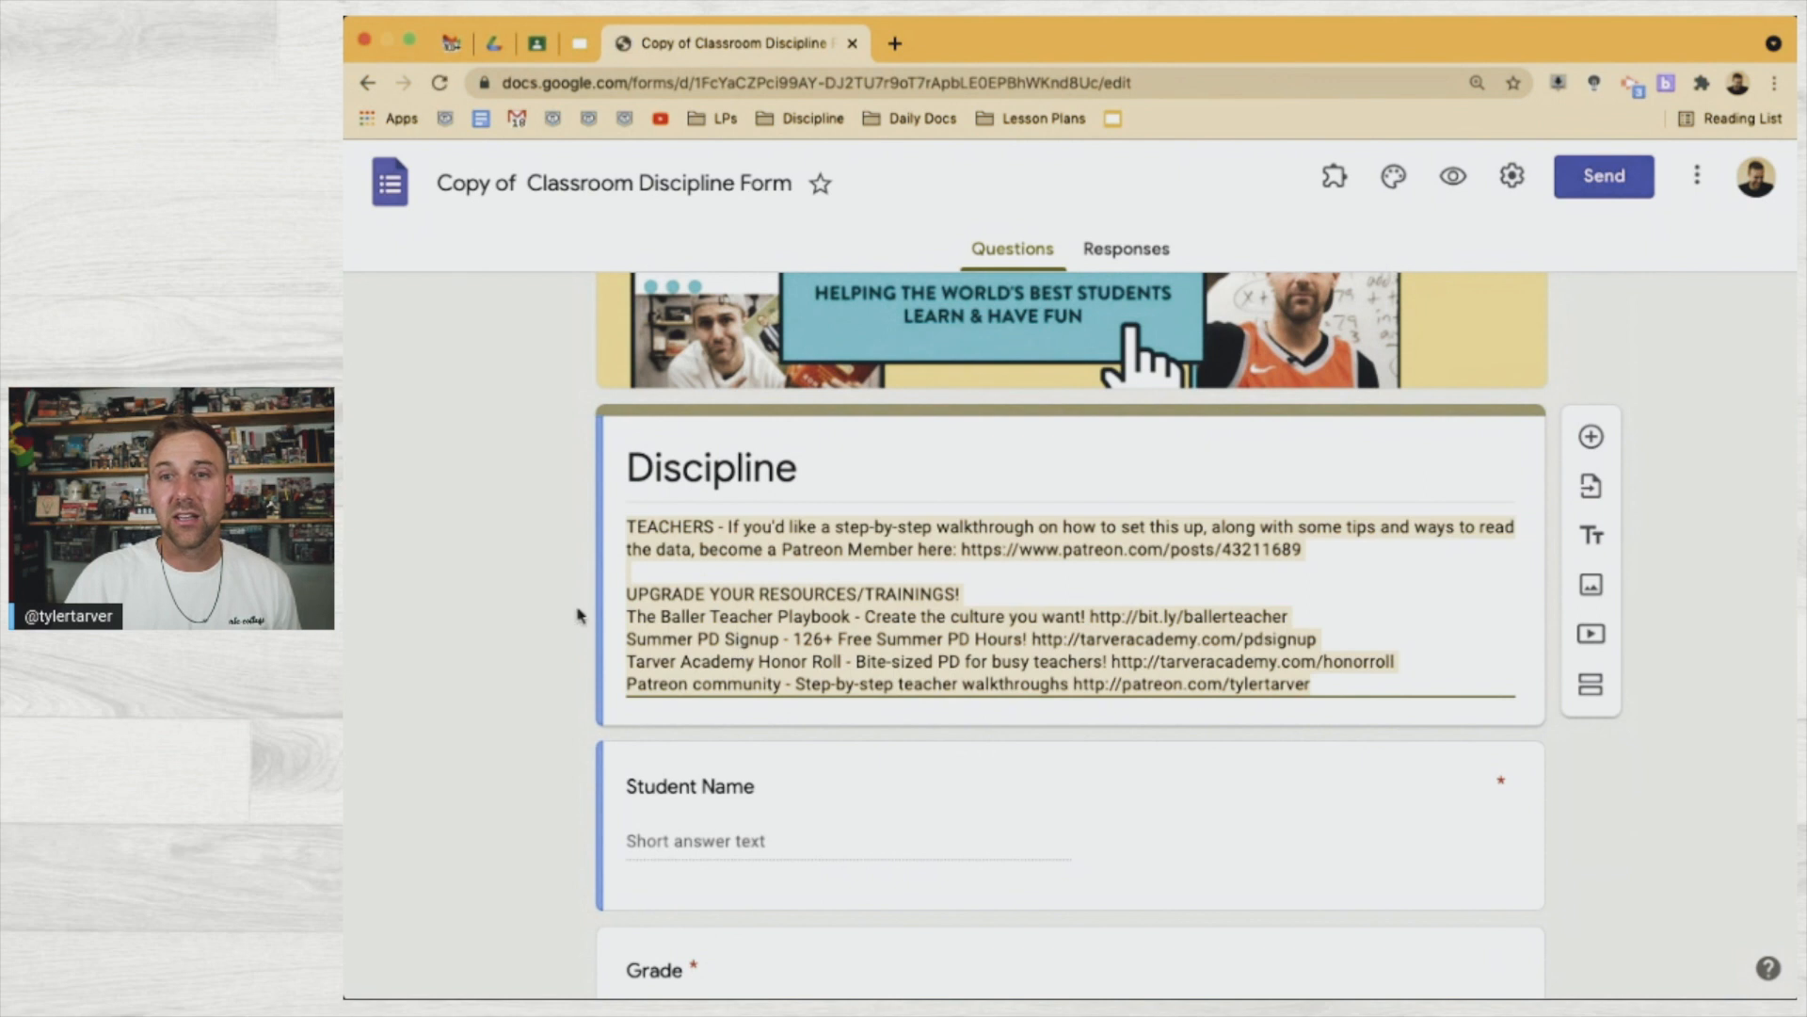
{"action": "scroll", "coordinate": [554, 630], "scroll_direction": "down", "scroll_amount": 2}
{"action": "scroll", "coordinate": [548, 626], "scroll_direction": "up", "scroll_amount": 4}
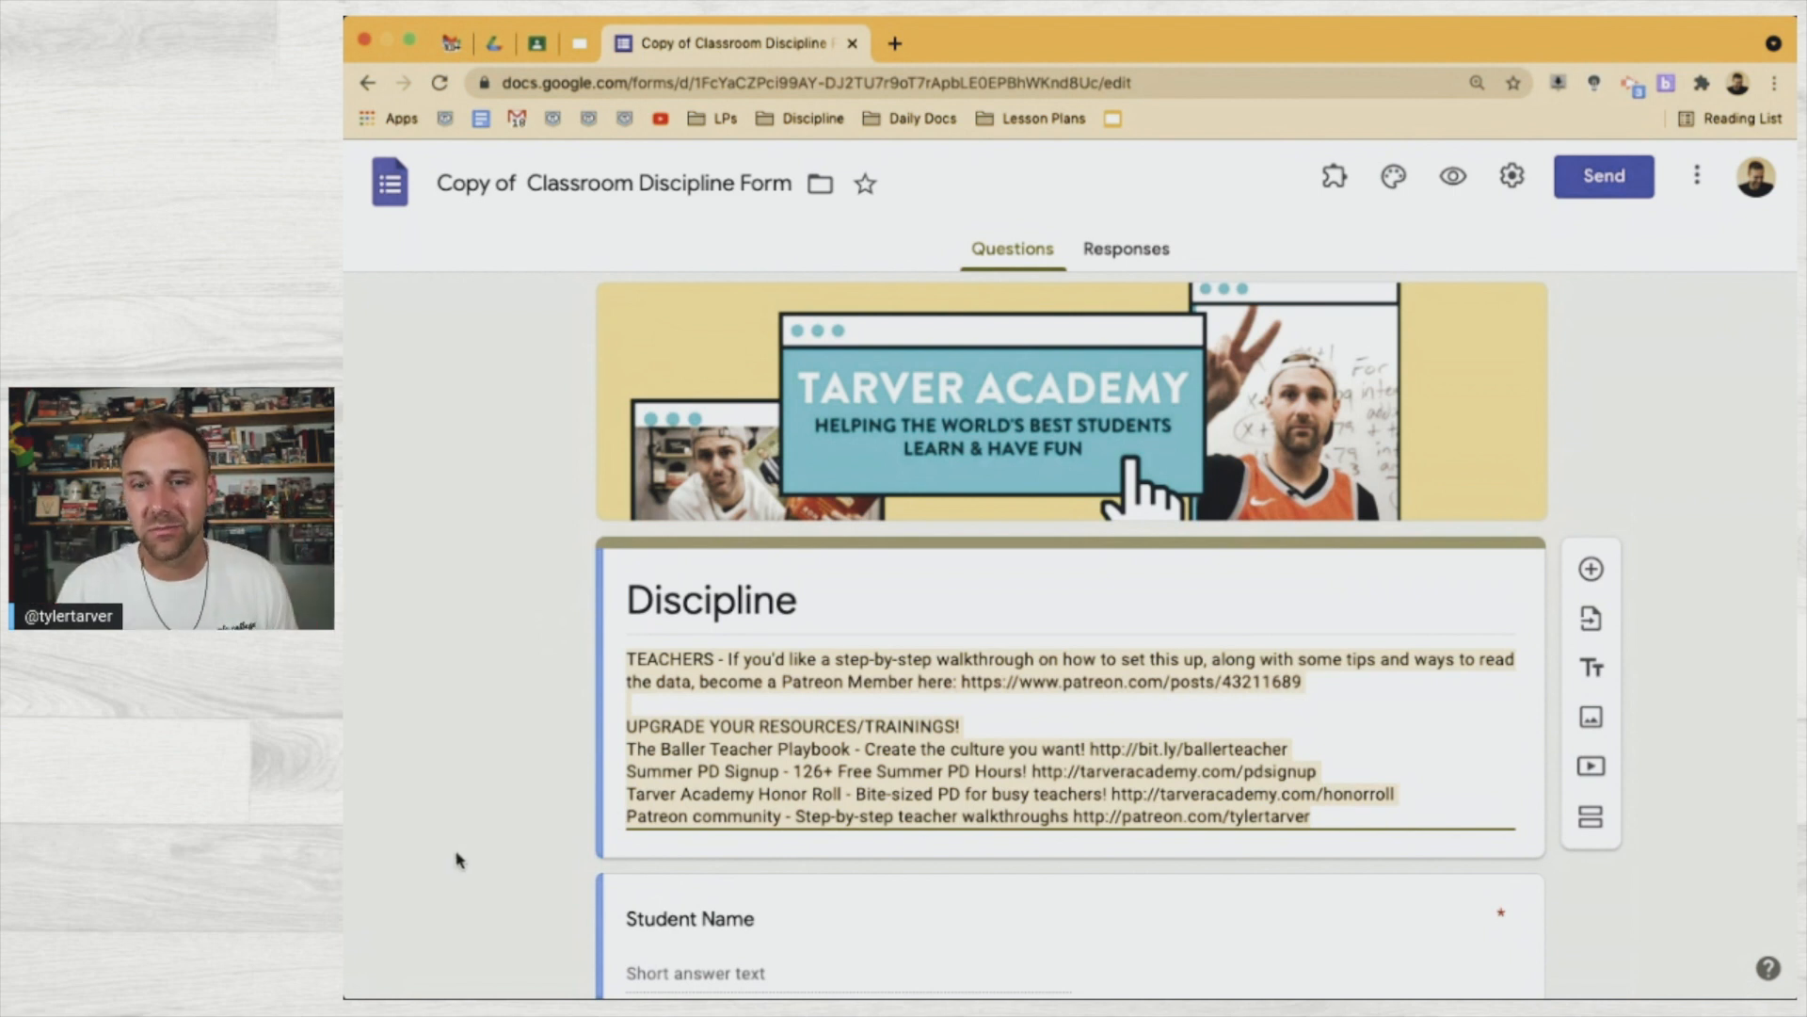
{"action": "scroll", "coordinate": [555, 809], "scroll_direction": "down", "scroll_amount": 5}
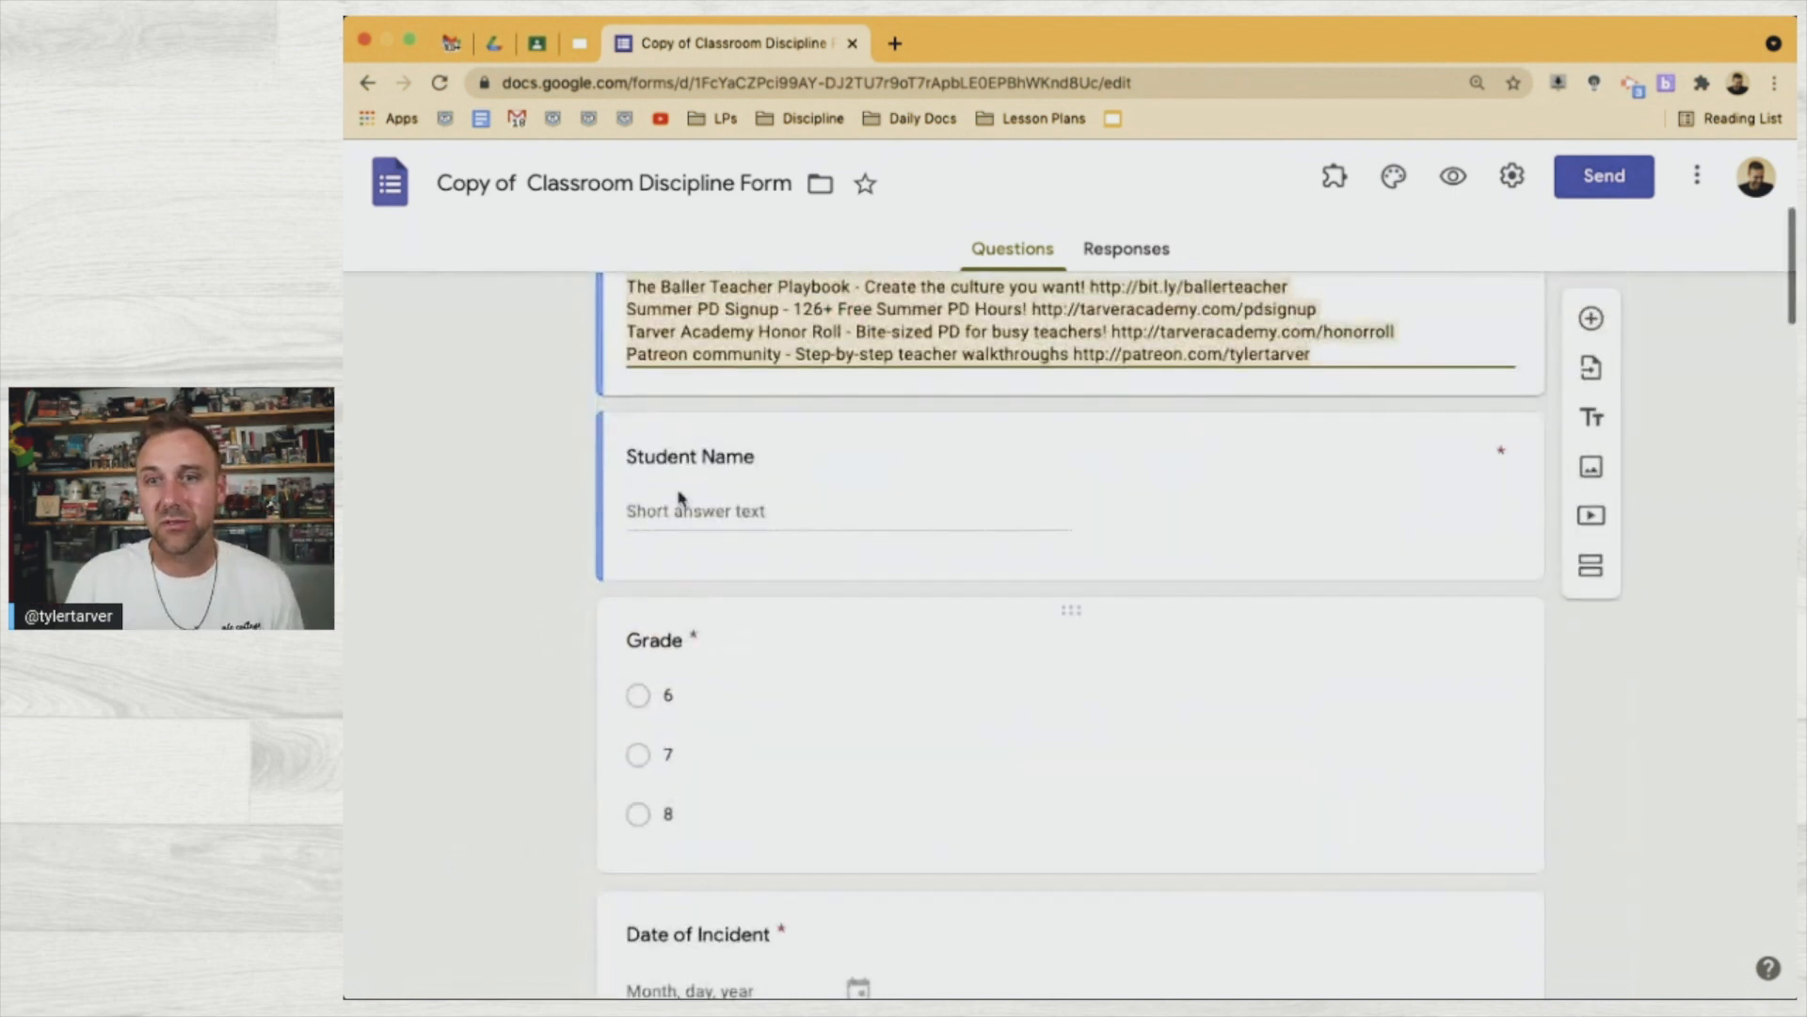
{"action": "left_click", "coordinate": [696, 518]}
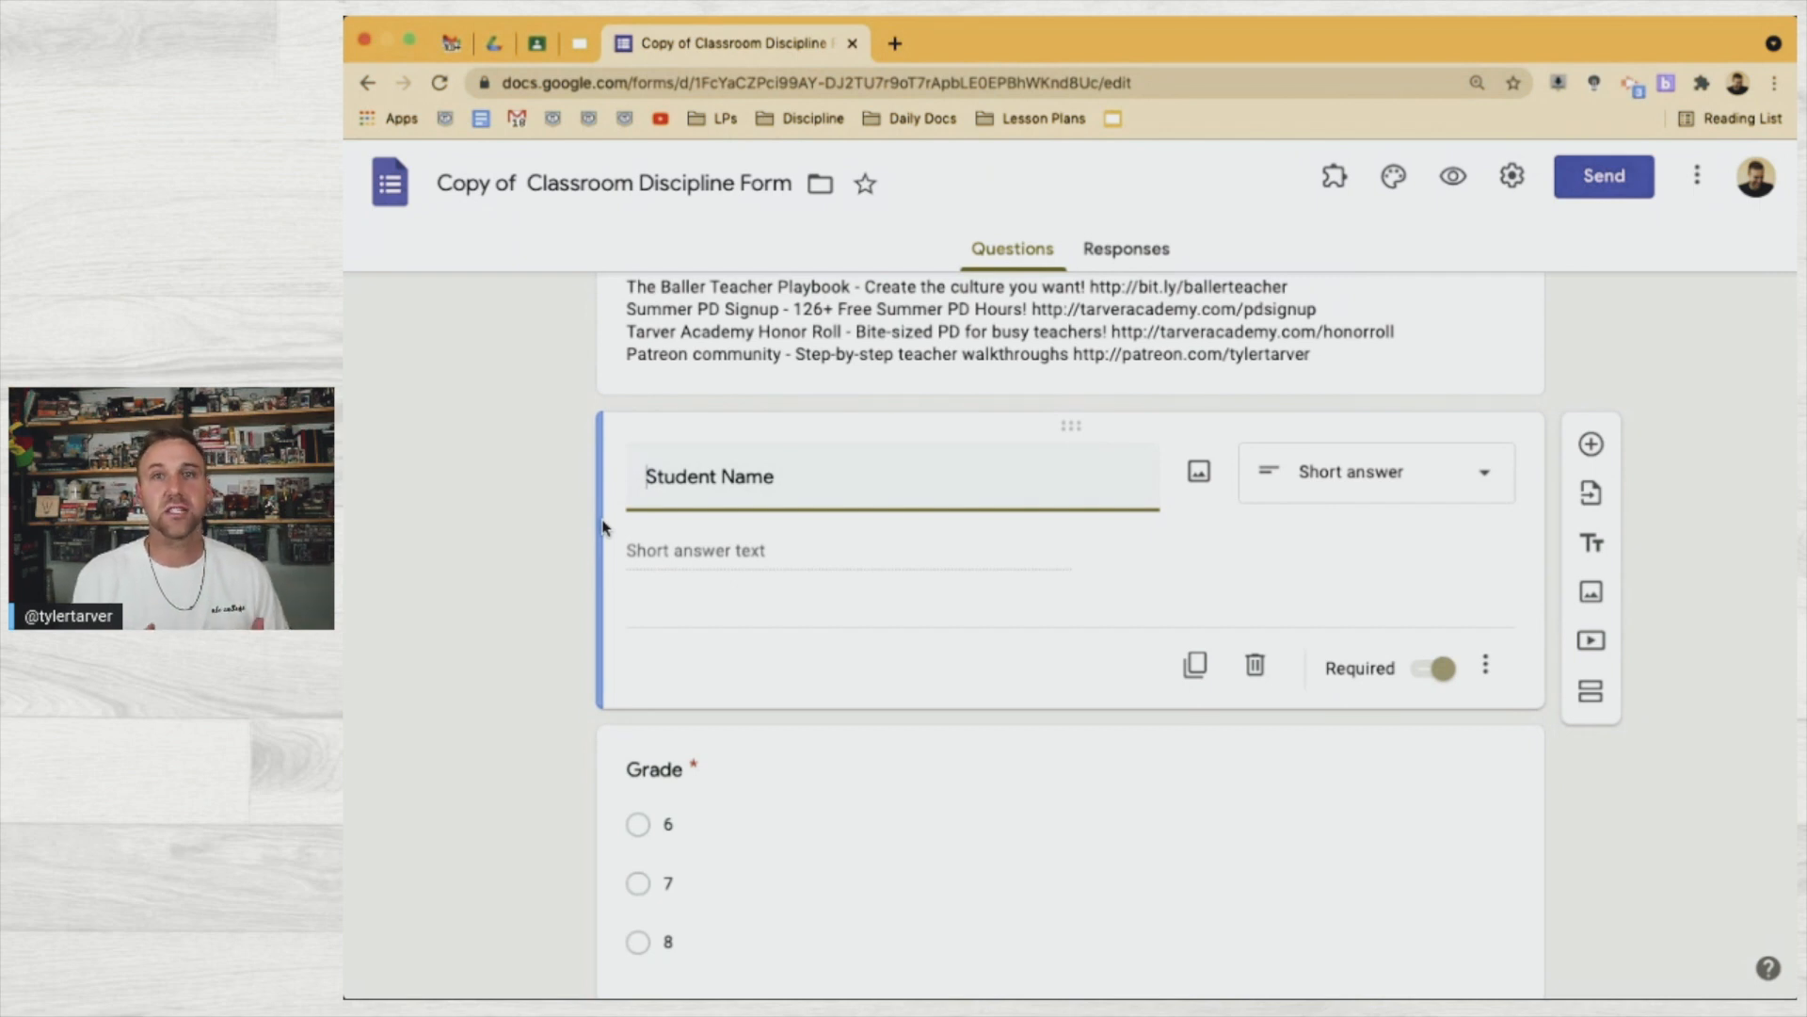
{"action": "scroll", "coordinate": [602, 527], "scroll_direction": "down", "scroll_amount": 1}
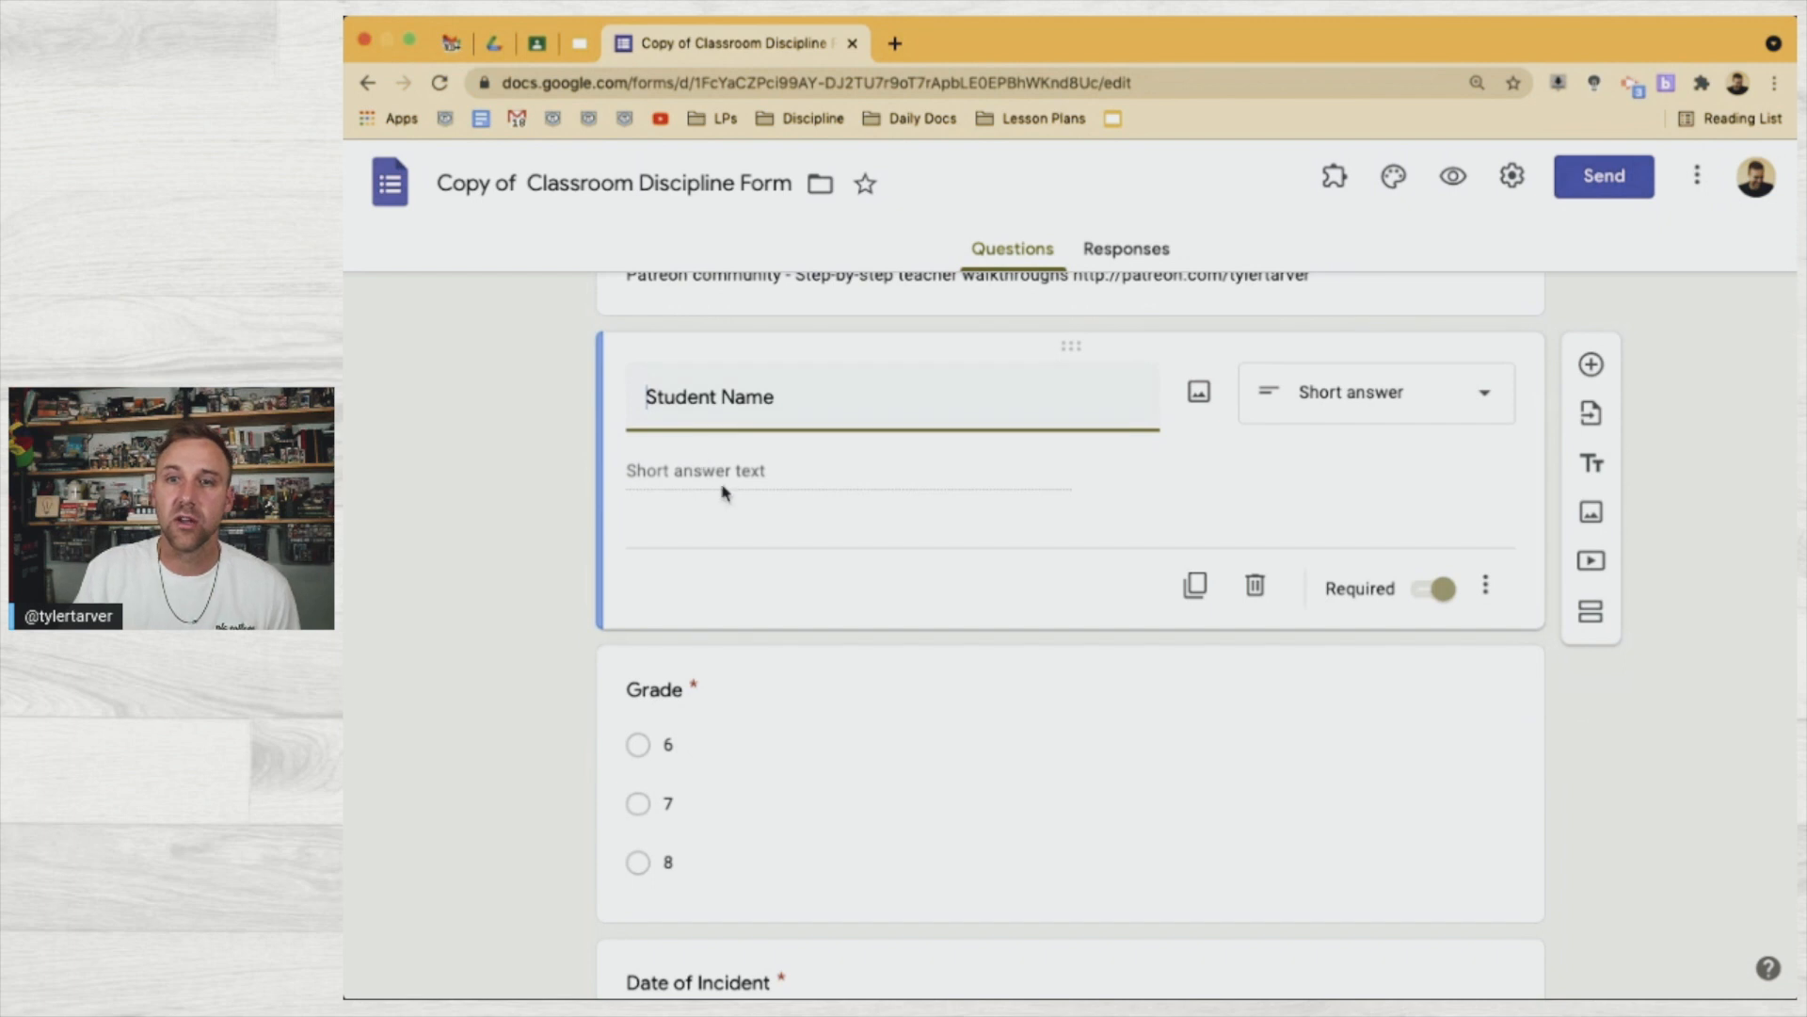
{"action": "scroll", "coordinate": [671, 563], "scroll_direction": "down", "scroll_amount": 2}
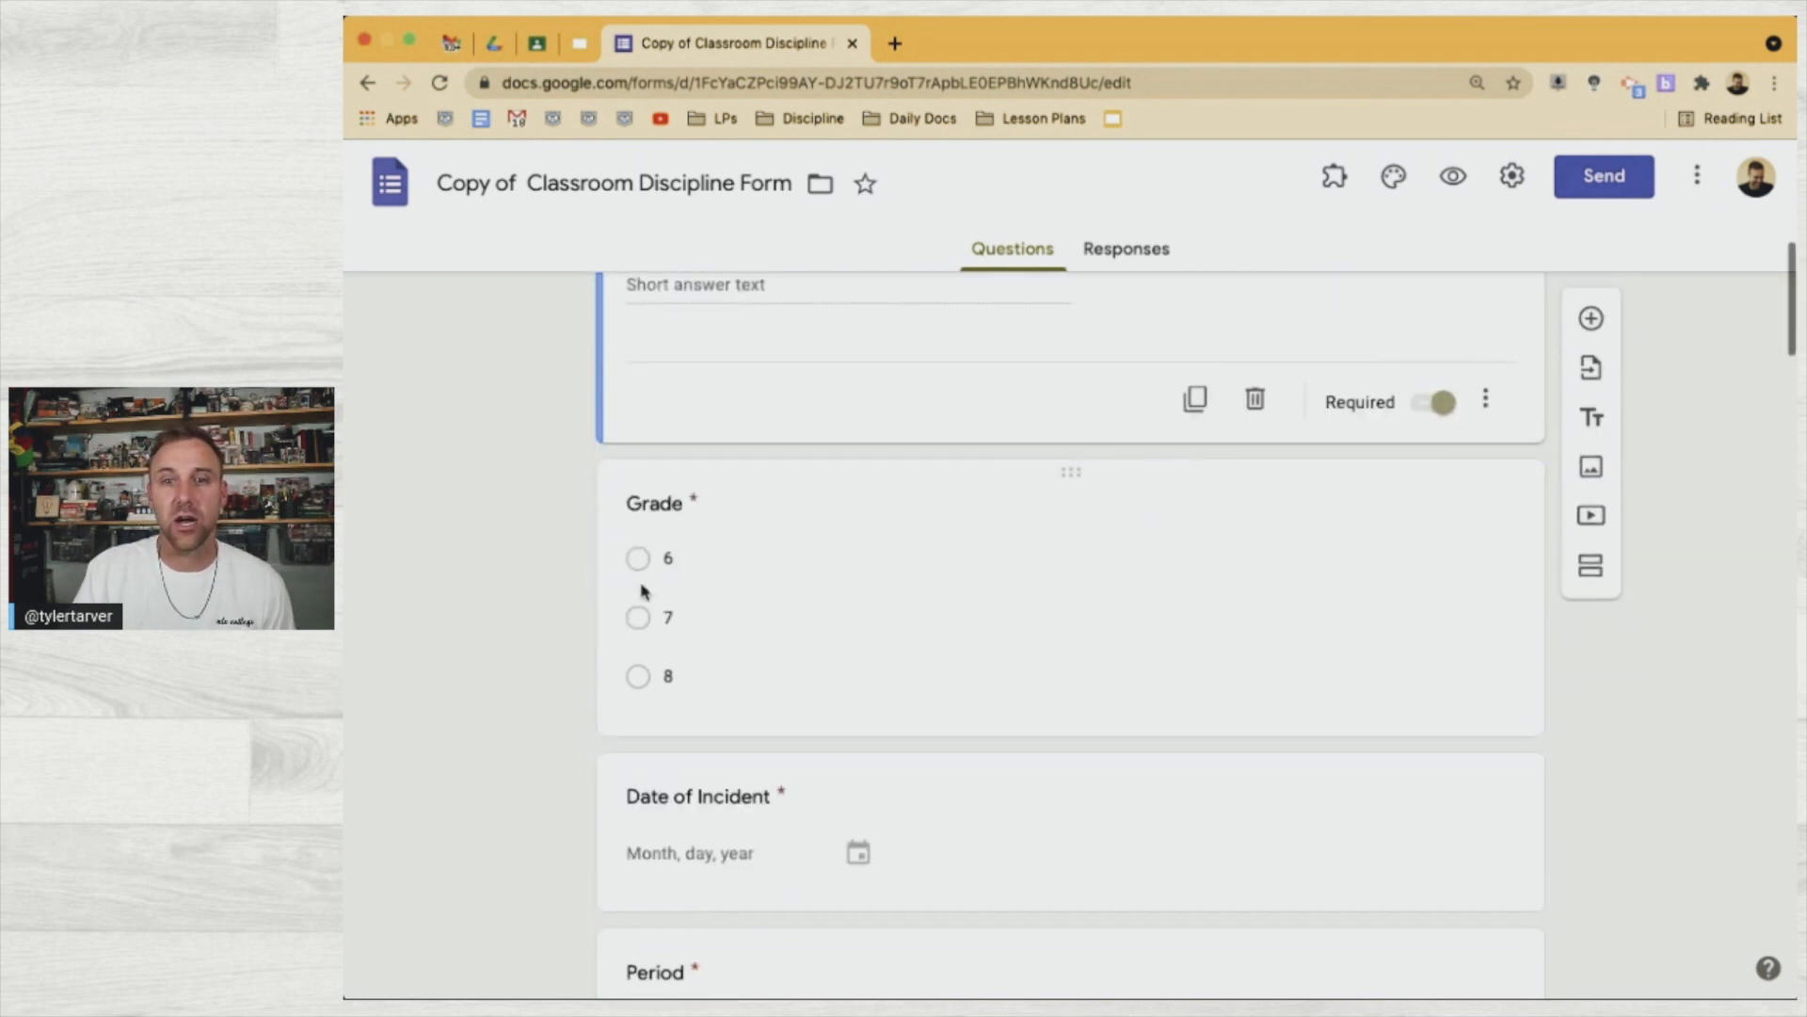
{"action": "left_click", "coordinate": [752, 543]}
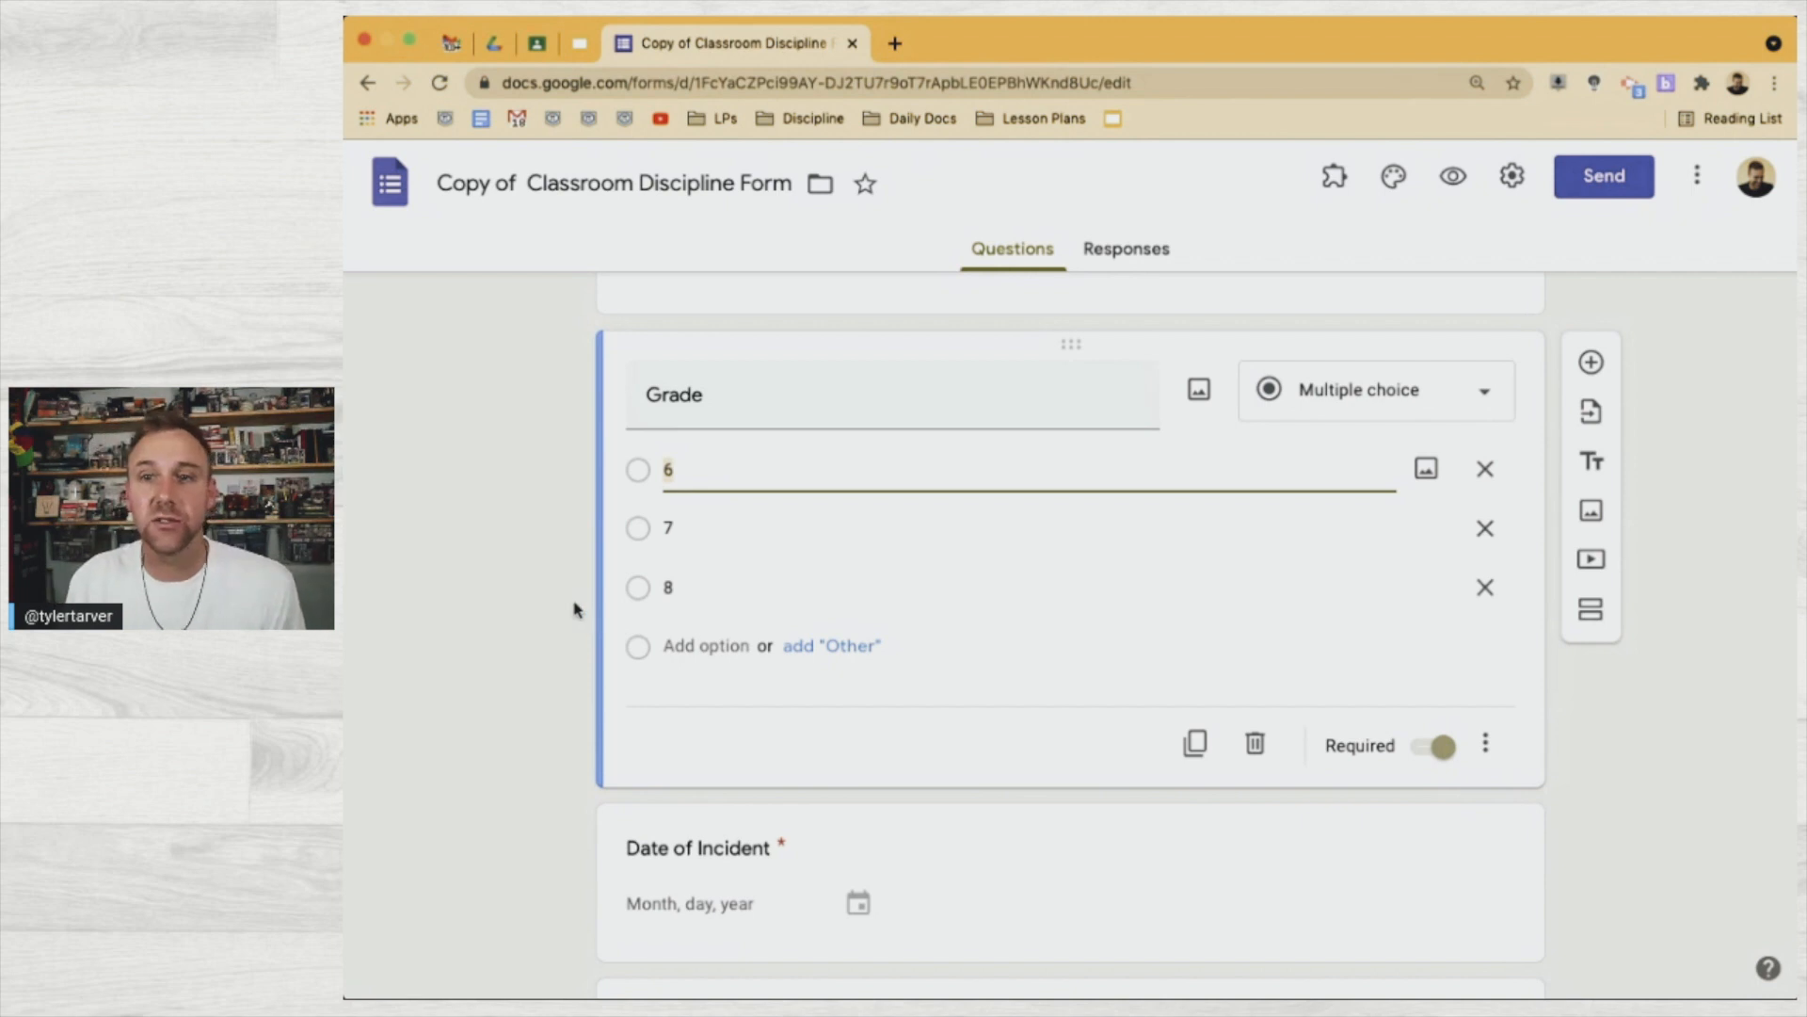
Replace the Grade question's choices with 9, 10, 11 and 12
{"action": "scroll", "coordinate": [576, 610], "scroll_direction": "down", "scroll_amount": 2}
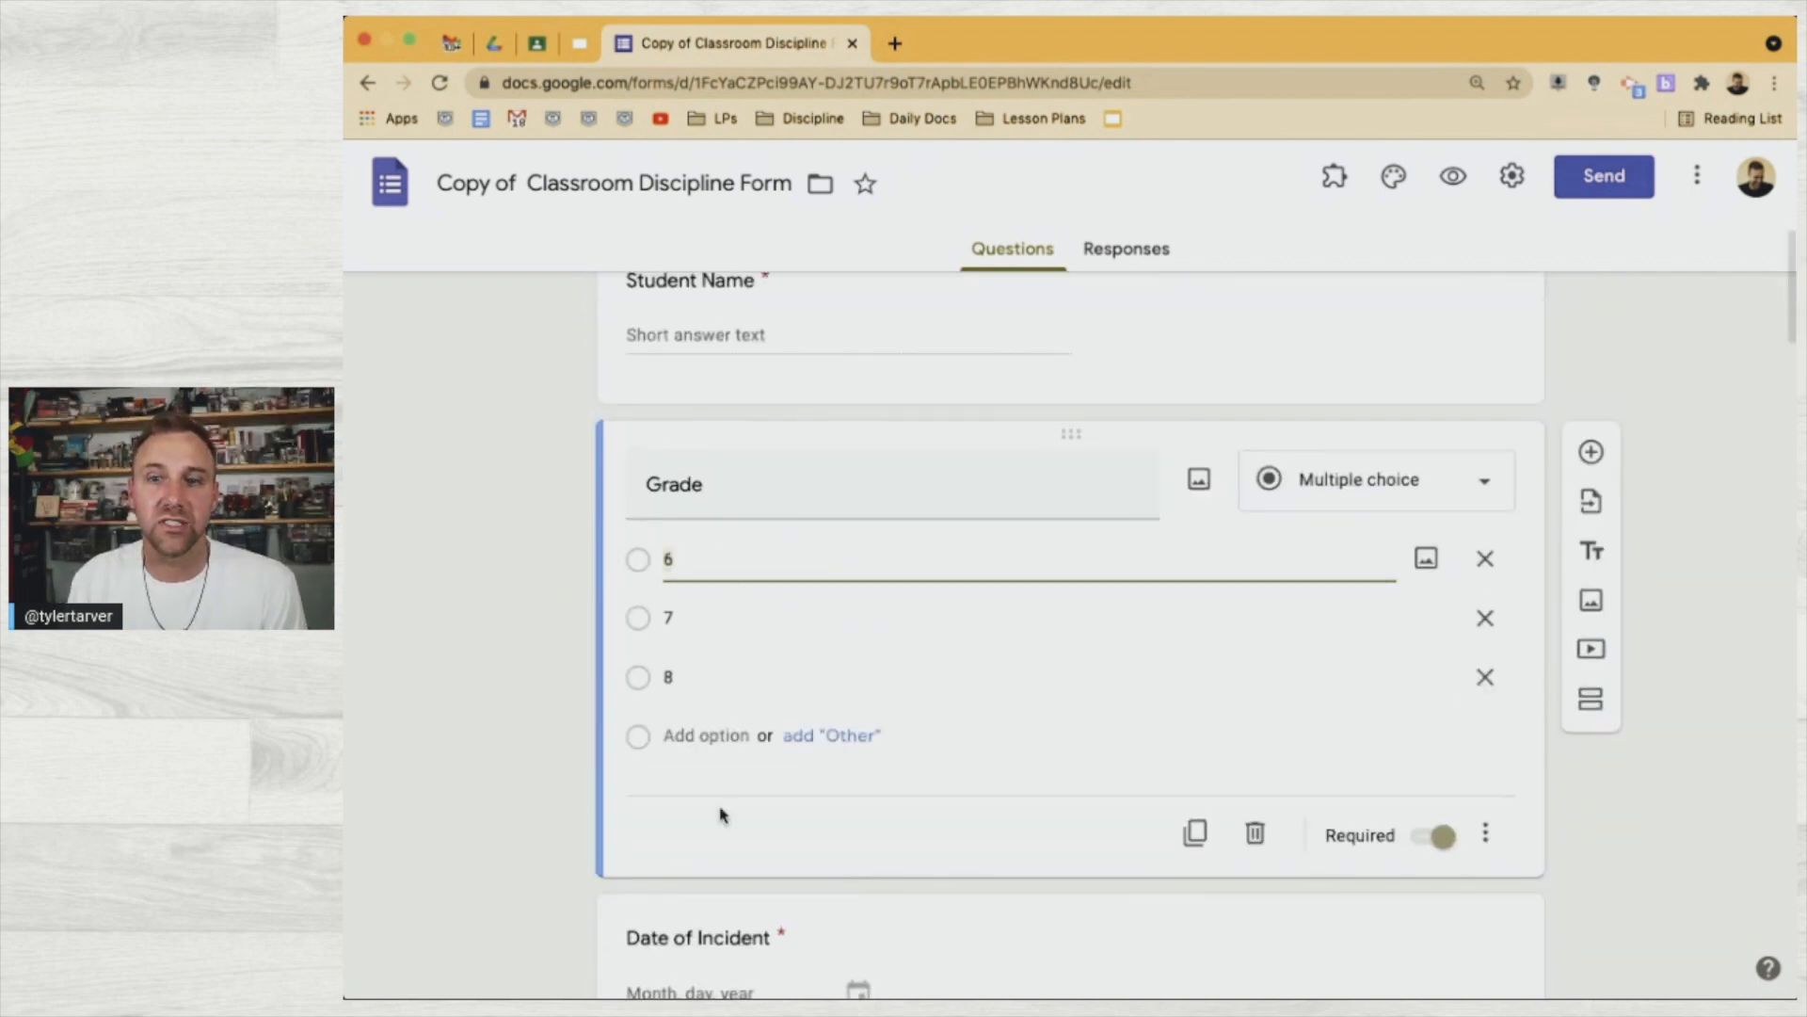
{"action": "key", "text": "BackSpace"}
{"action": "type", "text": "9"}
{"action": "key", "text": "Return"}
{"action": "type", "text": "10"}
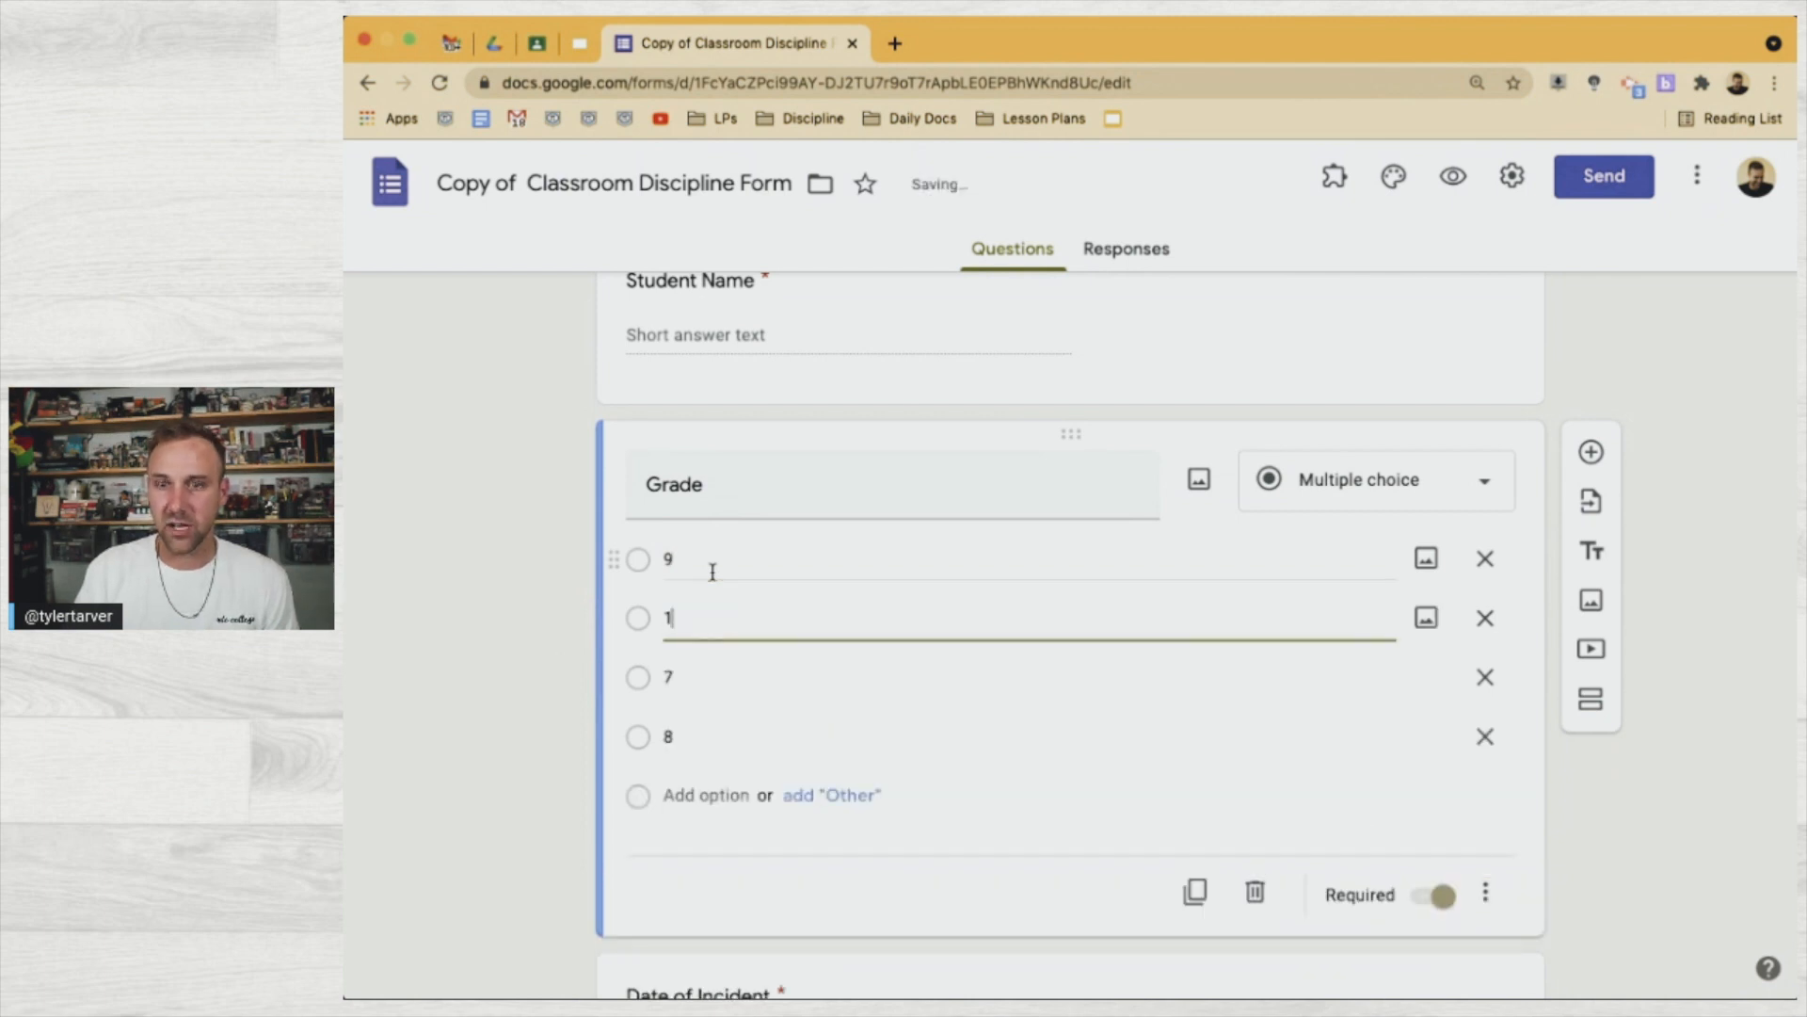
{"action": "key", "text": "Return"}
{"action": "type", "text": "11"}
{"action": "key", "text": "Return"}
{"action": "type", "text": "12"}
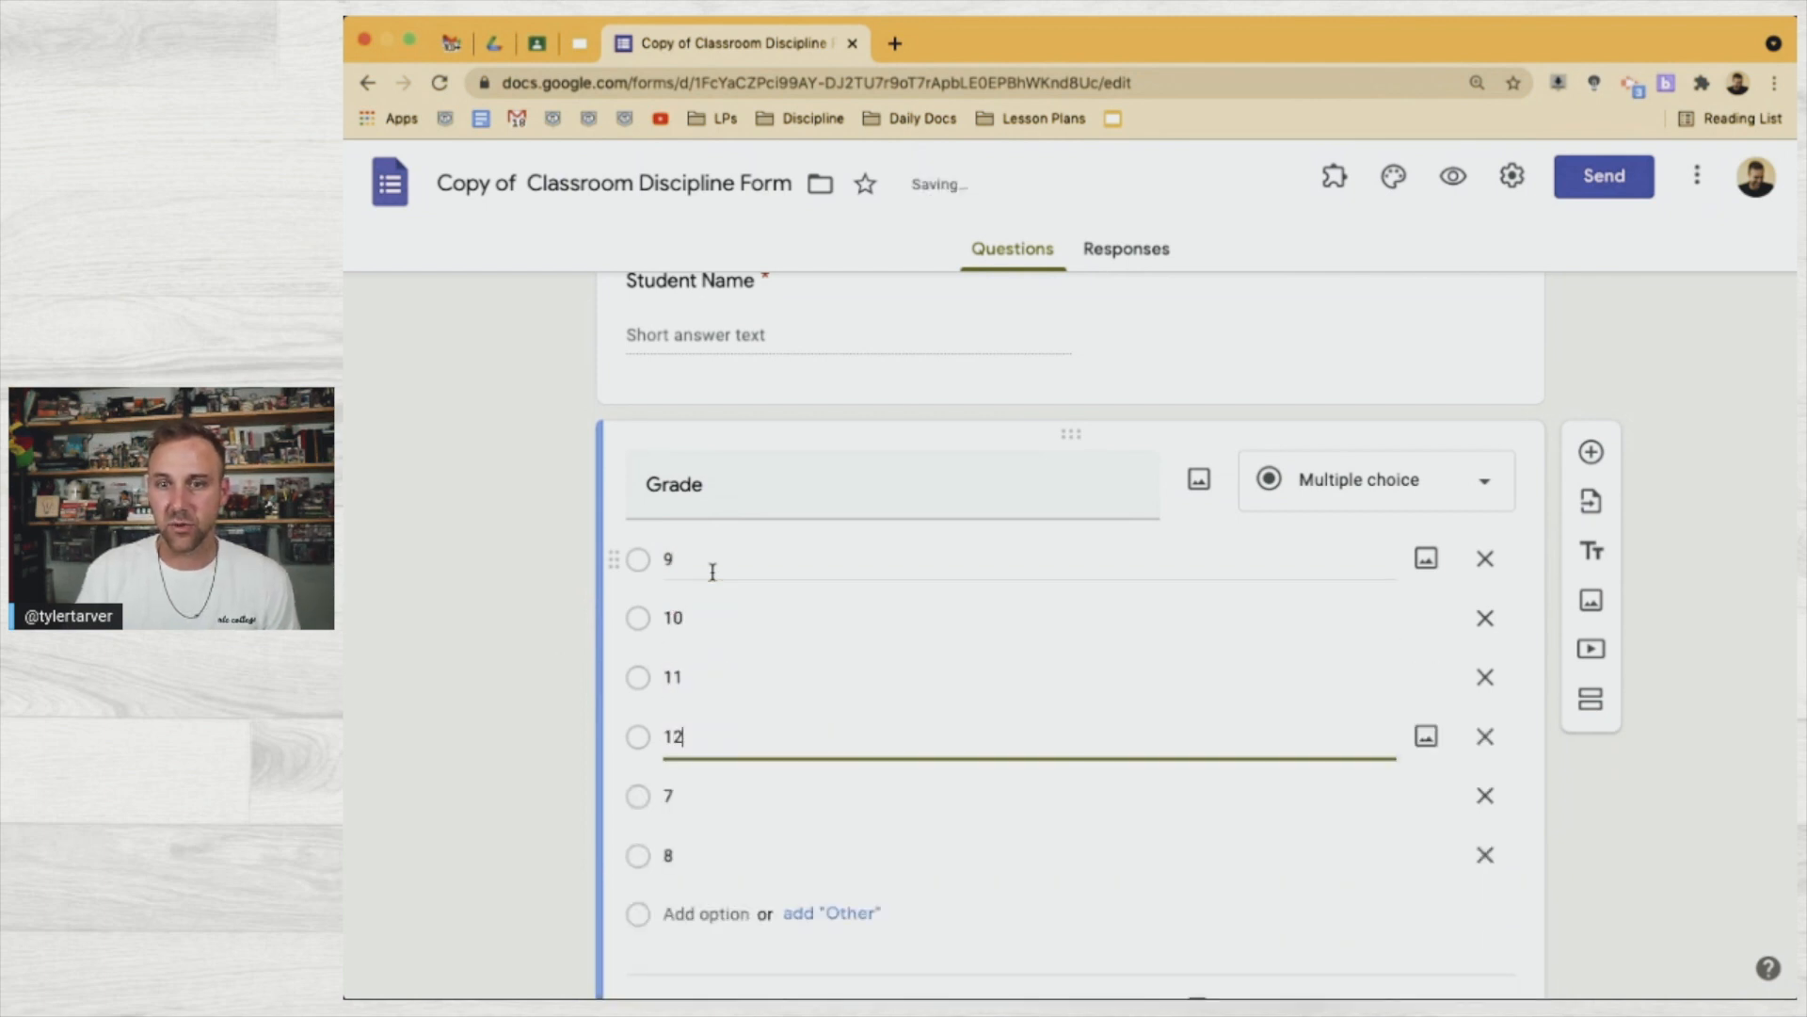
Delete the leftover 7 and 8 choices and add an Other option to Grade
{"action": "left_click", "coordinate": [1485, 795]}
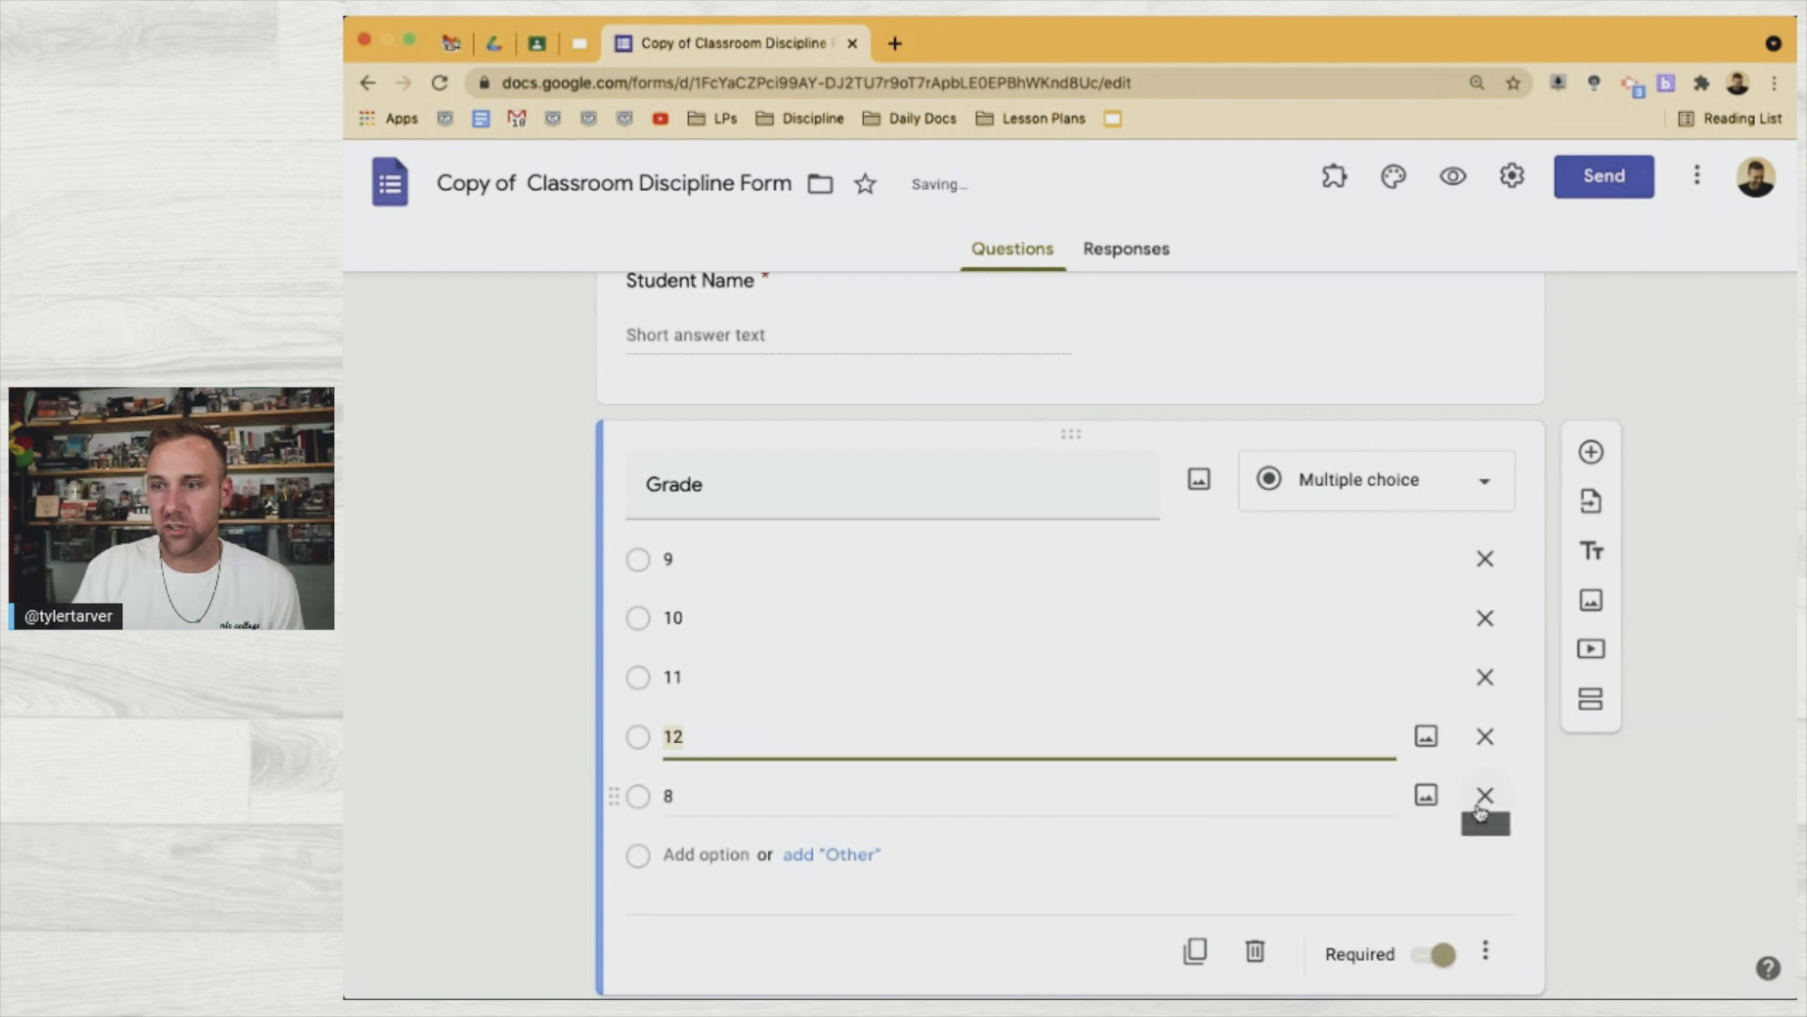
{"action": "left_click", "coordinate": [1485, 795]}
{"action": "left_click", "coordinate": [874, 797]}
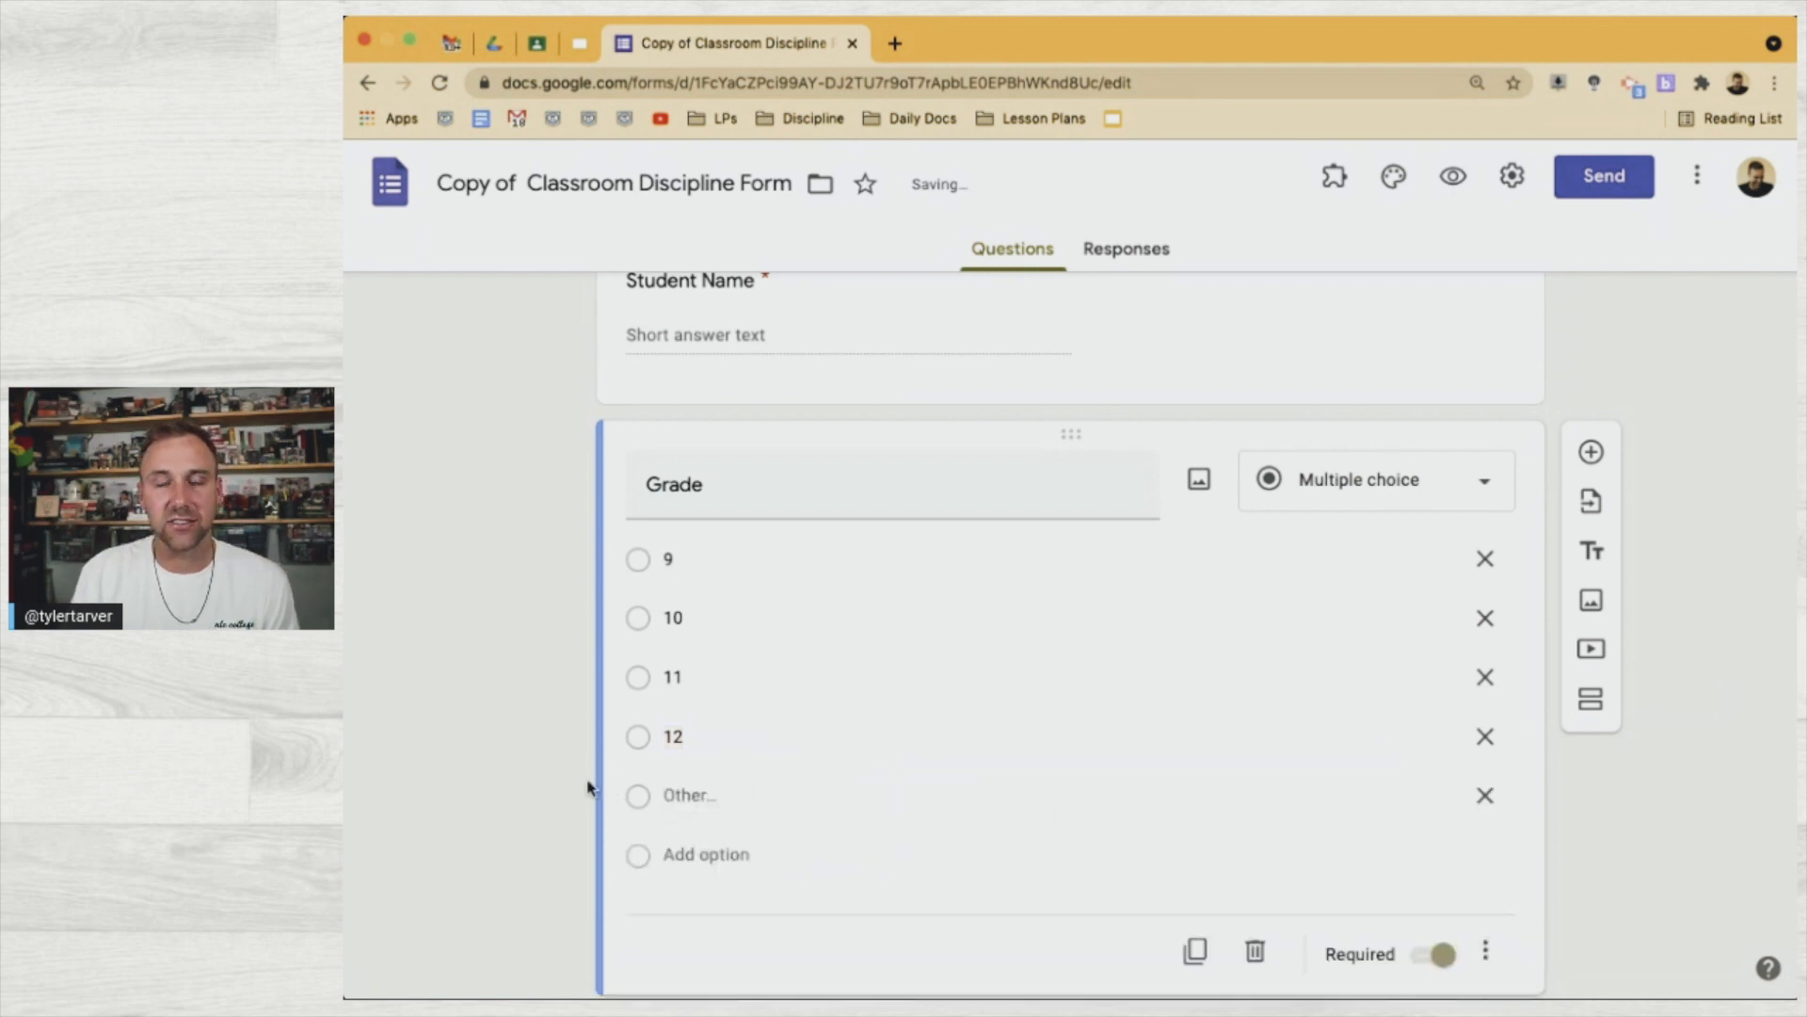
{"action": "scroll", "coordinate": [586, 799], "scroll_direction": "down", "scroll_amount": 3}
{"action": "scroll", "coordinate": [587, 797], "scroll_direction": "up", "scroll_amount": 4}
{"action": "scroll", "coordinate": [610, 646], "scroll_direction": "down", "scroll_amount": 7}
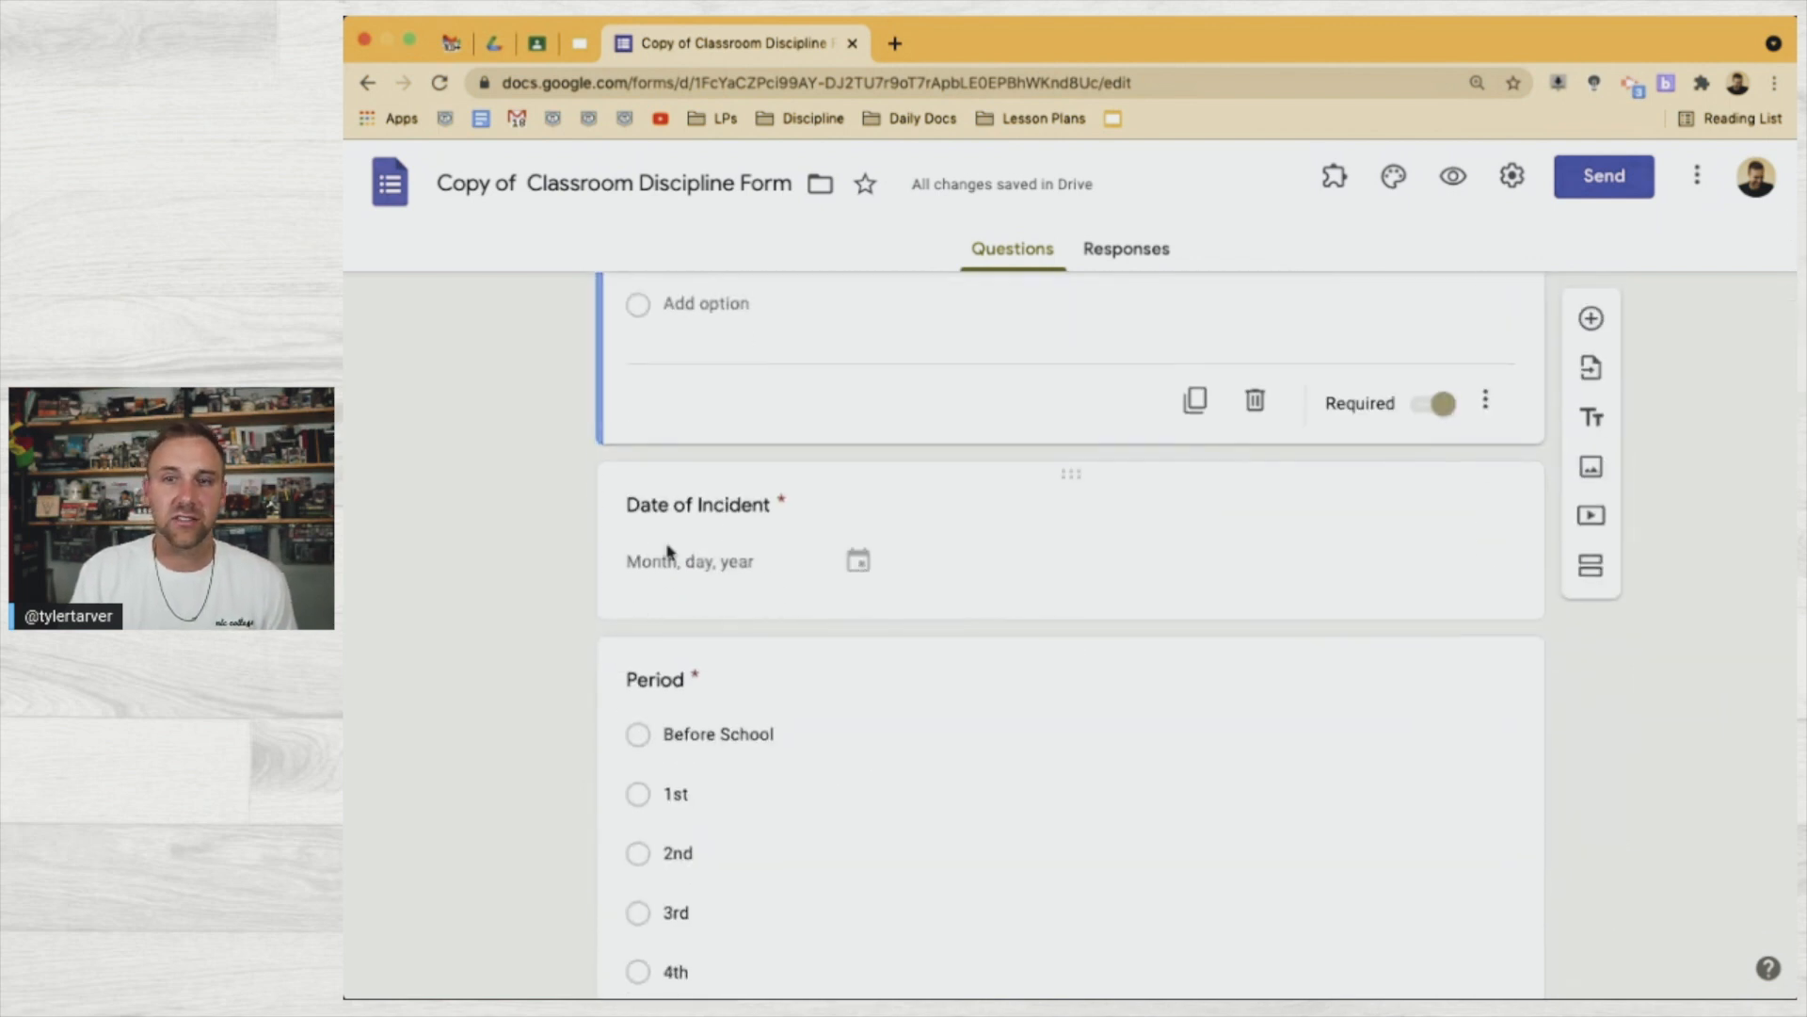
{"action": "scroll", "coordinate": [528, 565], "scroll_direction": "down", "scroll_amount": 3}
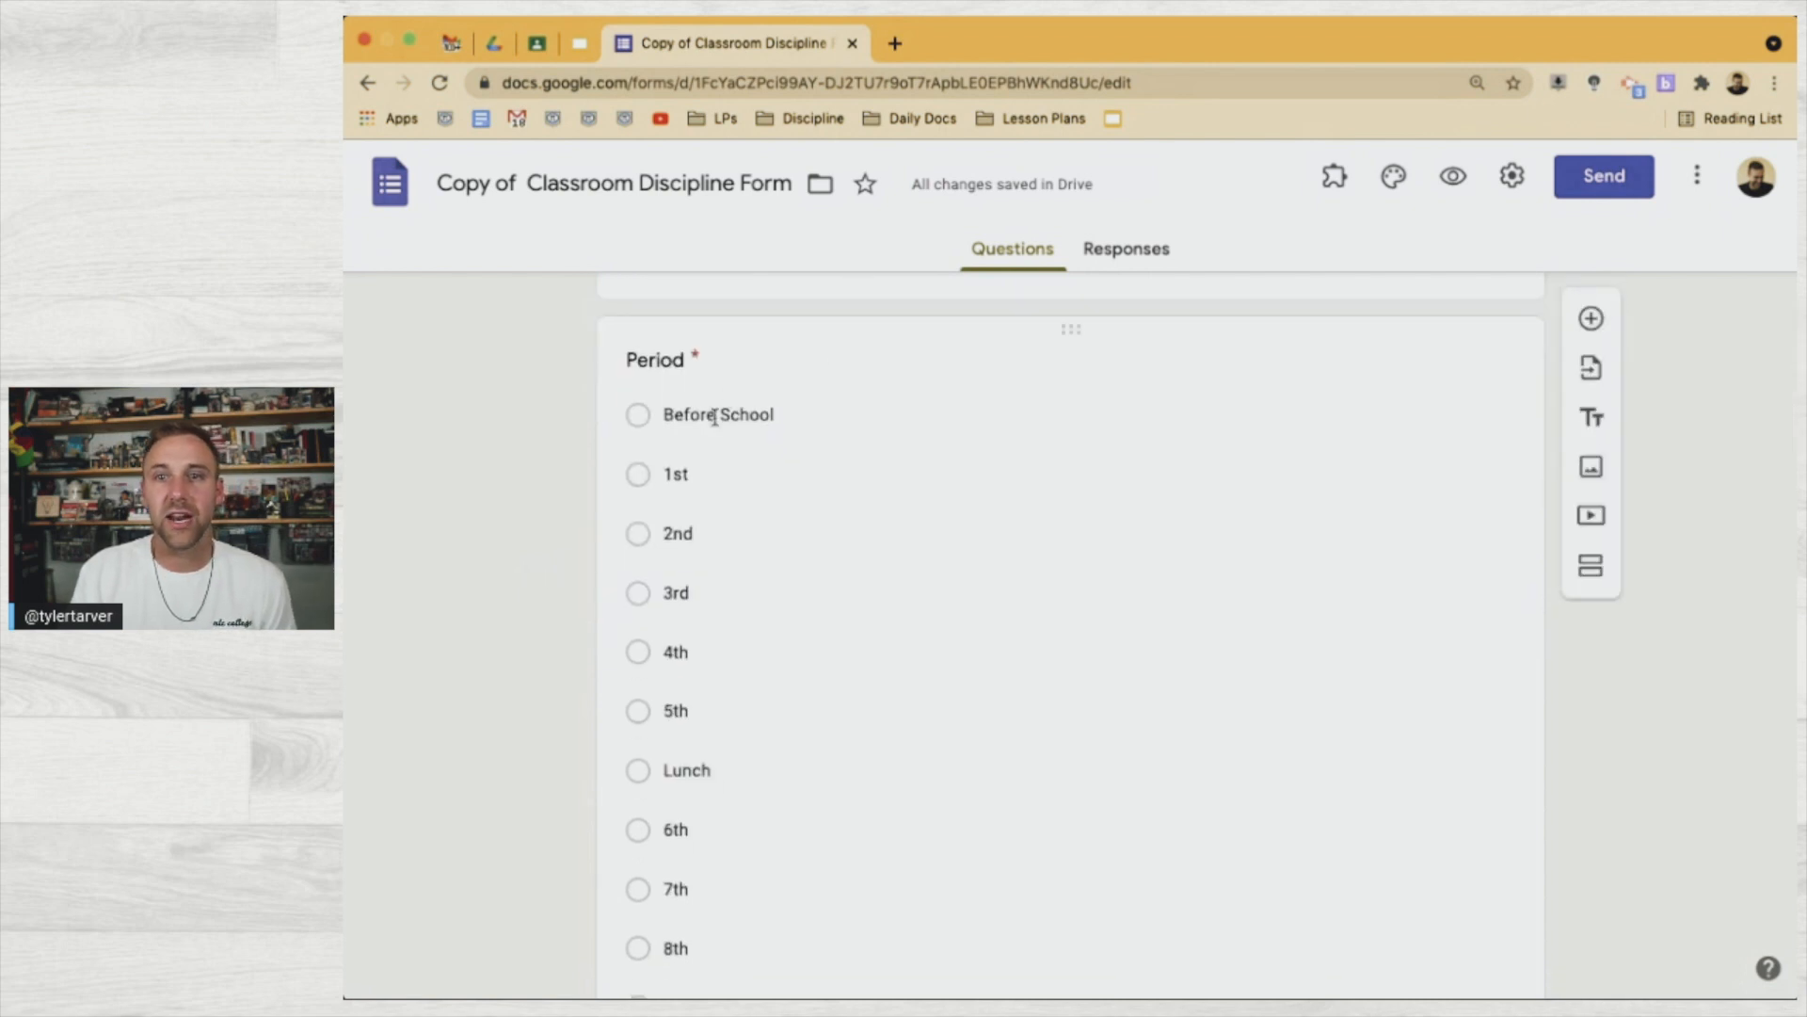
{"action": "scroll", "coordinate": [679, 502], "scroll_direction": "down", "scroll_amount": 2}
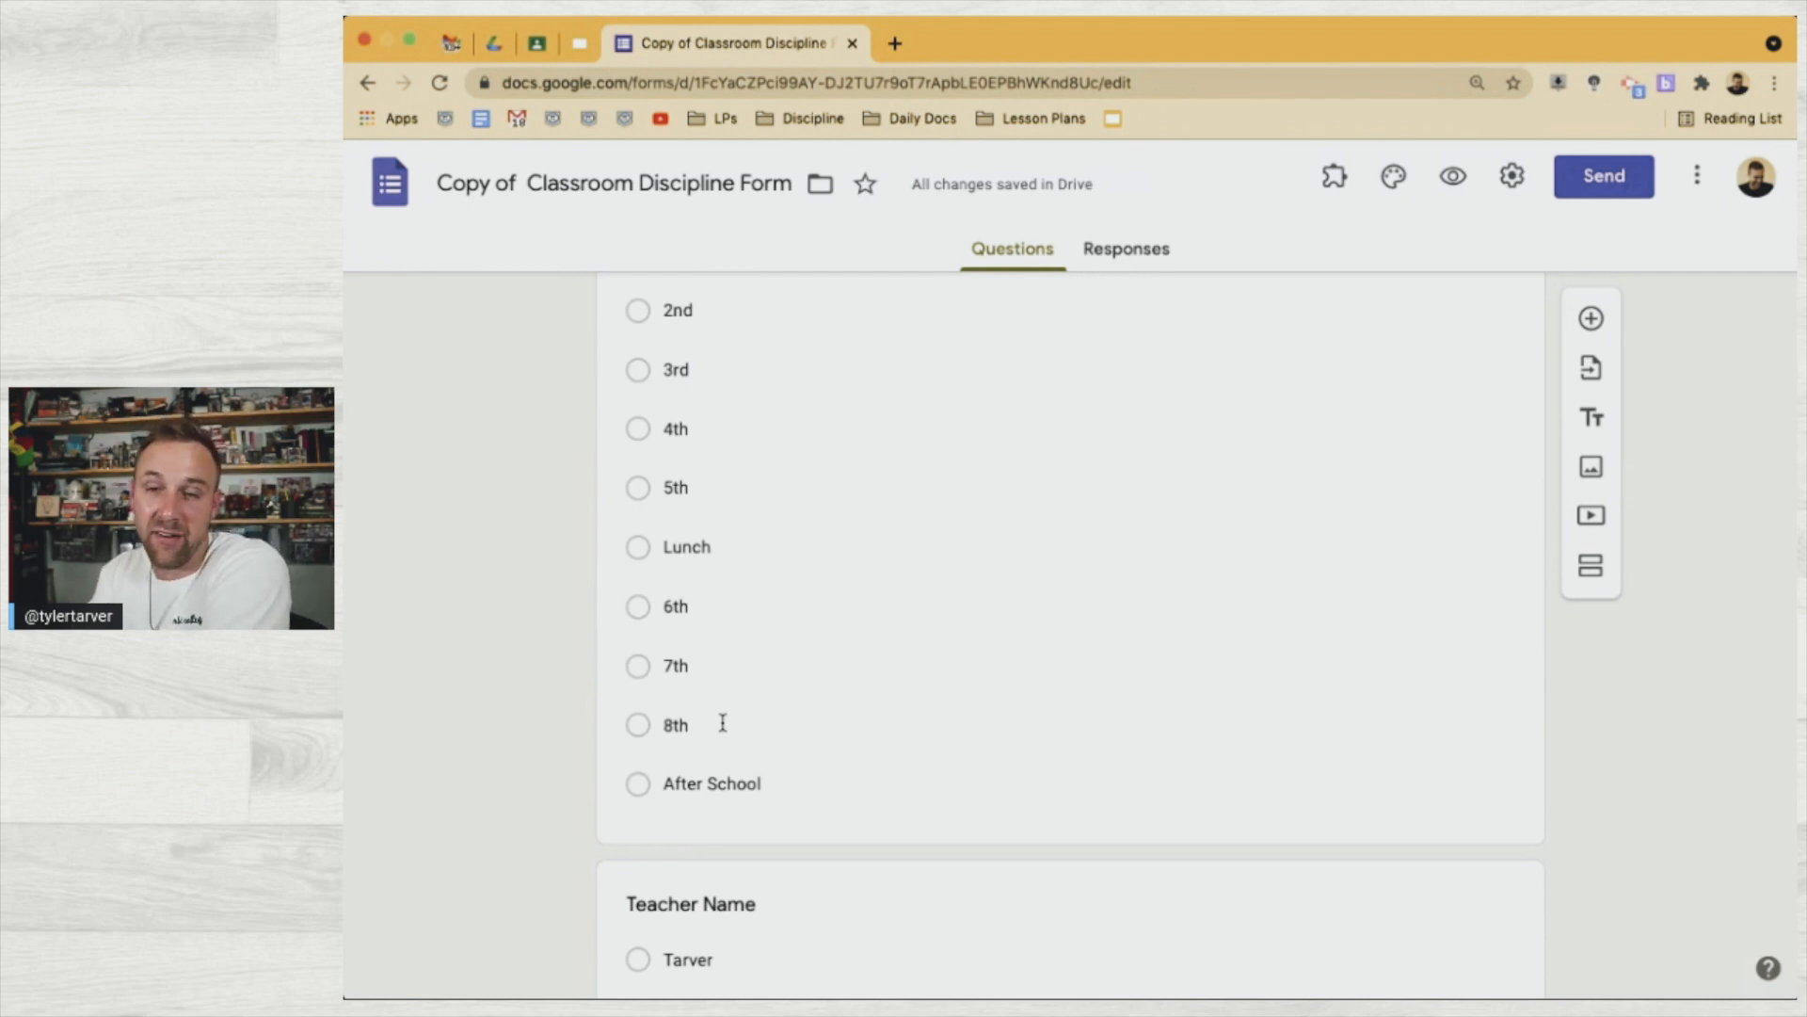
{"action": "scroll", "coordinate": [707, 715], "scroll_direction": "down", "scroll_amount": 2}
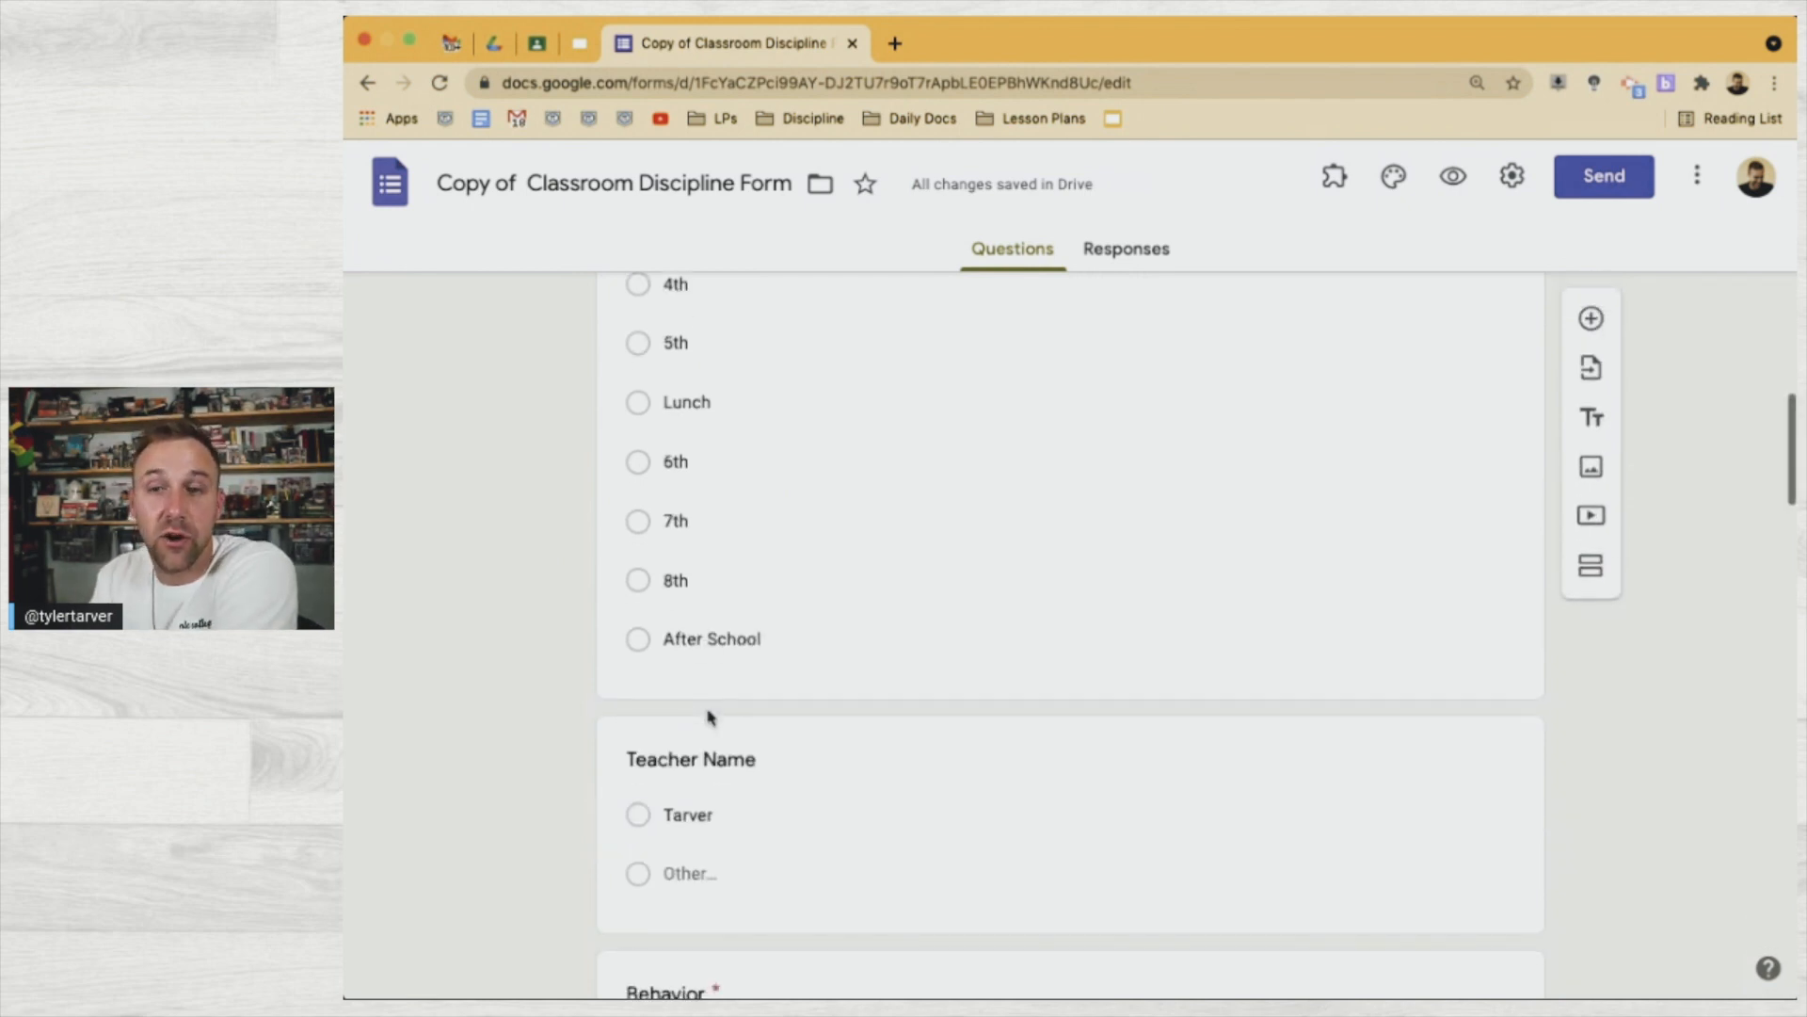
{"action": "scroll", "coordinate": [706, 738], "scroll_direction": "down", "scroll_amount": 2}
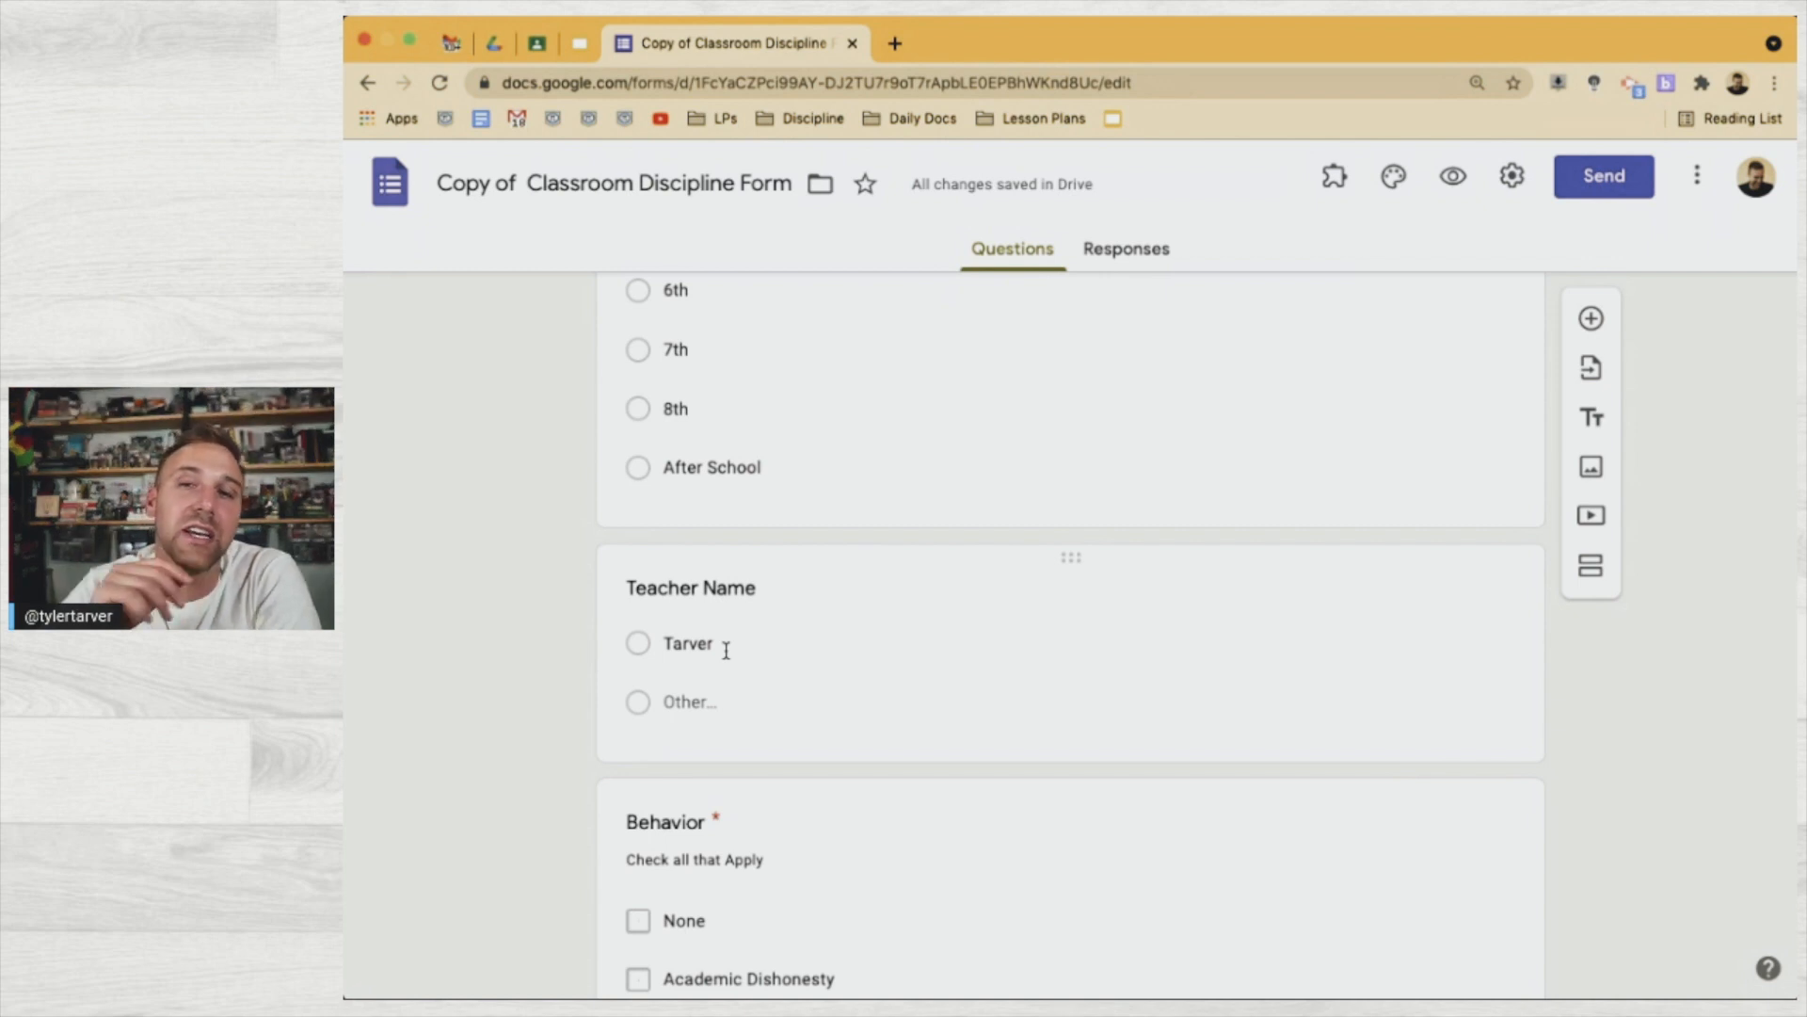
{"action": "scroll", "coordinate": [726, 649], "scroll_direction": "up", "scroll_amount": 10}
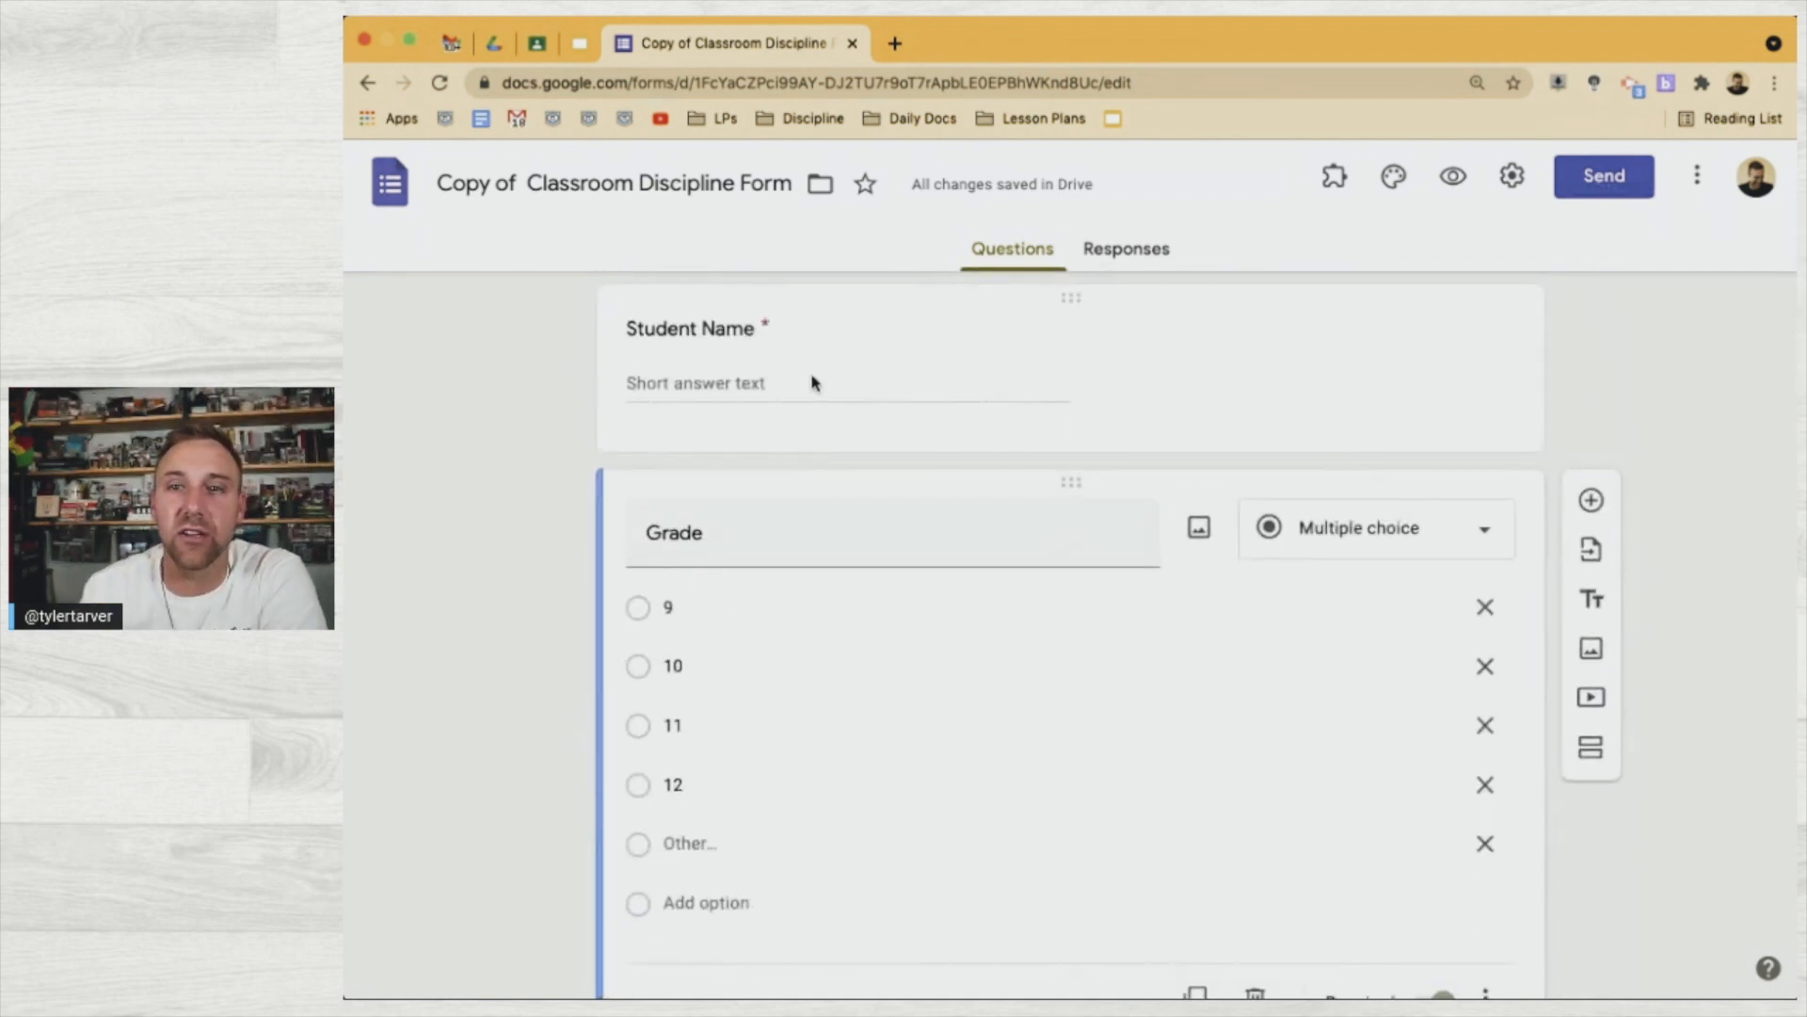
Turn on a description field for the Student Name question
{"action": "left_click", "coordinate": [808, 344]}
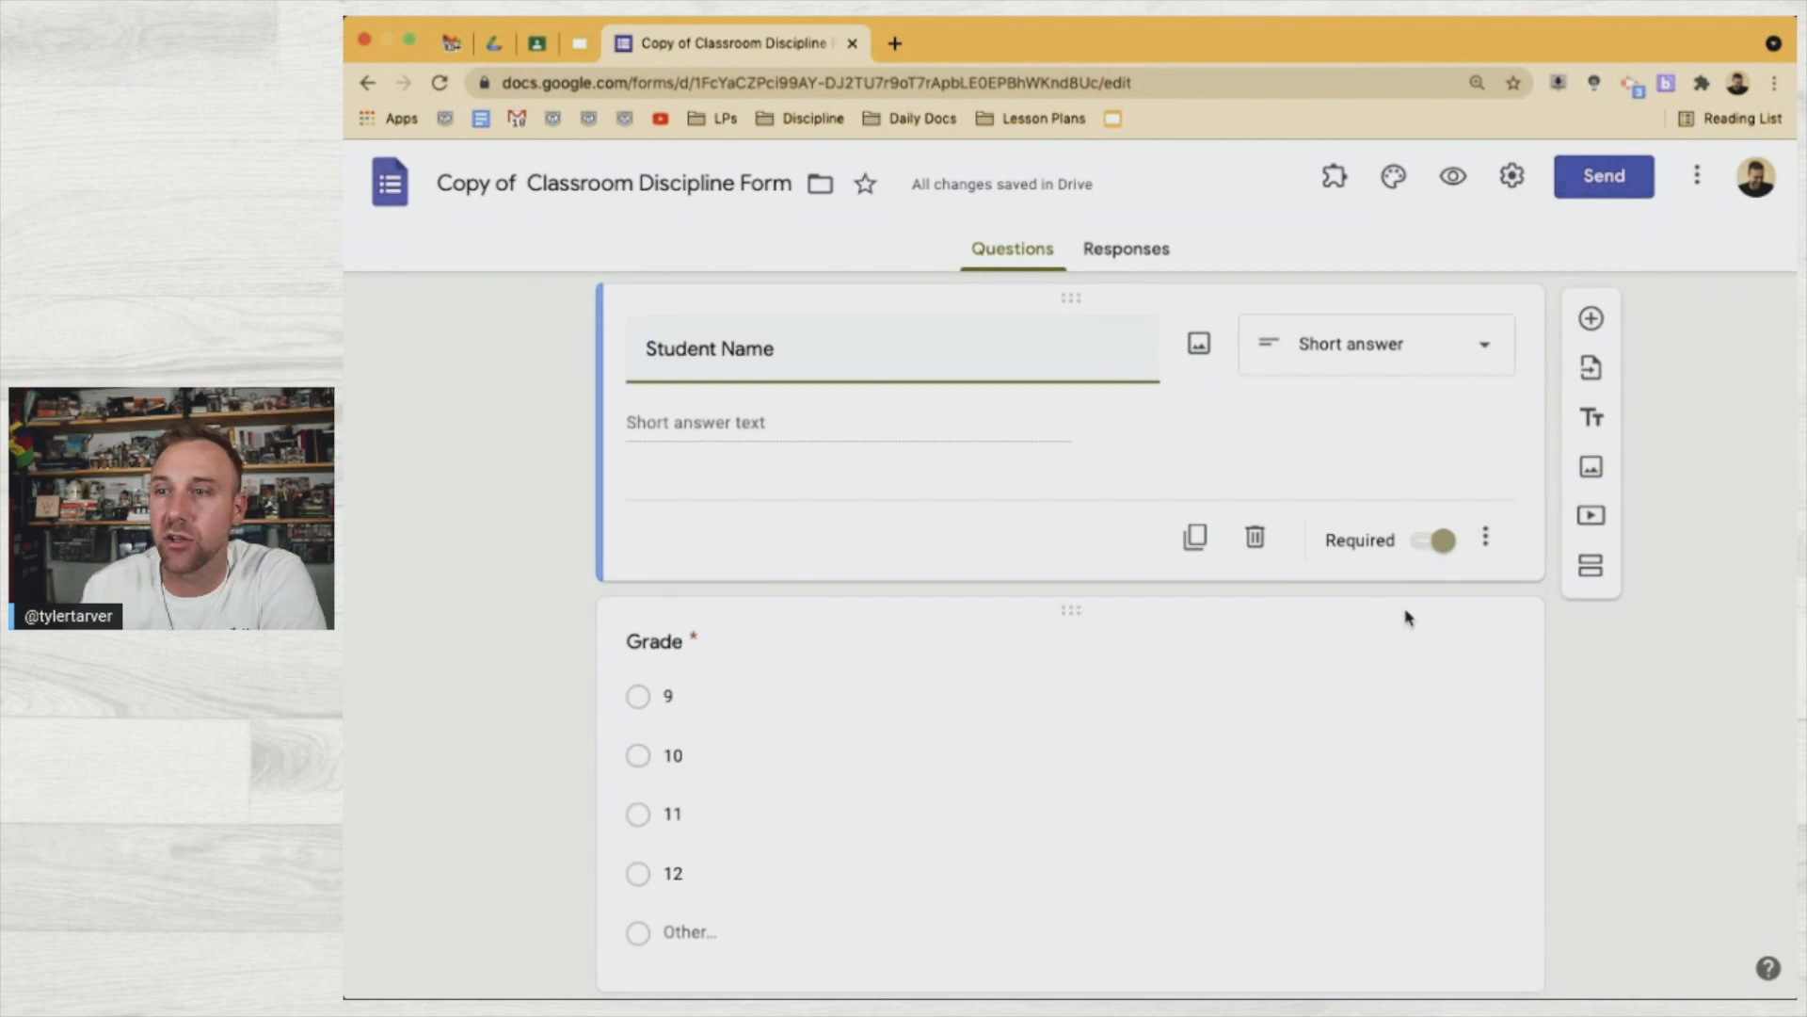
{"action": "scroll", "coordinate": [1467, 556], "scroll_direction": "up", "scroll_amount": 5}
{"action": "scroll", "coordinate": [1466, 555], "scroll_direction": "down", "scroll_amount": 5}
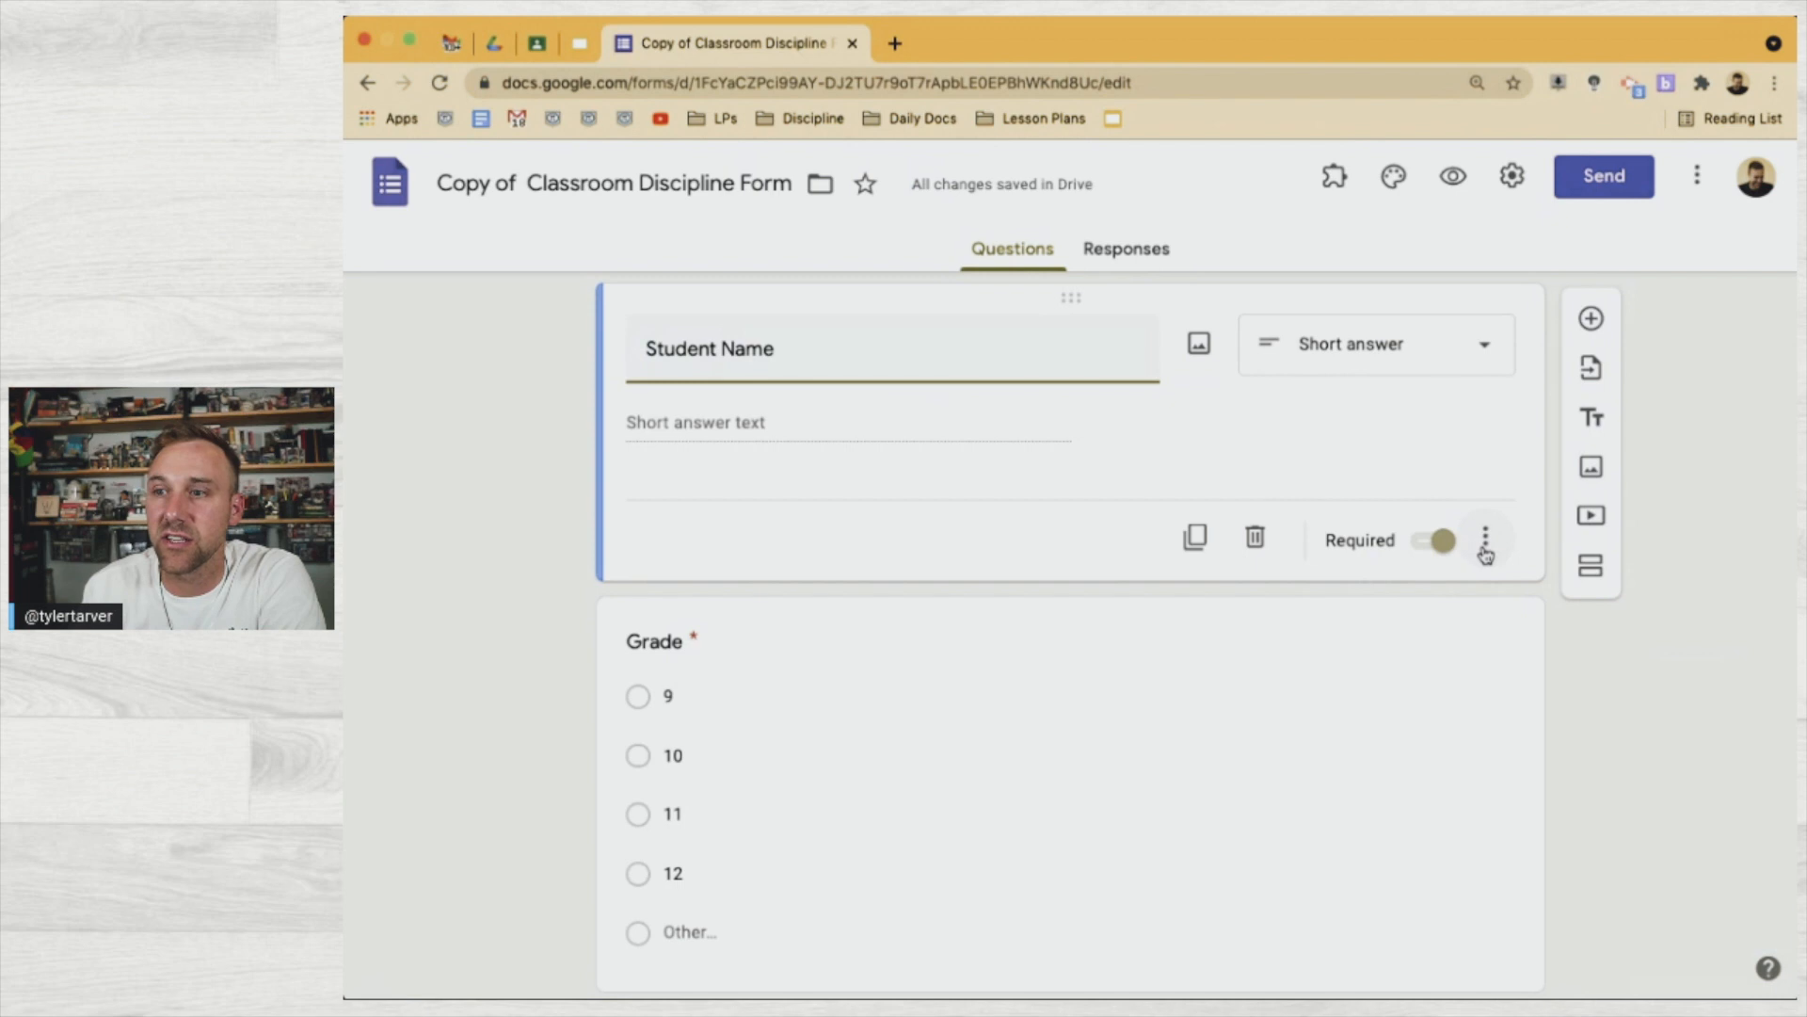
{"action": "left_click", "coordinate": [1485, 544]}
{"action": "left_click", "coordinate": [1548, 634]}
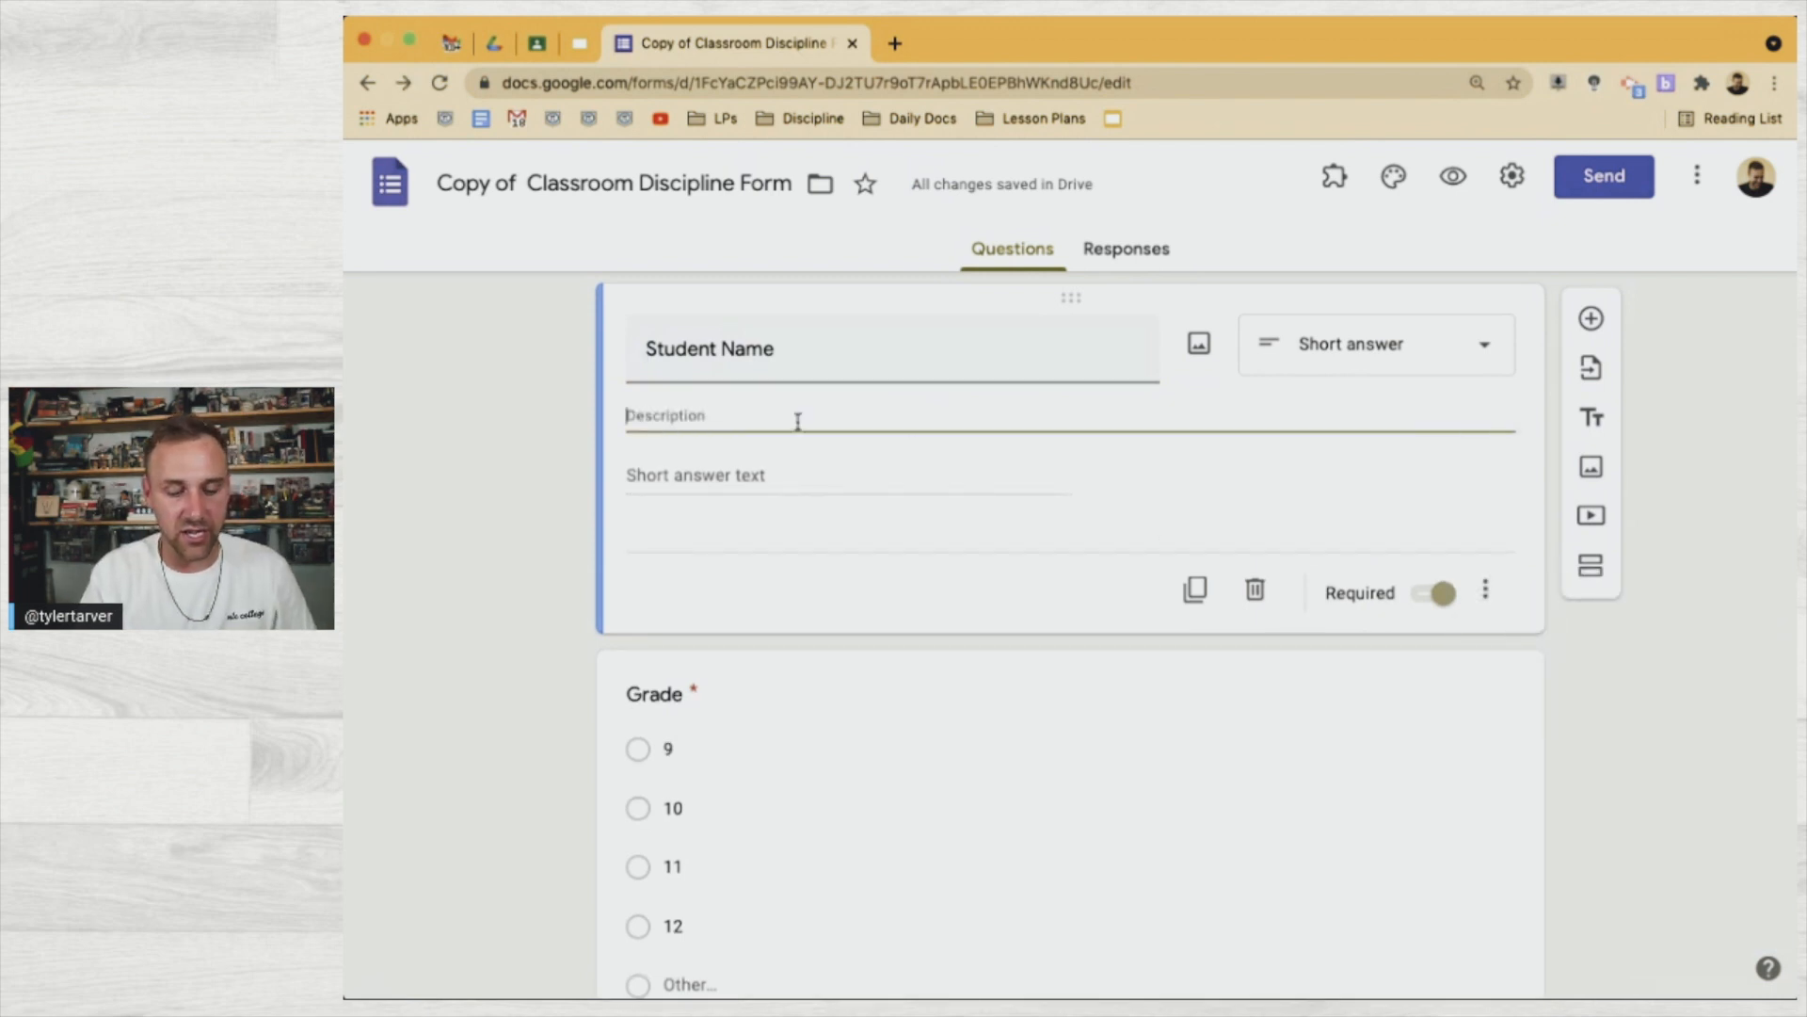
Enter the description 'Type first name then last name. EXAMPLE: Mickey Mouse'
{"action": "type", "text": "Type fir"}
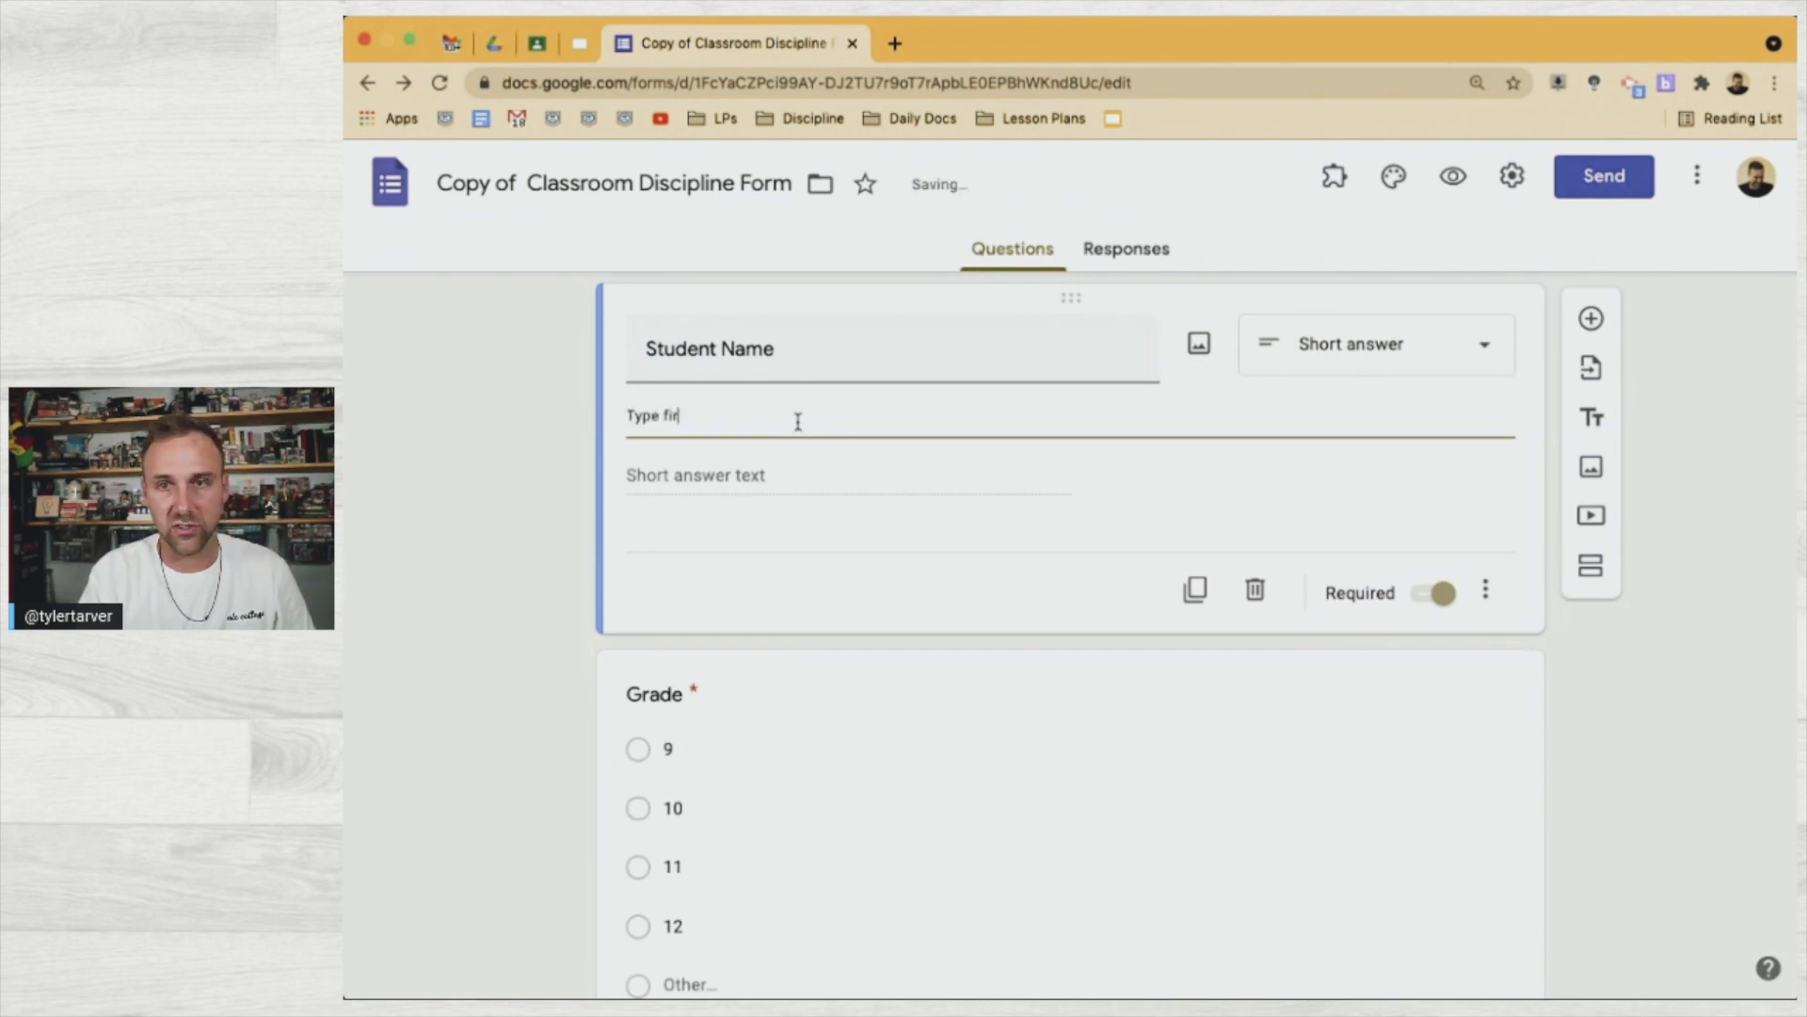
{"action": "type", "text": "st name then "}
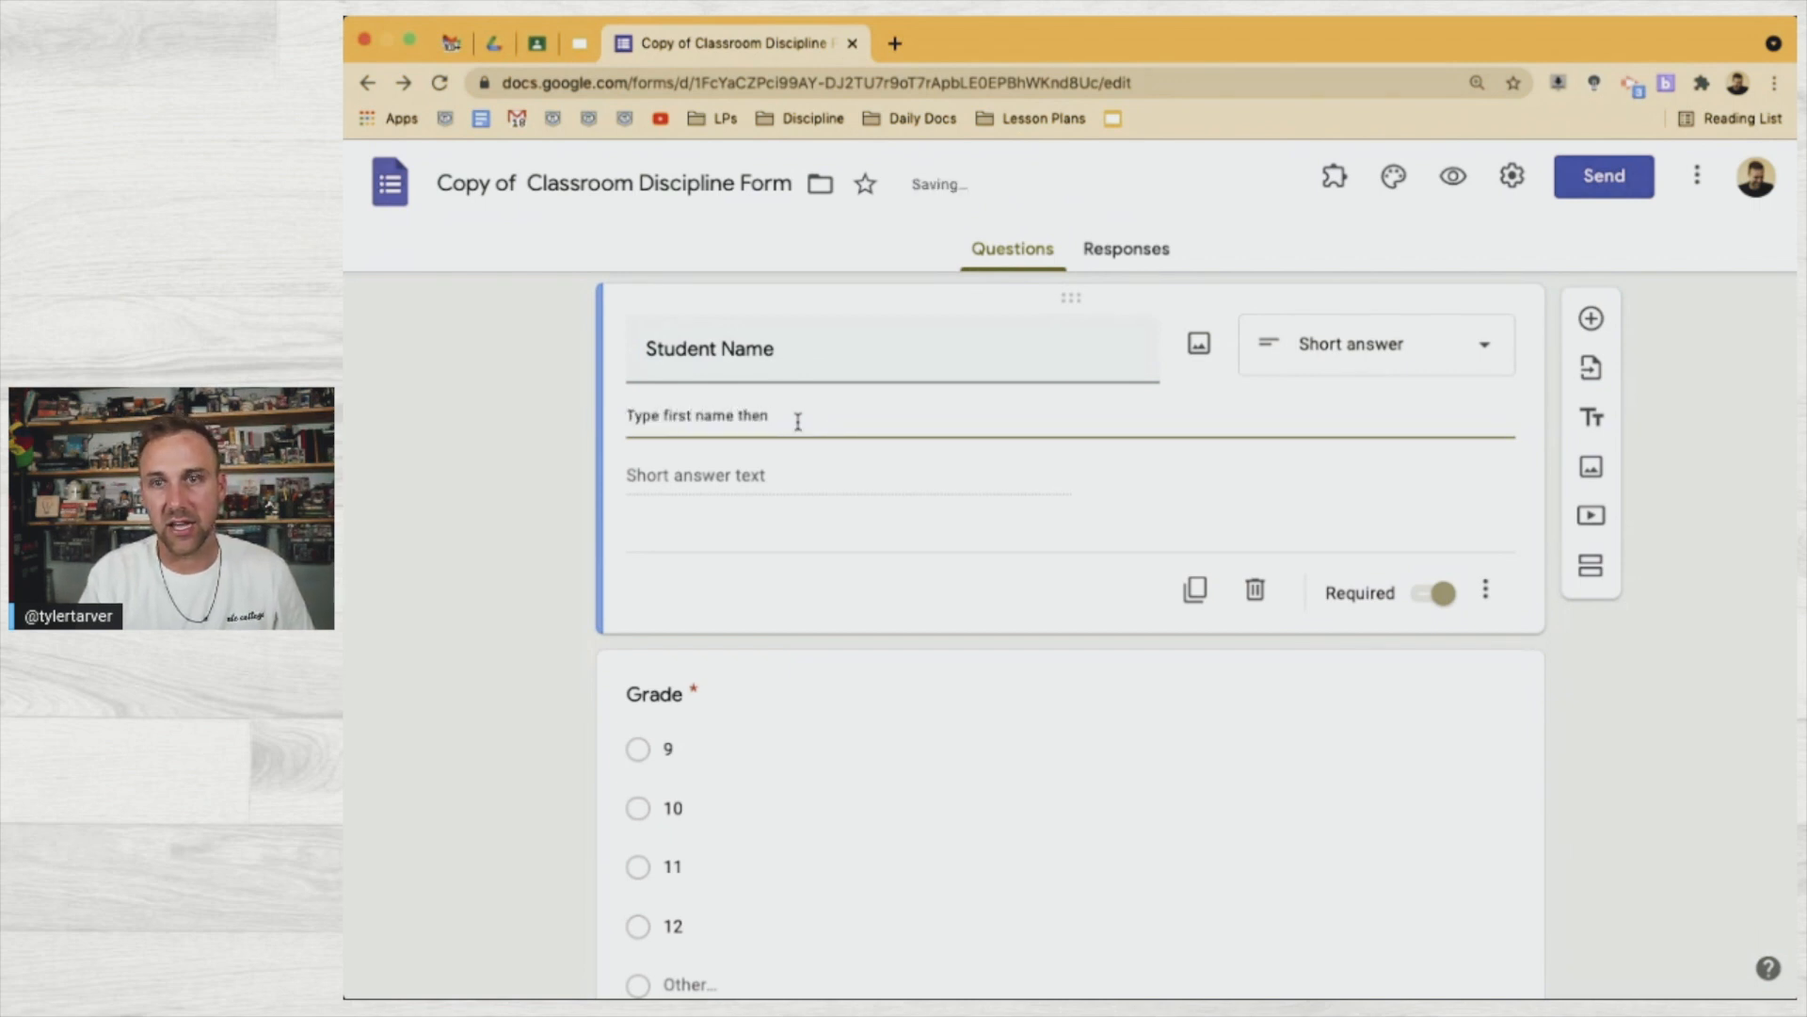
{"action": "type", "text": "lastna"}
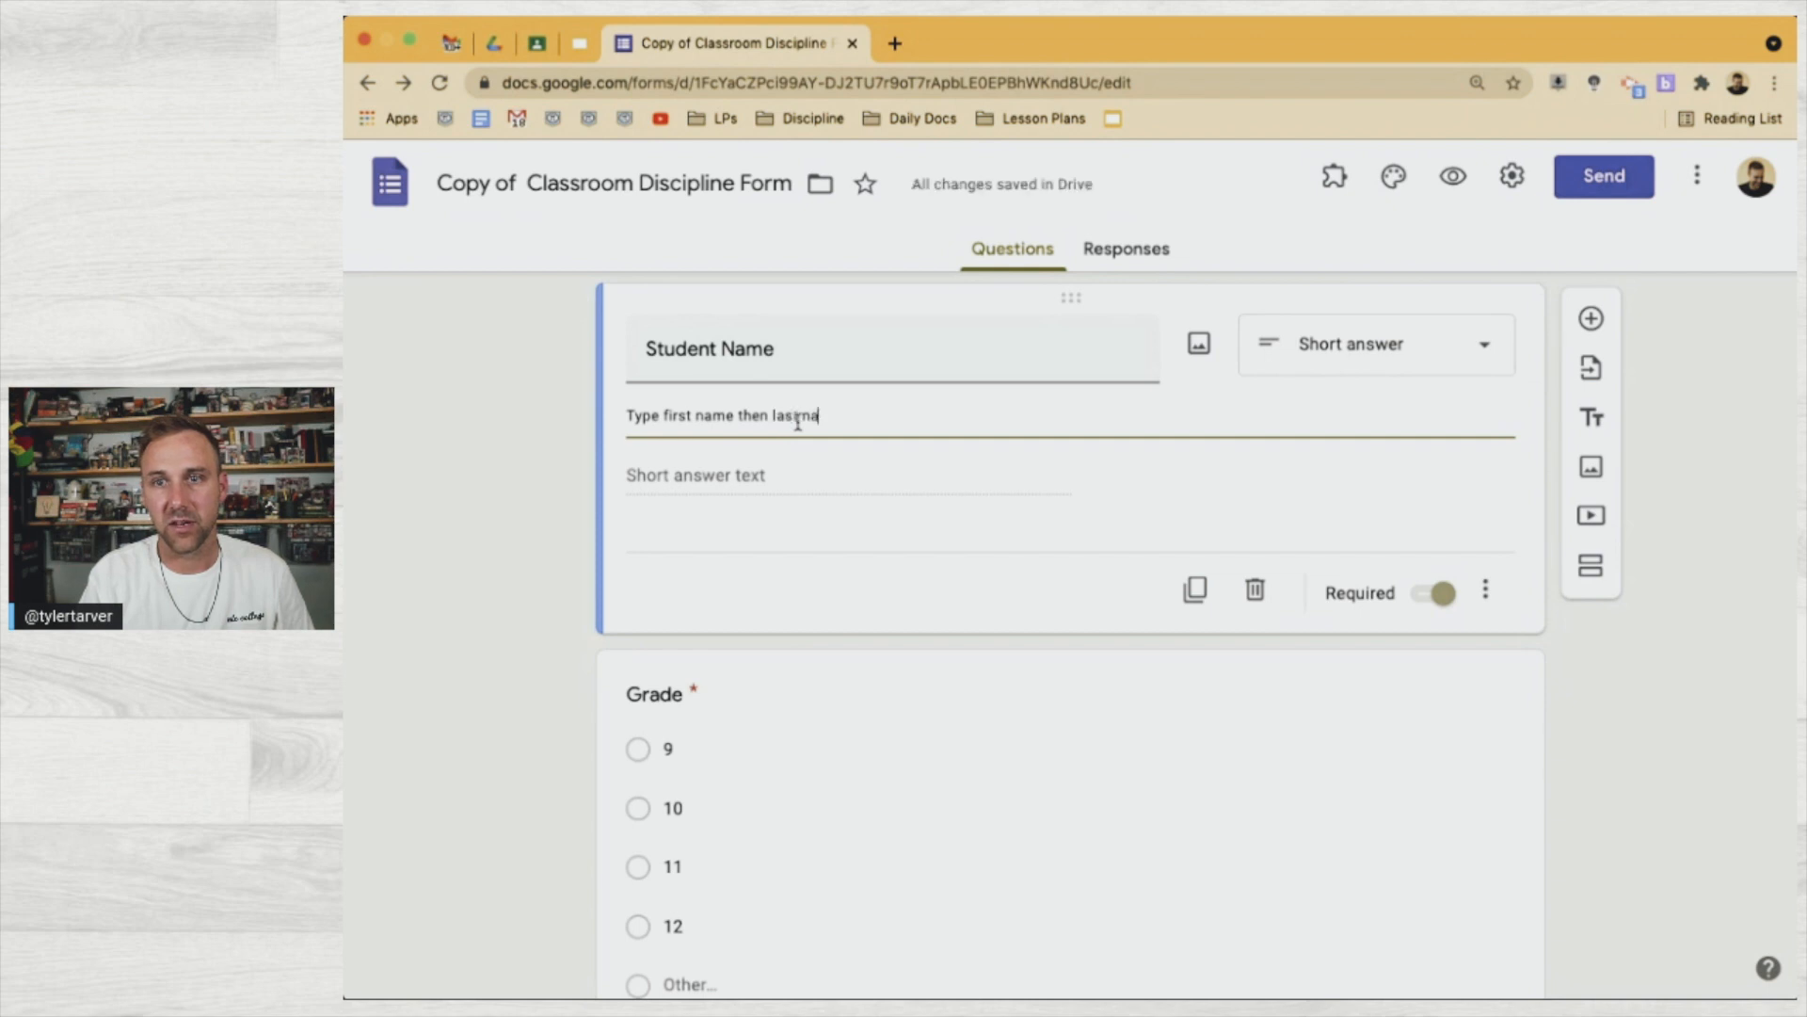
{"action": "type", "text": "me. EXMA"}
{"action": "key", "text": "BackSpace"}
{"action": "key", "text": "BackSpace"}
{"action": "type", "text": "AMPLE: "}
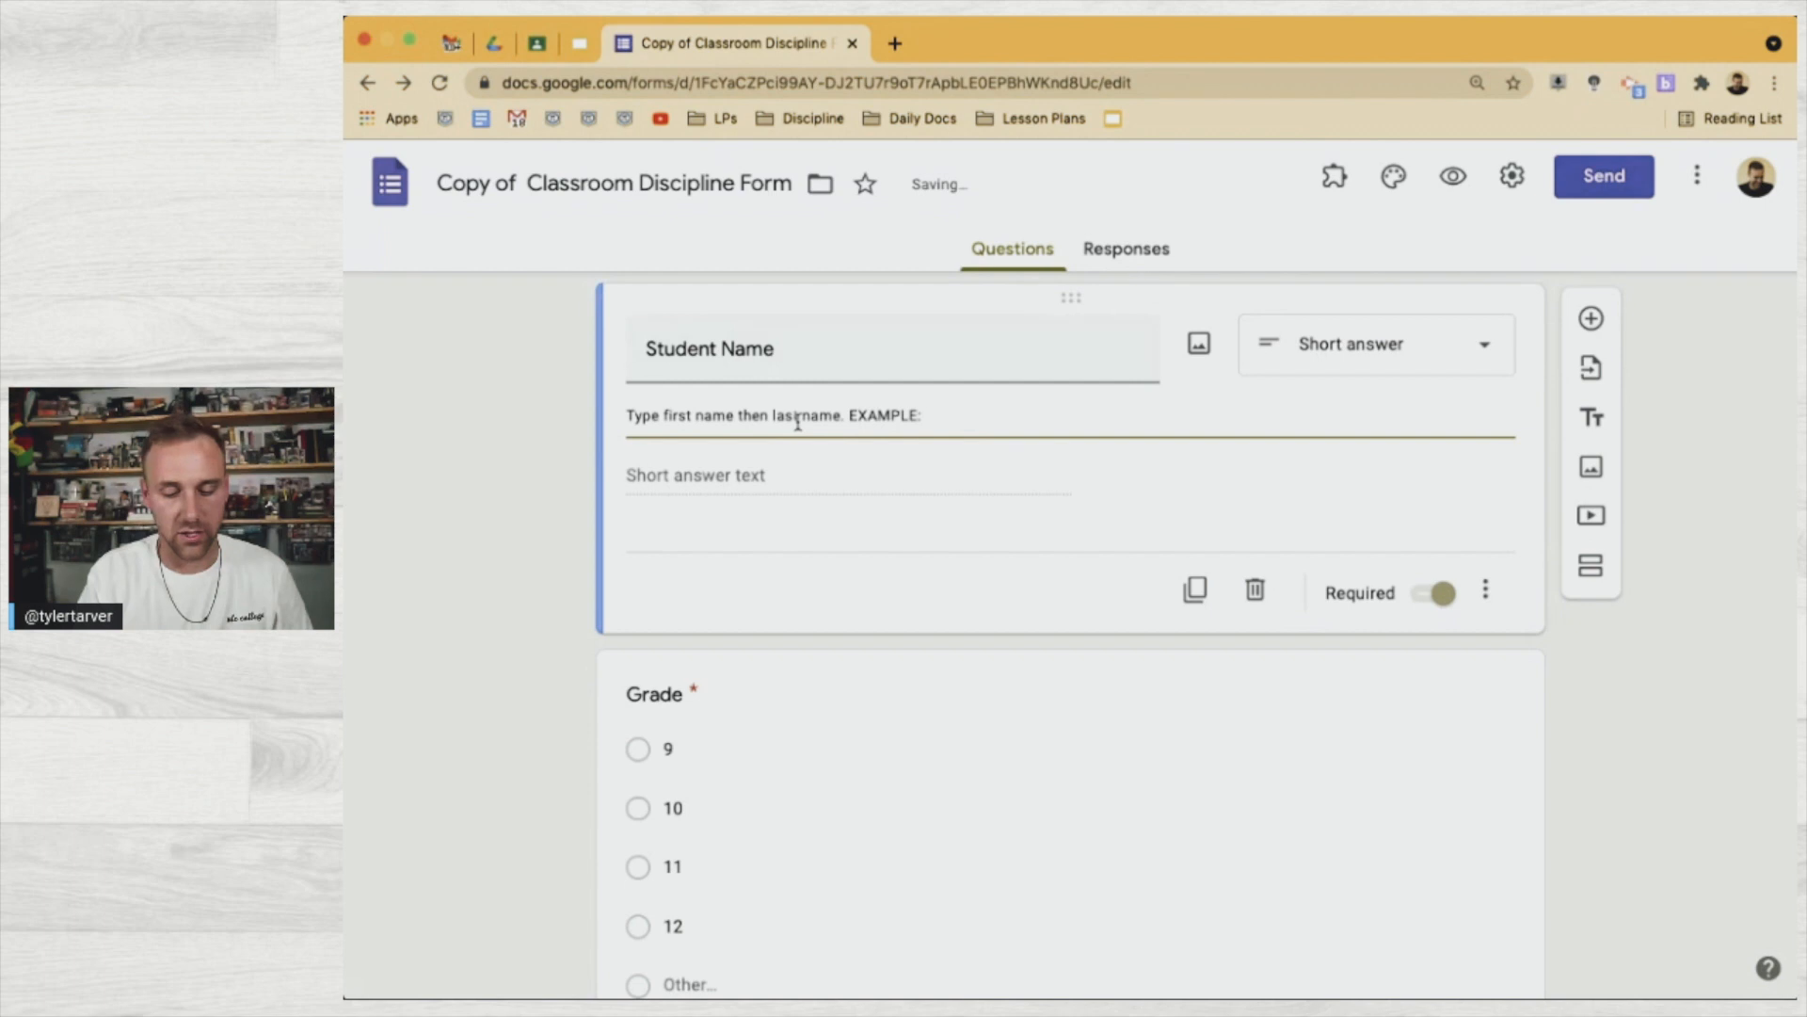
{"action": "type", "text": "Mickey Mouse"}
{"action": "left_click", "coordinate": [798, 421]}
{"action": "left_click", "coordinate": [542, 613]}
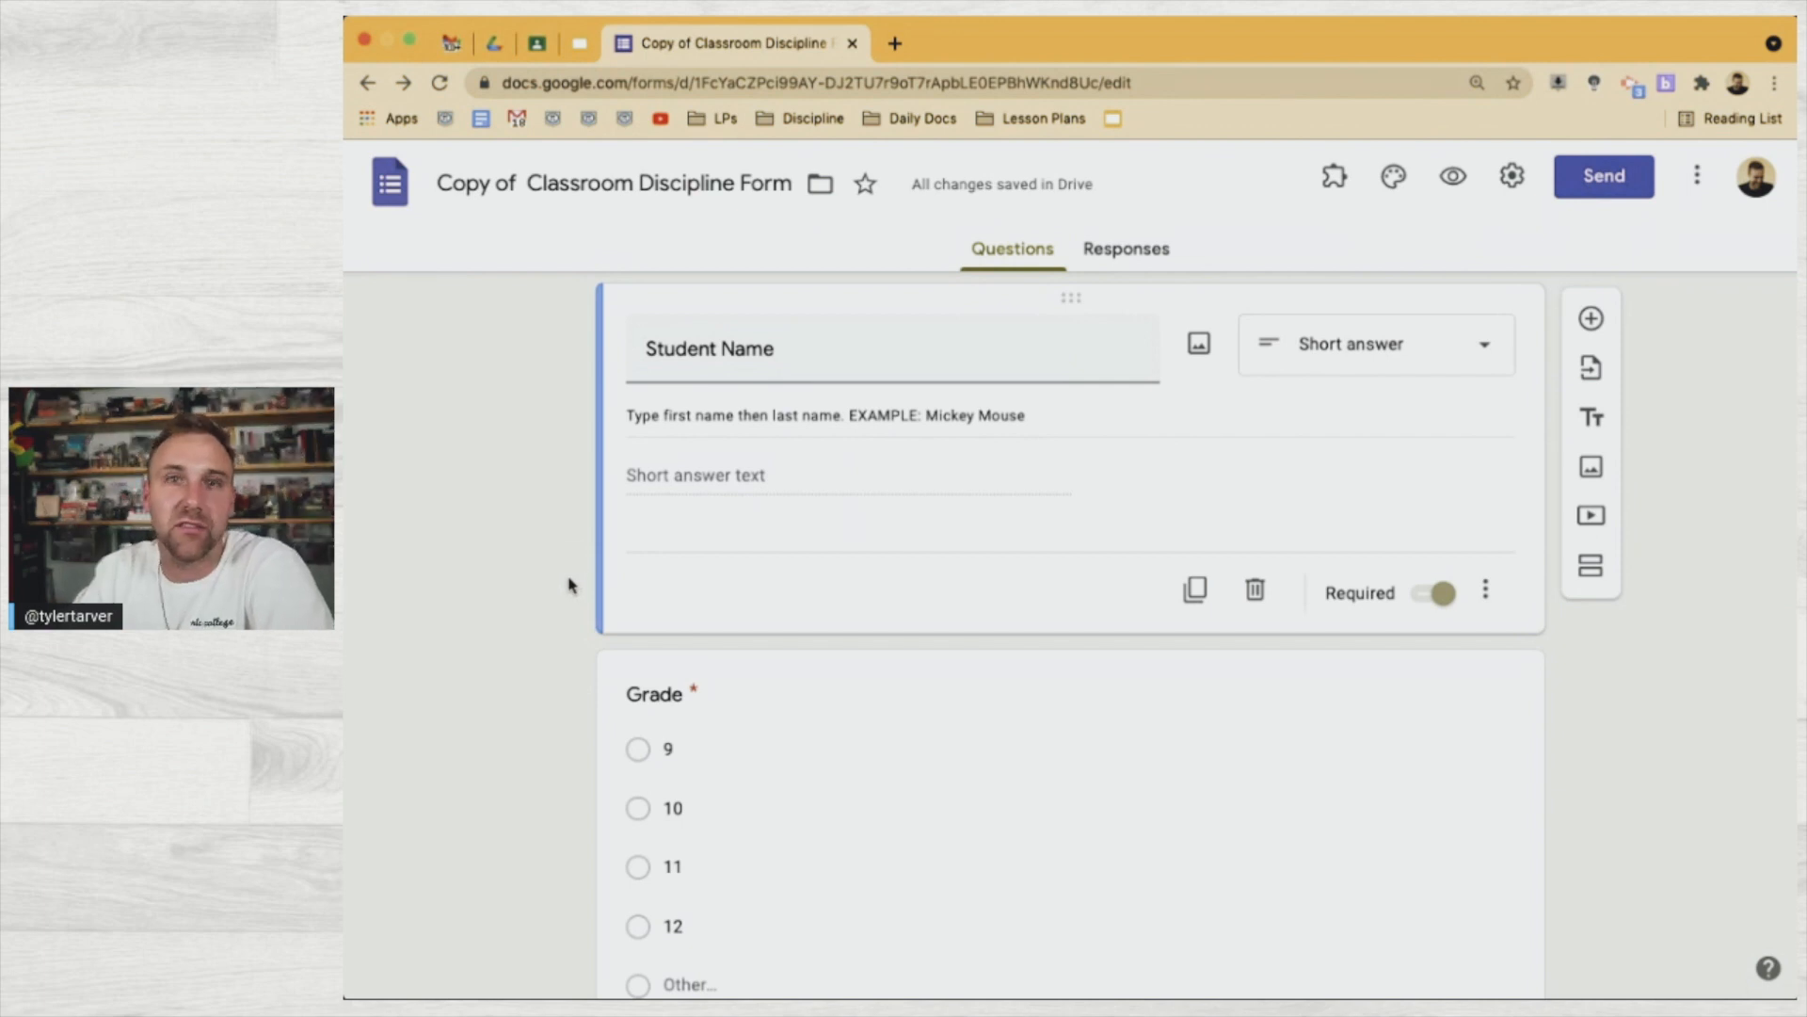
{"action": "scroll", "coordinate": [568, 584], "scroll_direction": "down", "scroll_amount": 7}
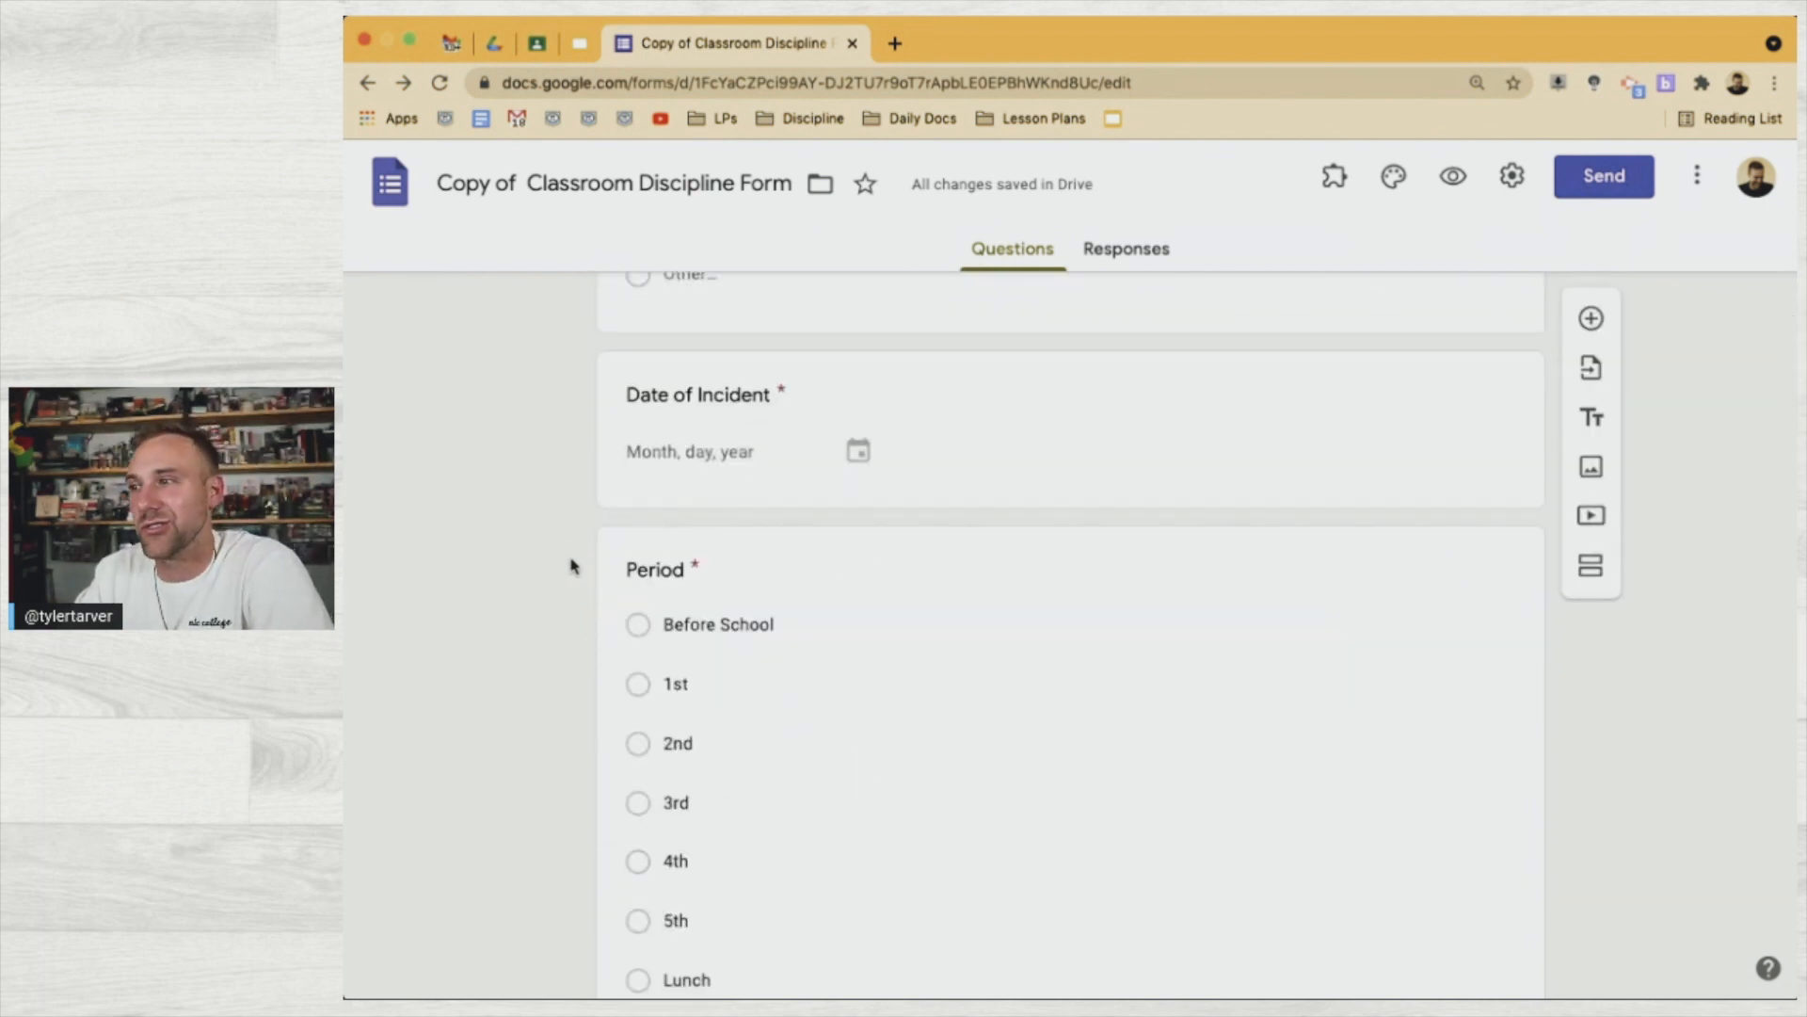
{"action": "scroll", "coordinate": [571, 565], "scroll_direction": "down", "scroll_amount": 3}
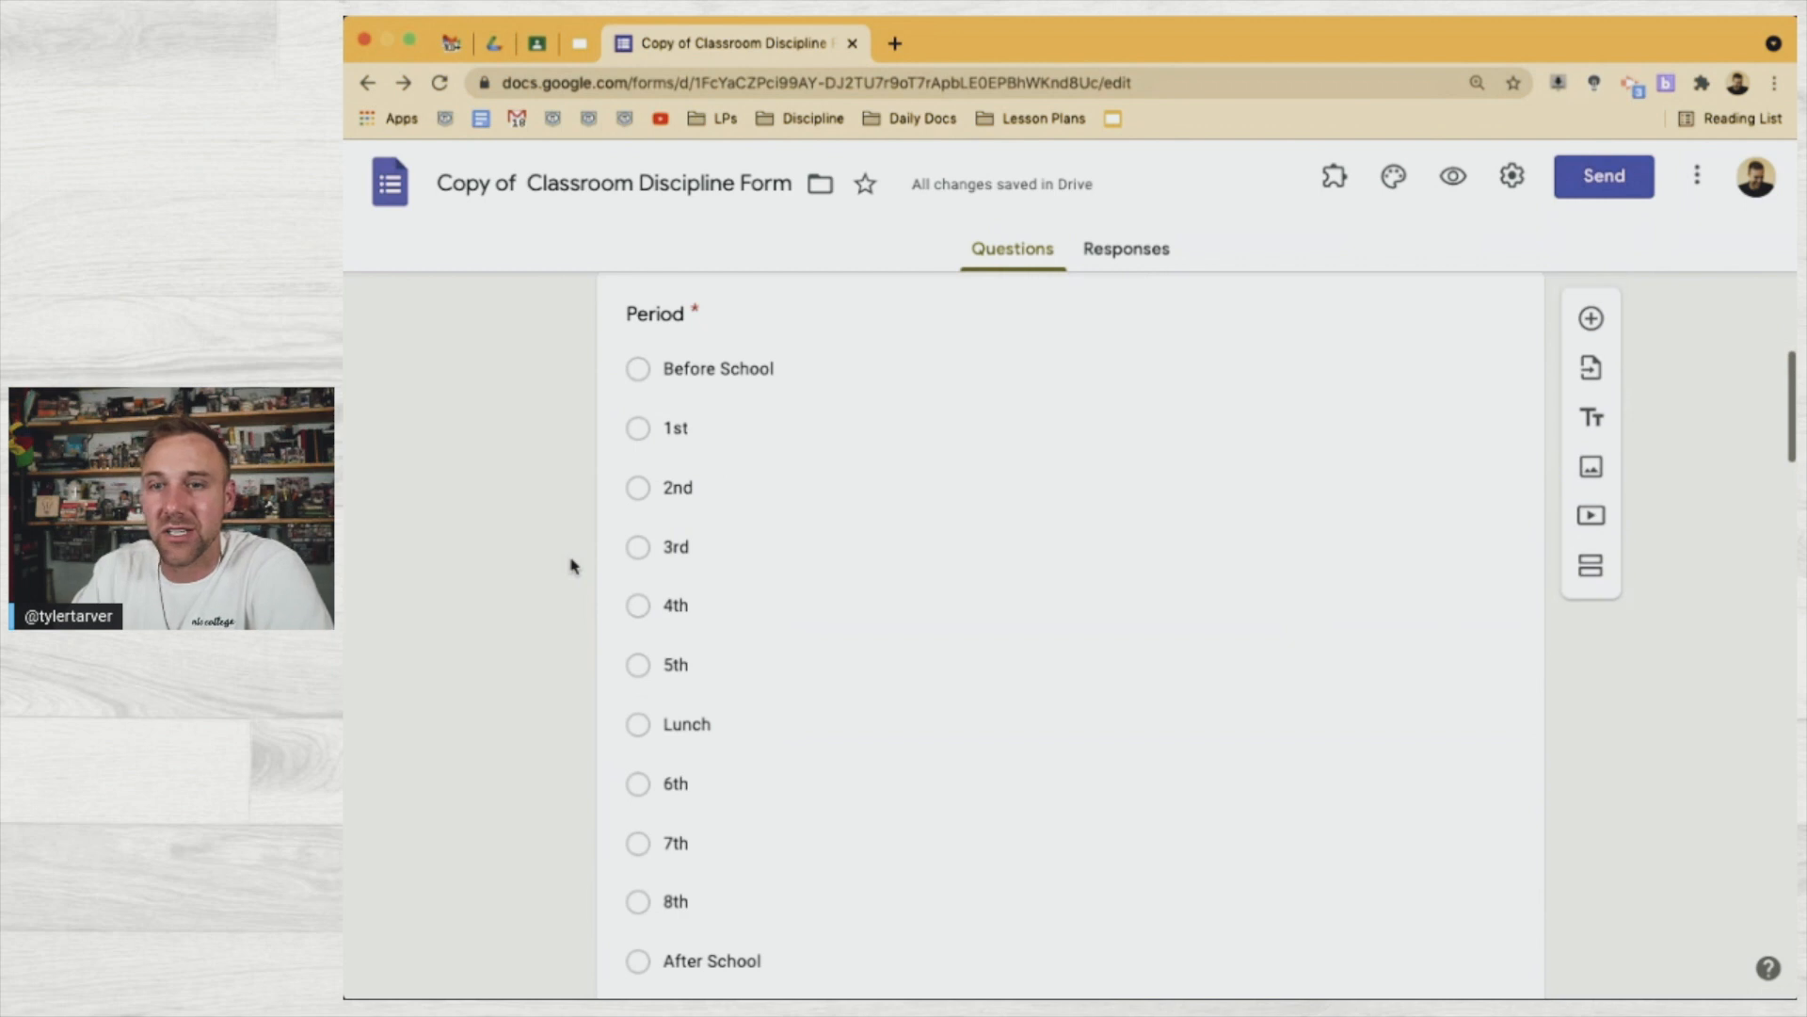
{"action": "scroll", "coordinate": [571, 565], "scroll_direction": "down", "scroll_amount": 5}
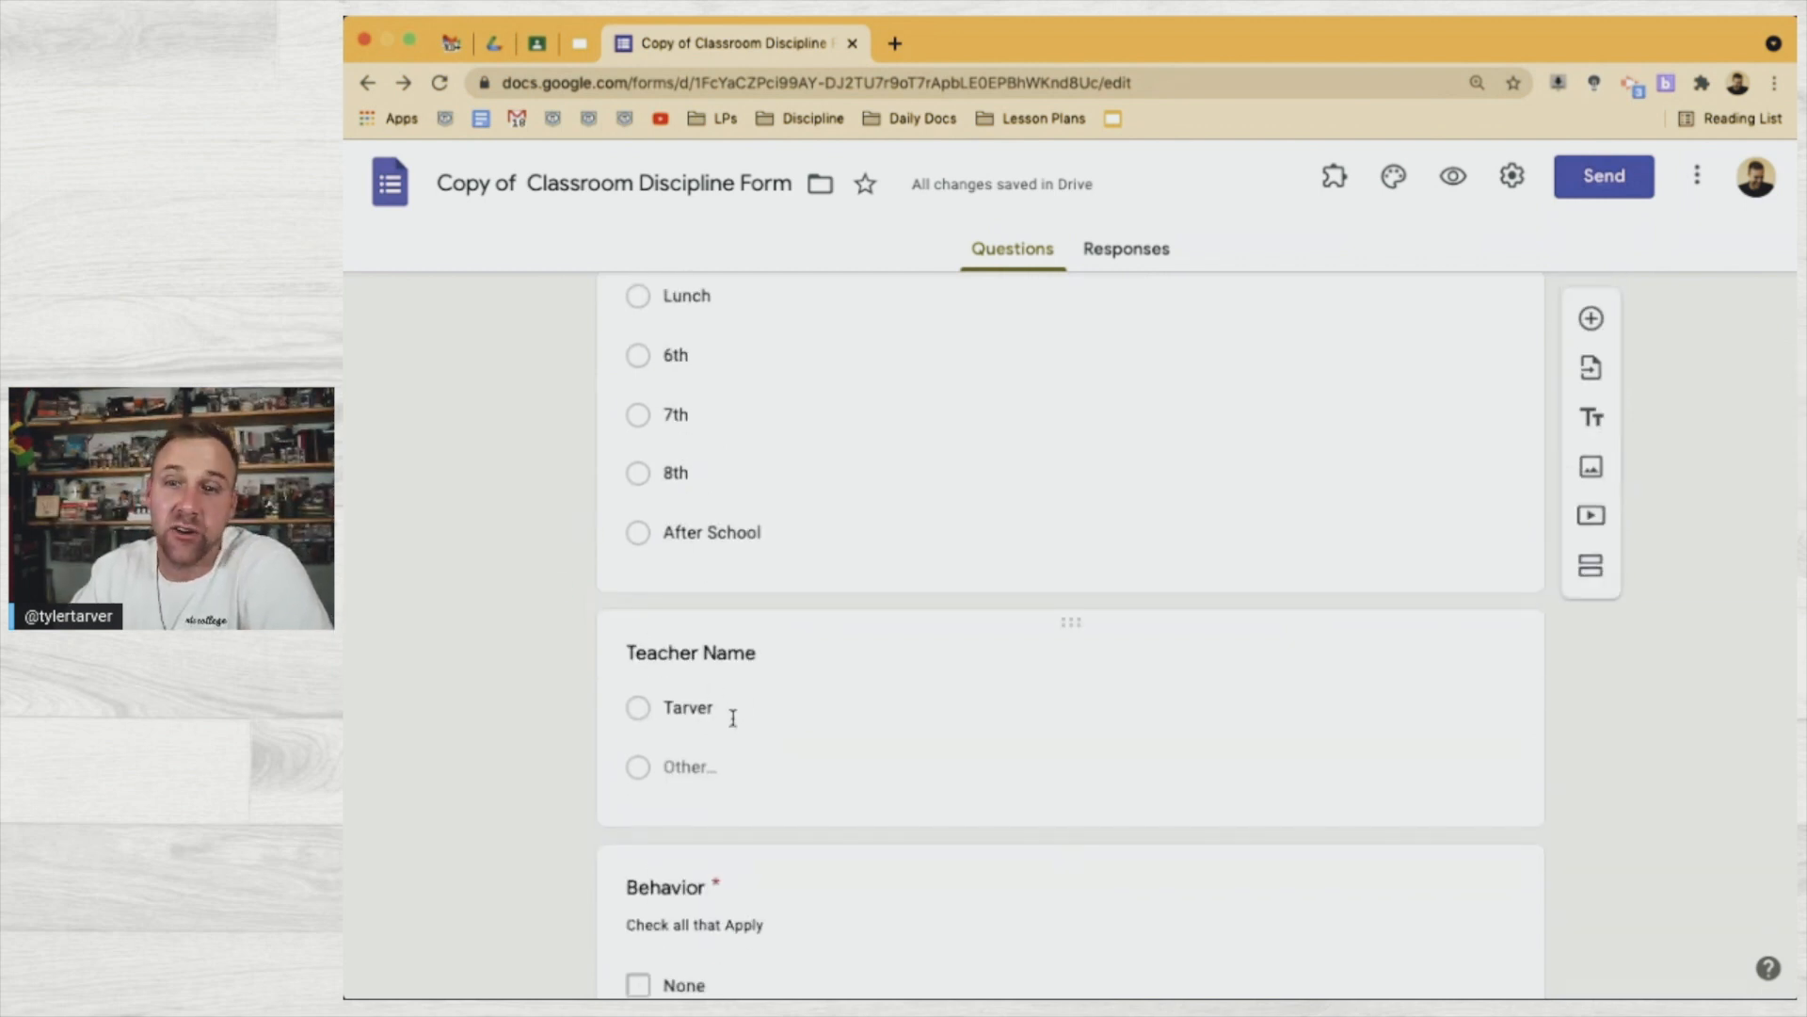
{"action": "scroll", "coordinate": [734, 724], "scroll_direction": "down", "scroll_amount": 1}
{"action": "scroll", "coordinate": [732, 720], "scroll_direction": "down", "scroll_amount": 1}
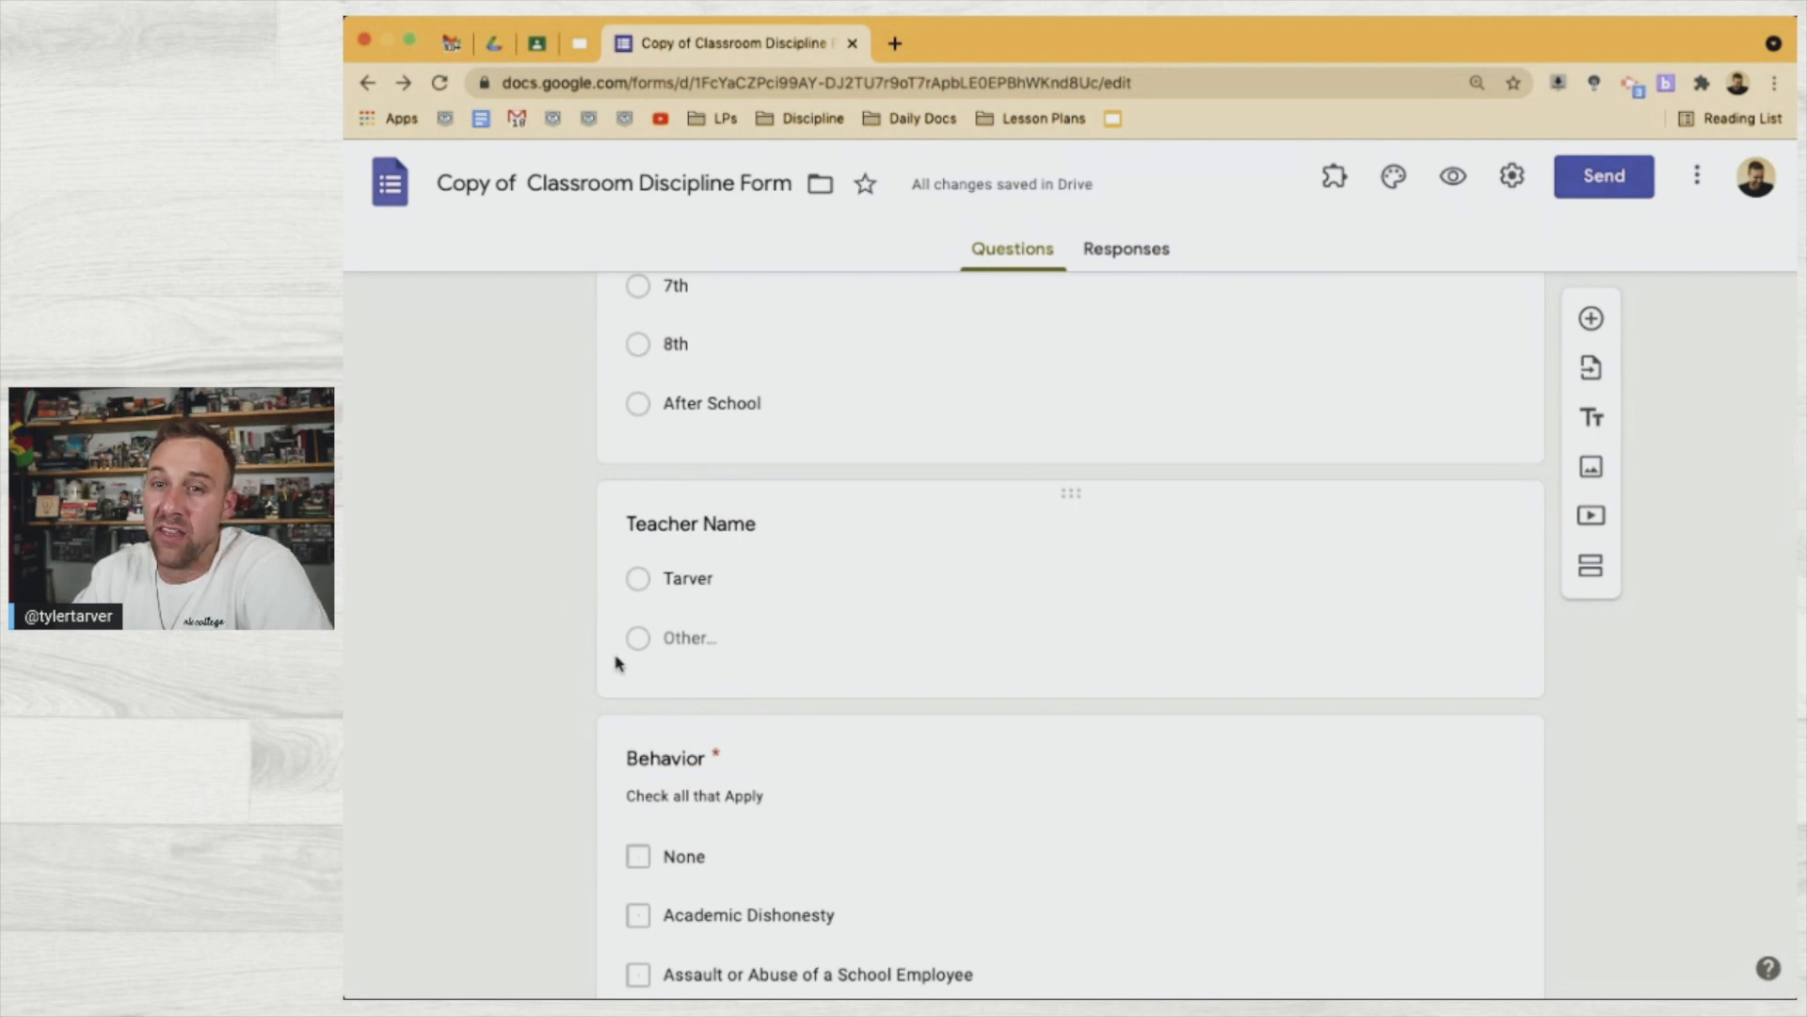
{"action": "scroll", "coordinate": [617, 659], "scroll_direction": "down", "scroll_amount": 4}
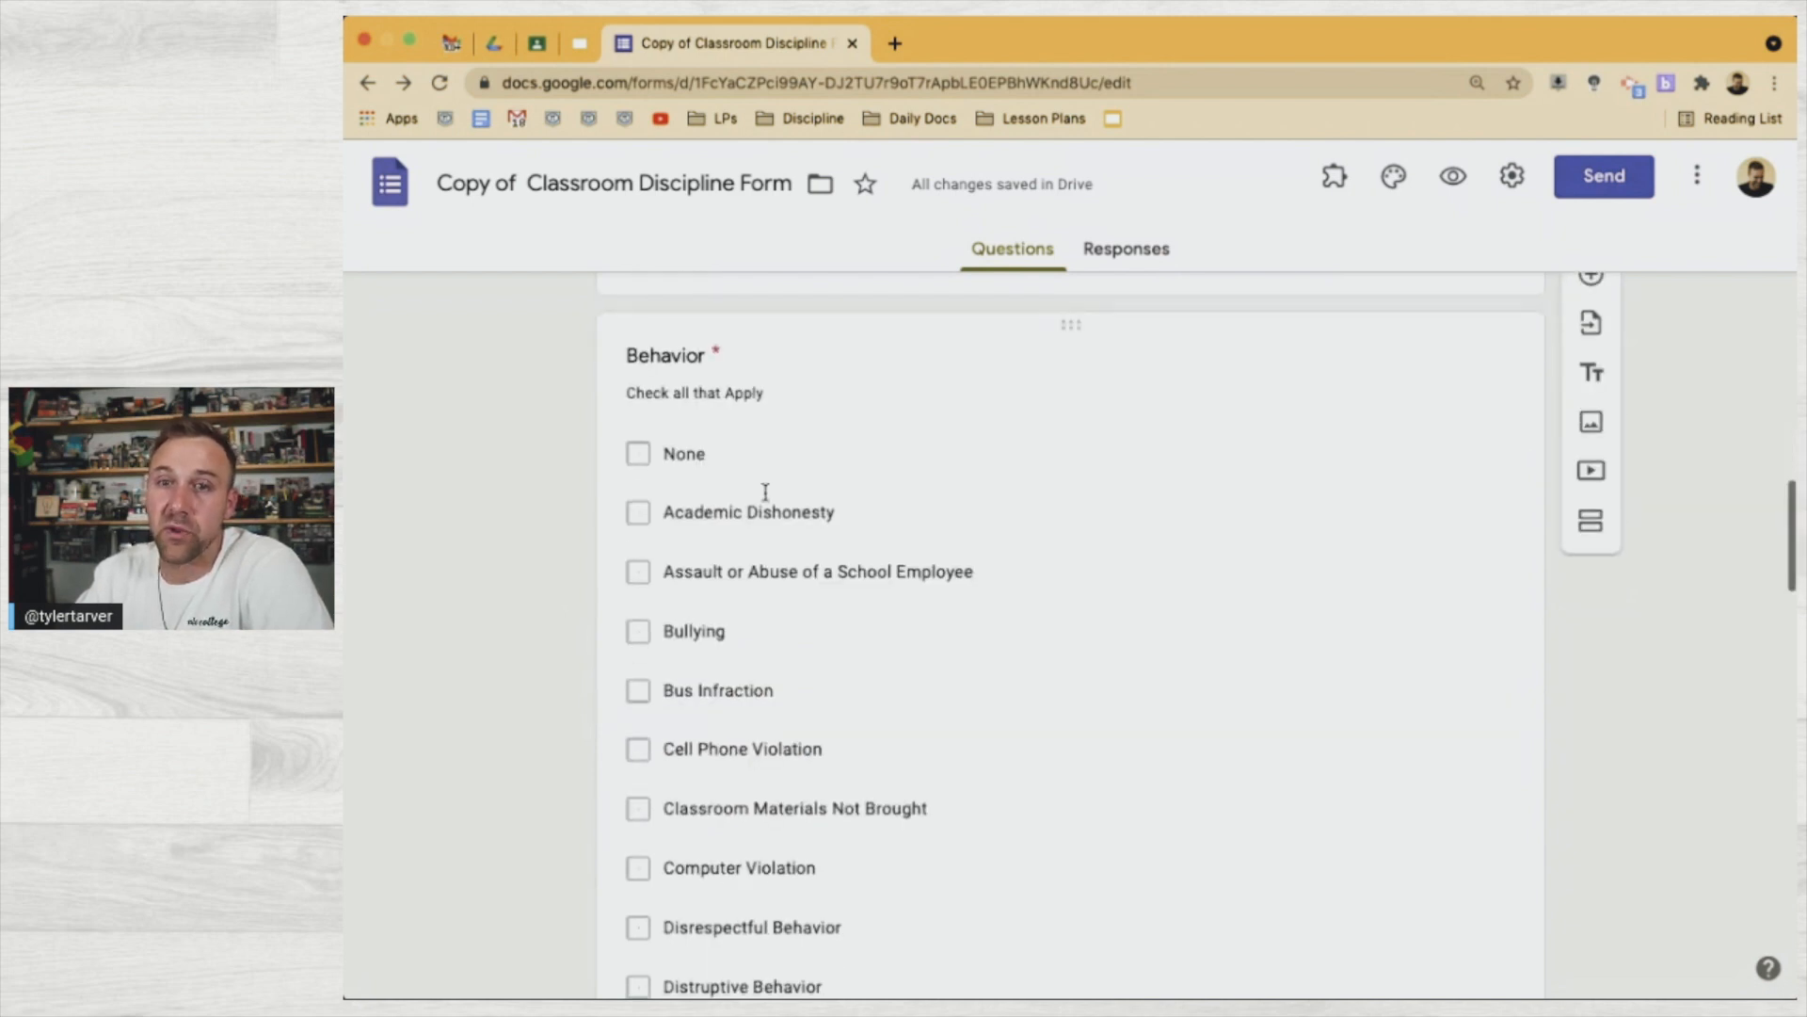
{"action": "scroll", "coordinate": [772, 563], "scroll_direction": "up", "scroll_amount": 1}
{"action": "scroll", "coordinate": [751, 565], "scroll_direction": "down", "scroll_amount": 3}
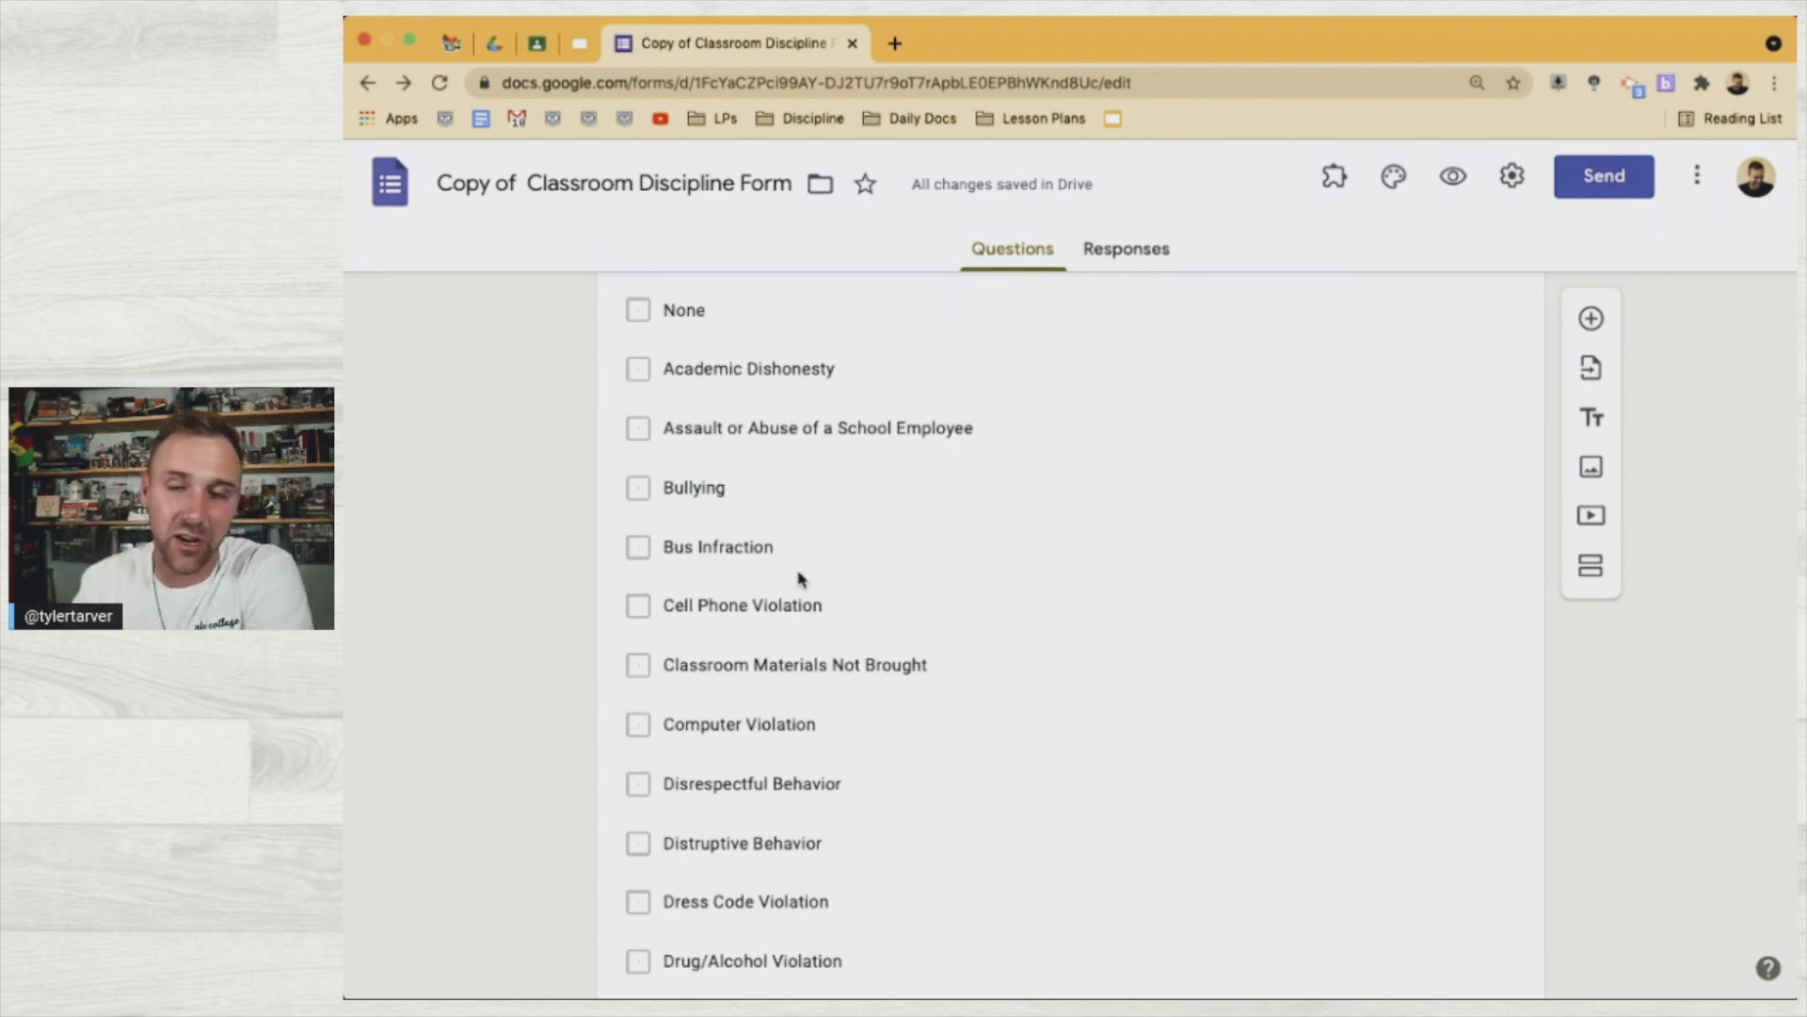
{"action": "scroll", "coordinate": [802, 578], "scroll_direction": "down", "scroll_amount": 6}
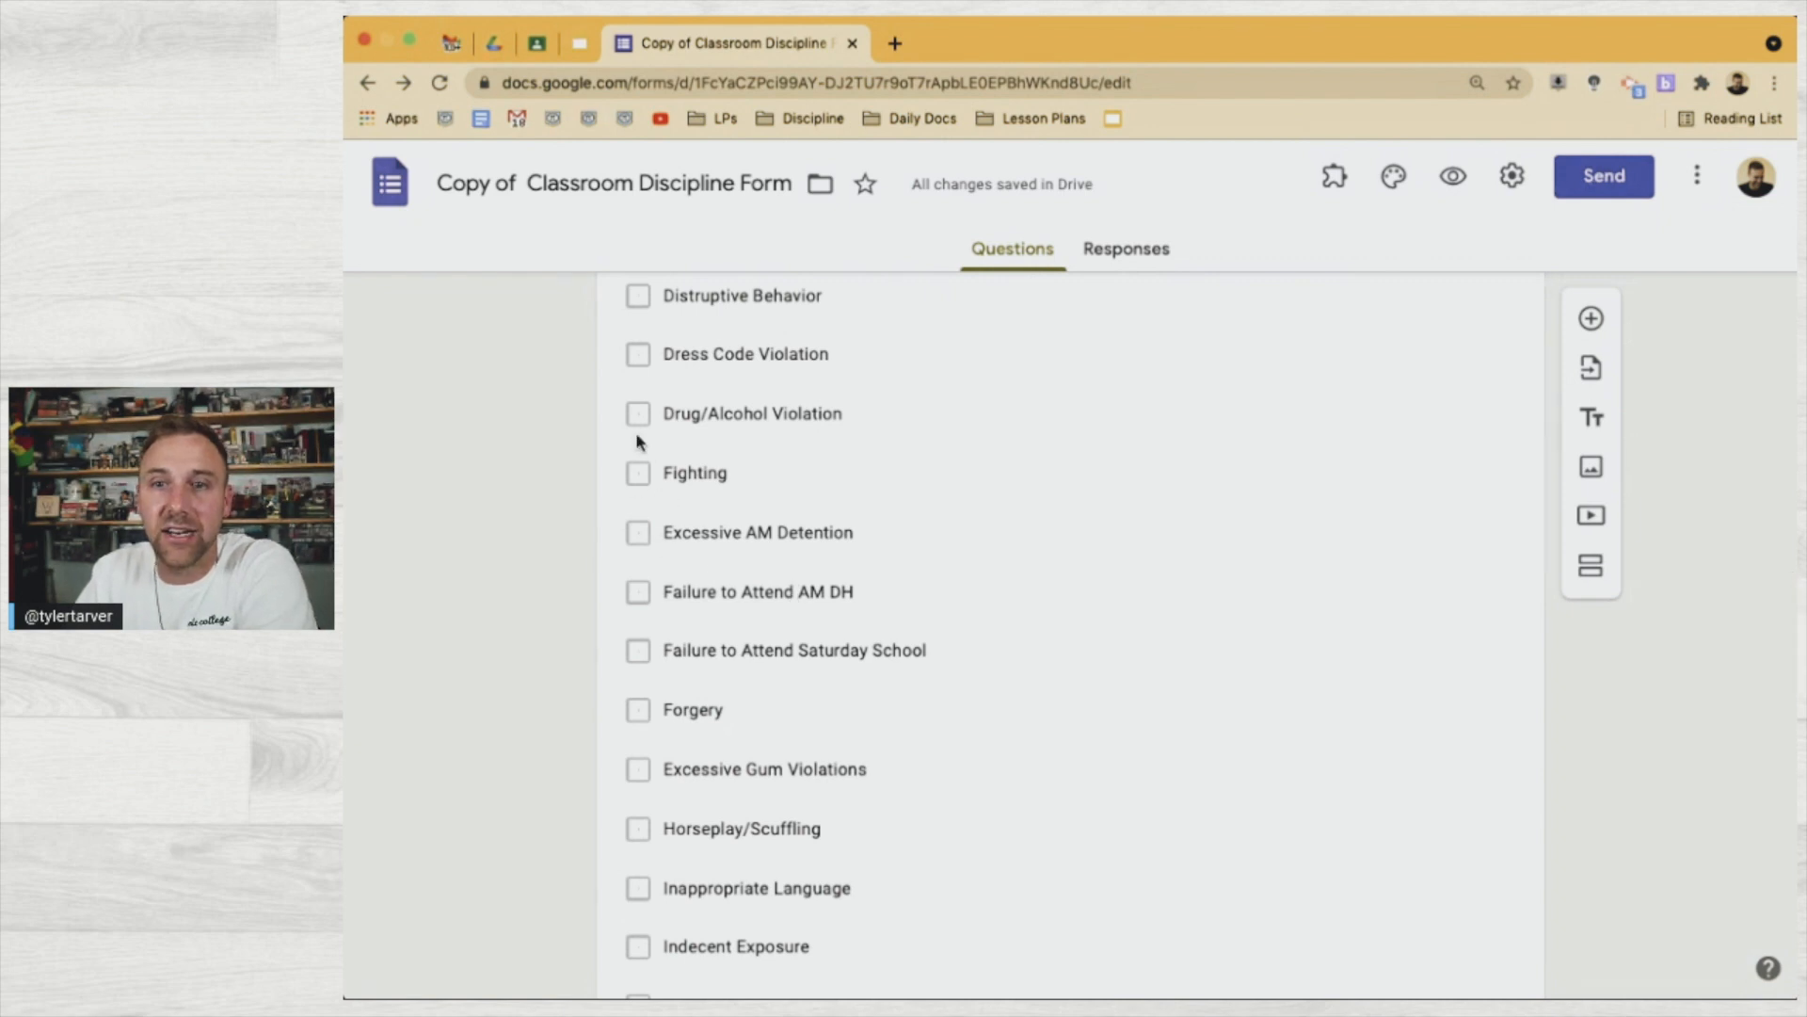
{"action": "scroll", "coordinate": [653, 536], "scroll_direction": "up", "scroll_amount": 10}
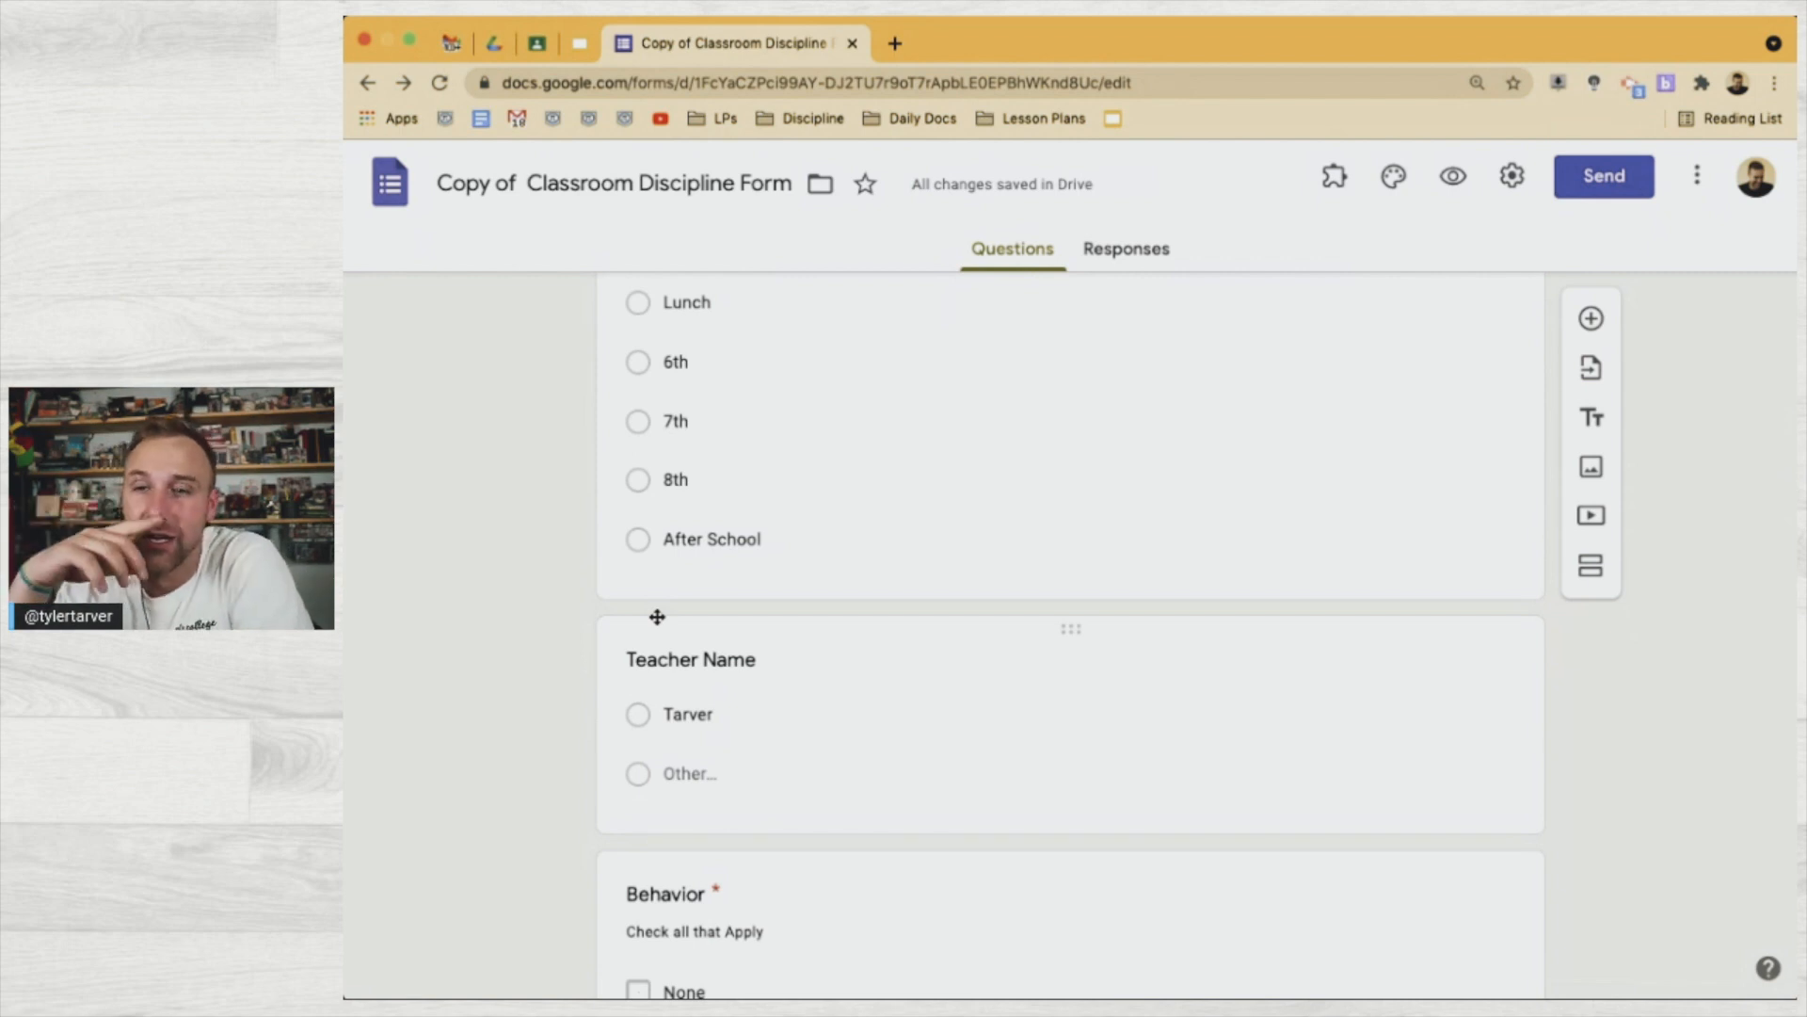
{"action": "scroll", "coordinate": [647, 610], "scroll_direction": "down", "scroll_amount": 7}
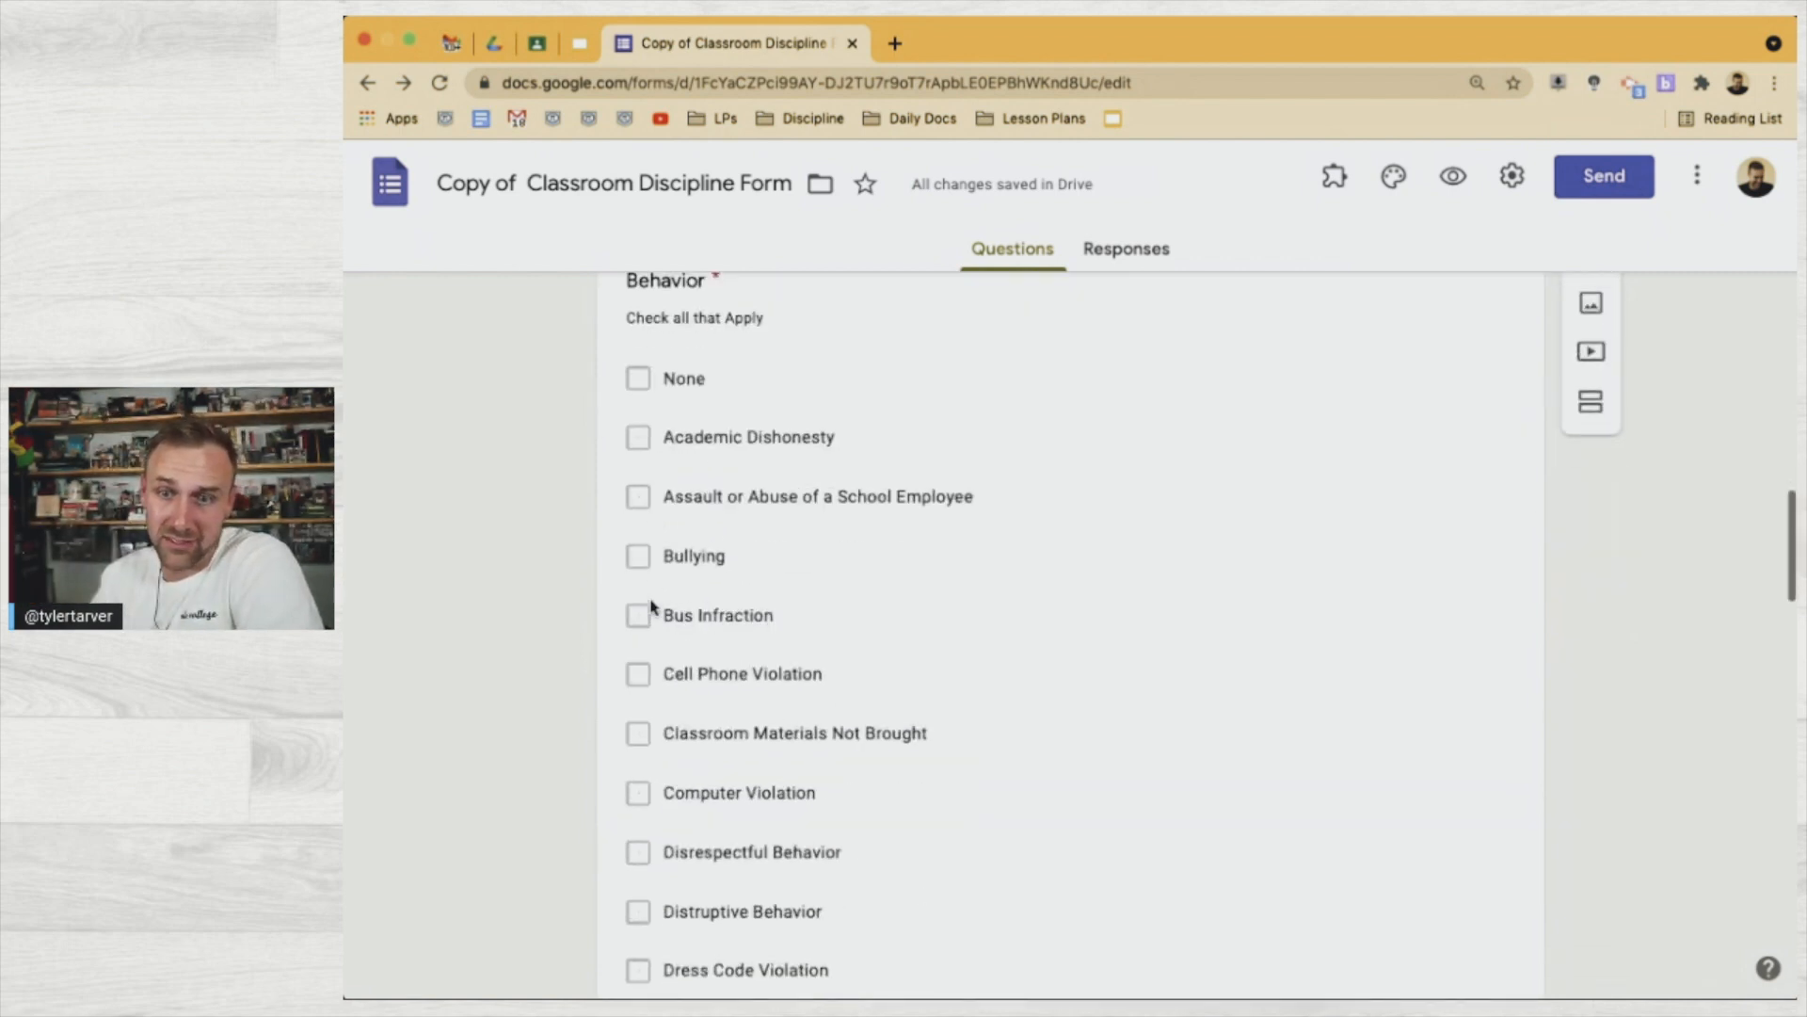
{"action": "scroll", "coordinate": [657, 578], "scroll_direction": "down", "scroll_amount": 2}
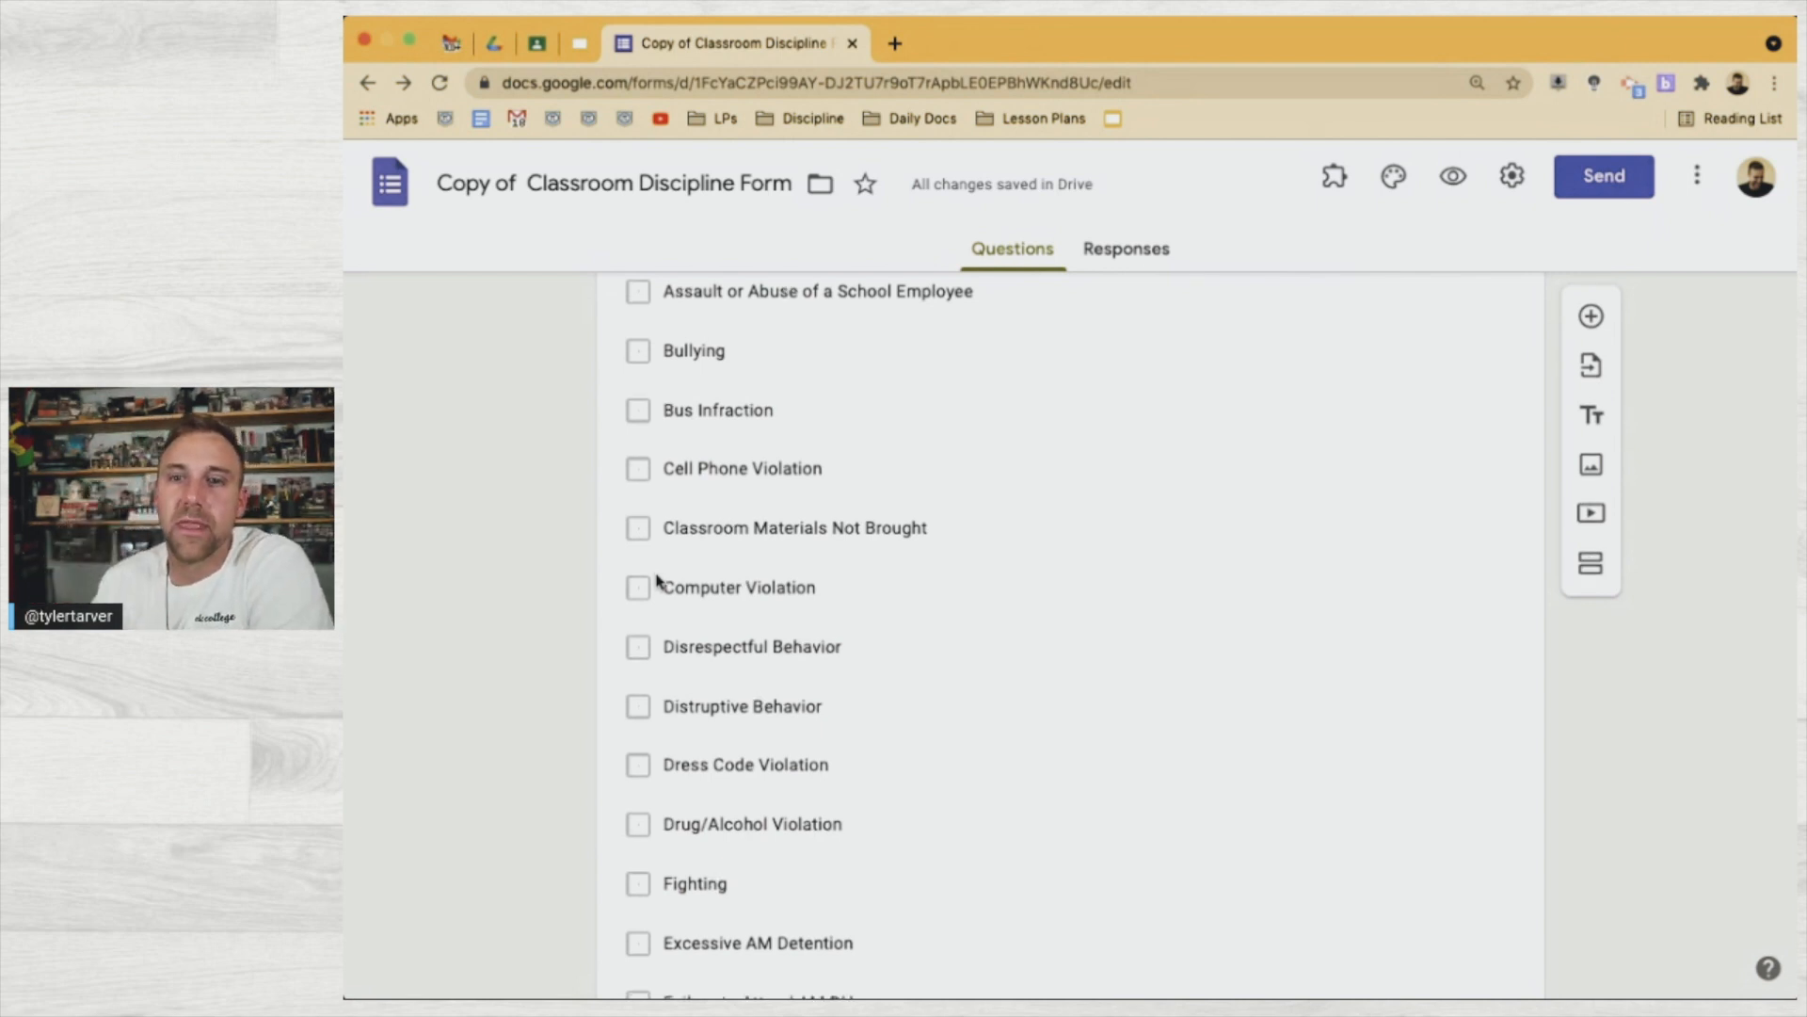
{"action": "scroll", "coordinate": [650, 579], "scroll_direction": "down", "scroll_amount": 2}
{"action": "scroll", "coordinate": [657, 689], "scroll_direction": "up", "scroll_amount": 5}
{"action": "scroll", "coordinate": [658, 565], "scroll_direction": "up", "scroll_amount": 5}
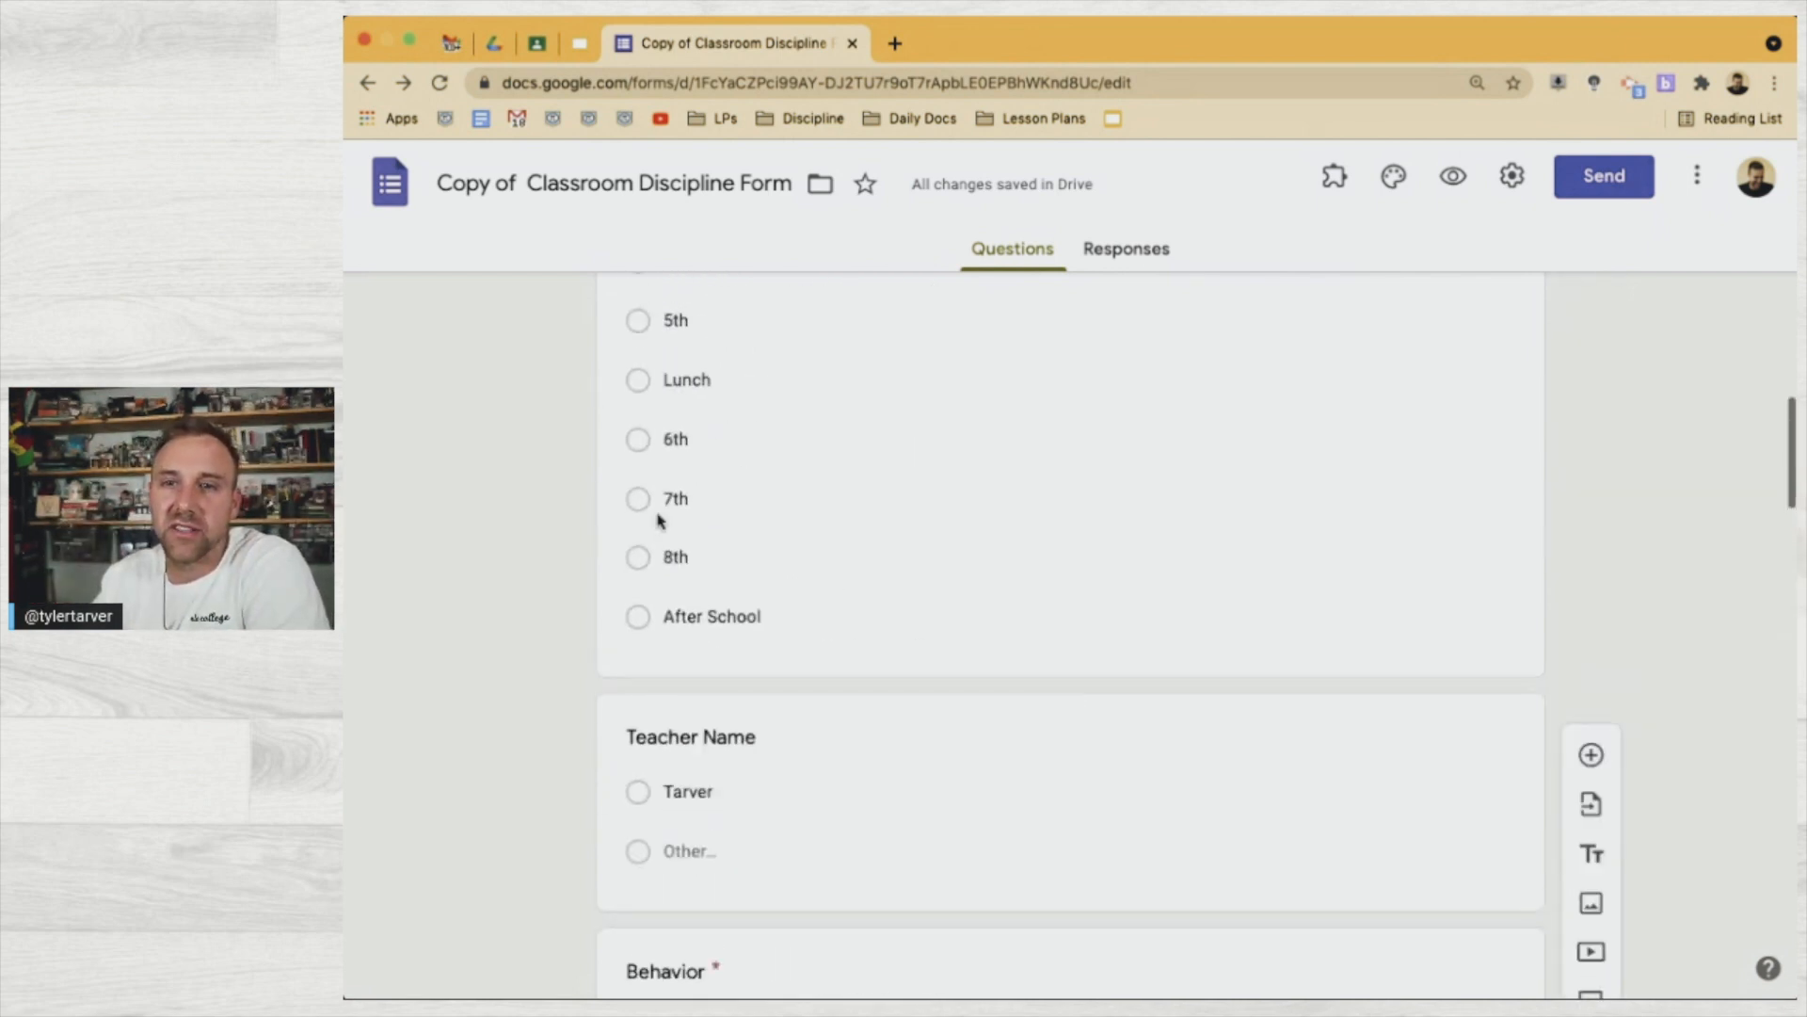
{"action": "scroll", "coordinate": [662, 605], "scroll_direction": "down", "scroll_amount": 9}
{"action": "scroll", "coordinate": [706, 569], "scroll_direction": "down", "scroll_amount": 3}
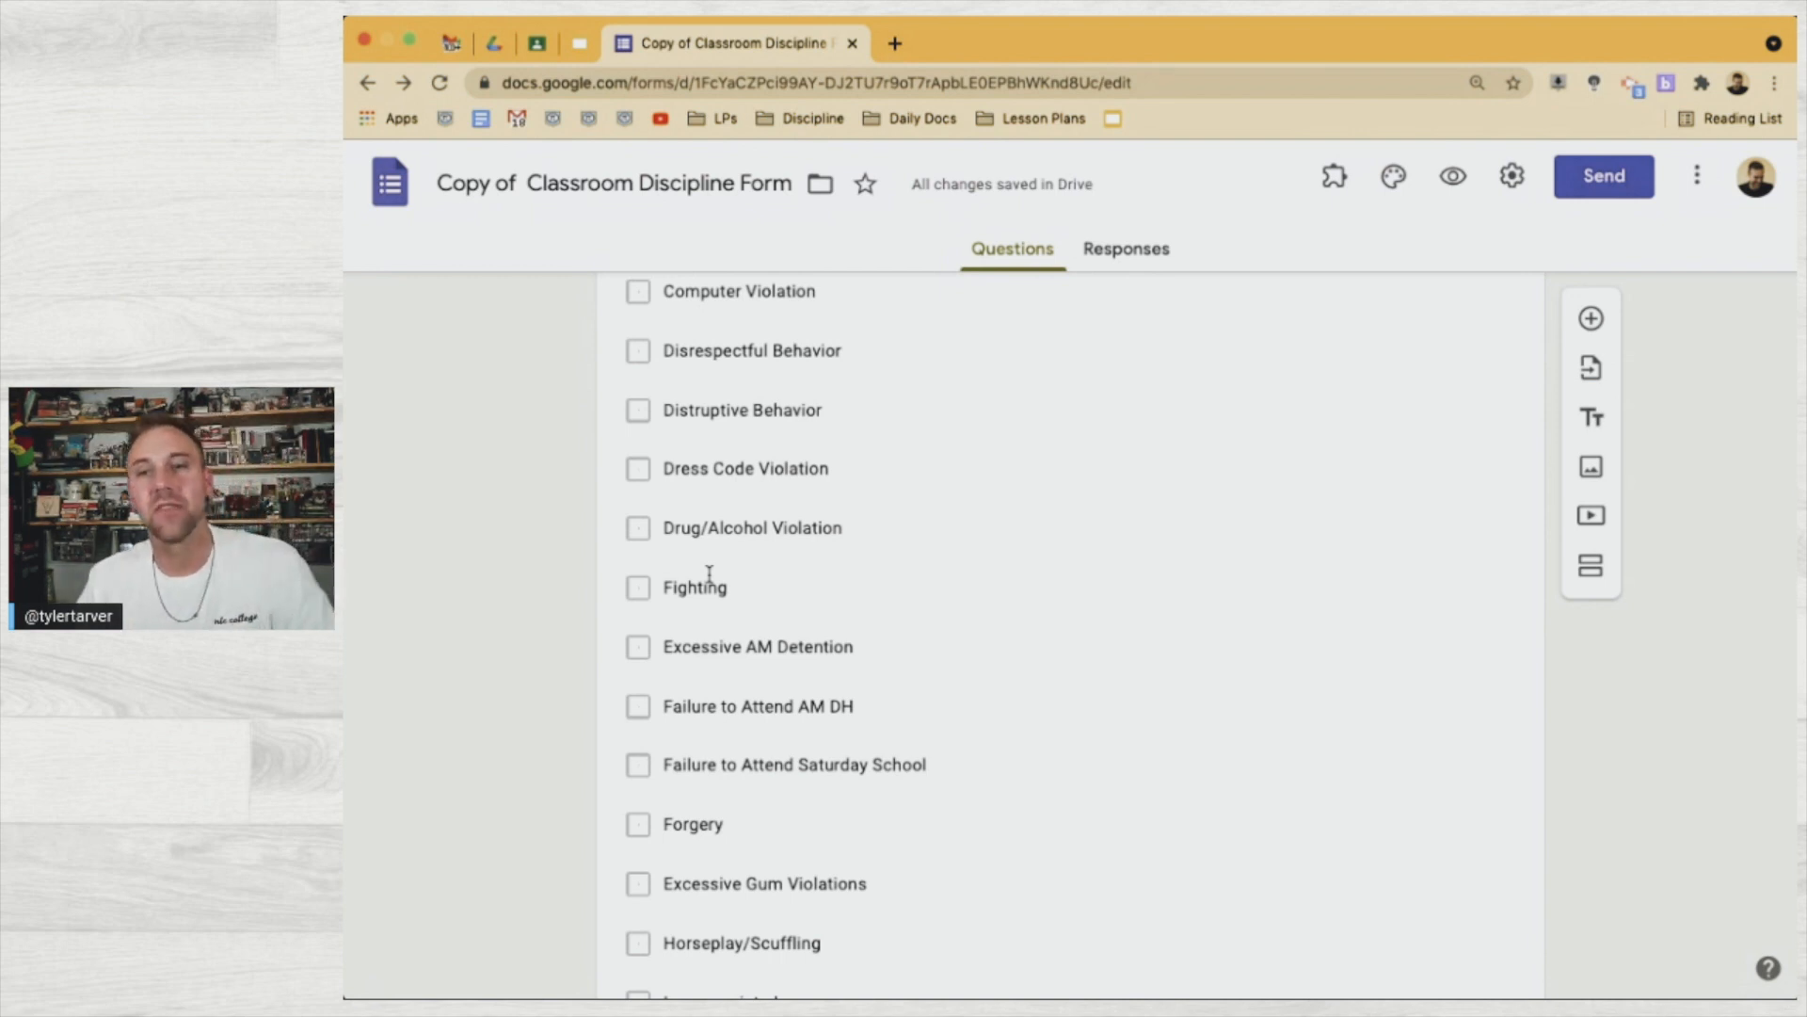
{"action": "scroll", "coordinate": [711, 579], "scroll_direction": "down", "scroll_amount": 4}
{"action": "scroll", "coordinate": [844, 701], "scroll_direction": "down", "scroll_amount": 2}
{"action": "scroll", "coordinate": [844, 700], "scroll_direction": "down", "scroll_amount": 7}
{"action": "scroll", "coordinate": [843, 703], "scroll_direction": "down", "scroll_amount": 2}
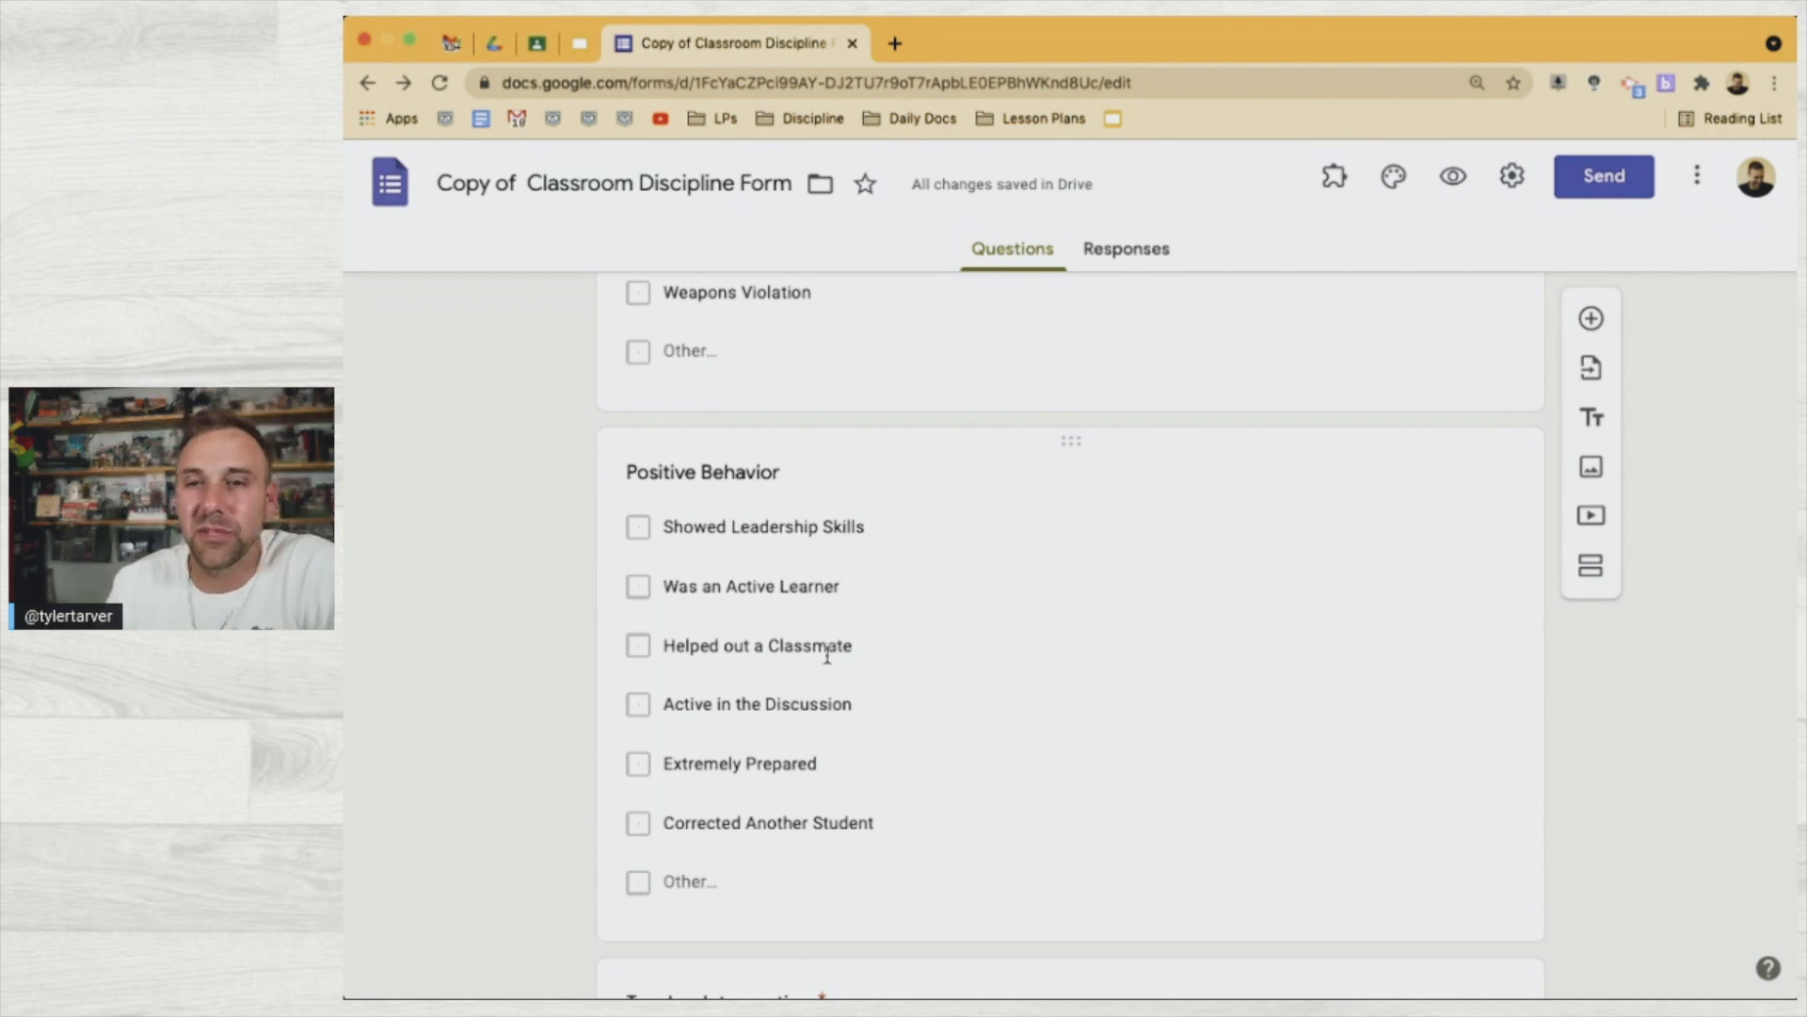
{"action": "scroll", "coordinate": [827, 656], "scroll_direction": "down", "scroll_amount": 2}
{"action": "scroll", "coordinate": [827, 656], "scroll_direction": "down", "scroll_amount": 3}
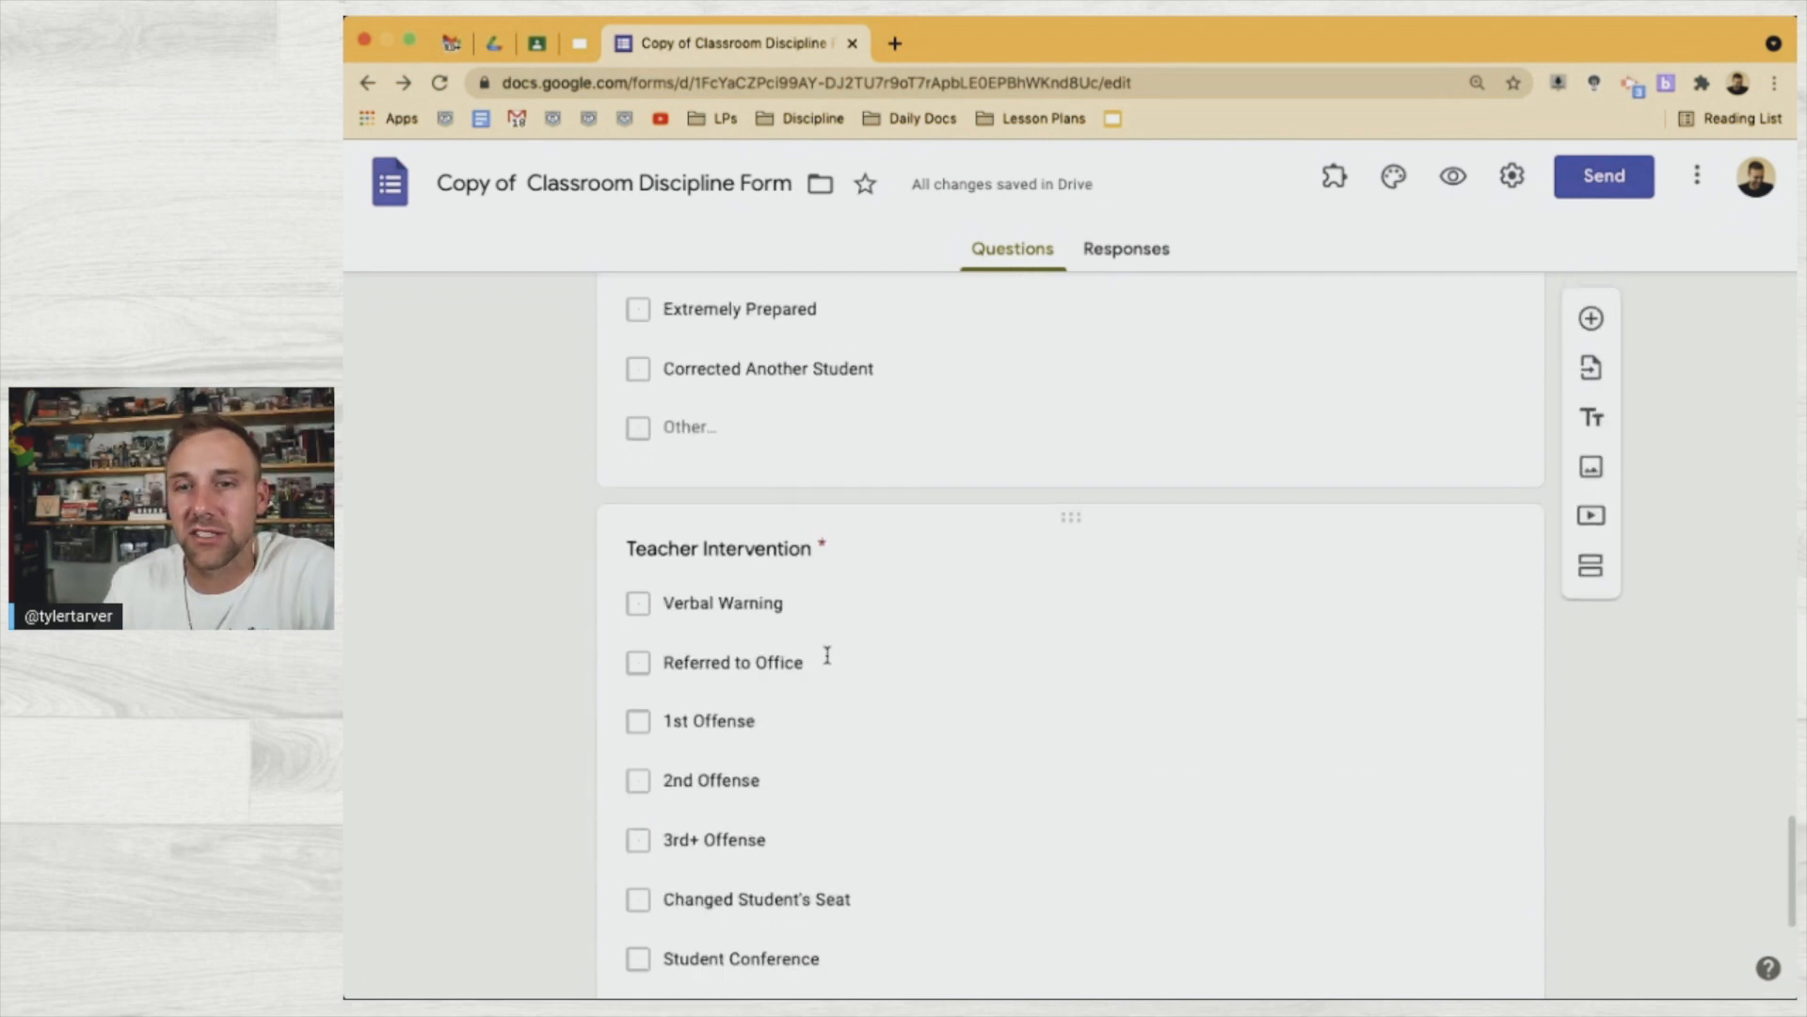
{"action": "scroll", "coordinate": [828, 656], "scroll_direction": "down", "scroll_amount": 3}
{"action": "scroll", "coordinate": [807, 456], "scroll_direction": "up", "scroll_amount": 1}
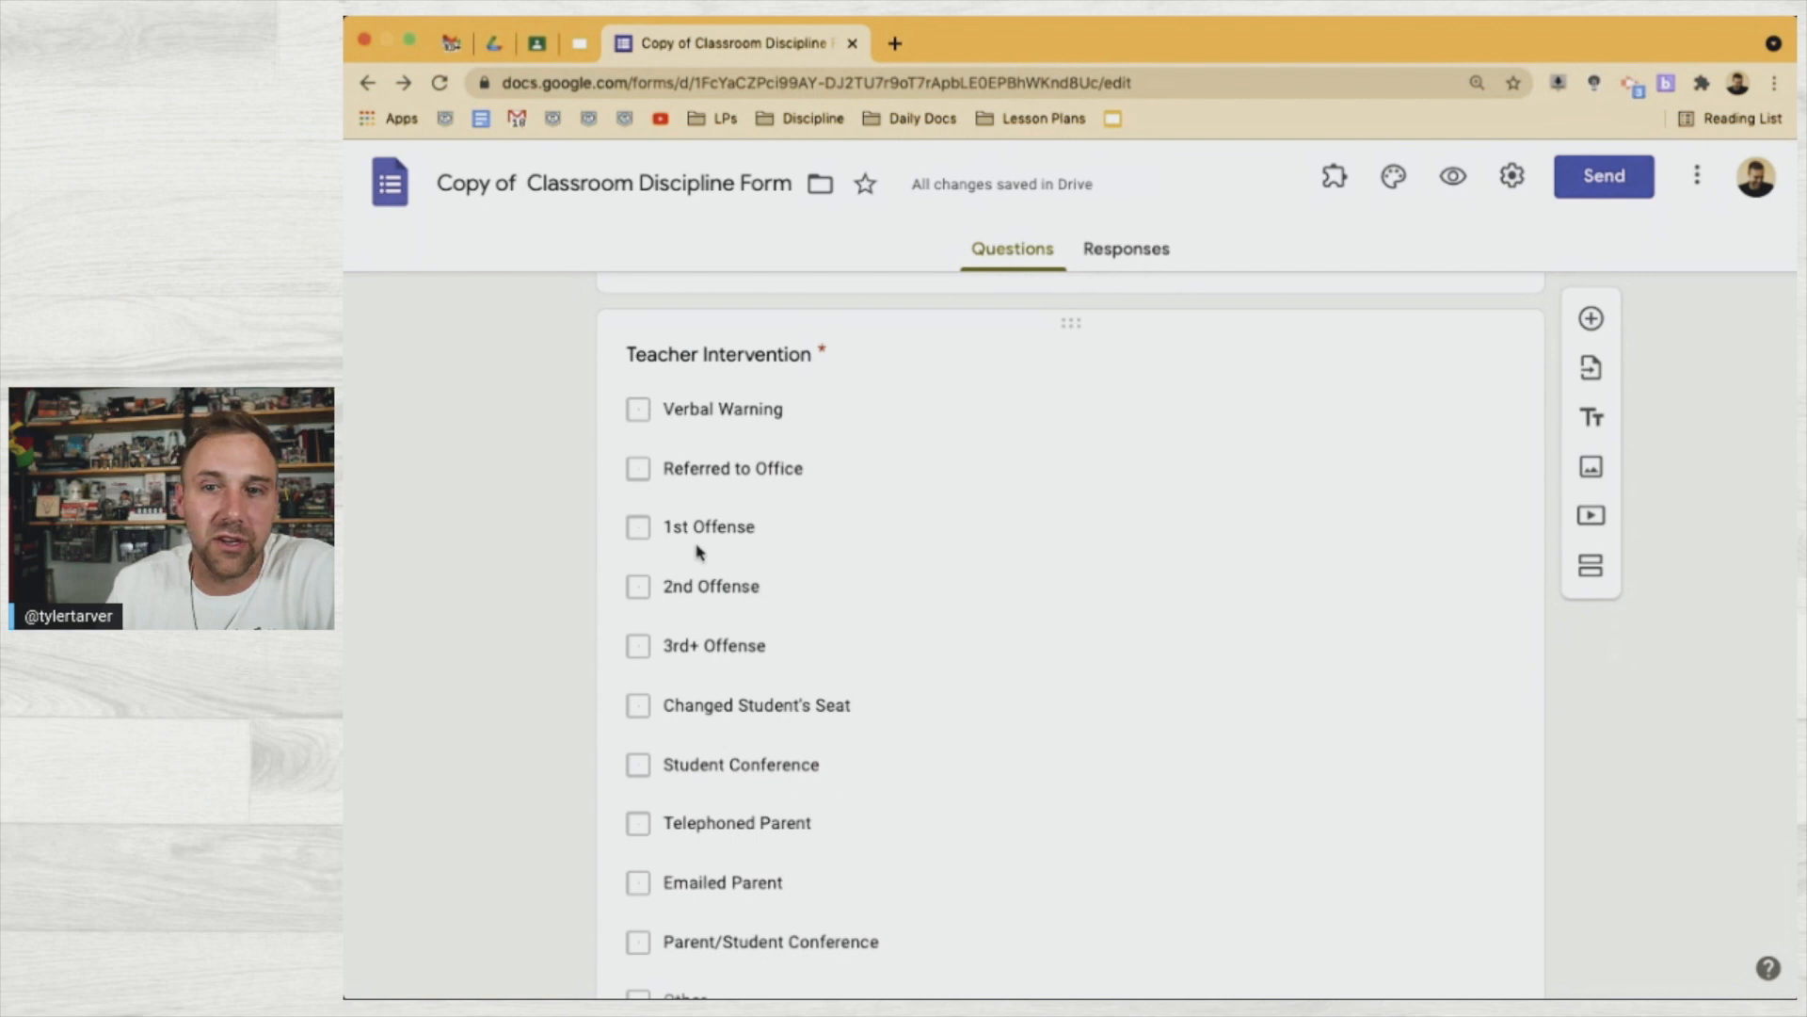
{"action": "scroll", "coordinate": [739, 868], "scroll_direction": "down", "scroll_amount": 2}
{"action": "scroll", "coordinate": [724, 824], "scroll_direction": "down", "scroll_amount": 2}
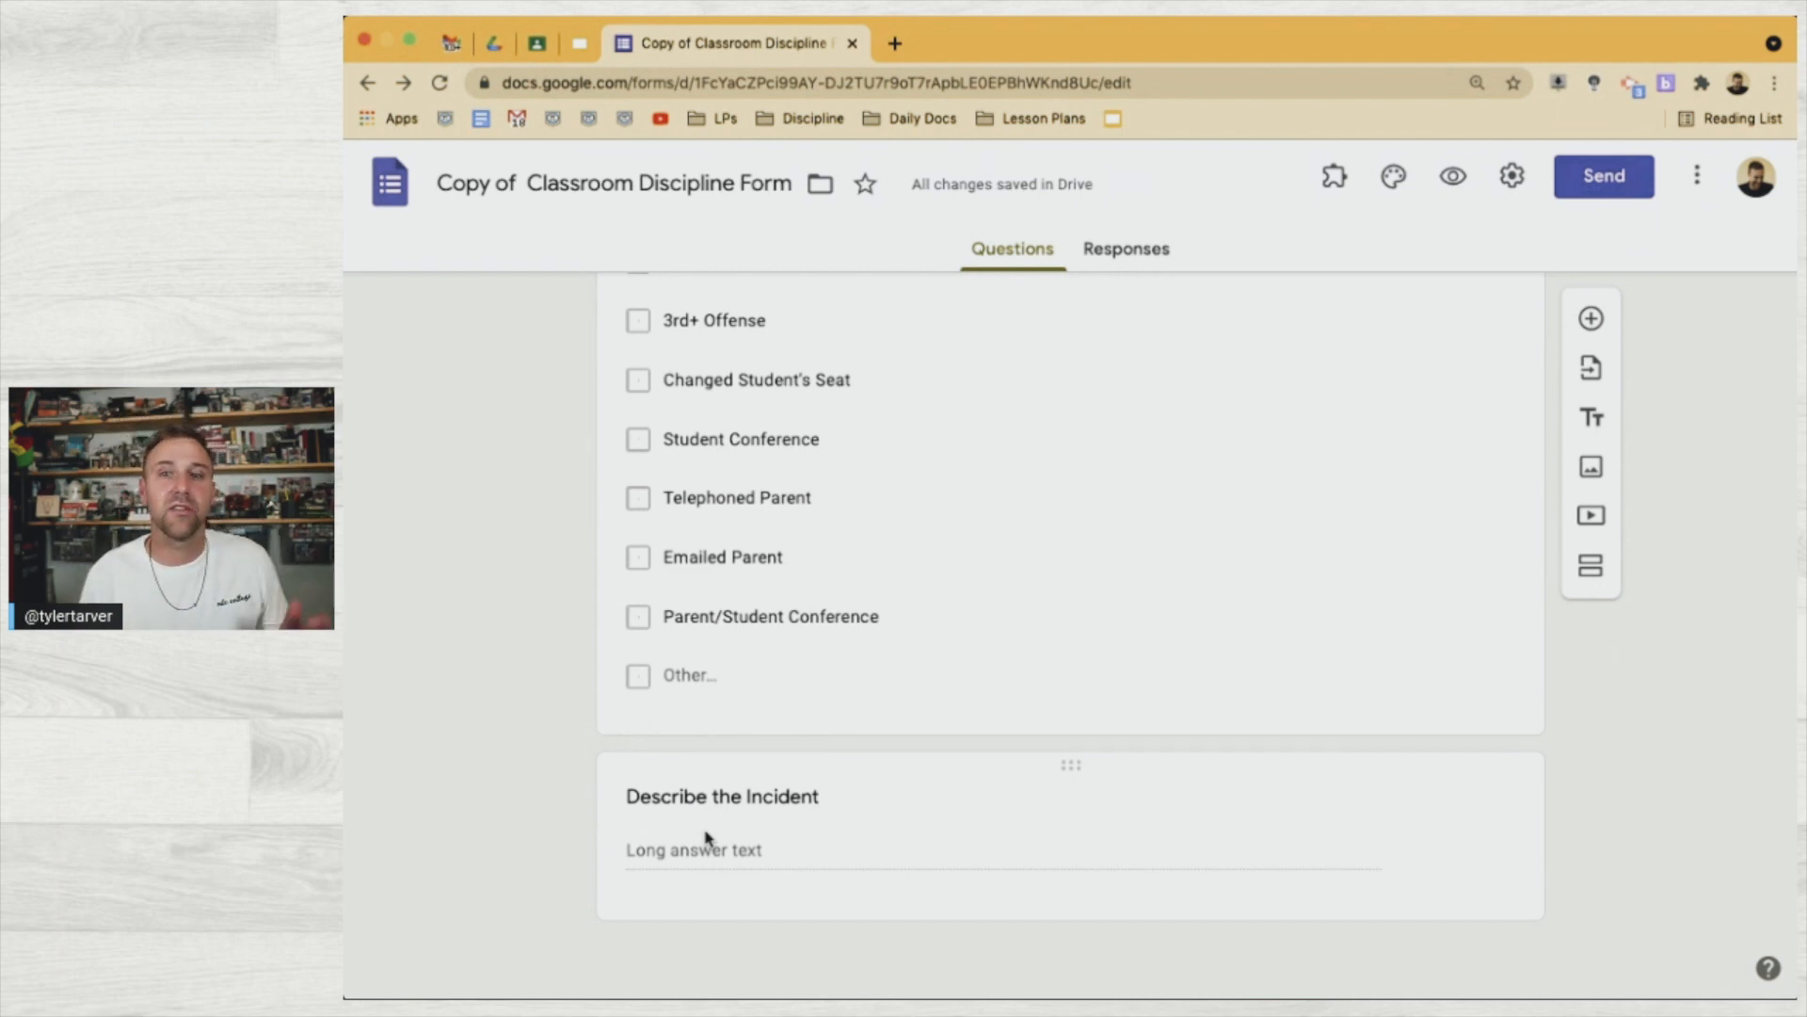
{"action": "left_click", "coordinate": [784, 810]}
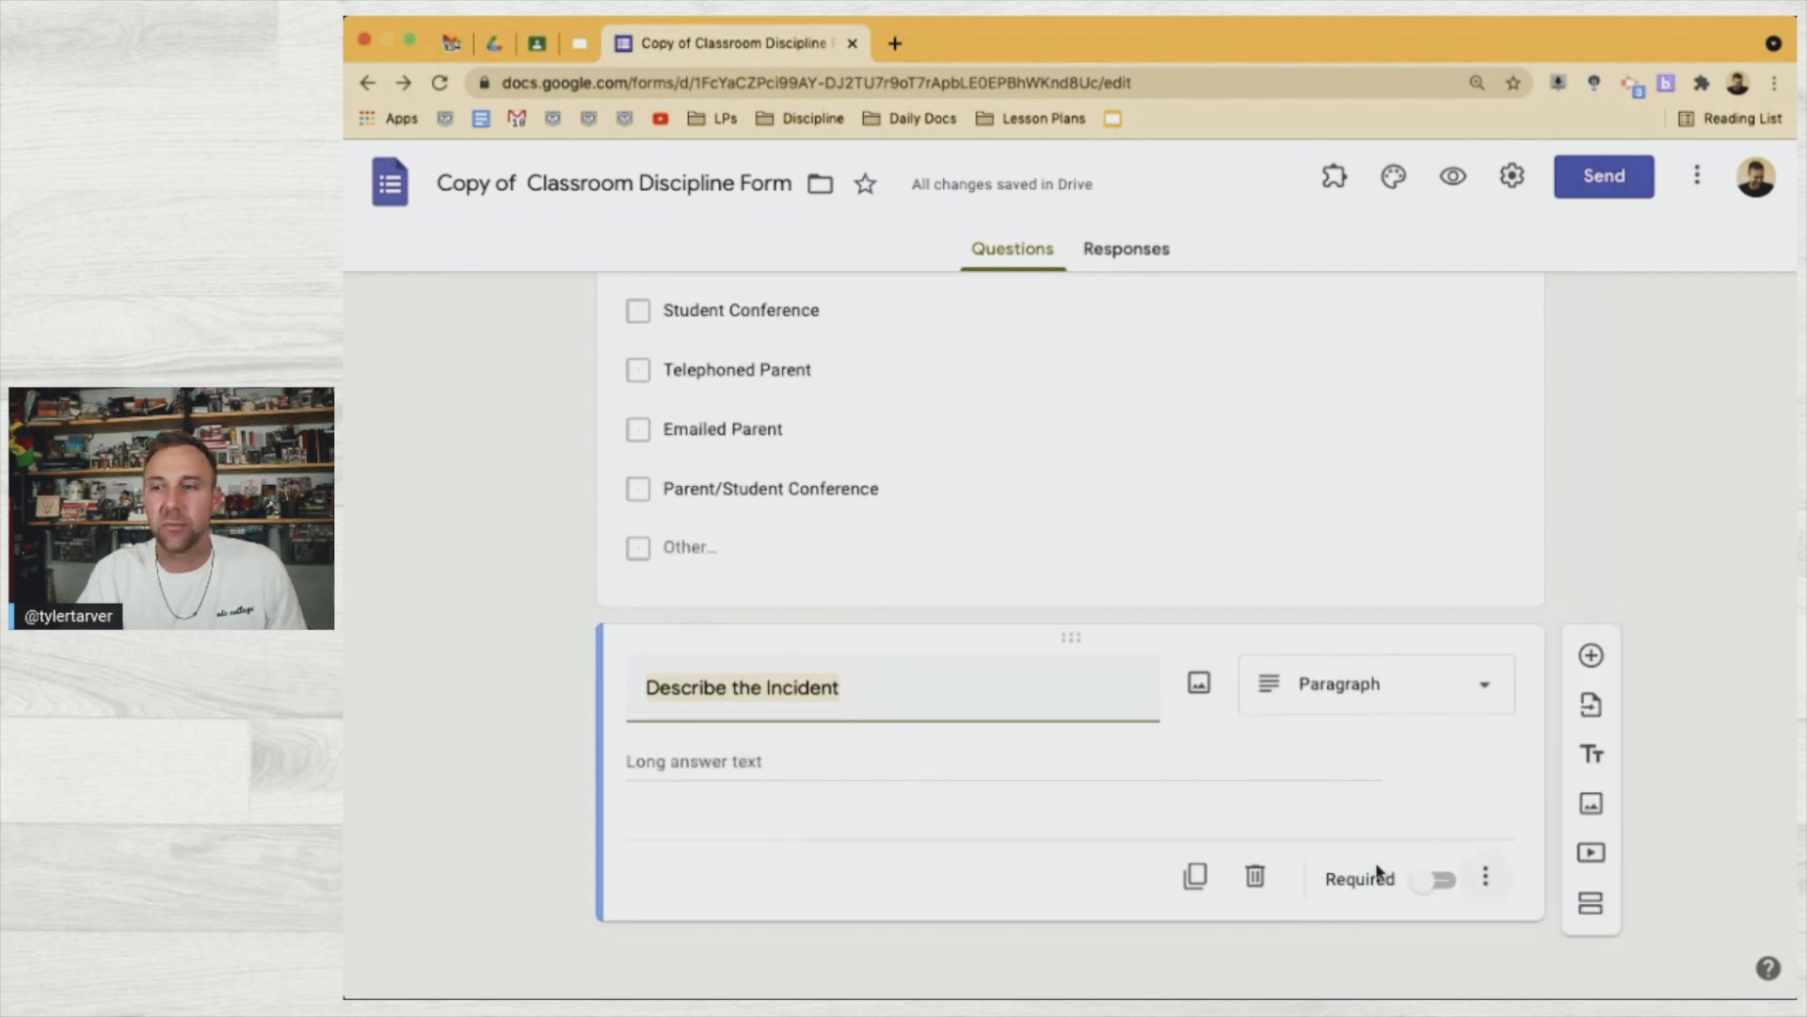
Make the Describe the Incident question required and switch to the Responses tab
{"action": "left_click", "coordinate": [1437, 883]}
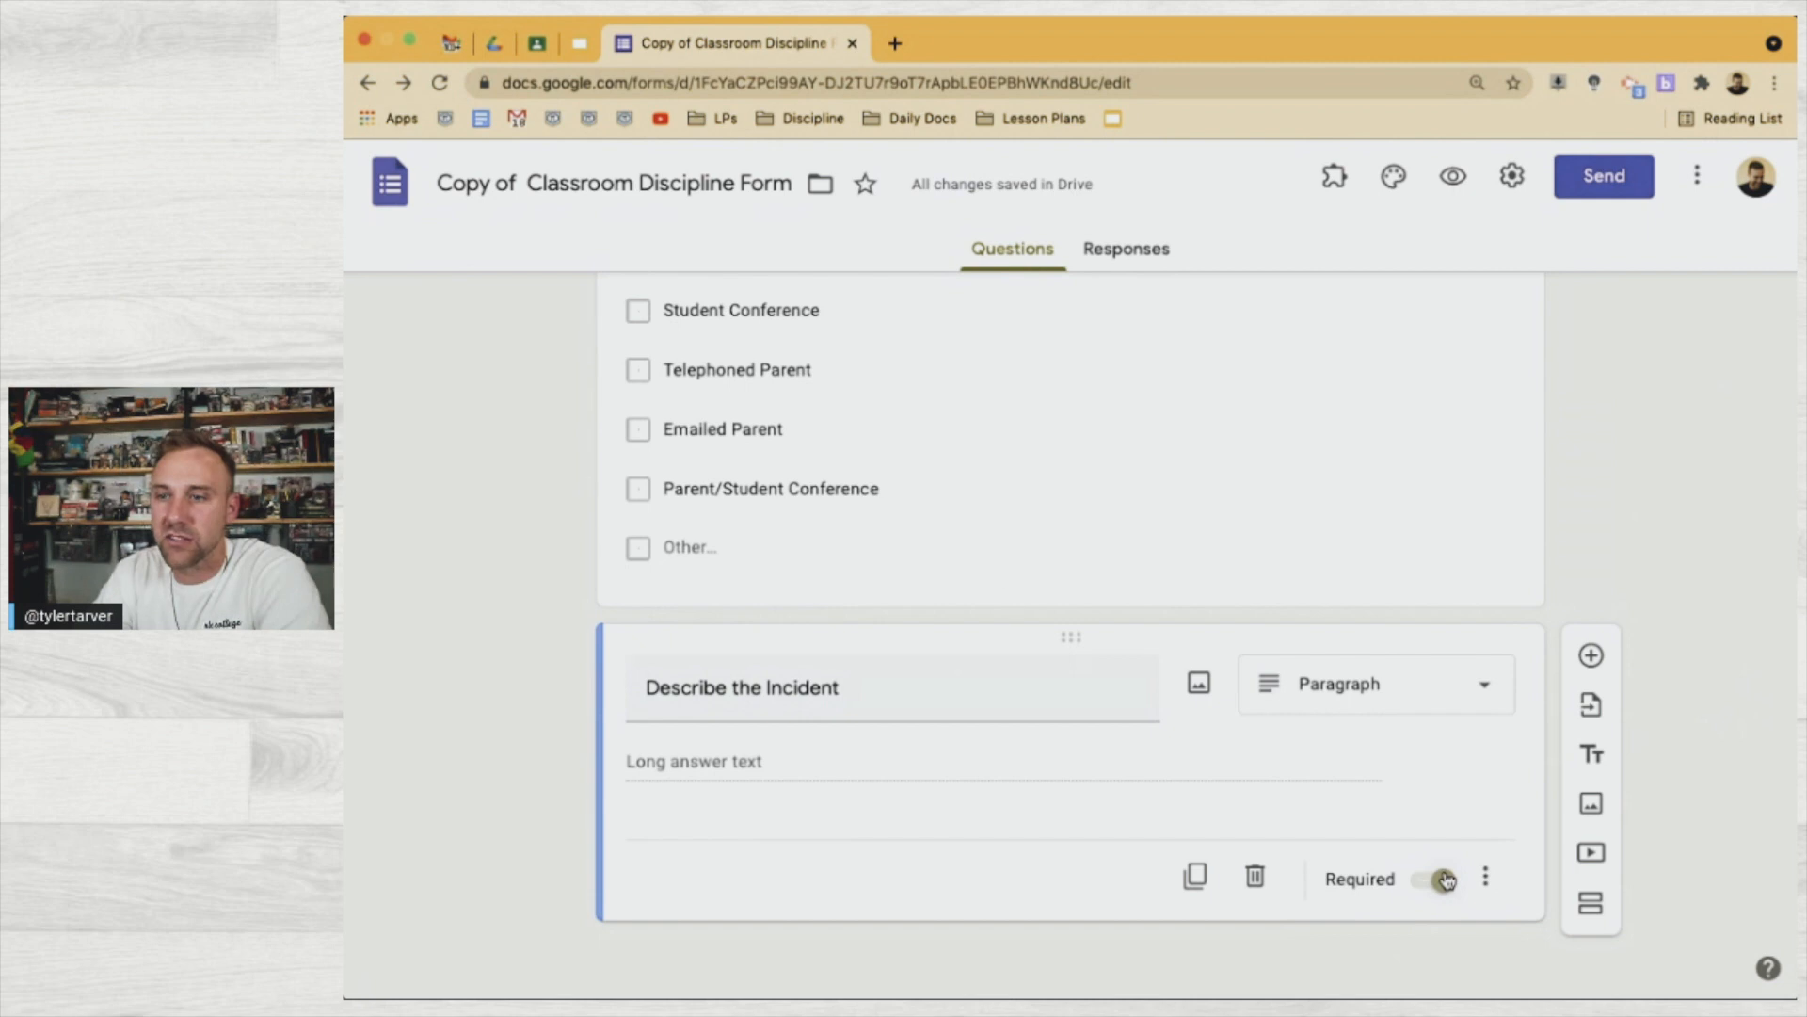
{"action": "left_click", "coordinate": [766, 556]}
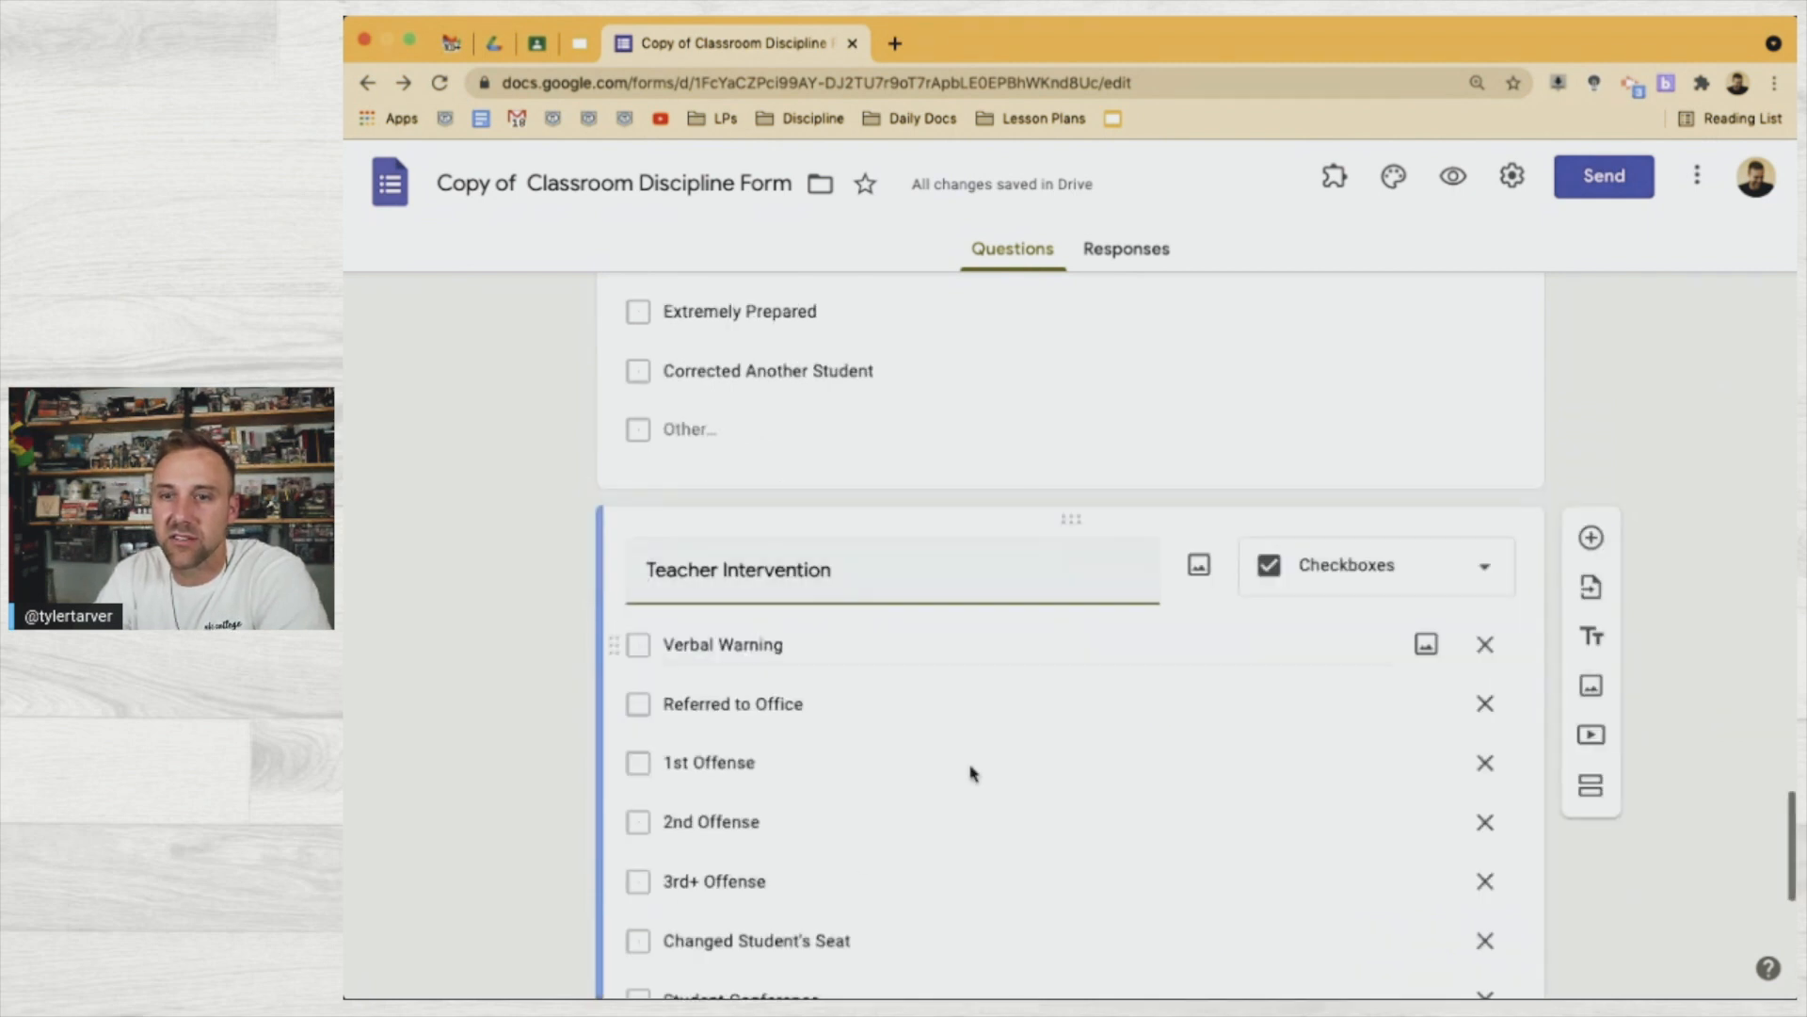
{"action": "scroll", "coordinate": [854, 848], "scroll_direction": "down", "scroll_amount": 8}
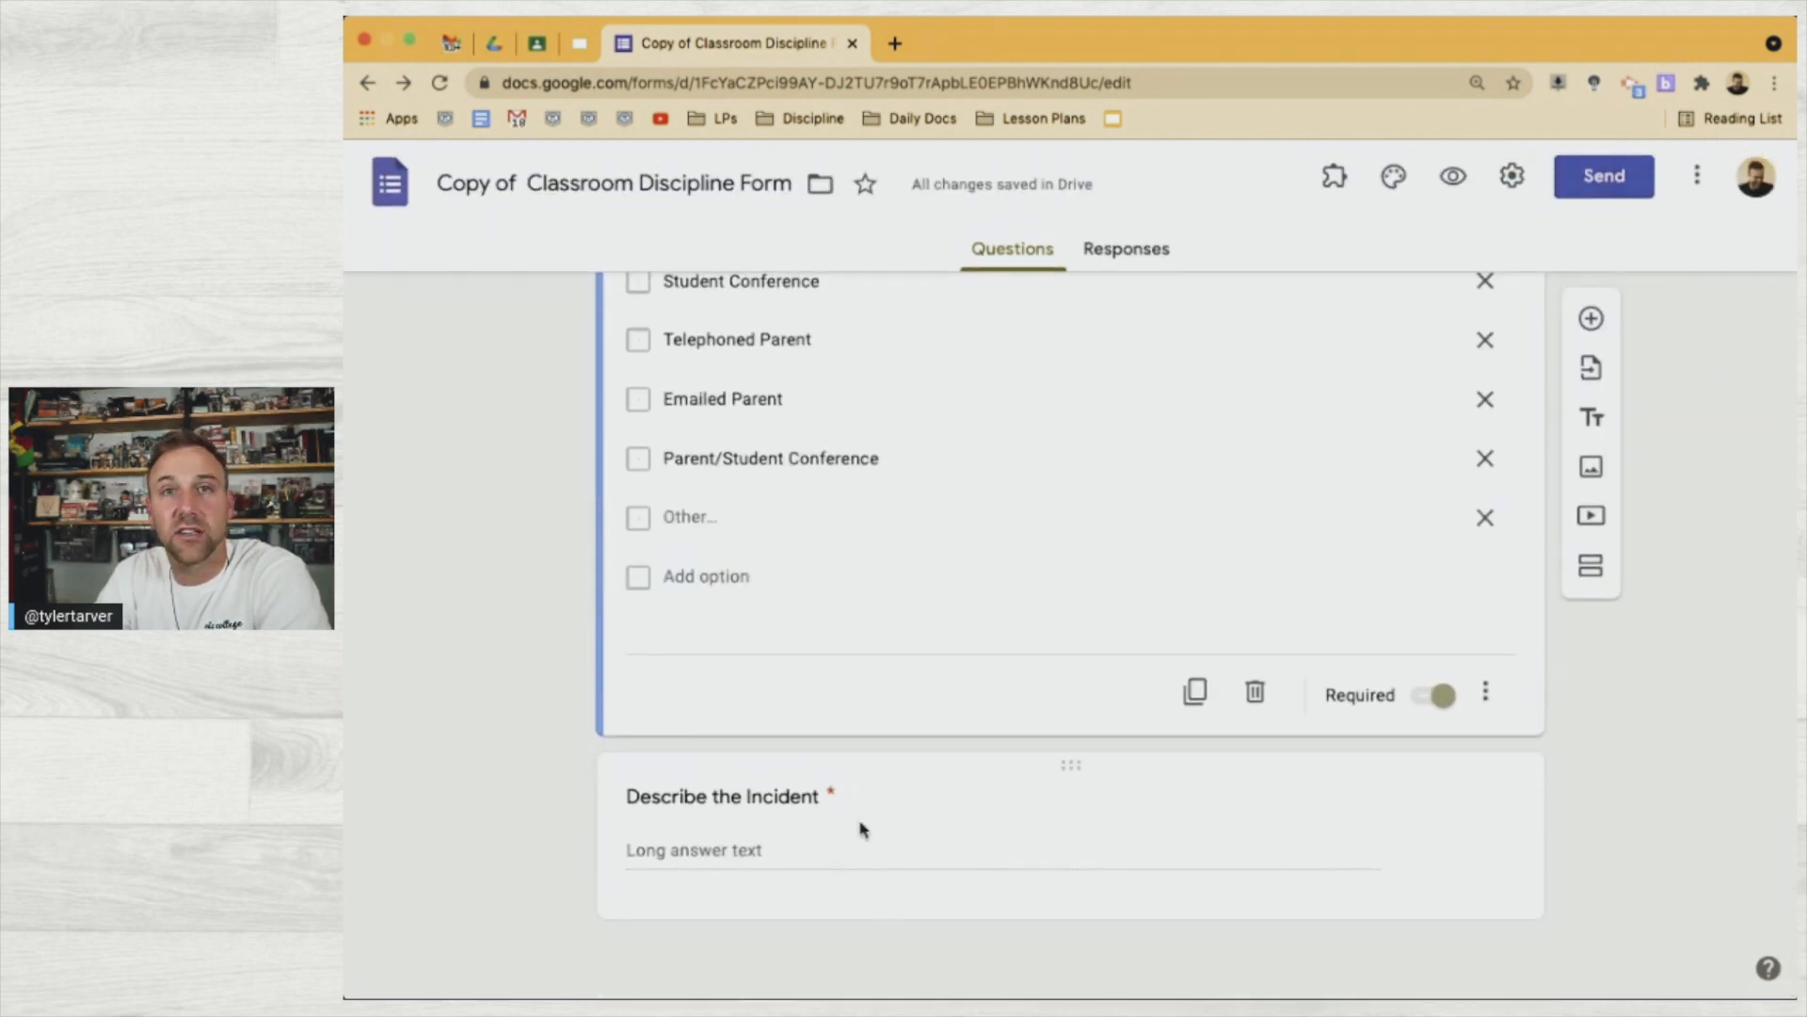
{"action": "scroll", "coordinate": [1276, 746], "scroll_direction": "up", "scroll_amount": 15}
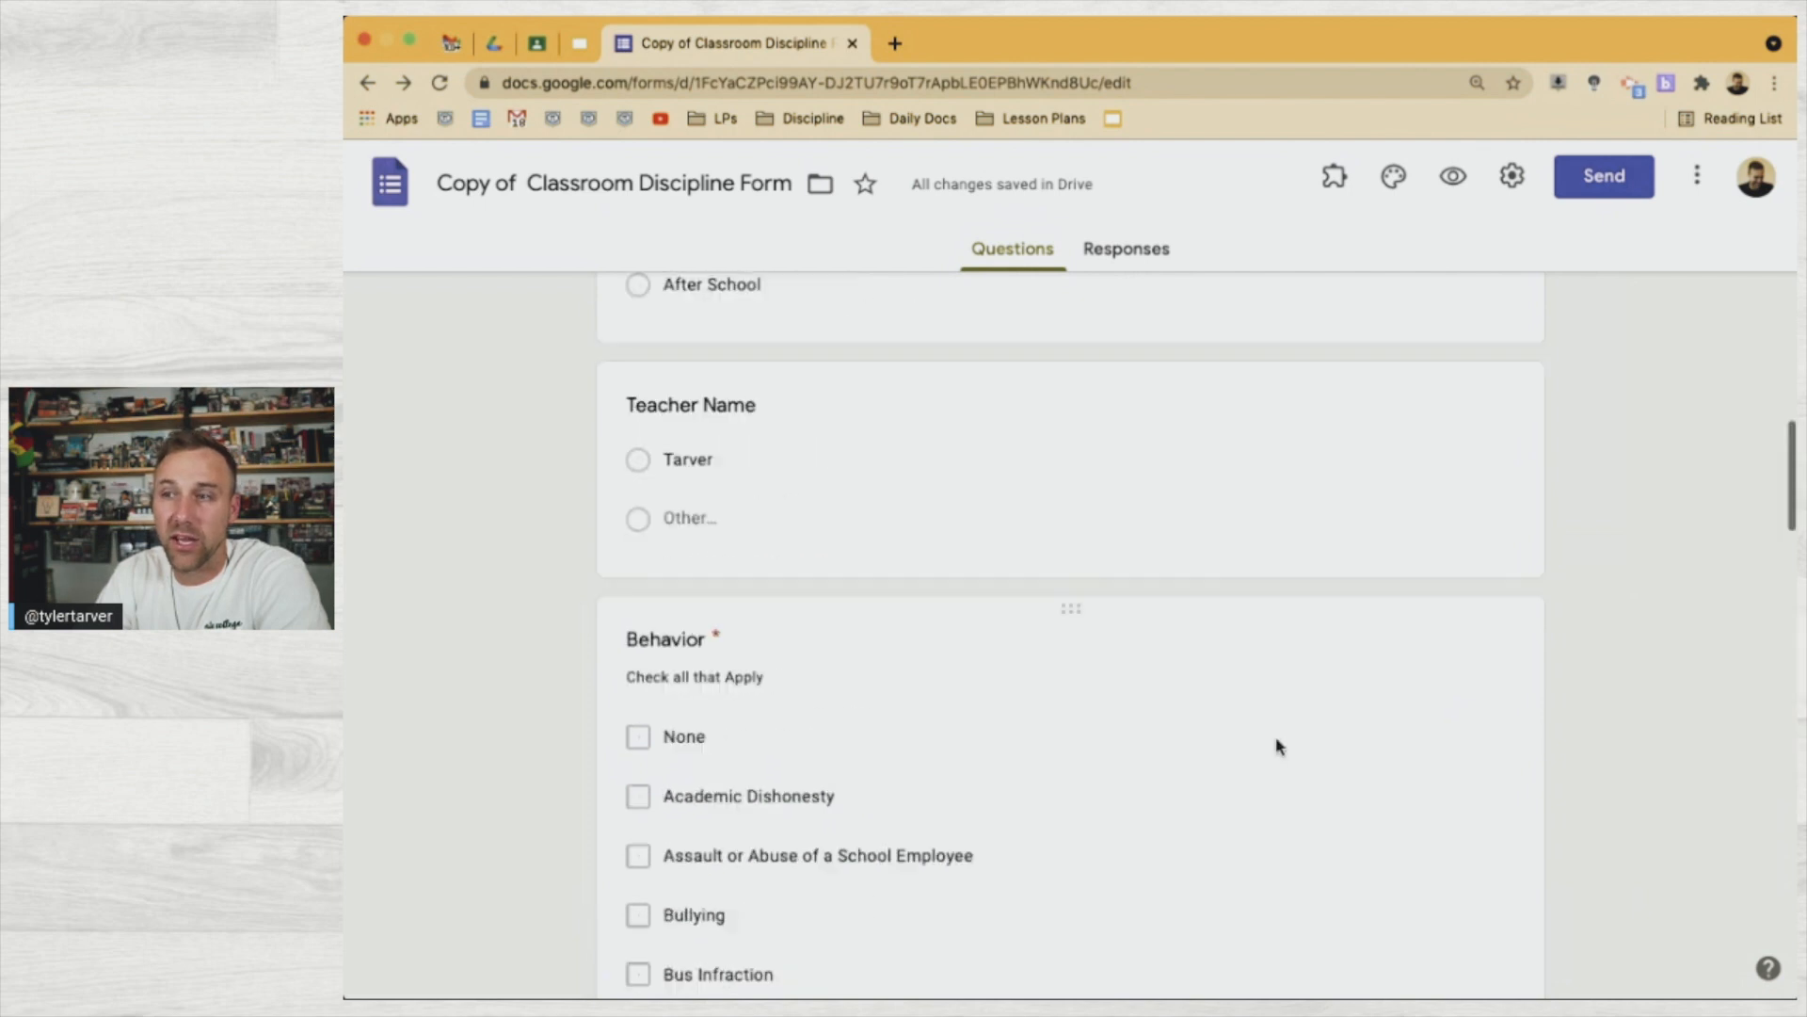
{"action": "scroll", "coordinate": [1276, 746], "scroll_direction": "up", "scroll_amount": 10}
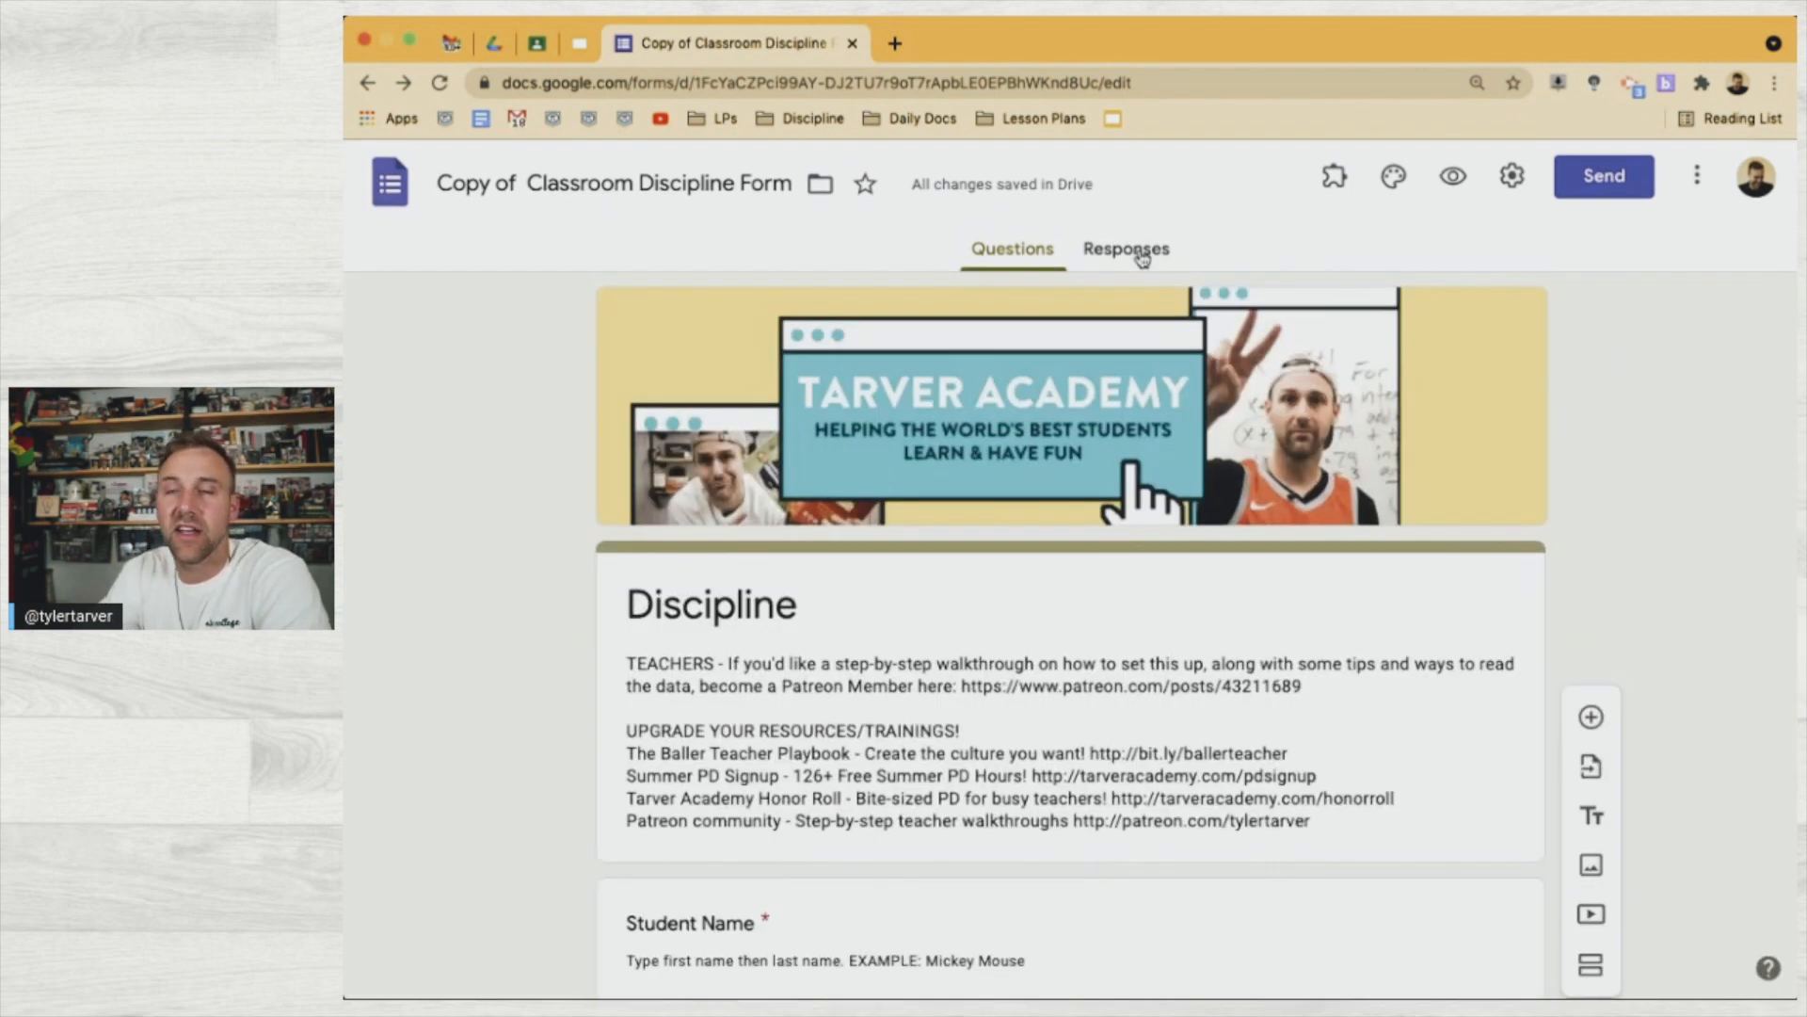
{"action": "left_click", "coordinate": [1142, 254]}
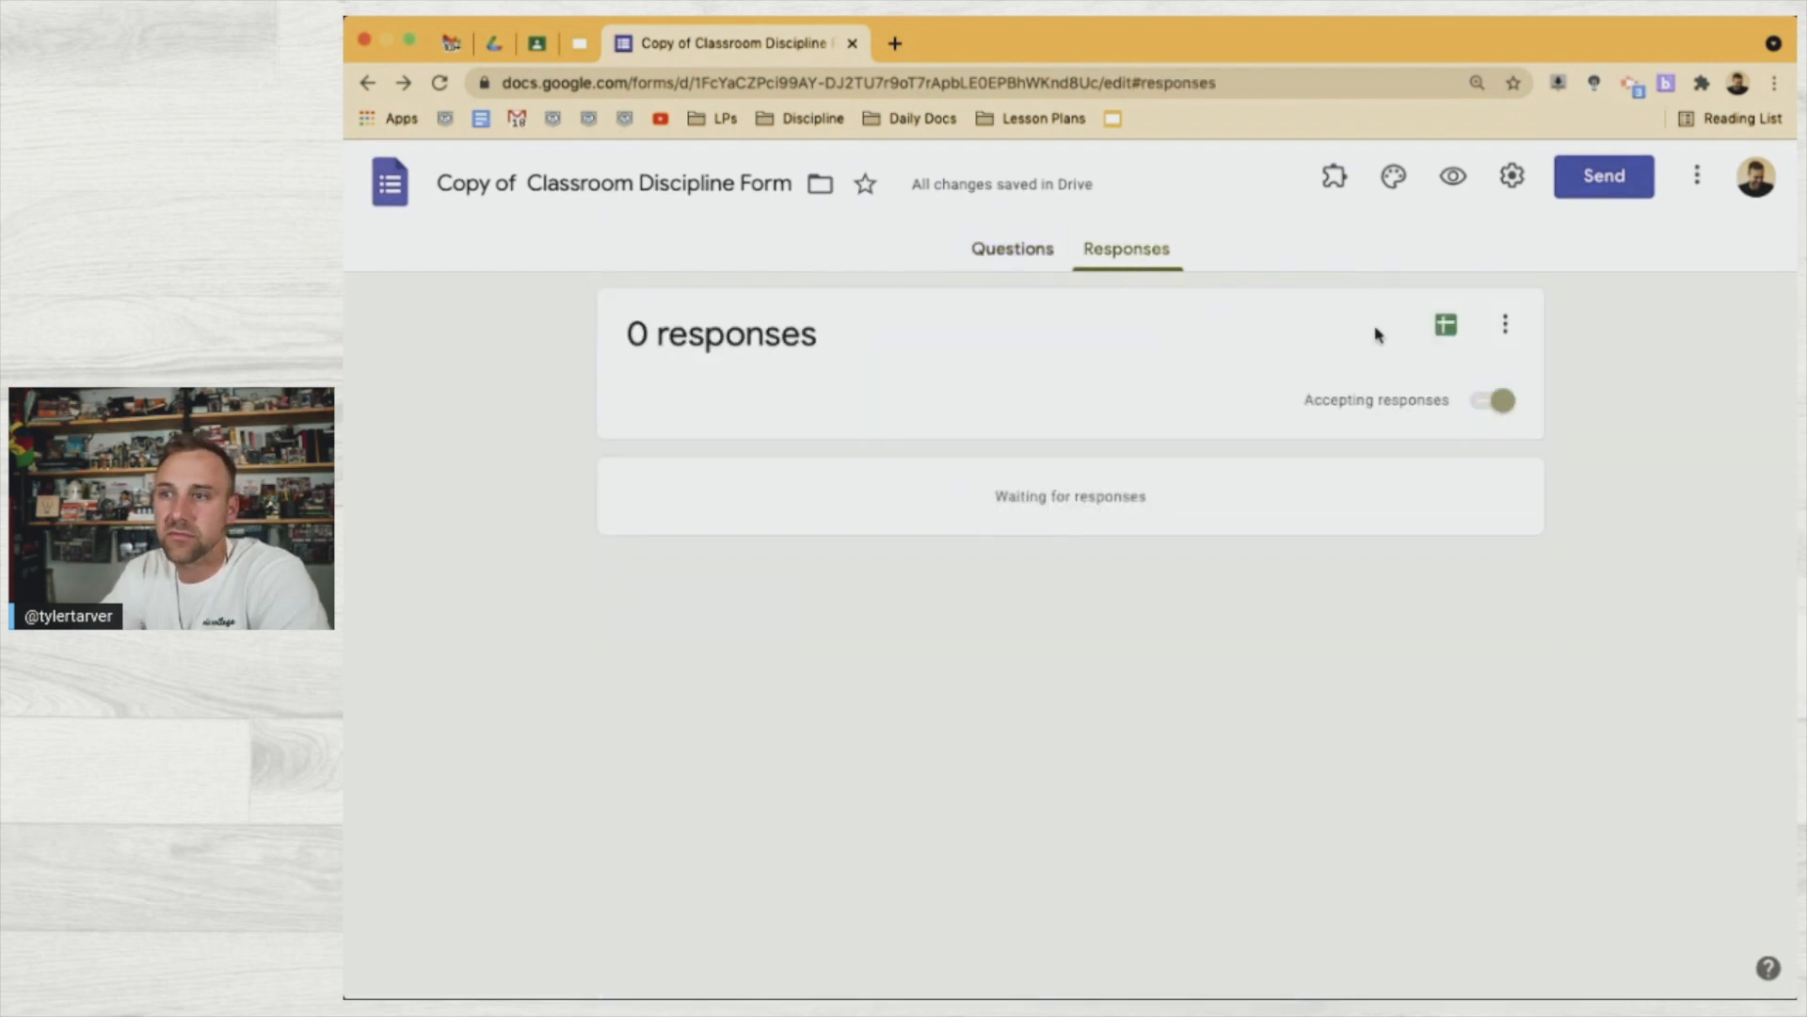
Send responses to a new spreadsheet, Copy of Classroom Discipline Form (Responses)
{"action": "left_click", "coordinate": [1442, 326]}
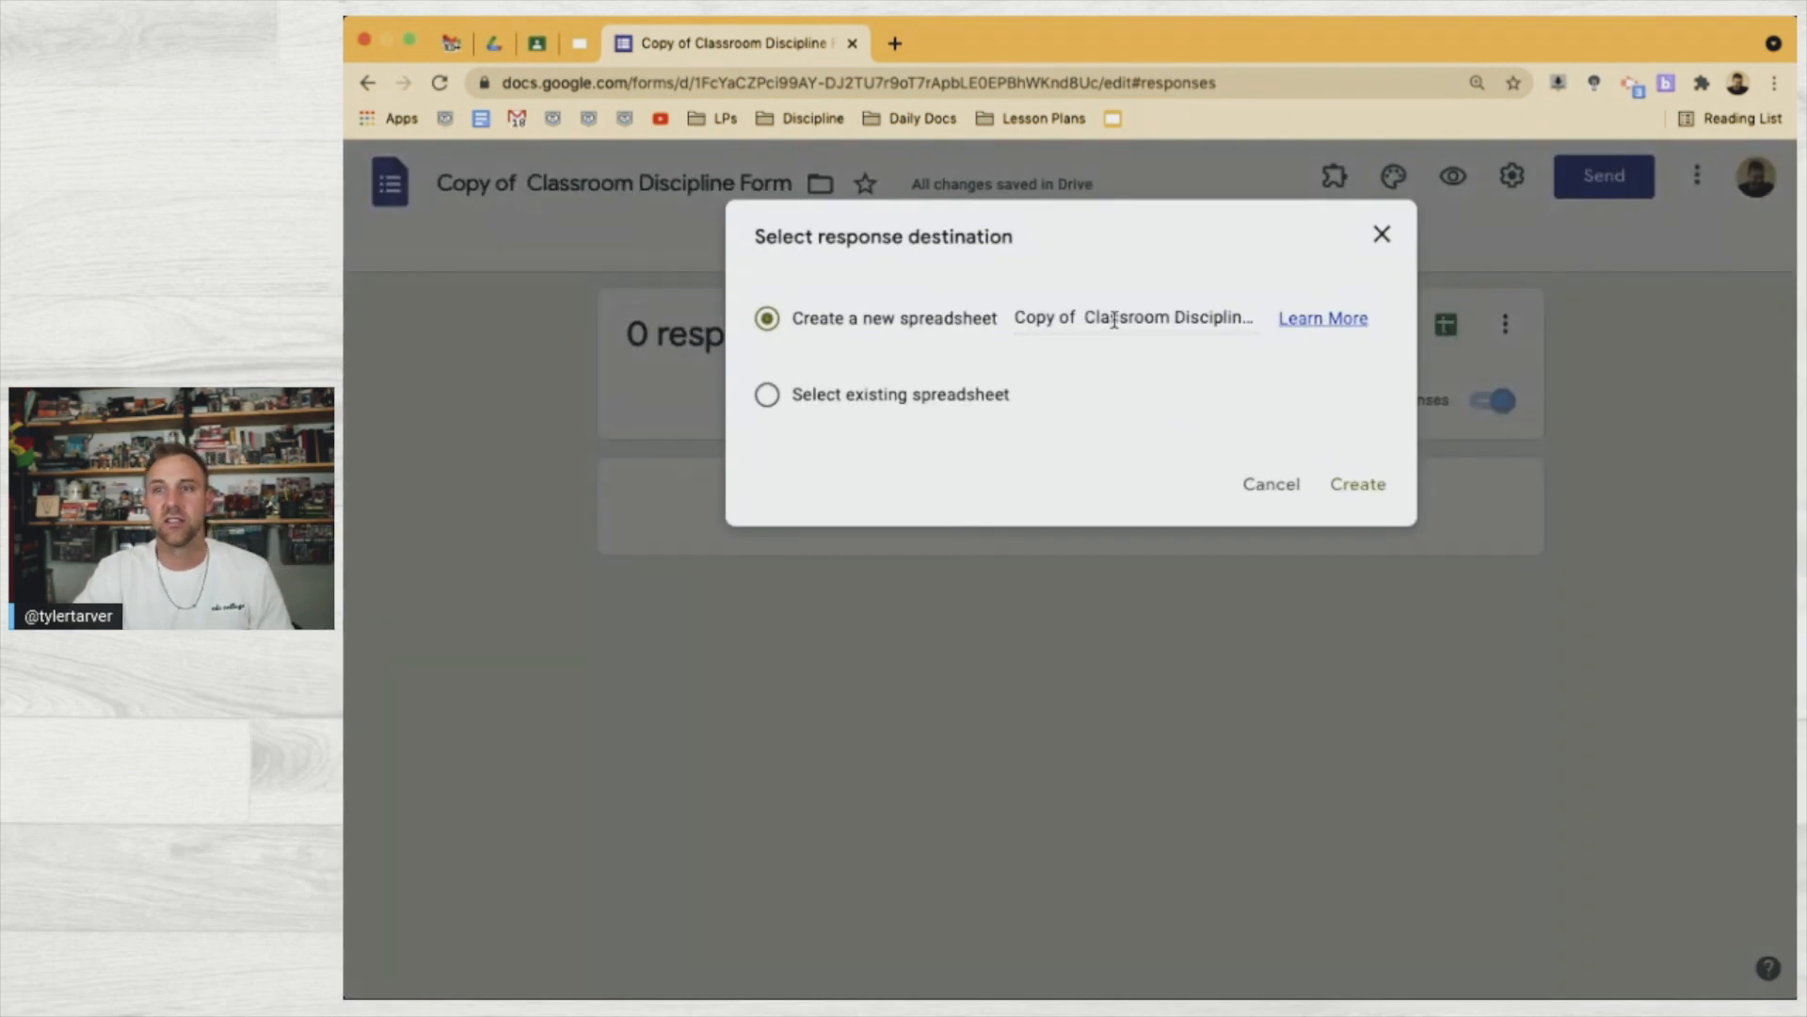
{"action": "left_click", "coordinate": [1348, 491]}
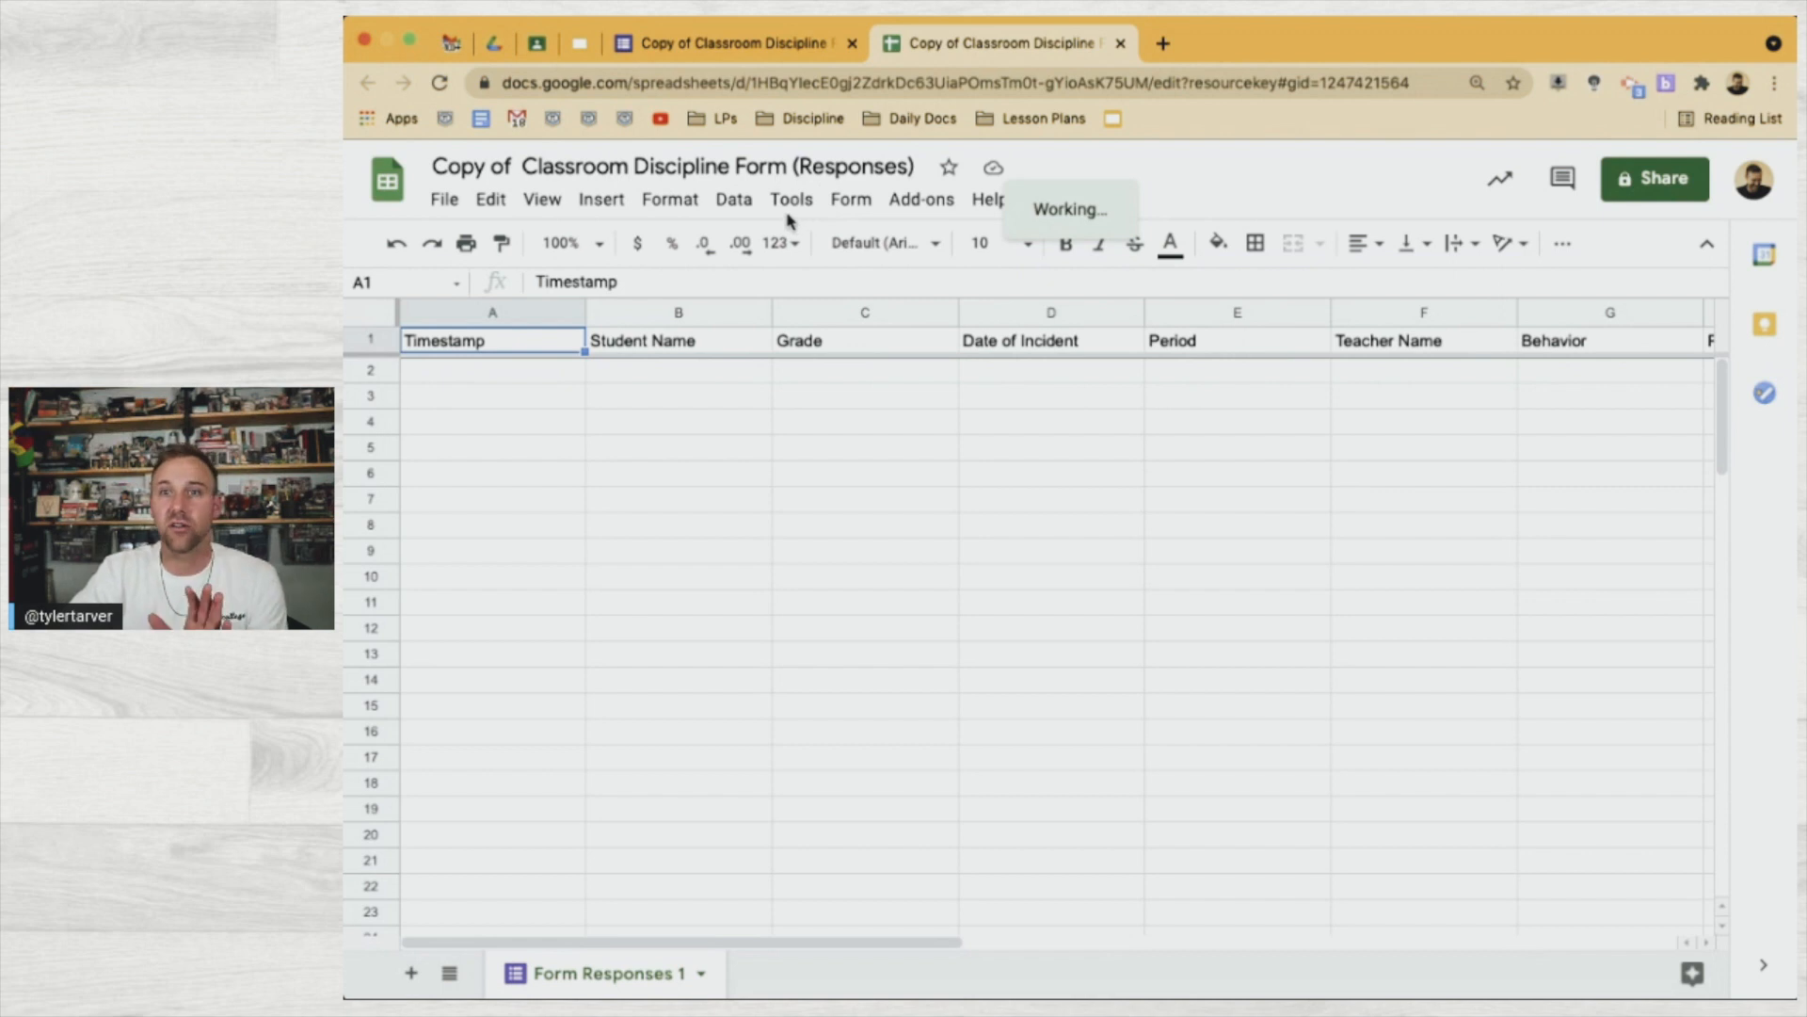
Confirm Autocrat is listed under Add-ons, then return to the Google Drive tab
{"action": "left_click", "coordinate": [906, 201]}
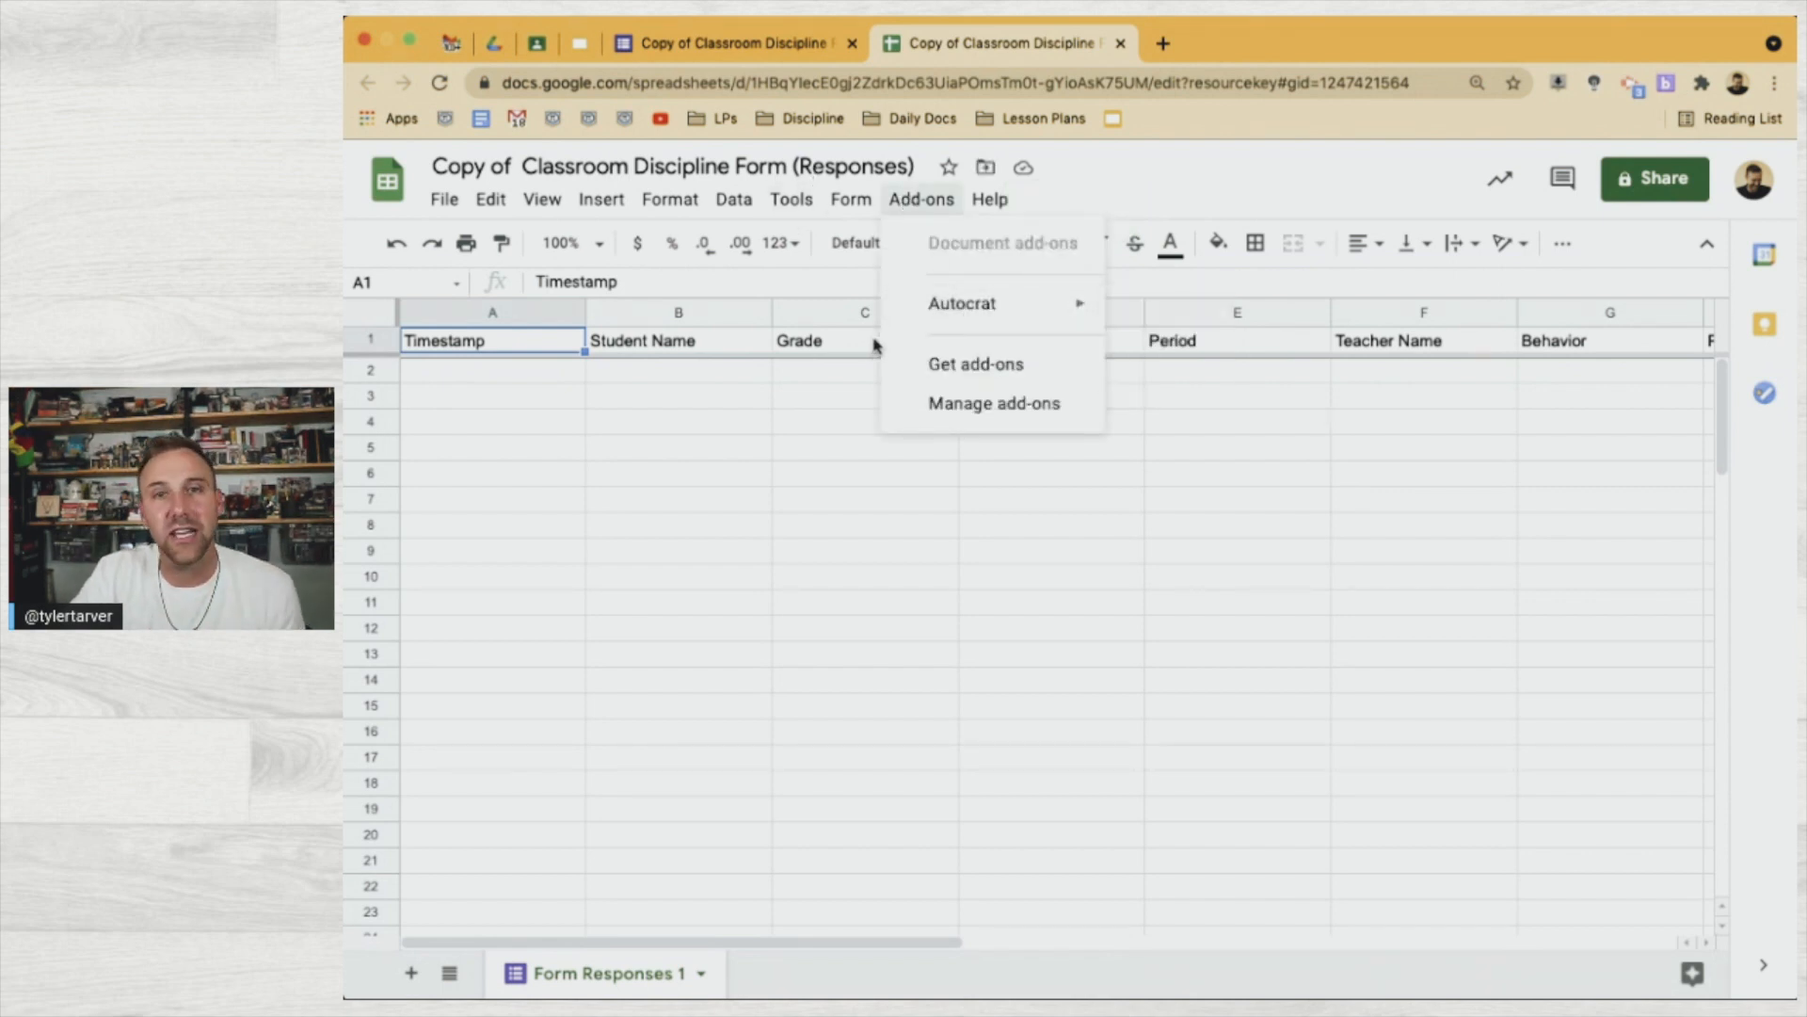
{"action": "left_click", "coordinate": [769, 554]}
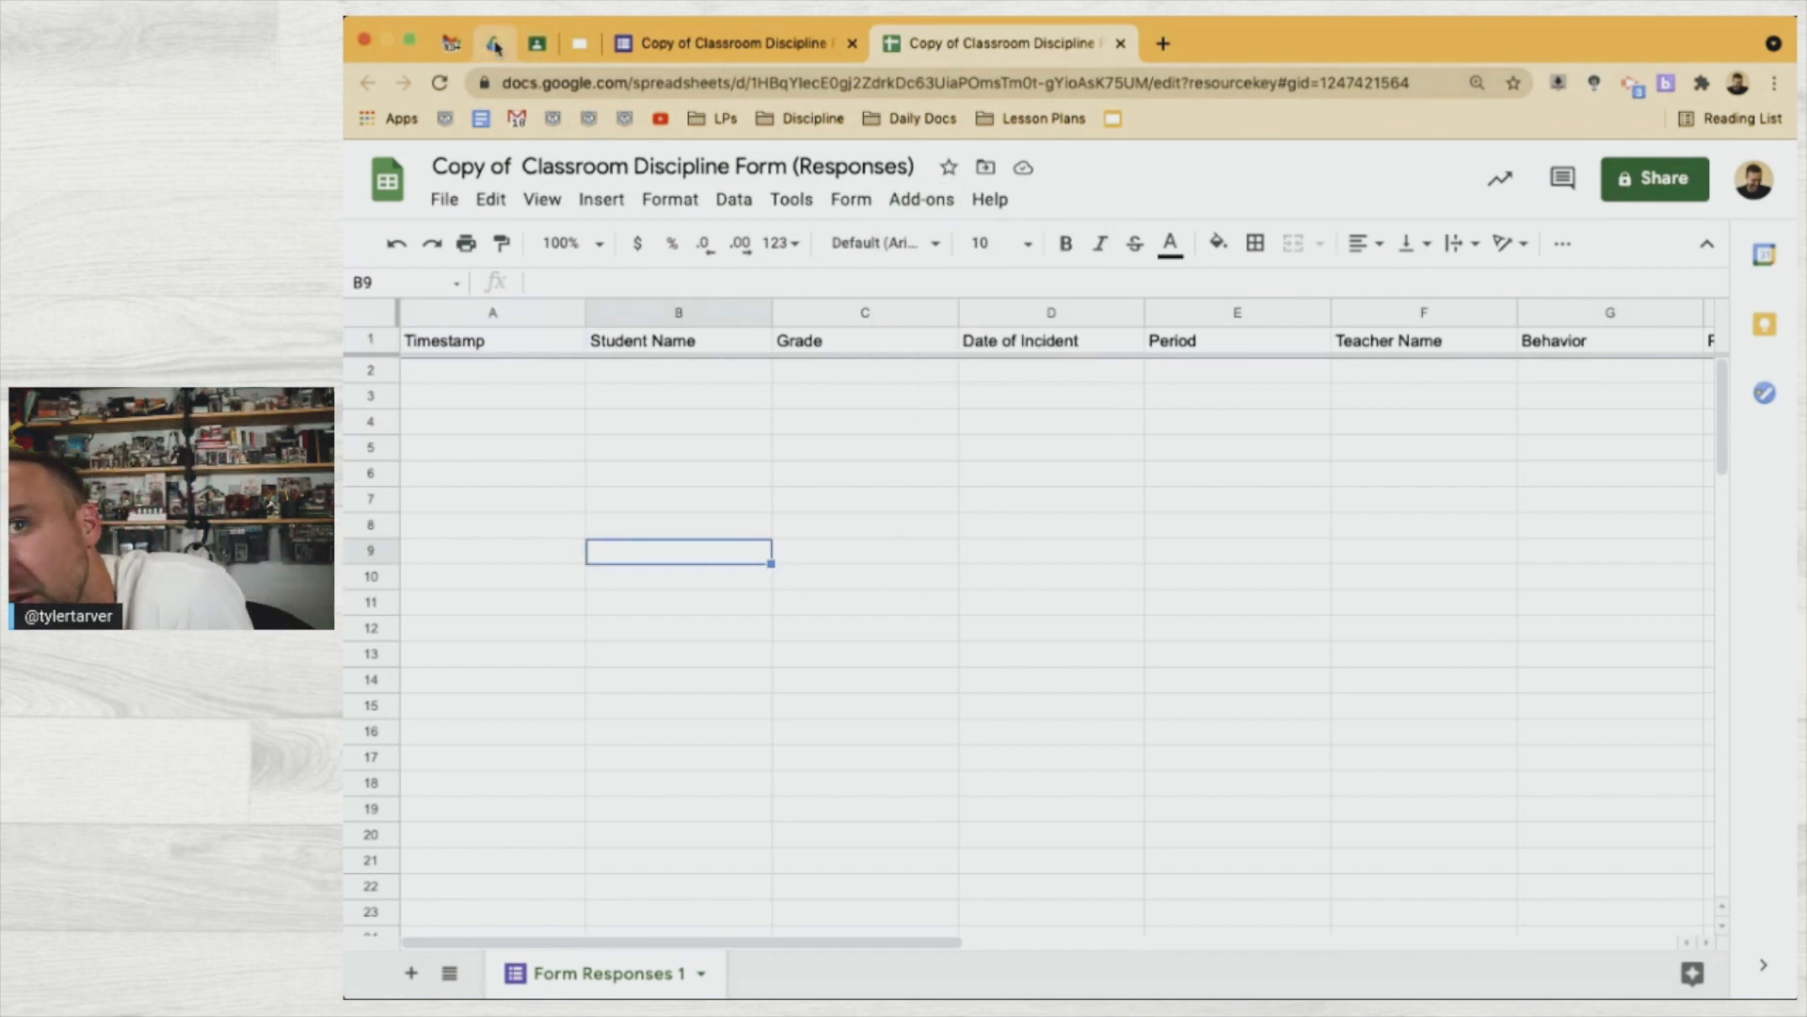
{"action": "left_click", "coordinate": [494, 45]}
{"action": "left_click", "coordinate": [911, 169]}
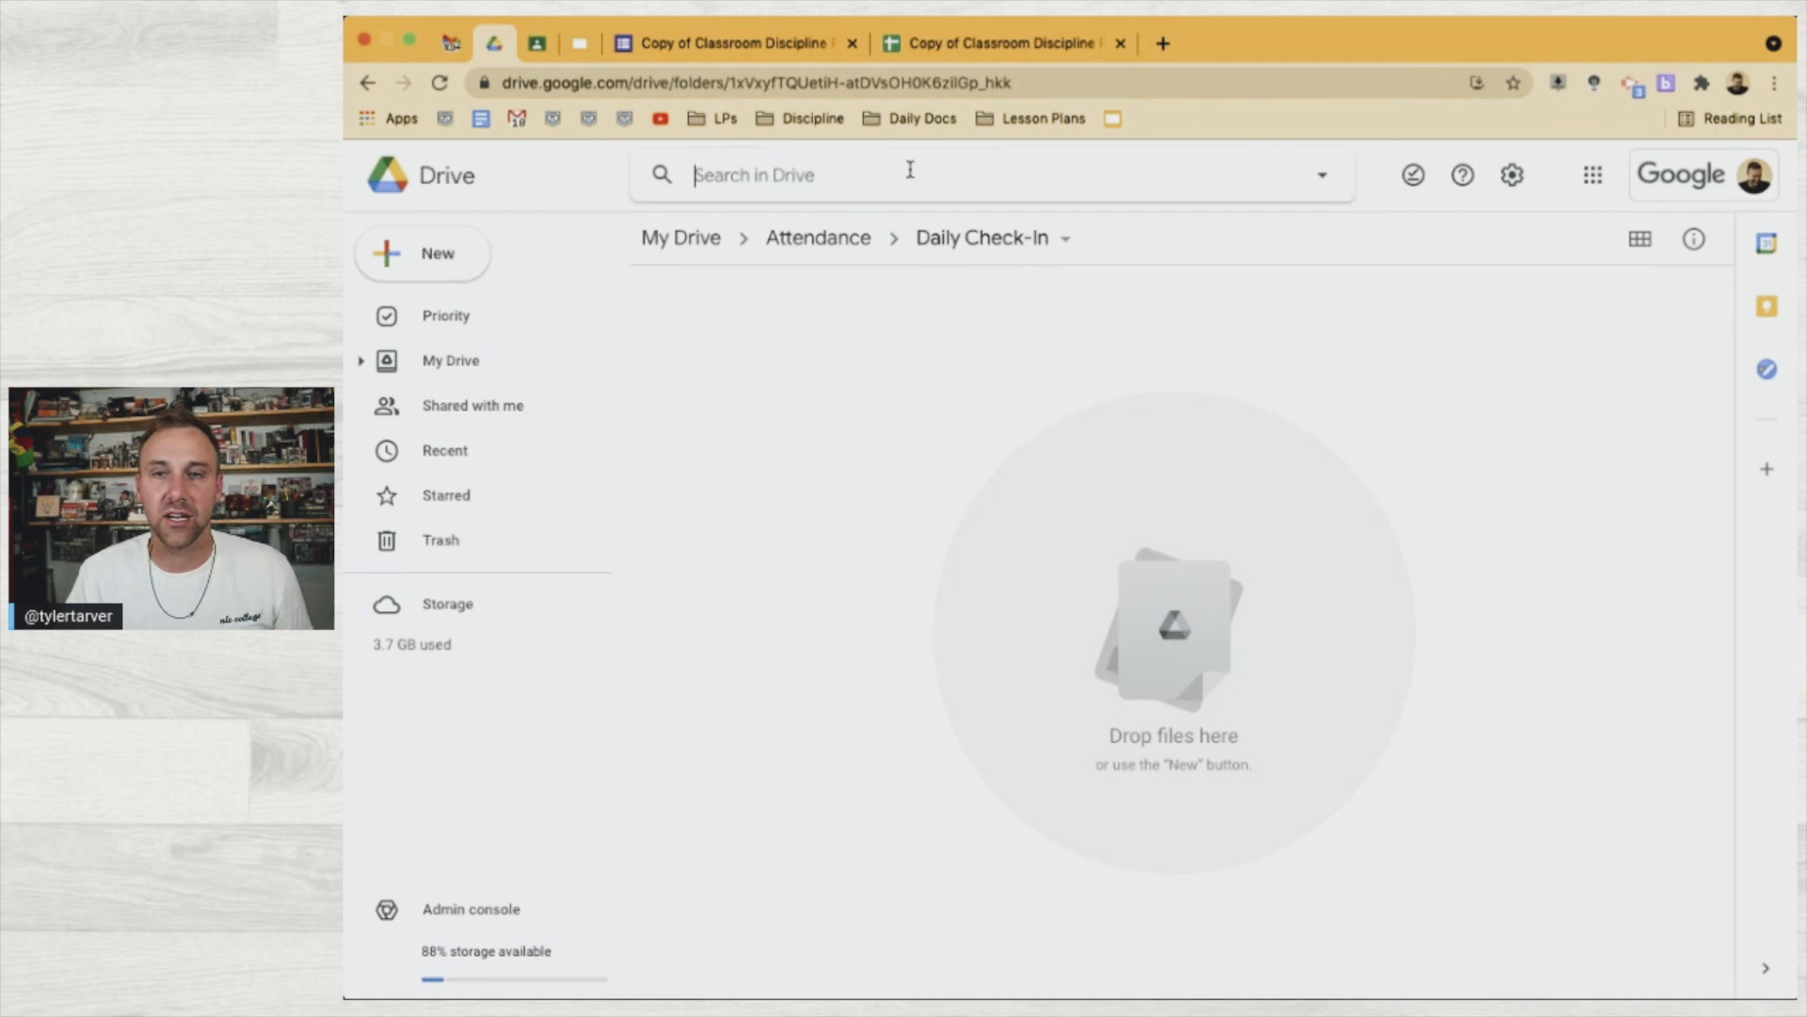
Search Drive for 'autocrat' and browse the Autocrats and Autocrat Responses folders
{"action": "type", "text": "u"}
{"action": "key", "text": "BackSpace"}
{"action": "type", "text": "auto"}
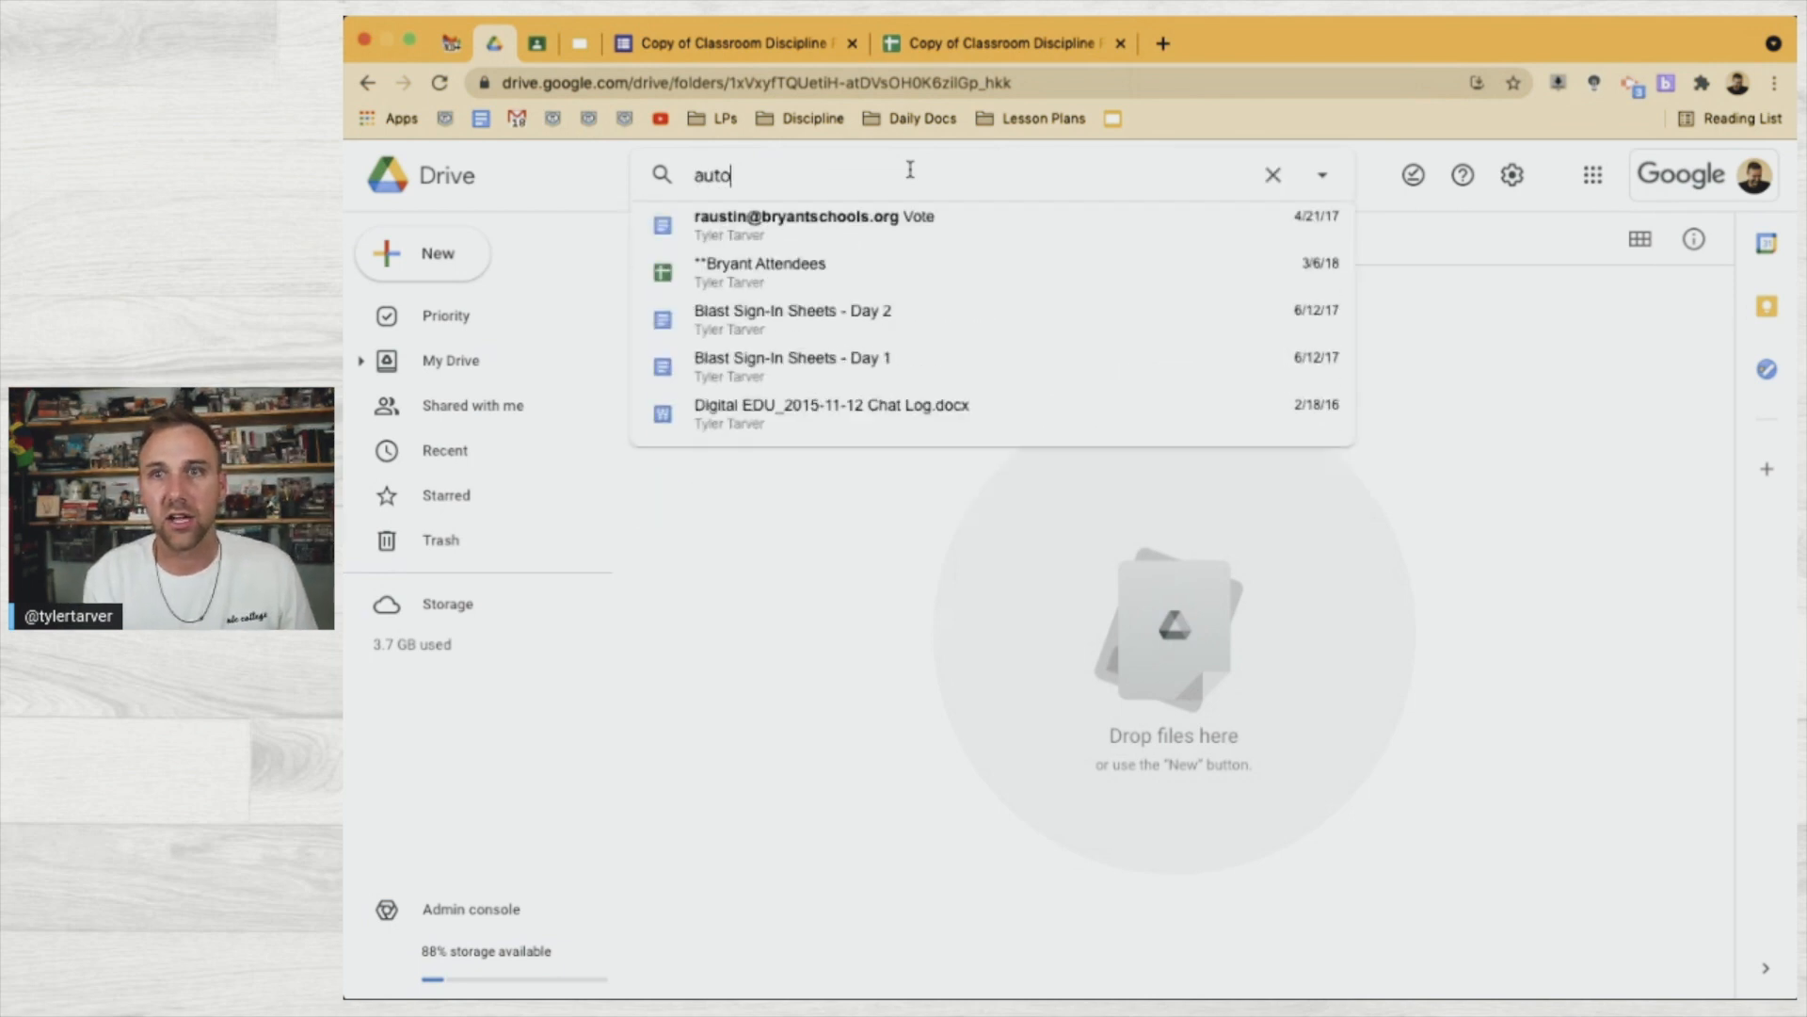
{"action": "type", "text": "crat"}
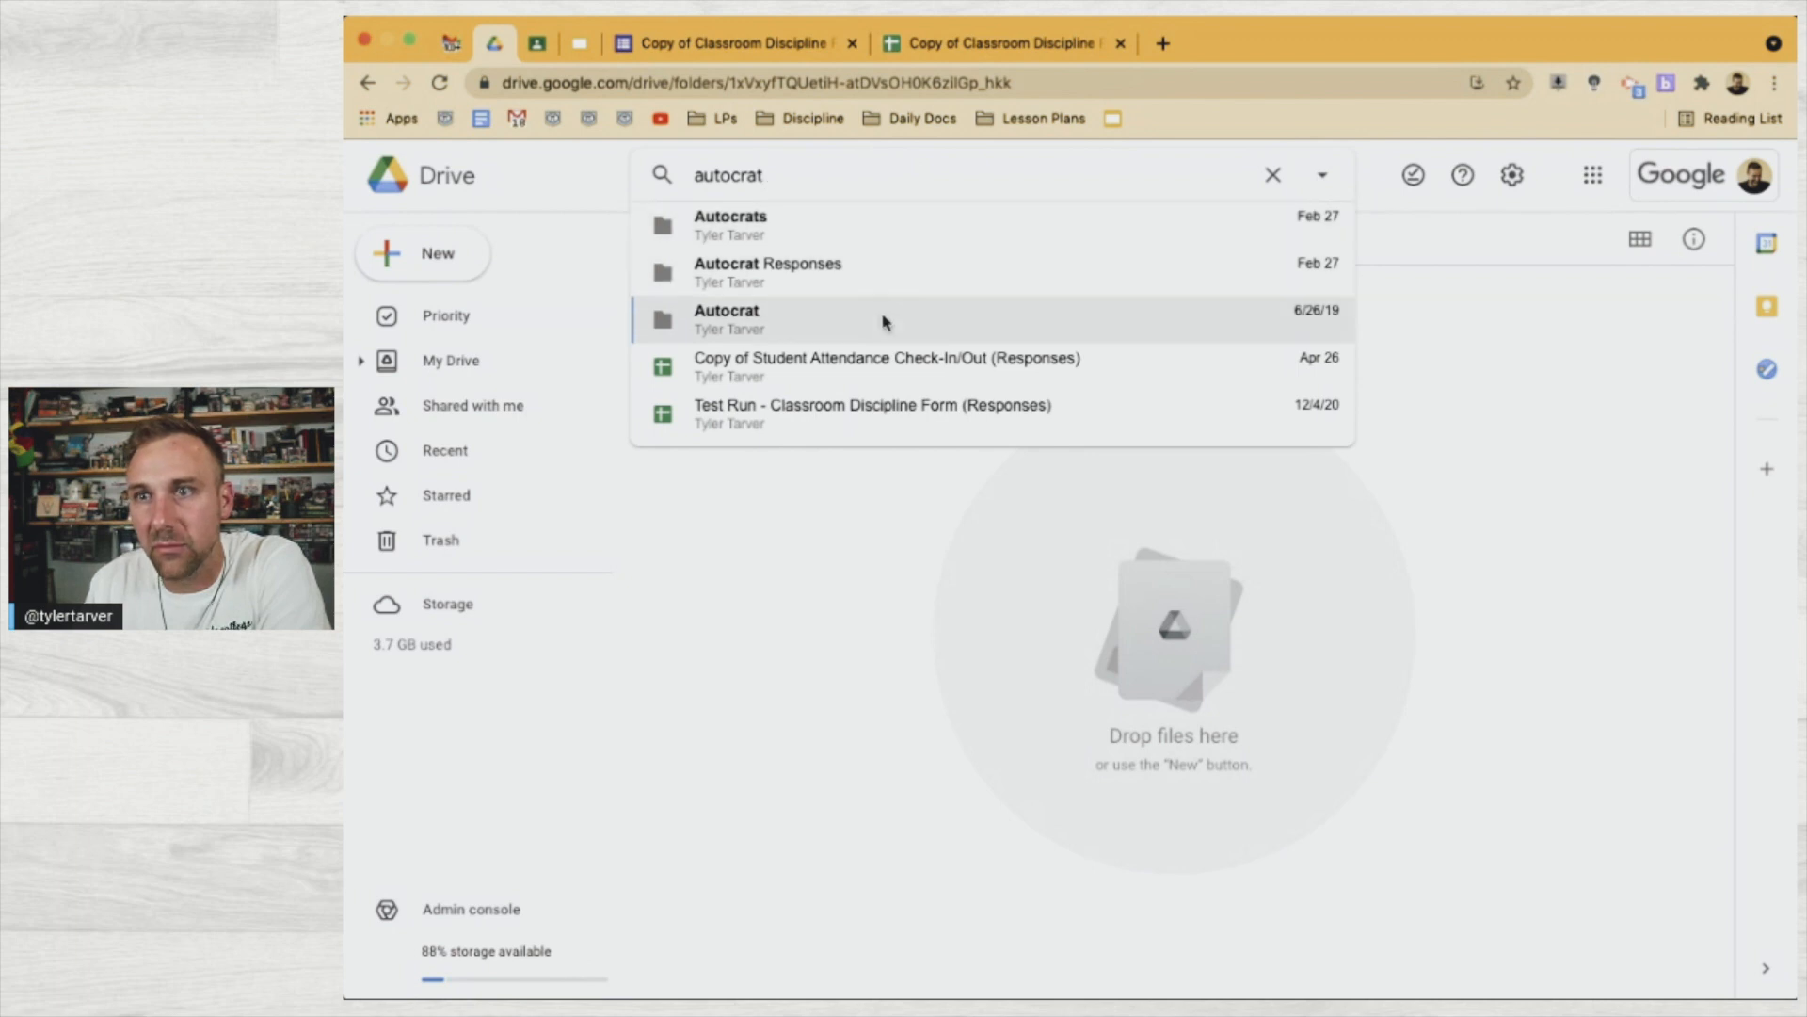
{"action": "left_click", "coordinate": [901, 217]}
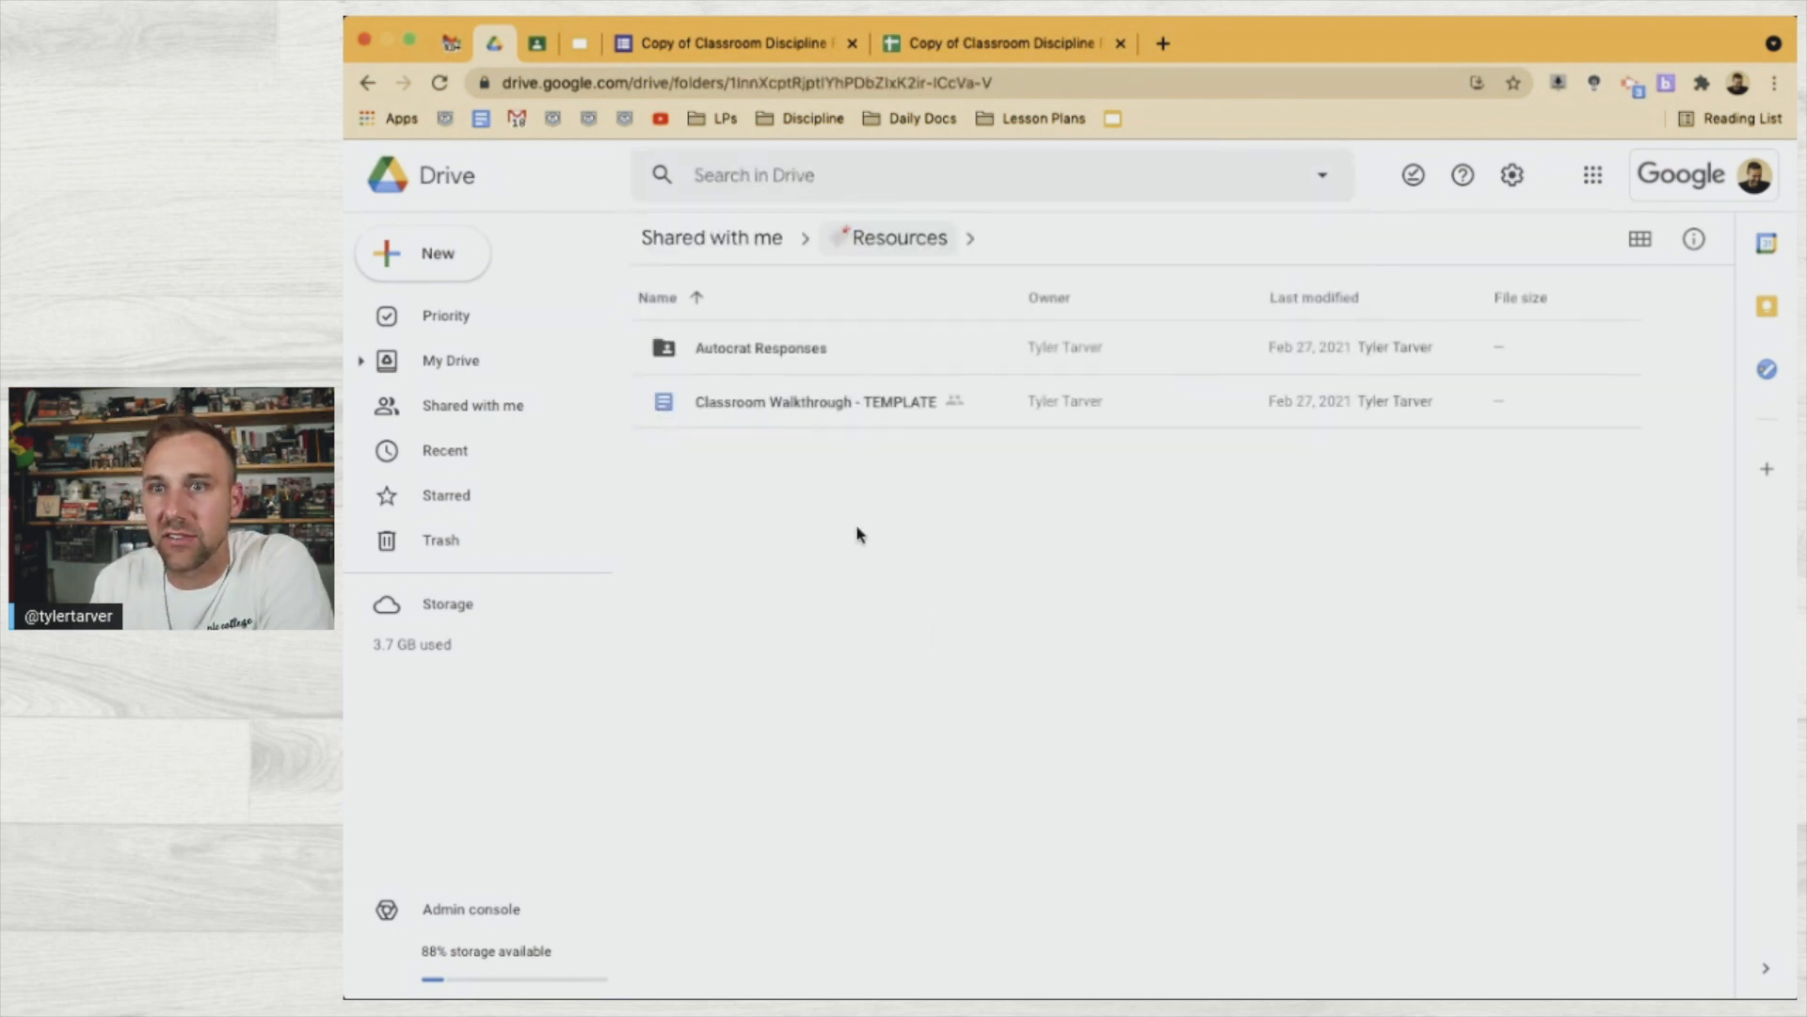
{"action": "double_click", "coordinate": [864, 362]}
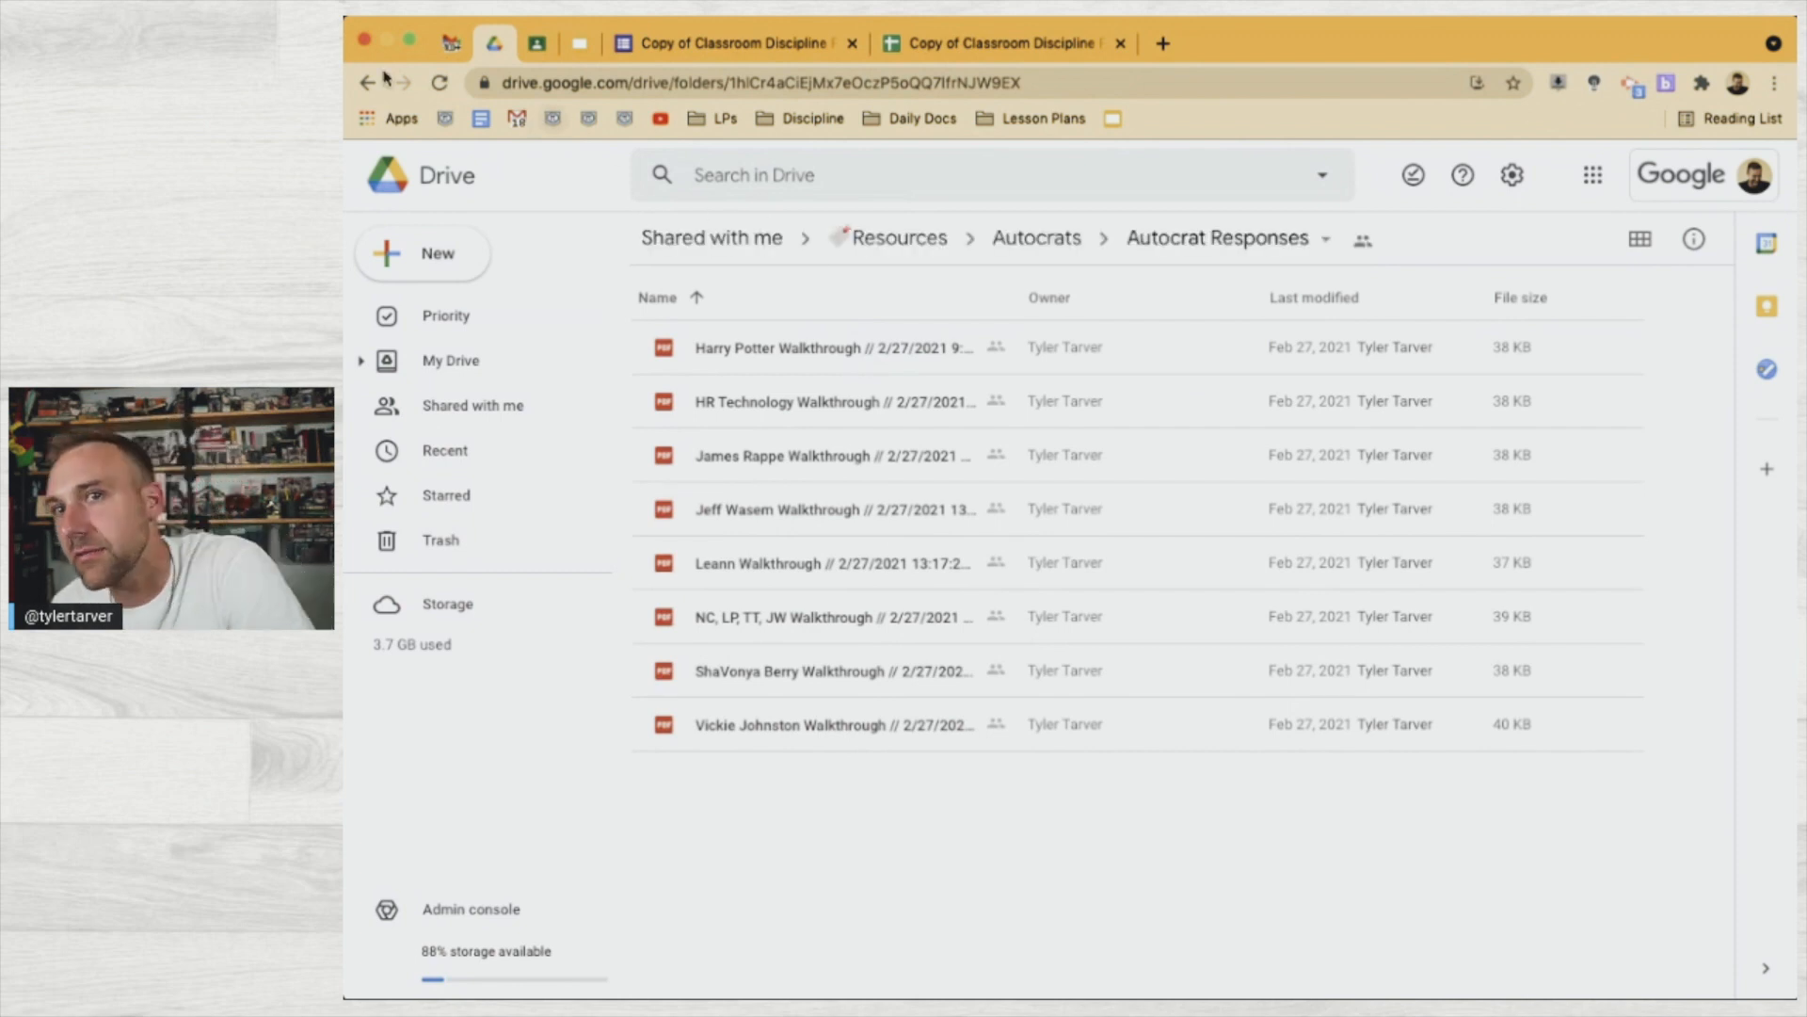
{"action": "left_click", "coordinate": [1029, 250]}
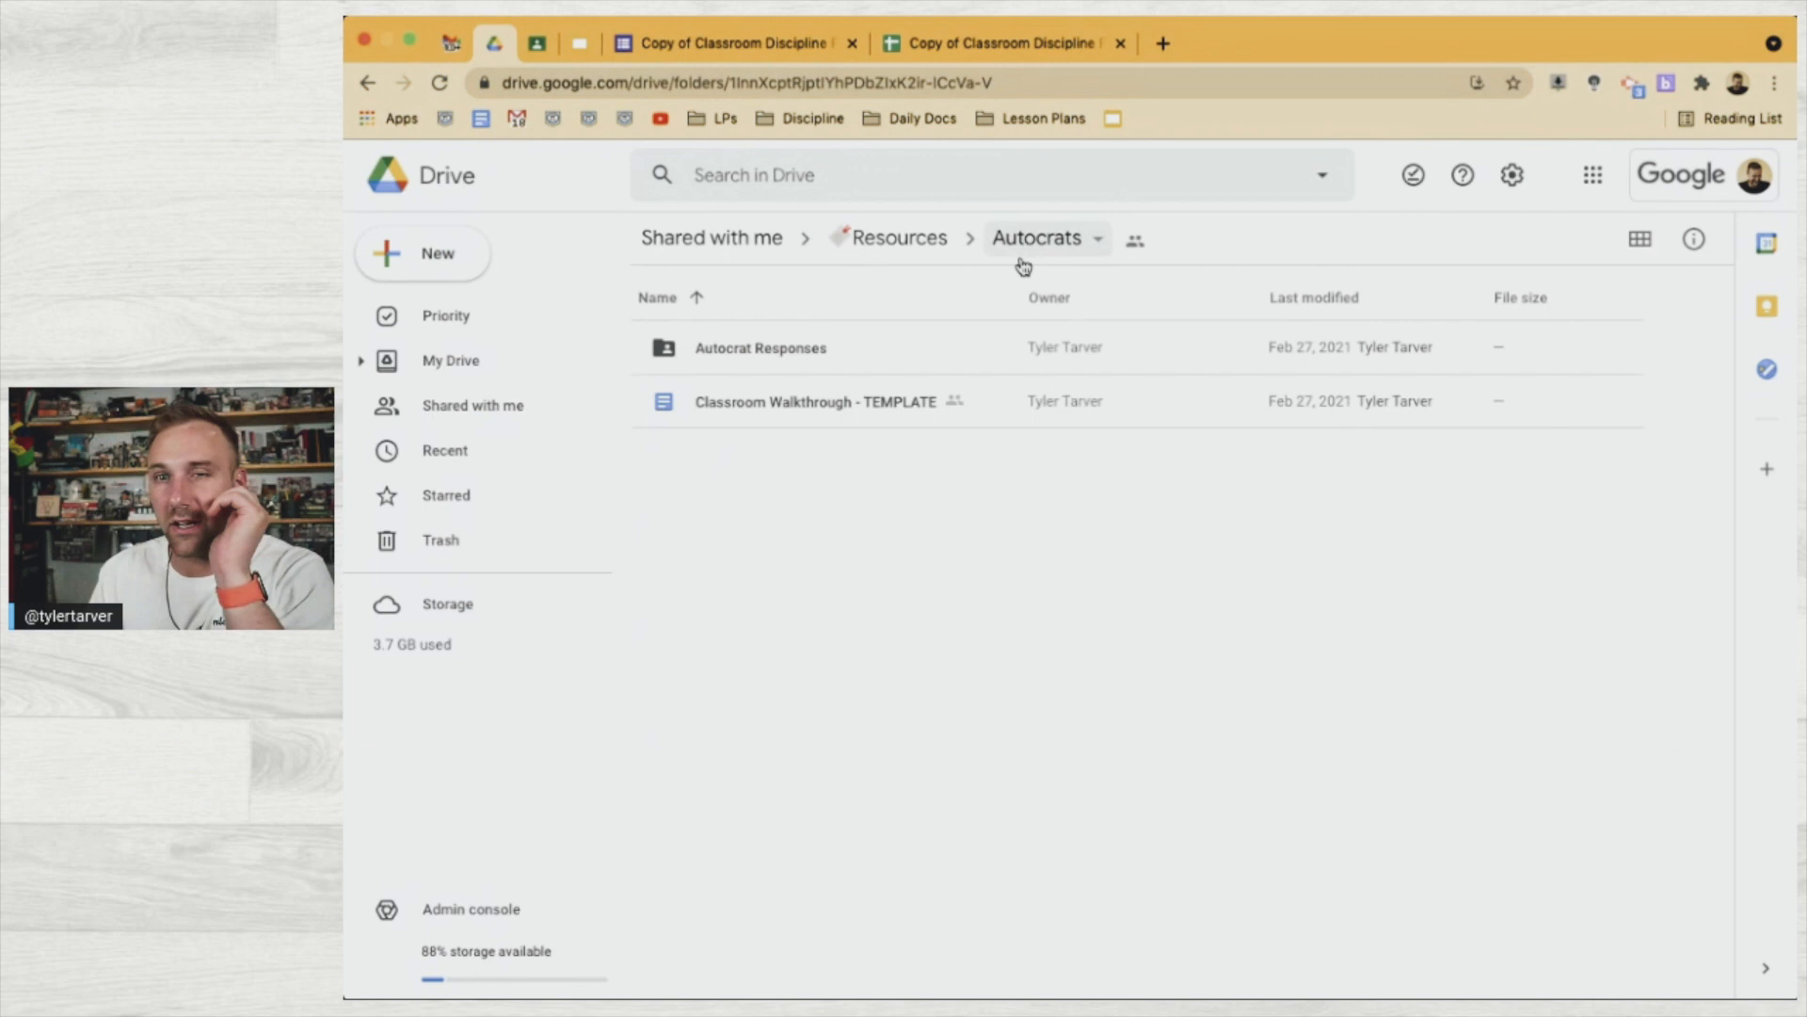
{"action": "double_click", "coordinate": [780, 356]}
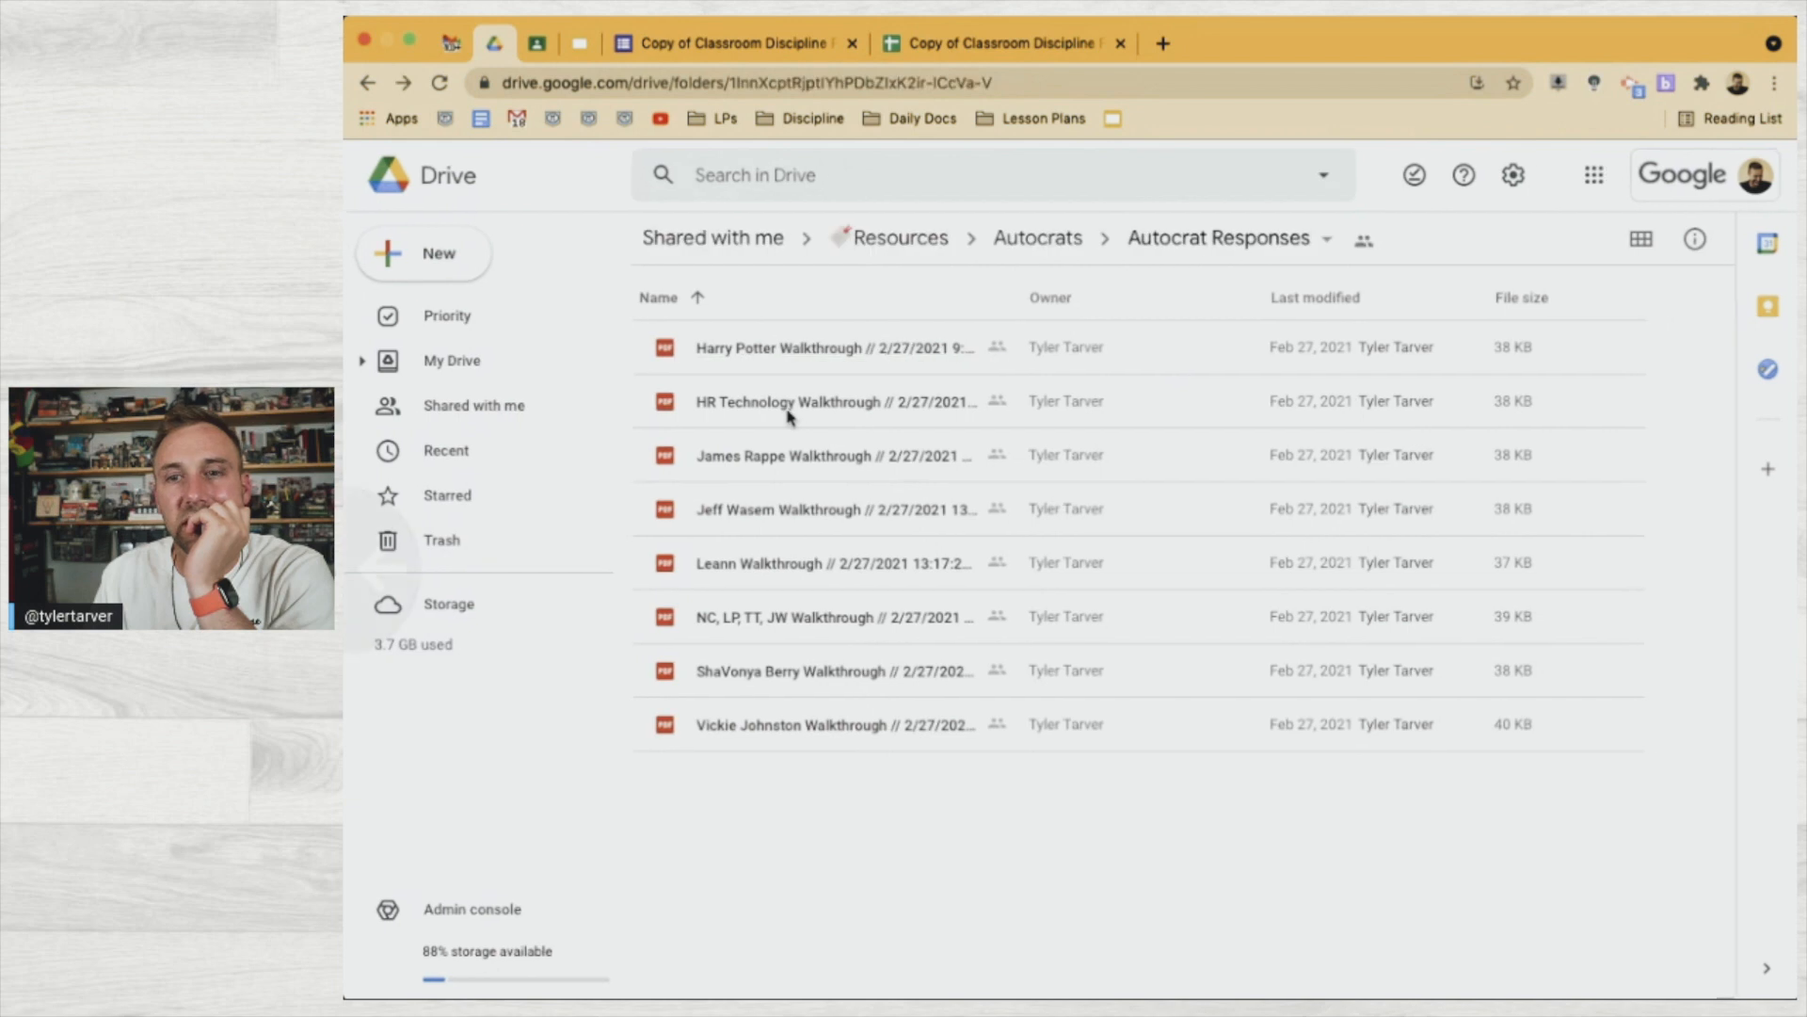
{"action": "scroll", "coordinate": [789, 417], "scroll_direction": "left", "scroll_amount": 5}
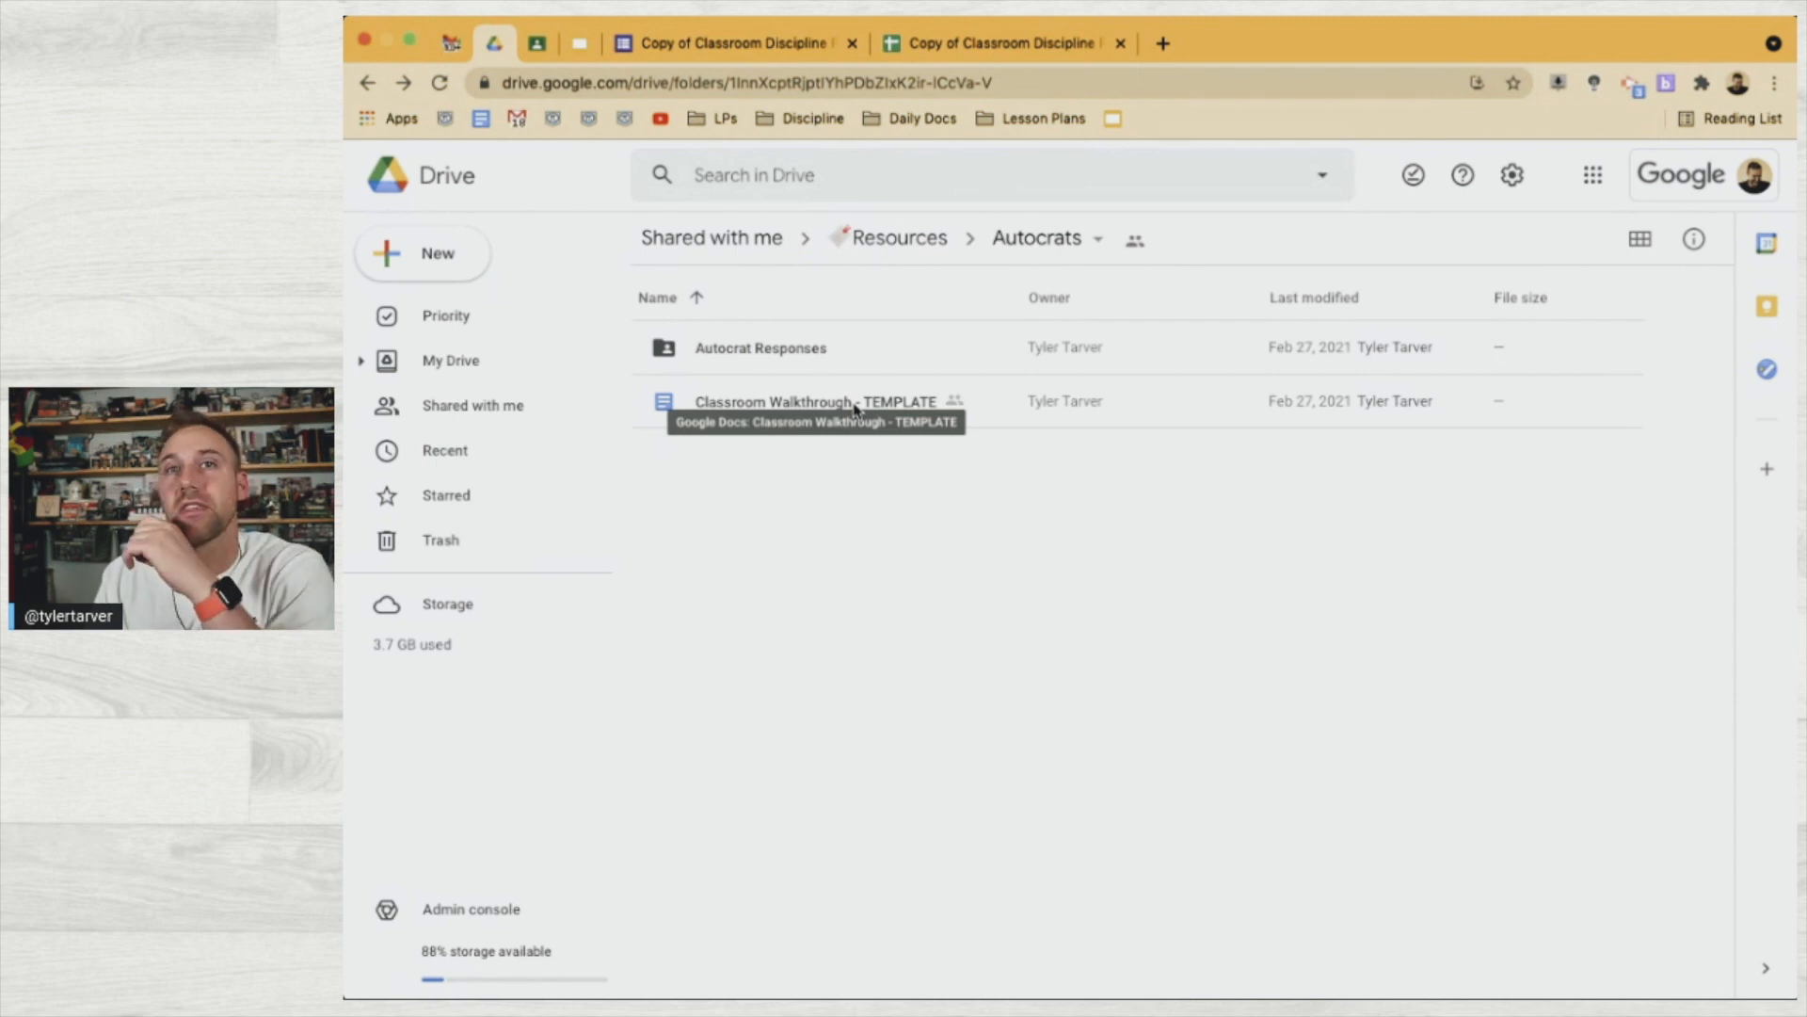
Search 'autocrat' again, check folder locations, and open My Drive's Autocrat > Templates folder
{"action": "left_click", "coordinate": [779, 187]}
{"action": "type", "text": "autocrat"}
{"action": "key", "text": "Return"}
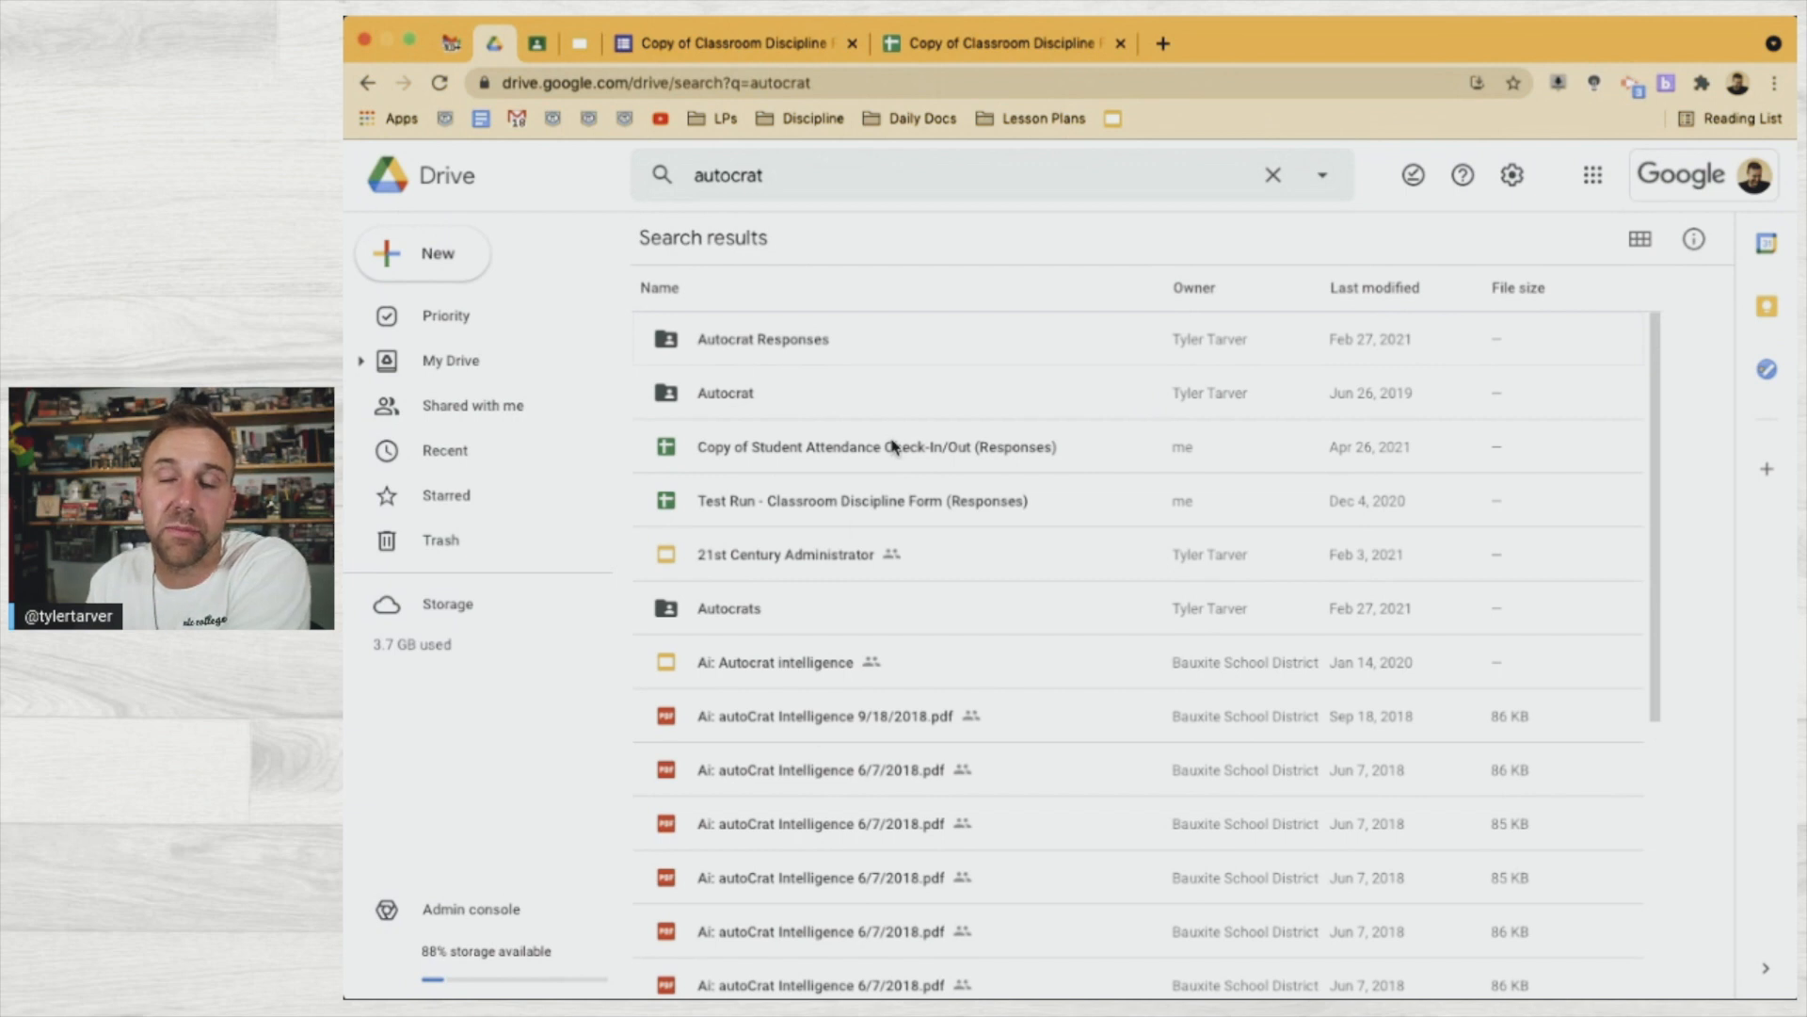
{"action": "left_click", "coordinate": [828, 410]}
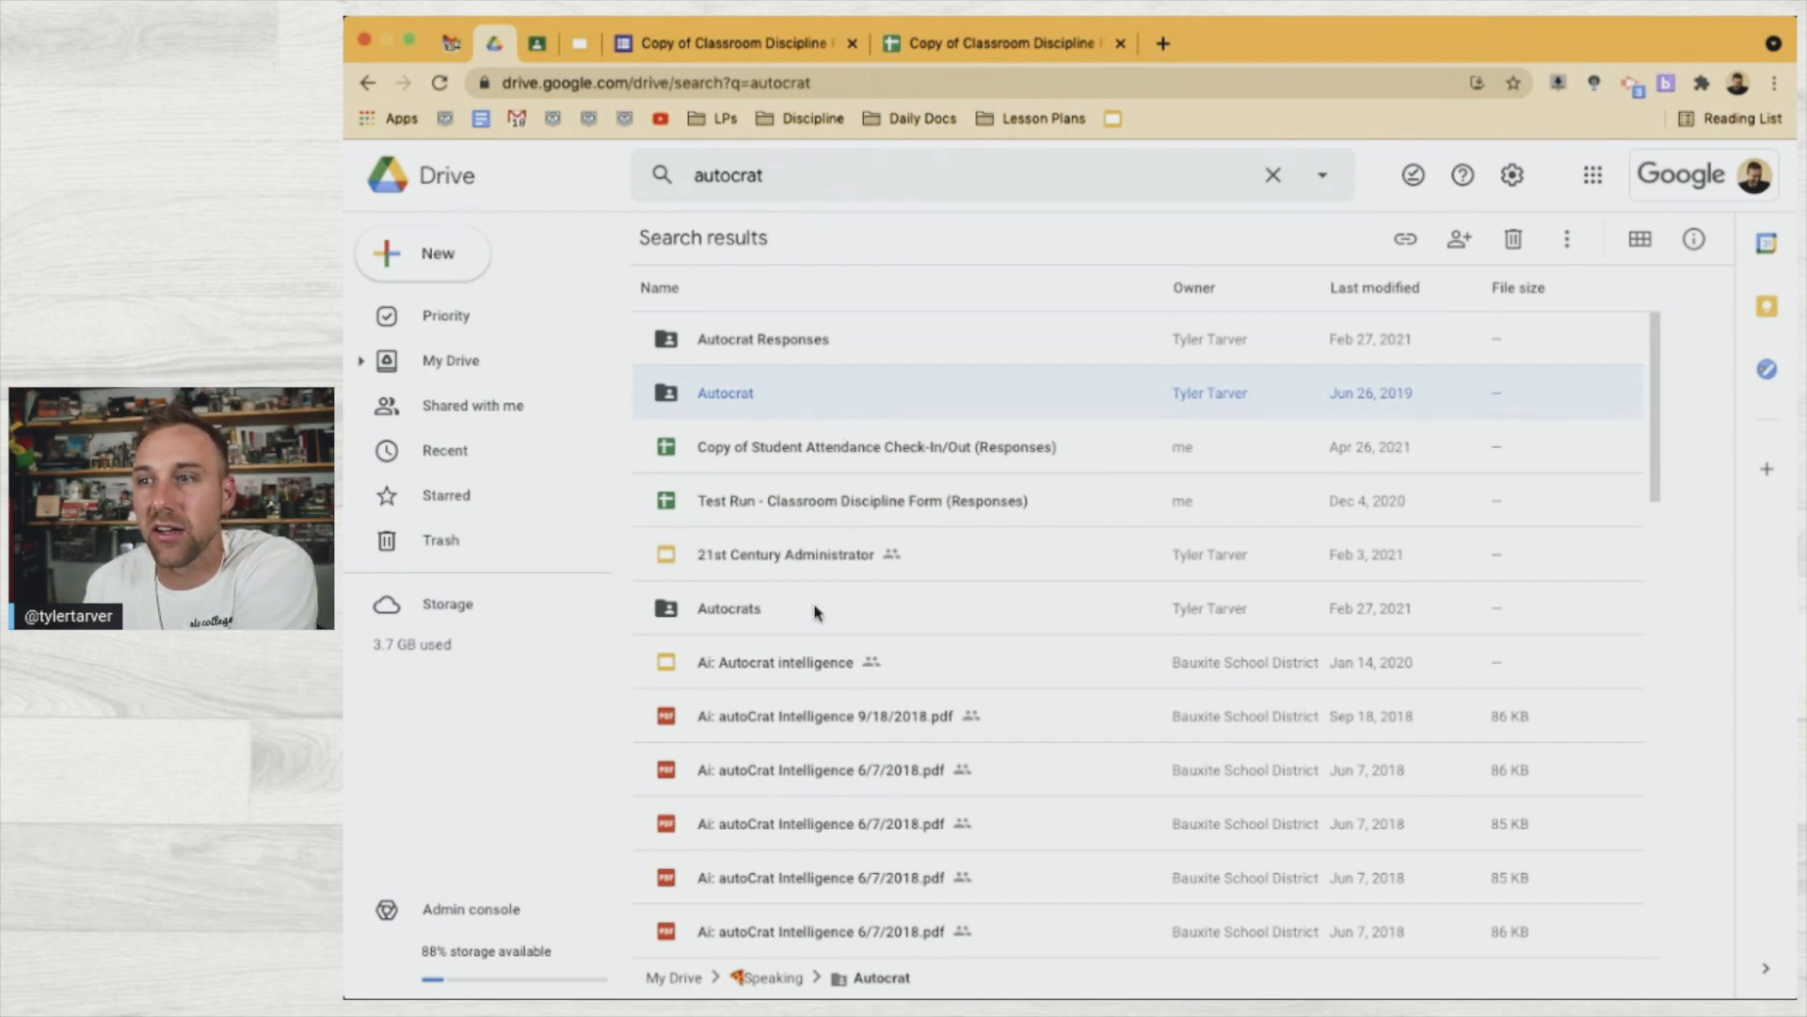
{"action": "left_click", "coordinate": [867, 335]}
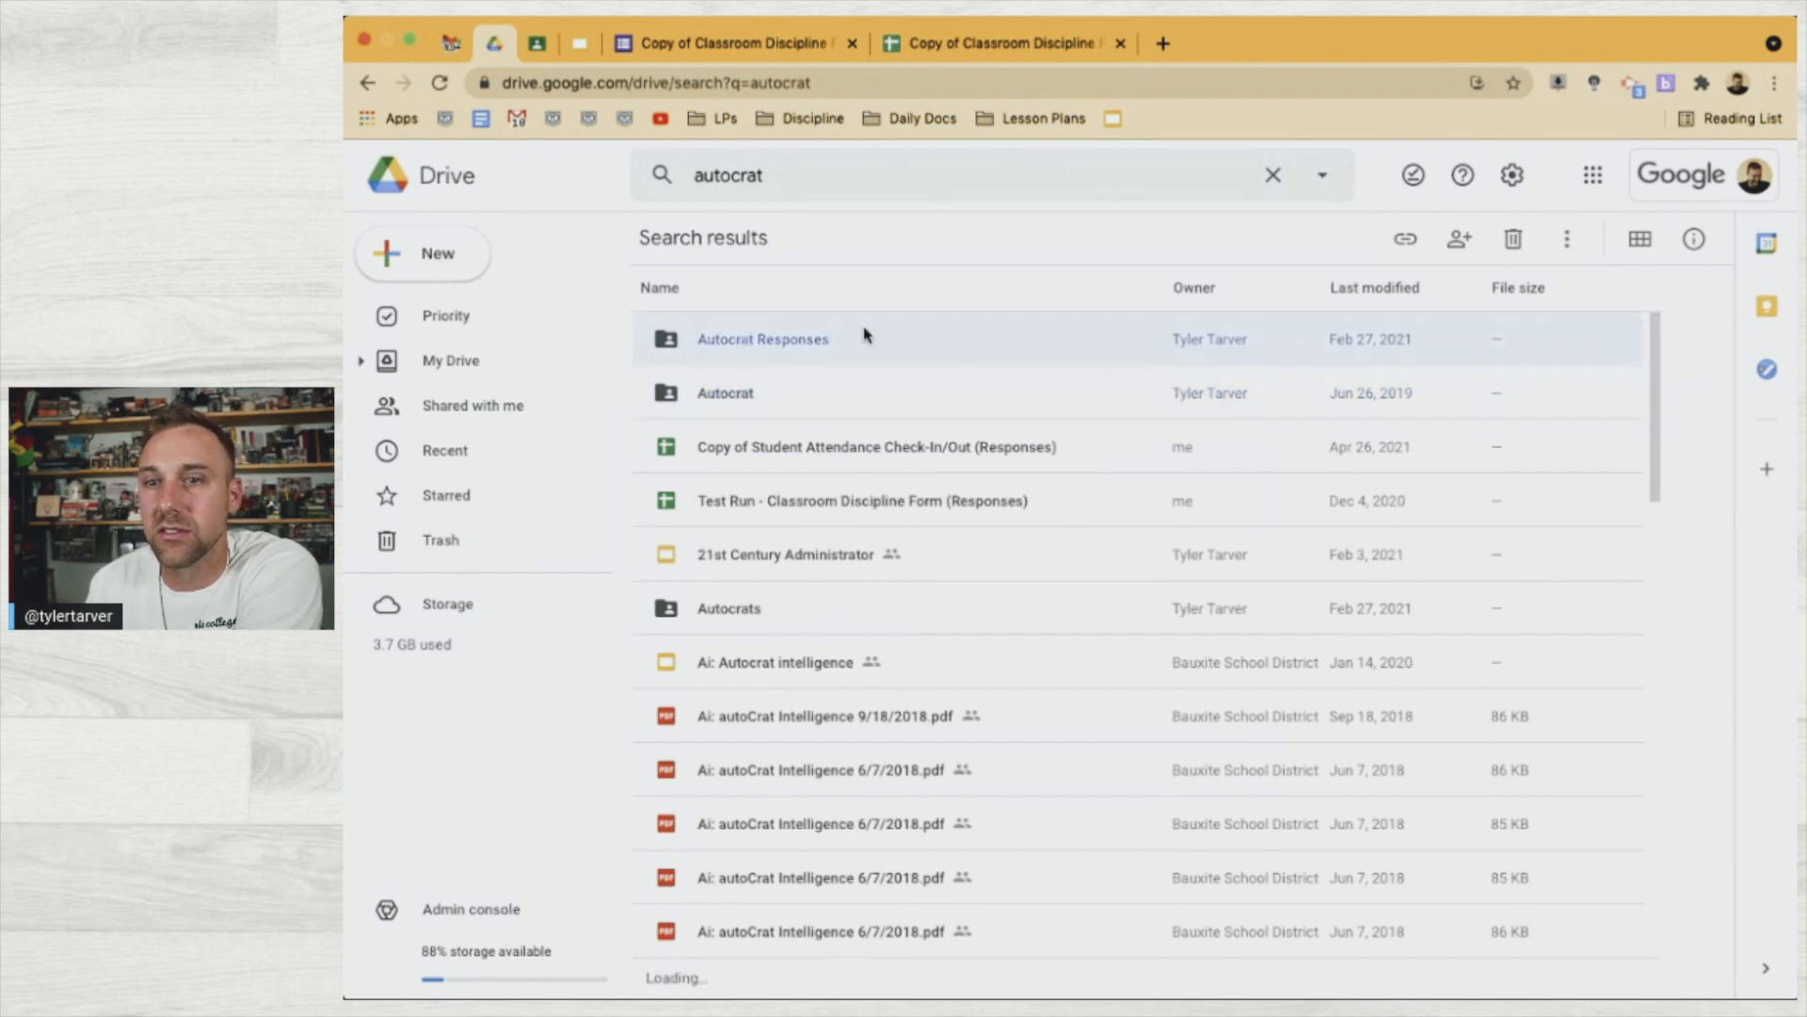
{"action": "left_click", "coordinate": [825, 620]}
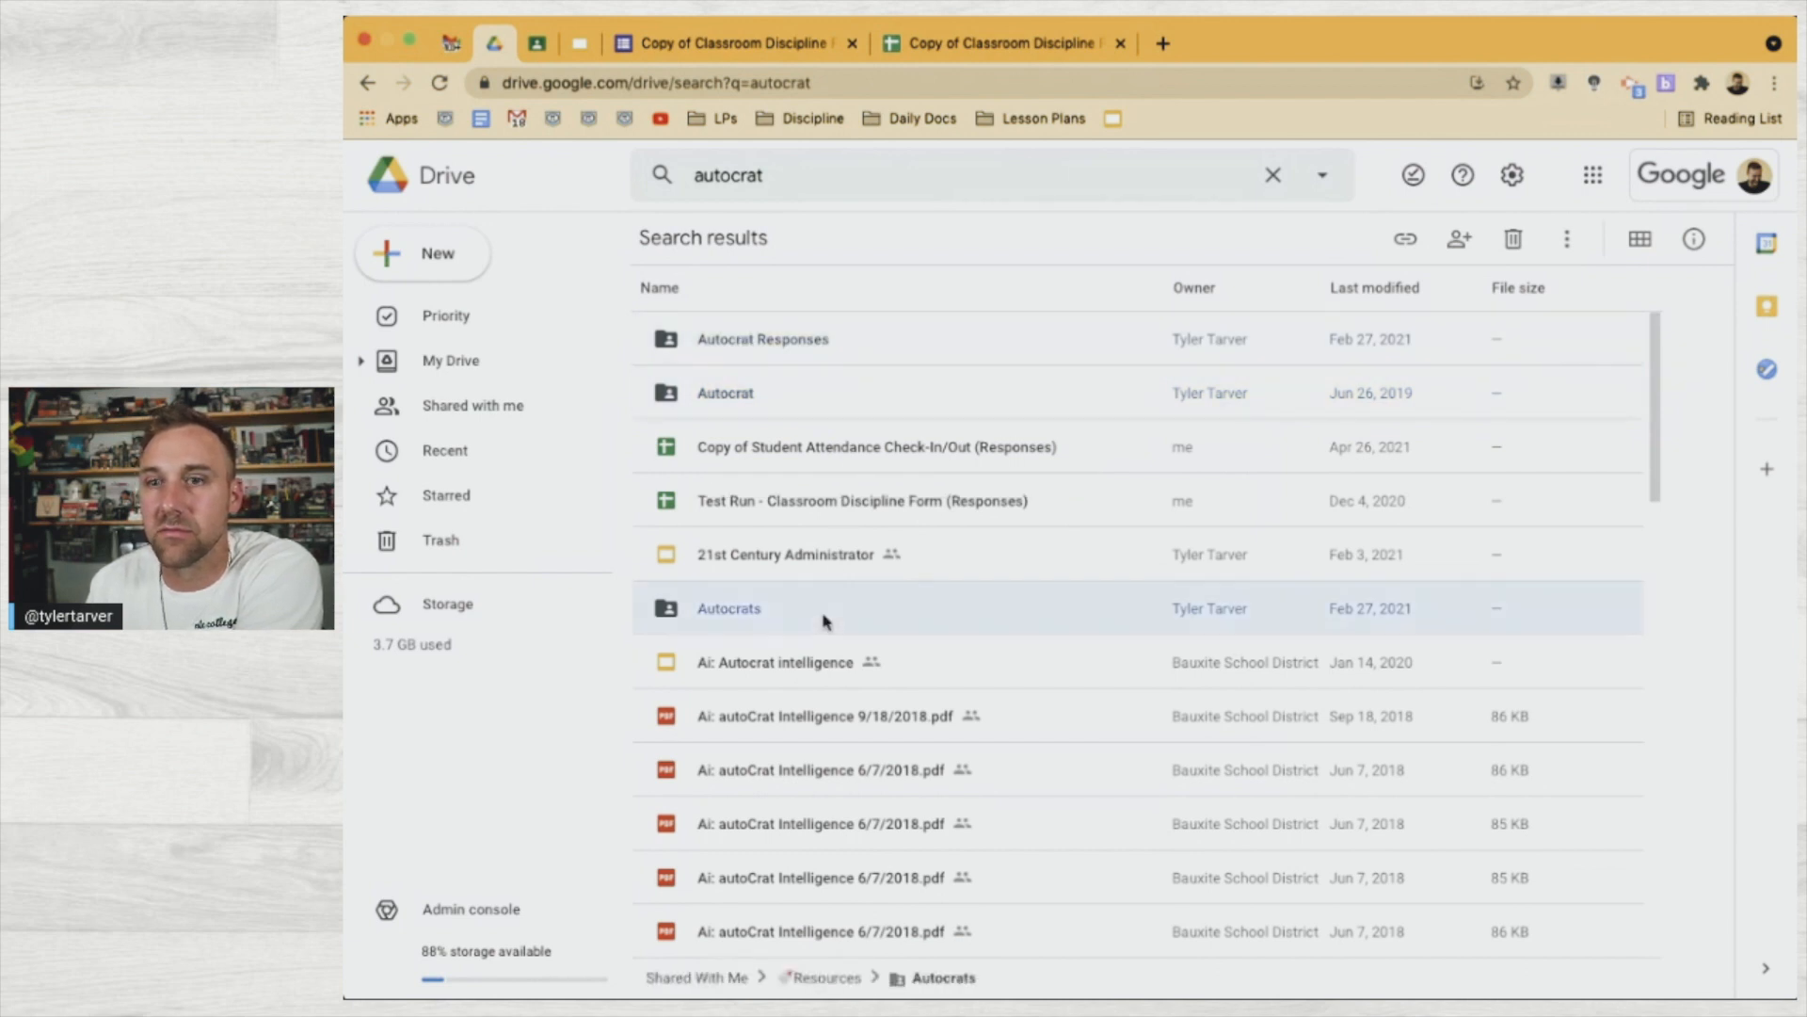
{"action": "double_click", "coordinate": [825, 619]}
{"action": "scroll", "coordinate": [791, 546], "scroll_direction": "left", "scroll_amount": 5}
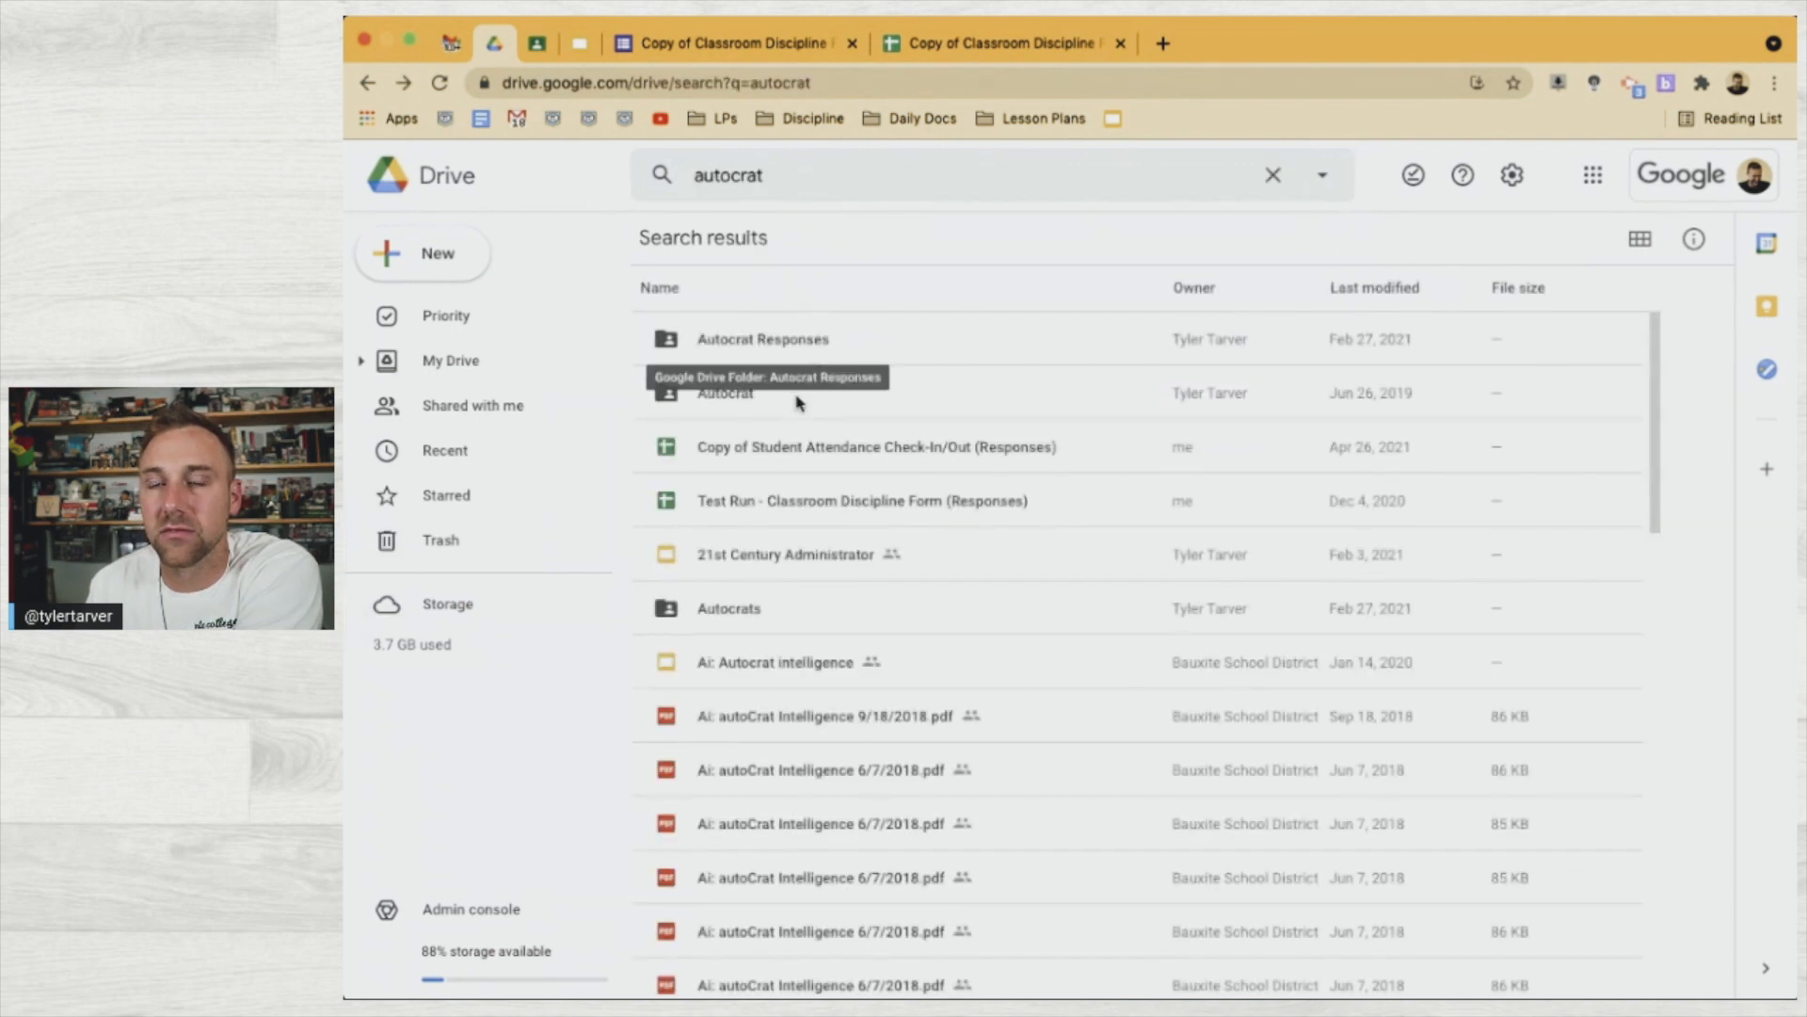
{"action": "double_click", "coordinate": [796, 396]}
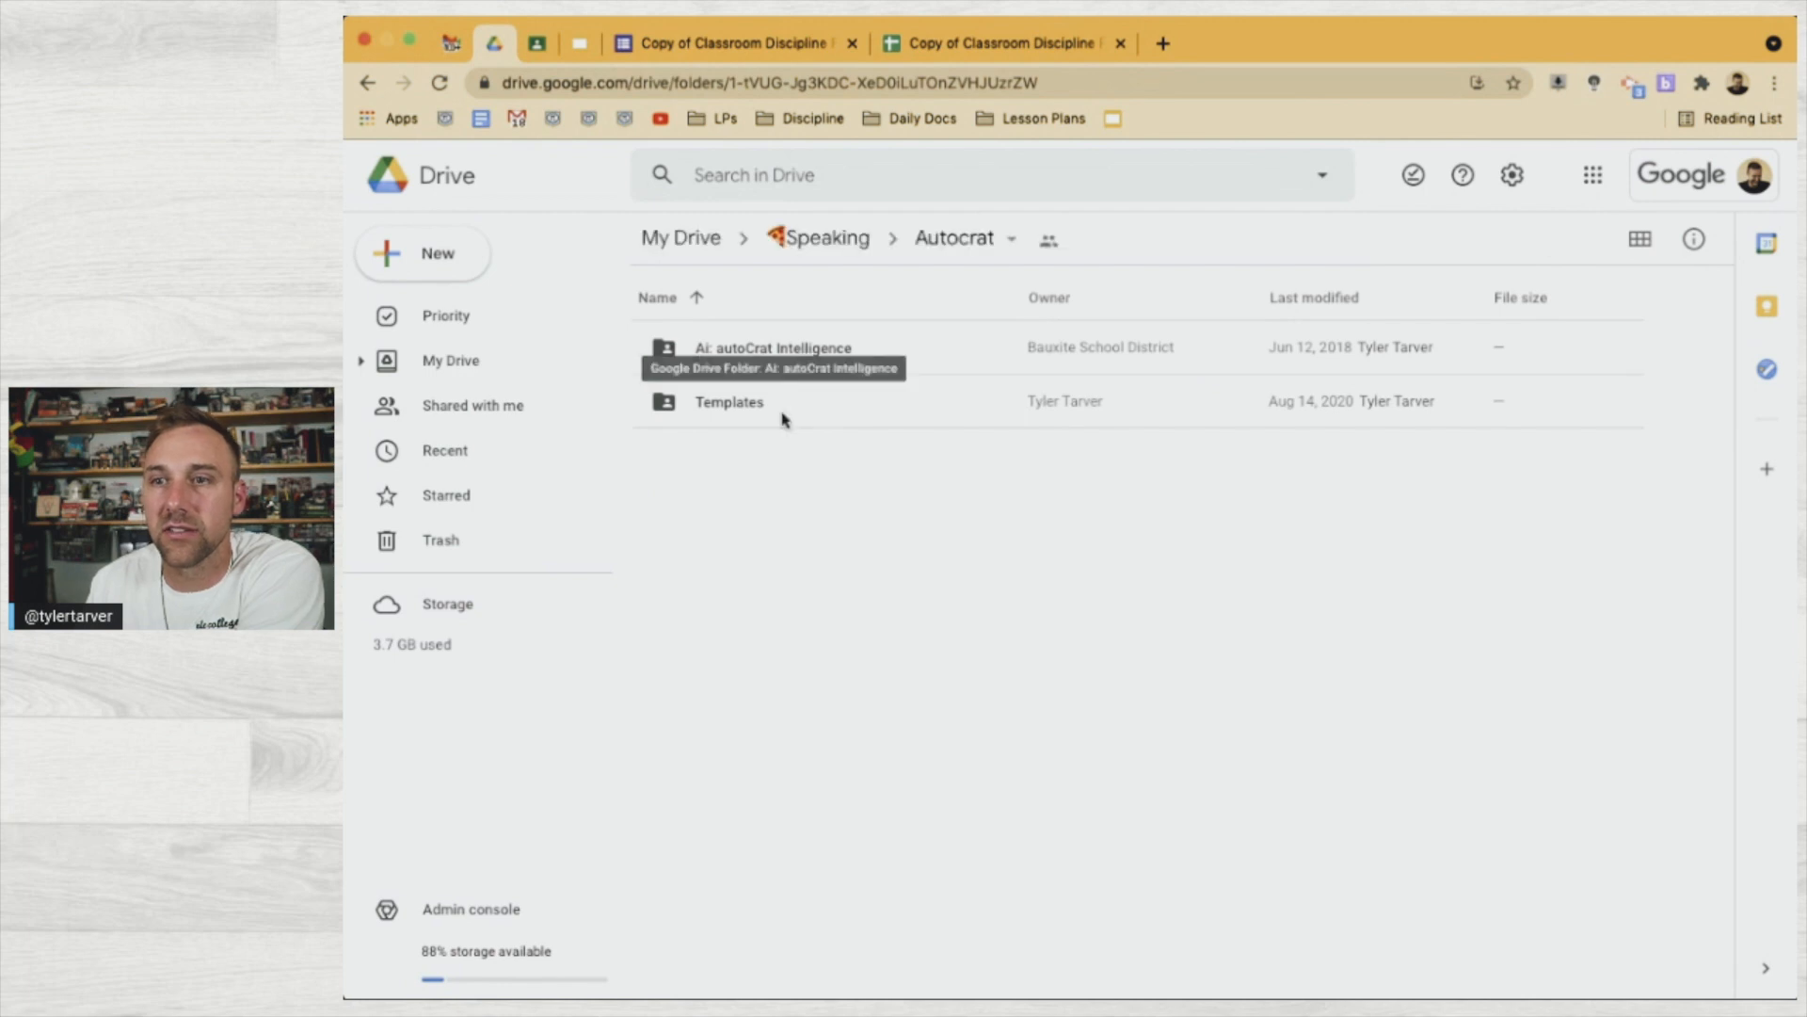
{"action": "double_click", "coordinate": [787, 407]}
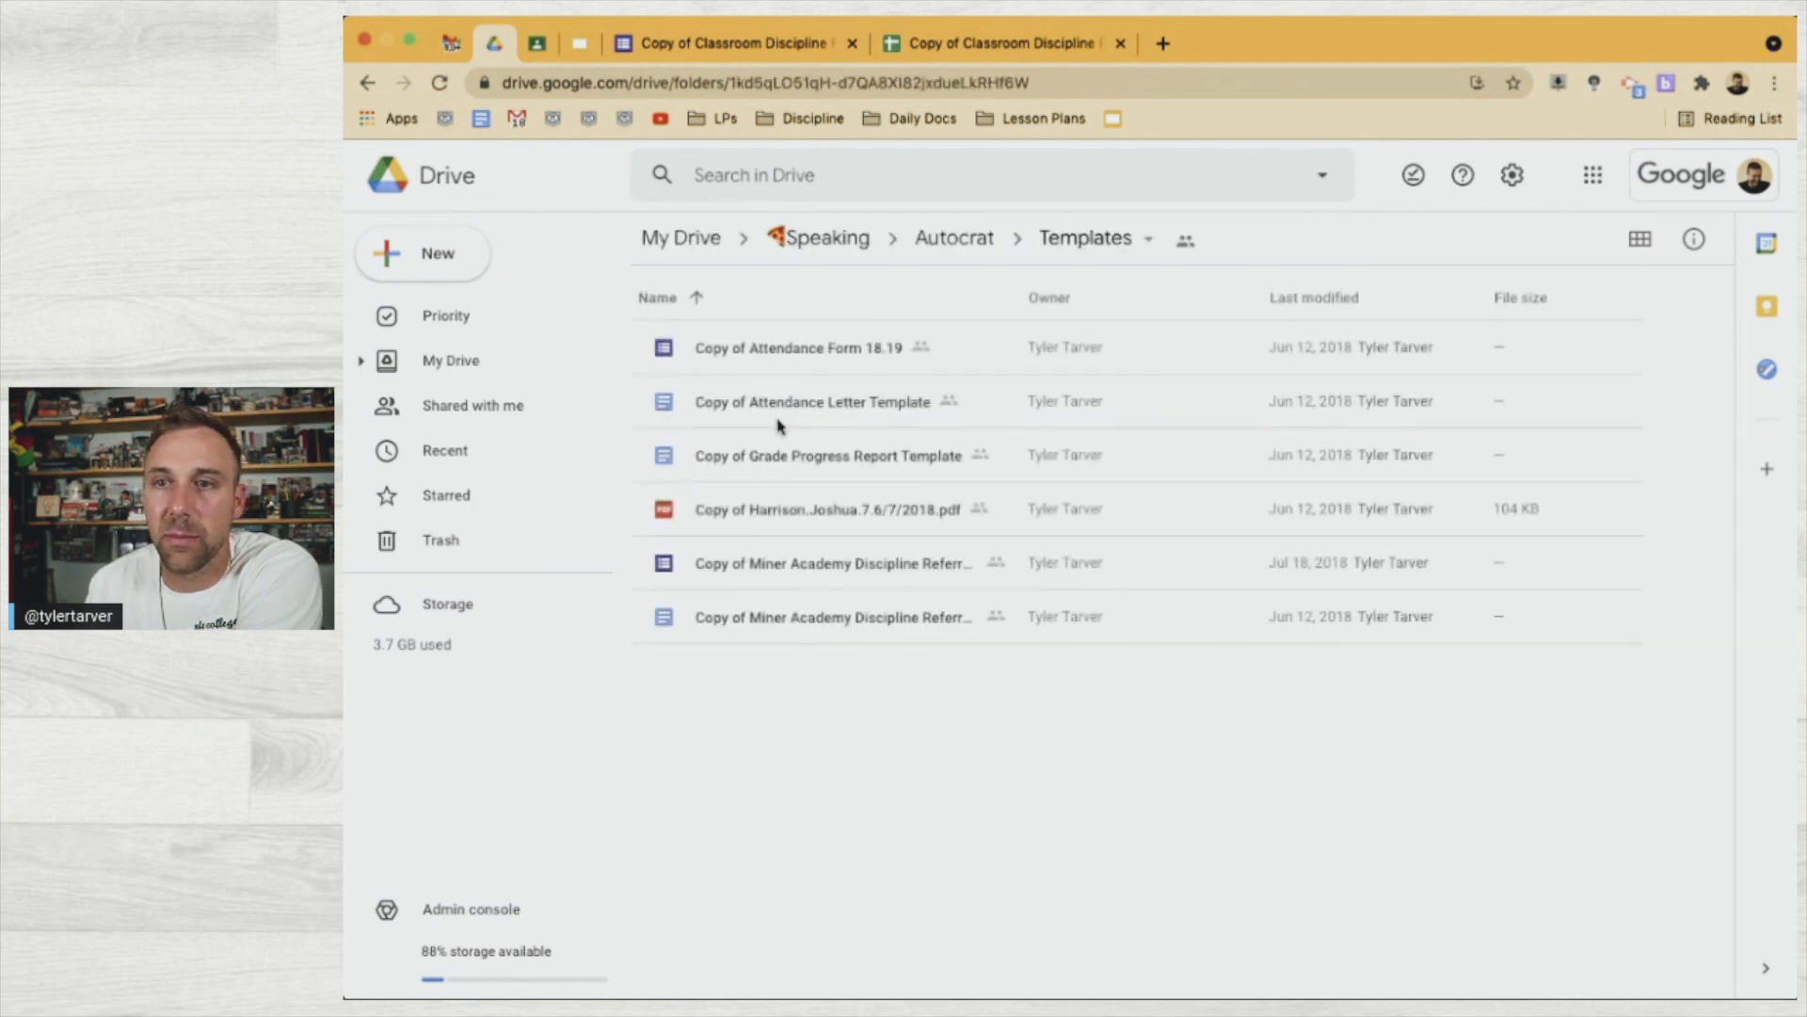
Copy the Miner Academy Discipline Referral Template and move the copy up into Autocrat
{"action": "left_click", "coordinate": [781, 411]}
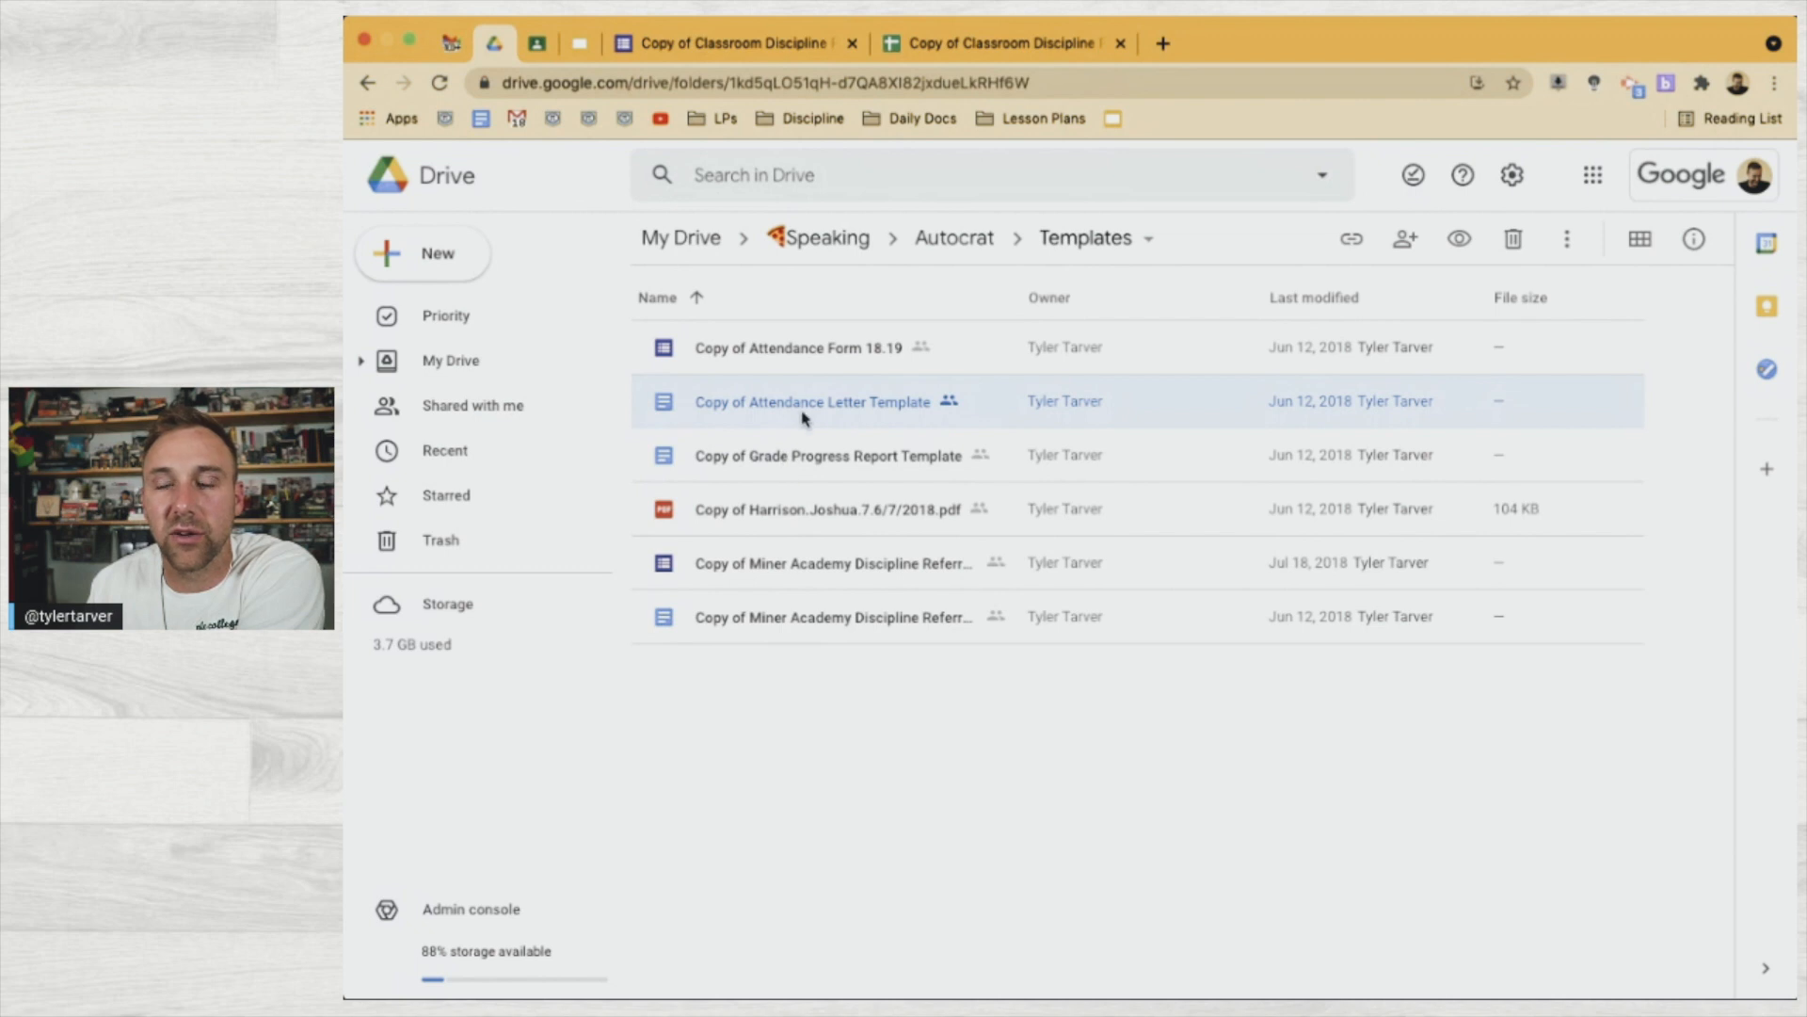
{"action": "left_click", "coordinate": [785, 619]}
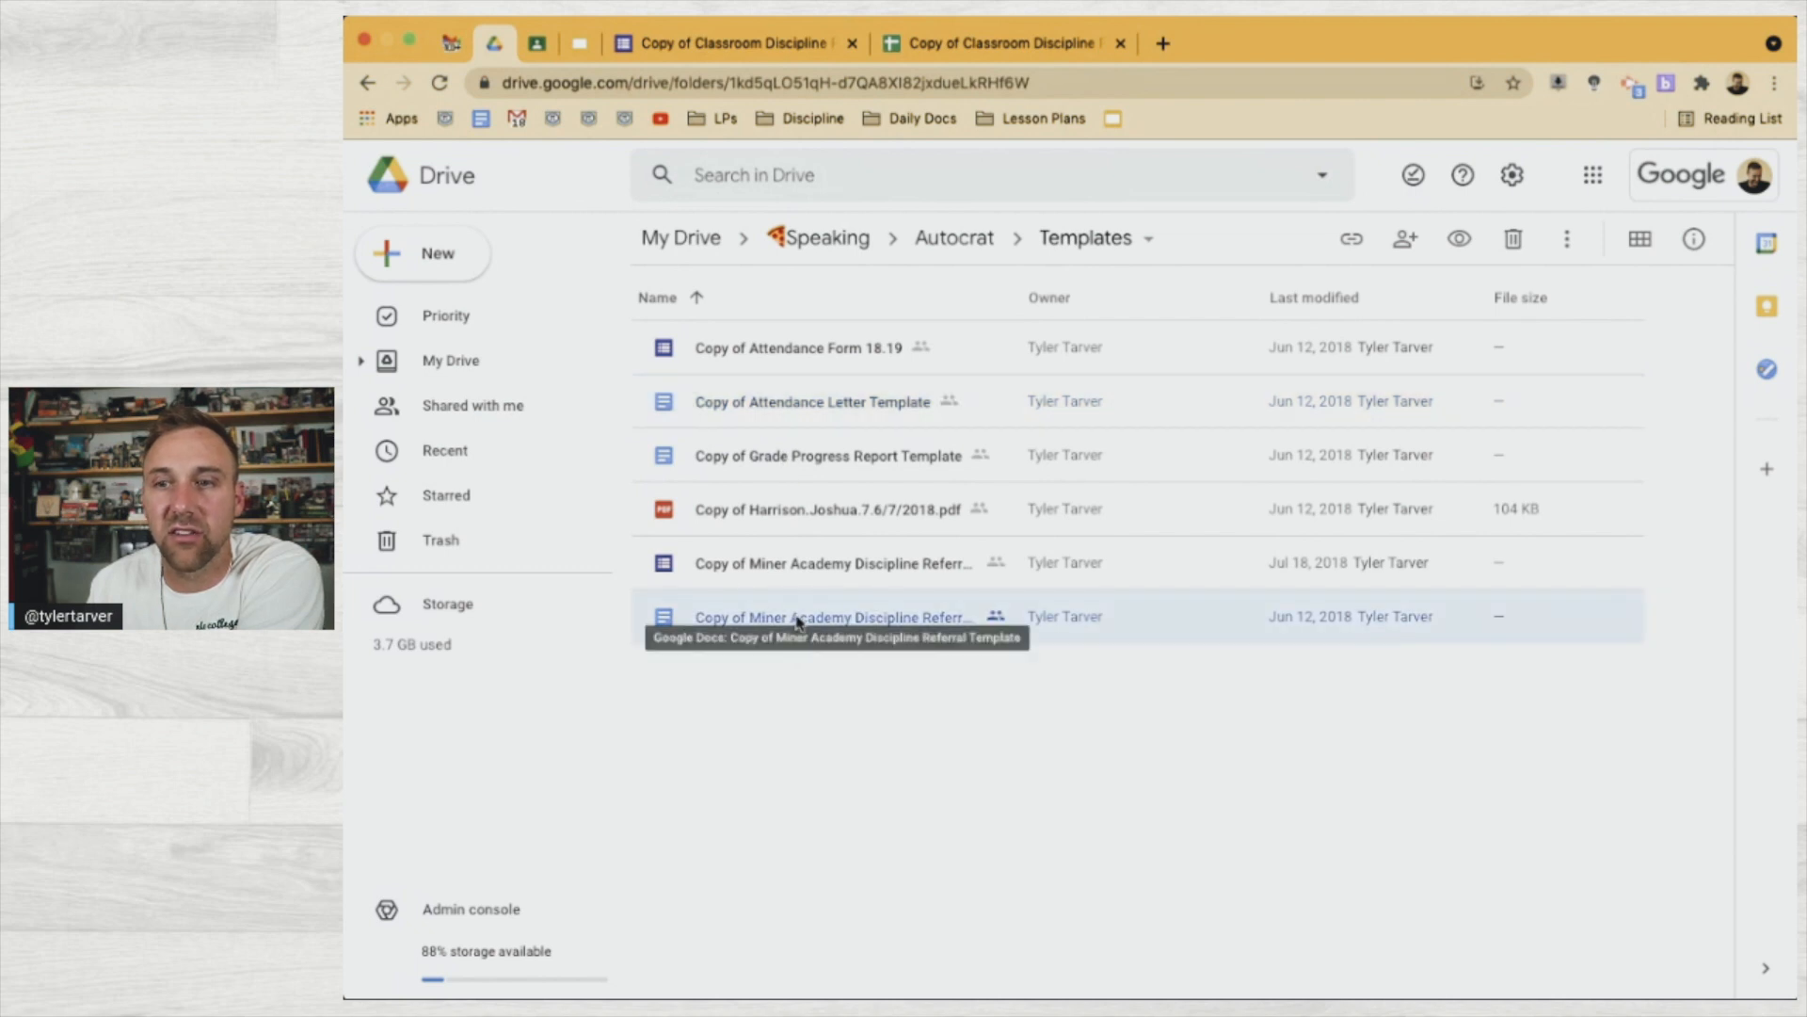
{"action": "right_click", "coordinate": [795, 620]}
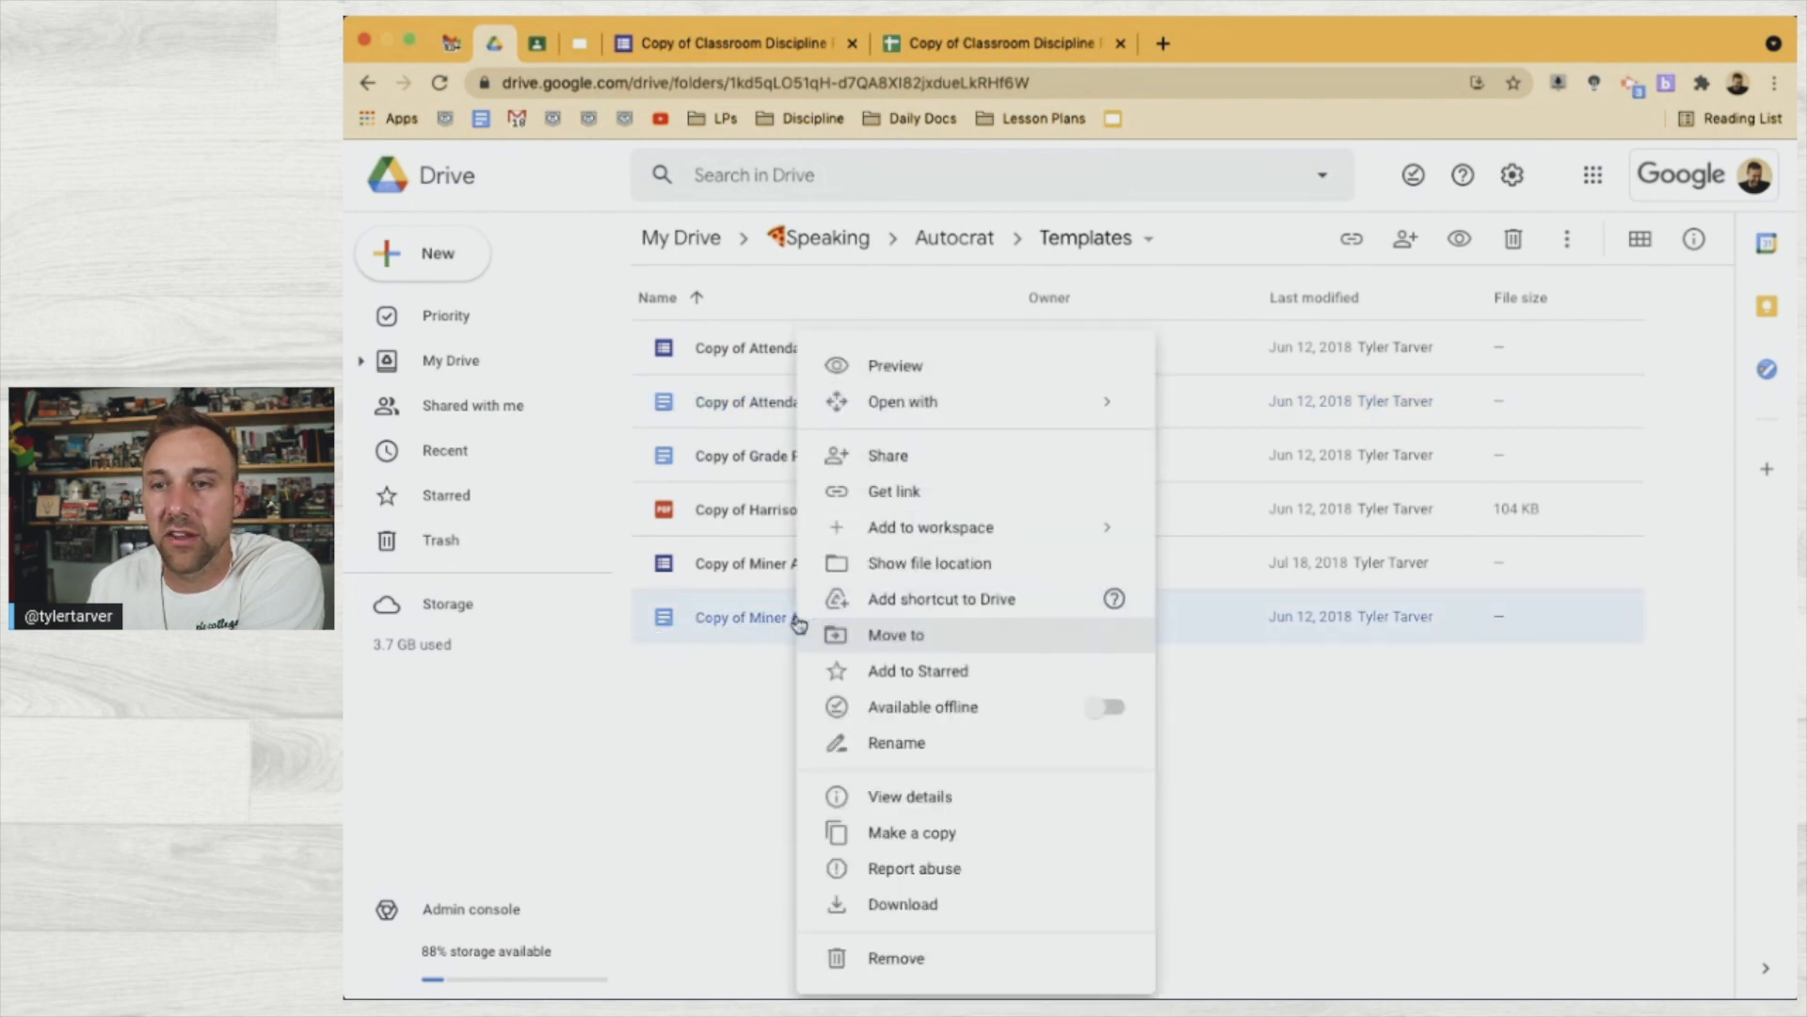
{"action": "left_click", "coordinate": [907, 834]}
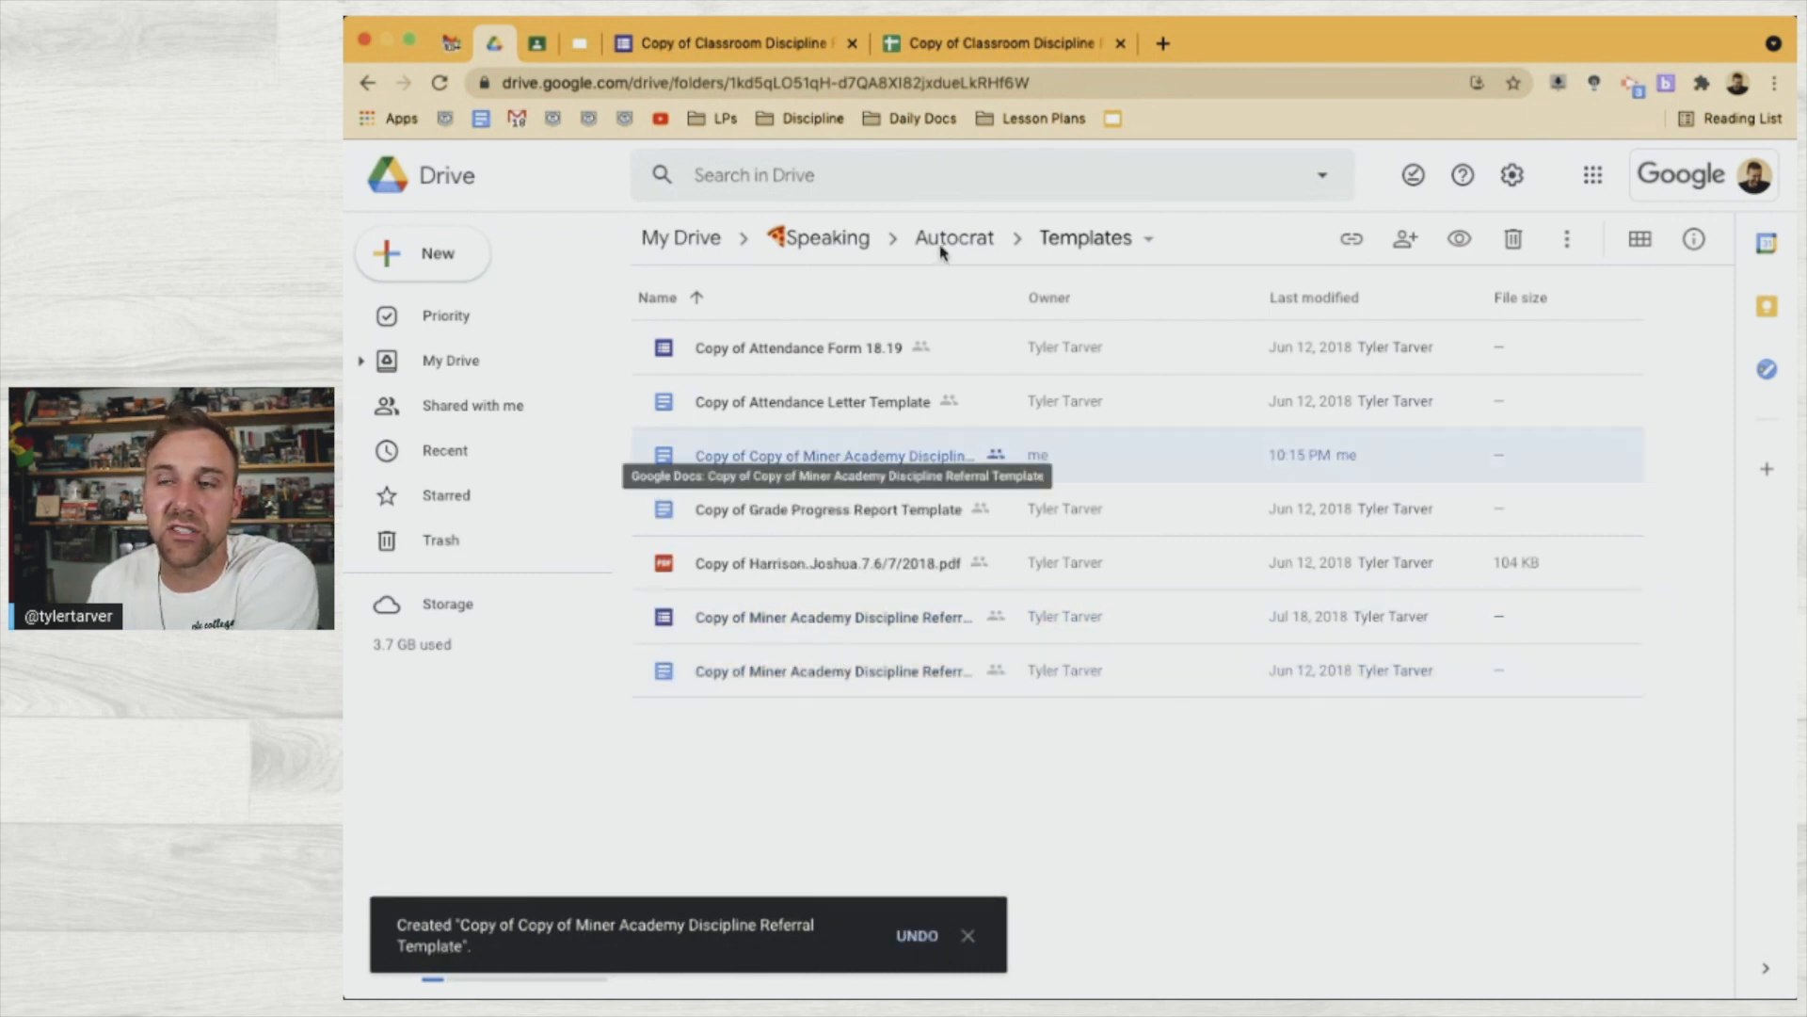
{"action": "left_click_drag", "start_coordinate": [944, 251], "coordinate": [946, 249]}
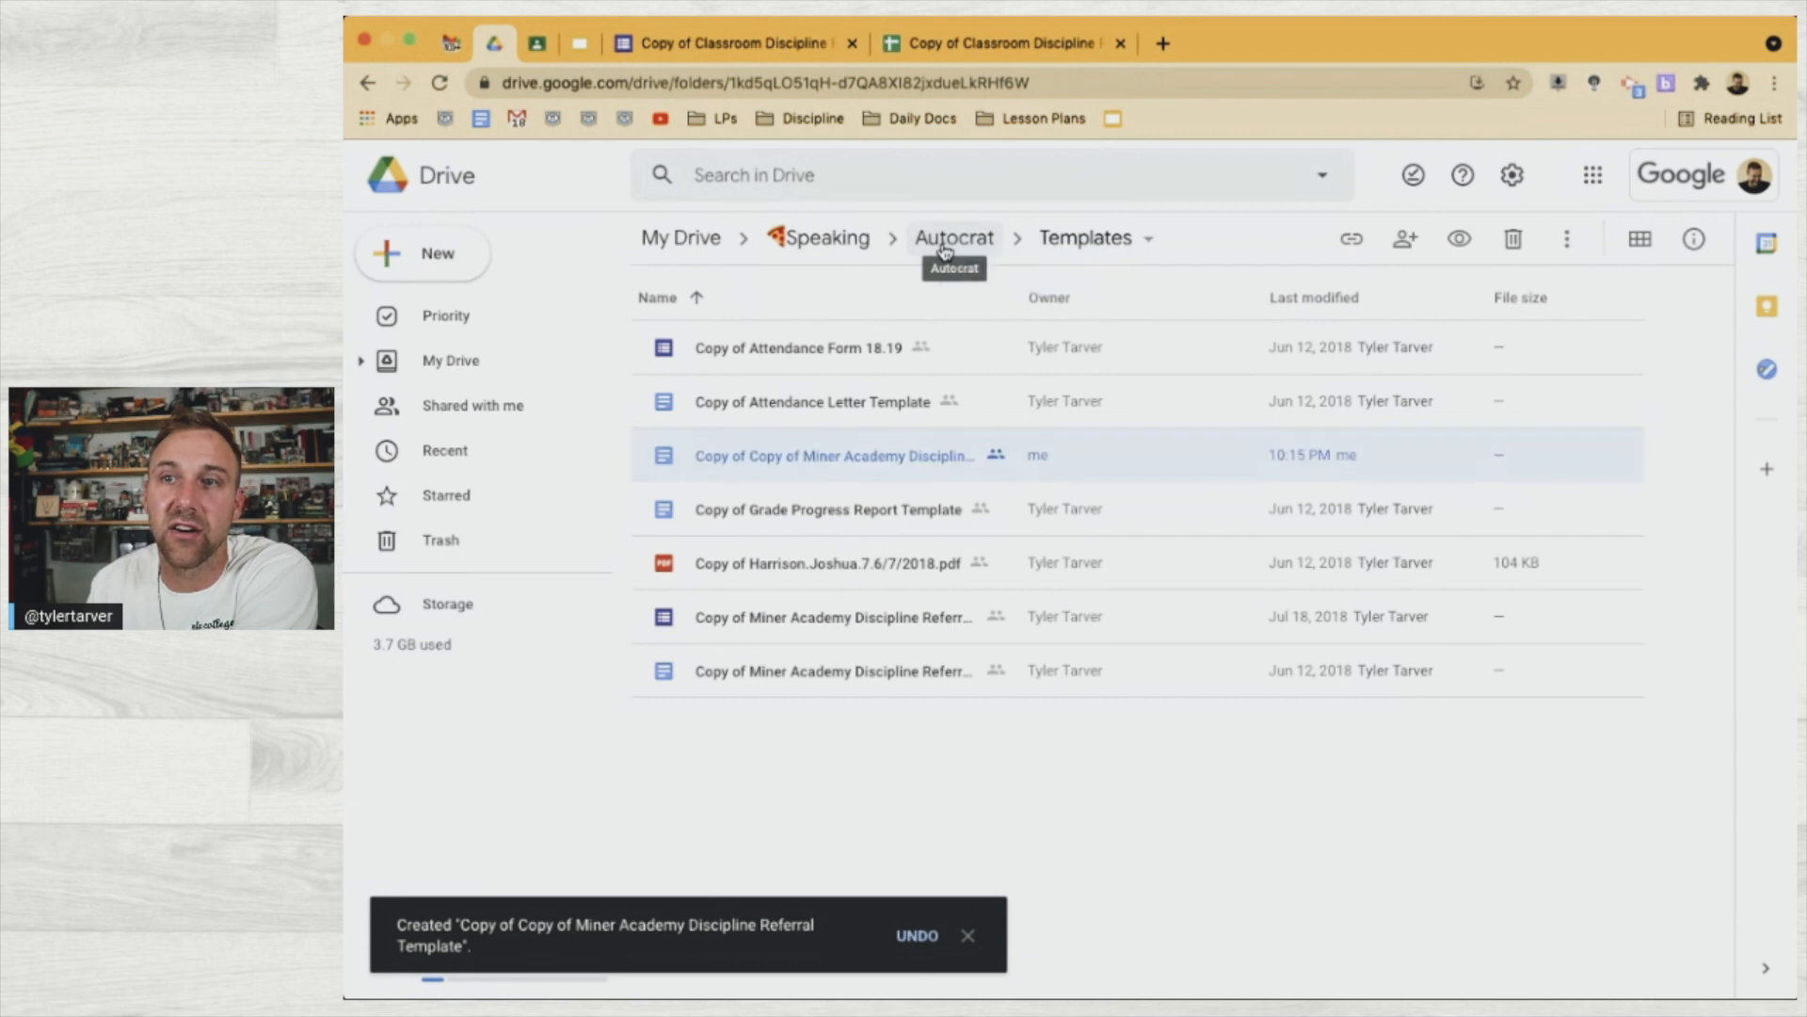
{"action": "left_click", "coordinate": [1346, 647]}
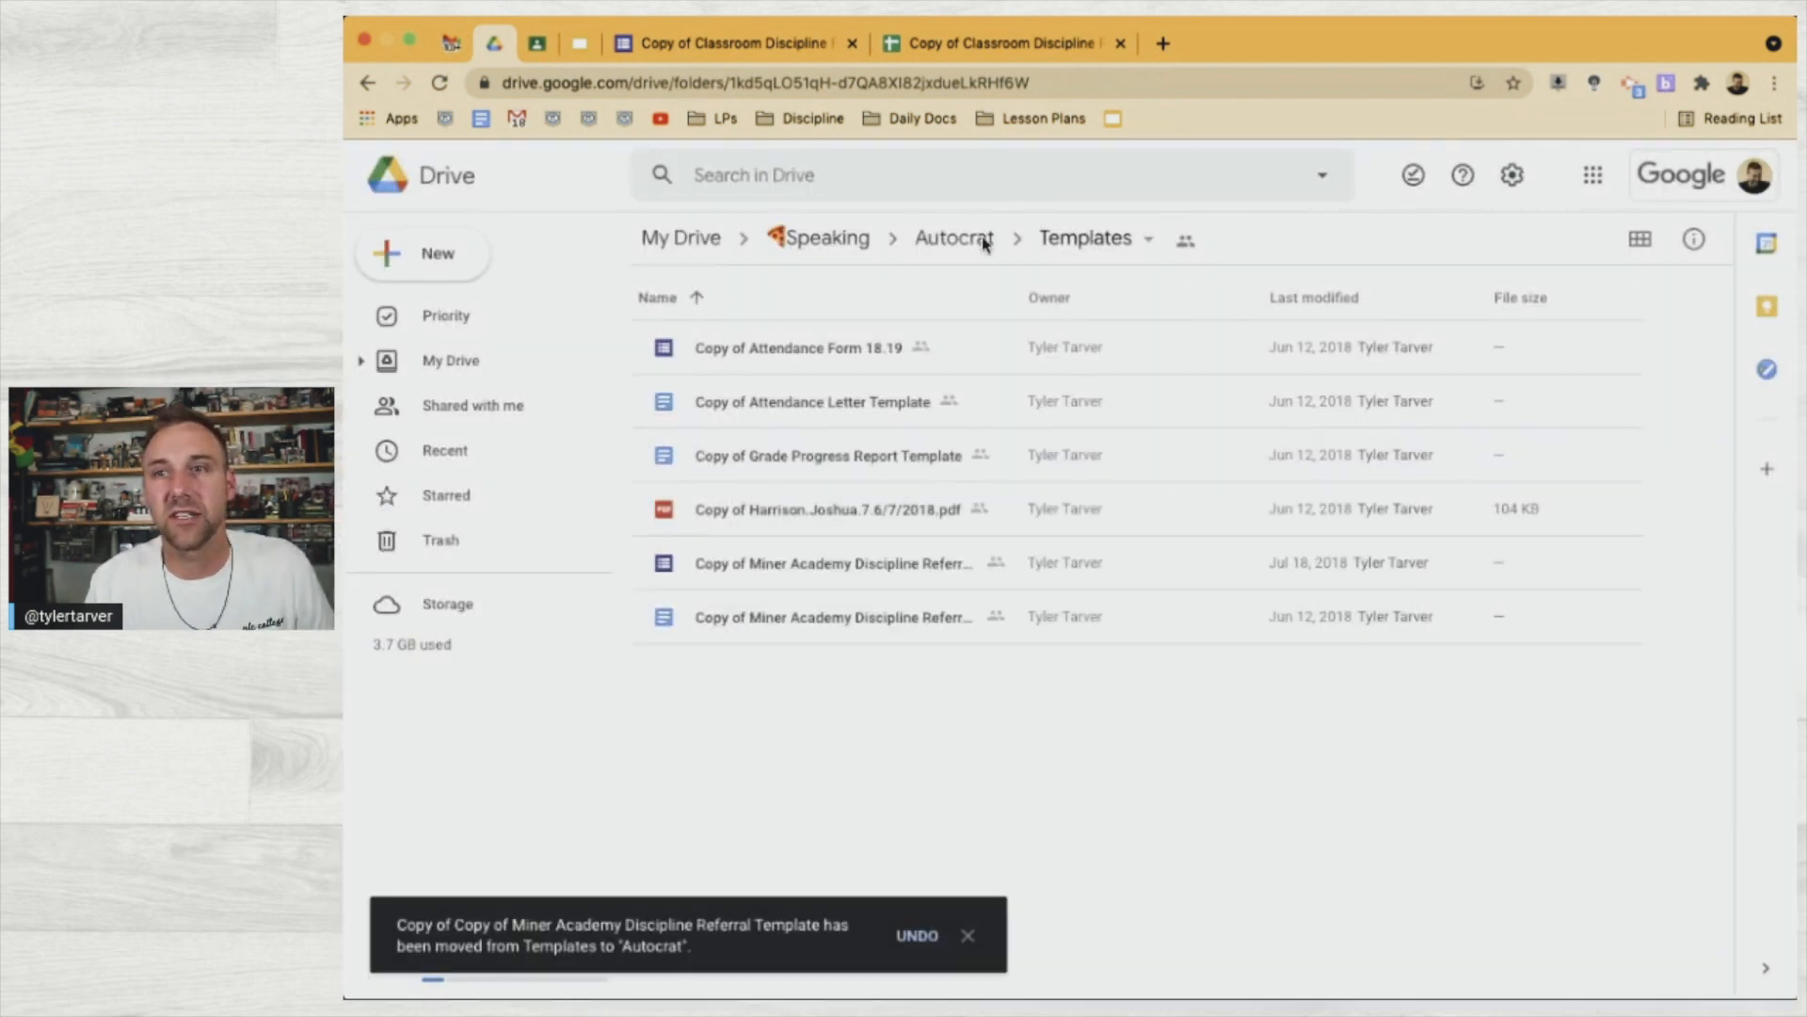
{"action": "left_click", "coordinate": [979, 249]}
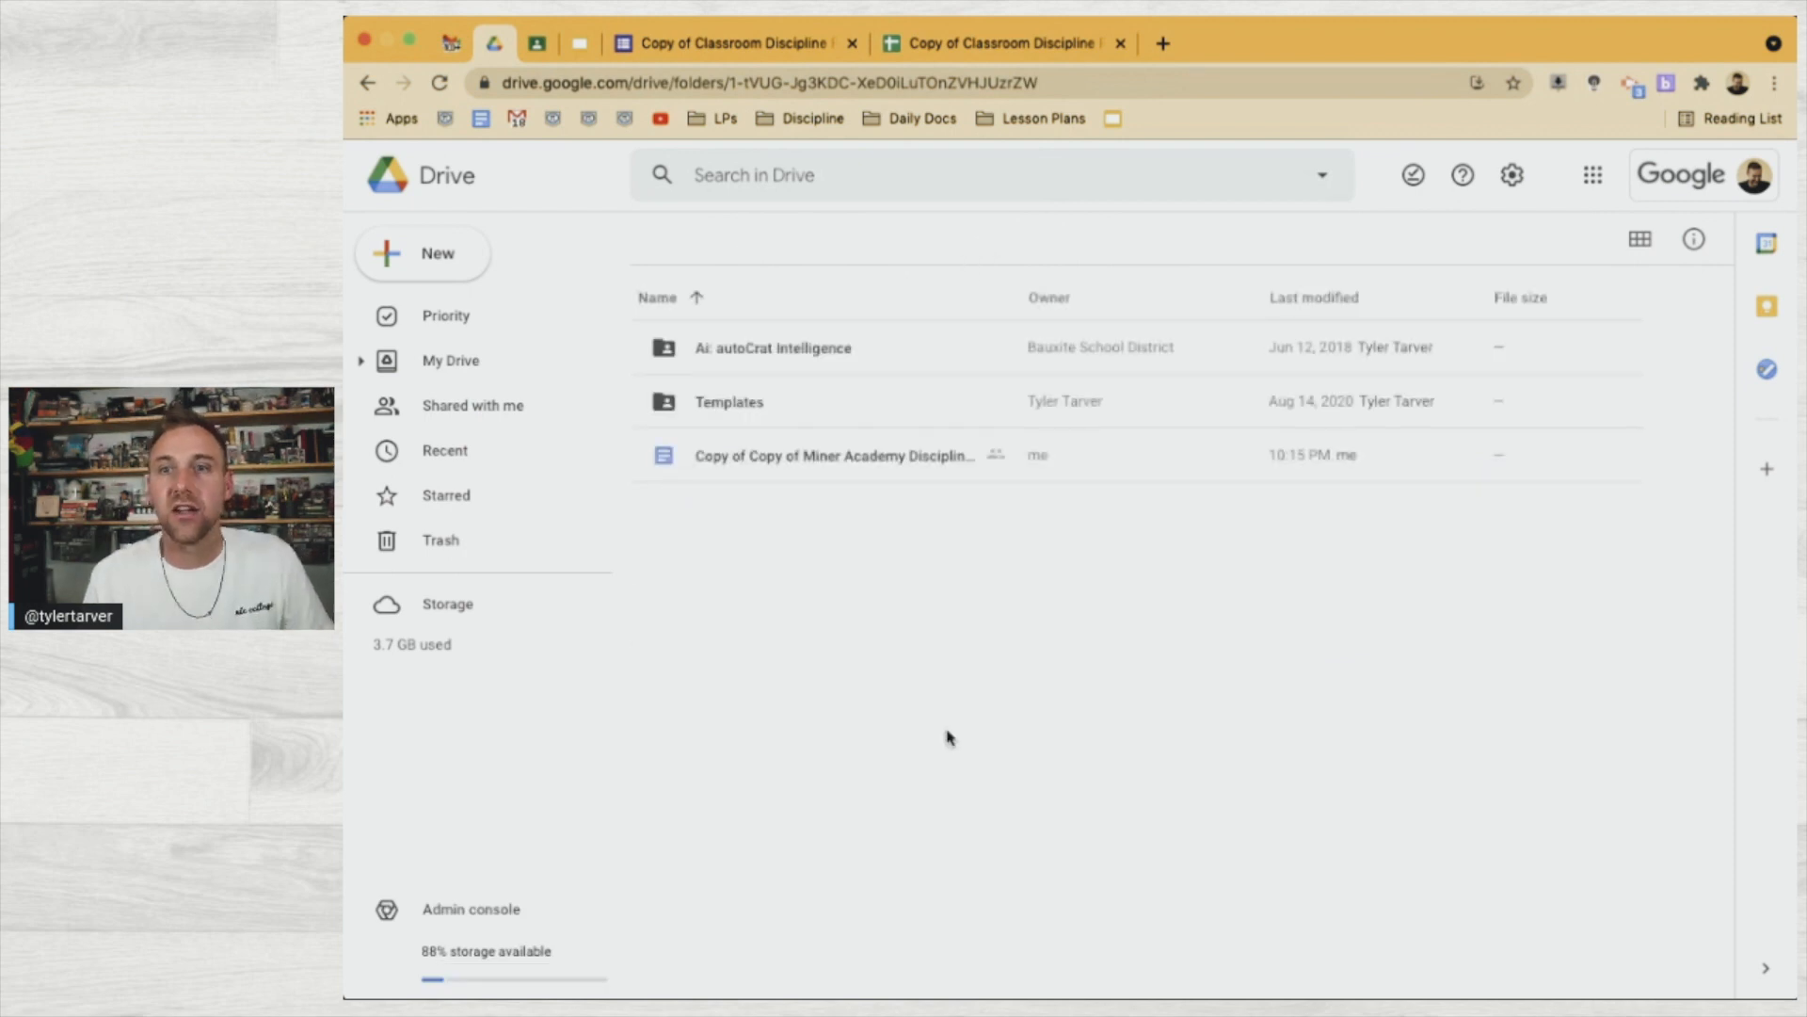
{"action": "left_click", "coordinate": [816, 459]}
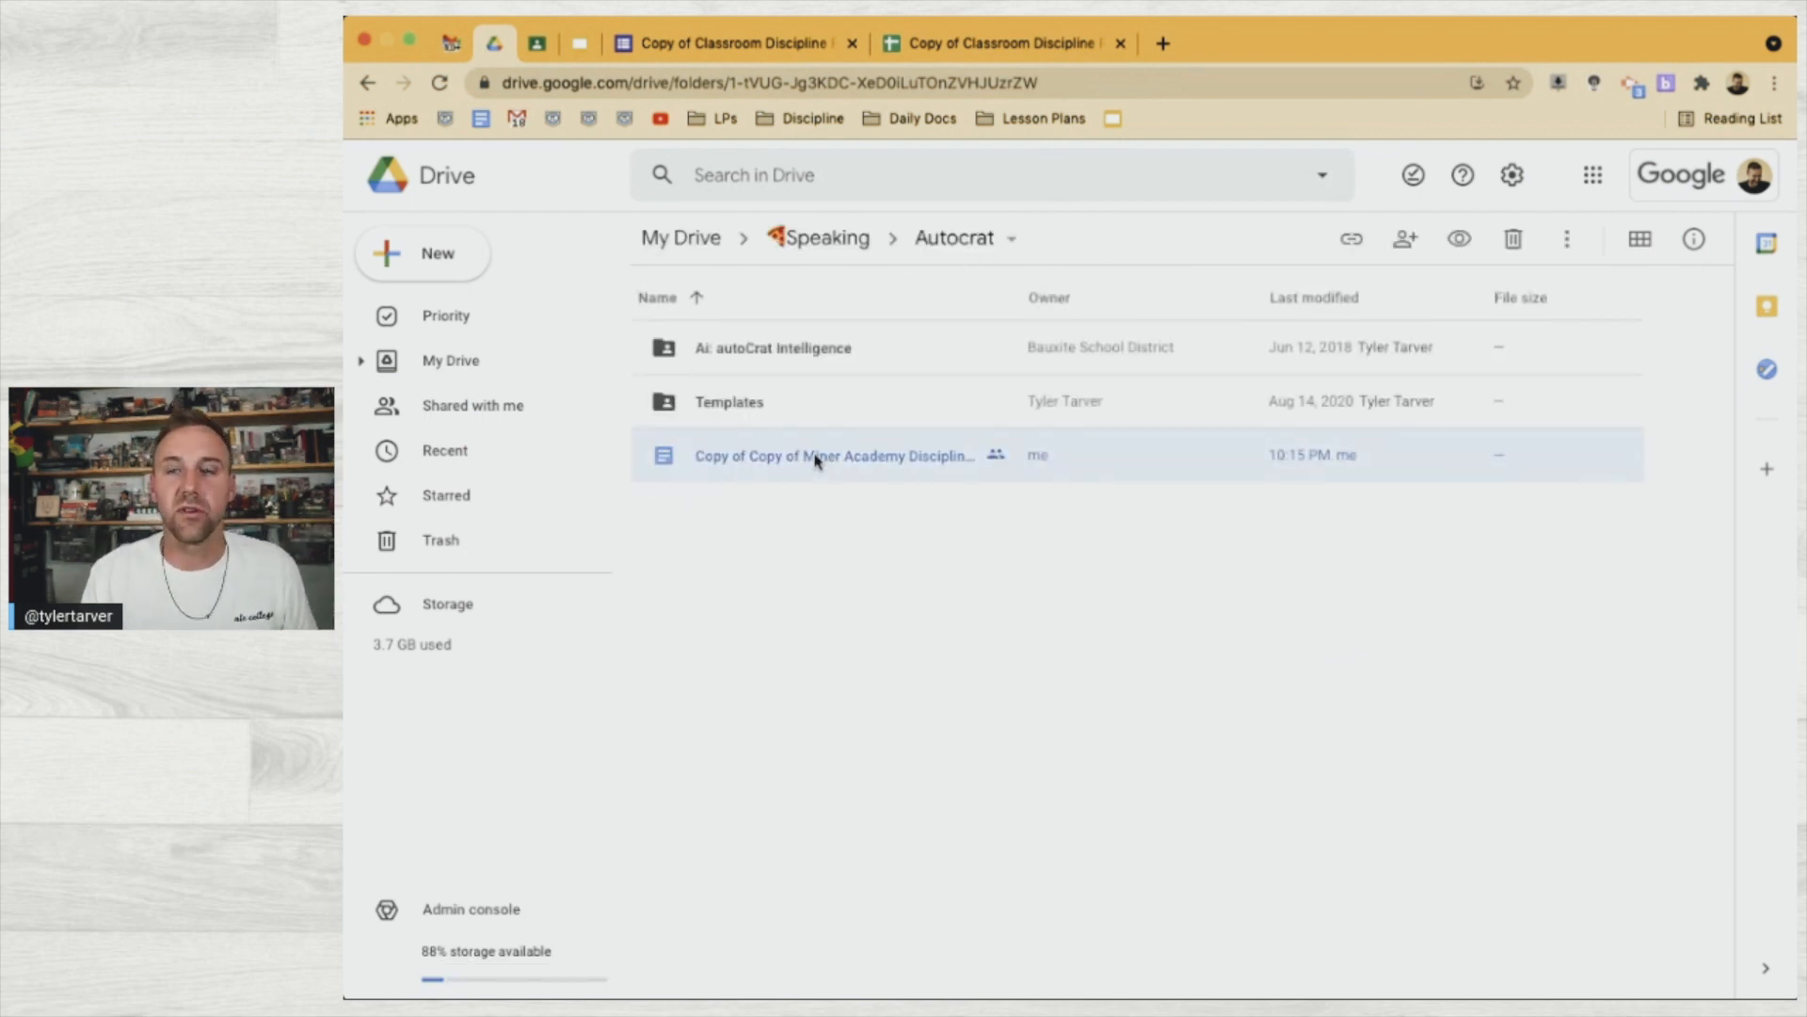
{"action": "right_click", "coordinate": [814, 458]}
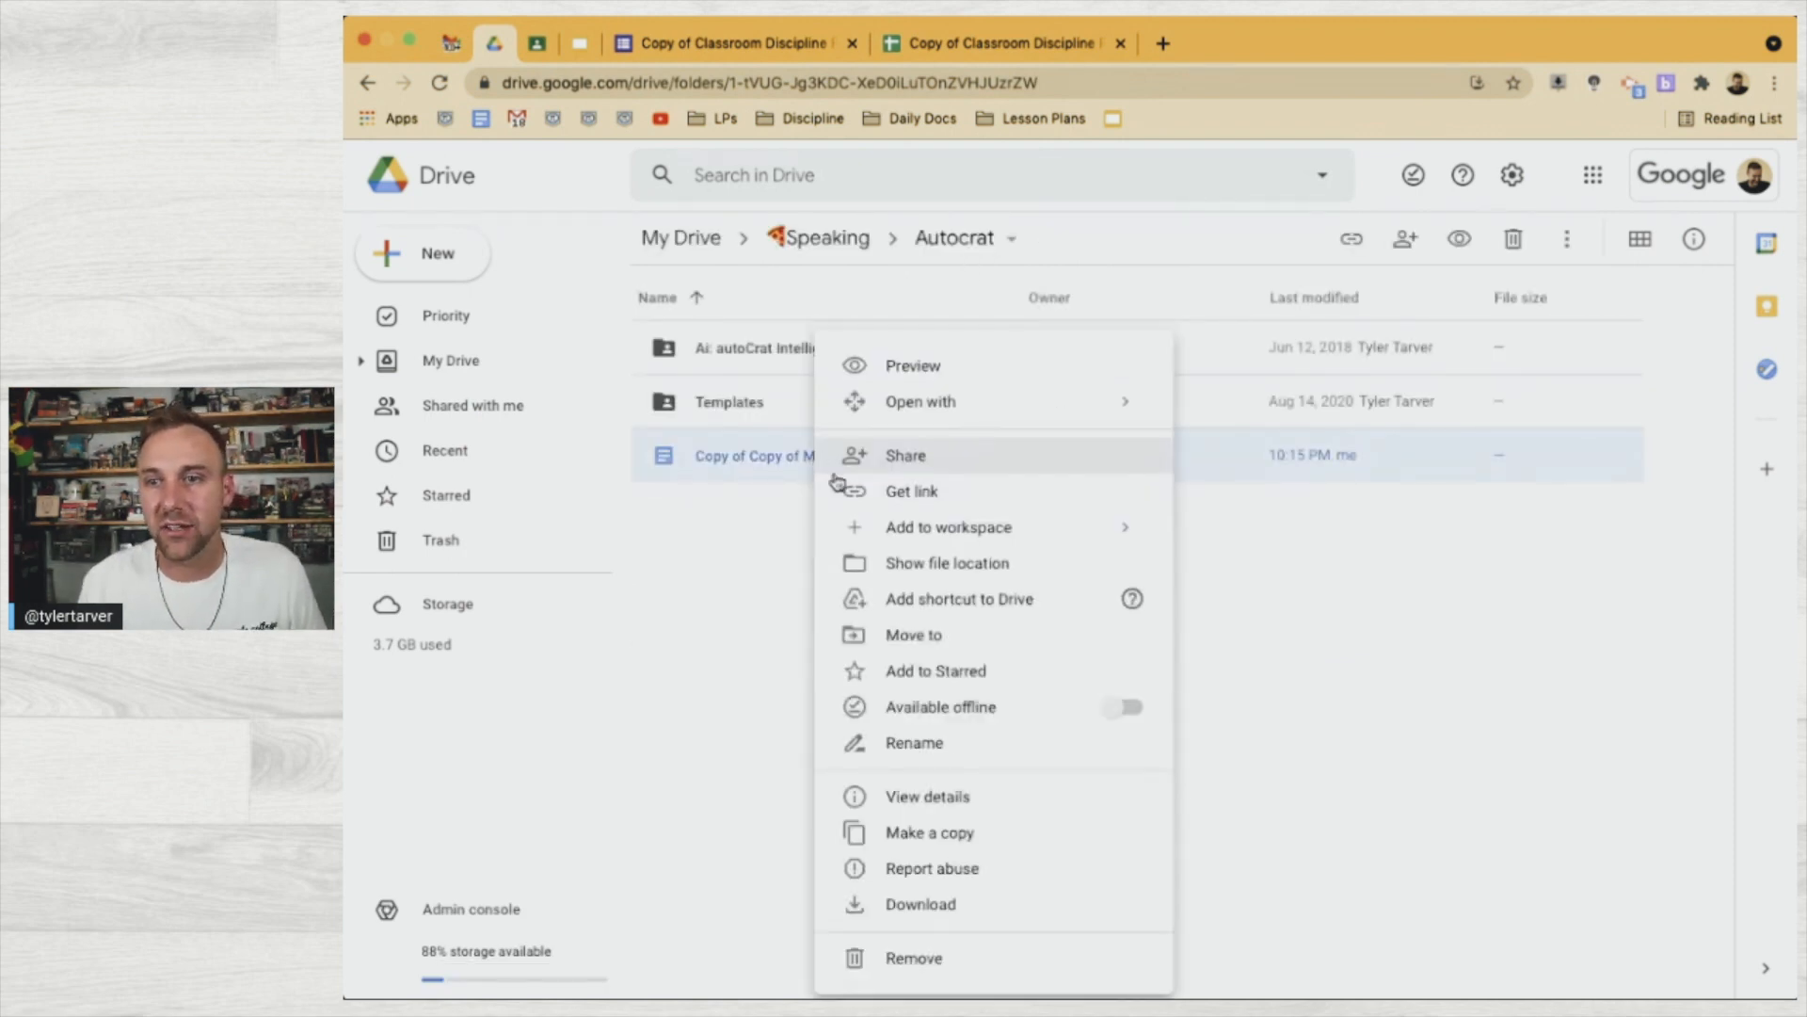
Rename the copied referral template to 'Tarver Academy Discipline Letter - TEMPLATE'
{"action": "left_click", "coordinate": [940, 742]}
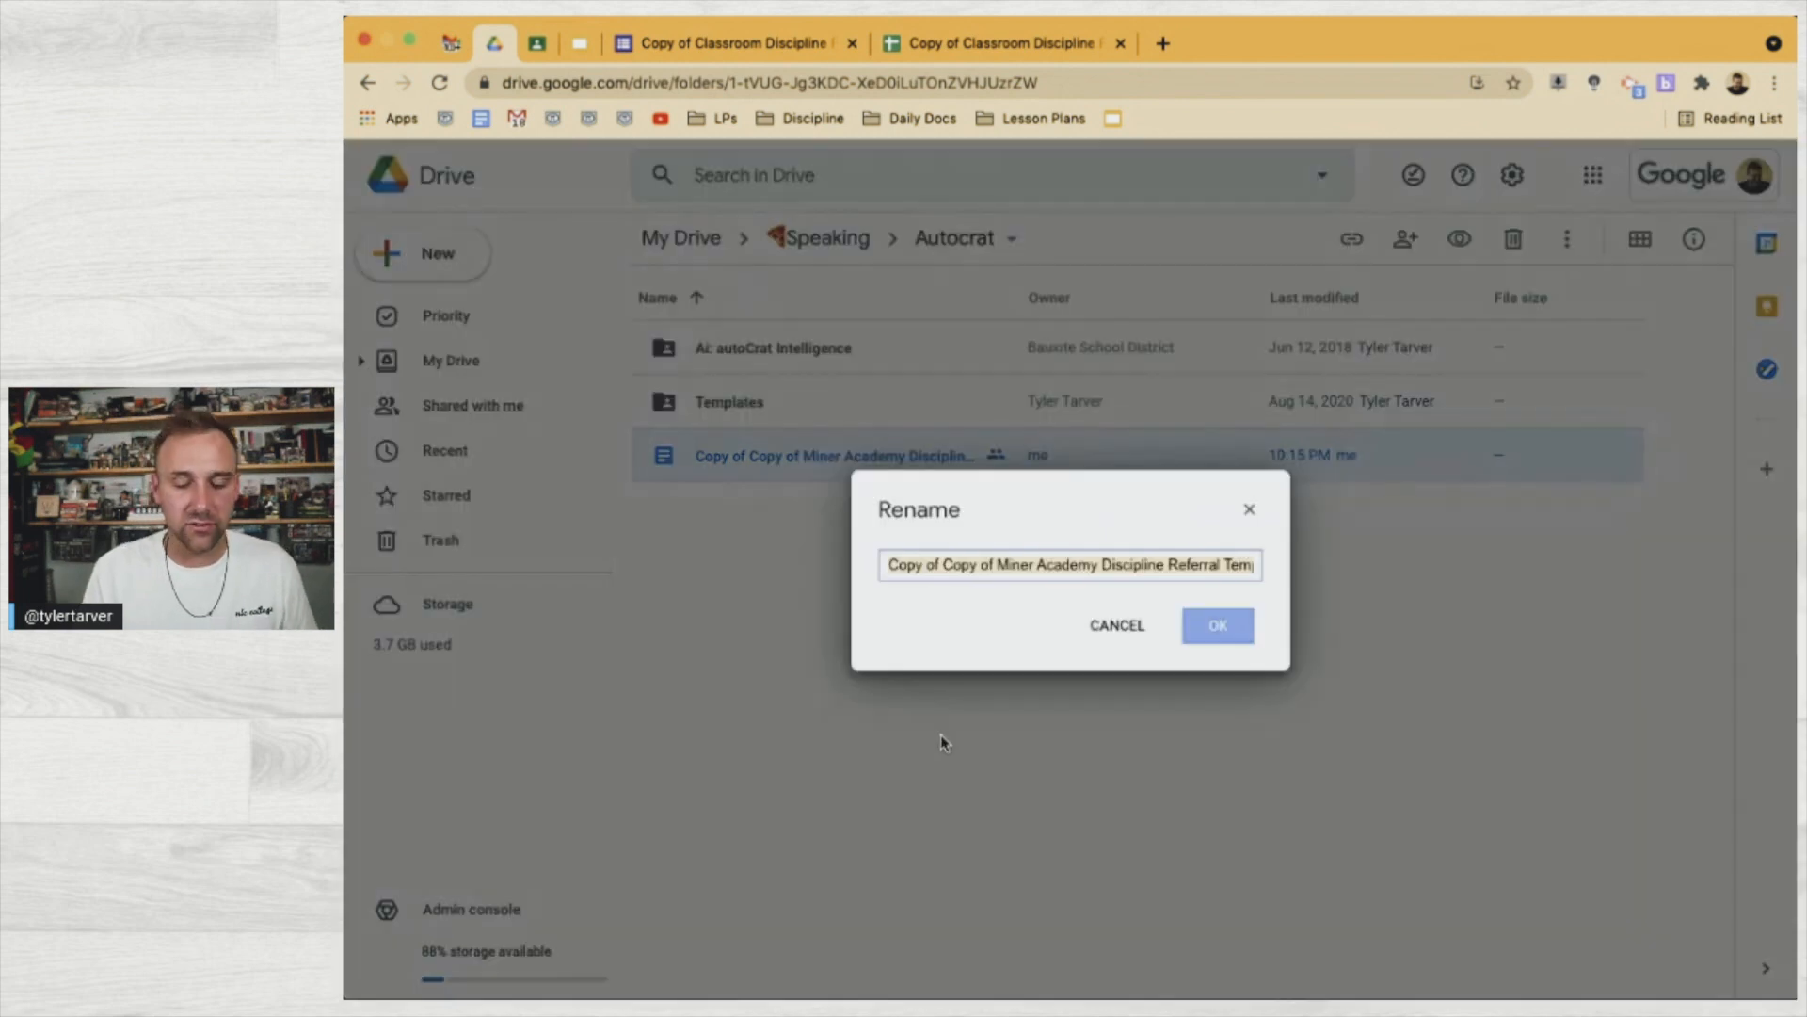
{"action": "type", "text": "Fake "}
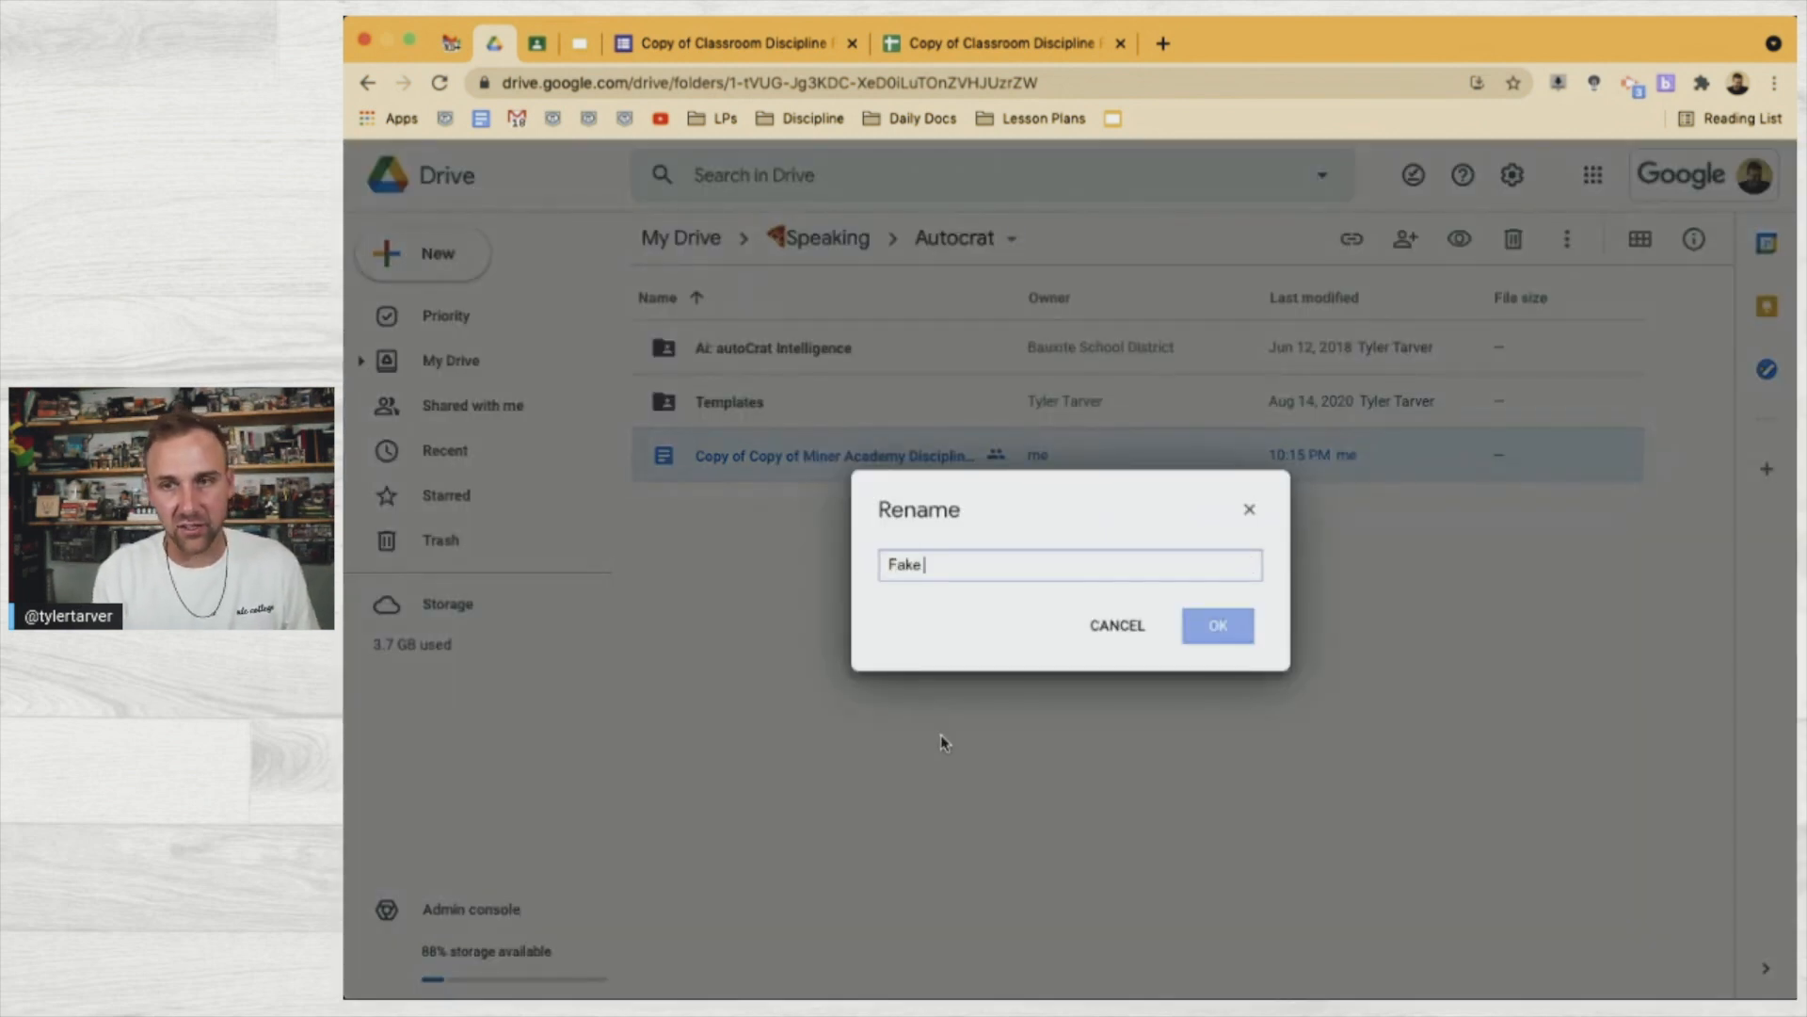
{"action": "type", "text": "School"}
{"action": "key", "text": "super+a"}
{"action": "type", "text": "Ta"}
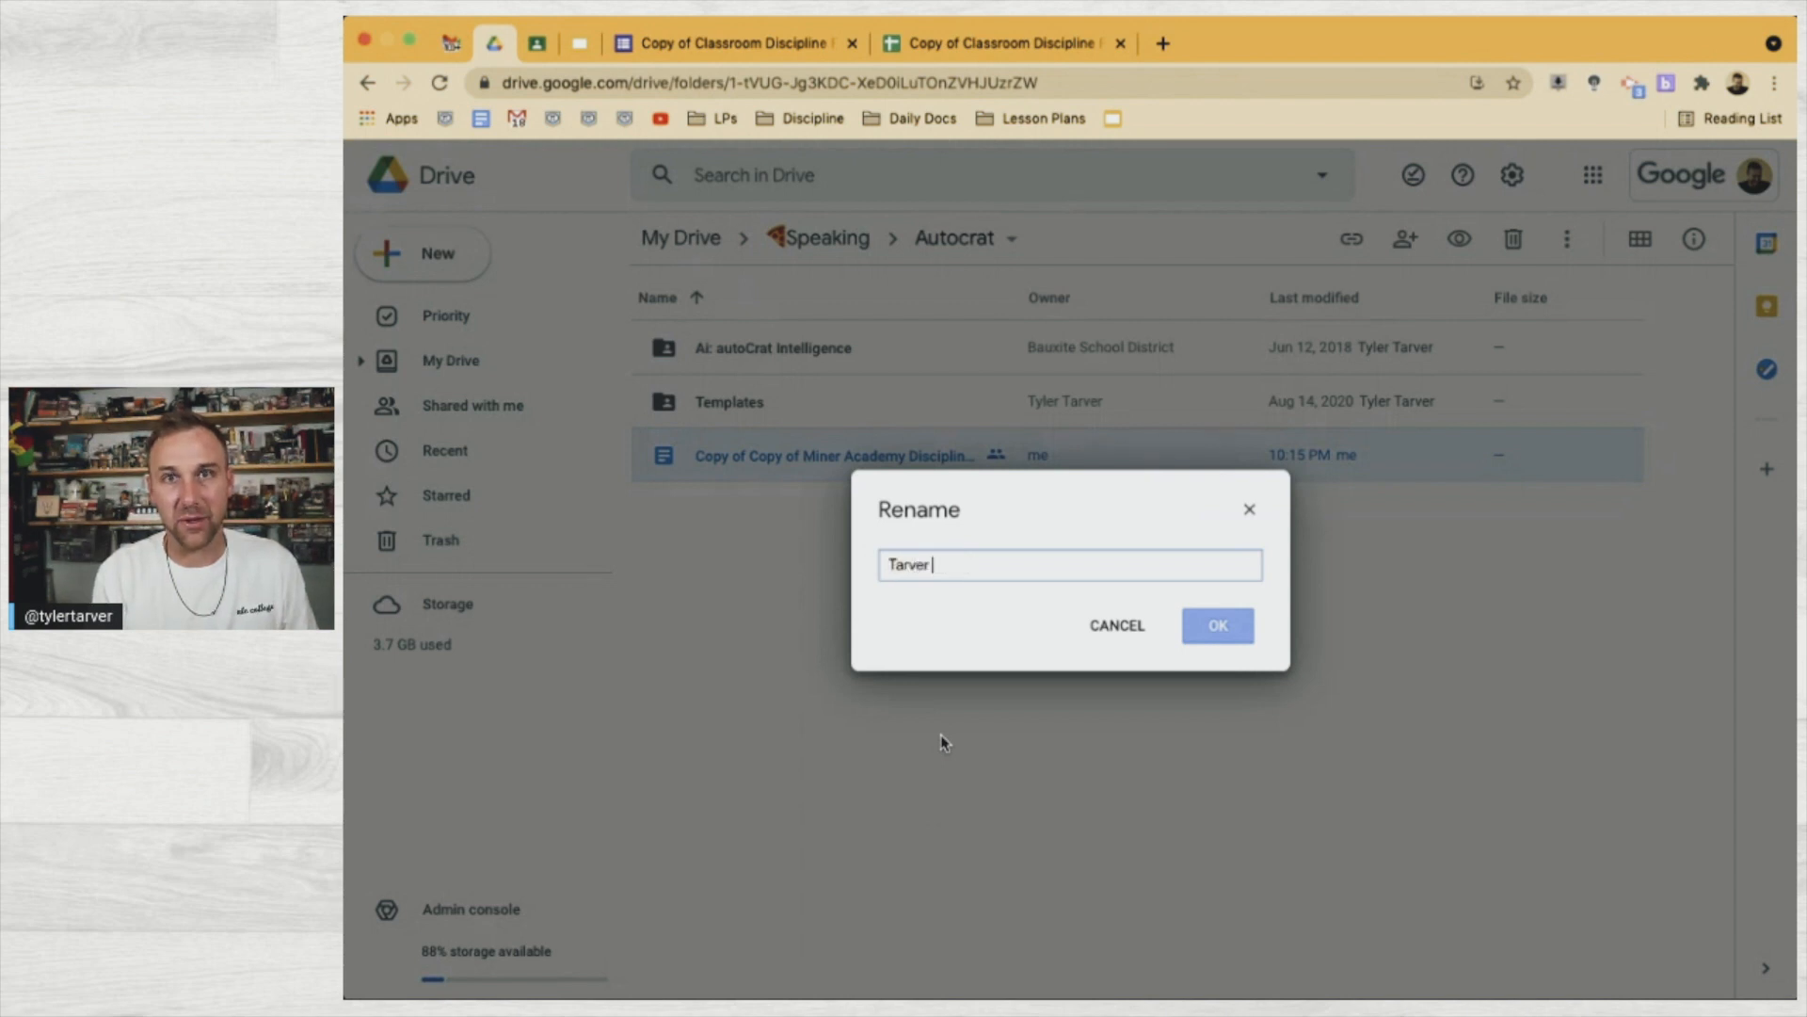
{"action": "type", "text": "emy Disc"}
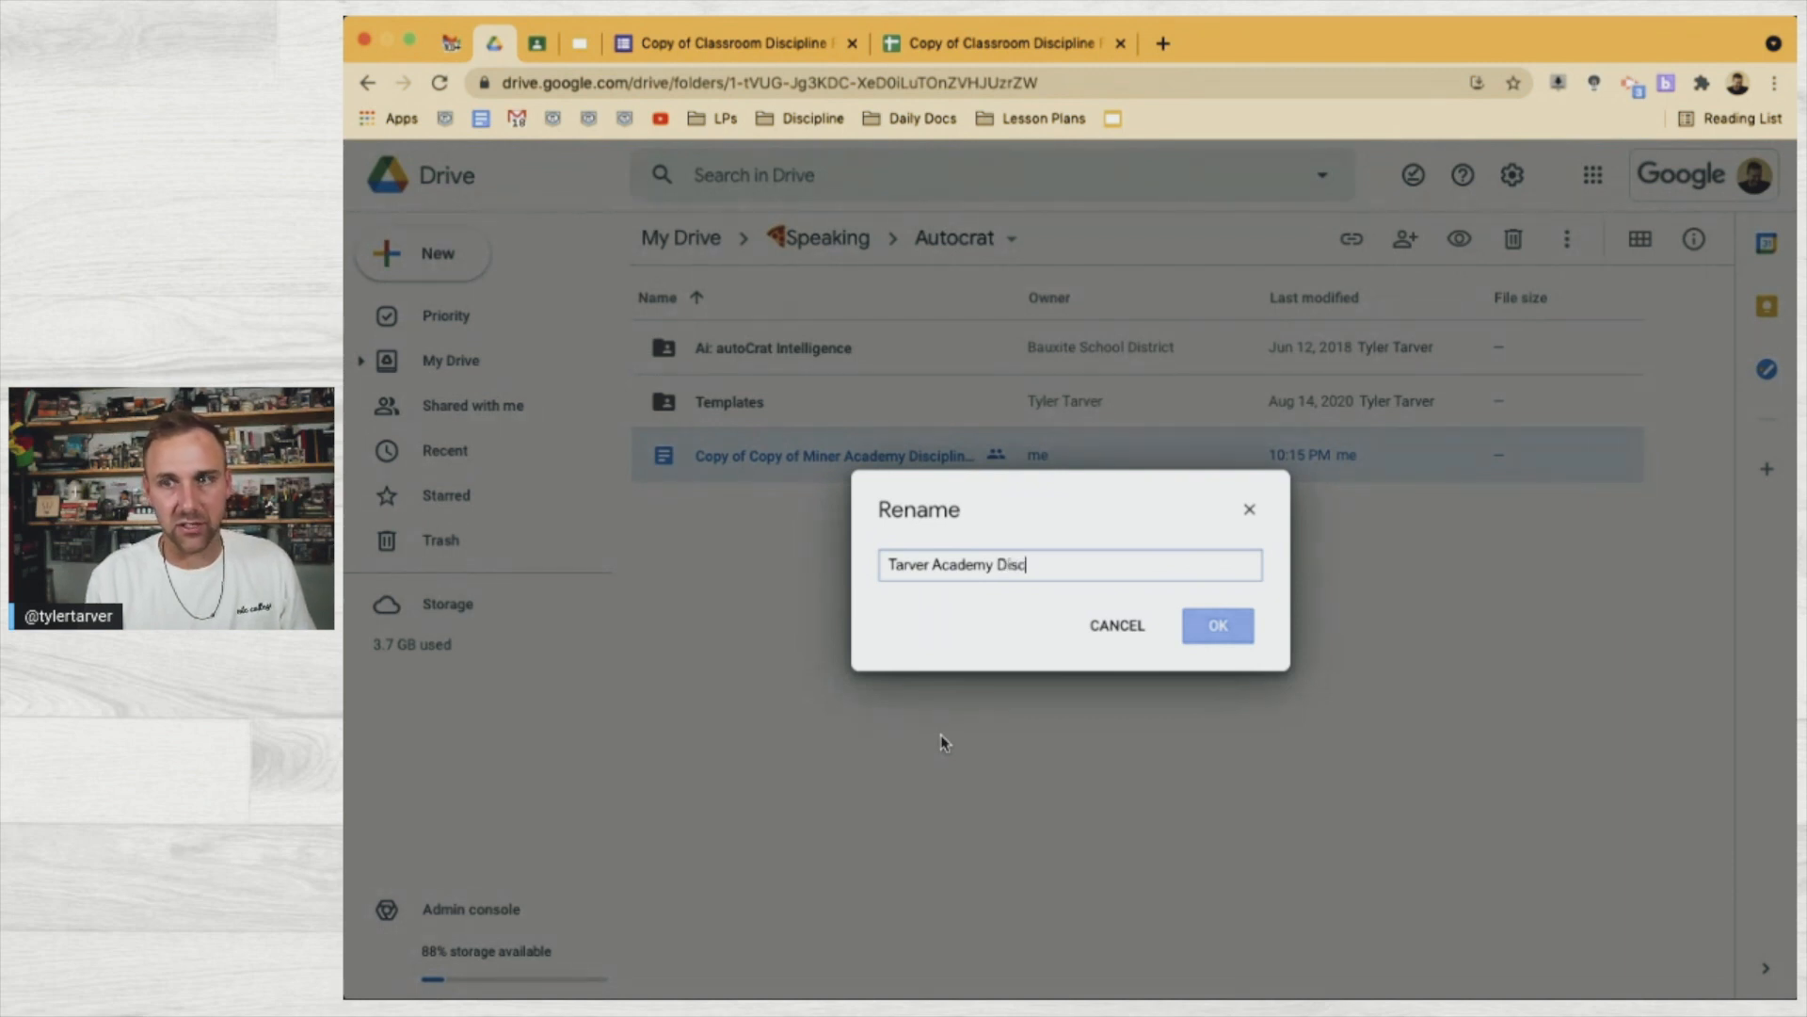
{"action": "type", "text": "er - TEMPLATE"}
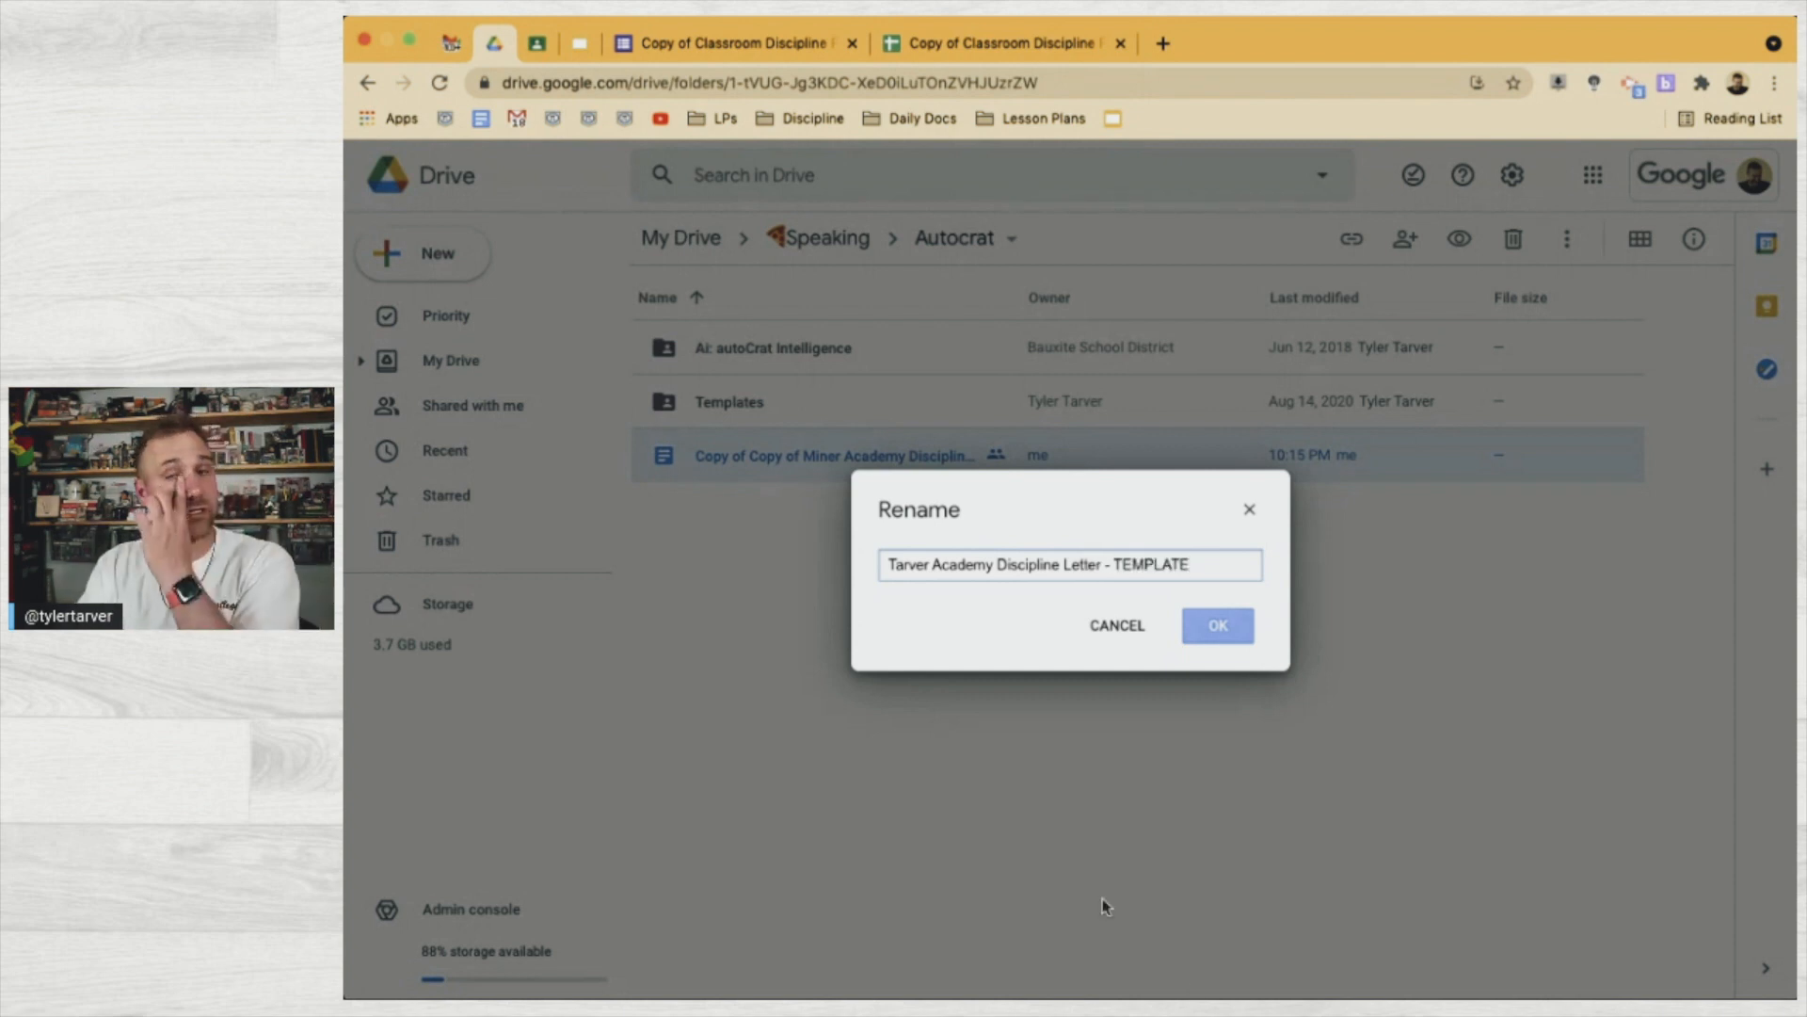
{"action": "left_click", "coordinate": [1220, 624]}
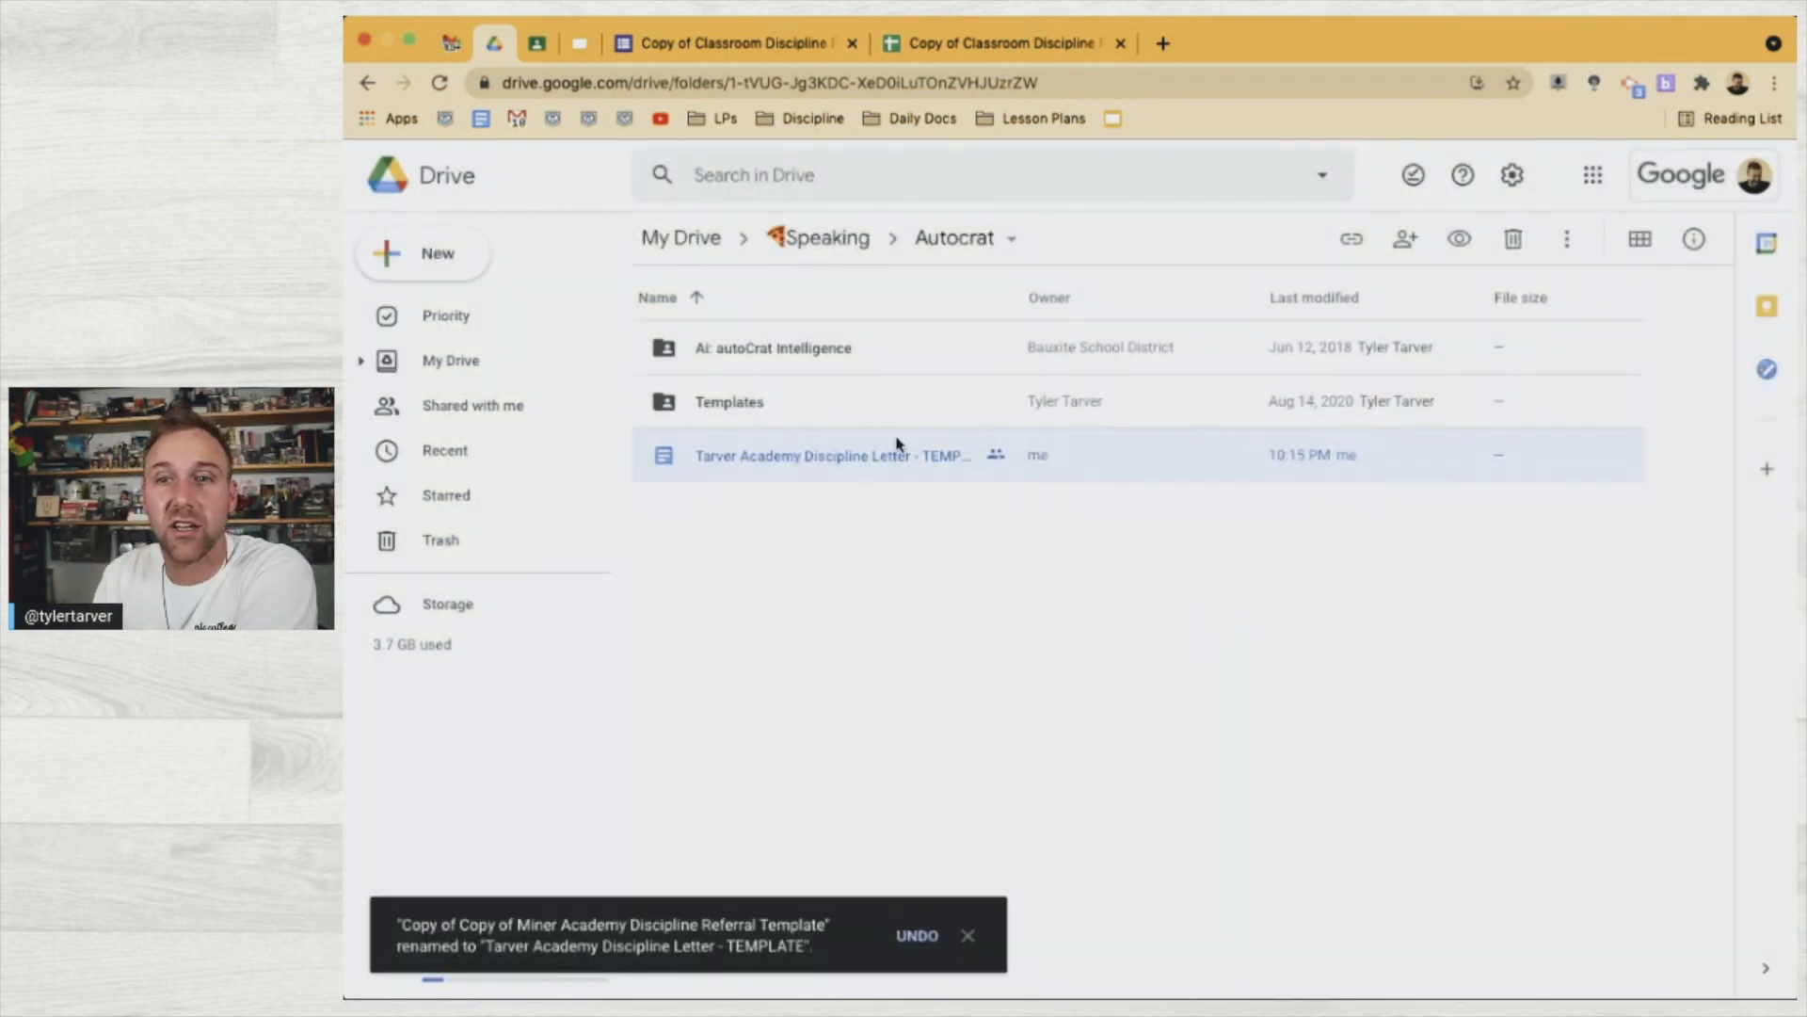
Open the discipline letter template and delete the old Miner Academy logo from its header
{"action": "double_click", "coordinate": [836, 467]}
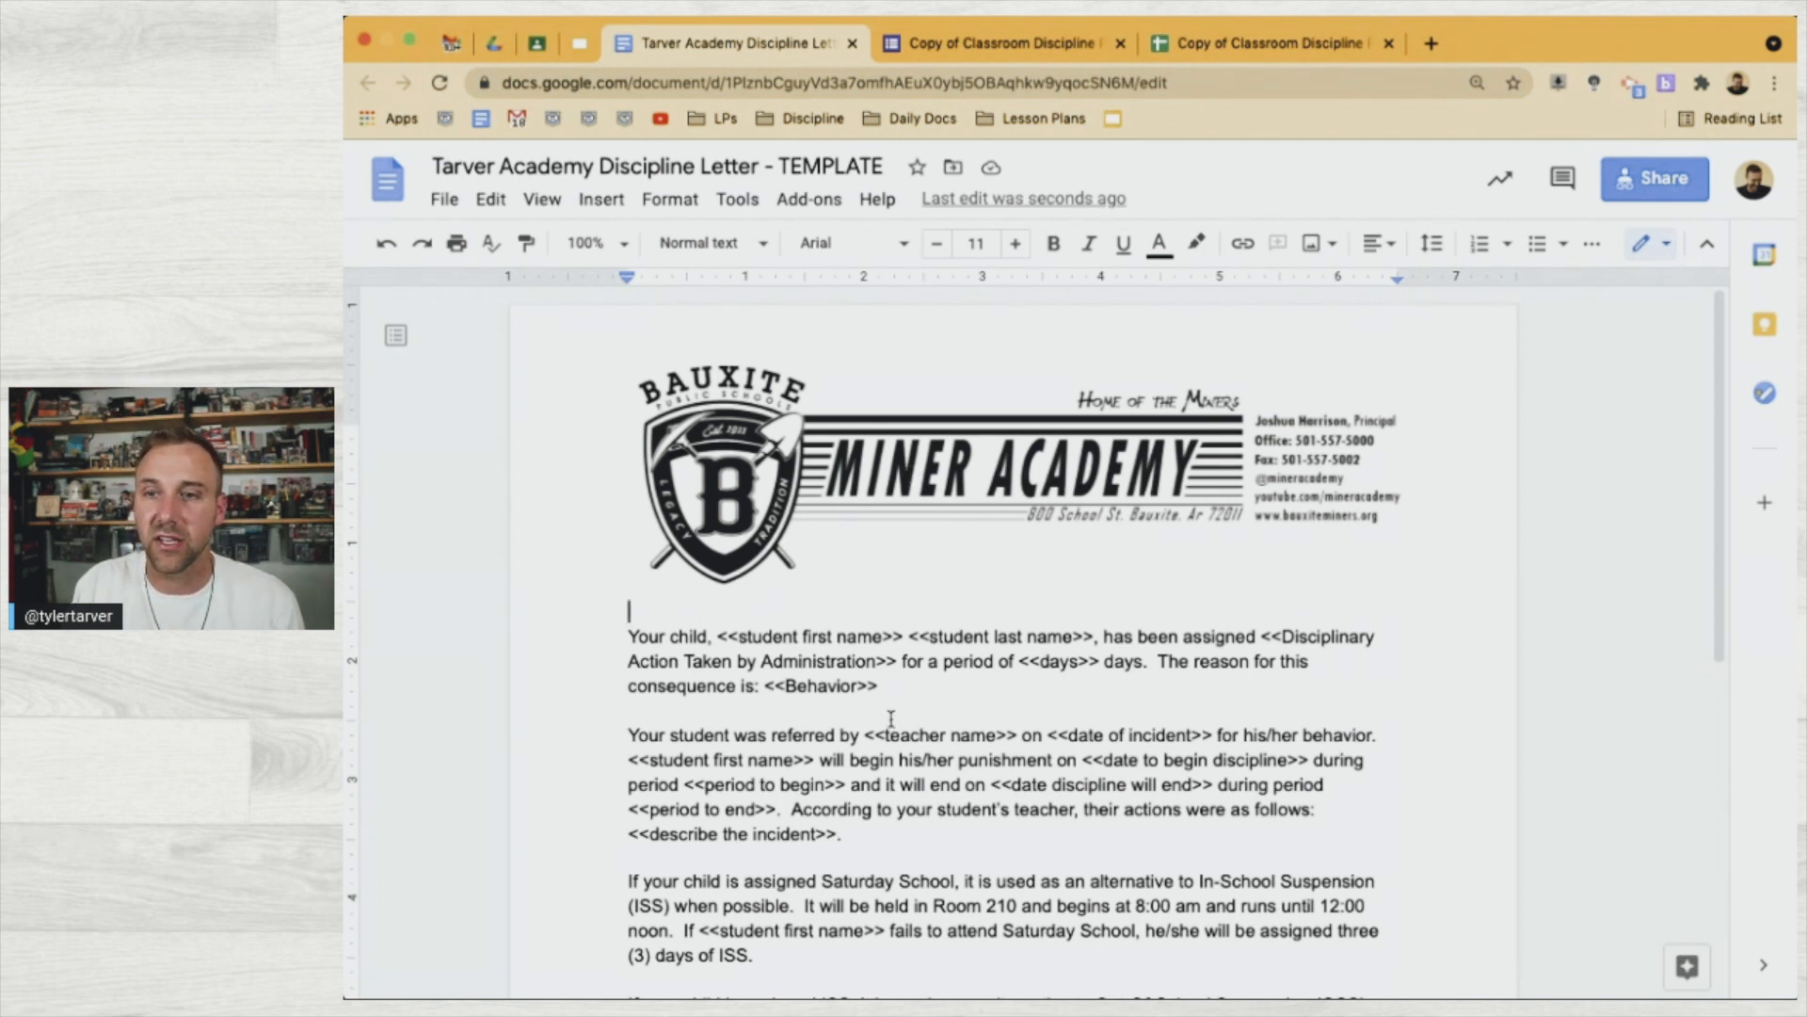
{"action": "double_click", "coordinate": [885, 508]}
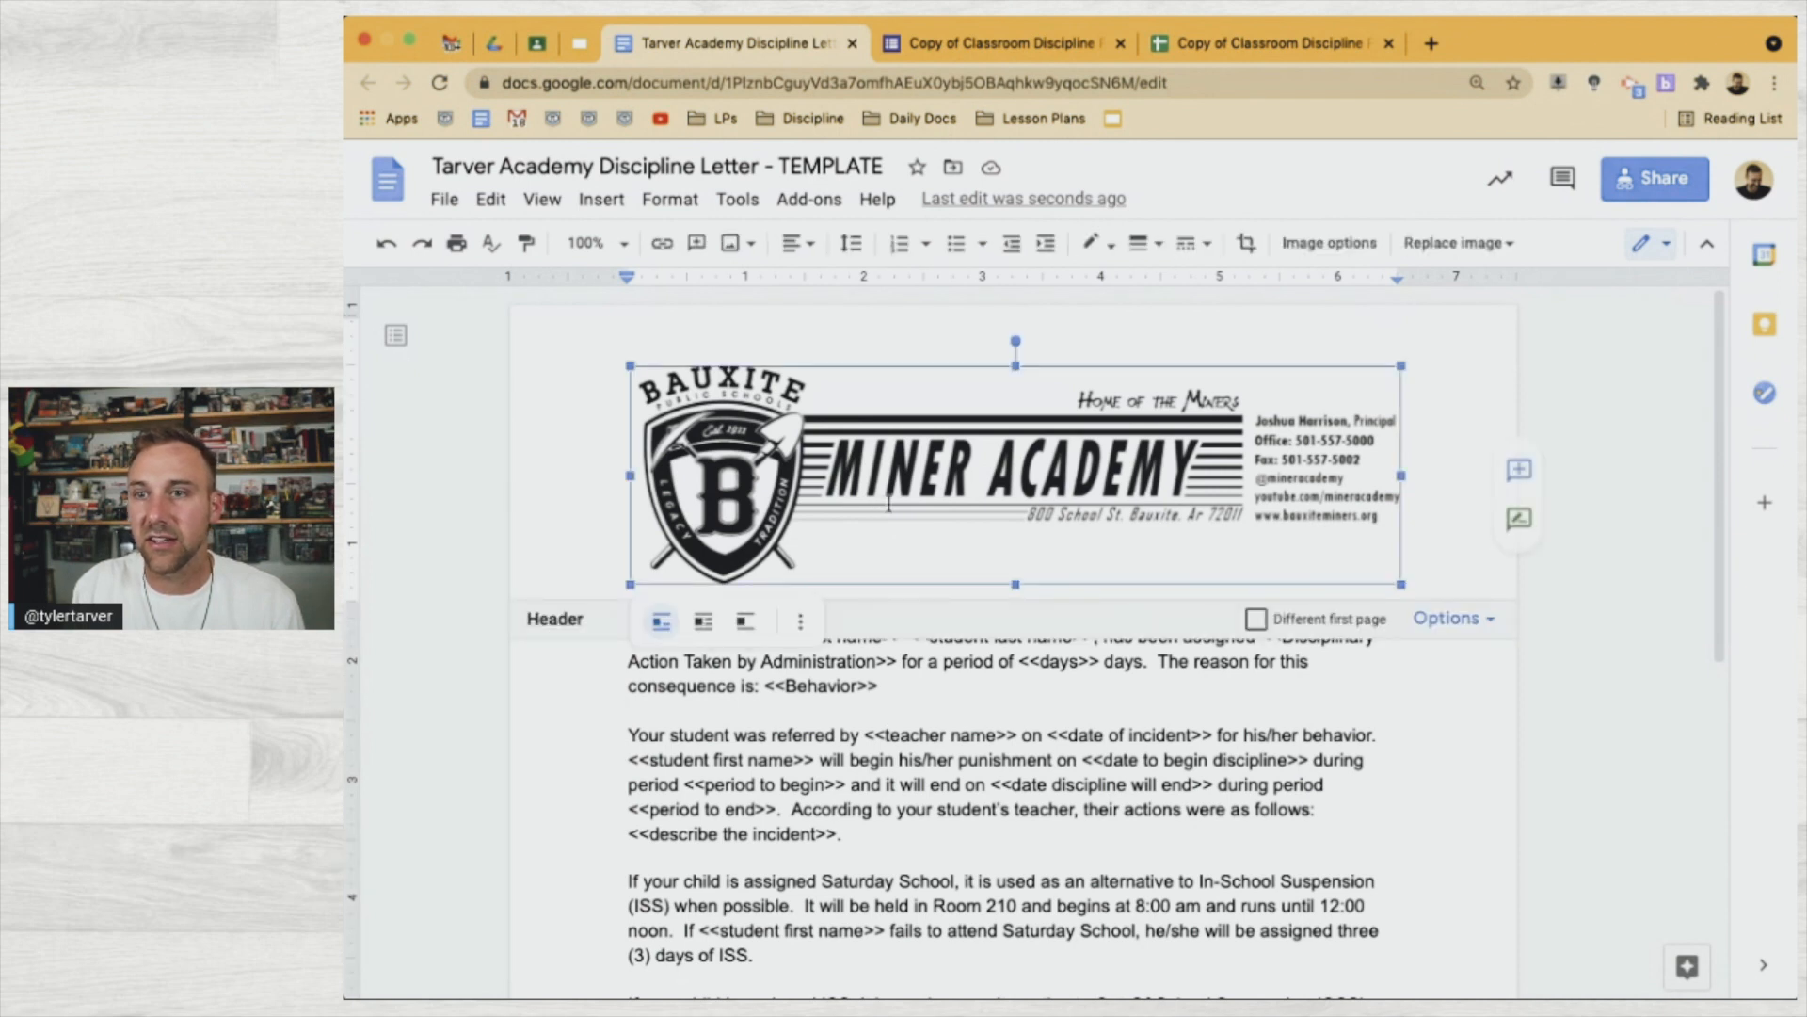
{"action": "key", "text": "BackSpace"}
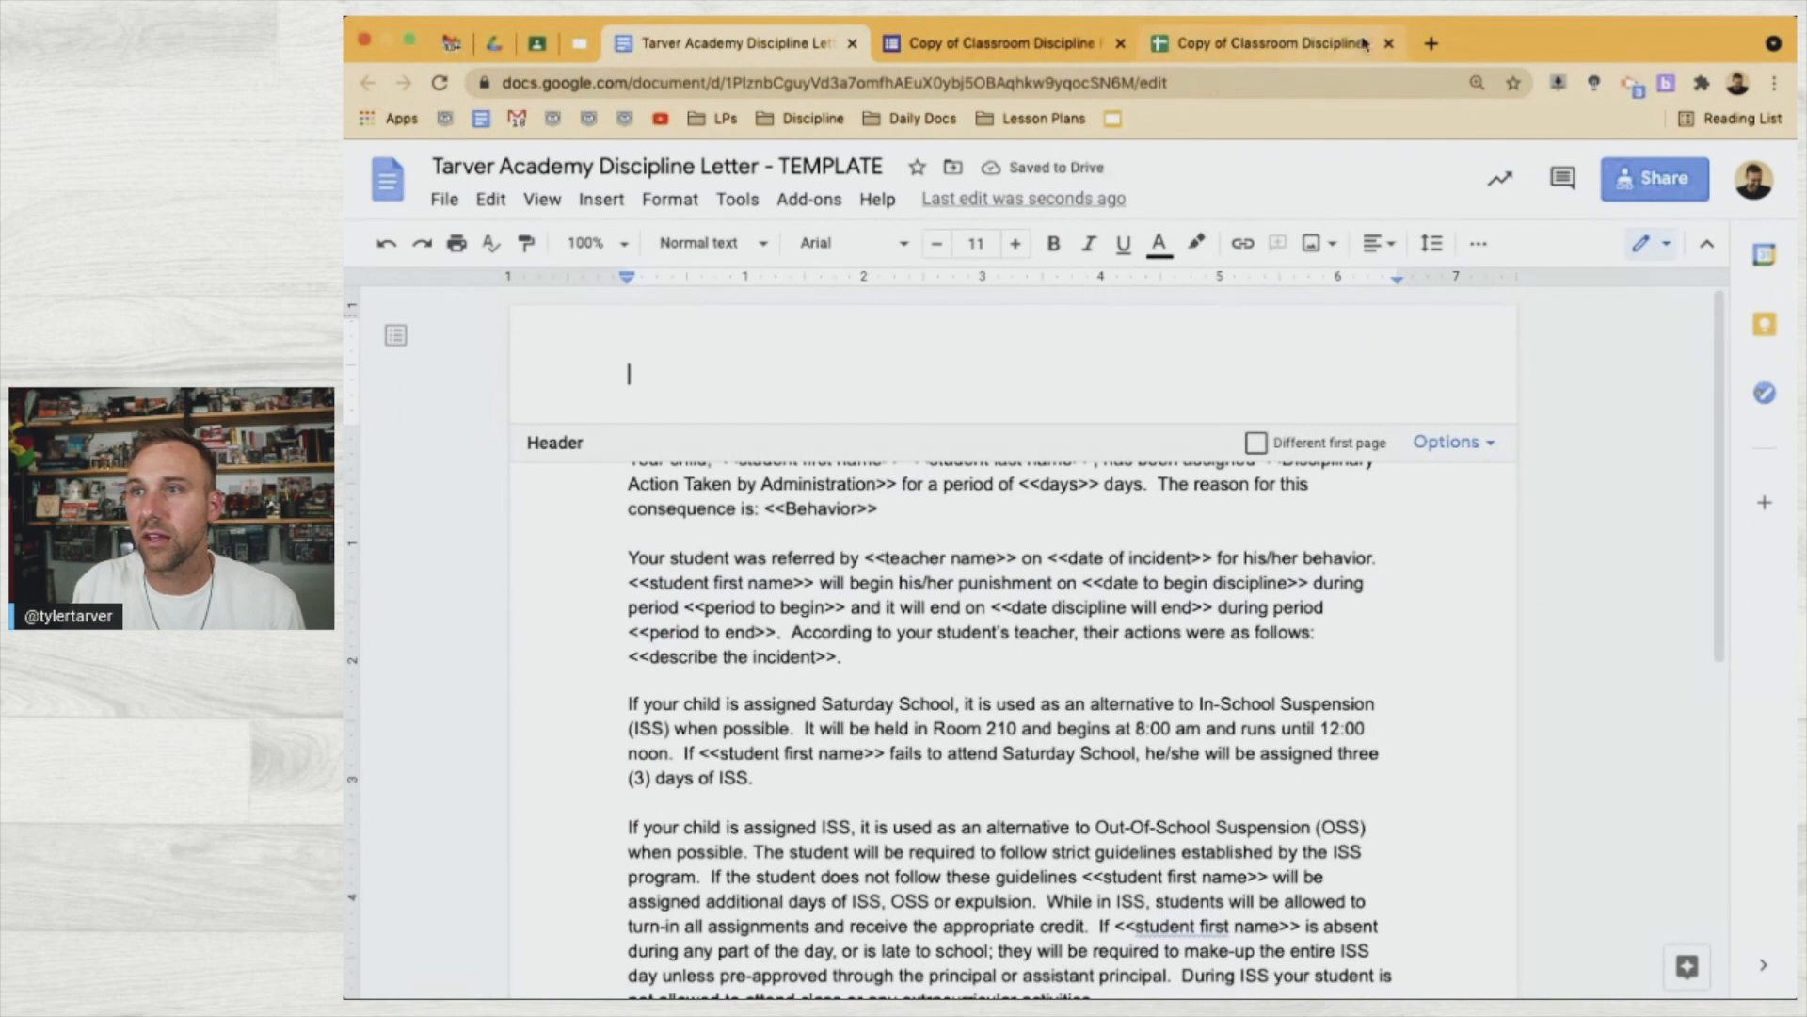
{"action": "left_click", "coordinate": [1431, 43]}
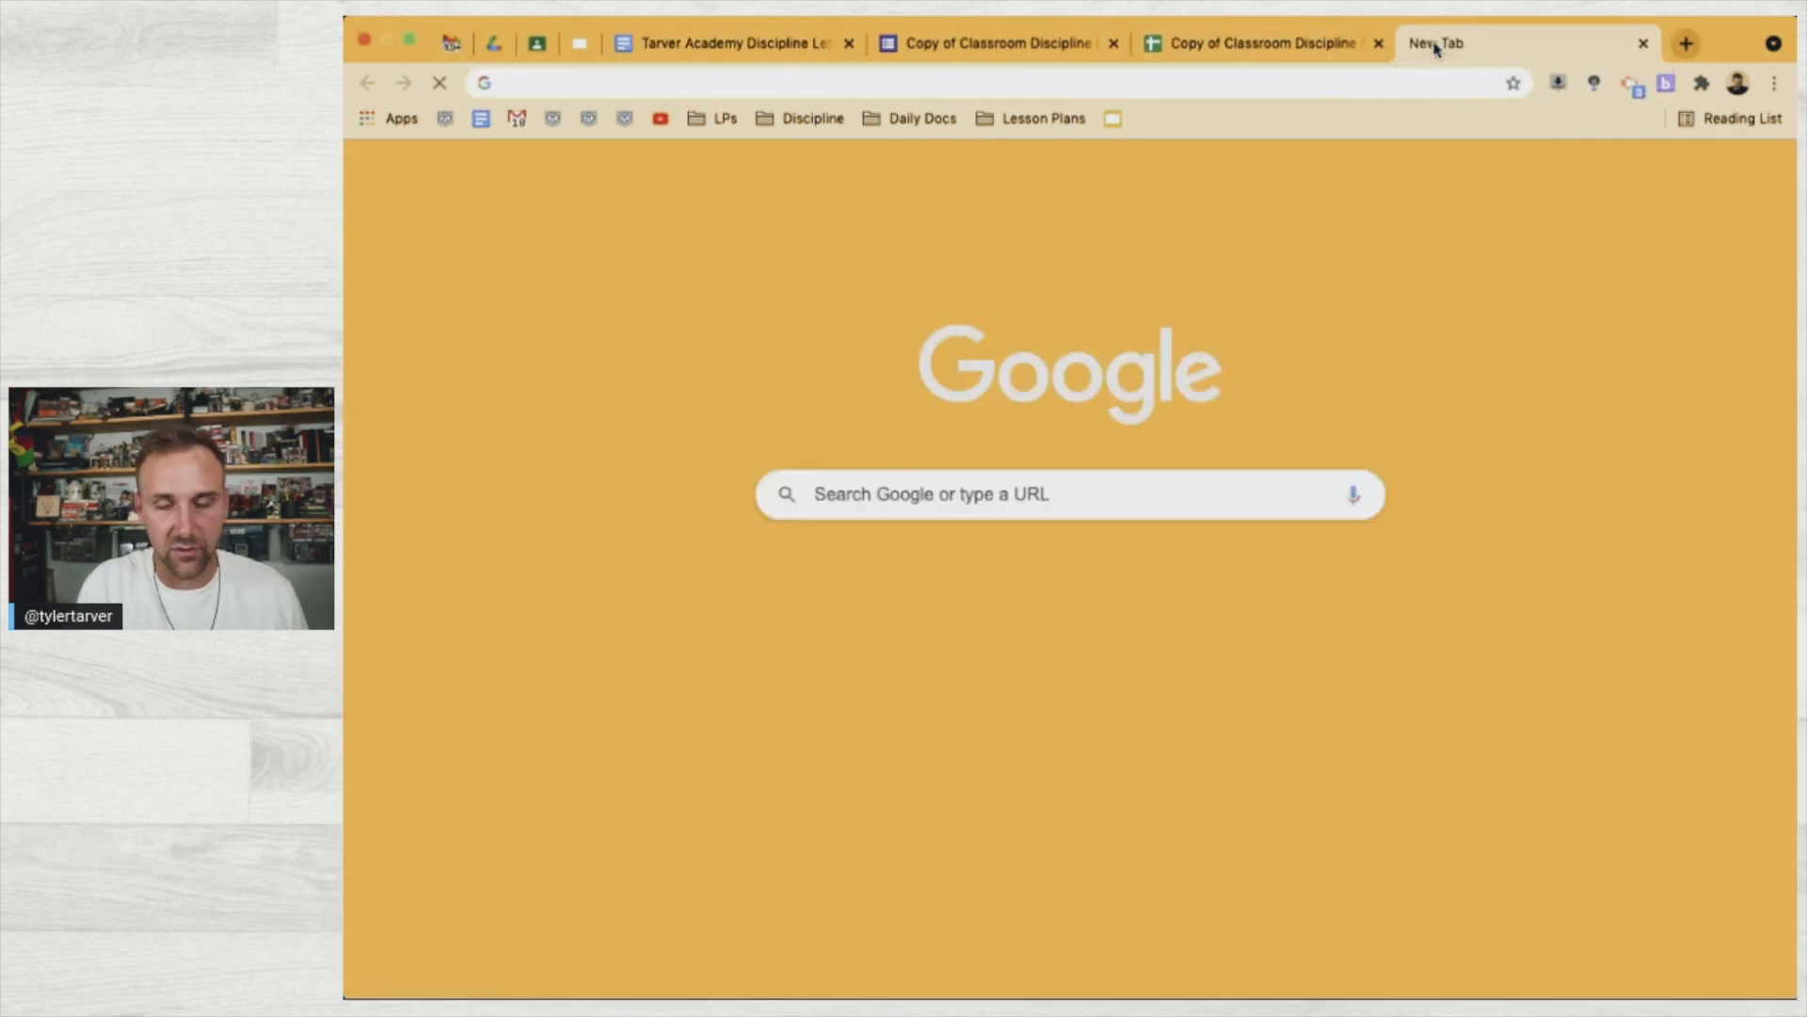
Image-search 'tarver academy png' and drag the pi shield logo into the letter's header
{"action": "type", "text": "tarver academy p"}
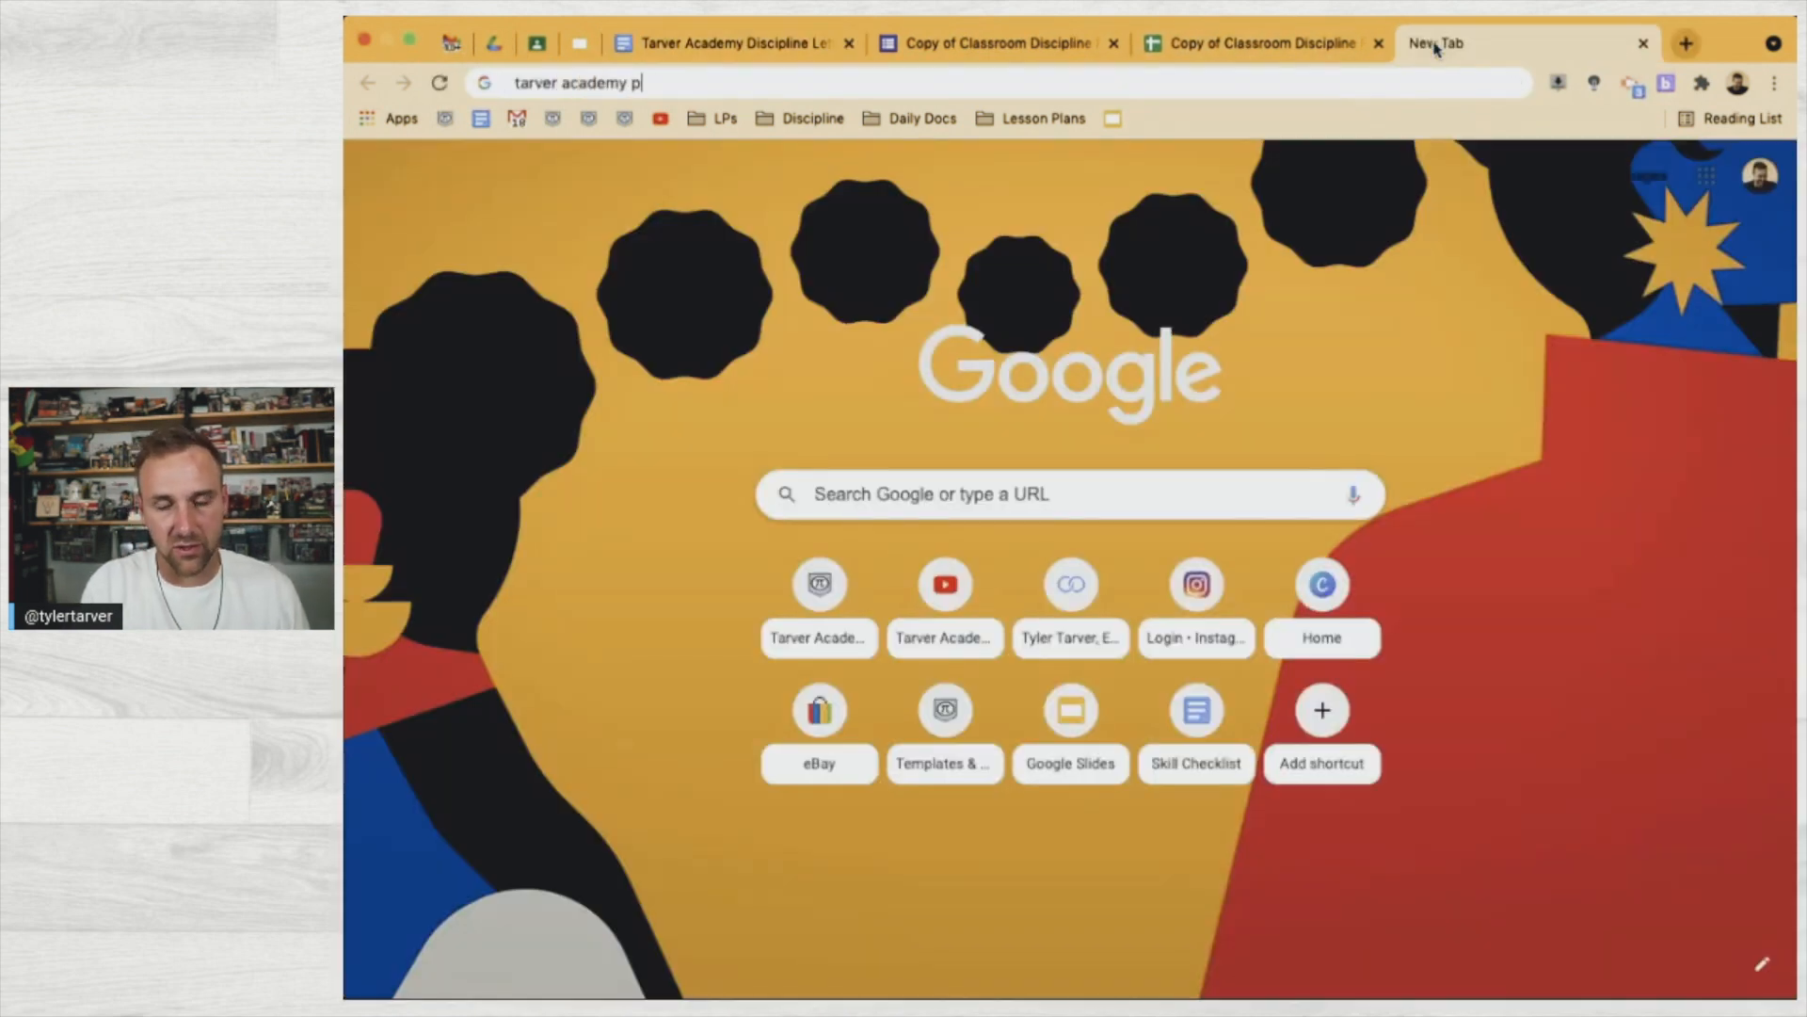
{"action": "type", "text": "ng"}
{"action": "key", "text": "Return"}
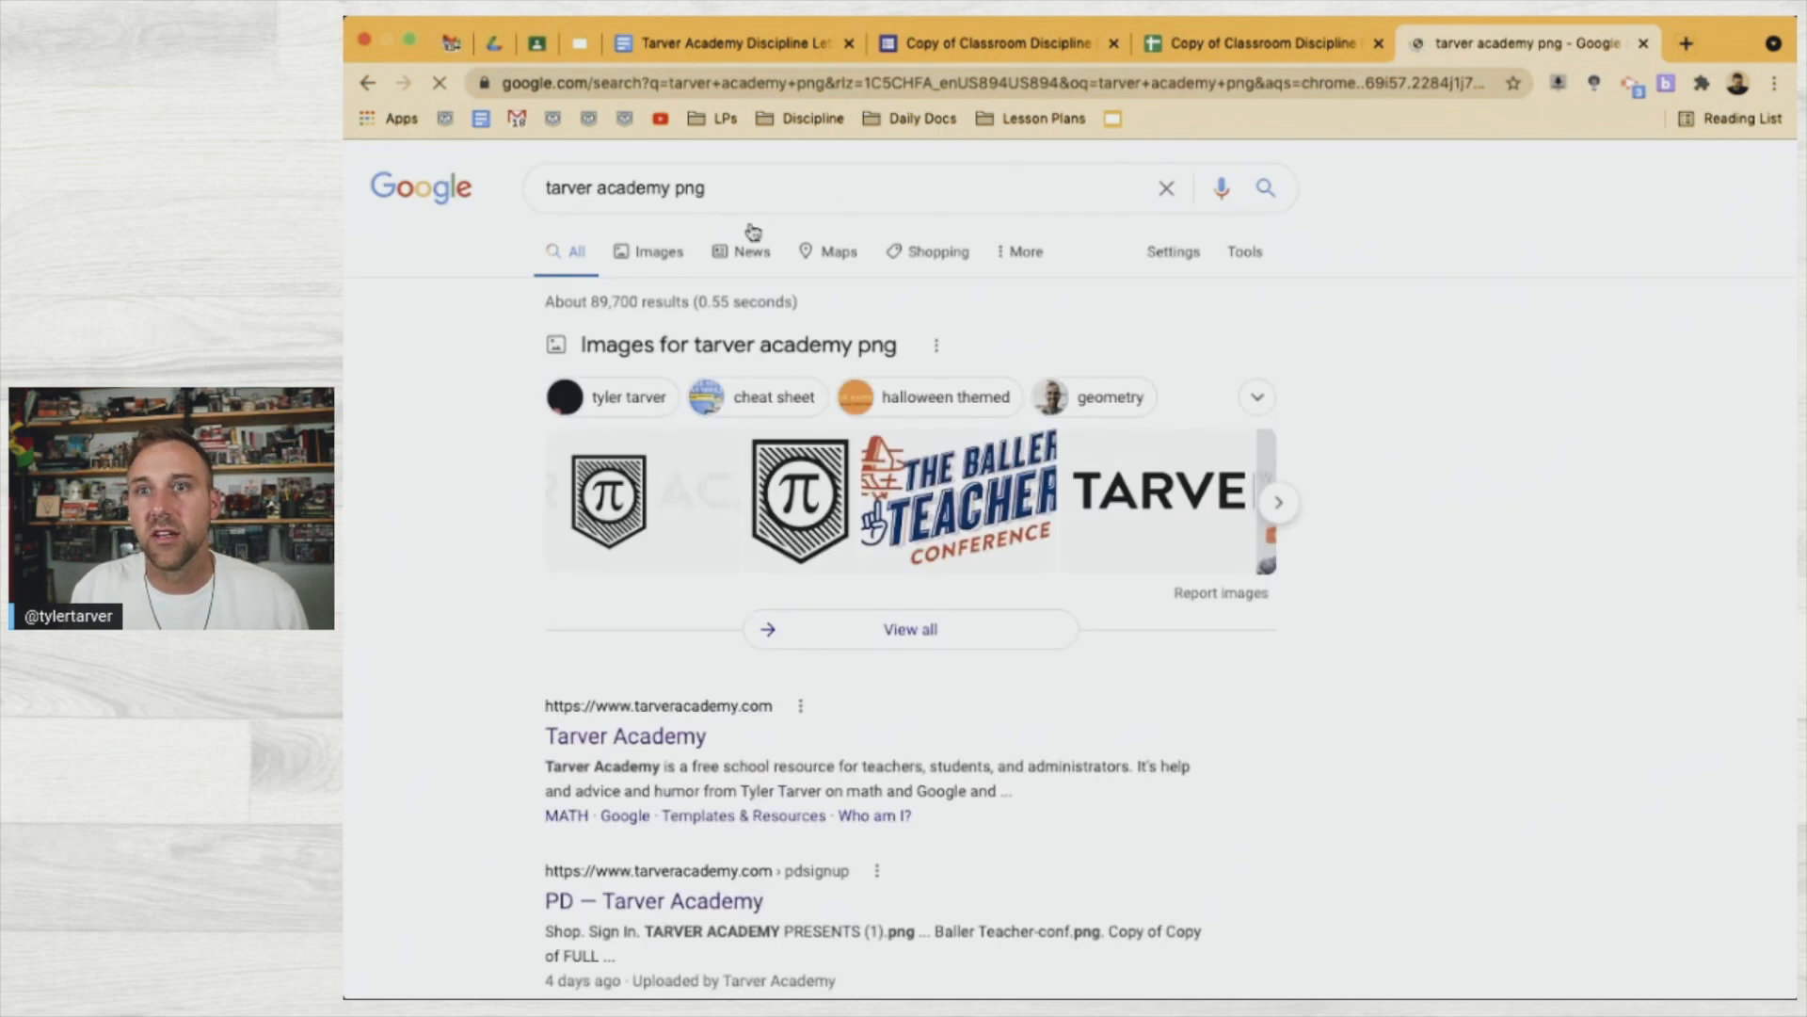
{"action": "left_click", "coordinate": [636, 256]}
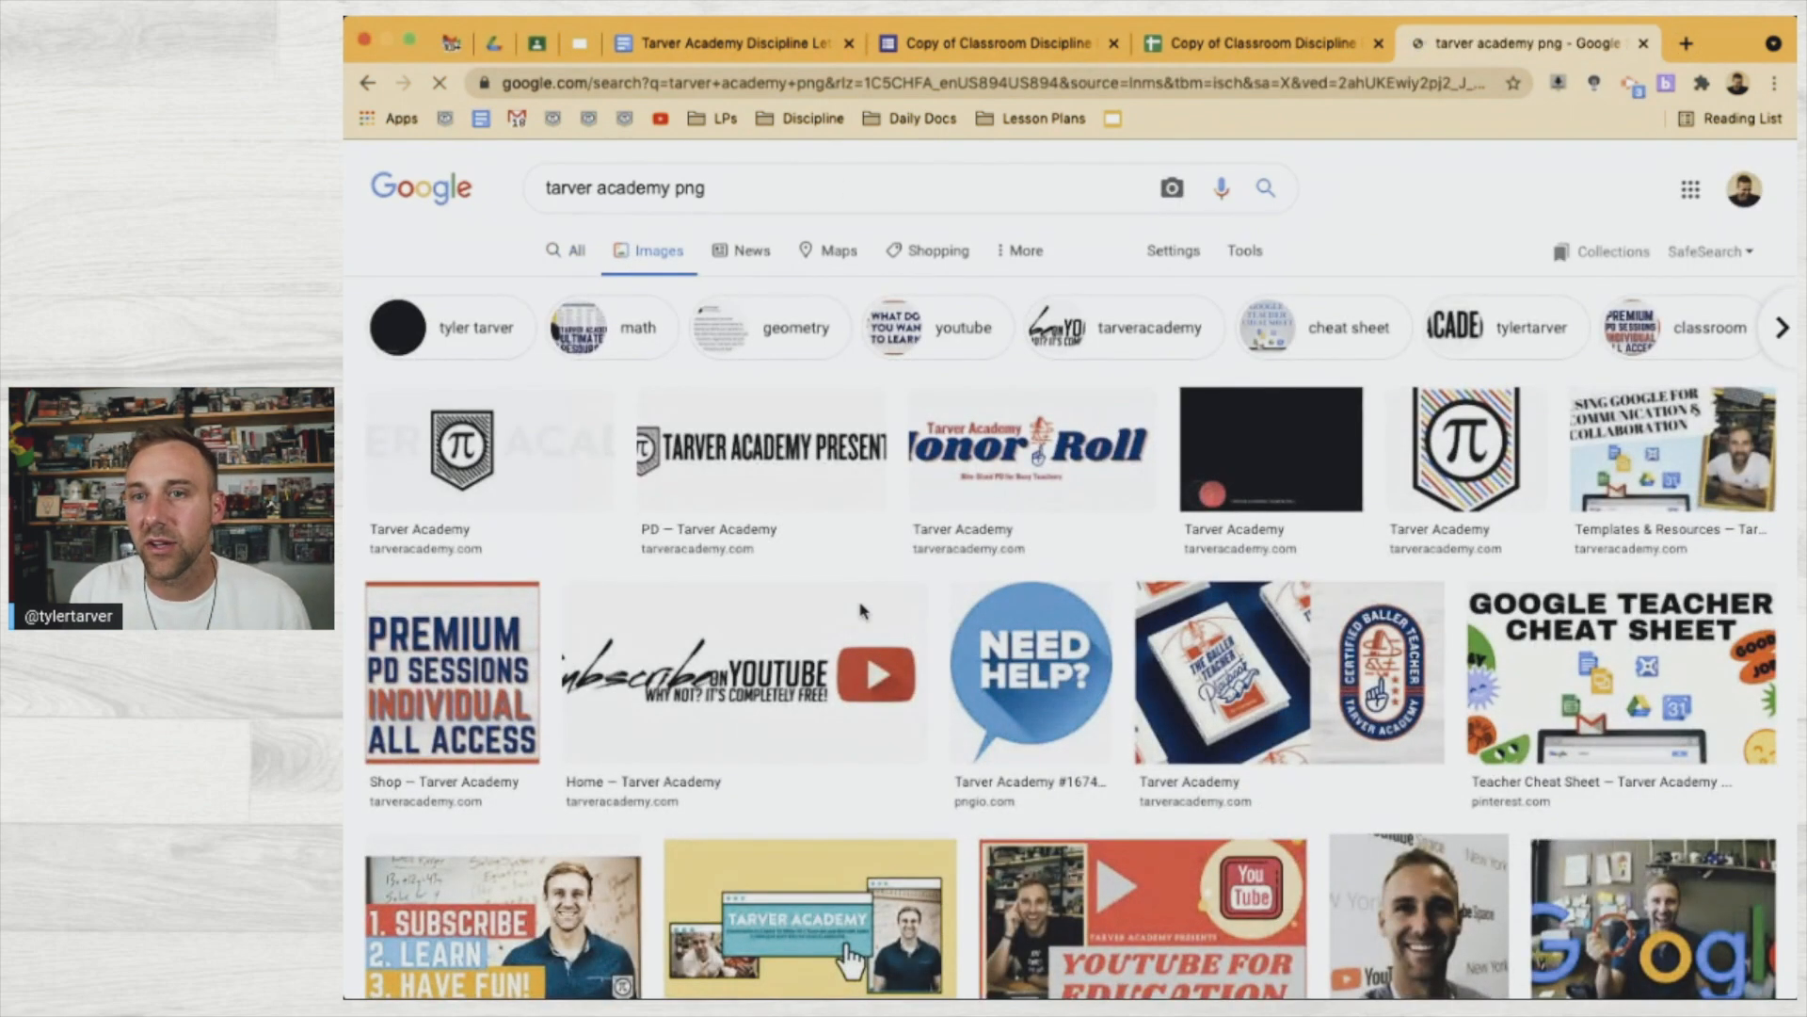
{"action": "left_click", "coordinate": [1518, 452]}
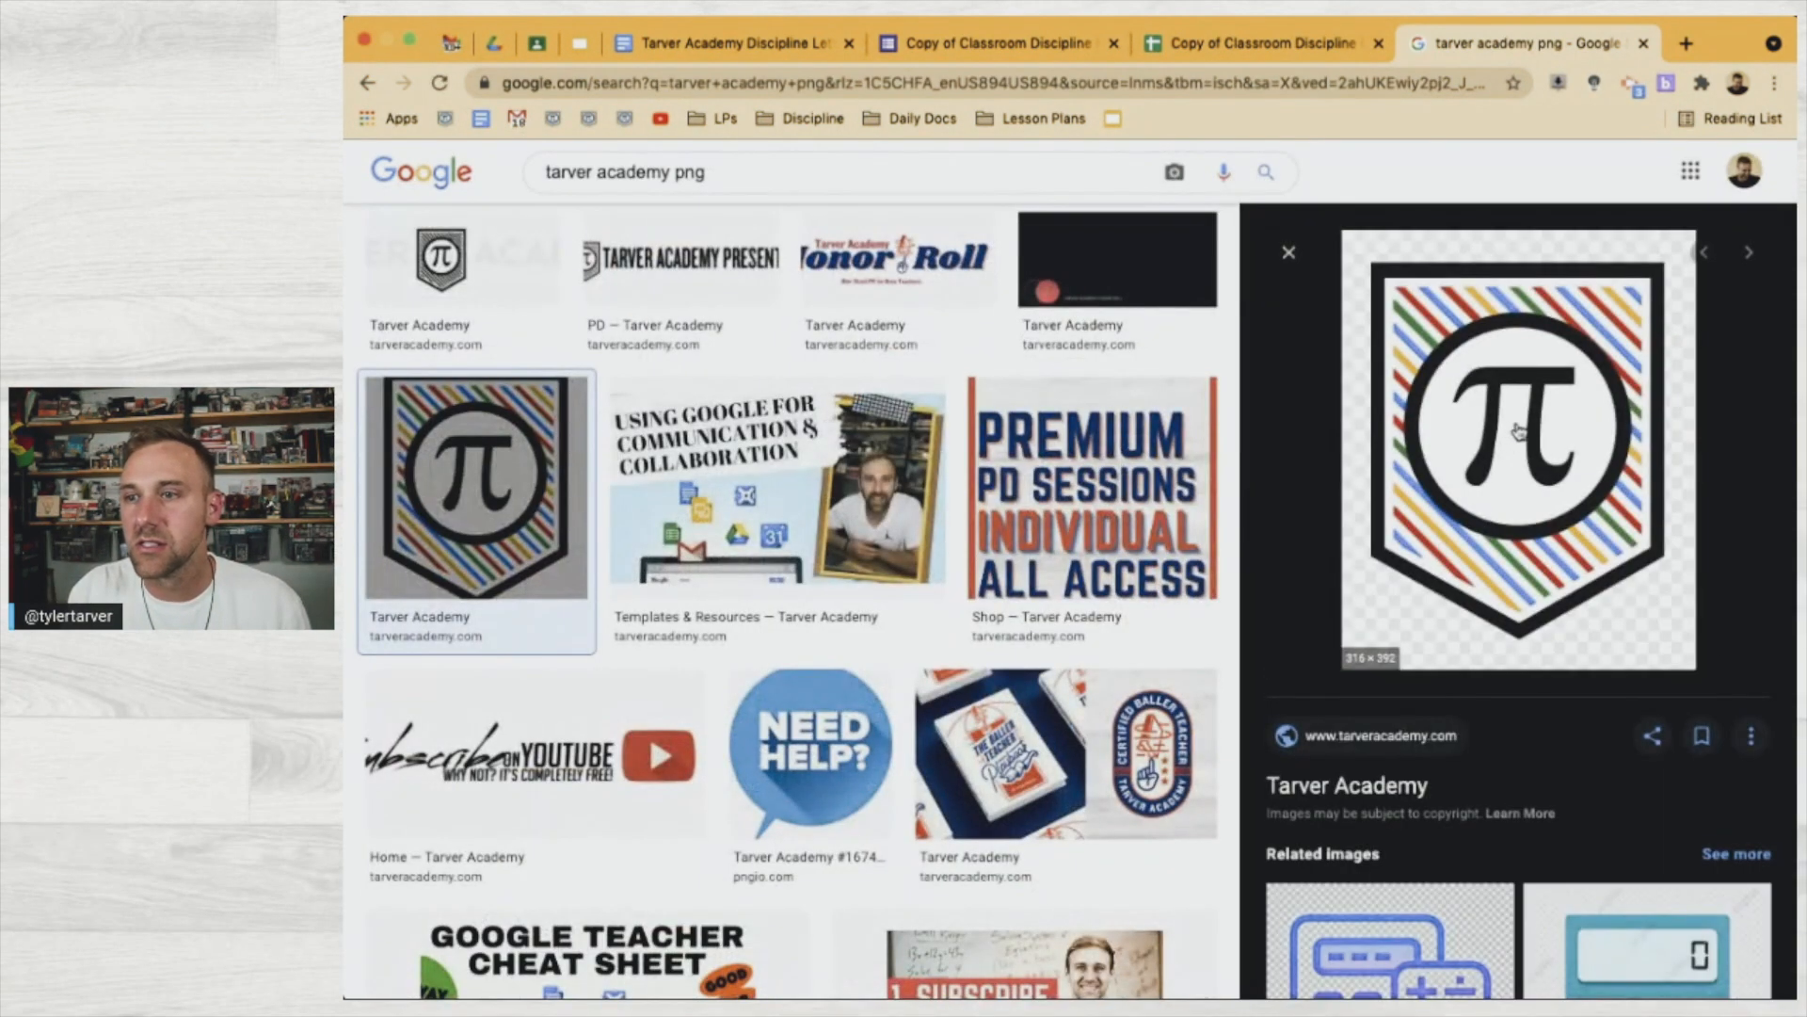
{"action": "left_click_drag", "start_coordinate": [1529, 432], "coordinate": [1012, 366]}
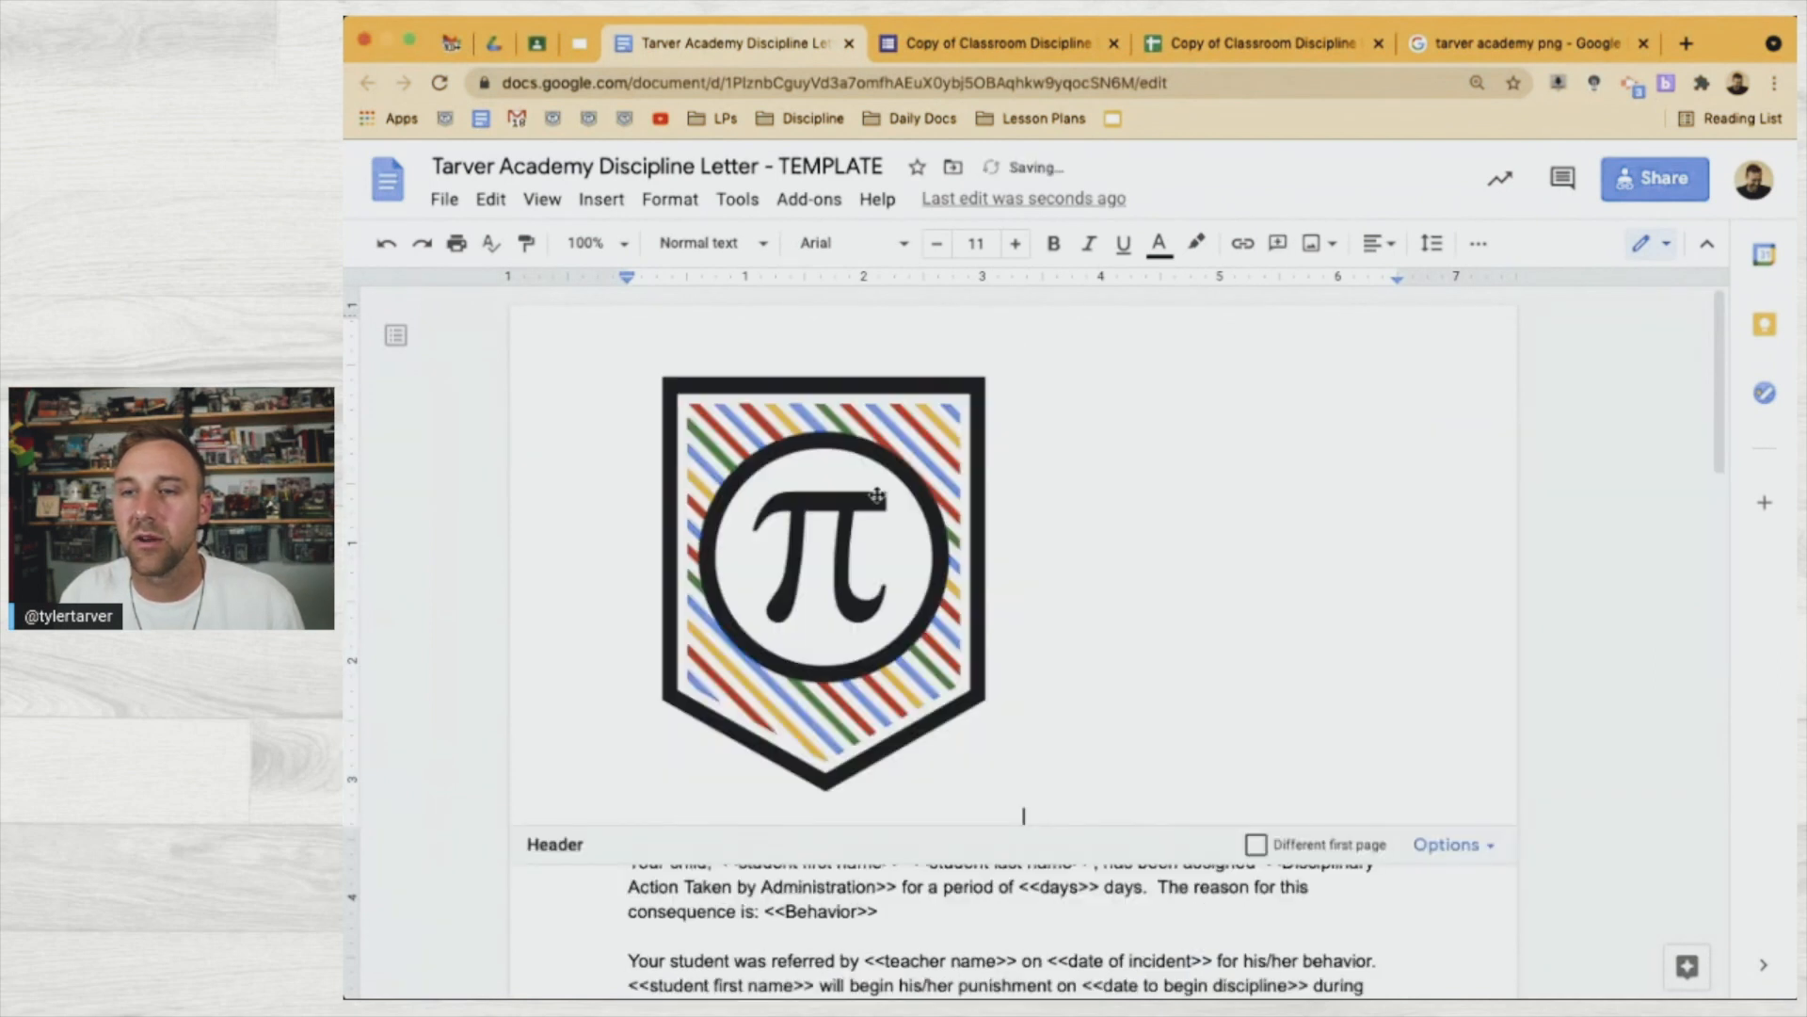
Shrink the pi logo, centre it in the header, then enlarge it slightly
{"action": "left_click", "coordinate": [857, 511]}
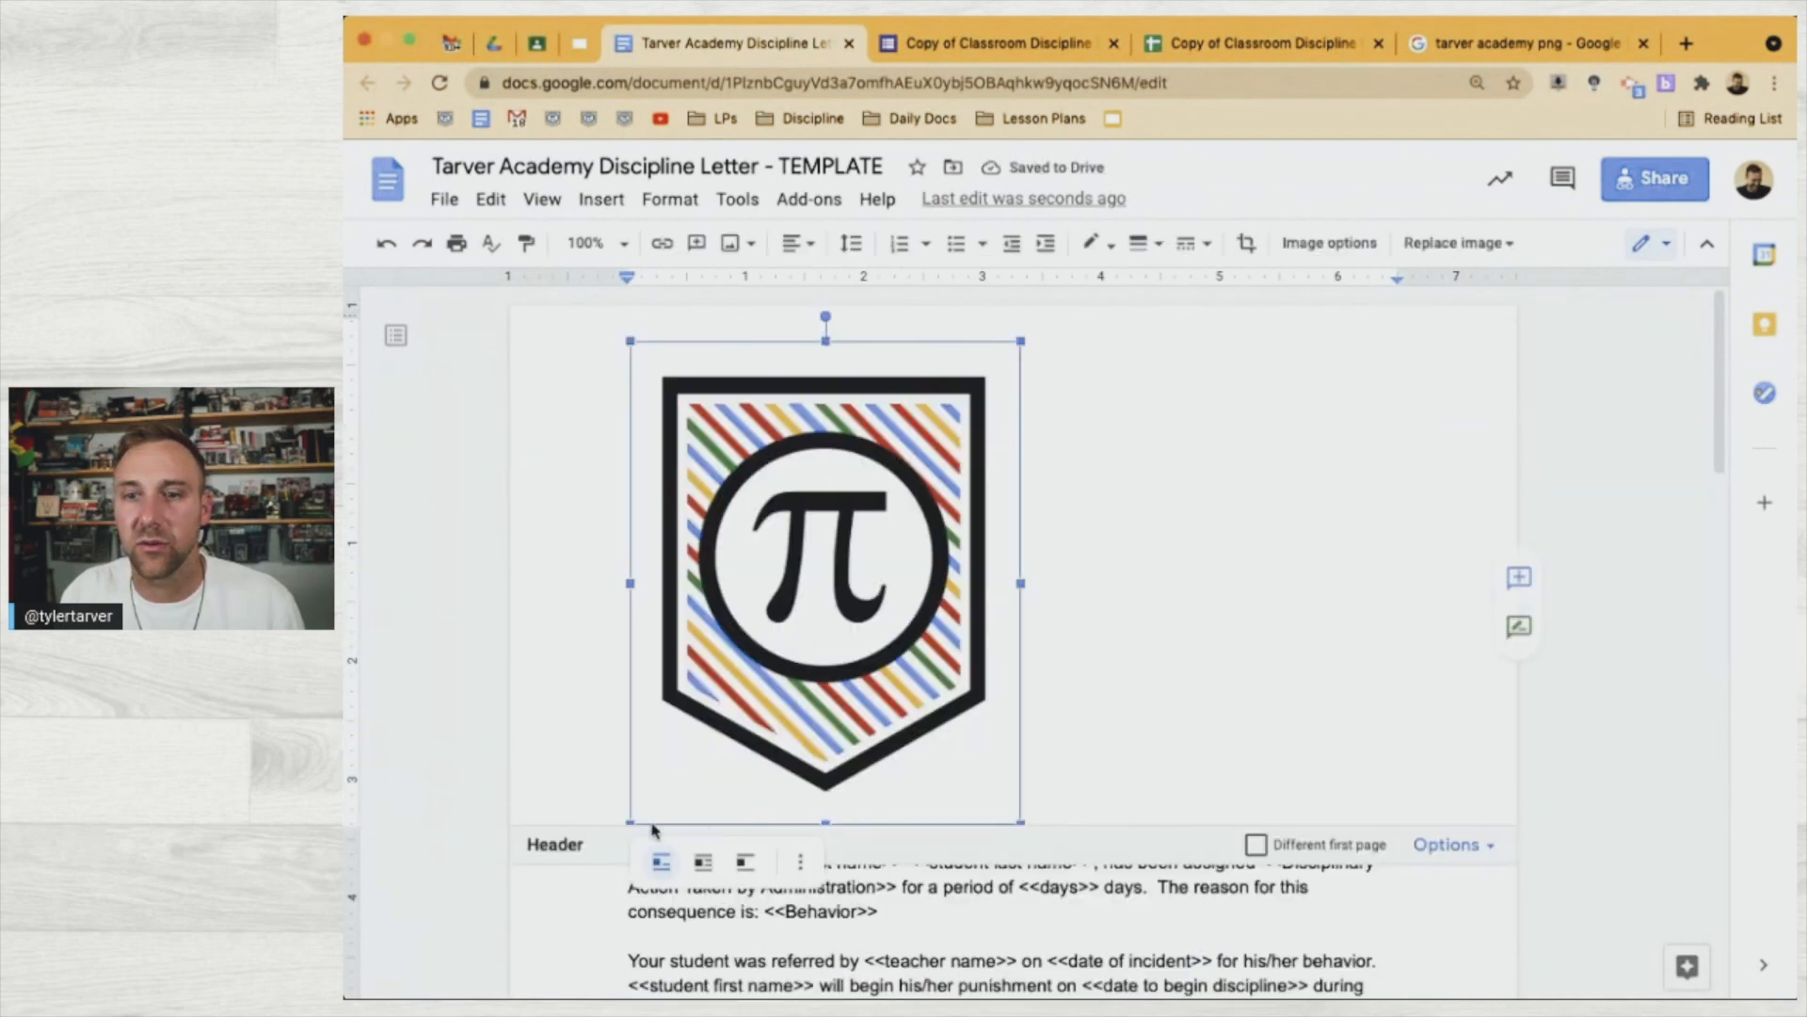
{"action": "left_click_drag", "start_coordinate": [628, 822], "coordinate": [930, 487]}
{"action": "left_click", "coordinate": [796, 243]}
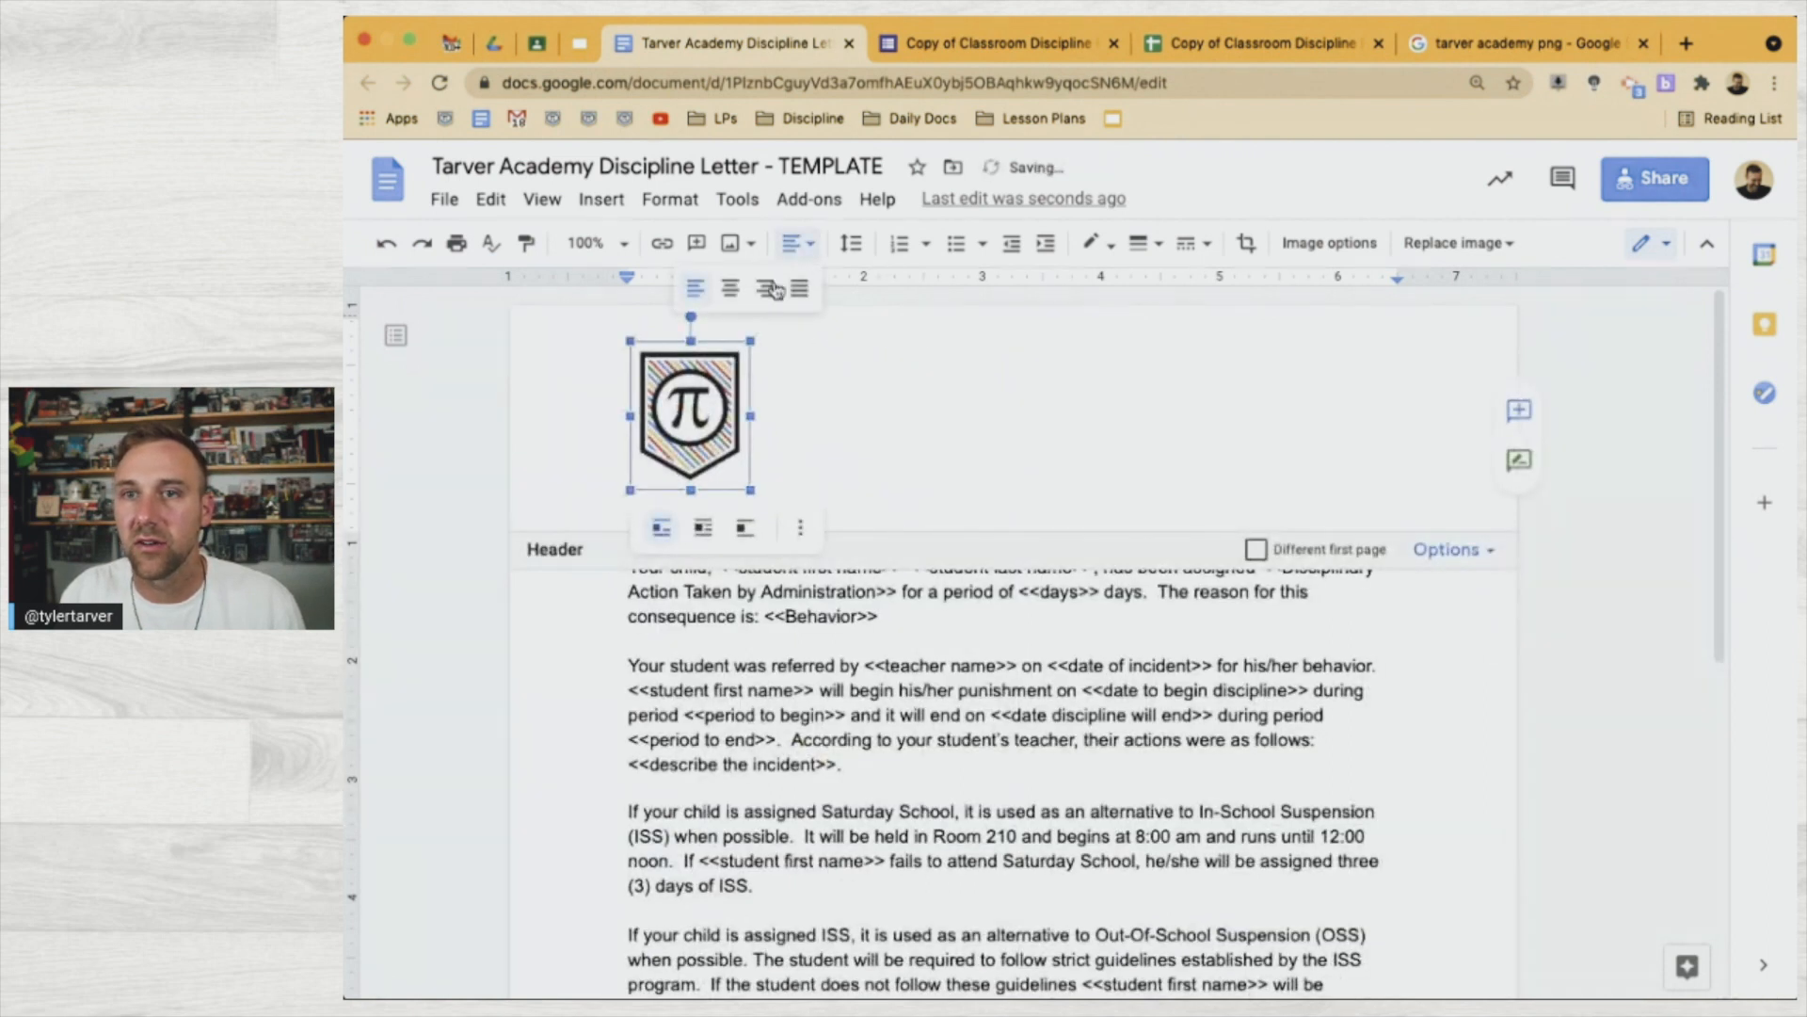
{"action": "left_click", "coordinate": [730, 290]}
{"action": "left_click", "coordinate": [1076, 746]}
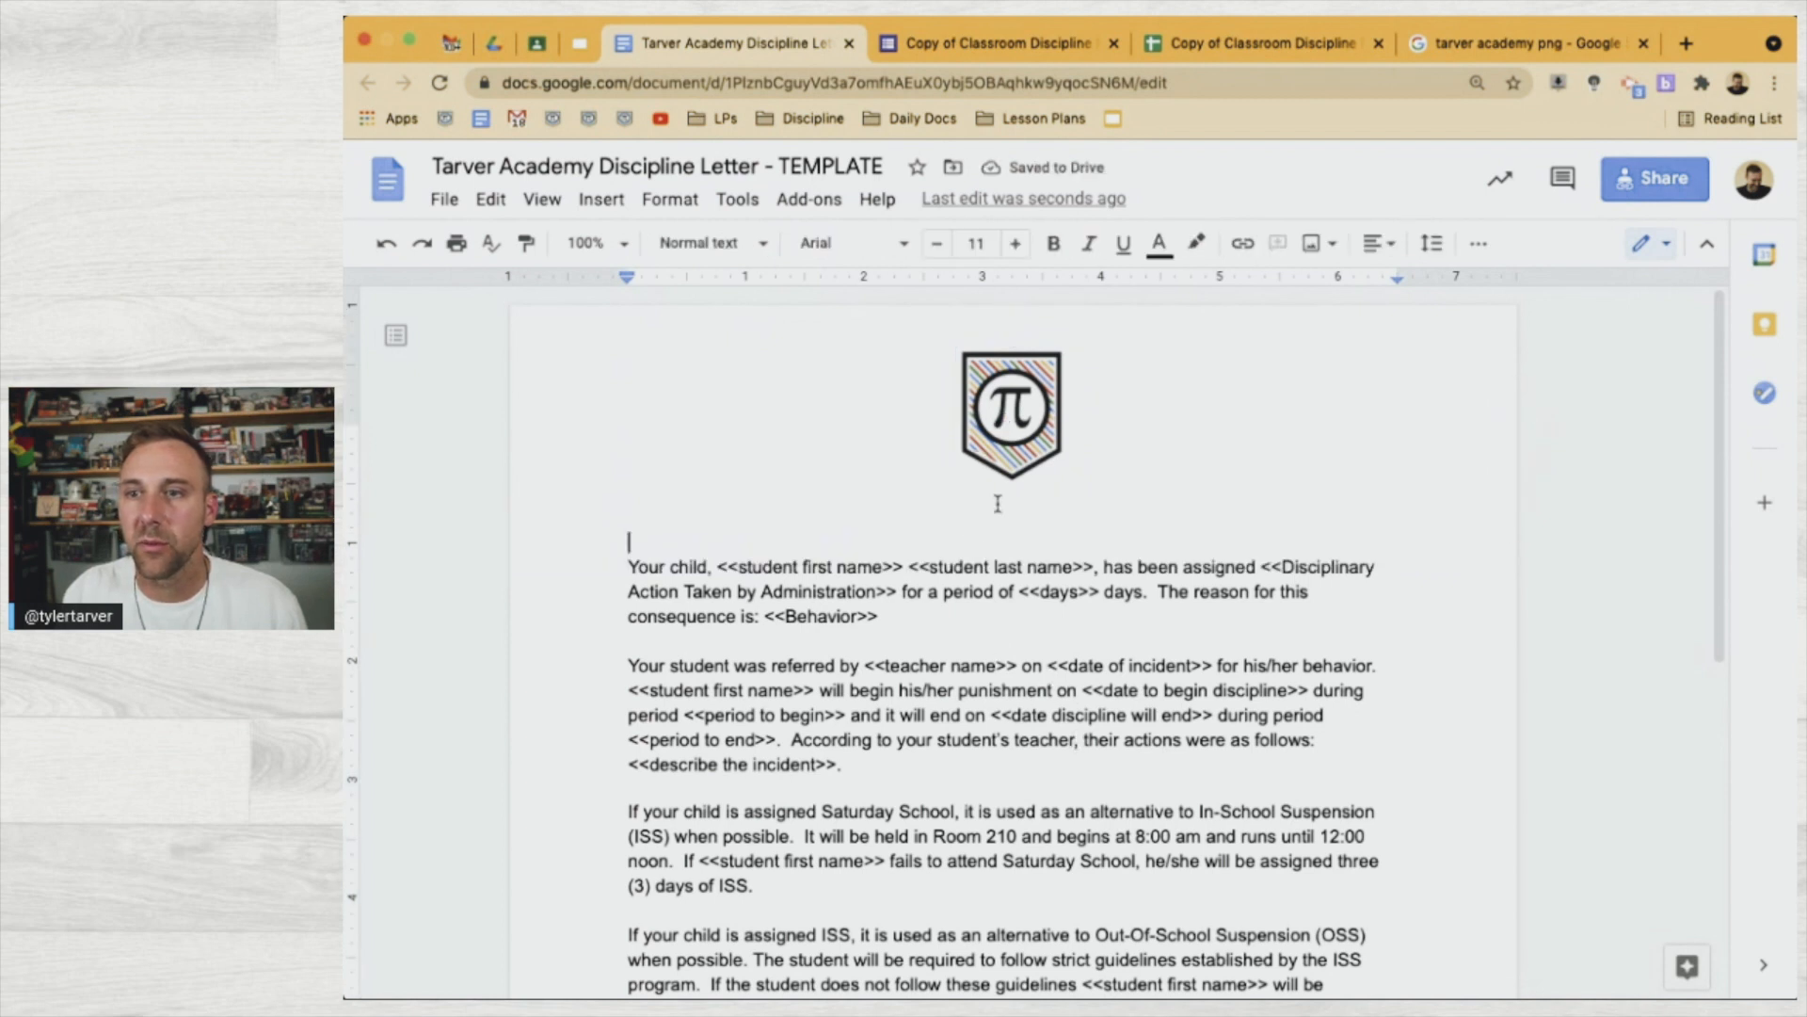
{"action": "left_click", "coordinate": [999, 444]}
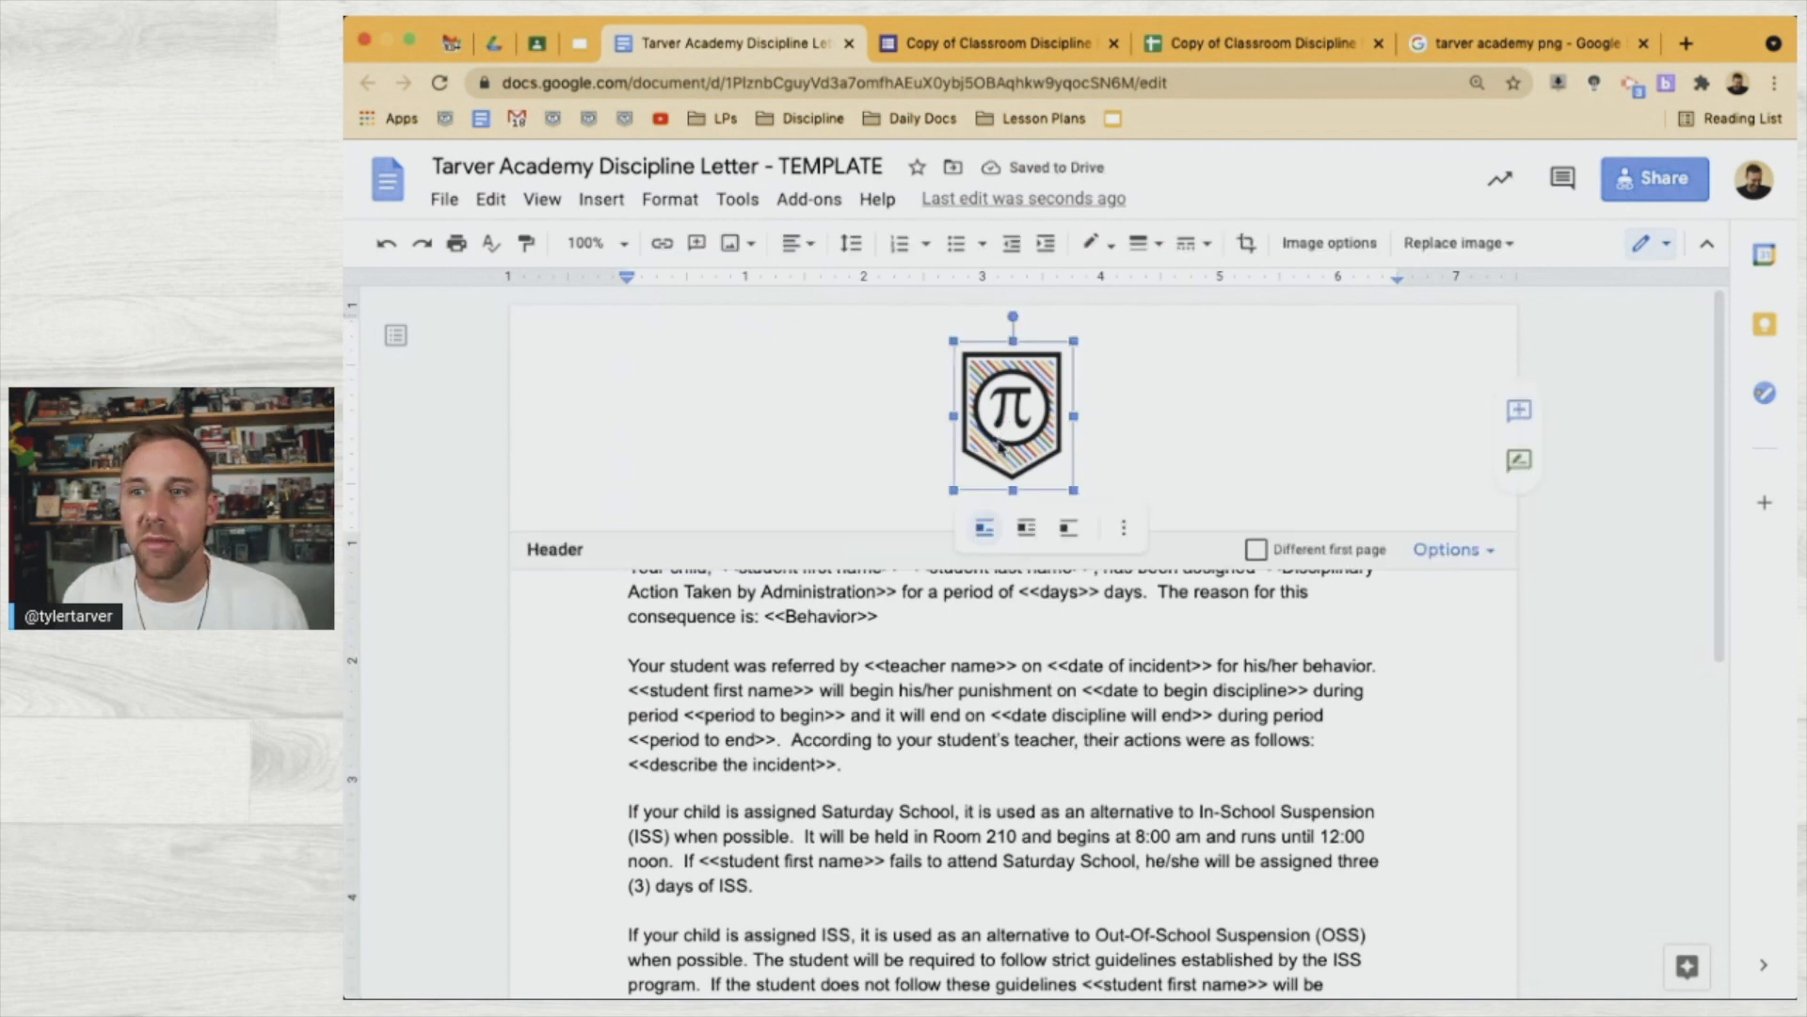
{"action": "left_click_drag", "start_coordinate": [951, 491], "coordinate": [930, 517]}
{"action": "left_click", "coordinate": [971, 614]}
Remove the blank line beneath the header logo, restoring the logo after an accidental deletion
{"action": "left_click", "coordinate": [954, 519]}
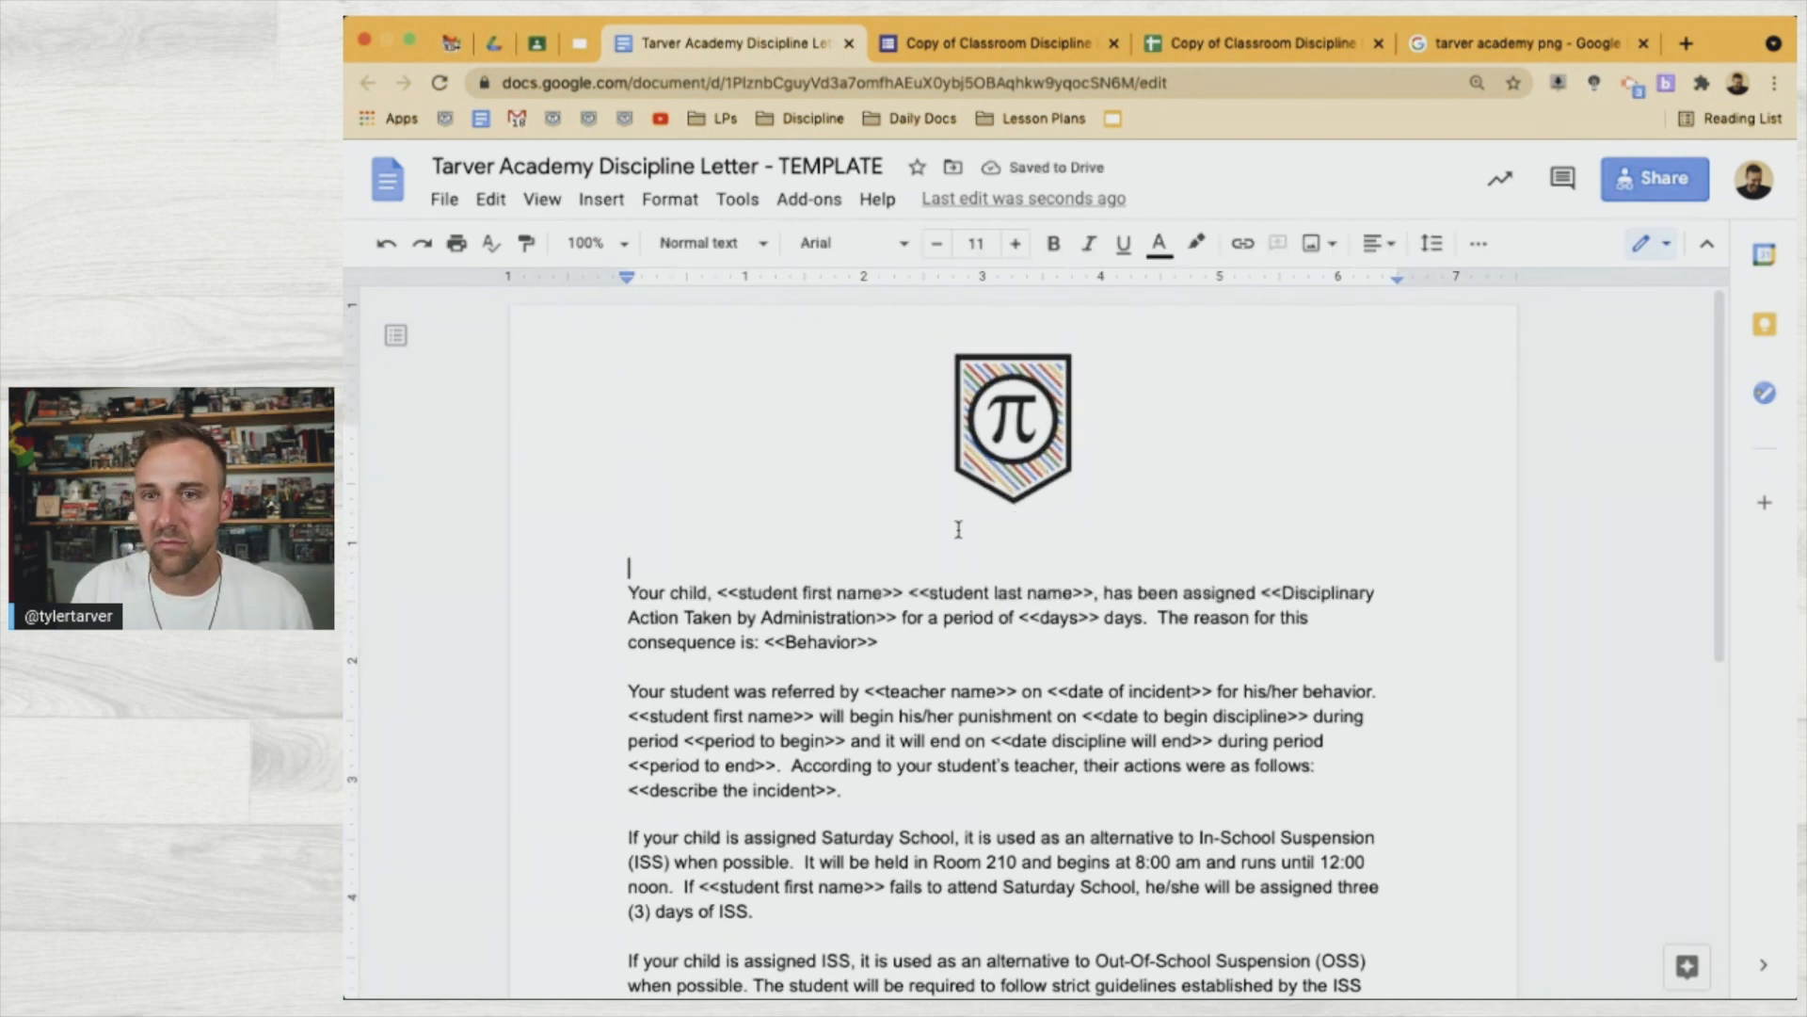
{"action": "double_click", "coordinate": [1013, 513]}
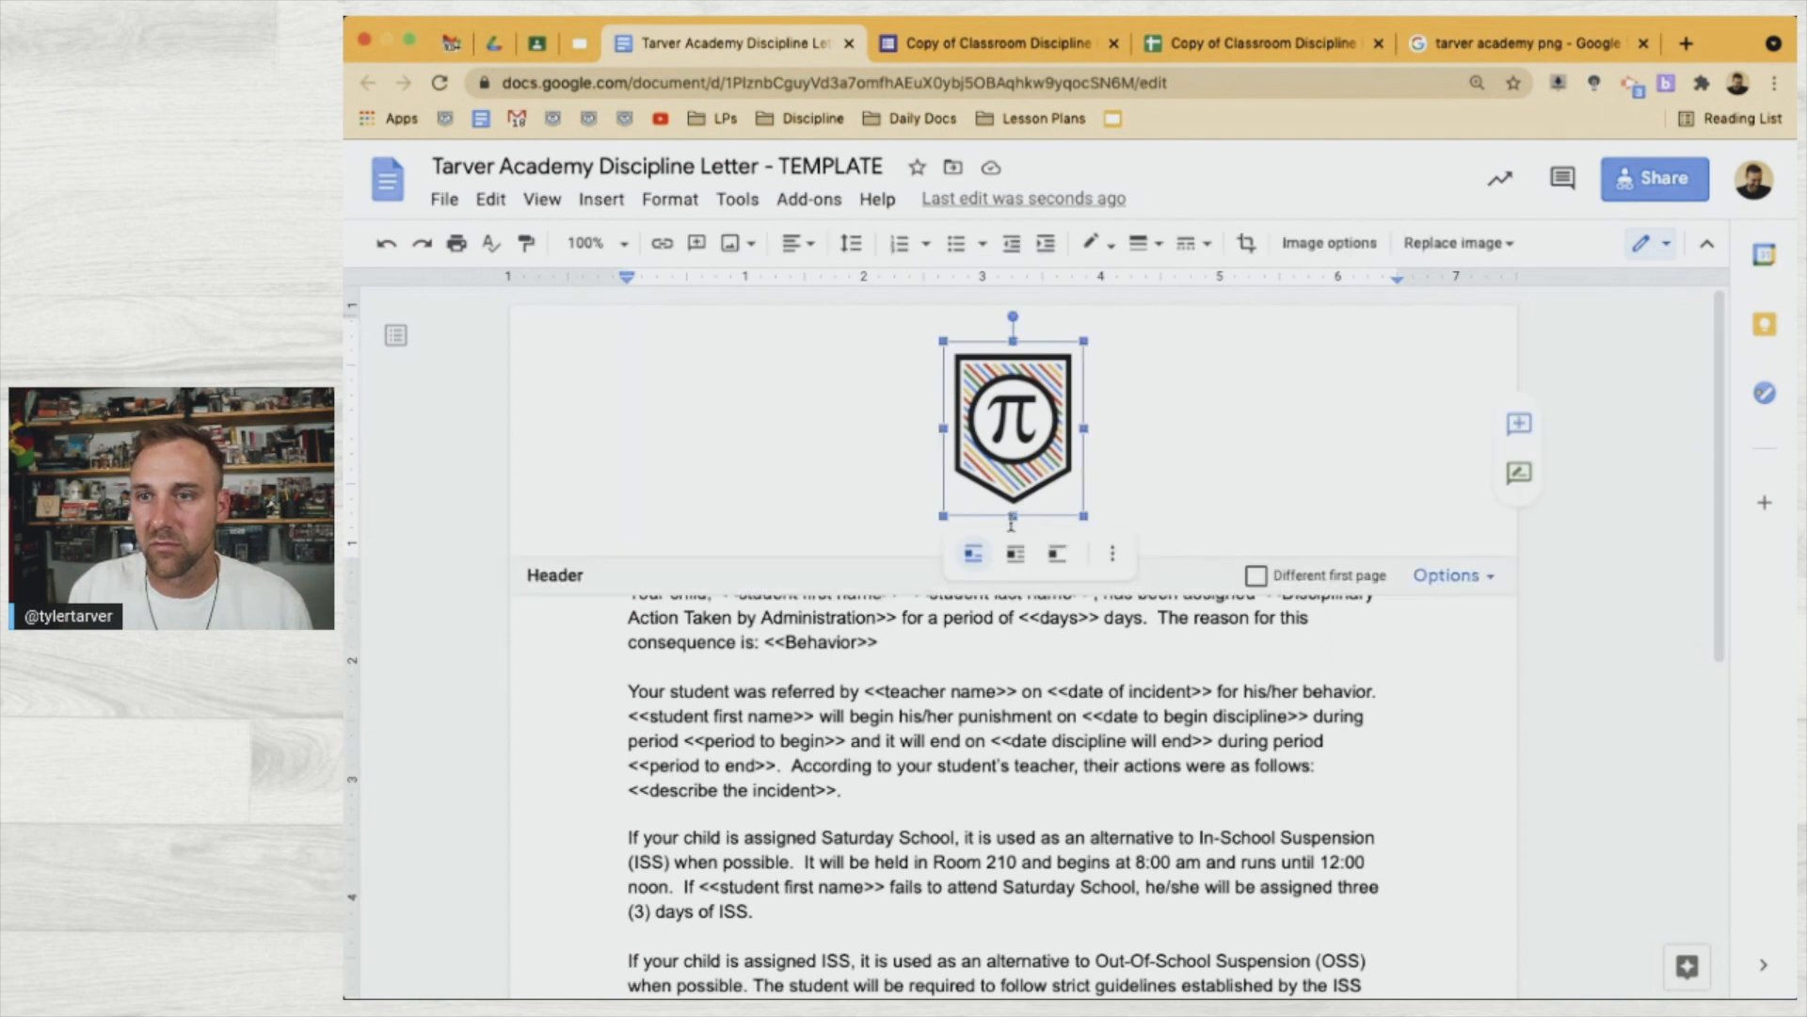
{"action": "left_click", "coordinate": [927, 537]}
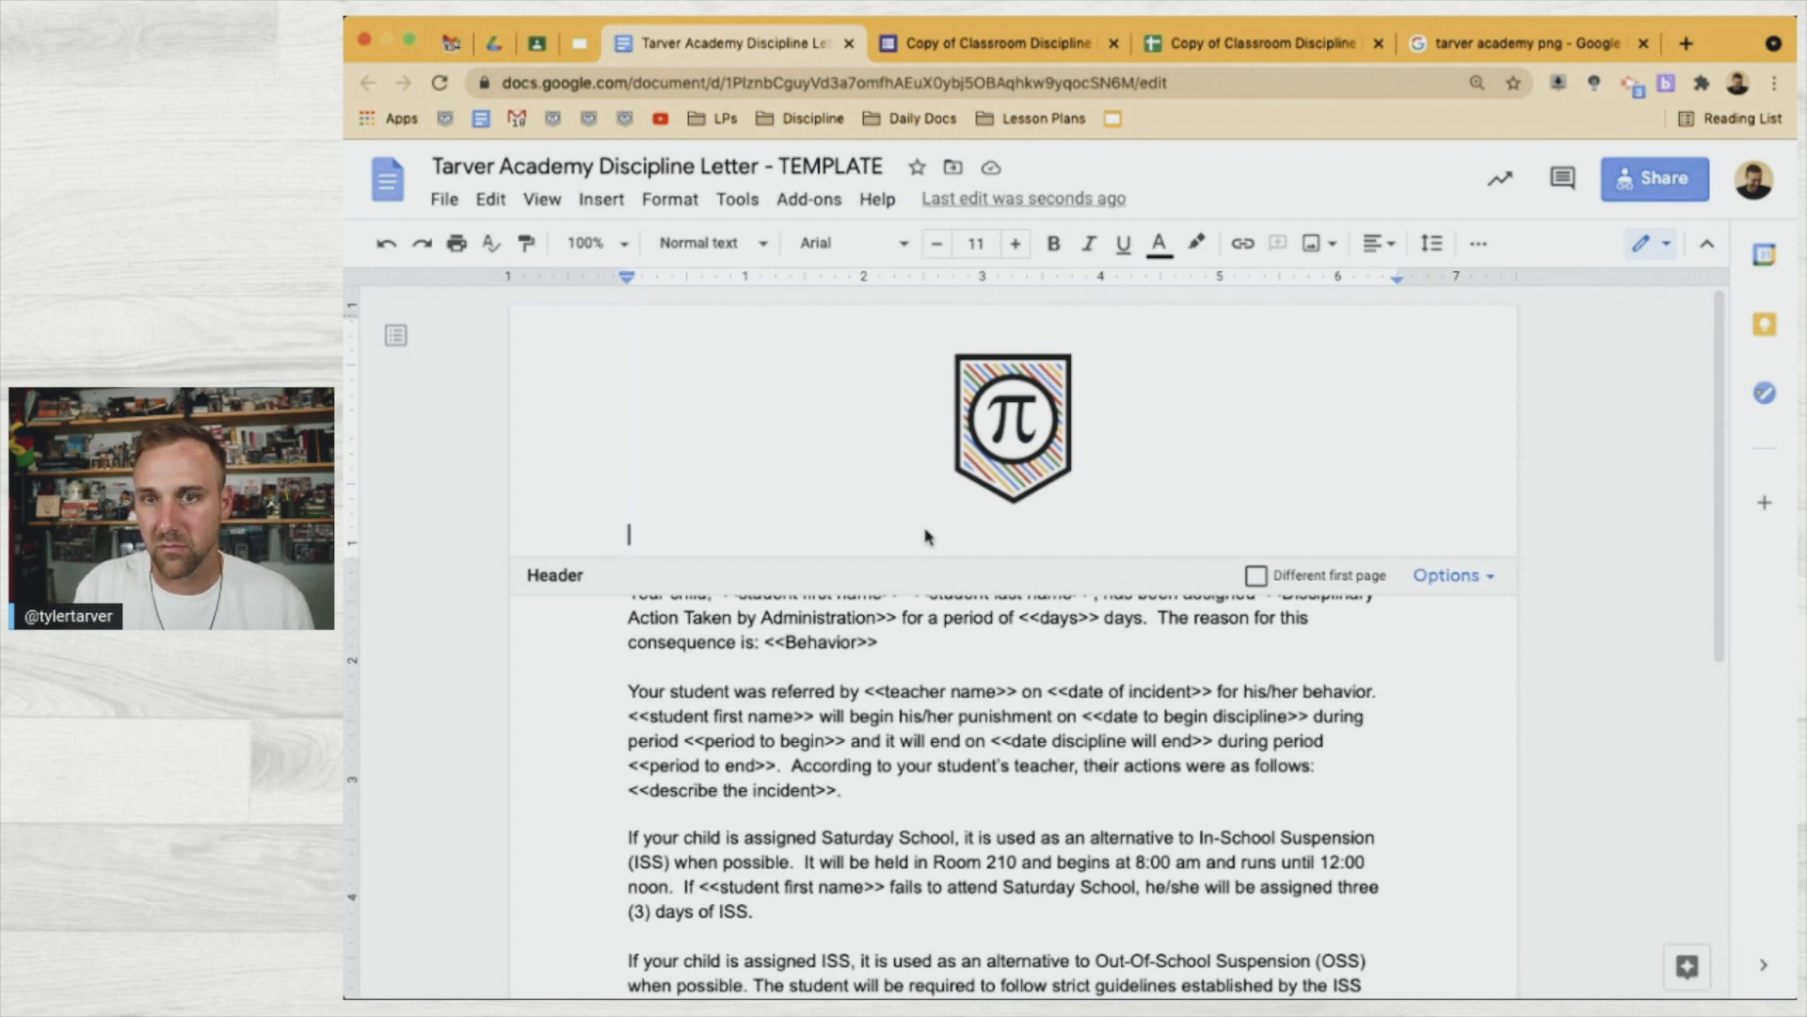
{"action": "key", "text": "BackSpace"}
{"action": "key", "text": "BackSpace"}
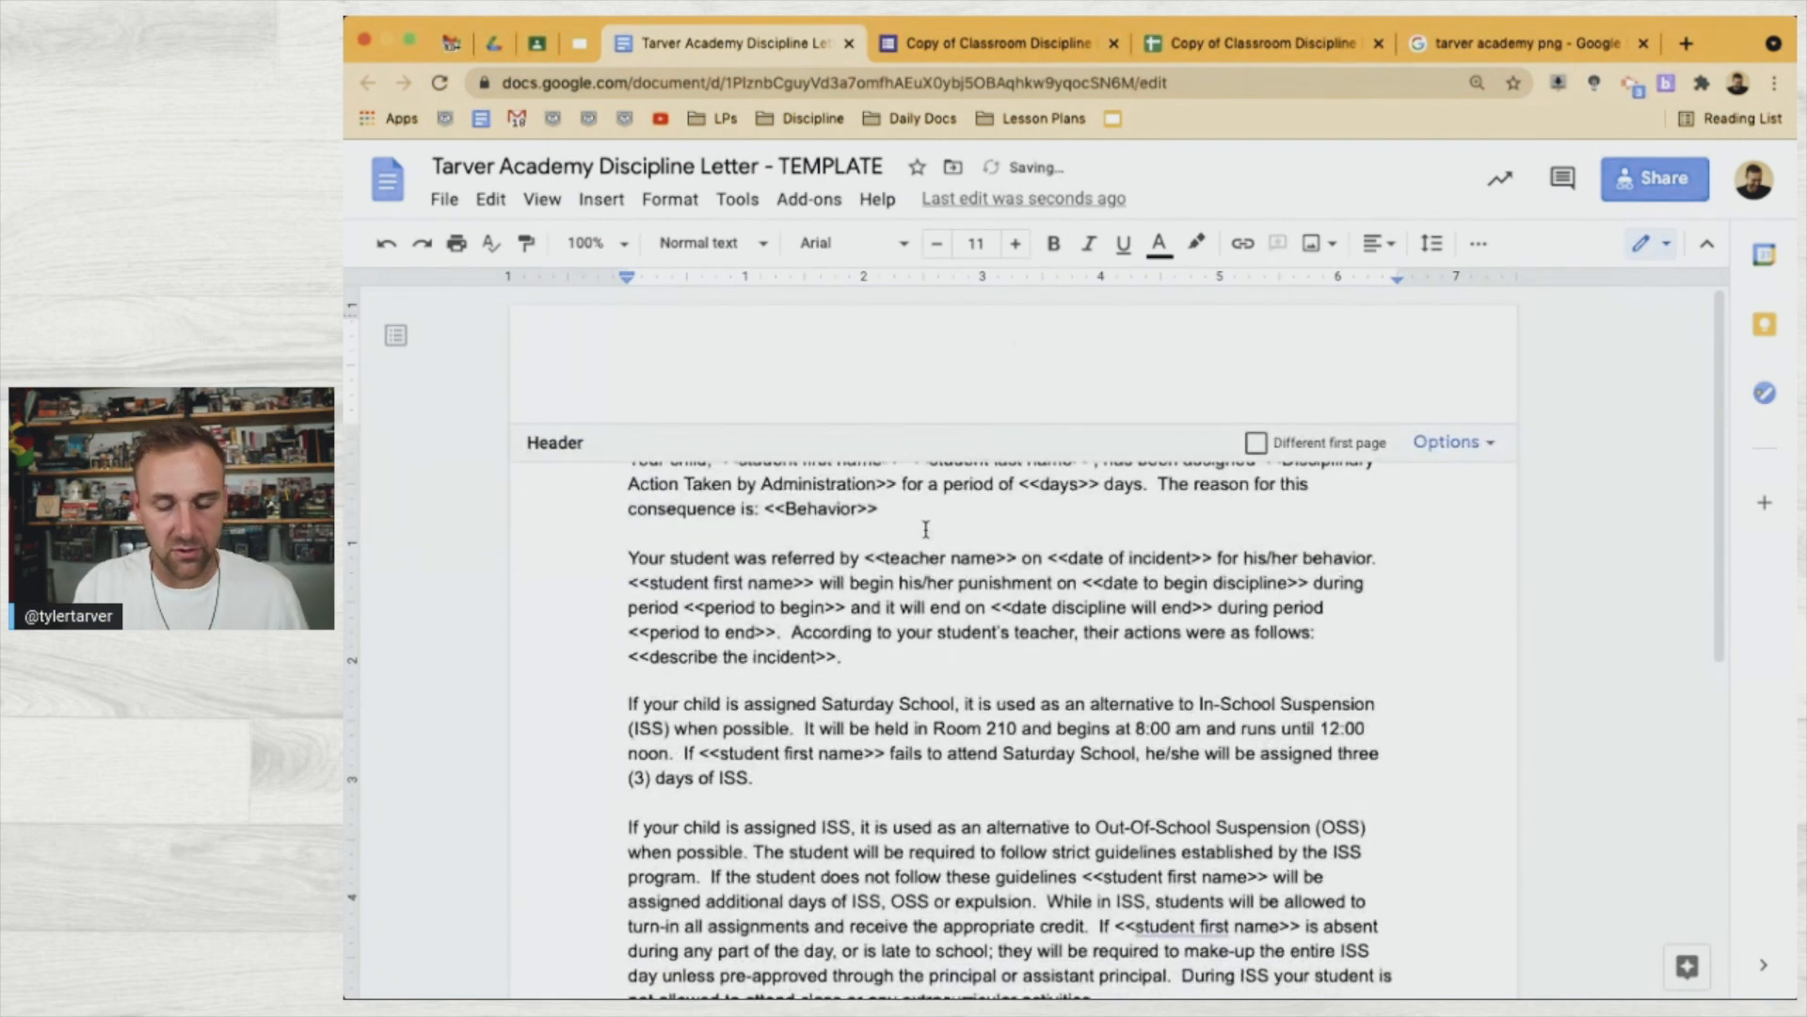
{"action": "key", "text": "super+z"}
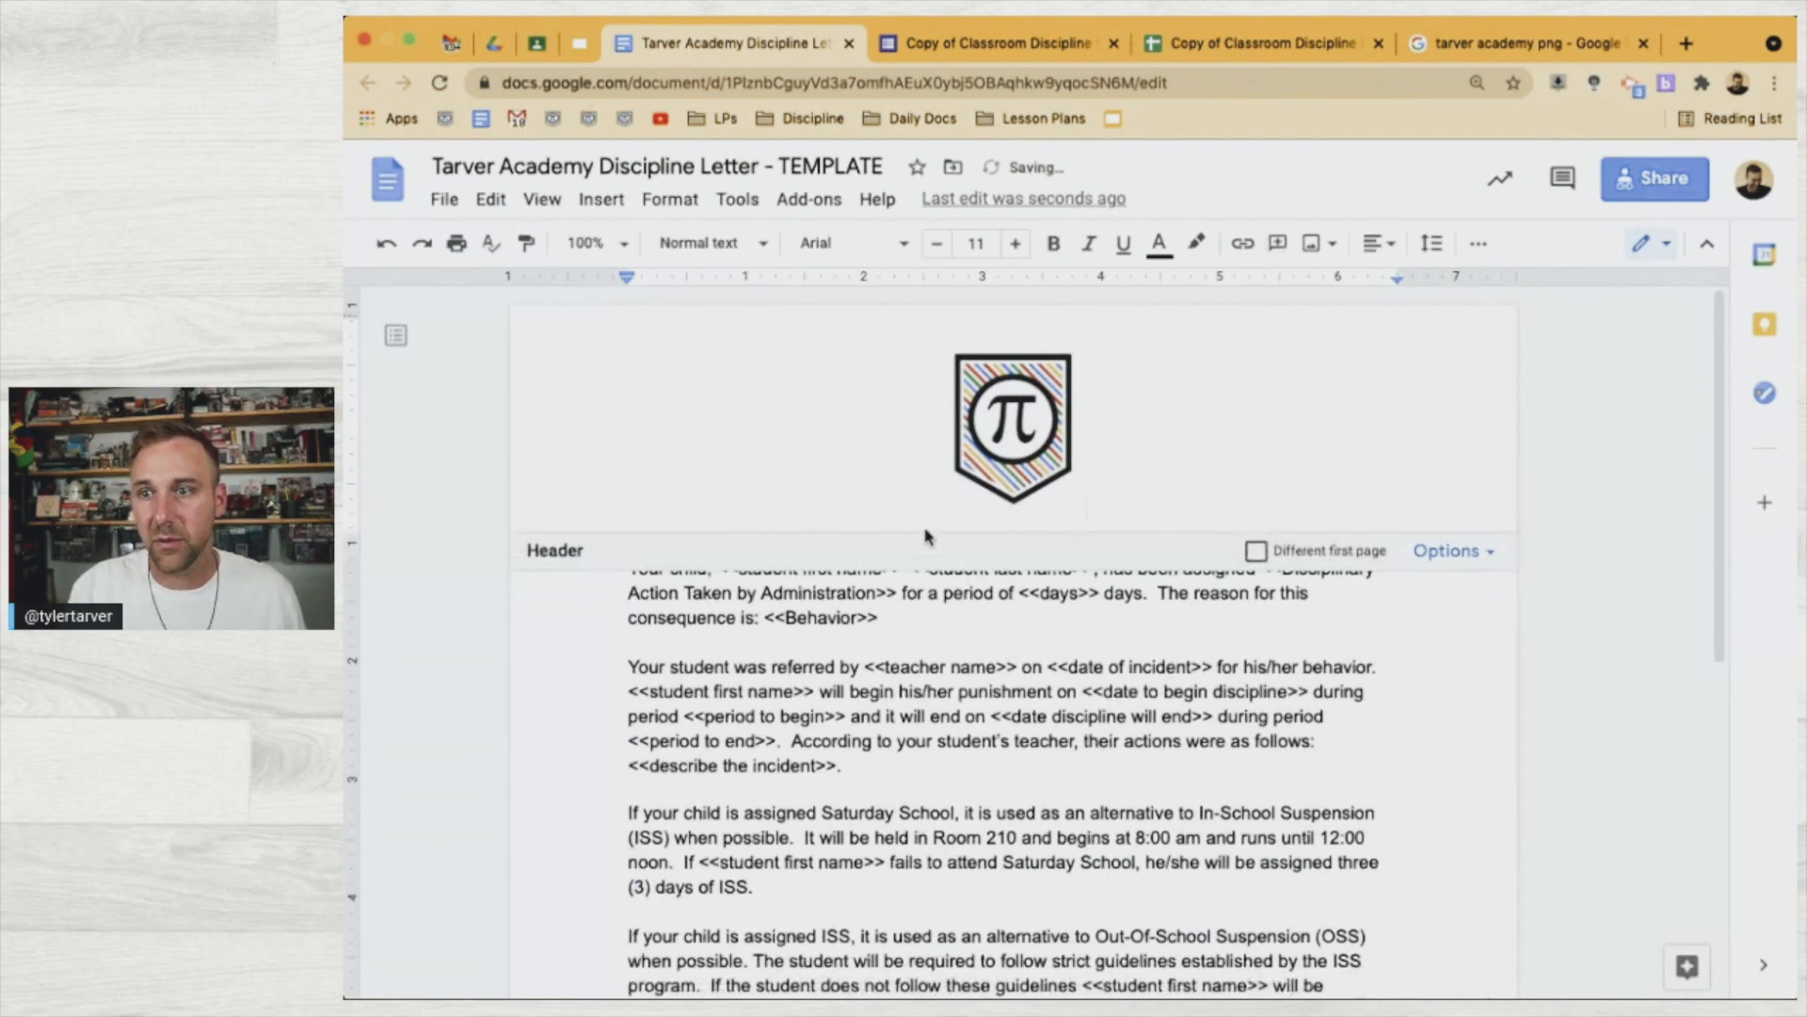
{"action": "left_click", "coordinate": [931, 675]}
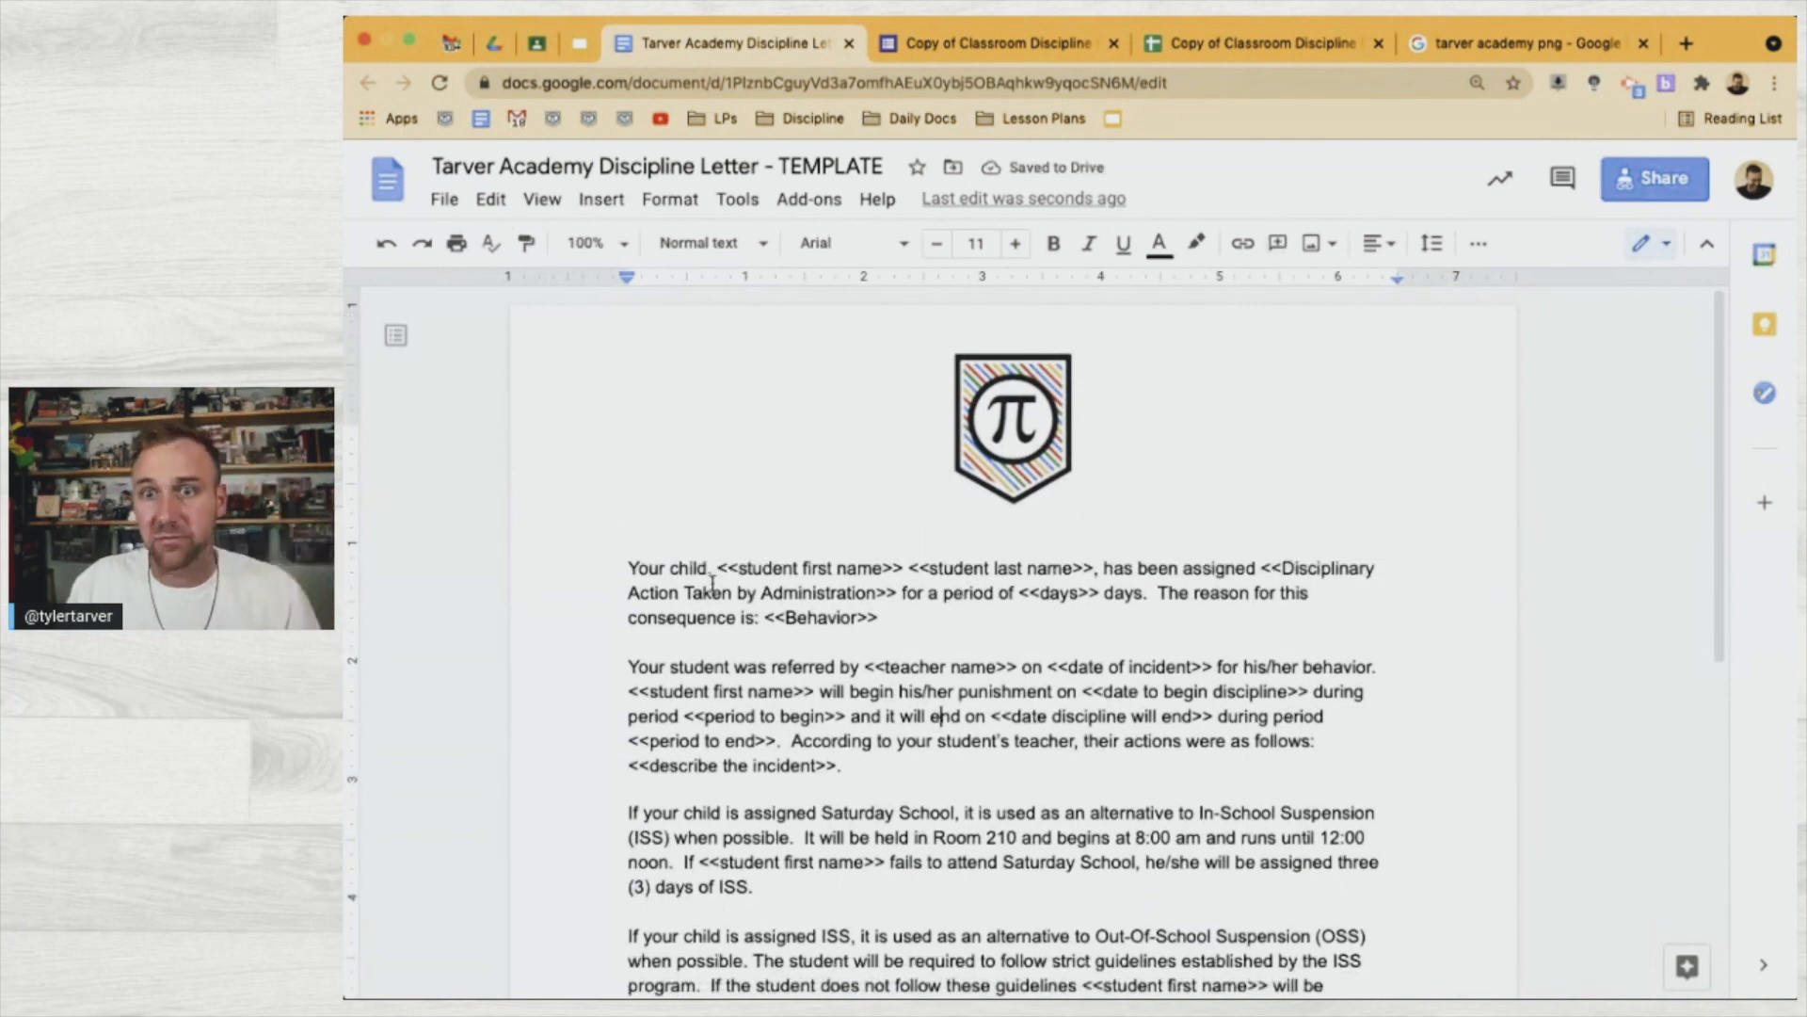
{"action": "left_click", "coordinate": [628, 567]}
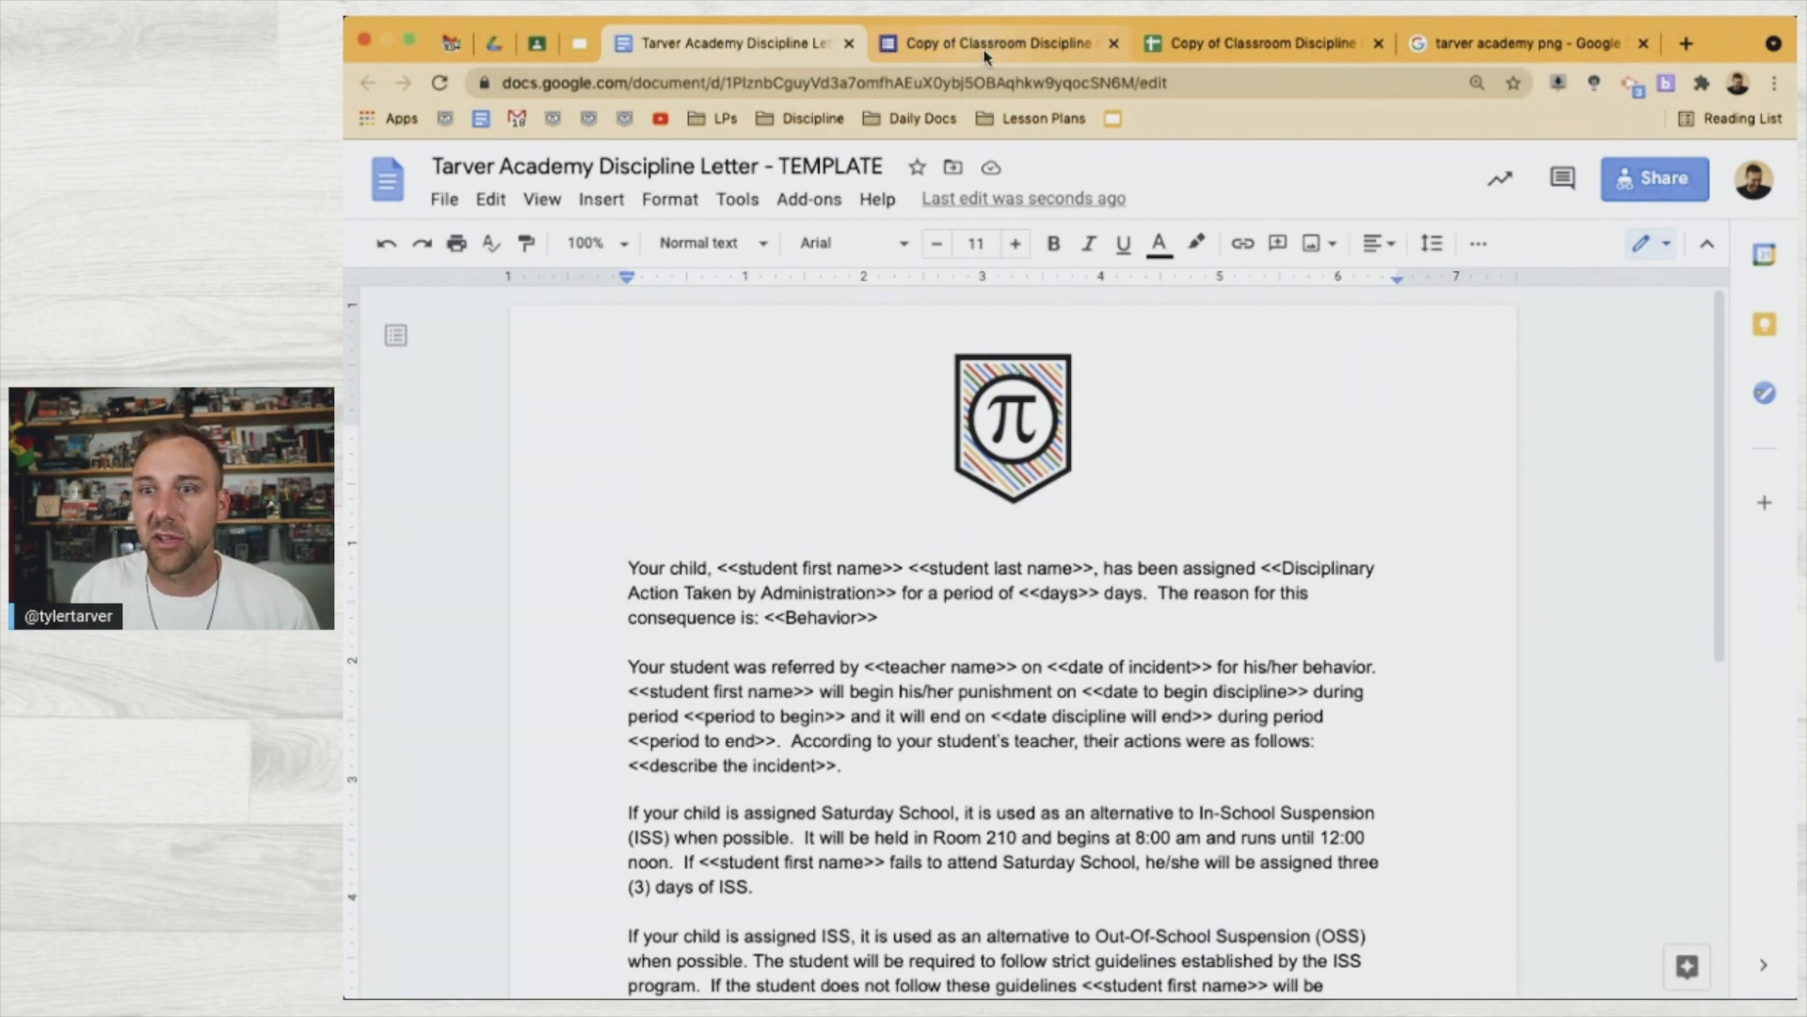
{"action": "left_click", "coordinate": [956, 47]}
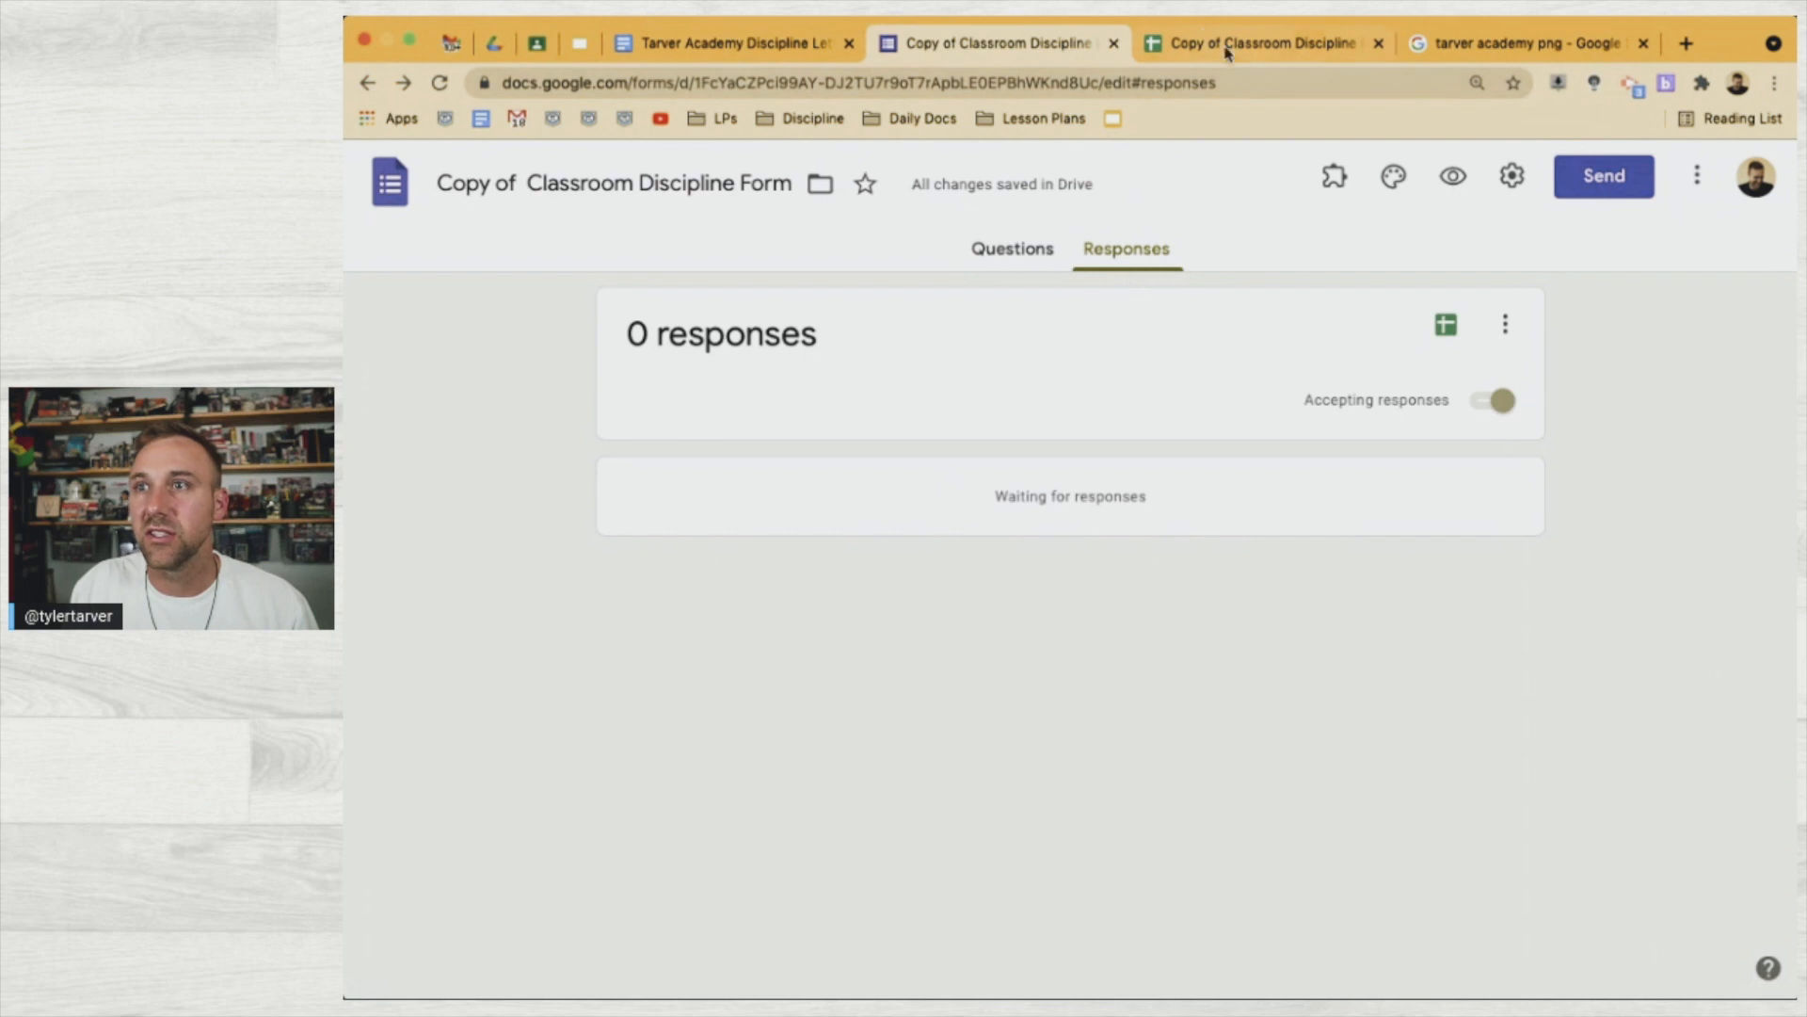
{"action": "left_click", "coordinate": [1025, 254]}
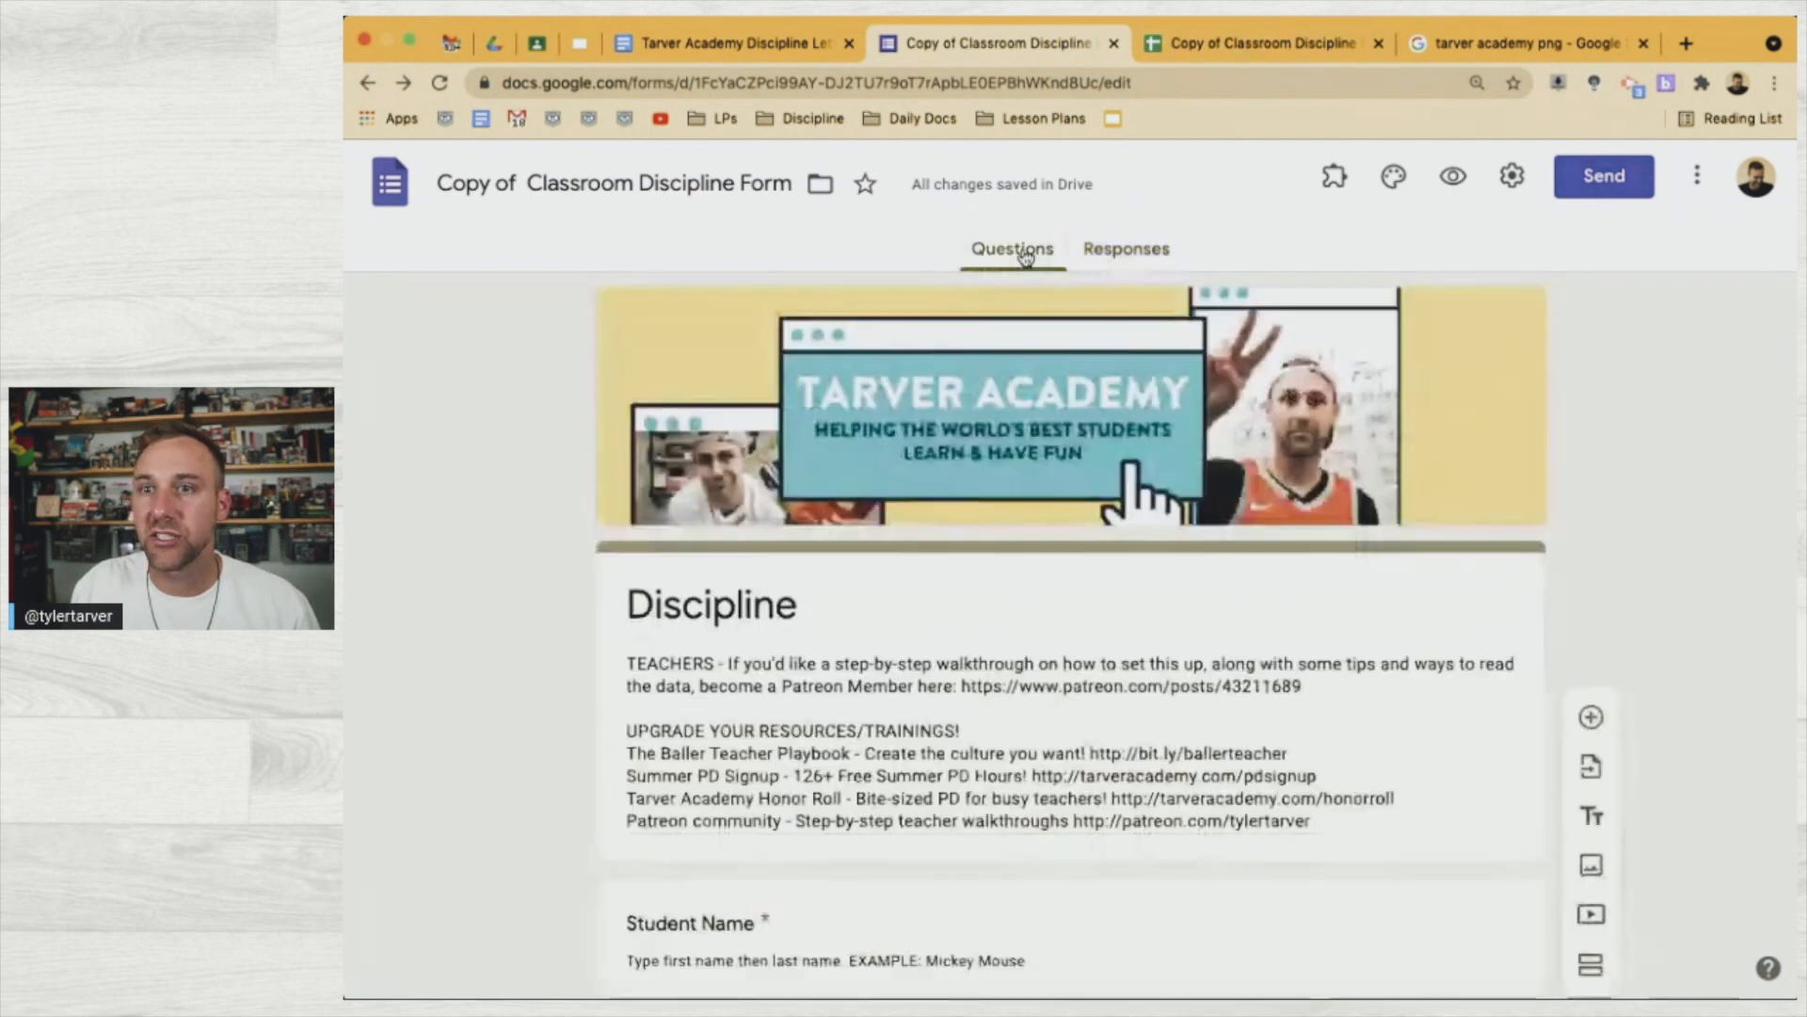
{"action": "scroll", "coordinate": [889, 558], "scroll_direction": "down", "scroll_amount": 5}
{"action": "scroll", "coordinate": [888, 557], "scroll_direction": "up", "scroll_amount": 2}
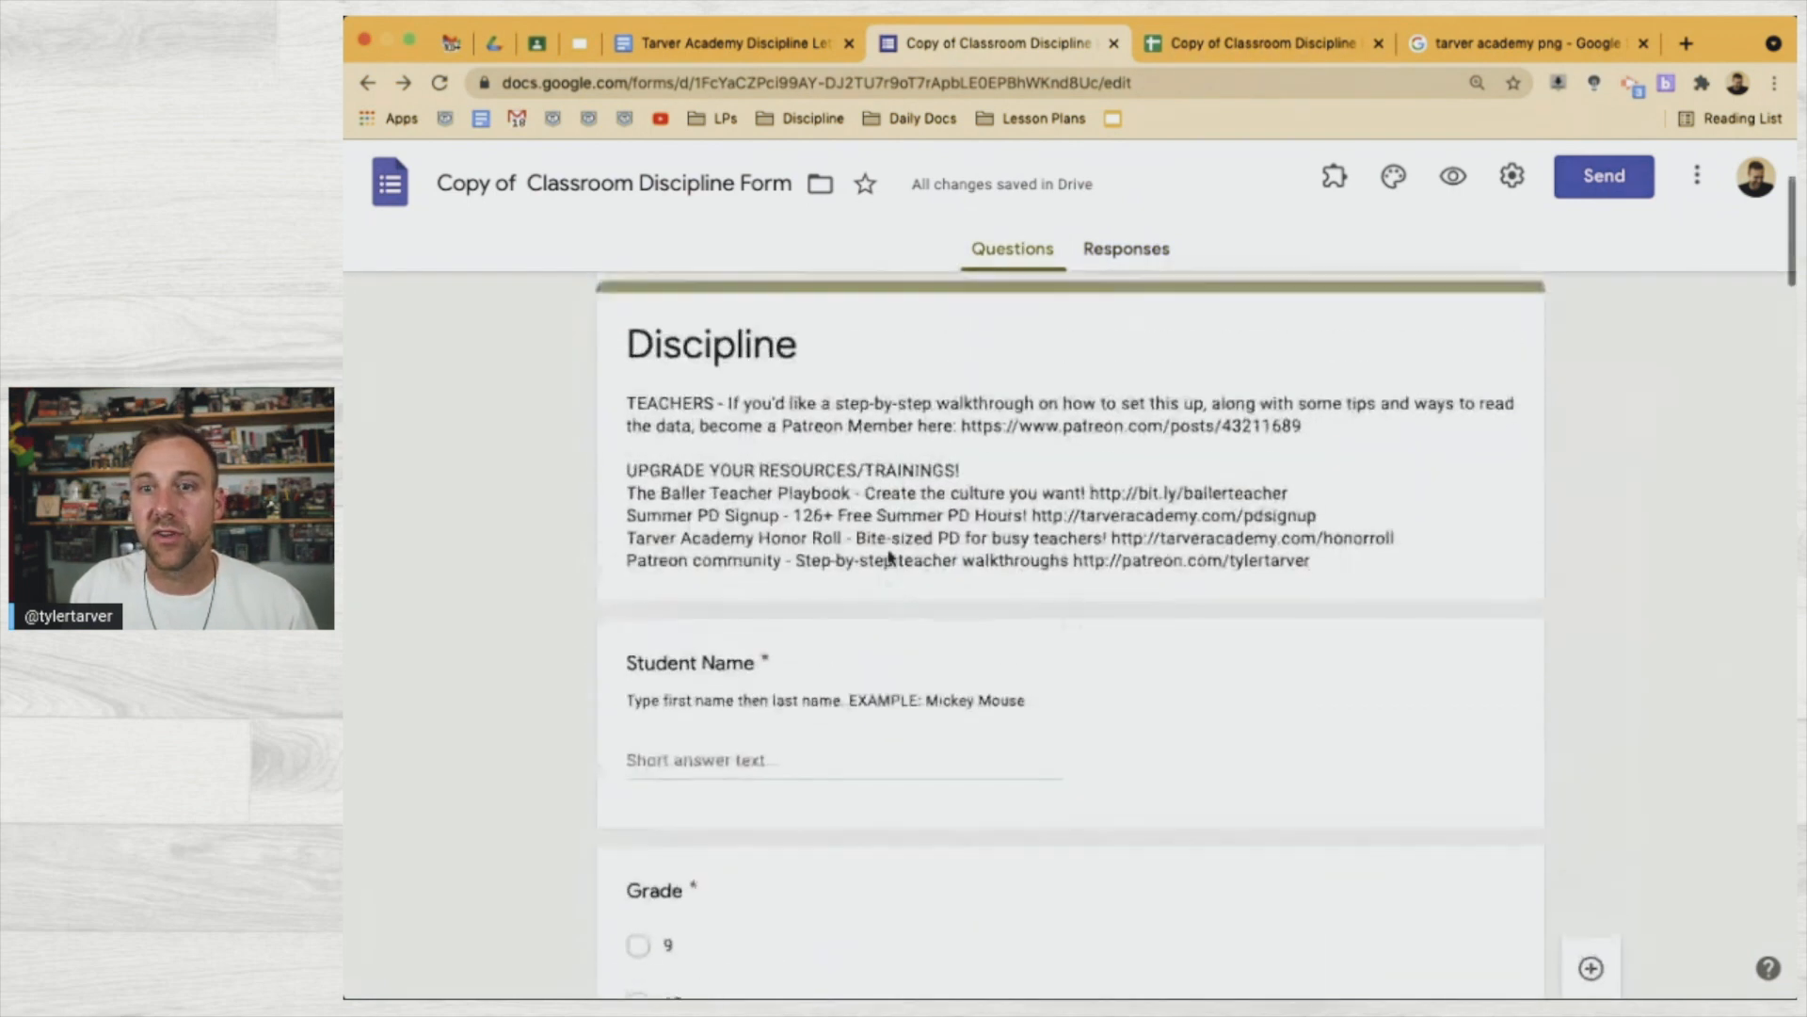
{"action": "left_click", "coordinate": [705, 676]}
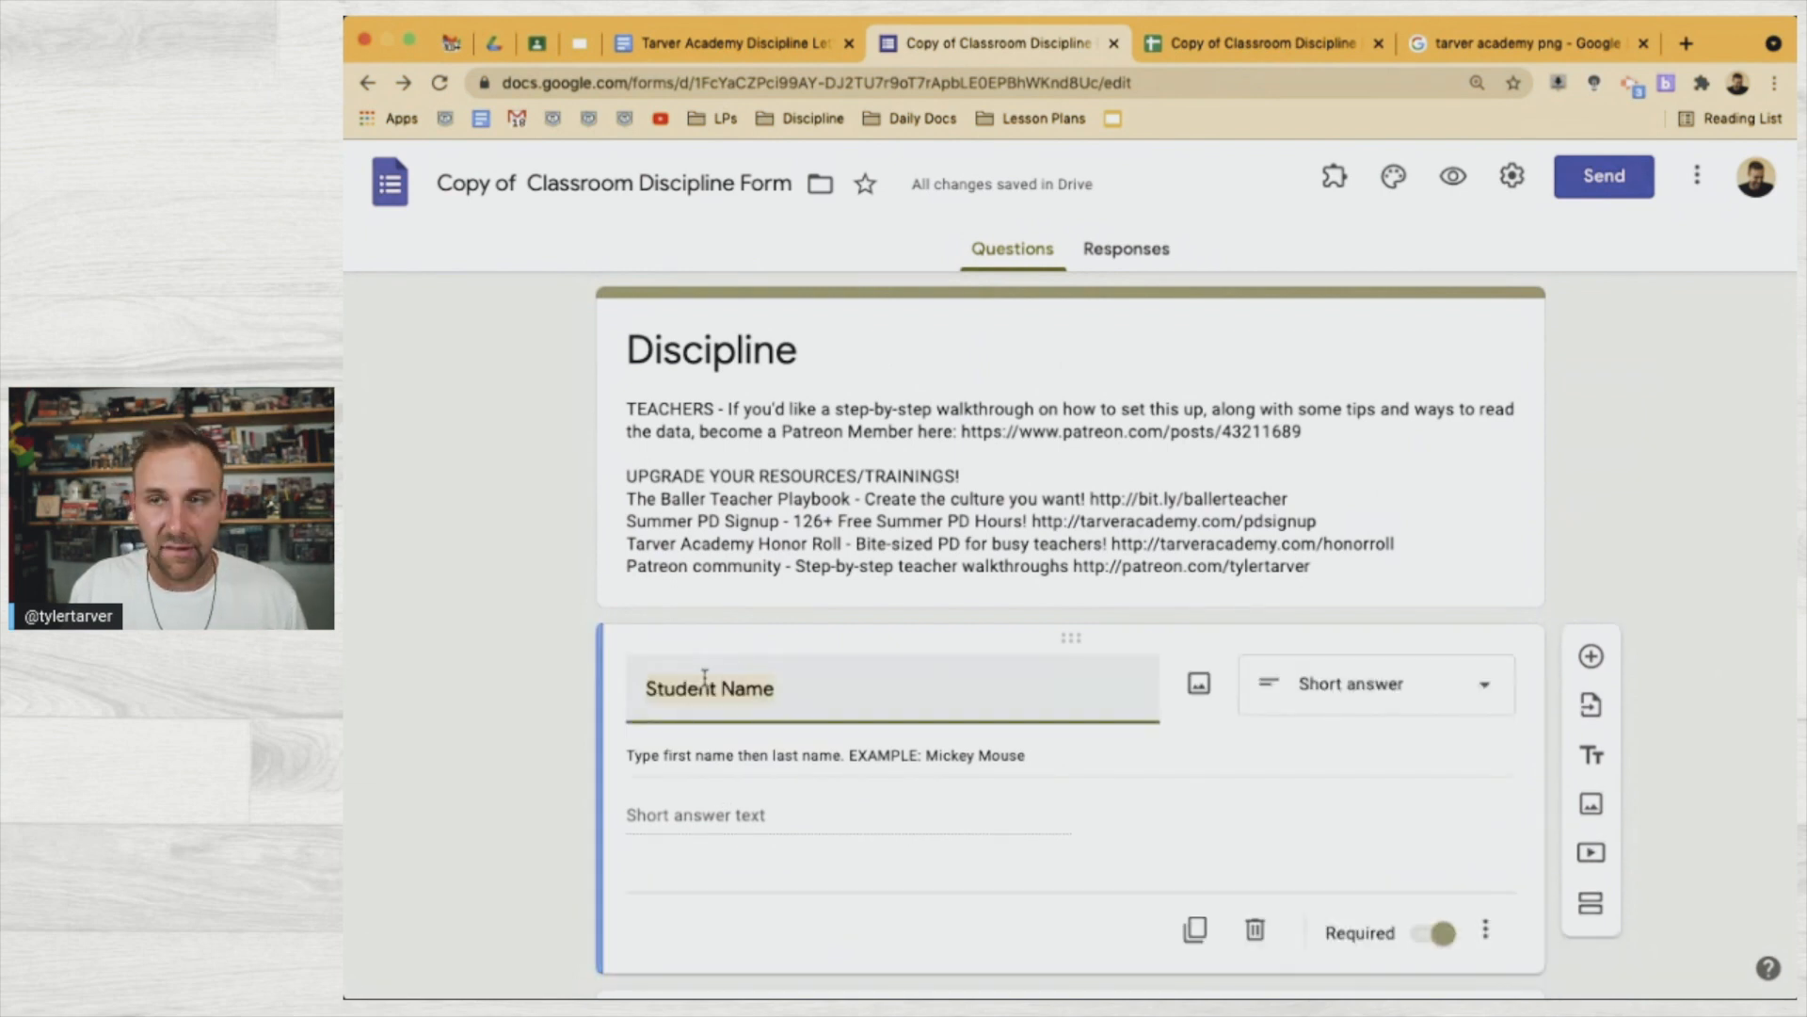
{"action": "left_click", "coordinate": [802, 41]}
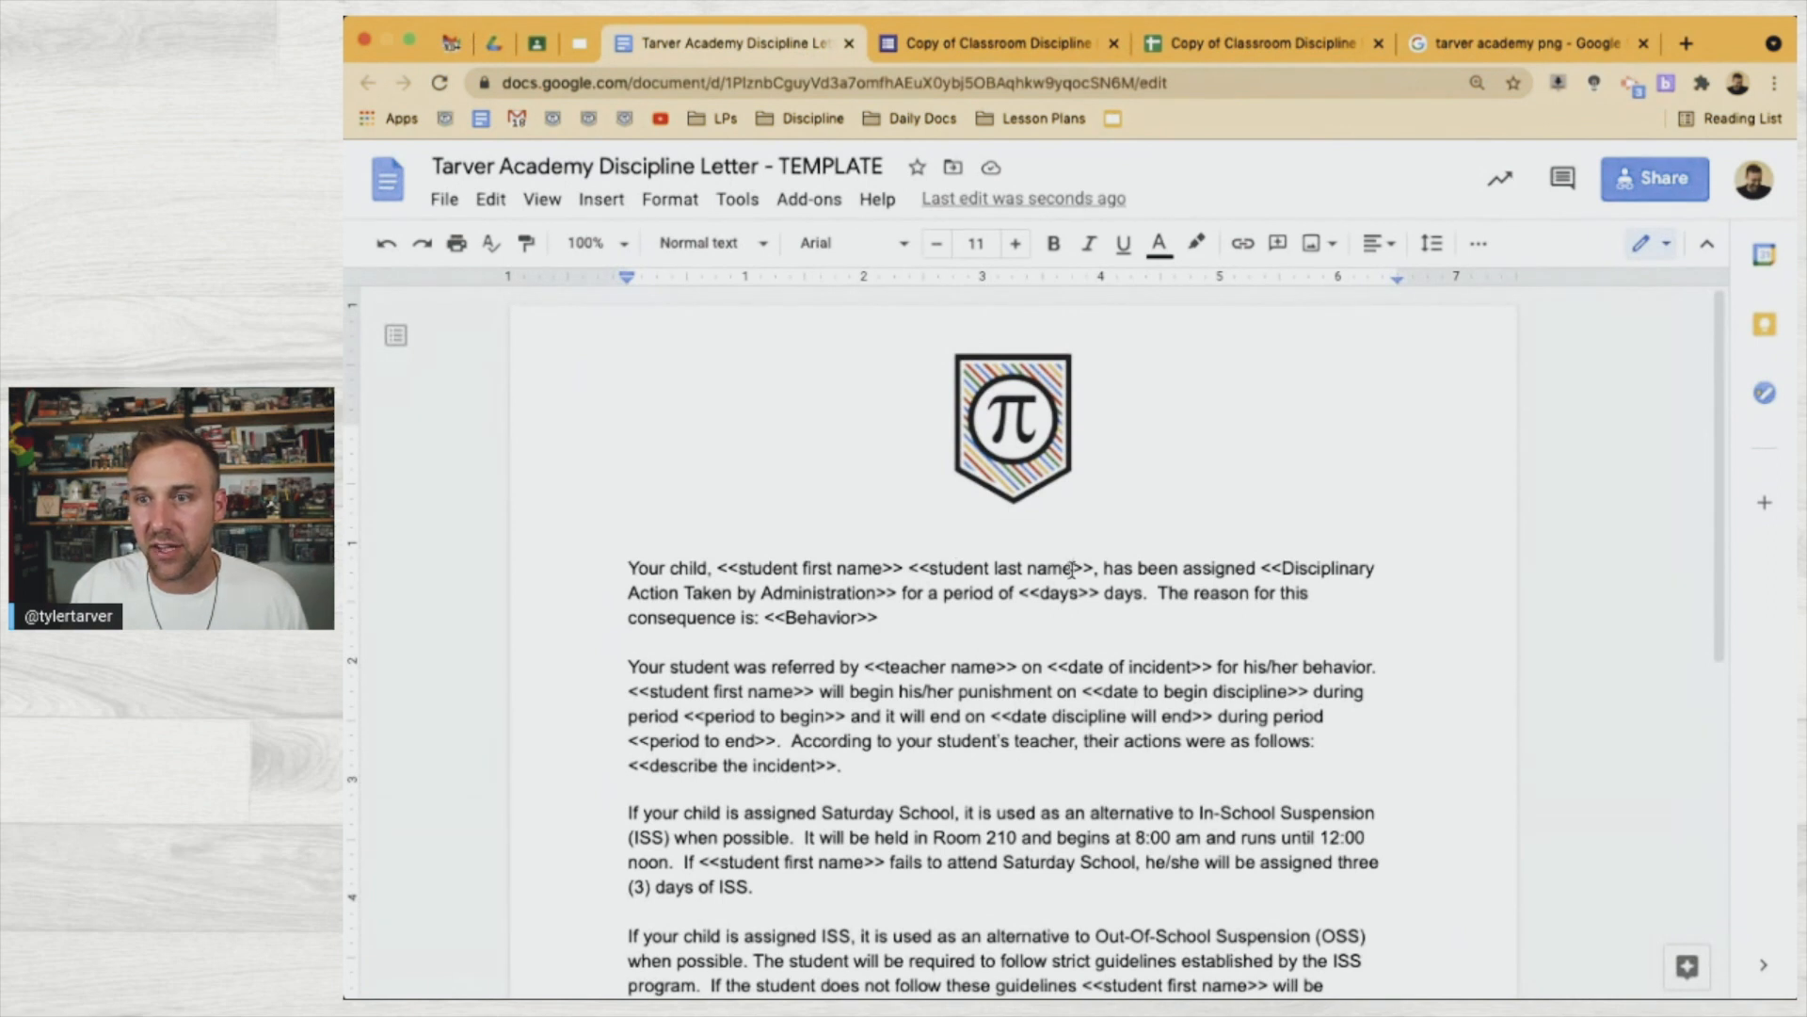
Replace the first and last name tags with <<Student Name>>, then compare against the form and responses sheet
{"action": "left_click_drag", "start_coordinate": [1073, 568], "coordinate": [740, 572]}
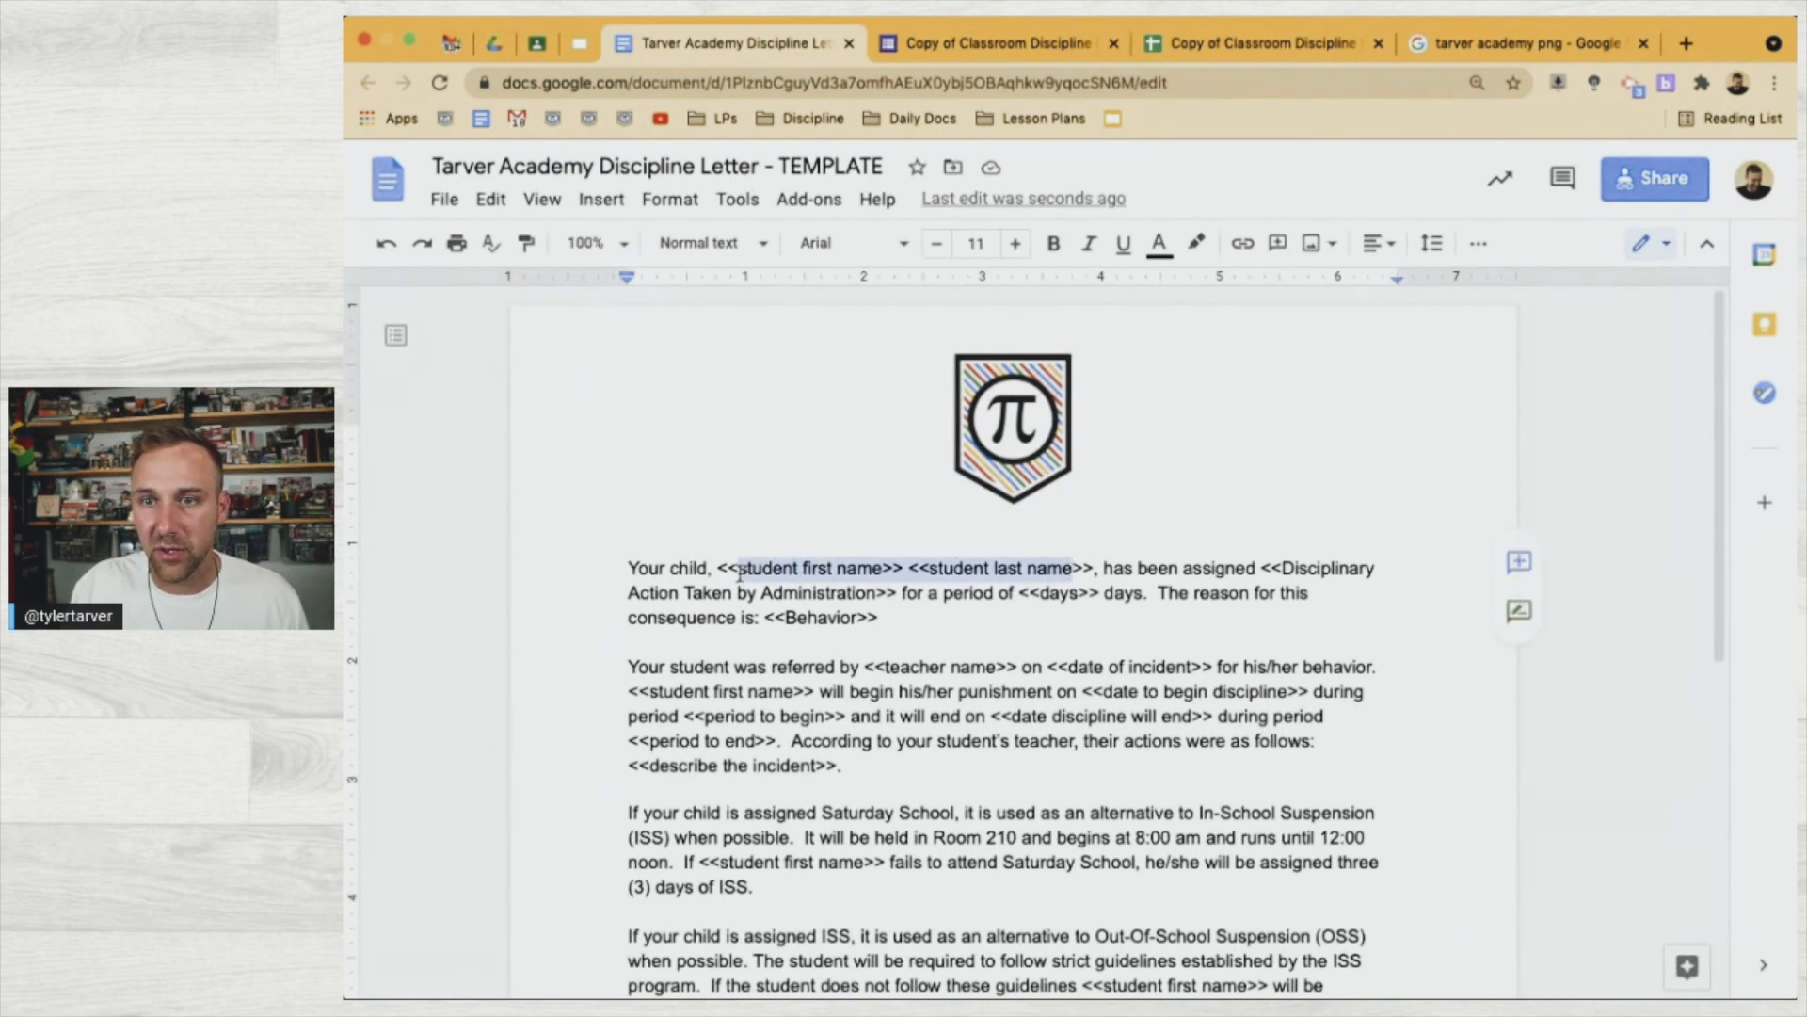
{"action": "type", "text": "Student Name"}
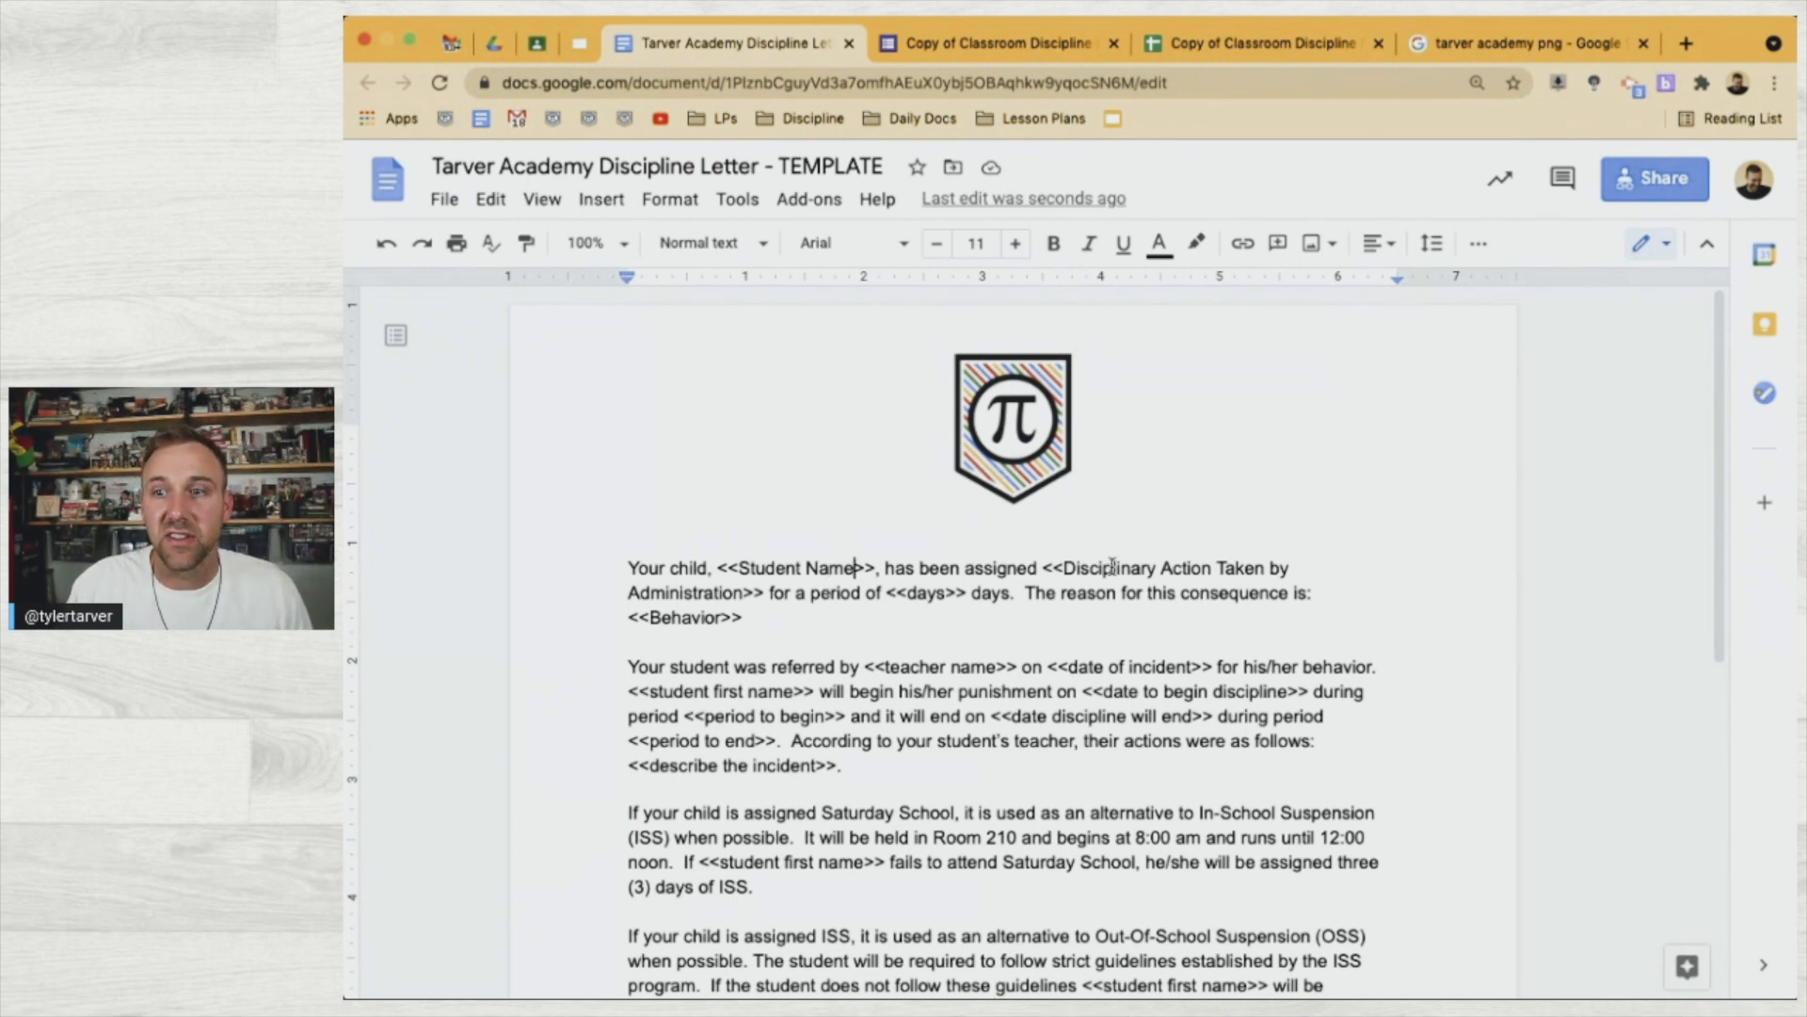
{"action": "left_click", "coordinate": [1017, 45]}
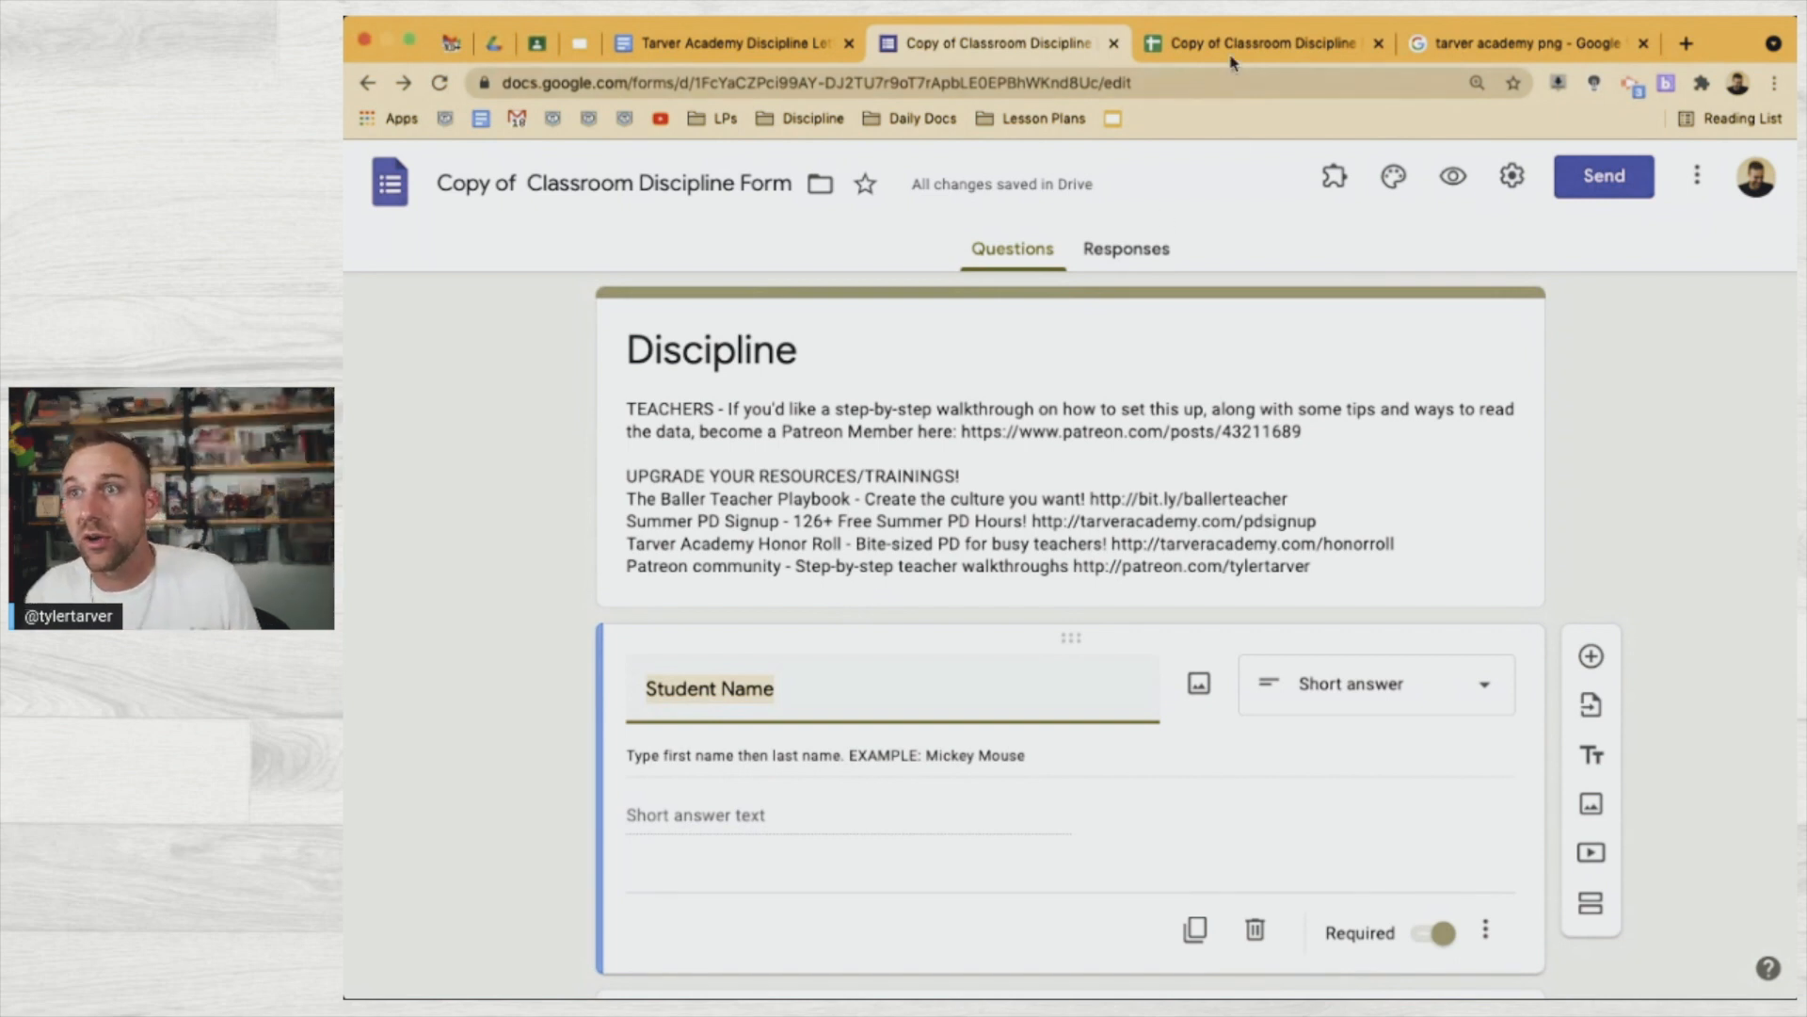
{"action": "key", "text": "ctrl+Tab"}
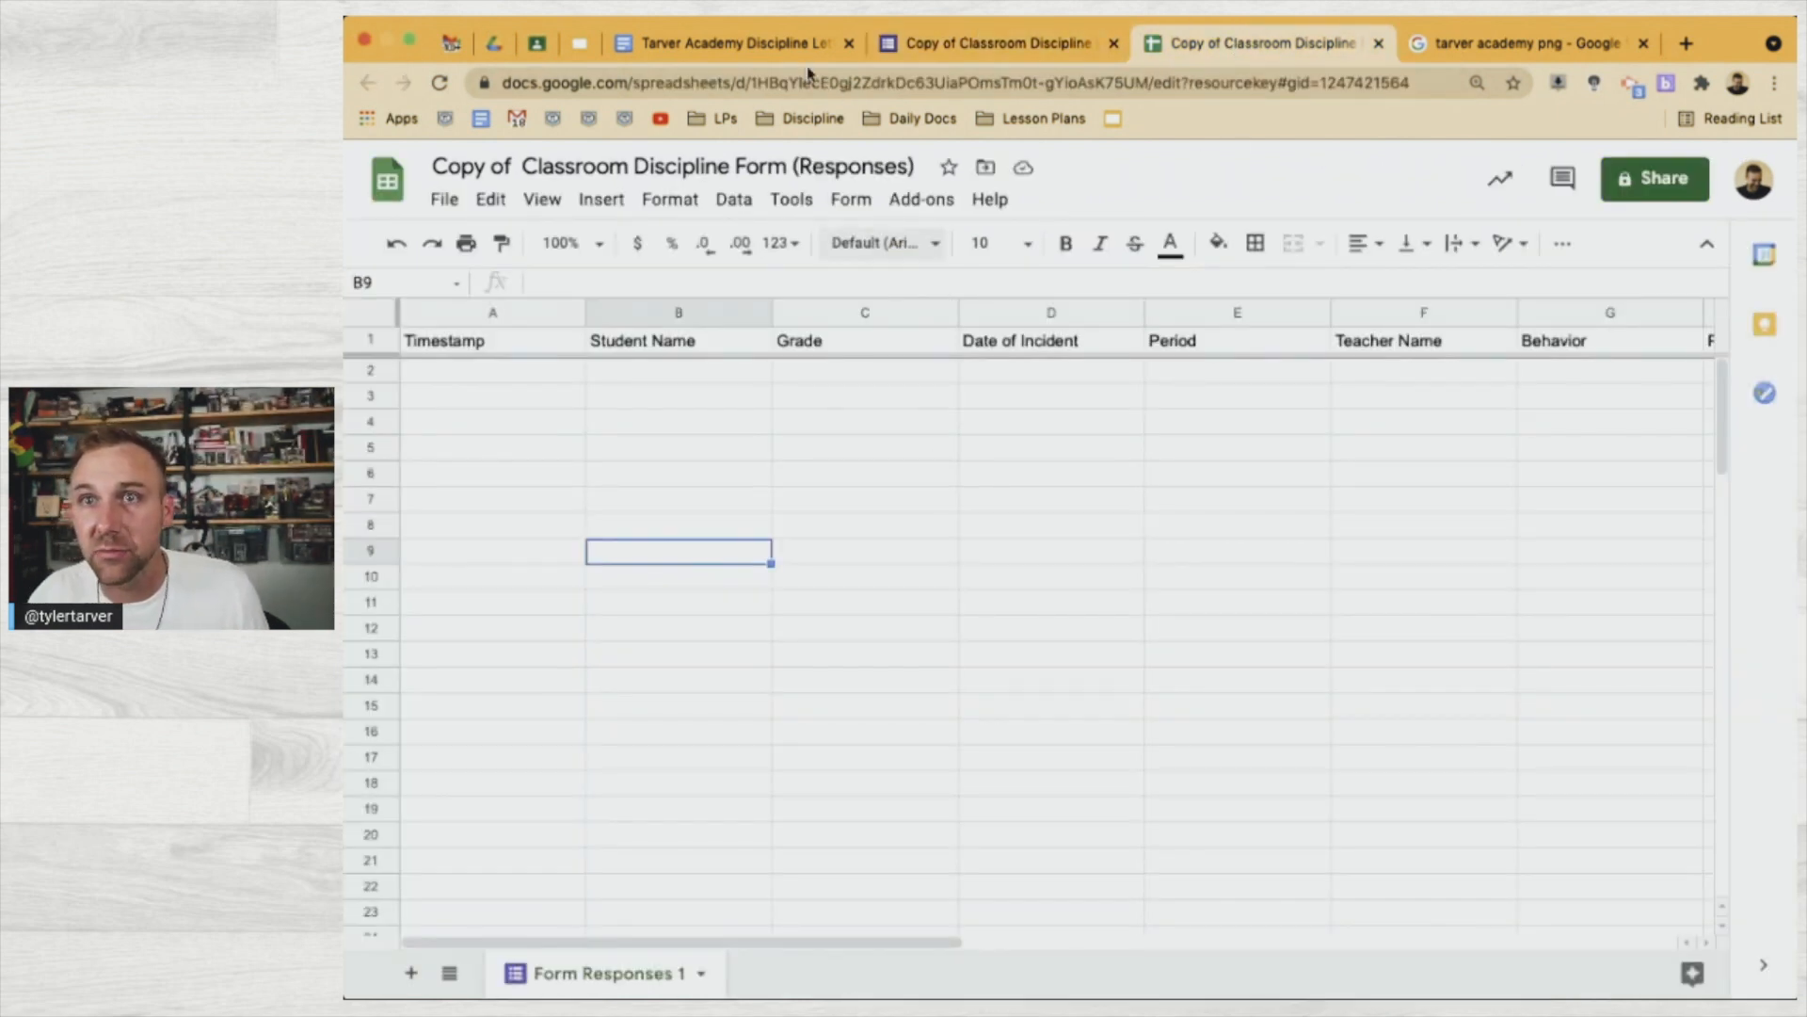
Return to the letter template and place the caret after the <<Behavior>> tag
{"action": "left_click", "coordinate": [807, 45]}
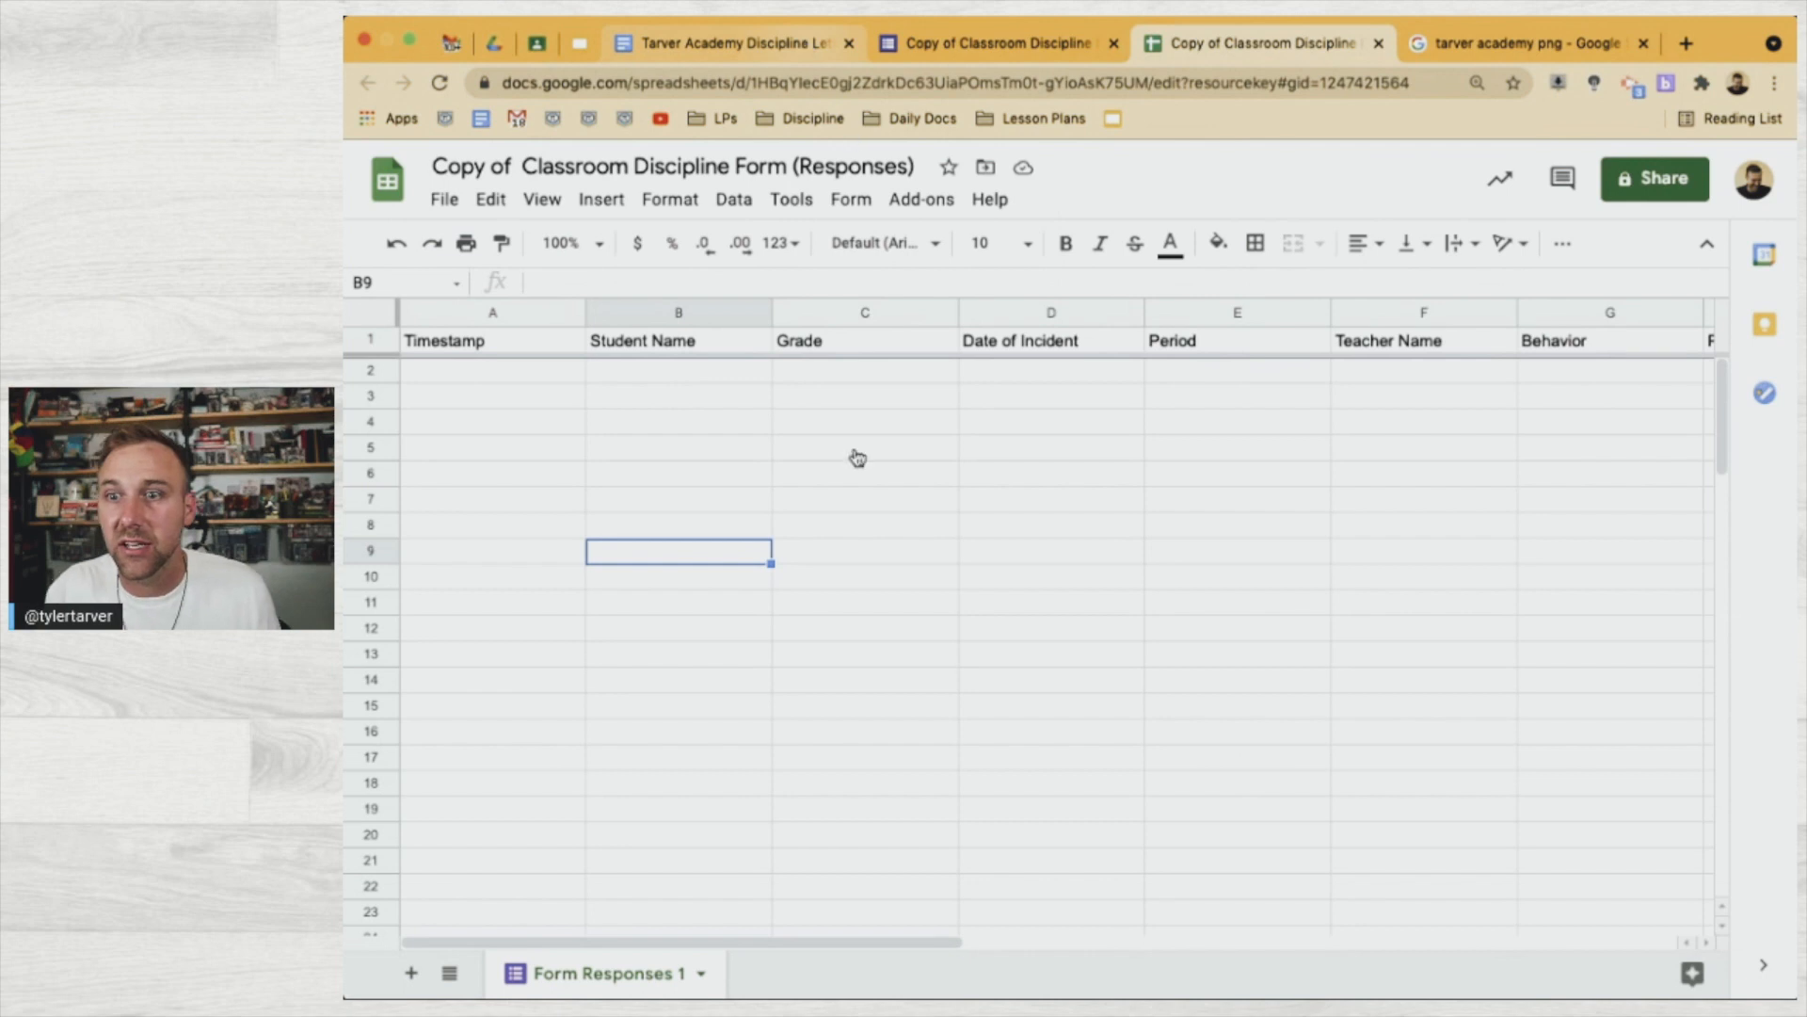
{"action": "left_click", "coordinate": [929, 619]}
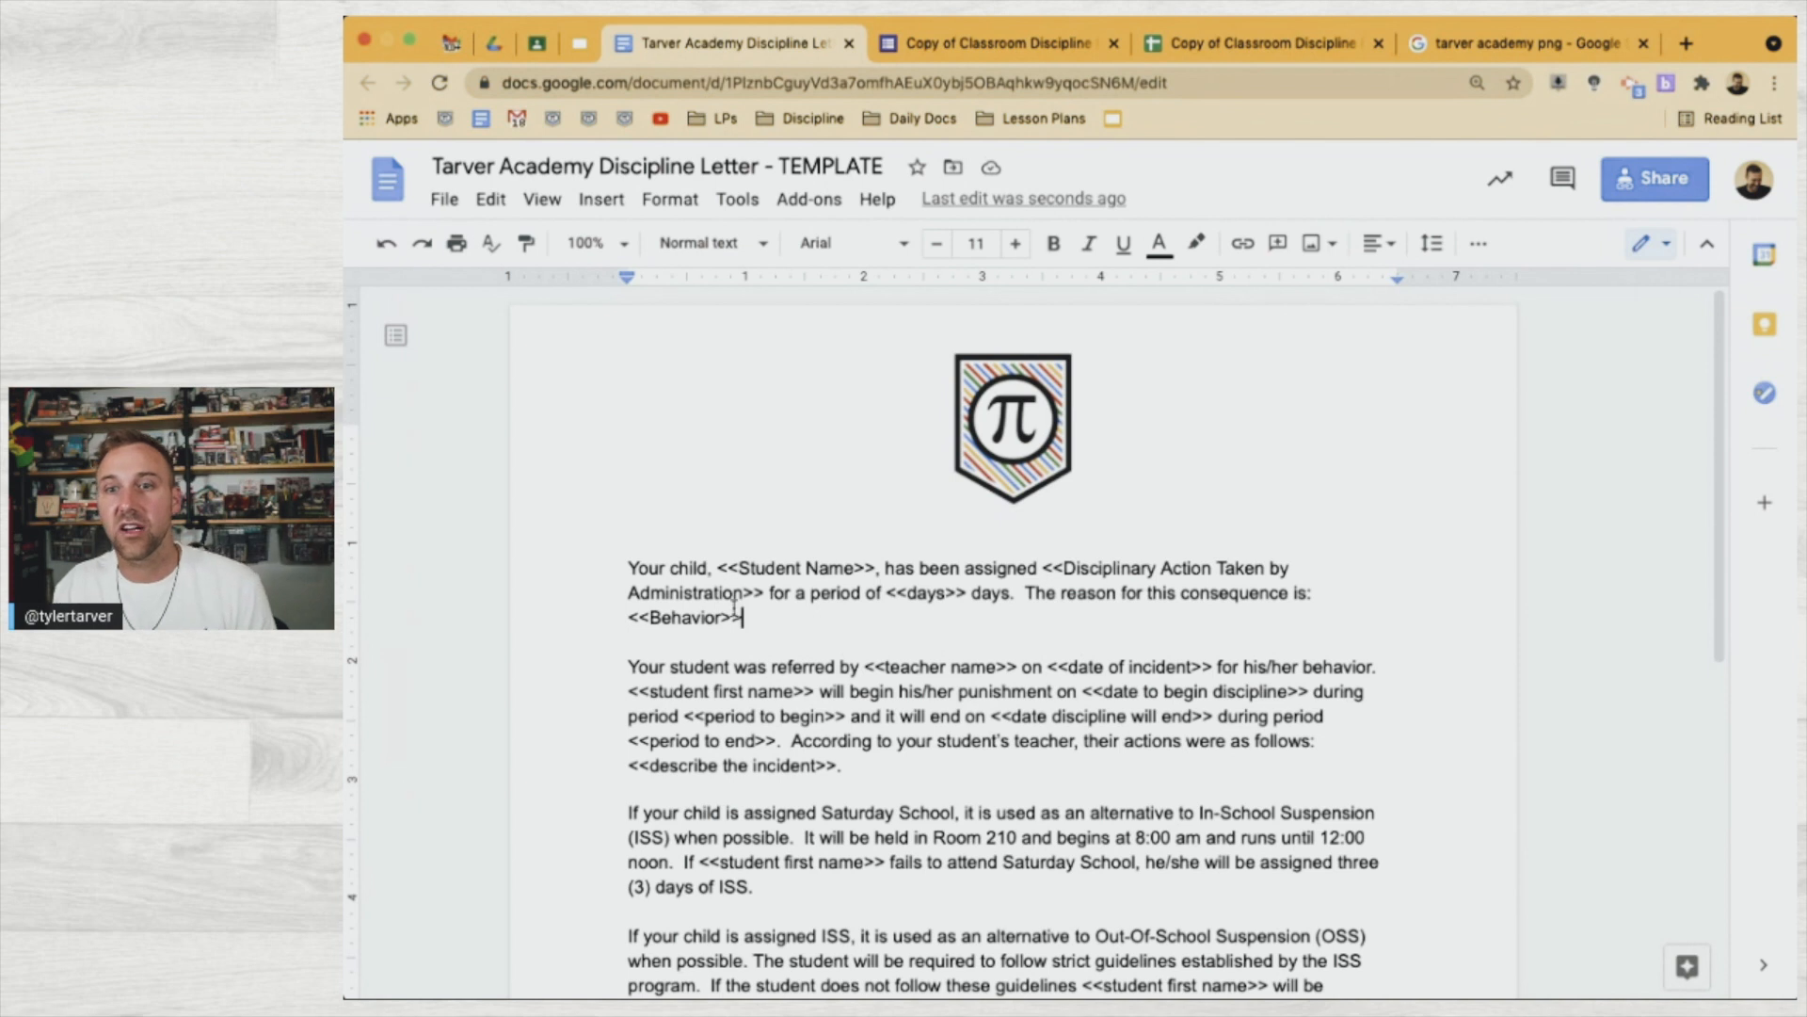
Delete the extra space between 'days.' and 'The reason for this consequence is'
{"action": "left_click", "coordinate": [947, 593]}
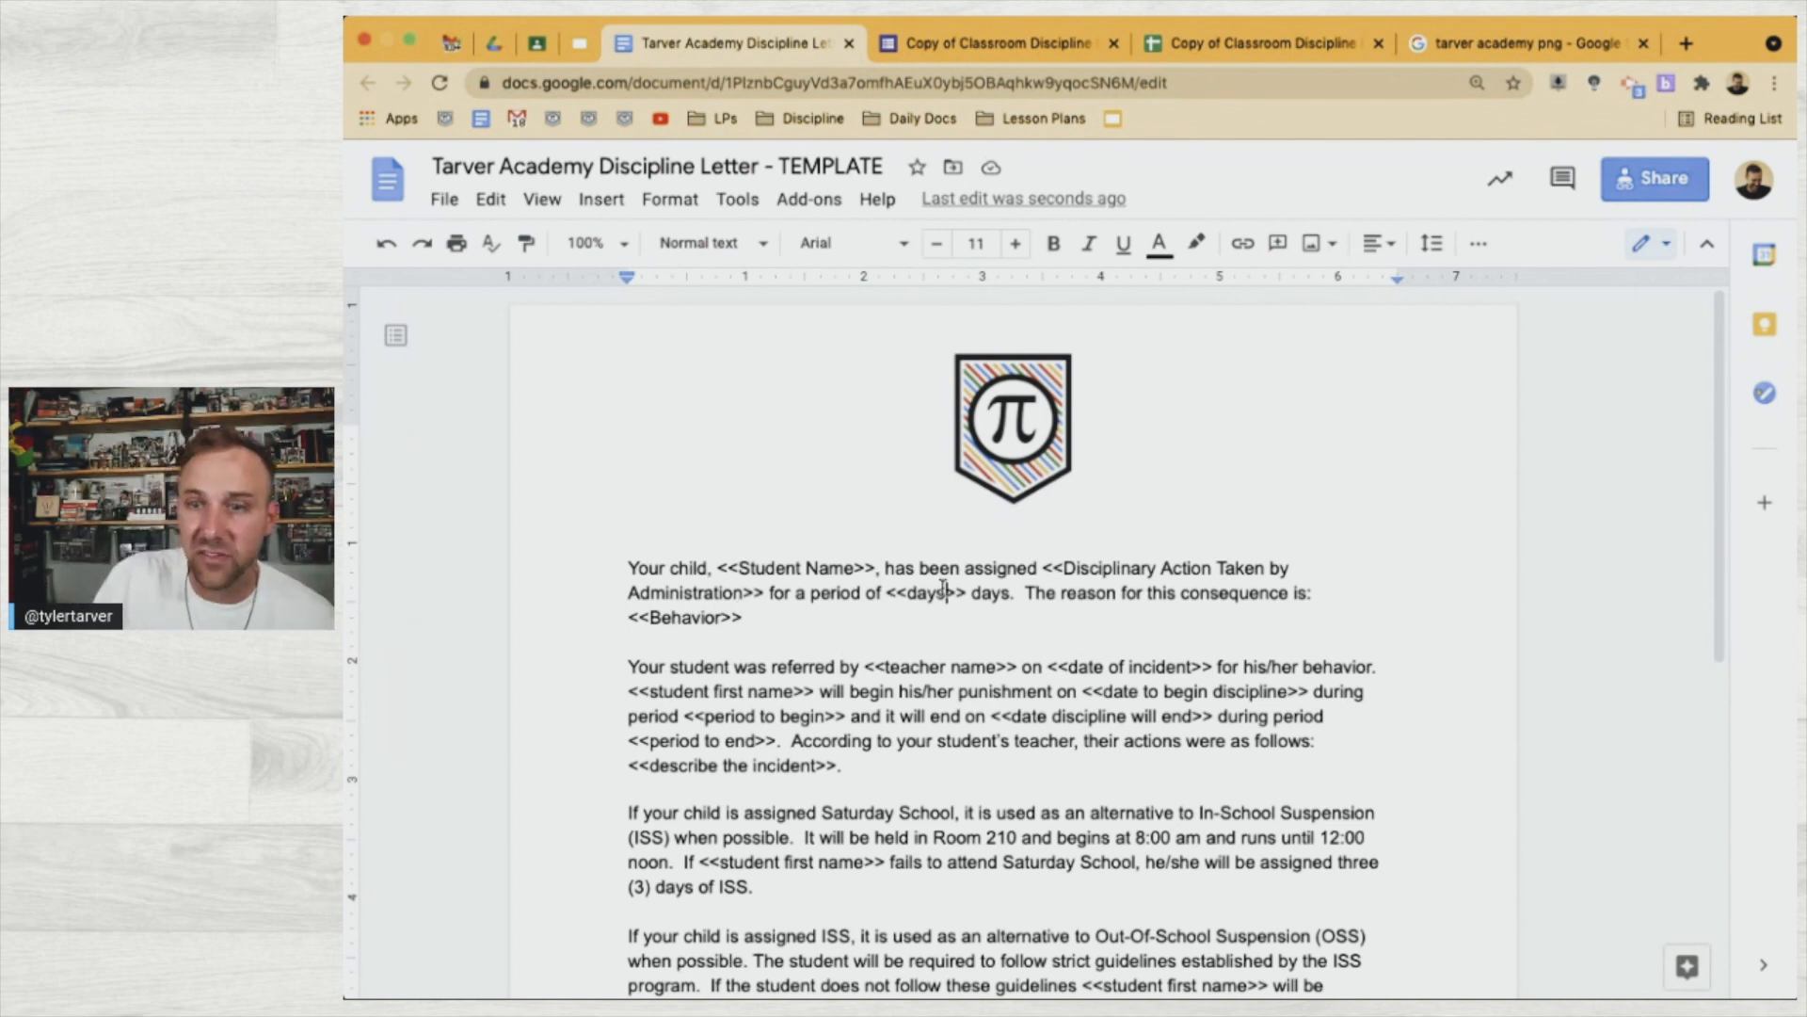
{"action": "left_click", "coordinate": [1091, 569]}
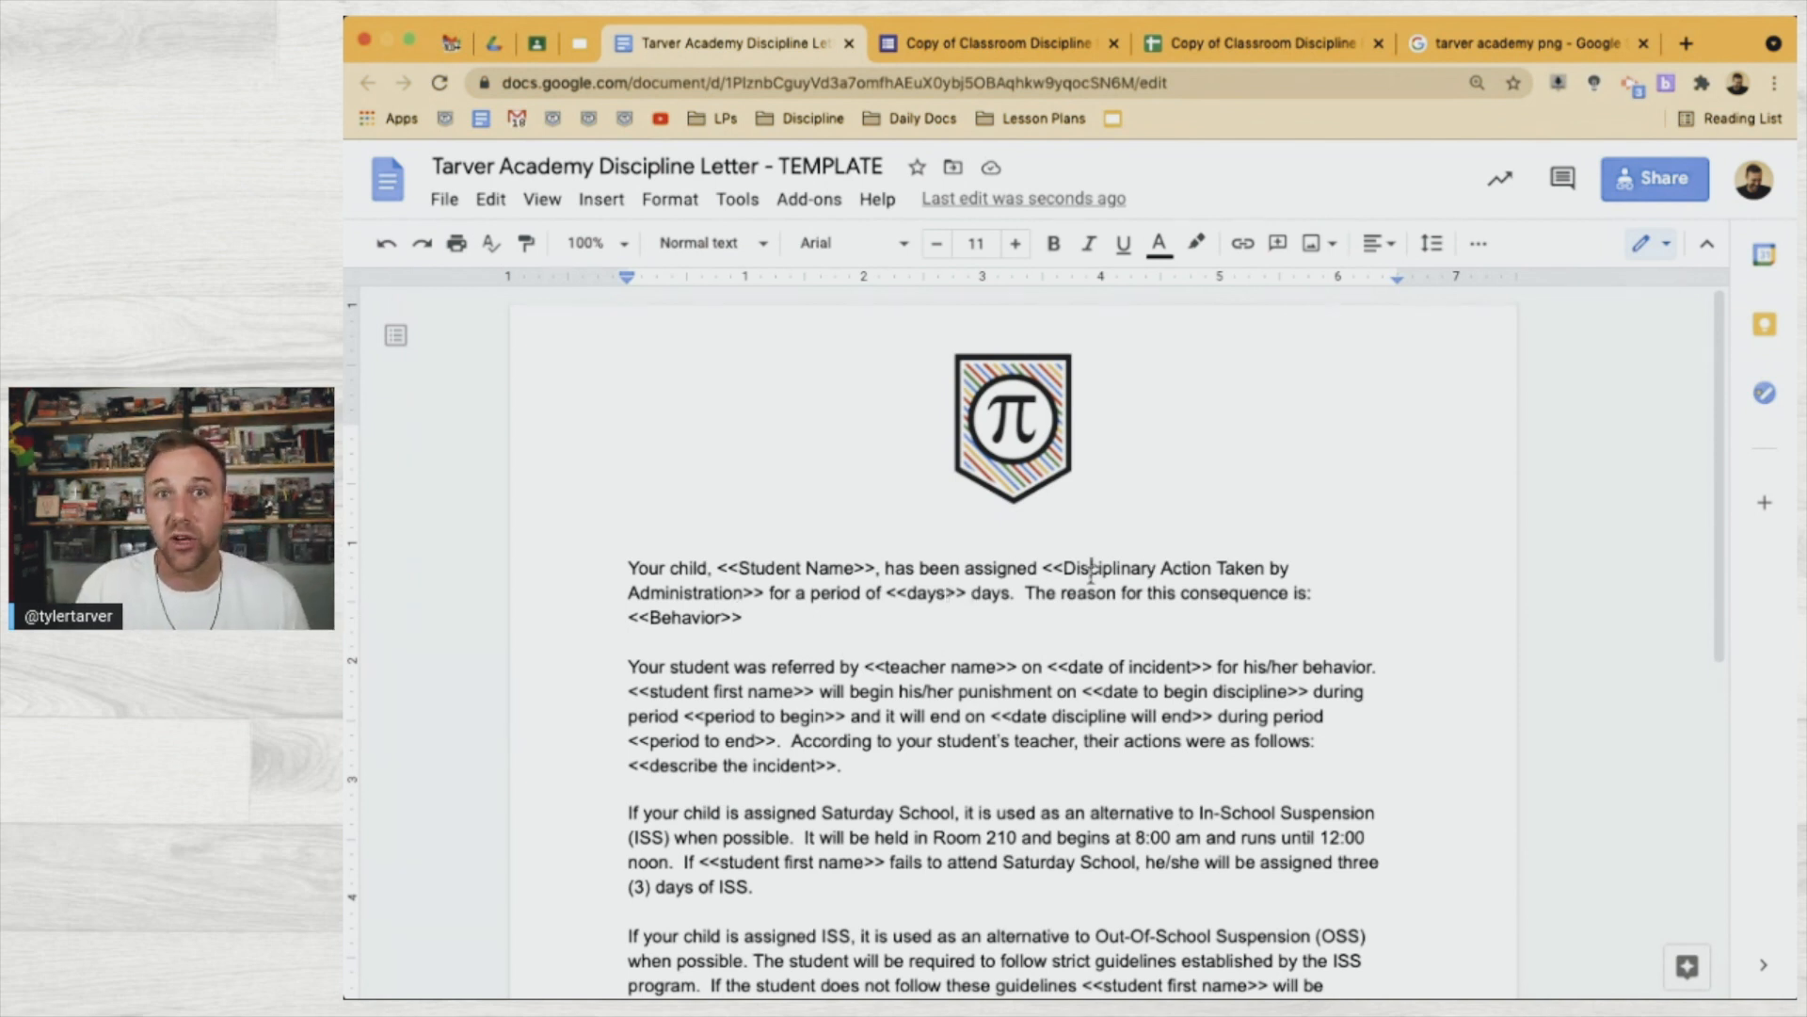
{"action": "left_click", "coordinate": [1024, 602]}
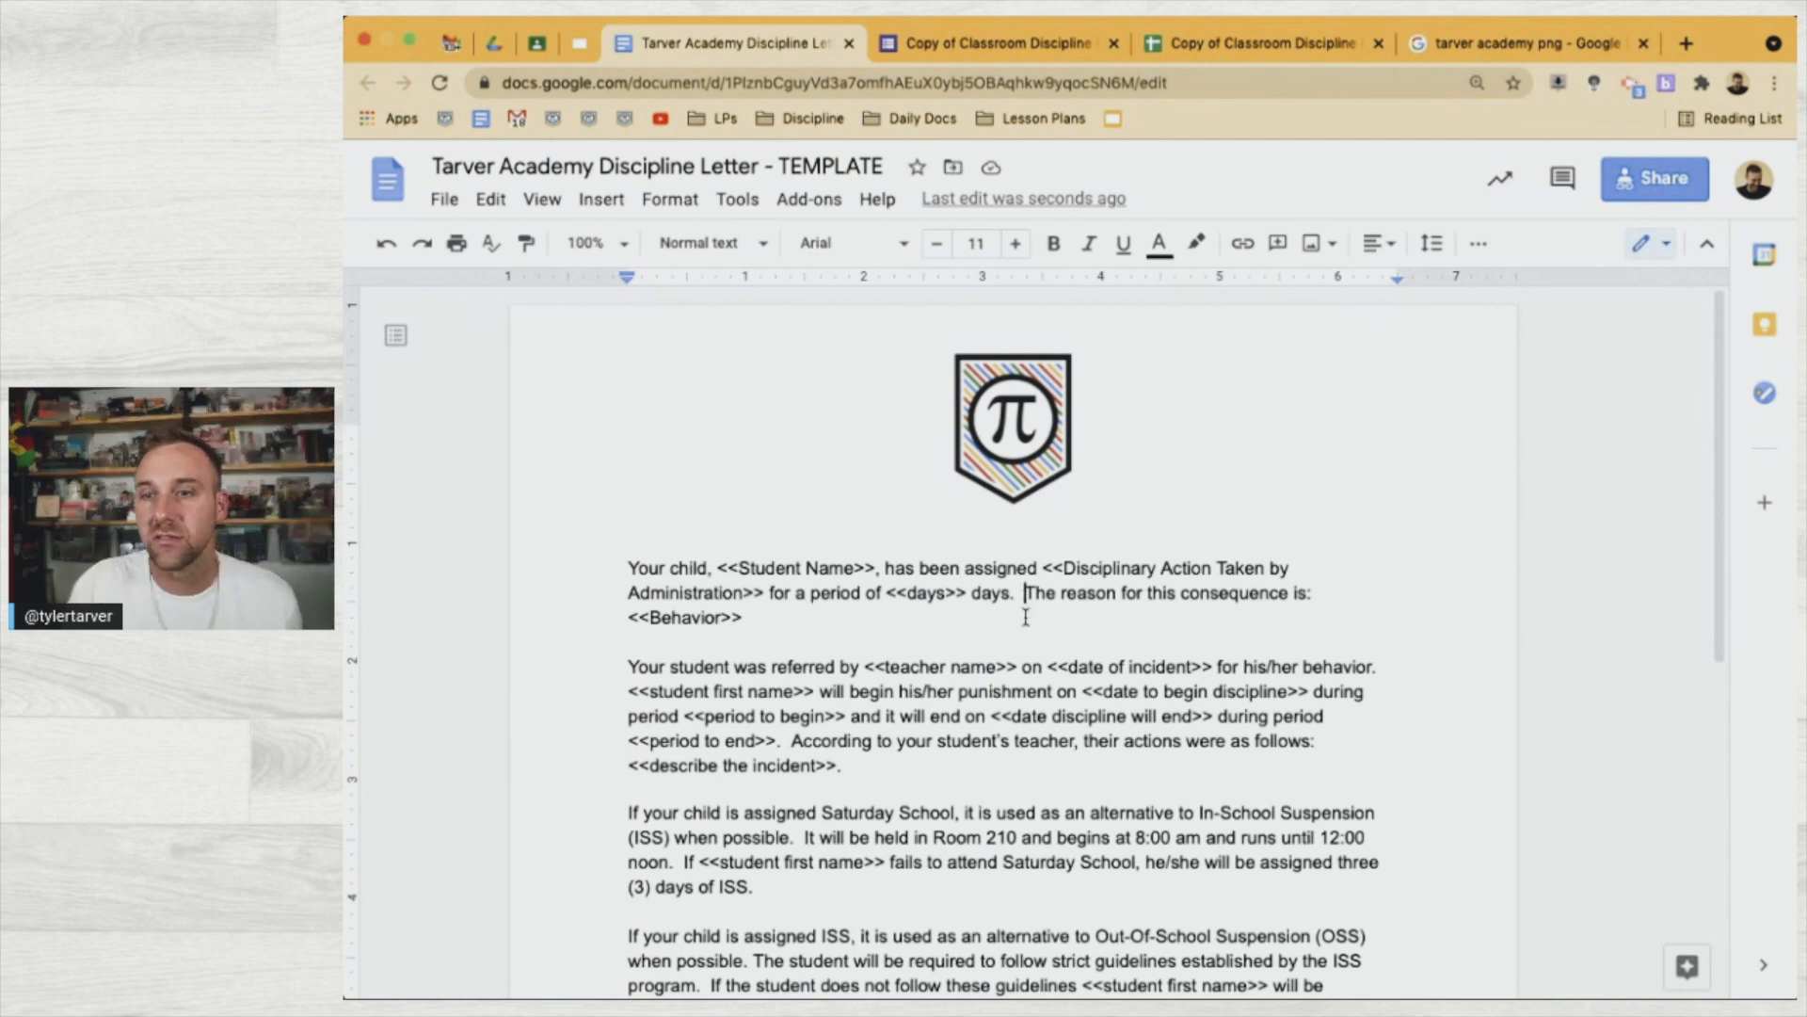
{"action": "key", "text": "BackSpace"}
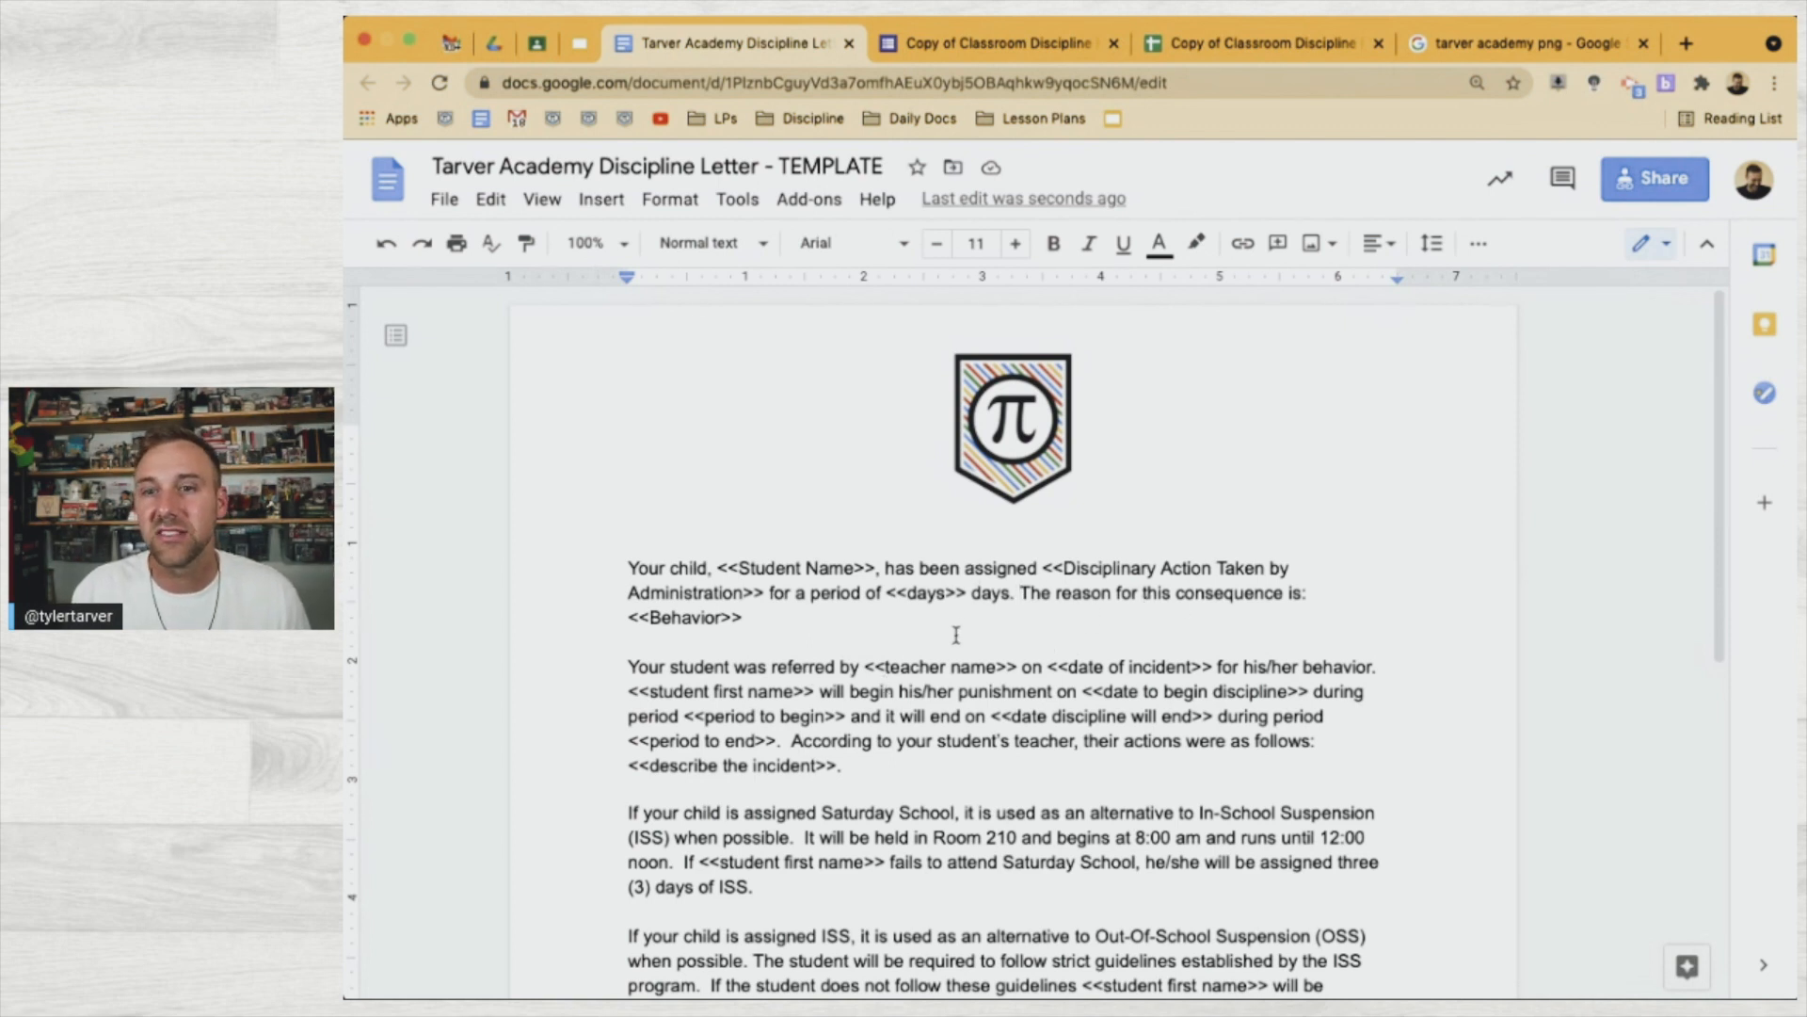
Scroll to the end of the discipline form and select the Describe the Incident question title
{"action": "left_click", "coordinate": [999, 49]}
{"action": "scroll", "coordinate": [964, 822], "scroll_direction": "down", "scroll_amount": 15}
{"action": "scroll", "coordinate": [871, 802], "scroll_direction": "down", "scroll_amount": 20}
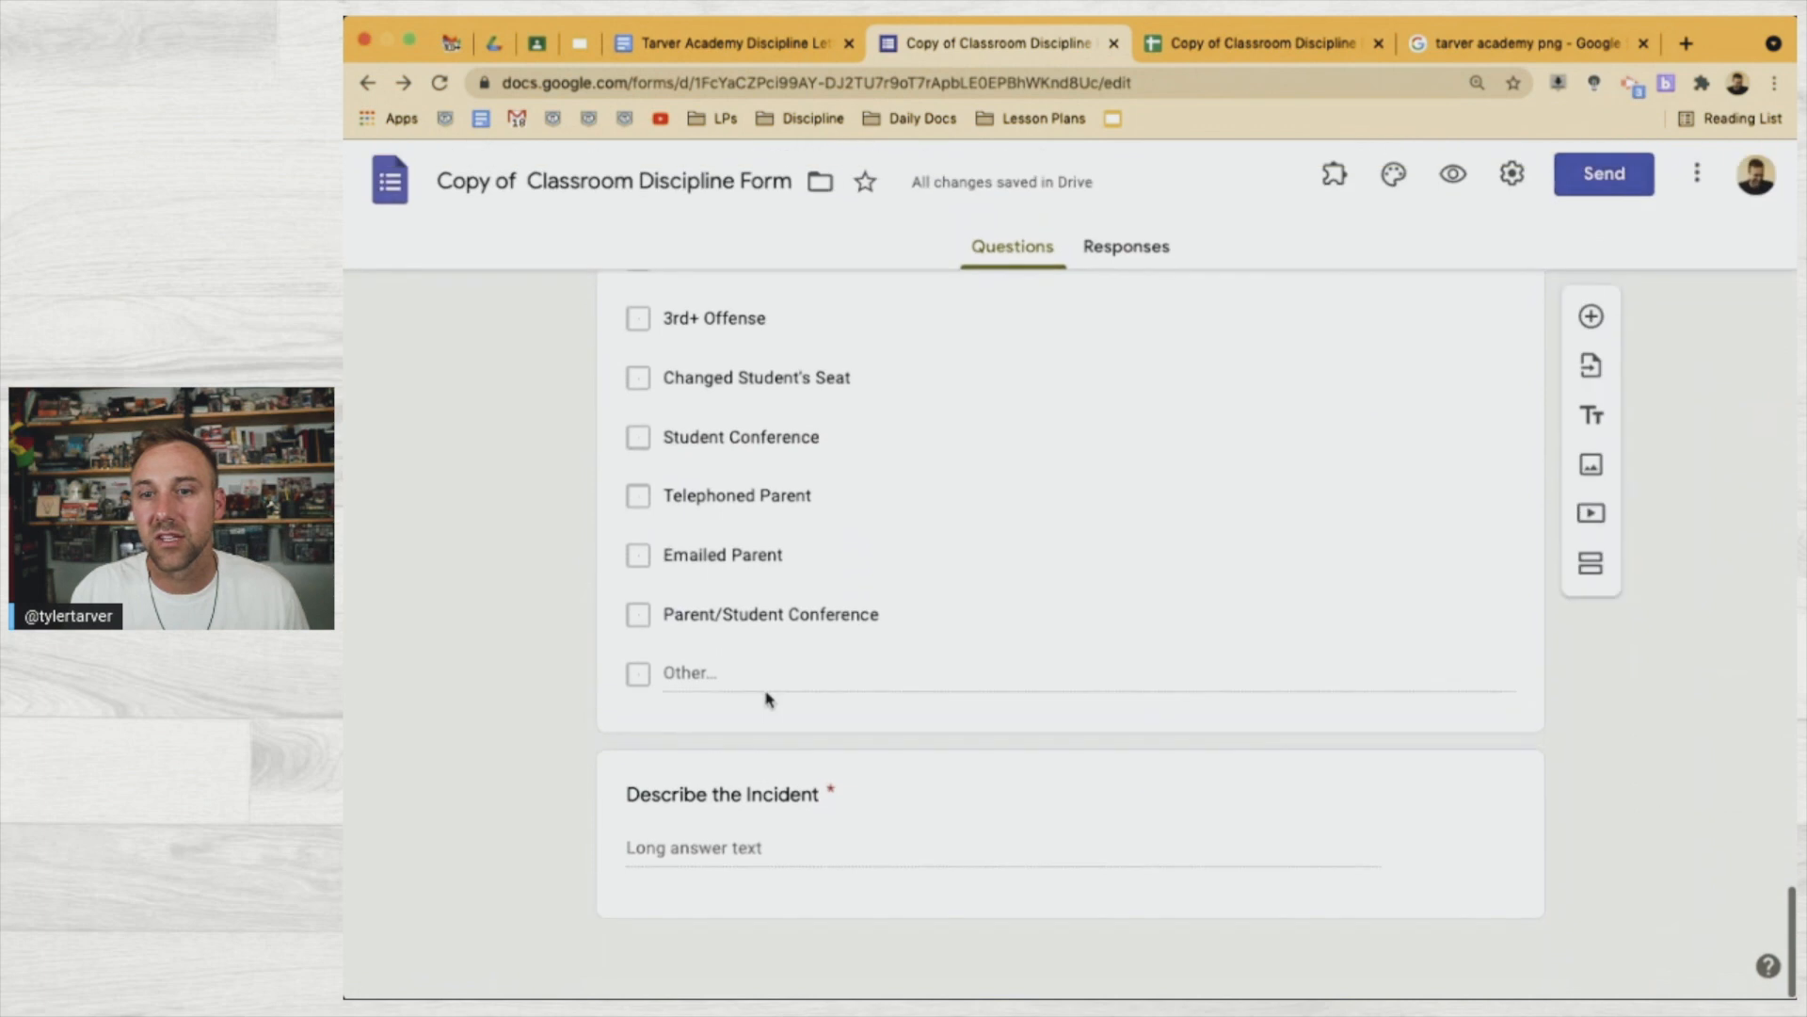
{"action": "left_click", "coordinate": [741, 795]}
{"action": "left_click", "coordinate": [760, 684]}
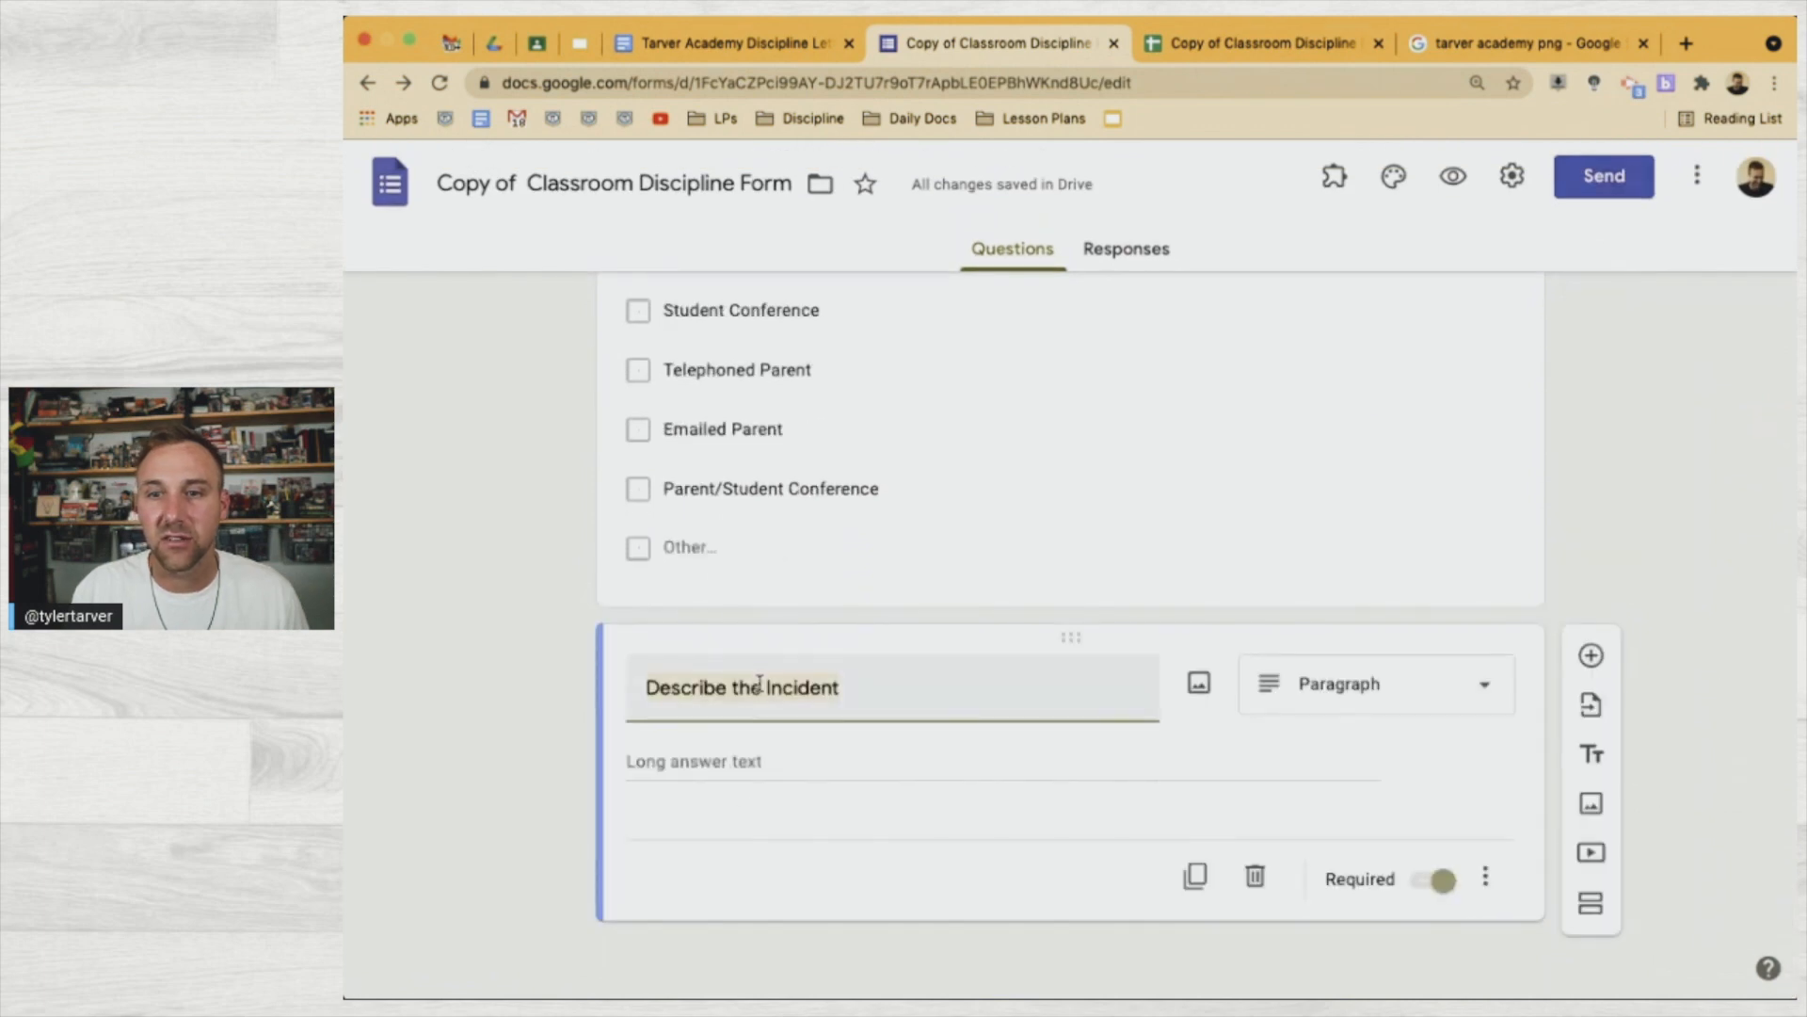
{"action": "left_click", "coordinate": [735, 47]}
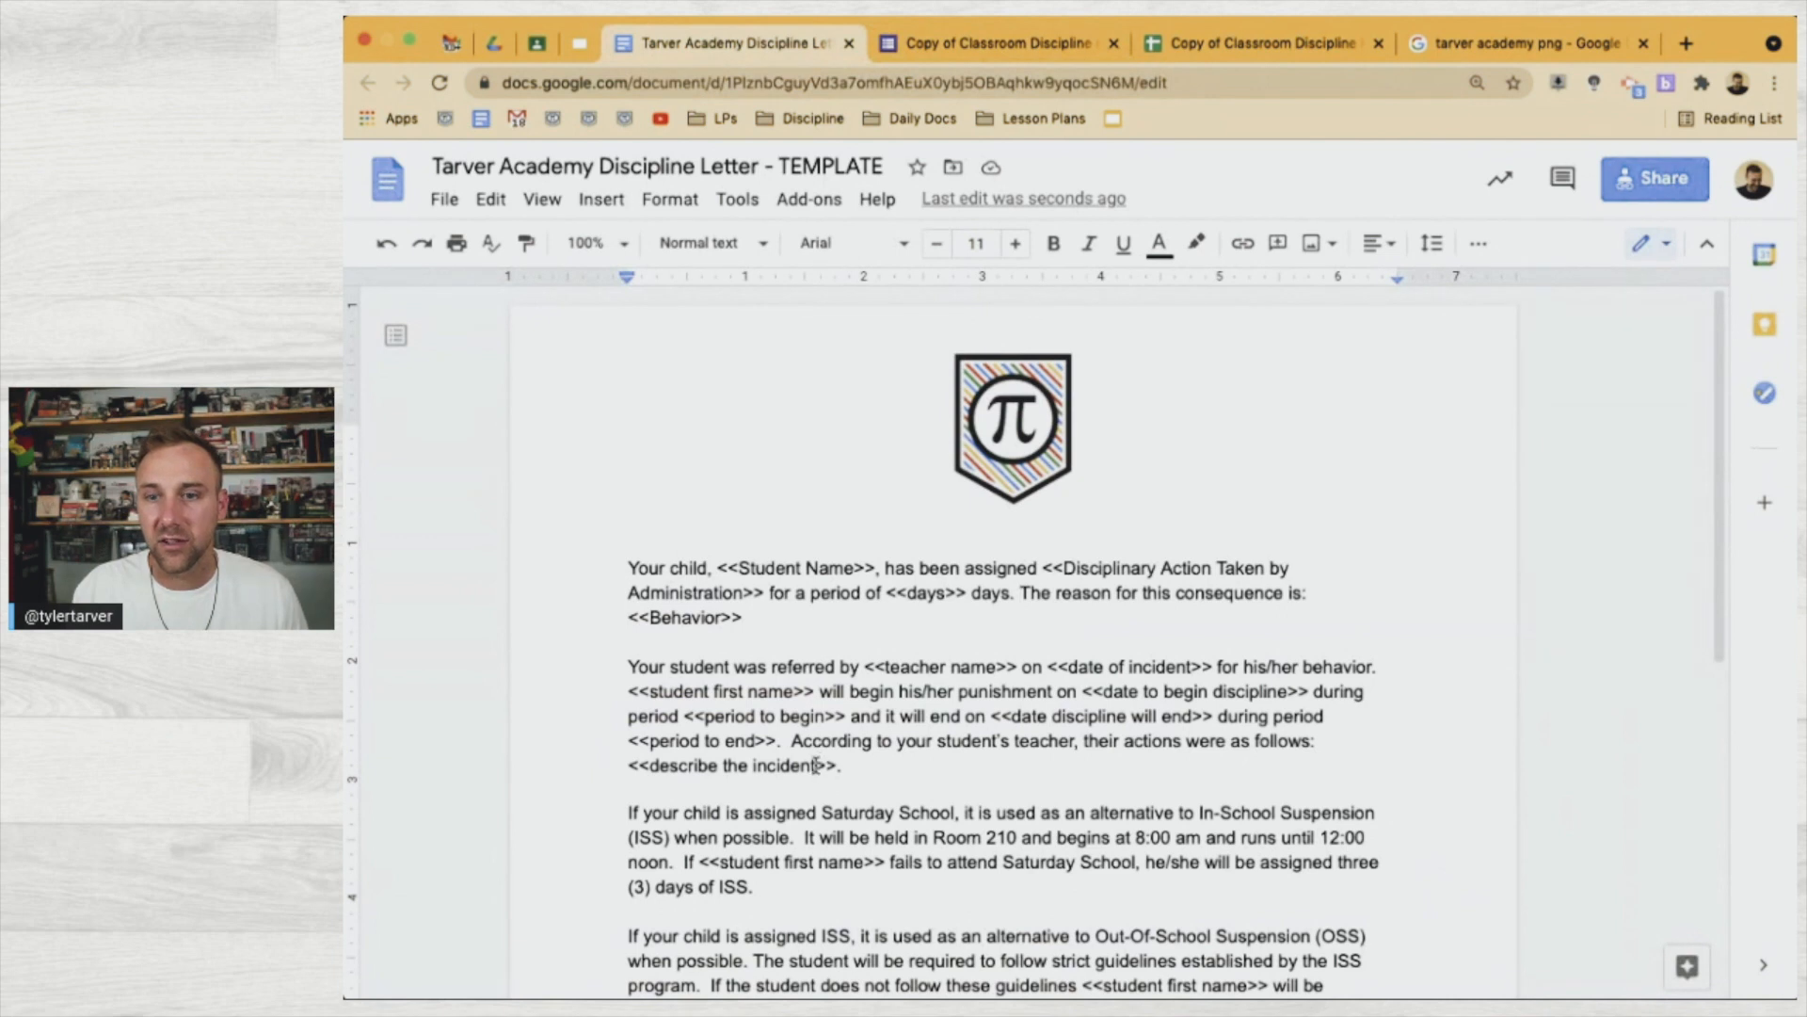
Recapitalise the referral paragraph's placeholder as <<Describe the Incident>>
{"action": "left_click_drag", "start_coordinate": [815, 765], "coordinate": [647, 753]}
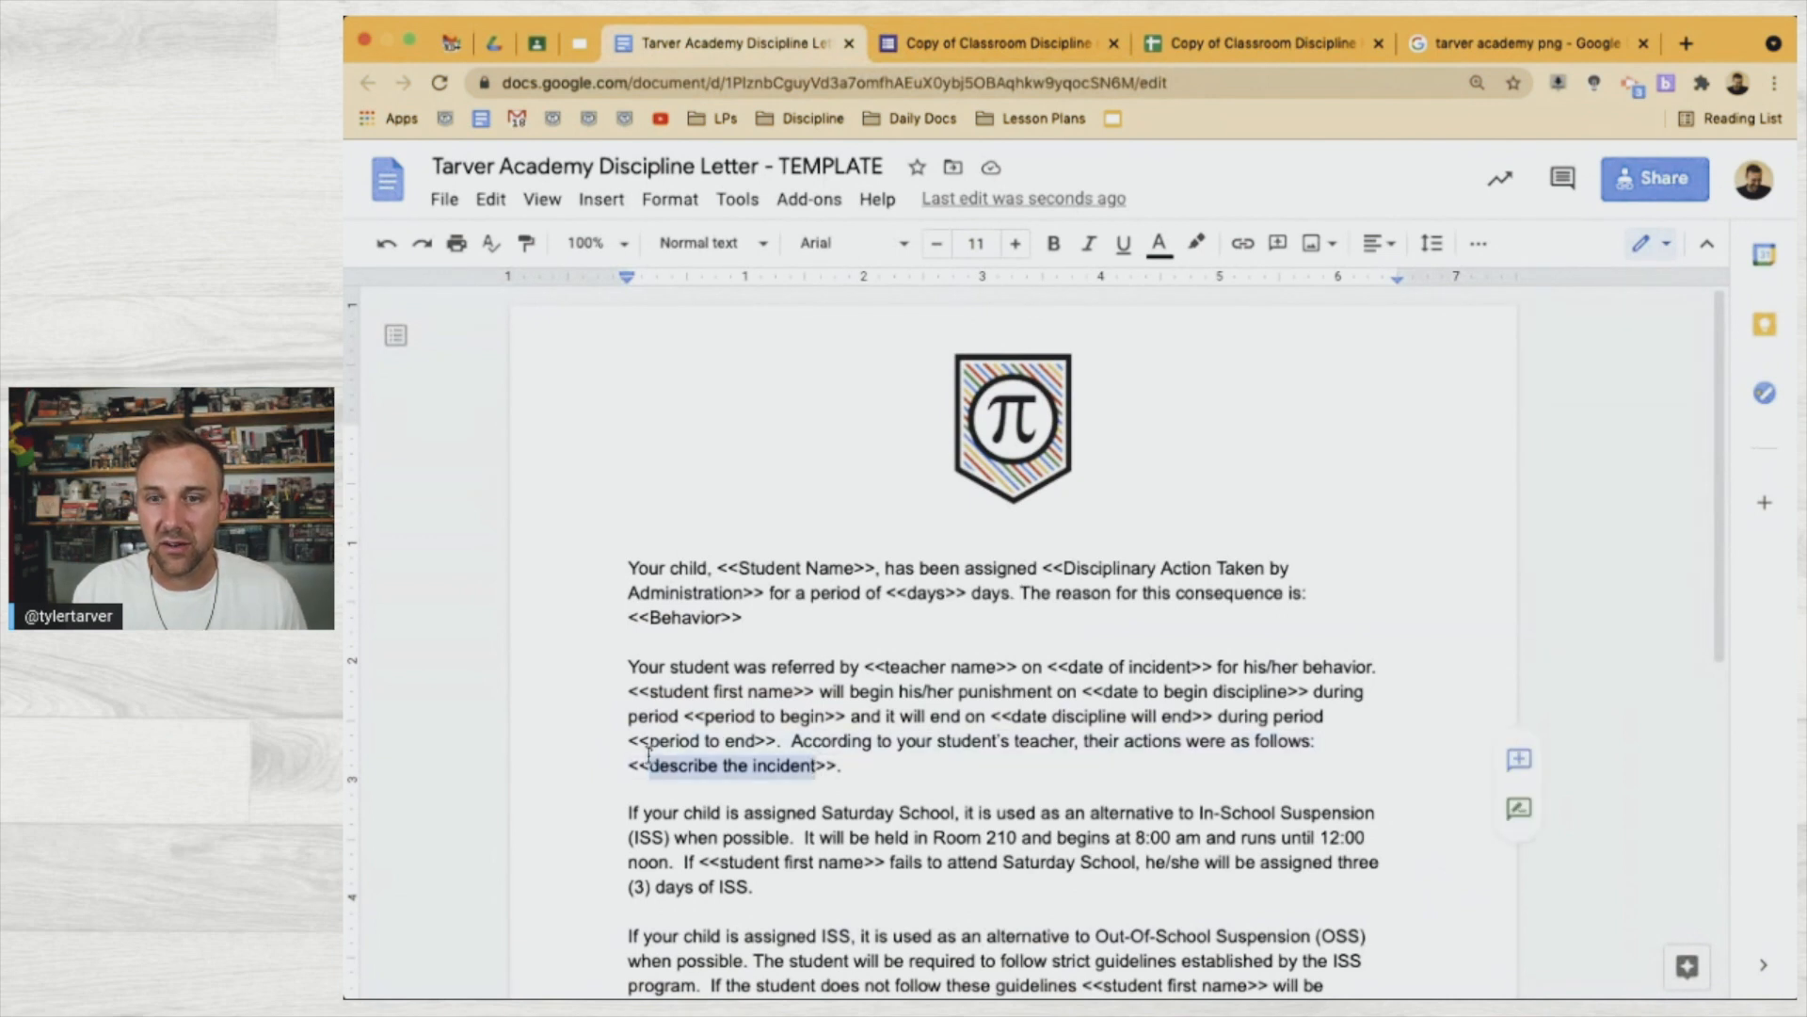
{"action": "left_click", "coordinate": [650, 759]}
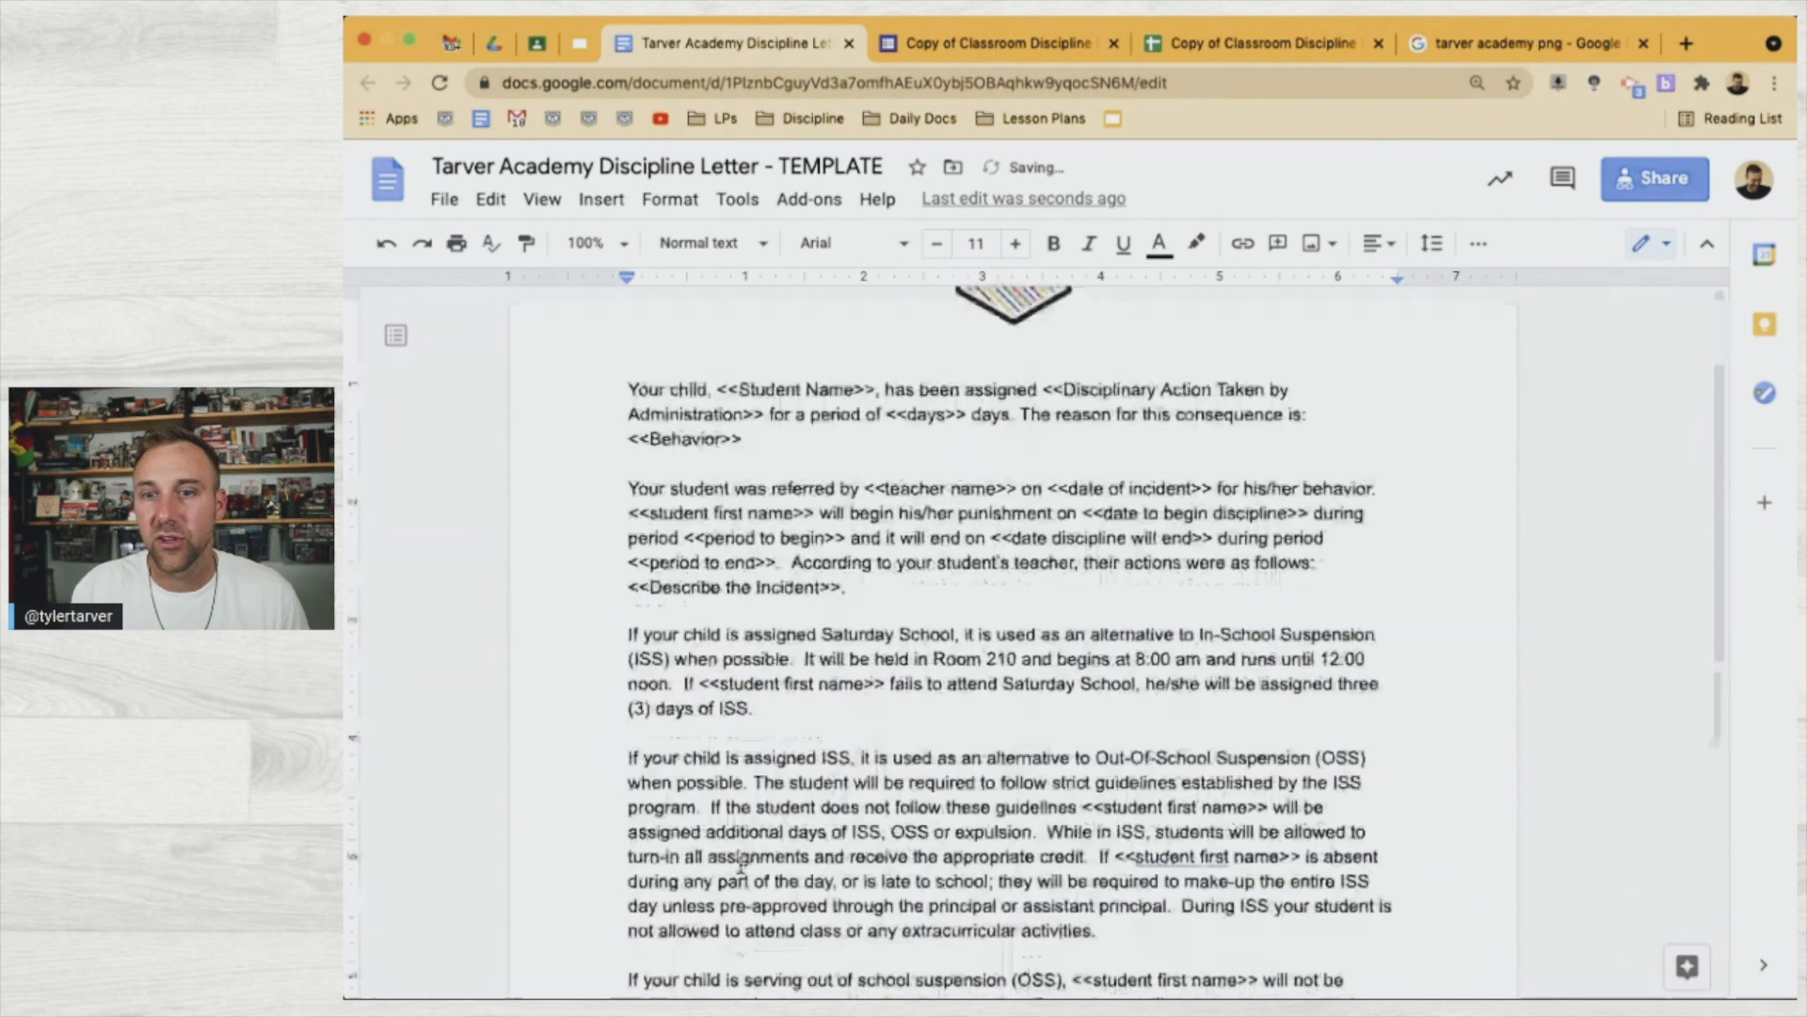
{"action": "scroll", "coordinate": [915, 753], "scroll_direction": "down", "scroll_amount": 1}
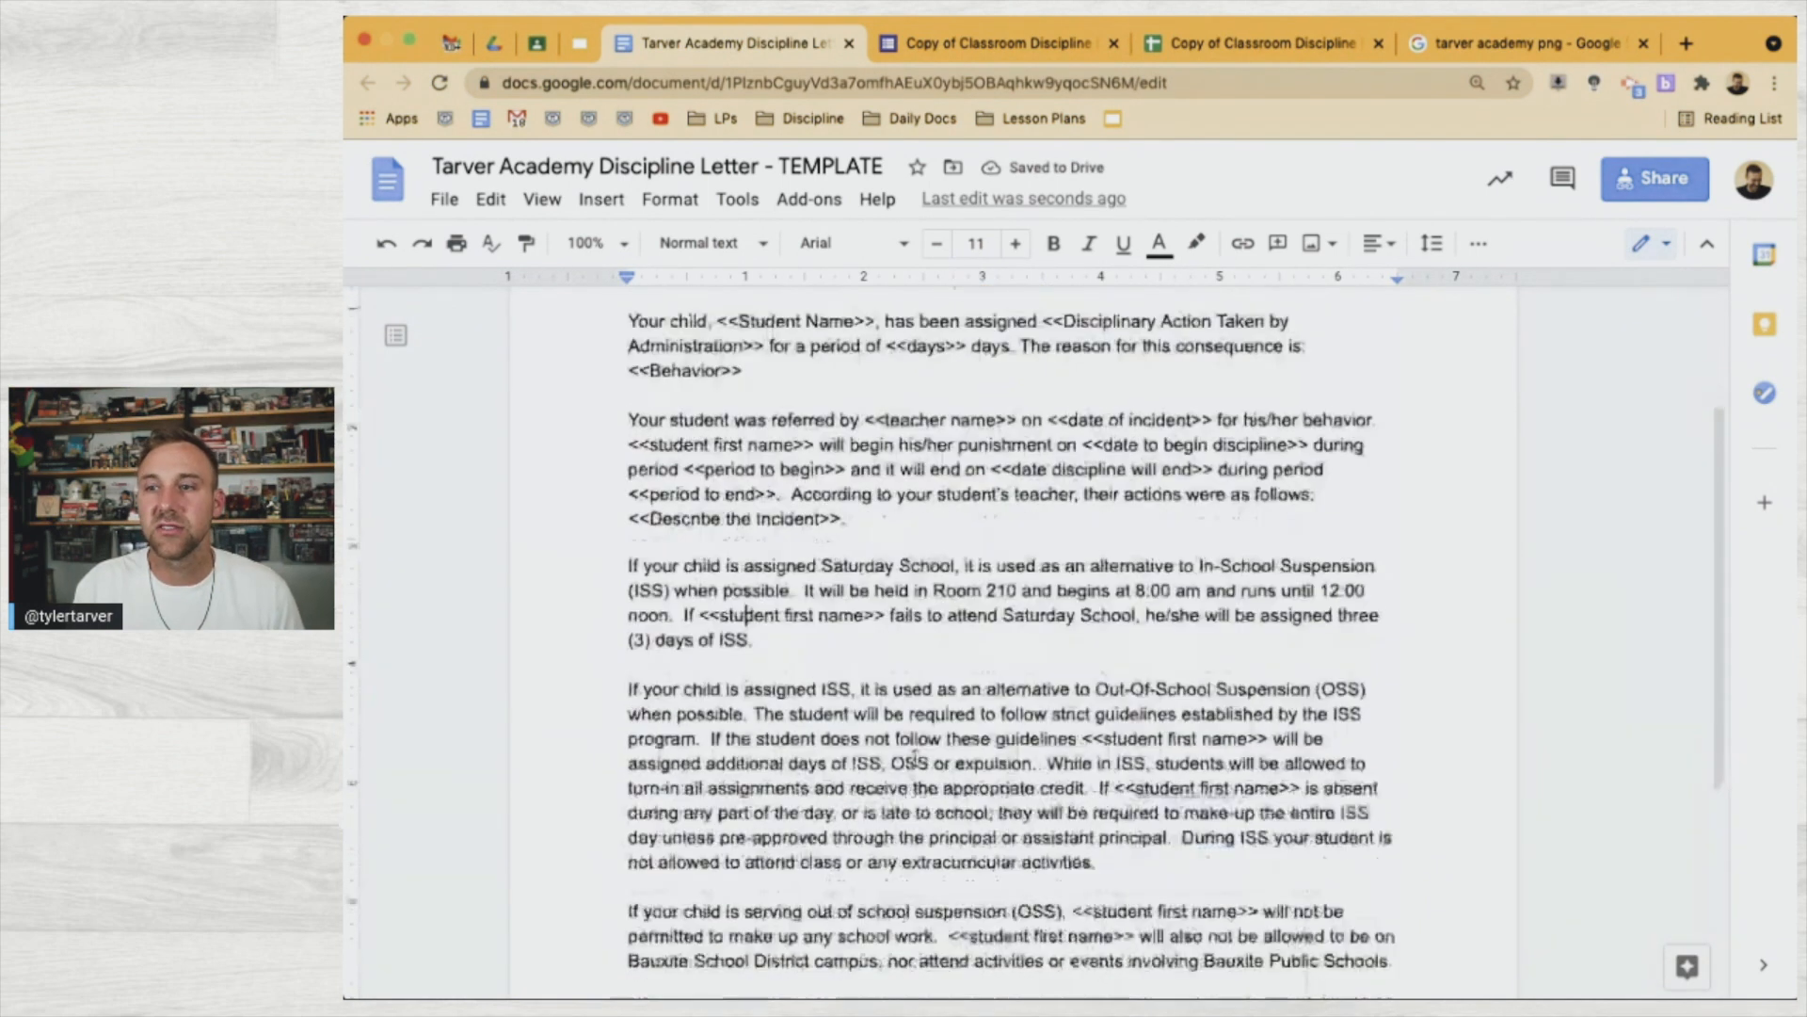
{"action": "scroll", "coordinate": [914, 749], "scroll_direction": "down", "scroll_amount": 1}
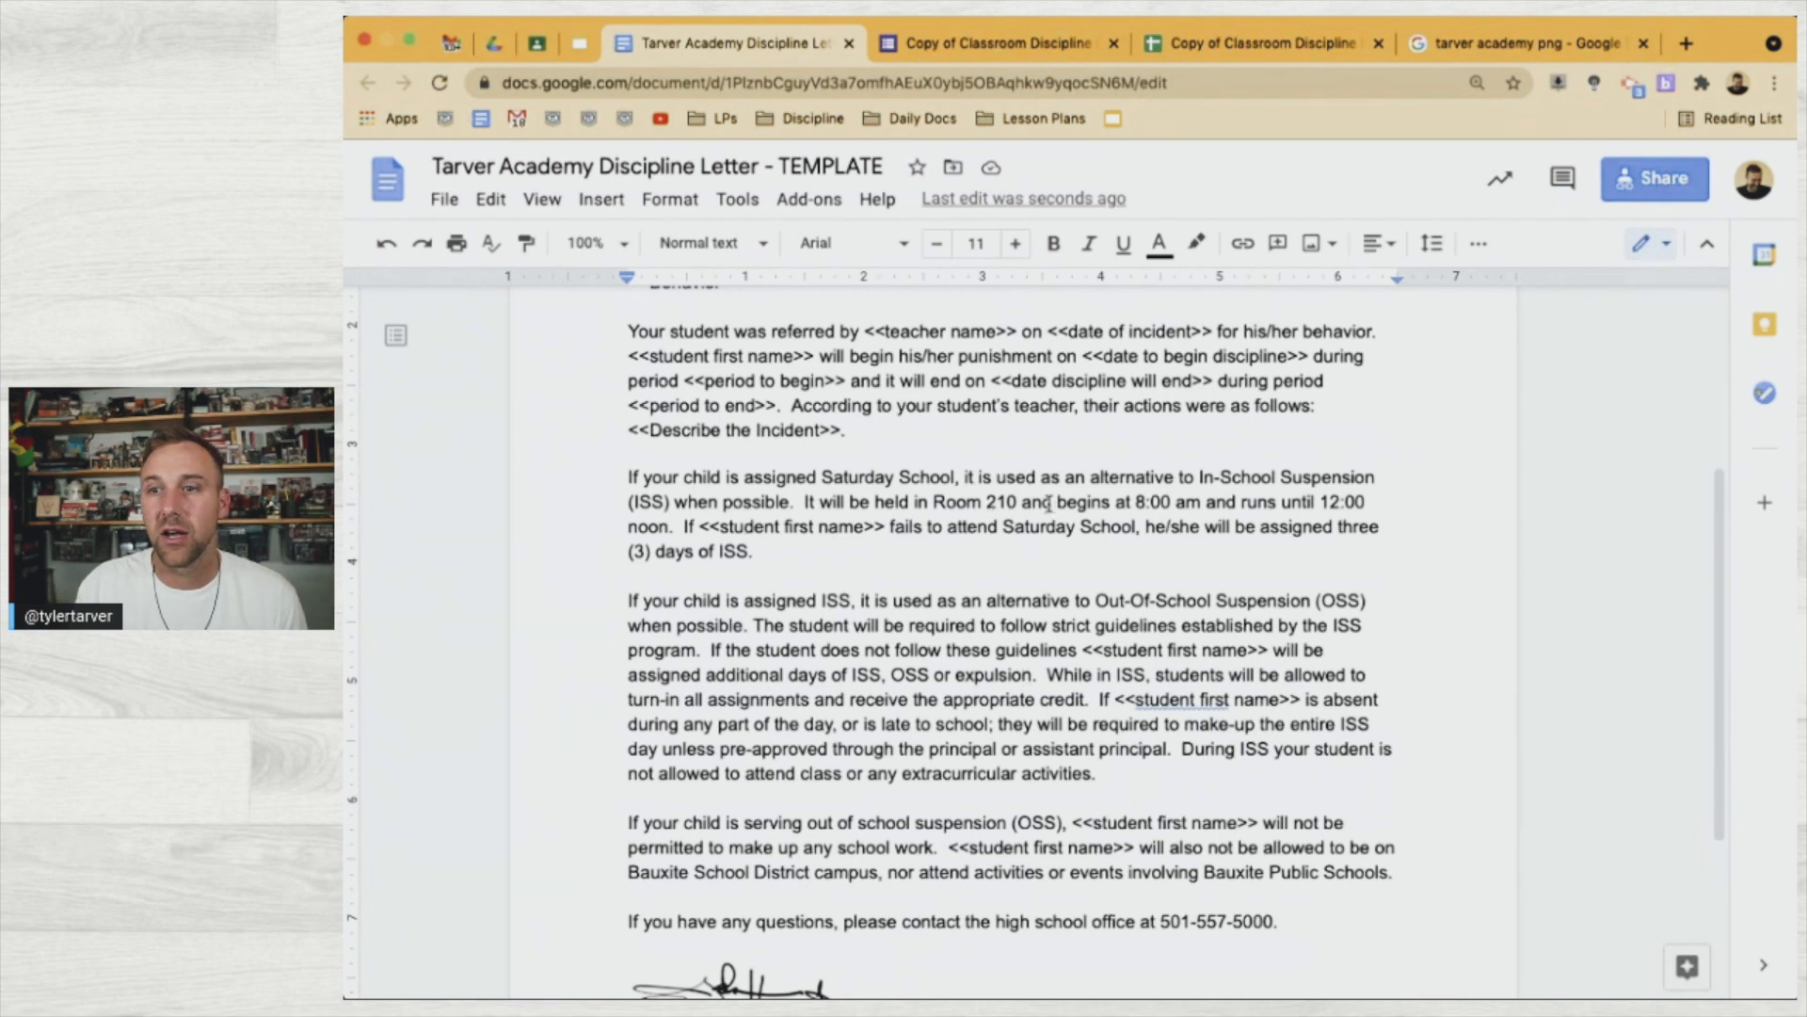
Delete 'will be held in Room 210 and' and replace <<student first name>> with 'your child'
{"action": "left_click_drag", "start_coordinate": [1051, 501], "coordinate": [820, 511]}
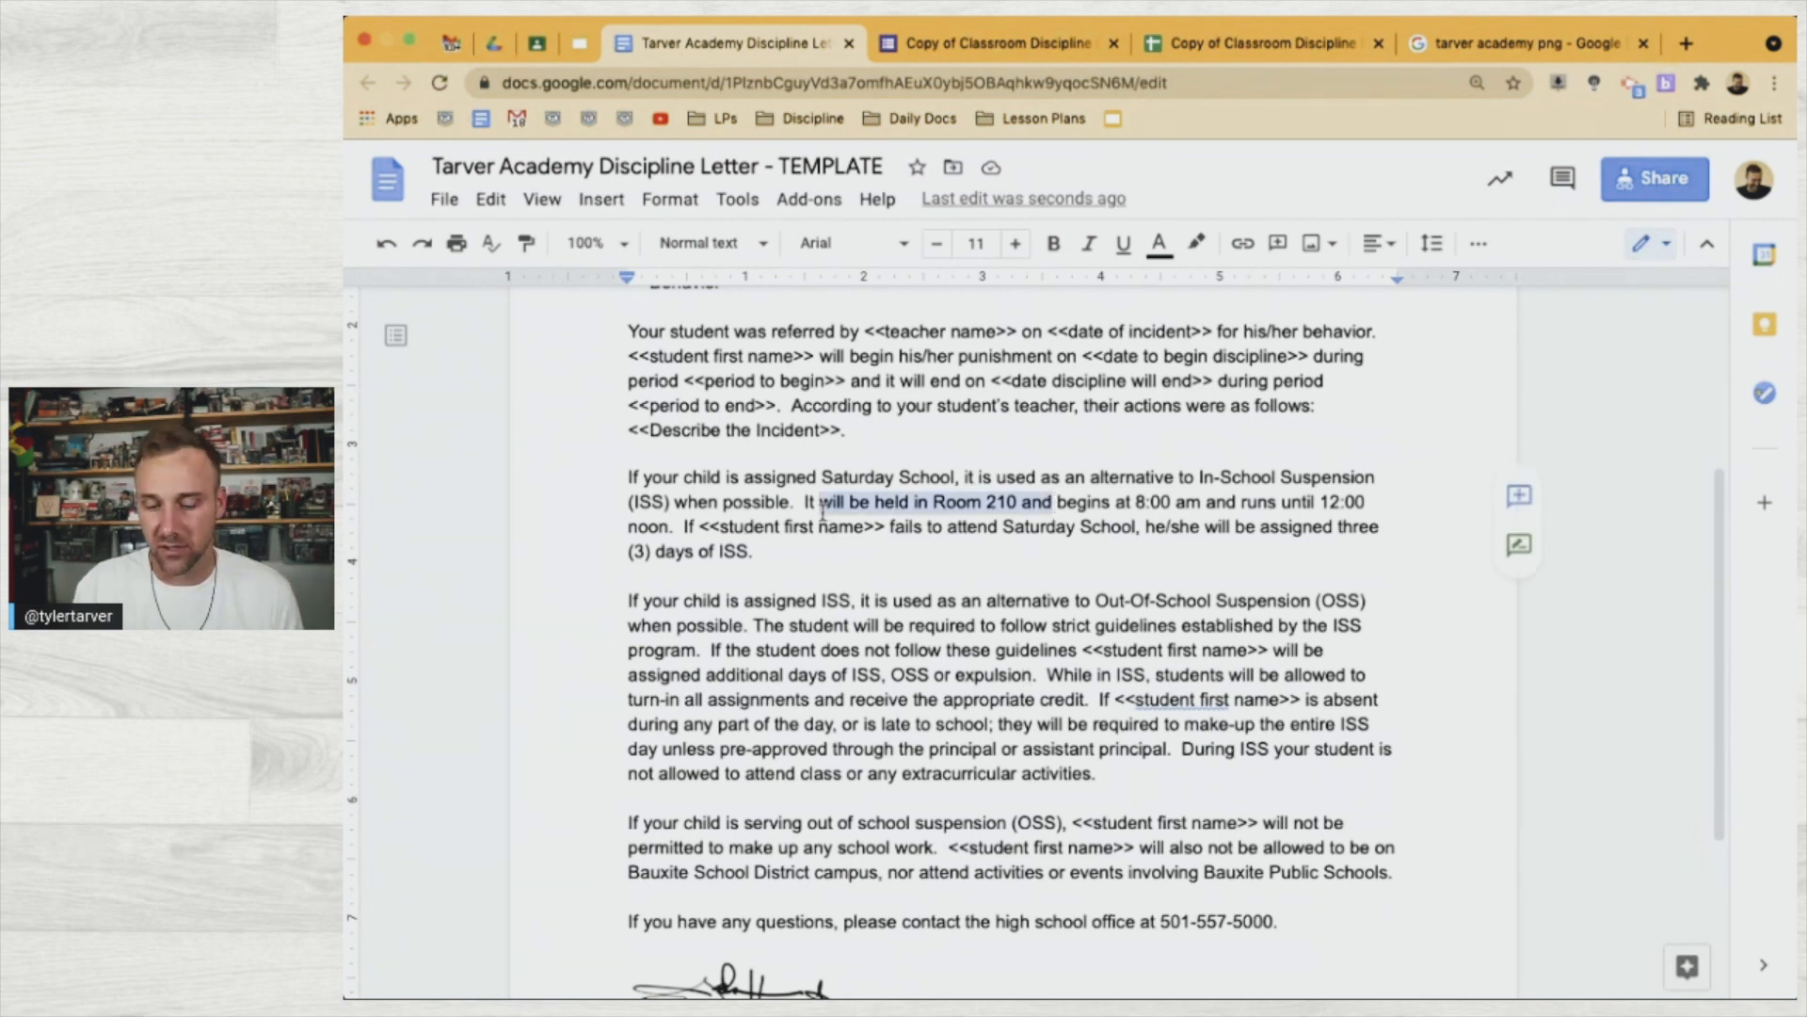
{"action": "key", "text": "BackSpace"}
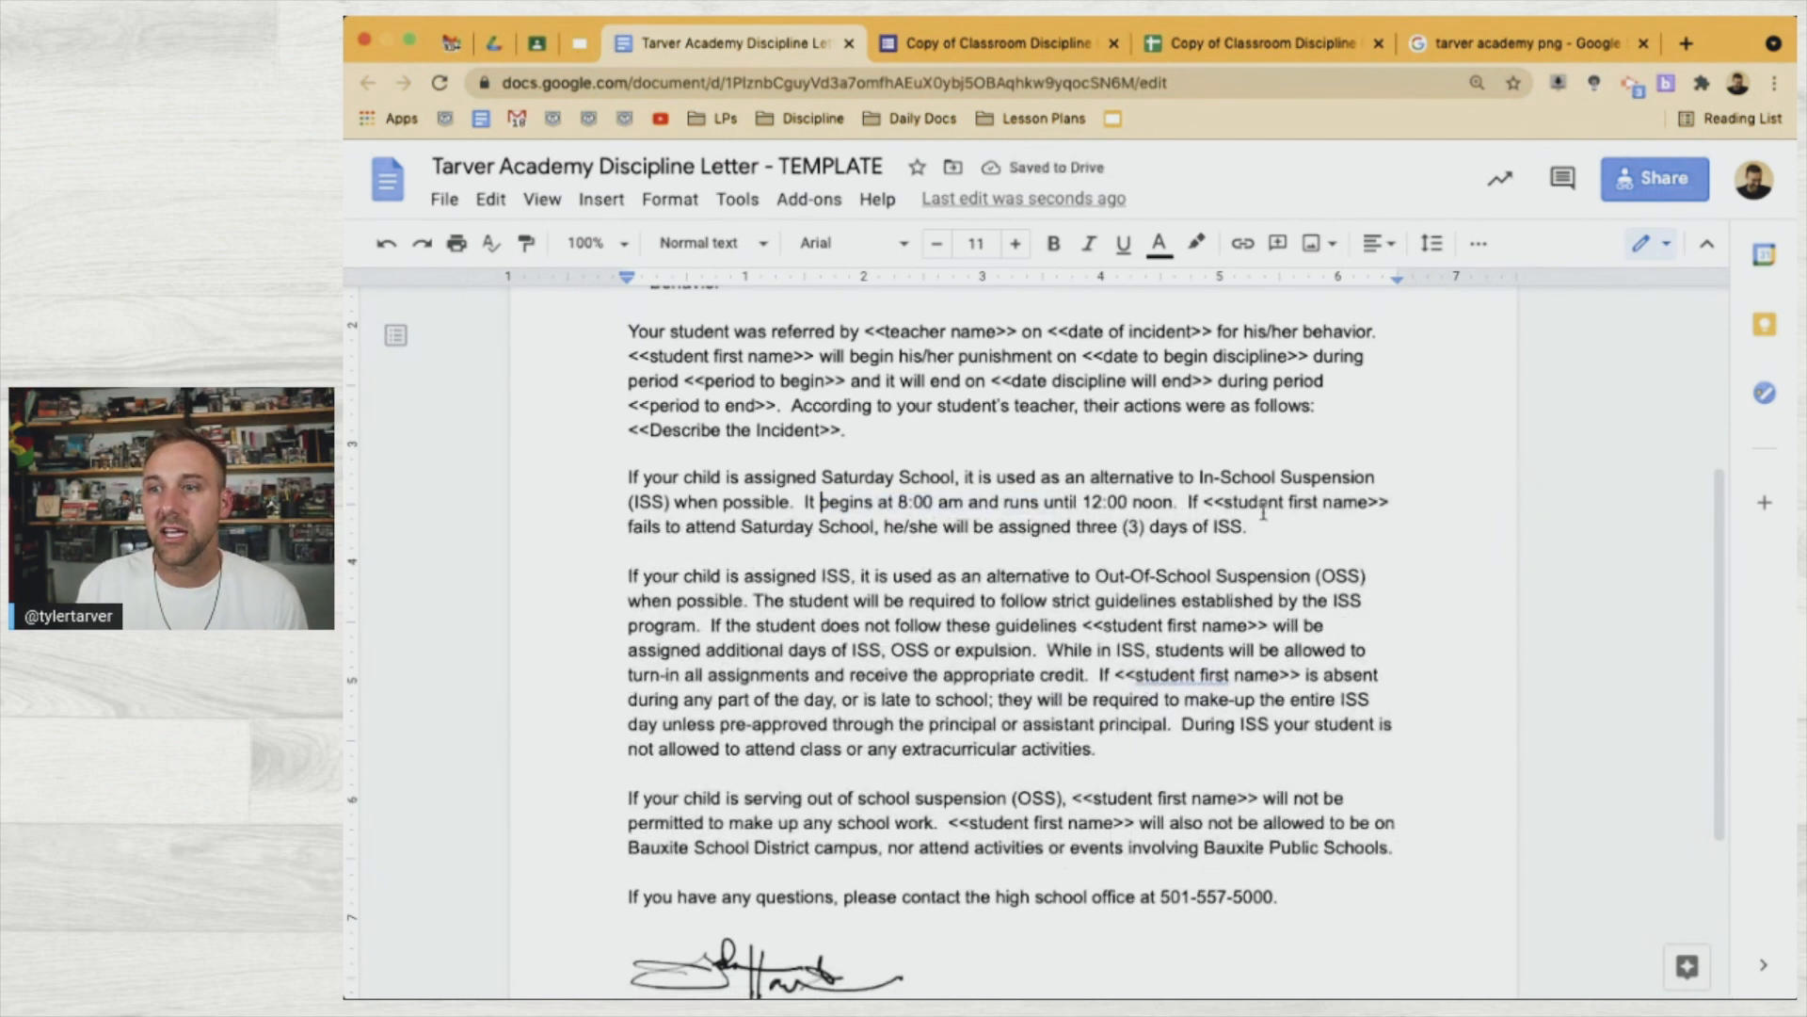
{"action": "scroll", "coordinate": [1368, 513], "scroll_direction": "up", "scroll_amount": 4}
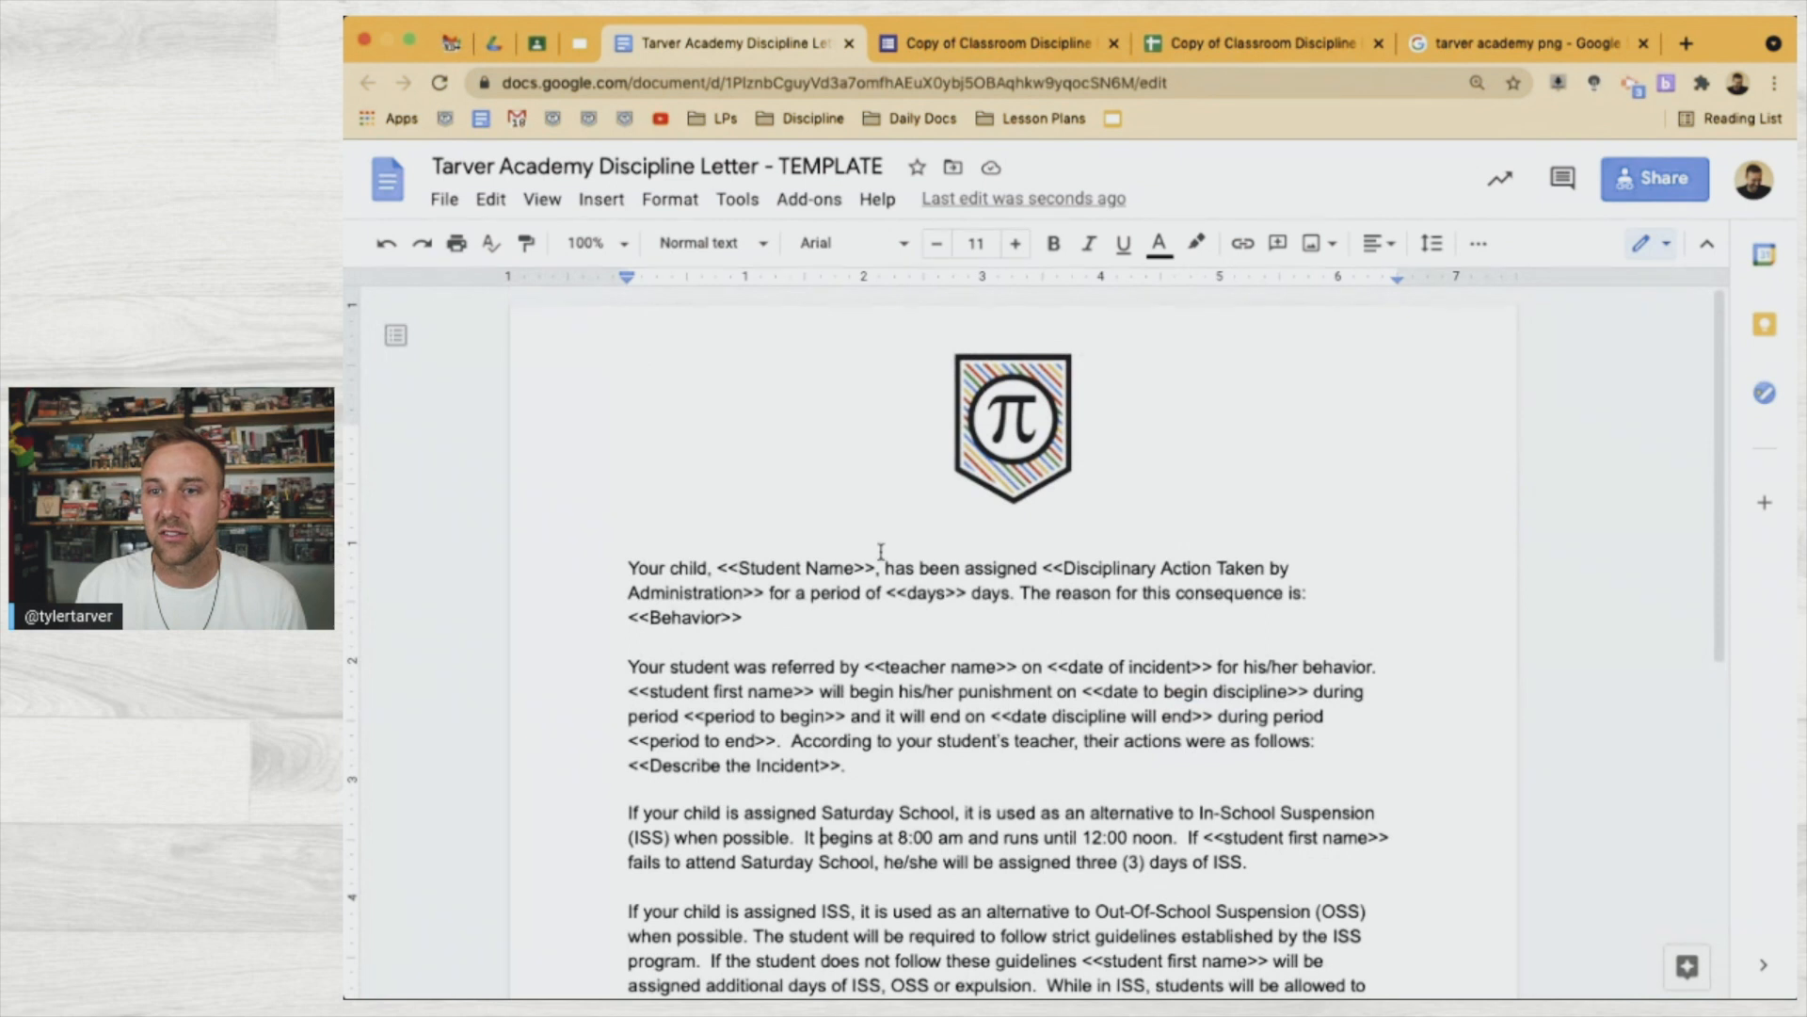
{"action": "left_click_drag", "start_coordinate": [875, 569], "coordinate": [717, 570]}
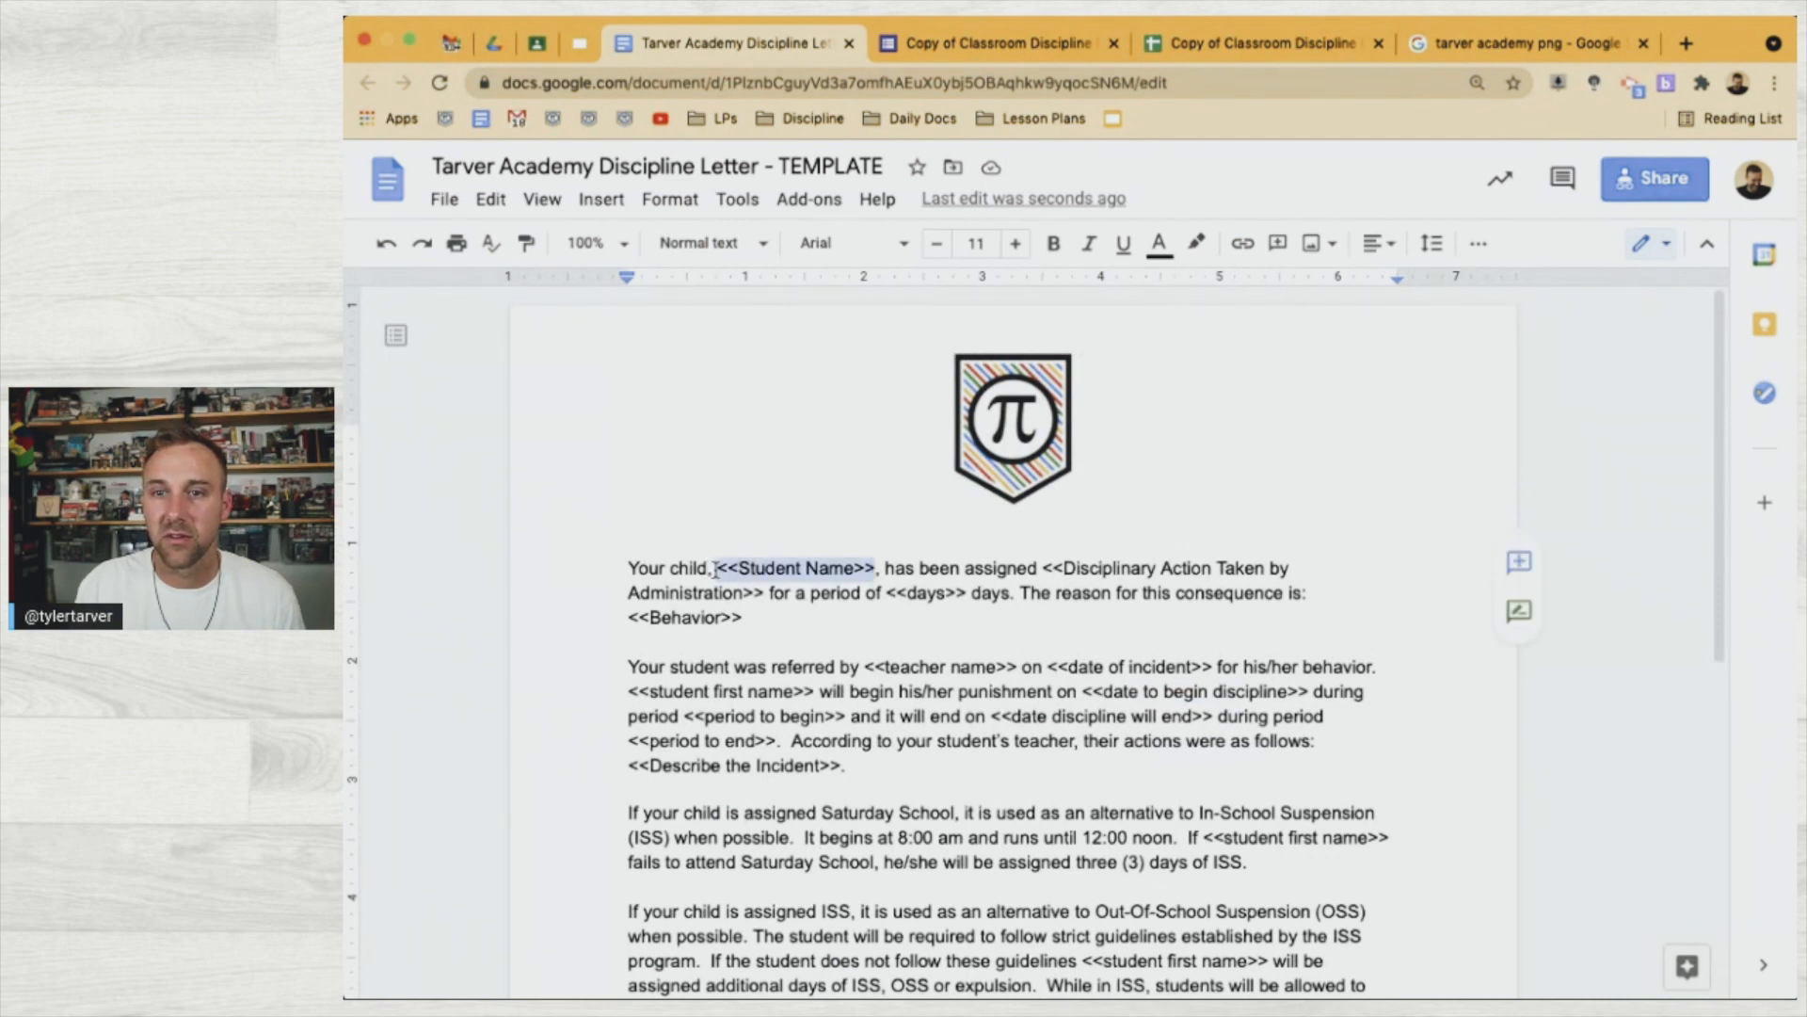
{"action": "scroll", "coordinate": [1364, 623], "scroll_direction": "down", "scroll_amount": 4}
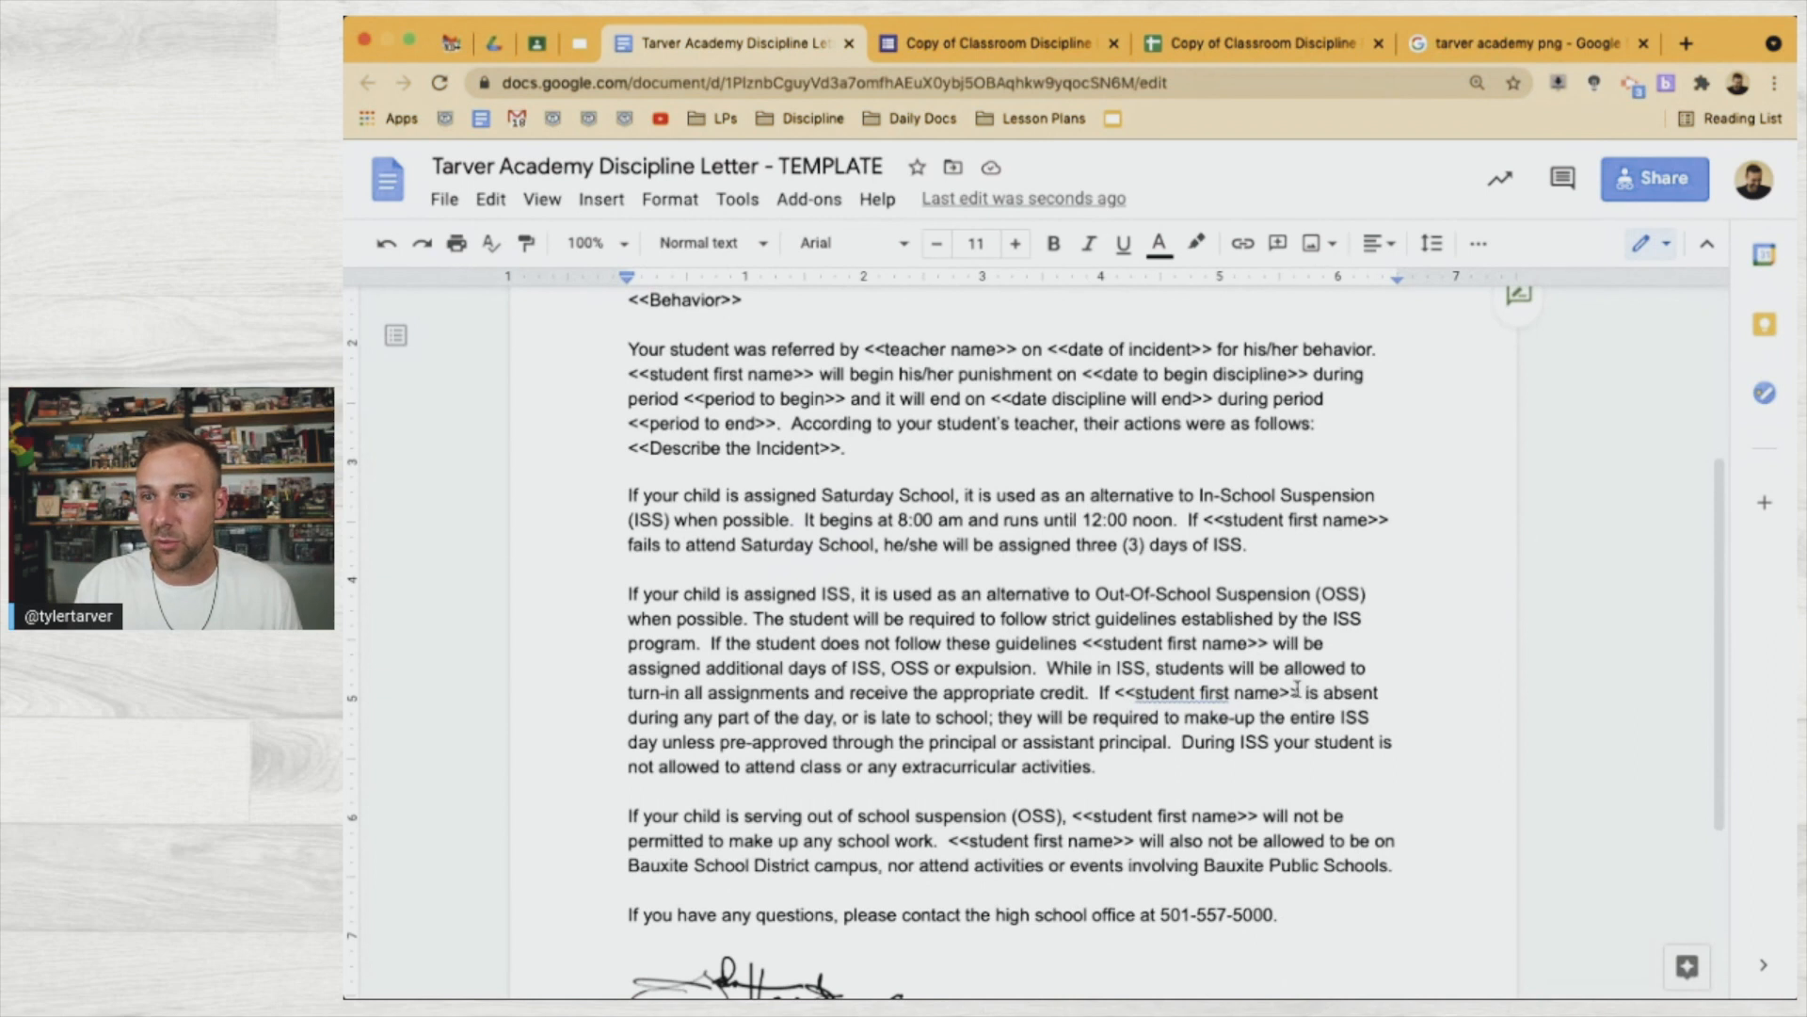
{"action": "left_click_drag", "start_coordinate": [1394, 521], "coordinate": [1207, 523]}
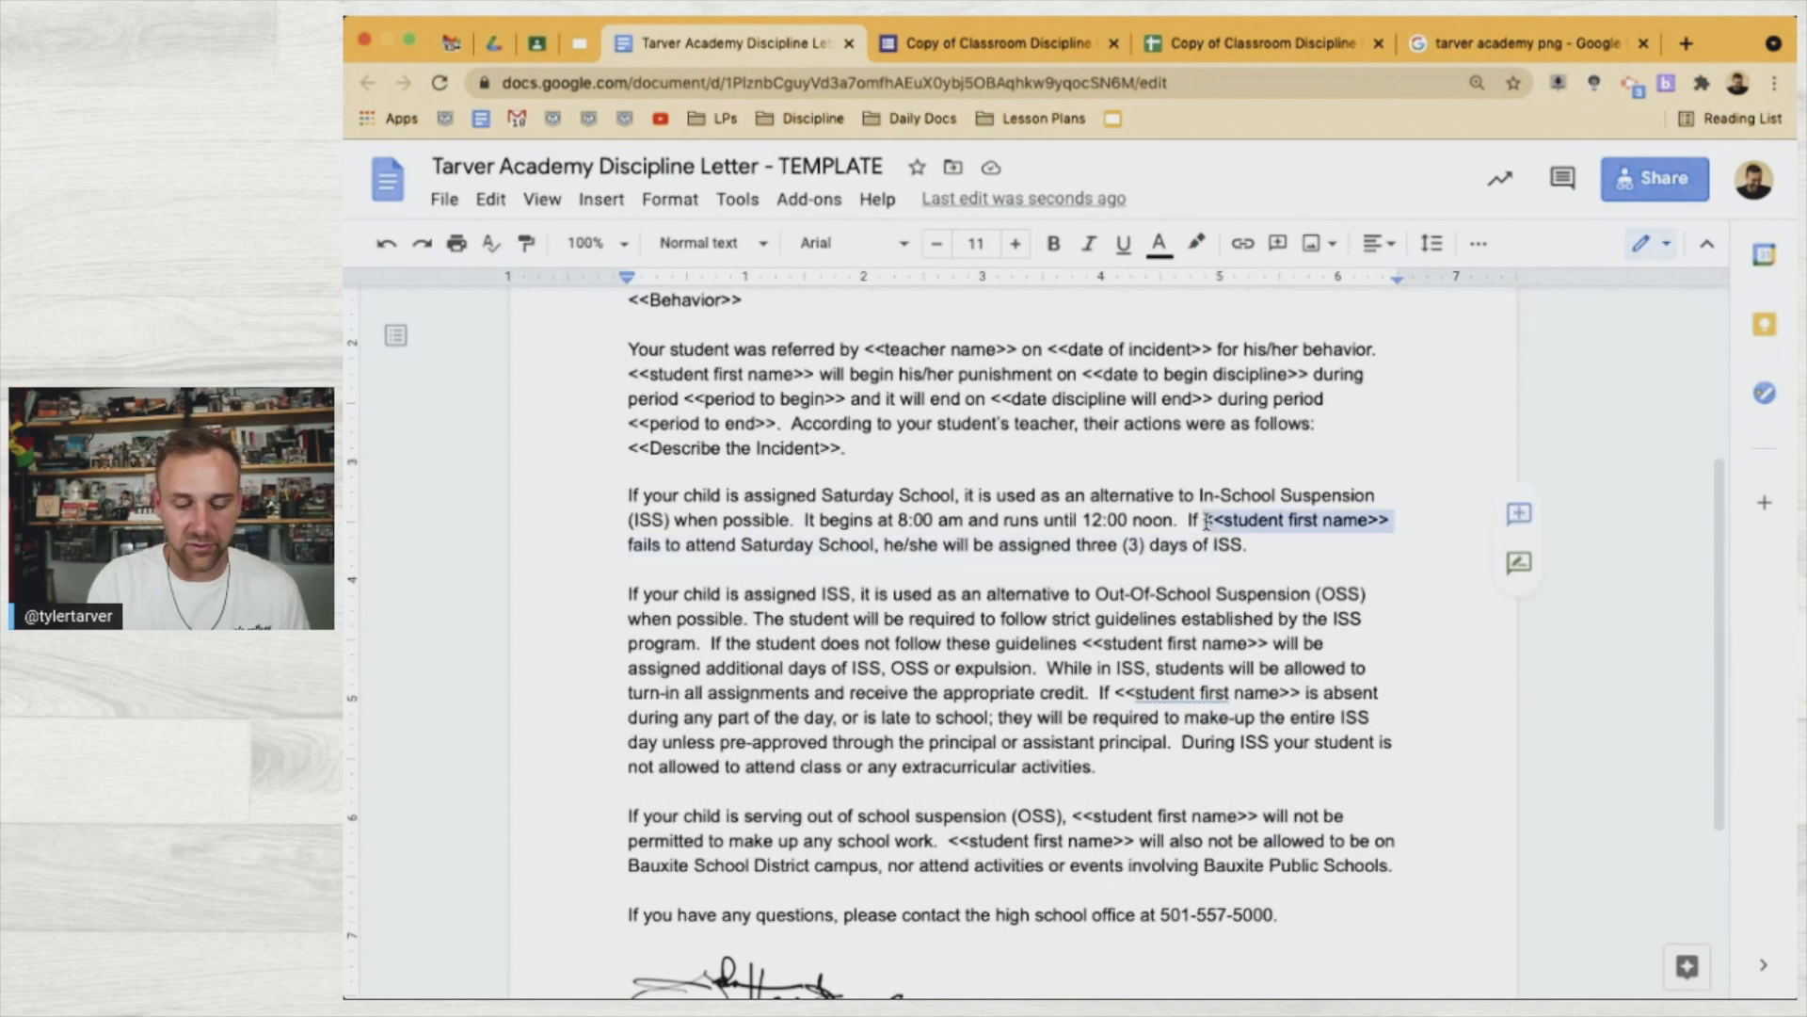
{"action": "type", "text": "your child fails to attend"}
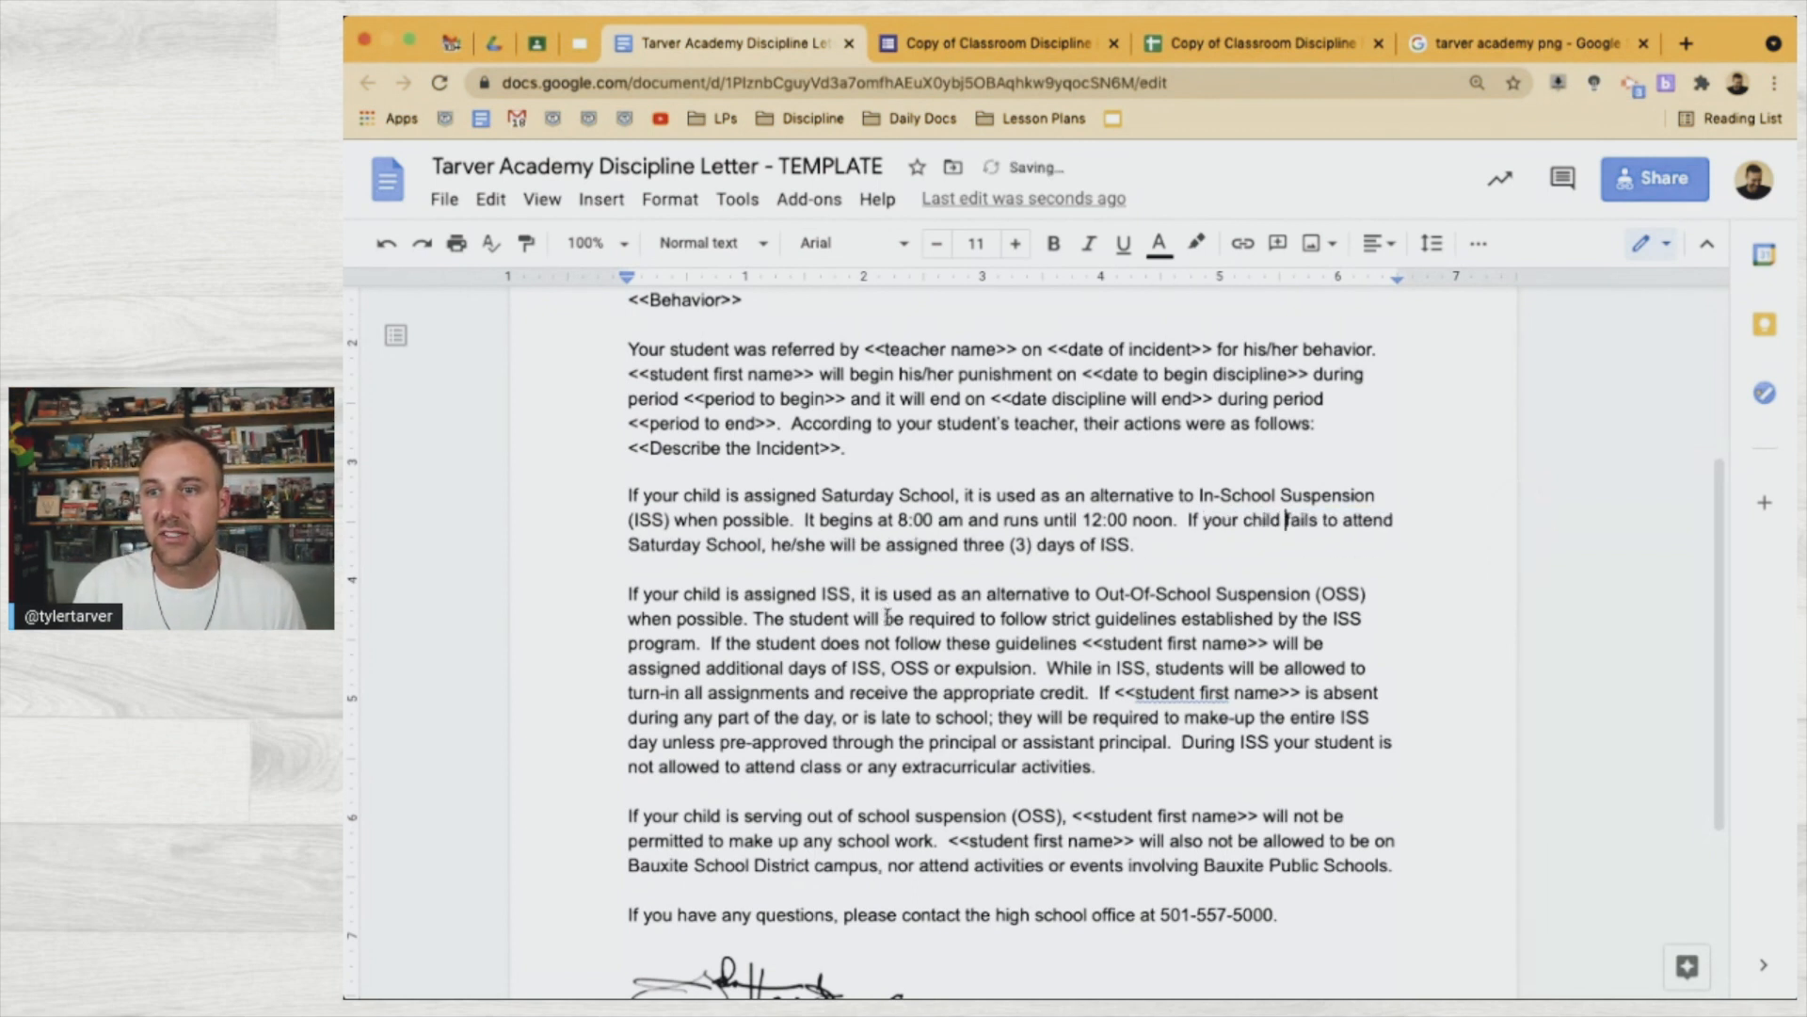
{"action": "scroll", "coordinate": [887, 617], "scroll_direction": "down", "scroll_amount": 1}
{"action": "scroll", "coordinate": [887, 618], "scroll_direction": "down", "scroll_amount": 2}
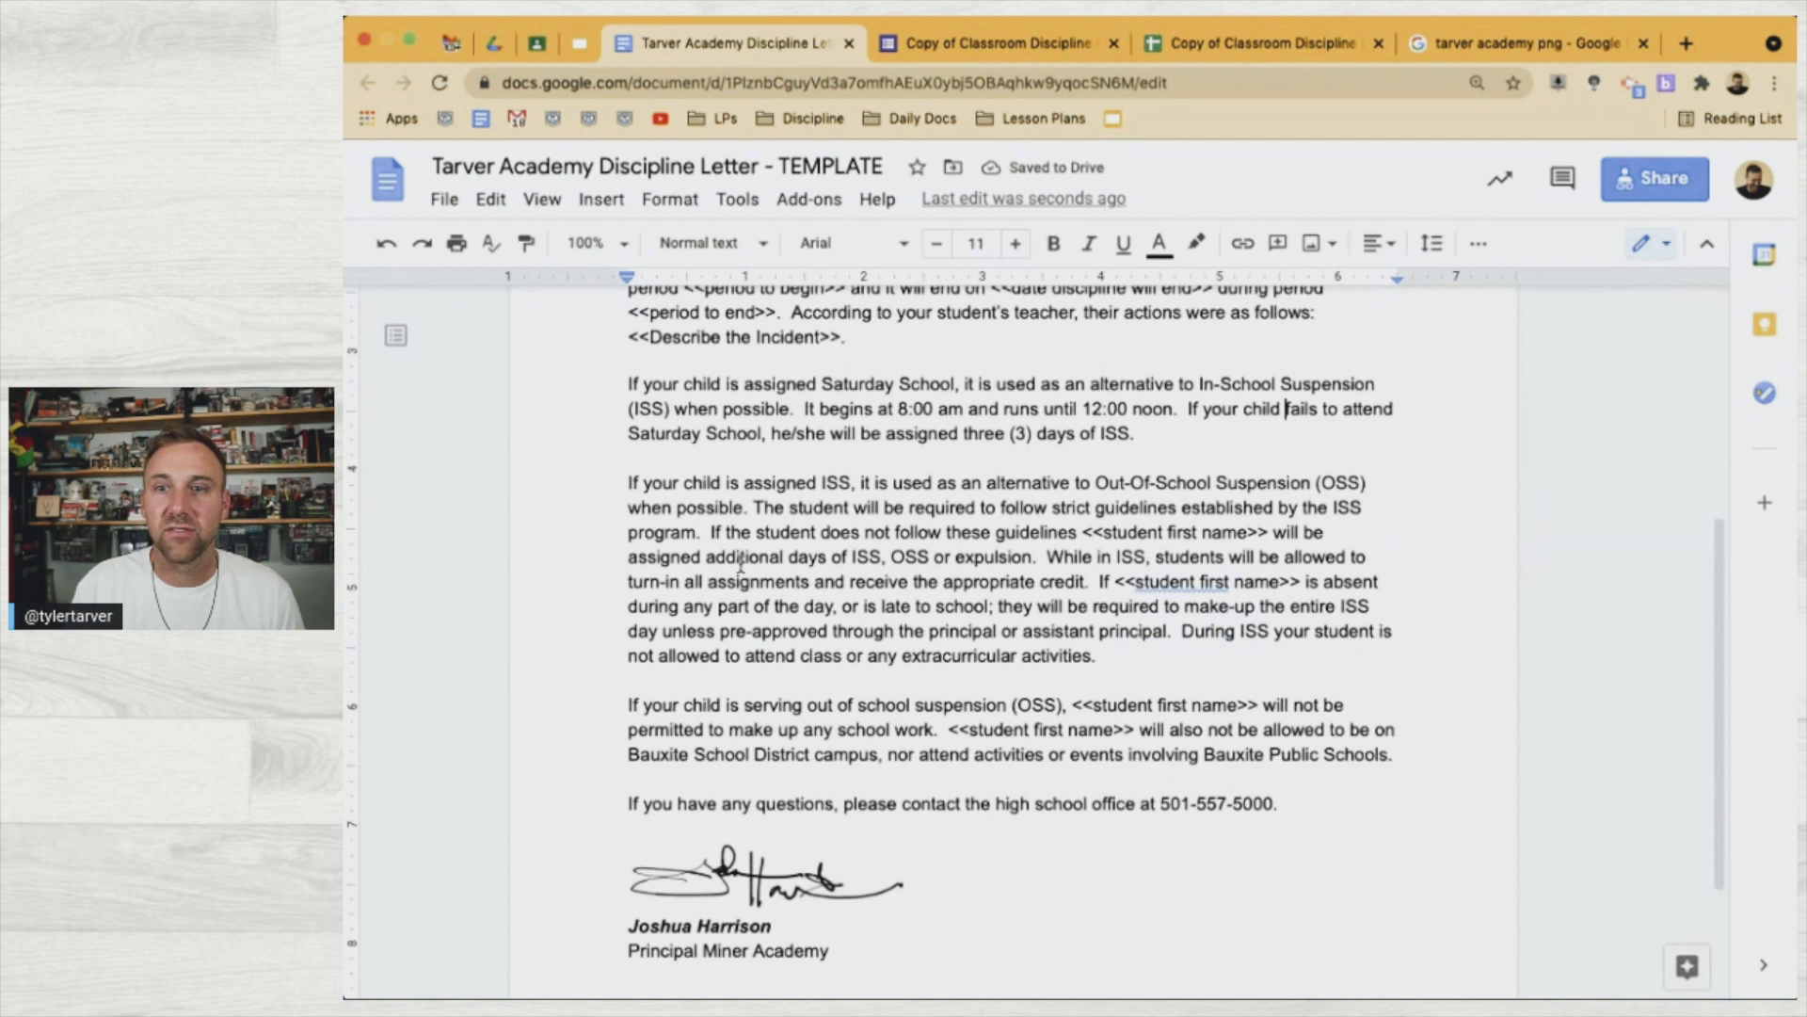
{"action": "scroll", "coordinate": [744, 570], "scroll_direction": "down", "scroll_amount": 1}
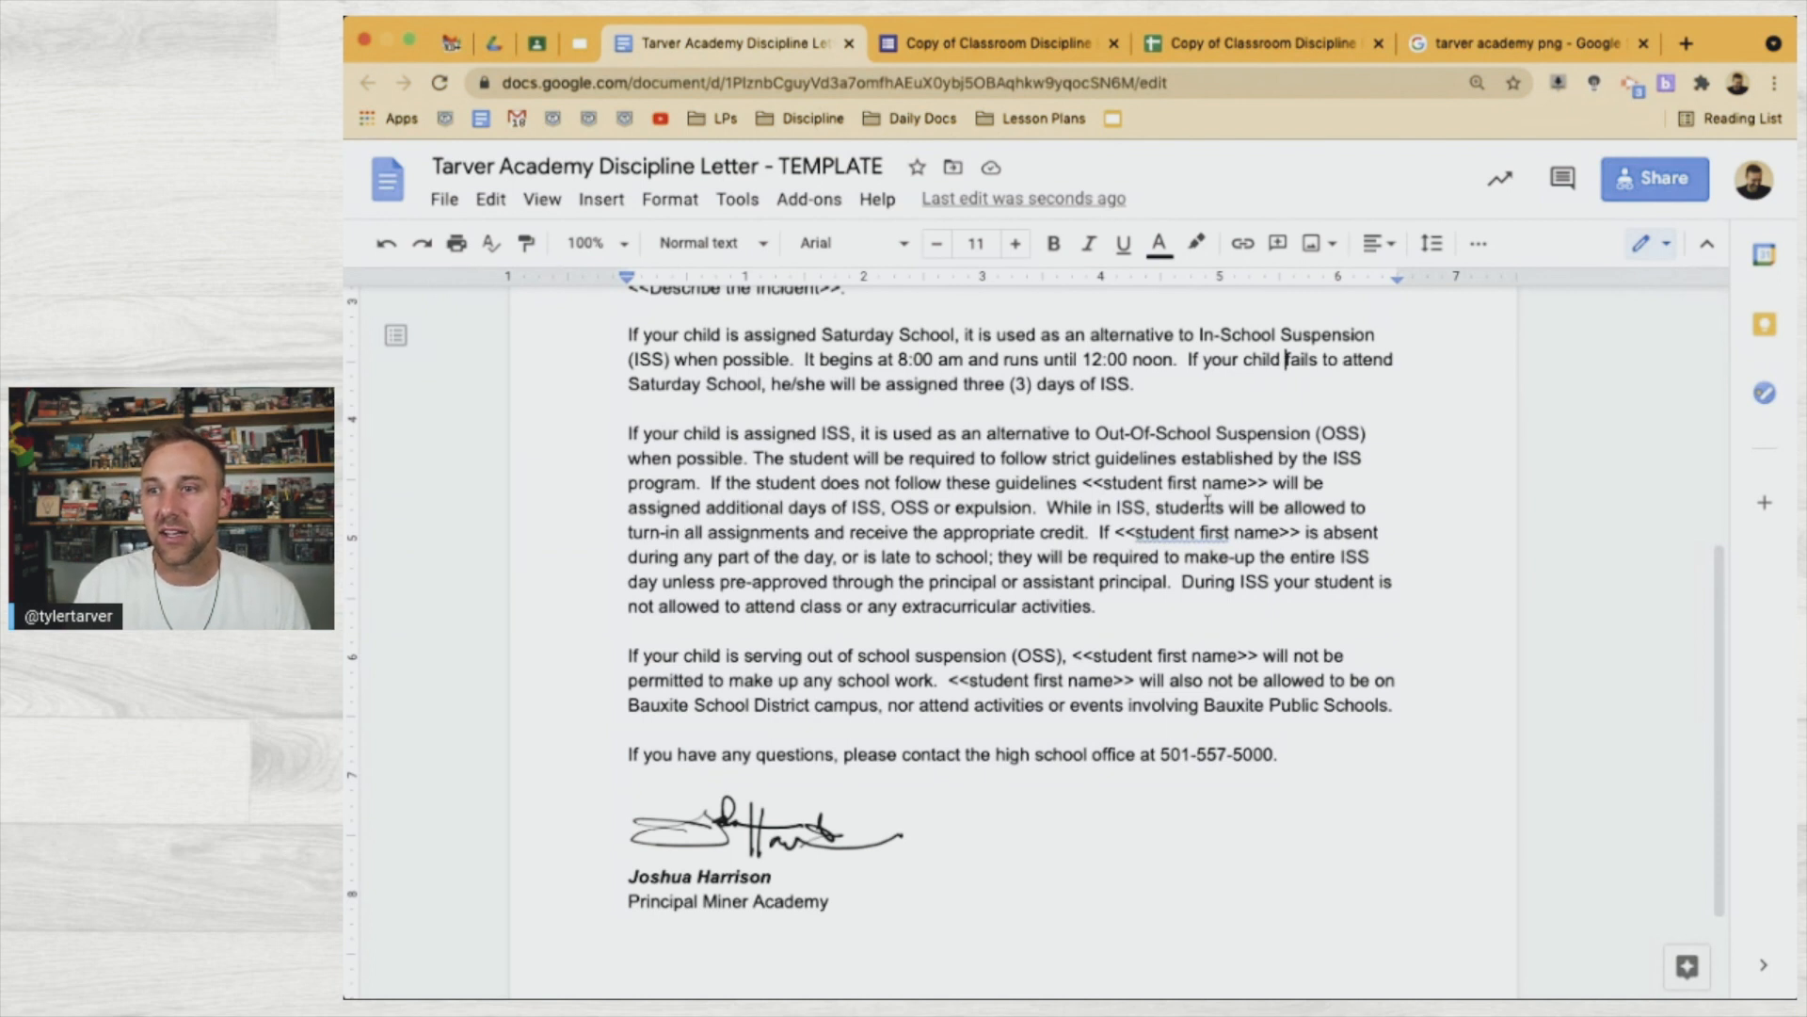
Replace the placeholder after 'guidelines' with 'they' and remove the extra space before 'If'
{"action": "left_click_drag", "start_coordinate": [1273, 484], "coordinate": [1081, 490]}
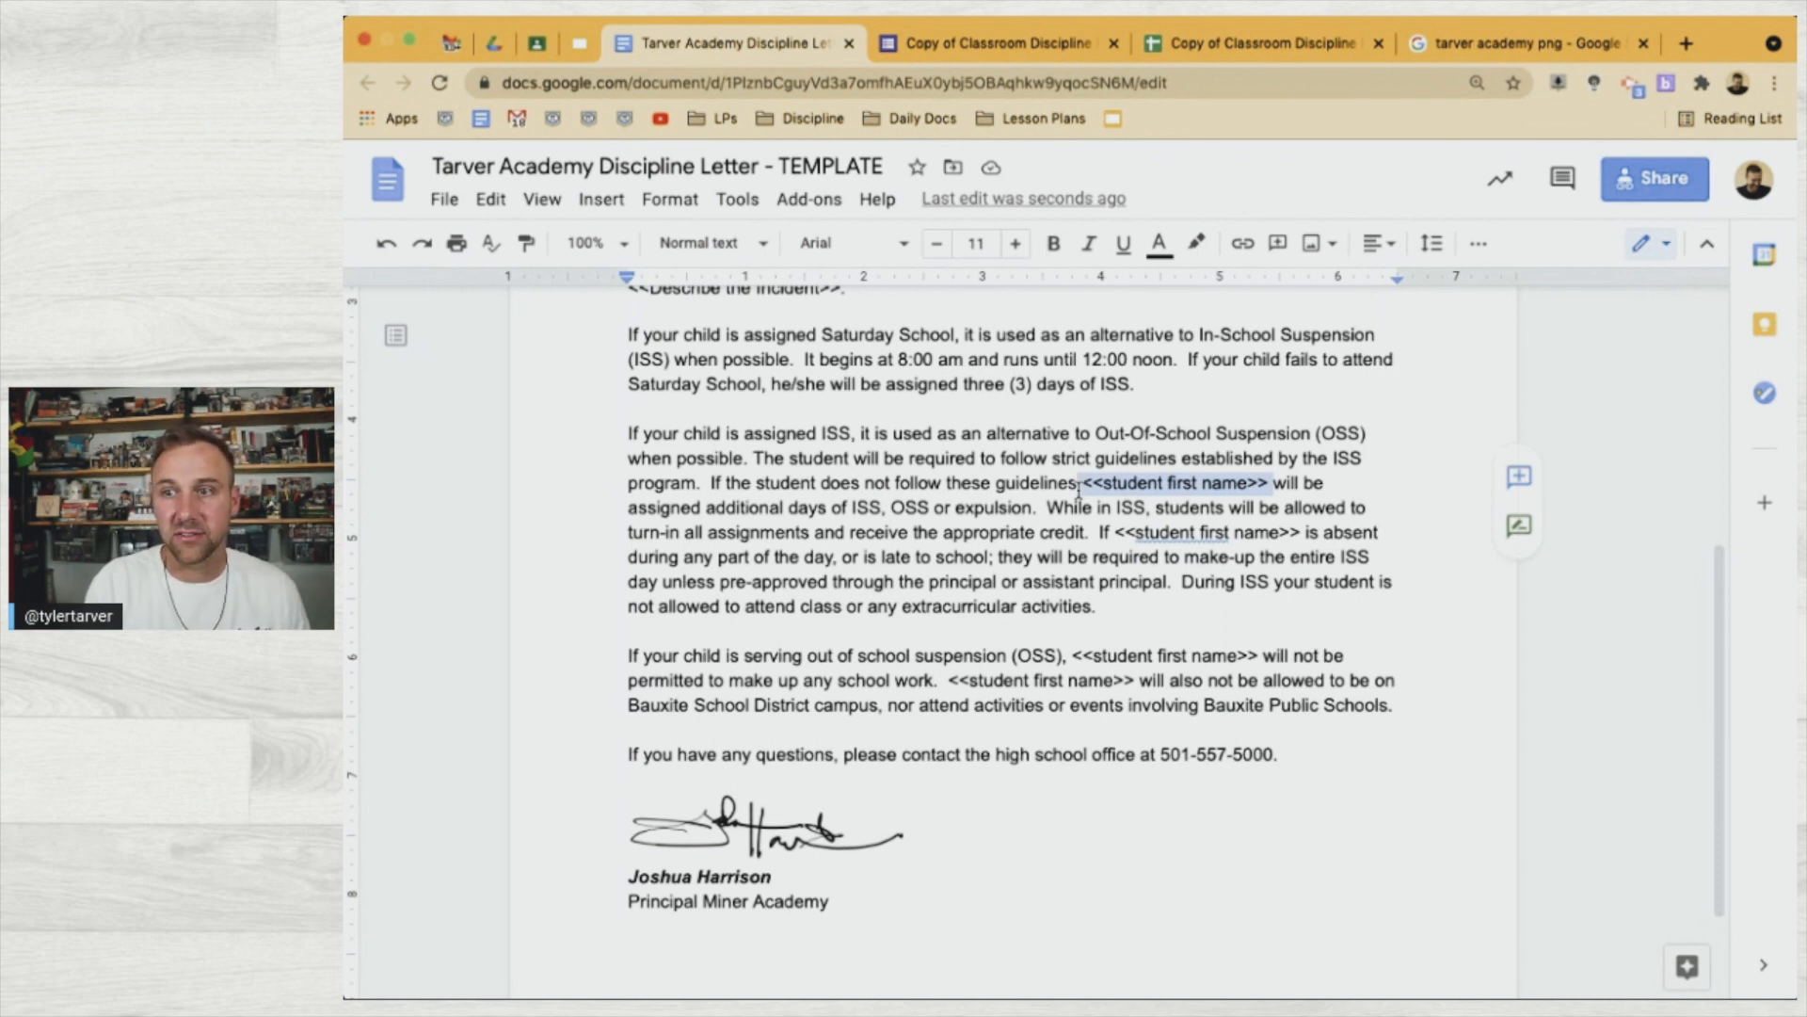
{"action": "type", "text": "they"}
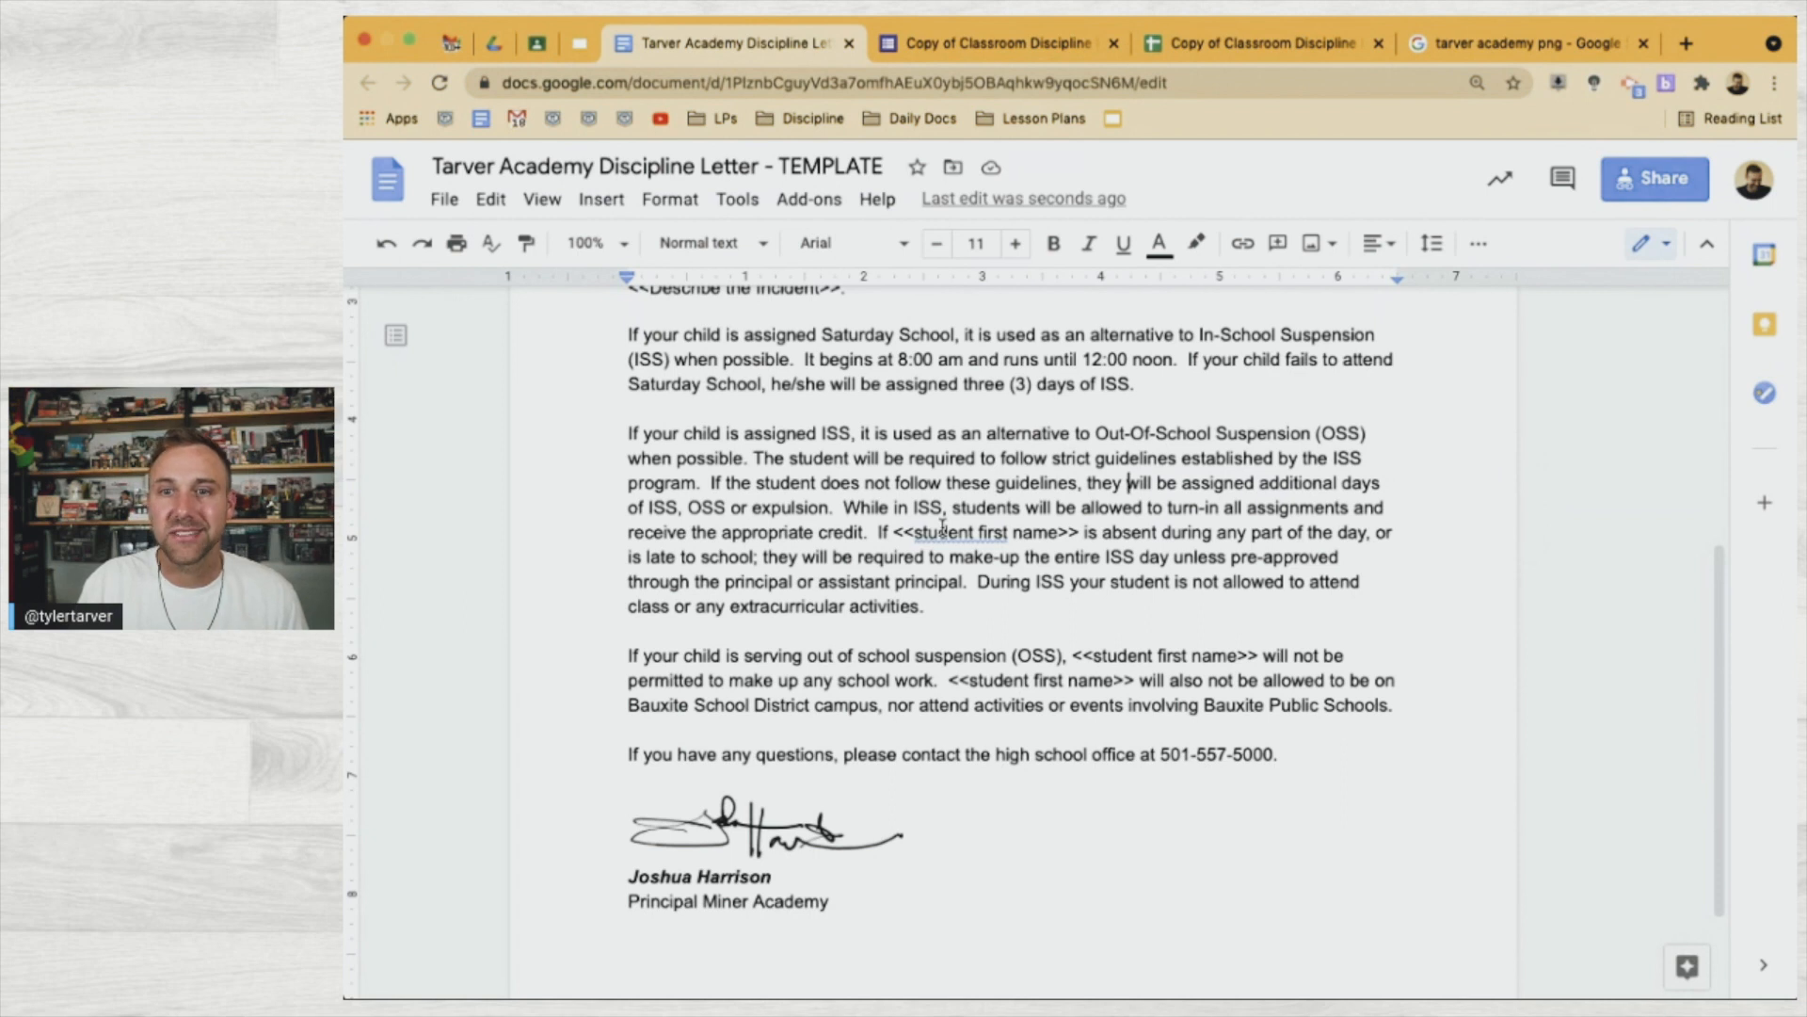
{"action": "left_click", "coordinate": [878, 535]}
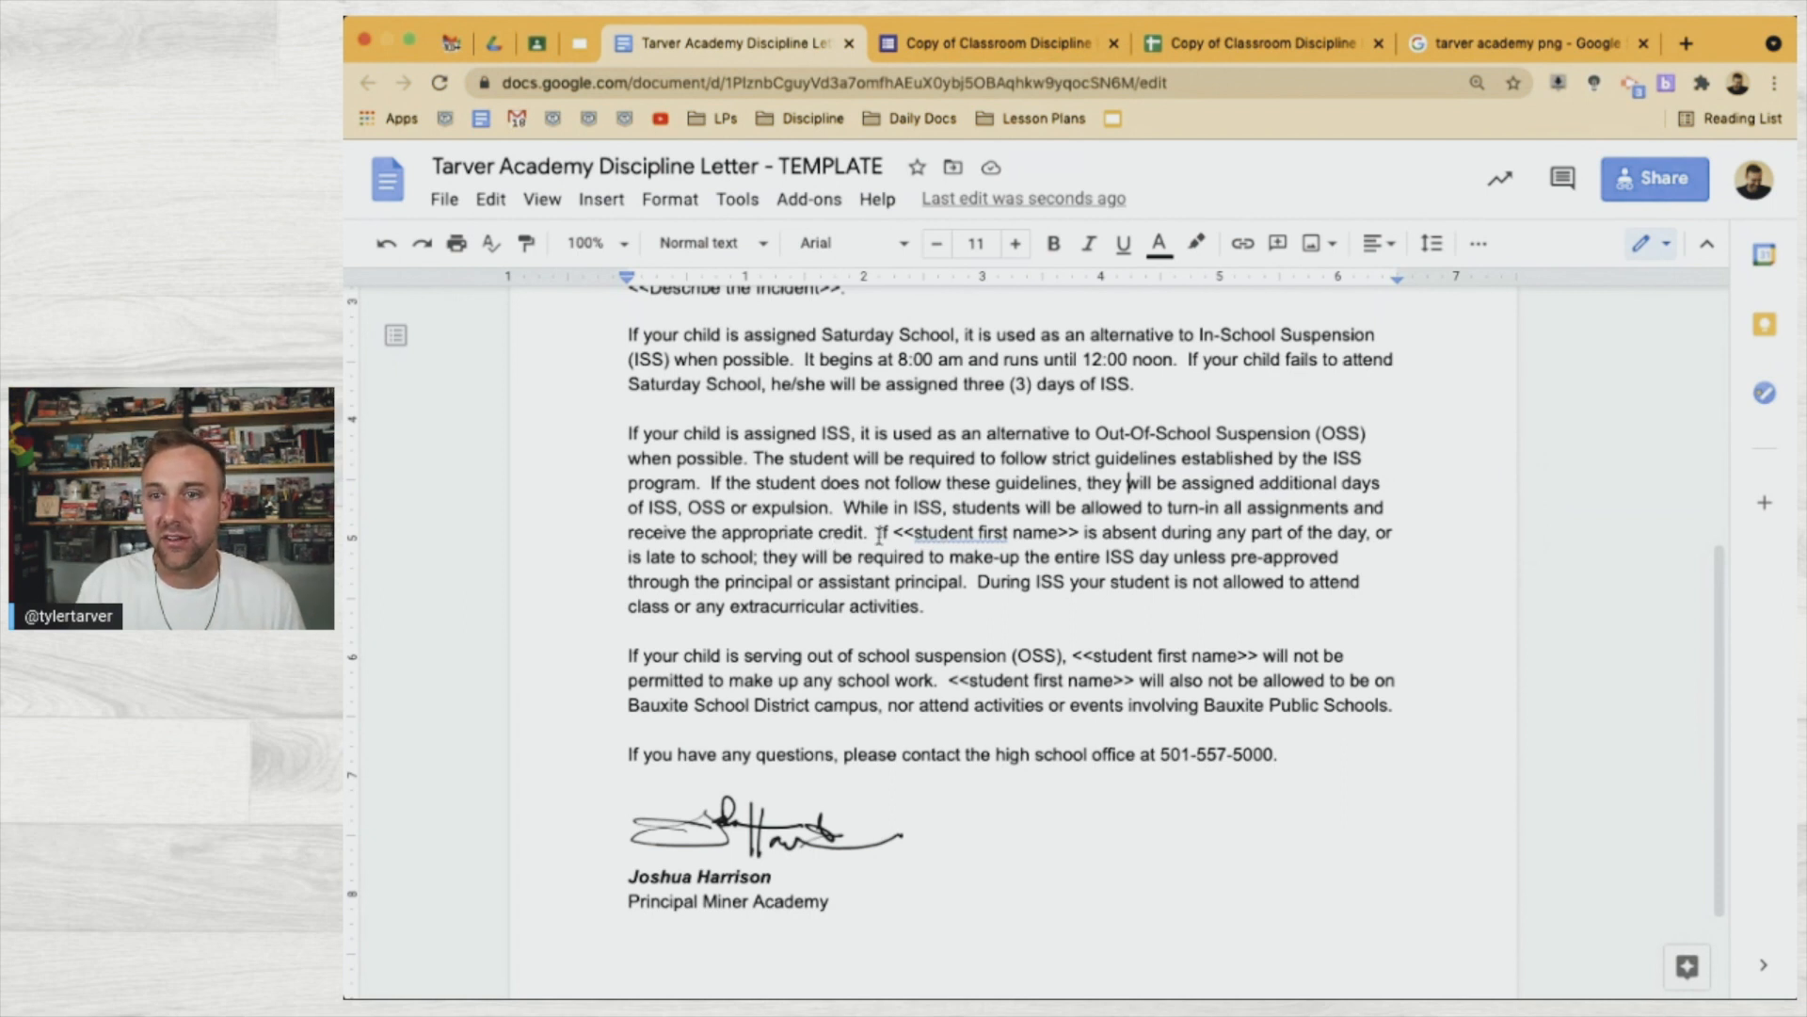
{"action": "key", "text": "BackSpace"}
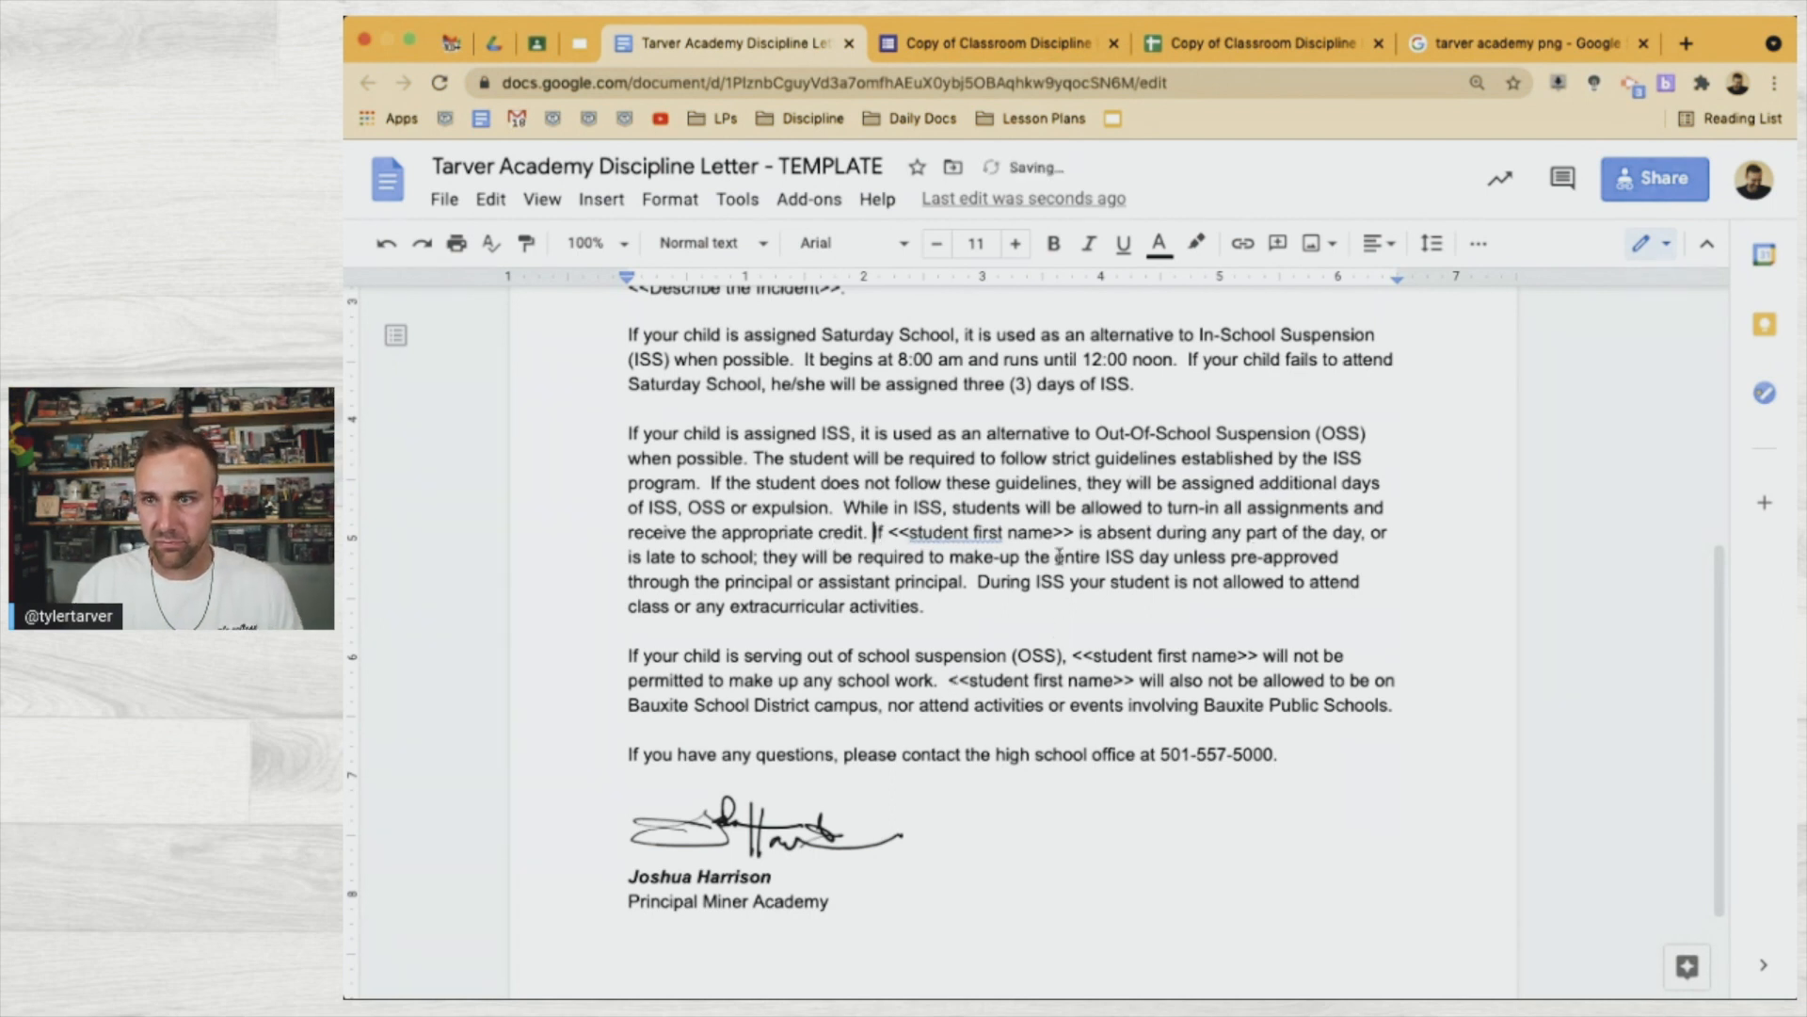
Change the placeholder and 'is' before 'absent' to 'they are', and accept 'are late'
{"action": "left_click_drag", "start_coordinate": [1092, 533], "coordinate": [889, 535]}
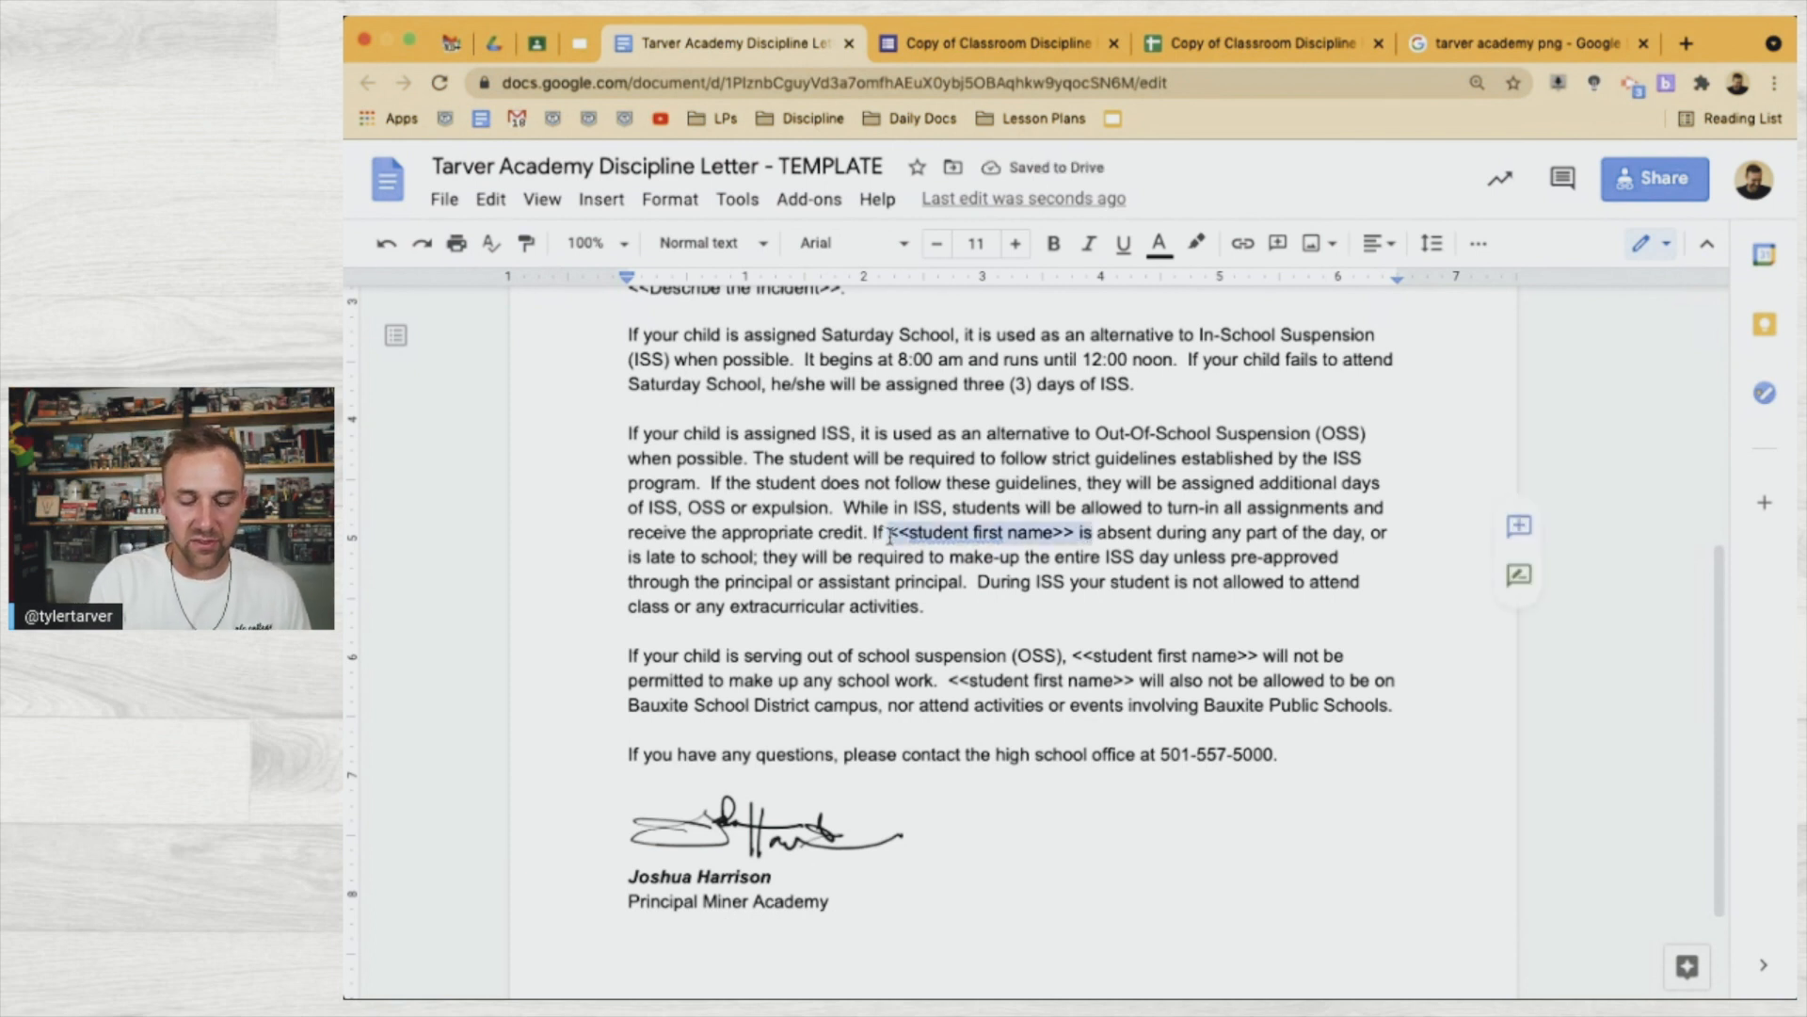
{"action": "type", "text": "they are"}
{"action": "key", "text": "BackSpace"}
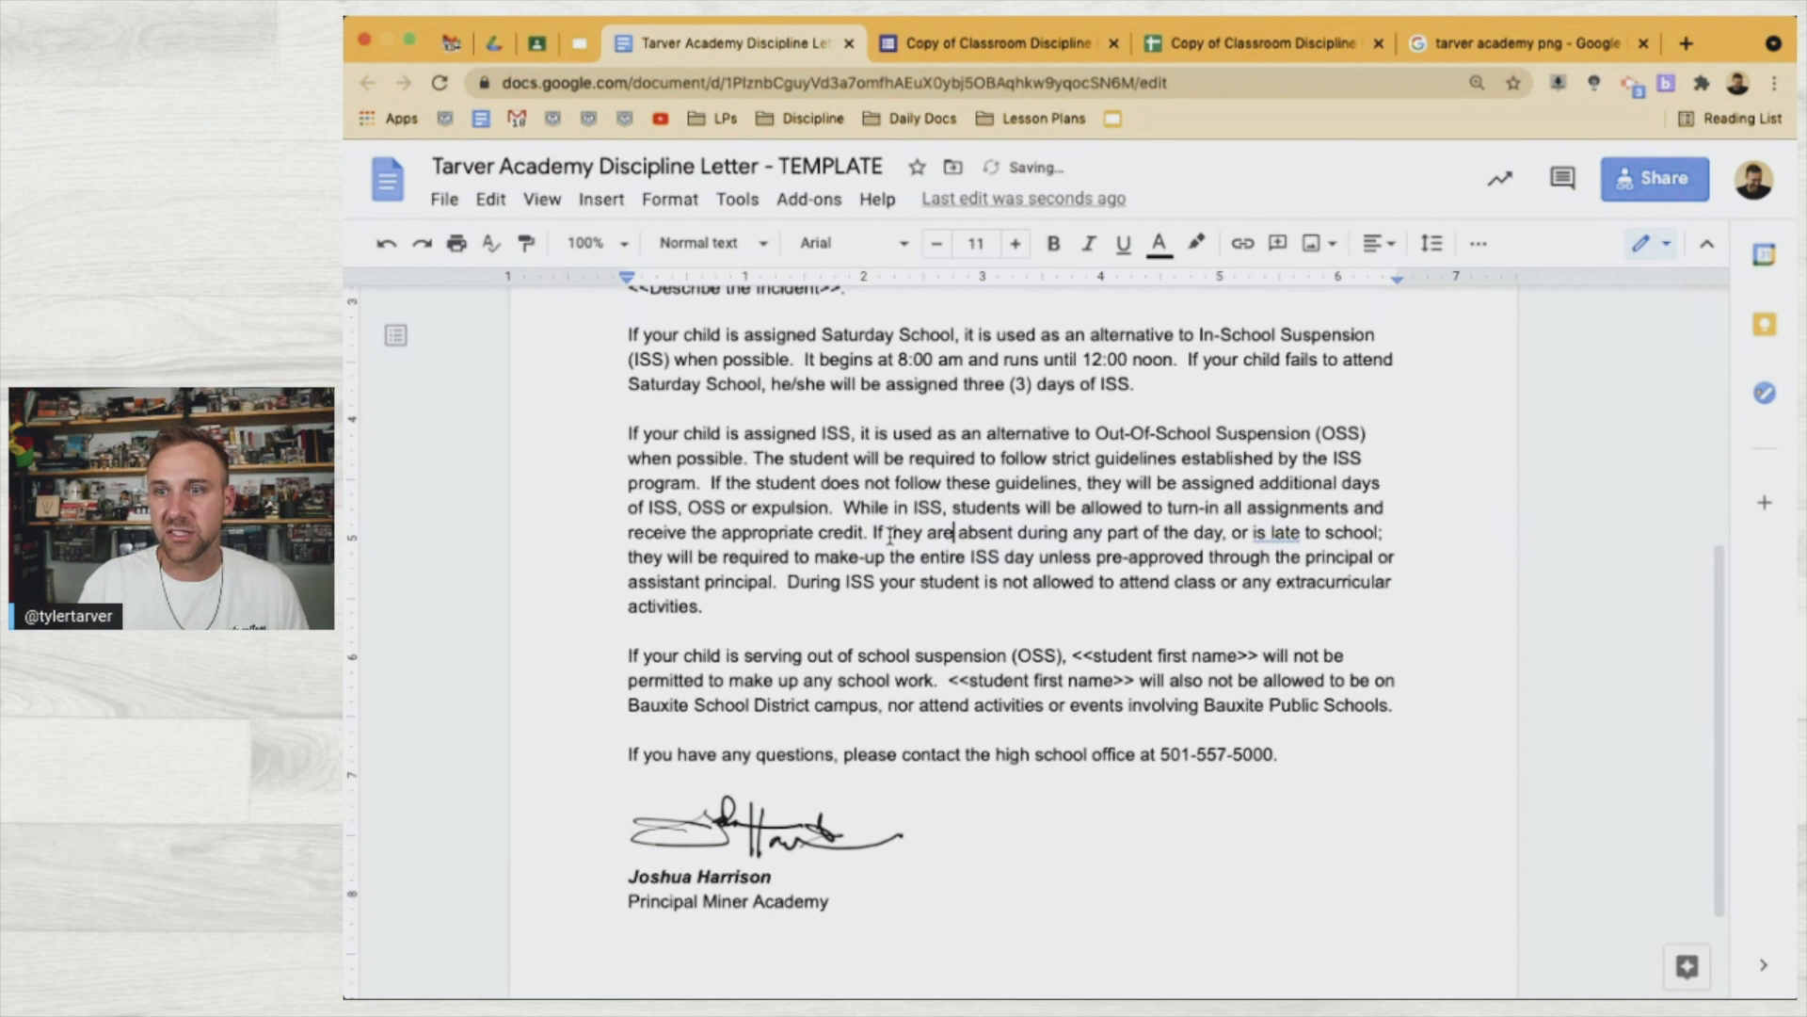
{"action": "left_click", "coordinate": [1259, 533]}
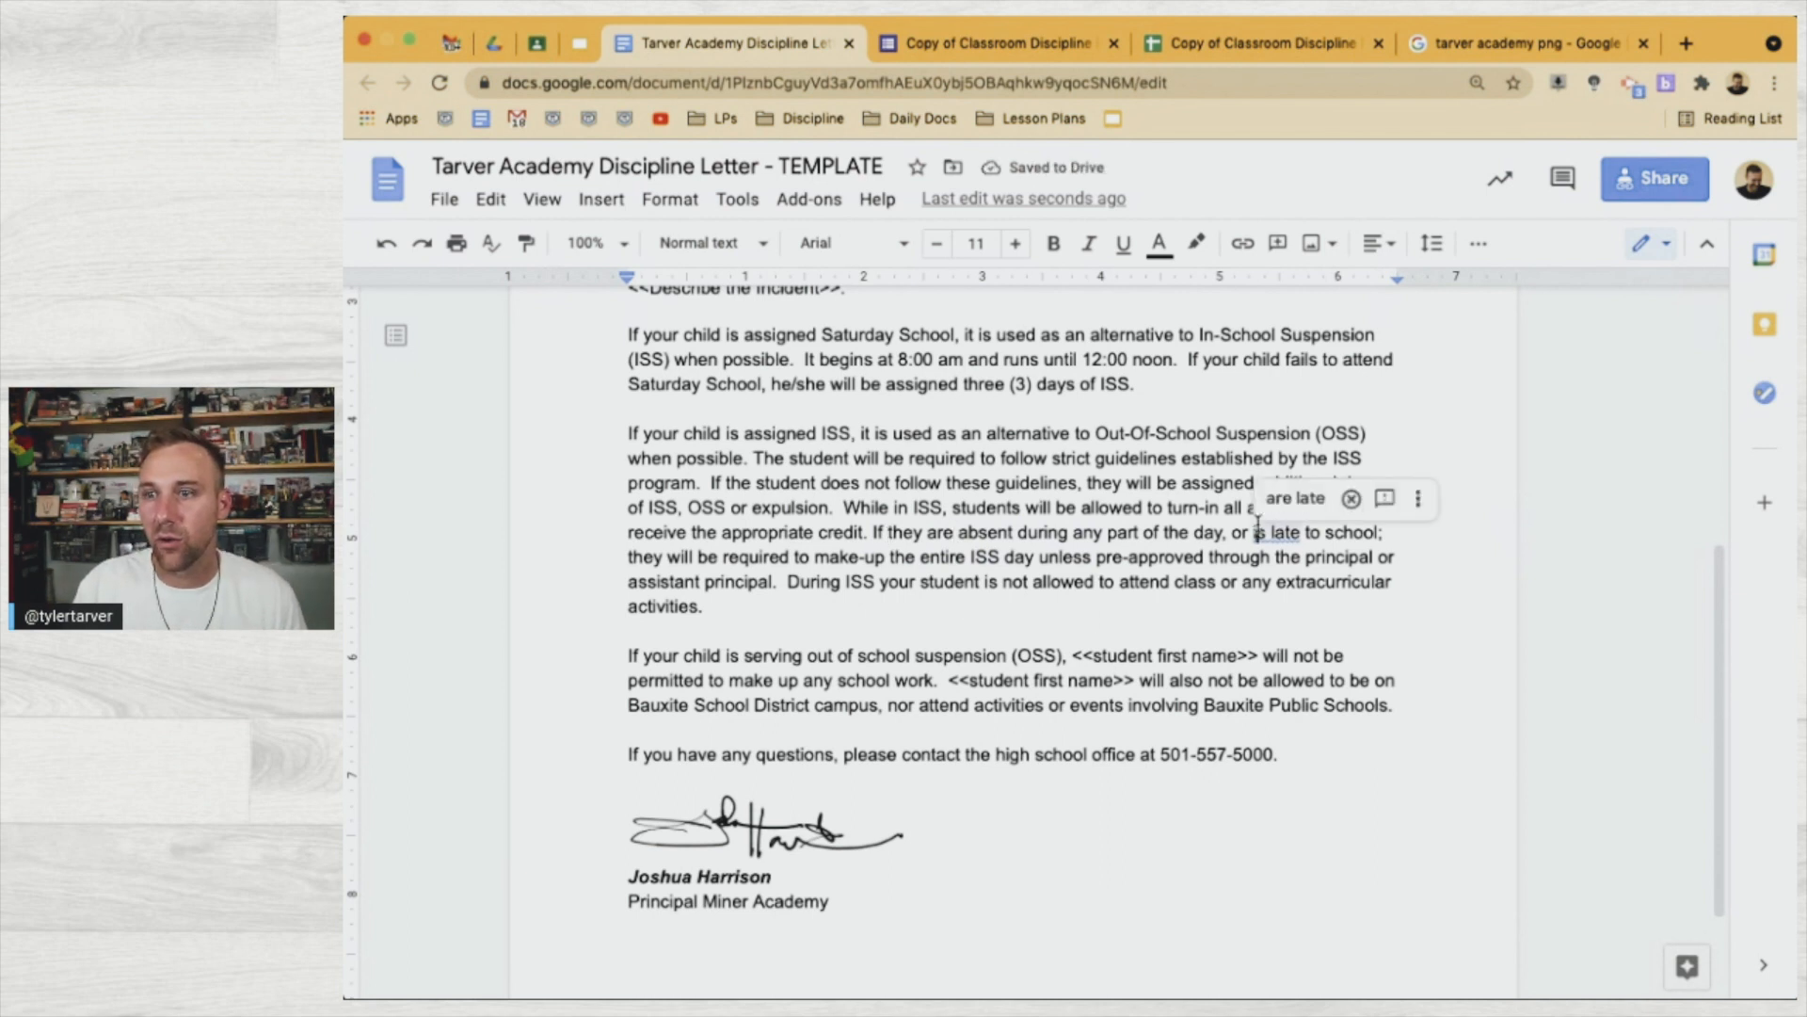
{"action": "left_click", "coordinate": [1282, 501]}
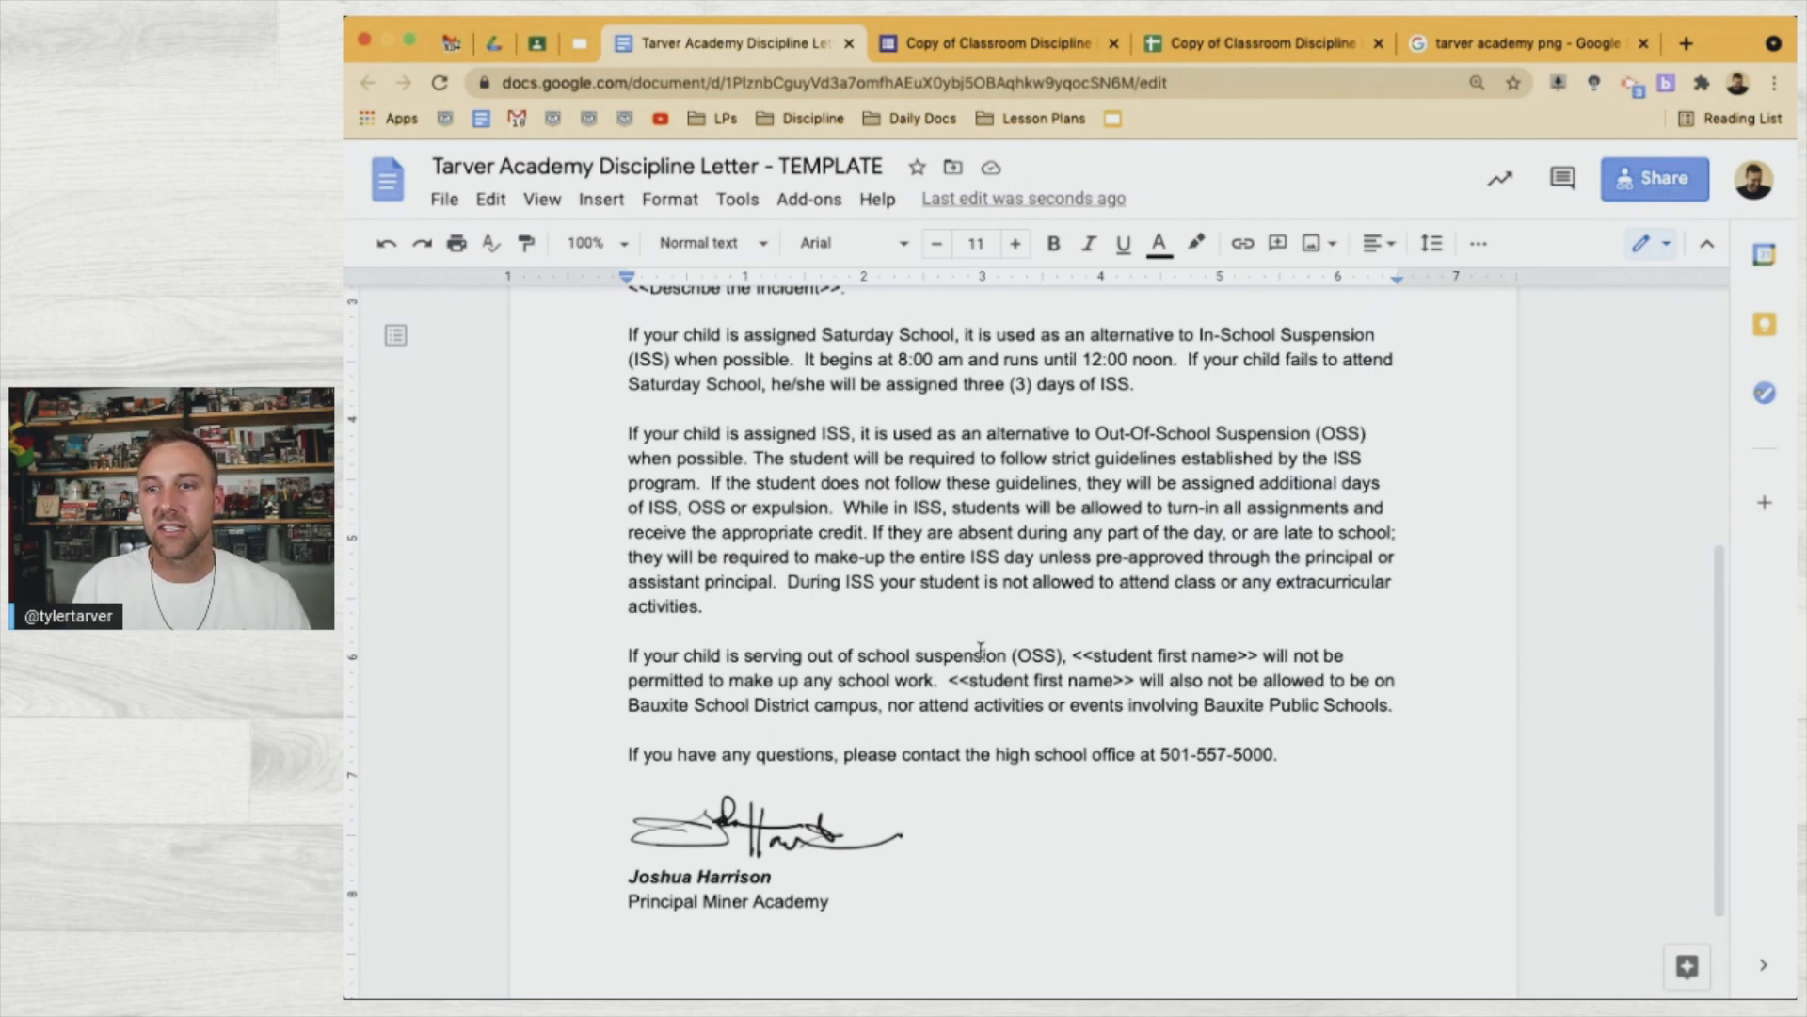
{"action": "scroll", "coordinate": [980, 649], "scroll_direction": "down", "scroll_amount": 1}
{"action": "scroll", "coordinate": [980, 650], "scroll_direction": "down", "scroll_amount": 1}
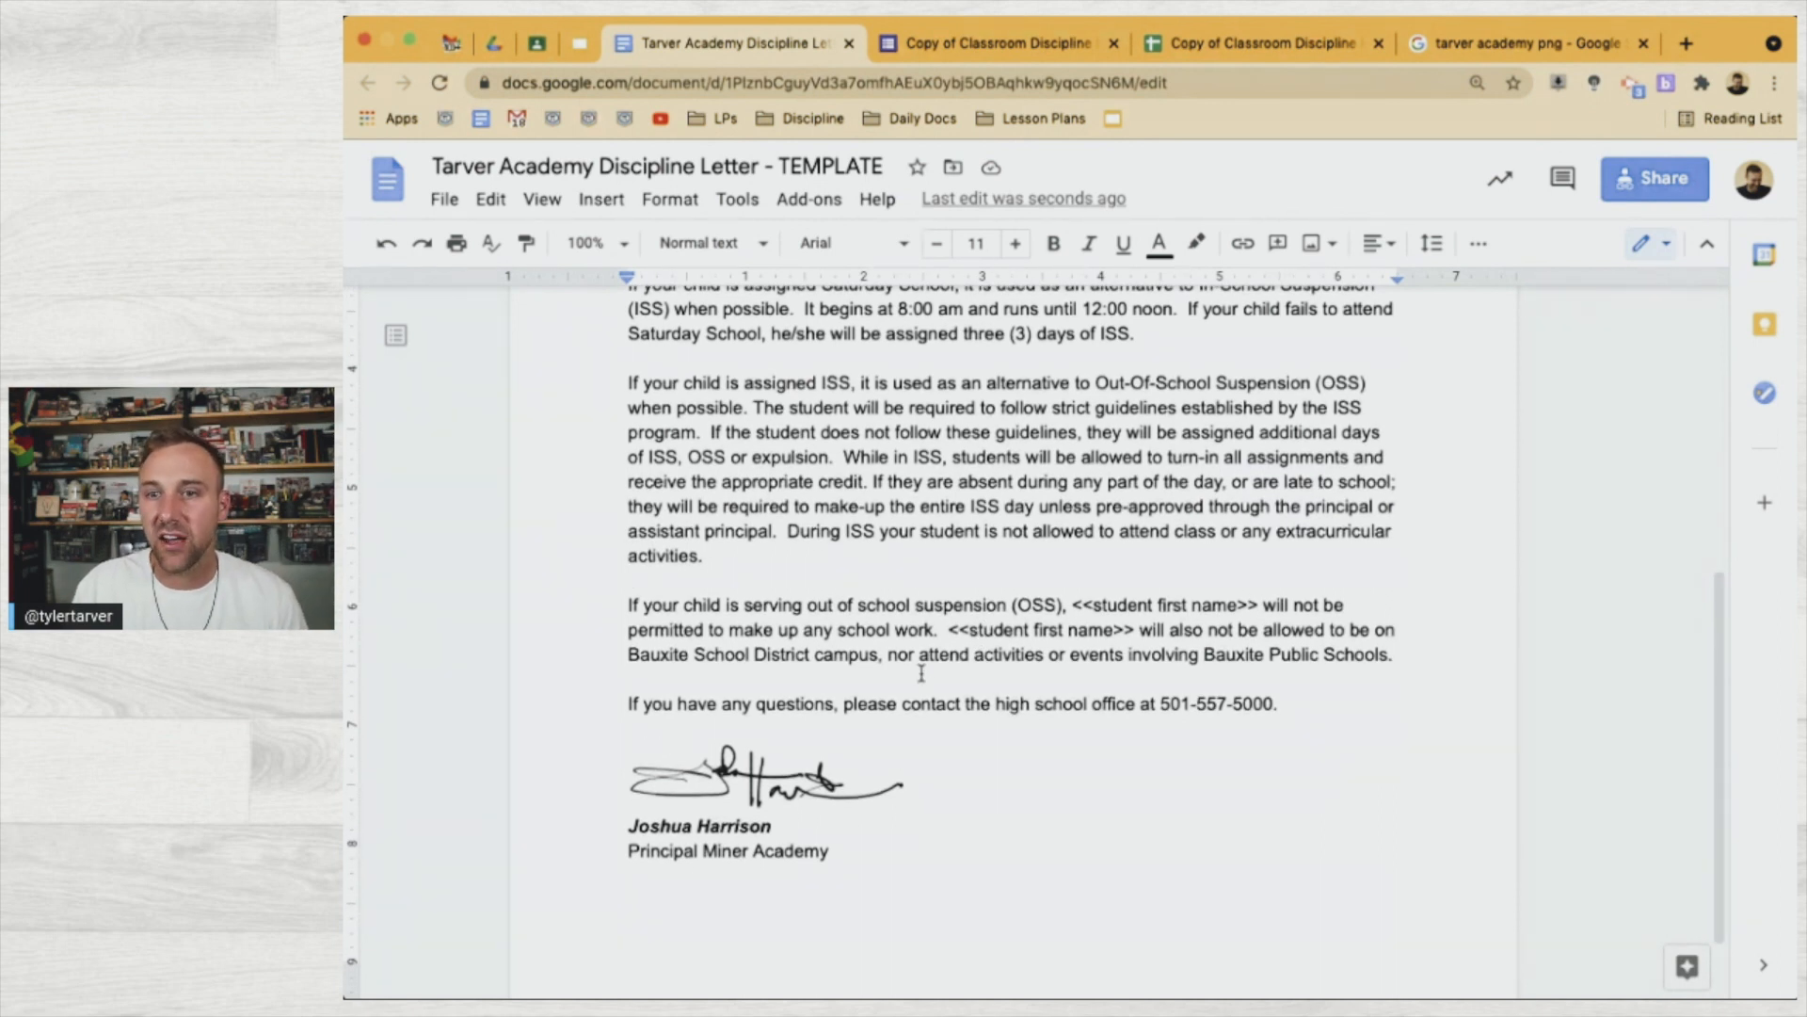
Replace both <<student first name>> placeholders in the OSS paragraph with 'they' and 'They'
{"action": "scroll", "coordinate": [1129, 607], "scroll_direction": "down", "scroll_amount": 1}
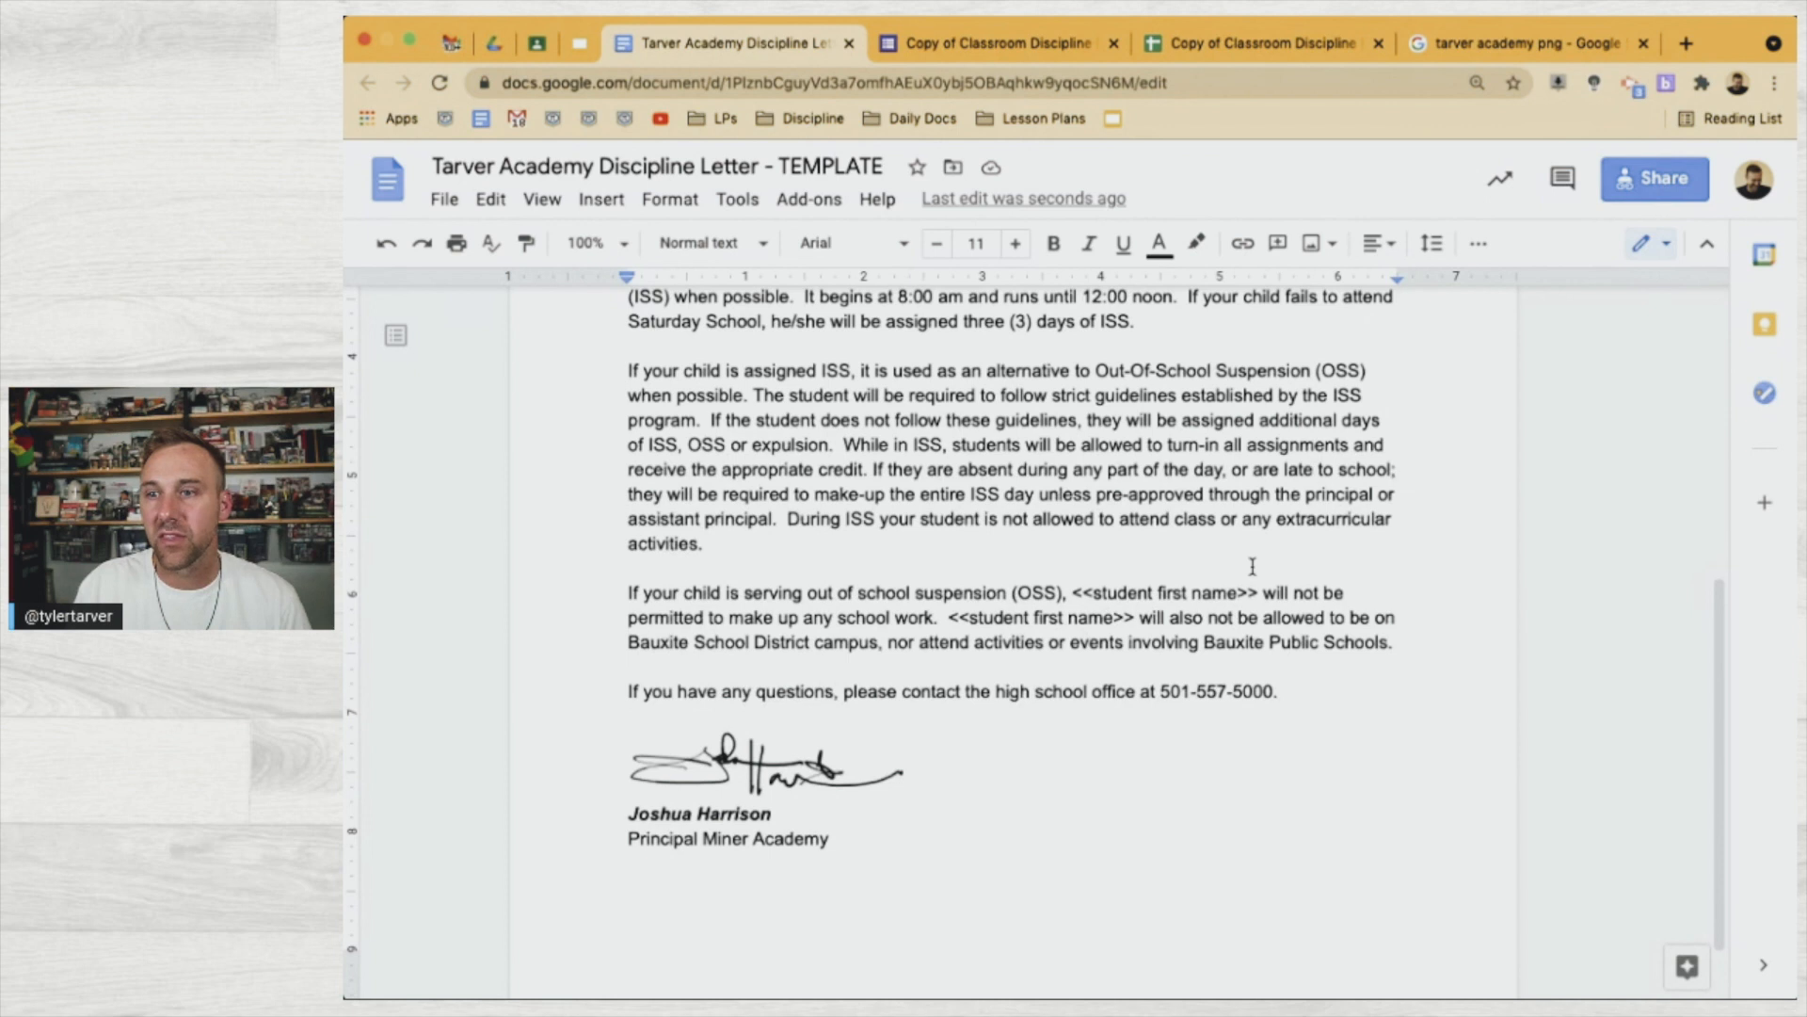
{"action": "left_click_drag", "start_coordinate": [1259, 585], "coordinate": [1078, 585]}
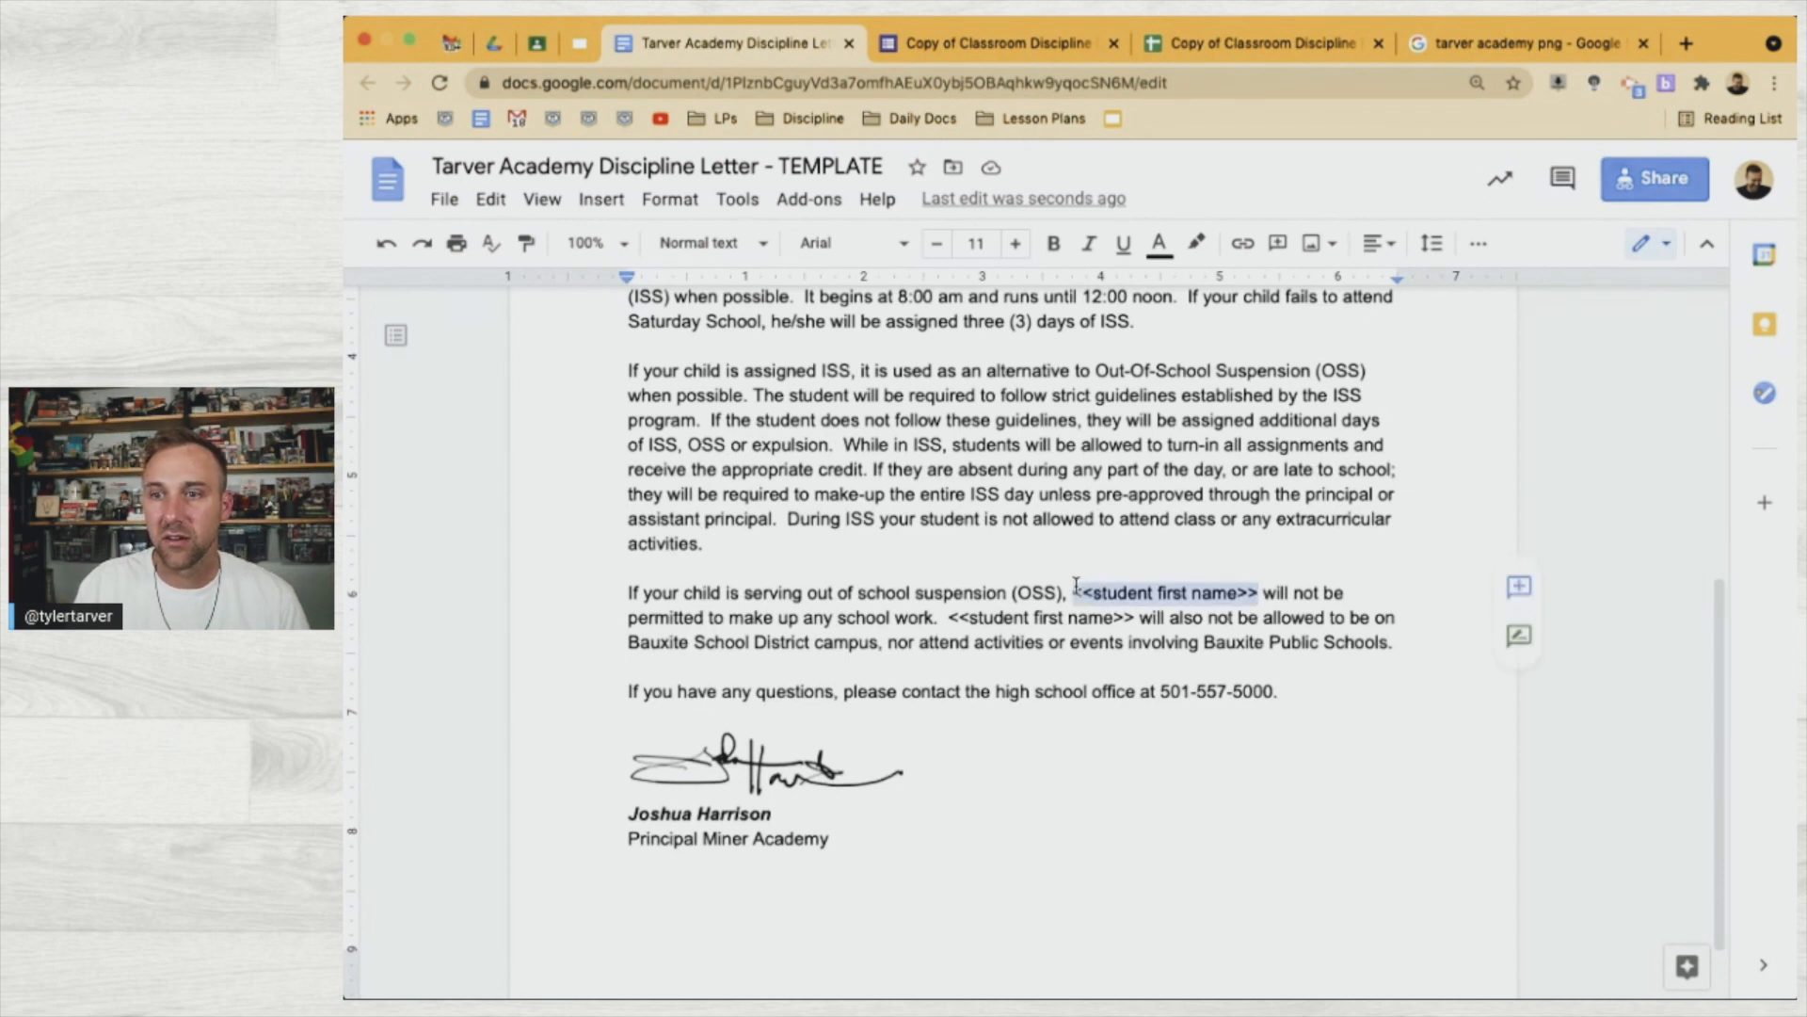
{"action": "type", "text": "they"}
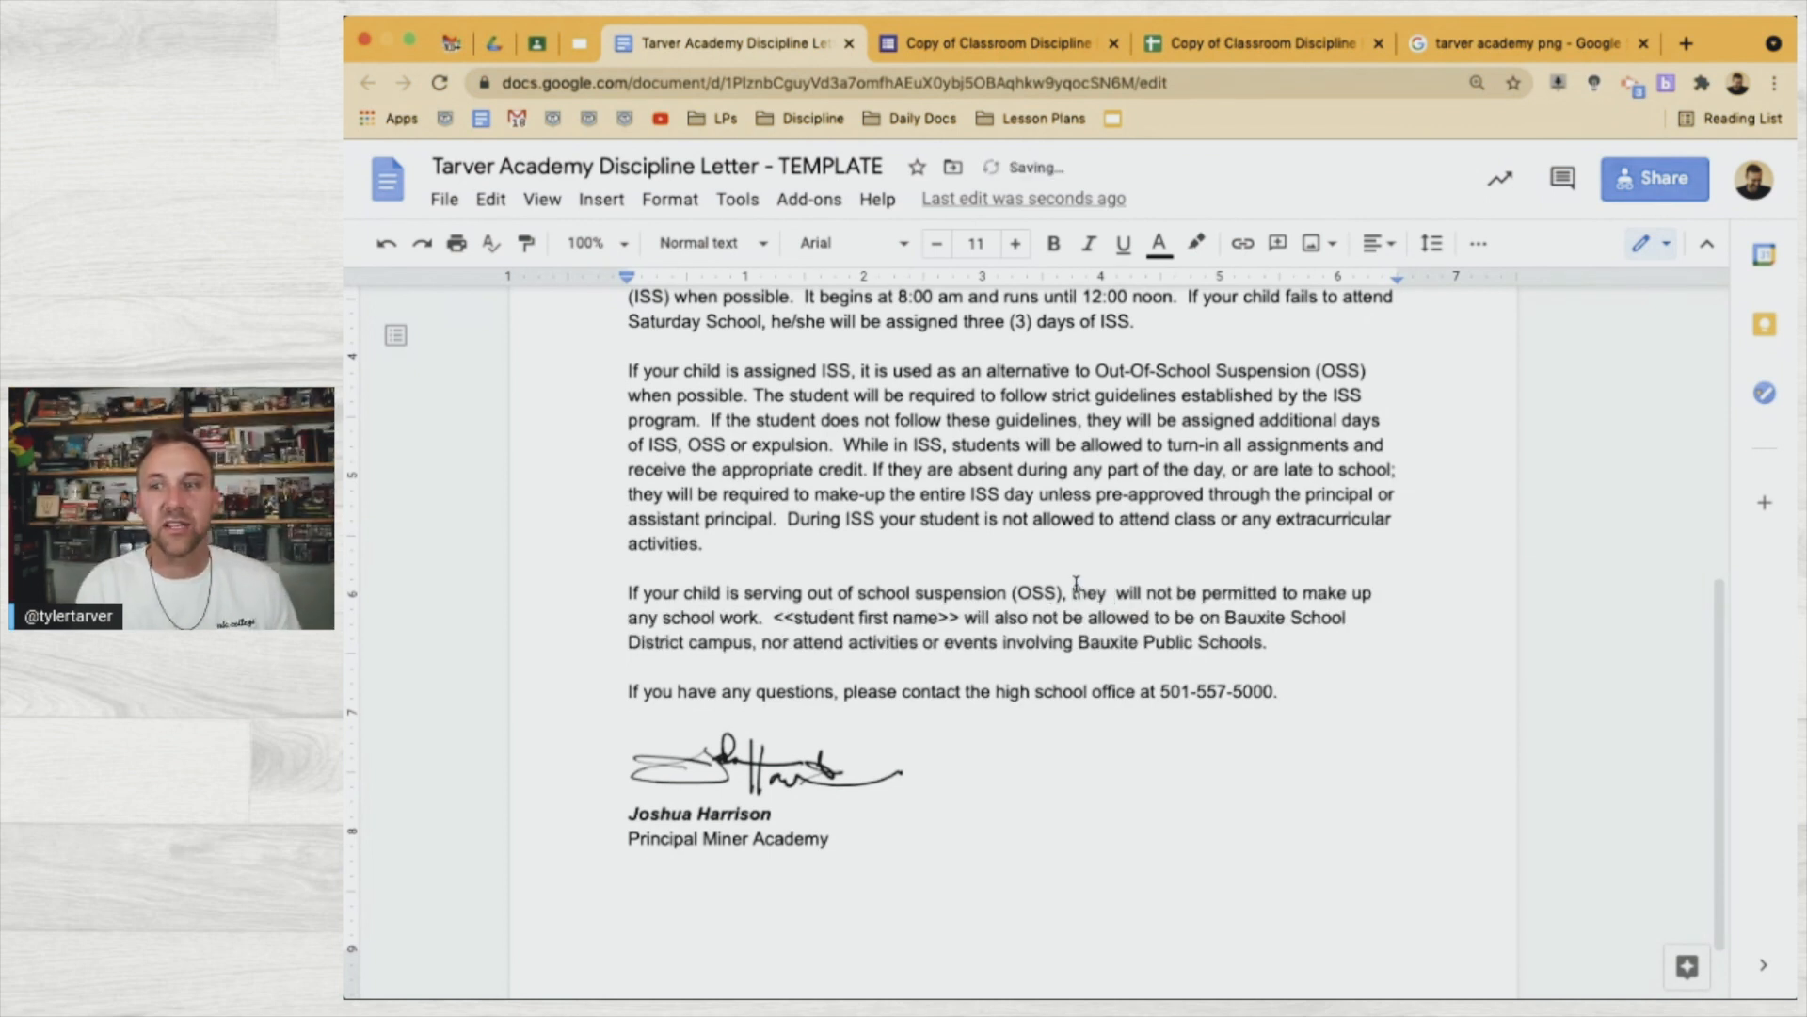
{"action": "key", "text": "Delete"}
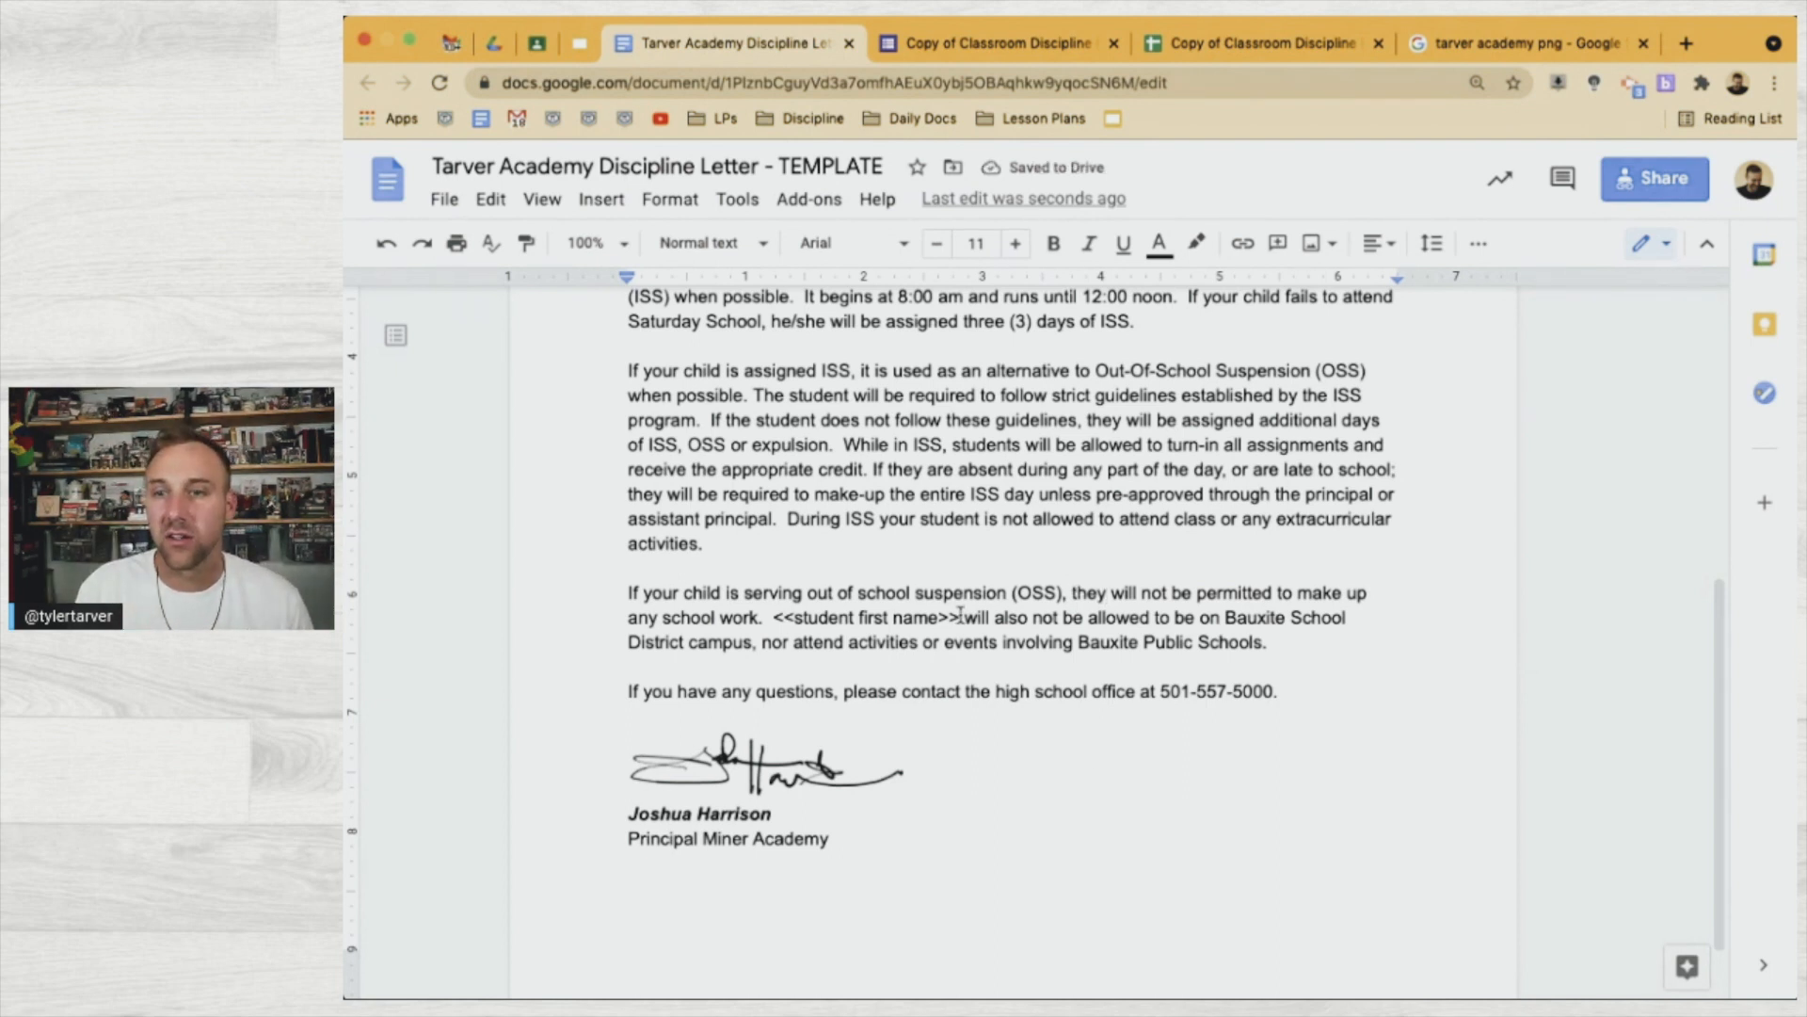
{"action": "left_click_drag", "start_coordinate": [961, 621], "coordinate": [776, 624]}
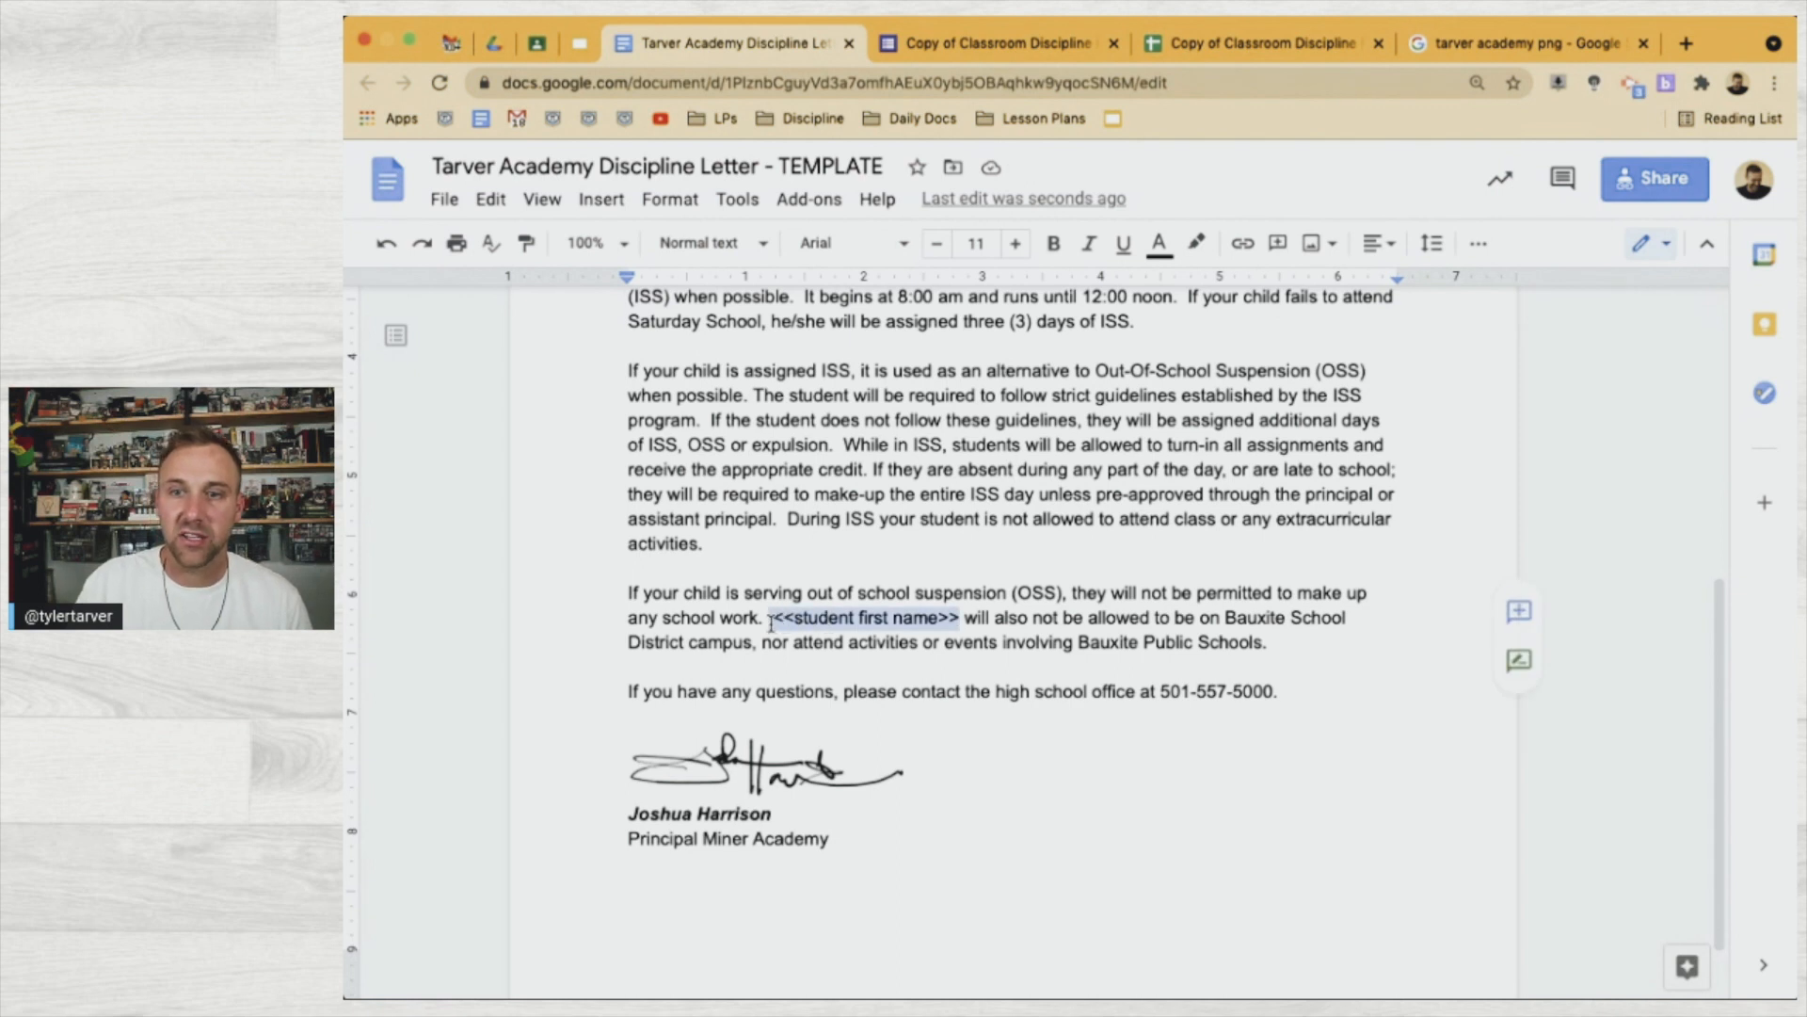
{"action": "type", "text": "They"}
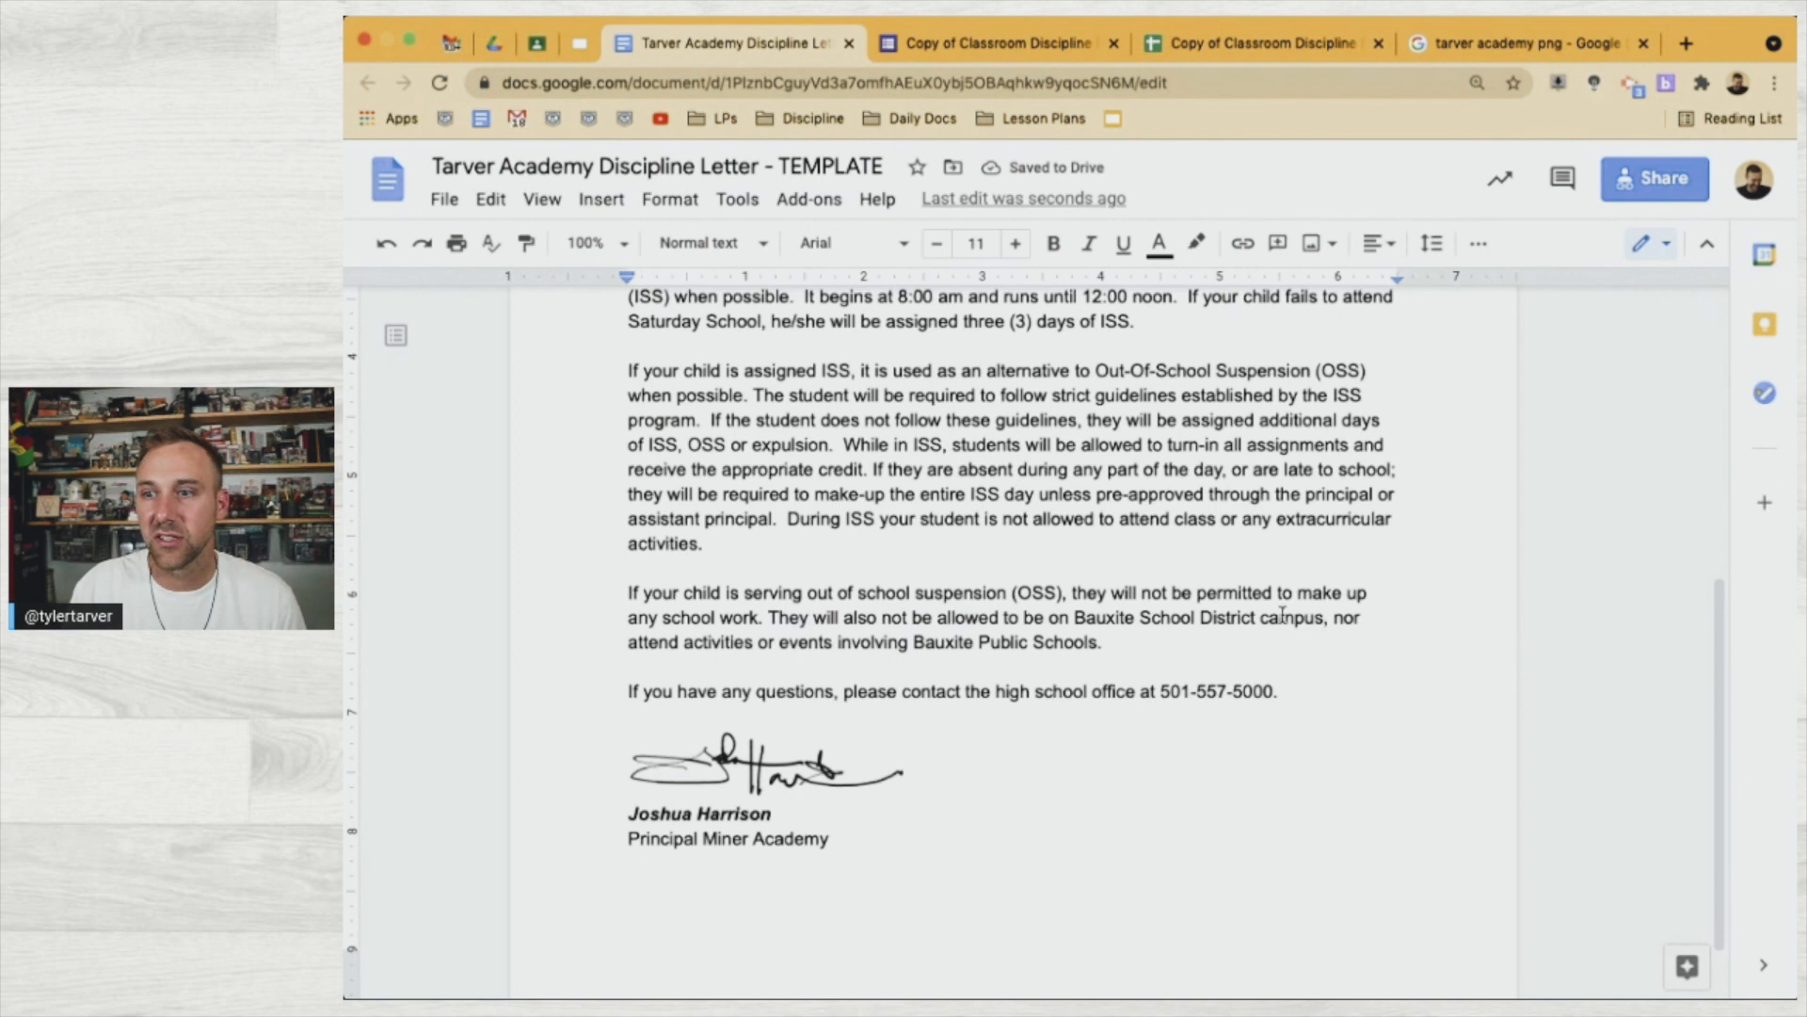
Replace 'Bauxite School District' with 'our' and 'Bauxite Public Schools' with 'our school'
{"action": "left_click_drag", "start_coordinate": [1255, 617], "coordinate": [1077, 622]}
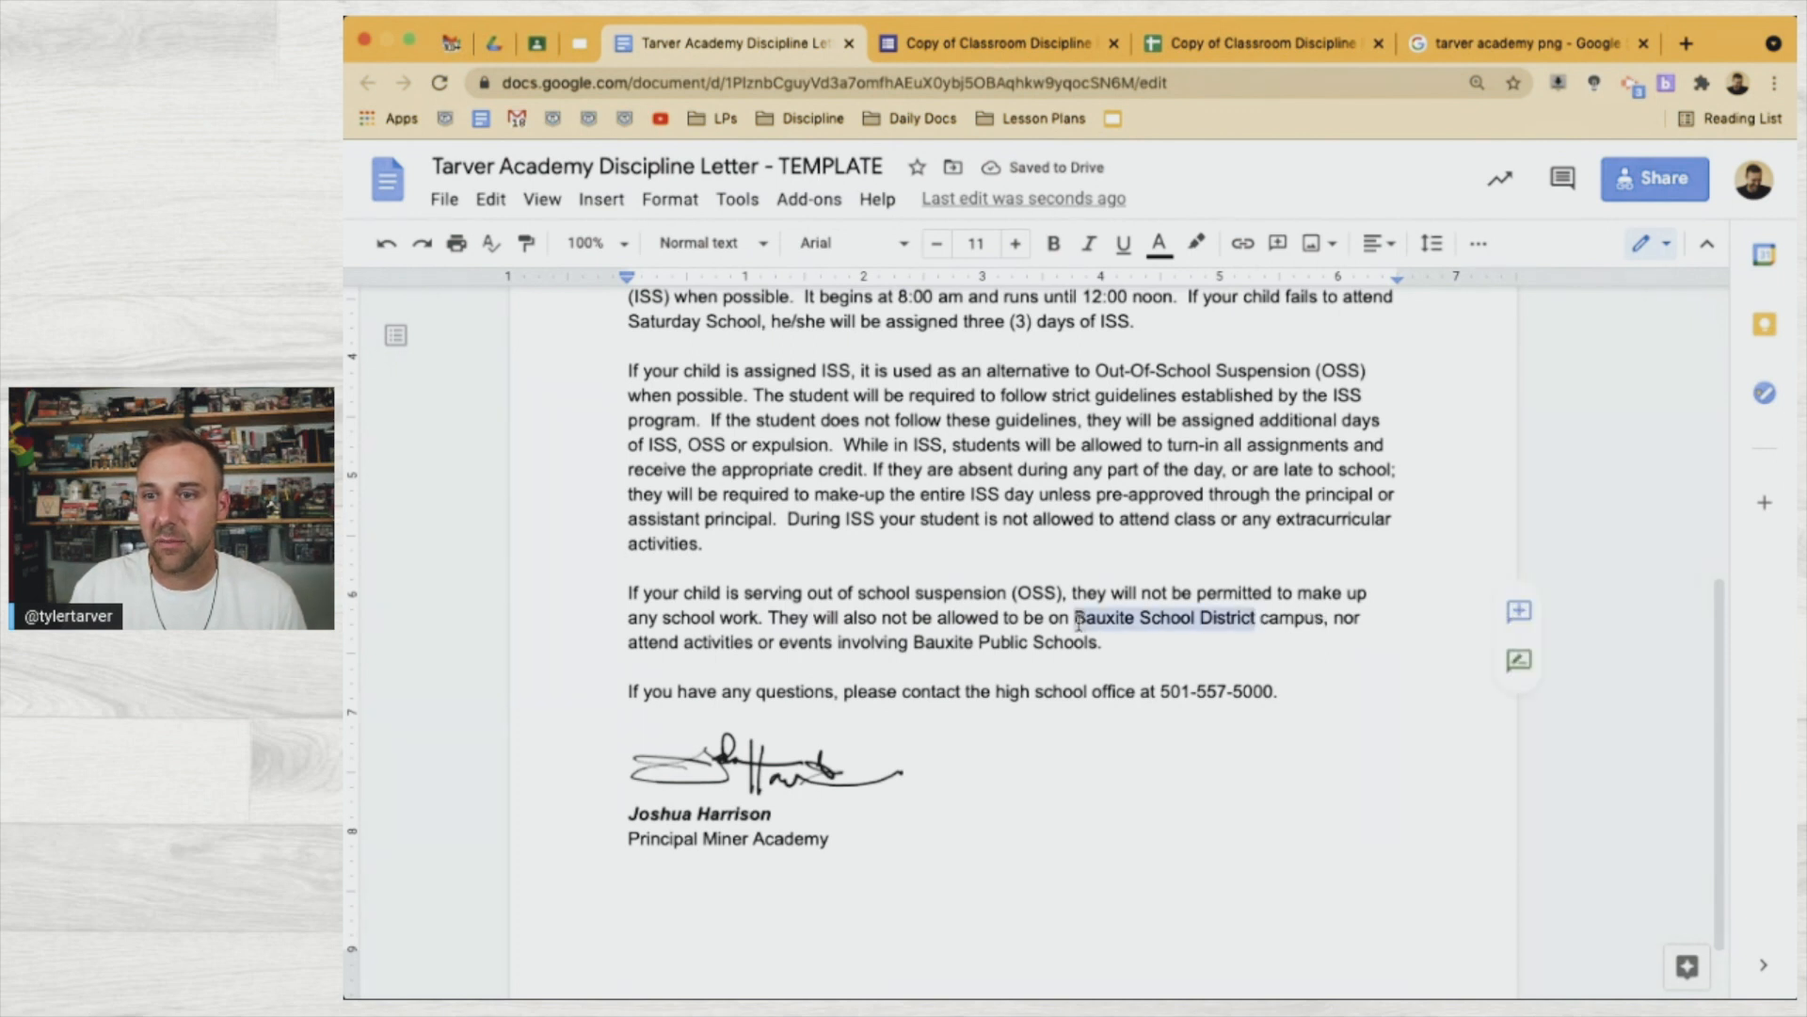
{"action": "type", "text": "our"}
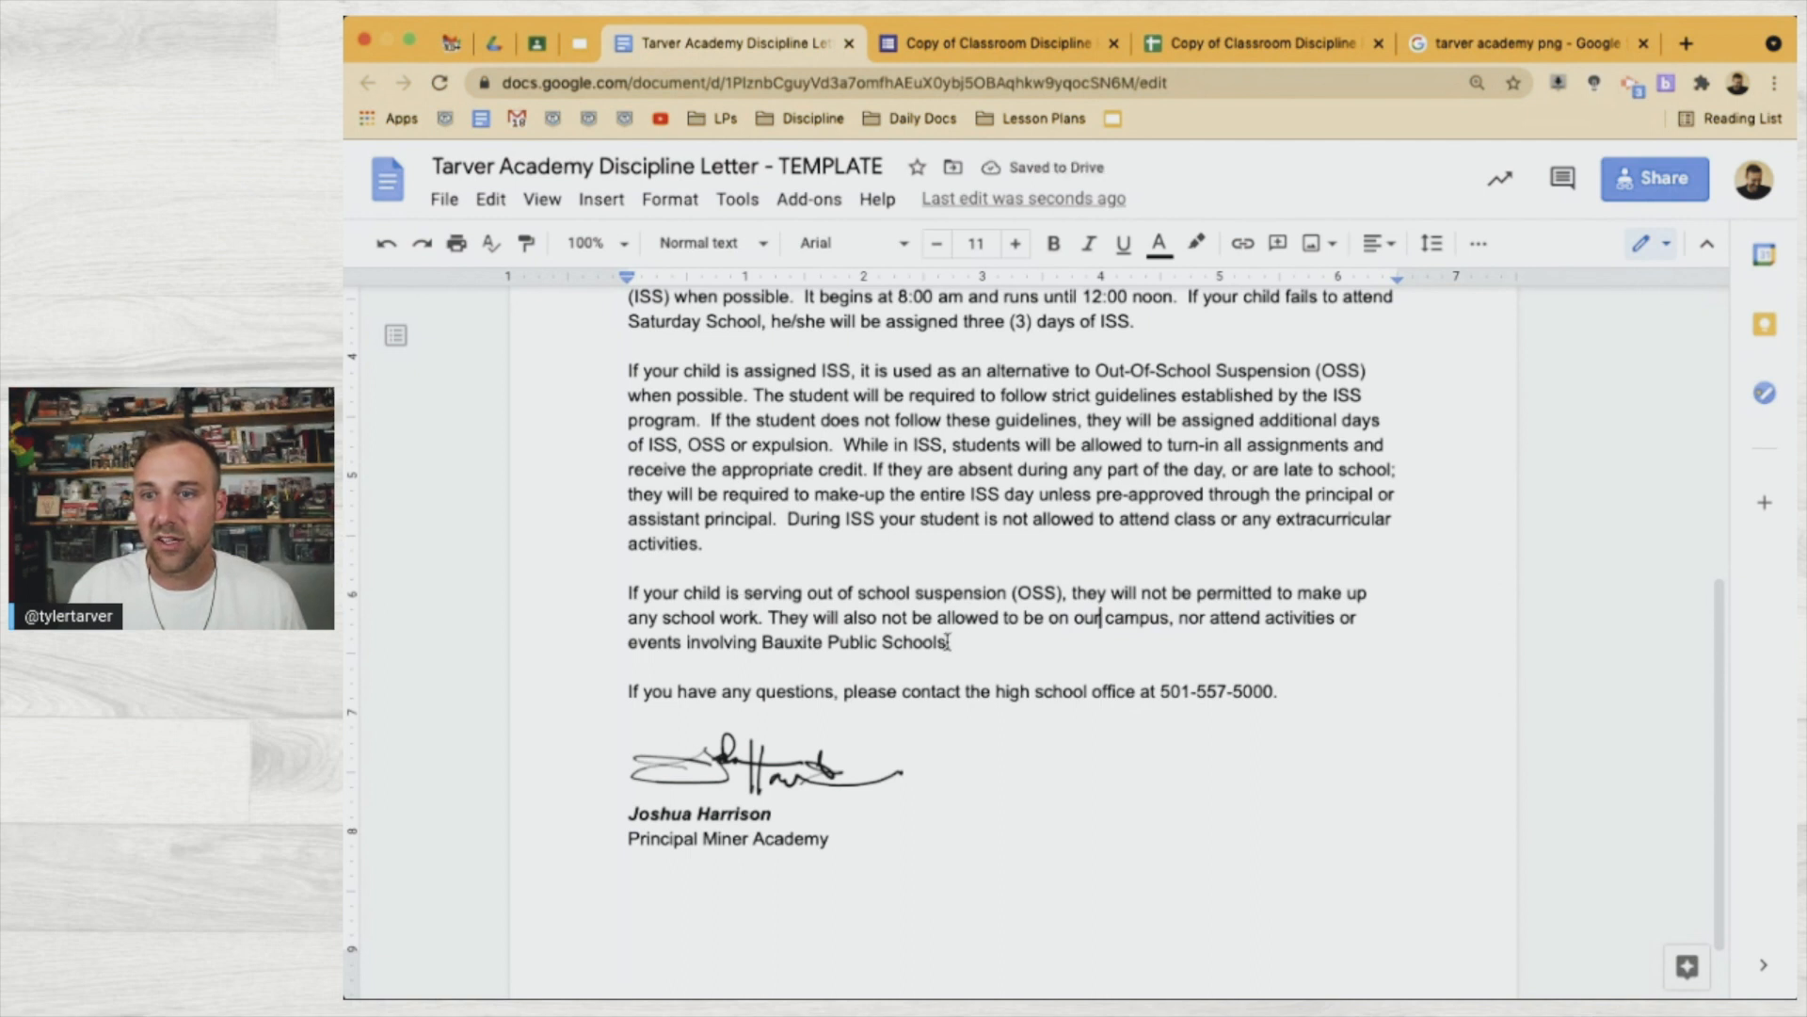
{"action": "left_click_drag", "start_coordinate": [947, 642], "coordinate": [762, 642]}
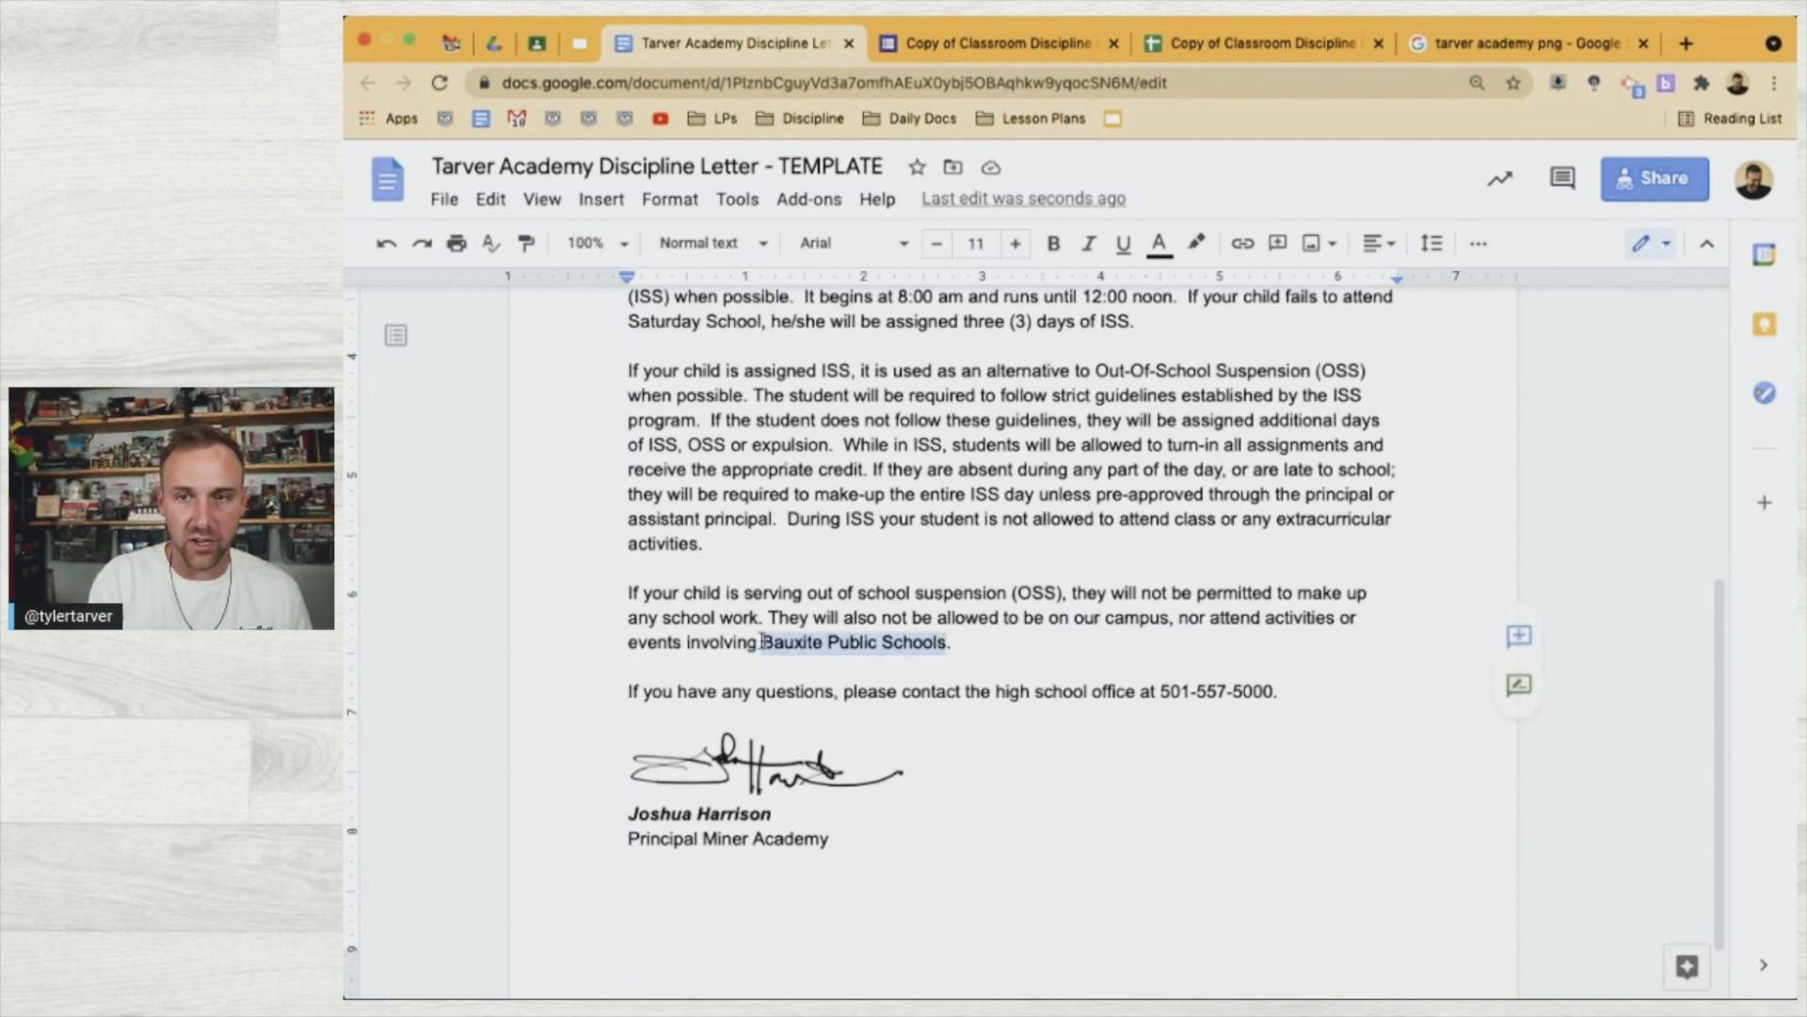
{"action": "type", "text": "our school"}
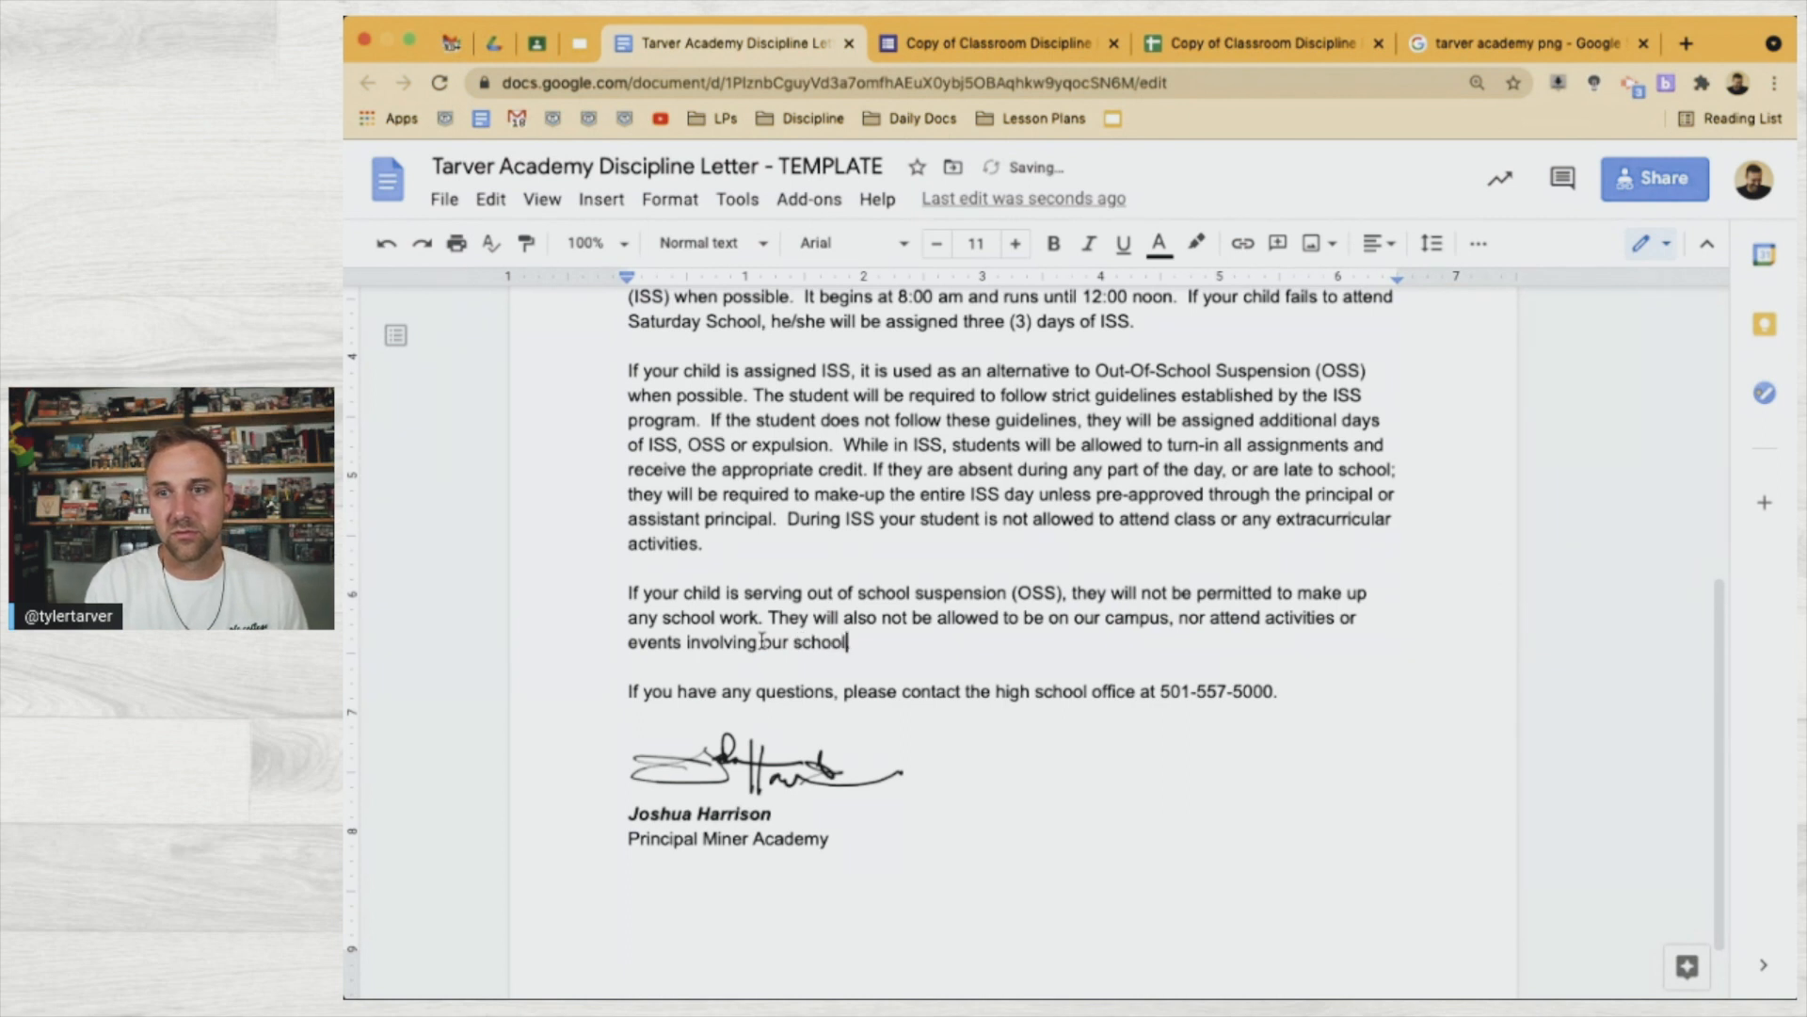
{"action": "scroll", "coordinate": [796, 753], "scroll_direction": "down", "scroll_amount": 2}
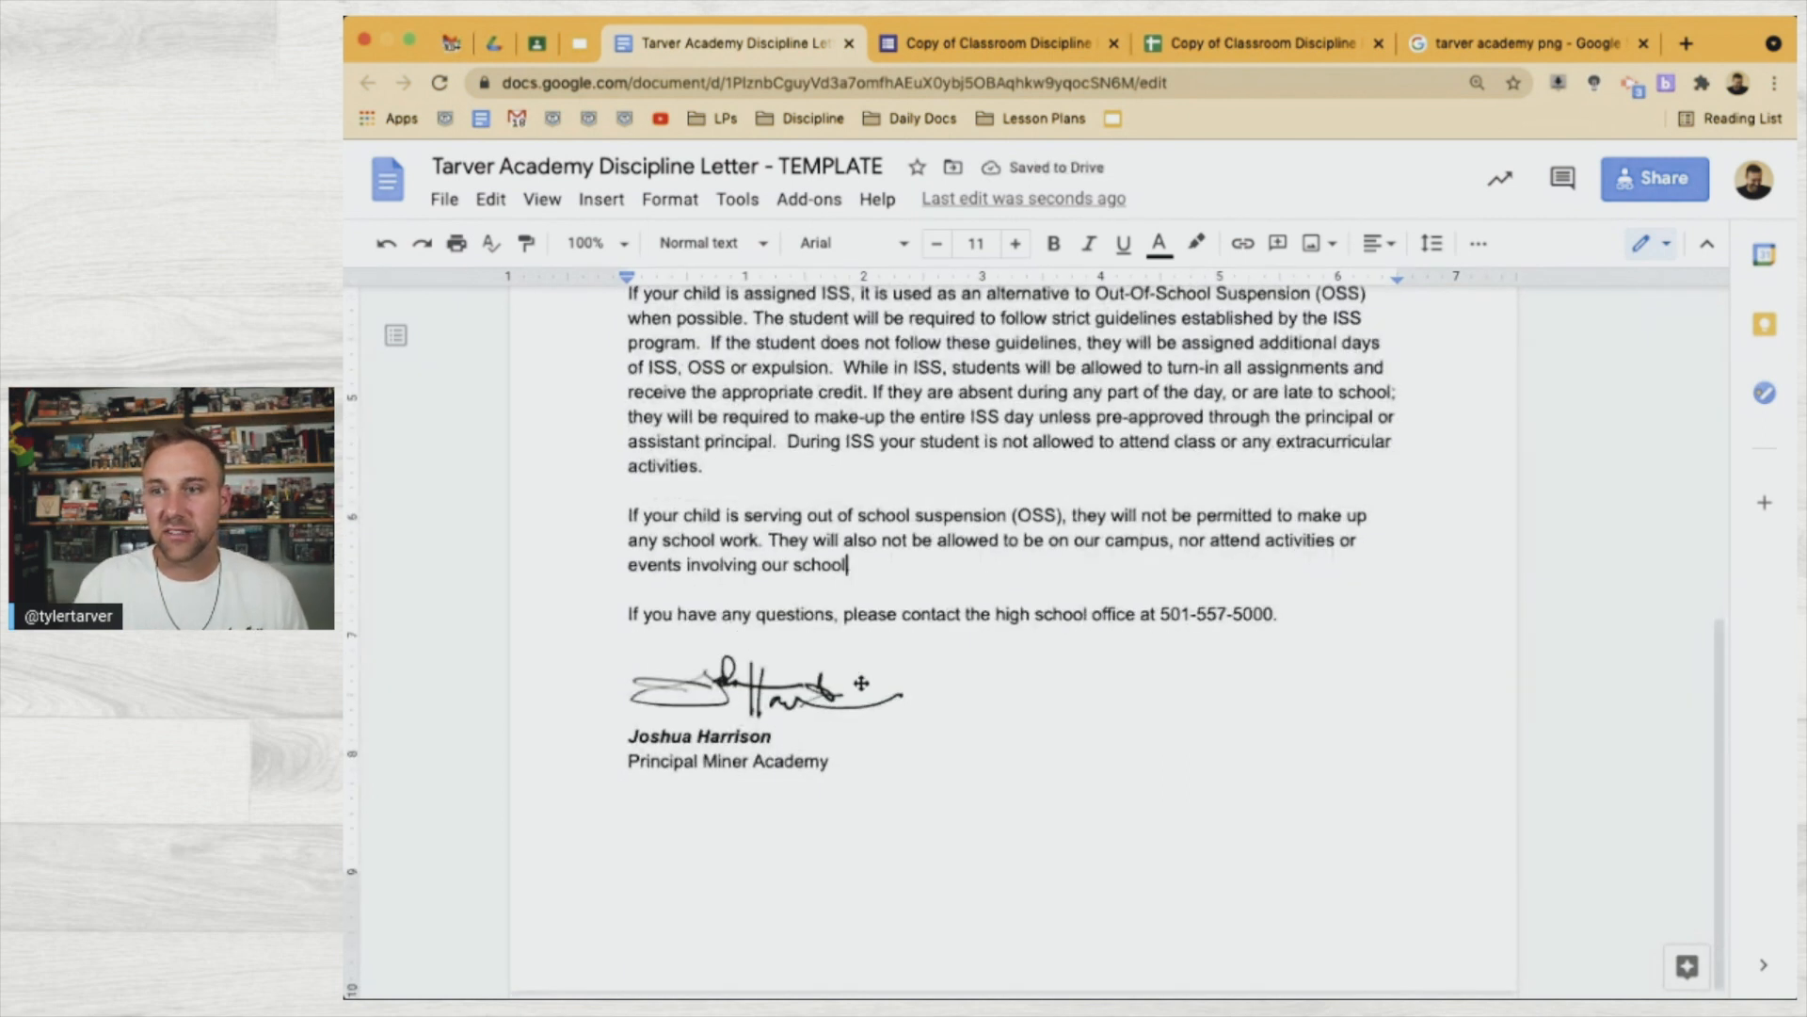
{"action": "left_click_drag", "start_coordinate": [1274, 613], "coordinate": [1164, 619]}
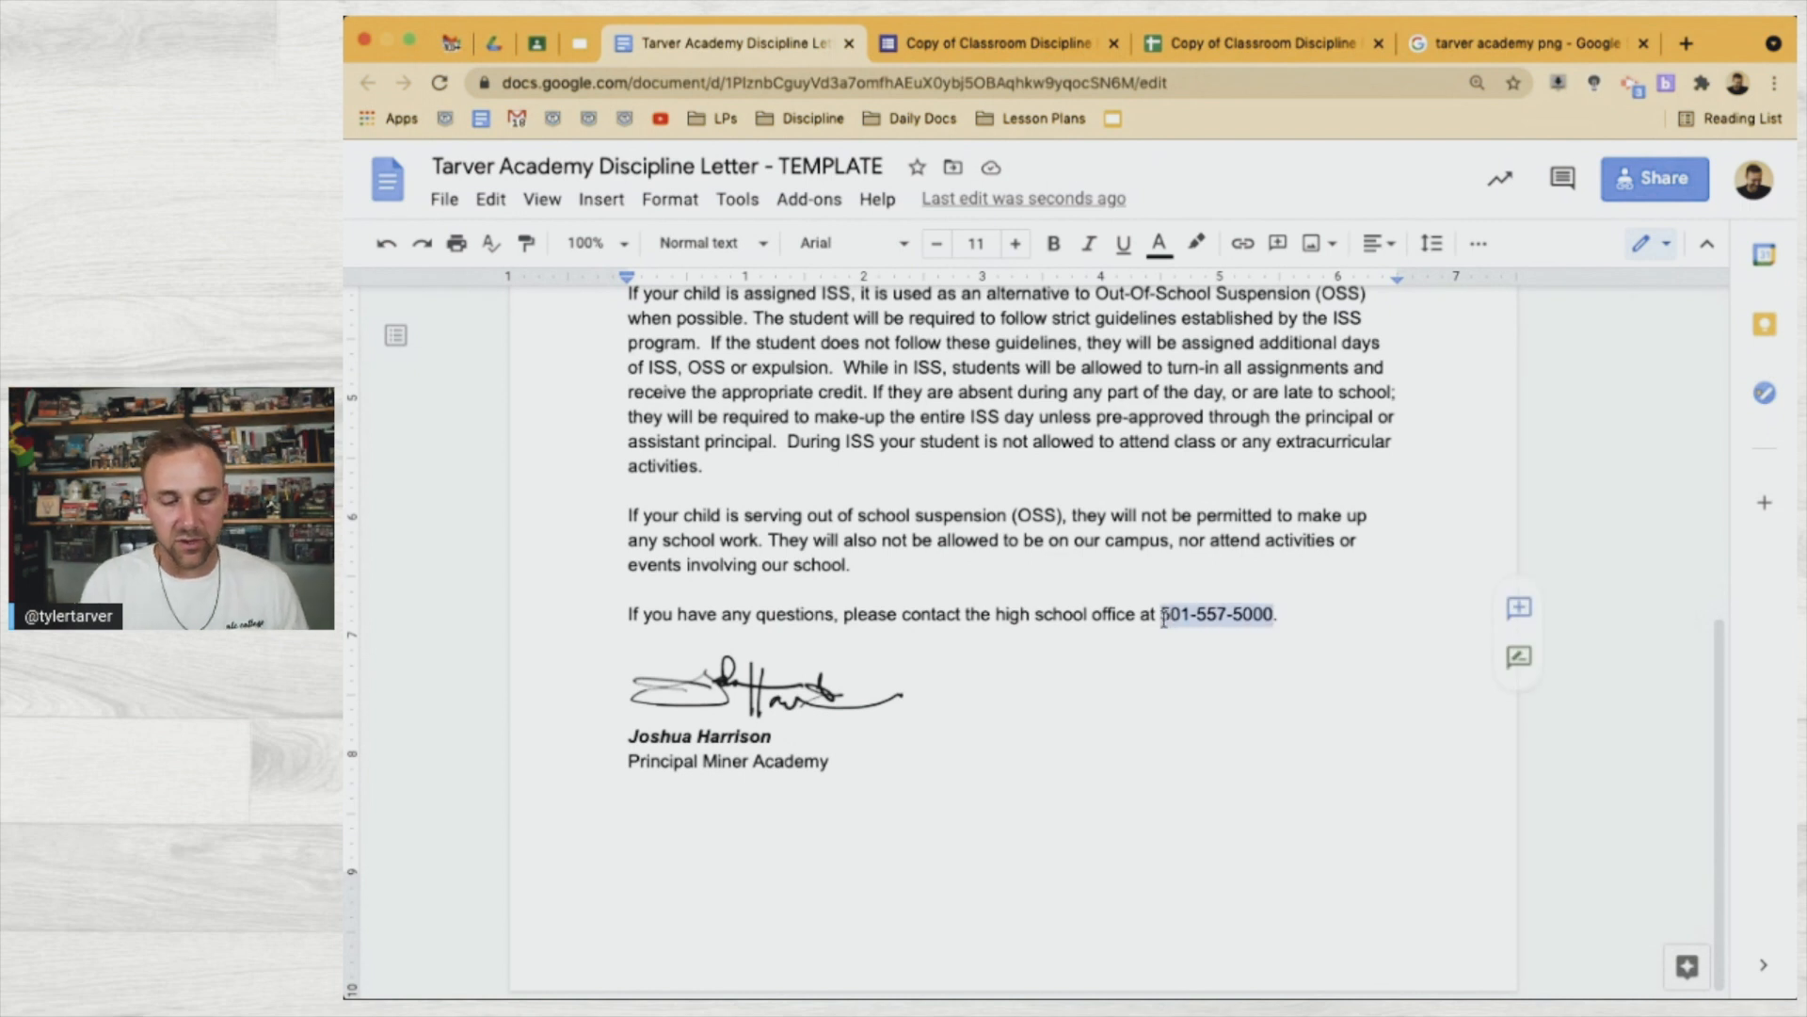
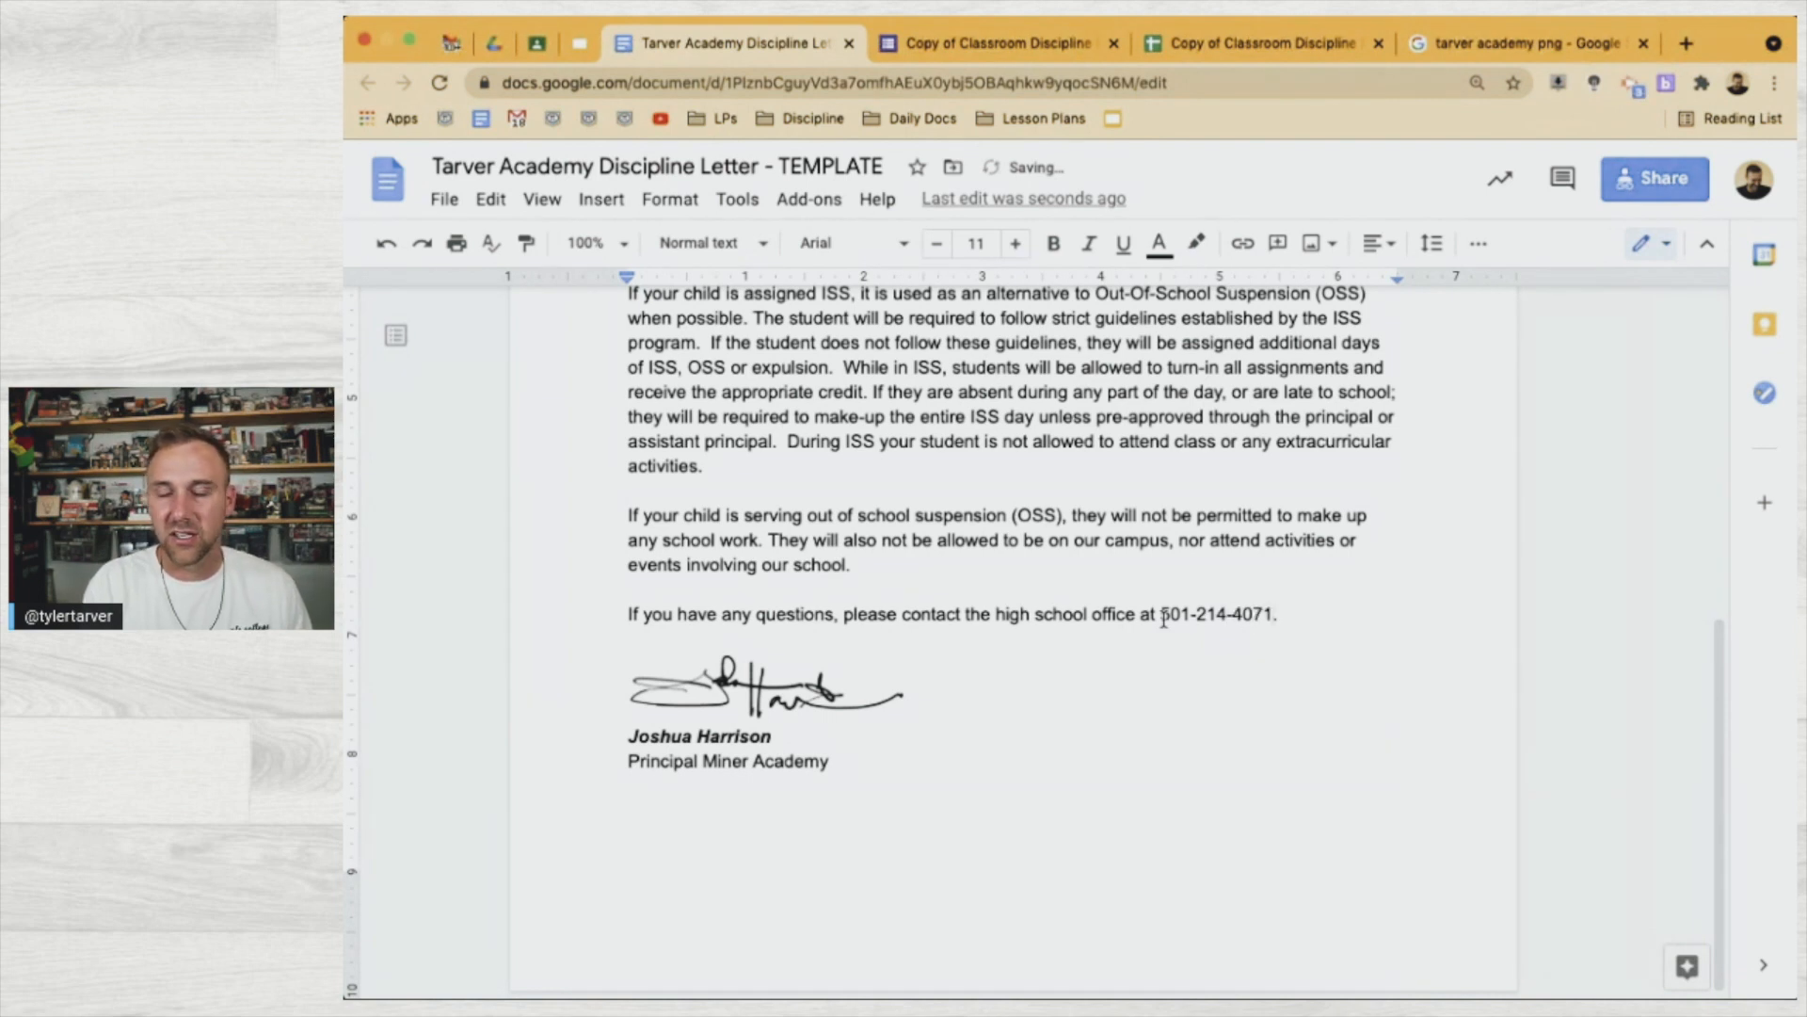
Retype the high school office phone number, then overwrite it with a blank underscore line
{"action": "type", "text": "."}
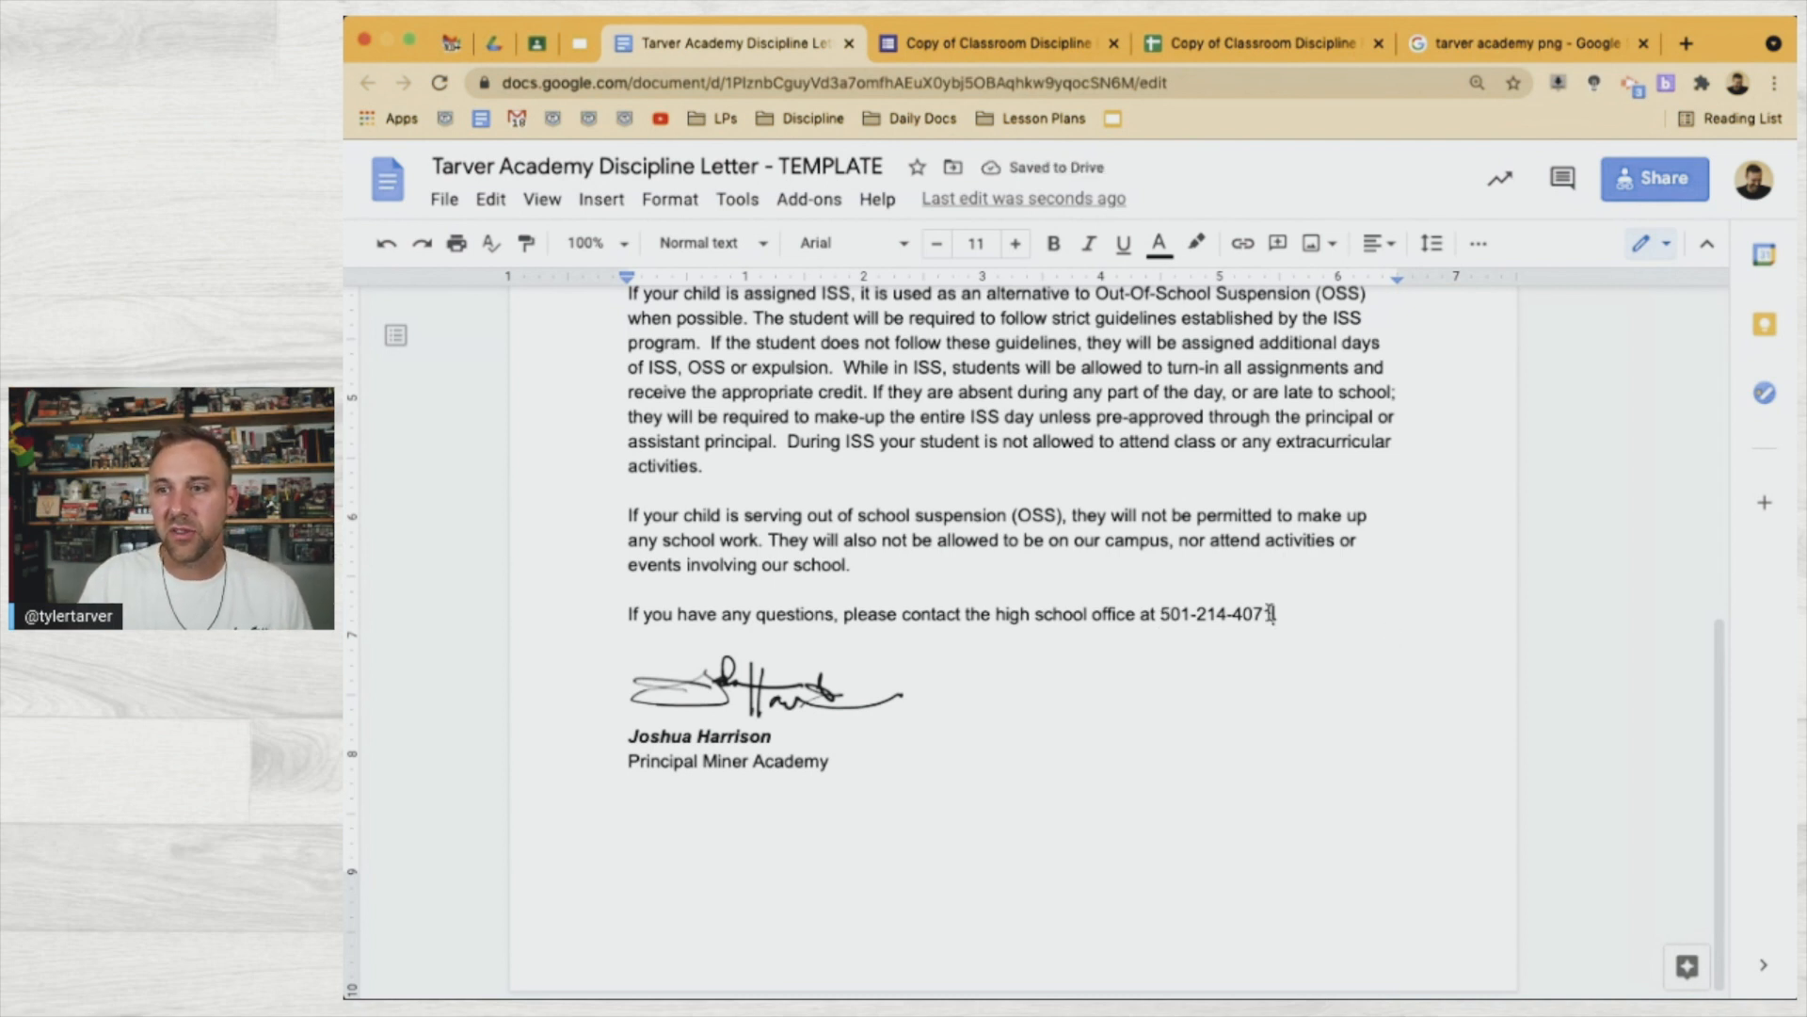
{"action": "left_click_drag", "start_coordinate": [1272, 614], "coordinate": [1157, 614]}
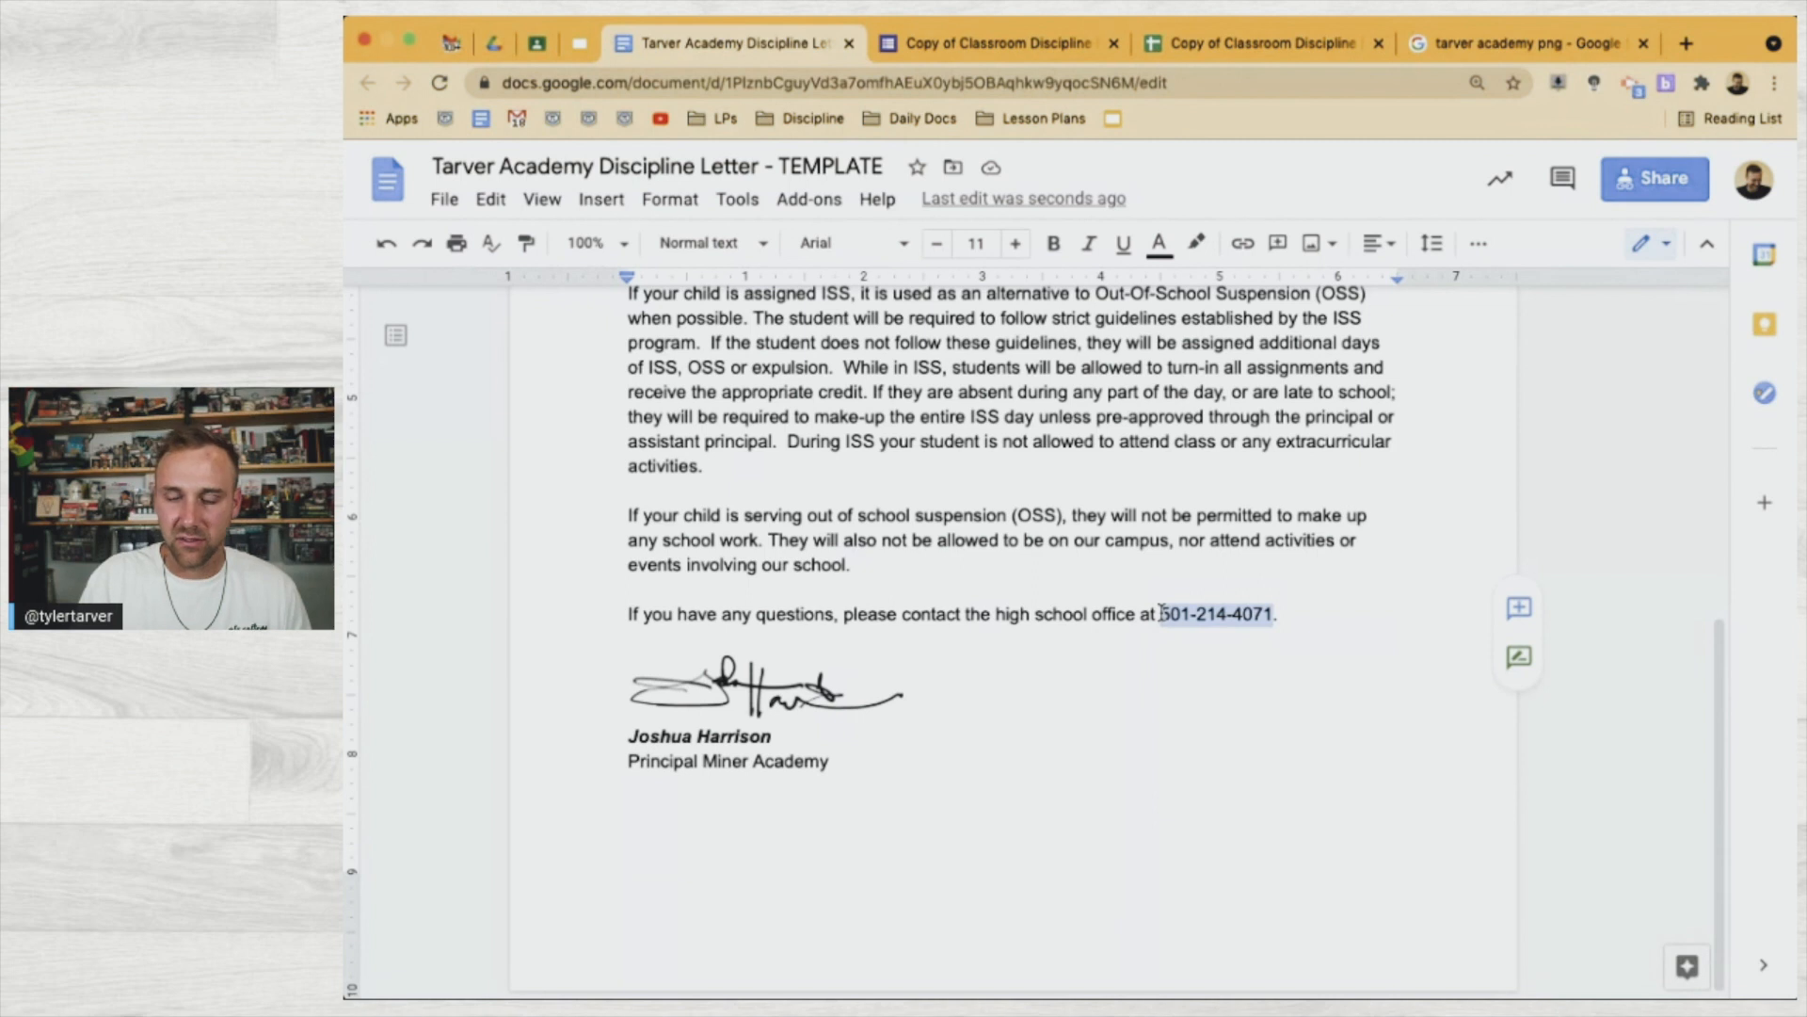
{"action": "type", "text": "__________"}
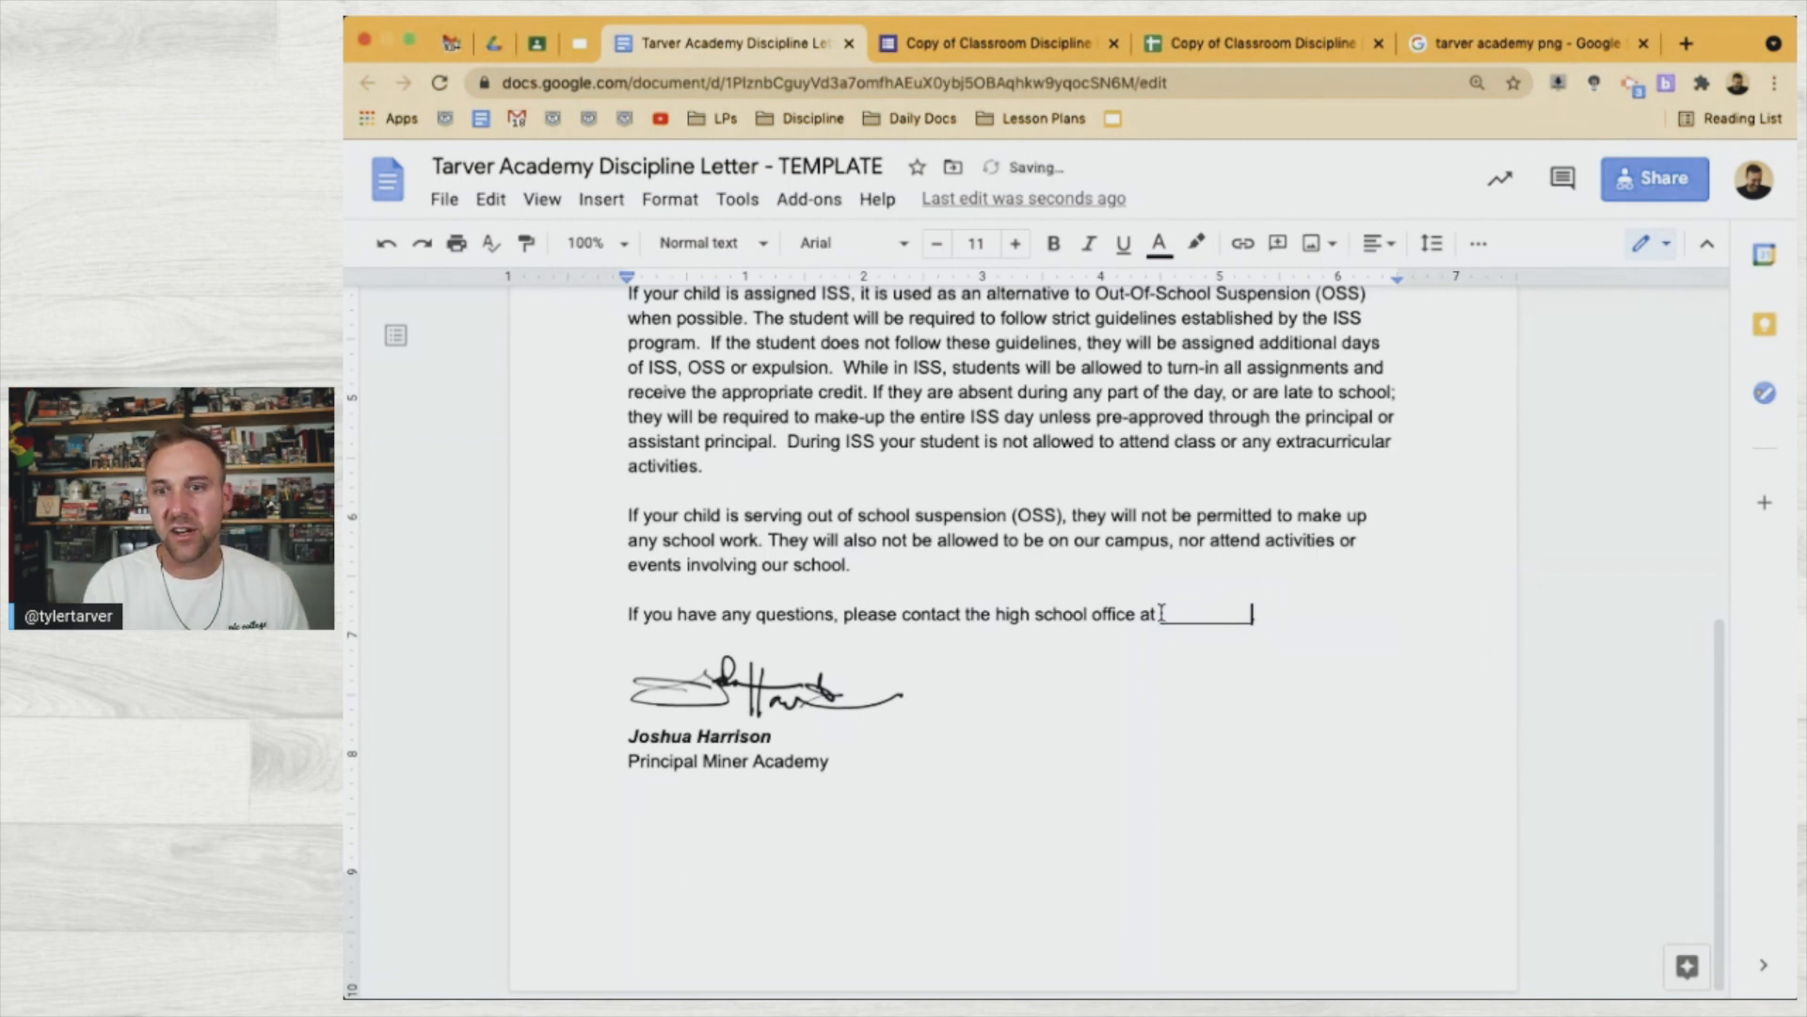
Change the signature to the new principal's name and title 'Principal Tarver Academy'
{"action": "double_click", "coordinate": [710, 735]}
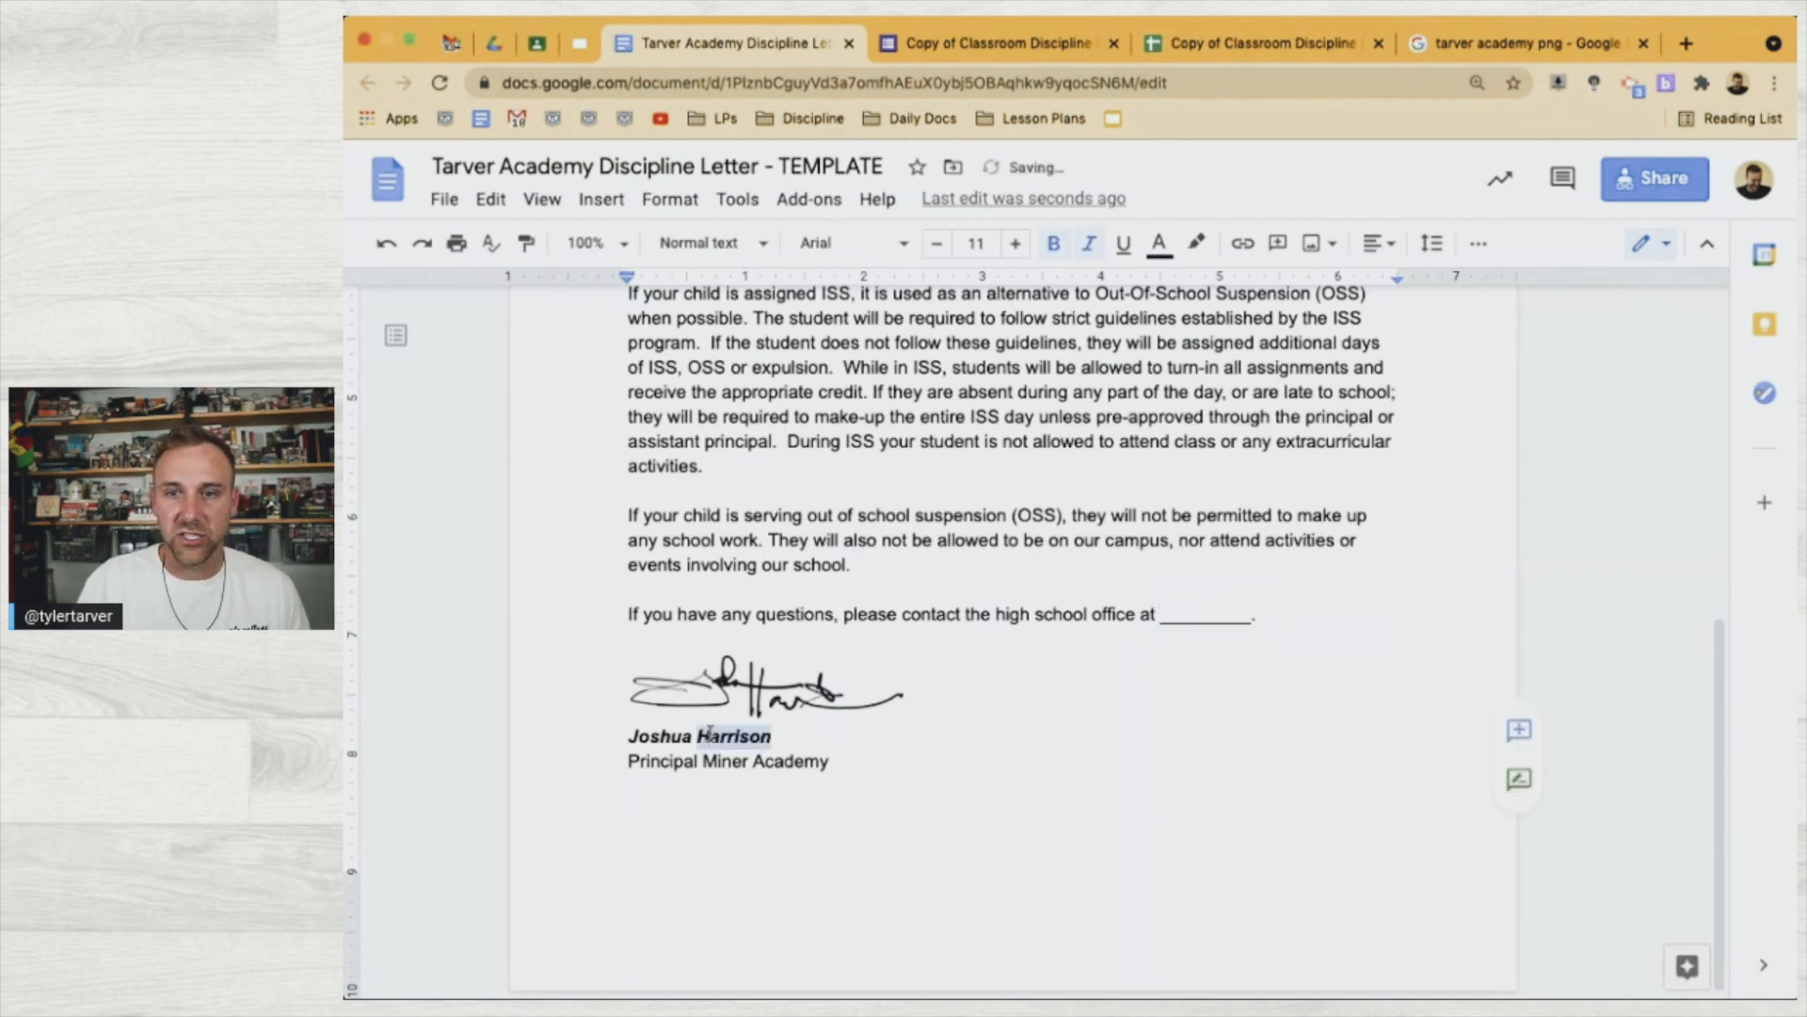
{"action": "triple_click", "coordinate": [710, 735]}
{"action": "type", "text": "Tyler Tarver"}
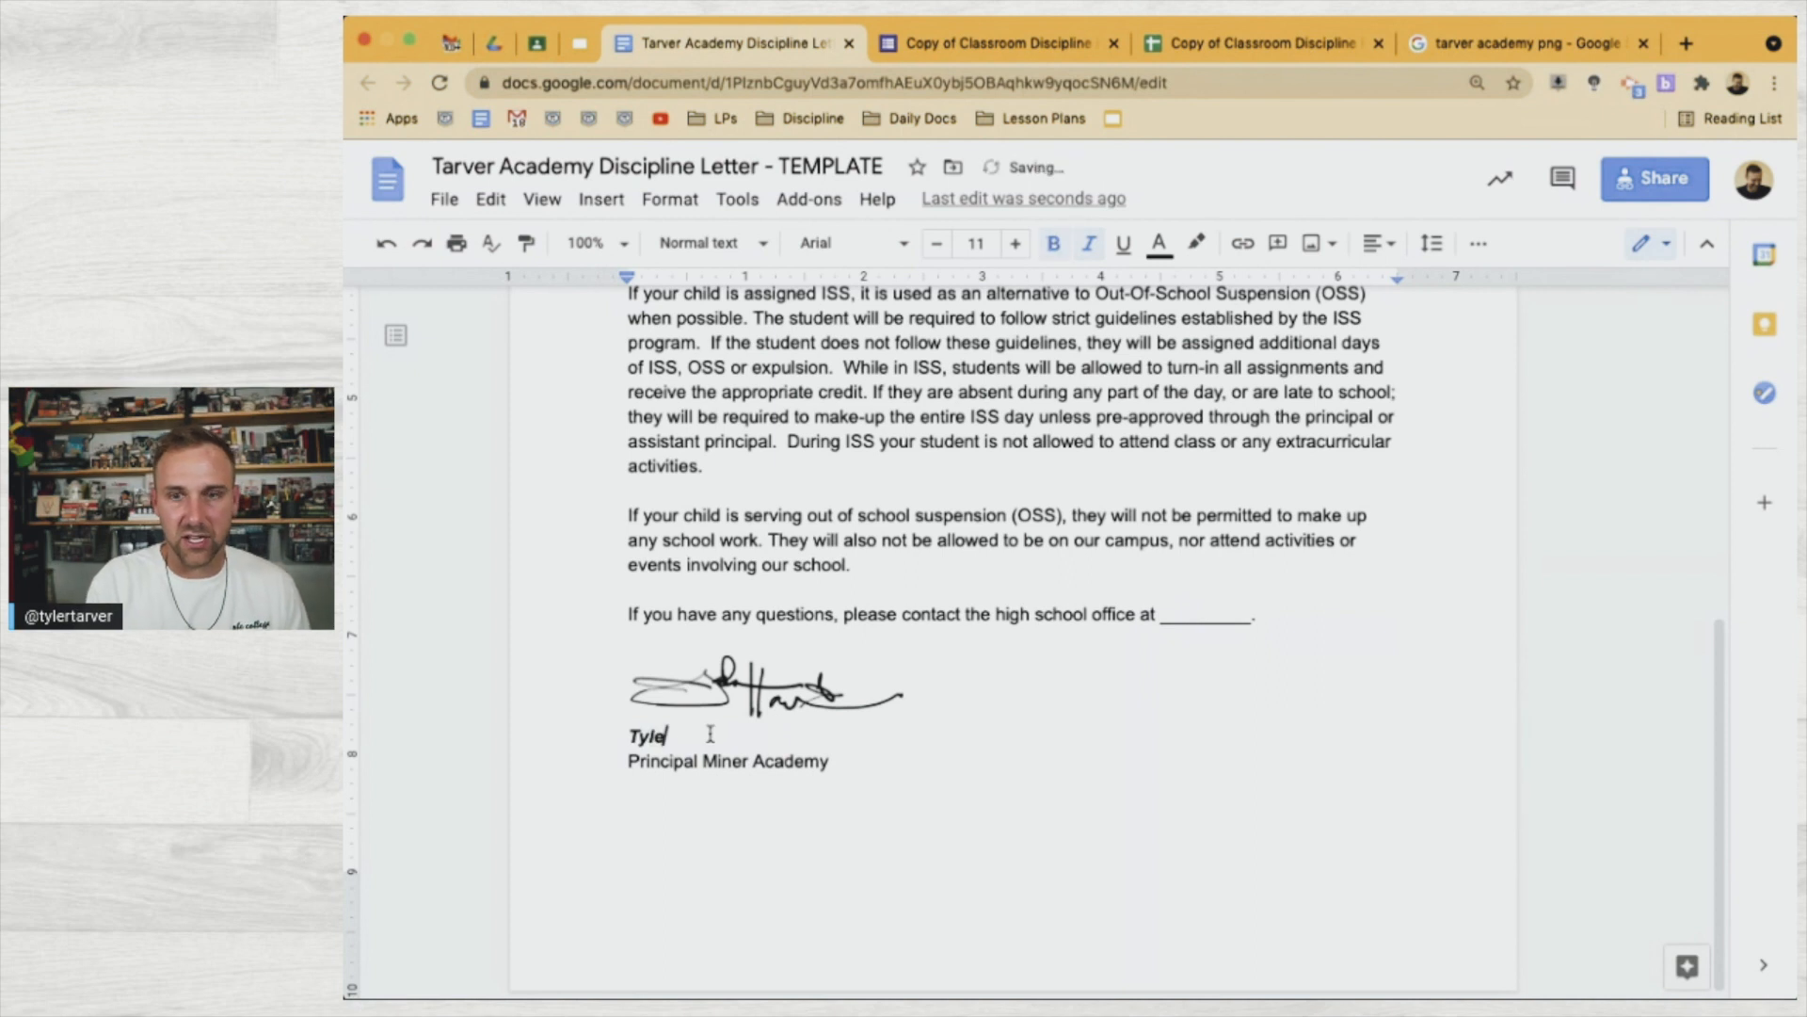
{"action": "left_click", "coordinate": [784, 762]}
{"action": "left_click_drag", "start_coordinate": [843, 765], "coordinate": [710, 767]}
{"action": "double_click", "coordinate": [710, 764]}
{"action": "type", "text": "Tarver"}
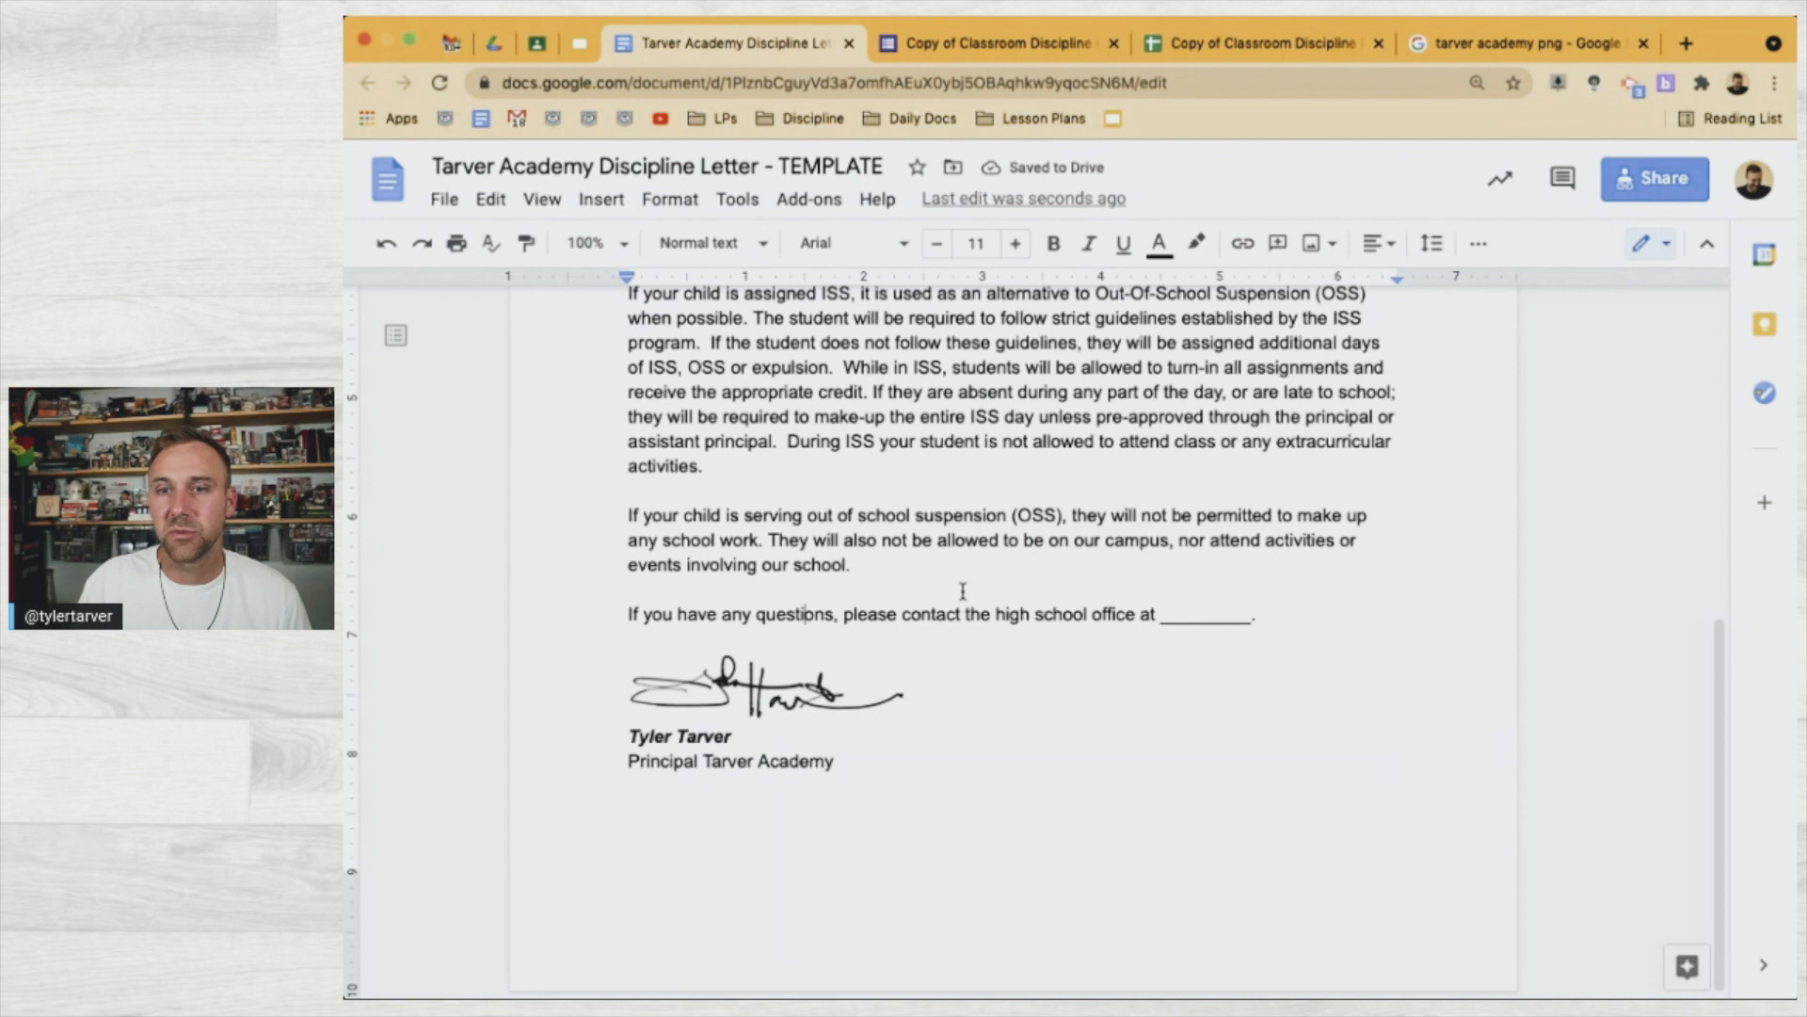
Remove the blank line and 'at' so the sentence ends 'please contact the high school.'
{"action": "scroll", "coordinate": [864, 696], "scroll_direction": "up", "scroll_amount": 5}
{"action": "scroll", "coordinate": [864, 697], "scroll_direction": "down", "scroll_amount": 4}
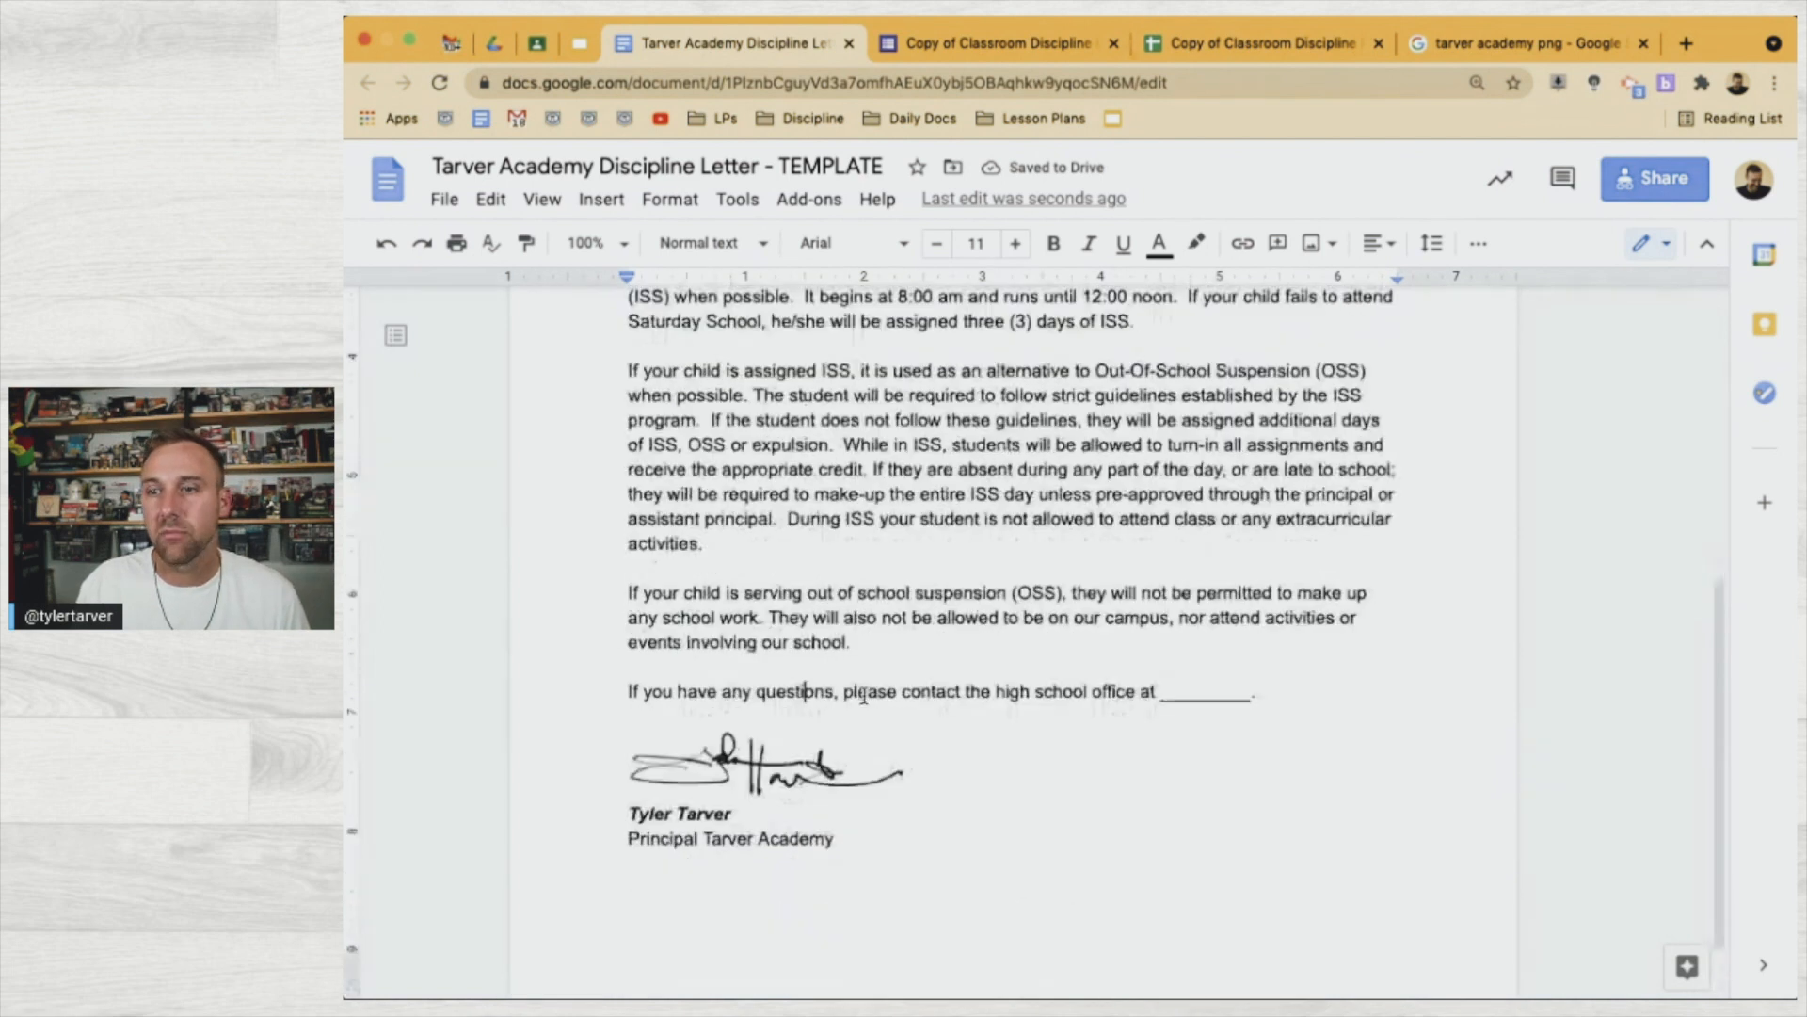
{"action": "double_click", "coordinate": [1210, 690]}
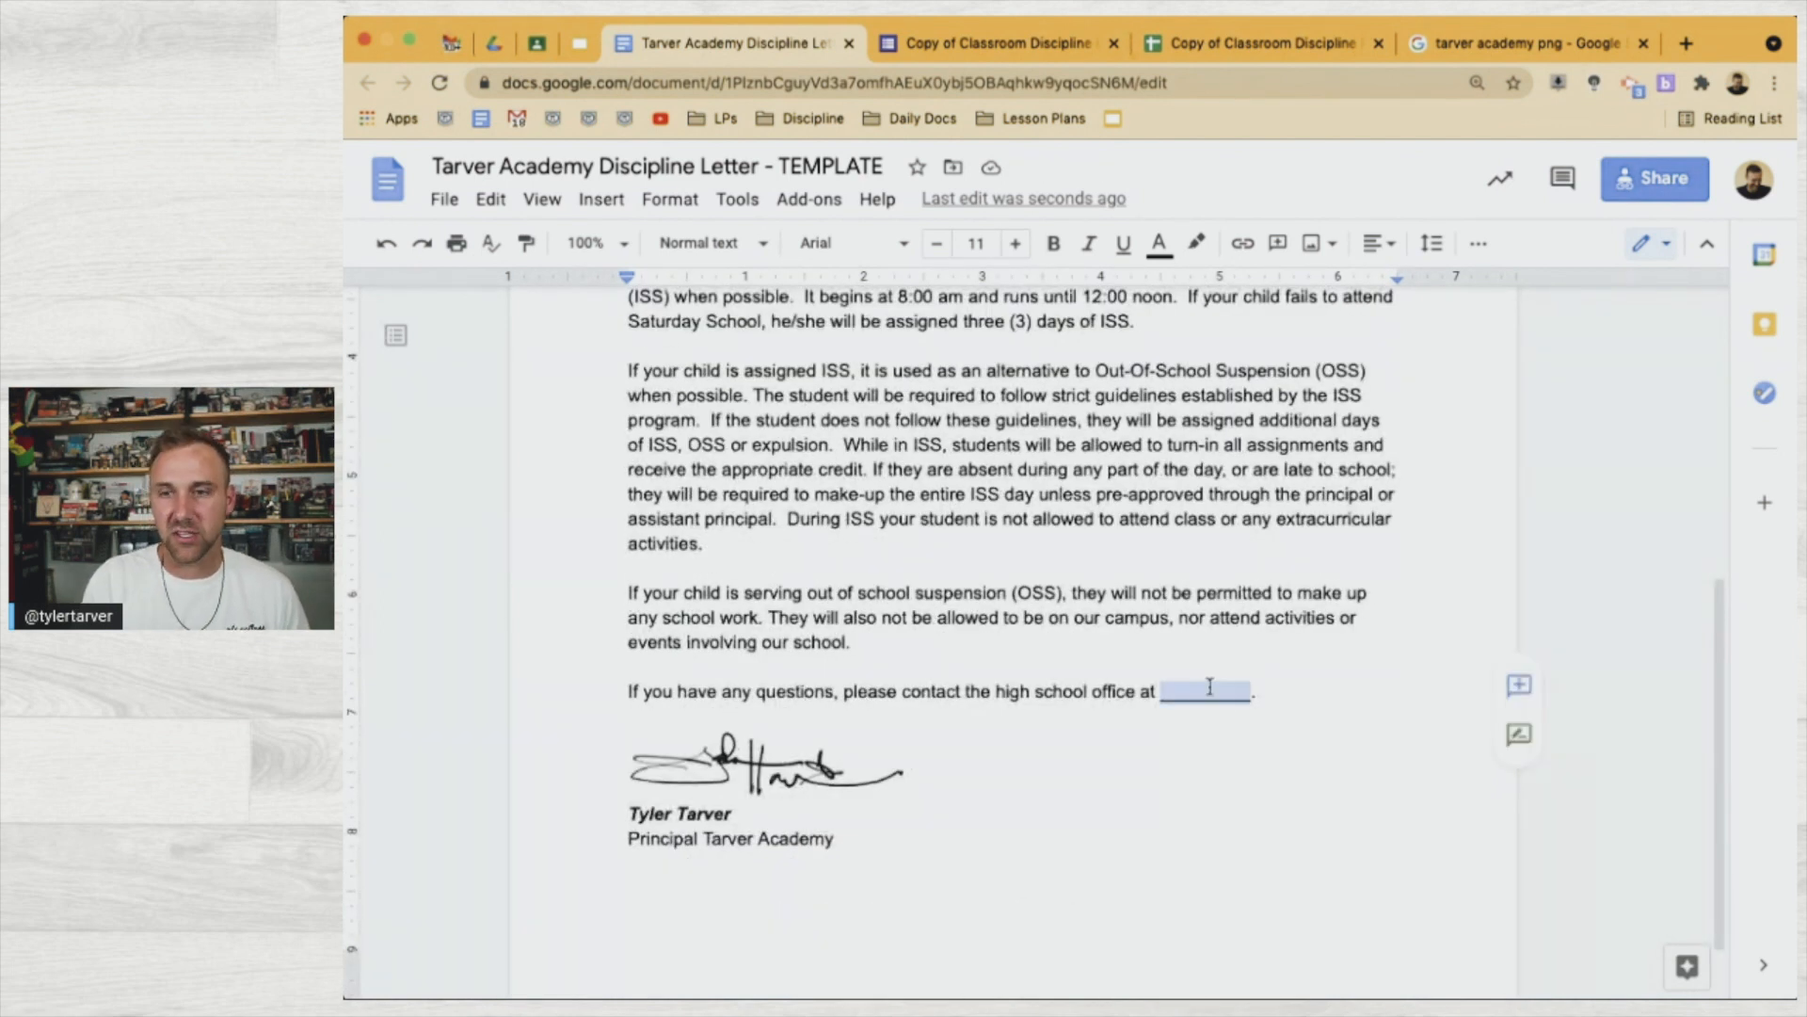
{"action": "key", "text": "Delete"}
{"action": "key", "text": "Delete"}
{"action": "key", "text": "BackSpace"}
{"action": "key", "text": "BackSpace"}
{"action": "key", "text": "BackSpace"}
{"action": "key", "text": "BackSpace"}
{"action": "key", "text": "BackSpace"}
{"action": "key", "text": "BackSpace"}
{"action": "key", "text": "BackSpace"}
{"action": "key", "text": "BackSpace"}
{"action": "key", "text": "BackSpace"}
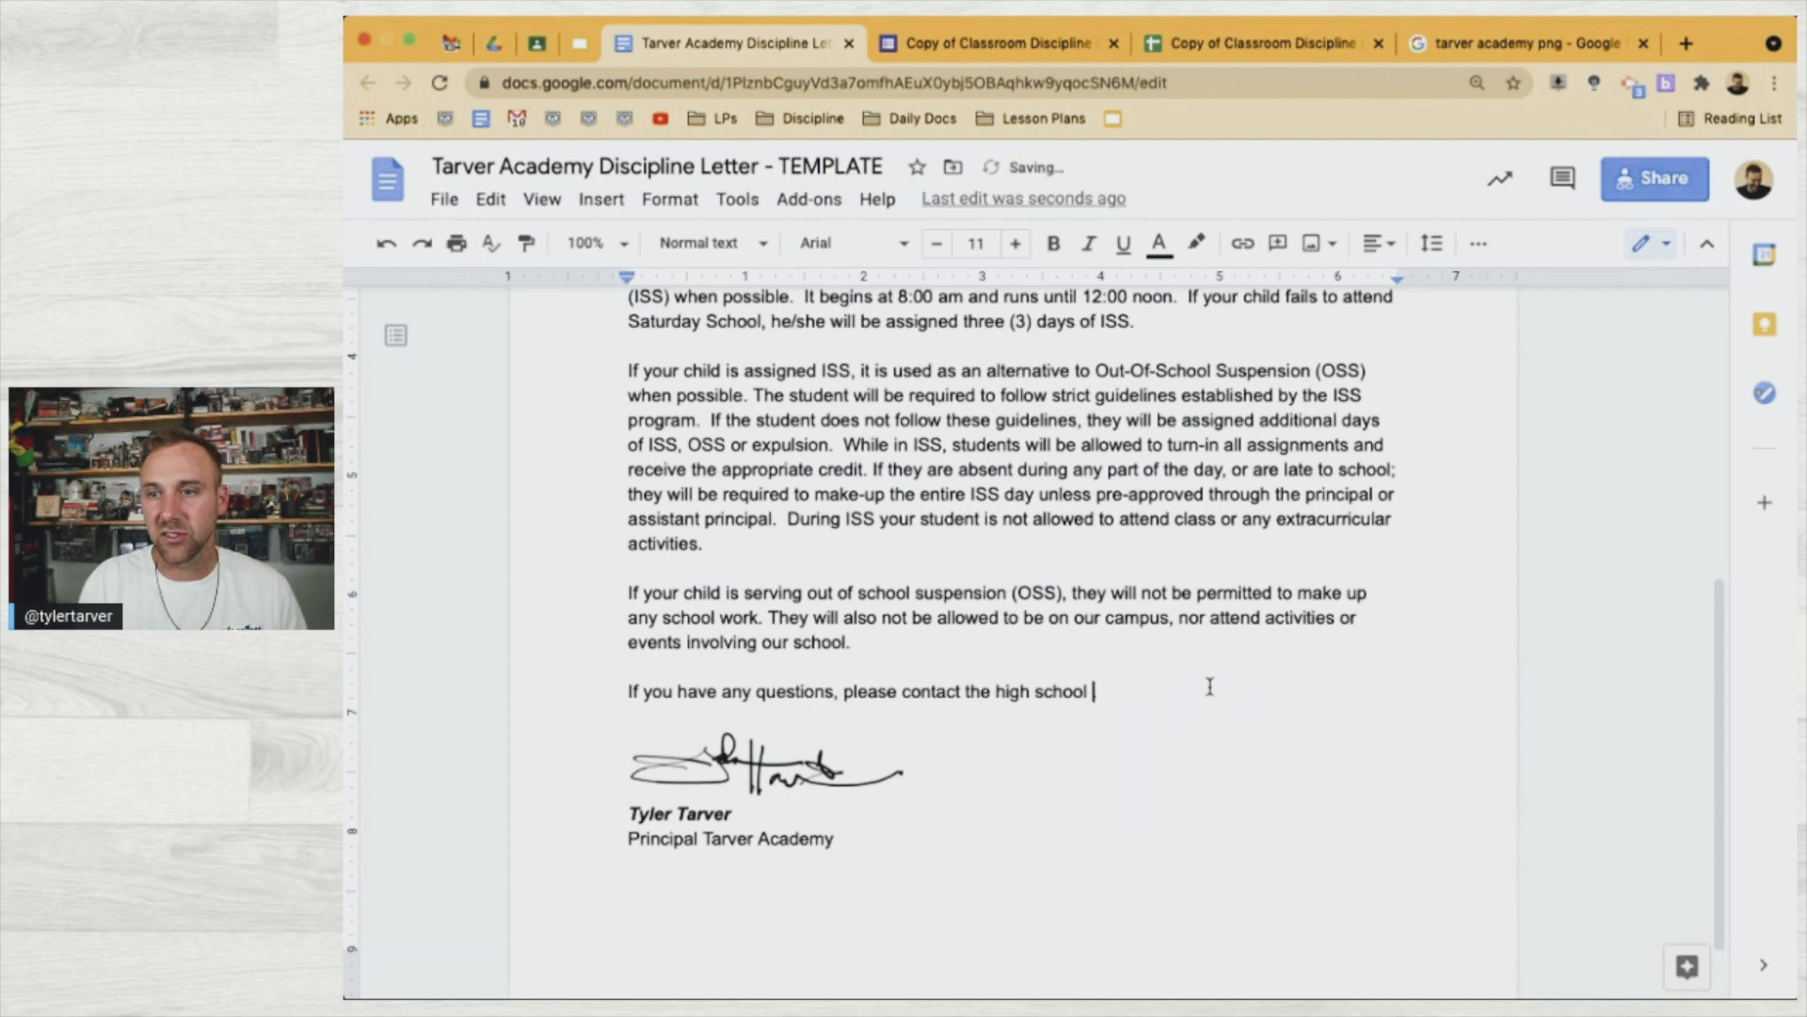
{"action": "type", "text": "."}
{"action": "left_click", "coordinate": [1044, 676]}
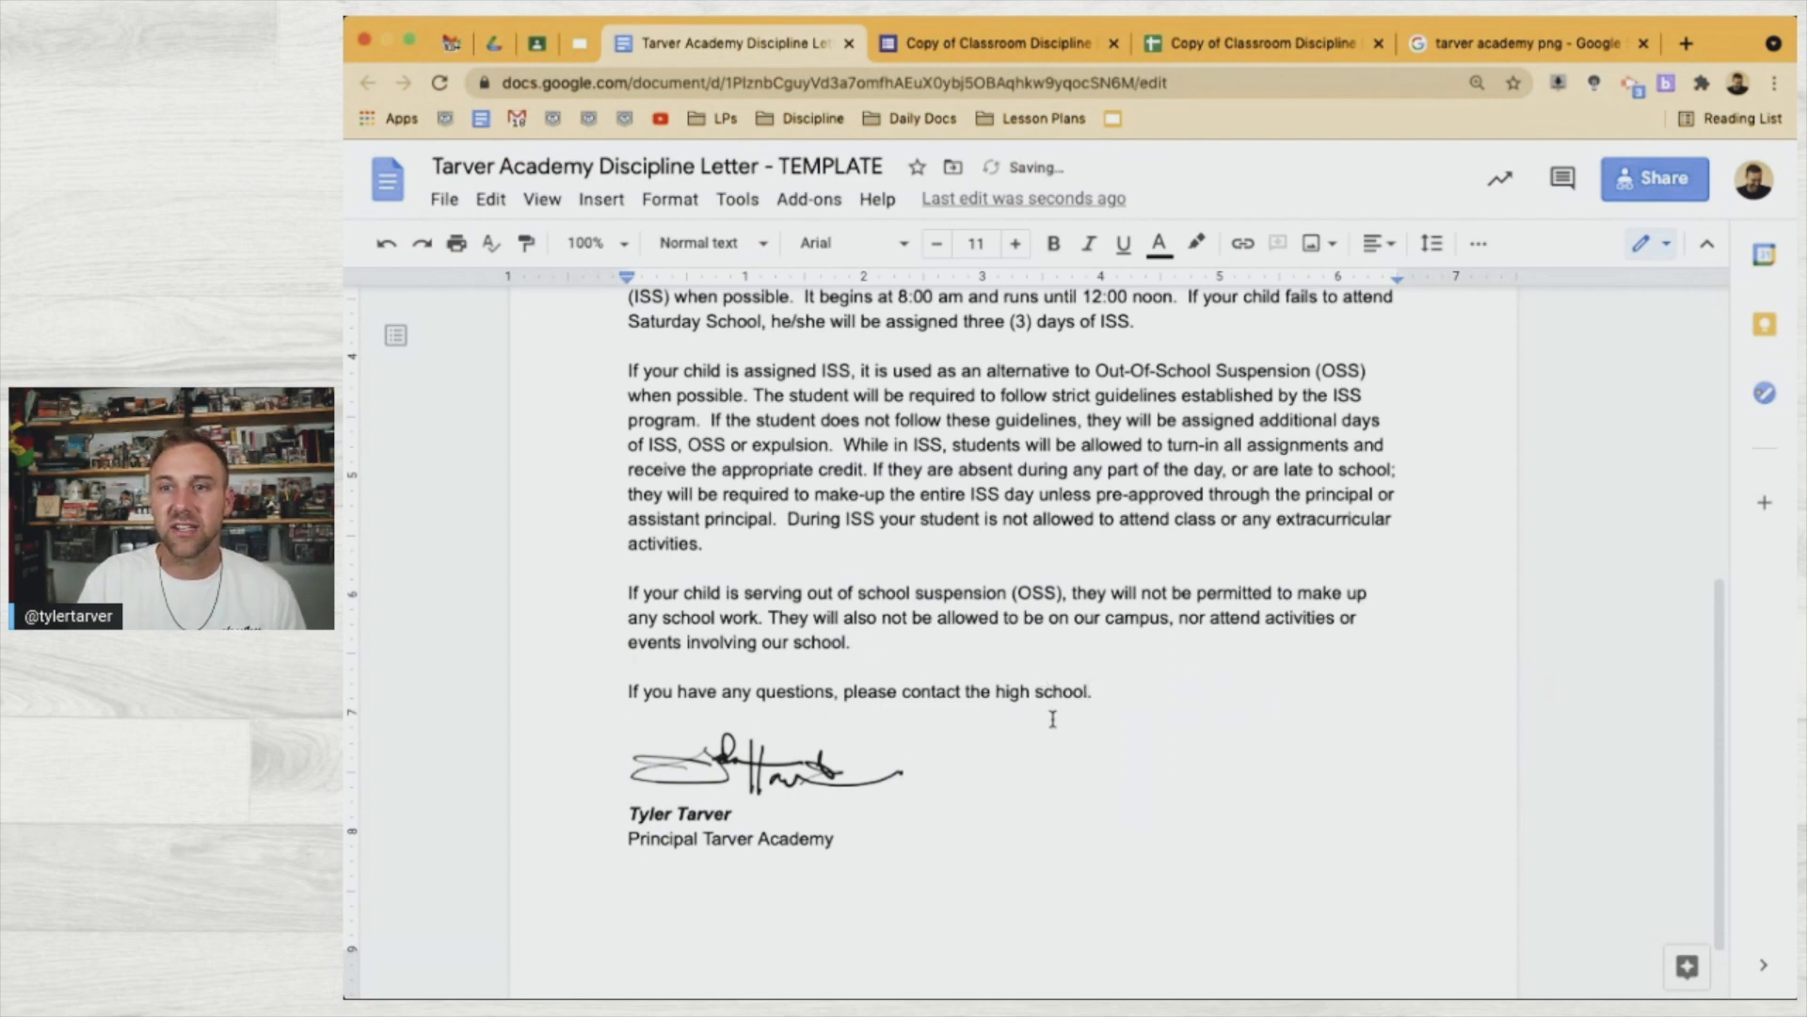
{"action": "scroll", "coordinate": [1053, 719], "scroll_direction": "up", "scroll_amount": 5}
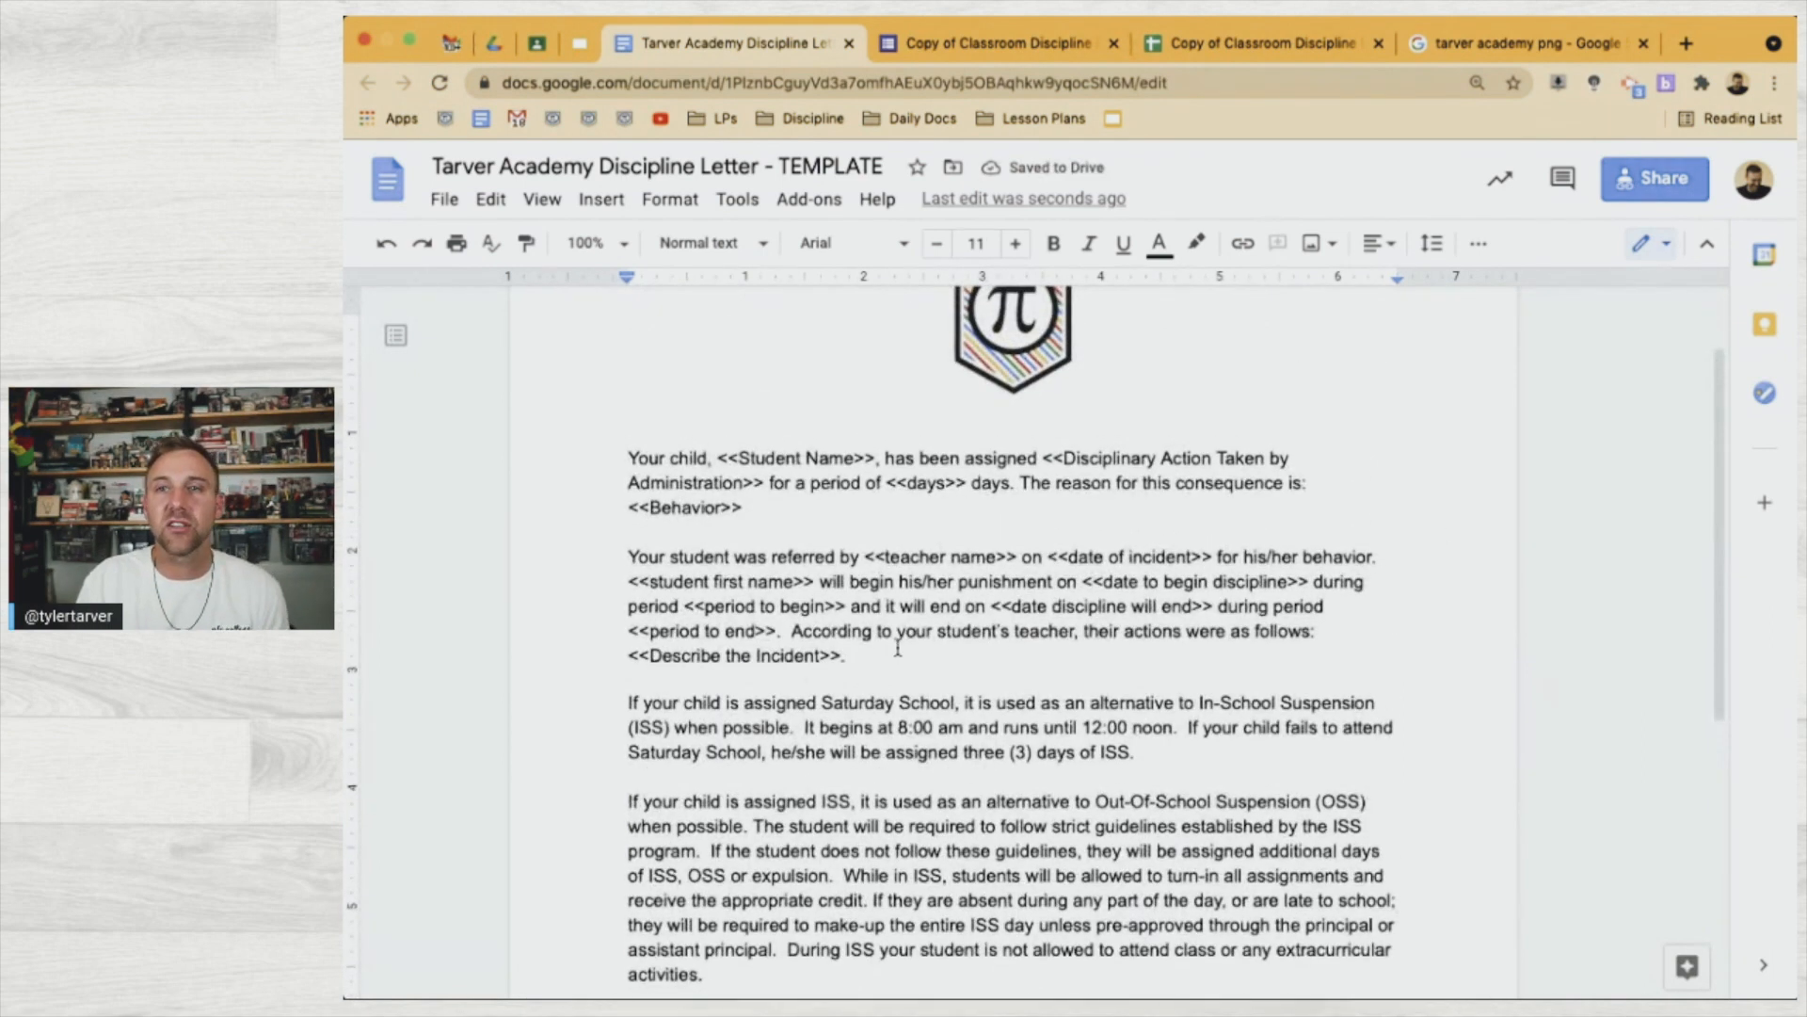
Insert a separate 'Student Handbook Violation:' line above the reason sentence
{"action": "scroll", "coordinate": [897, 648], "scroll_direction": "up", "scroll_amount": 1}
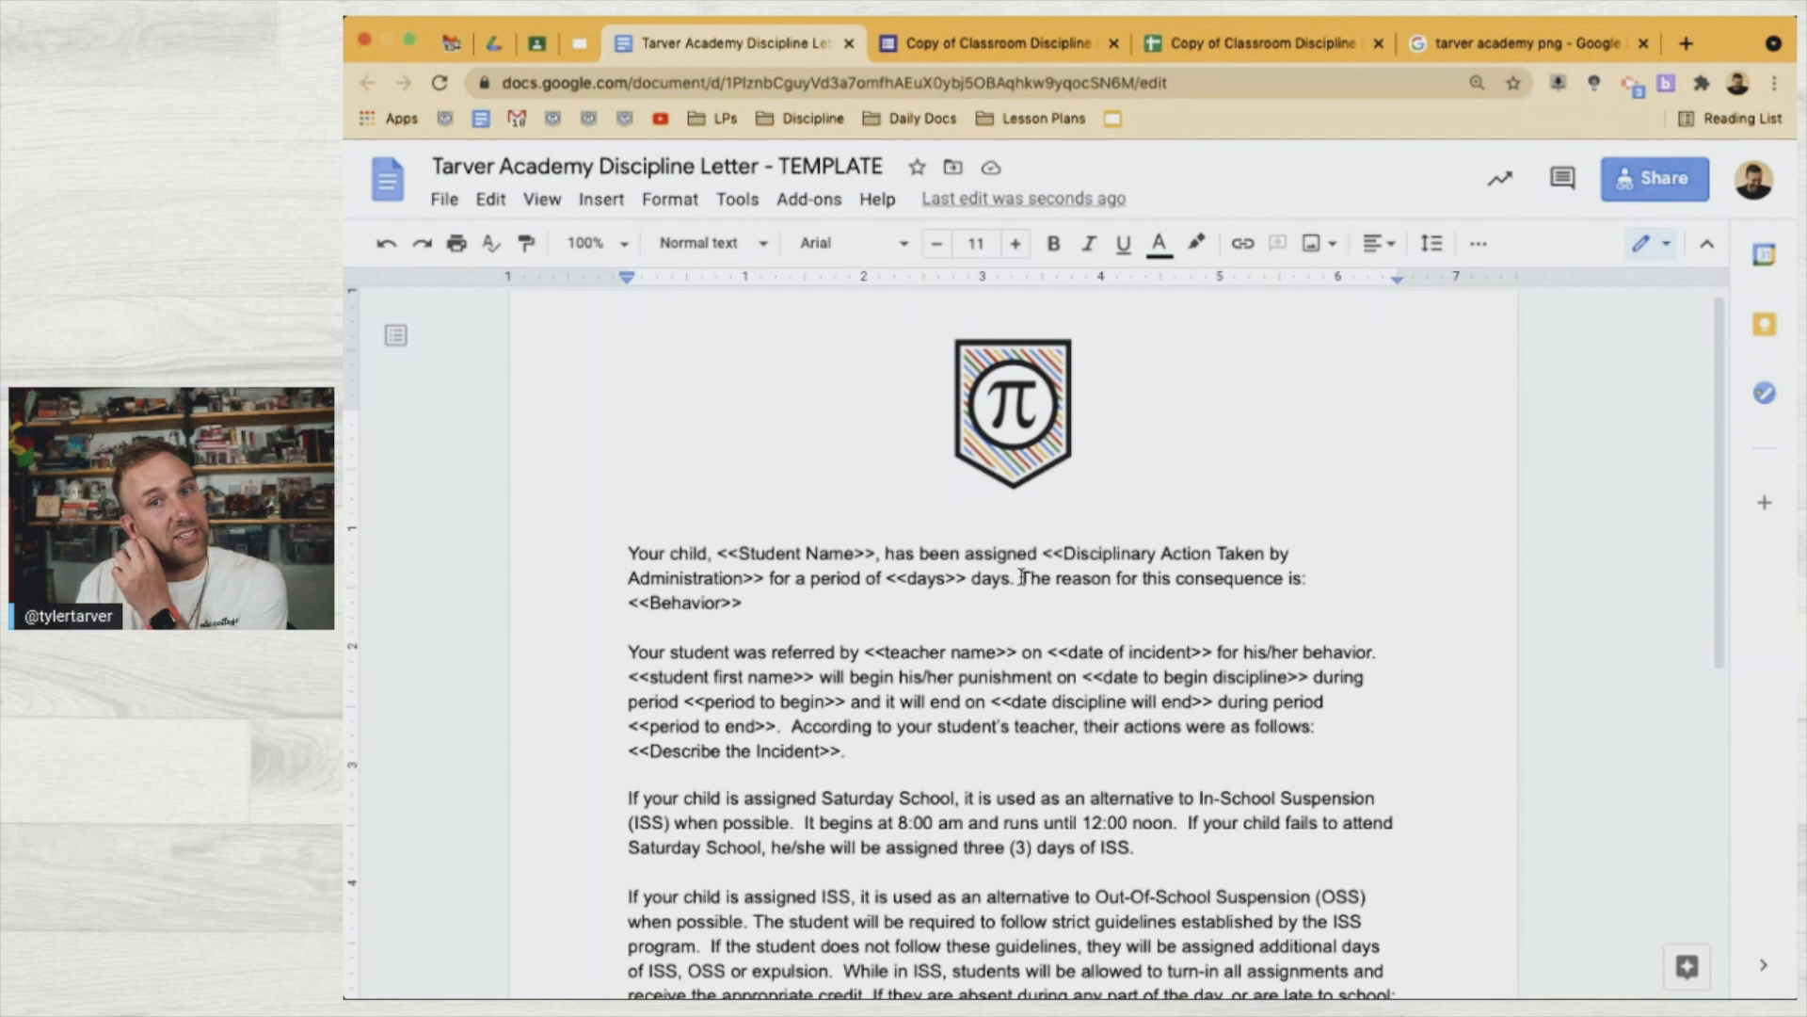
{"action": "left_click", "coordinate": [1022, 578]}
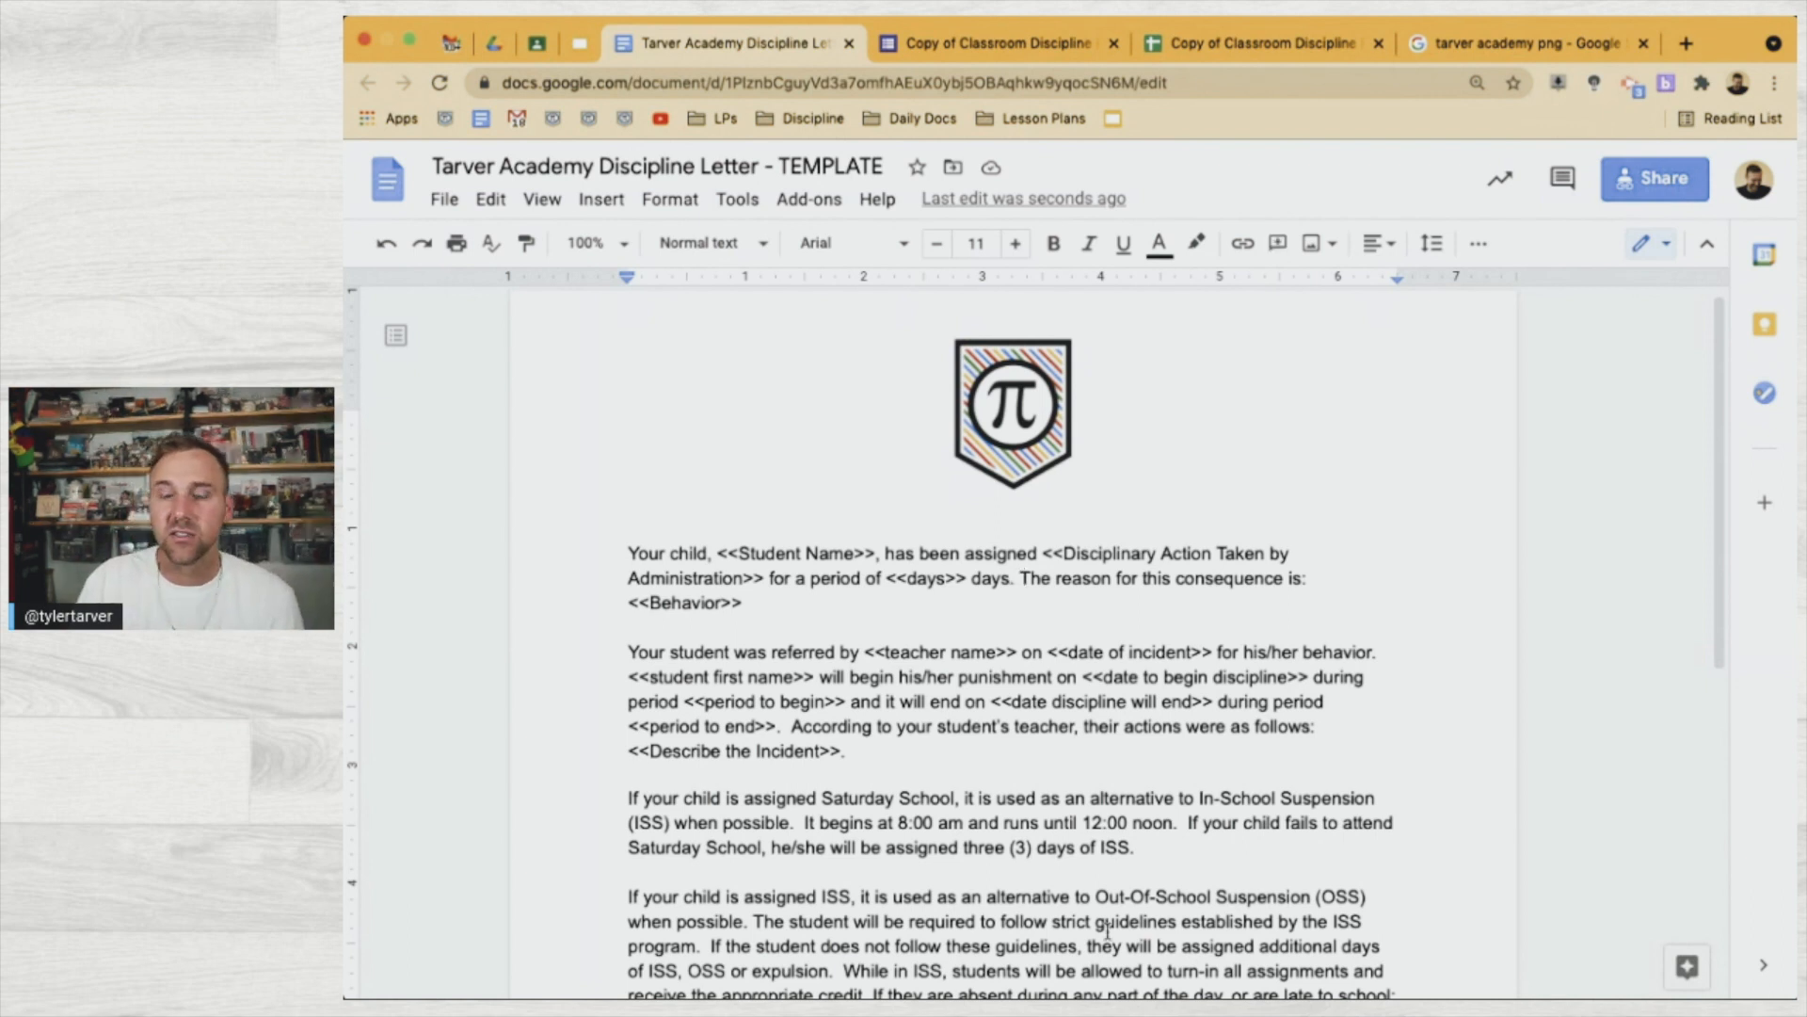
{"action": "key", "text": "Return"}
{"action": "key", "text": "Return"}
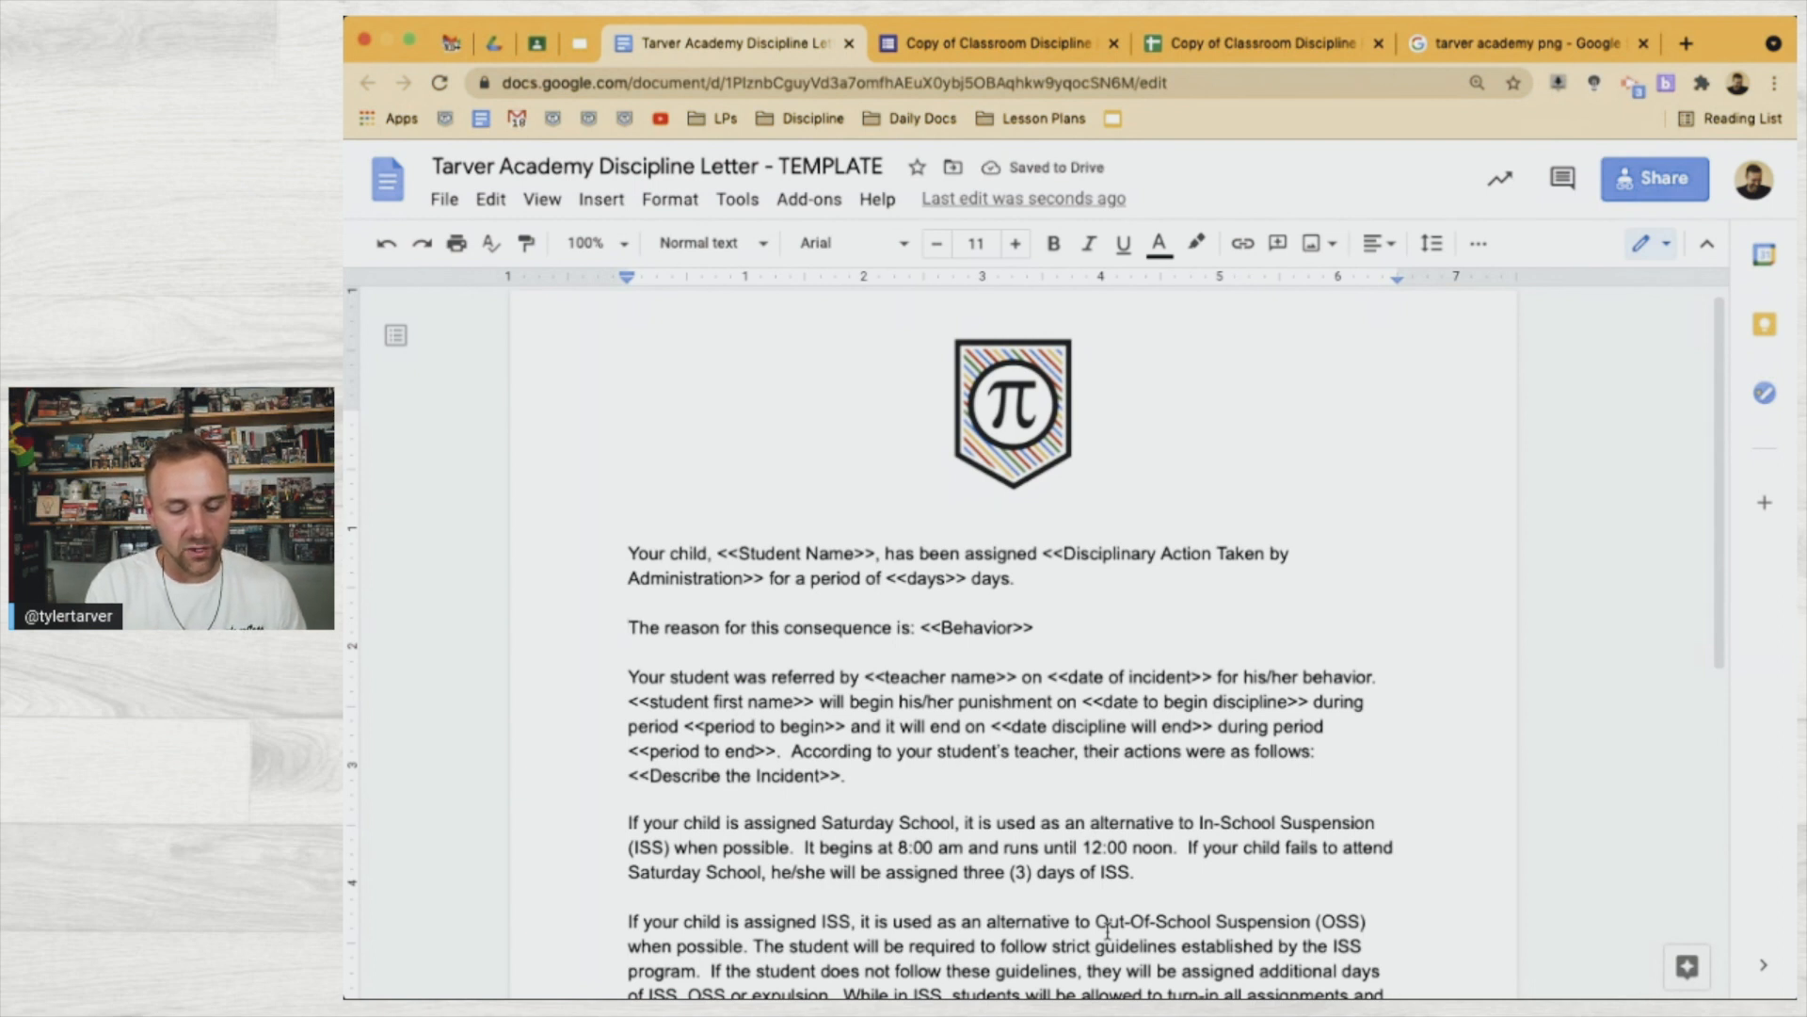
{"action": "type", "text": "Student Hang"}
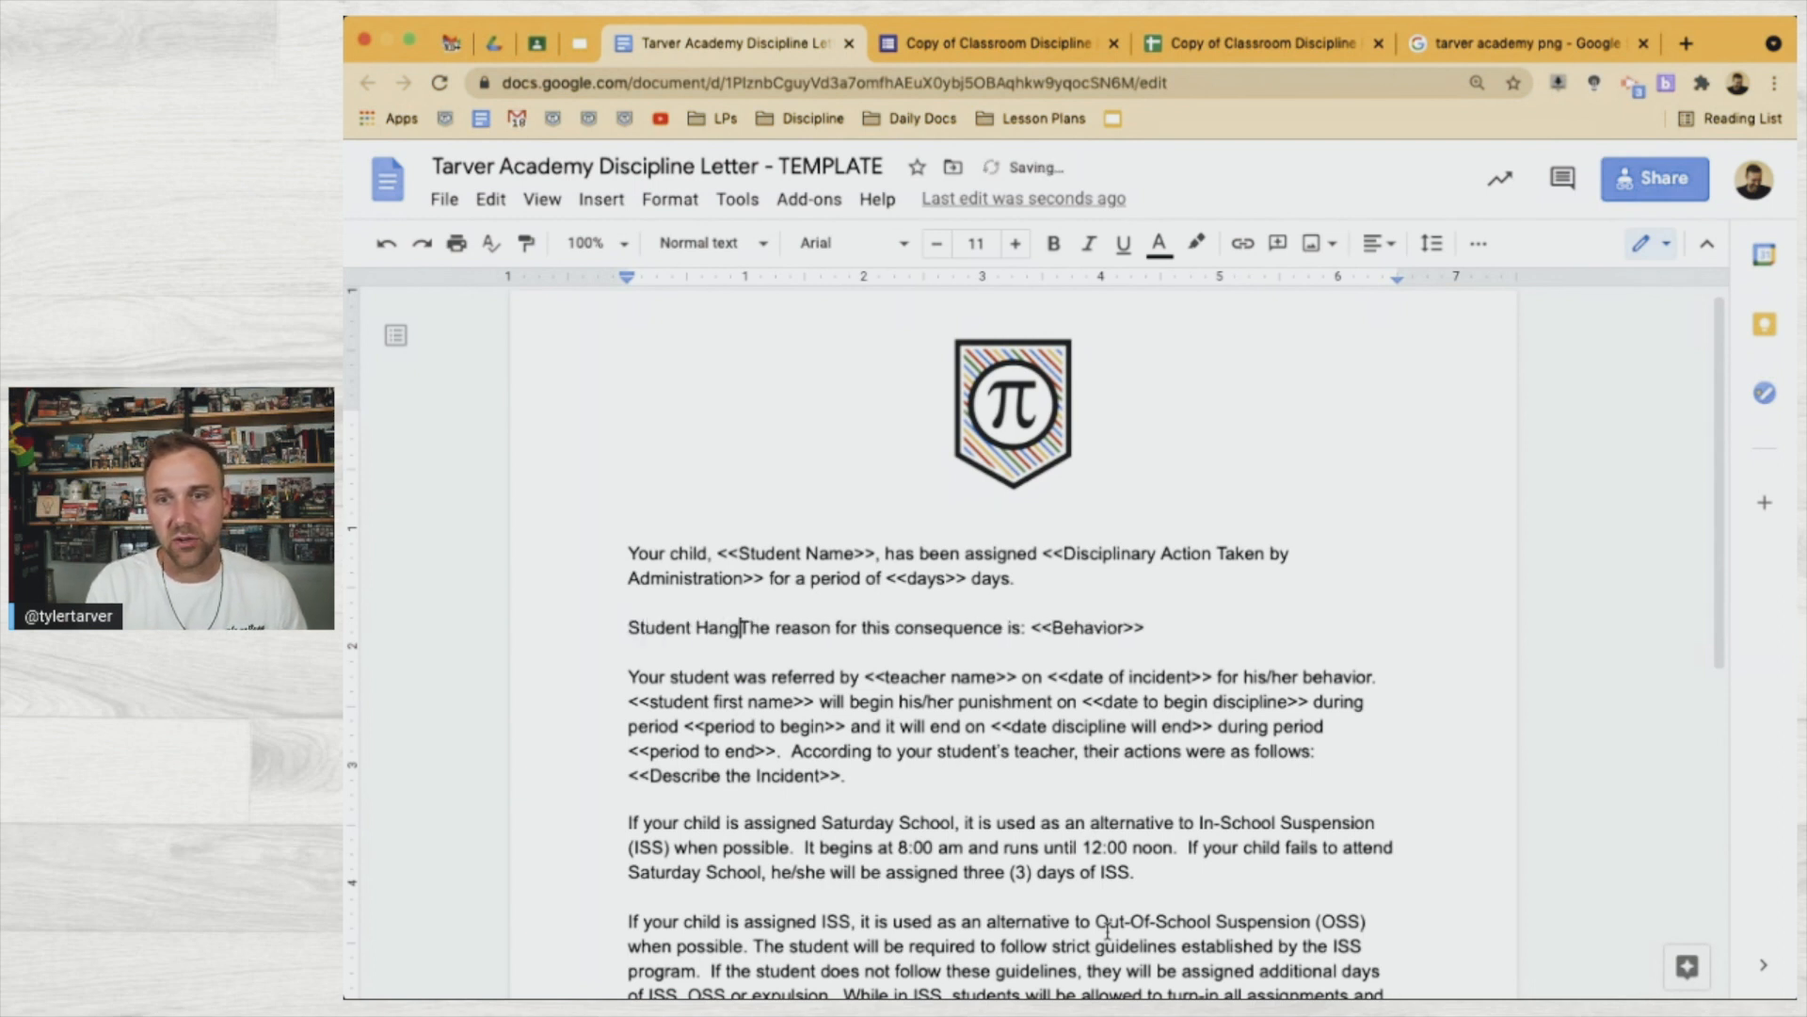
{"action": "type", "text": "book "}
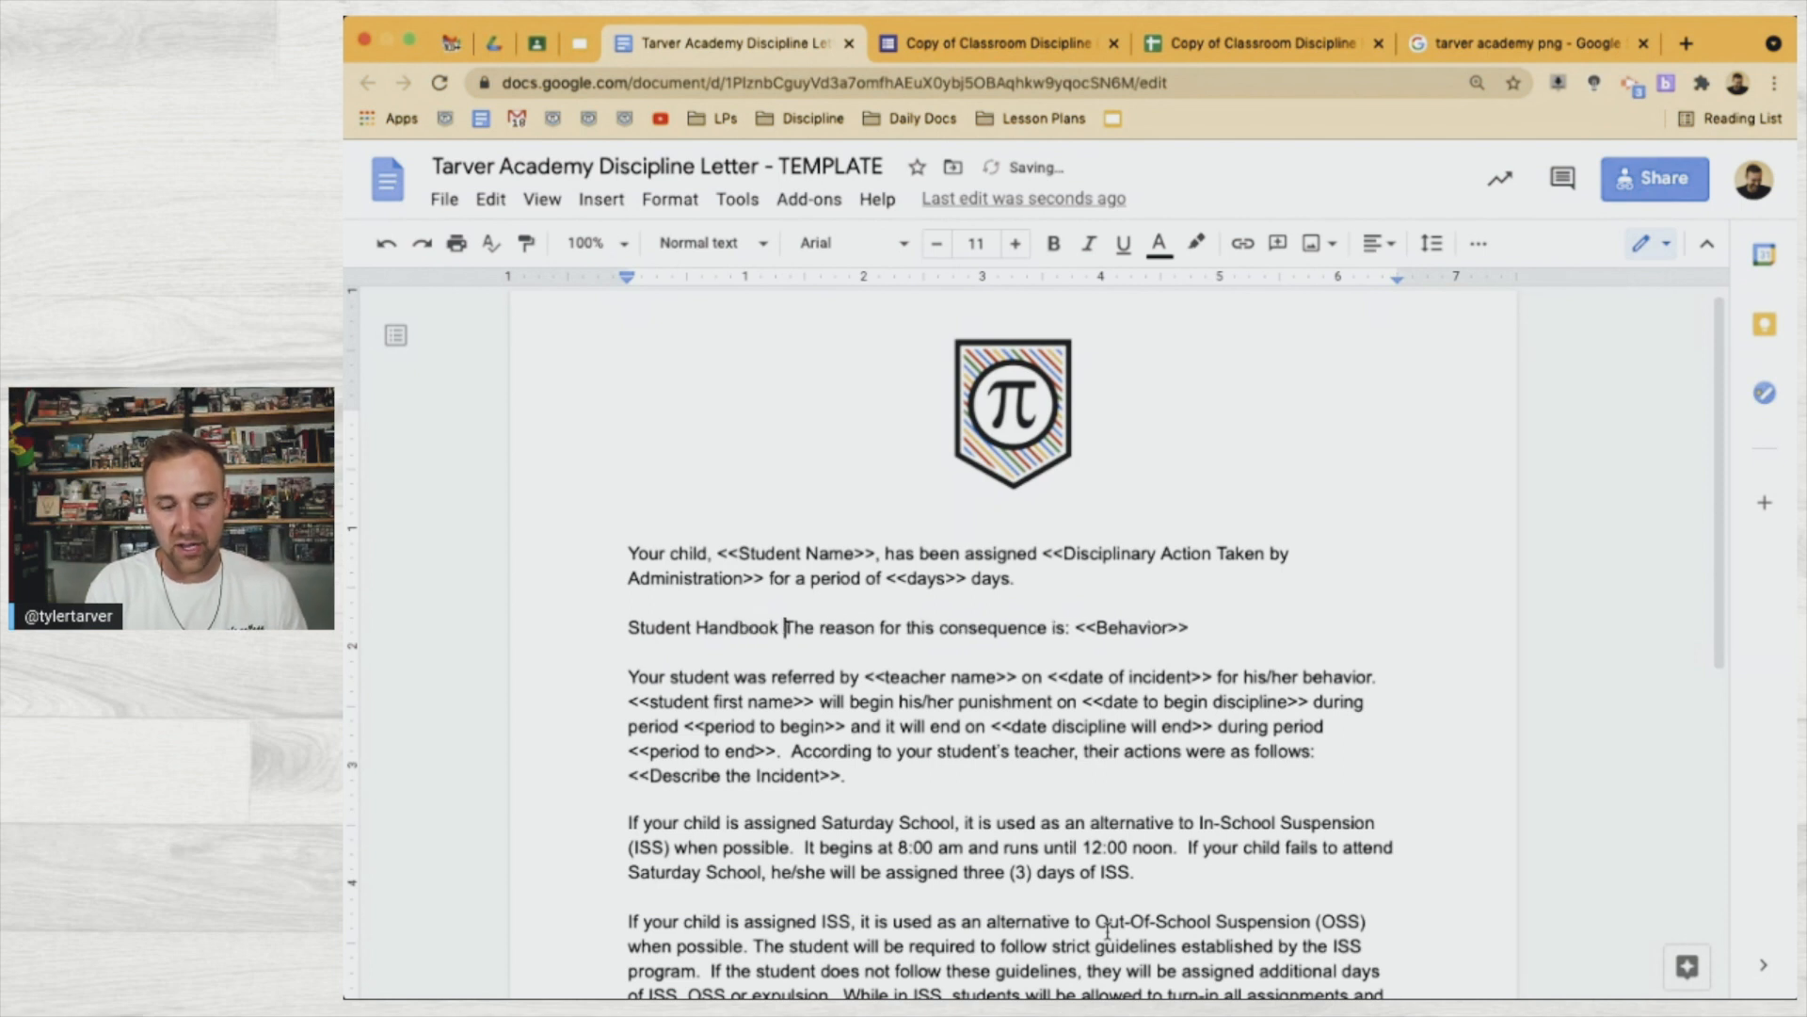
{"action": "type", "text": "Violation:"}
{"action": "key", "text": "Return"}
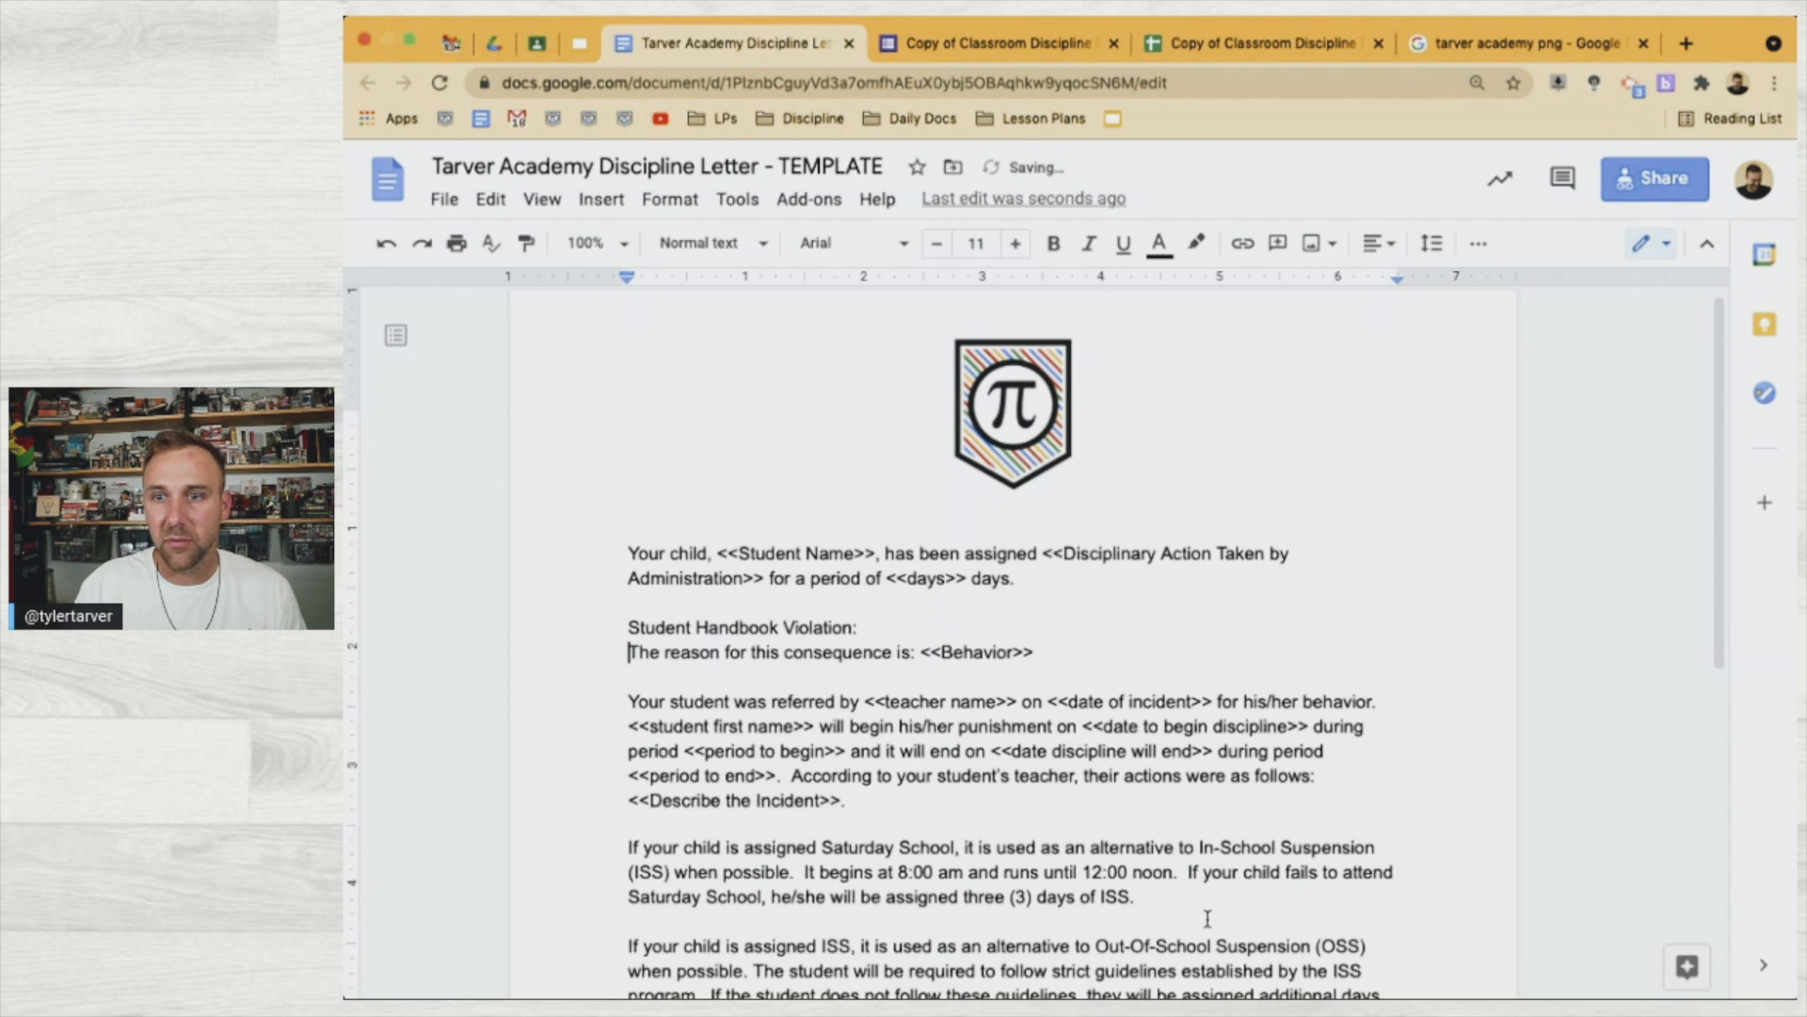
{"action": "left_click", "coordinate": [915, 621]}
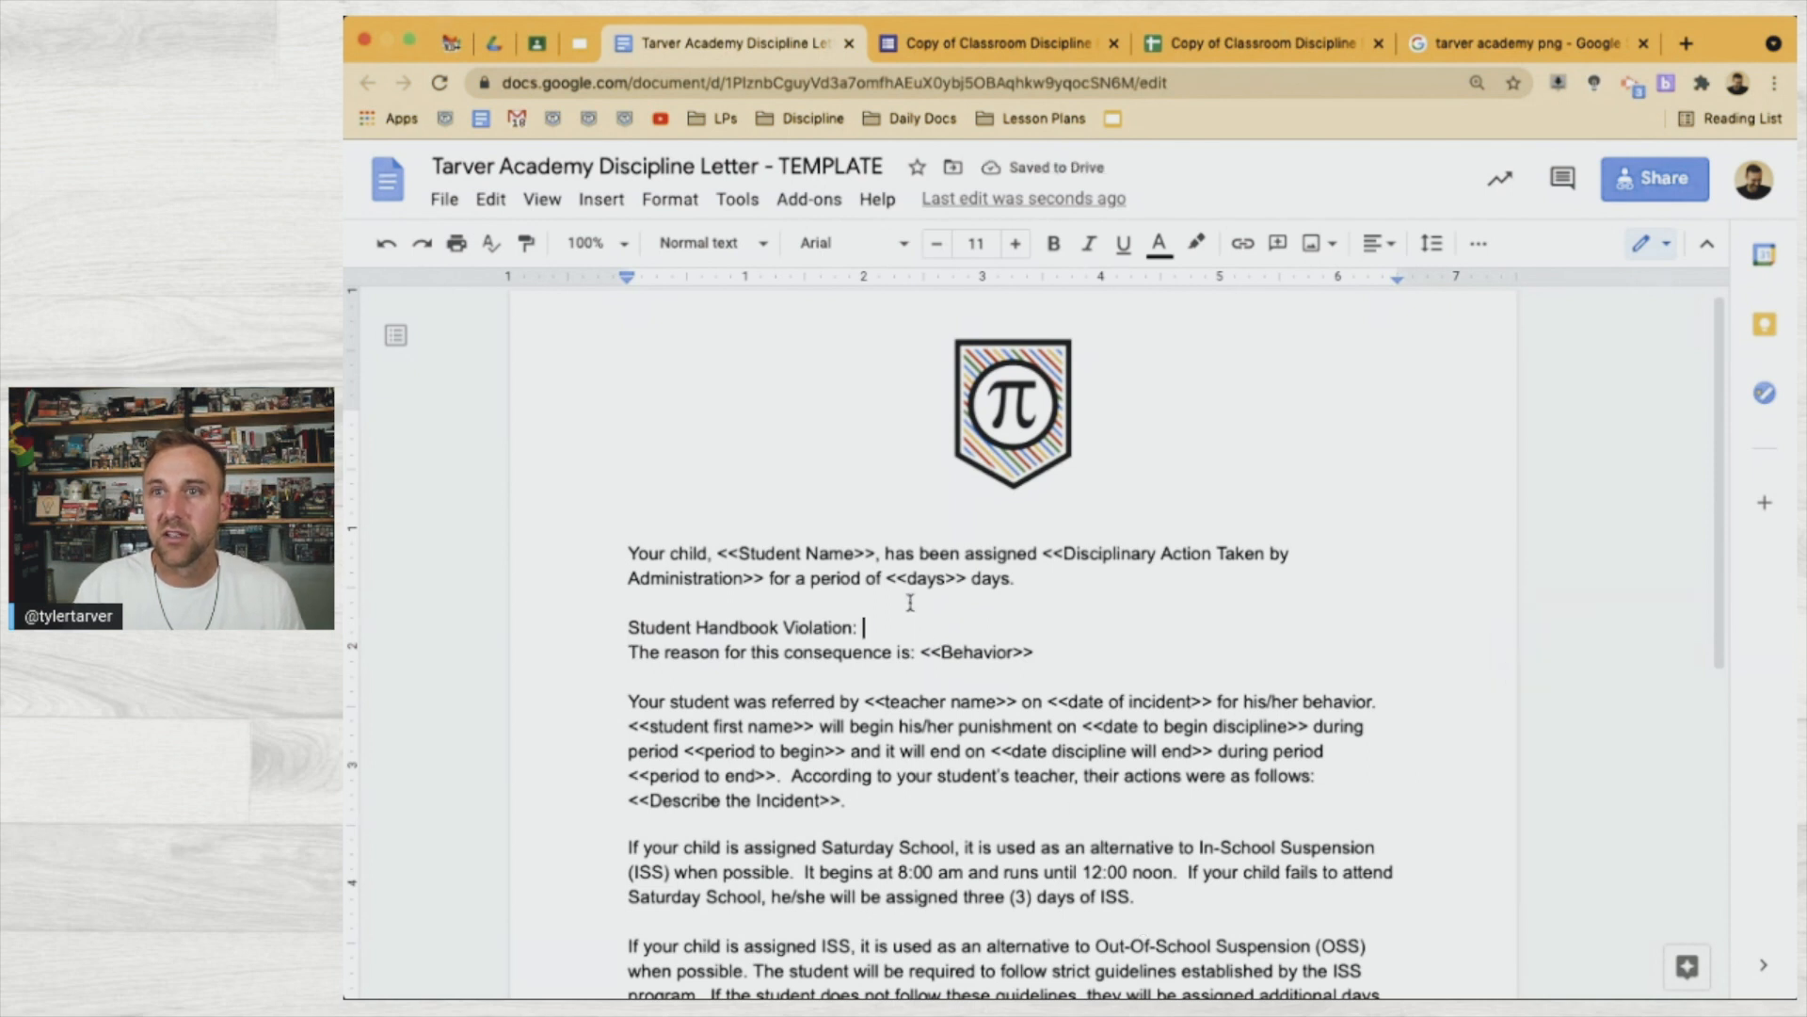
{"action": "left_click", "coordinate": [966, 38]}
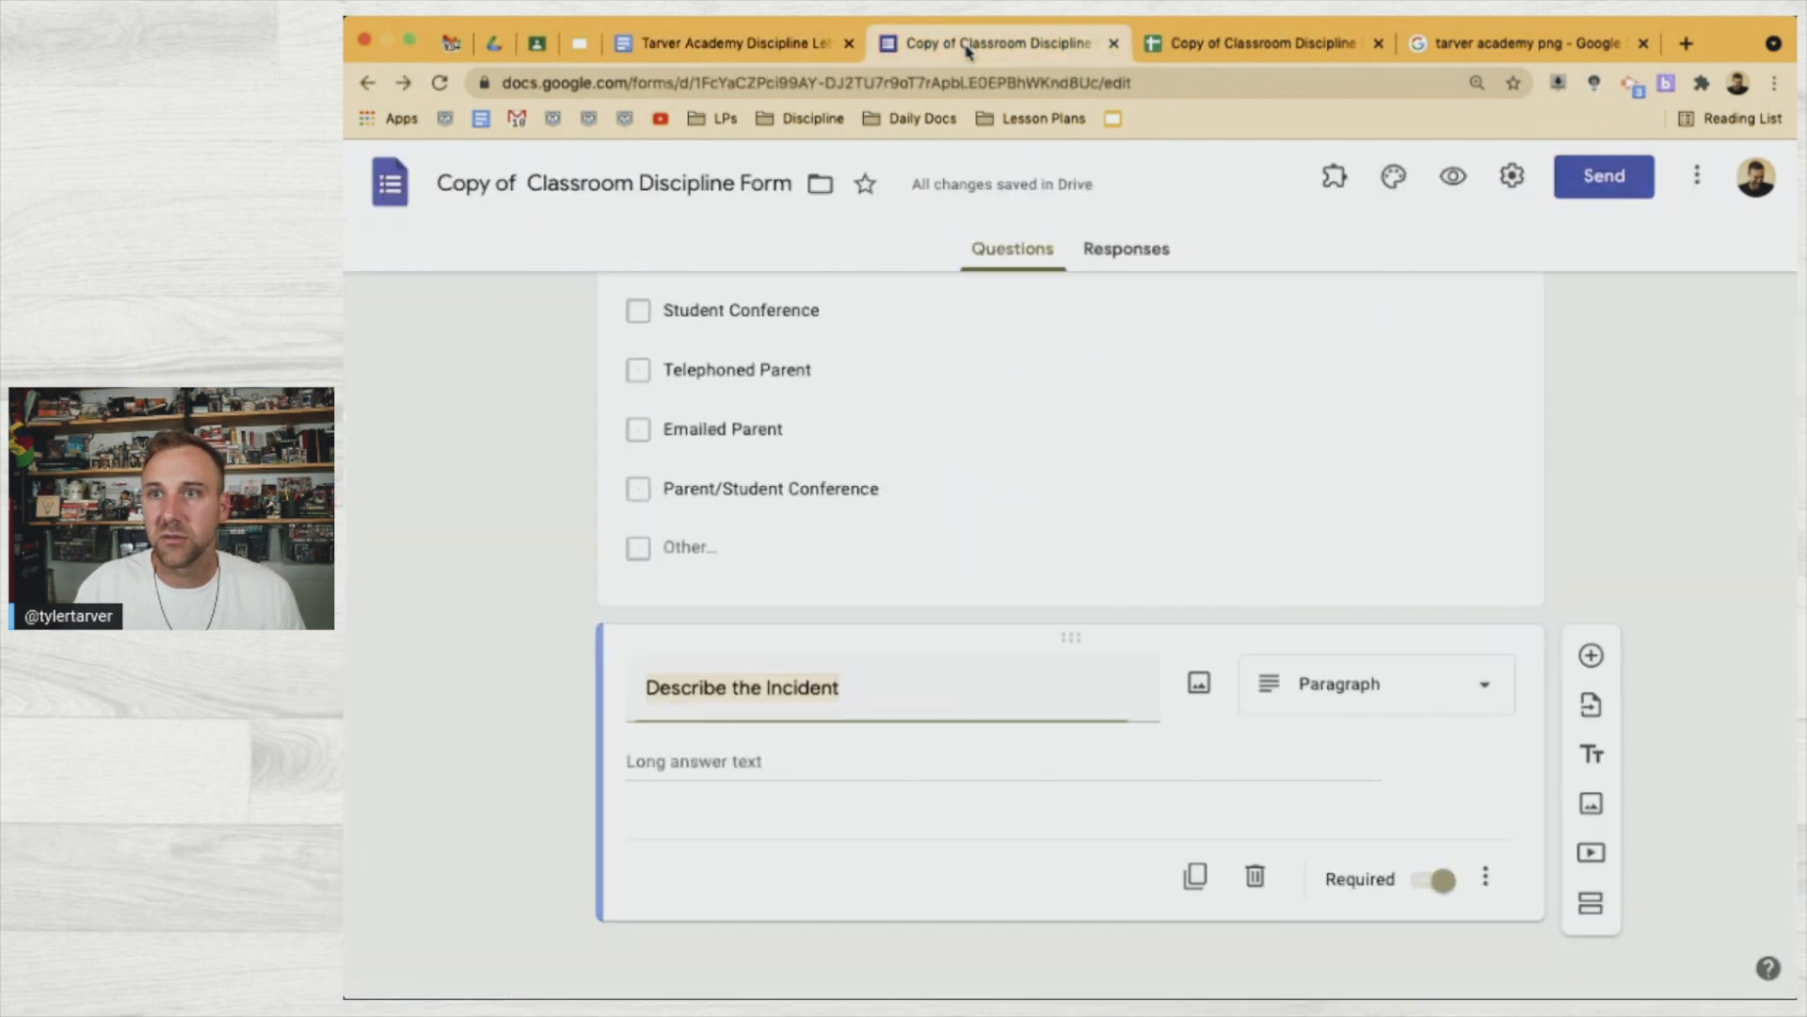
Look up the Behavior question's exact title in the discipline form, then return to the letter
{"action": "scroll", "coordinate": [636, 655], "scroll_direction": "up", "scroll_amount": 5}
{"action": "scroll", "coordinate": [636, 656], "scroll_direction": "up", "scroll_amount": 15}
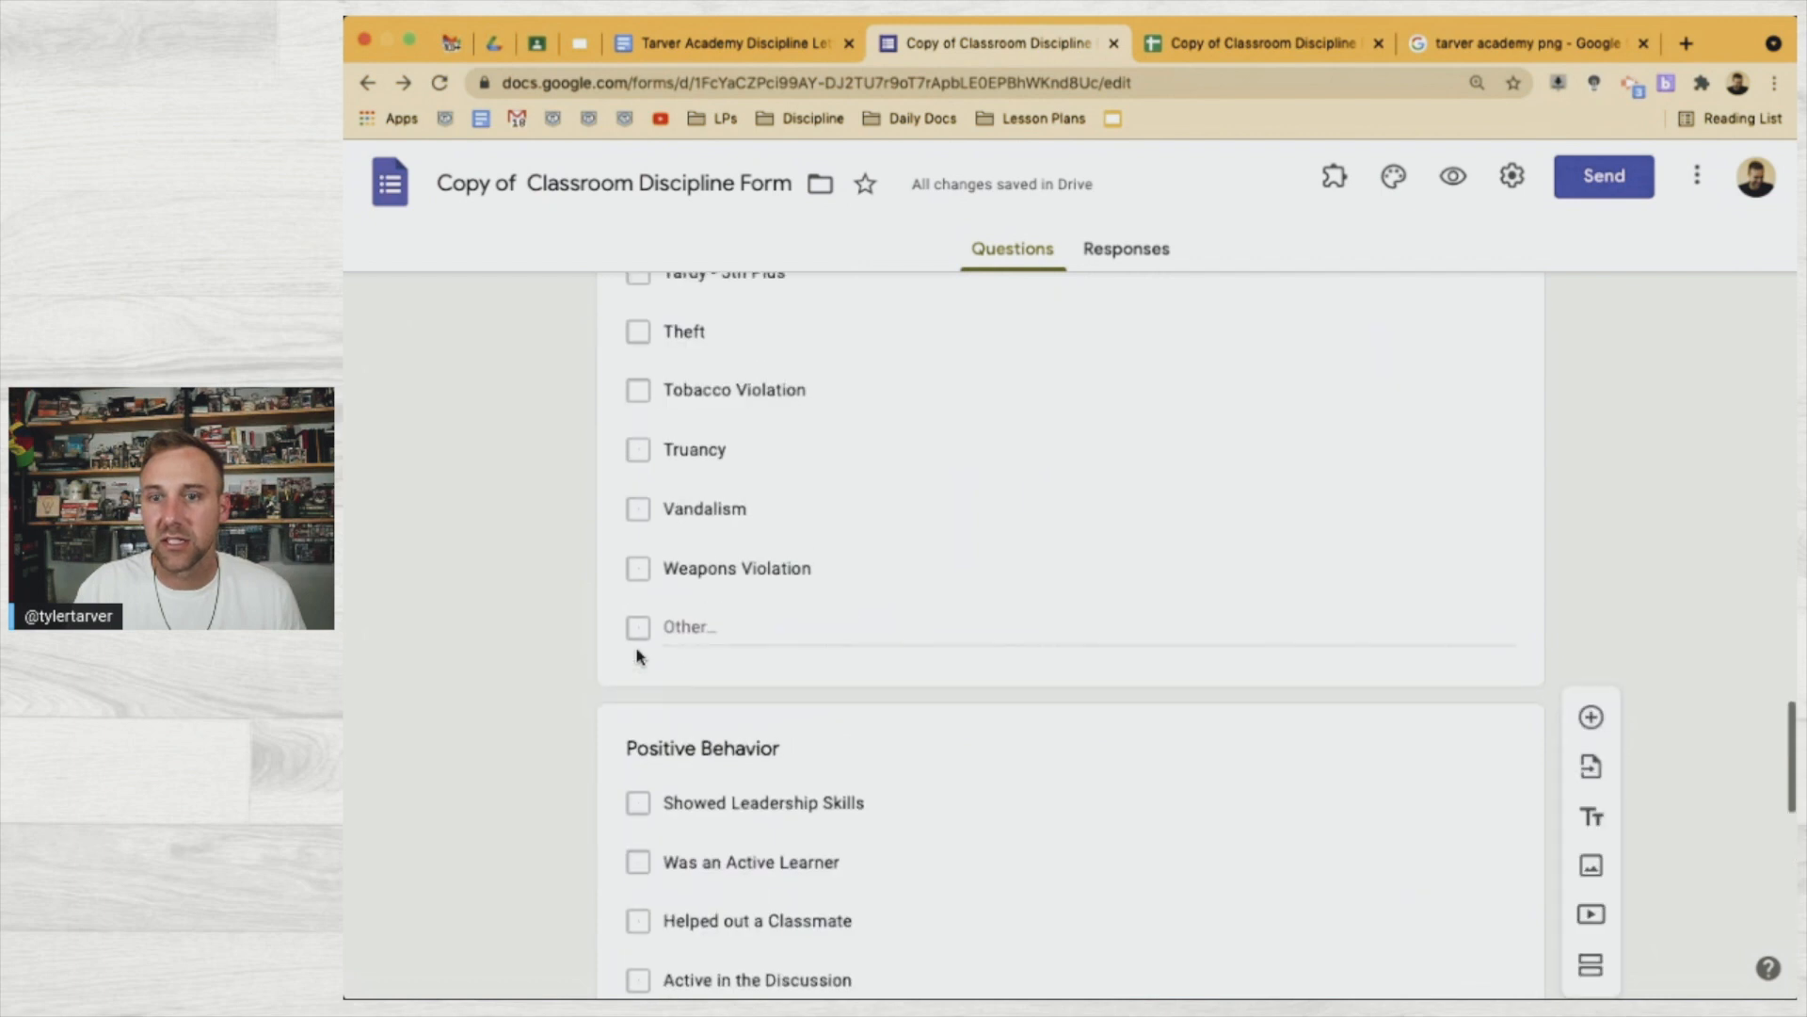
{"action": "scroll", "coordinate": [636, 659], "scroll_direction": "up", "scroll_amount": 4}
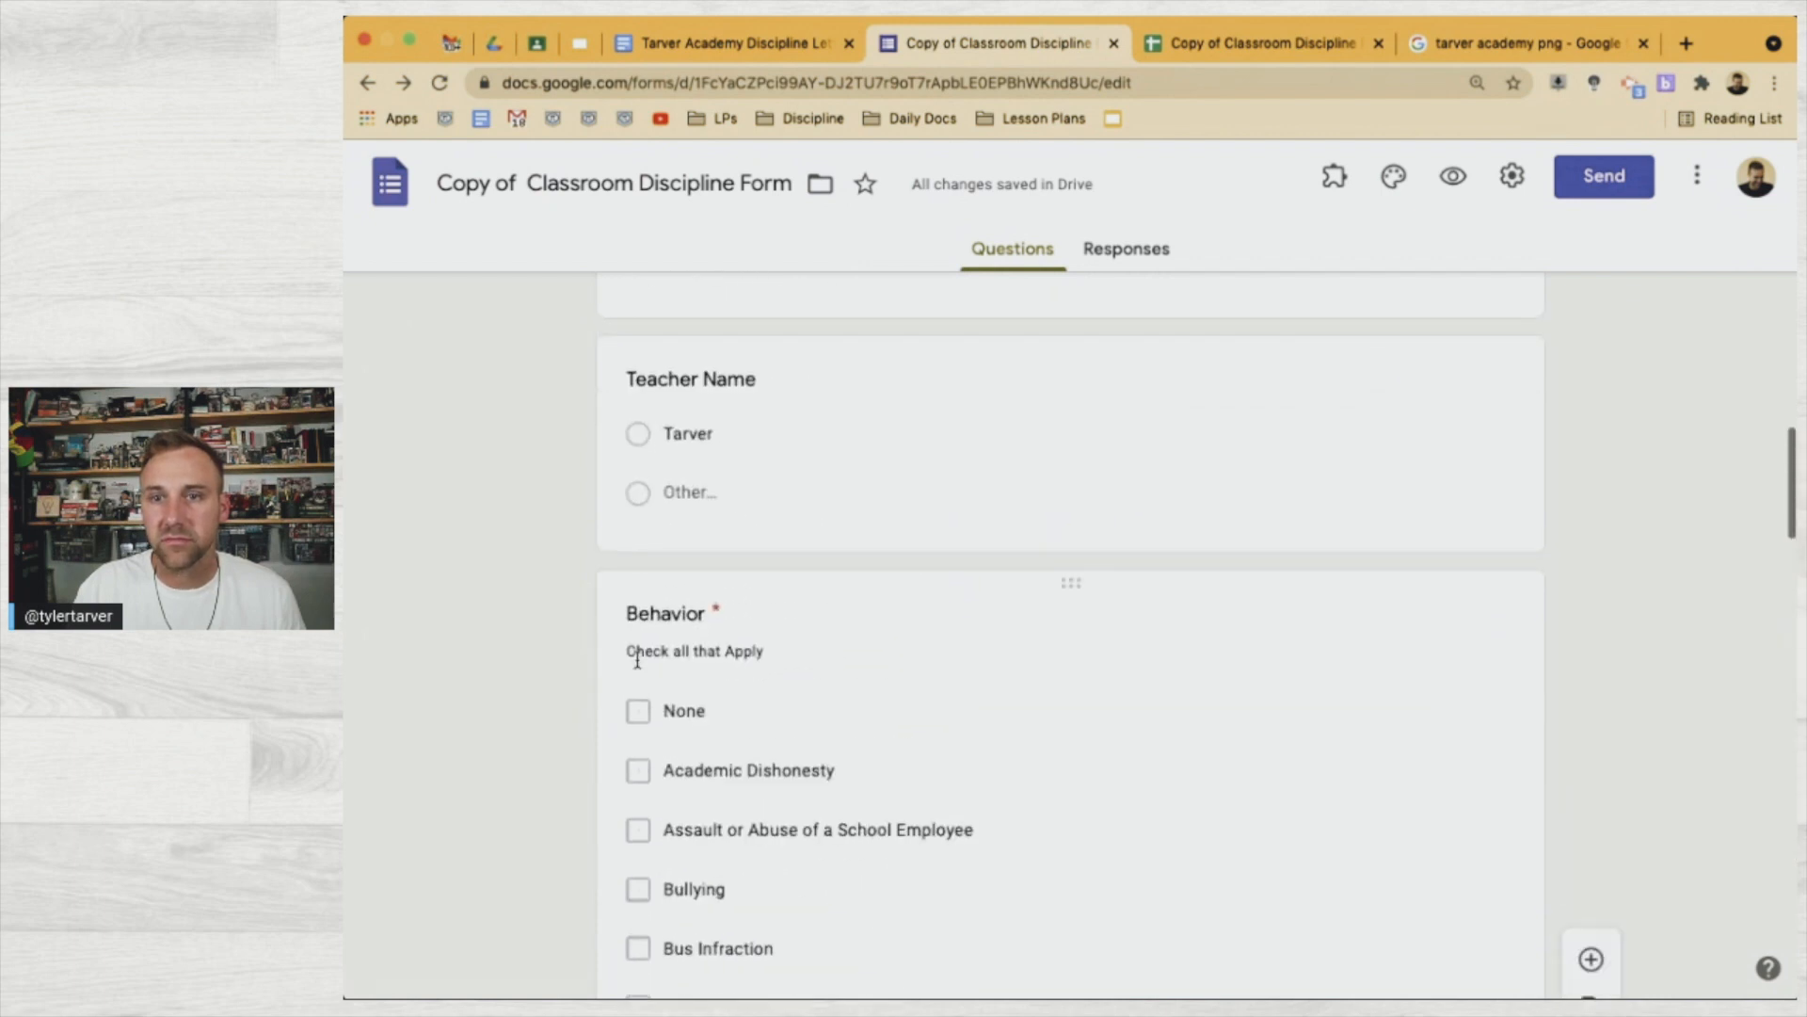
{"action": "left_click", "coordinate": [702, 612]}
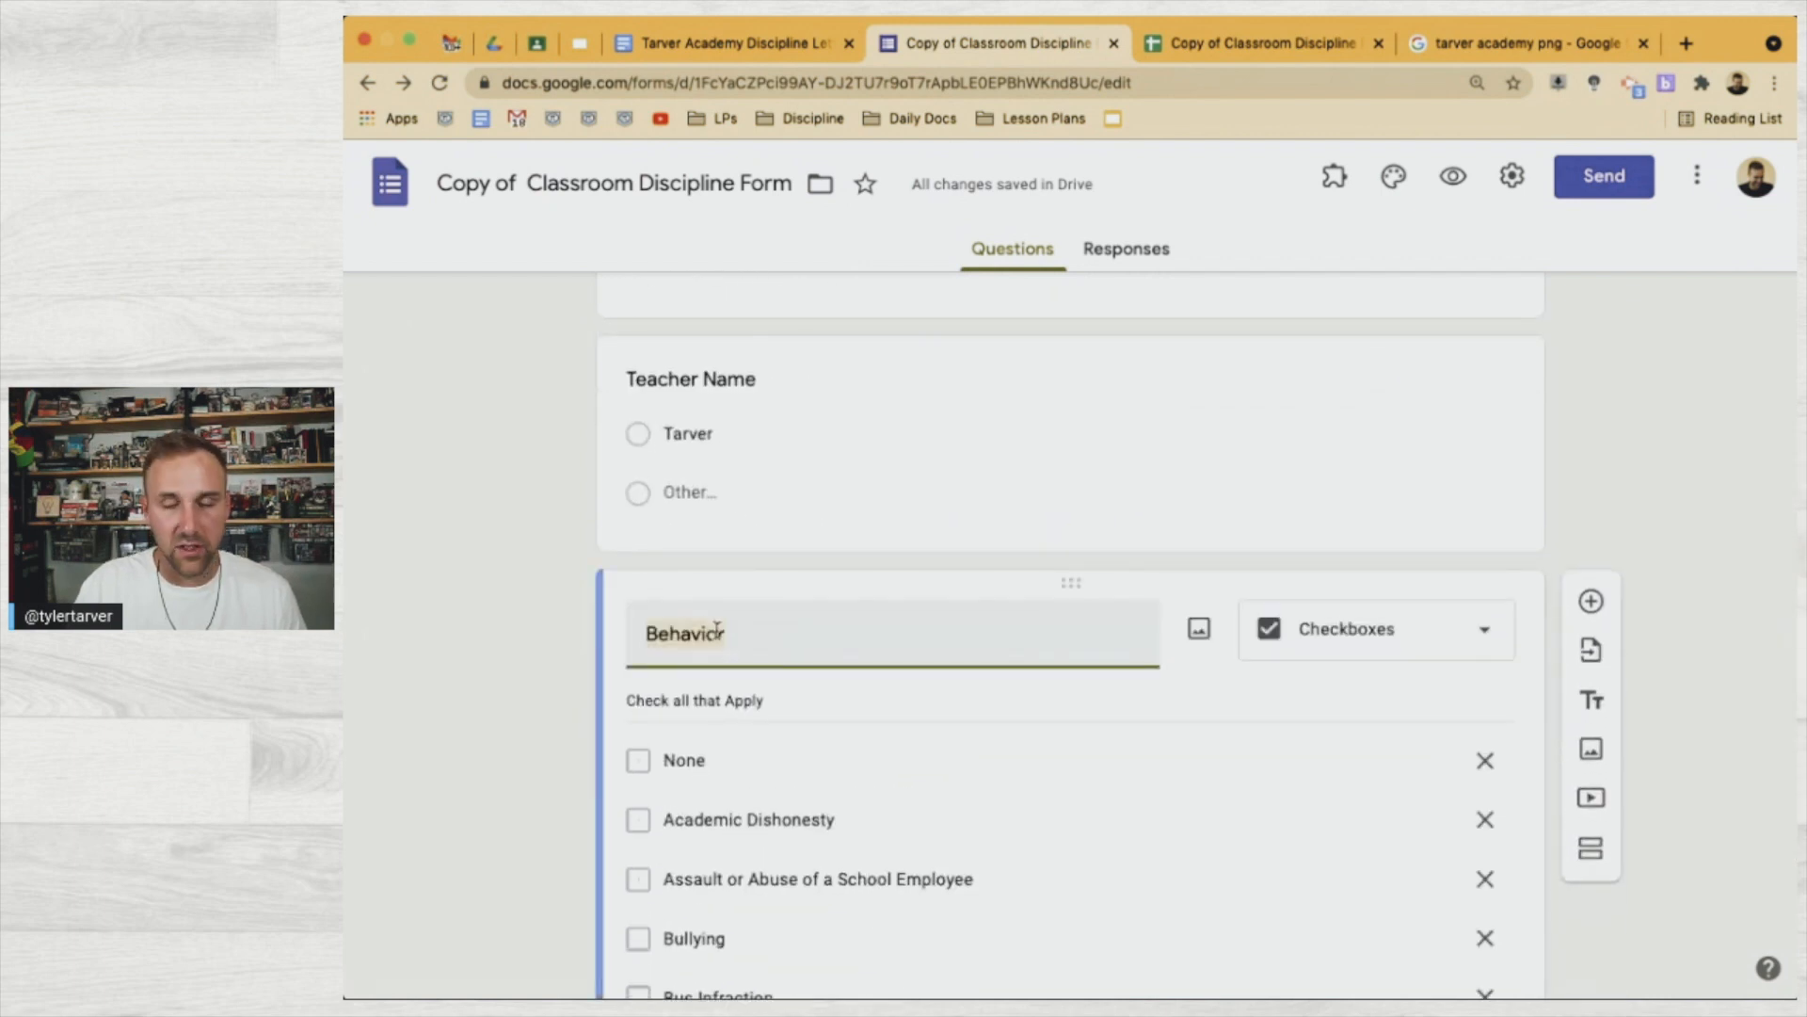
{"action": "left_click", "coordinate": [774, 39]}
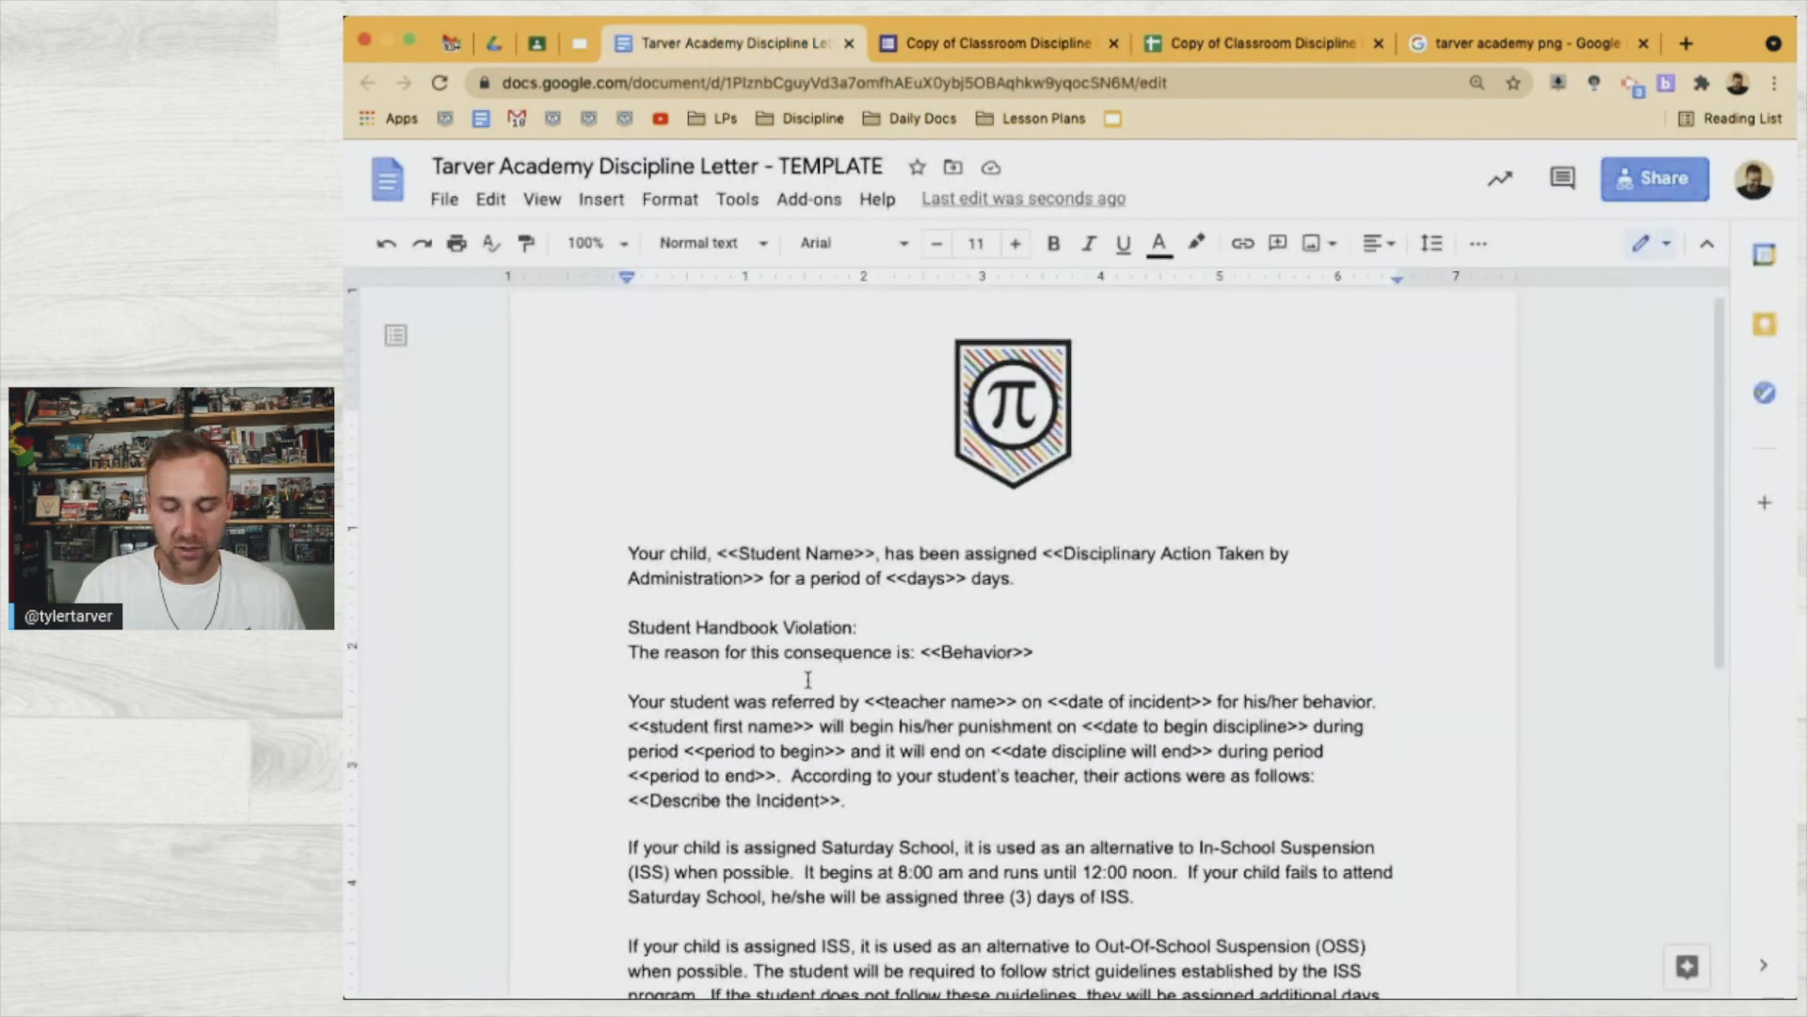
Add the <<Behavior>> tag after the violation label and make 'Student Handbook Violation:' bold
{"action": "type", "text": "<<Behavior>>"}
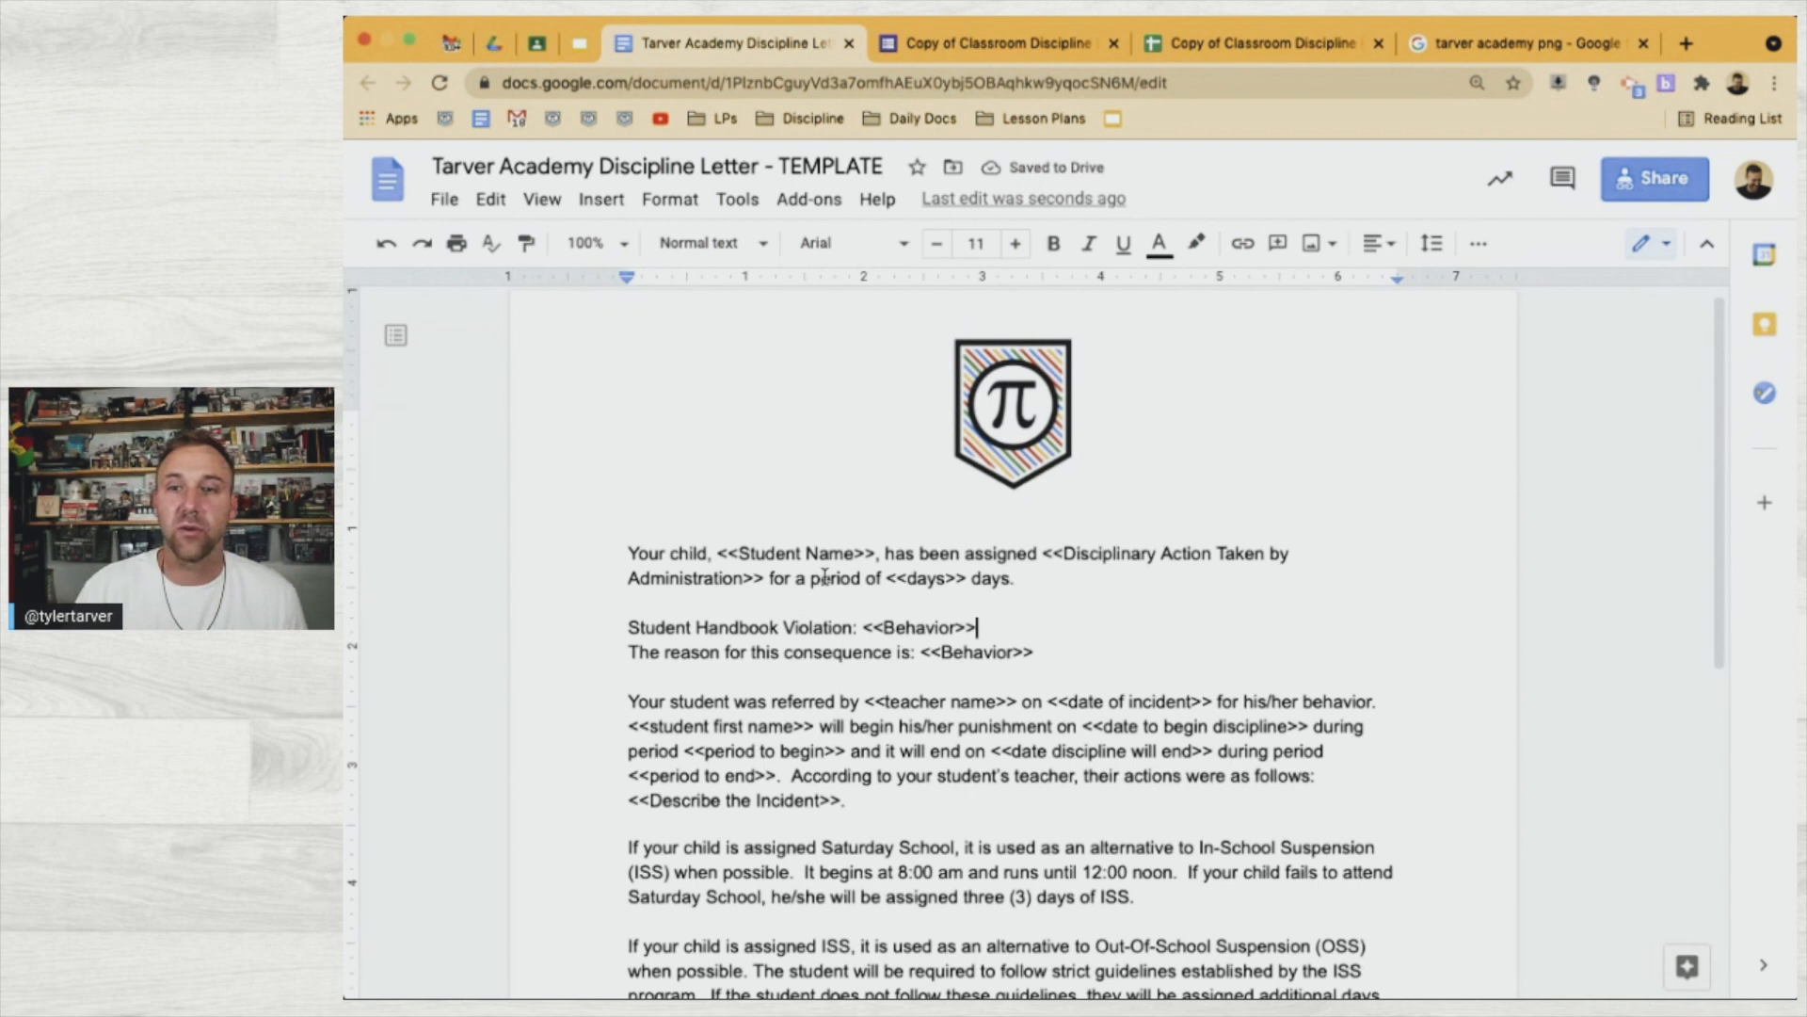
{"action": "left_click_drag", "start_coordinate": [858, 628], "coordinate": [627, 637]}
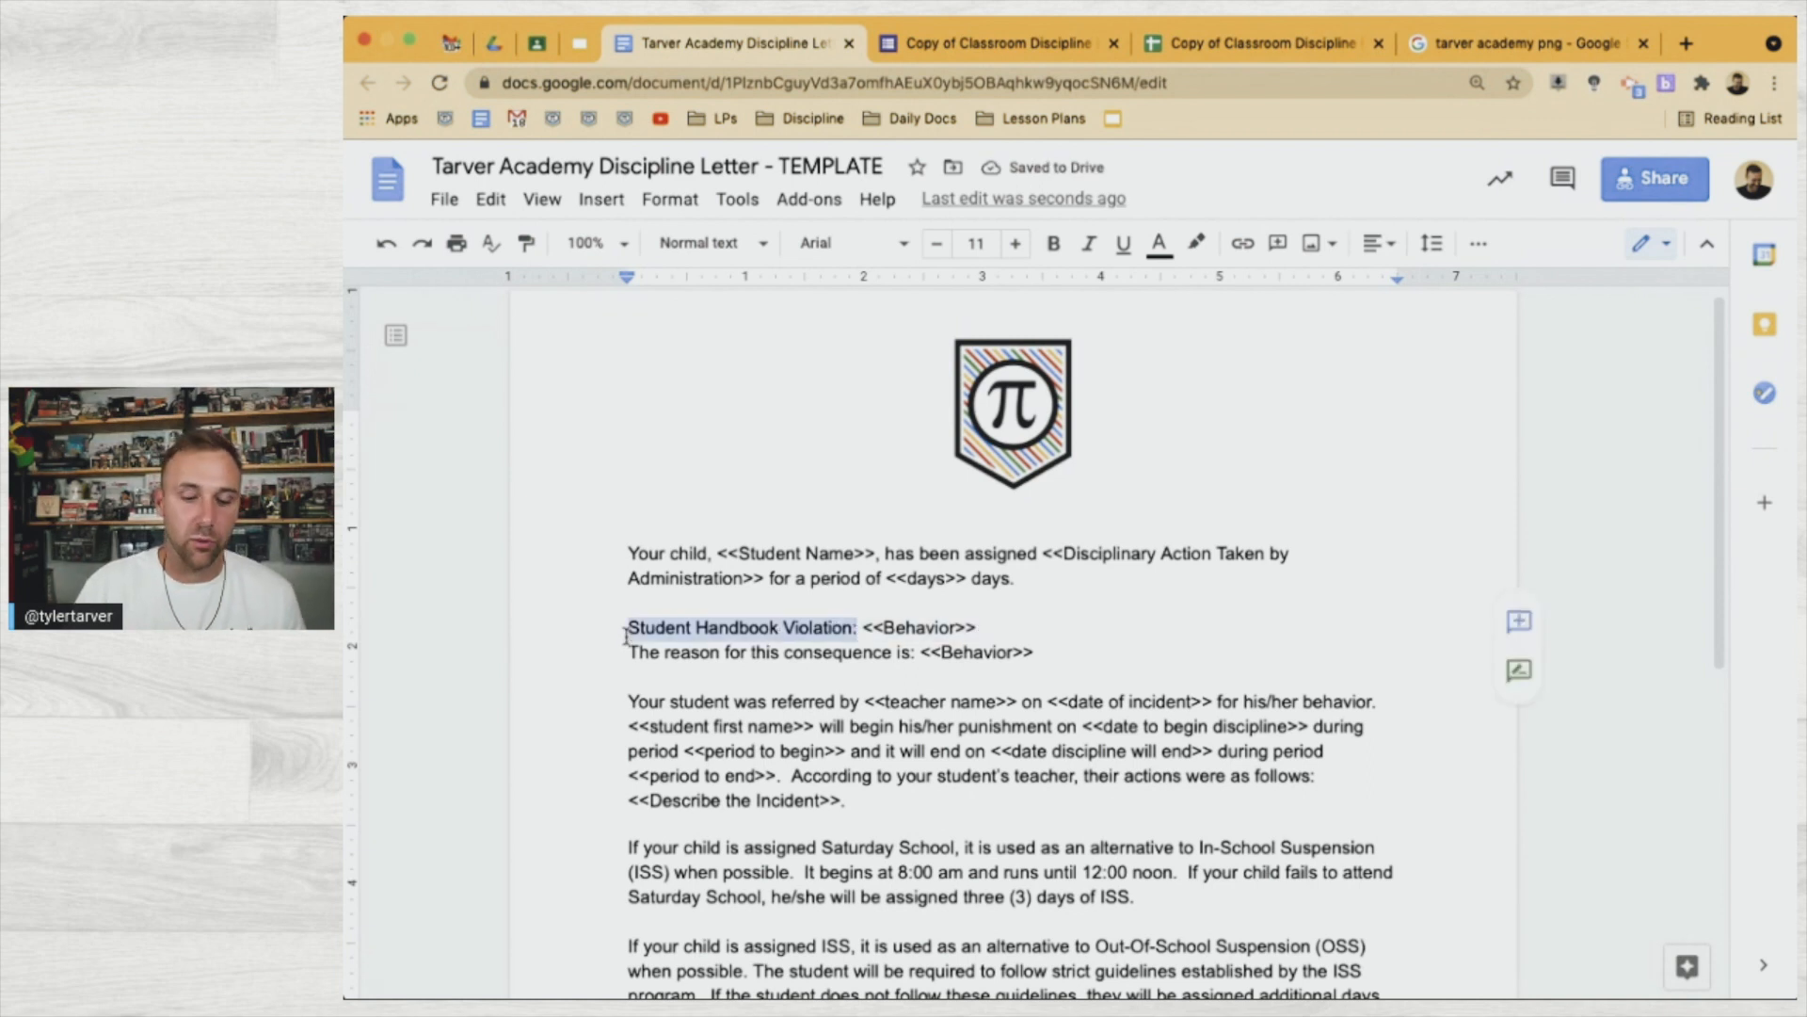
{"action": "key", "text": "ctrl+b"}
{"action": "left_click", "coordinate": [969, 652]}
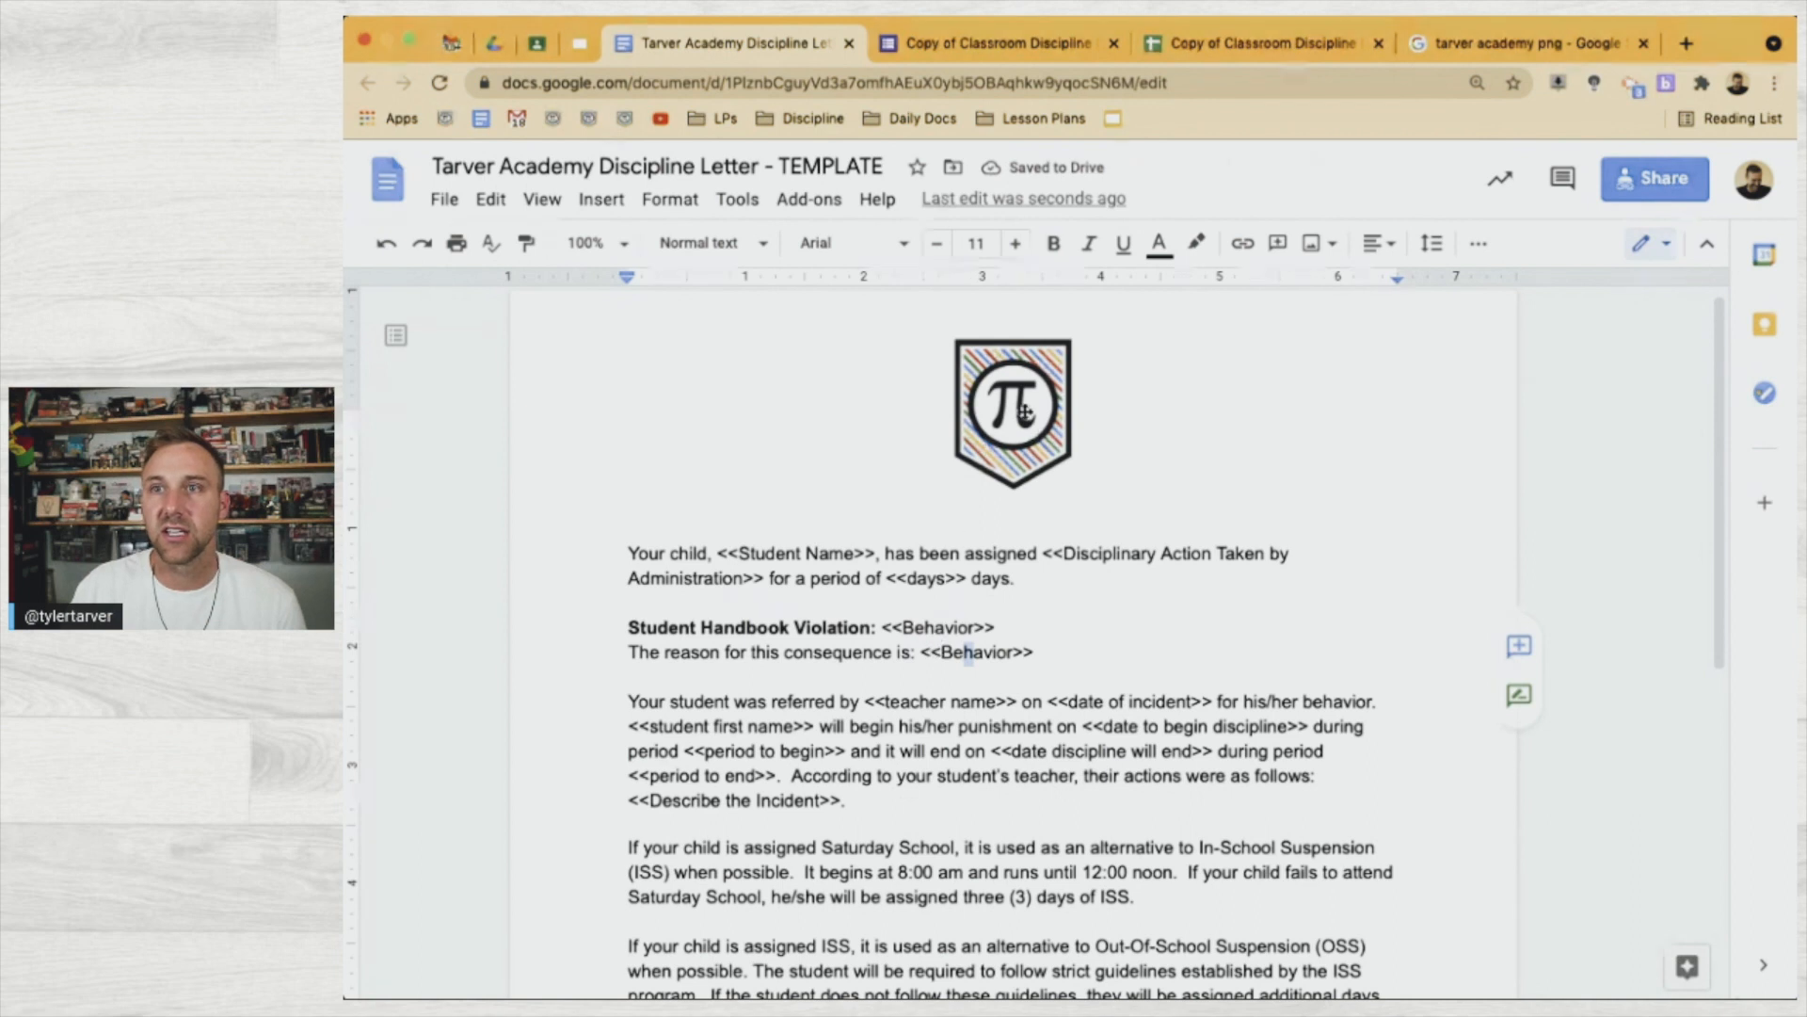
{"action": "left_click", "coordinate": [1001, 55]}
{"action": "left_click", "coordinate": [735, 43]}
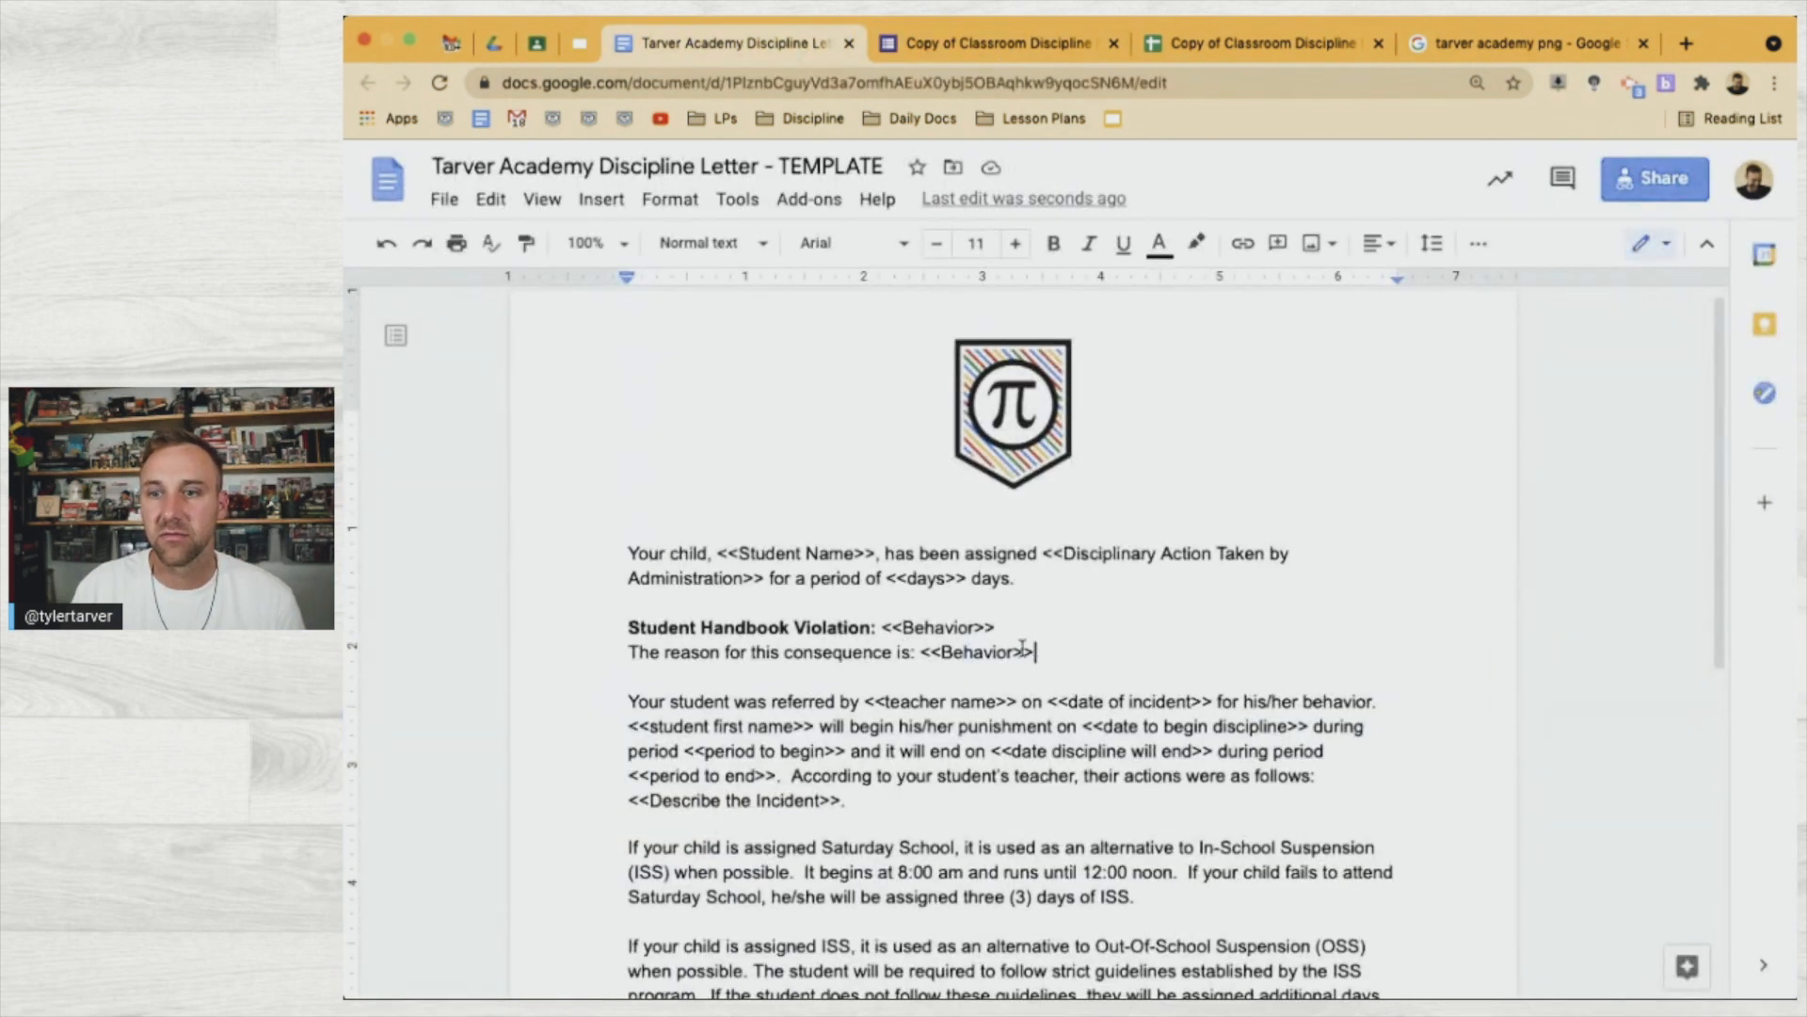
Replace 'The reason for this consequence is:' with a bold 'Date of Incident' label
{"action": "left_click_drag", "start_coordinate": [910, 651], "coordinate": [632, 649]}
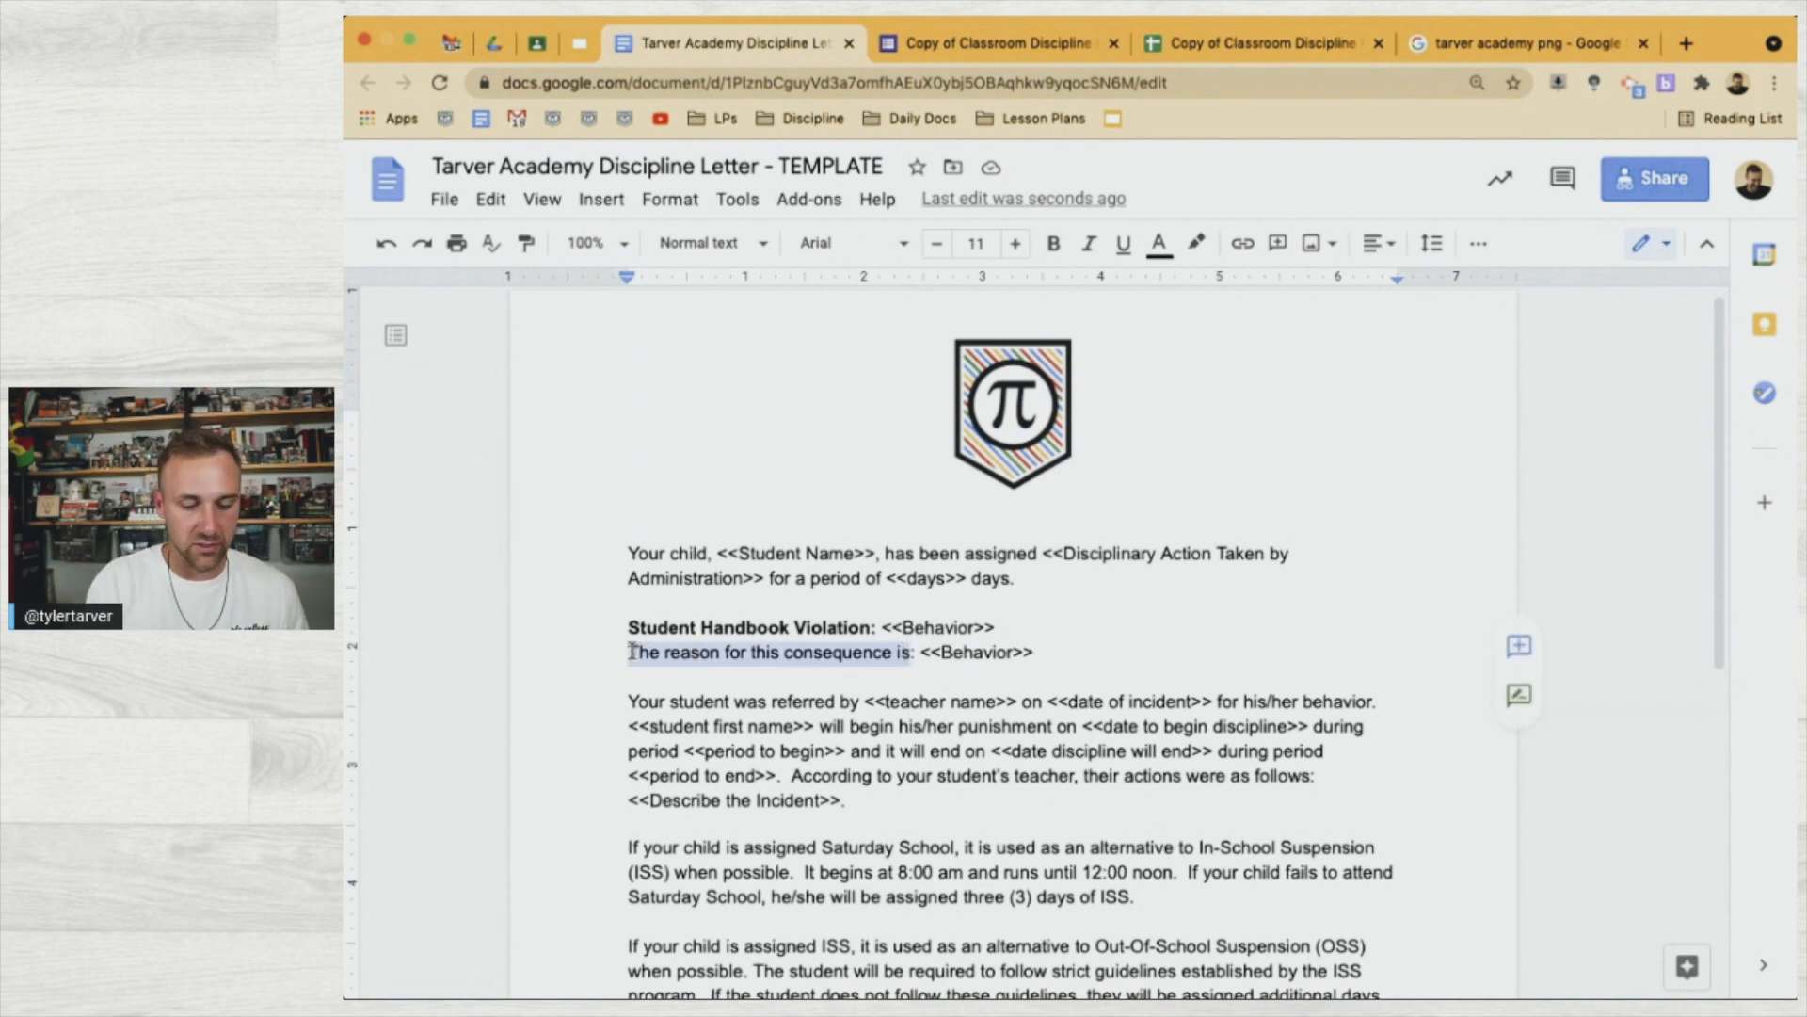
{"action": "key", "text": "ctrl+b"}
{"action": "type", "text": "Date of I"}
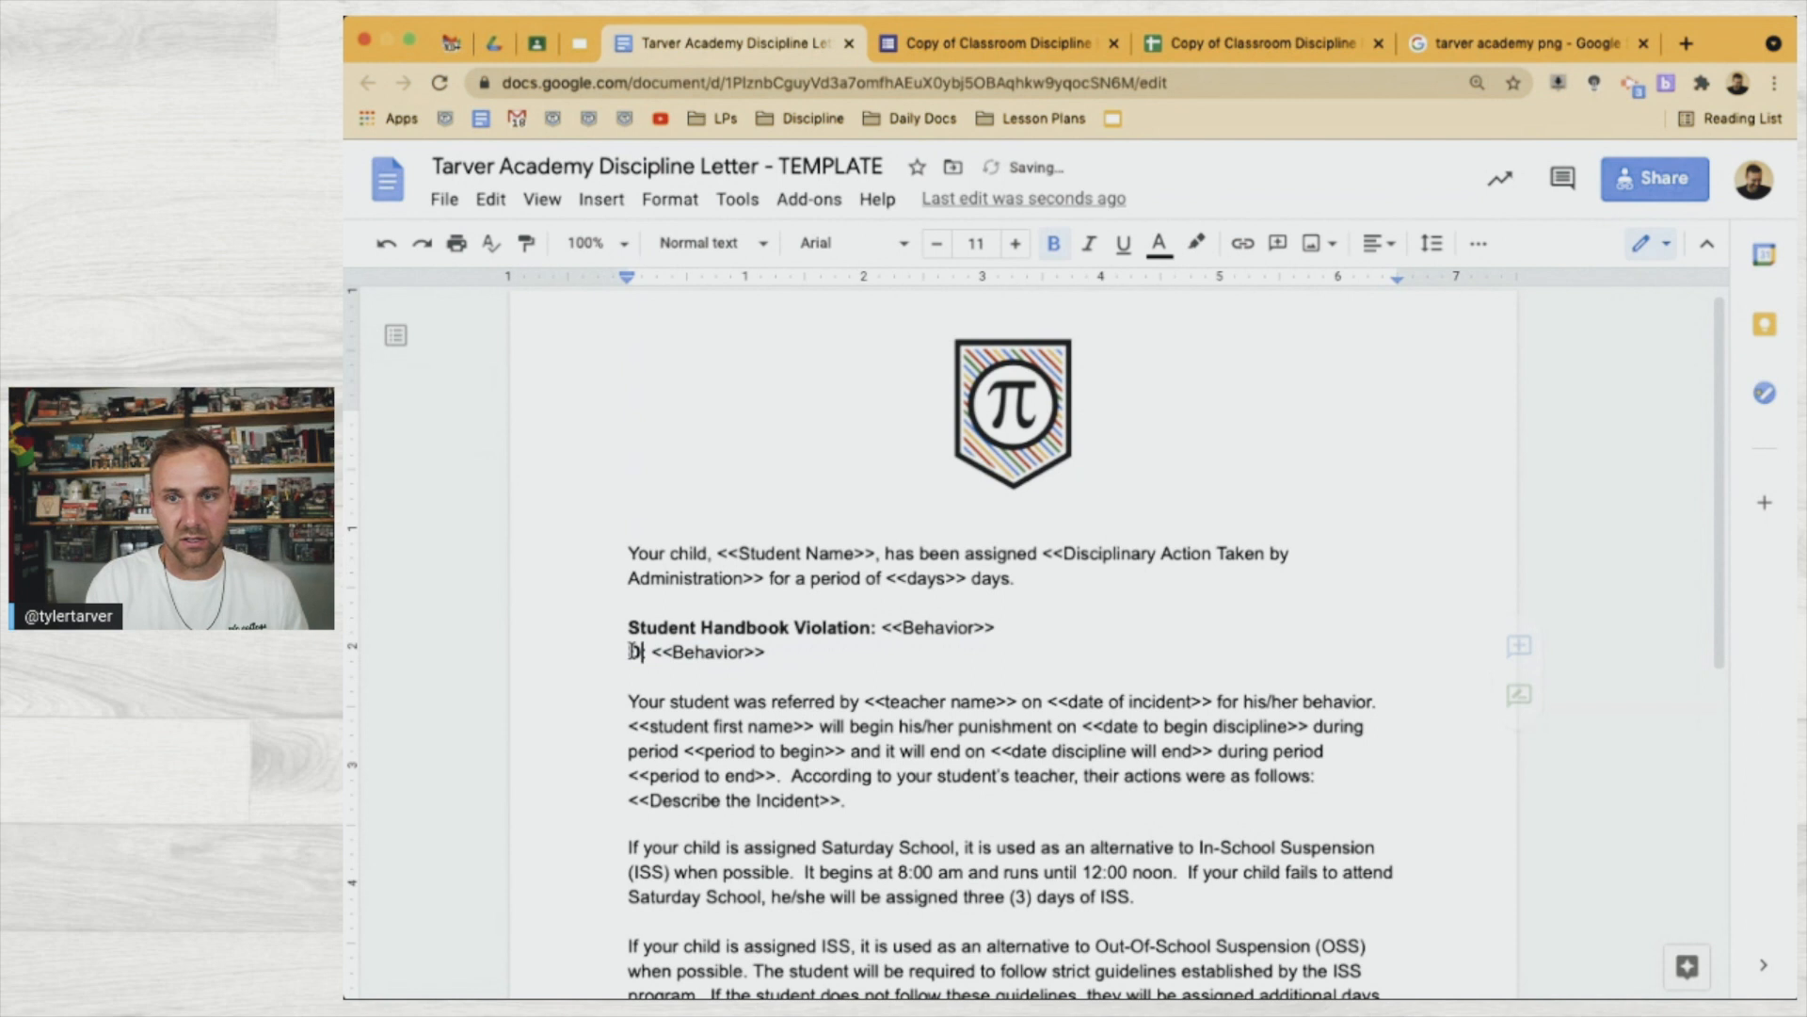
{"action": "type", "text": "ncident"}
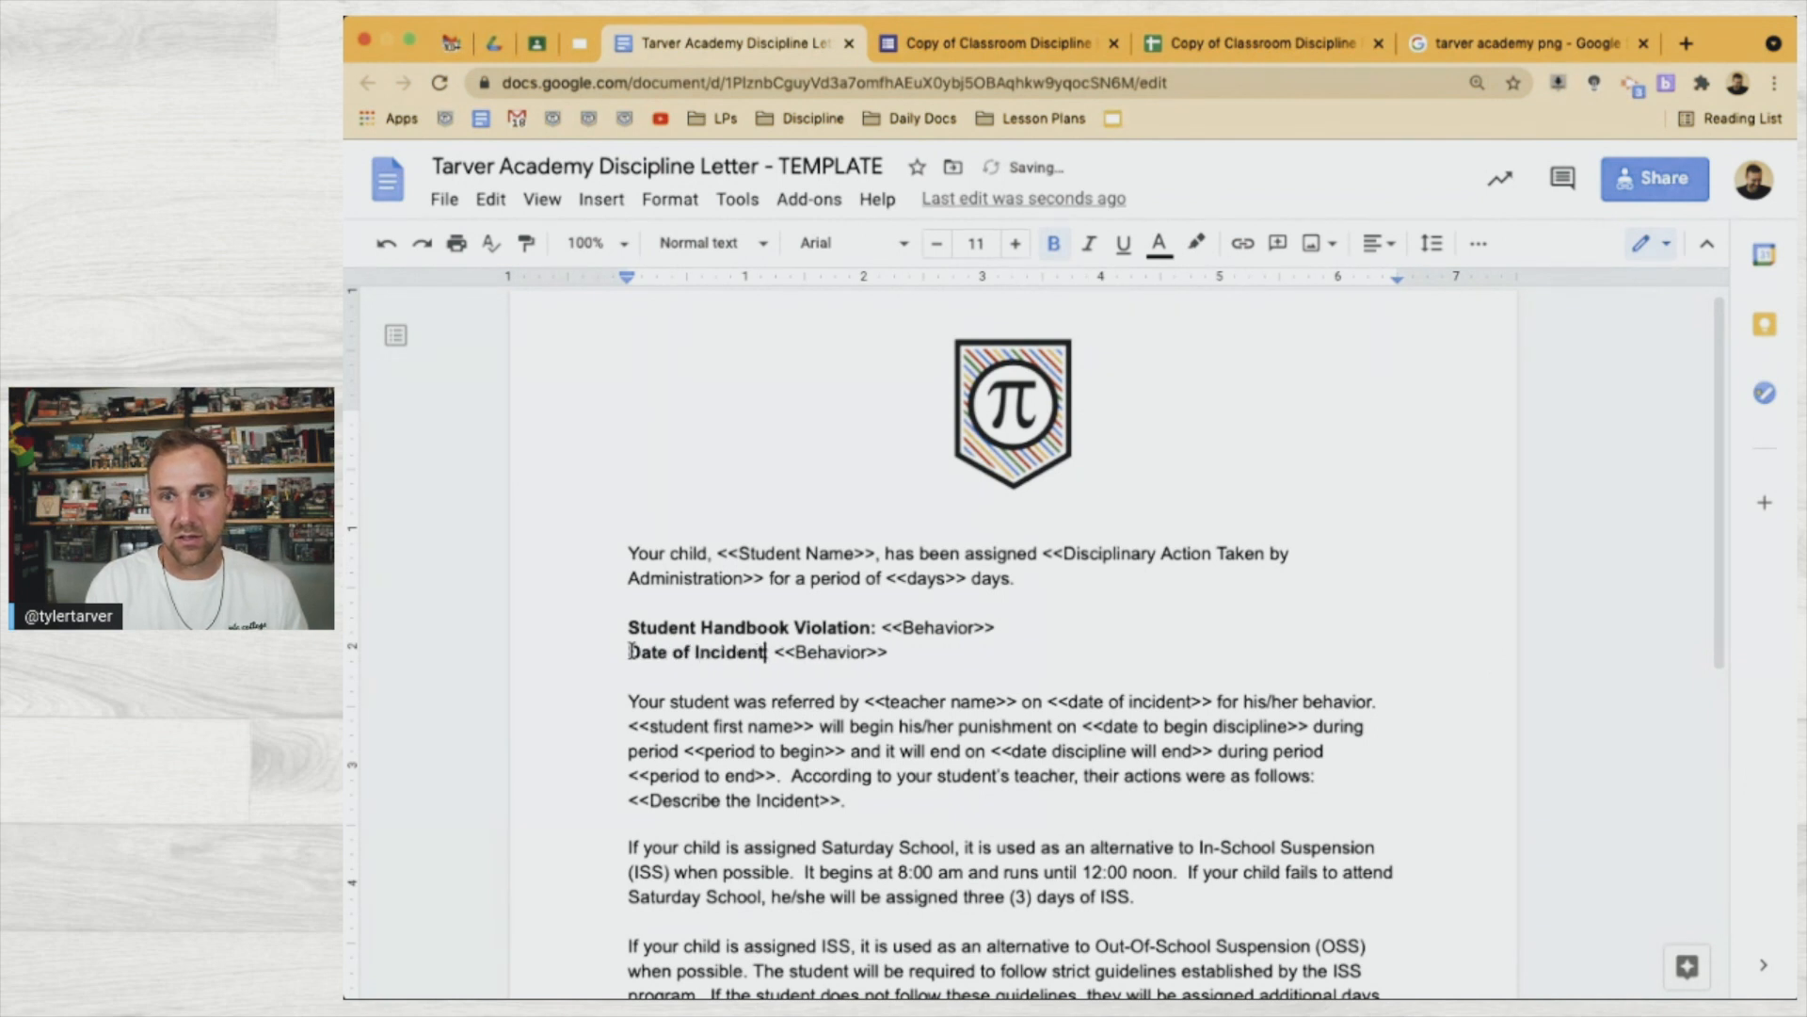
{"action": "left_click", "coordinate": [1008, 56]}
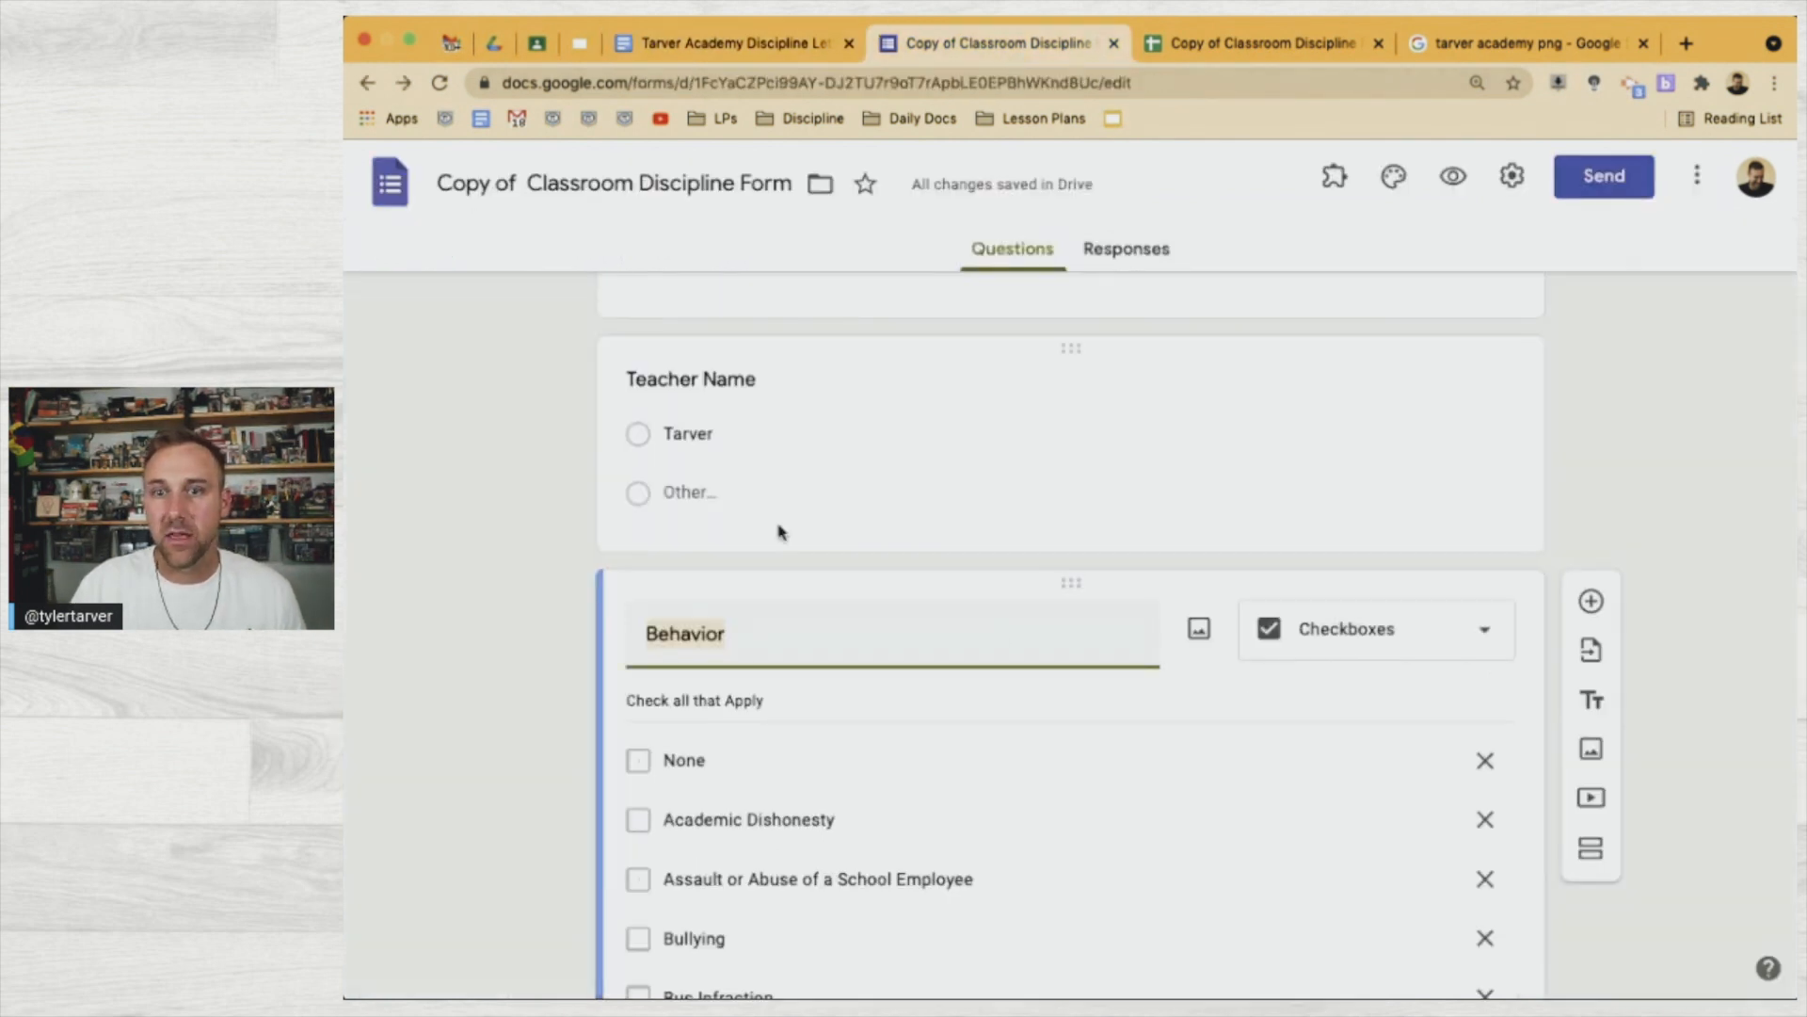
Confirm the Date of Incident question's exact title in the form, then return to the letter
{"action": "scroll", "coordinate": [780, 525], "scroll_direction": "up", "scroll_amount": 10}
{"action": "scroll", "coordinate": [780, 524], "scroll_direction": "up", "scroll_amount": 6}
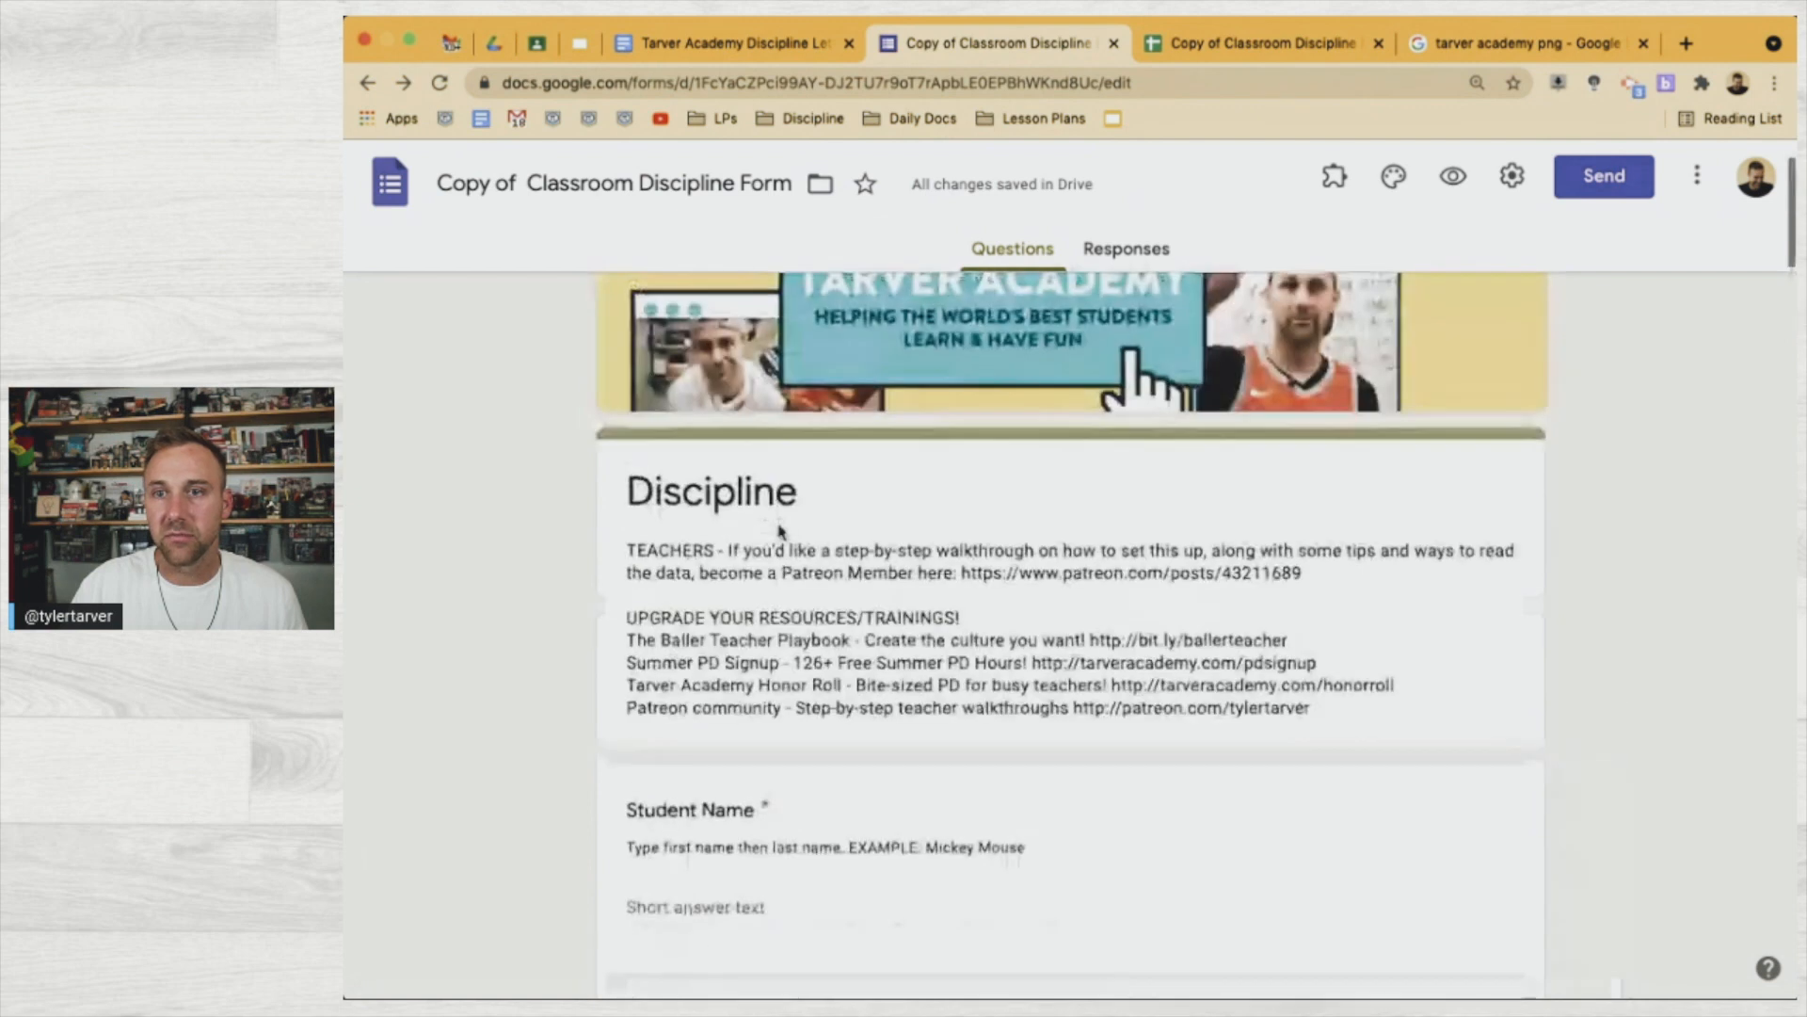
{"action": "scroll", "coordinate": [780, 524], "scroll_direction": "down", "scroll_amount": 12}
{"action": "scroll", "coordinate": [780, 524], "scroll_direction": "up", "scroll_amount": 2}
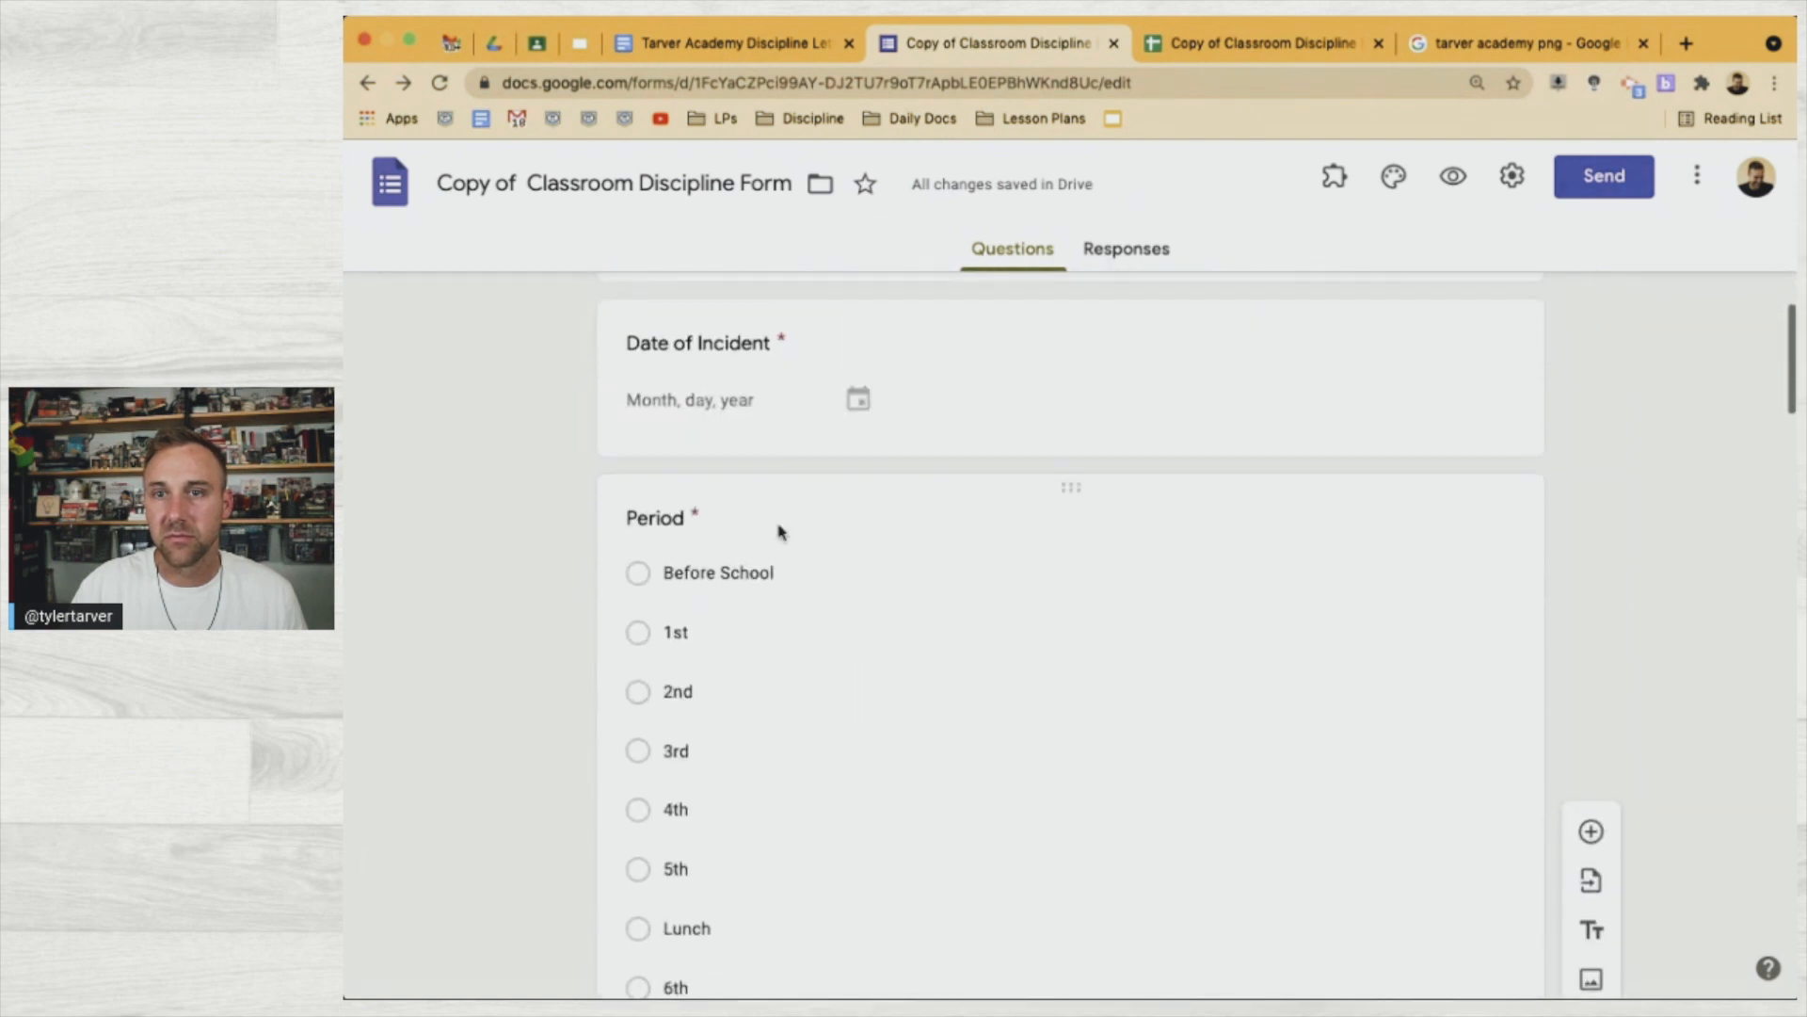
{"action": "left_click", "coordinate": [743, 337]}
{"action": "key", "text": "super+c"}
{"action": "left_click", "coordinate": [808, 38]}
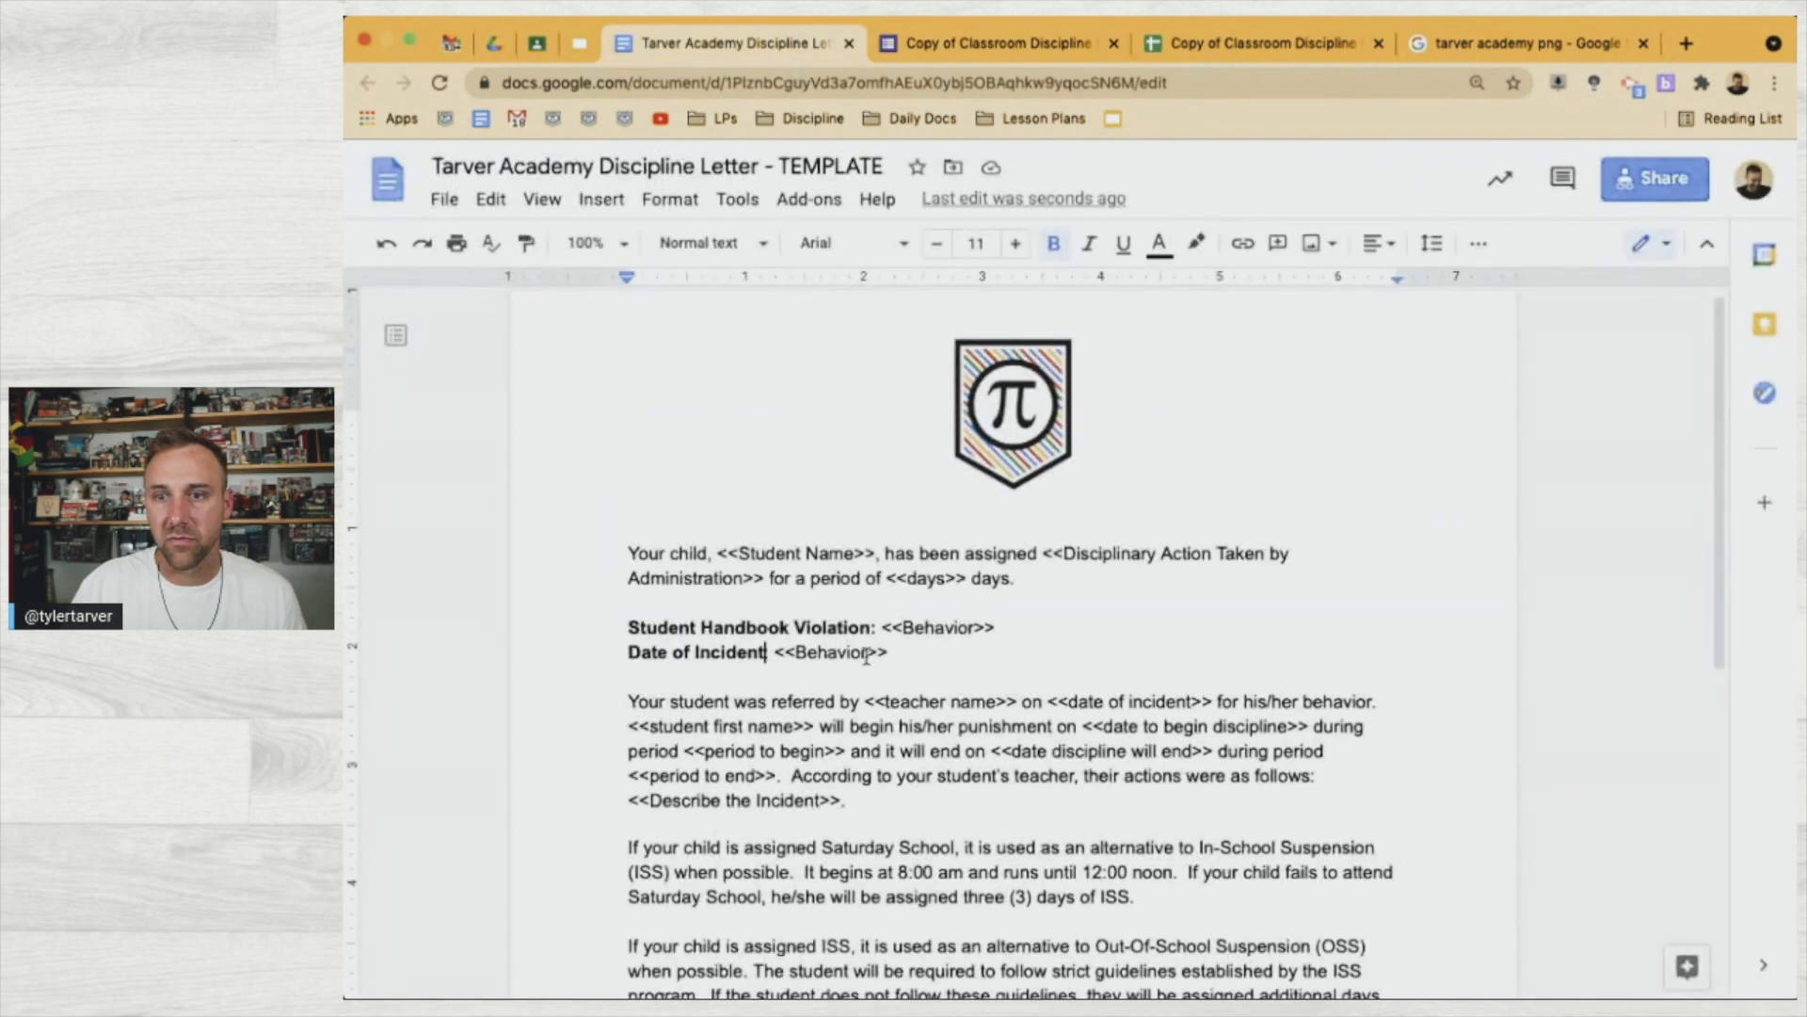
Paste 'Date of Incident' over 'Behavior' so the second line's tag reads <<Date of Incident>>
{"action": "left_click_drag", "start_coordinate": [866, 656], "coordinate": [793, 658]}
{"action": "key", "text": "super+v"}
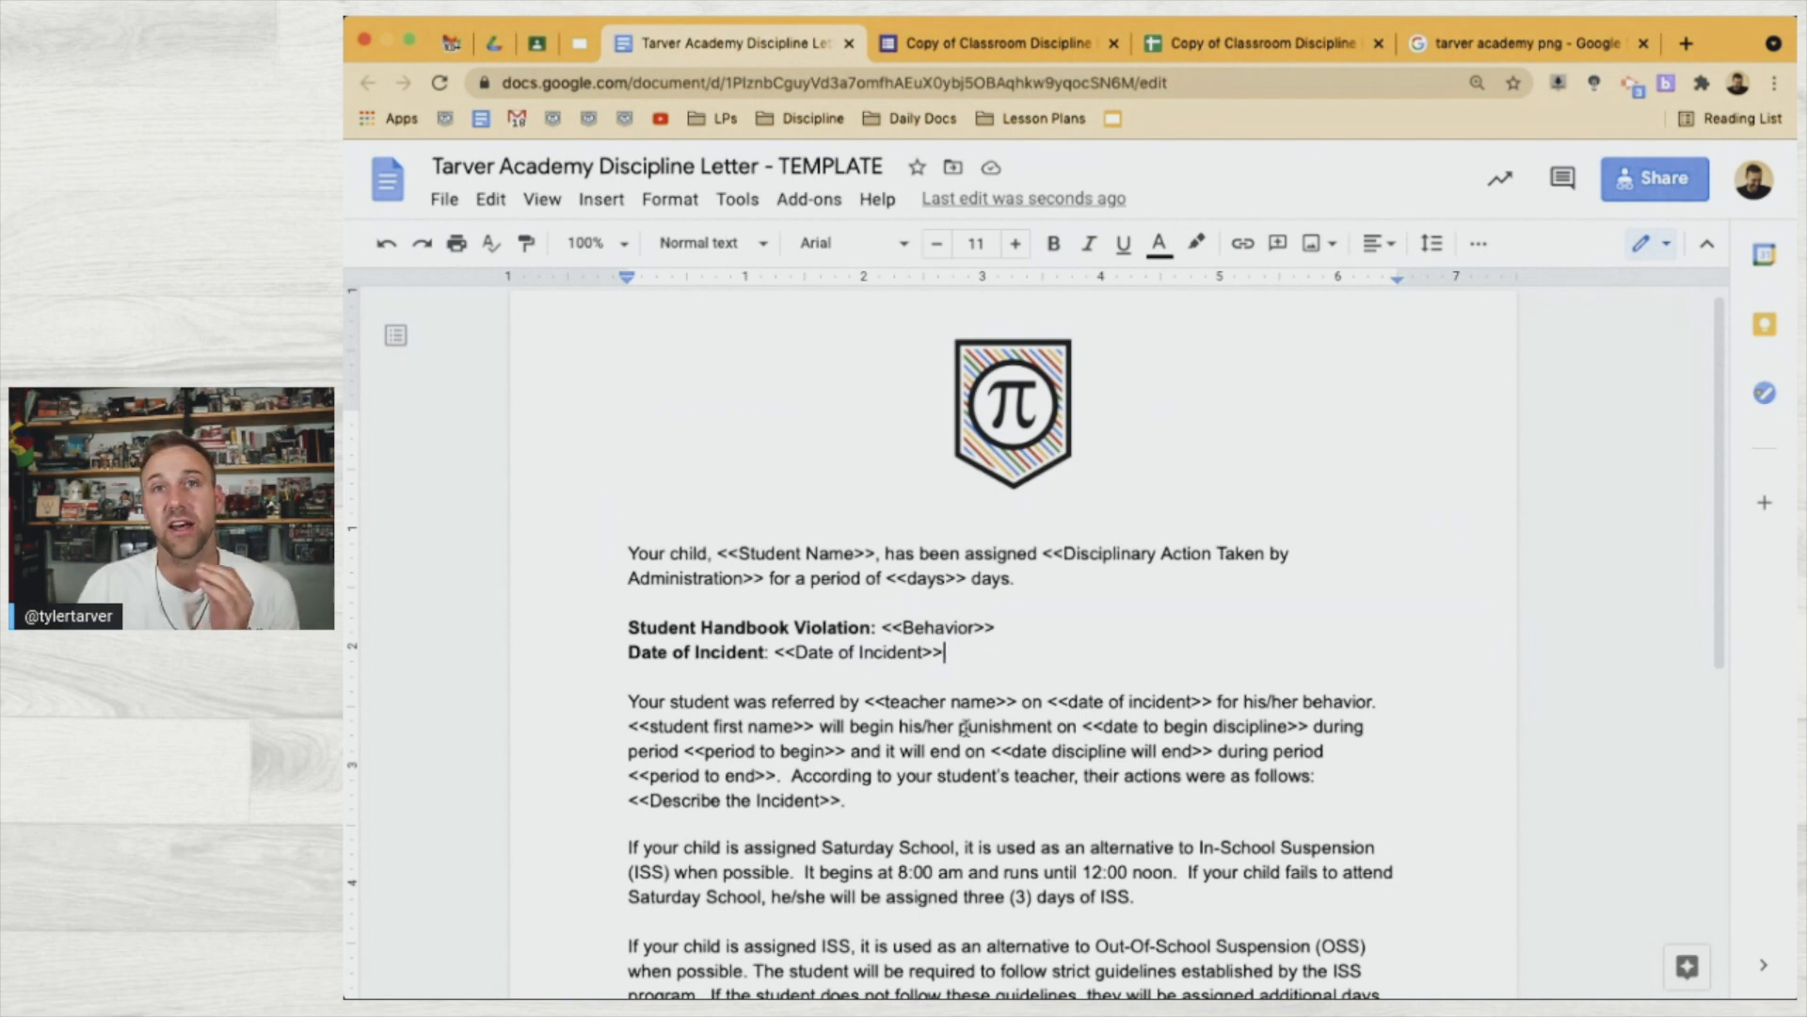
{"action": "left_click", "coordinate": [1016, 47]}
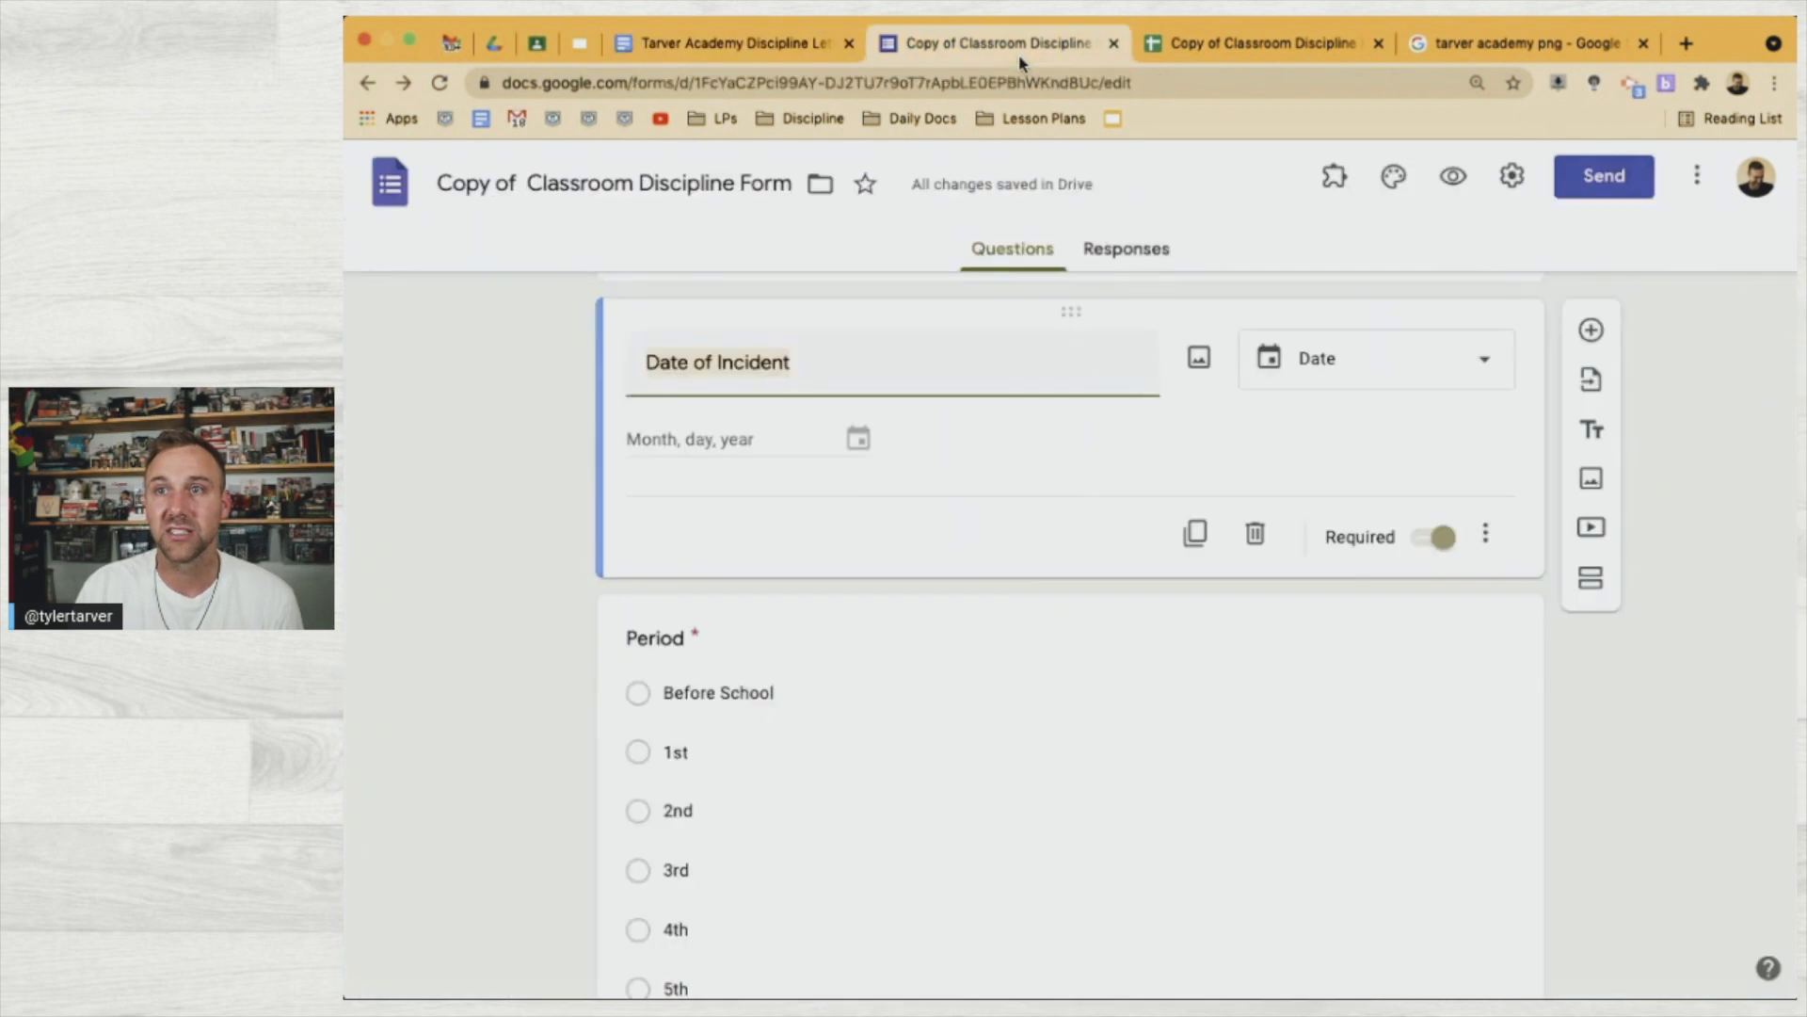
Review the form's Period, Teacher Name and Behavior checklist questions, then return to the letter
{"action": "scroll", "coordinate": [803, 573], "scroll_direction": "down", "scroll_amount": 8}
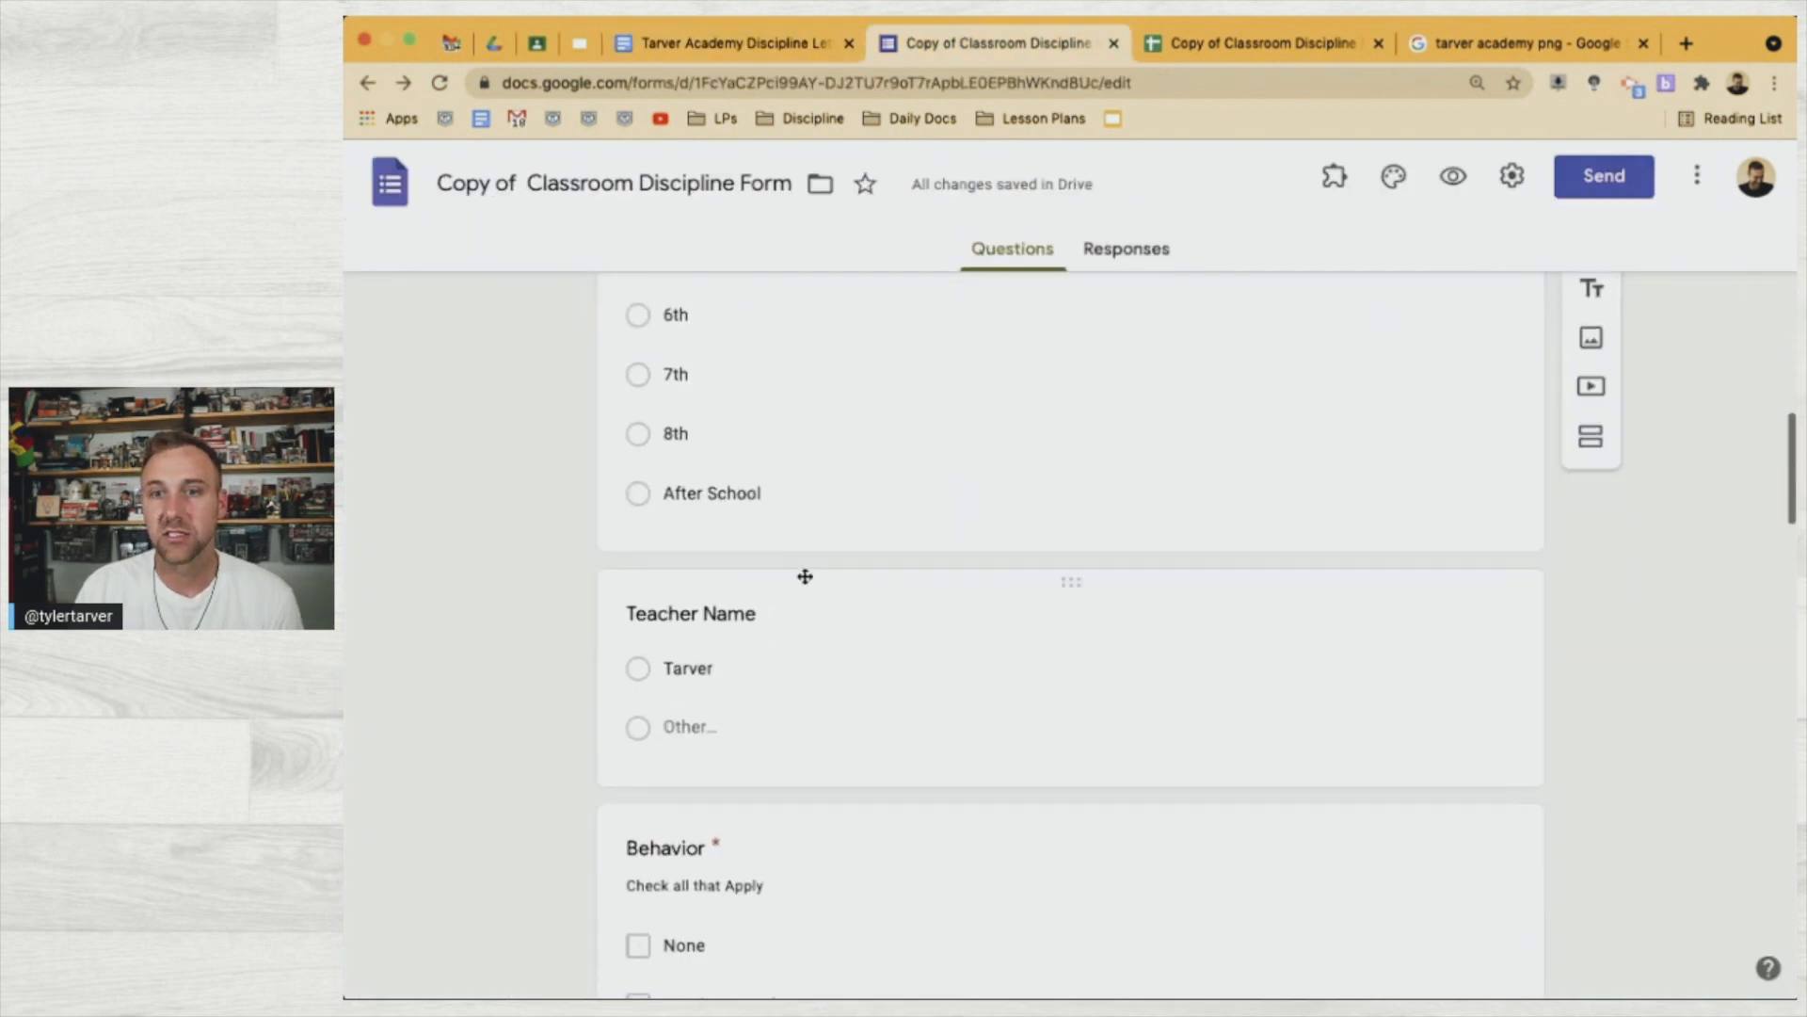
{"action": "scroll", "coordinate": [750, 672], "scroll_direction": "down", "scroll_amount": 5}
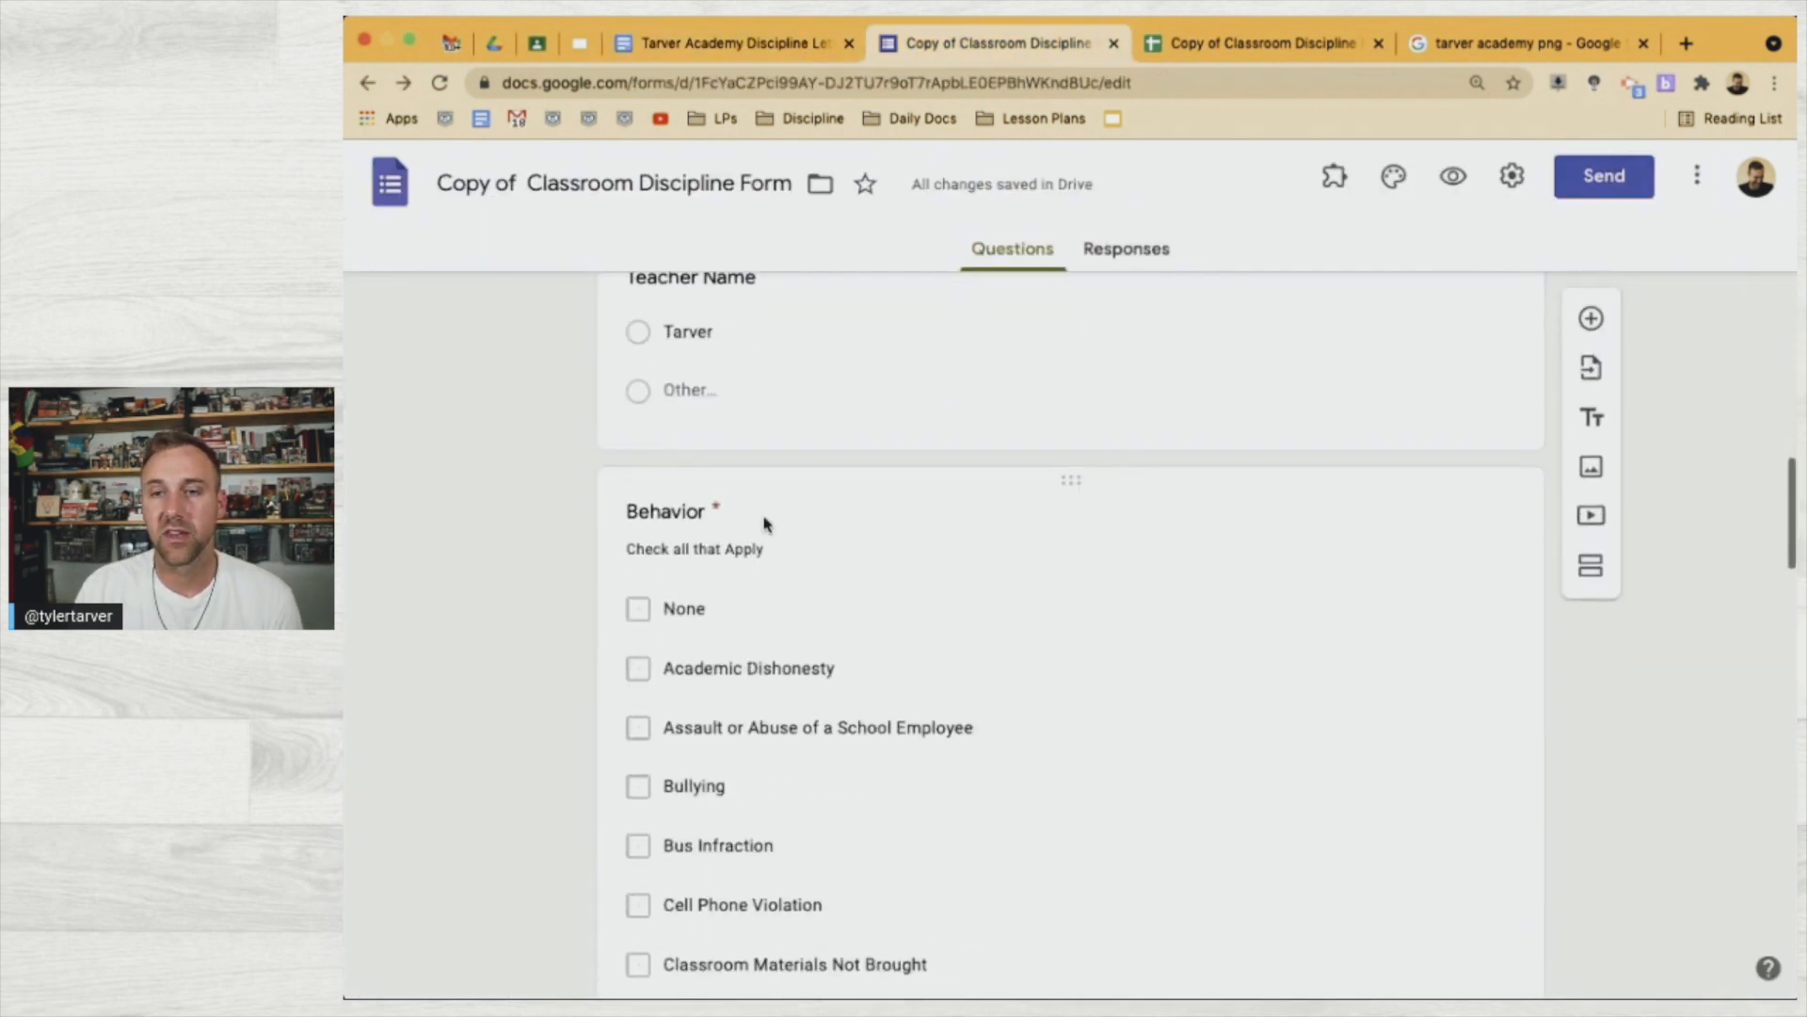
{"action": "scroll", "coordinate": [763, 514], "scroll_direction": "up", "scroll_amount": 3}
{"action": "scroll", "coordinate": [764, 517], "scroll_direction": "down", "scroll_amount": 8}
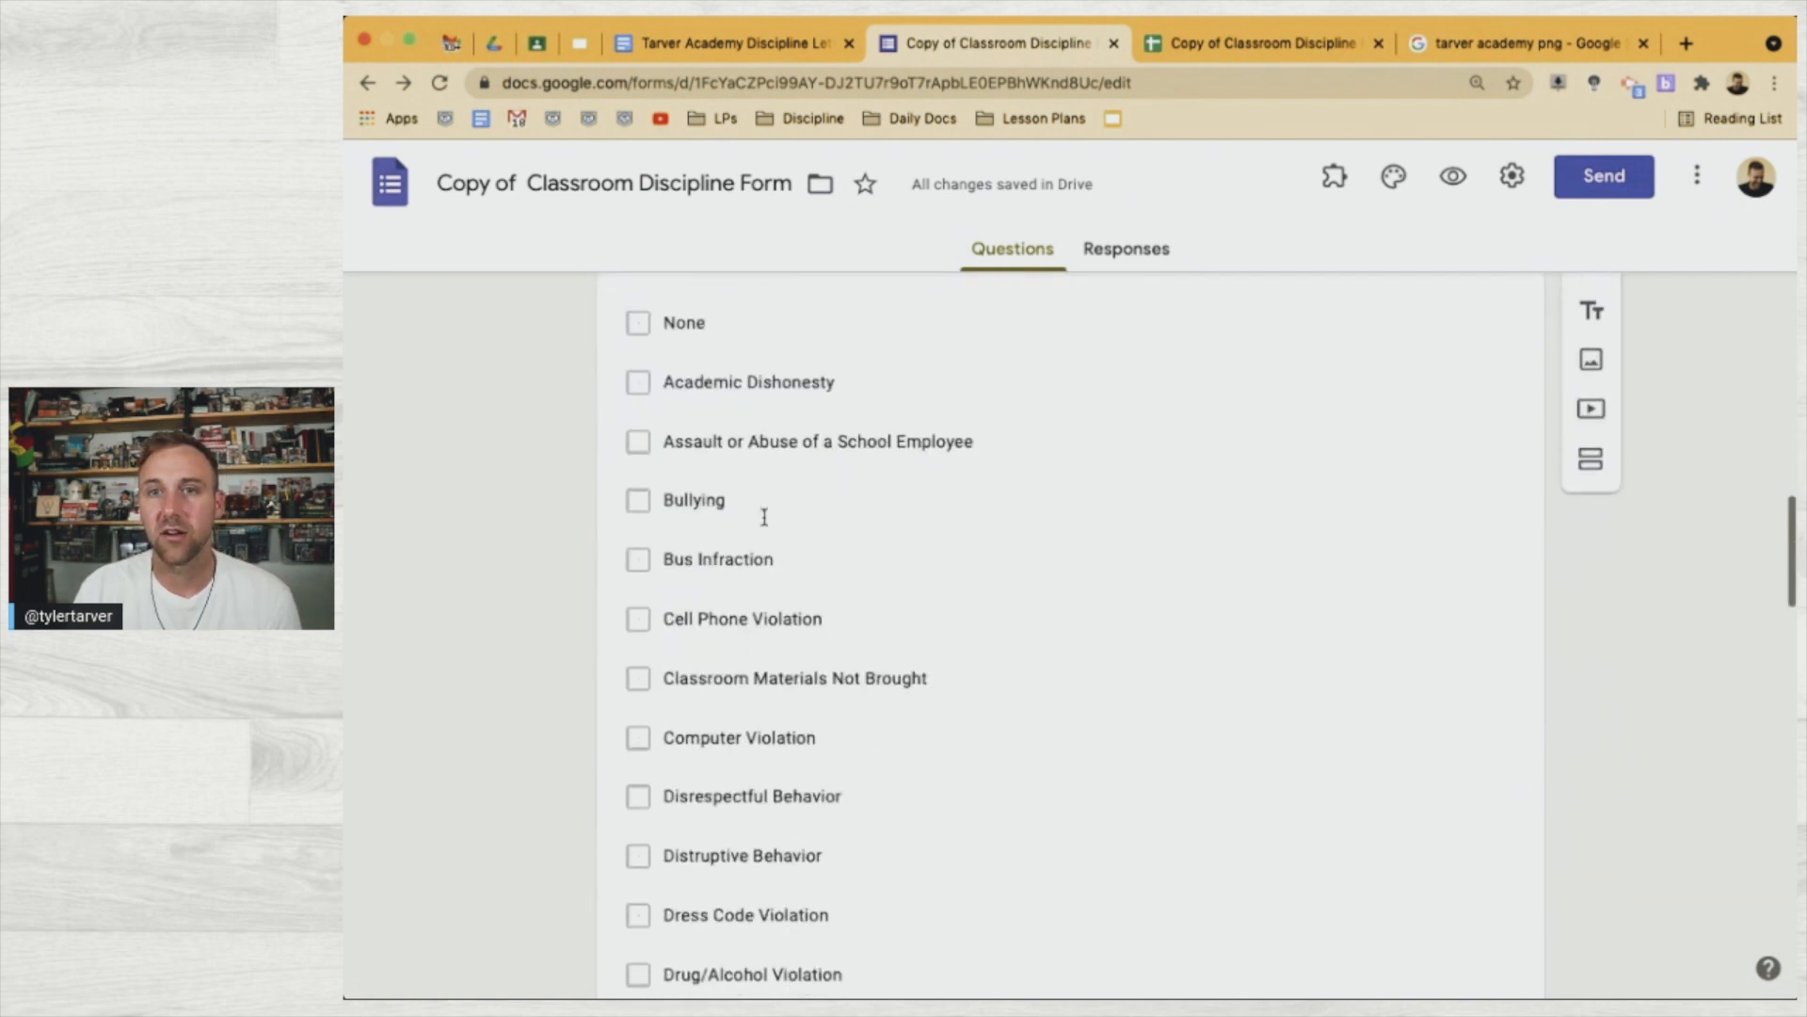
{"action": "scroll", "coordinate": [765, 521], "scroll_direction": "up", "scroll_amount": 6}
{"action": "scroll", "coordinate": [762, 513], "scroll_direction": "down", "scroll_amount": 12}
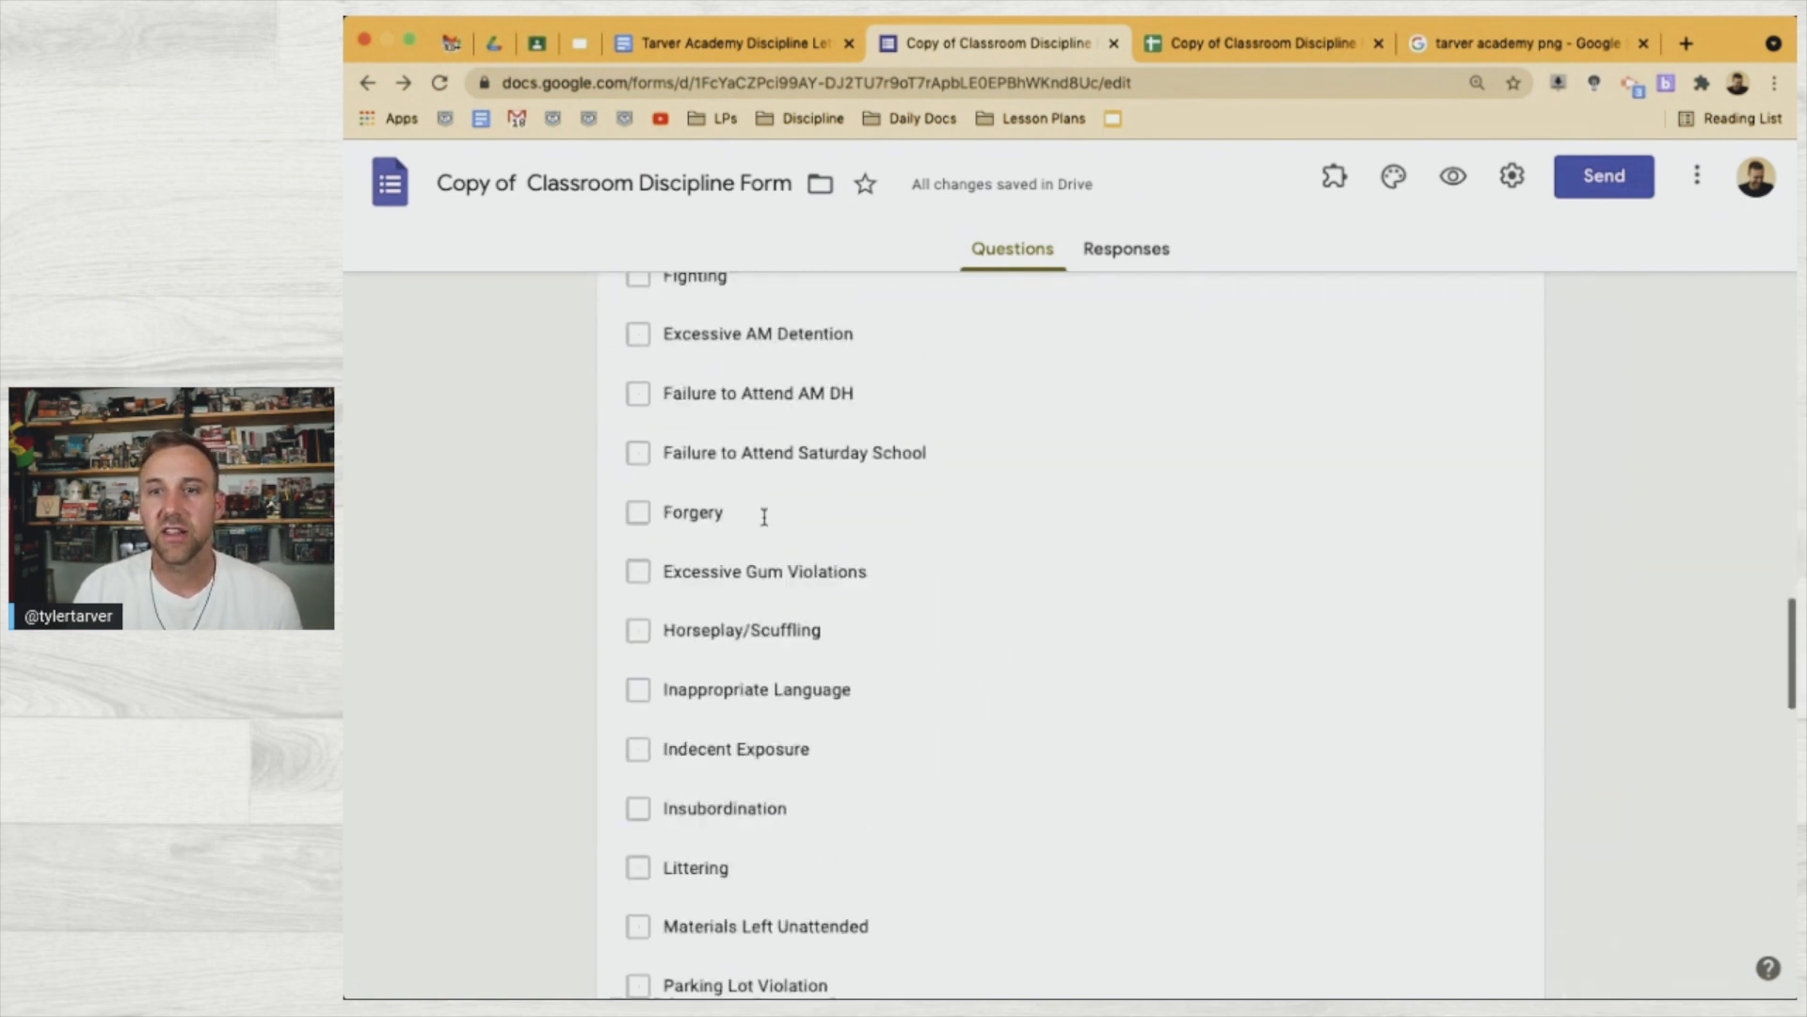
{"action": "left_click", "coordinate": [753, 44]}
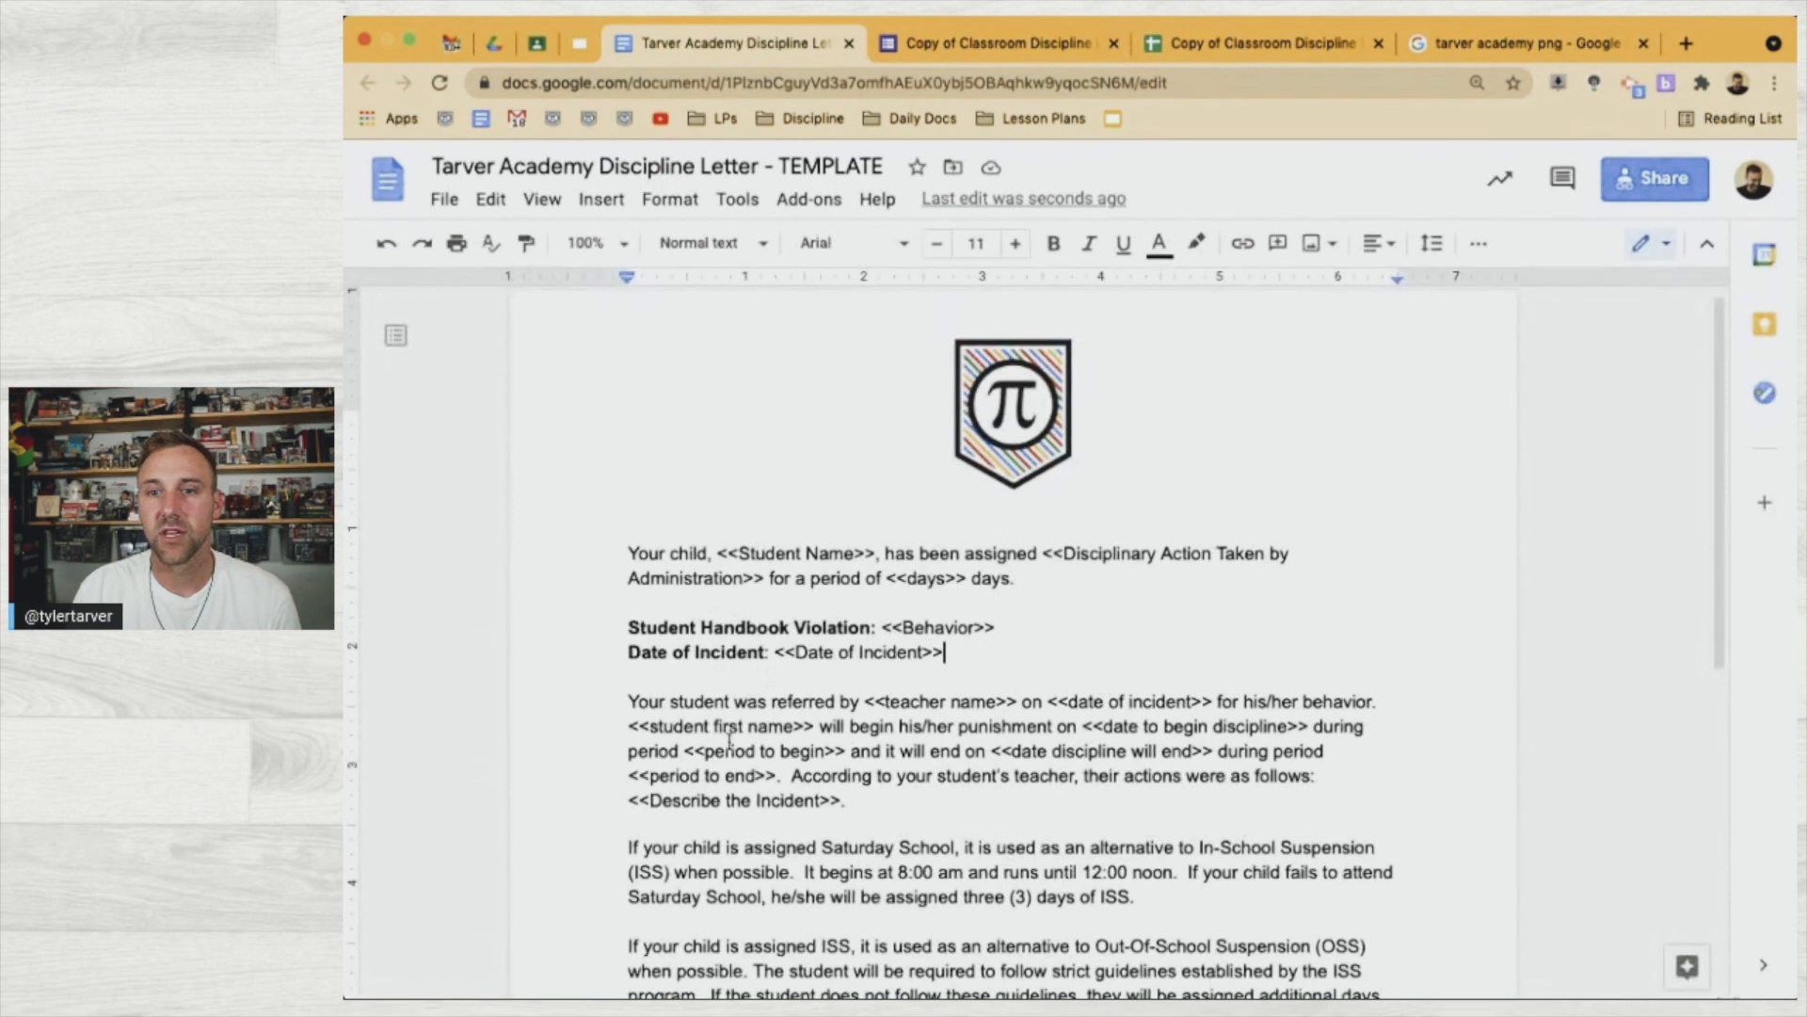
Add a new bold 'Description of Incident' label line below Date of Incident and begin its tag
{"action": "left_click", "coordinate": [968, 654]}
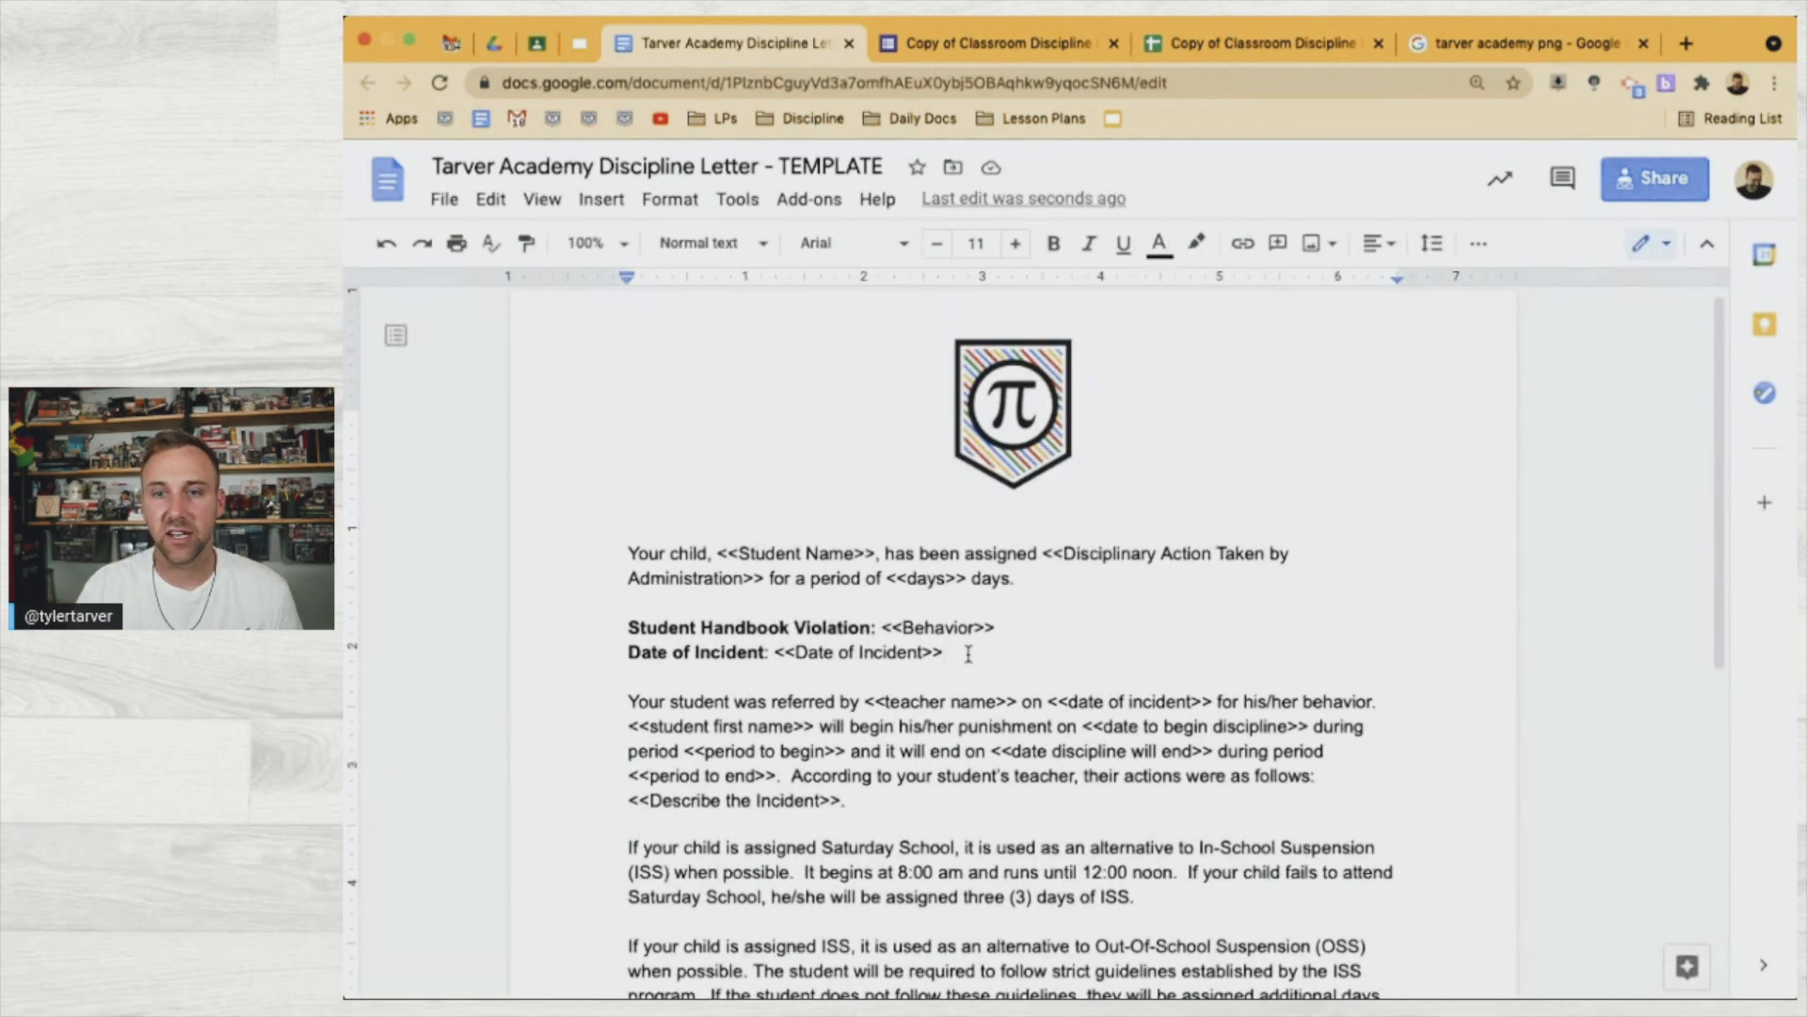
{"action": "key", "text": "Return"}
{"action": "type", "text": "Description of Incident:"}
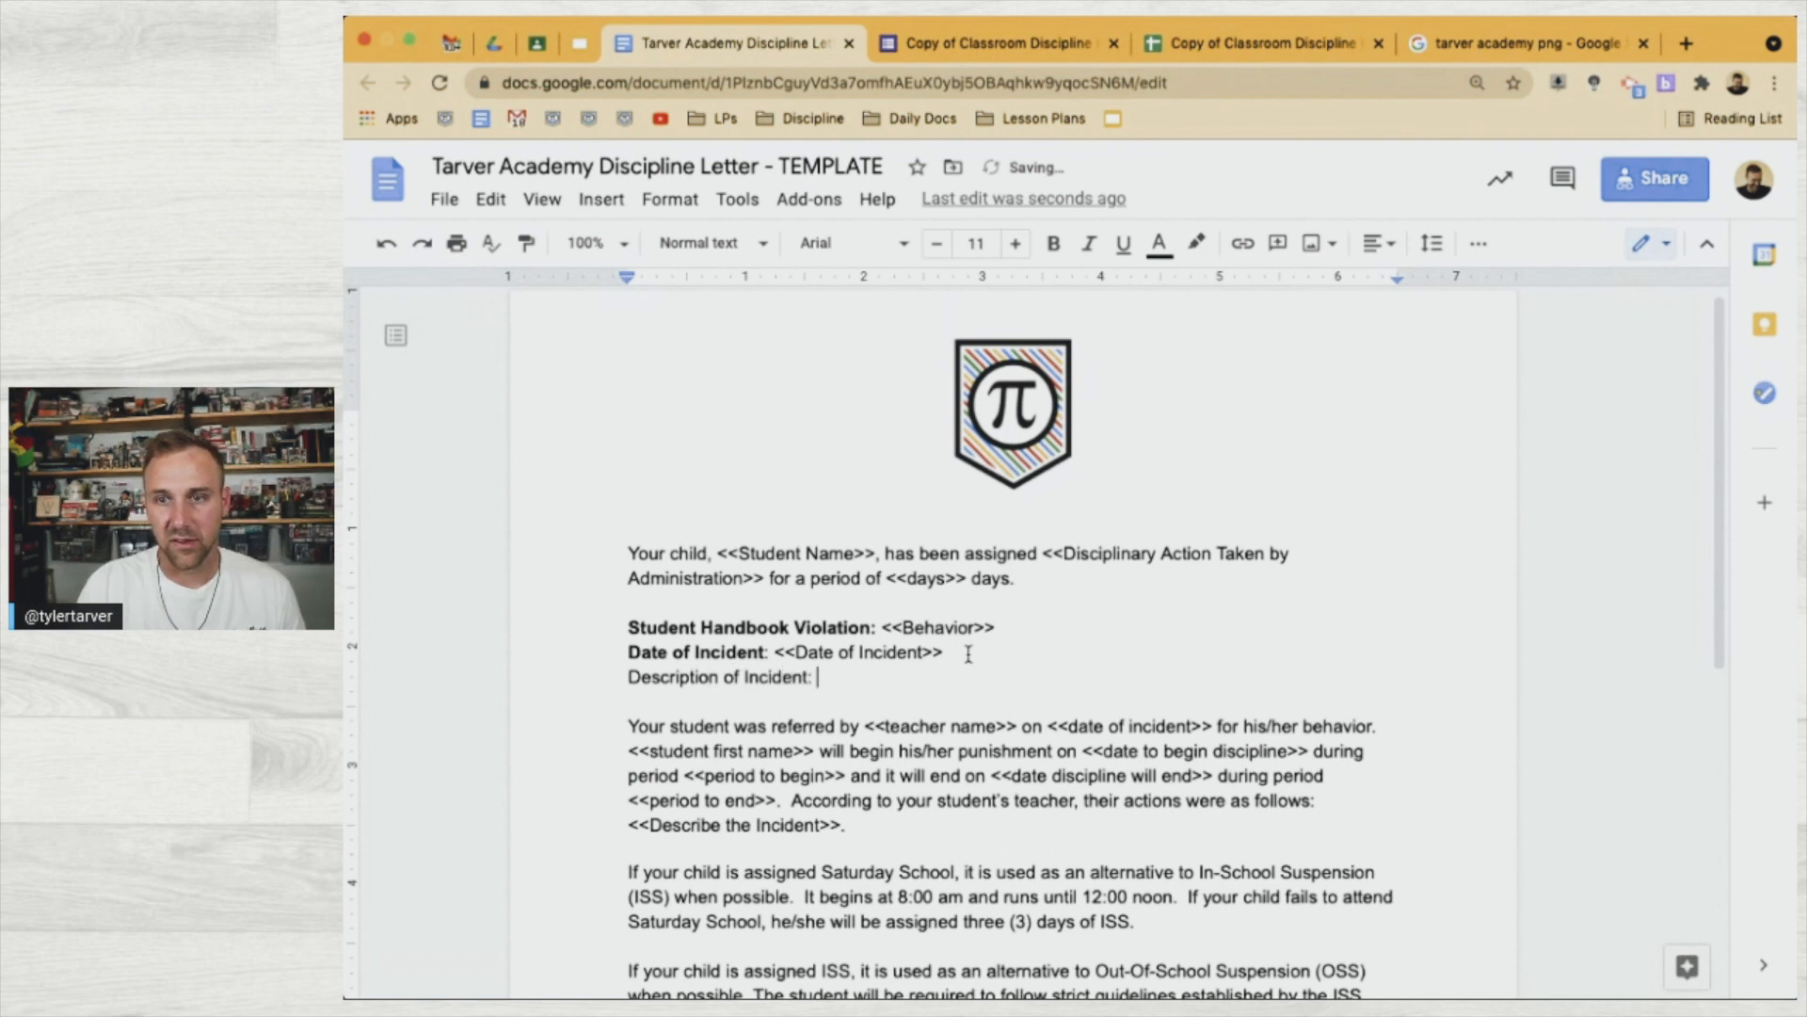
{"action": "left_click_drag", "start_coordinate": [811, 677], "coordinate": [617, 678]}
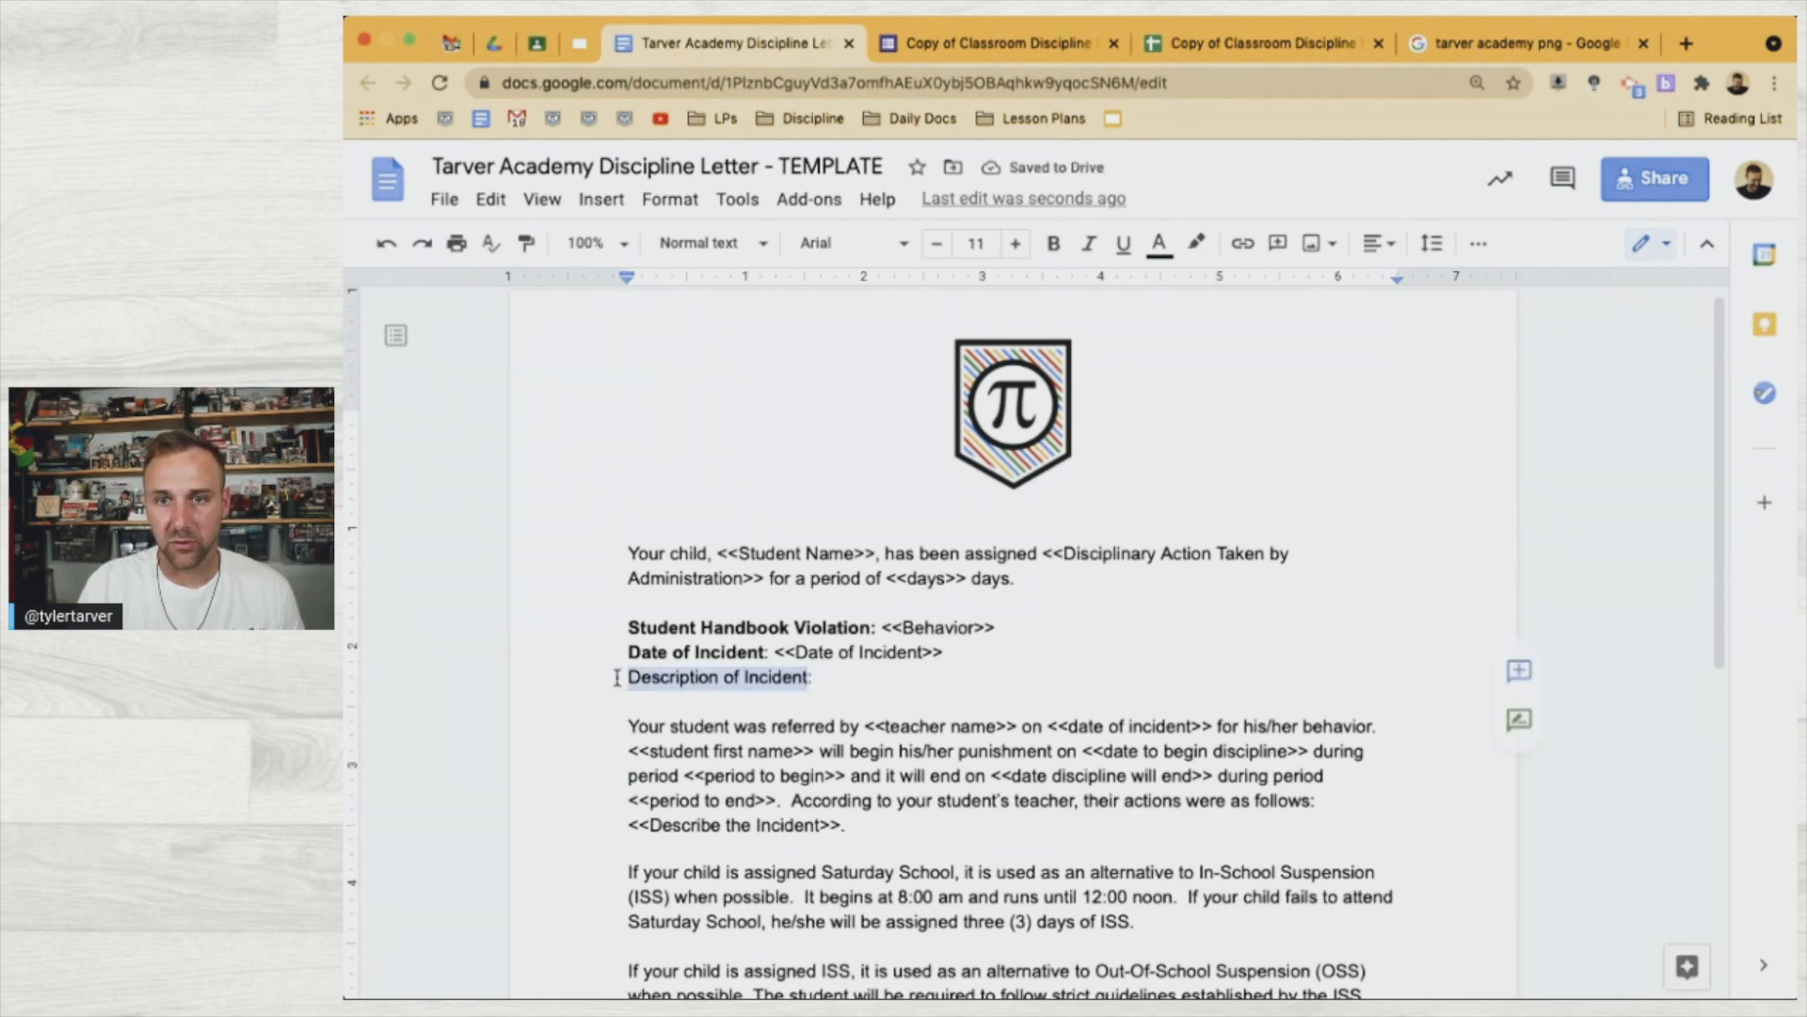
{"action": "key", "text": "ctrl+b"}
{"action": "left_click", "coordinate": [847, 678]}
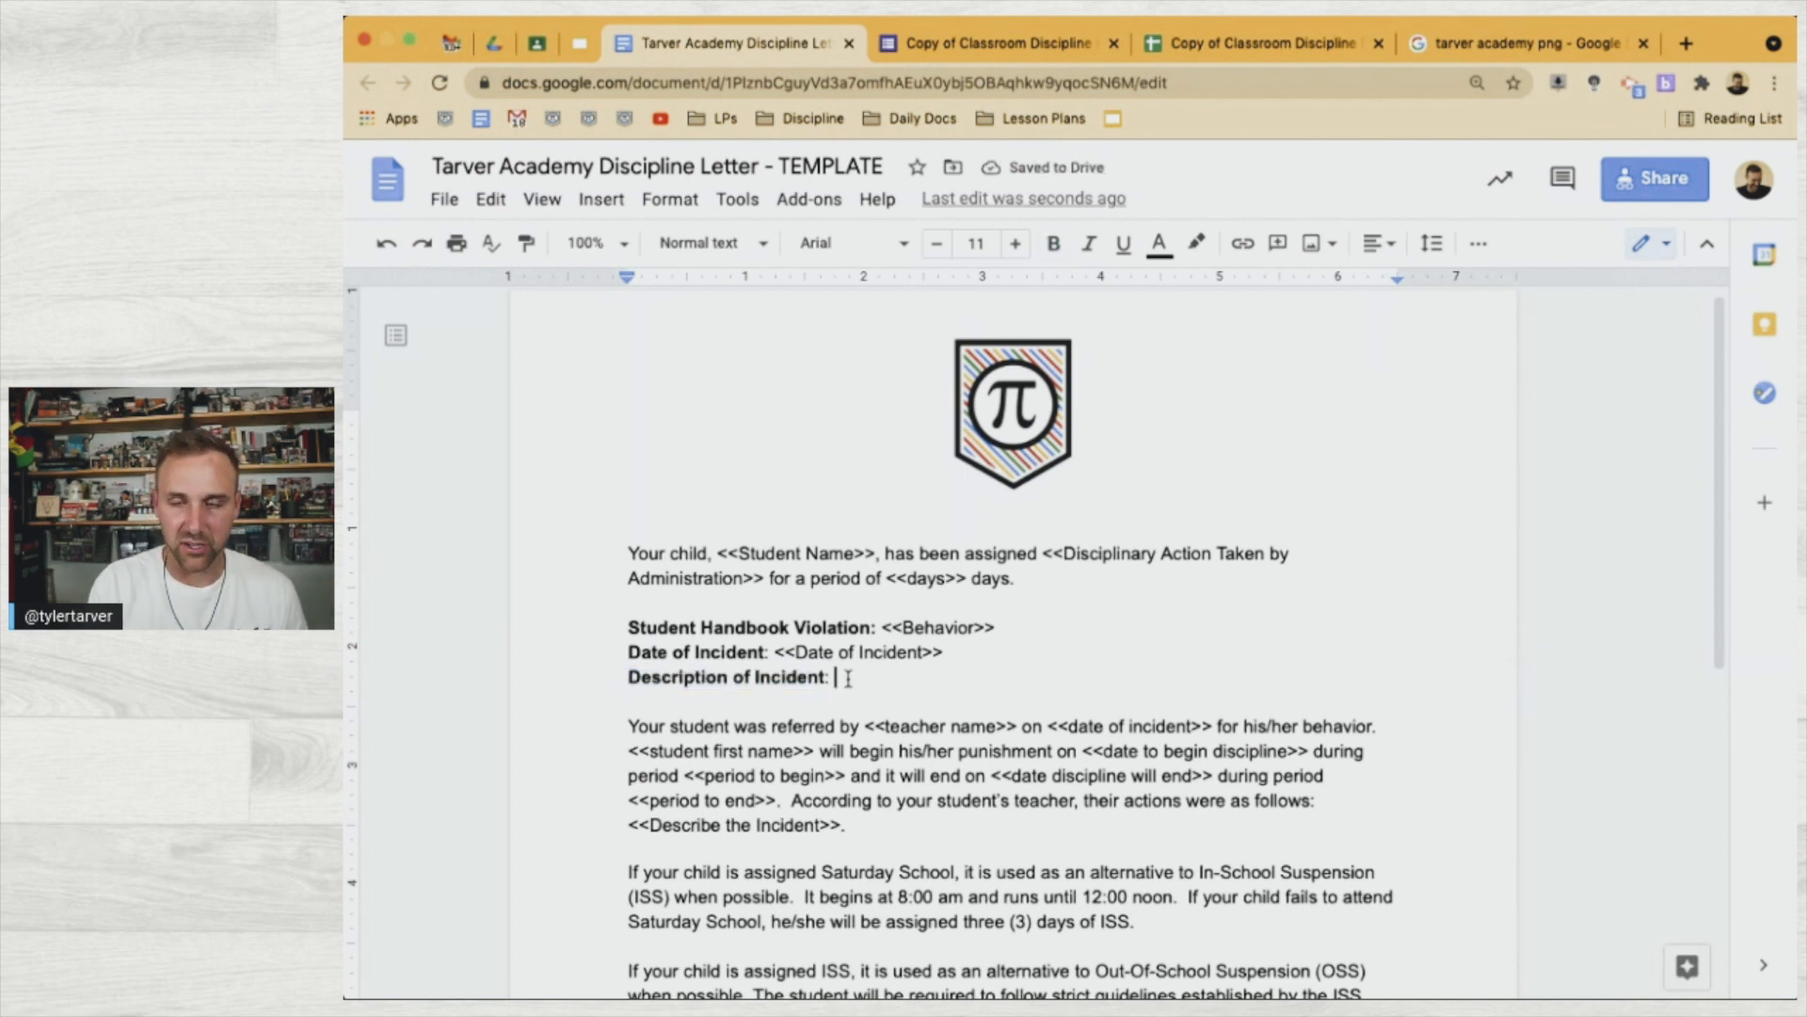
{"action": "type", "text": "<<>>"}
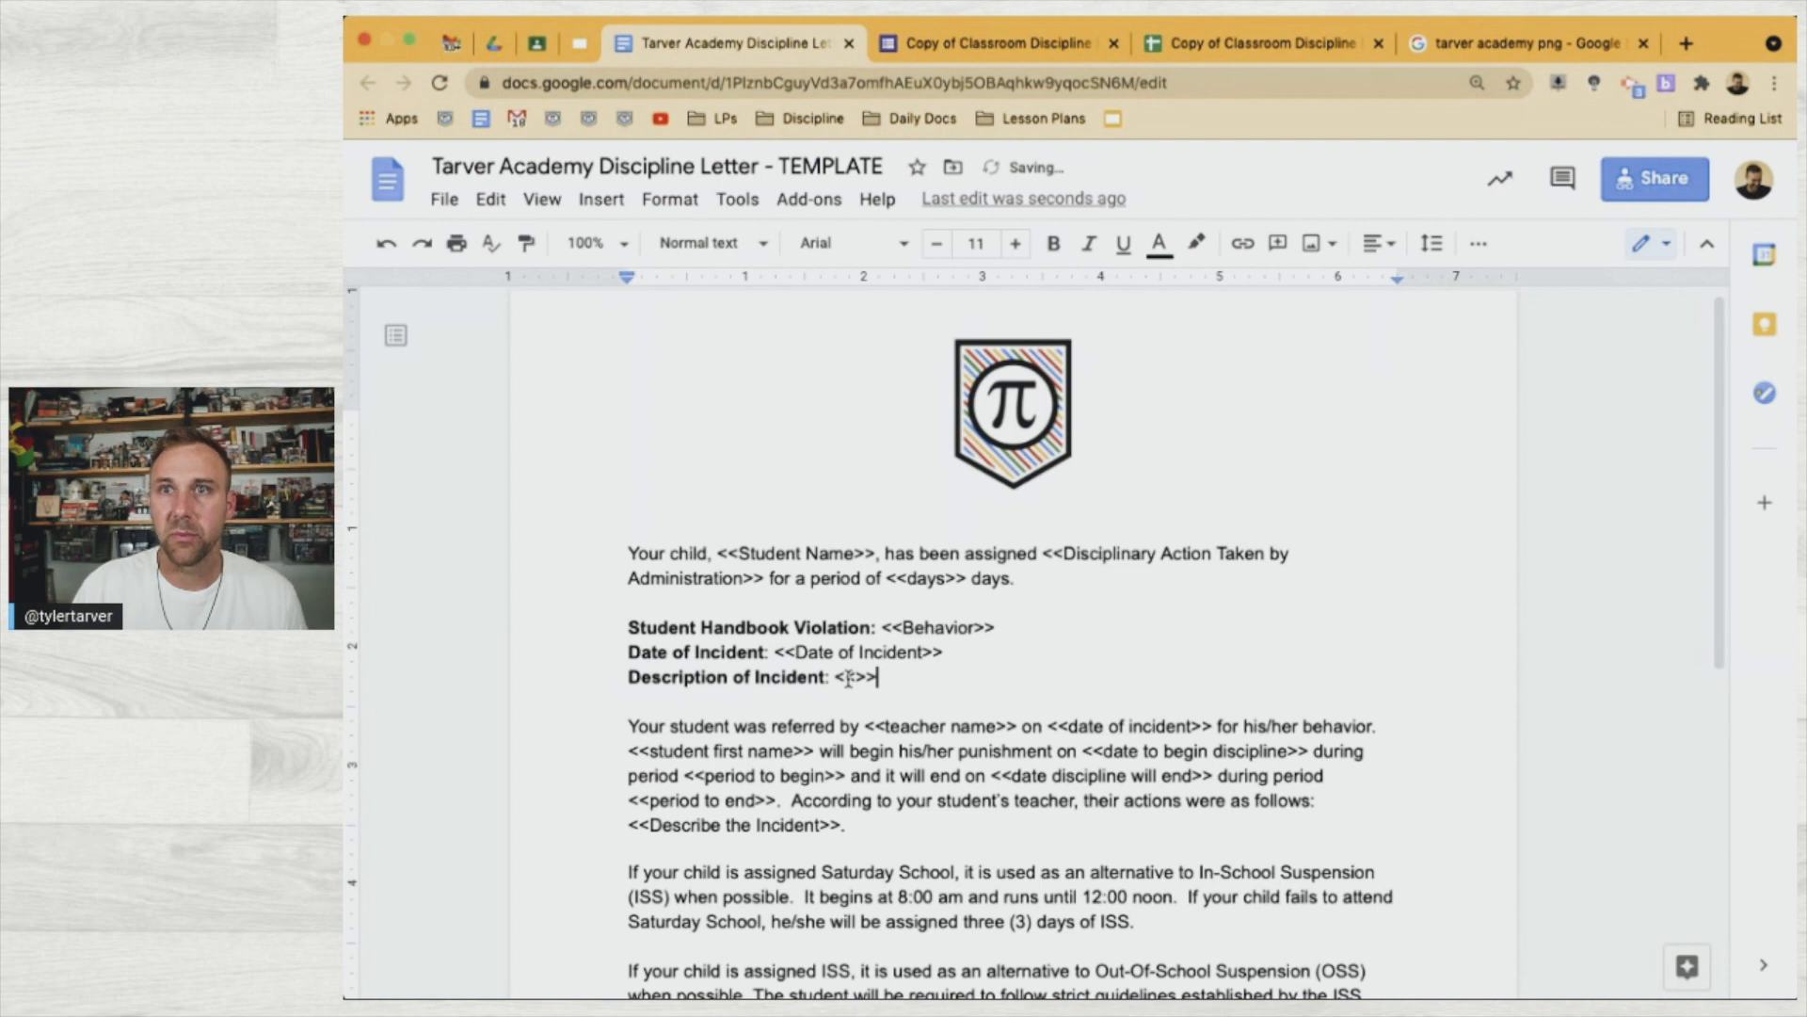
Copy the 'Describe the Incident' question title from the form and paste it into the tag
{"action": "left_click", "coordinate": [998, 45]}
{"action": "scroll", "coordinate": [890, 699], "scroll_direction": "down", "scroll_amount": 5}
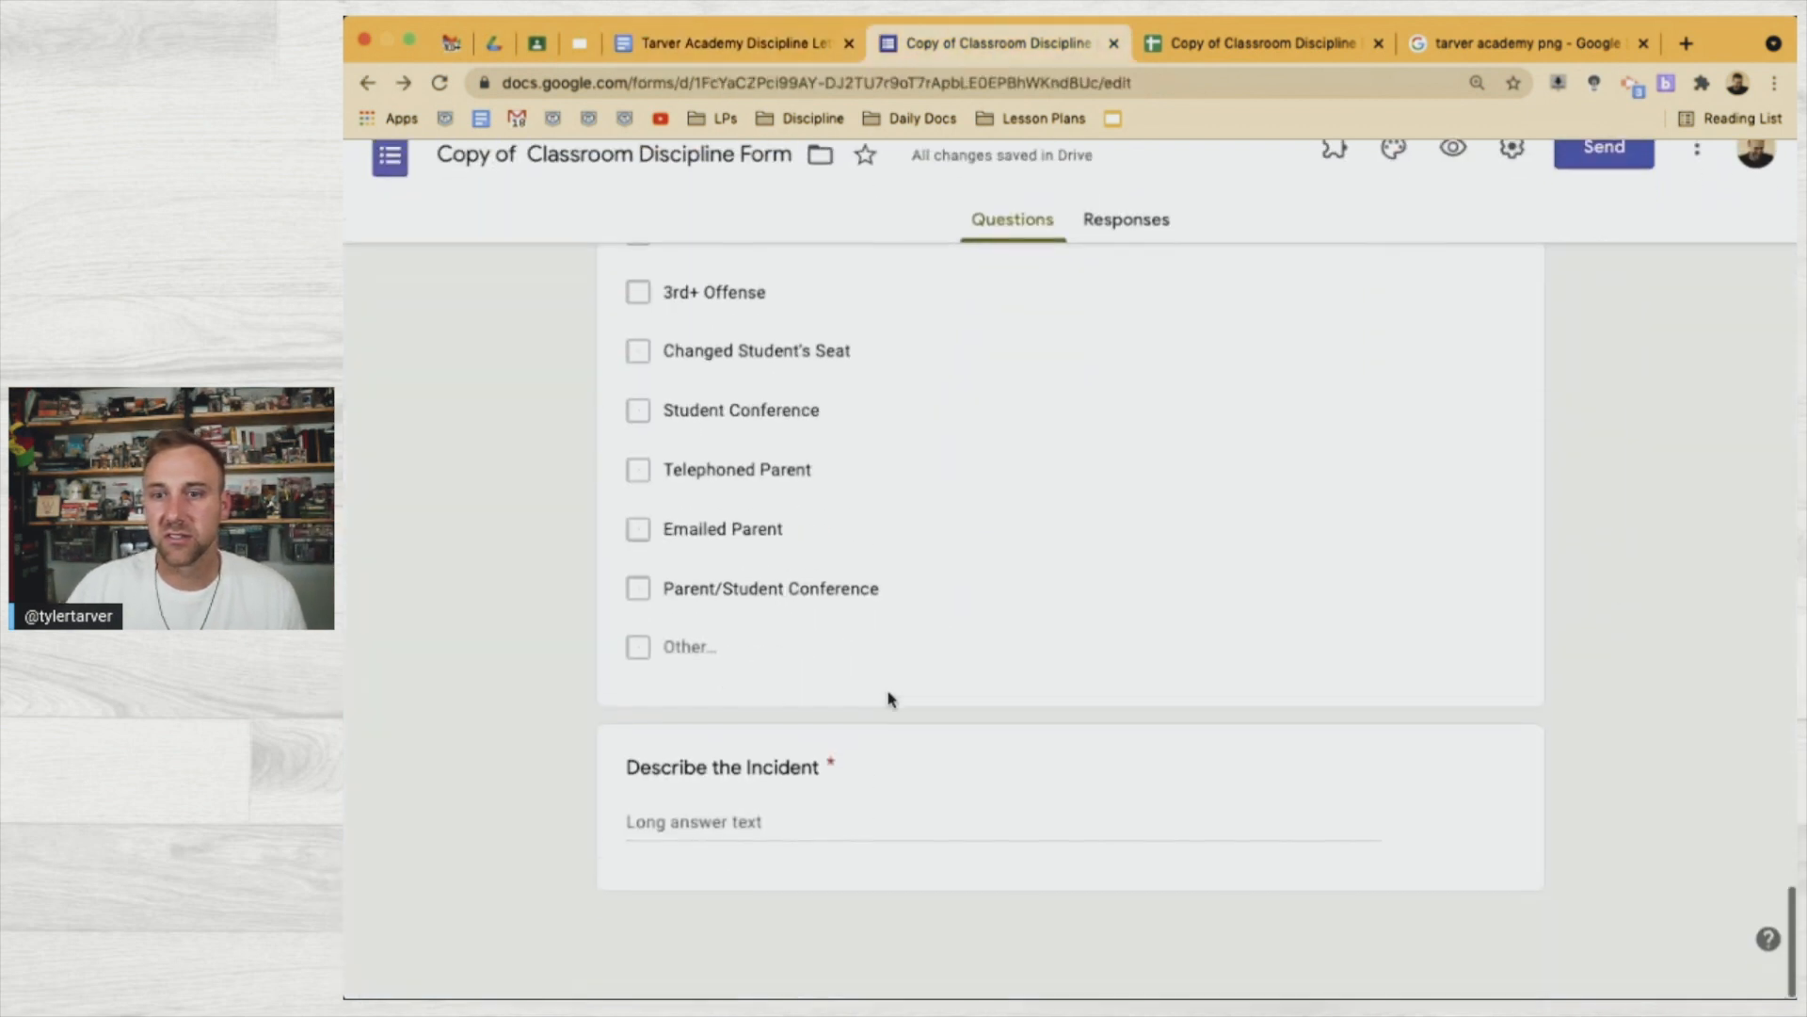
{"action": "left_click", "coordinate": [725, 810]}
{"action": "key", "text": "ctrl+c"}
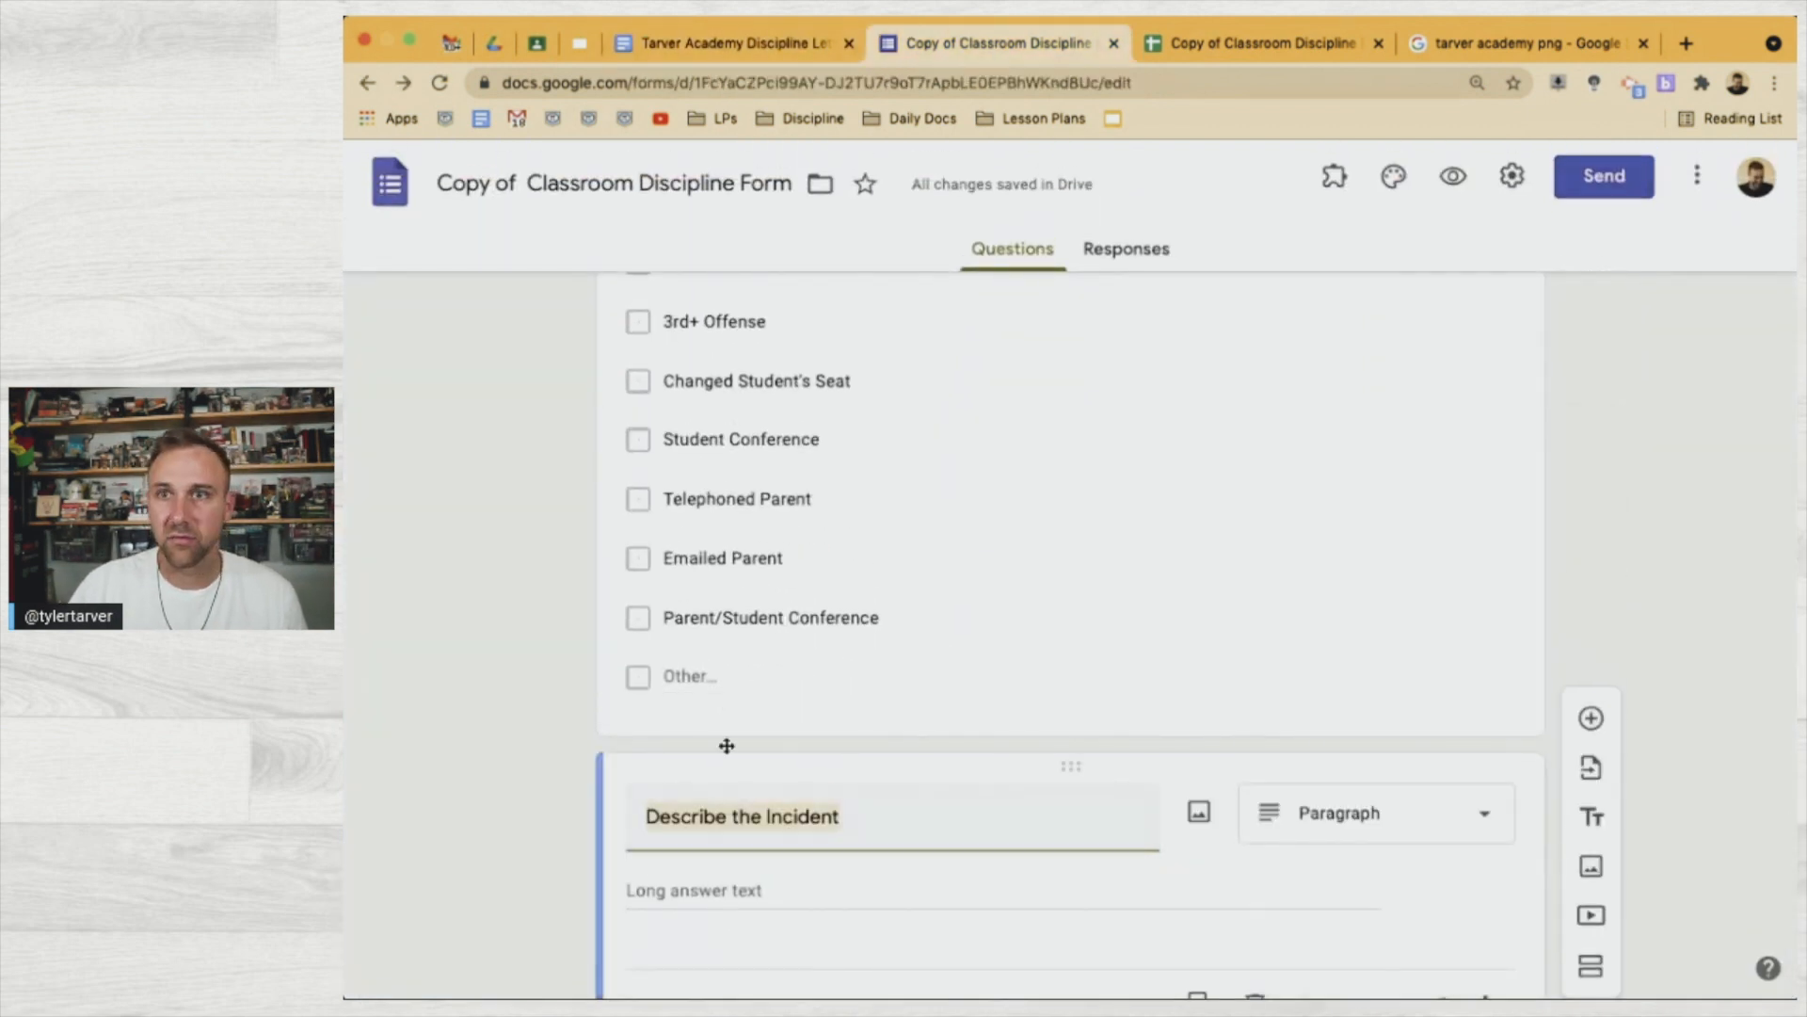
{"action": "left_click", "coordinate": [739, 42]}
{"action": "left_click", "coordinate": [858, 680]}
{"action": "key", "text": "ctrl+v"}
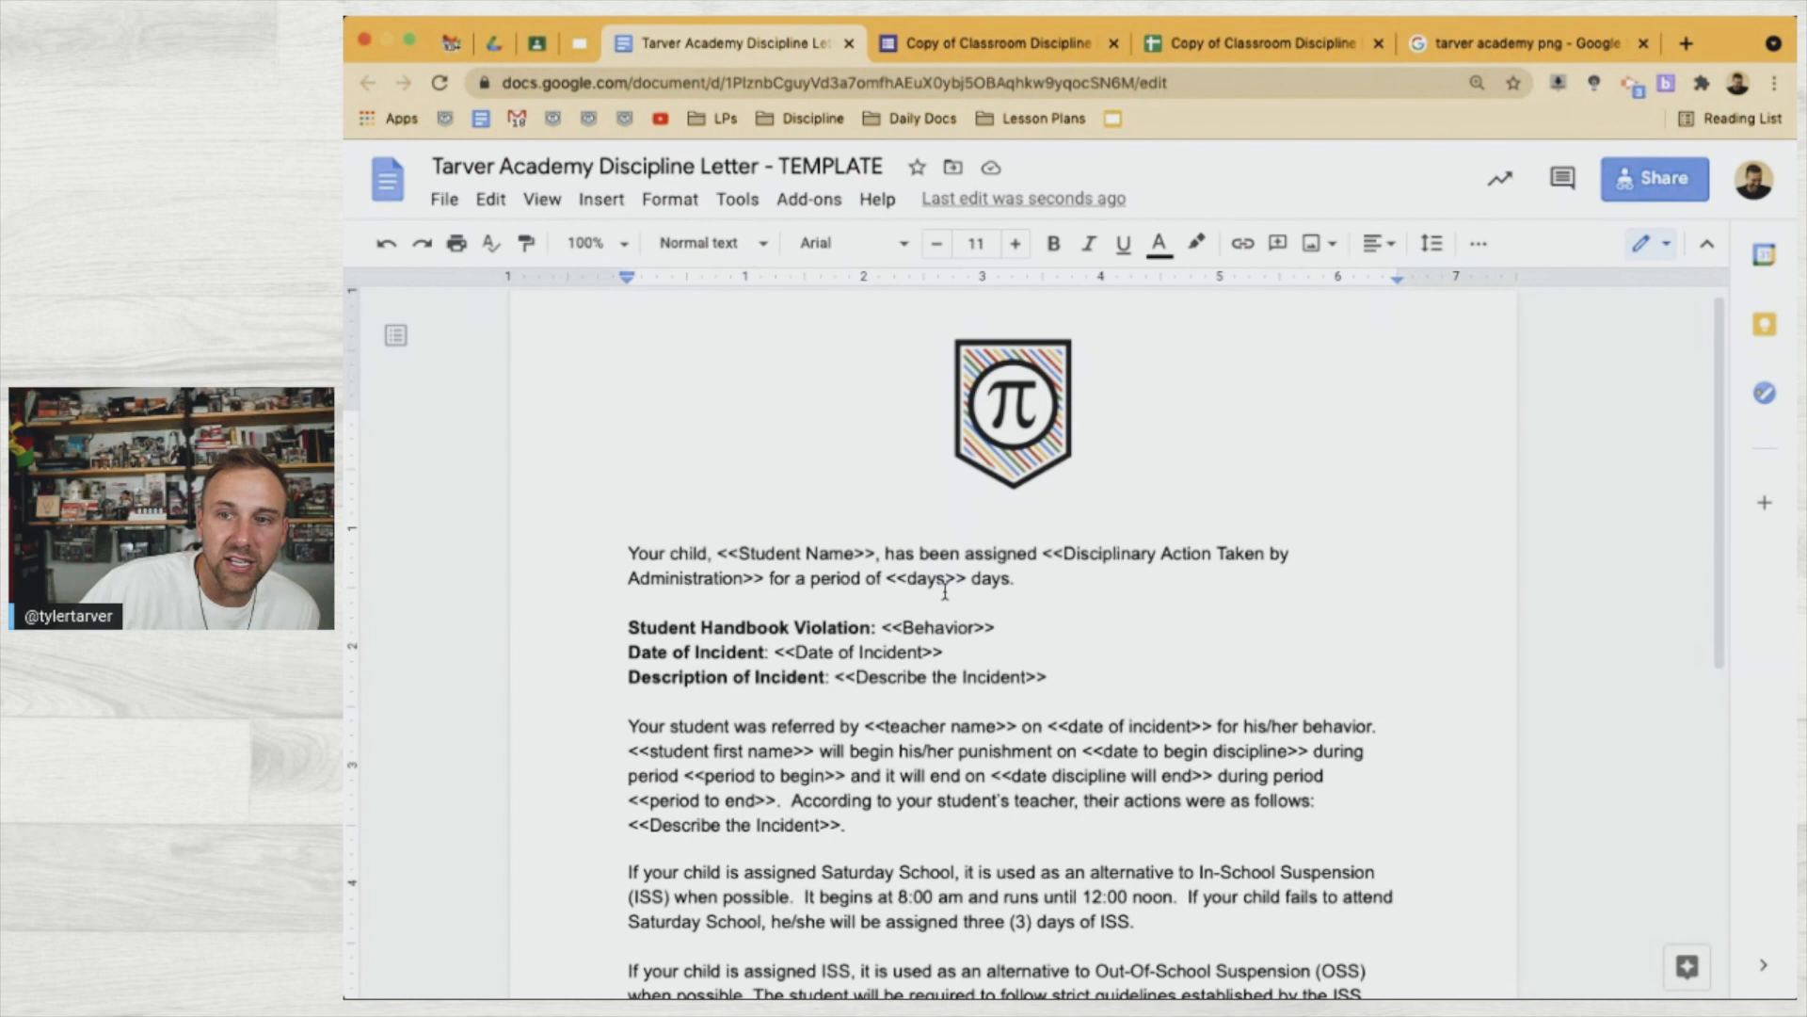
{"action": "left_click", "coordinate": [1029, 57]}
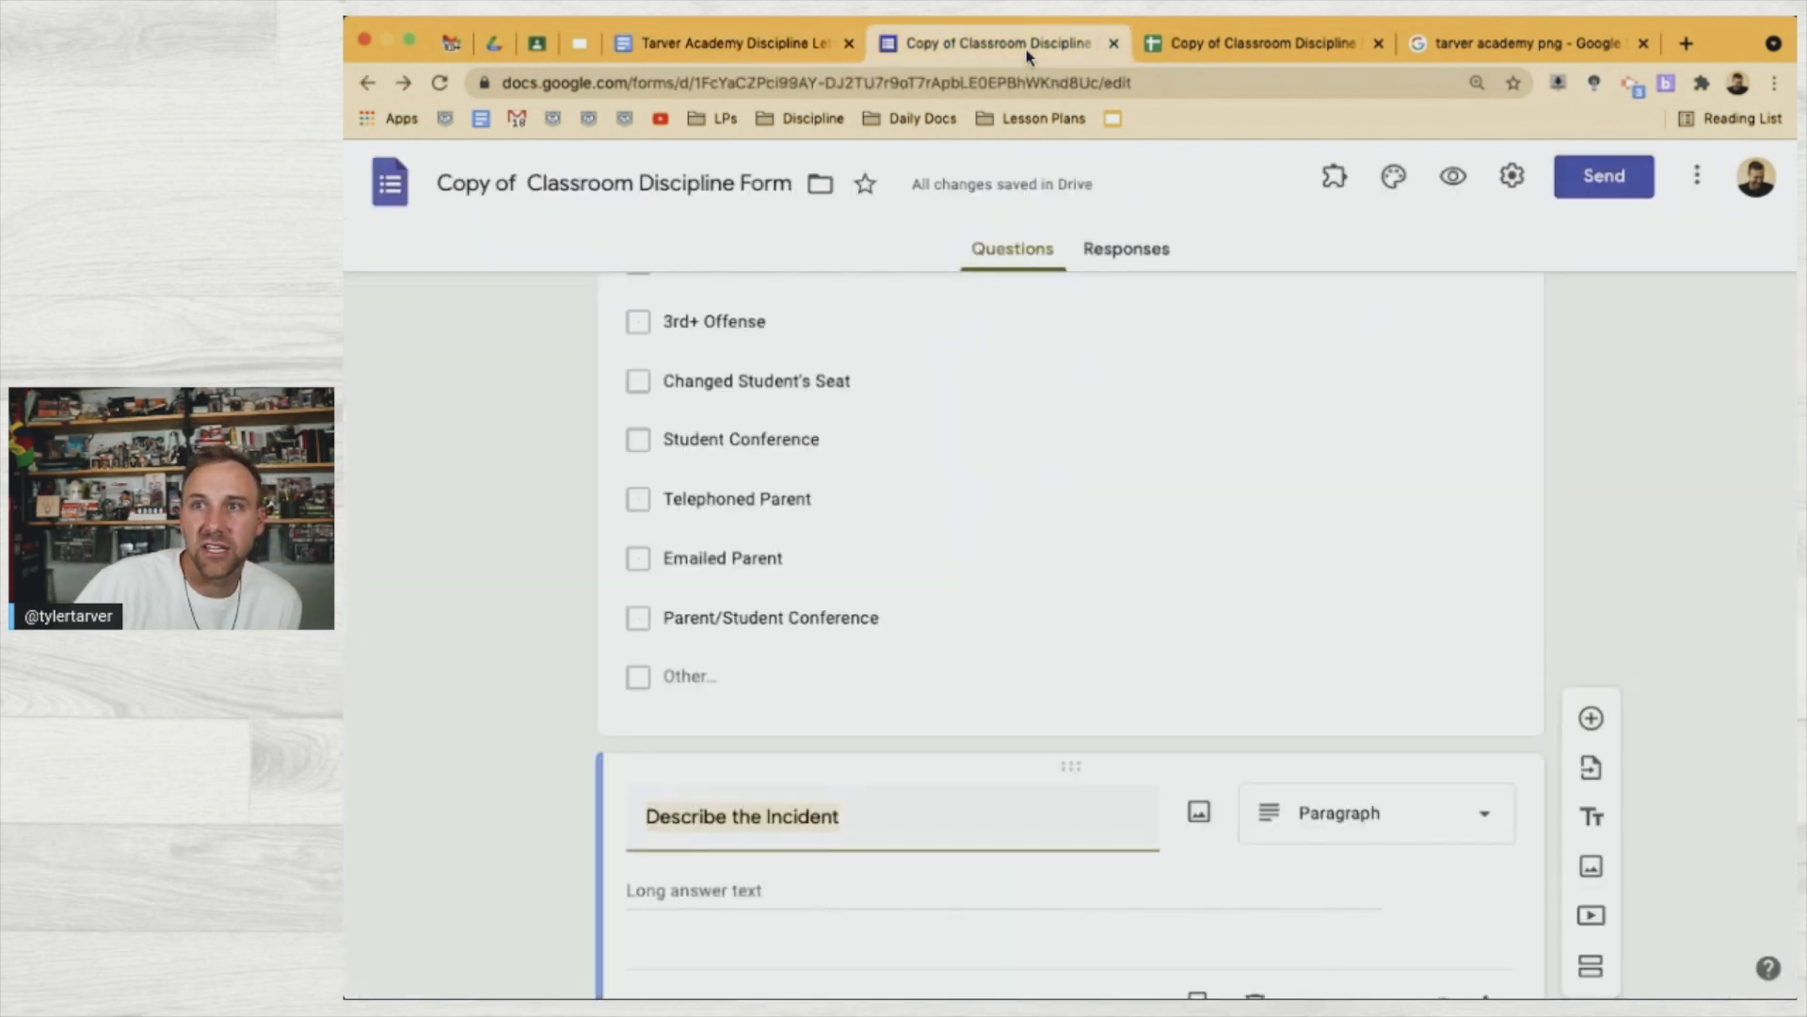
Launch the AutoCrat add-on on the form responses spreadsheet and start a new merge job
{"action": "left_click", "coordinate": [1616, 486]}
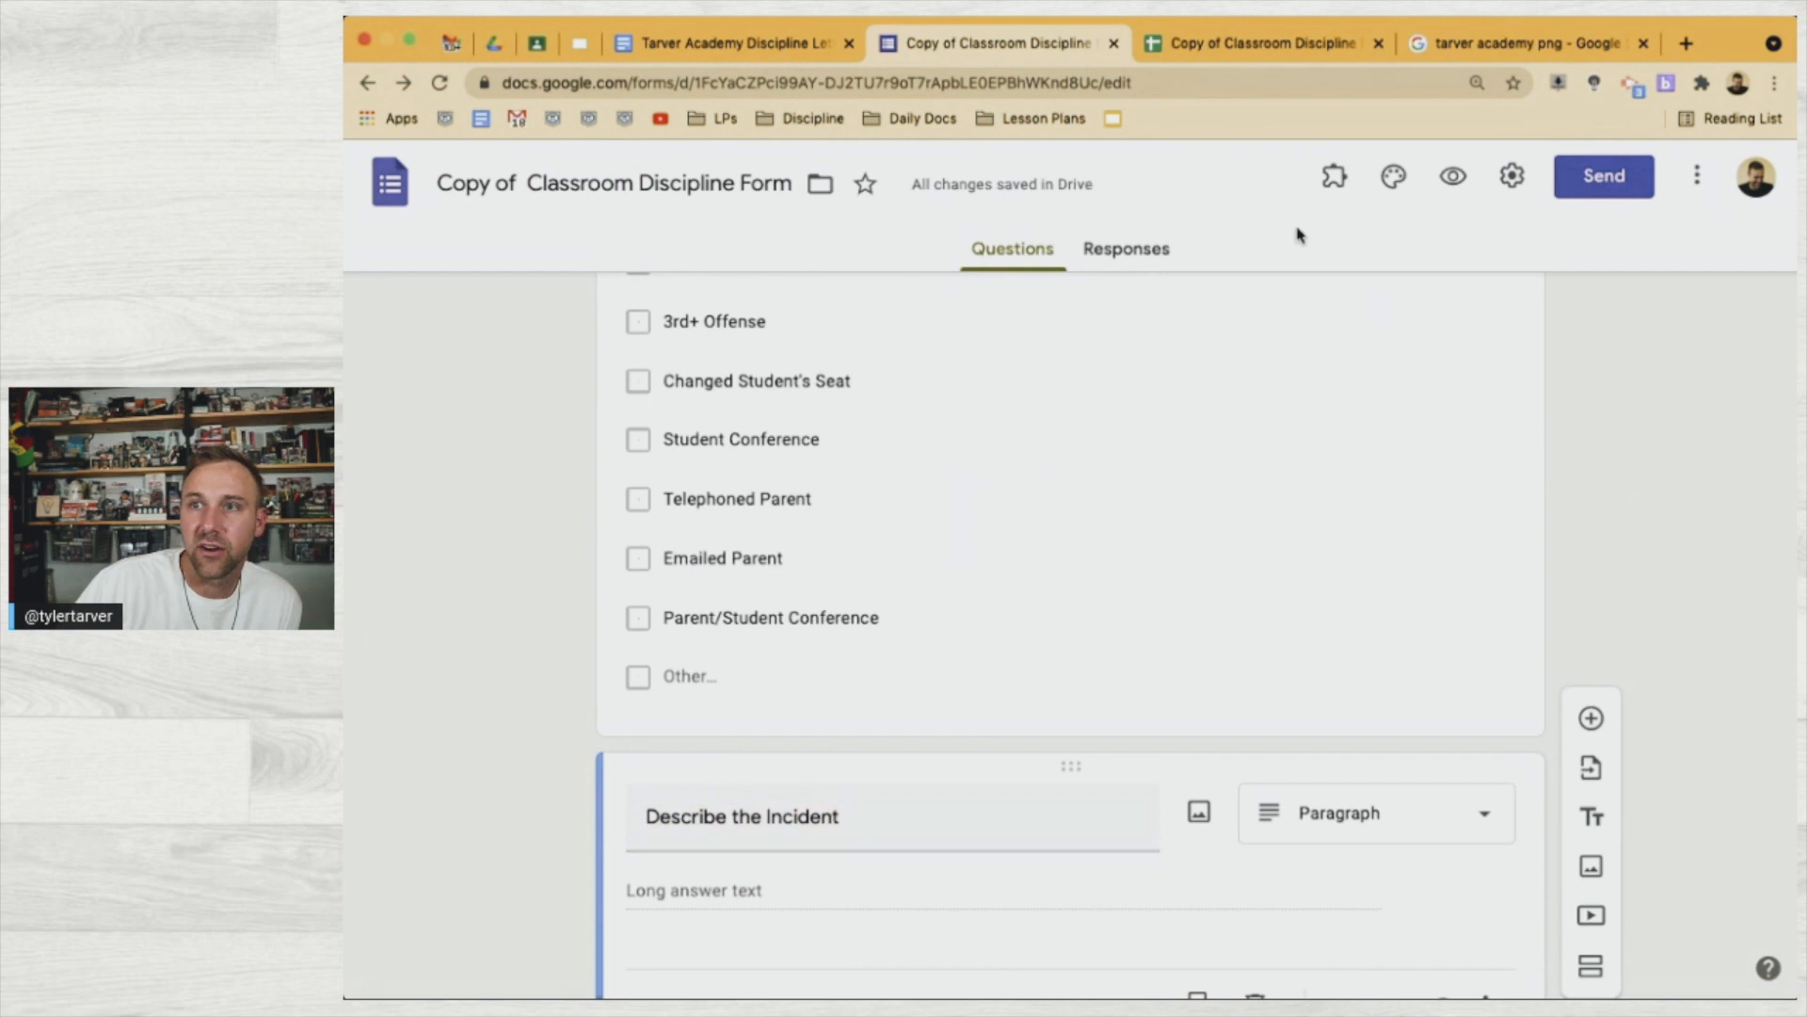
{"action": "left_click", "coordinate": [1234, 58]}
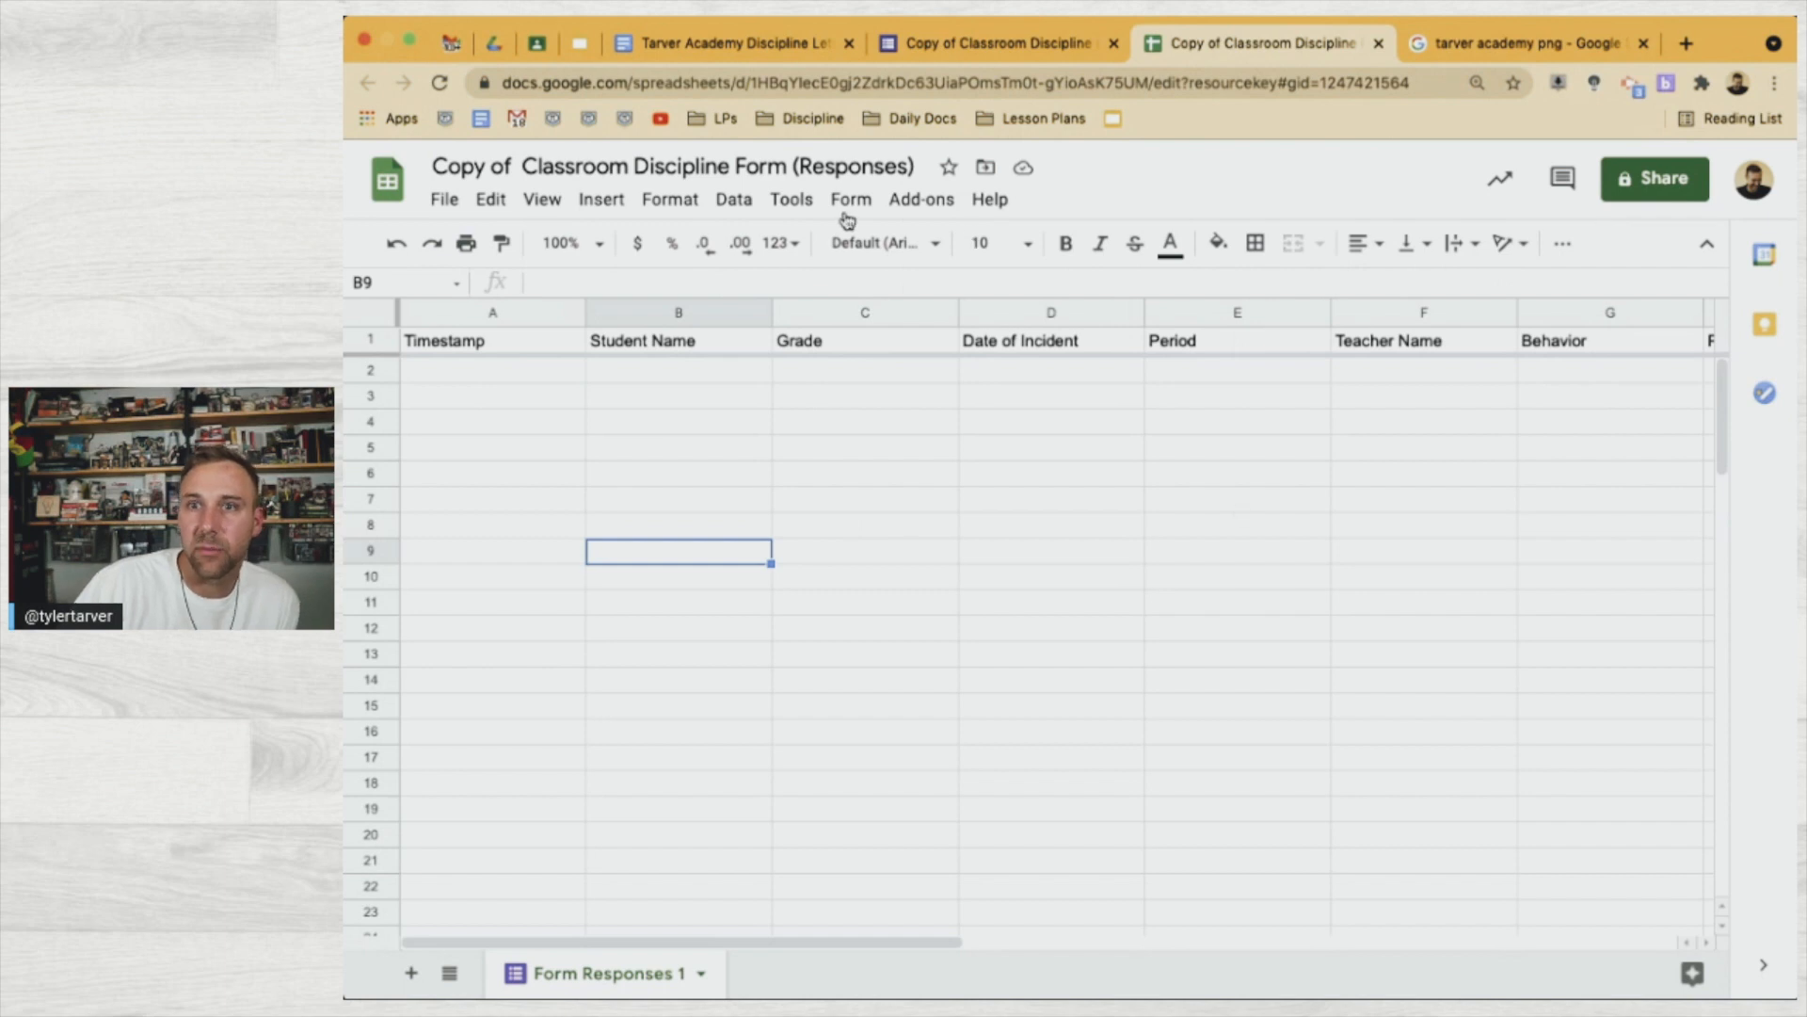
{"action": "left_click", "coordinate": [920, 203]}
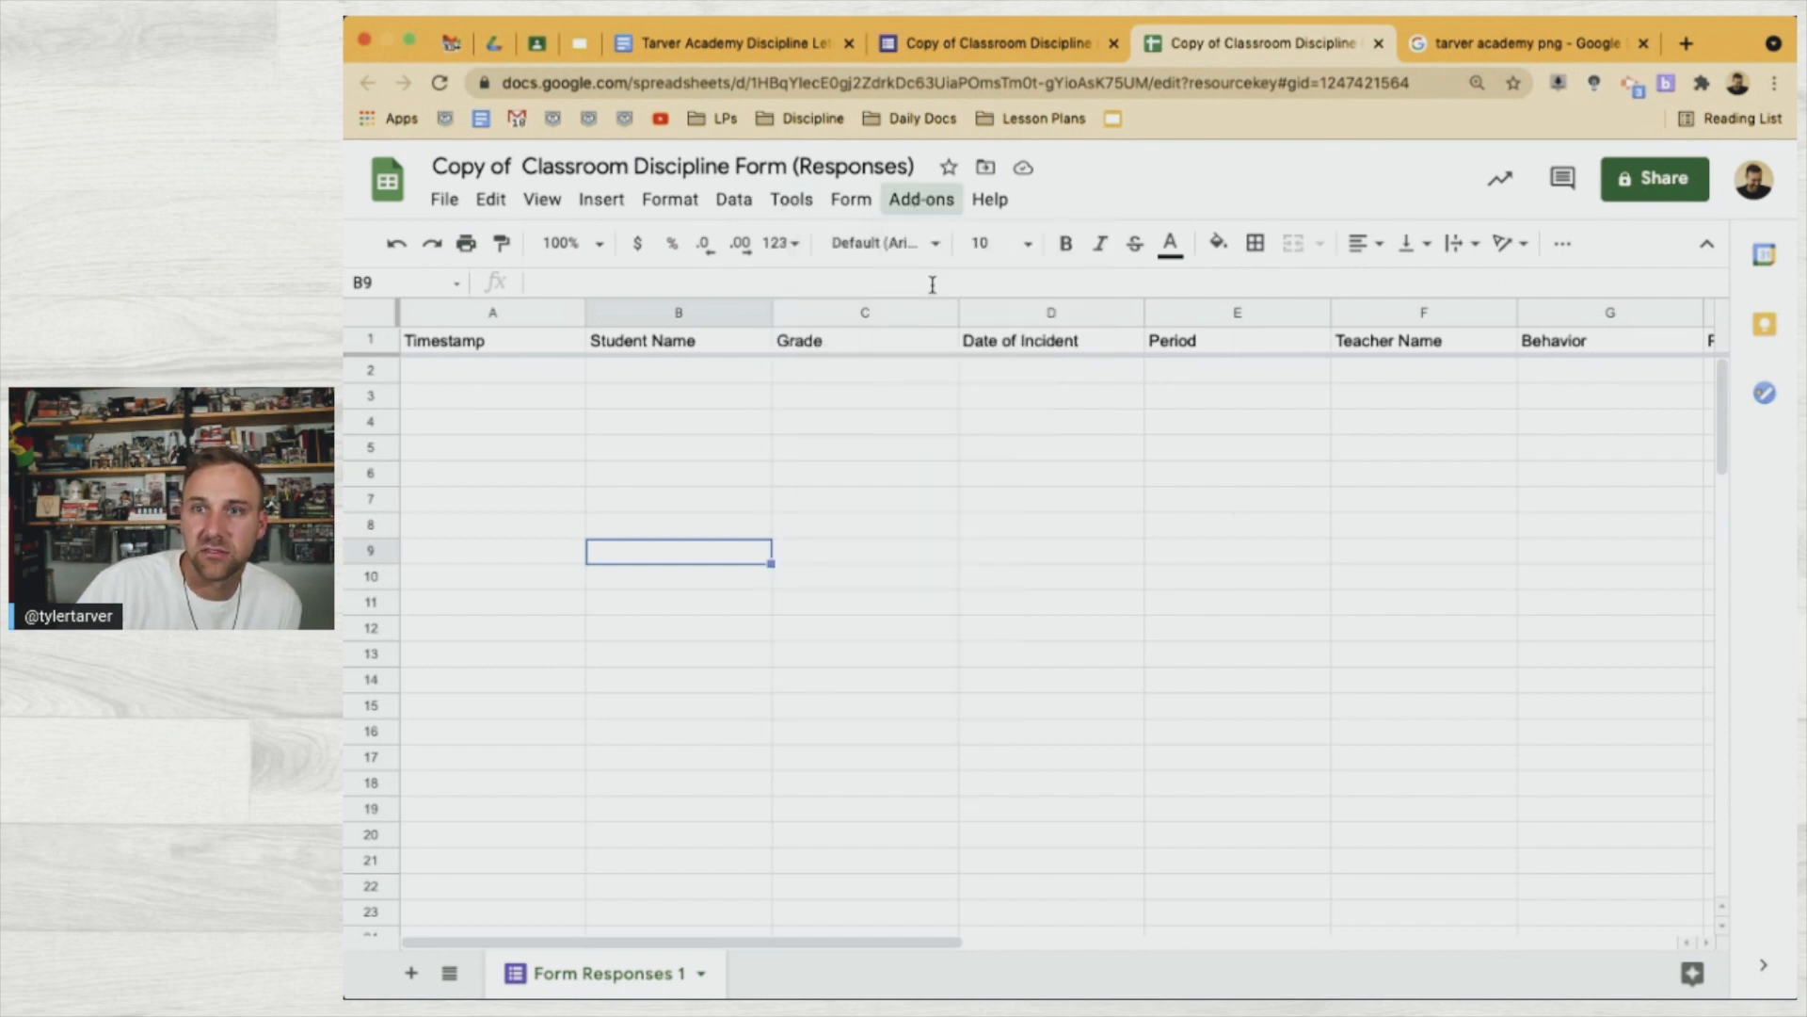
{"action": "left_click", "coordinate": [920, 207]}
{"action": "mouse_move", "coordinate": [937, 316]}
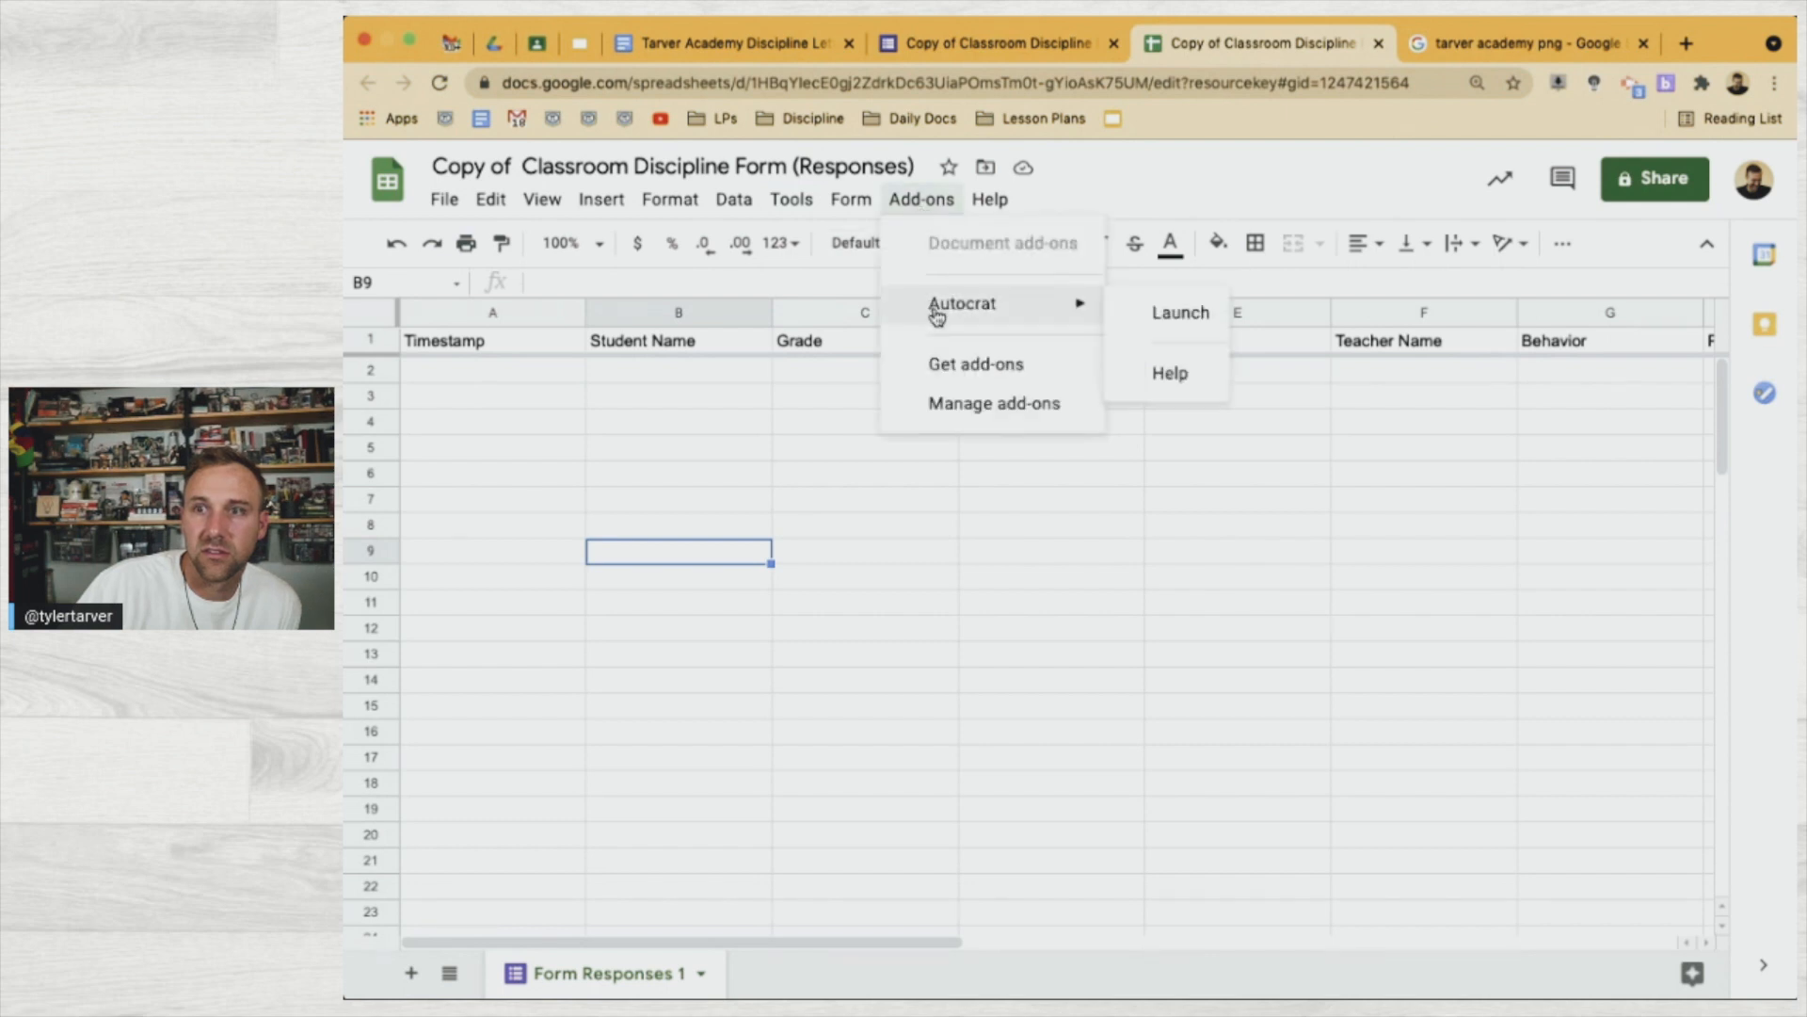
{"action": "left_click", "coordinate": [1149, 306]}
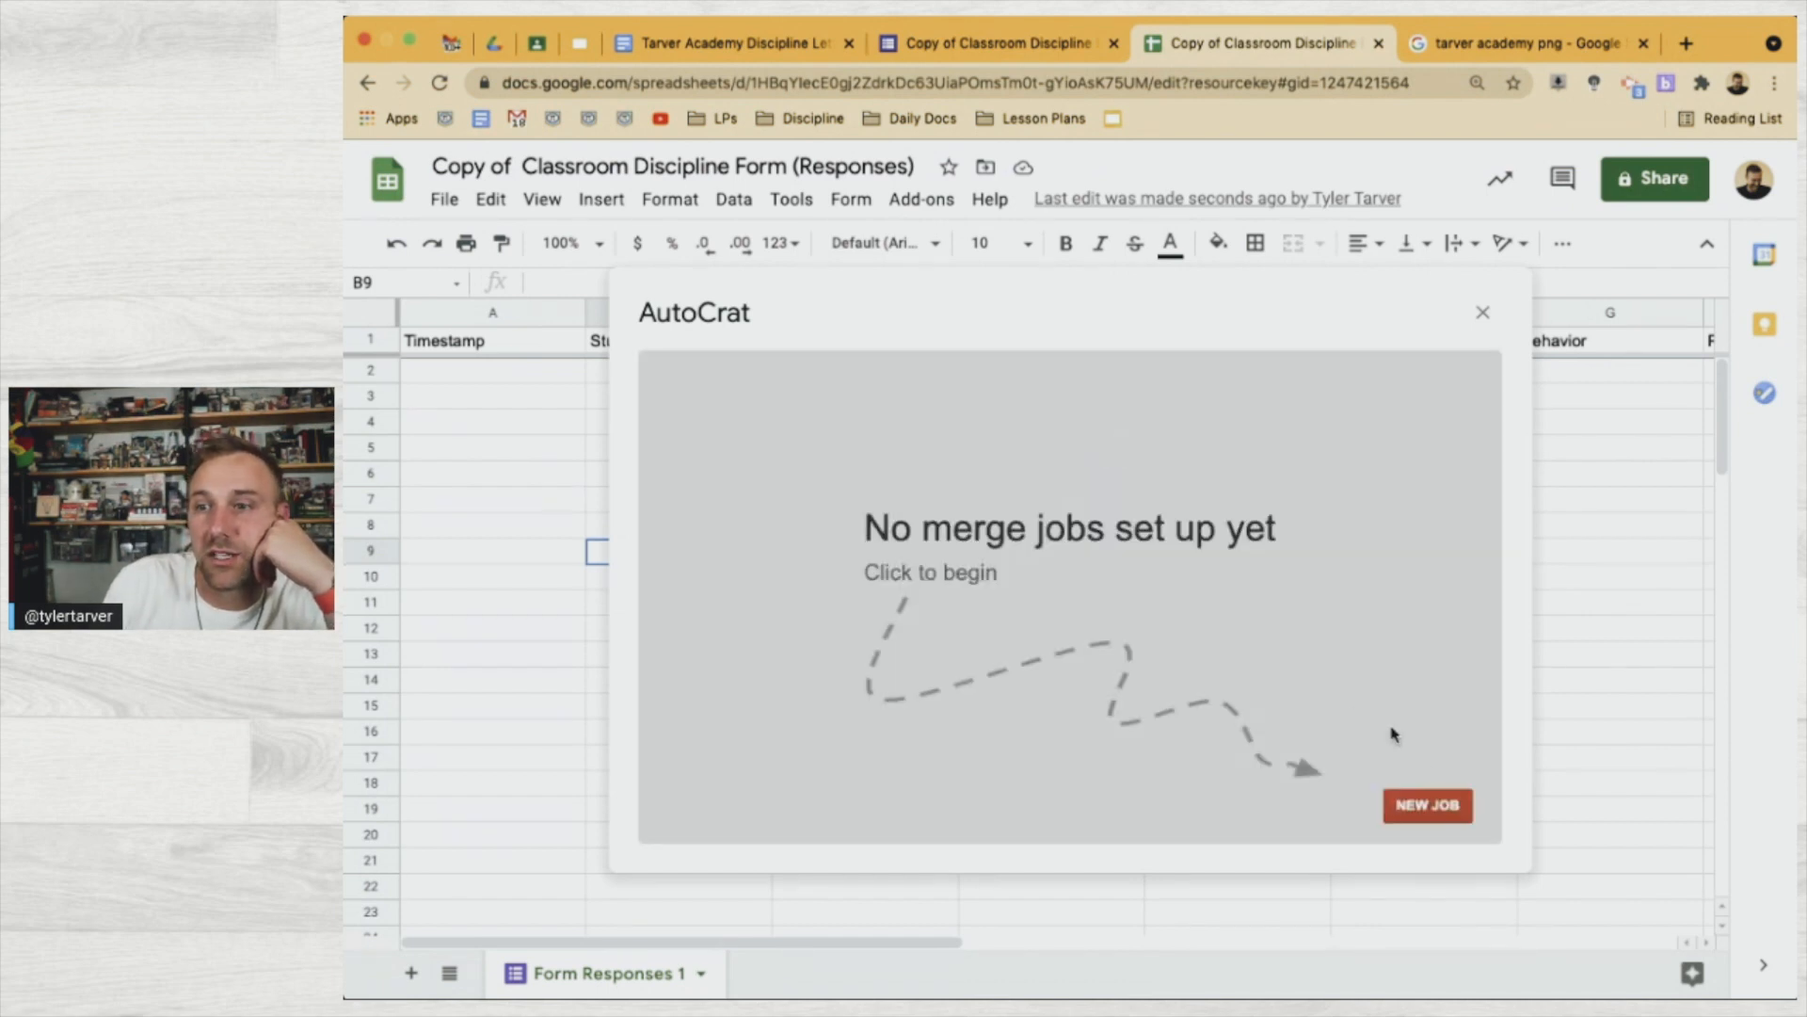
{"action": "left_click", "coordinate": [1424, 808]}
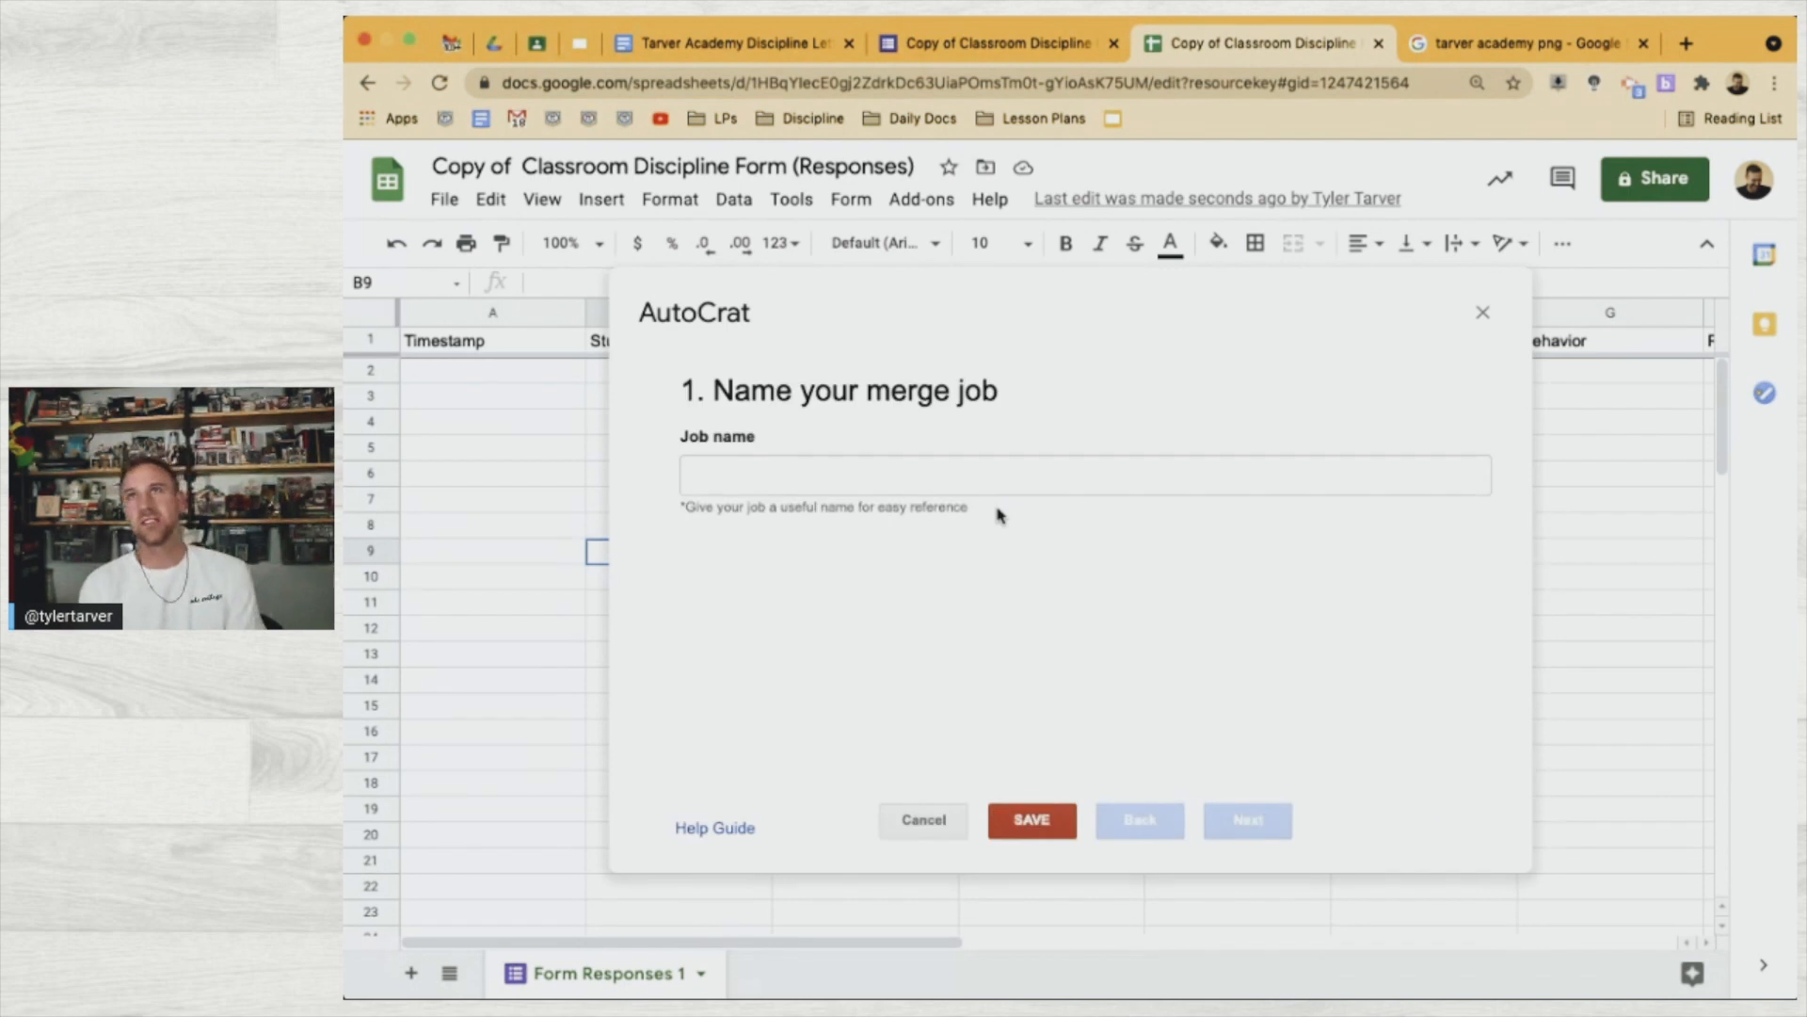
Name the merge job 'Teacher Discipline Reporting' and continue to template selection
{"action": "left_click", "coordinate": [950, 481]}
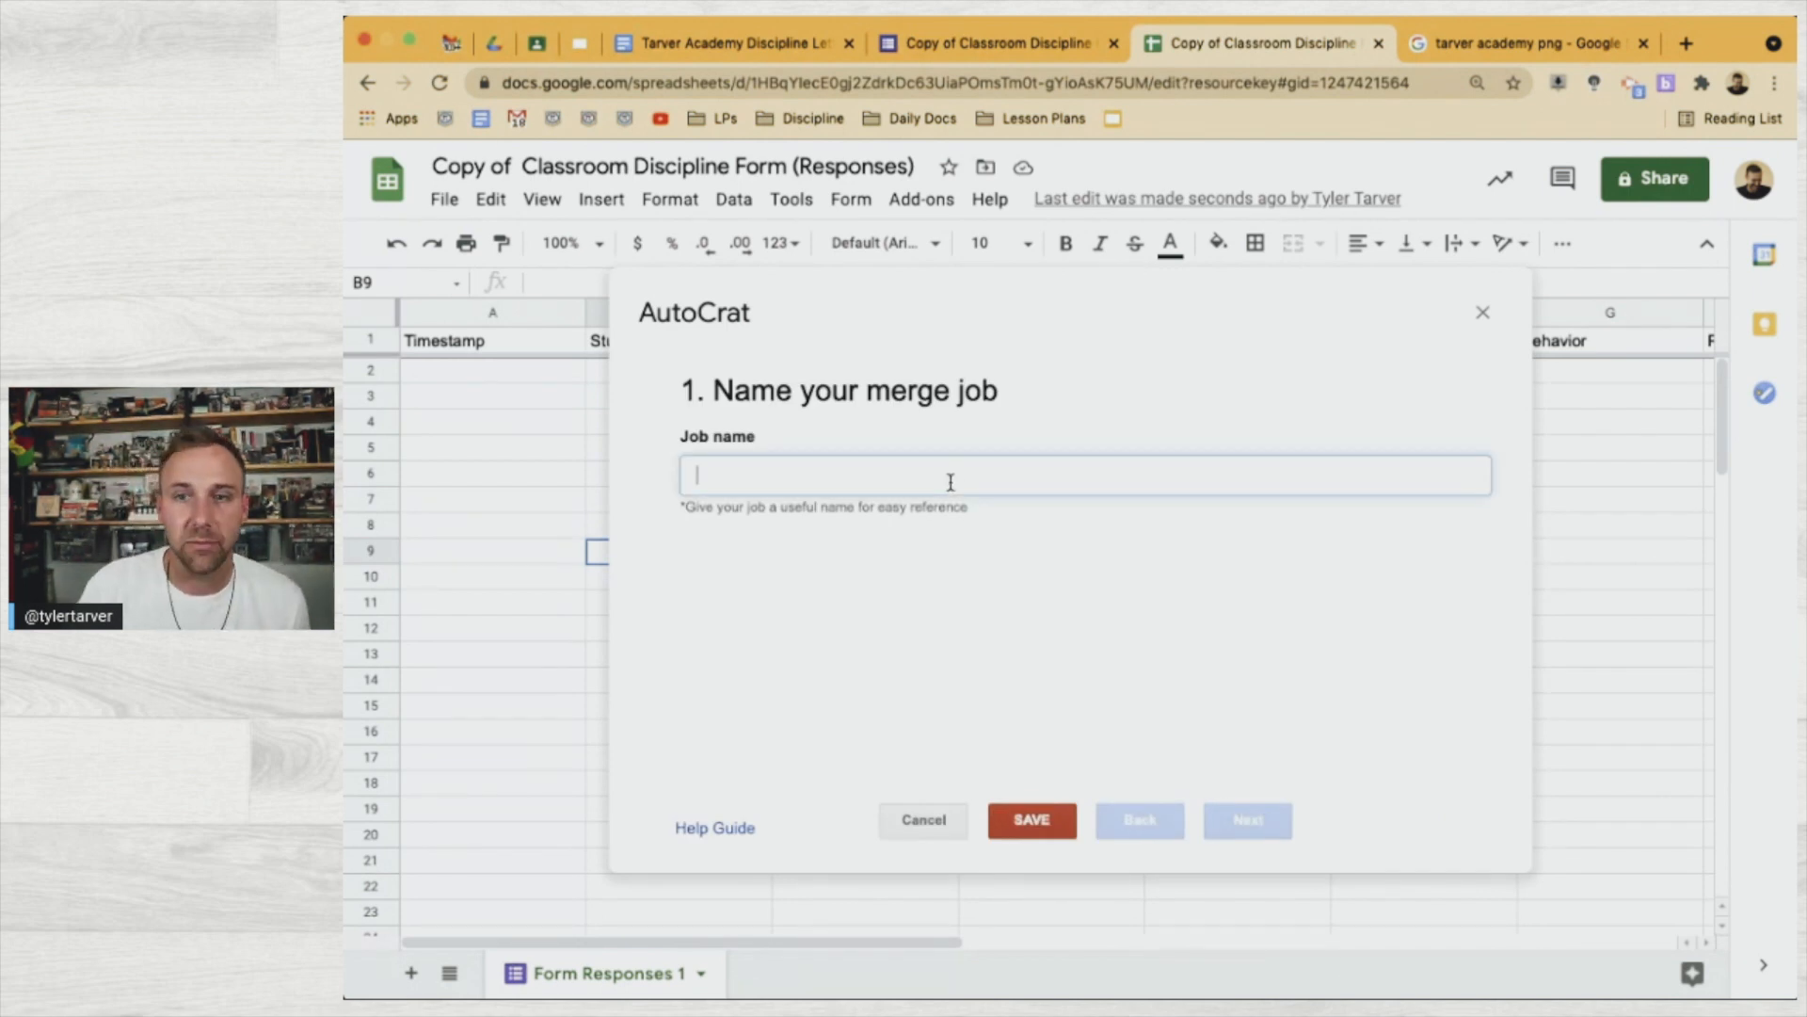
{"action": "type", "text": "Teacher Discipline"}
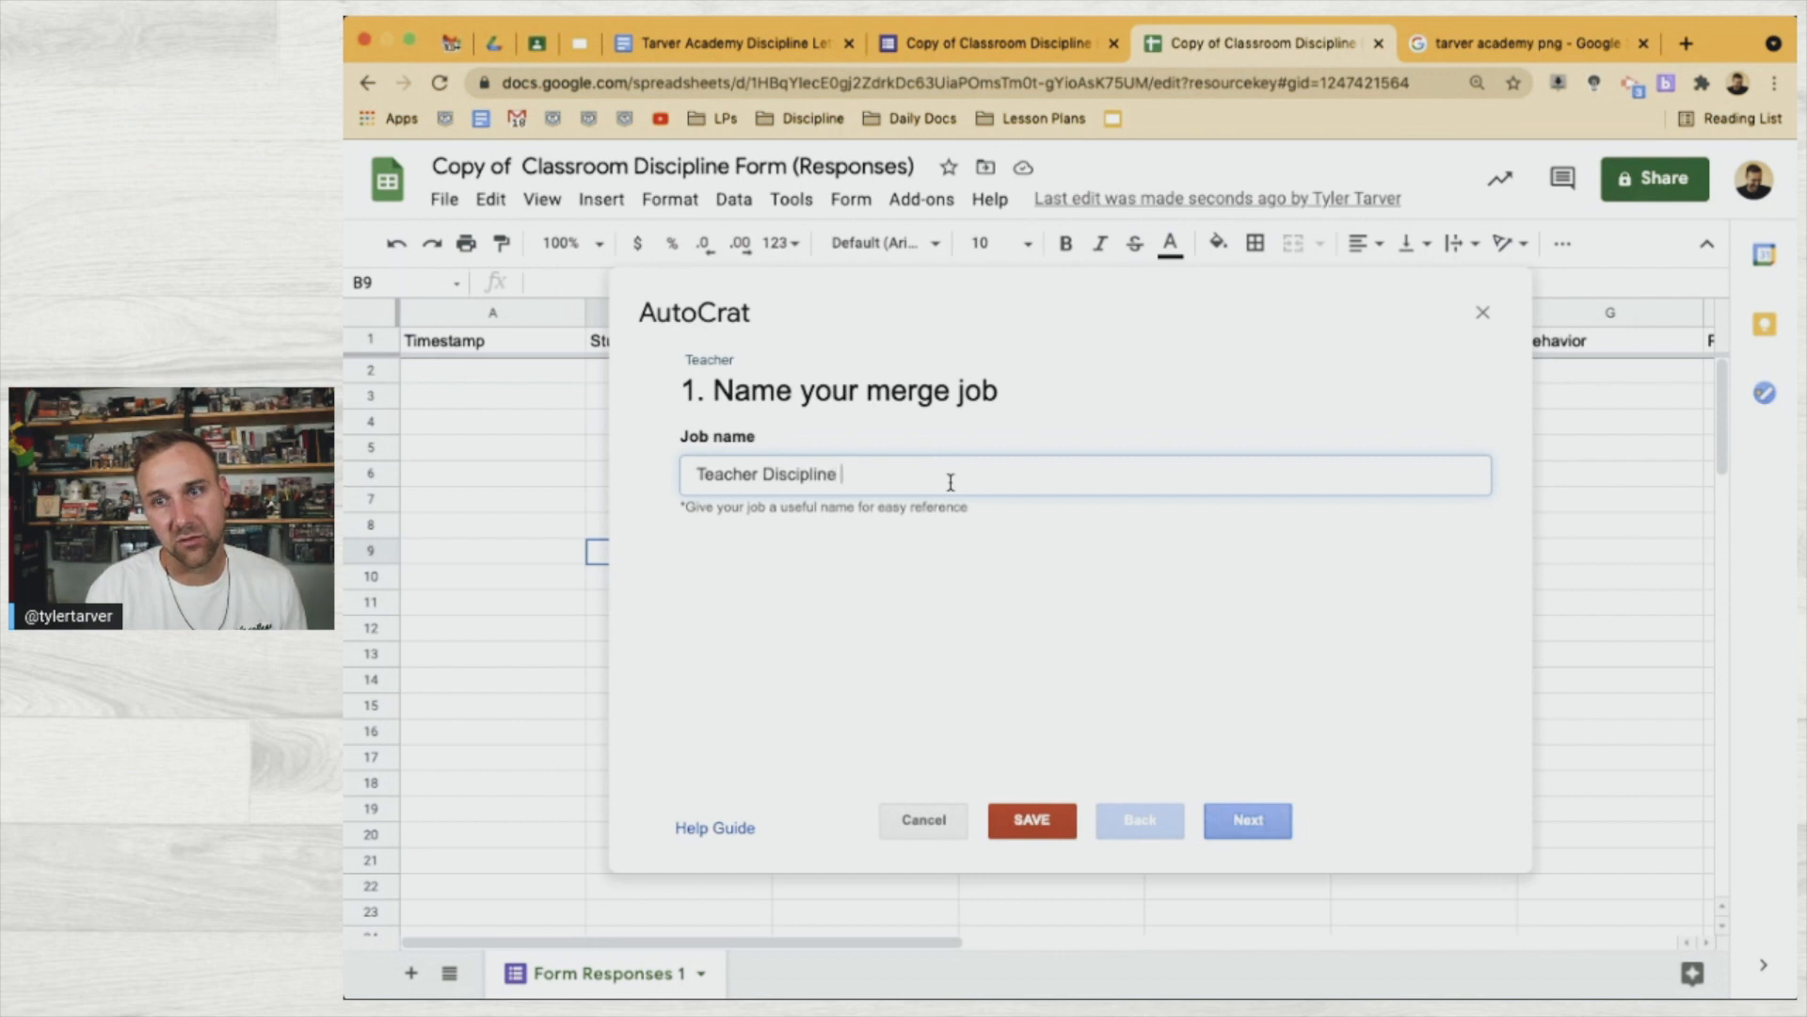
{"action": "type", "text": " Reporting"}
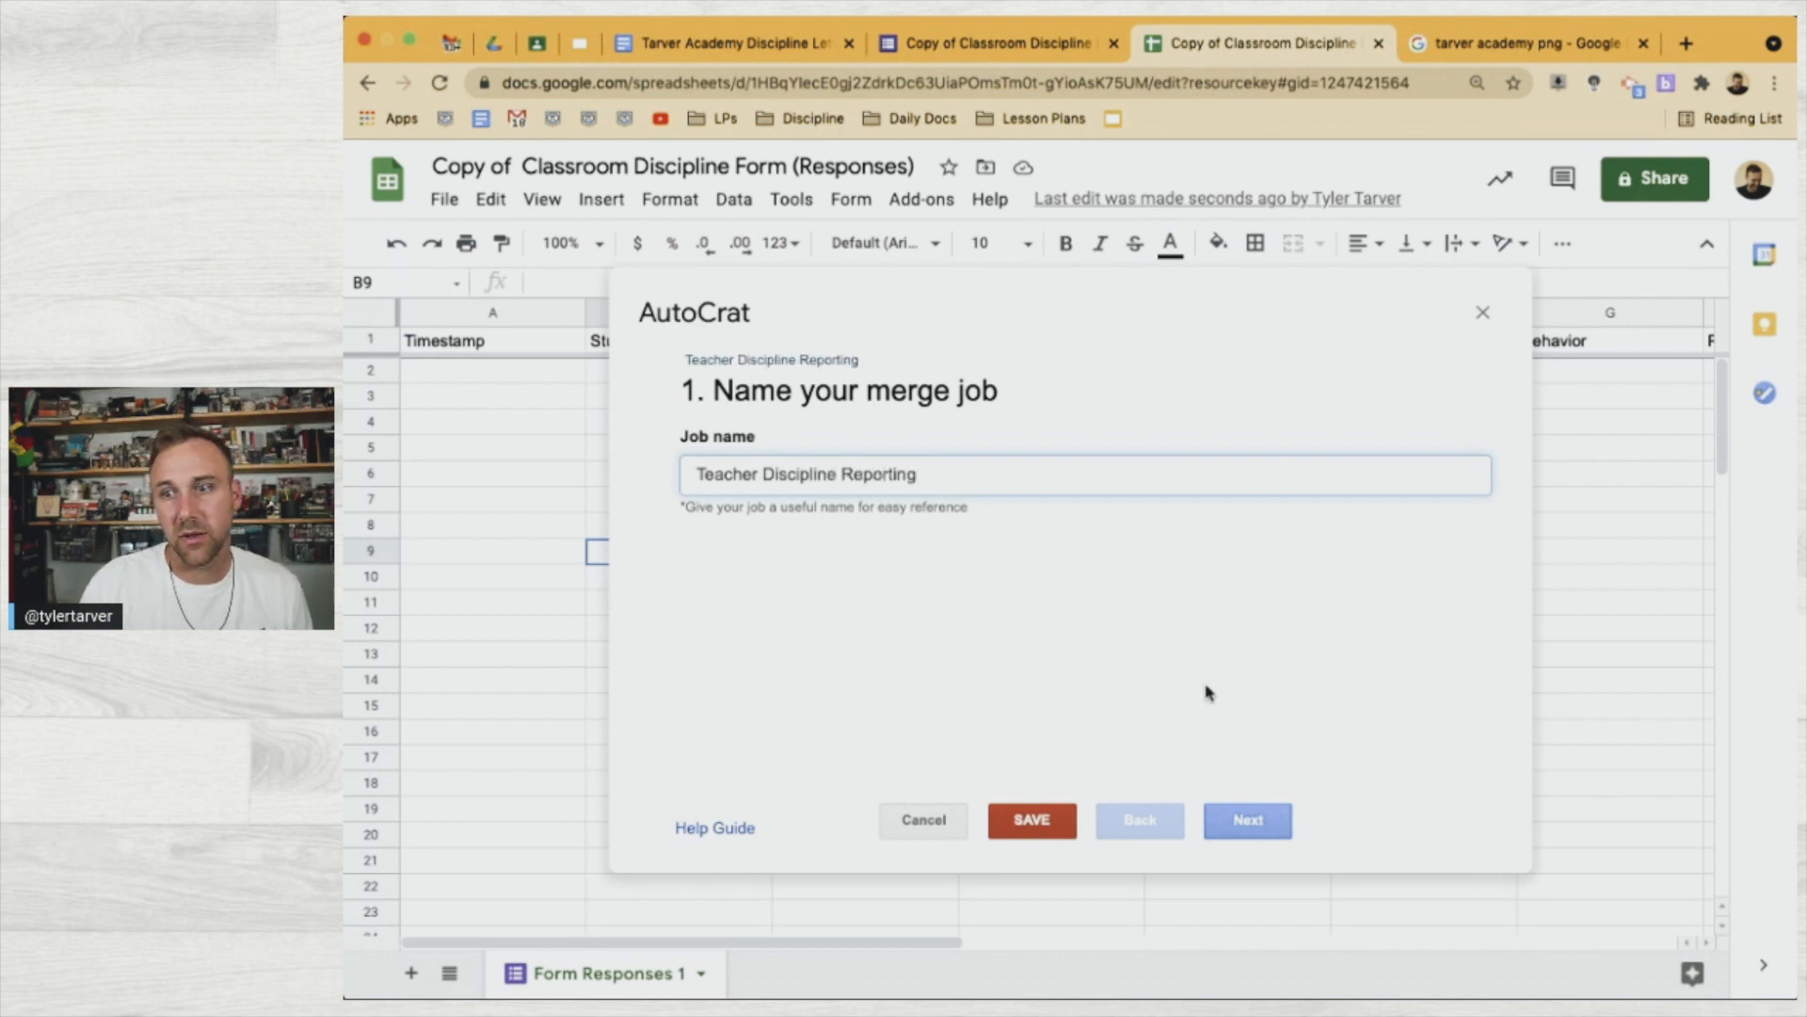
{"action": "left_click", "coordinate": [1238, 821]}
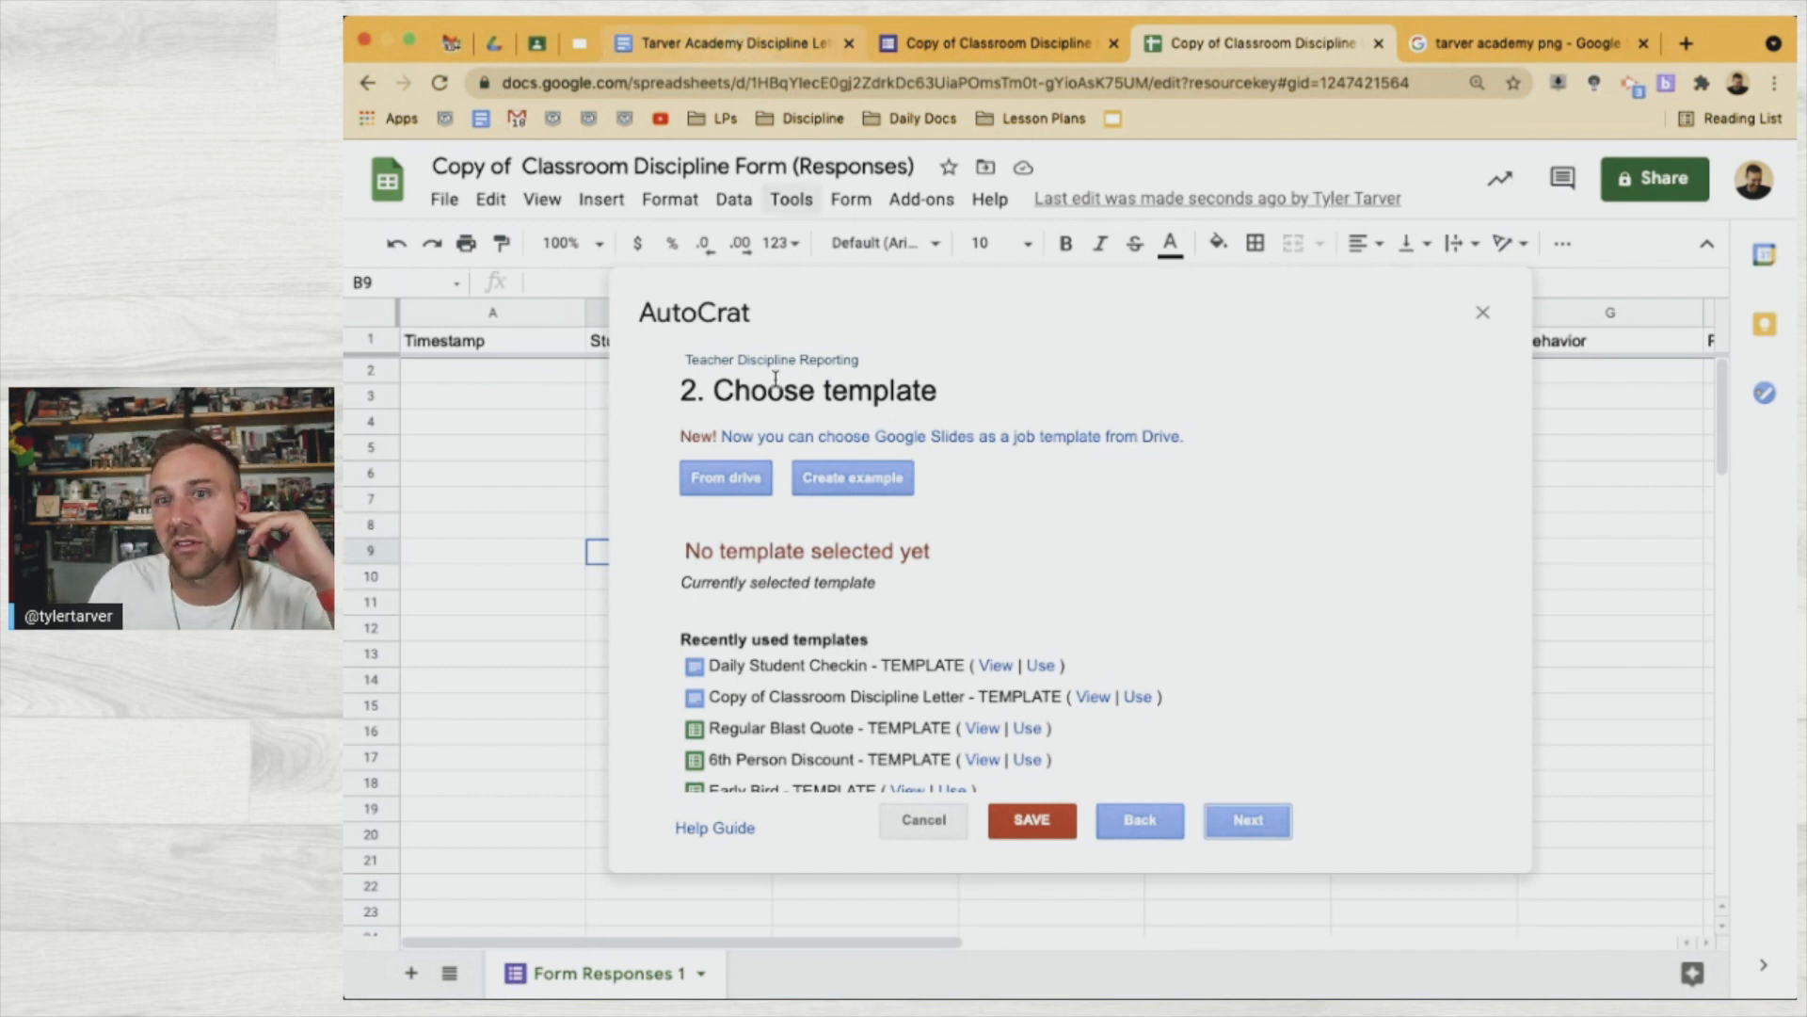
Choose 'Tarver Academy Discipline Letter - TEMPLATE' from Drive as the merge template and continue
{"action": "left_click", "coordinate": [727, 478]}
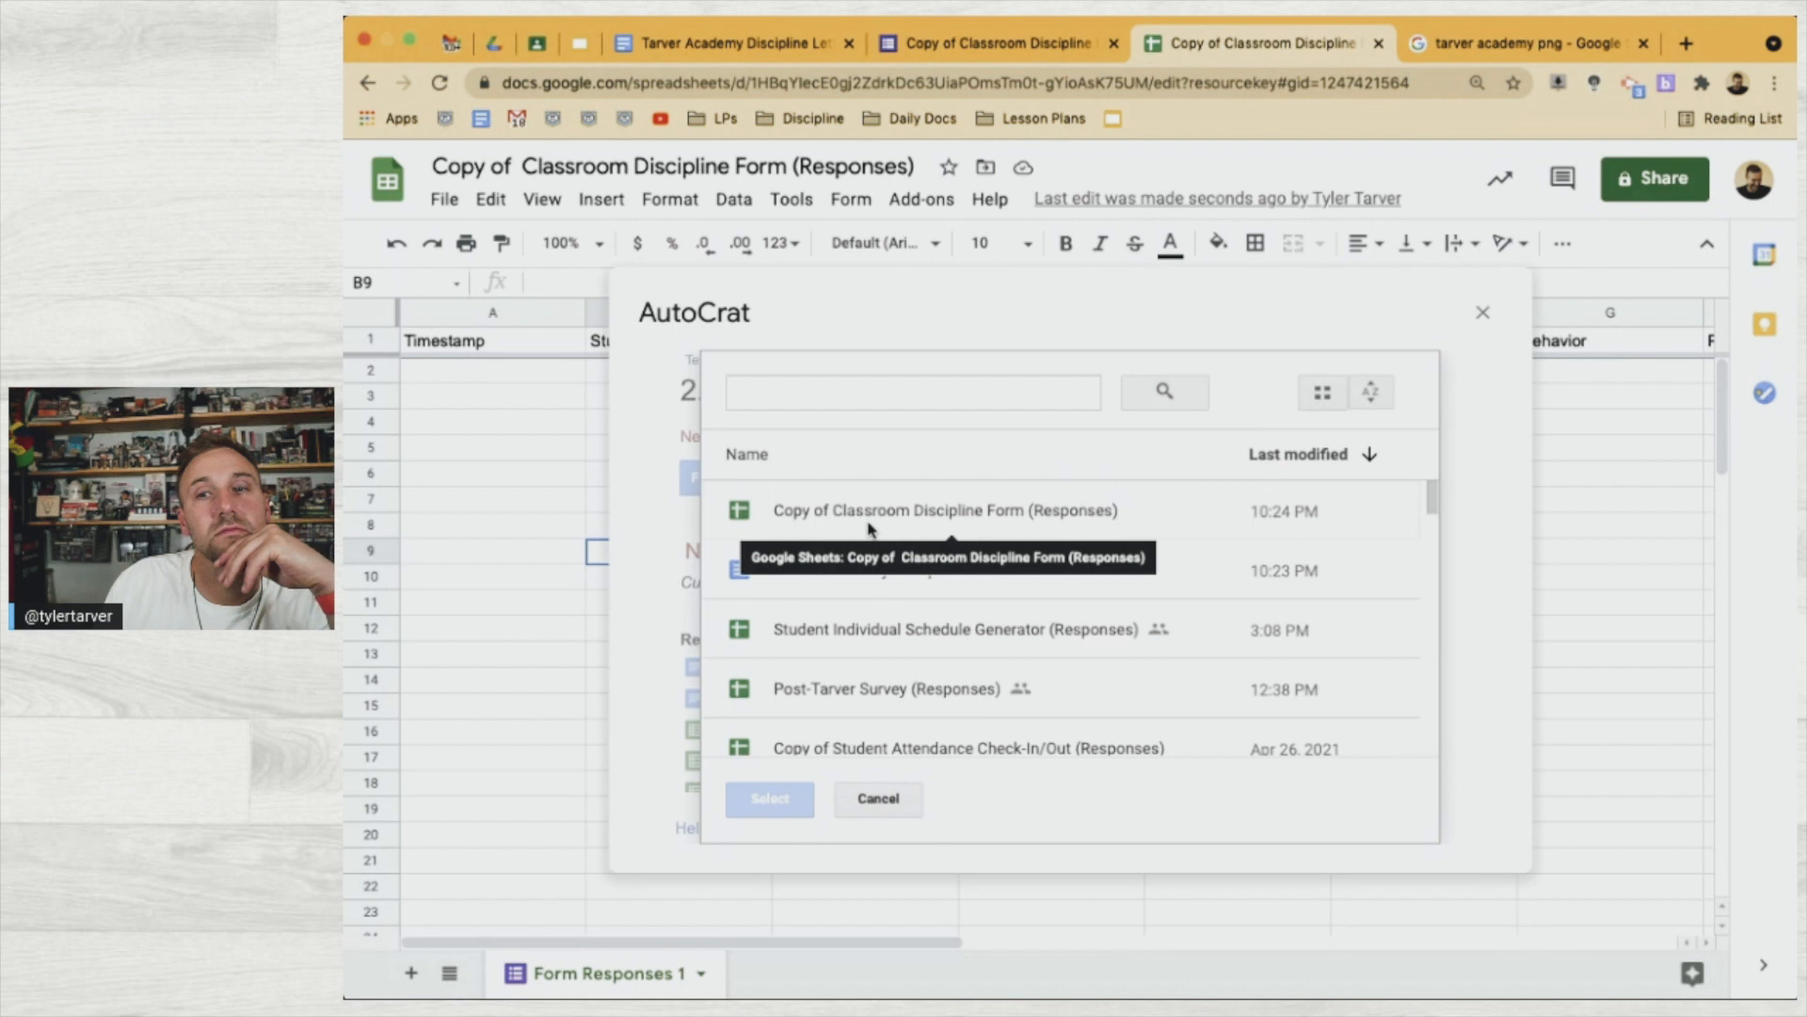
{"action": "left_click", "coordinate": [905, 568]}
{"action": "left_click", "coordinate": [768, 800]}
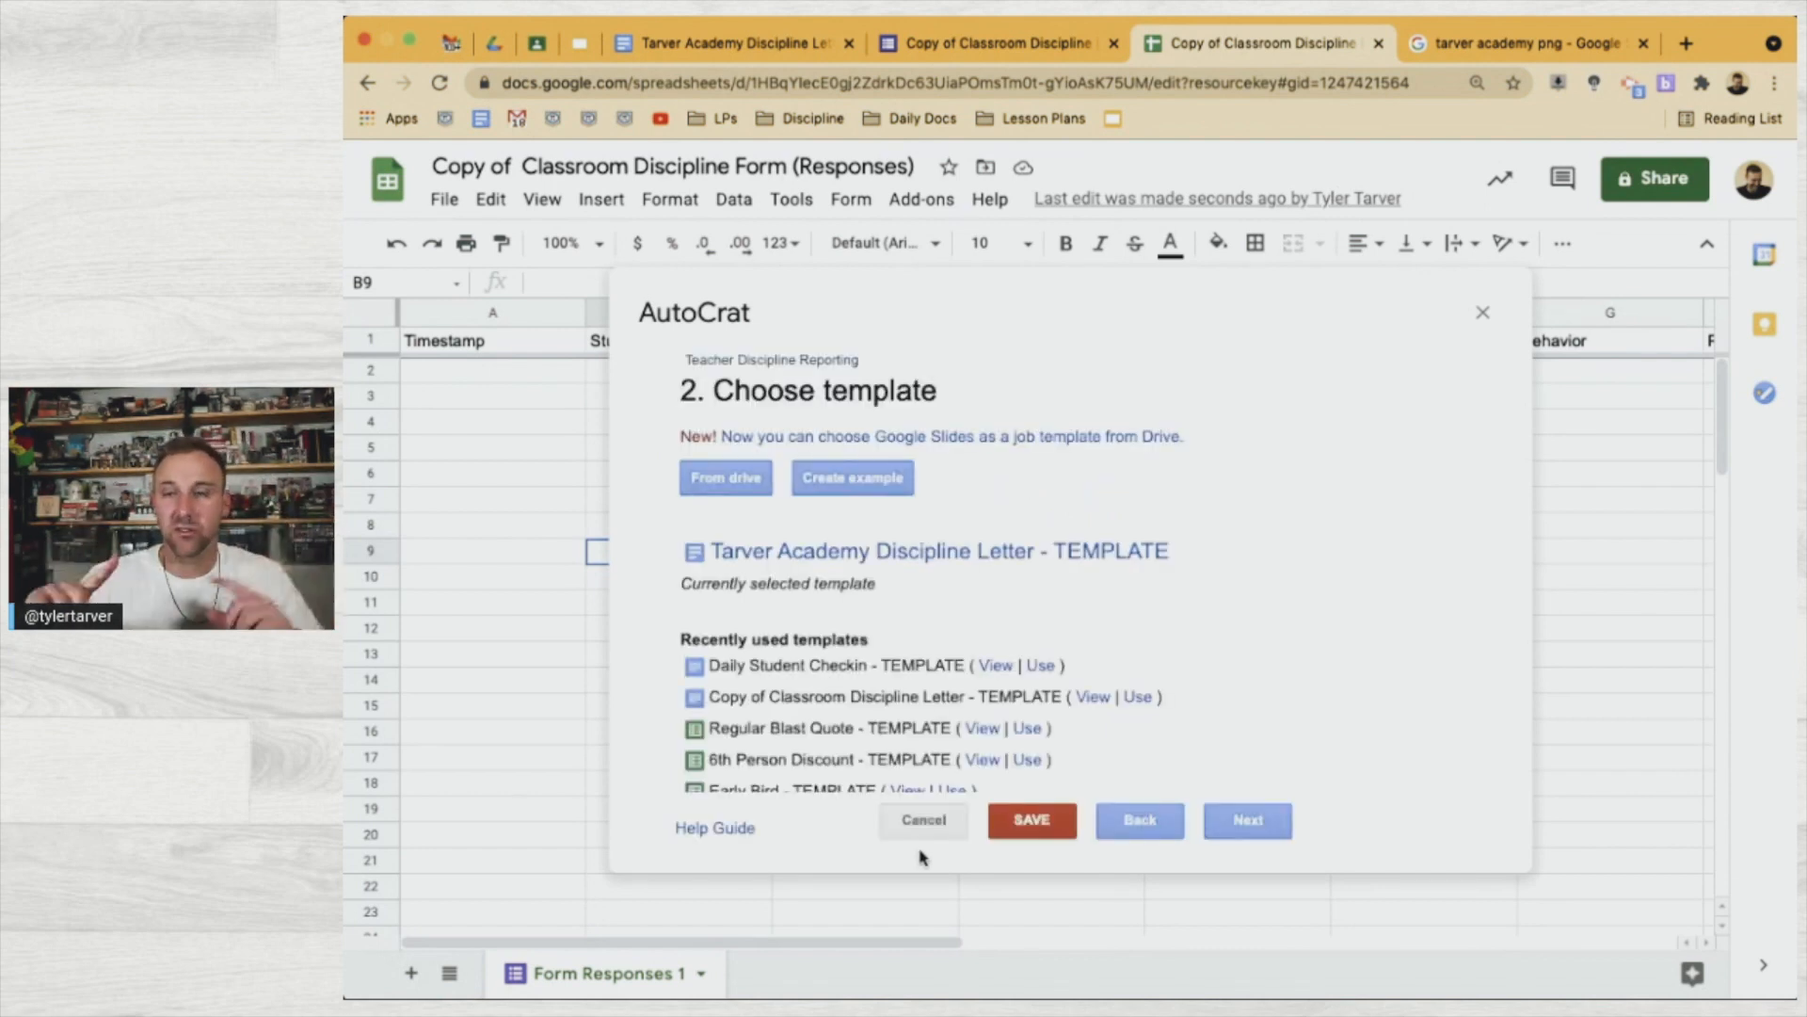
{"action": "left_click", "coordinate": [1245, 832]}
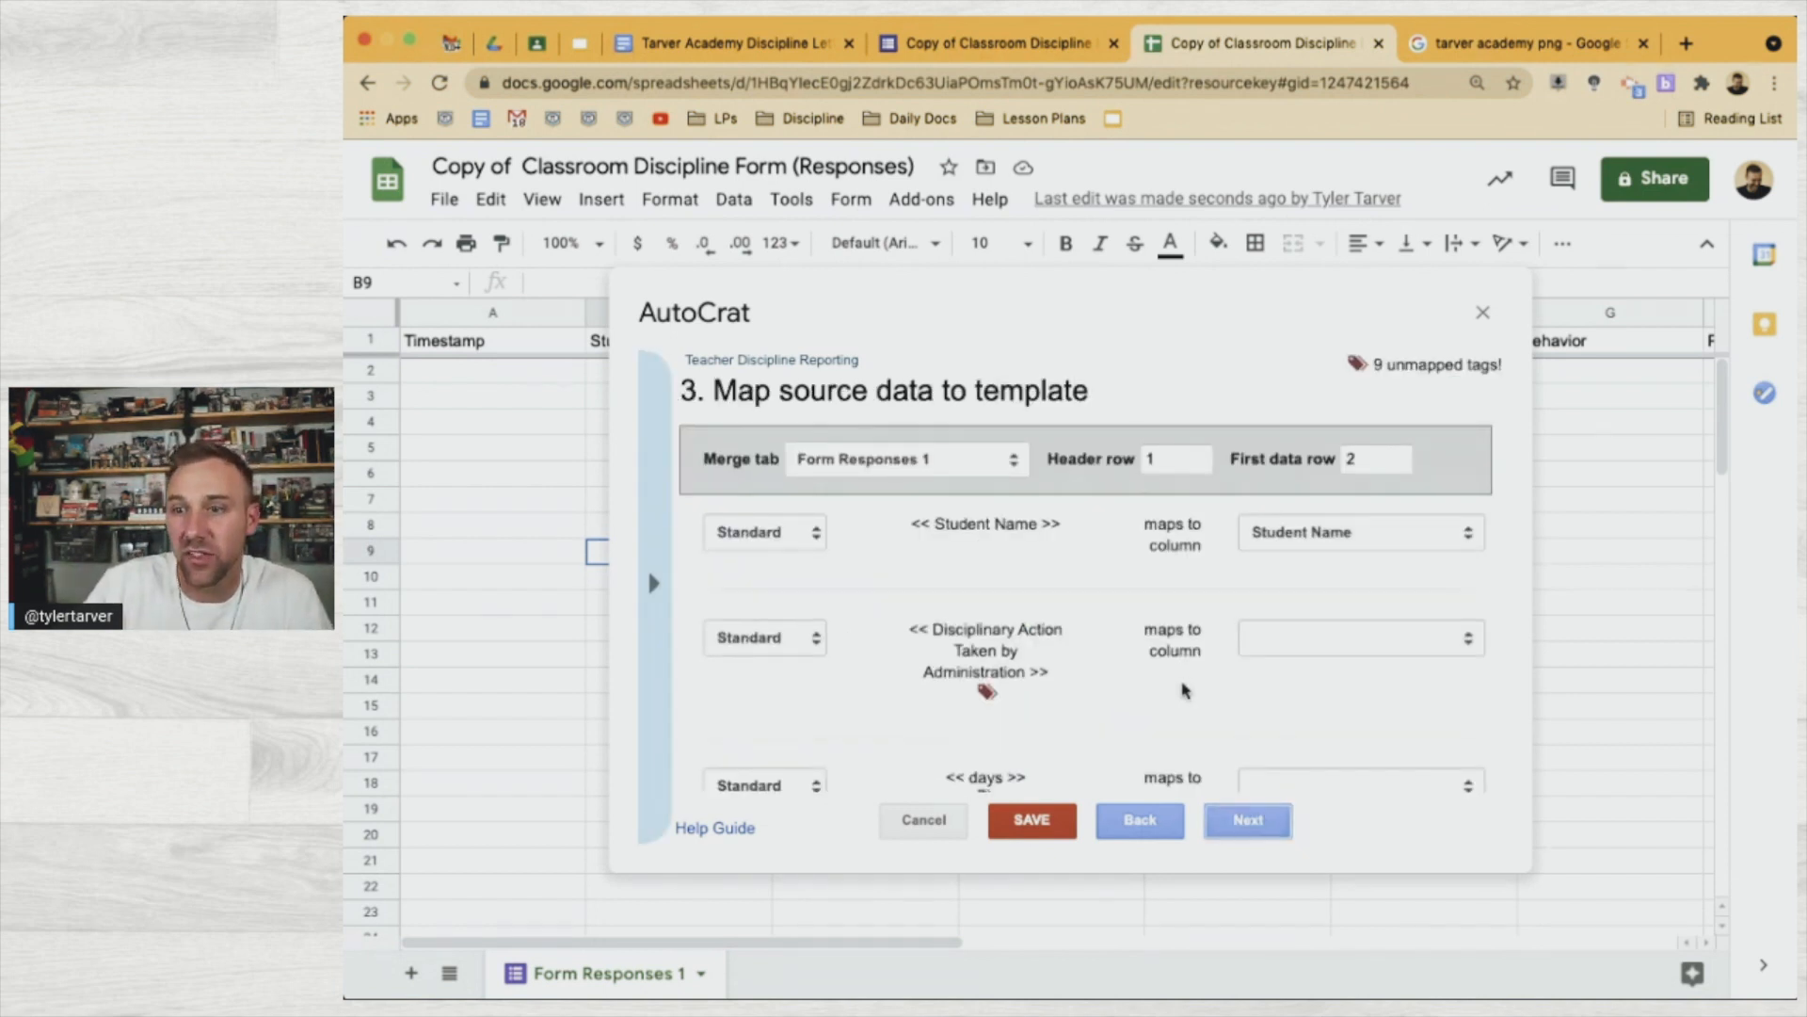
{"action": "scroll", "coordinate": [1092, 536], "scroll_direction": "down", "scroll_amount": 2}
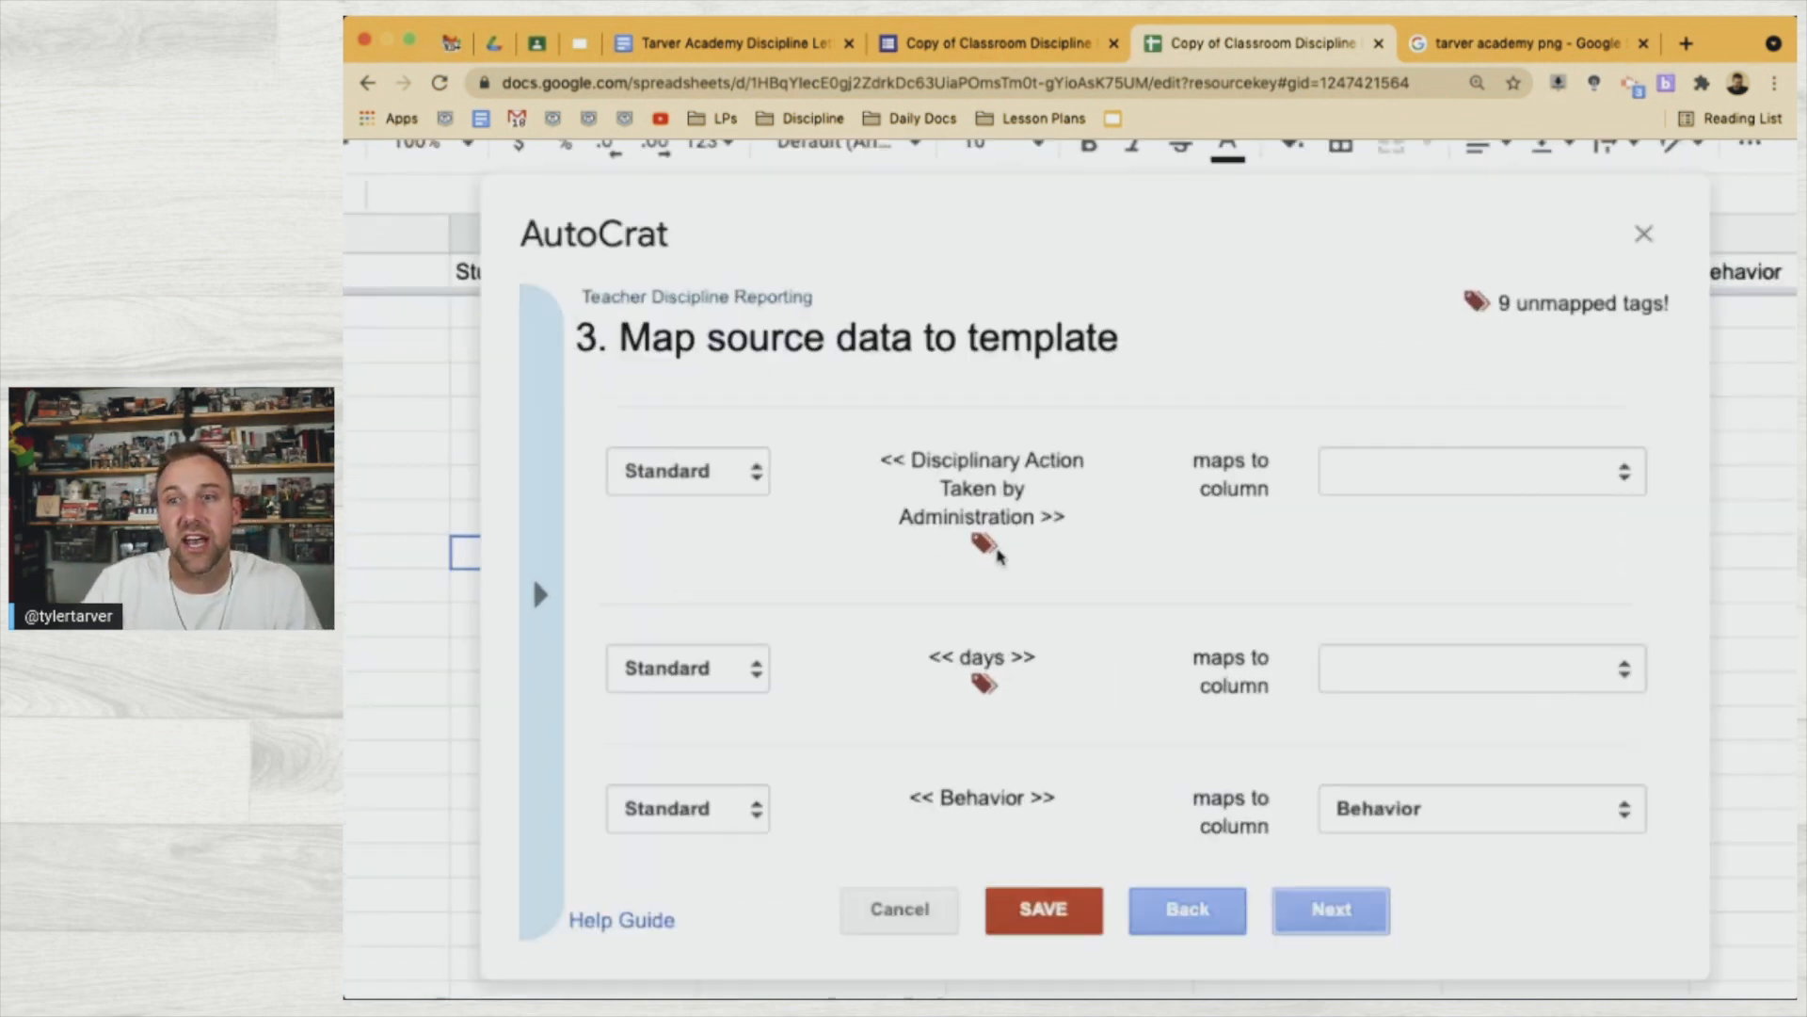
{"action": "scroll", "coordinate": [999, 557], "scroll_direction": "up", "scroll_amount": 5}
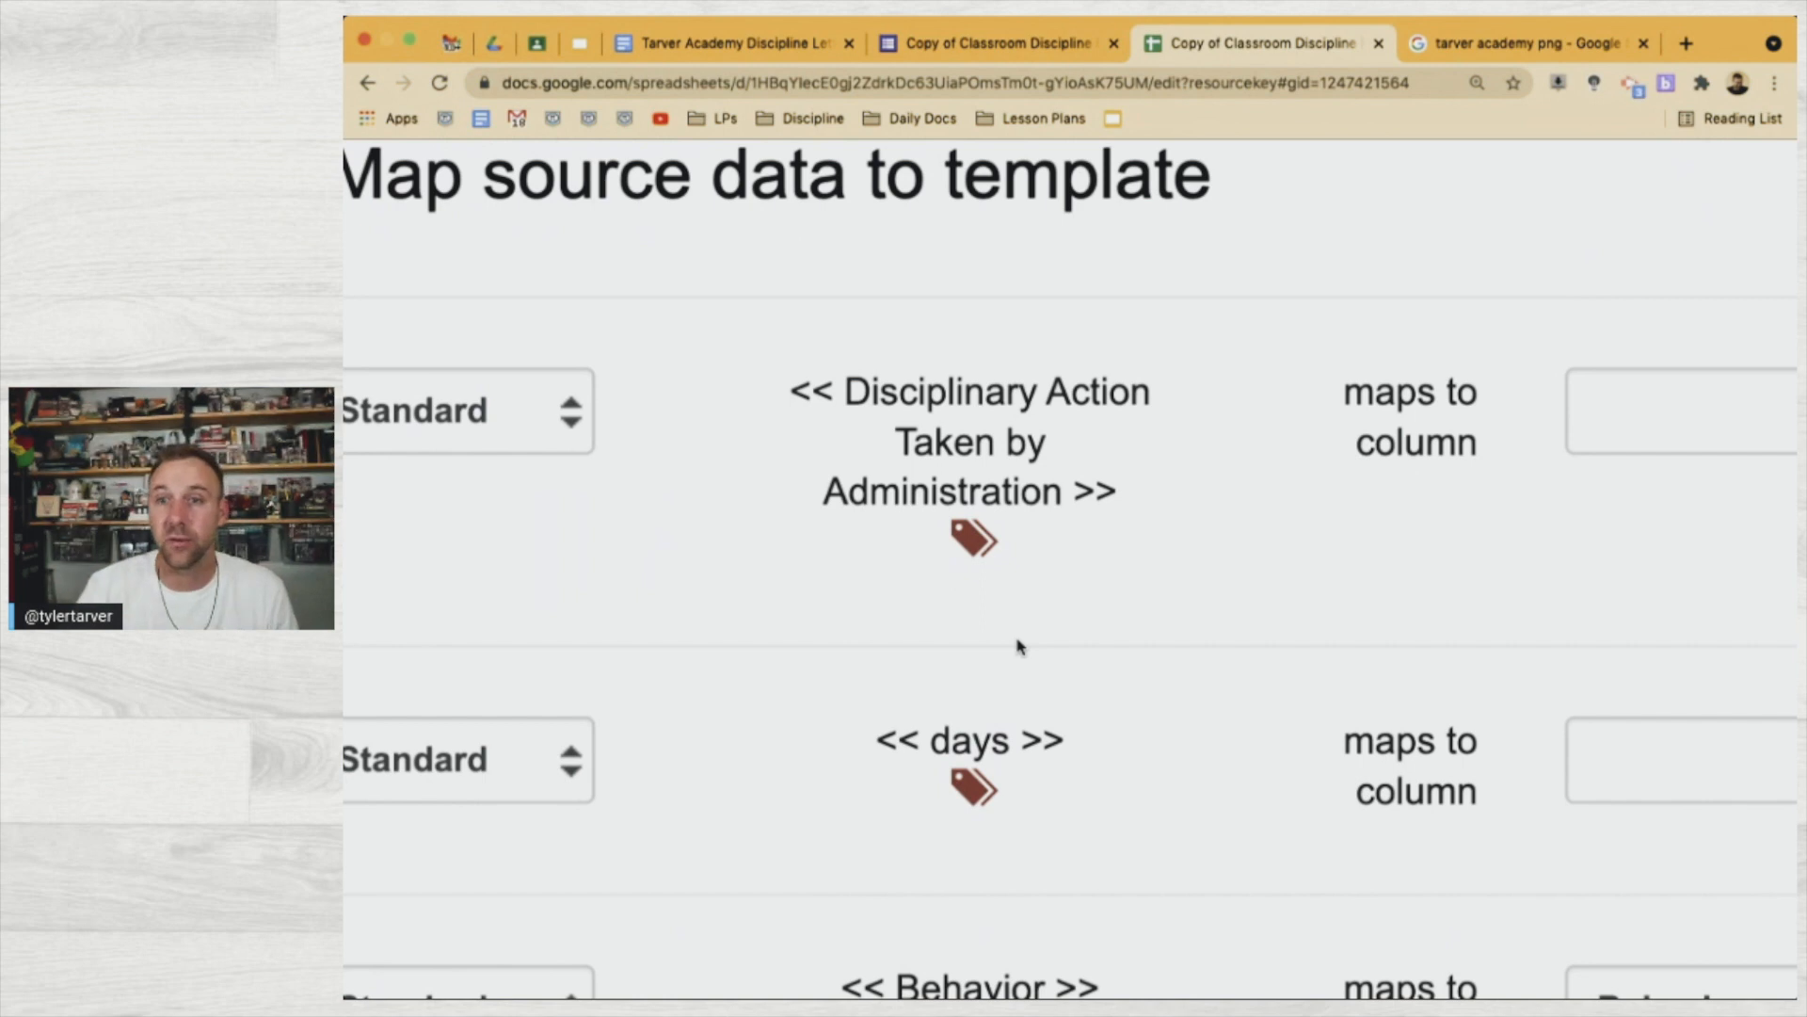
{"action": "scroll", "coordinate": [1017, 645], "scroll_direction": "down", "scroll_amount": 5}
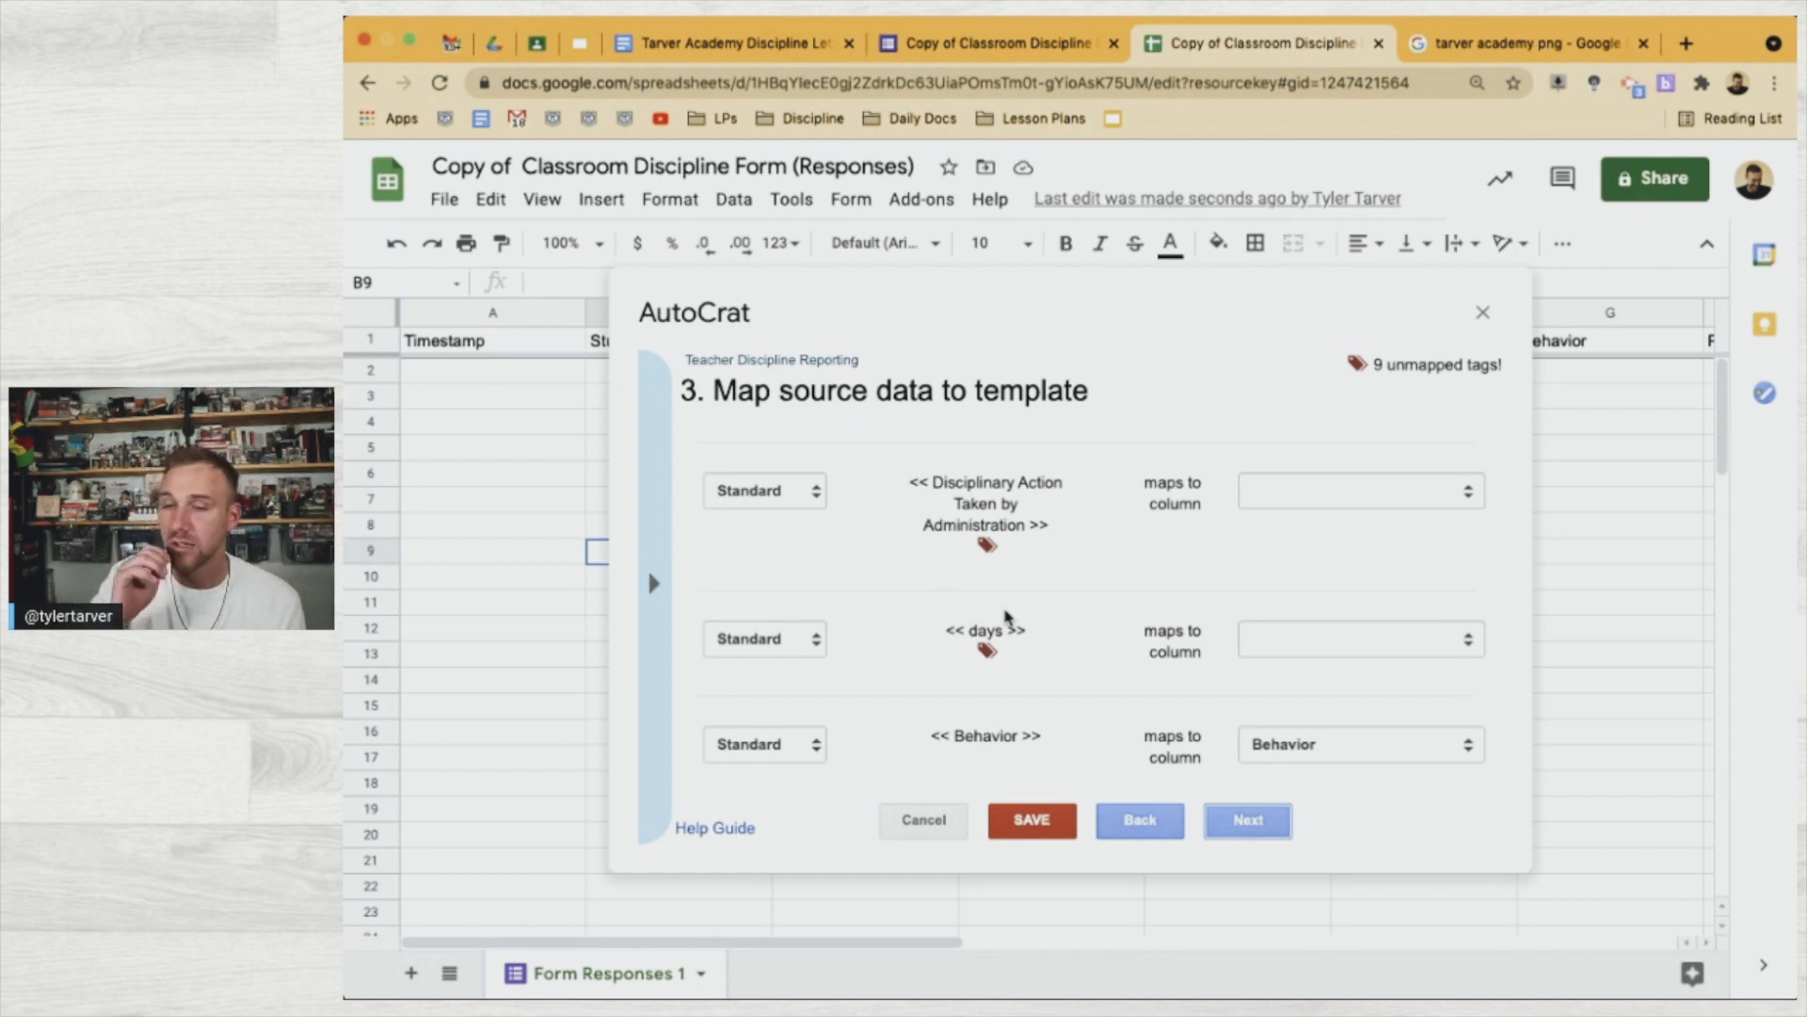
{"action": "scroll", "coordinate": [1005, 616], "scroll_direction": "down", "scroll_amount": 5}
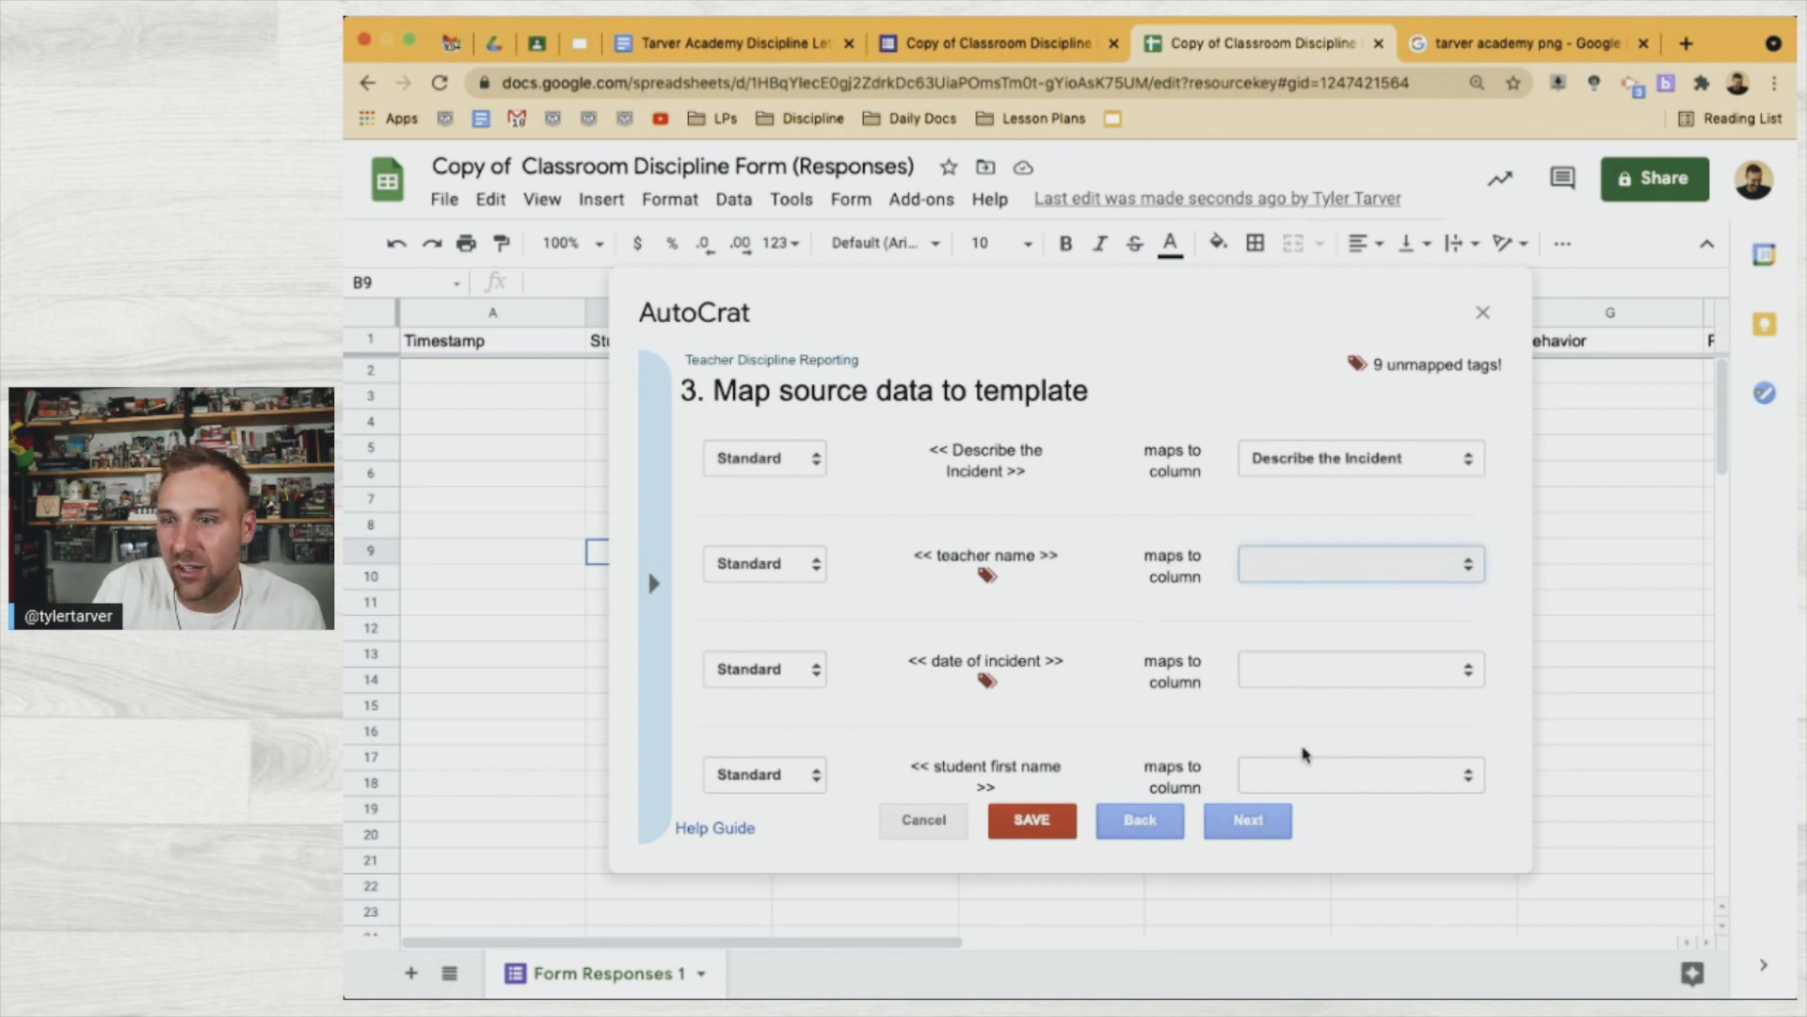
Map the teacher name, date of incident, student first name, begin date and period tags to sheet columns
{"action": "left_click", "coordinate": [1323, 686]}
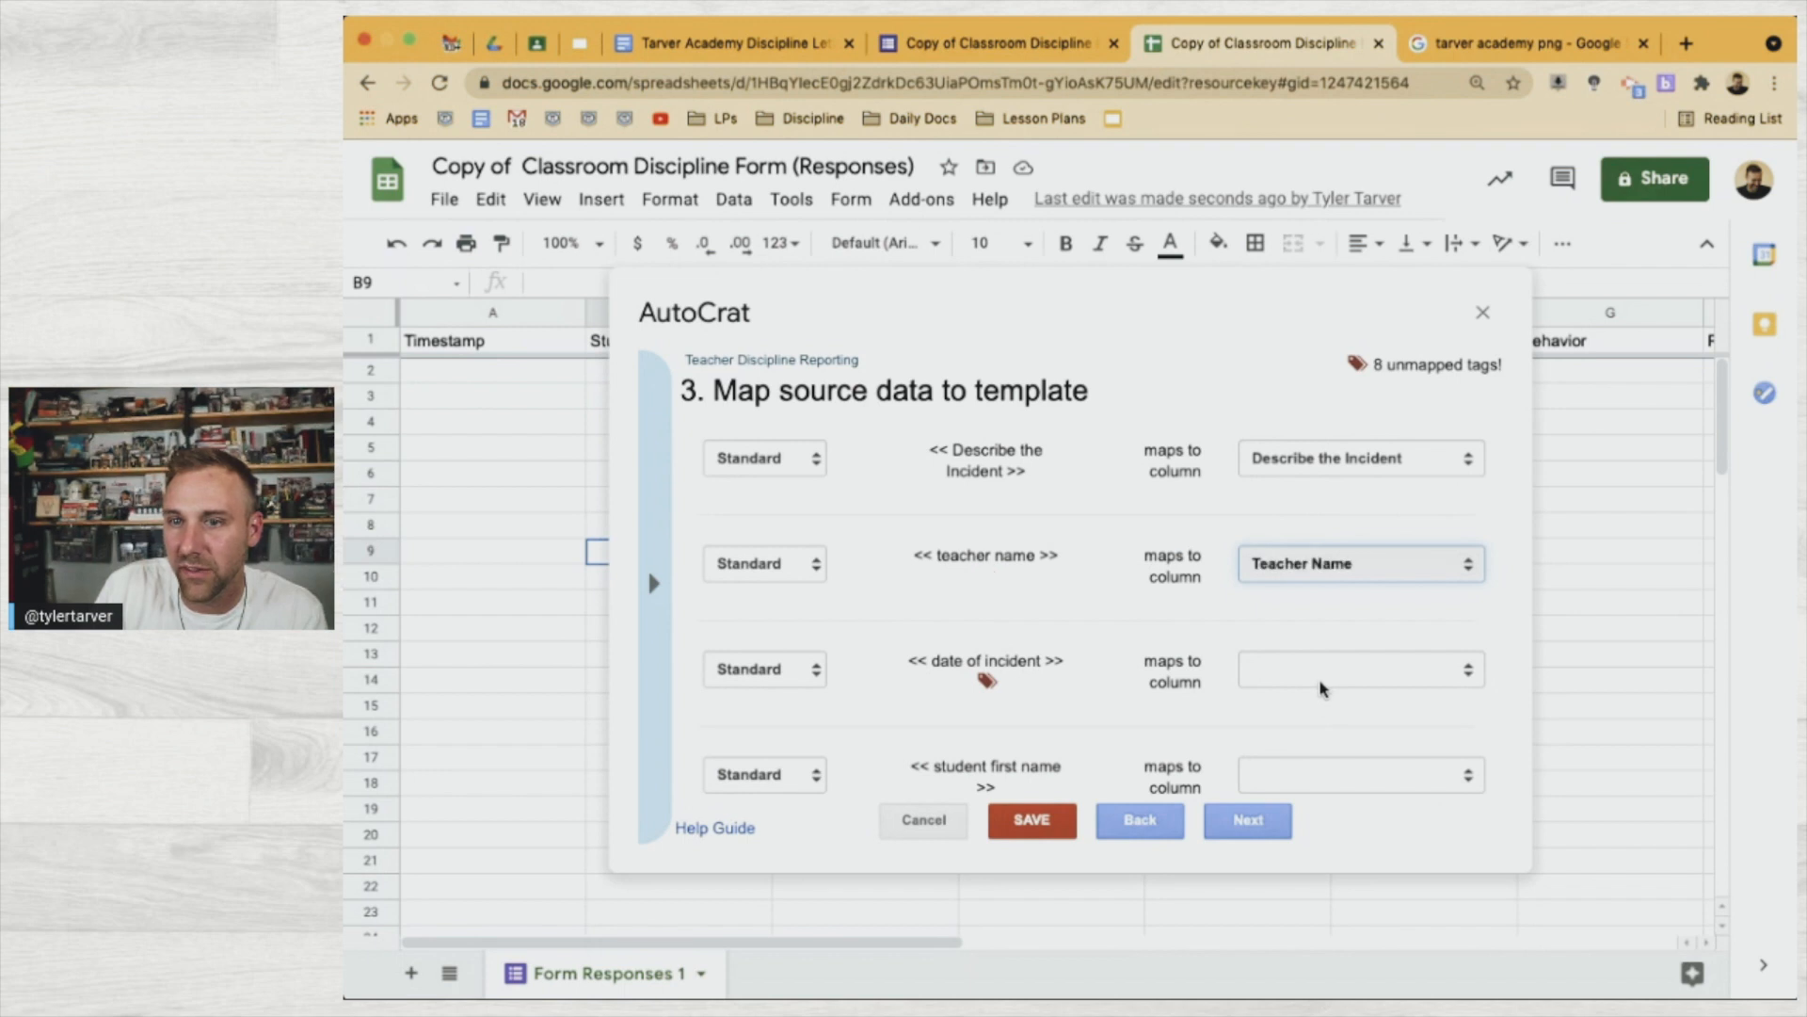
{"action": "left_click", "coordinate": [1323, 678]}
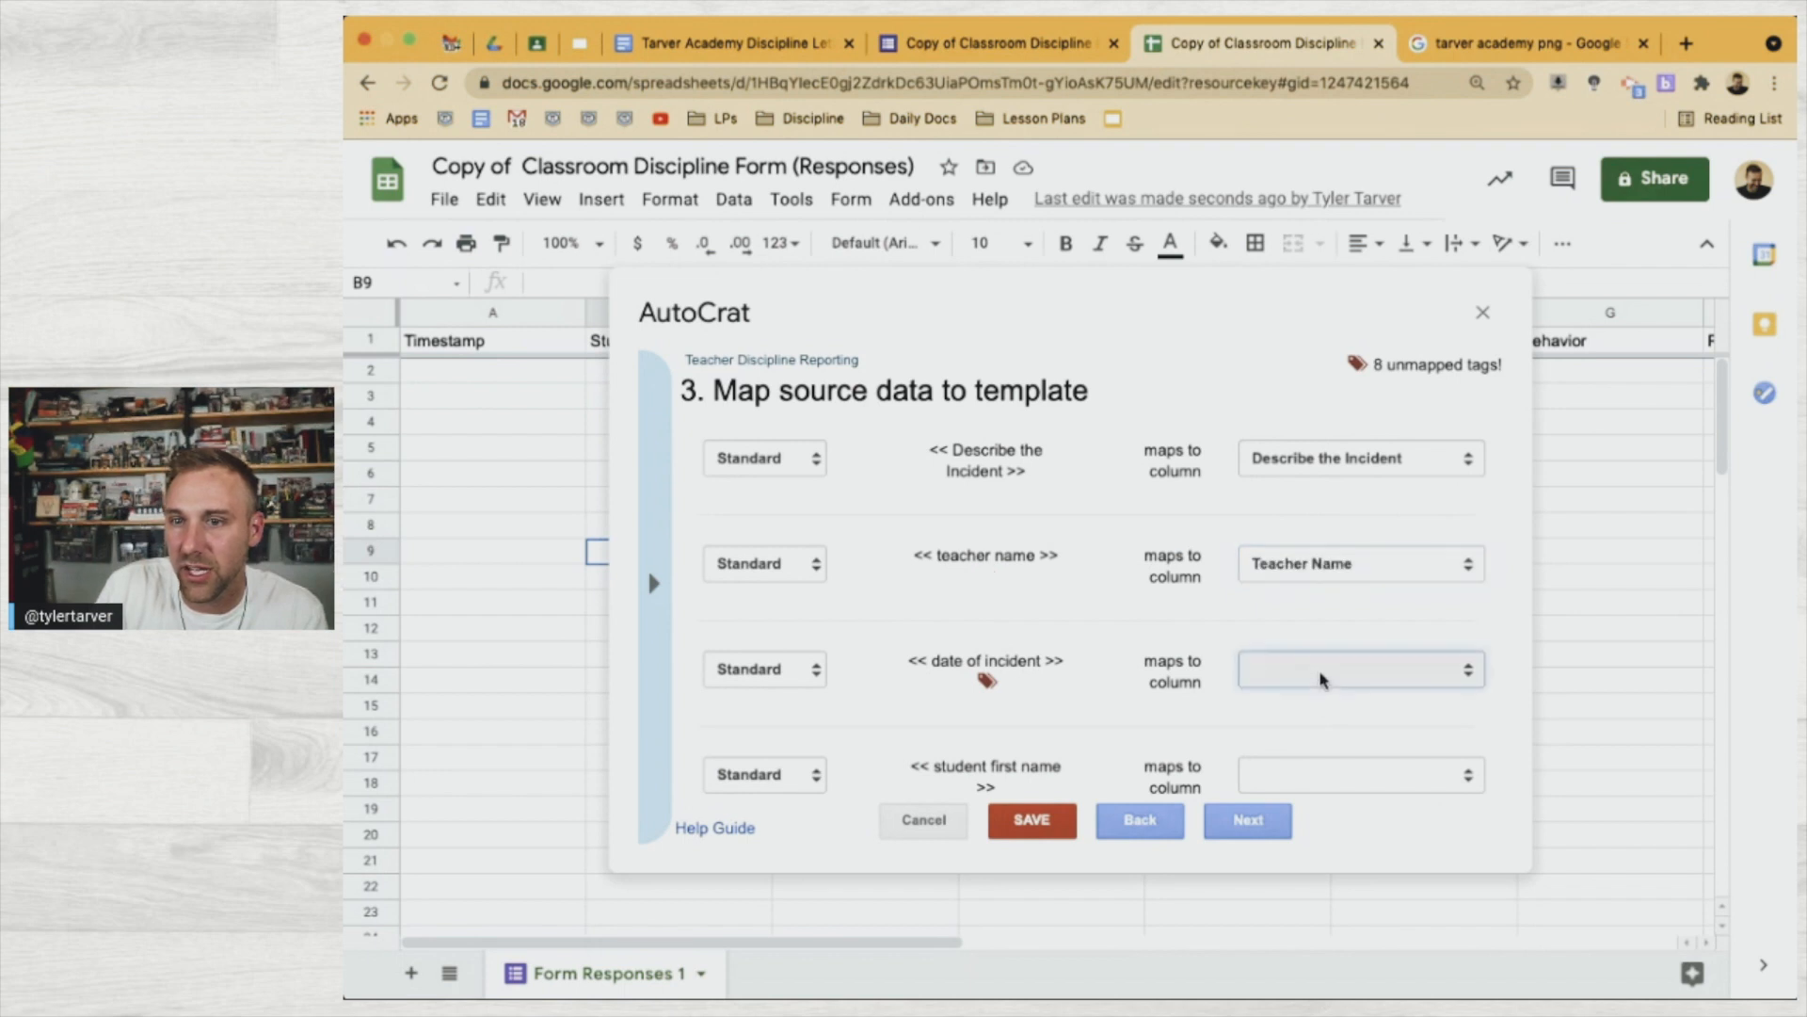
{"action": "left_click", "coordinate": [1333, 754]}
{"action": "scroll", "coordinate": [1312, 751], "scroll_direction": "down", "scroll_amount": 3}
{"action": "left_click", "coordinate": [1326, 500]}
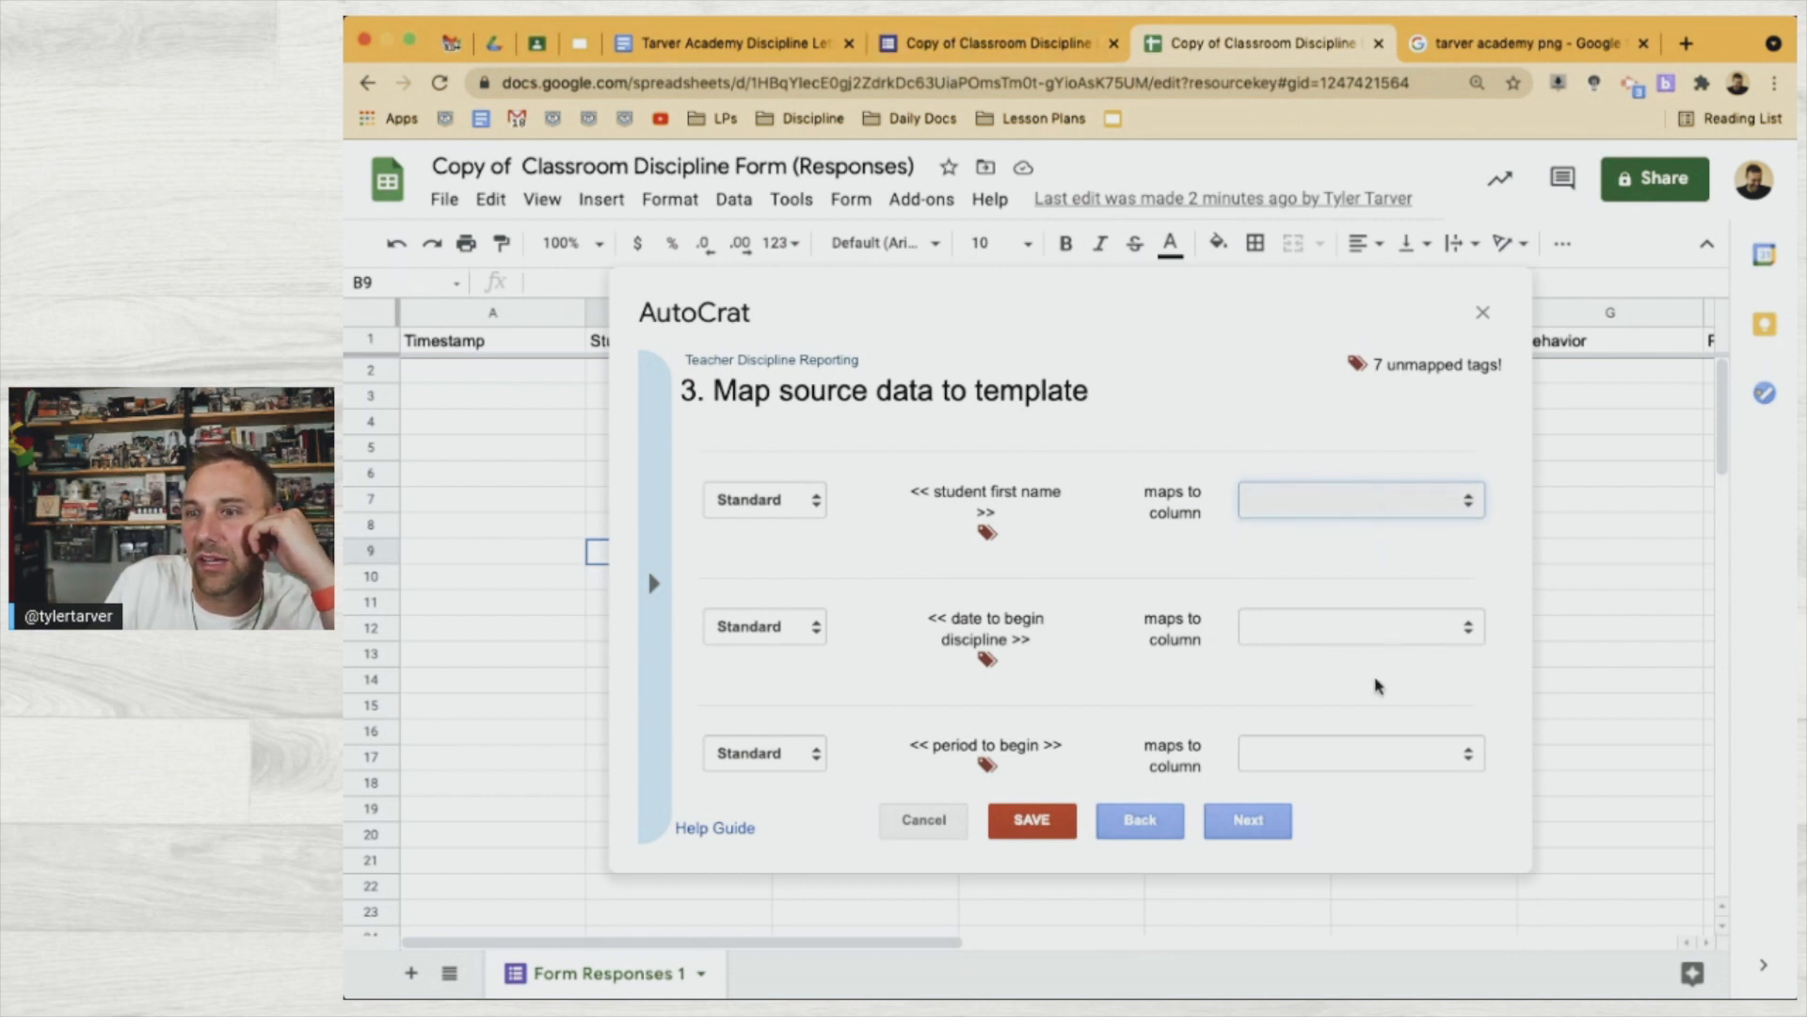
{"action": "left_click", "coordinate": [1379, 581]}
{"action": "left_click", "coordinate": [1352, 606]}
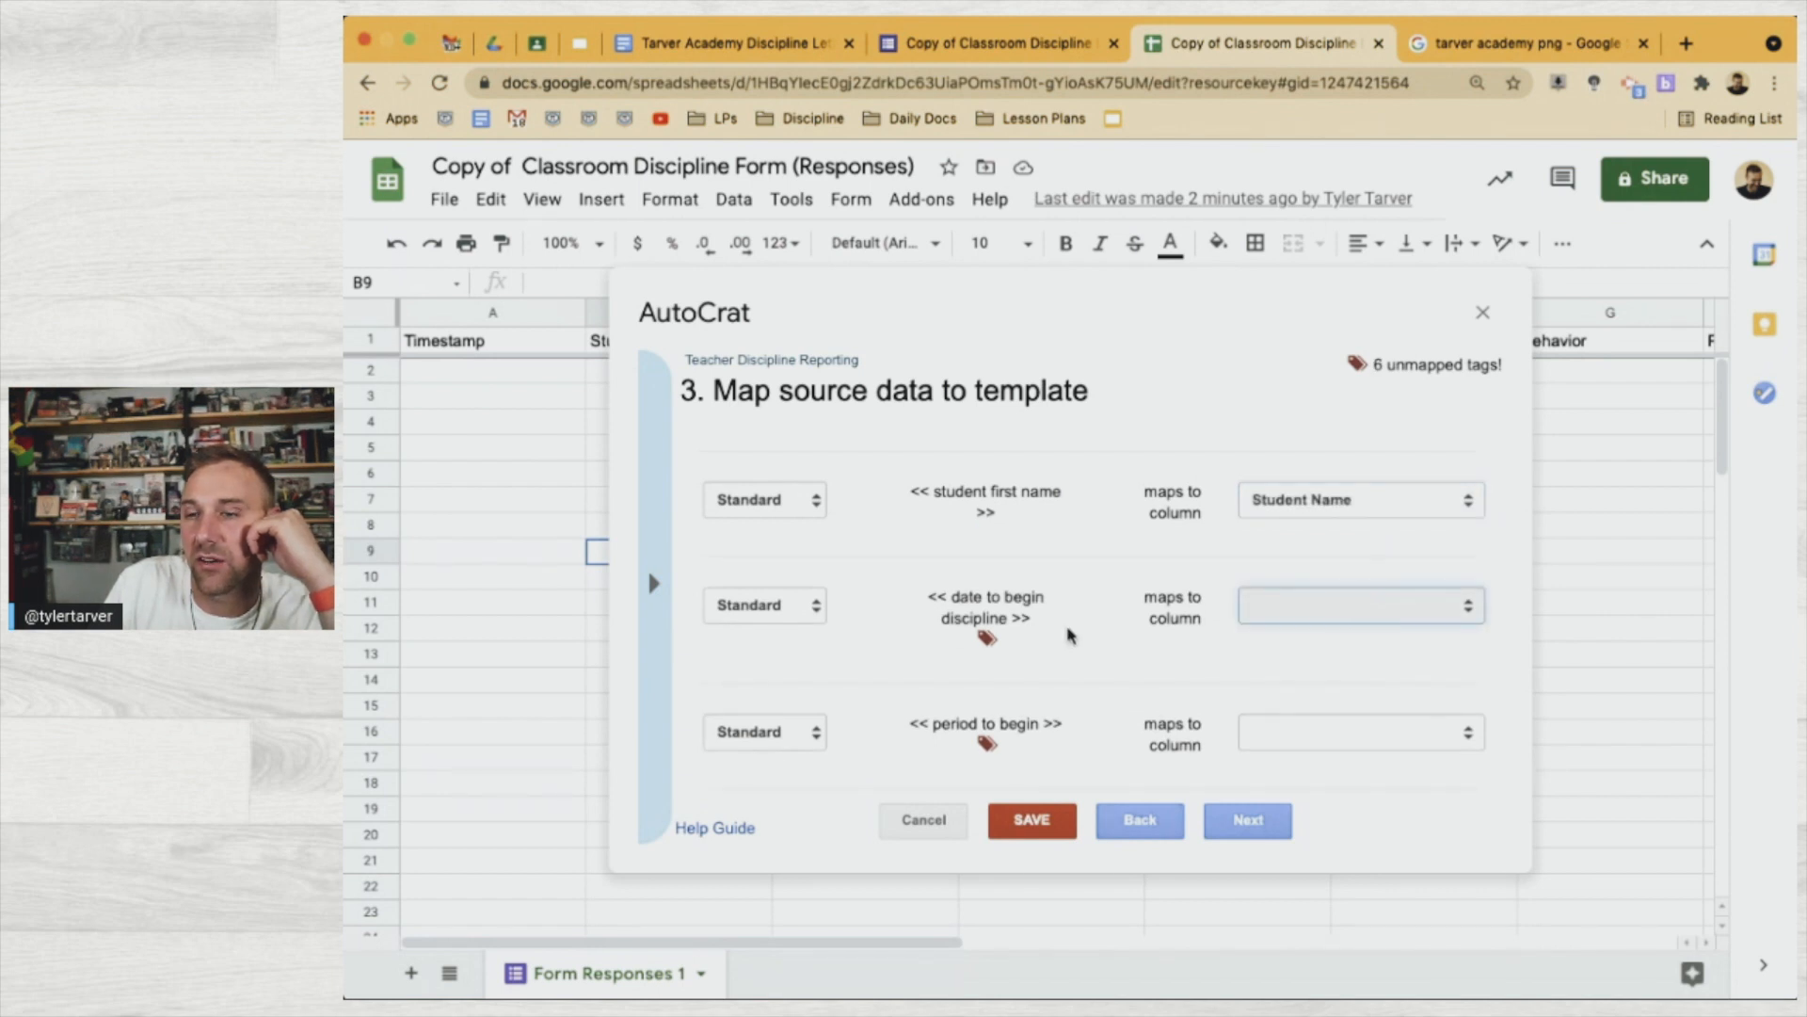
{"action": "scroll", "coordinate": [1190, 687], "scroll_direction": "down", "scroll_amount": 1}
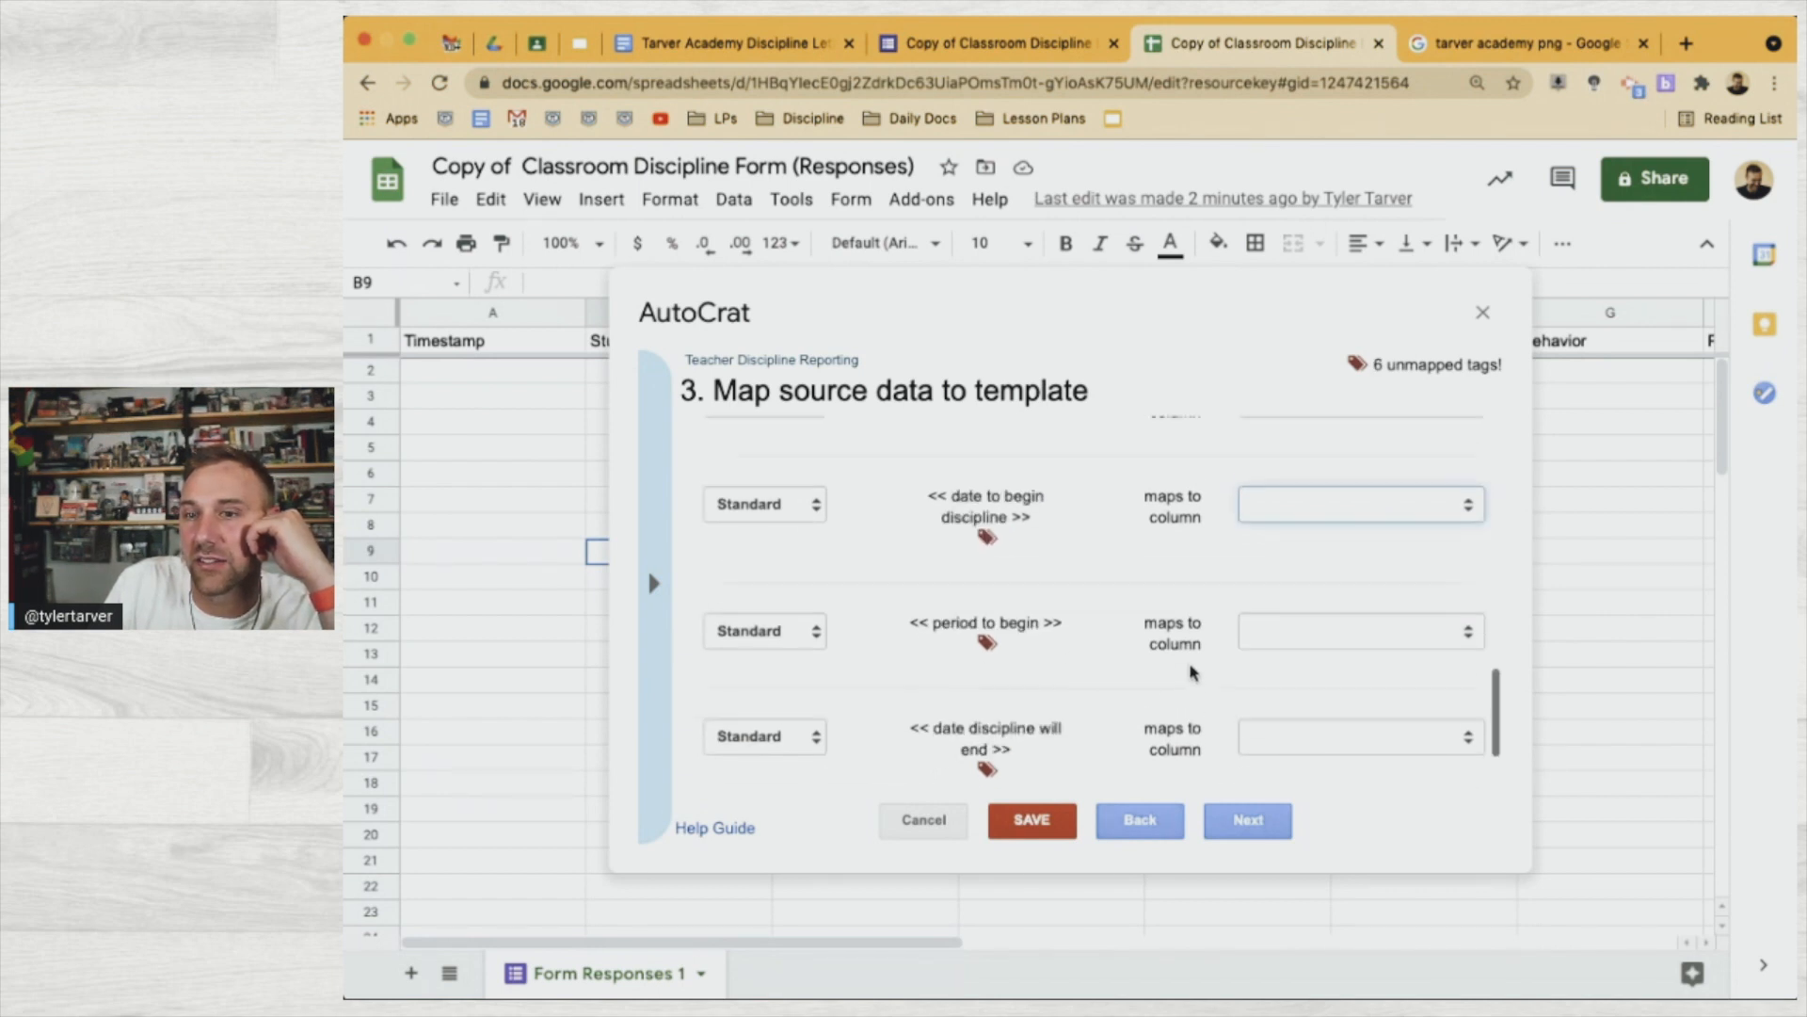
{"action": "left_click", "coordinate": [1288, 642]}
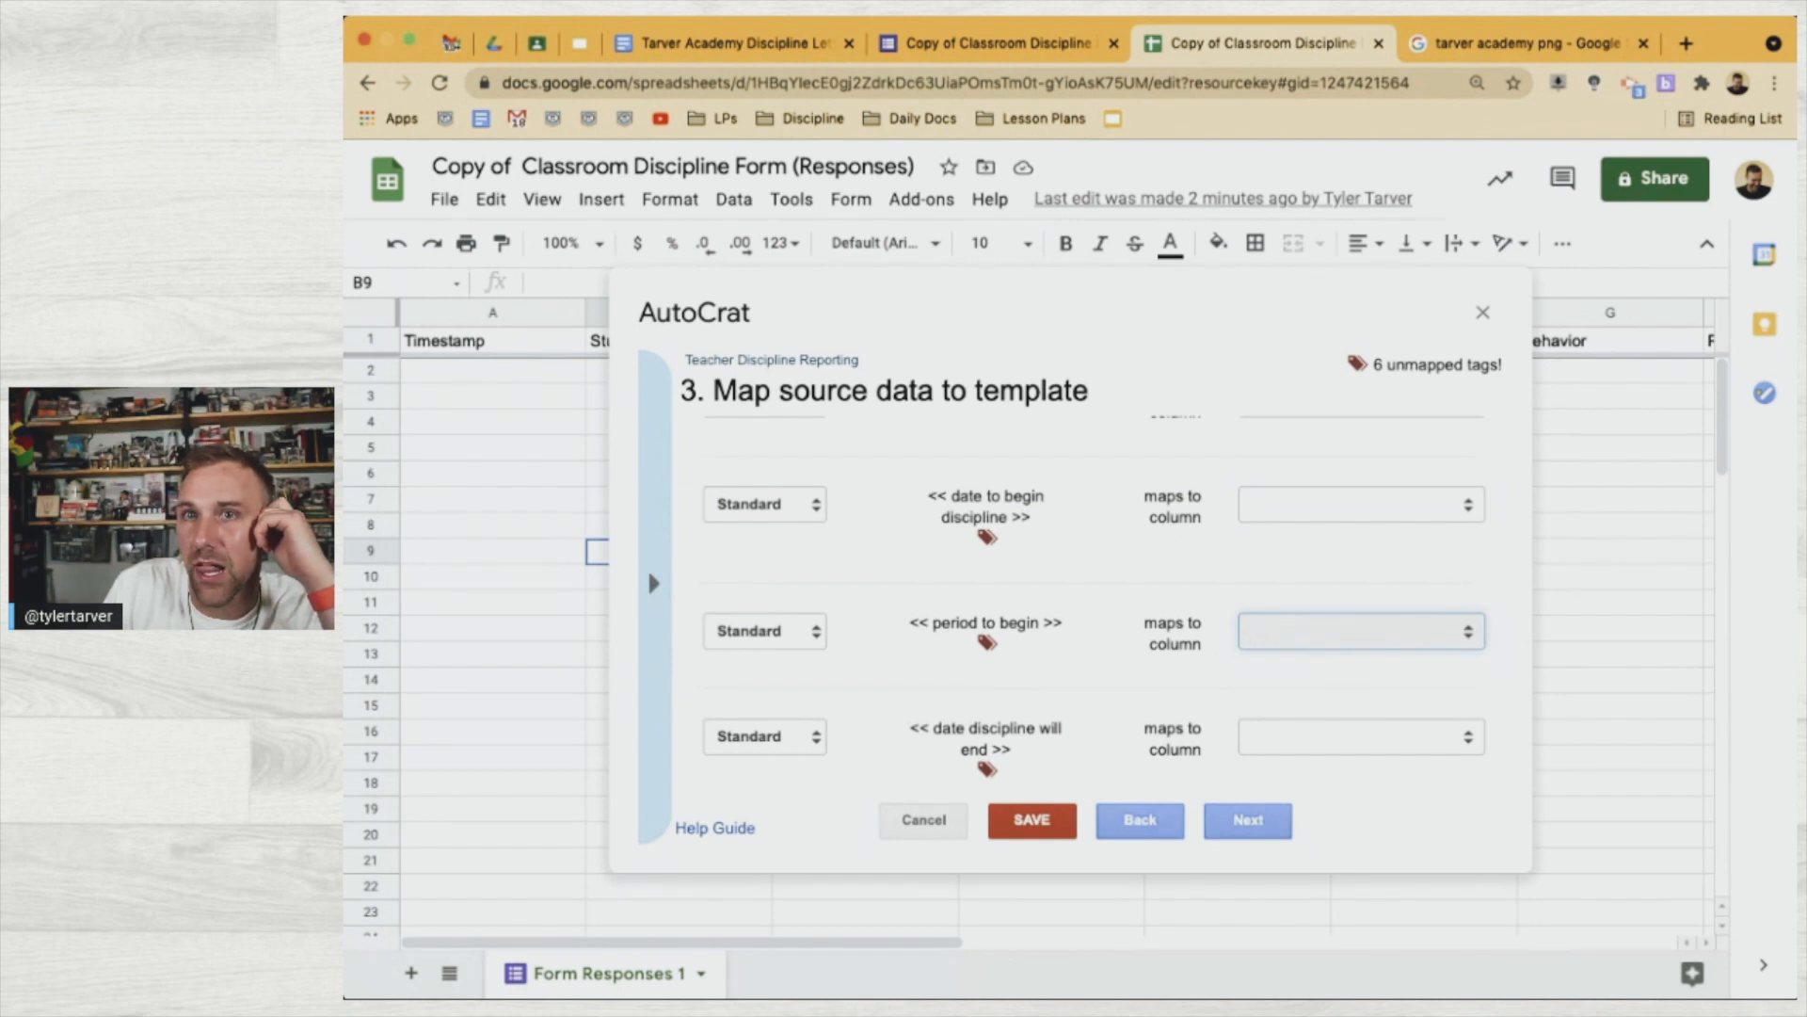
Check the tags in the letter template, then advance to the File settings step
{"action": "left_click", "coordinate": [781, 44]}
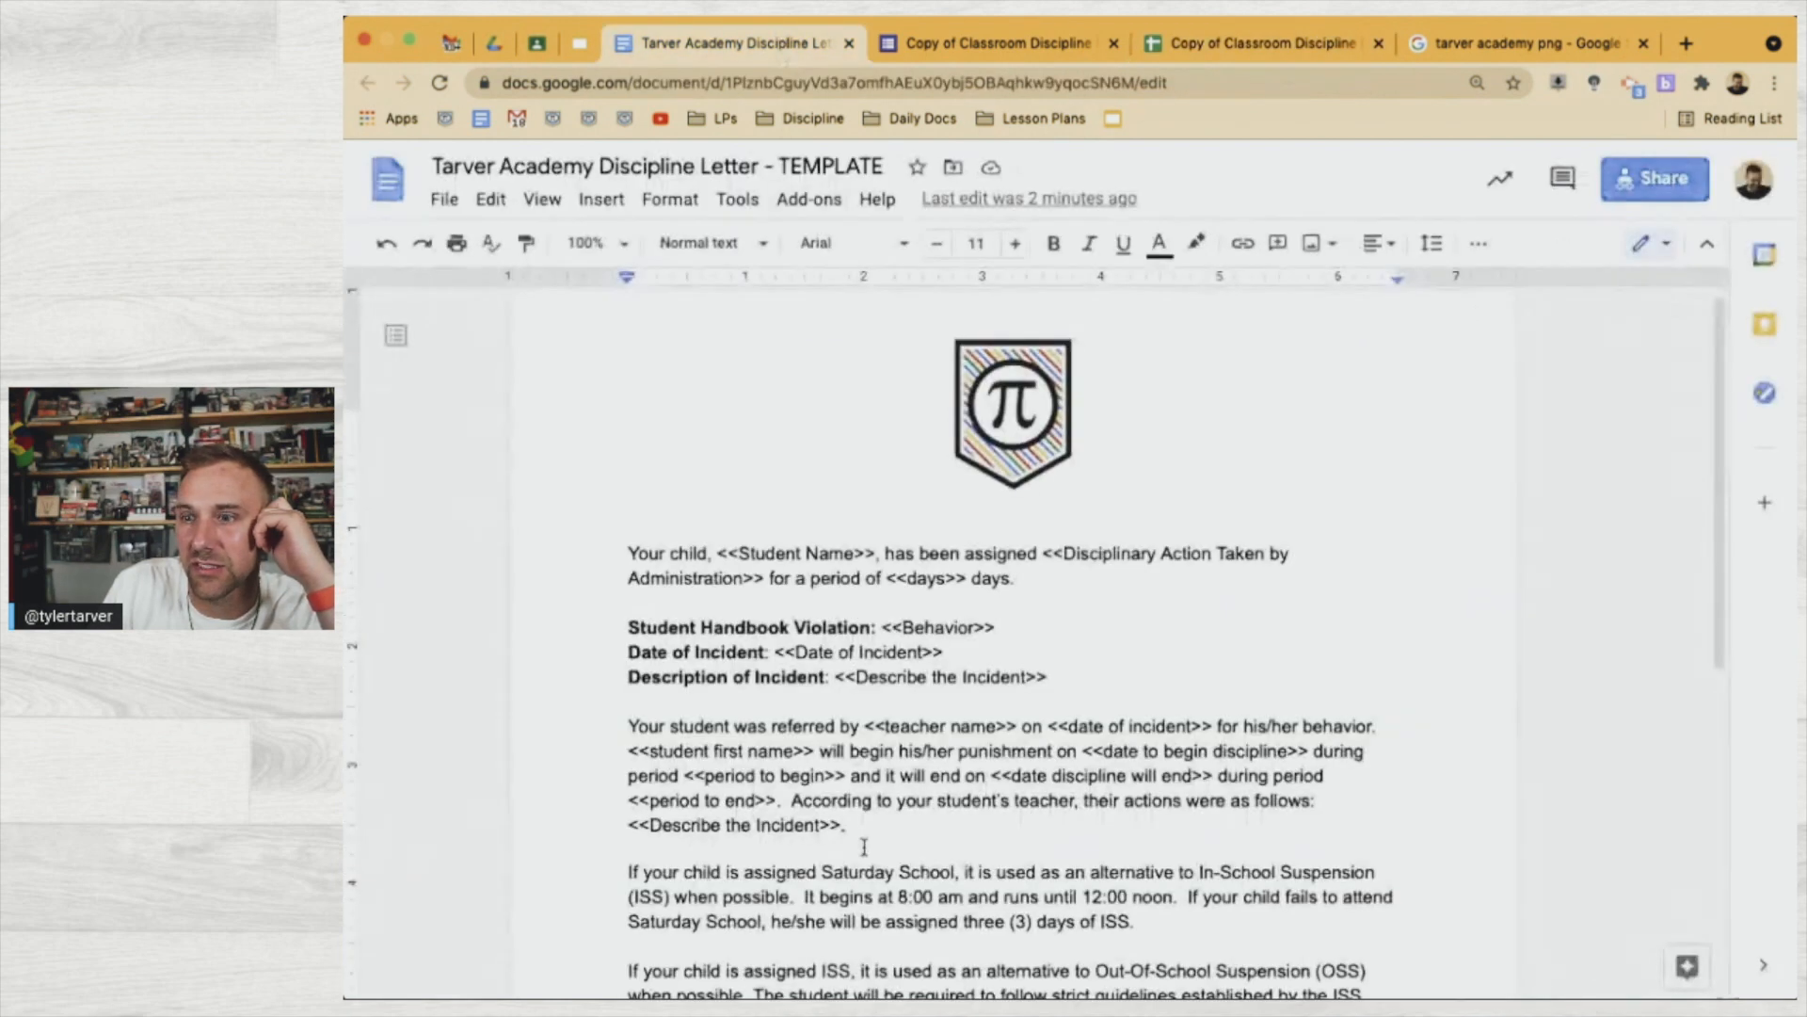
{"action": "scroll", "coordinate": [862, 844], "scroll_direction": "down", "scroll_amount": 5}
{"action": "scroll", "coordinate": [865, 847], "scroll_direction": "up", "scroll_amount": 5}
{"action": "scroll", "coordinate": [860, 848], "scroll_direction": "down", "scroll_amount": 5}
{"action": "scroll", "coordinate": [859, 848], "scroll_direction": "up", "scroll_amount": 5}
{"action": "left_click", "coordinate": [1222, 44]}
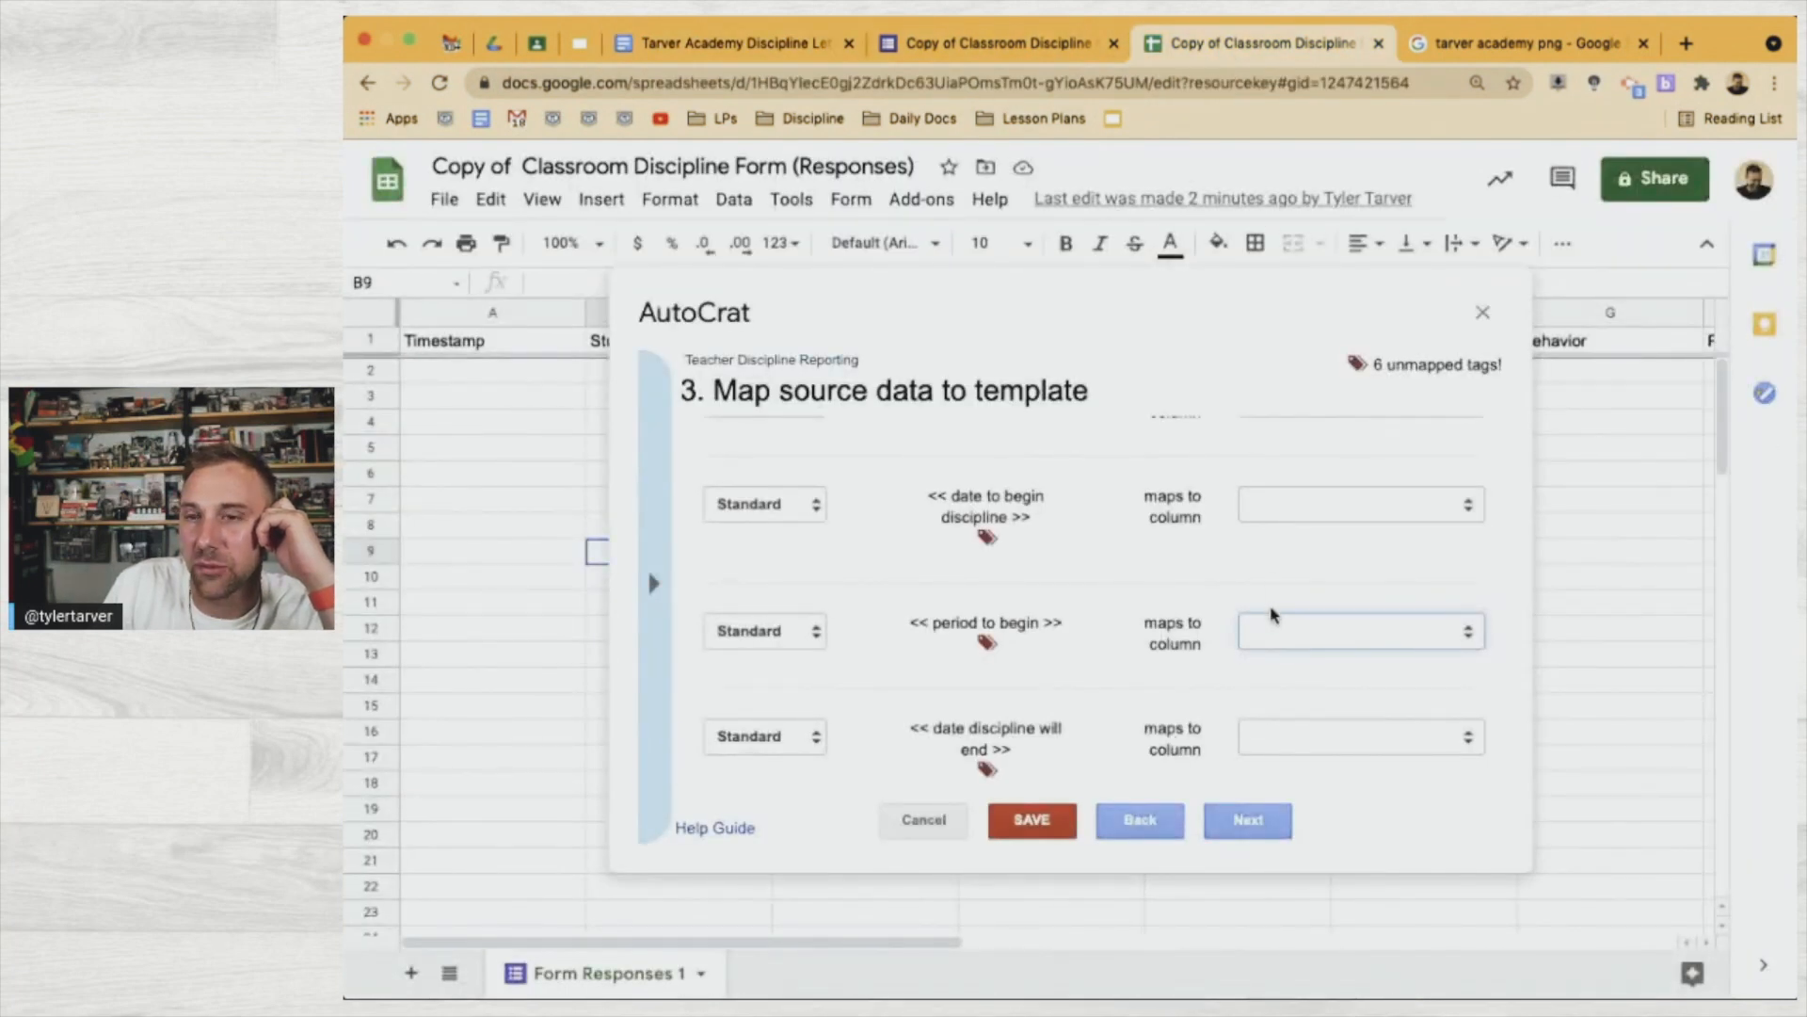
{"action": "scroll", "coordinate": [1188, 758], "scroll_direction": "down", "scroll_amount": 2}
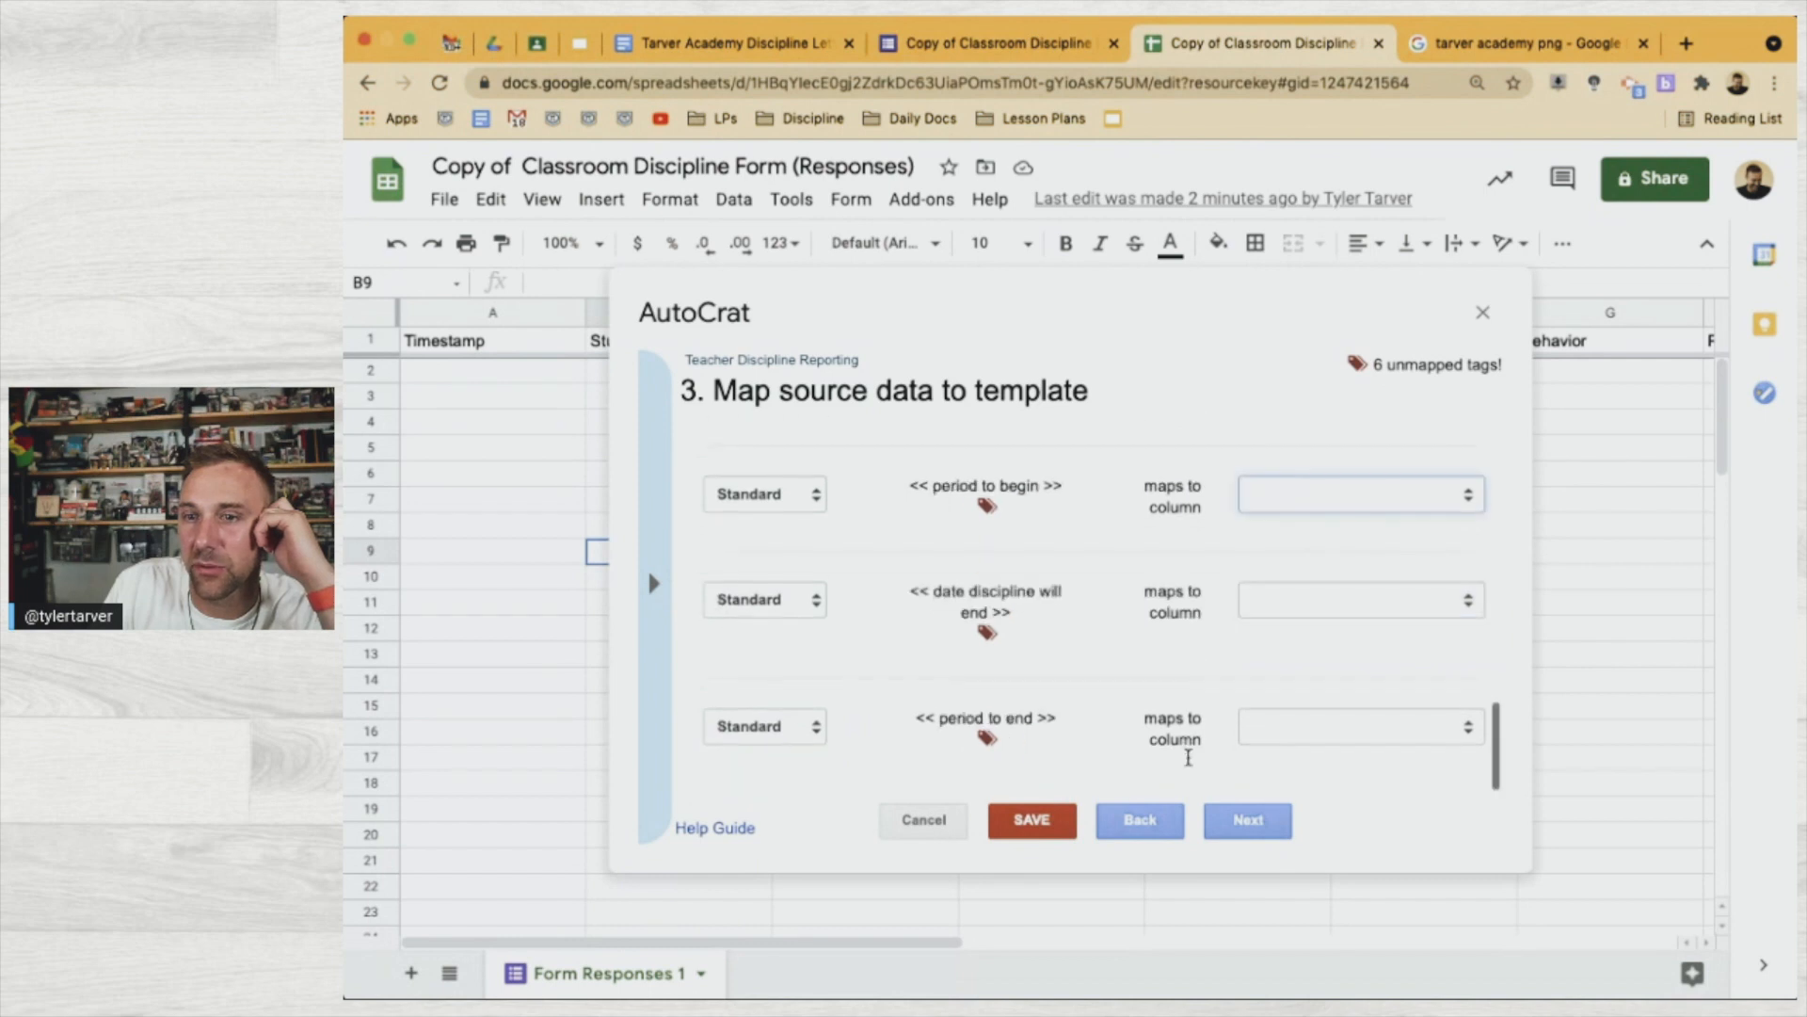
{"action": "left_click", "coordinate": [1258, 828]}
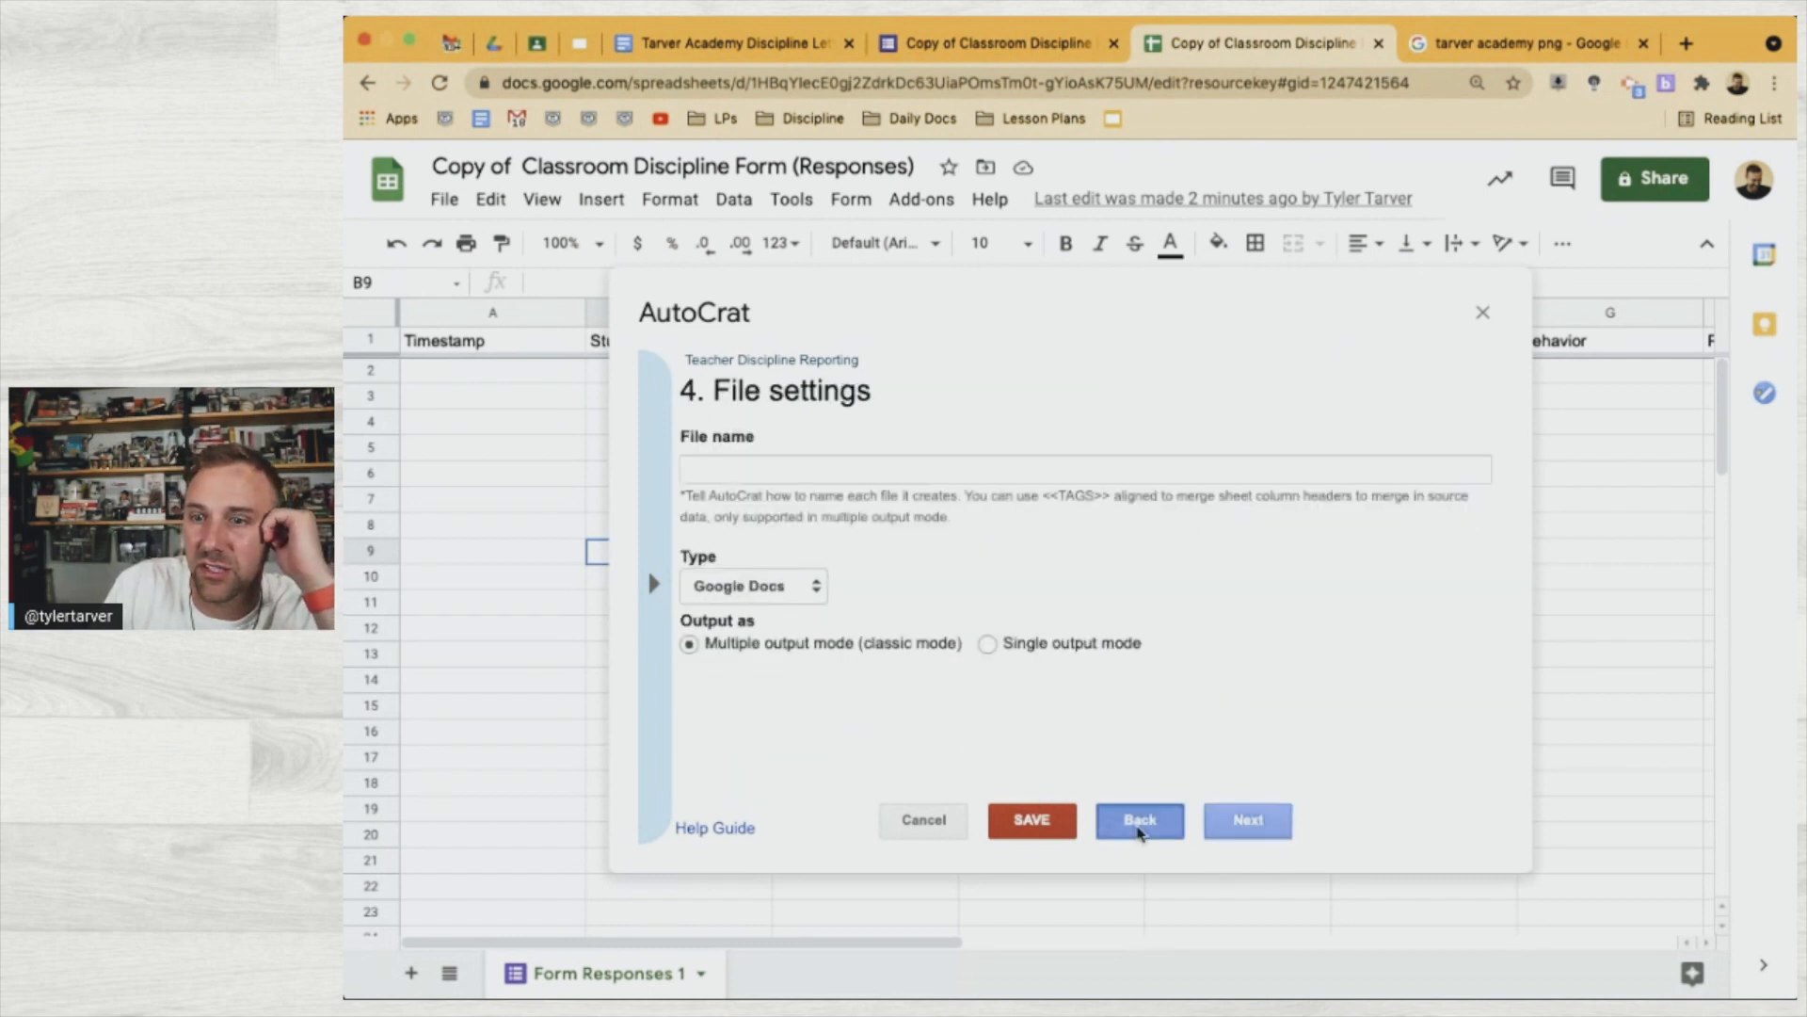
Start the file name pattern with the copied <<Student Name>> tag
{"action": "left_click", "coordinate": [1136, 820]}
{"action": "scroll", "coordinate": [1149, 661], "scroll_direction": "down", "scroll_amount": 1}
{"action": "scroll", "coordinate": [1149, 661], "scroll_direction": "up", "scroll_amount": 1}
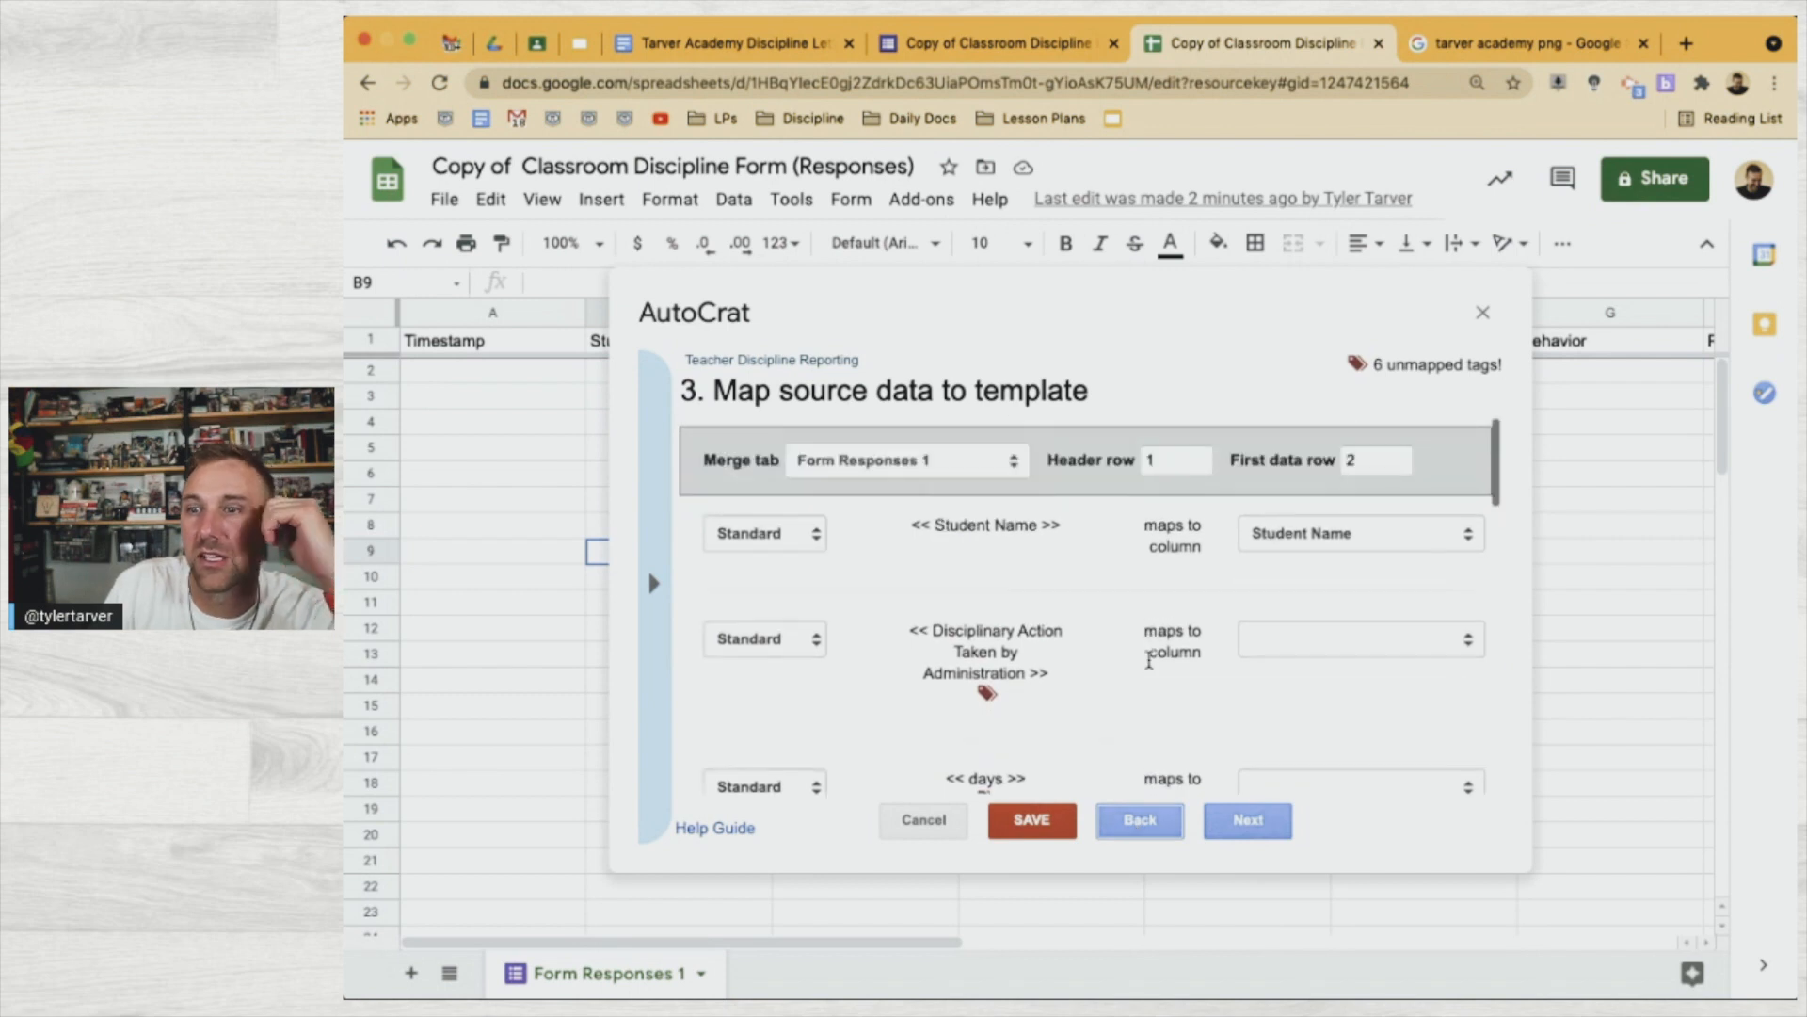
{"action": "left_click", "coordinate": [1229, 833]}
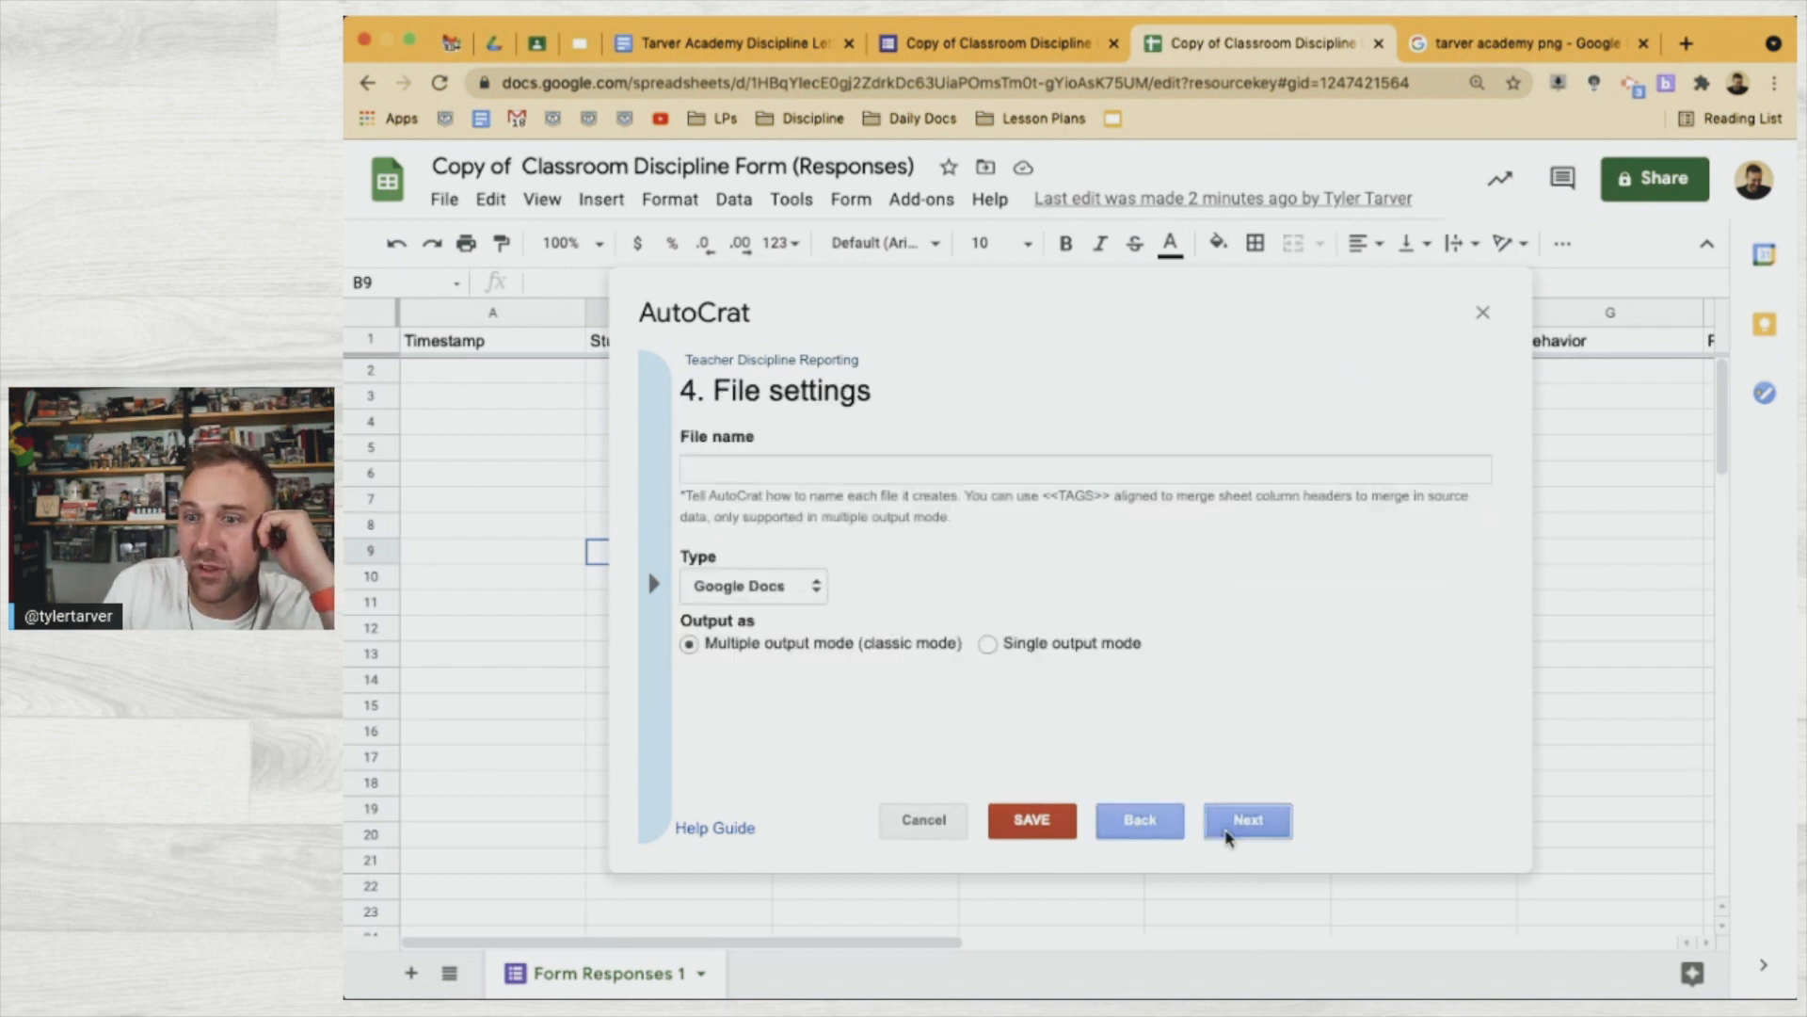
{"action": "left_click", "coordinate": [988, 470]}
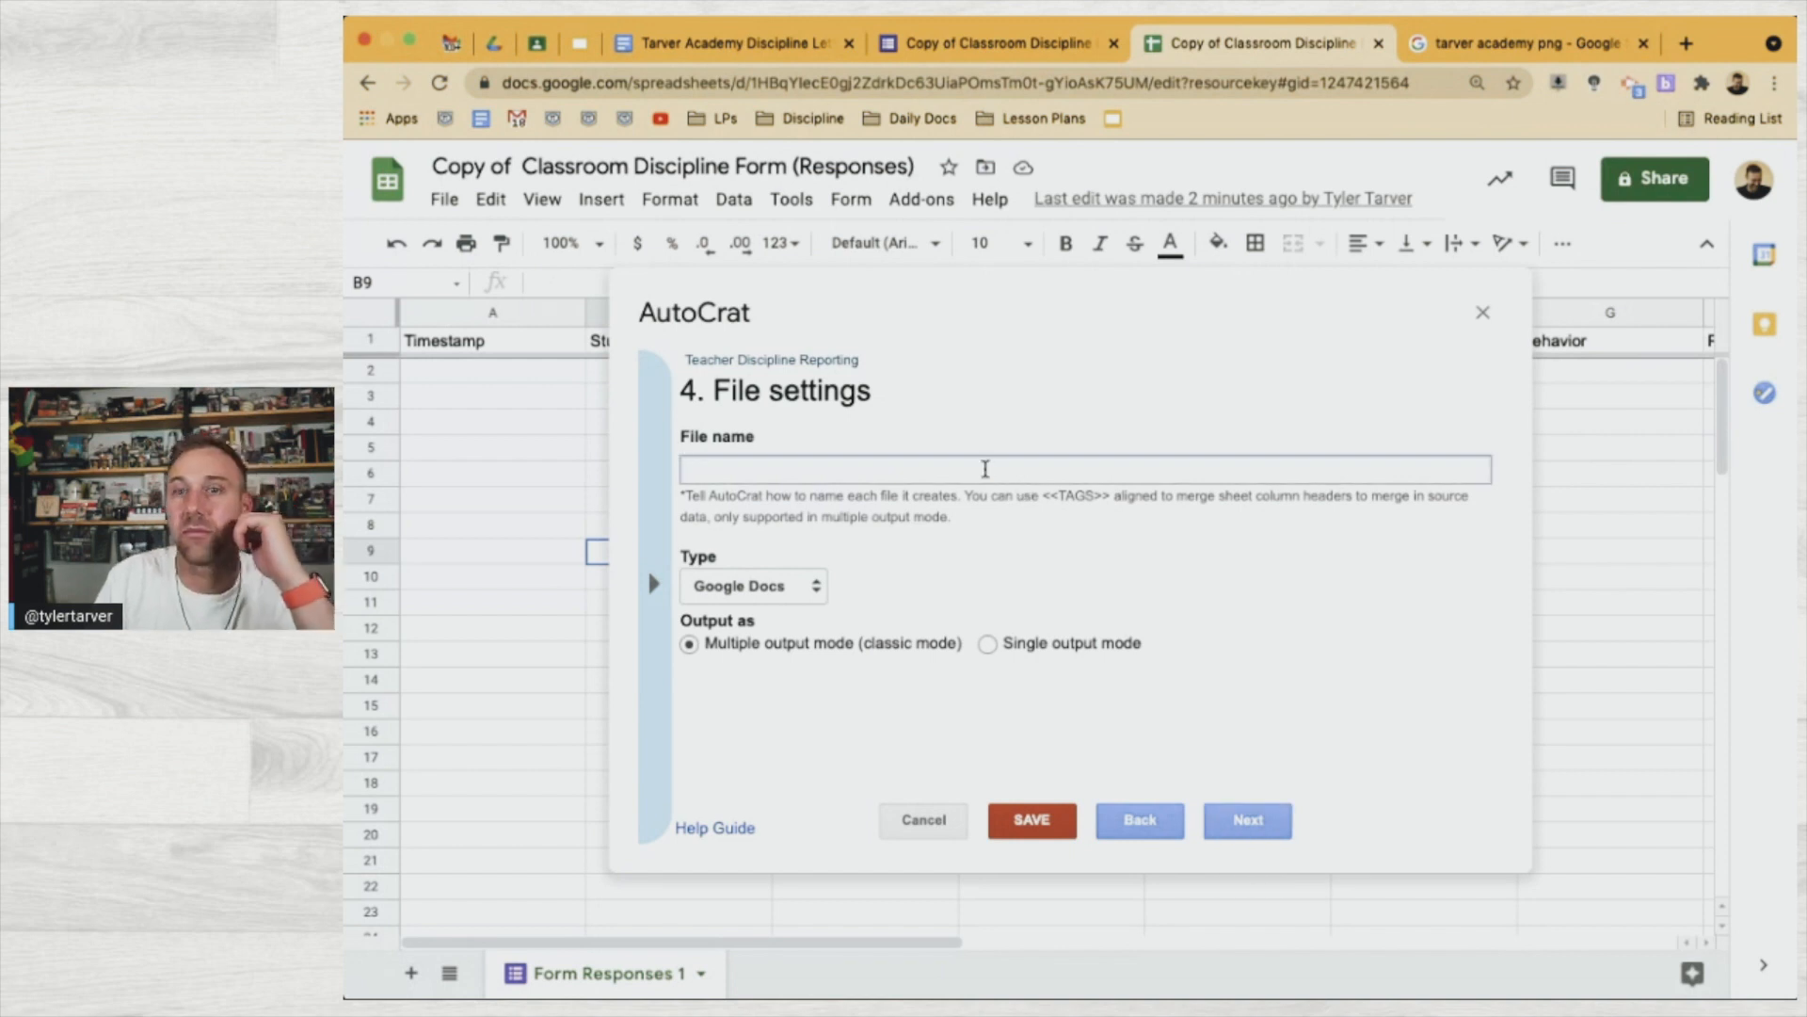
{"action": "left_click", "coordinate": [655, 572]}
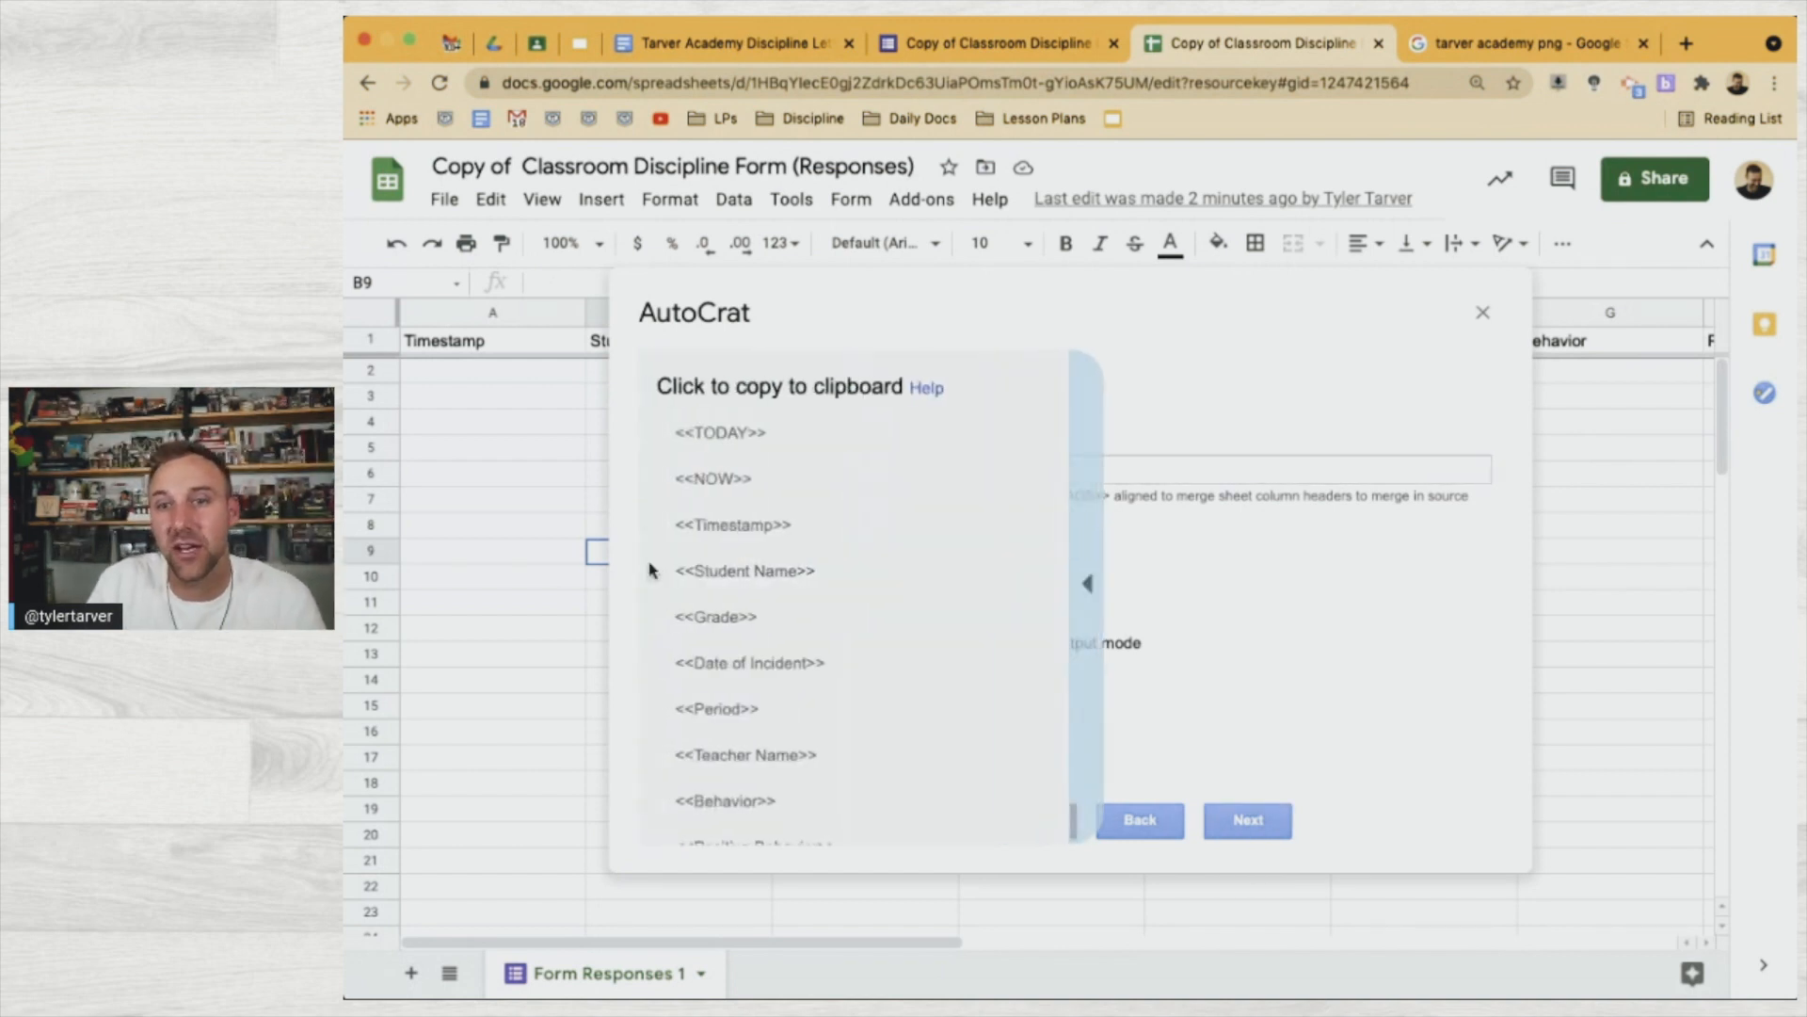
{"action": "left_click", "coordinate": [733, 591]}
{"action": "left_click", "coordinate": [772, 475]}
{"action": "type", "text": "<<Student Name>>"}
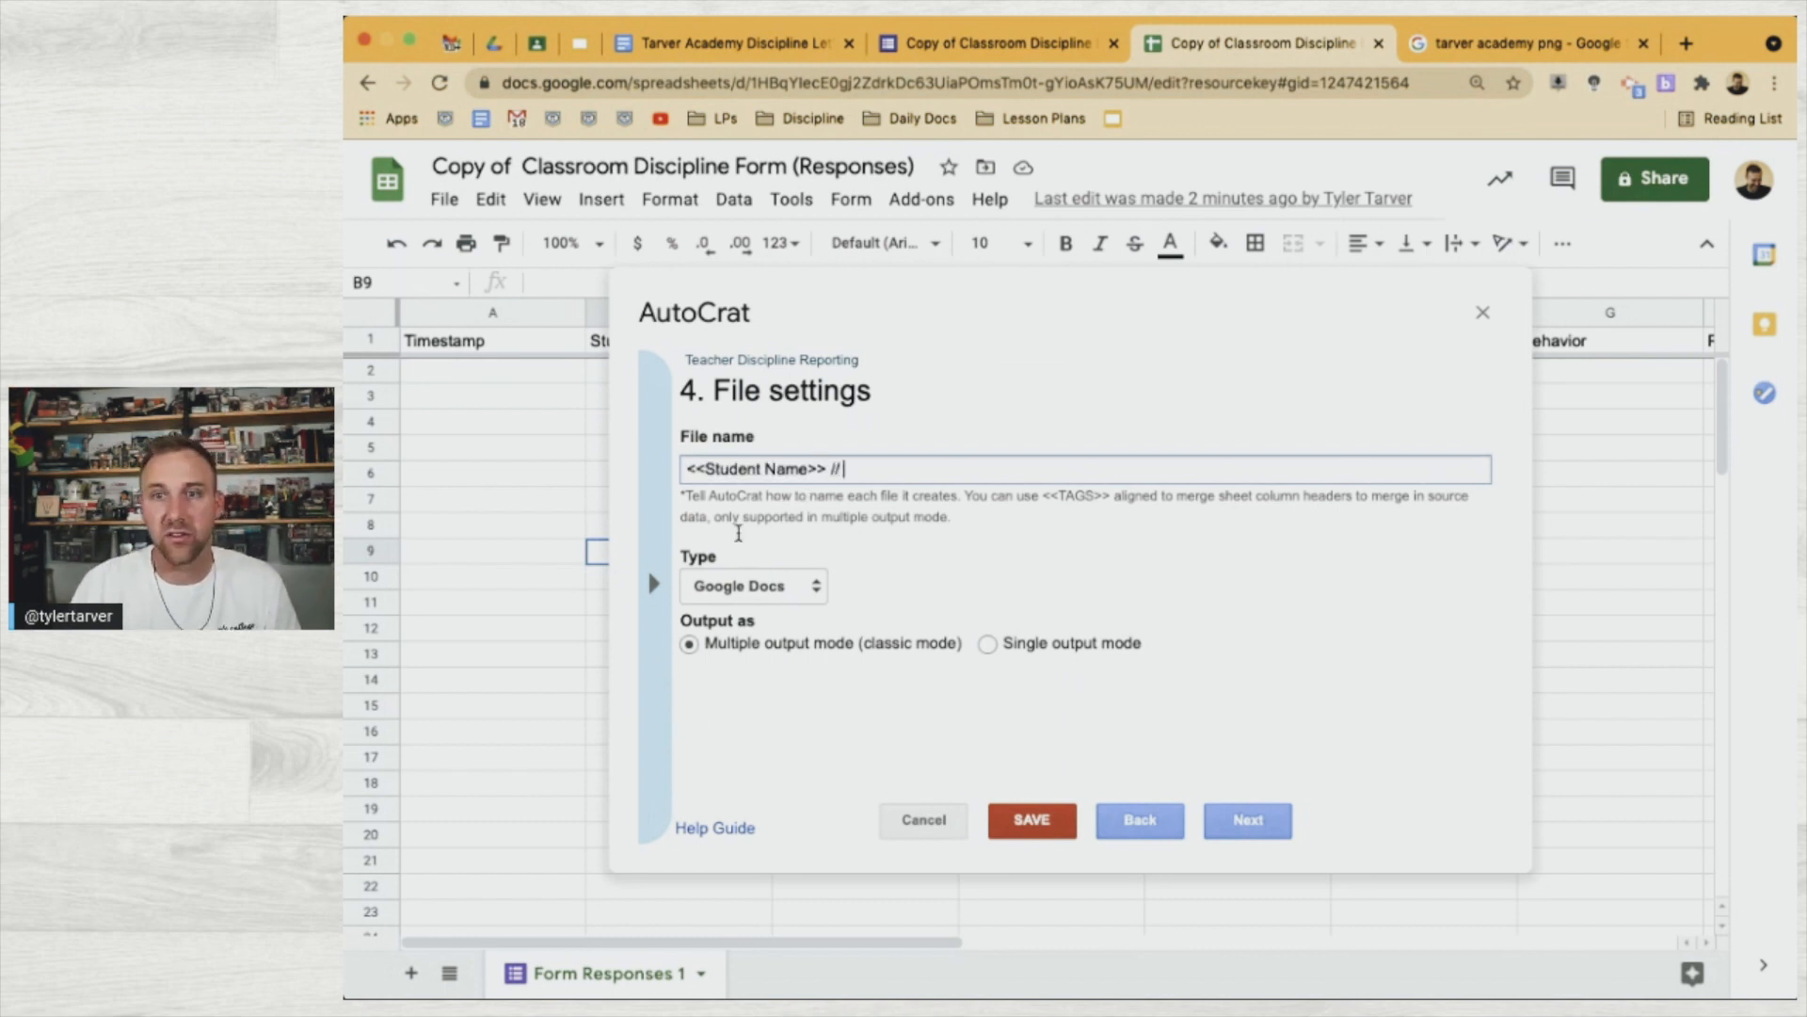
Append the <<Teacher Name>> and <<Behavior>> tags to the file name, separated by //
{"action": "left_click", "coordinate": [659, 569]}
{"action": "left_click", "coordinate": [739, 752]}
{"action": "left_click", "coordinate": [858, 466]}
{"action": "type", "text": "<<Teacher Name>>"}
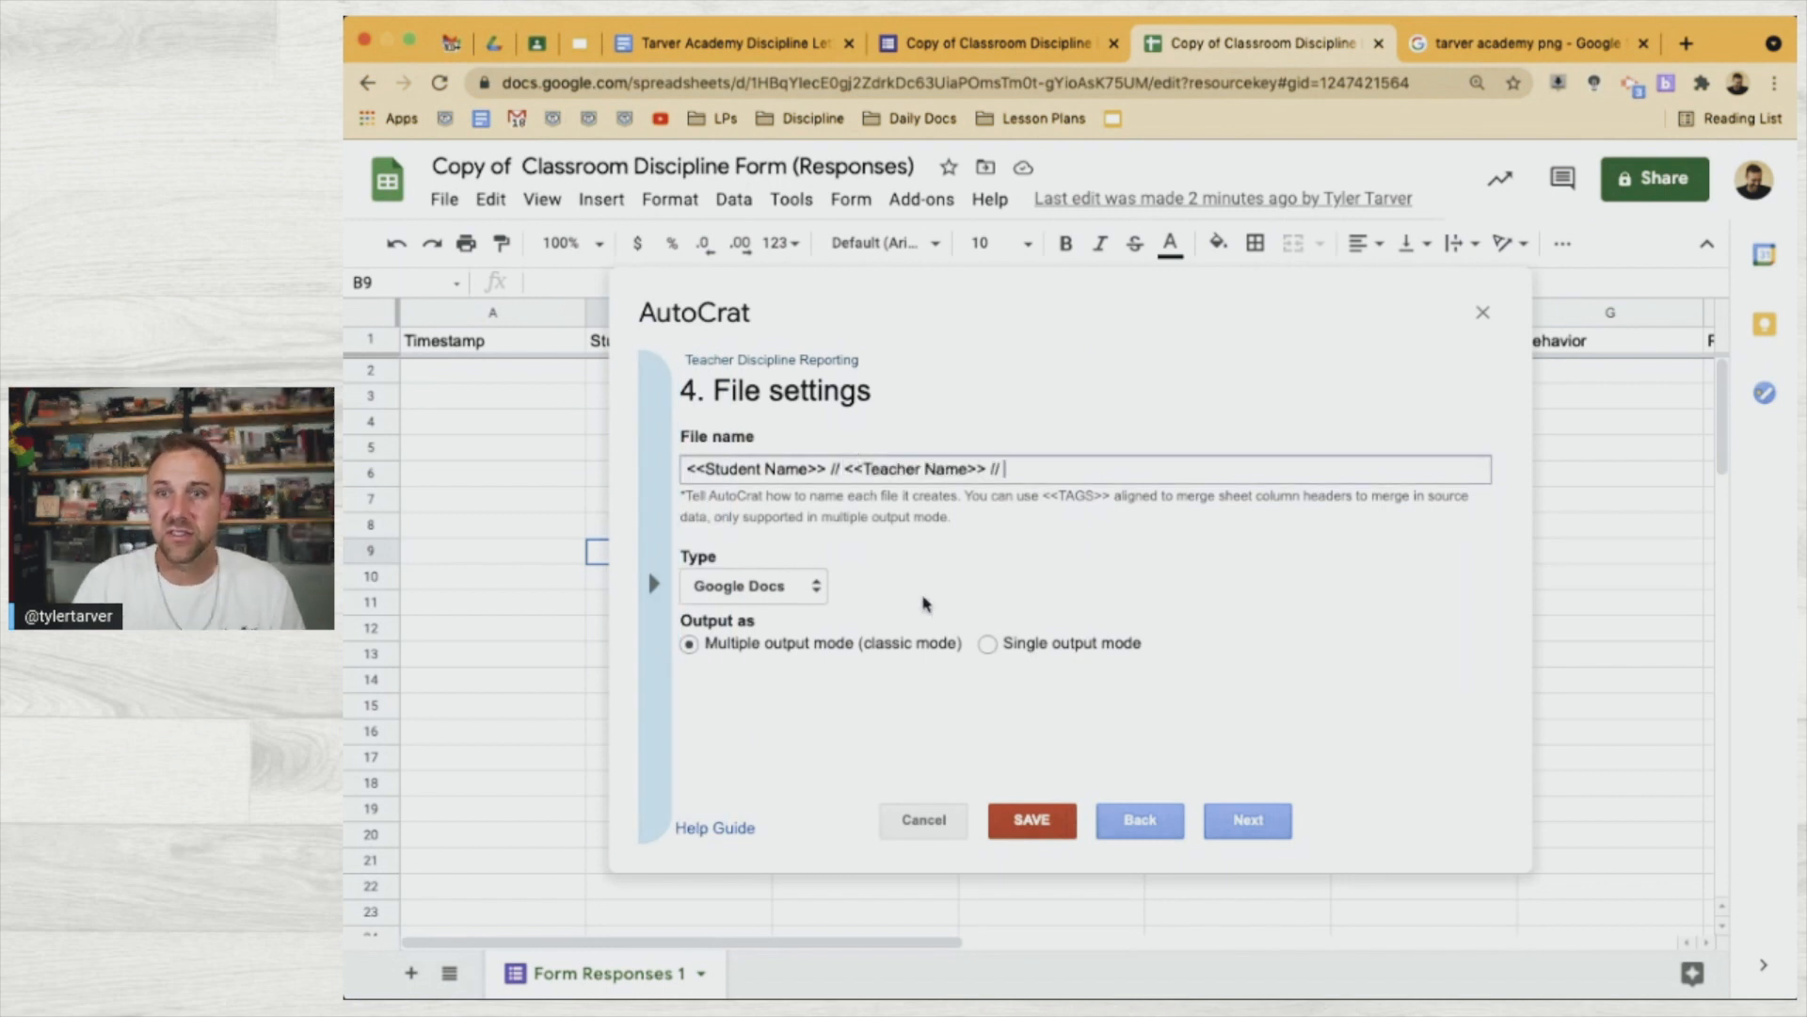
{"action": "left_click", "coordinate": [668, 593]}
{"action": "scroll", "coordinate": [697, 732], "scroll_direction": "down", "scroll_amount": 3}
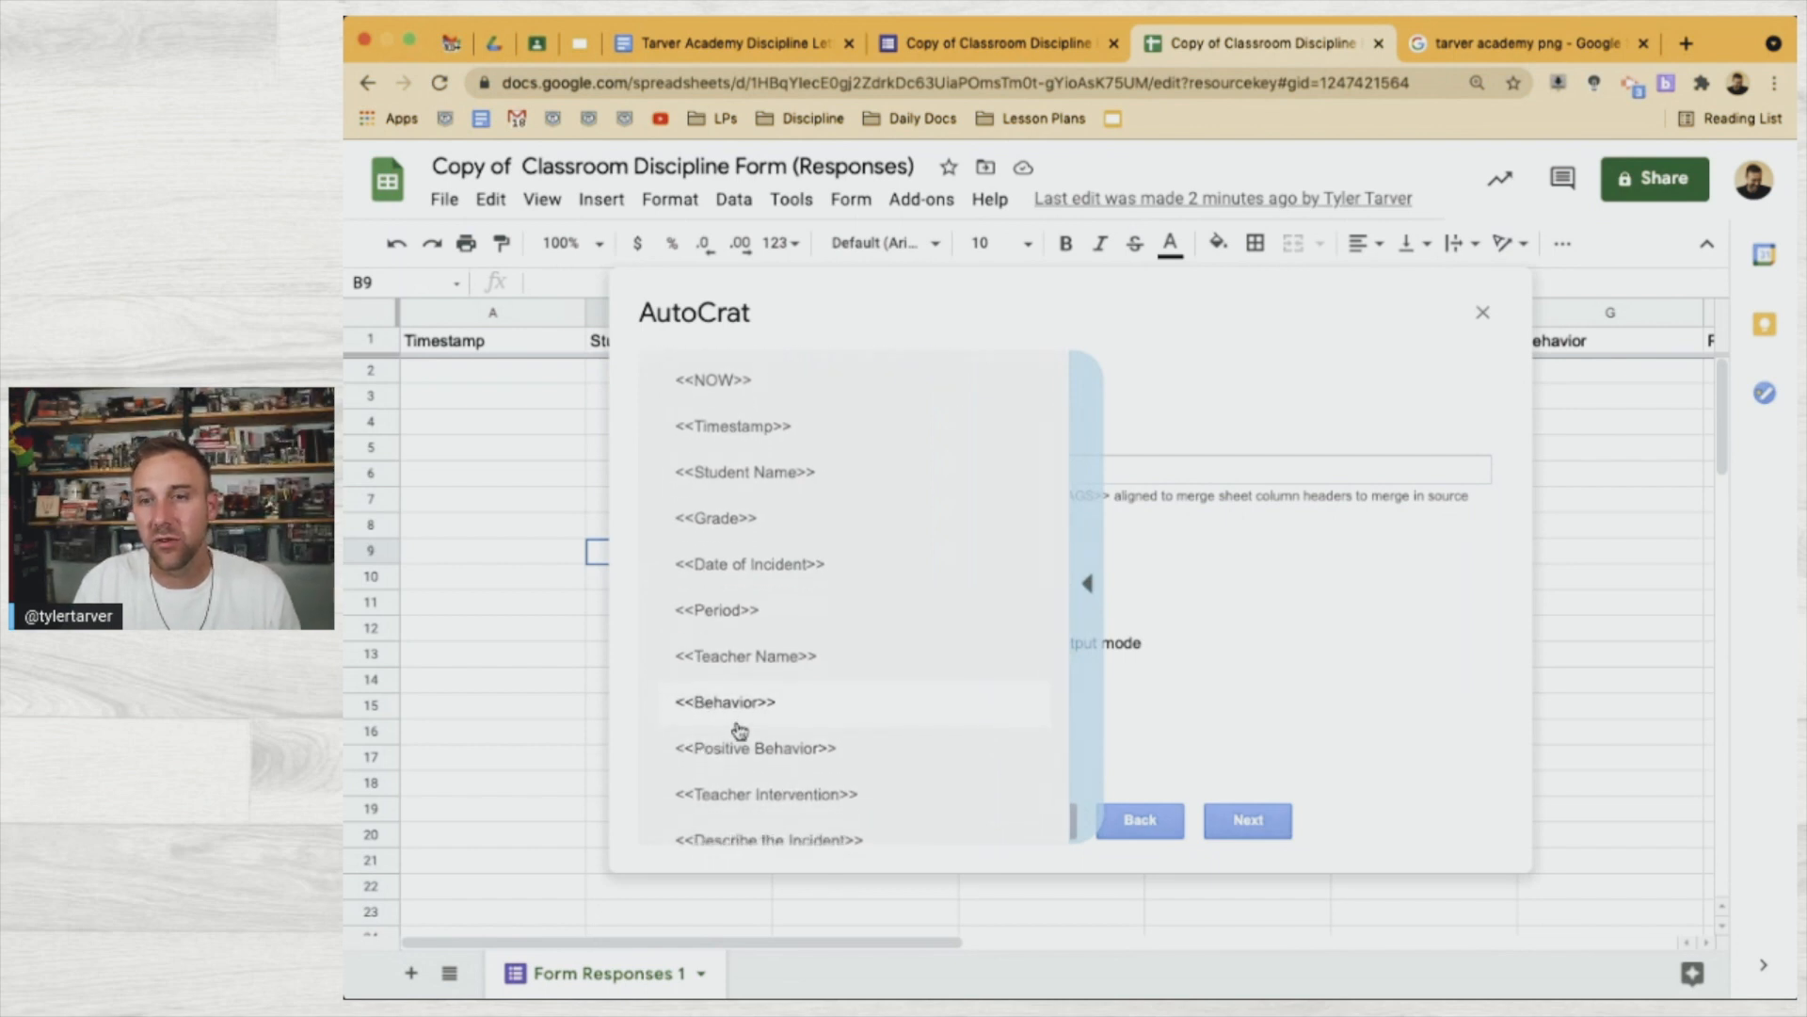
{"action": "left_click", "coordinate": [739, 725]}
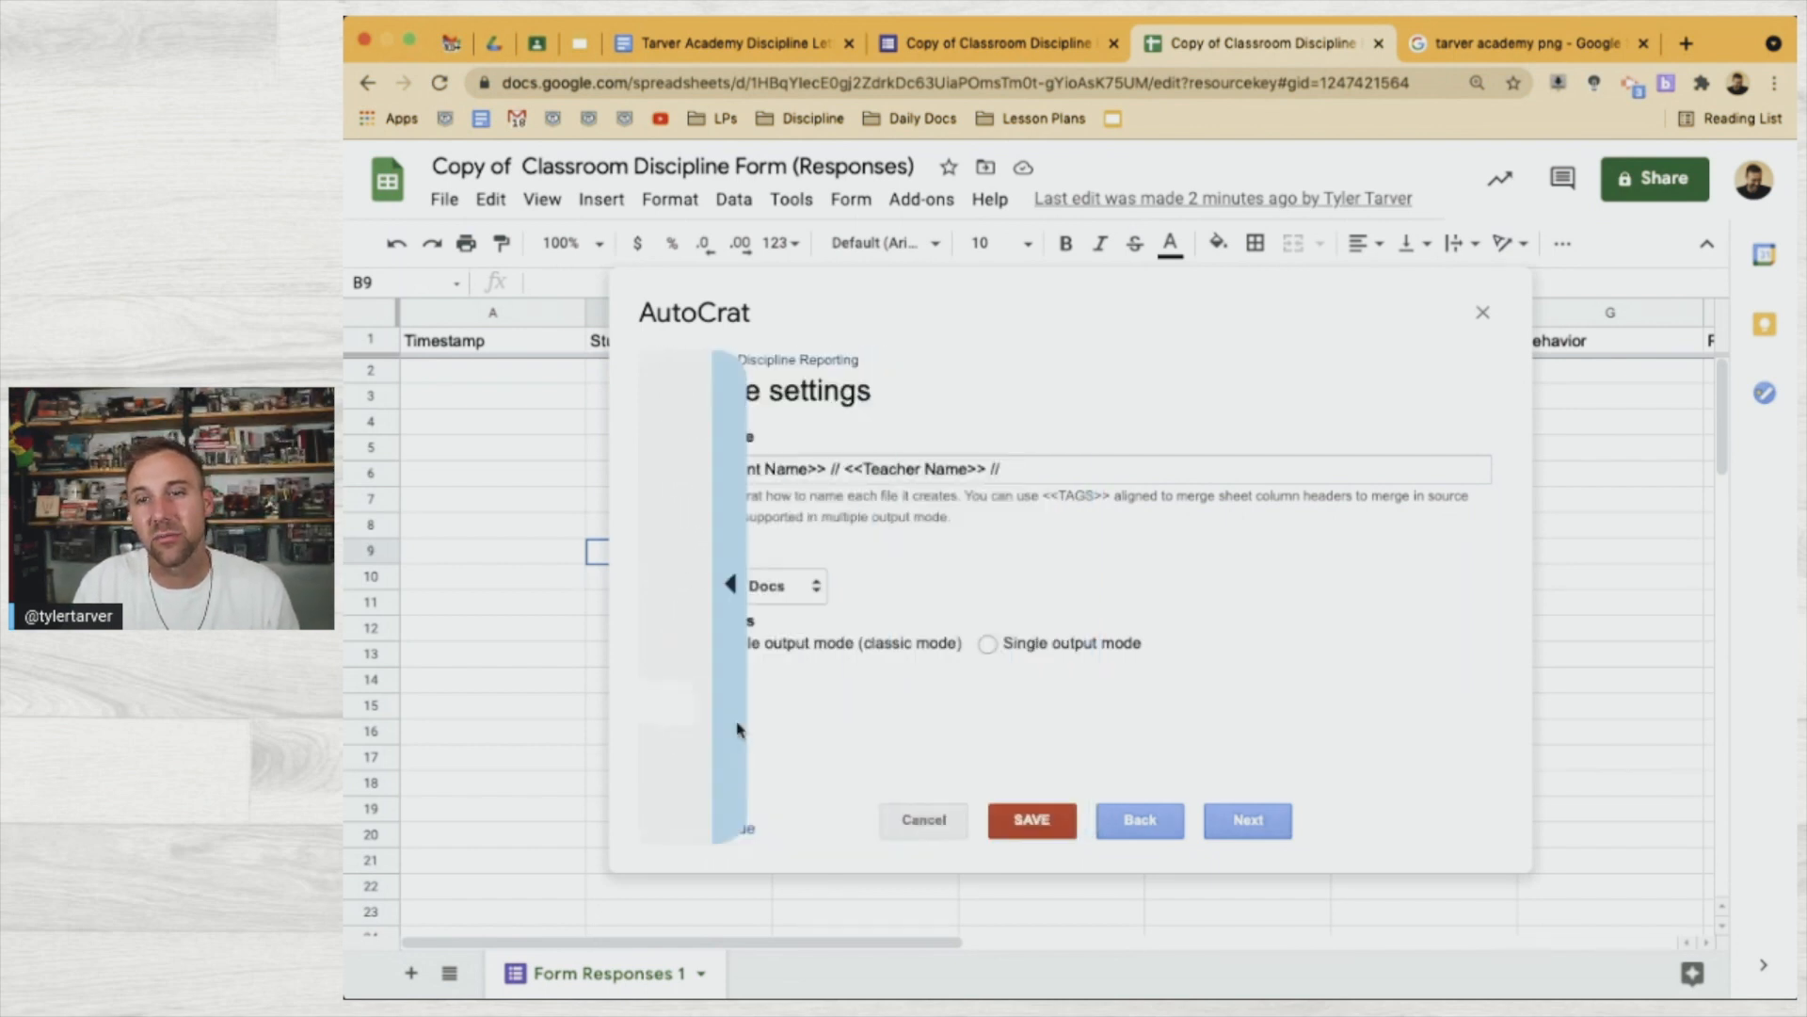
{"action": "left_click", "coordinate": [1046, 455]}
{"action": "type", "text": "<<Behavior>>"}
{"action": "left_click", "coordinate": [1250, 832]}
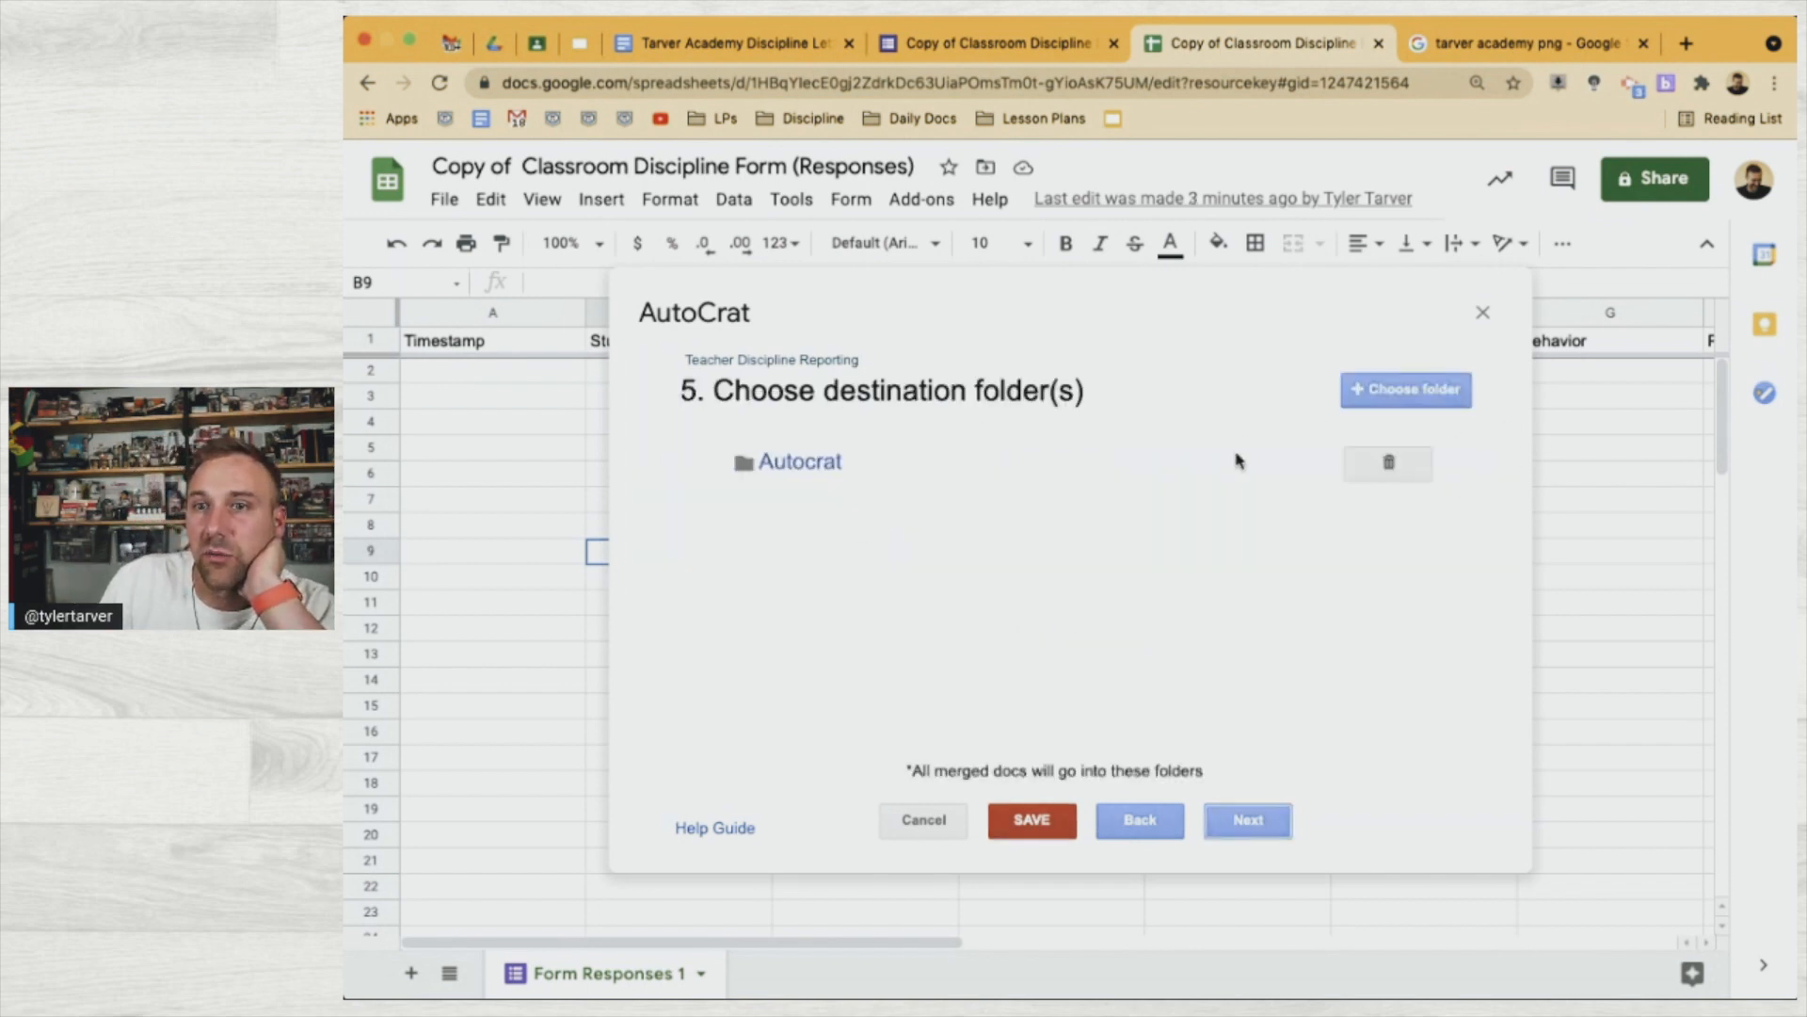
Delete the default Autocrat destination folder and confirm the removal
{"action": "left_click", "coordinate": [1412, 466]}
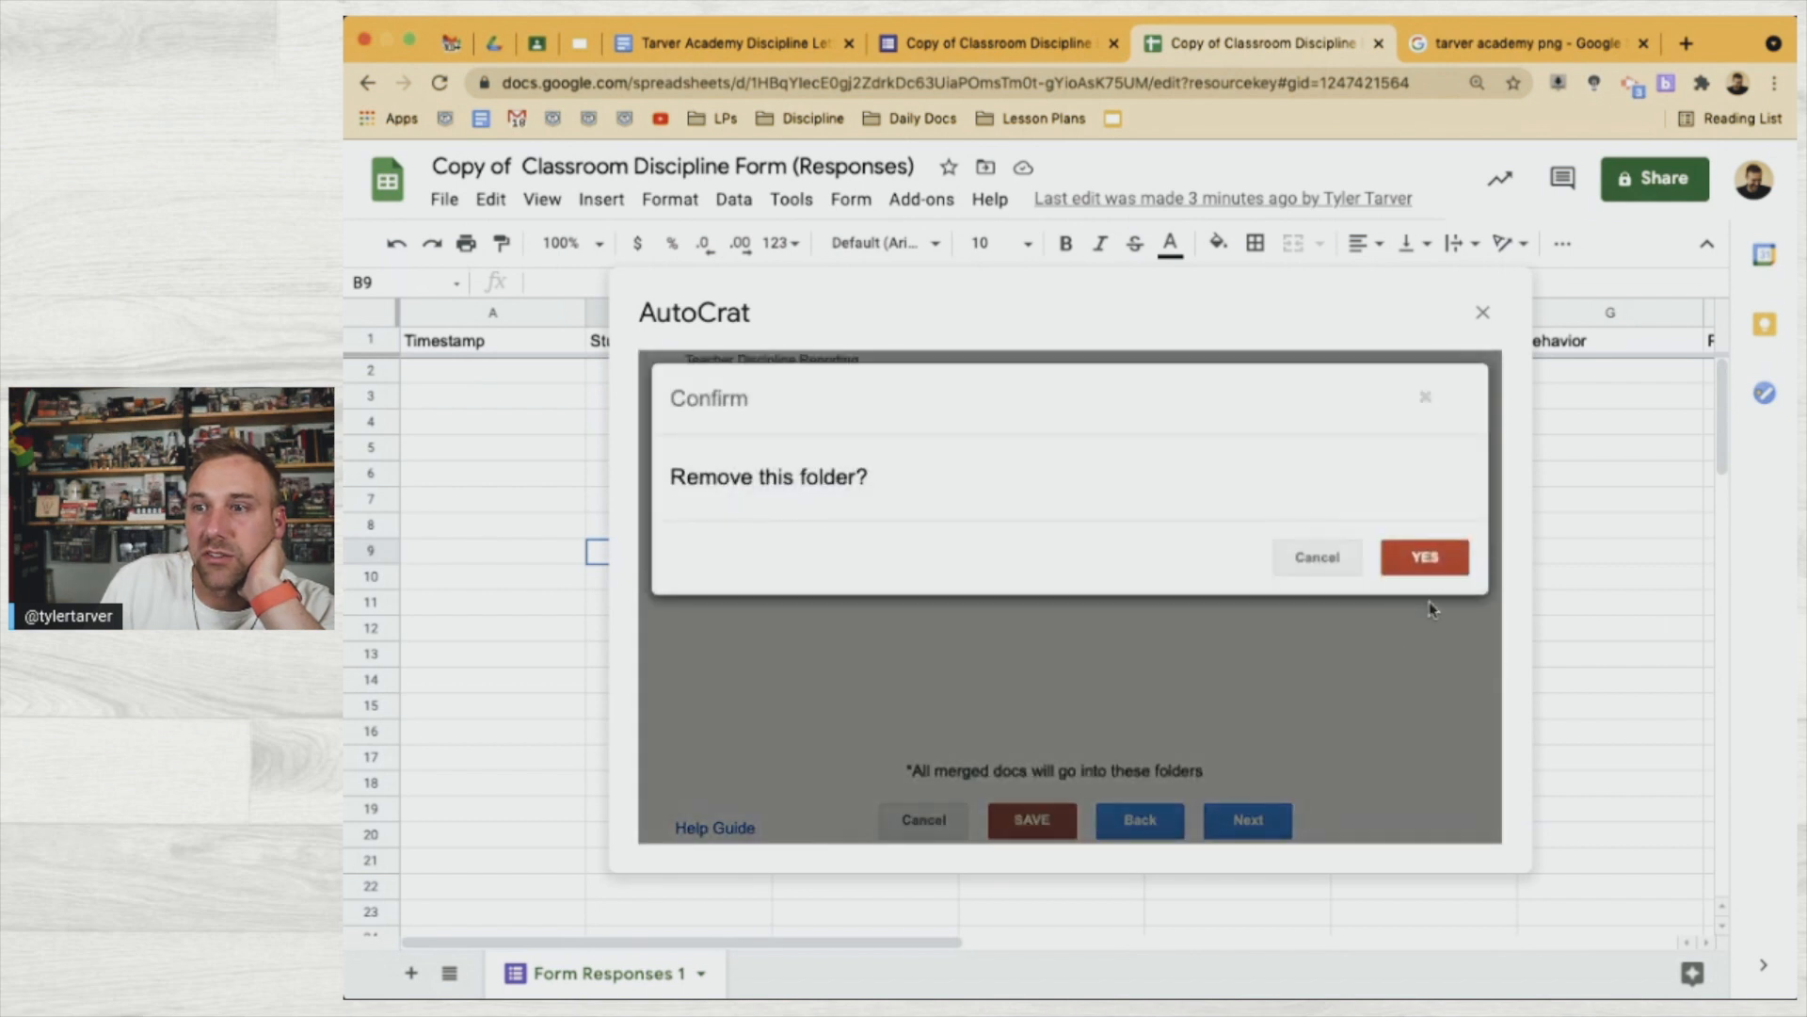
{"action": "left_click", "coordinate": [1410, 565]}
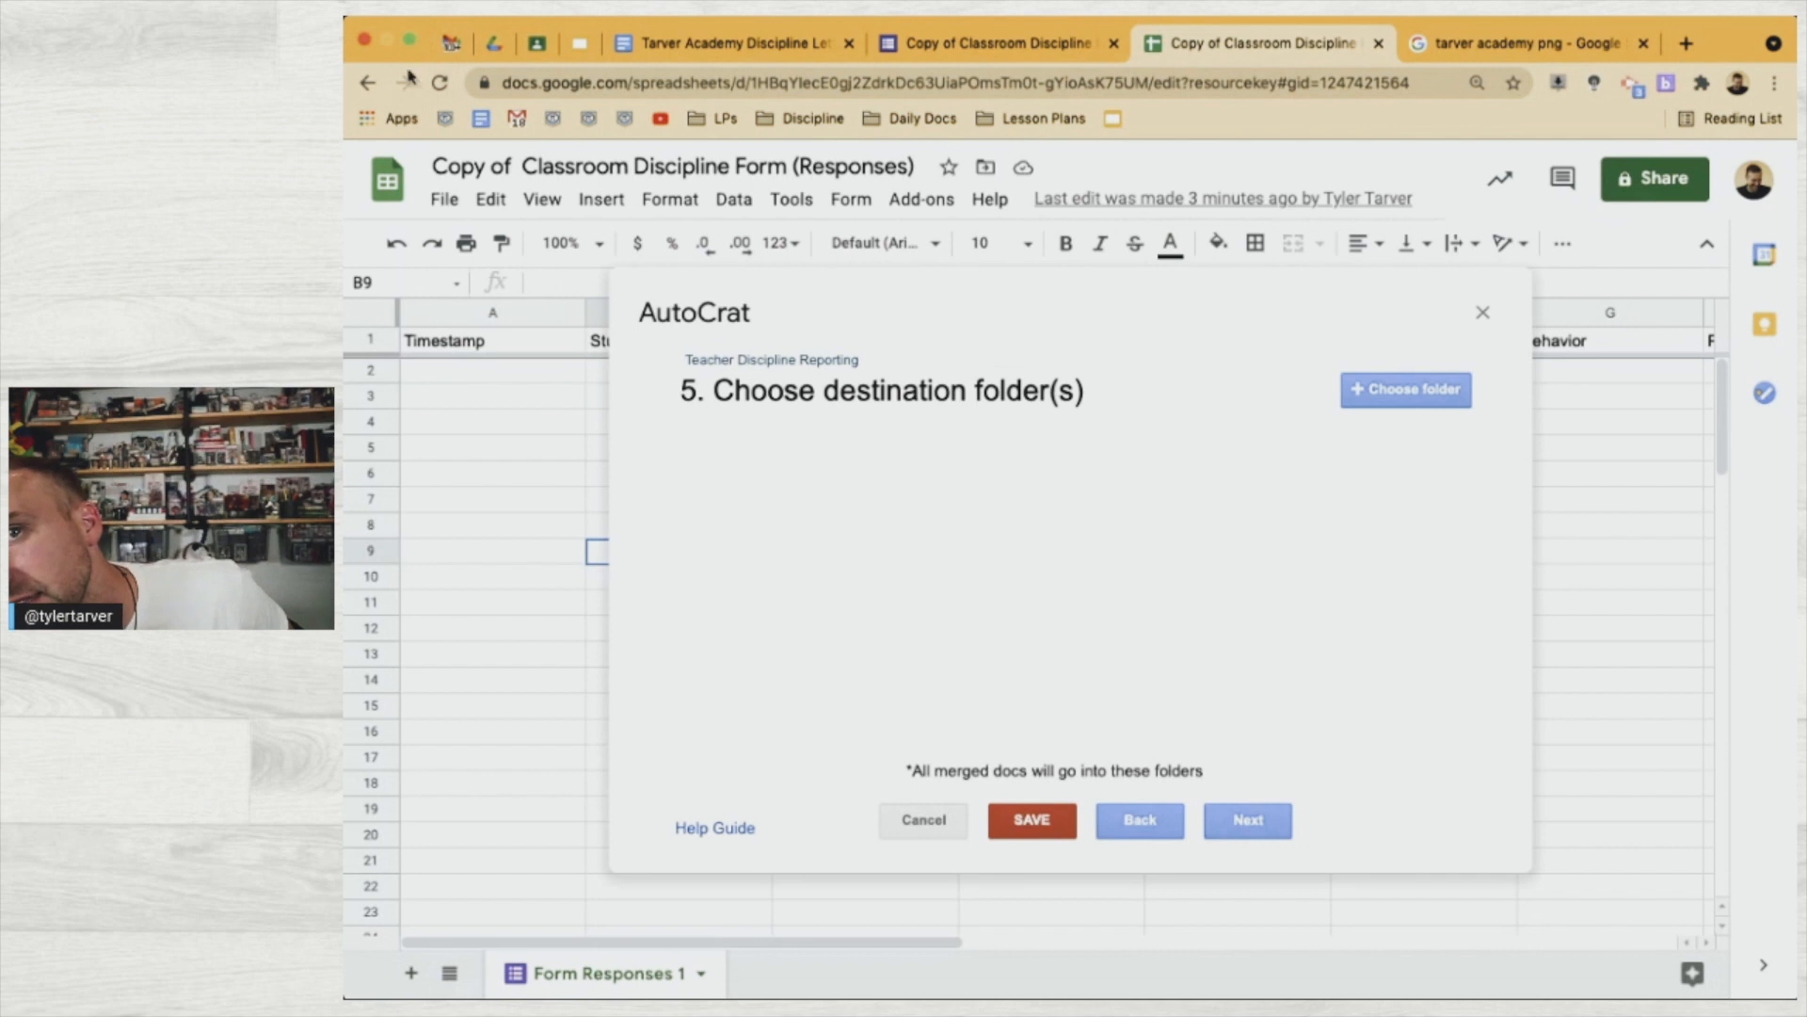
{"action": "left_click", "coordinate": [493, 43]}
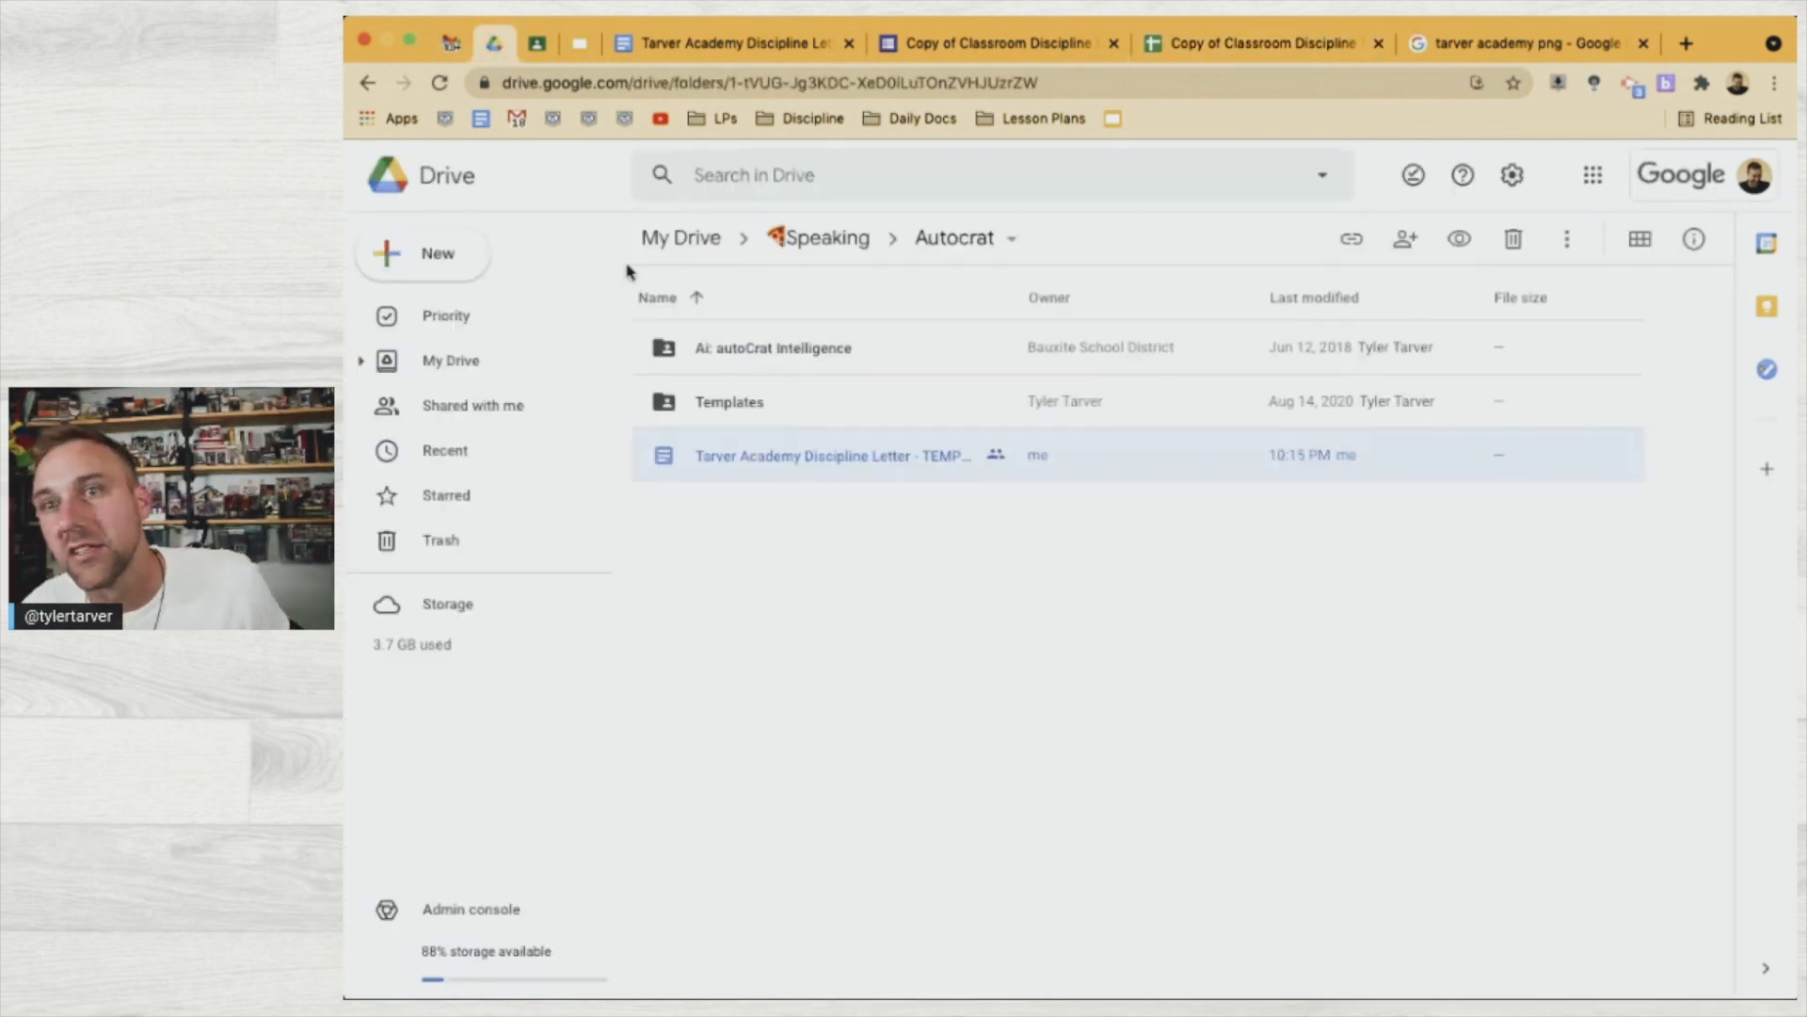
Create a new folder named 'Discipline Reports' inside the Drive Autocrat folder
{"action": "left_click", "coordinate": [437, 272]}
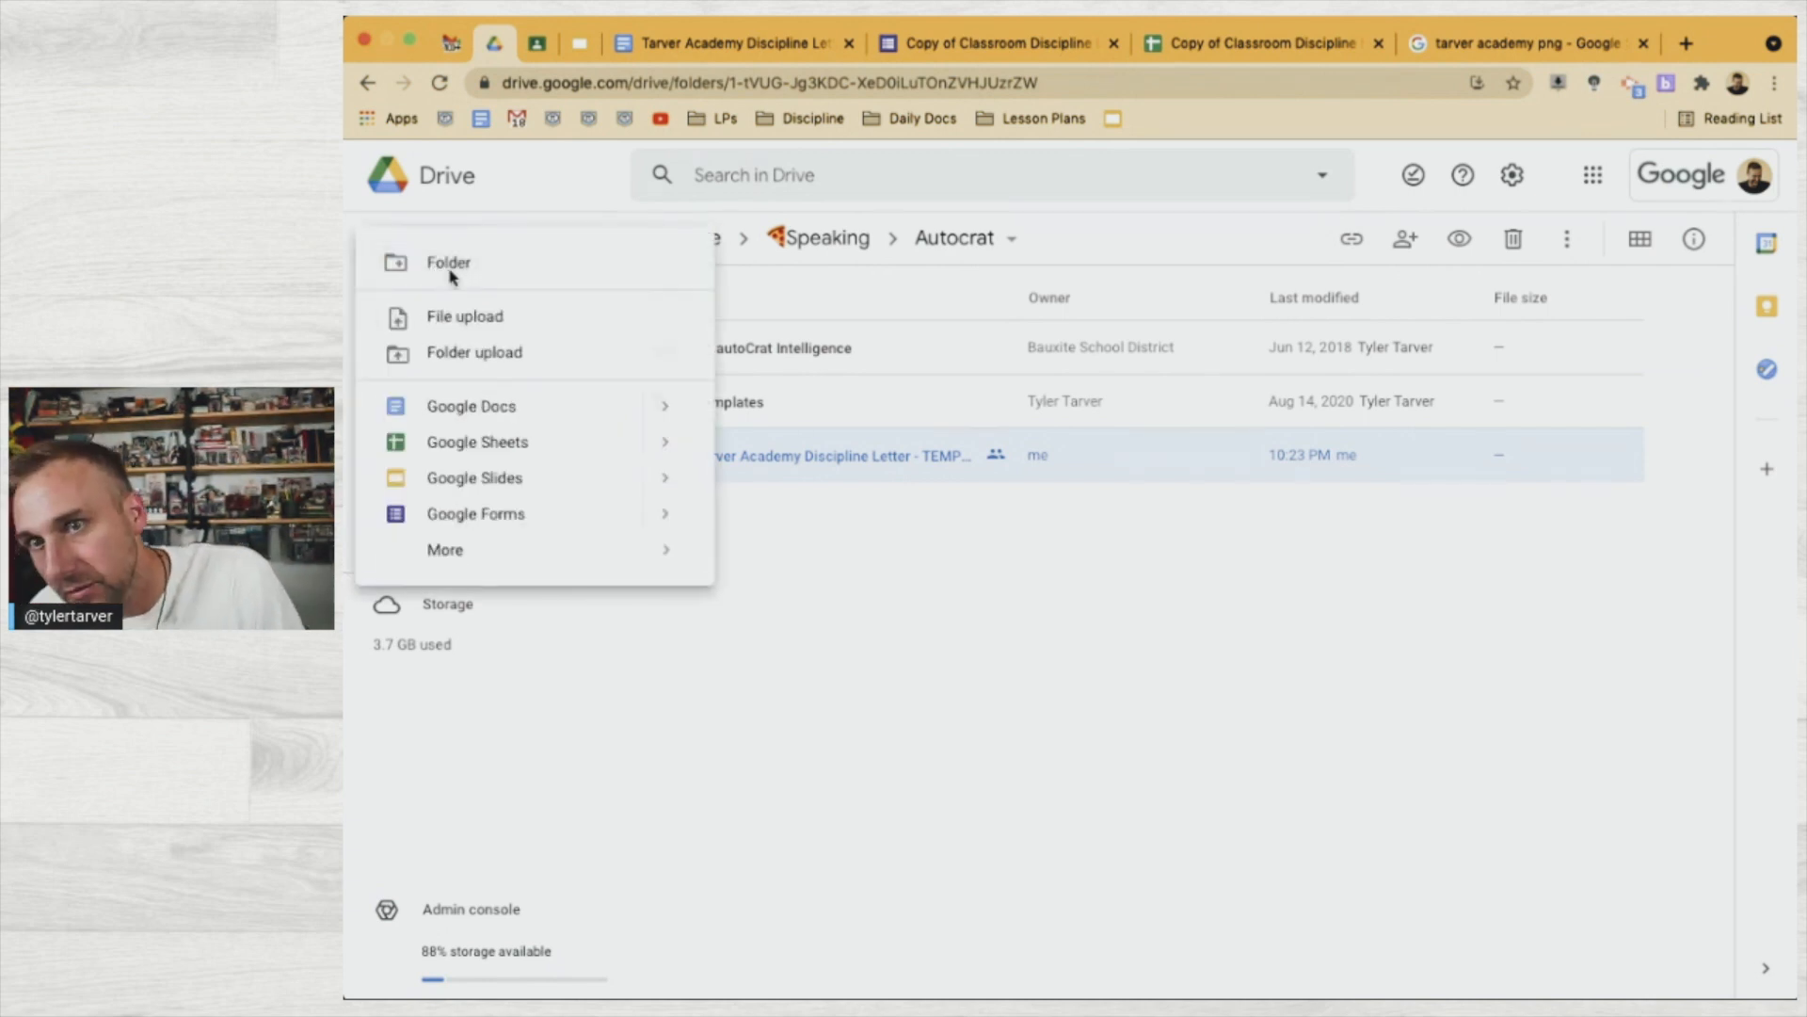
{"action": "left_click", "coordinate": [449, 263]}
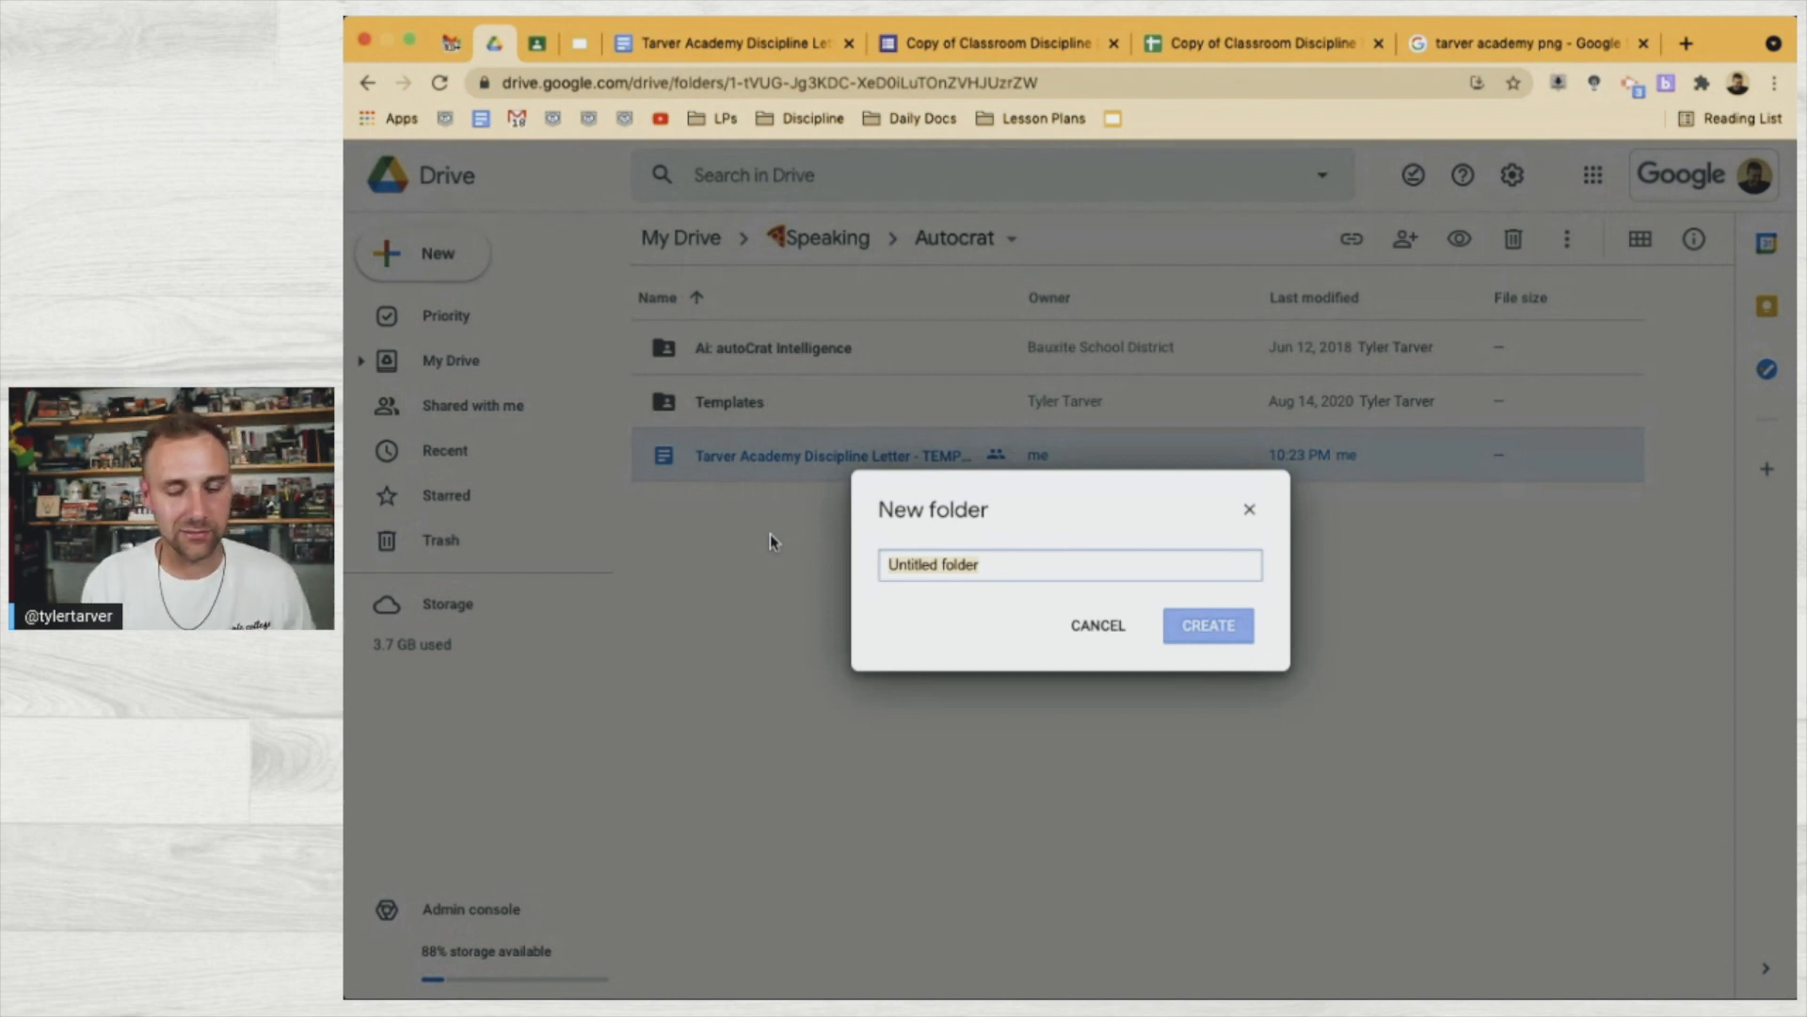
{"action": "type", "text": "Discipline"}
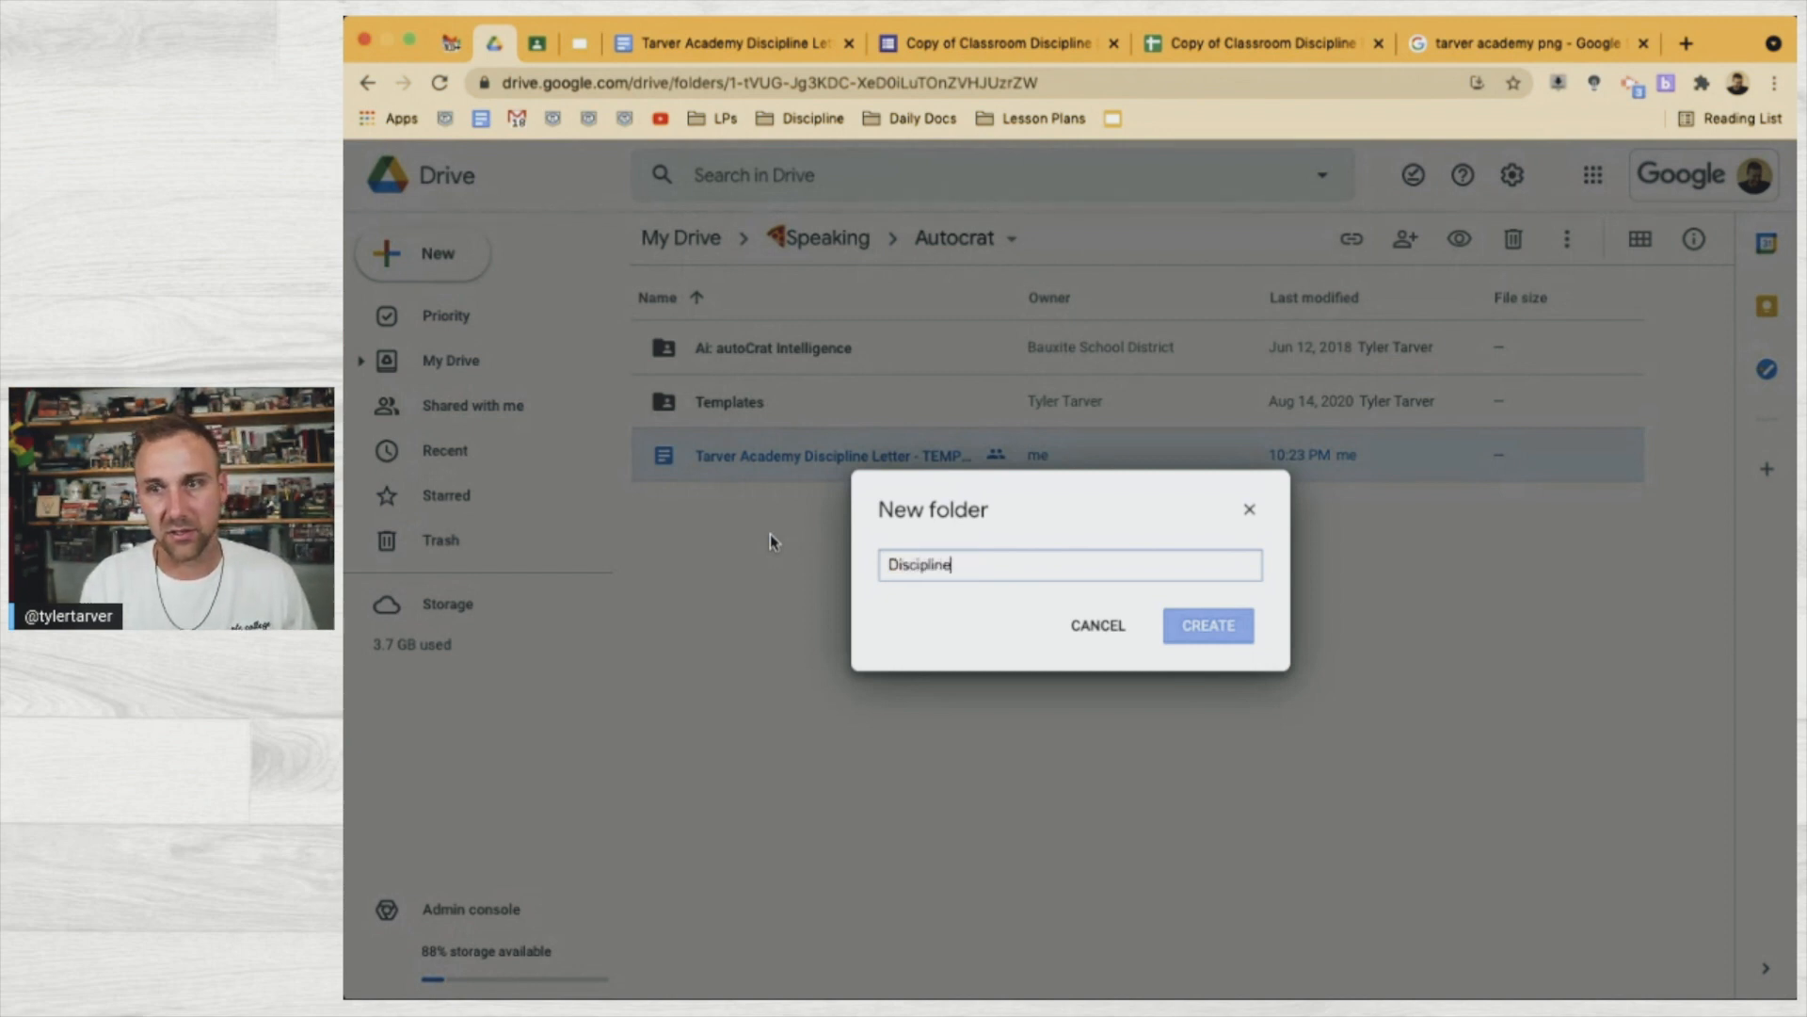
{"action": "type", "text": " Repots"}
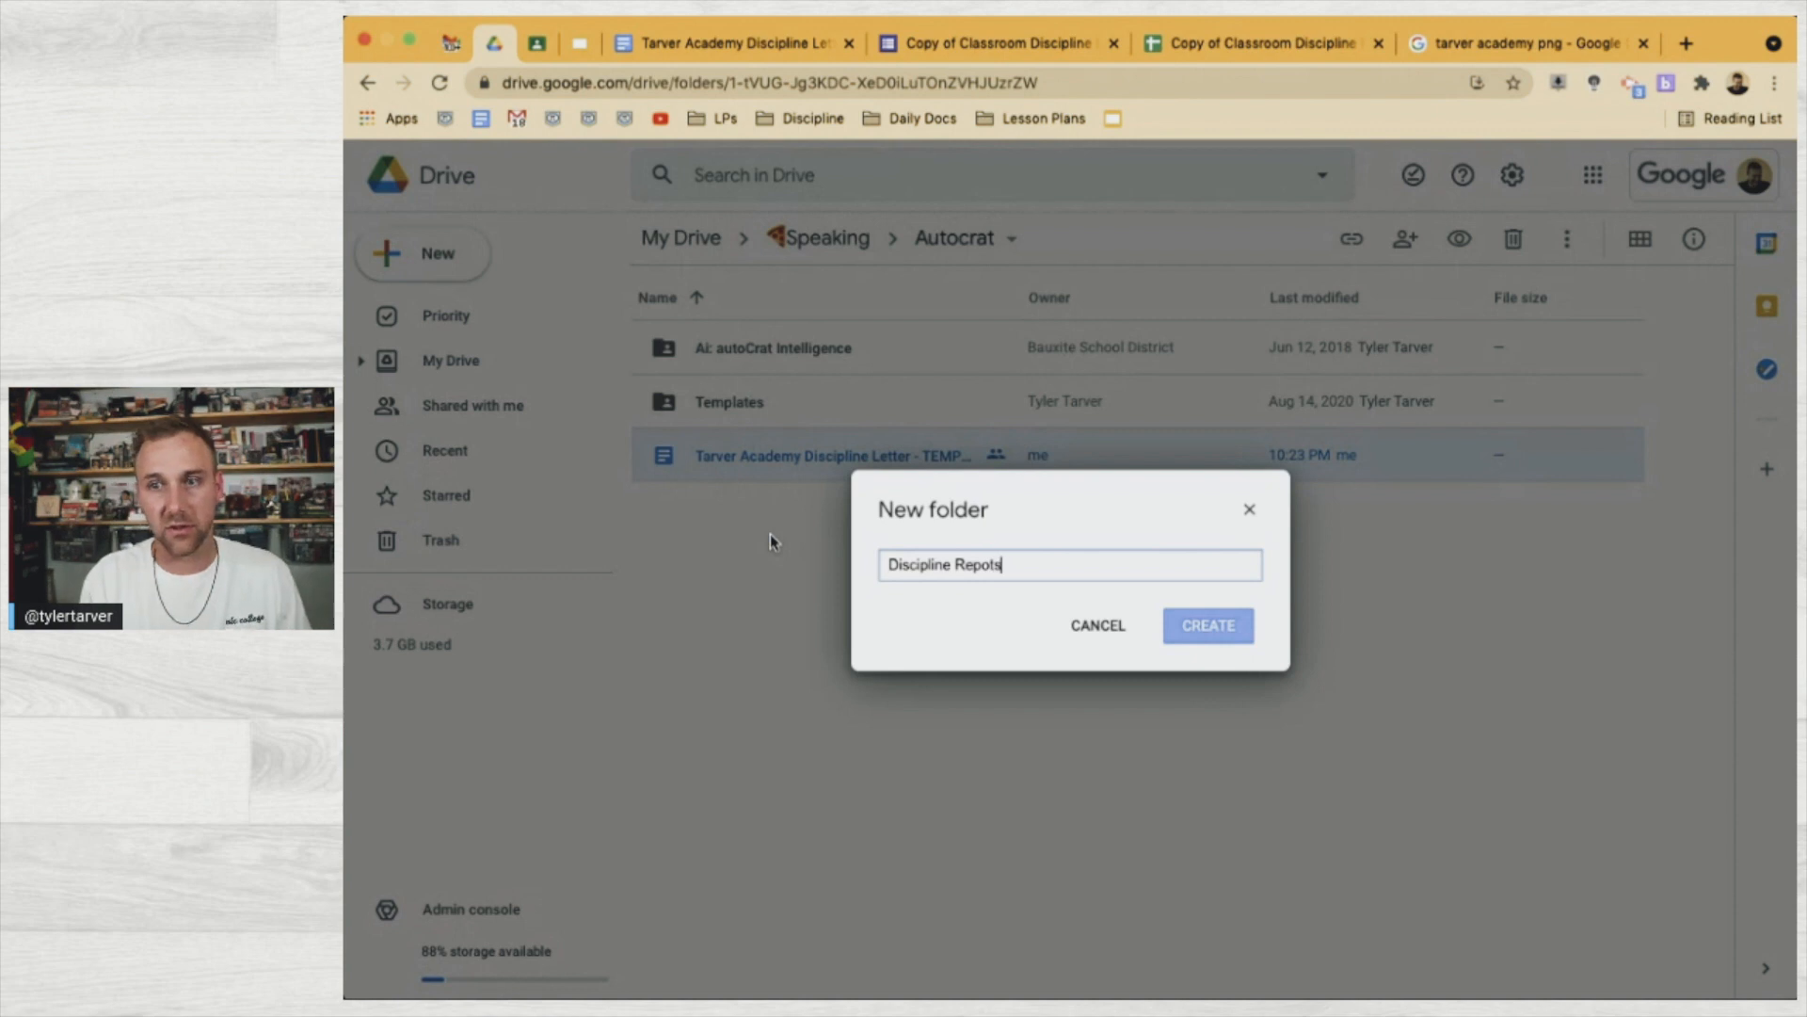
{"action": "key", "text": "BackSpace"}
{"action": "key", "text": "BackSpace"}
{"action": "type", "text": "rts"}
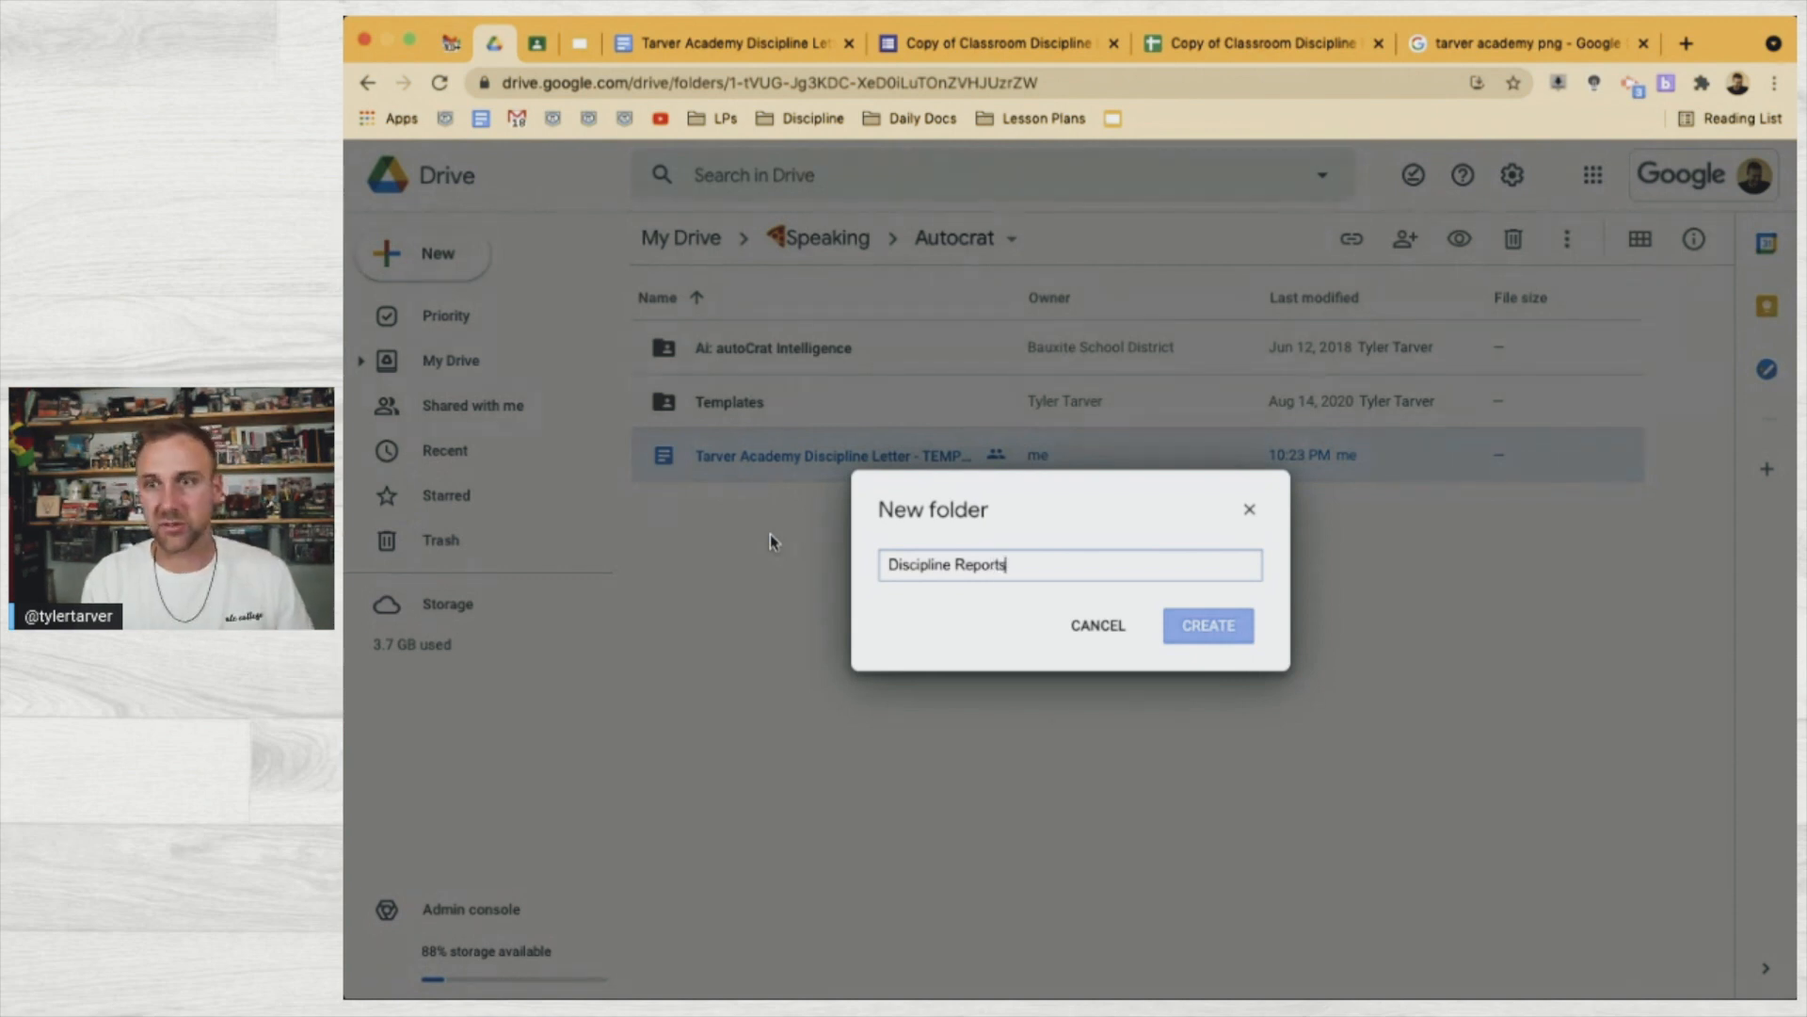
{"action": "key", "text": "Return"}
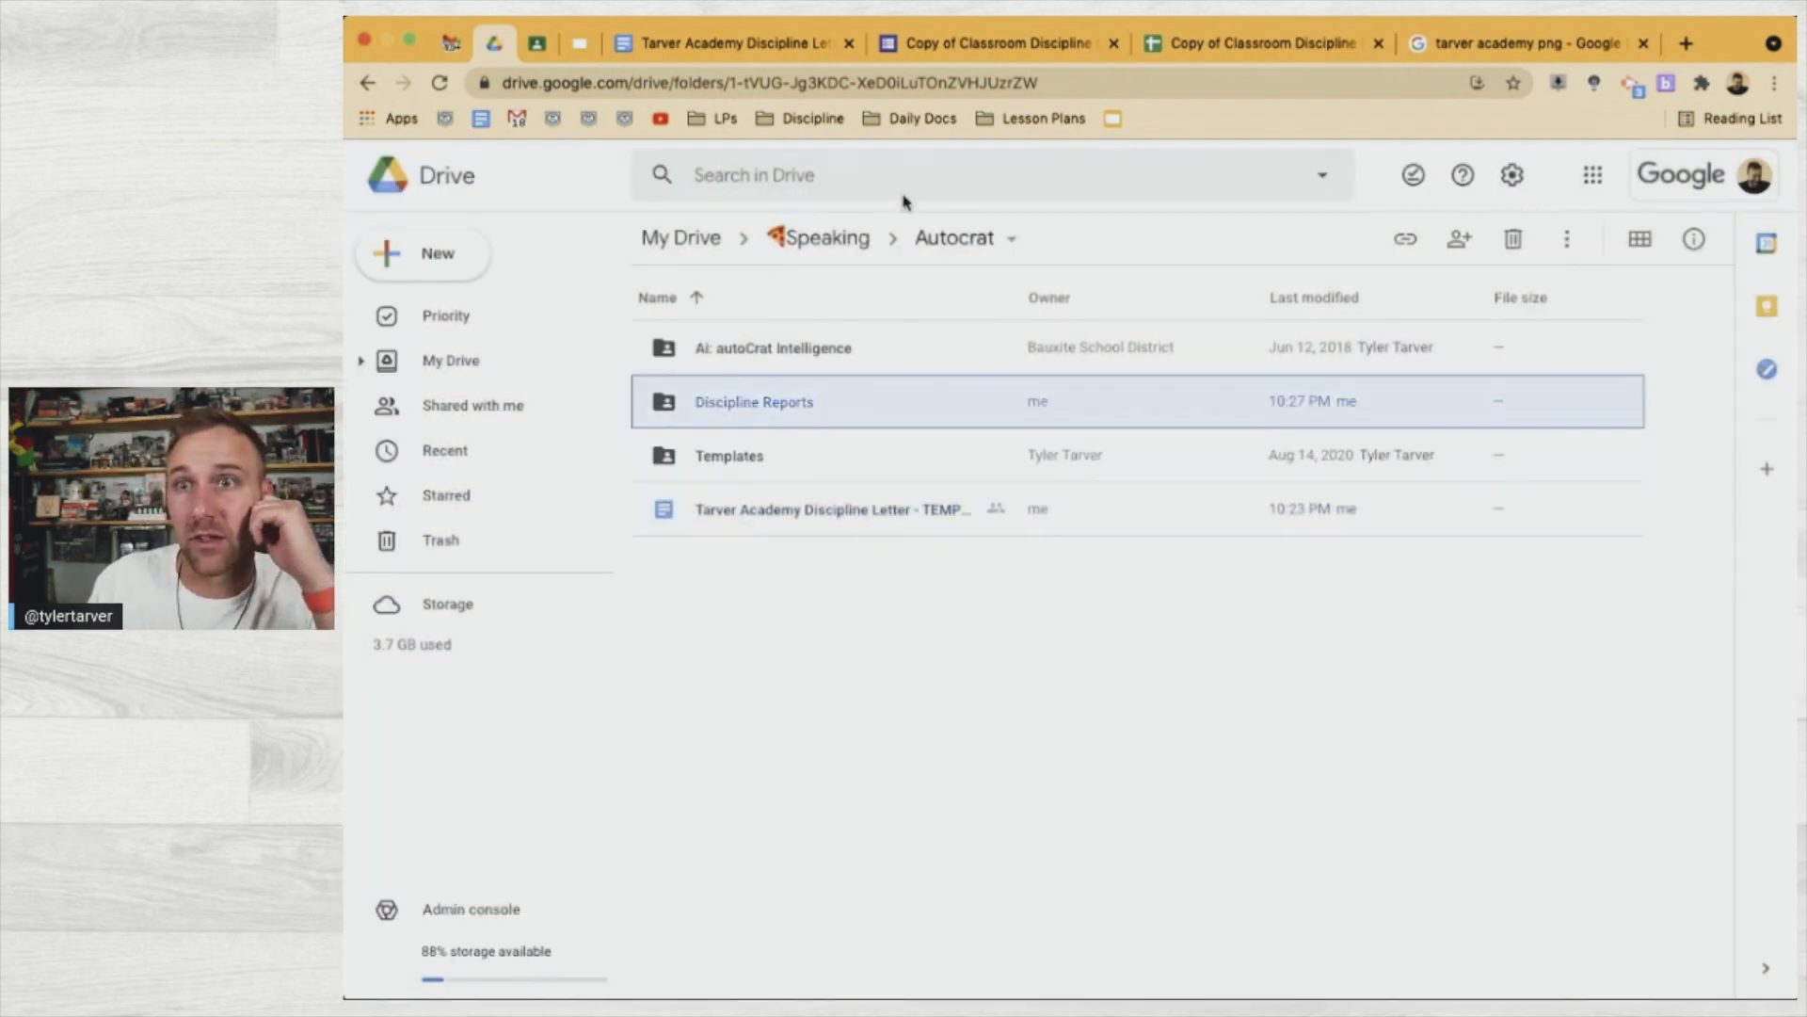
{"action": "left_click", "coordinate": [976, 45]}
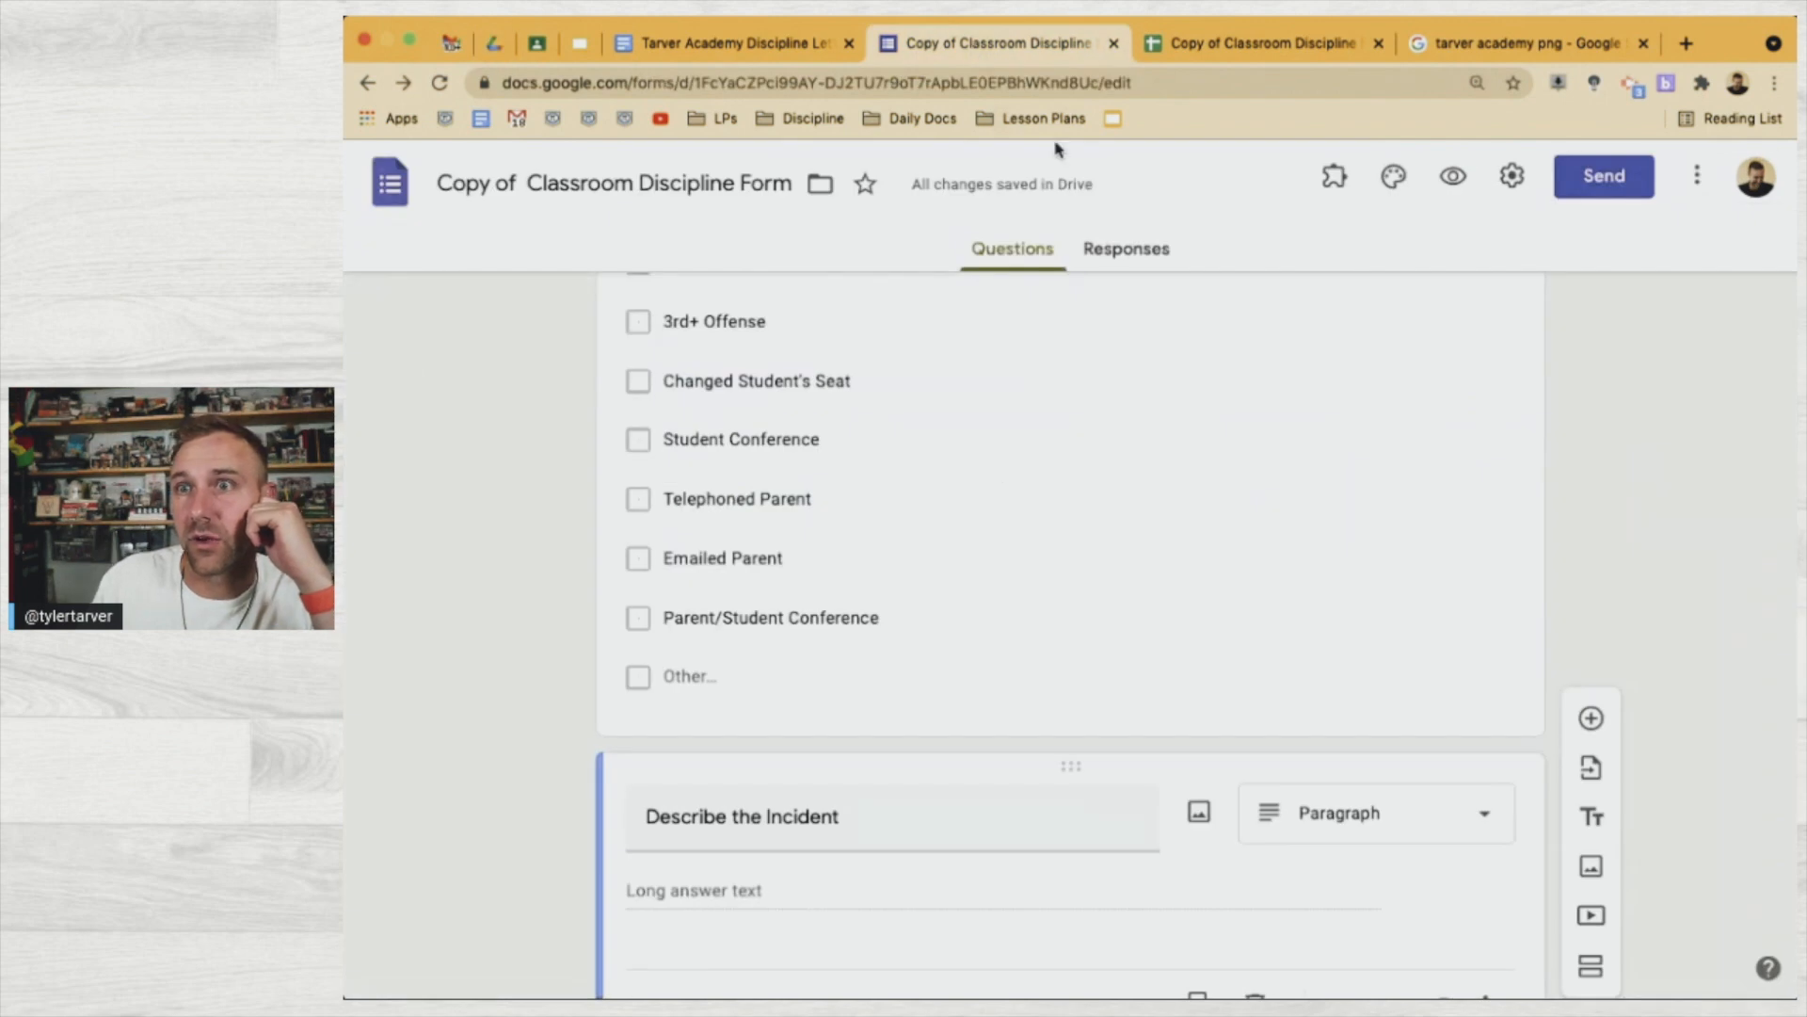
Set Discipline Reports as the destination folder and skip past the folder-reference step
{"action": "left_click", "coordinate": [1243, 44]}
{"action": "left_click", "coordinate": [1406, 390]}
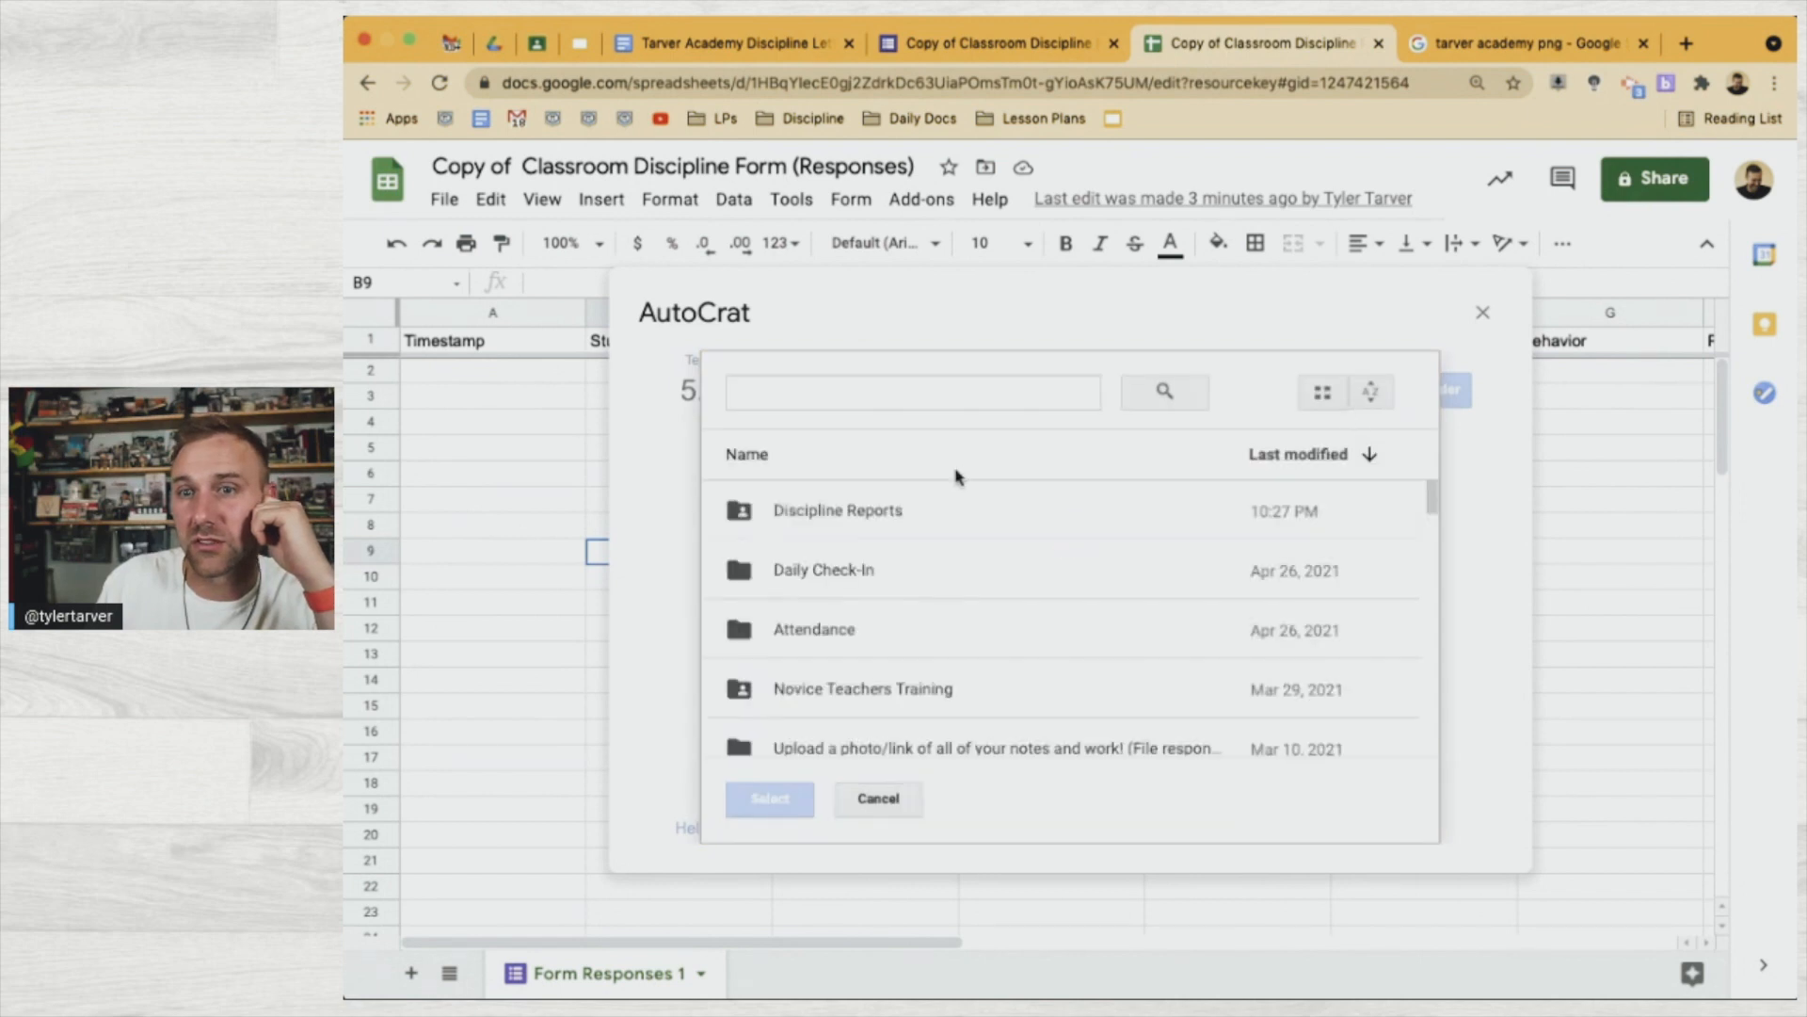
{"action": "left_click", "coordinate": [920, 510]}
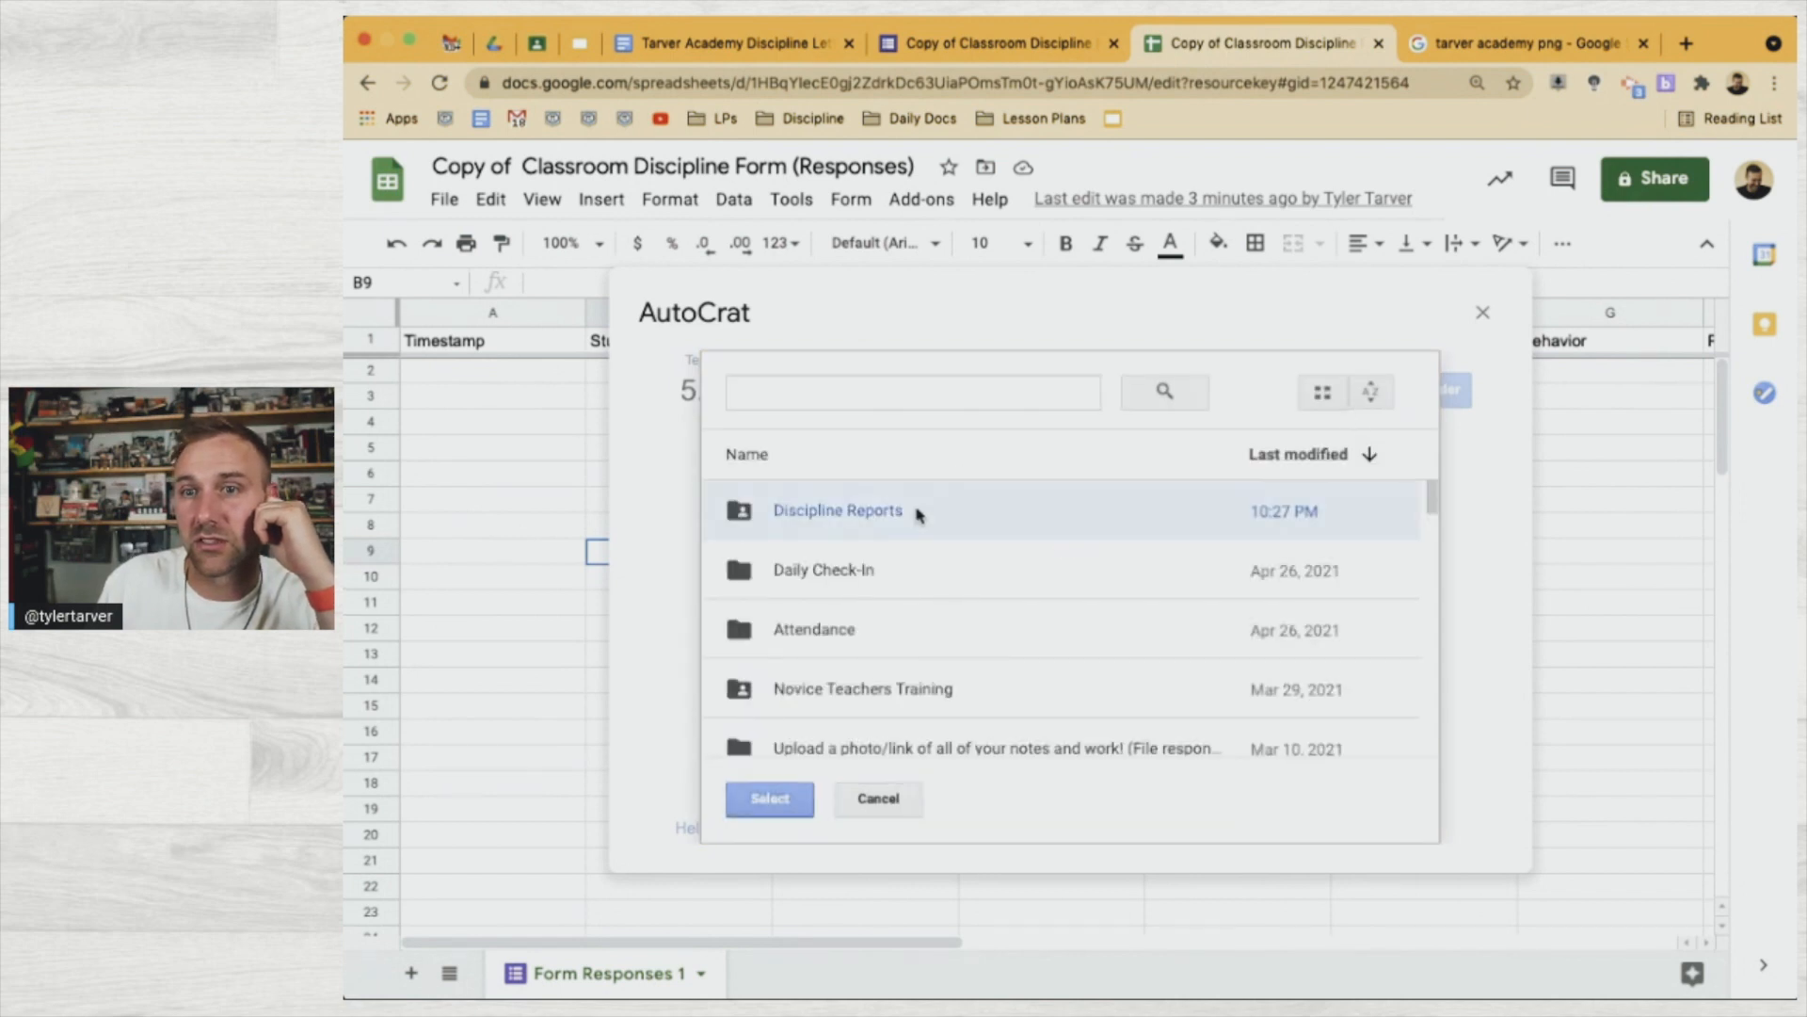
{"action": "left_click", "coordinate": [770, 808]}
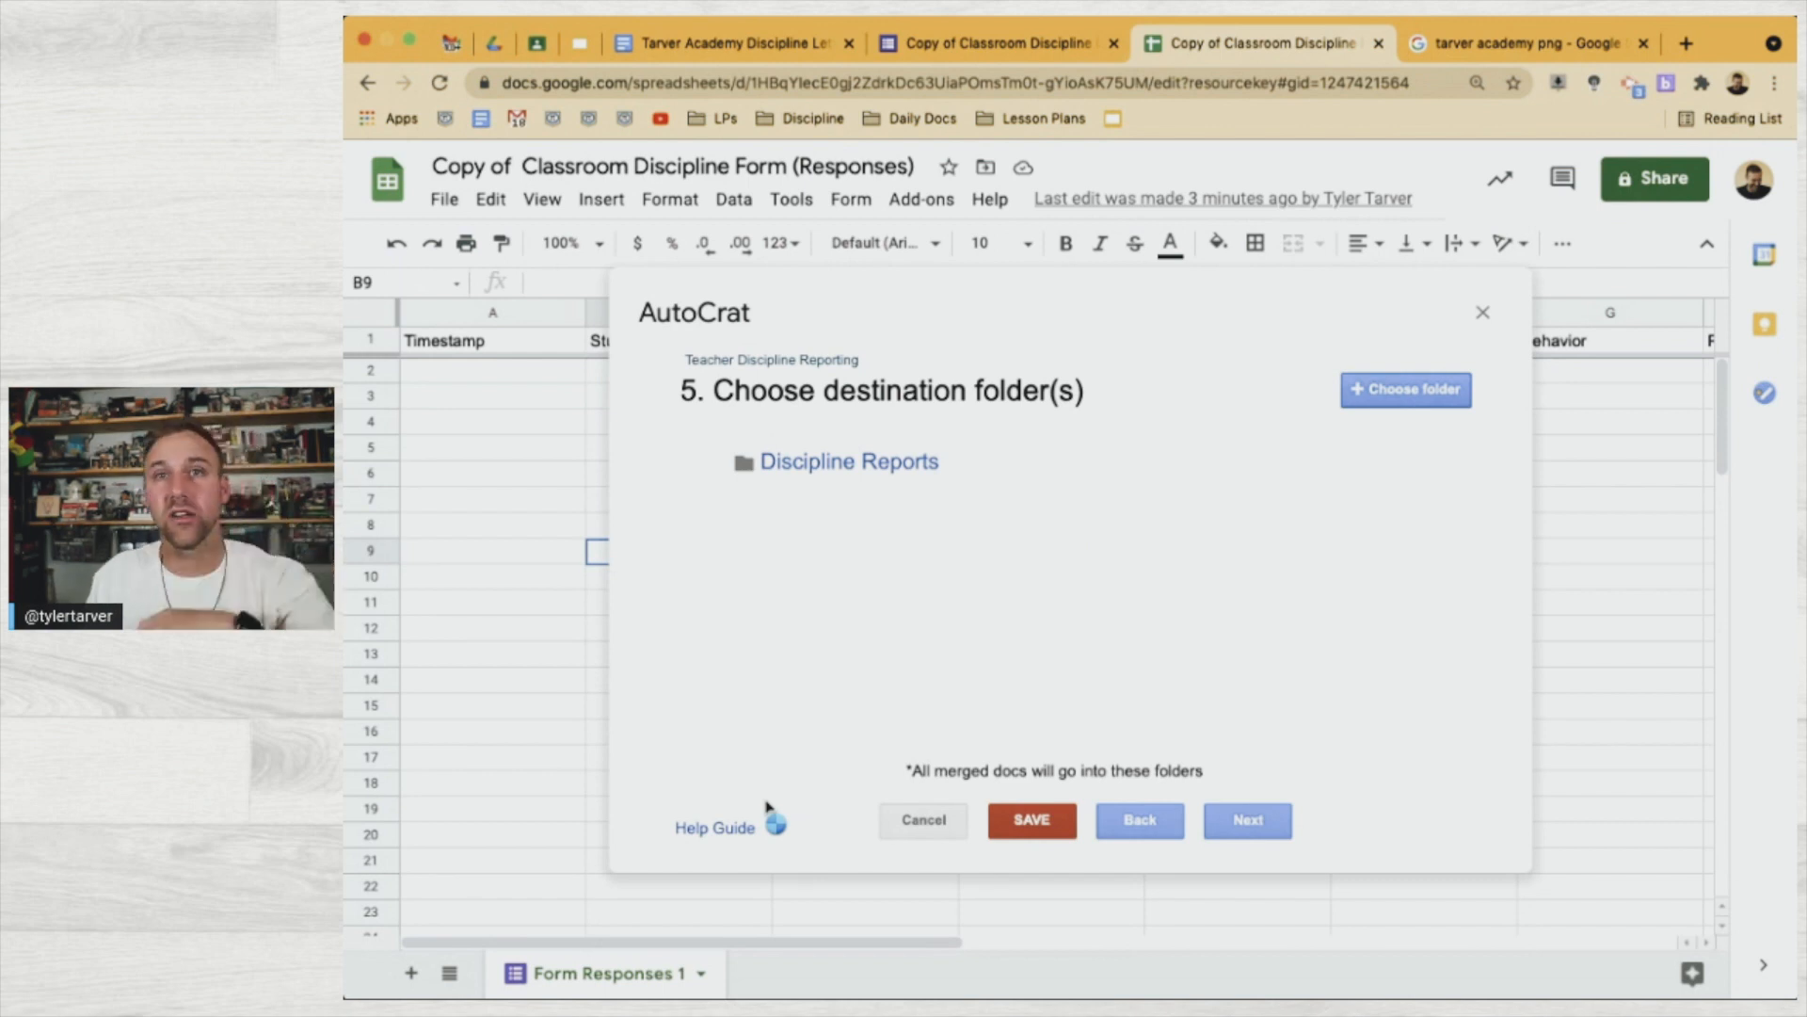
{"action": "left_click", "coordinate": [1235, 833]}
{"action": "left_click", "coordinate": [1235, 817]}
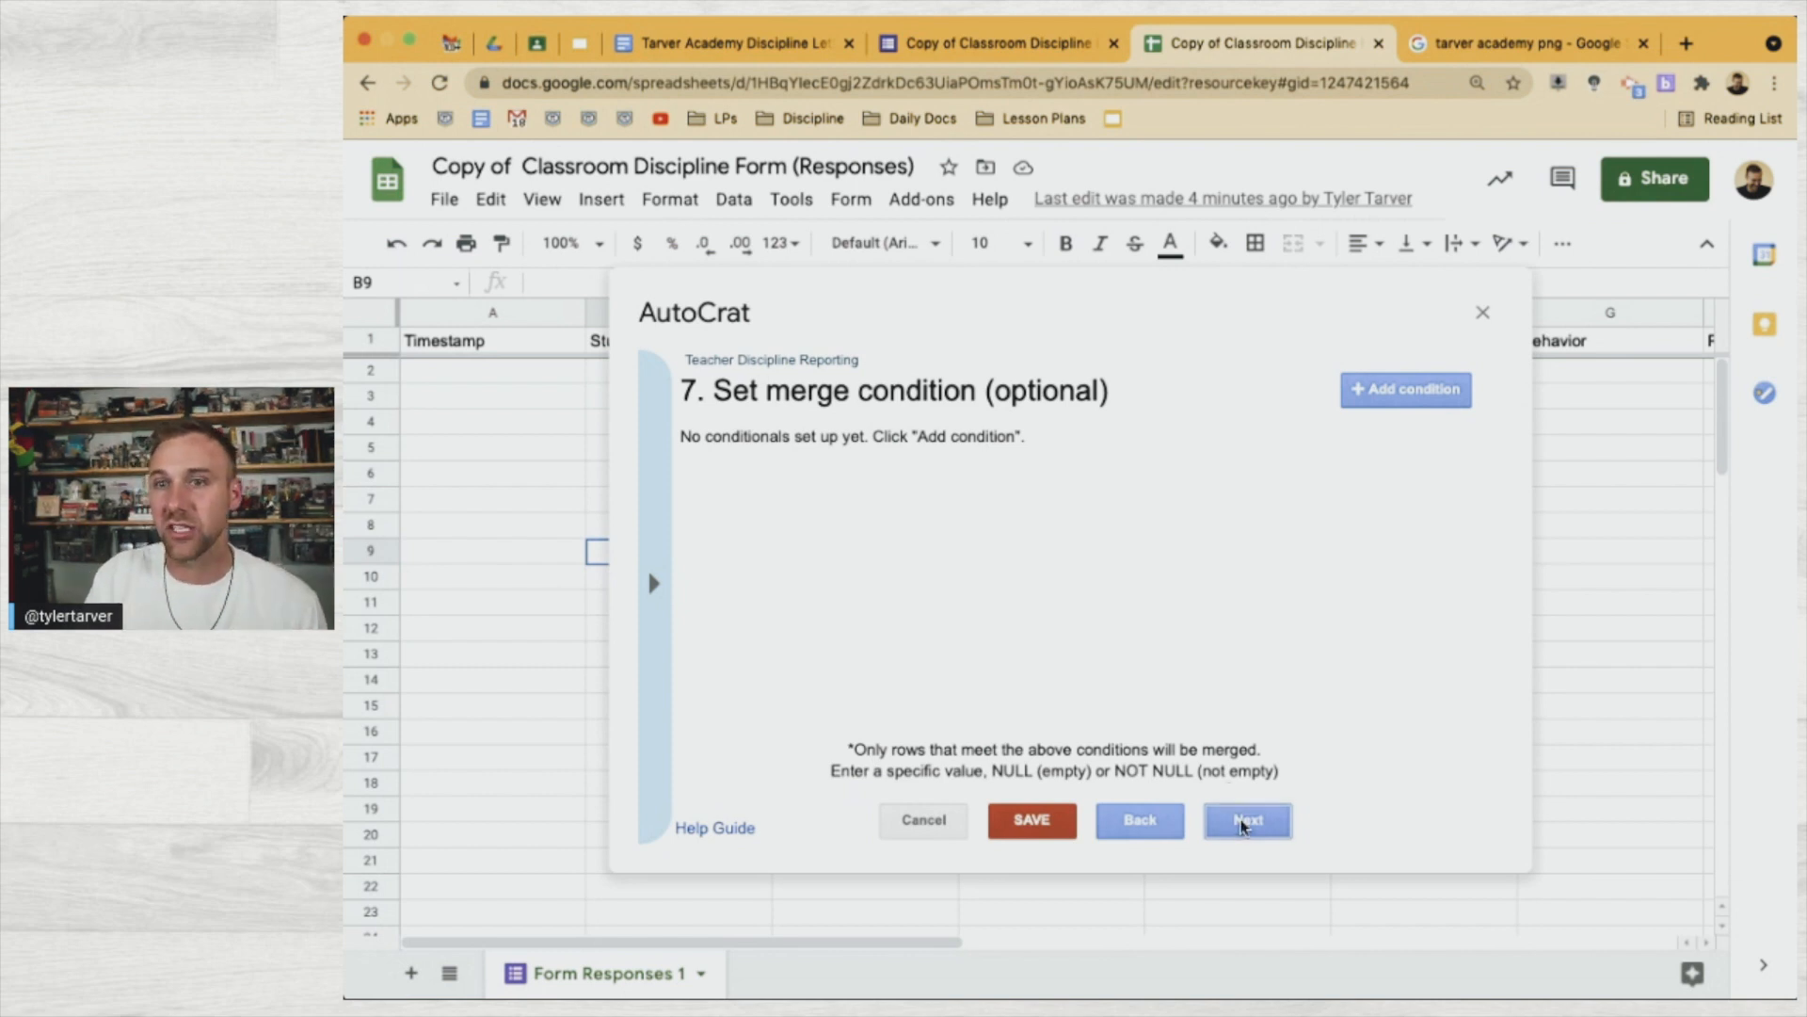
Skip the merge condition and enable sharing of merged documents as editable docs
{"action": "left_click", "coordinate": [1241, 826]}
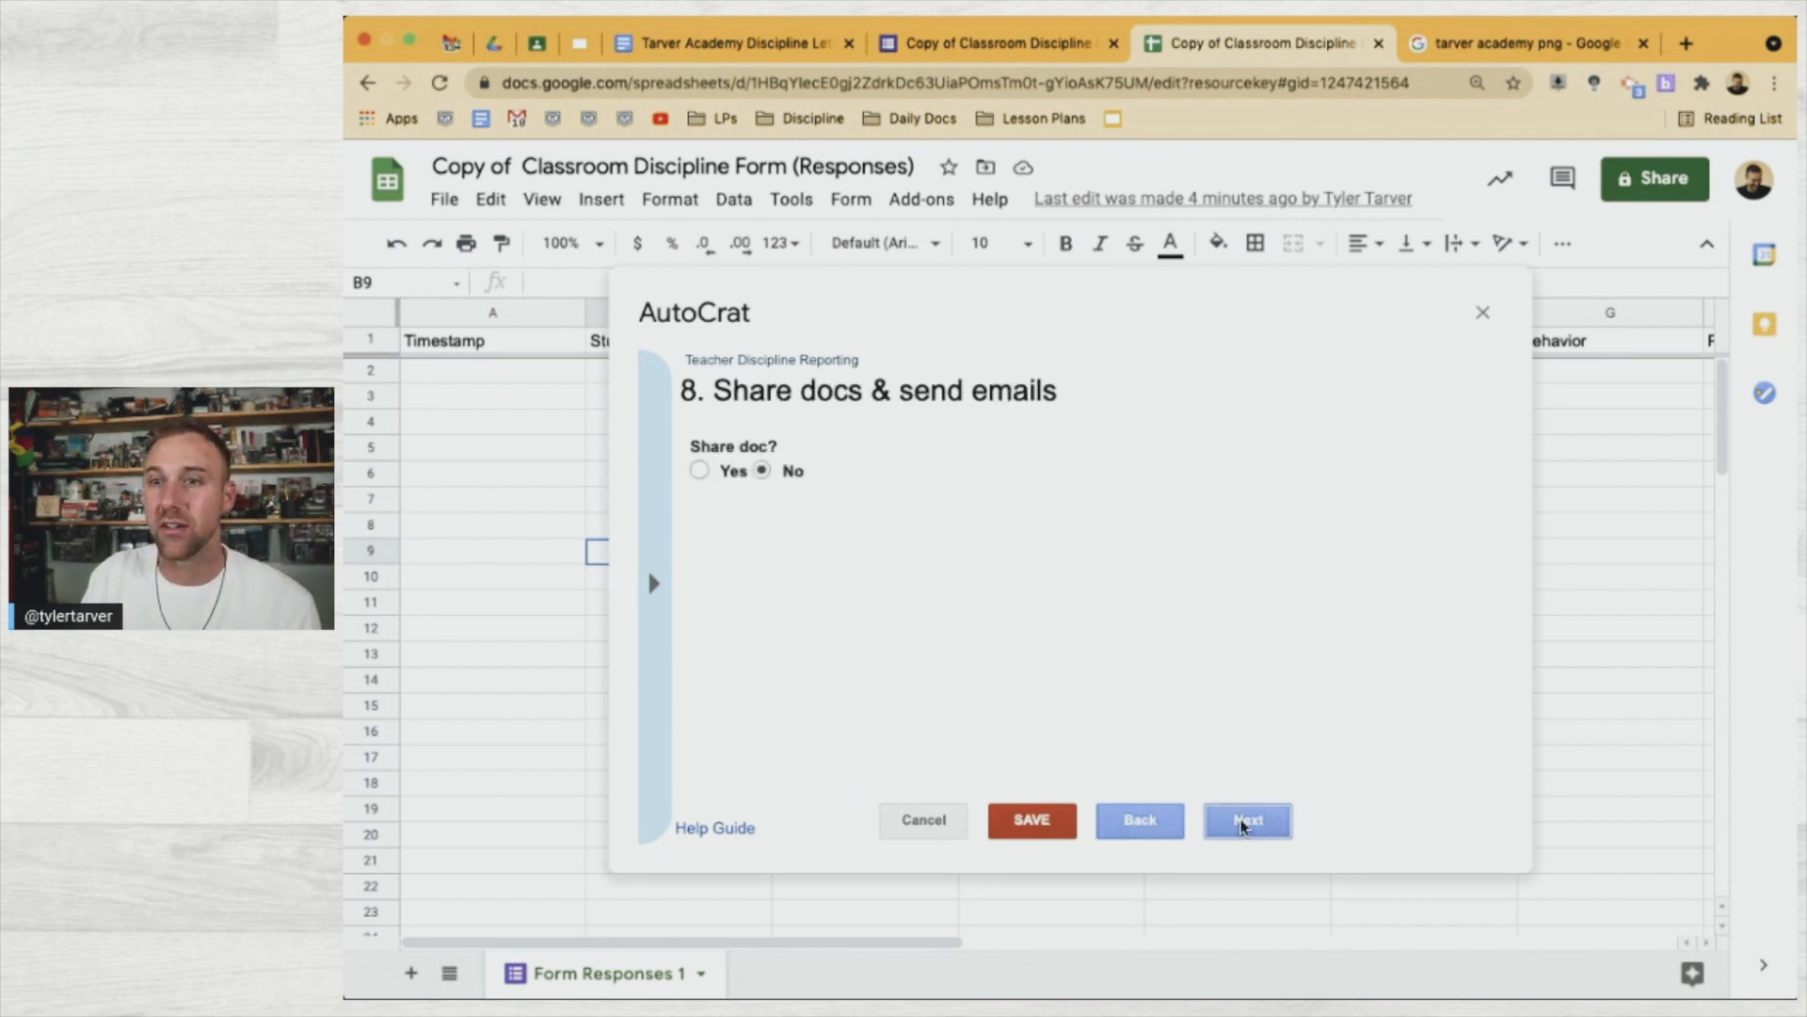
{"action": "left_click", "coordinate": [728, 473]}
{"action": "scroll", "coordinate": [1115, 680], "scroll_direction": "down", "scroll_amount": 1}
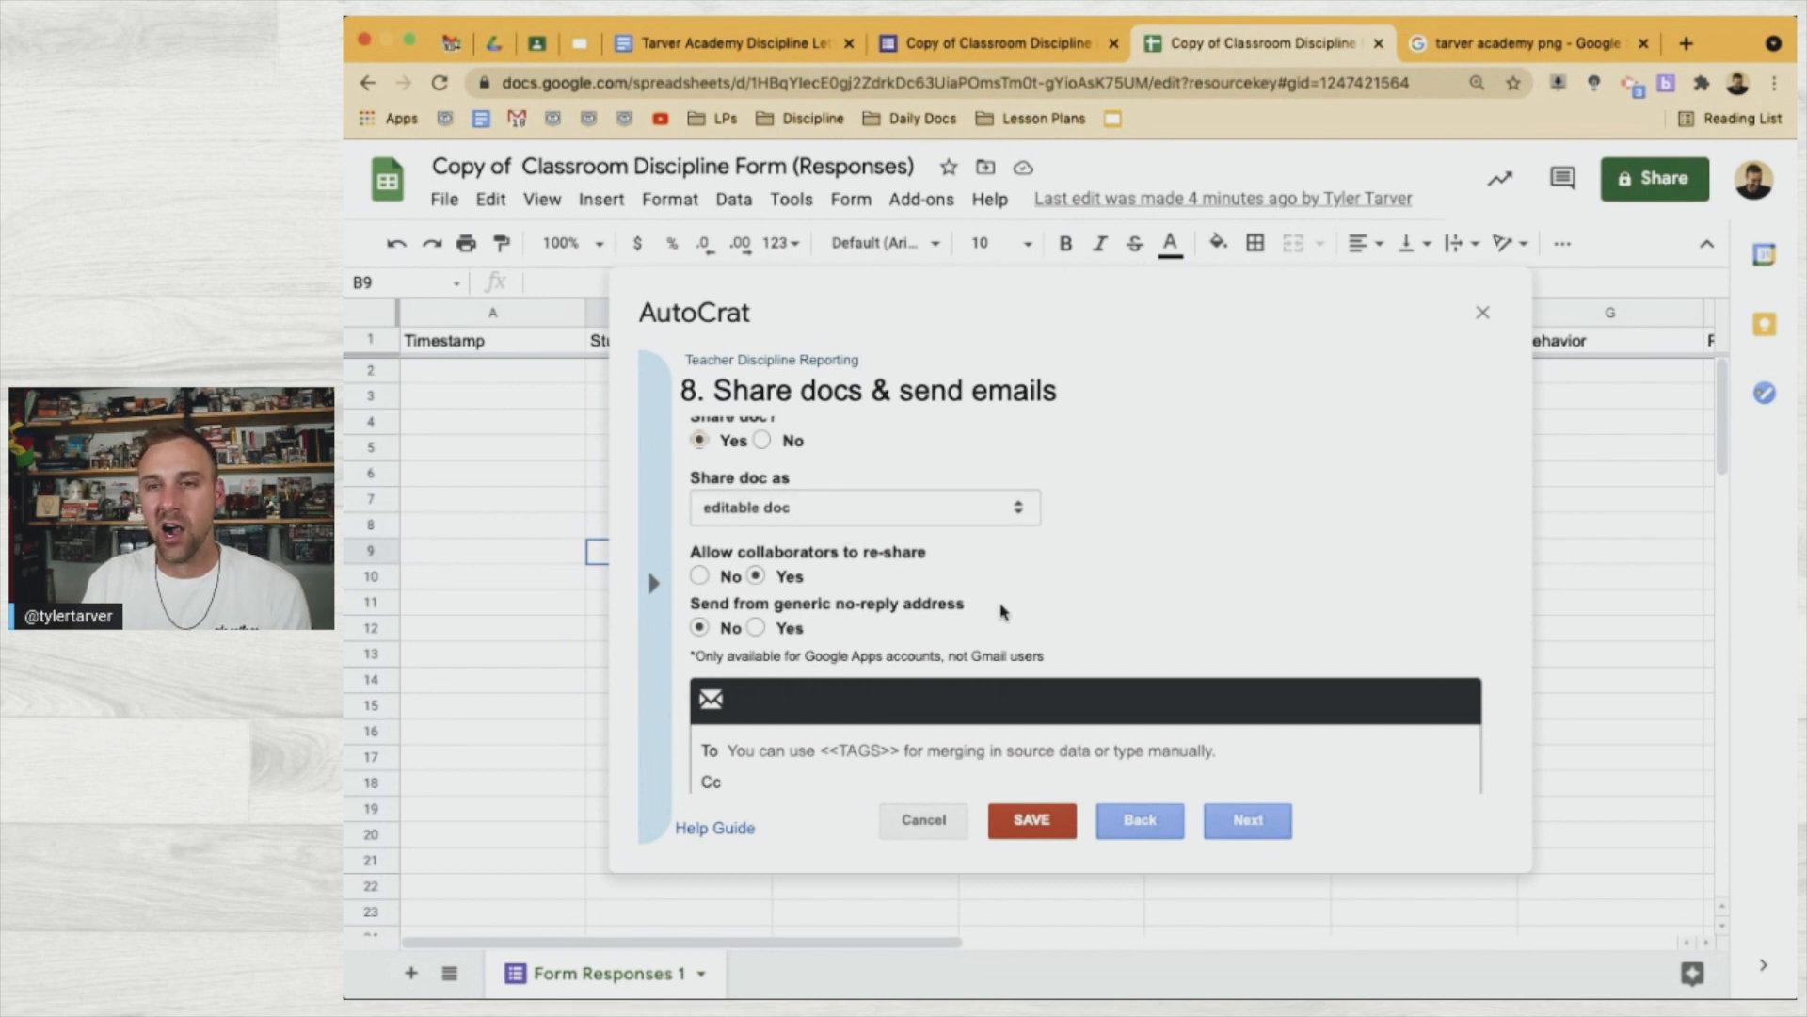
{"action": "scroll", "coordinate": [960, 586], "scroll_direction": "down", "scroll_amount": 1}
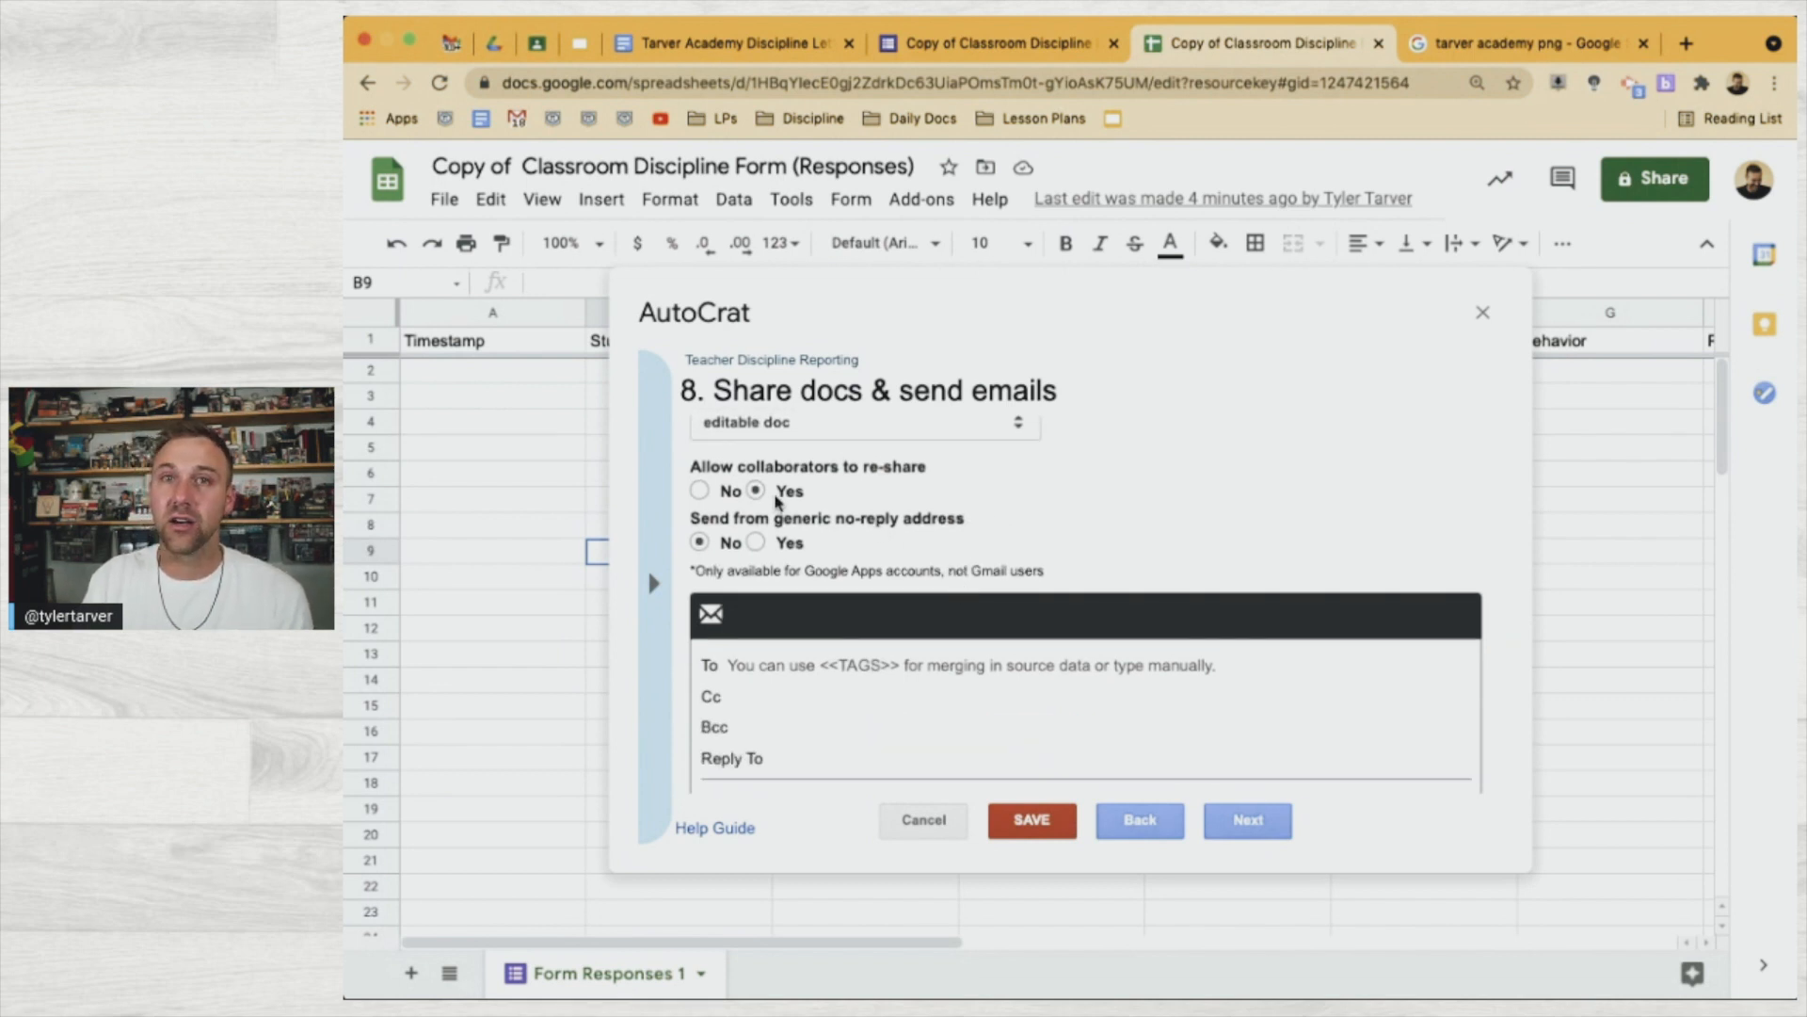
{"action": "scroll", "coordinate": [753, 490], "scroll_direction": "down", "scroll_amount": 1}
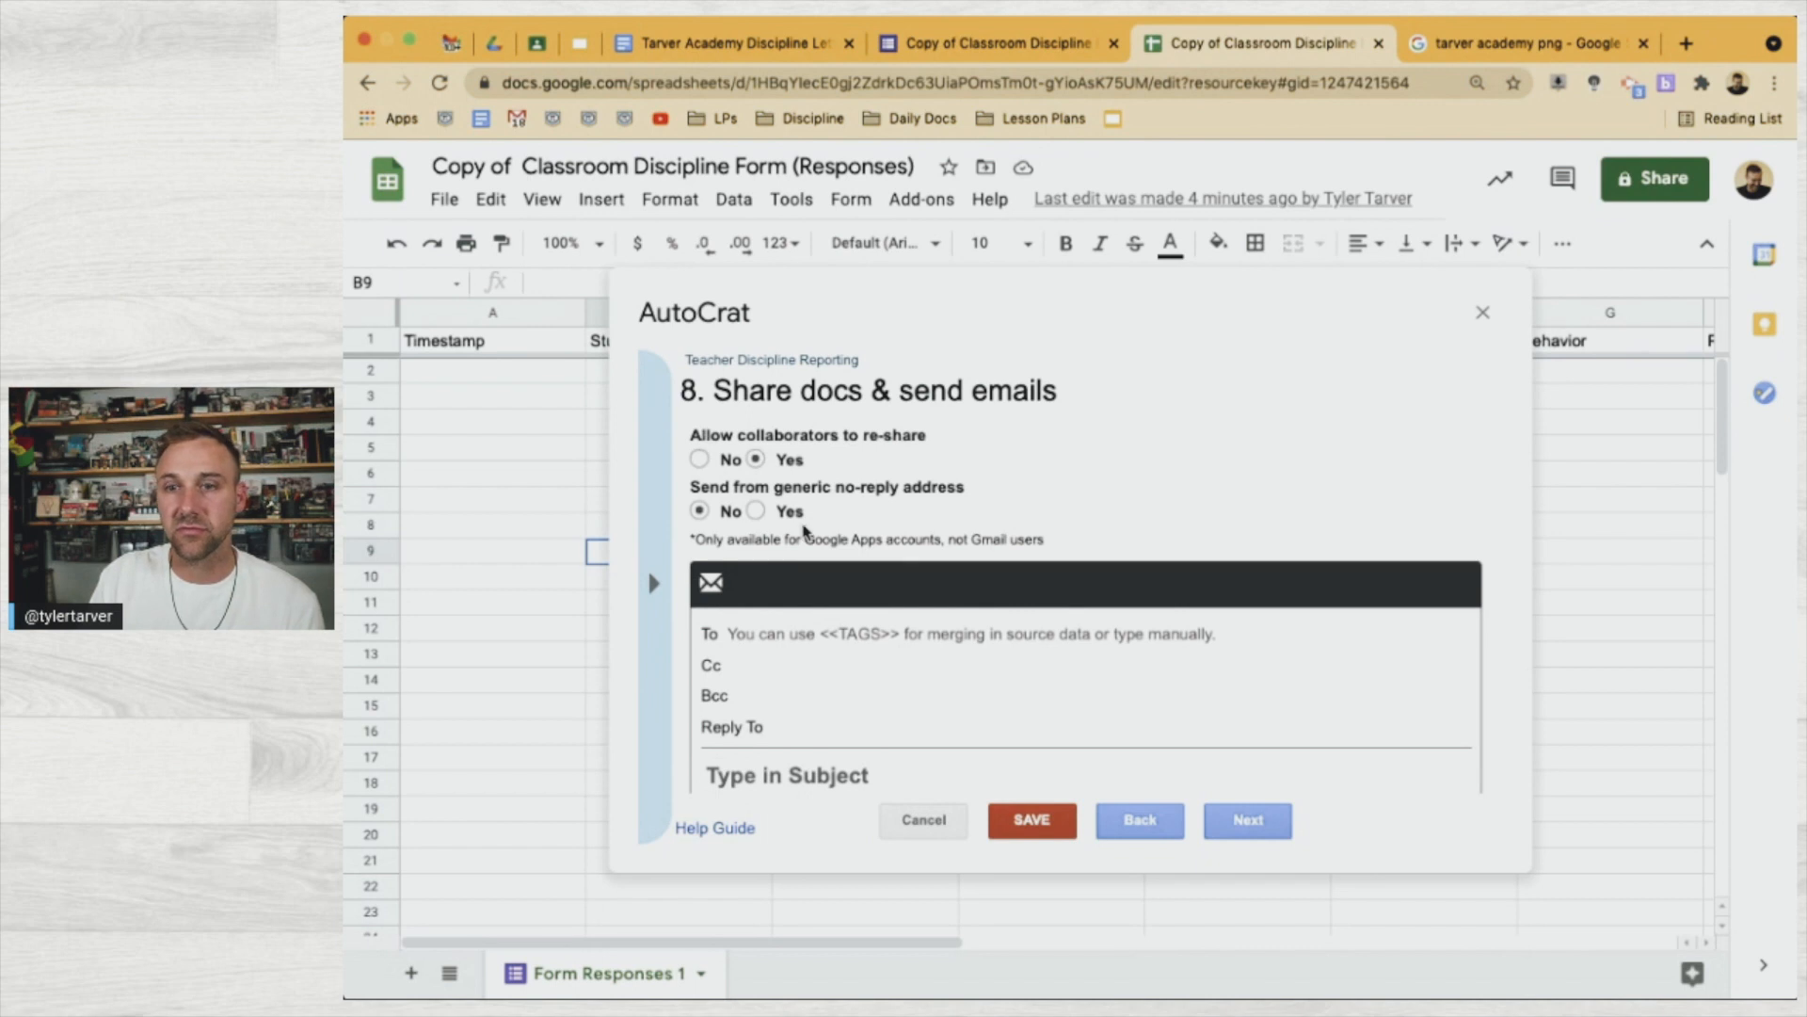
{"action": "scroll", "coordinate": [805, 532], "scroll_direction": "down", "scroll_amount": 1}
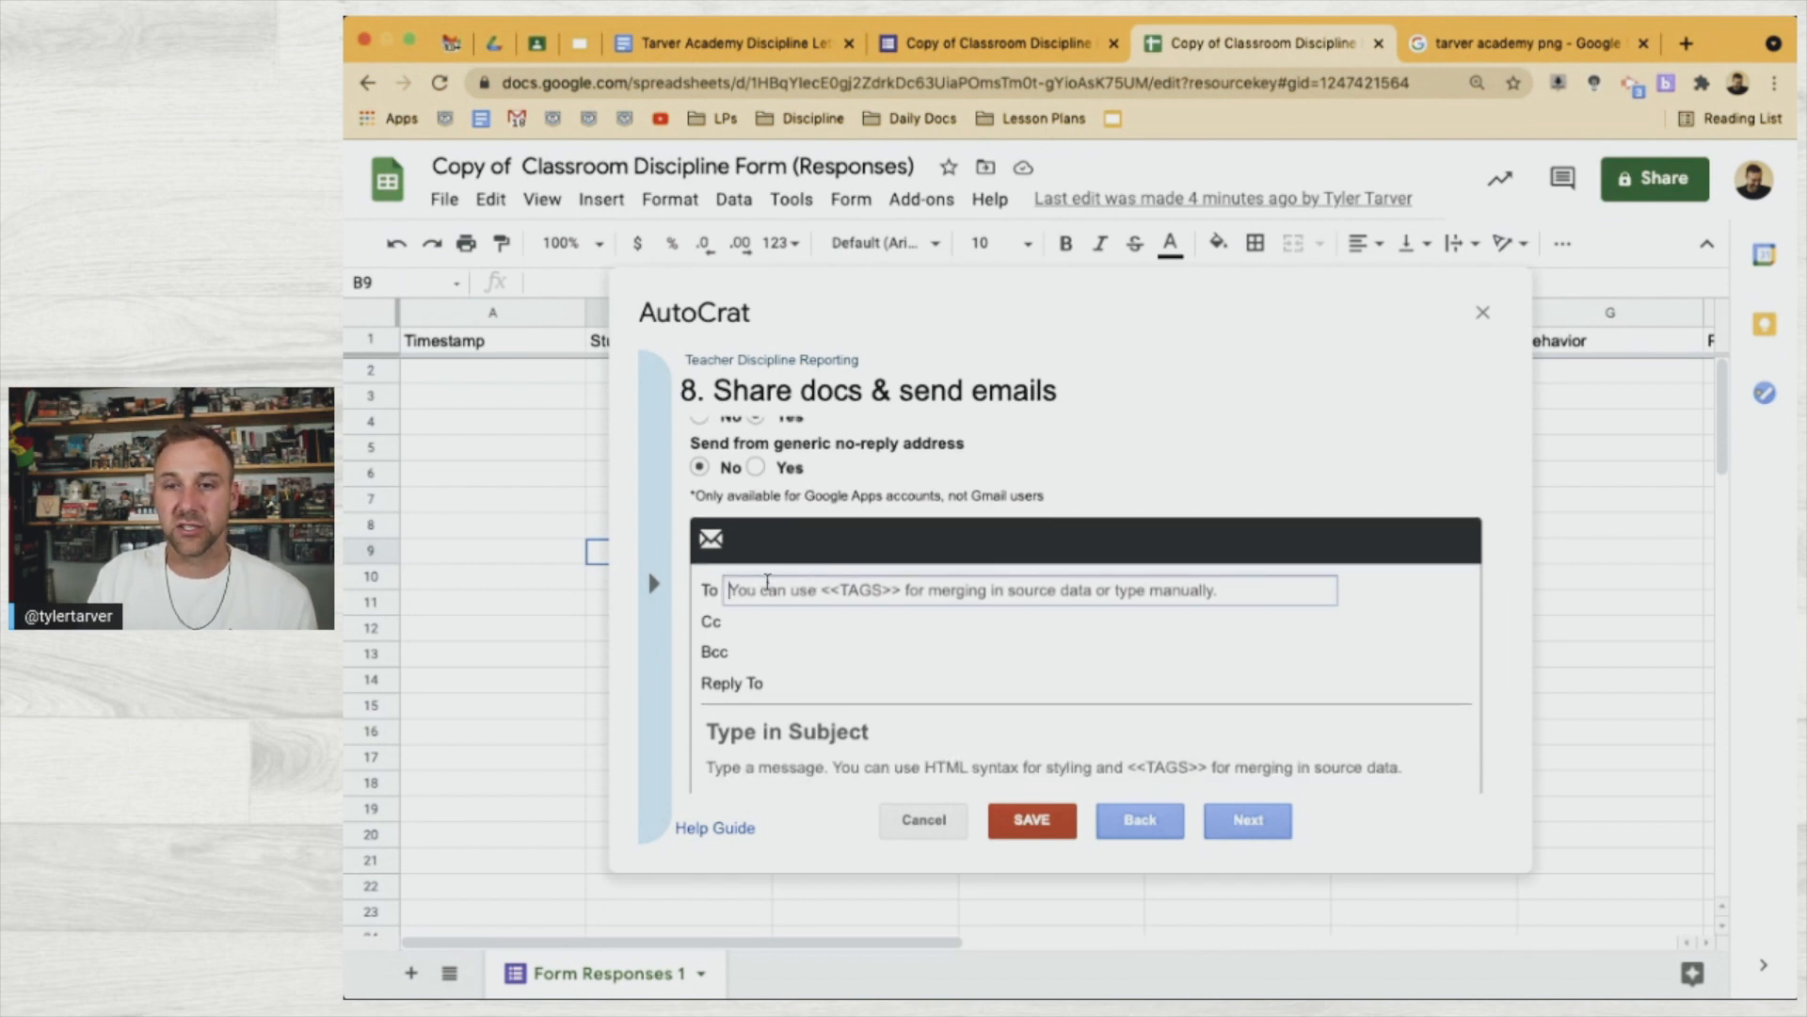
Replace the email's To address with the academy email address
{"action": "key", "text": "ctrl+a"}
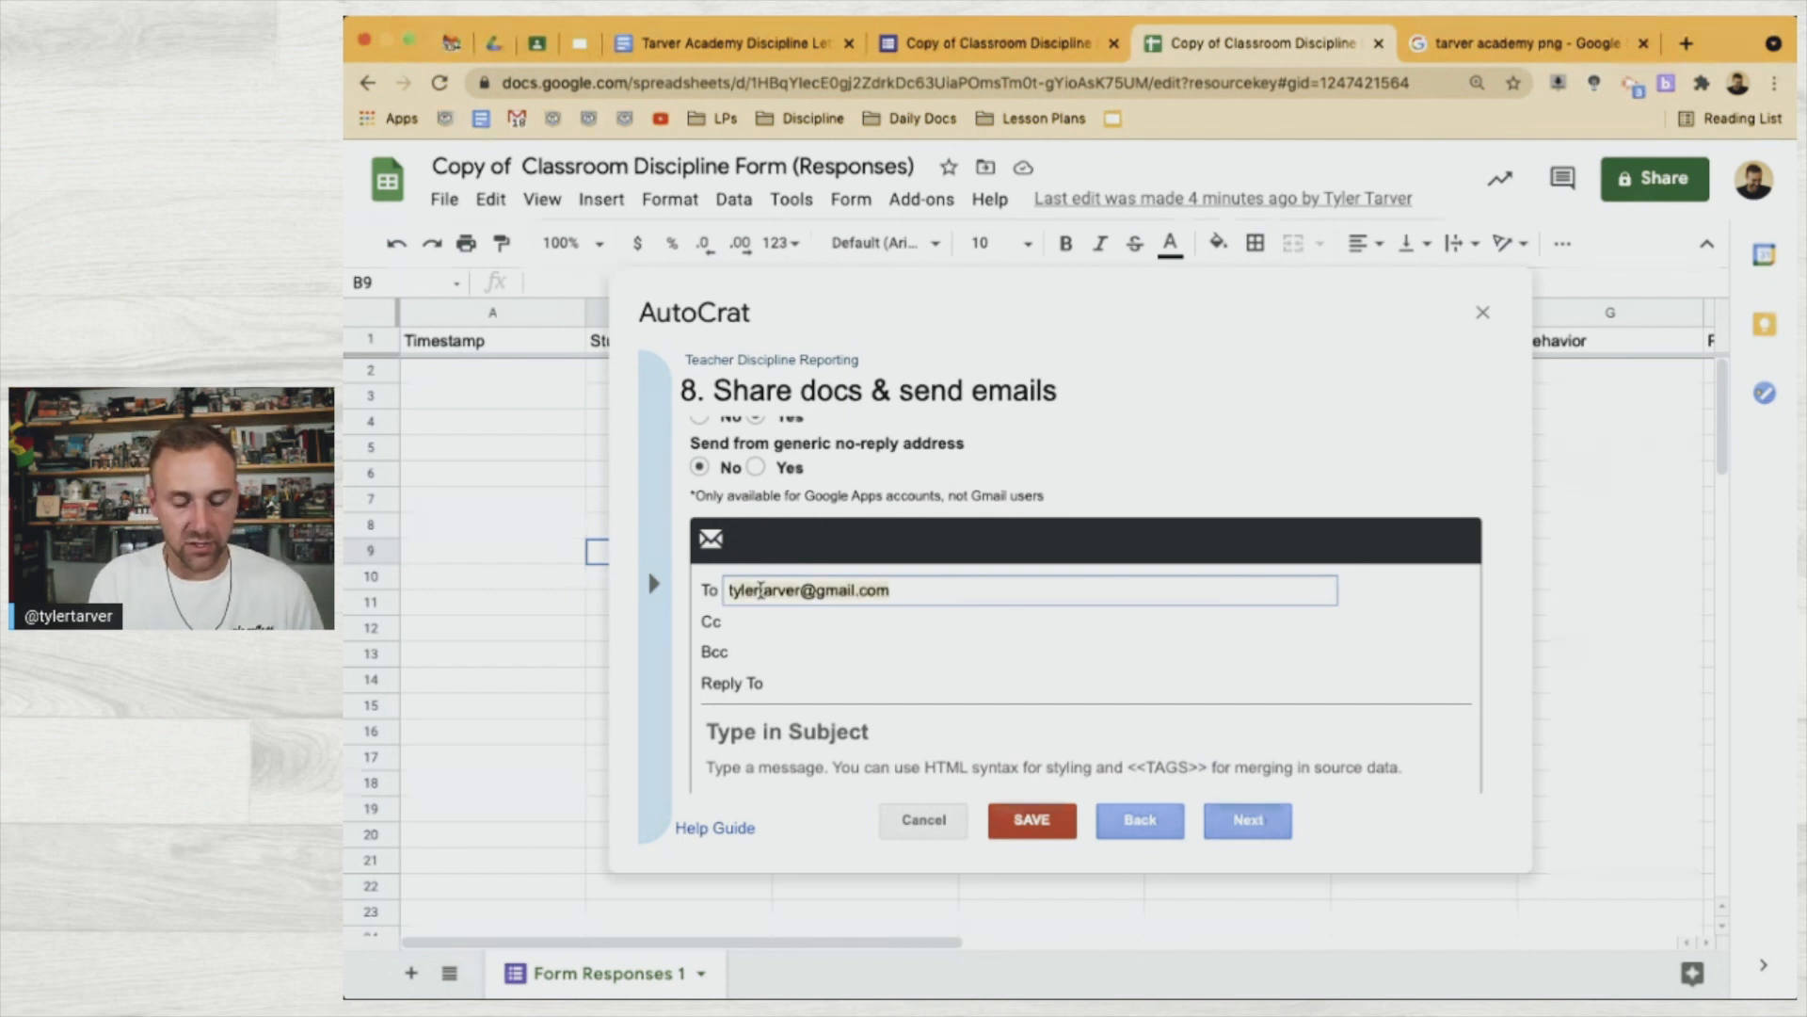
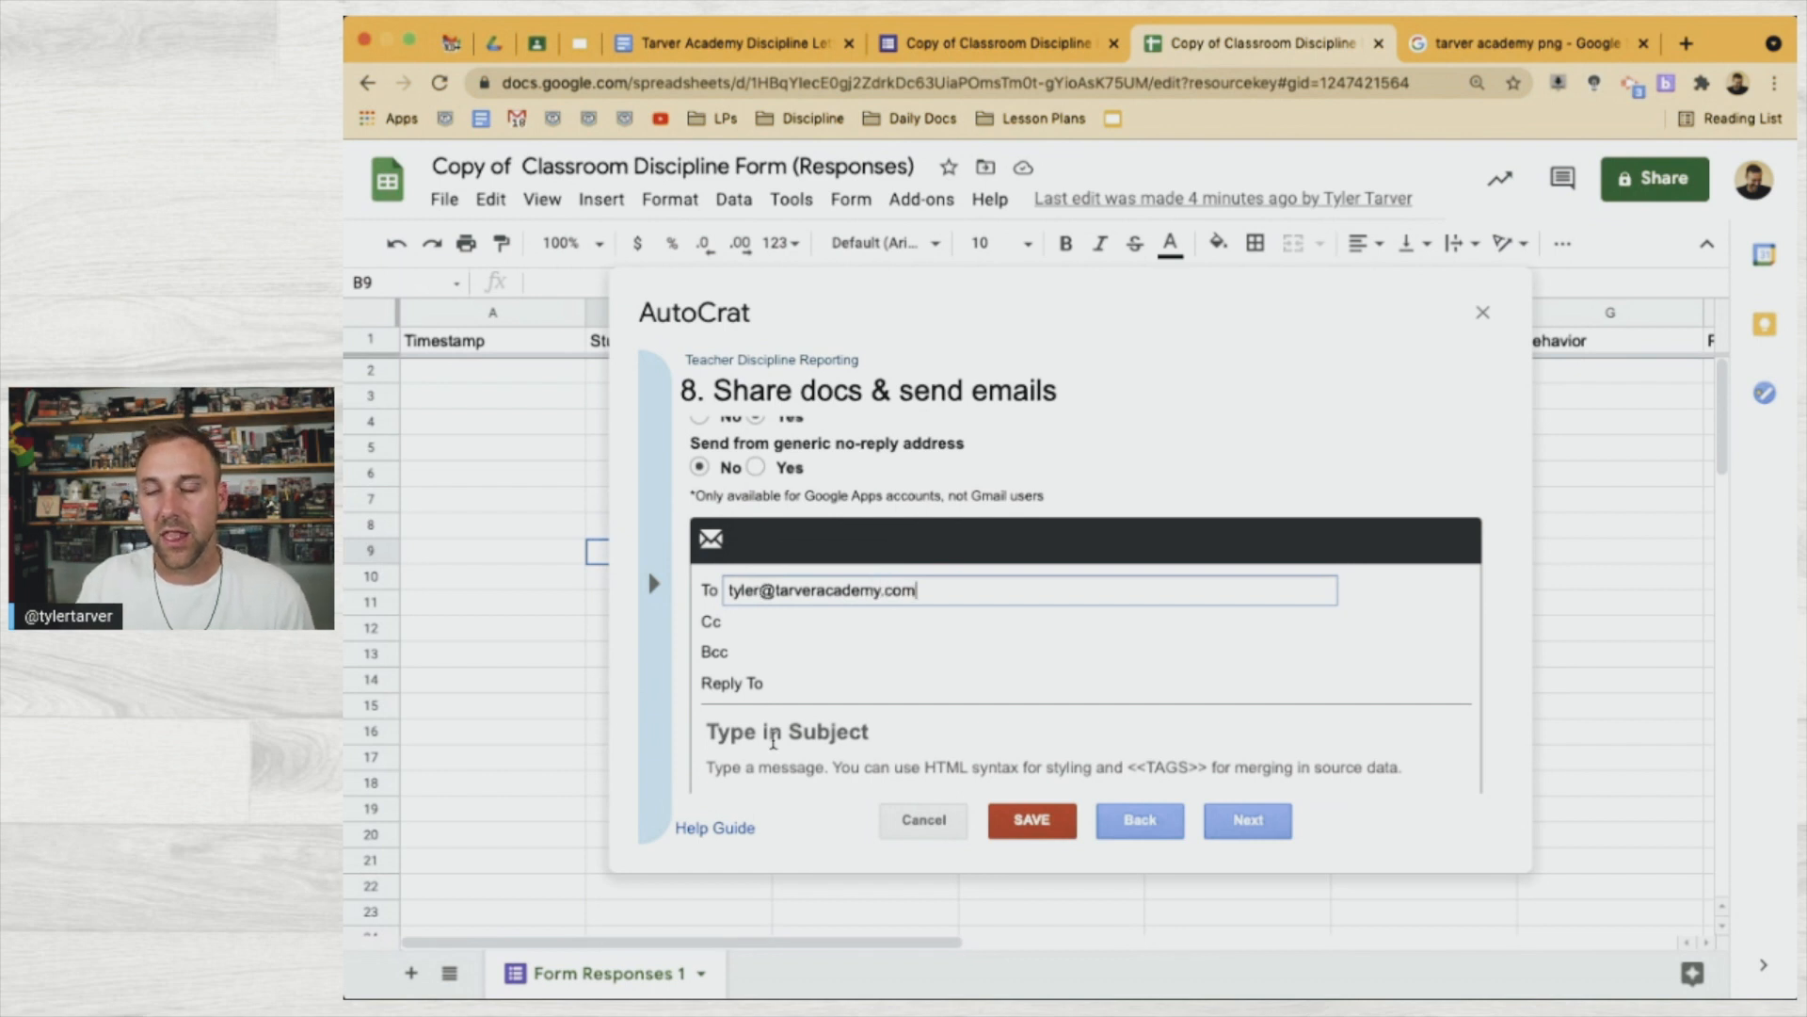
{"action": "scroll", "coordinate": [775, 725], "scroll_direction": "down", "scroll_amount": 2}
{"action": "left_click", "coordinate": [797, 618]}
{"action": "left_click", "coordinate": [787, 513]}
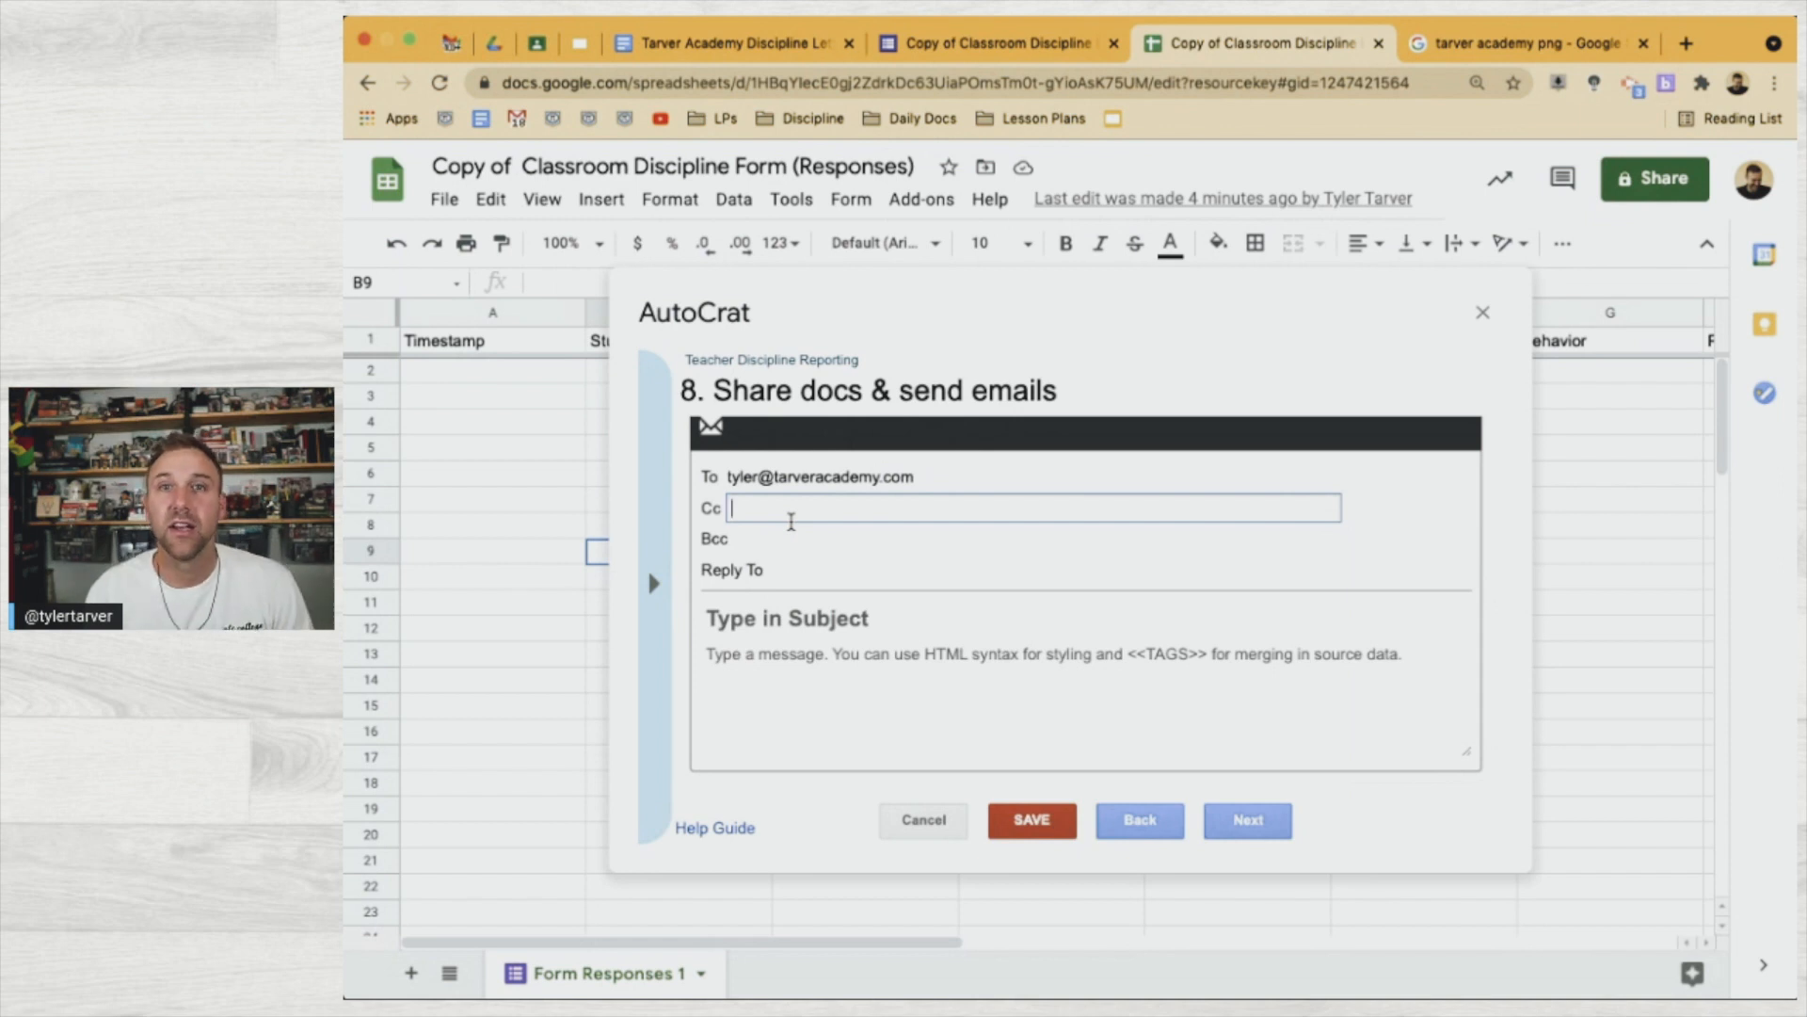
Begin the email subject as 'Discipline Issue - <<Student Name>> -'
{"action": "left_click", "coordinate": [807, 610]}
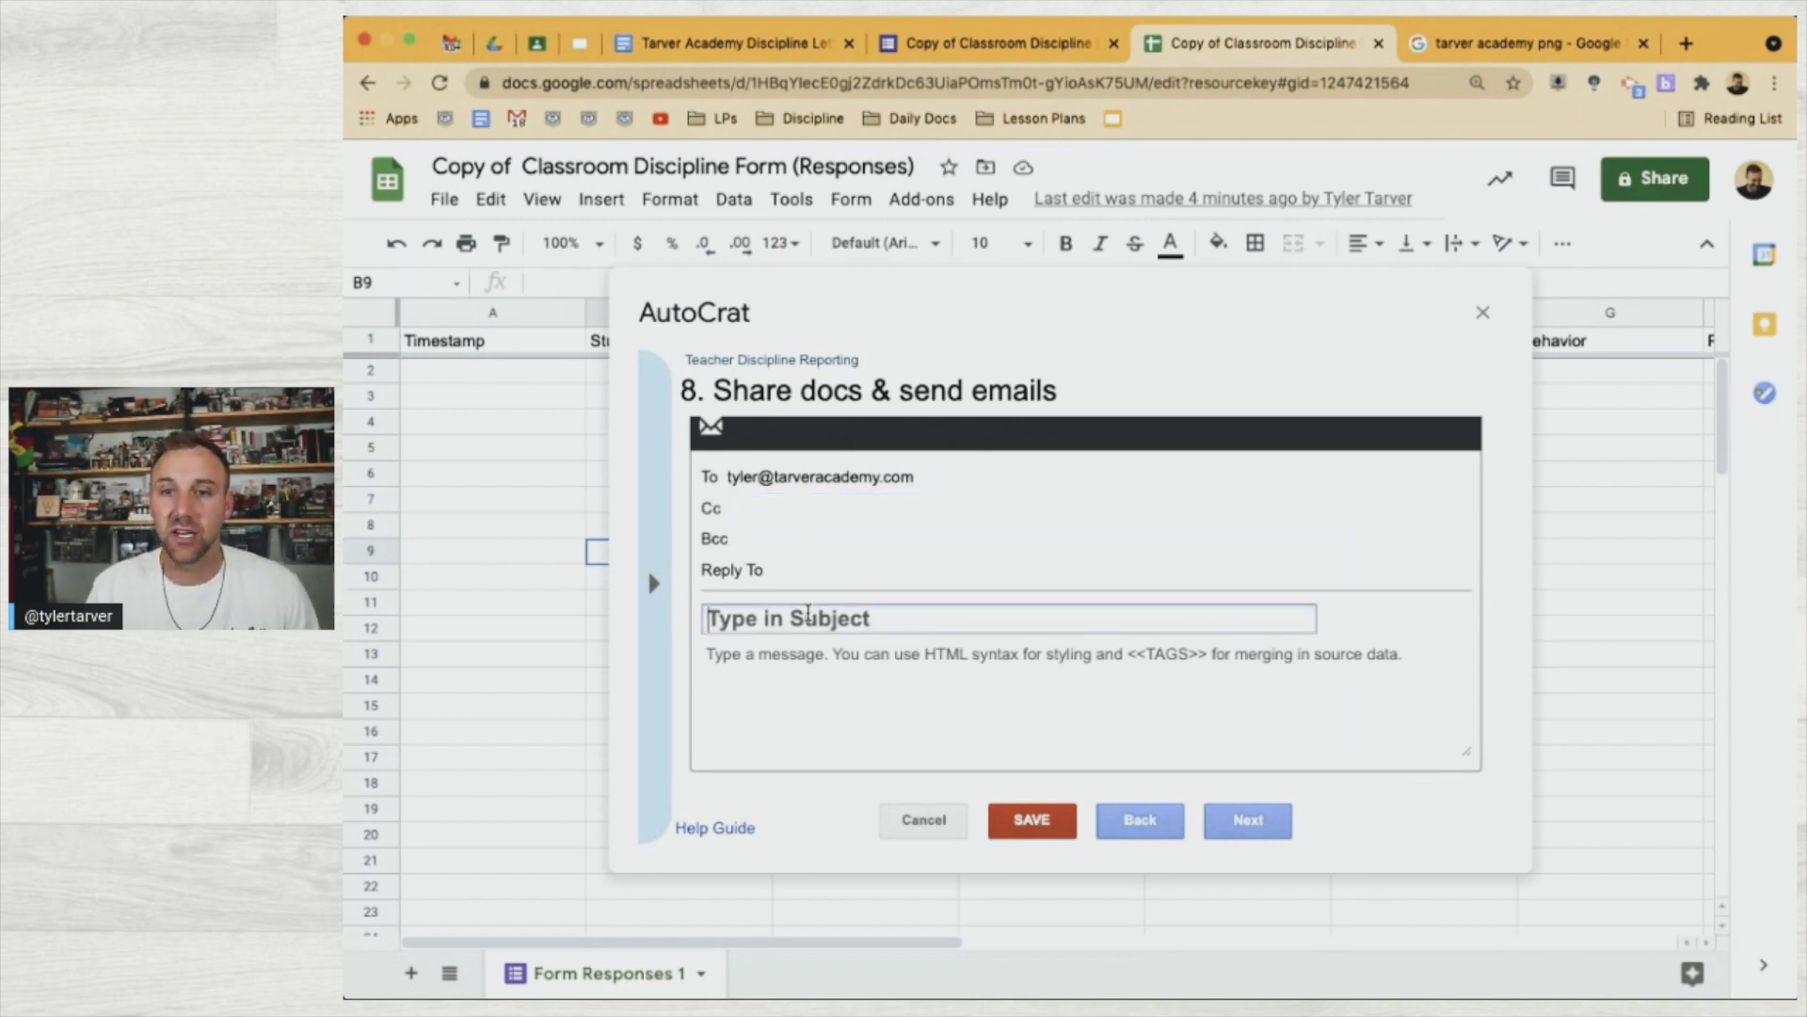
{"action": "mouse_move", "coordinate": [671, 610]}
{"action": "left_click", "coordinate": [1269, 617]}
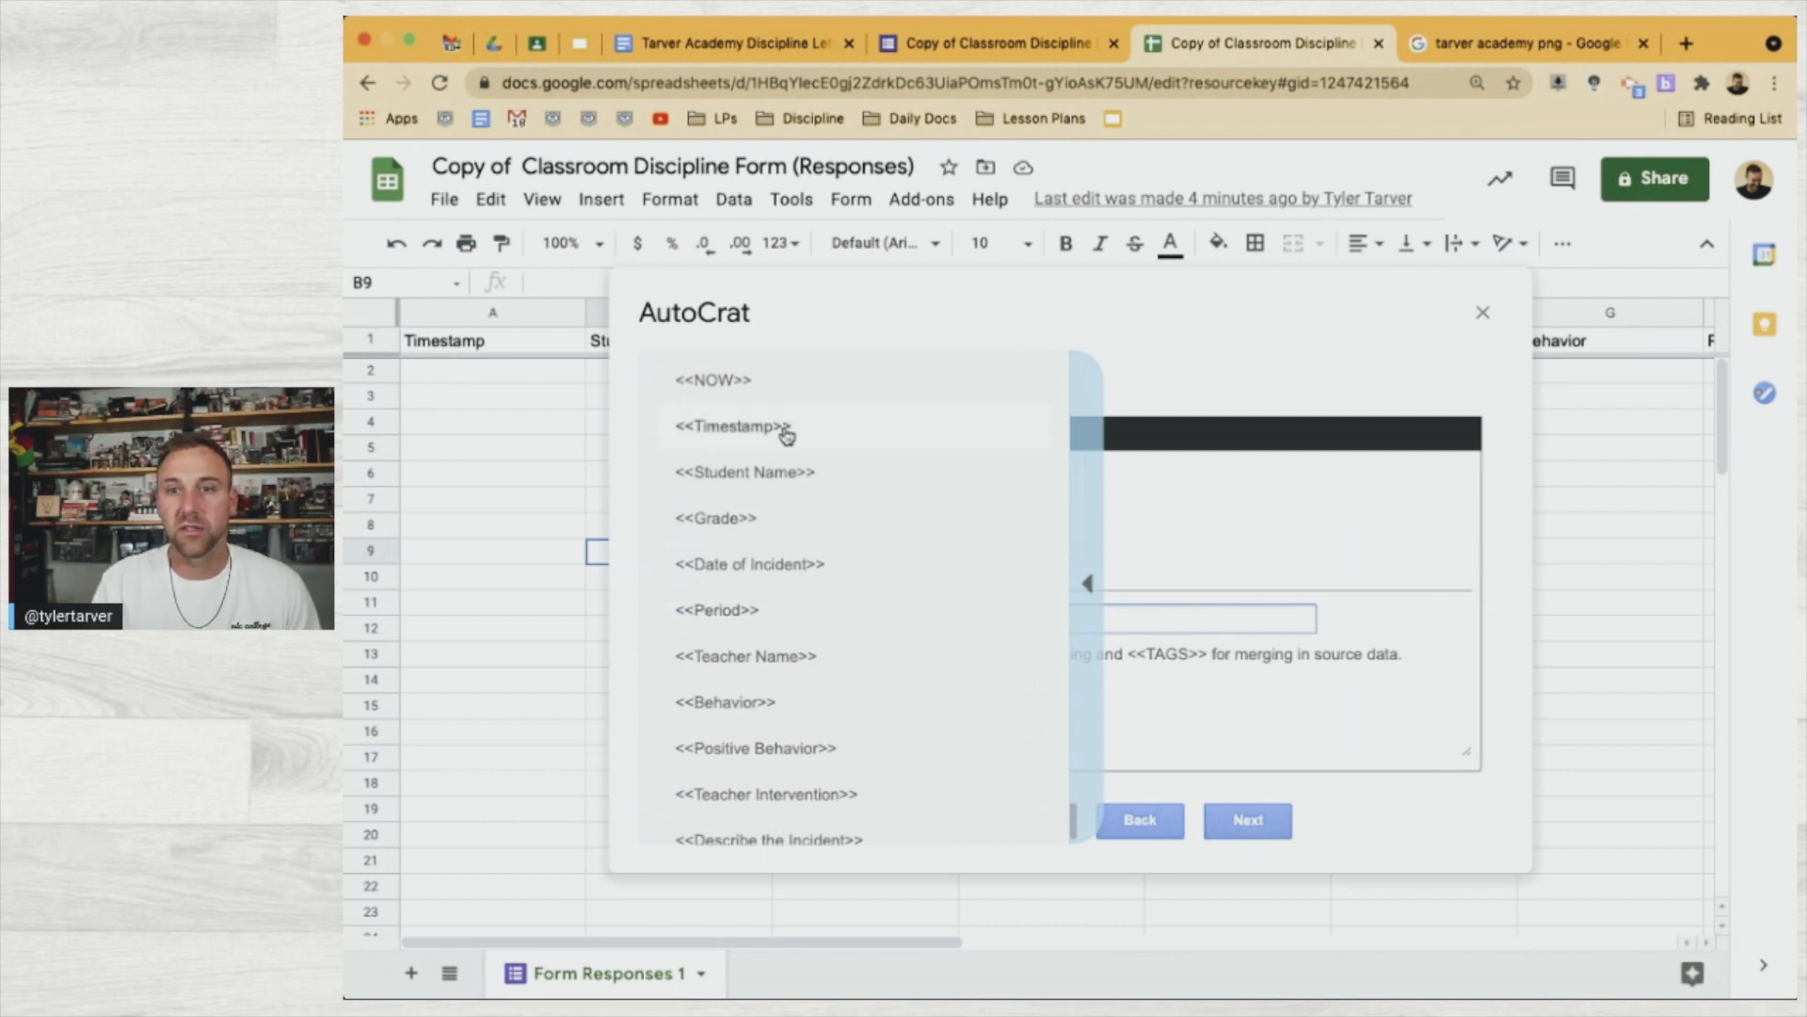
{"action": "scroll", "coordinate": [816, 616], "scroll_direction": "up", "scroll_amount": 3}
{"action": "left_click", "coordinate": [895, 619]}
{"action": "type", "text": "Discipline Issue"}
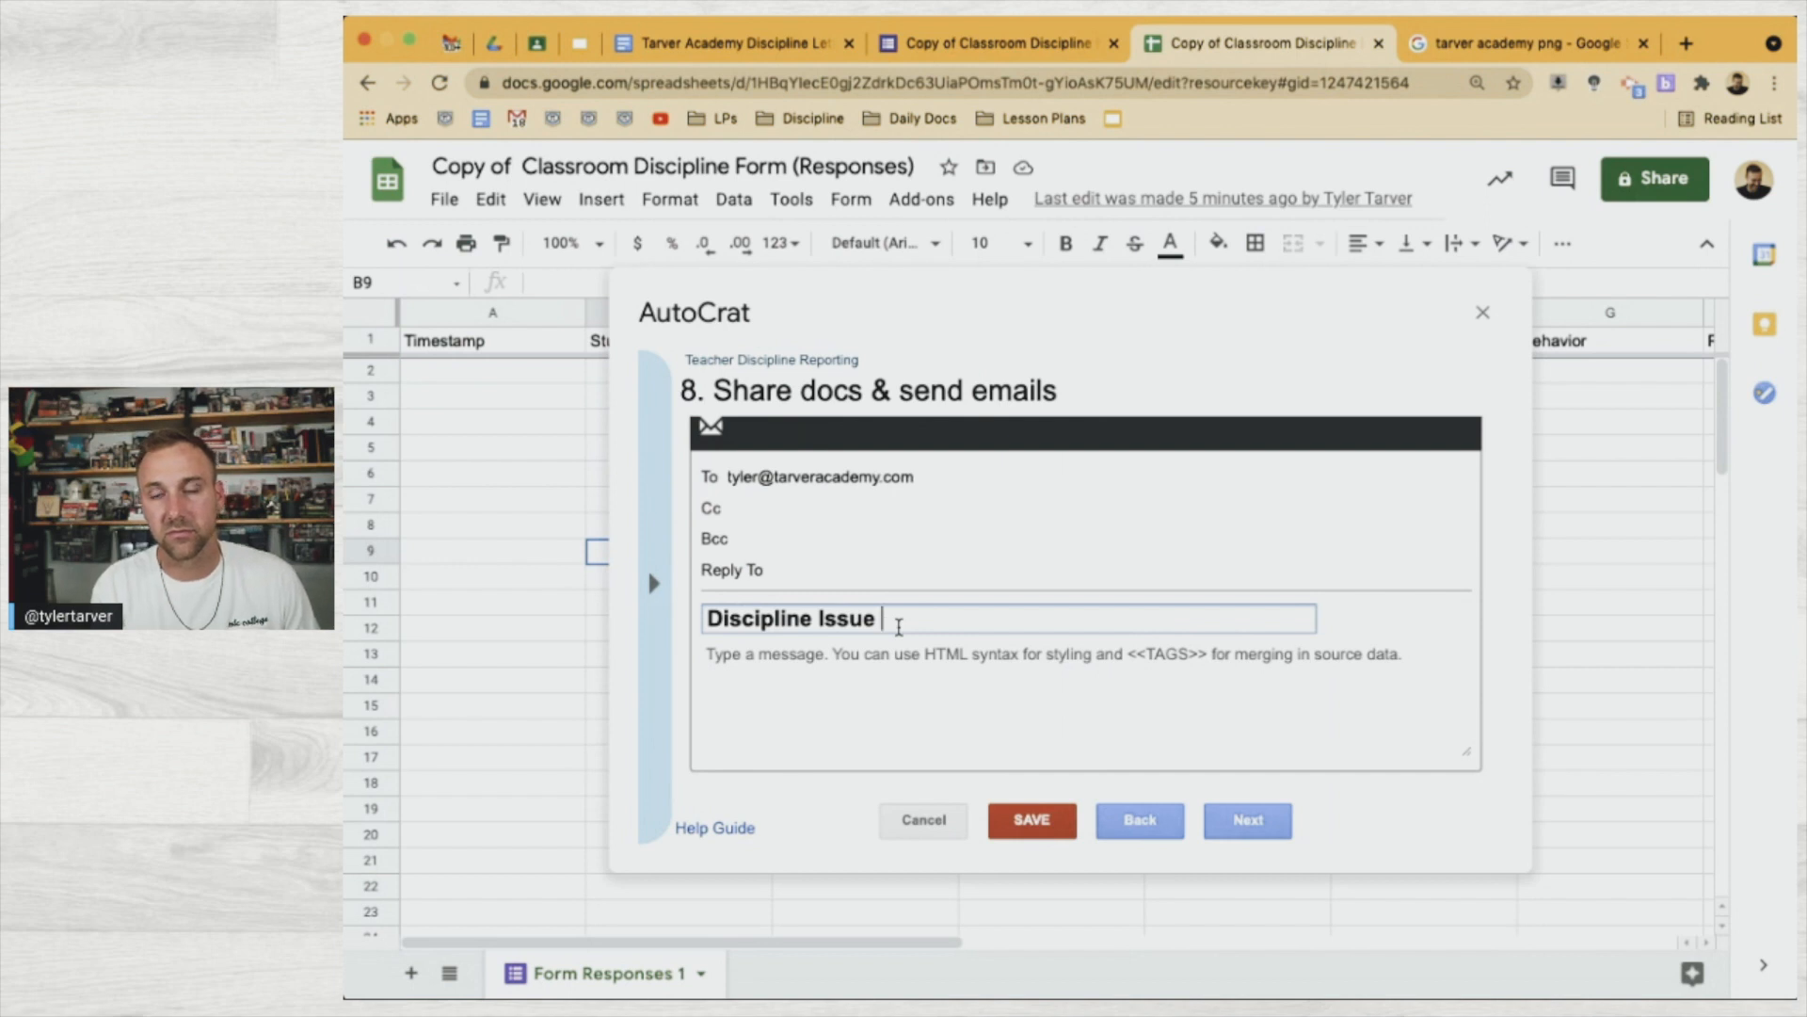
{"action": "type", "text": " -"}
{"action": "type", "text": "<<Student Name>>"}
{"action": "type", "text": "="}
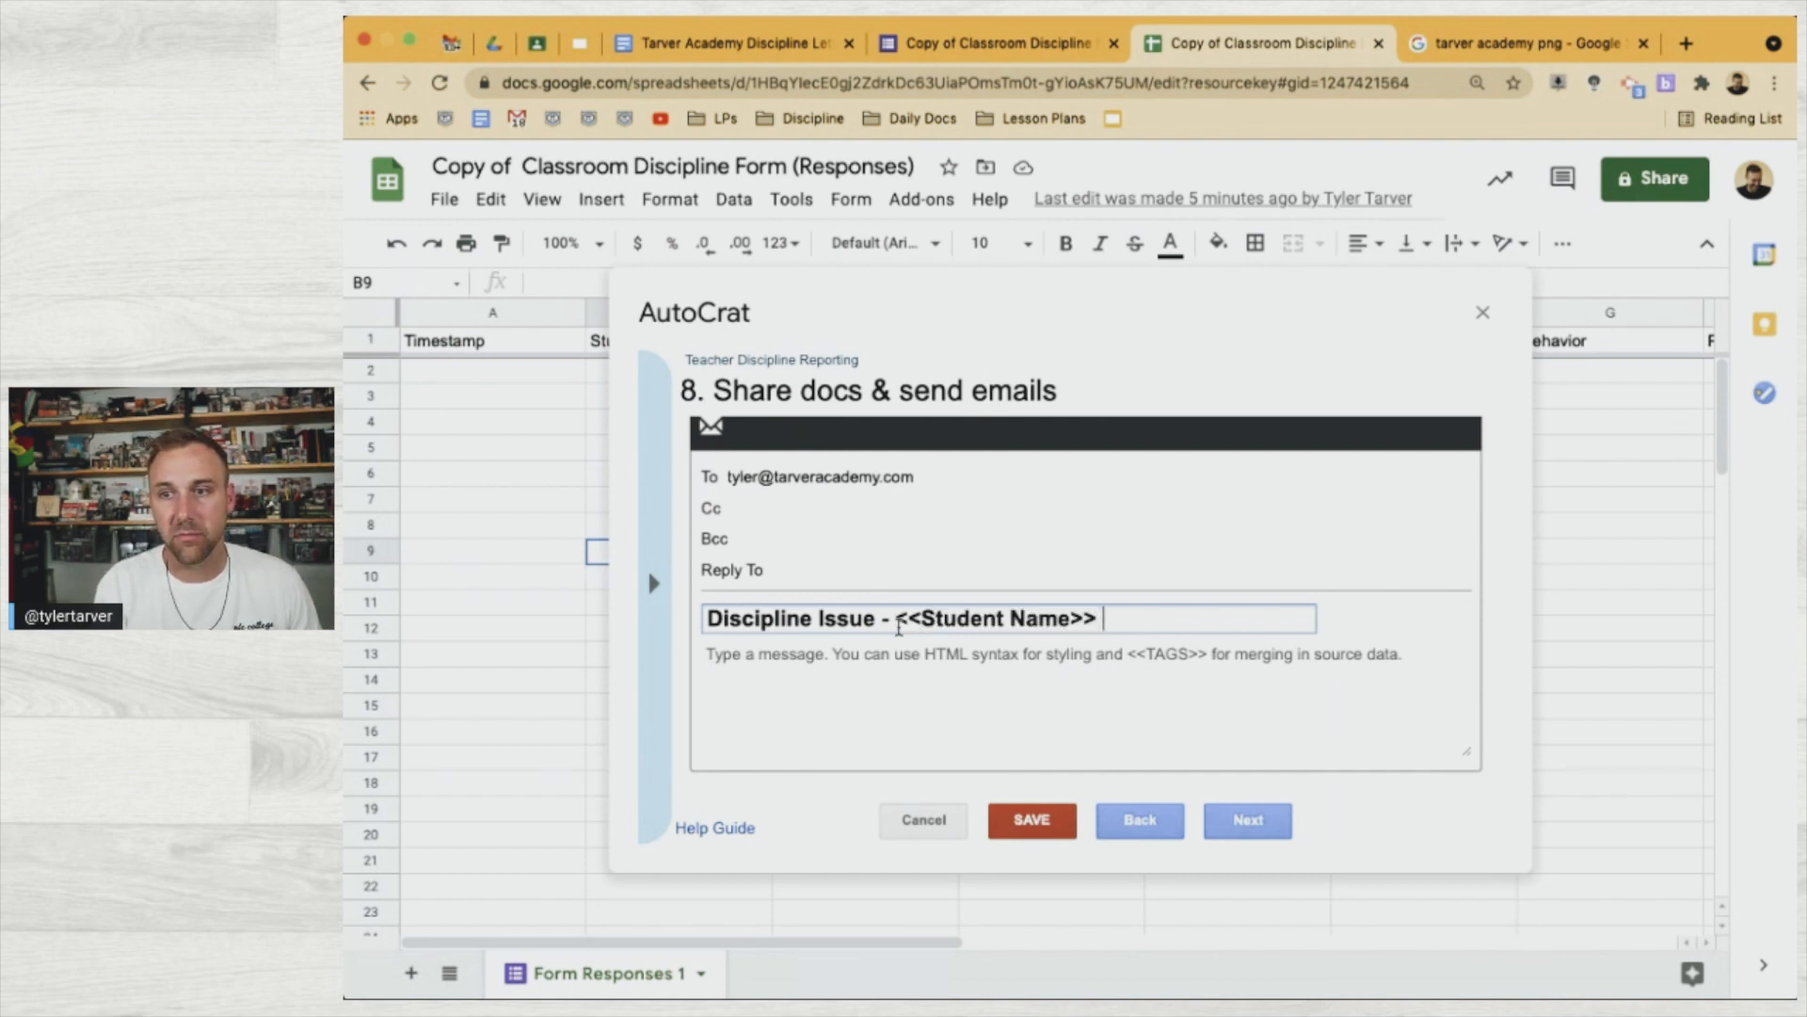
{"action": "key", "text": "BackSpace"}
{"action": "type", "text": "-"}
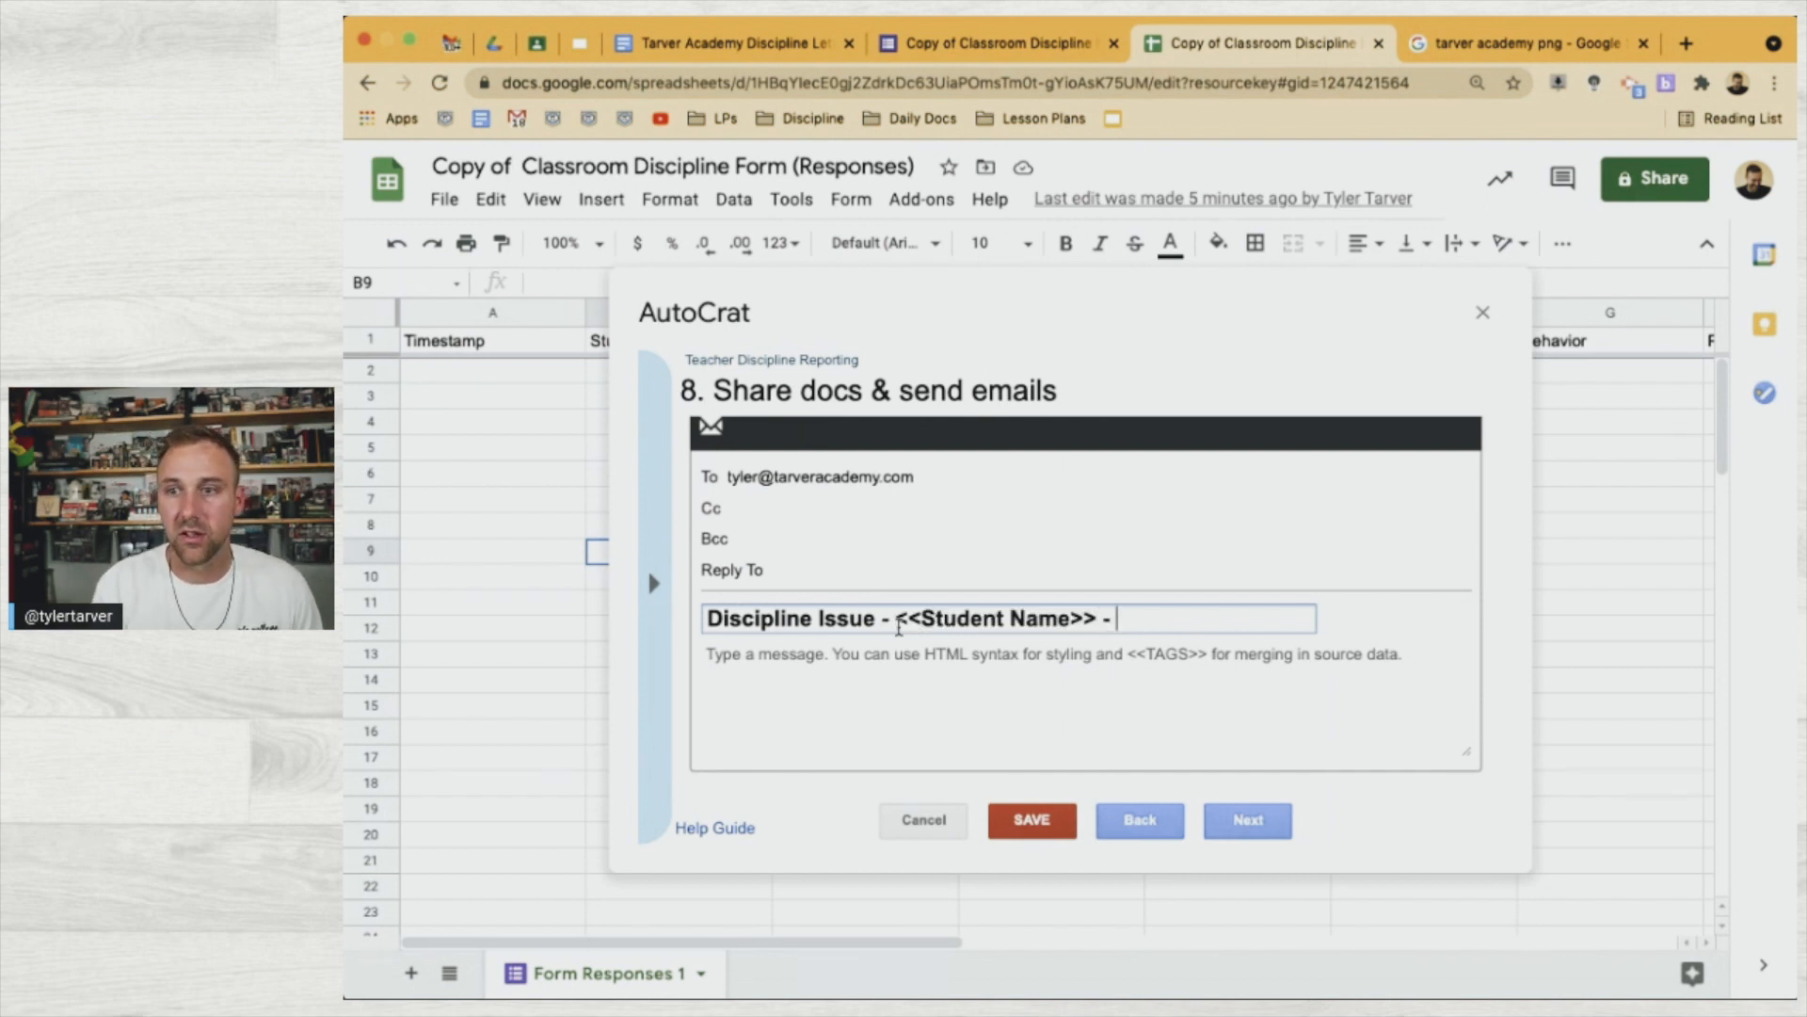
Finish the subject by appending the copied <<Teacher Name>> tag
{"action": "left_click", "coordinate": [646, 629]}
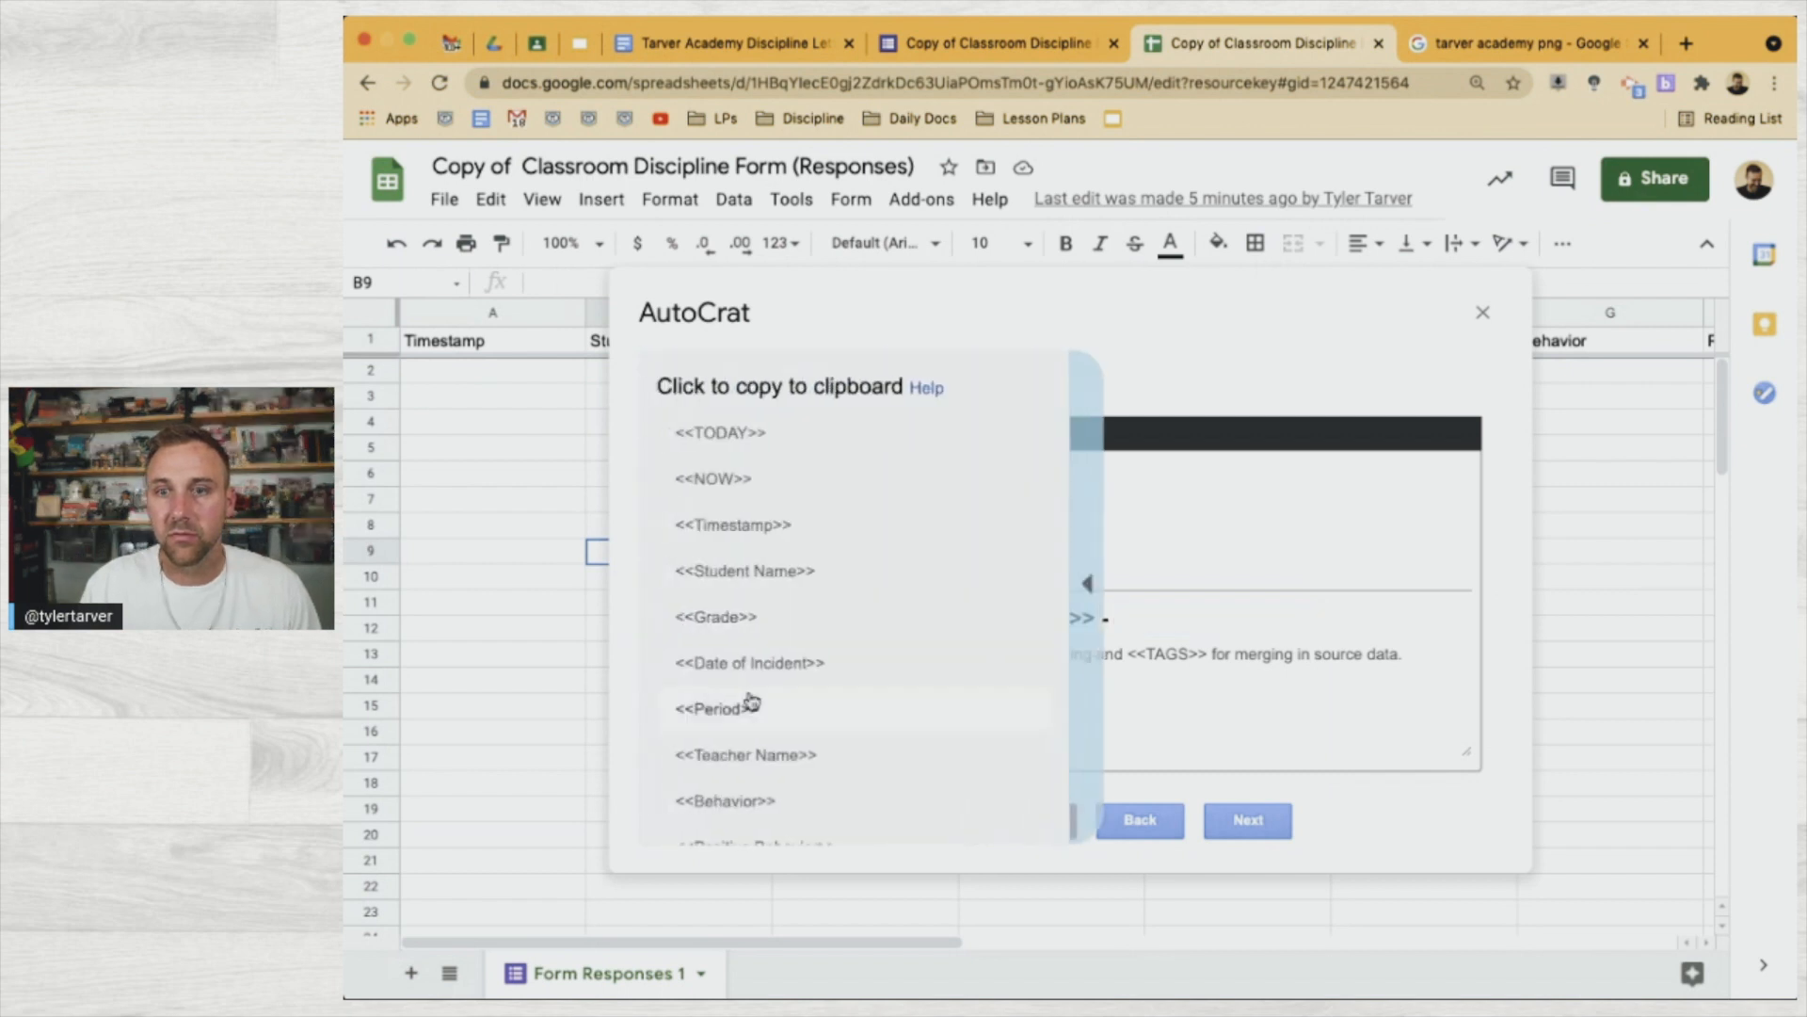
{"action": "left_click", "coordinate": [767, 753]}
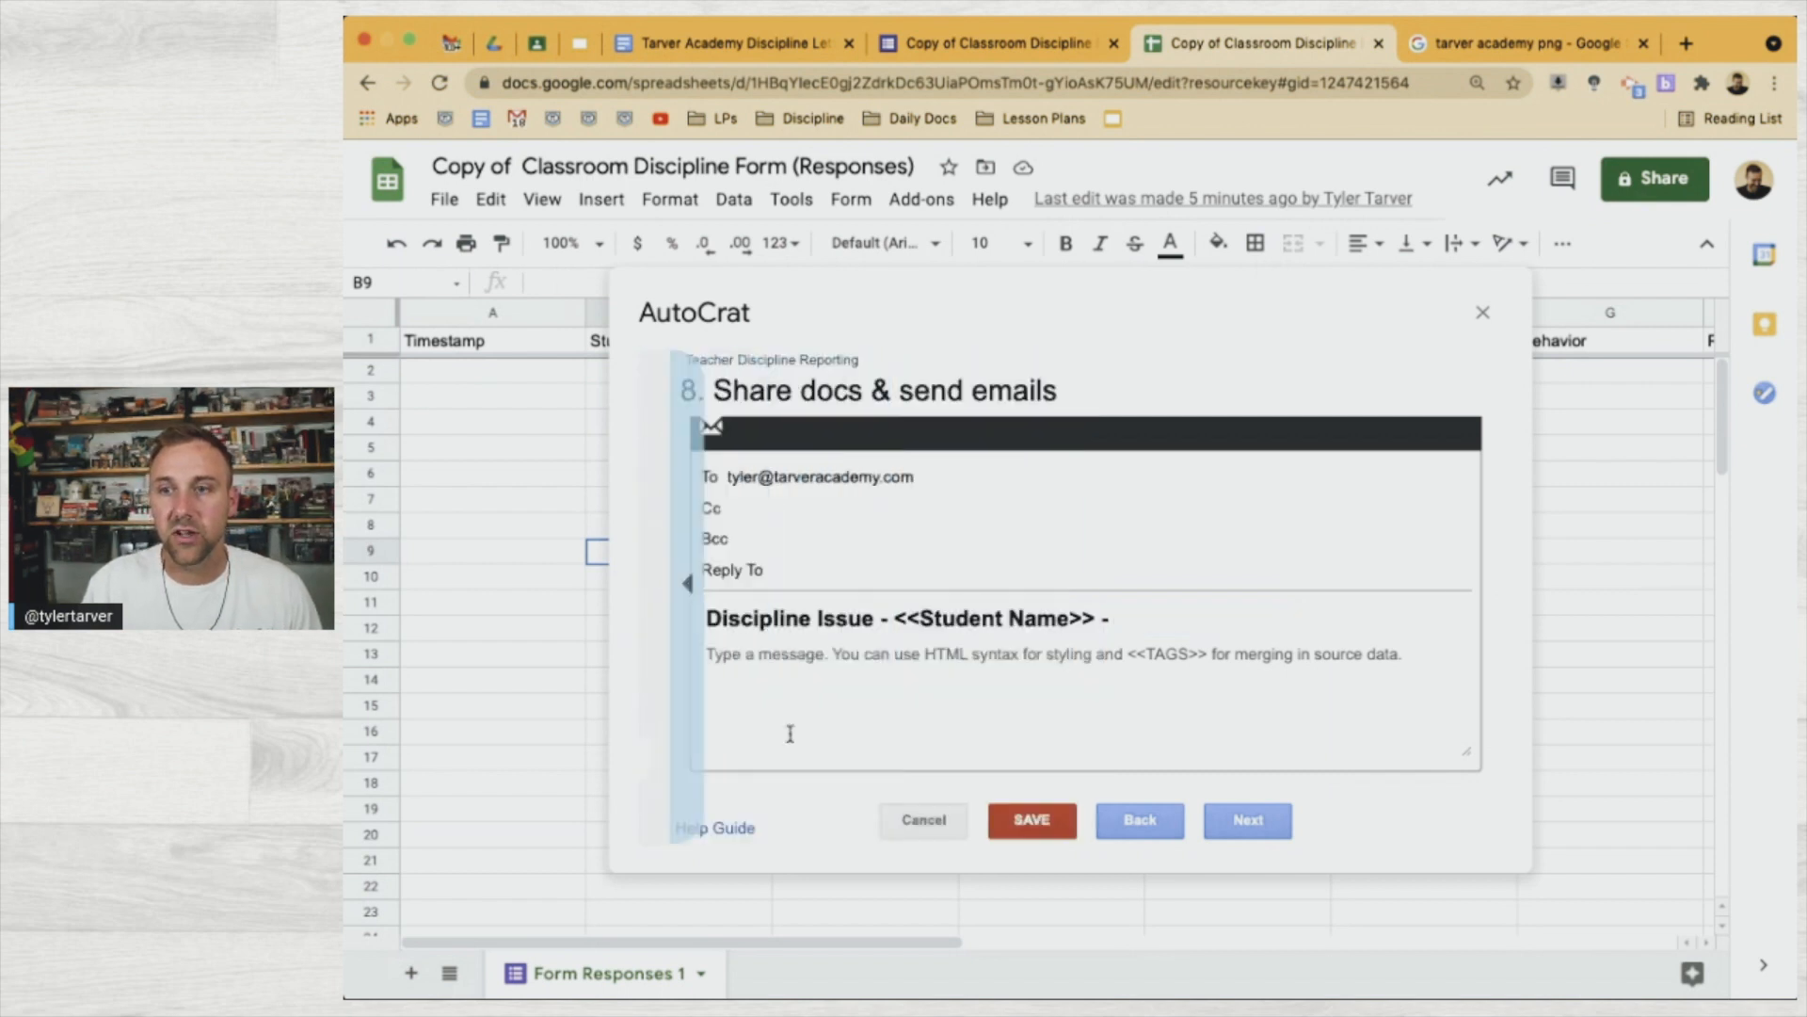
{"action": "left_click", "coordinate": [1171, 623]}
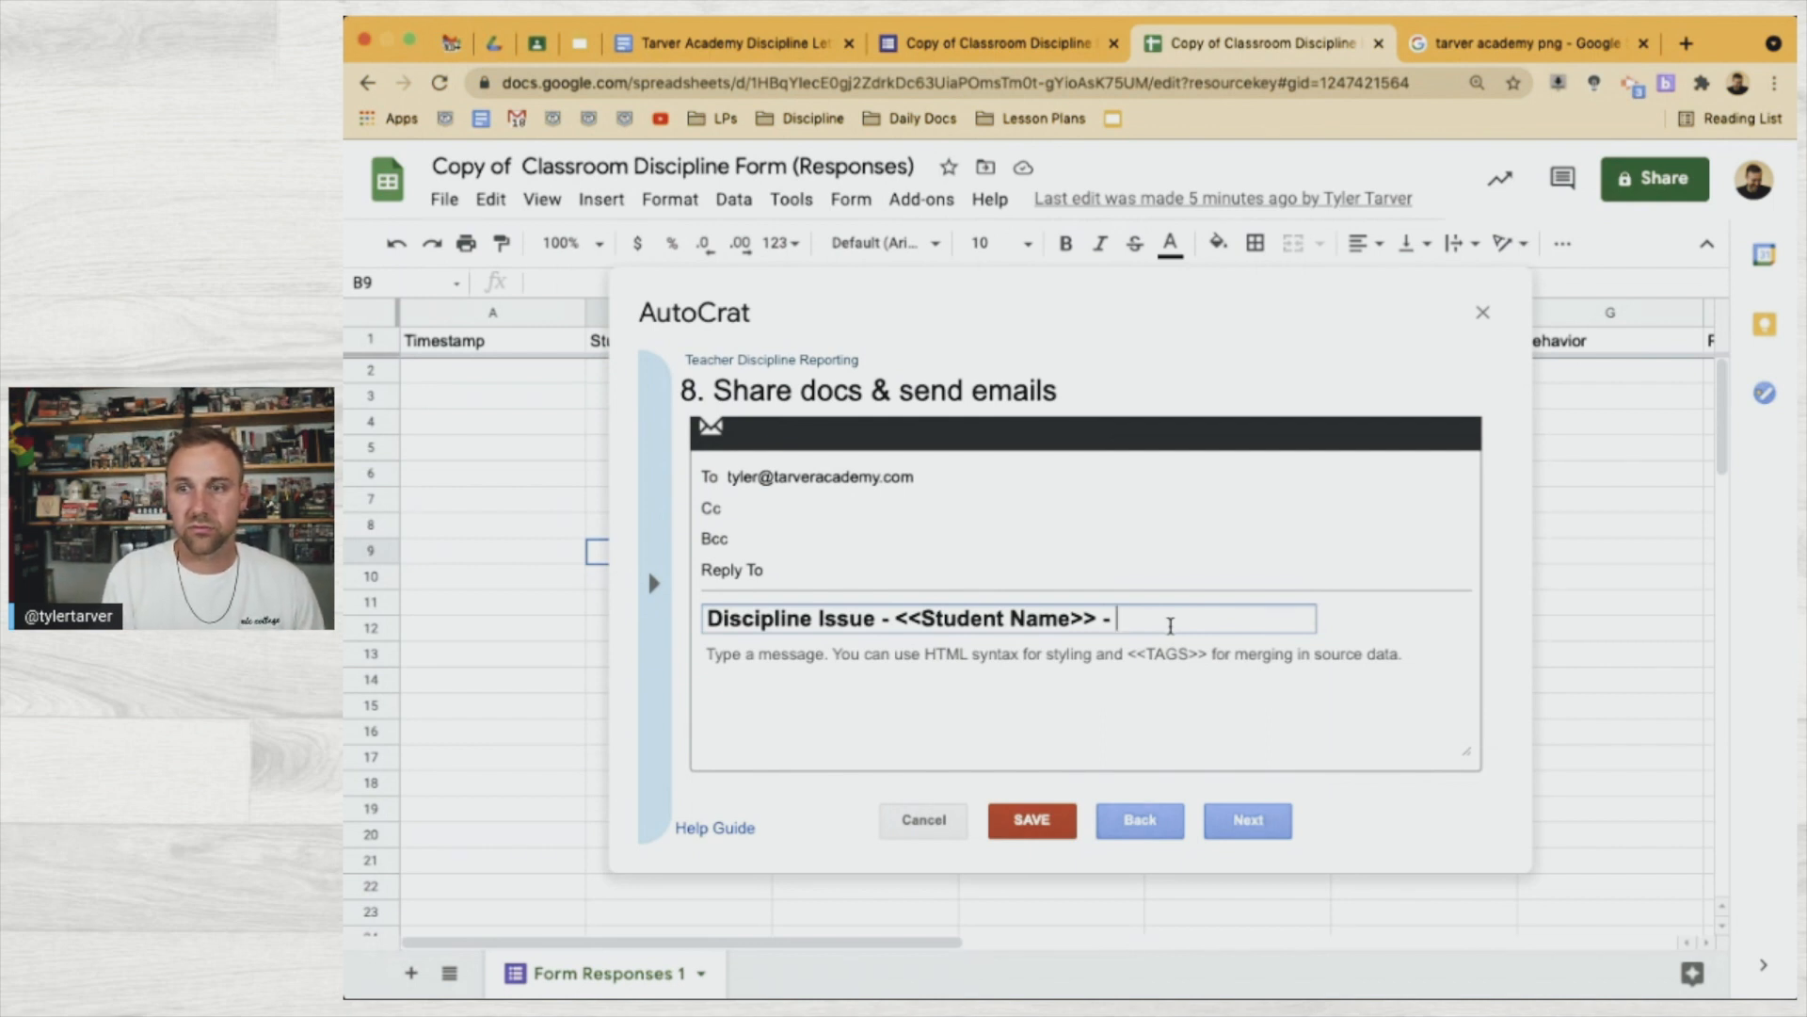
{"action": "type", "text": "<<Teacher Name>>"}
{"action": "left_click", "coordinate": [1091, 706]}
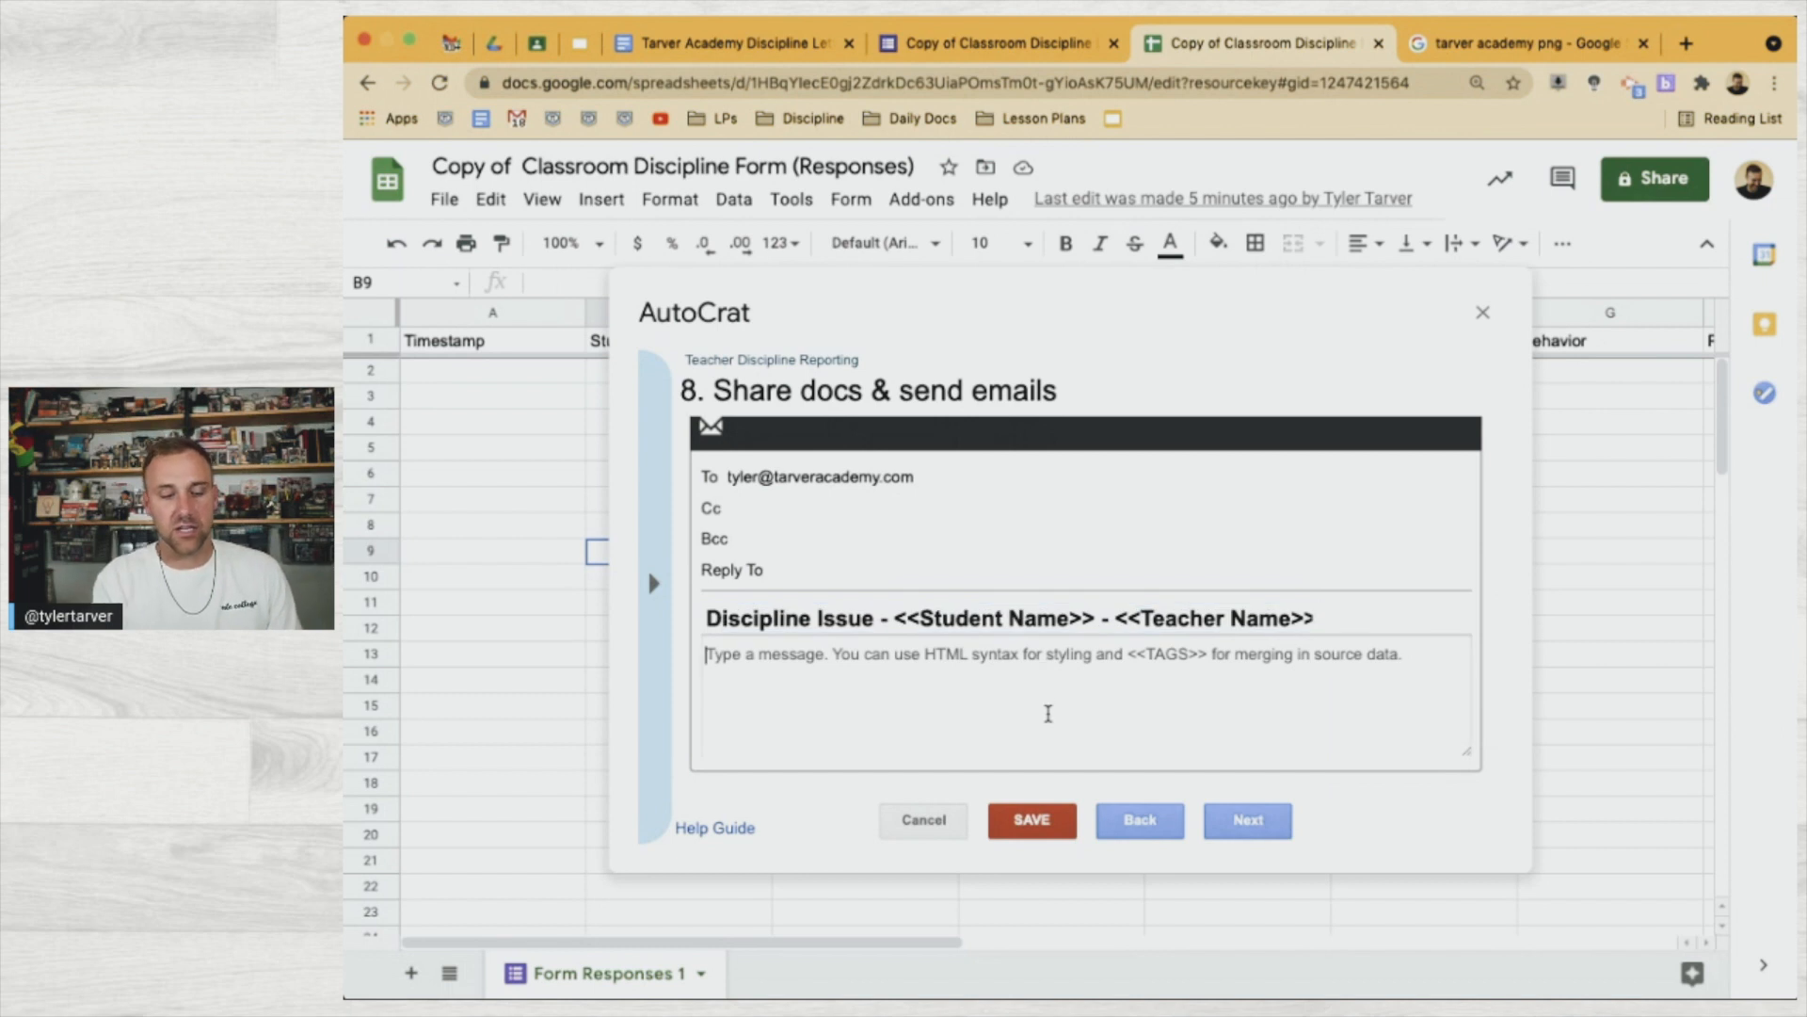
Start the email body with the line 'Discipline referral for <<Student Name>>'
{"action": "type", "text": "Discipline referral for"}
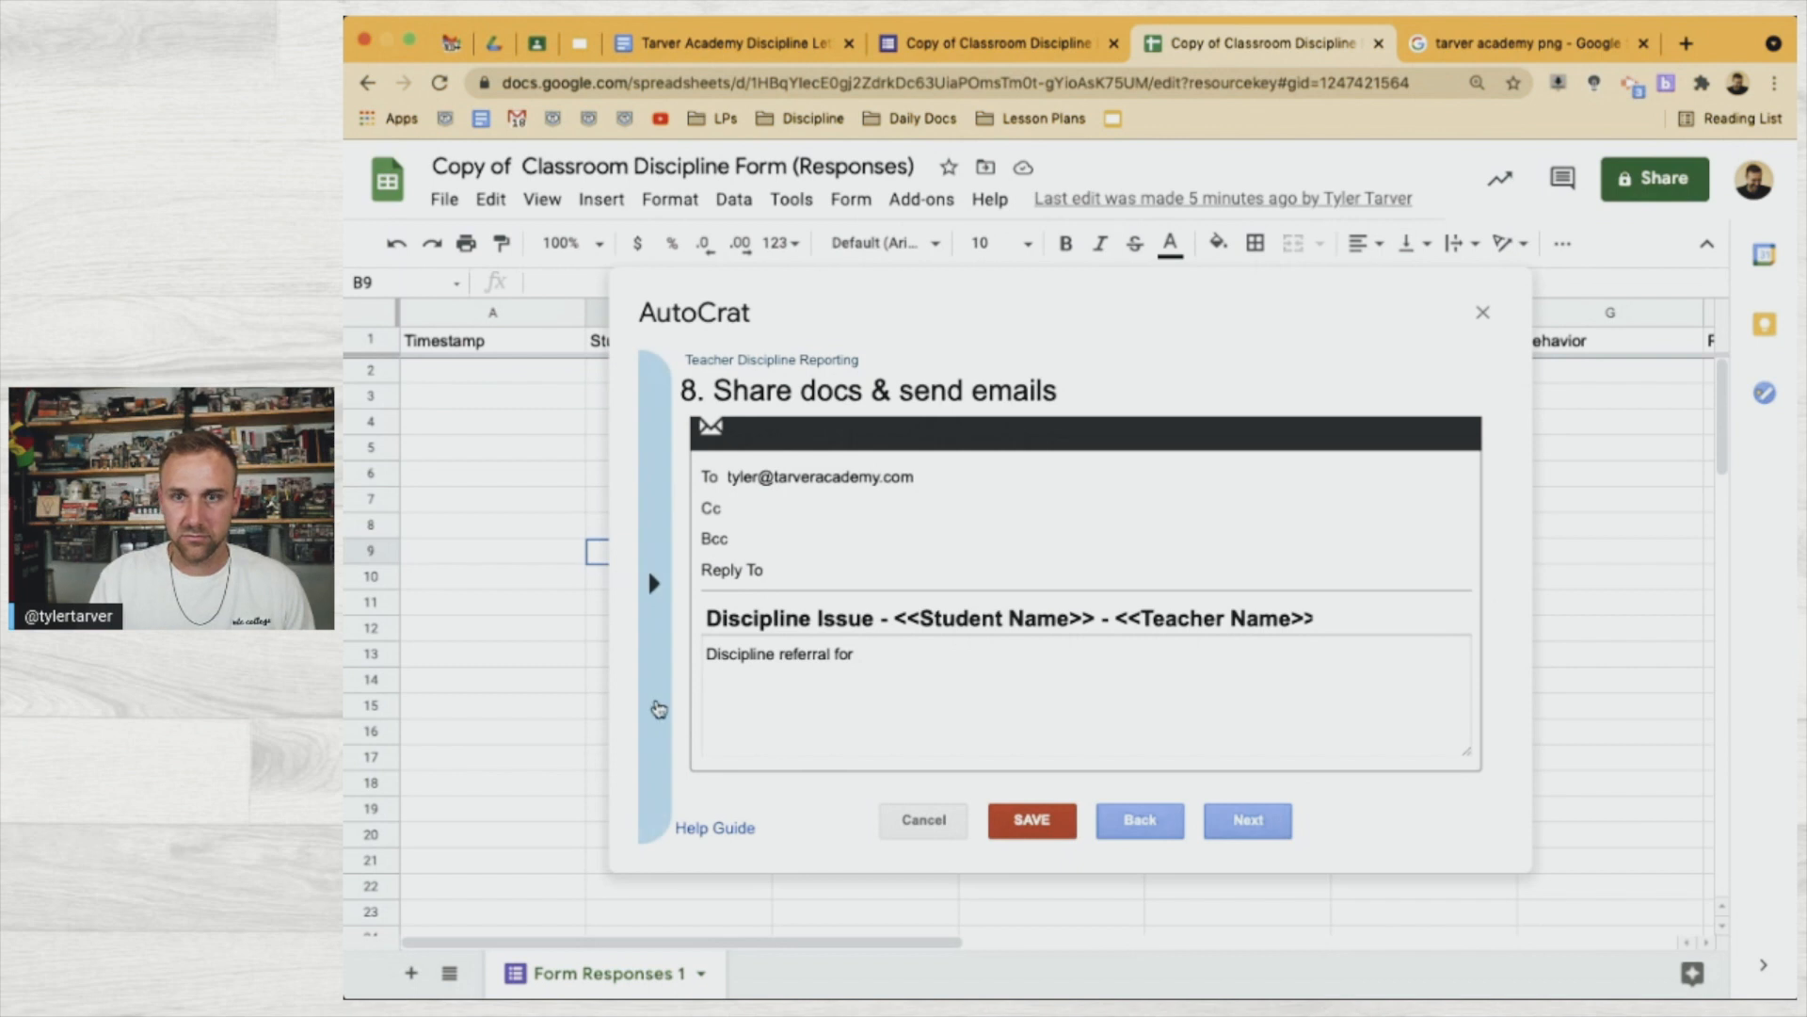
{"action": "mouse_move", "coordinate": [659, 708]}
{"action": "left_click", "coordinate": [807, 569]}
{"action": "left_click", "coordinate": [1046, 651]}
{"action": "type", "text": "<<Student Name>>"}
{"action": "key", "text": "Return"}
Add a 'Teacher - <<Teacher Name>>' line below it
{"action": "type", "text": "Teacher -"}
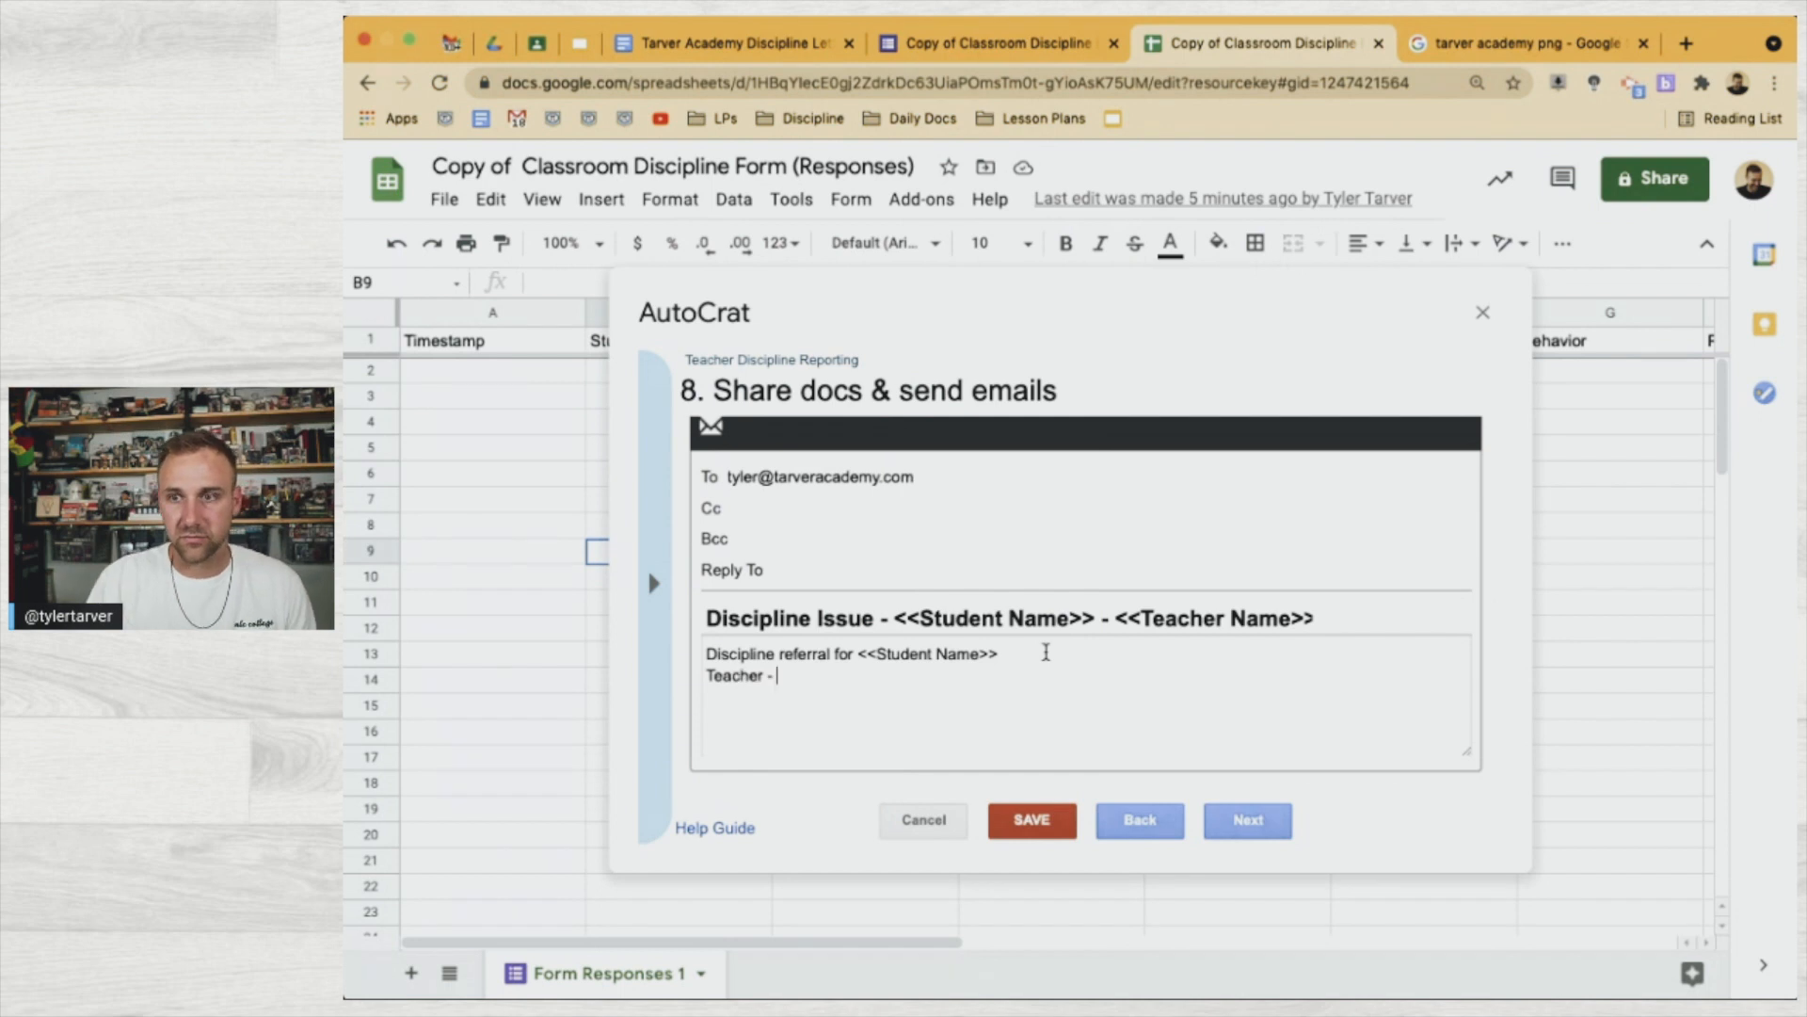
{"action": "mouse_move", "coordinate": [650, 659]}
{"action": "left_click", "coordinate": [734, 757]}
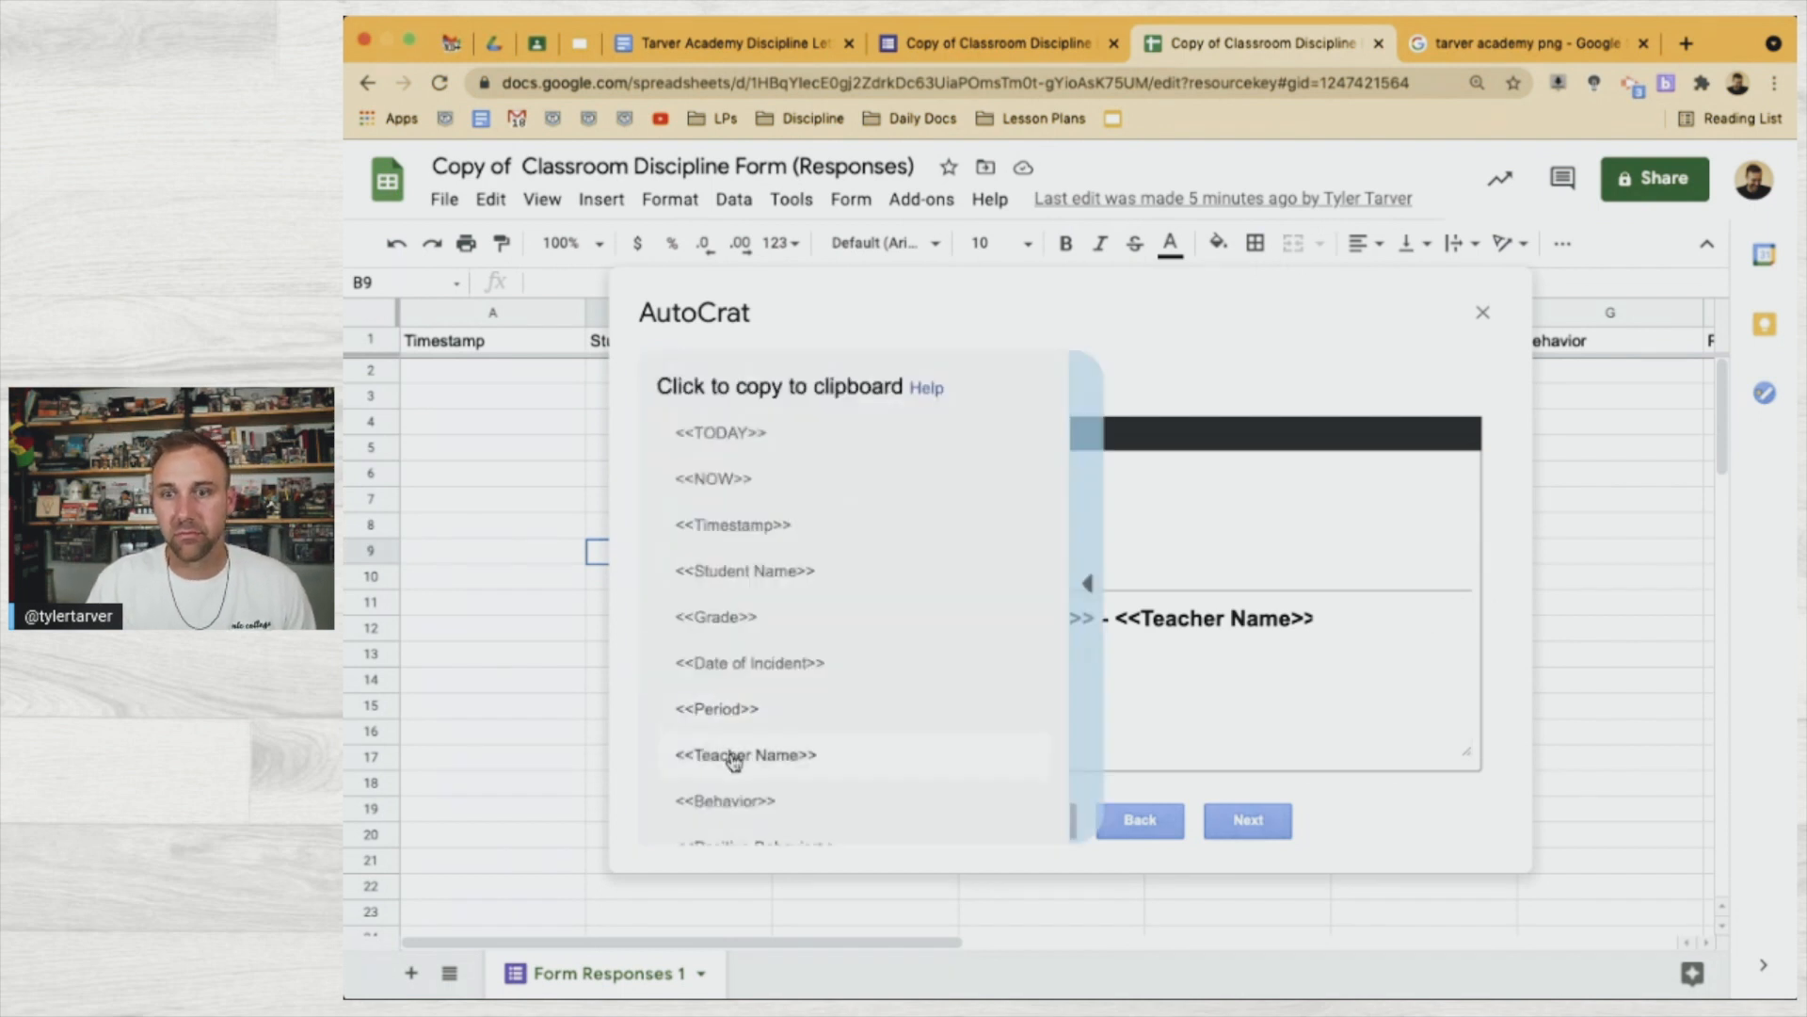
{"action": "left_click", "coordinate": [835, 686]}
{"action": "type", "text": "<<Teacher Name>>"}
{"action": "key", "text": "Return"}
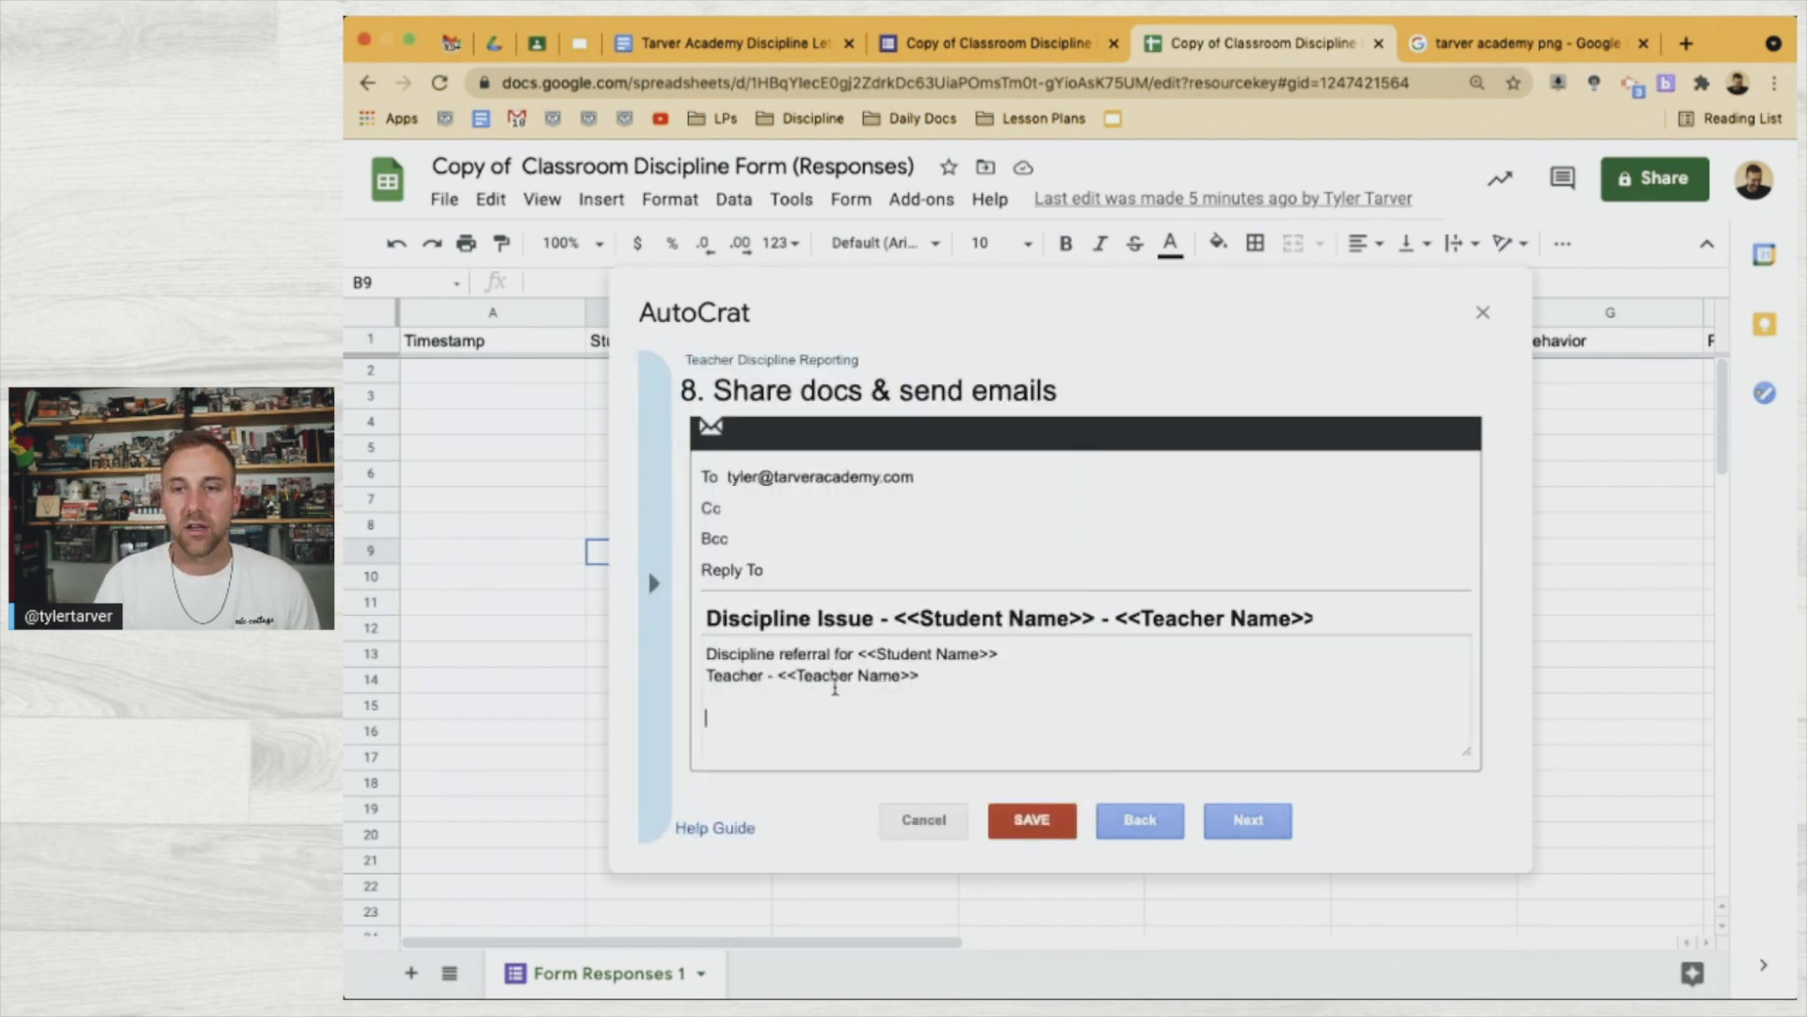
Add a 'Discipline Issue - <<Behavior>>' line
{"action": "type", "text": "Disc"}
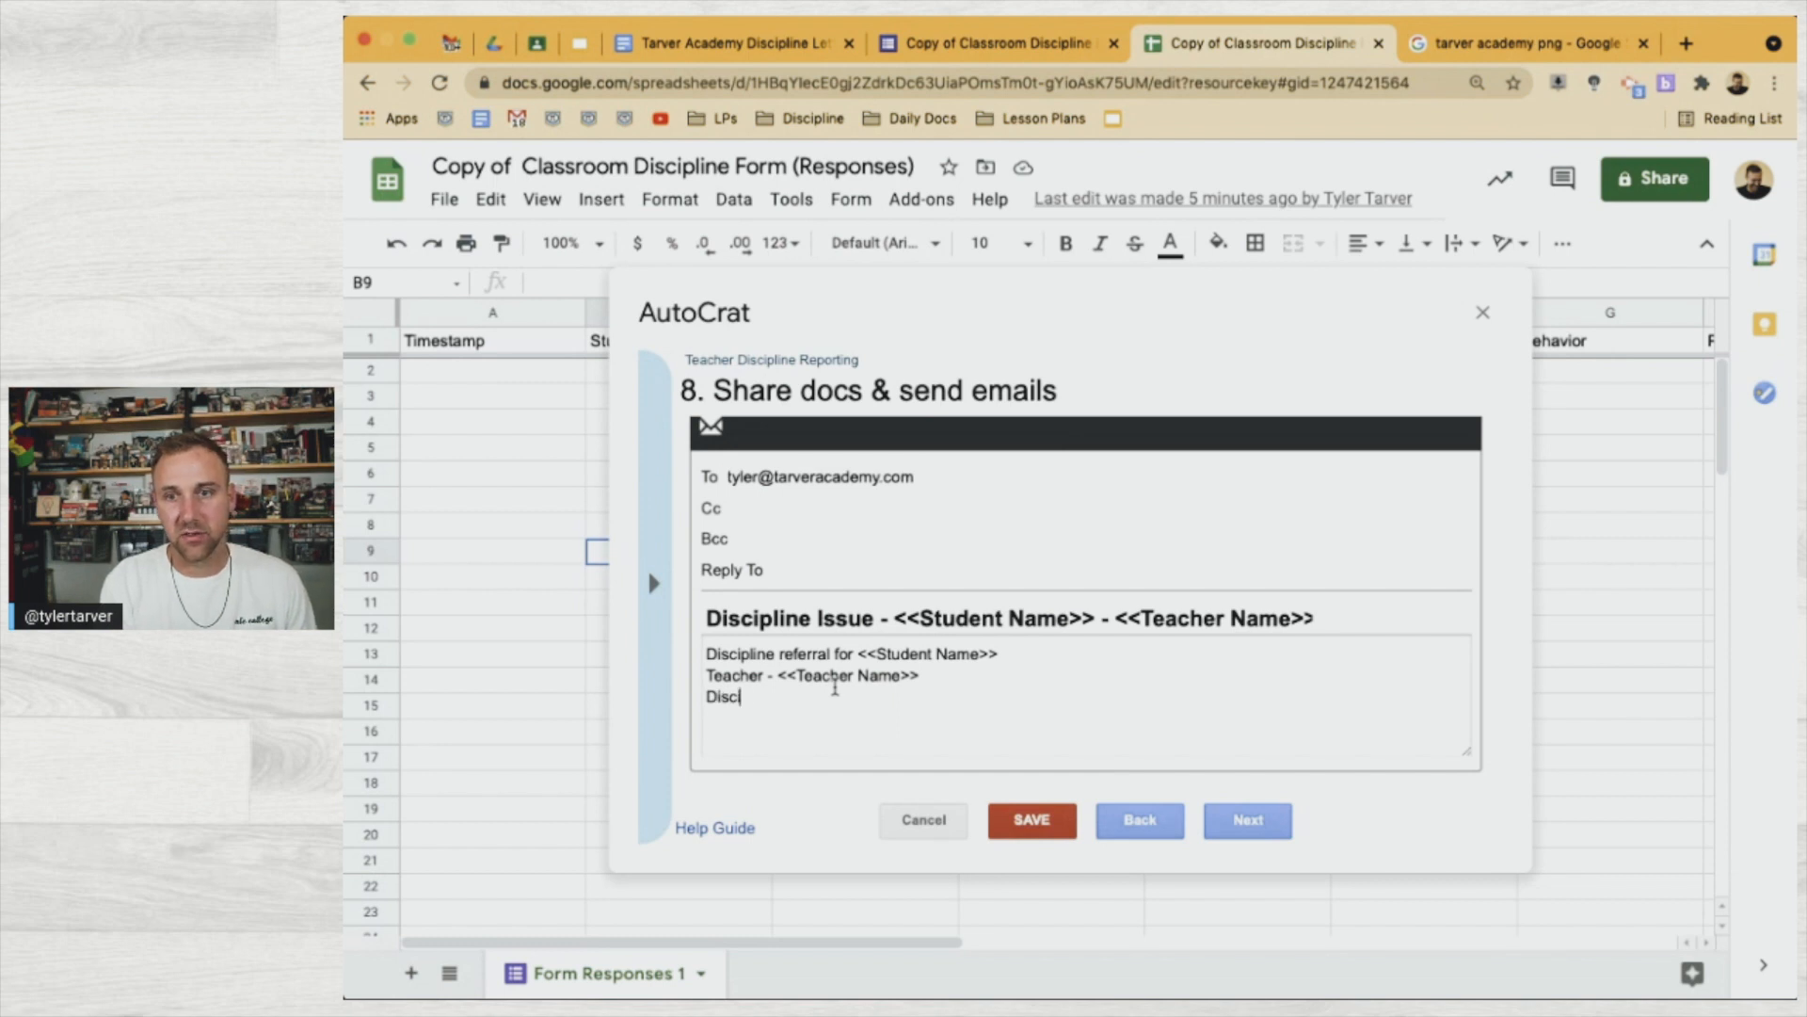
{"action": "type", "text": "ipline Issue -"}
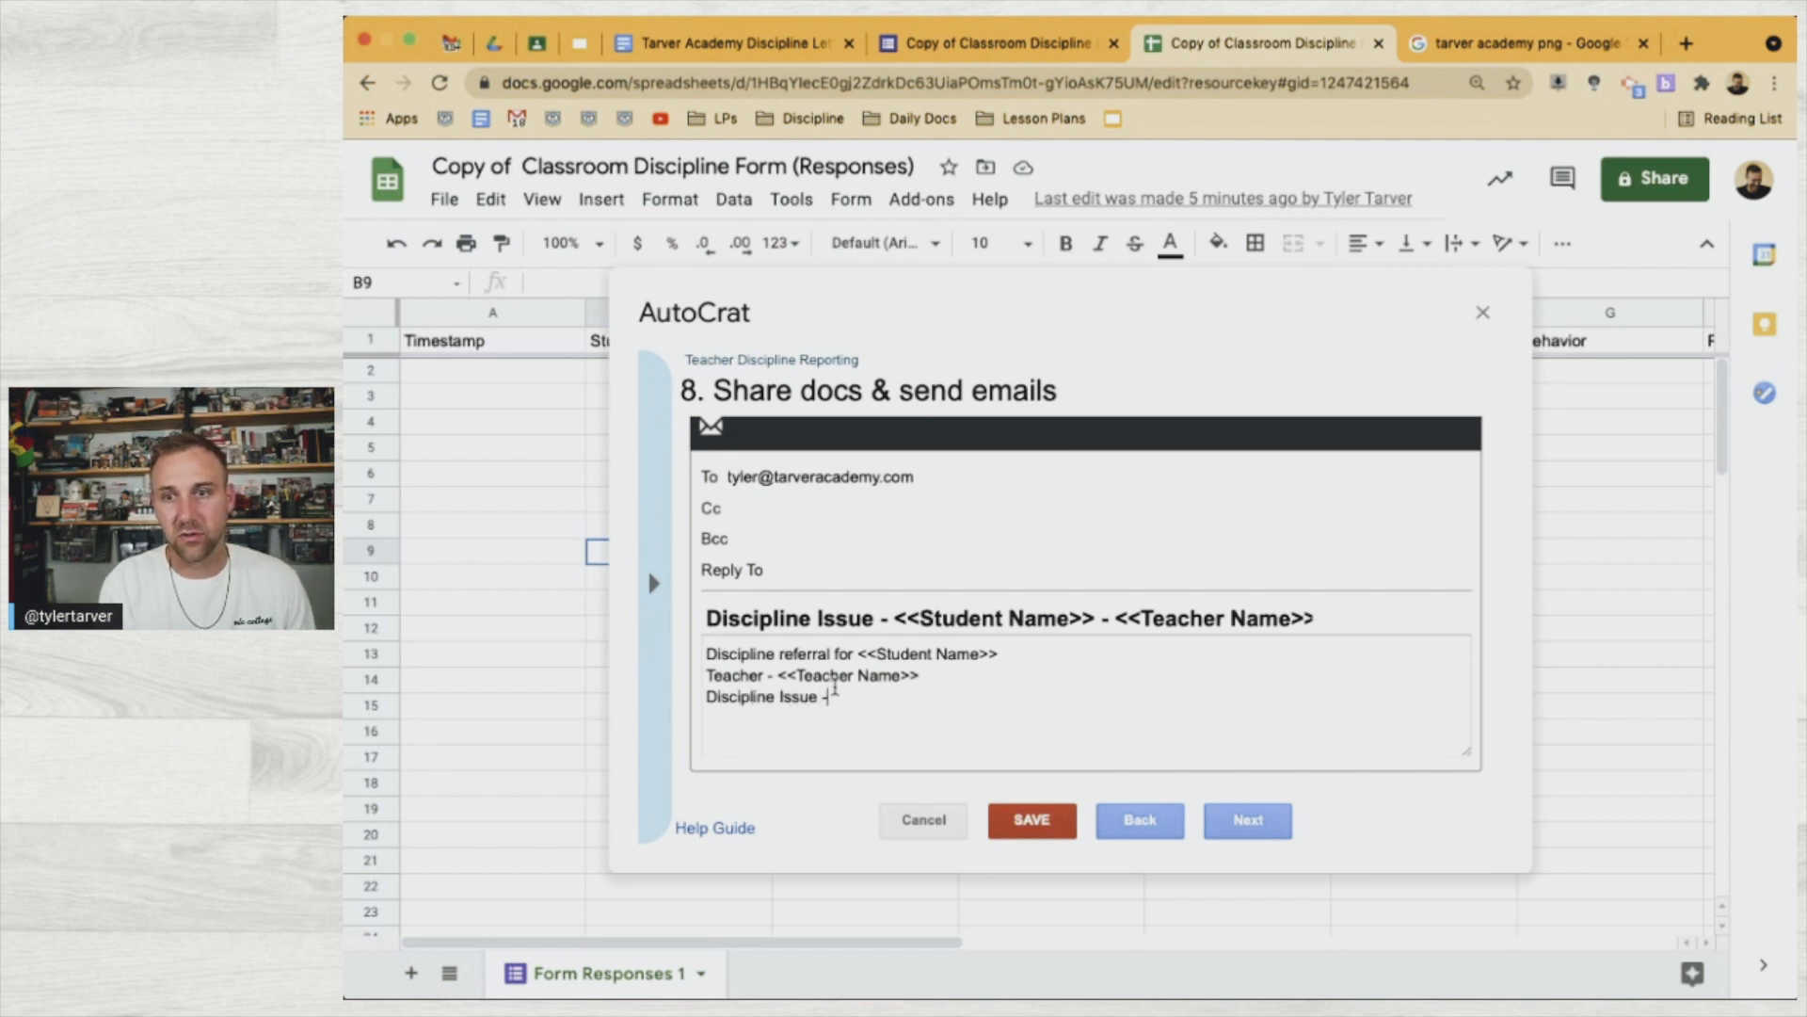
{"action": "left_click", "coordinate": [656, 652]}
{"action": "scroll", "coordinate": [795, 672], "scroll_direction": "down", "scroll_amount": 3}
{"action": "left_click", "coordinate": [903, 702]}
{"action": "type", "text": "<<Behavior>>"}
{"action": "key", "text": "Return"}
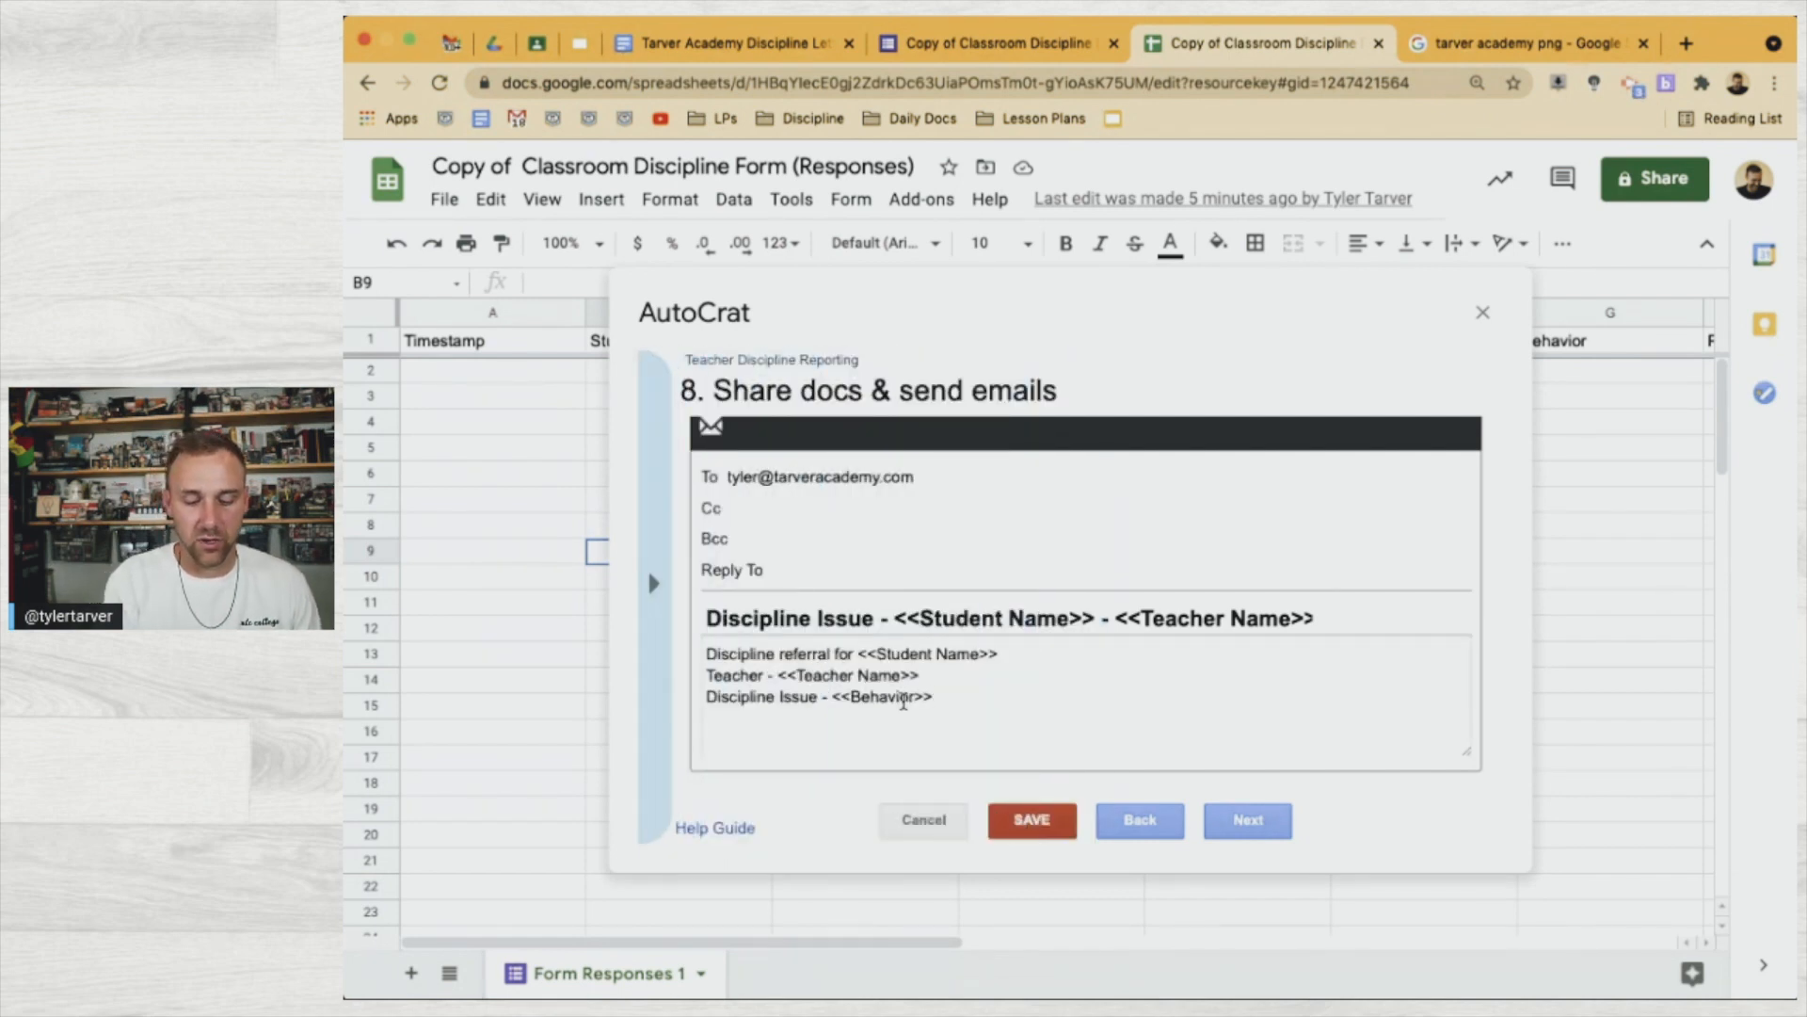
Add an 'Incident - <<Describe the Incident>>' line
{"action": "type", "text": "Incidd"}
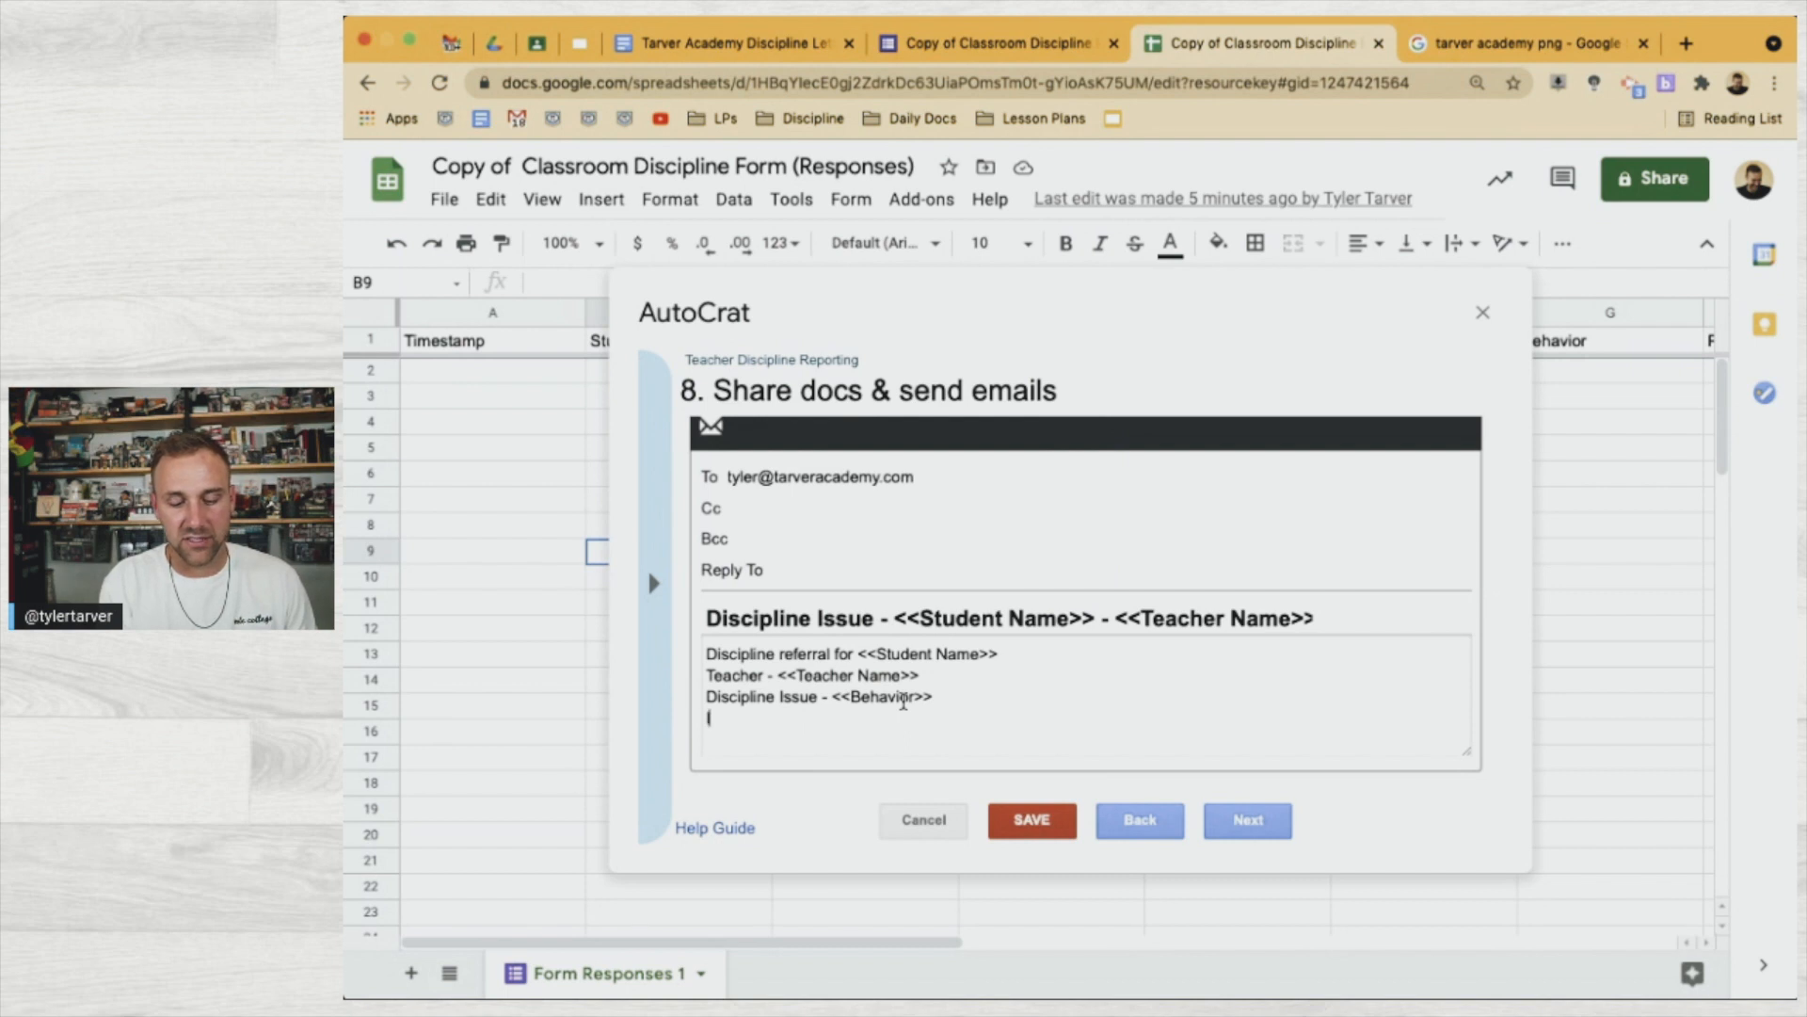
{"action": "key", "text": "BackSpace"}
{"action": "type", "text": "ent -"}
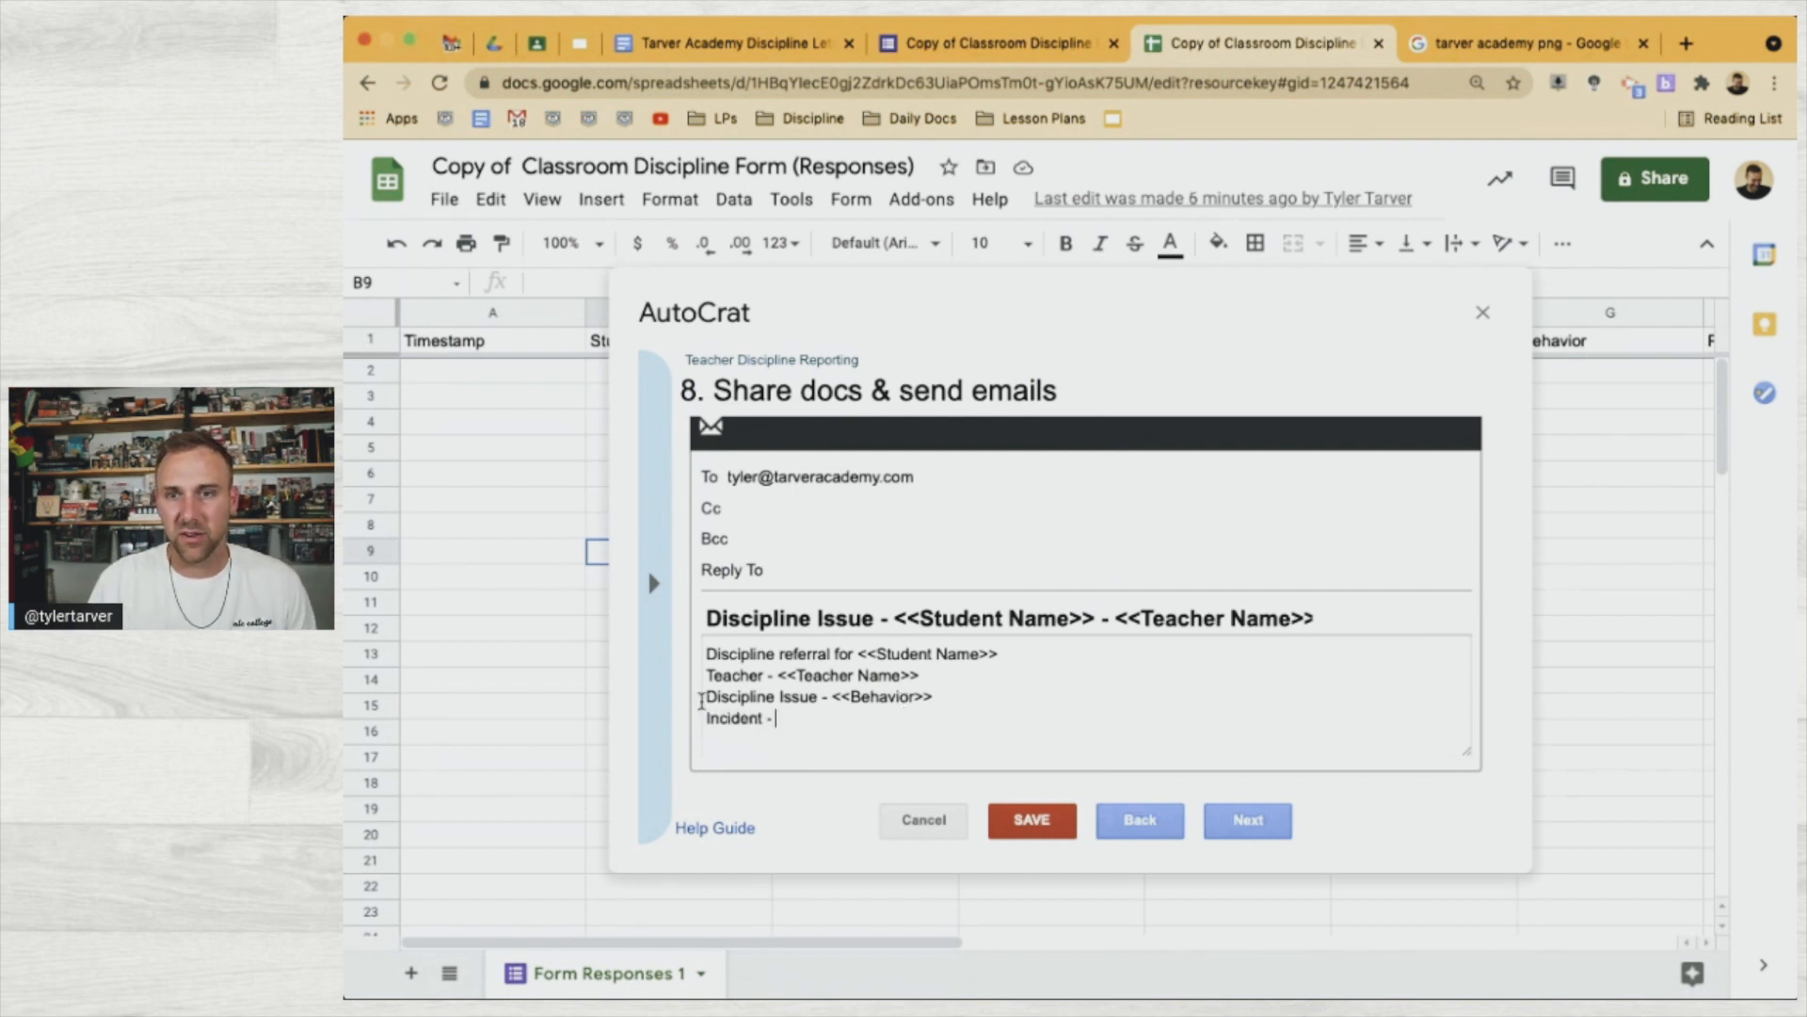
{"action": "left_click", "coordinate": [666, 712]}
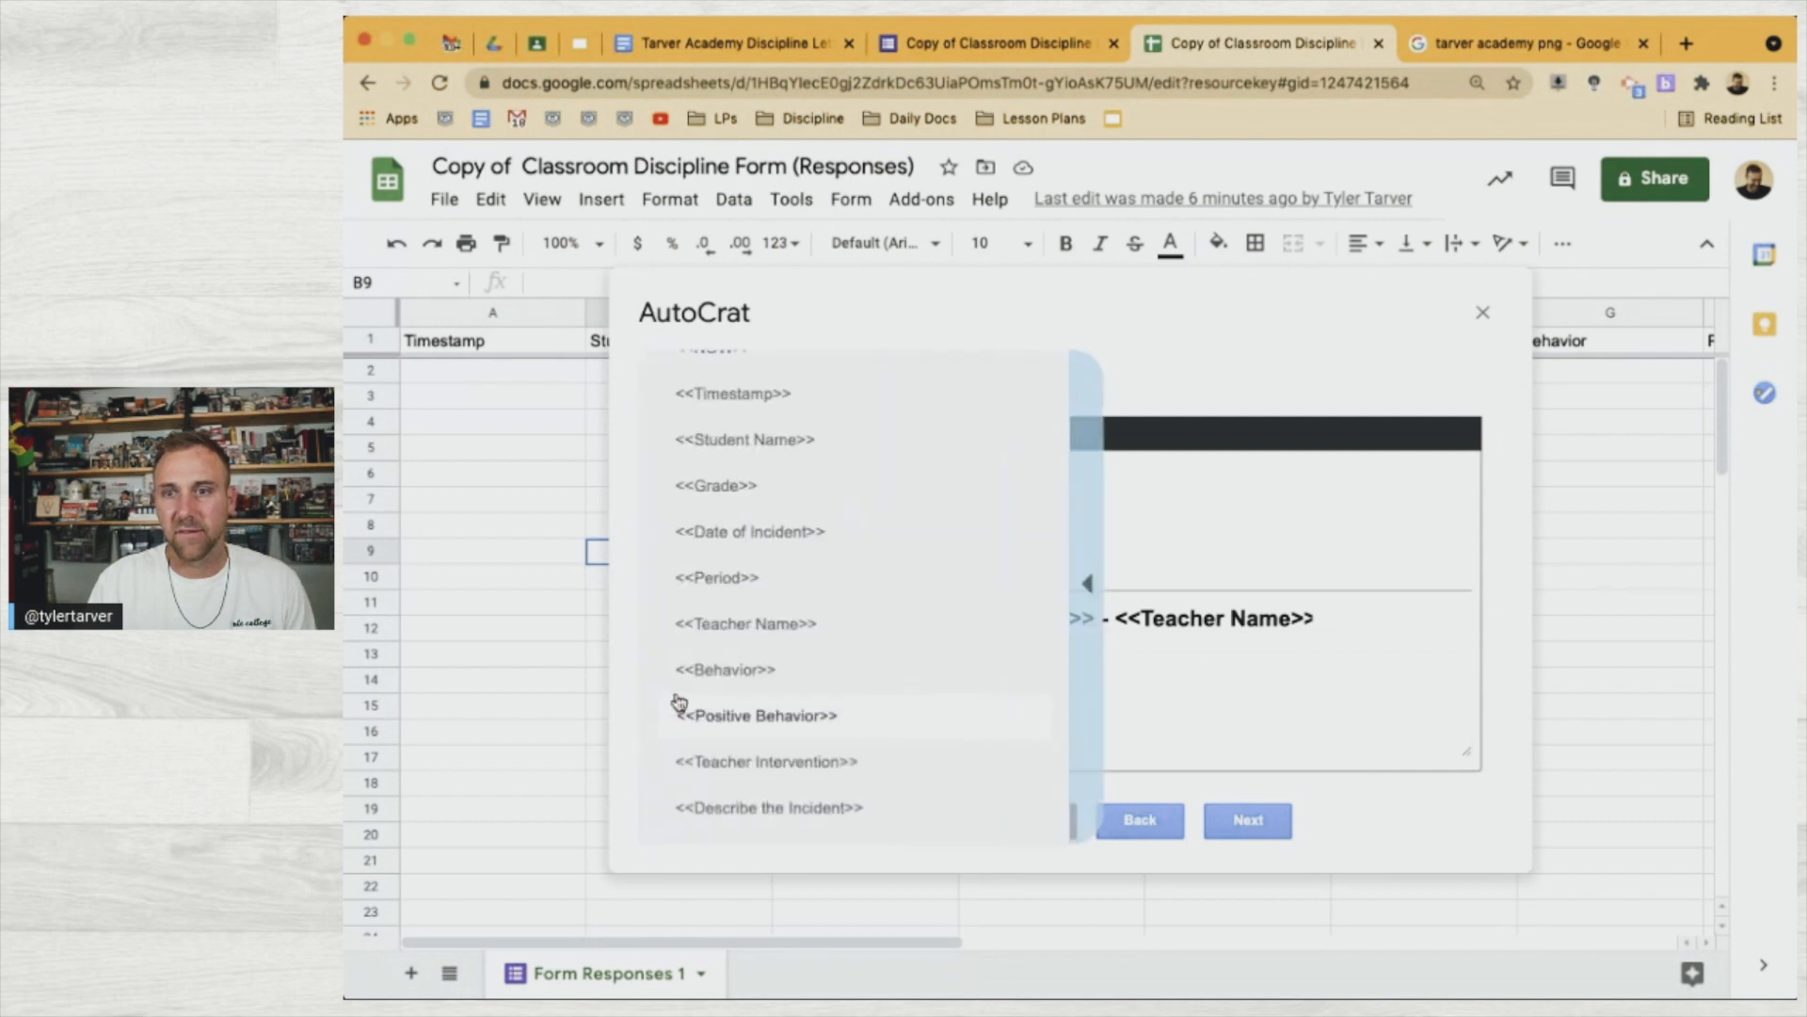
{"action": "left_click", "coordinate": [836, 807]}
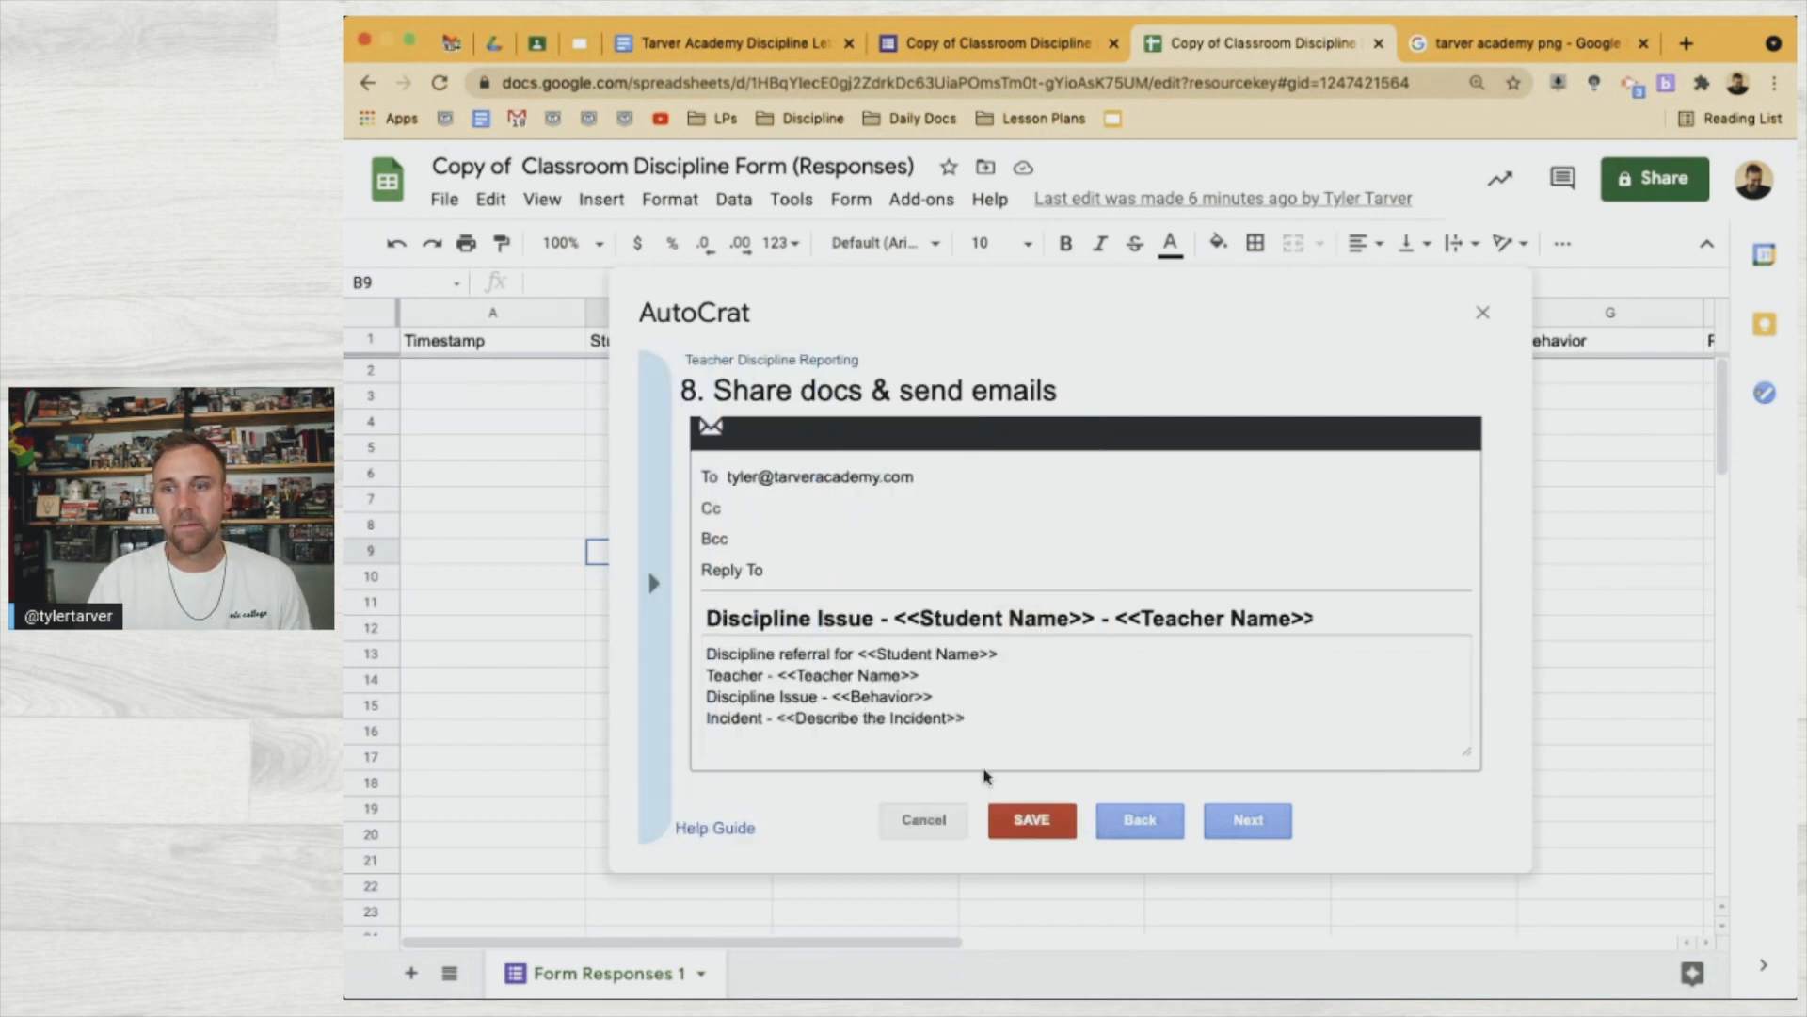
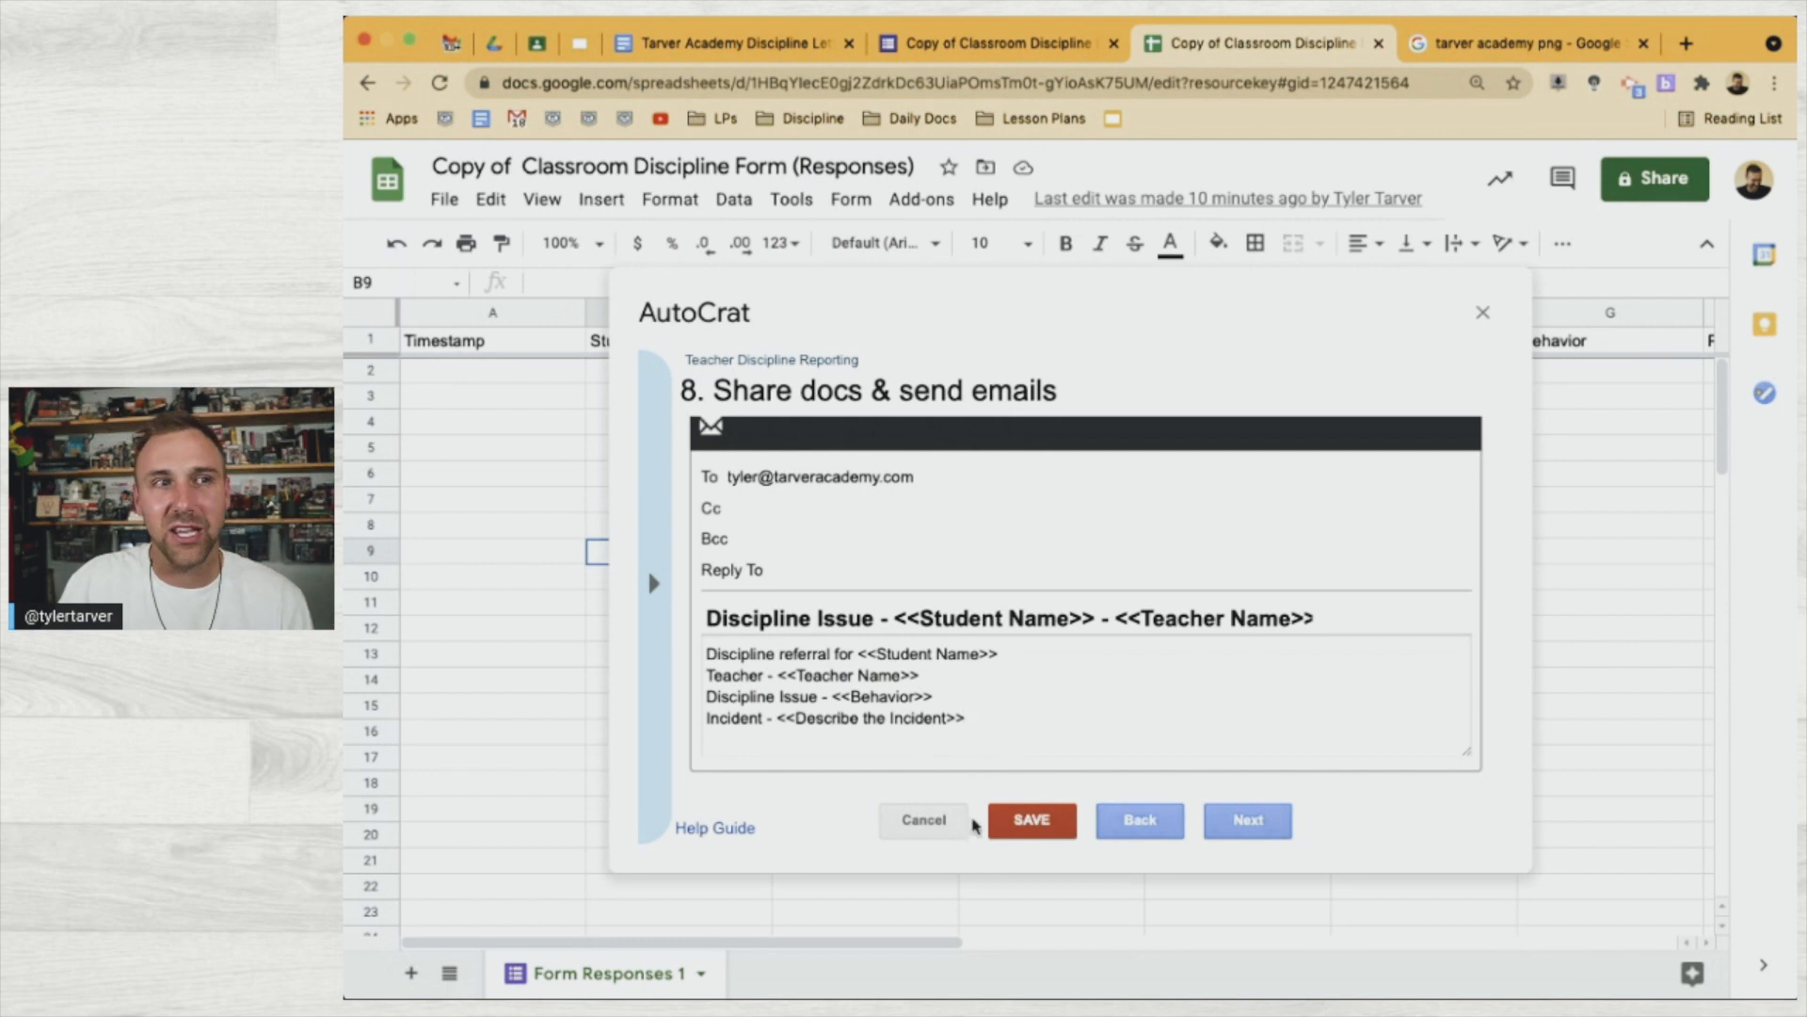
Set the AutoCrat job to run on form submission and try saving, which reports unmapped tags
{"action": "left_click", "coordinate": [1247, 822]}
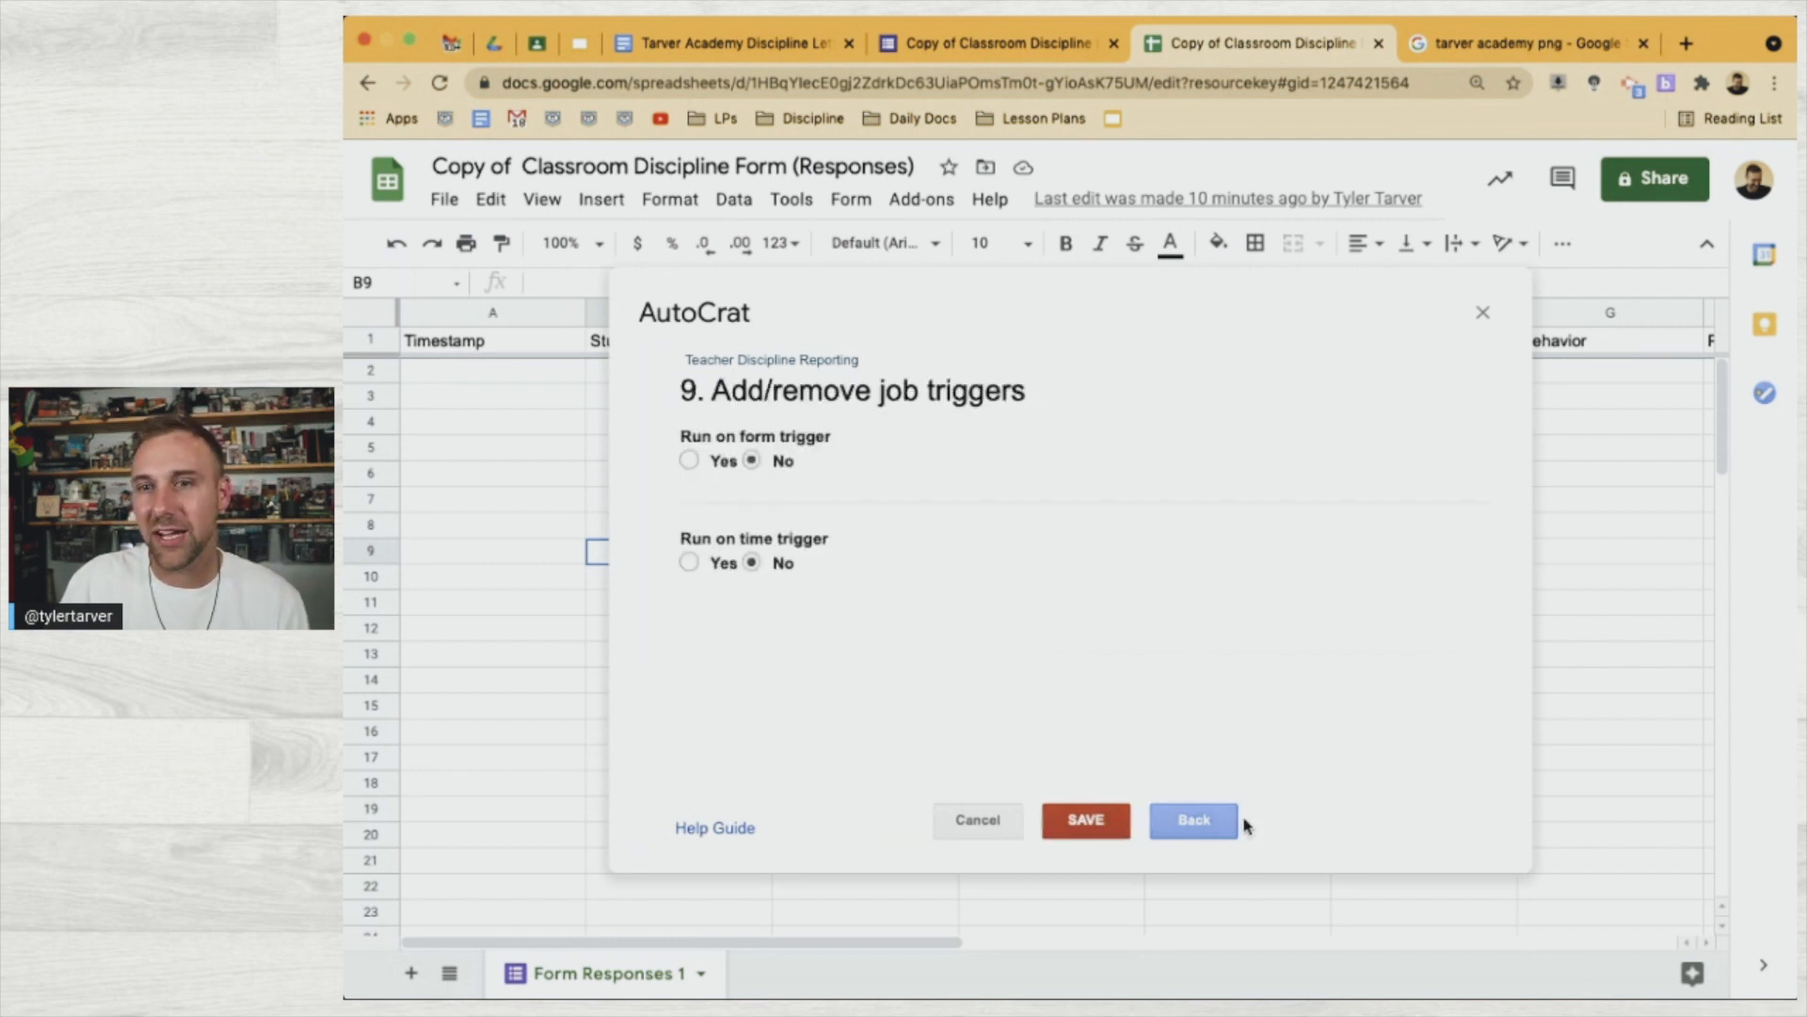
{"action": "left_click", "coordinate": [688, 461]}
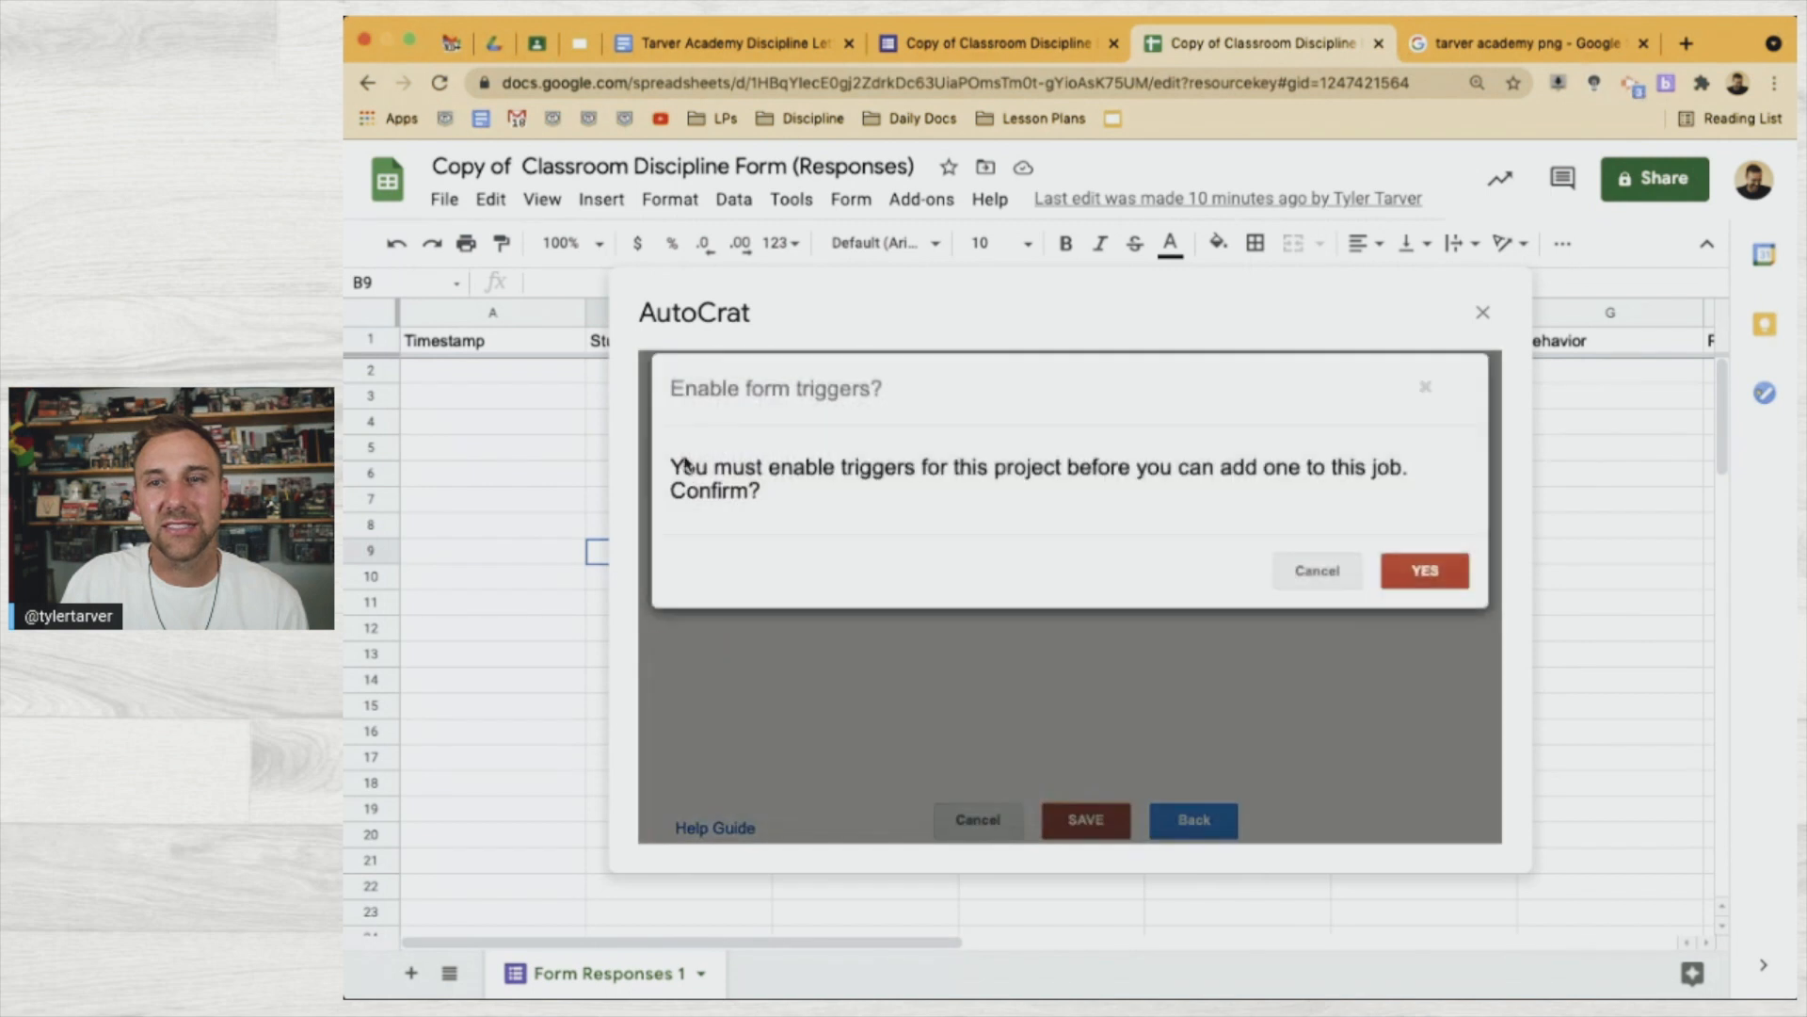
{"action": "left_click", "coordinate": [1443, 591]}
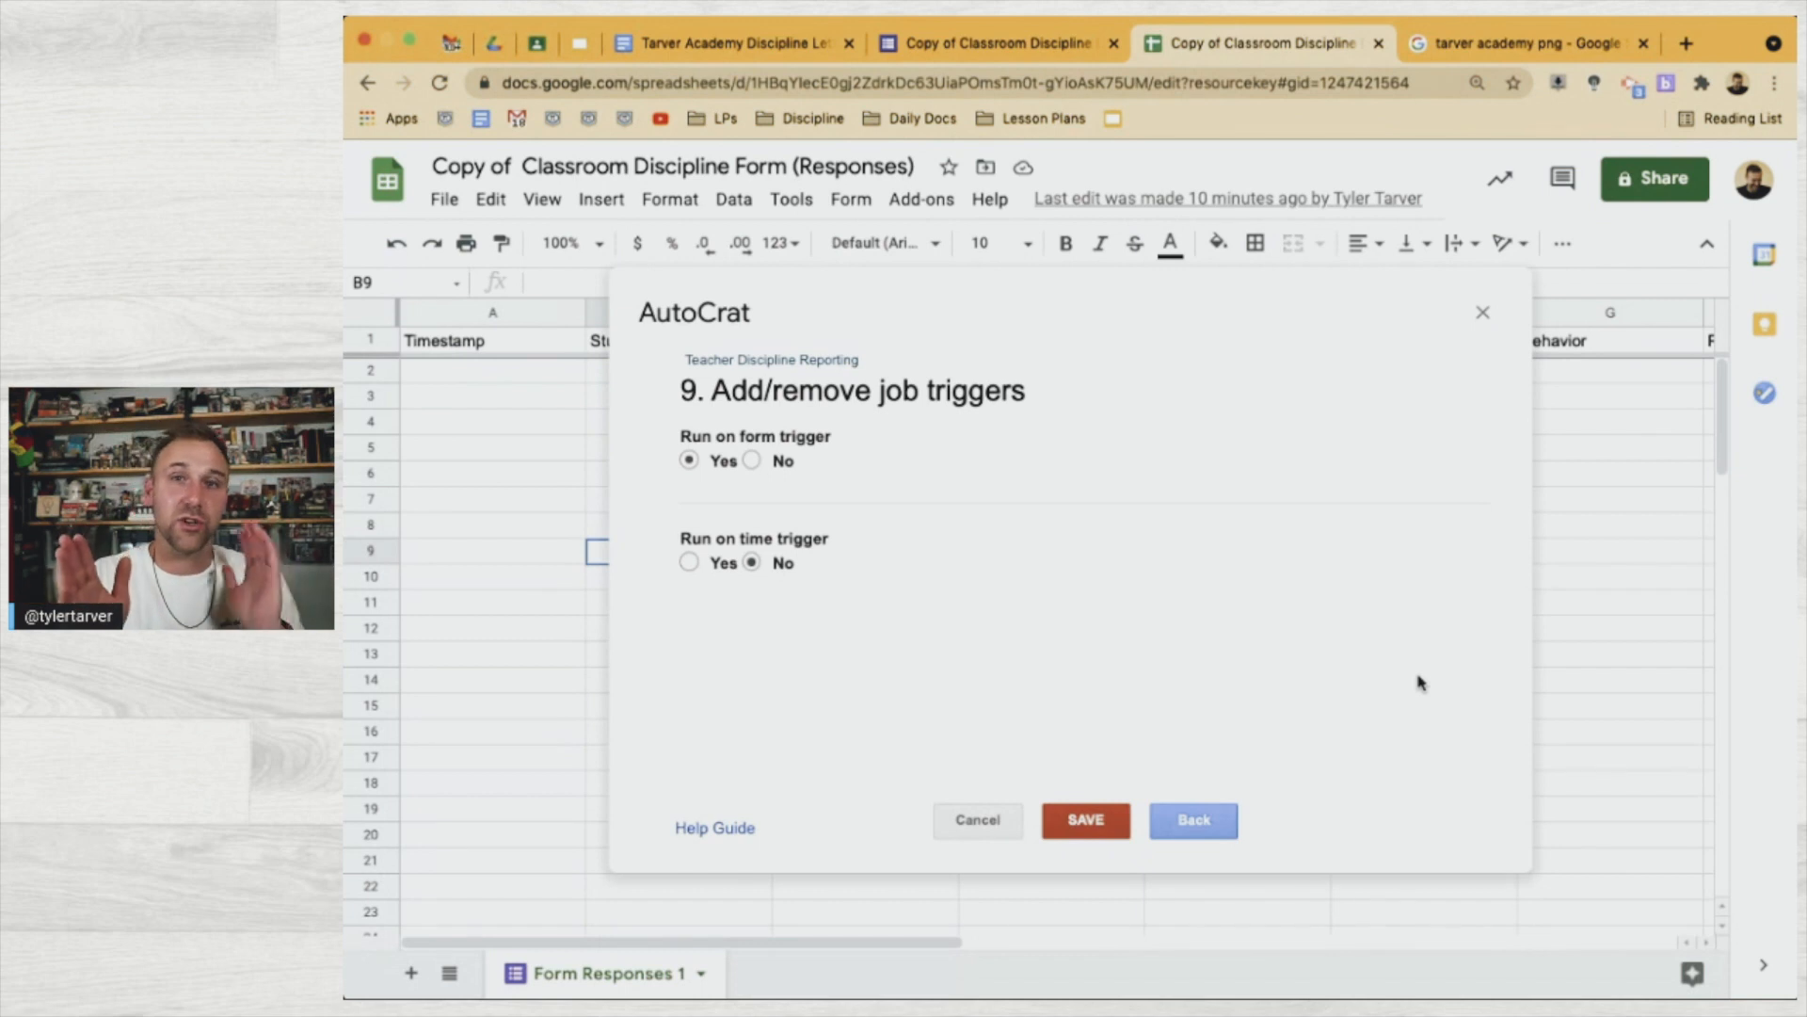
{"action": "left_click", "coordinate": [1108, 826]}
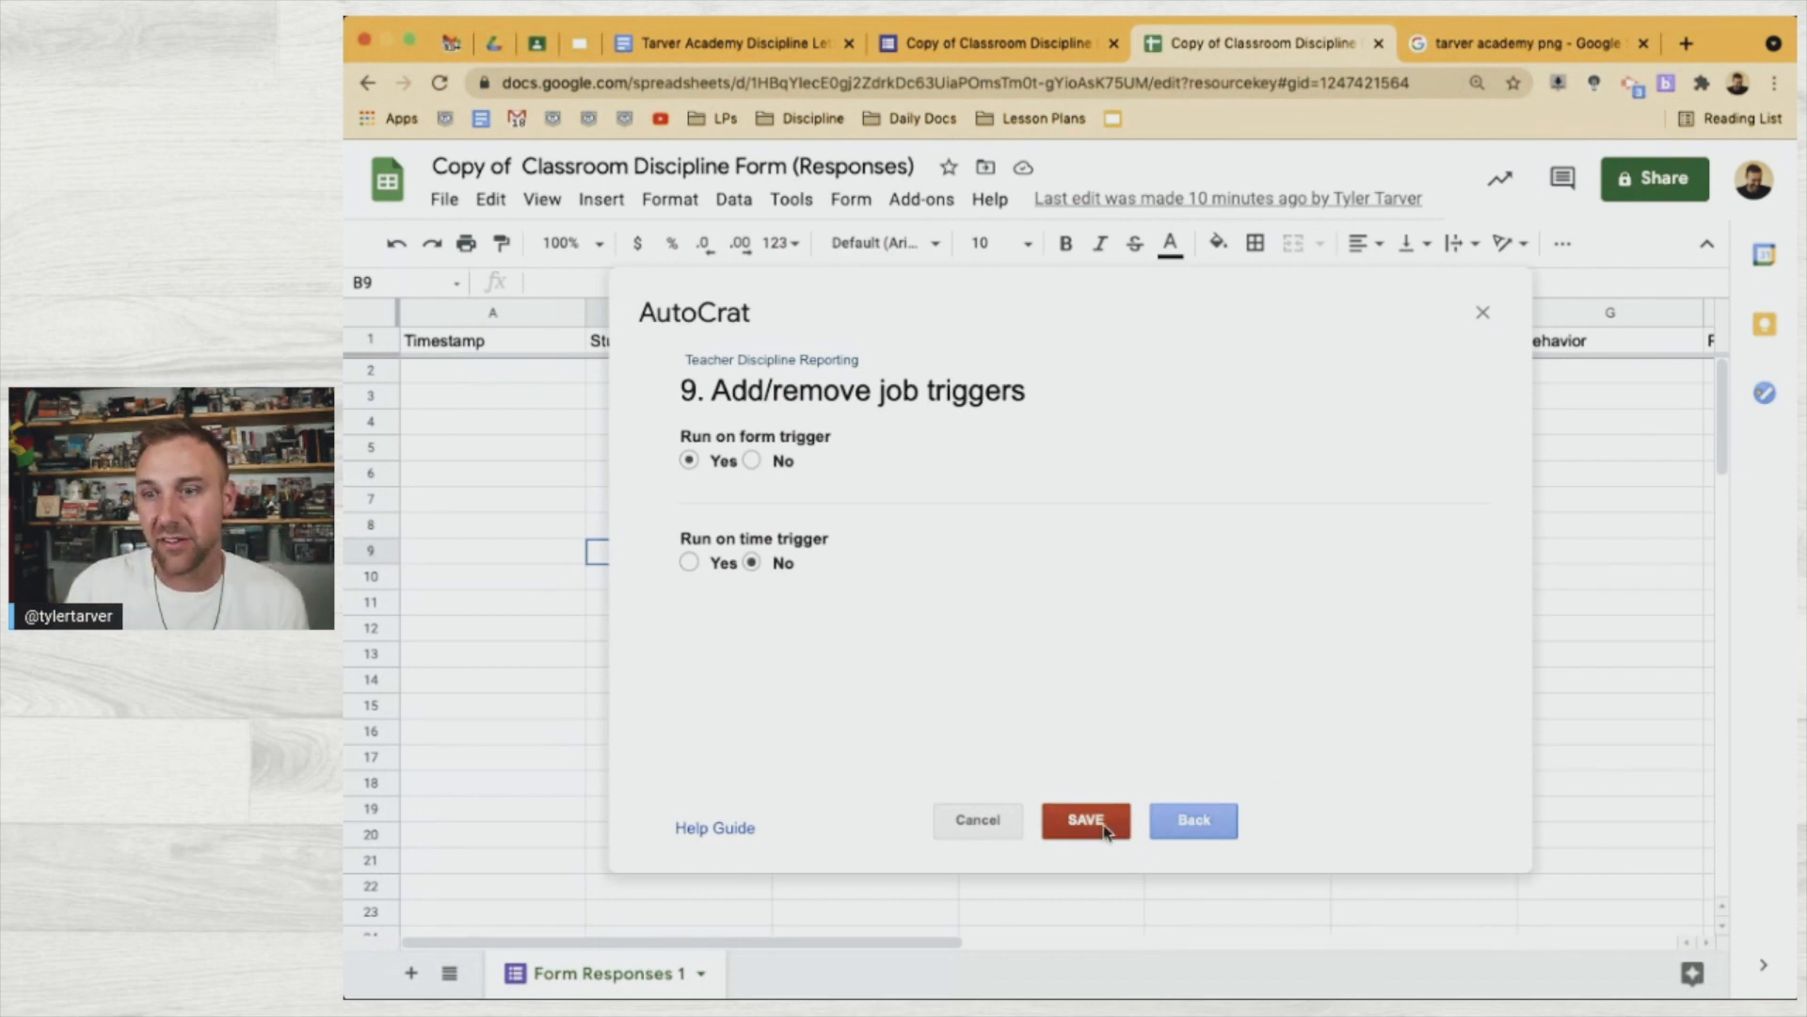
{"action": "left_click", "coordinate": [1424, 556]}
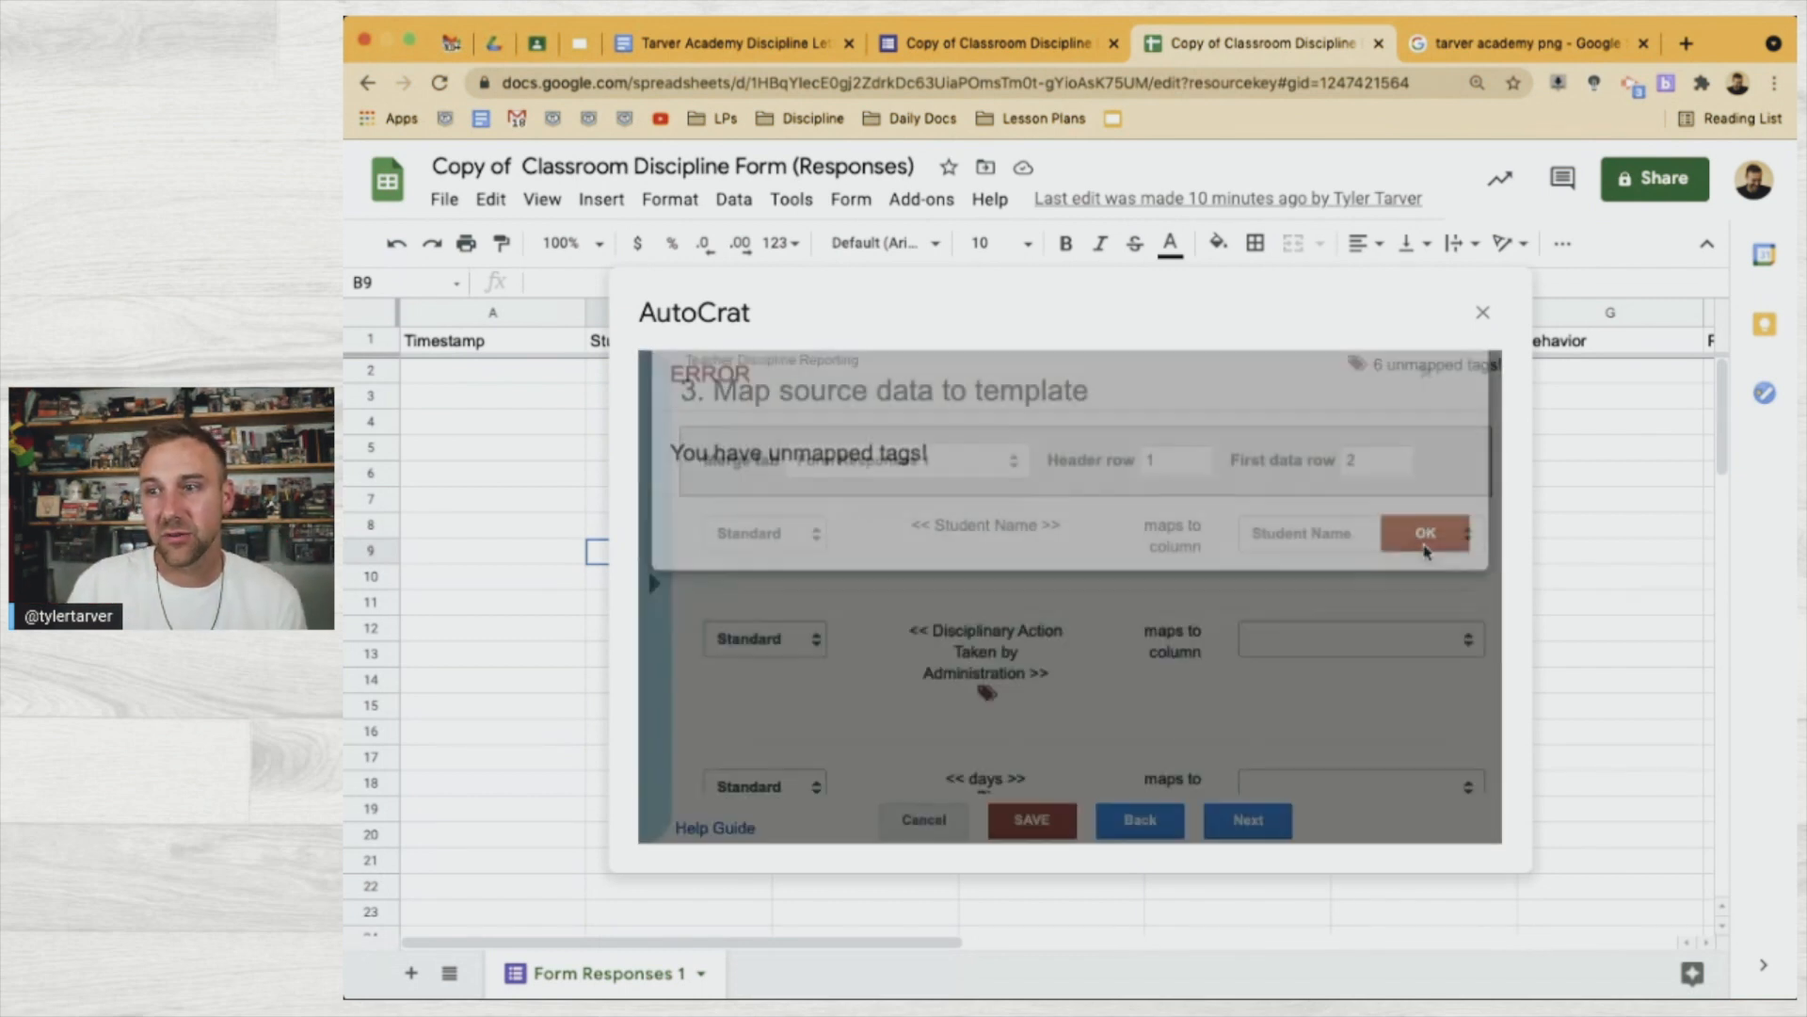
Map the Disciplinary Action and days tags to the Grade column
{"action": "left_click", "coordinate": [1308, 645]}
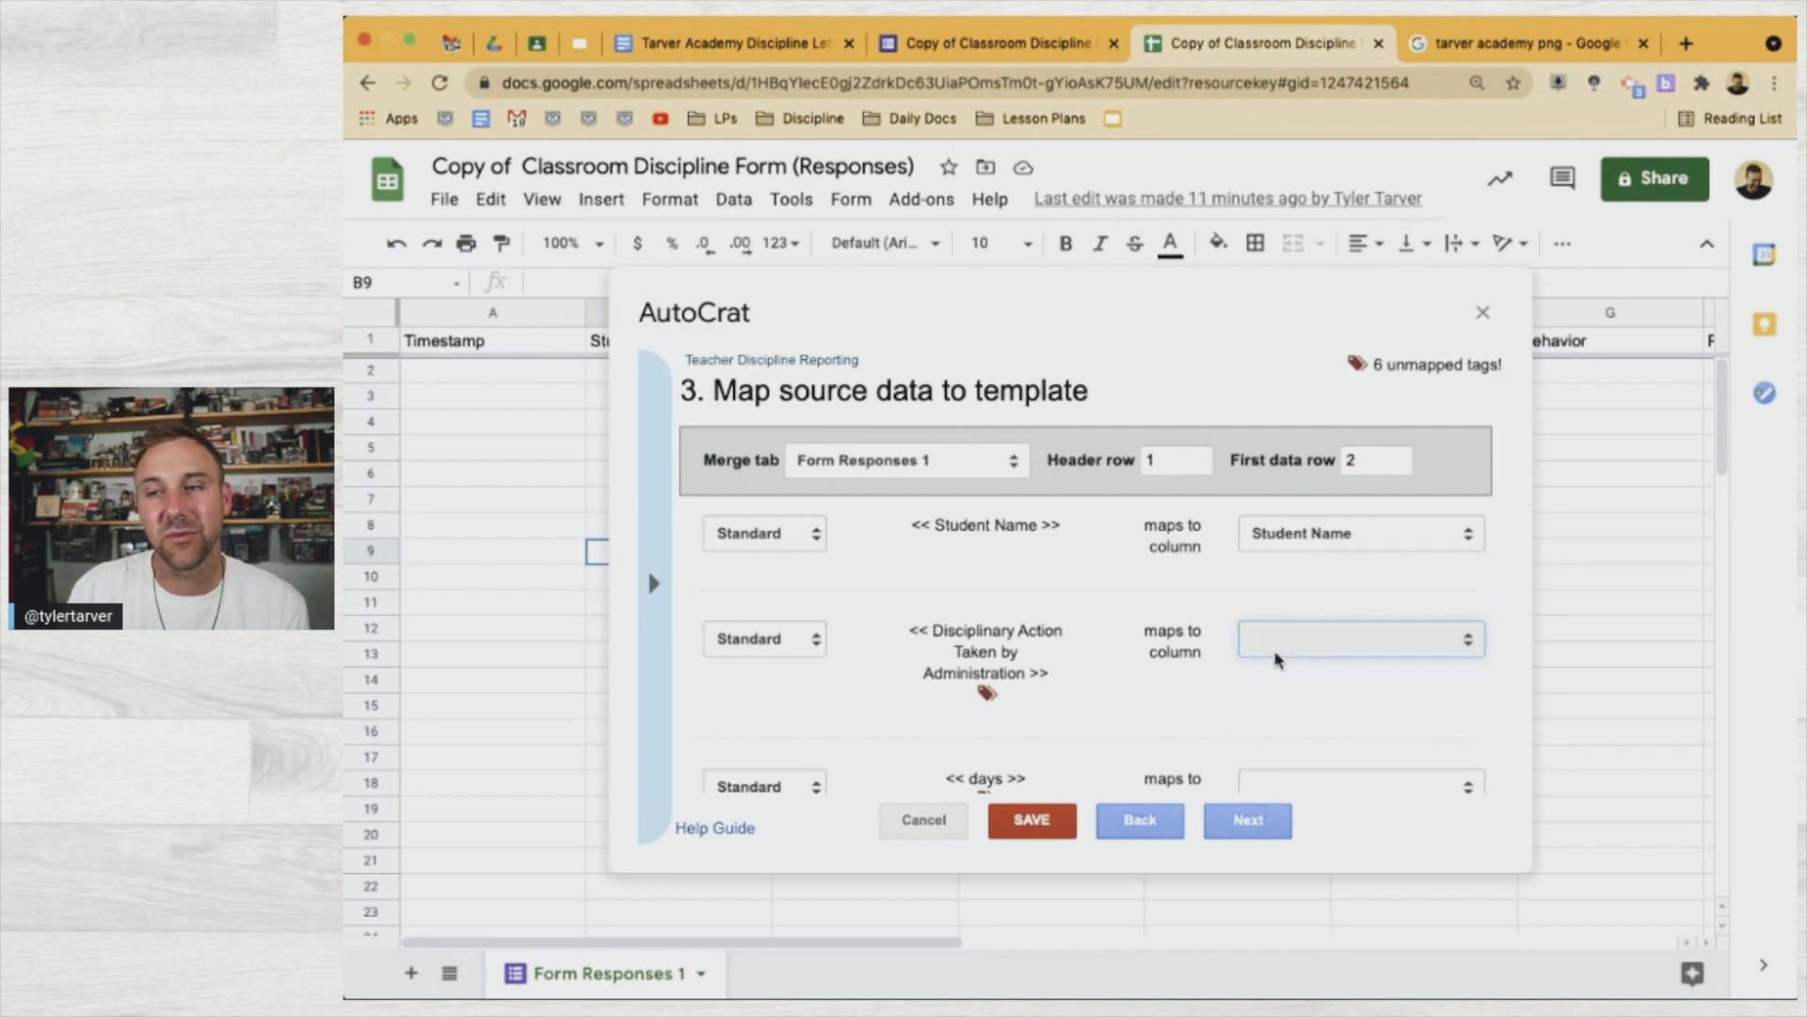
{"action": "left_click", "coordinate": [1283, 715]}
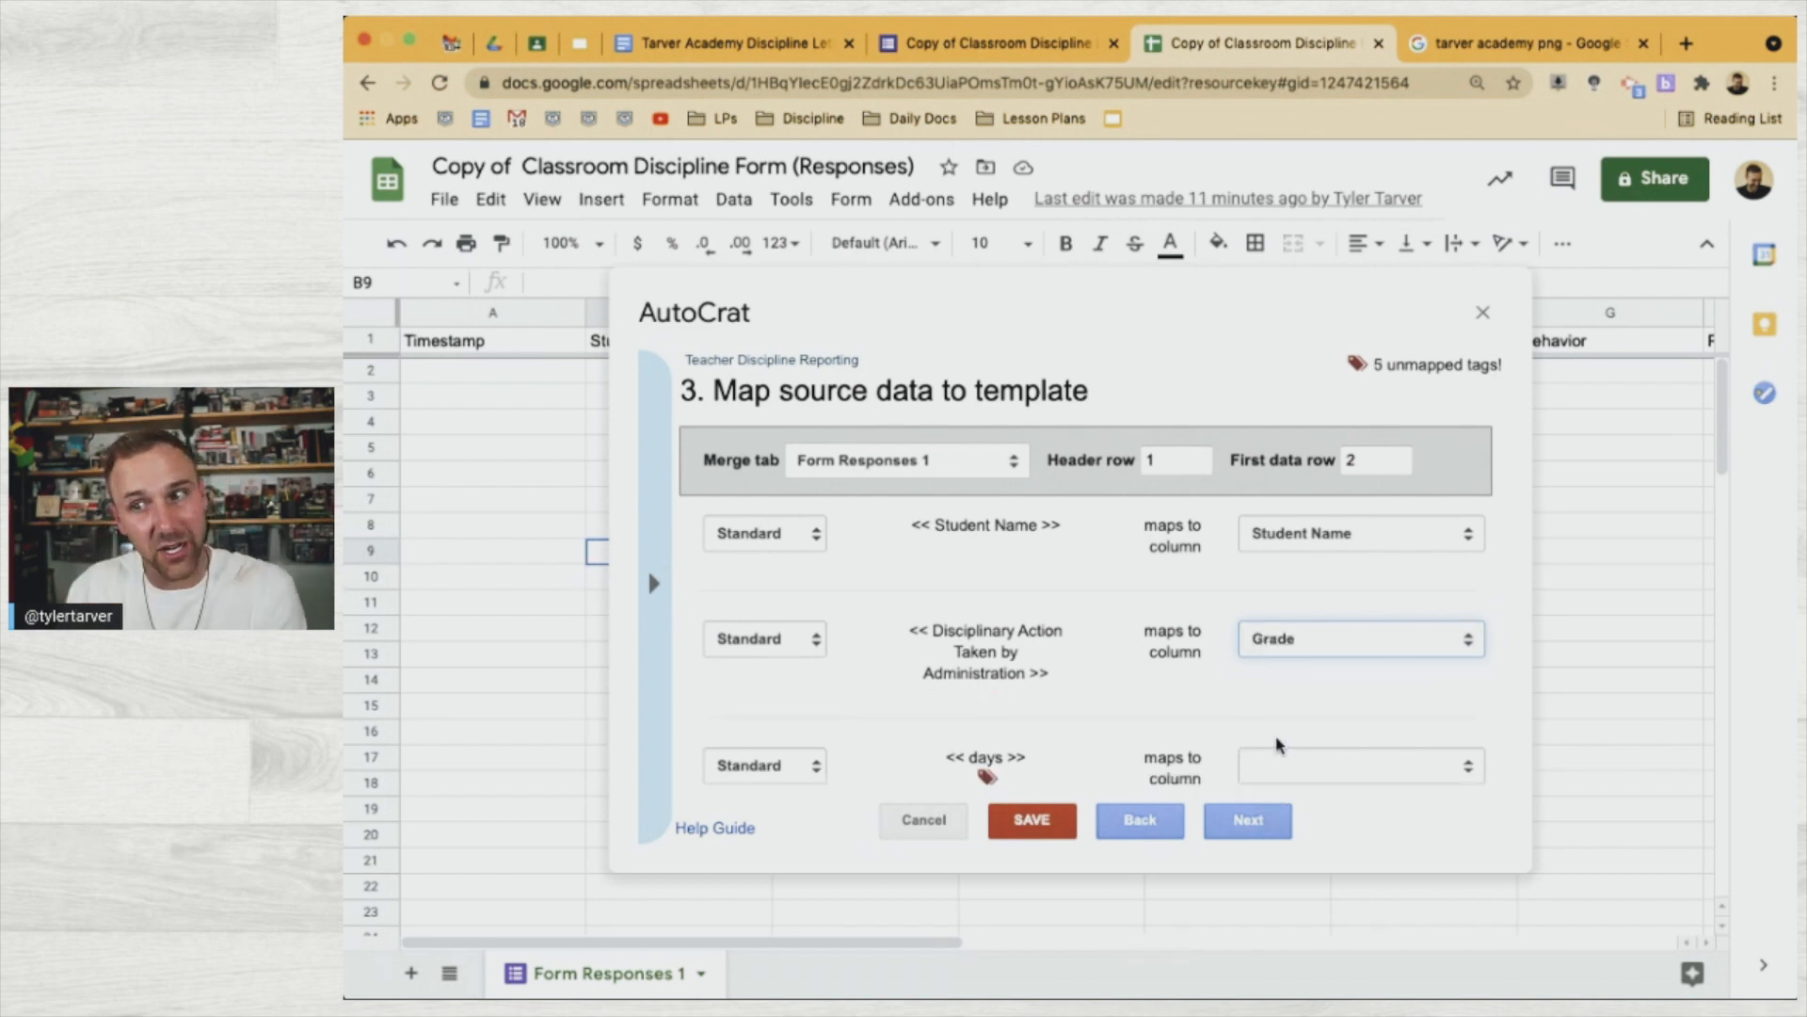
{"action": "left_click", "coordinate": [1259, 766]}
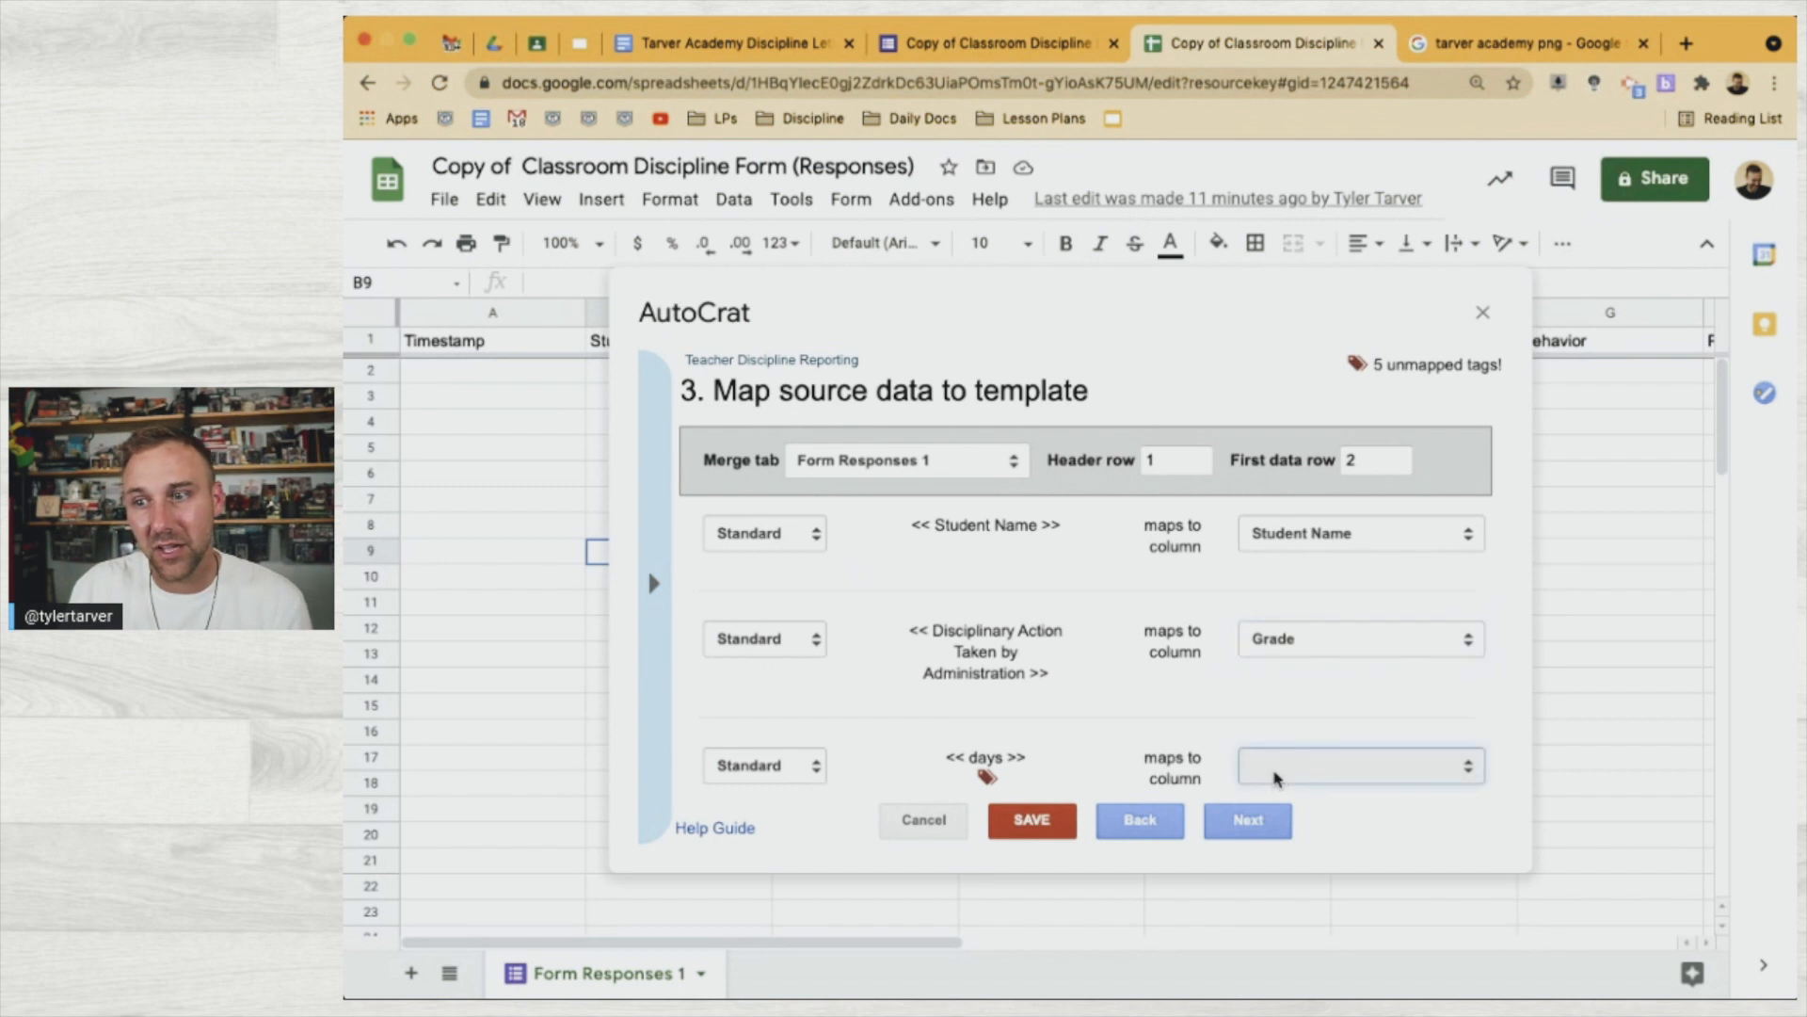
{"action": "left_click", "coordinate": [1252, 823]}
{"action": "scroll", "coordinate": [1074, 696], "scroll_direction": "down", "scroll_amount": 5}
{"action": "scroll", "coordinate": [1076, 699], "scroll_direction": "down", "scroll_amount": 5}
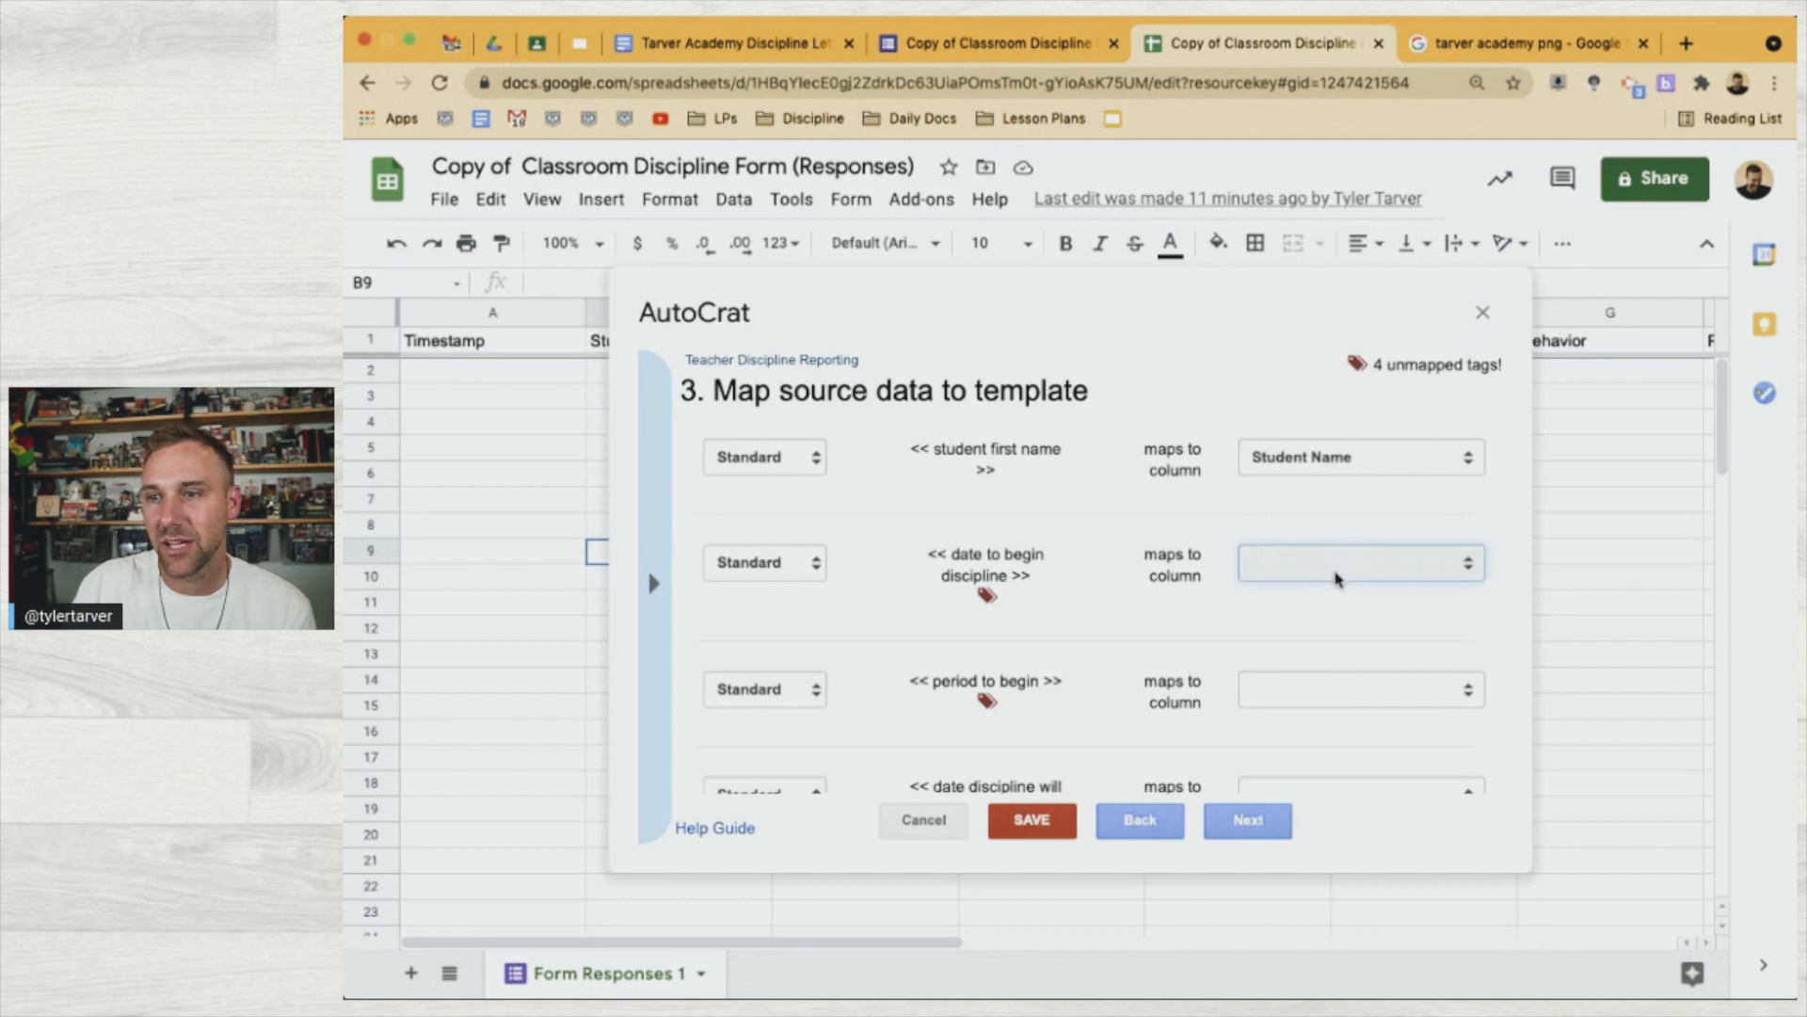
Map the begin/end date tags to Date of Incident and period tags to Period, then save the job
{"action": "left_click", "coordinate": [1318, 643]}
{"action": "scroll", "coordinate": [1306, 689], "scroll_direction": "down", "scroll_amount": 1}
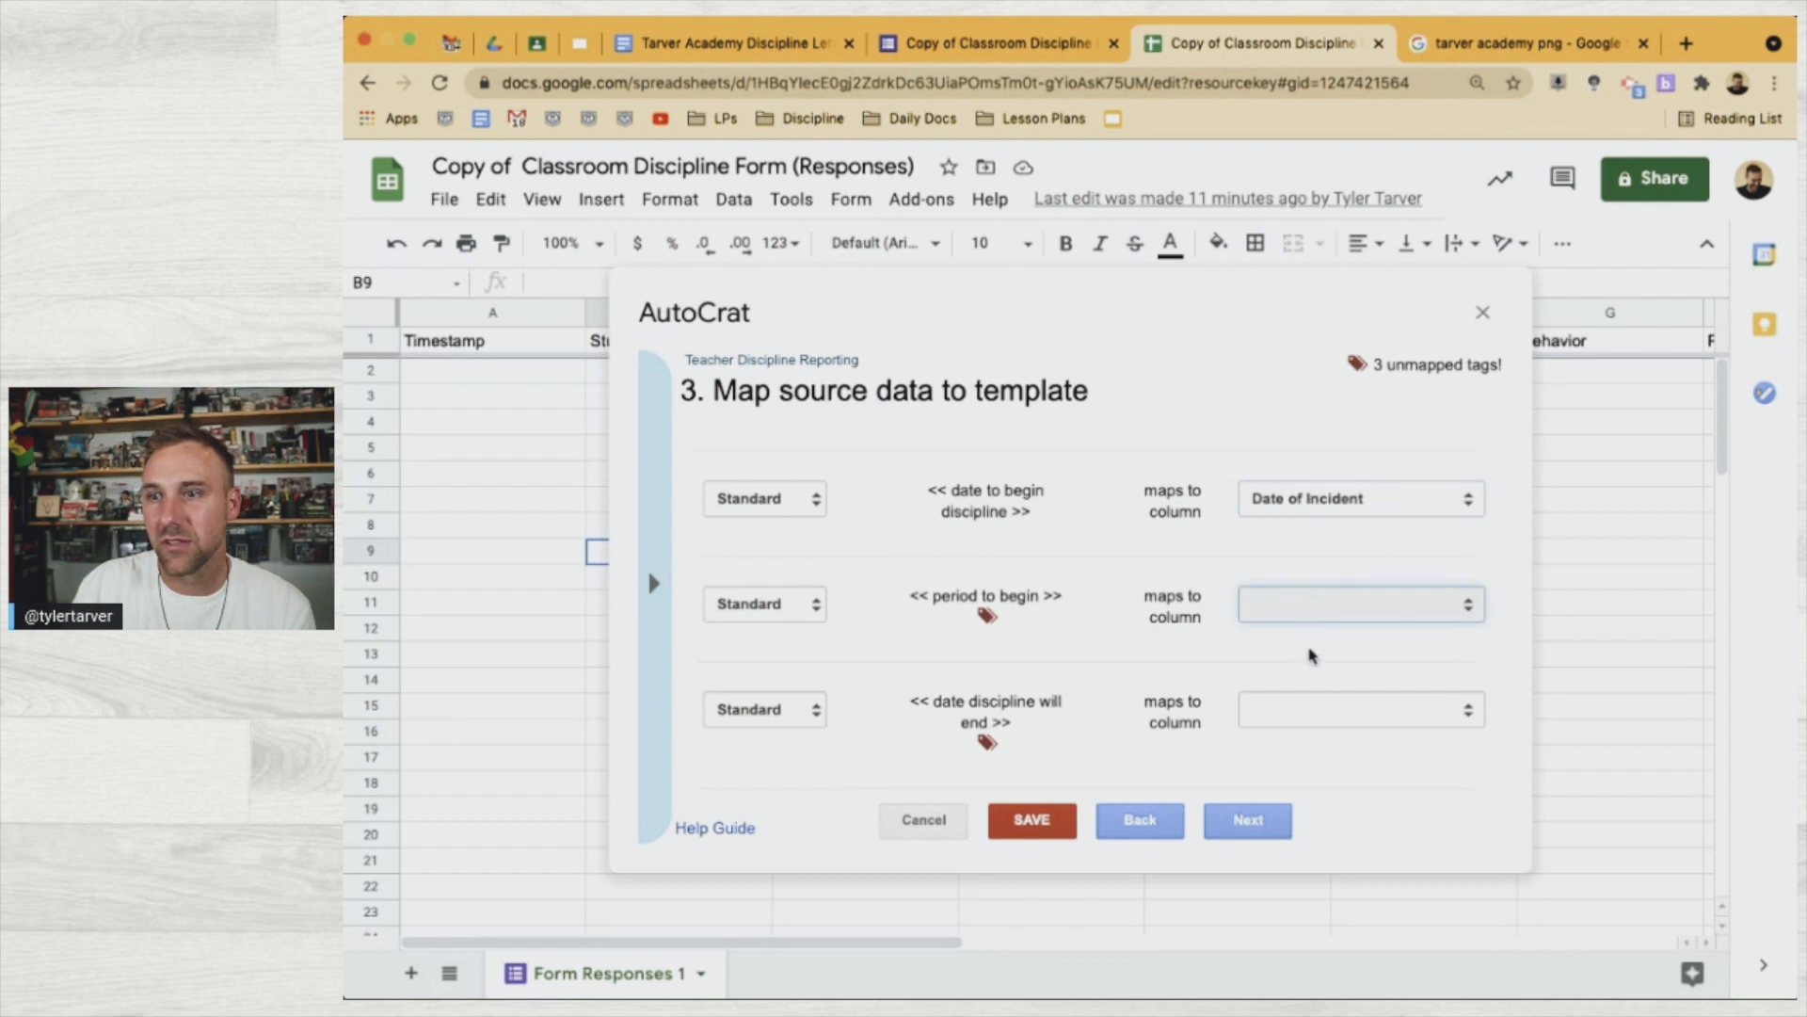
{"action": "left_click", "coordinate": [1328, 705]}
{"action": "left_click", "coordinate": [1303, 714]}
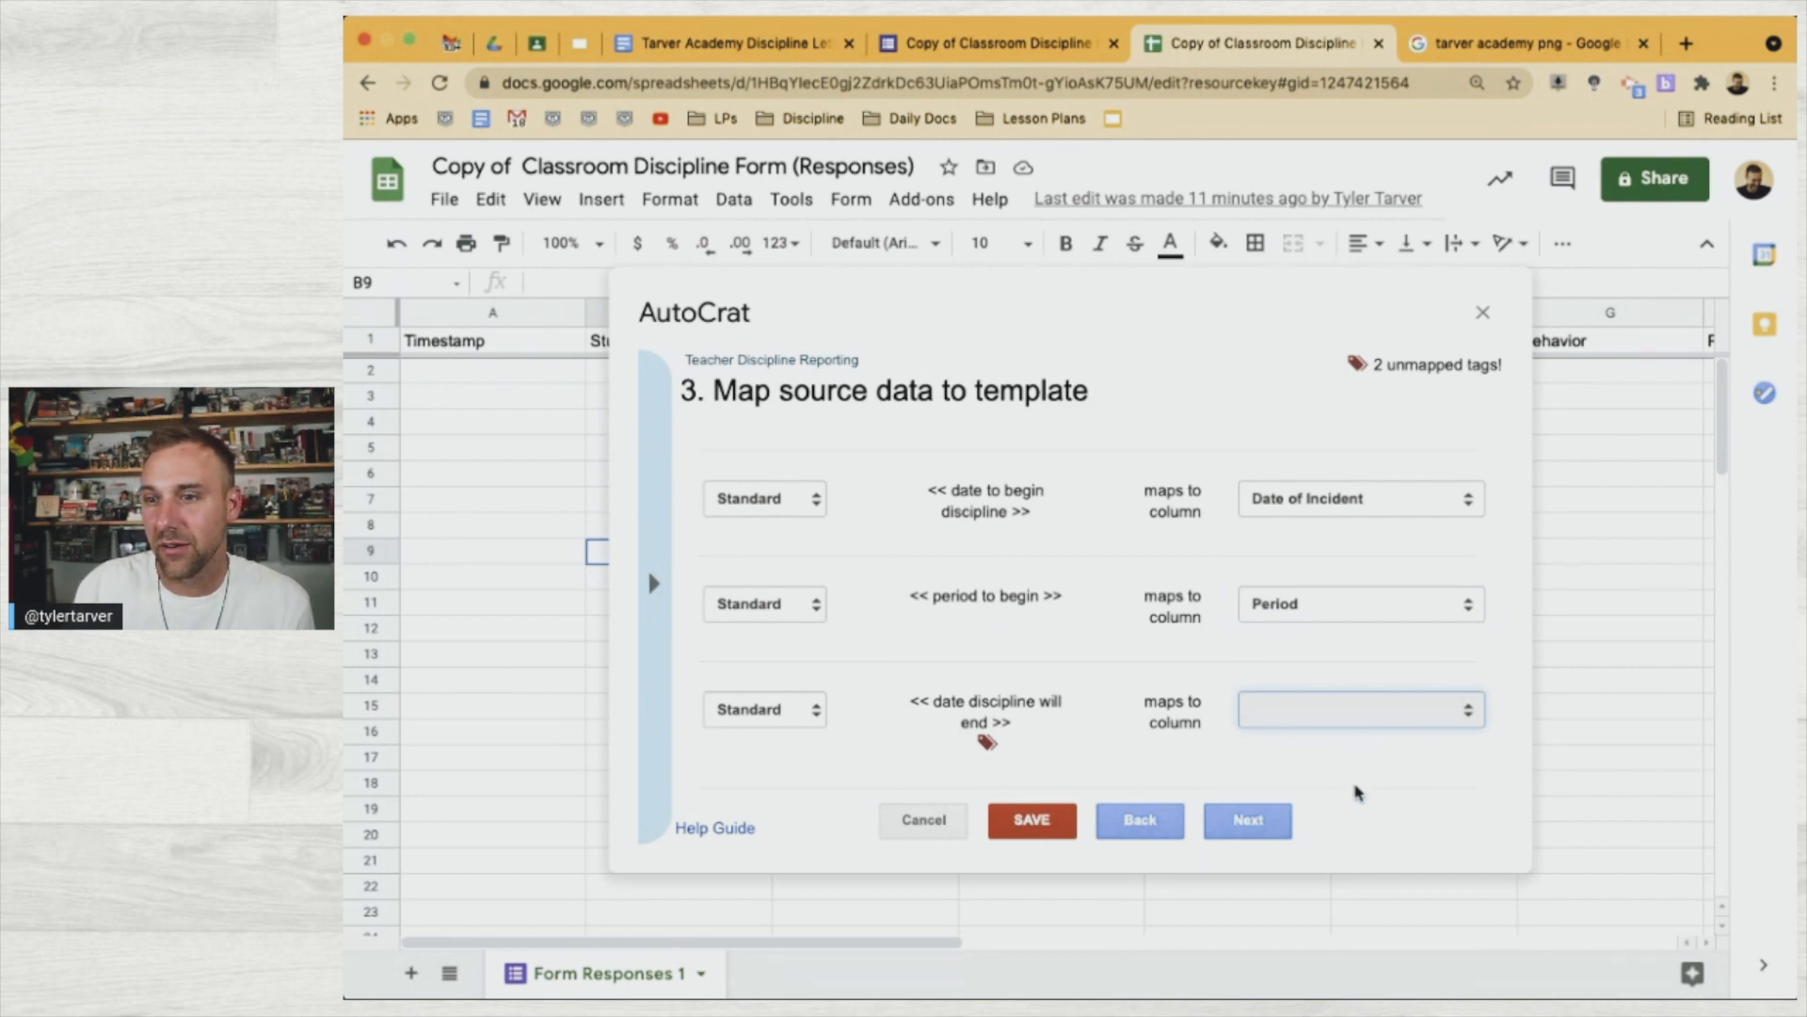
{"action": "left_click", "coordinate": [1309, 728]}
{"action": "scroll", "coordinate": [1300, 706], "scroll_direction": "down", "scroll_amount": 2}
{"action": "left_click", "coordinate": [1286, 739]}
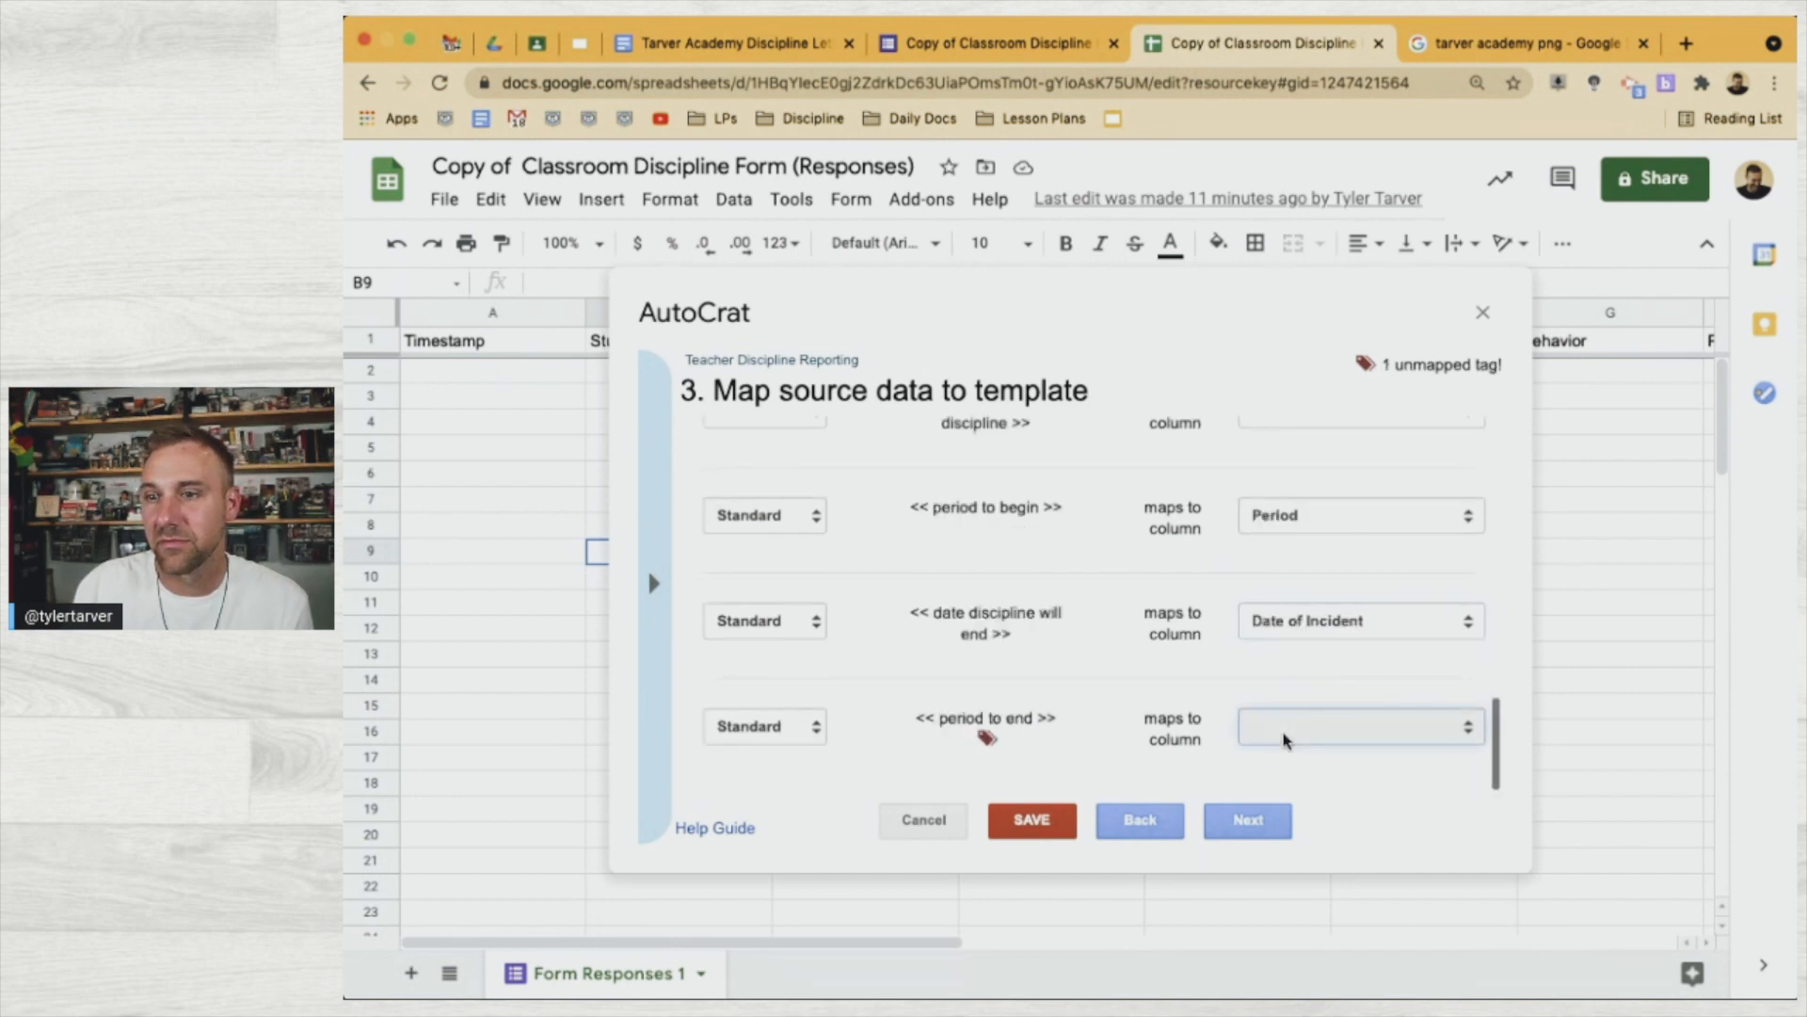
{"action": "left_click", "coordinate": [1249, 832]}
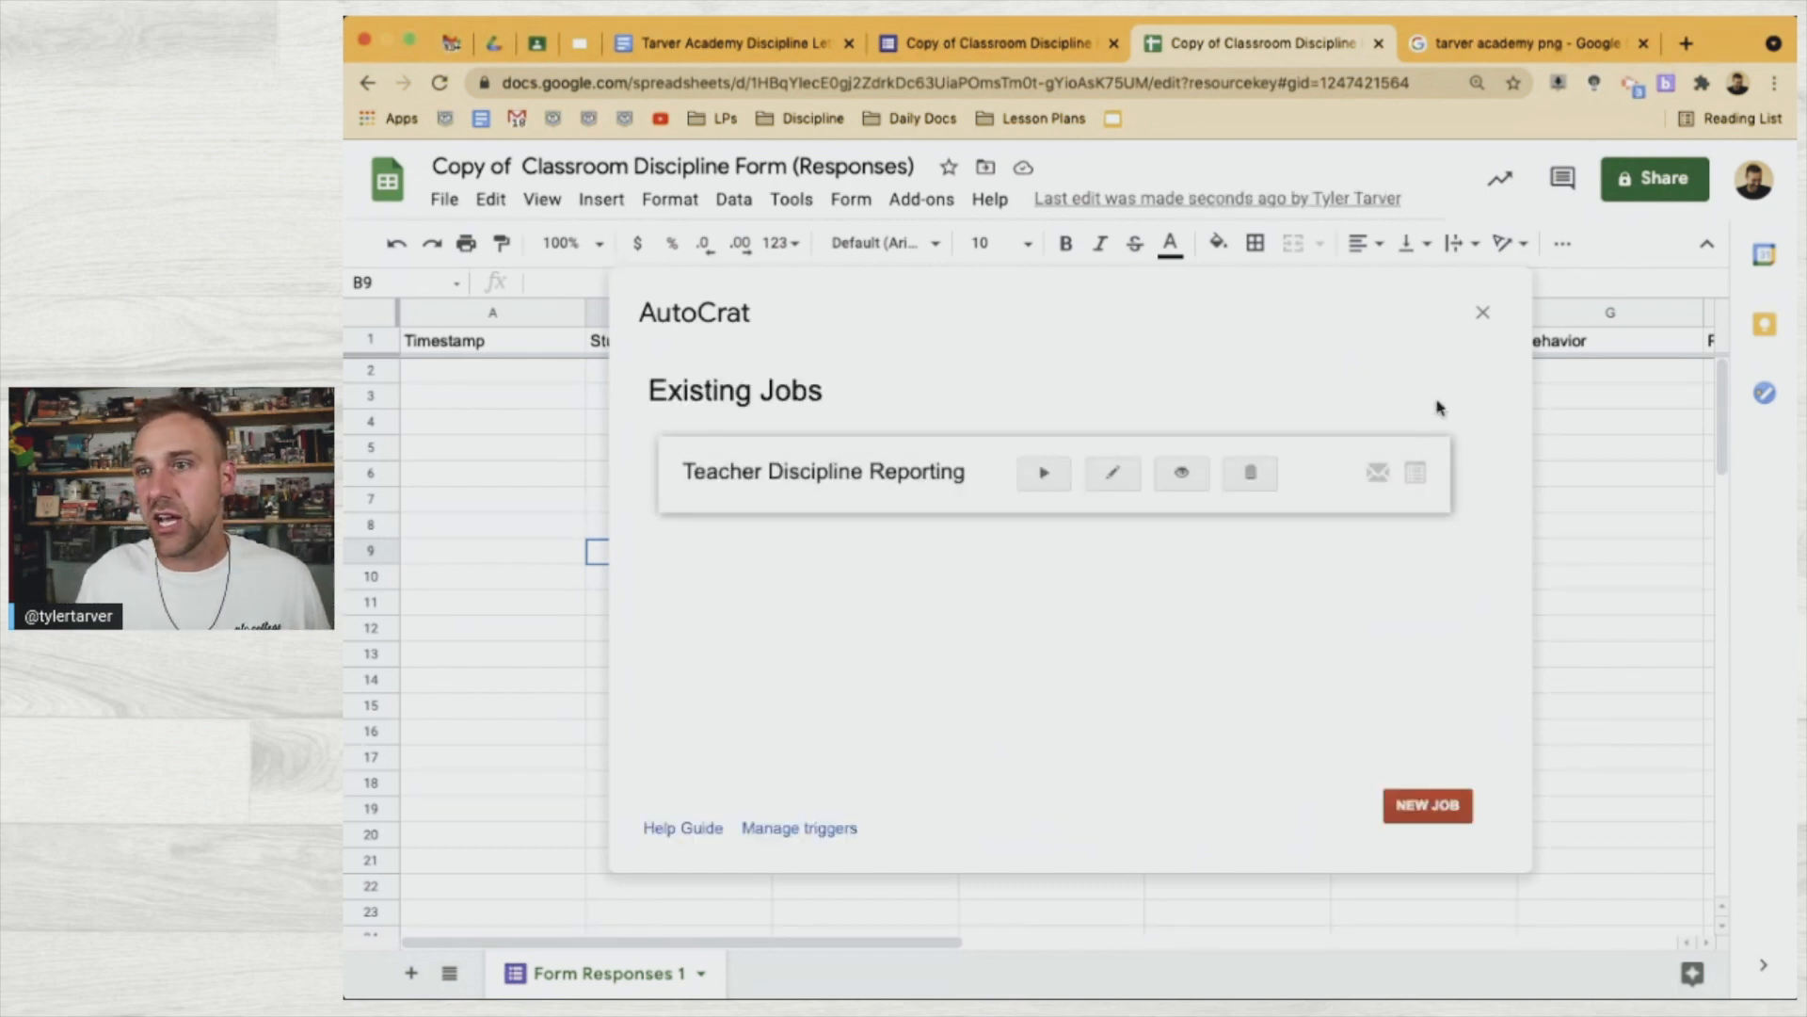
{"action": "left_click", "coordinate": [1482, 313]}
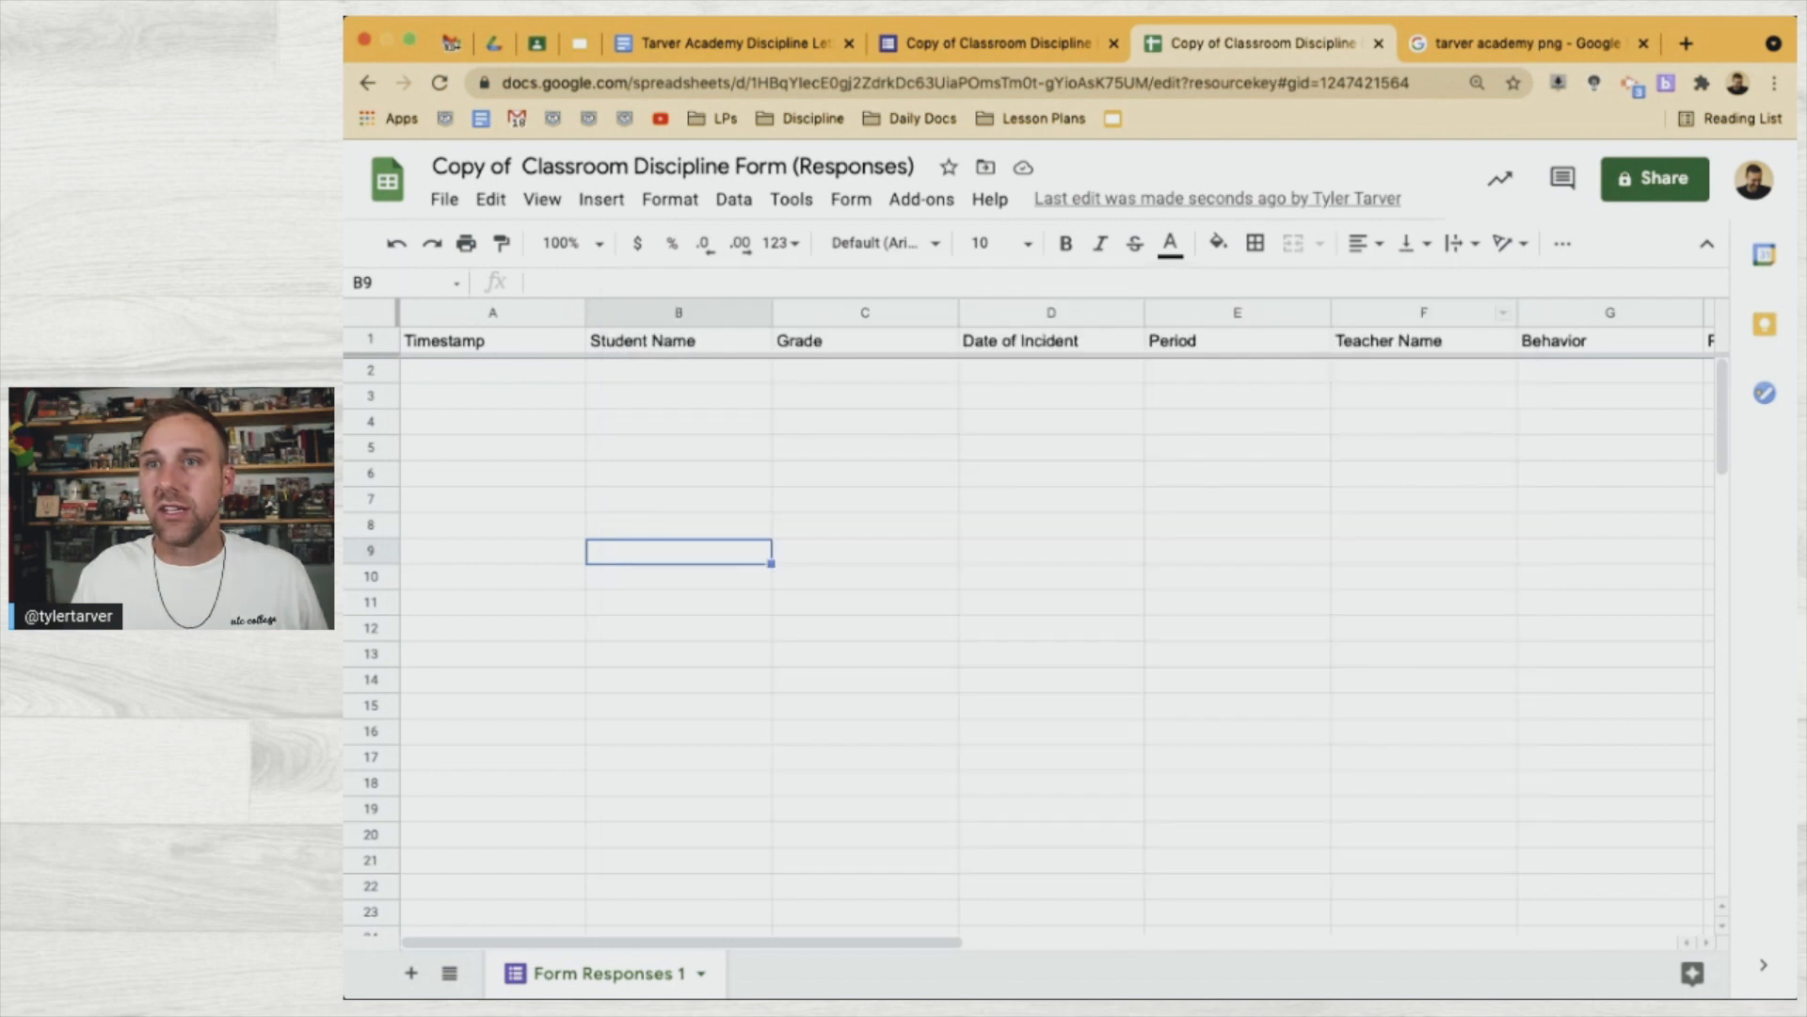
Open a live preview of the Discipline form in its own tab
{"action": "left_click", "coordinate": [967, 52]}
{"action": "left_click", "coordinate": [1452, 177]}
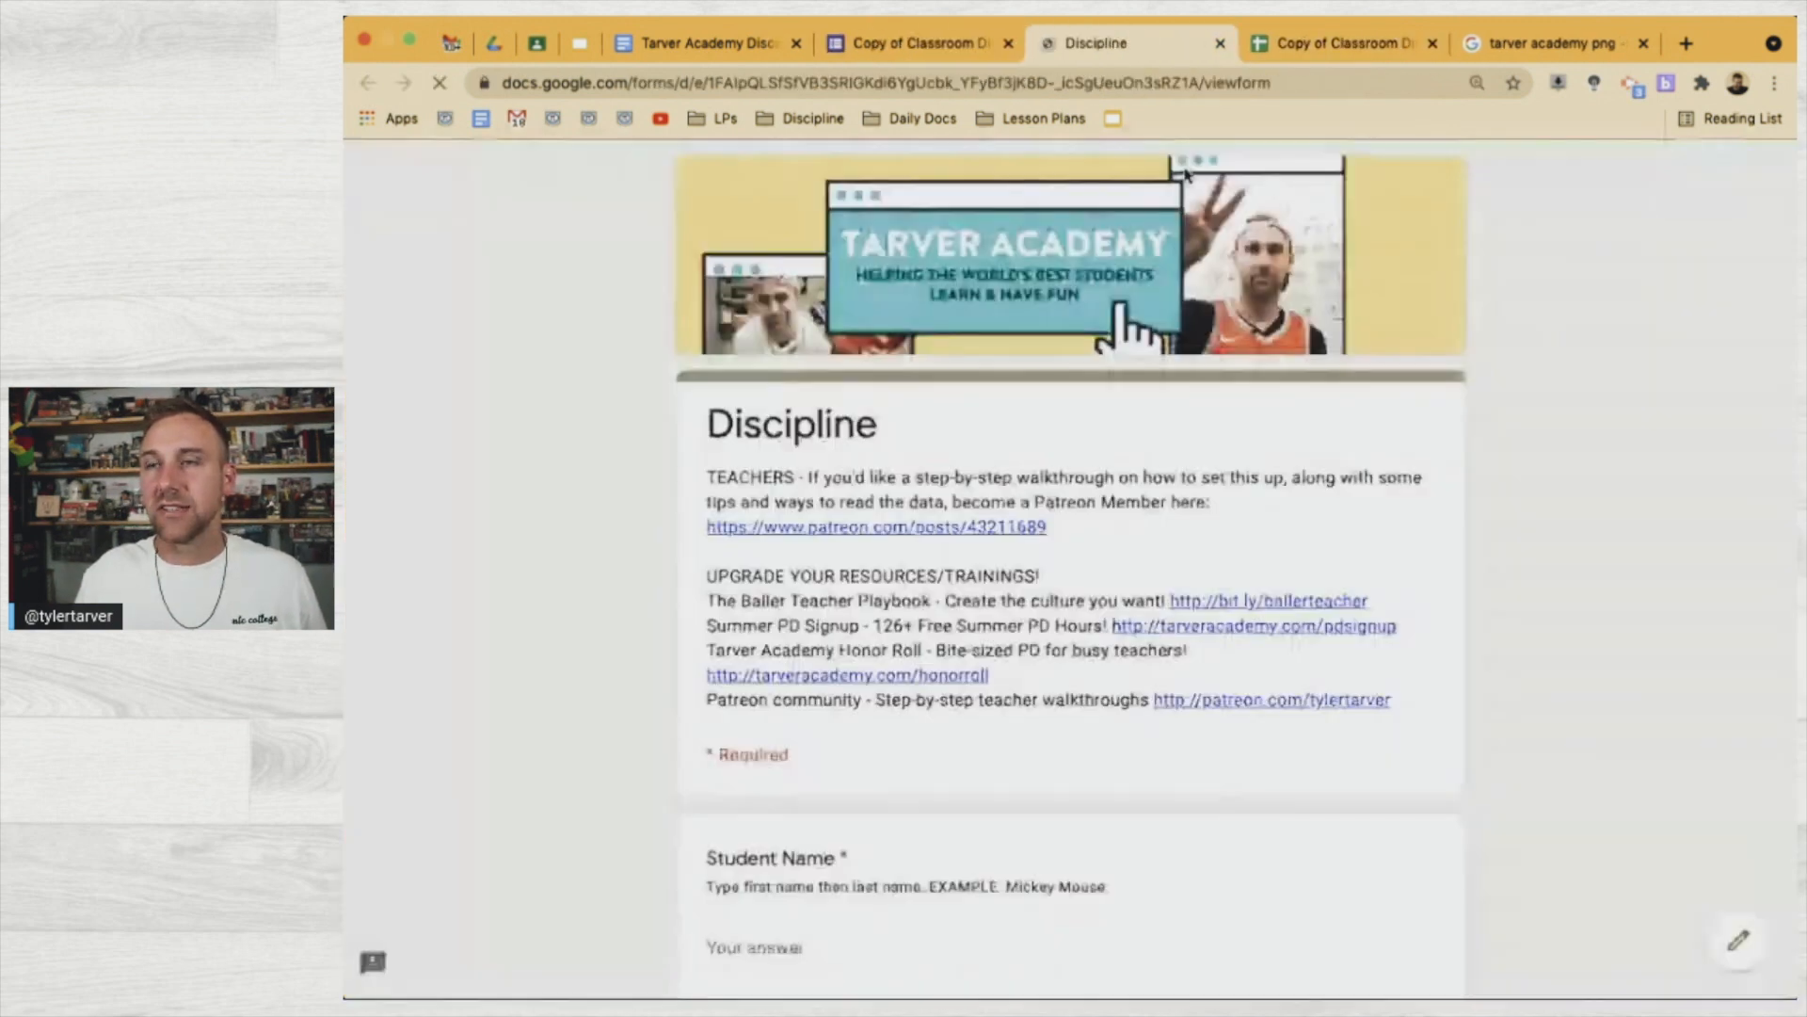
{"action": "left_click_drag", "start_coordinate": [1142, 43], "coordinate": [930, 62]}
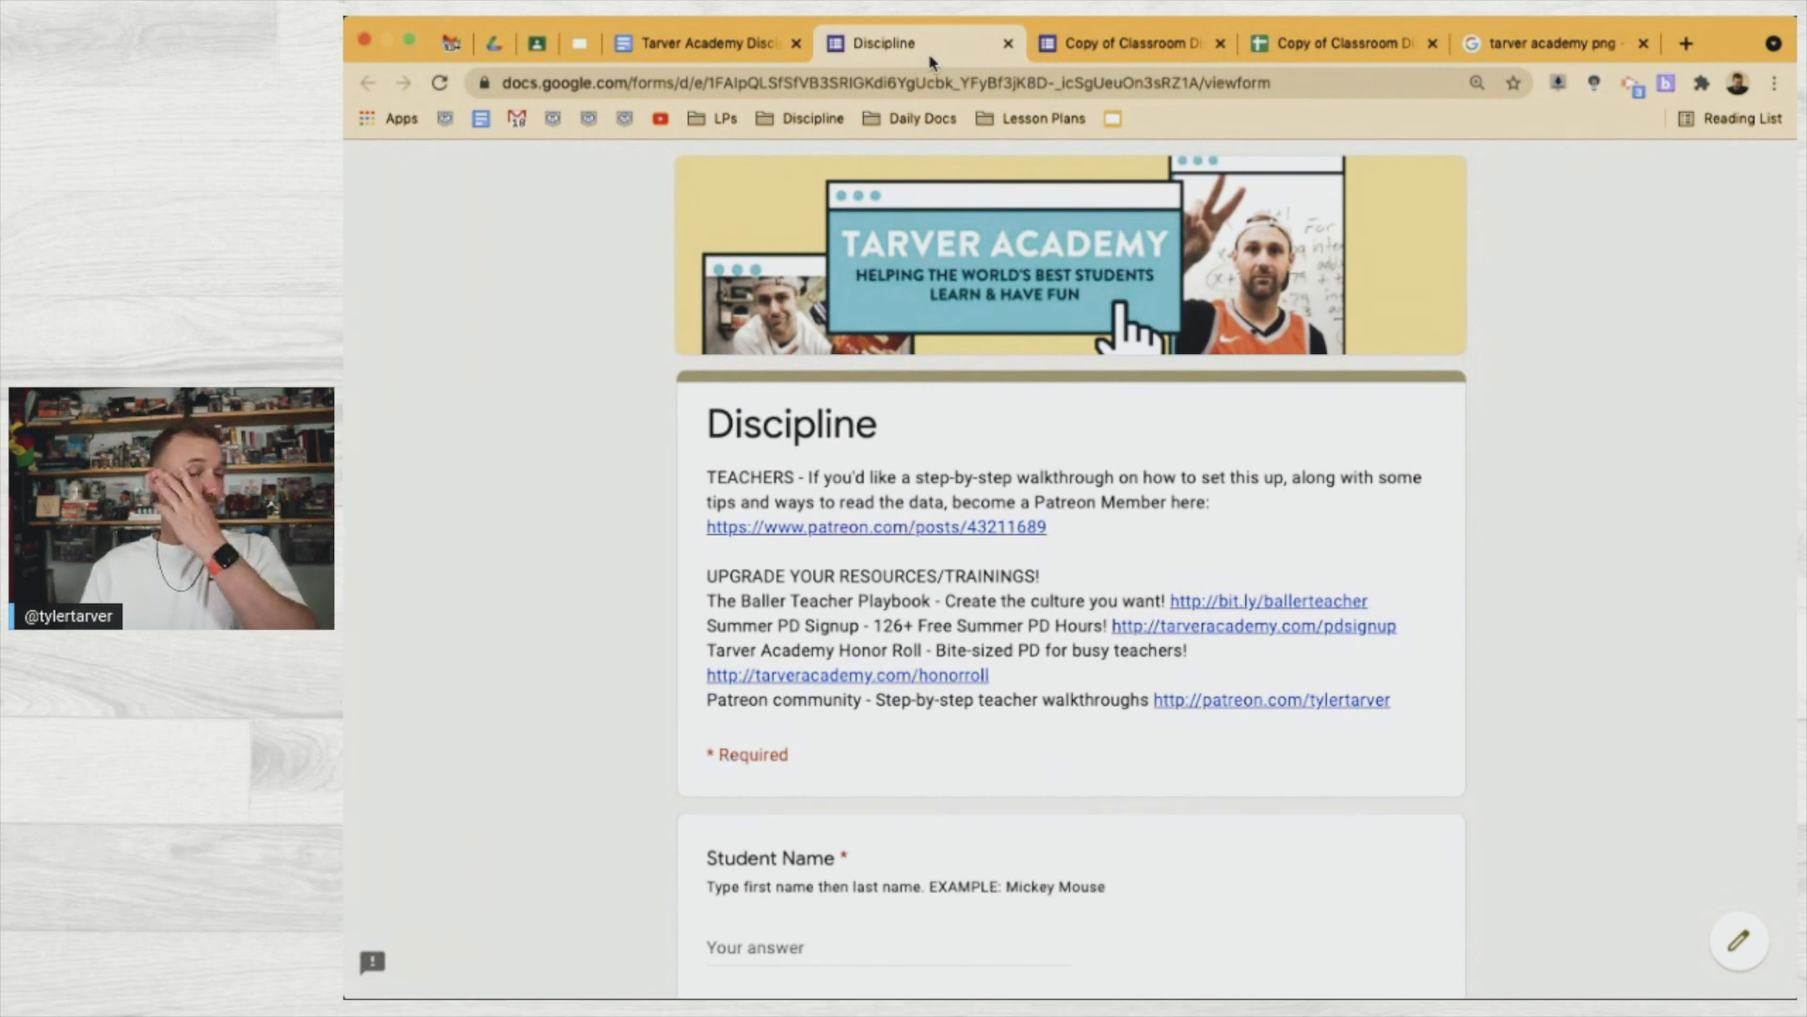
Enter a test student name, choose Grade 9 and set the incident date to 04/27/2021
{"action": "scroll", "coordinate": [1045, 828], "scroll_direction": "down", "scroll_amount": 3}
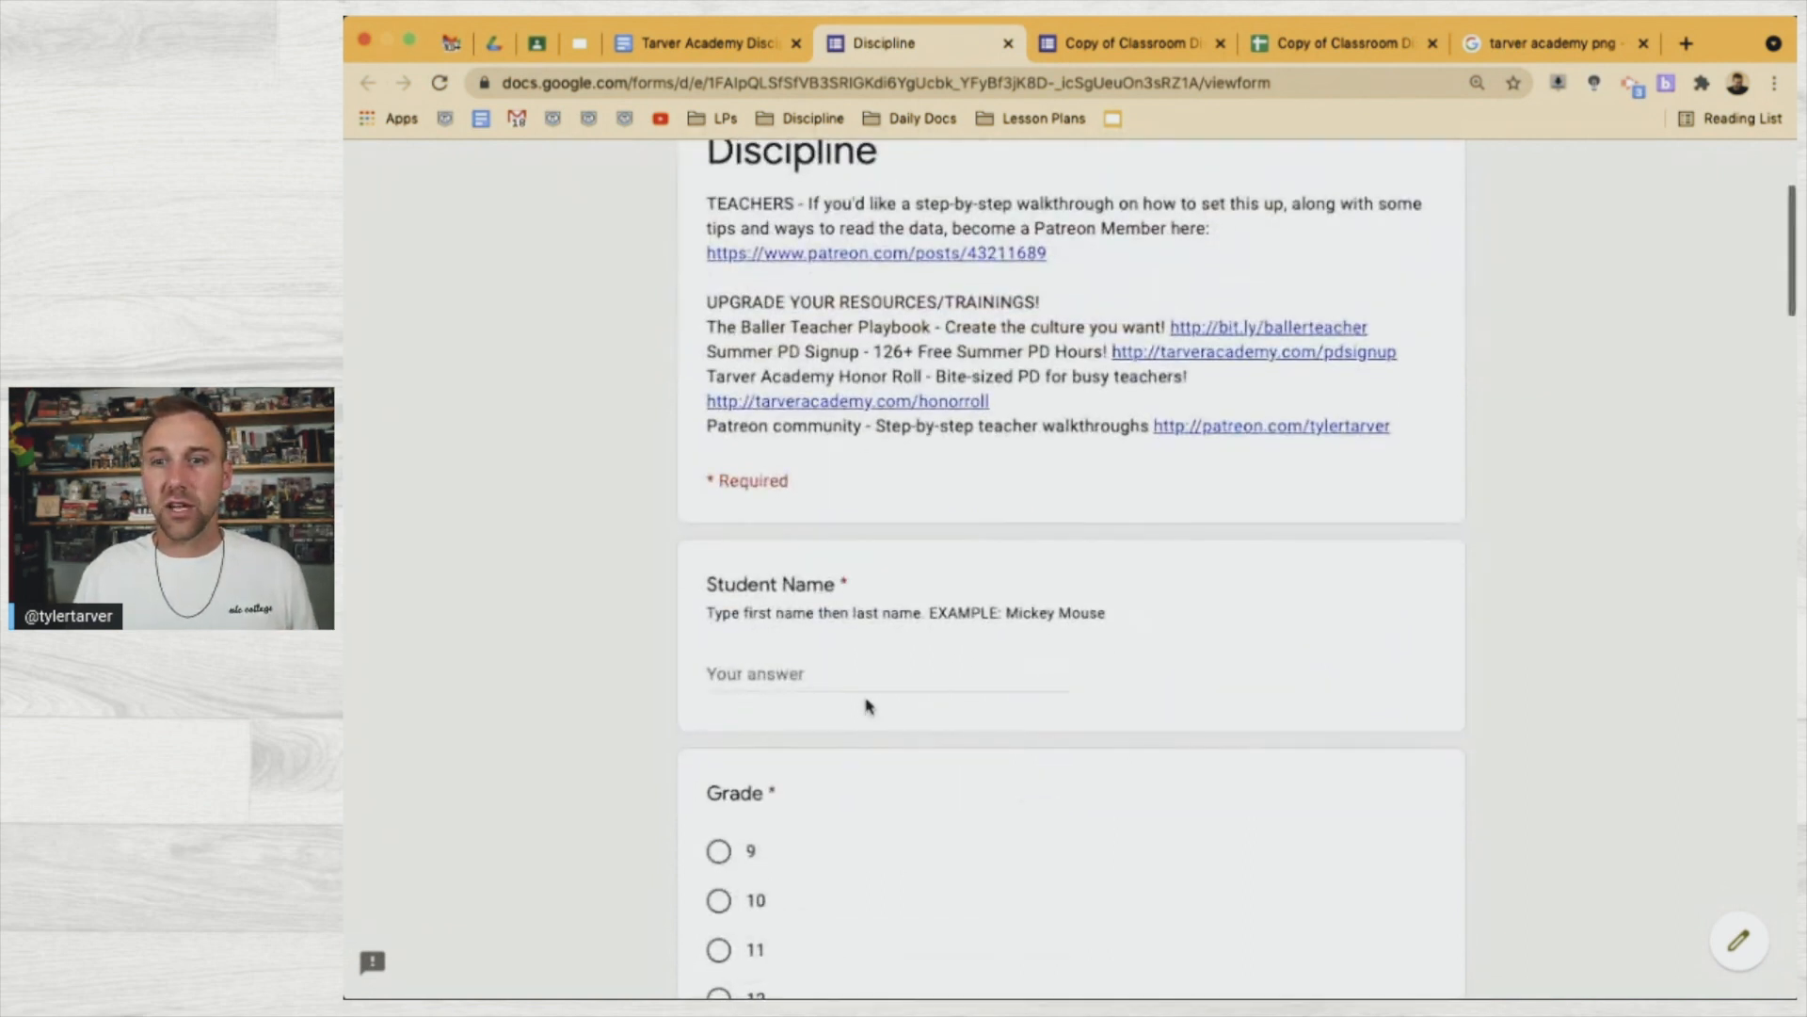
{"action": "left_click", "coordinate": [855, 670]}
{"action": "type", "text": "Harry Pott"}
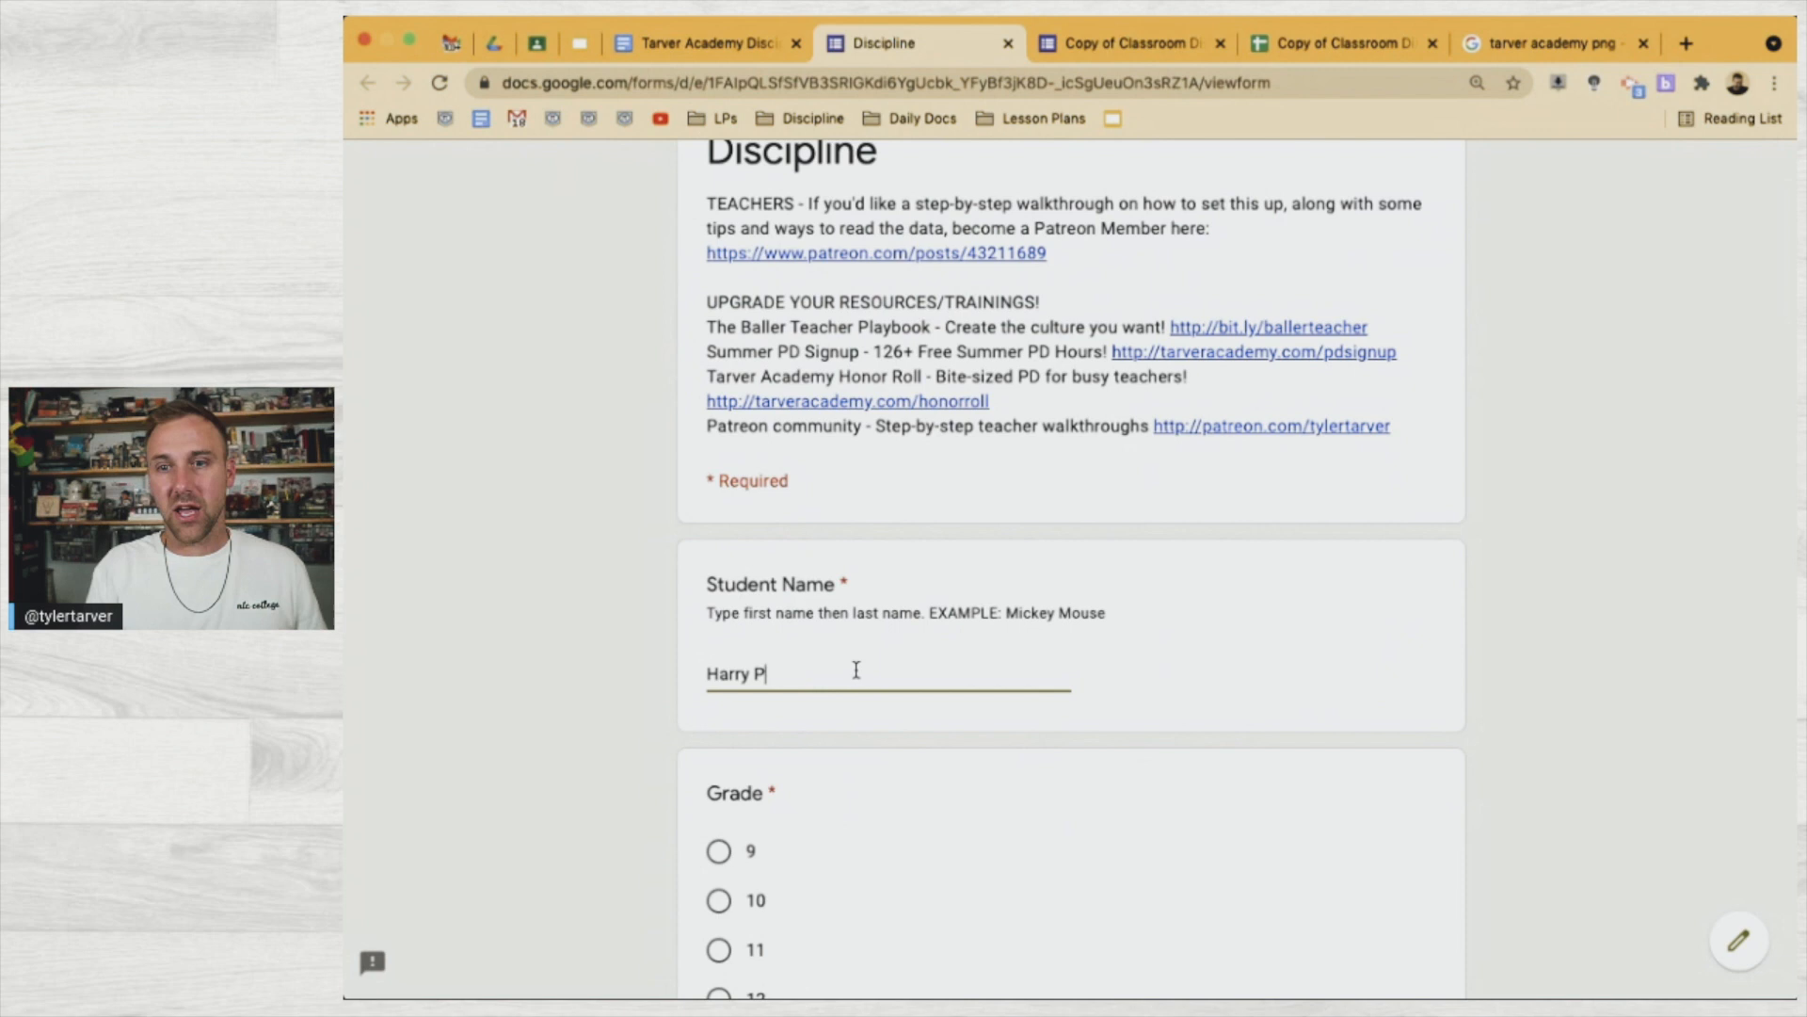
{"action": "key", "text": "BackSpace"}
{"action": "key", "text": "BackSpace"}
{"action": "key", "text": "BackSpace"}
{"action": "type", "text": "er"}
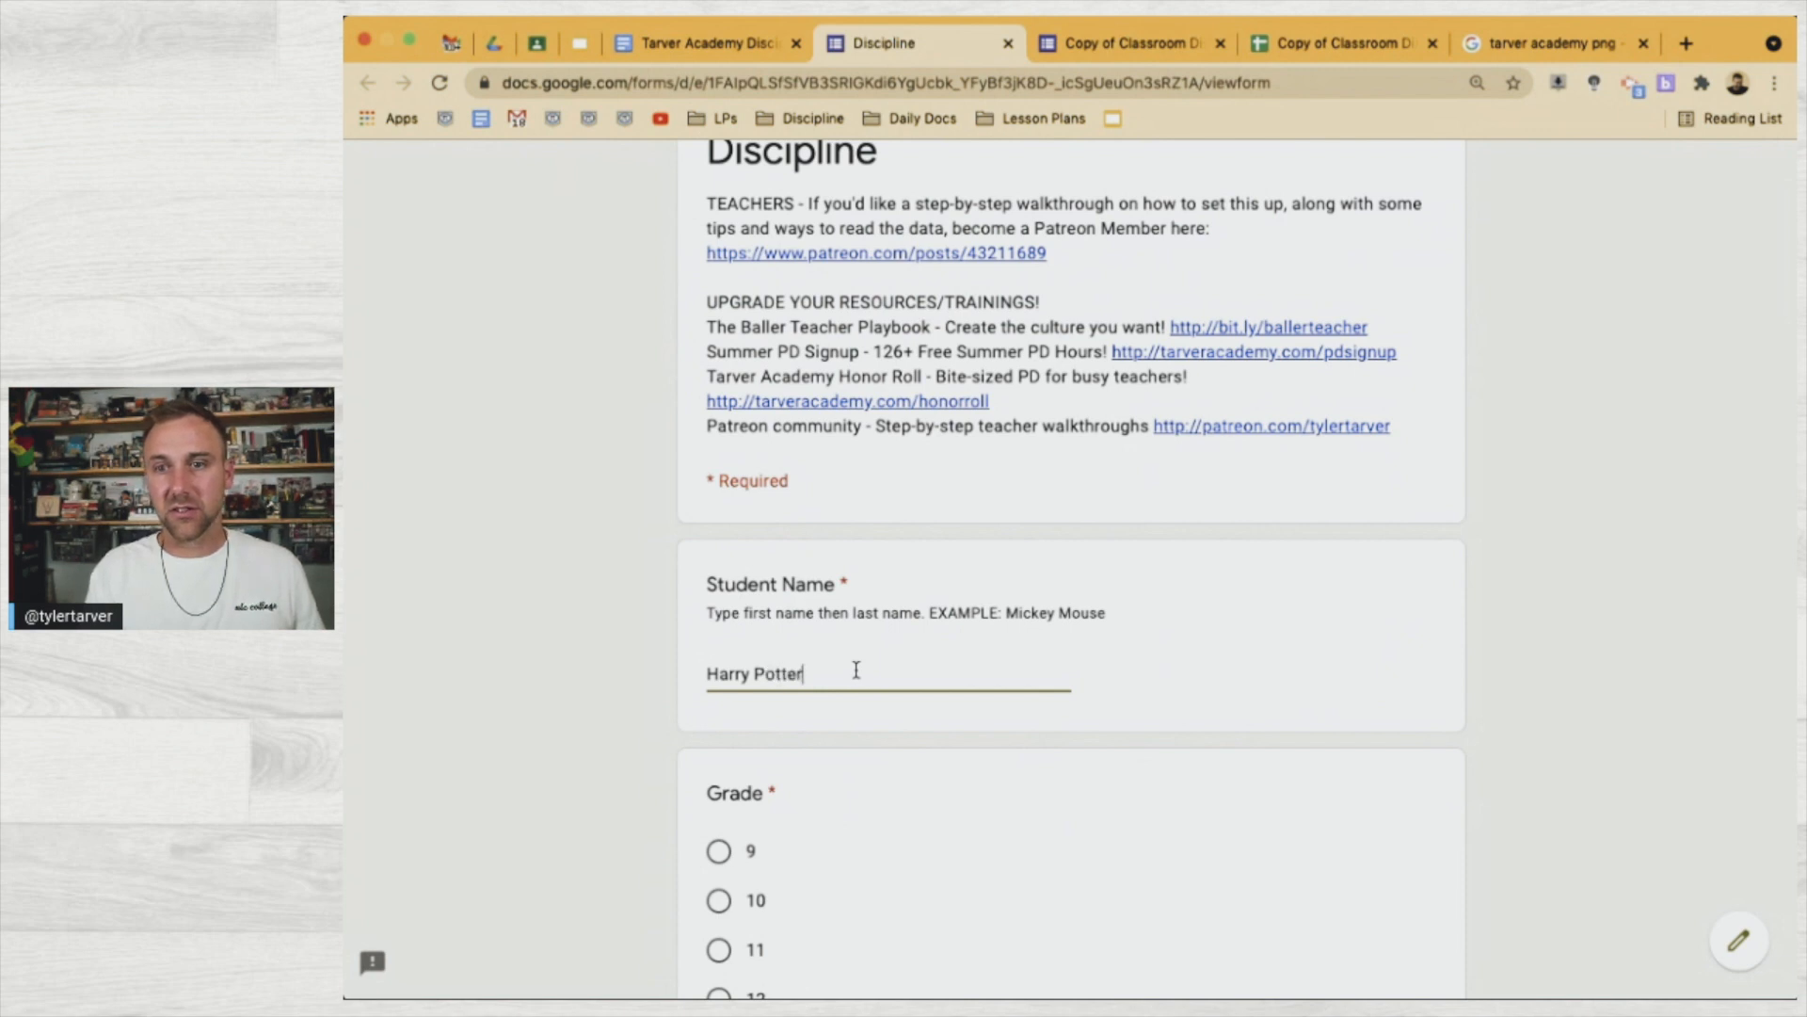
{"action": "scroll", "coordinate": [810, 664], "scroll_direction": "down", "scroll_amount": 3}
{"action": "left_click", "coordinate": [718, 533]}
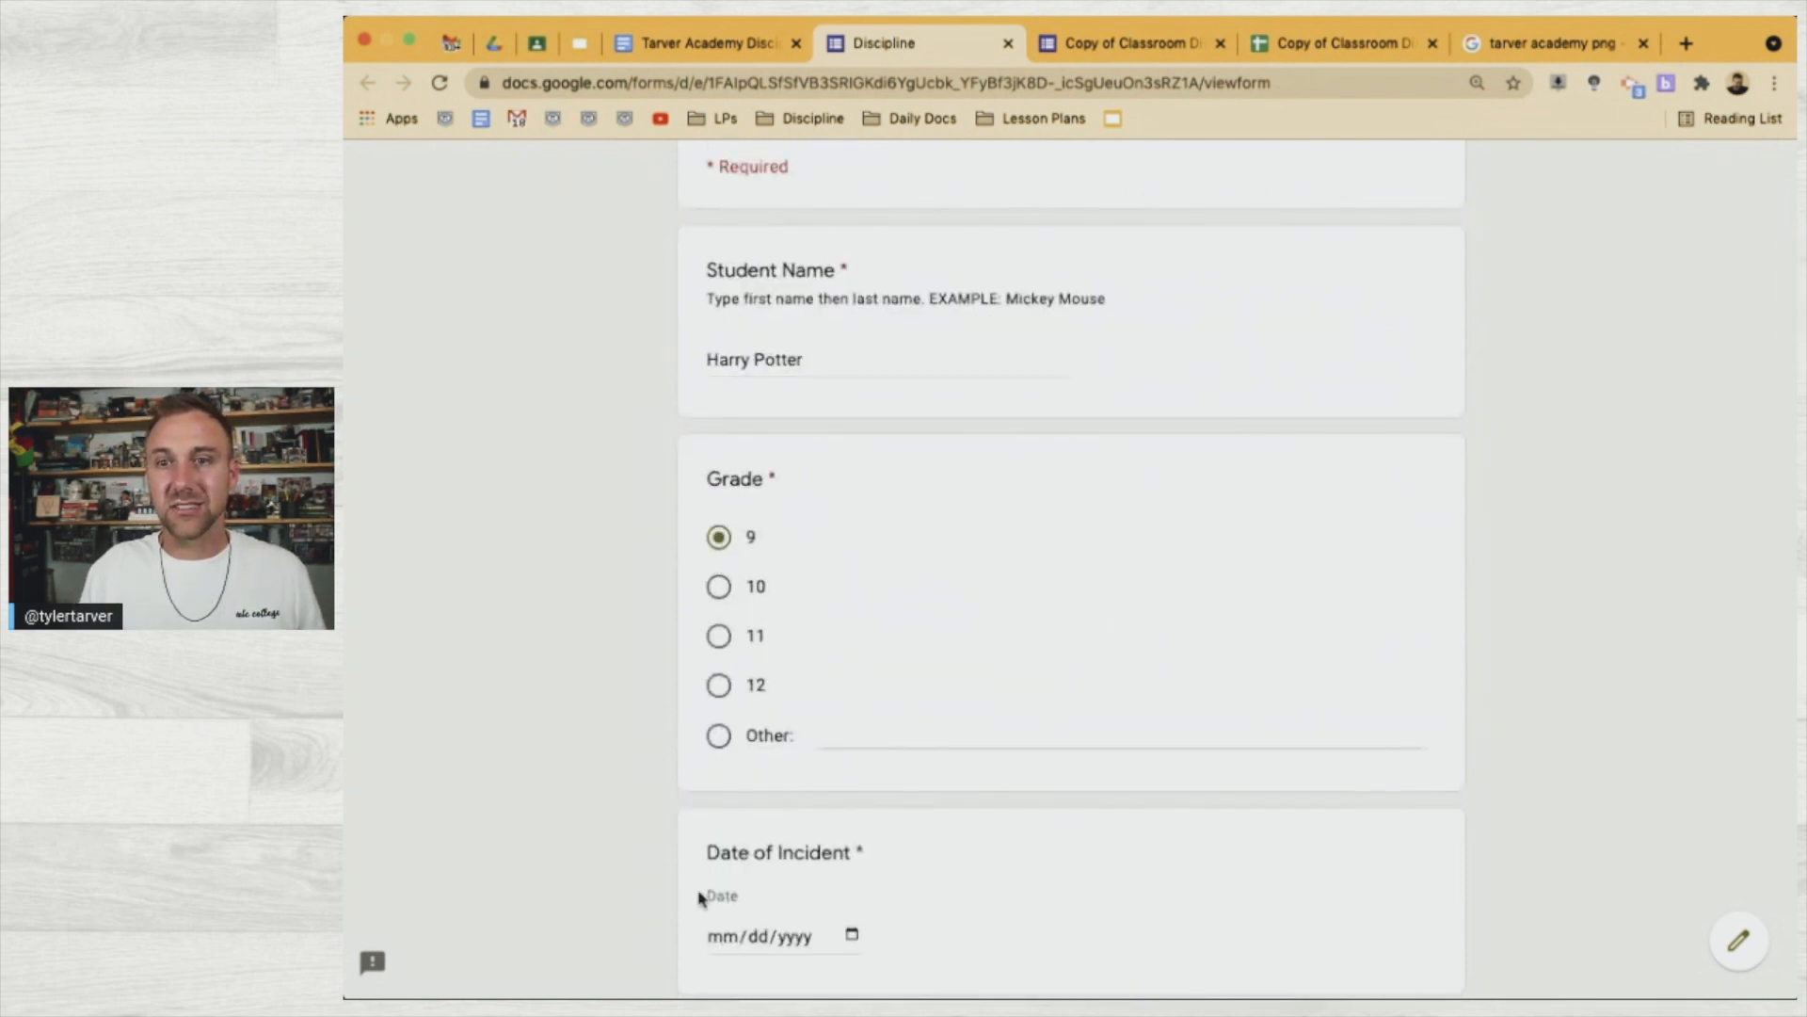
{"action": "scroll", "coordinate": [656, 729], "scroll_direction": "down", "scroll_amount": 2}
{"action": "left_click", "coordinate": [850, 686]}
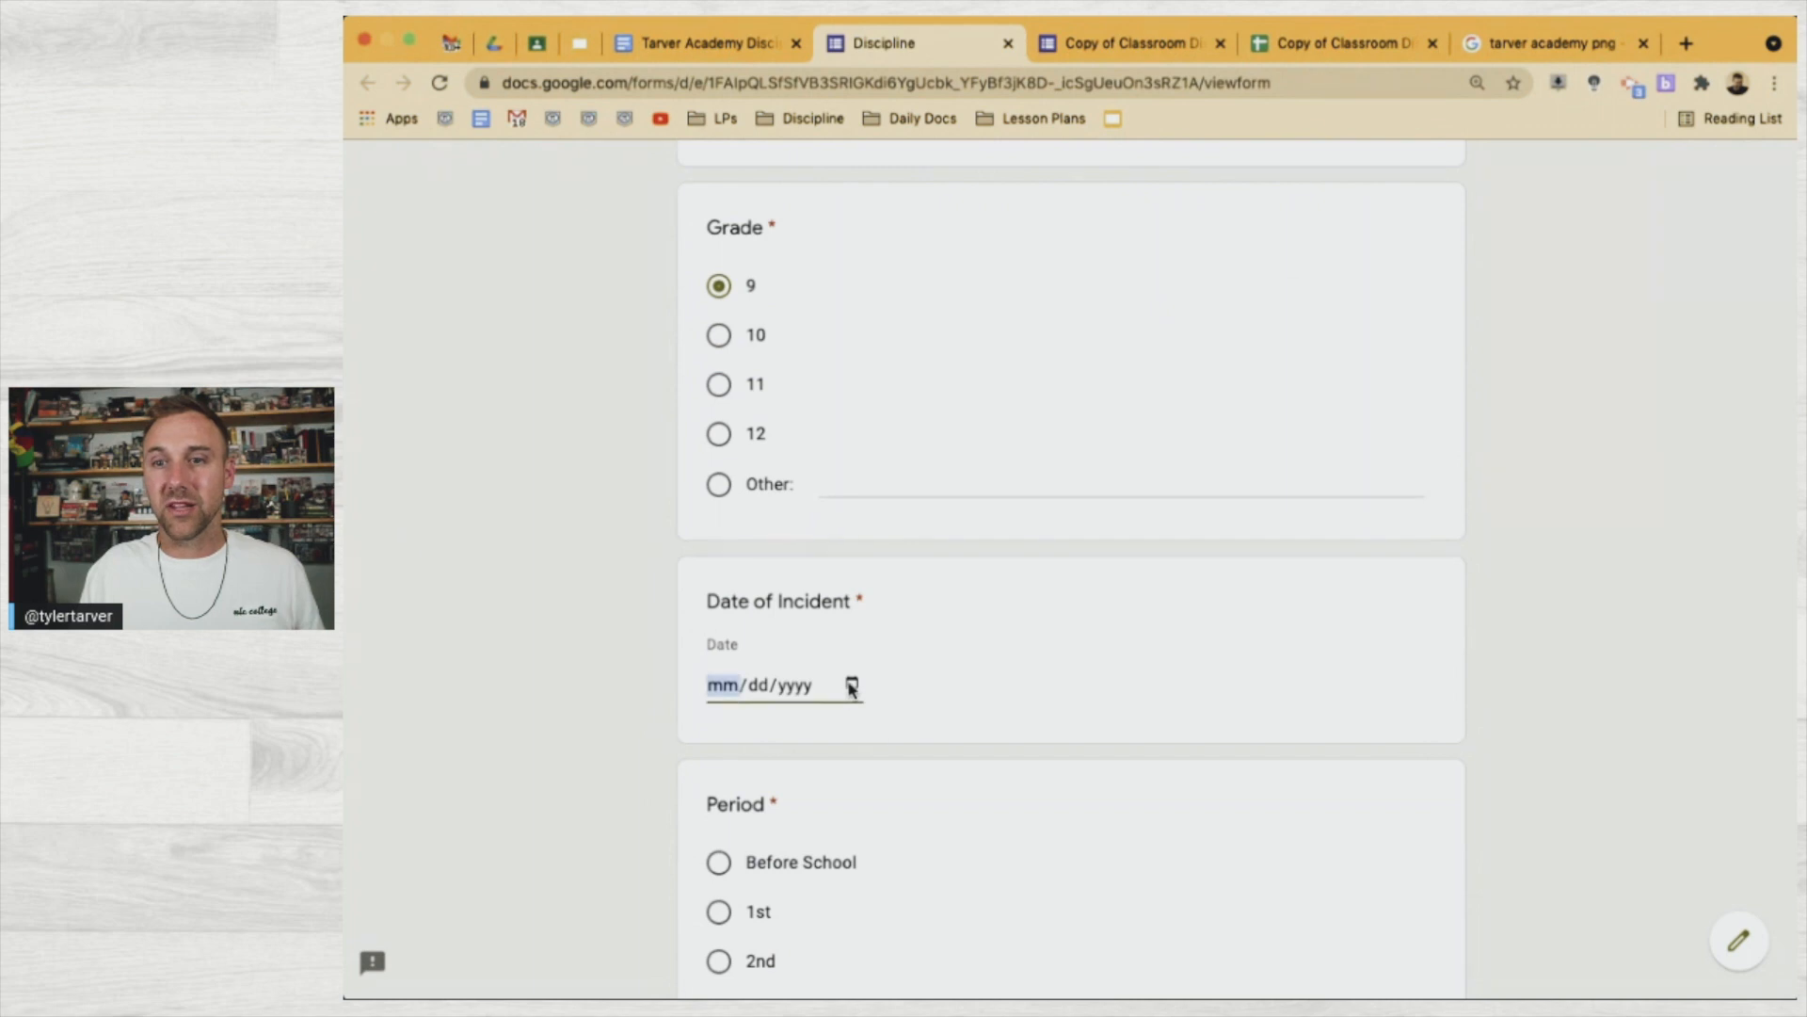
{"action": "left_click", "coordinate": [799, 941]}
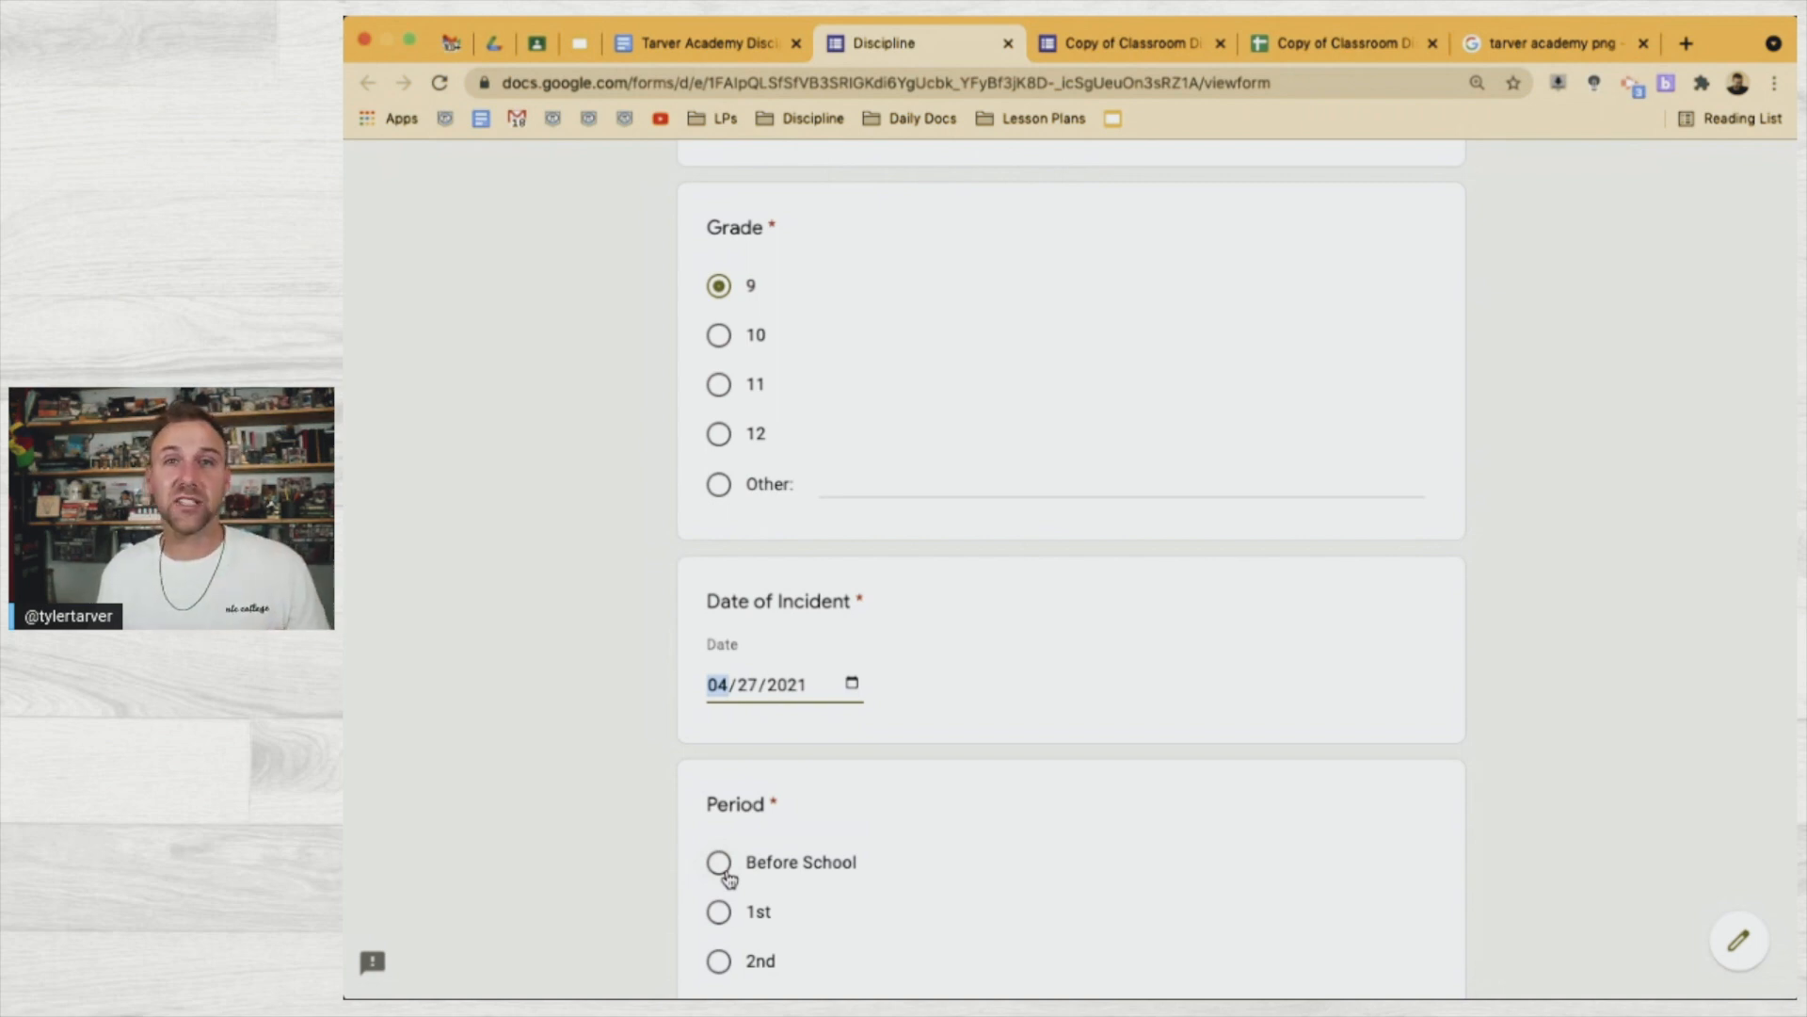
{"action": "scroll", "coordinate": [730, 879], "scroll_direction": "down", "scroll_amount": 4}
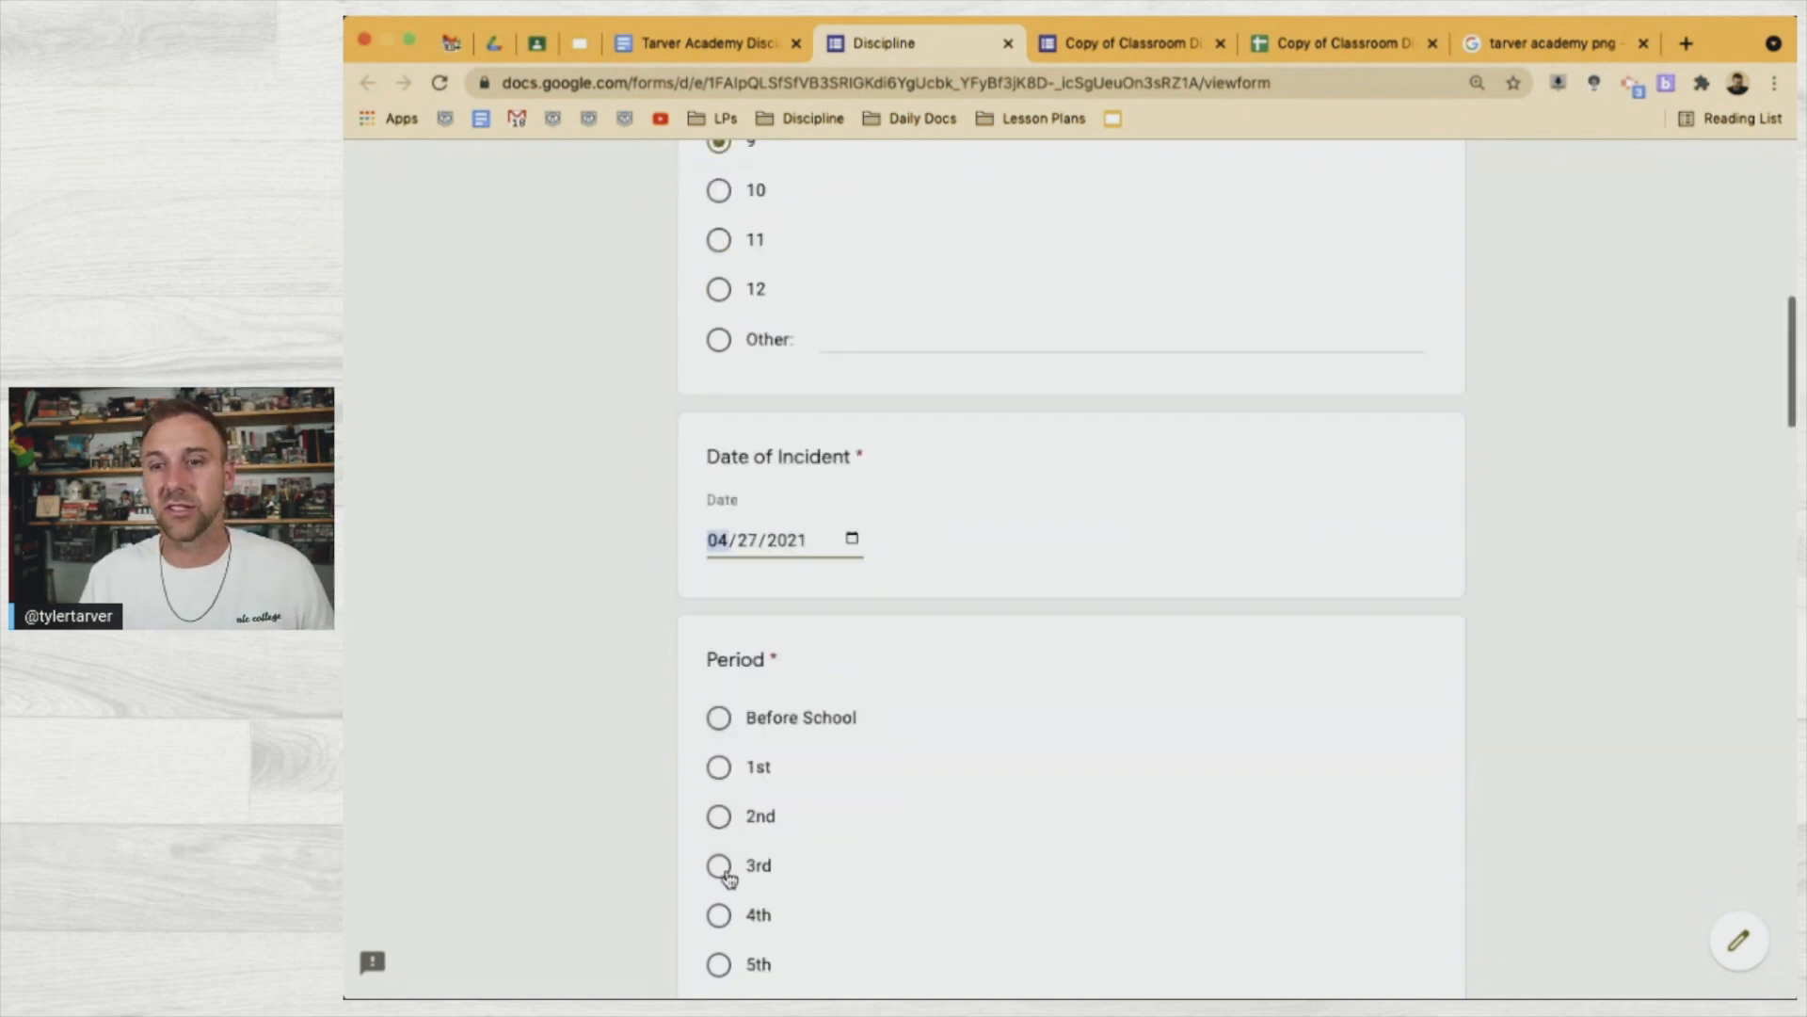
Record the incident as 5th period and select the reporting teacher
{"action": "left_click", "coordinate": [723, 727]}
{"action": "scroll", "coordinate": [725, 730], "scroll_direction": "down", "scroll_amount": 4}
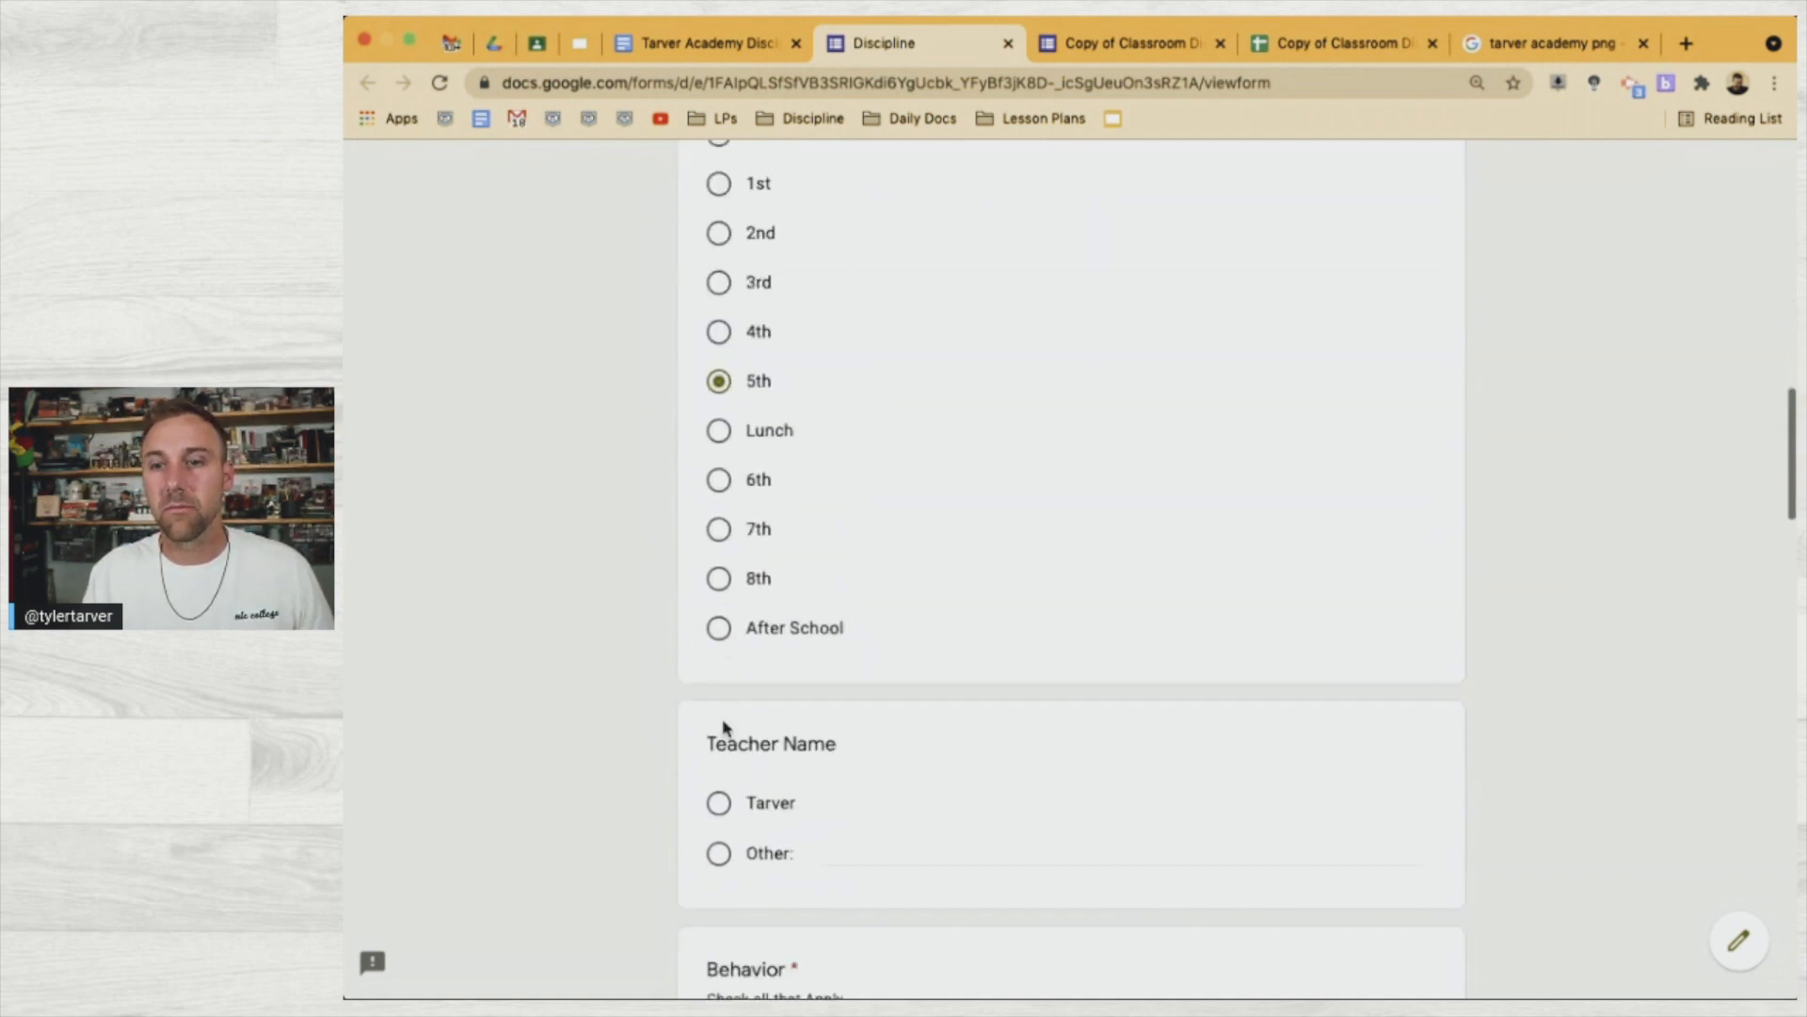
{"action": "left_click", "coordinate": [721, 808]}
{"action": "scroll", "coordinate": [725, 829], "scroll_direction": "down", "scroll_amount": 6}
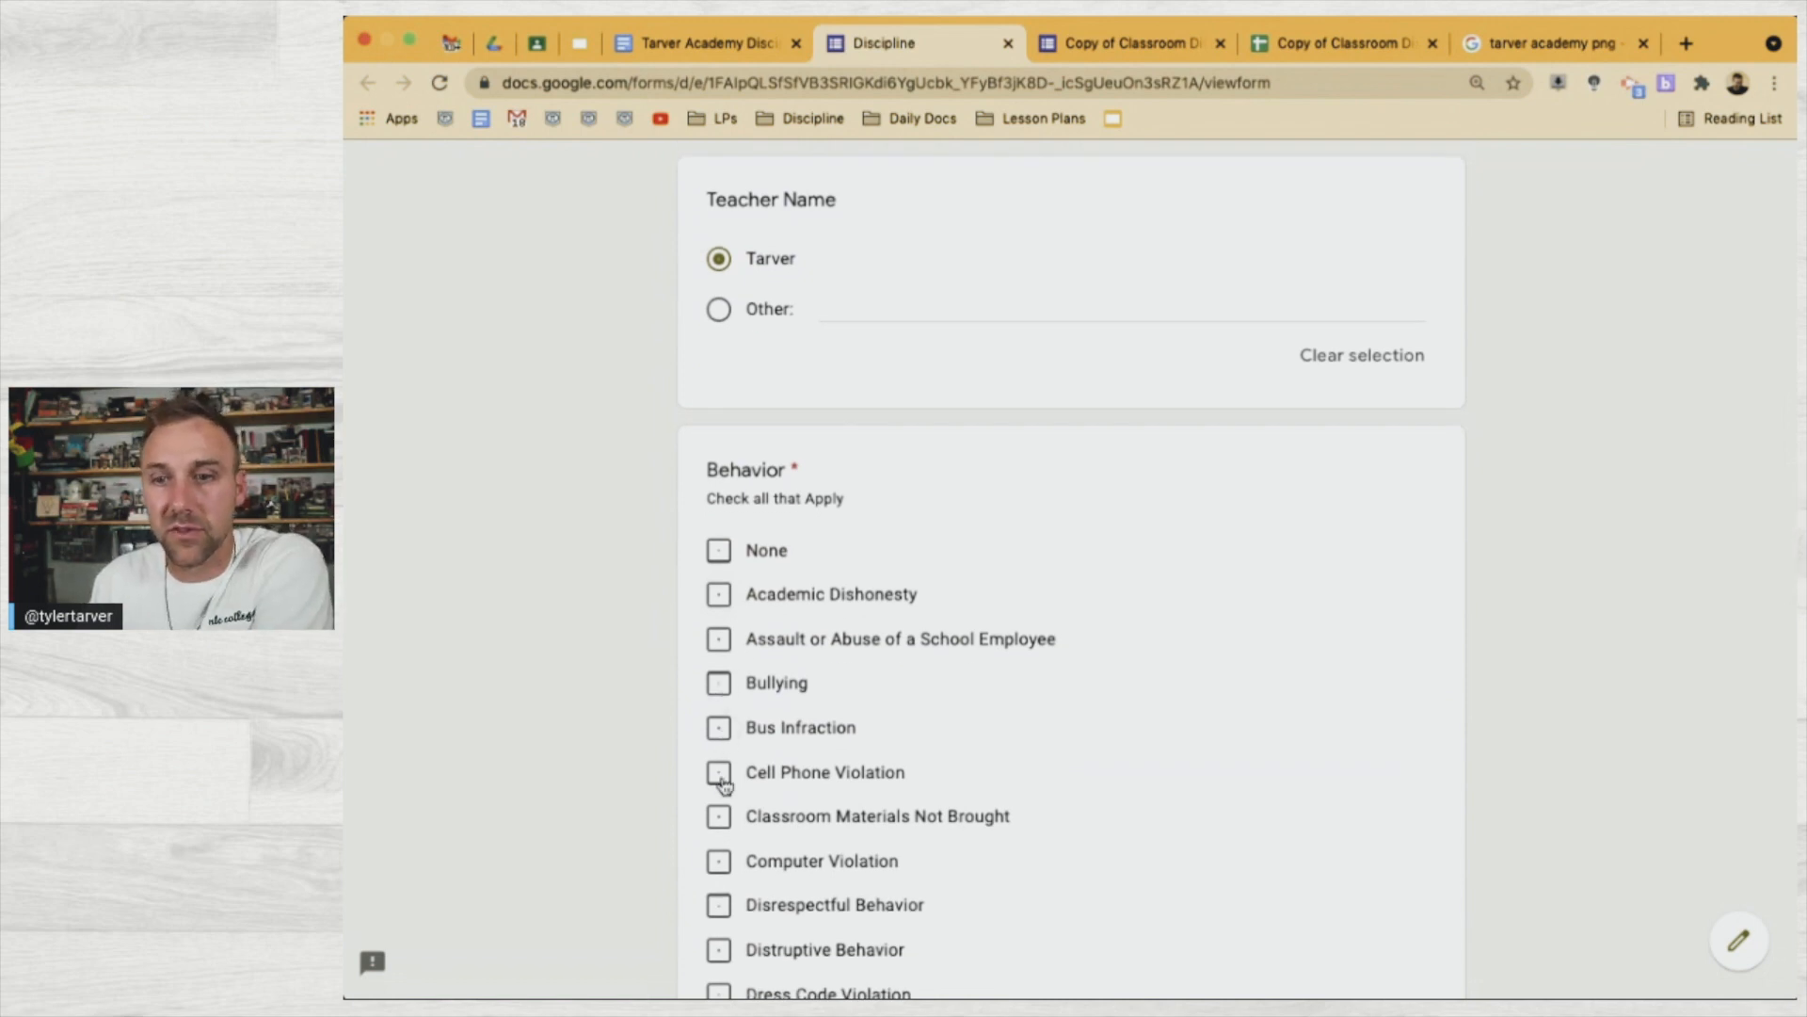
Check Cell Phone Violation, Disrespectful Behavior and Littering as the behaviors
{"action": "left_click", "coordinate": [720, 774]}
{"action": "scroll", "coordinate": [720, 774], "scroll_direction": "down", "scroll_amount": 2}
{"action": "left_click", "coordinate": [718, 683]}
{"action": "scroll", "coordinate": [718, 859], "scroll_direction": "down", "scroll_amount": 3}
{"action": "scroll", "coordinate": [721, 861], "scroll_direction": "down", "scroll_amount": 2}
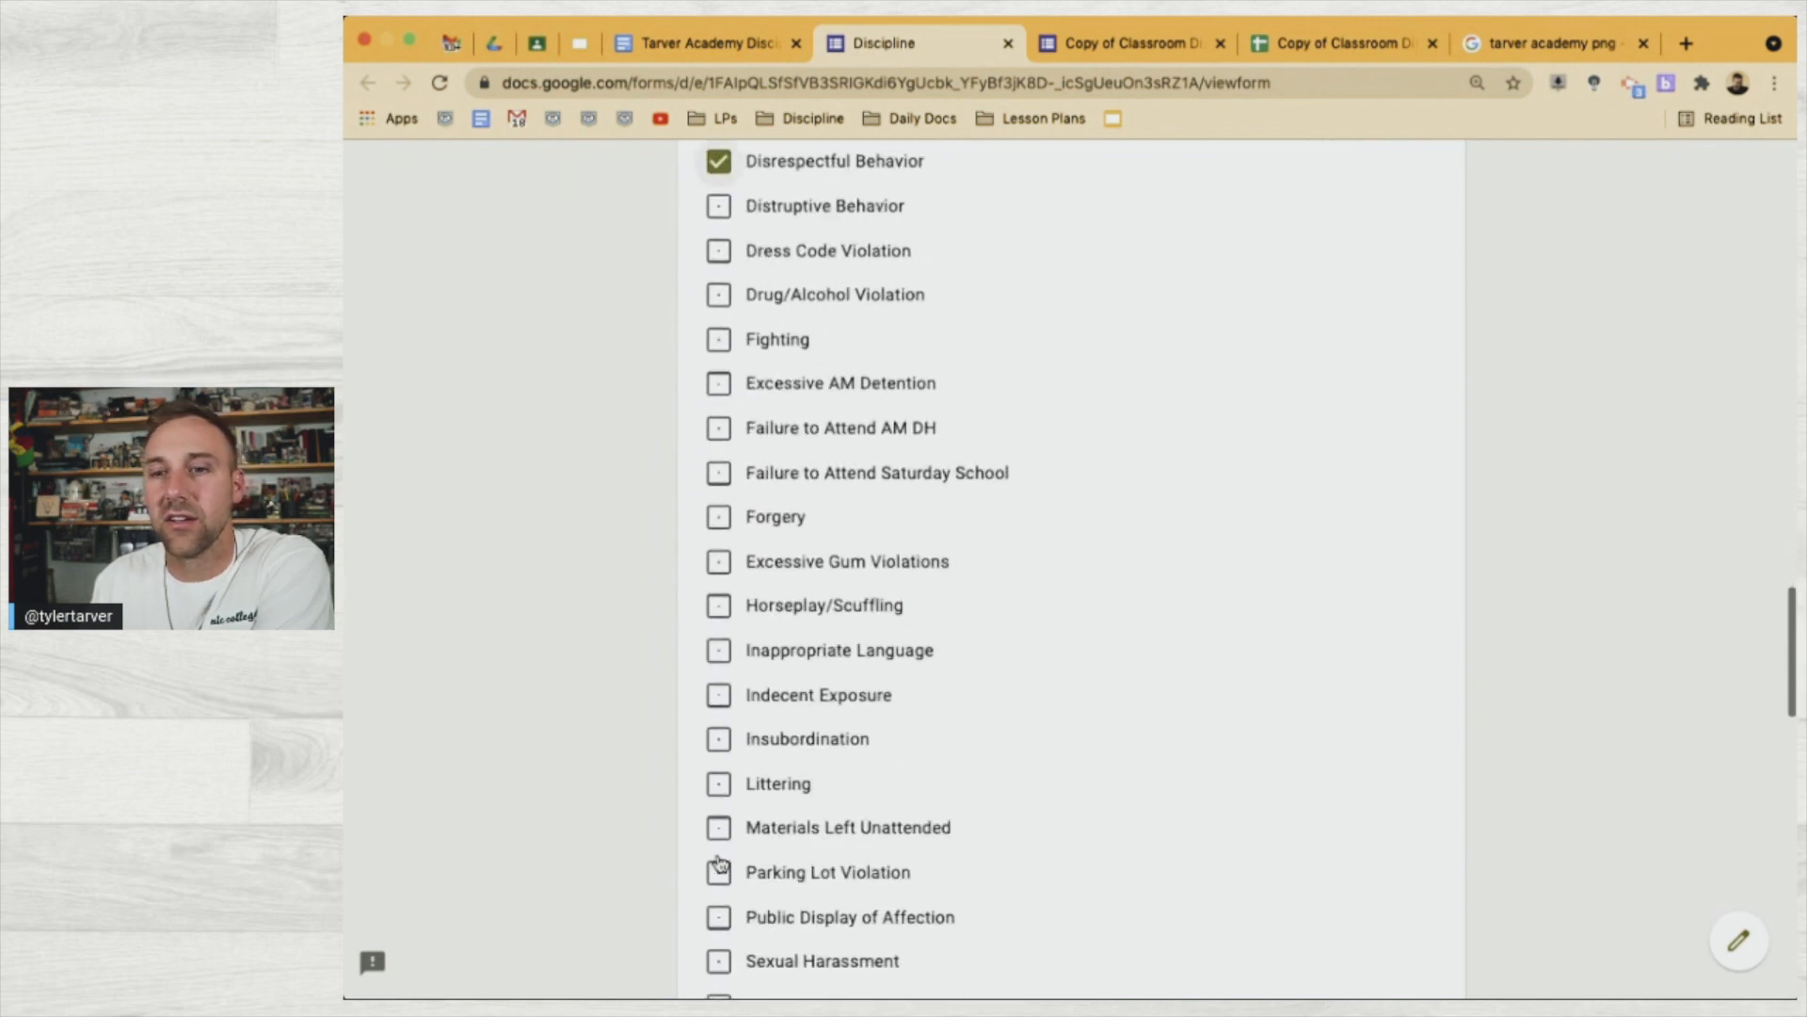
{"action": "scroll", "coordinate": [720, 864], "scroll_direction": "down", "scroll_amount": 12}
{"action": "scroll", "coordinate": [720, 865], "scroll_direction": "up", "scroll_amount": 8}
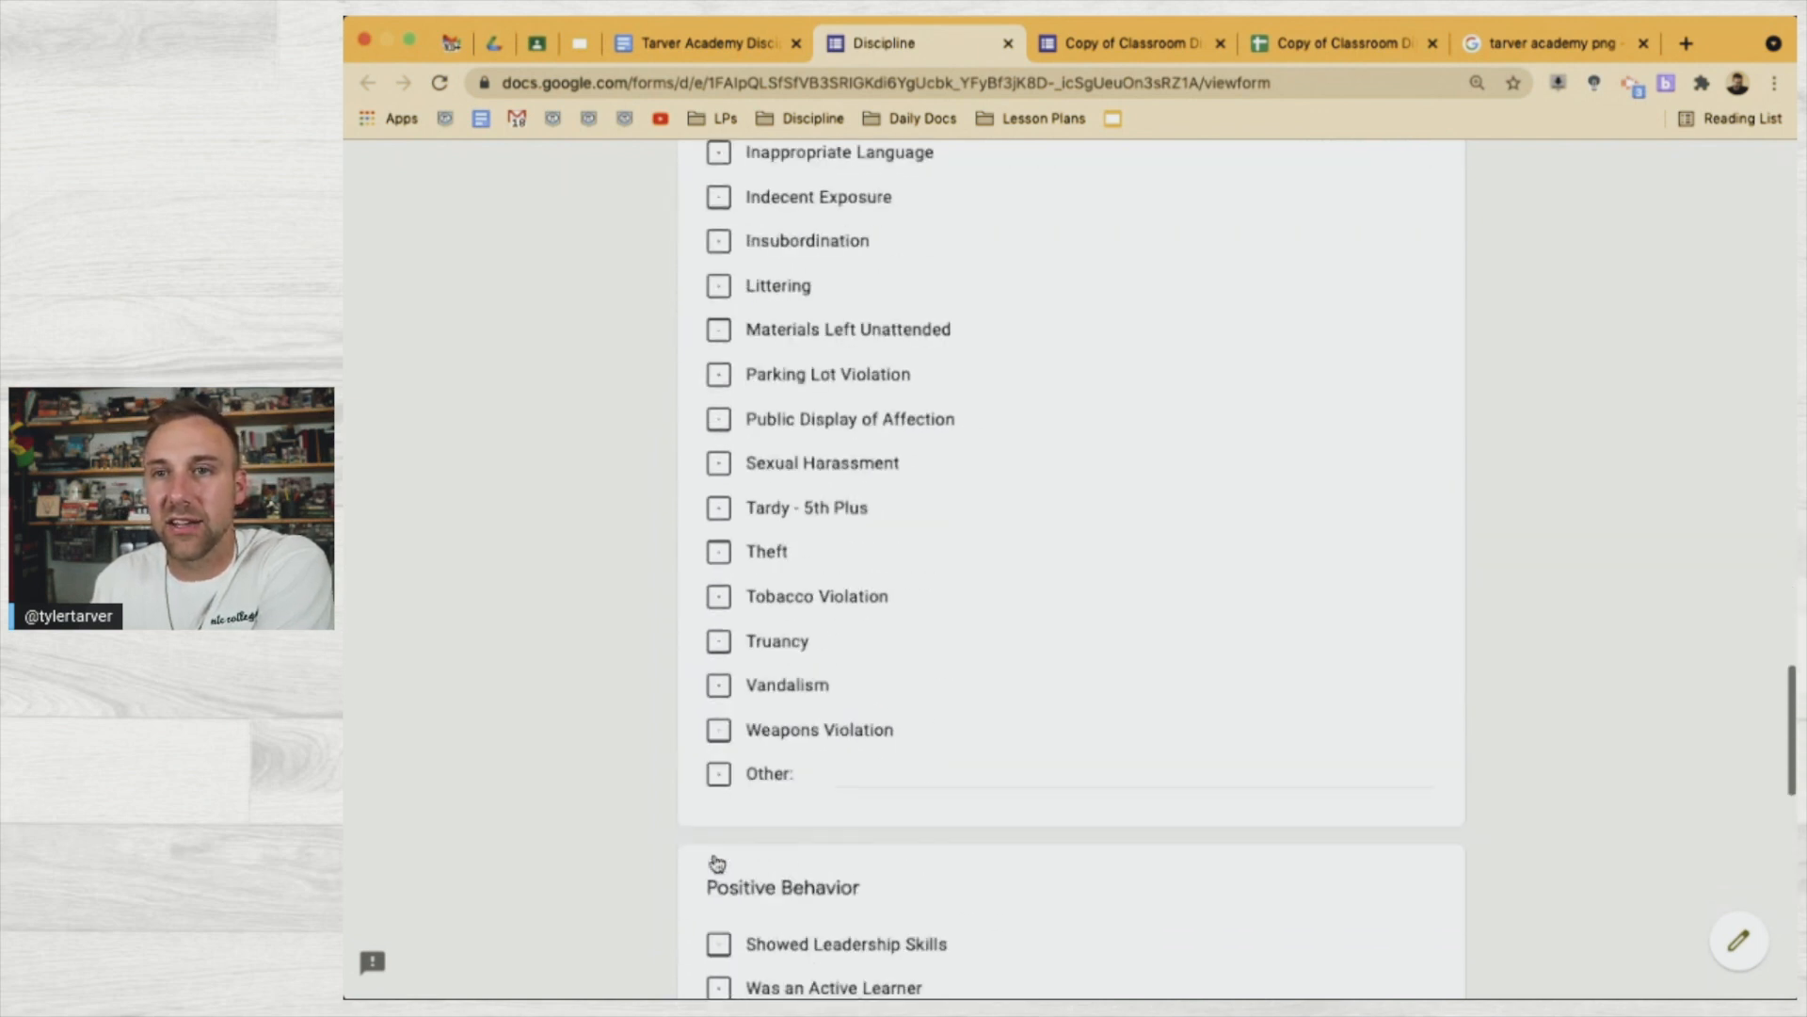
{"action": "left_click", "coordinate": [719, 448]}
{"action": "scroll", "coordinate": [720, 770], "scroll_direction": "down", "scroll_amount": 4}
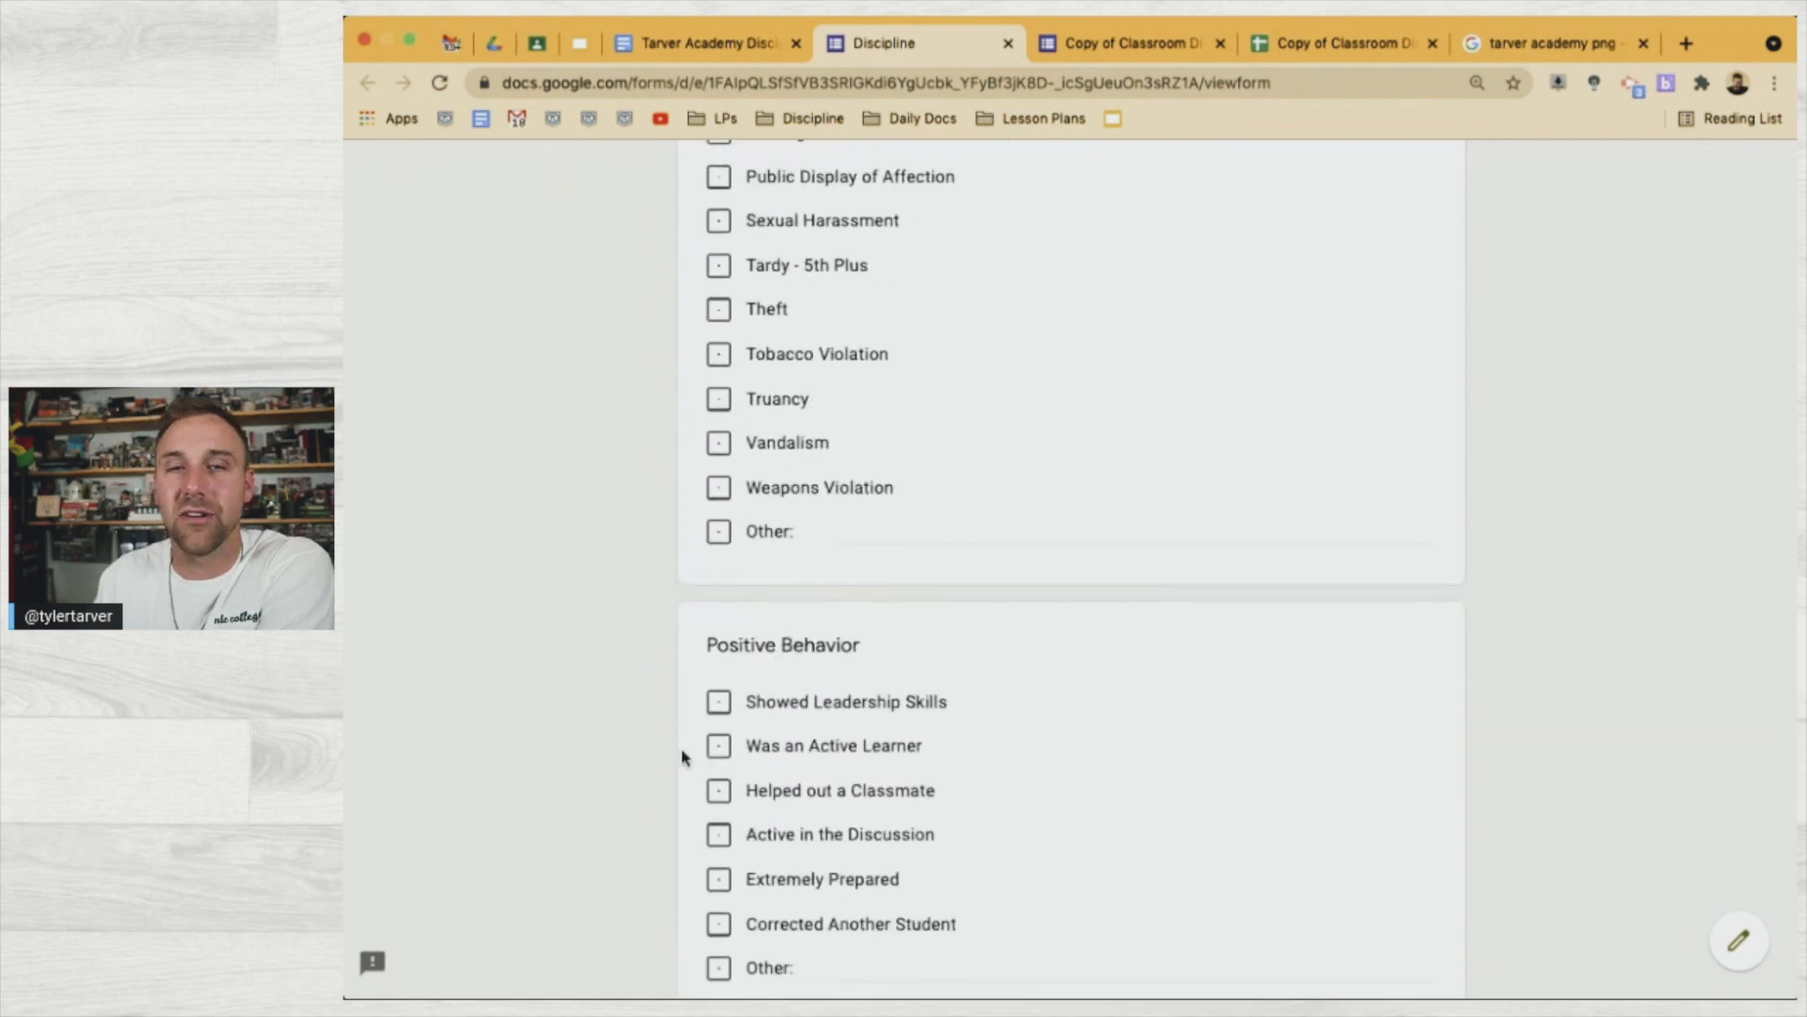
{"action": "scroll", "coordinate": [626, 754], "scroll_direction": "down", "scroll_amount": 7}
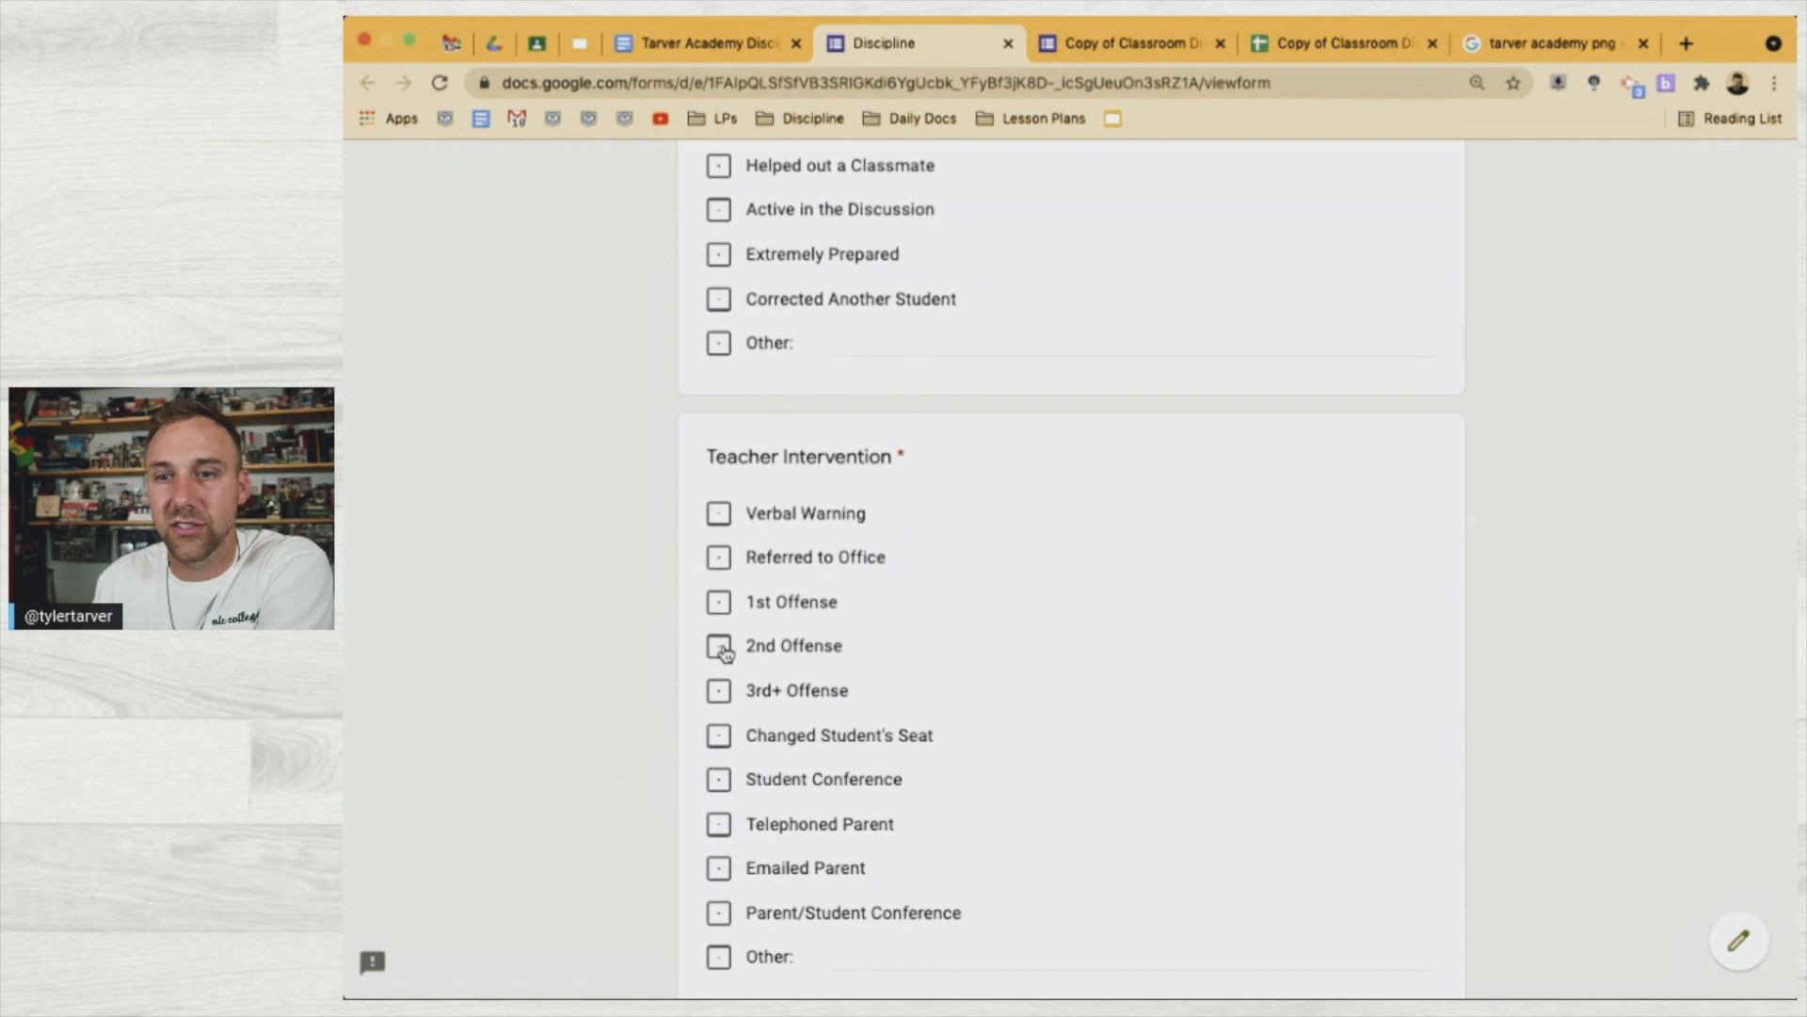
Check Verbal Warning, 1st Offense and Referred to Office as teacher interventions
{"action": "left_click", "coordinate": [720, 518]}
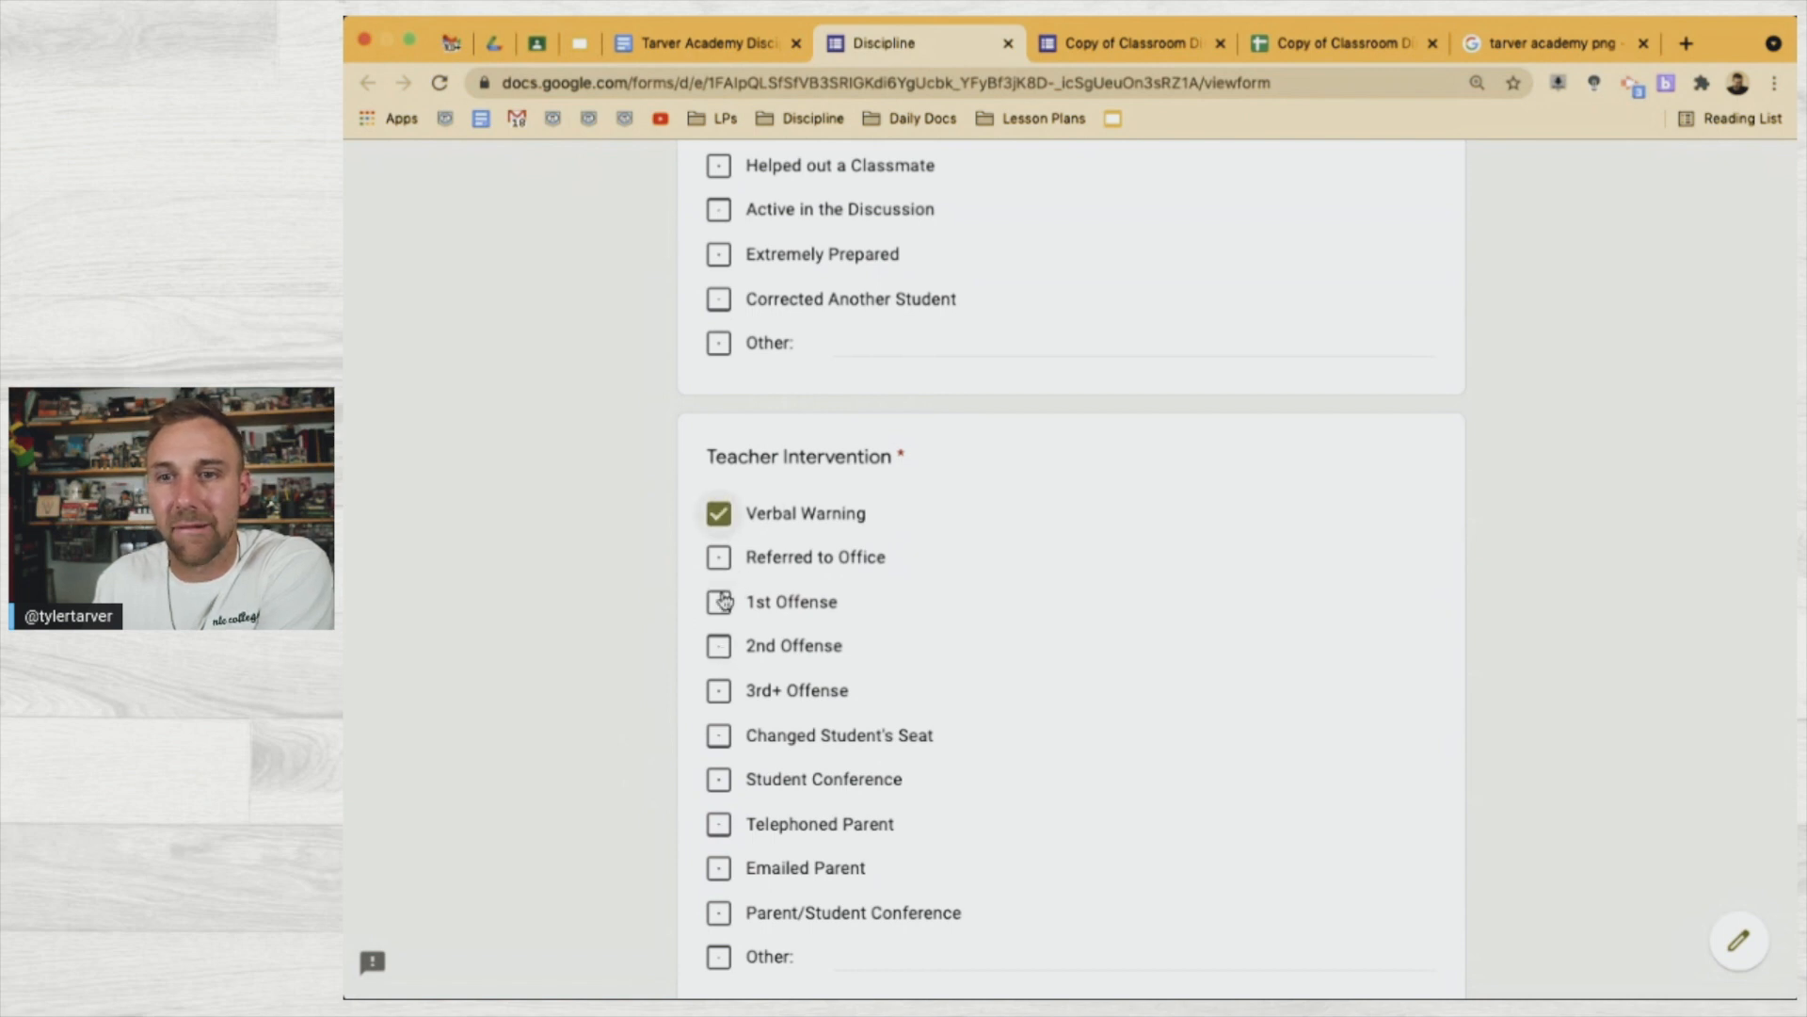
{"action": "left_click", "coordinate": [718, 603]}
{"action": "left_click", "coordinate": [721, 560]}
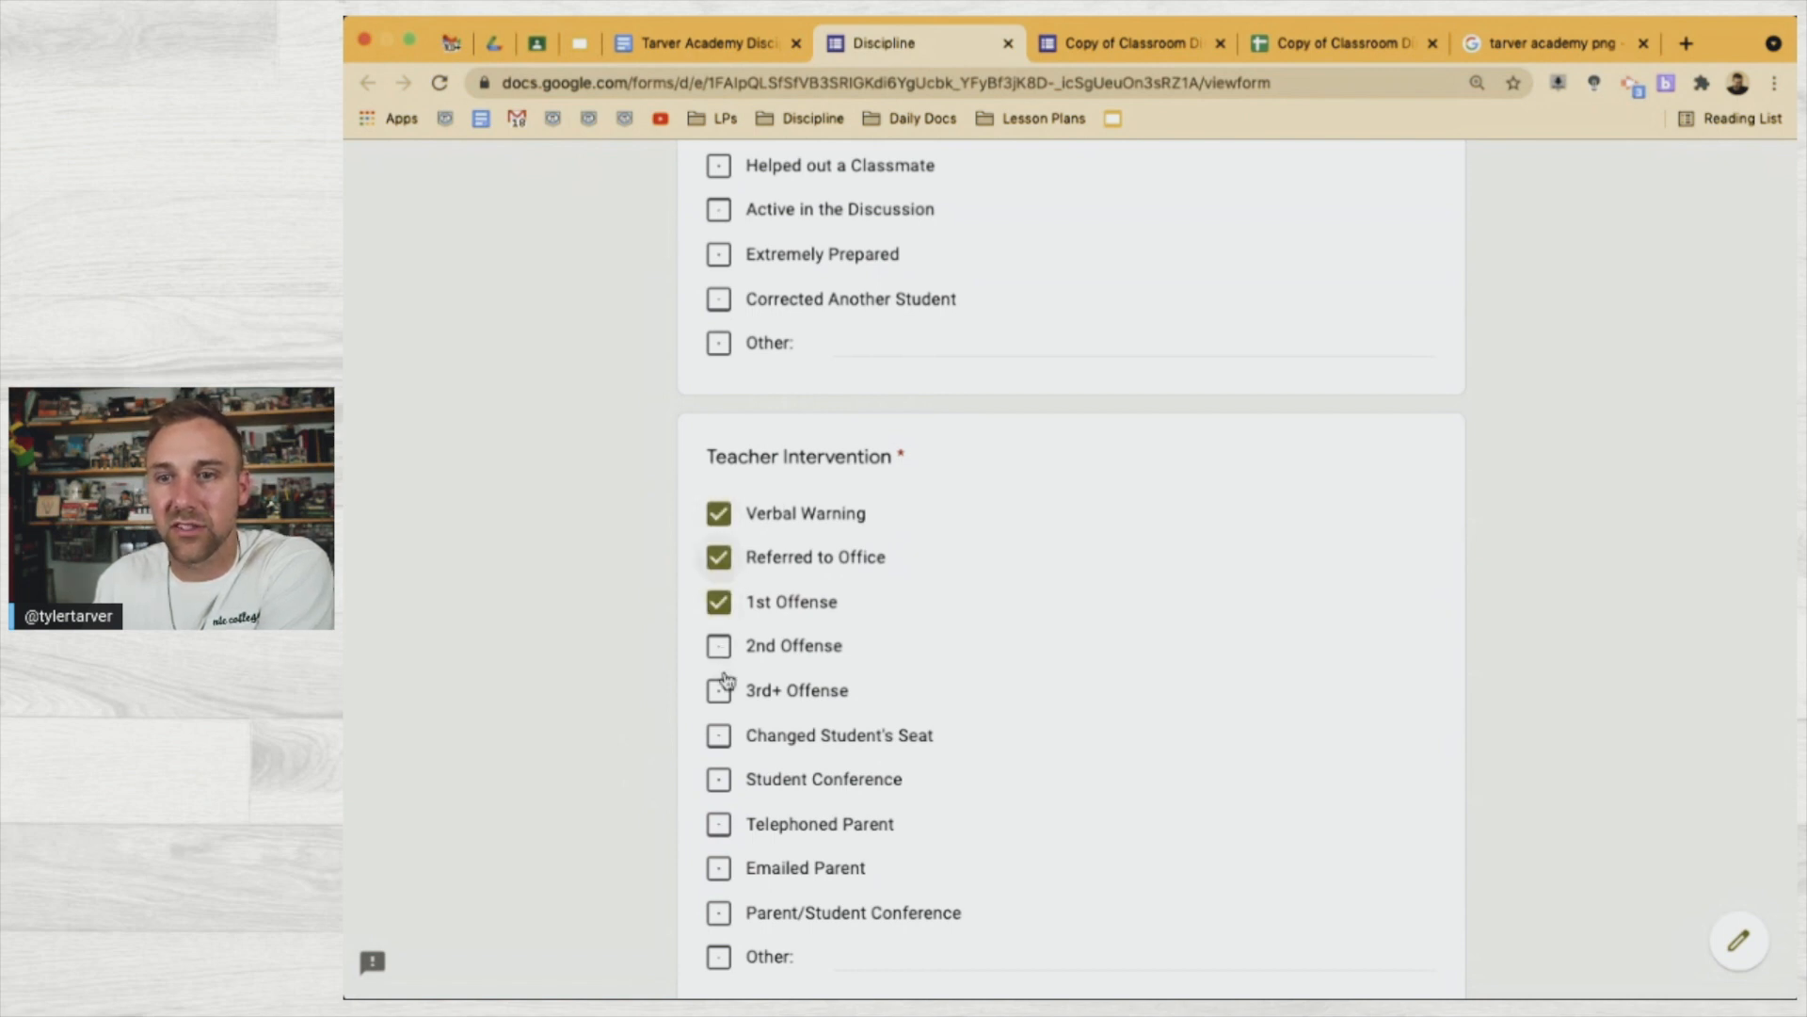
{"action": "scroll", "coordinate": [728, 679], "scroll_direction": "down", "scroll_amount": 4}
{"action": "scroll", "coordinate": [727, 679], "scroll_direction": "down", "scroll_amount": 1}
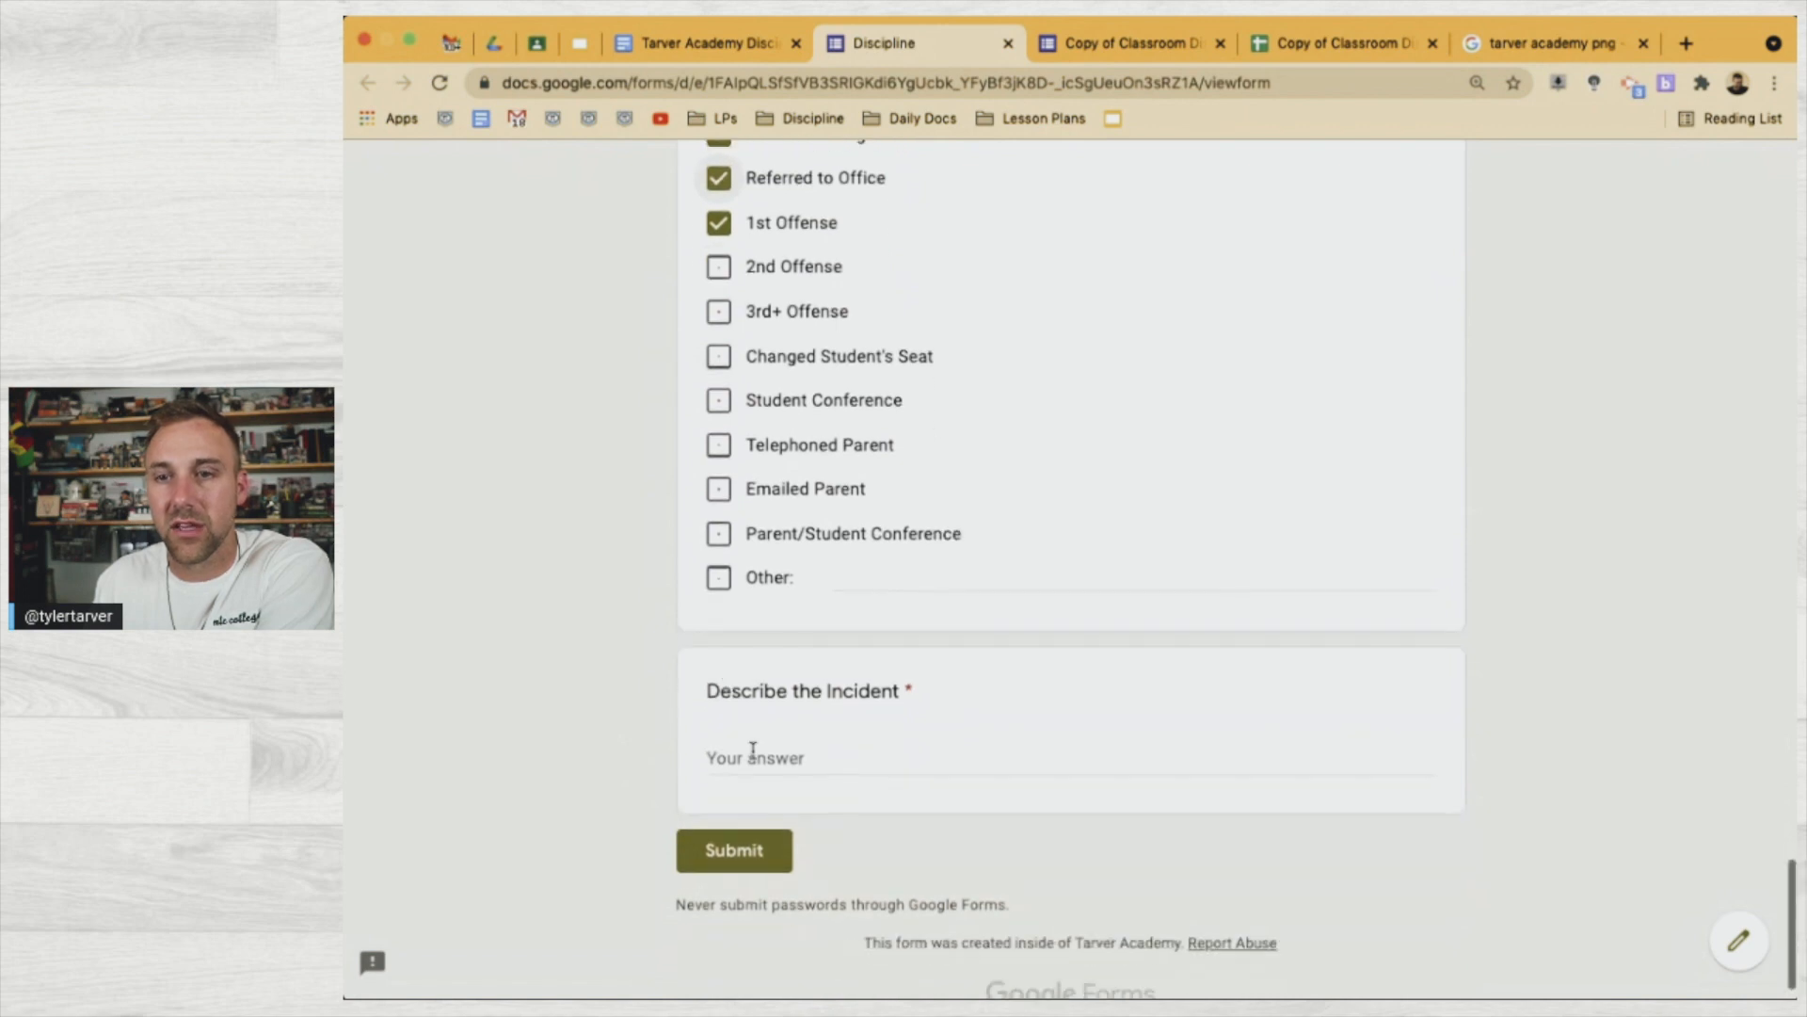
{"action": "left_click", "coordinate": [752, 755]}
Describe the phone-during-the-lesson incident and submit the form response
{"action": "type", "text": "Billy had his phone out during the lesson. Was instruc"}
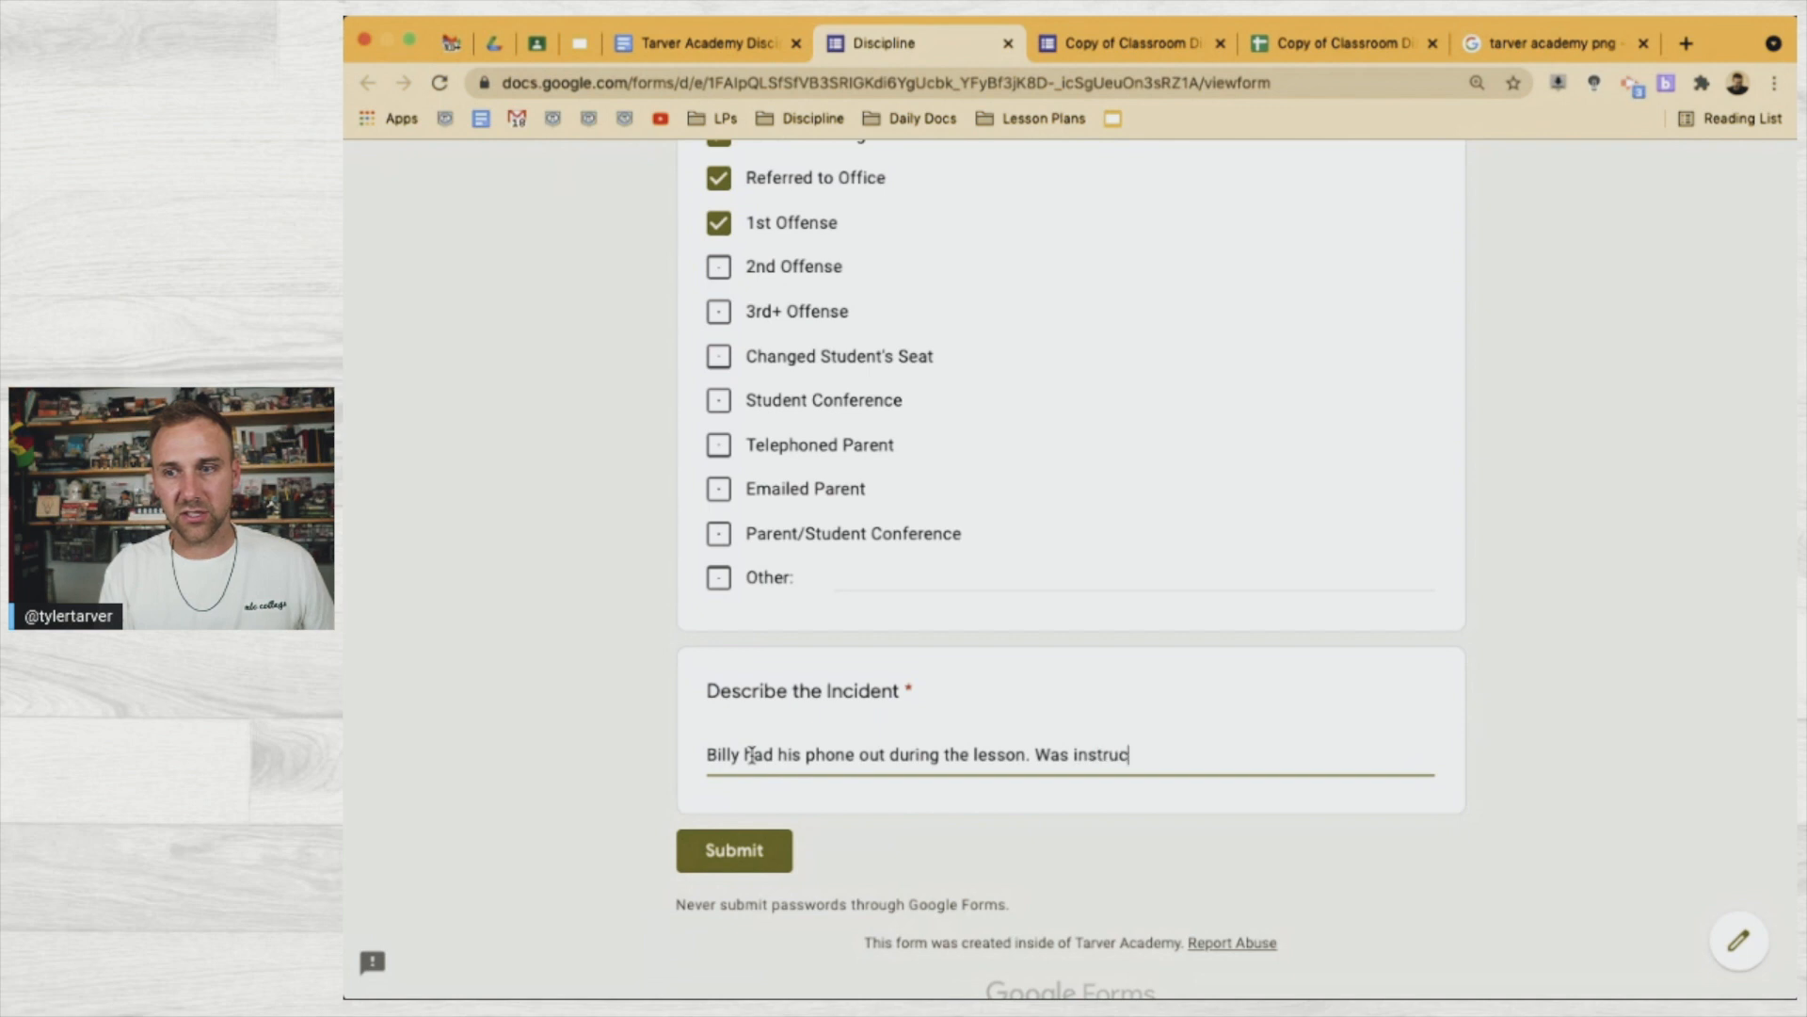
{"action": "type", "text": "ted to turn "}
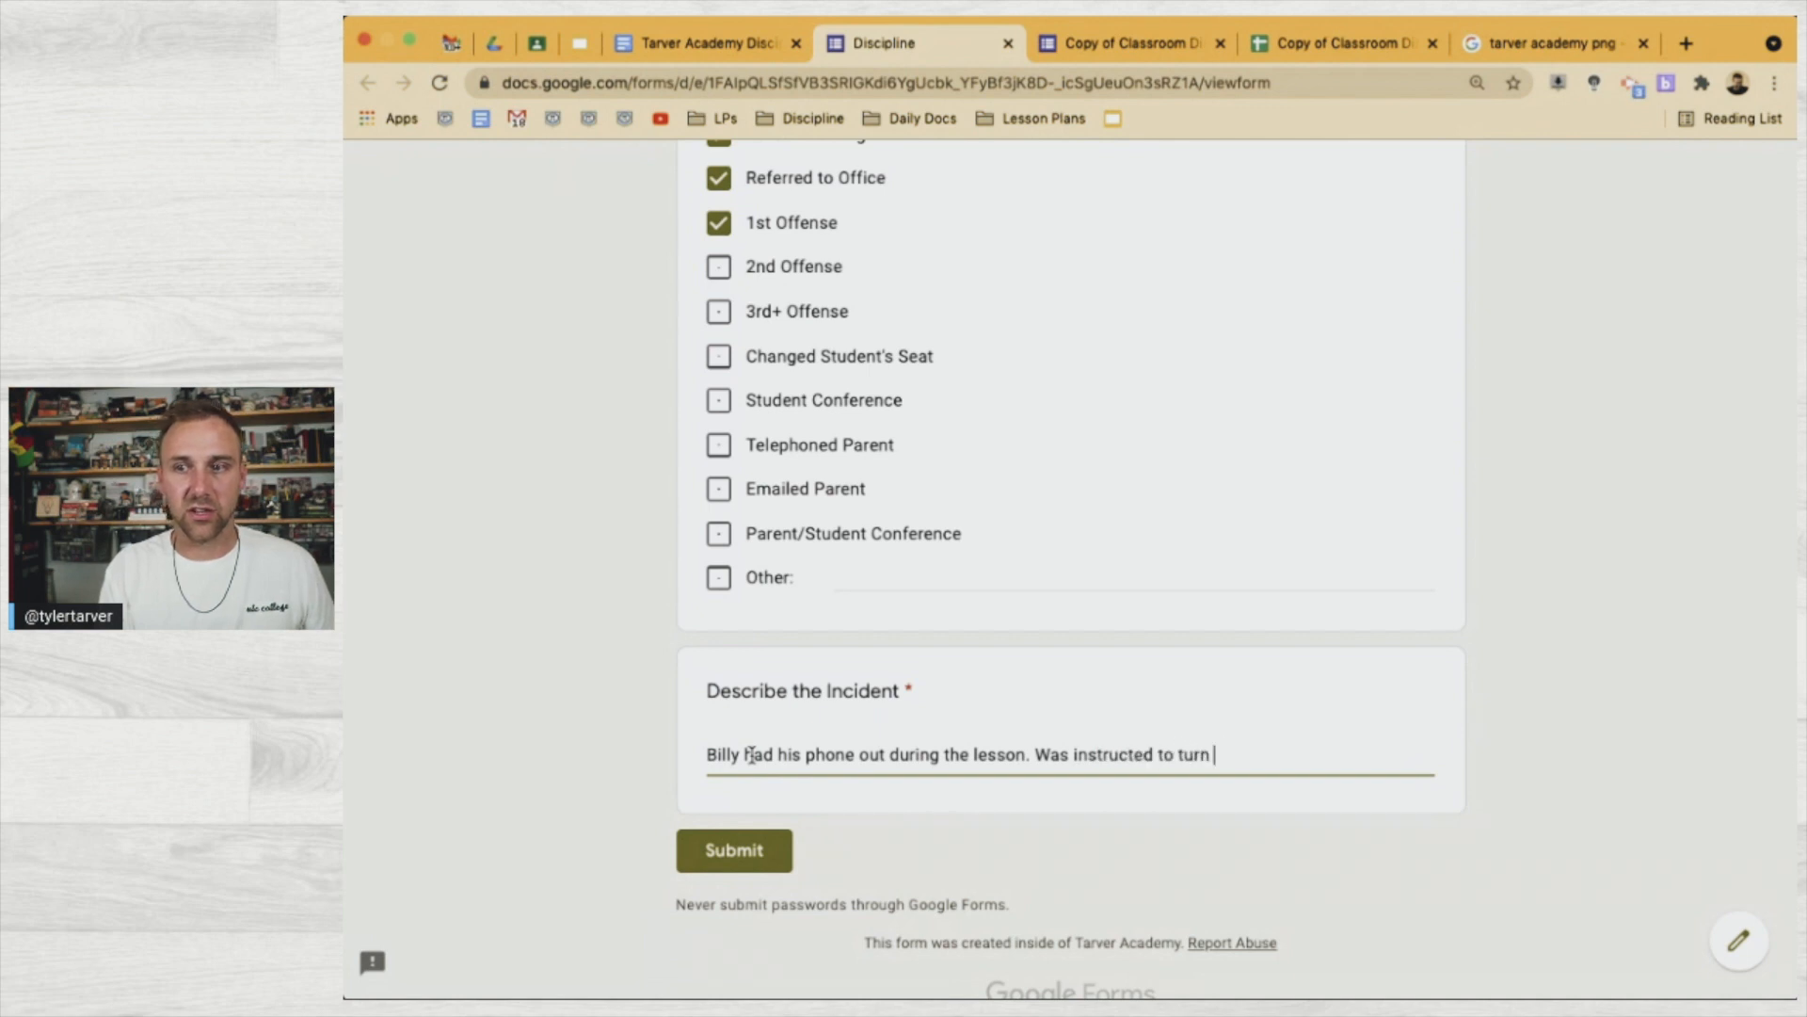
{"action": "type", "text": "it in. He "}
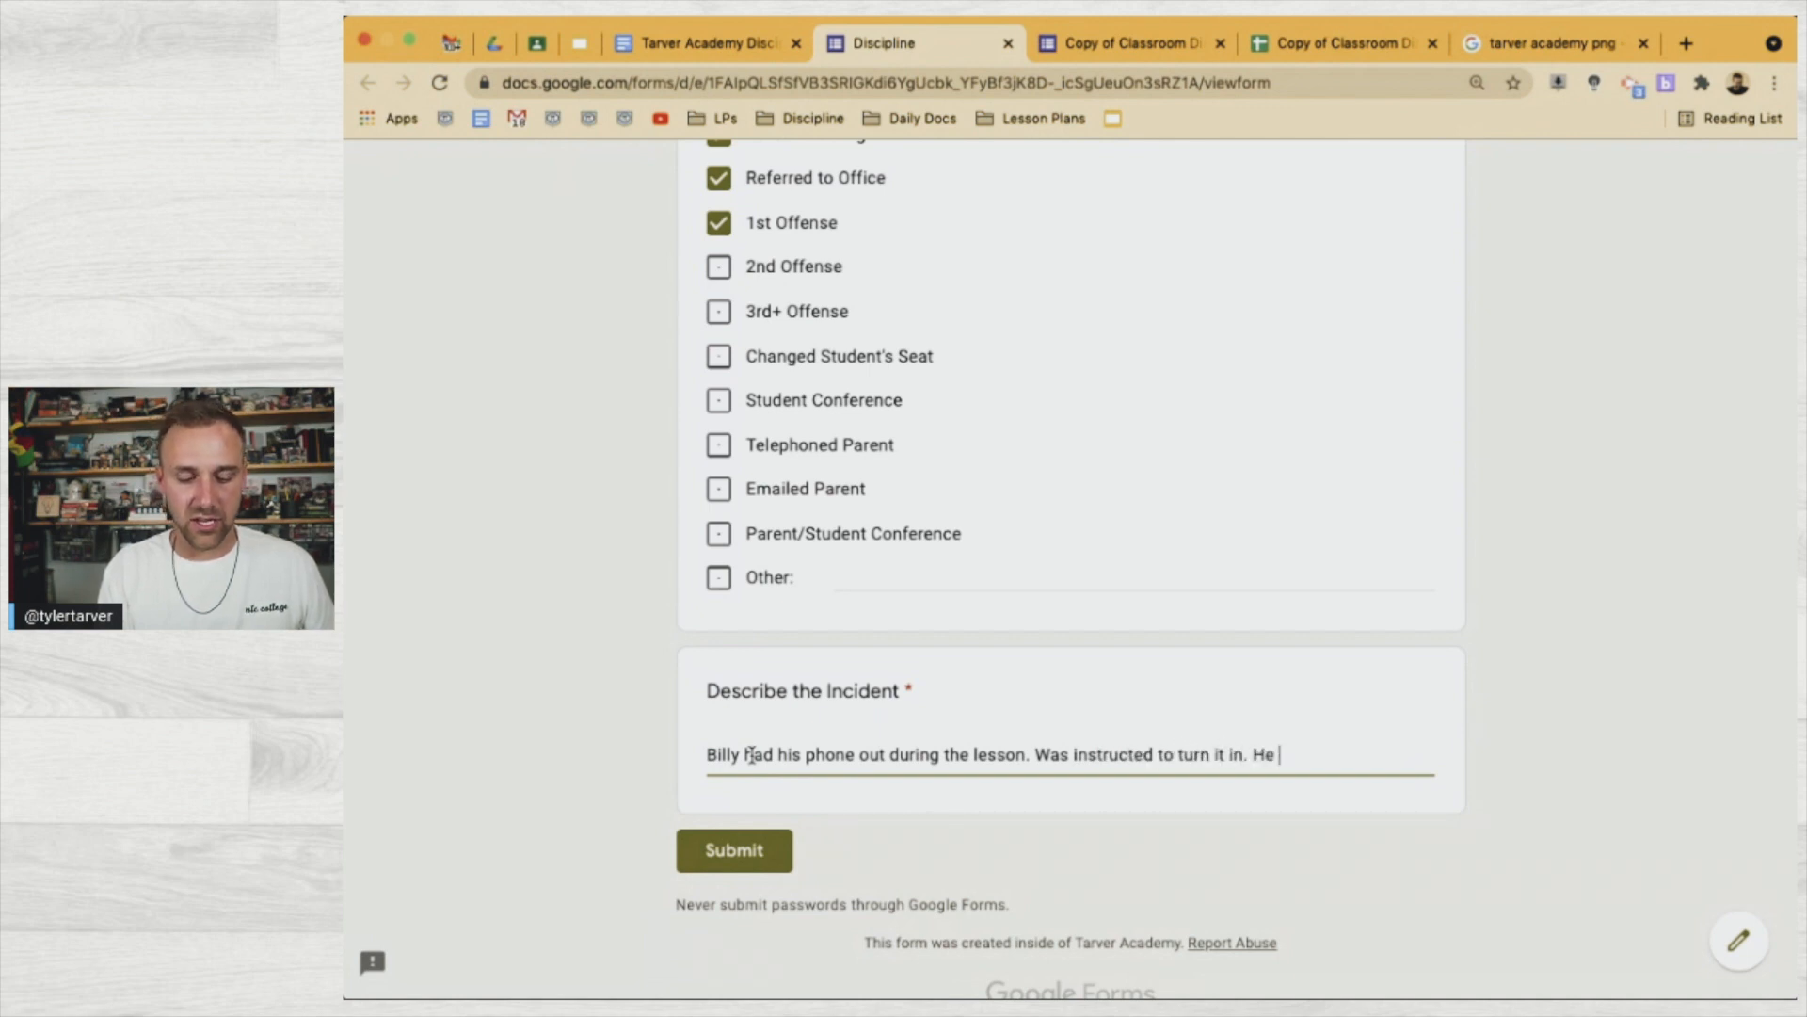
{"action": "type", "text": "lied and sai"}
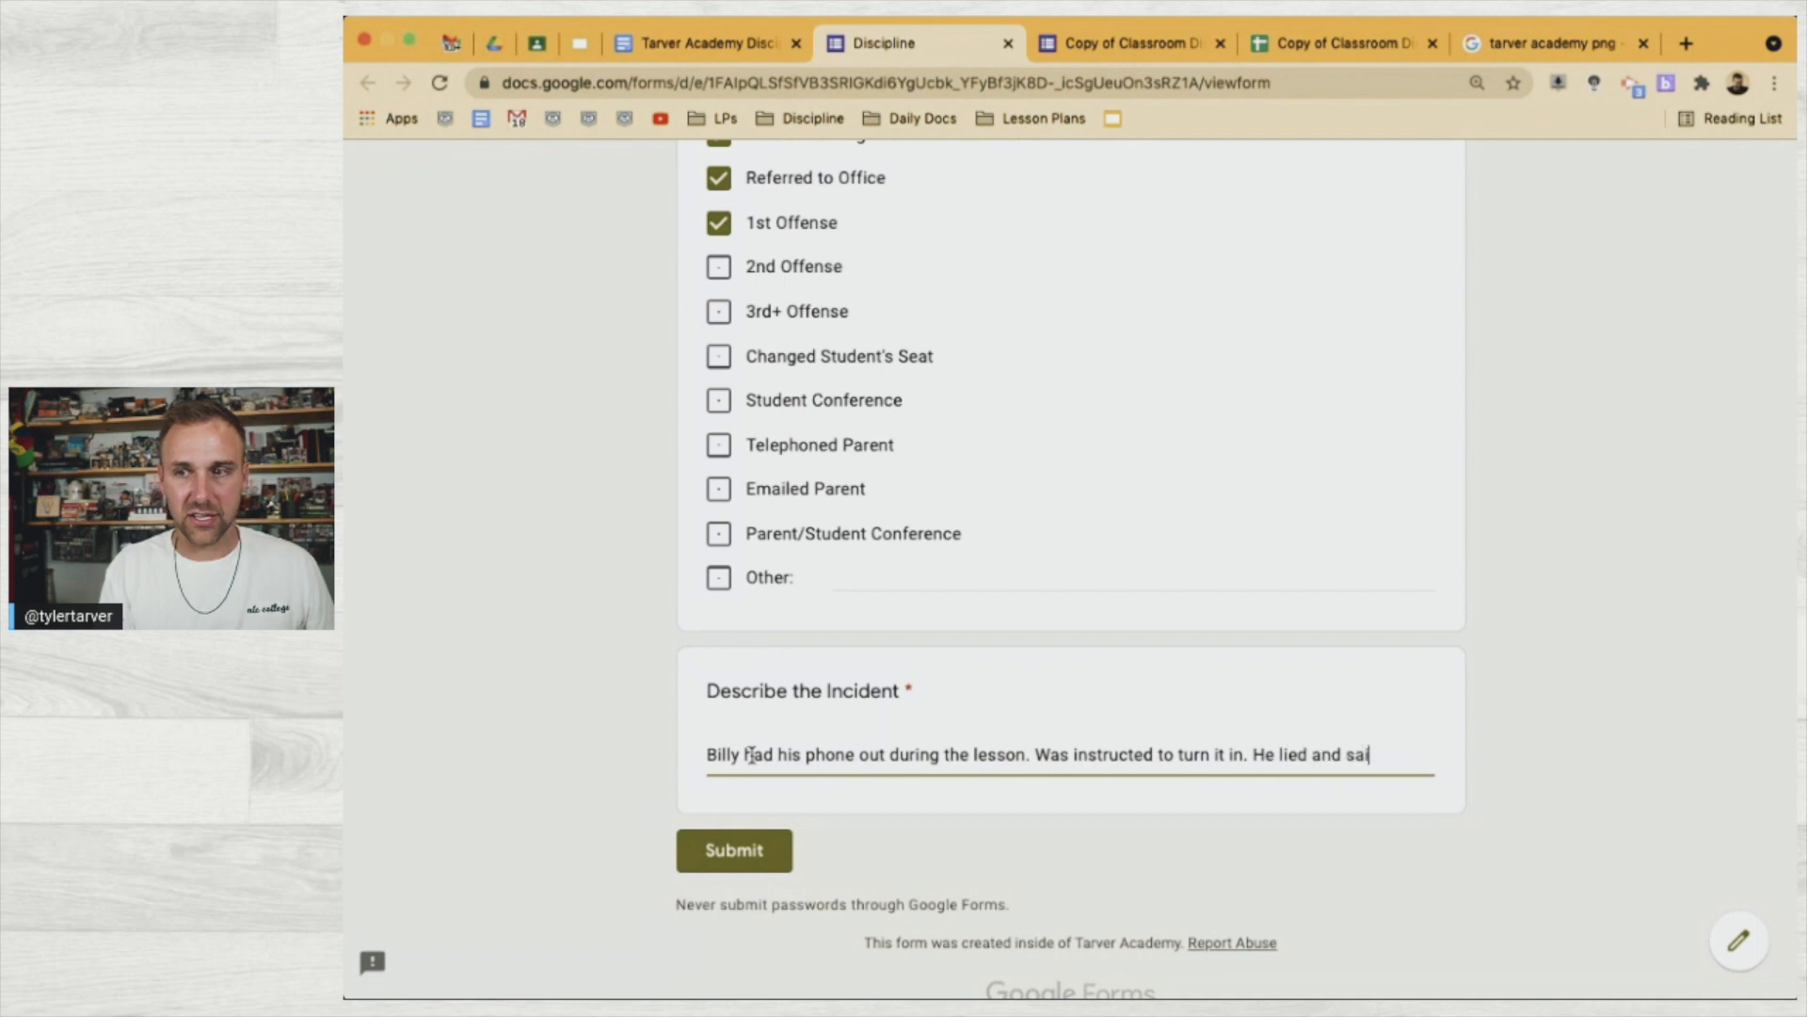
{"action": "type", "text": "d he didn't have it."}
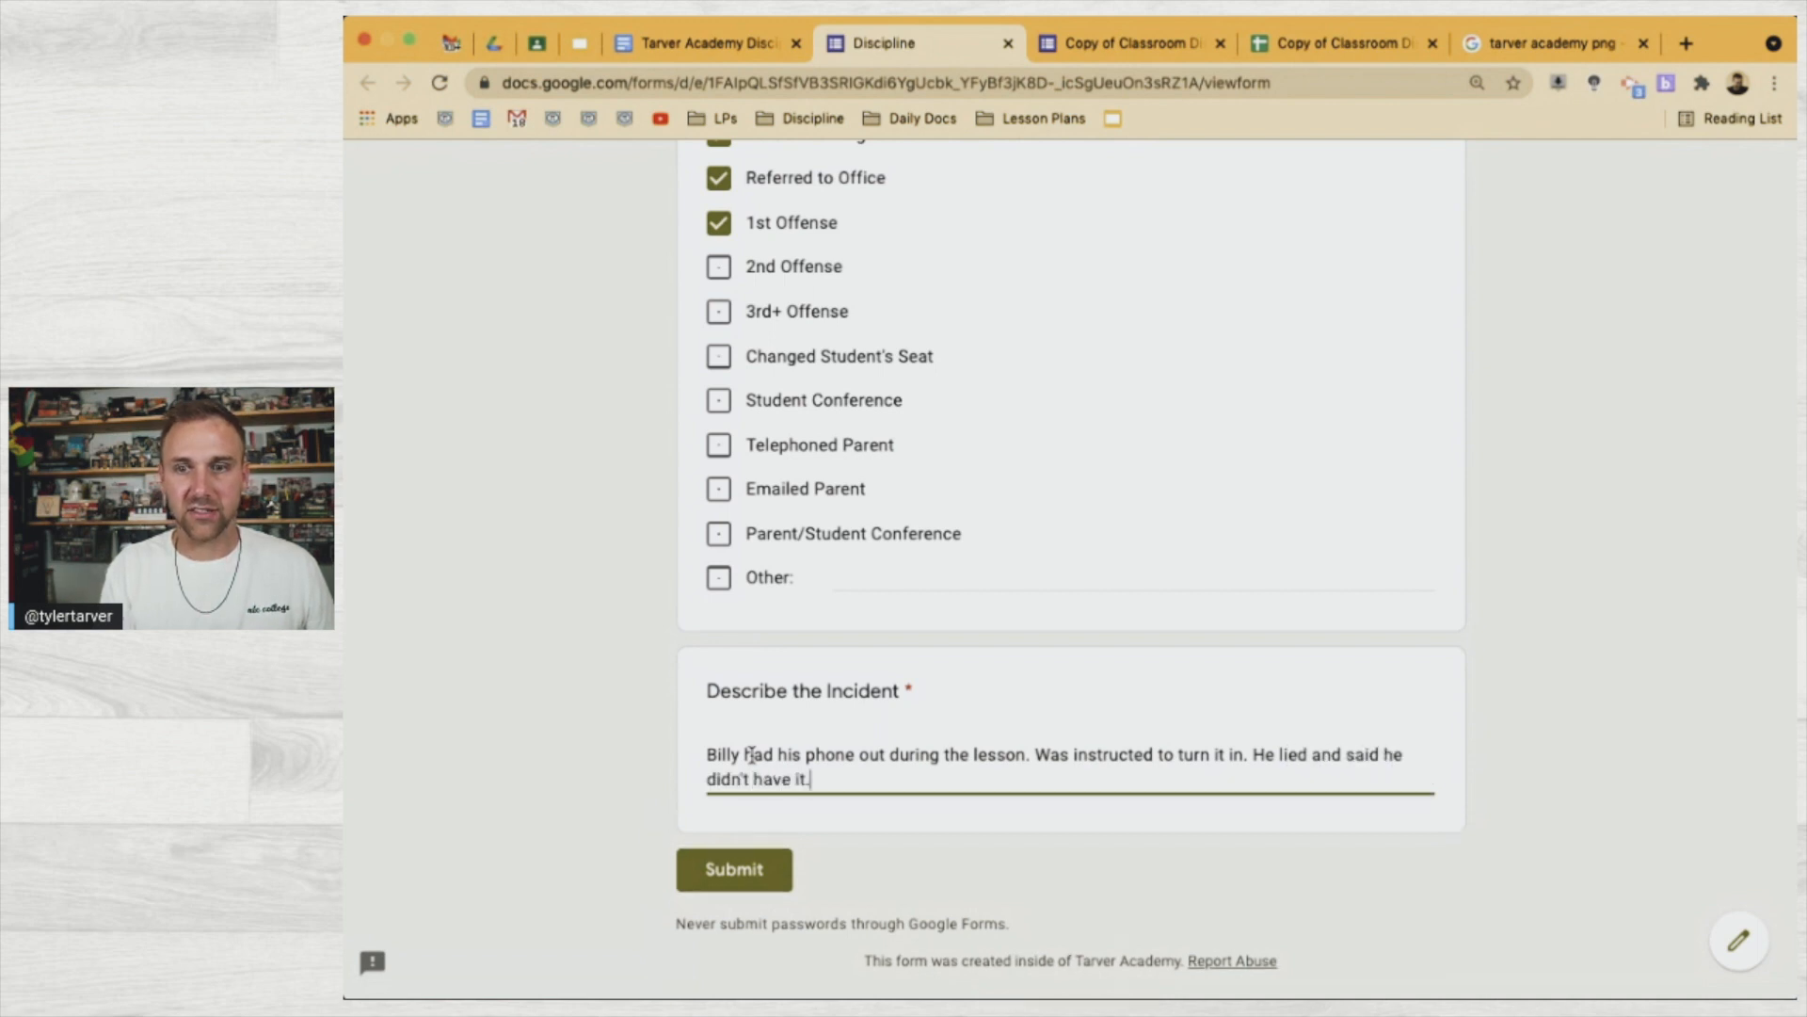
{"action": "left_click", "coordinate": [745, 868]}
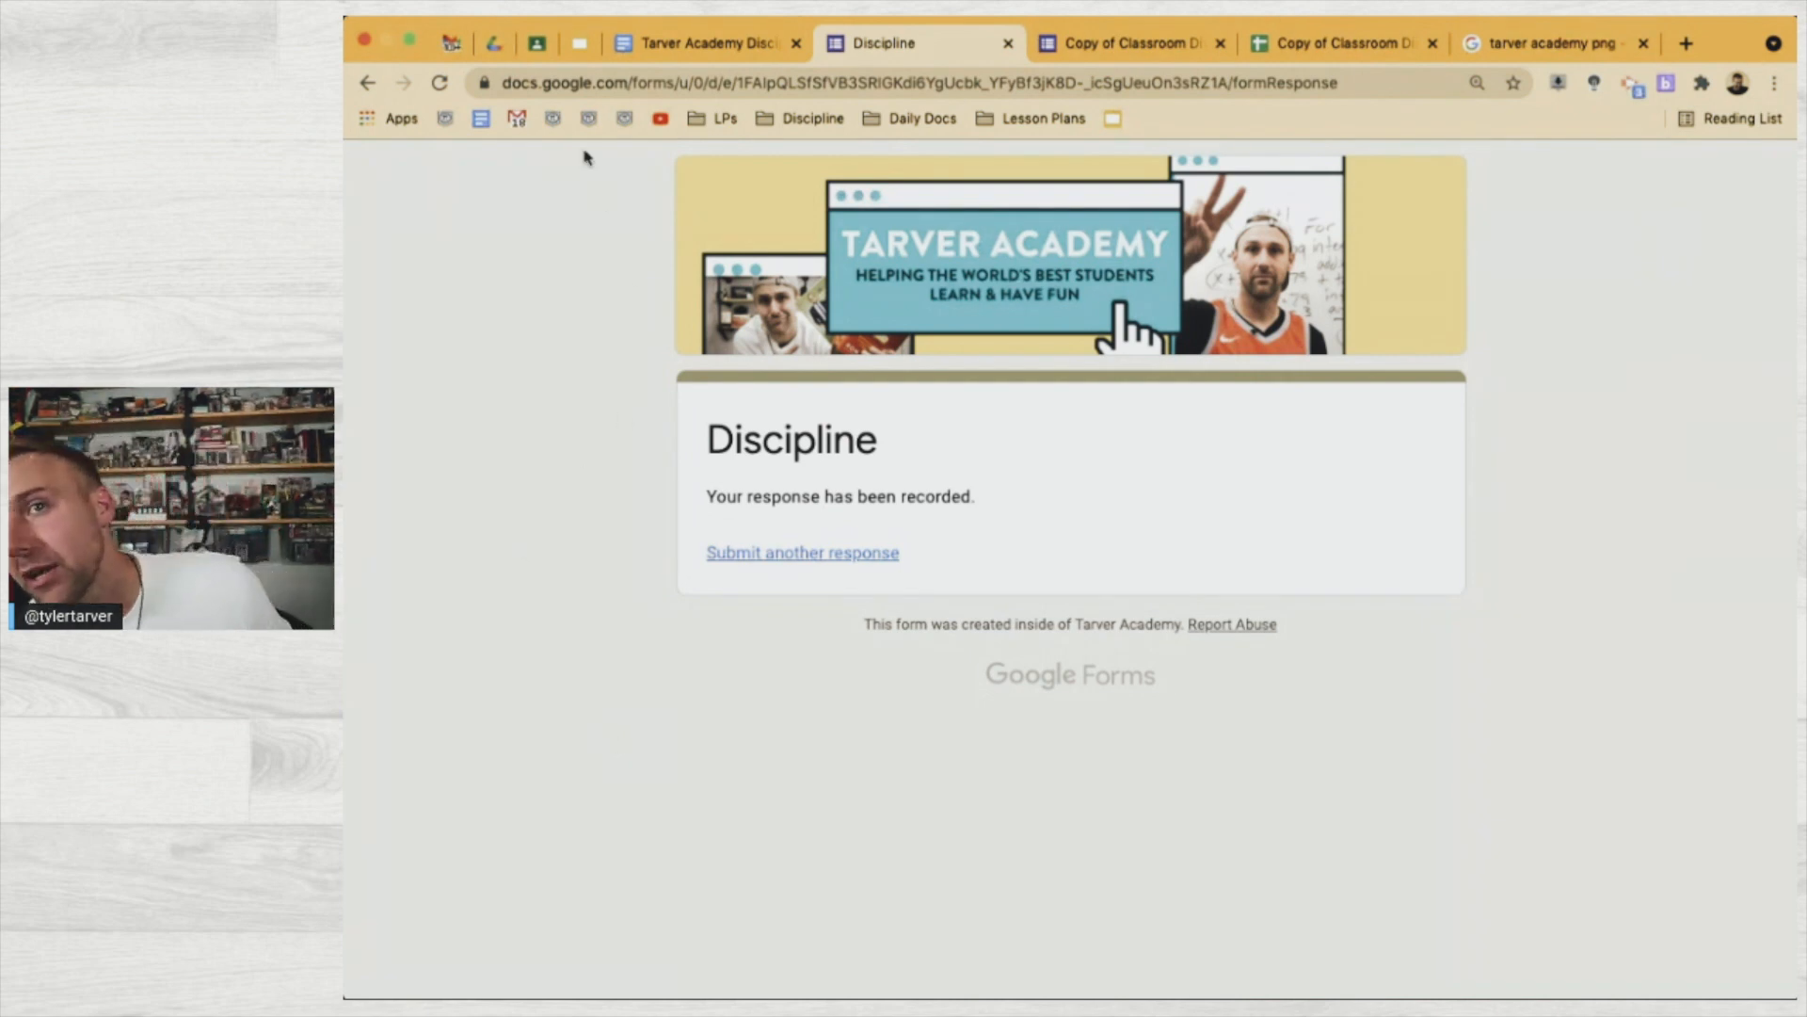
{"action": "left_click", "coordinate": [452, 44]}
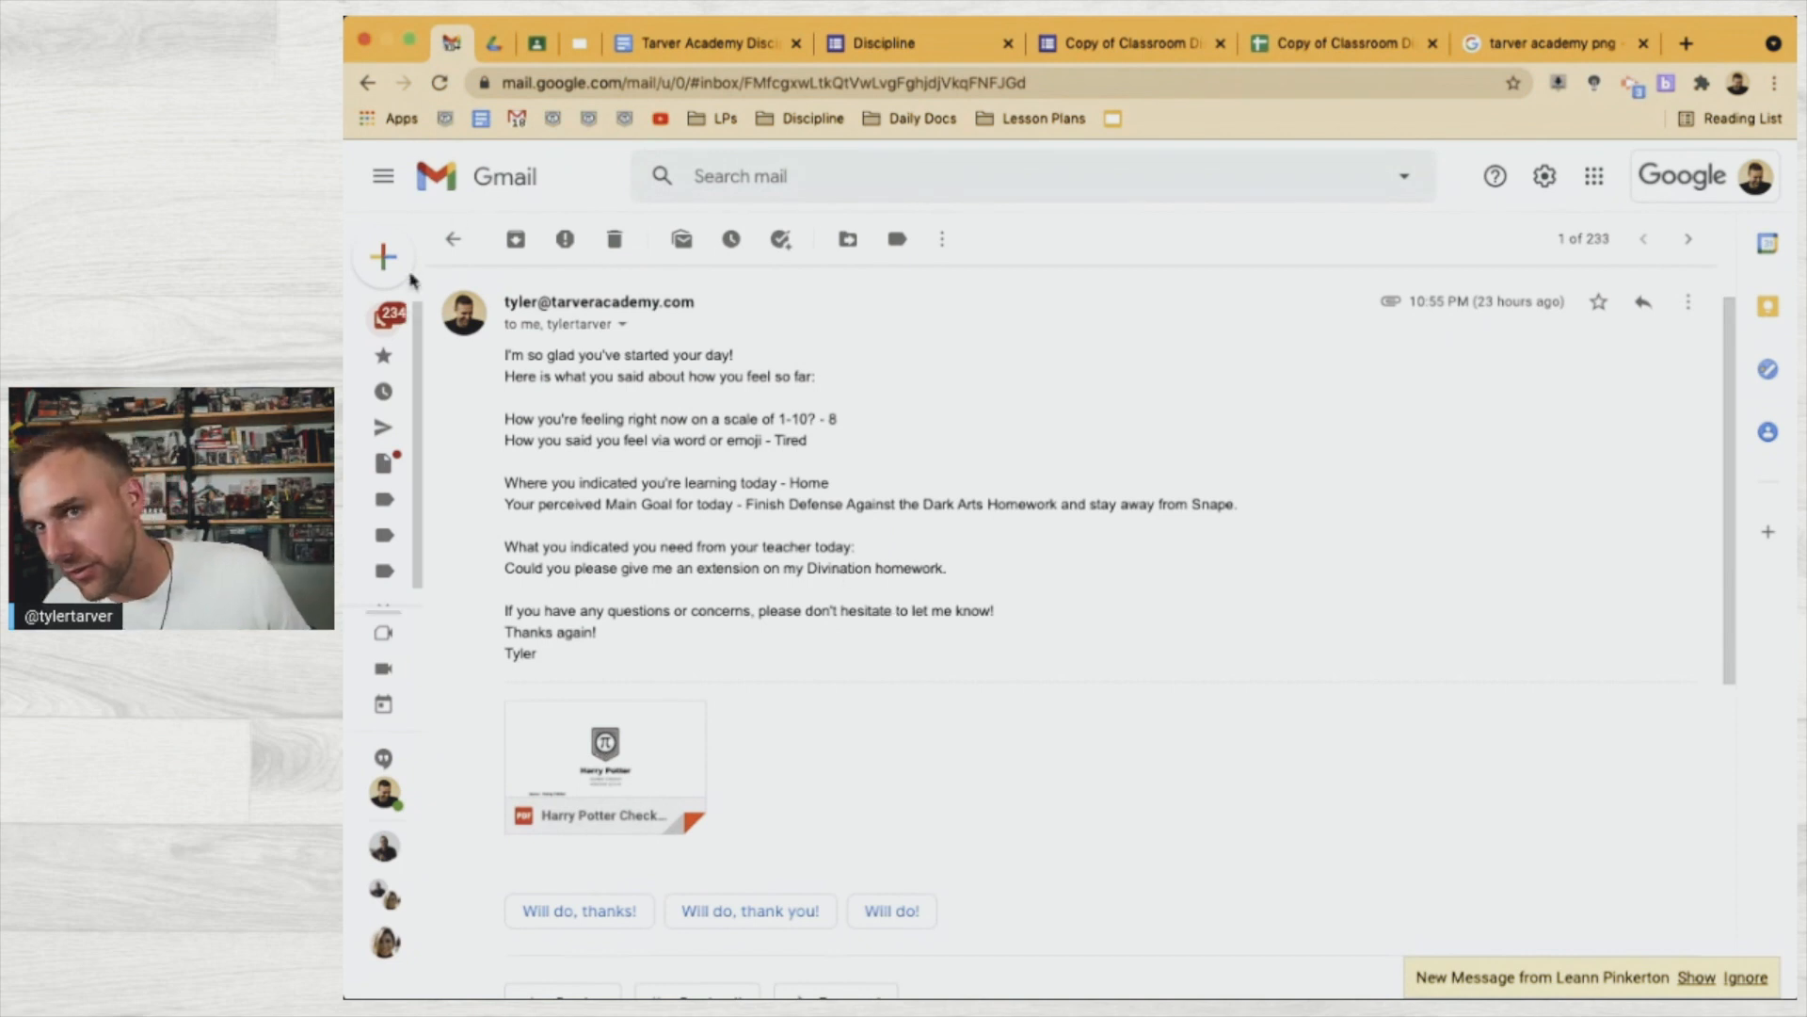
Refresh the Gmail inbox and open the new Discipline Issue email
{"action": "left_click", "coordinate": [386, 323]}
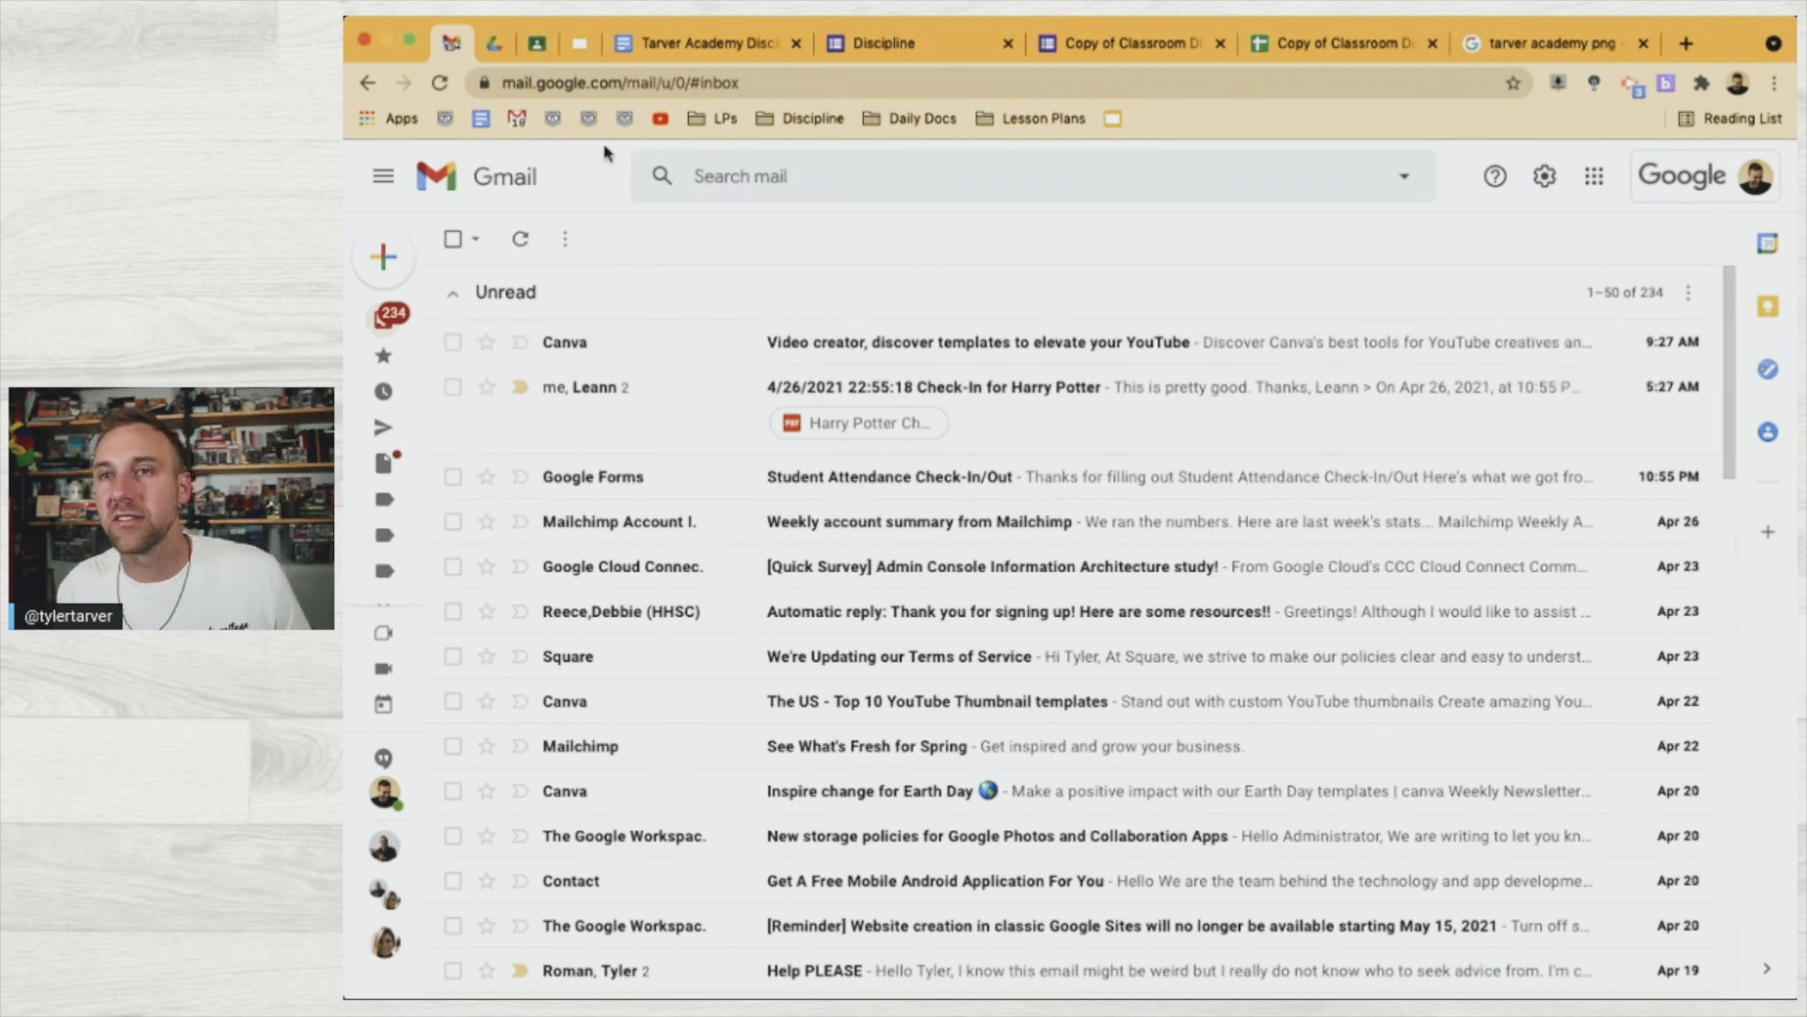
{"action": "left_click", "coordinate": [517, 241]}
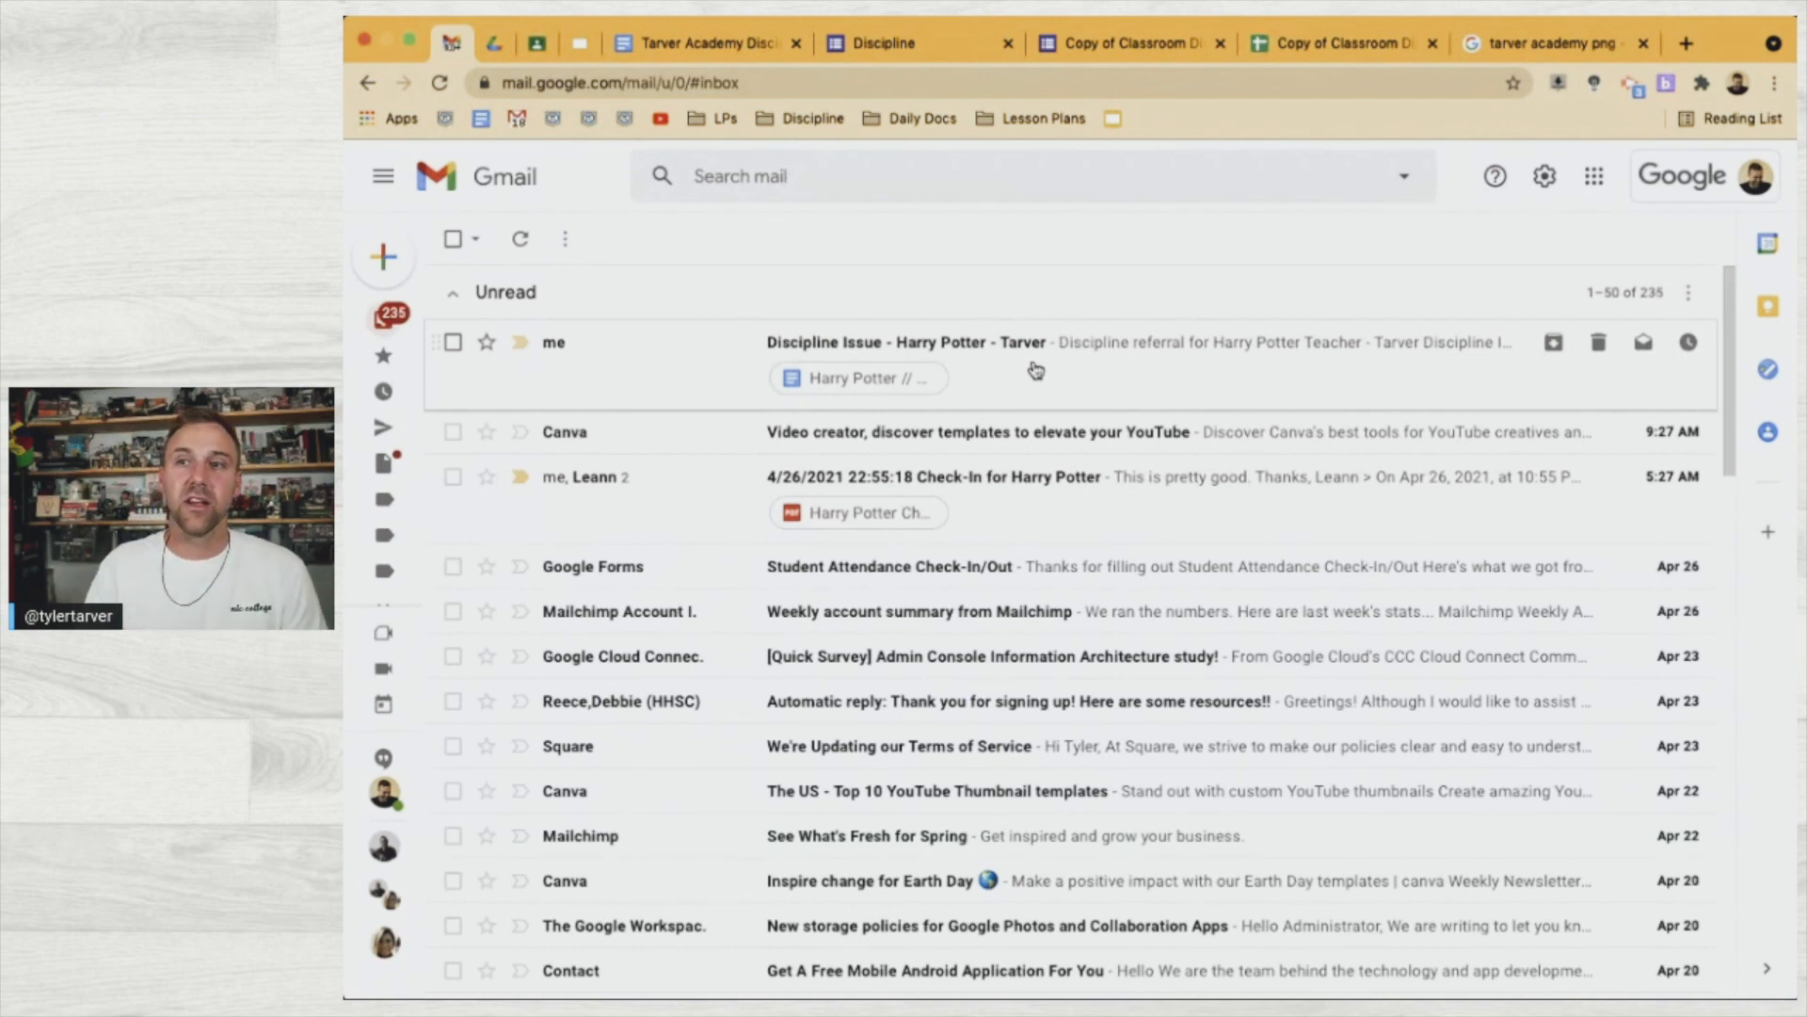
{"action": "left_click", "coordinate": [1035, 370]}
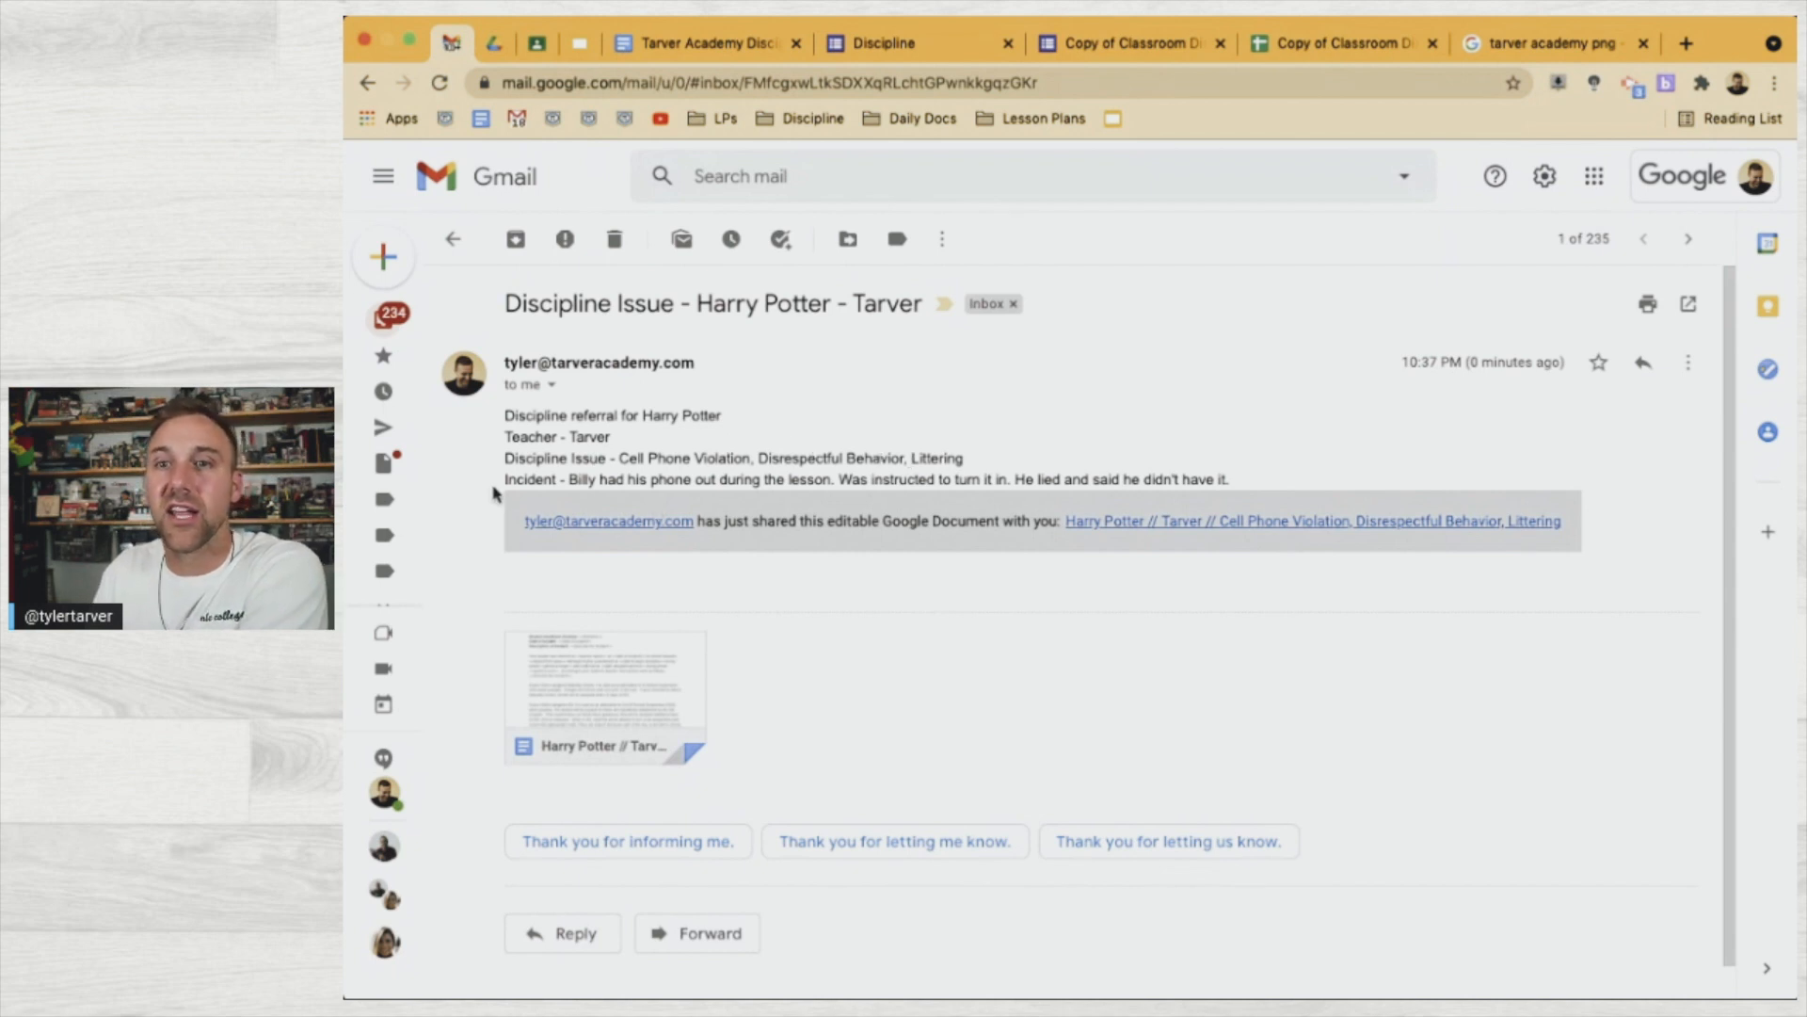
Open the generated letter and replace the assignment and the 9-day count with underscores
{"action": "mouse_move", "coordinate": [664, 667]}
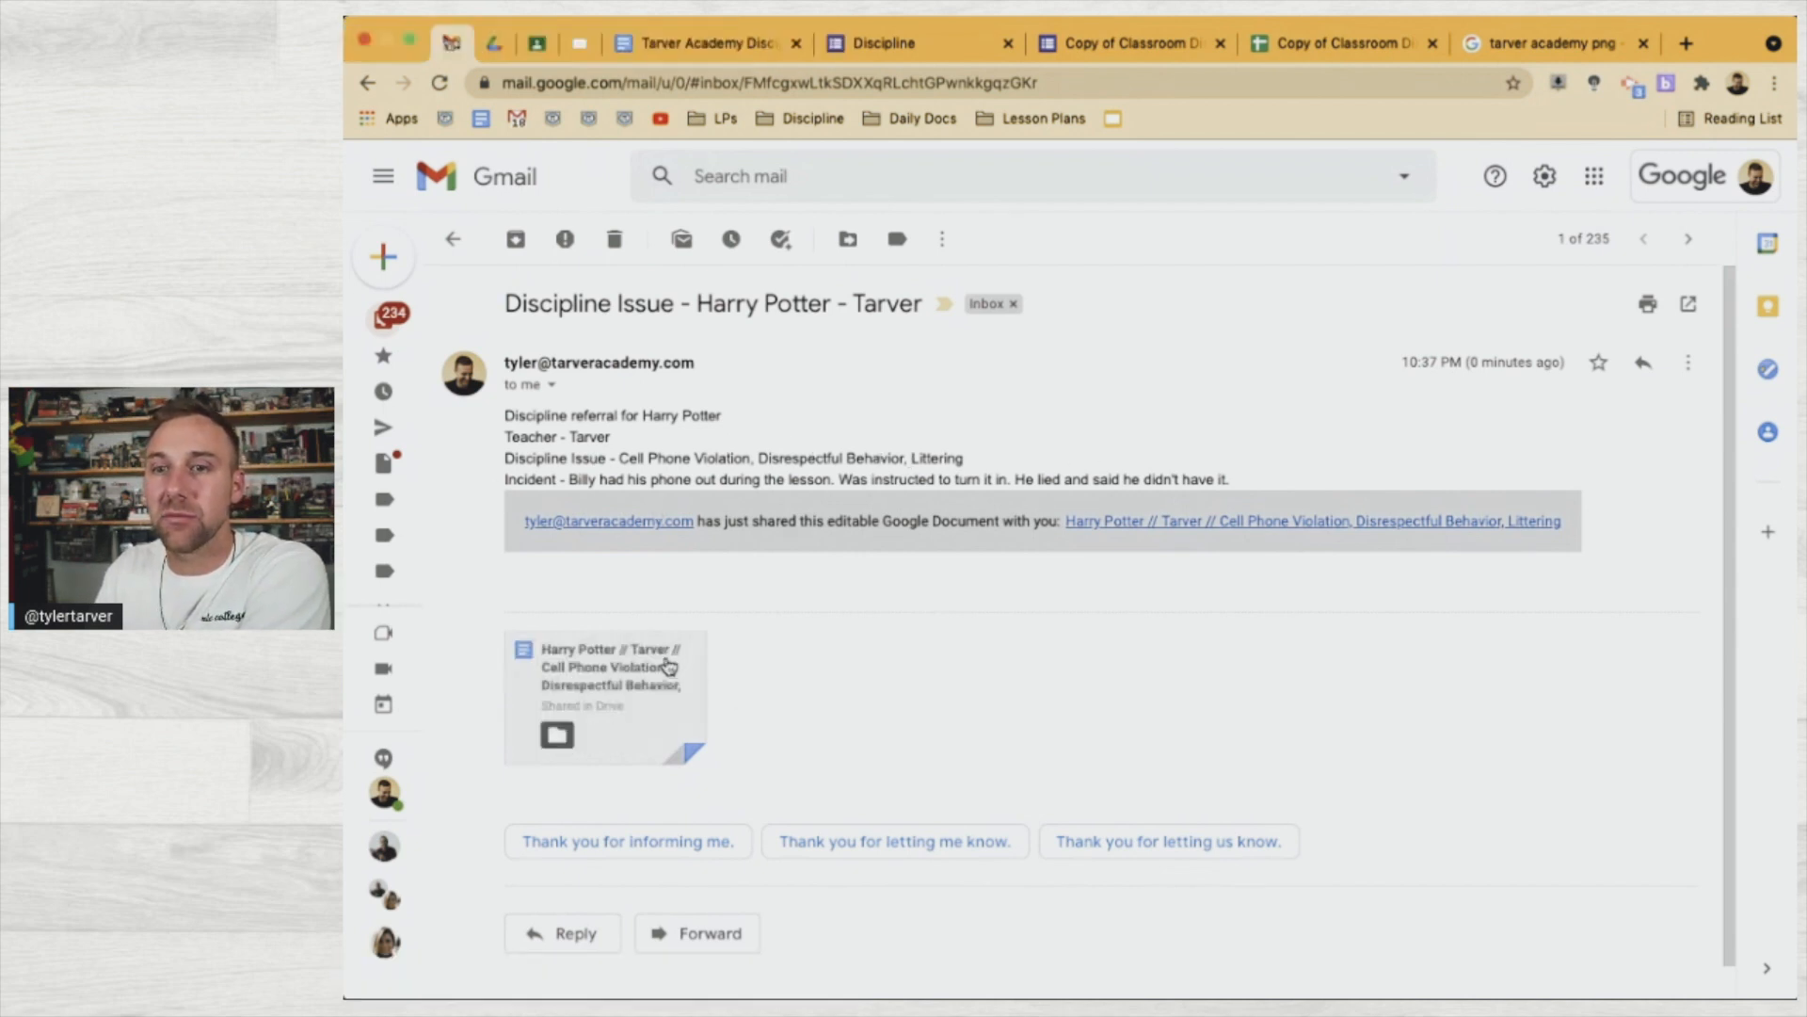
{"action": "left_click", "coordinate": [667, 699]}
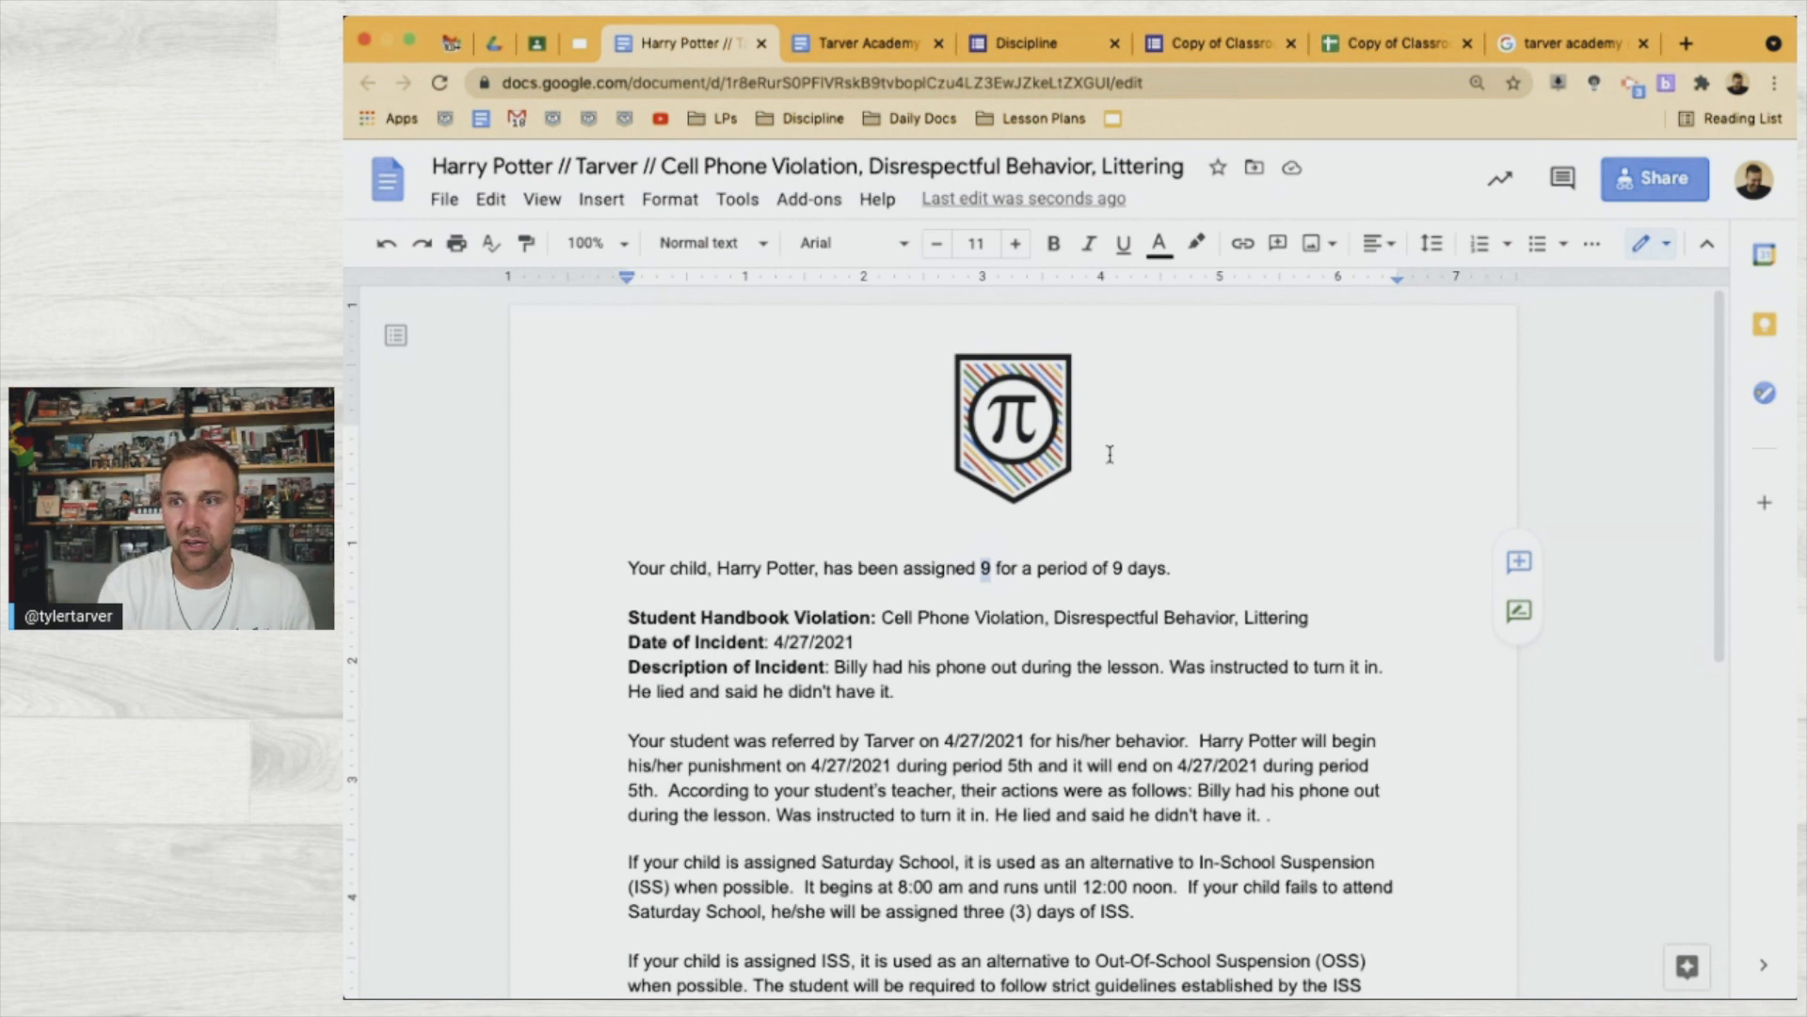
{"action": "type", "text": "________"}
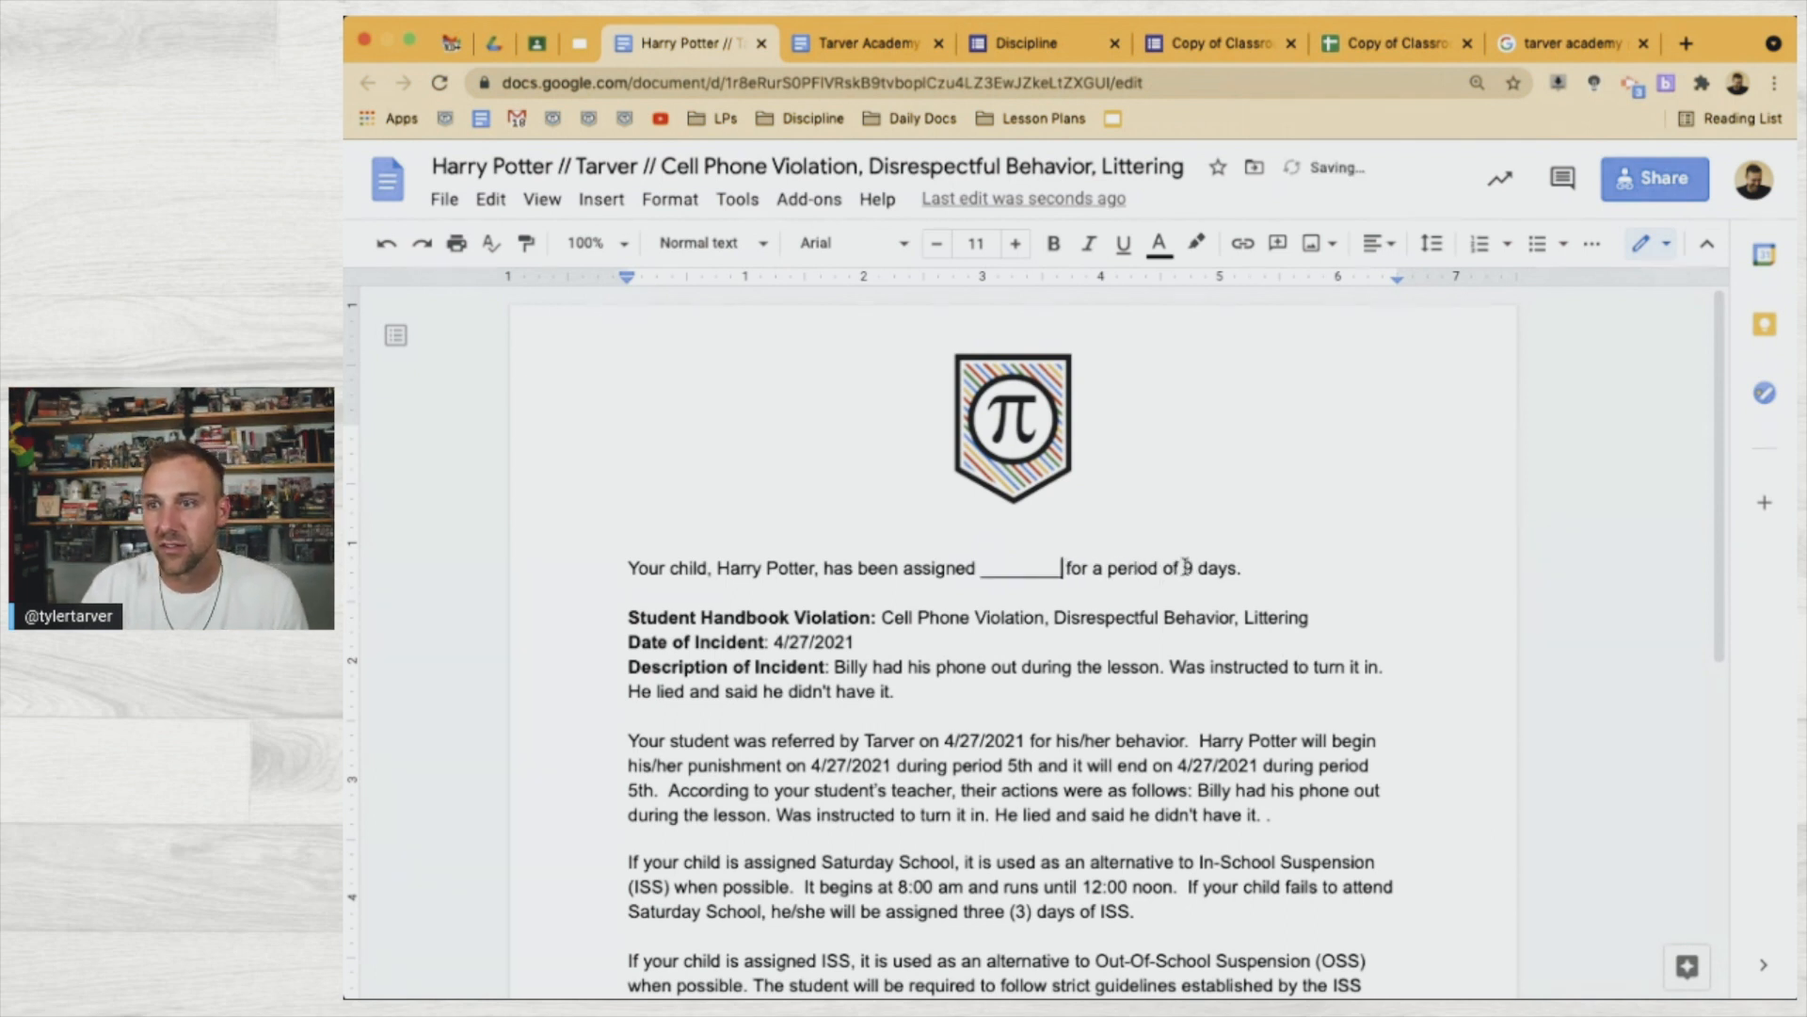
{"action": "double_click", "coordinate": [1188, 568]}
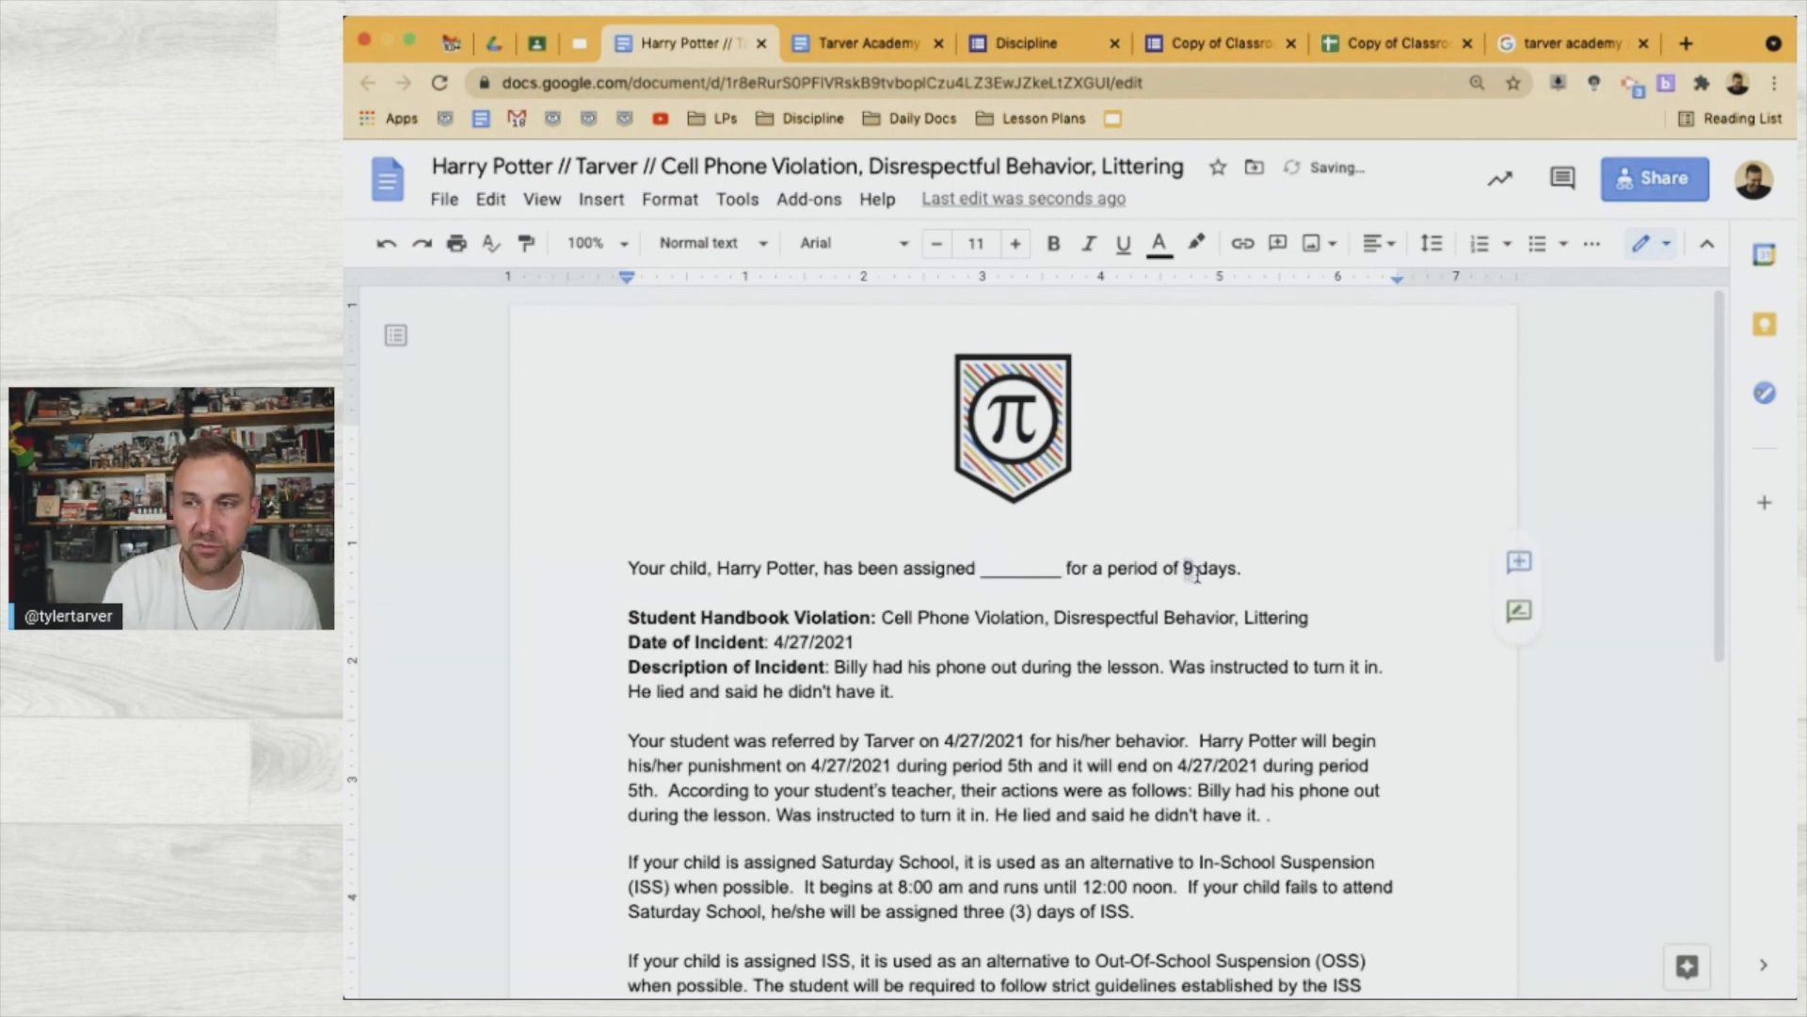
{"action": "type", "text": "____"}
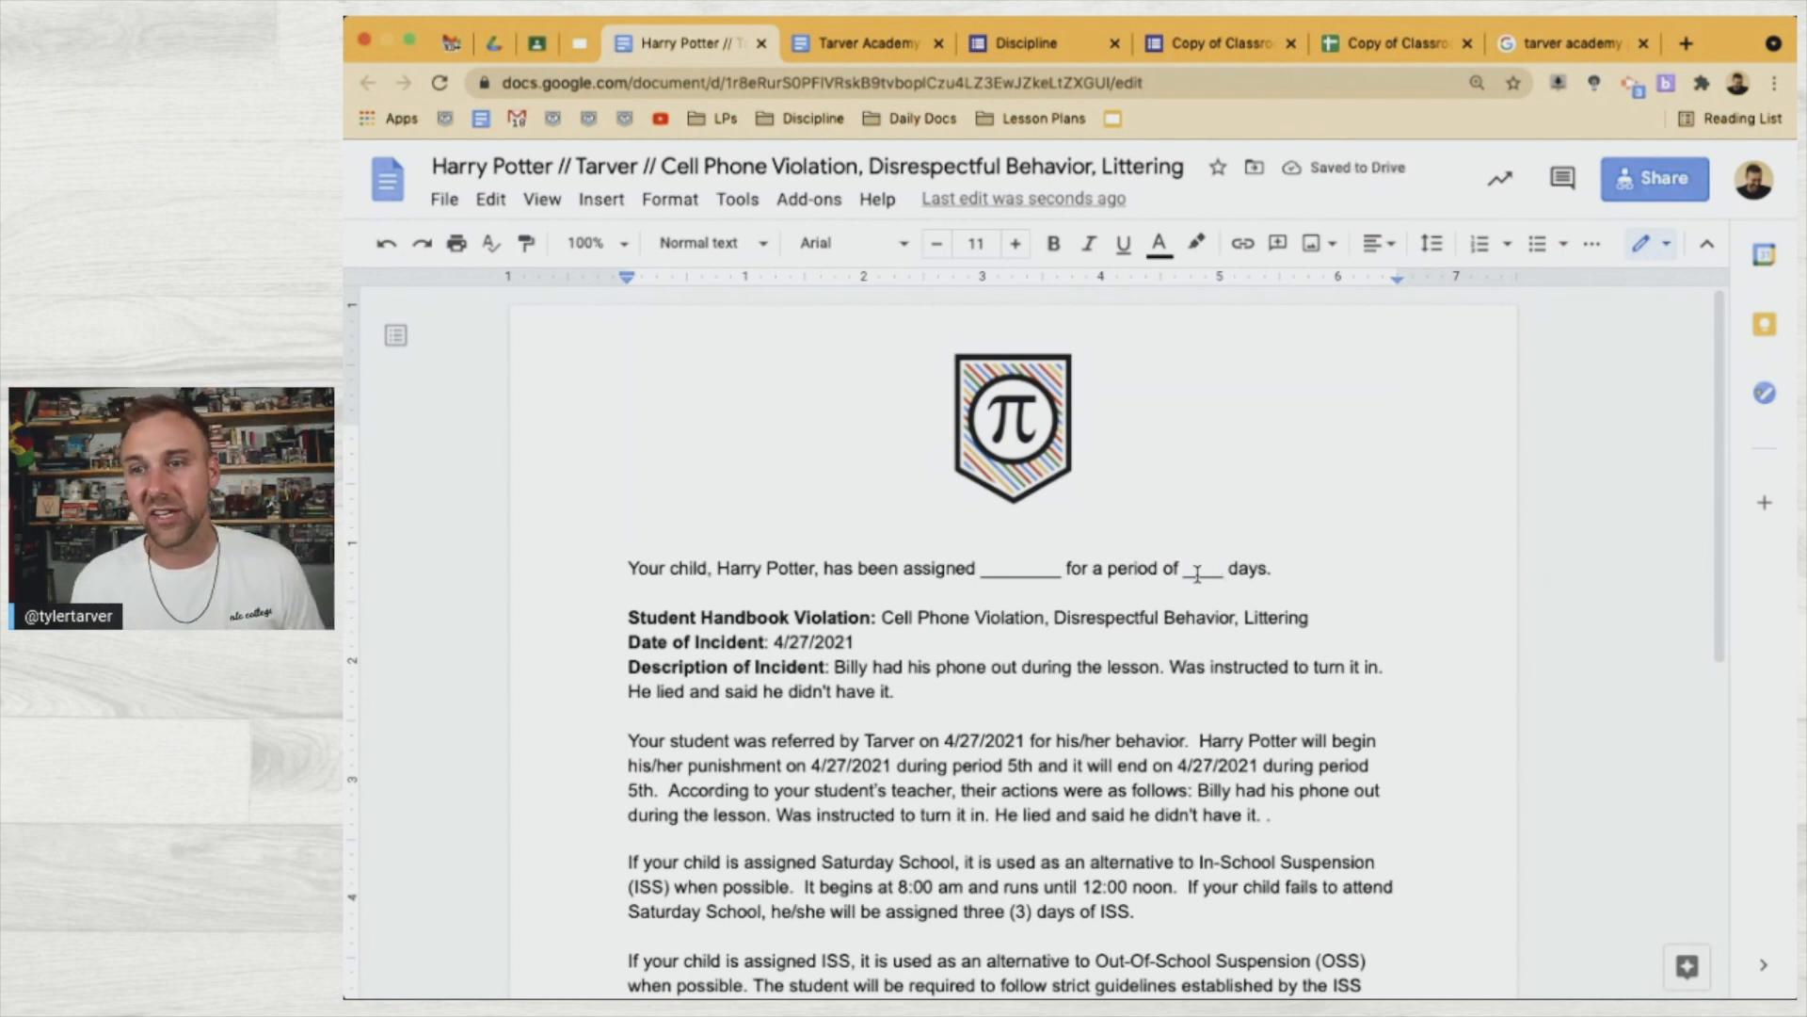
Blank out the start date, end date and both 5th period values with underscores
{"action": "scroll", "coordinate": [1164, 796], "scroll_direction": "down", "scroll_amount": 2}
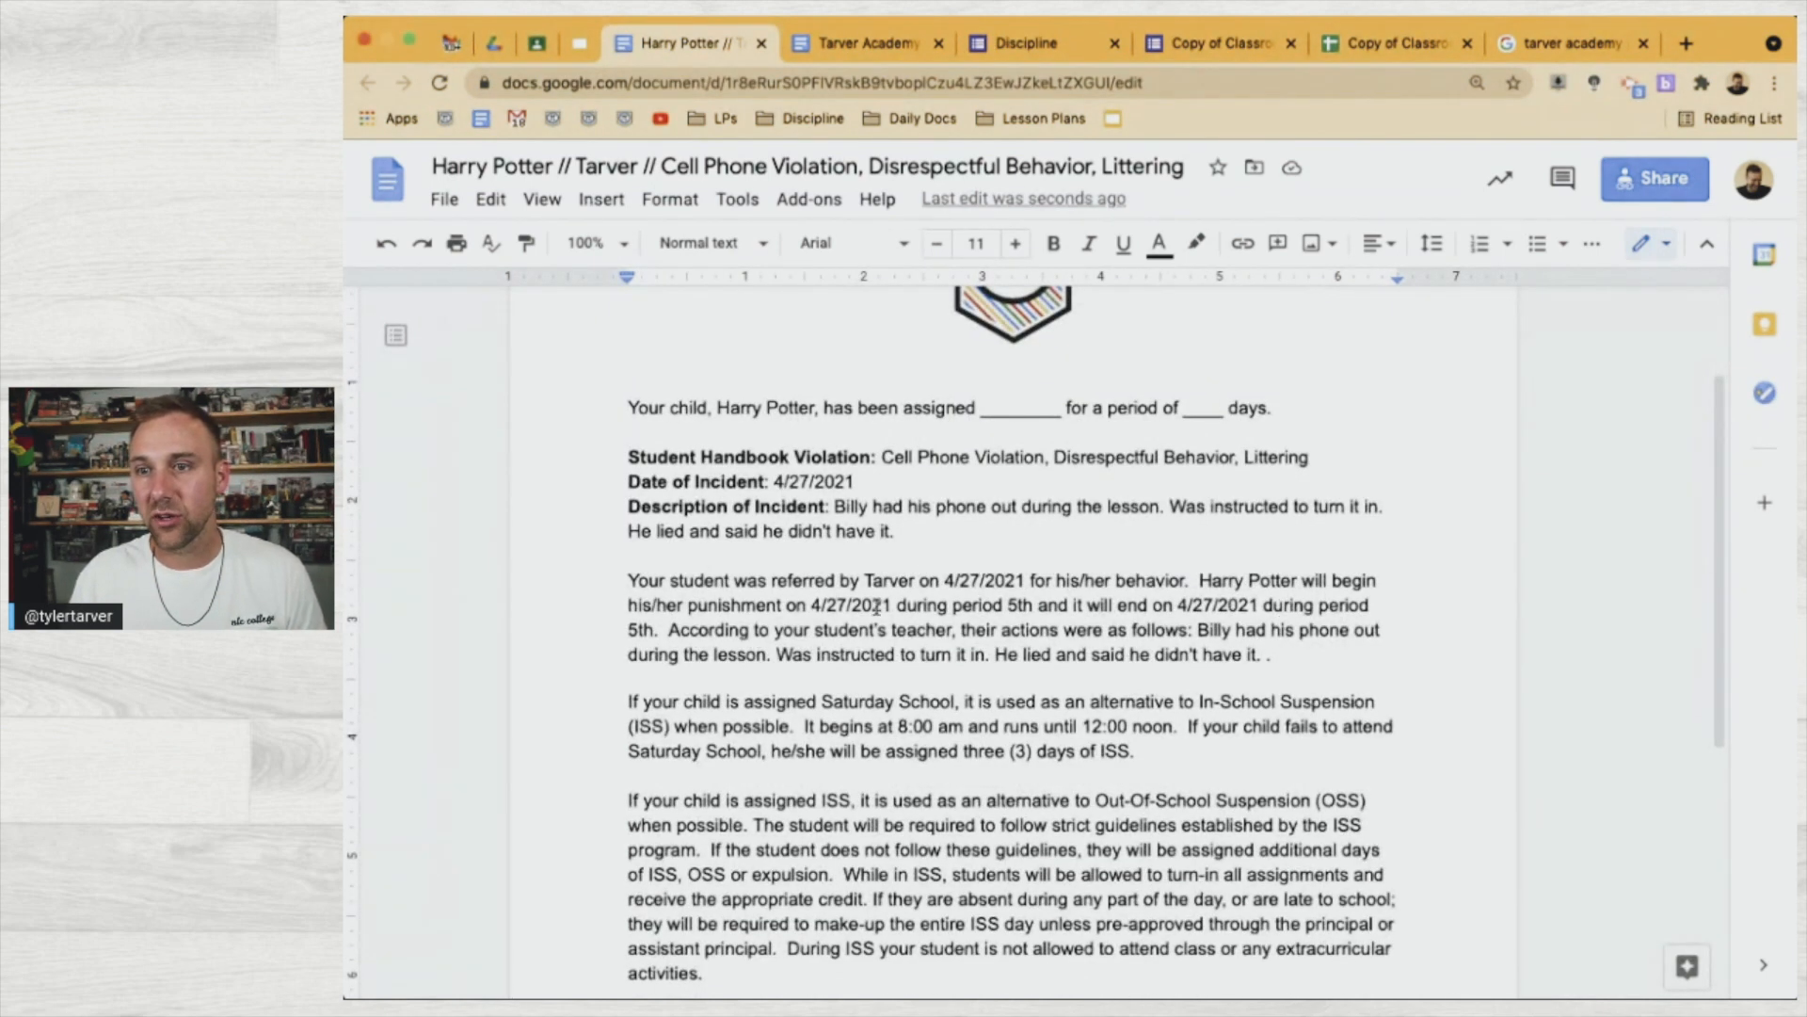
{"action": "left_click_drag", "start_coordinate": [892, 604], "coordinate": [810, 603]}
{"action": "type", "text": "________"}
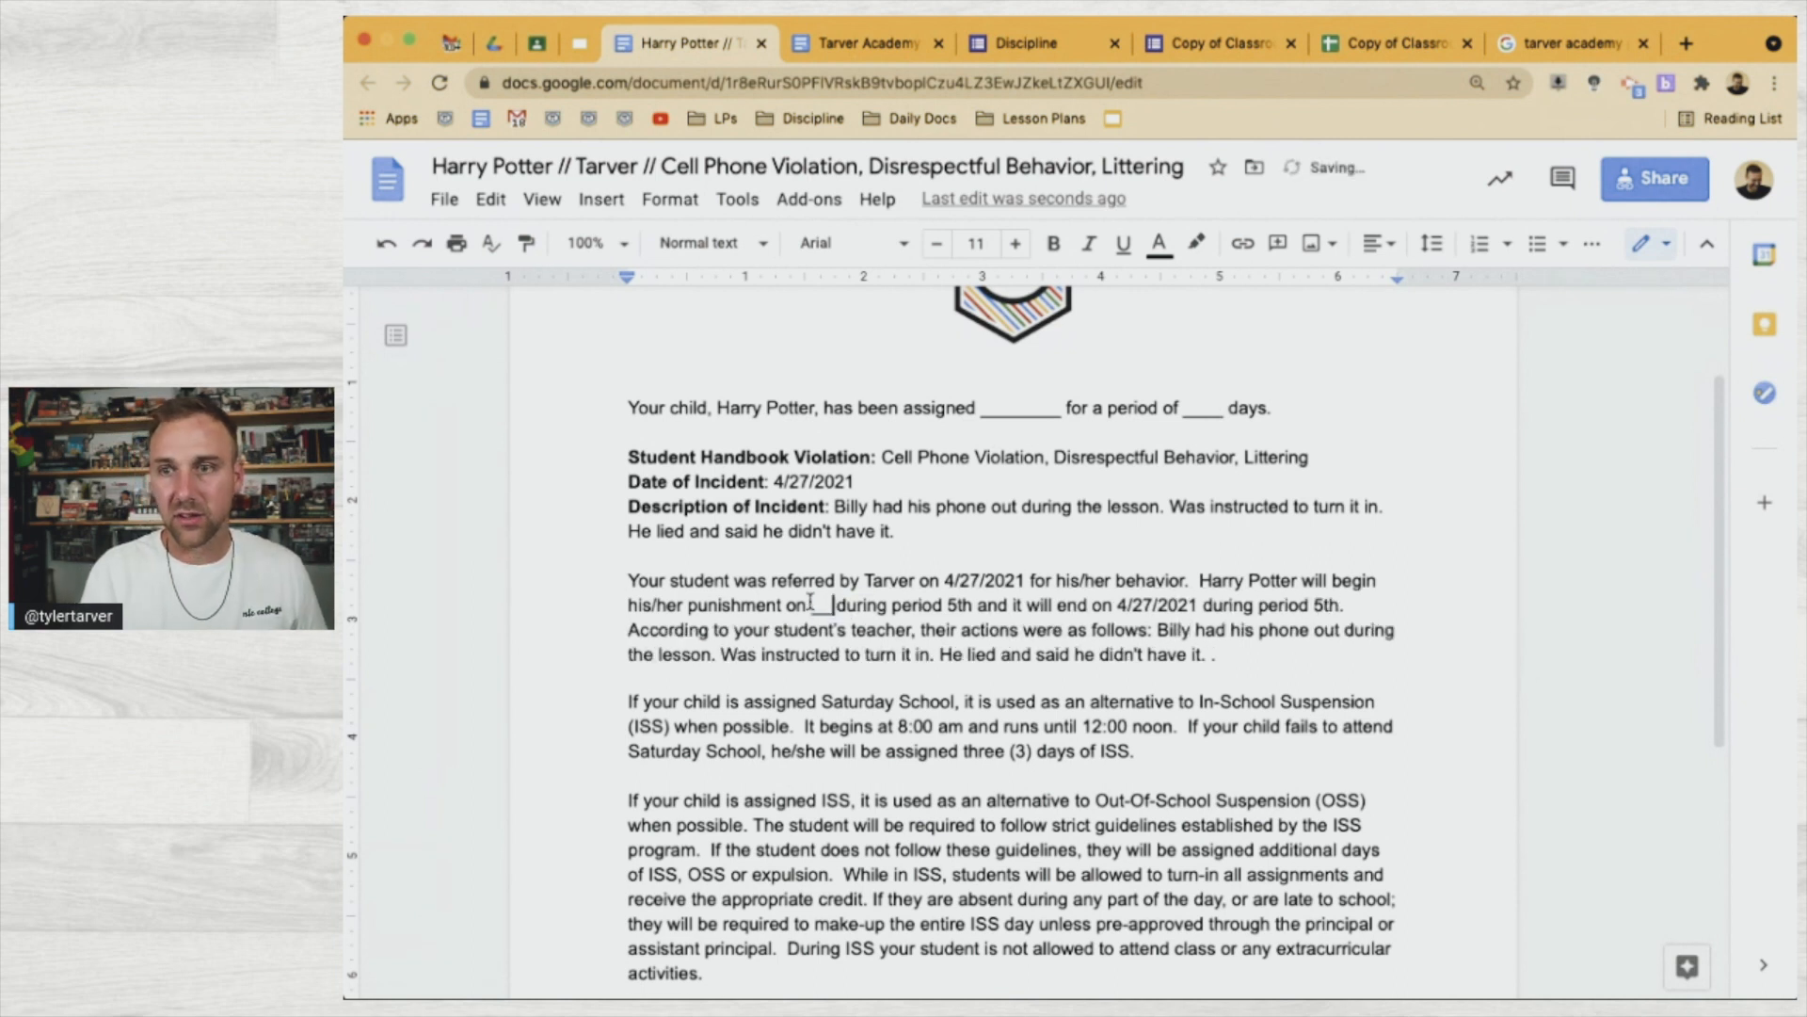
{"action": "double_click", "coordinate": [1016, 604]}
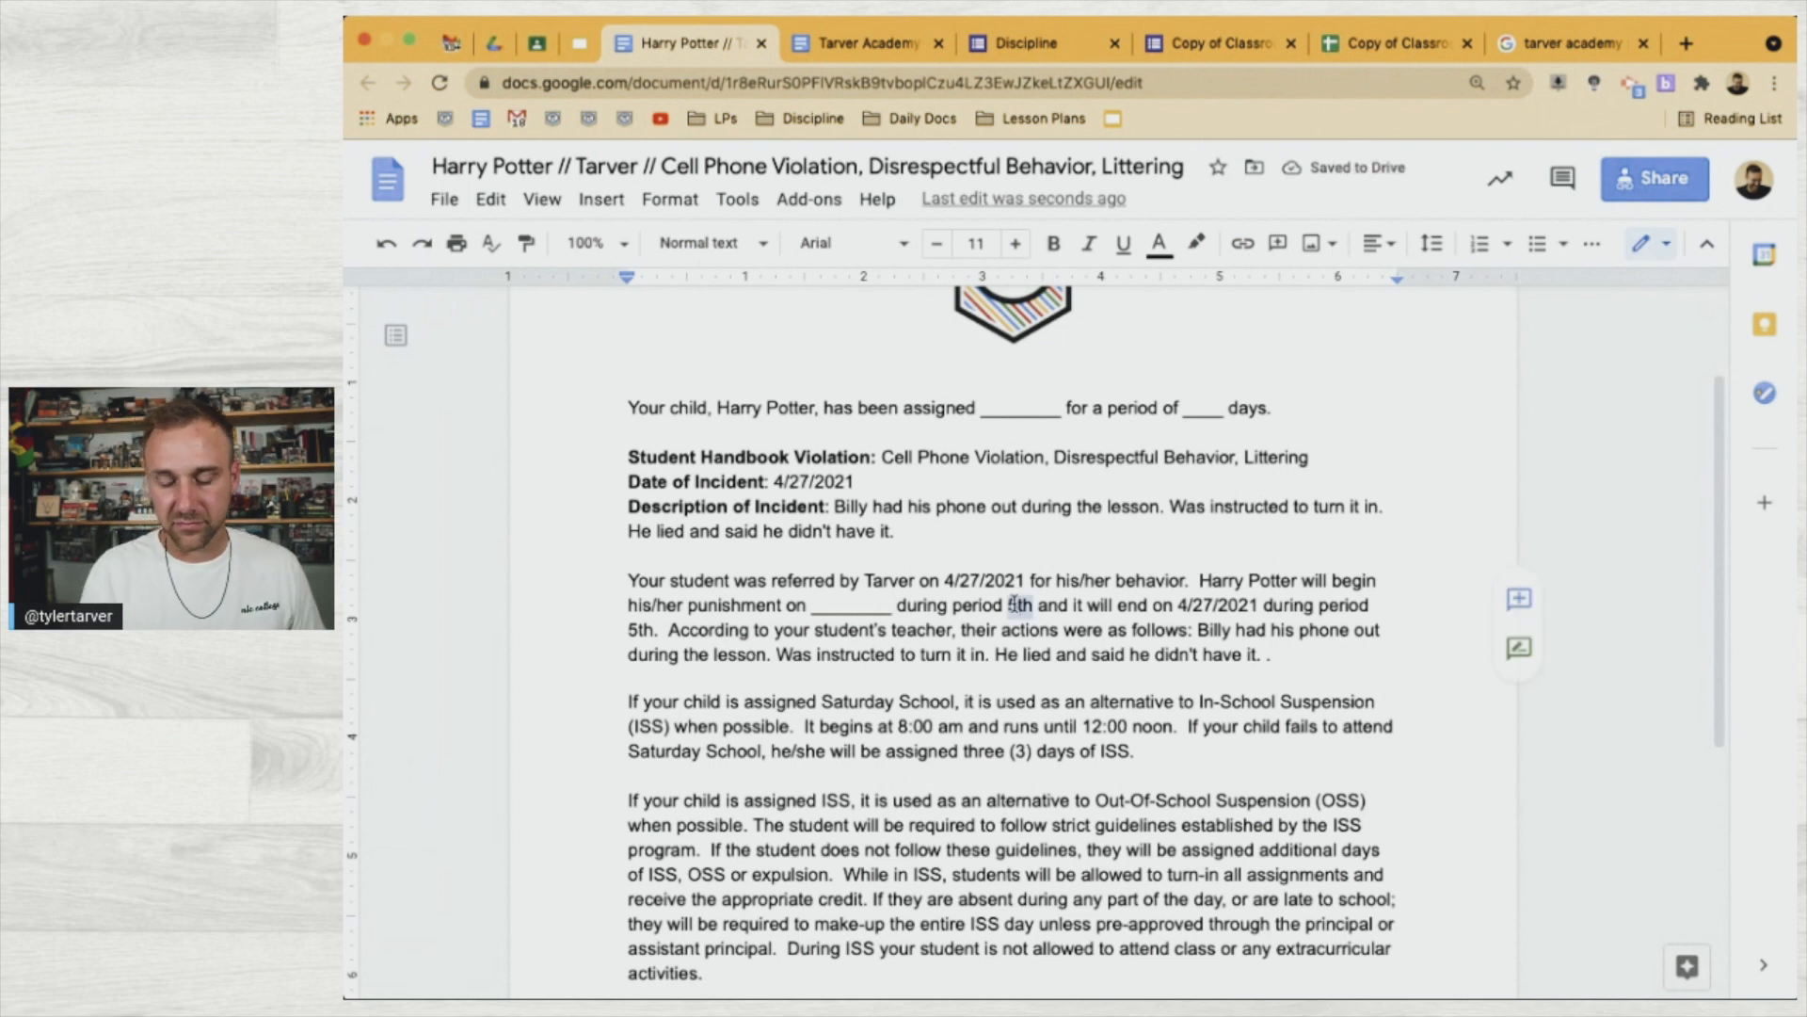
{"action": "type", "text": "__"}
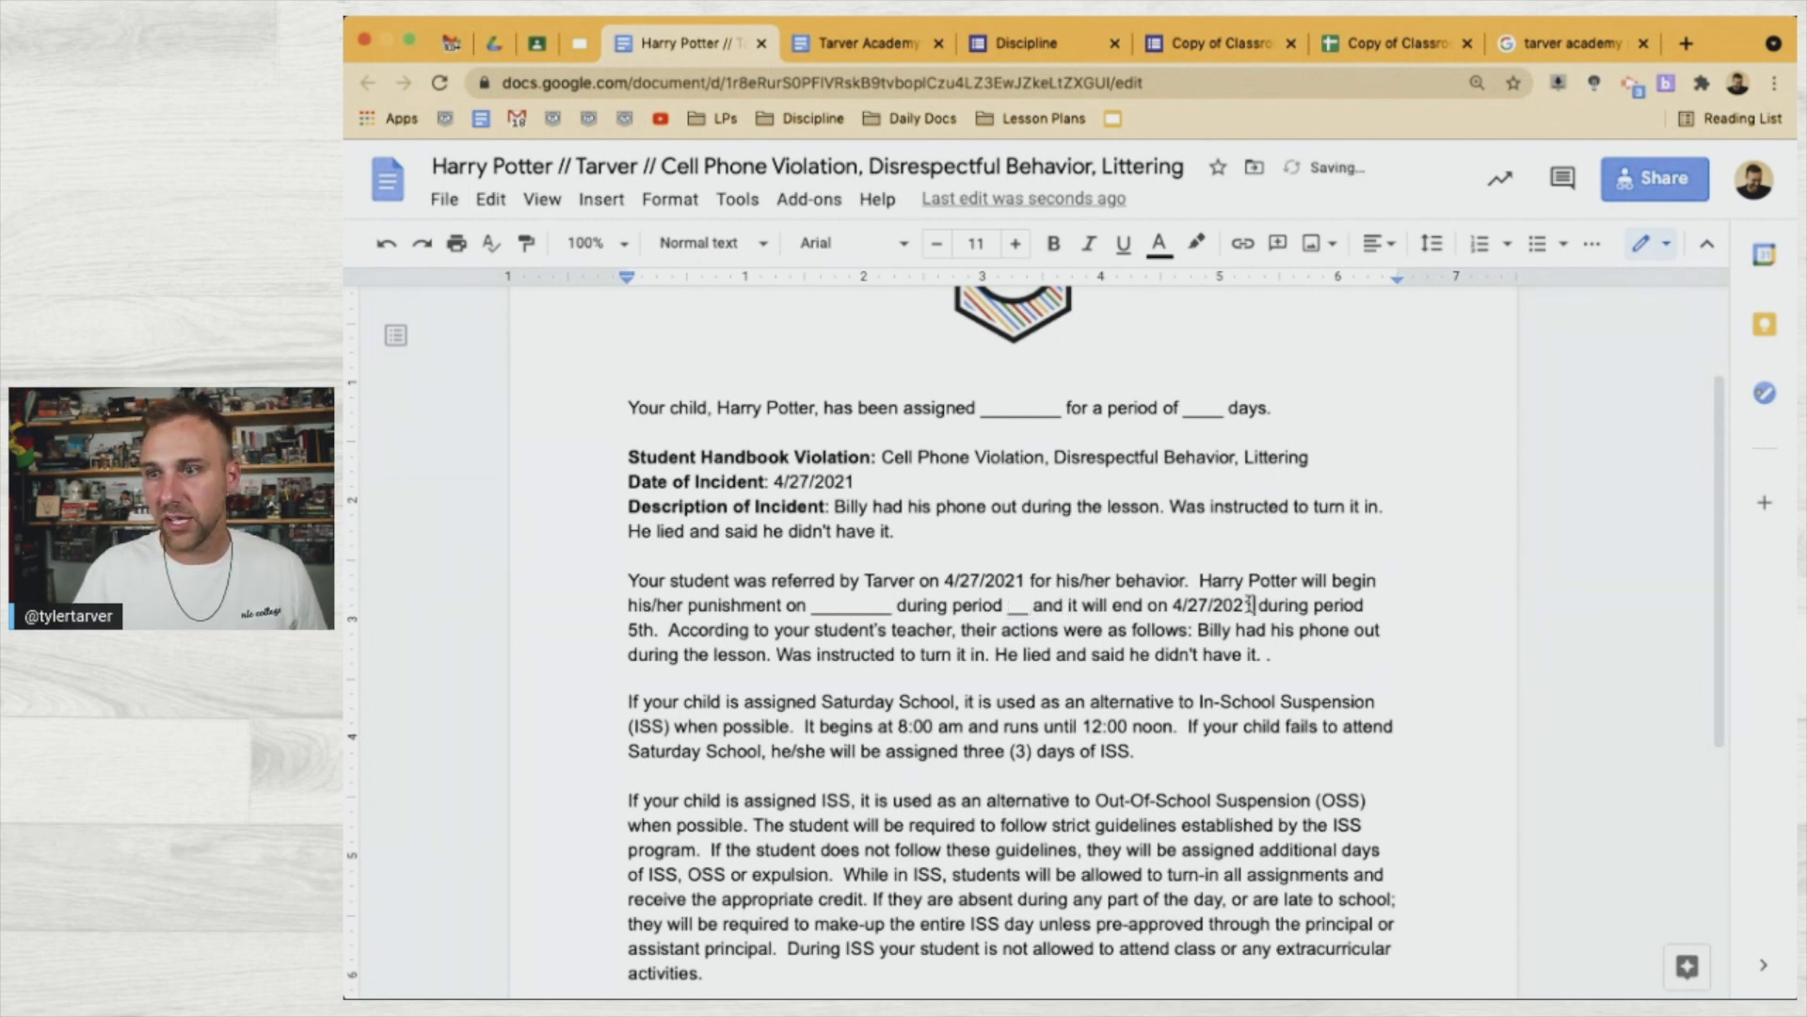
{"action": "left_click_drag", "start_coordinate": [1251, 606], "coordinate": [1172, 605]}
{"action": "type", "text": "_________"}
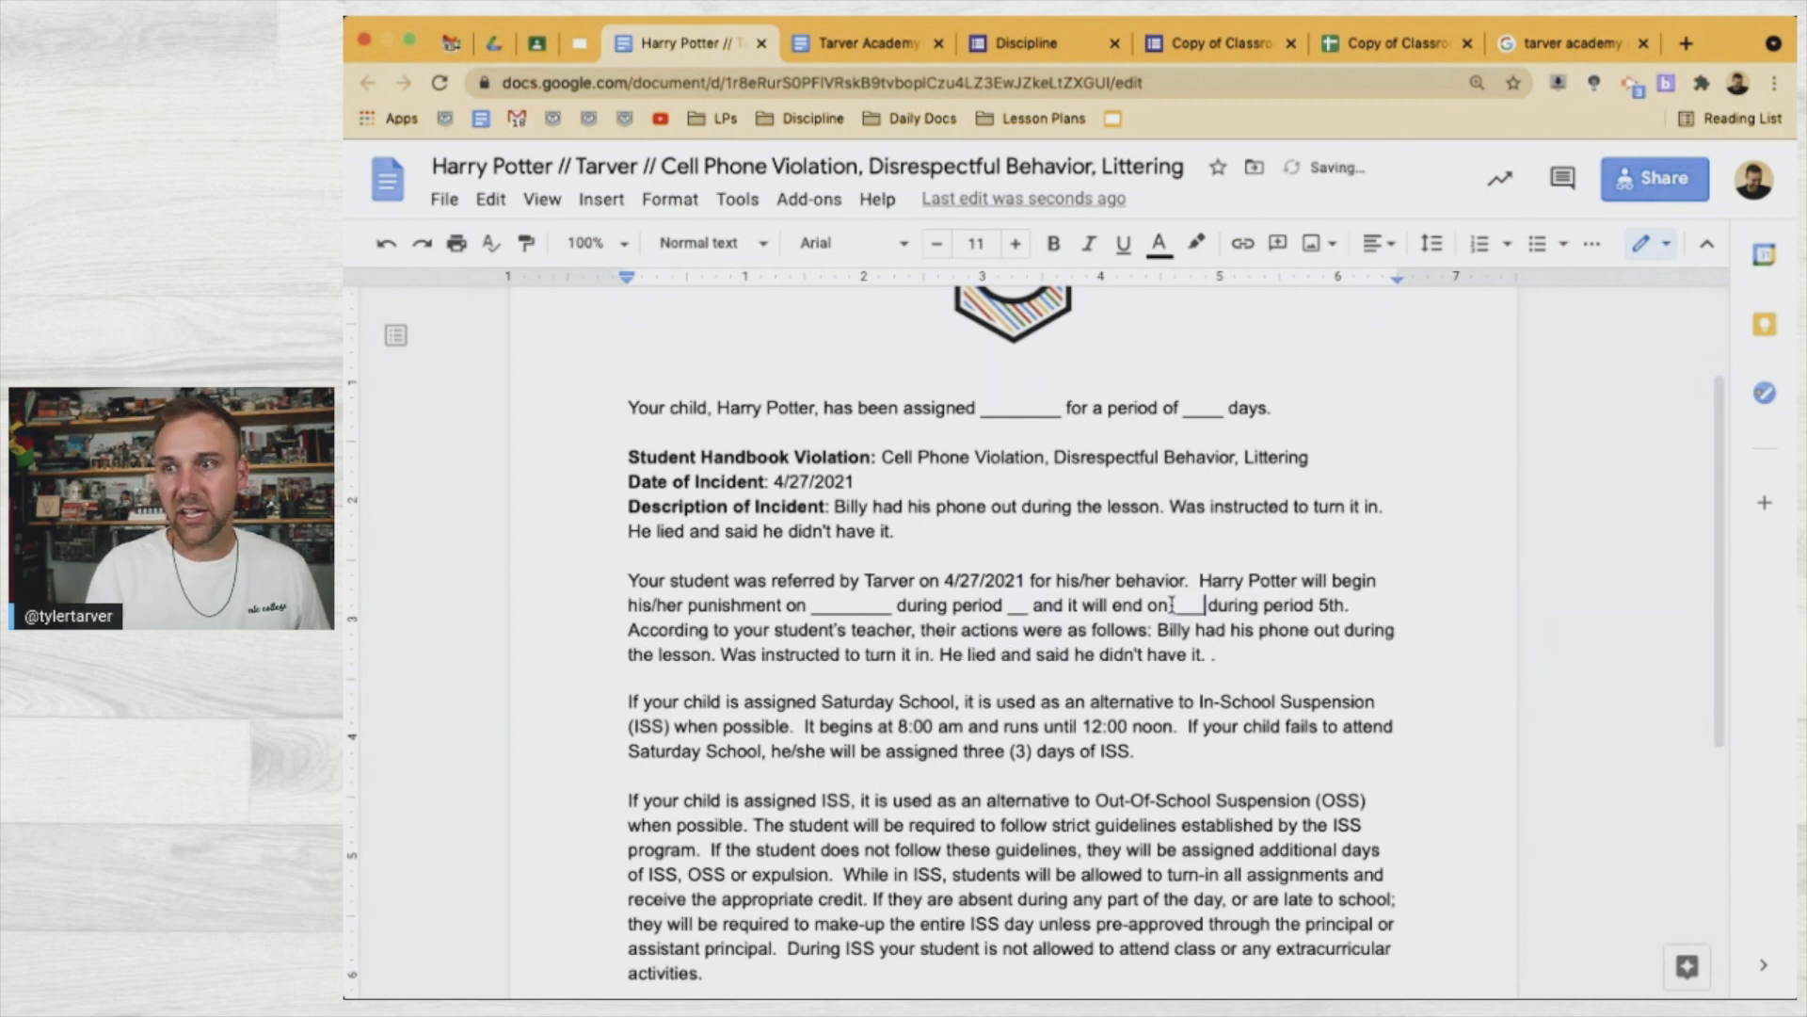
{"action": "double_click", "coordinate": [633, 629]}
{"action": "type", "text": "___"}
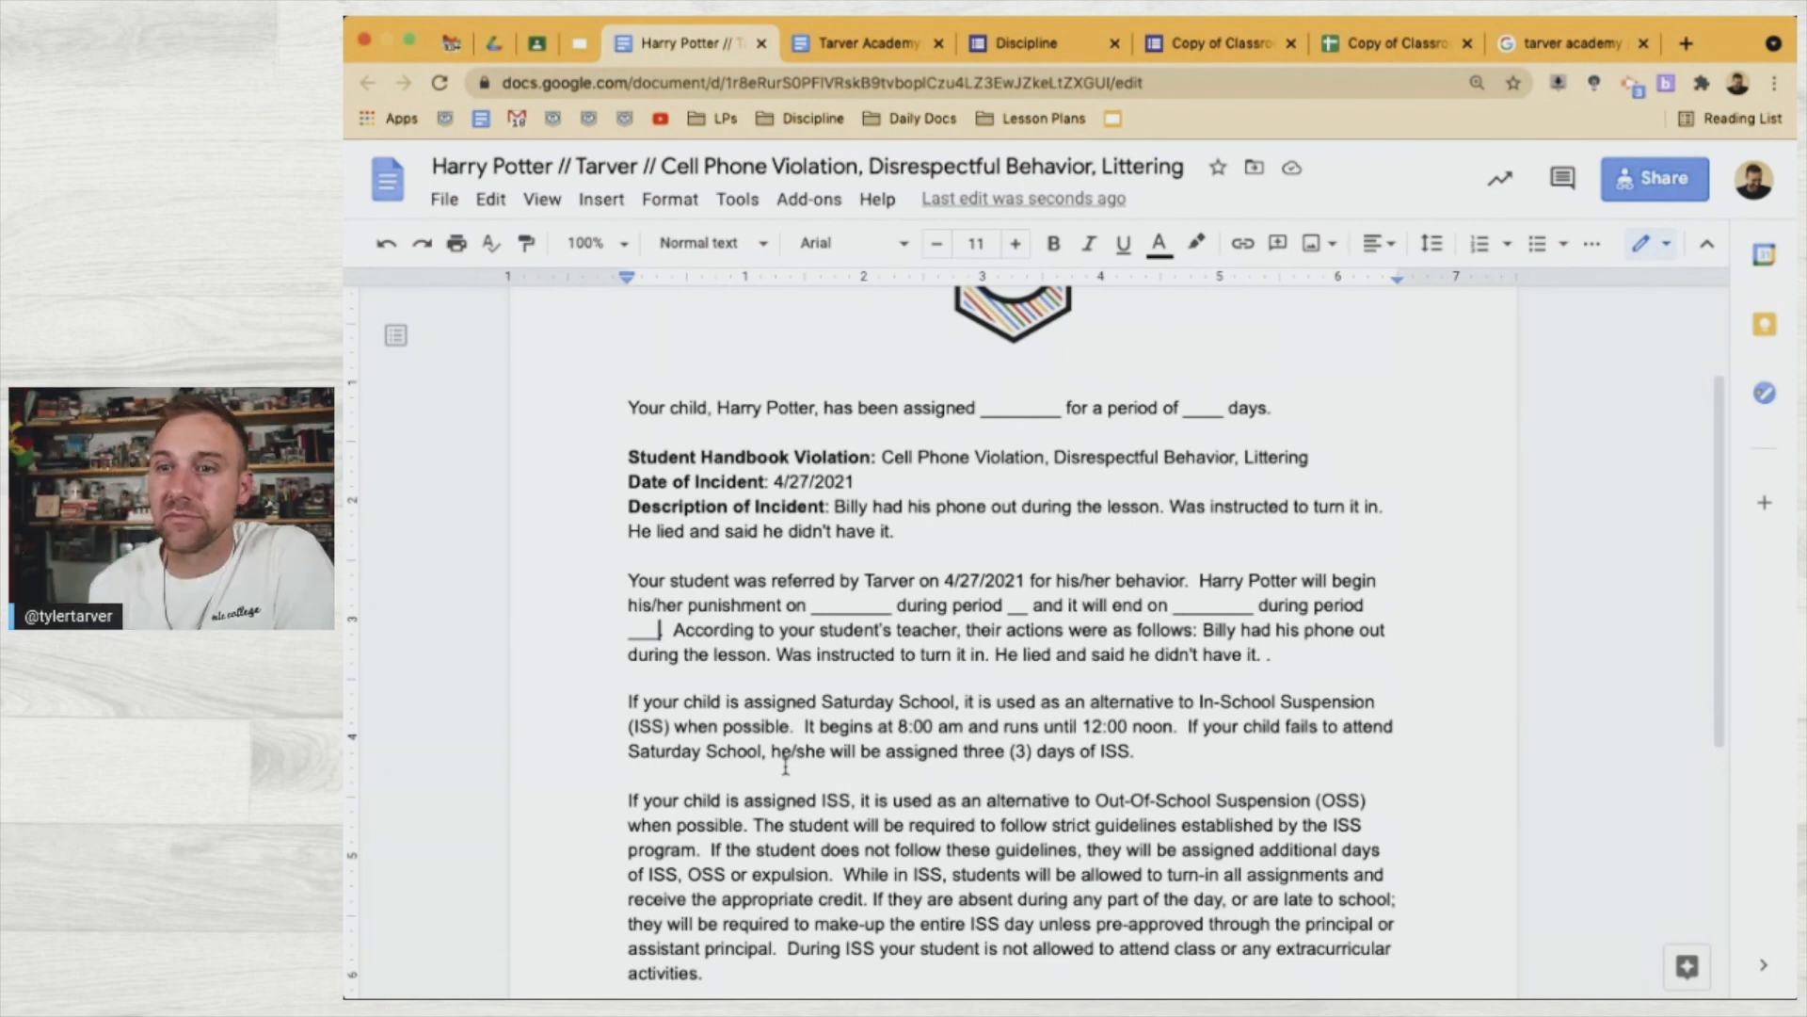
Remove the extra space after 'expulsion.' in the letter
{"action": "scroll", "coordinate": [786, 764], "scroll_direction": "down", "scroll_amount": 3}
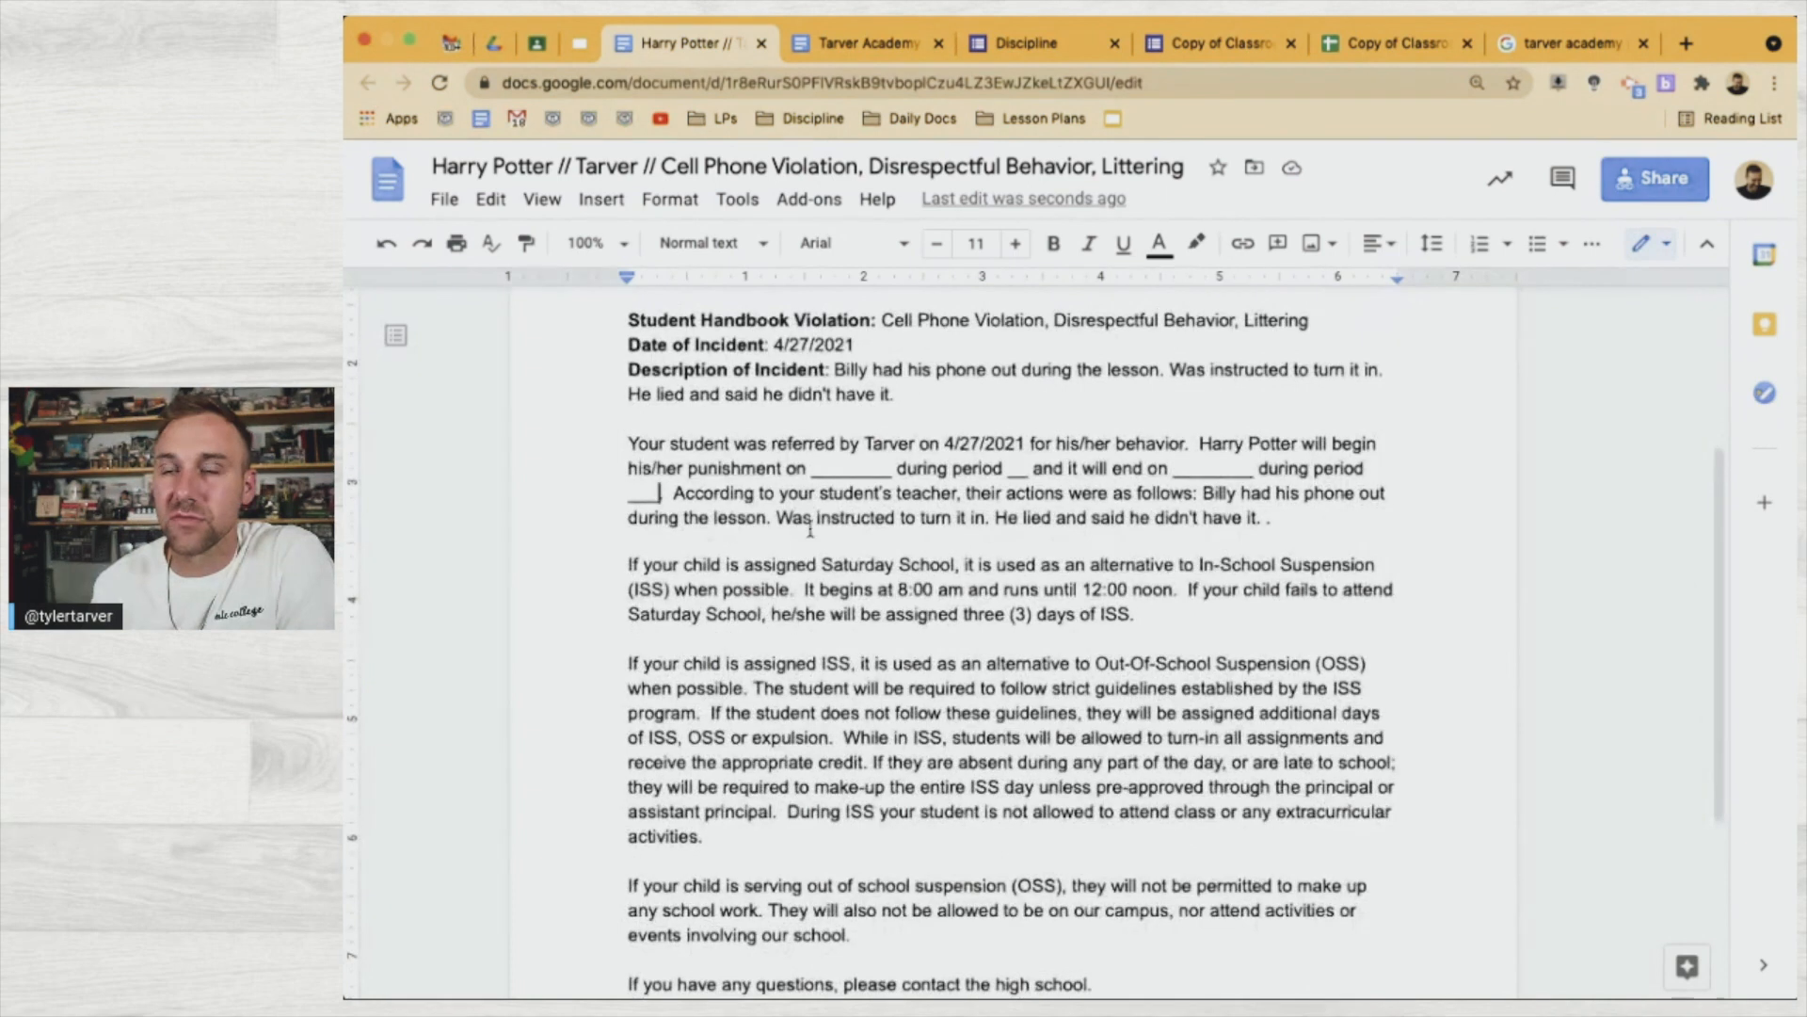
{"action": "scroll", "coordinate": [810, 530], "scroll_direction": "down", "scroll_amount": 4}
{"action": "scroll", "coordinate": [875, 517], "scroll_direction": "up", "scroll_amount": 10}
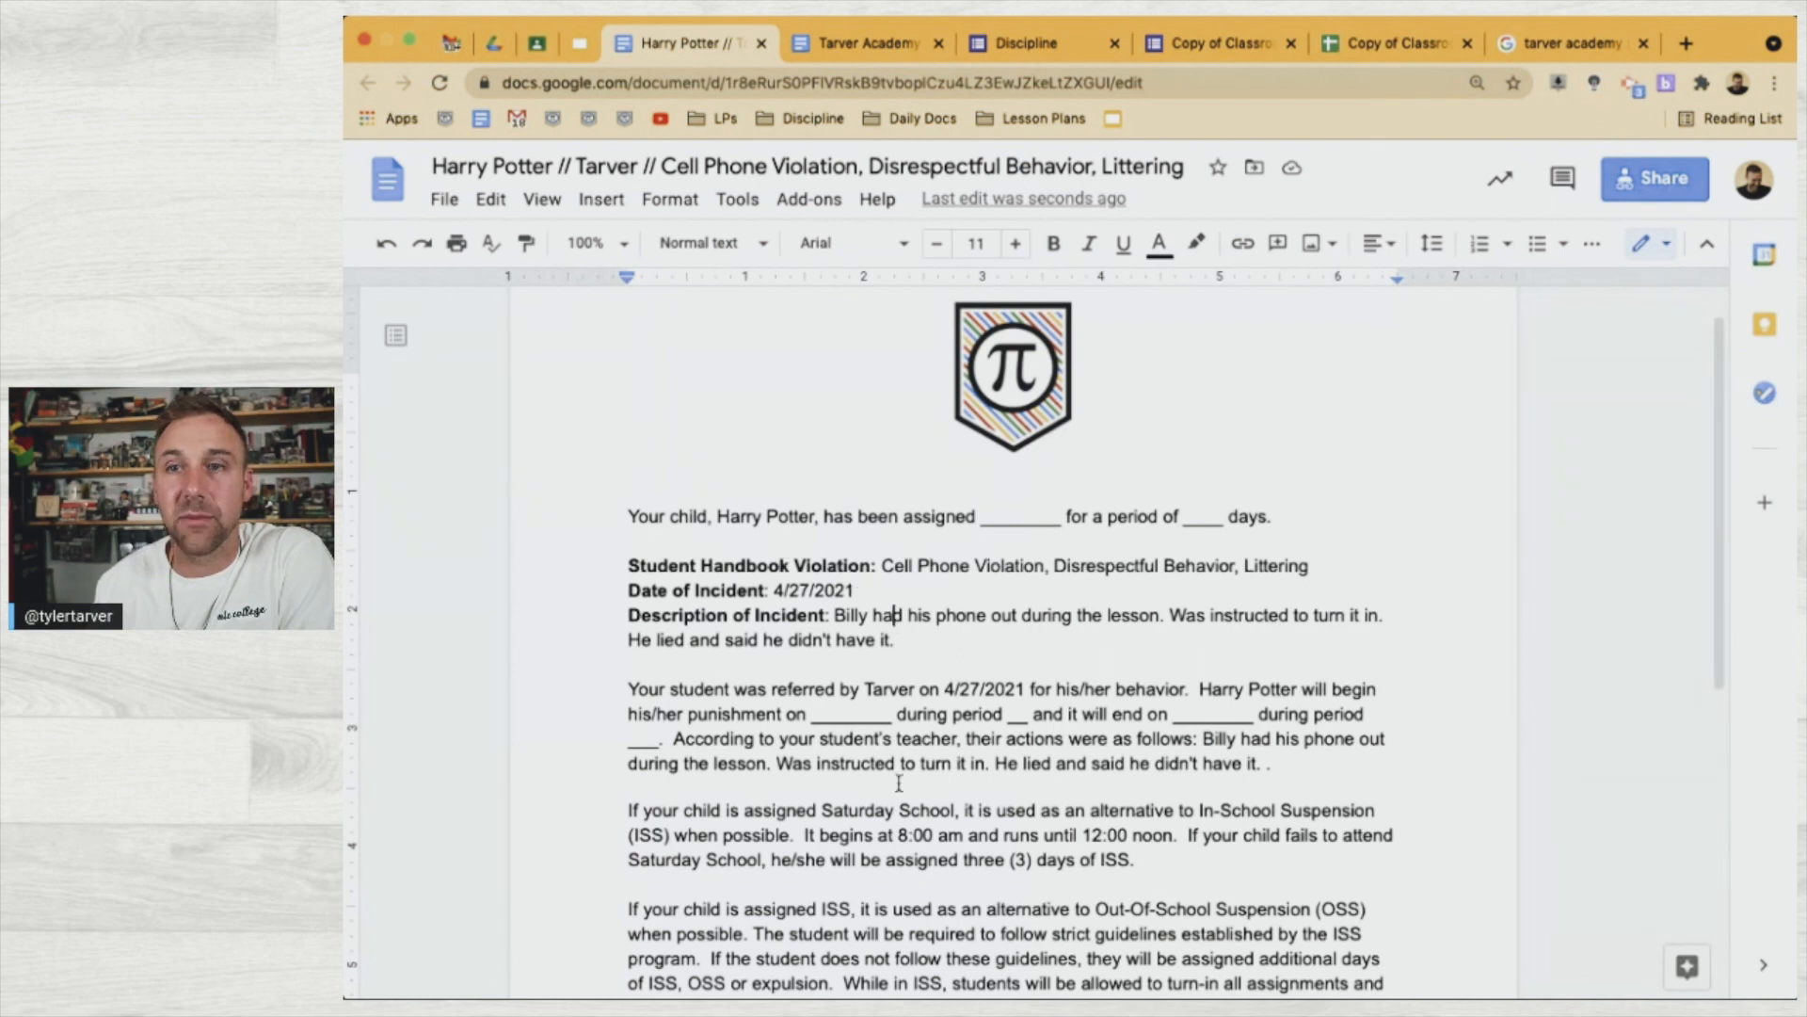
{"action": "scroll", "coordinate": [899, 784], "scroll_direction": "down", "scroll_amount": 5}
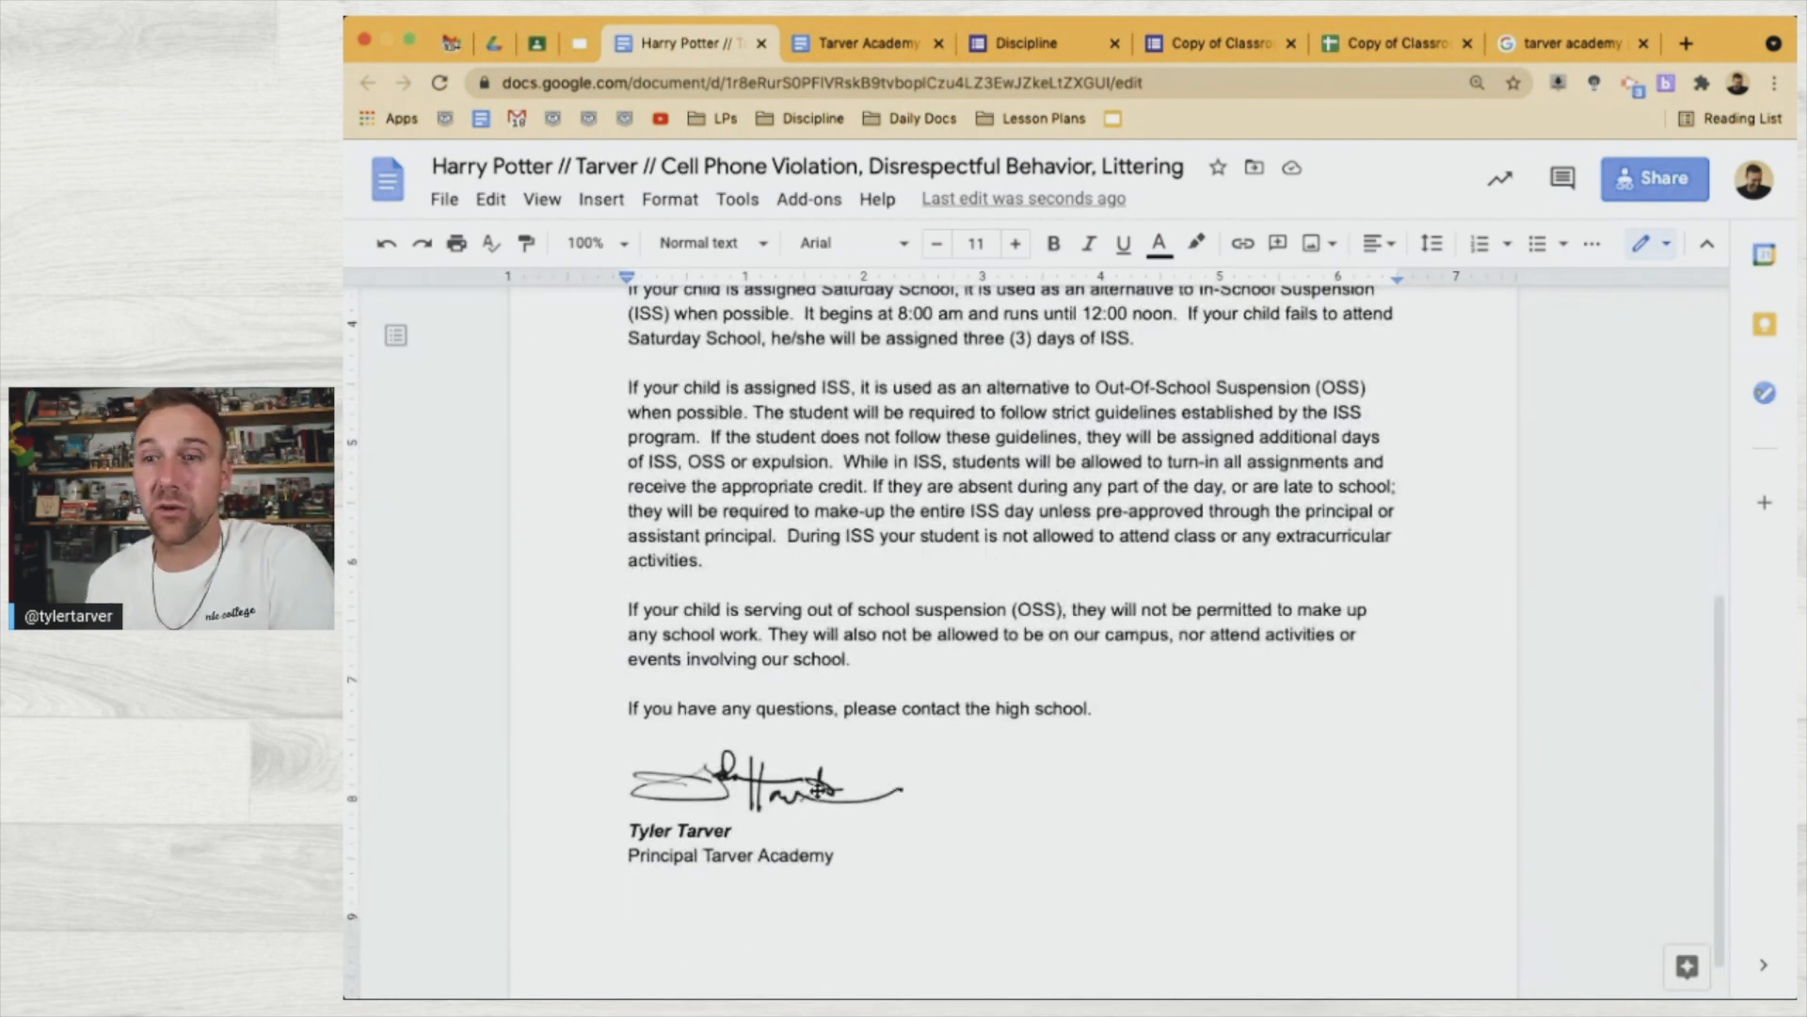
{"action": "scroll", "coordinate": [819, 789], "scroll_direction": "up", "scroll_amount": 1}
{"action": "scroll", "coordinate": [826, 787], "scroll_direction": "up", "scroll_amount": 1}
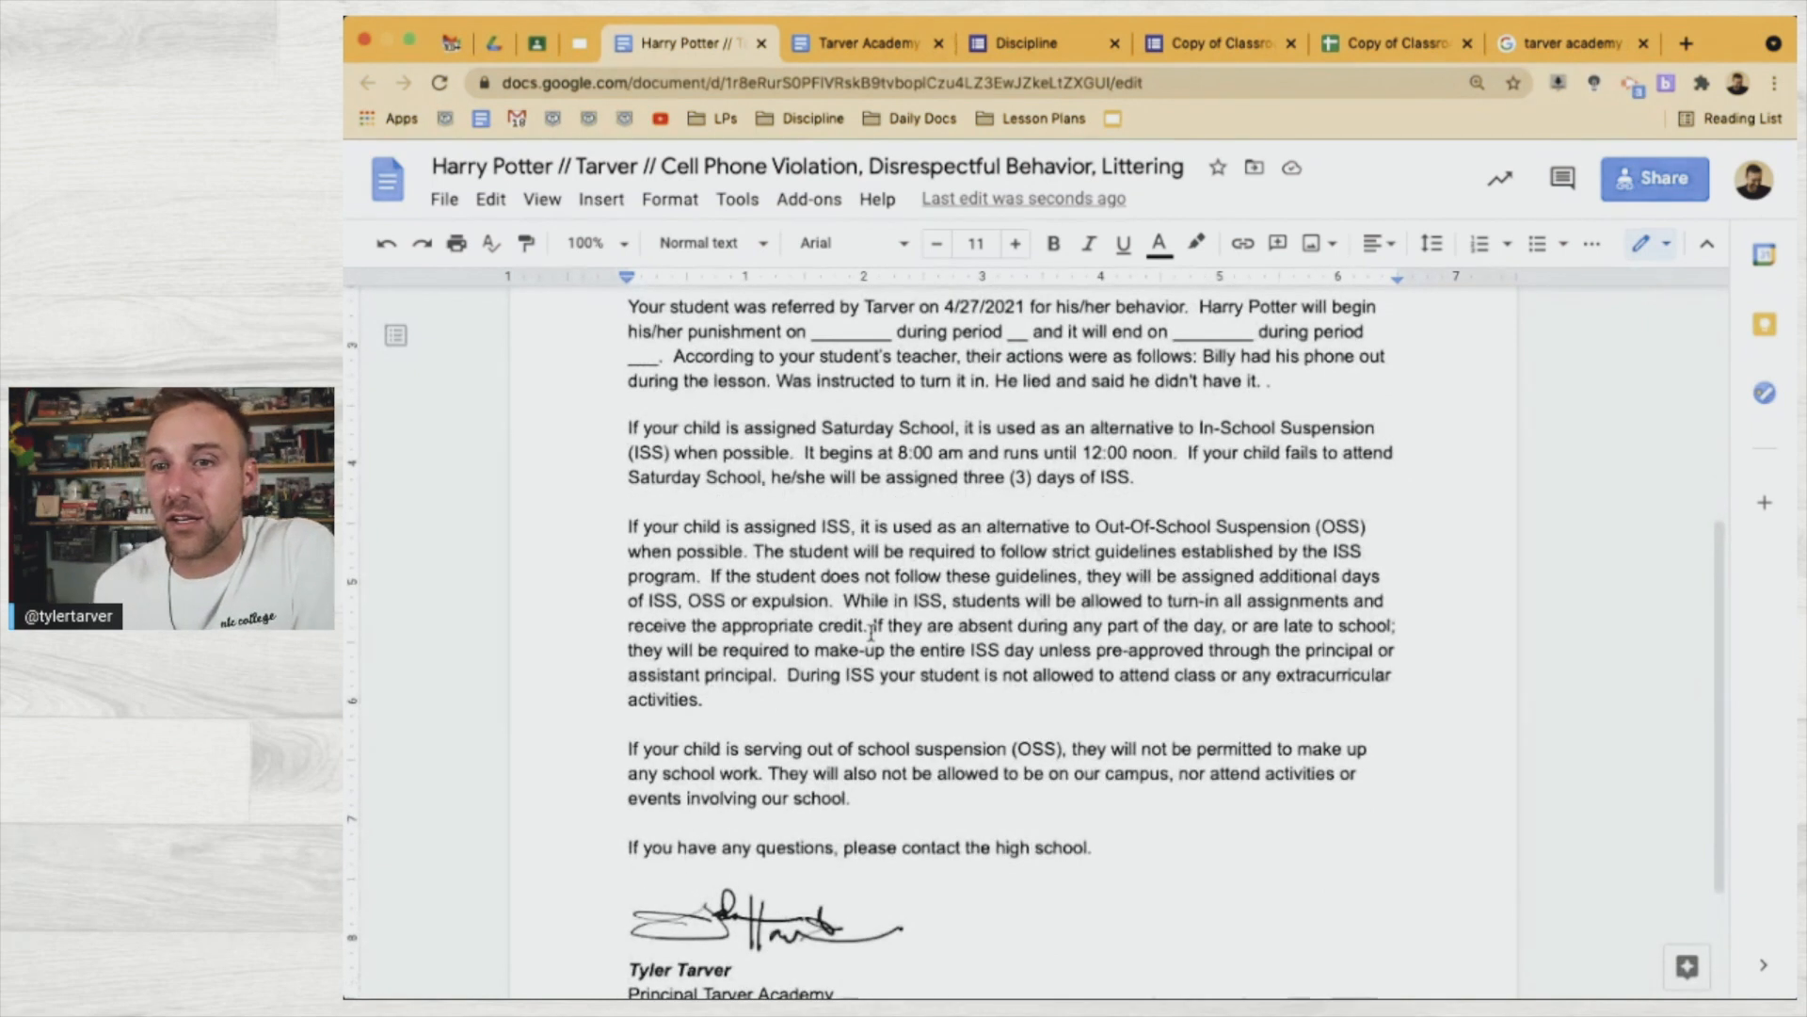
{"action": "scroll", "coordinate": [846, 800], "scroll_direction": "up", "scroll_amount": 1}
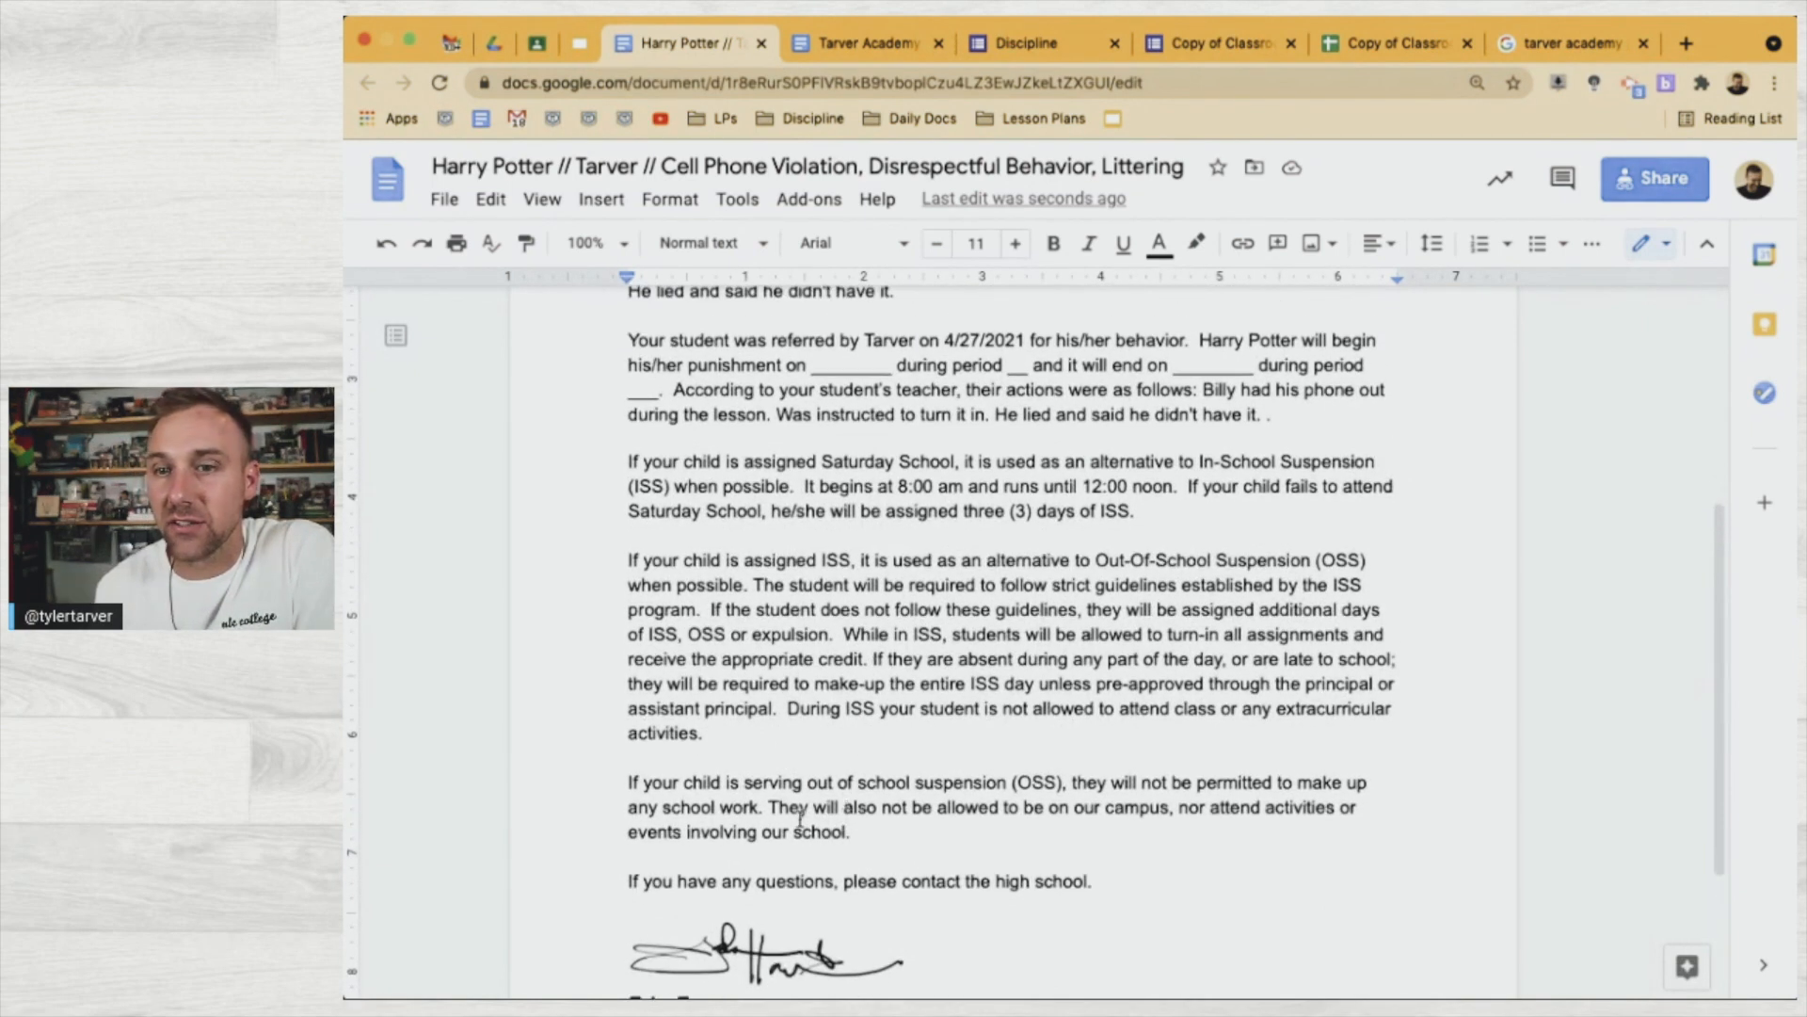
{"action": "scroll", "coordinate": [788, 853], "scroll_direction": "up", "scroll_amount": 4}
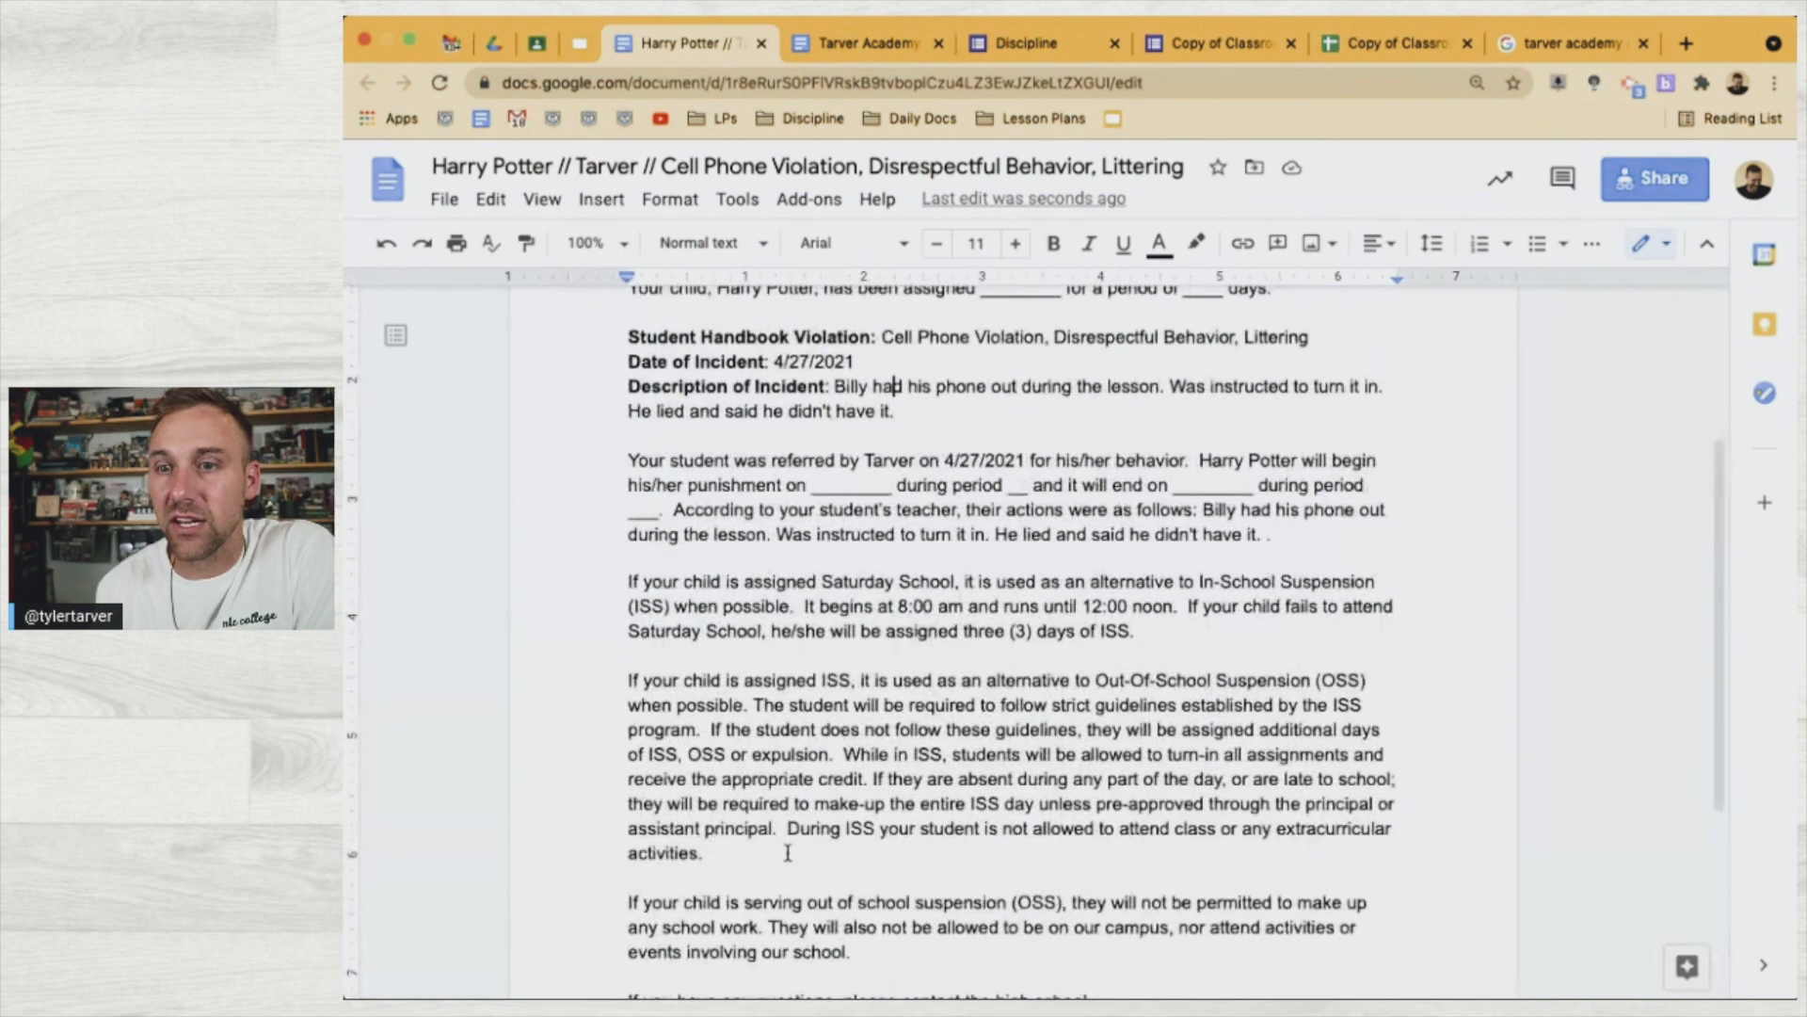
{"action": "key", "text": "BackSpace"}
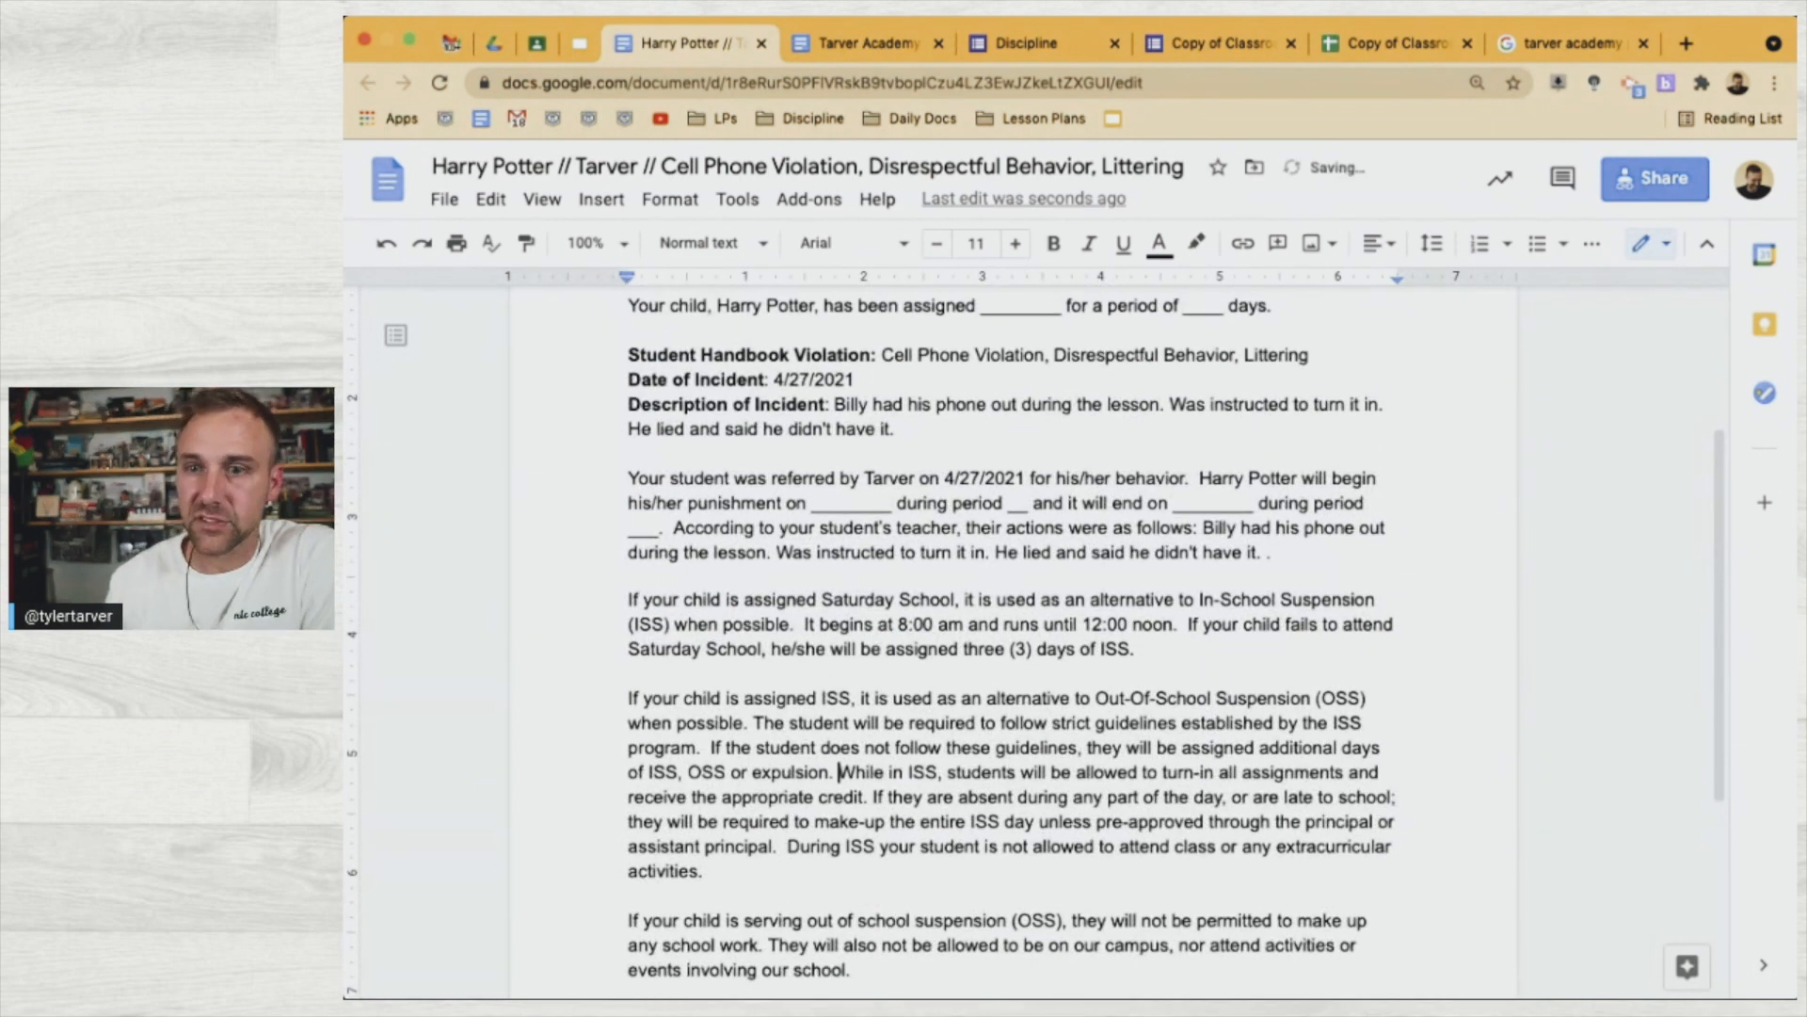
{"action": "scroll", "coordinate": [865, 872], "scroll_direction": "up", "scroll_amount": 5}
{"action": "scroll", "coordinate": [838, 861], "scroll_direction": "down", "scroll_amount": 4}
{"action": "scroll", "coordinate": [817, 850], "scroll_direction": "down", "scroll_amount": 6}
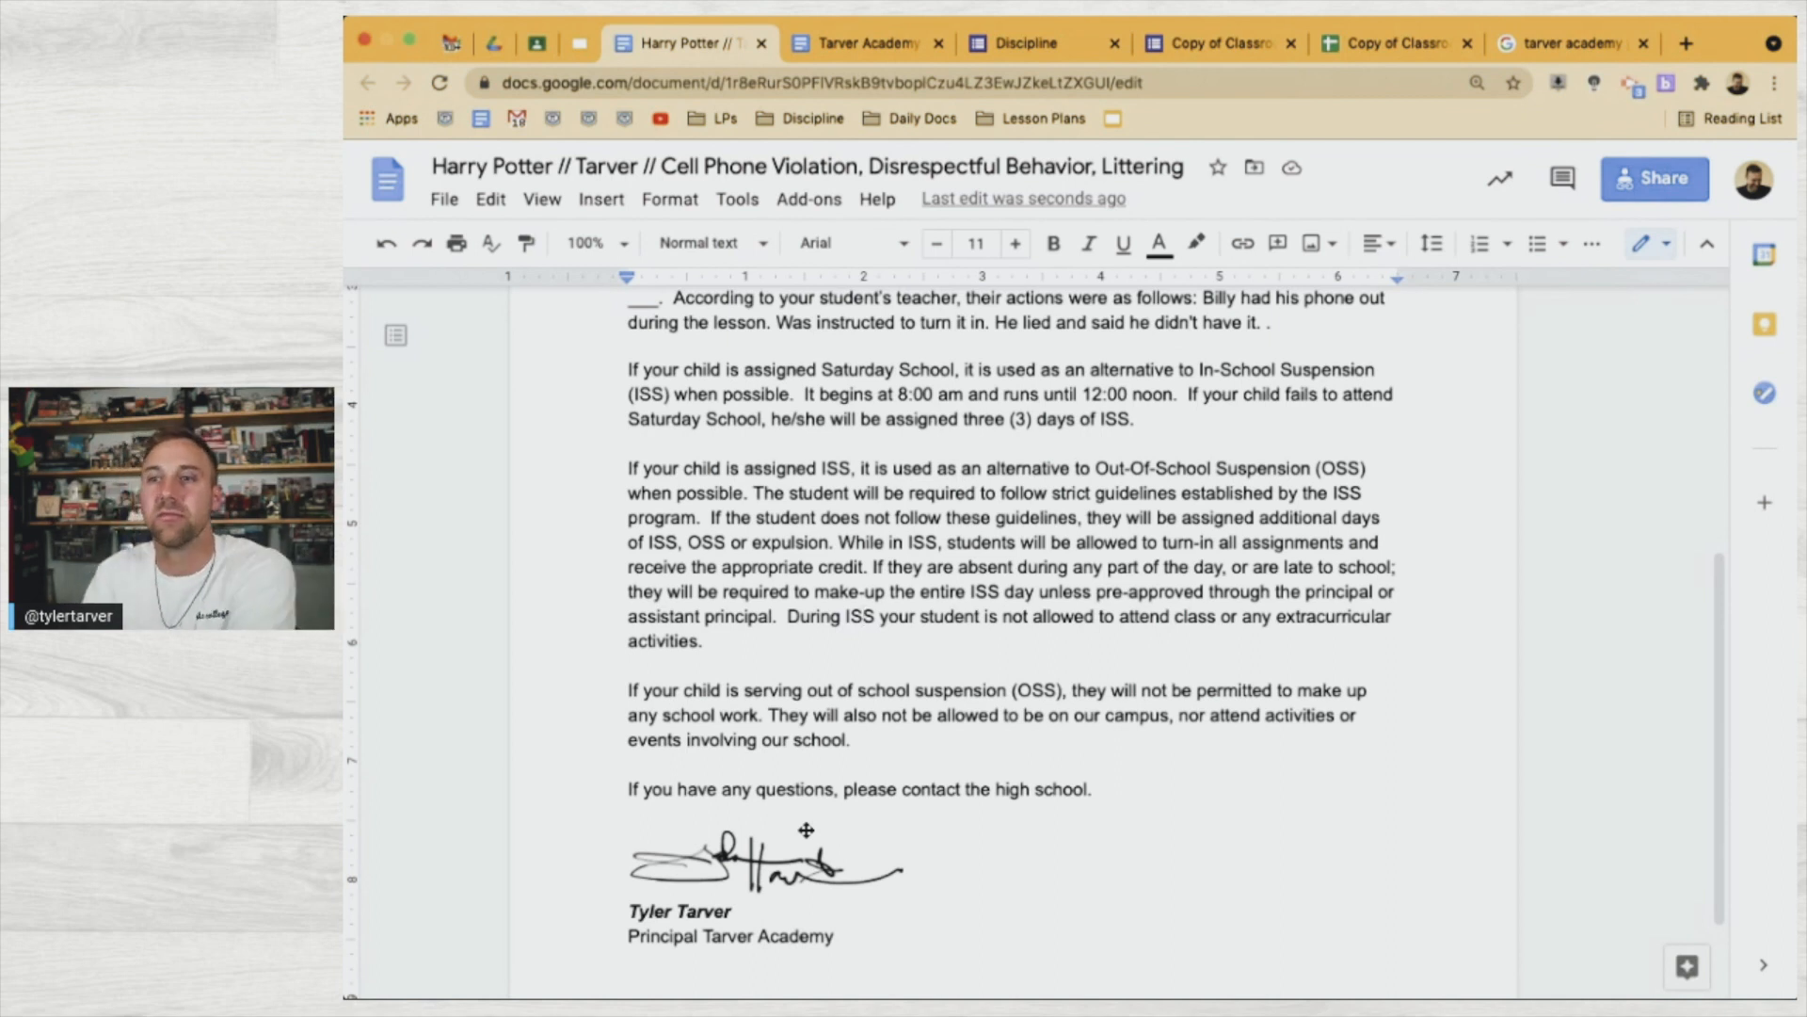
{"action": "scroll", "coordinate": [806, 830], "scroll_direction": "up", "scroll_amount": 10}
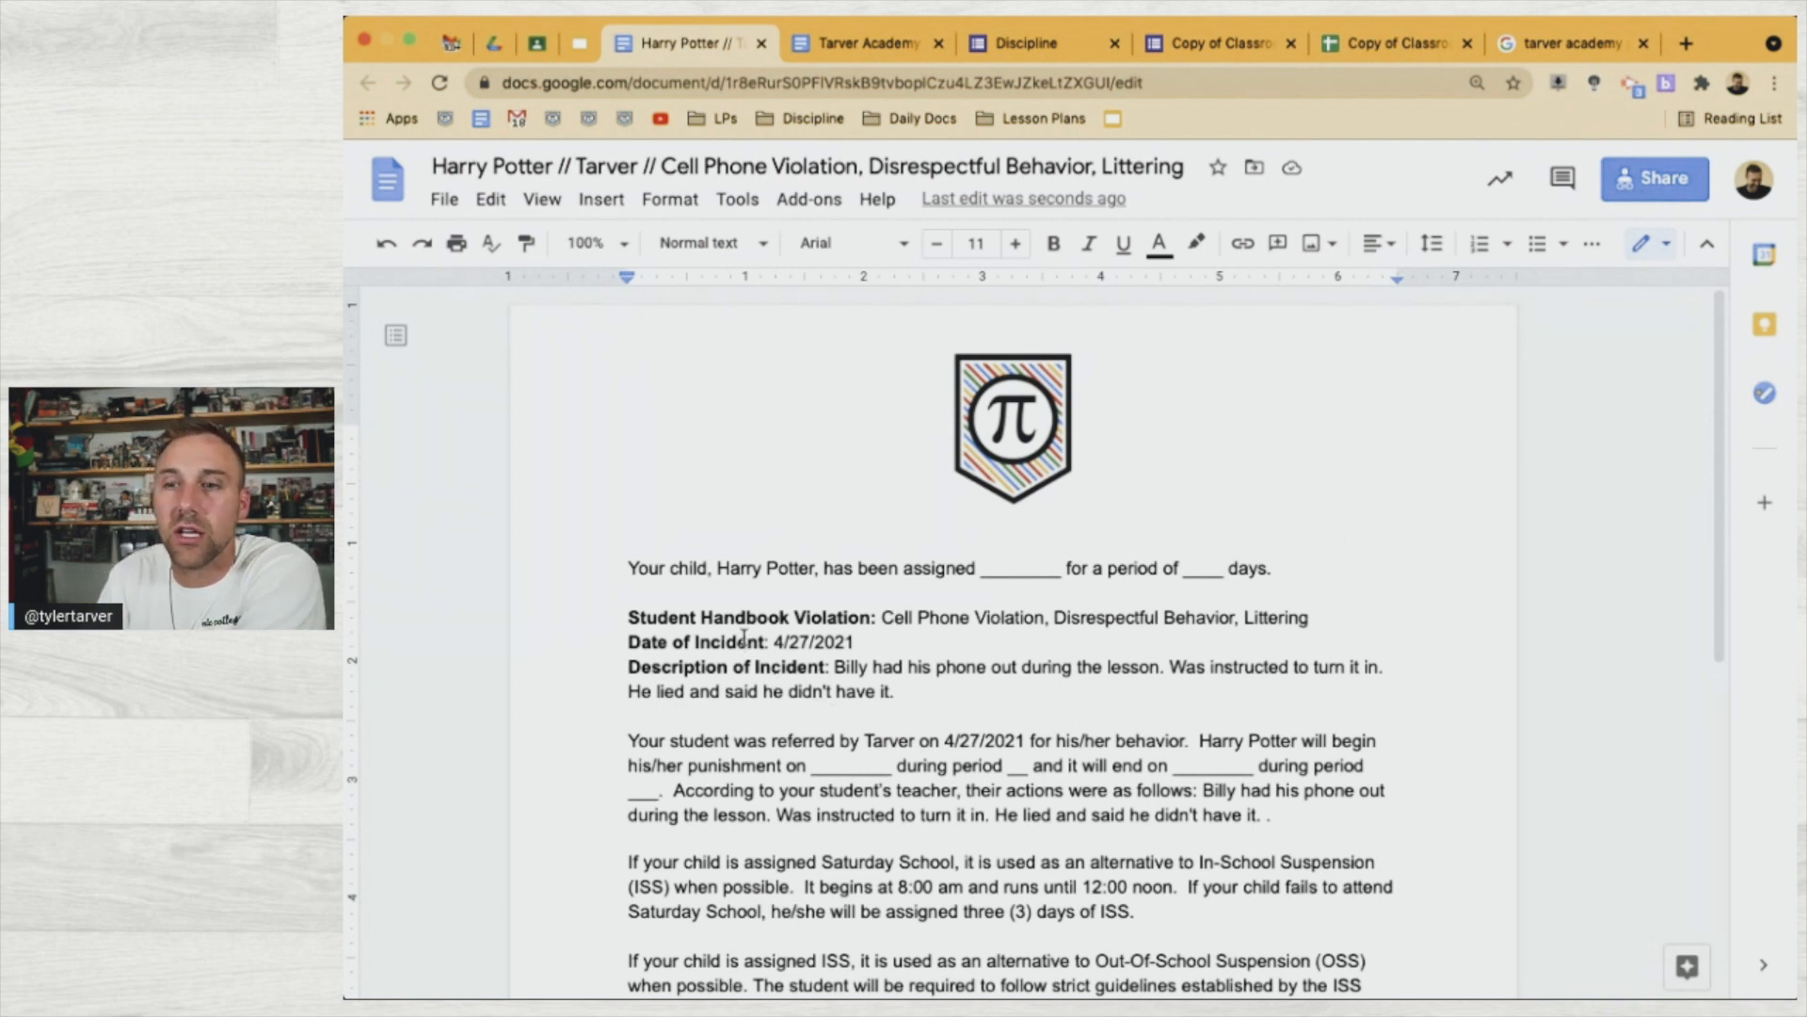
{"action": "scroll", "coordinate": [819, 690], "scroll_direction": "down", "scroll_amount": 3}
{"action": "scroll", "coordinate": [859, 501], "scroll_direction": "up", "scroll_amount": 3}
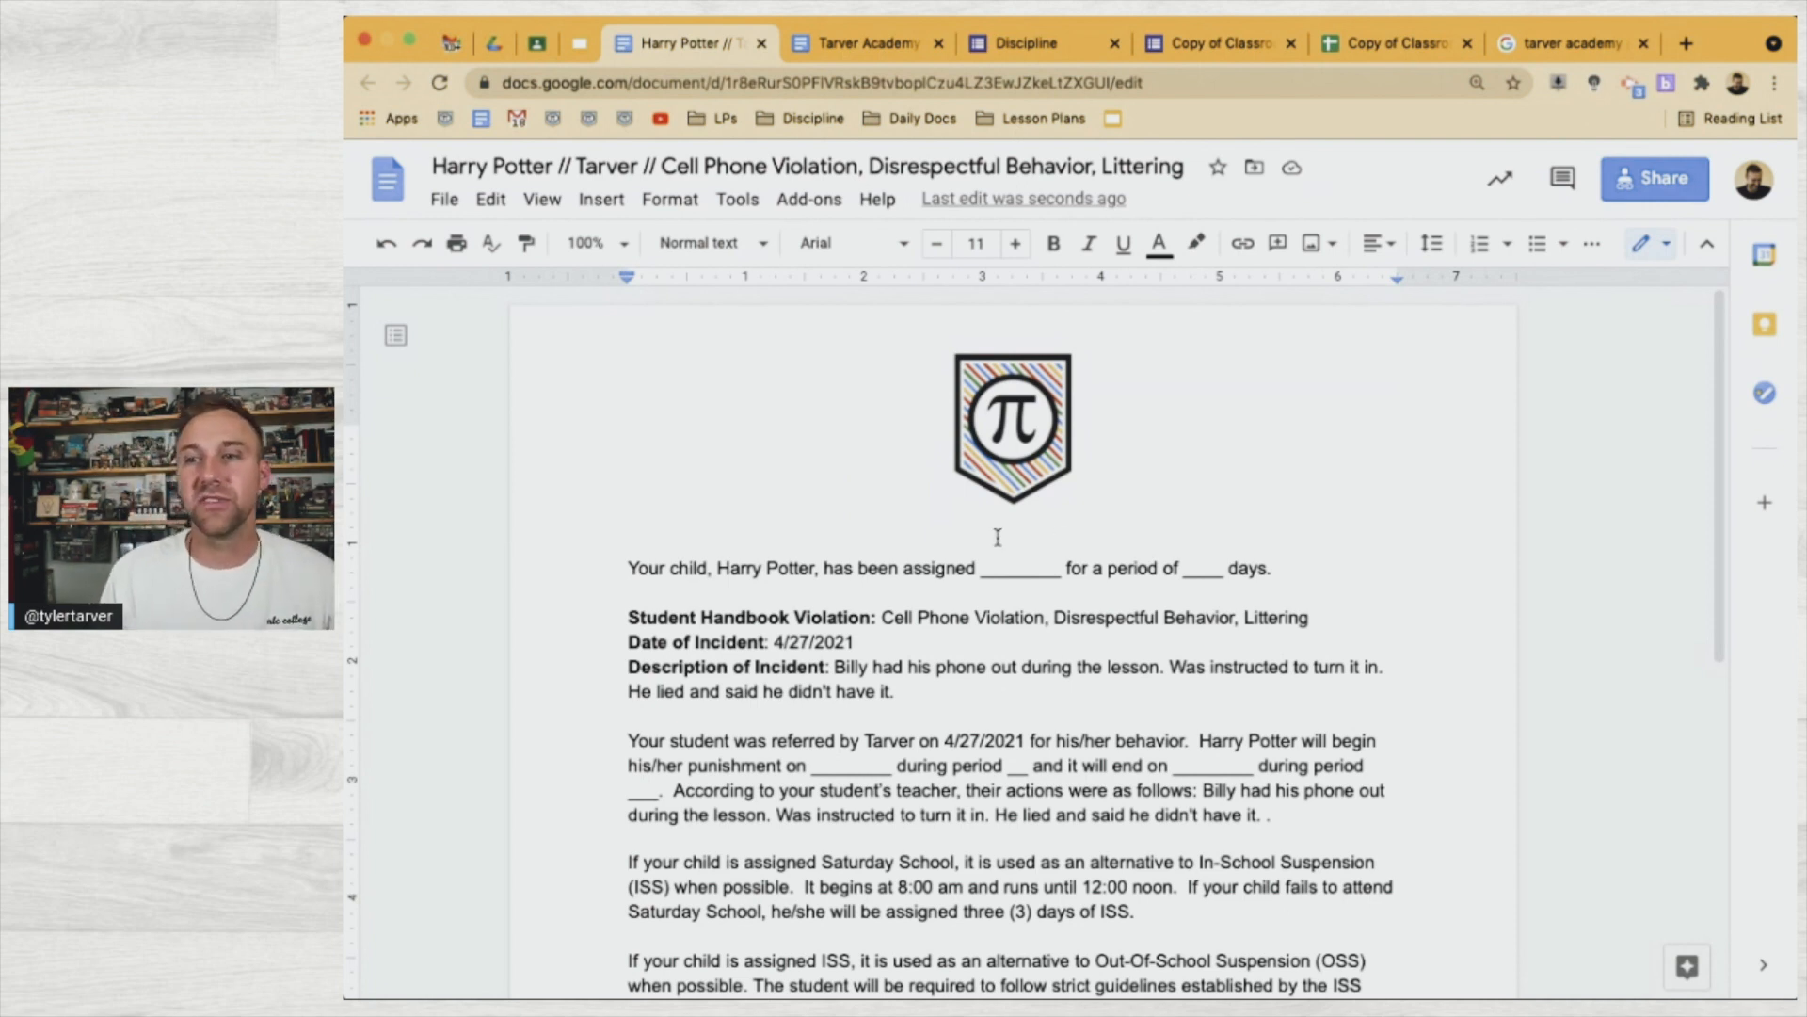
Fill in ISS as the assignment and 2 as the number of days
{"action": "double_click", "coordinate": [1030, 562]}
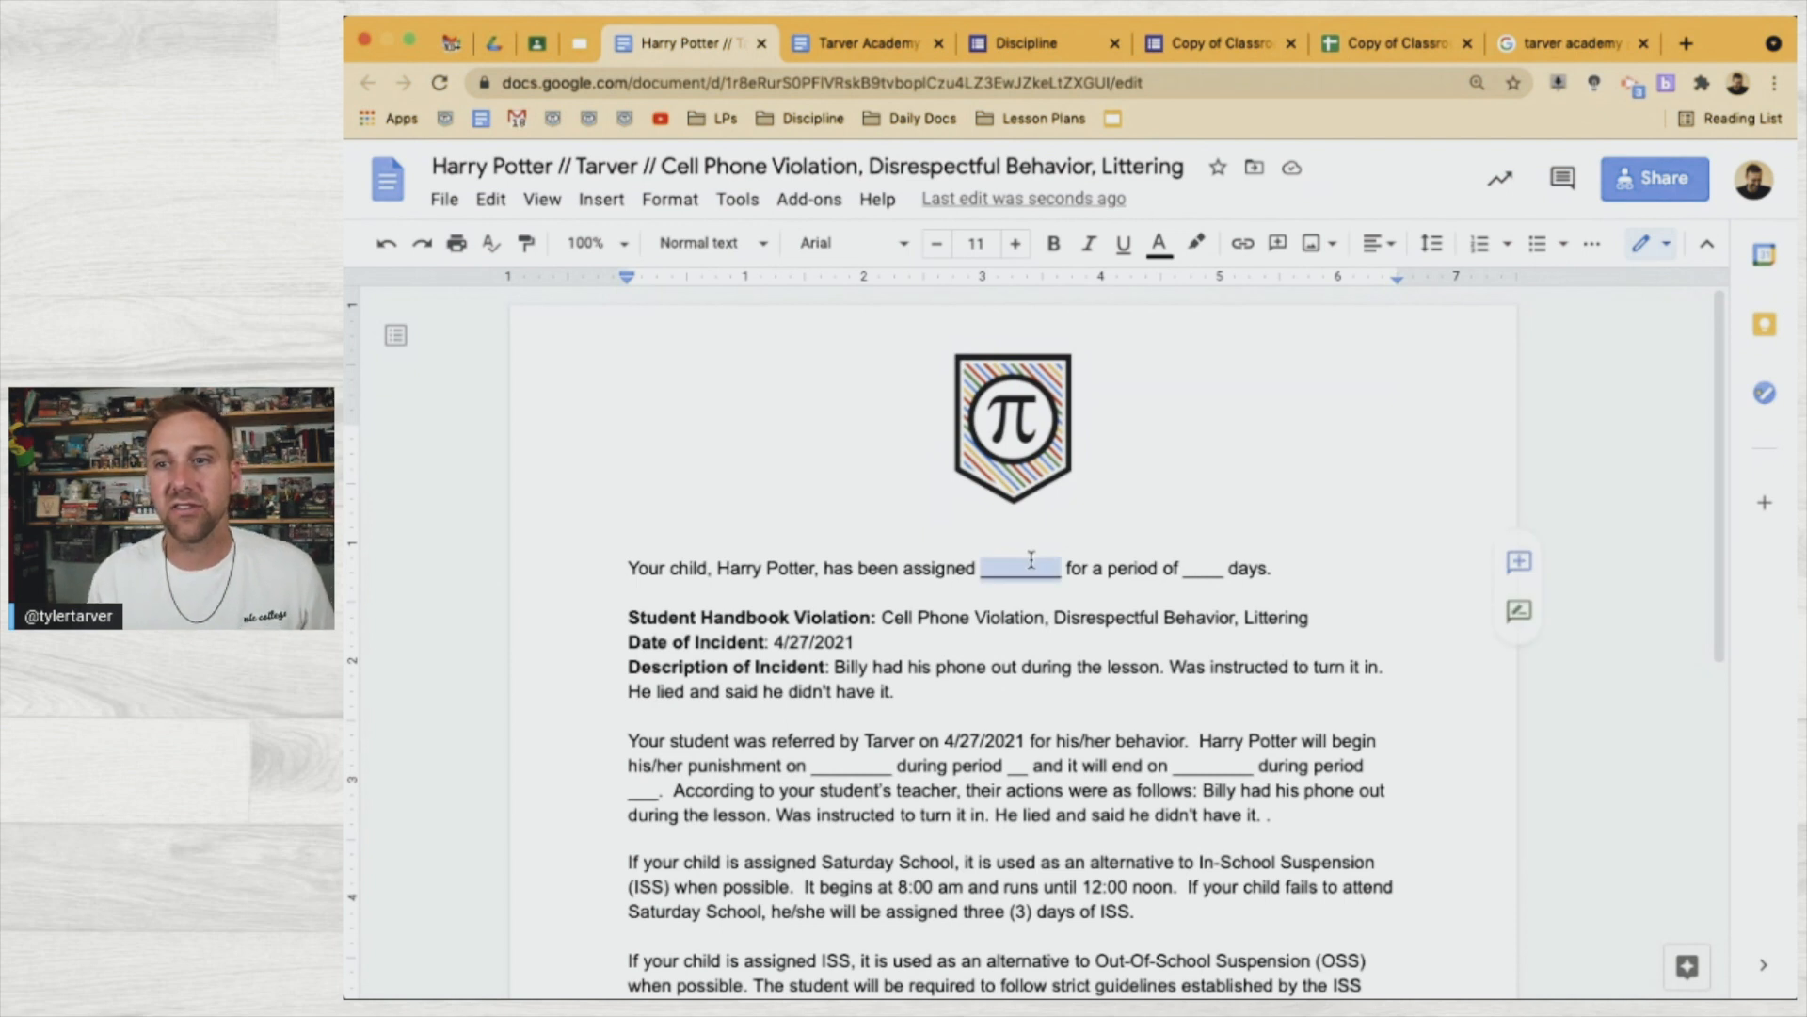
{"action": "type", "text": "ISS"}
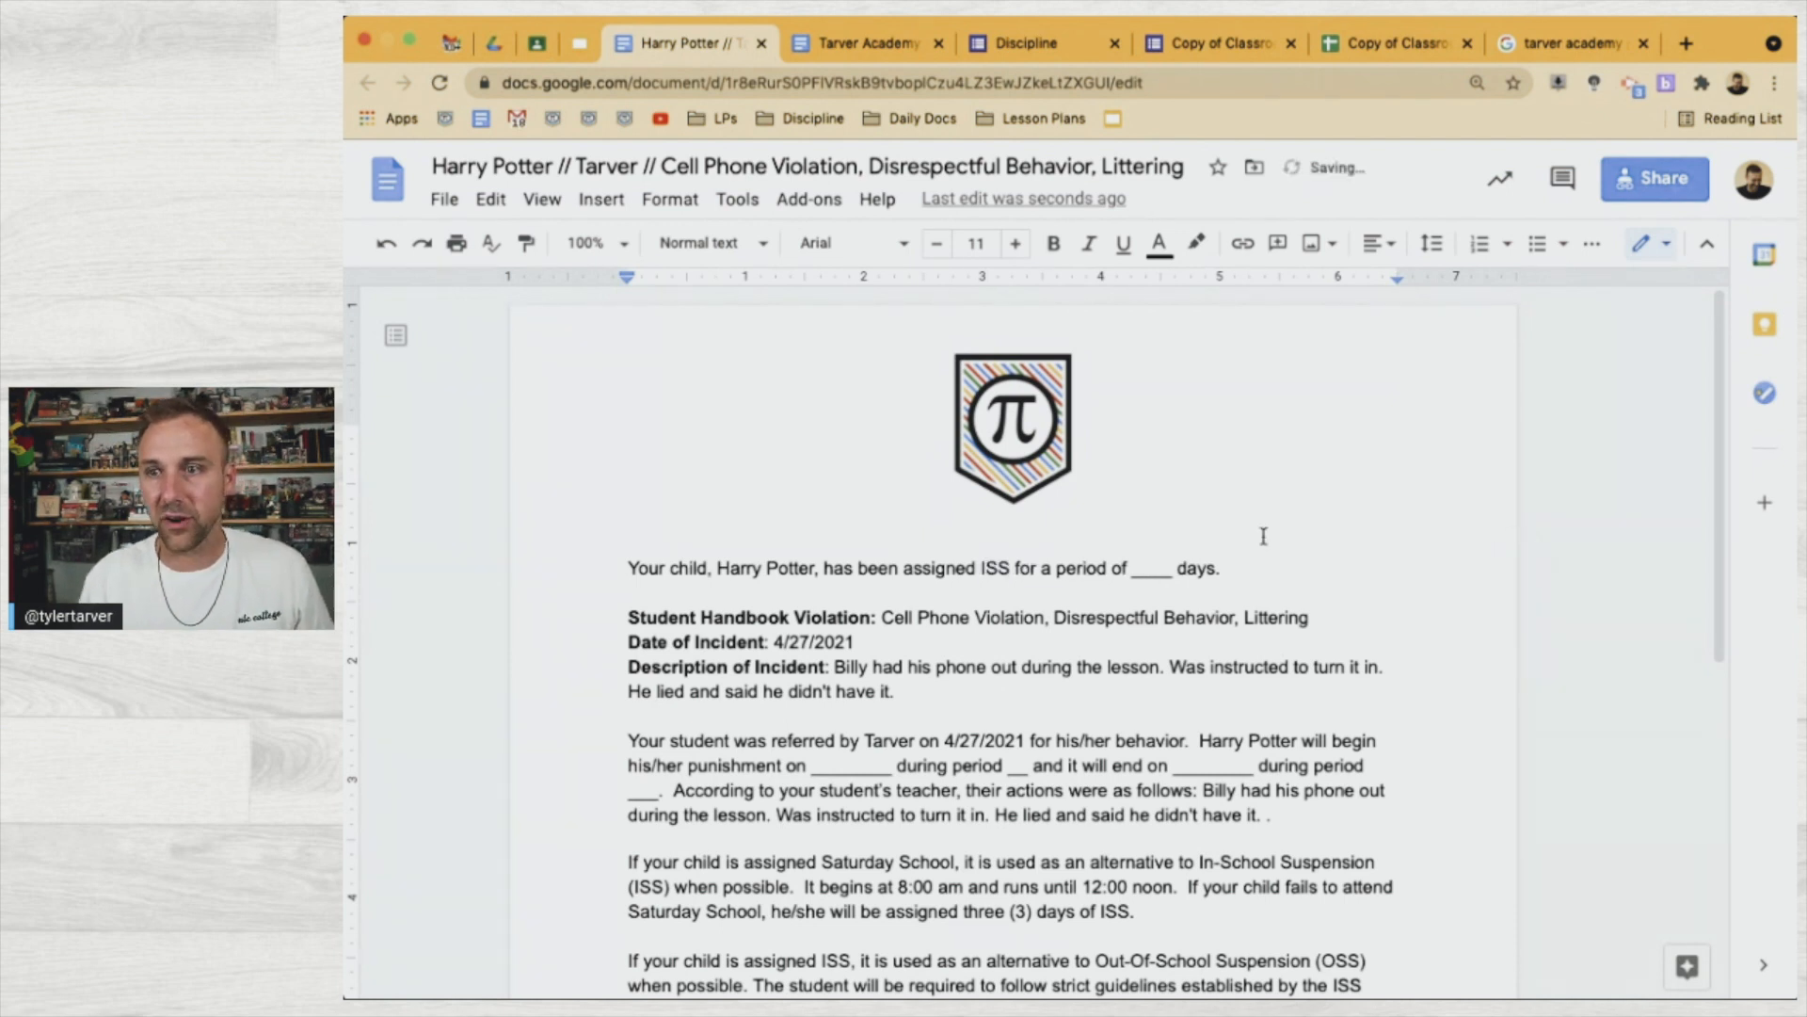
{"action": "double_click", "coordinate": [1153, 569]}
{"action": "type", "text": "2"}
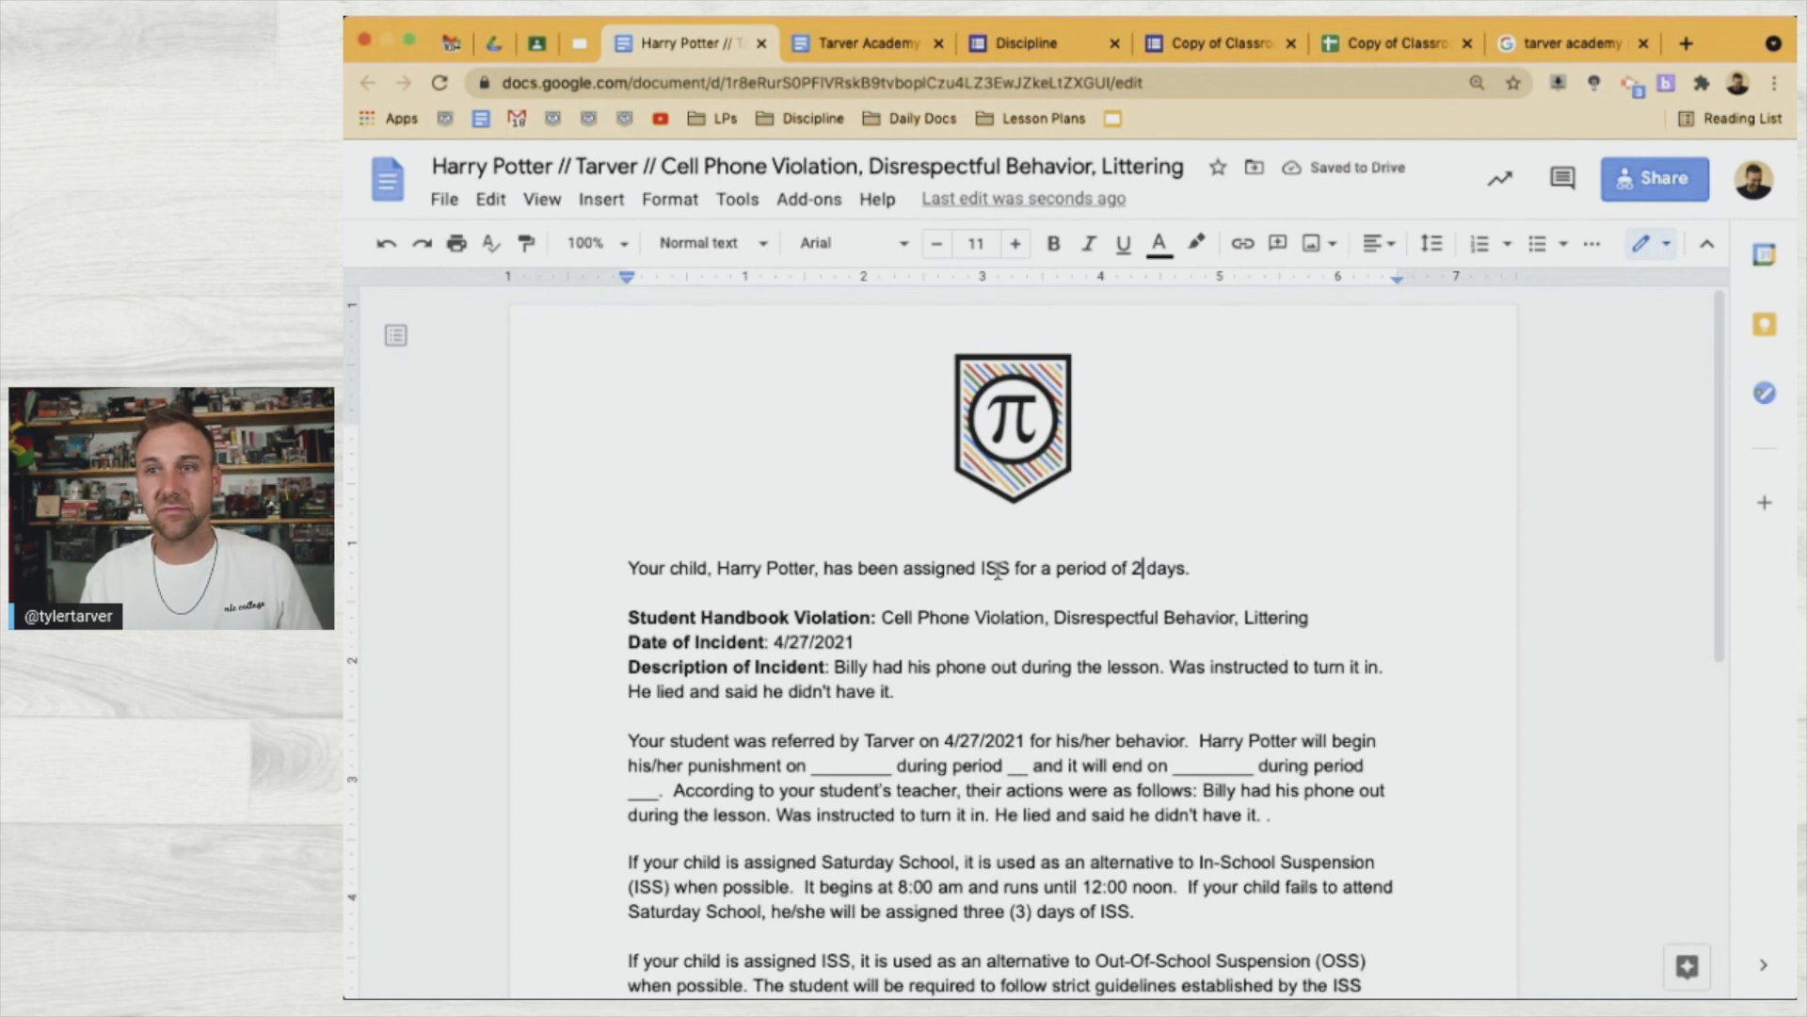
{"action": "left_click", "coordinate": [763, 44]}
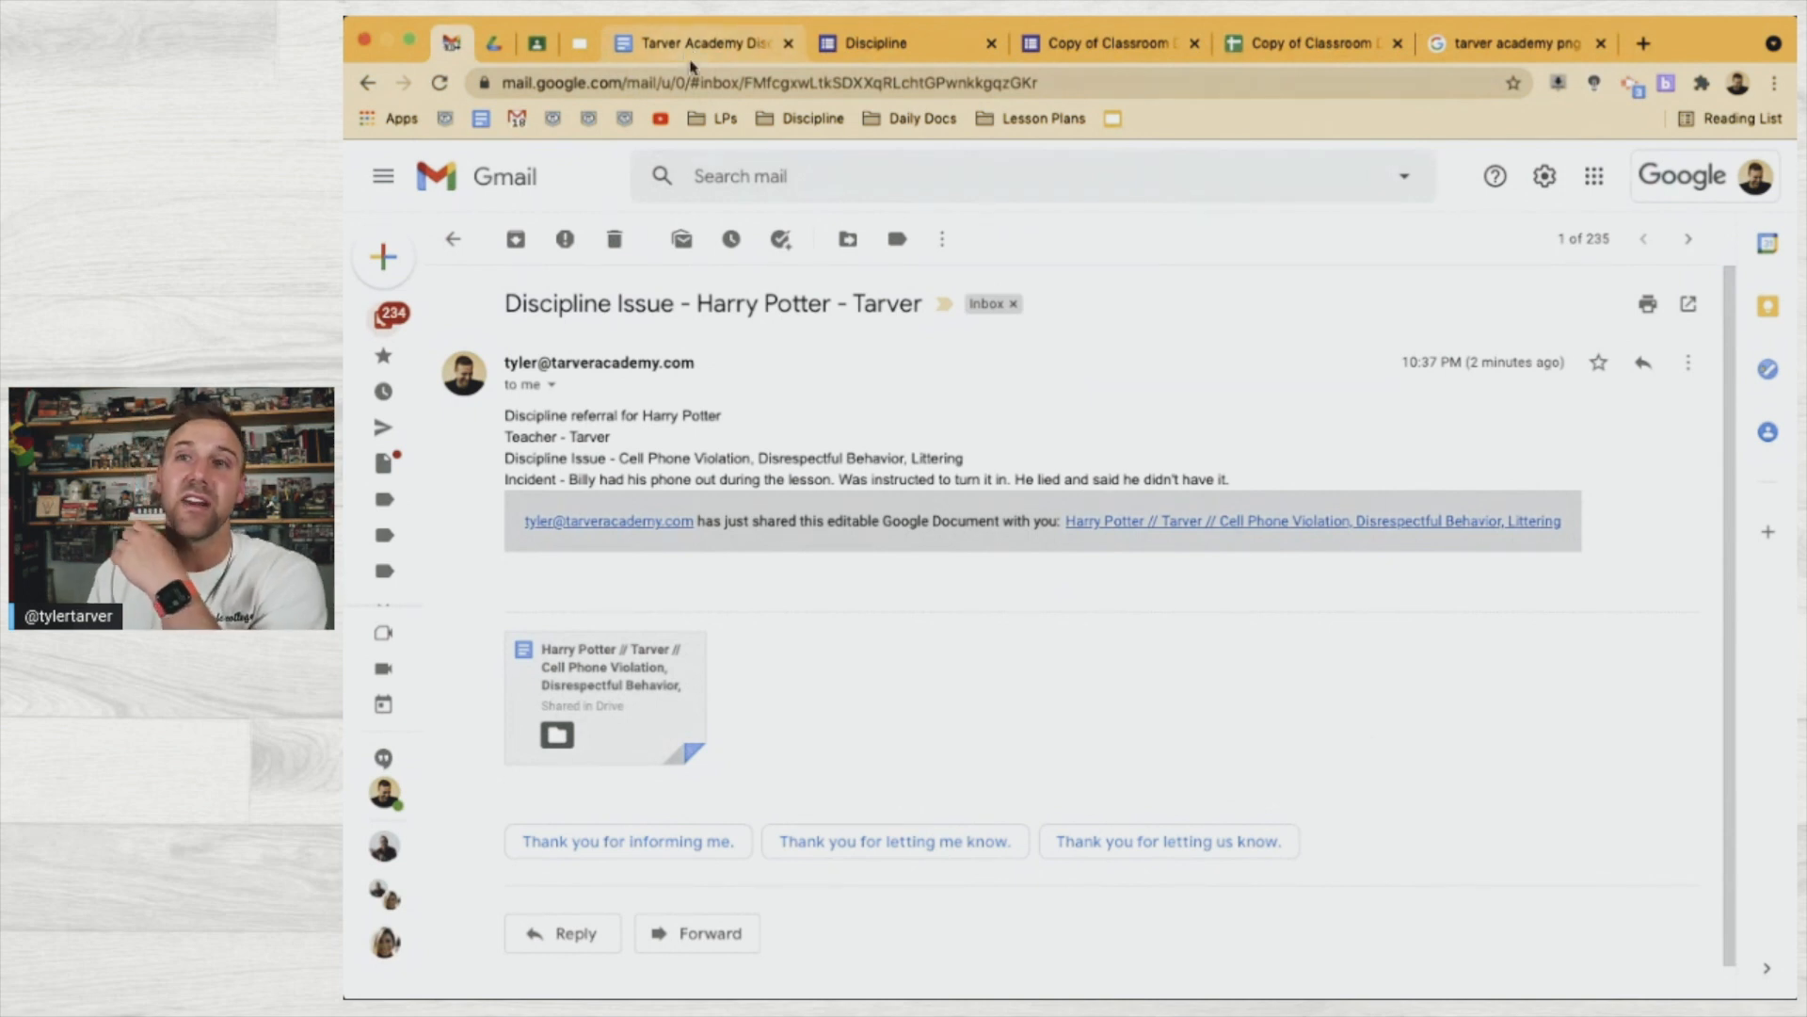
{"action": "key", "text": "super+shift+t"}
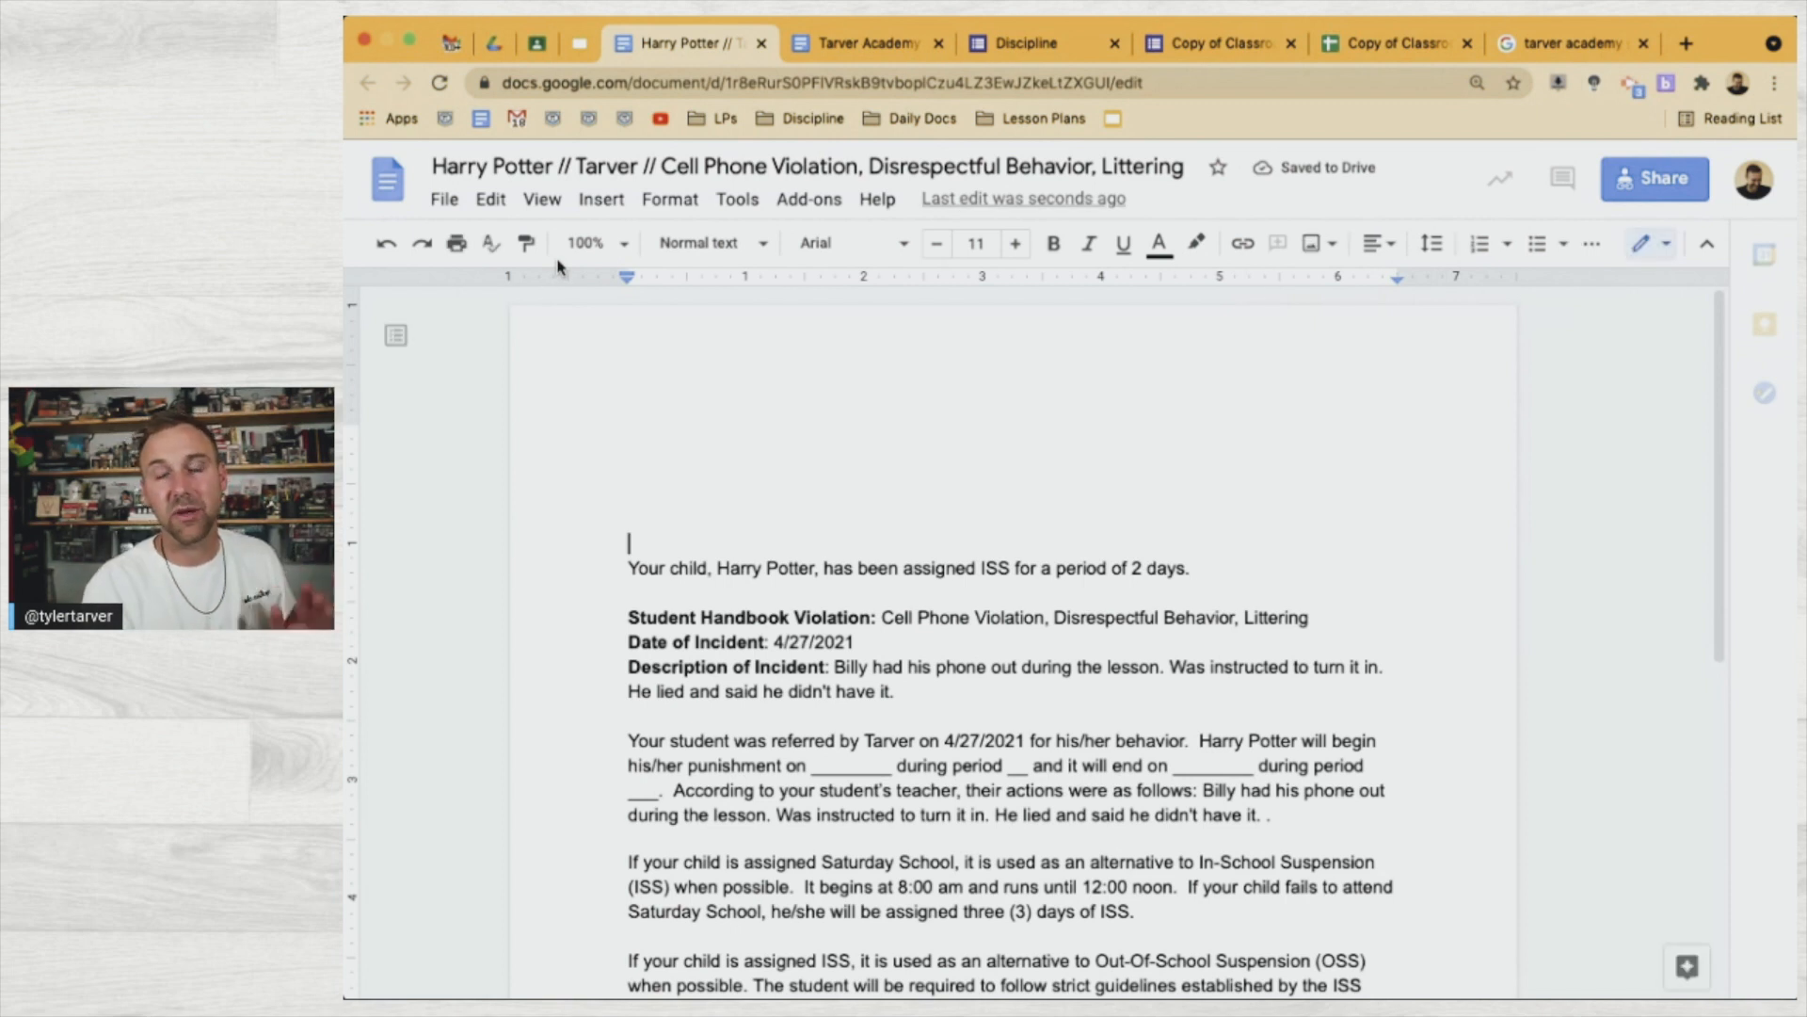
Download the letter as a PDF Document
{"action": "left_click", "coordinate": [446, 200]}
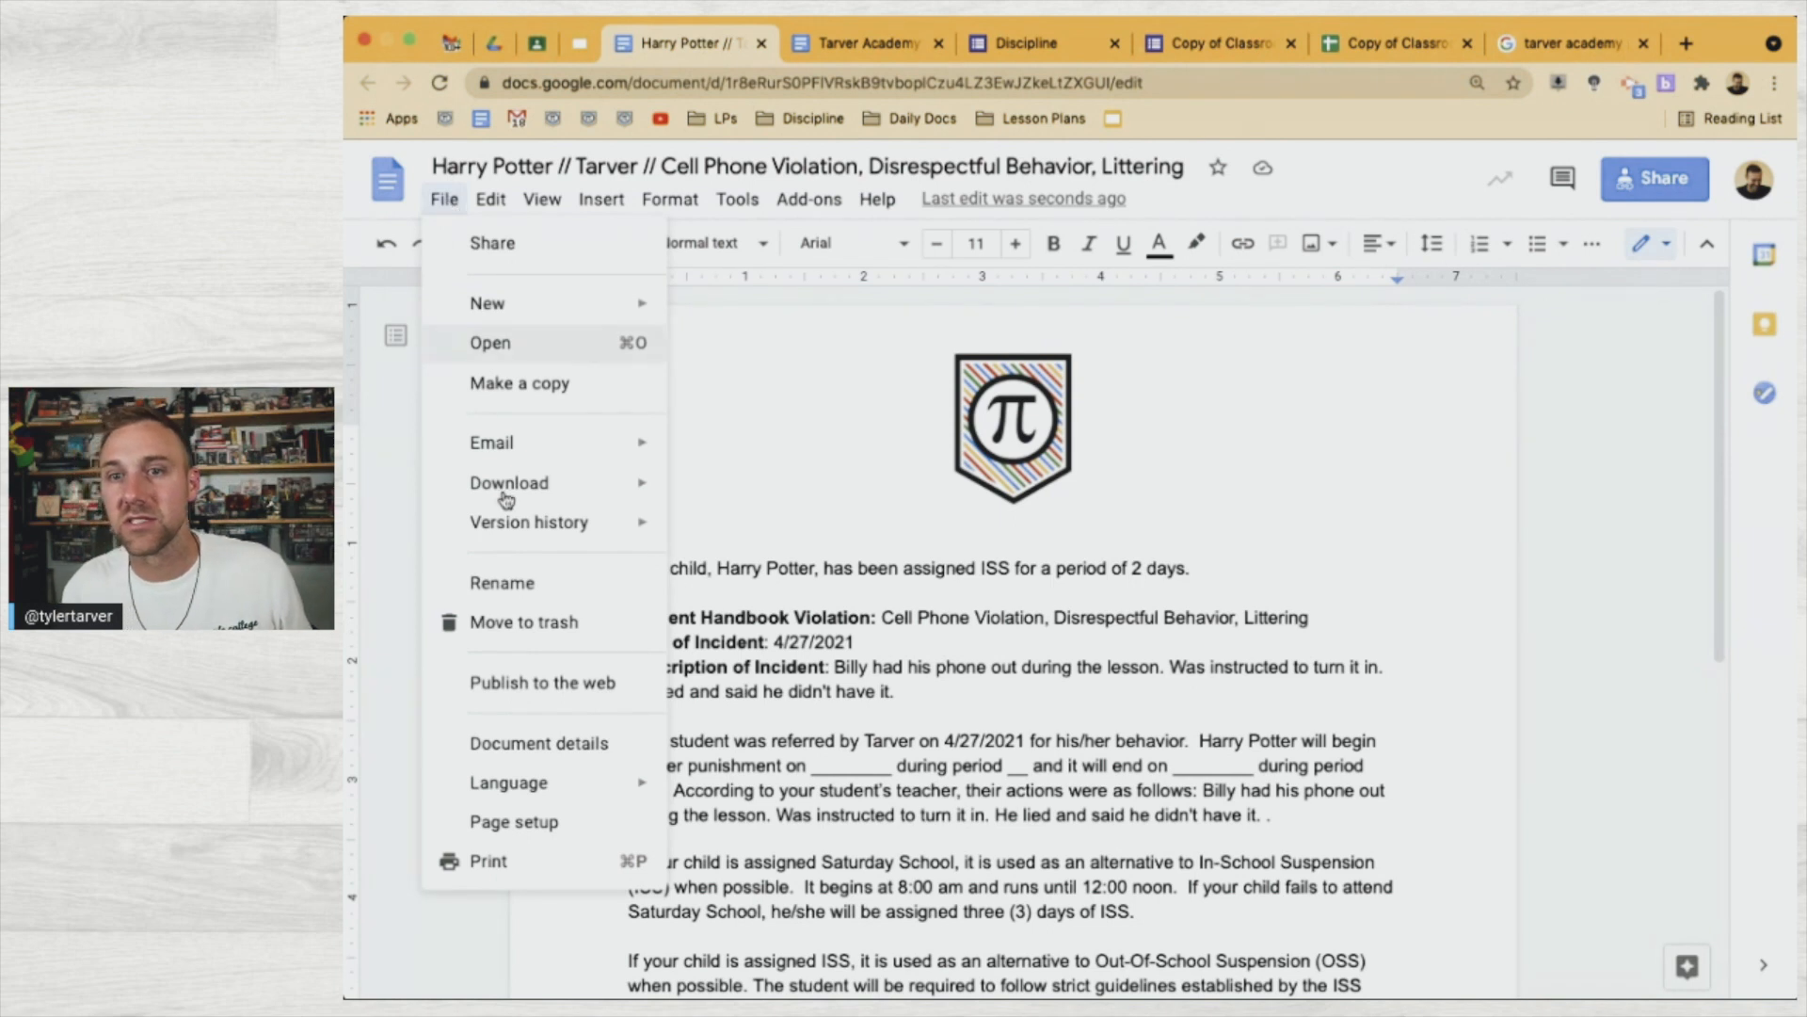
{"action": "mouse_move", "coordinate": [506, 497]}
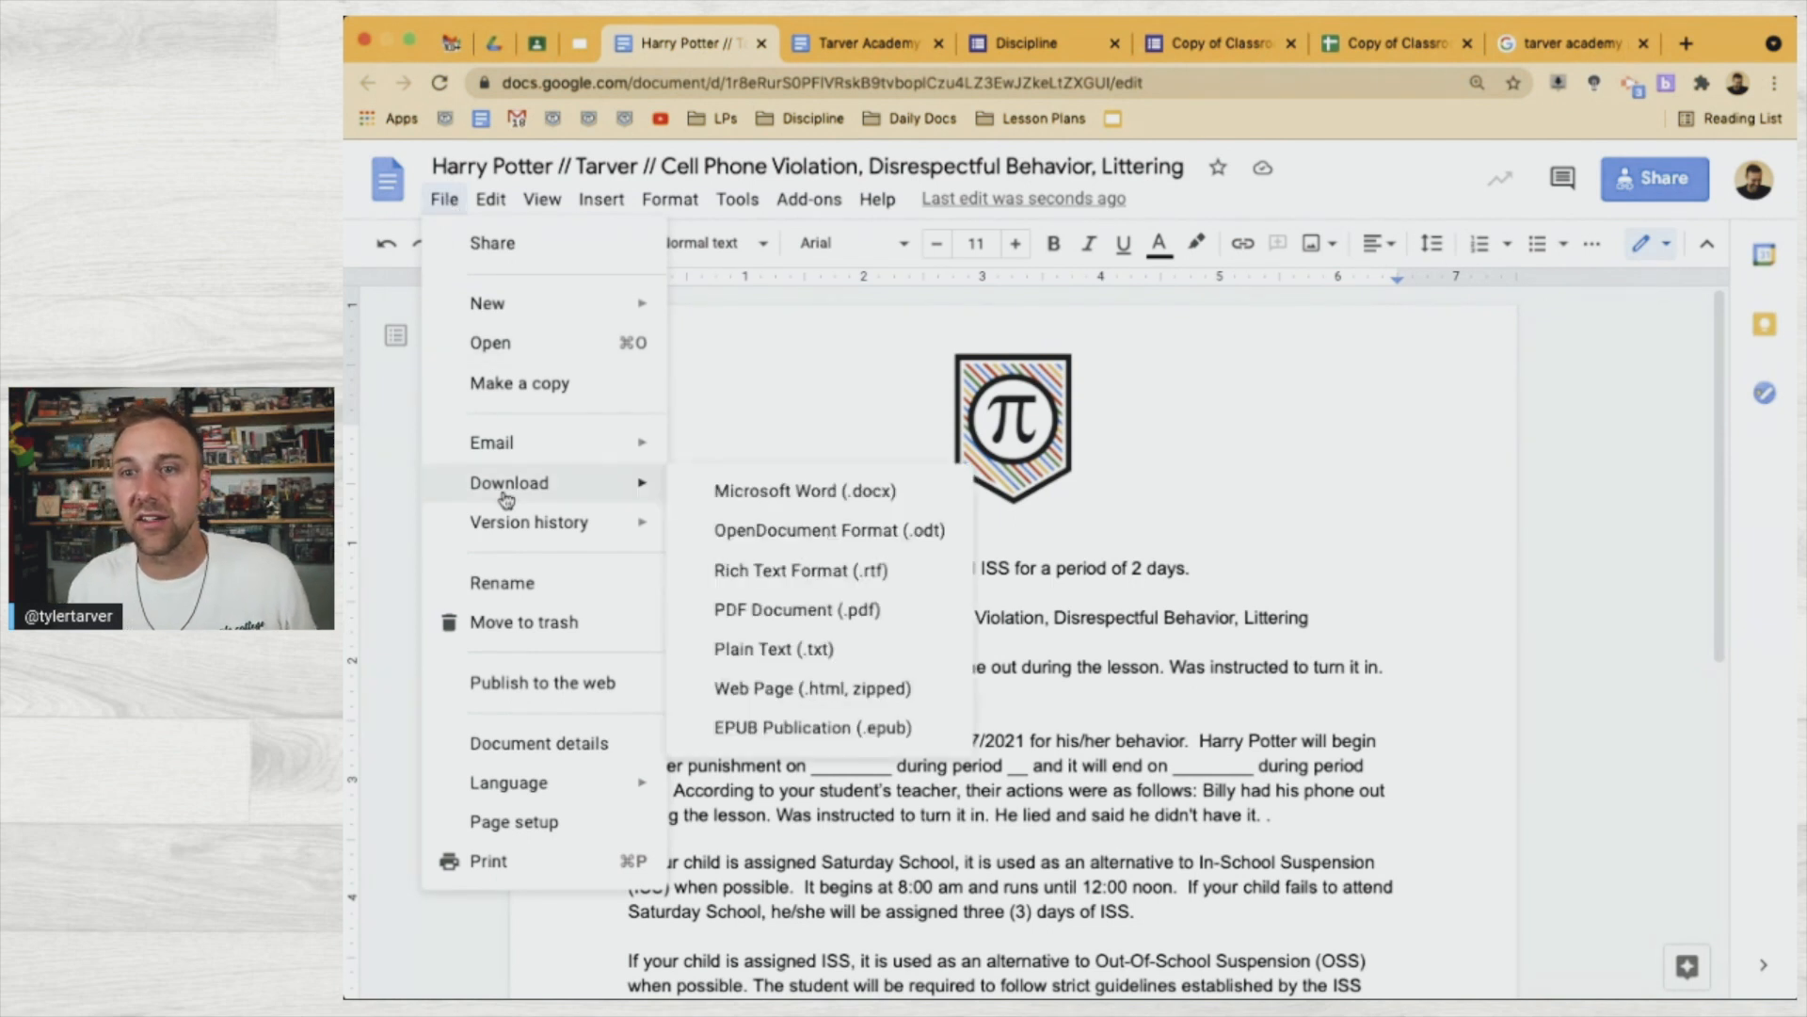
{"action": "left_click", "coordinate": [780, 612]}
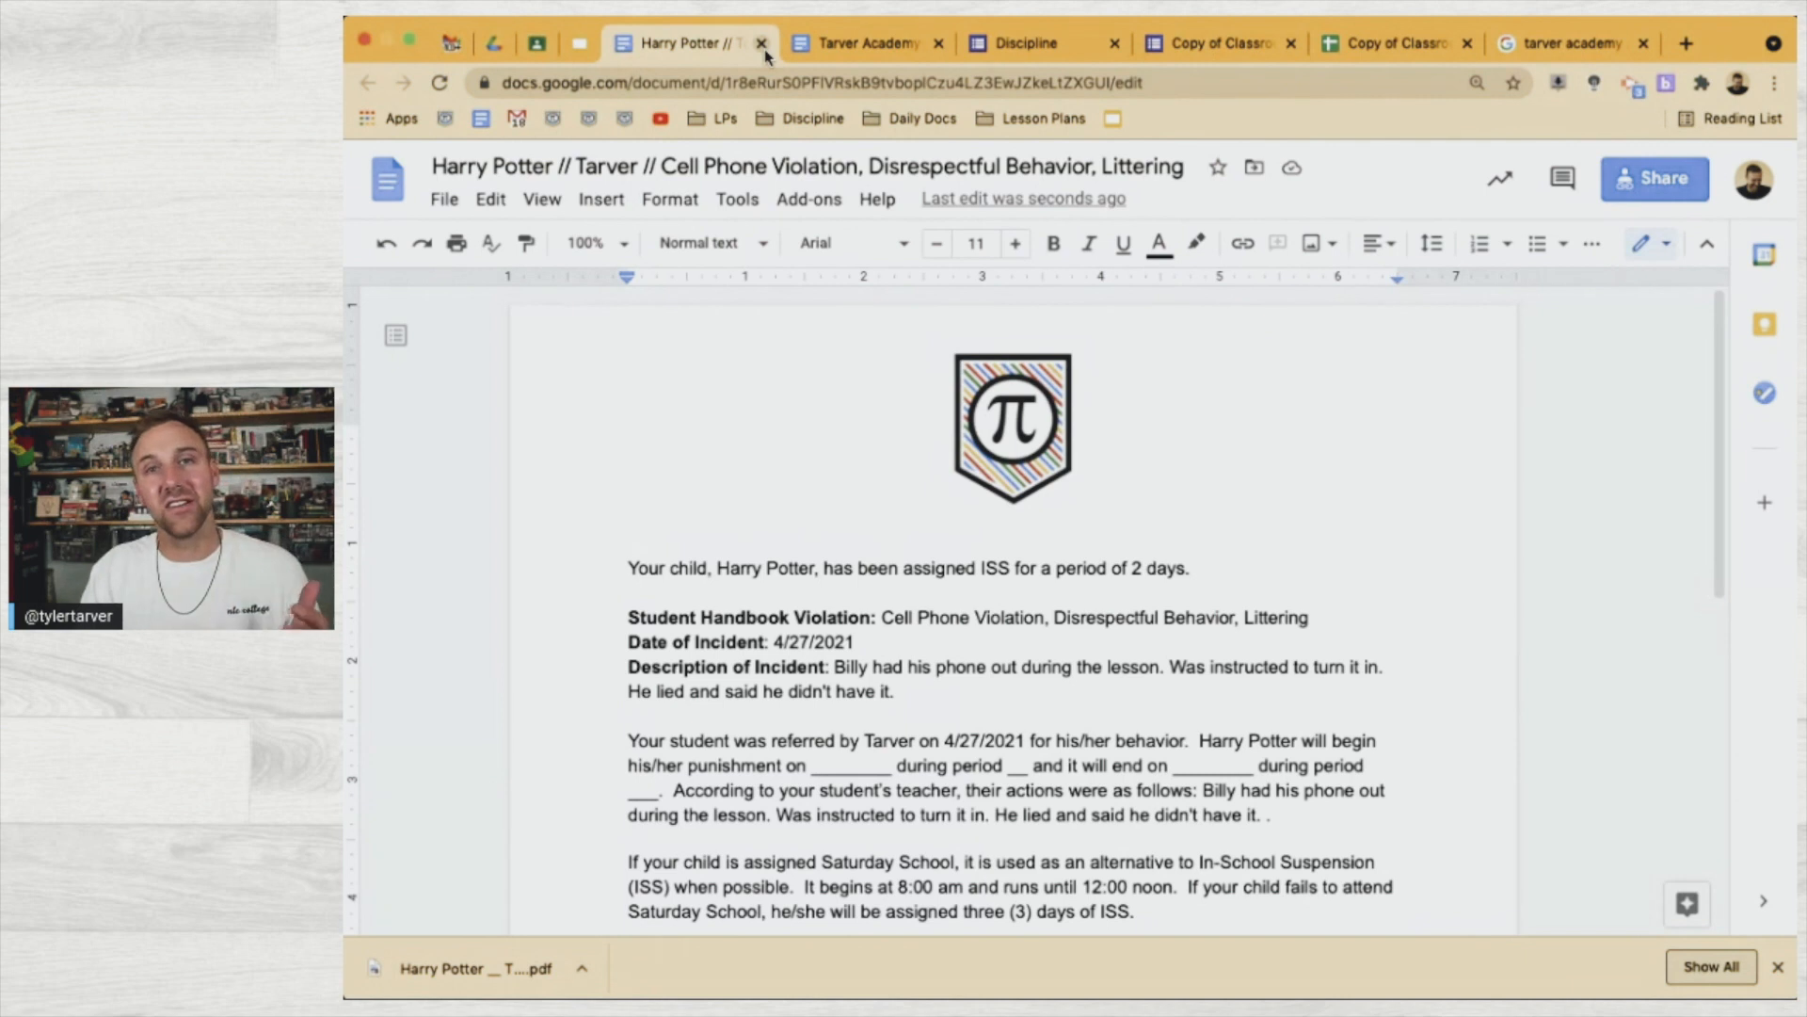
Close the letter and form confirmation tabs and return to the responses spreadsheet
{"action": "left_click", "coordinate": [763, 43]}
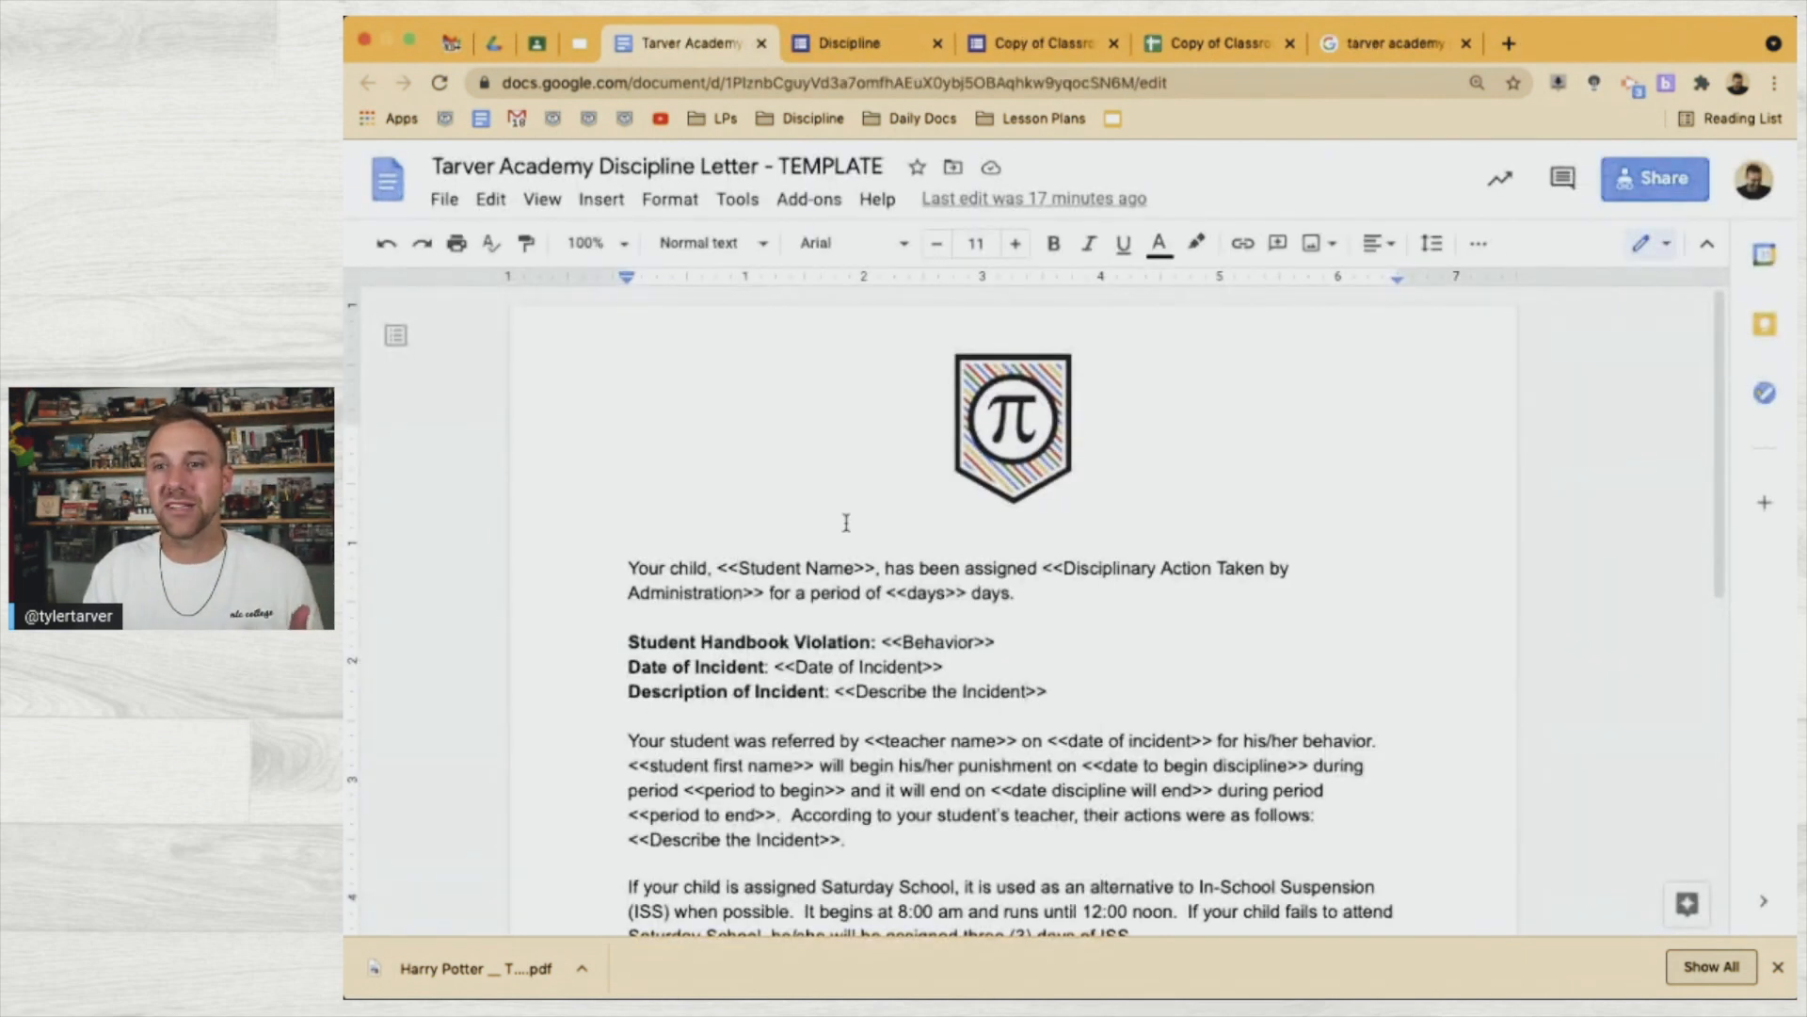
{"action": "left_click", "coordinate": [970, 47]}
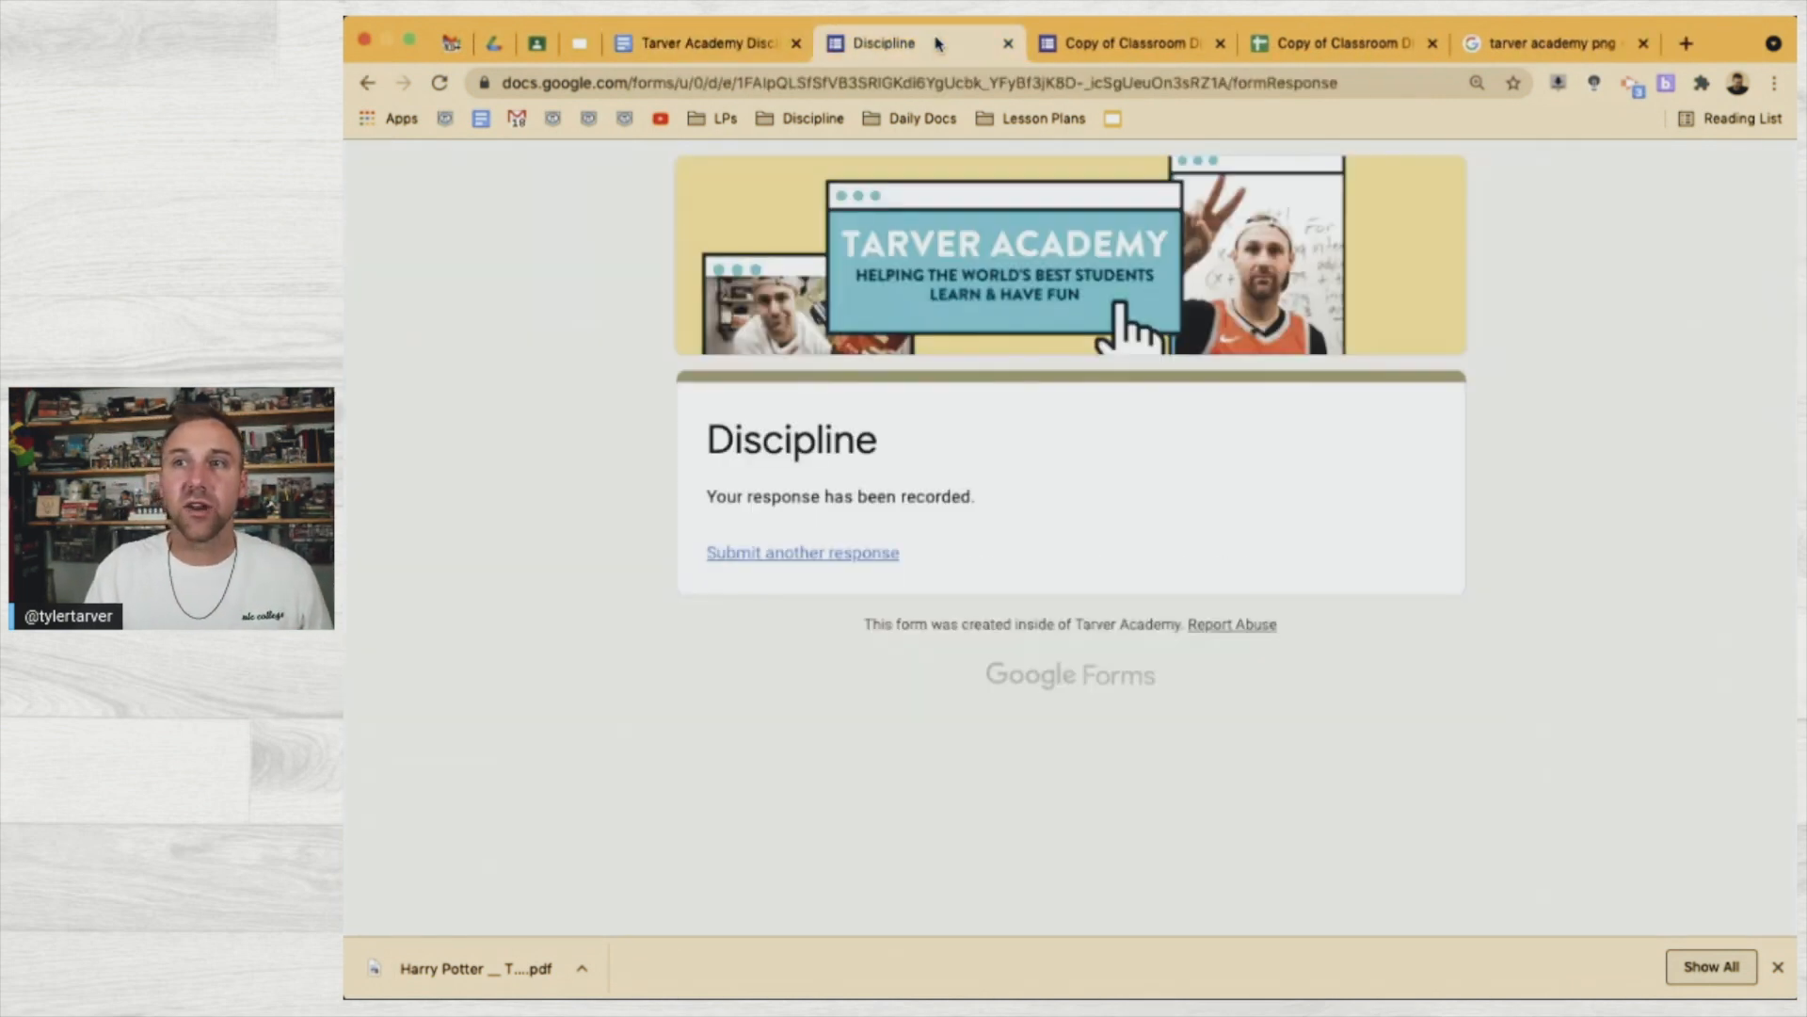
{"action": "left_click", "coordinate": [1008, 43]}
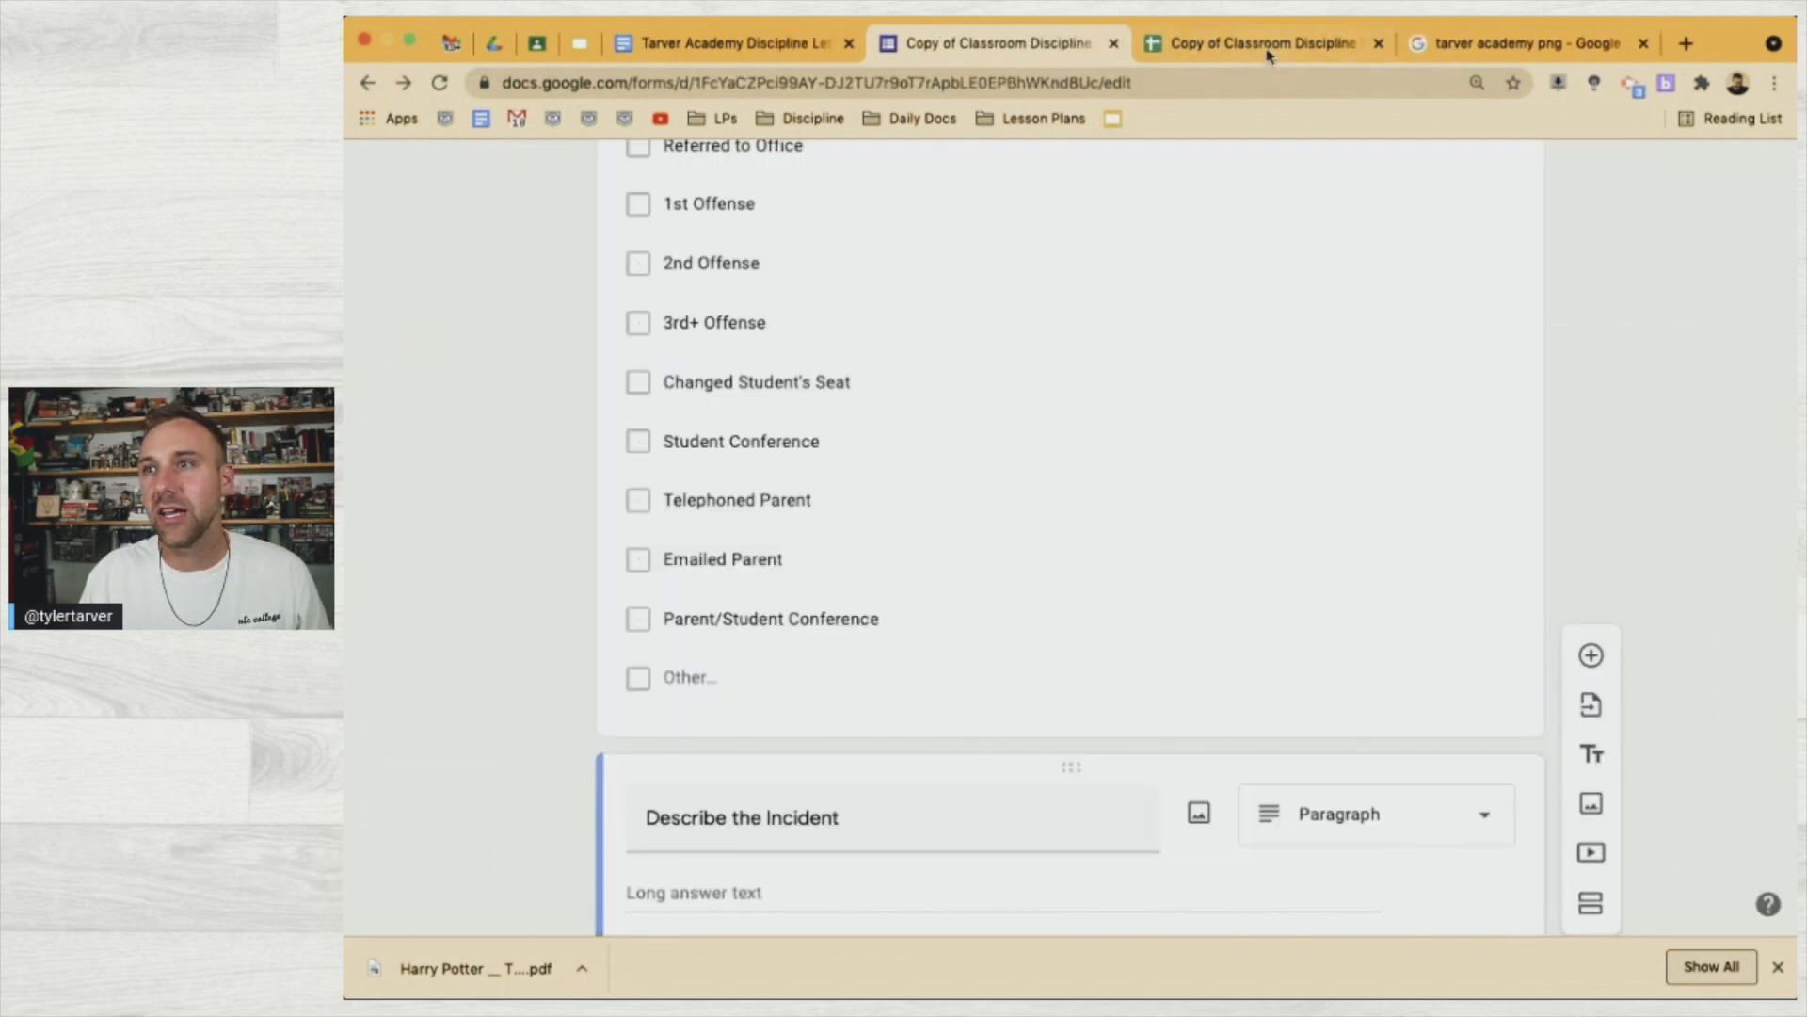
{"action": "left_click", "coordinate": [1267, 47]}
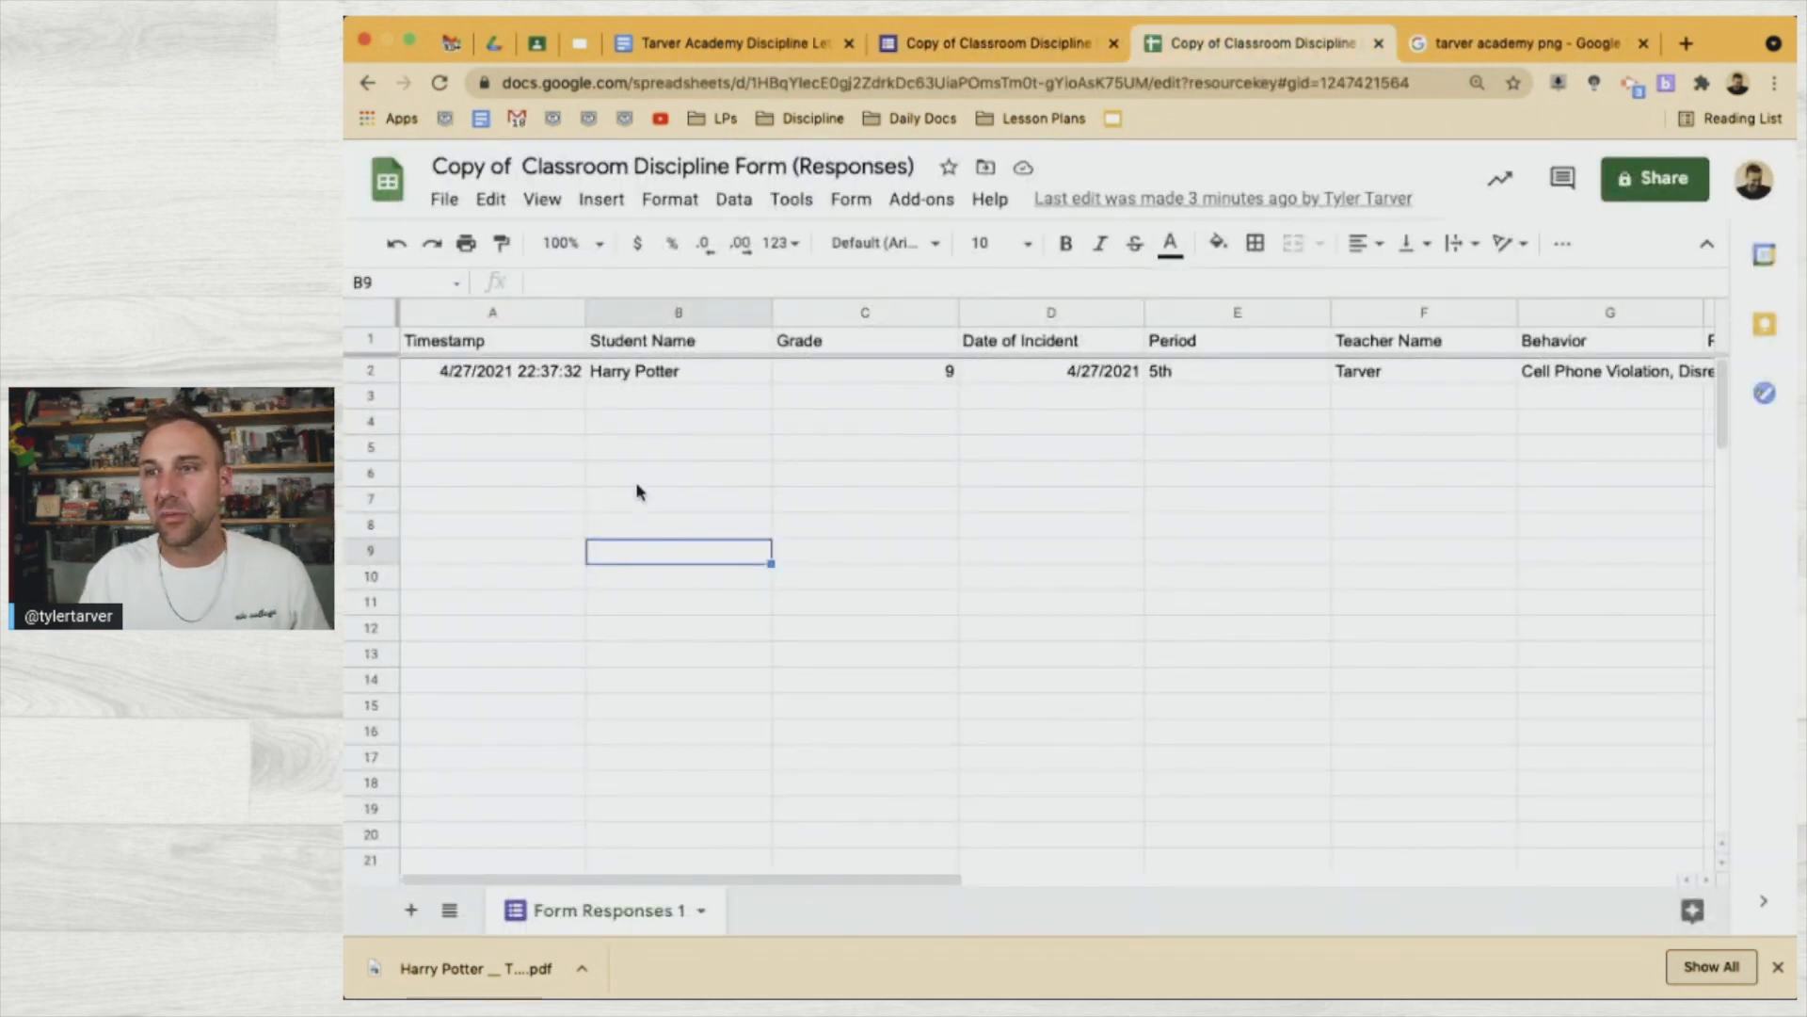
Delete the test response in row 2 and insert an empty column before Timestamp
{"action": "left_click", "coordinate": [373, 371]}
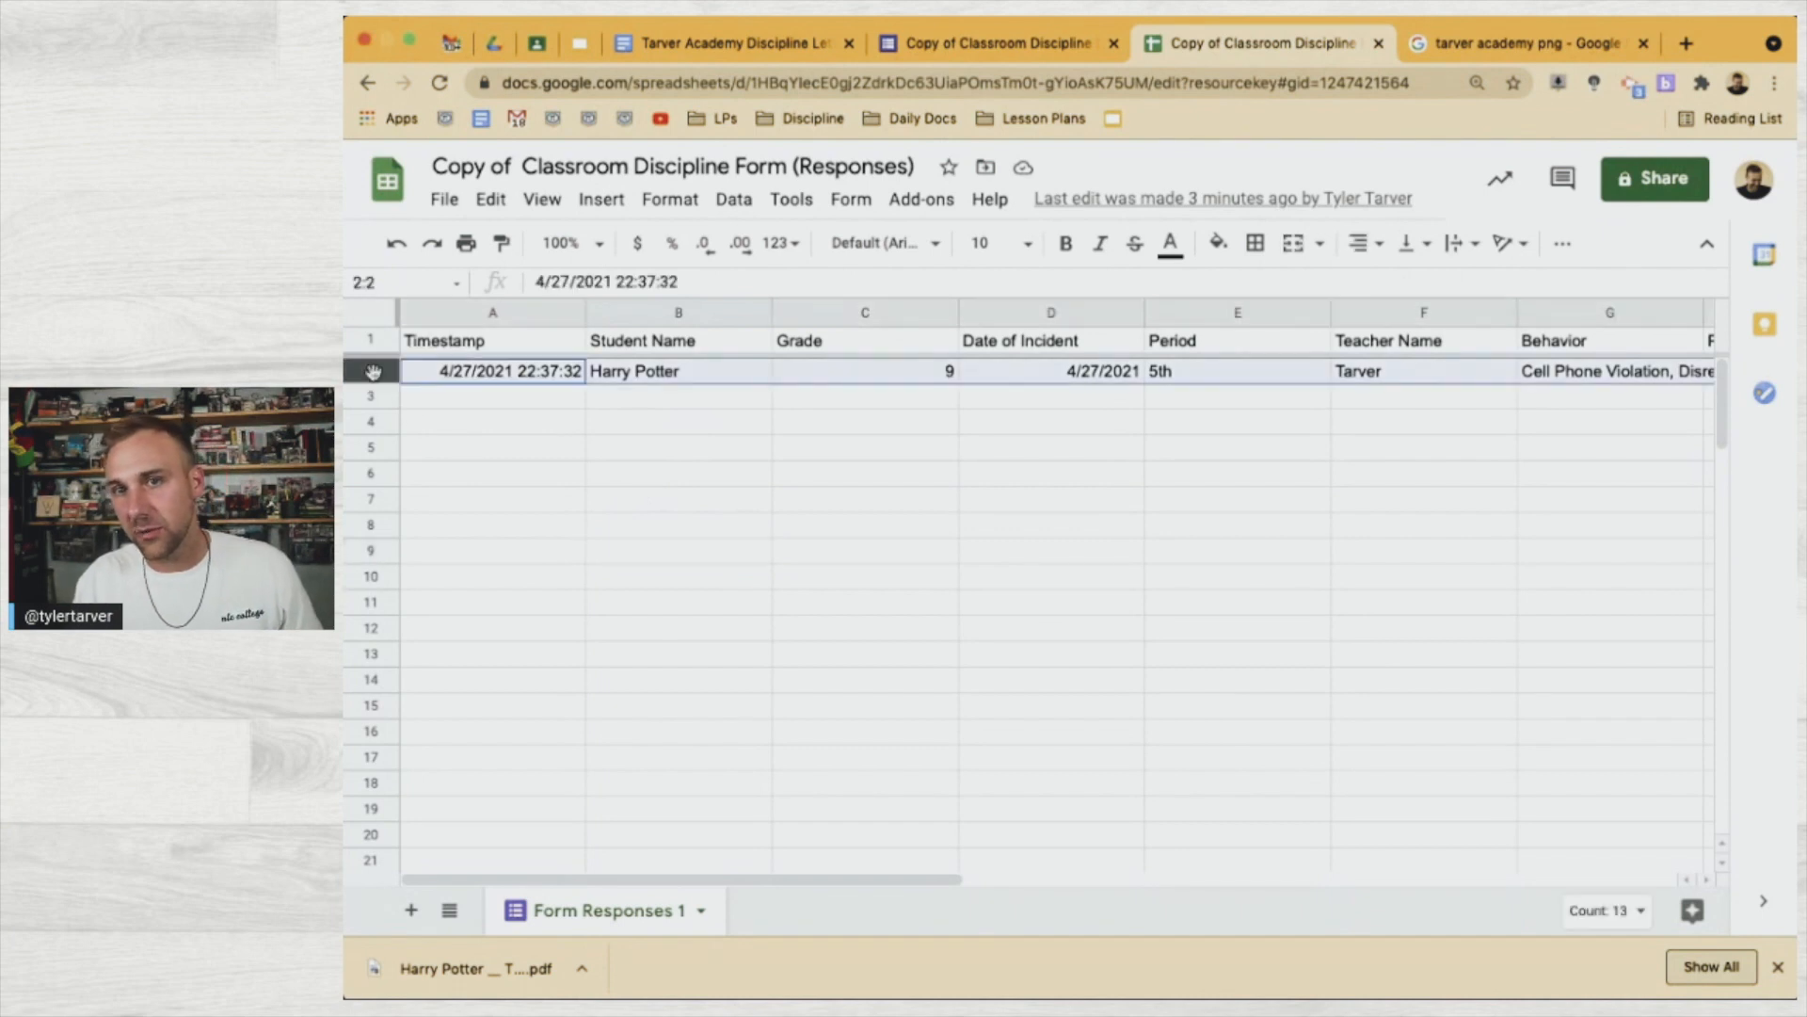
{"action": "right_click", "coordinate": [373, 371]}
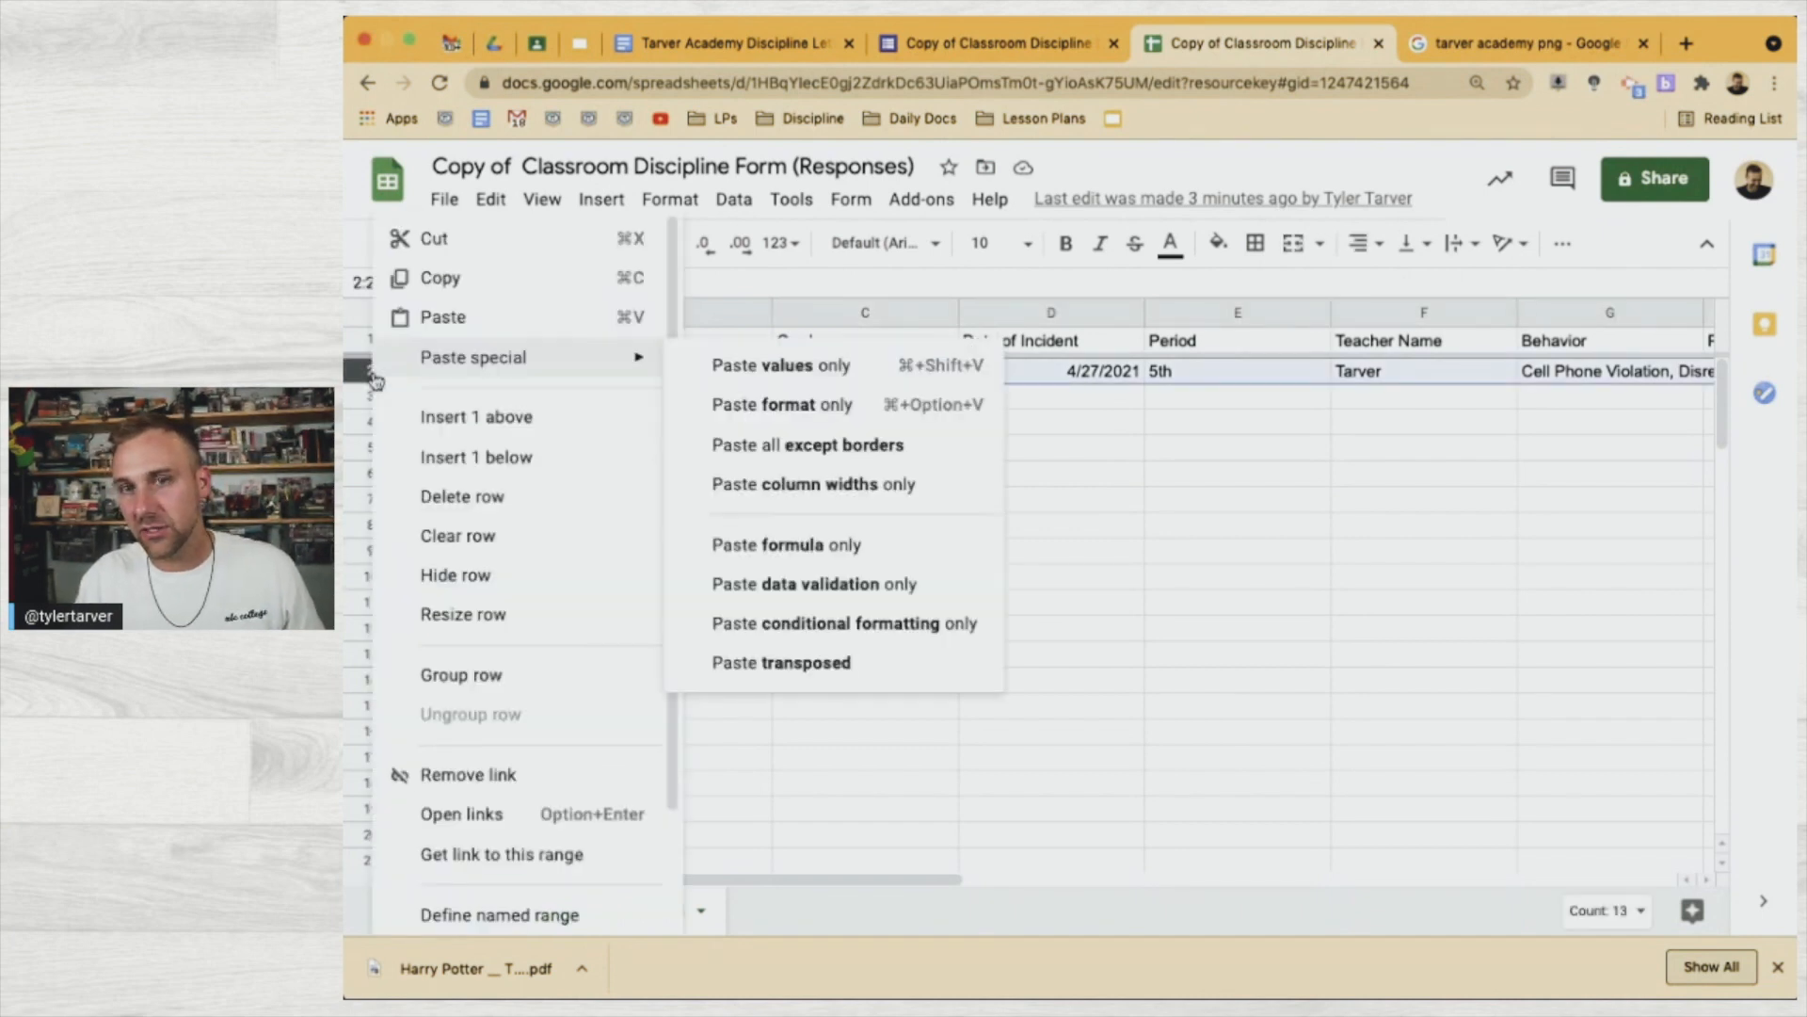
{"action": "left_click", "coordinate": [428, 495]}
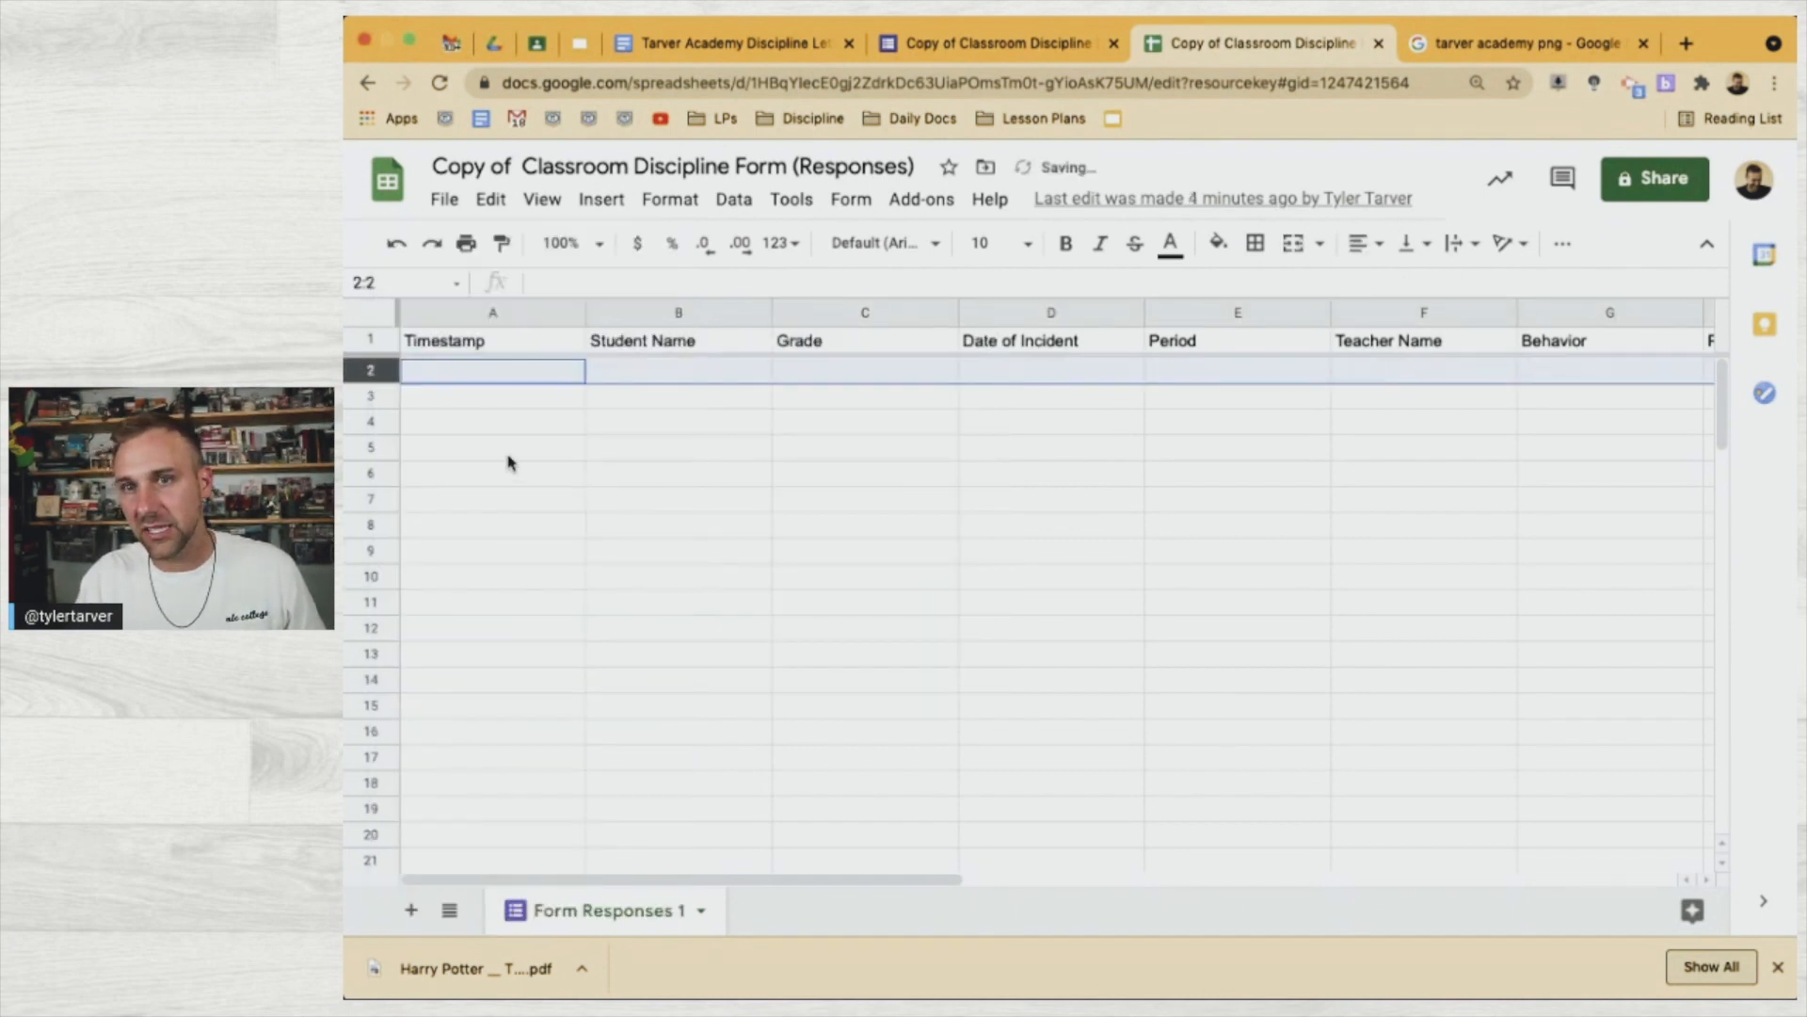
{"action": "left_click", "coordinate": [489, 313]}
{"action": "right_click", "coordinate": [488, 314]}
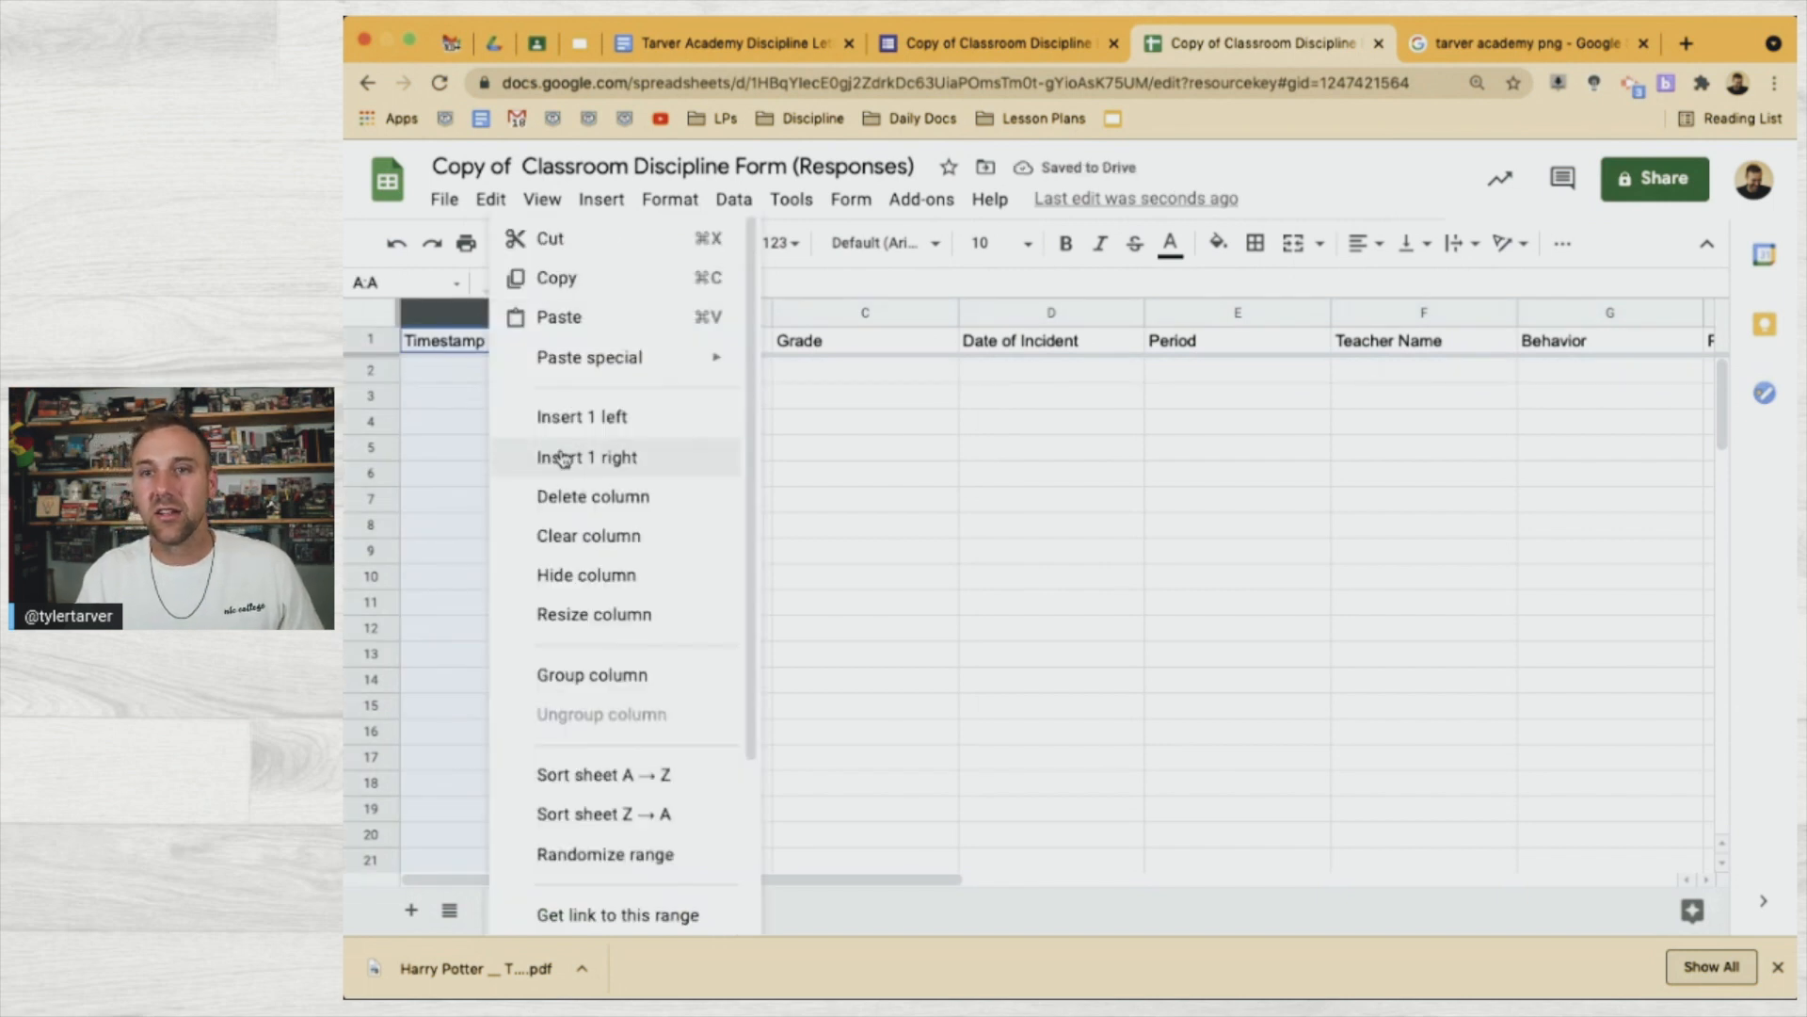
{"action": "left_click", "coordinate": [568, 419]}
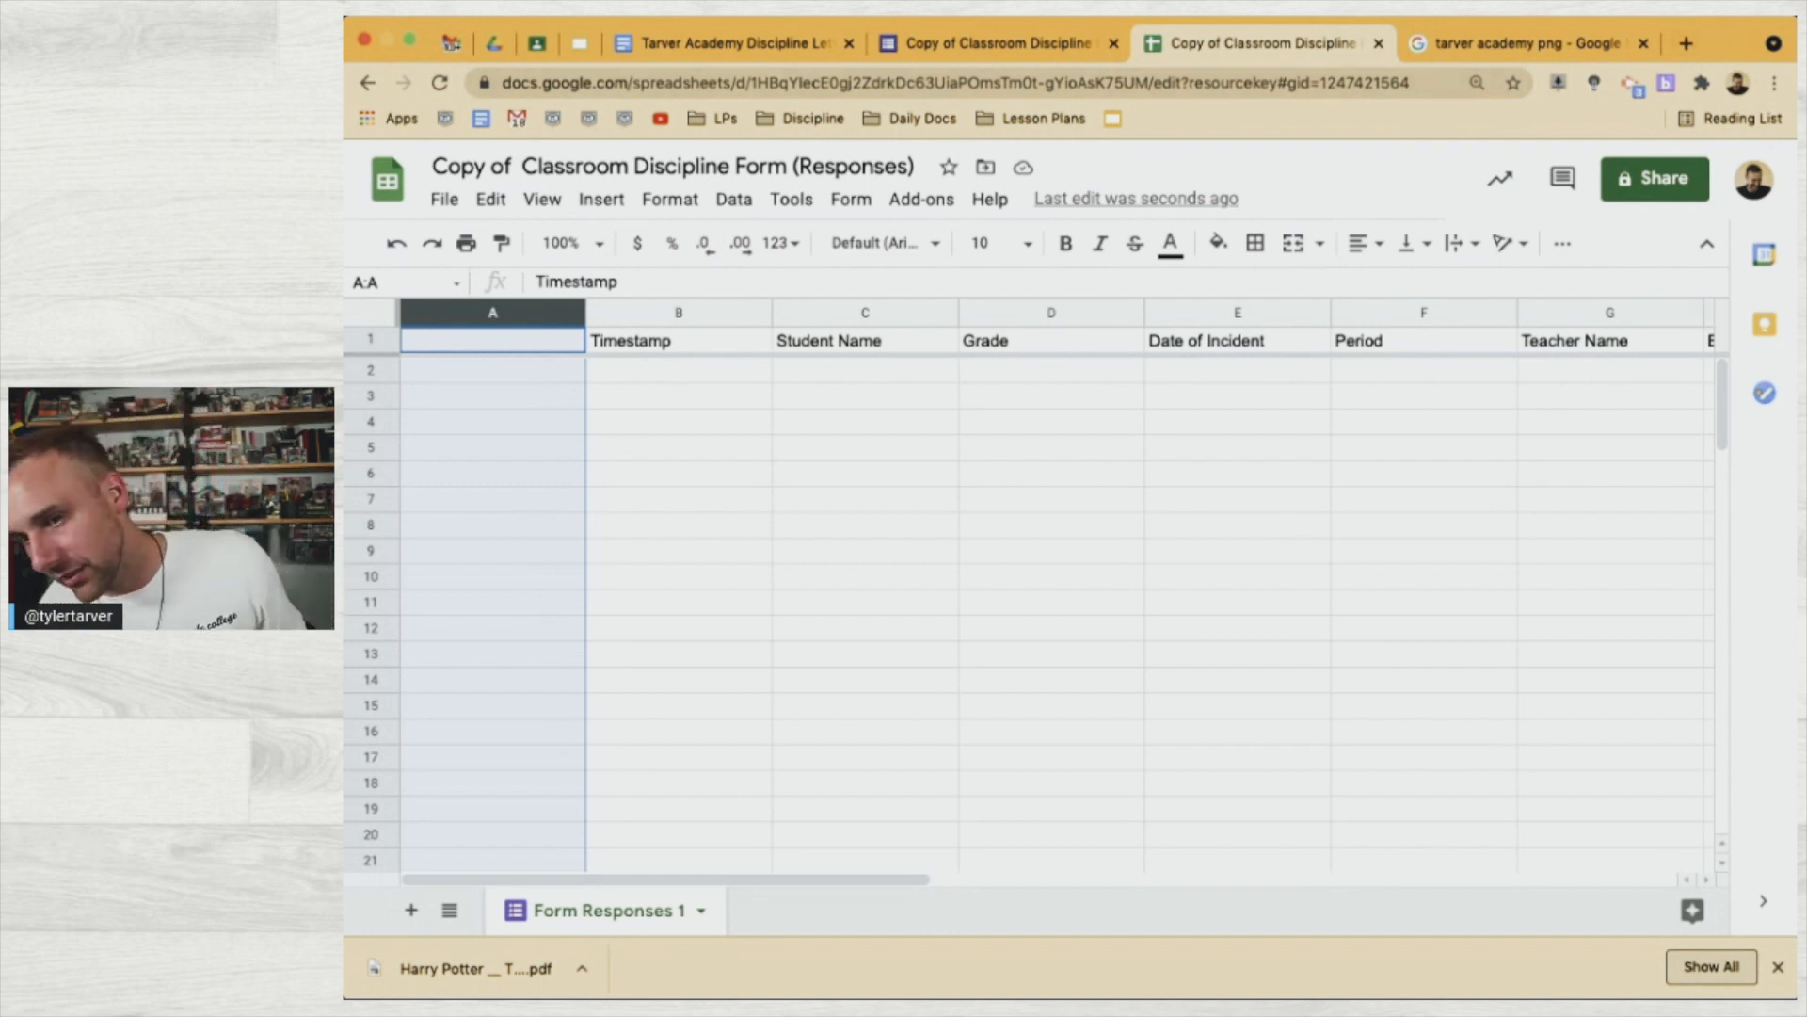
Enlarge the window, dismiss the PDF download notice and bring up the letter template
{"action": "left_click_drag", "start_coordinate": [348, 995], "coordinate": [395, 1007]}
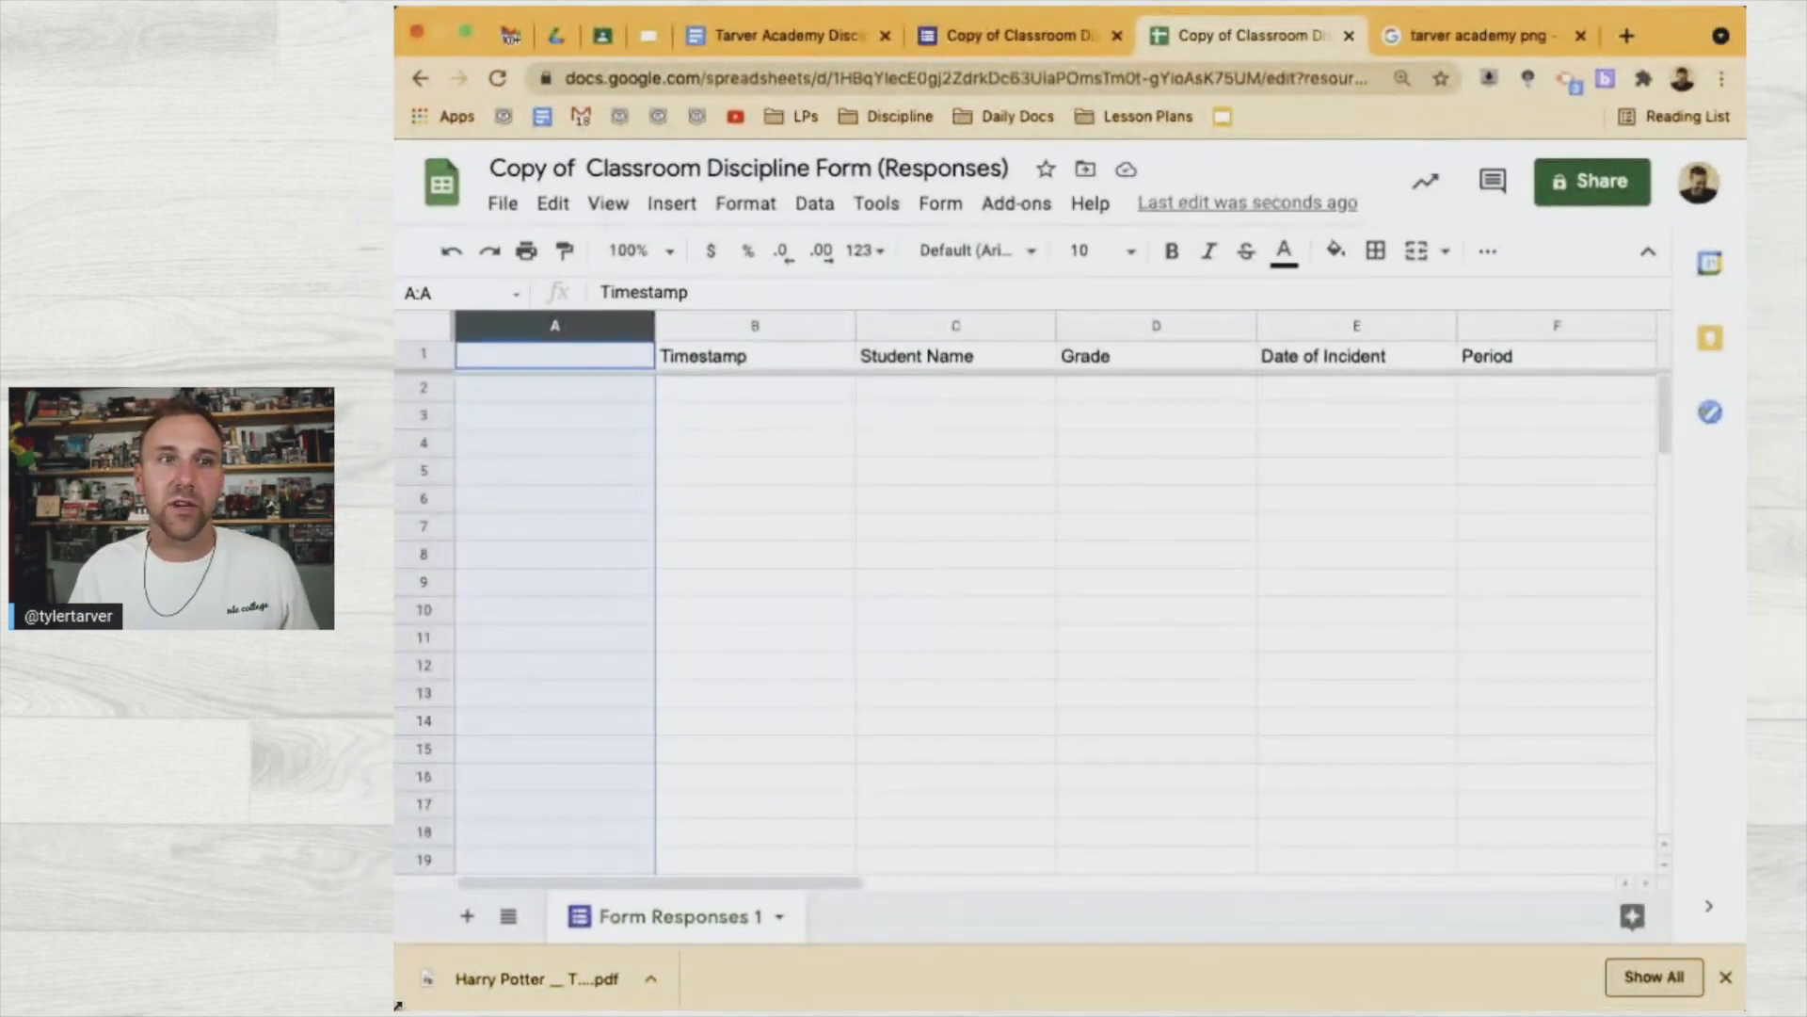
{"action": "left_click", "coordinate": [1727, 980]}
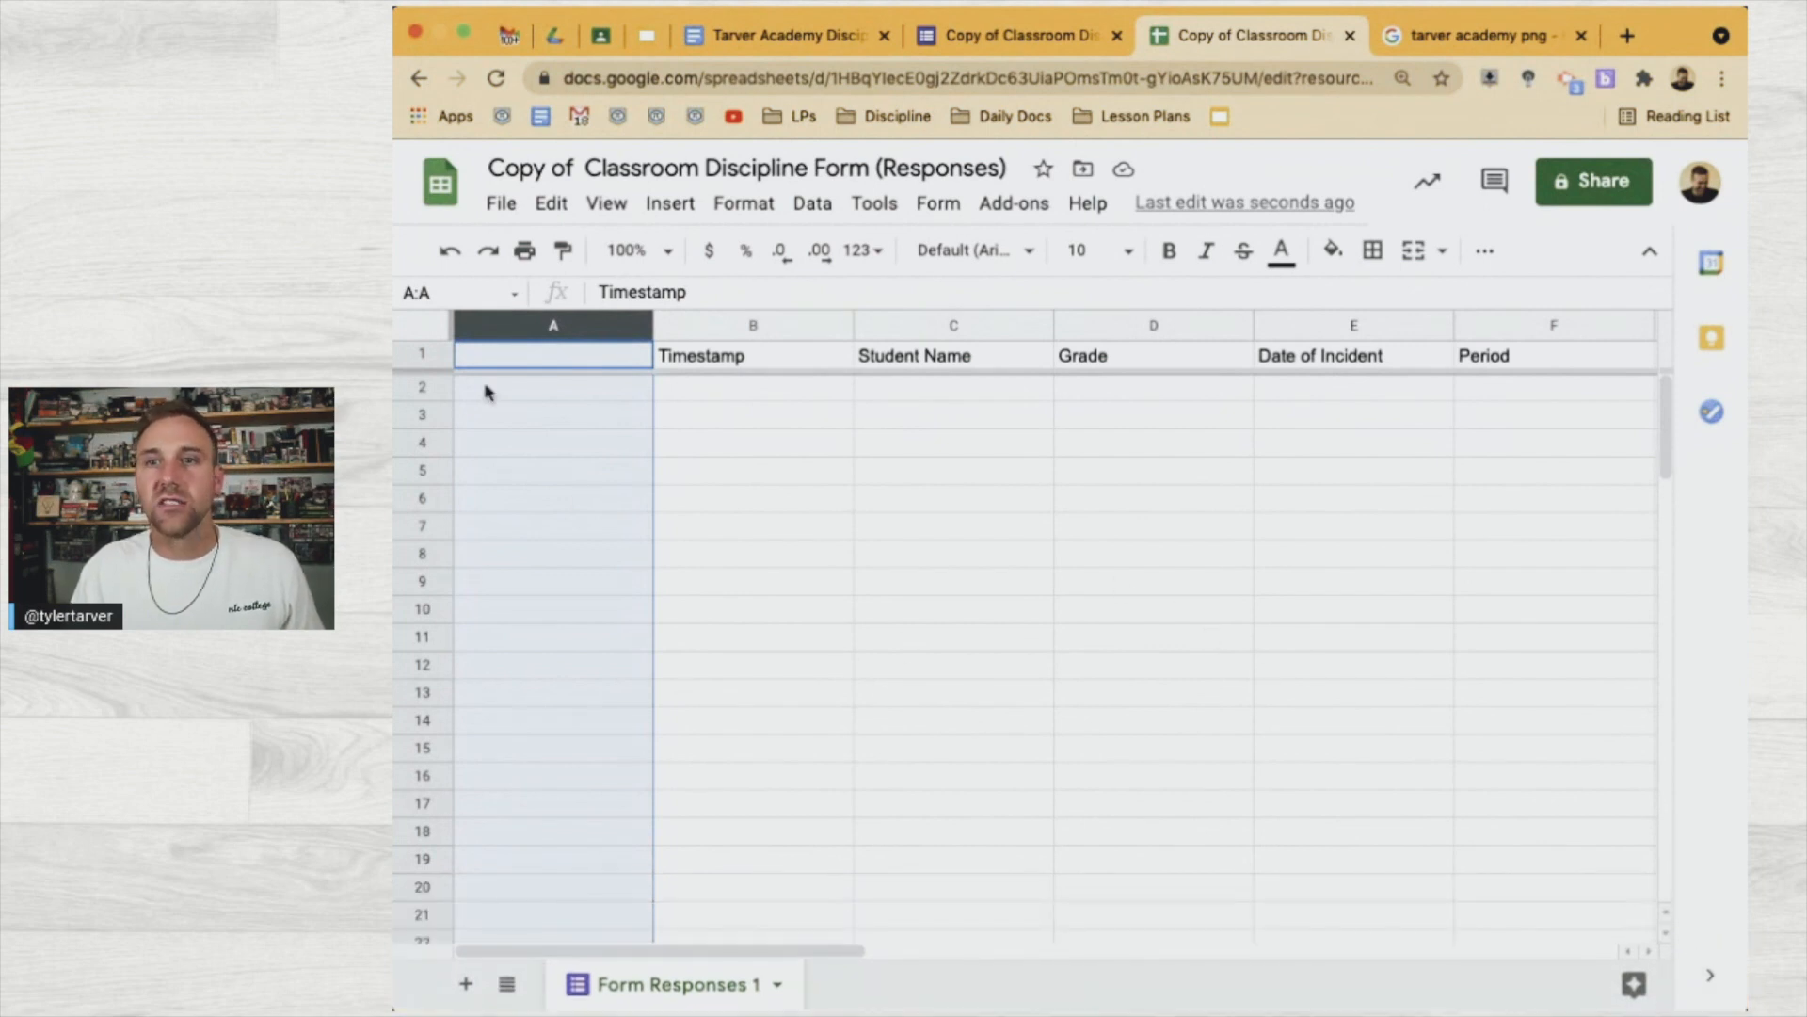
{"action": "left_click", "coordinate": [538, 358]}
{"action": "left_click", "coordinate": [1012, 38]}
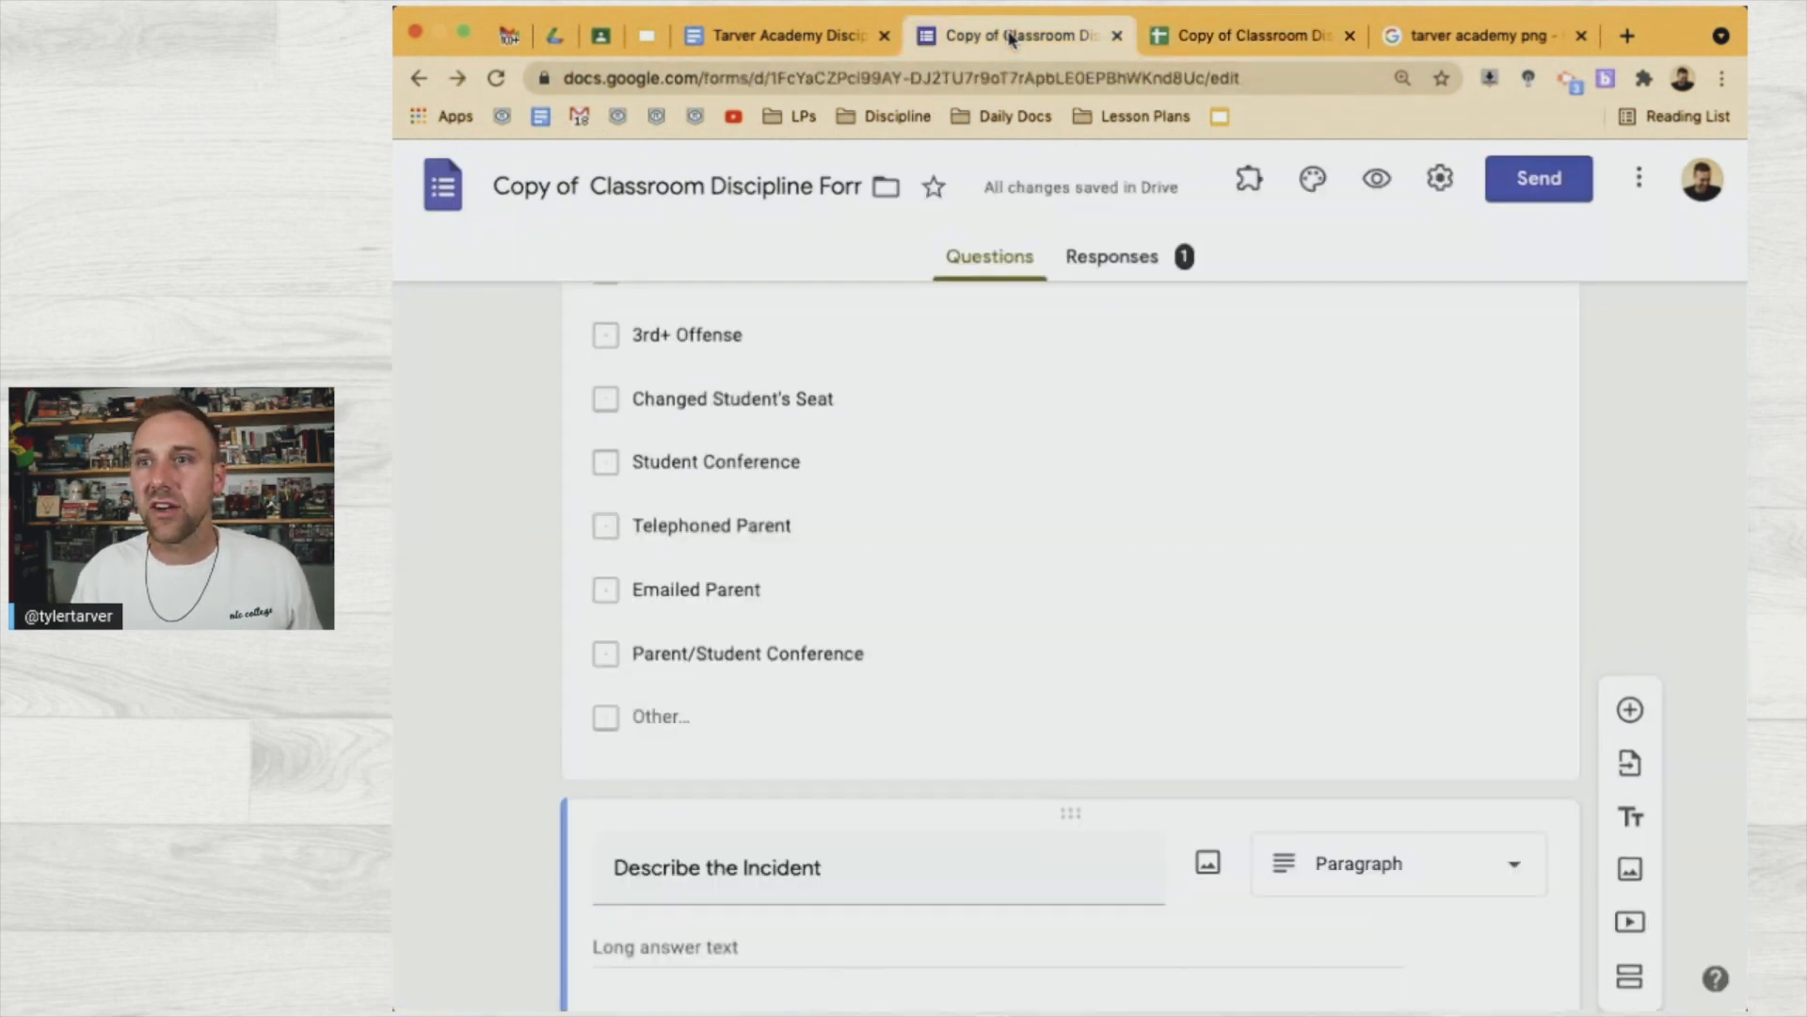
{"action": "left_click", "coordinate": [817, 40]}
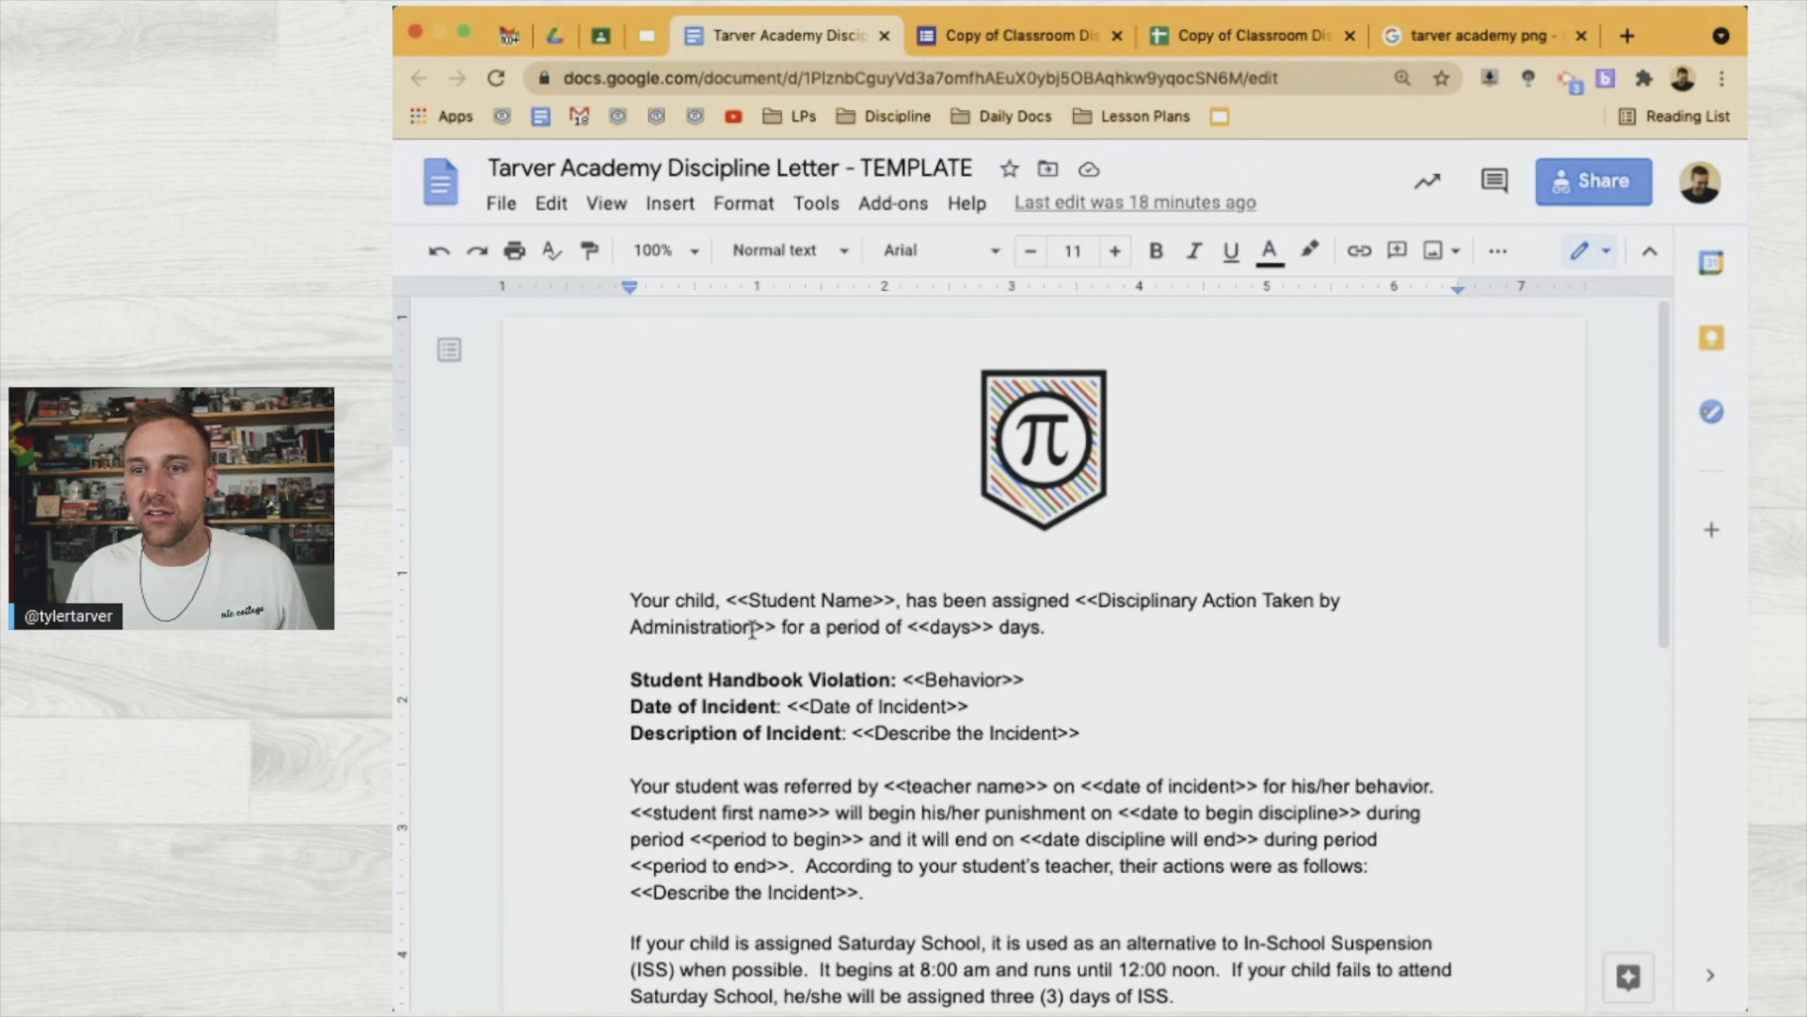
Copy 'Disciplinary Action Taken by Administration' from the letter into cell A1 of the responses sheet
{"action": "left_click_drag", "start_coordinate": [759, 628], "coordinate": [1107, 599]}
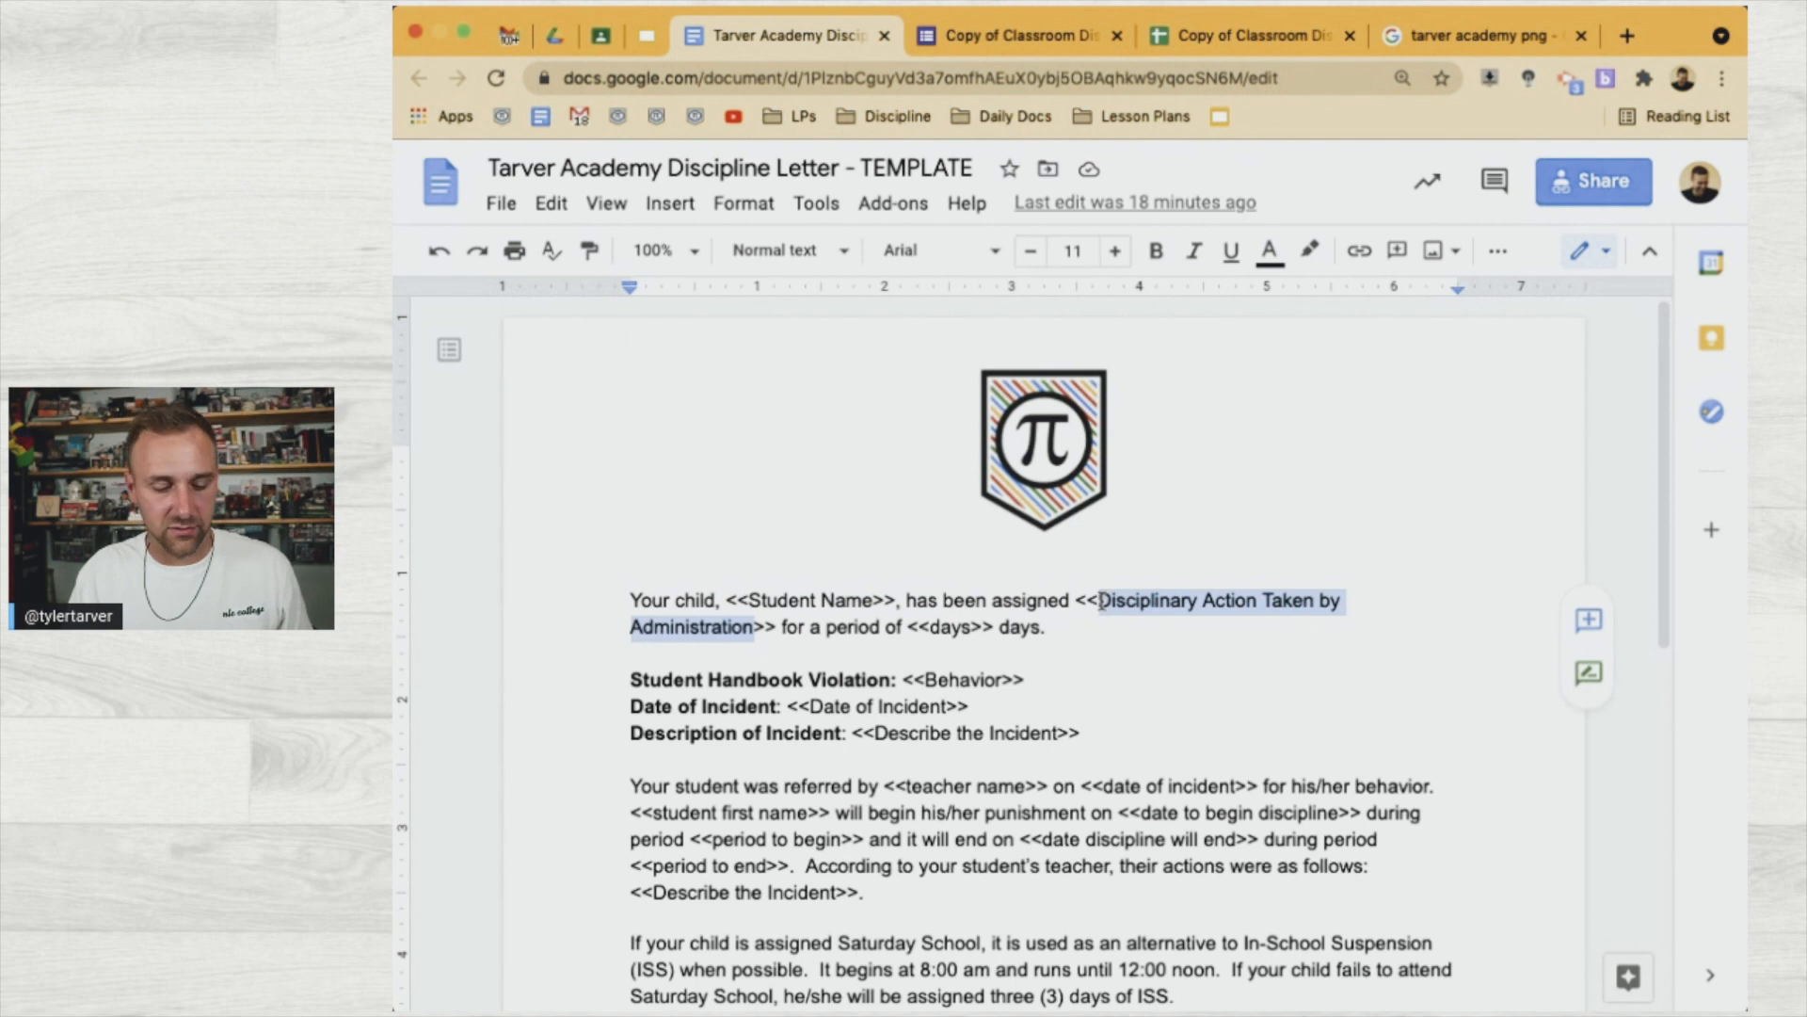
{"action": "left_click", "coordinate": [1130, 36]}
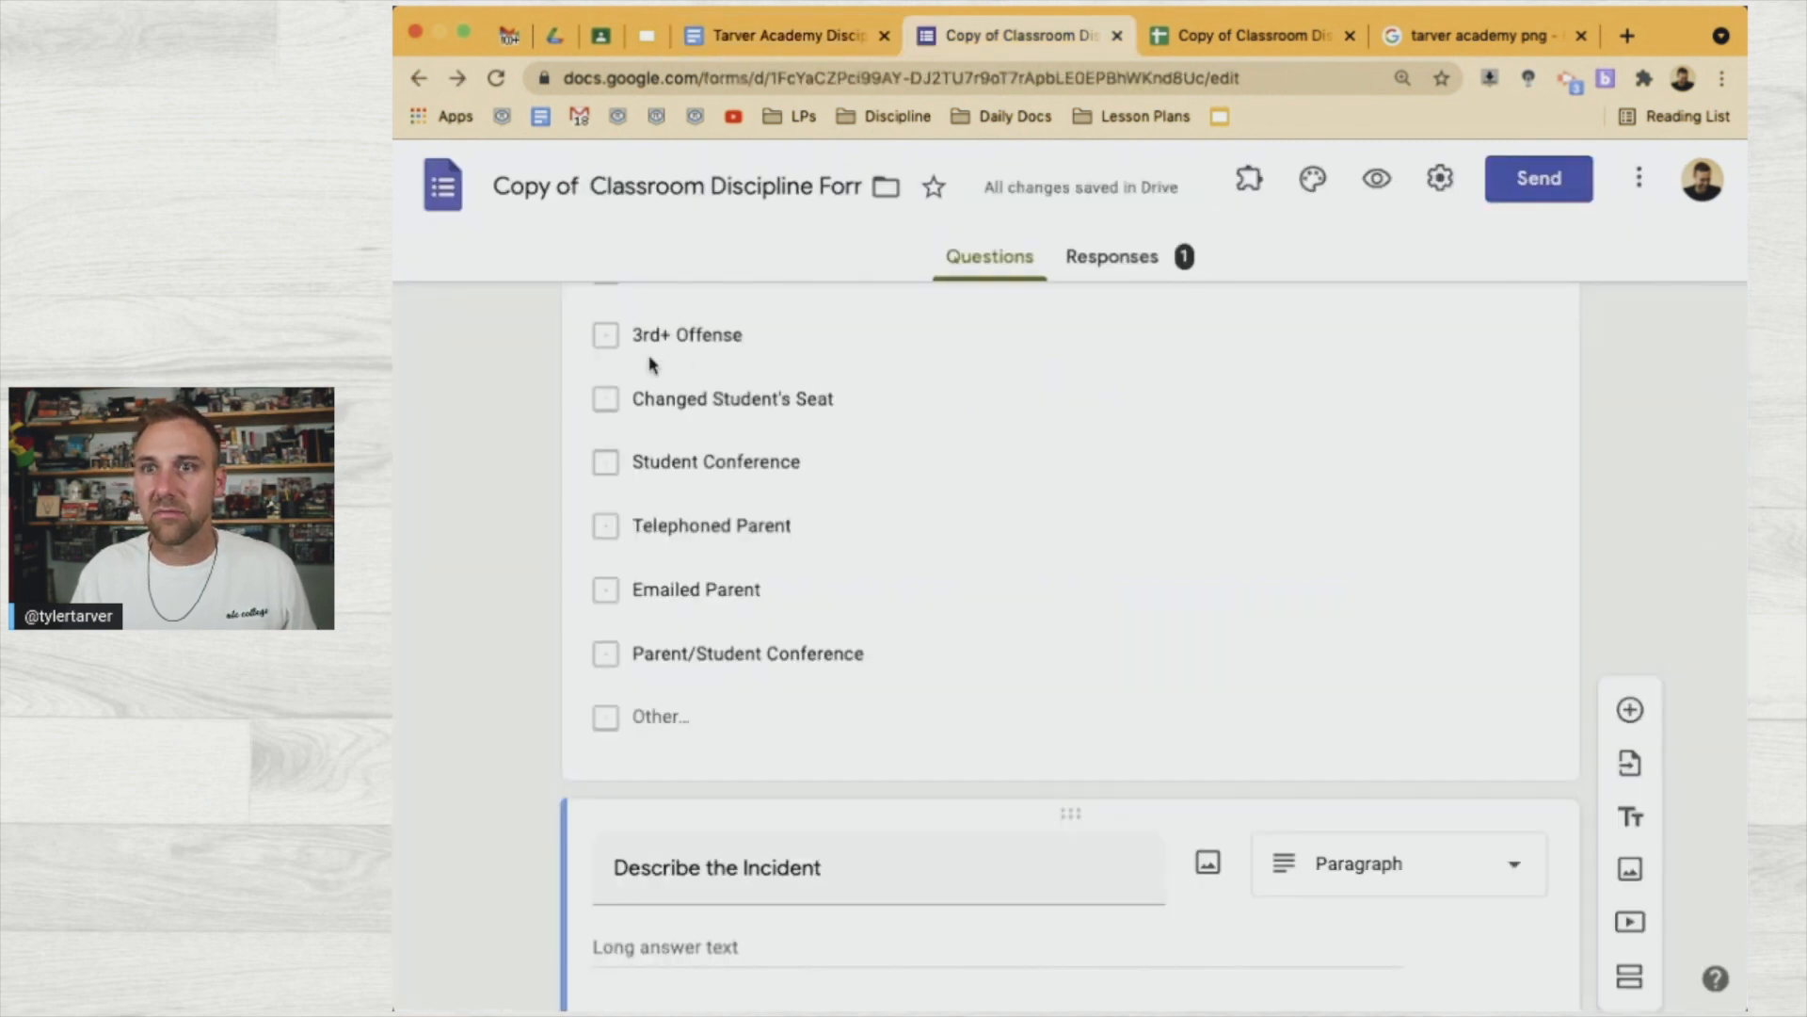
{"action": "left_click", "coordinate": [1226, 24]}
{"action": "left_click_drag", "start_coordinate": [1222, 36], "coordinate": [941, 37]}
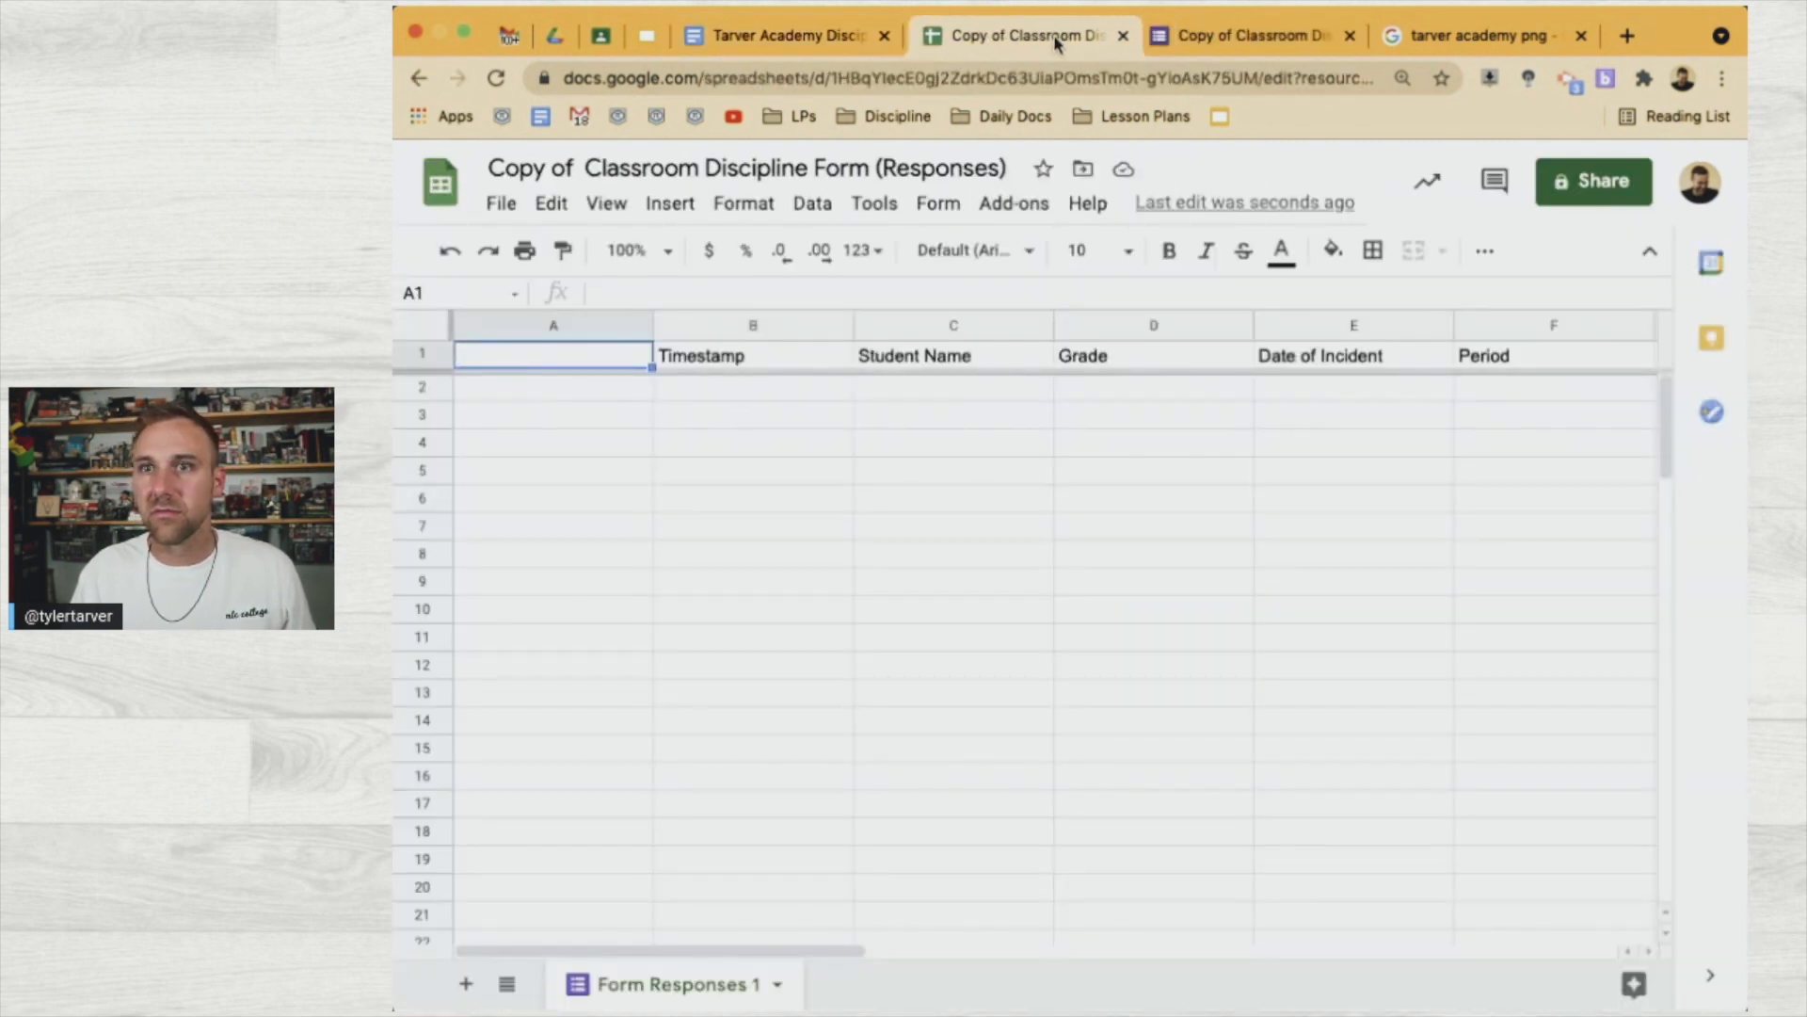
{"action": "double_click", "coordinate": [576, 361]}
{"action": "type", "text": "Disciplinary Action Taken by Administration"}
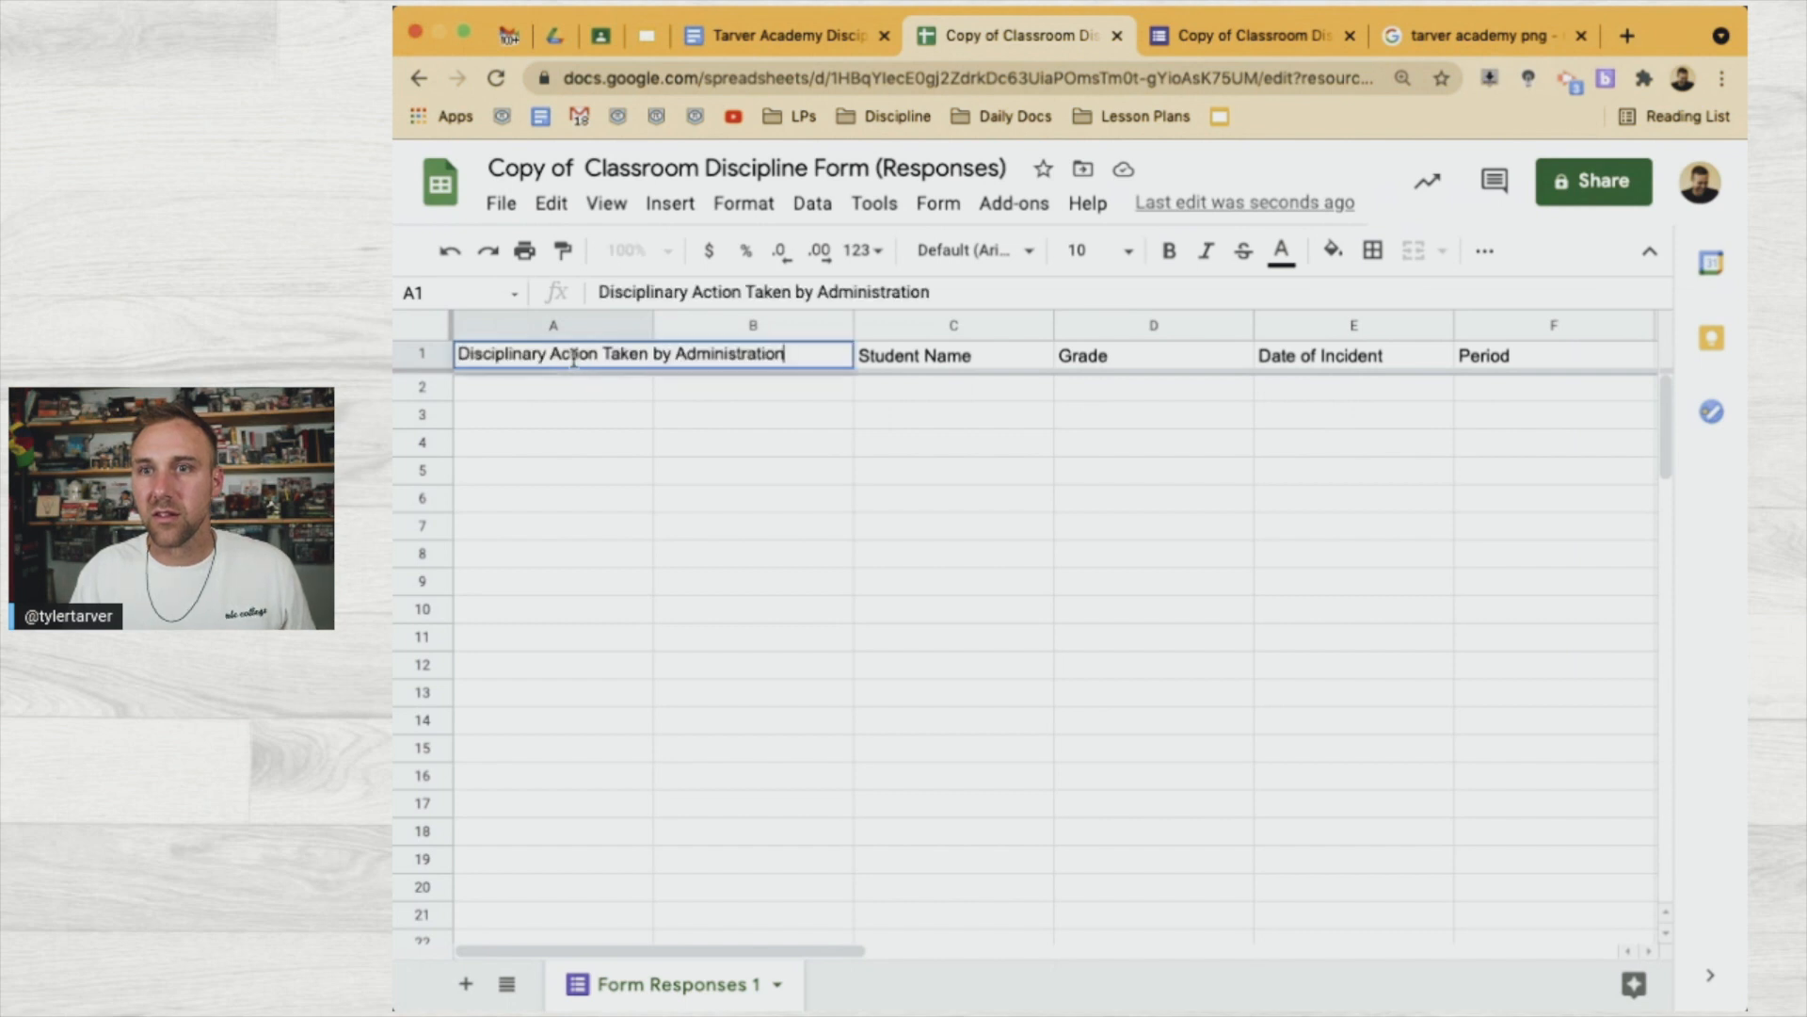
{"action": "left_click", "coordinate": [595, 442]}
Change the template's days tag to <<# of discipline days>> and copy its text
{"action": "left_click", "coordinate": [836, 35]}
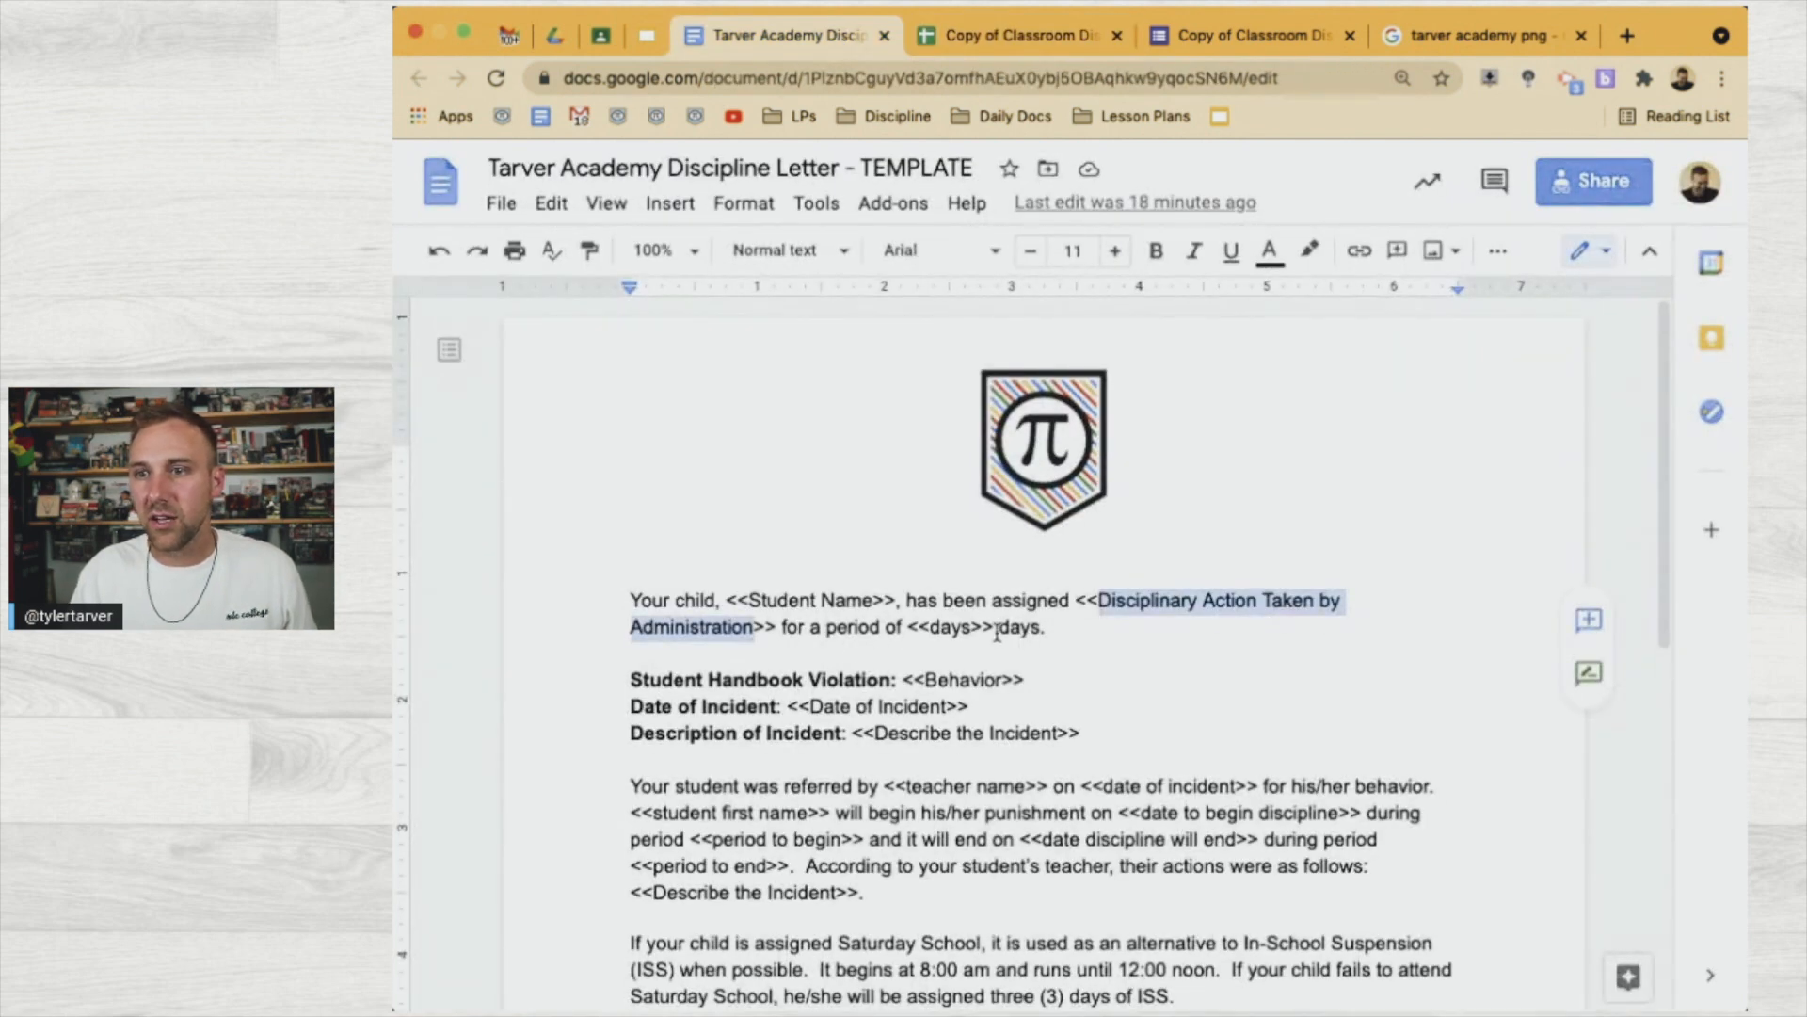
{"action": "left_click", "coordinate": [932, 626]}
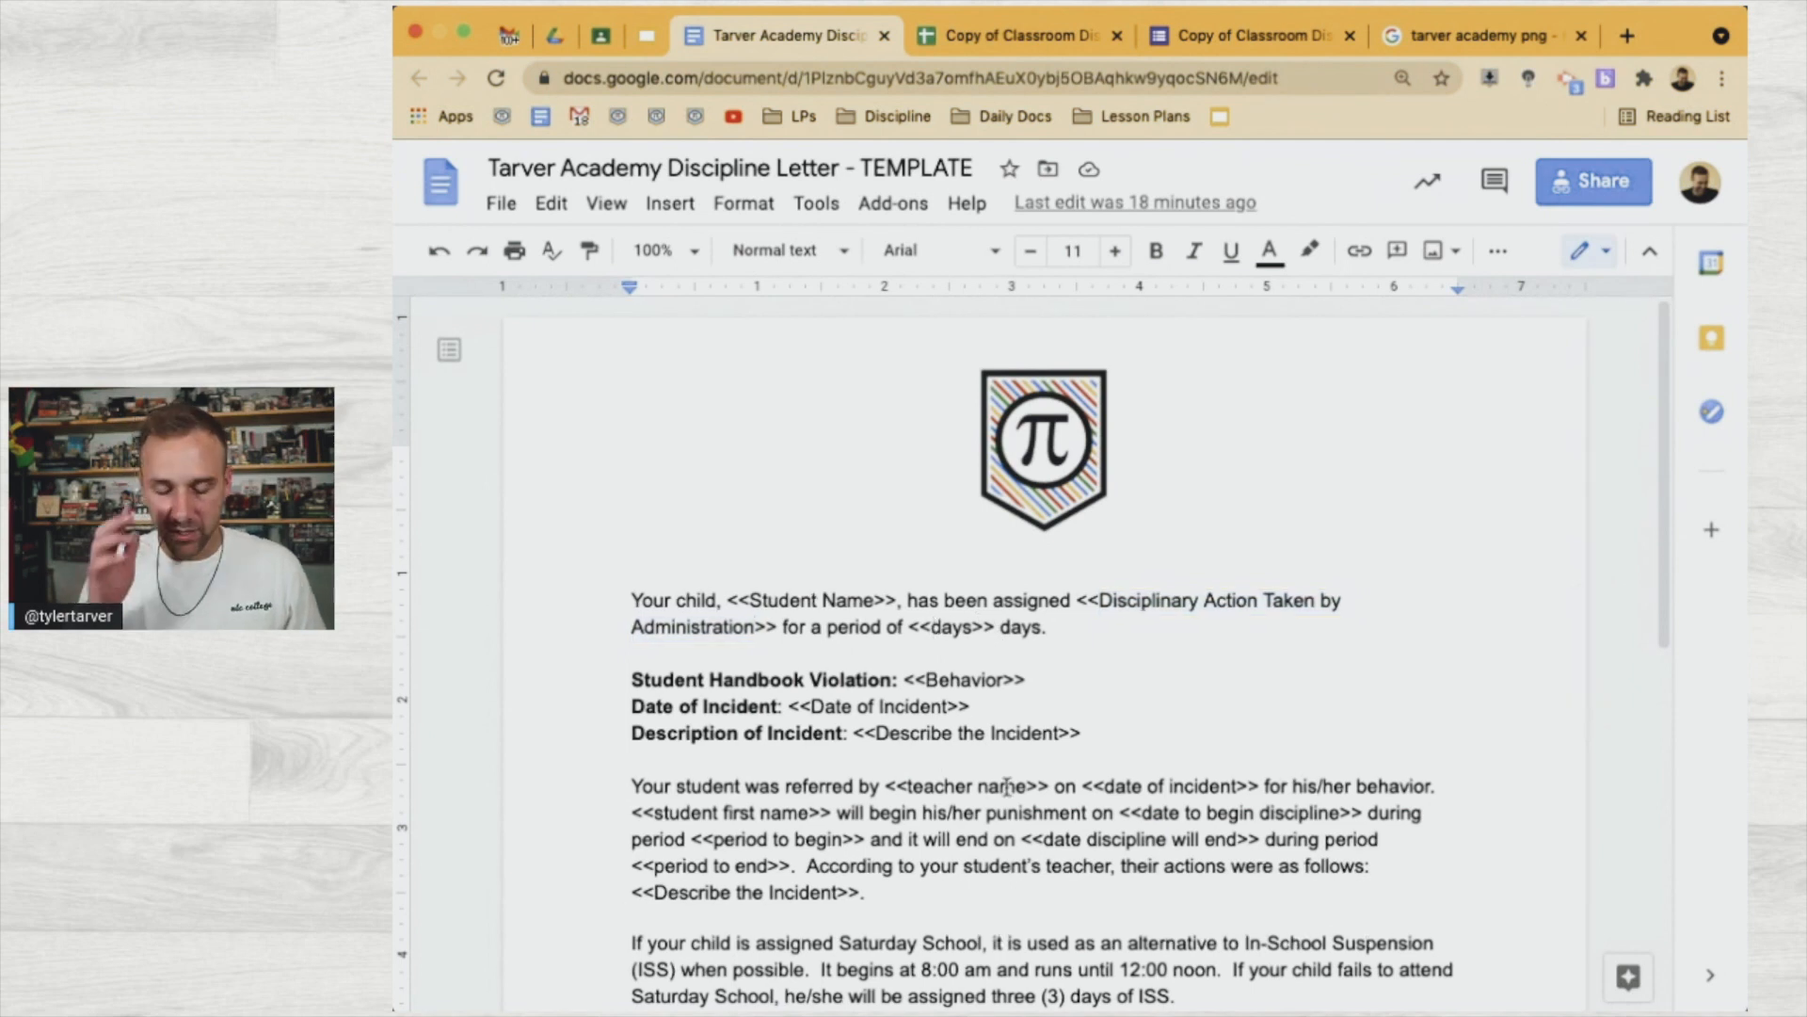
{"action": "key", "text": "BackSpace"}
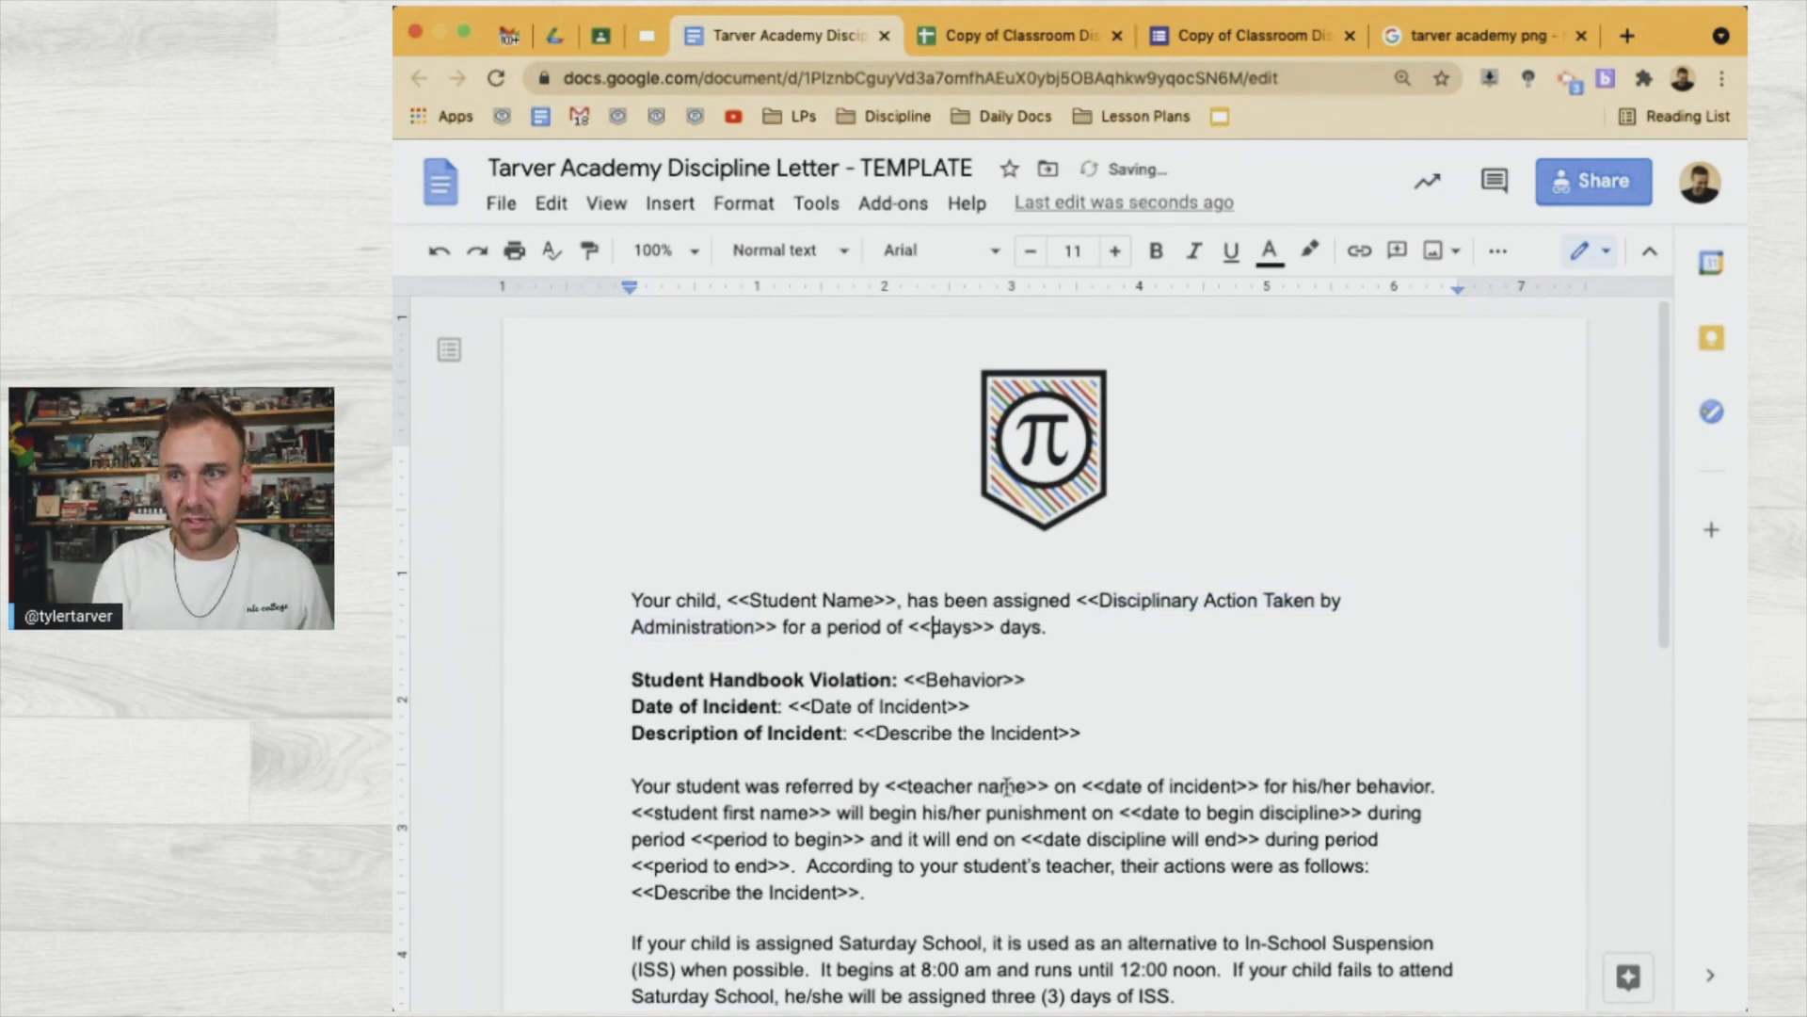
{"action": "type", "text": "# of dis"}
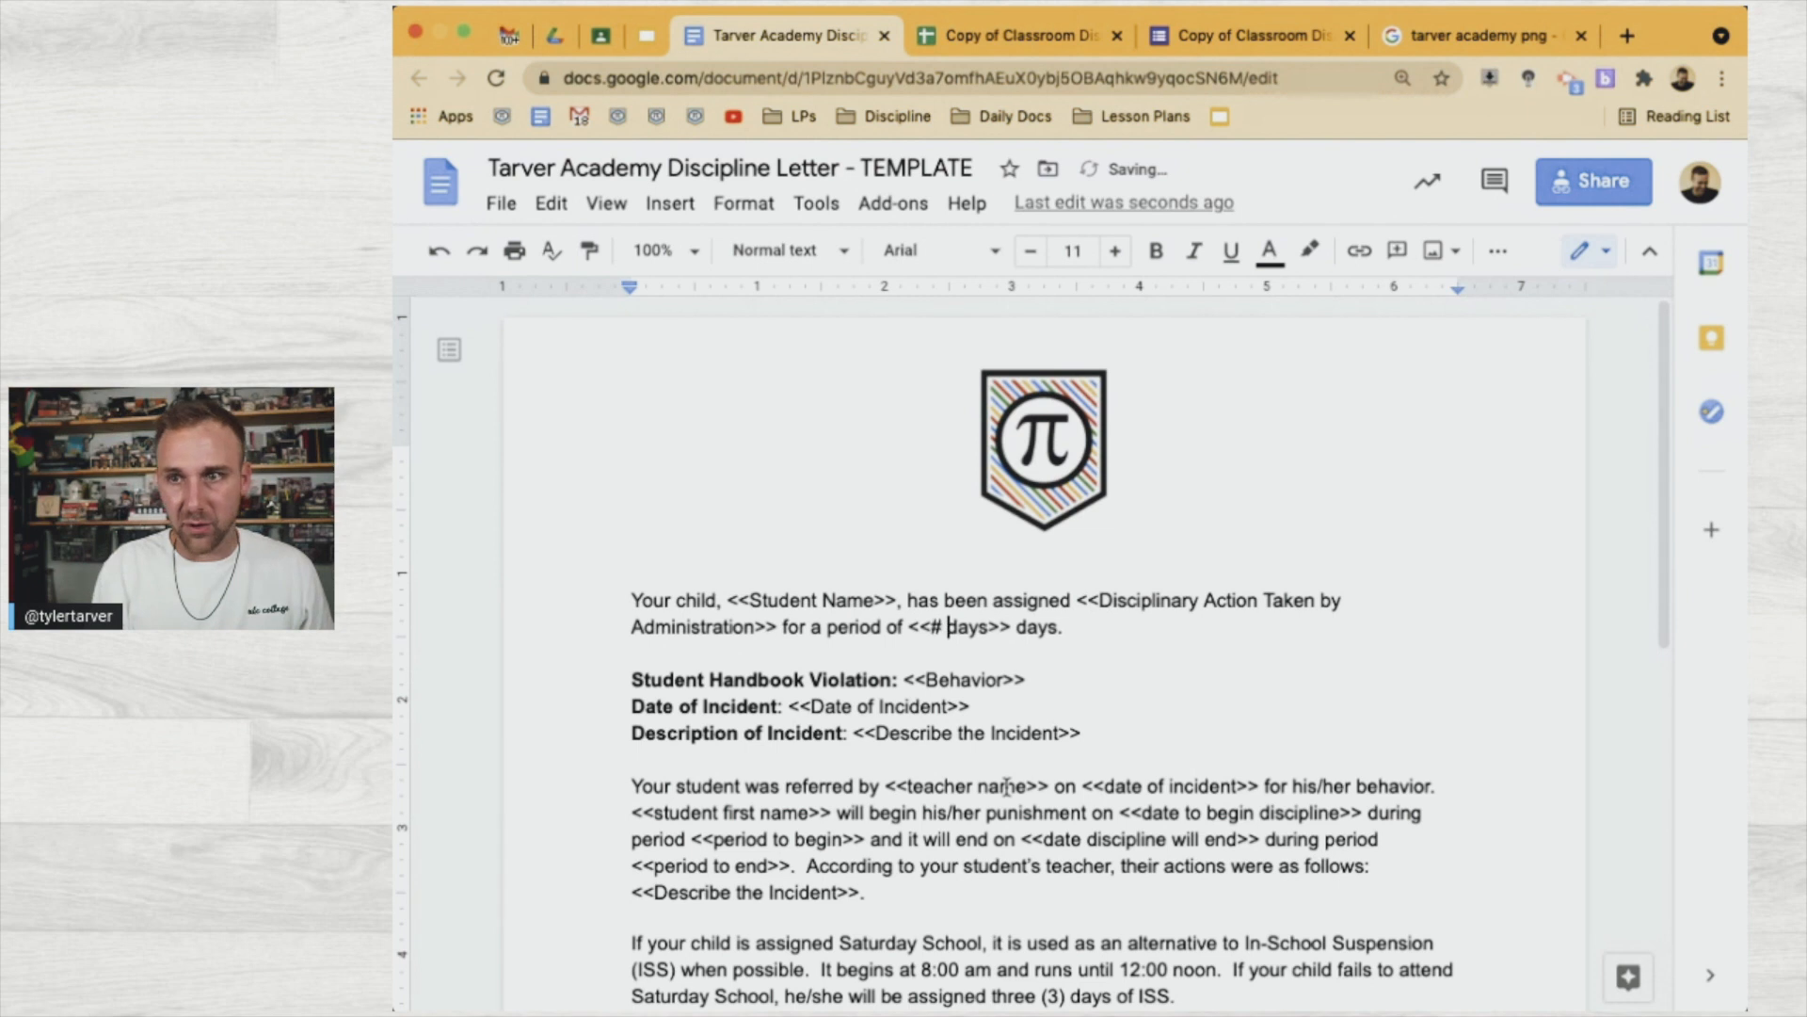
{"action": "type", "text": "cipline"}
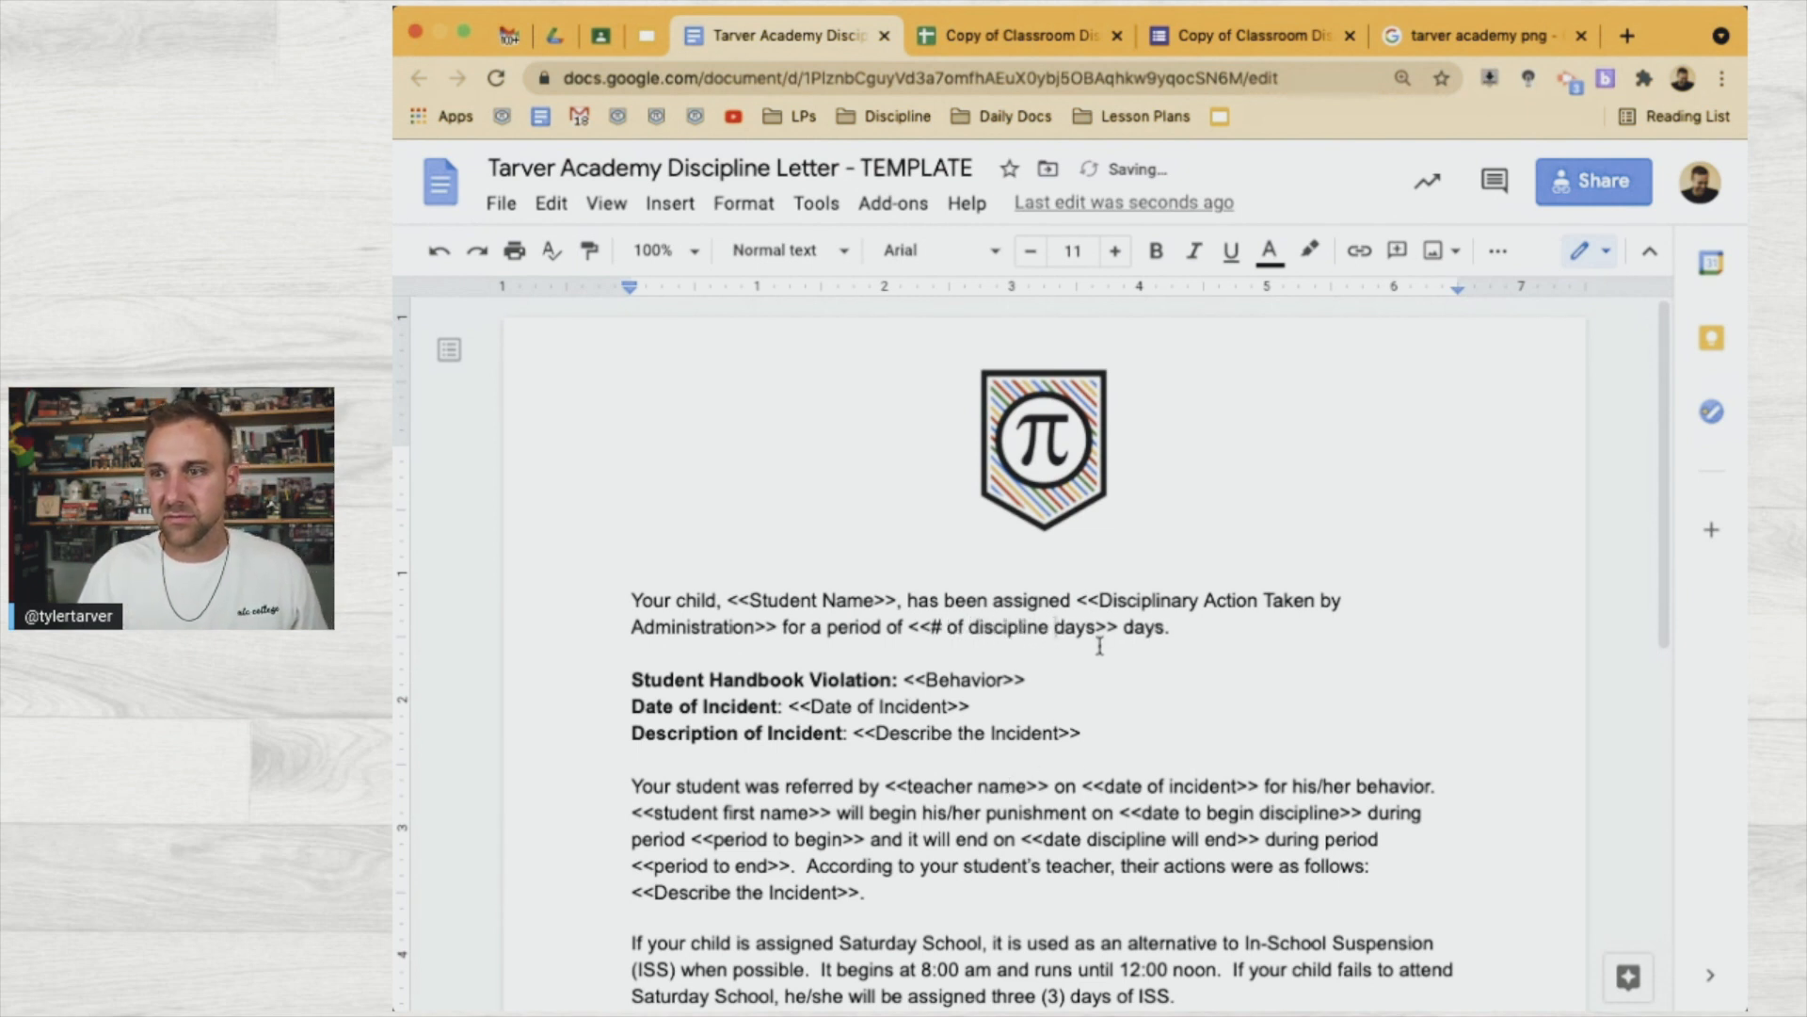
{"action": "left_click_drag", "start_coordinate": [1097, 629], "coordinate": [975, 629]}
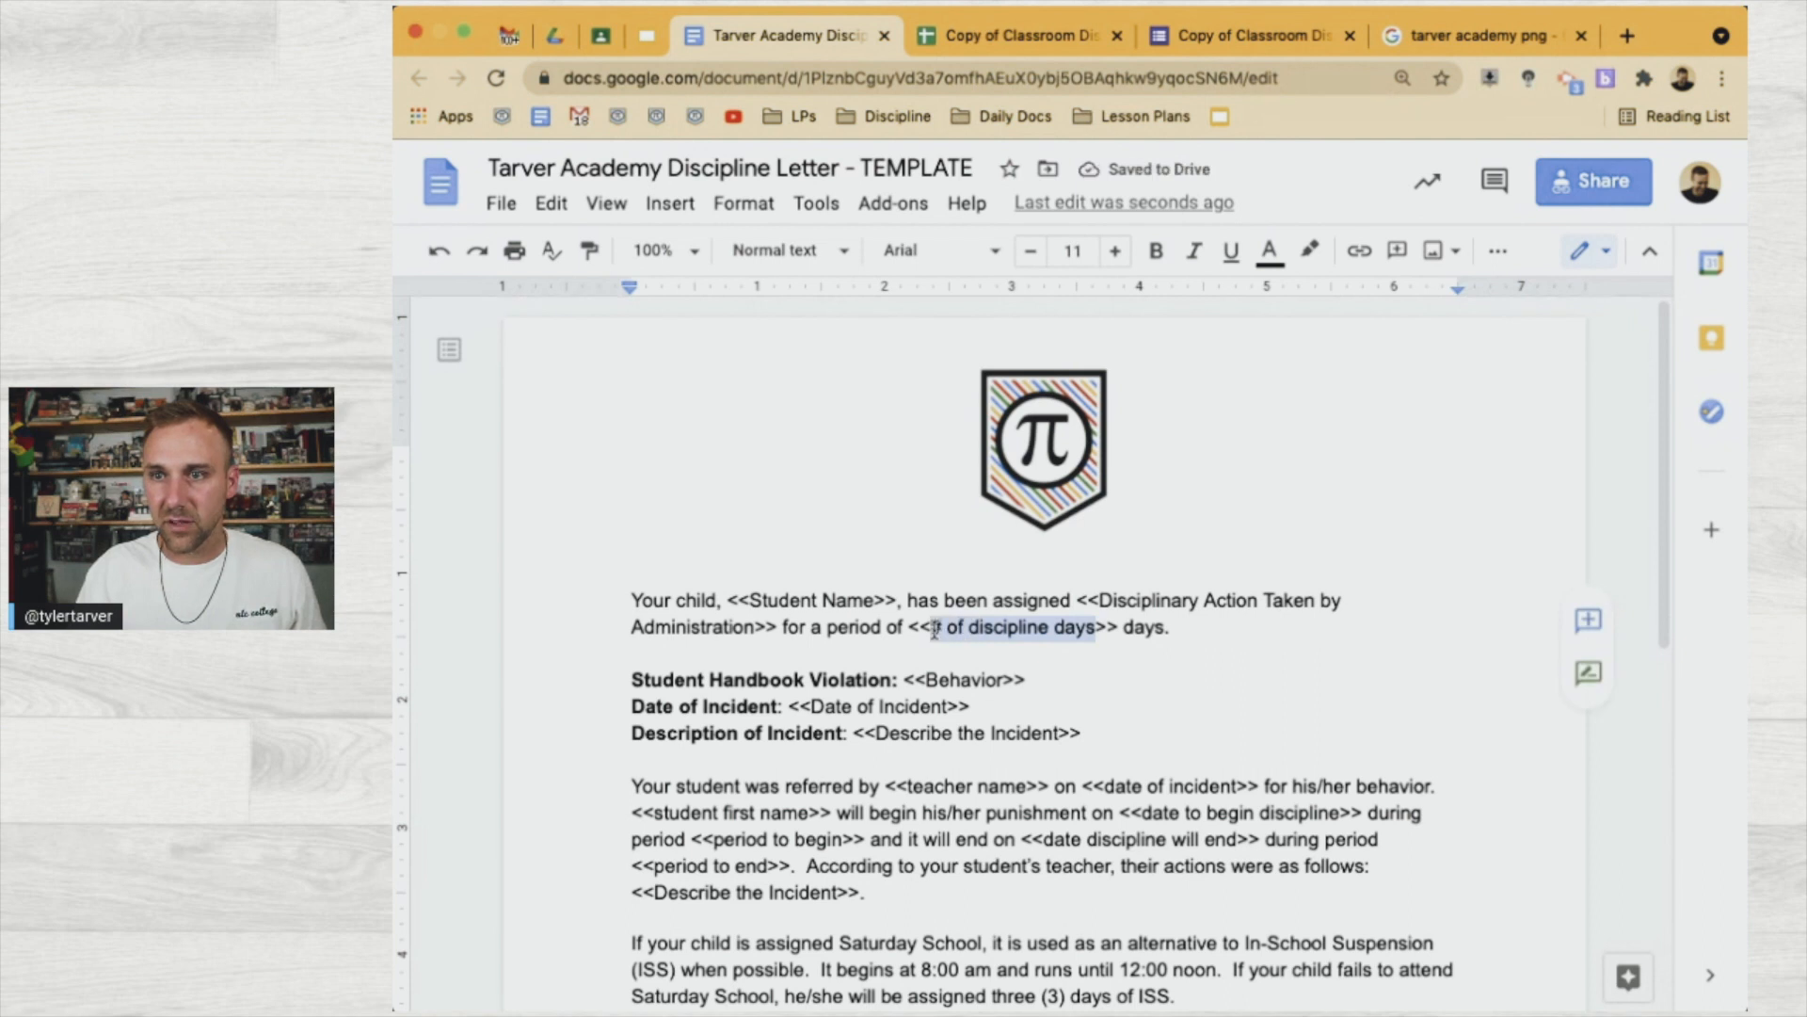
Insert a new column B in the responses sheet headed '# of discipline days'
{"action": "left_click", "coordinate": [968, 42]}
{"action": "left_click", "coordinate": [576, 324]}
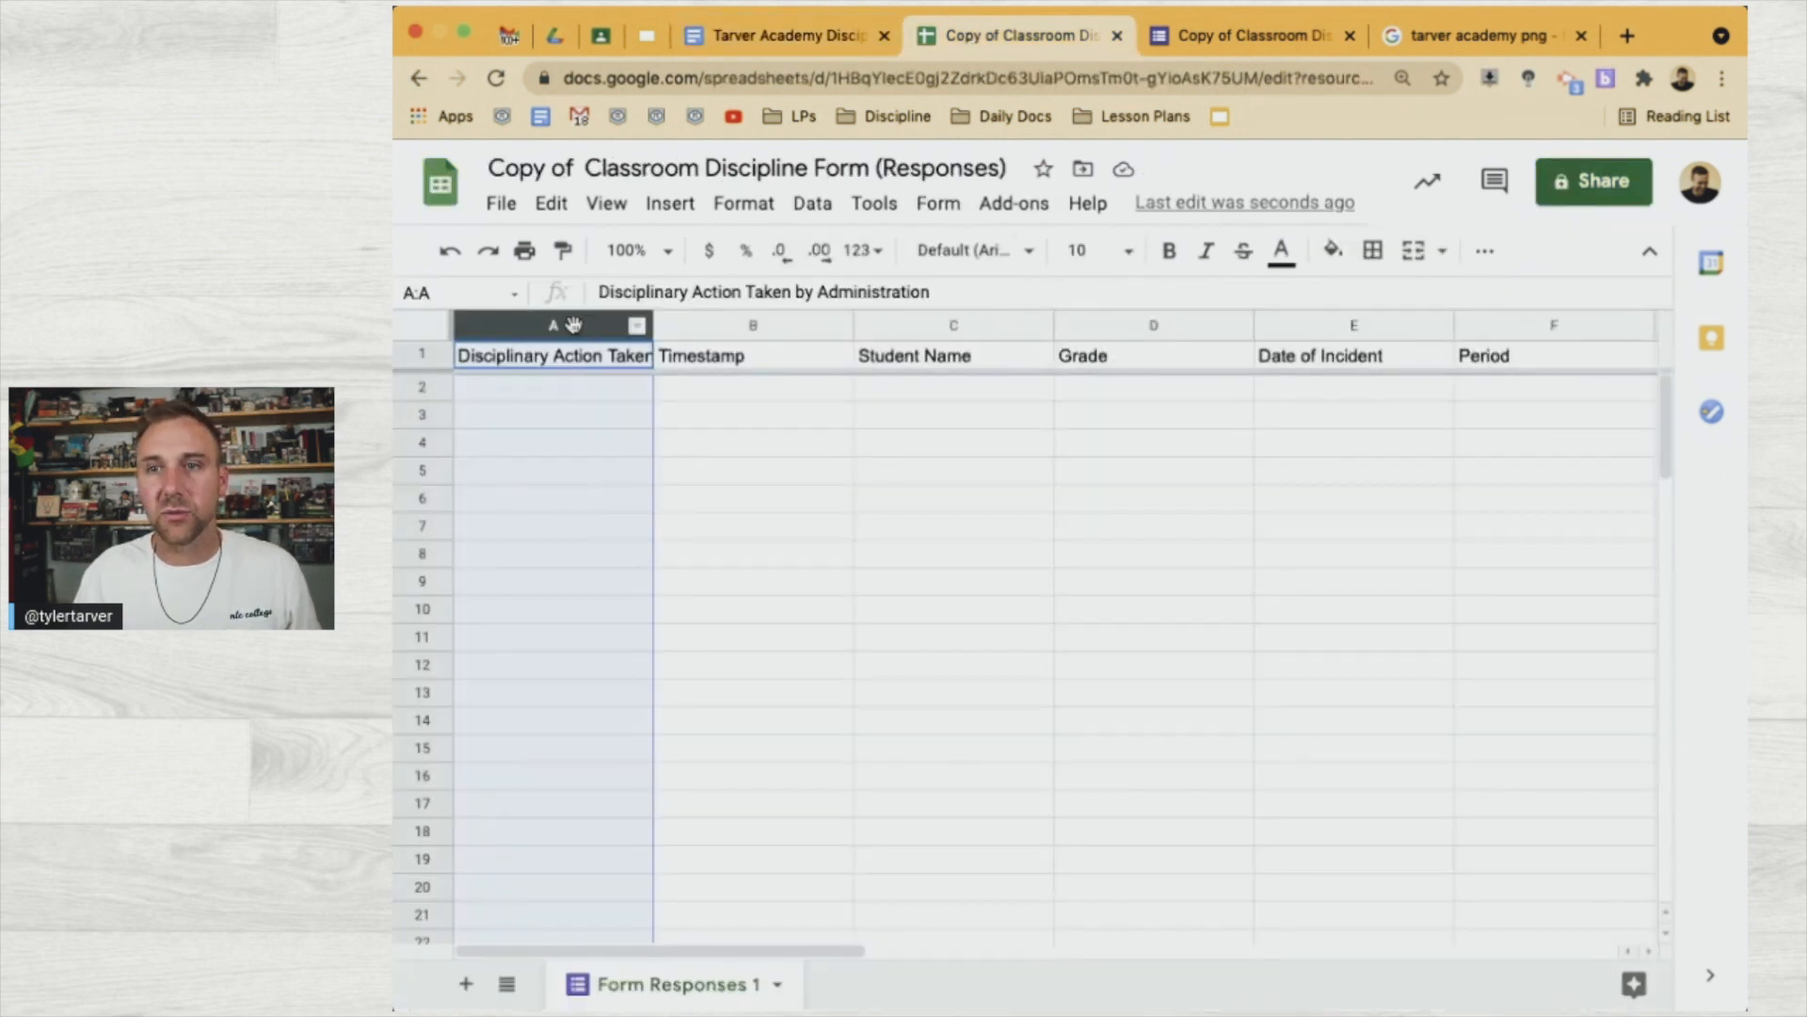
{"action": "right_click", "coordinate": [574, 325]}
{"action": "left_click", "coordinate": [680, 476]}
{"action": "left_click", "coordinate": [686, 358]}
{"action": "type", "text": "# of discipline days"}
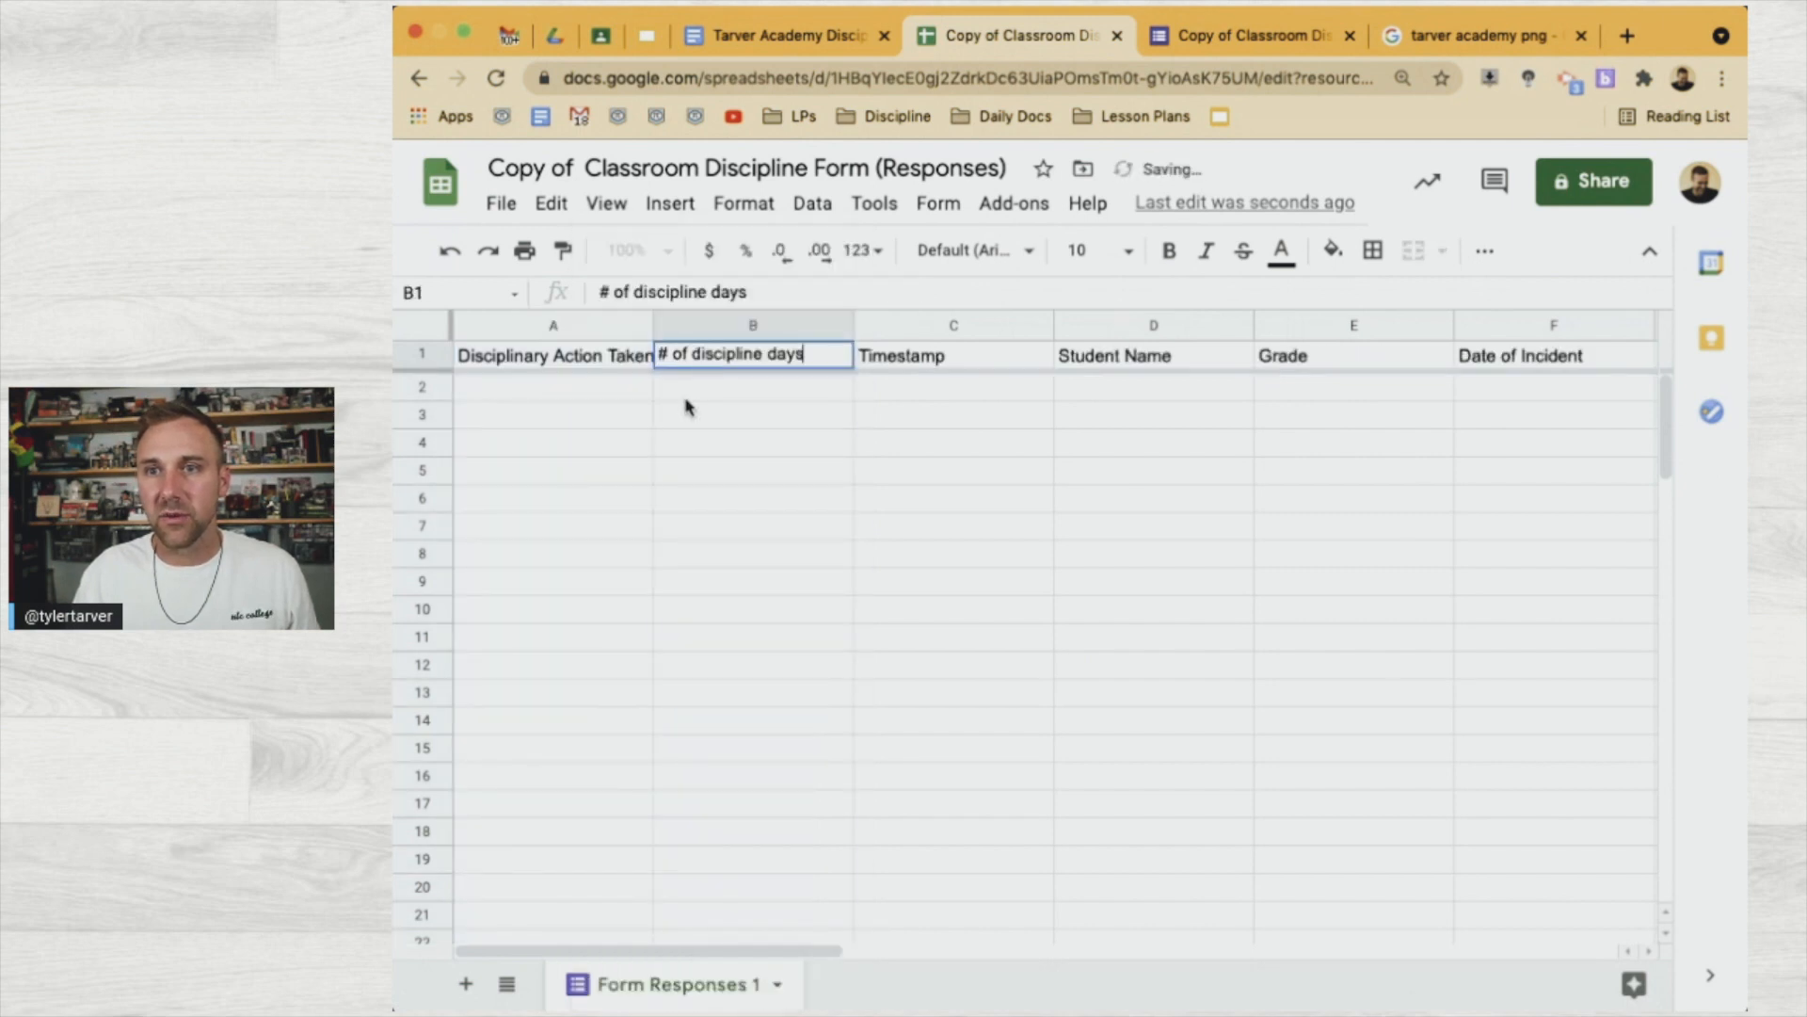
{"action": "key", "text": "Return"}
{"action": "left_click", "coordinate": [824, 38]}
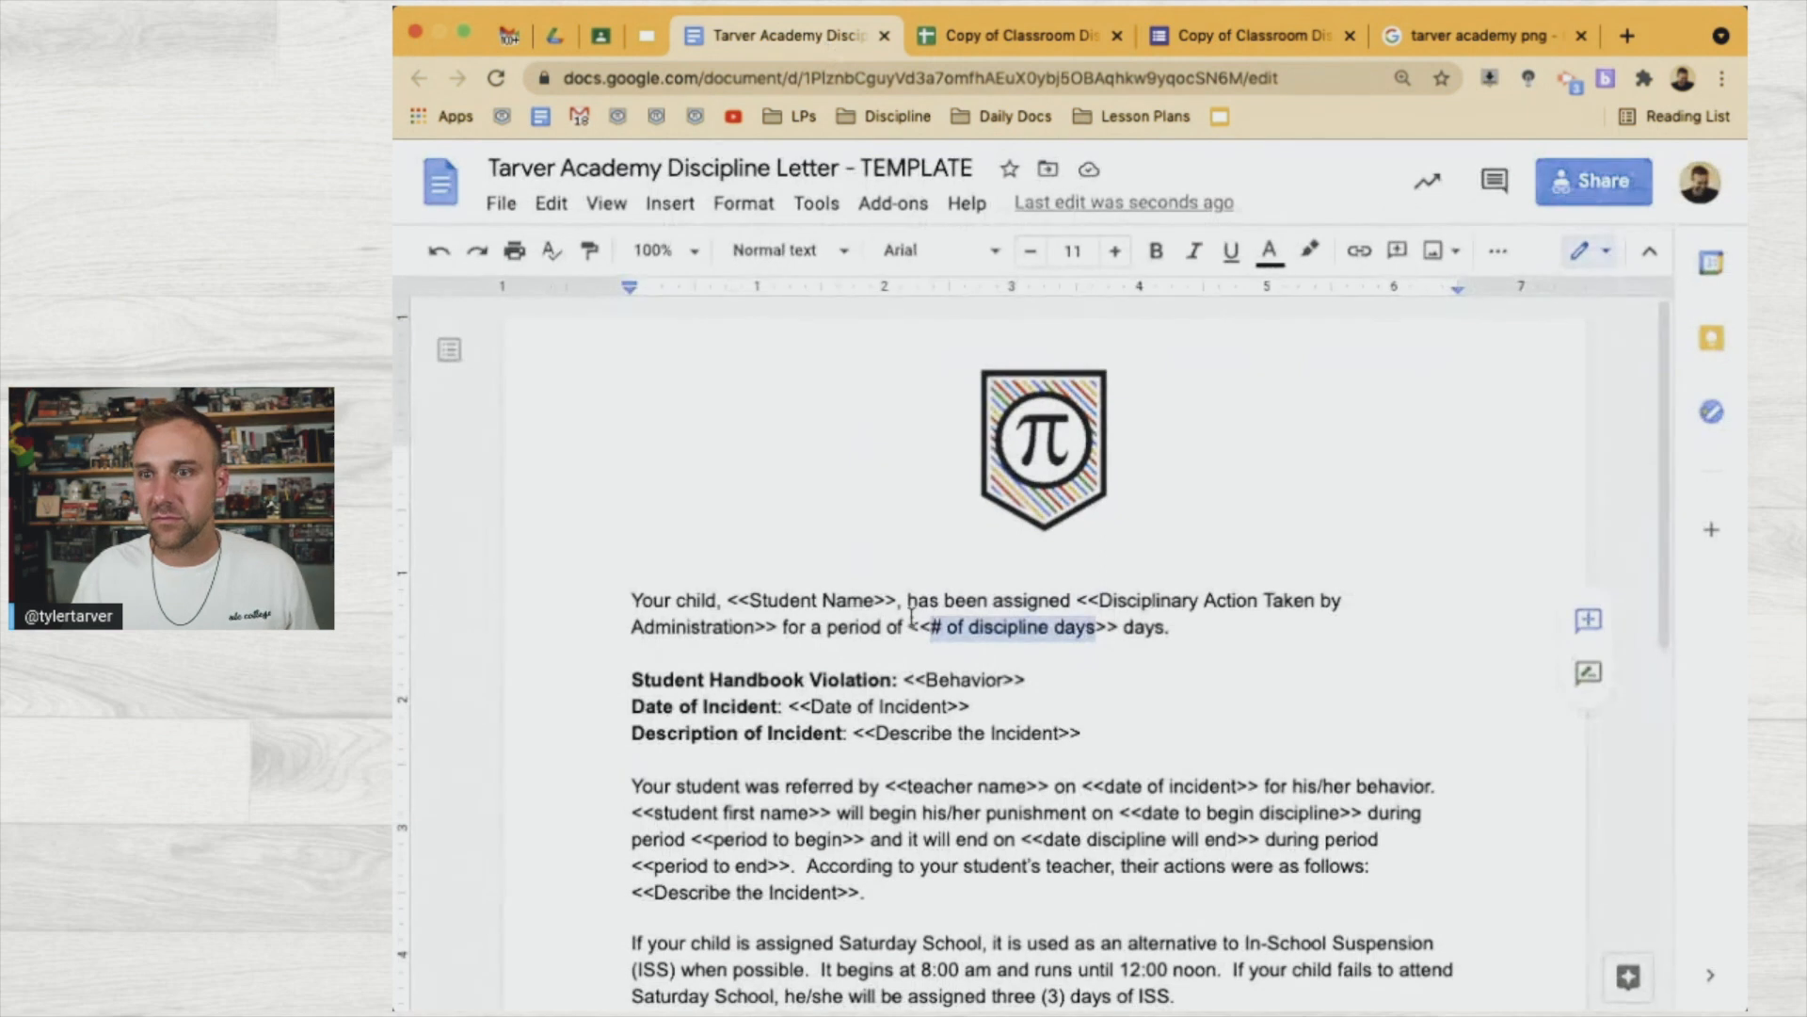
Replace <<student first name>> with <<Student Name>> and copy the 'date to begin discipline' tag text
{"action": "scroll", "coordinate": [911, 619], "scroll_direction": "down", "scroll_amount": 3}
{"action": "scroll", "coordinate": [961, 602], "scroll_direction": "down", "scroll_amount": 3}
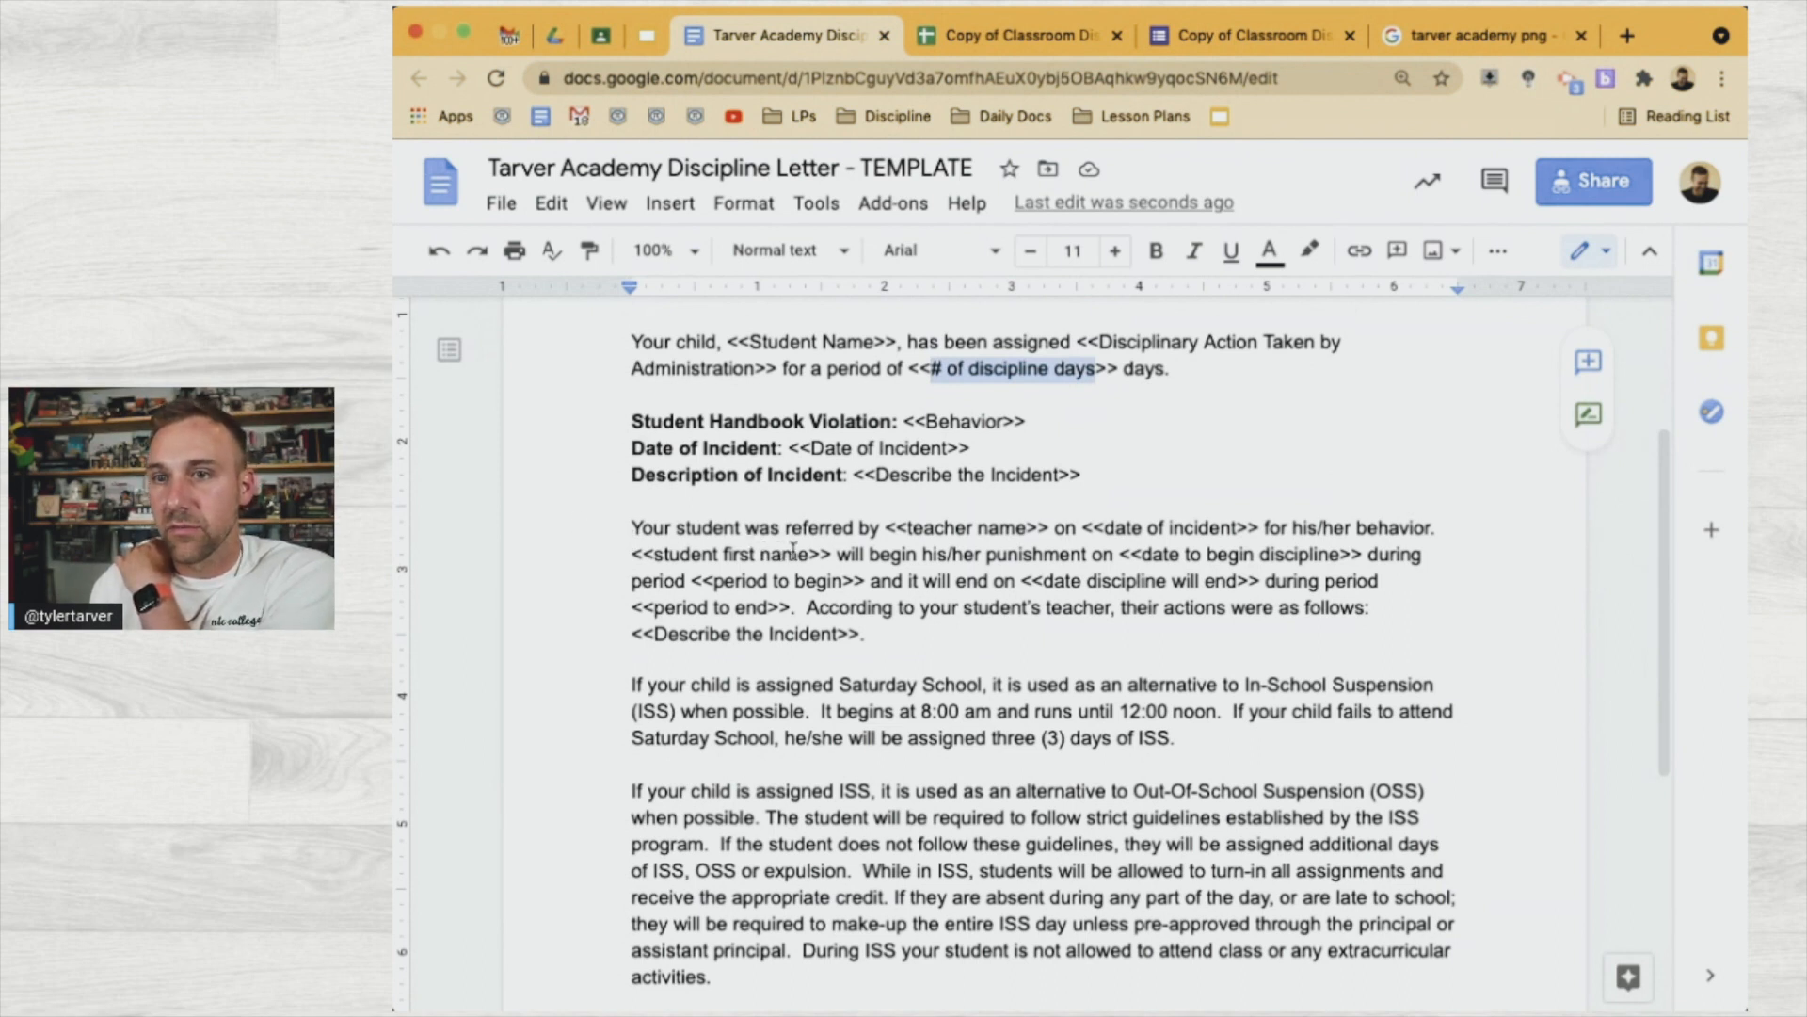
{"action": "scroll", "coordinate": [809, 550], "scroll_direction": "up", "scroll_amount": 1}
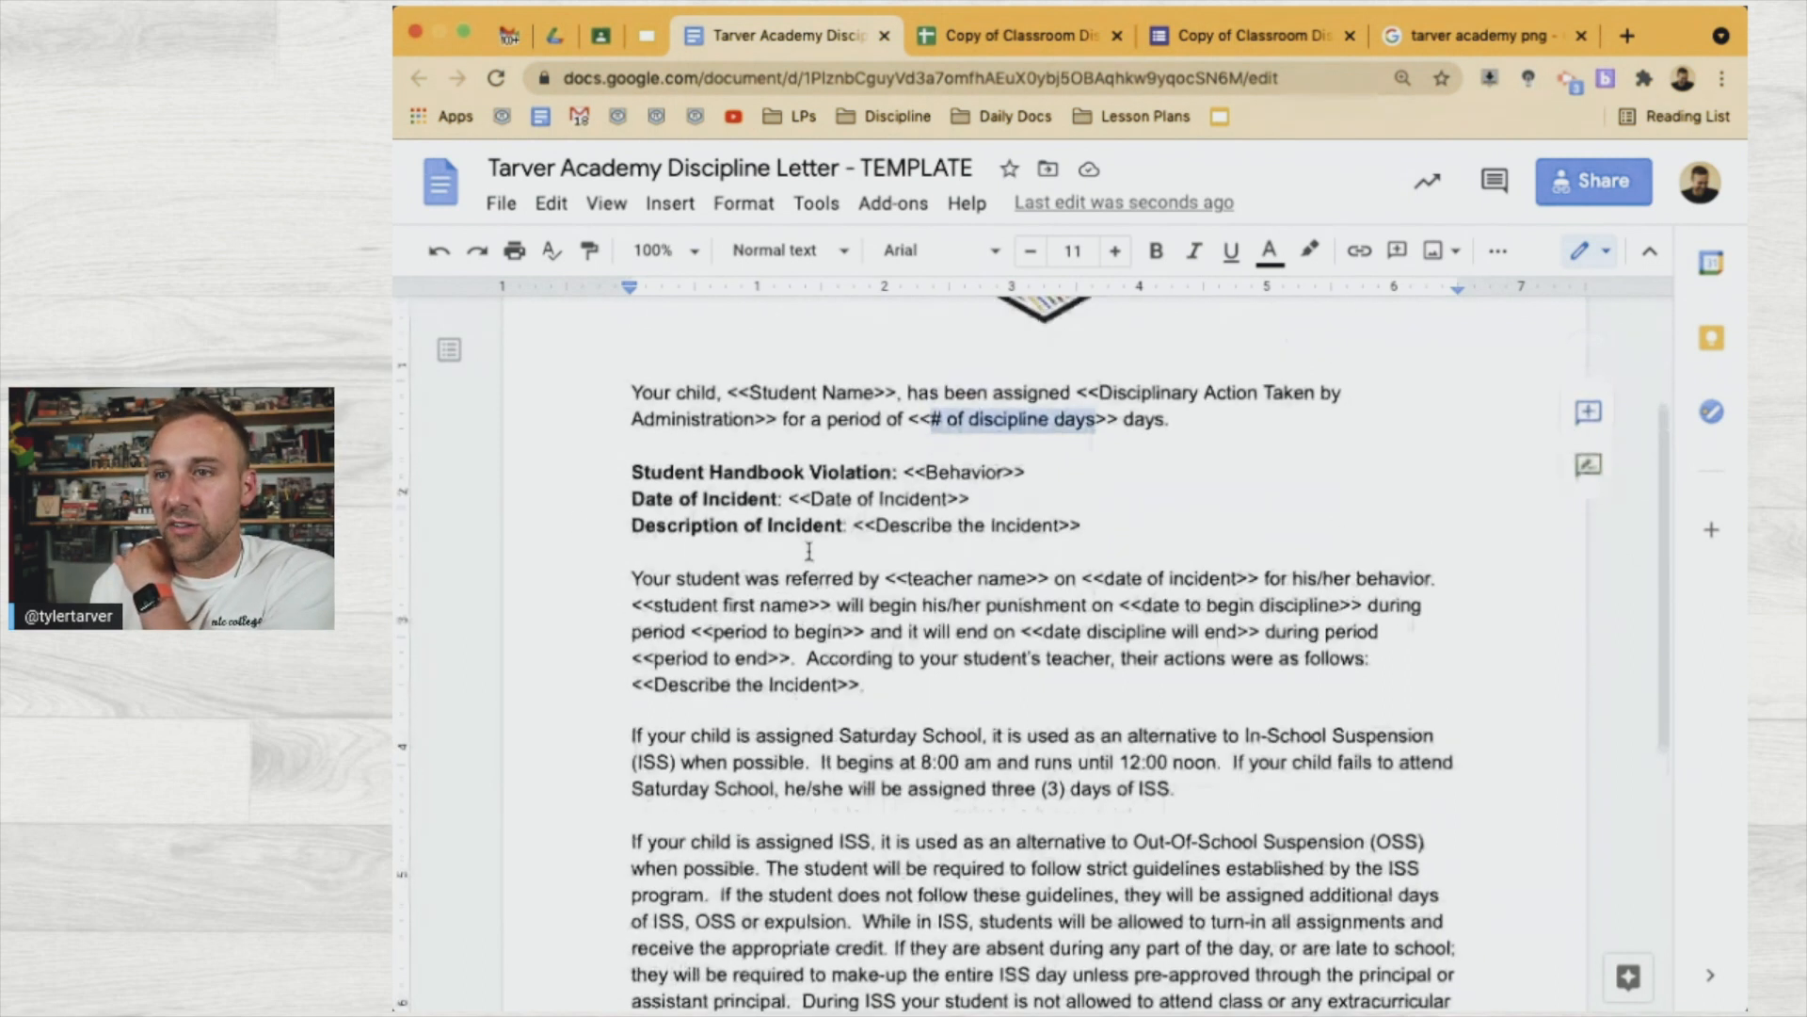
{"action": "left_click", "coordinate": [874, 390]}
{"action": "left_click_drag", "start_coordinate": [830, 392], "coordinate": [751, 386]}
{"action": "key", "text": "ctrl+c"}
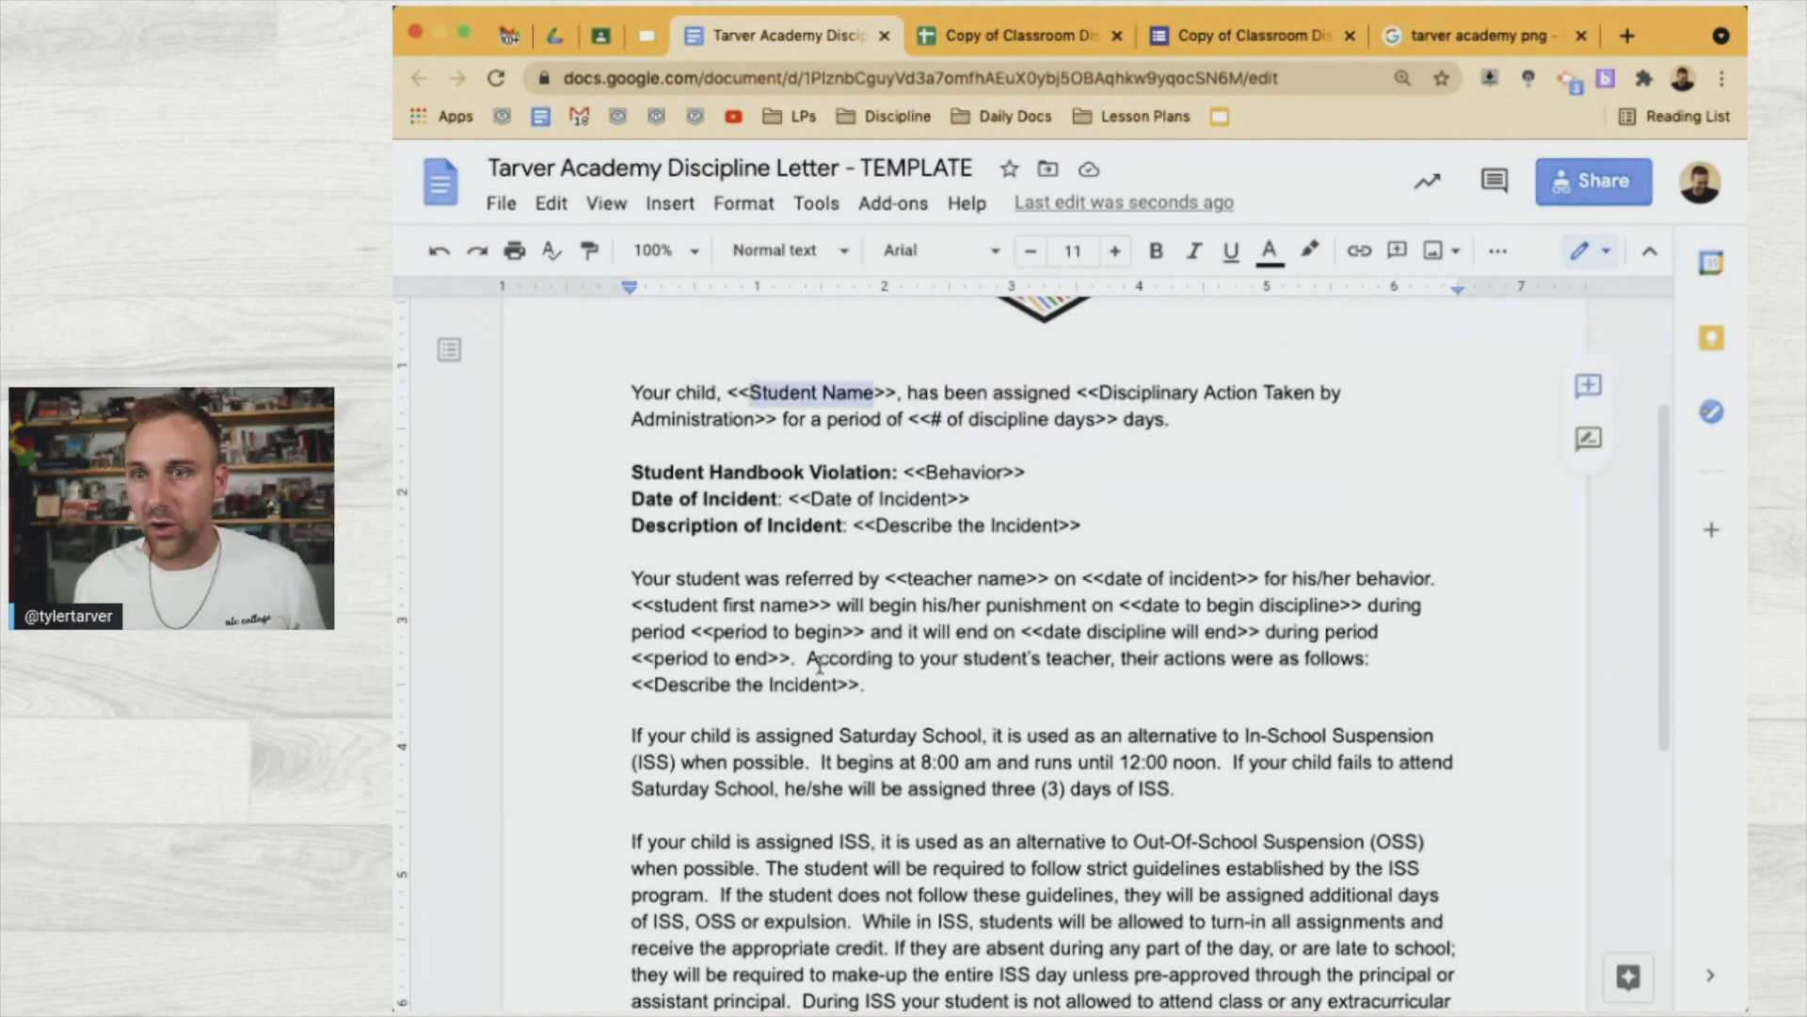
{"action": "left_click_drag", "start_coordinate": [809, 606], "coordinate": [660, 603]}
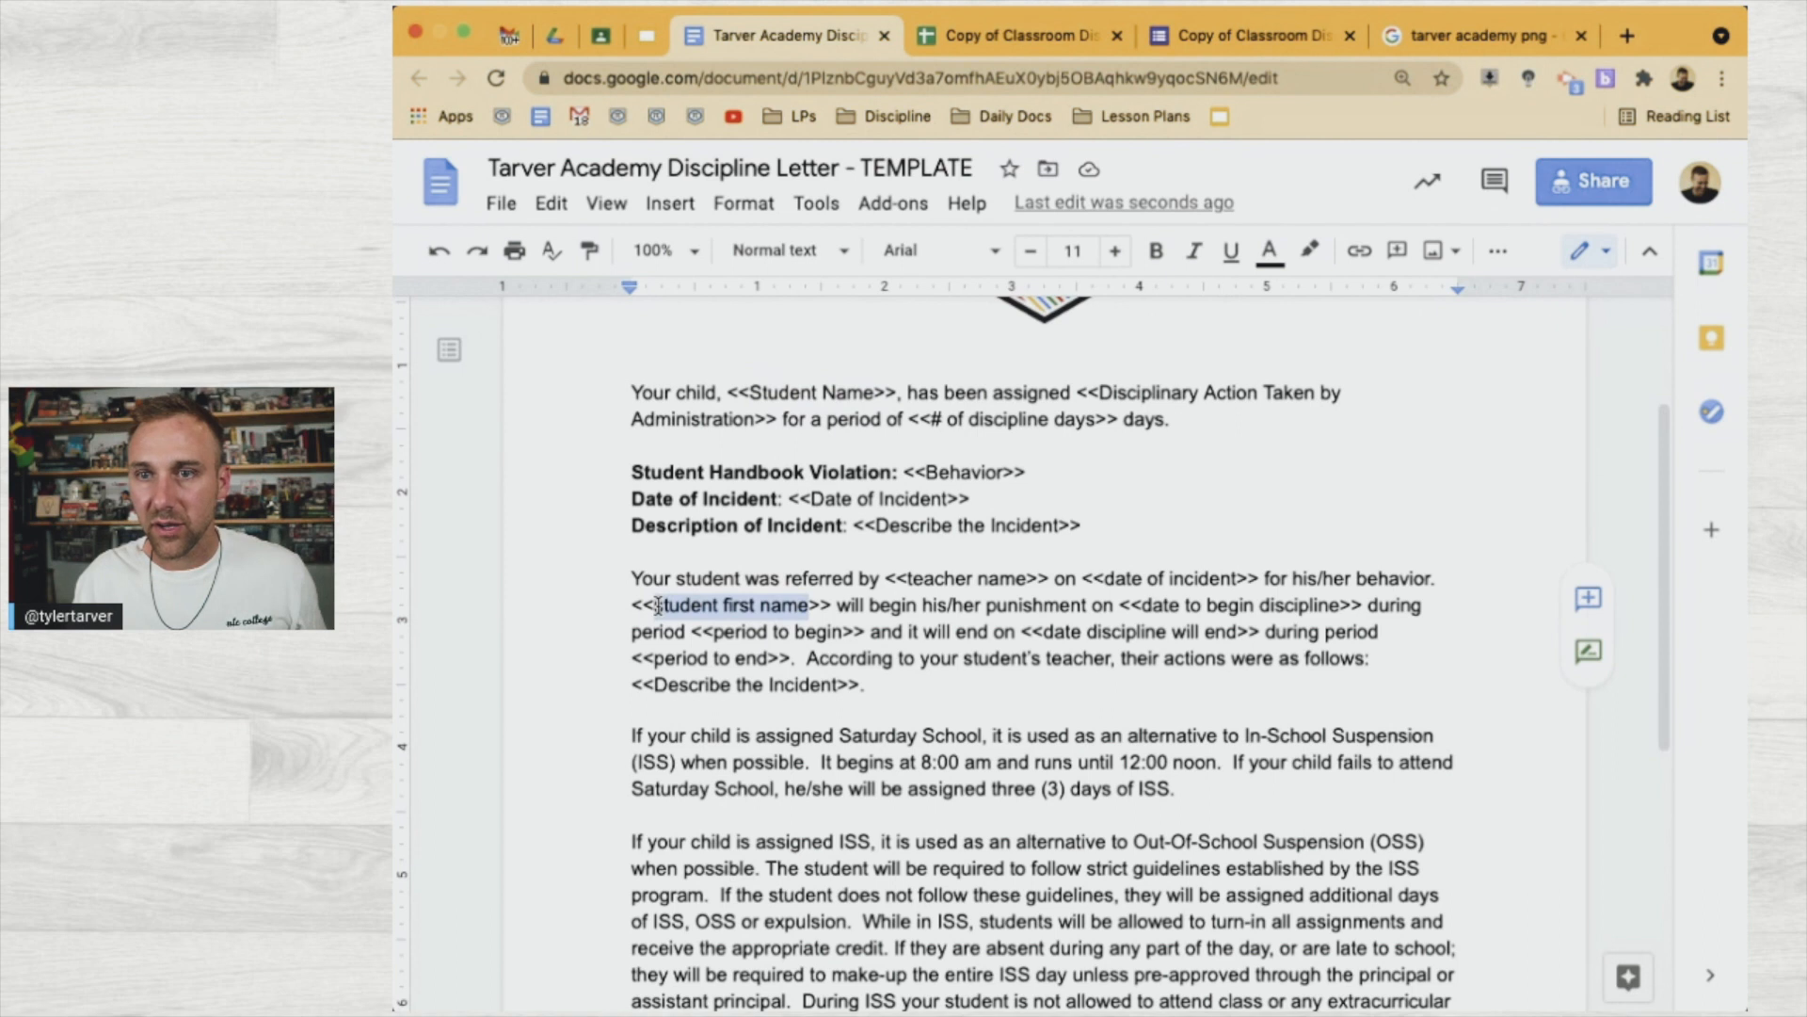
{"action": "key", "text": "ctrl+v"}
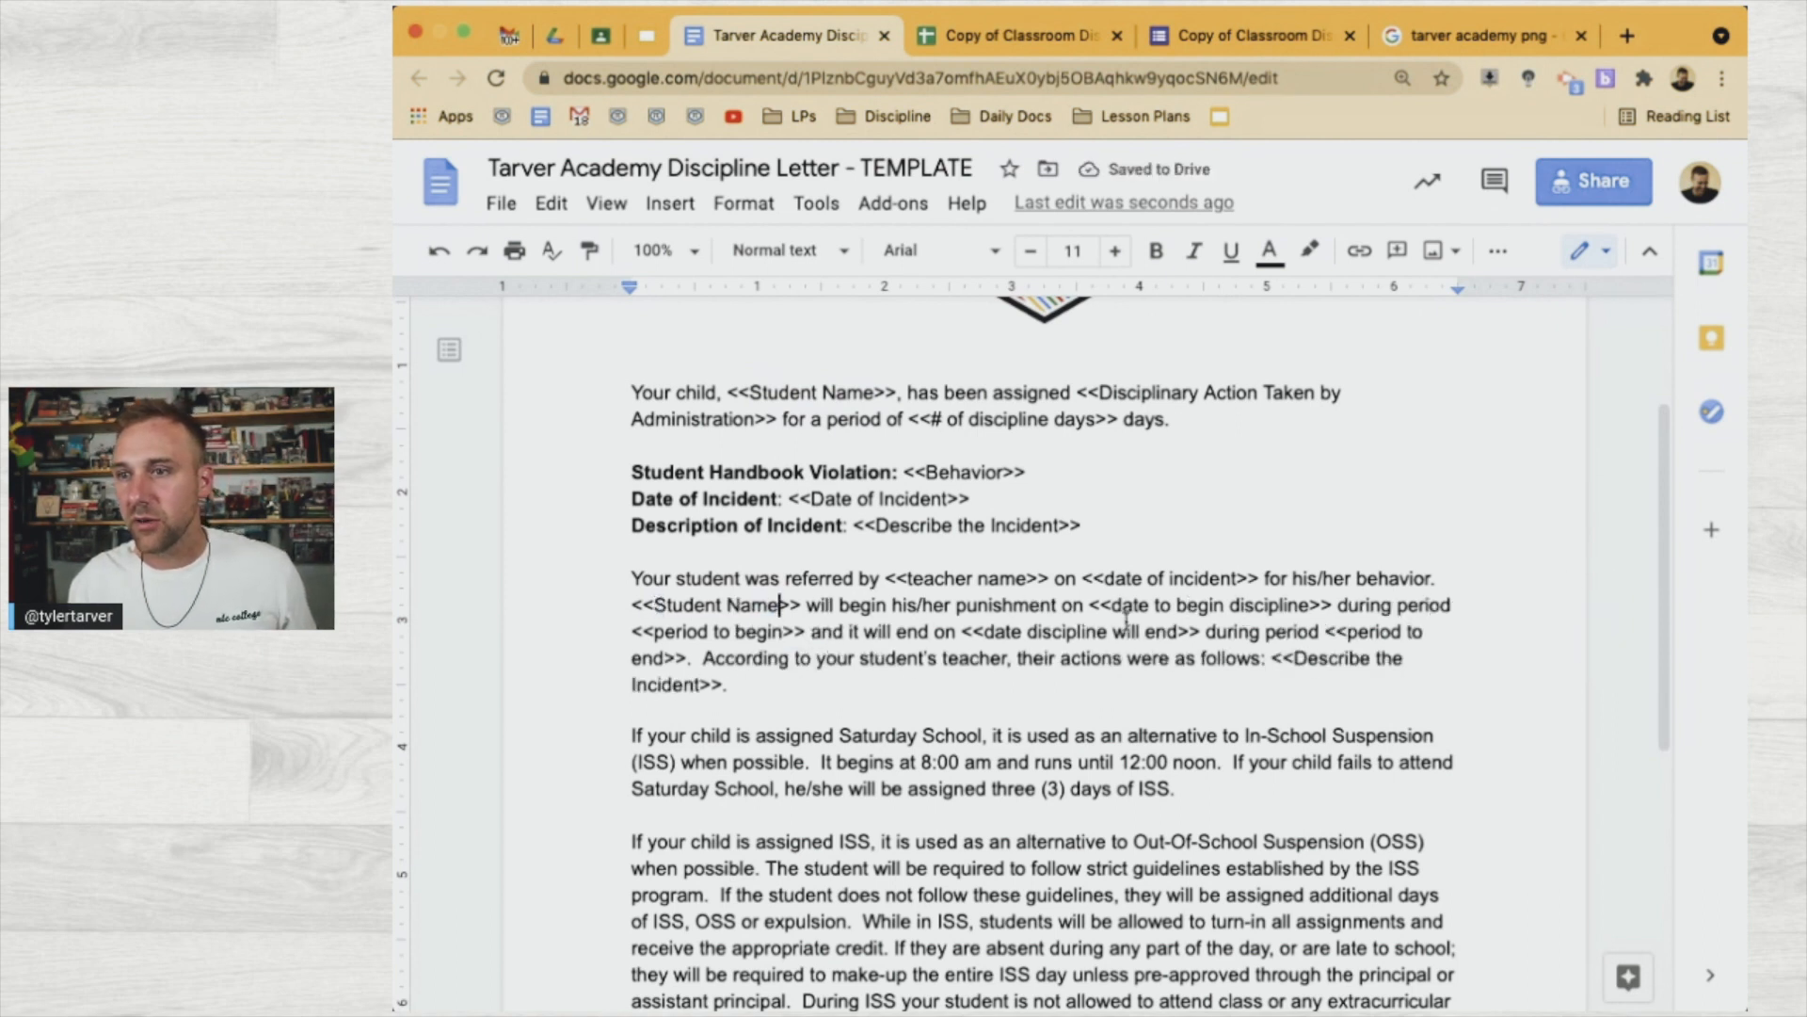
{"action": "left_click_drag", "start_coordinate": [1313, 612], "coordinate": [1117, 607]}
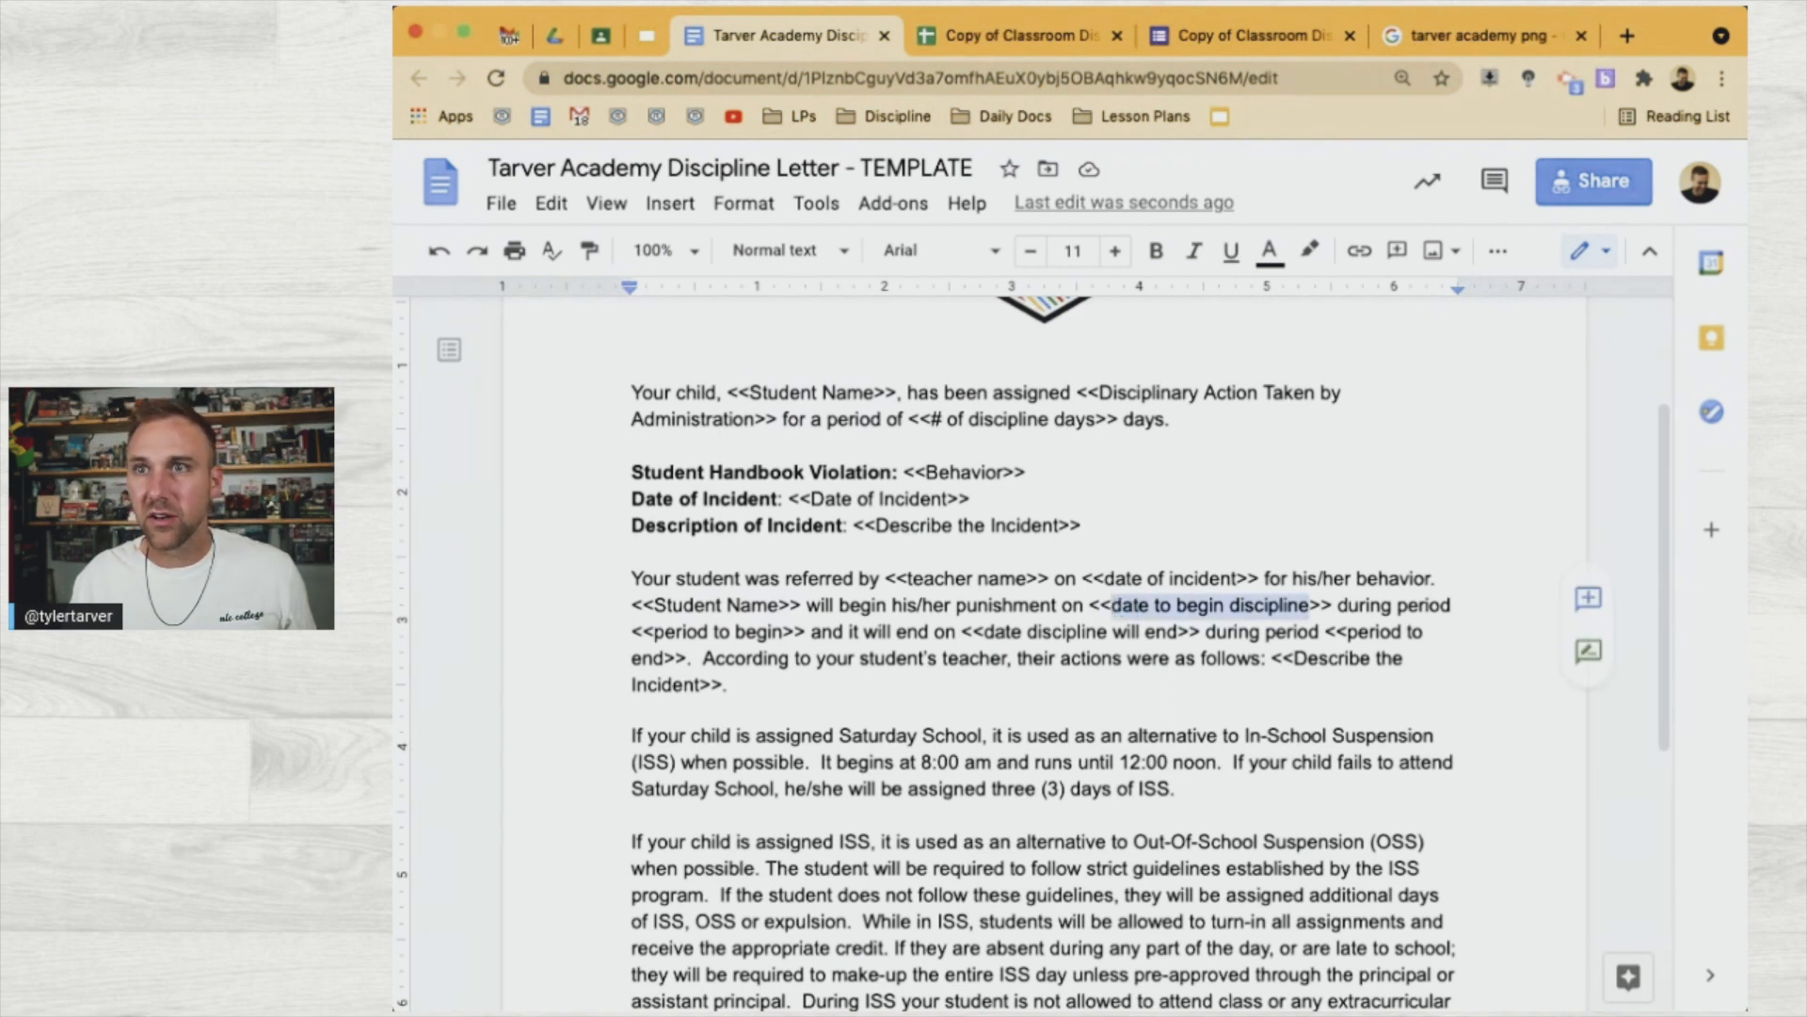
{"action": "left_click", "coordinate": [1052, 35]}
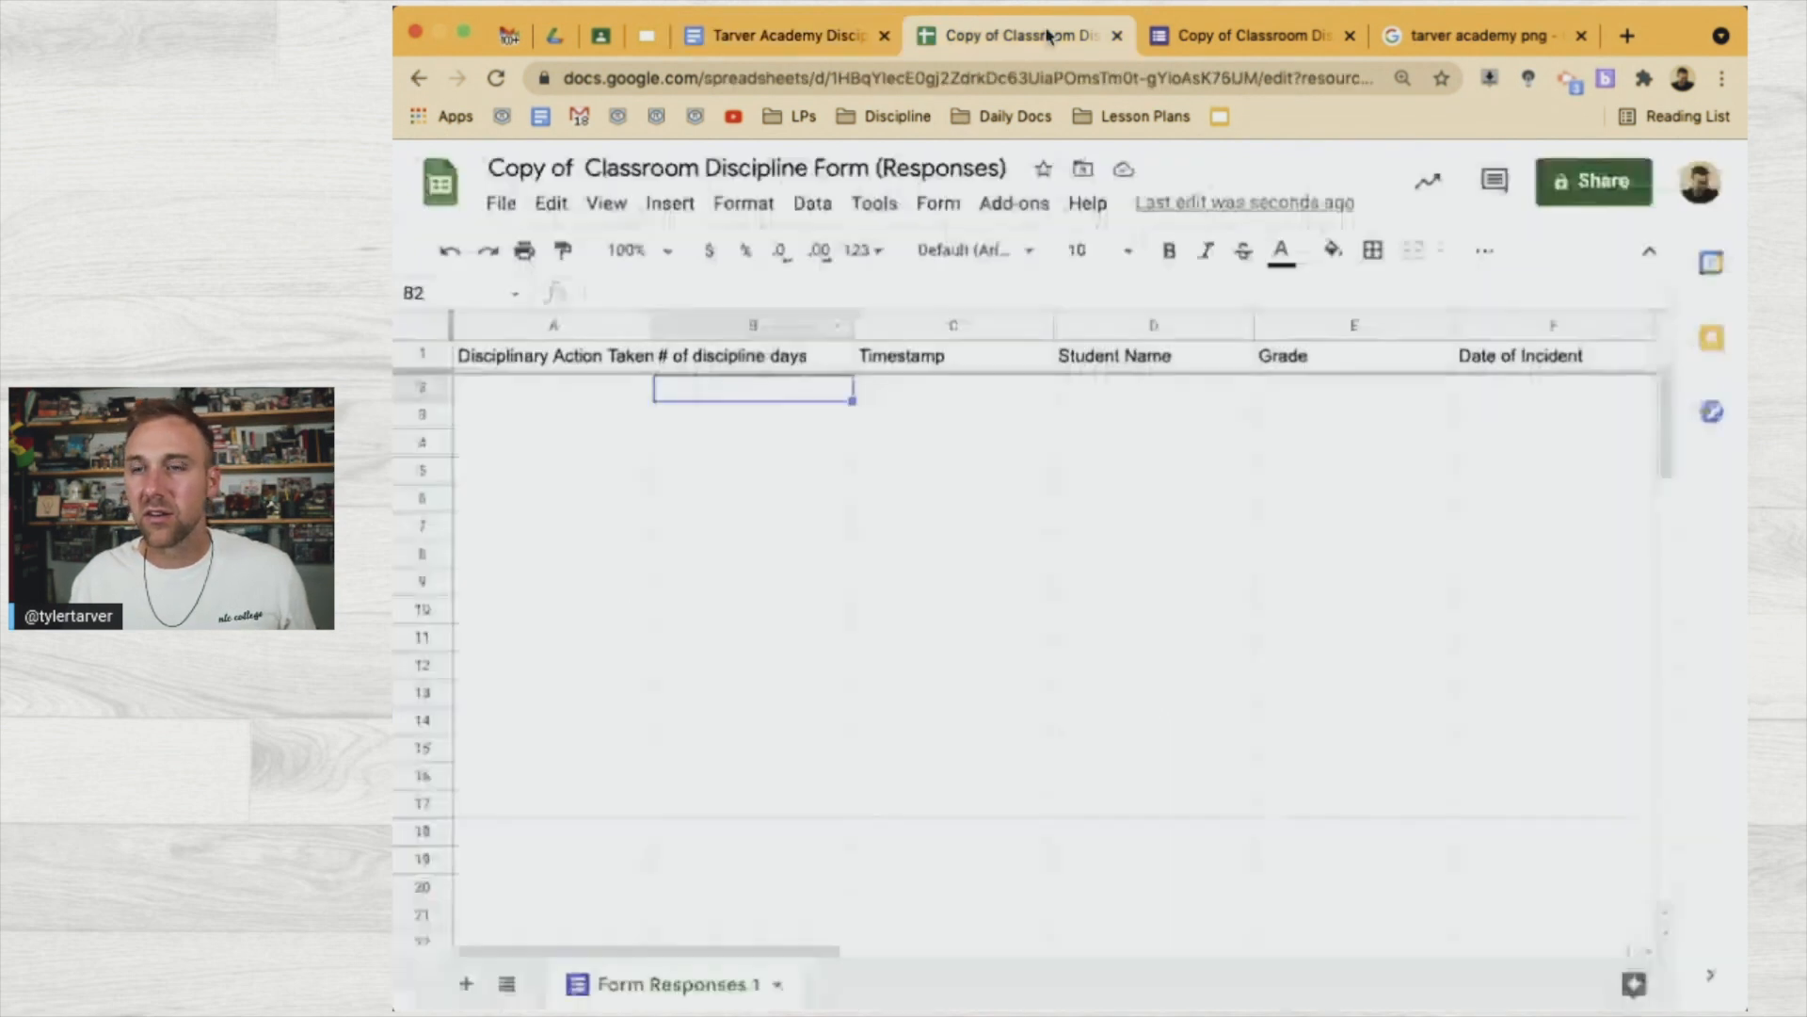
Insert column C headed 'date to begin discipline' after column B, then narrow column B
{"action": "left_click", "coordinate": [766, 322]}
{"action": "right_click", "coordinate": [768, 323]}
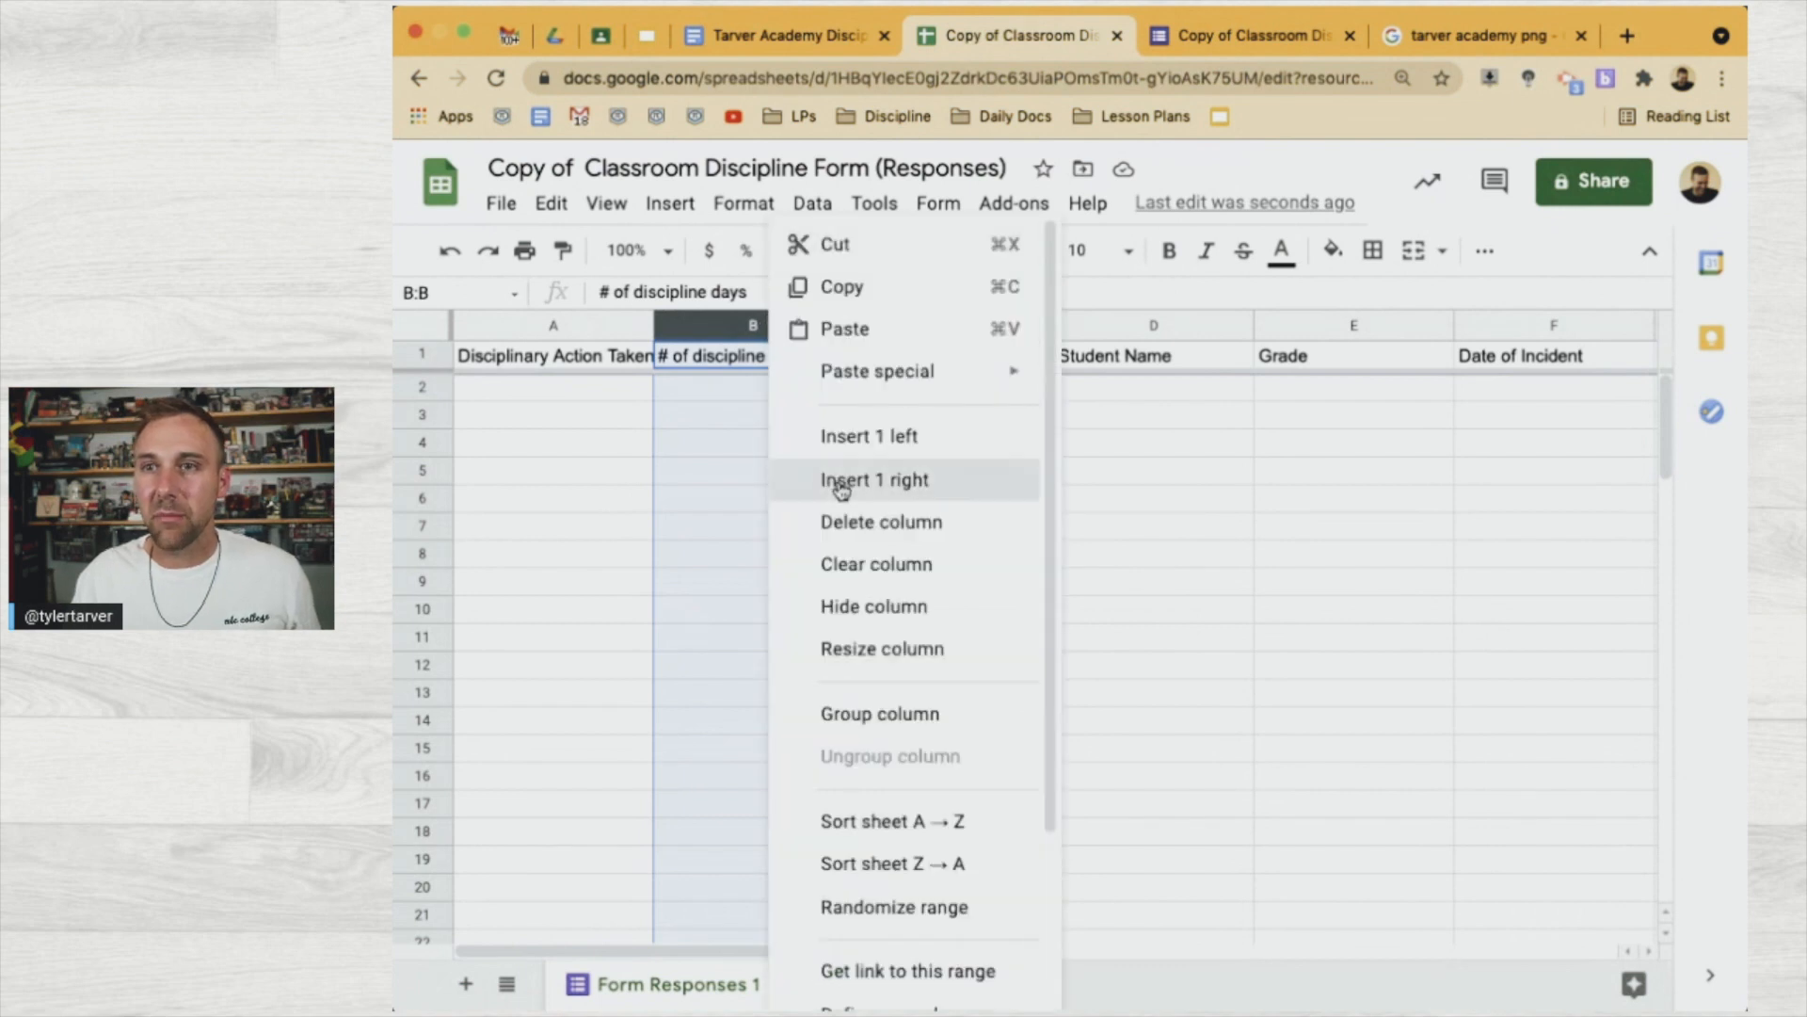
{"action": "left_click", "coordinate": [833, 476]}
{"action": "double_click", "coordinate": [896, 355]}
{"action": "type", "text": "date to begin discipline"}
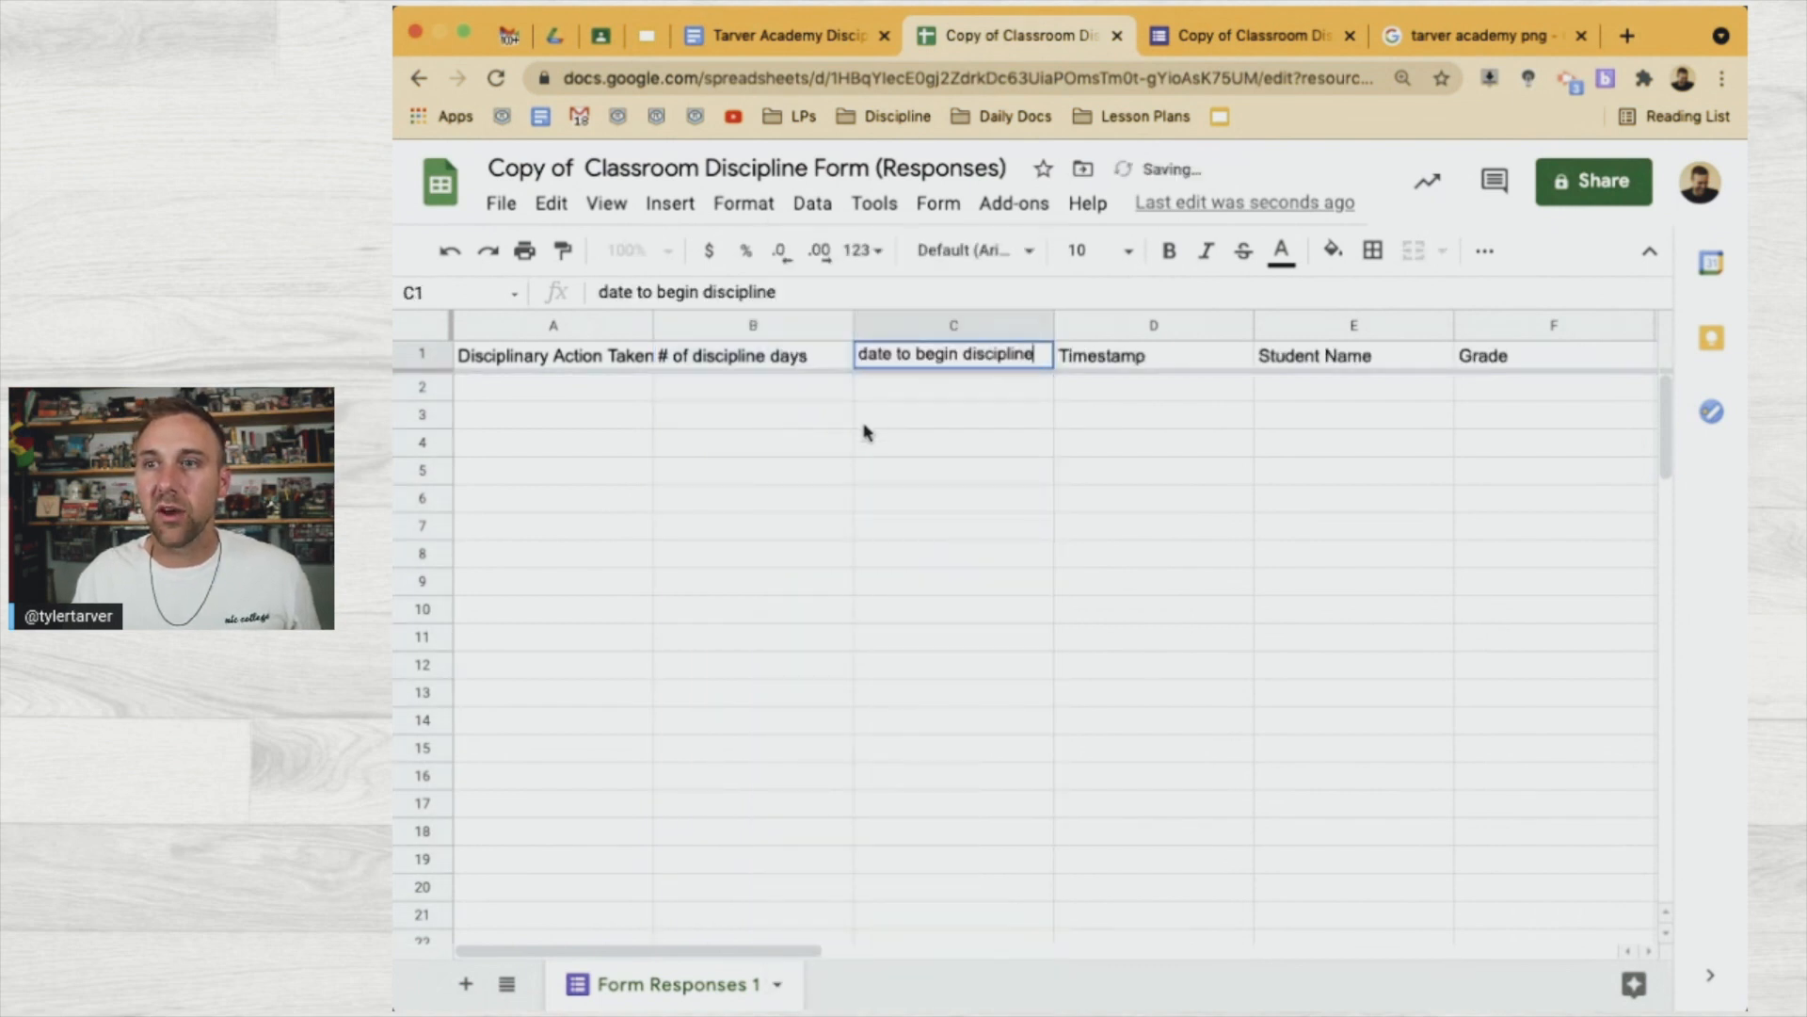
{"action": "left_click", "coordinate": [862, 416]}
{"action": "left_click_drag", "start_coordinate": [855, 325], "coordinate": [801, 325]}
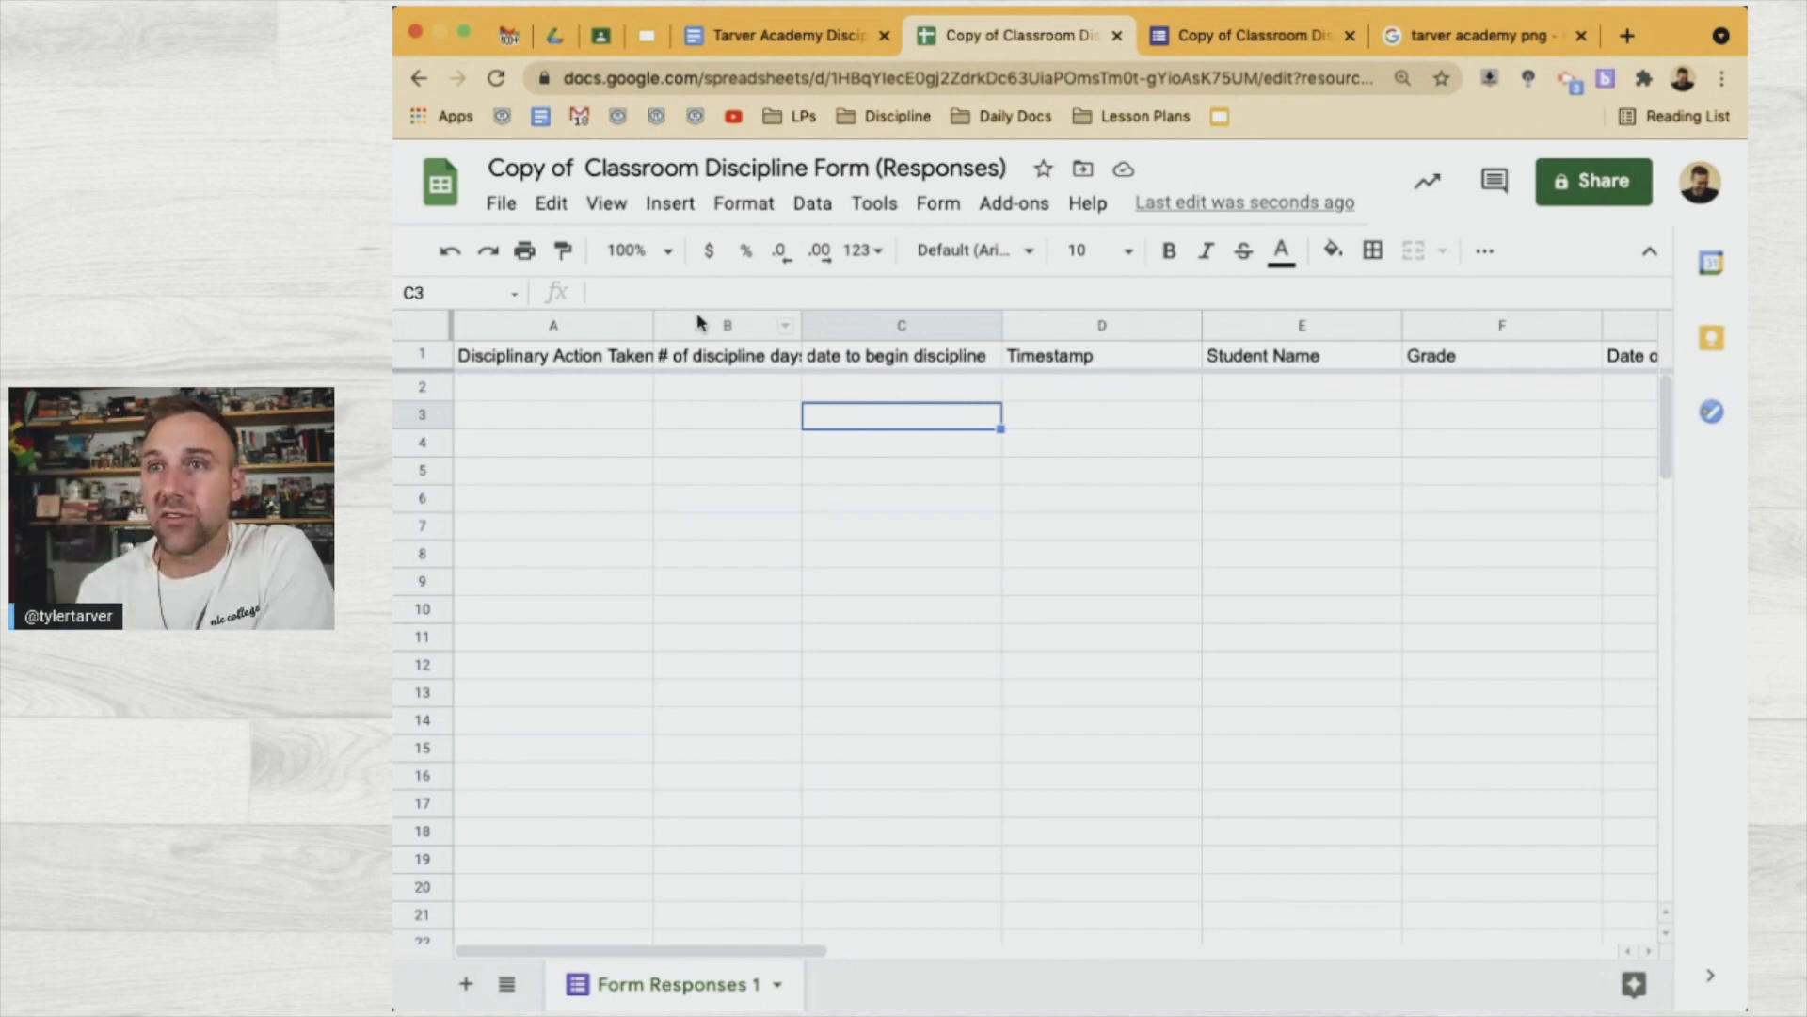
{"action": "left_click", "coordinate": [829, 35]}
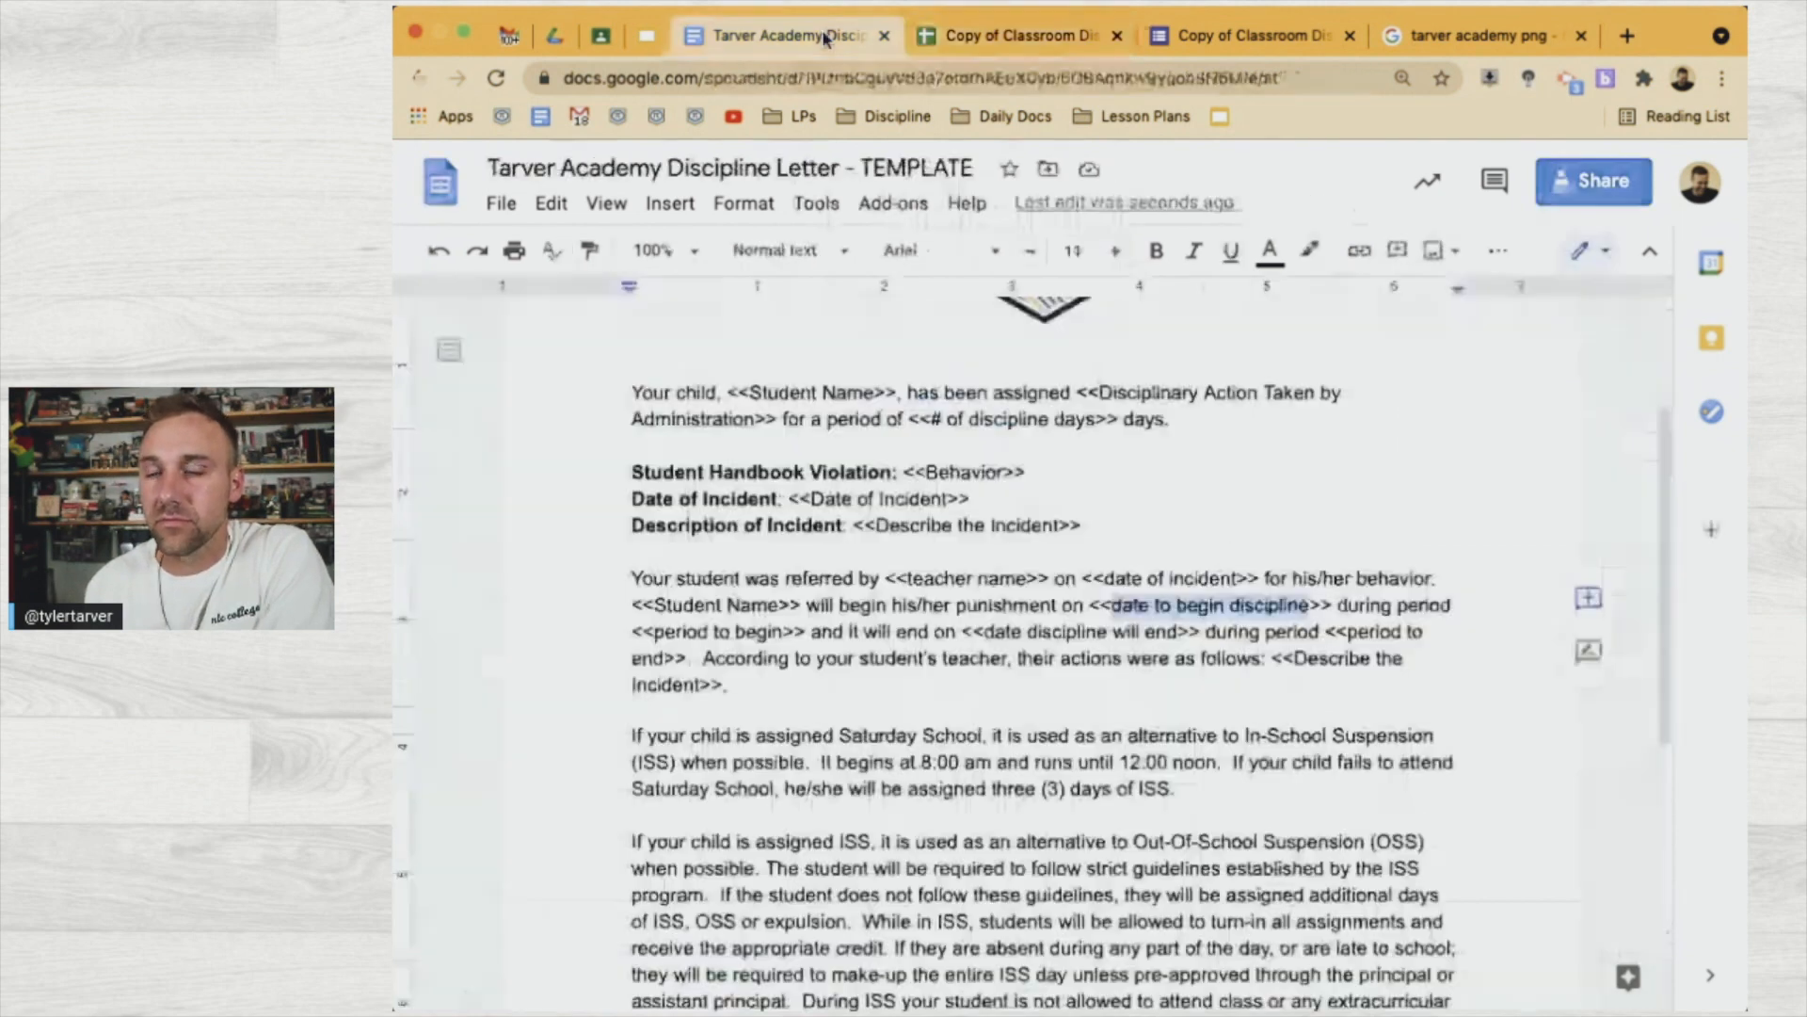
Delete both 'during period <<period…>>' phrases and copy the 'date discipline will end' tag text
{"action": "left_click", "coordinate": [783, 633]}
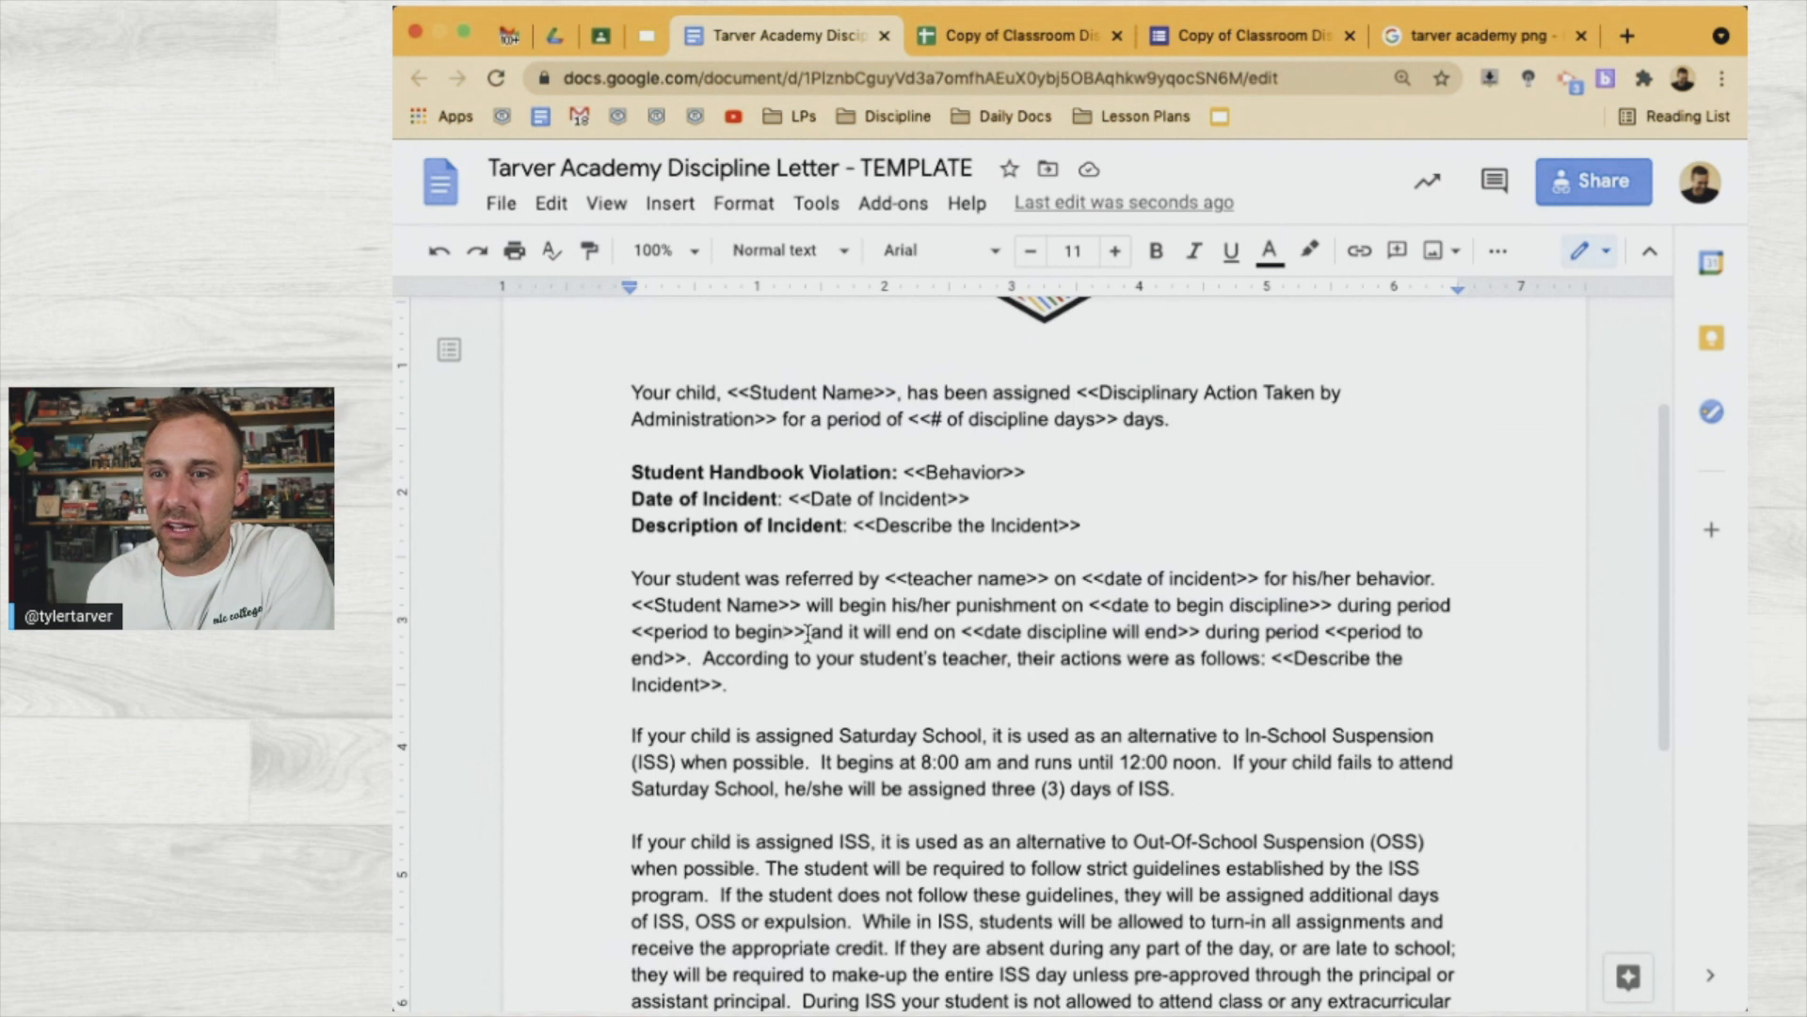
{"action": "left_click_drag", "start_coordinate": [807, 631], "coordinate": [1343, 611]}
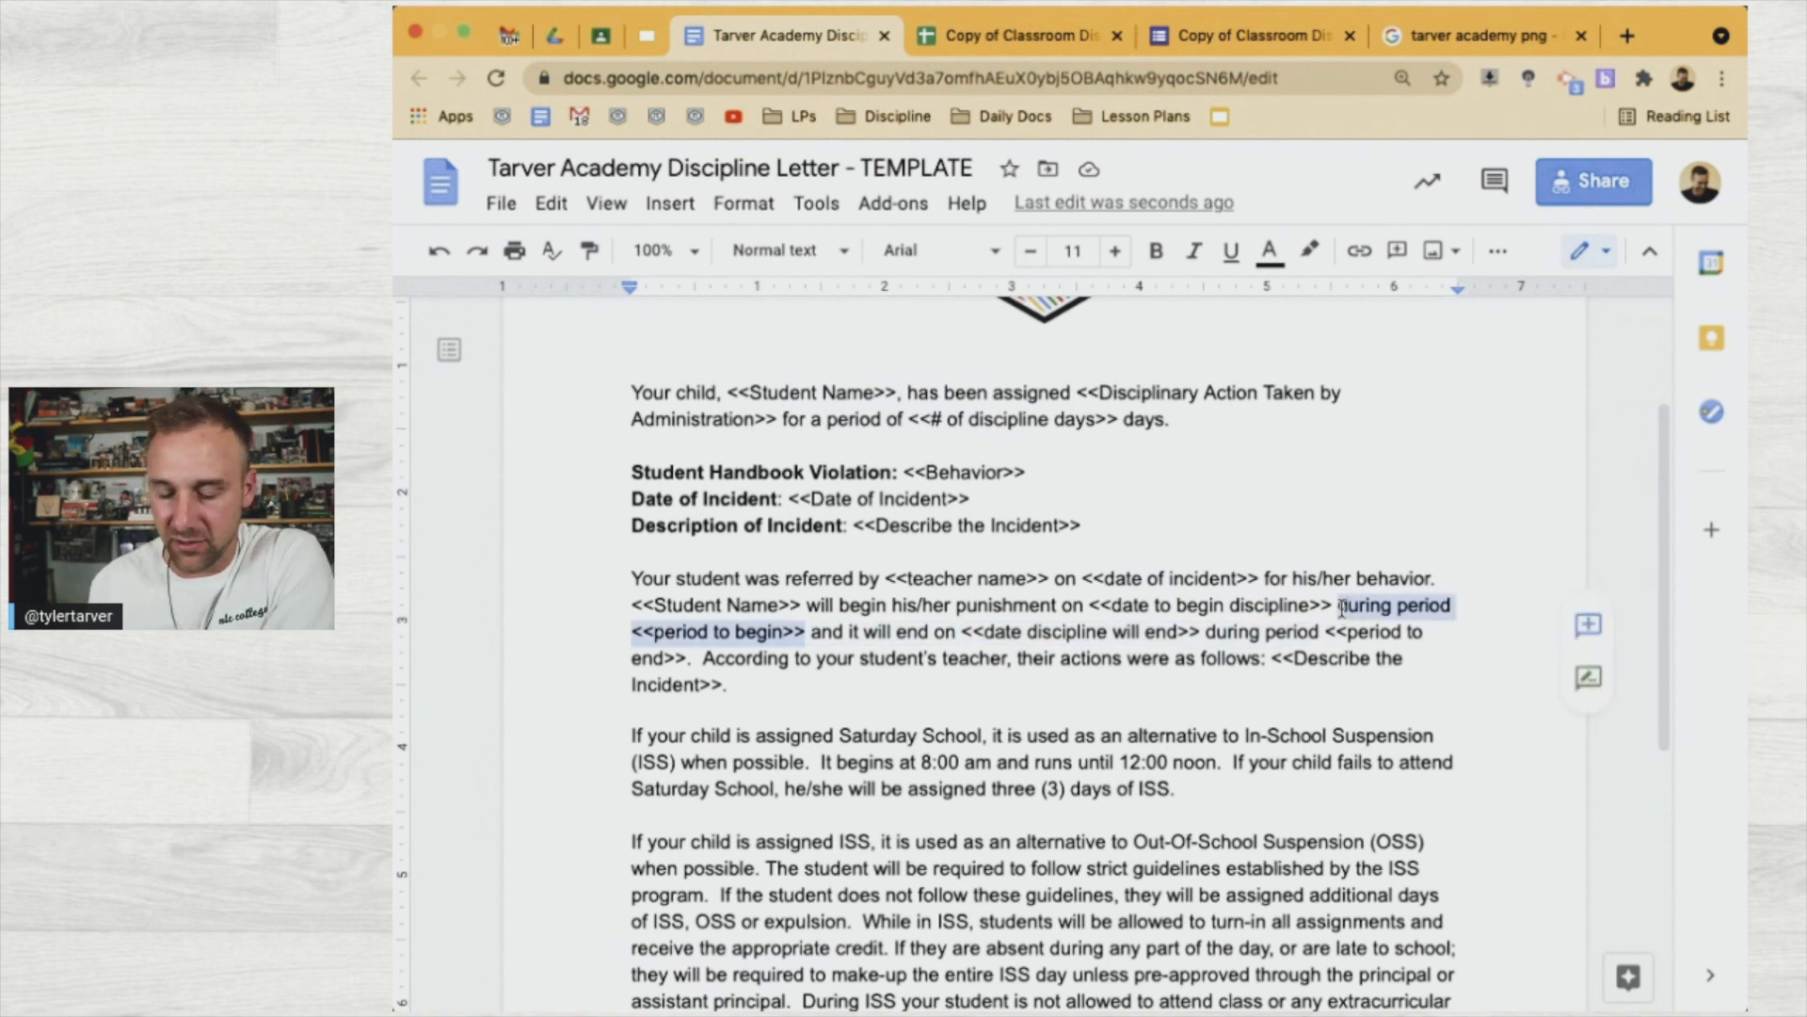
{"action": "key", "text": "BackSpace"}
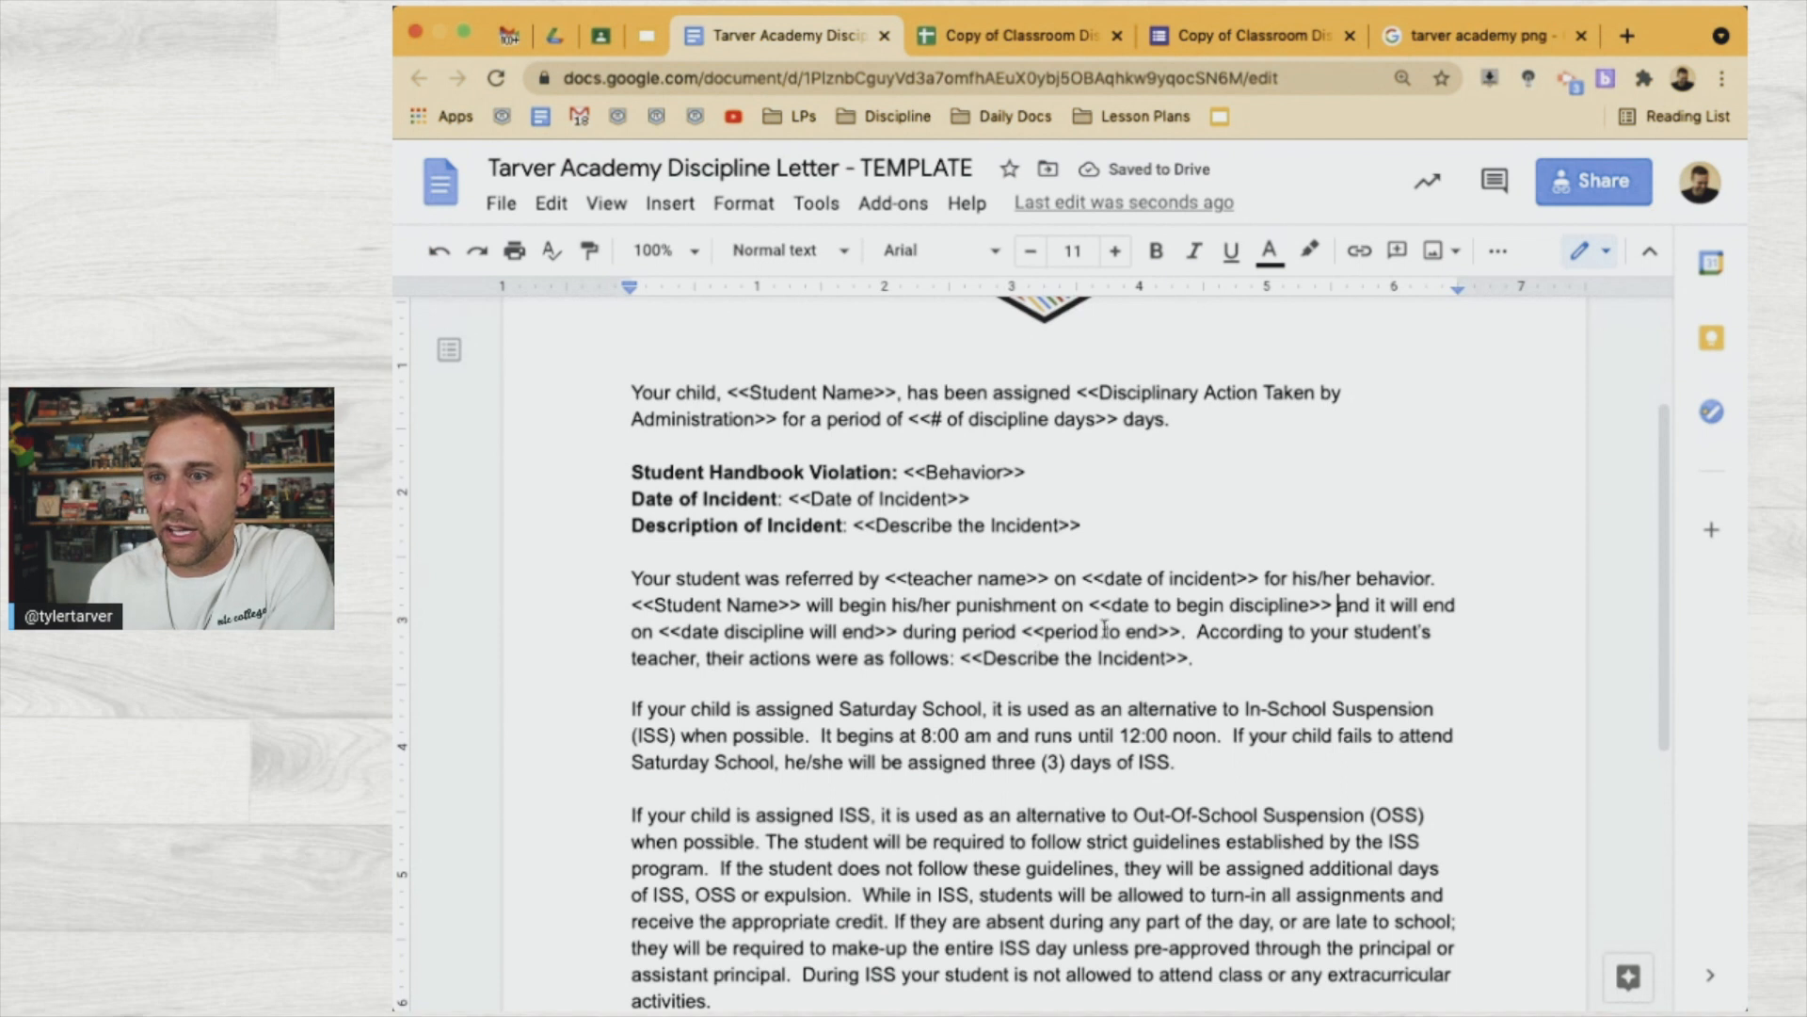
{"action": "left_click_drag", "start_coordinate": [1182, 631], "coordinate": [902, 636]}
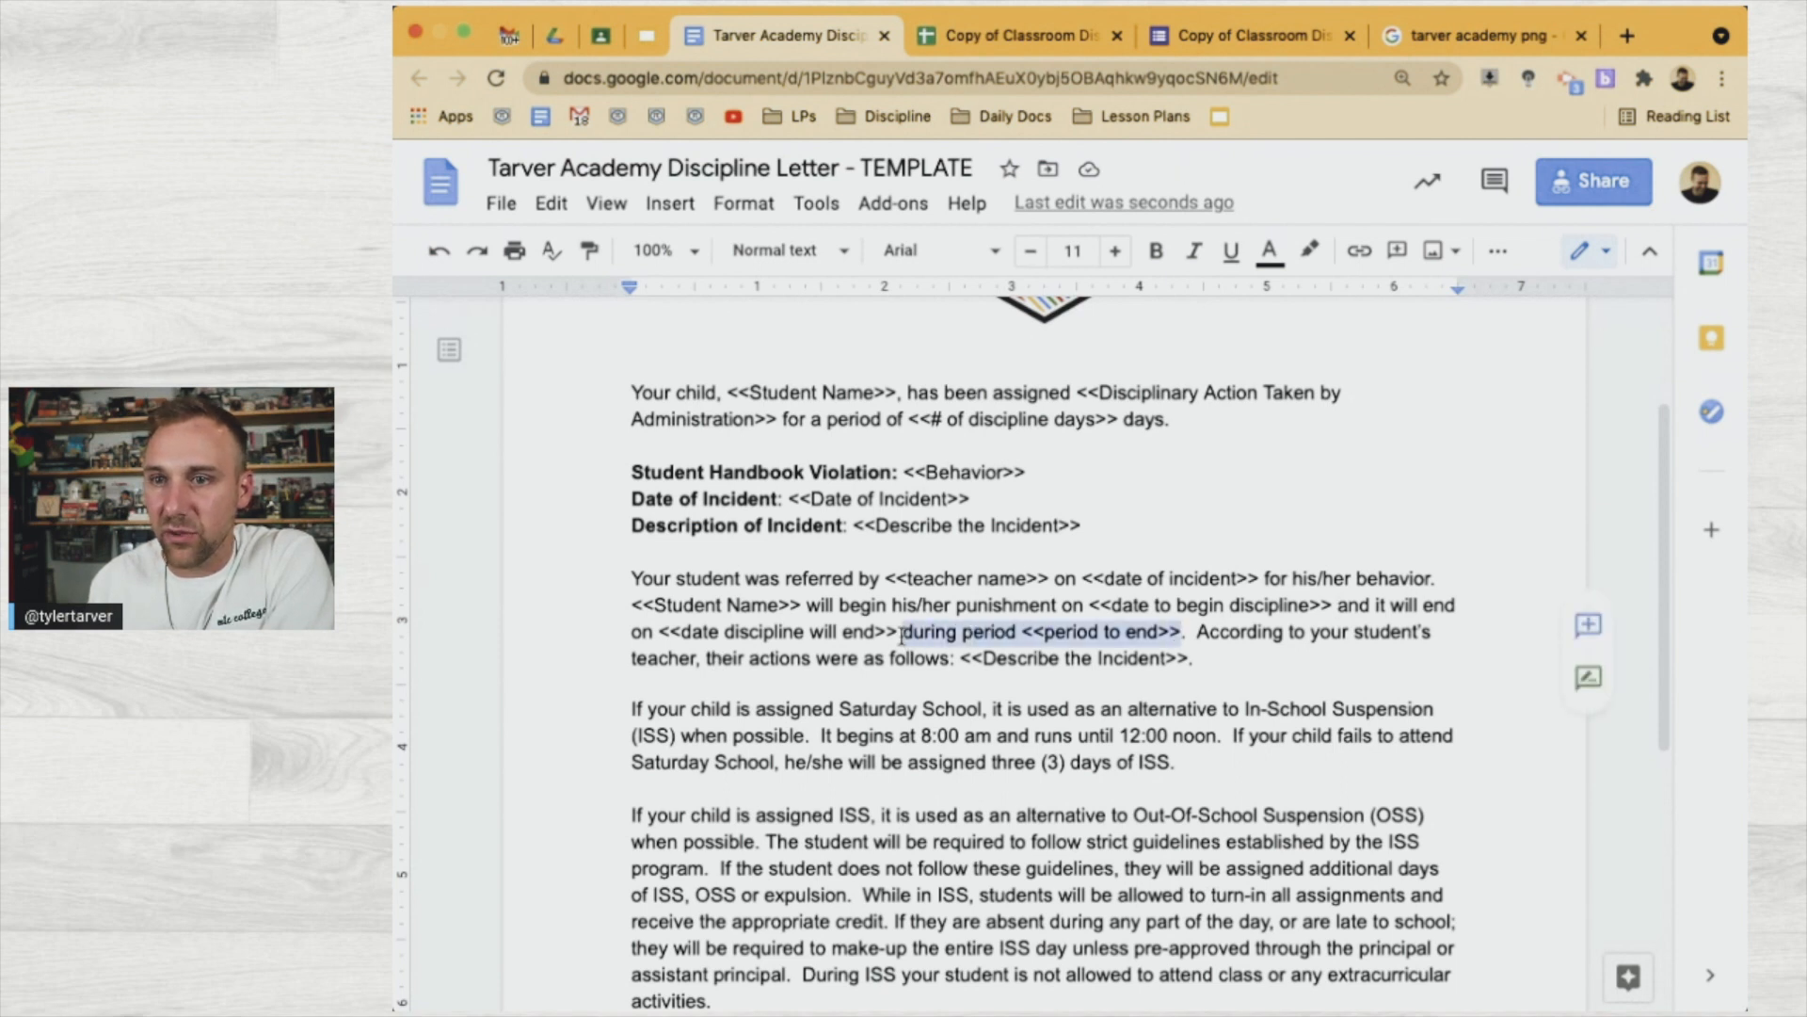
{"action": "key", "text": "BackSpace"}
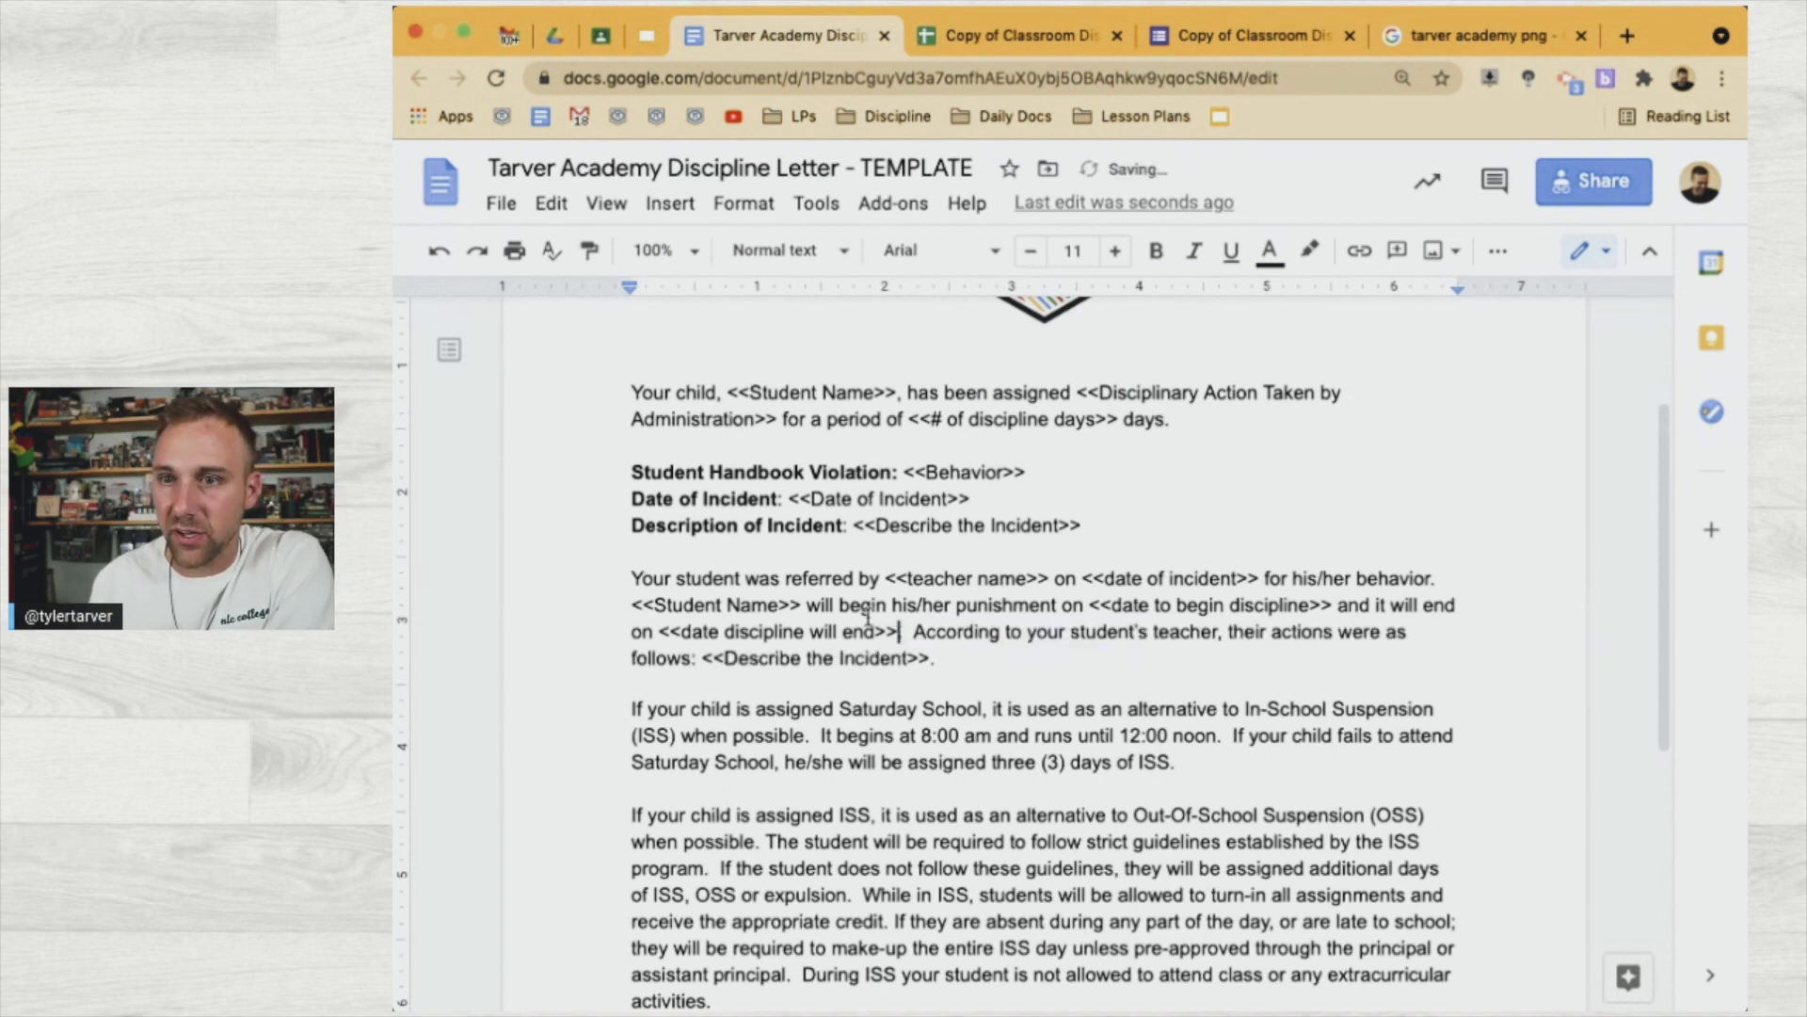
{"action": "left_click_drag", "start_coordinate": [873, 629], "coordinate": [682, 629]}
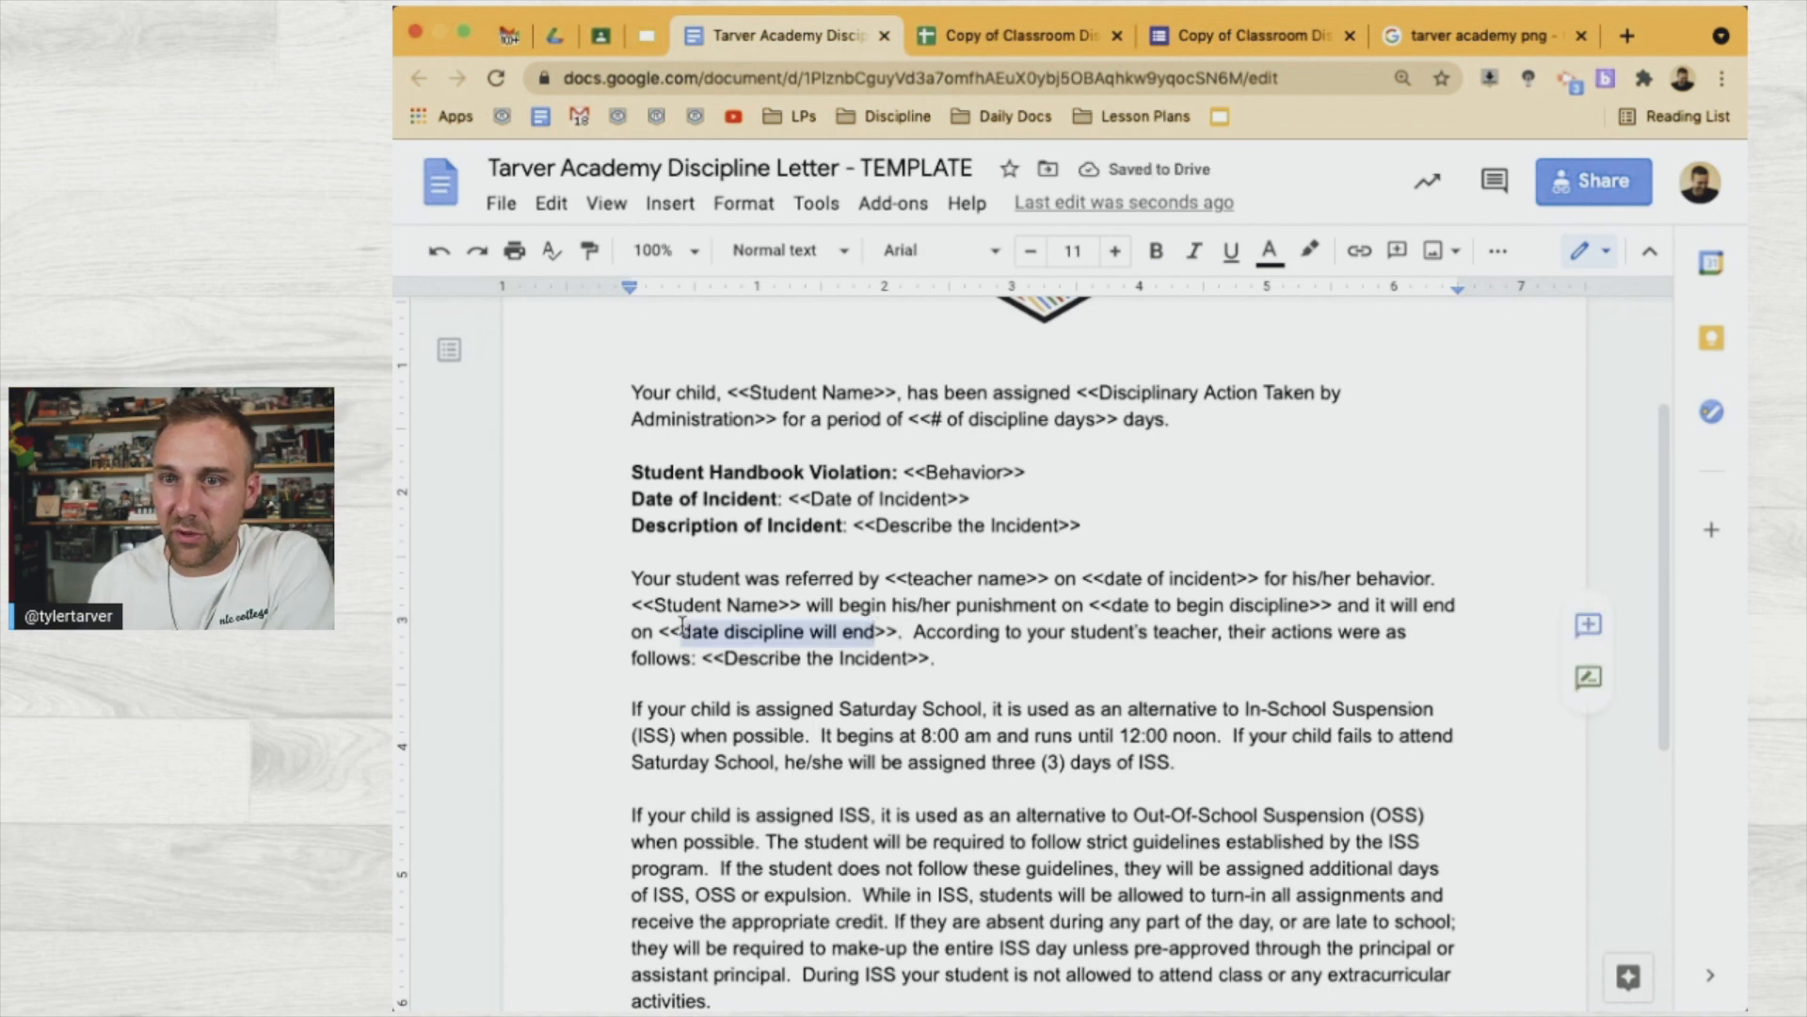
{"action": "left_click", "coordinate": [1021, 38]}
{"action": "left_click", "coordinate": [894, 326]}
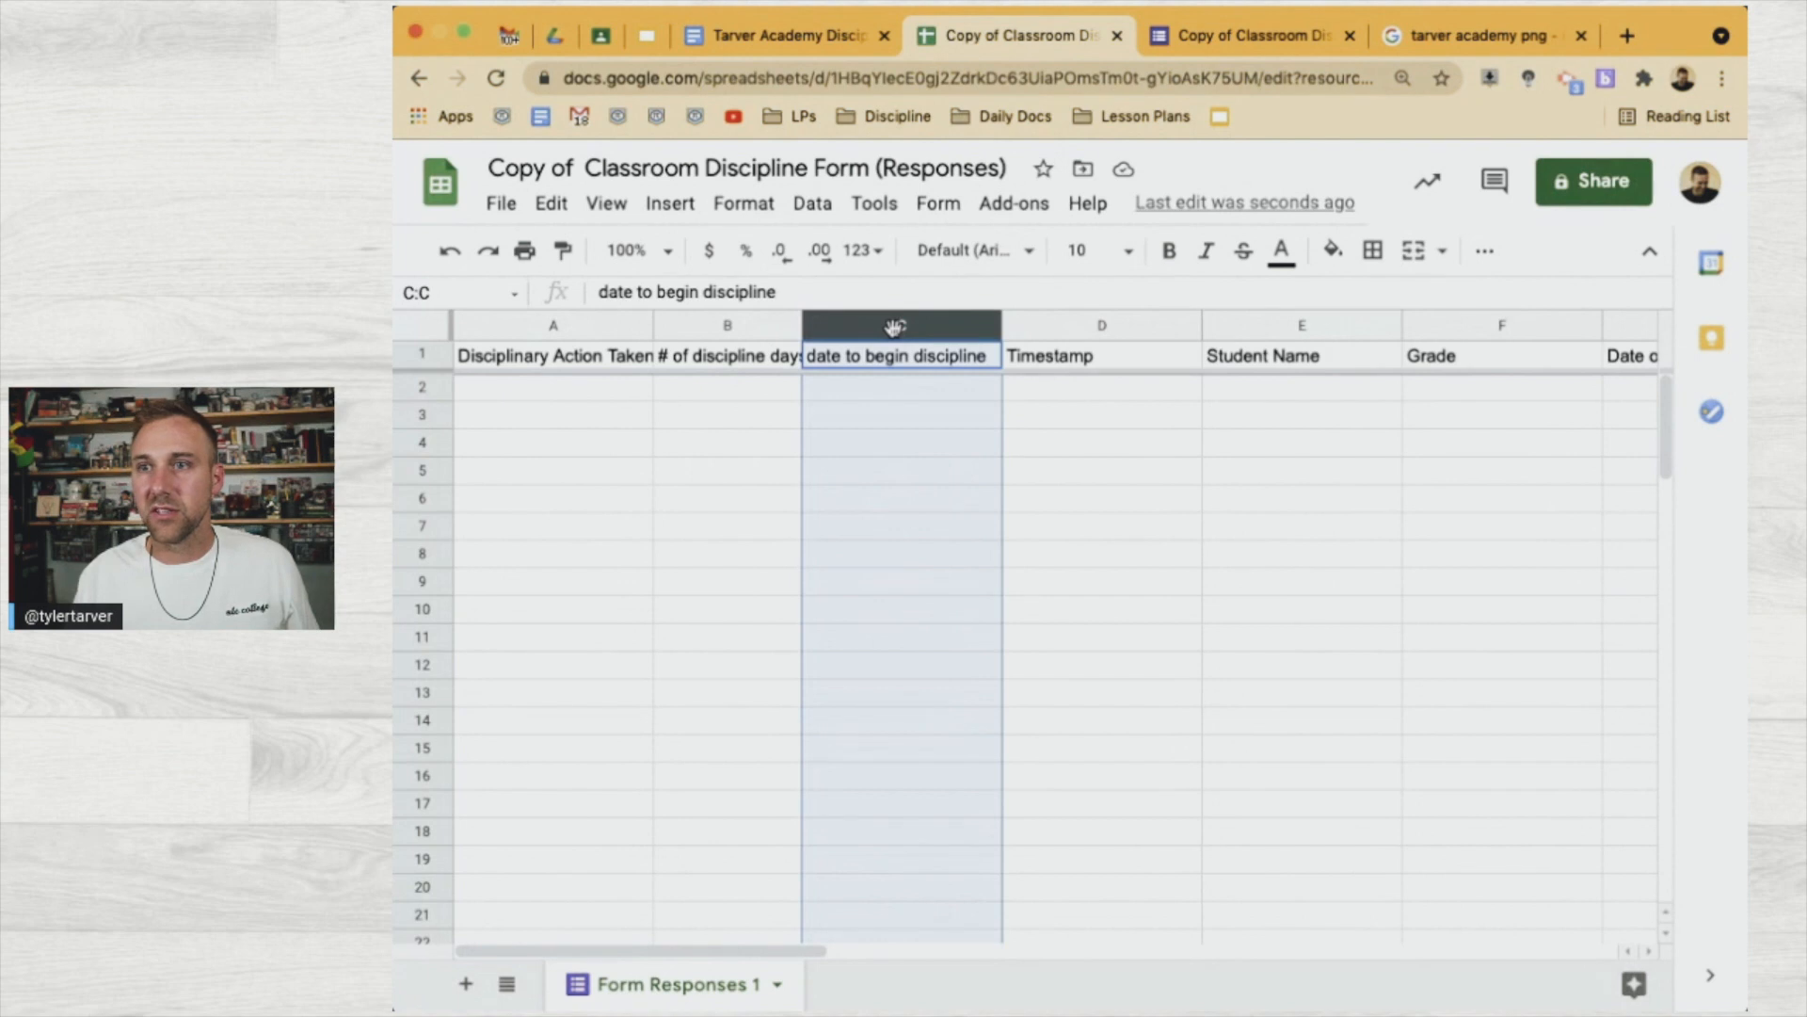
Insert column D headed 'date discipline will end' after column C
{"action": "right_click", "coordinate": [895, 327]}
{"action": "left_click", "coordinate": [1029, 477]}
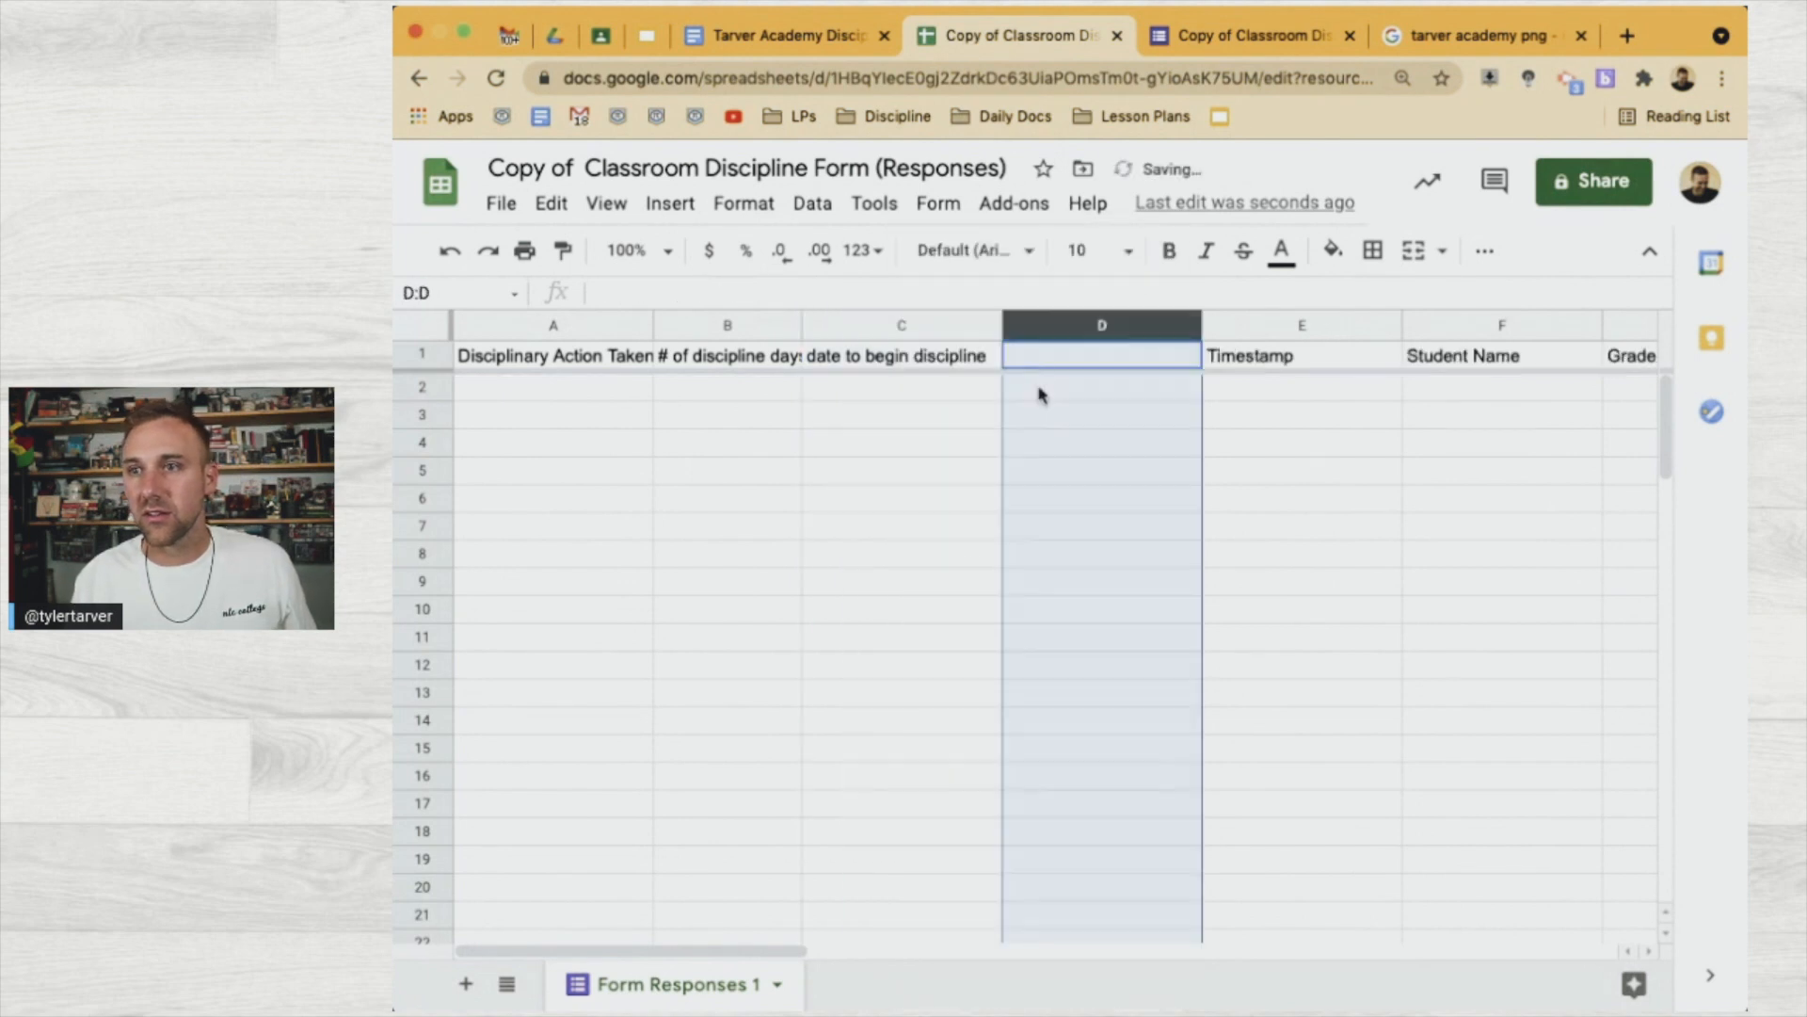
{"action": "left_click", "coordinate": [1033, 362]}
{"action": "type", "text": "date discipline will end"}
{"action": "key", "text": "Return"}
{"action": "key", "text": "Return"}
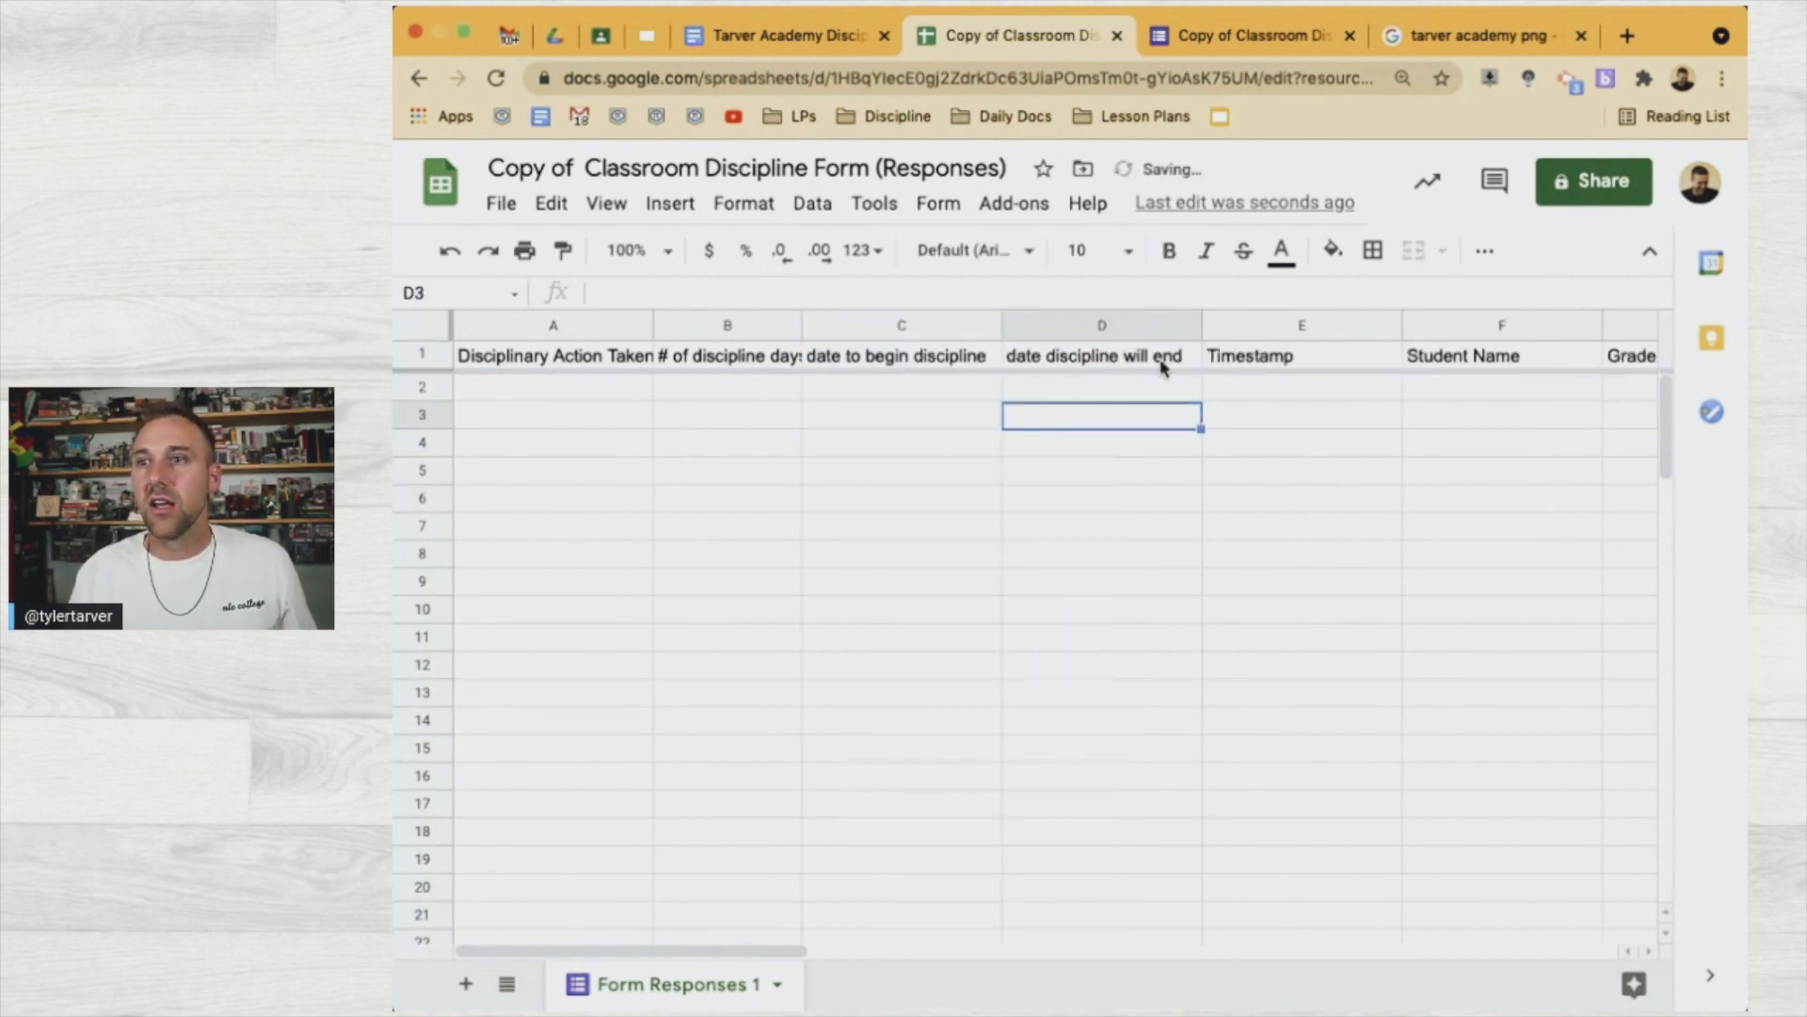
Freeze columns A through D and narrow column A
{"action": "scroll", "coordinate": [1102, 436], "scroll_direction": "right", "scroll_amount": 15}
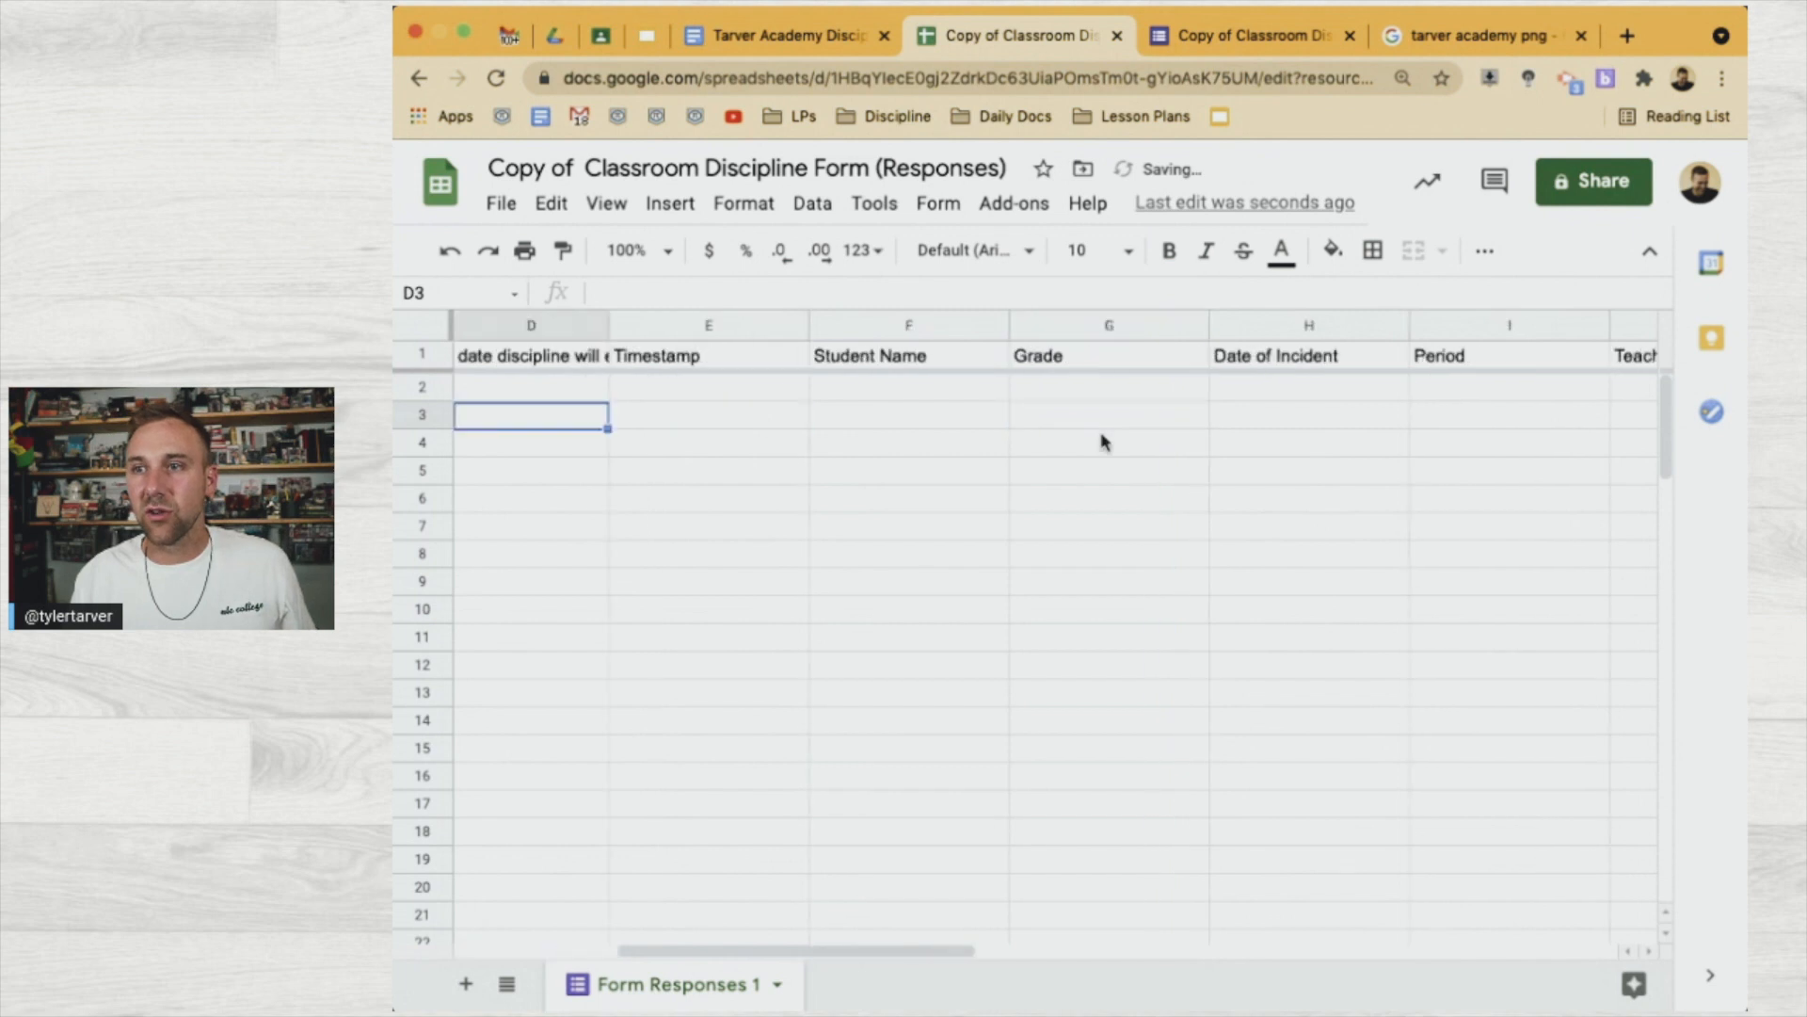
{"action": "scroll", "coordinate": [1104, 441], "scroll_direction": "left", "scroll_amount": 15}
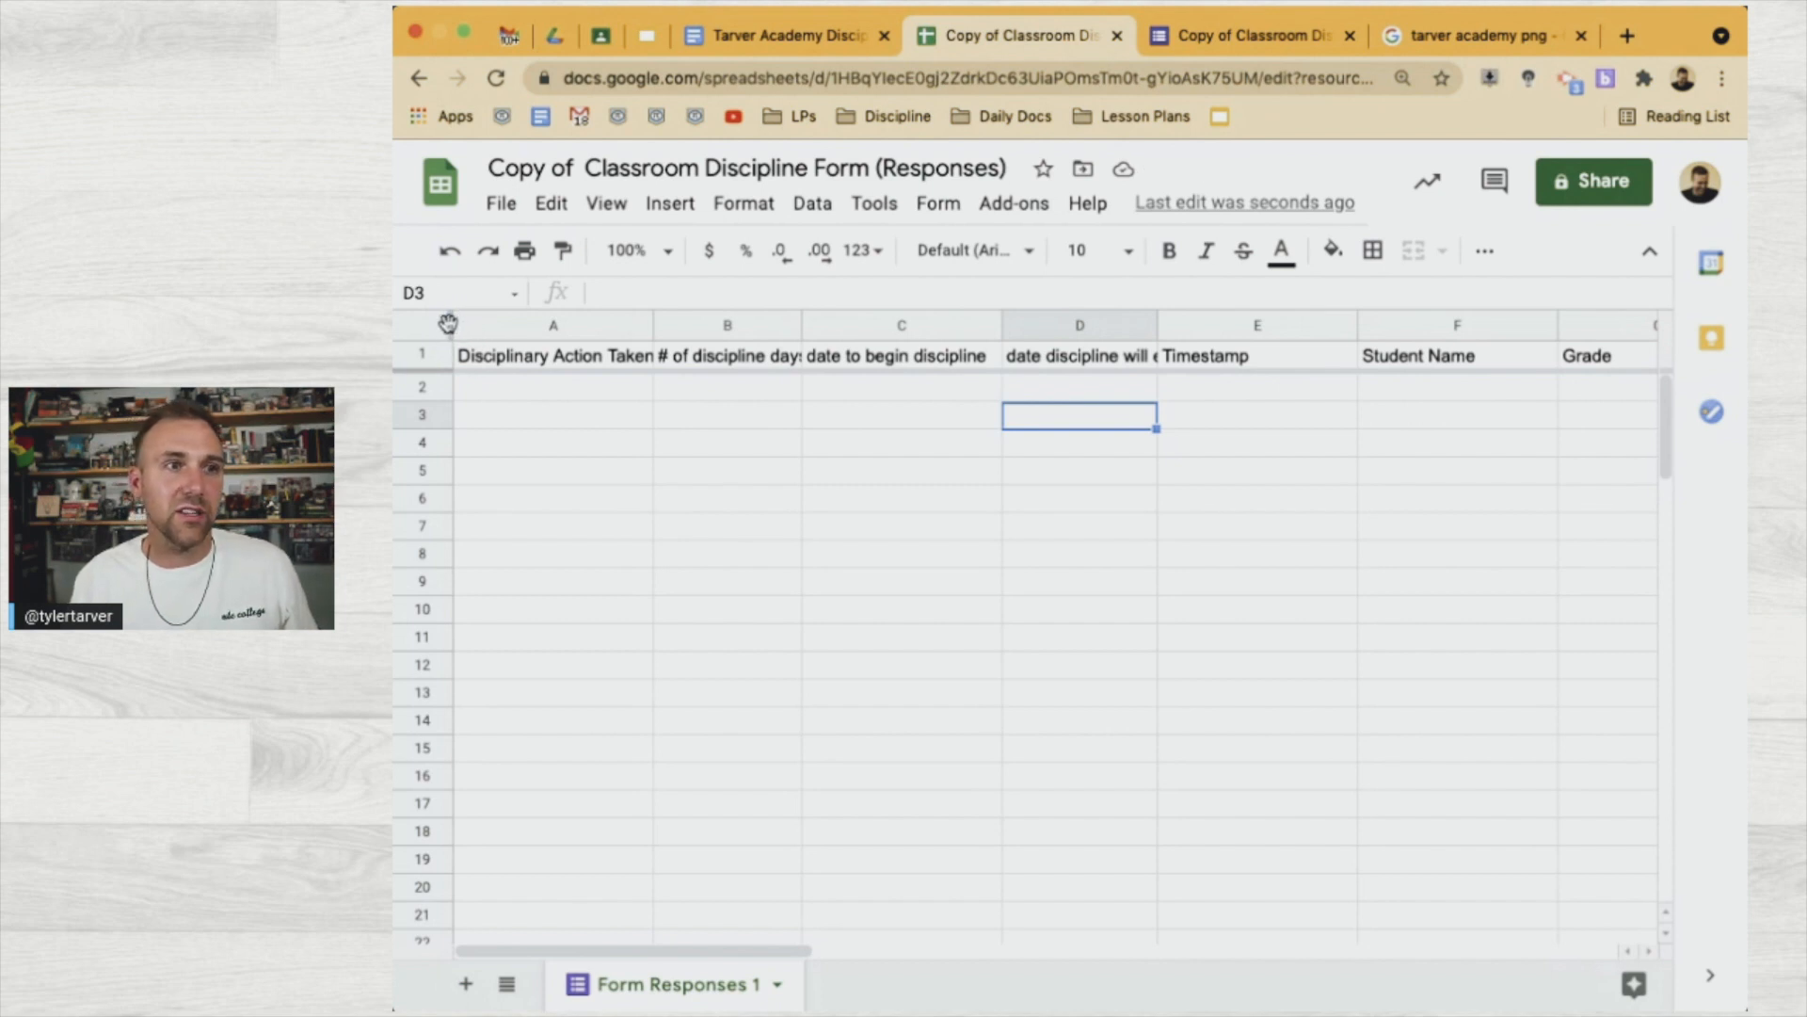
{"action": "left_click_drag", "start_coordinate": [454, 323], "coordinate": [1090, 344]}
{"action": "scroll", "coordinate": [1252, 466], "scroll_direction": "right", "scroll_amount": 10}
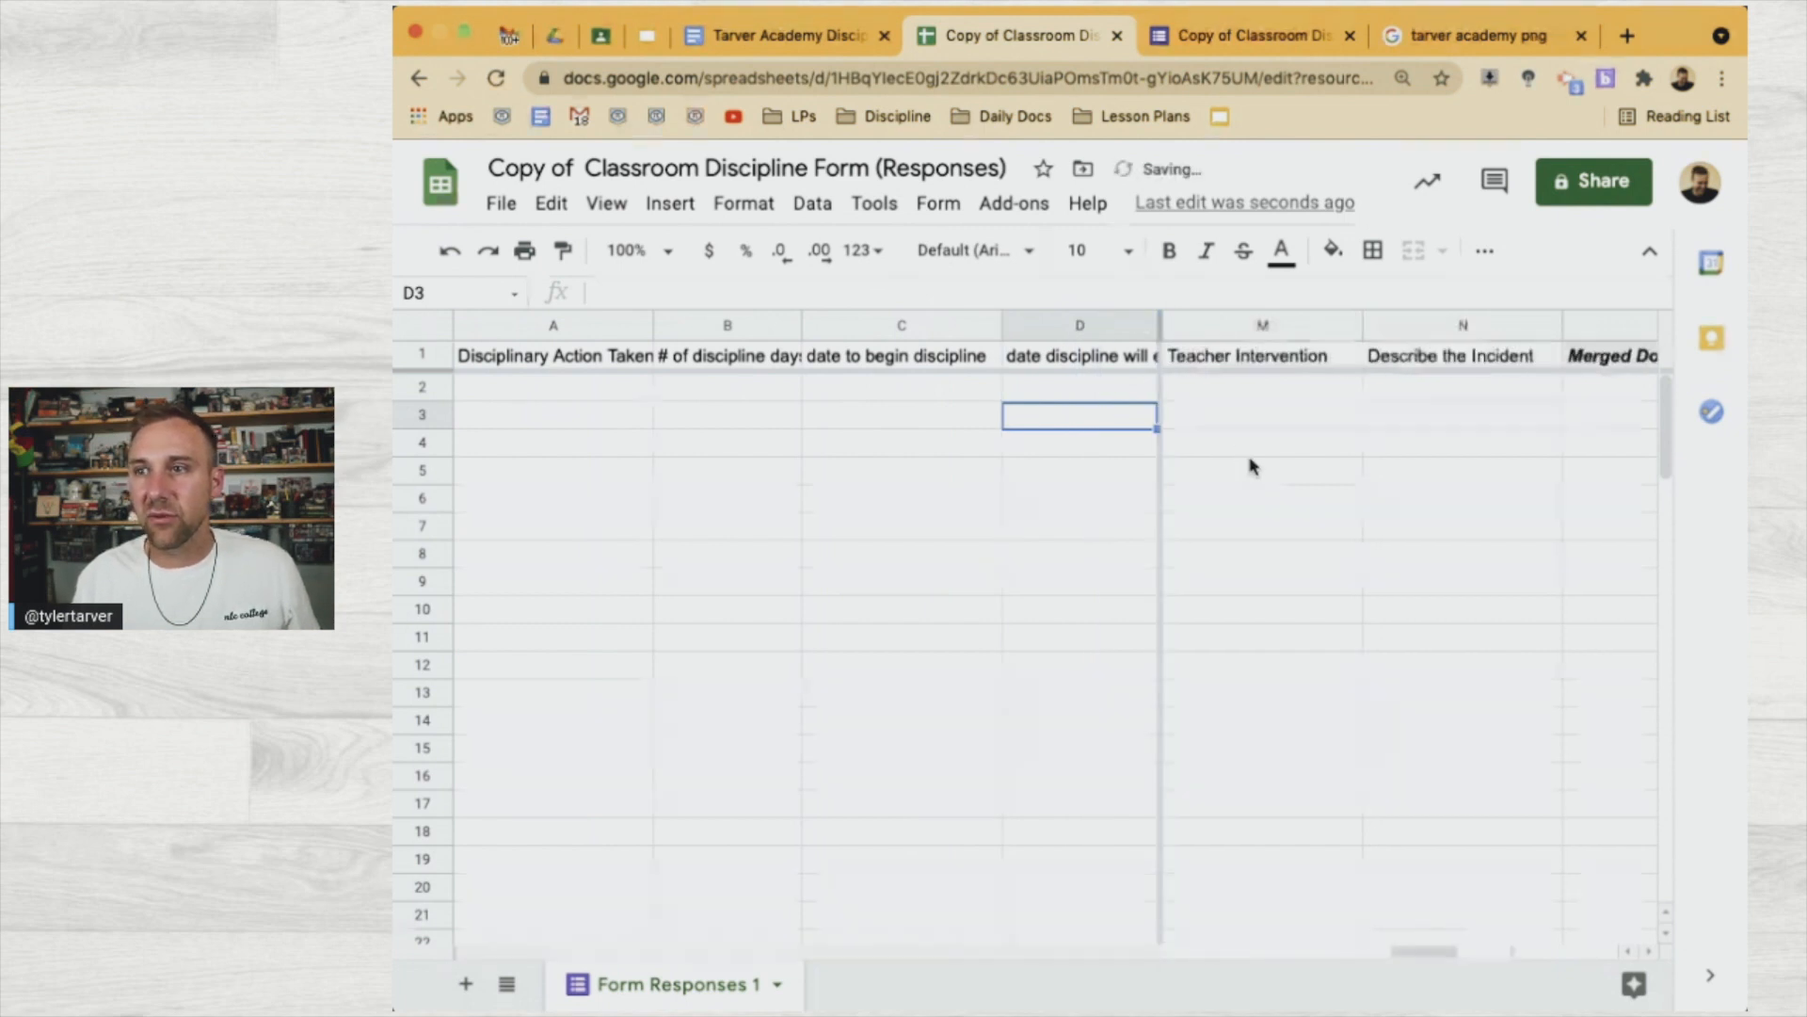
{"action": "scroll", "coordinate": [1253, 467], "scroll_direction": "left", "scroll_amount": 10}
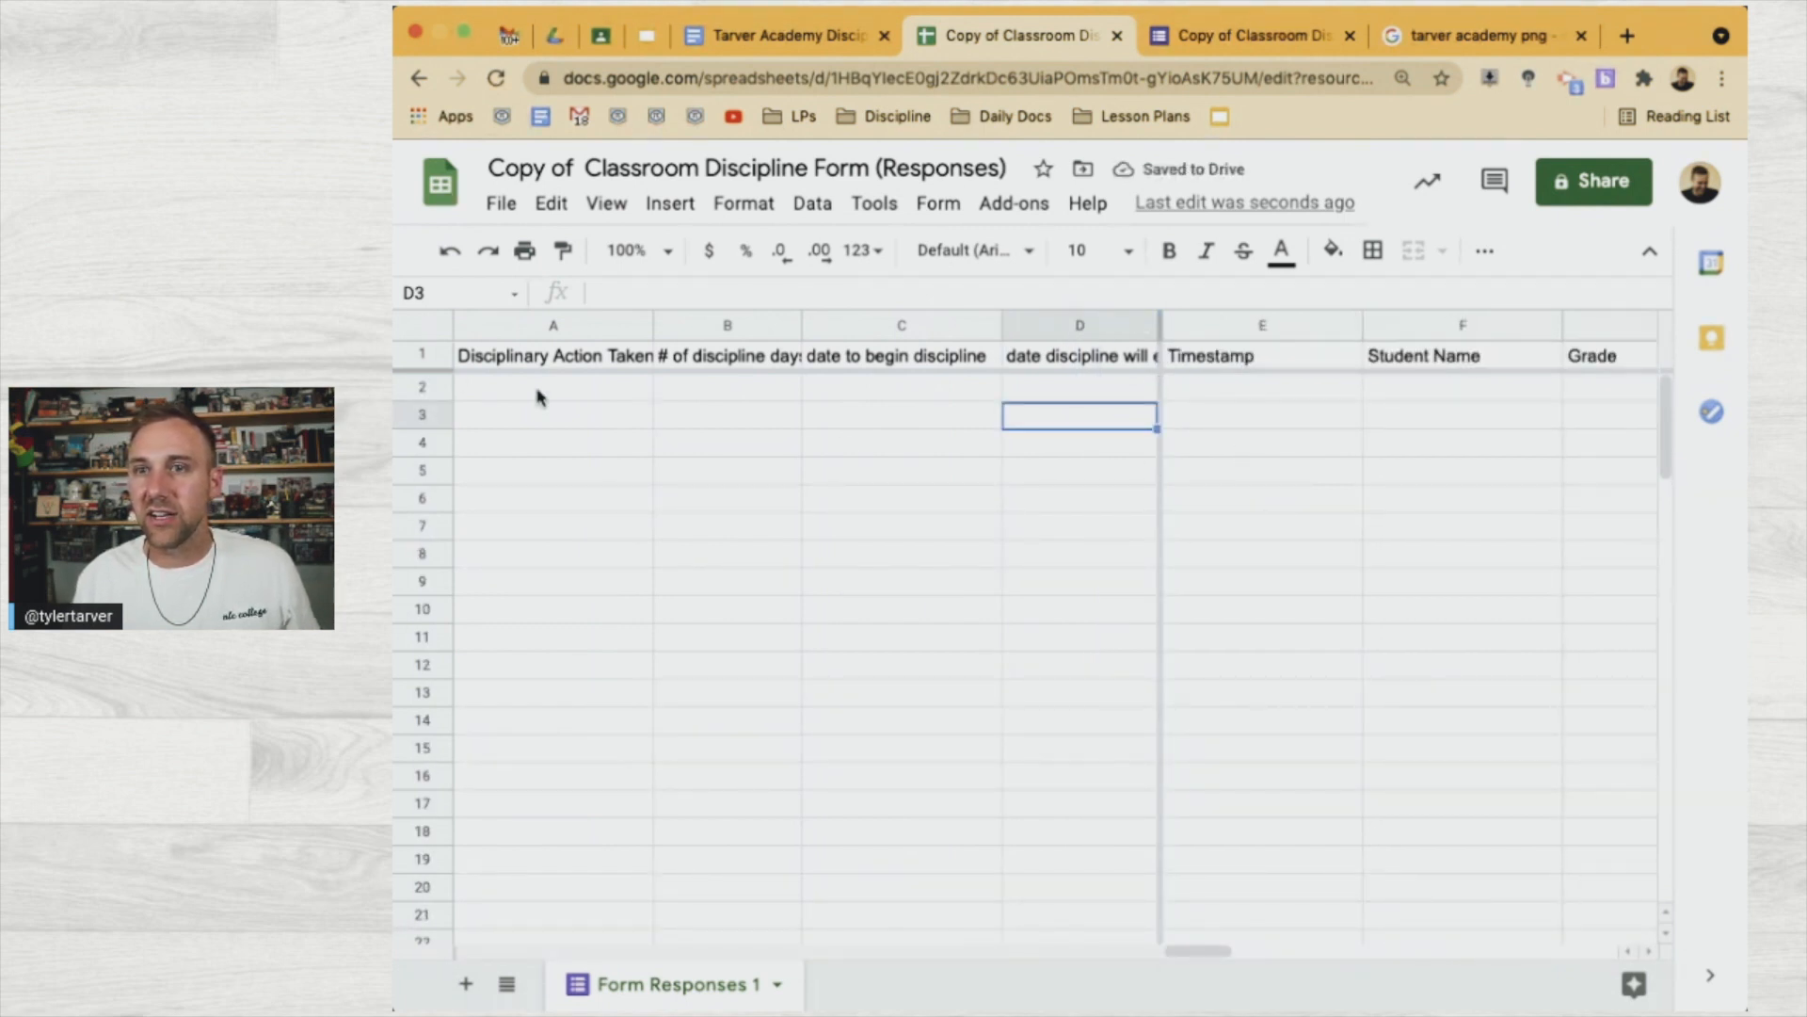
{"action": "left_click_drag", "start_coordinate": [651, 325], "coordinate": [590, 323]}
Set the row 1 headers to wrap text onto several lines
{"action": "left_click", "coordinate": [424, 353]}
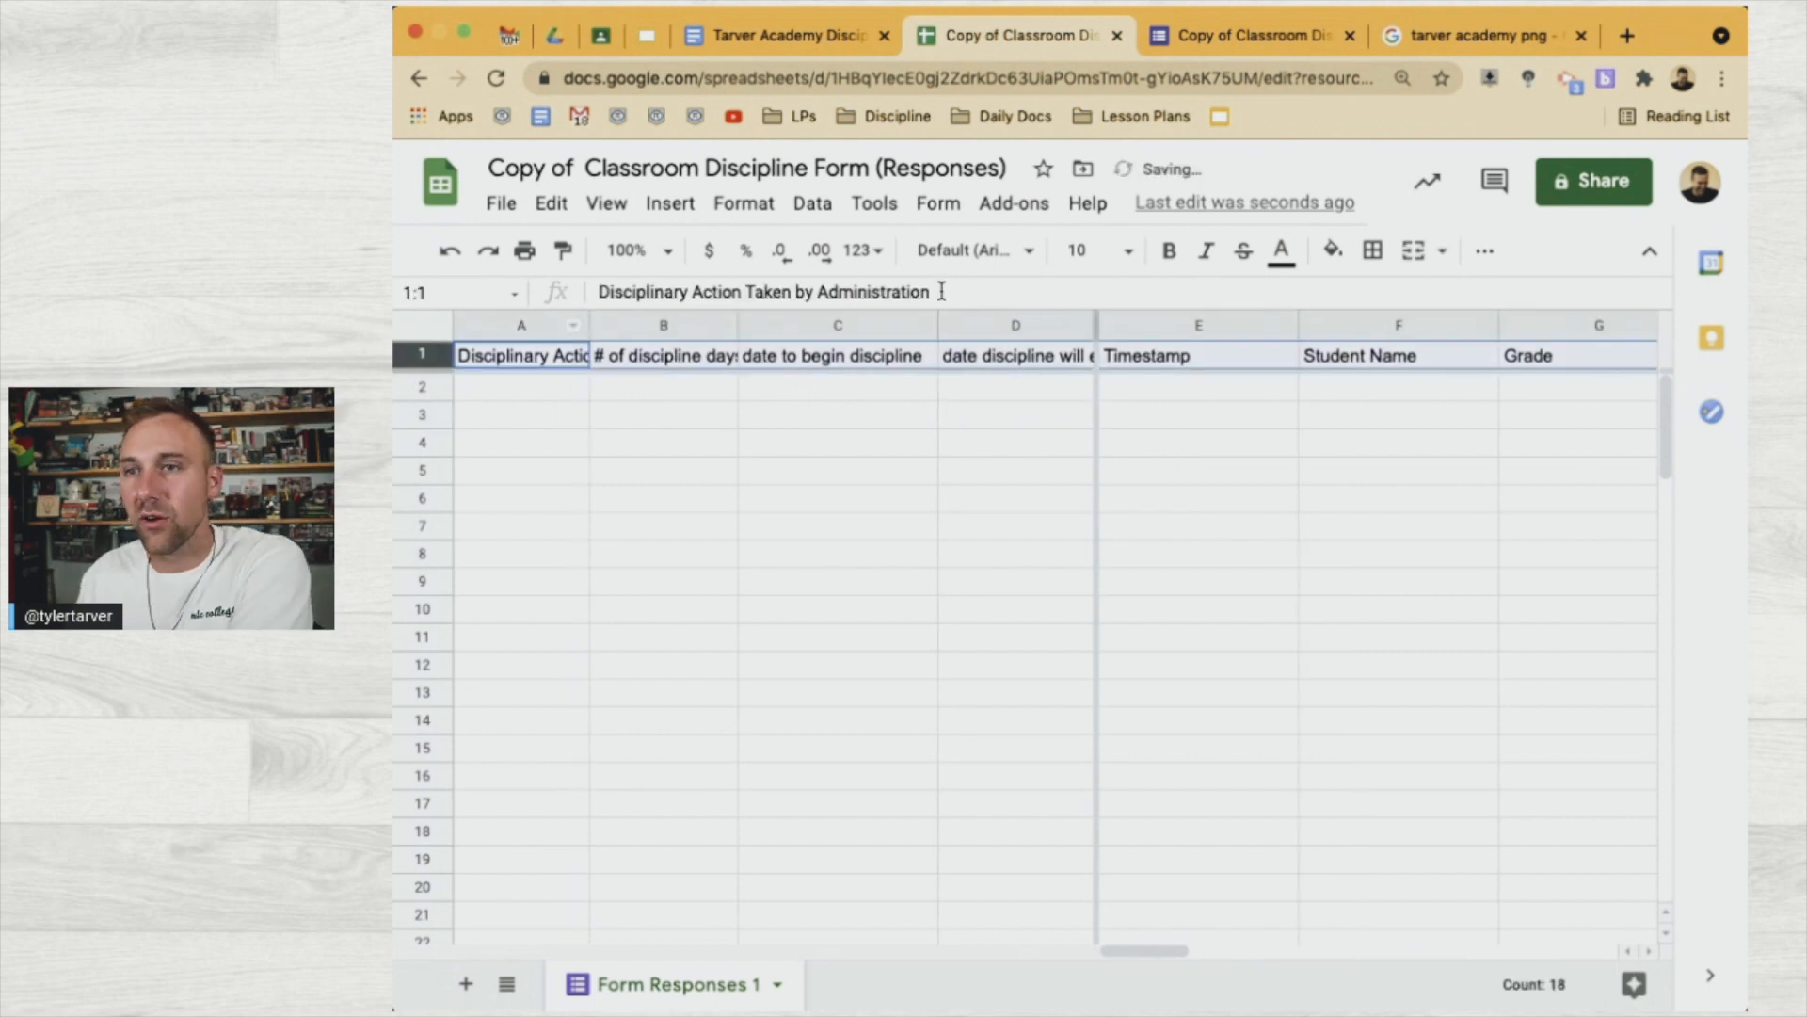
{"action": "left_click", "coordinate": [1483, 250]}
{"action": "left_click", "coordinate": [1190, 299]}
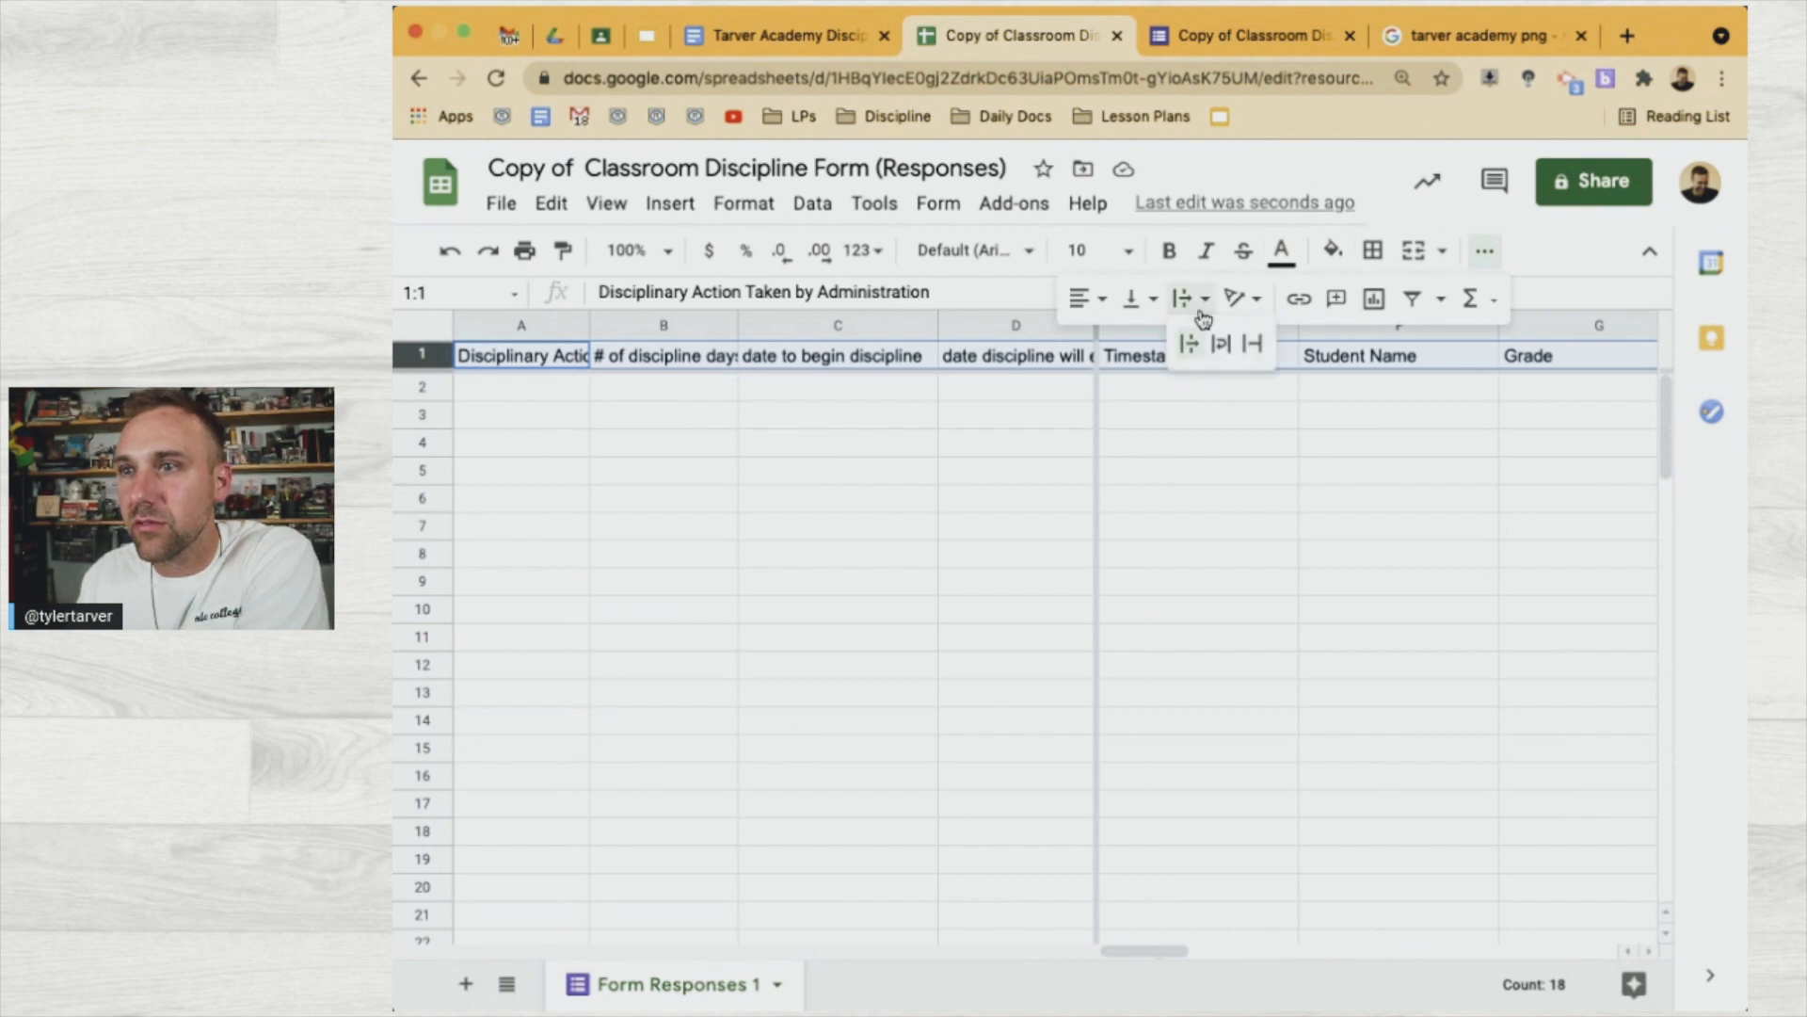
{"action": "left_click", "coordinate": [1226, 343]}
{"action": "left_click", "coordinate": [1021, 524]}
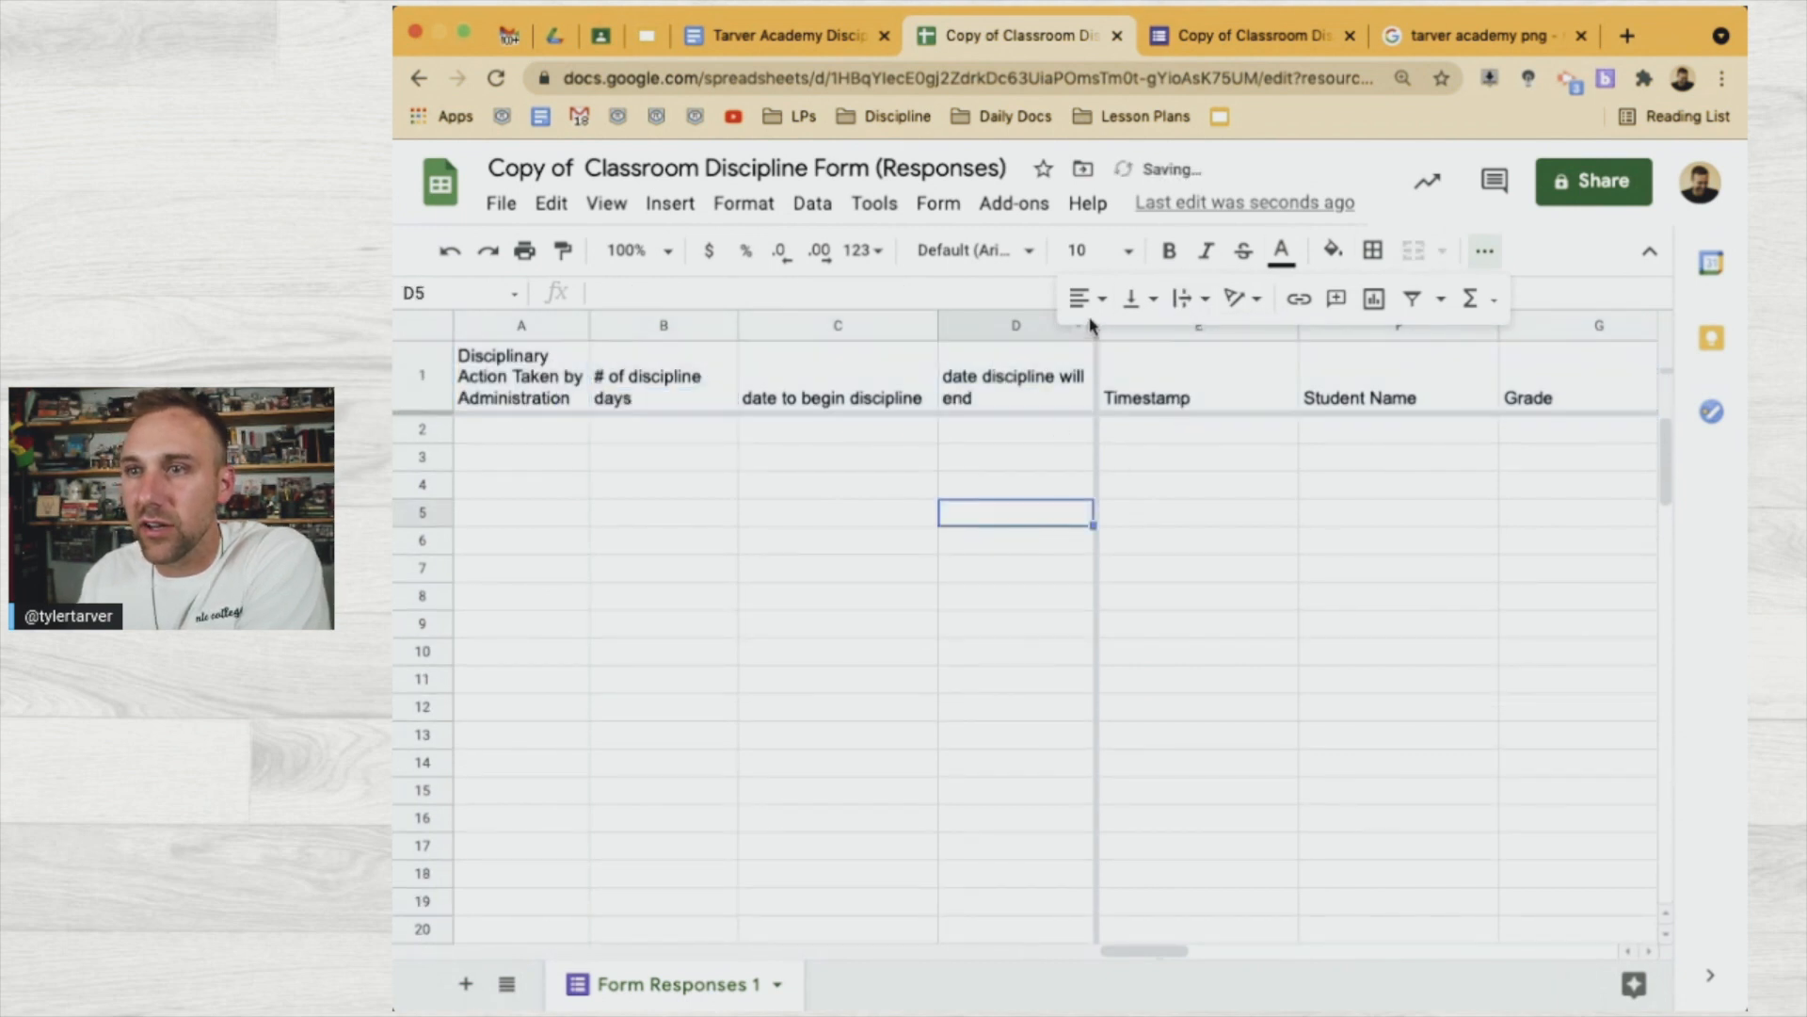
Narrow column D so the new admin headers fit beside Timestamp
{"action": "left_click_drag", "start_coordinate": [1094, 334], "coordinate": [608, 323]}
{"action": "left_click", "coordinate": [1482, 254]}
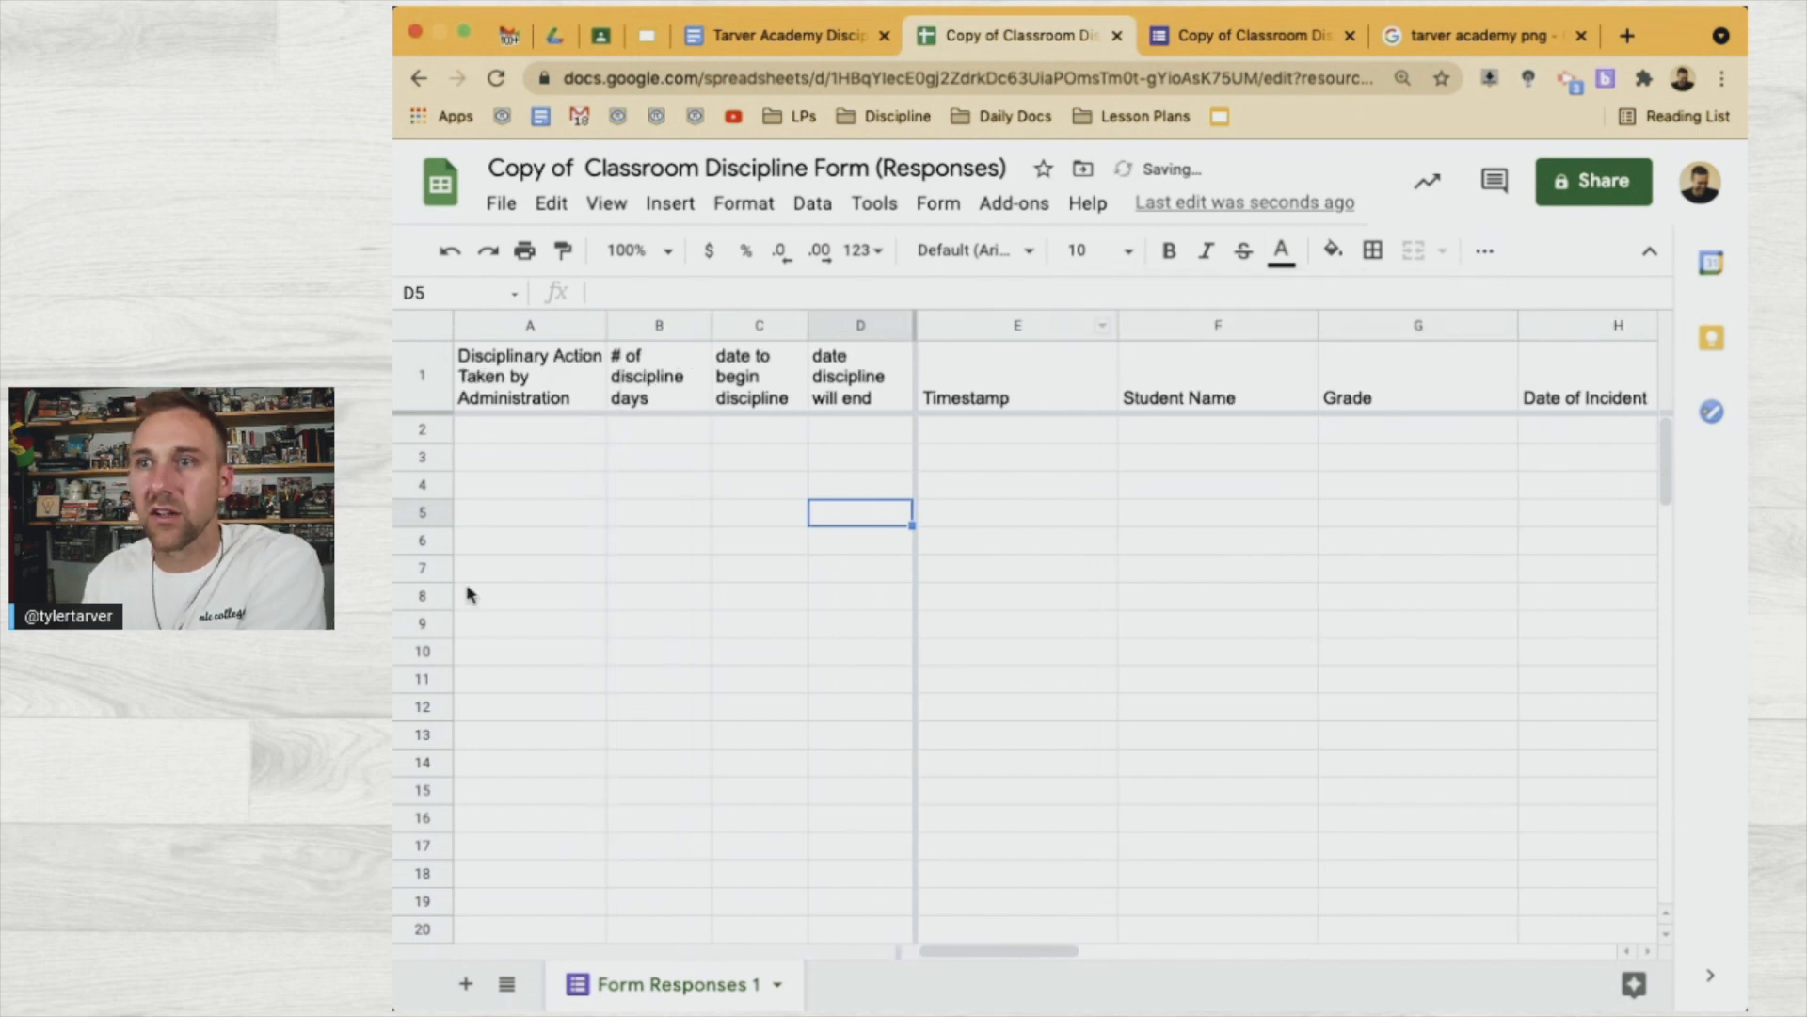
{"action": "left_click", "coordinate": [515, 435]}
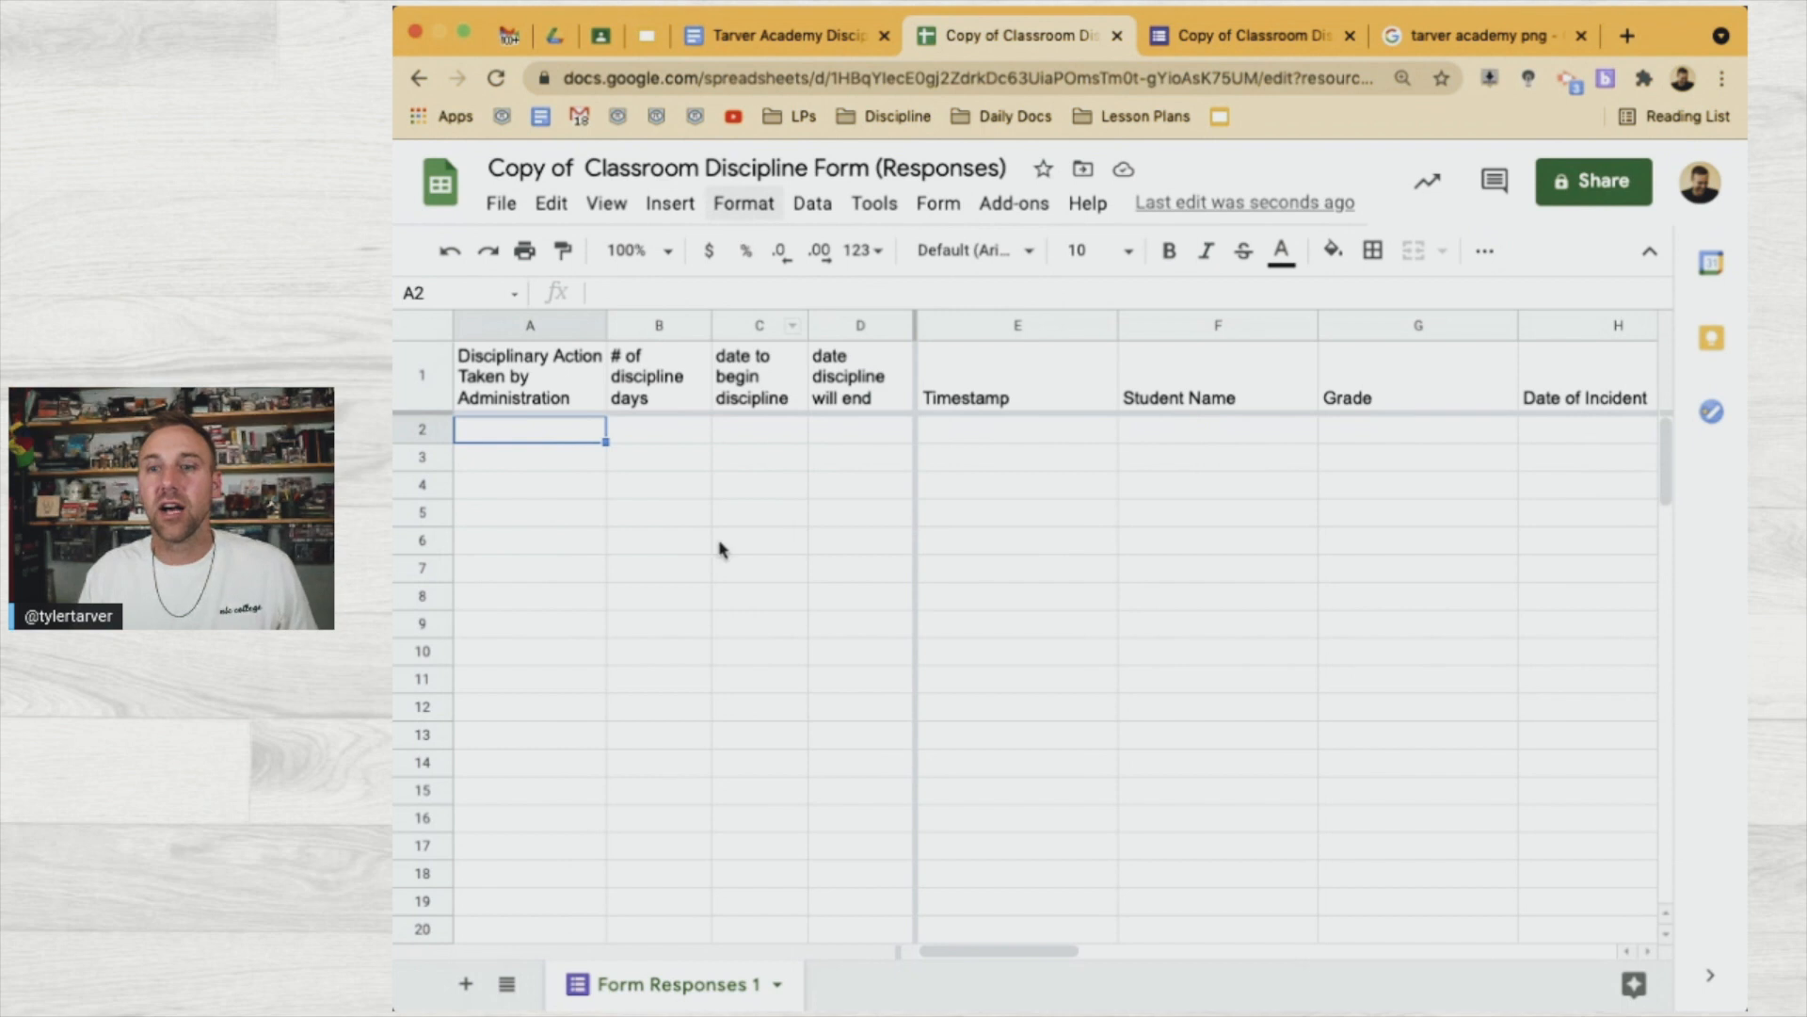
Launch AutoCrat and edit the Teacher Discipline Reporting job, advancing to its template choice
{"action": "left_click", "coordinate": [1016, 204]}
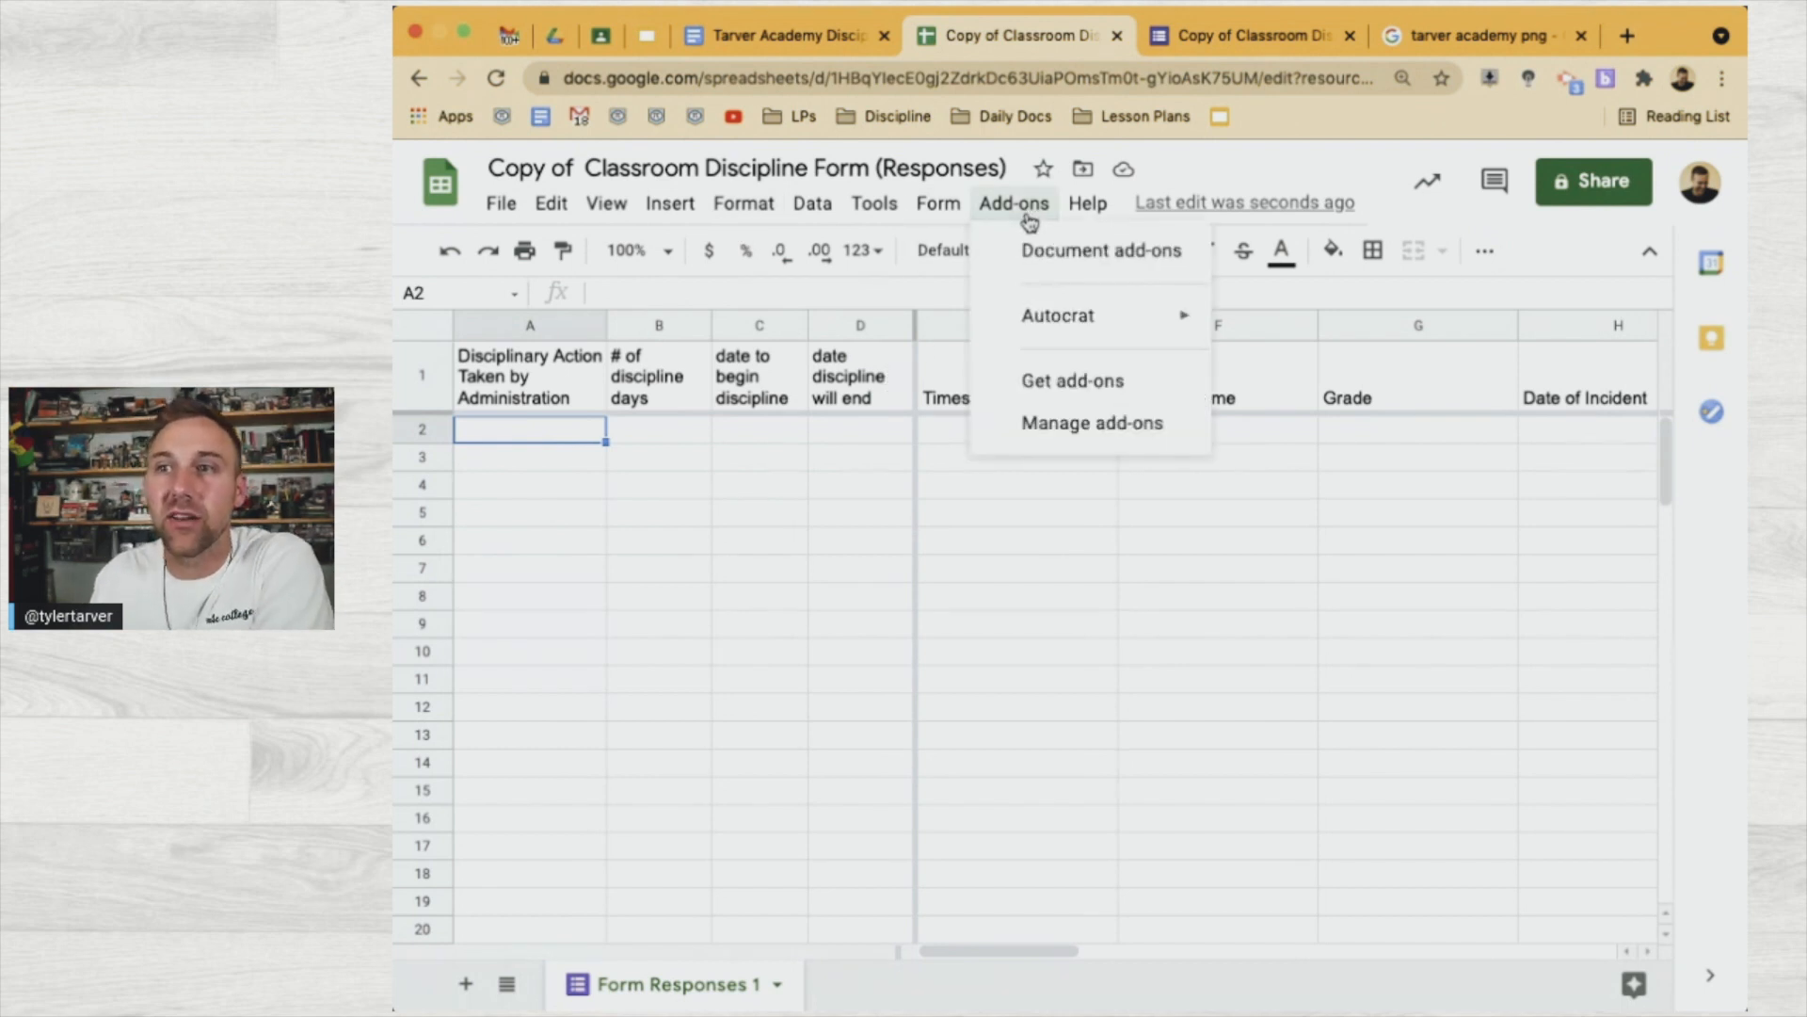
{"action": "mouse_move", "coordinate": [1070, 316]}
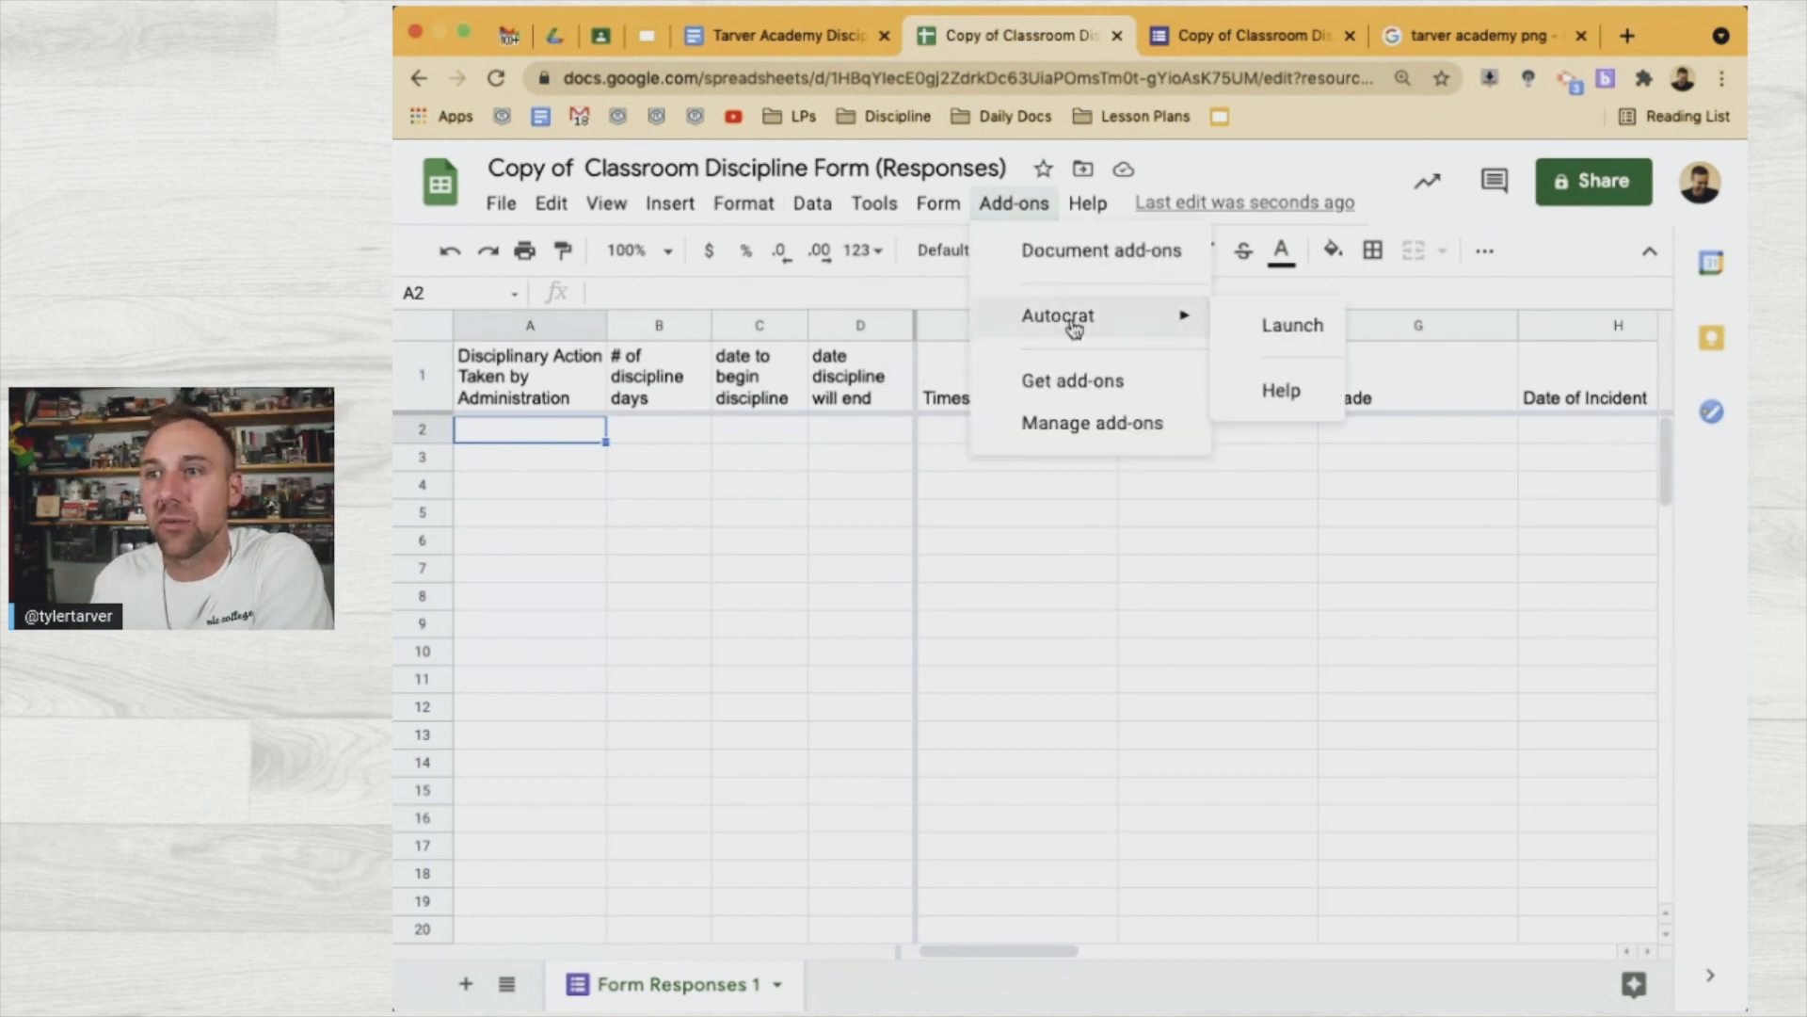
{"action": "left_click", "coordinate": [1234, 329]}
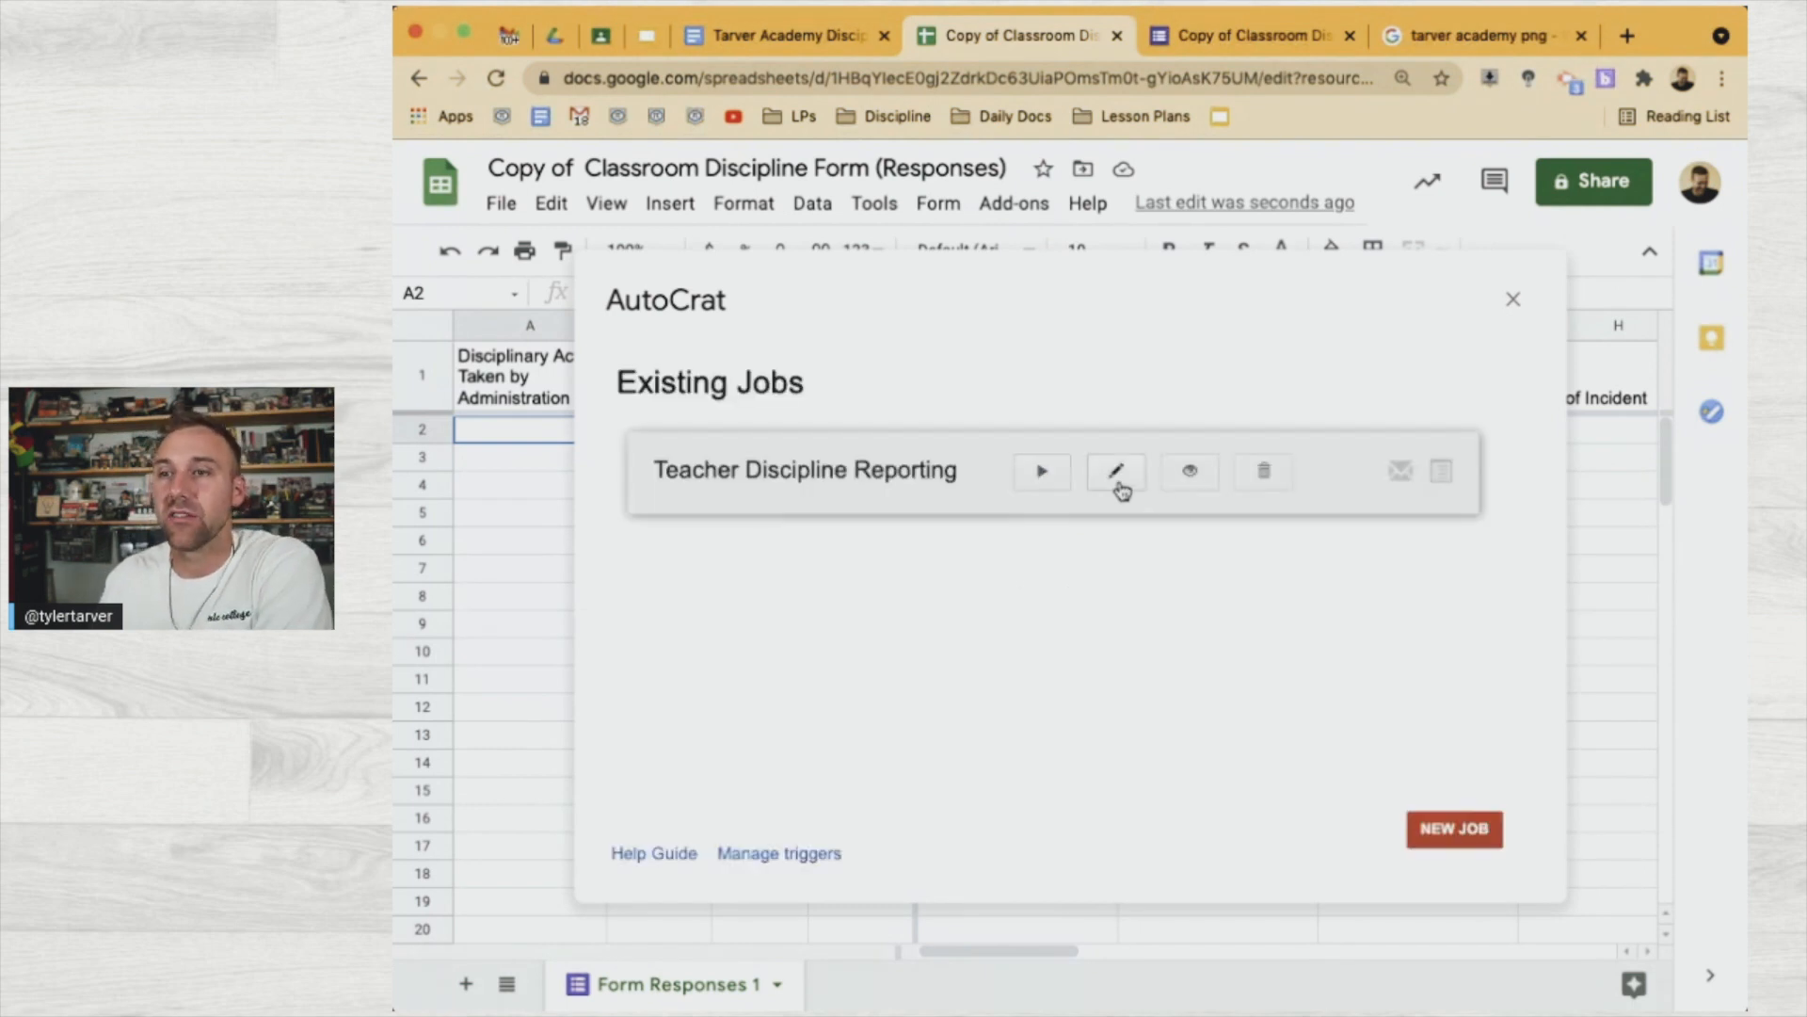
{"action": "left_click", "coordinate": [1117, 486]}
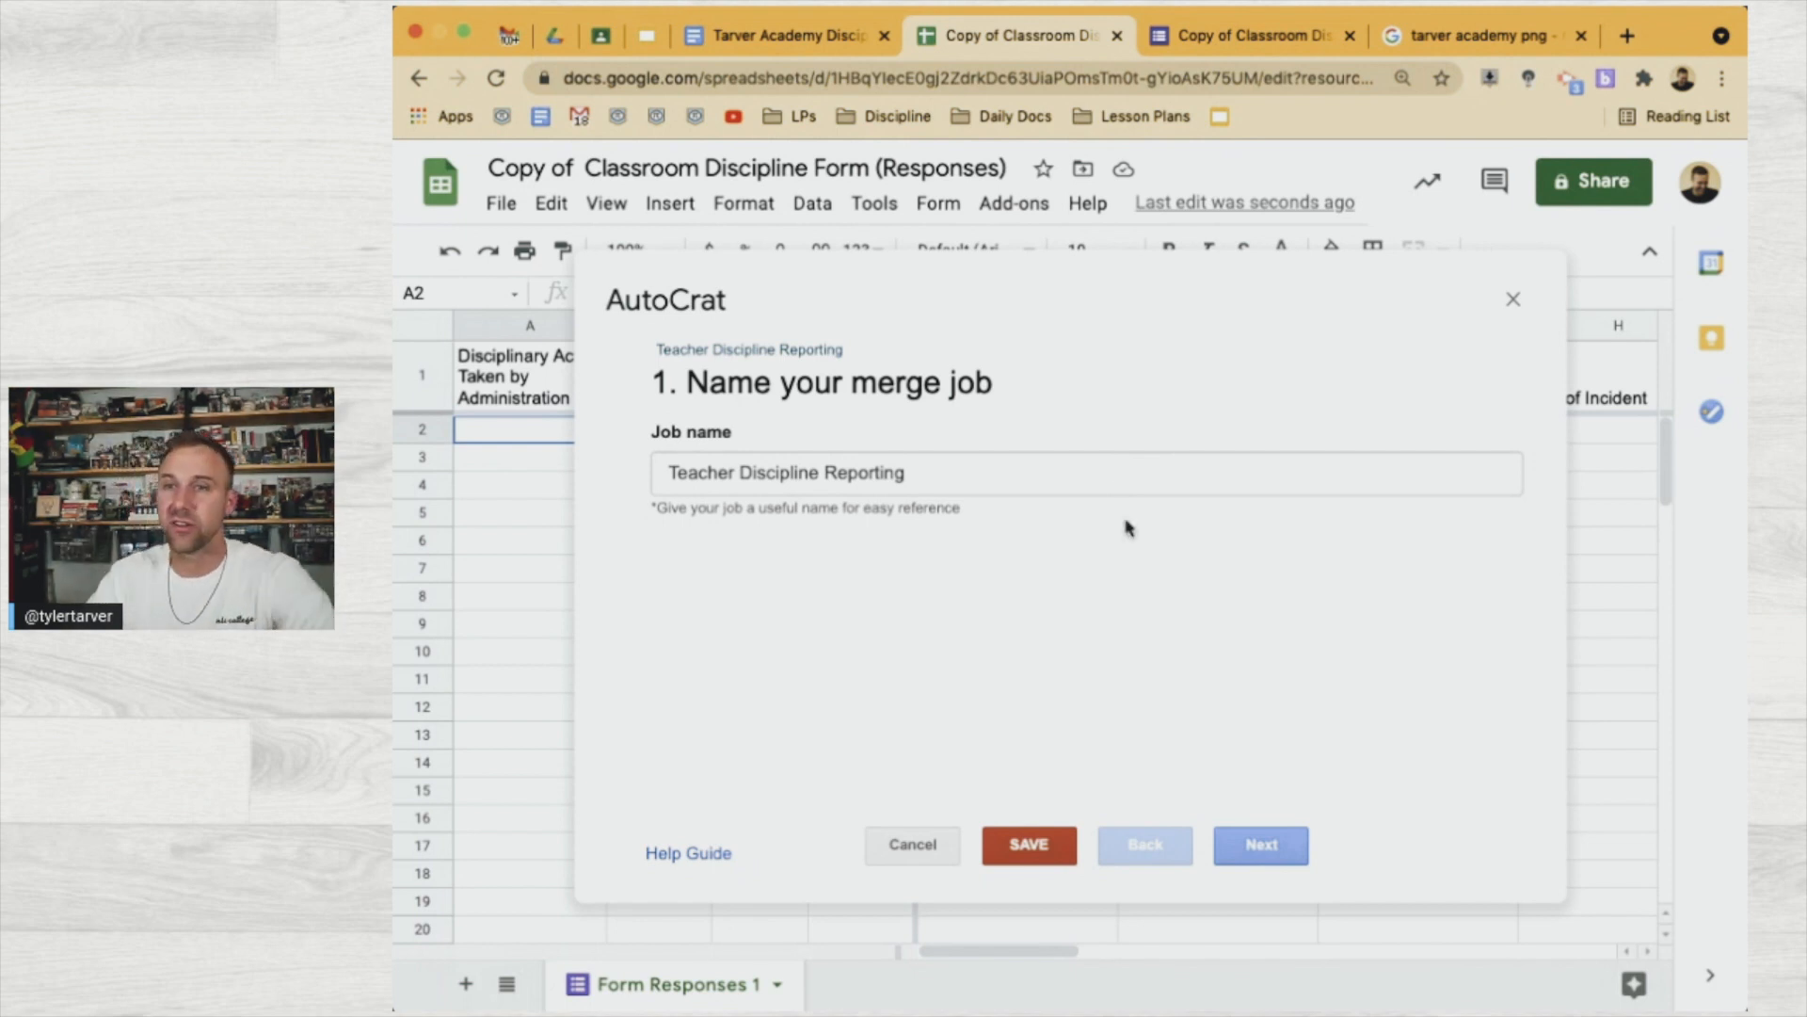
{"action": "left_click", "coordinate": [1257, 845]}
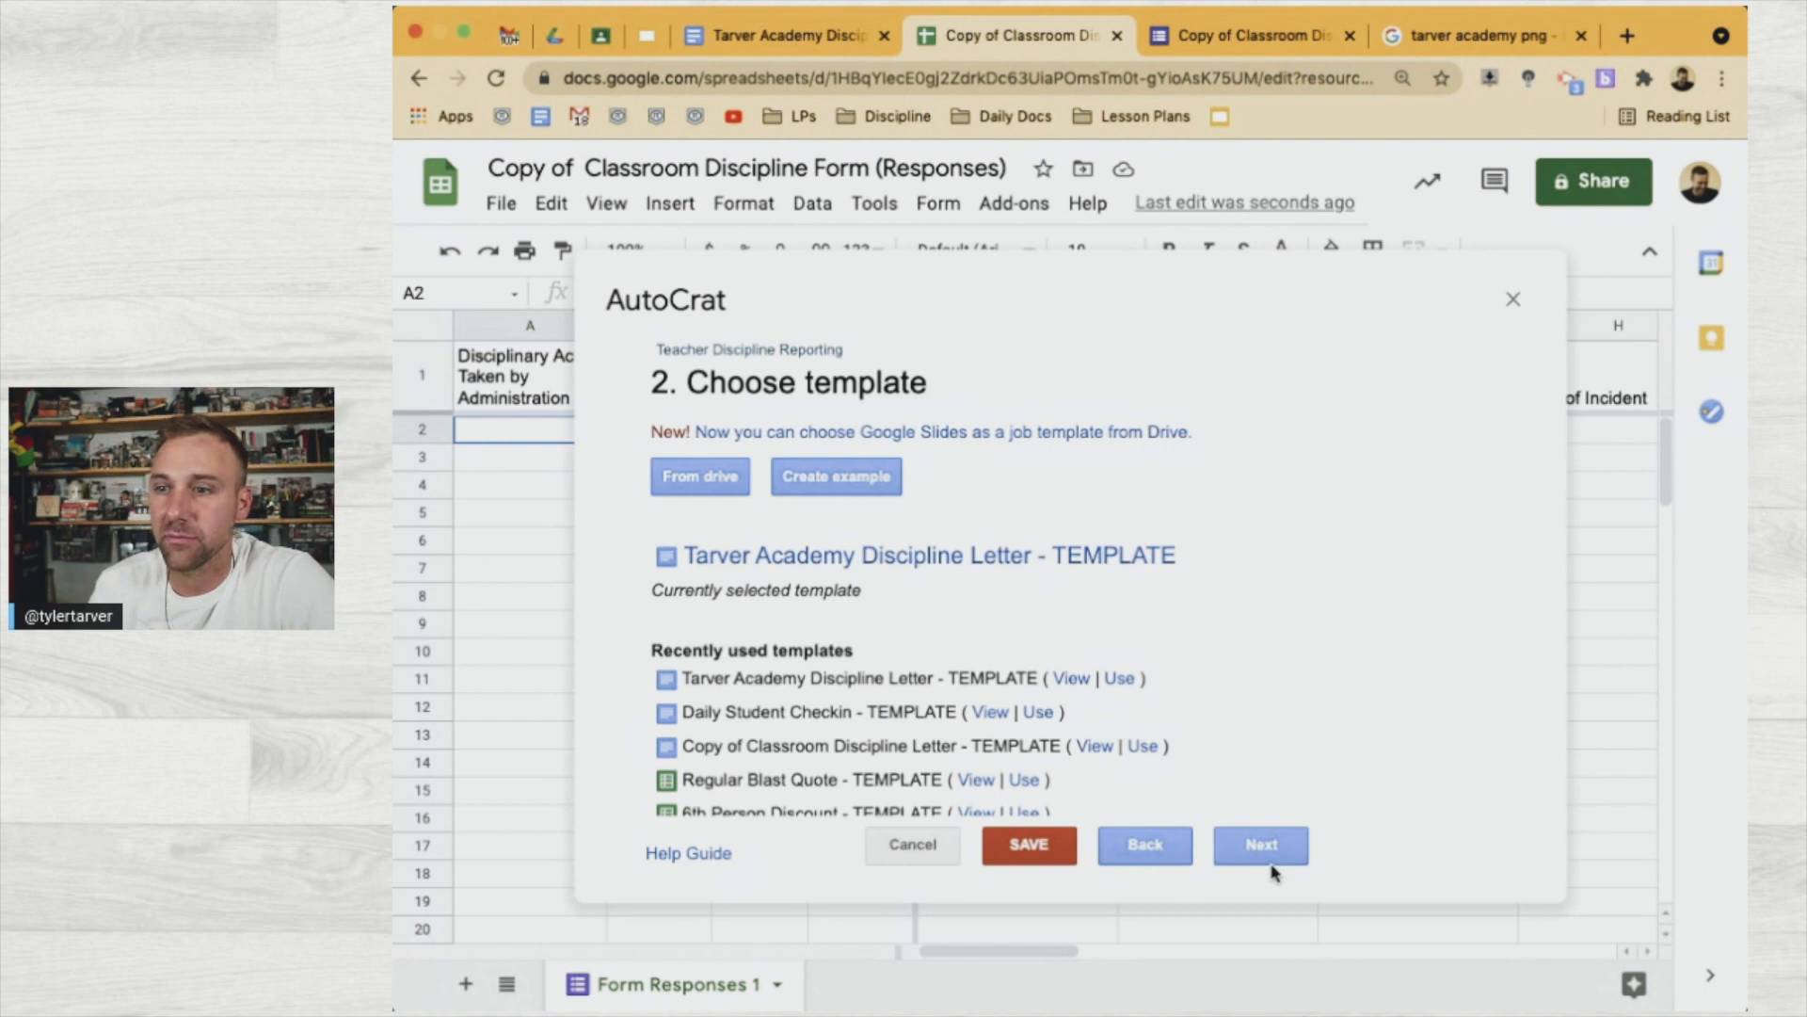
Map the 'date to begin discipline' tag to its matching column
{"action": "left_click", "coordinate": [1260, 844]}
{"action": "scroll", "coordinate": [1229, 694], "scroll_direction": "down", "scroll_amount": 10}
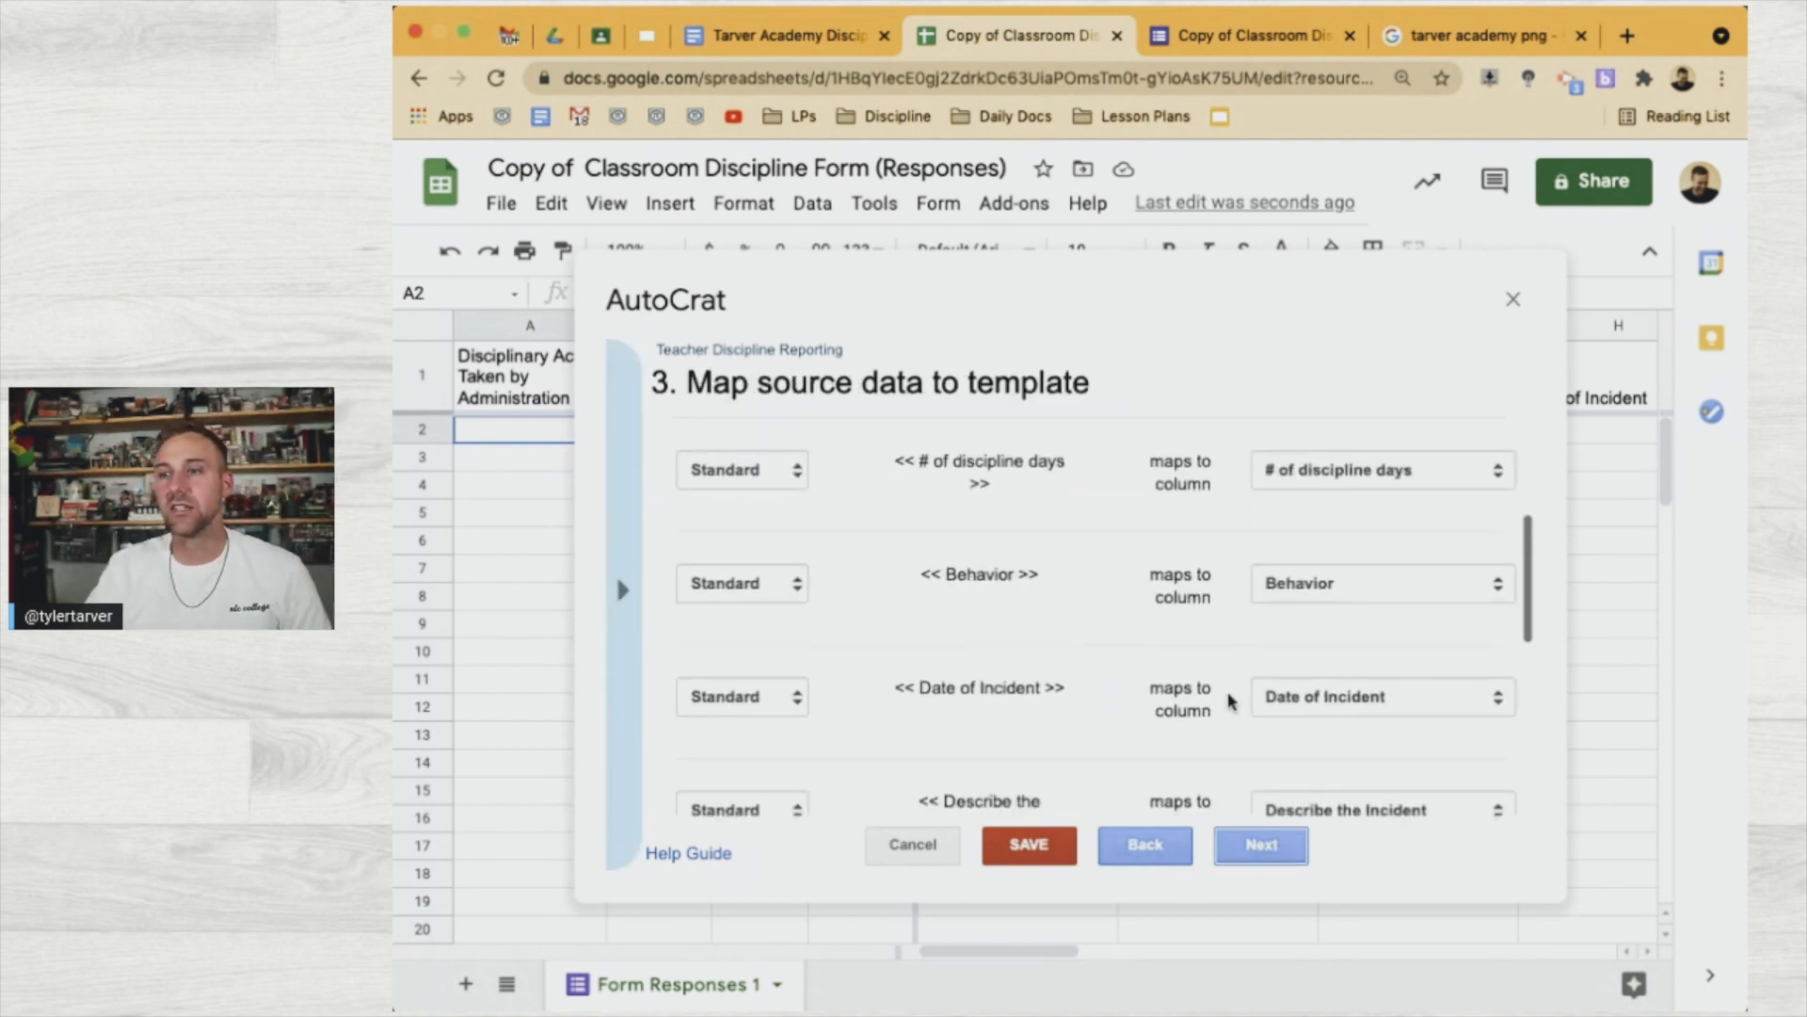
{"action": "scroll", "coordinate": [1228, 701], "scroll_direction": "up", "scroll_amount": 3}
{"action": "scroll", "coordinate": [1230, 697], "scroll_direction": "down", "scroll_amount": 2}
{"action": "scroll", "coordinate": [1270, 767], "scroll_direction": "down", "scroll_amount": 2}
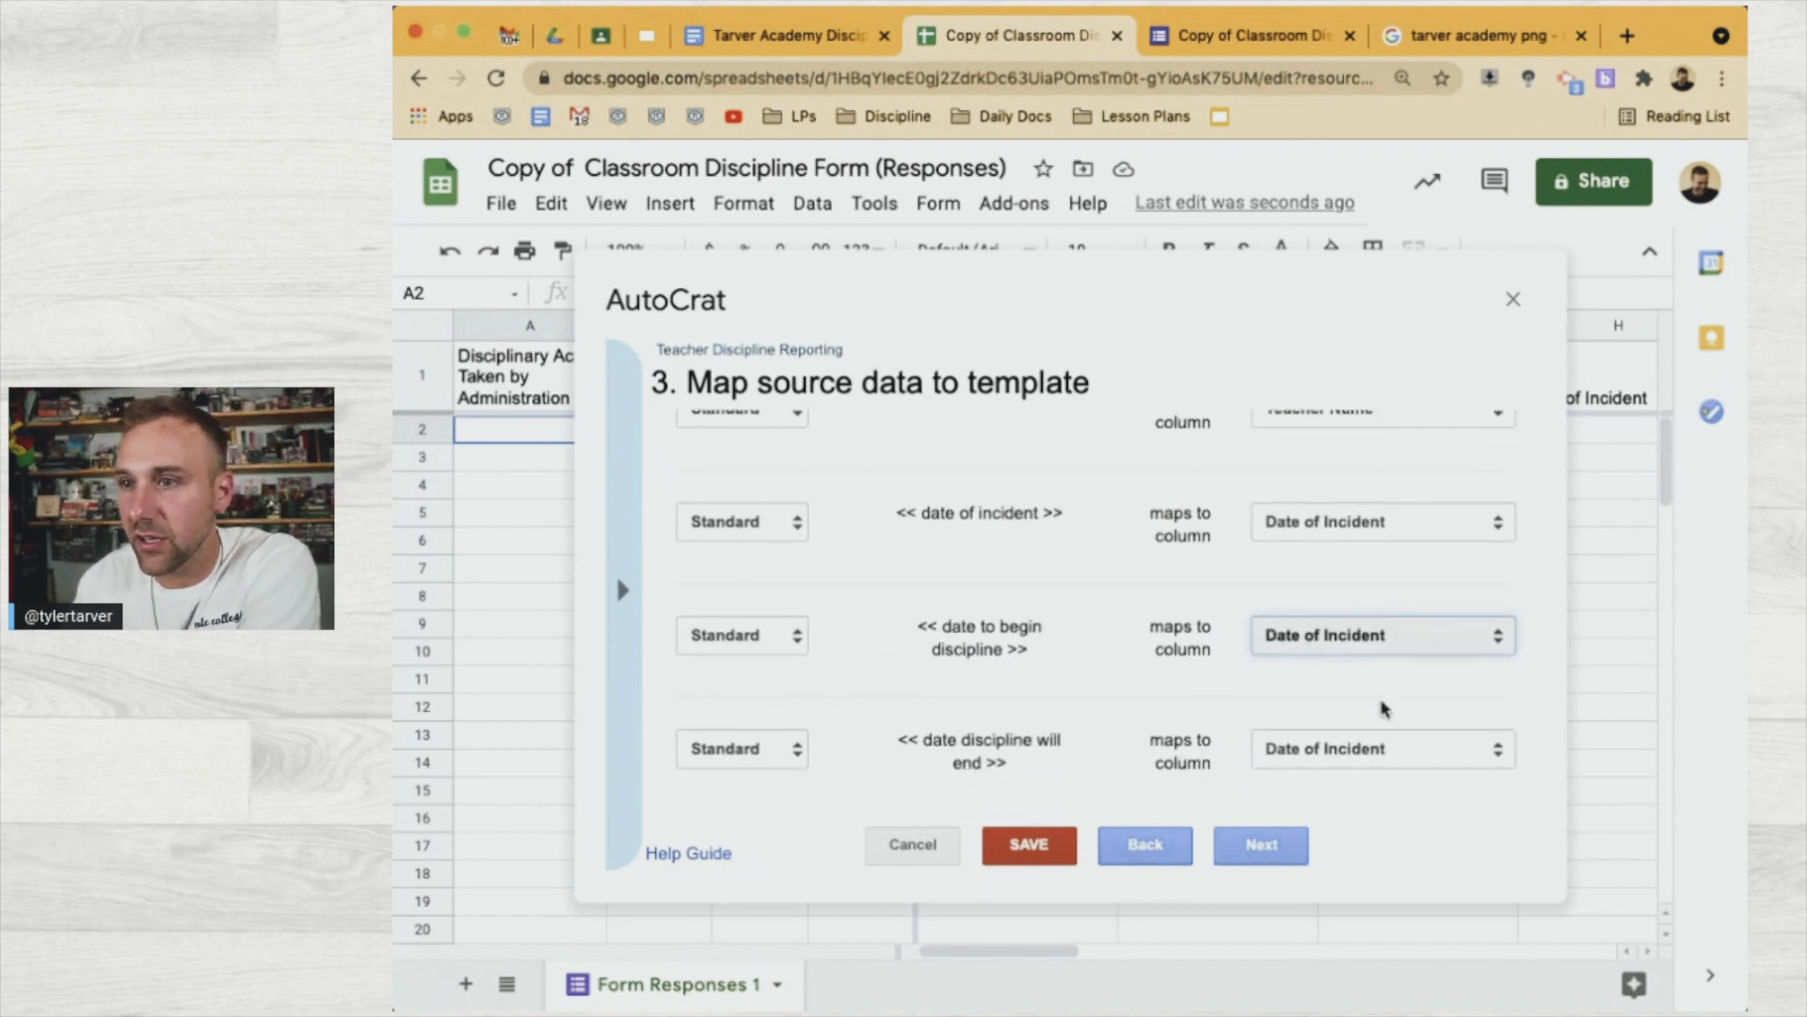
{"action": "left_click", "coordinate": [1409, 541]}
{"action": "left_click", "coordinate": [1364, 739]}
Map the 'date discipline will end' tag and the disciplinary action tag to 'Disciplinary Action Taken by Administration'
{"action": "left_click", "coordinate": [1364, 664]}
{"action": "scroll", "coordinate": [1203, 756], "scroll_direction": "down", "scroll_amount": 1}
{"action": "scroll", "coordinate": [1202, 756], "scroll_direction": "up", "scroll_amount": 2}
{"action": "scroll", "coordinate": [1202, 756], "scroll_direction": "up", "scroll_amount": 5}
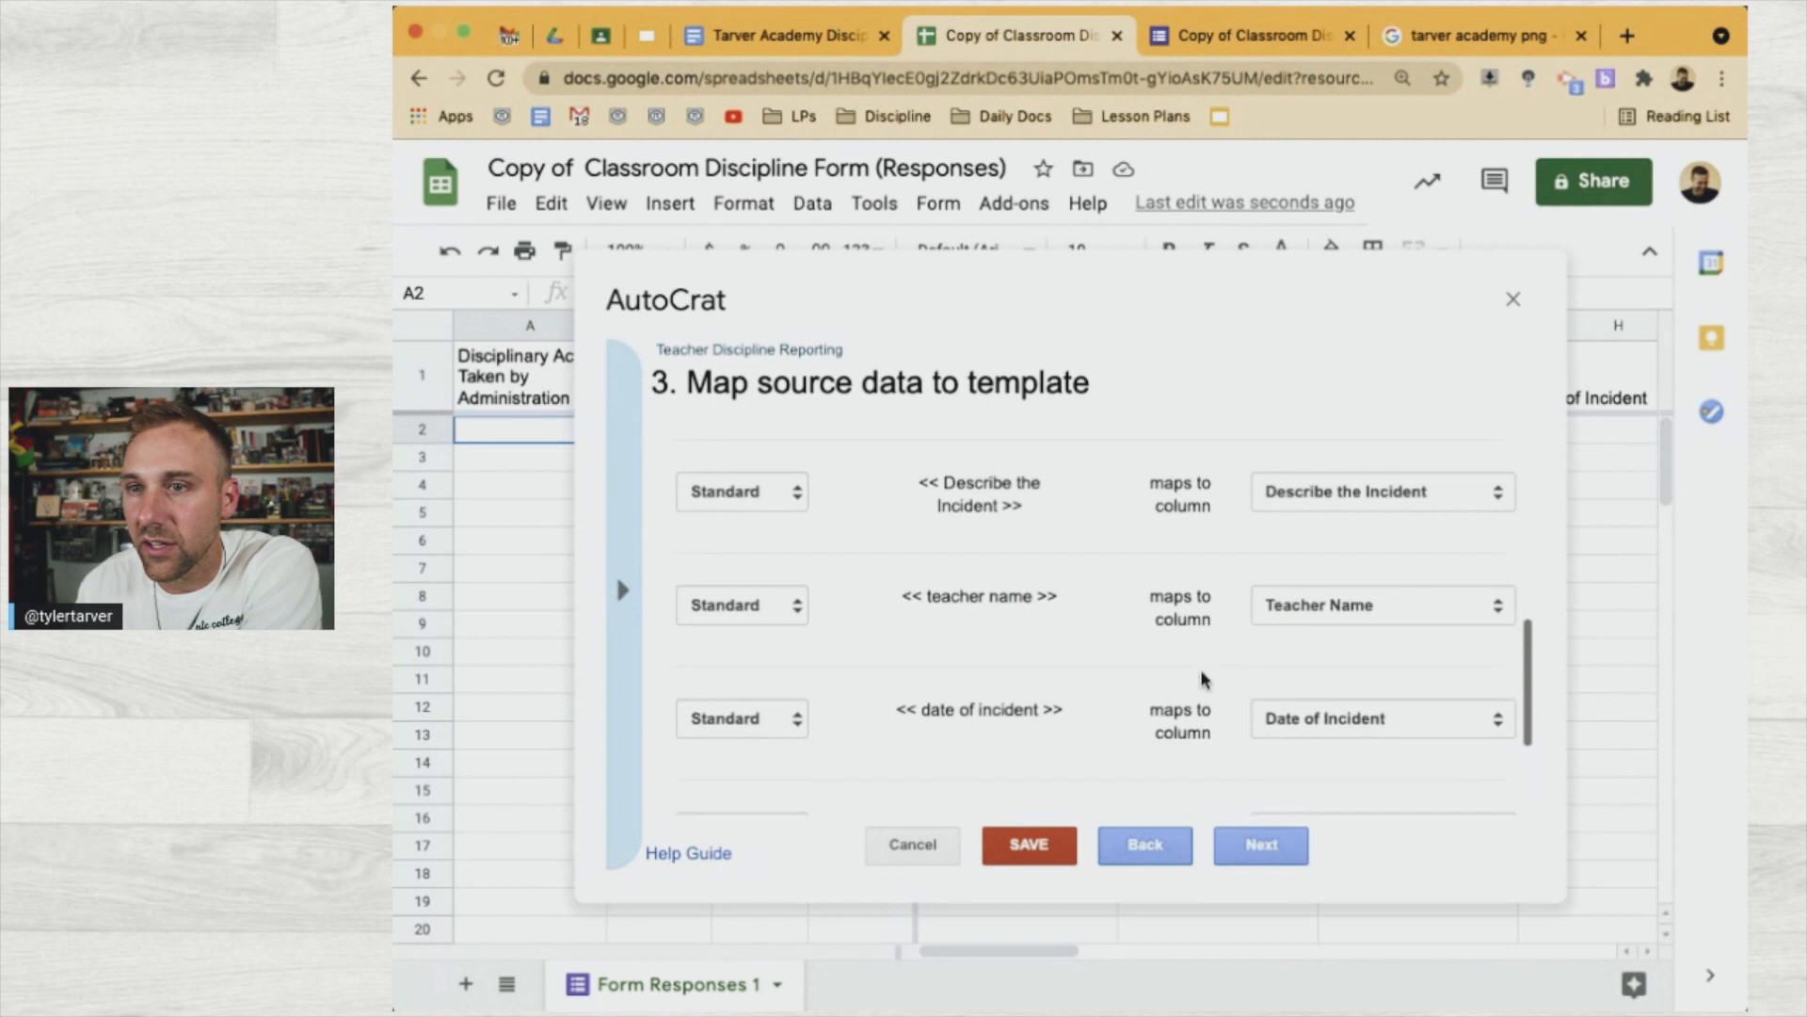
{"action": "scroll", "coordinate": [1202, 678], "scroll_direction": "up", "scroll_amount": 4}
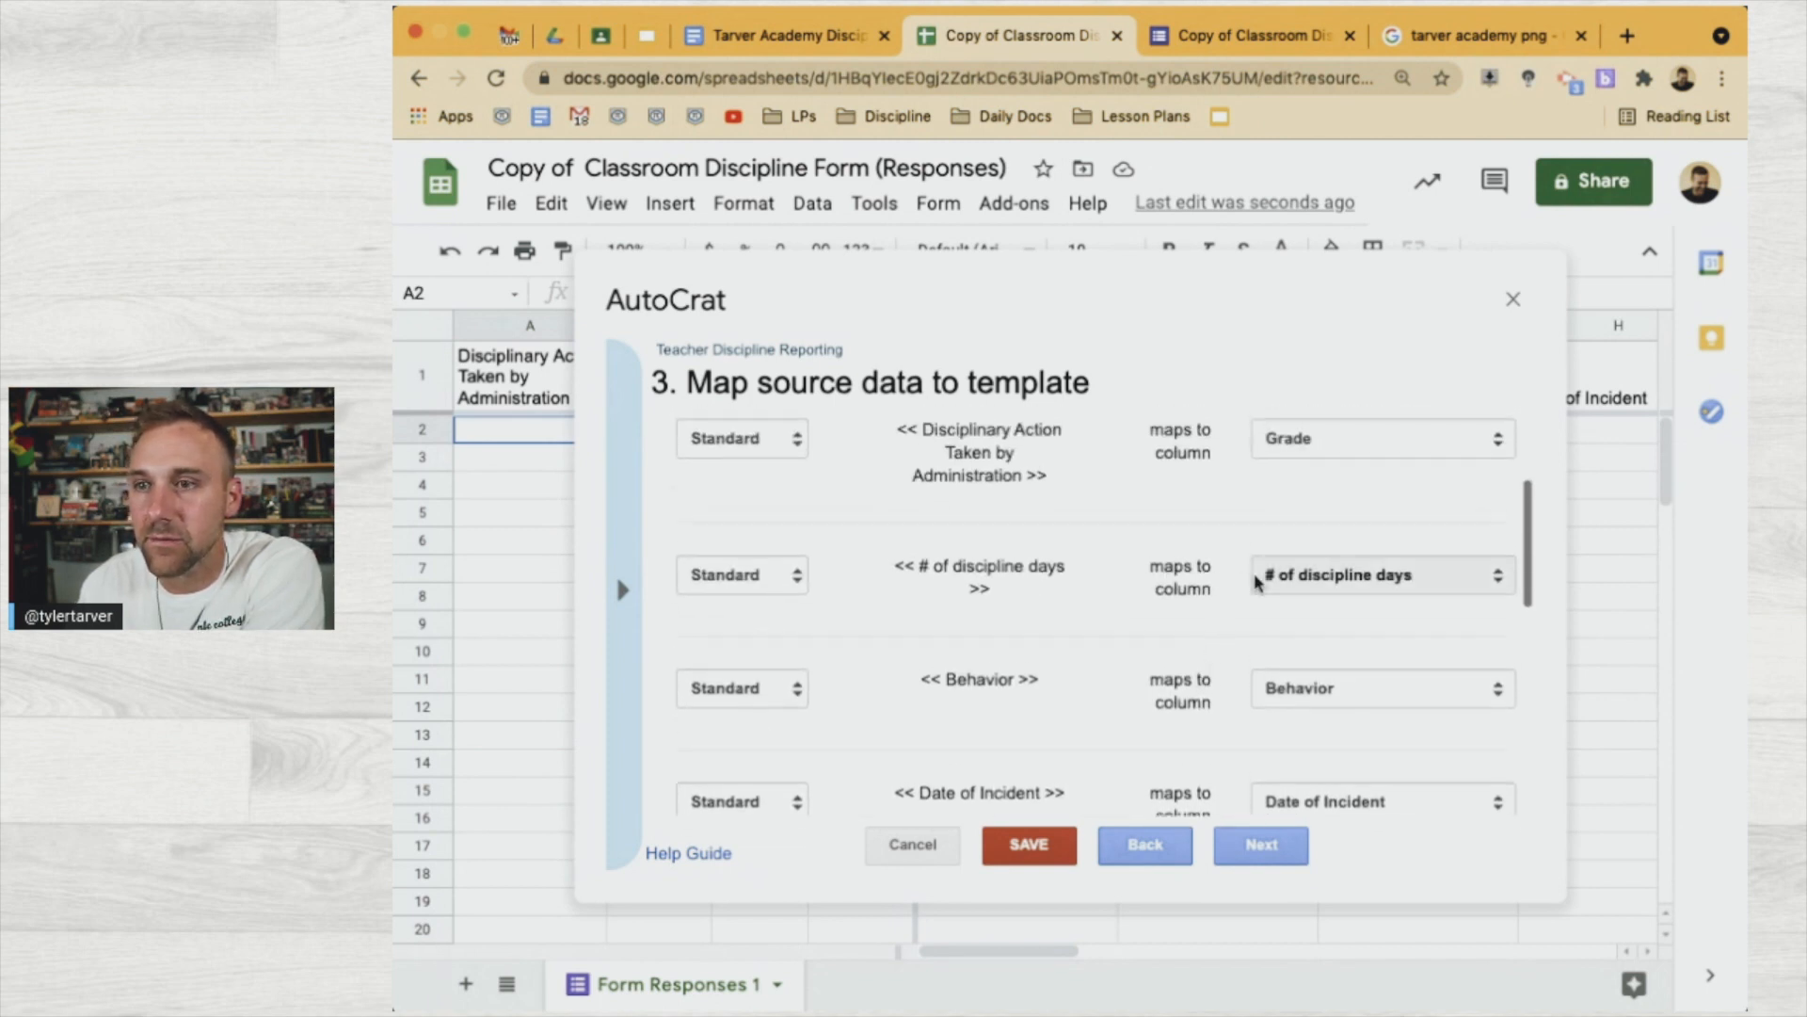
{"action": "scroll", "coordinate": [1250, 577], "scroll_direction": "up", "scroll_amount": 3}
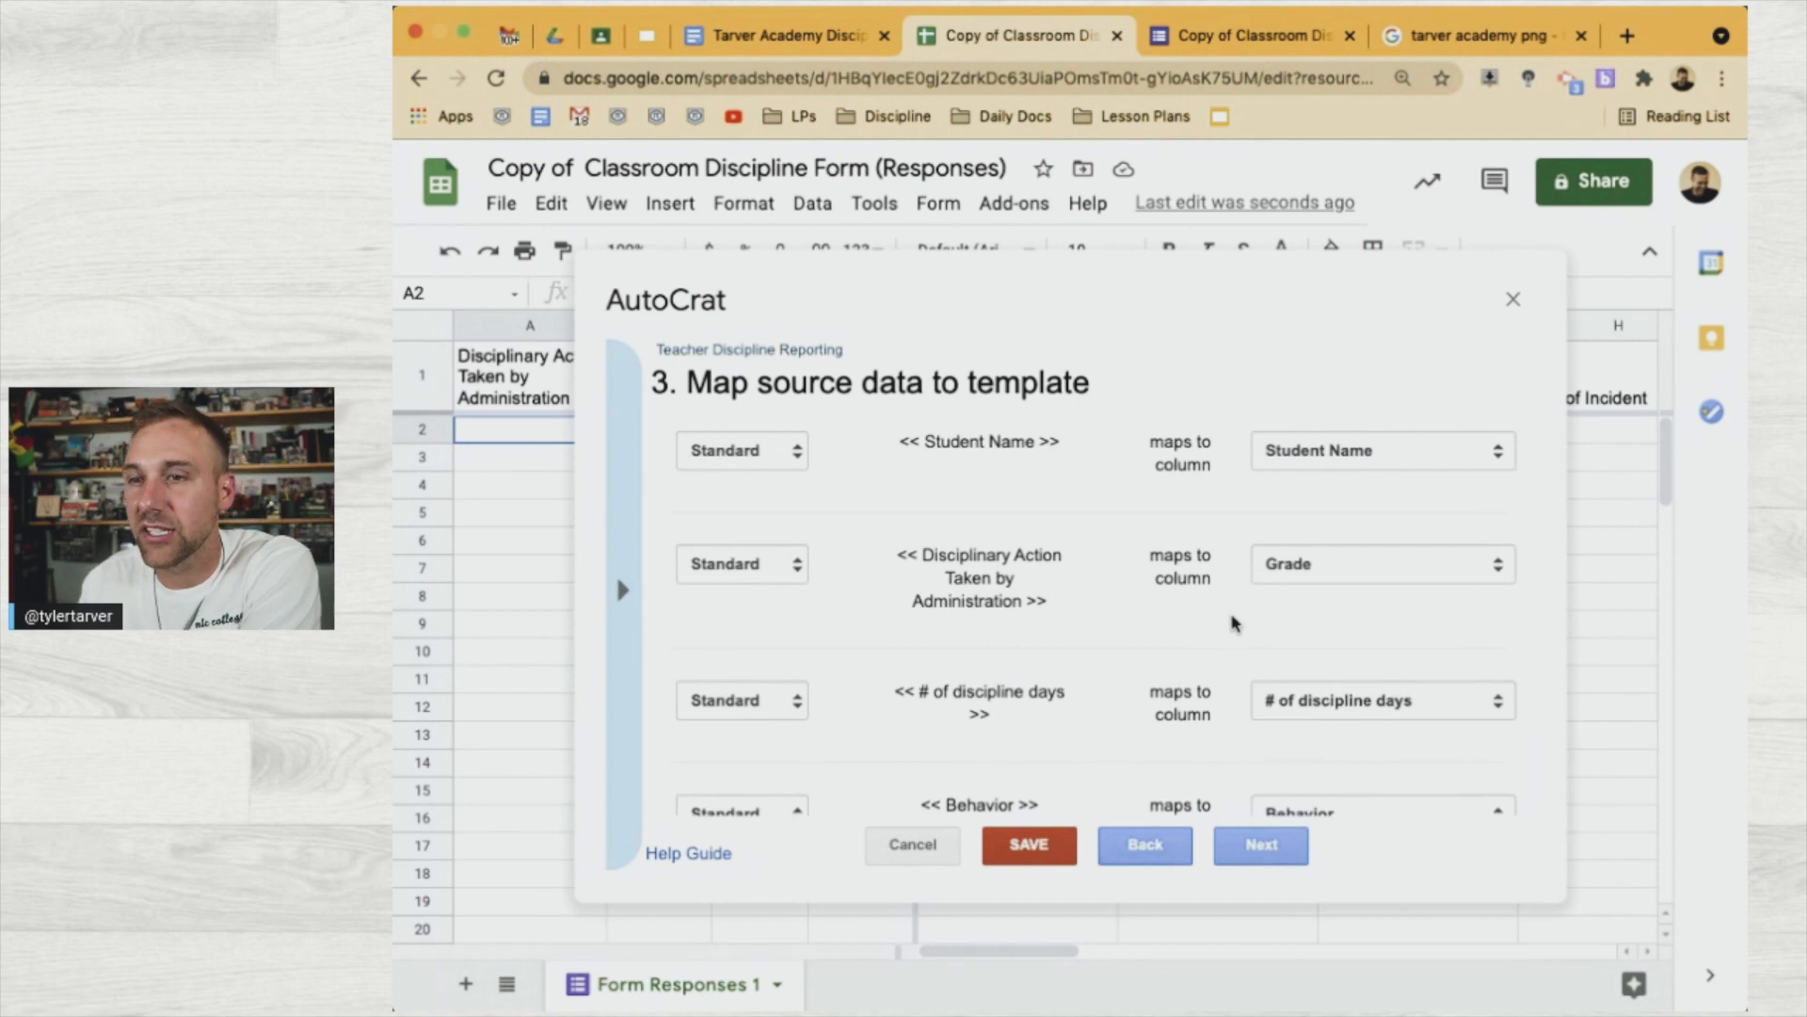
{"action": "left_click", "coordinate": [1302, 565]}
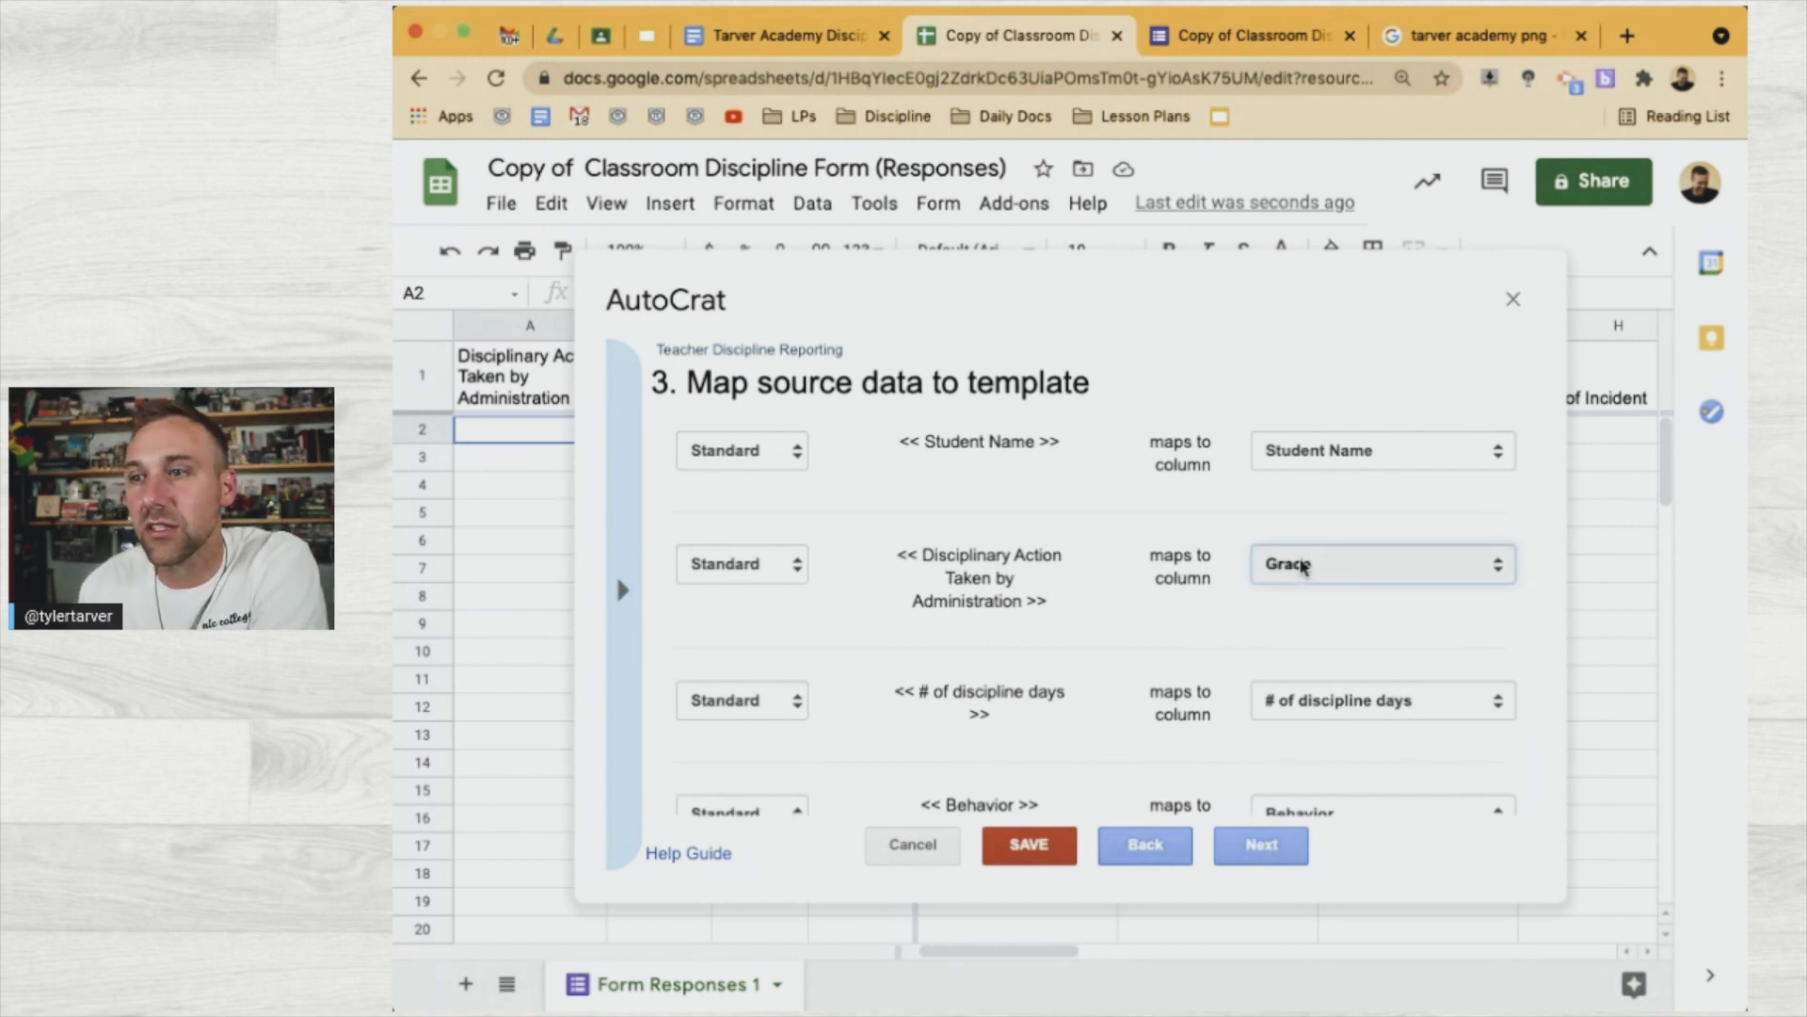
{"action": "left_click", "coordinate": [1357, 445]}
{"action": "scroll", "coordinate": [1254, 537], "scroll_direction": "up", "scroll_amount": 2}
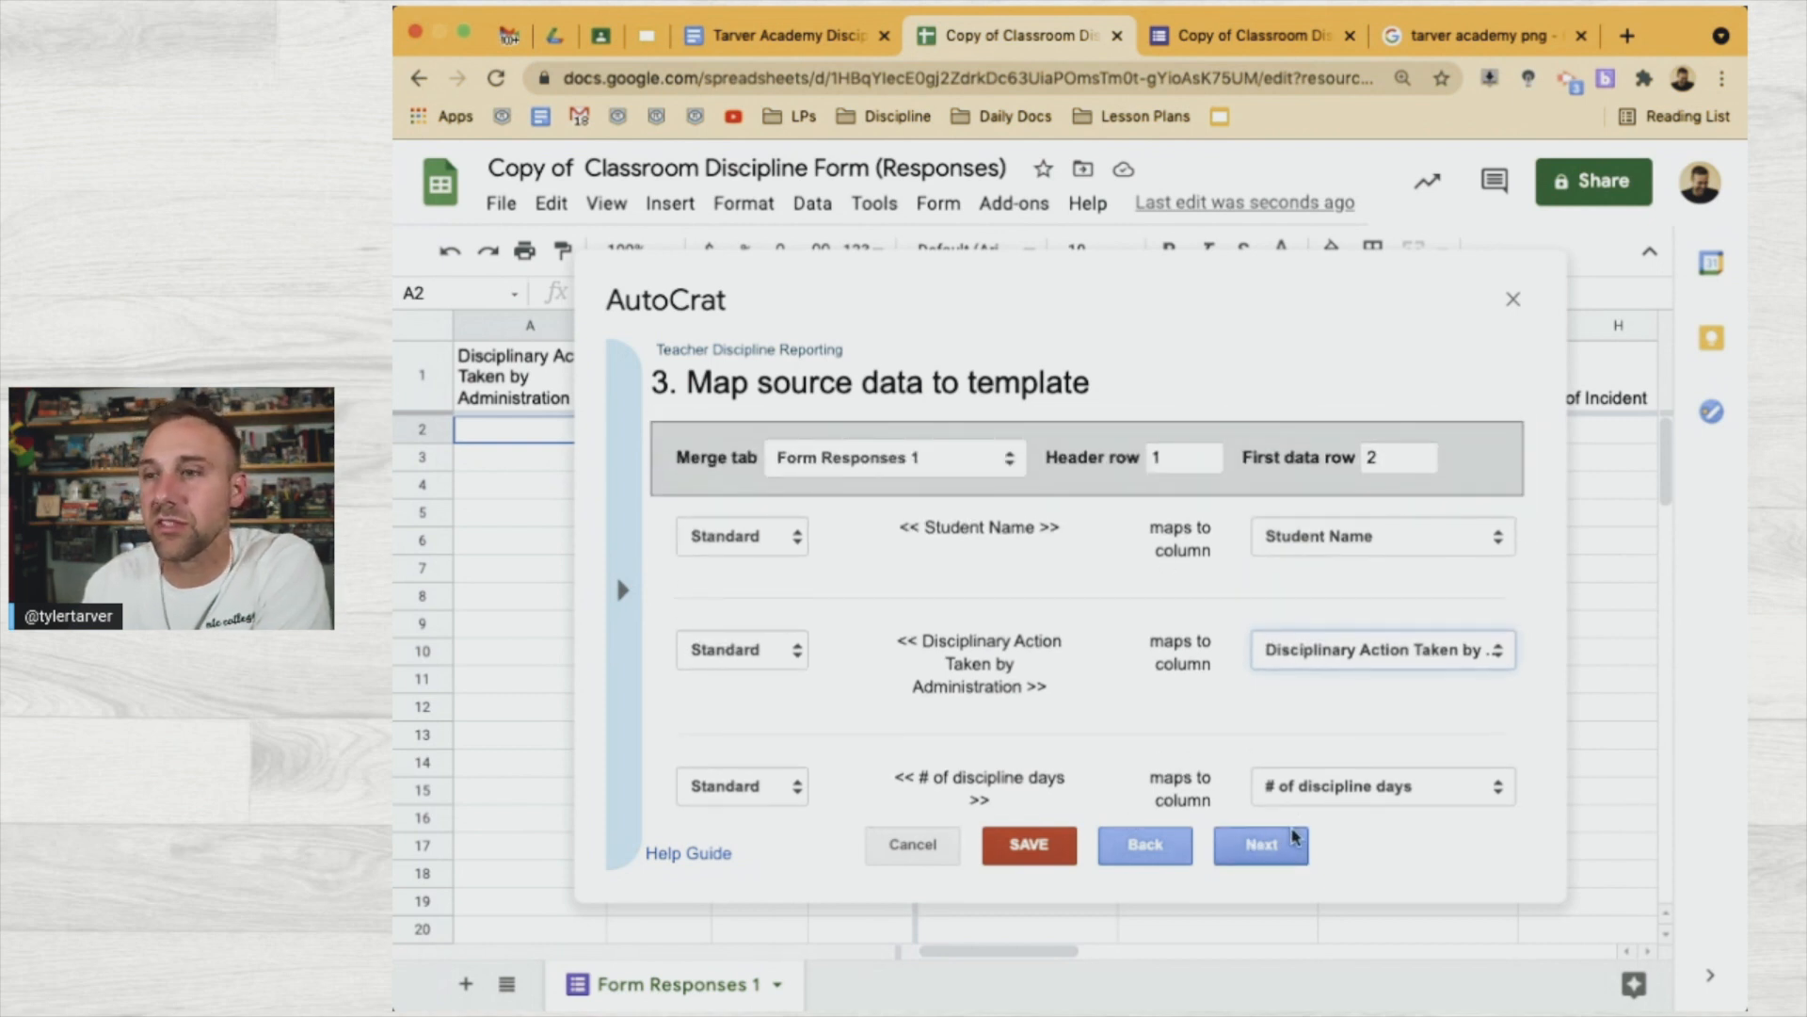
{"action": "left_click", "coordinate": [1299, 850]}
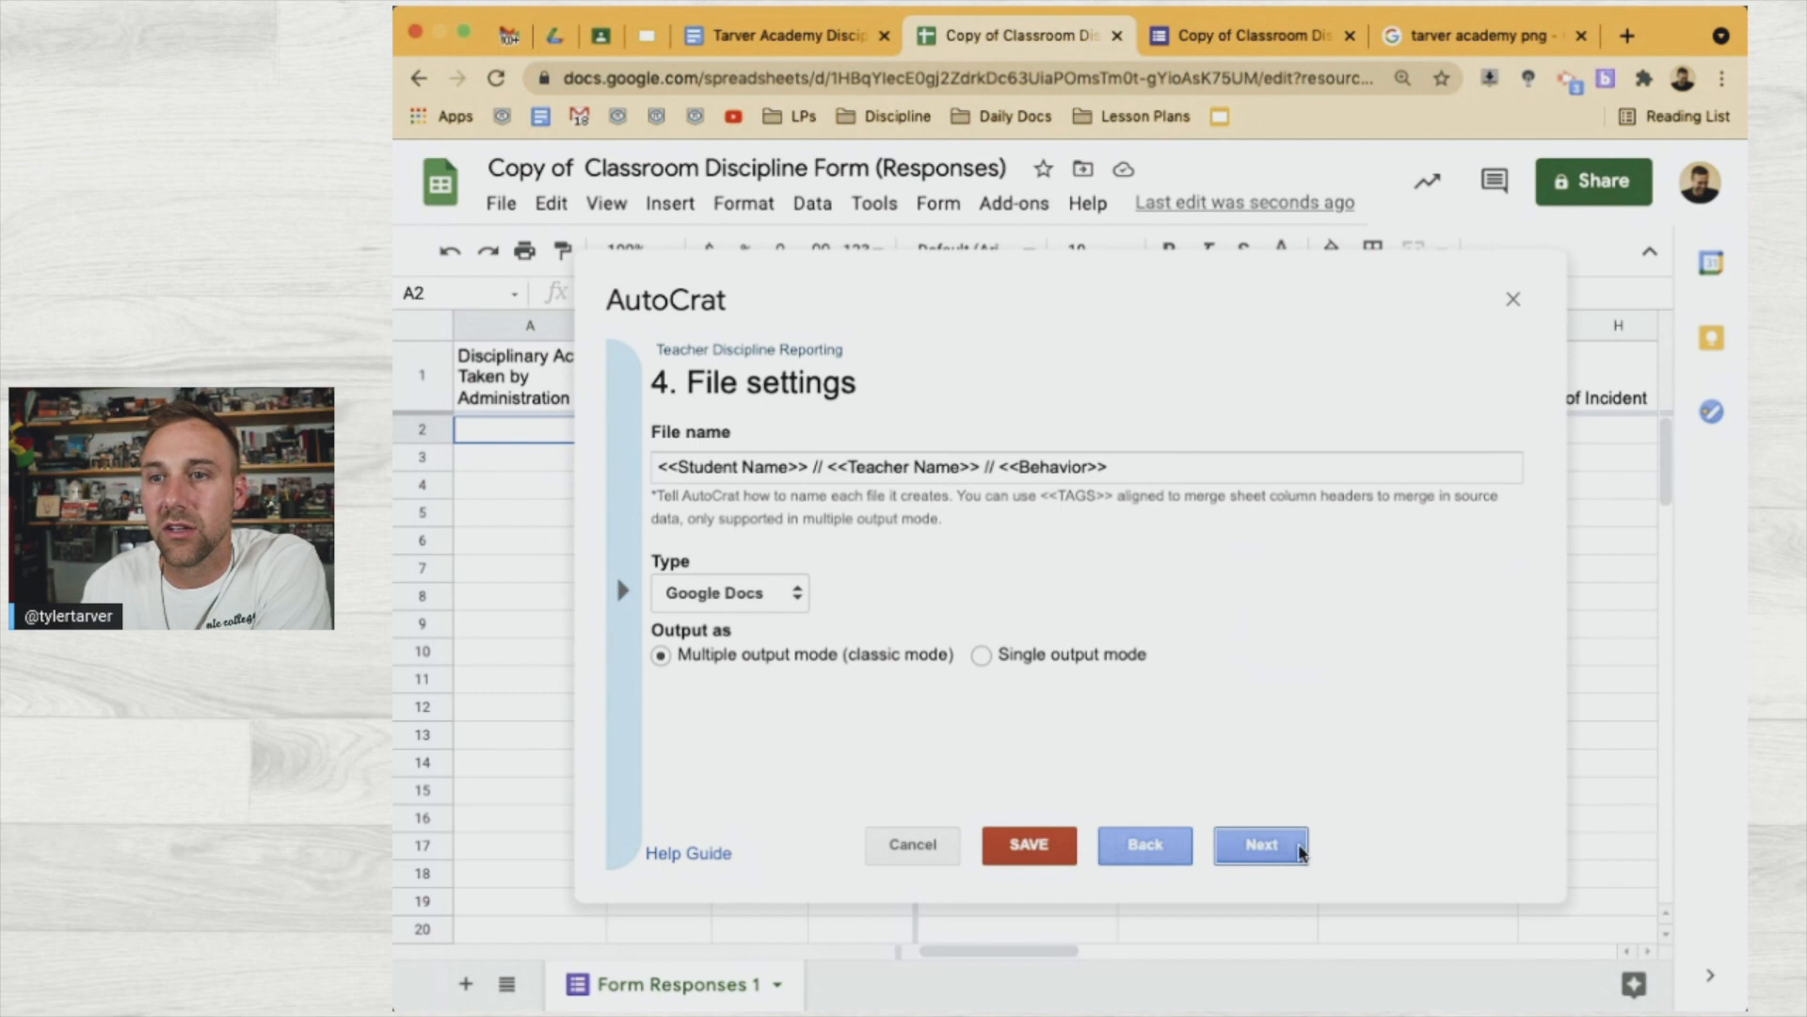
Add a merge condition requiring 'Disciplinary Action Taken by Administration' to be NOT NULL
{"action": "left_click", "coordinate": [1278, 848]}
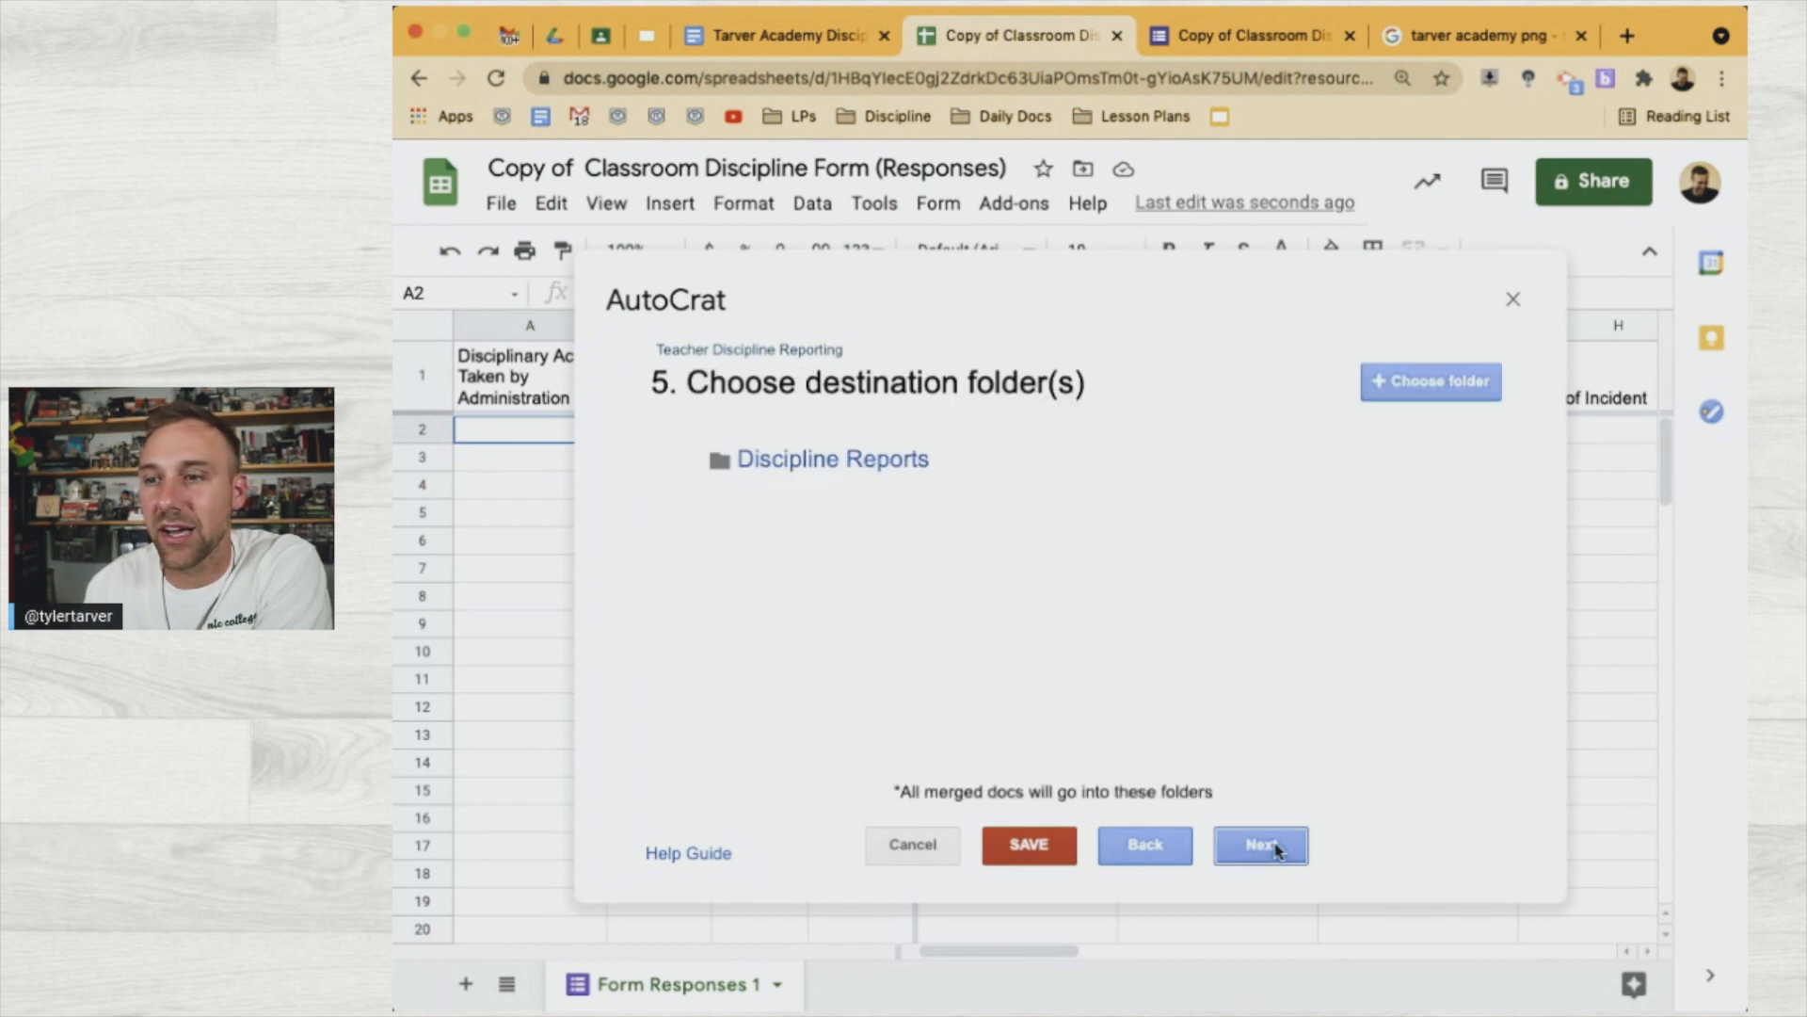
{"action": "left_click", "coordinate": [1275, 845]}
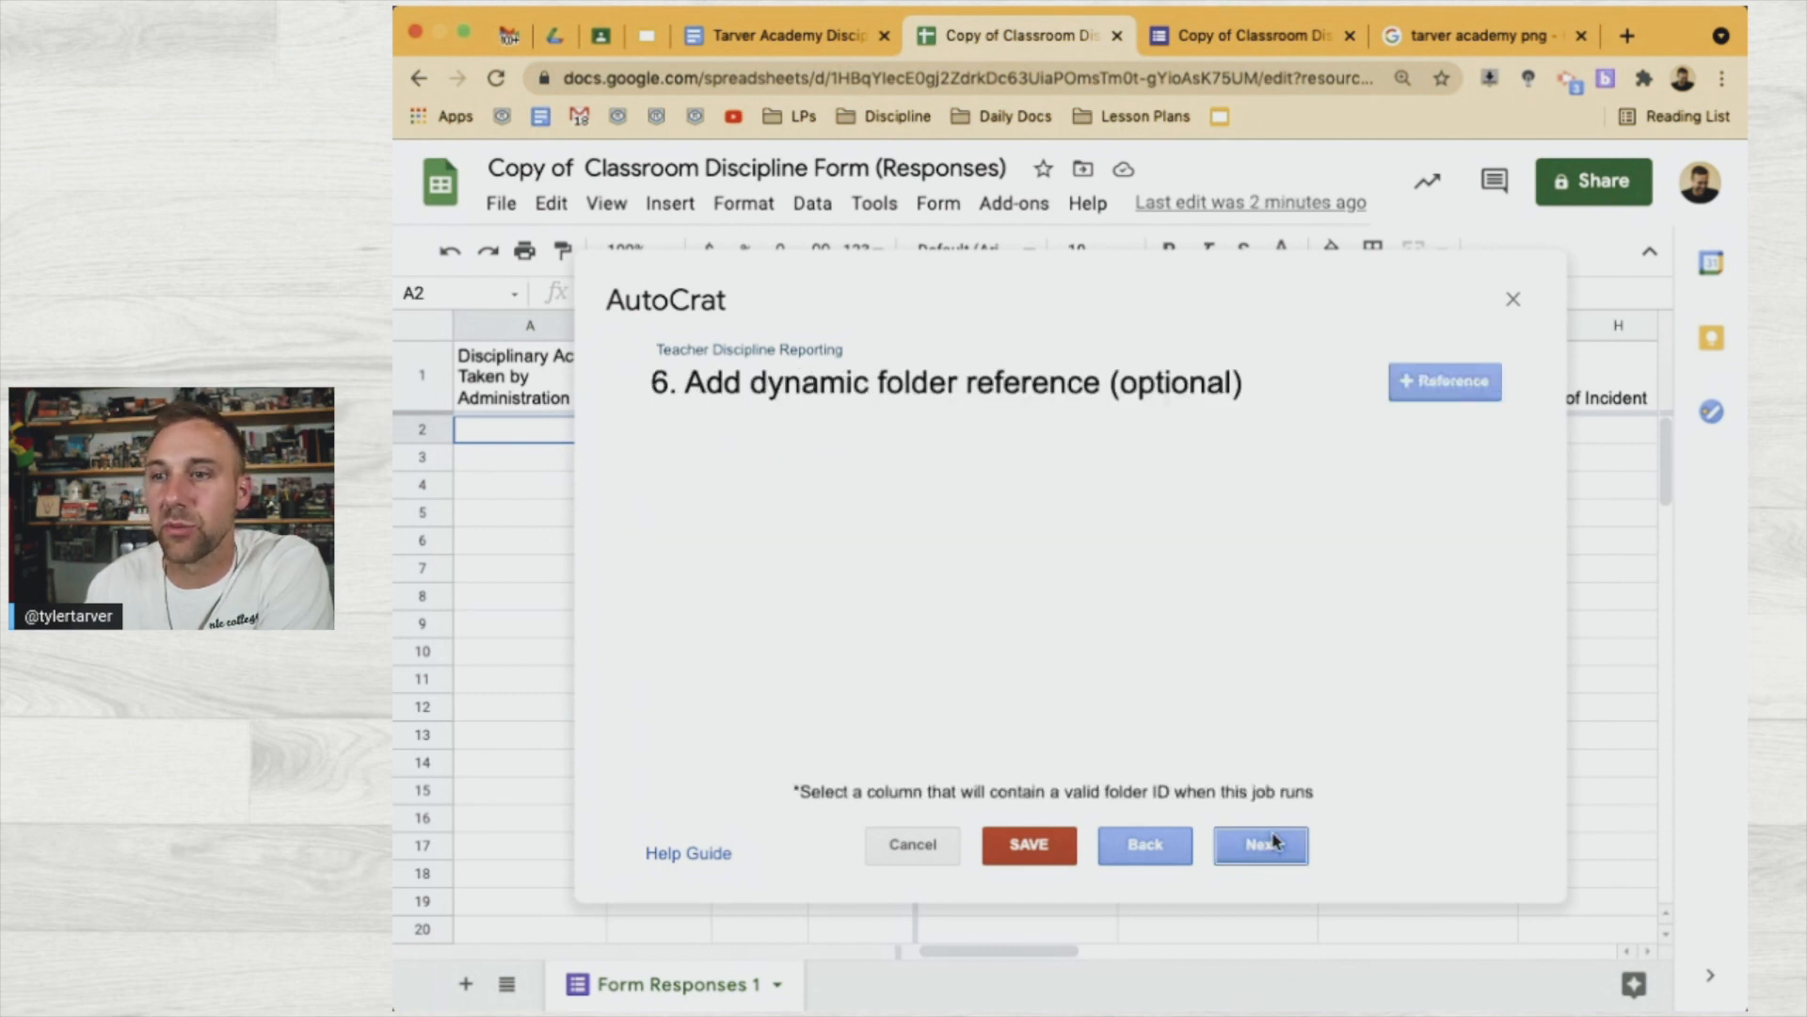
{"action": "left_click", "coordinate": [1276, 842]}
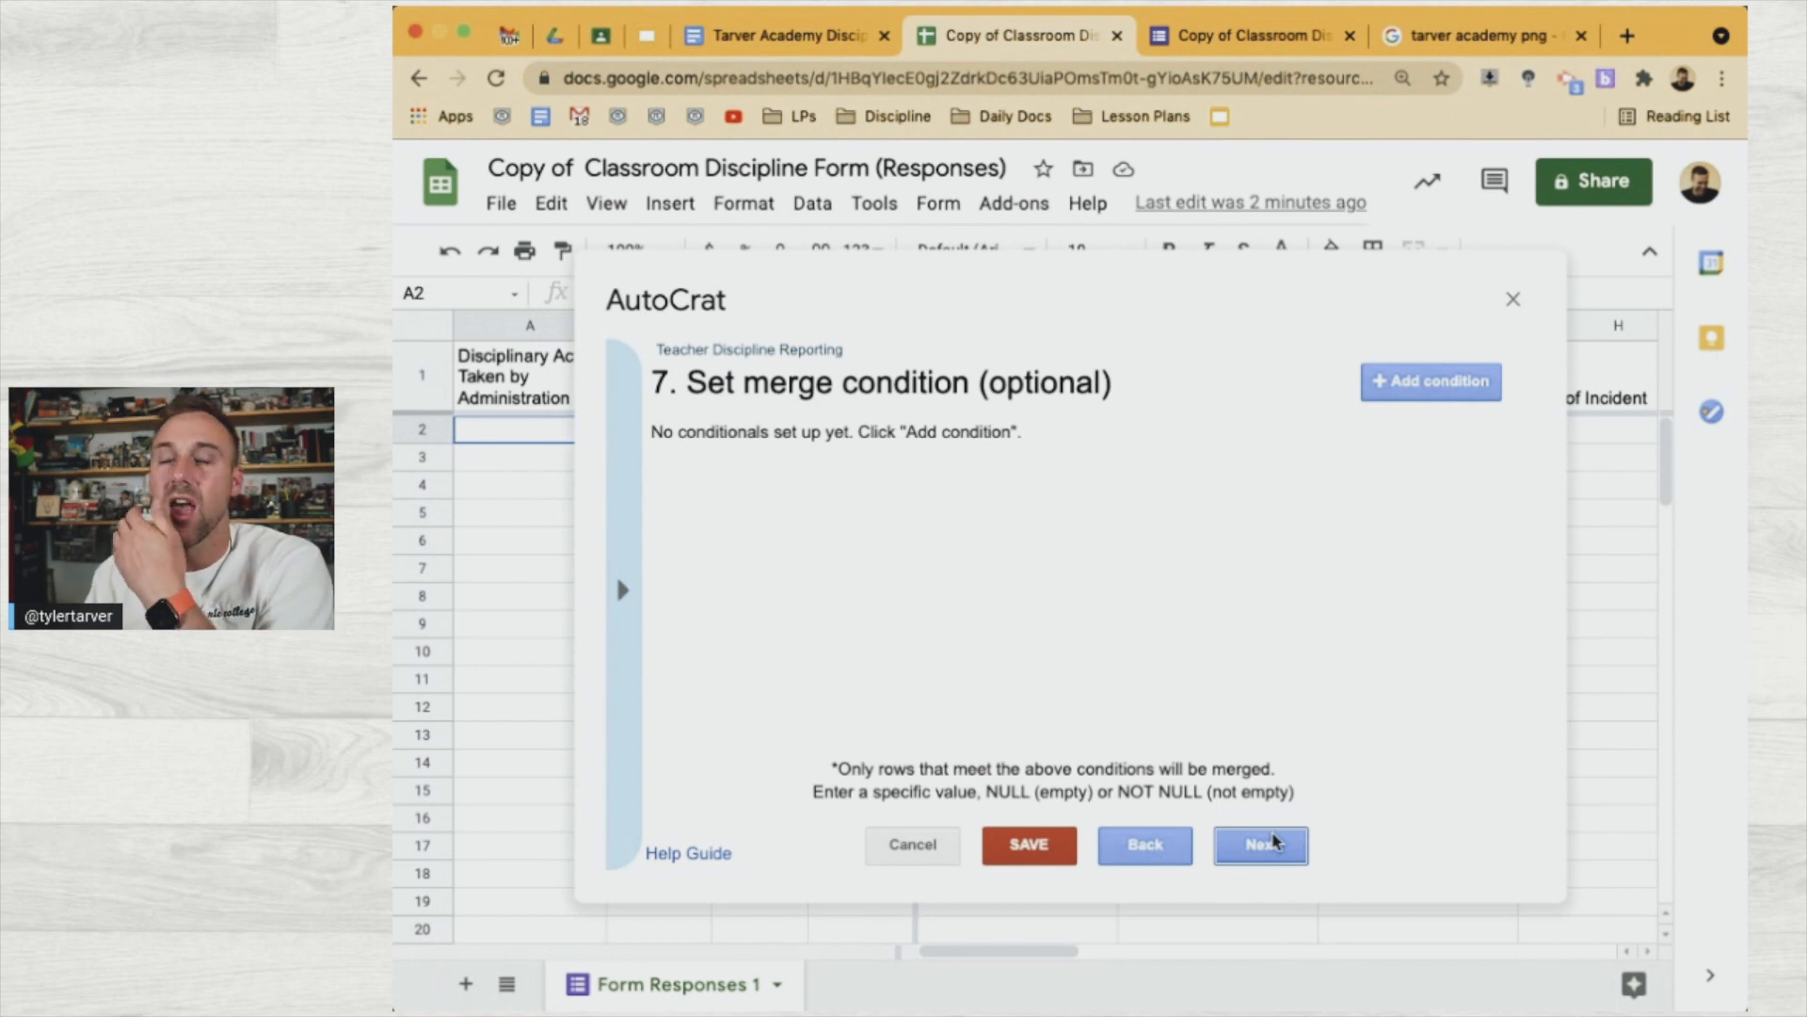
{"action": "left_click", "coordinate": [1276, 843]}
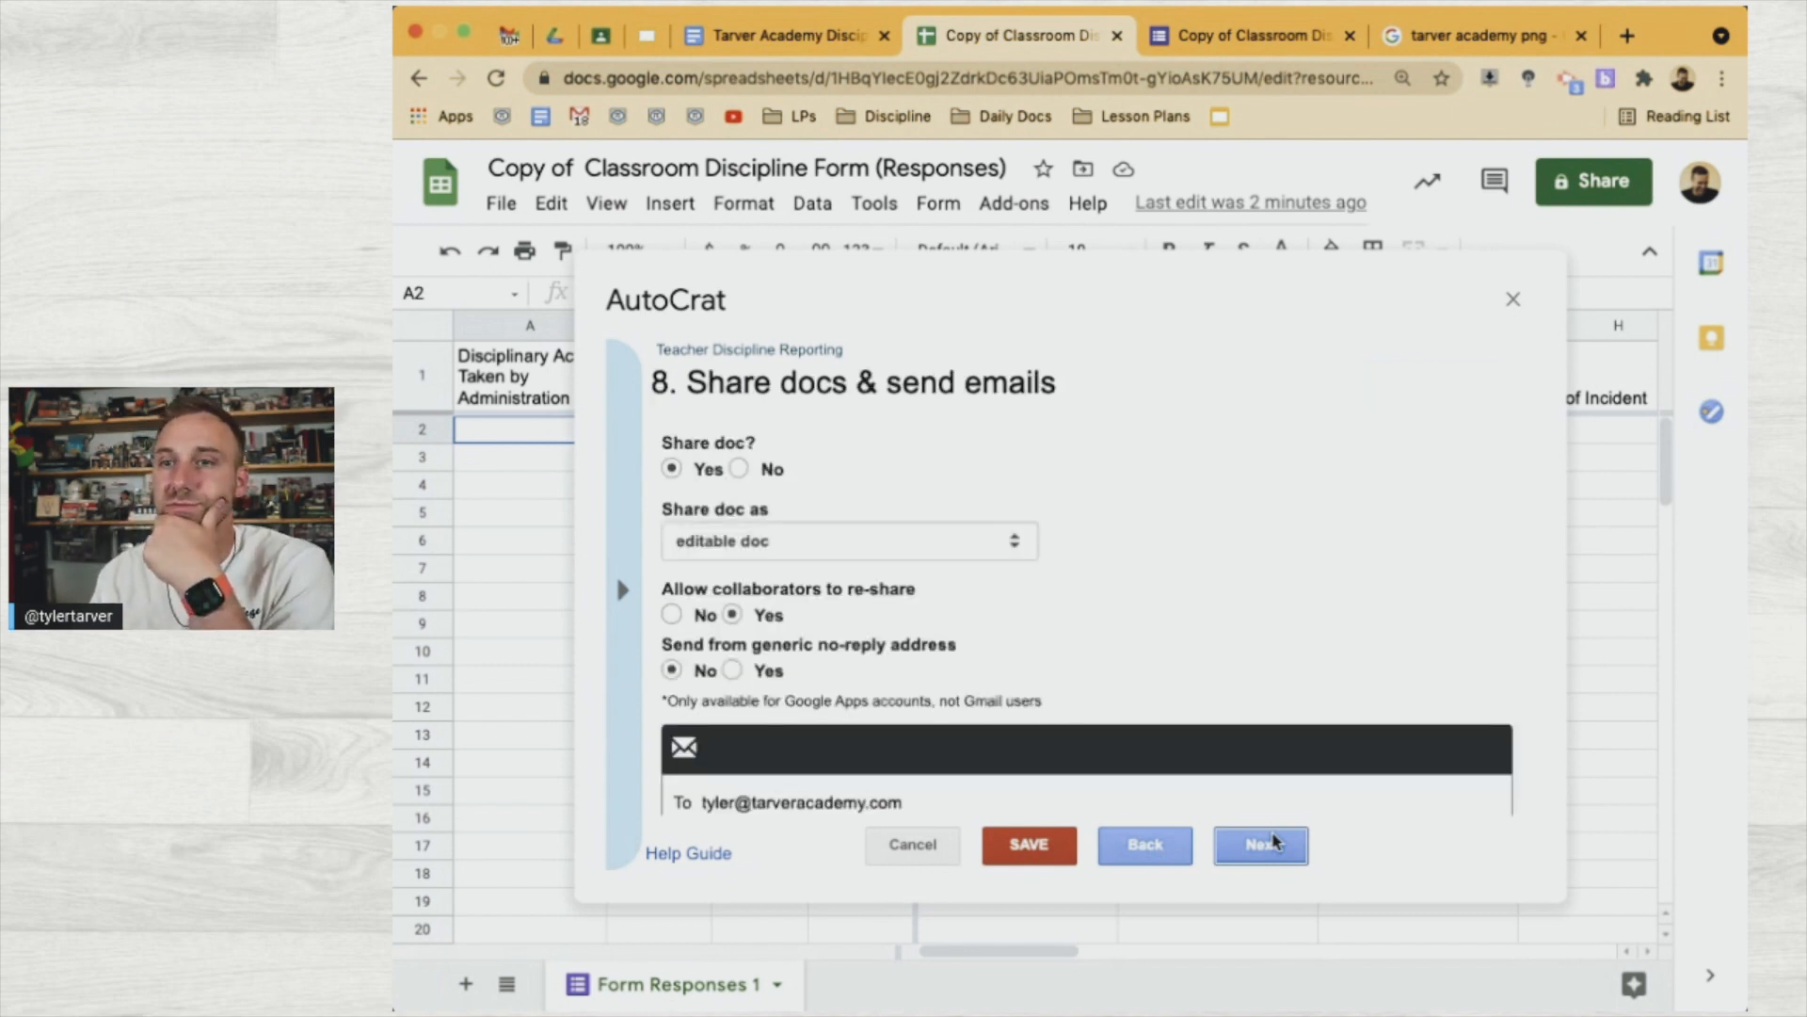
{"action": "left_click", "coordinate": [1158, 858]}
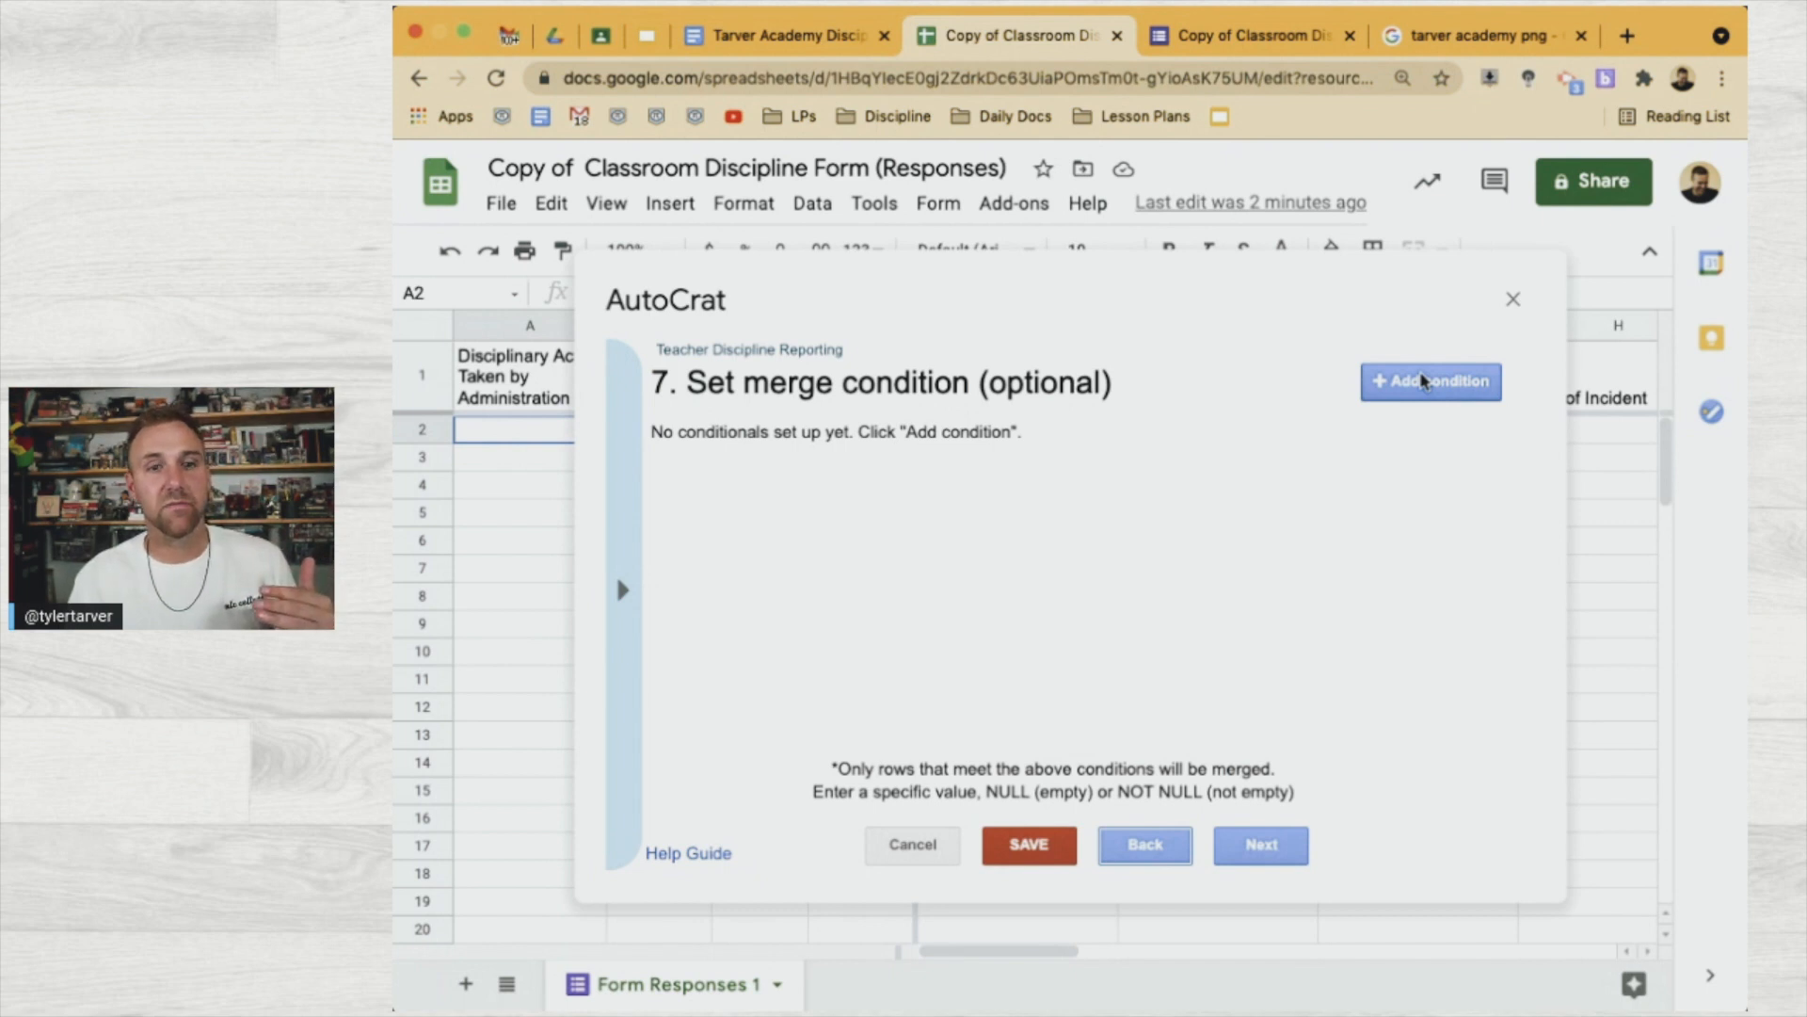
{"action": "left_click", "coordinate": [1424, 380]}
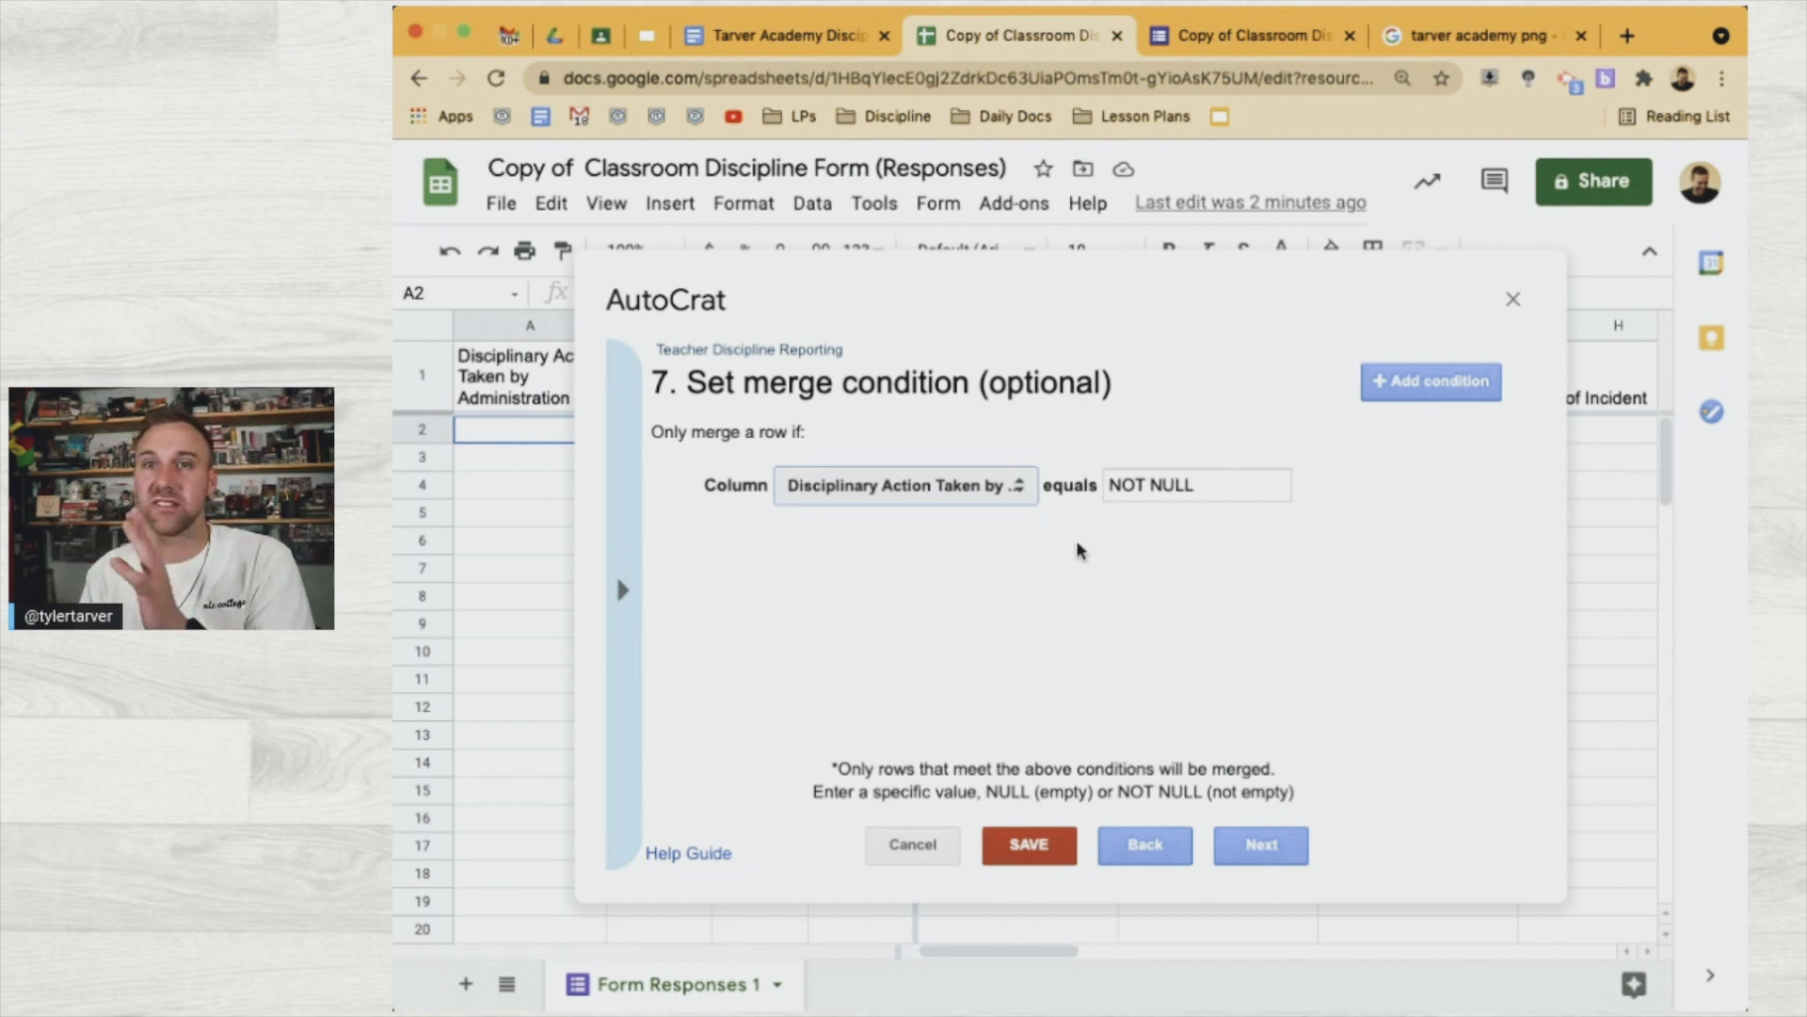
{"action": "left_click", "coordinate": [1233, 848]}
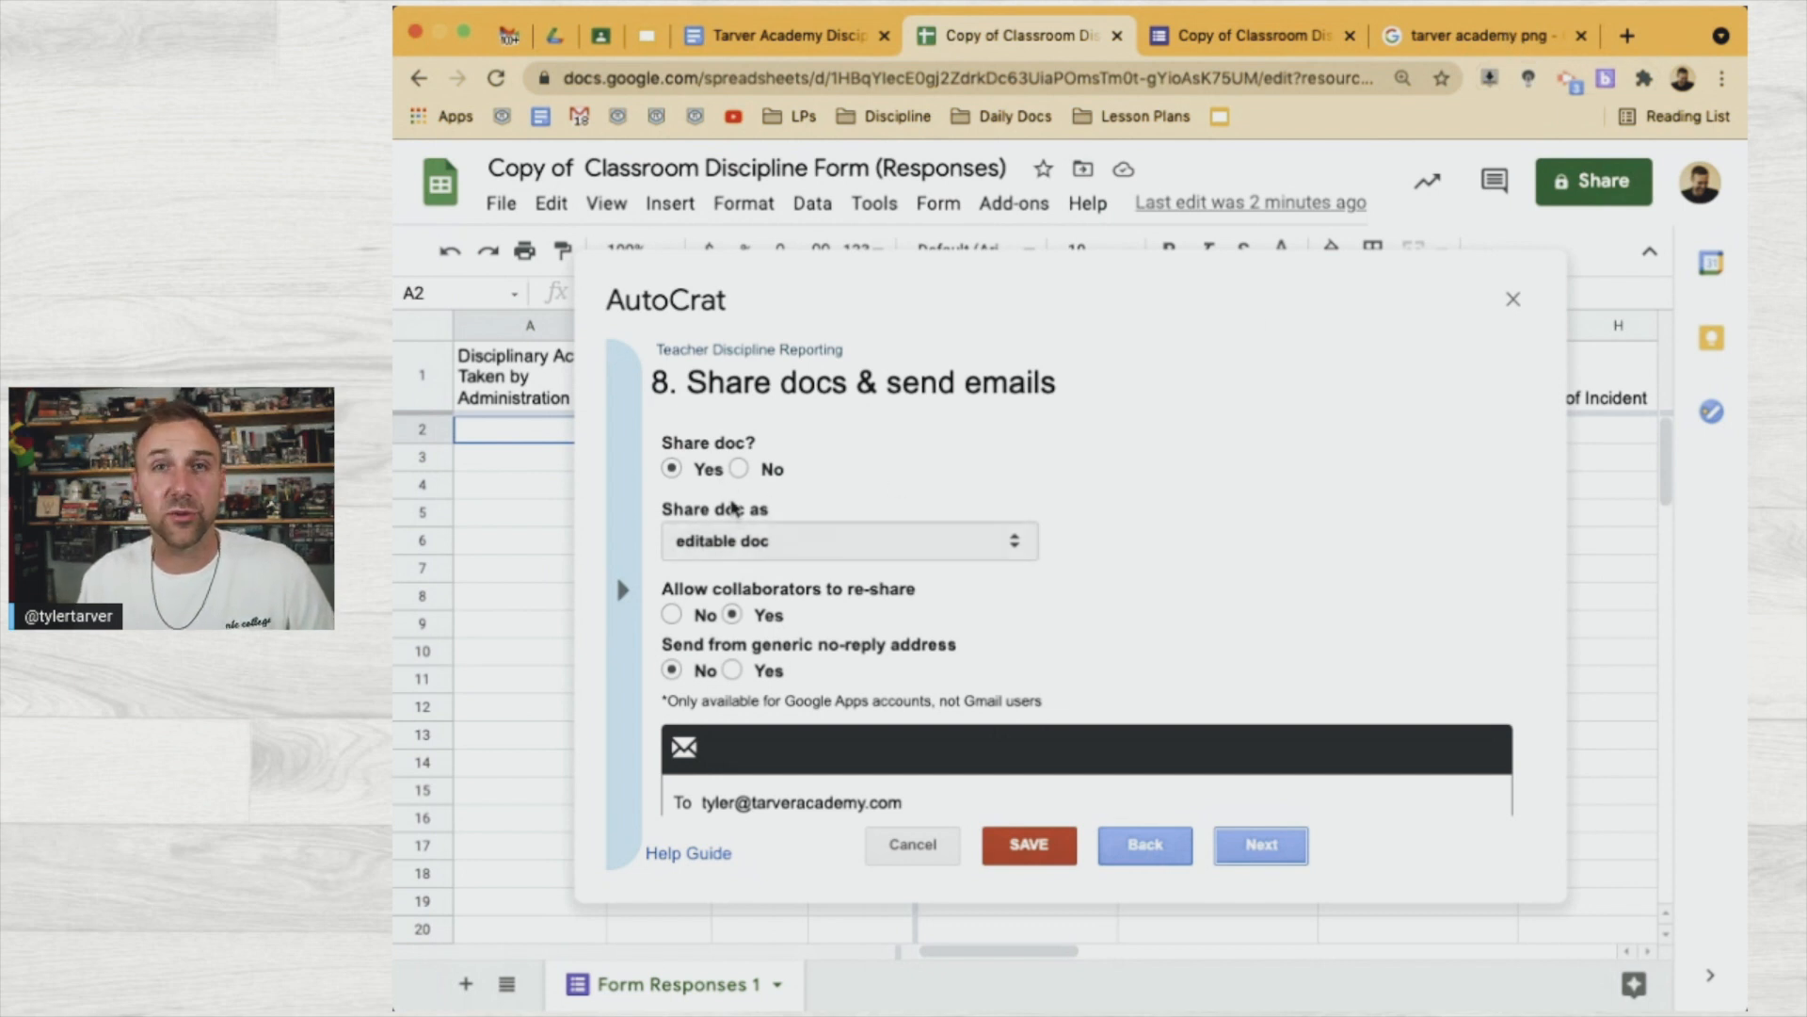
Share merged letters as PDF and add a Cc recipient's e-mail address
{"action": "left_click", "coordinate": [791, 653]}
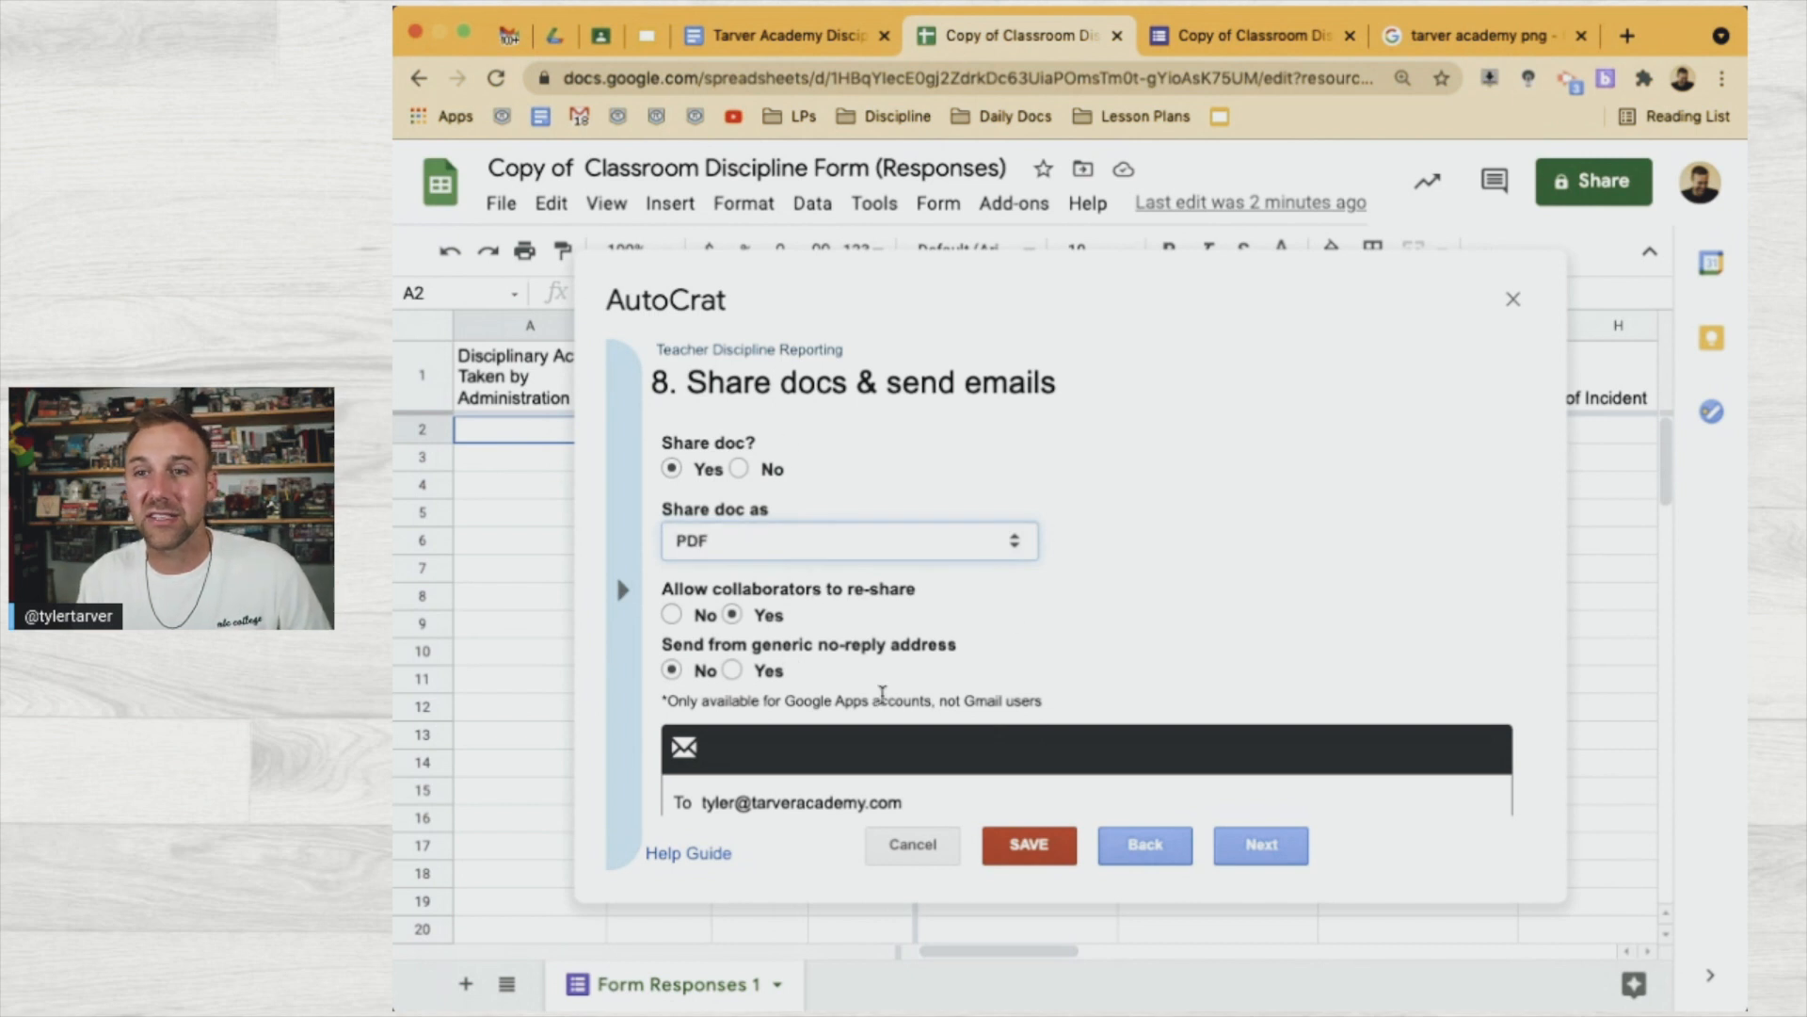
{"action": "scroll", "coordinate": [883, 692], "scroll_direction": "down", "scroll_amount": 2}
{"action": "scroll", "coordinate": [896, 610], "scroll_direction": "down", "scroll_amount": 1}
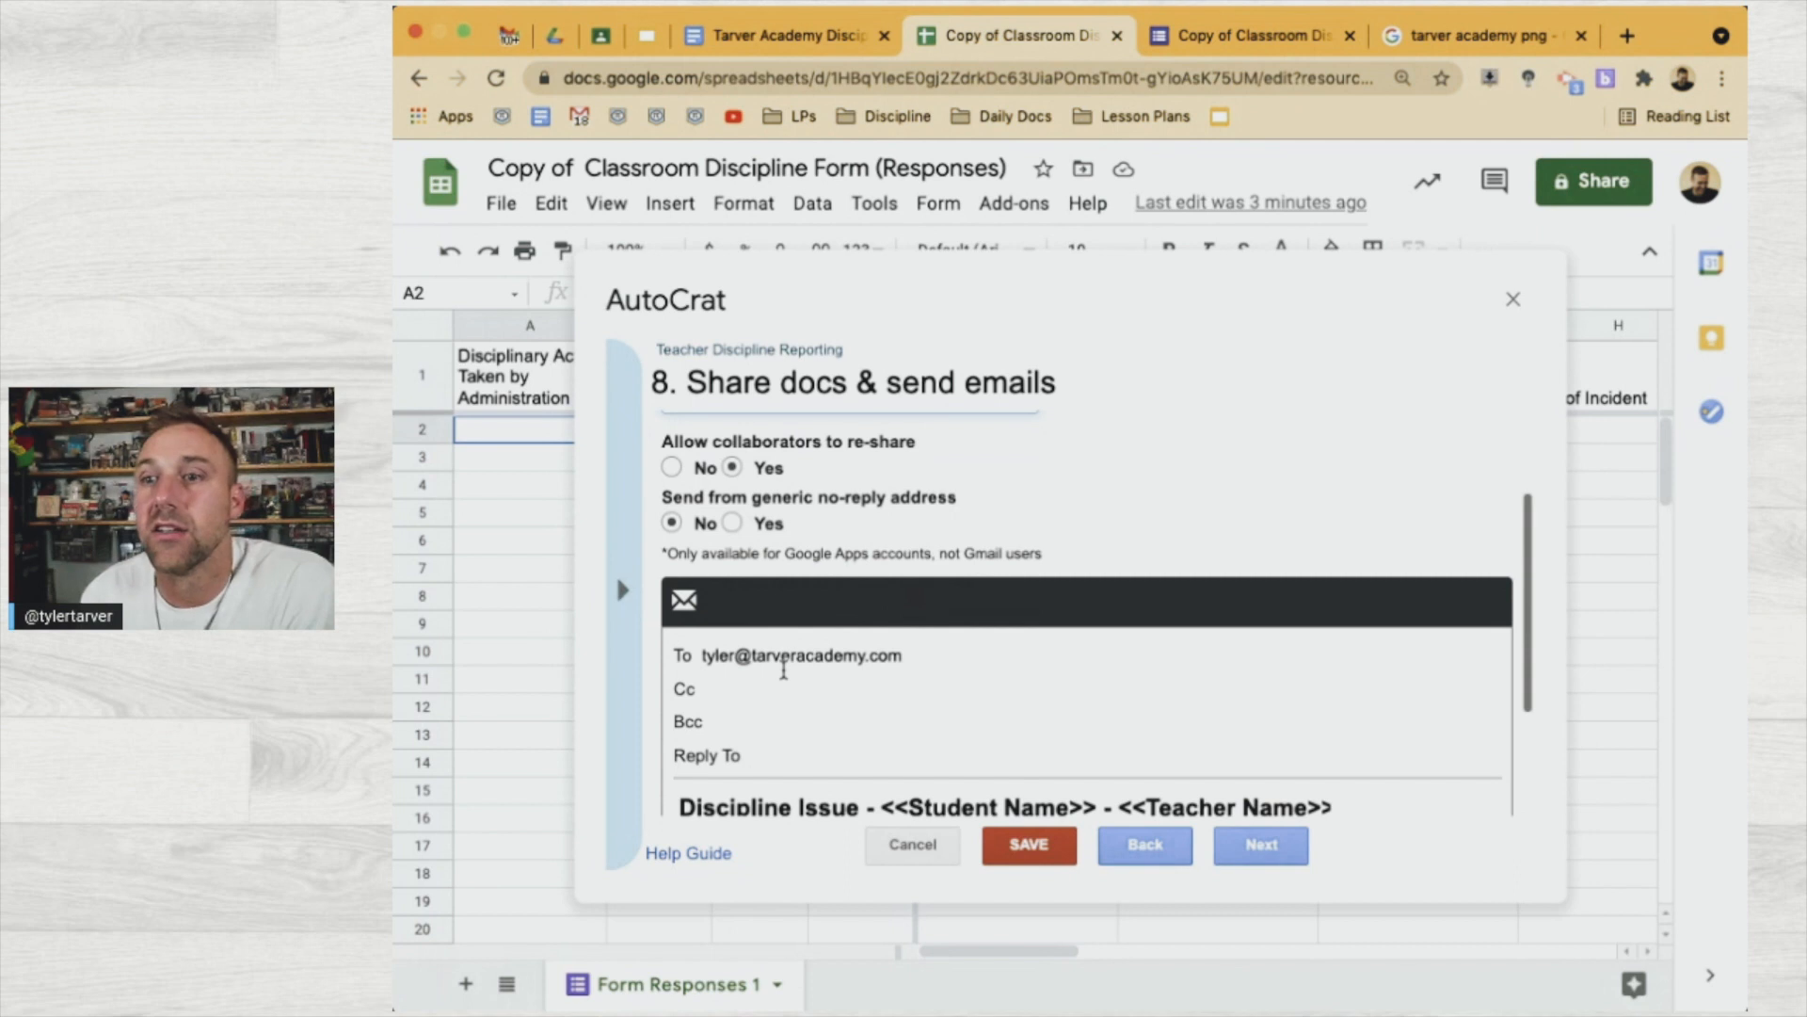
{"action": "left_click", "coordinate": [889, 688]}
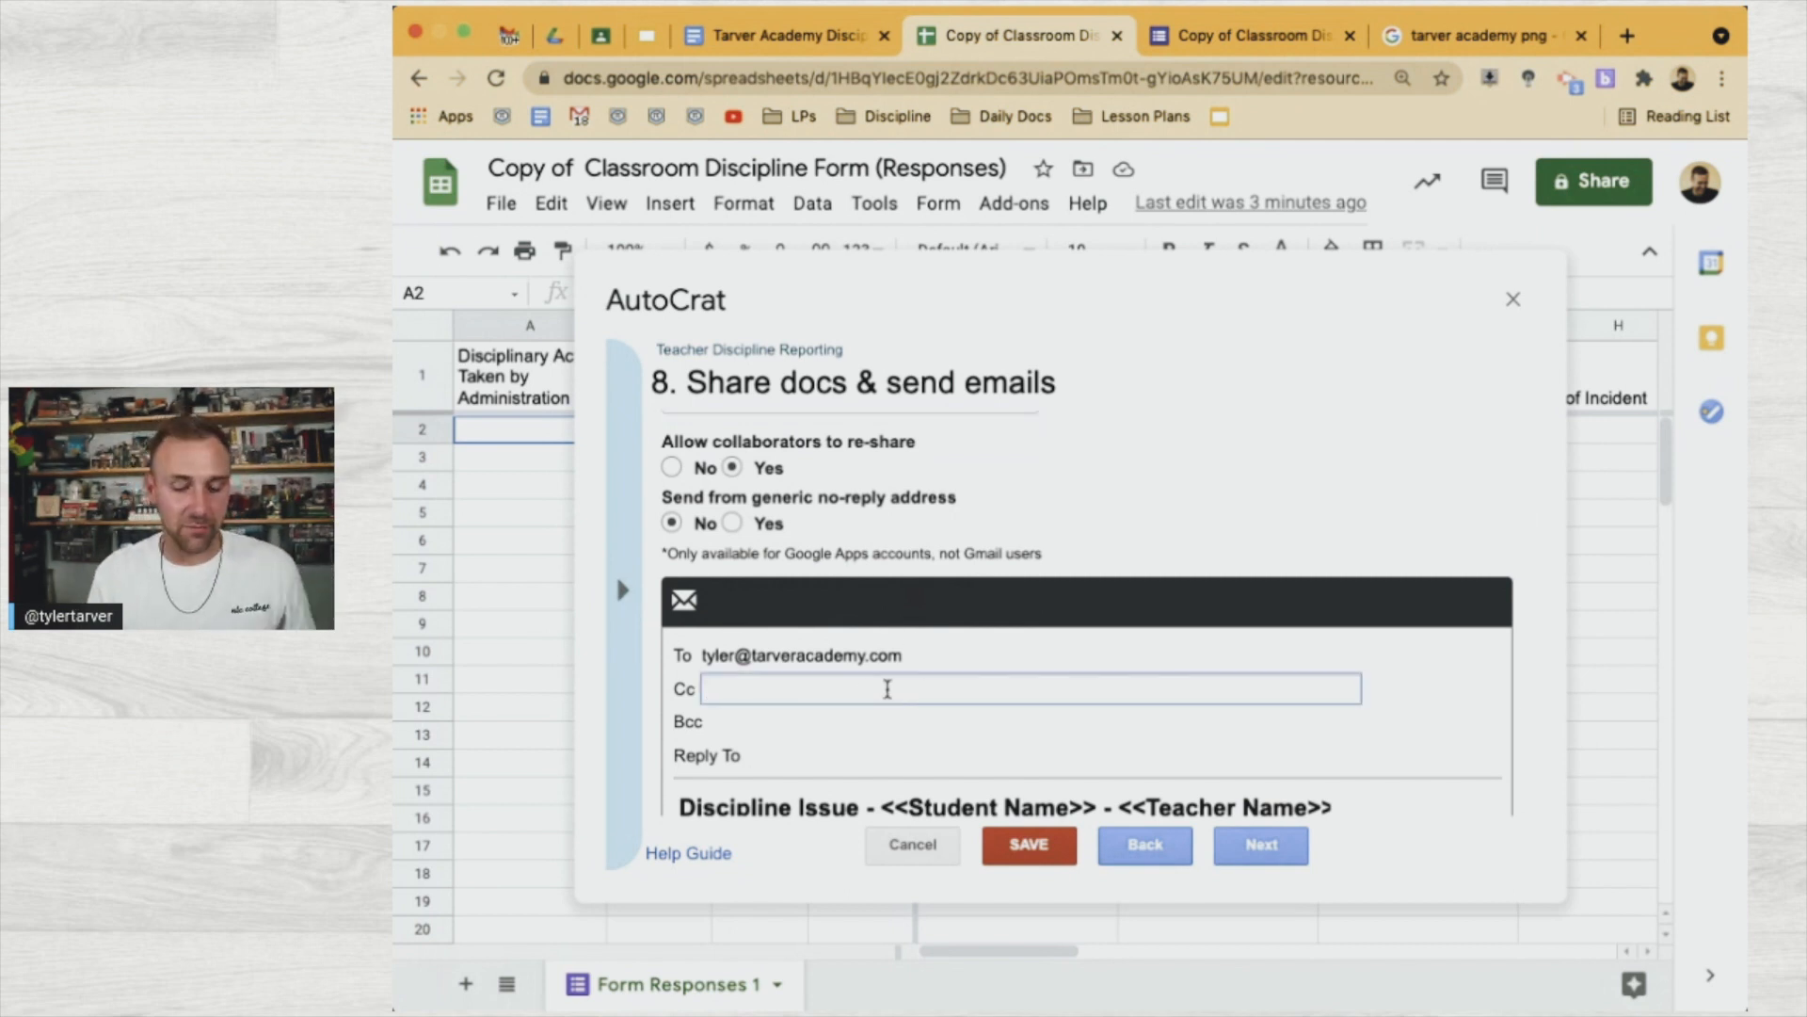
{"action": "left_click", "coordinate": [673, 726]}
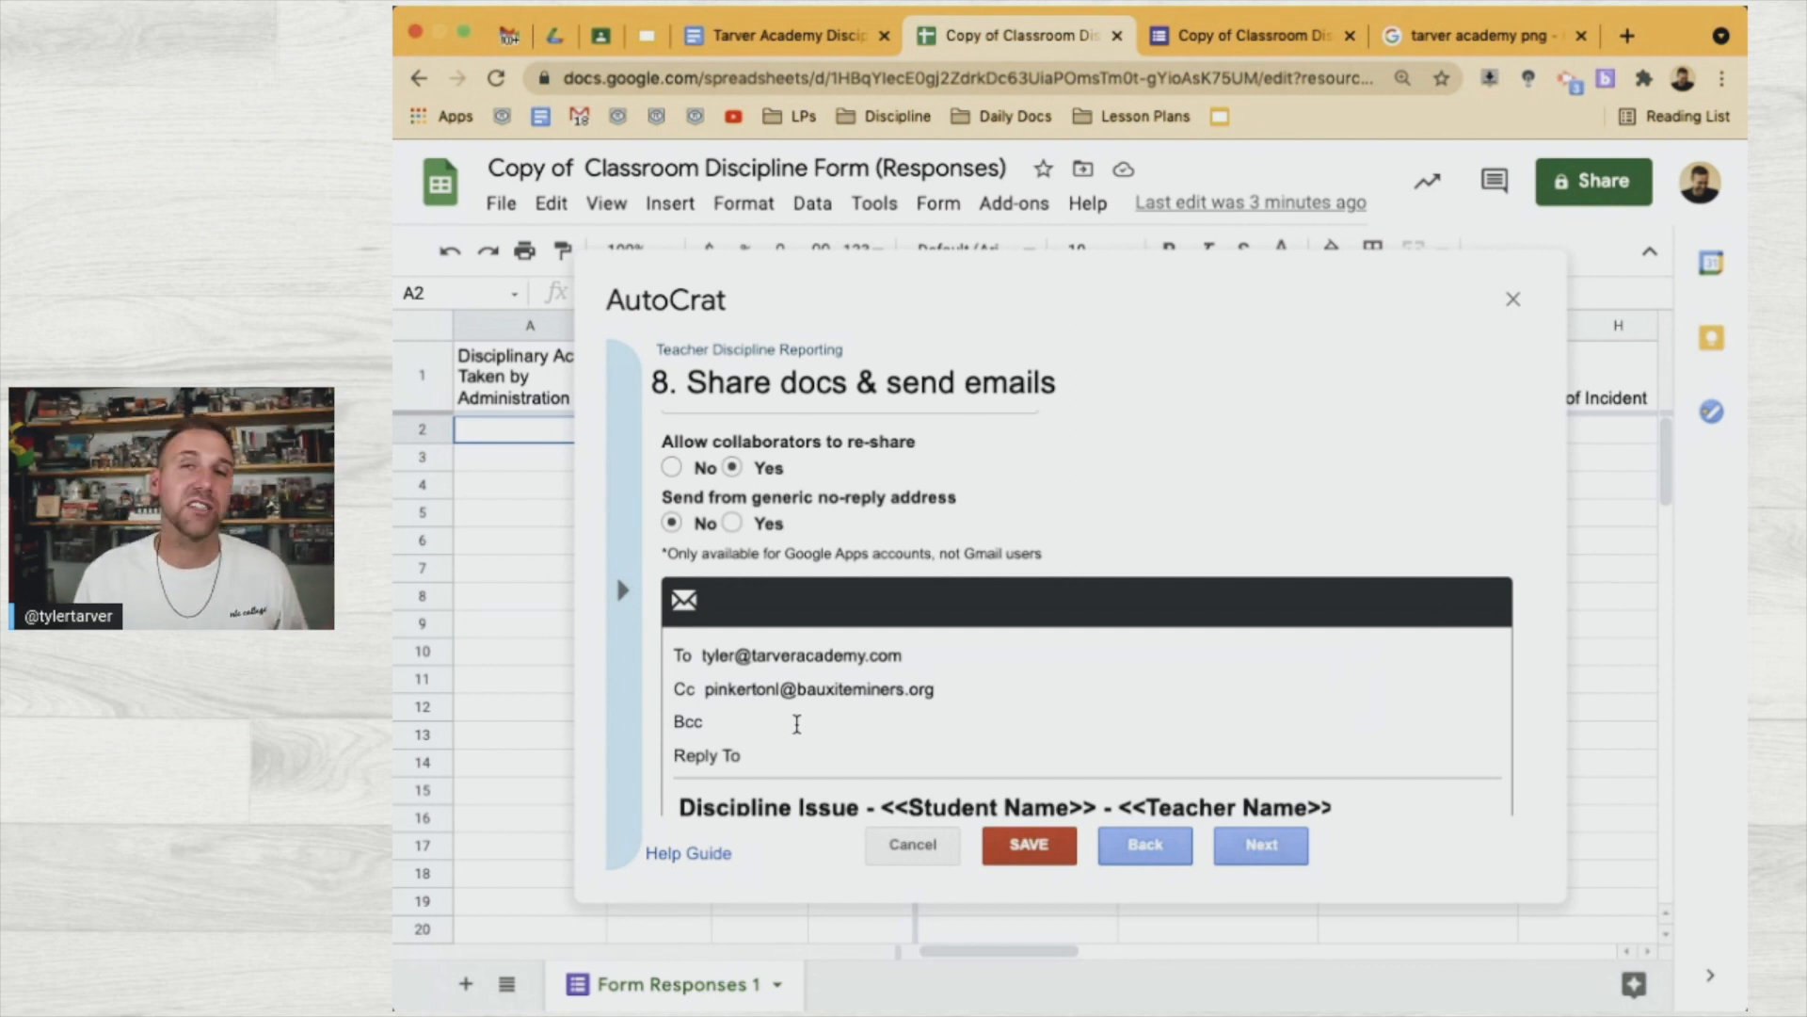
{"action": "scroll", "coordinate": [797, 724], "scroll_direction": "down", "scroll_amount": 3}
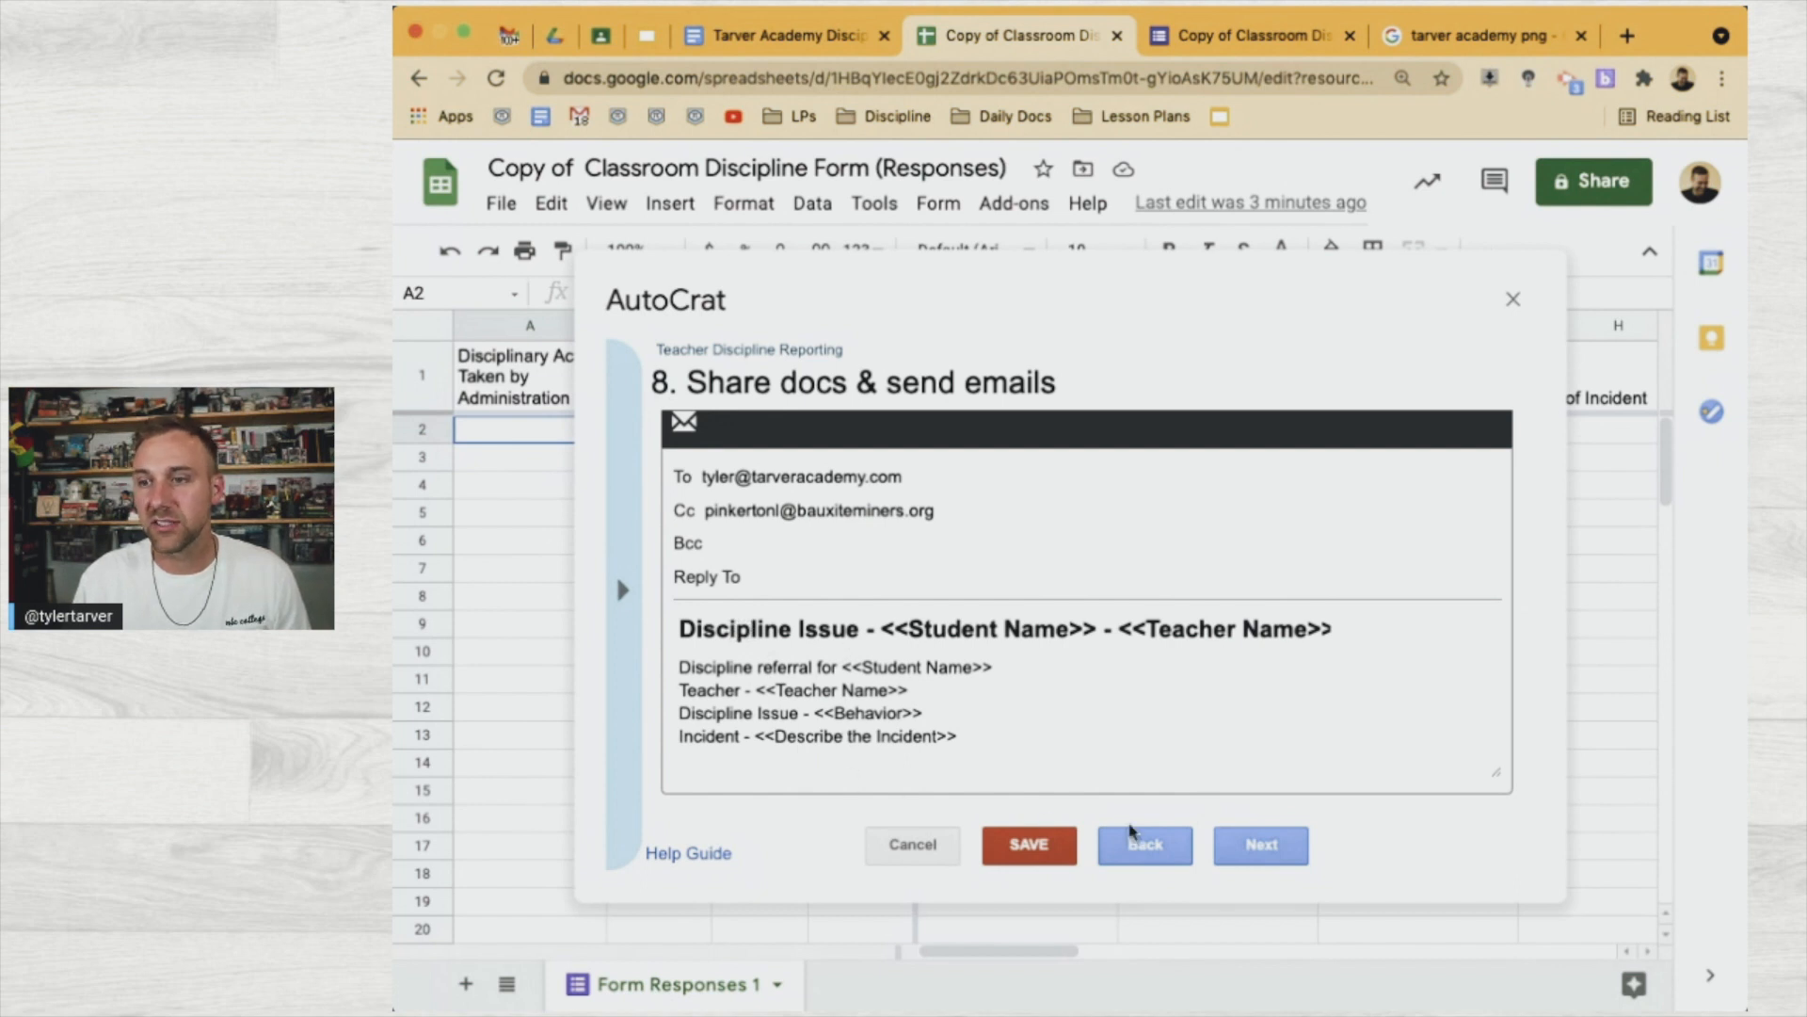
{"action": "left_click", "coordinate": [1233, 847]}
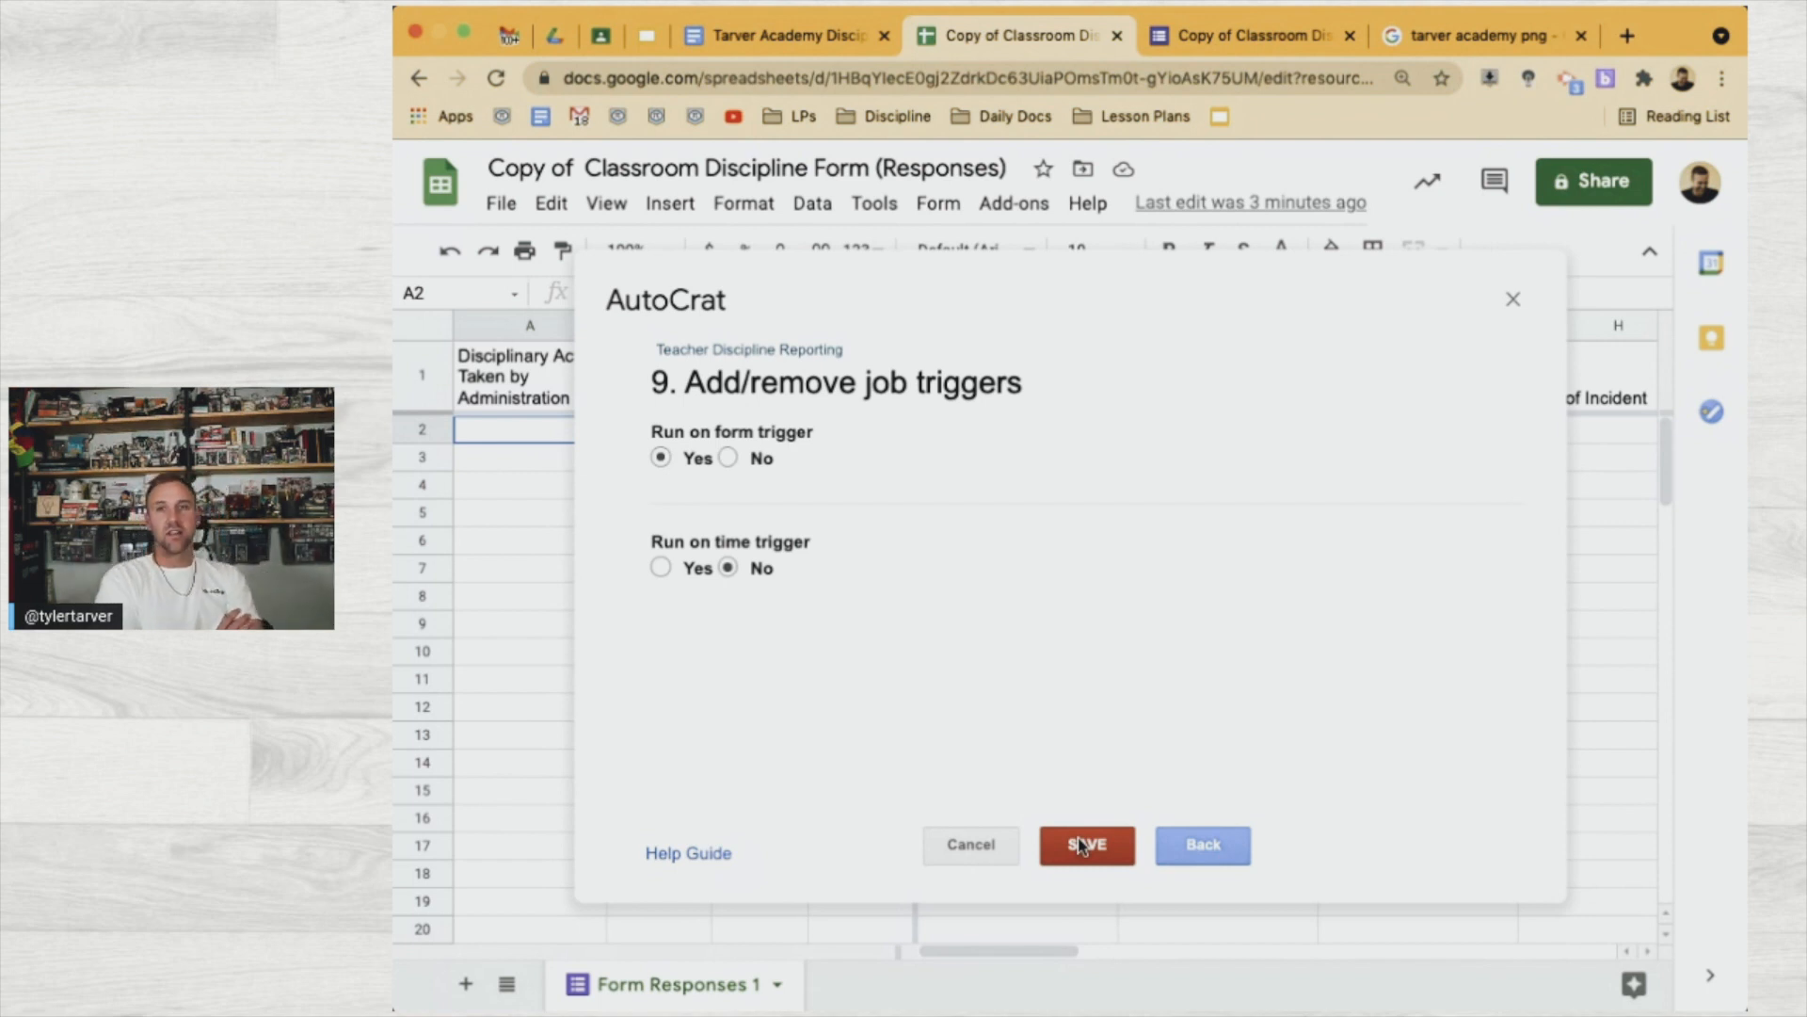
Save the Teacher Discipline Reporting job to run on form submission only, then close AutoCrat
{"action": "left_click", "coordinate": [693, 569]}
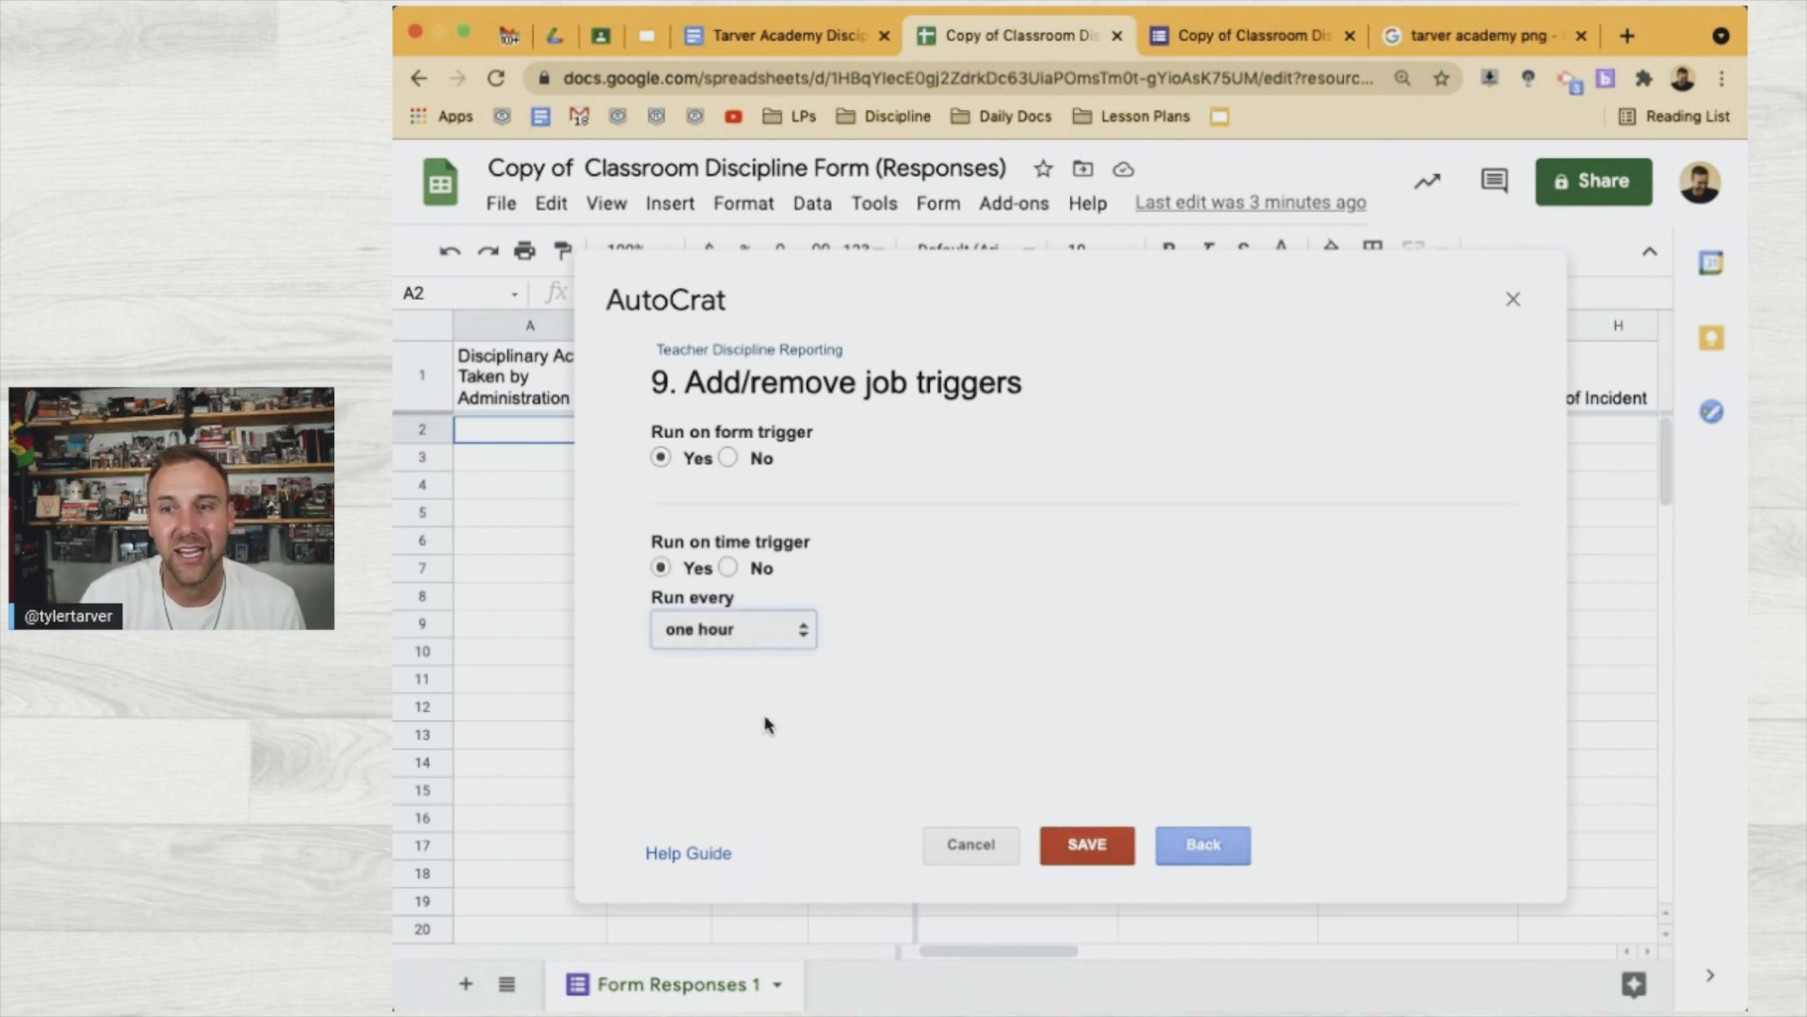
{"action": "left_click", "coordinate": [726, 568]}
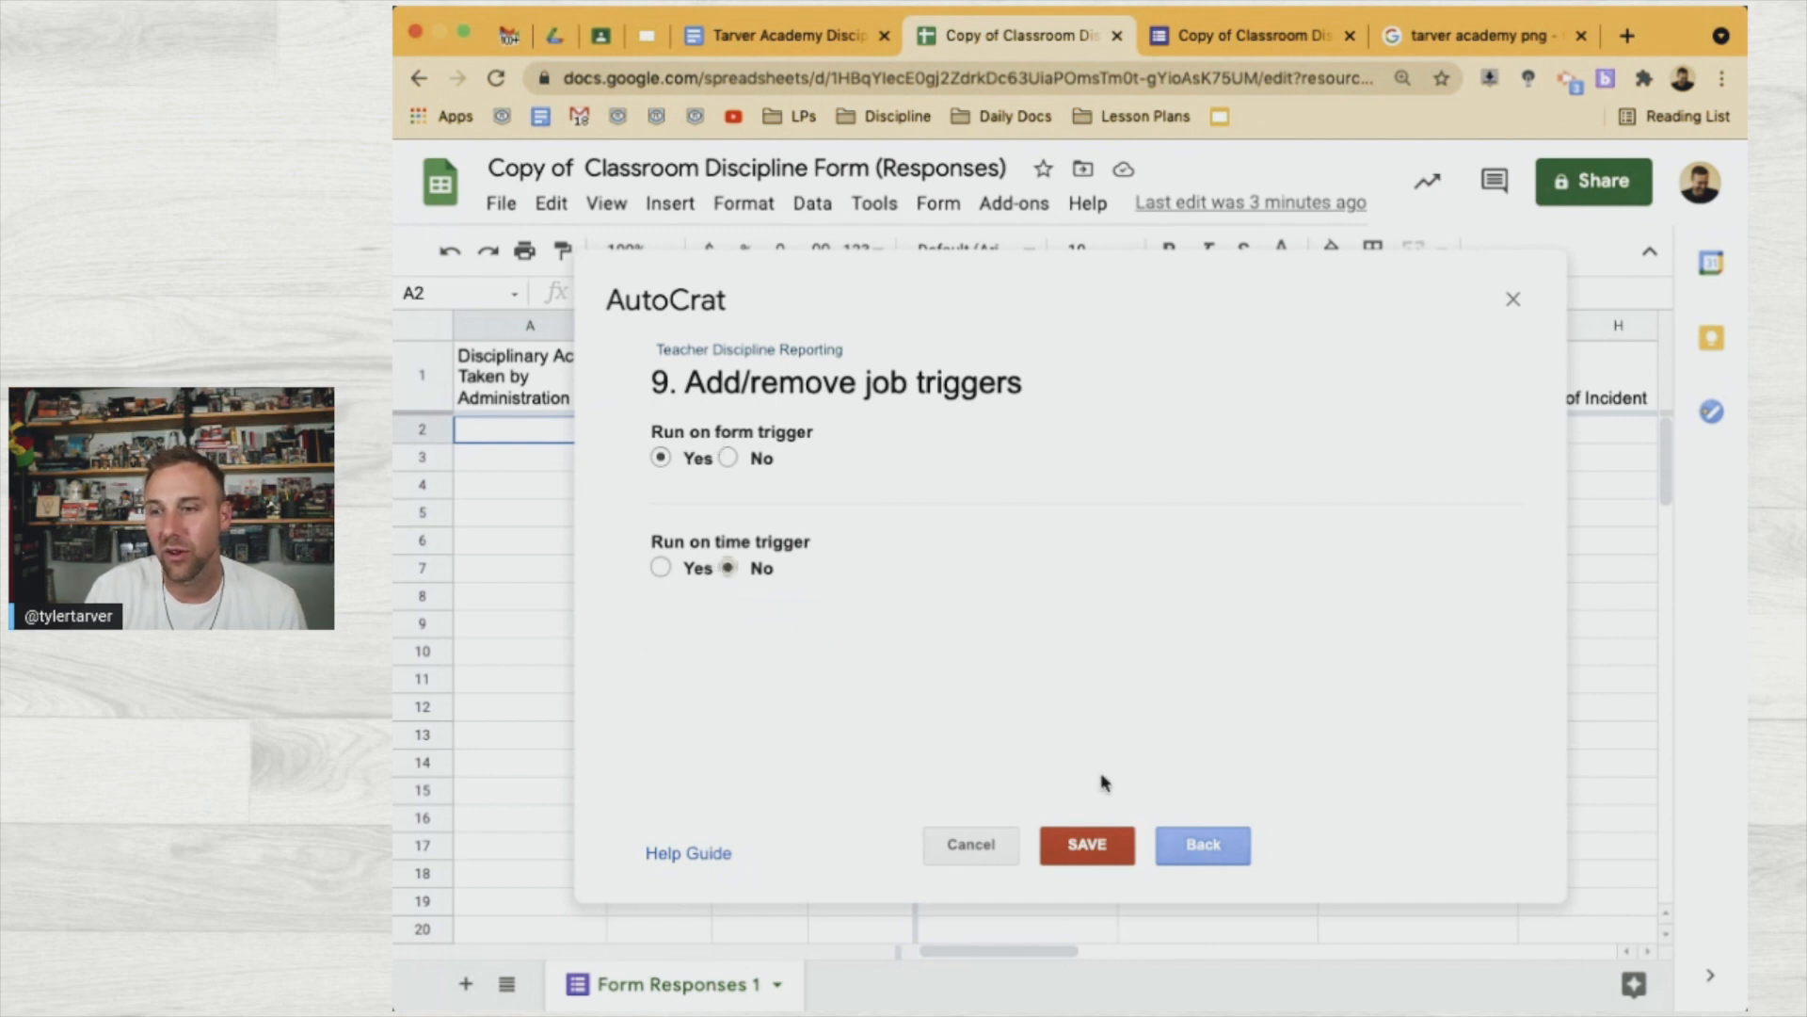
{"action": "left_click", "coordinate": [1102, 844]}
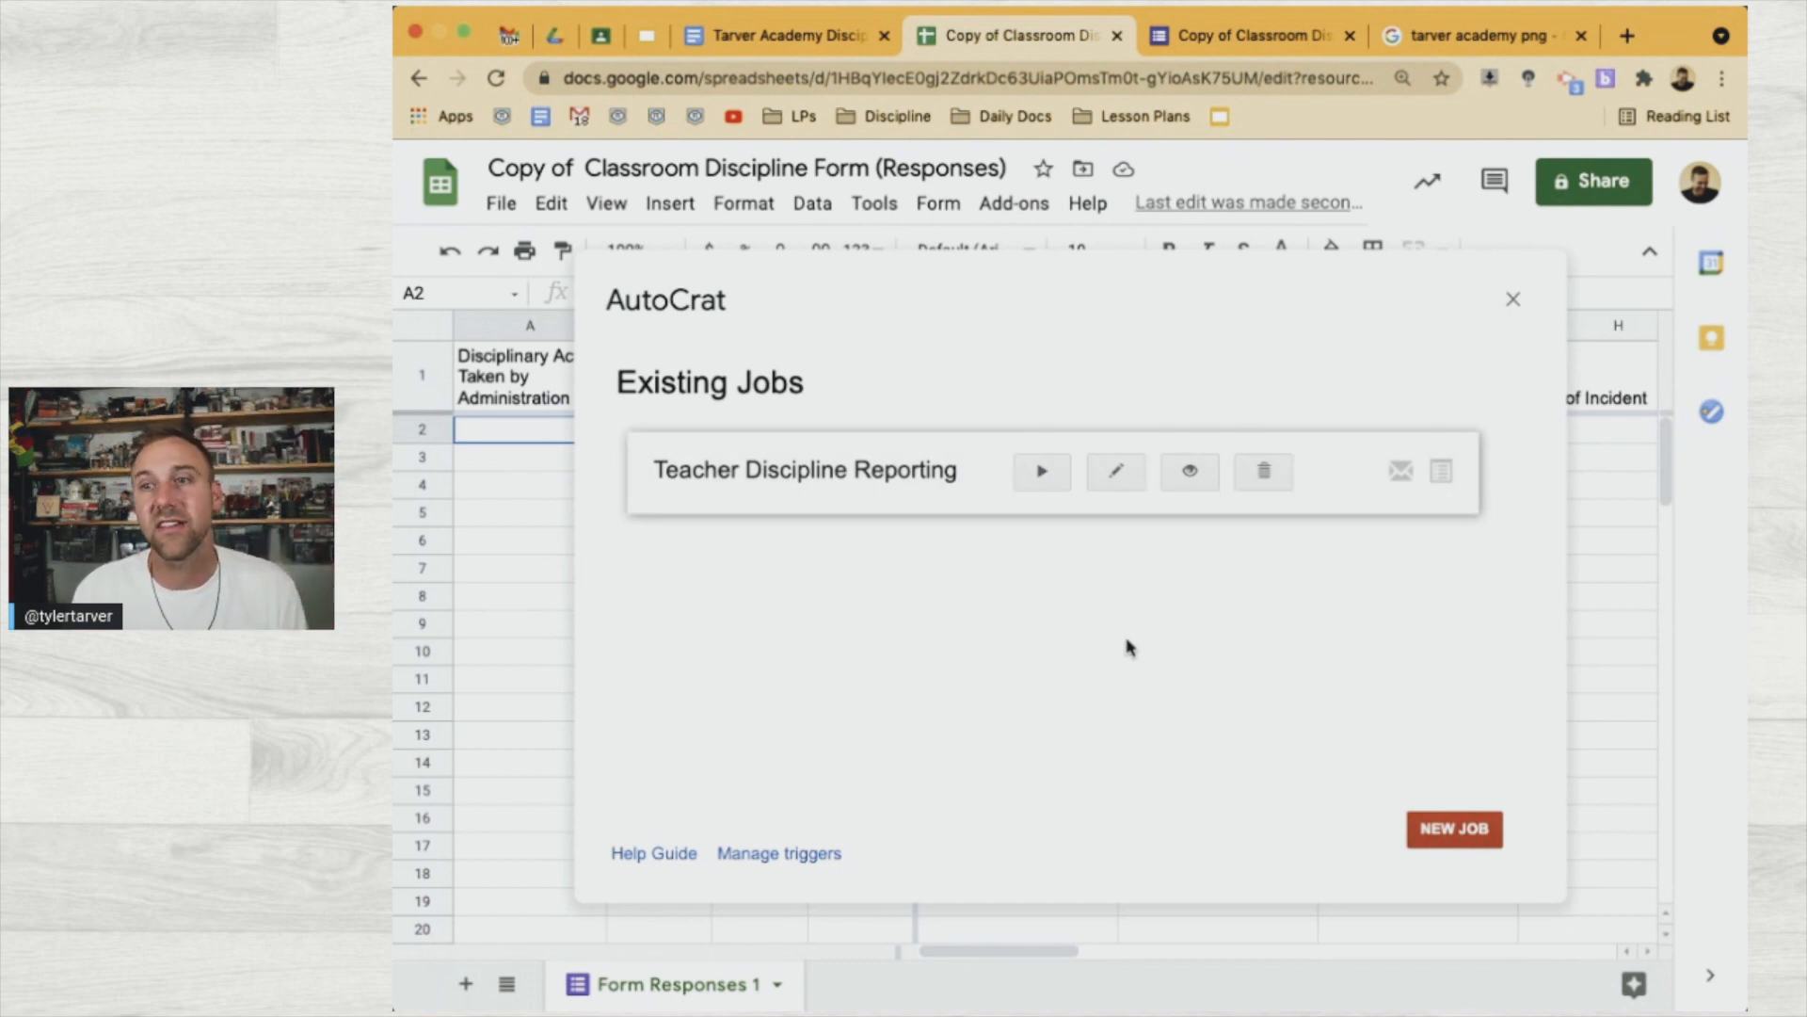
{"action": "left_click", "coordinate": [1515, 299]}
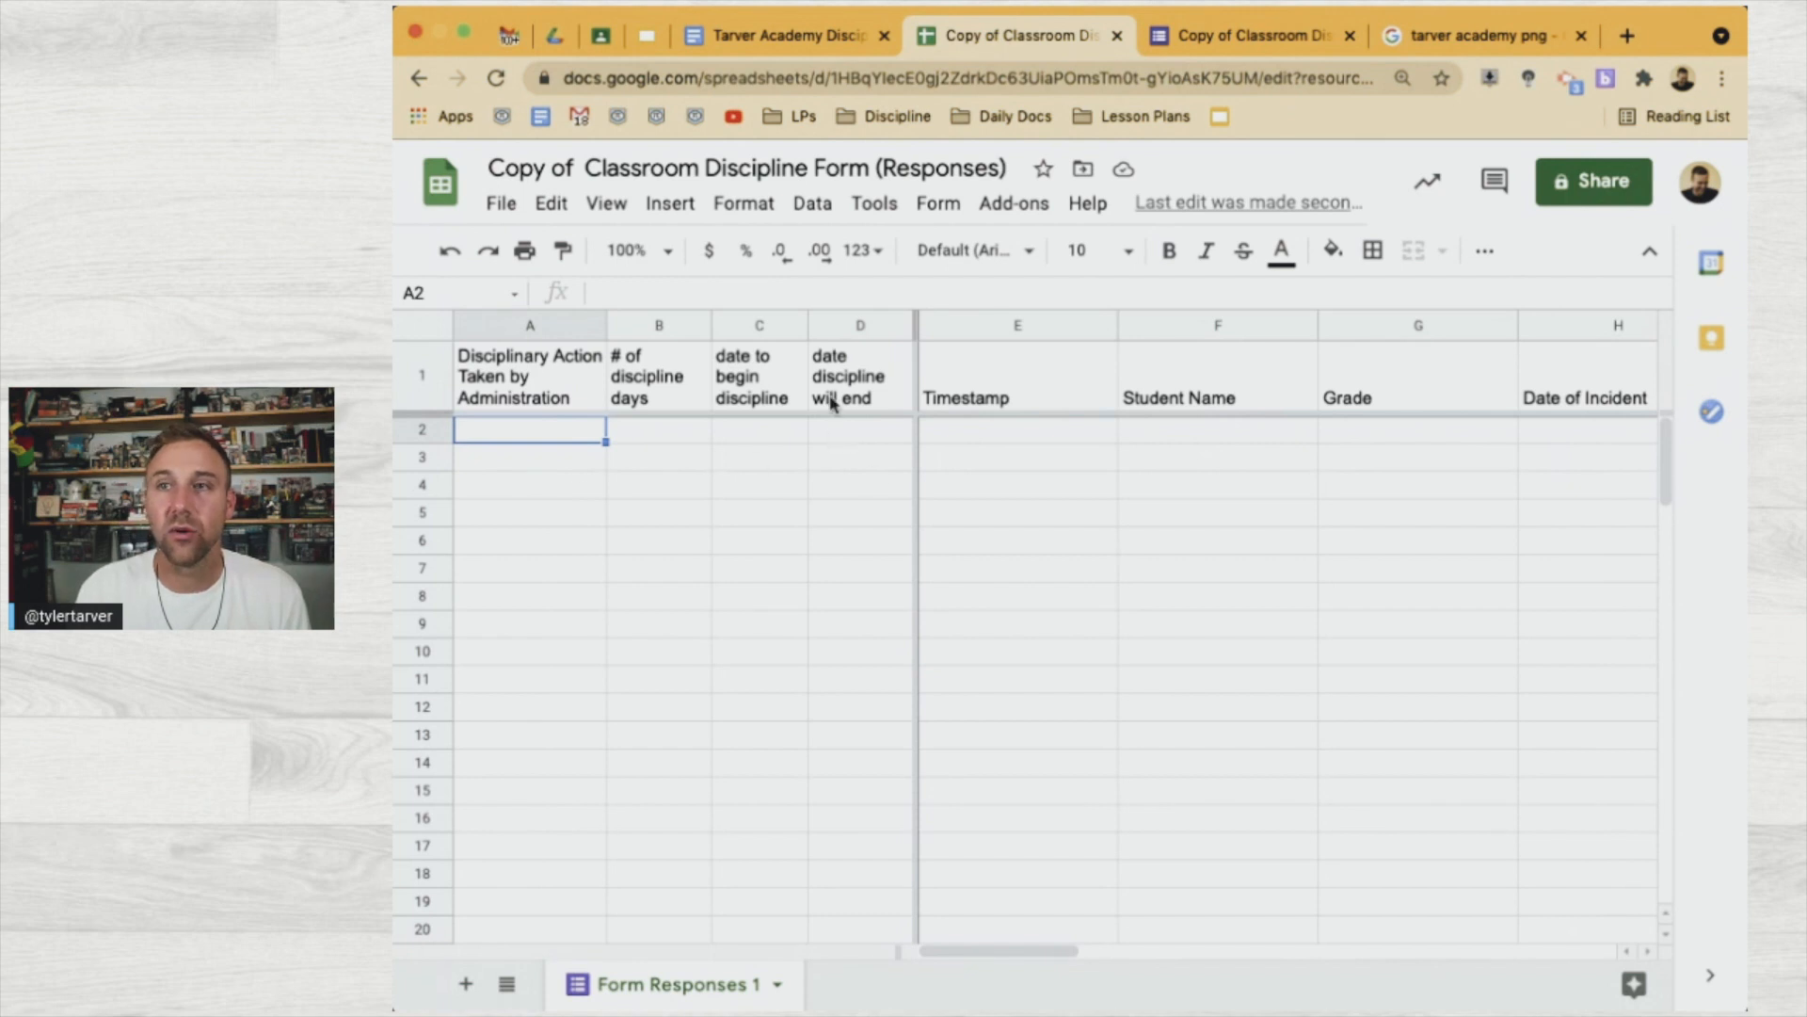
Open the live Discipline form preview and enter the student's name
{"action": "left_click", "coordinate": [1255, 28]}
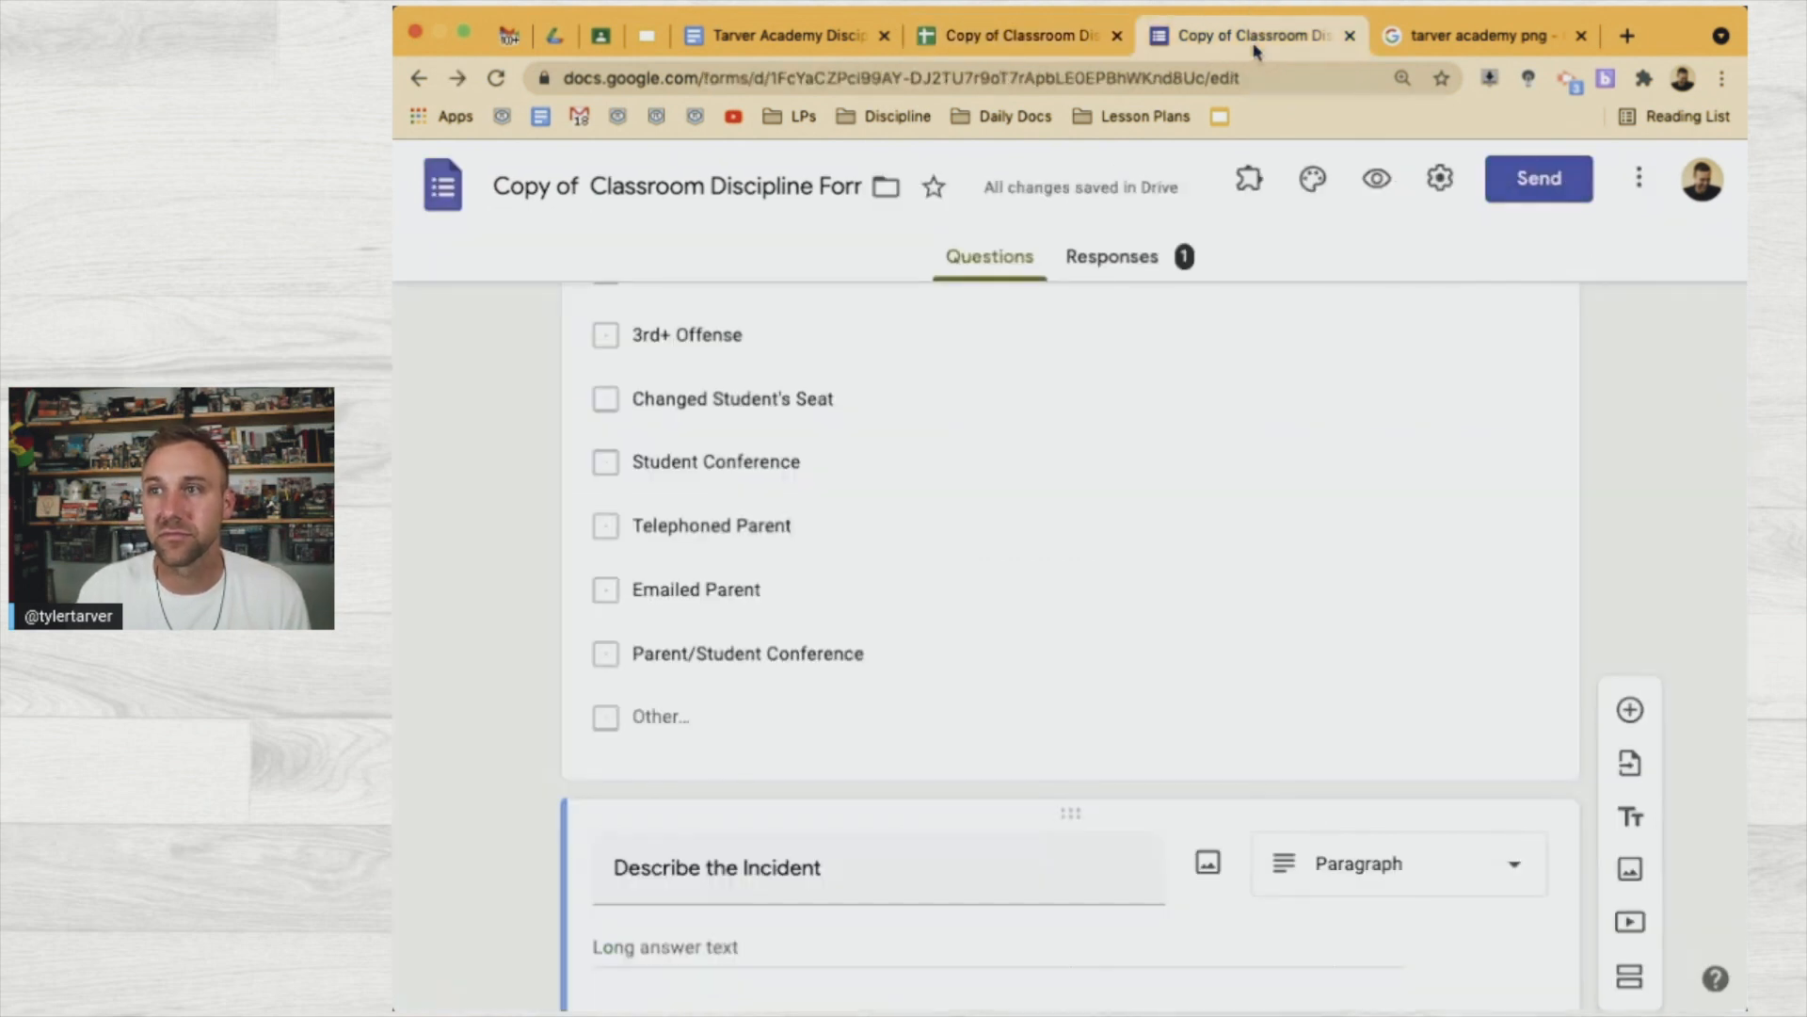
{"action": "left_click", "coordinate": [1375, 178]}
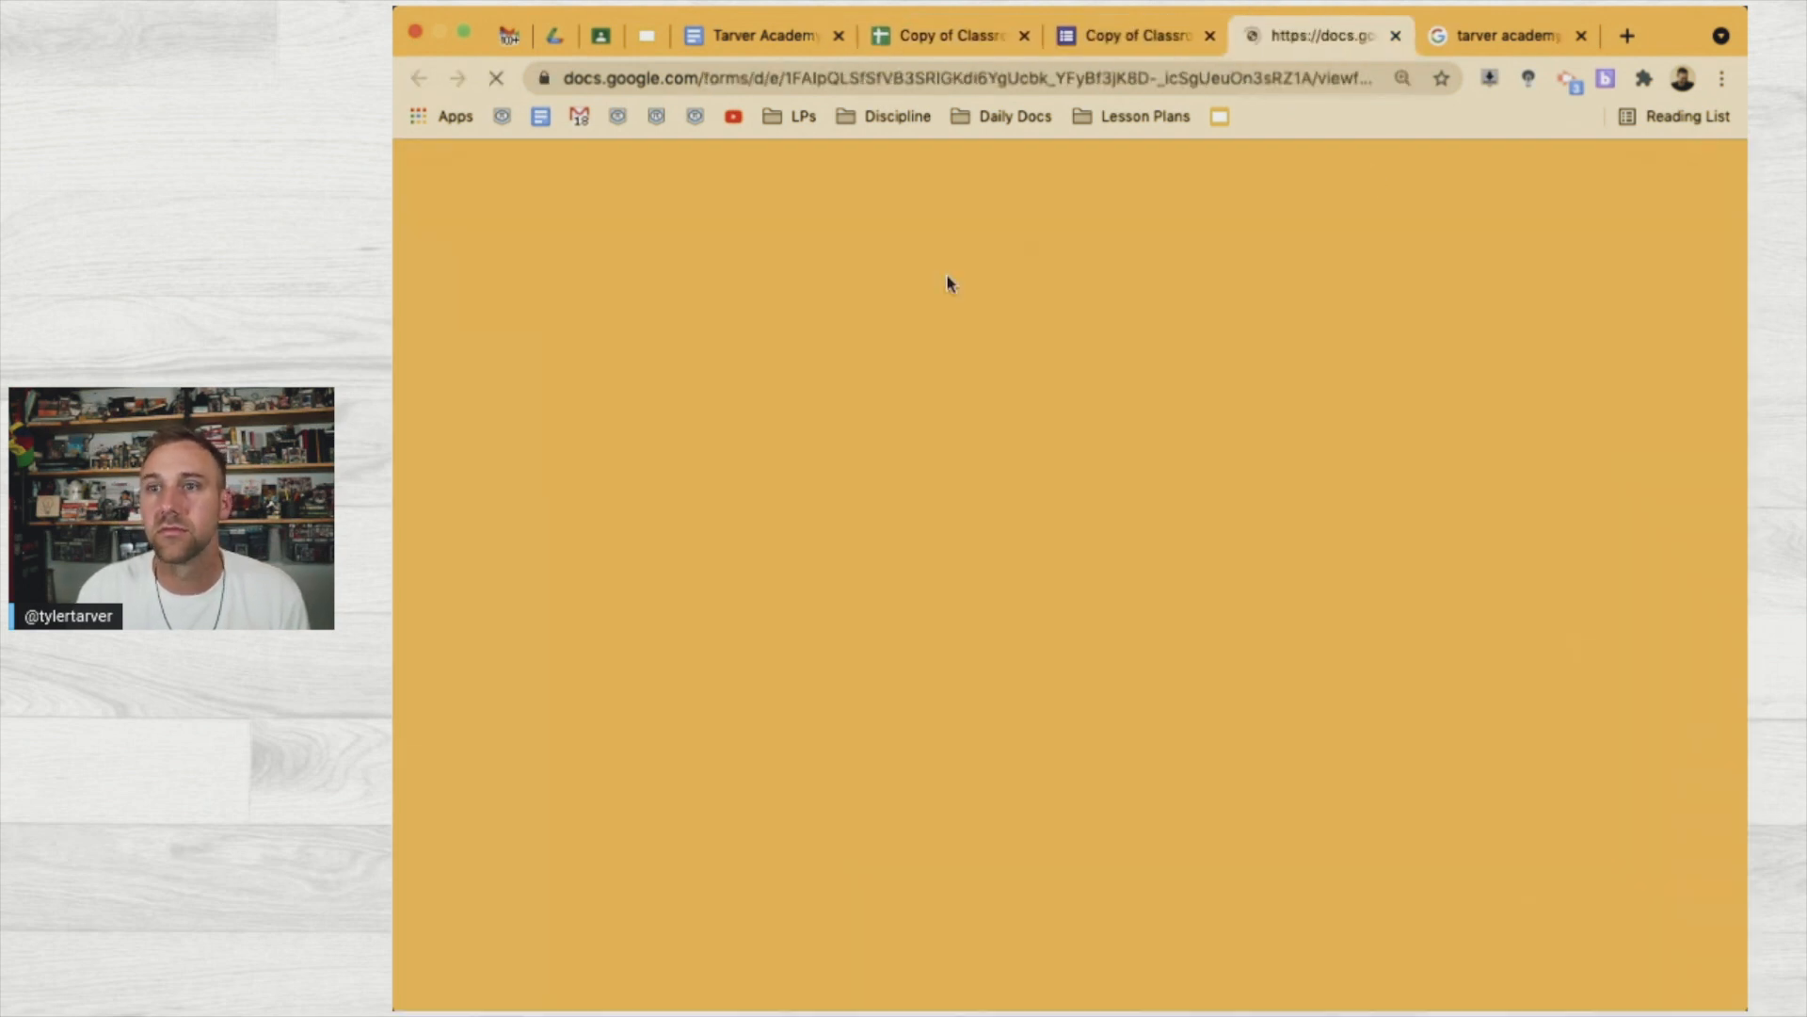
{"action": "scroll", "coordinate": [863, 650], "scroll_direction": "down", "scroll_amount": 4}
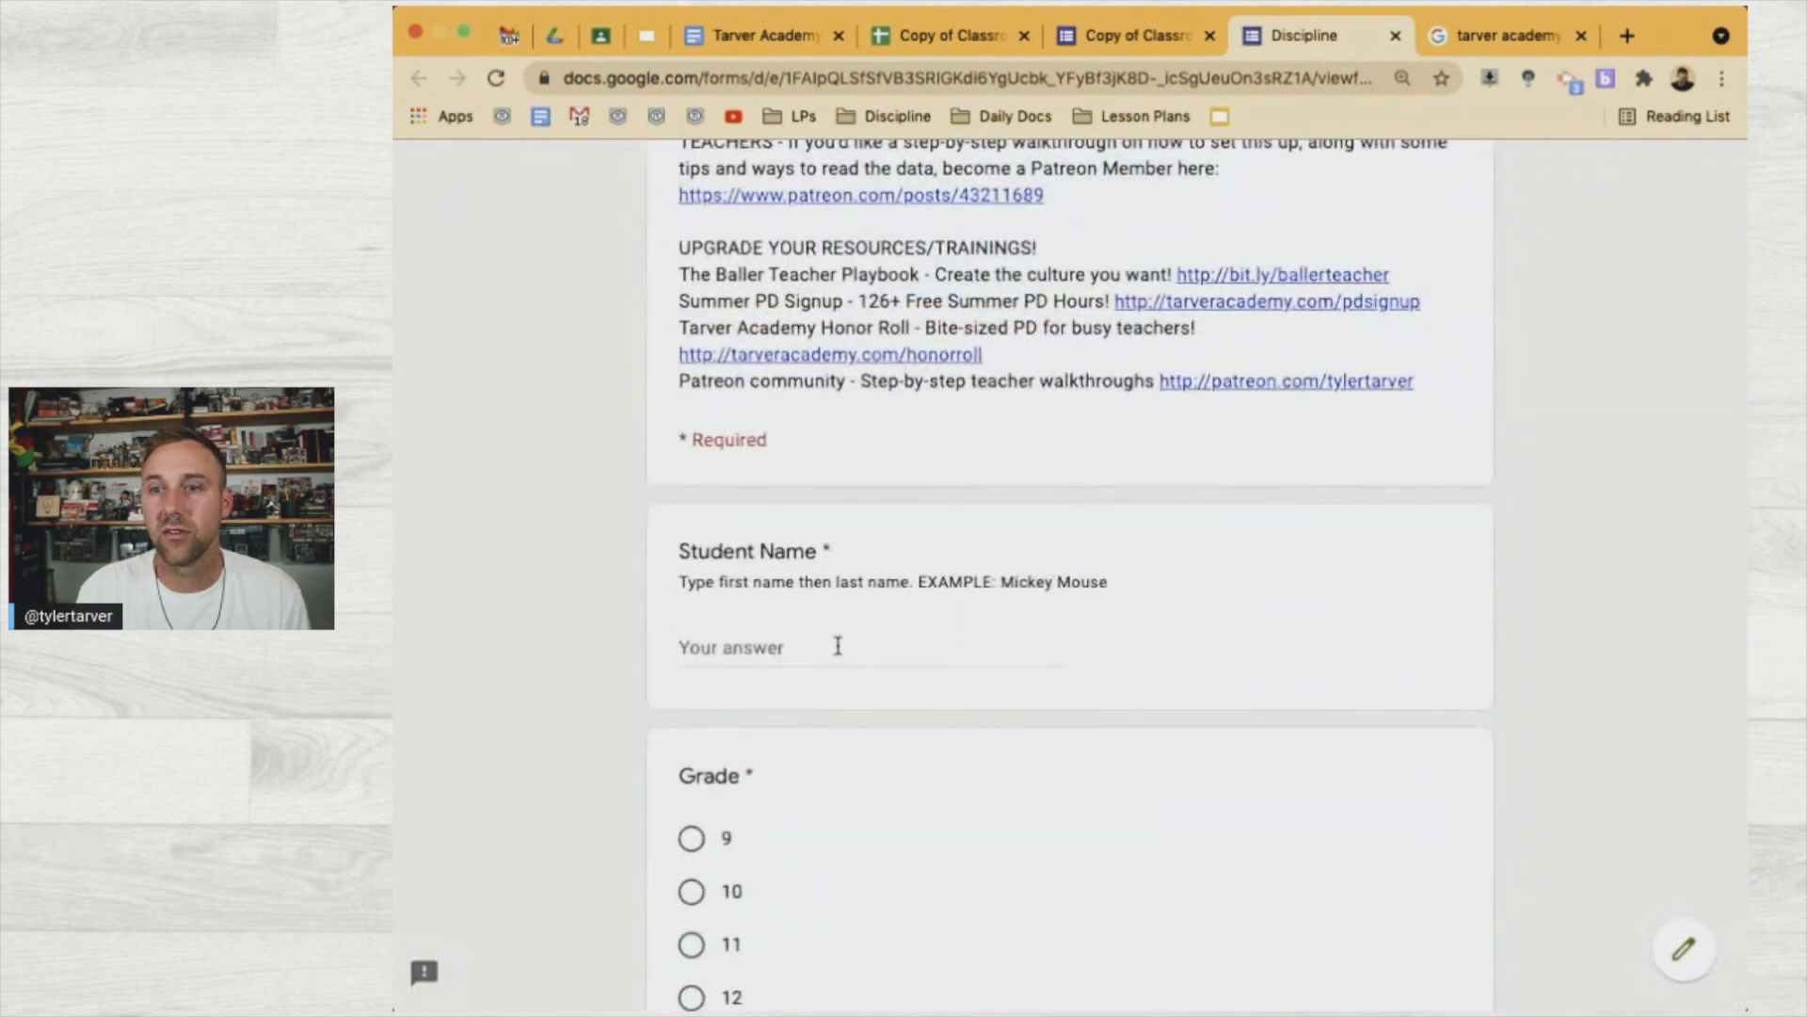
{"action": "left_click", "coordinate": [796, 644]}
{"action": "type", "text": "Draco Mal"}
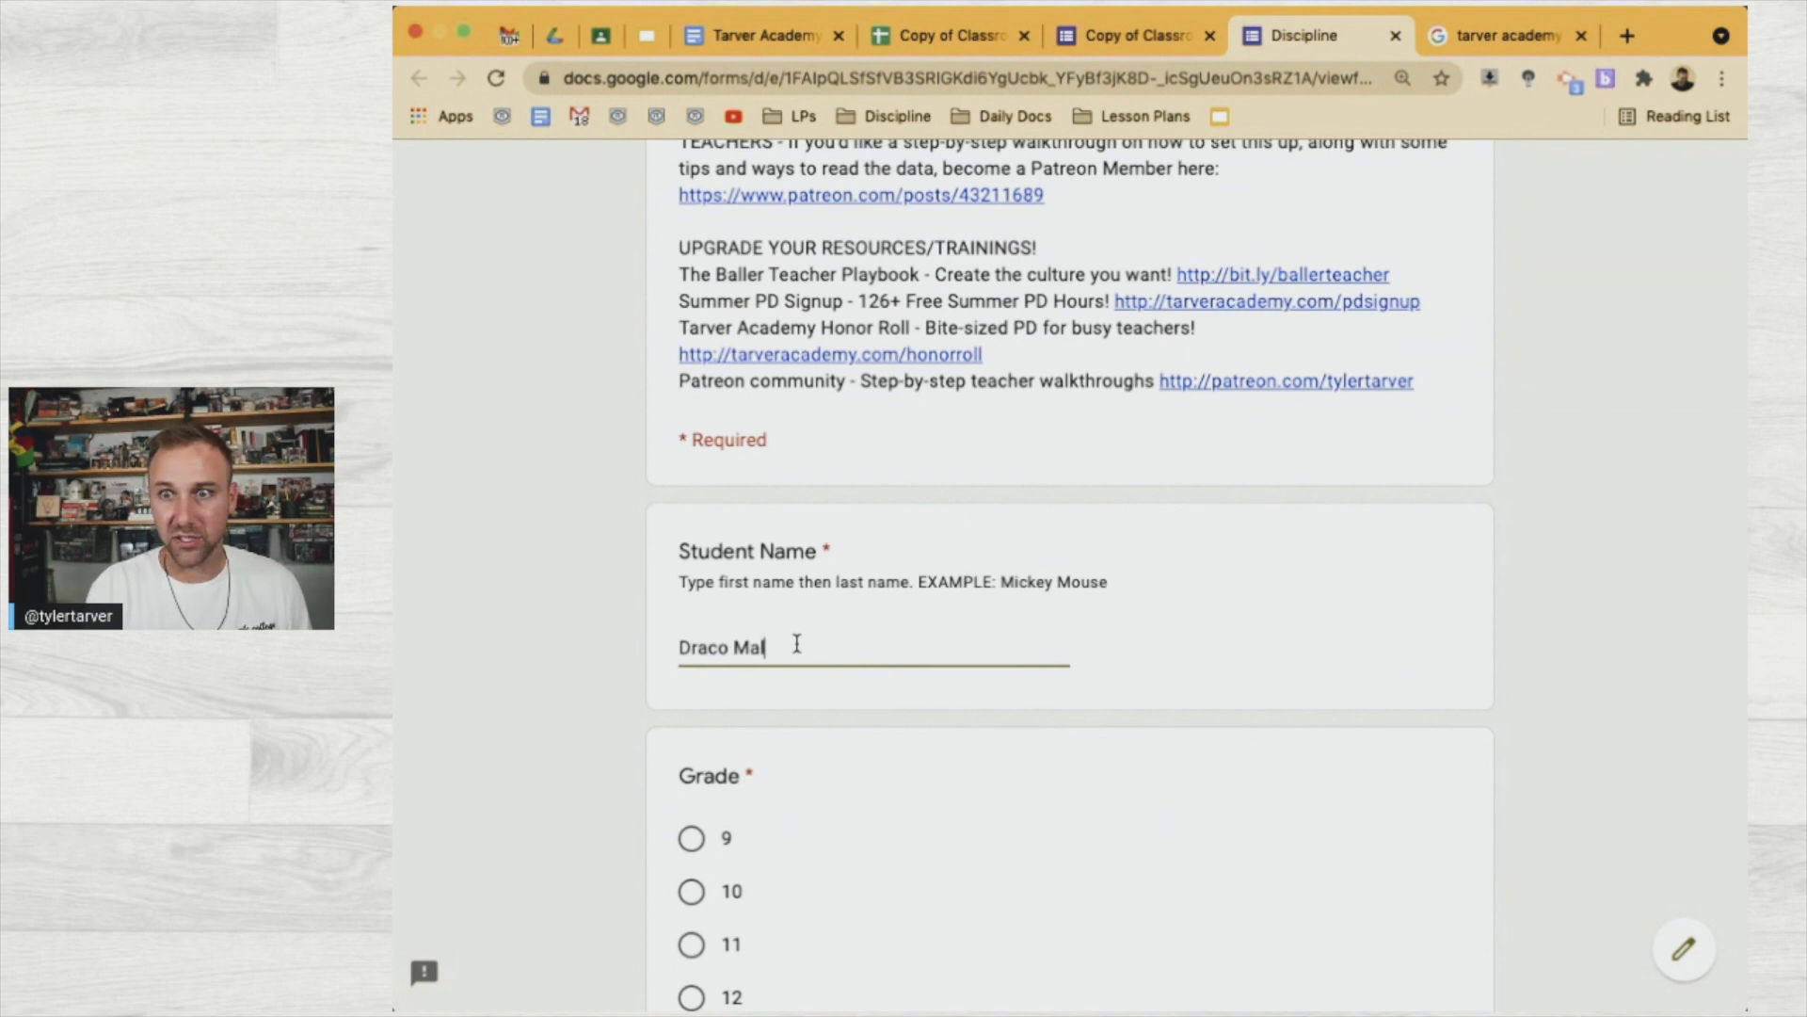
{"action": "type", "text": "foy"}
Answer grade 10, incident date 04/27/2021 and 3rd period
{"action": "scroll", "coordinate": [796, 644], "scroll_direction": "down", "scroll_amount": 2}
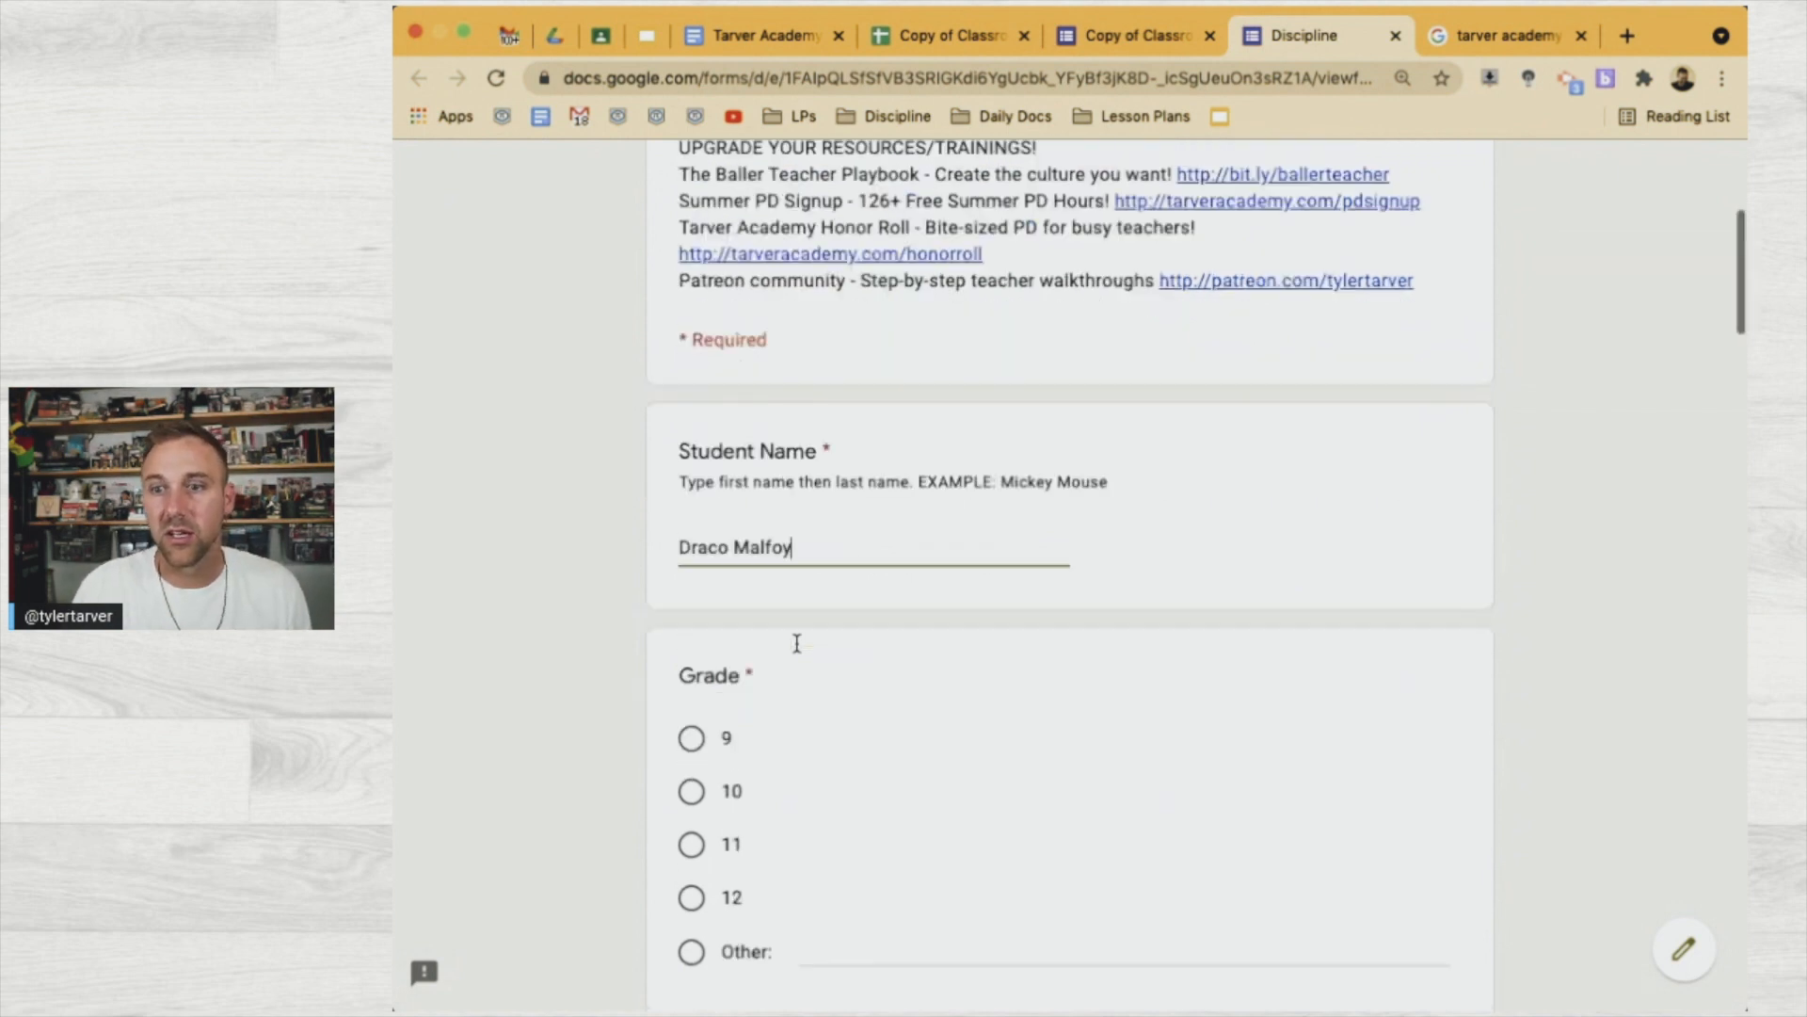
{"action": "left_click", "coordinate": [692, 671]}
{"action": "scroll", "coordinate": [762, 796], "scroll_direction": "down", "scroll_amount": 3}
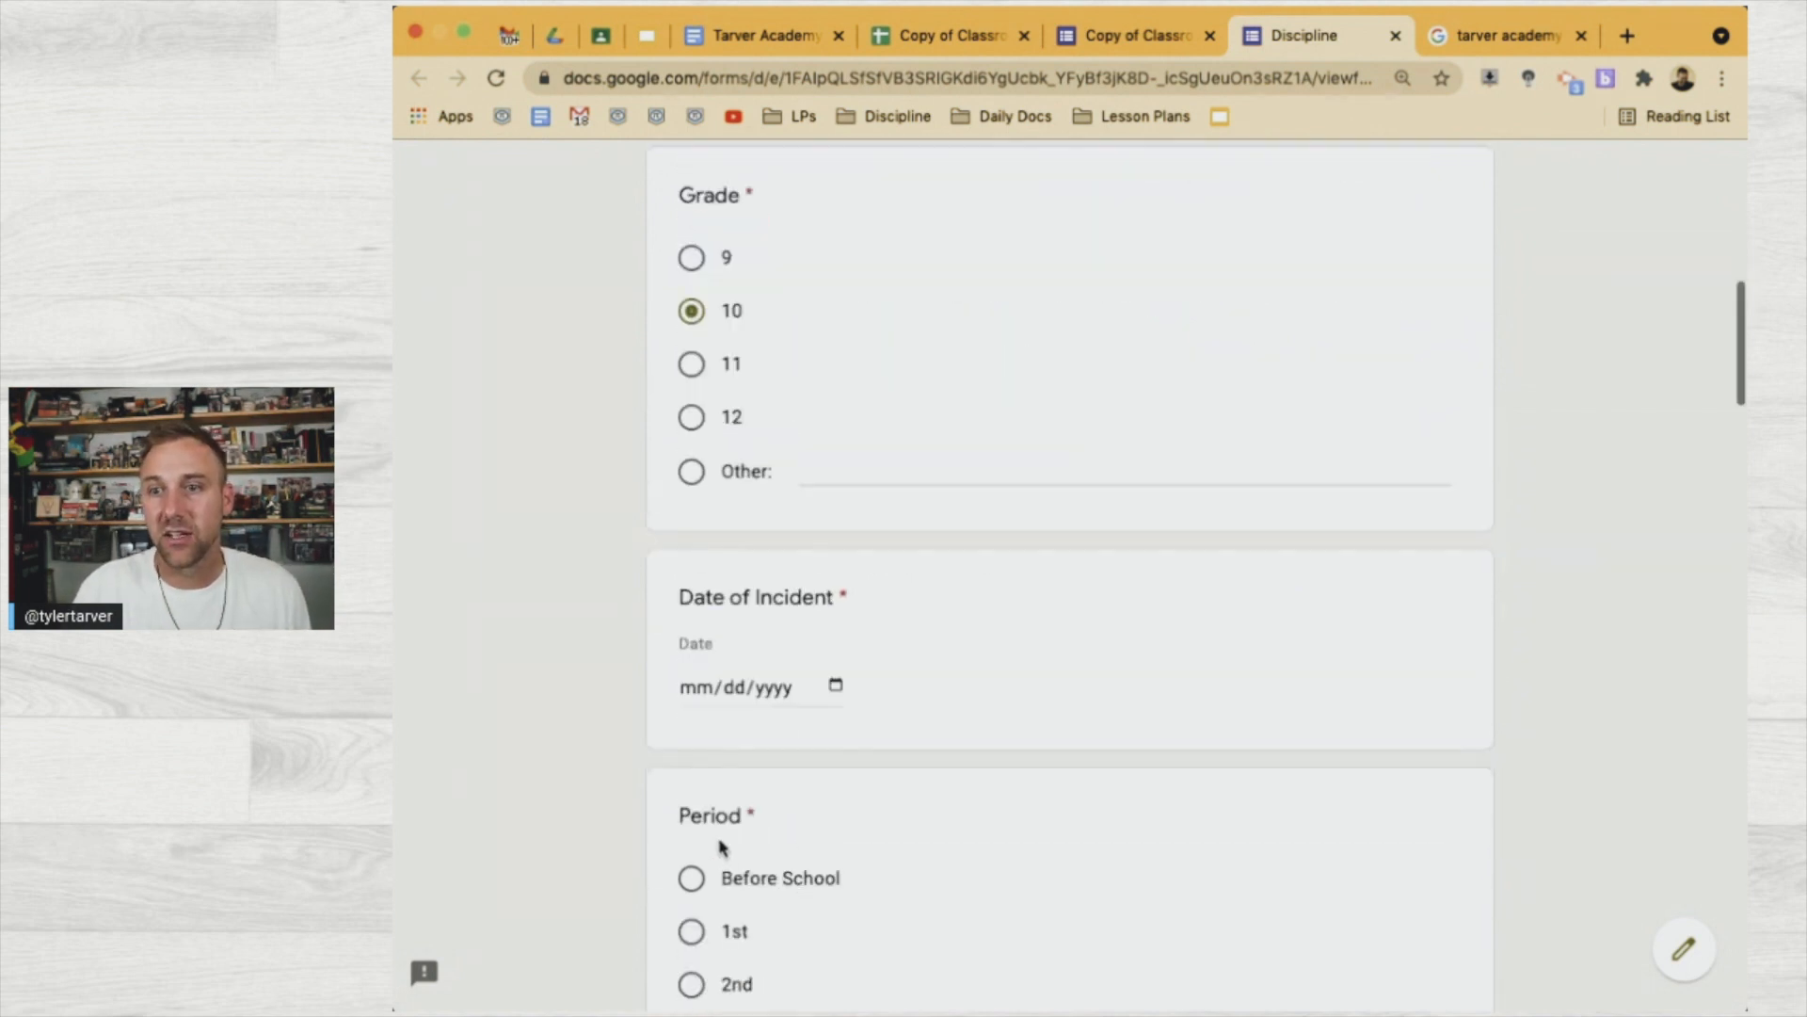
{"action": "left_click", "coordinate": [829, 690]}
{"action": "left_click", "coordinate": [787, 974]}
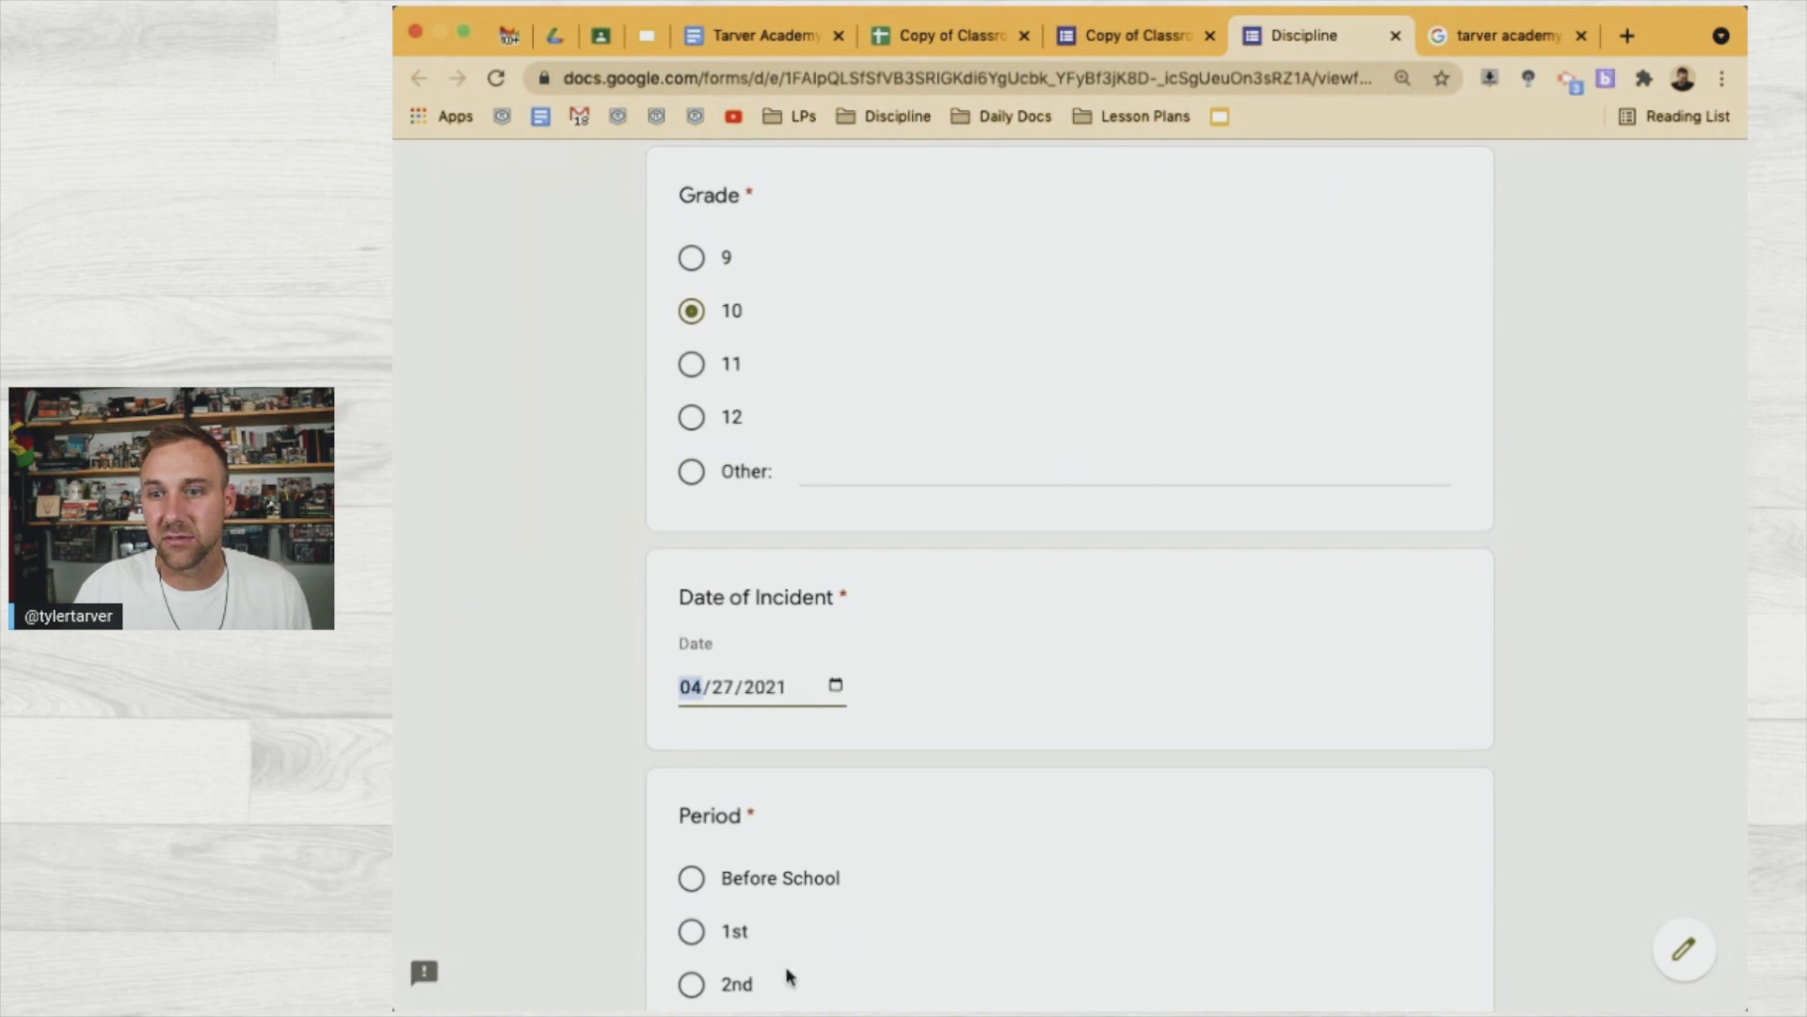
{"action": "scroll", "coordinate": [757, 753], "scroll_direction": "down", "scroll_amount": 2}
{"action": "left_click", "coordinate": [731, 839]}
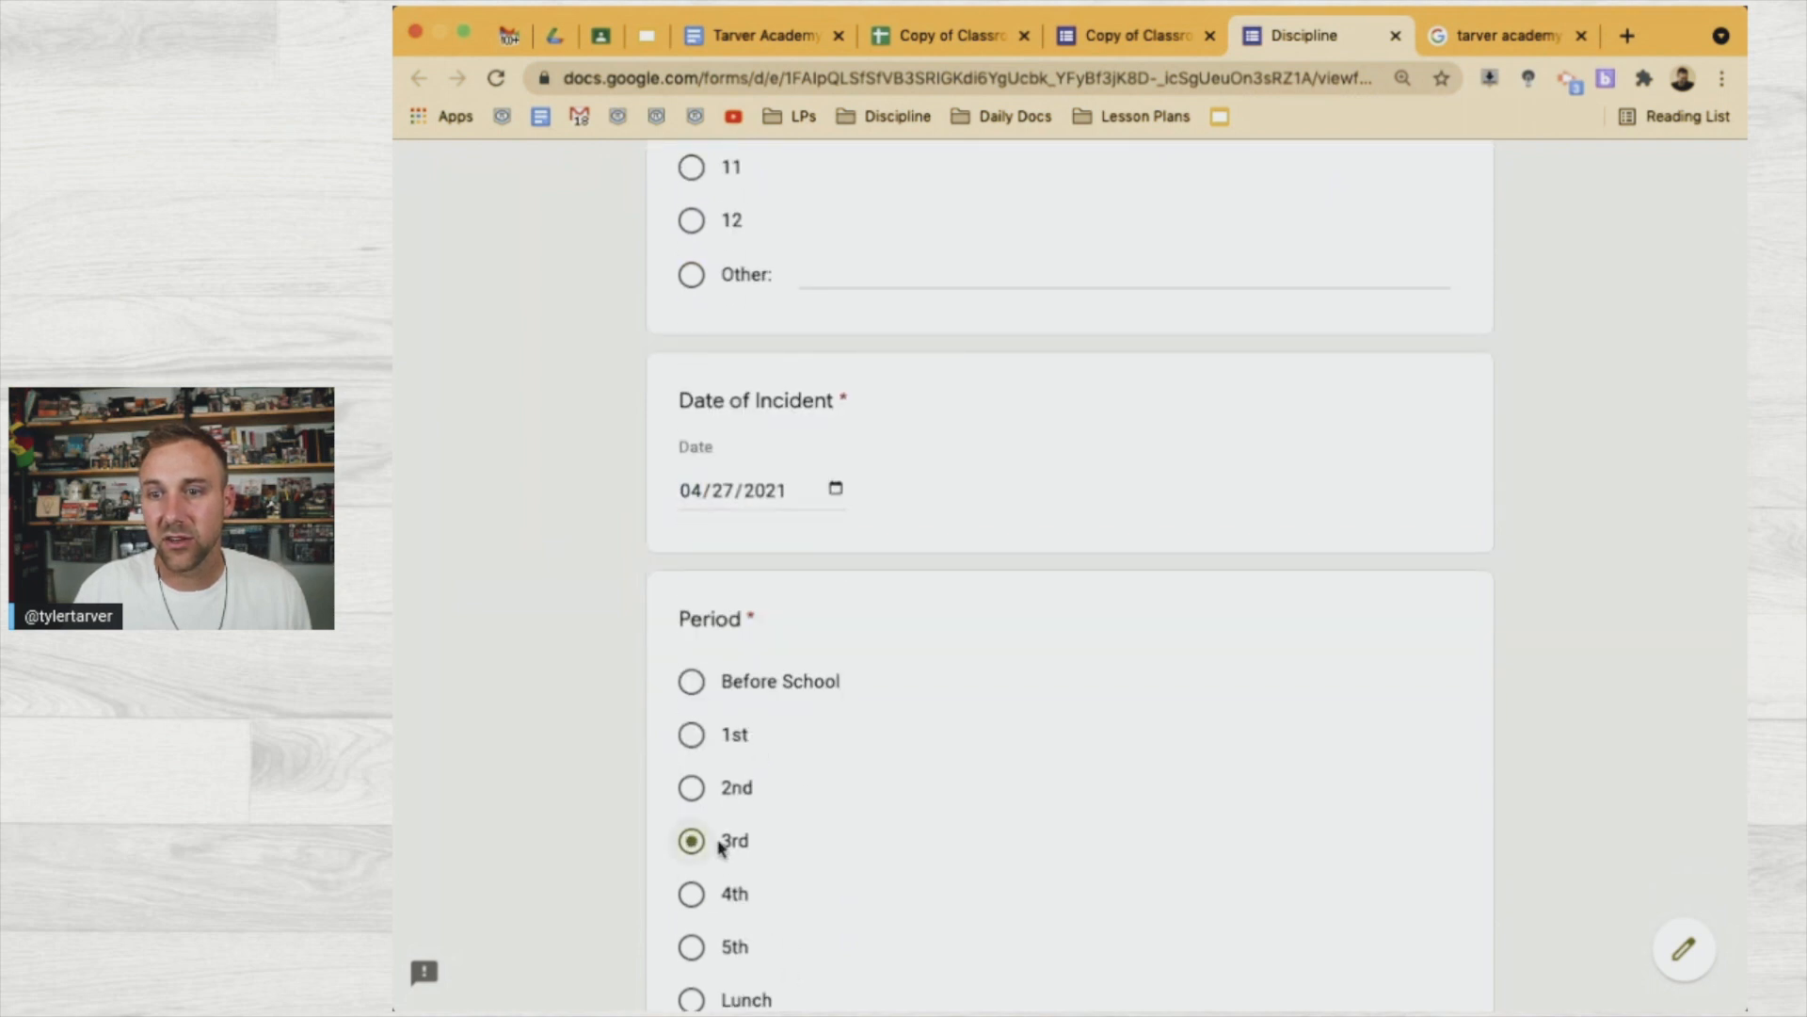
{"action": "scroll", "coordinate": [731, 839], "scroll_direction": "down", "scroll_amount": 7}
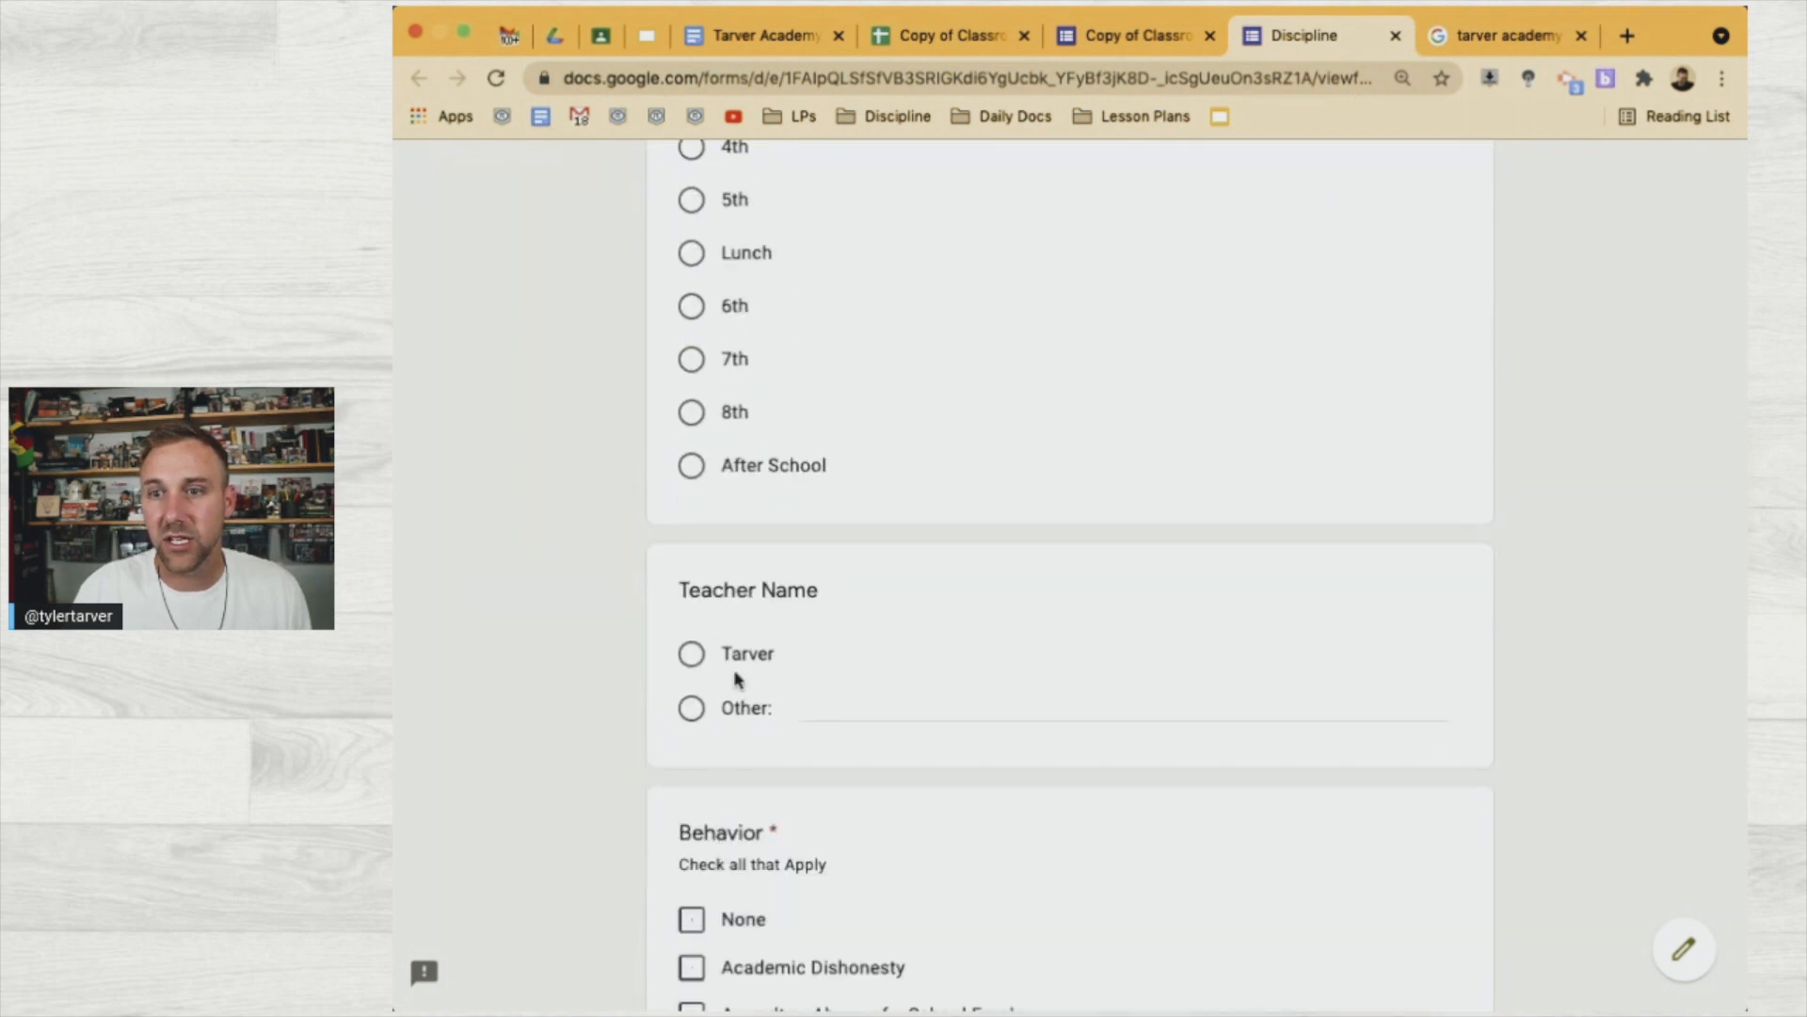
Choose Other for the teacher and enter the teacher's name
{"action": "left_click", "coordinate": [693, 708]}
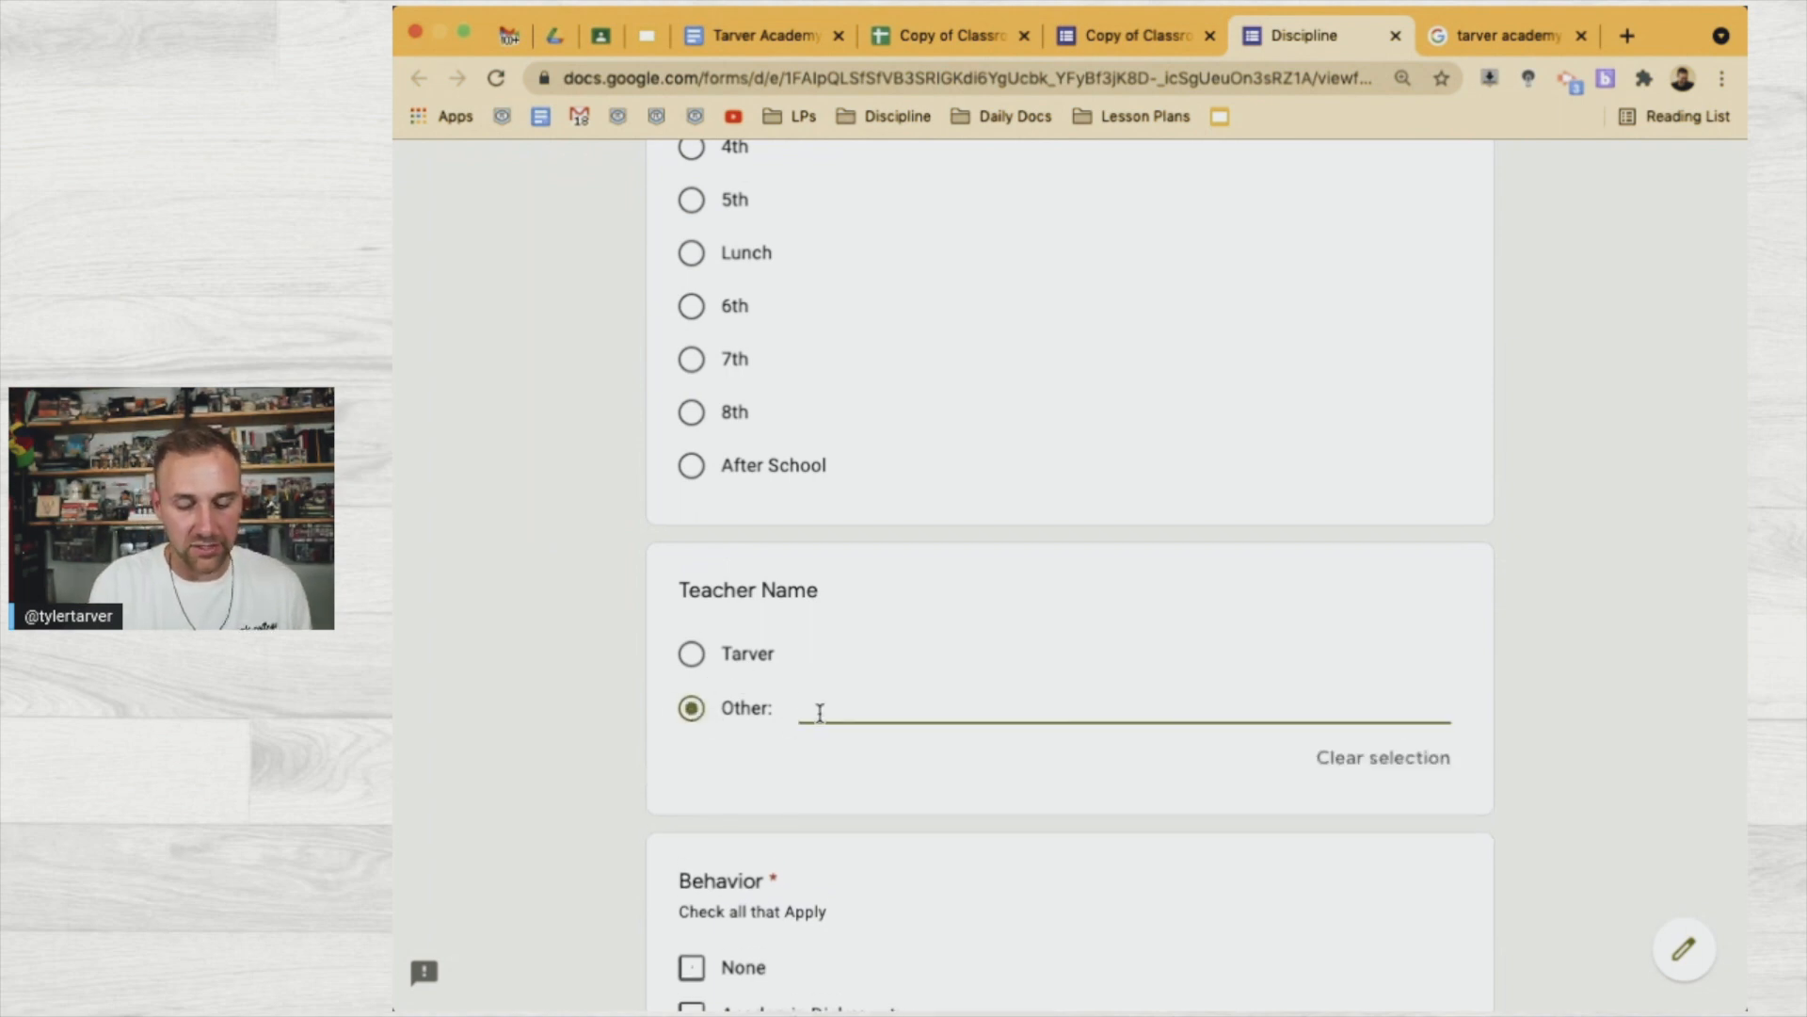
{"action": "type", "text": "Baxley"}
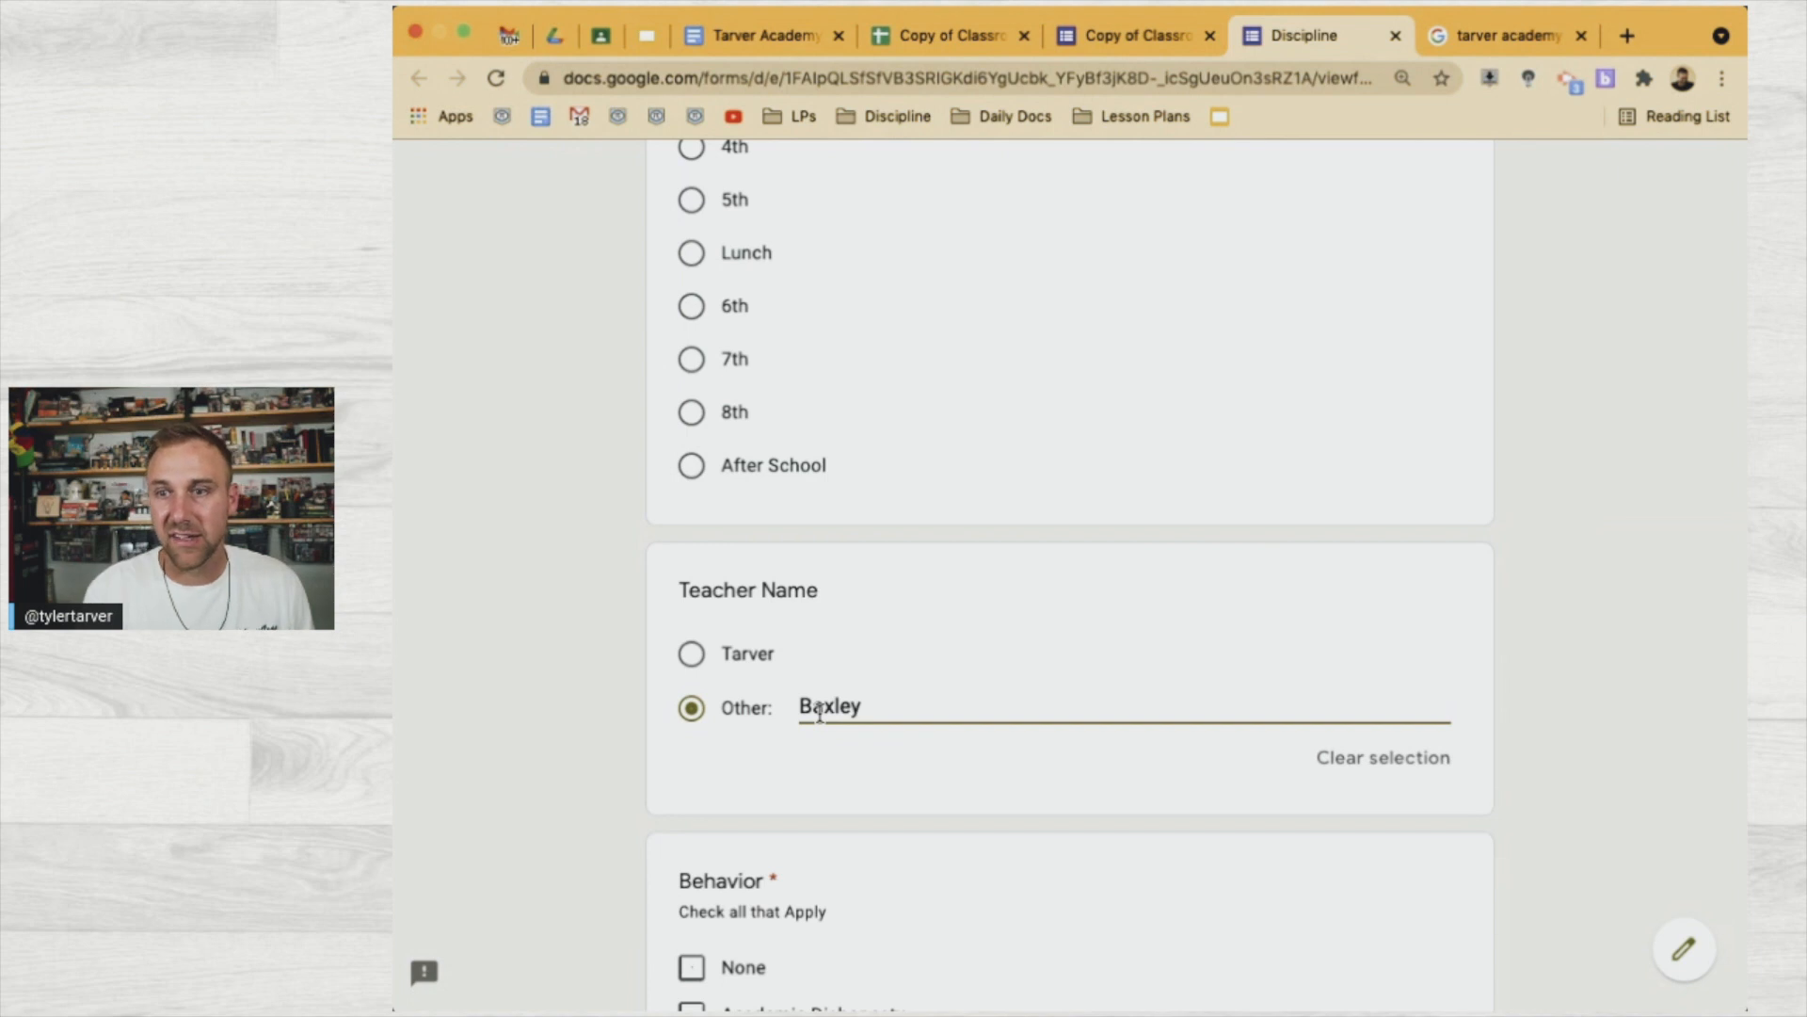
{"action": "scroll", "coordinate": [793, 734], "scroll_direction": "down", "scroll_amount": 4}
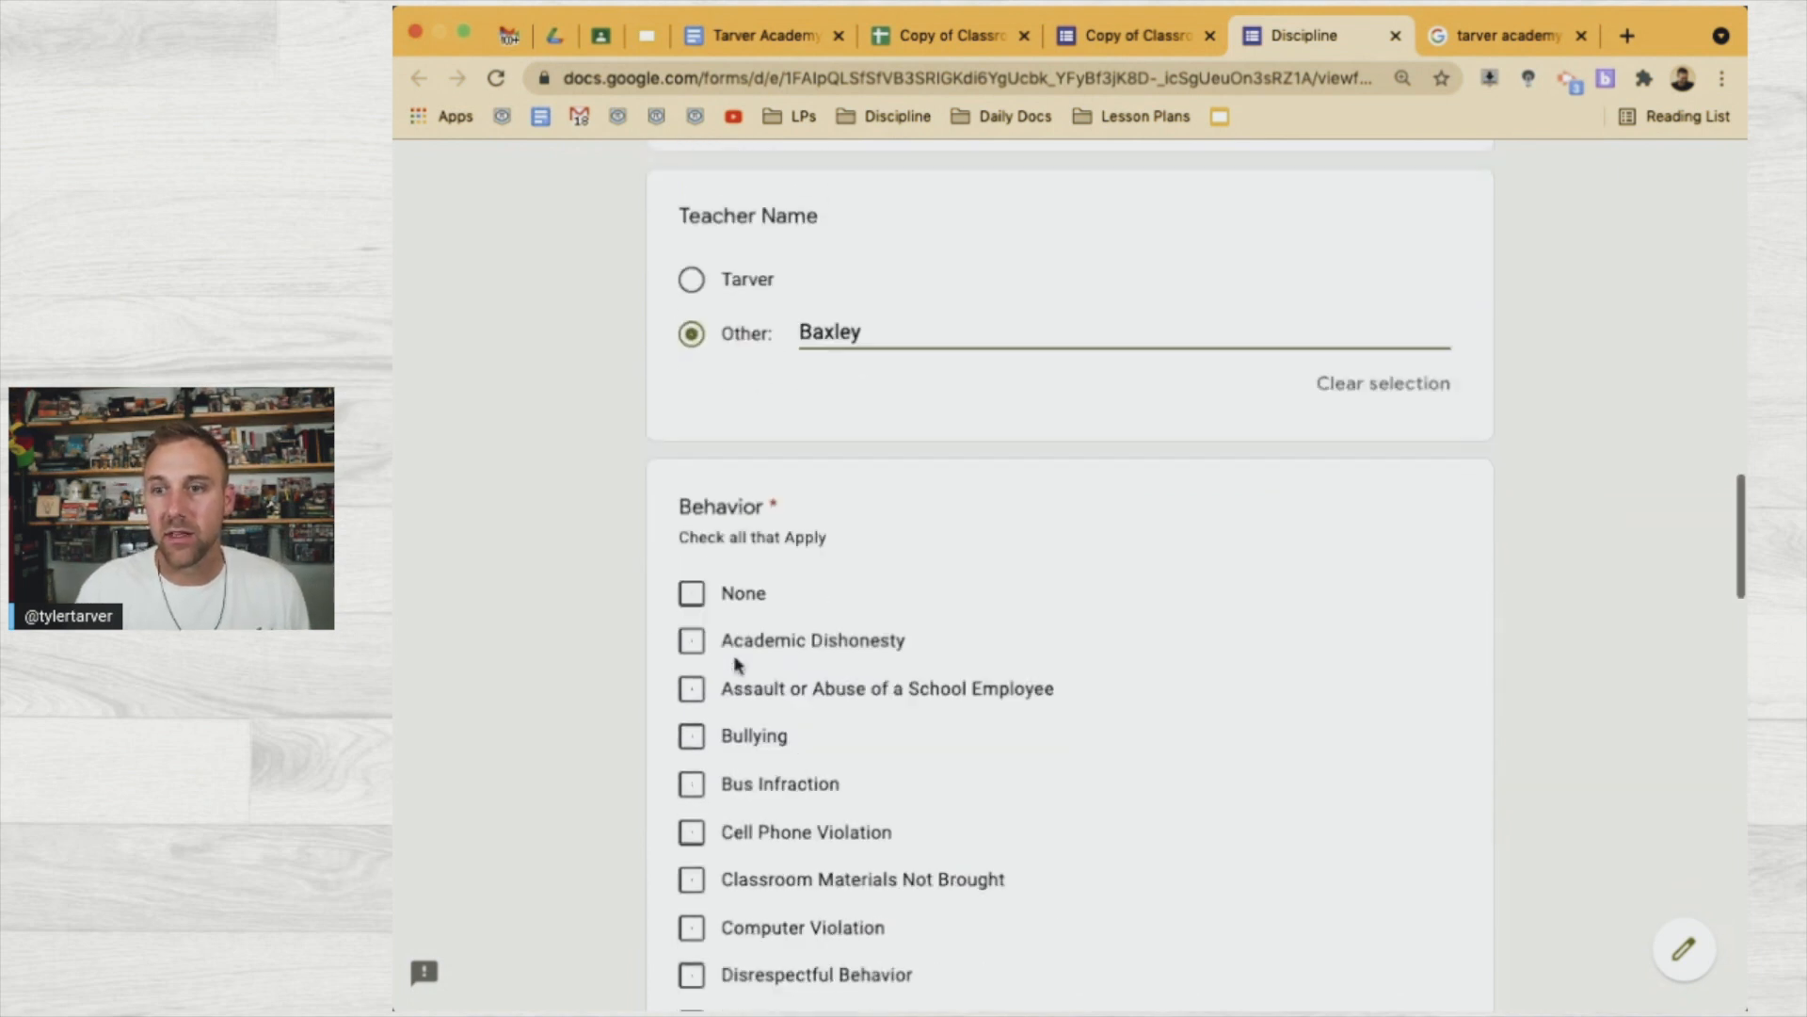
Mark Academic Dishonesty, Bus Infraction and Disrespectful Behavior as the behaviors
{"action": "left_click", "coordinate": [749, 566]}
{"action": "left_click", "coordinate": [759, 710]}
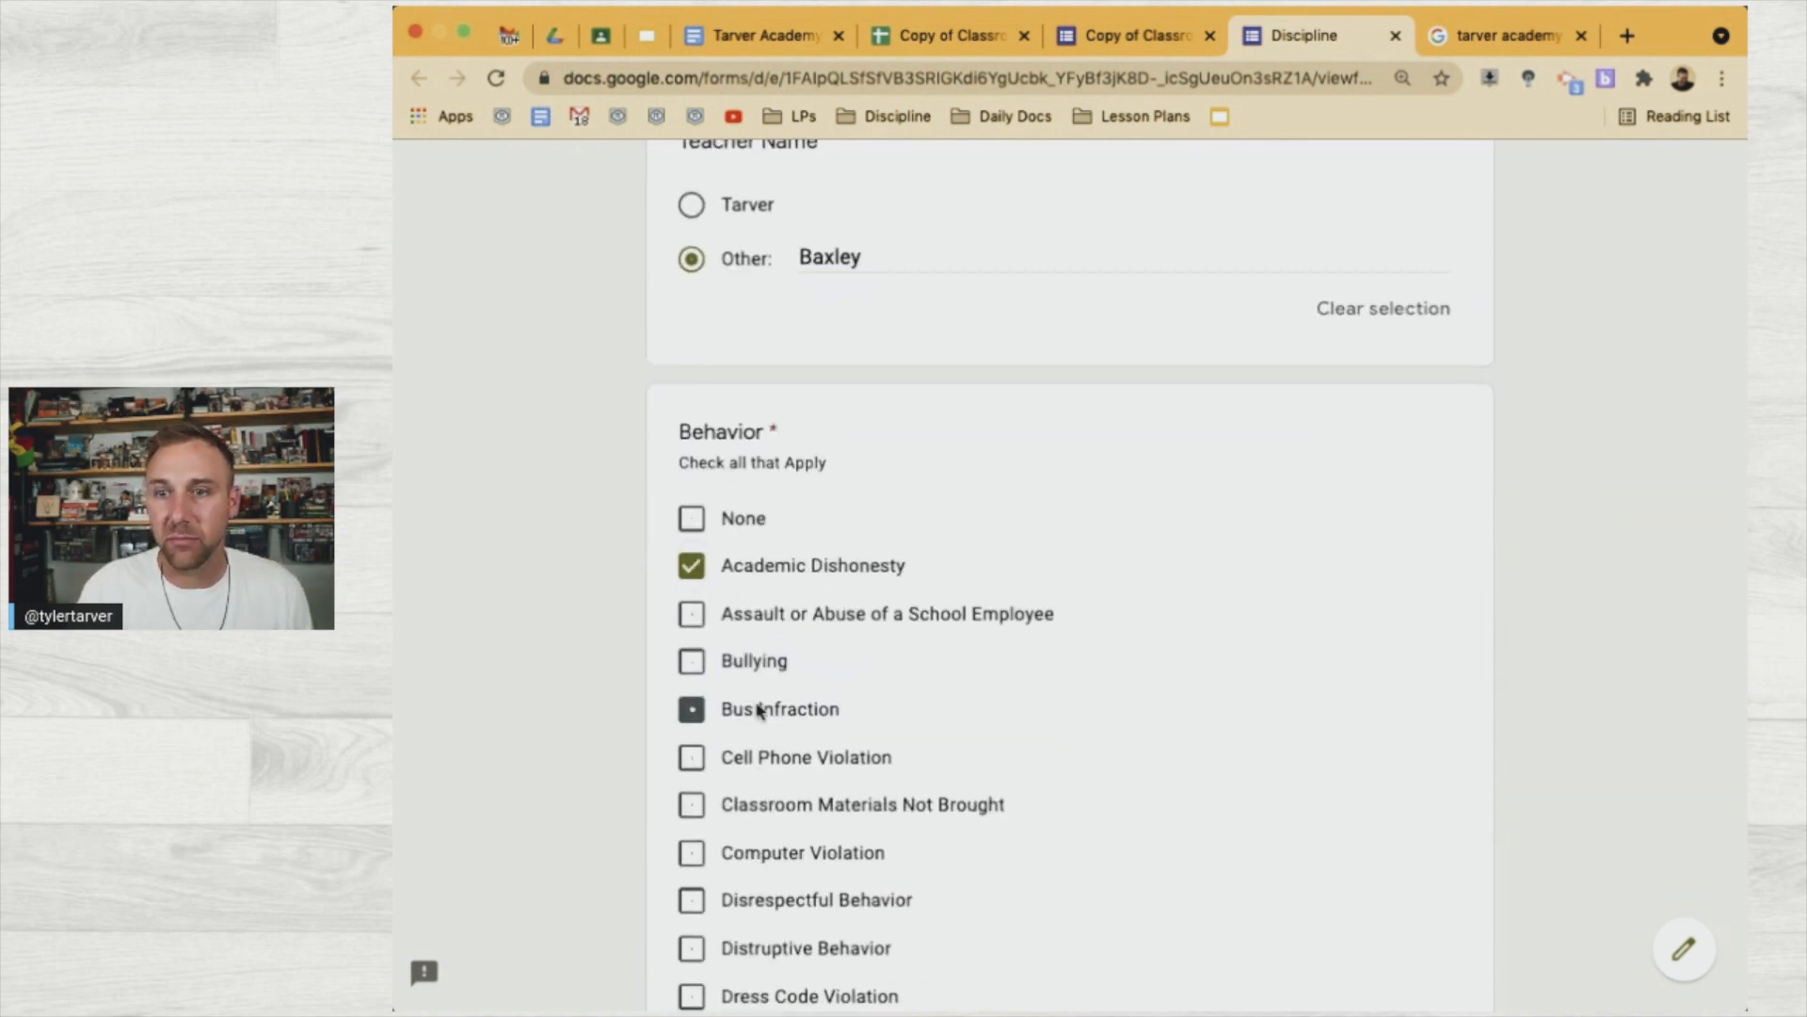
{"action": "left_click", "coordinate": [759, 900]}
{"action": "scroll", "coordinate": [759, 896], "scroll_direction": "down", "scroll_amount": 7}
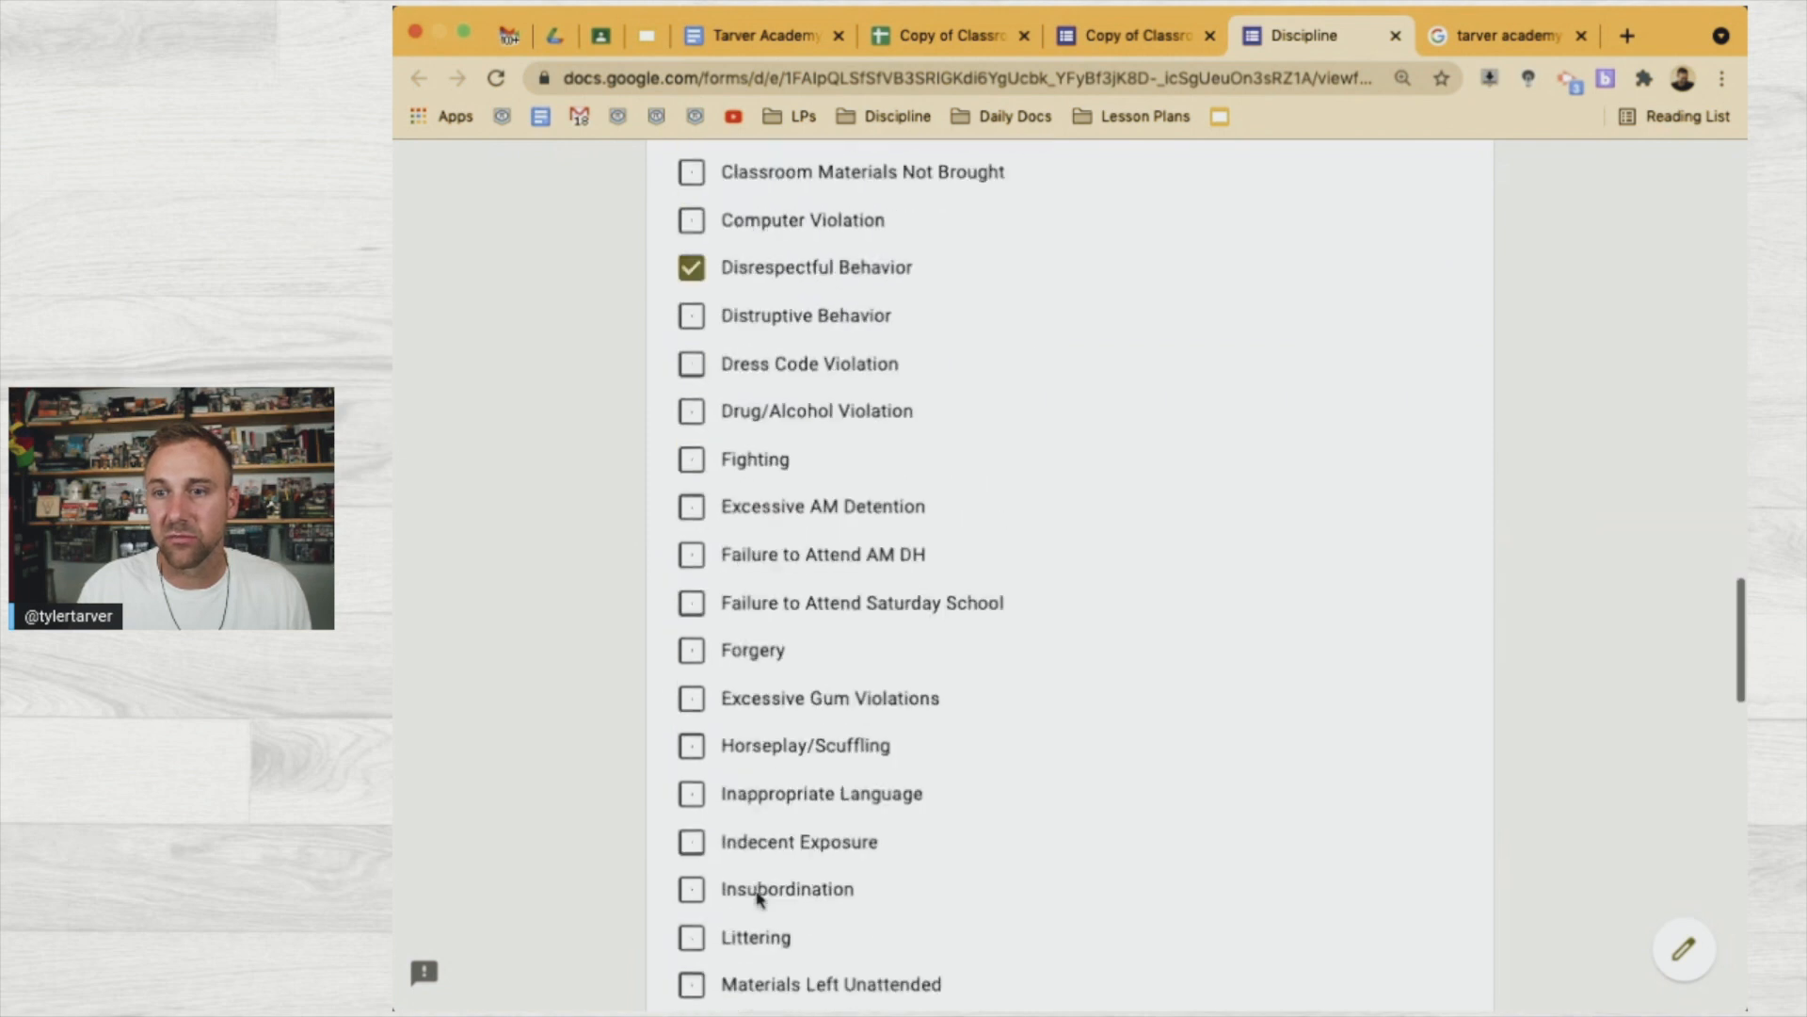
{"action": "scroll", "coordinate": [759, 896], "scroll_direction": "down", "scroll_amount": 8}
{"action": "scroll", "coordinate": [732, 802], "scroll_direction": "down", "scroll_amount": 5}
{"action": "scroll", "coordinate": [736, 803], "scroll_direction": "down", "scroll_amount": 4}
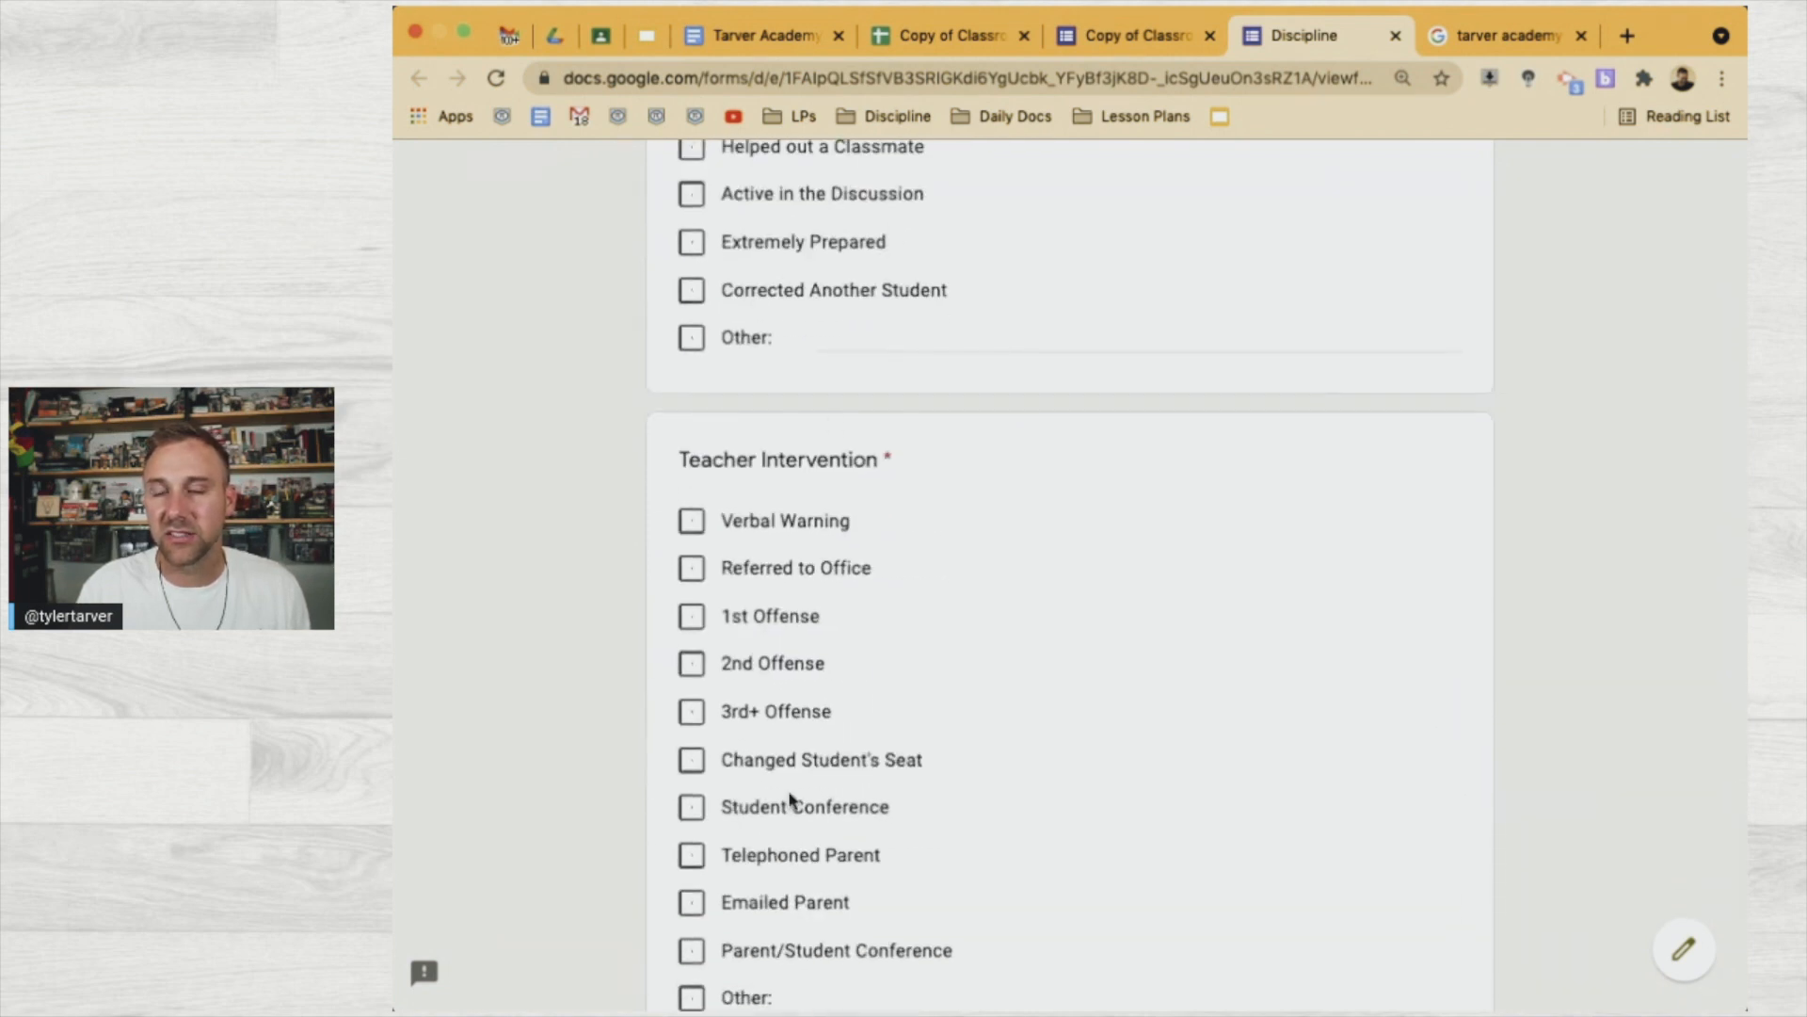
{"action": "scroll", "coordinate": [791, 799], "scroll_direction": "down", "scroll_amount": 2}
Mark Verbal Warning, Referred to Office, 1st, 2nd and 3rd+ Offense as interventions
{"action": "left_click", "coordinate": [693, 314]}
{"action": "left_click", "coordinate": [694, 361]}
{"action": "left_click", "coordinate": [693, 409]}
{"action": "left_click", "coordinate": [693, 455]}
{"action": "left_click", "coordinate": [693, 508]}
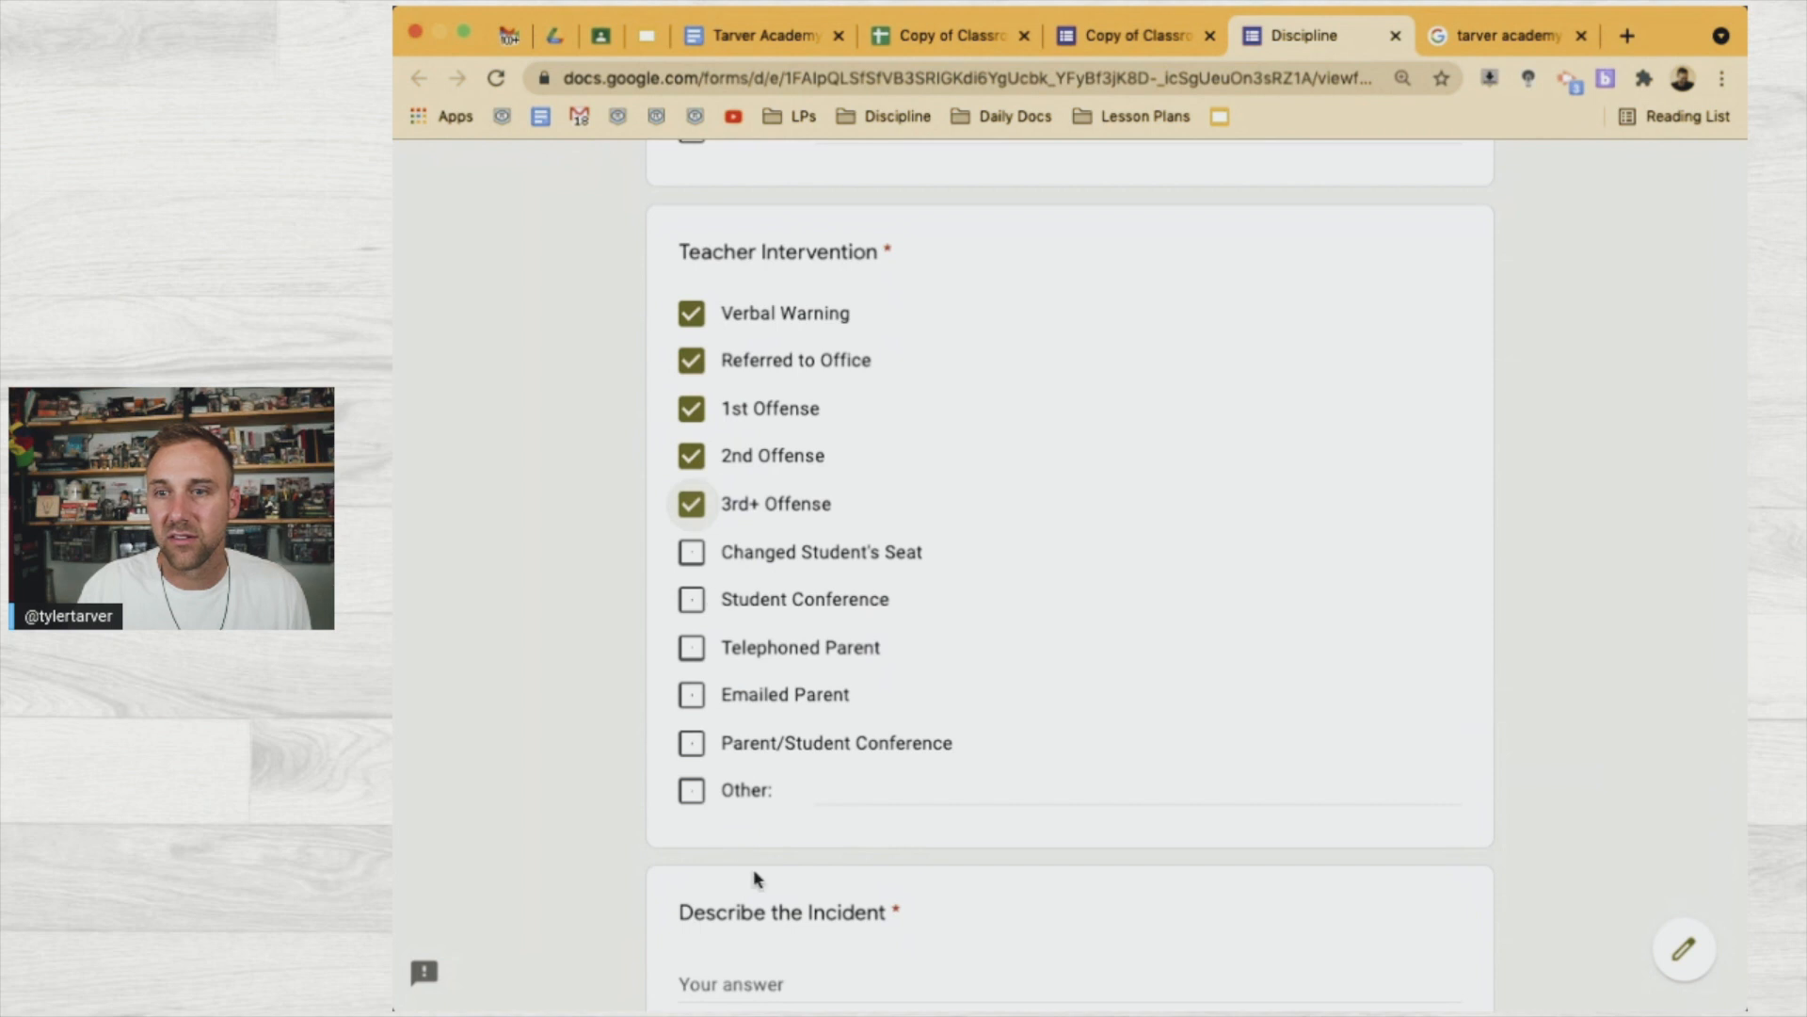
{"action": "scroll", "coordinate": [753, 878], "scroll_direction": "down", "scroll_amount": 3}
Describe the incident as attacking another student and rudeness, then submit the form
{"action": "left_click", "coordinate": [739, 697]}
{"action": "type", "text": "Draco attacked another student"}
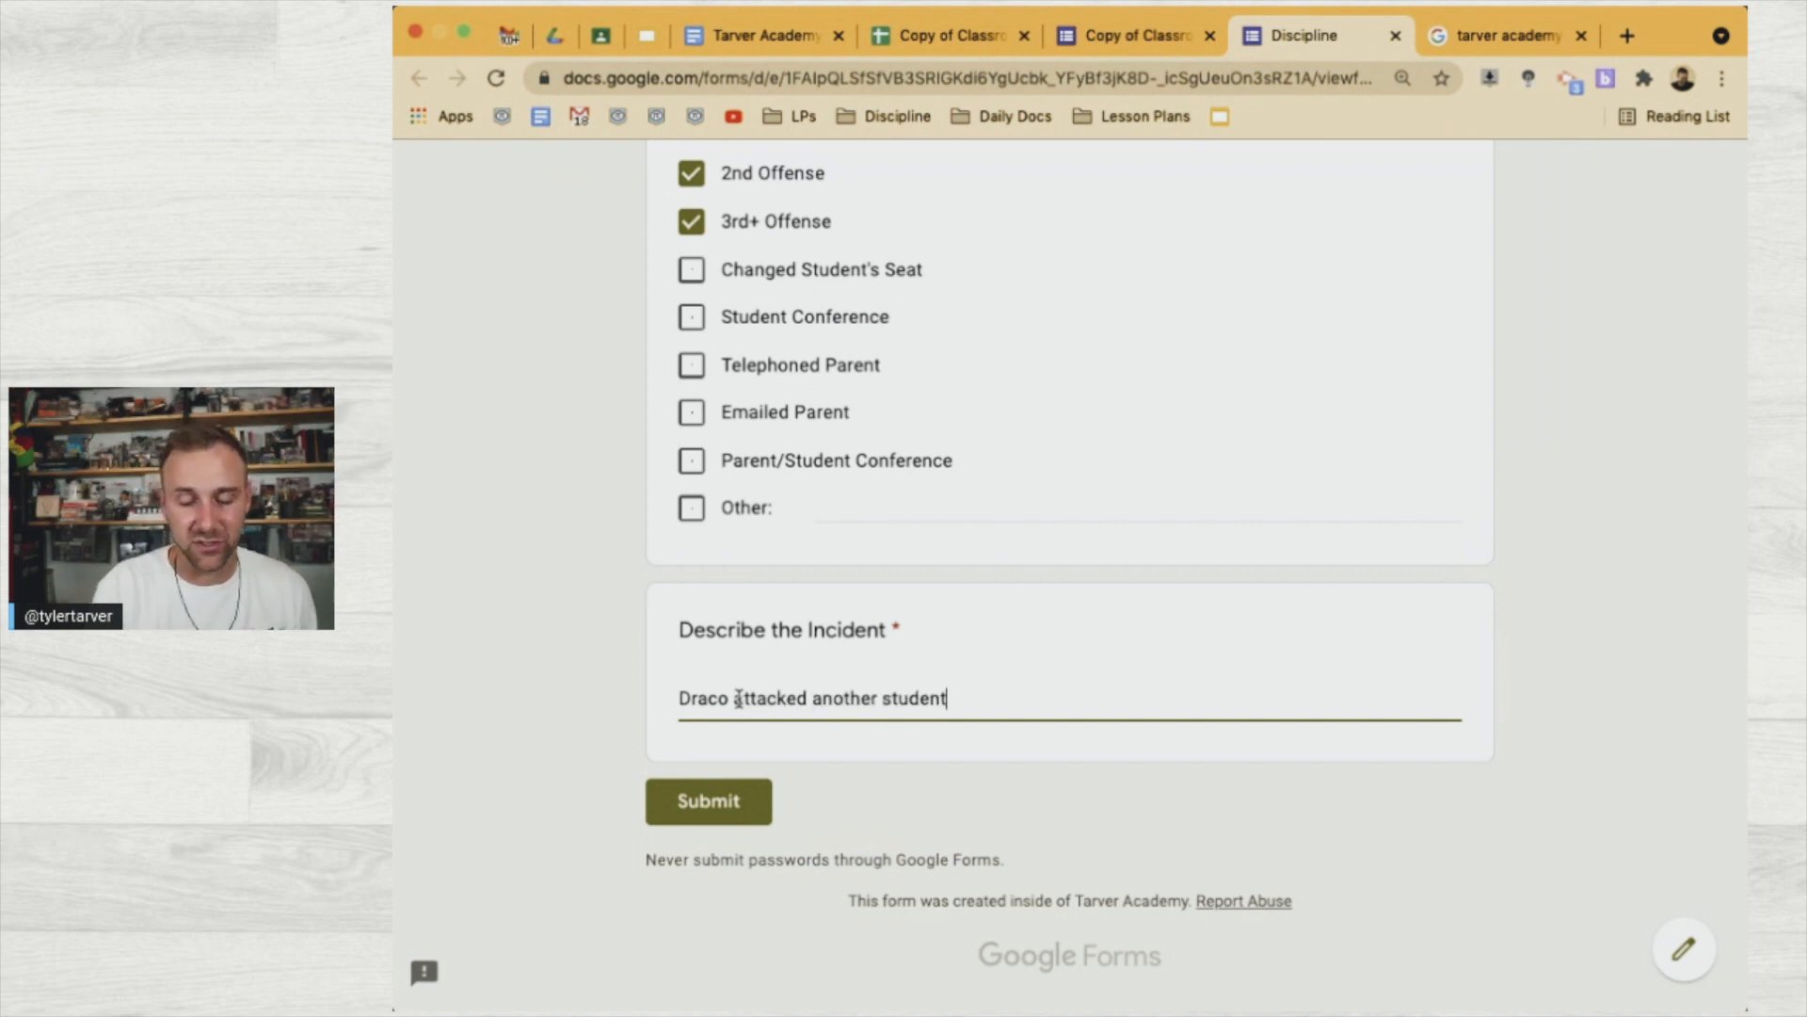
{"action": "type", "text": ". He was s"}
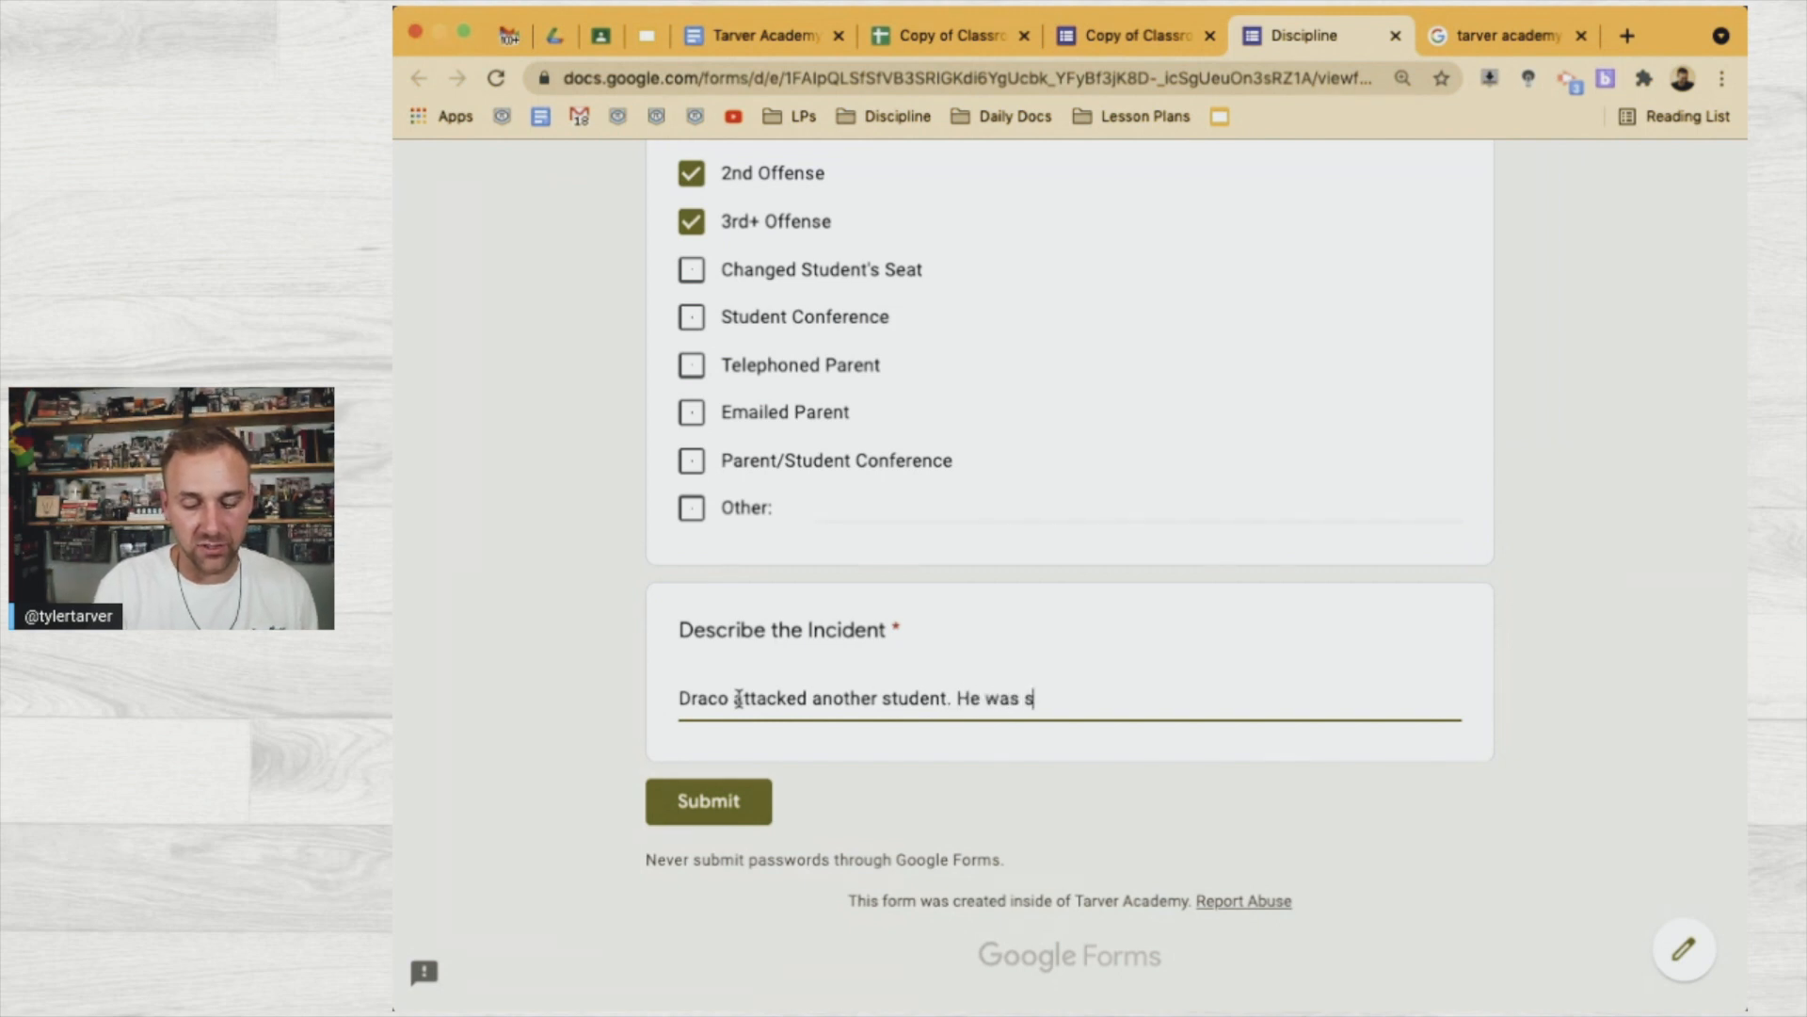
{"action": "type", "text": "uper rude and I don't thi"}
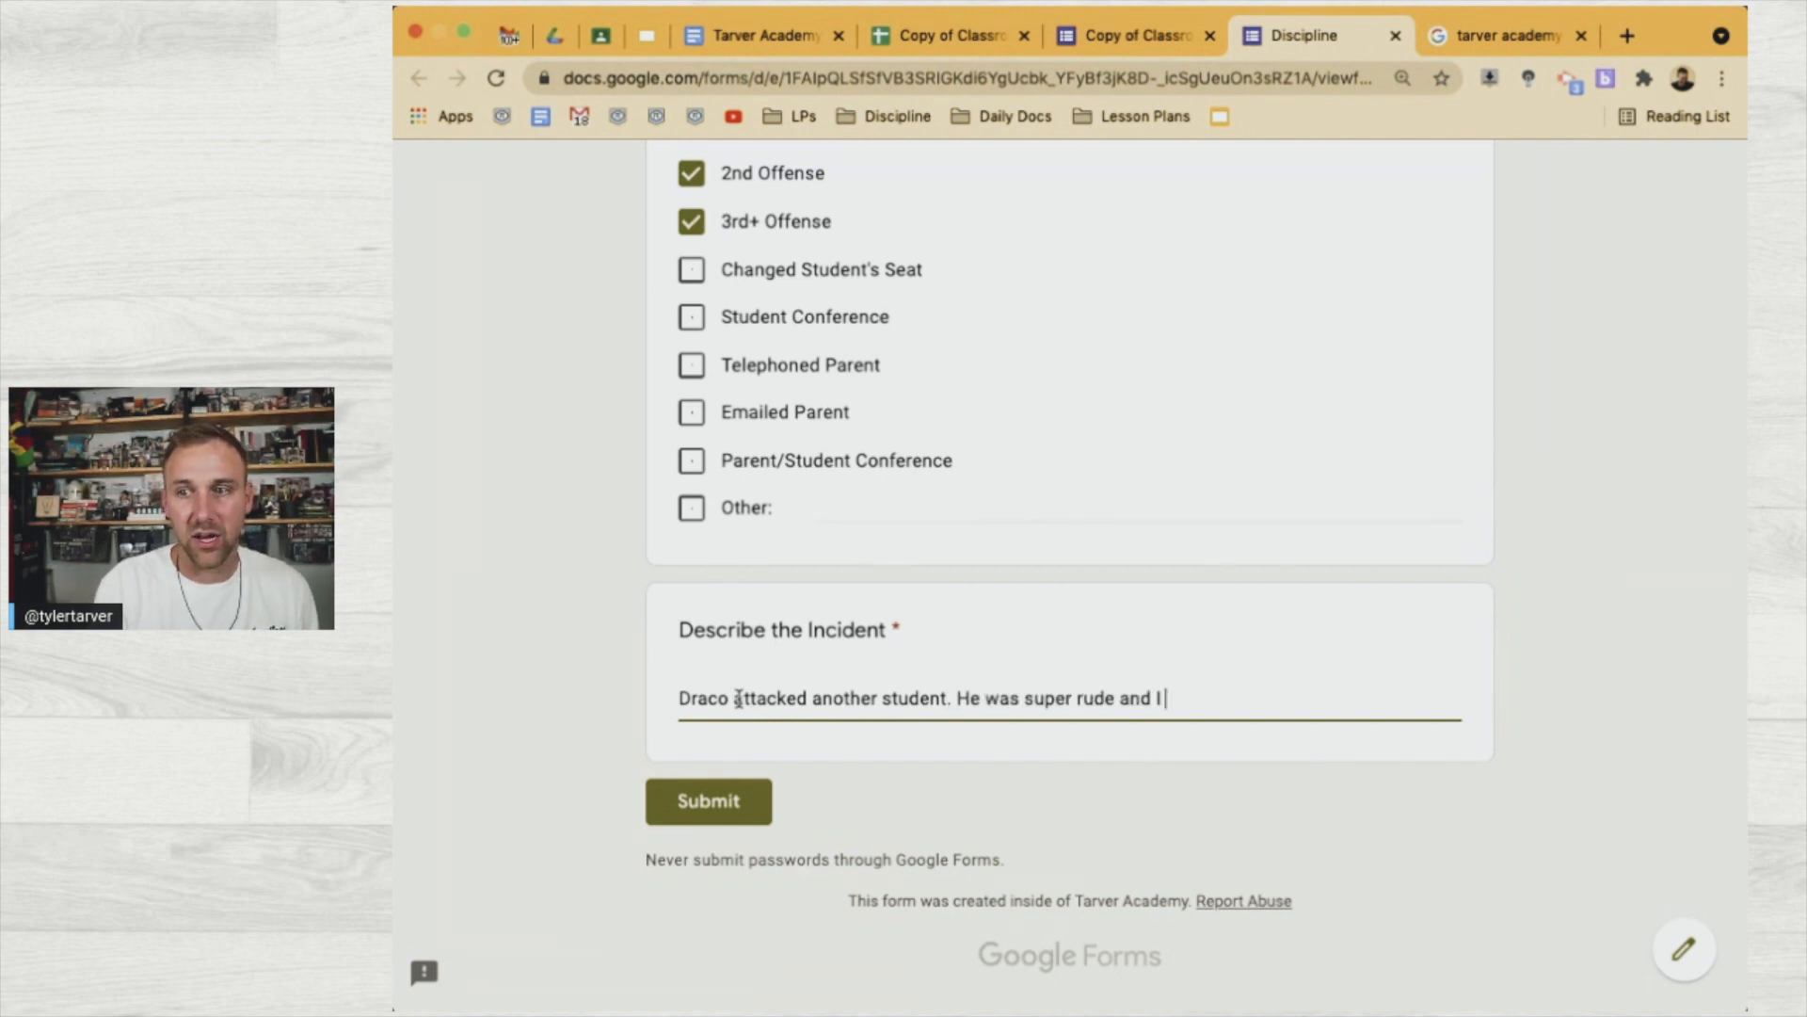
{"action": "type", "text": "he'll"}
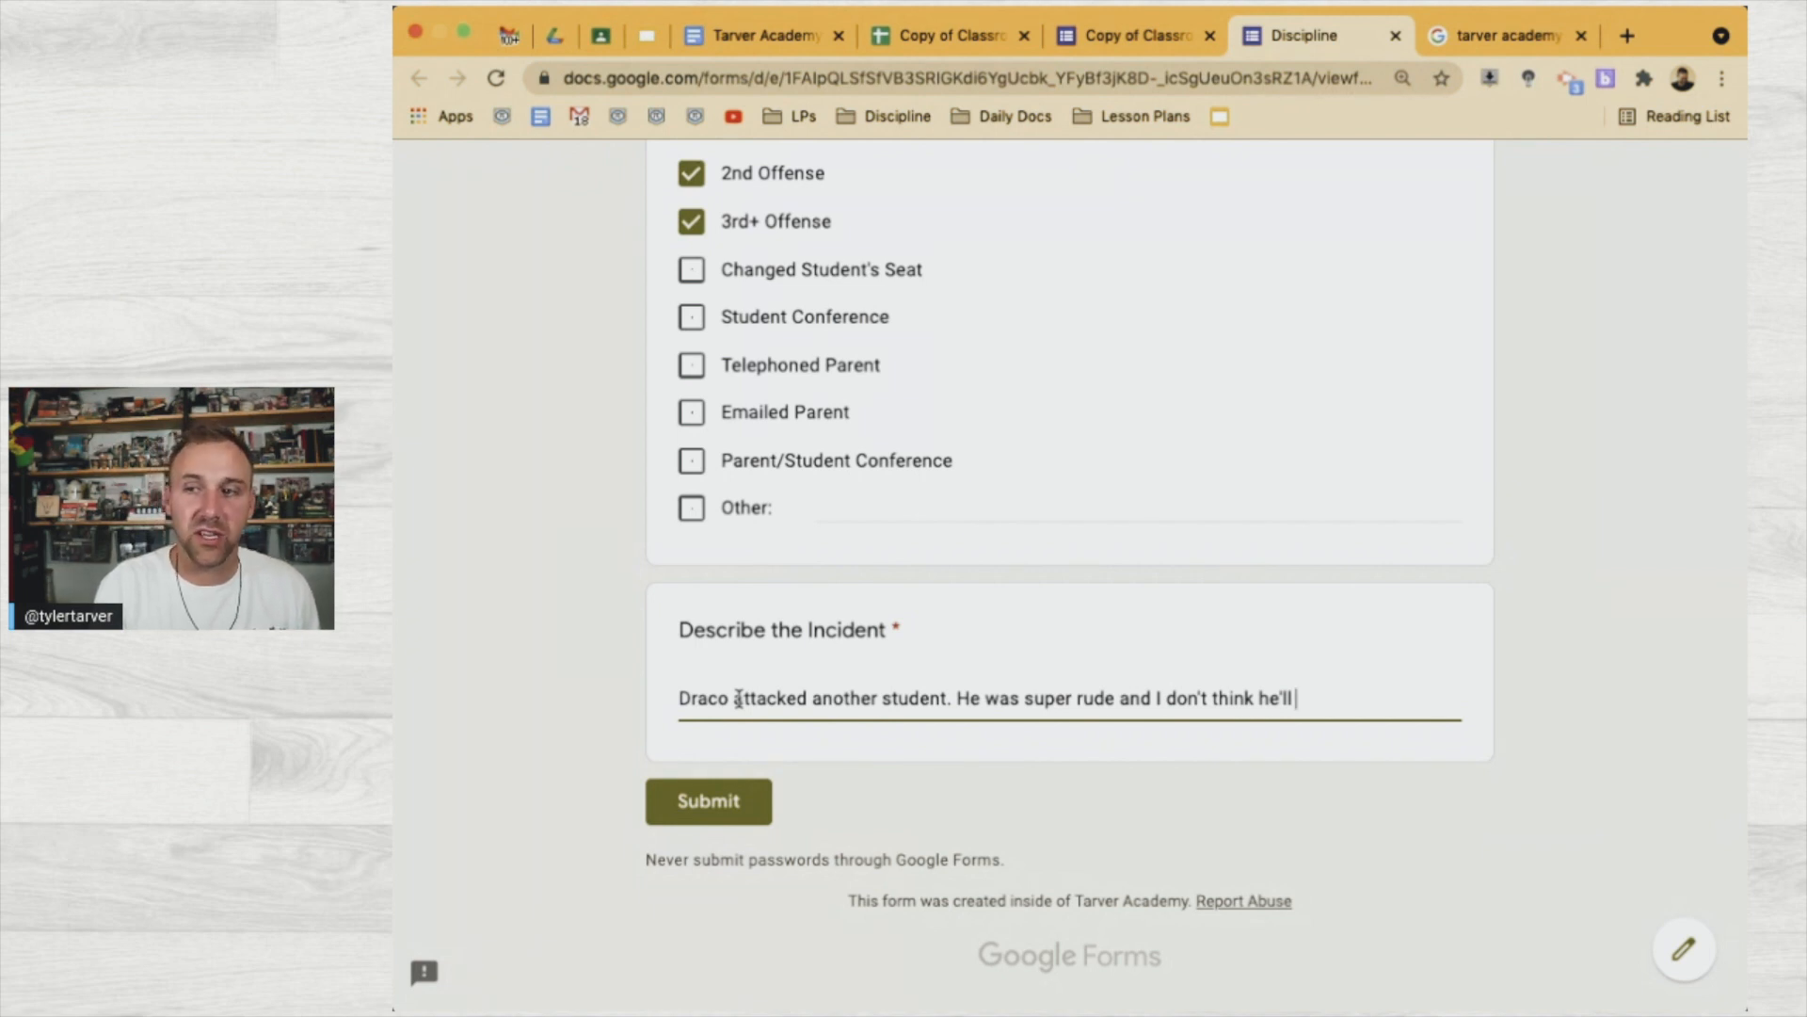
{"action": "type", "text": "have"}
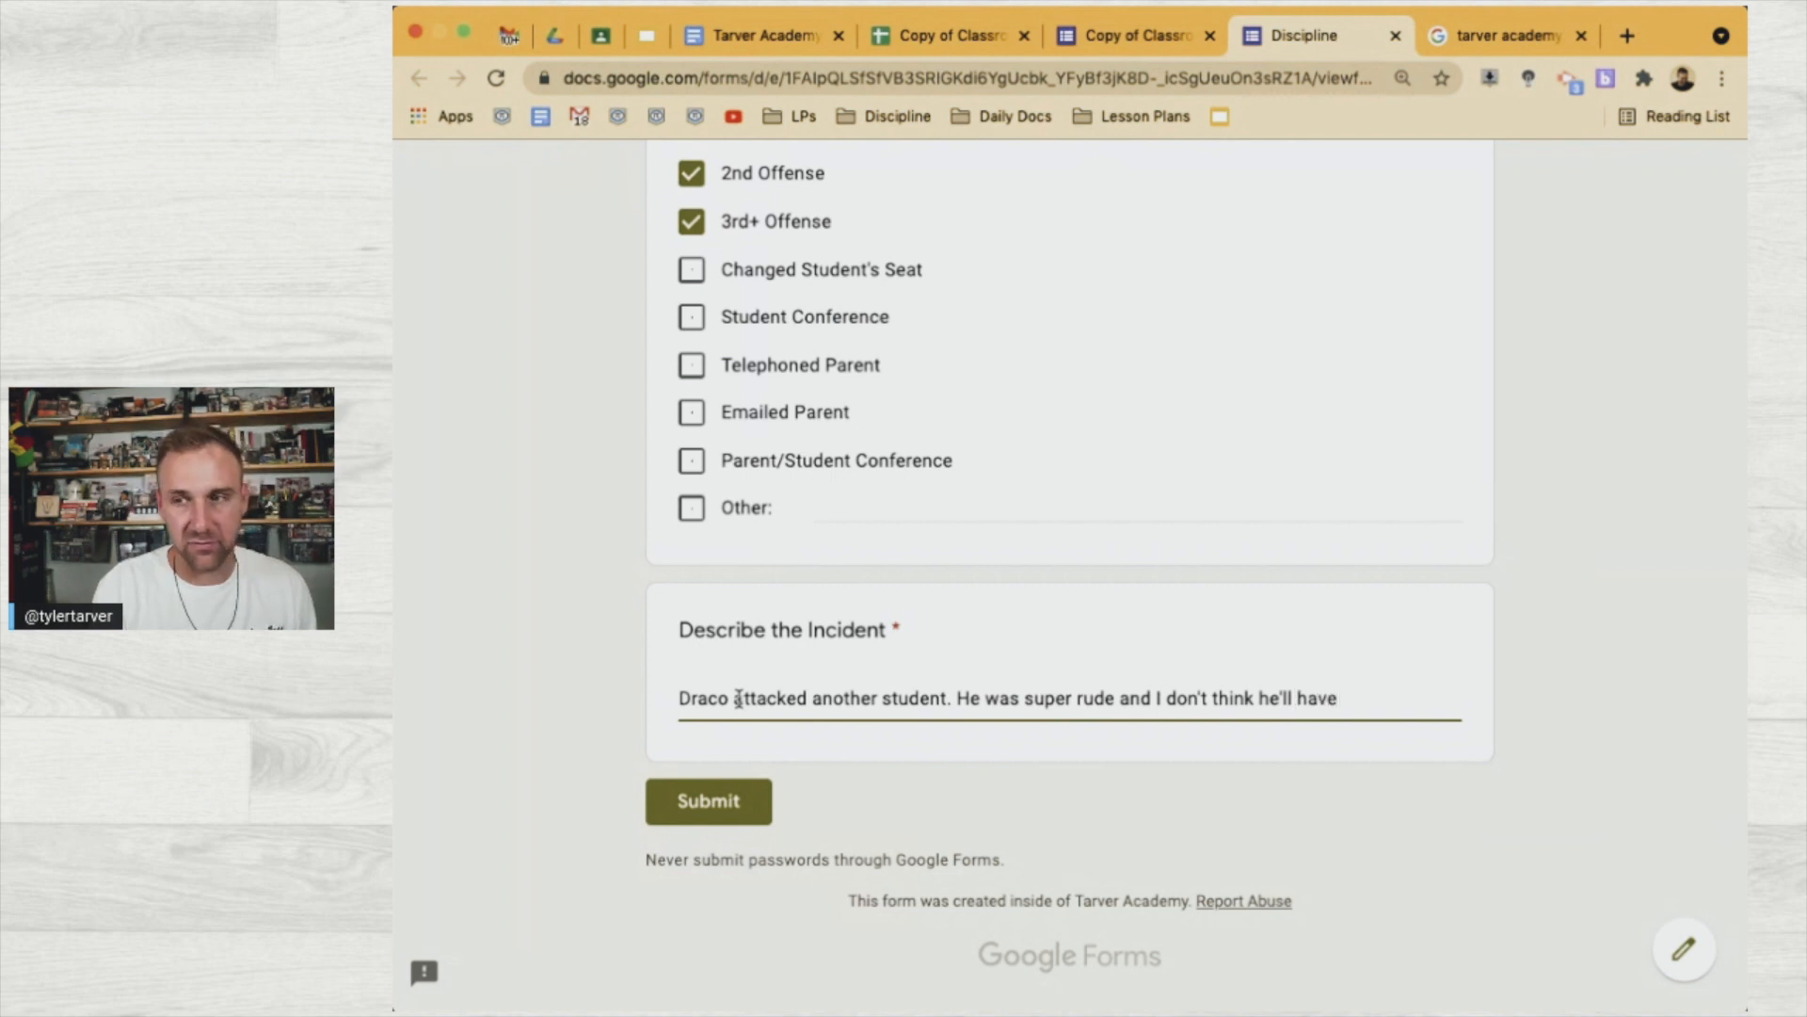
{"action": "type", "text": "ave"}
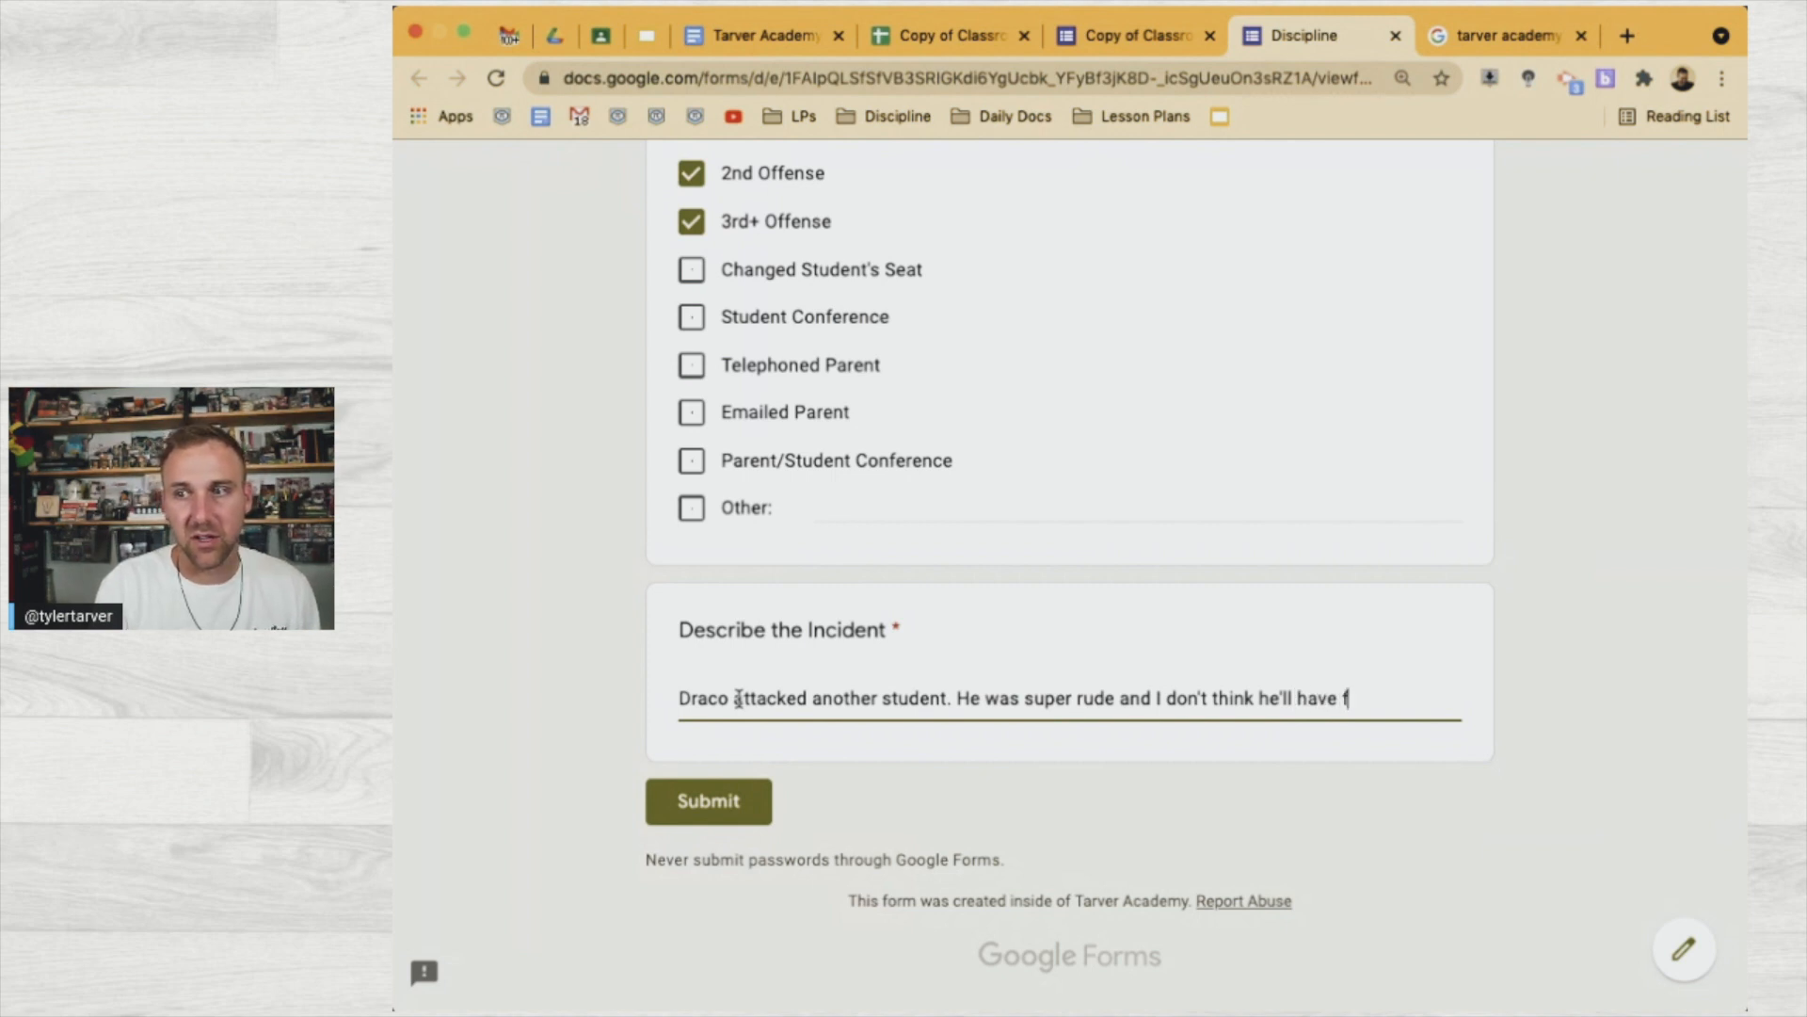
{"action": "type", "text": " a gu"}
{"action": "key", "text": "BackSpace"}
{"action": "key", "text": "BackSpace"}
{"action": "type", "text": "future "}
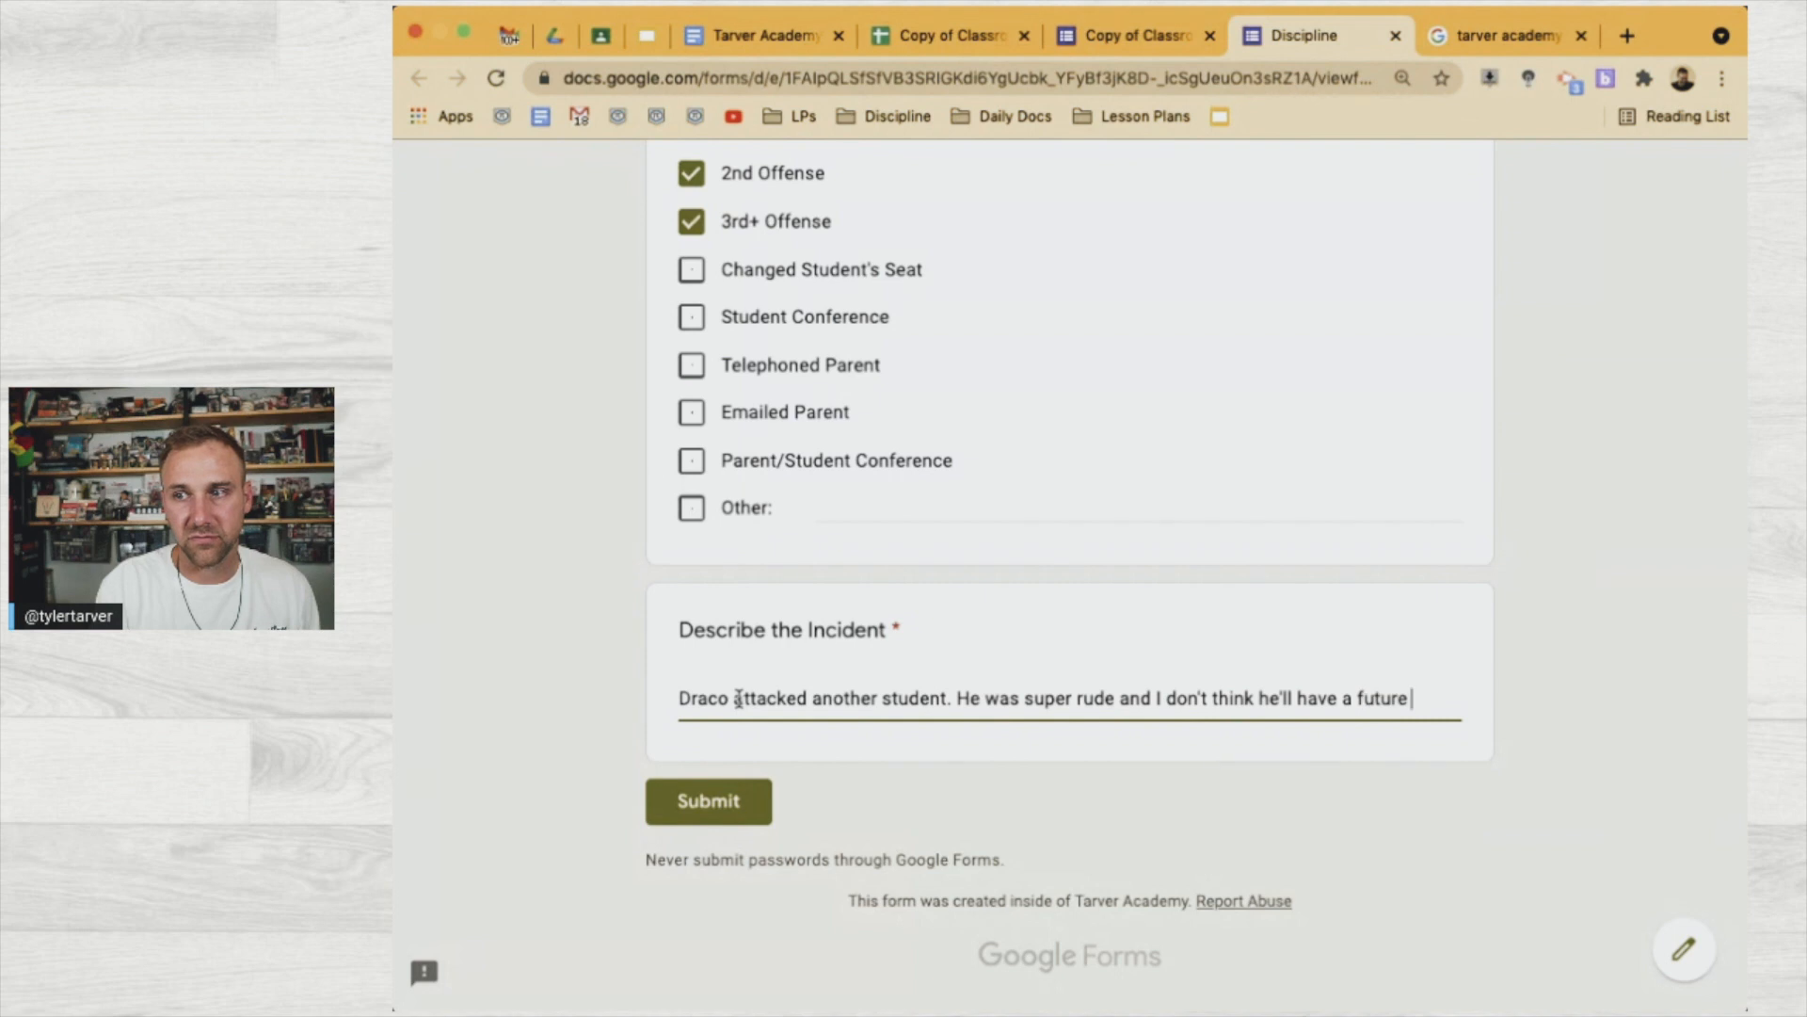
{"action": "type", "text": "at Ho"}
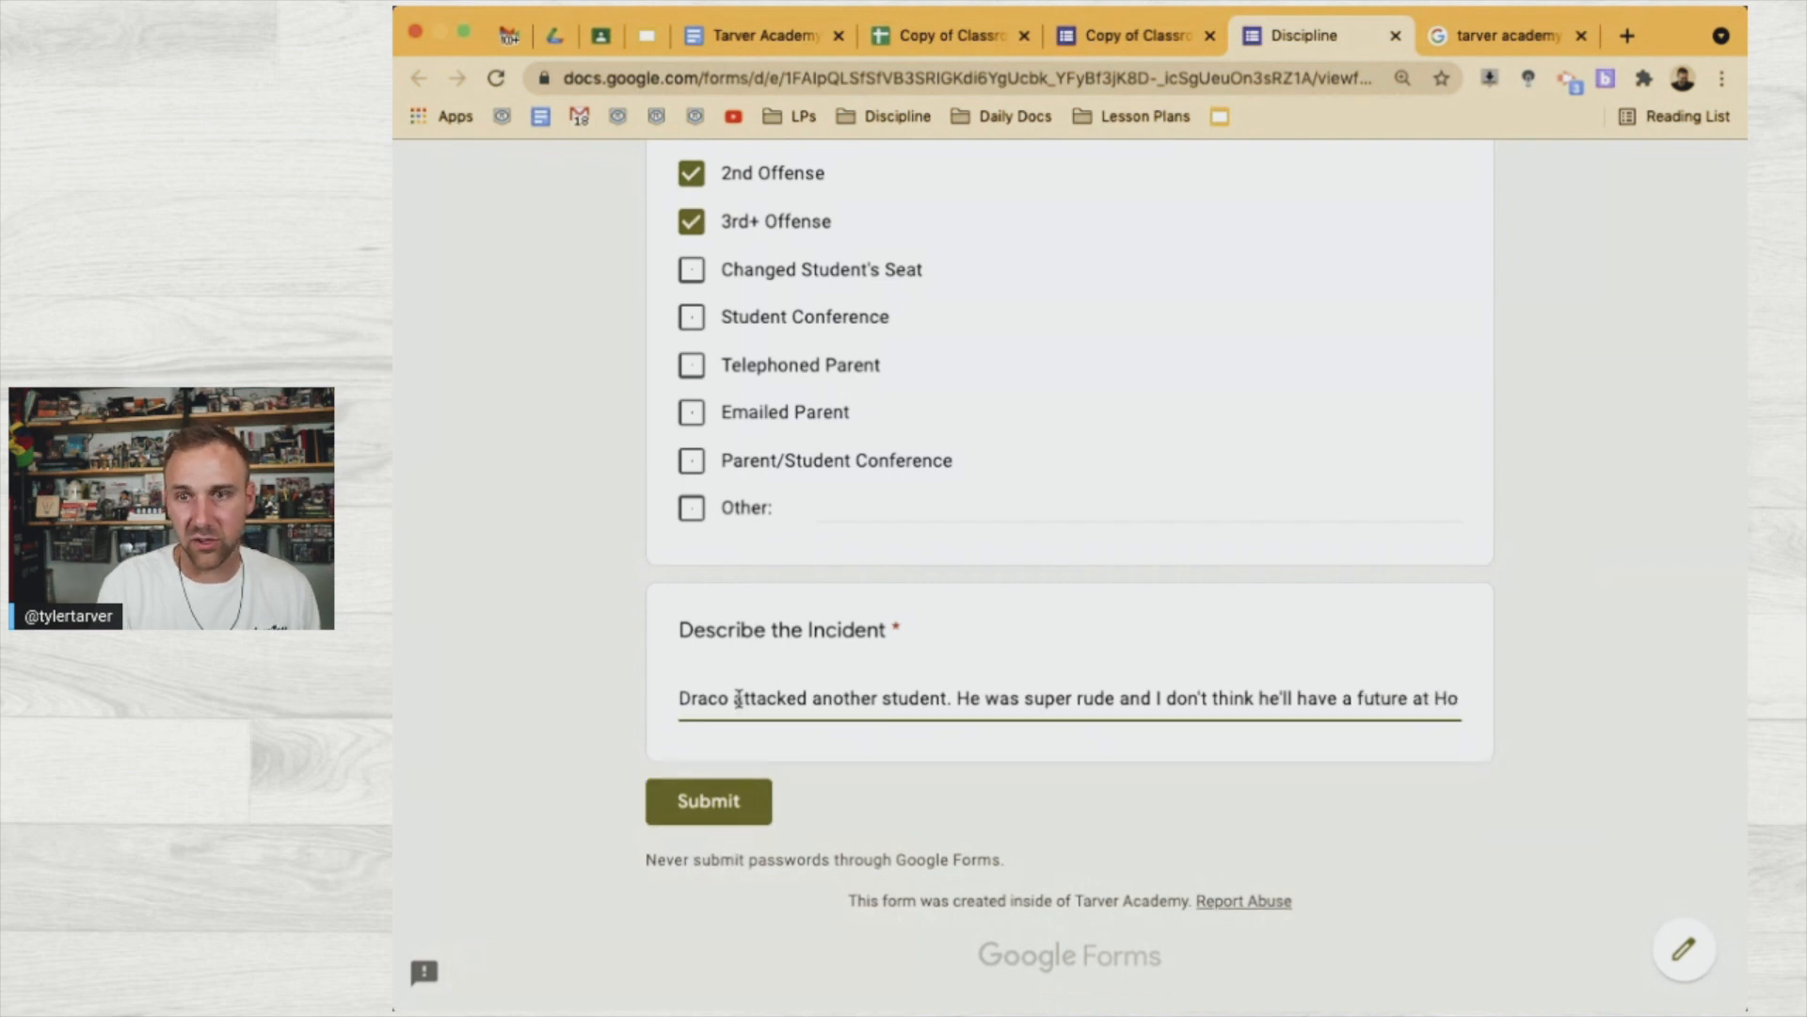
{"action": "type", "text": "gwarts if"}
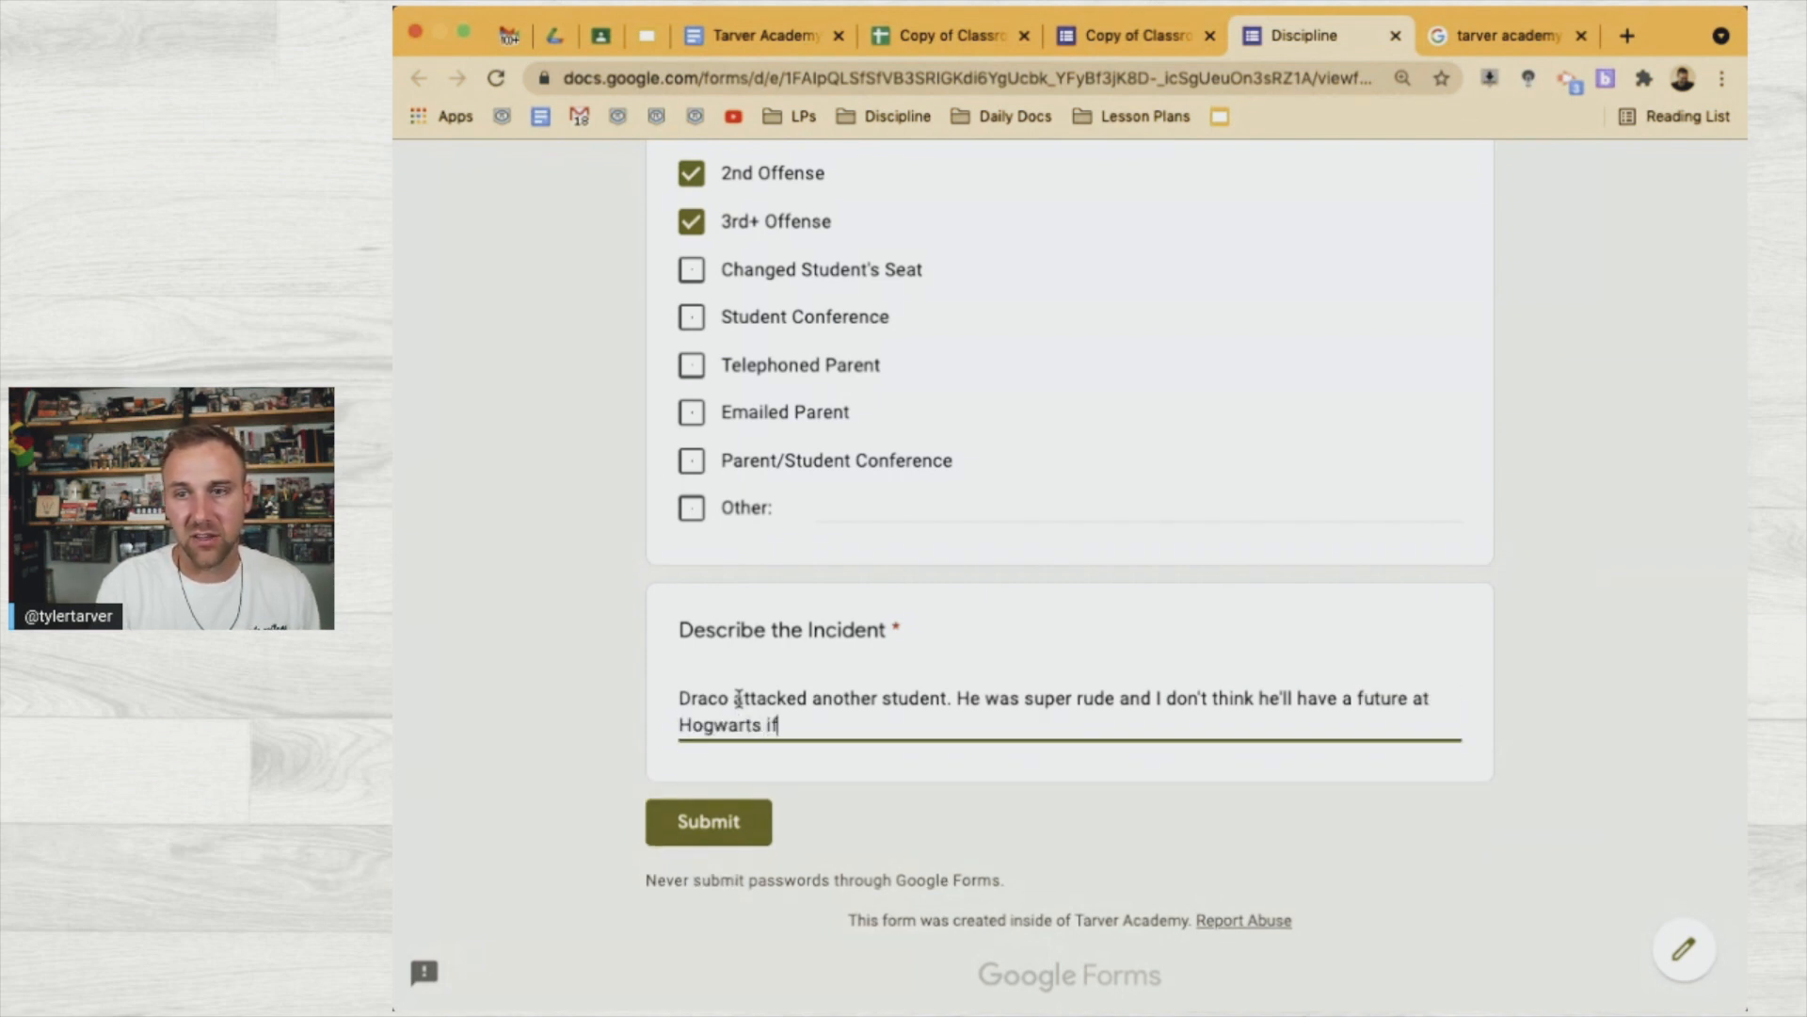
{"action": "type", "text": " he kie"}
{"action": "key", "text": "BackSpace"}
{"action": "key", "text": "BackSpace"}
{"action": "type", "text": "eeps t"}
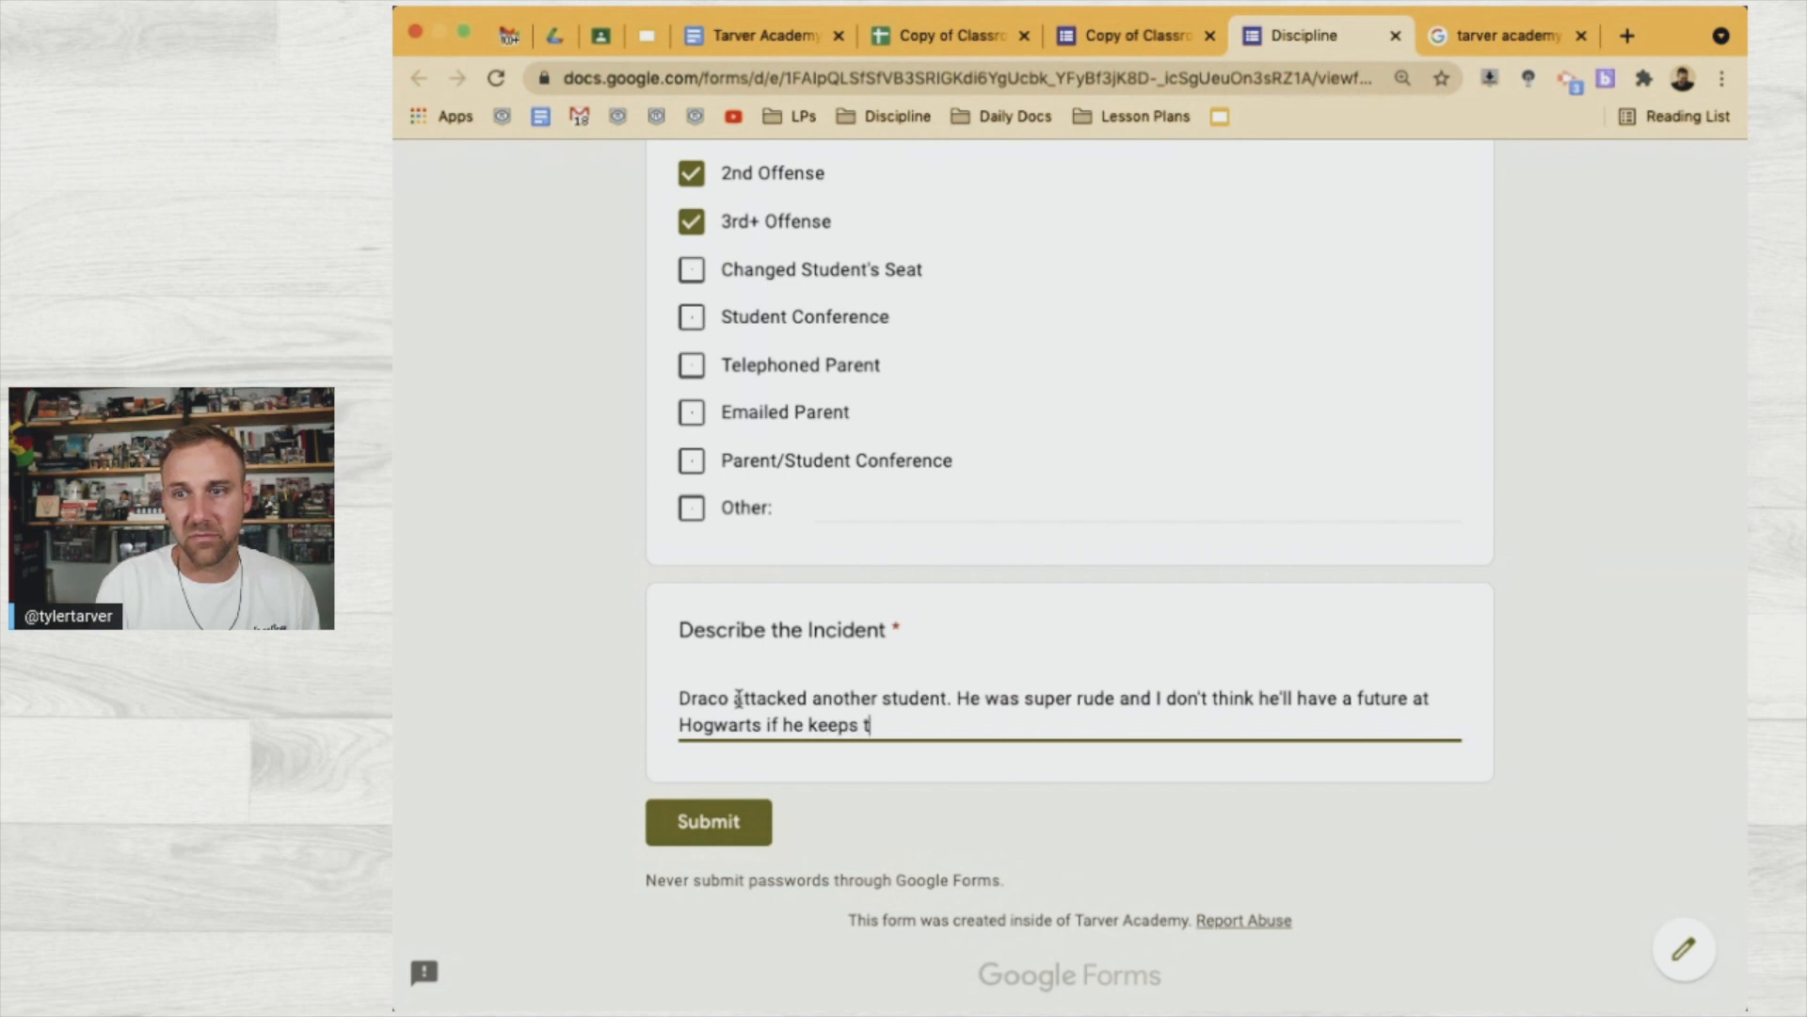
{"action": "type", "text": "his up."}
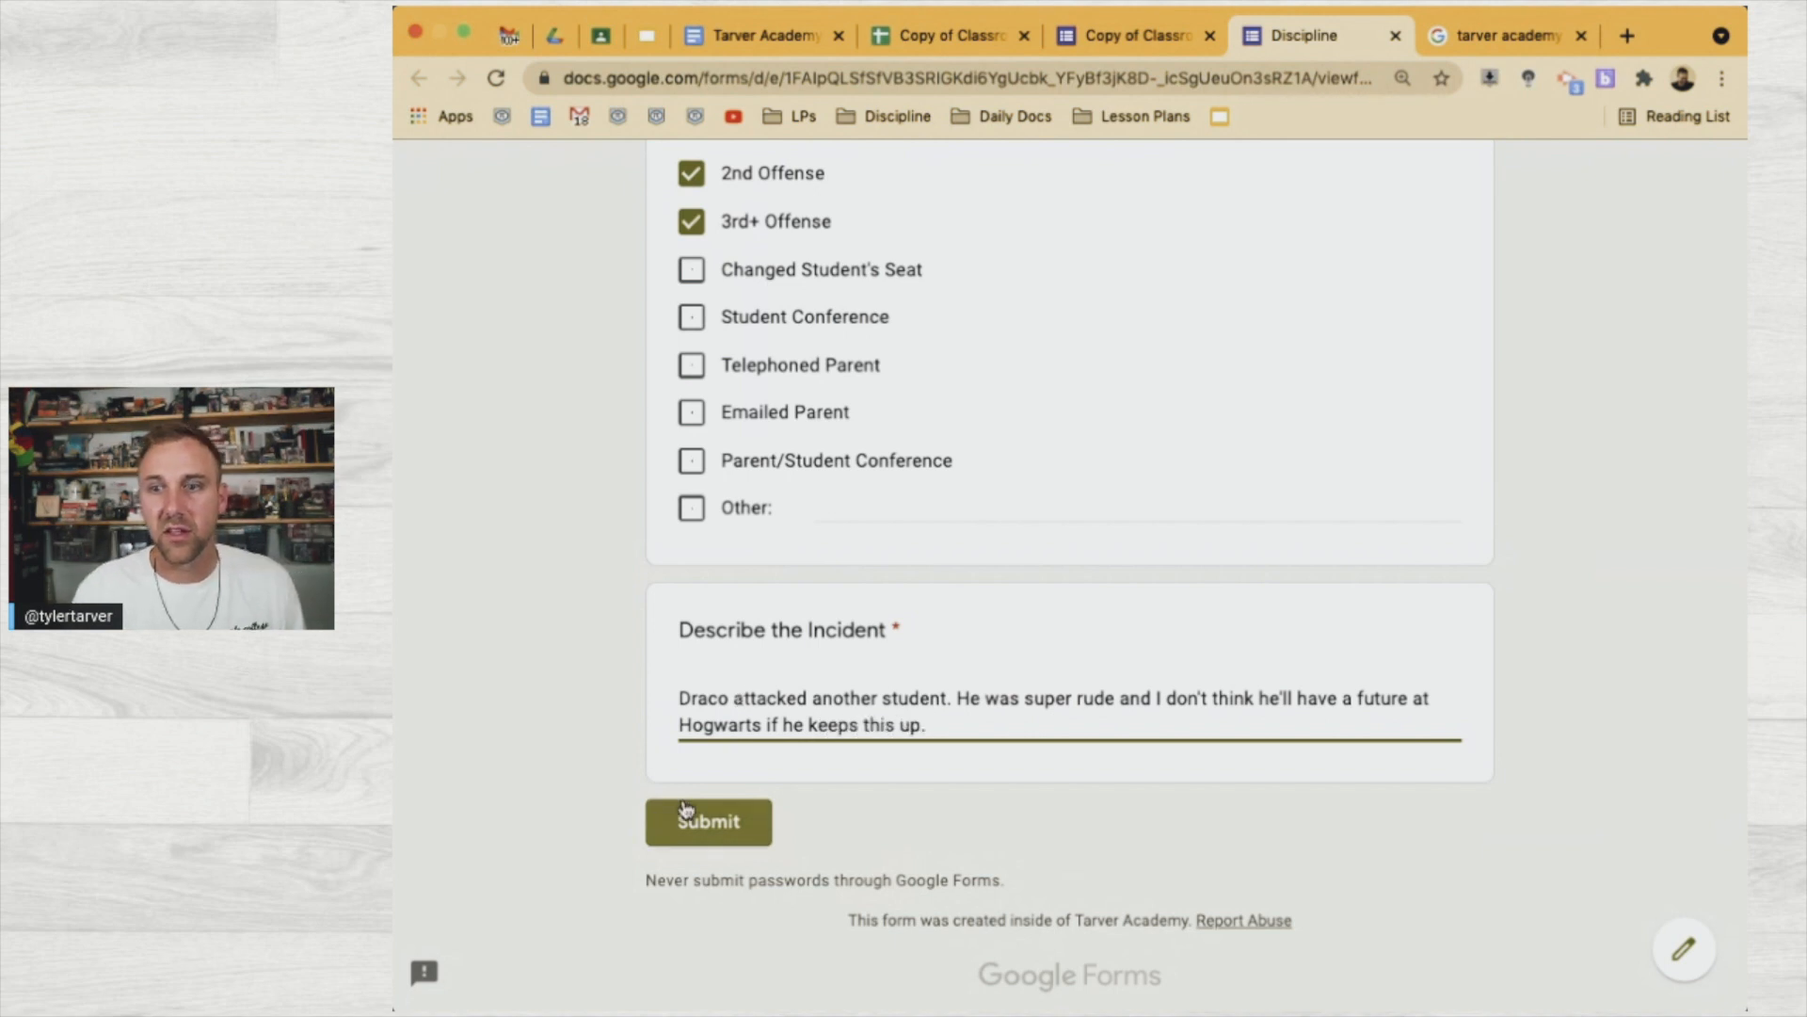
{"action": "left_click", "coordinate": [700, 819]}
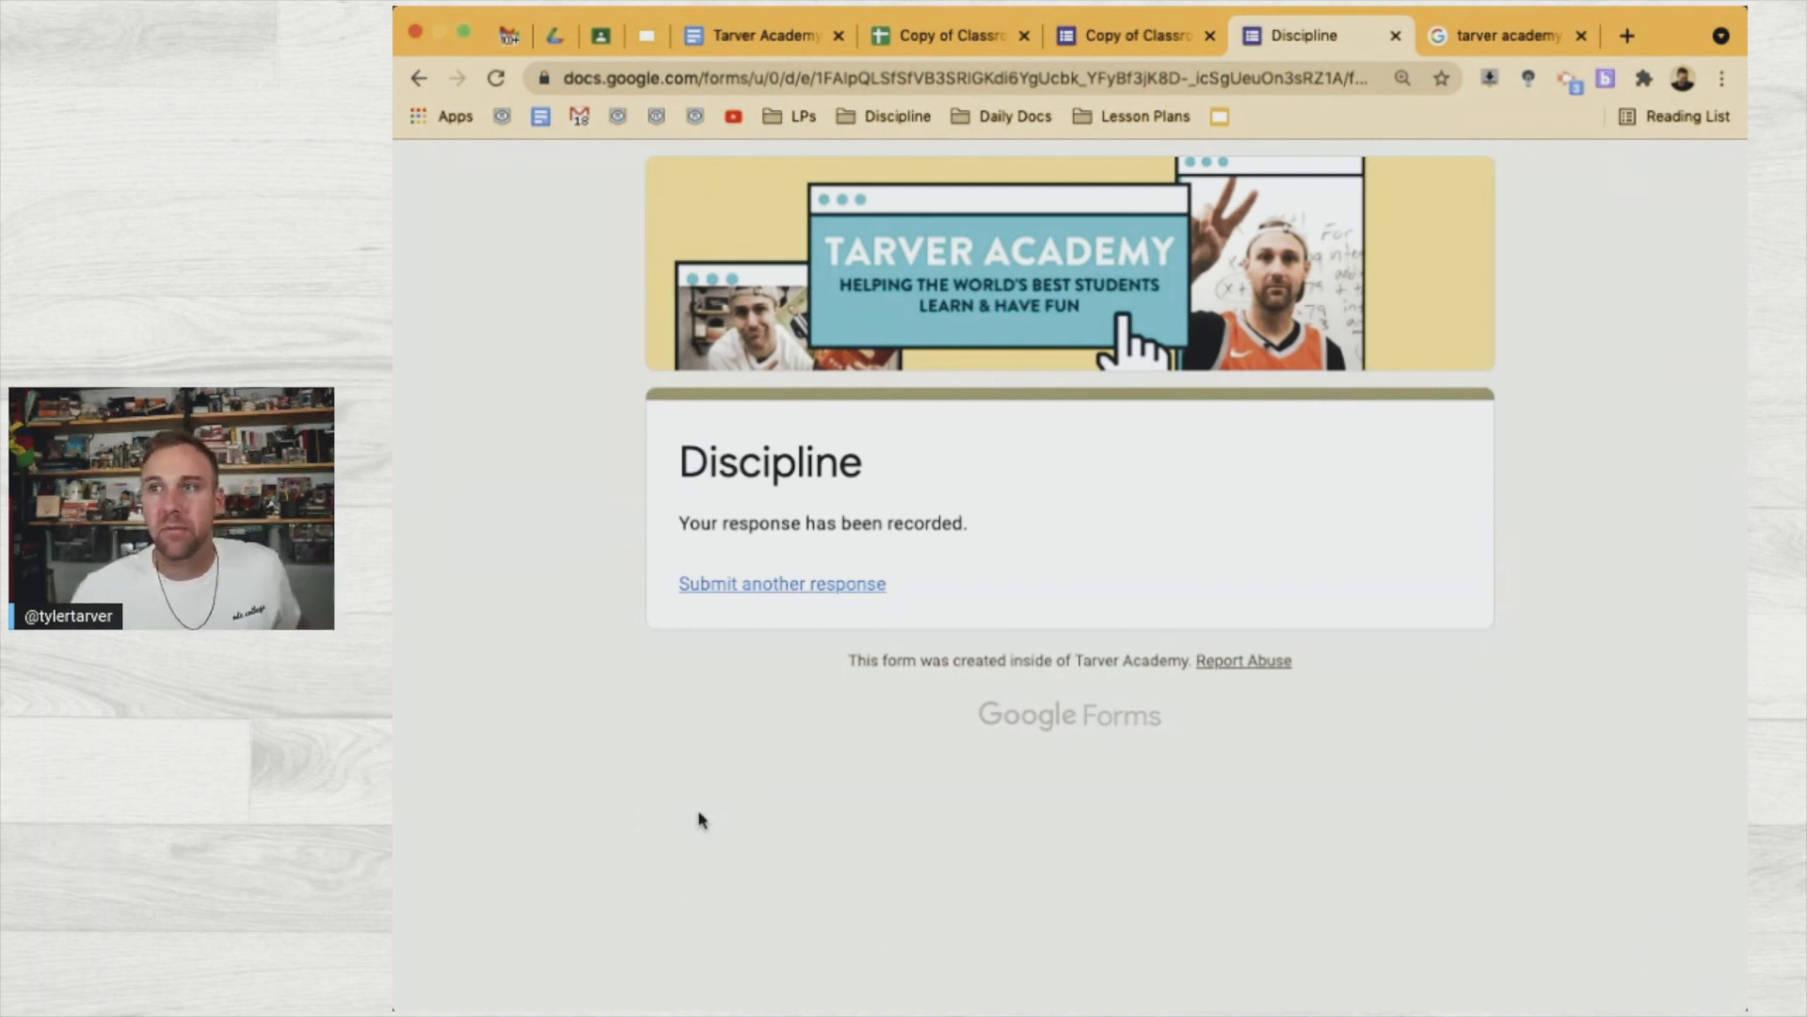
{"action": "left_click", "coordinate": [1395, 35]}
Review the new row 2 response, then select the whole sheet and show More formatting options
{"action": "left_click", "coordinate": [976, 36]}
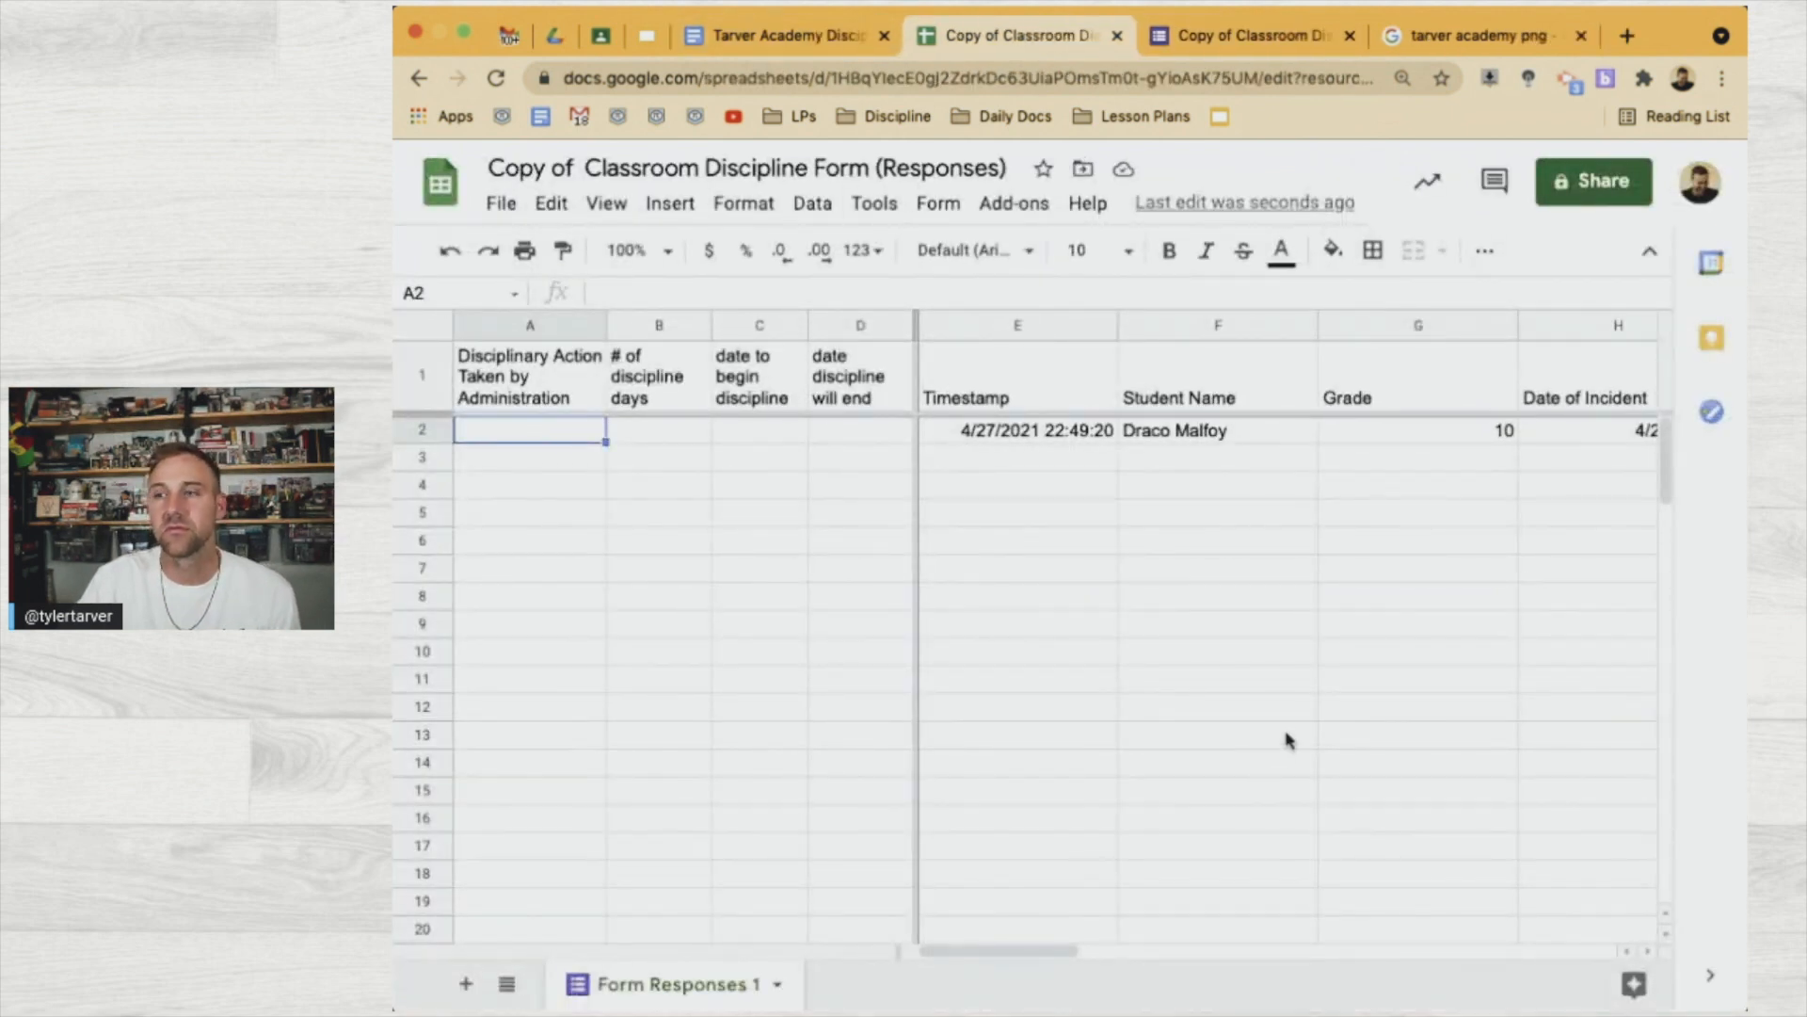
{"action": "scroll", "coordinate": [1288, 740], "scroll_direction": "right", "scroll_amount": 10}
{"action": "scroll", "coordinate": [1069, 565], "scroll_direction": "left", "scroll_amount": 5}
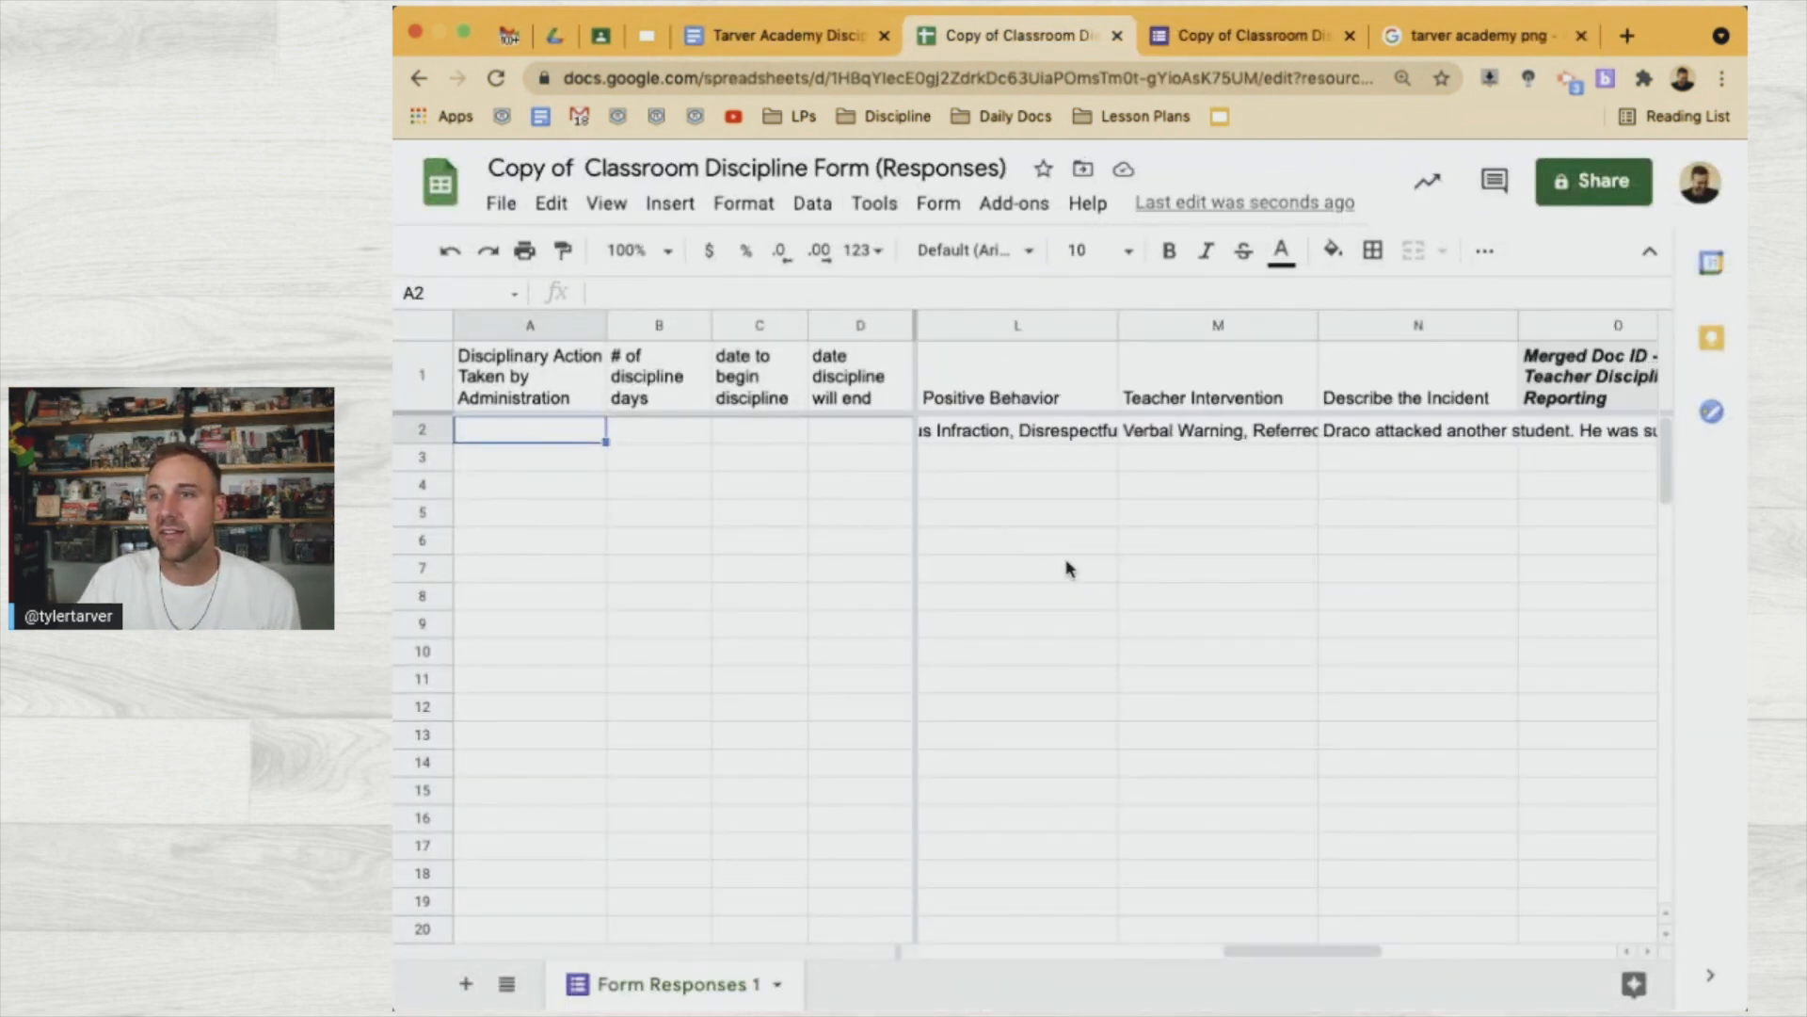
{"action": "scroll", "coordinate": [1070, 566], "scroll_direction": "right", "scroll_amount": 2}
{"action": "scroll", "coordinate": [1070, 565], "scroll_direction": "right", "scroll_amount": 1}
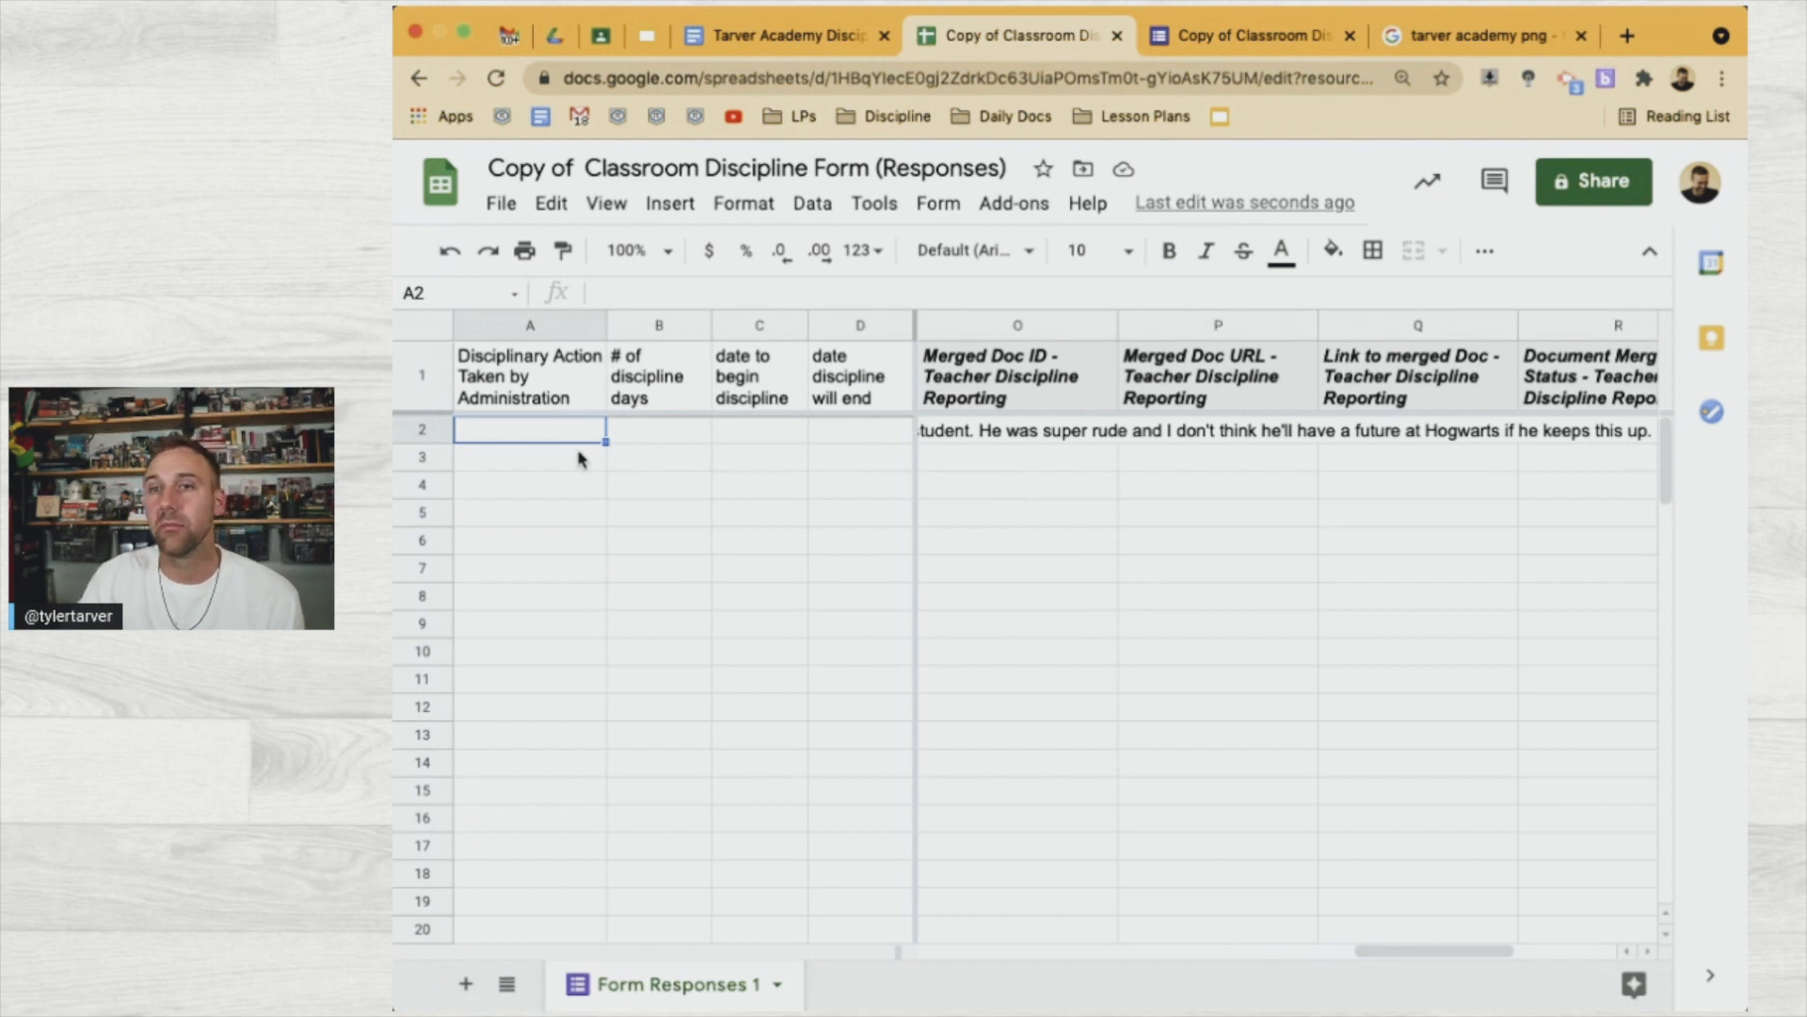
{"action": "left_click", "coordinate": [426, 337]}
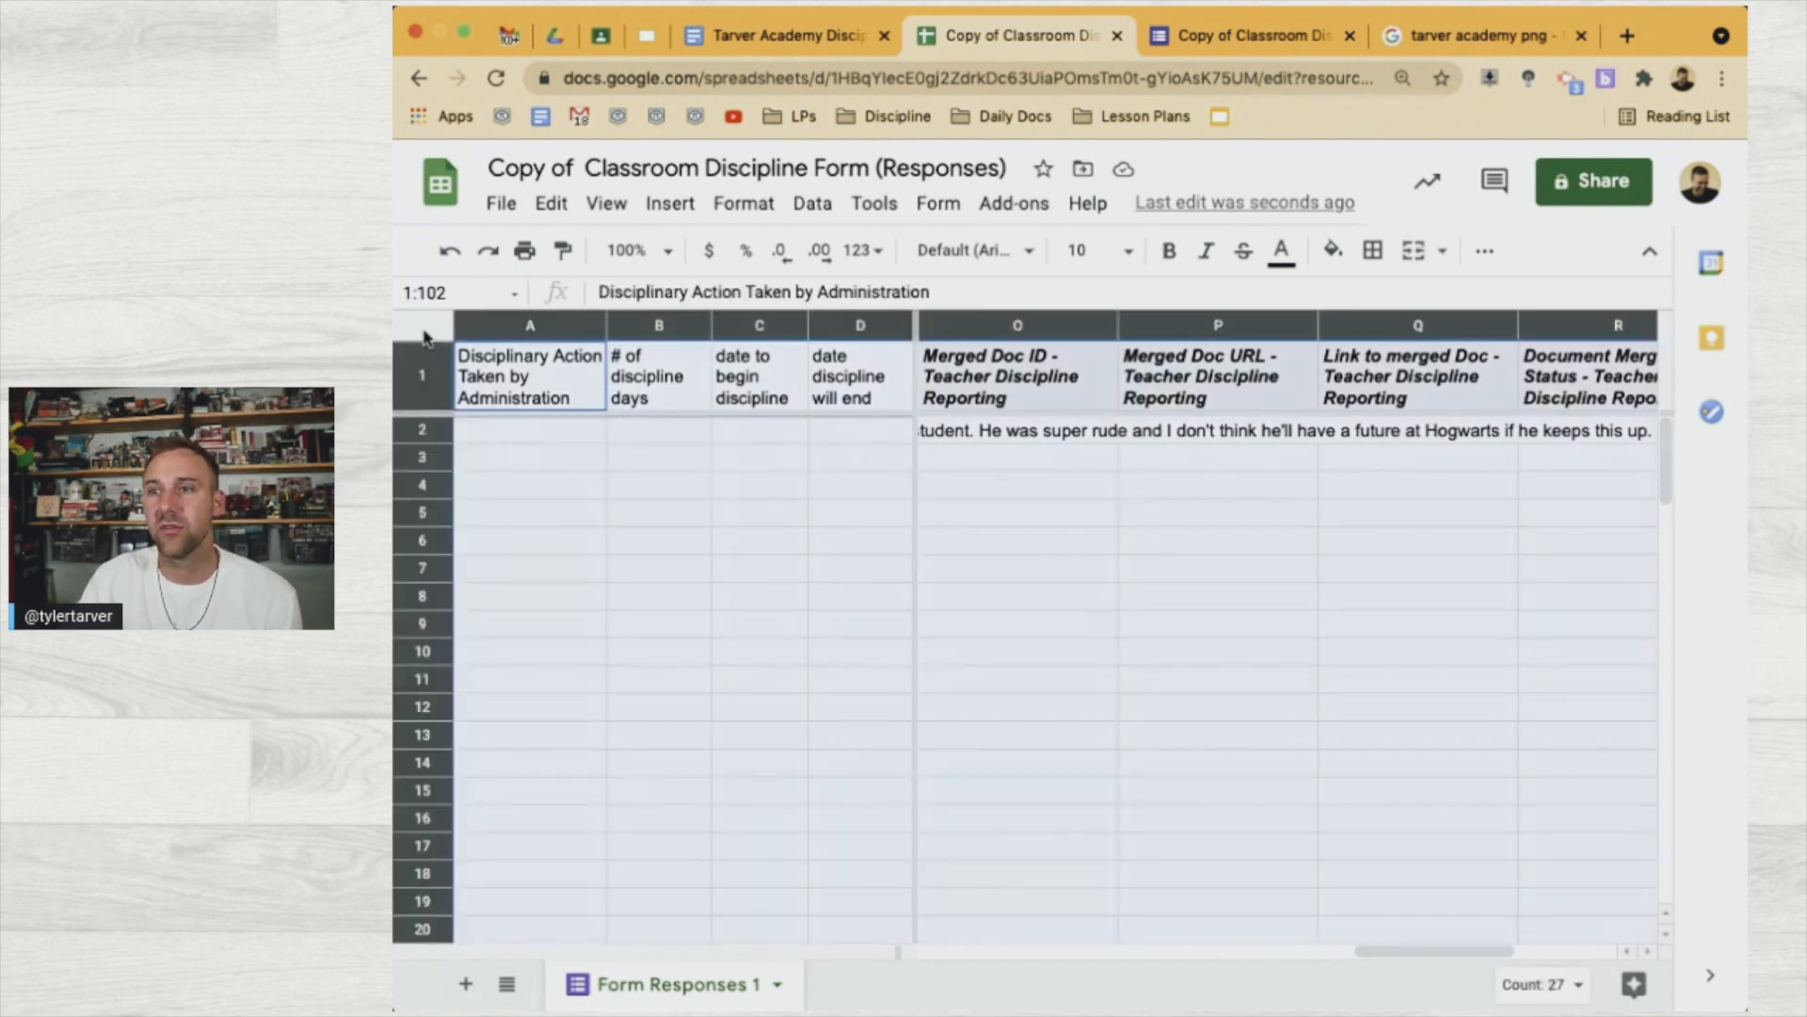
{"action": "left_click", "coordinate": [1484, 251]}
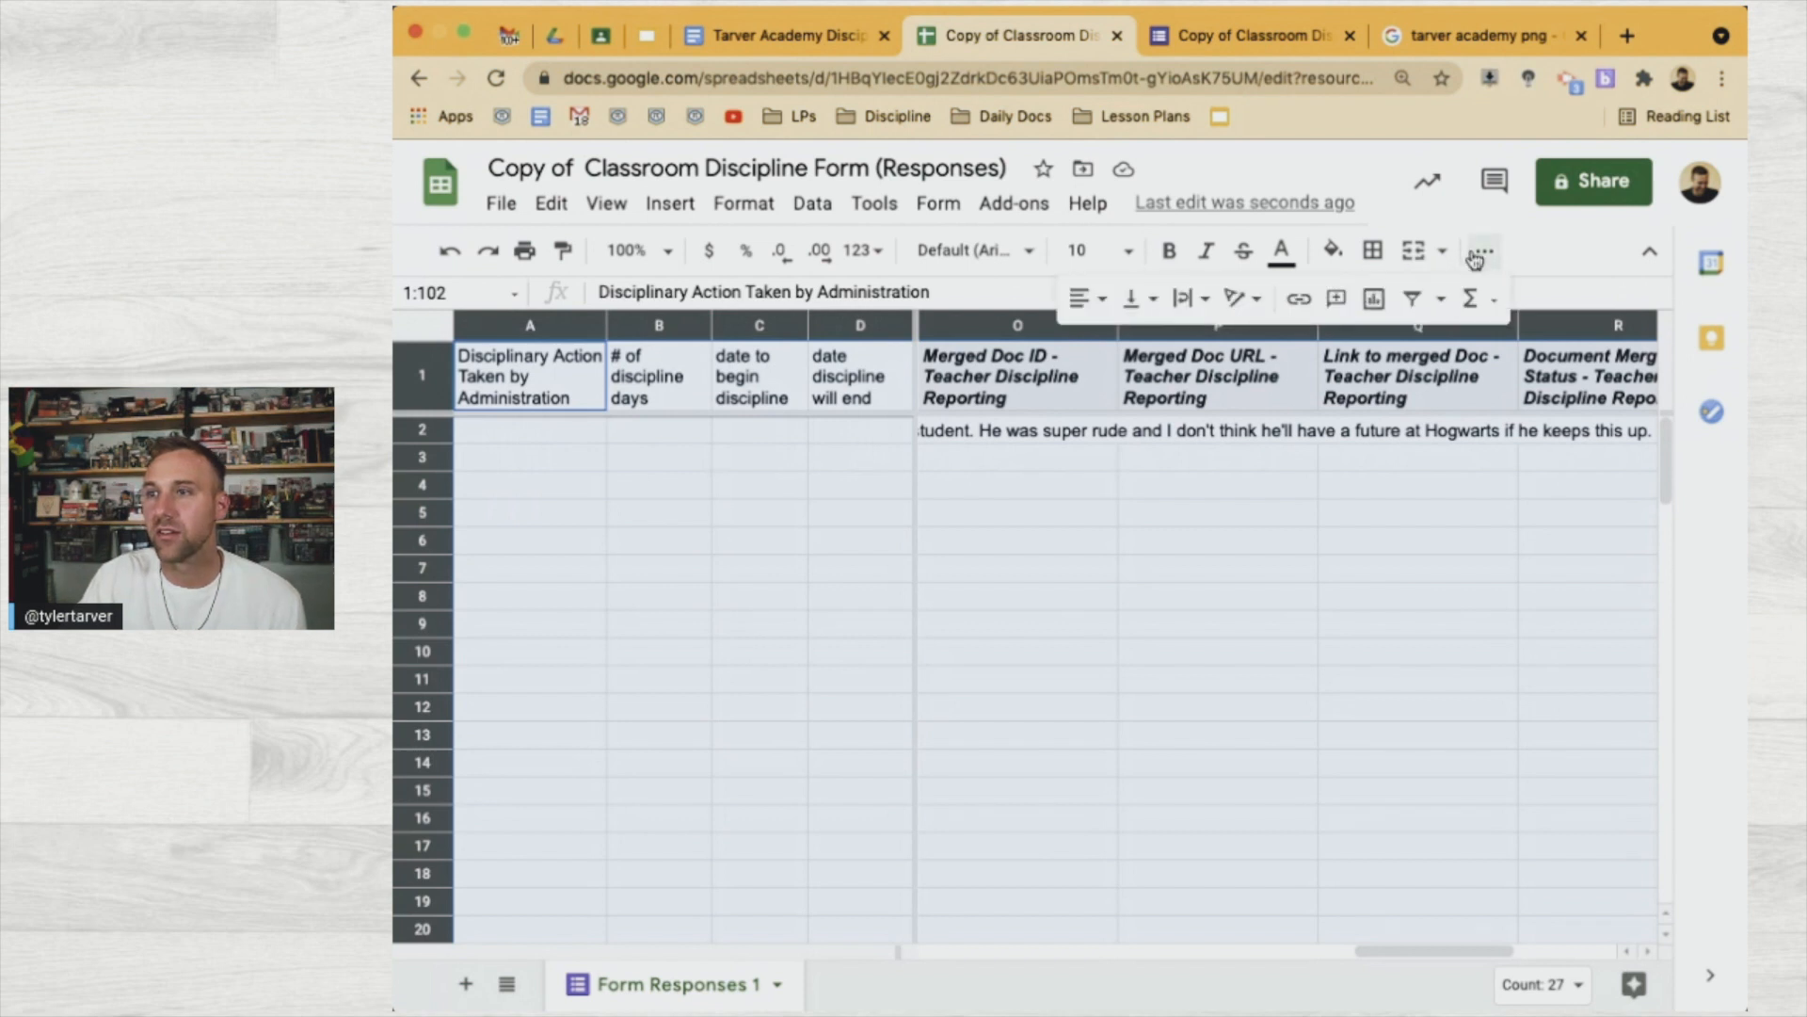
{"action": "left_click", "coordinate": [1194, 298]}
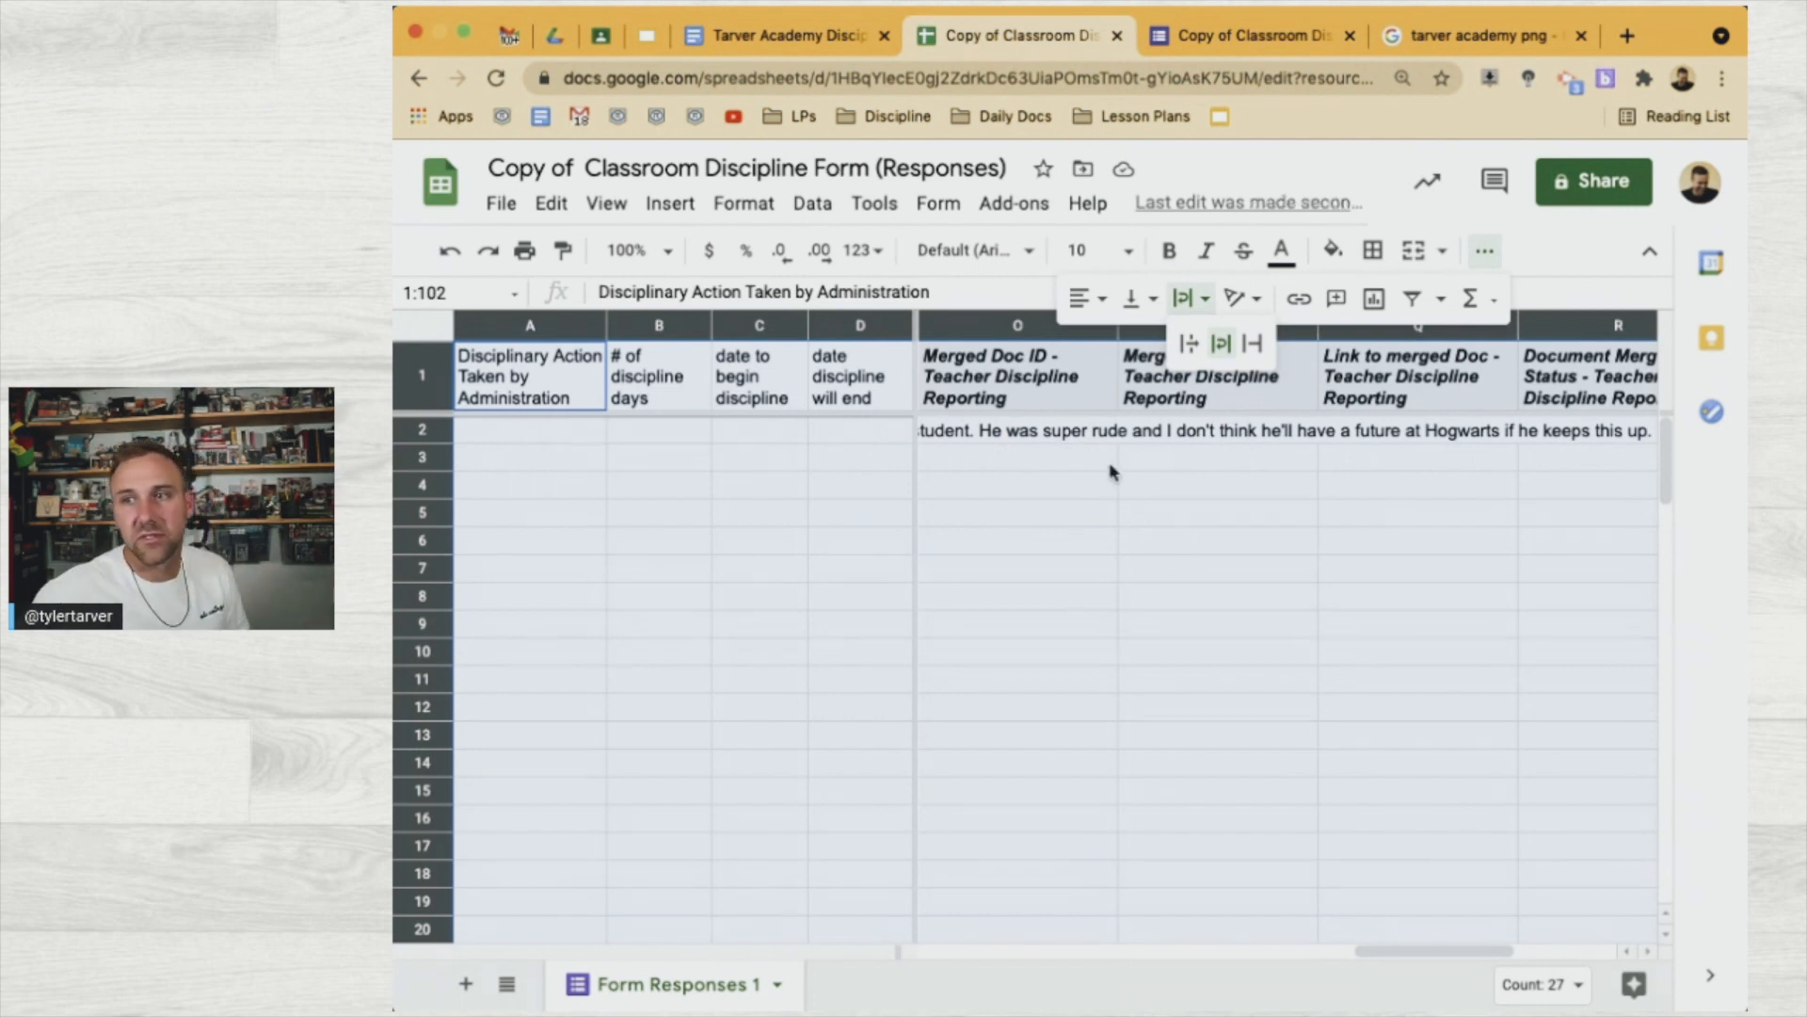
{"action": "left_click", "coordinate": [1221, 343]}
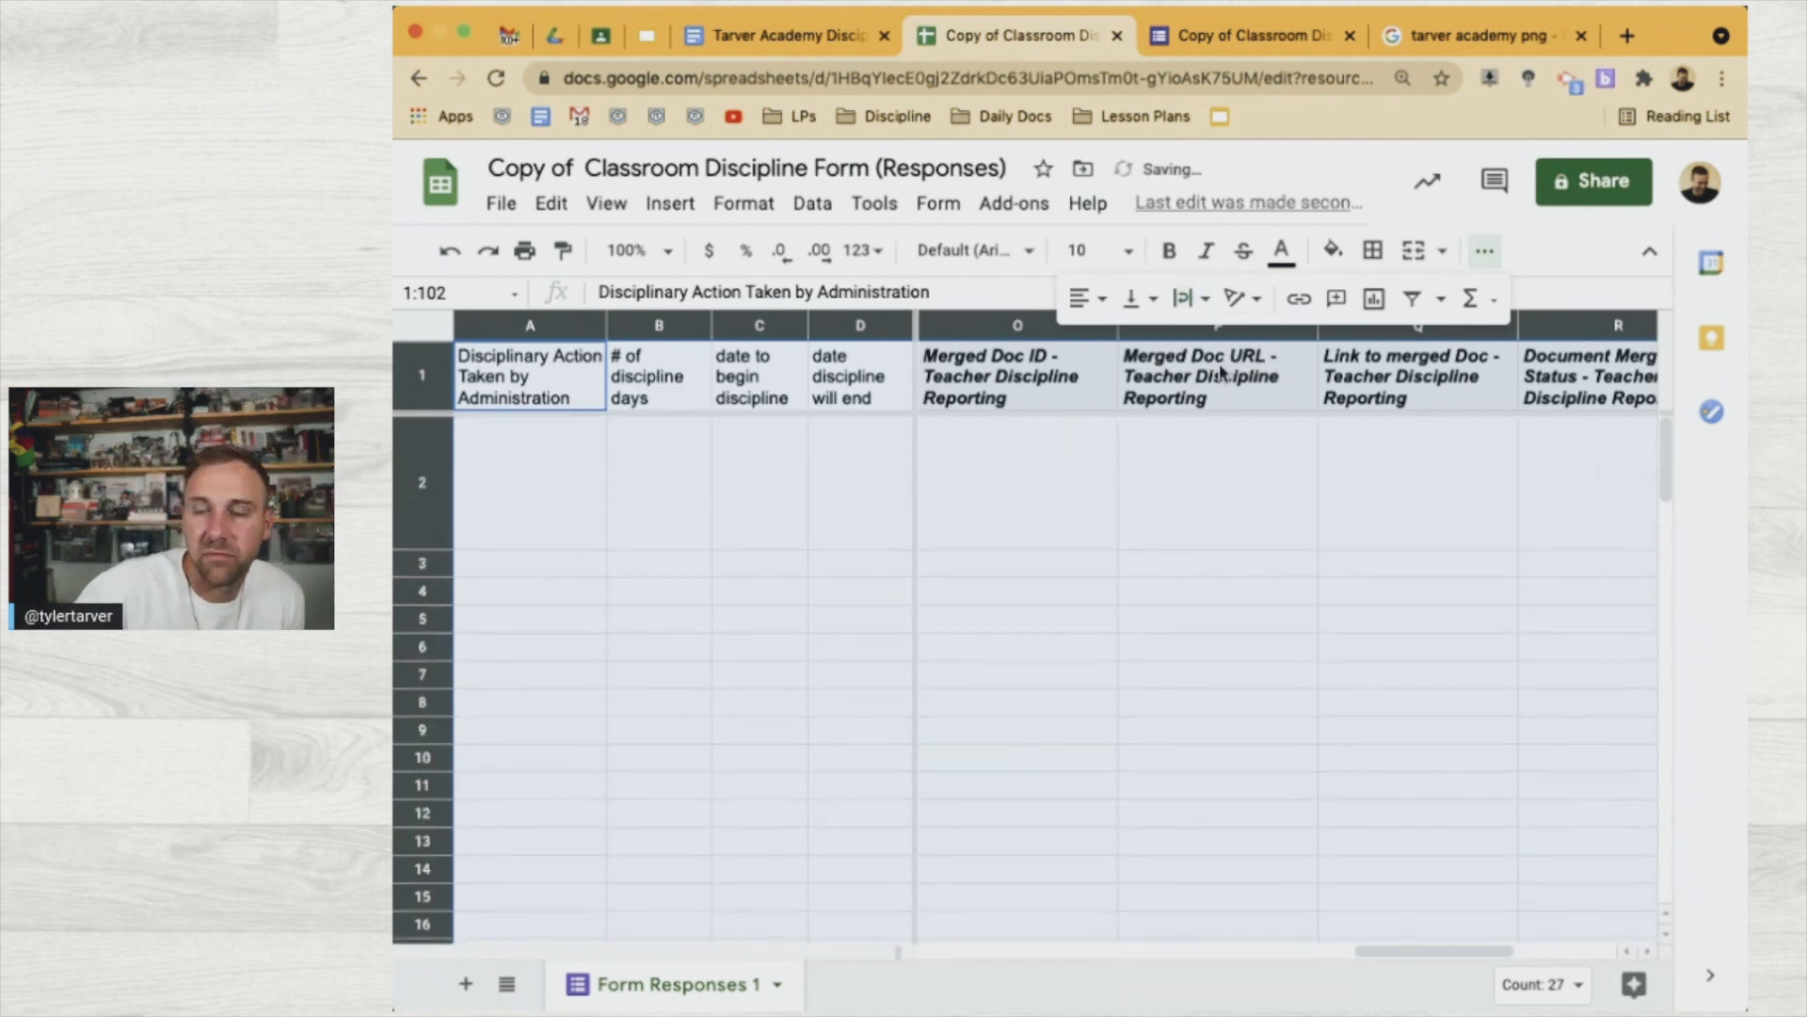
{"action": "left_click", "coordinate": [1052, 565]}
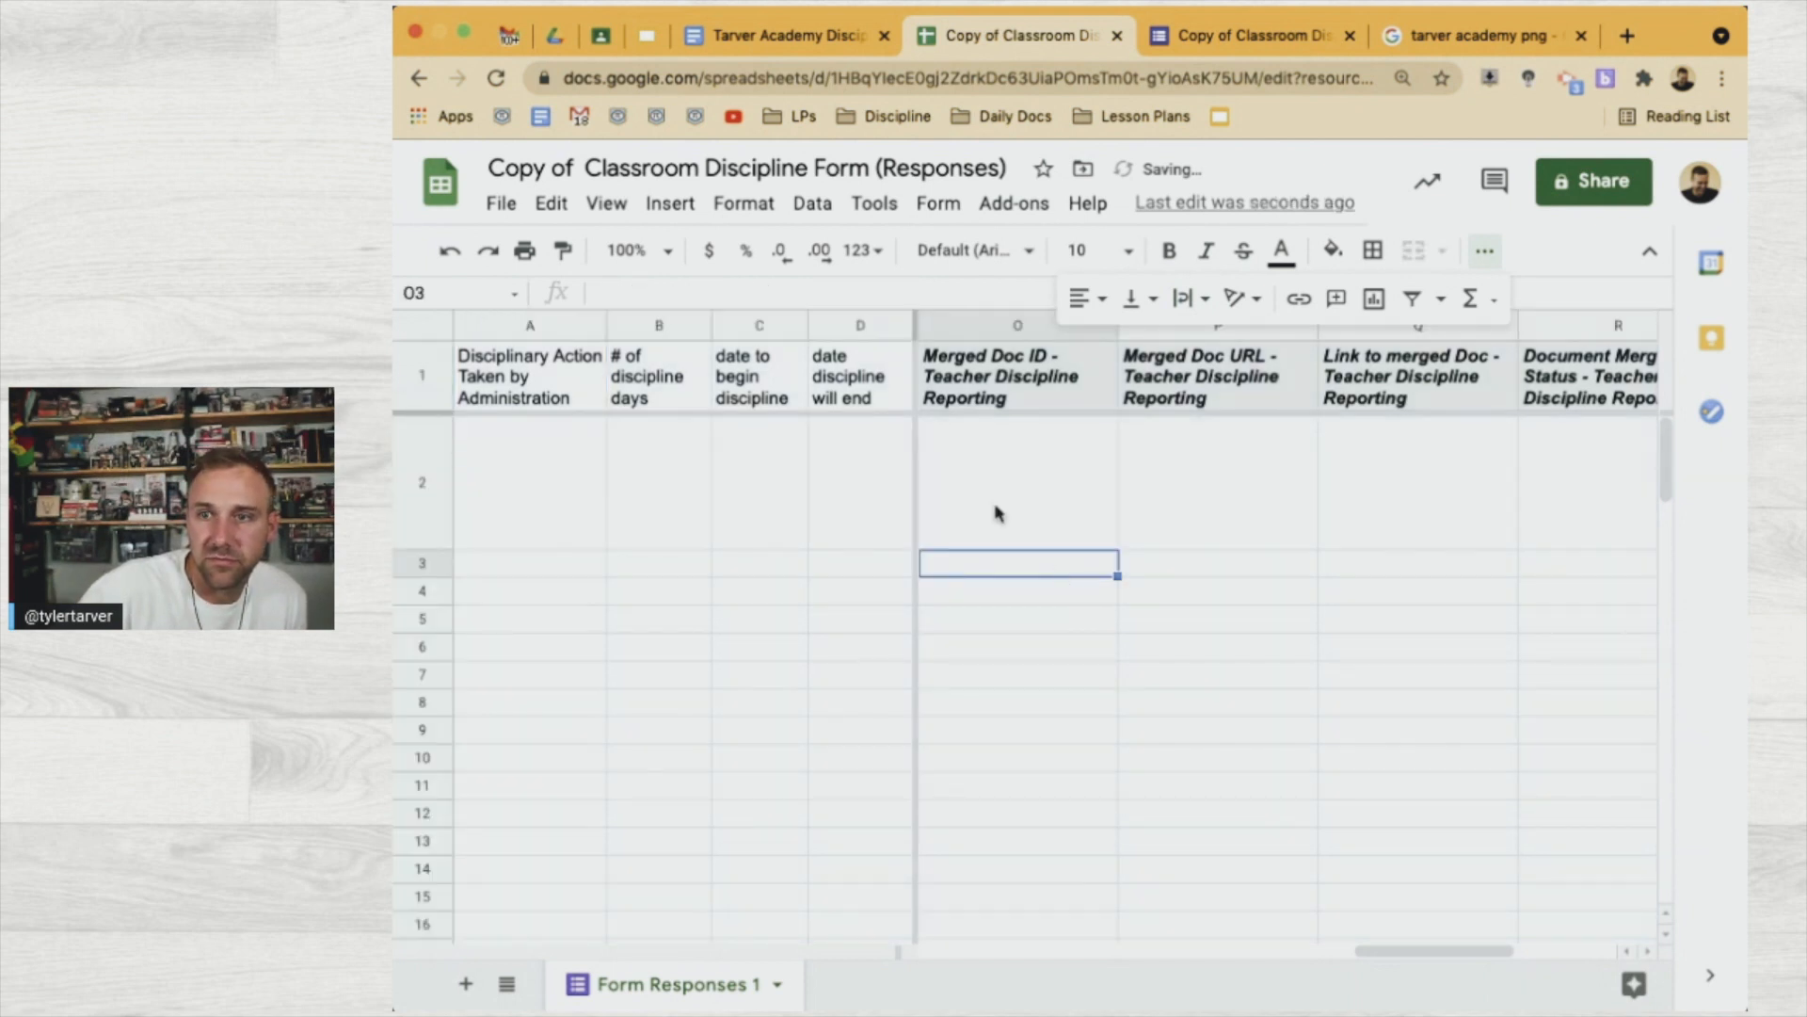
{"action": "scroll", "coordinate": [996, 513], "scroll_direction": "right", "scroll_amount": 6}
{"action": "scroll", "coordinate": [996, 513], "scroll_direction": "left", "scroll_amount": 20}
{"action": "scroll", "coordinate": [996, 513], "scroll_direction": "right", "scroll_amount": 15}
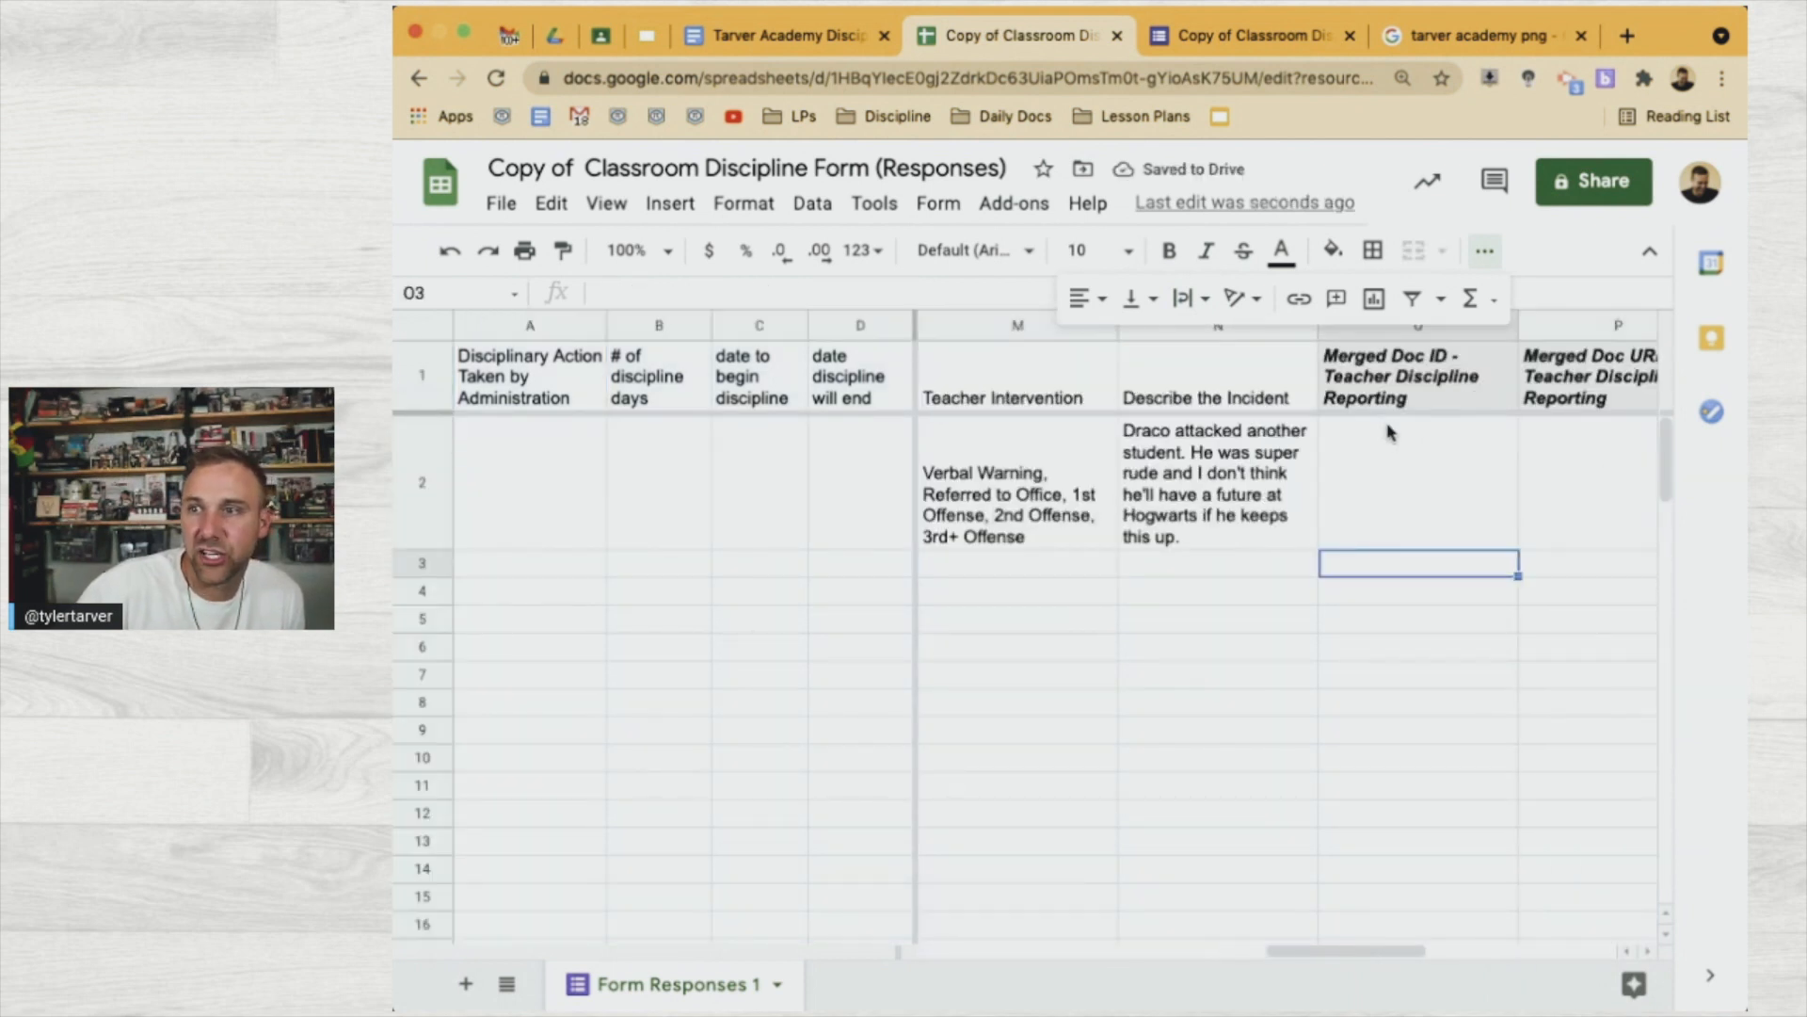
{"action": "scroll", "coordinate": [1247, 517], "scroll_direction": "right", "scroll_amount": 5}
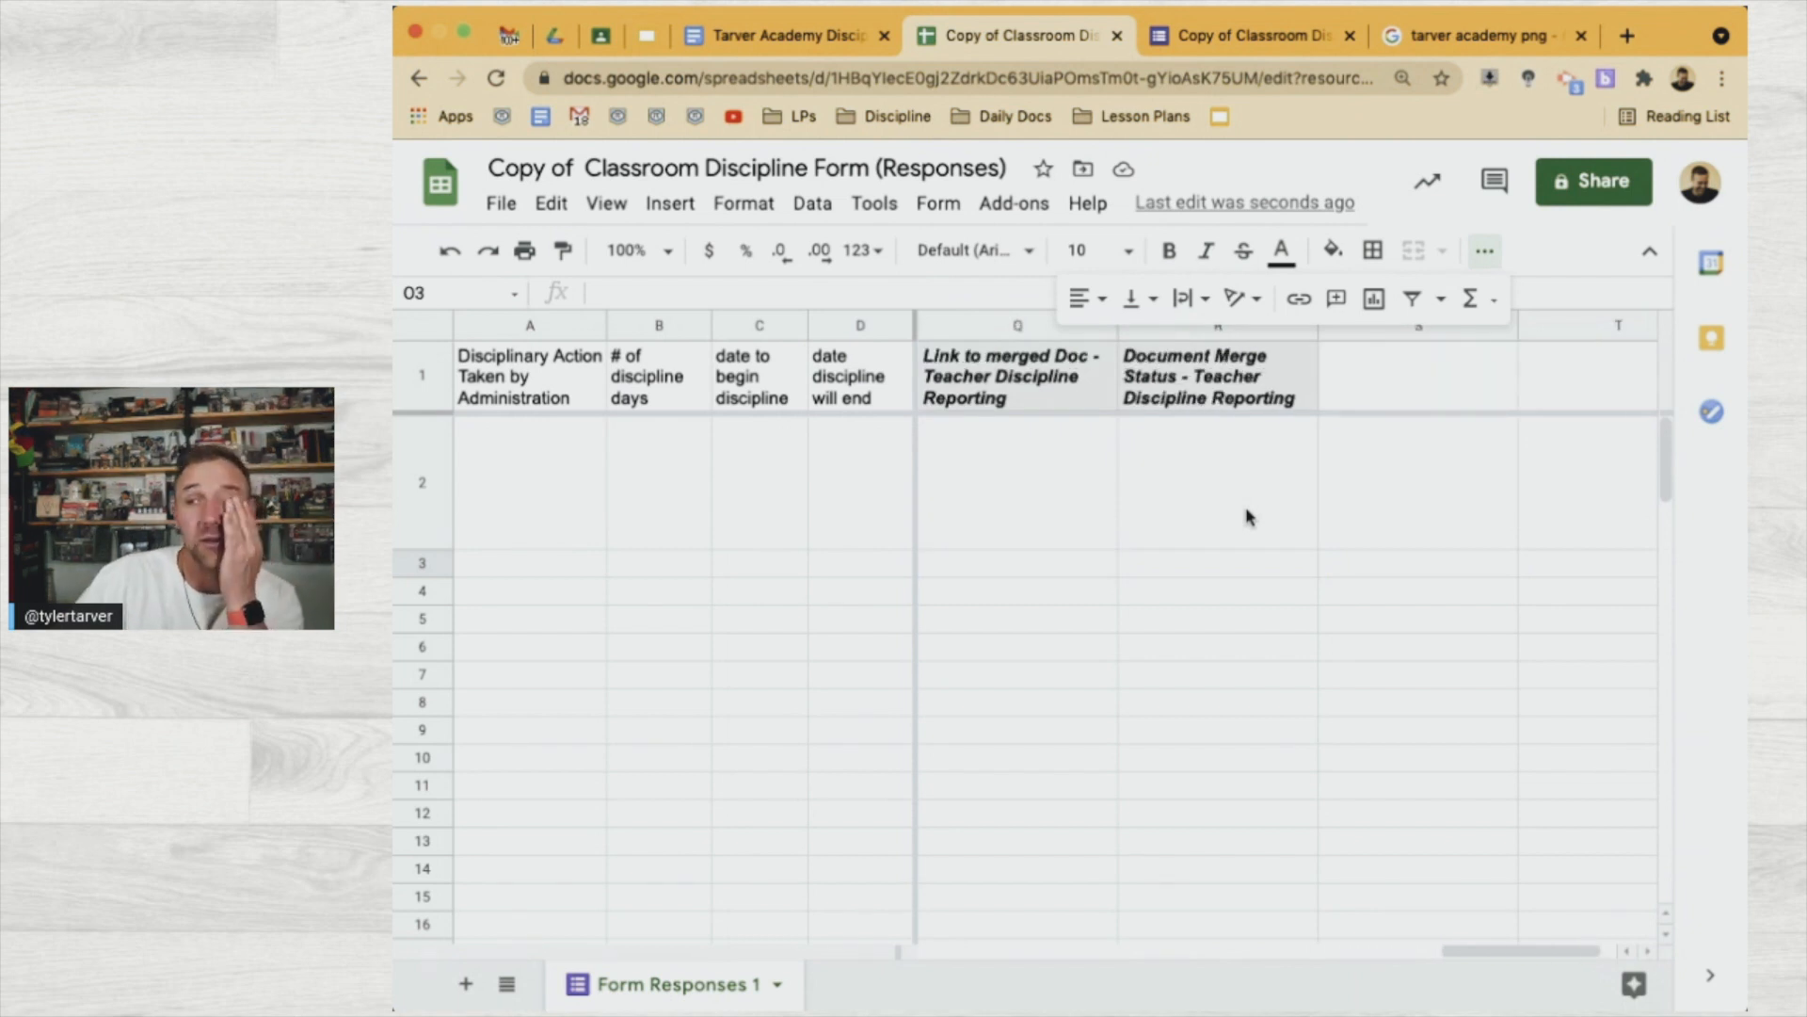
{"action": "scroll", "coordinate": [1101, 508], "scroll_direction": "left", "scroll_amount": 2}
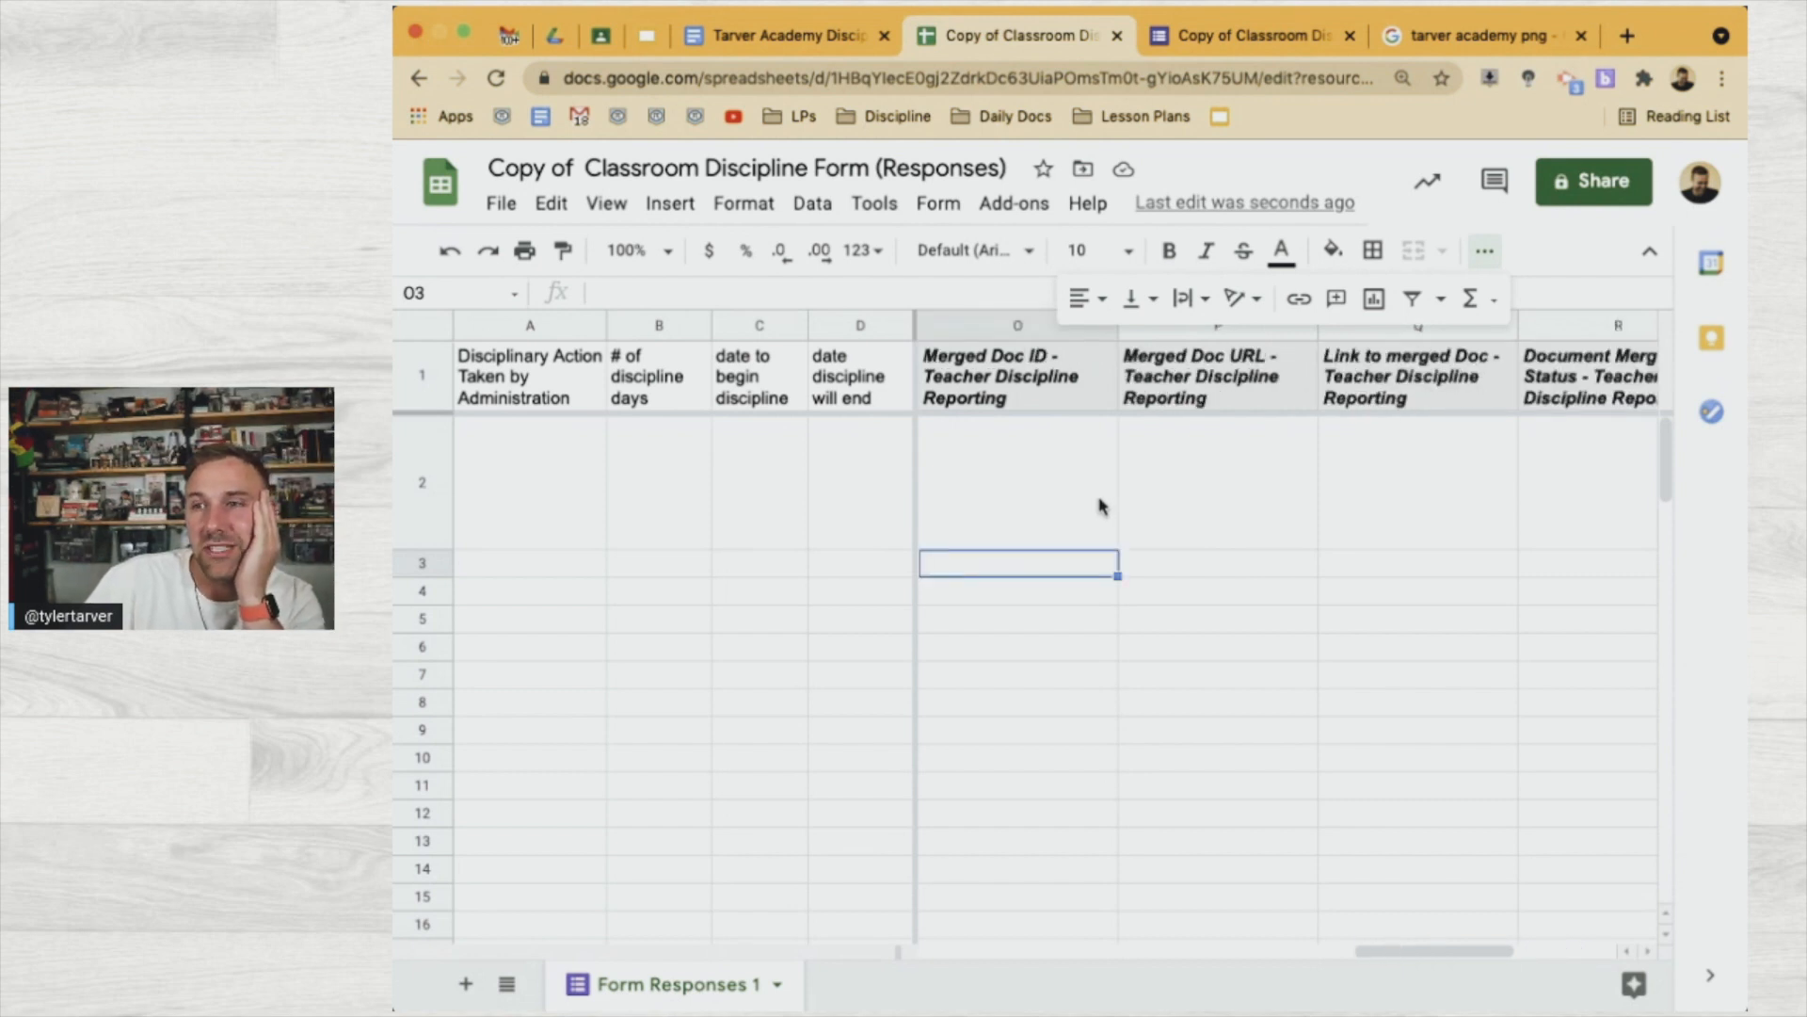
{"action": "scroll", "coordinate": [1015, 499], "scroll_direction": "left", "scroll_amount": 2}
{"action": "scroll", "coordinate": [1014, 499], "scroll_direction": "right", "scroll_amount": 2}
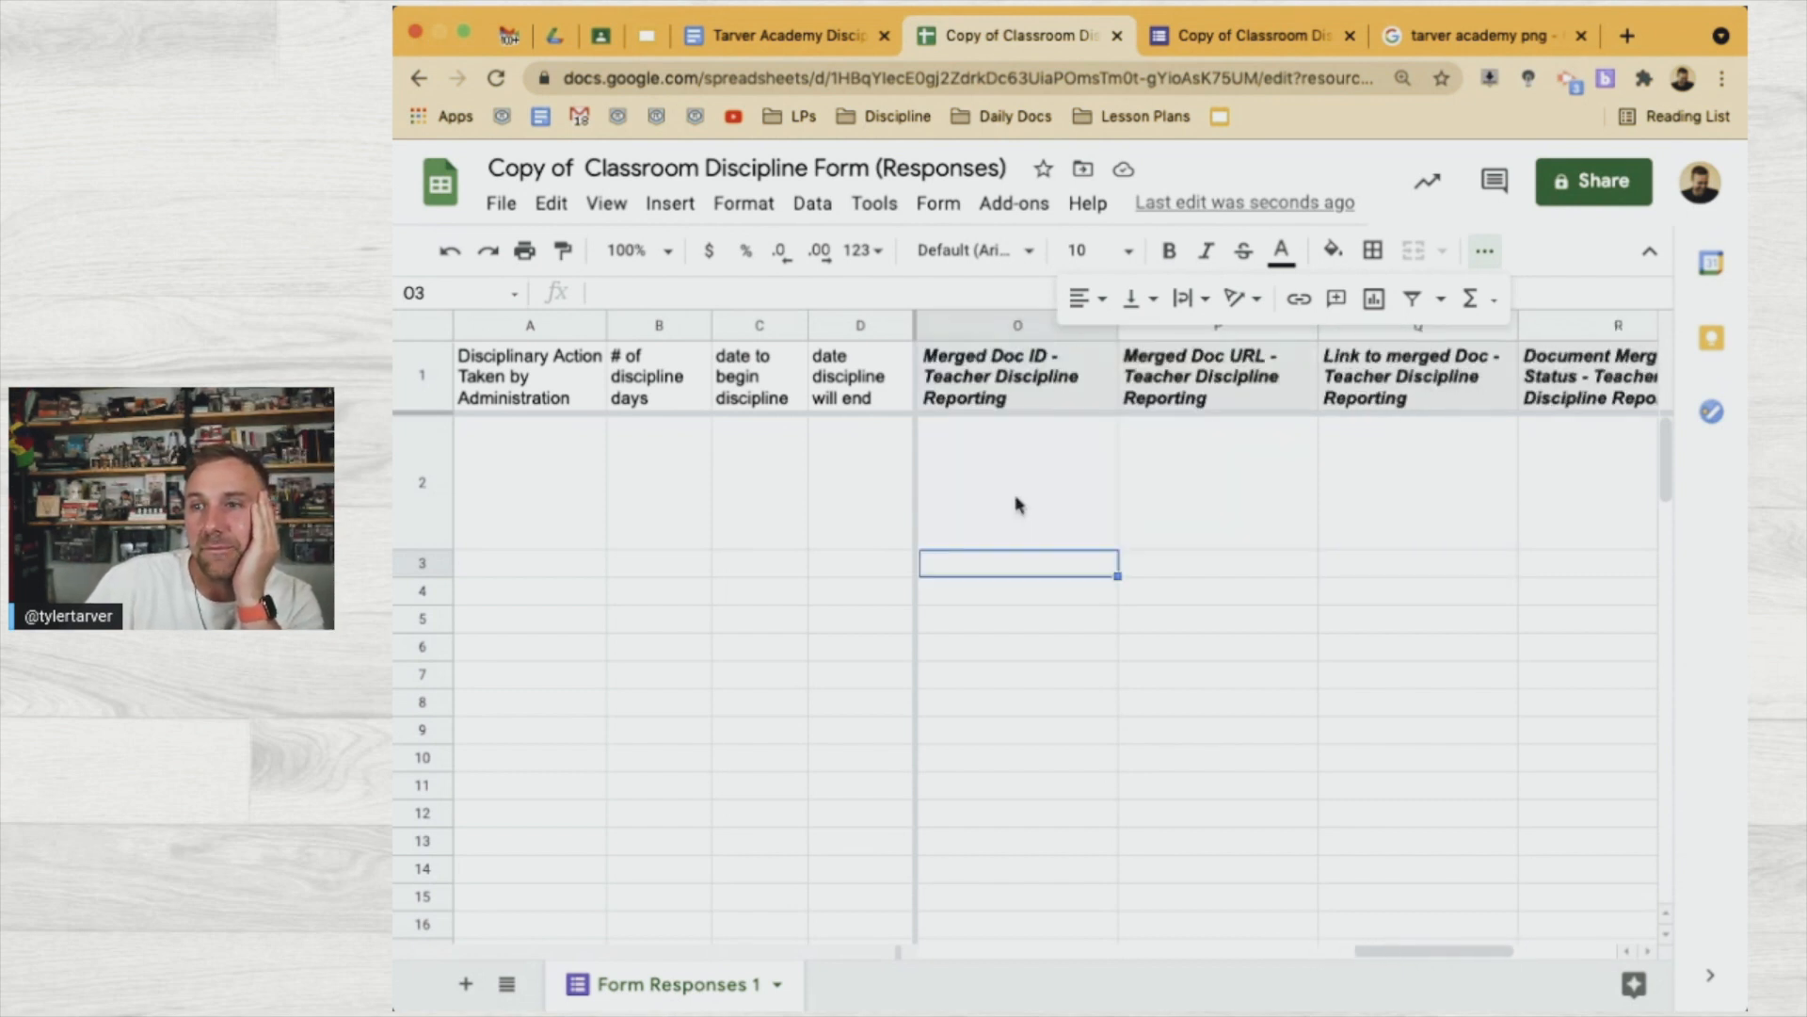
{"action": "left_click", "coordinate": [985, 499]}
{"action": "scroll", "coordinate": [979, 501], "scroll_direction": "left", "scroll_amount": 2}
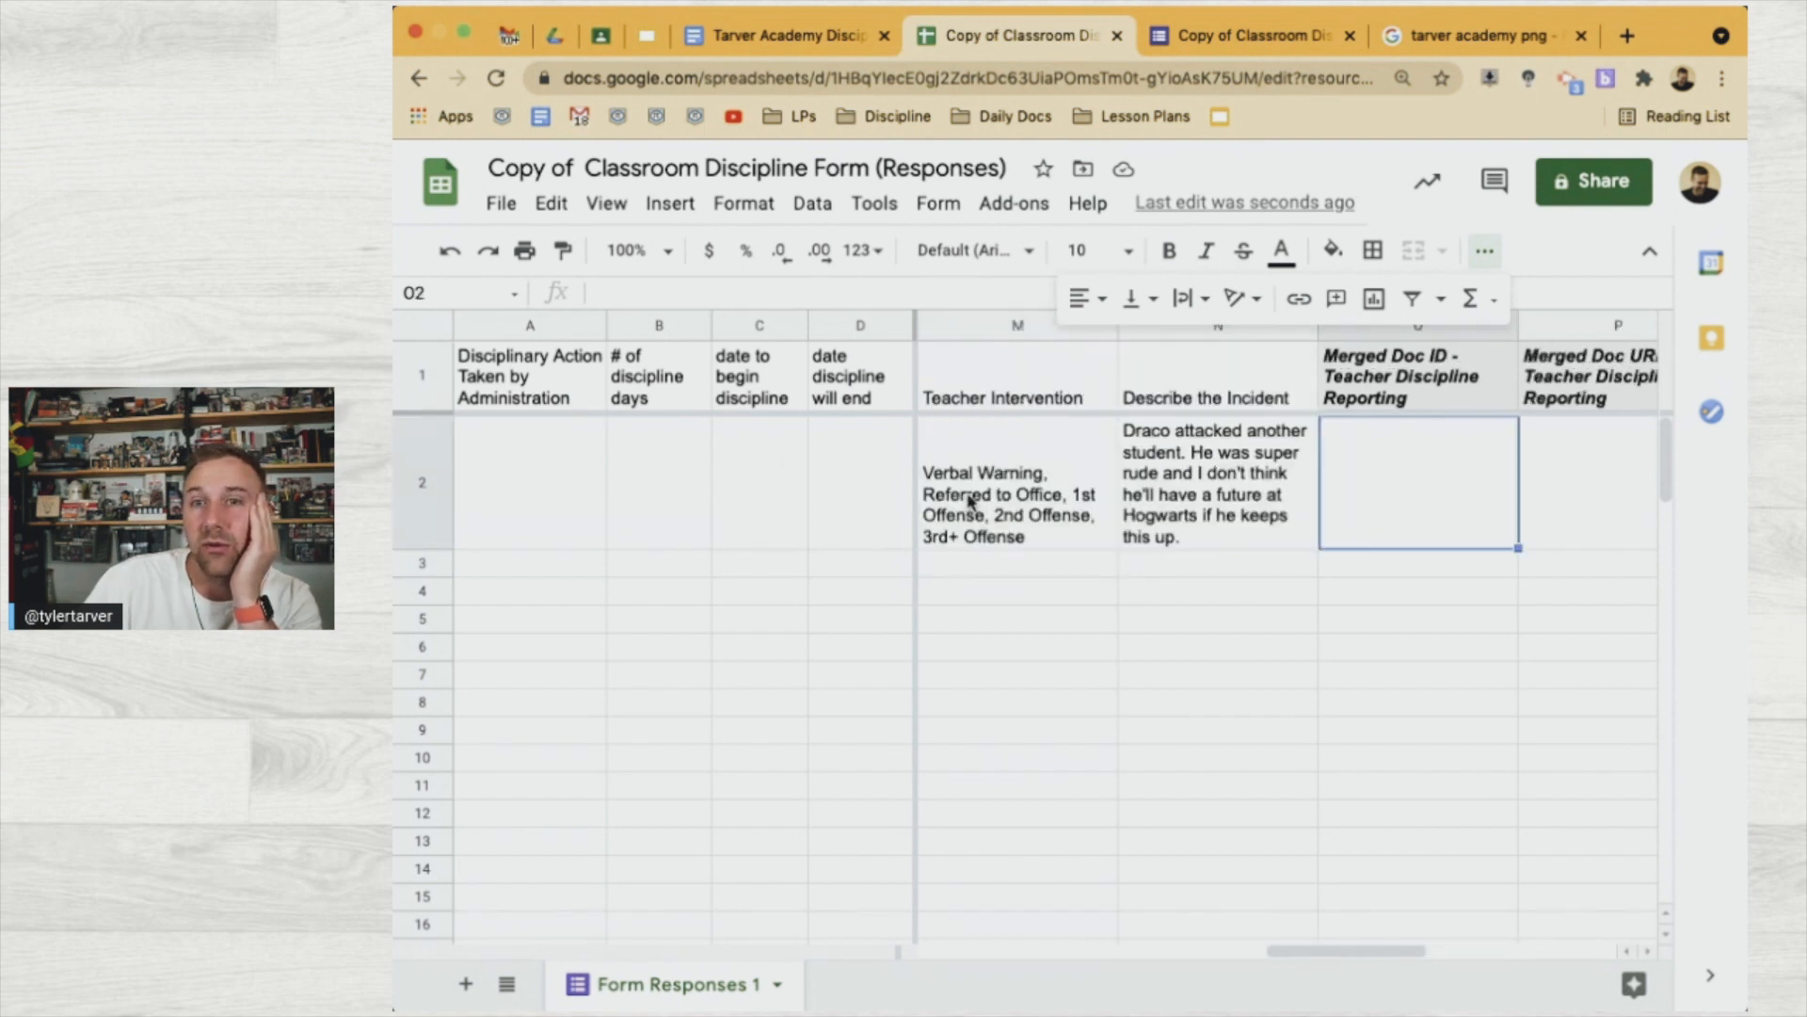
{"action": "left_click", "coordinate": [438, 391]}
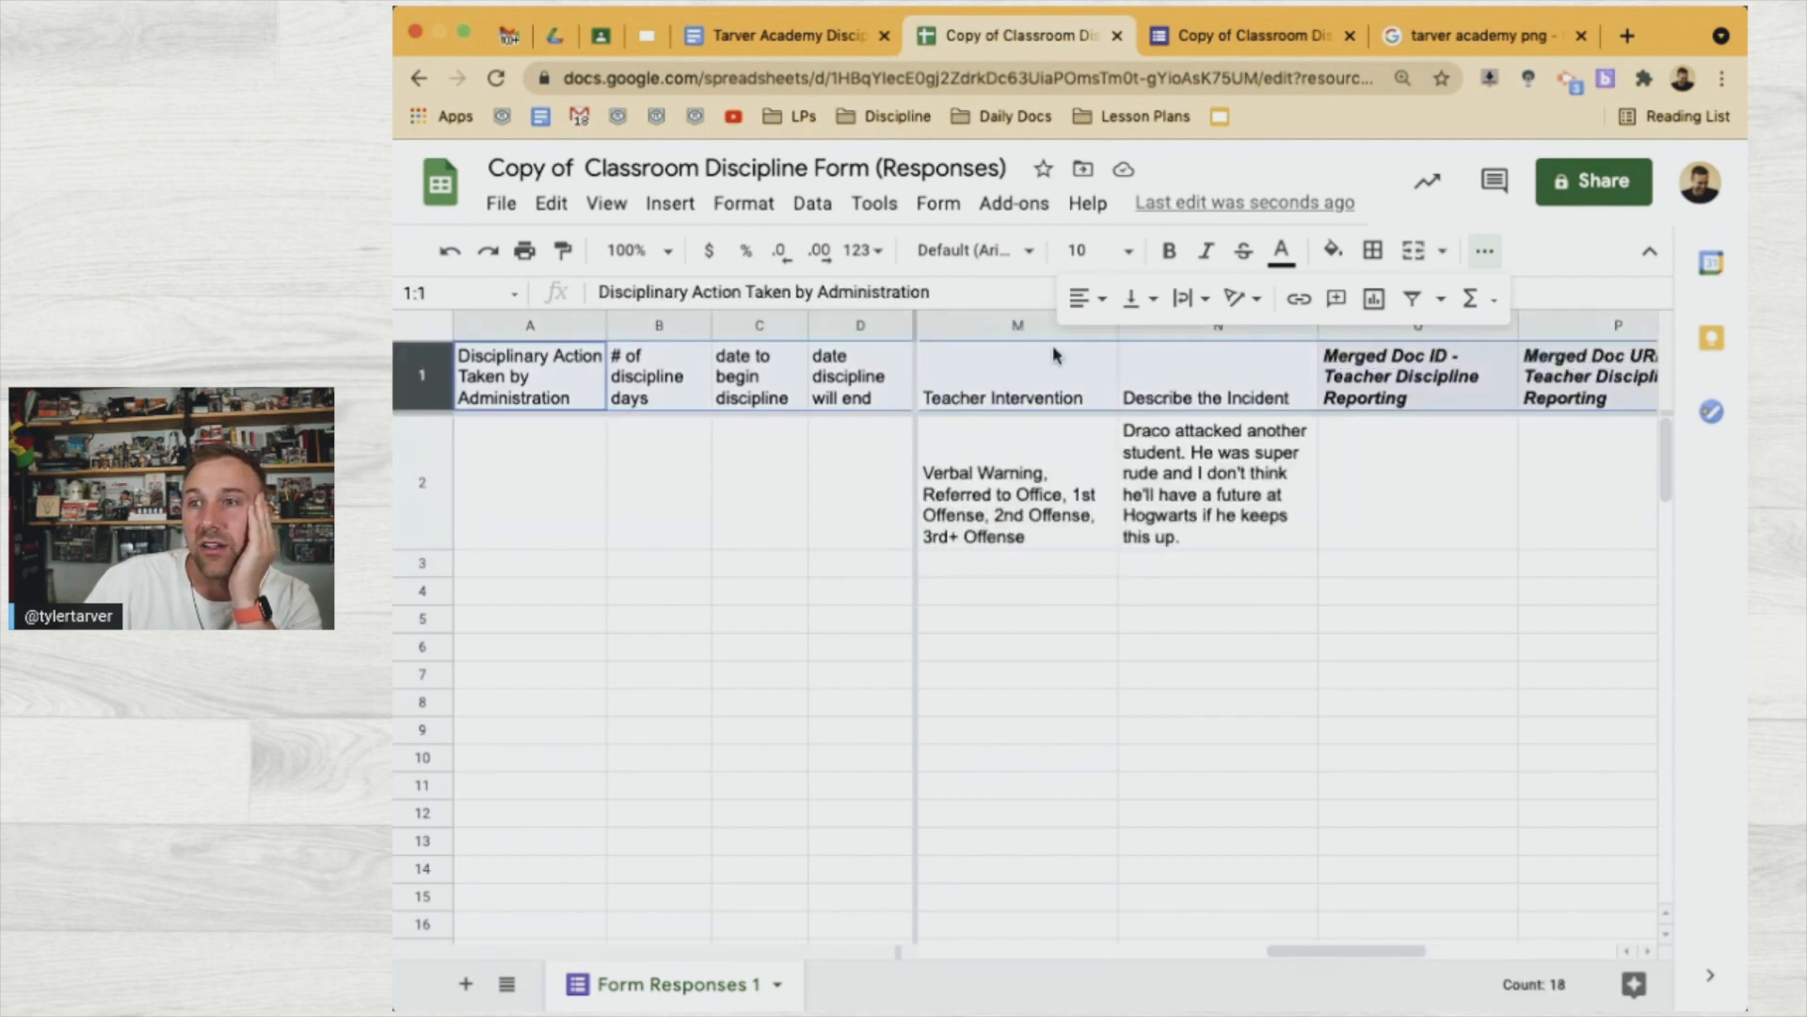
Fill the header row light yellow and the admin headers A1:D1 light green
{"action": "left_click", "coordinate": [1332, 249]}
{"action": "left_click", "coordinate": [1437, 411]}
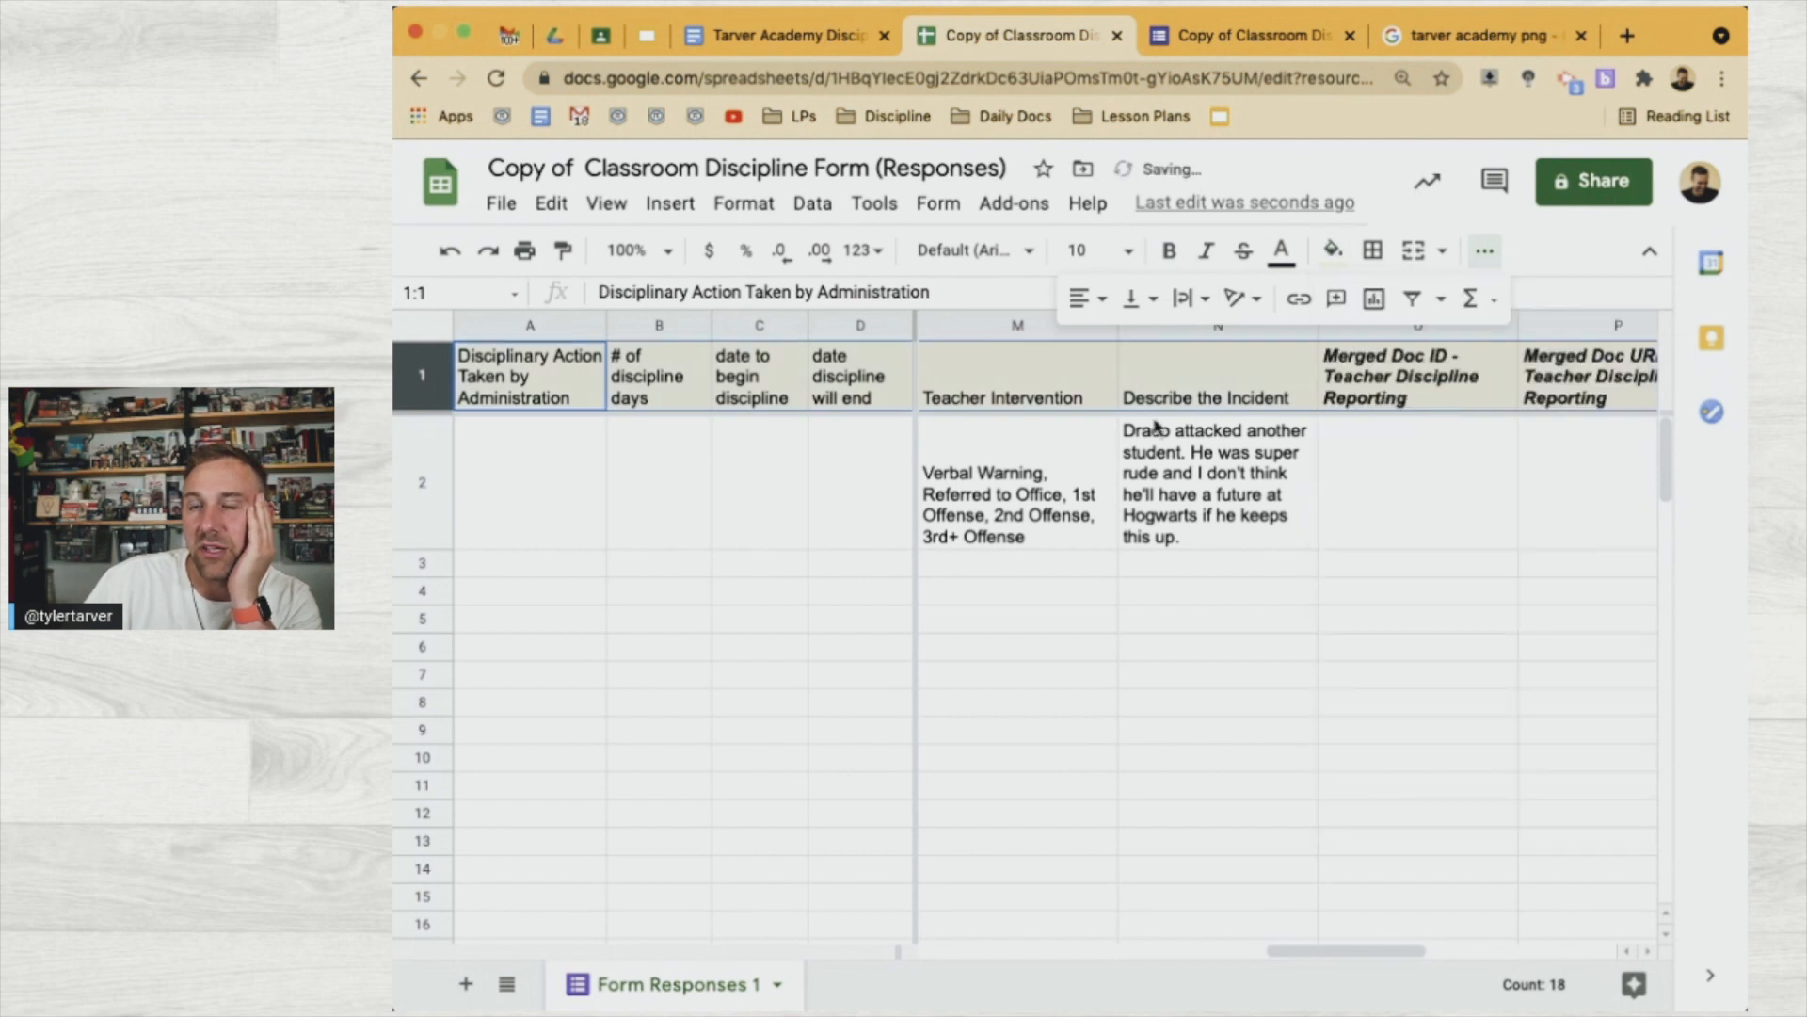
{"action": "left_click", "coordinate": [693, 448]}
{"action": "left_click", "coordinate": [605, 407]}
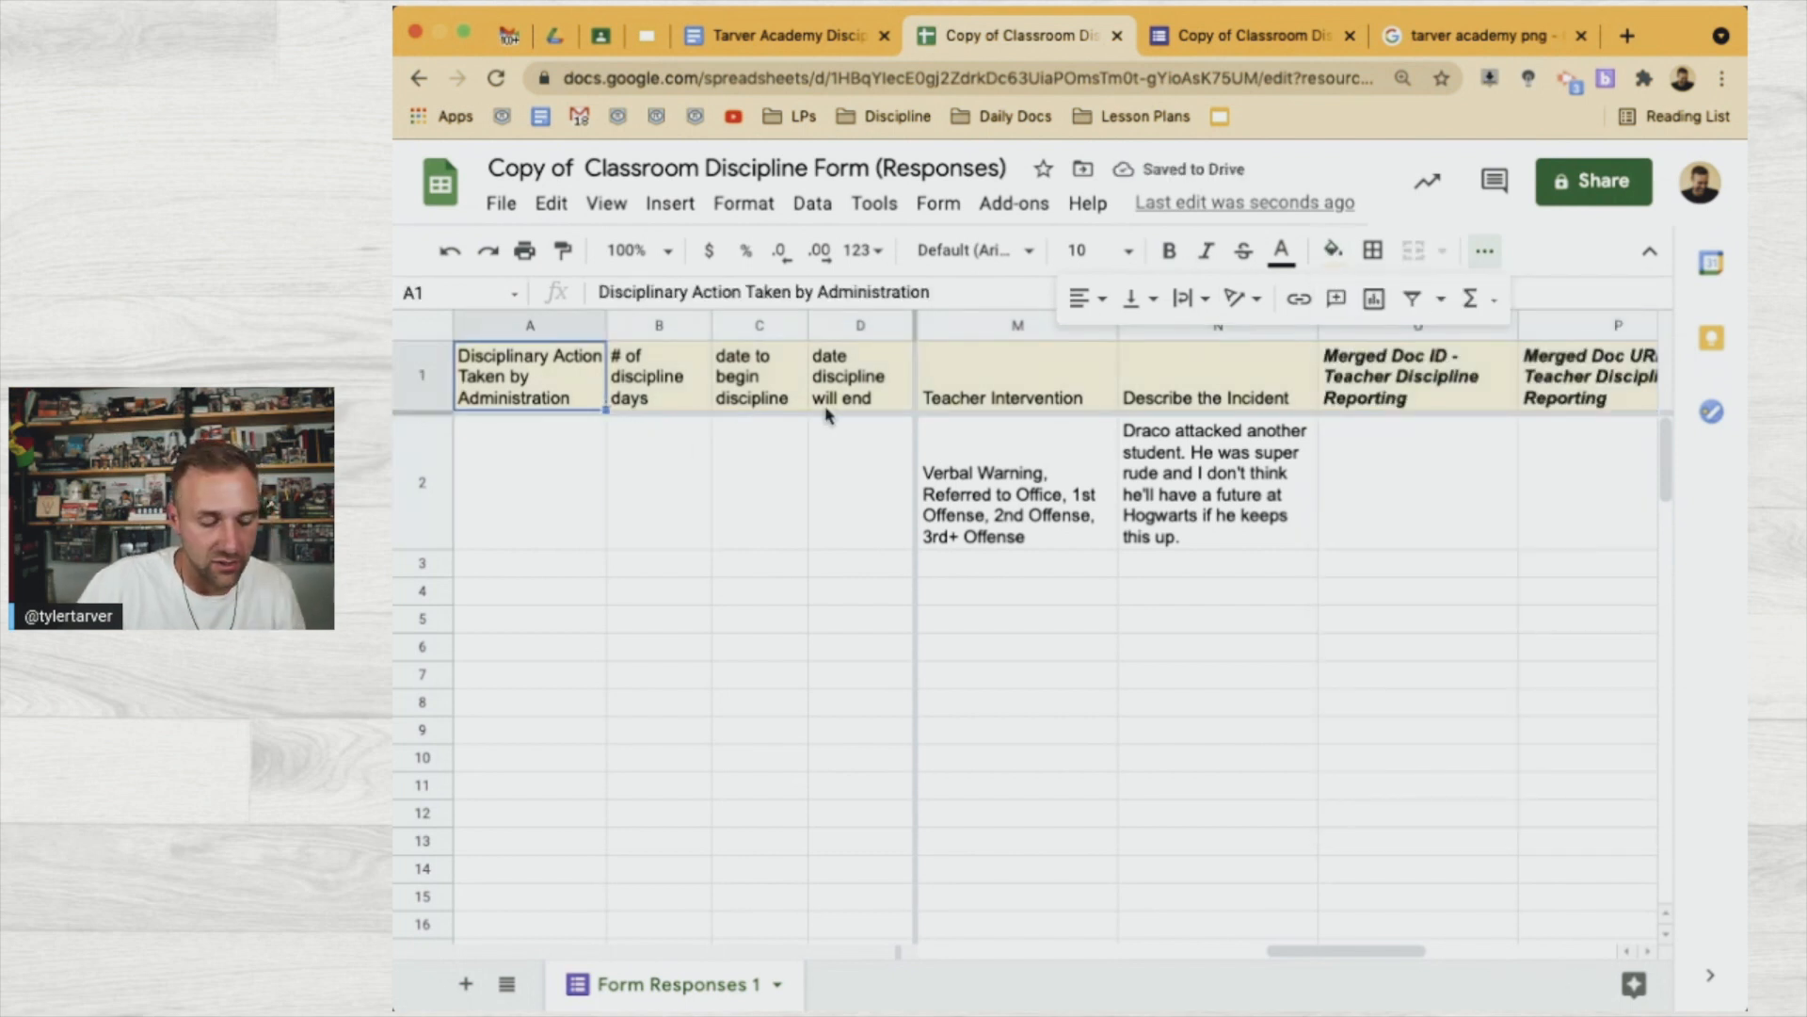
{"action": "left_click", "coordinate": [881, 405], "text": "shift"}
{"action": "left_click", "coordinate": [1340, 252]}
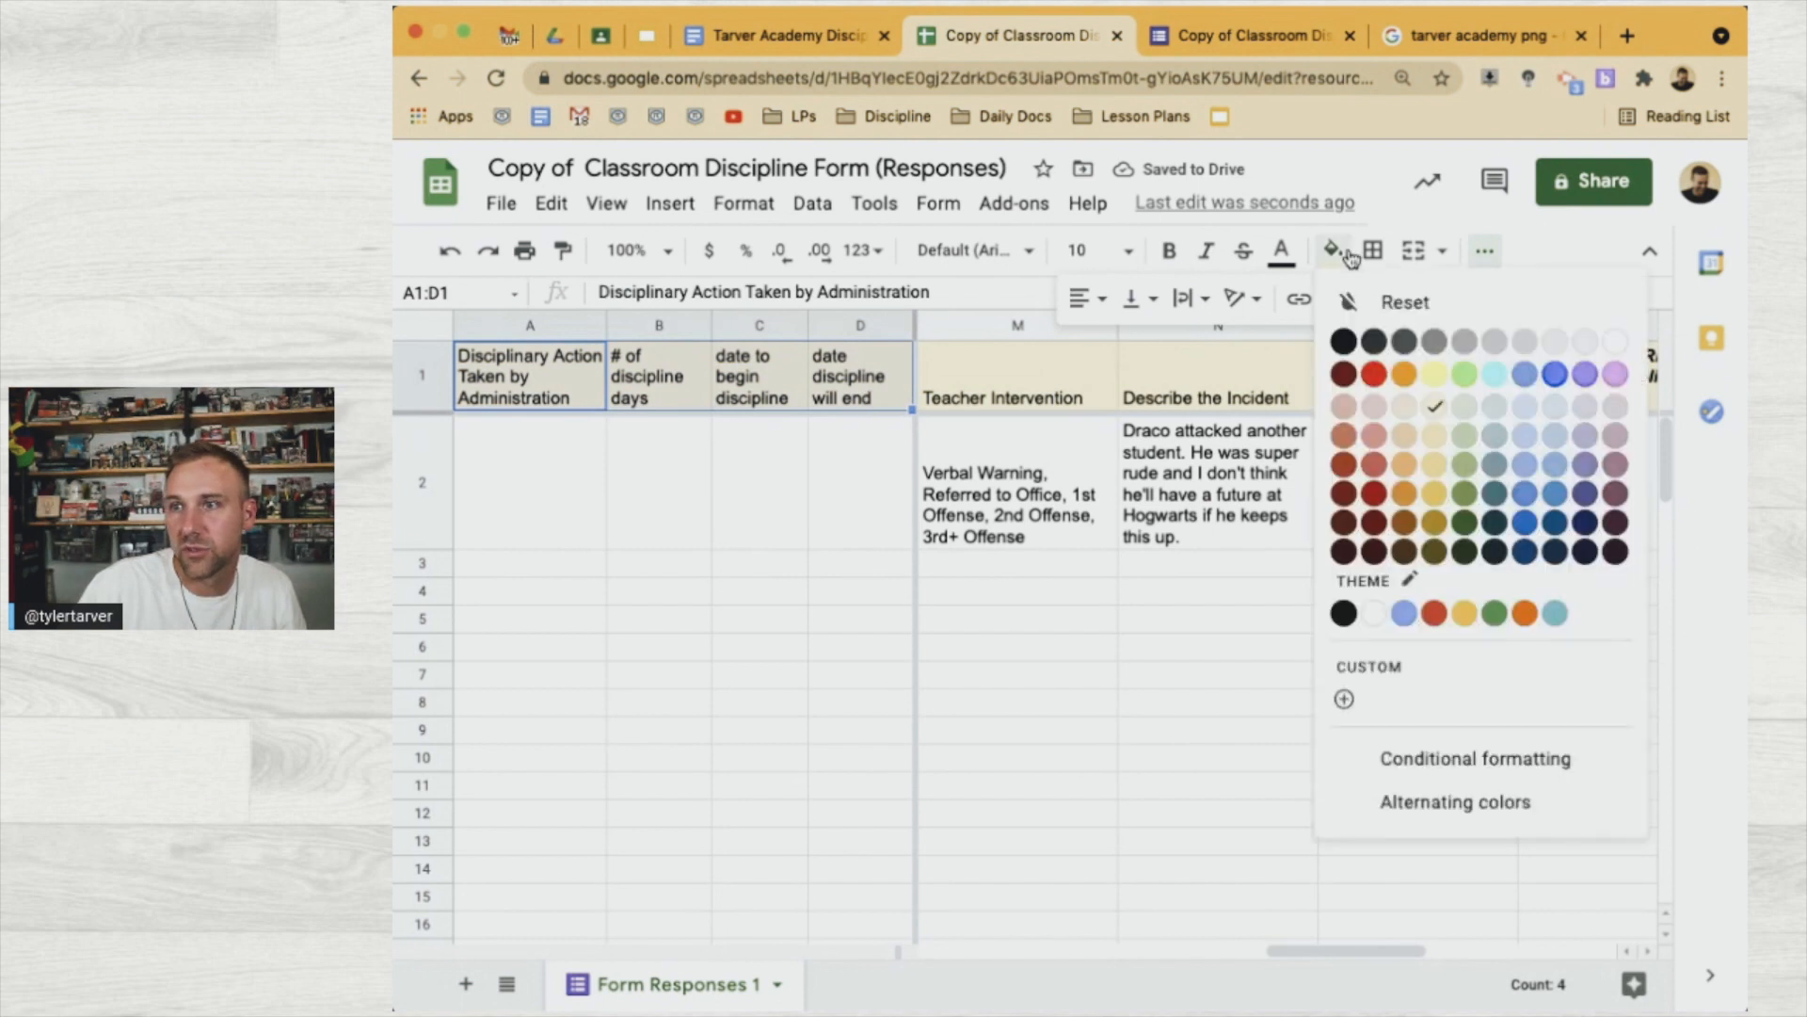
{"action": "left_click", "coordinate": [1474, 411]}
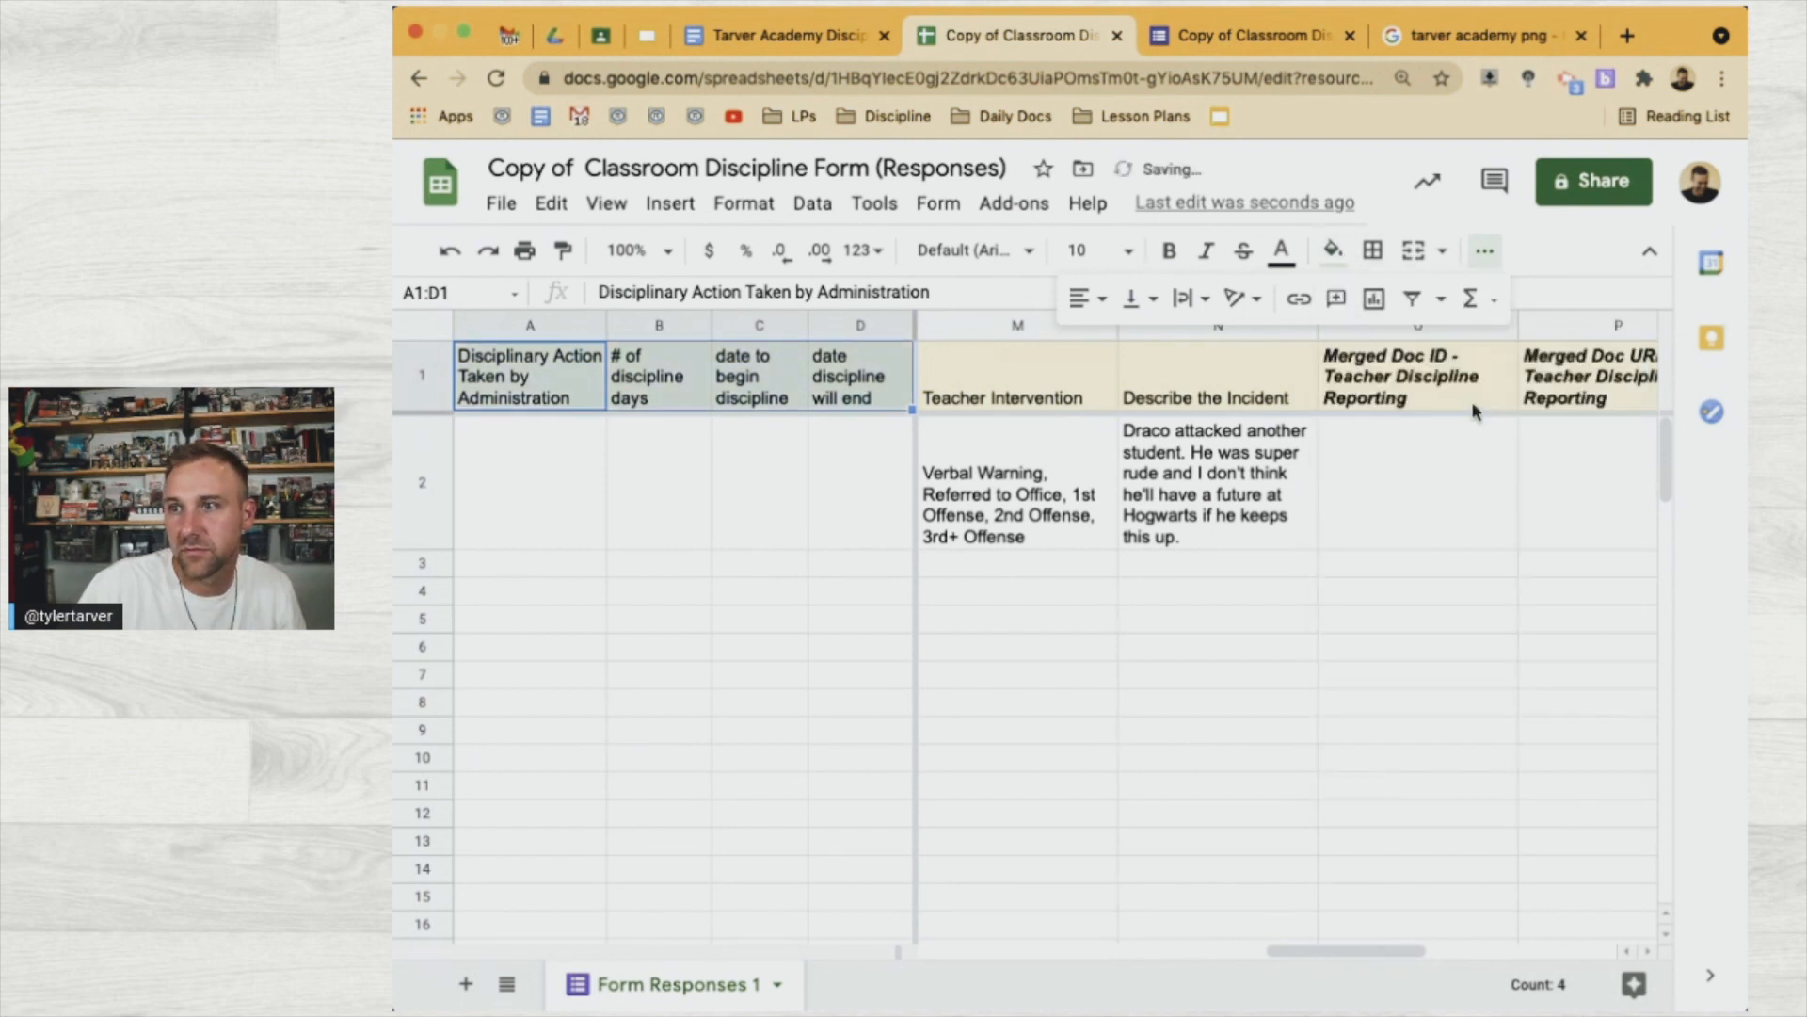
Review row 2's entries and widen the Describe the Incident column so its text wraps
{"action": "left_click", "coordinate": [1066, 504]}
{"action": "scroll", "coordinate": [1051, 517], "scroll_direction": "left", "scroll_amount": 8}
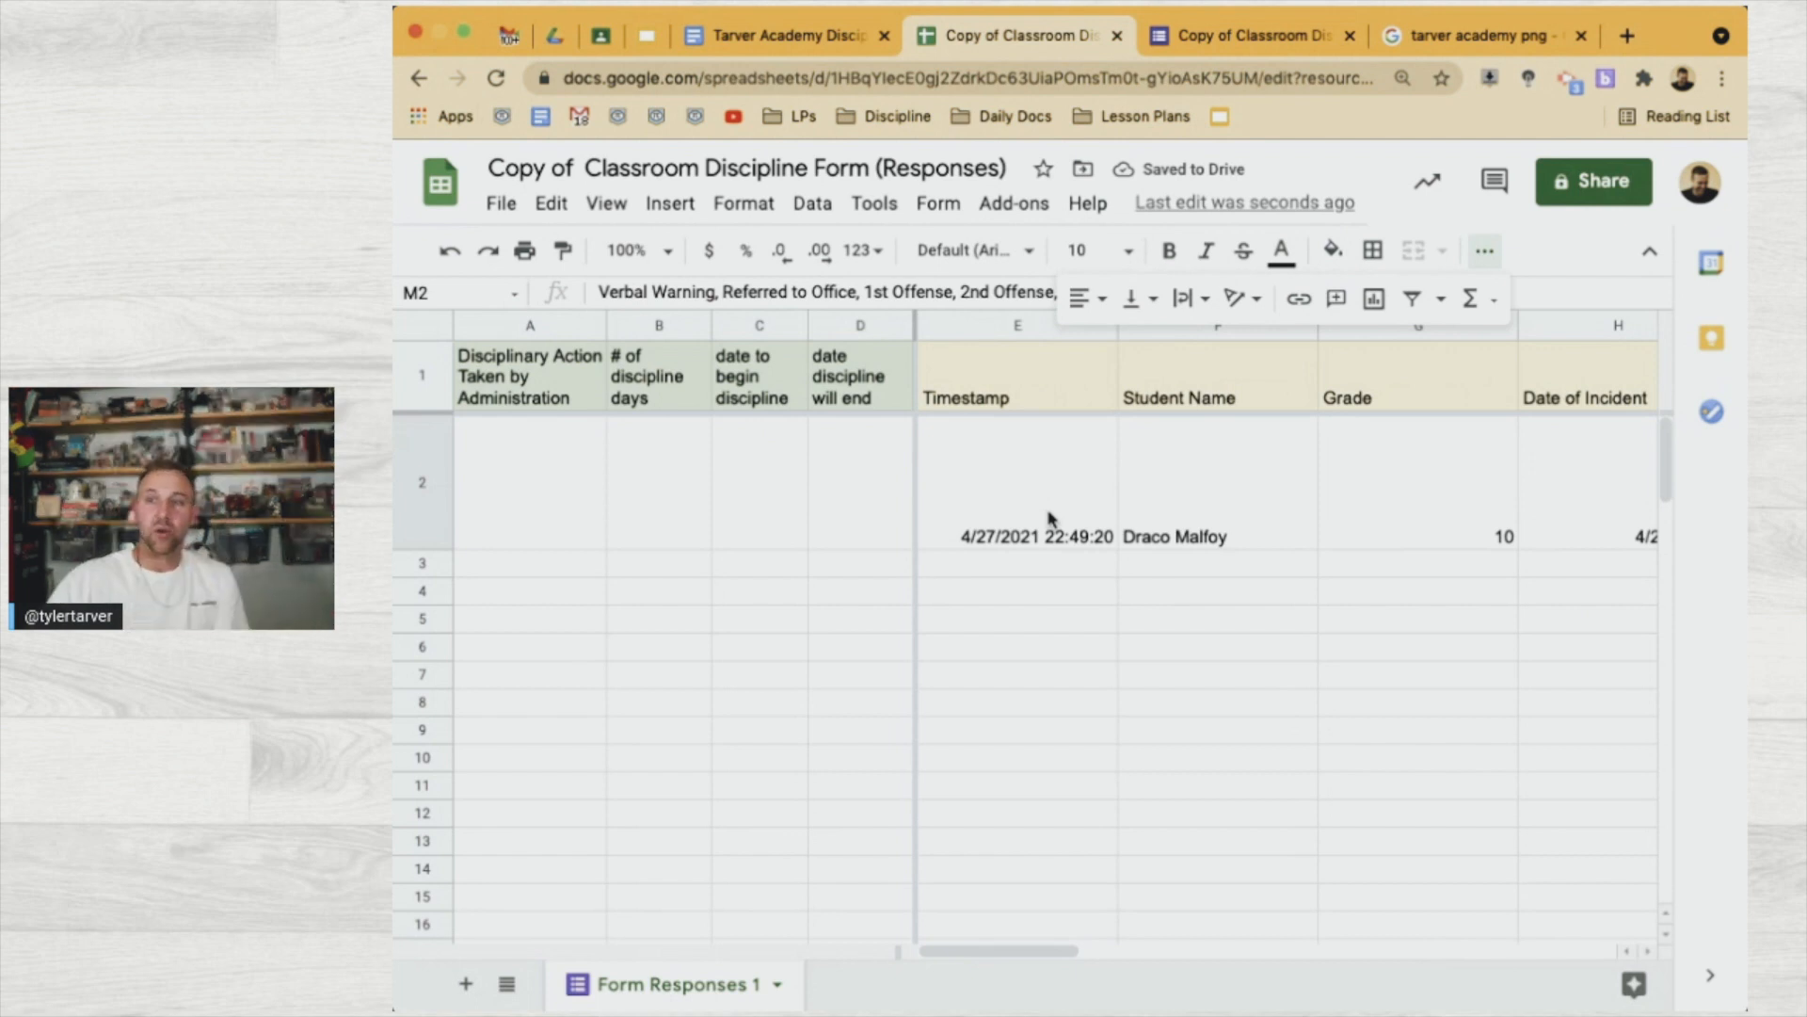
{"action": "scroll", "coordinate": [1051, 518], "scroll_direction": "right", "scroll_amount": 2}
{"action": "scroll", "coordinate": [1051, 518], "scroll_direction": "right", "scroll_amount": 3}
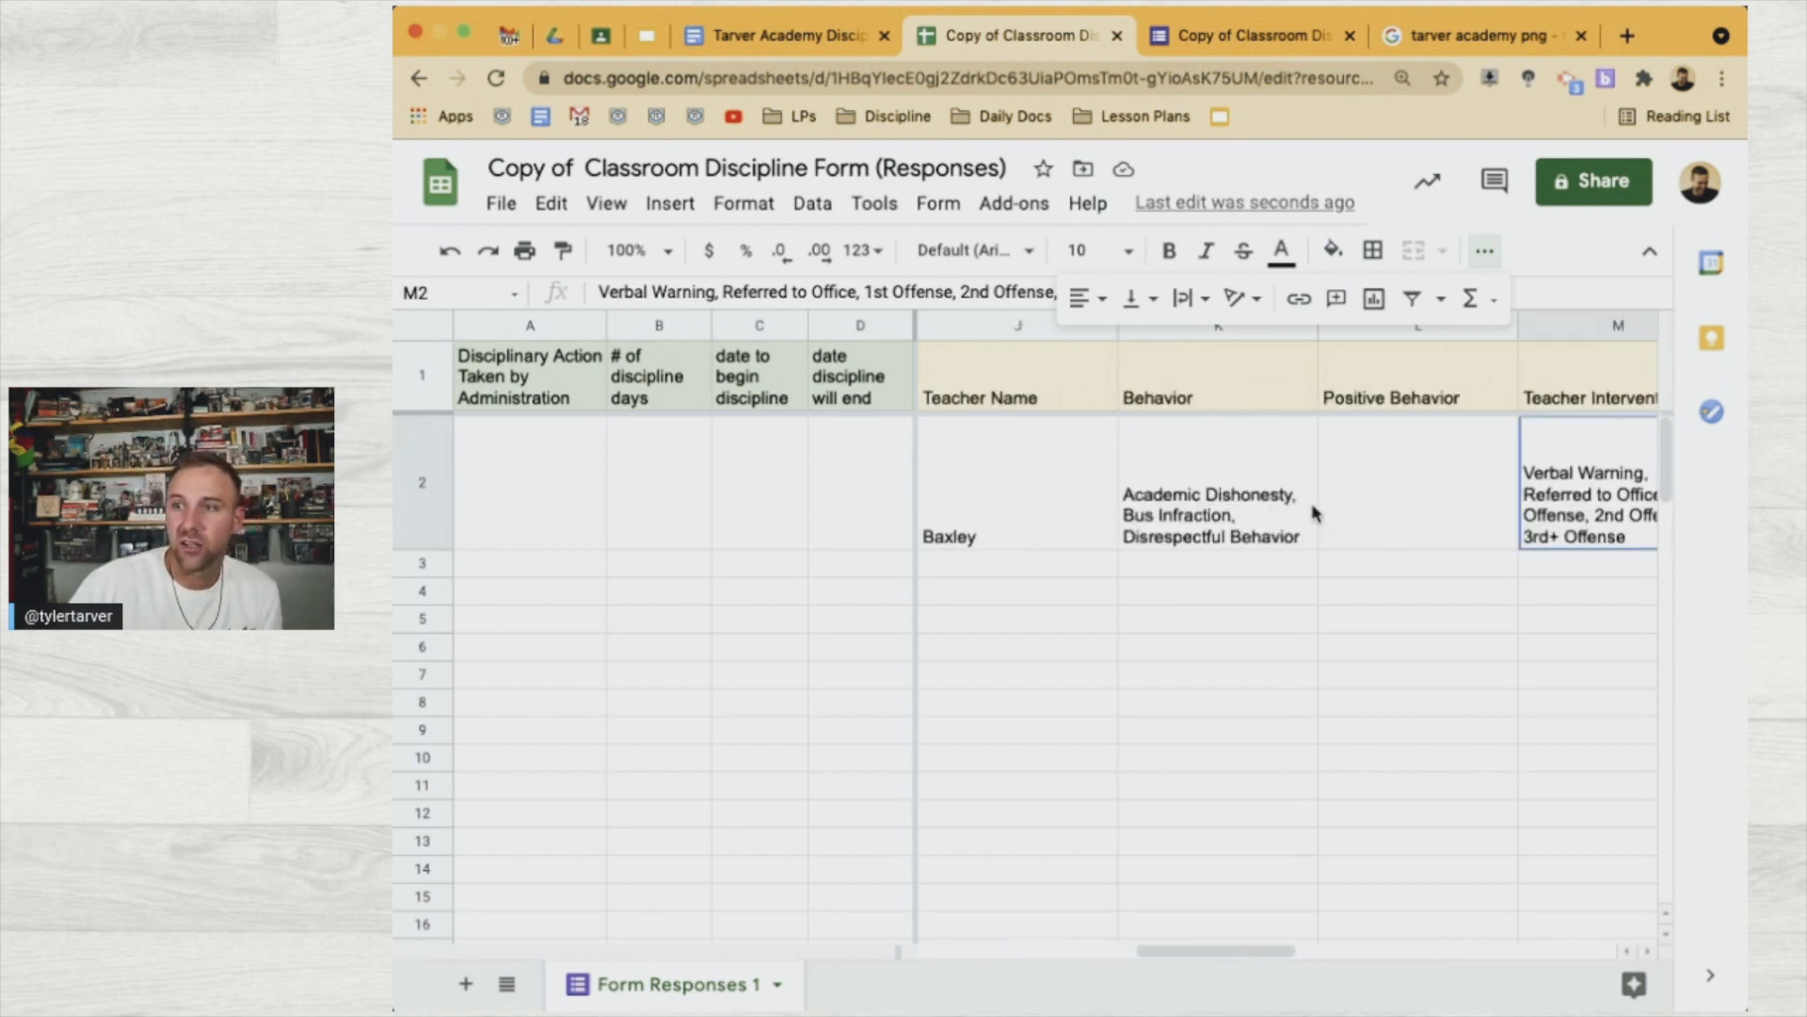
{"action": "left_click", "coordinate": [1239, 485]}
{"action": "scroll", "coordinate": [1319, 518], "scroll_direction": "right", "scroll_amount": 3}
{"action": "left_click", "coordinate": [1225, 466]}
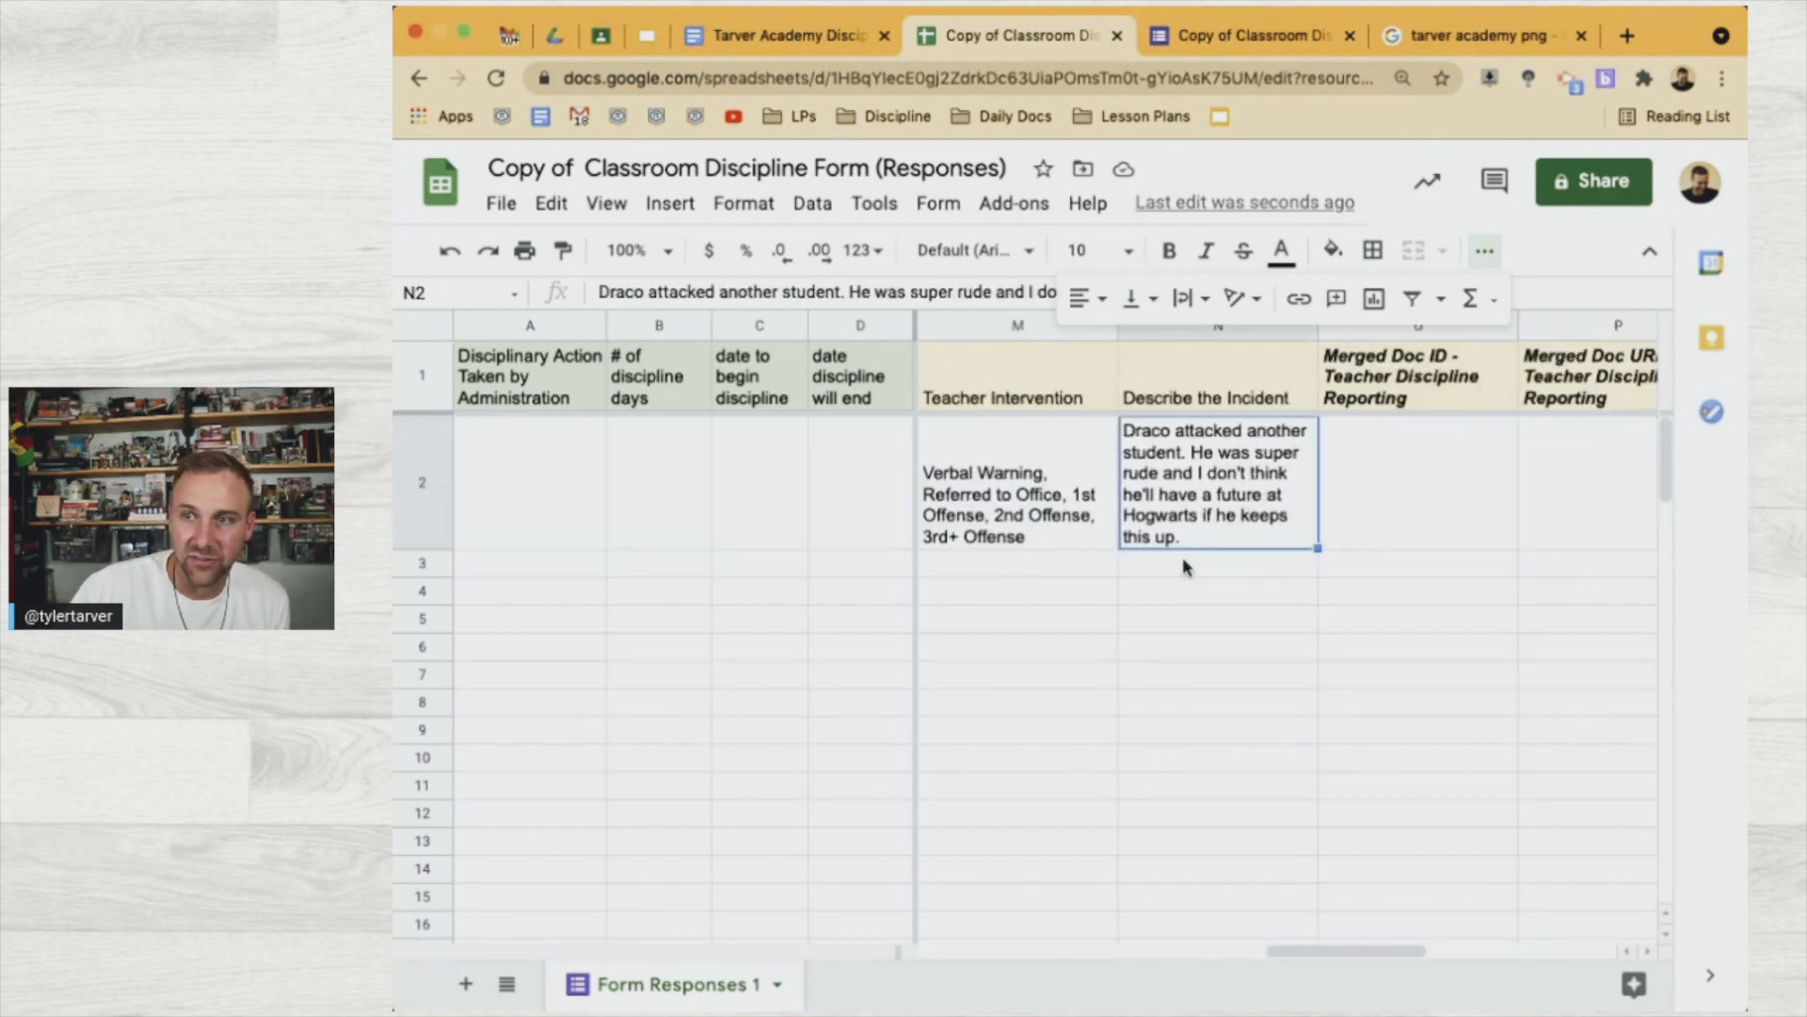
{"action": "scroll", "coordinate": [1167, 565], "scroll_direction": "left", "scroll_amount": 8}
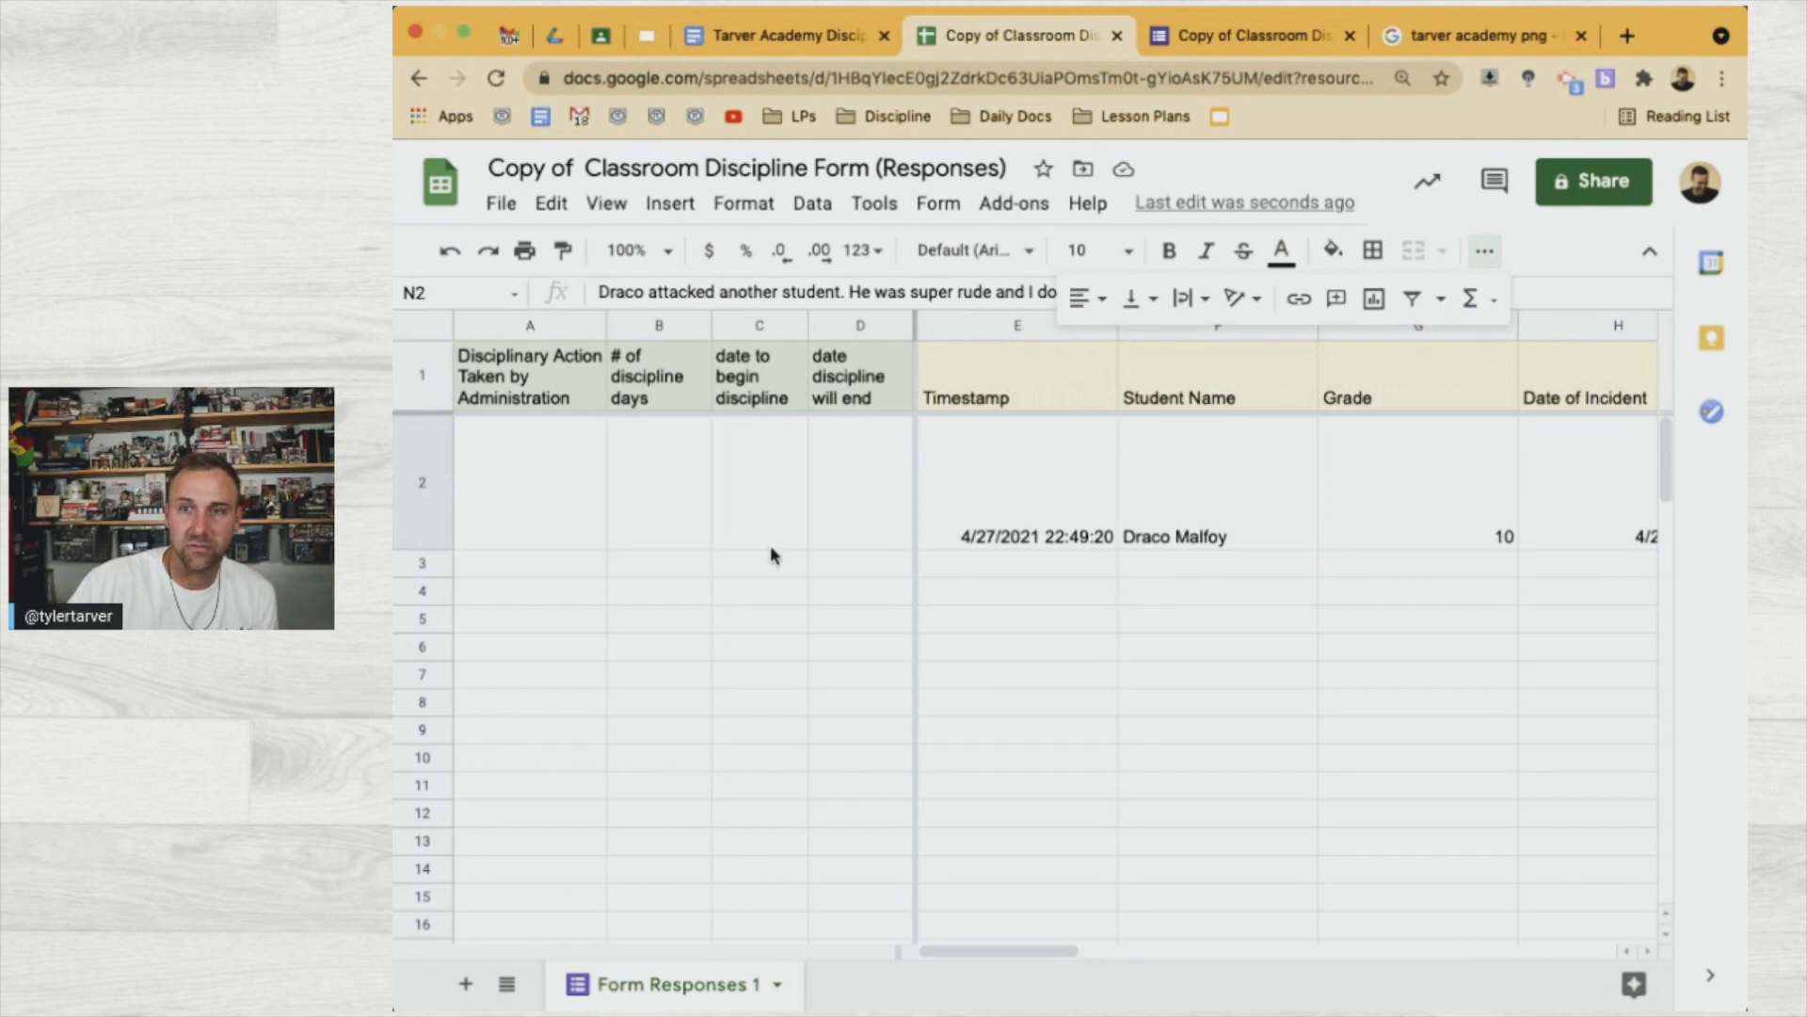
{"action": "scroll", "coordinate": [1149, 626], "scroll_direction": "right", "scroll_amount": 10}
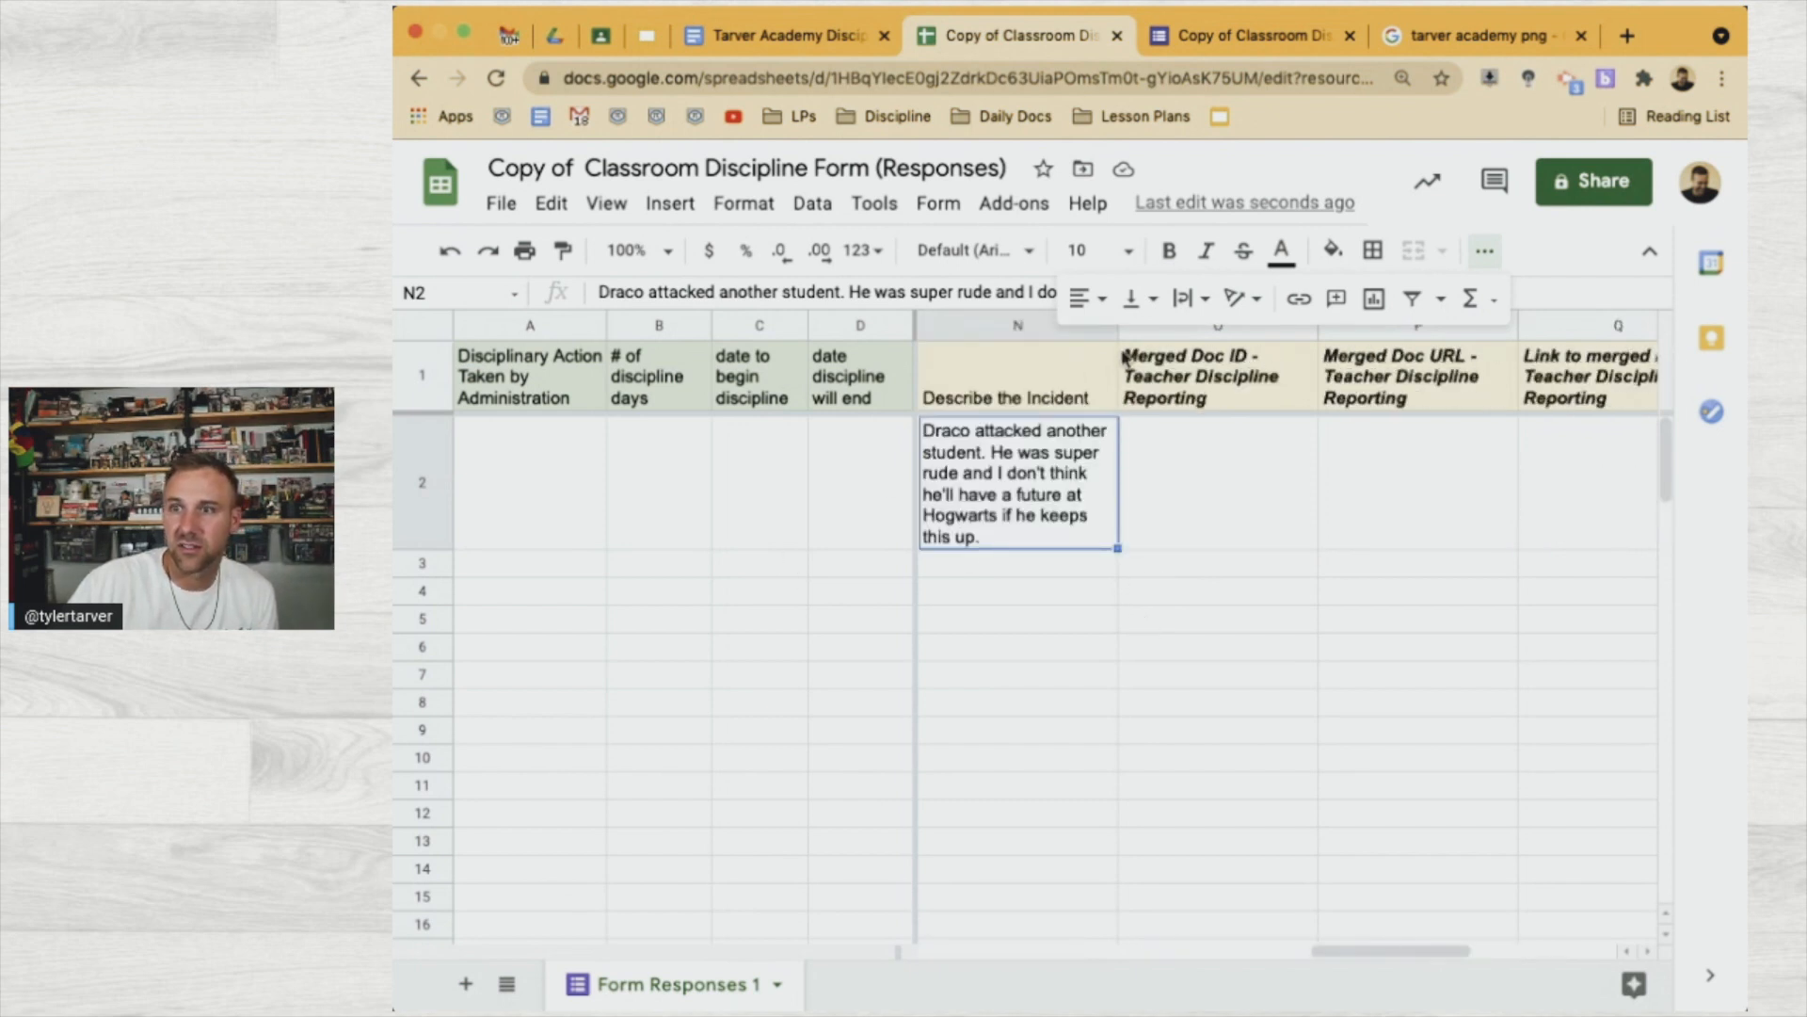
{"action": "left_click_drag", "start_coordinate": [1117, 332], "coordinate": [1377, 332]}
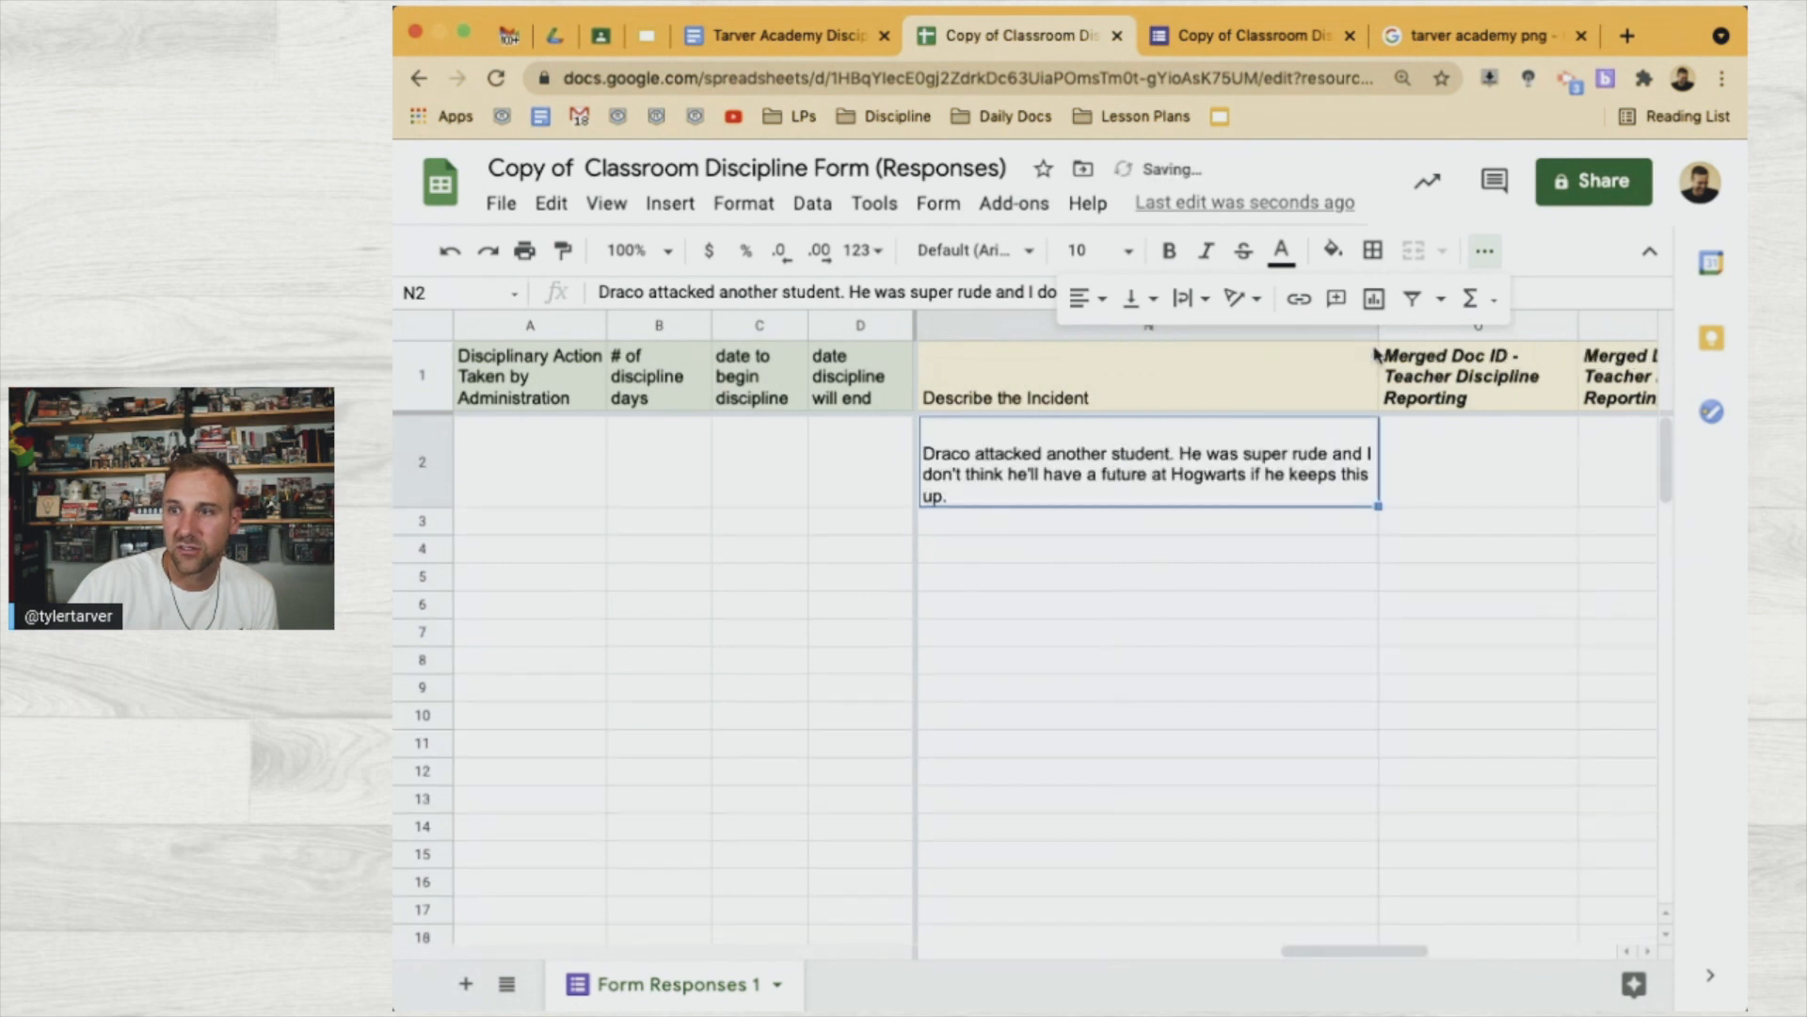
{"action": "scroll", "coordinate": [1174, 593], "scroll_direction": "left", "scroll_amount": 10}
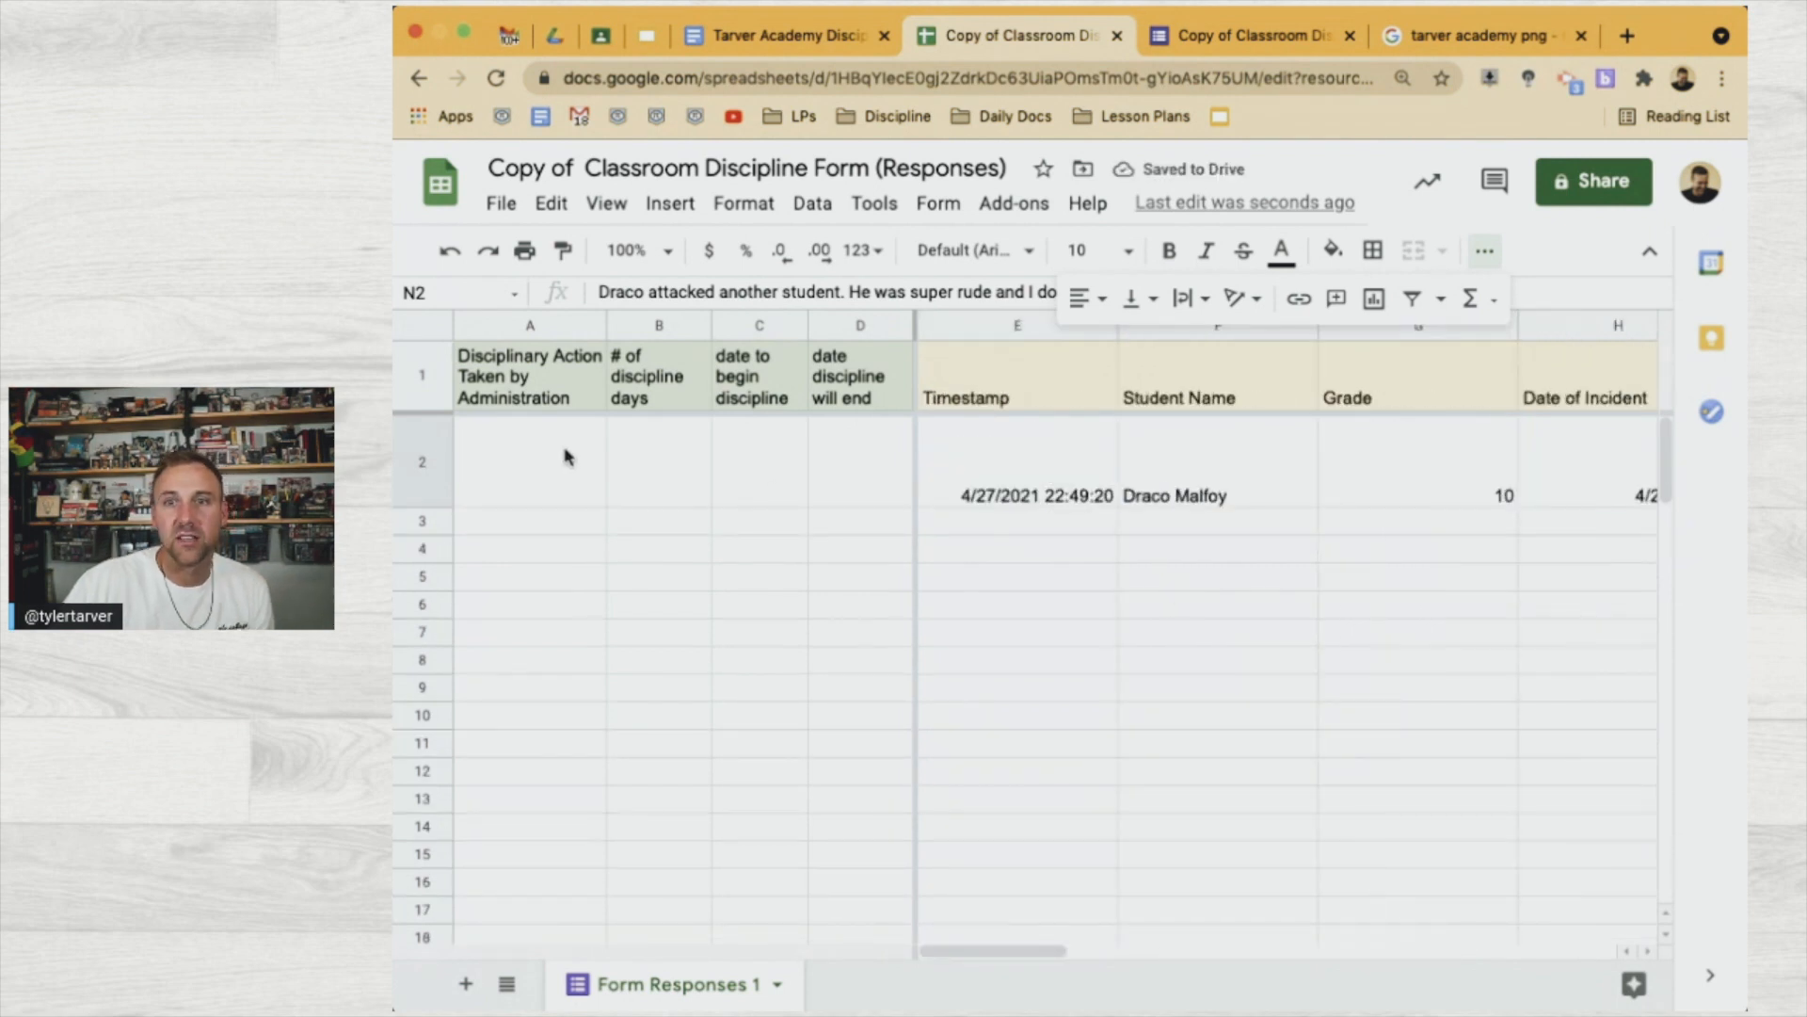
{"action": "left_click", "coordinate": [685, 464]}
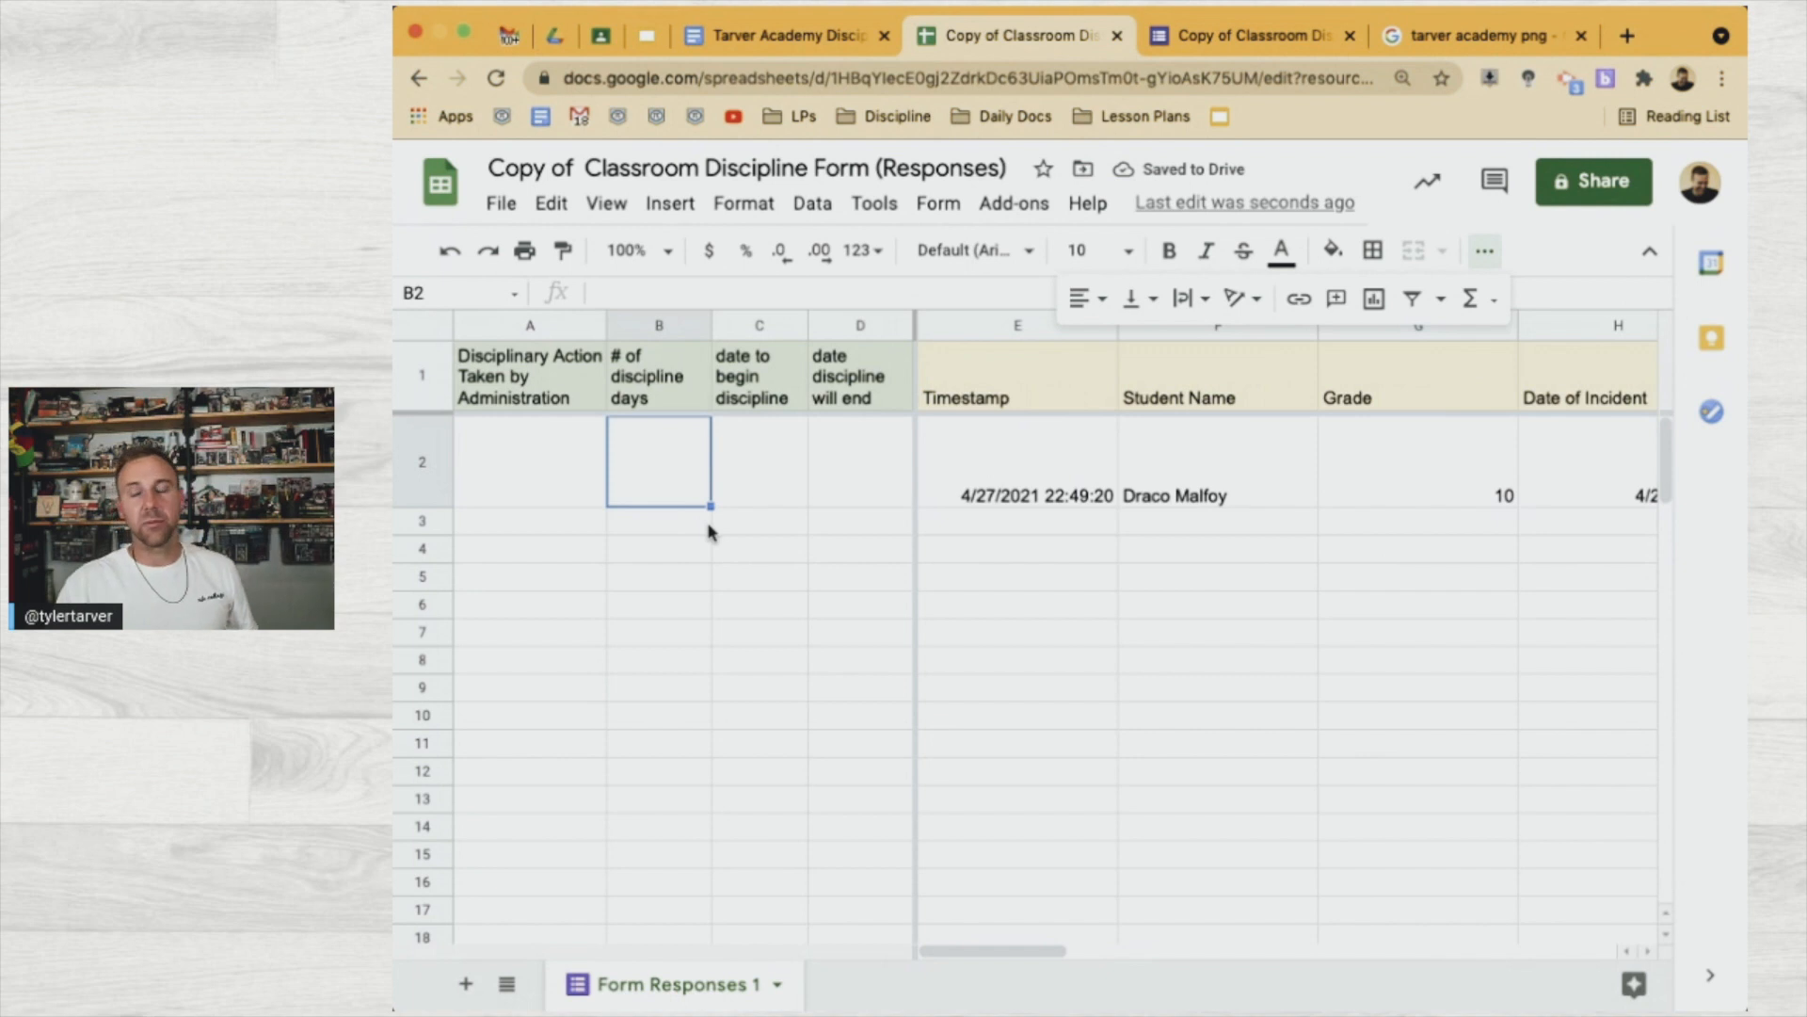
Enter 3 days in B2 and start date Thursday, April 29, 2021 in C2
{"action": "type", "text": "3"}
{"action": "left_click", "coordinate": [767, 475]}
{"action": "type", "text": "Monday, April 19"}
{"action": "key", "text": "BackSpace"}
{"action": "key", "text": "BackSpace"}
{"action": "type", "text": "29"}
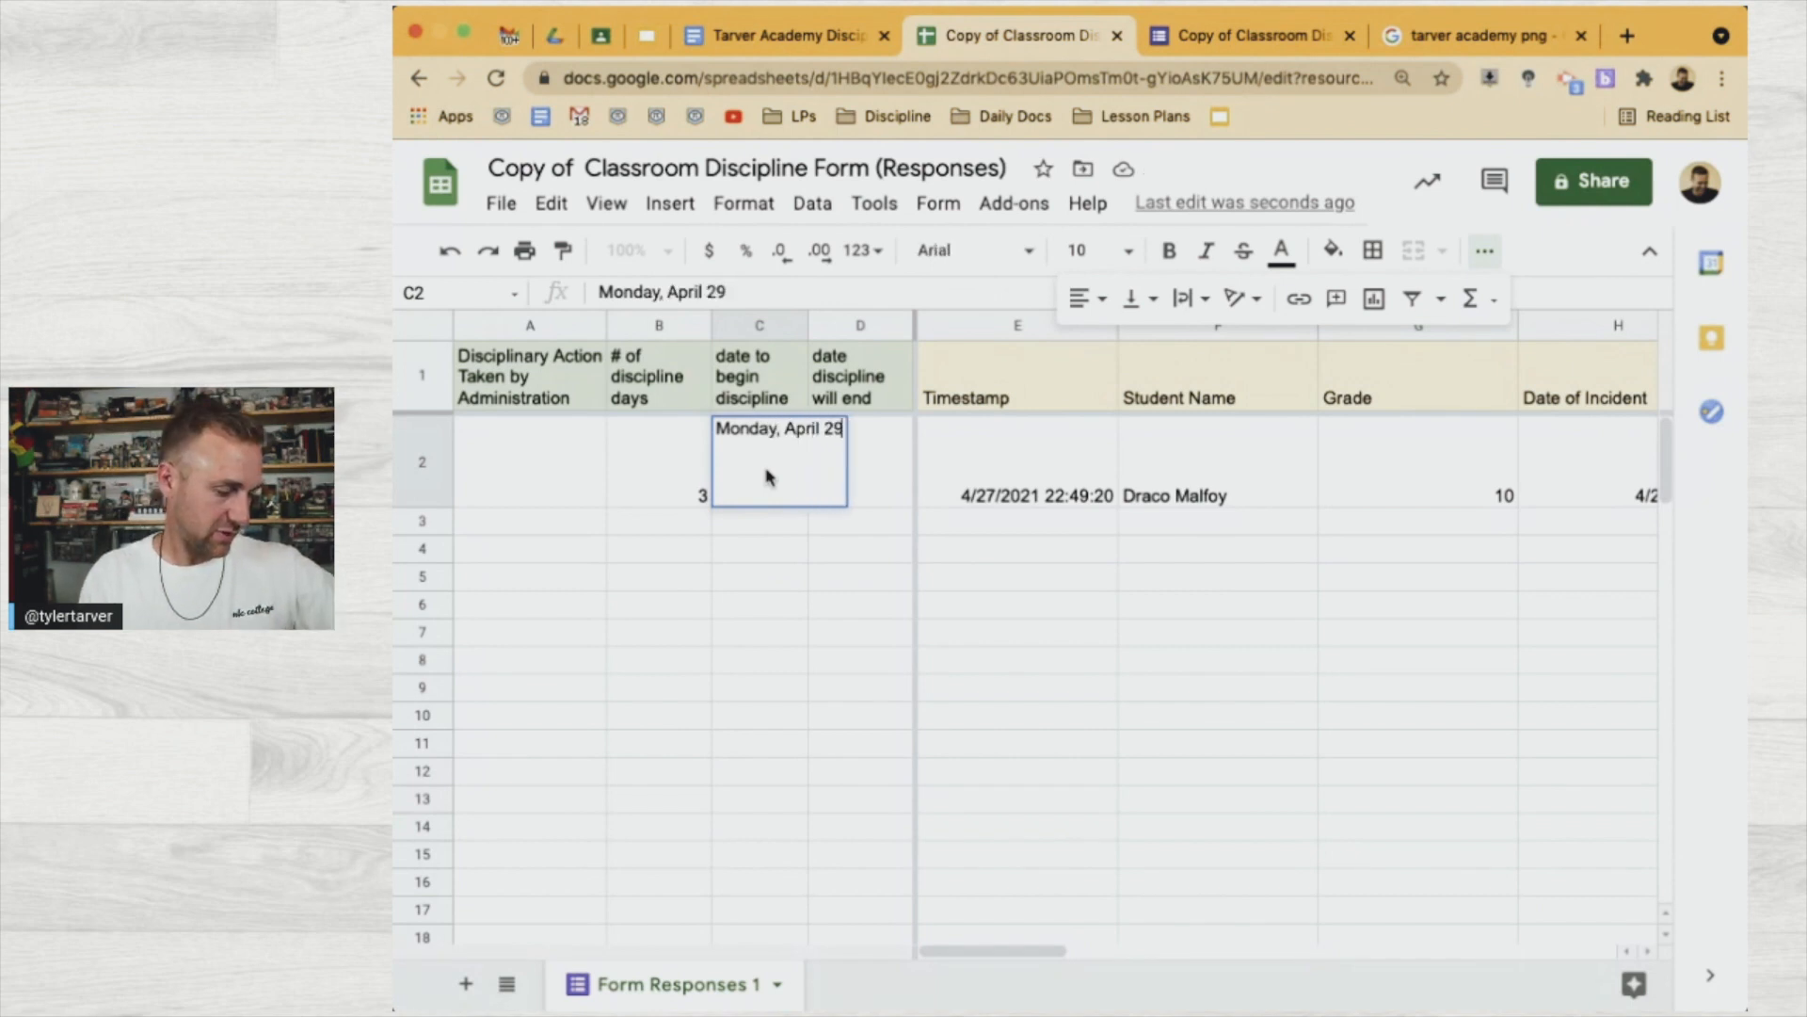
{"action": "key", "text": "BackSpace"}
{"action": "key", "text": "BackSpace"}
{"action": "key", "text": "BackSpace"}
{"action": "key", "text": "BackSpace"}
{"action": "key", "text": "BackSpace"}
{"action": "key", "text": "BackSpace"}
{"action": "key", "text": "BackSpace"}
{"action": "key", "text": "BackSpace"}
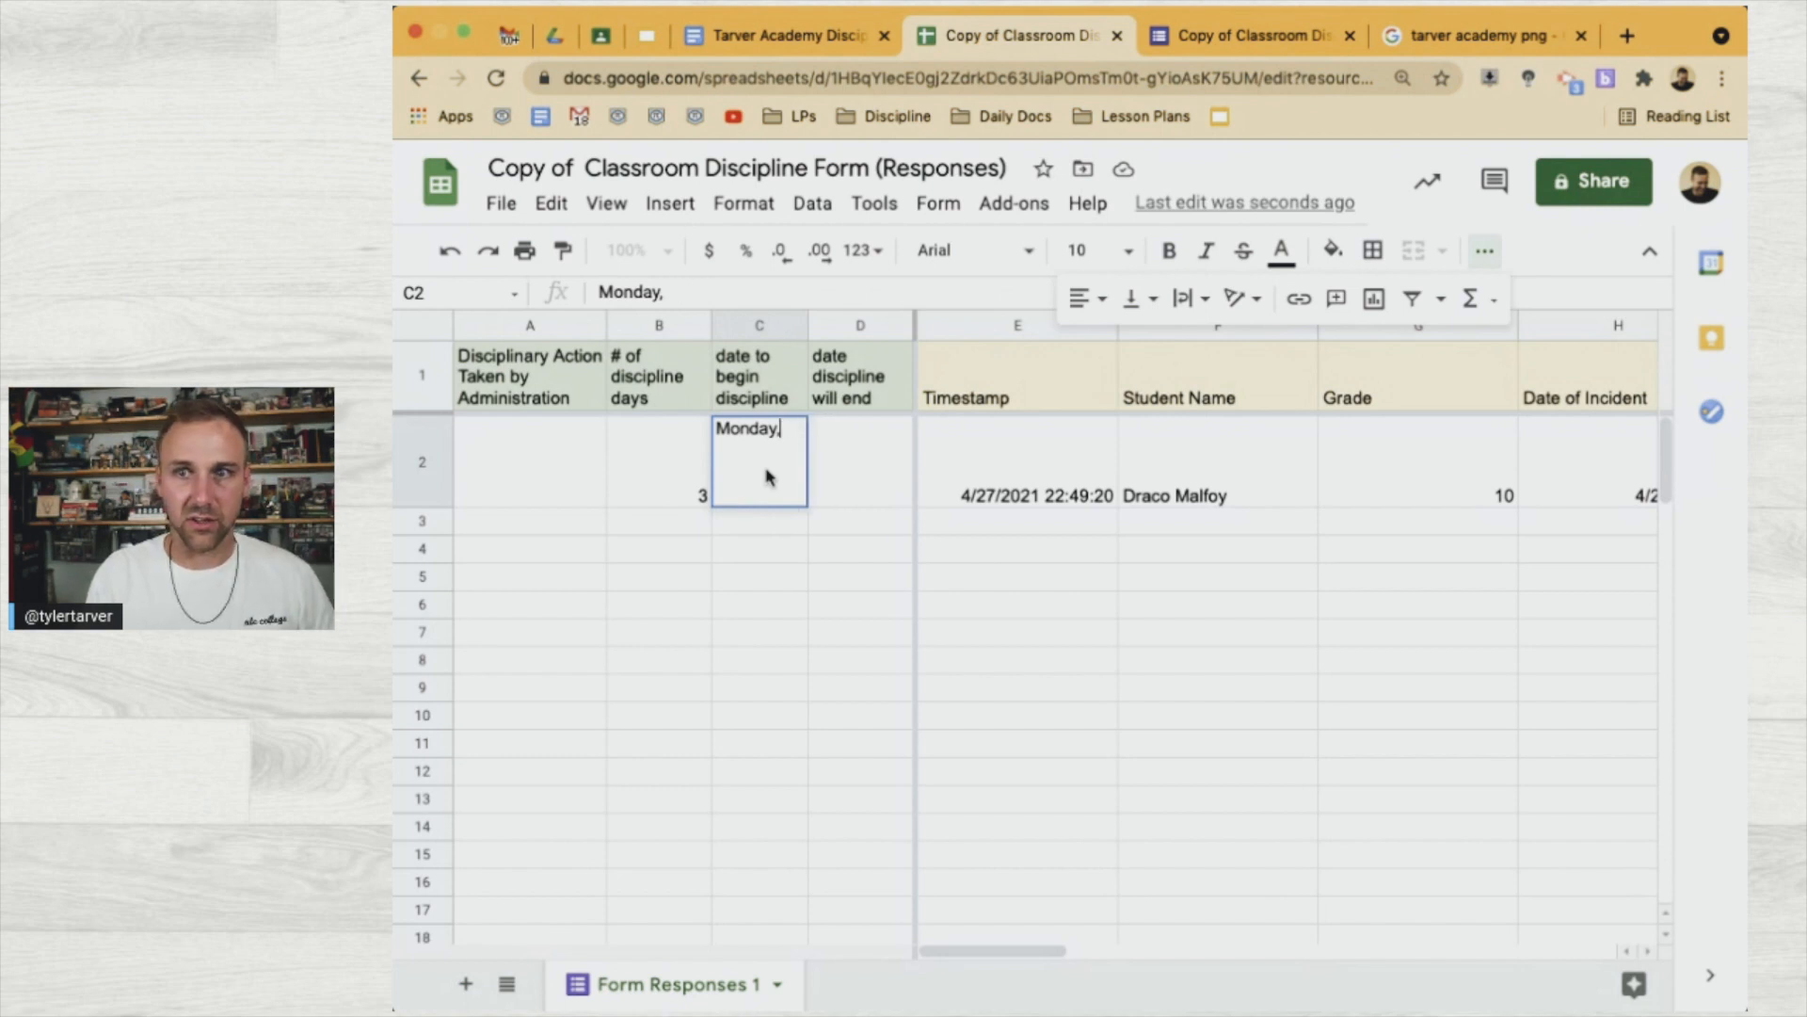
{"action": "key", "text": "BackSpace"}
{"action": "key", "text": "BackSpace"}
{"action": "key", "text": "BackSpace"}
{"action": "key", "text": "BackSpace"}
{"action": "key", "text": "BackSpace"}
{"action": "type", "text": "Thursday"}
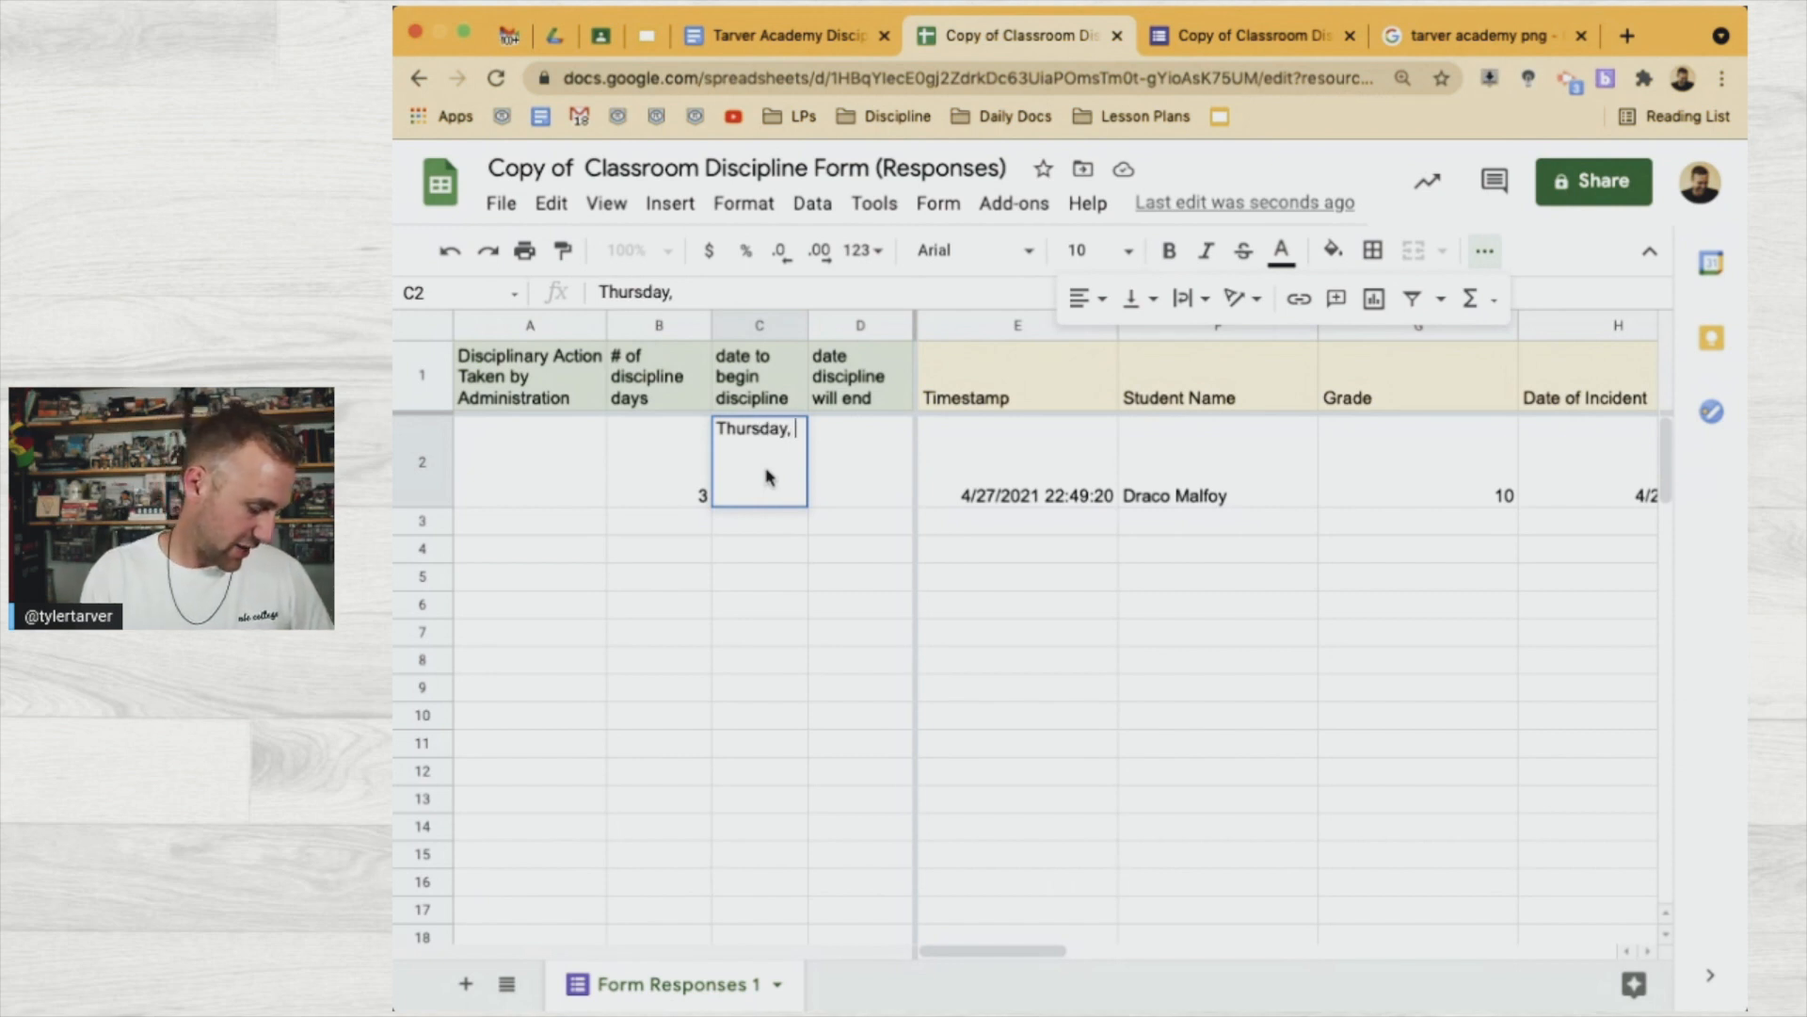
{"action": "type", "text": ", April"}
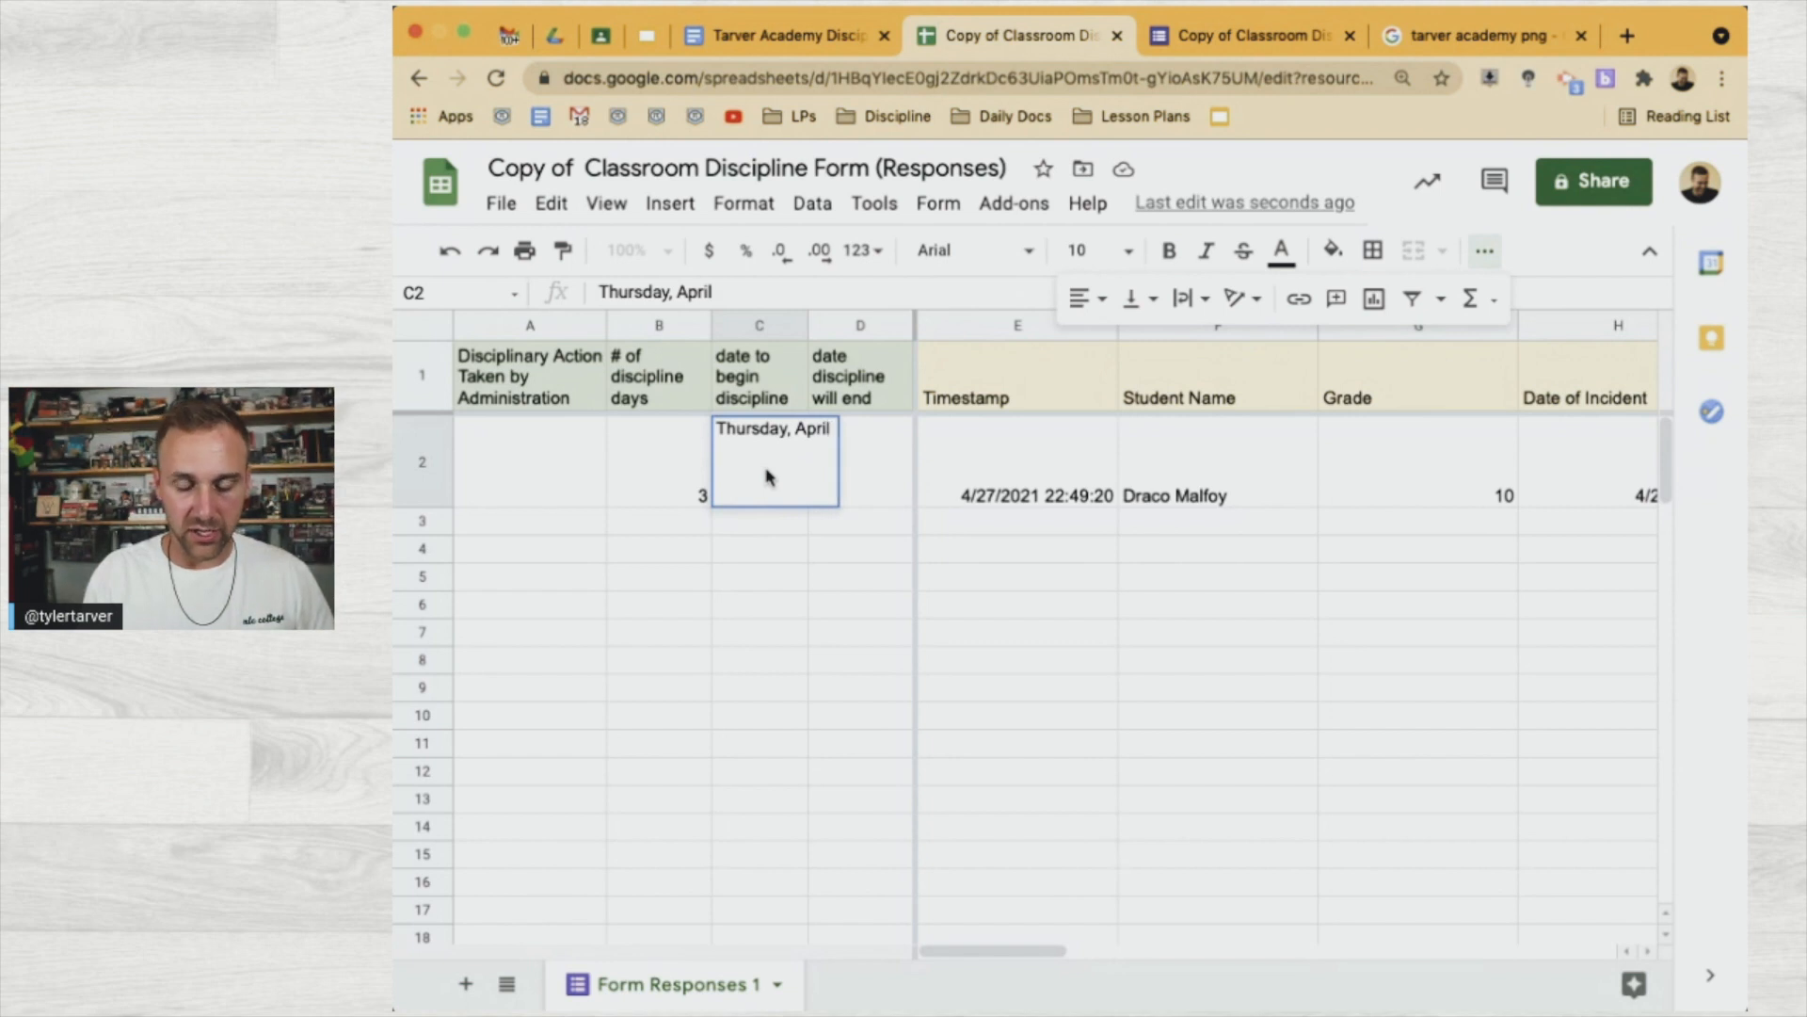
{"action": "type", "text": " 29, 2021"}
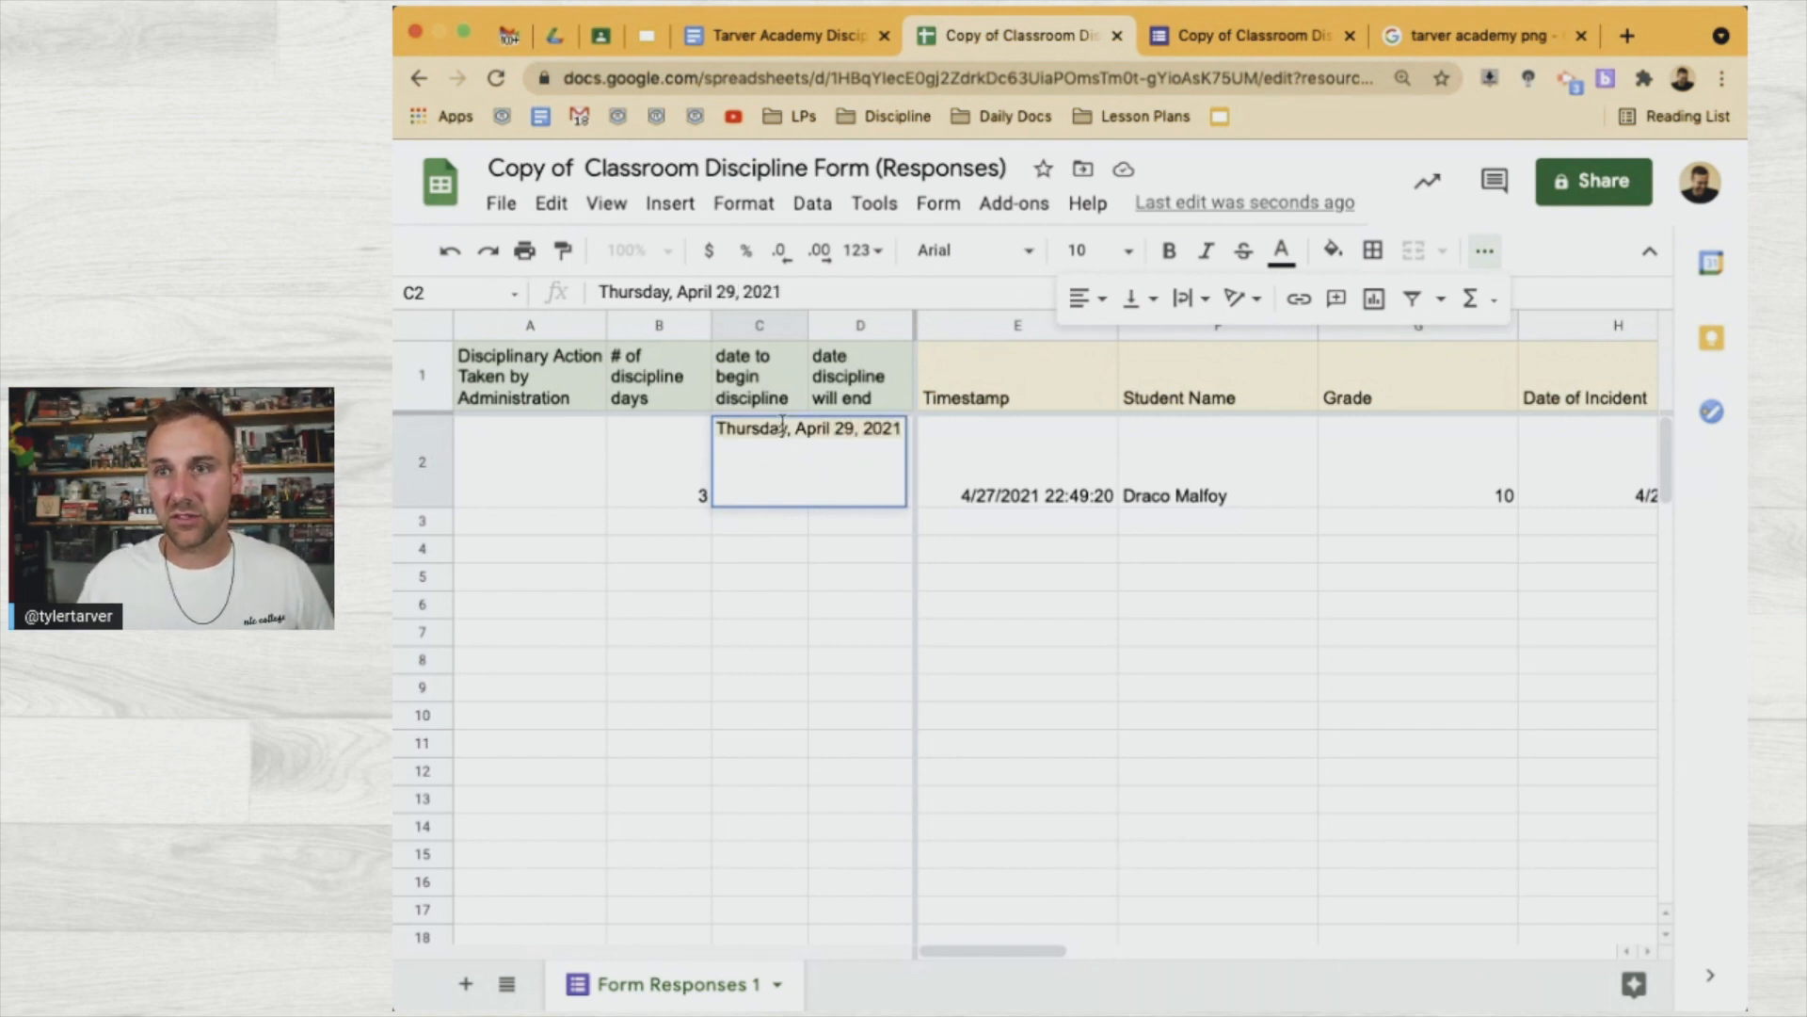
{"action": "key", "text": "Return"}
Set the D2 end date to May 4, 2021 using the date picker
{"action": "left_click", "coordinate": [878, 486]}
{"action": "type", "text": "Thursday, April 29, 2021"}
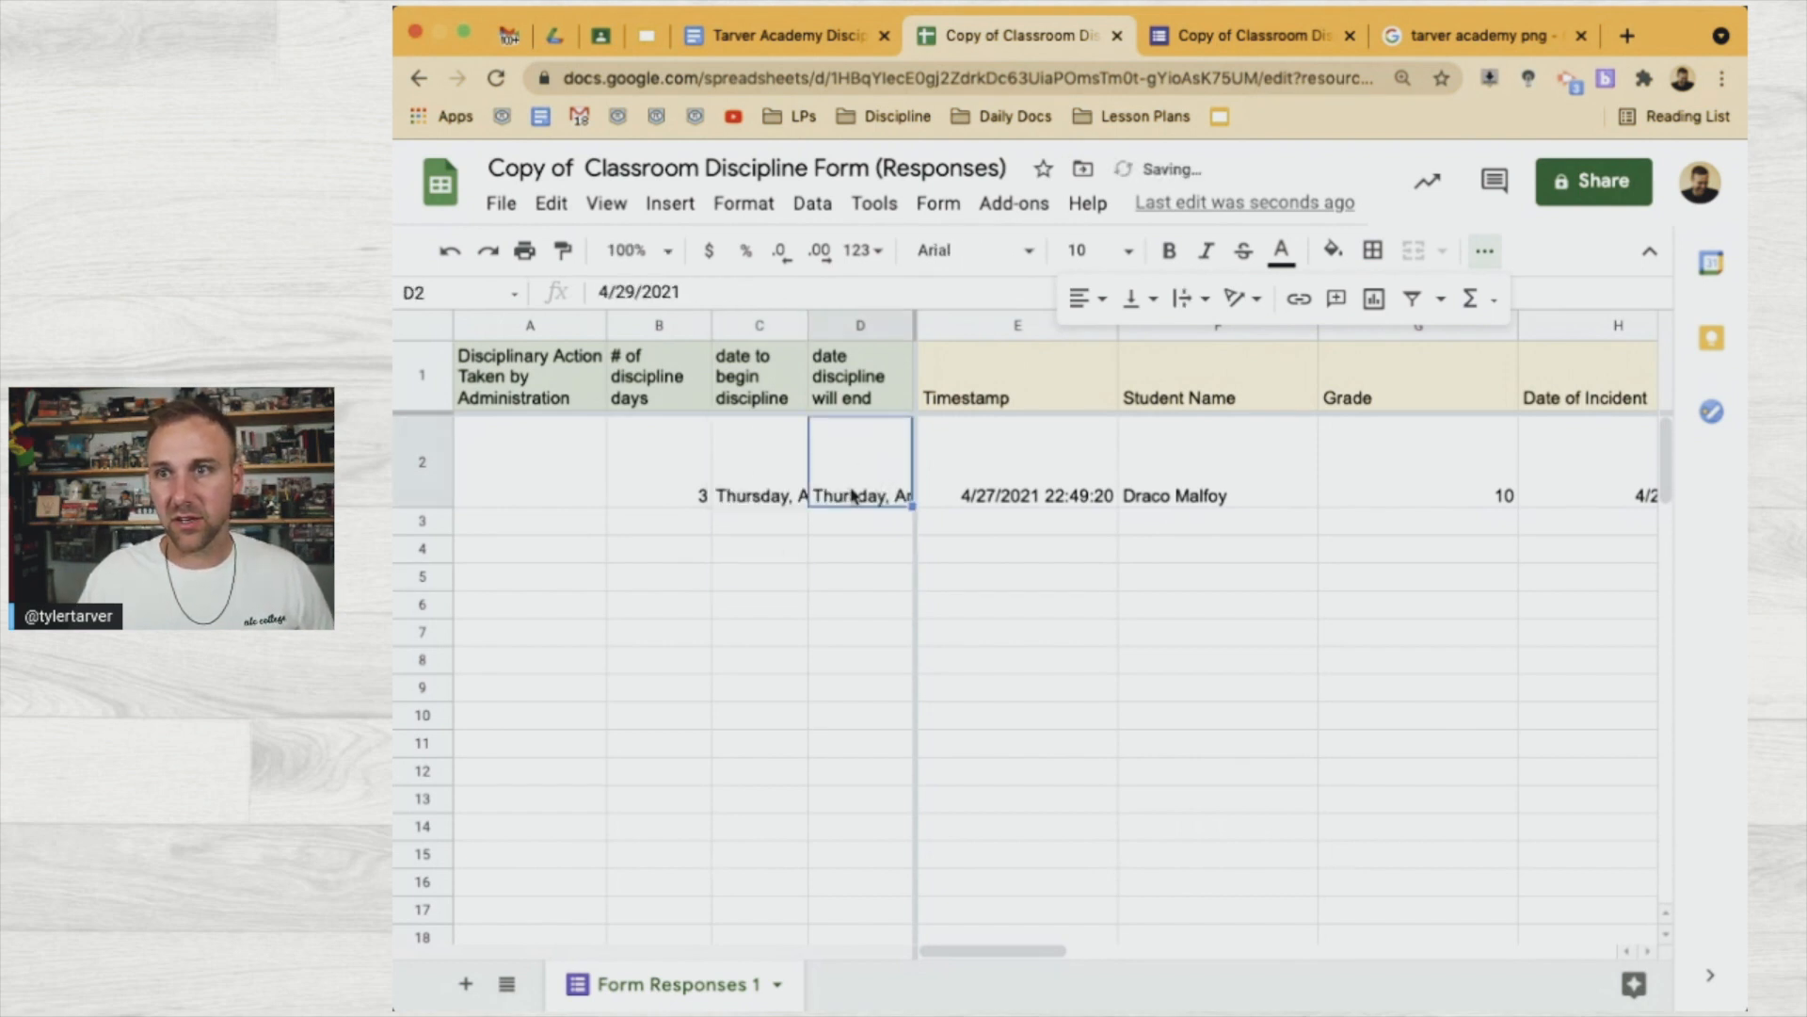
{"action": "double_click", "coordinate": [851, 486]}
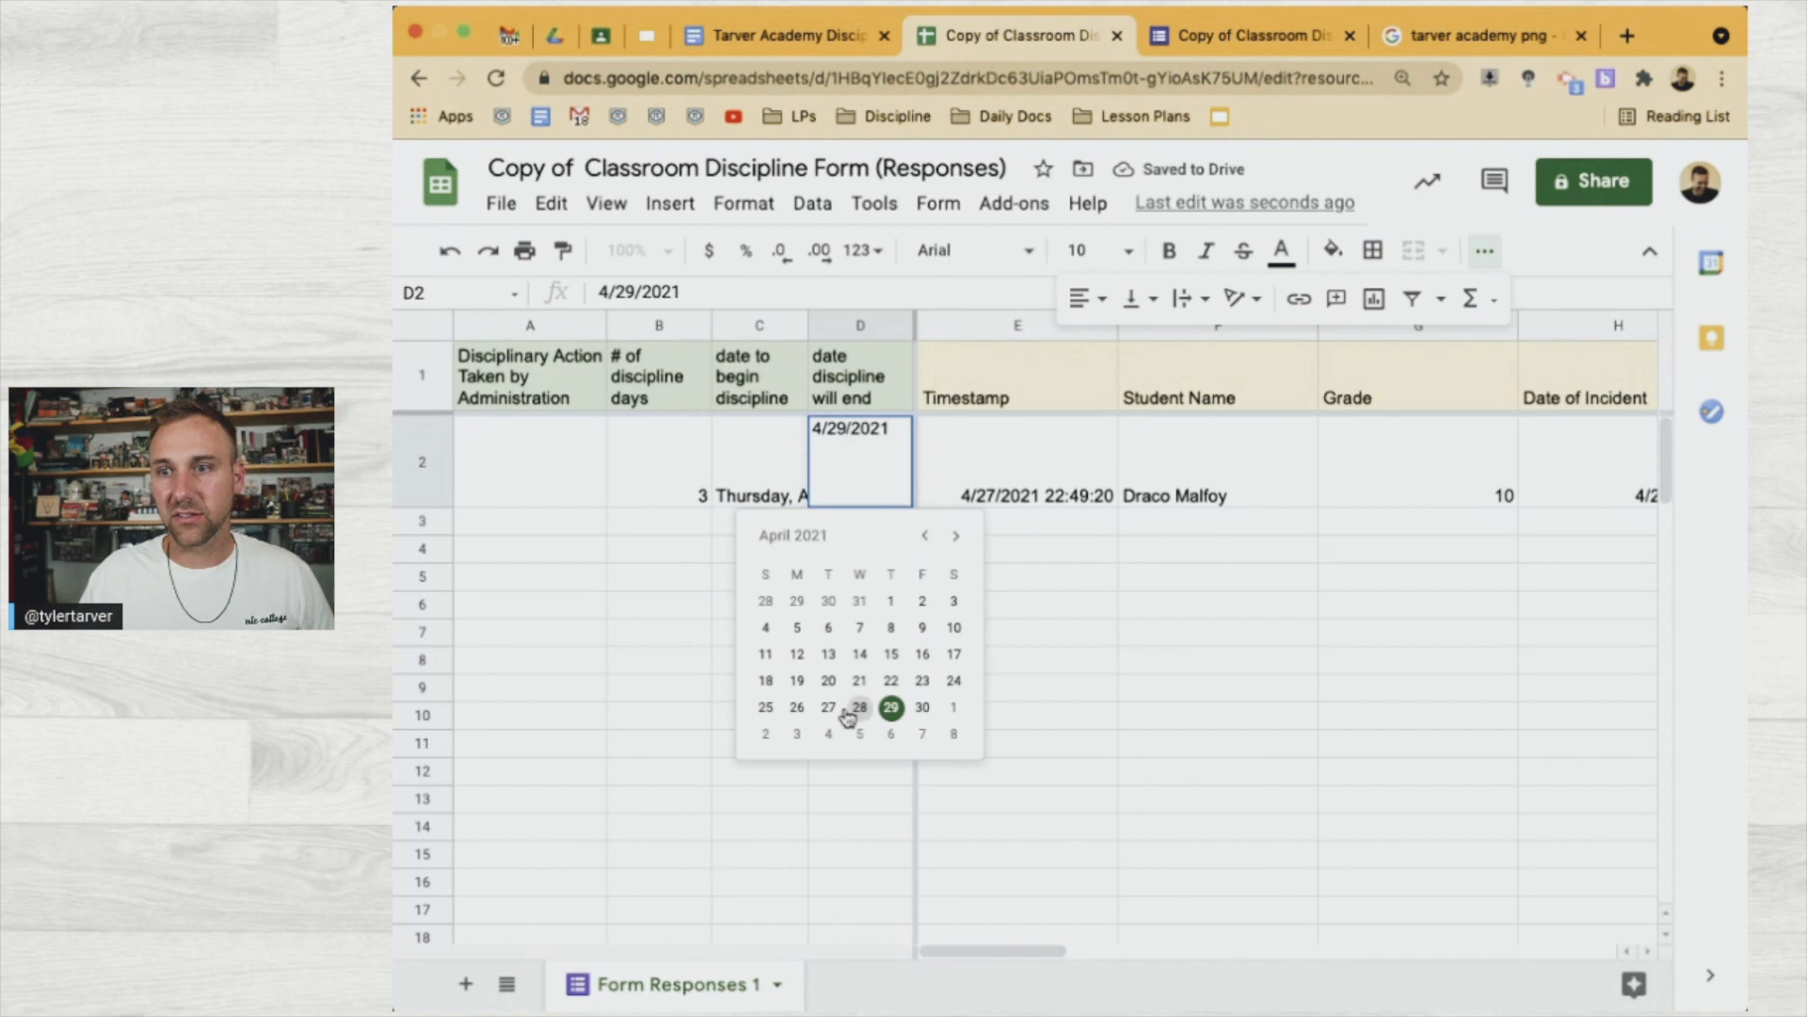
{"action": "left_click", "coordinate": [923, 708]}
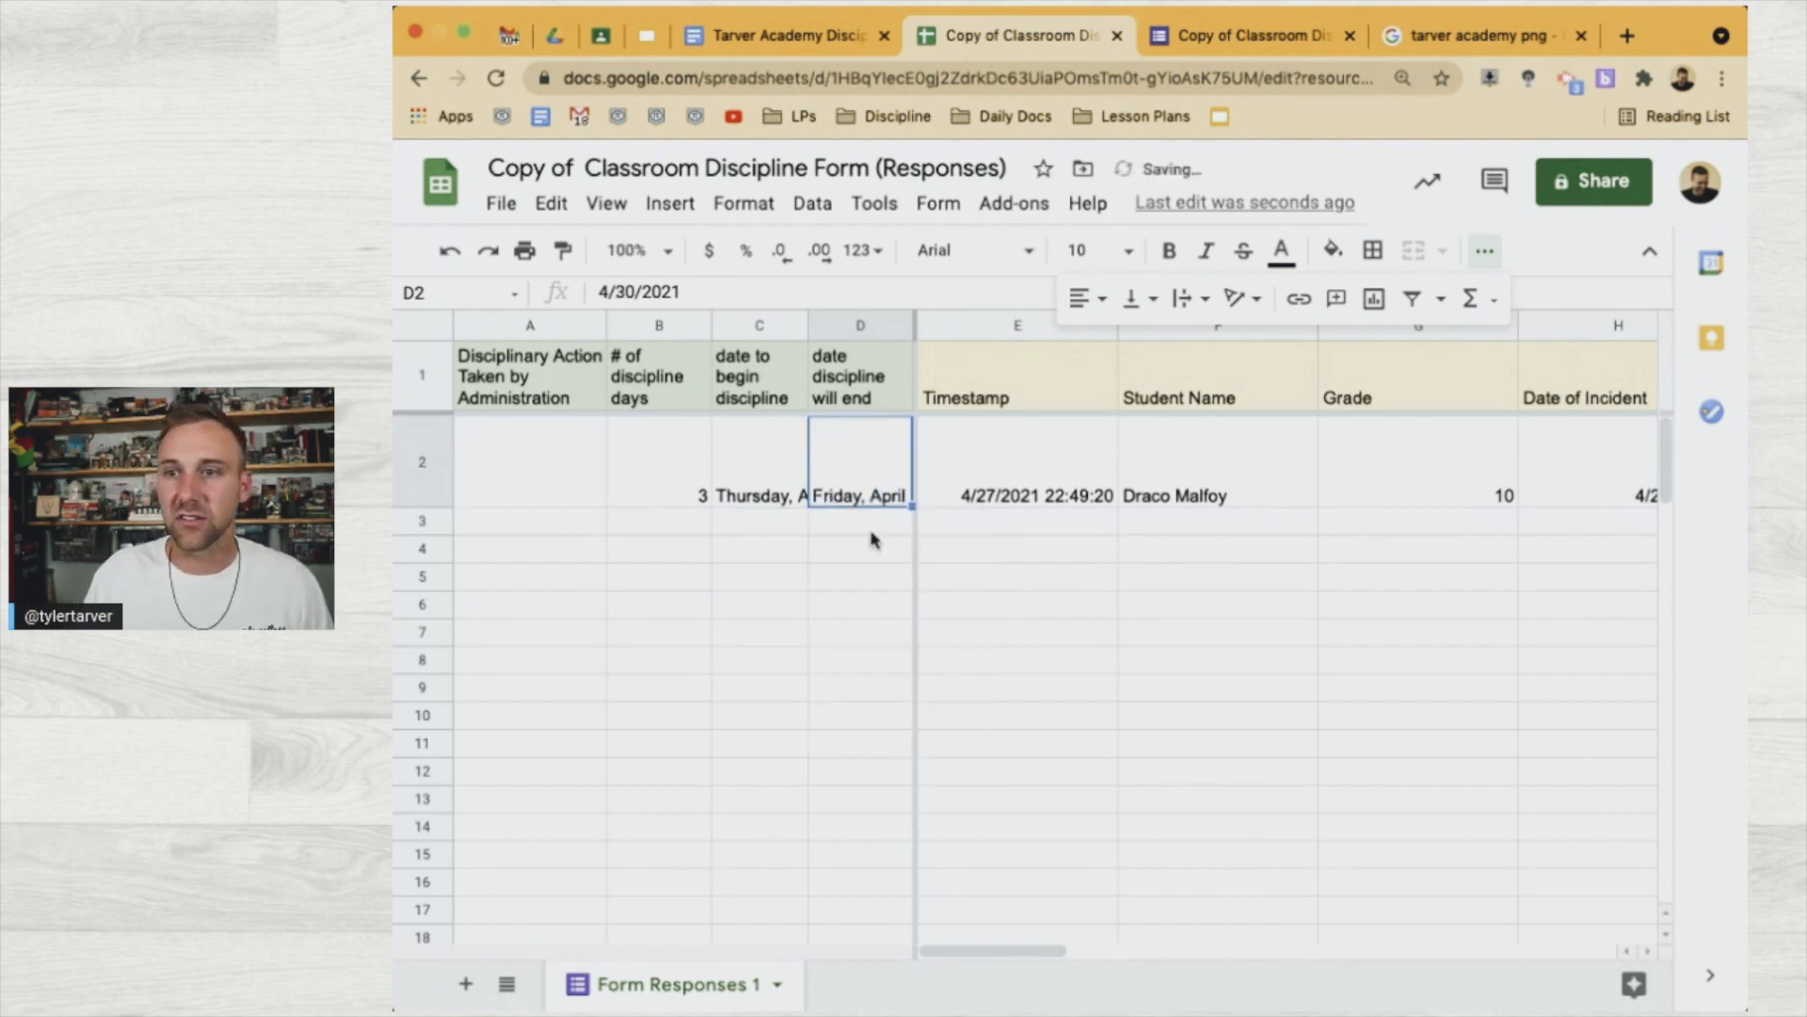
{"action": "double_click", "coordinate": [862, 491]}
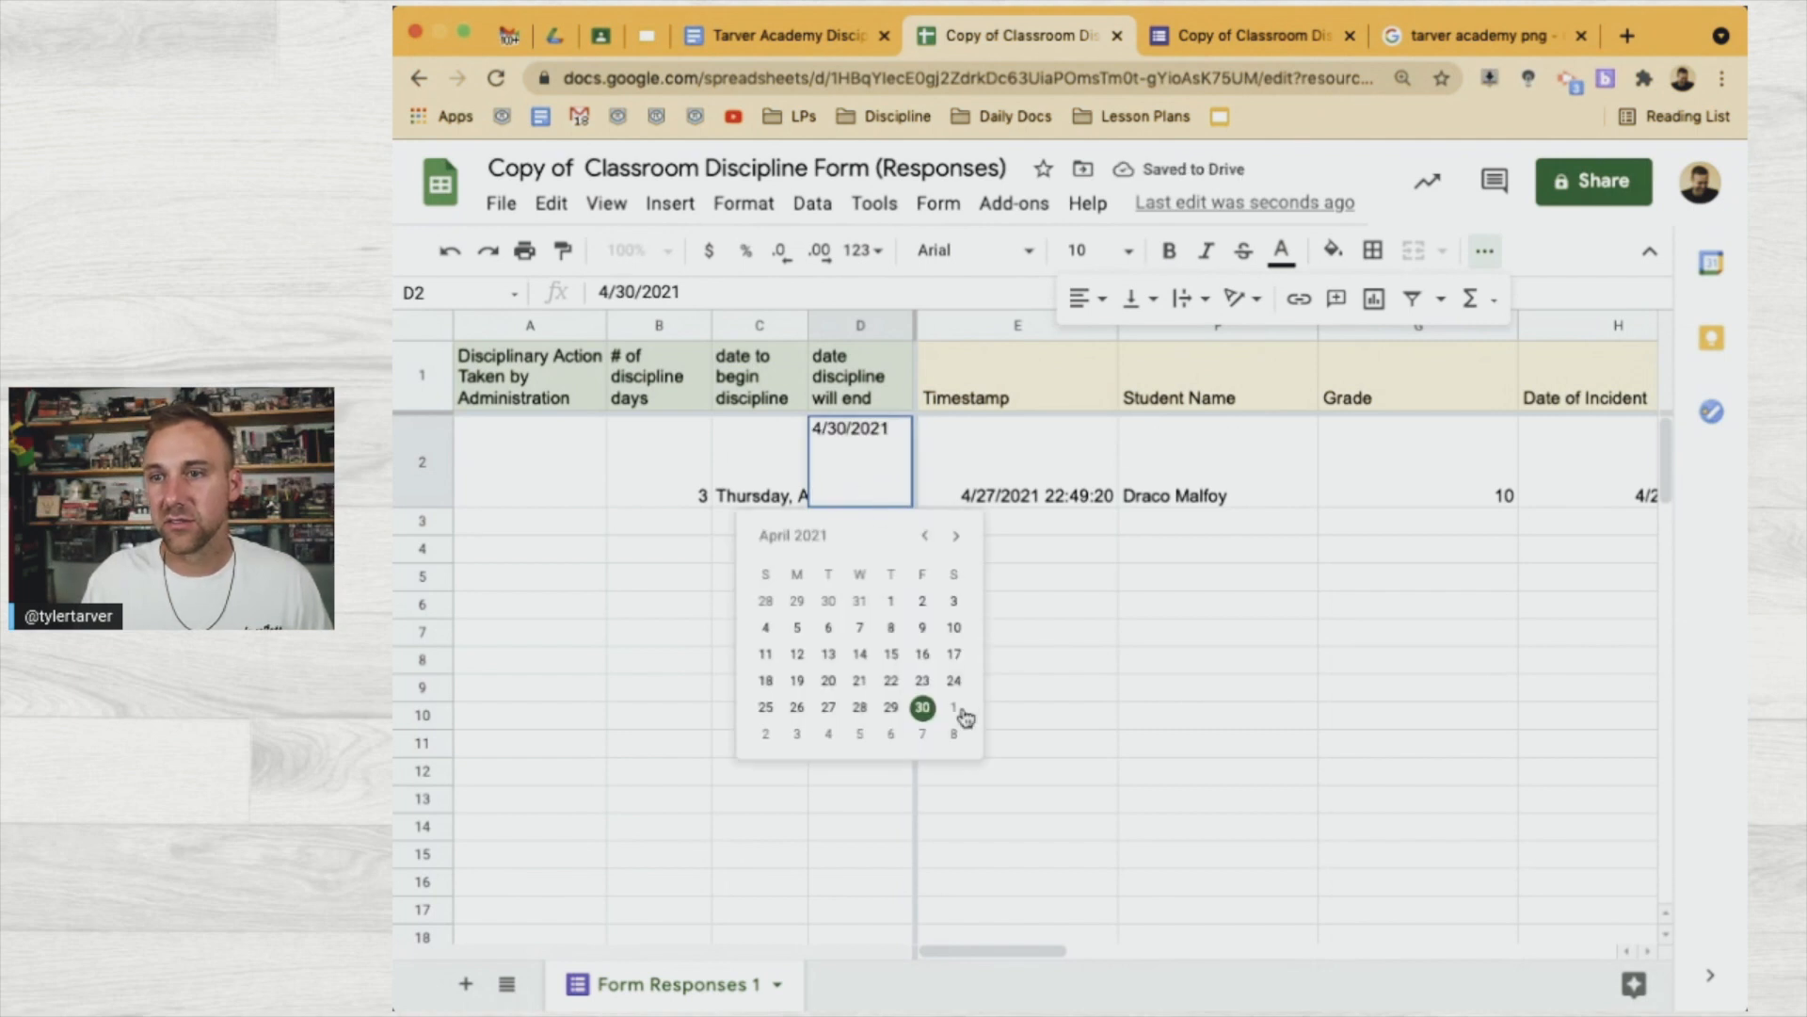
{"action": "left_click", "coordinate": [829, 739]}
{"action": "left_click", "coordinate": [828, 601]}
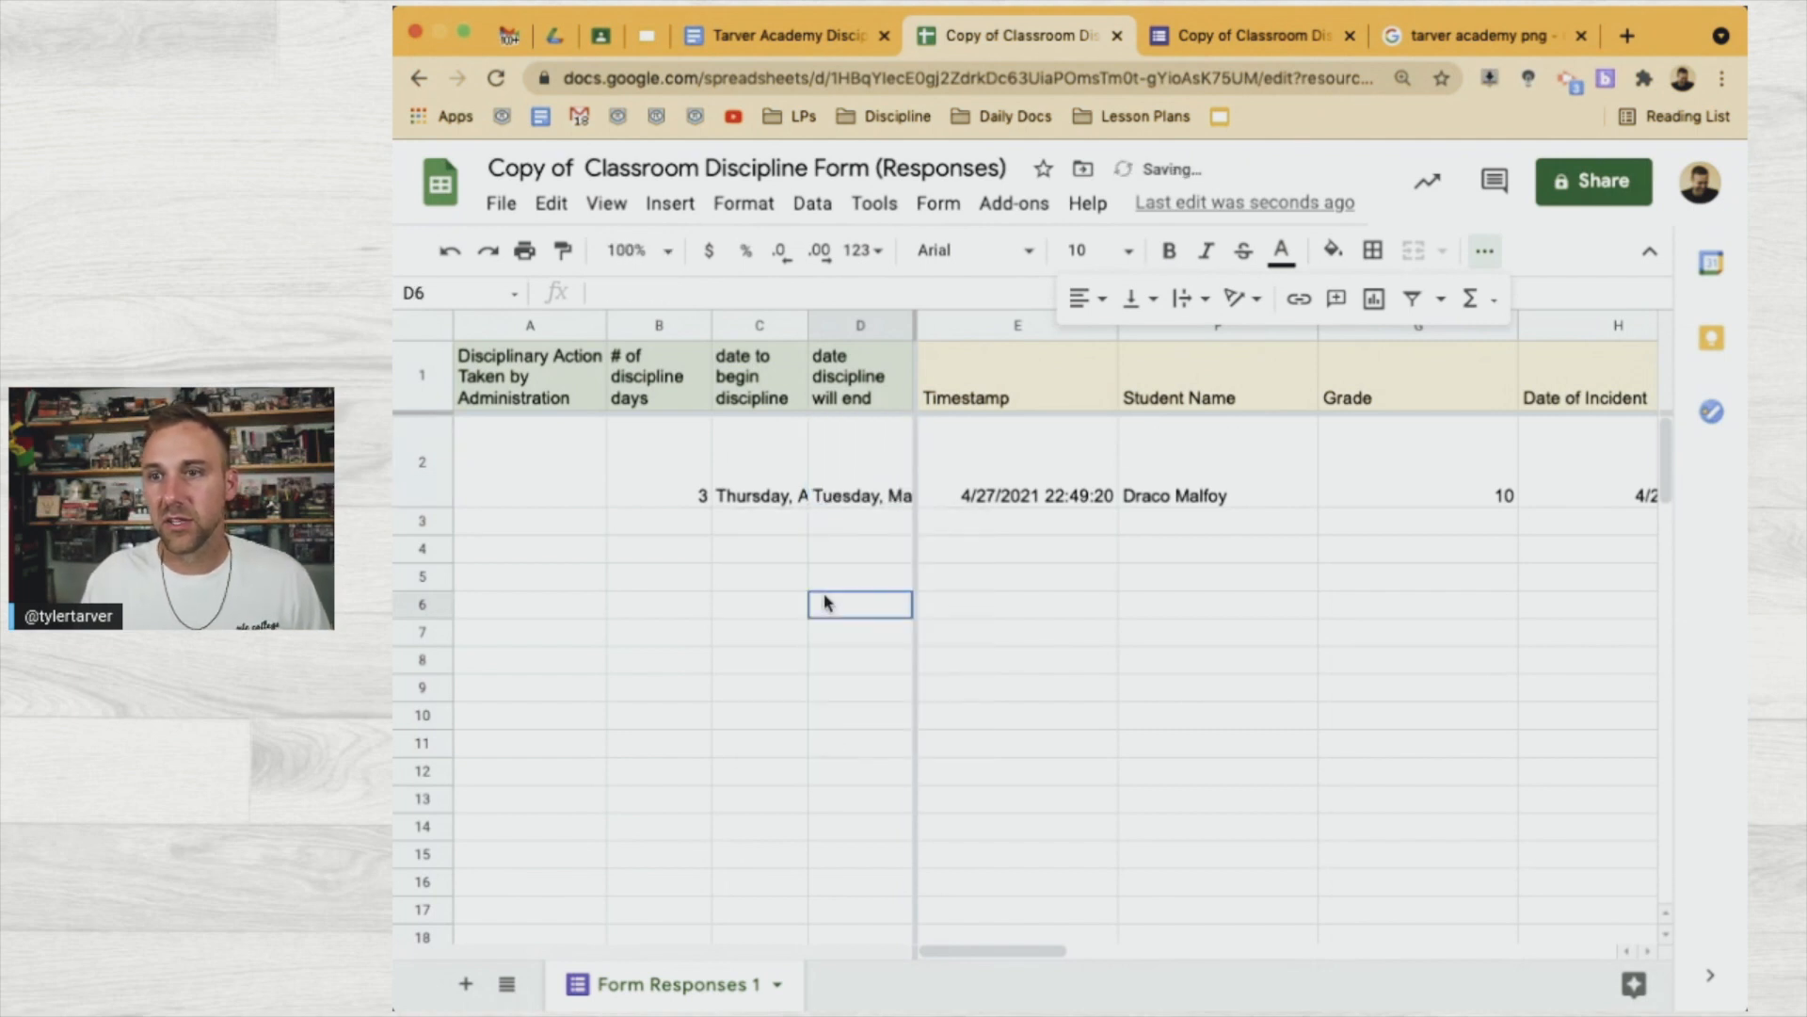
{"action": "left_click", "coordinate": [570, 477]}
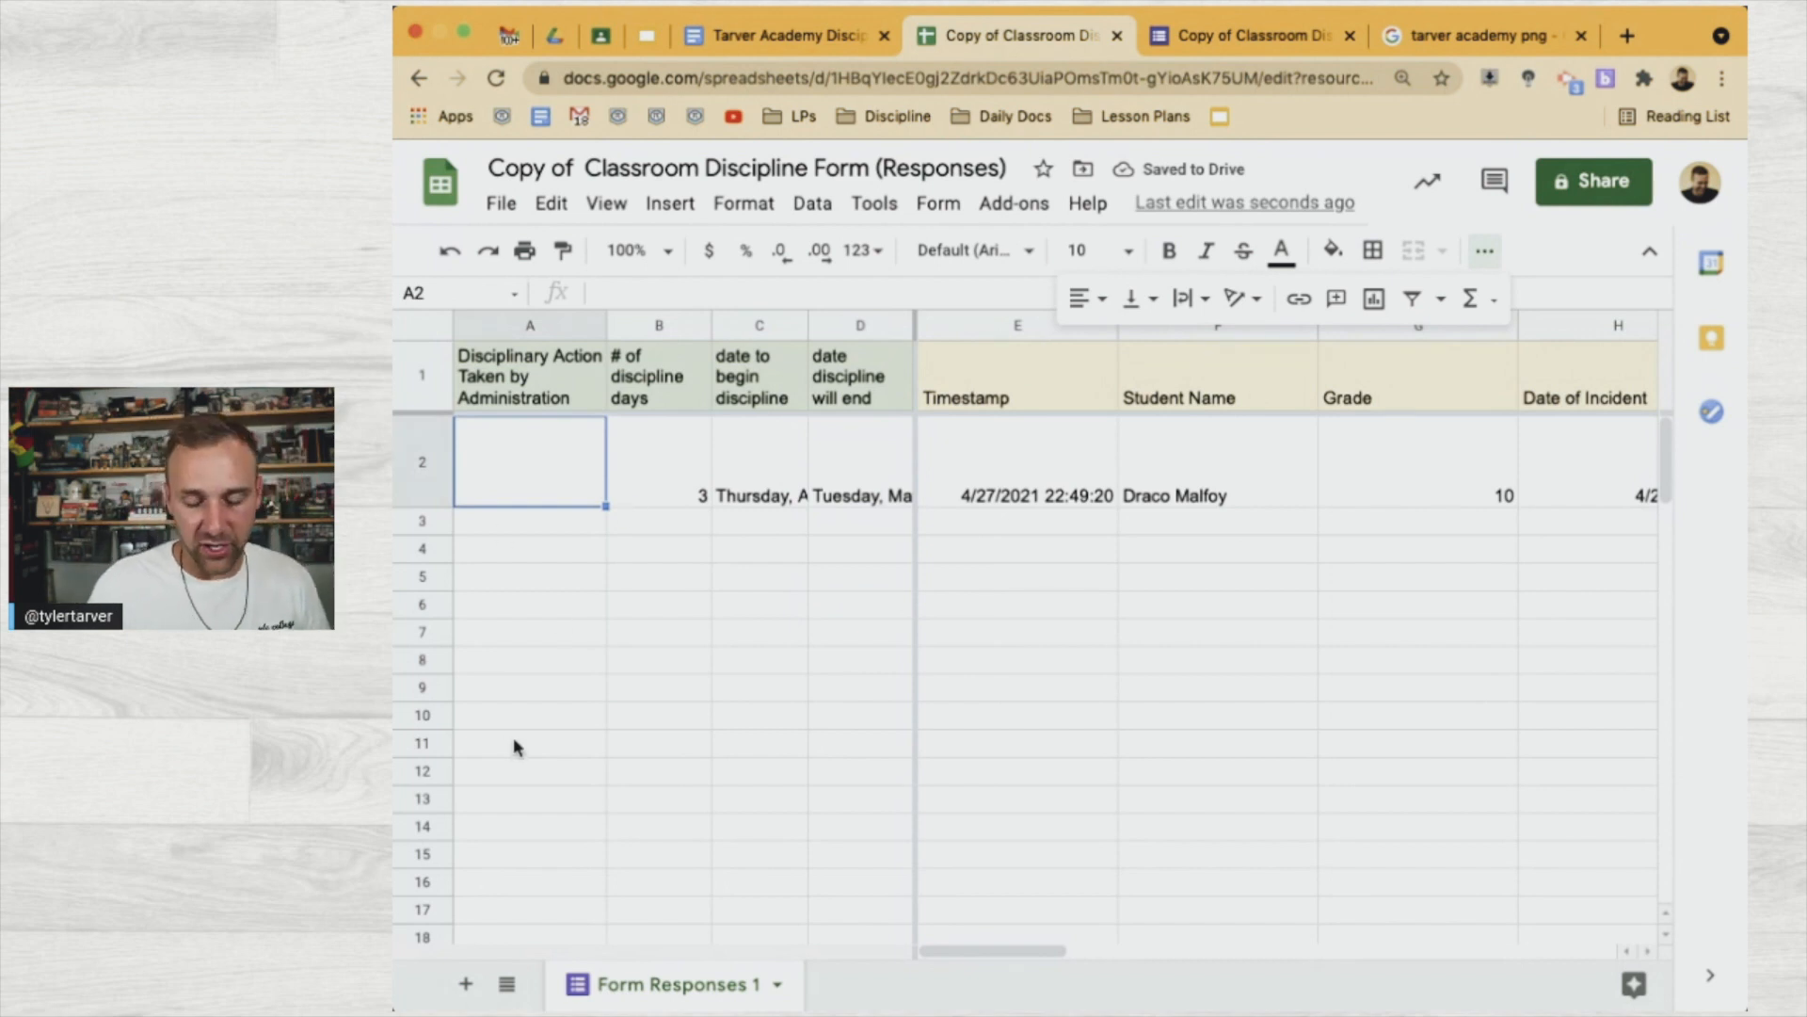
{"action": "type", "text": "ISS"}
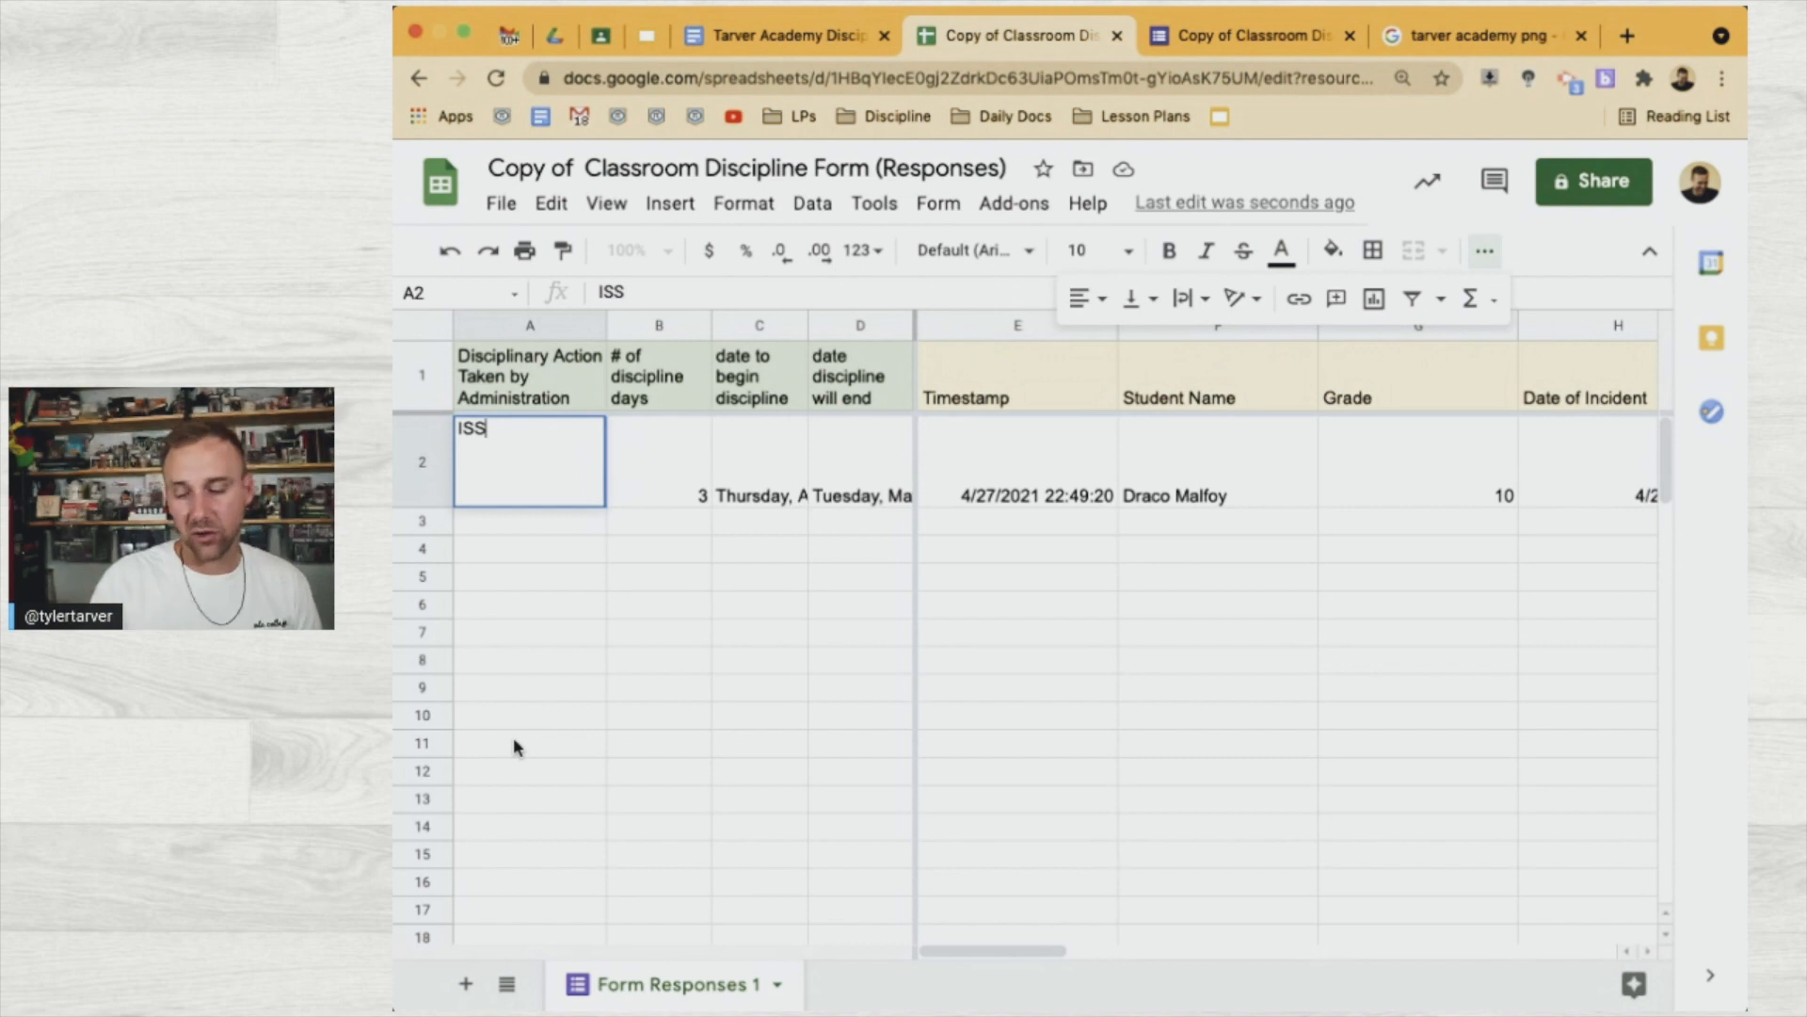
{"action": "key", "text": "Return"}
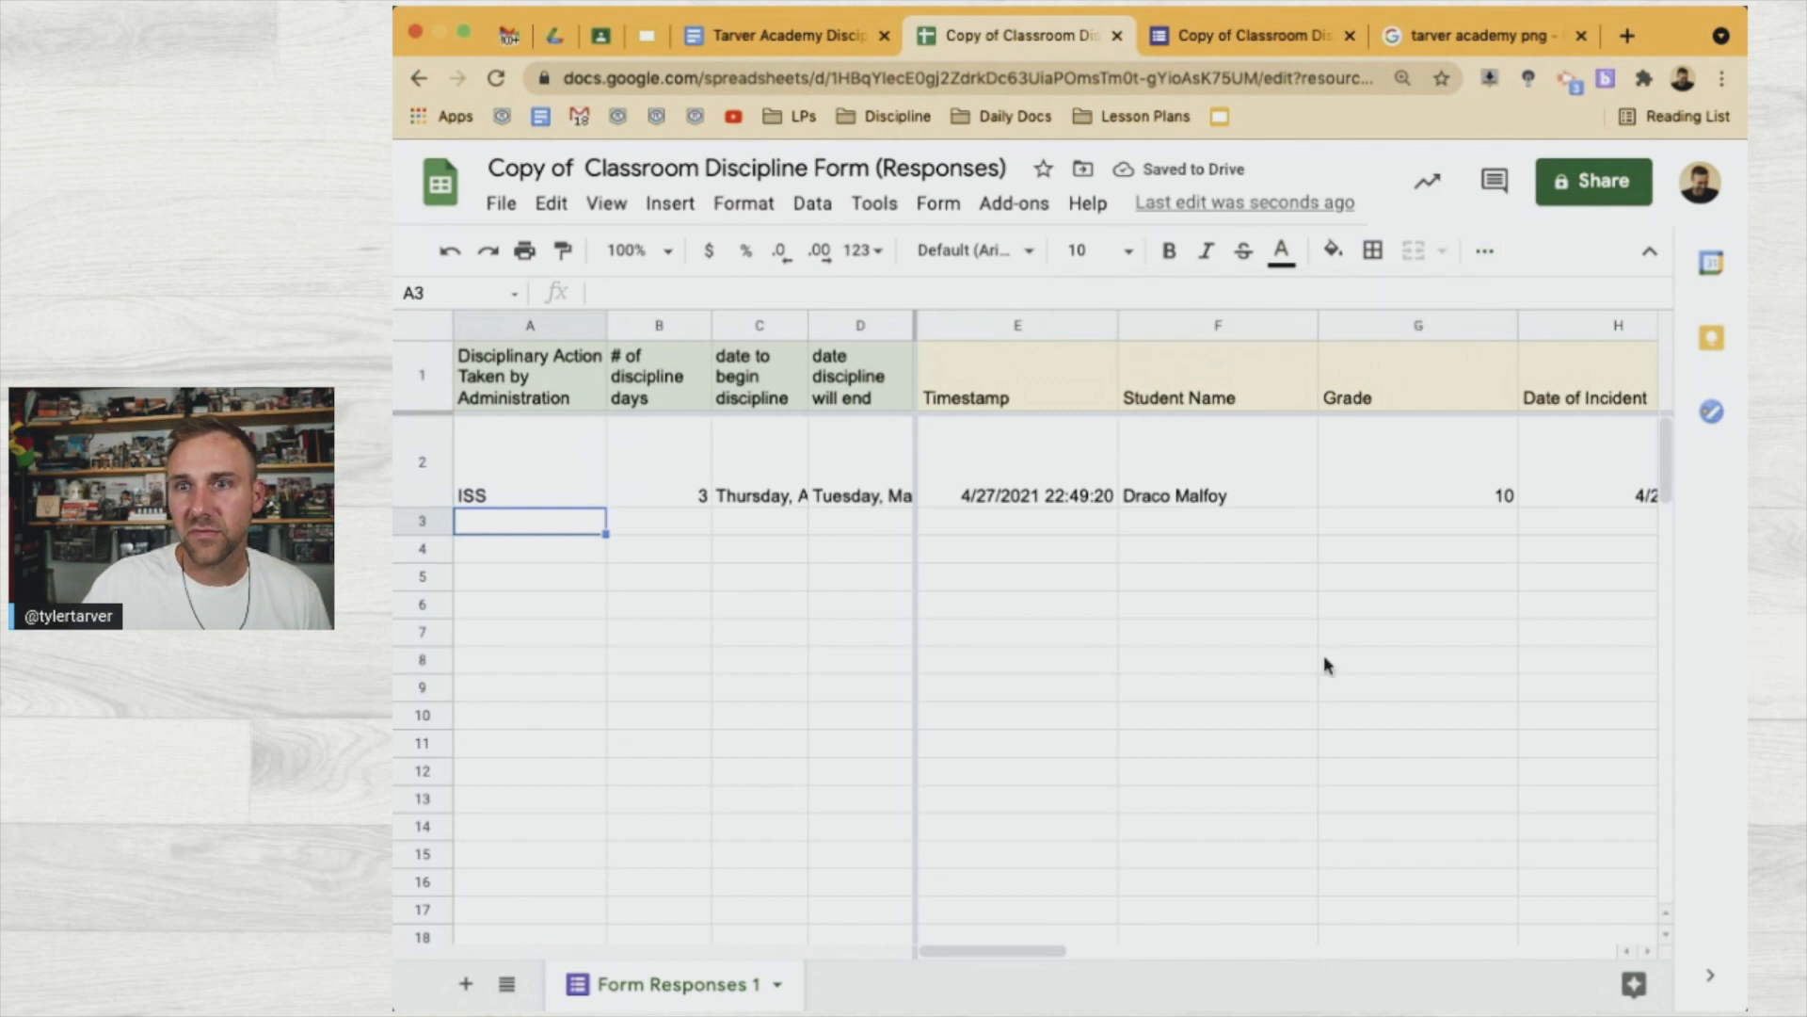
{"action": "scroll", "coordinate": [1305, 646], "scroll_direction": "right", "scroll_amount": 10}
{"action": "scroll", "coordinate": [1305, 646], "scroll_direction": "left", "scroll_amount": 5}
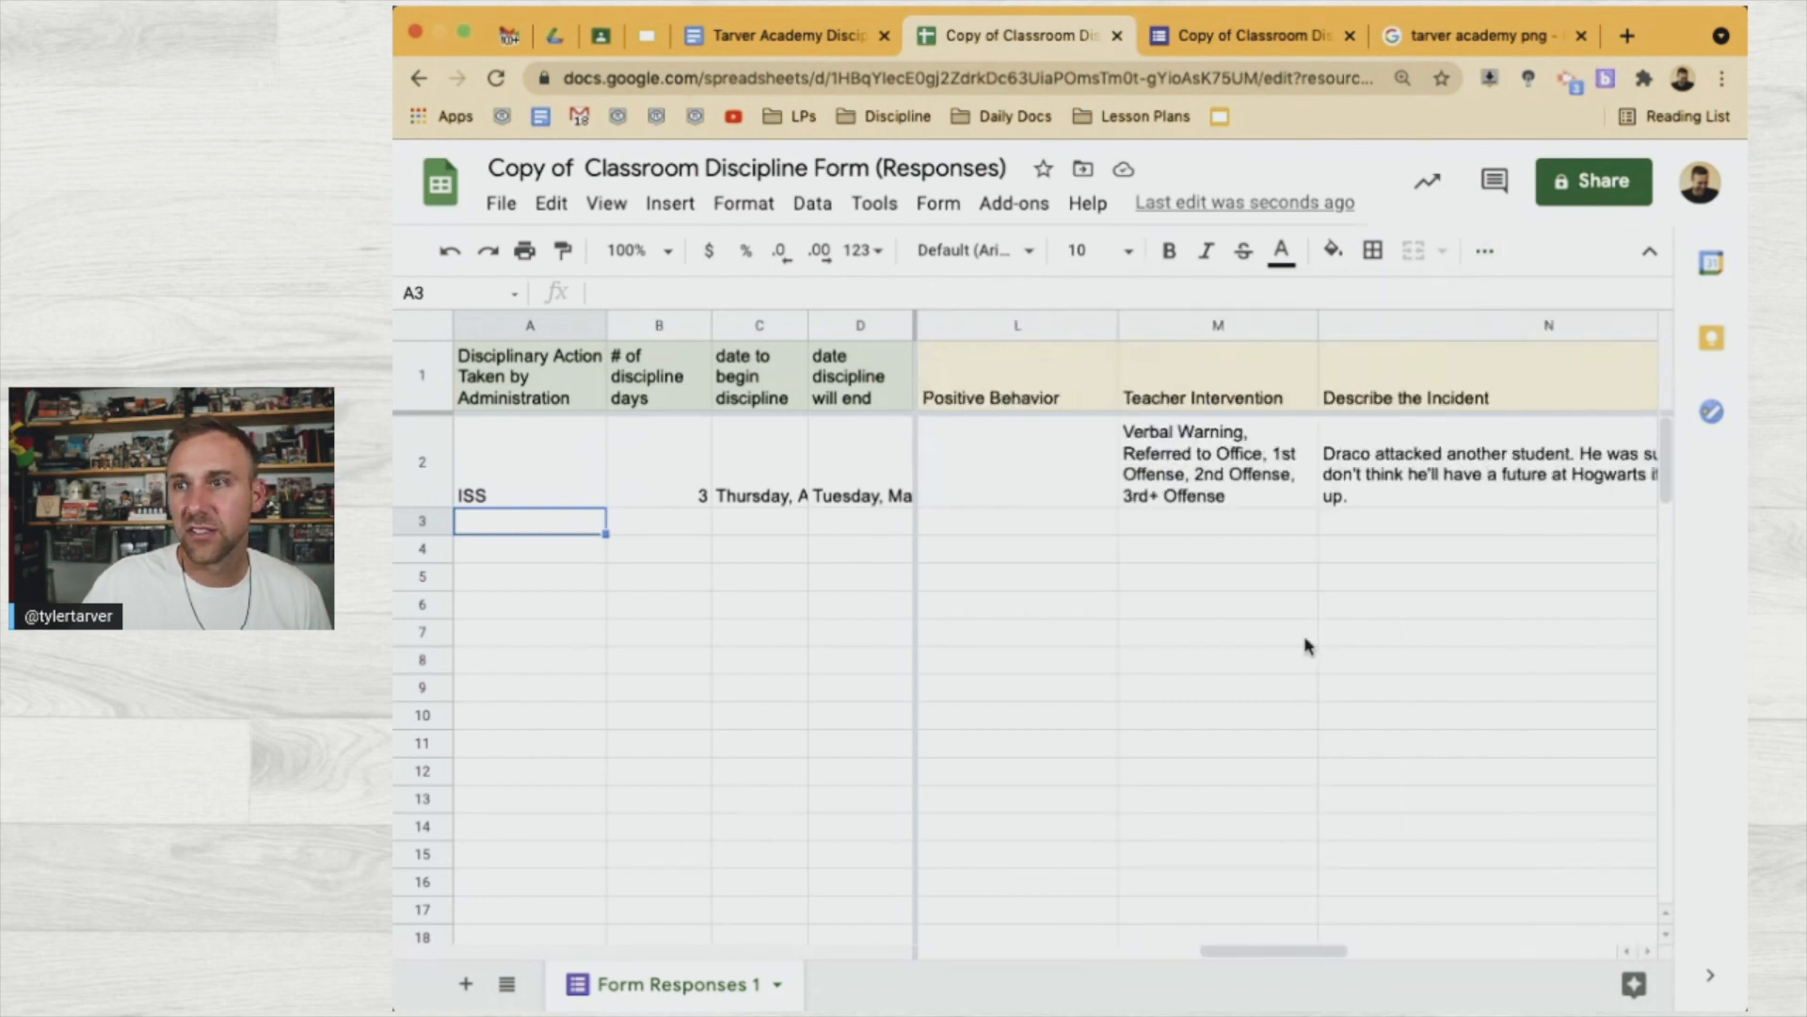
{"action": "scroll", "coordinate": [1305, 646], "scroll_direction": "right", "scroll_amount": 3}
{"action": "scroll", "coordinate": [1305, 646], "scroll_direction": "right", "scroll_amount": 1}
{"action": "scroll", "coordinate": [1224, 648], "scroll_direction": "left", "scroll_amount": 1}
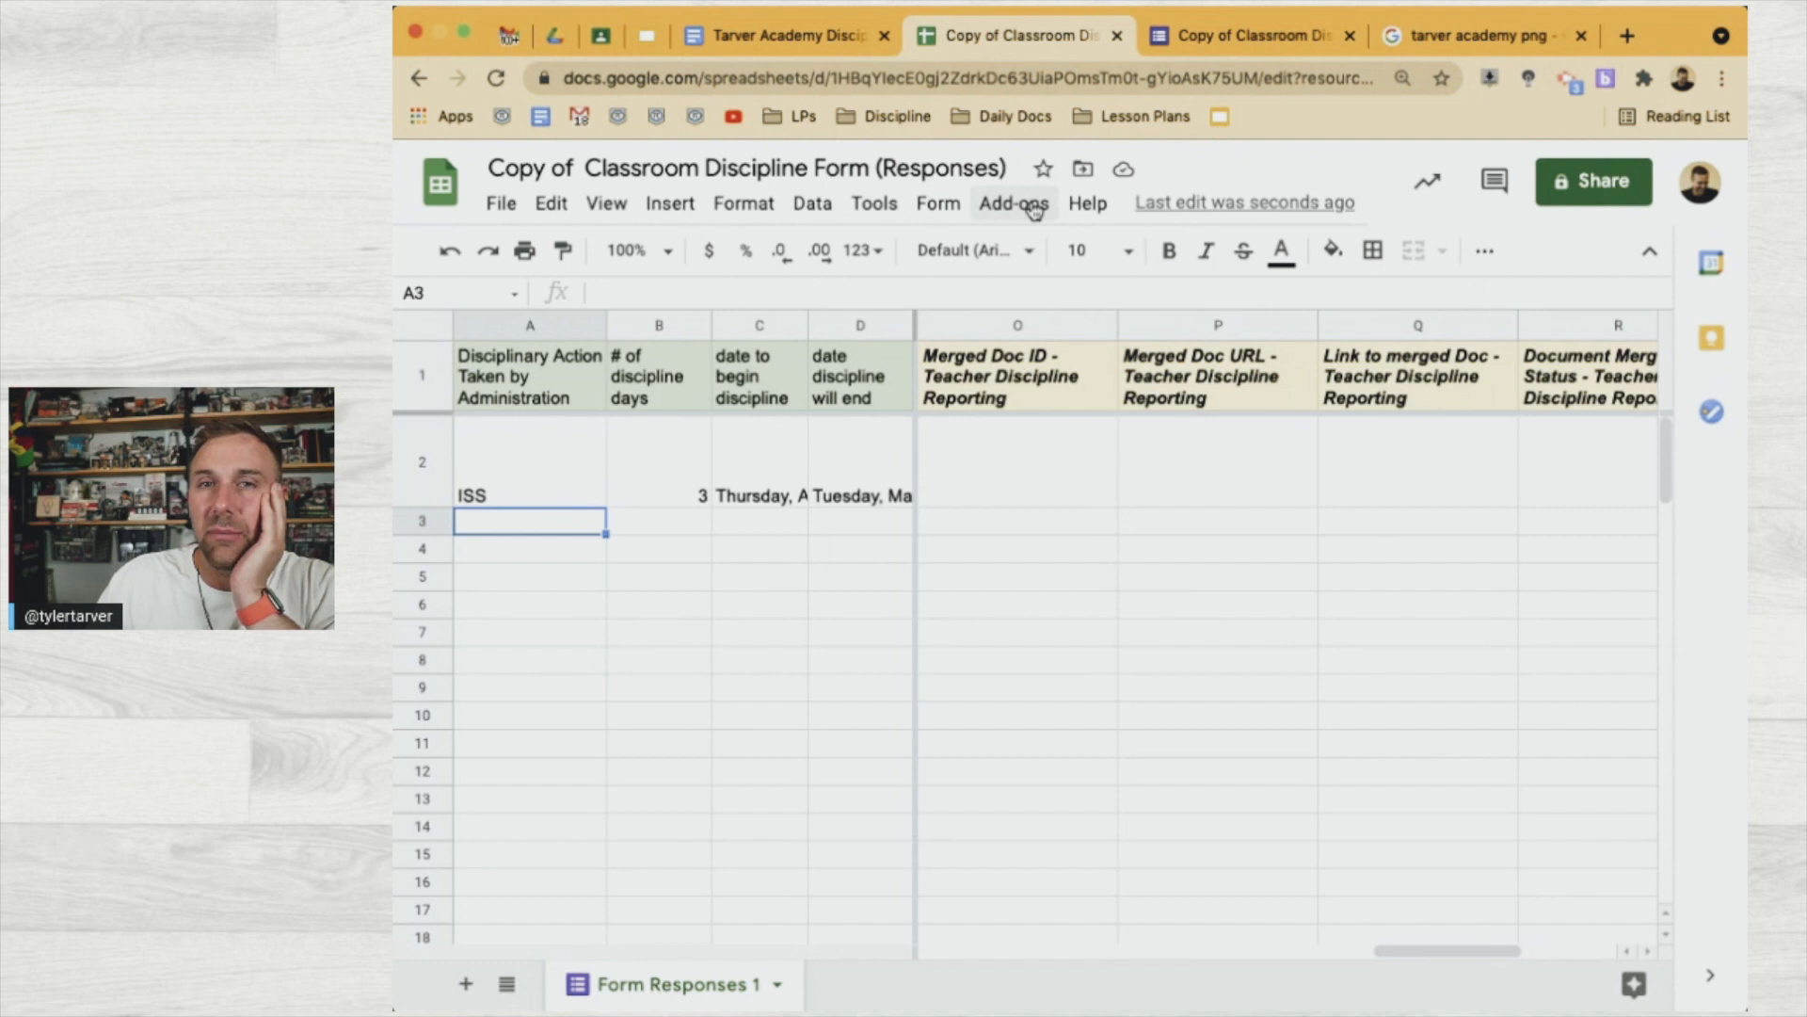
Launch AutoCrat and edit the Teacher Discipline Reporting job through to its trigger settings
{"action": "left_click", "coordinate": [1033, 209]}
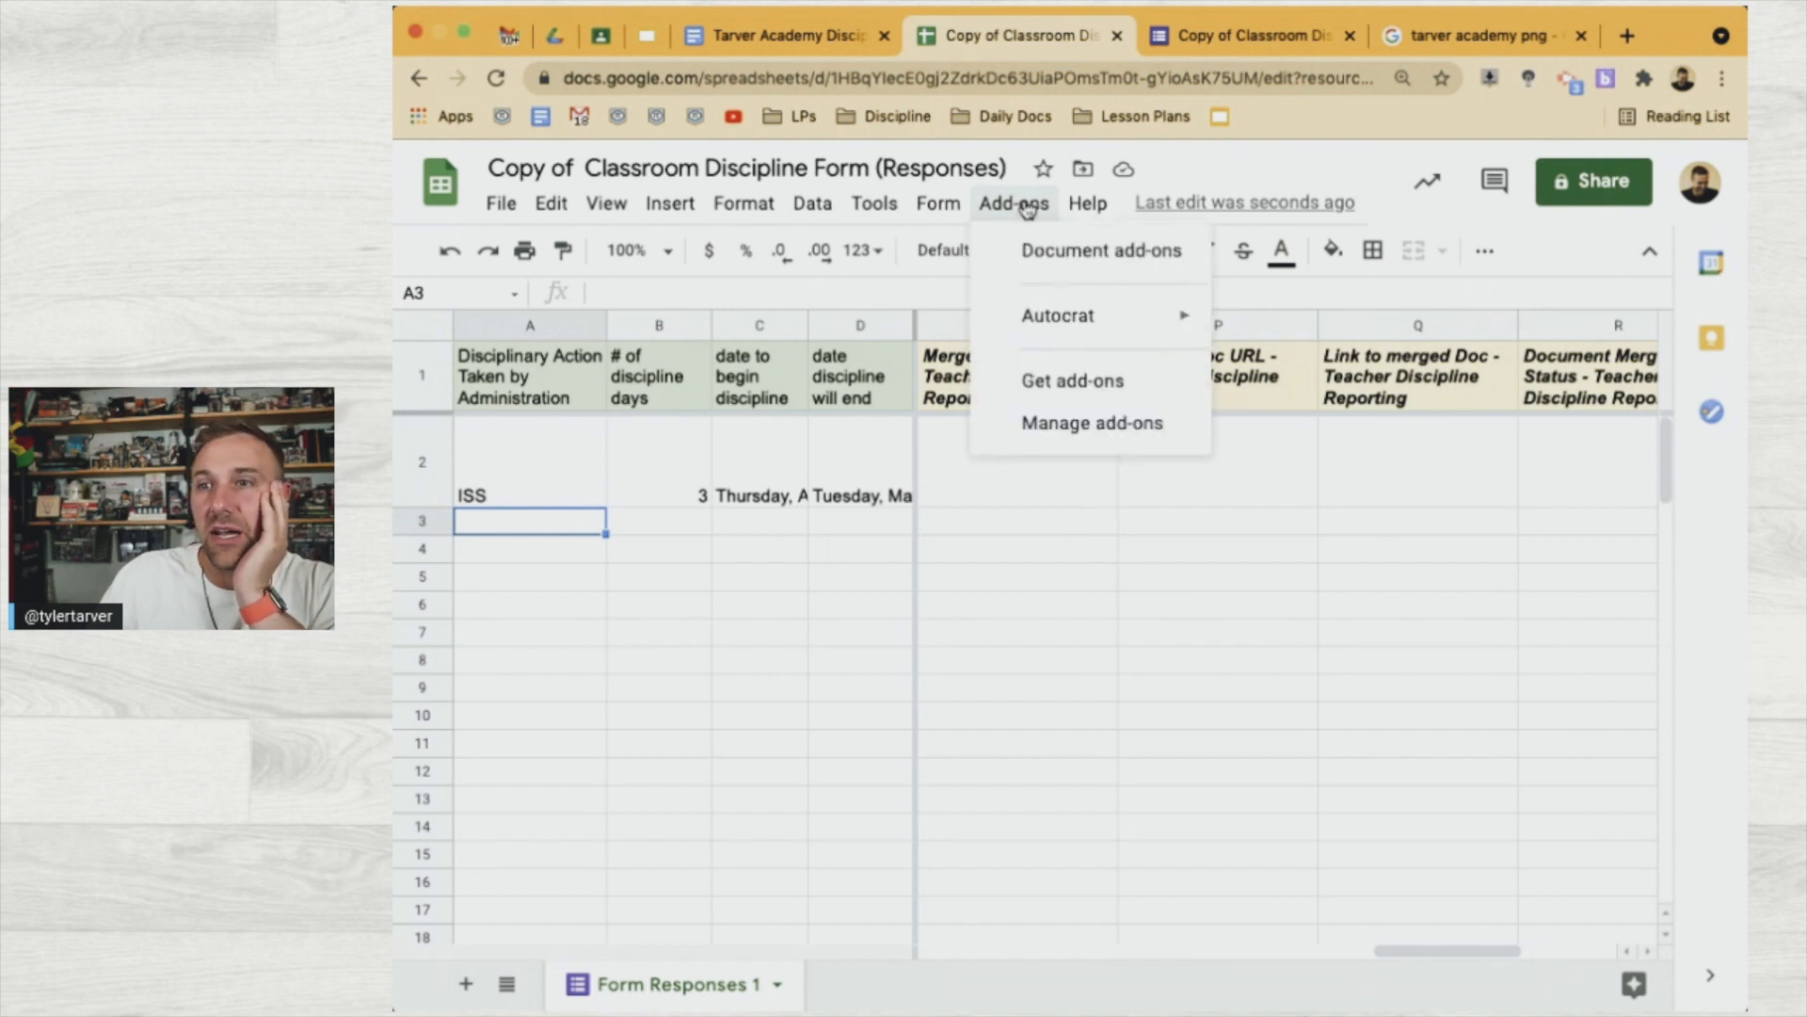
{"action": "mouse_move", "coordinate": [1045, 339]}
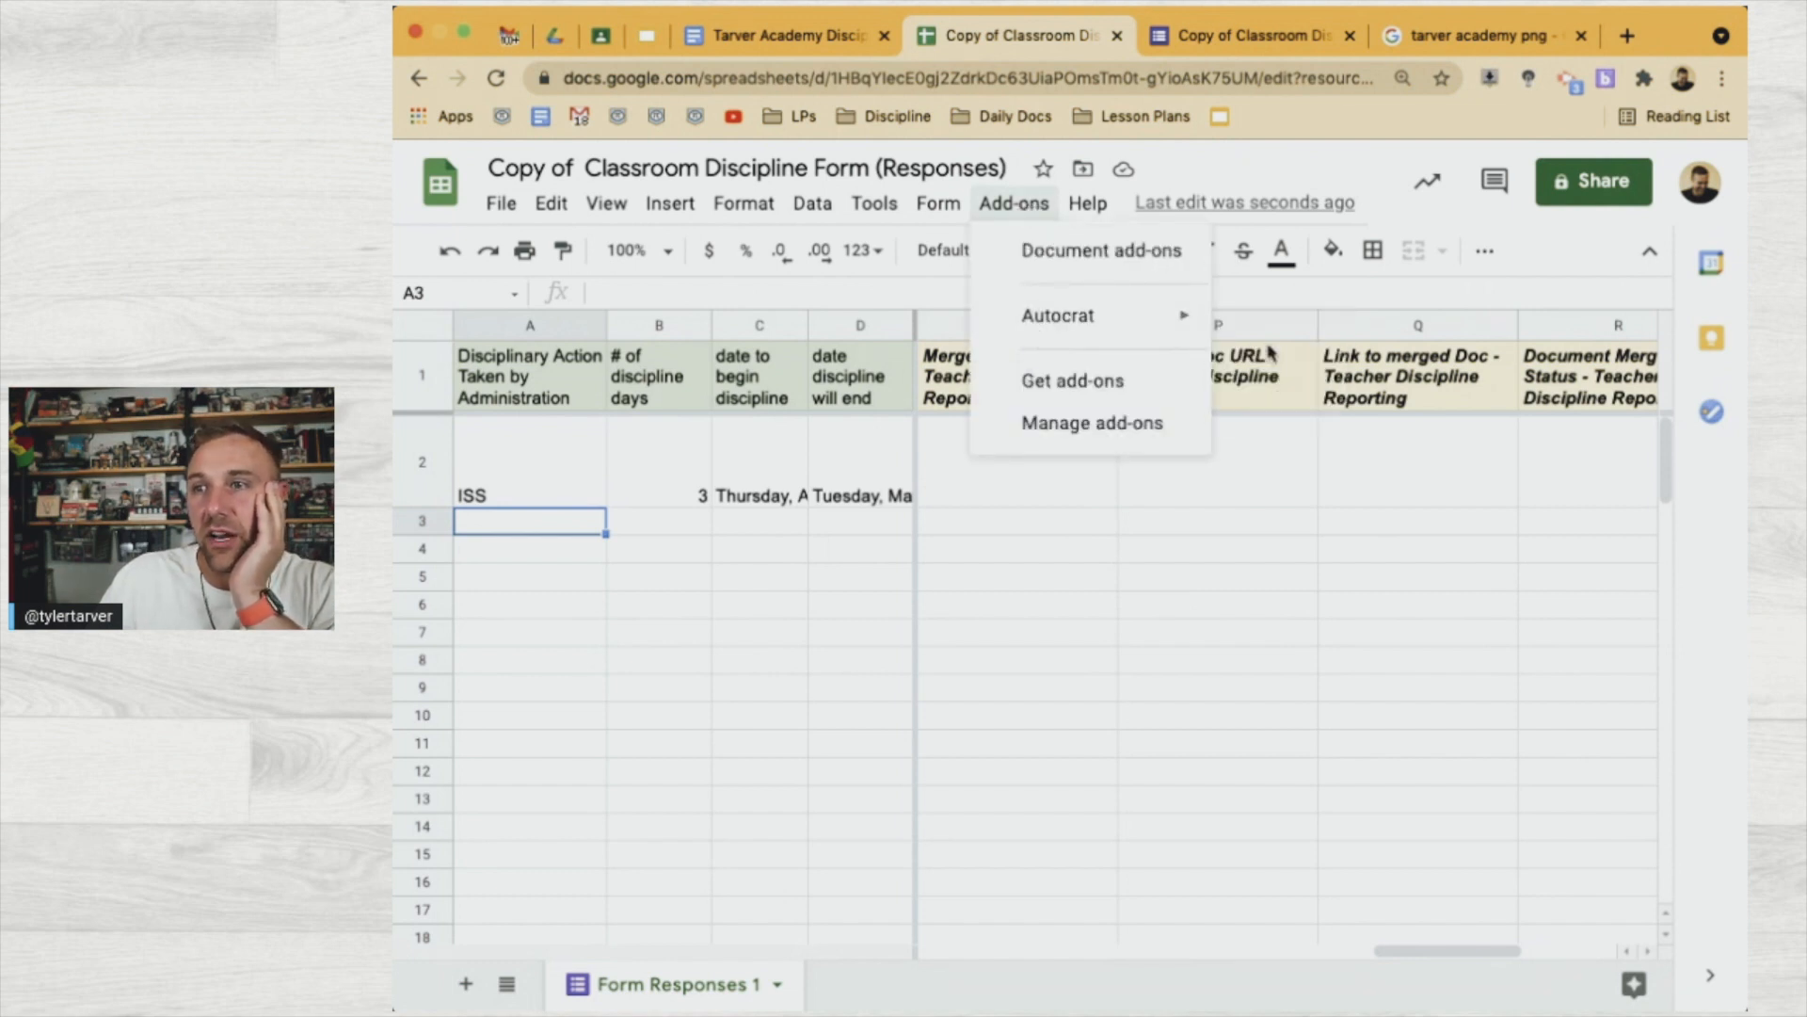
{"action": "left_click", "coordinate": [1265, 326]}
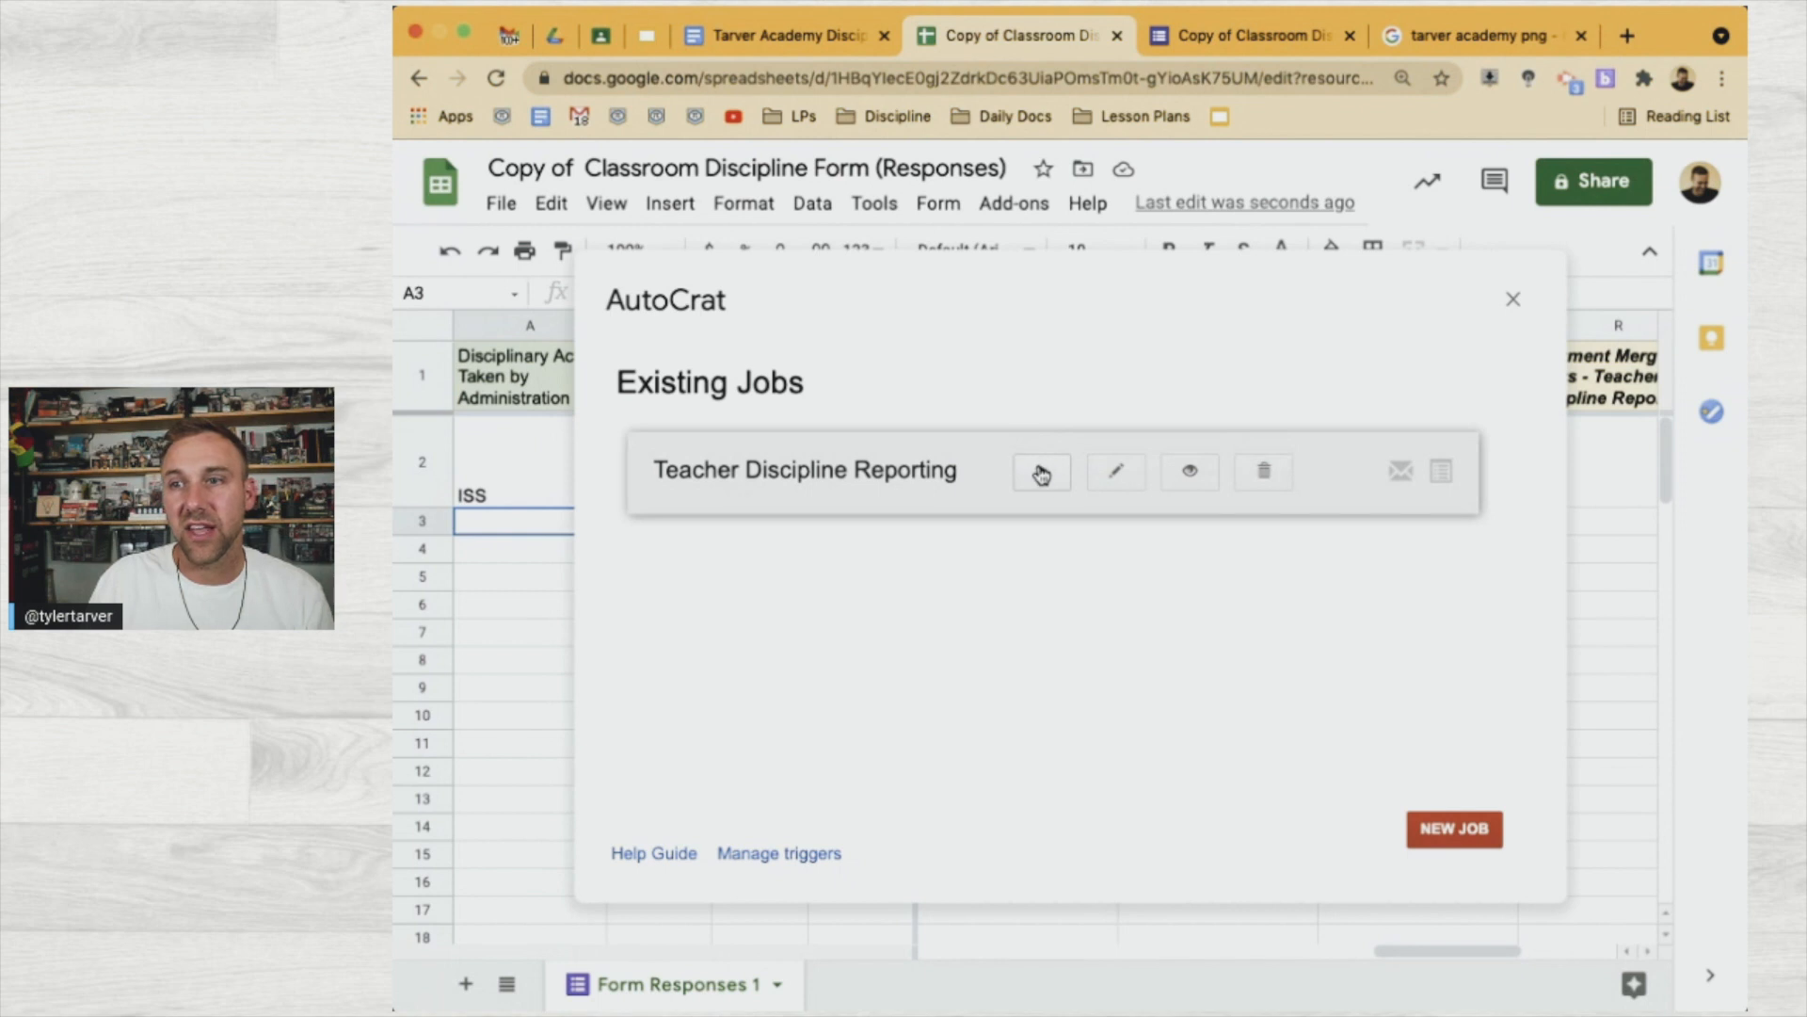
{"action": "left_click", "coordinate": [1135, 480]}
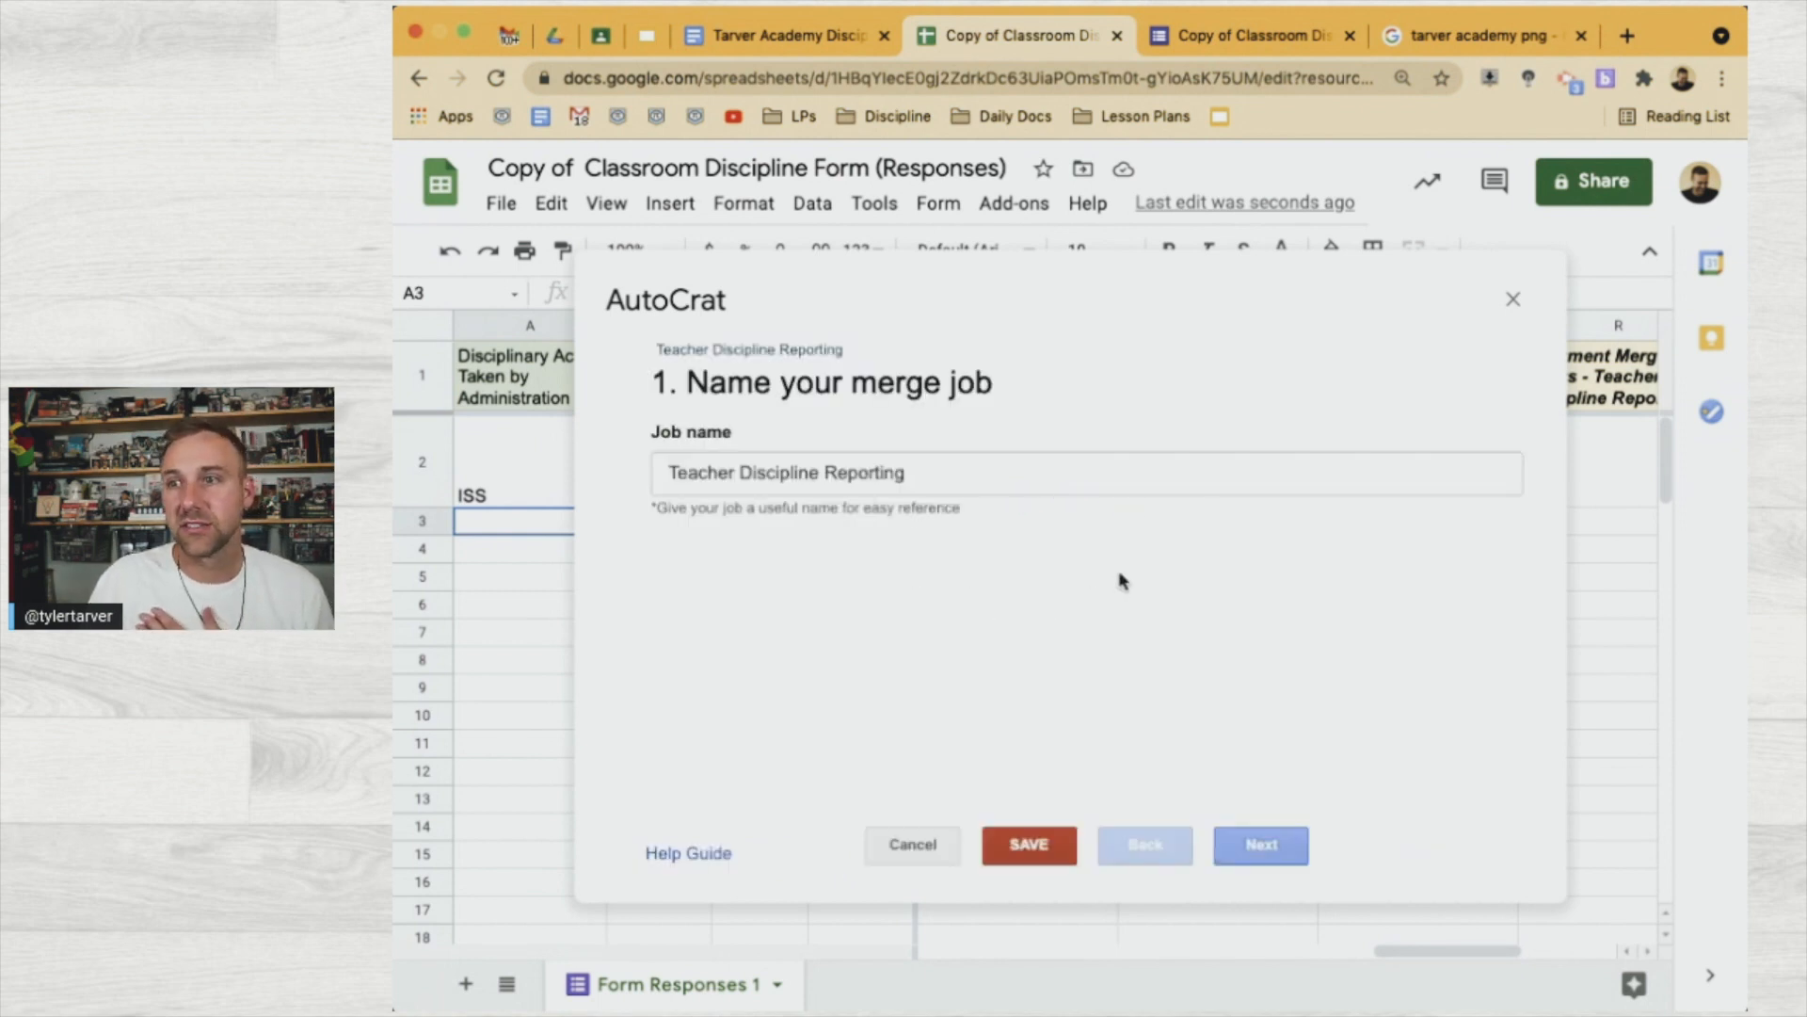
{"action": "left_click", "coordinate": [1266, 845]}
{"action": "left_click", "coordinate": [1280, 847]}
{"action": "left_click", "coordinate": [1281, 847]}
{"action": "left_click", "coordinate": [1280, 846]}
{"action": "left_click", "coordinate": [1291, 848]}
{"action": "left_click", "coordinate": [1292, 849]}
{"action": "left_click", "coordinate": [1295, 850]}
{"action": "left_click", "coordinate": [1295, 850]}
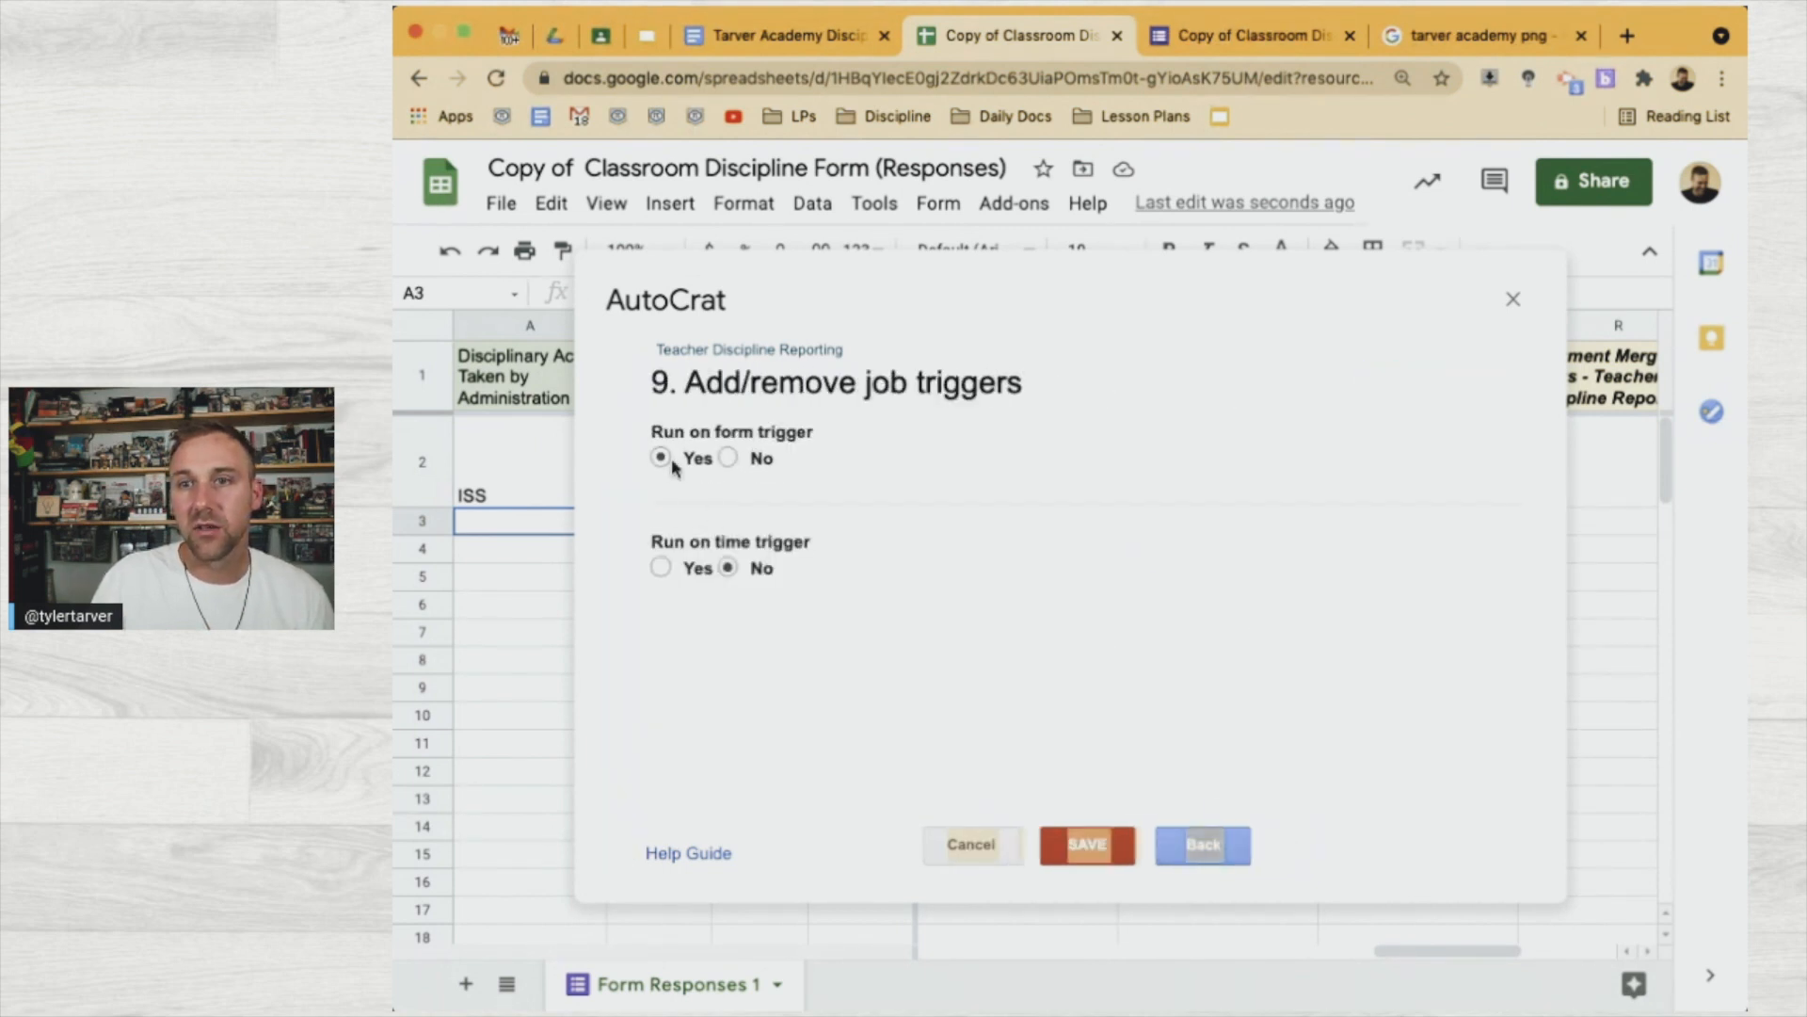
Enable the hourly time trigger, save, and run the job now
{"action": "left_click", "coordinate": [661, 566]}
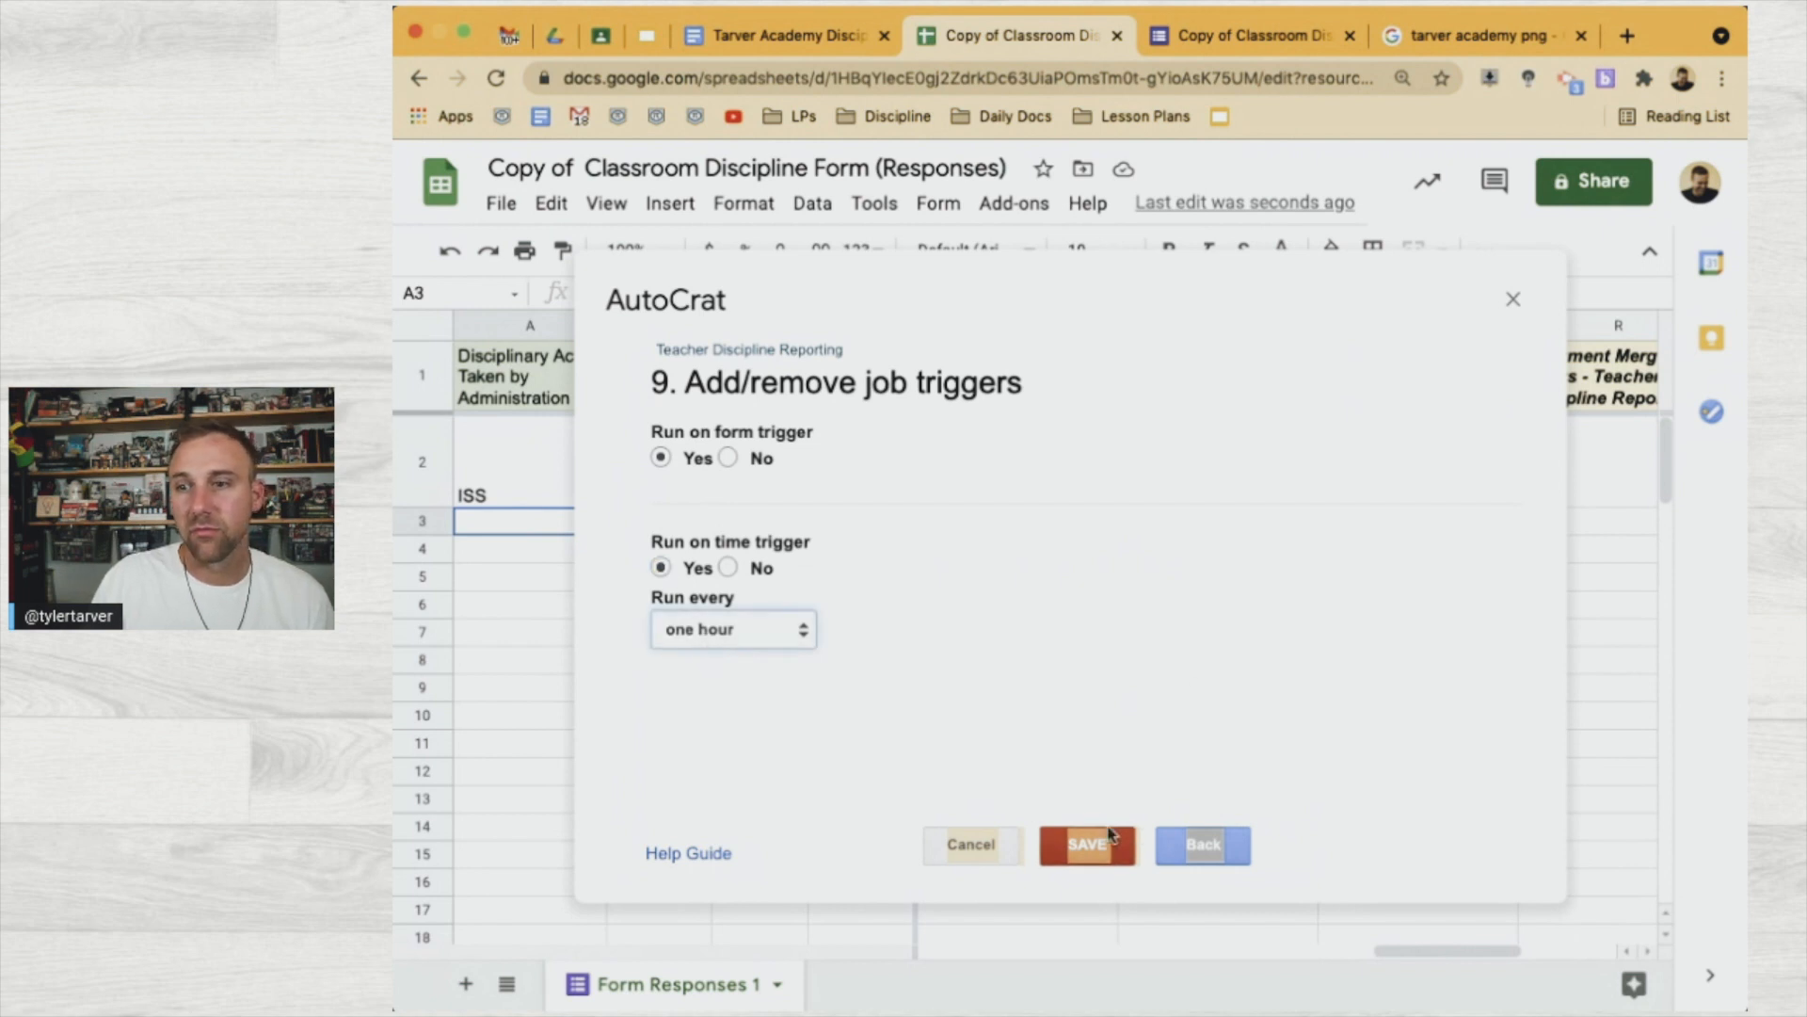
{"action": "left_click", "coordinate": [1087, 846]}
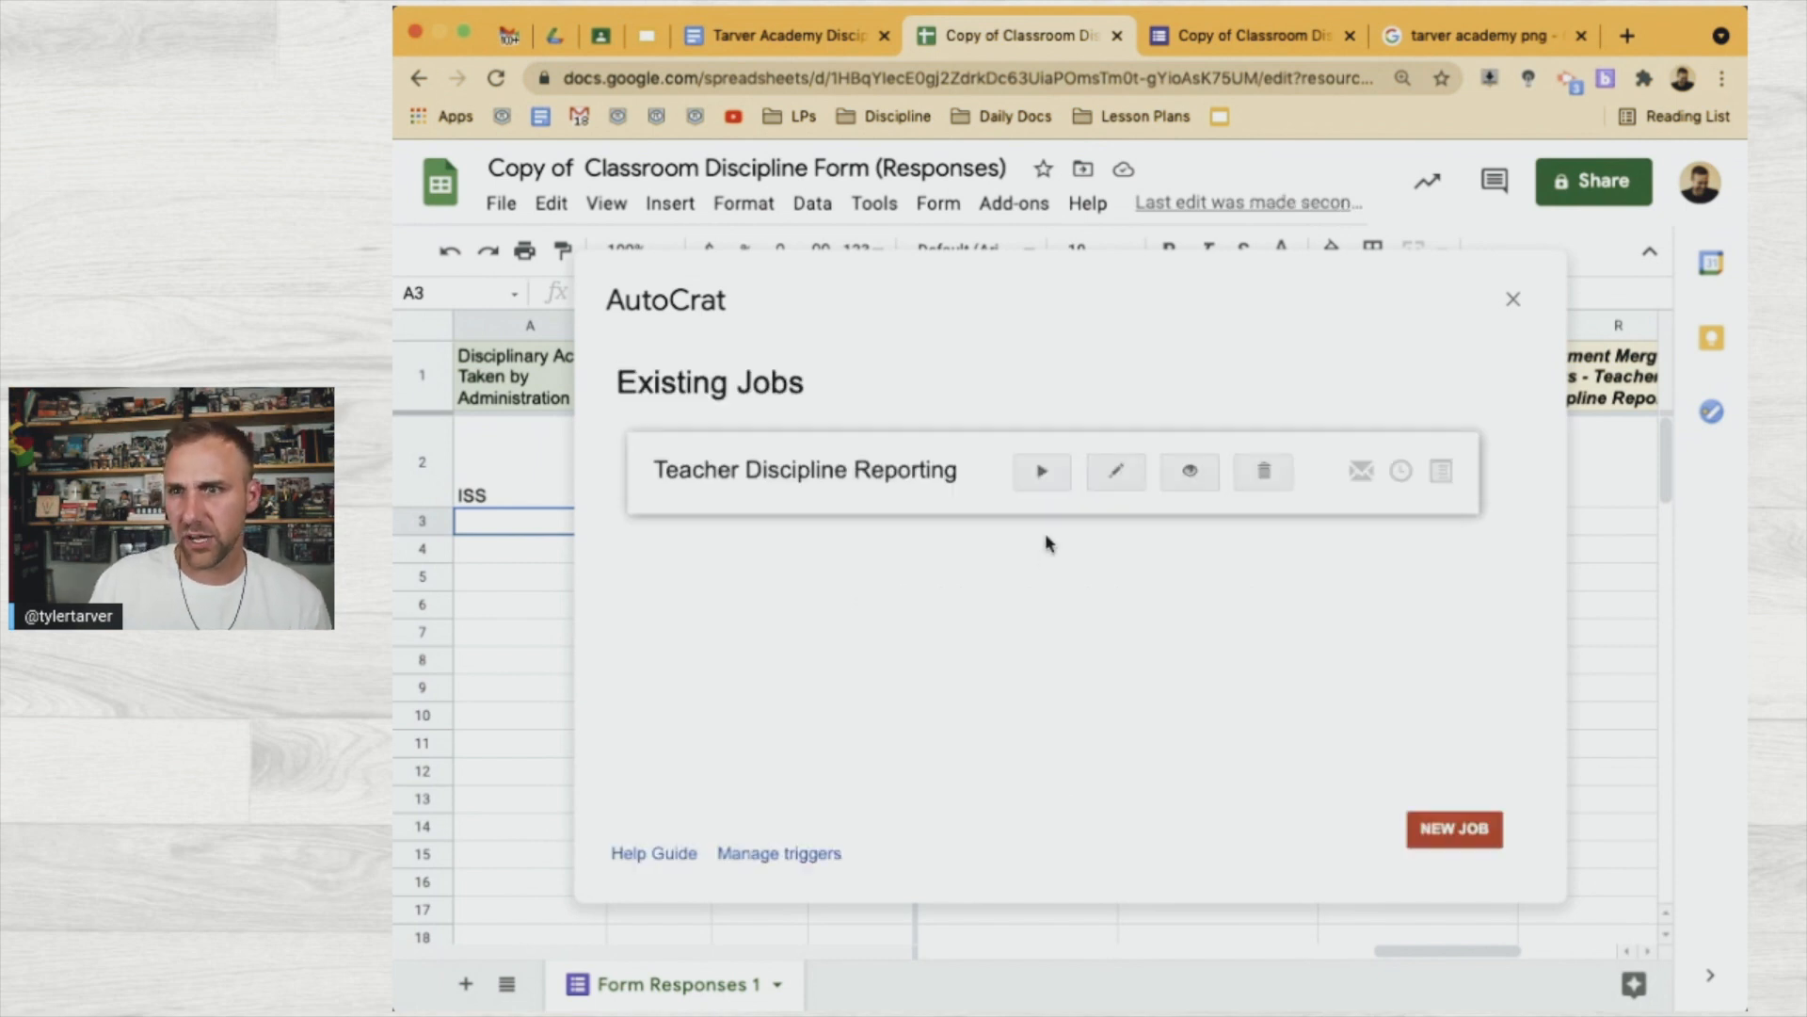
{"action": "left_click", "coordinate": [1042, 473]}
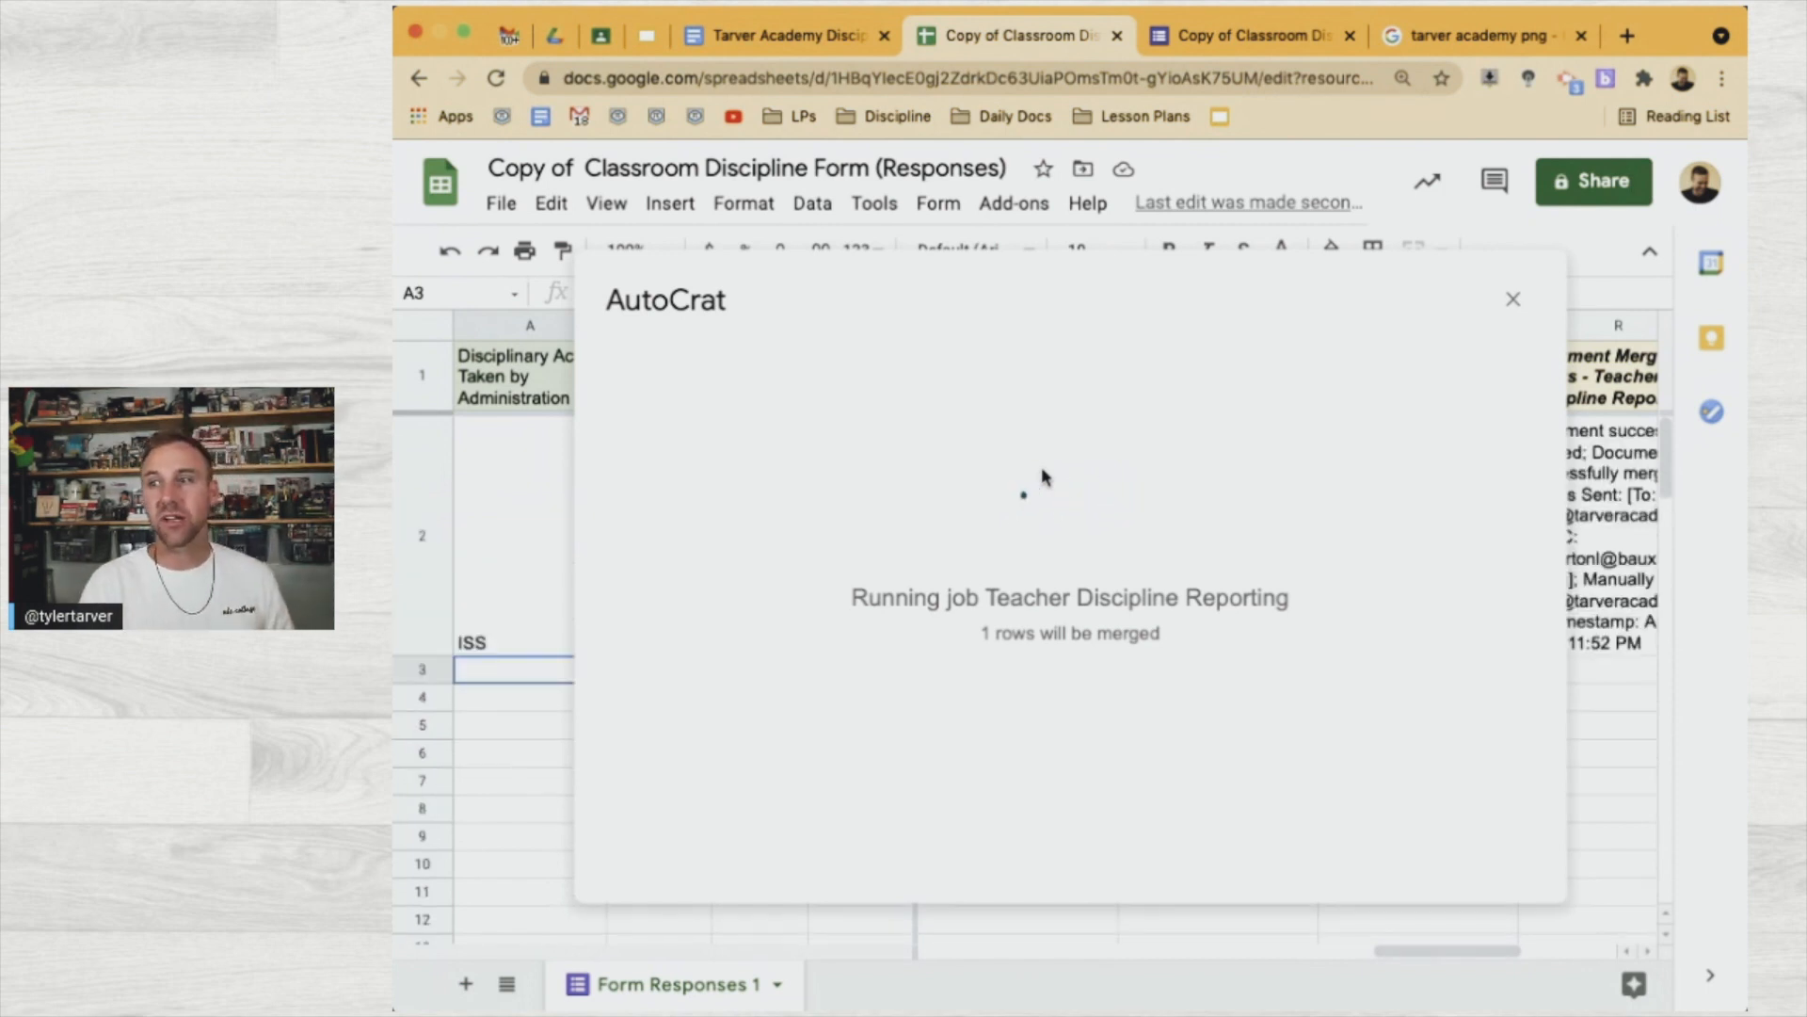
{"action": "left_click", "coordinate": [1532, 301]}
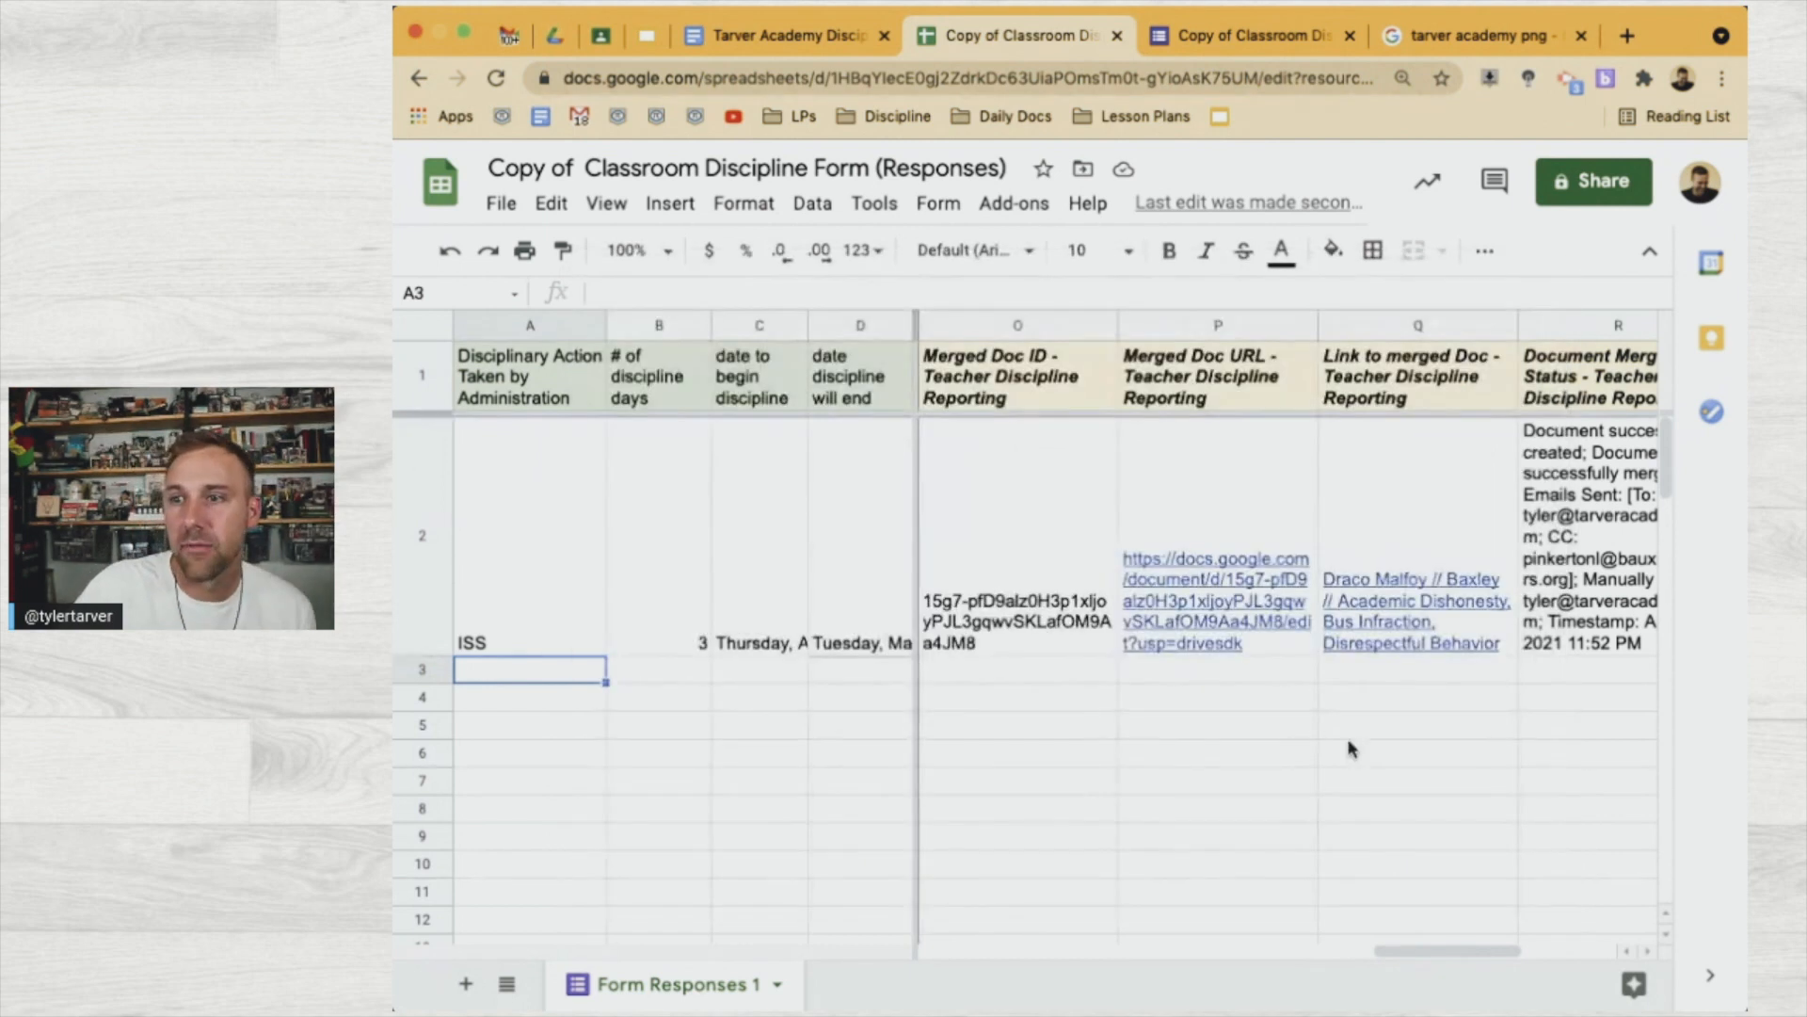
Set columns P through R to clip their text, then switch to Gmail
{"action": "scroll", "coordinate": [1358, 731], "scroll_direction": "left", "scroll_amount": 5}
{"action": "scroll", "coordinate": [1356, 739], "scroll_direction": "right", "scroll_amount": 10}
{"action": "scroll", "coordinate": [1351, 748], "scroll_direction": "left", "scroll_amount": 3}
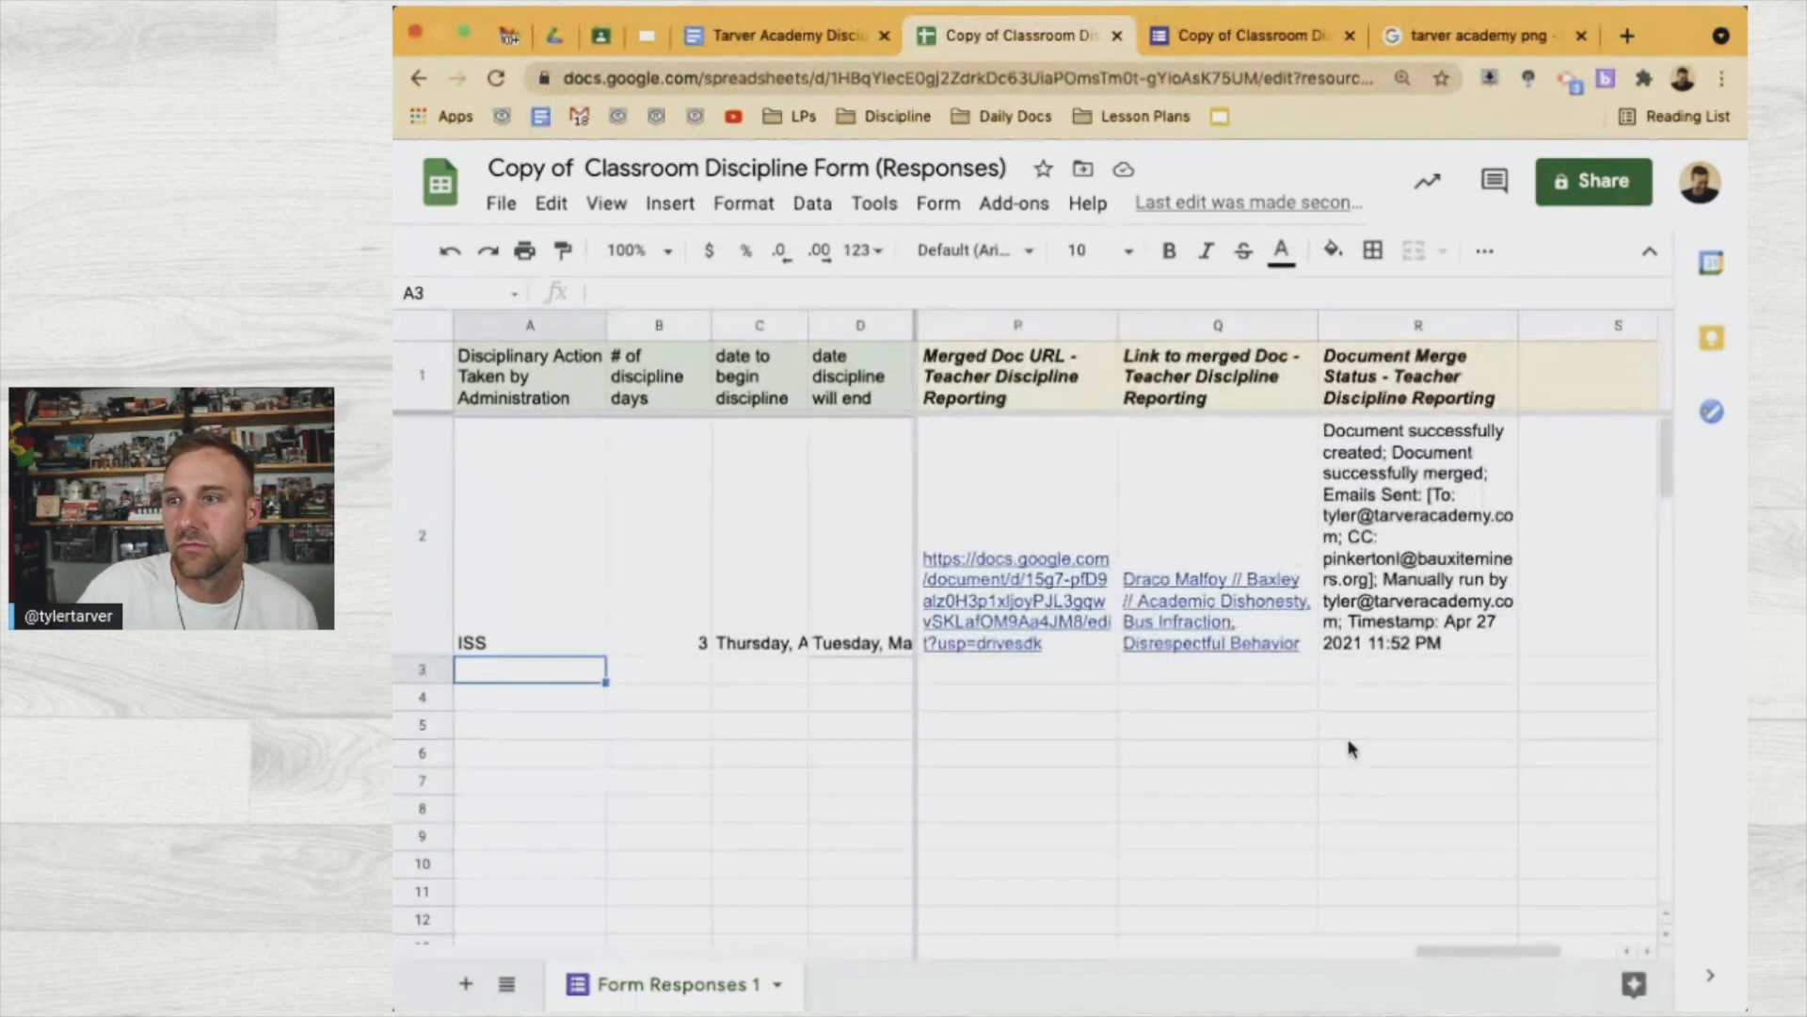
{"action": "left_click", "coordinate": [1361, 332]}
{"action": "scroll", "coordinate": [1331, 376], "scroll_direction": "left", "scroll_amount": 3}
{"action": "scroll", "coordinate": [1334, 380], "scroll_direction": "right", "scroll_amount": 2}
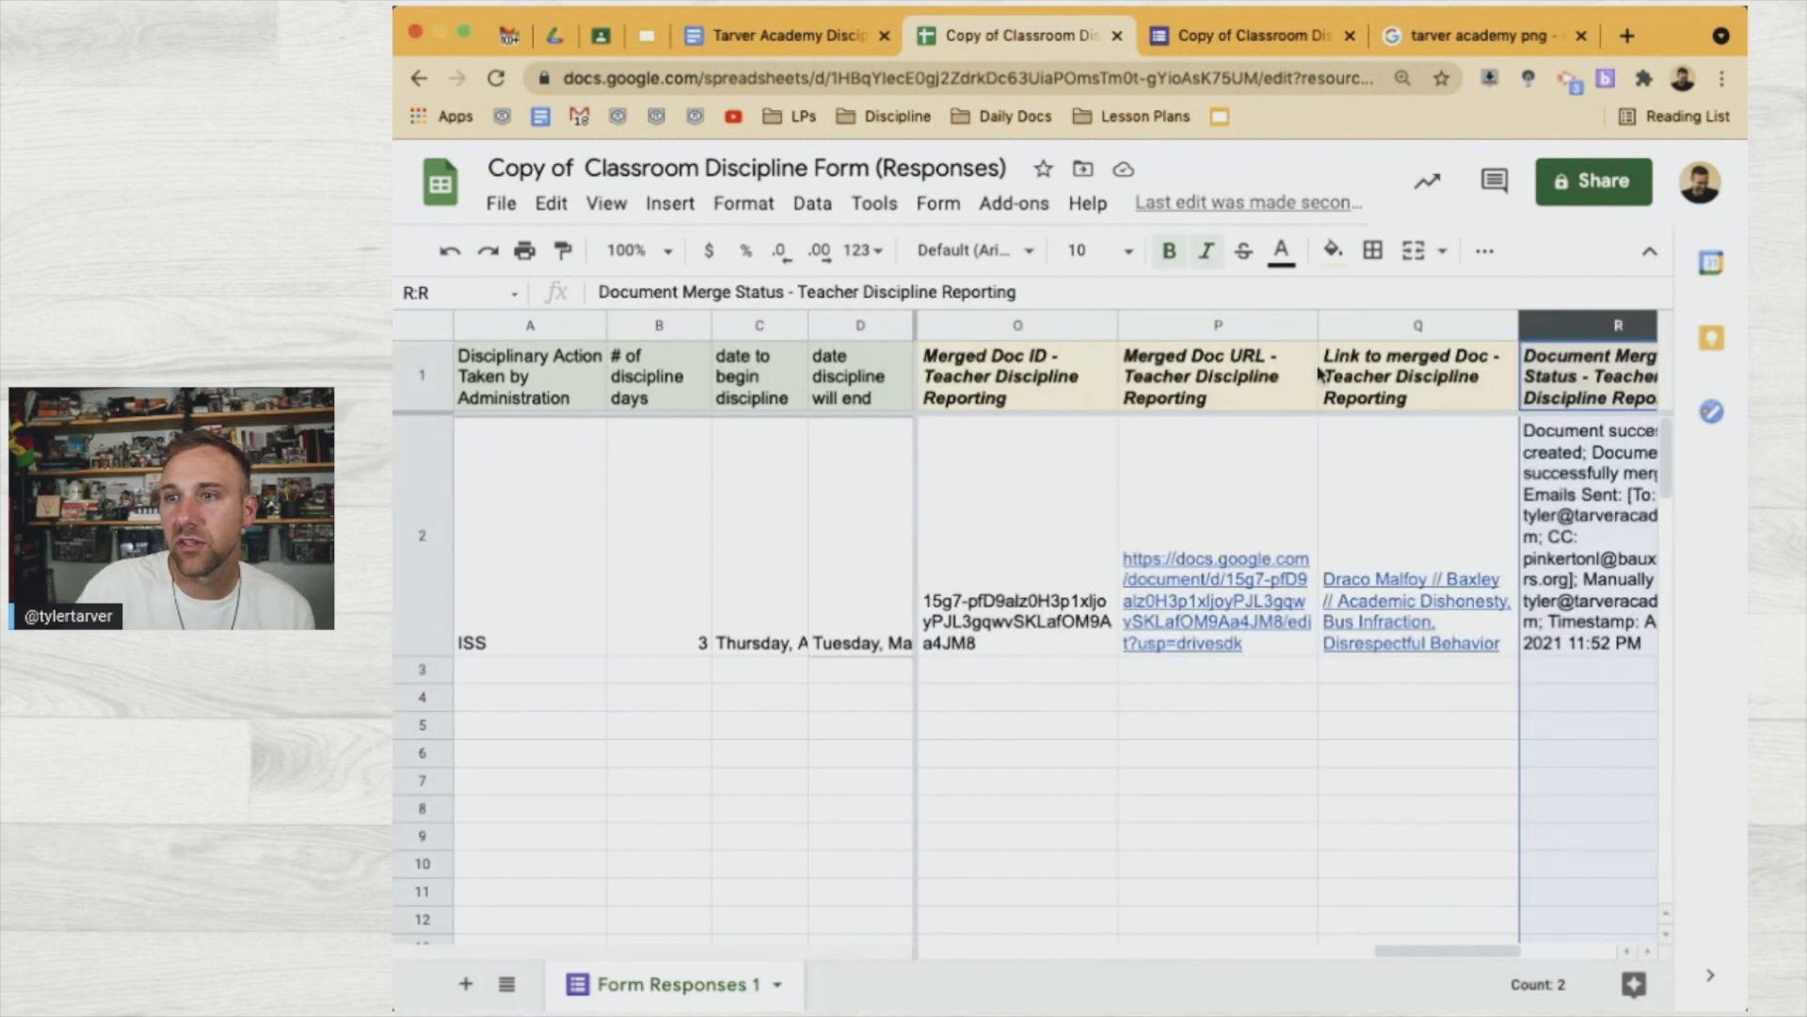
{"action": "left_click", "coordinate": [1259, 329], "text": "shift"}
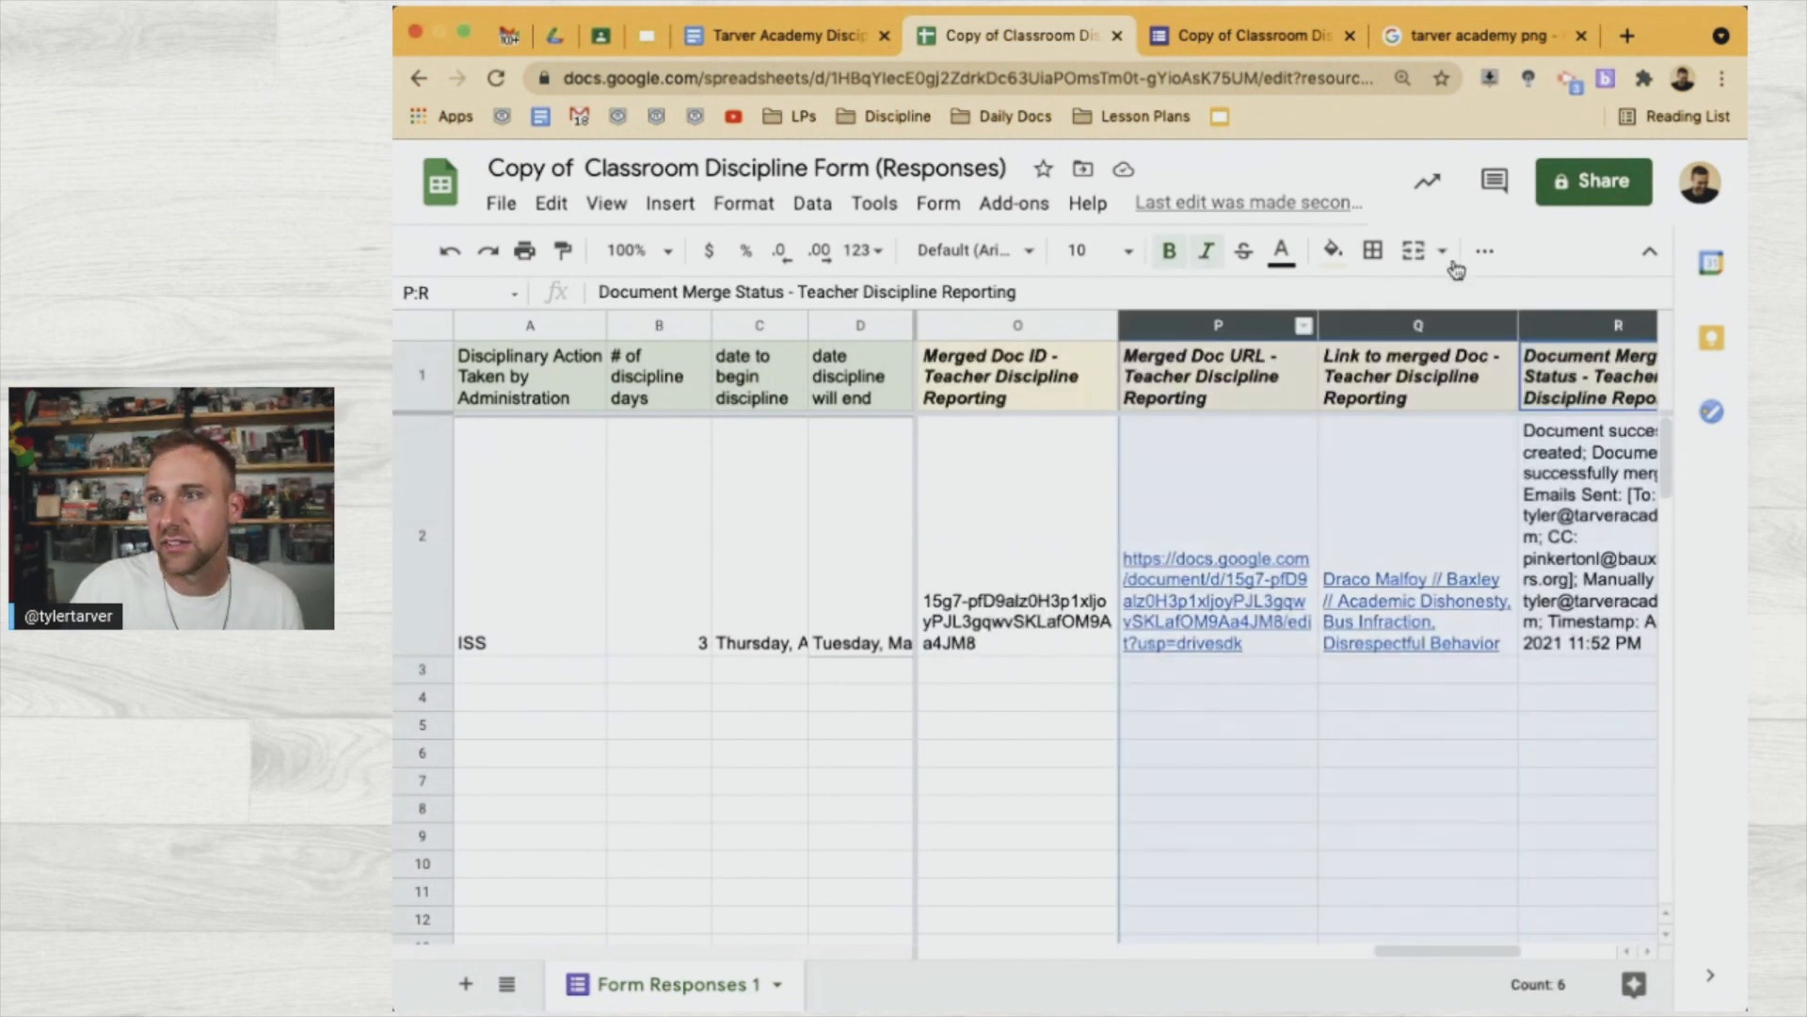
{"action": "left_click", "coordinate": [1484, 256]}
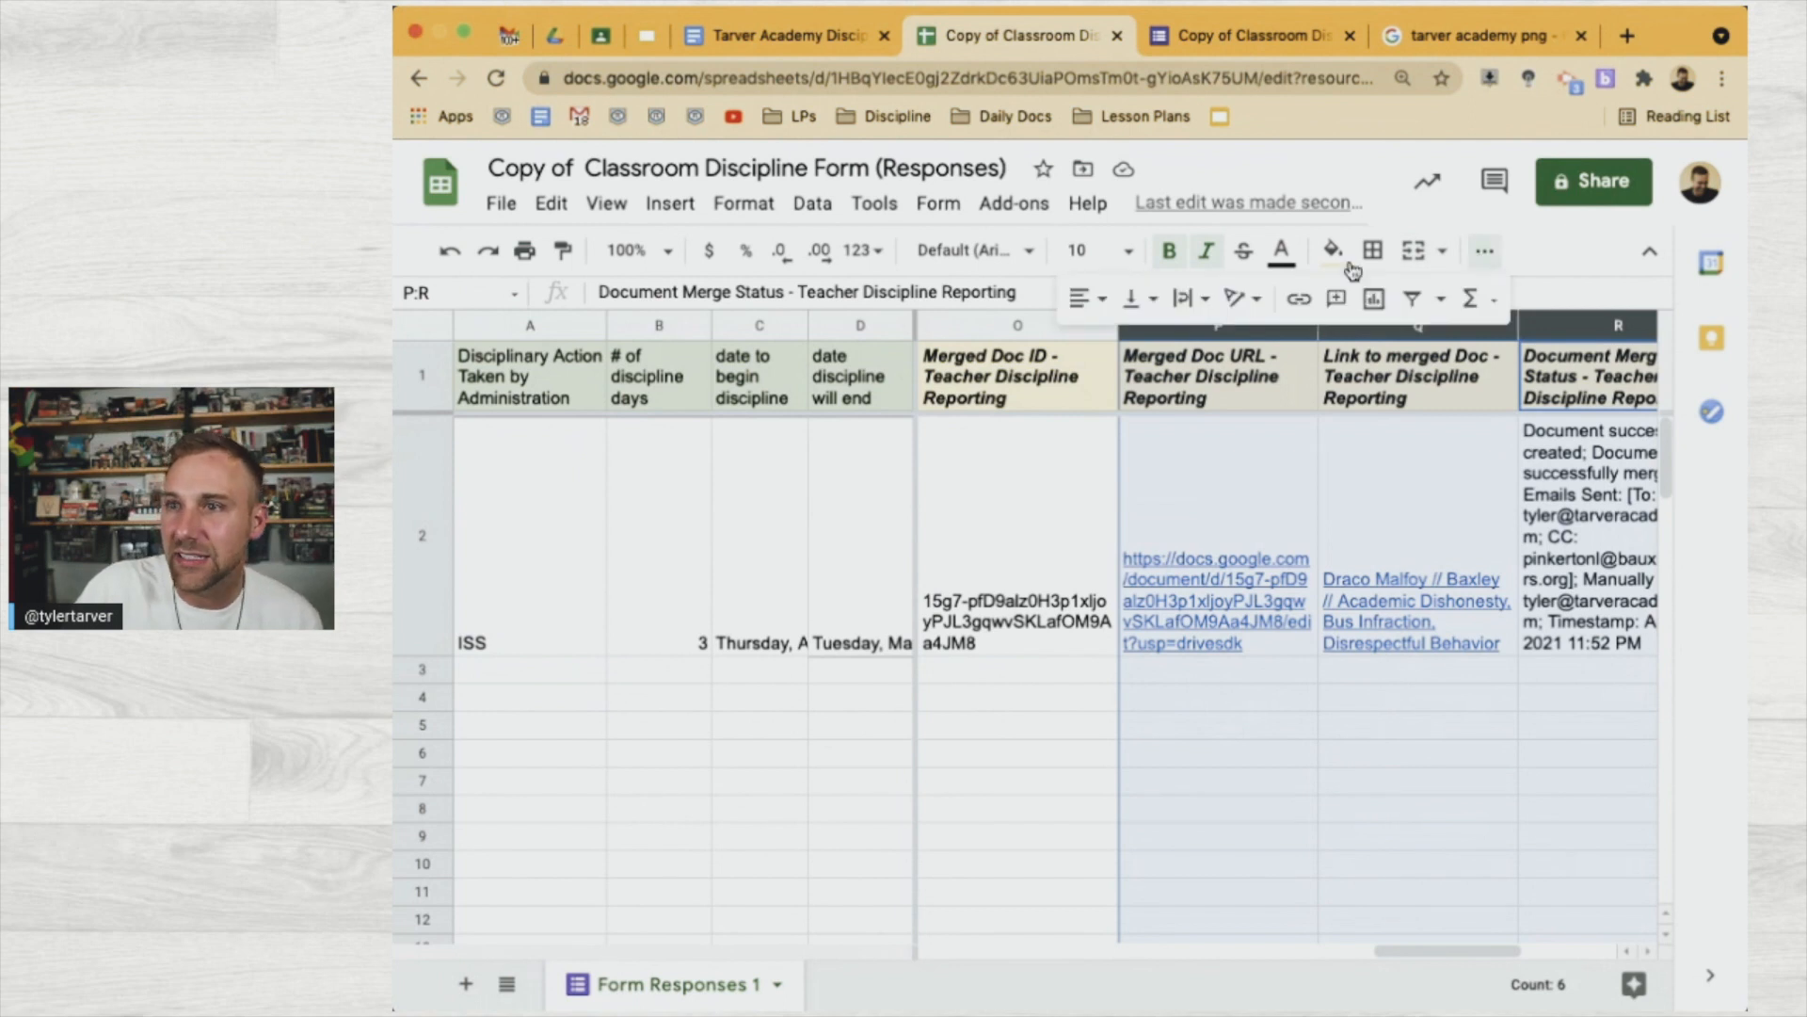
{"action": "left_click", "coordinate": [1191, 298]}
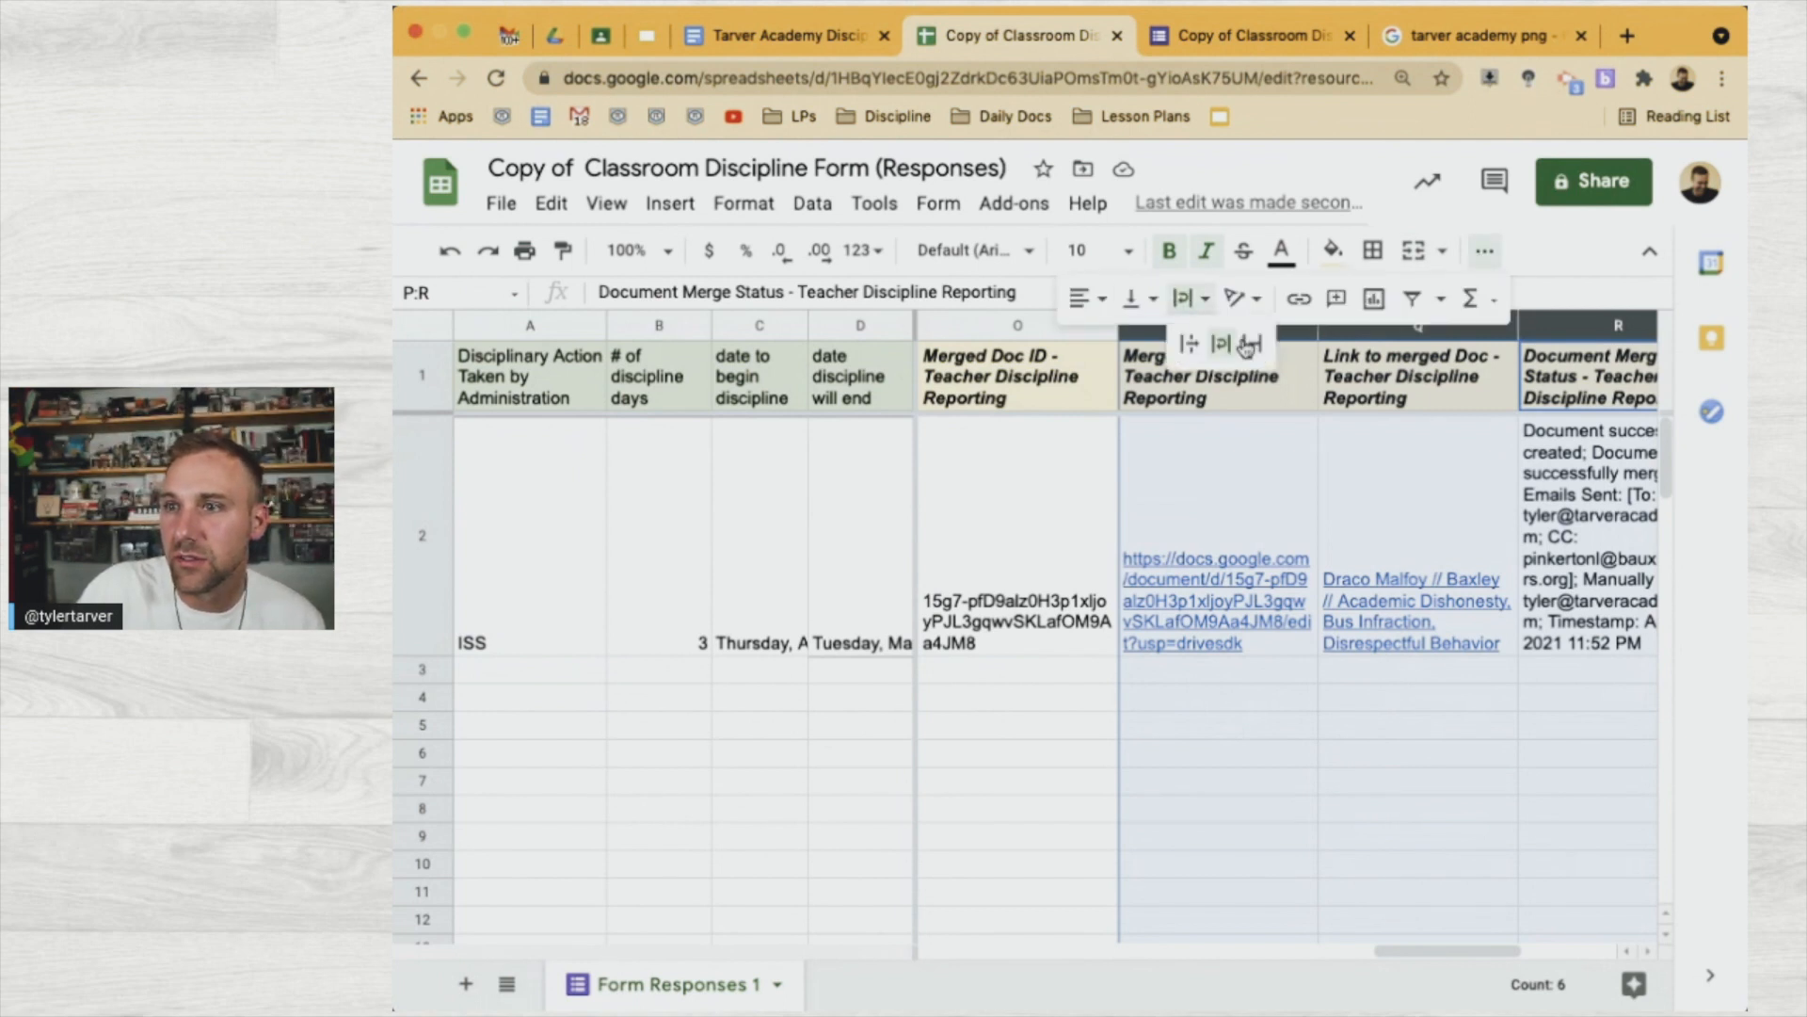
{"action": "left_click", "coordinate": [1249, 344]}
{"action": "left_click", "coordinate": [1190, 658]}
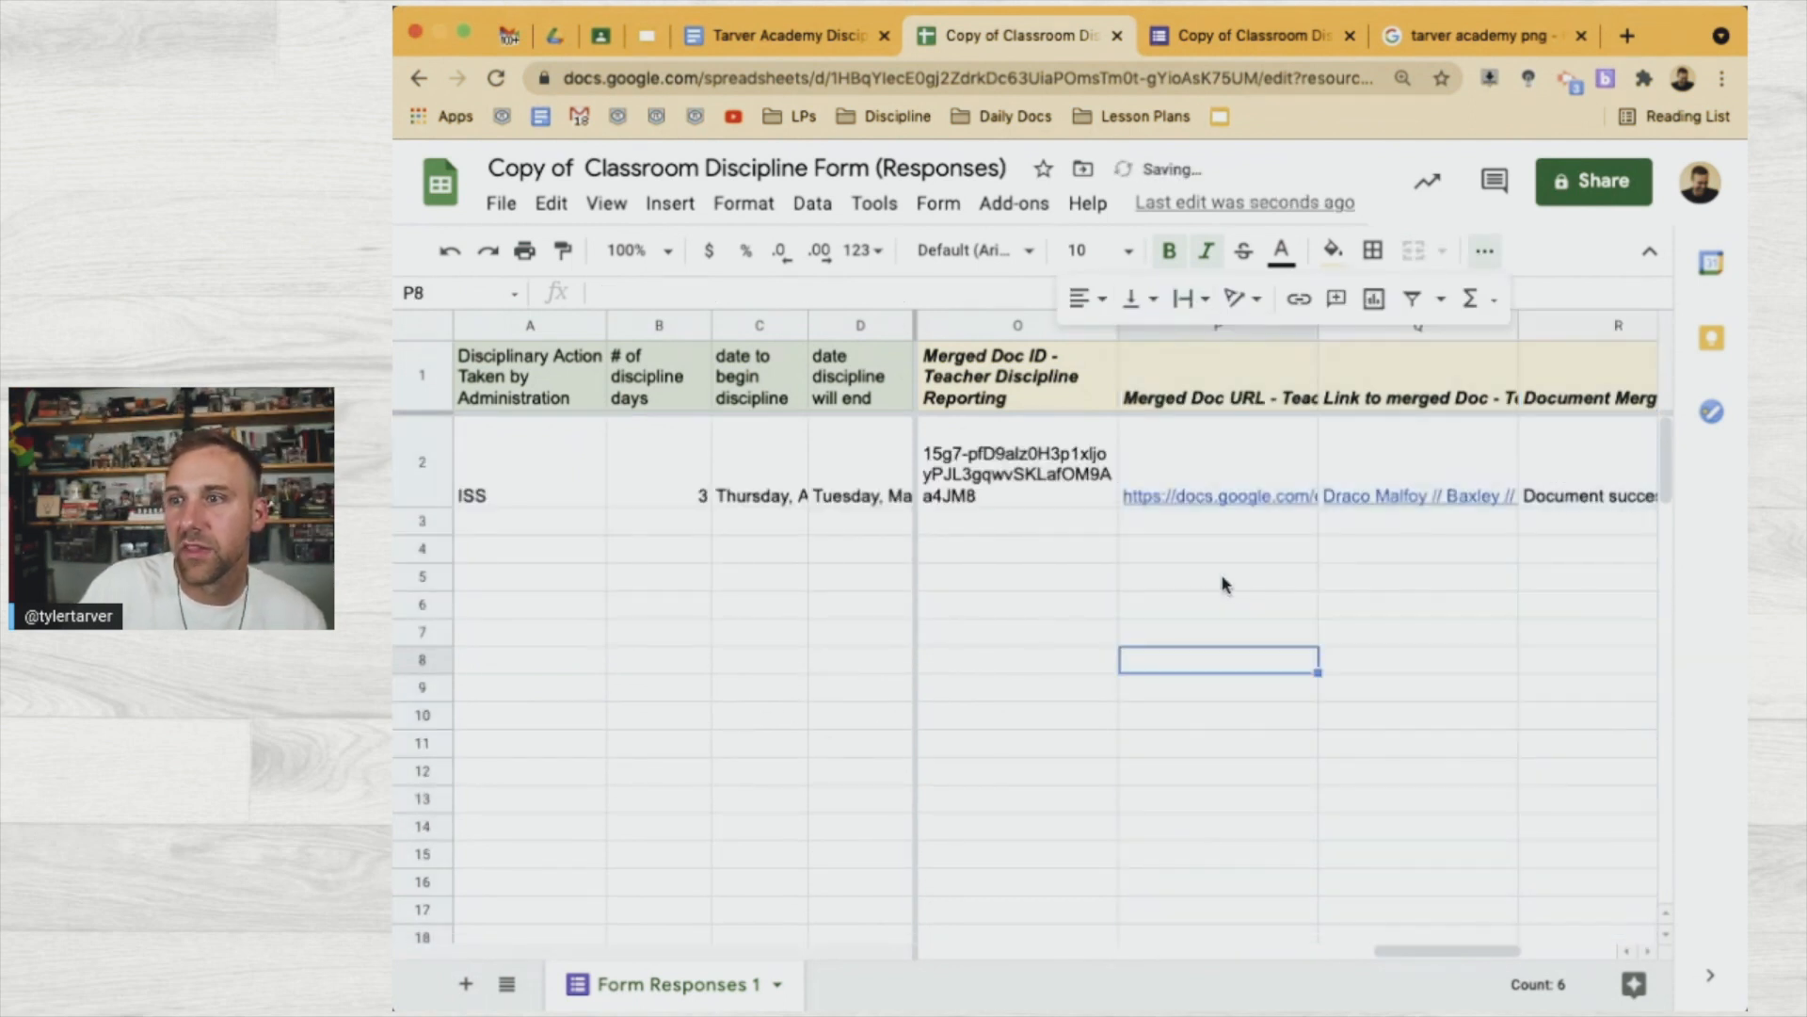
{"action": "scroll", "coordinate": [1041, 541], "scroll_direction": "left", "scroll_amount": 10}
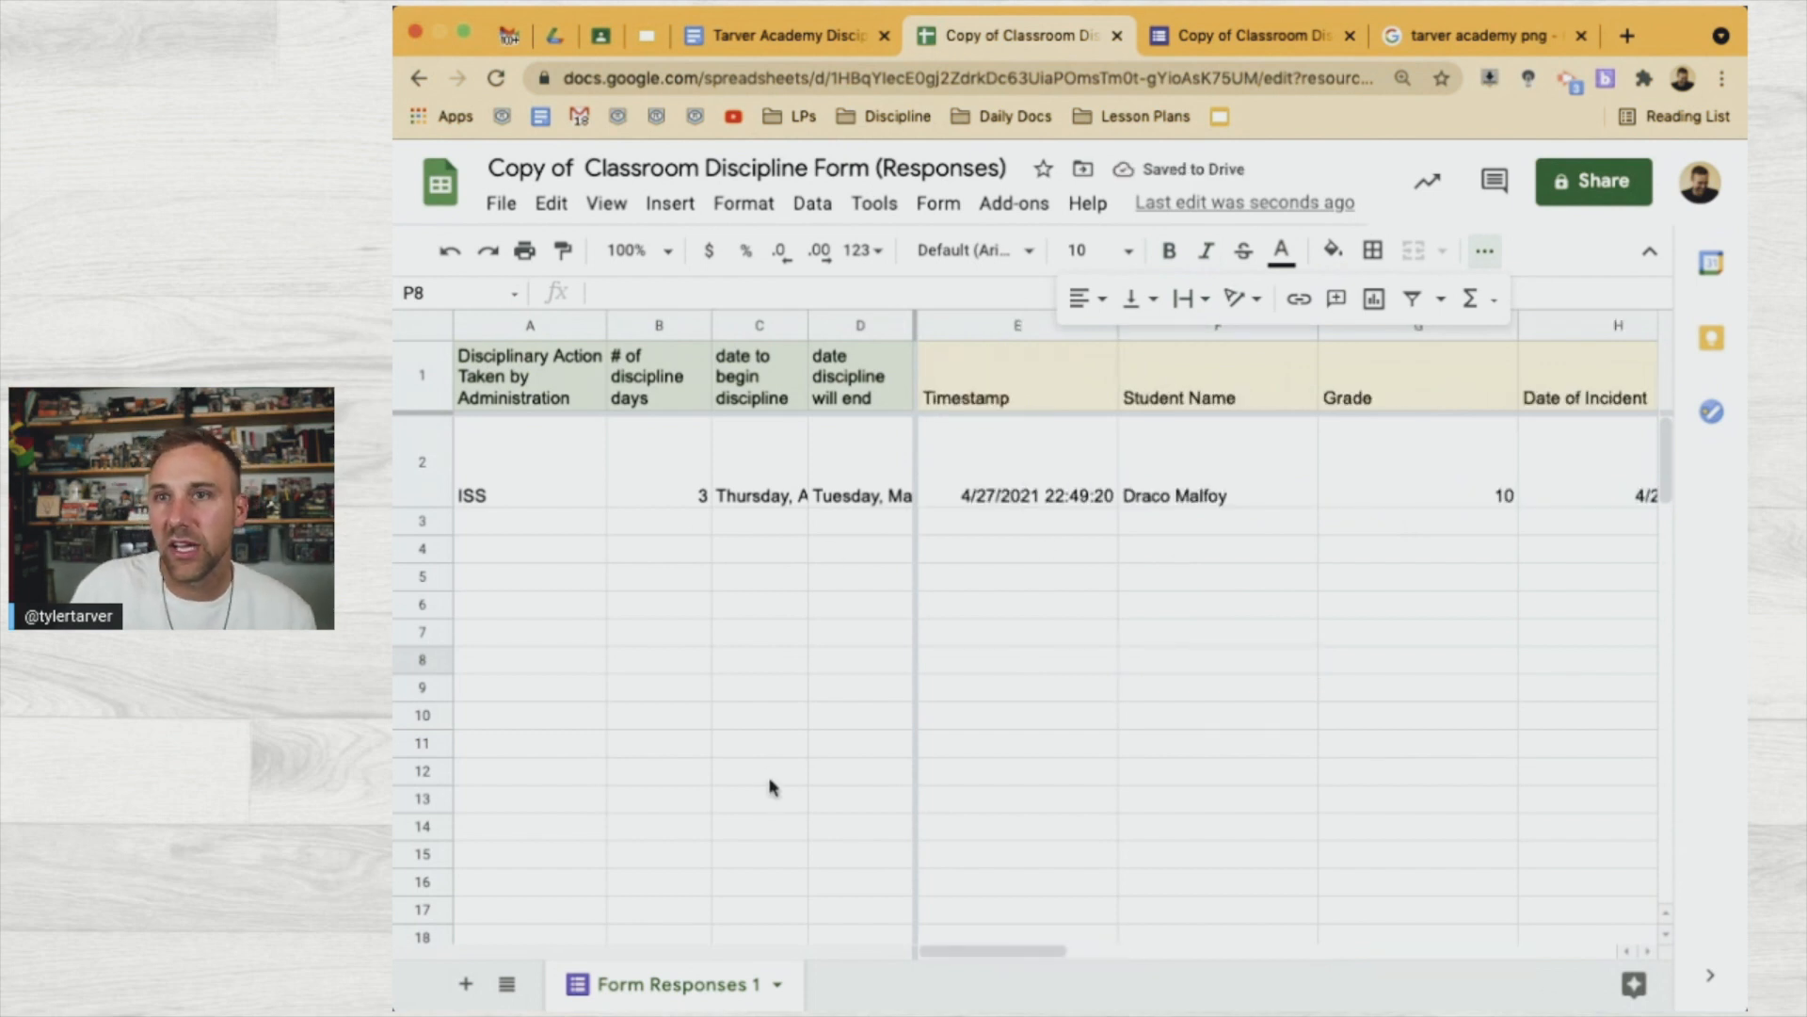
{"action": "left_click", "coordinate": [513, 36]}
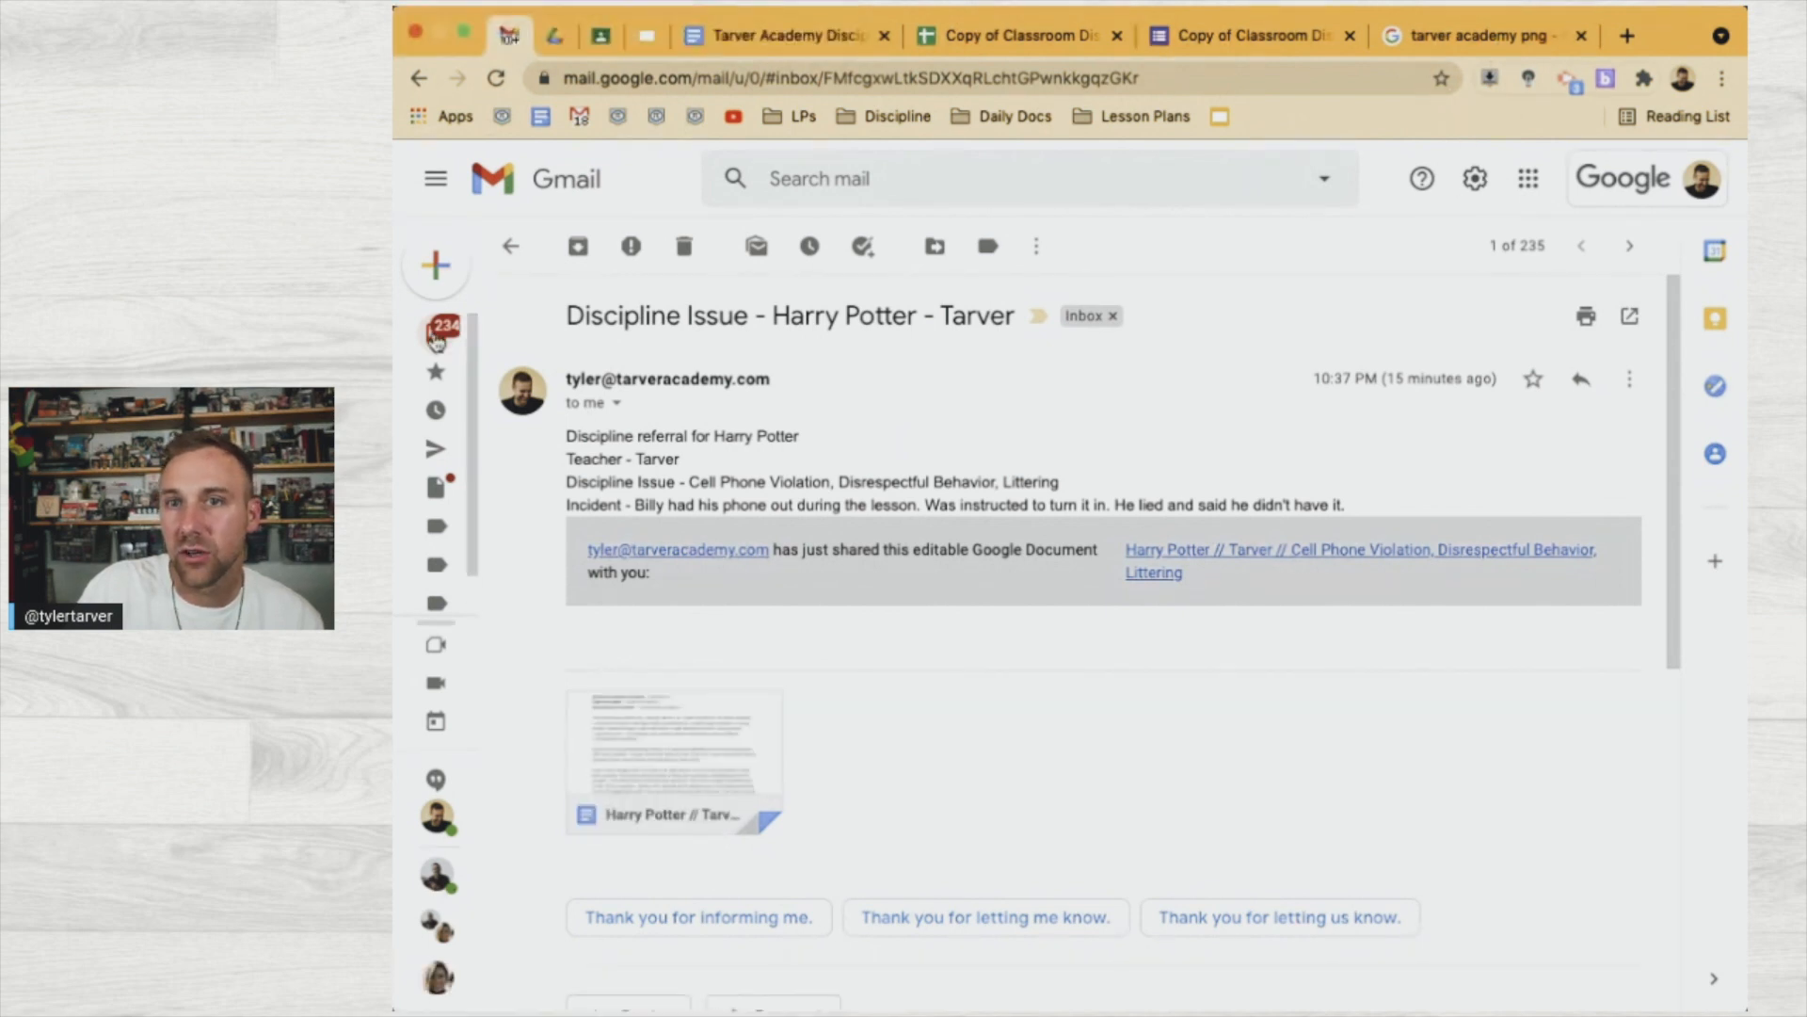
Refresh the inbox and open the new Discipline Issue email with its PDF letter
{"action": "left_click", "coordinate": [492, 339]}
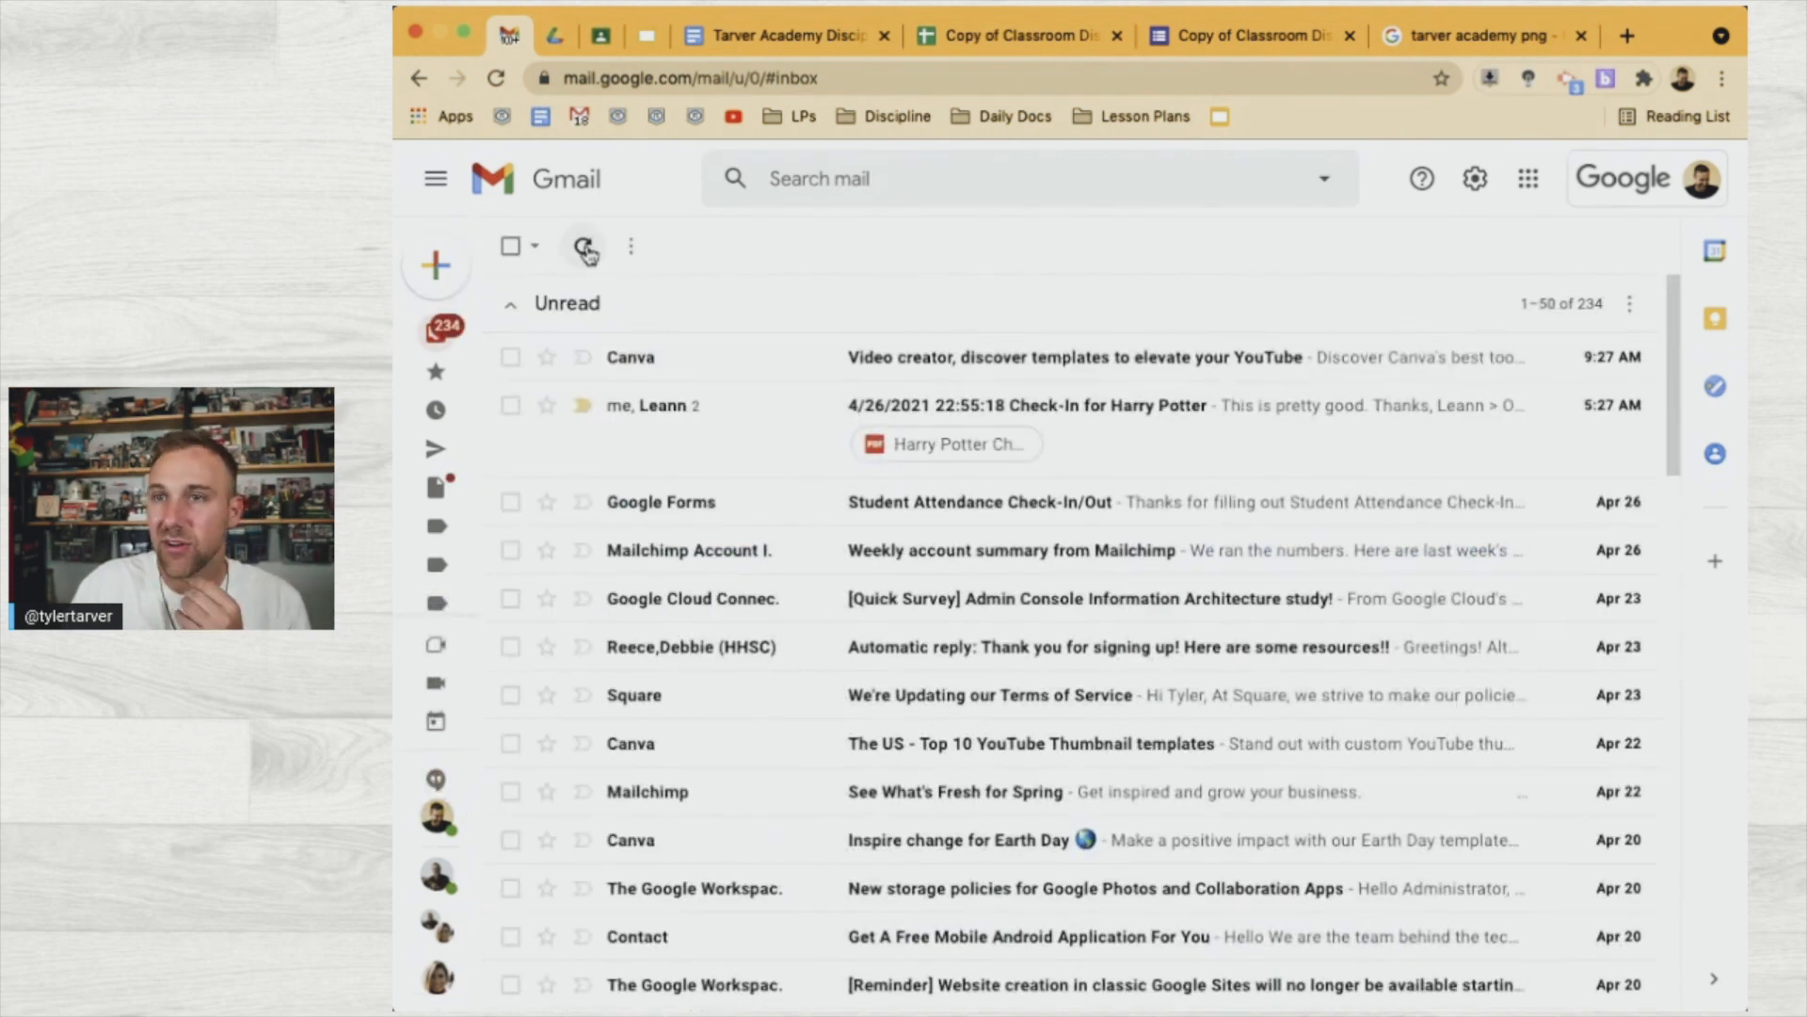
{"action": "left_click", "coordinate": [584, 249]}
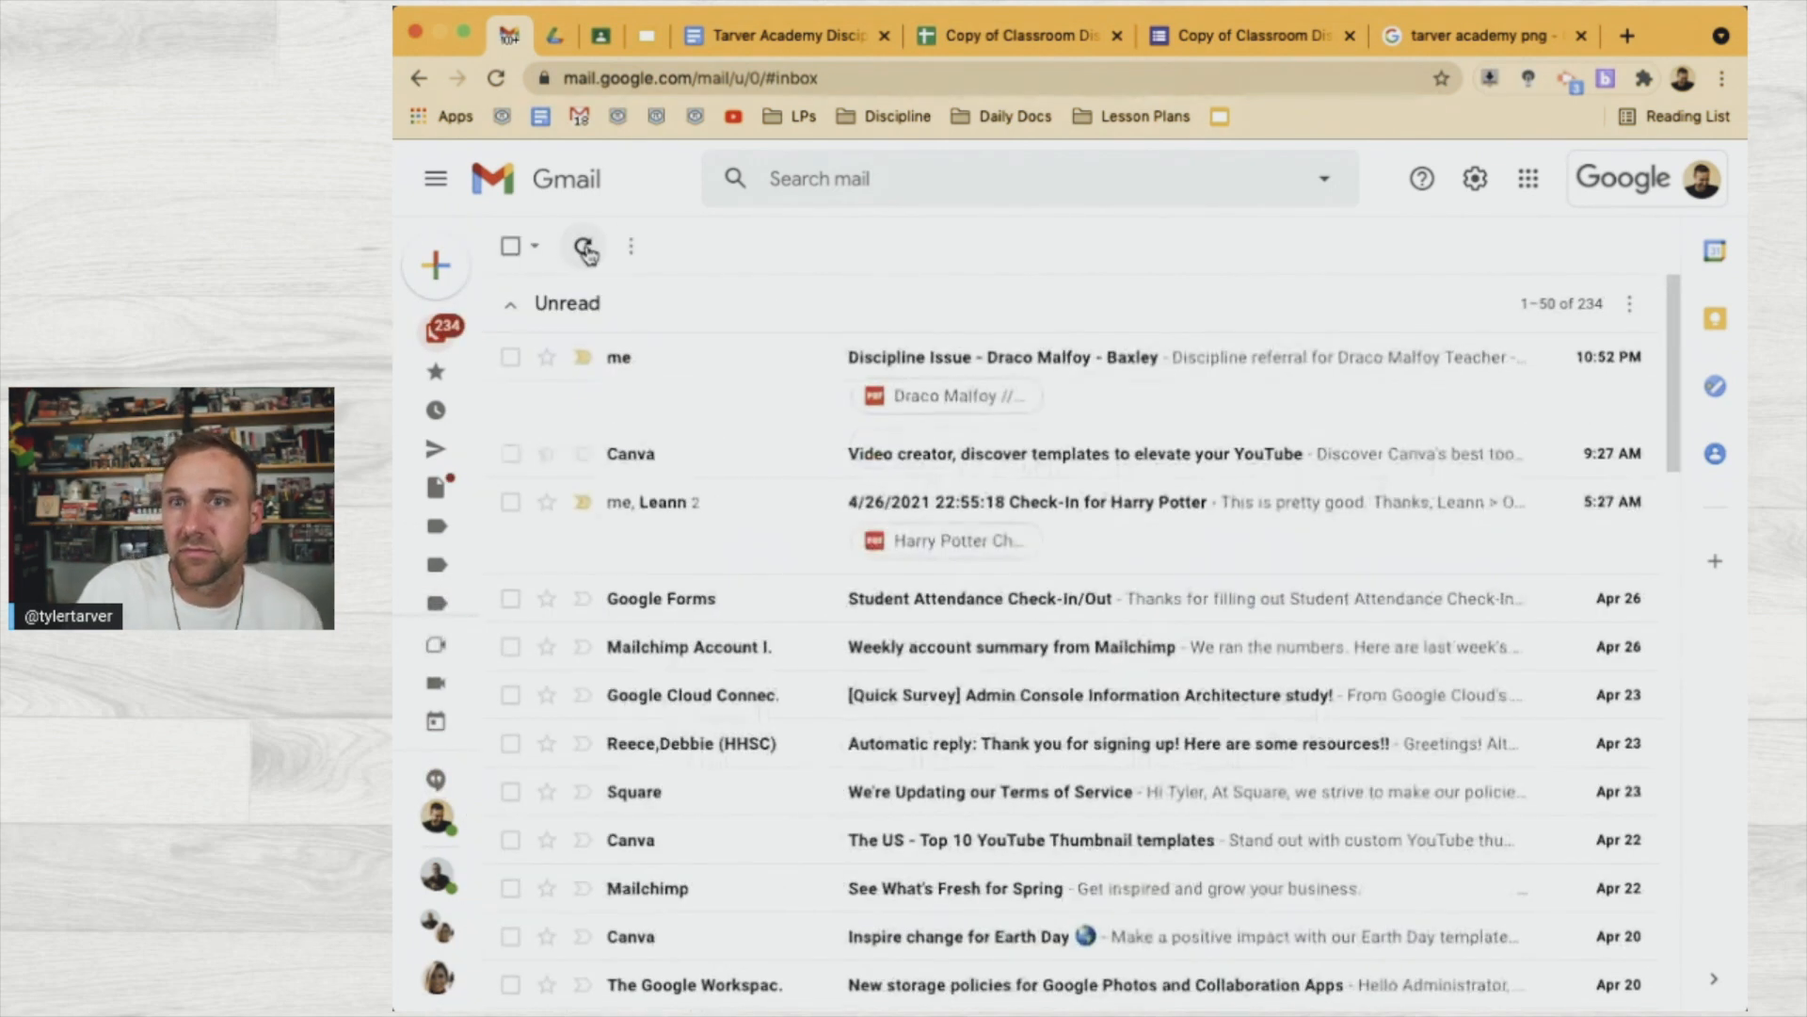
{"action": "left_click", "coordinate": [992, 373]}
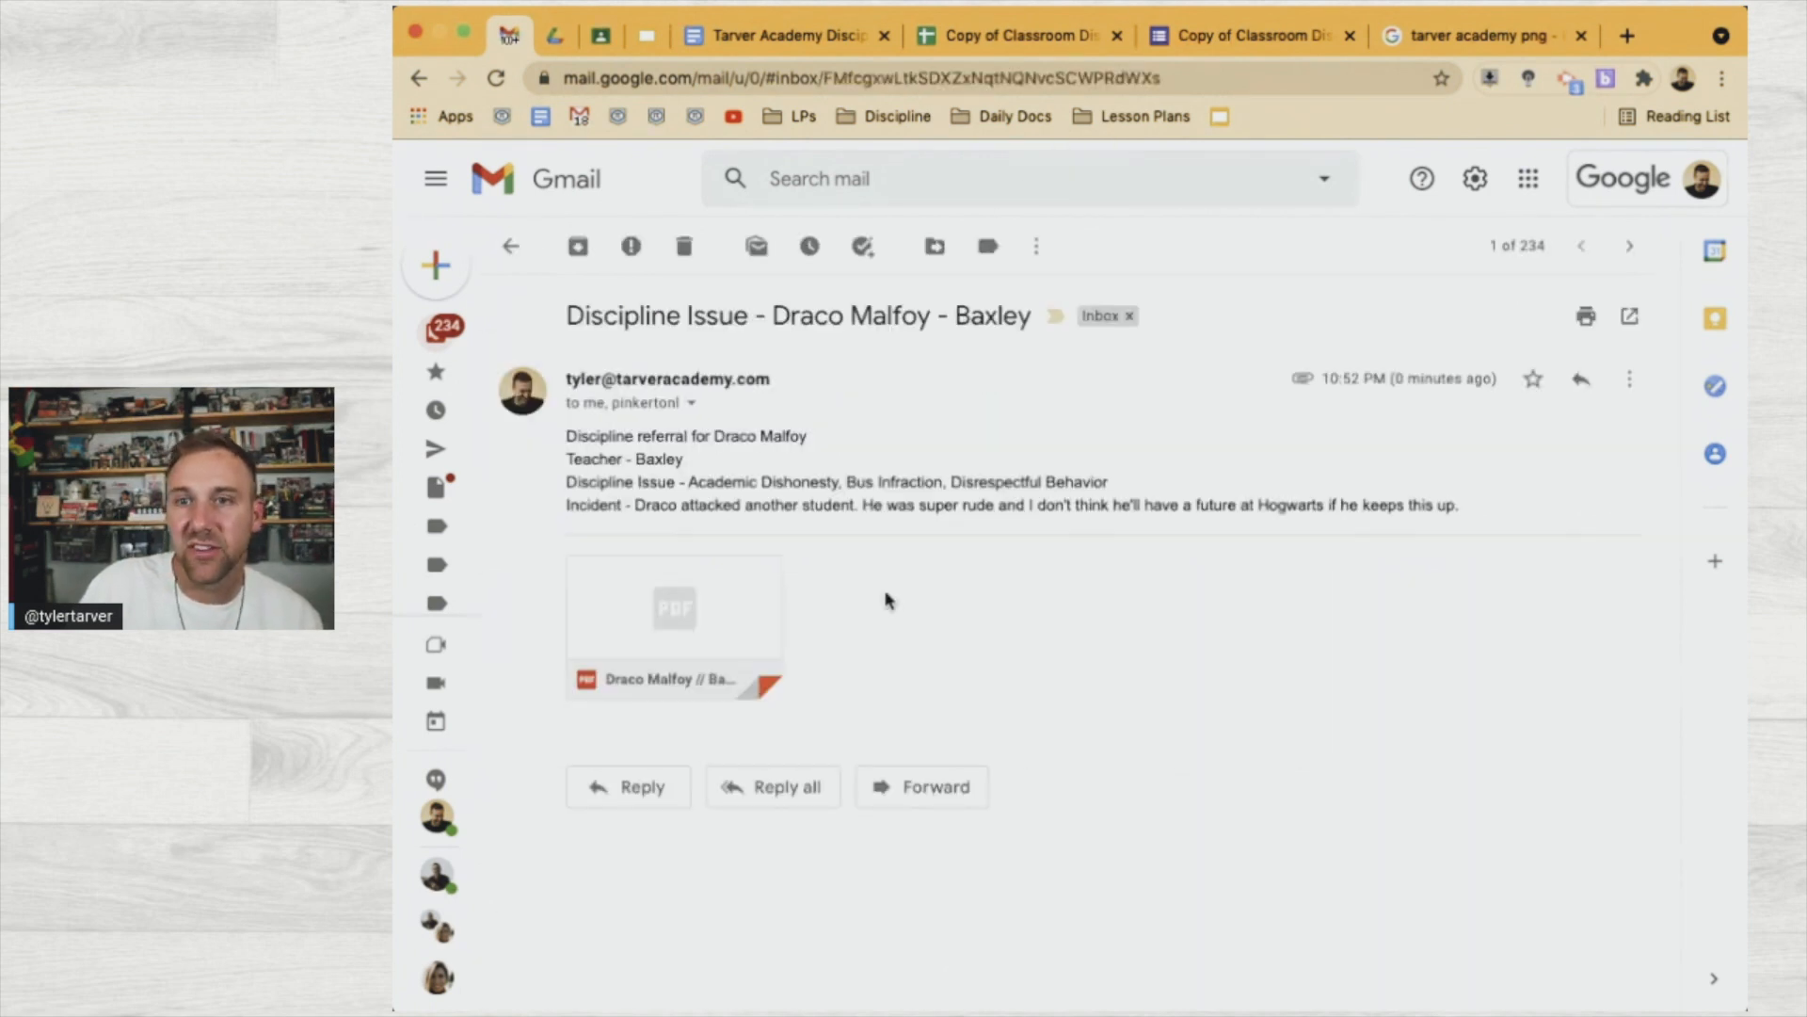
{"action": "mouse_move", "coordinate": [695, 638]}
{"action": "left_click", "coordinate": [739, 635]}
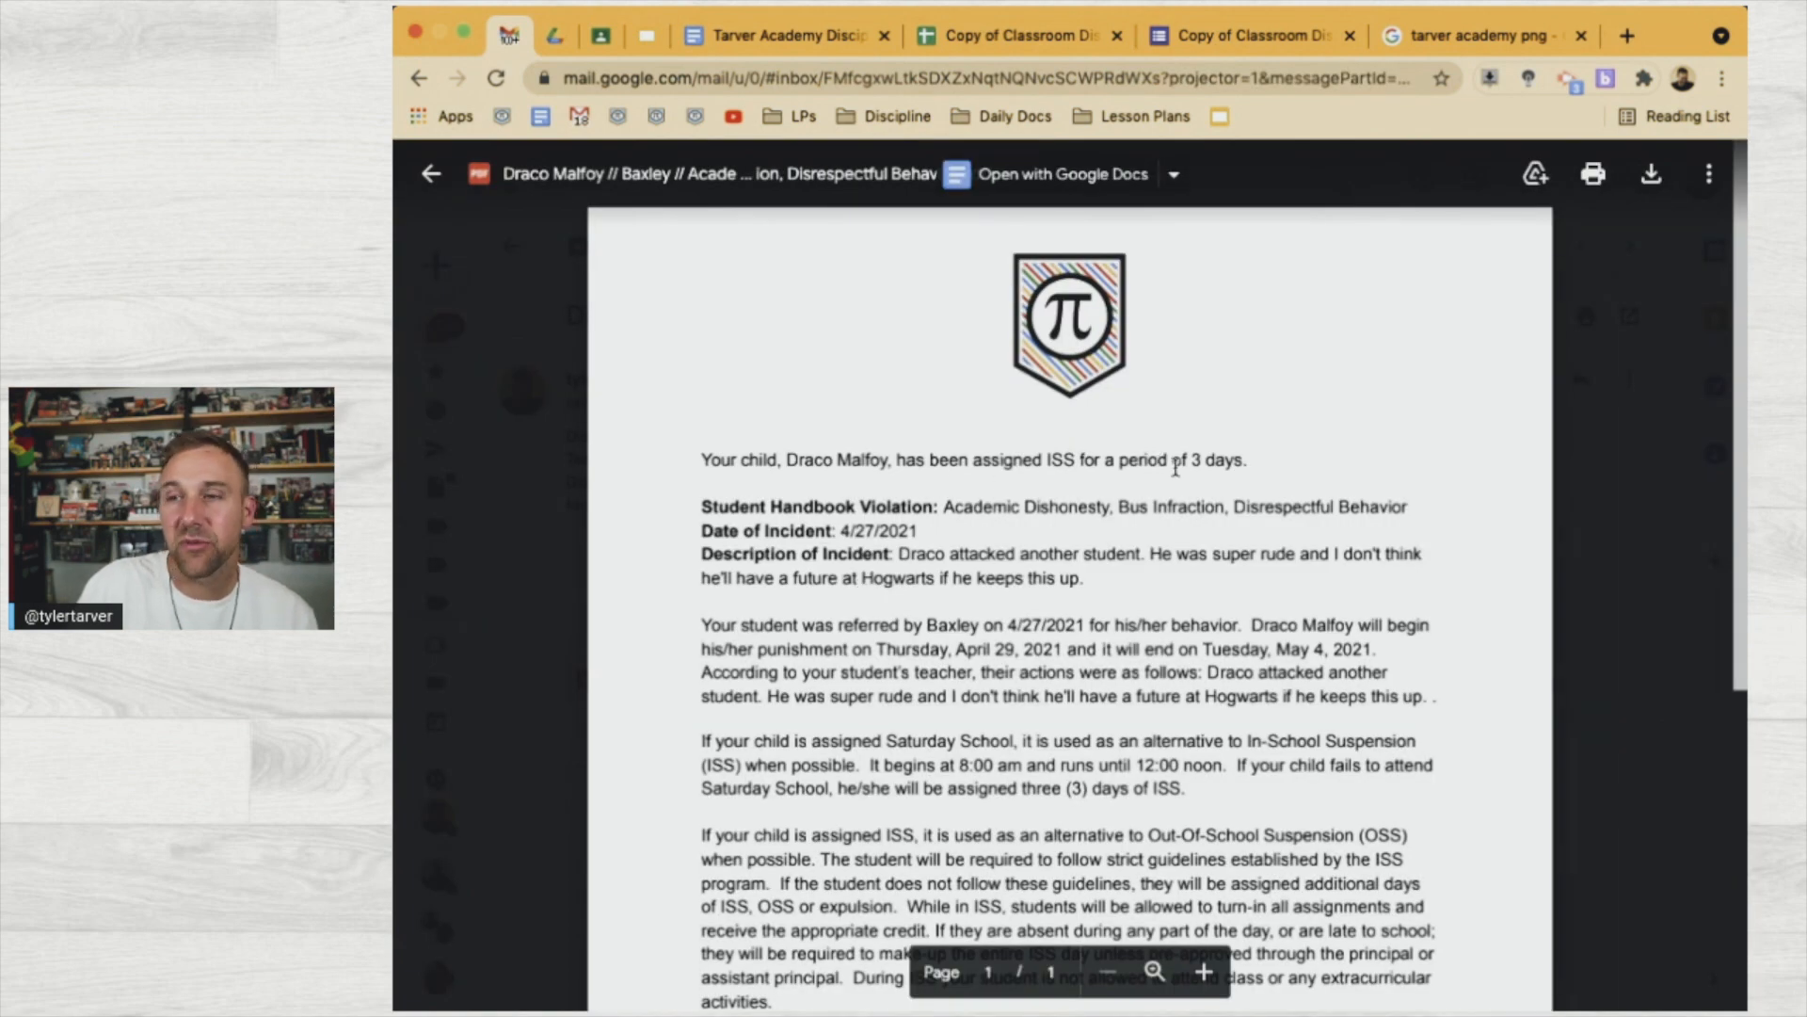
{"action": "scroll", "coordinate": [1019, 617], "scroll_direction": "down", "scroll_amount": 1}
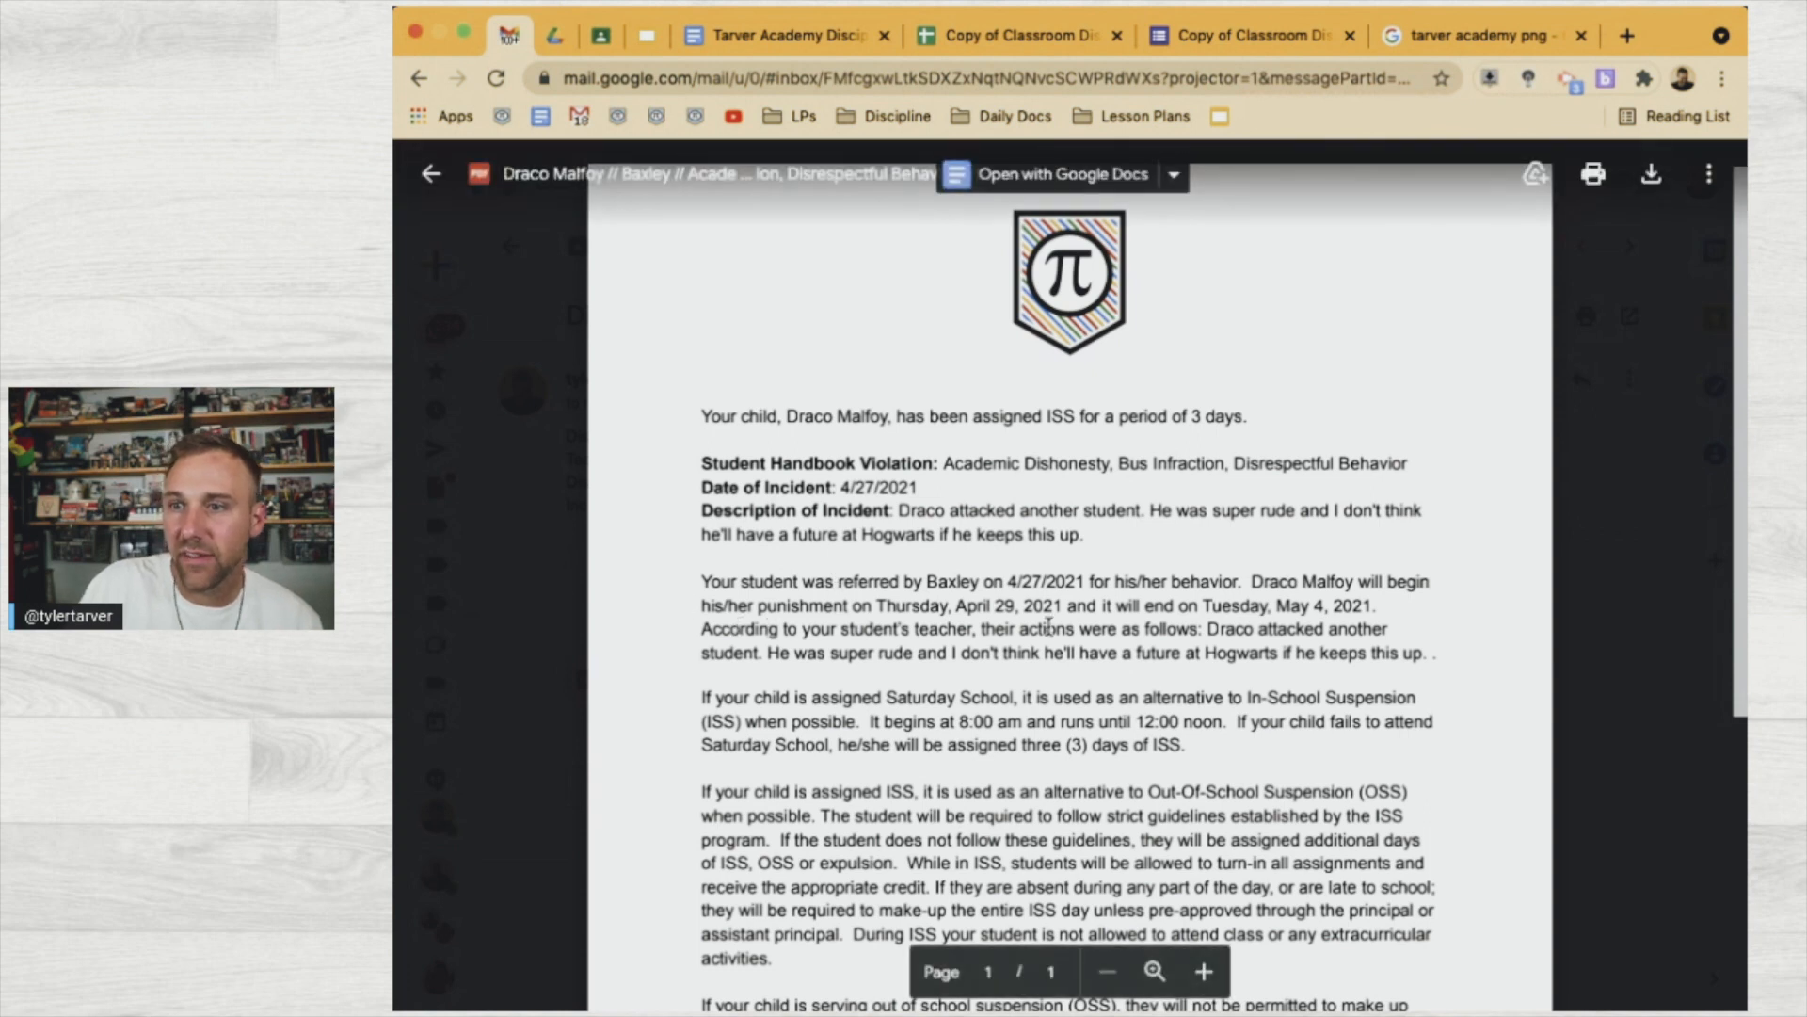
{"action": "scroll", "coordinate": [732, 665], "scroll_direction": "down", "scroll_amount": 1}
{"action": "scroll", "coordinate": [732, 665], "scroll_direction": "down", "scroll_amount": 3}
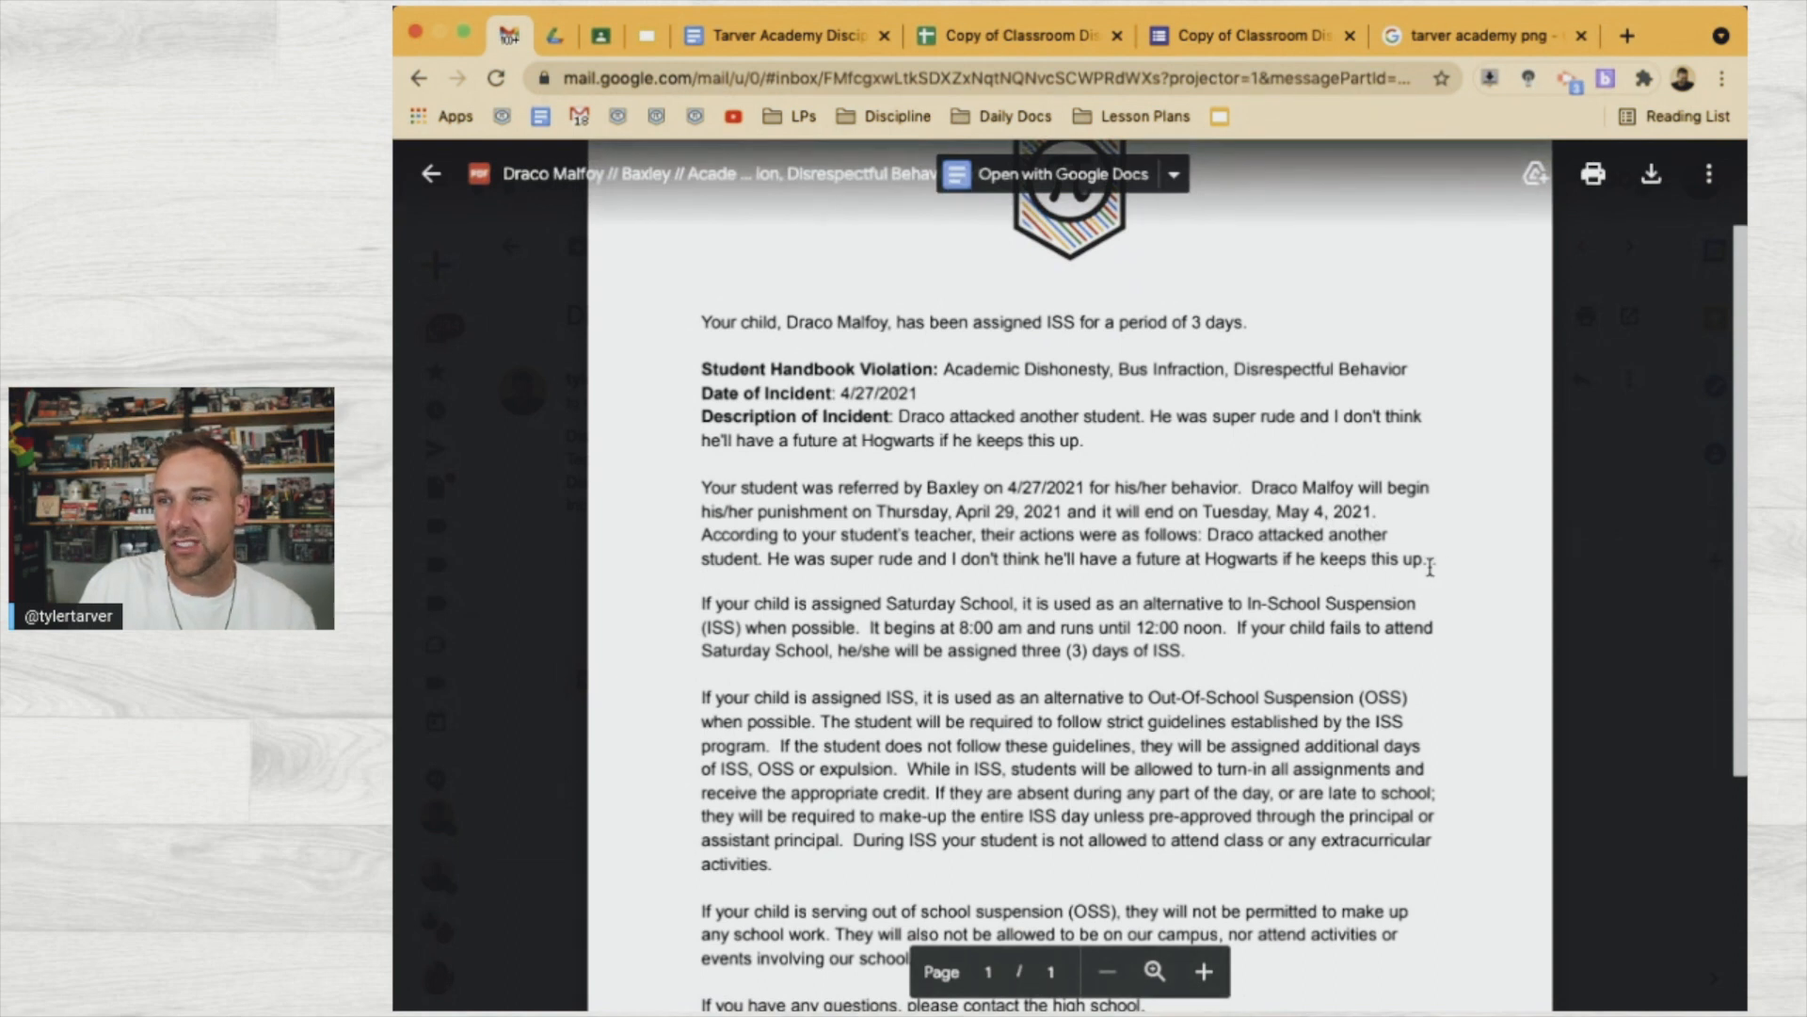
{"action": "scroll", "coordinate": [754, 716], "scroll_direction": "down", "scroll_amount": 5}
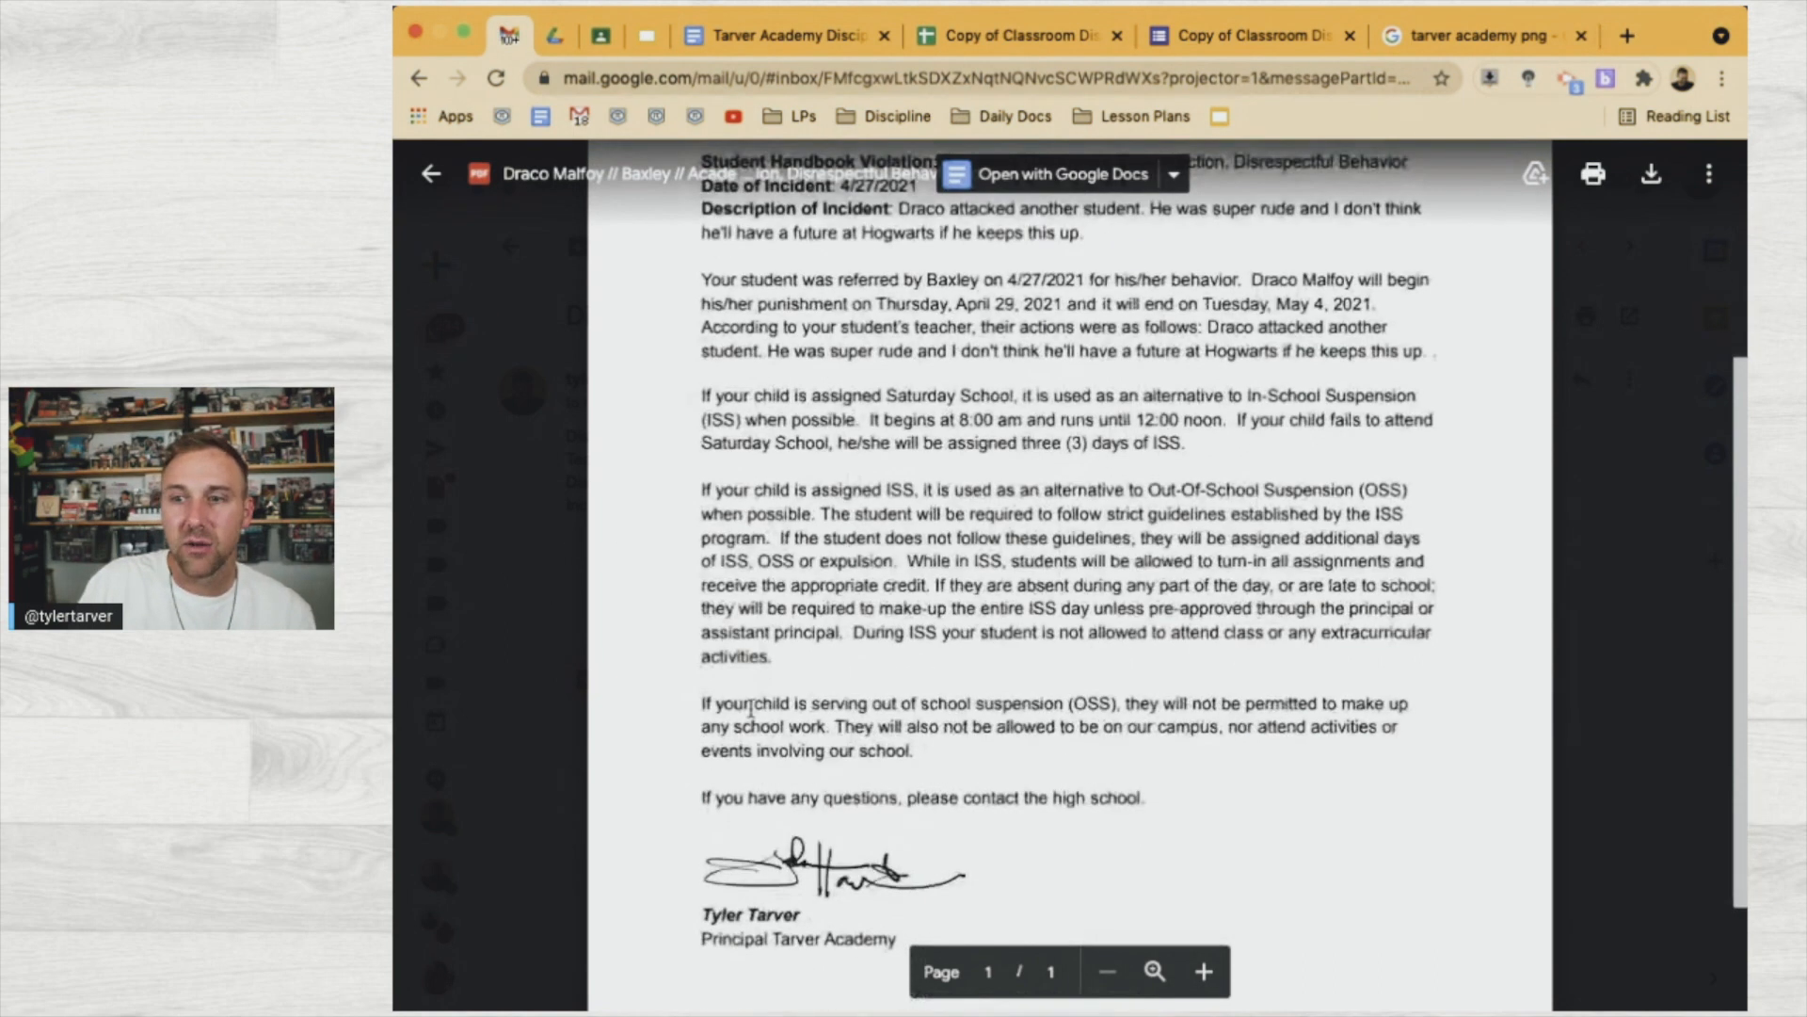
{"action": "left_click", "coordinate": [553, 696]}
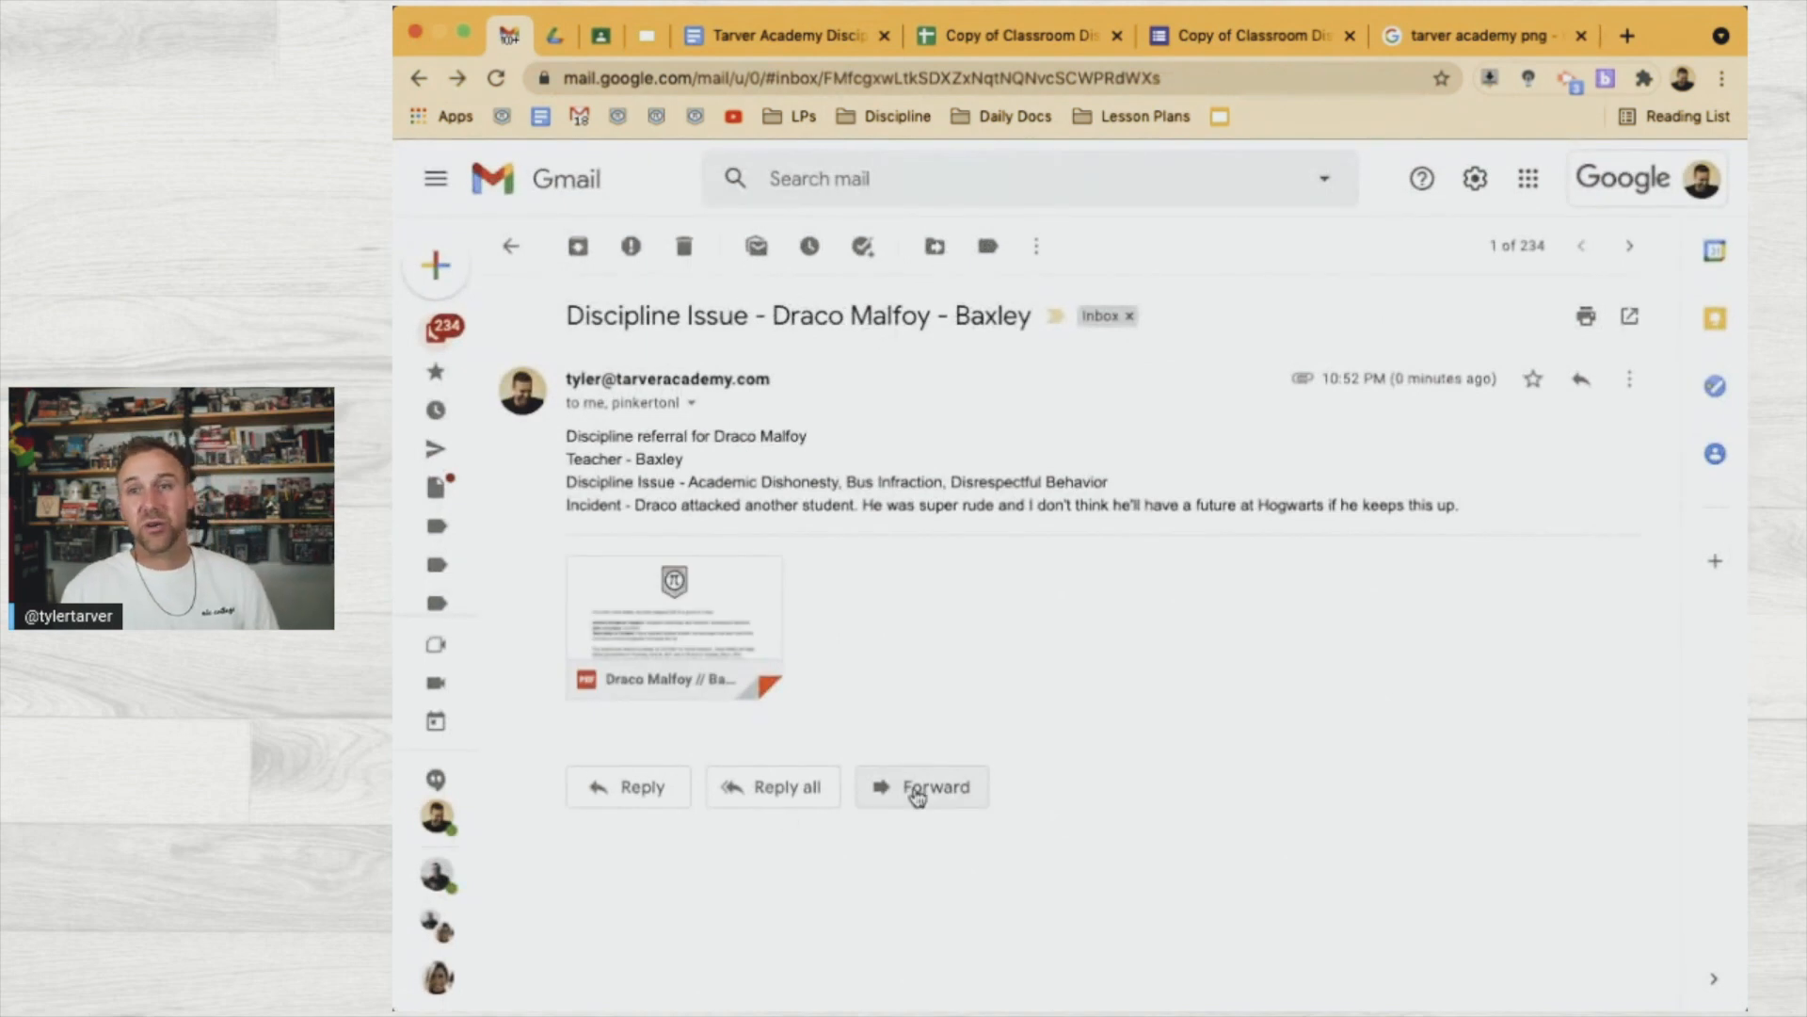
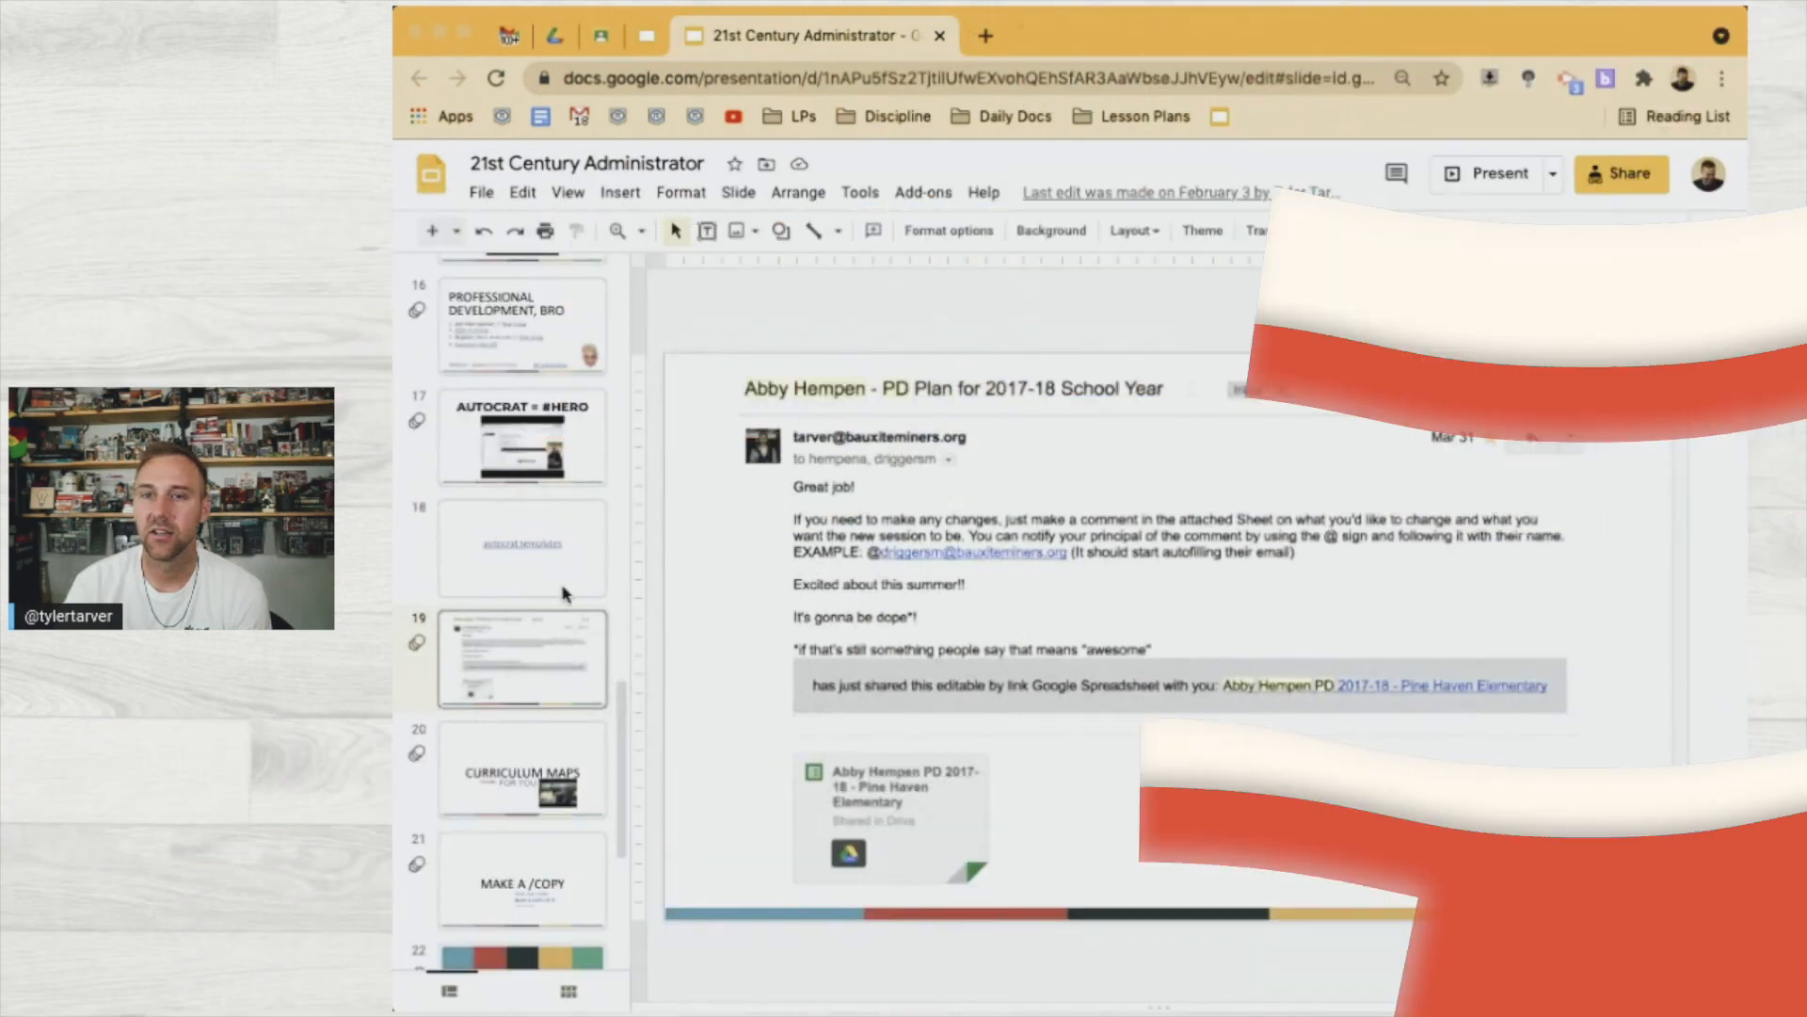
On the Curriculum Maps slide (20), open the FOR ME link's EXAMPLE Semester Map Template spreadsheet
{"action": "scroll", "coordinate": [507, 420], "scroll_direction": "down", "scroll_amount": 3}
{"action": "scroll", "coordinate": [506, 418], "scroll_direction": "down", "scroll_amount": 1}
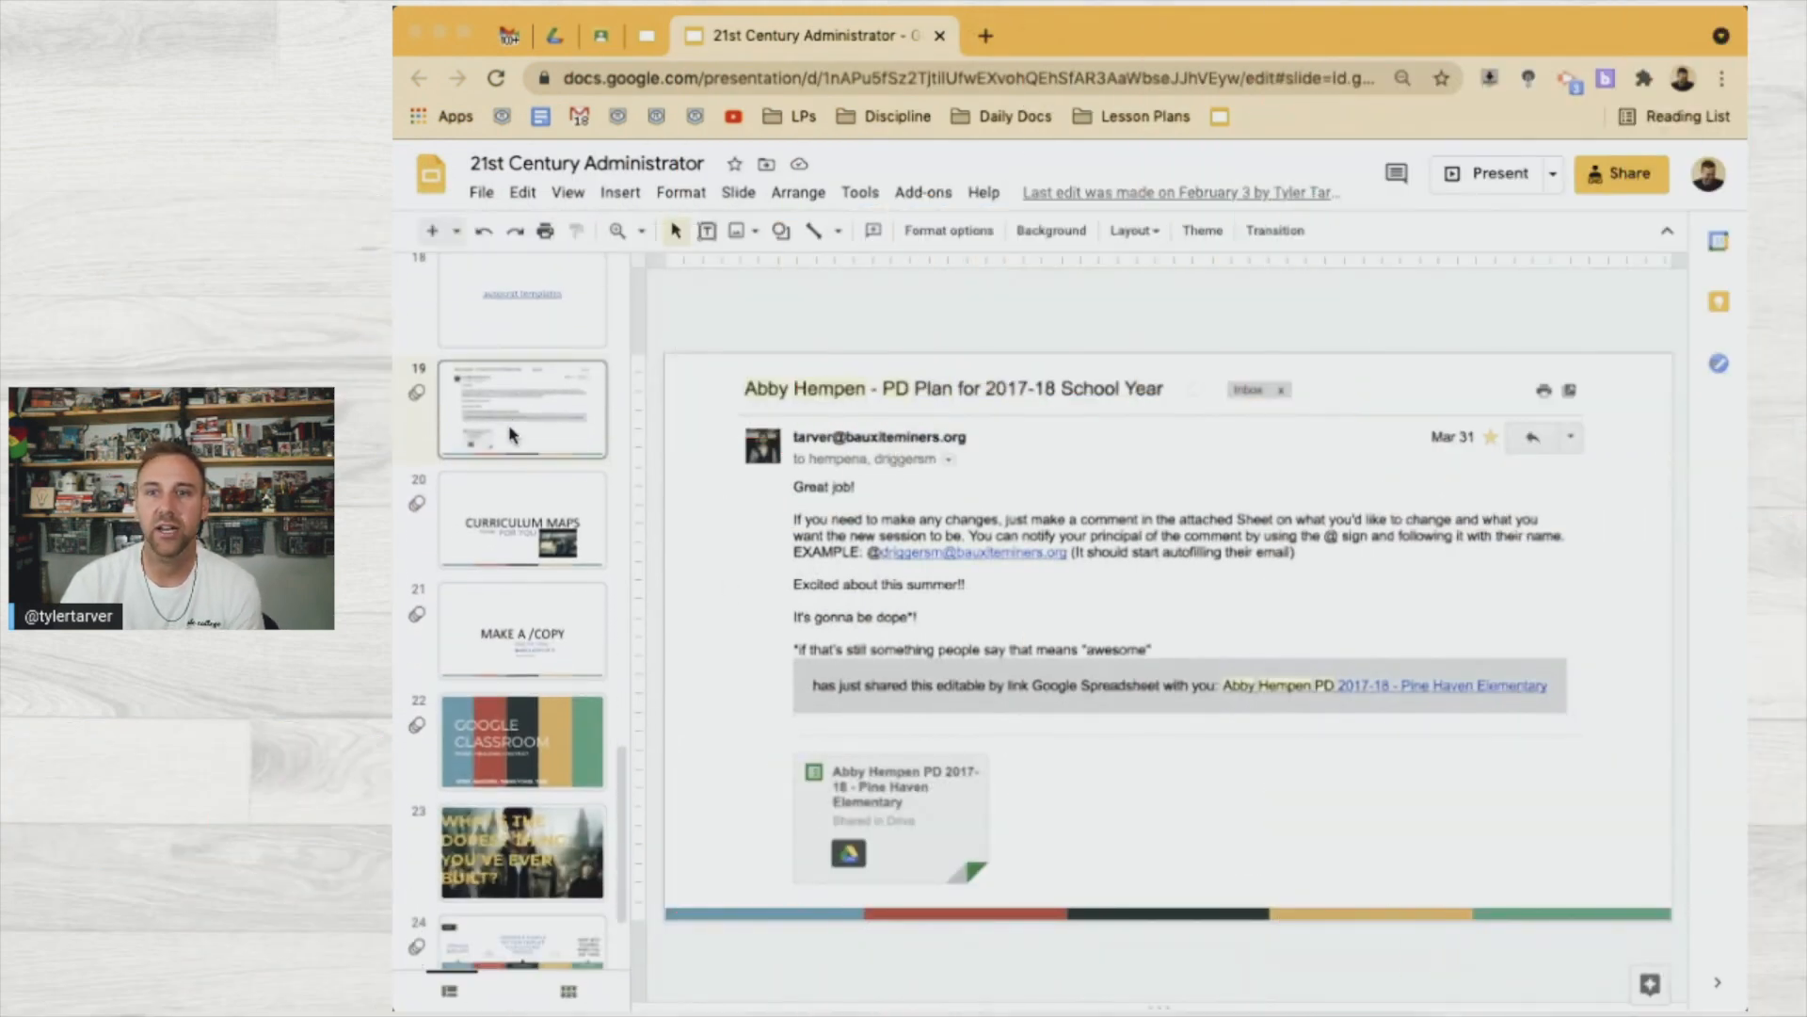
{"action": "left_click", "coordinate": [514, 489]}
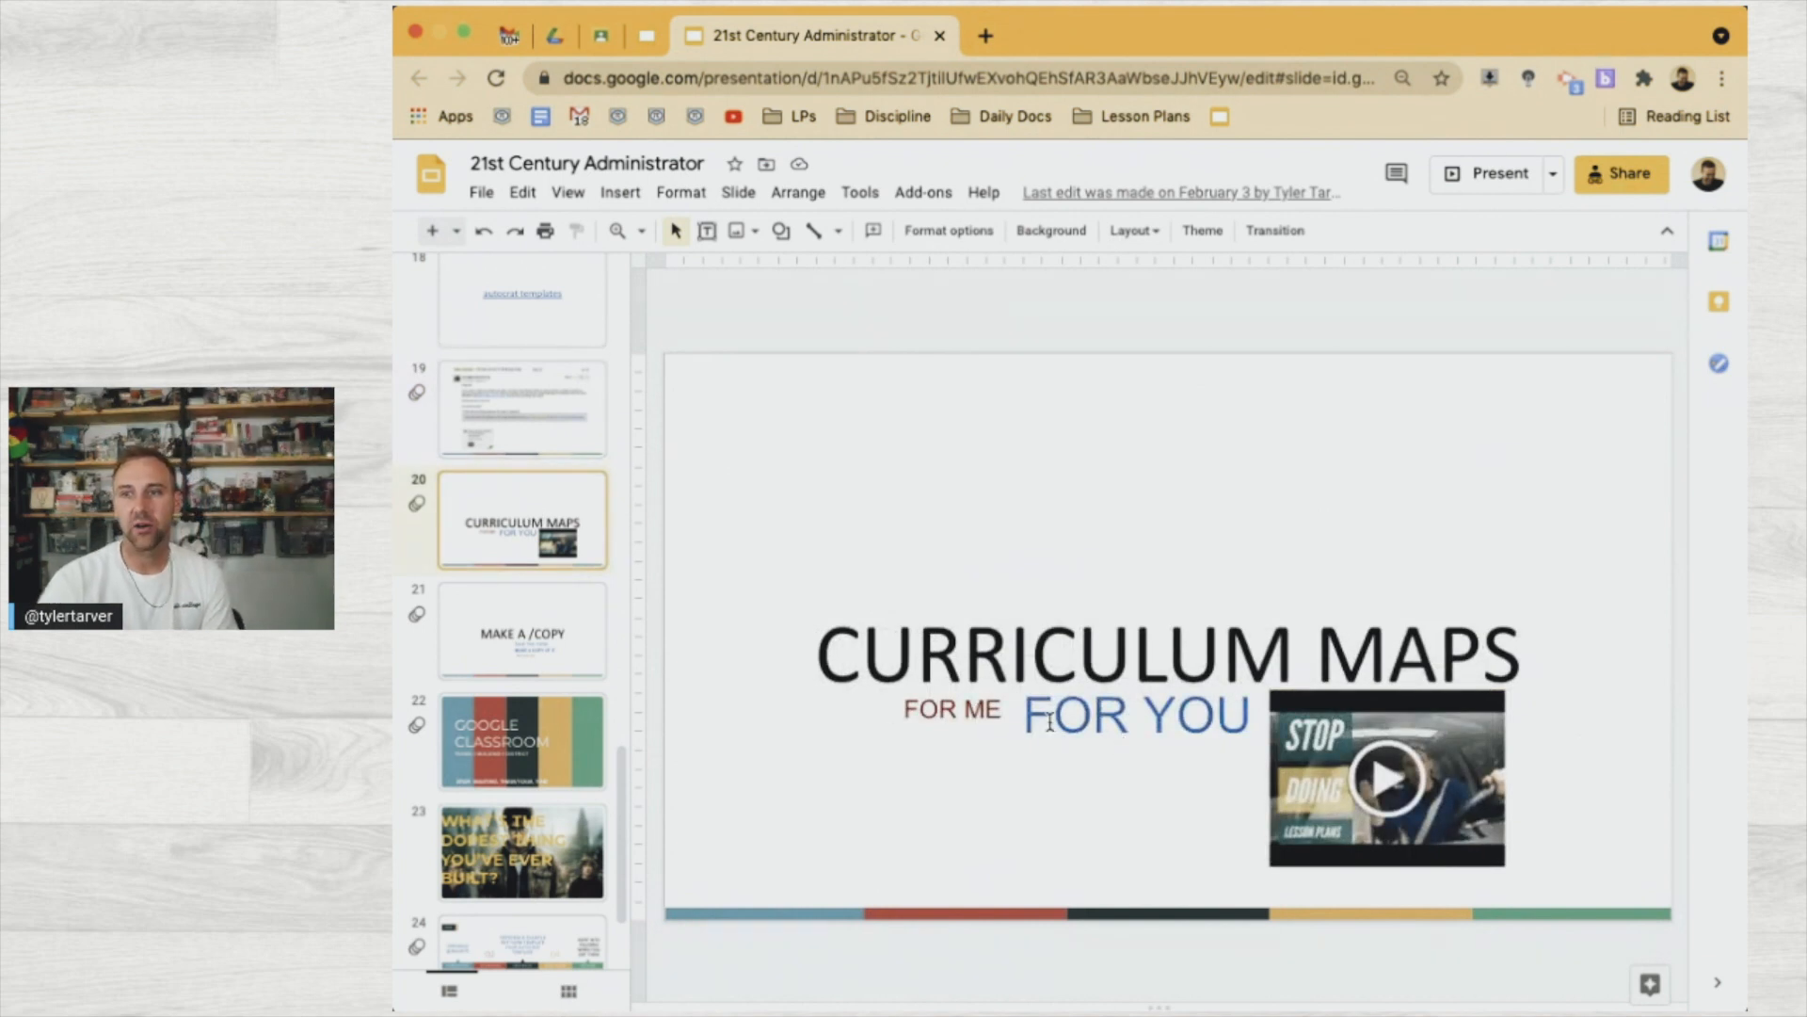
{"action": "left_click", "coordinate": [974, 717]}
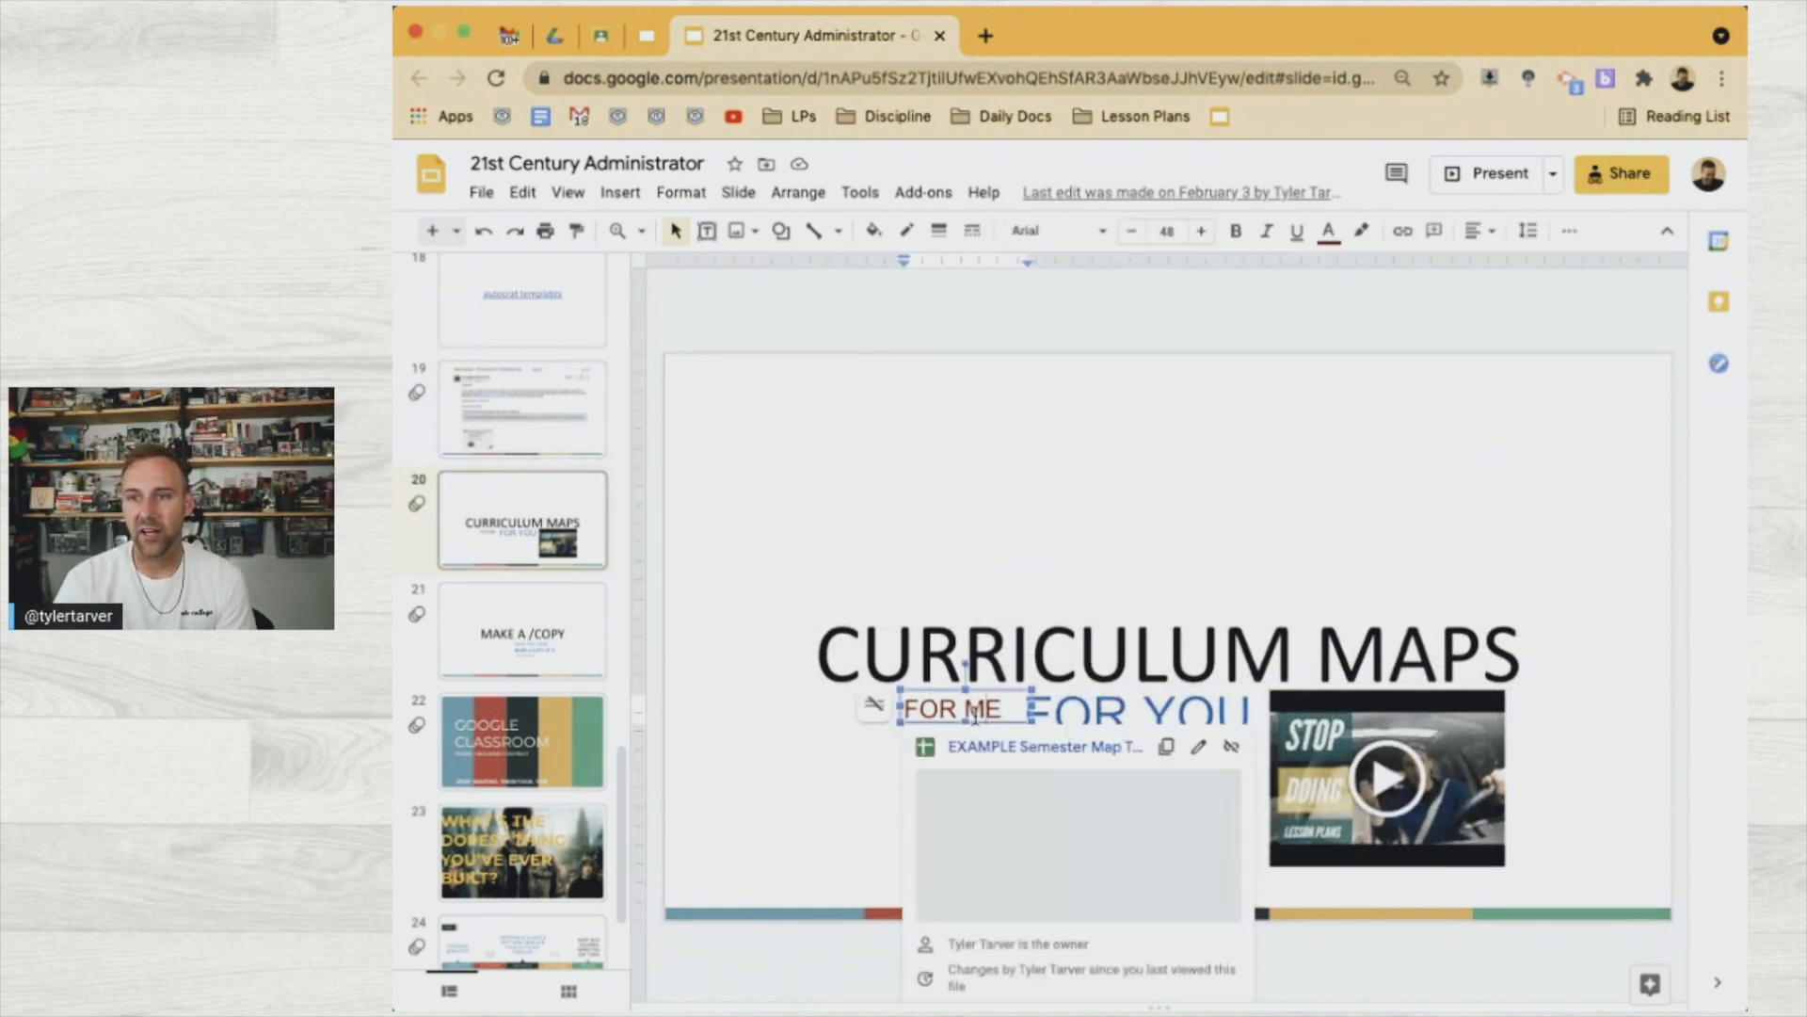
{"action": "left_click", "coordinate": [998, 755]}
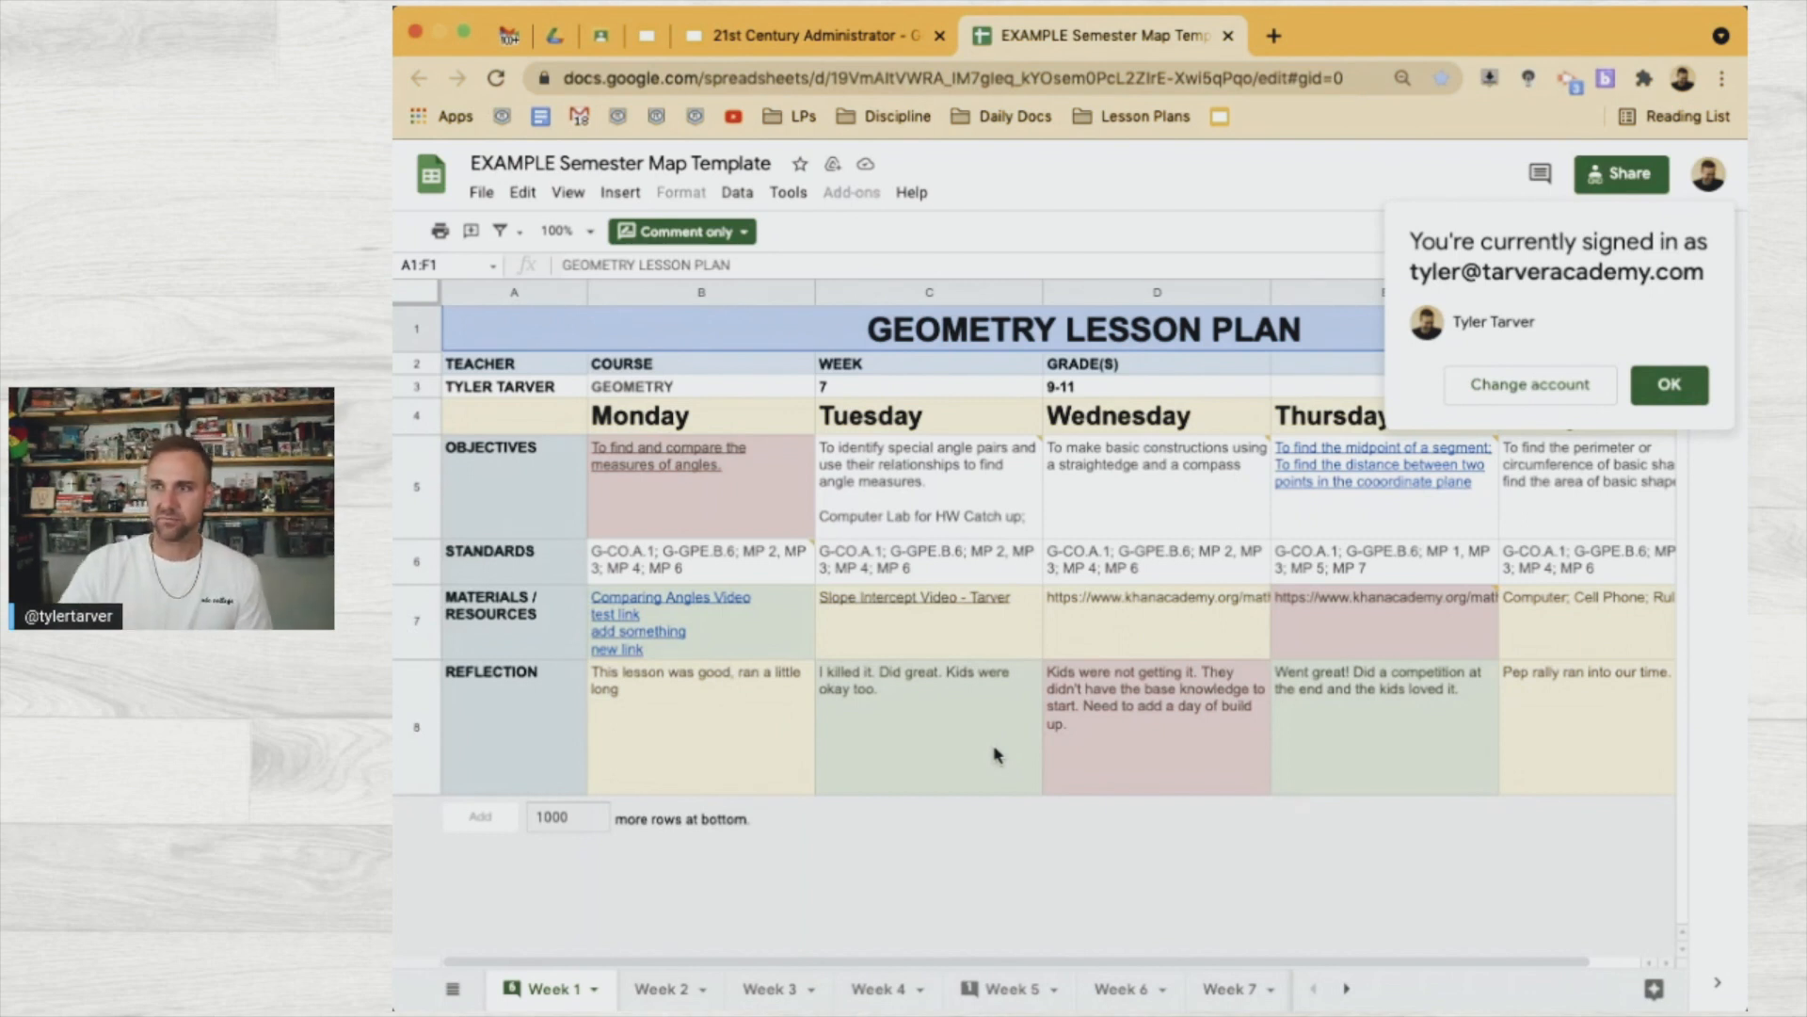
Dismiss the 'You're currently signed in as' notice and return to the 21st Century Administrator deck
{"action": "left_click", "coordinate": [1670, 388]}
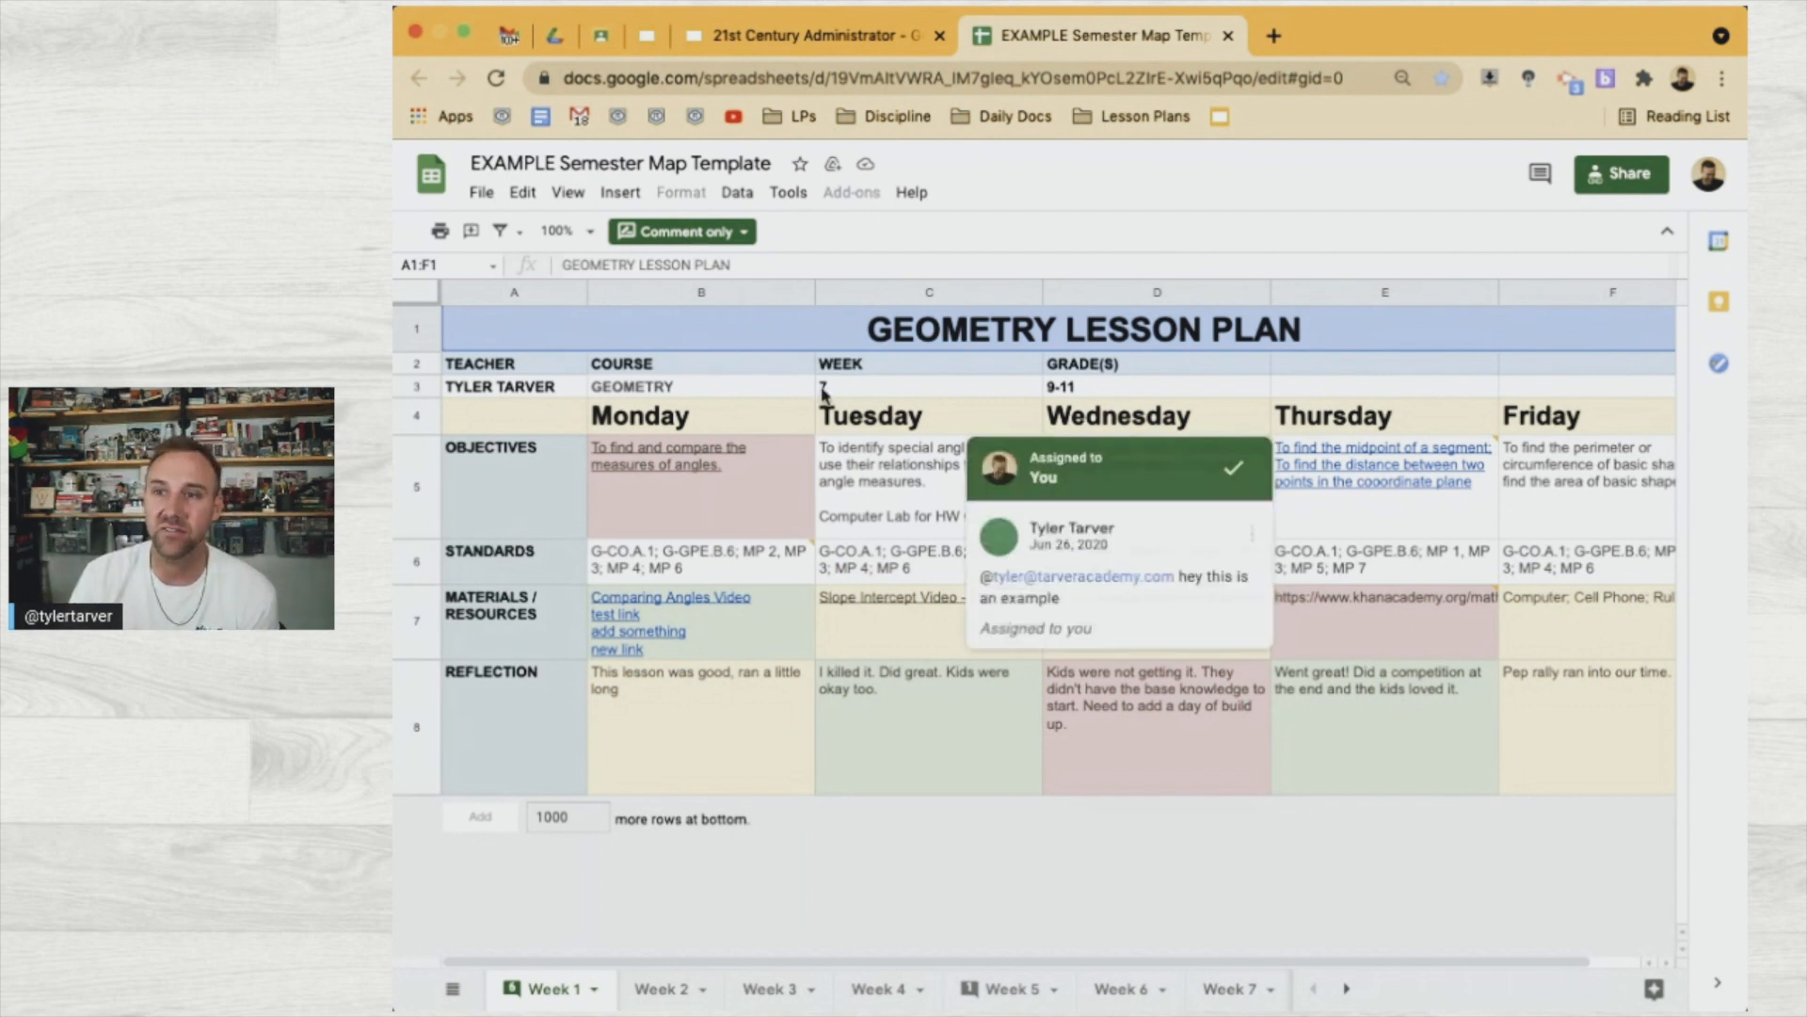
{"action": "left_click", "coordinate": [772, 31]}
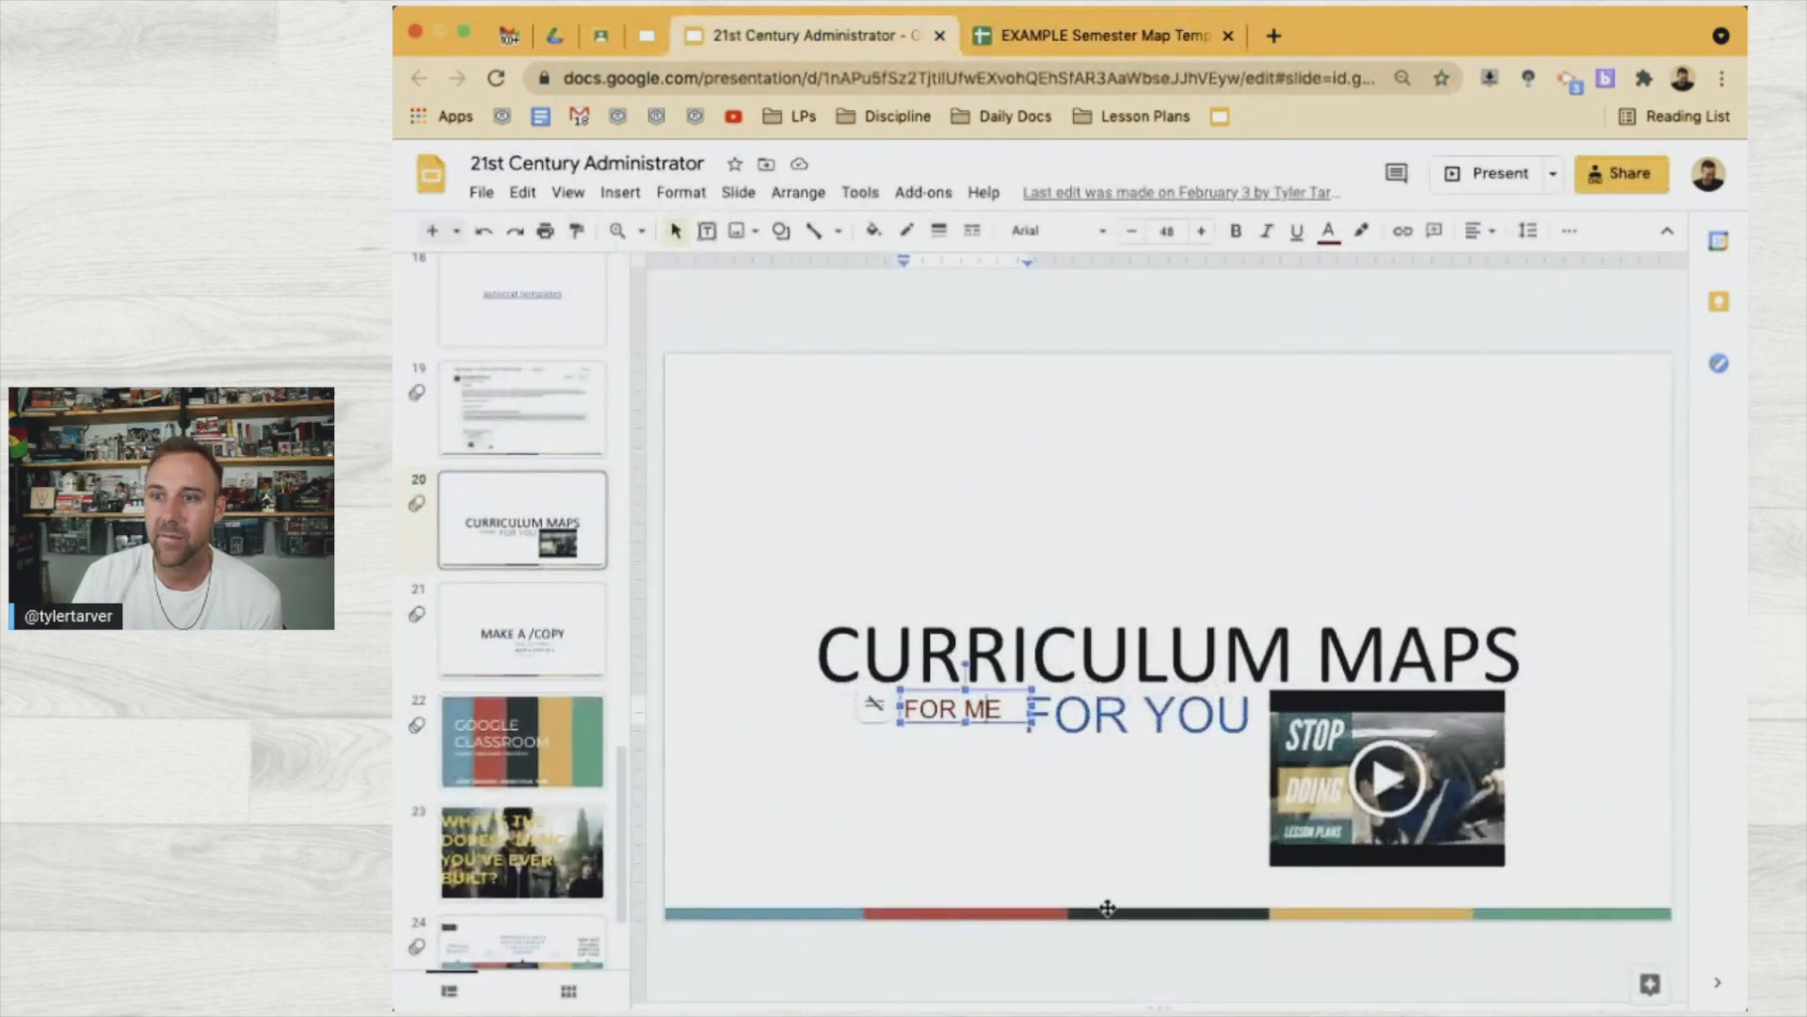
Make a copy of the blank Semester Map Template linked from FOR YOU
{"action": "left_click", "coordinate": [1128, 710]}
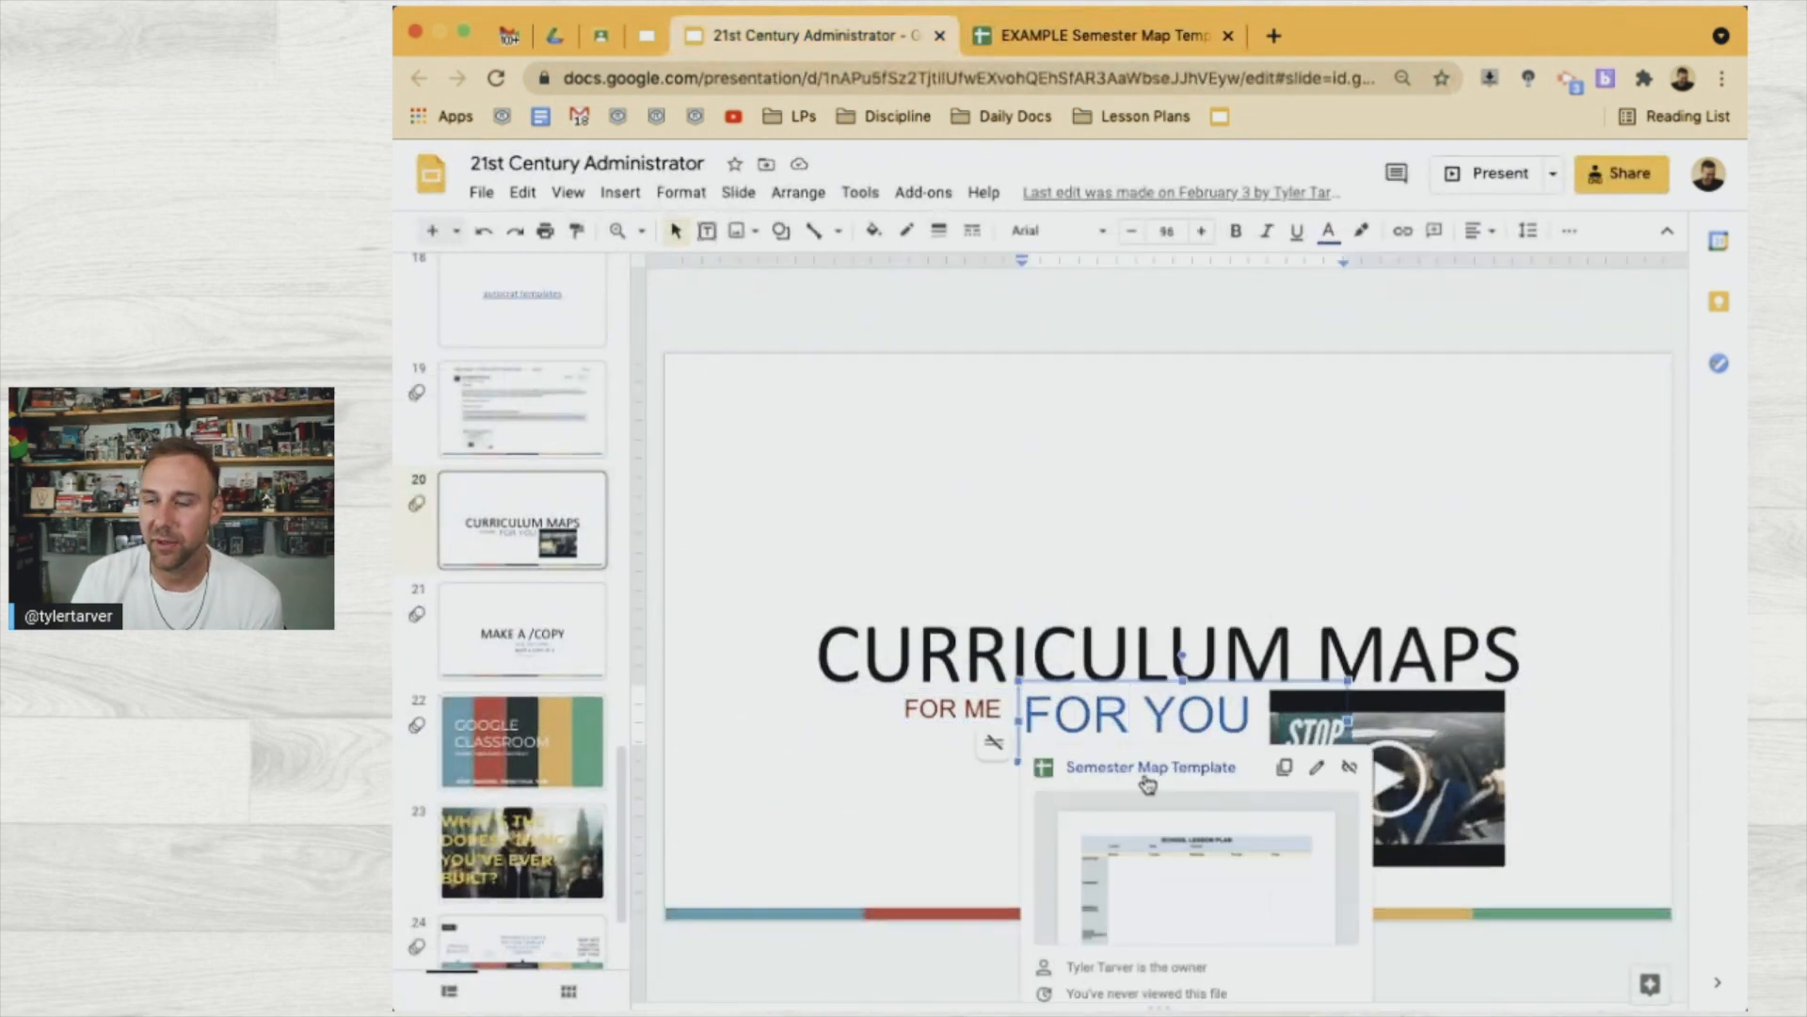
{"action": "left_click", "coordinate": [1146, 772]}
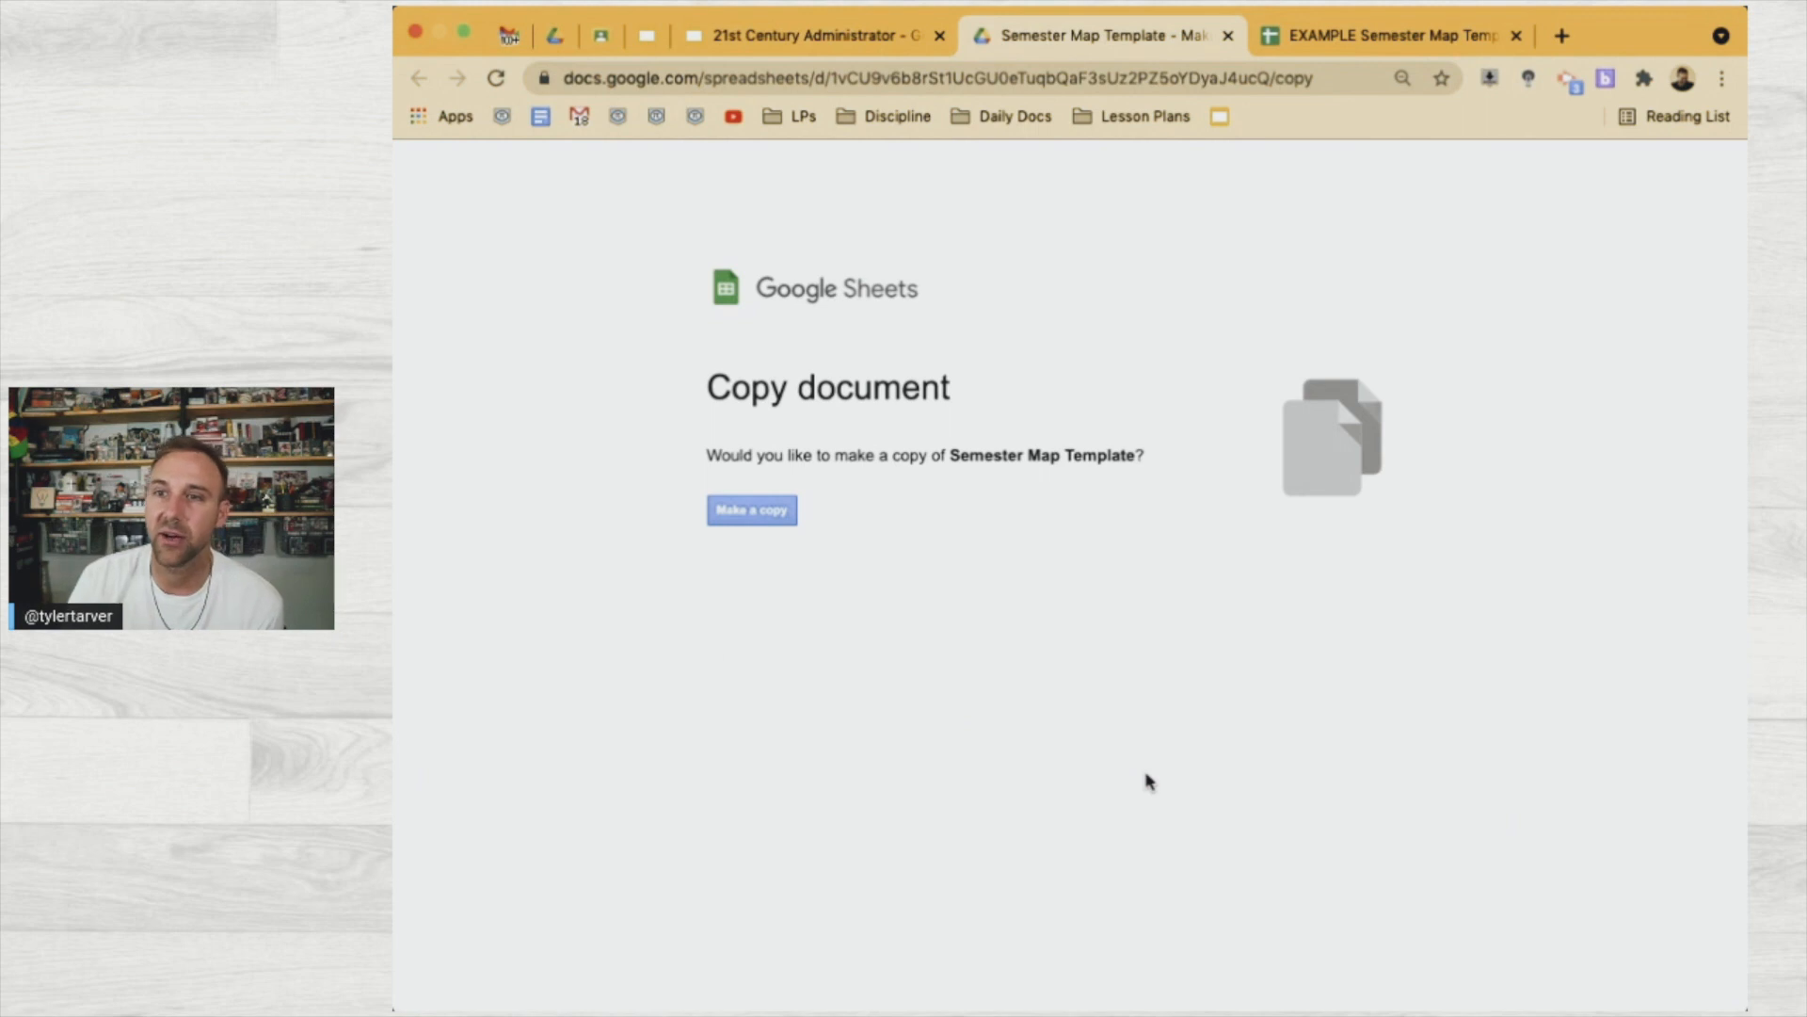
{"action": "left_click", "coordinate": [758, 522]}
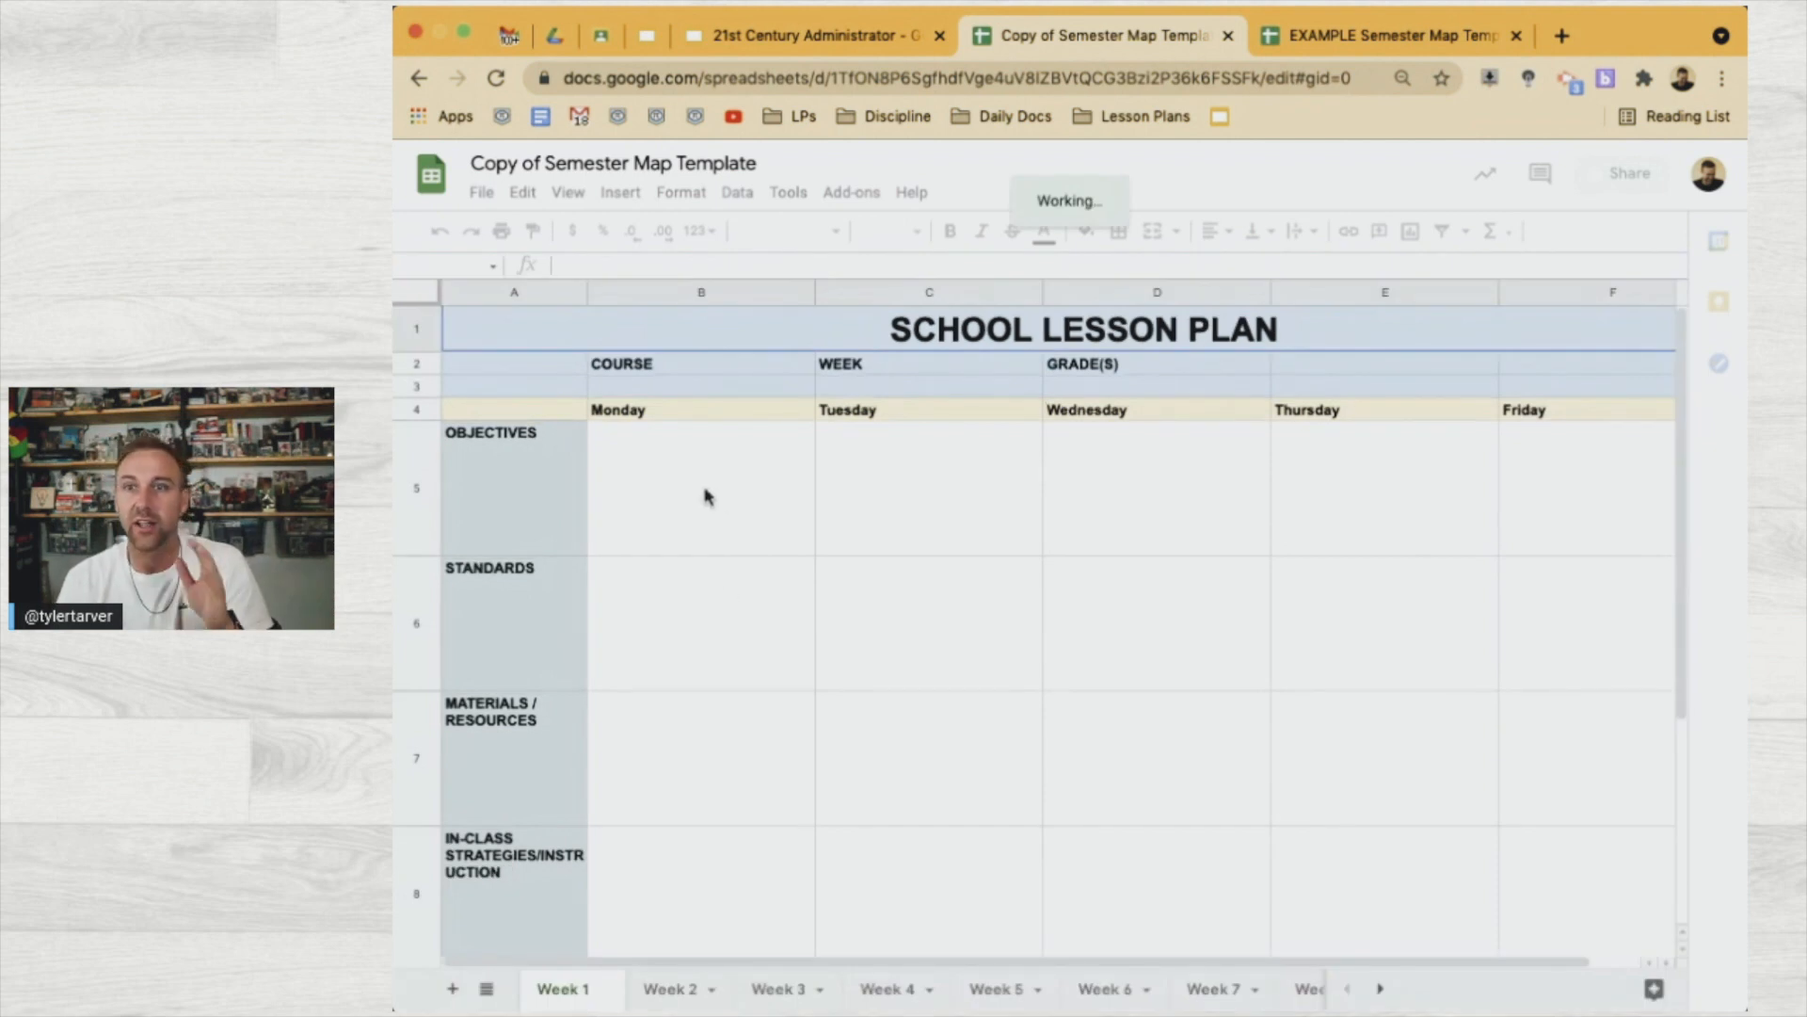
Look over the copied template's Week 1 plan, then view the EXAMPLE Semester Map Template
{"action": "left_click", "coordinate": [671, 490]}
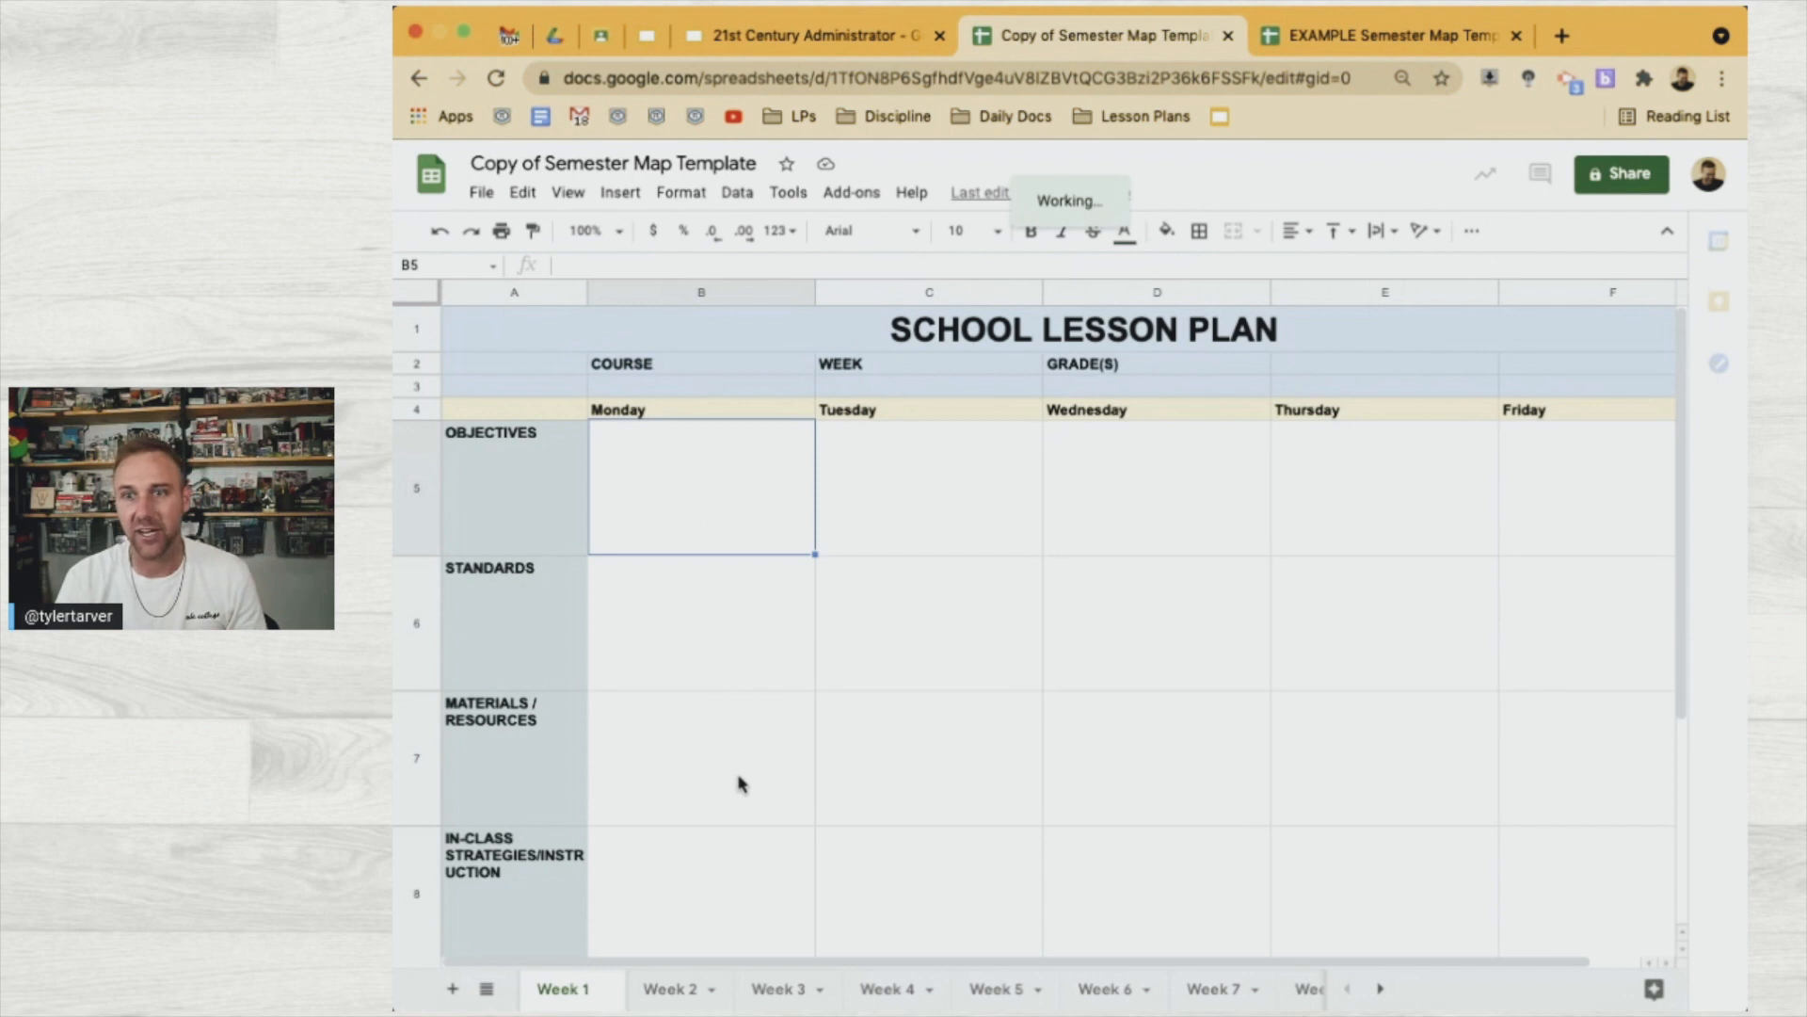
{"action": "scroll", "coordinate": [913, 678], "scroll_direction": "down", "scroll_amount": 2}
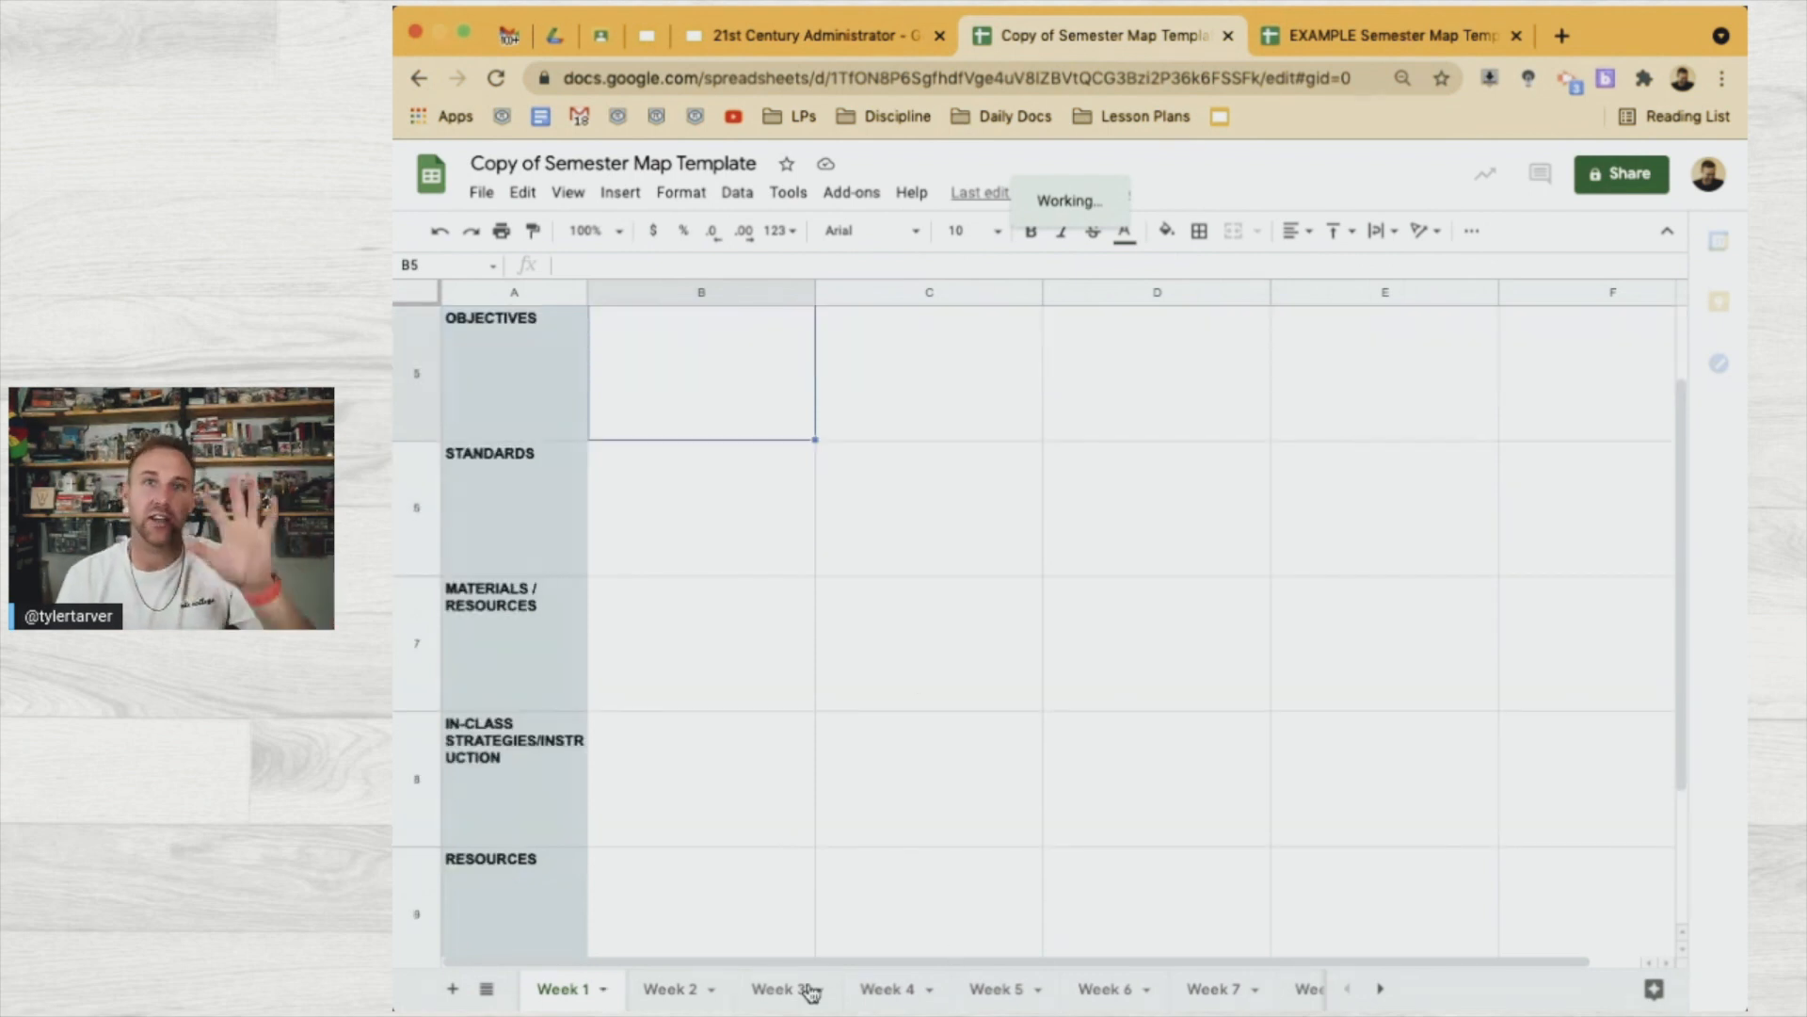
{"action": "left_click", "coordinate": [821, 35]}
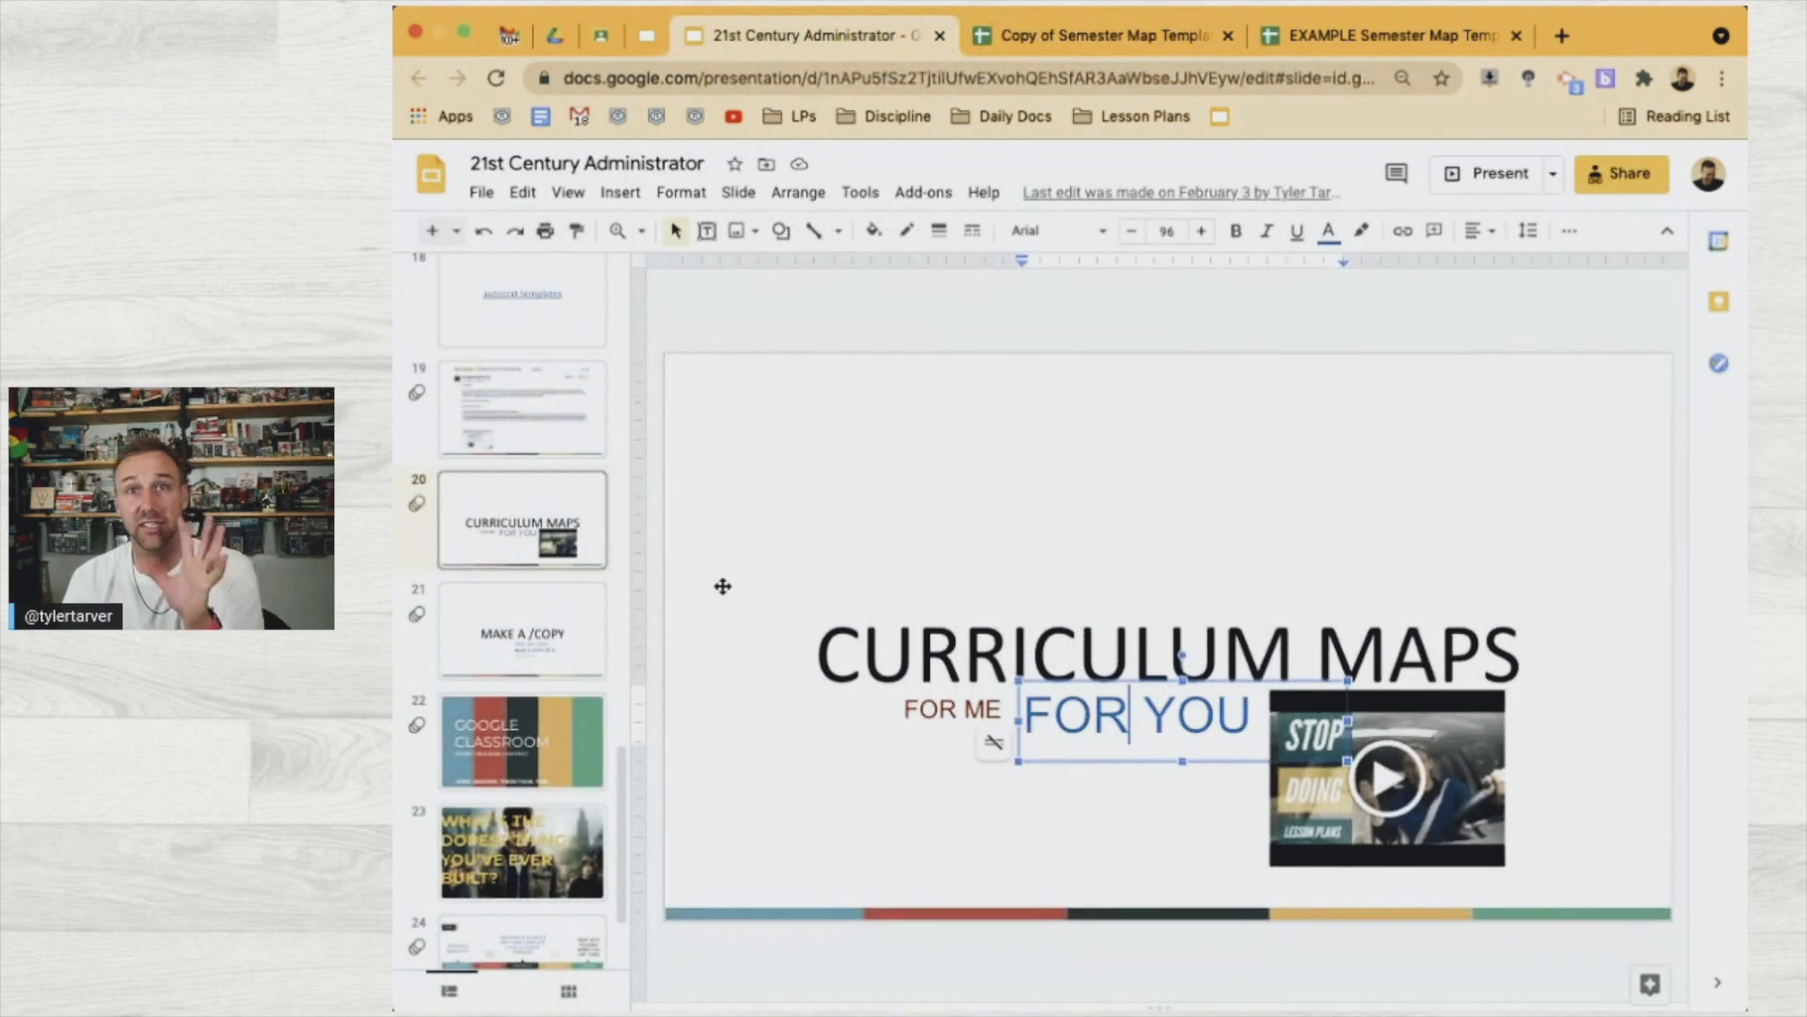
{"action": "left_click", "coordinate": [1158, 45]}
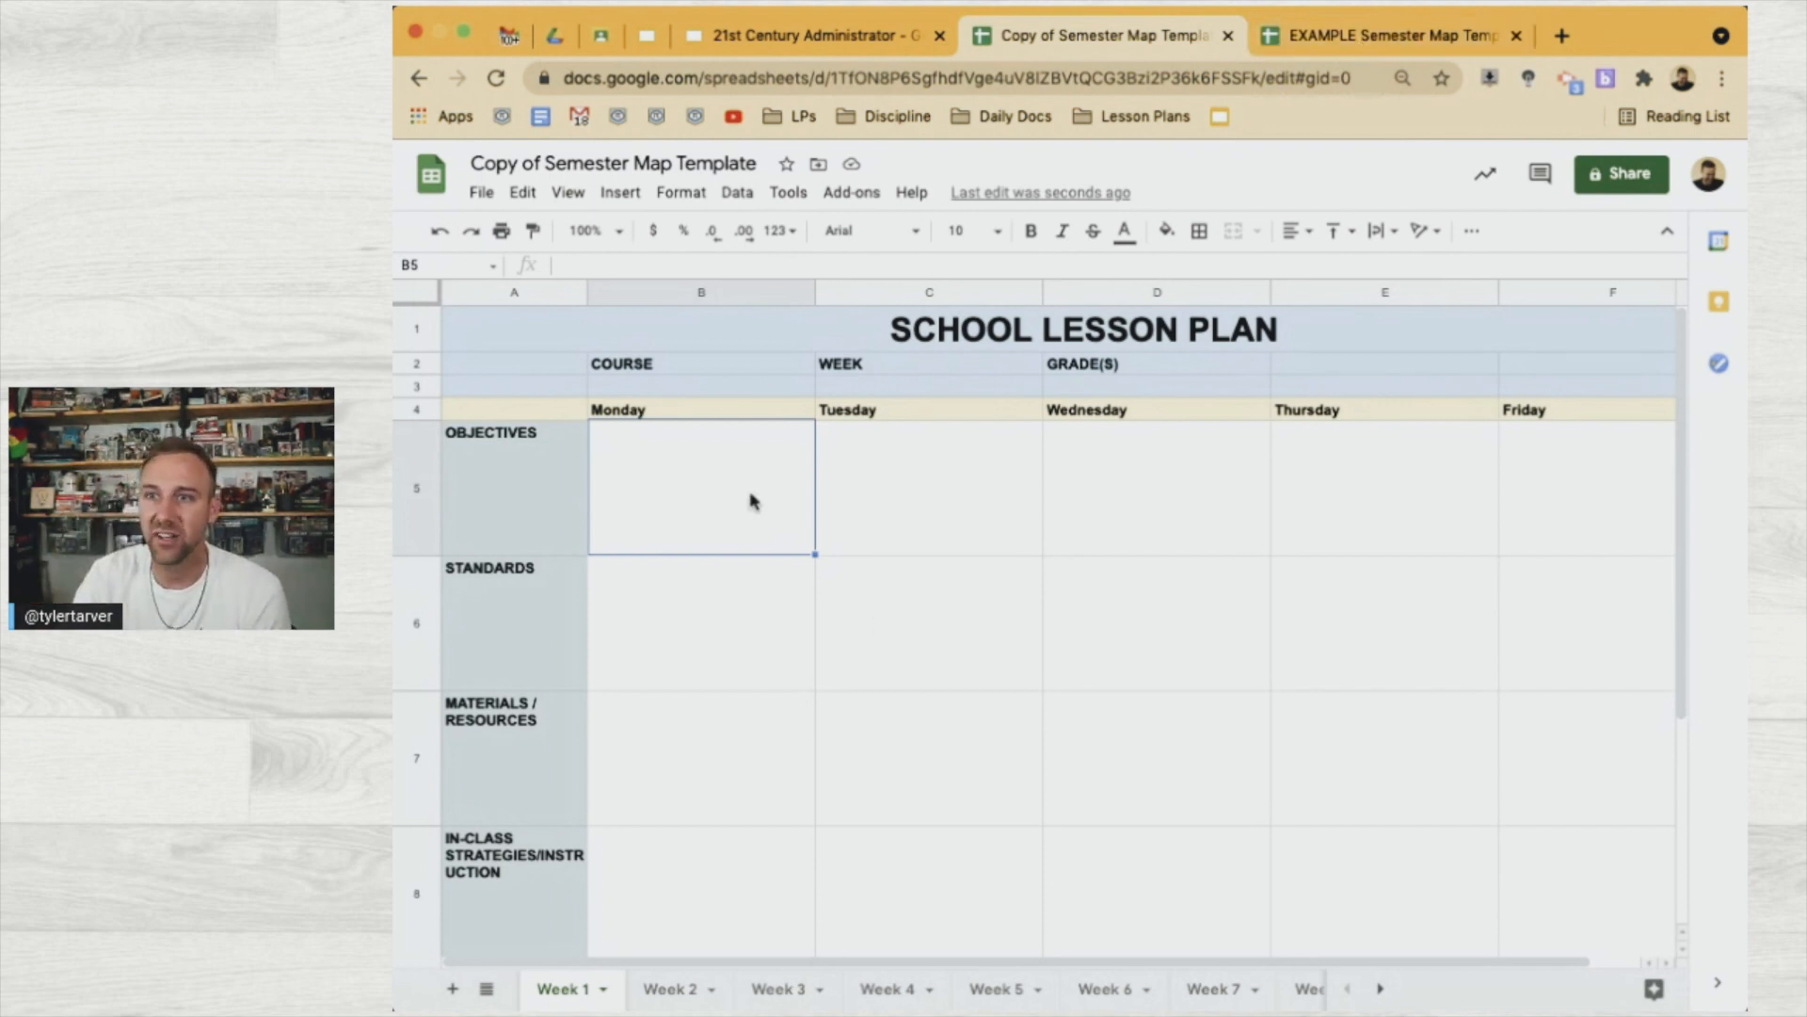
{"action": "left_click", "coordinate": [1341, 43]}
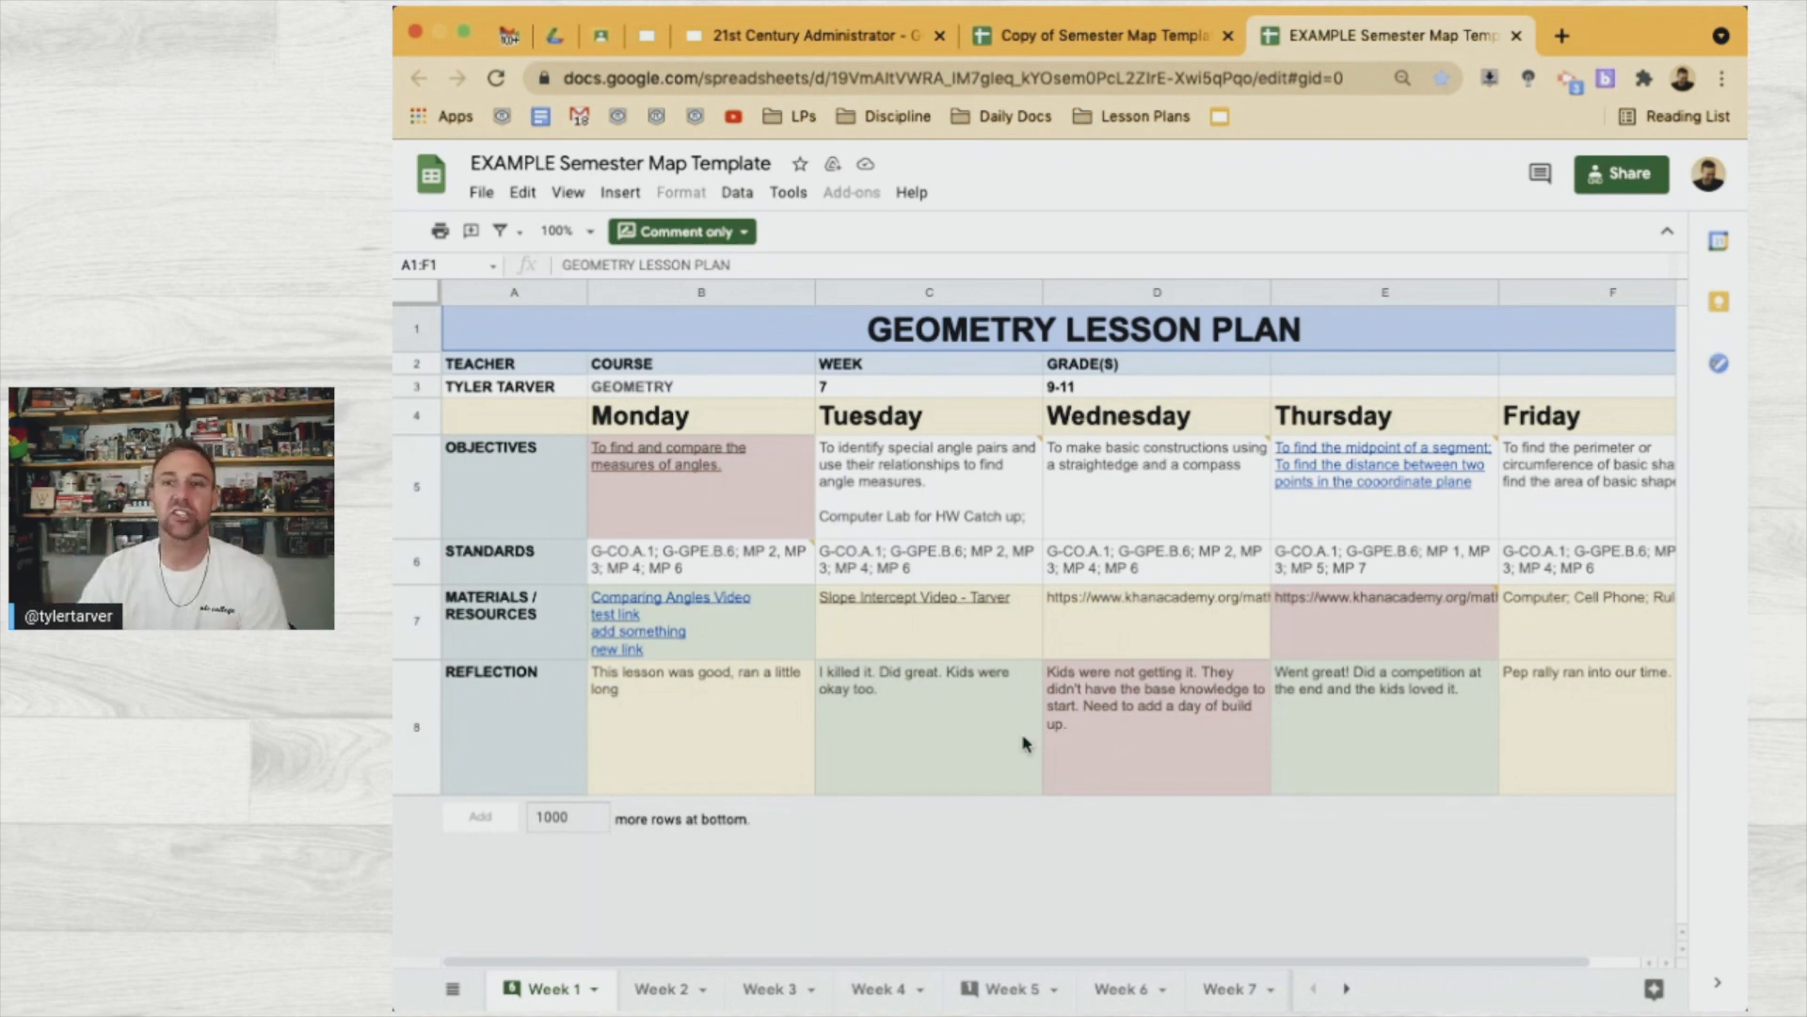
Browse the example's Week 2, Week 3, Week 4 and Week 1 sheets, then return to the blank copy
{"action": "left_click", "coordinate": [676, 987]}
{"action": "left_click", "coordinate": [795, 991]}
{"action": "left_click", "coordinate": [879, 991]}
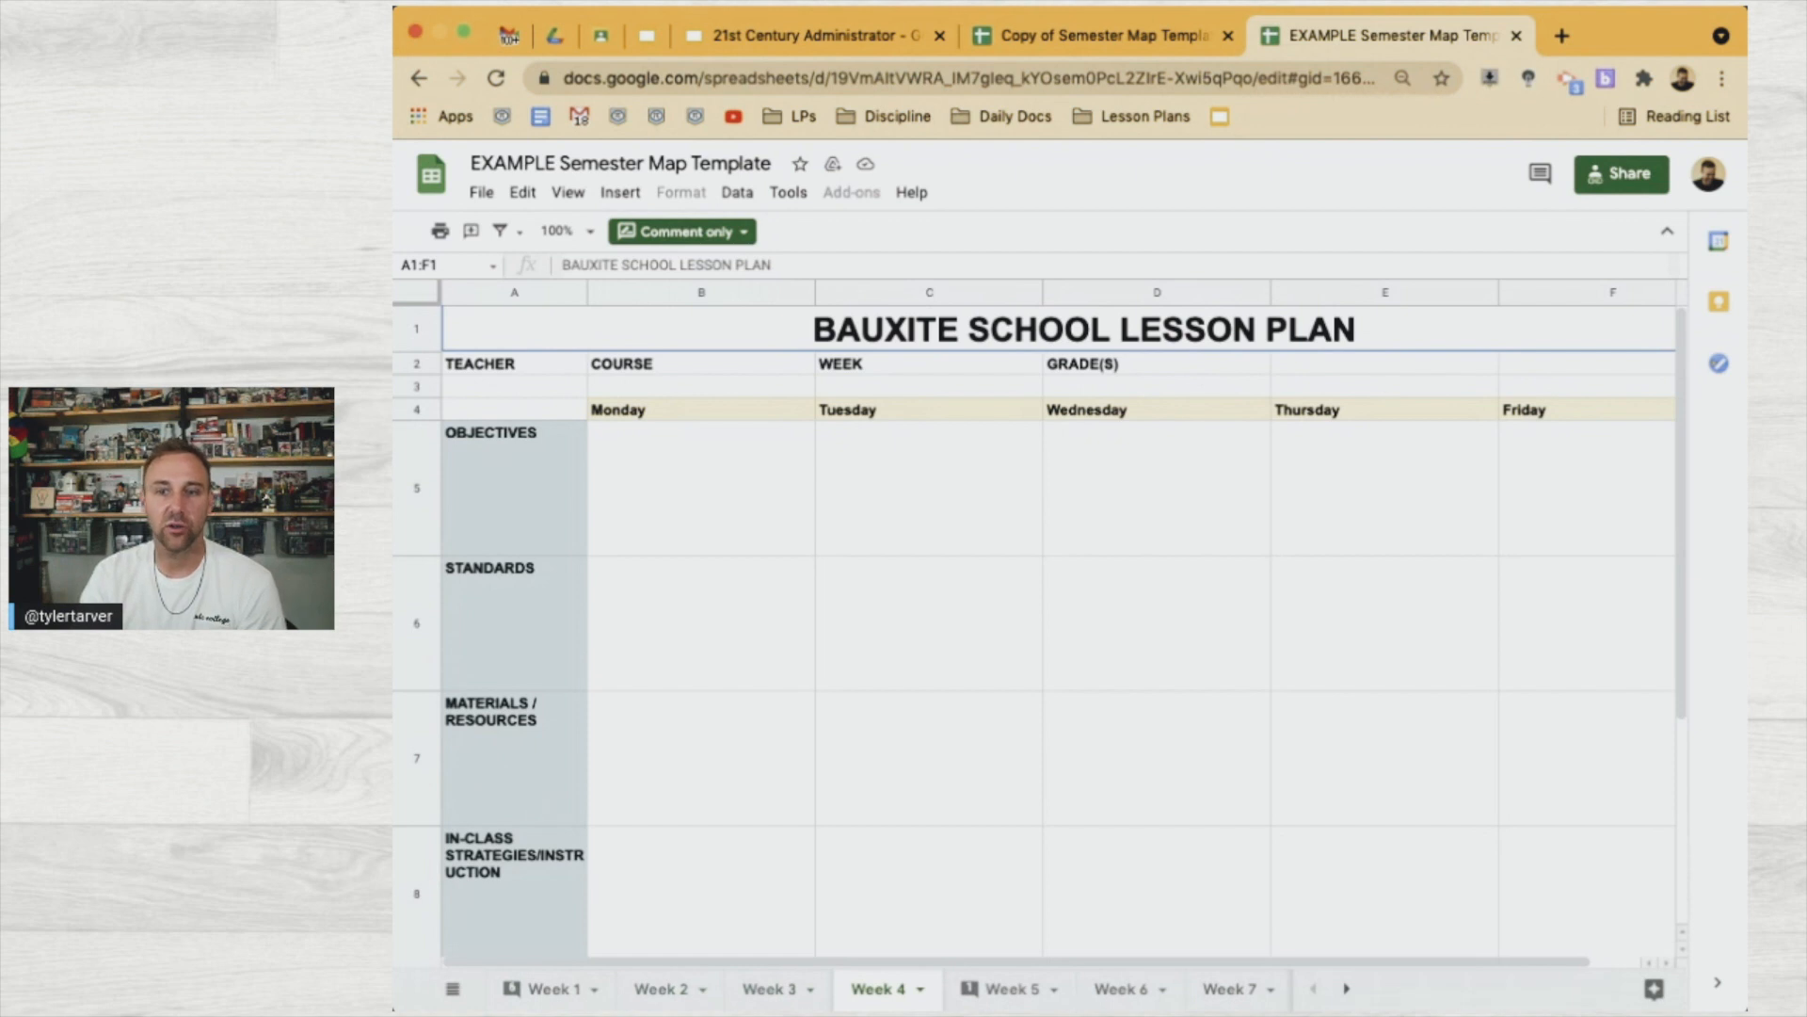
{"action": "left_click", "coordinate": [548, 1002]}
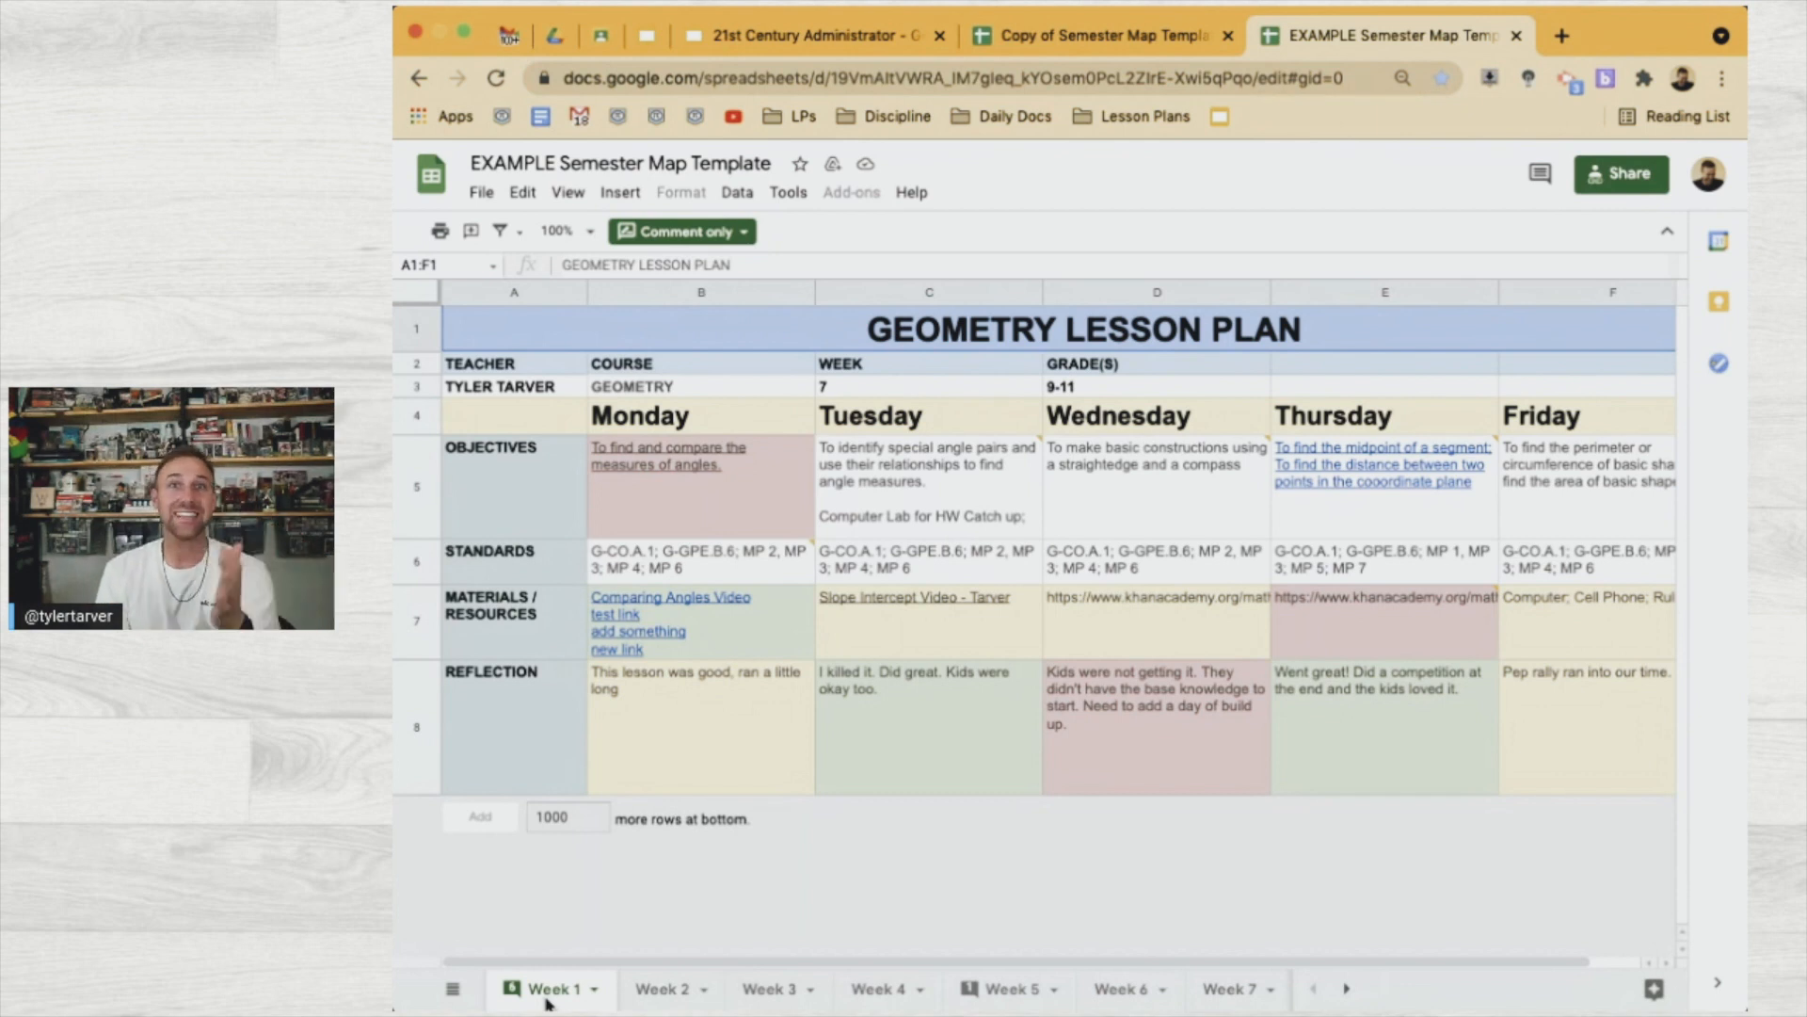
{"action": "left_click", "coordinate": [1086, 46]}
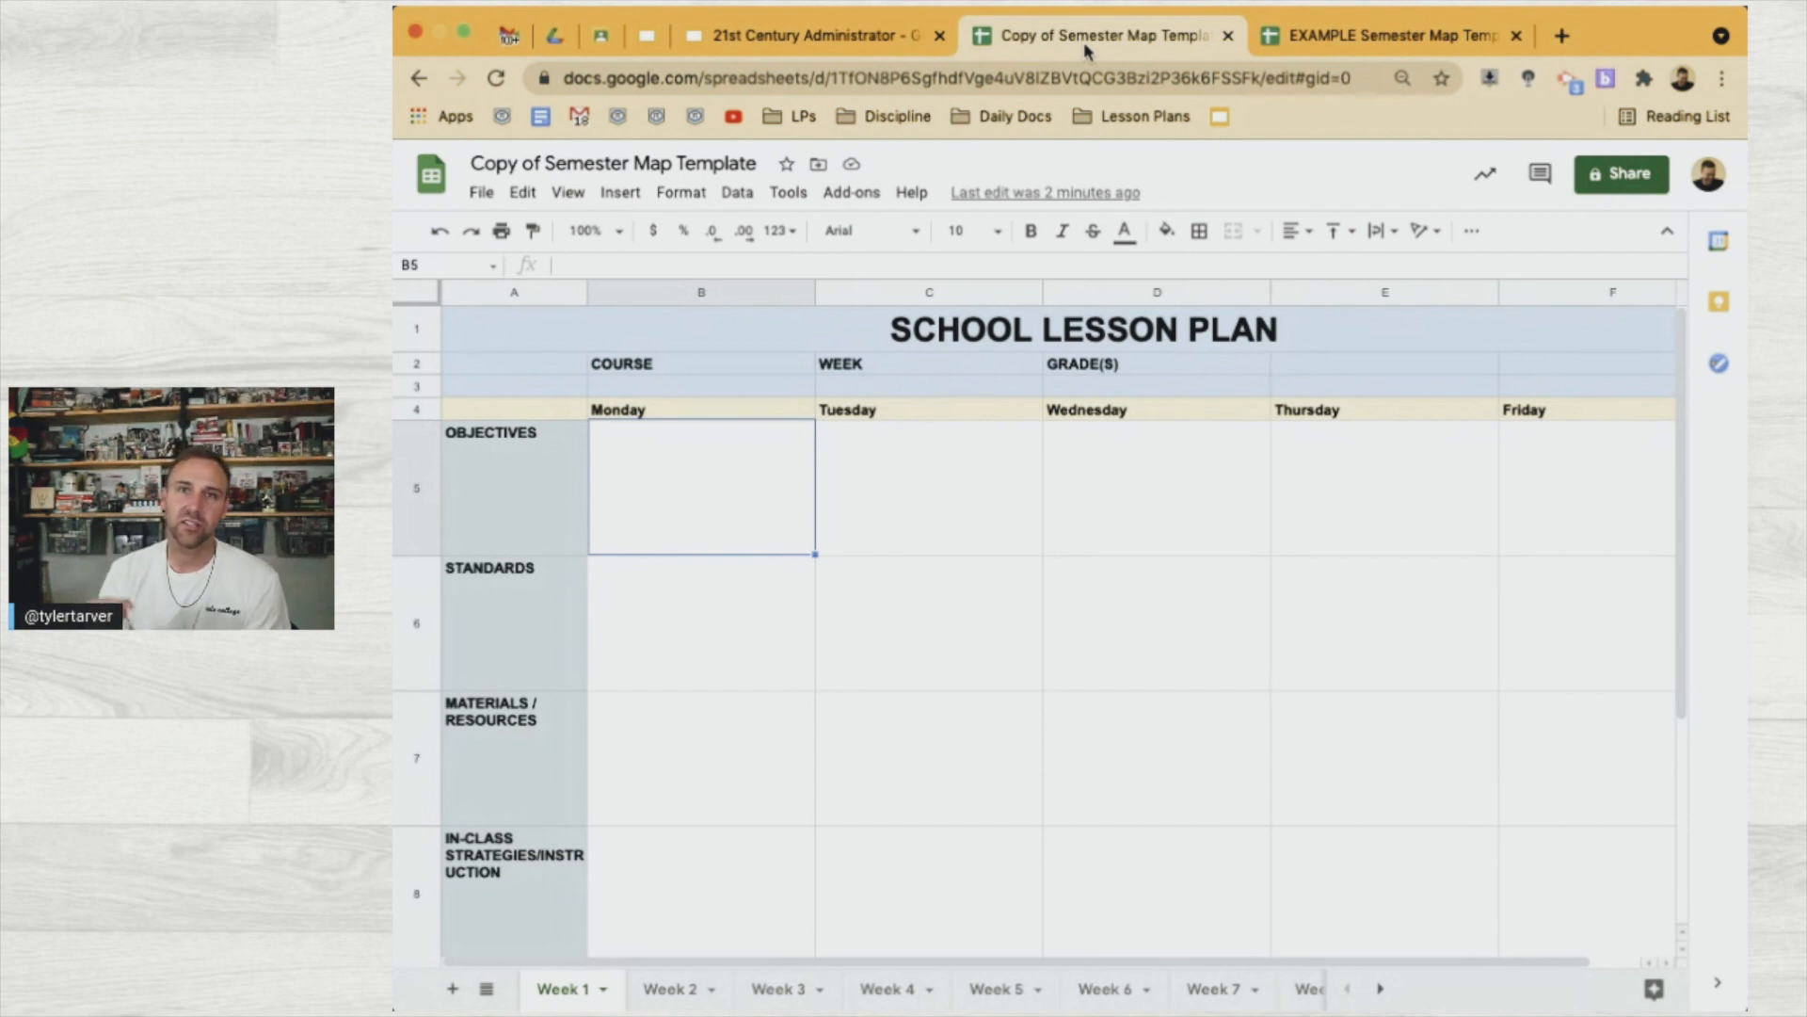
Back in the 21st Century Administrator deck, show slide 24's five-step hiring-process timeline
{"action": "left_click", "coordinate": [791, 35]}
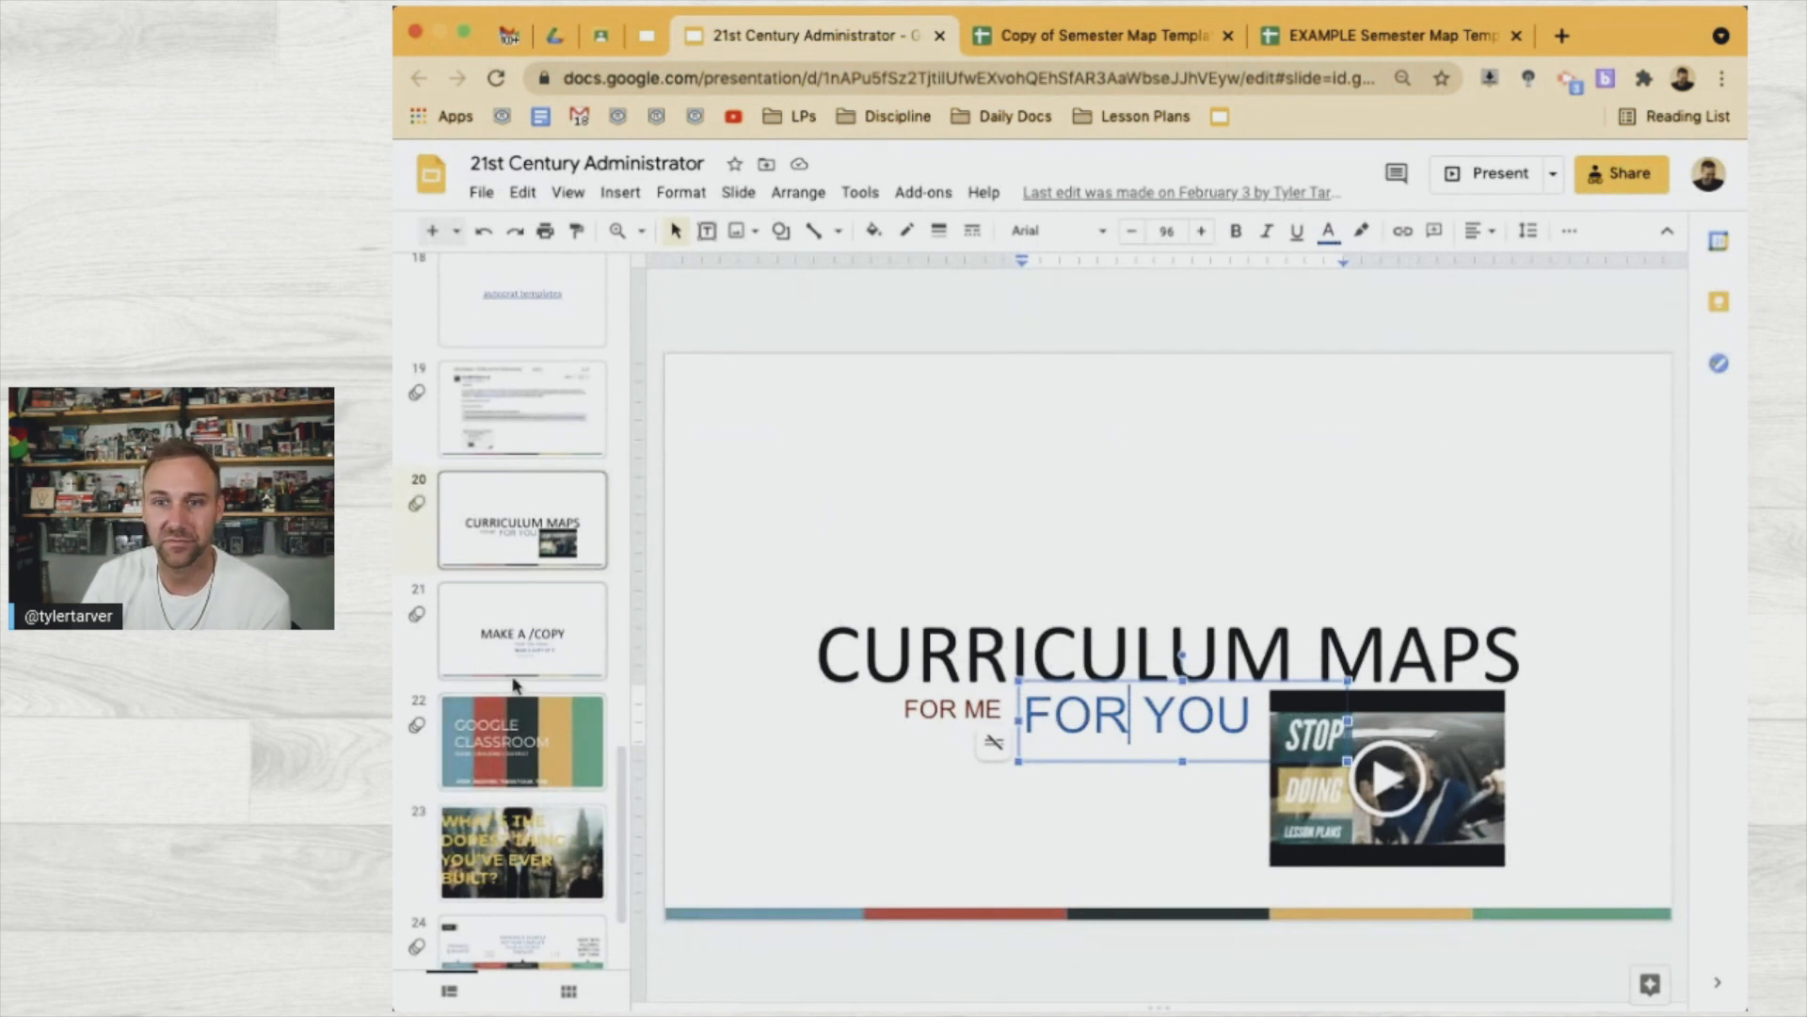
{"action": "scroll", "coordinate": [514, 685], "scroll_direction": "up", "scroll_amount": 3}
{"action": "scroll", "coordinate": [514, 685], "scroll_direction": "down", "scroll_amount": 4}
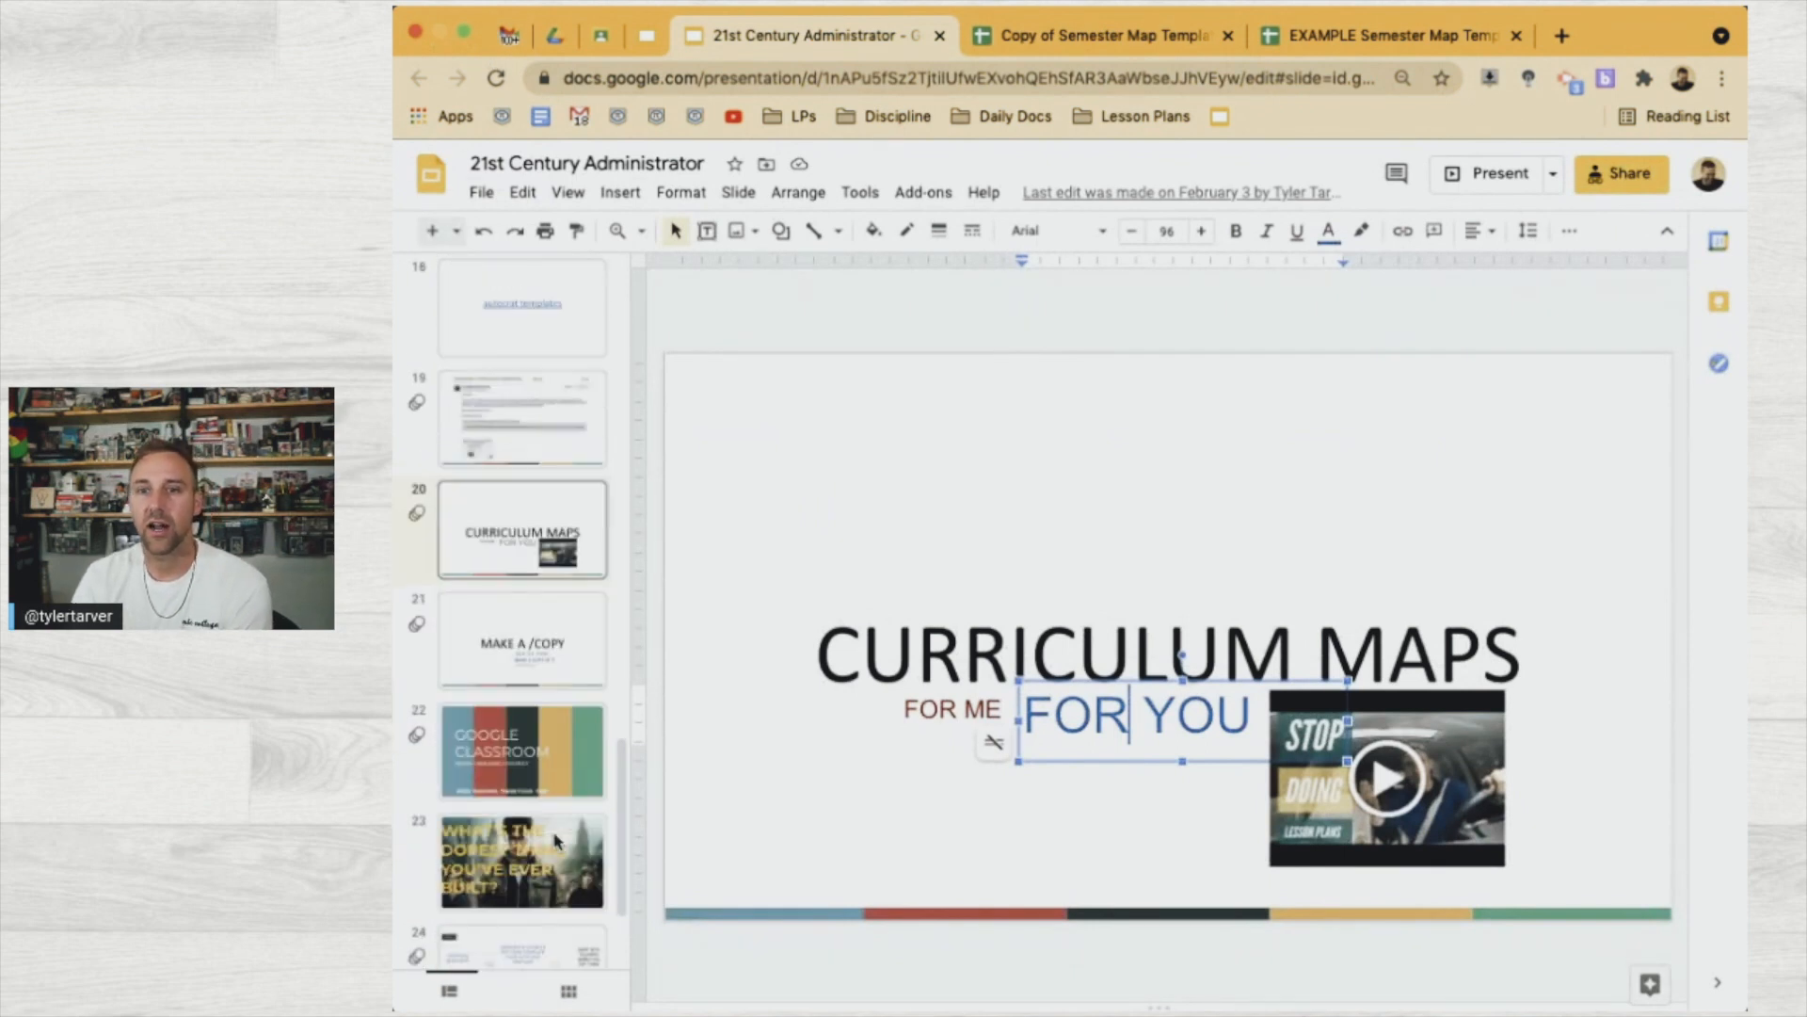
{"action": "scroll", "coordinate": [466, 805], "scroll_direction": "down", "scroll_amount": 1}
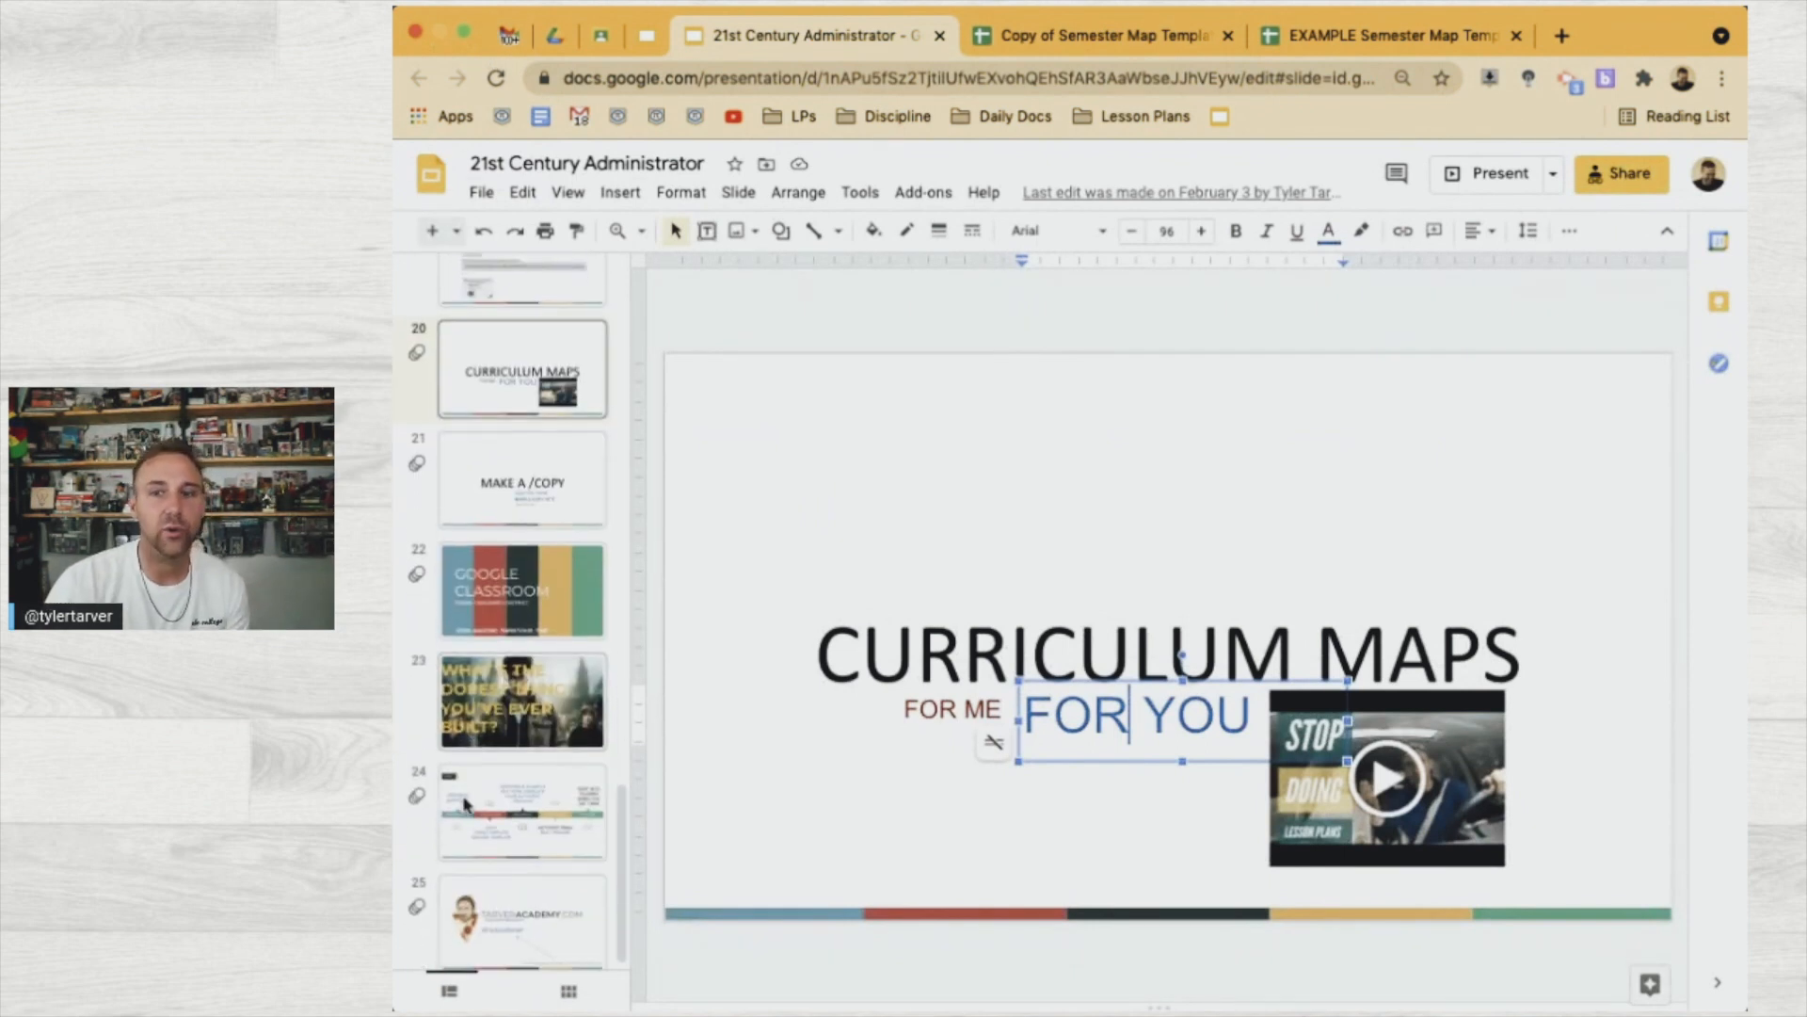
{"action": "left_click", "coordinate": [528, 772]}
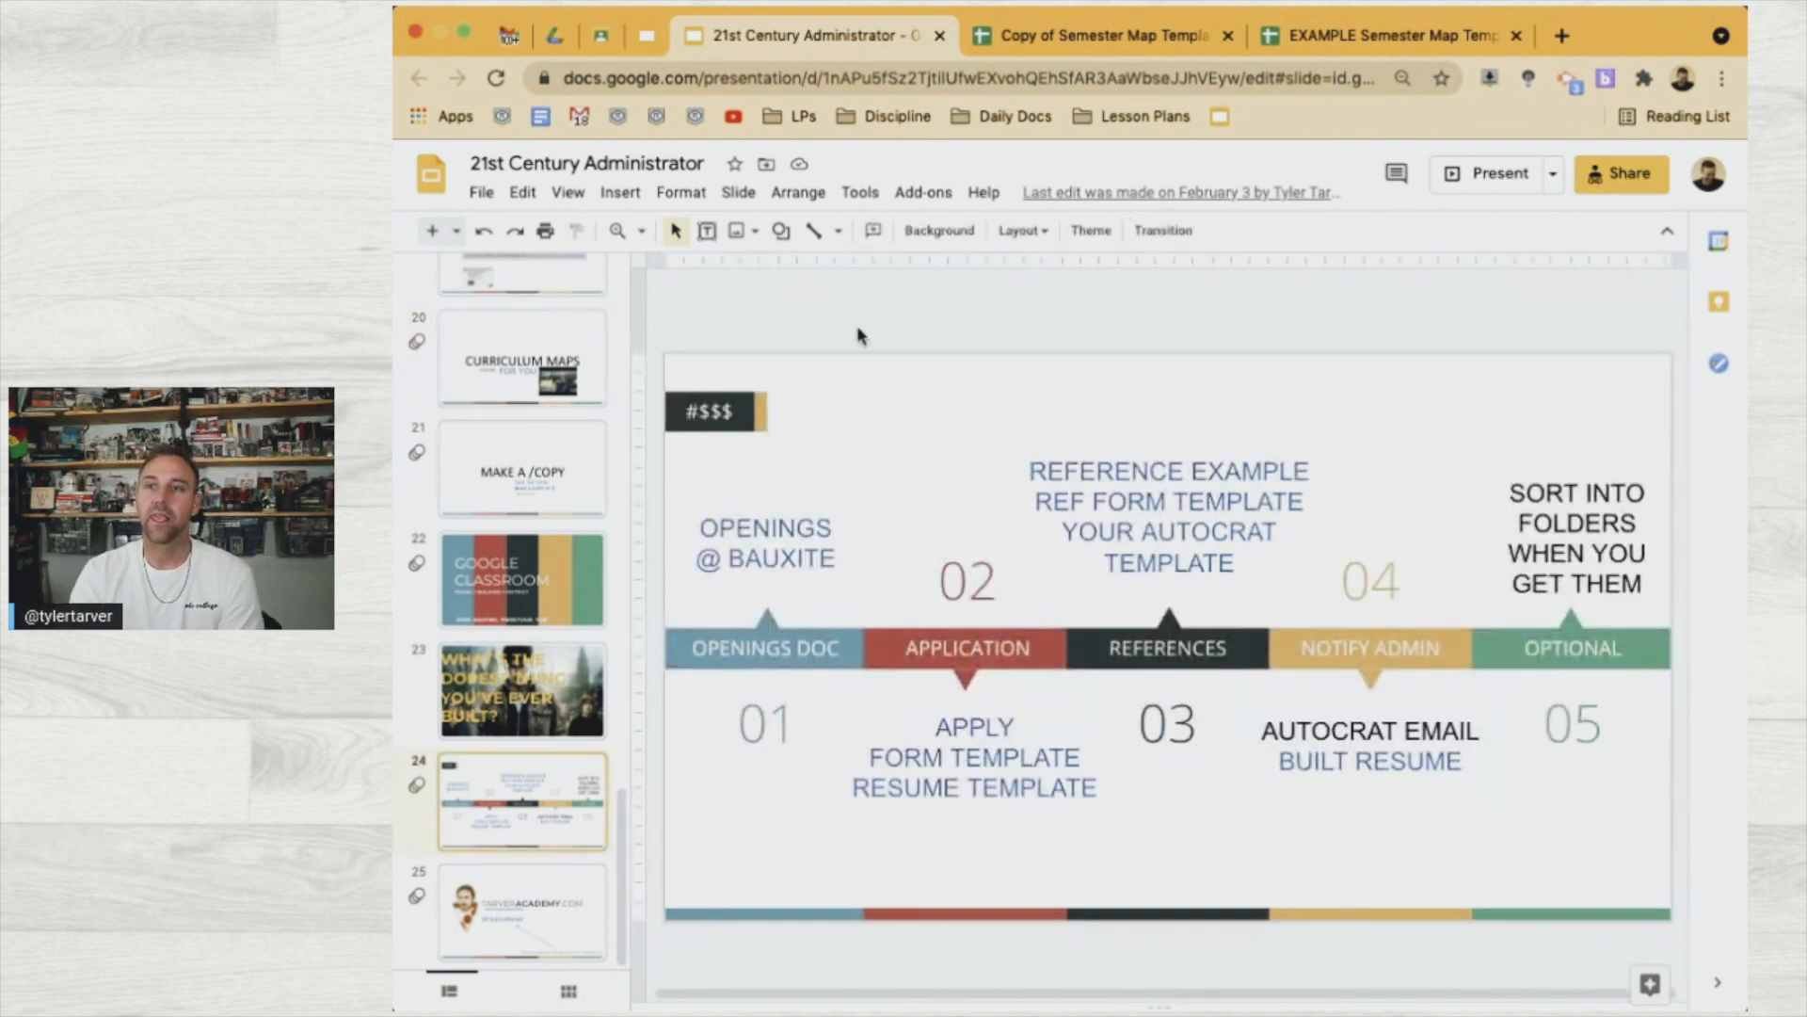
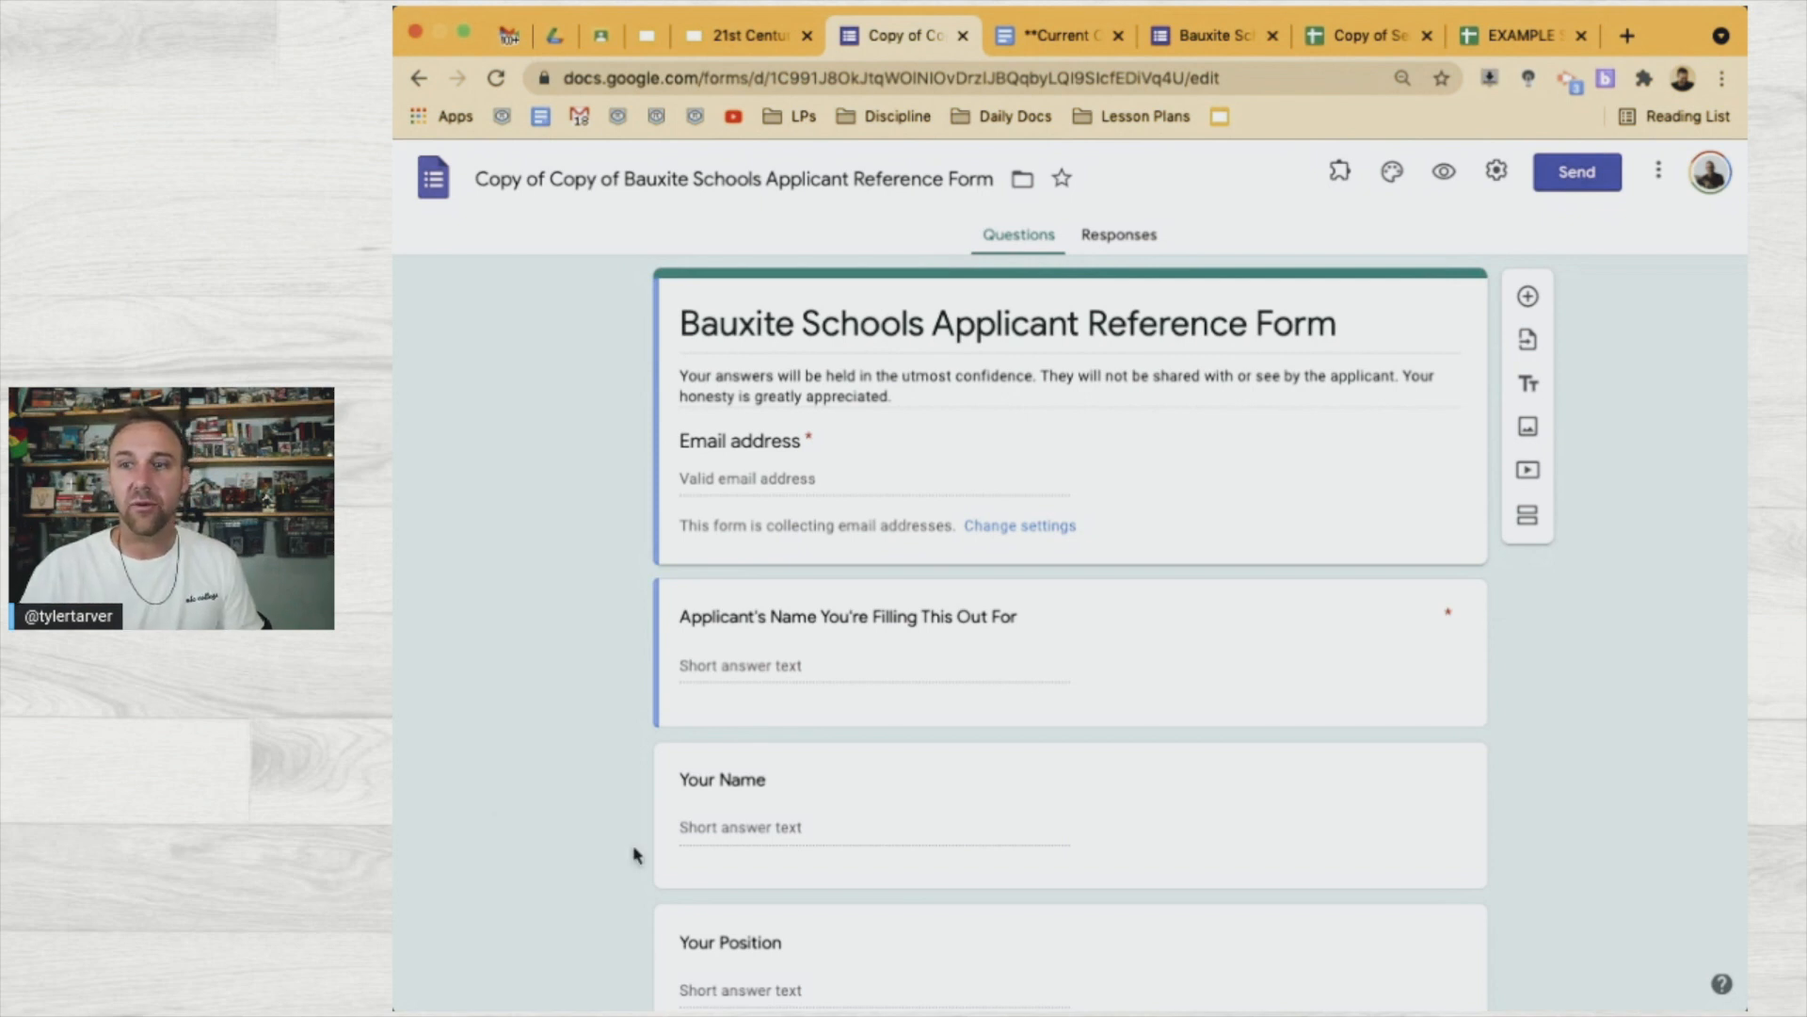
Review the reference form's short-answer fields, 1–10 rating scales and closing Any other comments question
{"action": "scroll", "coordinate": [726, 758], "scroll_direction": "down", "scroll_amount": 4}
{"action": "scroll", "coordinate": [726, 764], "scroll_direction": "down", "scroll_amount": 5}
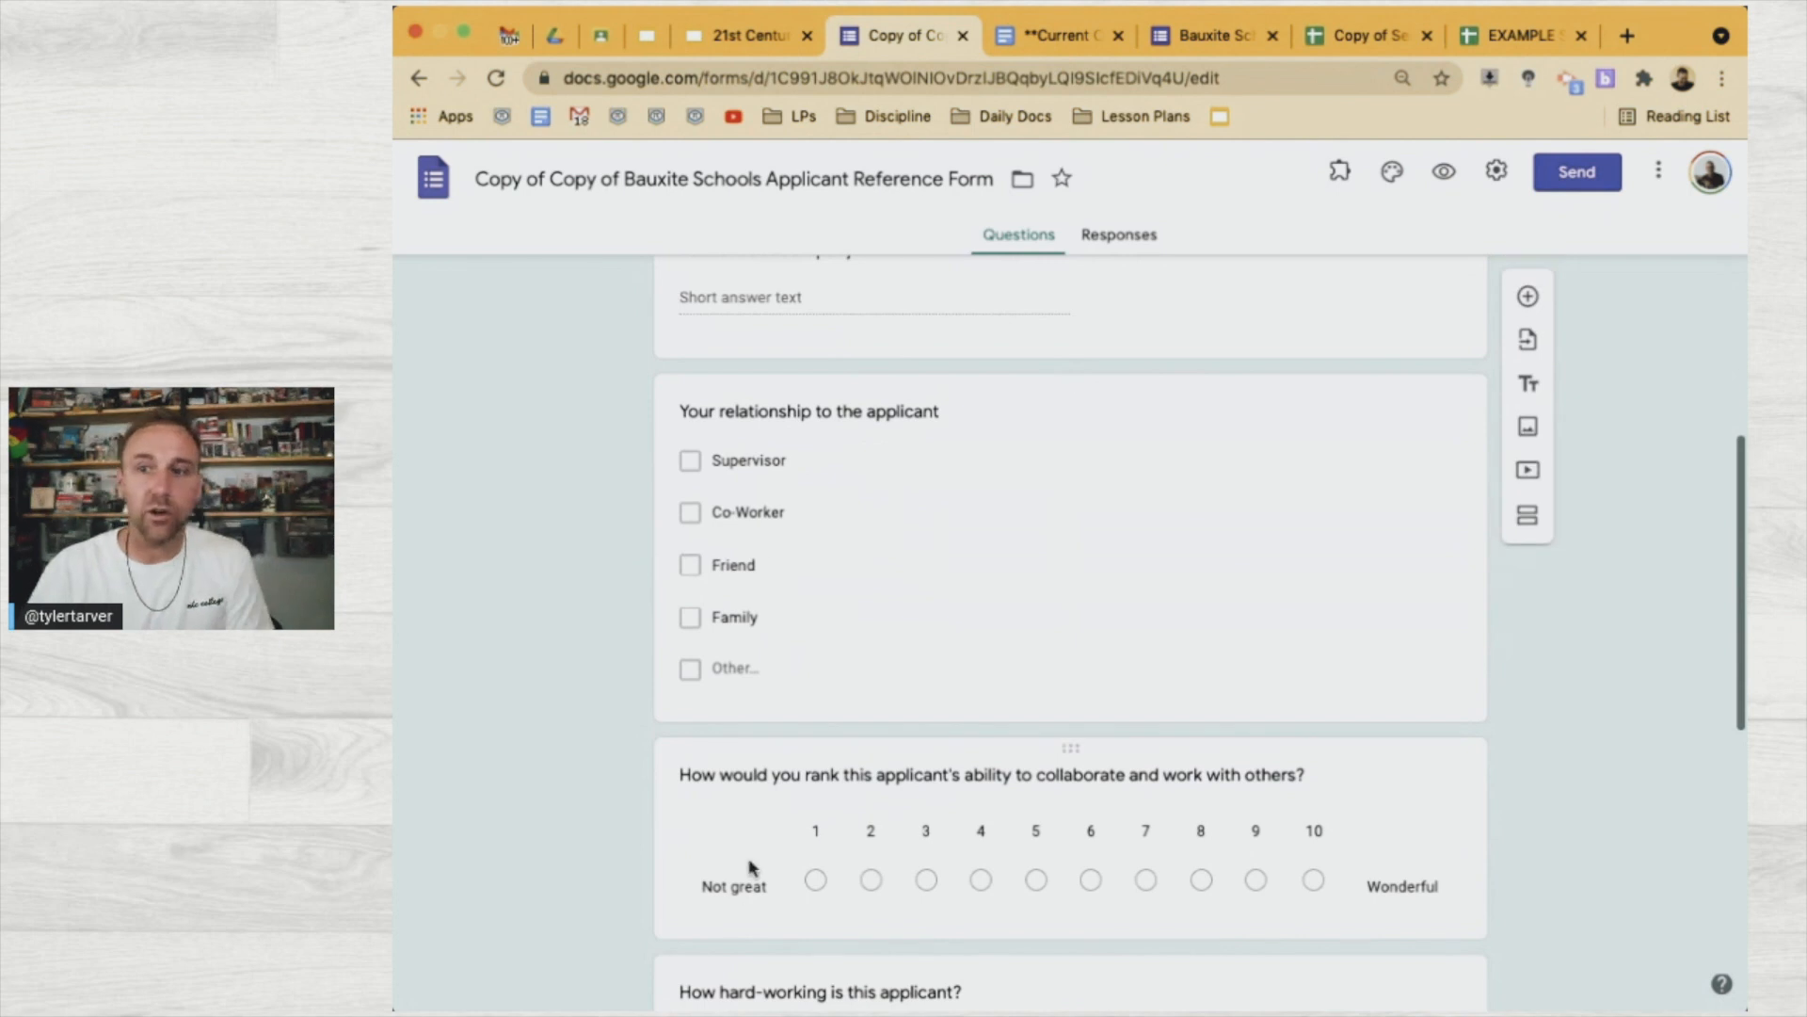
{"action": "scroll", "coordinate": [698, 859], "scroll_direction": "down", "scroll_amount": 2}
{"action": "scroll", "coordinate": [1069, 856], "scroll_direction": "down", "scroll_amount": 3}
{"action": "scroll", "coordinate": [1069, 857], "scroll_direction": "down", "scroll_amount": 2}
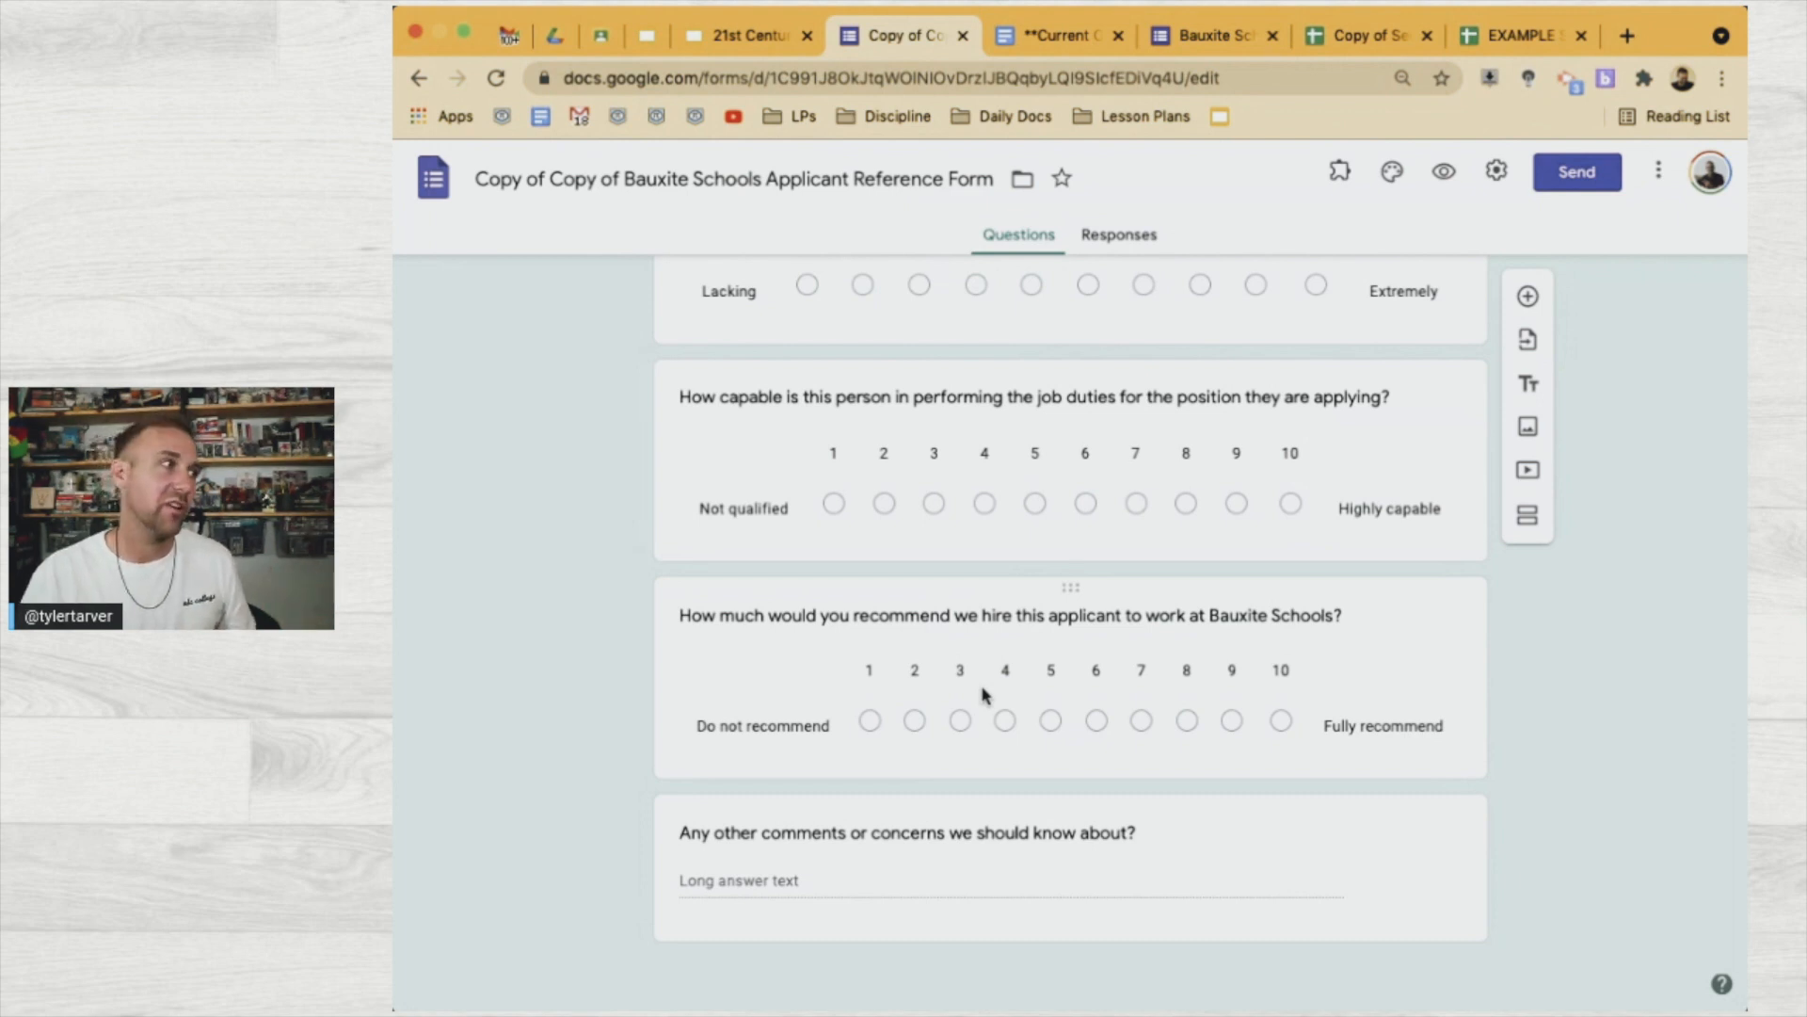
{"action": "scroll", "coordinate": [982, 694], "scroll_direction": "up", "scroll_amount": 5}
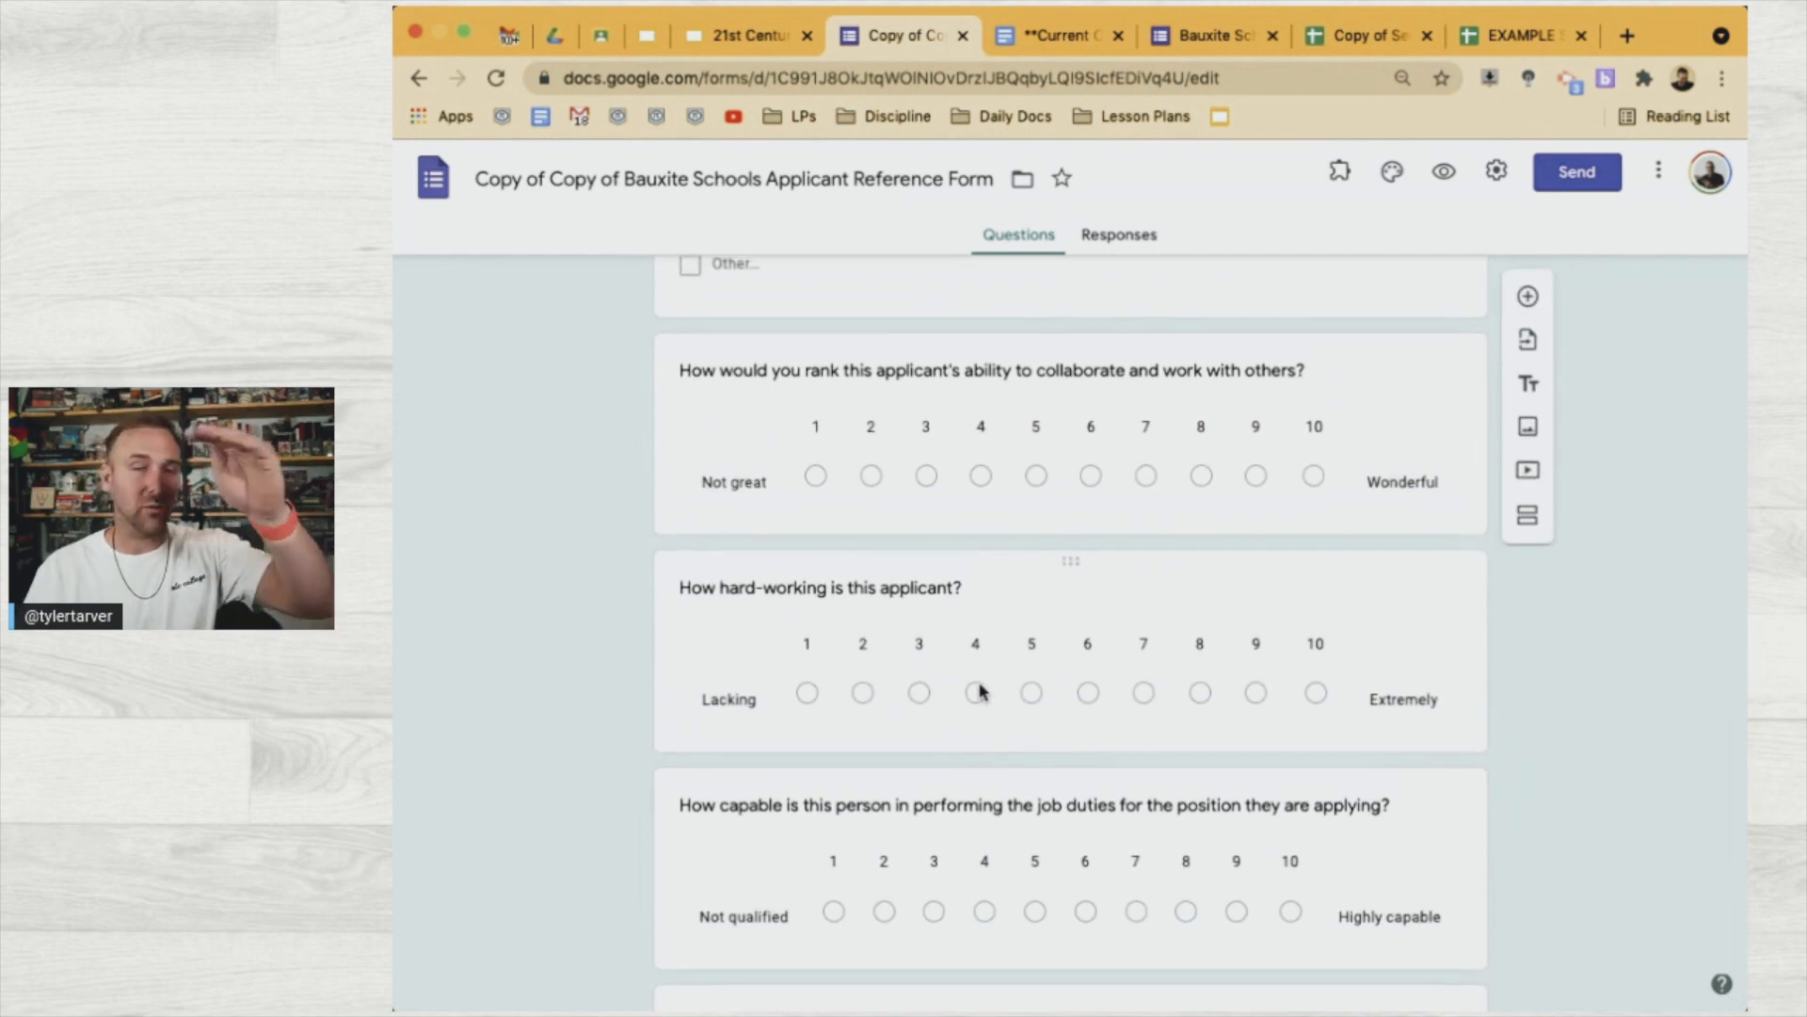
{"action": "scroll", "coordinate": [979, 829], "scroll_direction": "down", "scroll_amount": 5}
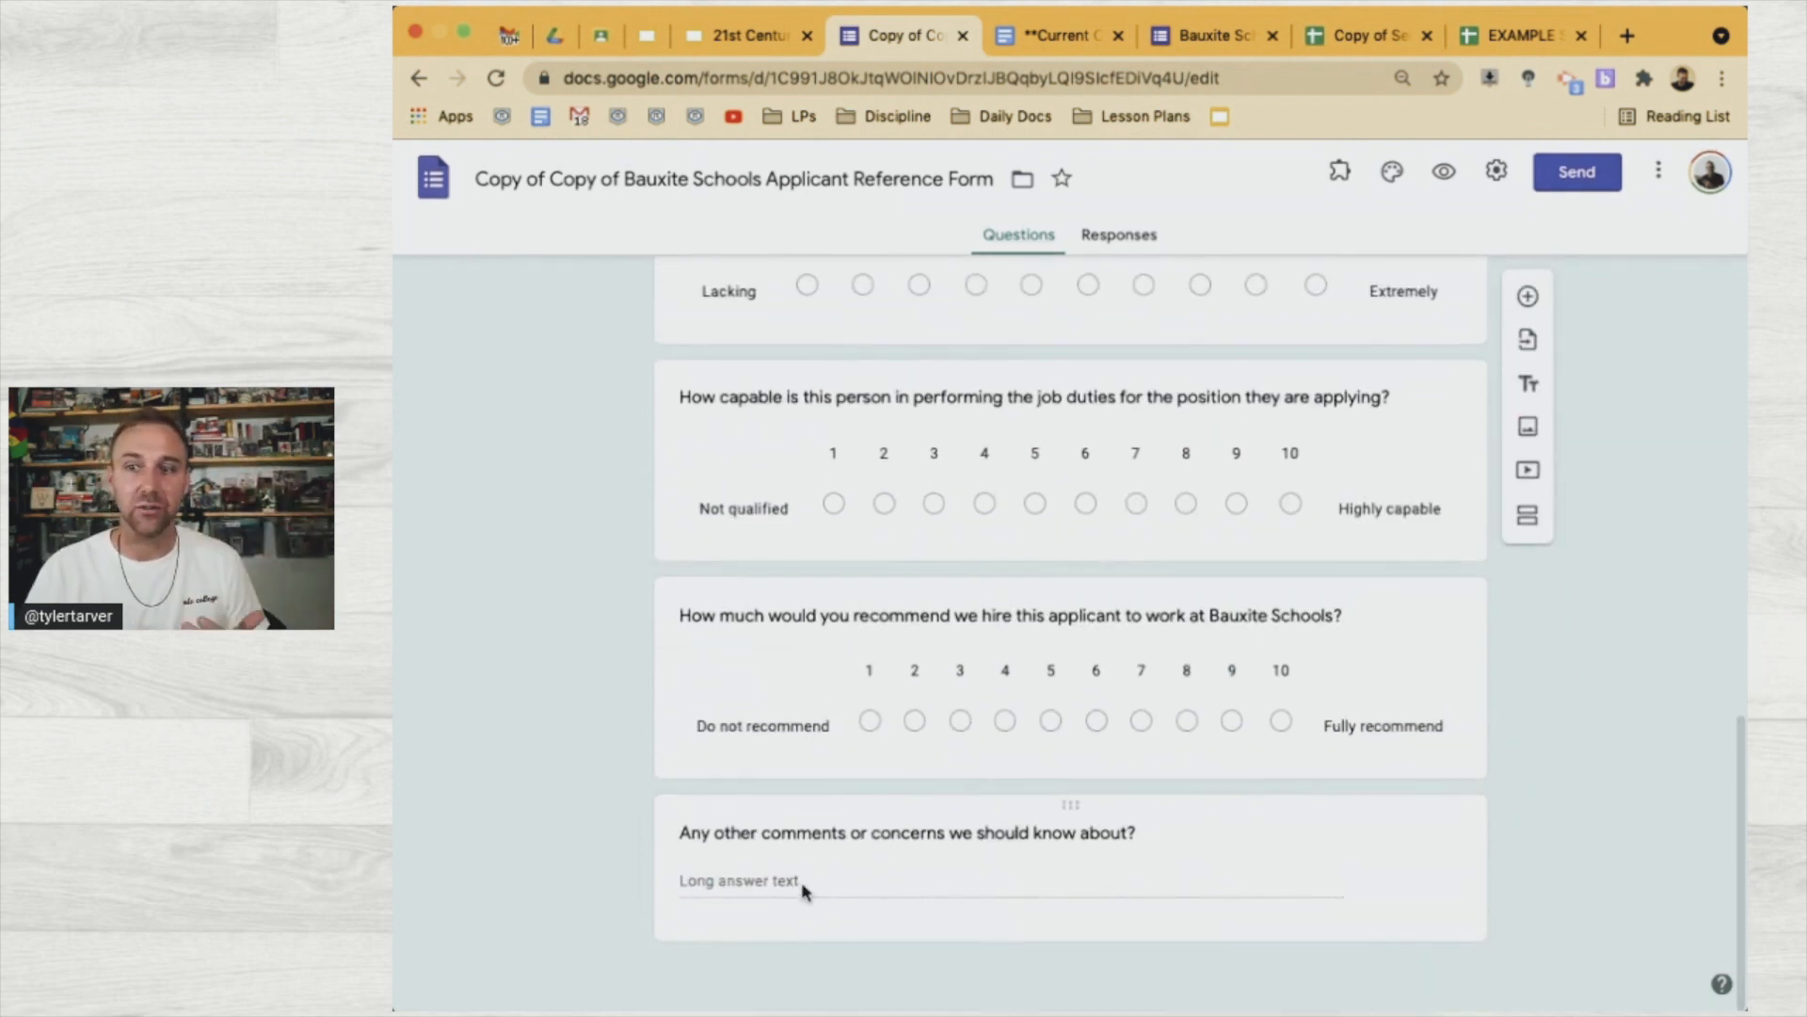
{"action": "scroll", "coordinate": [803, 888], "scroll_direction": "up", "scroll_amount": 20}
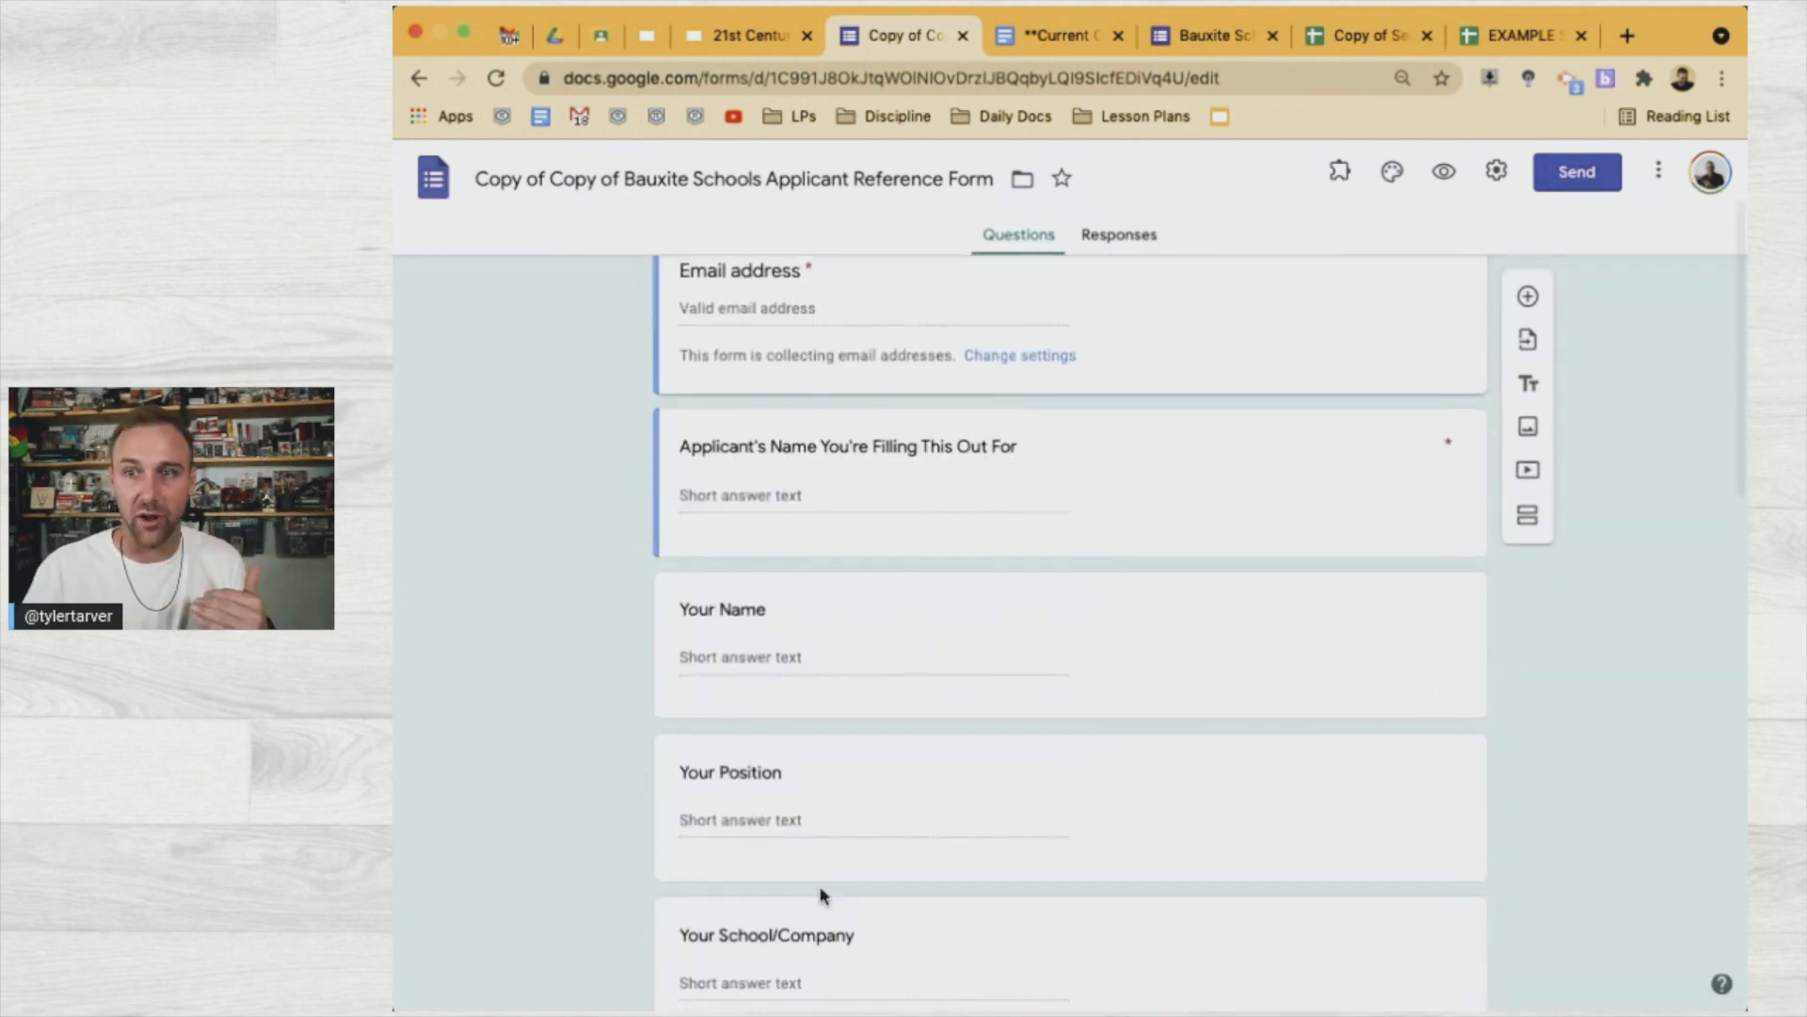
Close the reference form and follow the slide's BUILT RESUME link to the Director of Curriculum resume
{"action": "scroll", "coordinate": [817, 893], "scroll_direction": "down", "scroll_amount": 20}
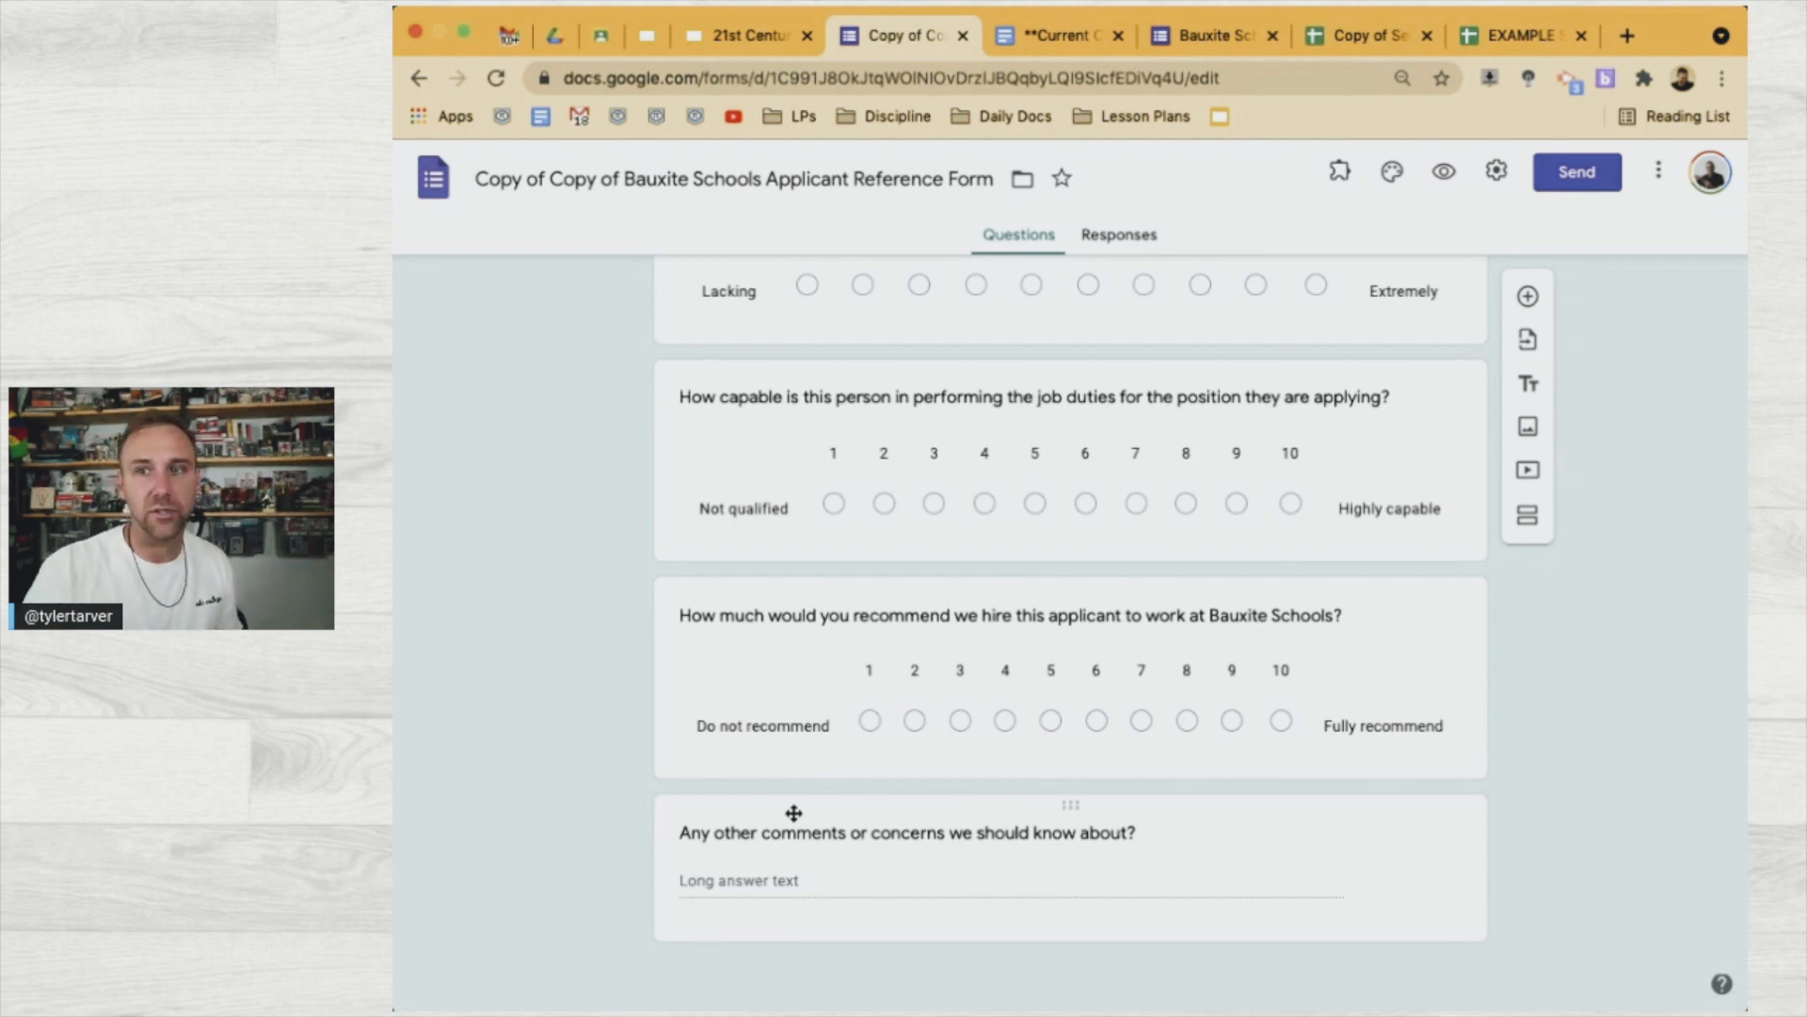
{"action": "scroll", "coordinate": [794, 812], "scroll_direction": "up", "scroll_amount": 15}
{"action": "left_click", "coordinate": [964, 38]}
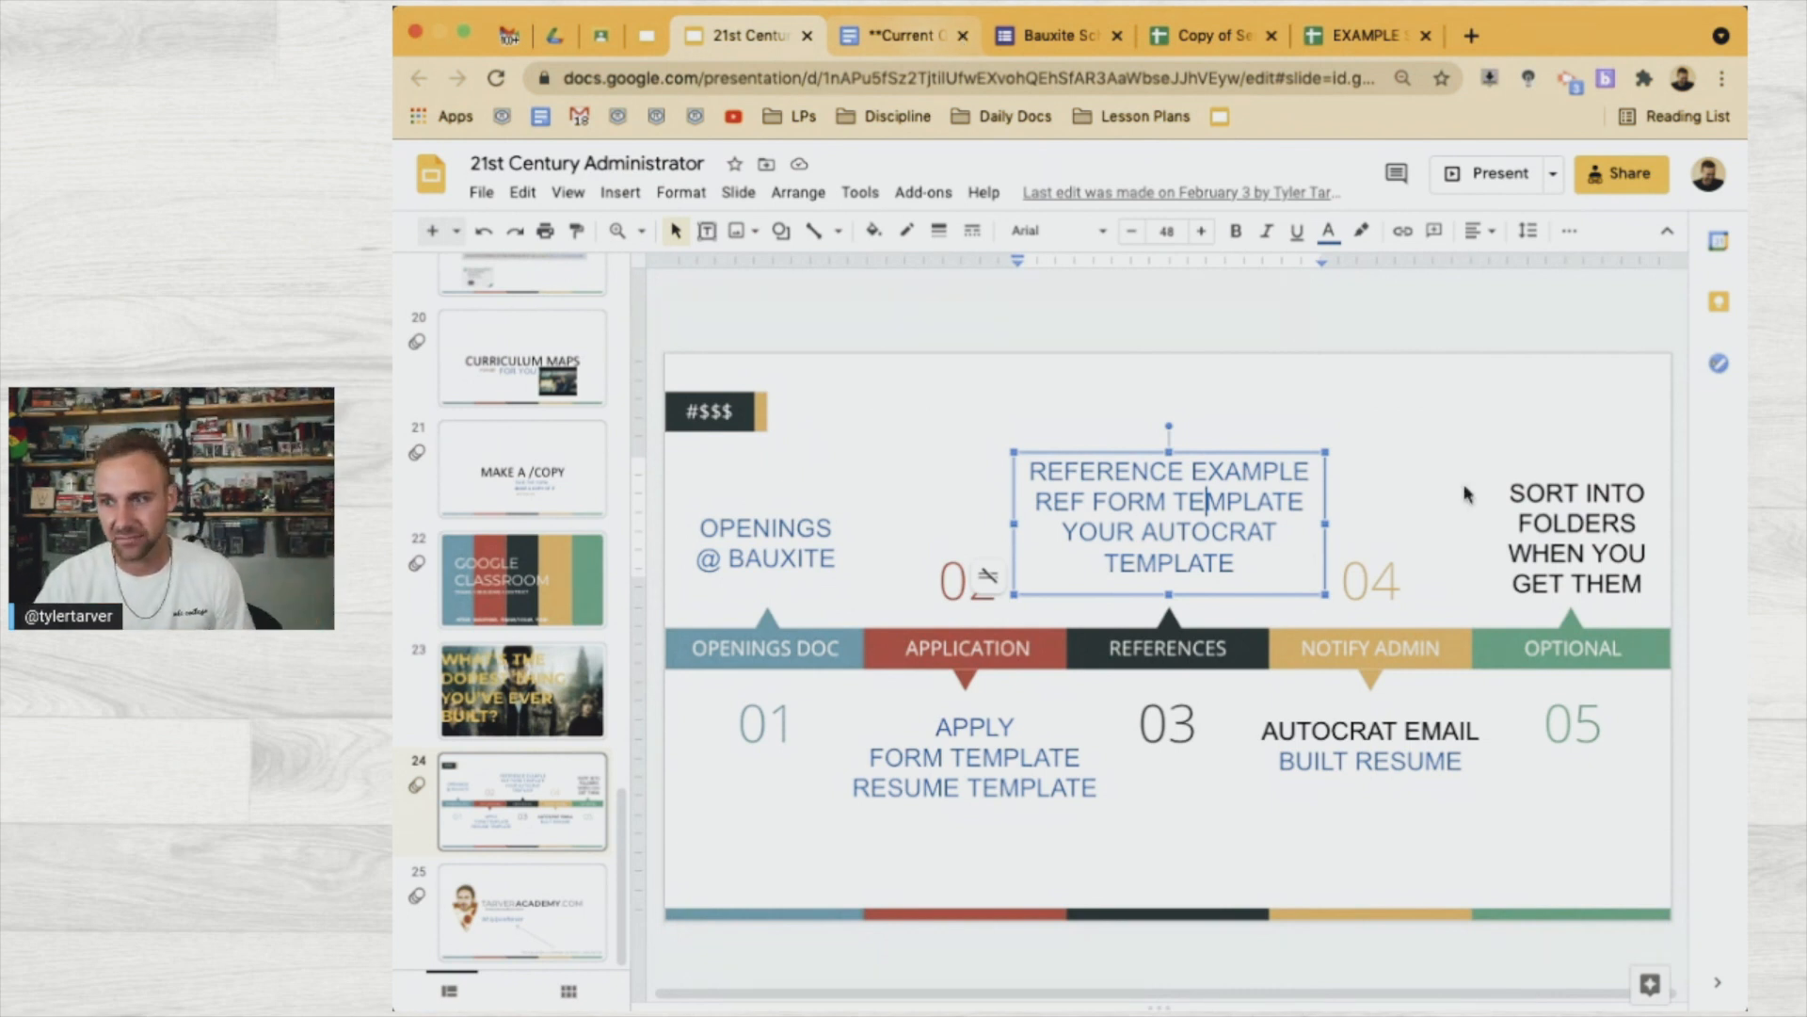
{"action": "left_click", "coordinate": [1351, 753]}
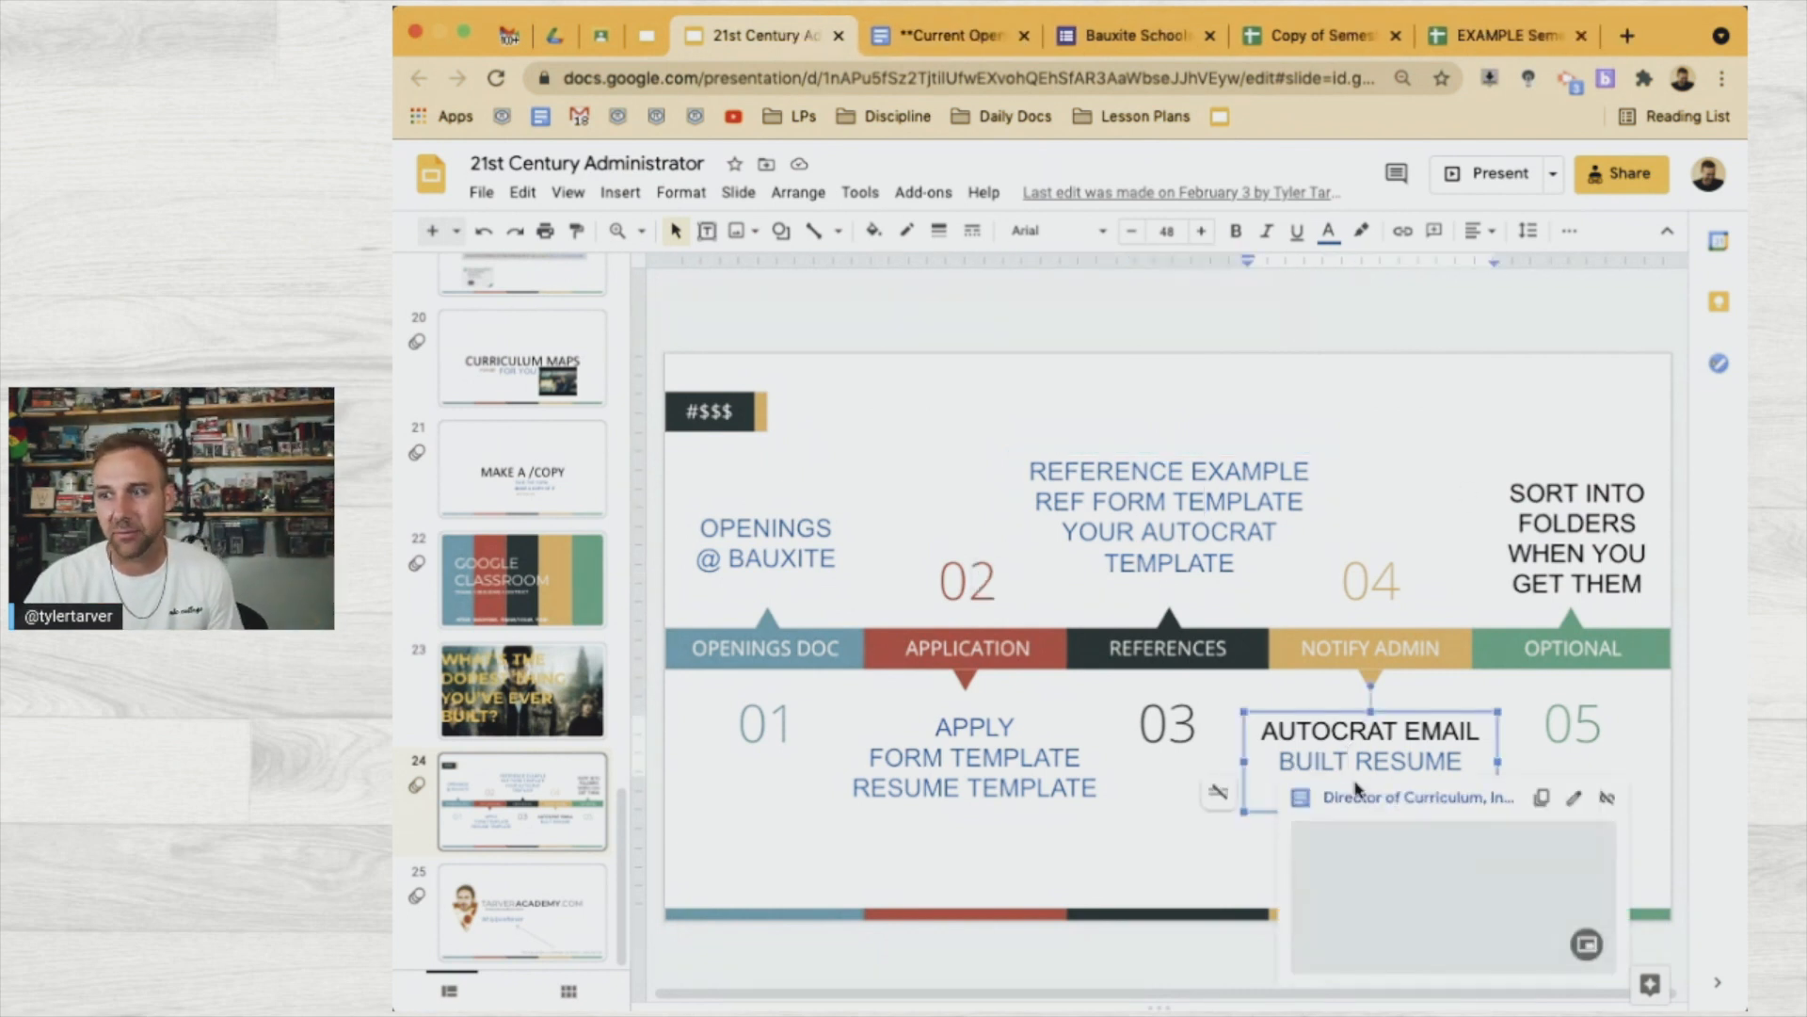
{"action": "left_click", "coordinate": [1375, 805]}
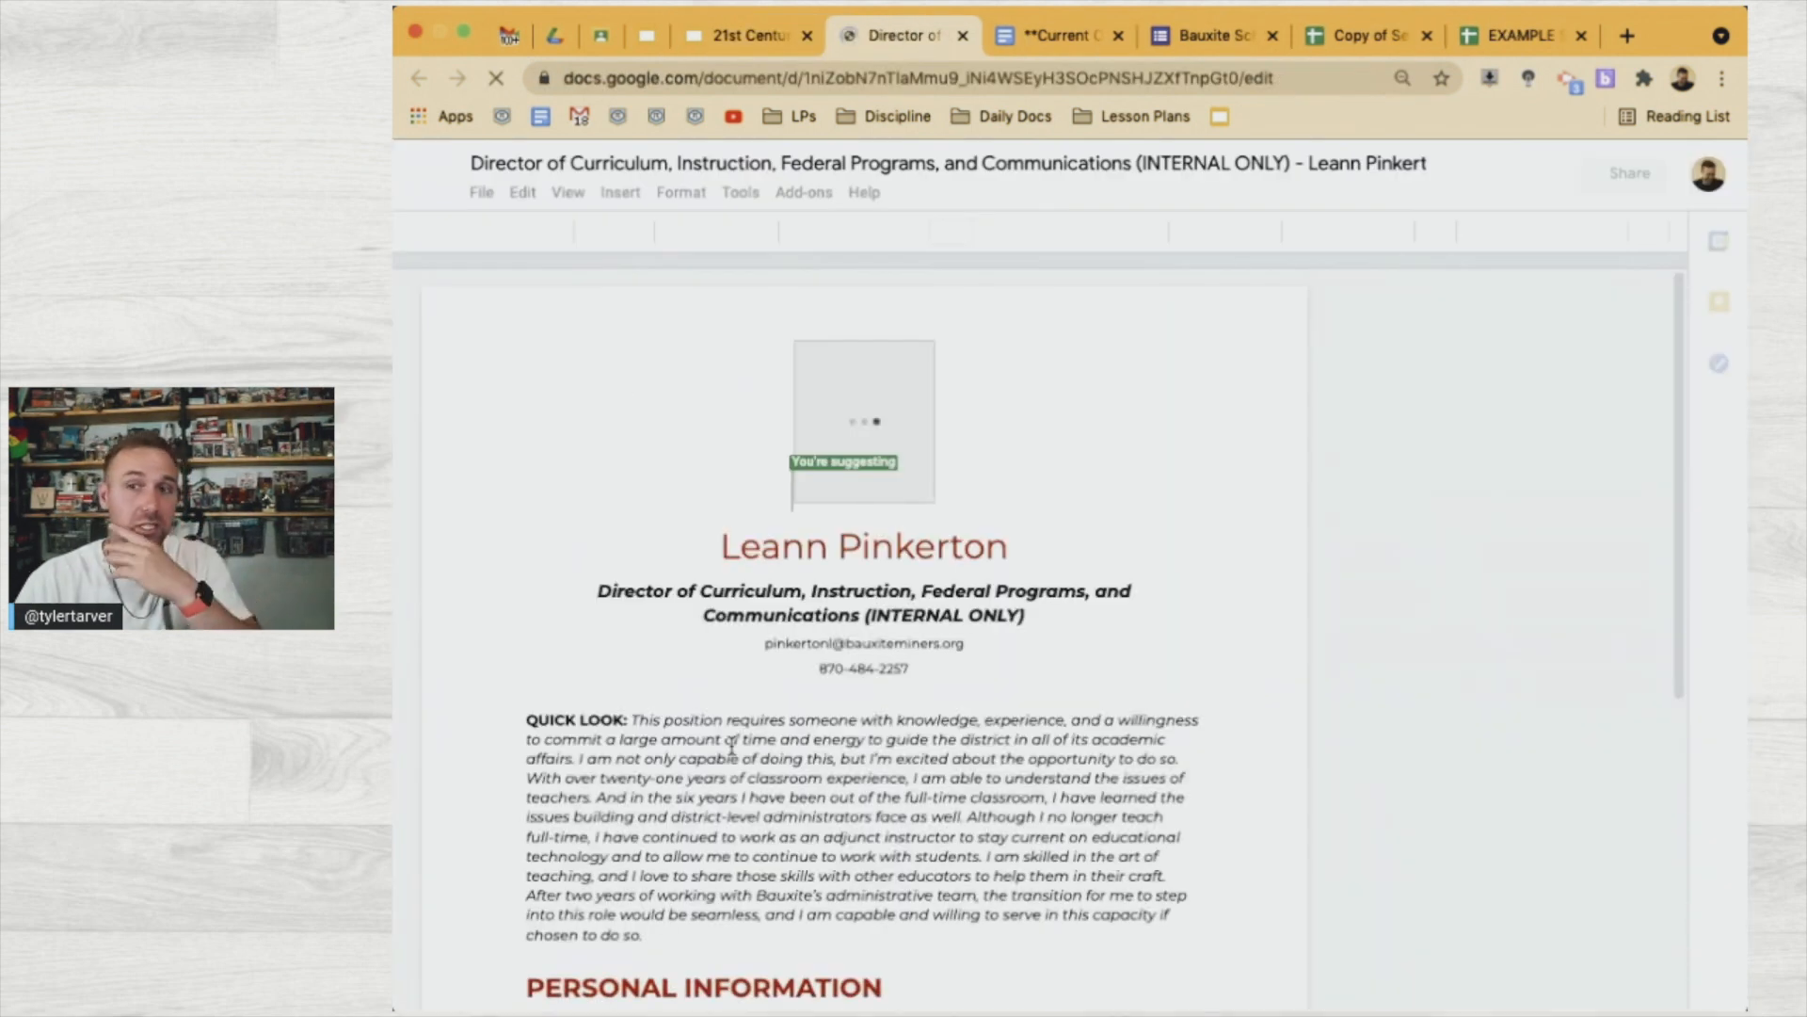
Read through the AutoCrat-built resume down to the signed affirmation
{"action": "scroll", "coordinate": [767, 732], "scroll_direction": "down", "scroll_amount": 8}
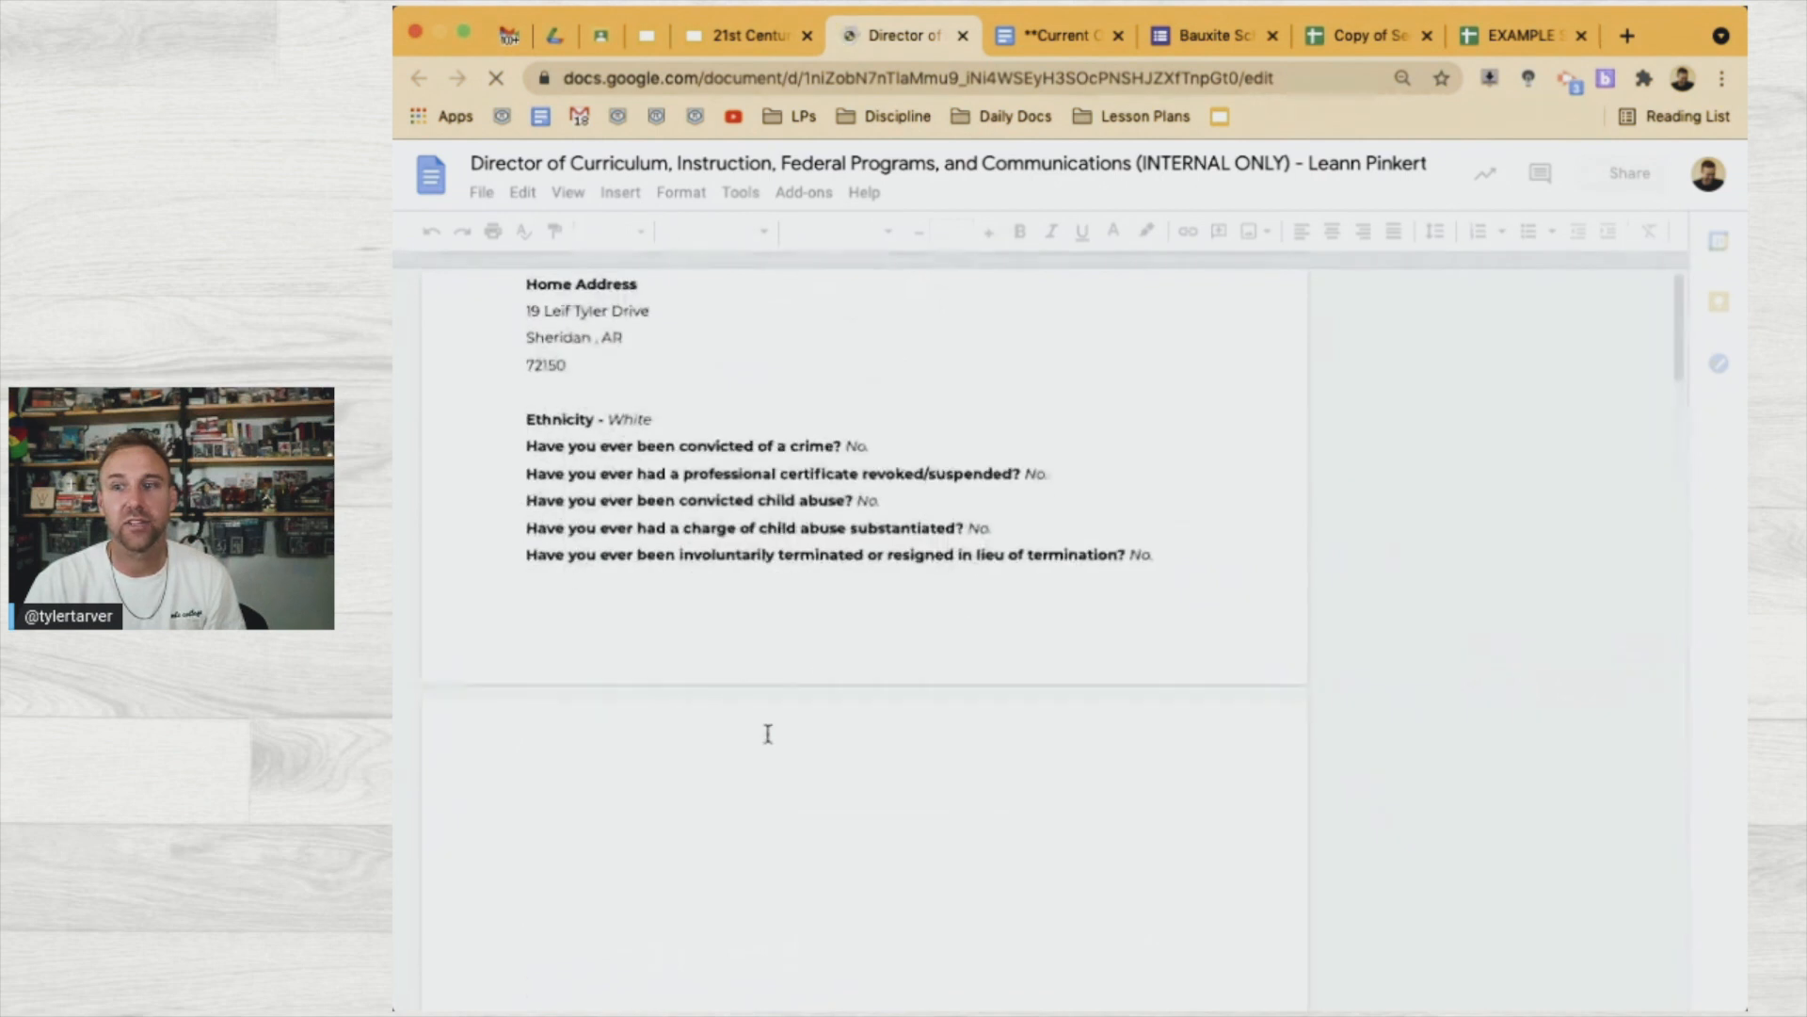
{"action": "scroll", "coordinate": [768, 734], "scroll_direction": "down", "scroll_amount": 4}
{"action": "scroll", "coordinate": [768, 734], "scroll_direction": "down", "scroll_amount": 3}
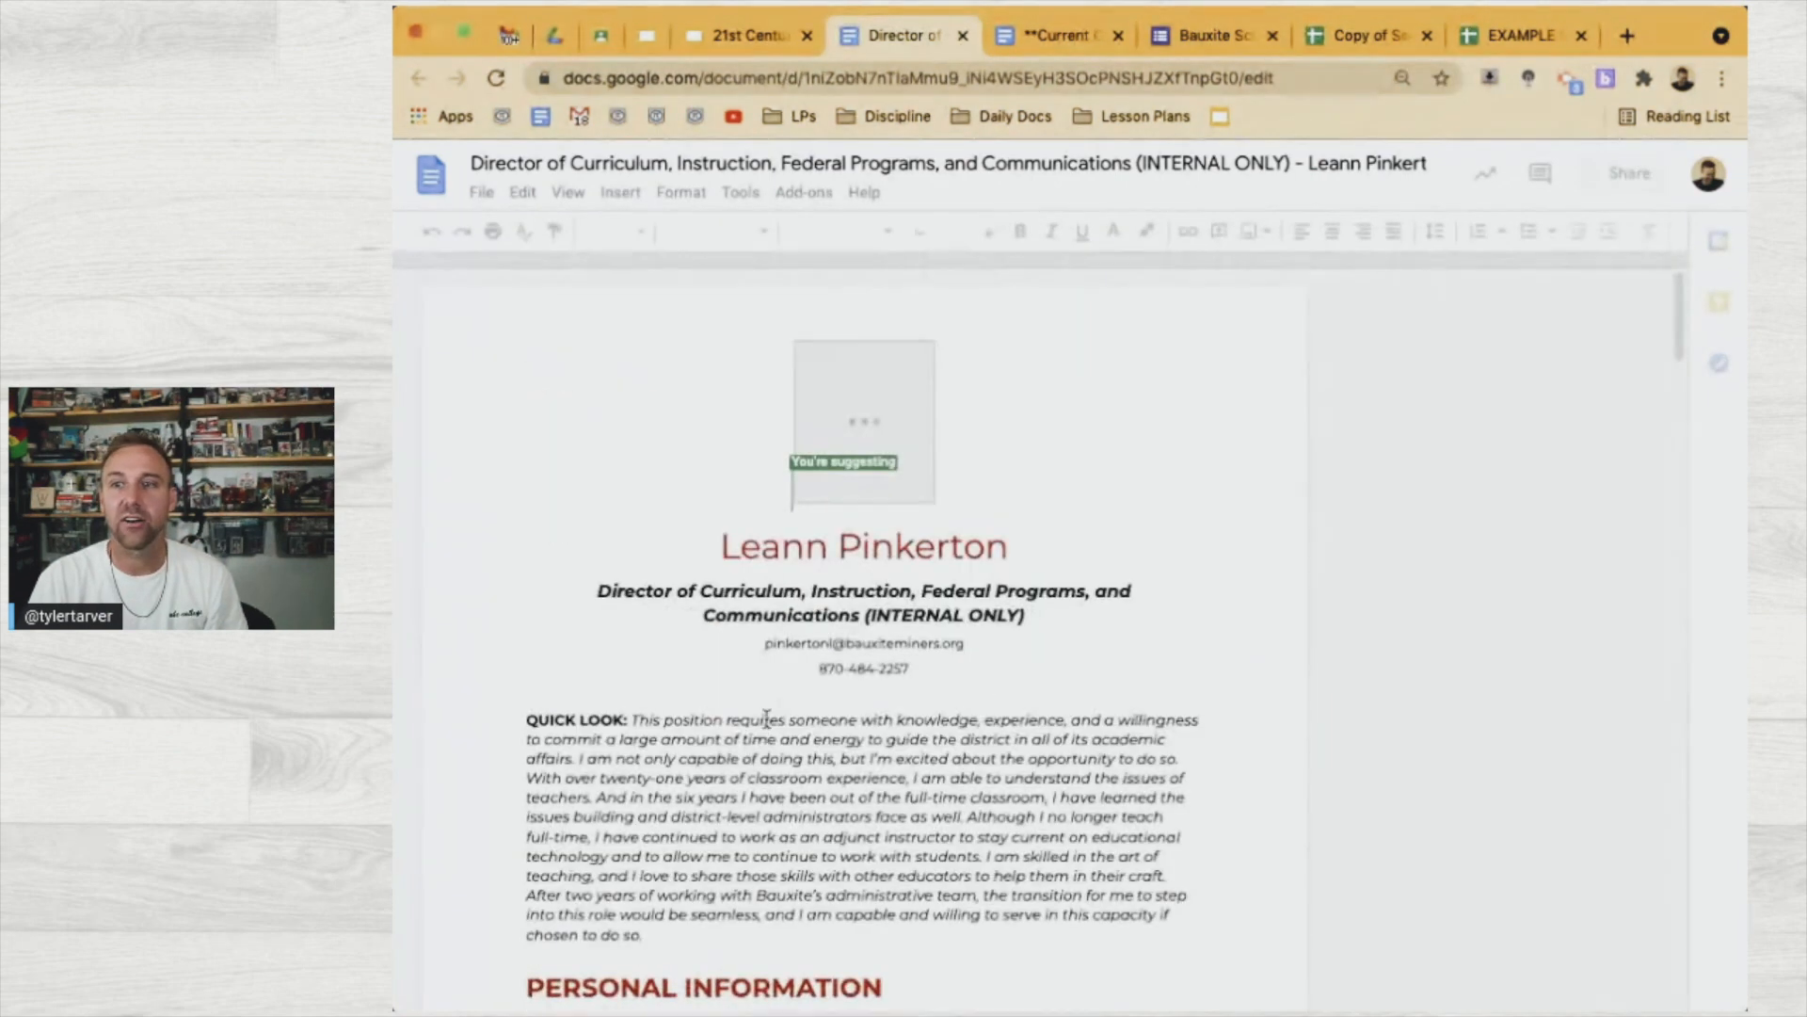
{"action": "scroll", "coordinate": [828, 810], "scroll_direction": "down", "scroll_amount": 6}
{"action": "scroll", "coordinate": [834, 818], "scroll_direction": "down", "scroll_amount": 15}
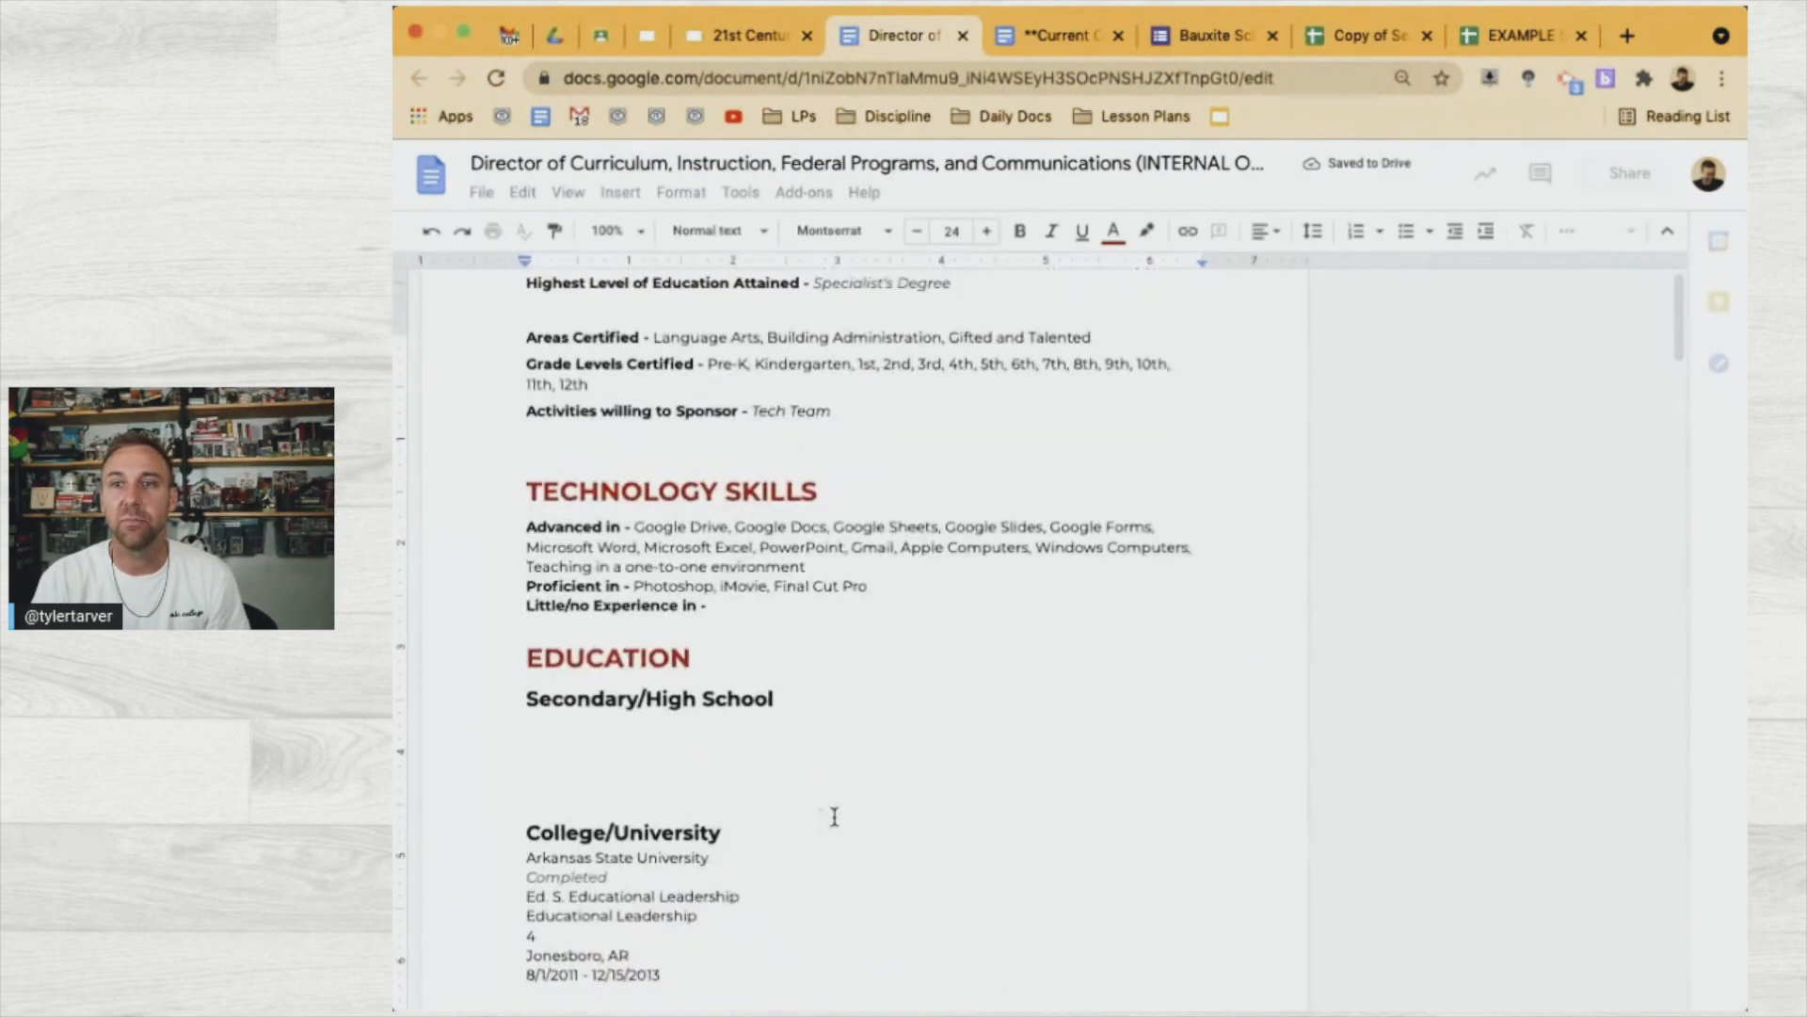
{"action": "scroll", "coordinate": [834, 817], "scroll_direction": "up", "scroll_amount": 12}
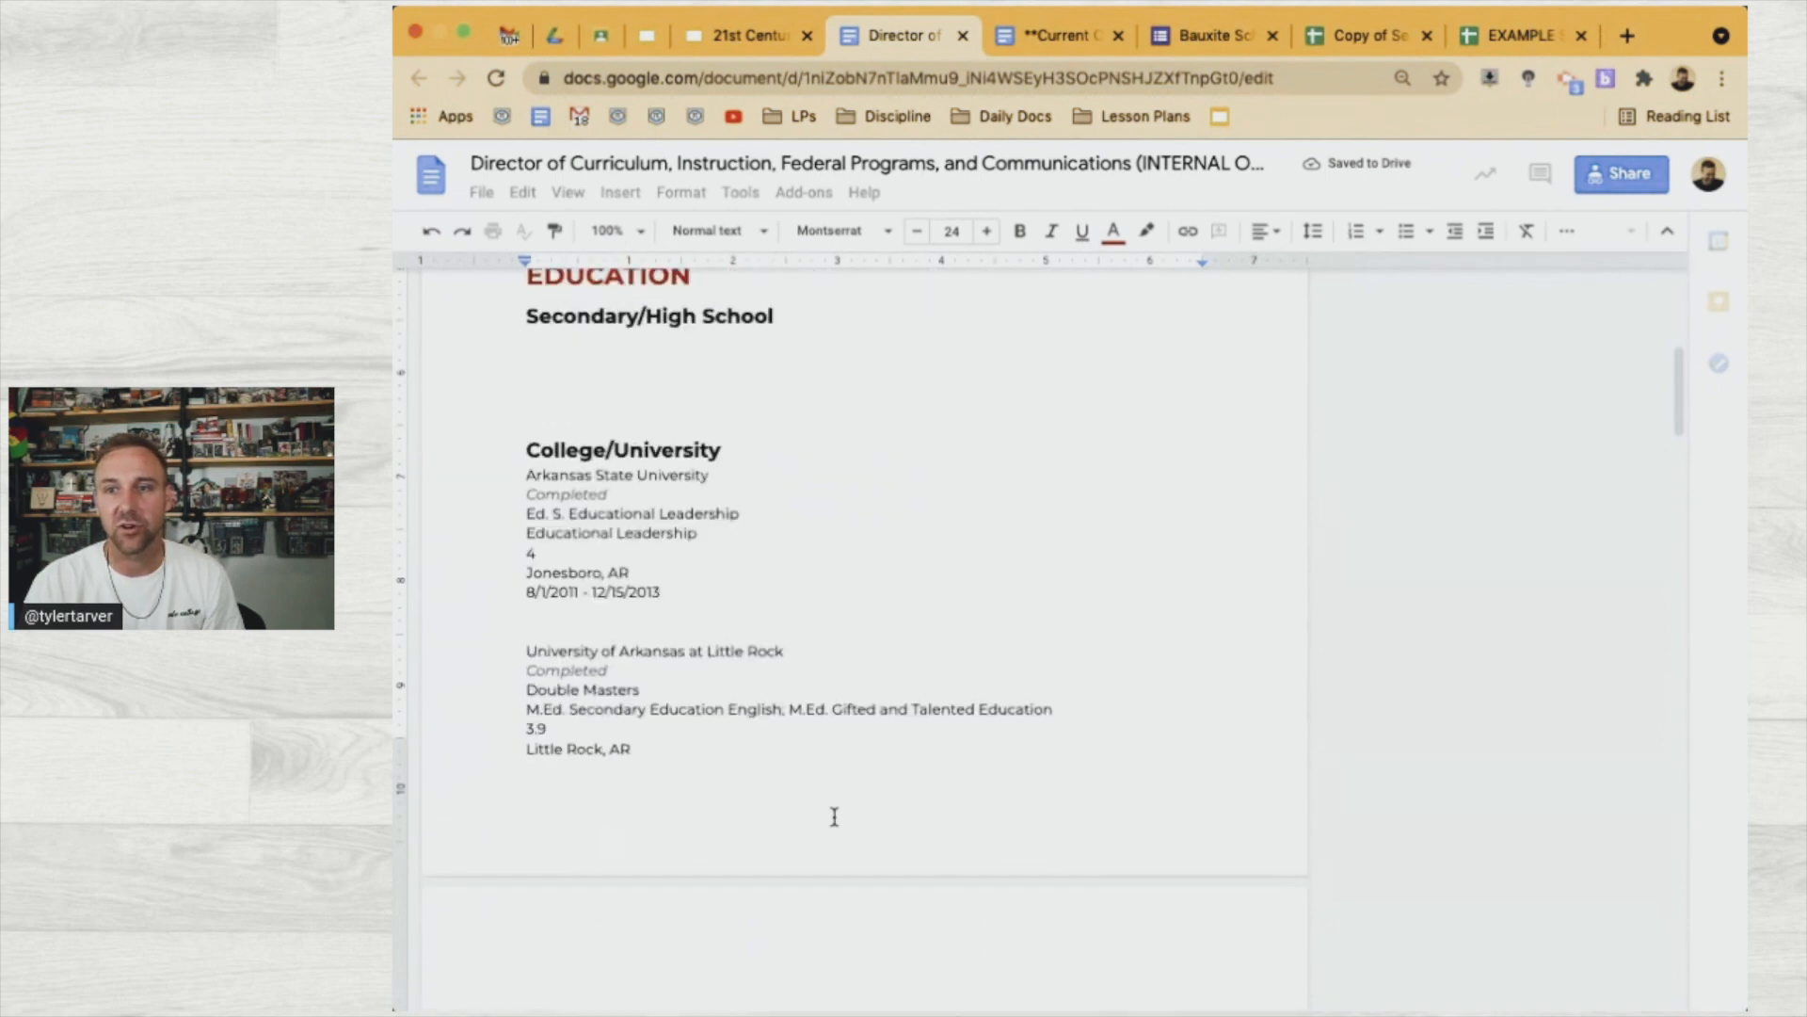
{"action": "scroll", "coordinate": [834, 817], "scroll_direction": "up", "scroll_amount": 5}
{"action": "scroll", "coordinate": [834, 817], "scroll_direction": "down", "scroll_amount": 12}
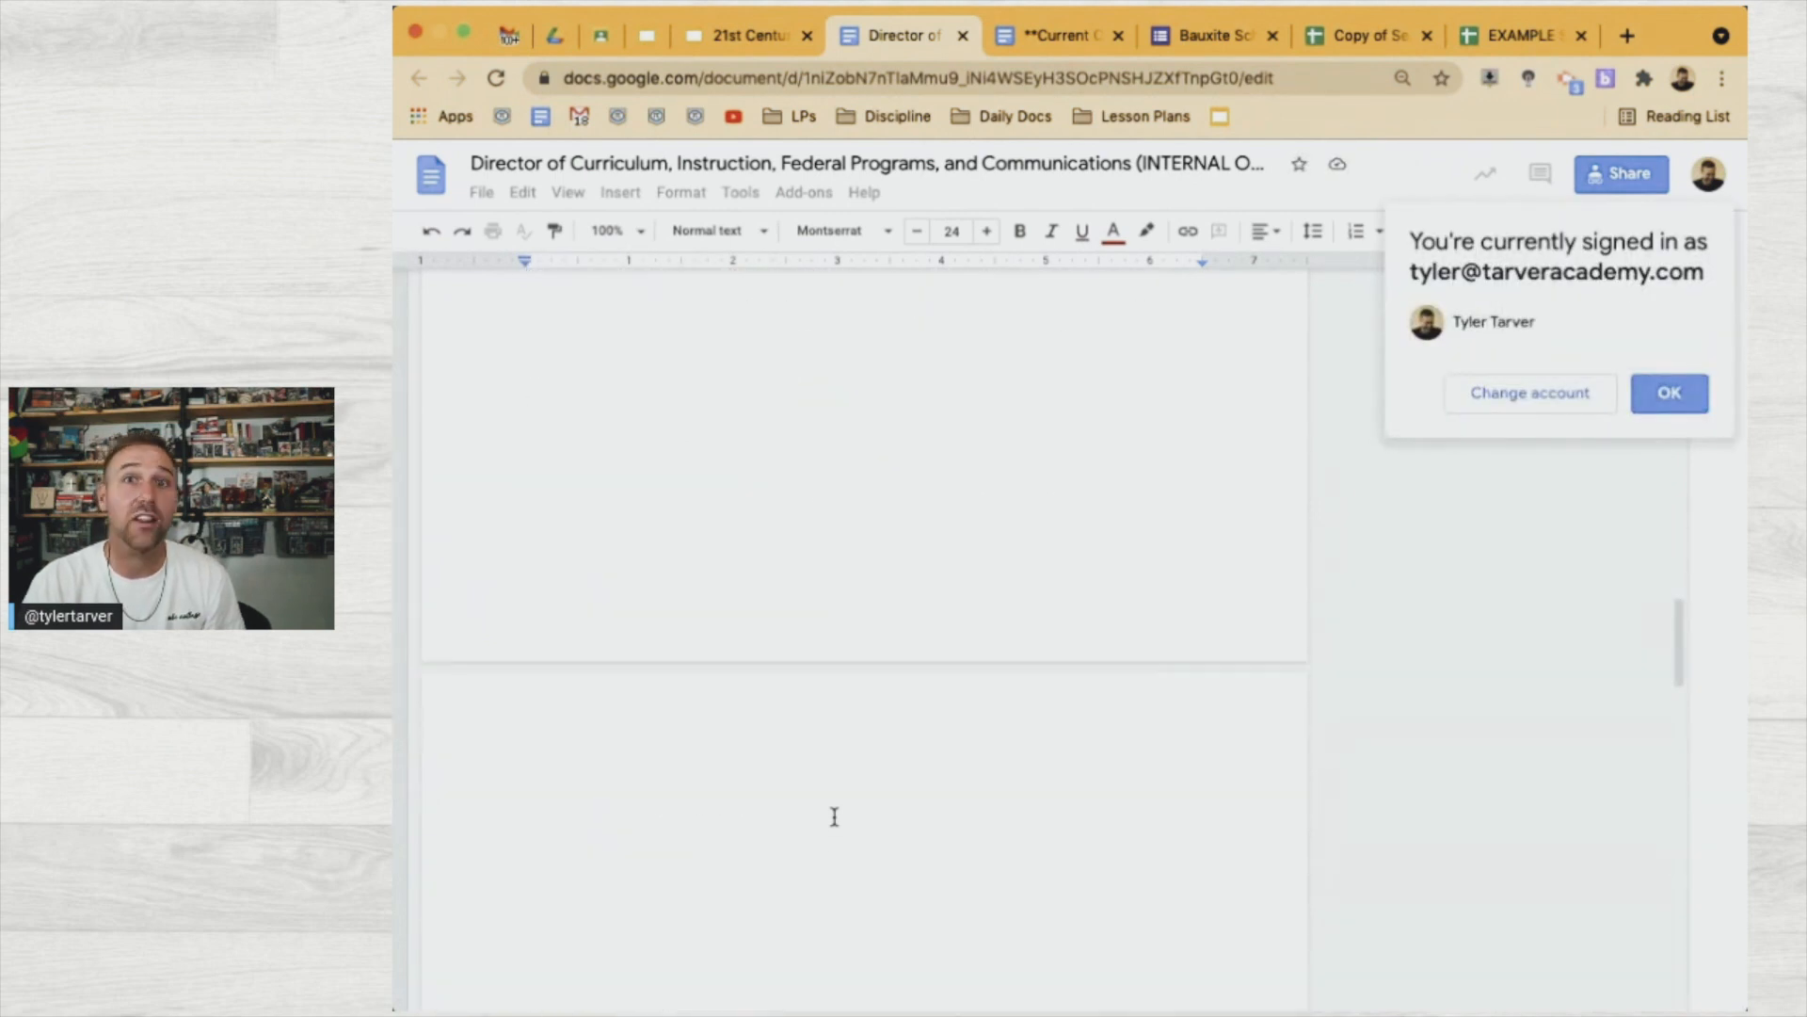
{"action": "scroll", "coordinate": [834, 817], "scroll_direction": "up", "scroll_amount": 20}
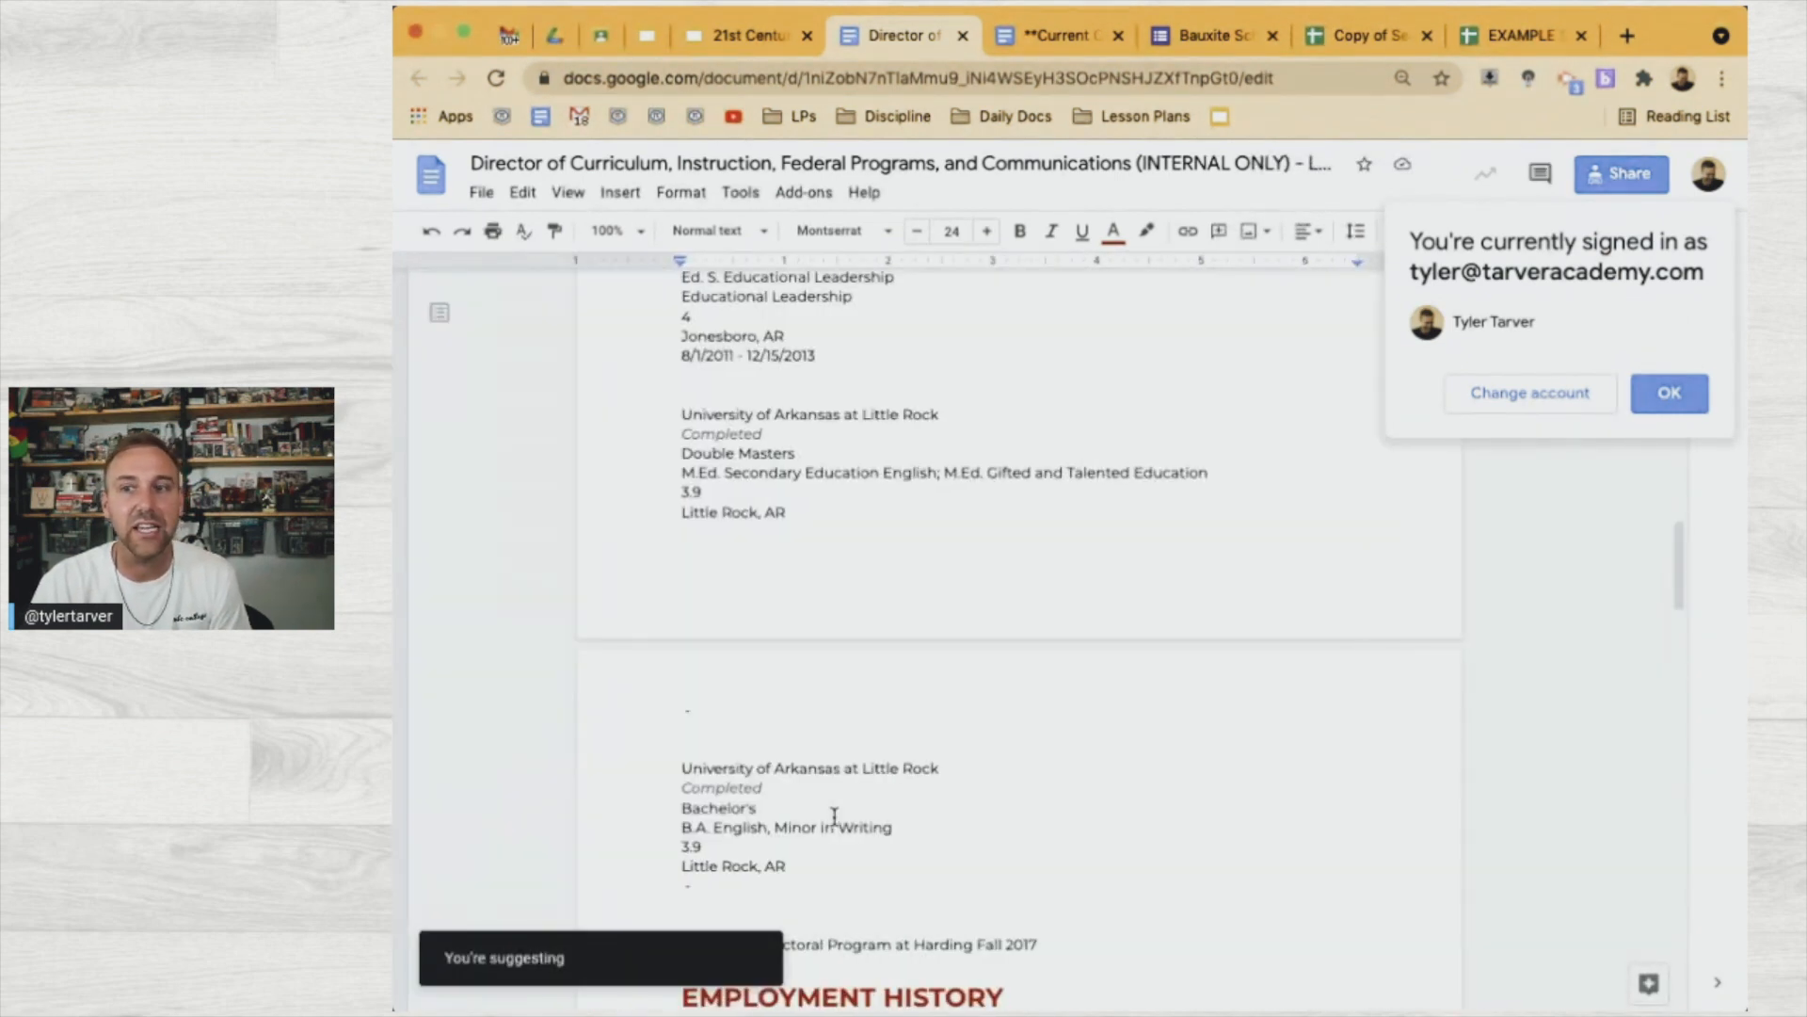
{"action": "scroll", "coordinate": [834, 817], "scroll_direction": "down", "scroll_amount": 15}
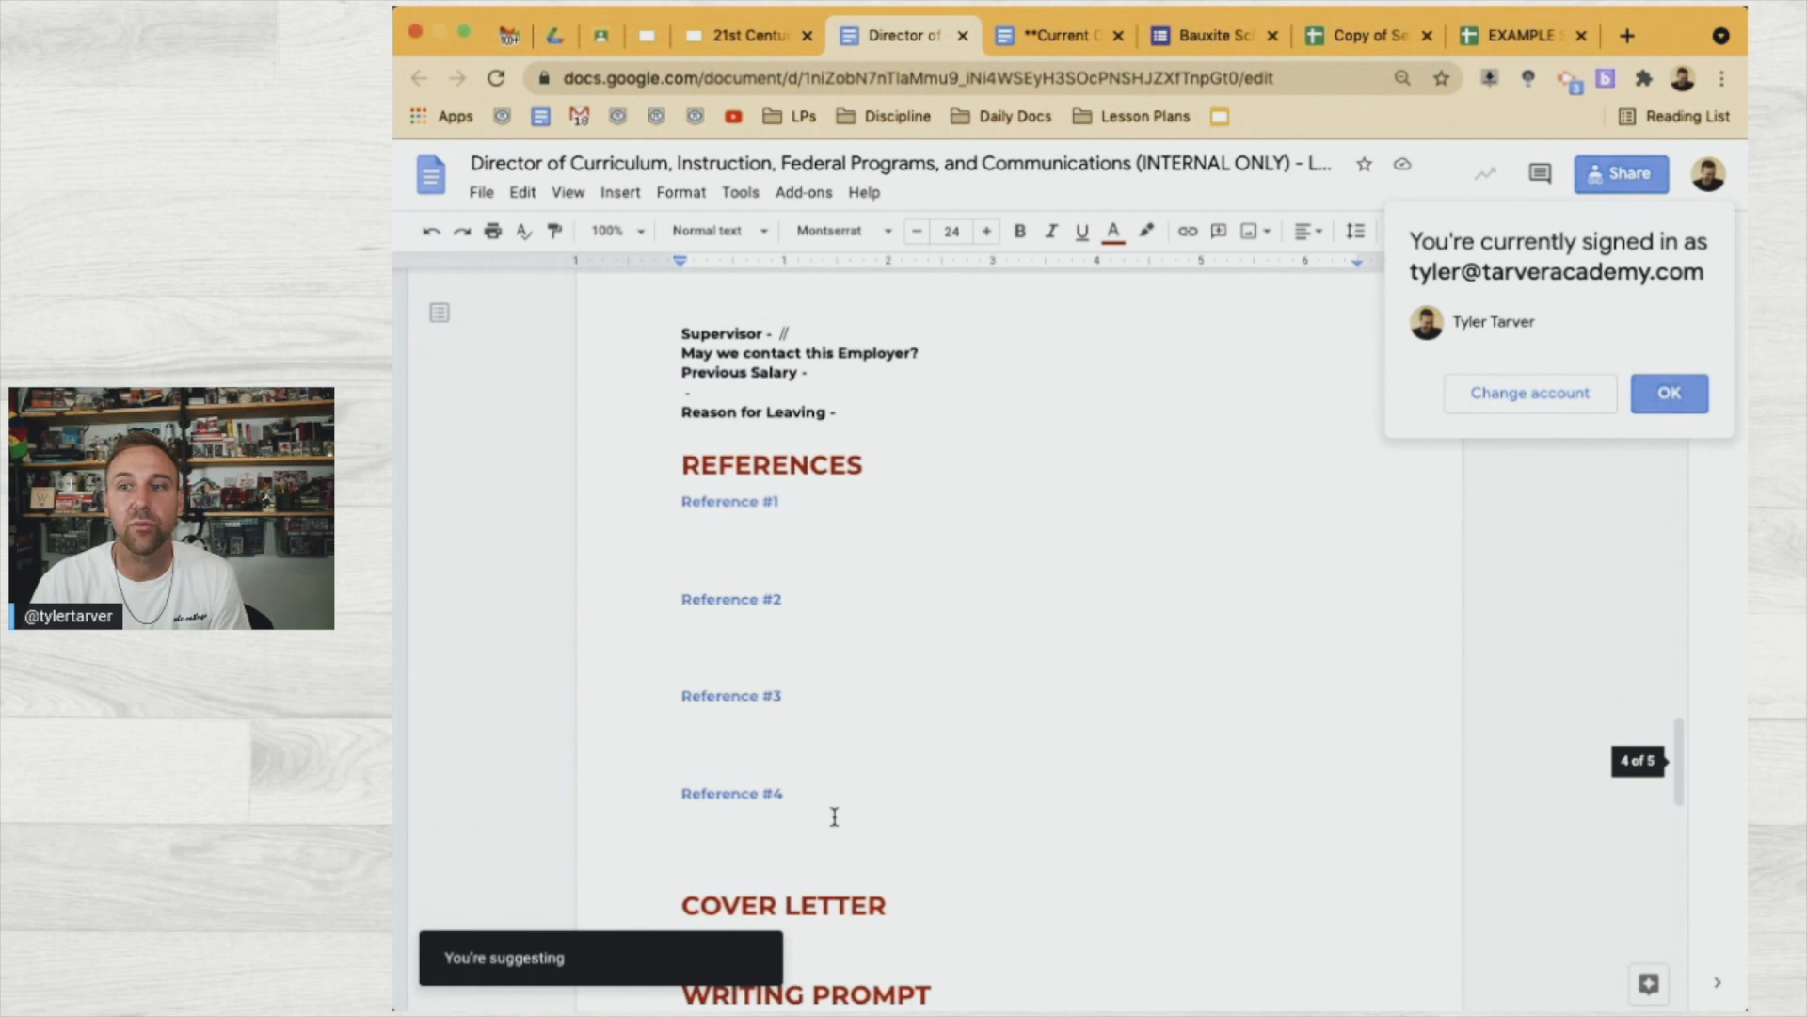
{"action": "scroll", "coordinate": [835, 817], "scroll_direction": "down", "scroll_amount": 10}
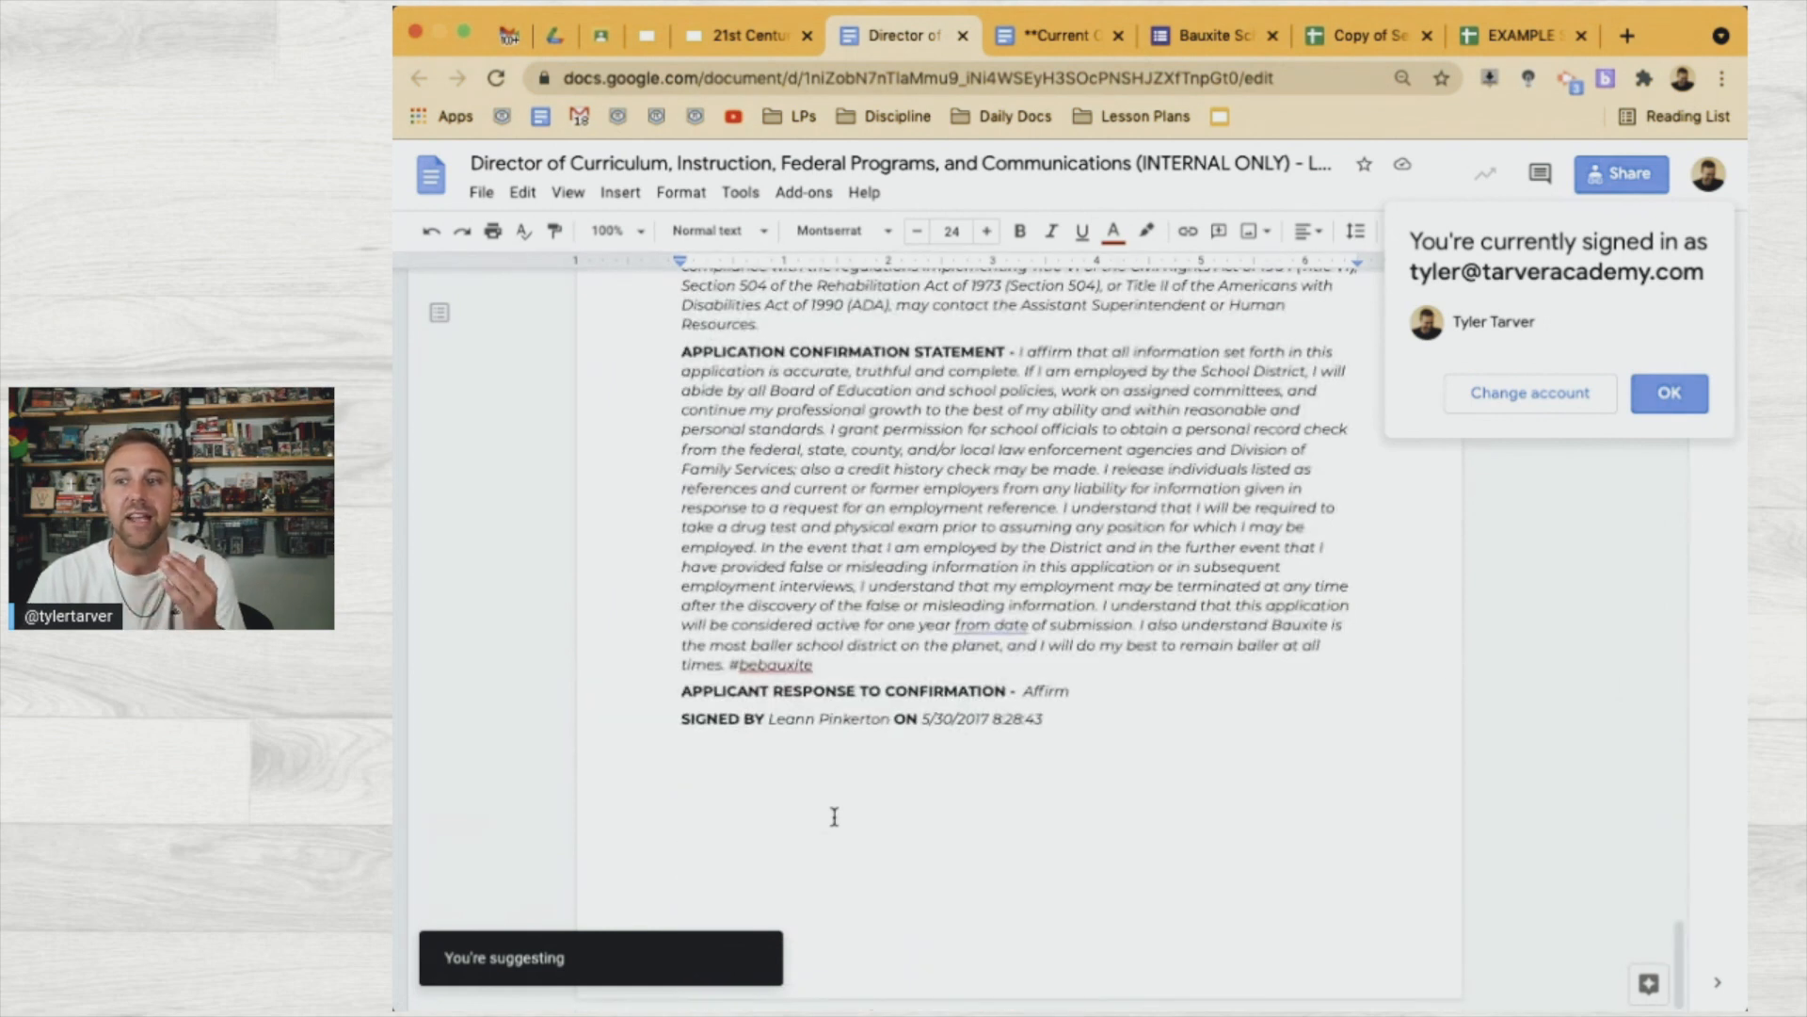
{"action": "scroll", "coordinate": [834, 817], "scroll_direction": "up", "scroll_amount": 10}
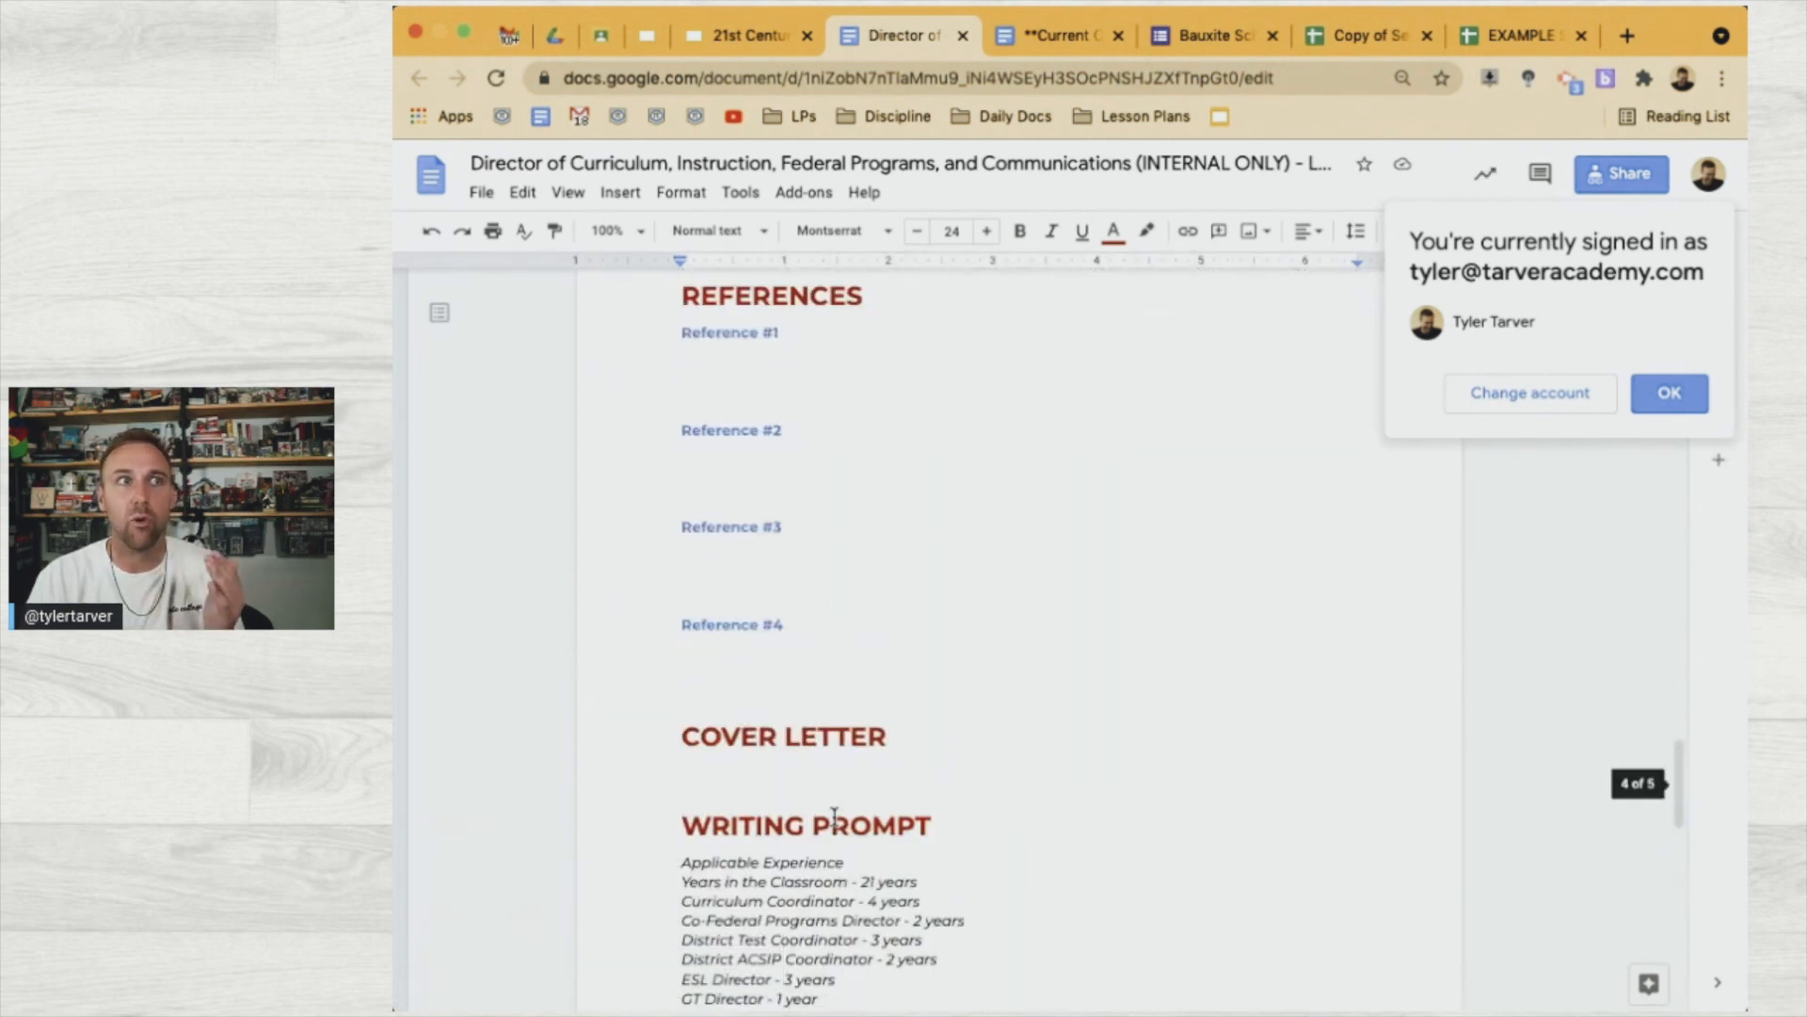
{"action": "scroll", "coordinate": [834, 817], "scroll_direction": "down", "scroll_amount": 10}
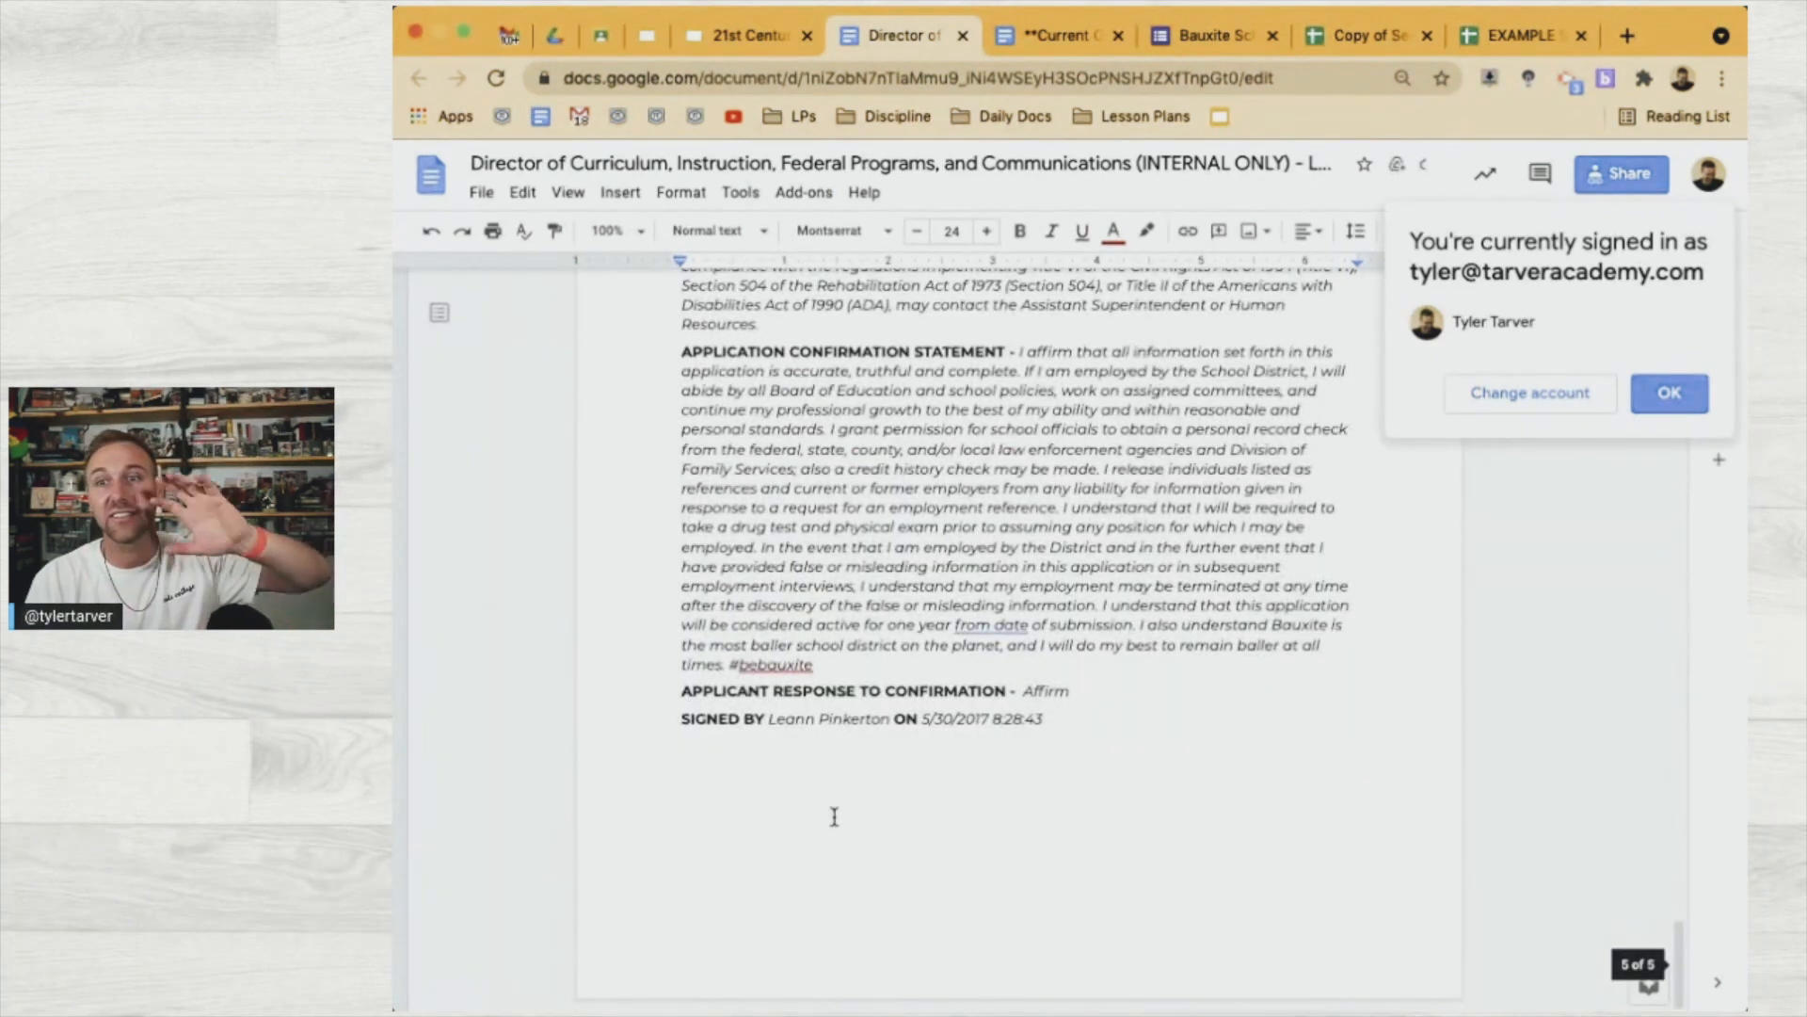
{"action": "scroll", "coordinate": [1041, 528], "scroll_direction": "up", "scroll_amount": 3}
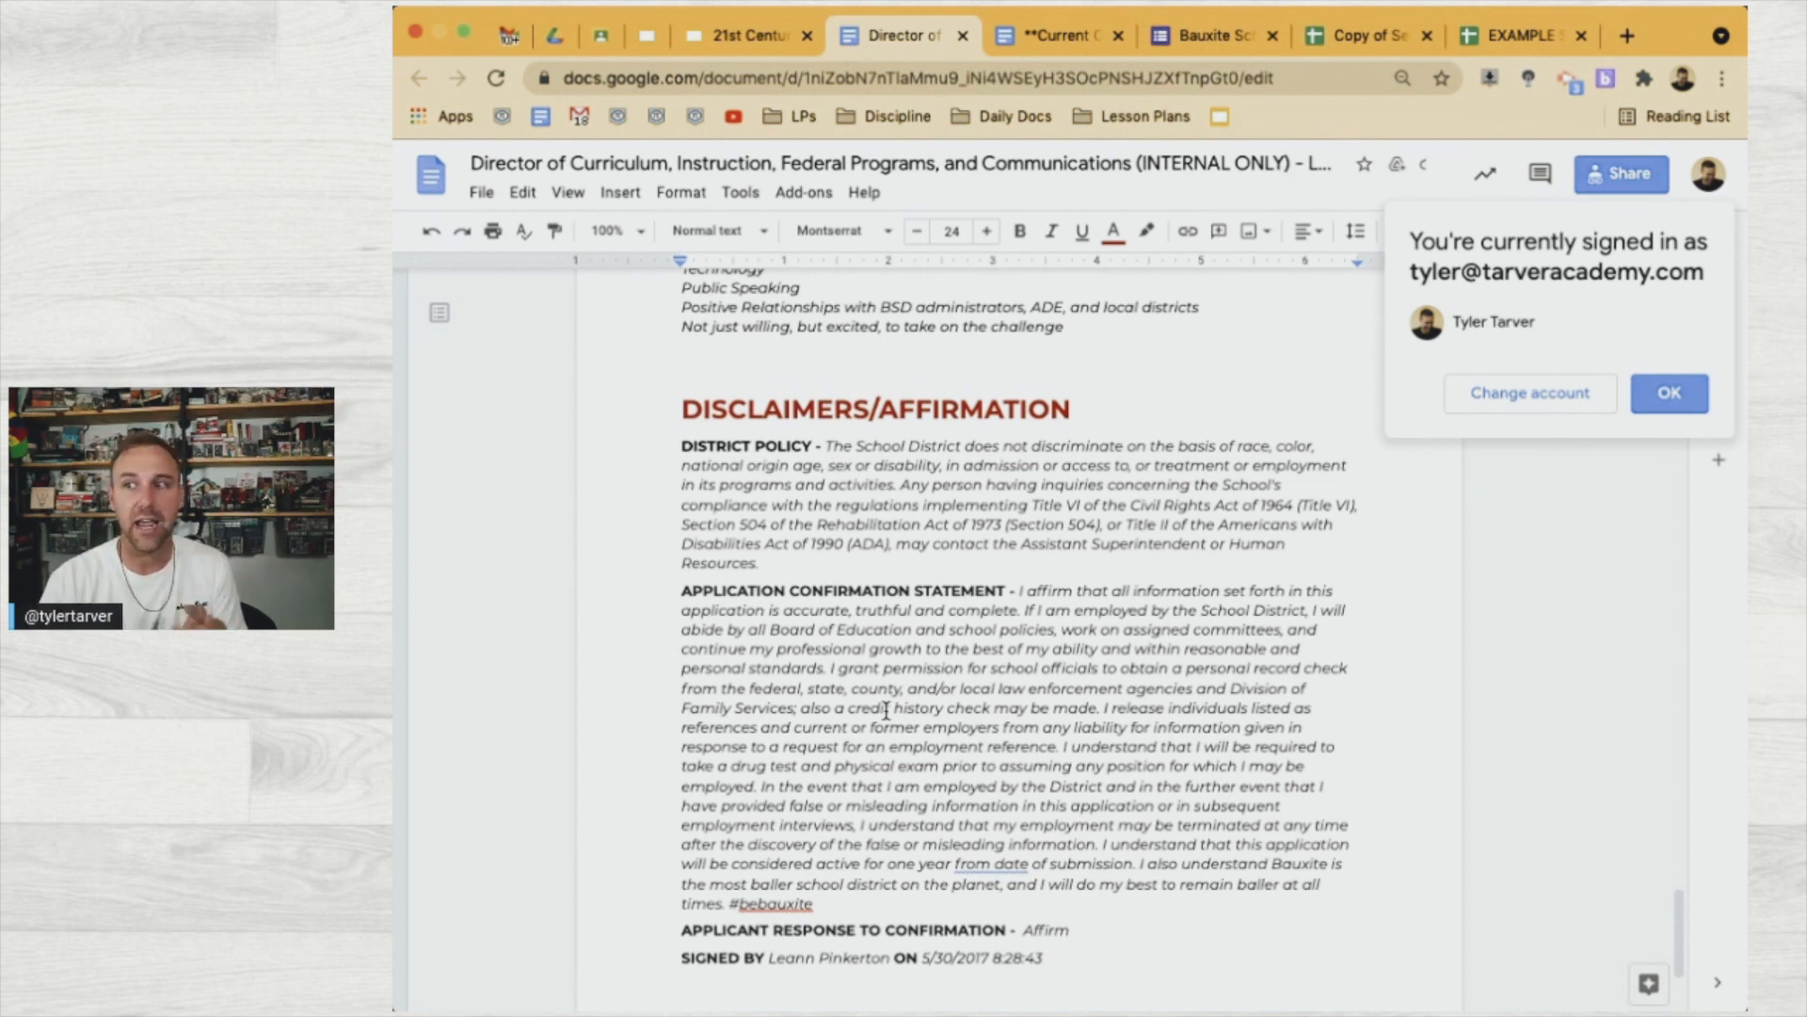
{"action": "scroll", "coordinate": [886, 711], "scroll_direction": "up", "scroll_amount": 20}
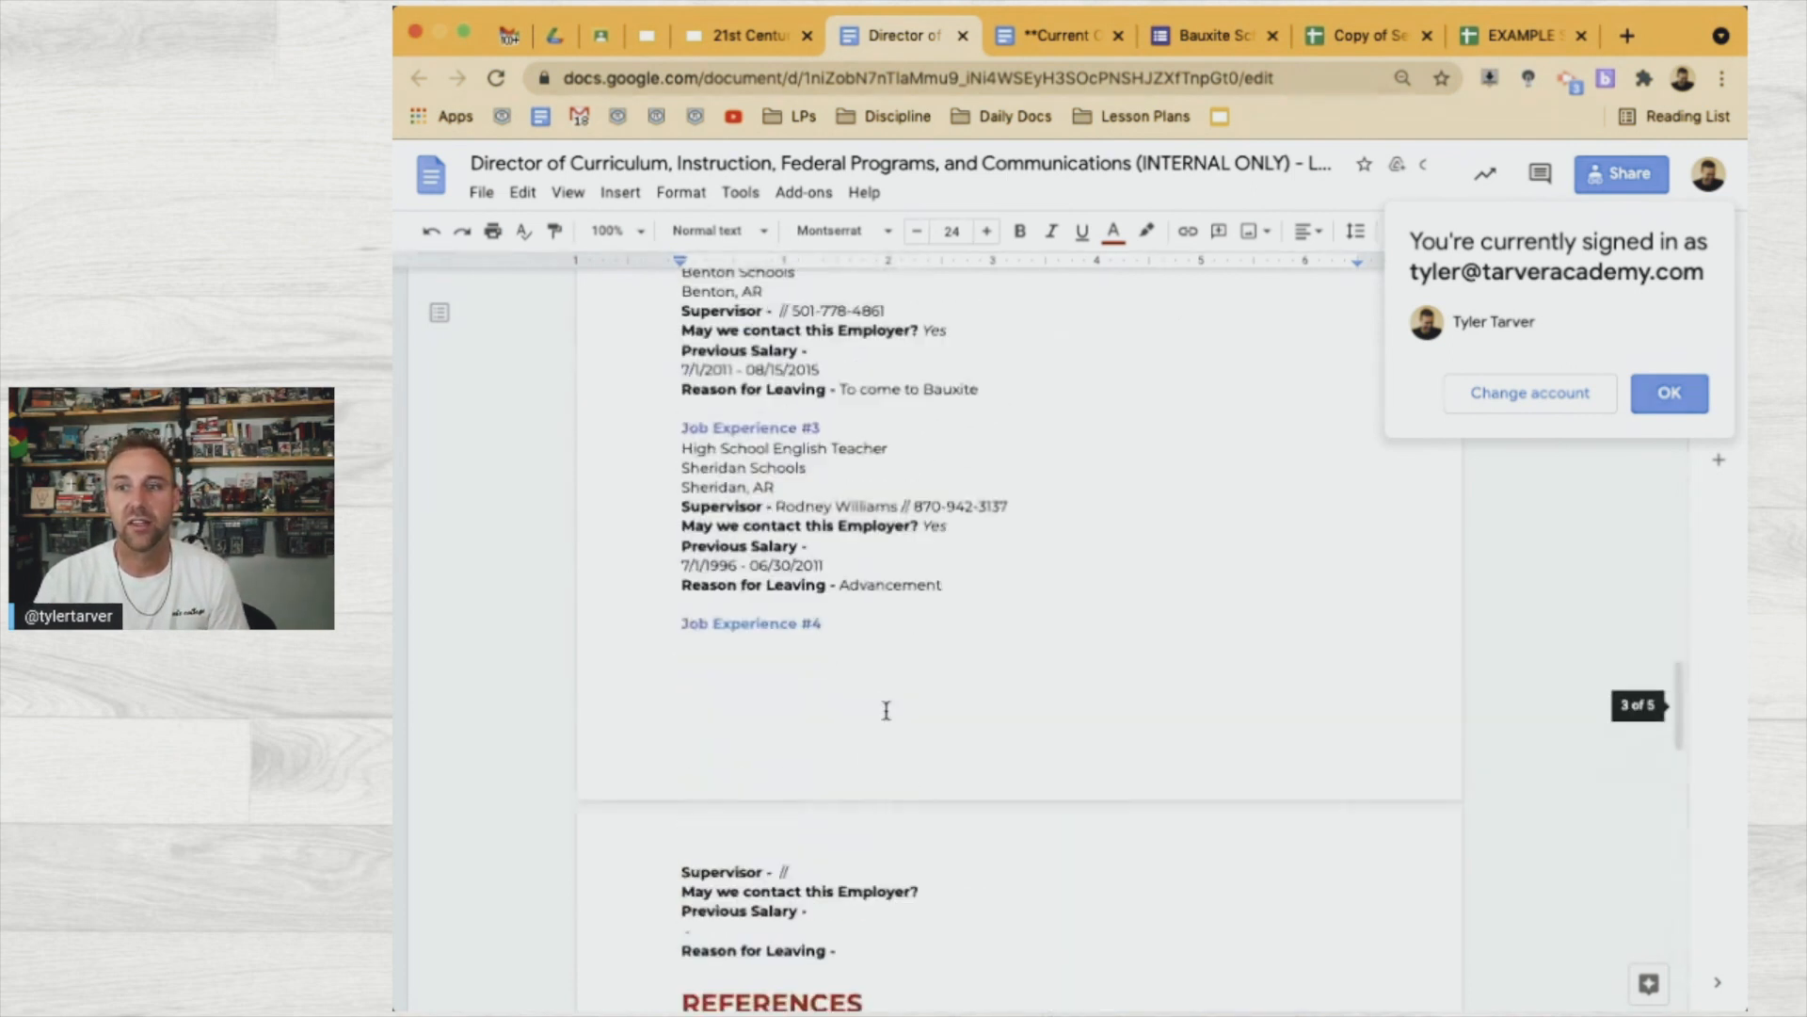
{"action": "scroll", "coordinate": [885, 710], "scroll_direction": "up", "scroll_amount": 15}
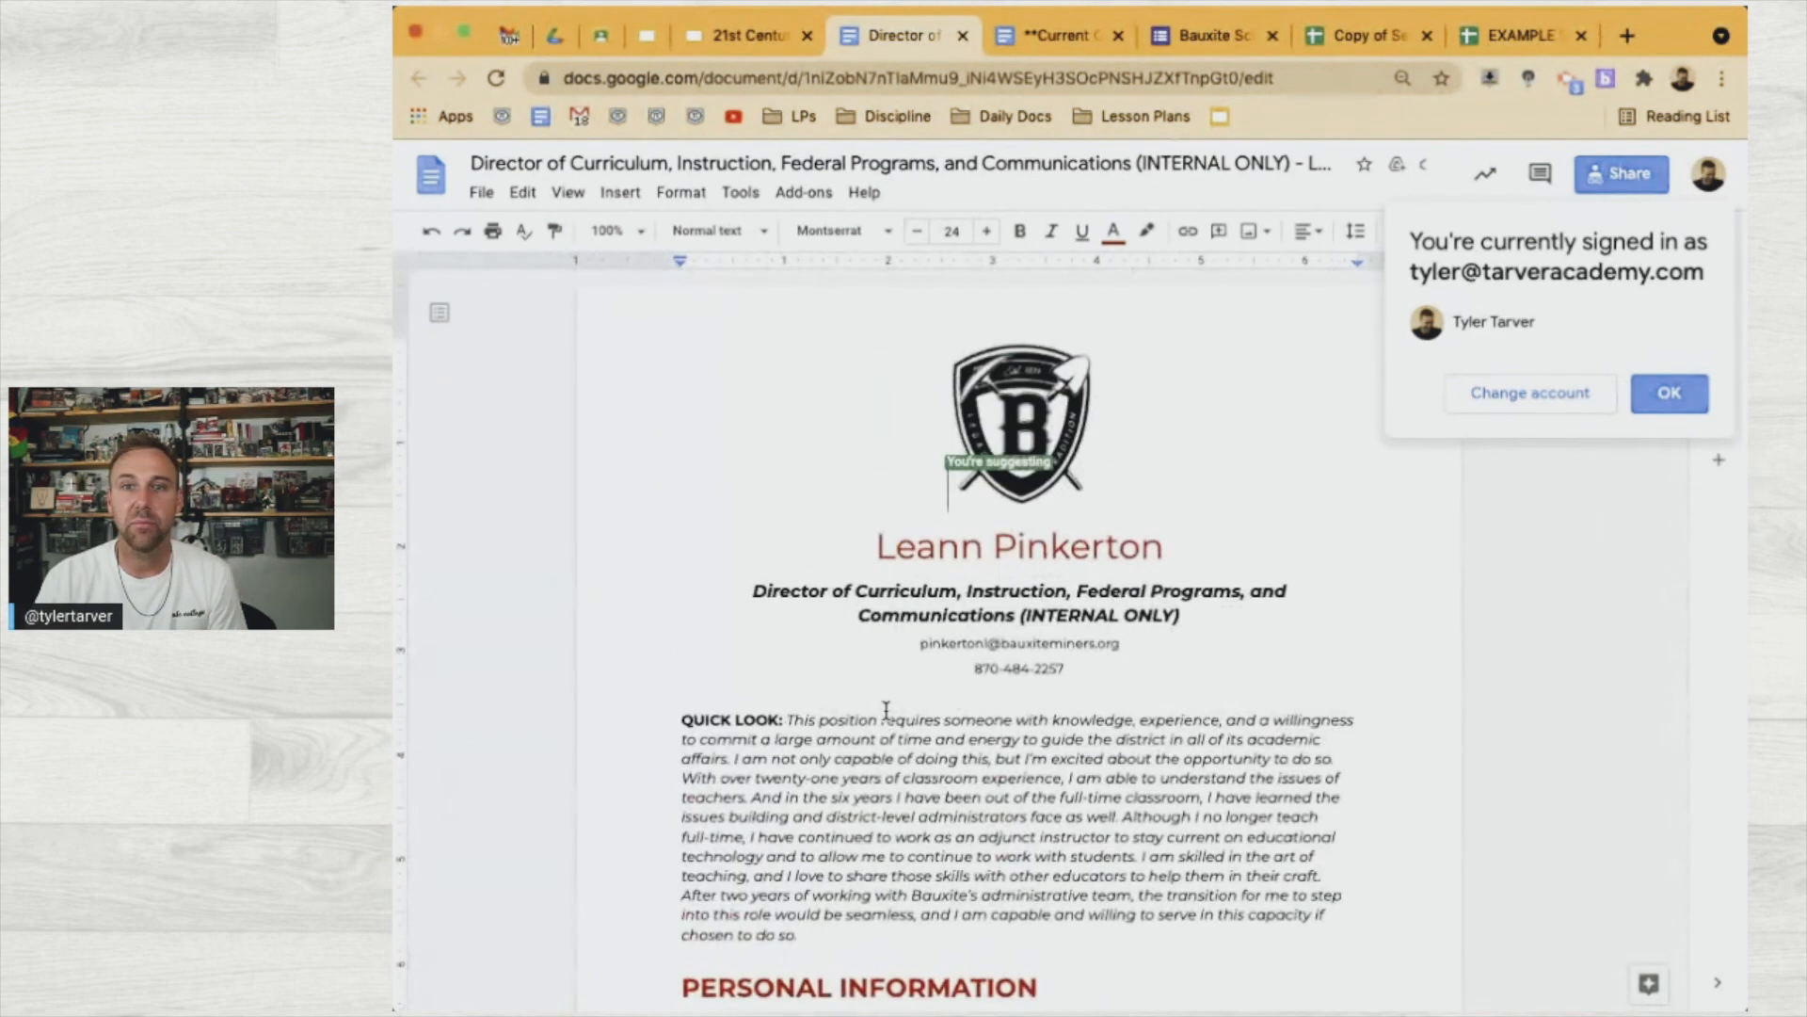
Glance at the Current Openings document, then go back to the 21st Century Administrator deck
{"action": "left_click", "coordinate": [1033, 37]}
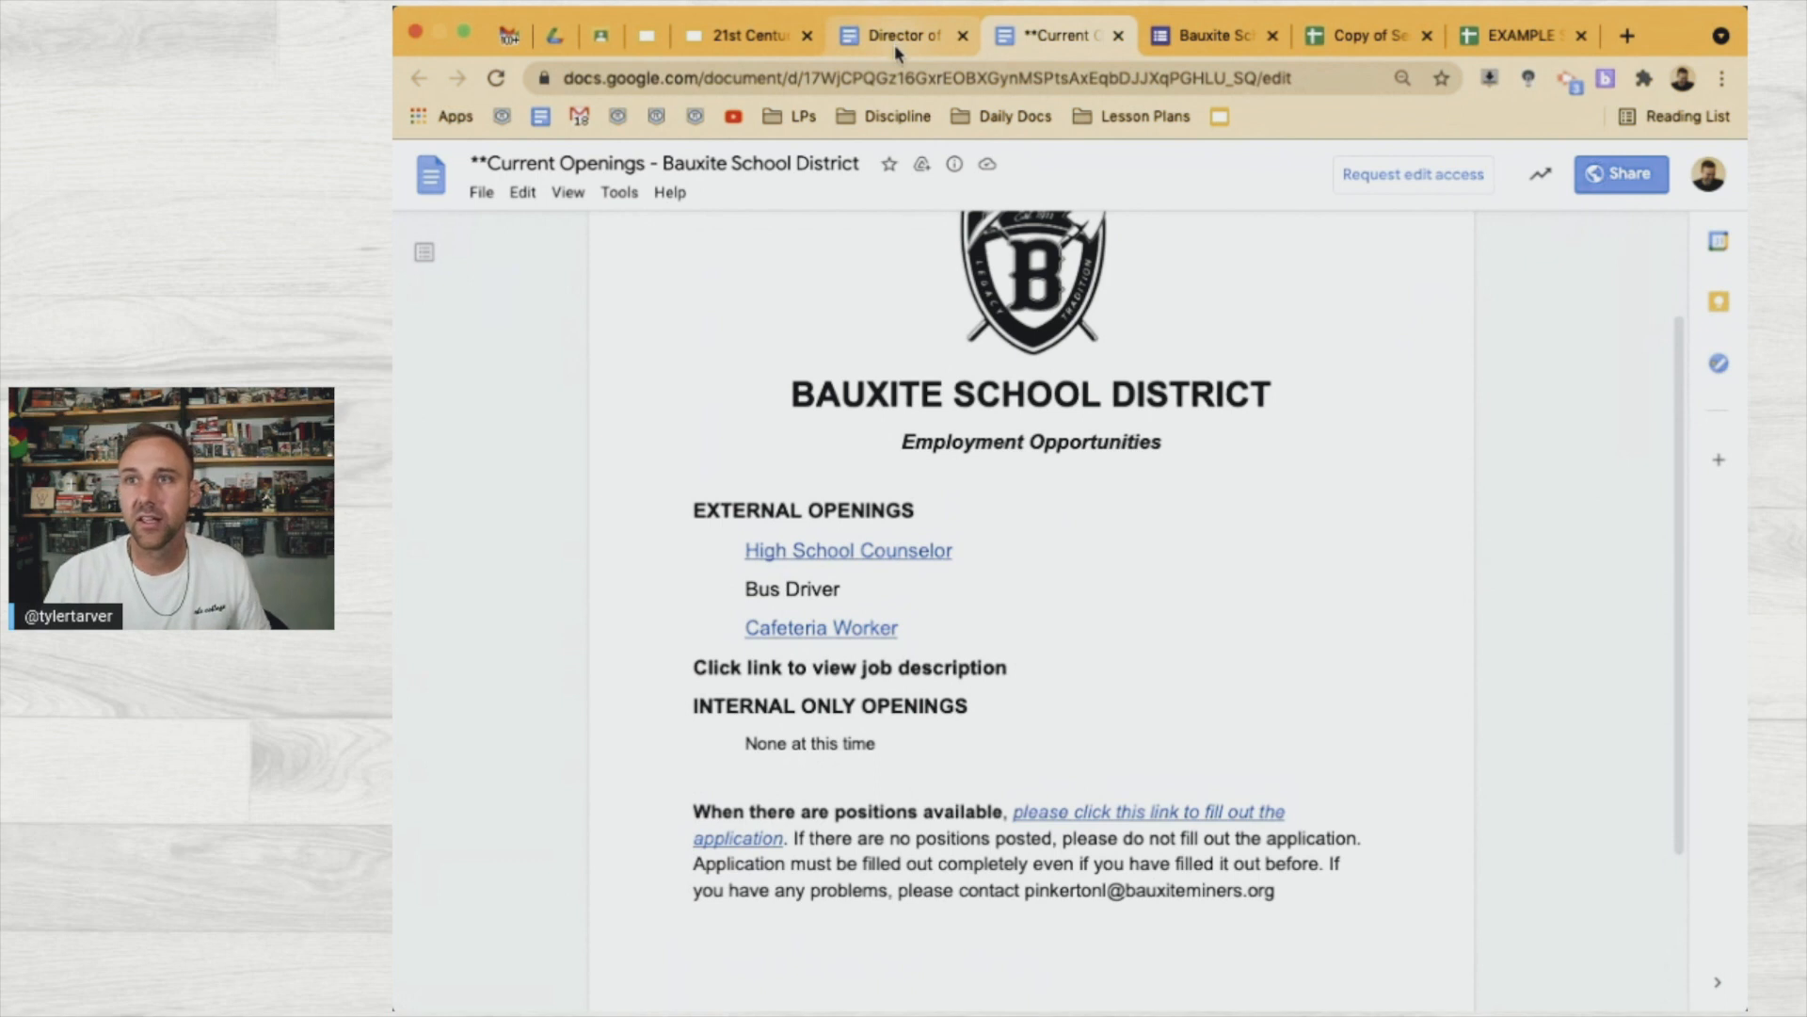
{"action": "left_click", "coordinate": [894, 39]}
{"action": "left_click", "coordinate": [756, 35]}
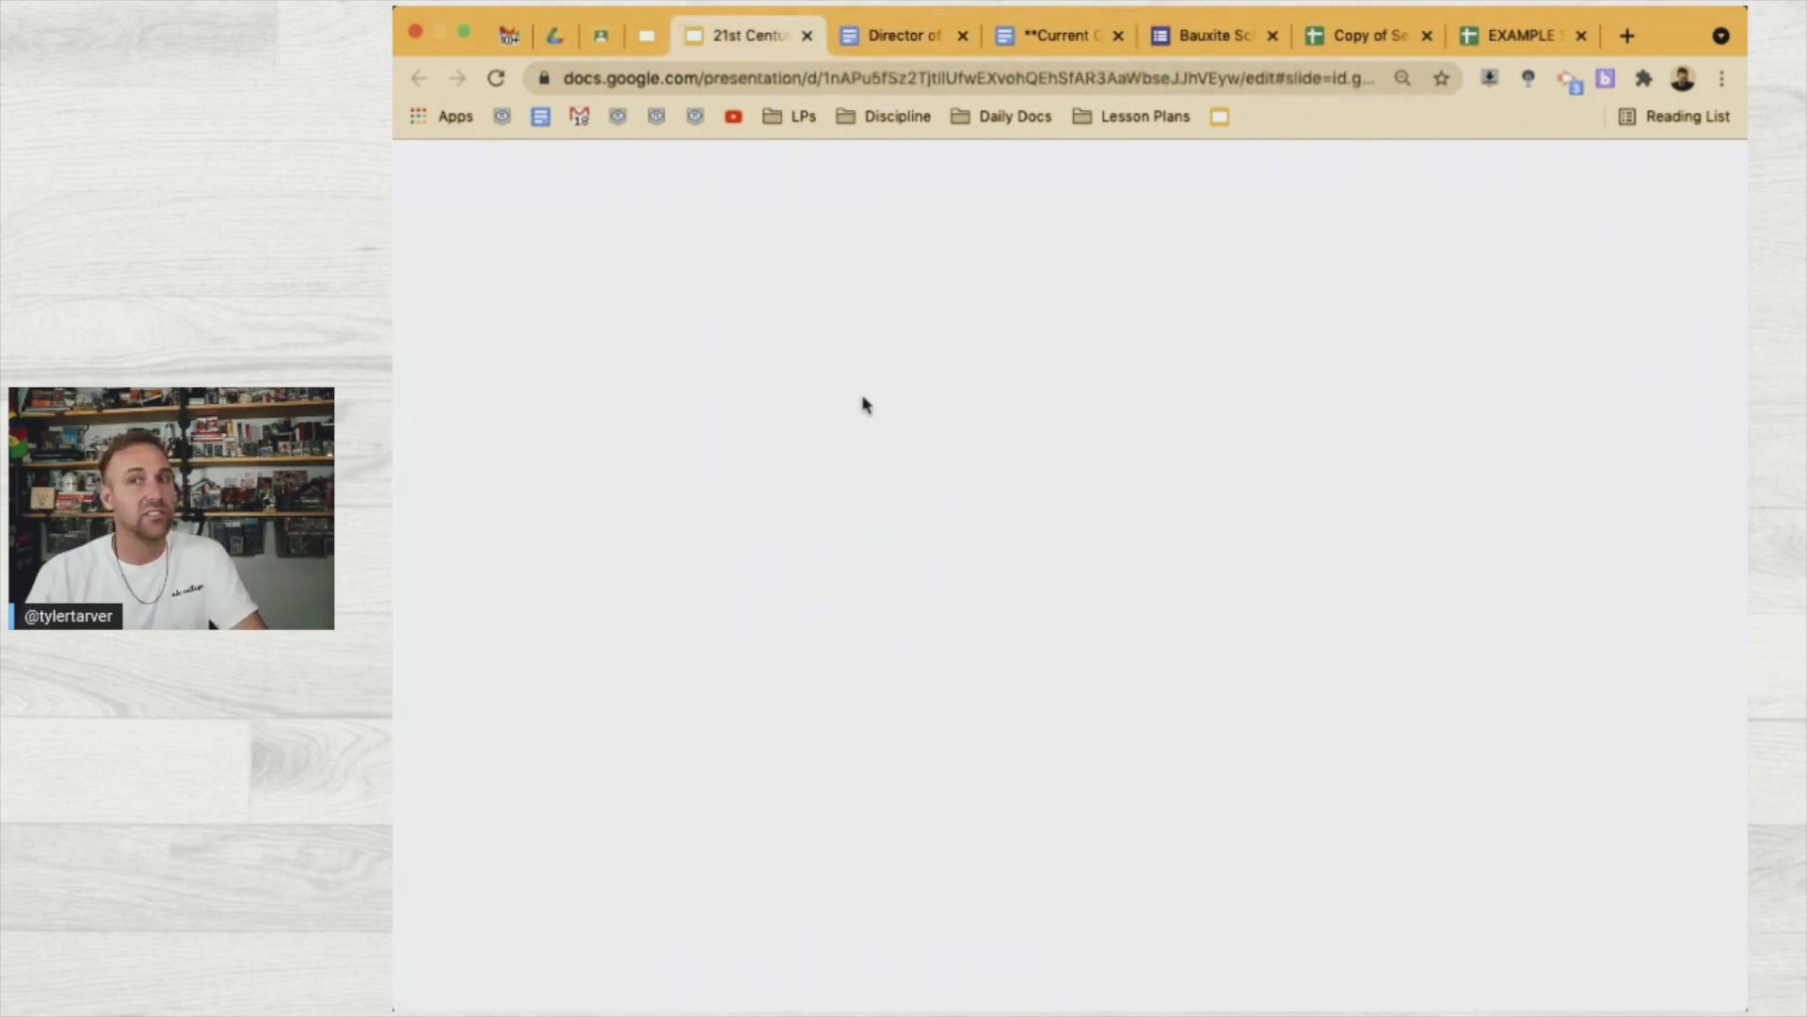
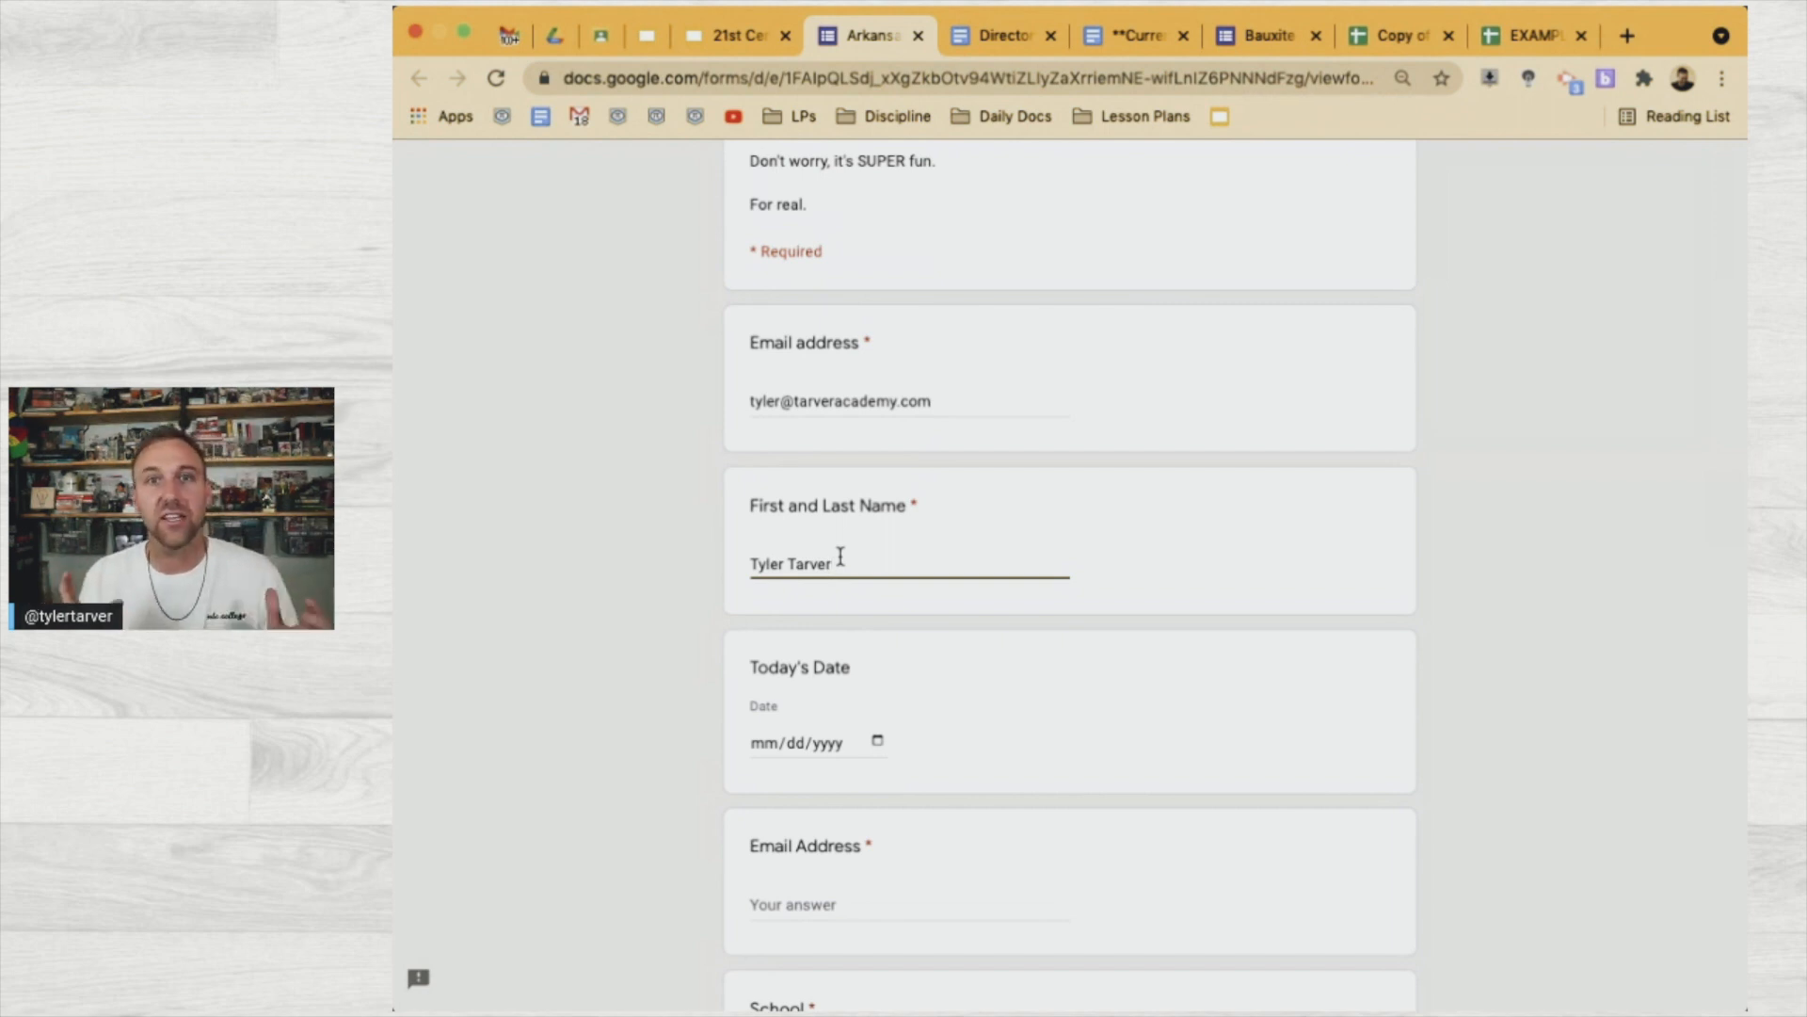
Set Today's Date to 04/28/2021 in the date picker
{"action": "left_click", "coordinate": [866, 748]}
{"action": "left_click", "coordinate": [865, 964]}
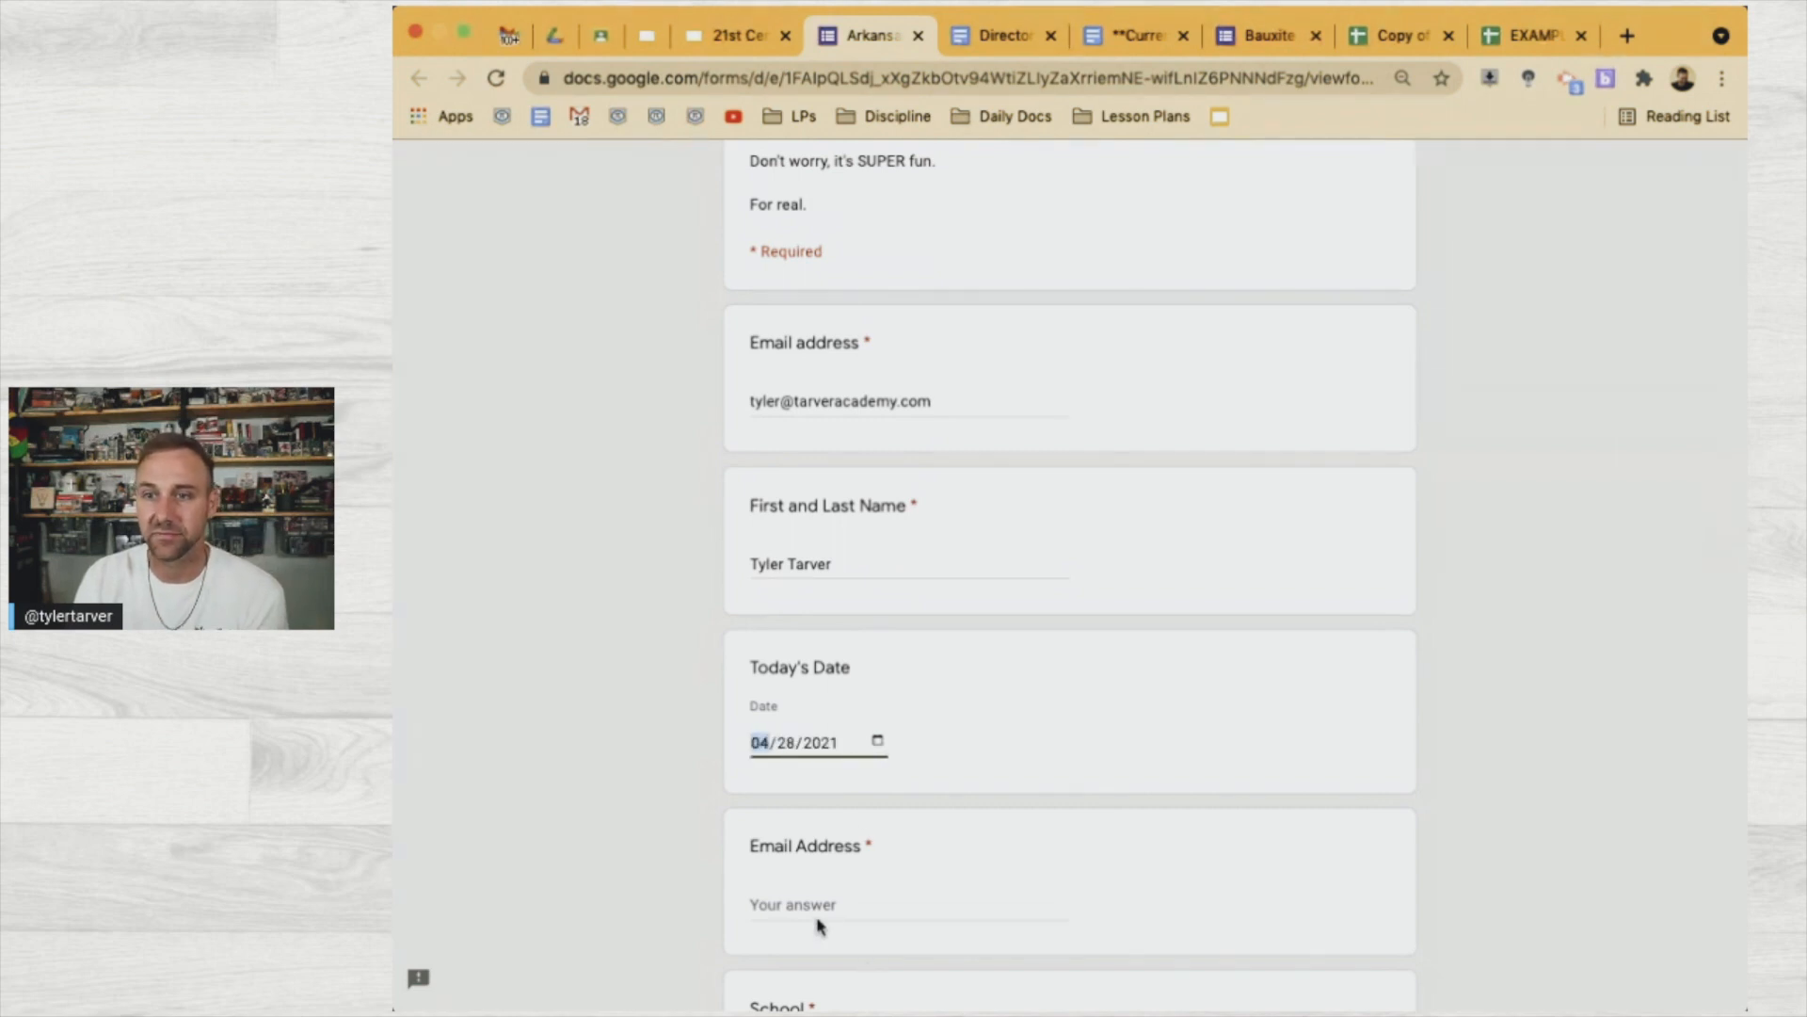
{"action": "scroll", "coordinate": [770, 889], "scroll_direction": "down", "scroll_amount": 2}
{"action": "scroll", "coordinate": [787, 753], "scroll_direction": "up", "scroll_amount": 4}
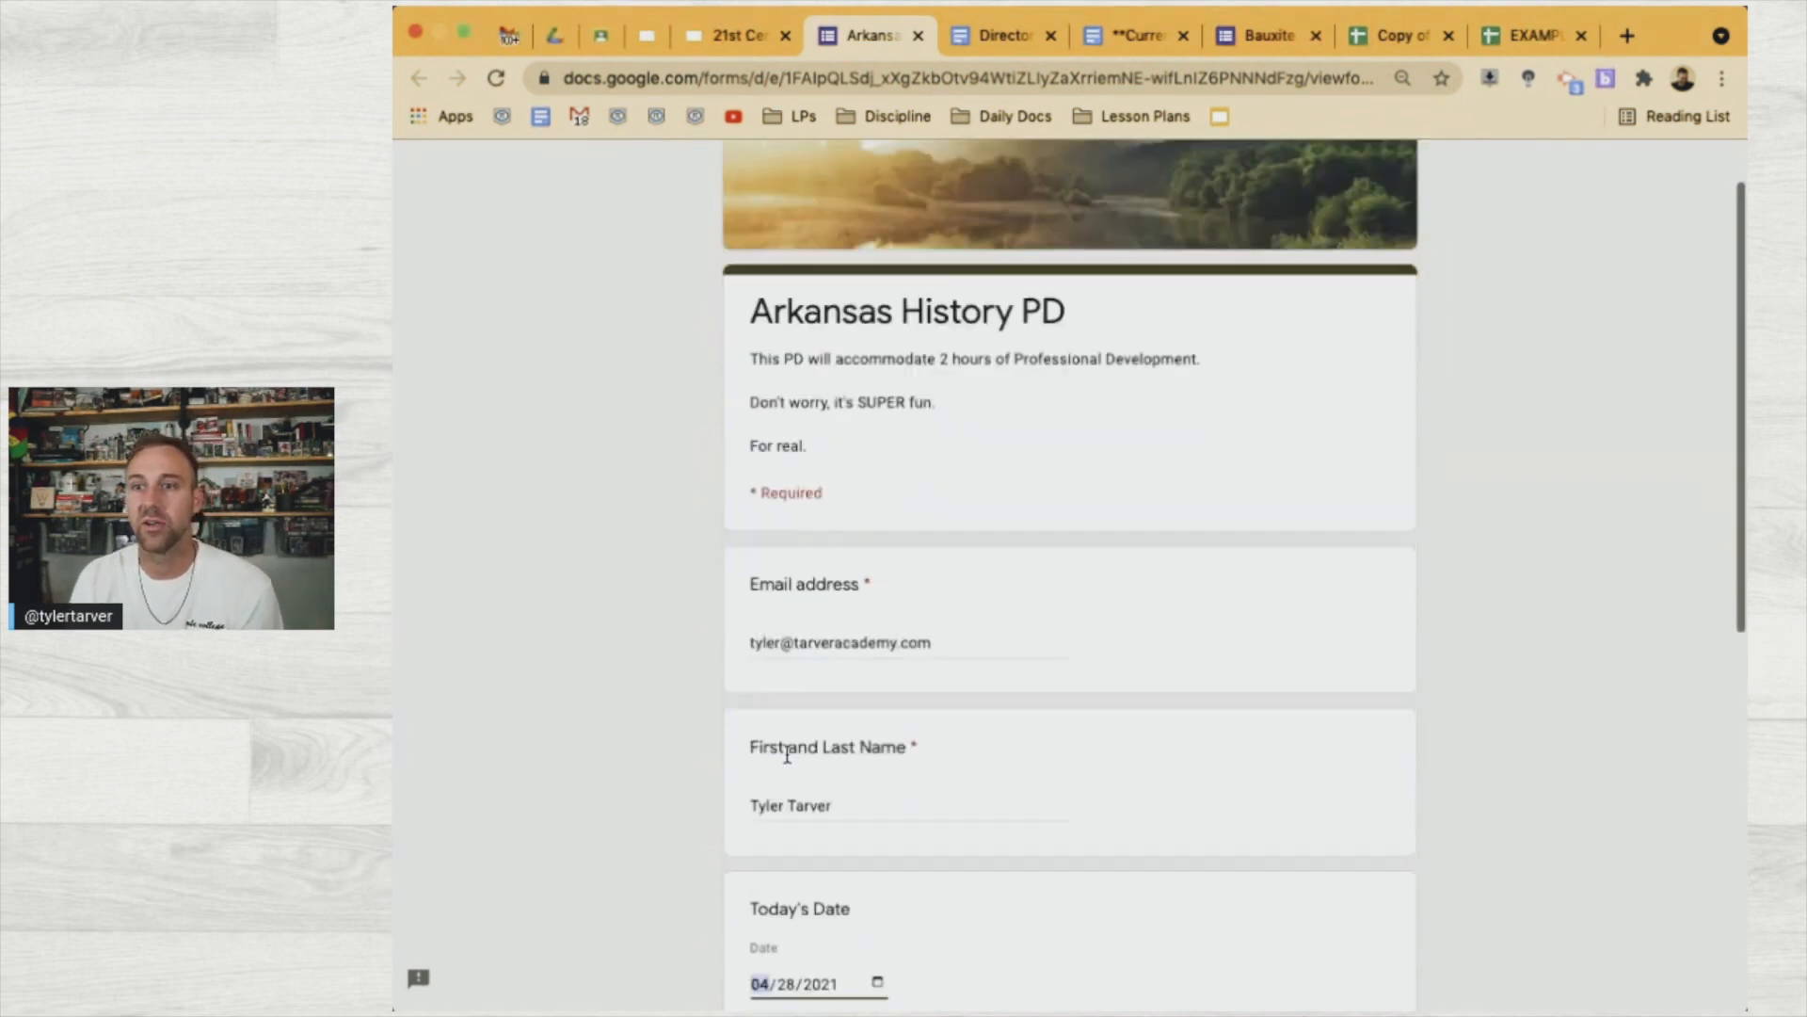
{"action": "scroll", "coordinate": [787, 753], "scroll_direction": "down", "scroll_amount": 5}
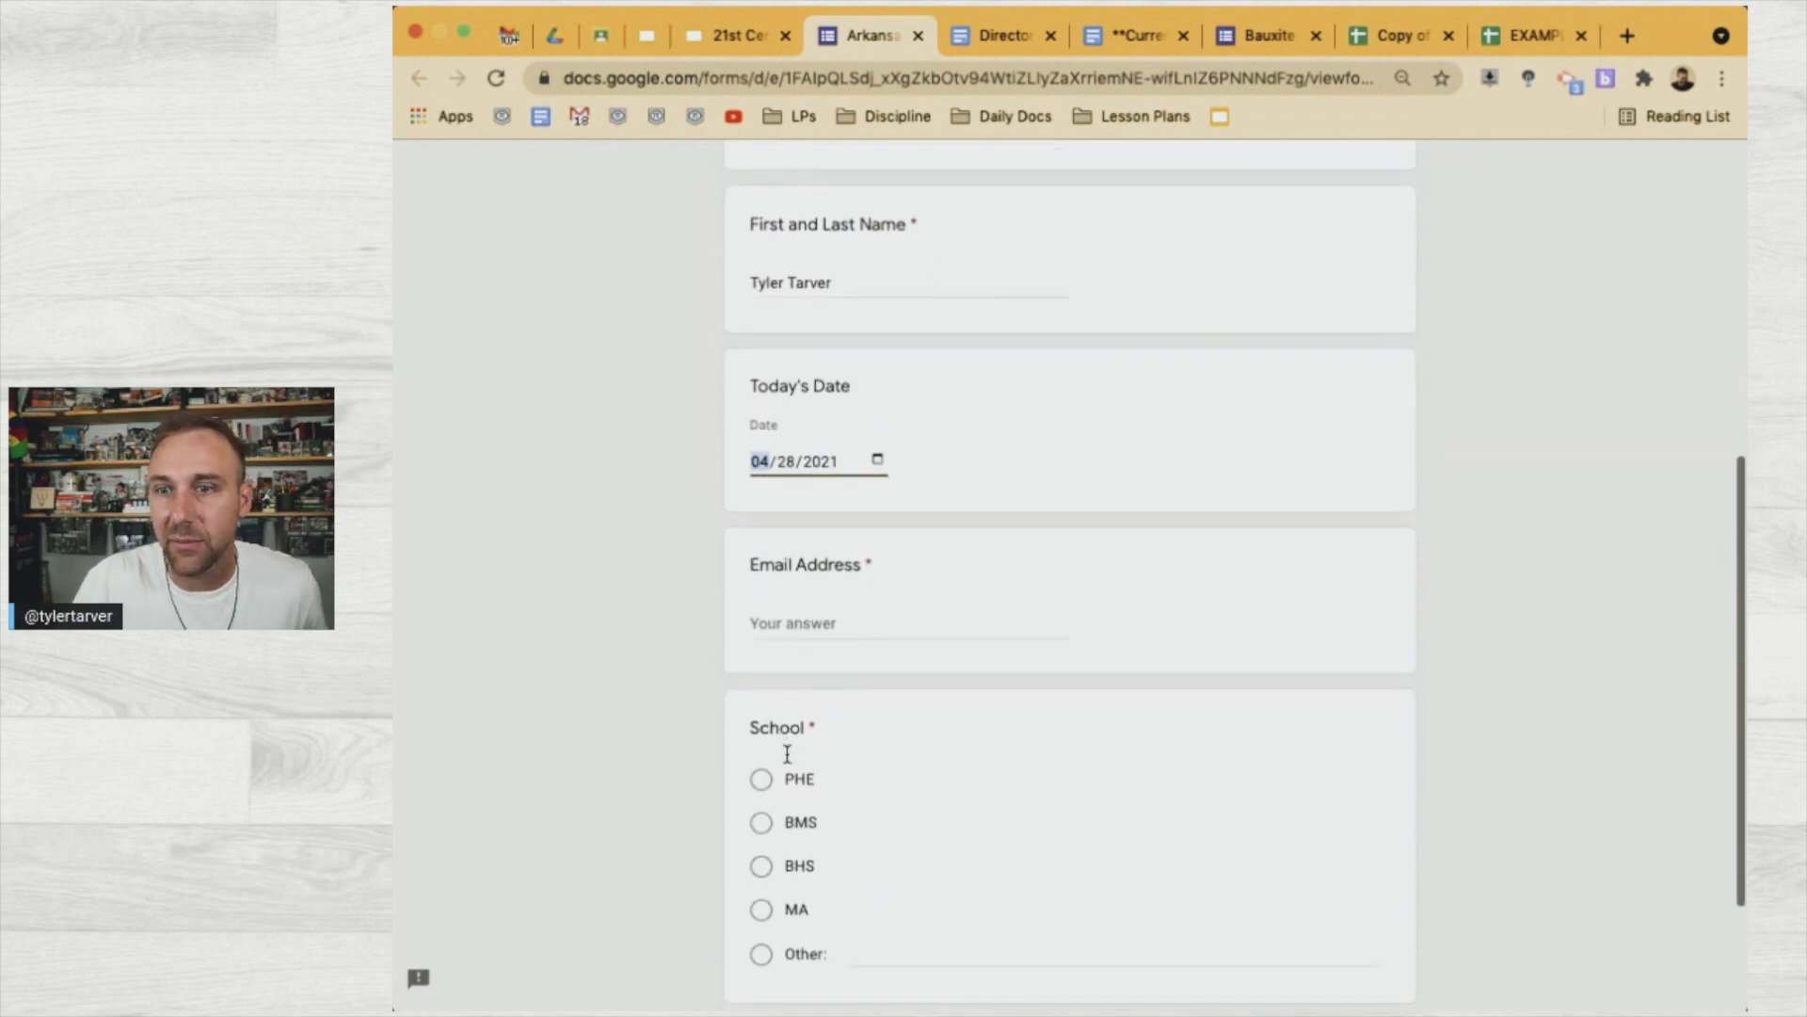
Enter the respondent's e-mail address and choose PHE as the school
{"action": "left_click", "coordinate": [772, 626]}
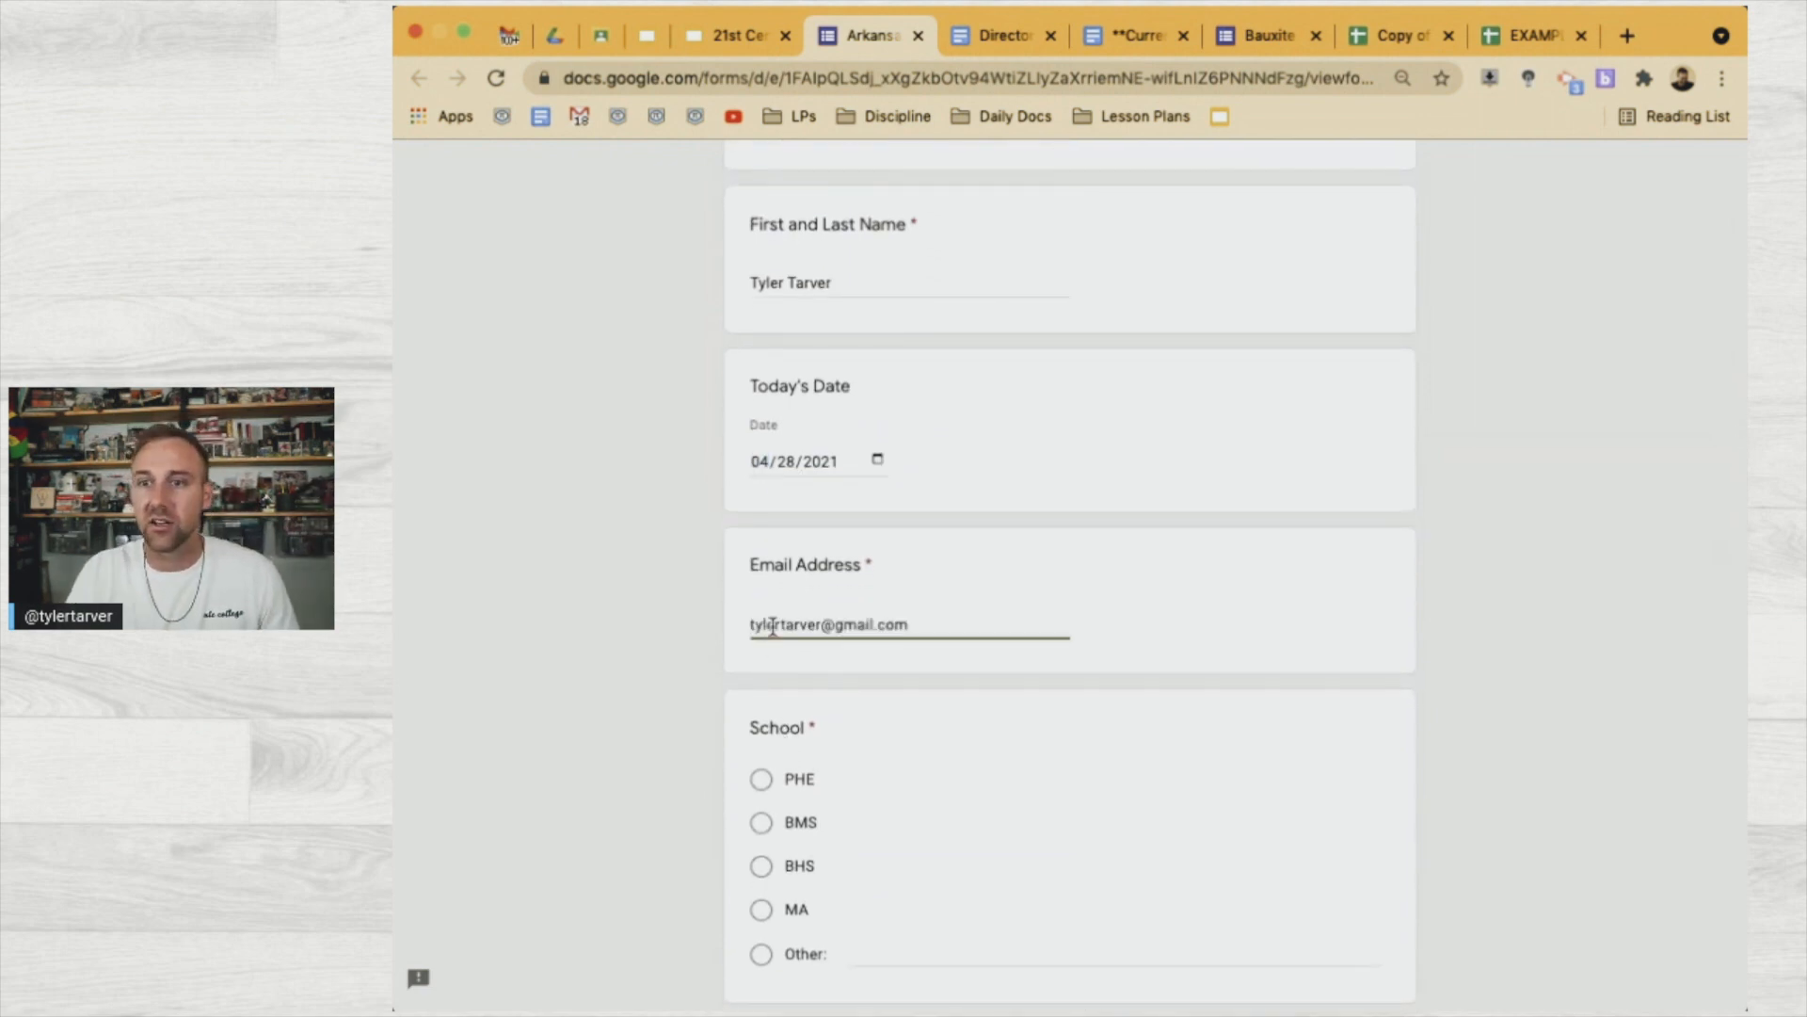
{"action": "scroll", "coordinate": [739, 612], "scroll_direction": "down", "scroll_amount": 3}
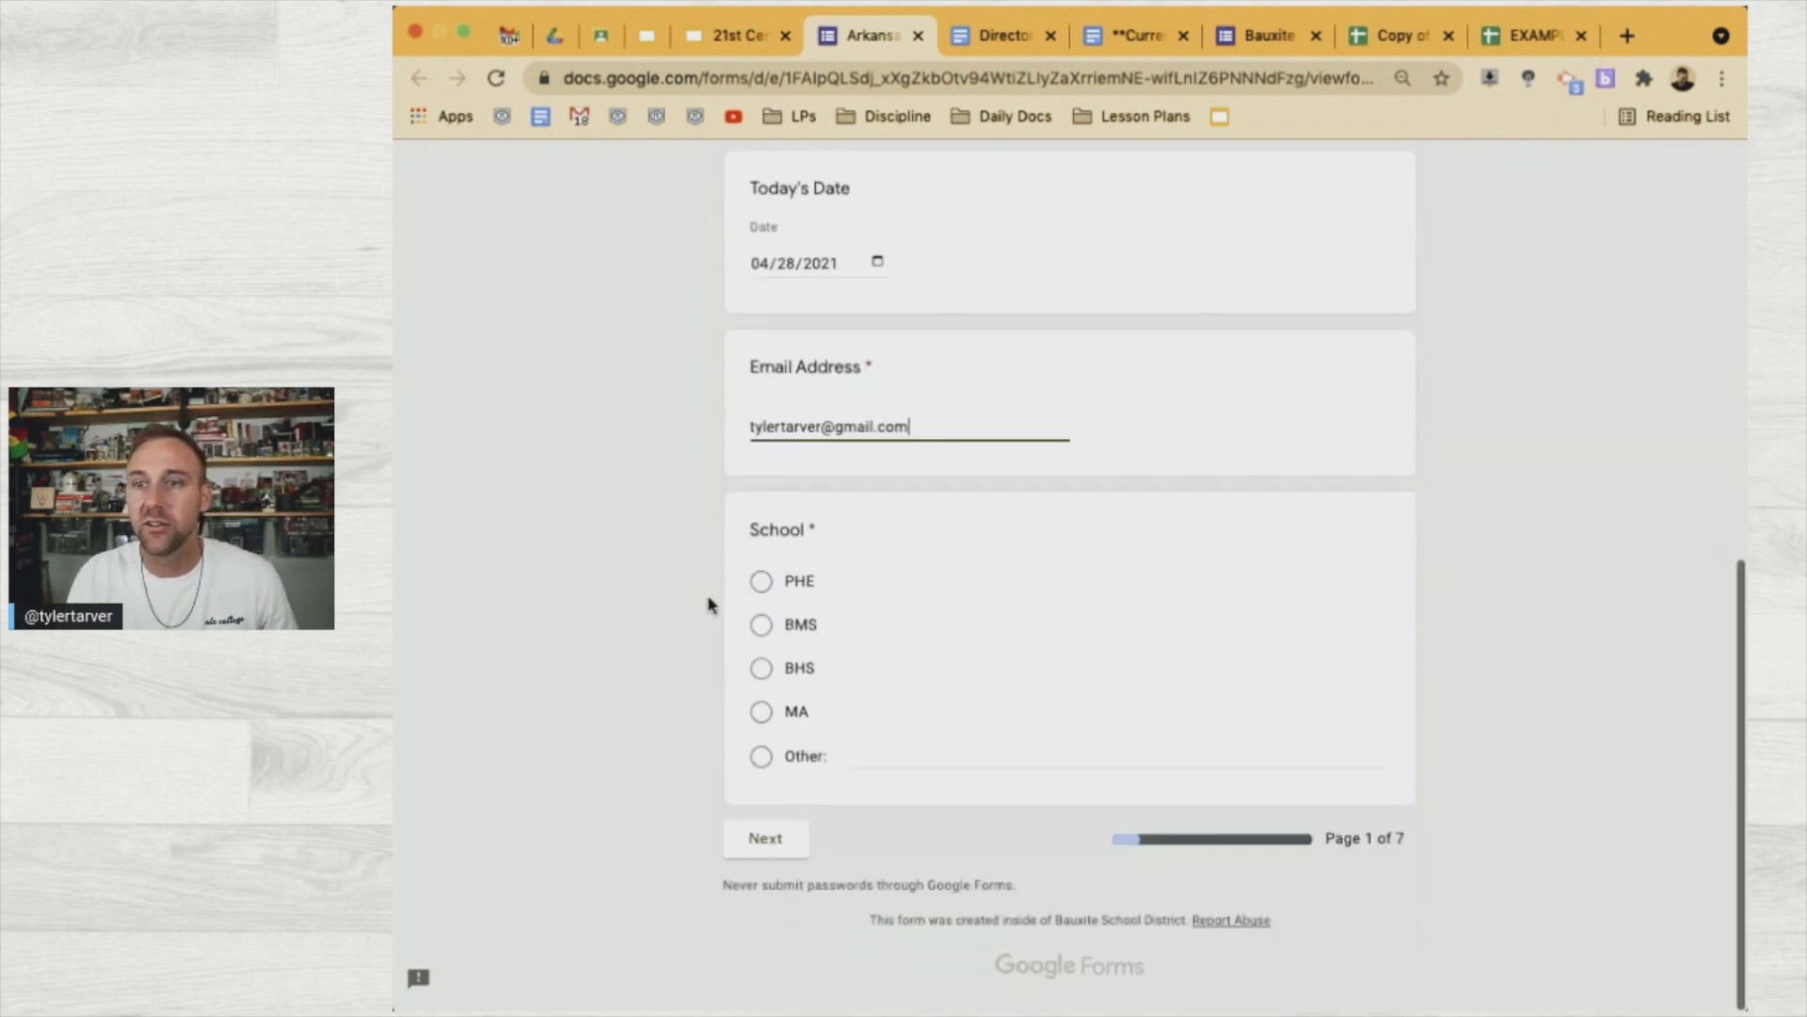
{"action": "left_click", "coordinate": [764, 581]}
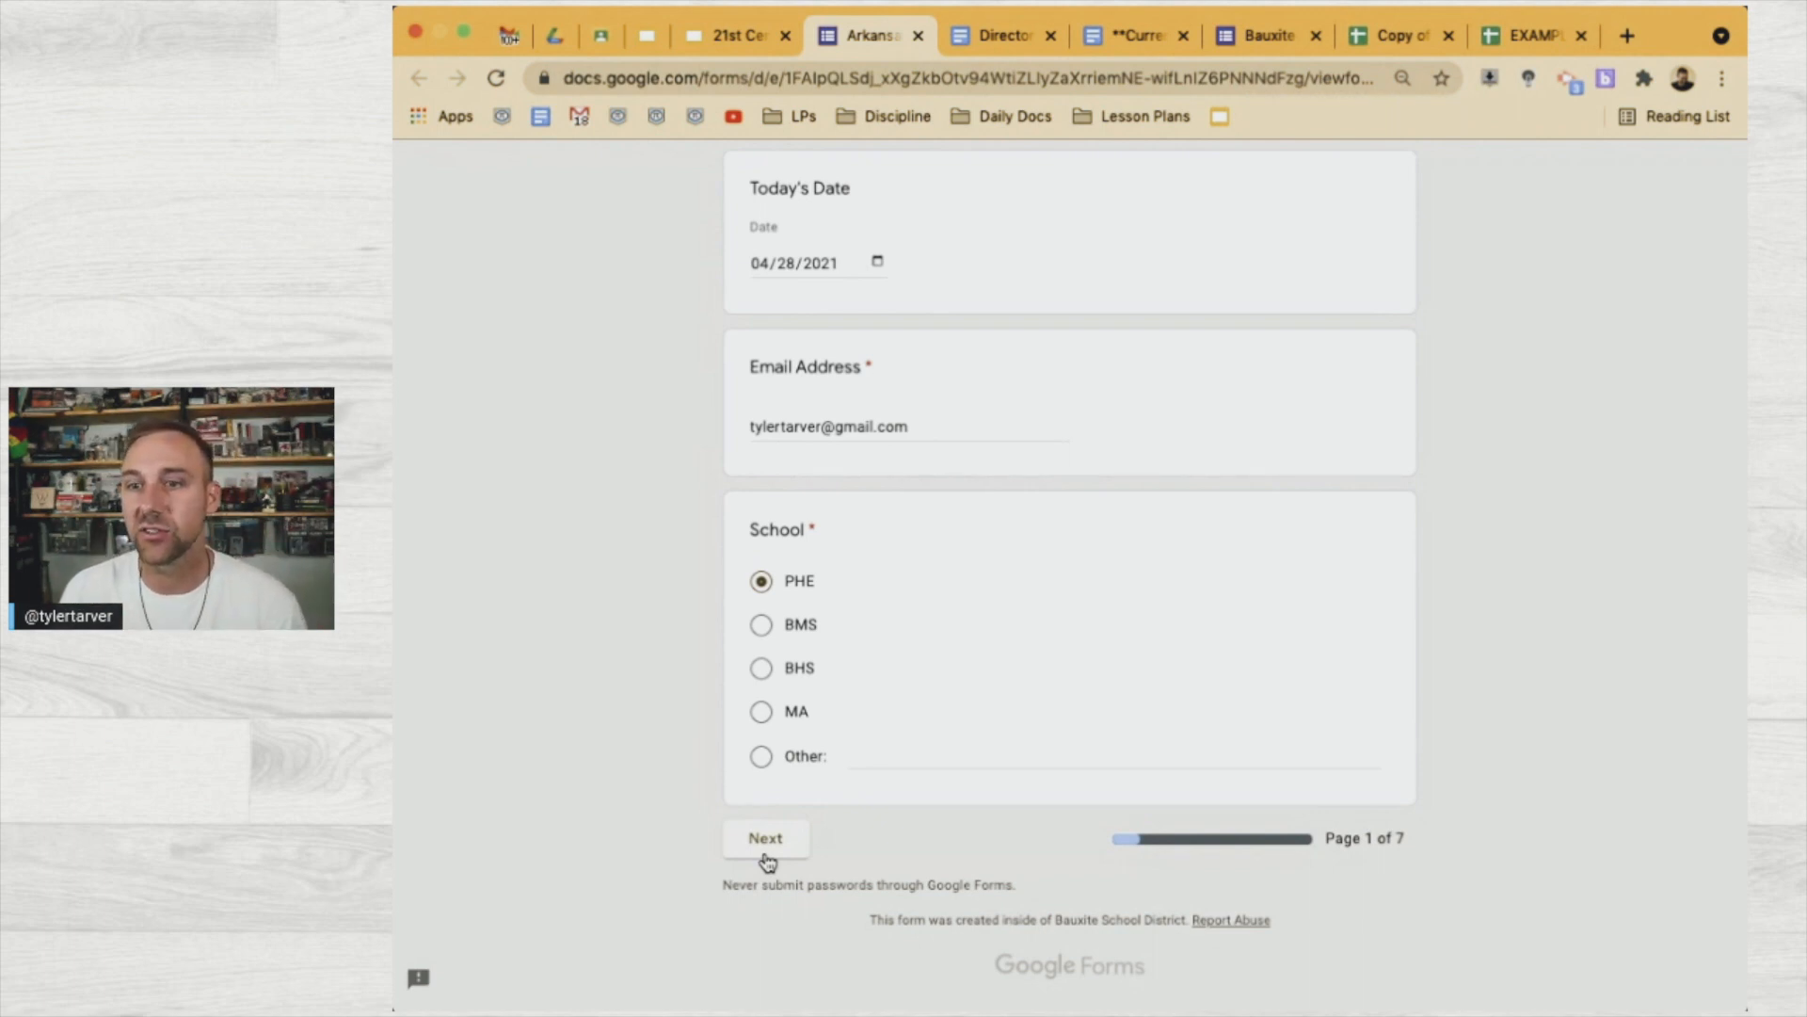
Answer Origins Key Points 1–3 with "This was good"
{"action": "left_click", "coordinate": [766, 859]}
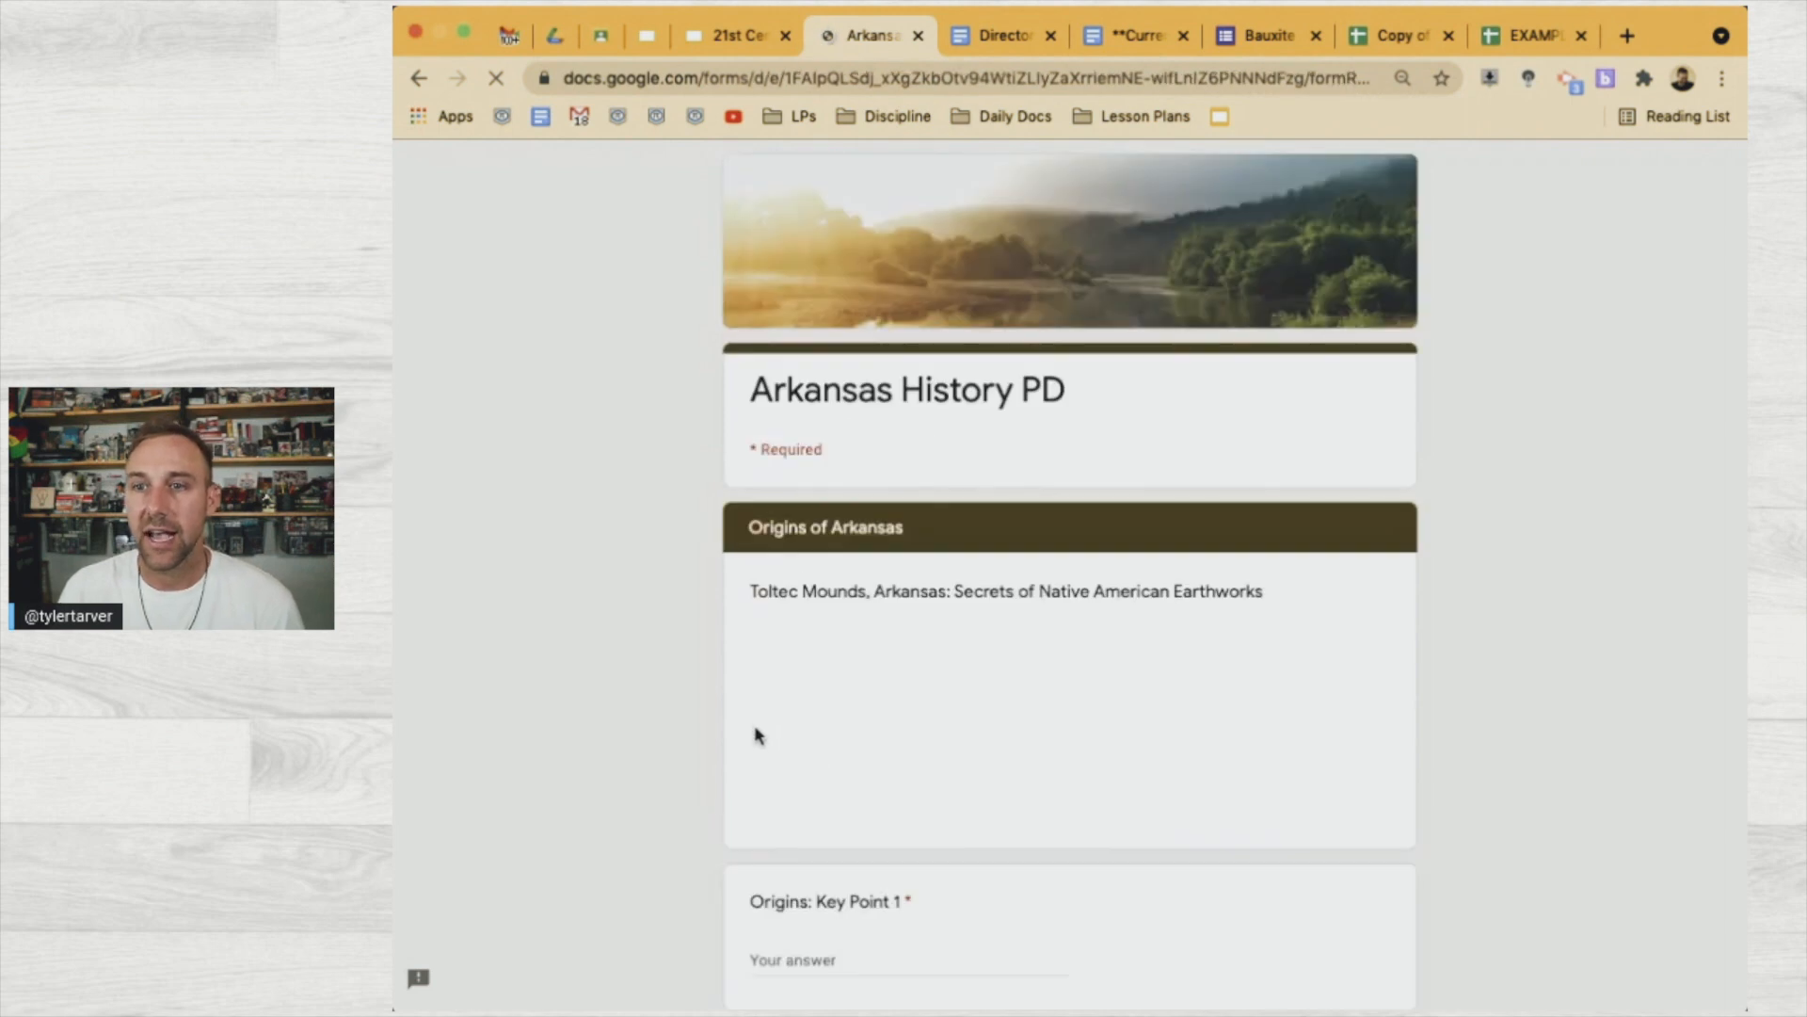
{"action": "scroll", "coordinate": [694, 685], "scroll_direction": "down", "scroll_amount": 4}
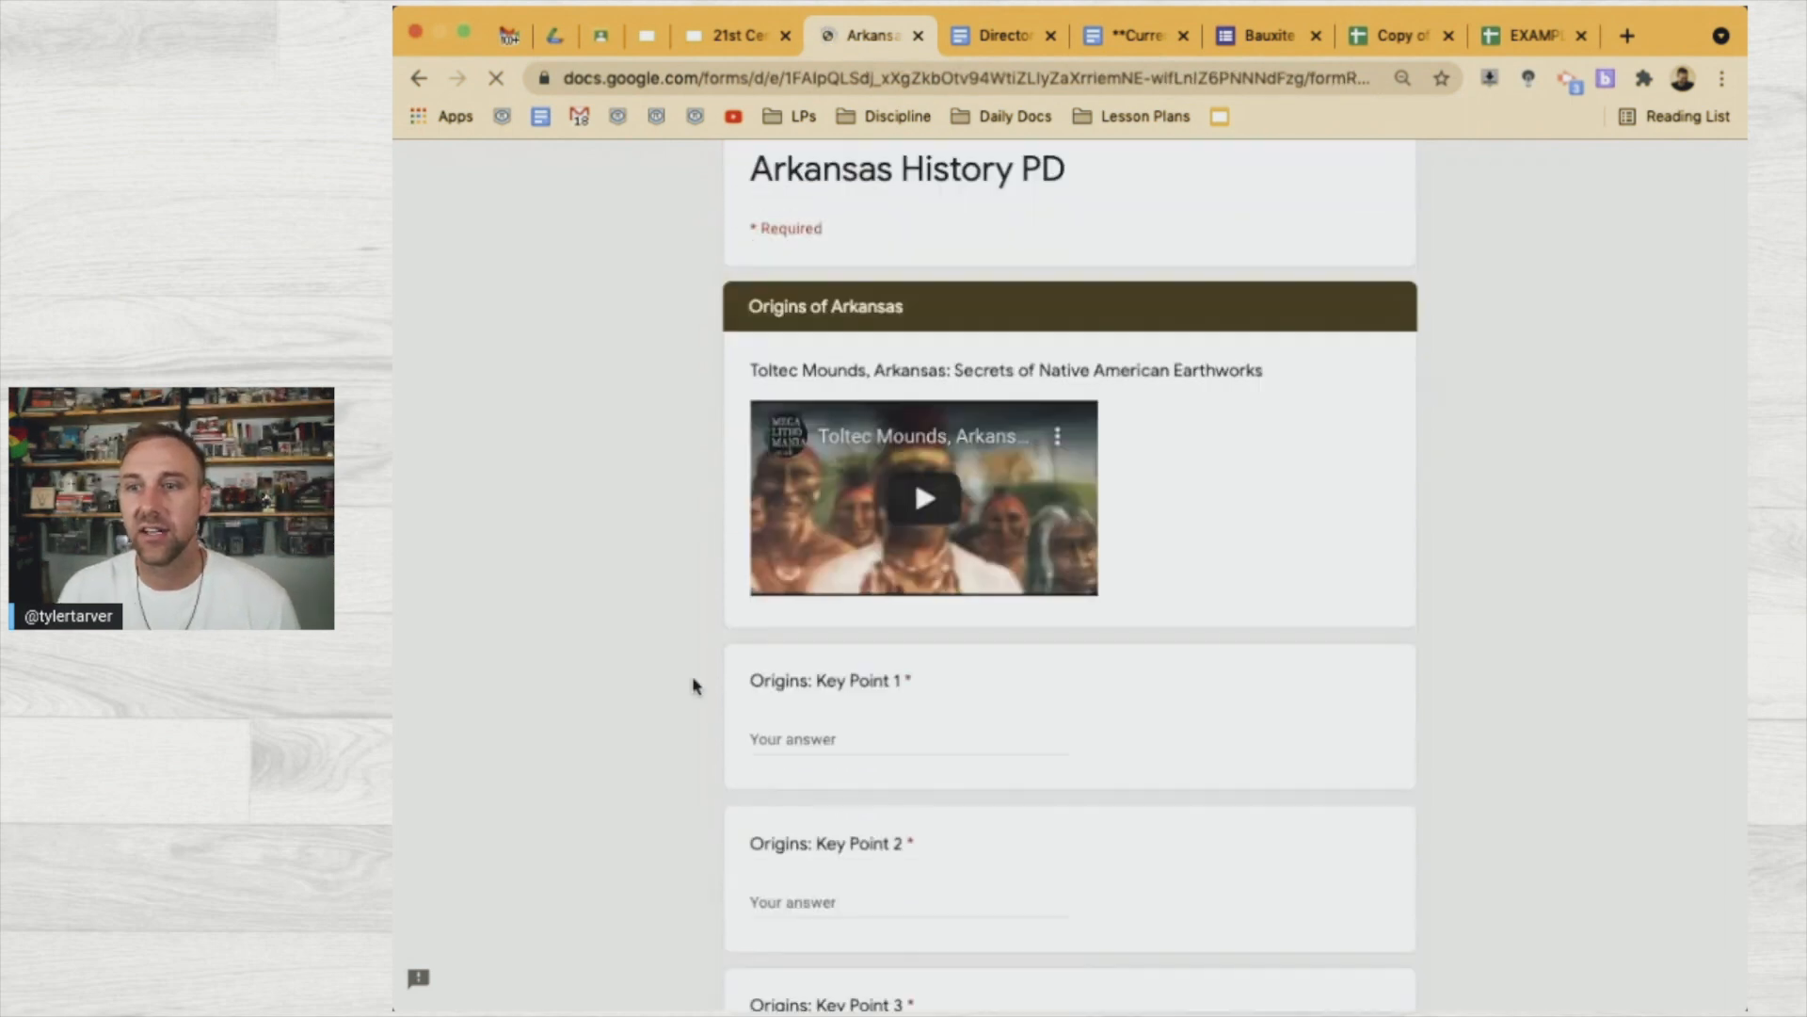
{"action": "left_click", "coordinate": [821, 640]}
{"action": "type", "text": "This was good"}
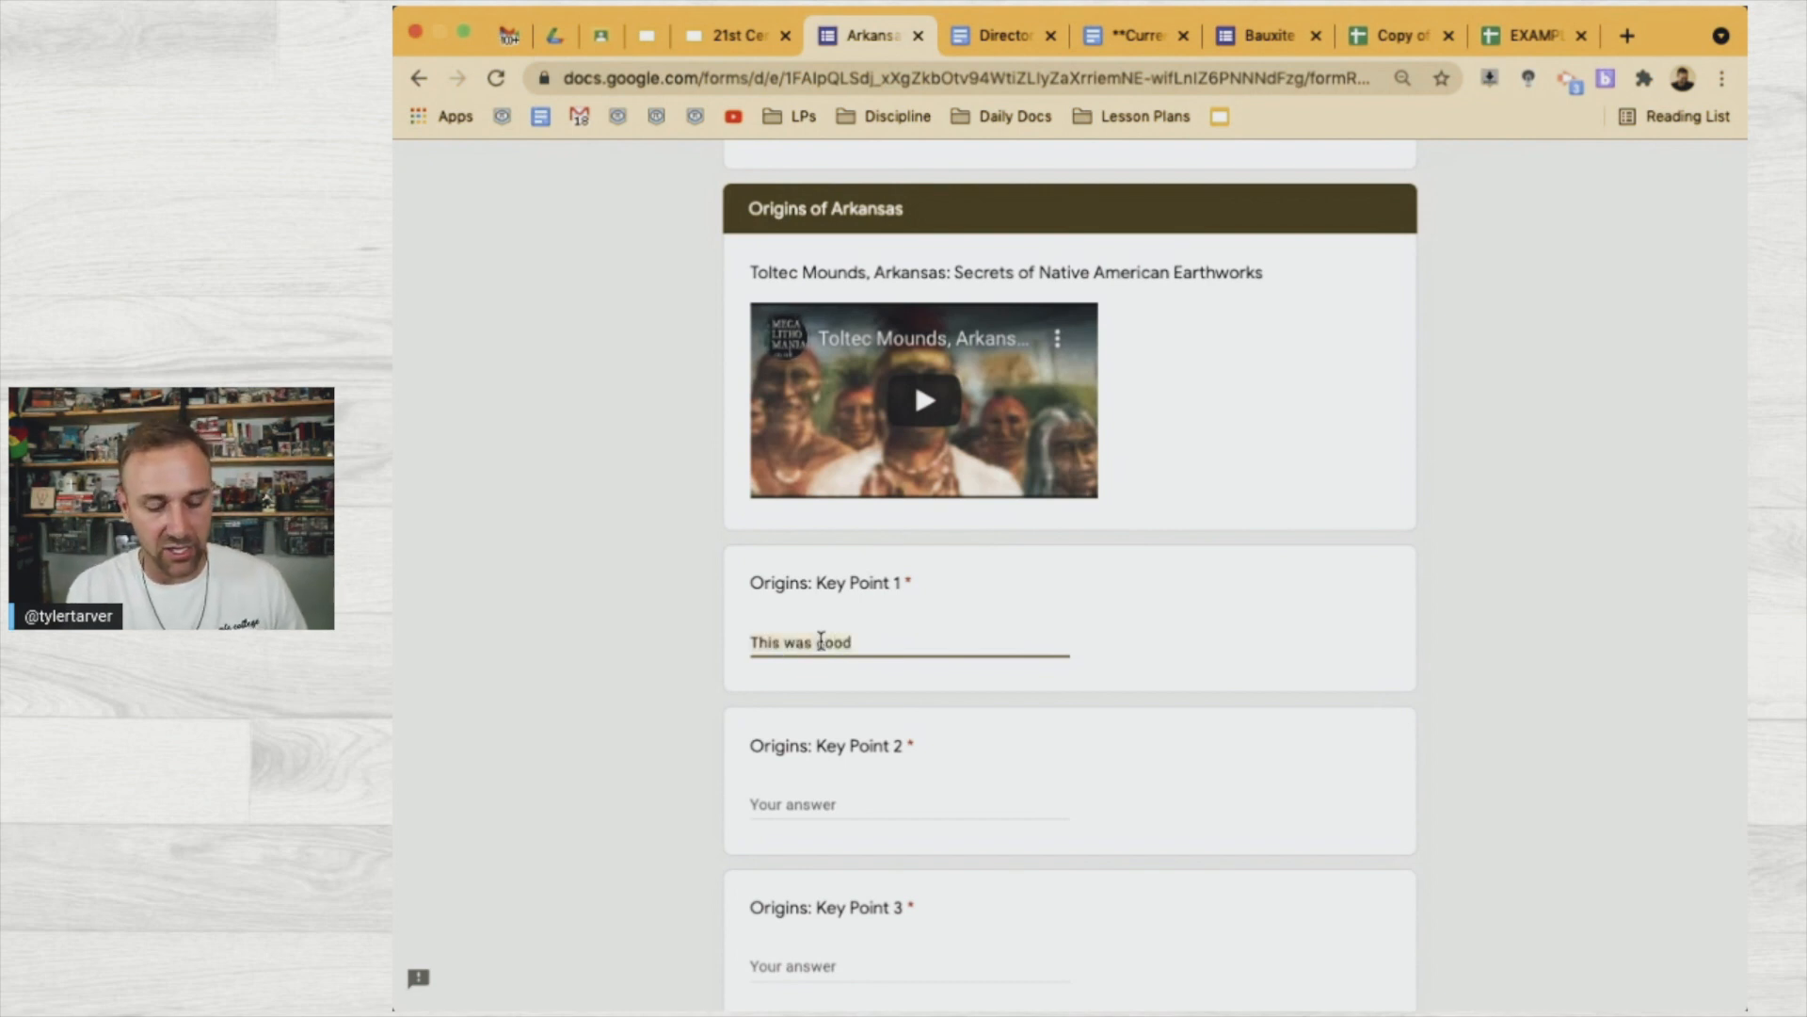
{"action": "left_click", "coordinate": [834, 801]}
{"action": "type", "text": "This was good"}
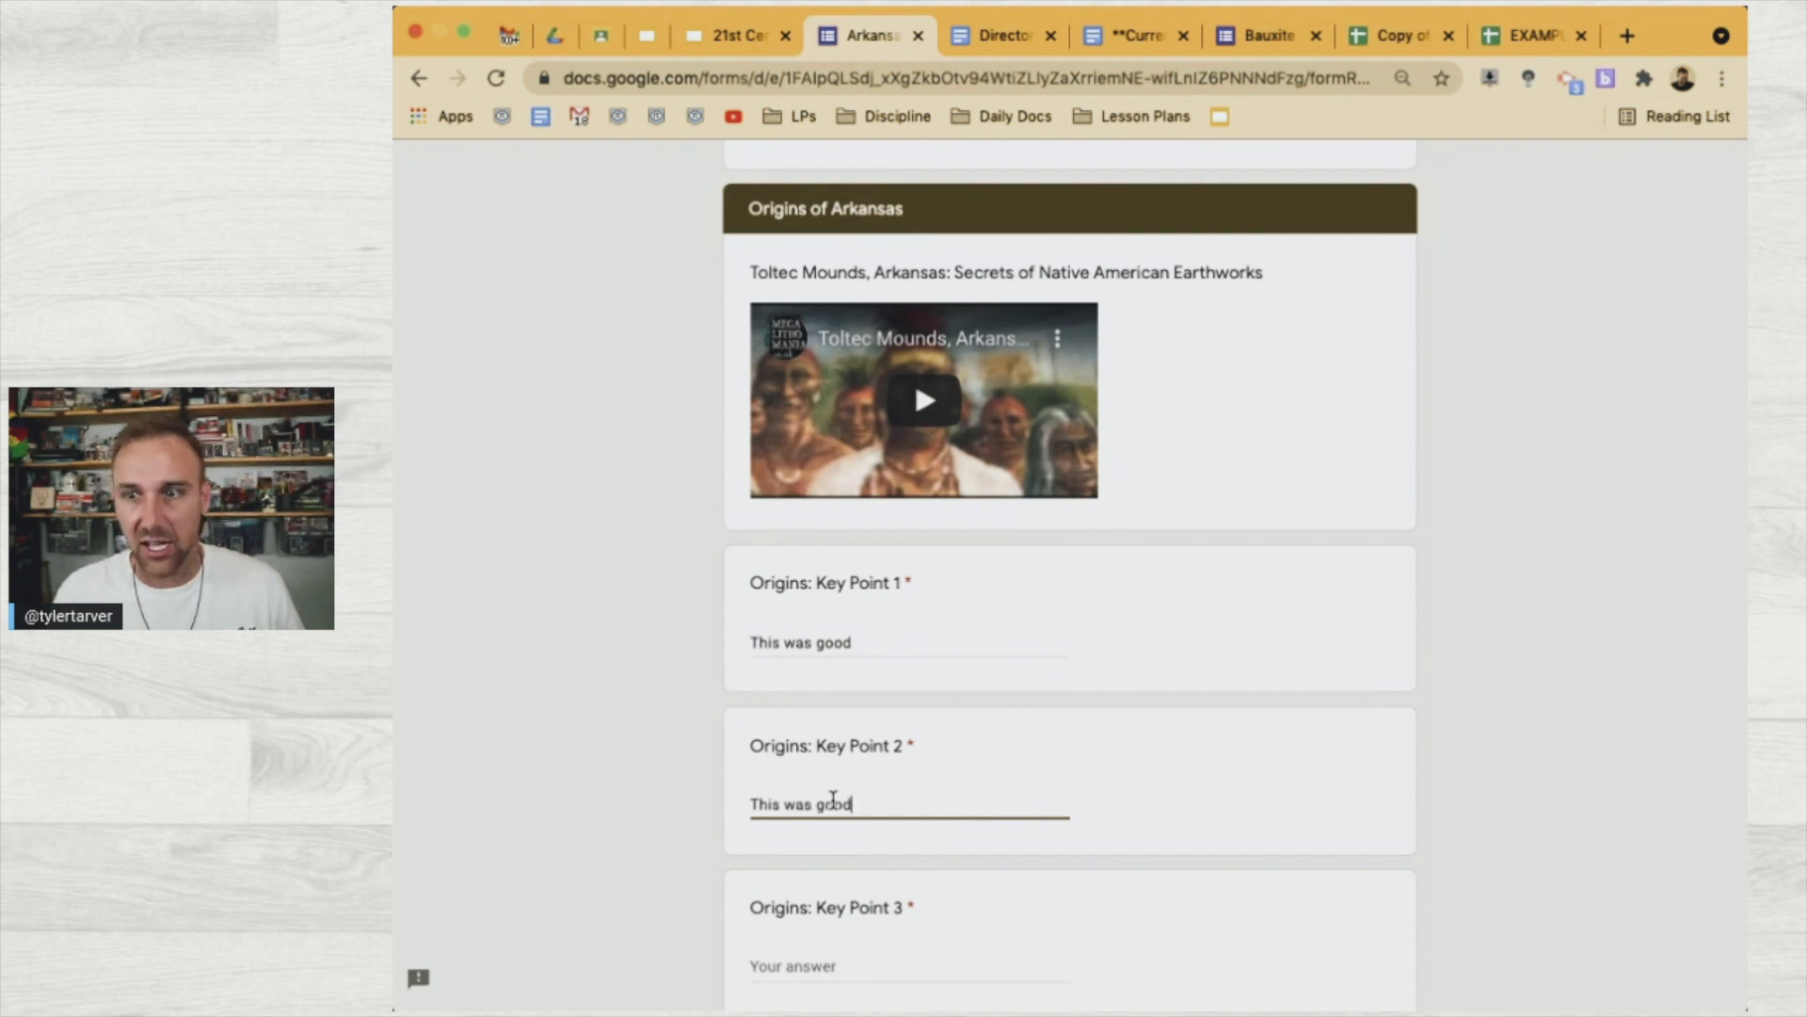
{"action": "scroll", "coordinate": [823, 837], "scroll_direction": "down", "scroll_amount": 2}
{"action": "left_click", "coordinate": [811, 863]}
{"action": "type", "text": "This was good"}
Answer Central High School Key Points 1–3 with "This was good"
{"action": "left_click", "coordinate": [868, 950]}
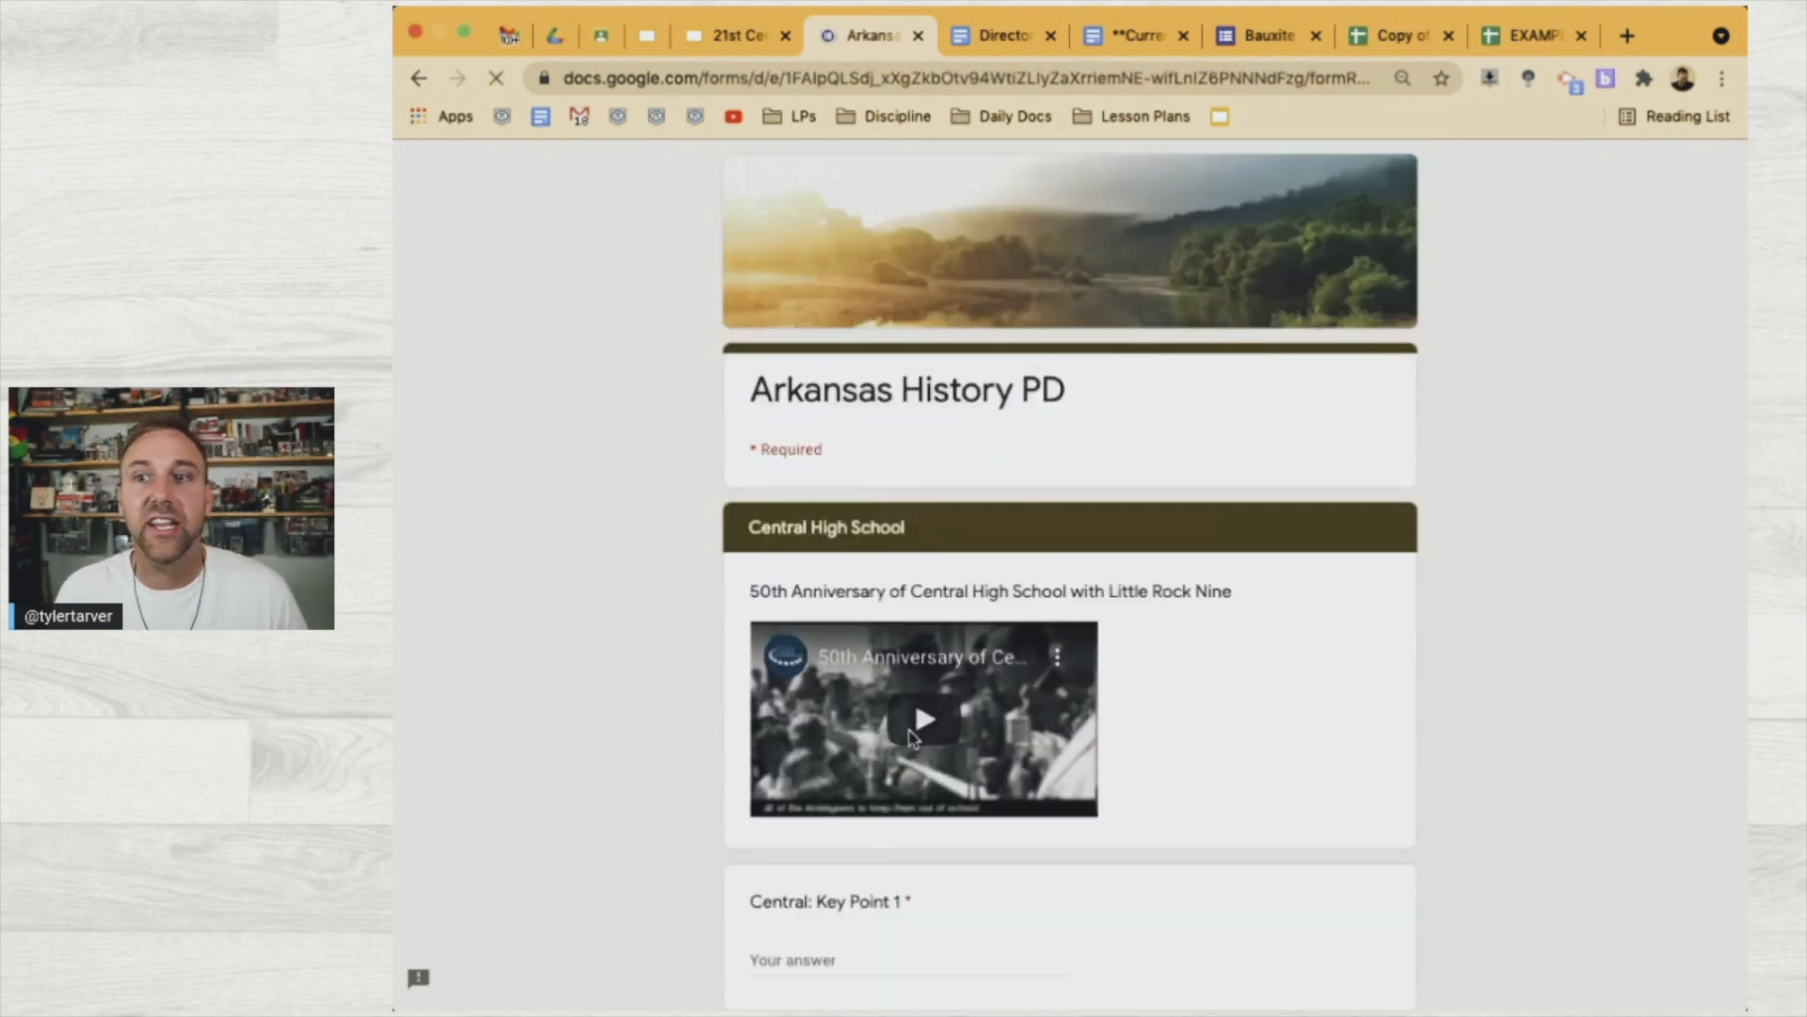
{"action": "scroll", "coordinate": [908, 738], "scroll_direction": "down", "scroll_amount": 4}
{"action": "left_click", "coordinate": [811, 604]}
{"action": "type", "text": "This was good"}
{"action": "left_click", "coordinate": [796, 765]}
{"action": "type", "text": "This was good"}
{"action": "left_click", "coordinate": [823, 926]}
{"action": "type", "text": "This was good"}
{"action": "scroll", "coordinate": [820, 918], "scroll_direction": "down", "scroll_amount": 2}
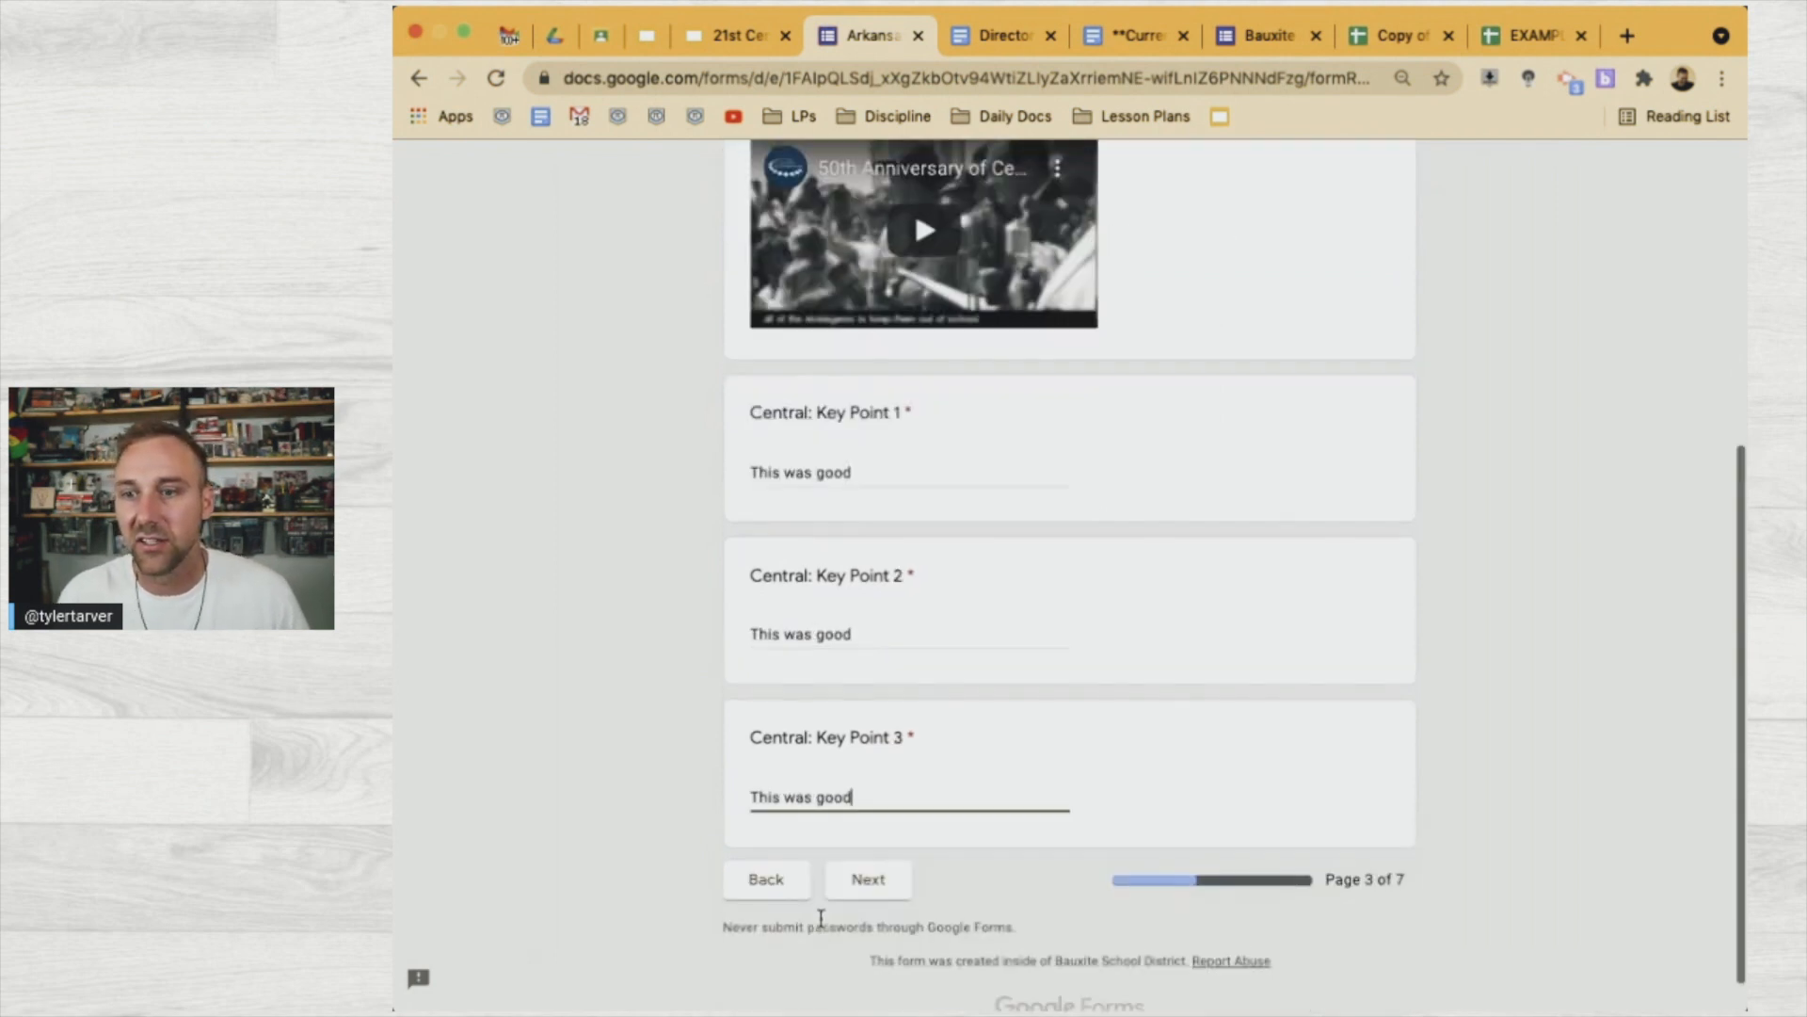
Answer the Arkansas/Arkansaw Reputation Key Points 1–3 with "This was good"
{"action": "left_click", "coordinate": [870, 883]}
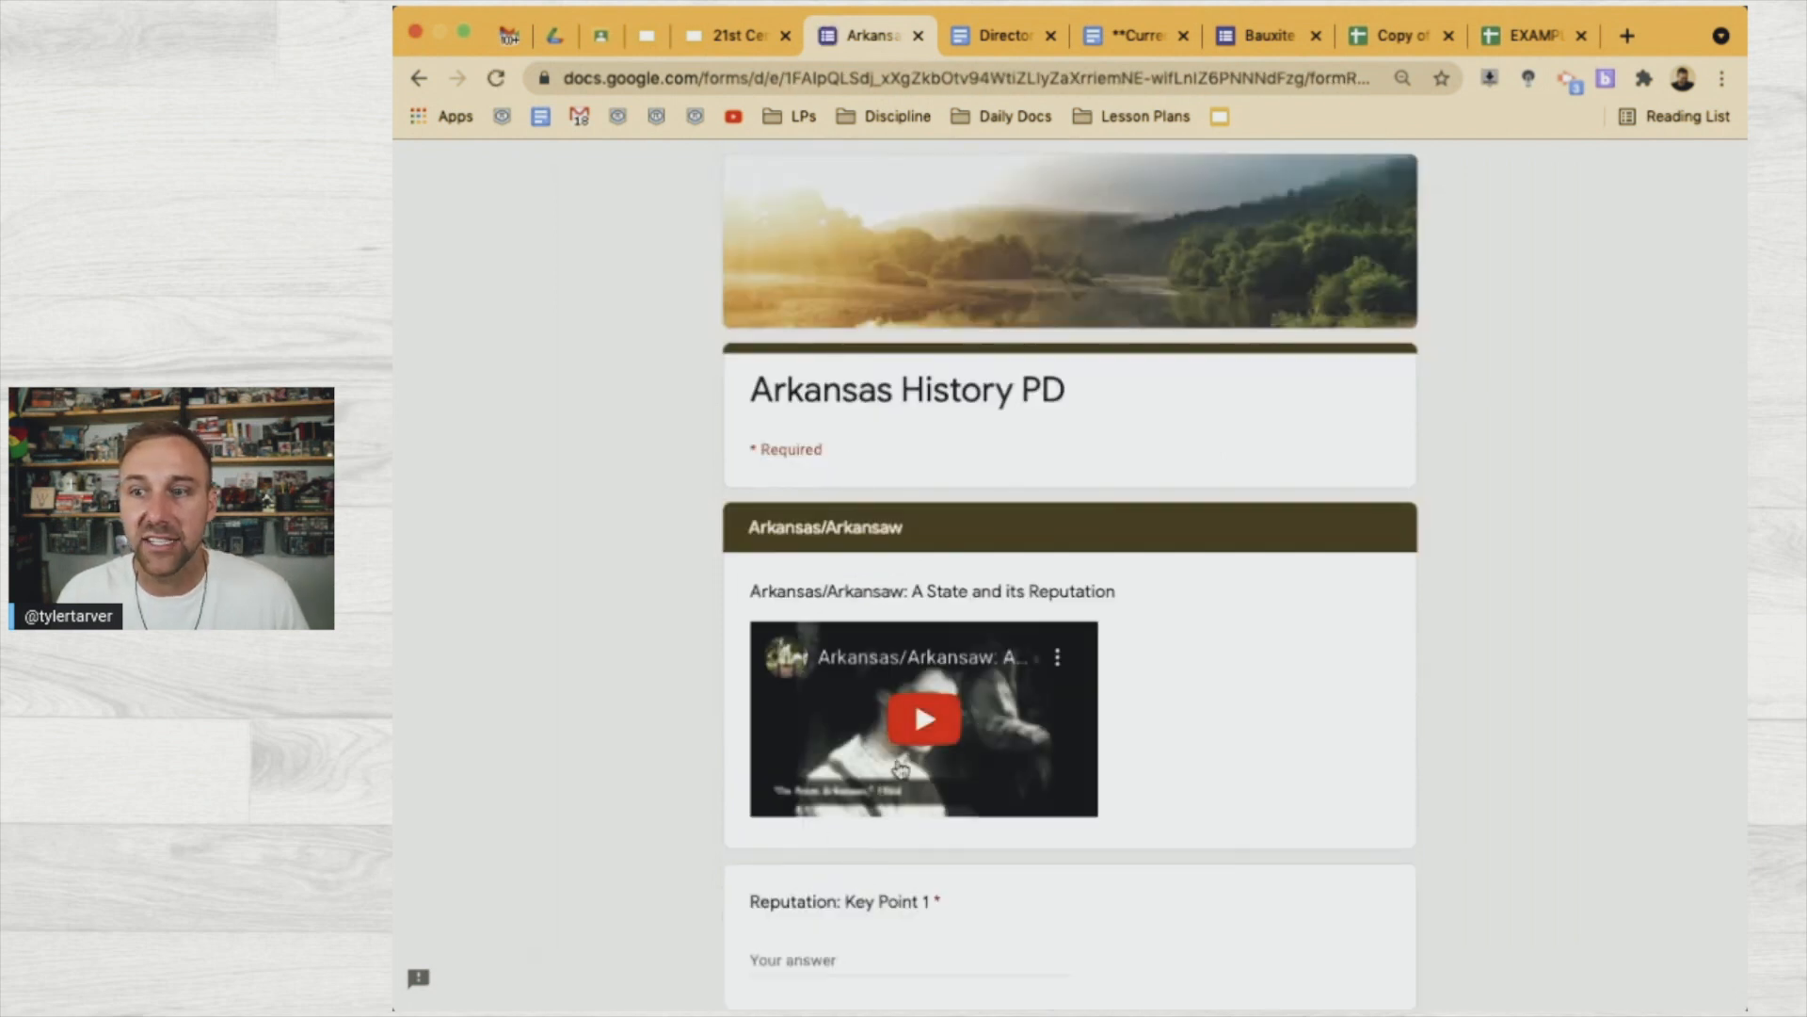
{"action": "scroll", "coordinate": [885, 763], "scroll_direction": "down", "scroll_amount": 3}
{"action": "left_click", "coordinate": [853, 748]}
{"action": "type", "text": "This was good"}
{"action": "scroll", "coordinate": [851, 747], "scroll_direction": "down", "scroll_amount": 3}
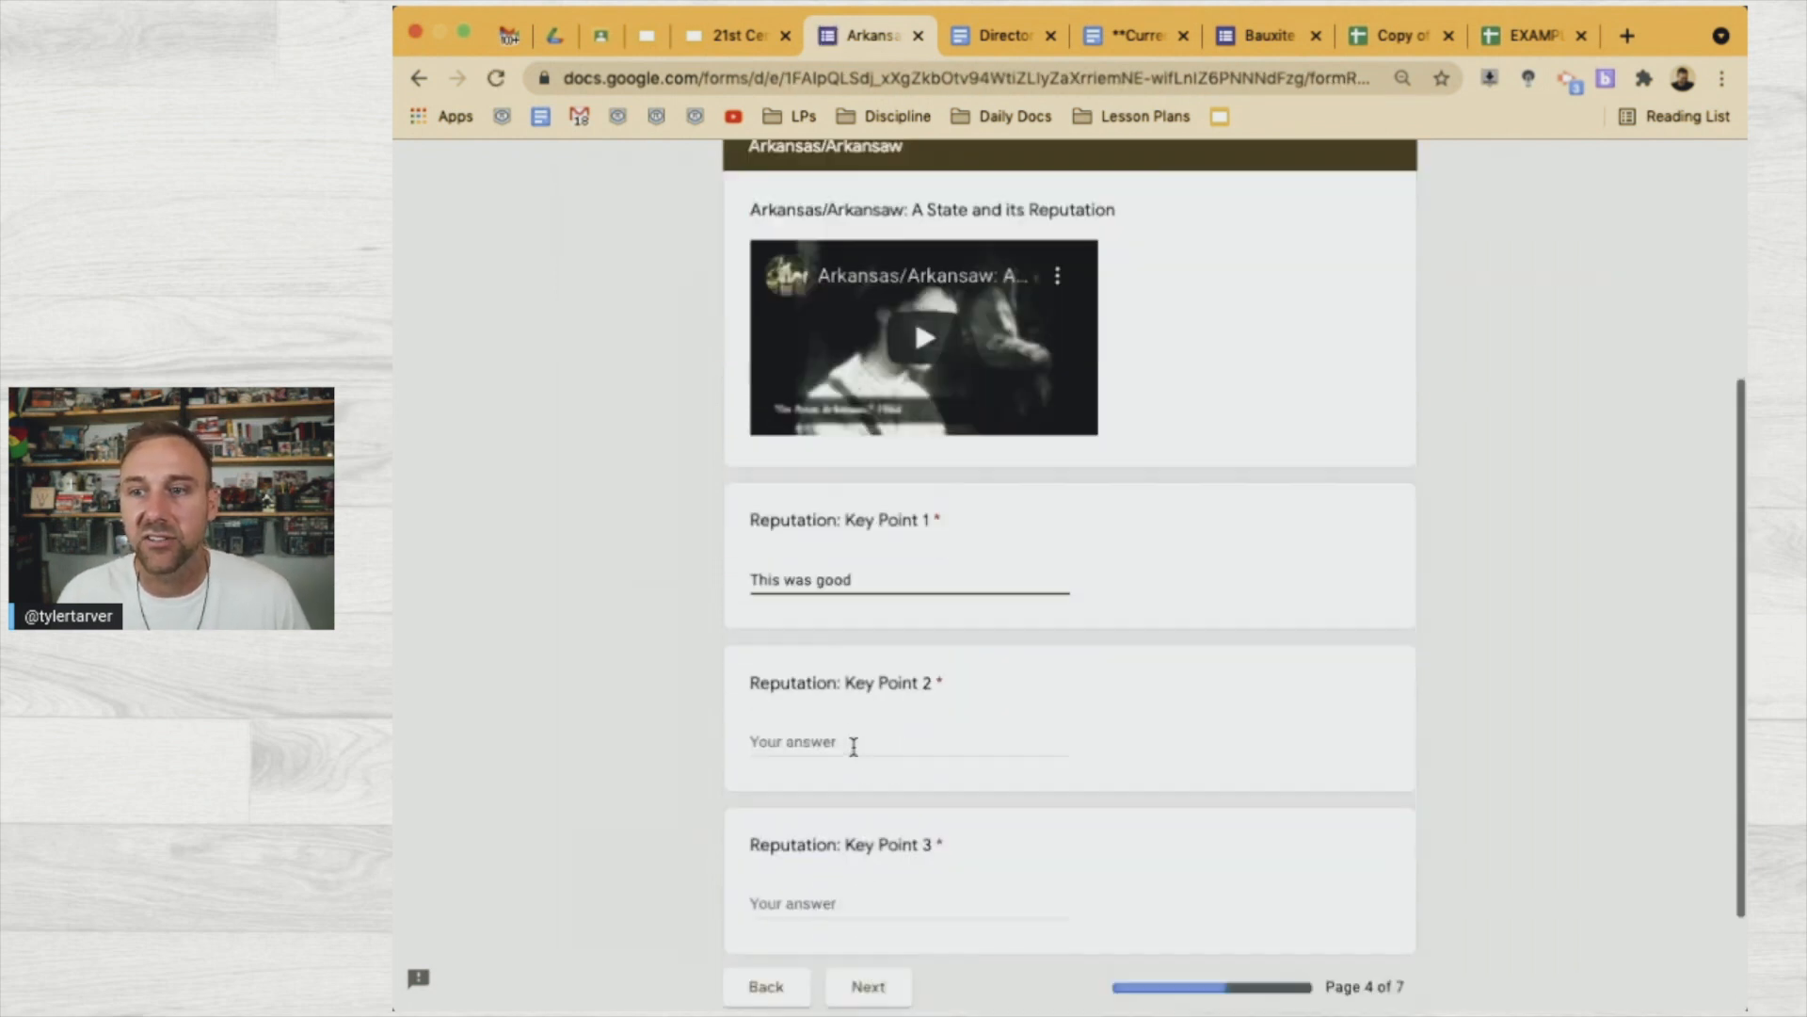
{"action": "left_click", "coordinate": [826, 723]}
{"action": "type", "text": "This was good"}
{"action": "left_click", "coordinate": [836, 877]}
{"action": "type", "text": "This was good"}
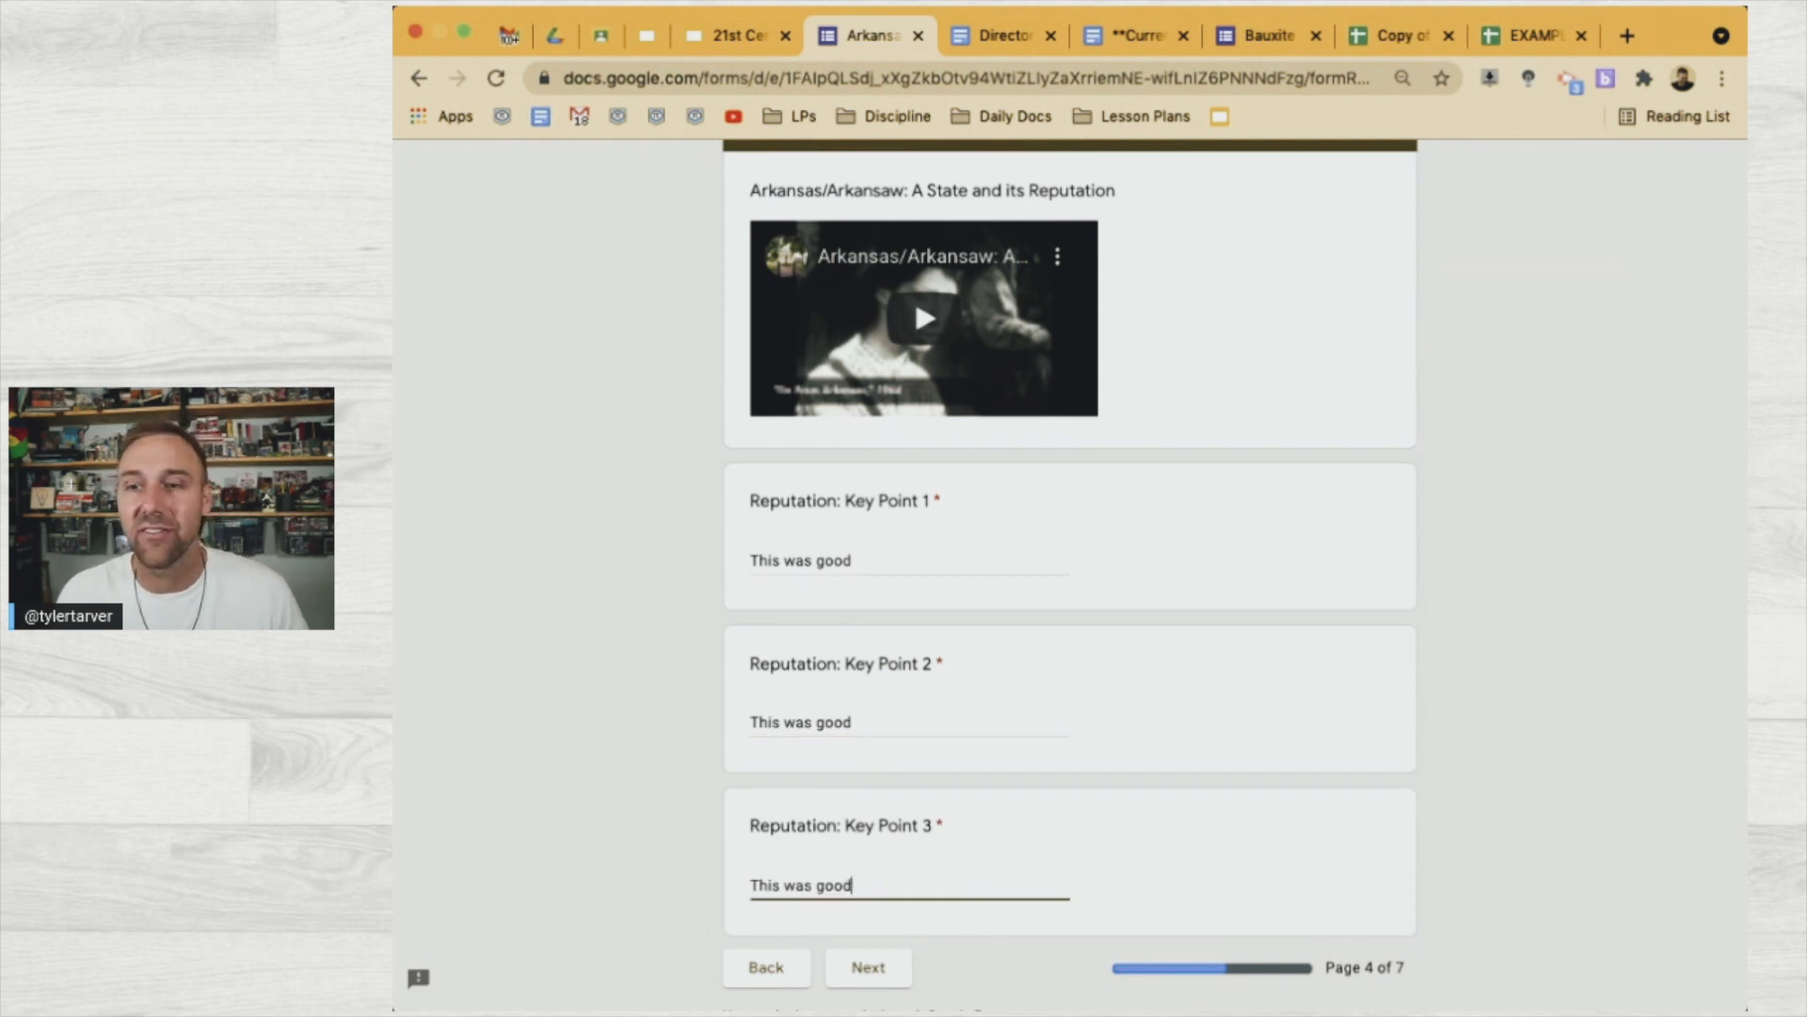
Answer the Battle of Pea Ridge Federal Troops question with "This was good"
{"action": "left_click", "coordinate": [847, 984]}
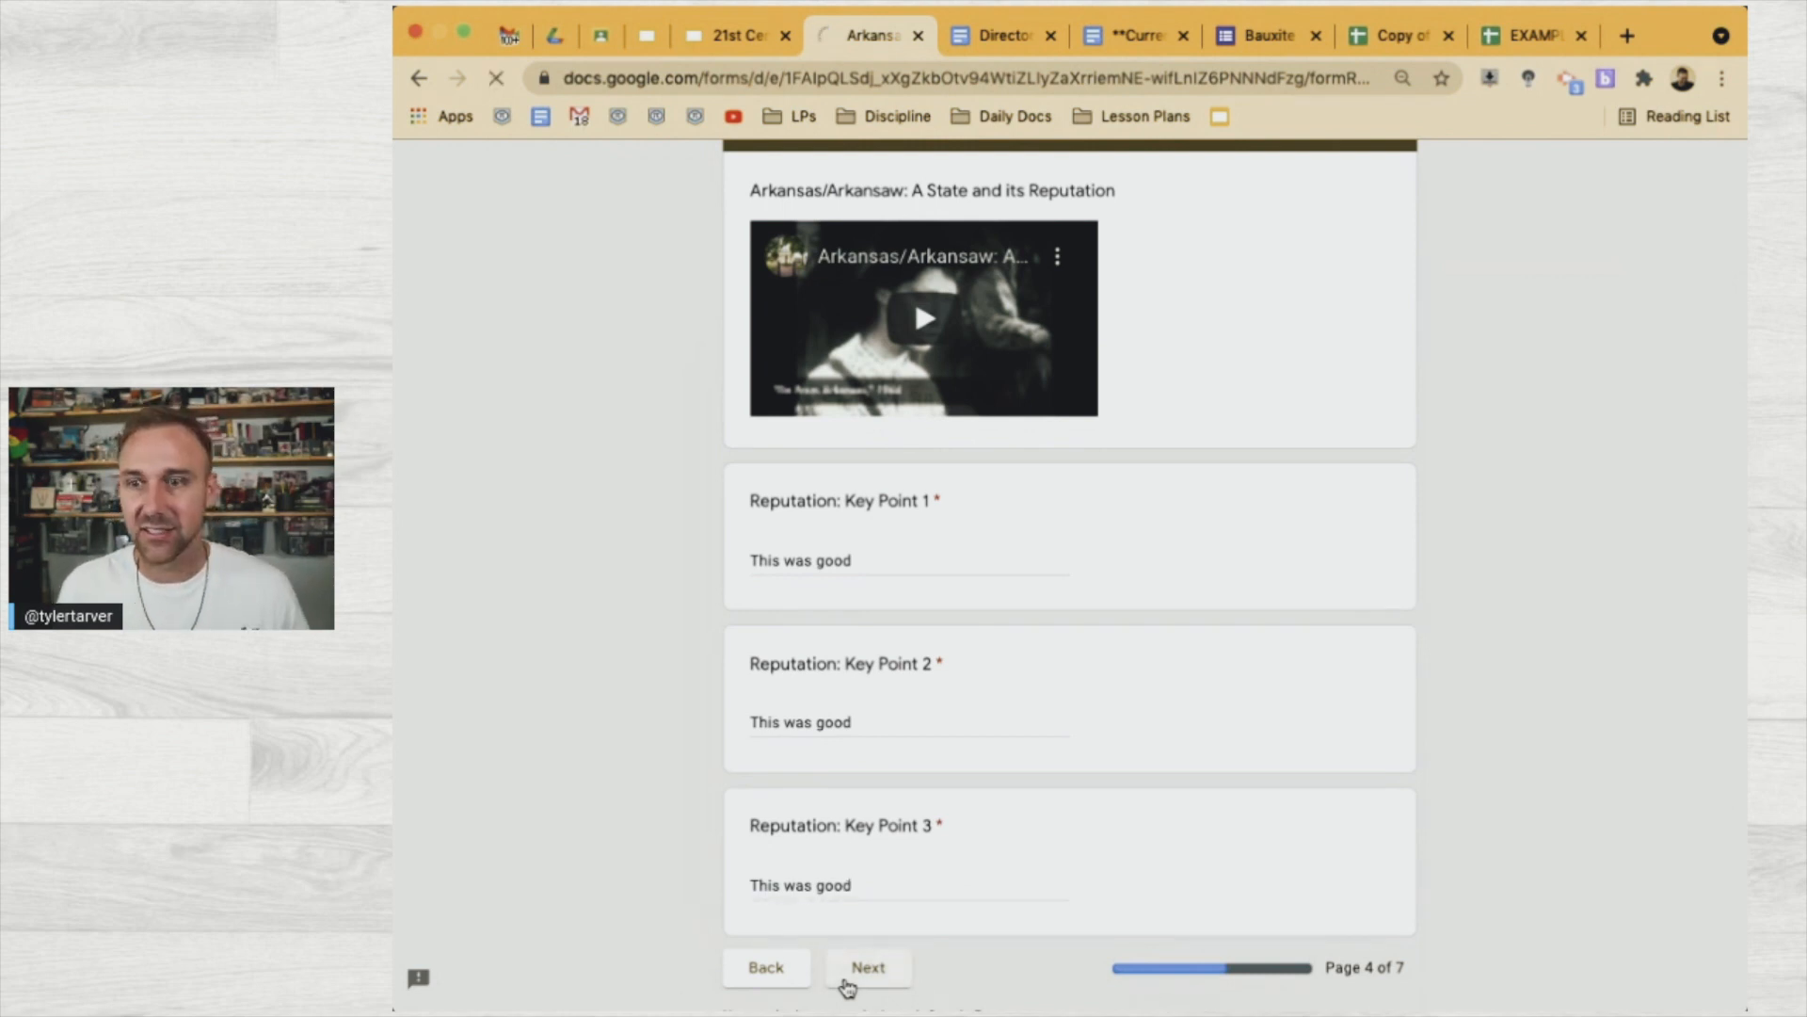
{"action": "scroll", "coordinate": [901, 802], "scroll_direction": "down", "scroll_amount": 3}
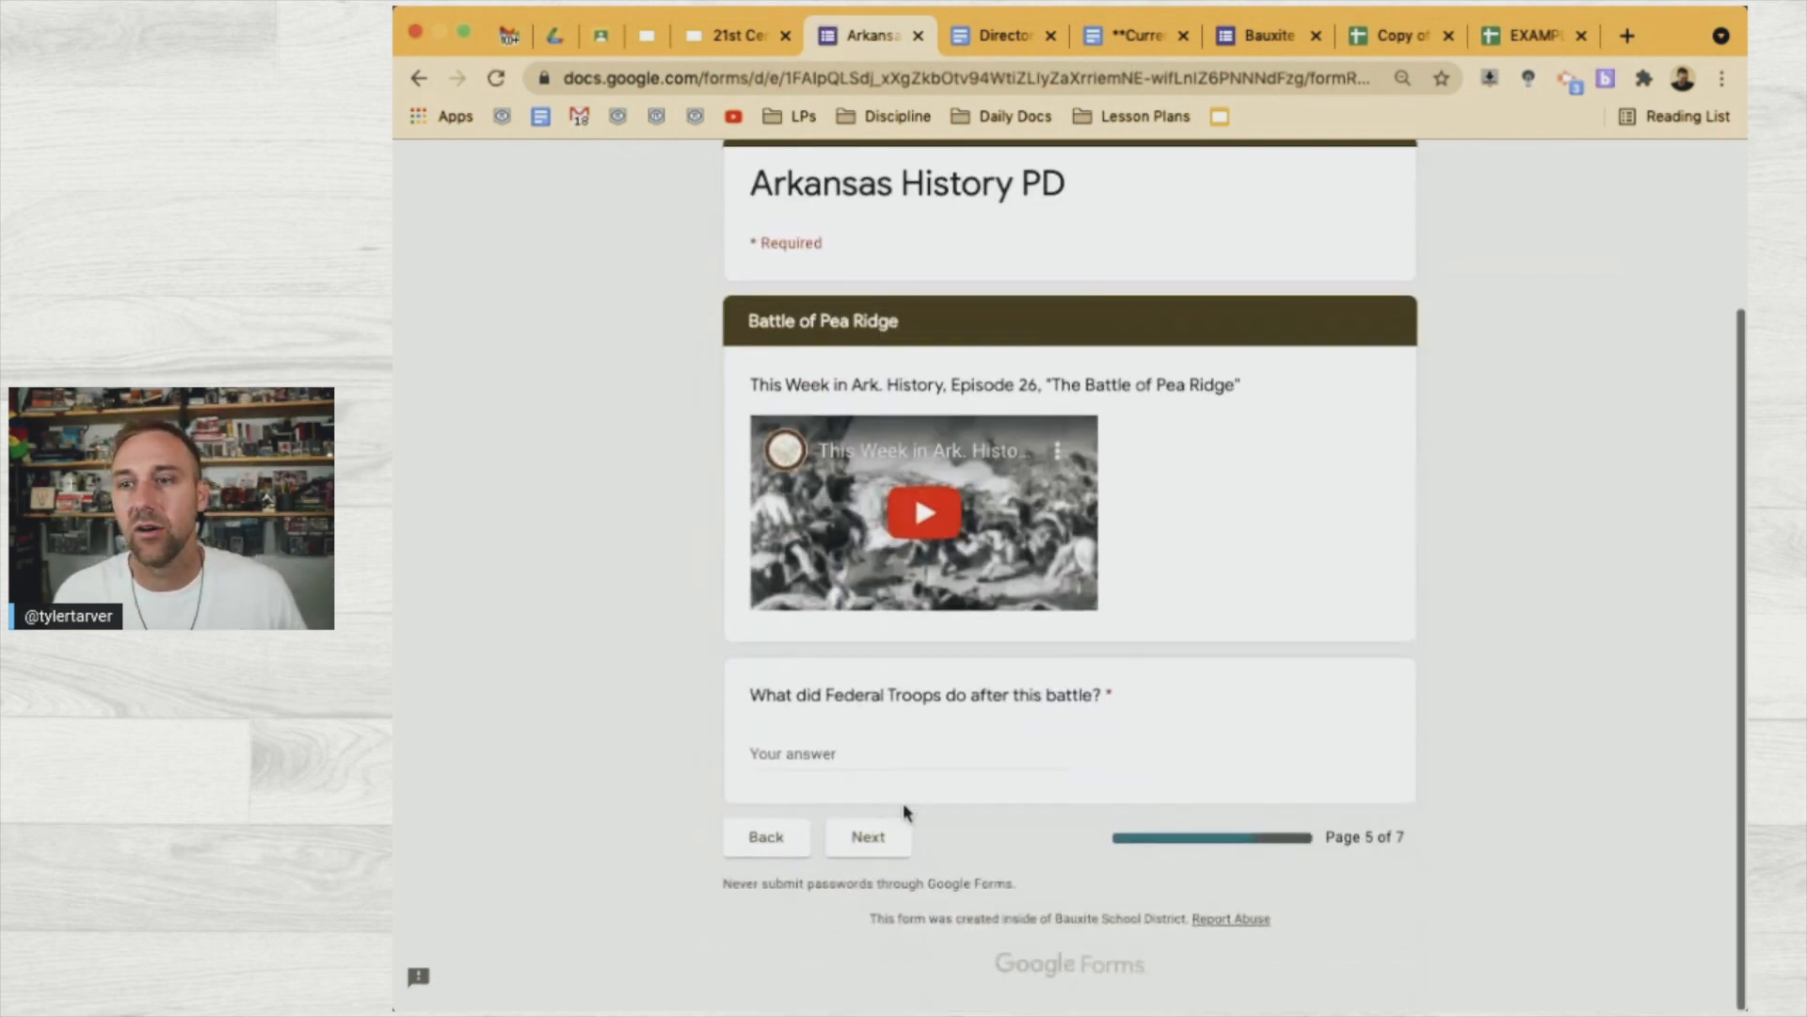
{"action": "left_click", "coordinate": [842, 764]}
{"action": "type", "text": "This was good"}
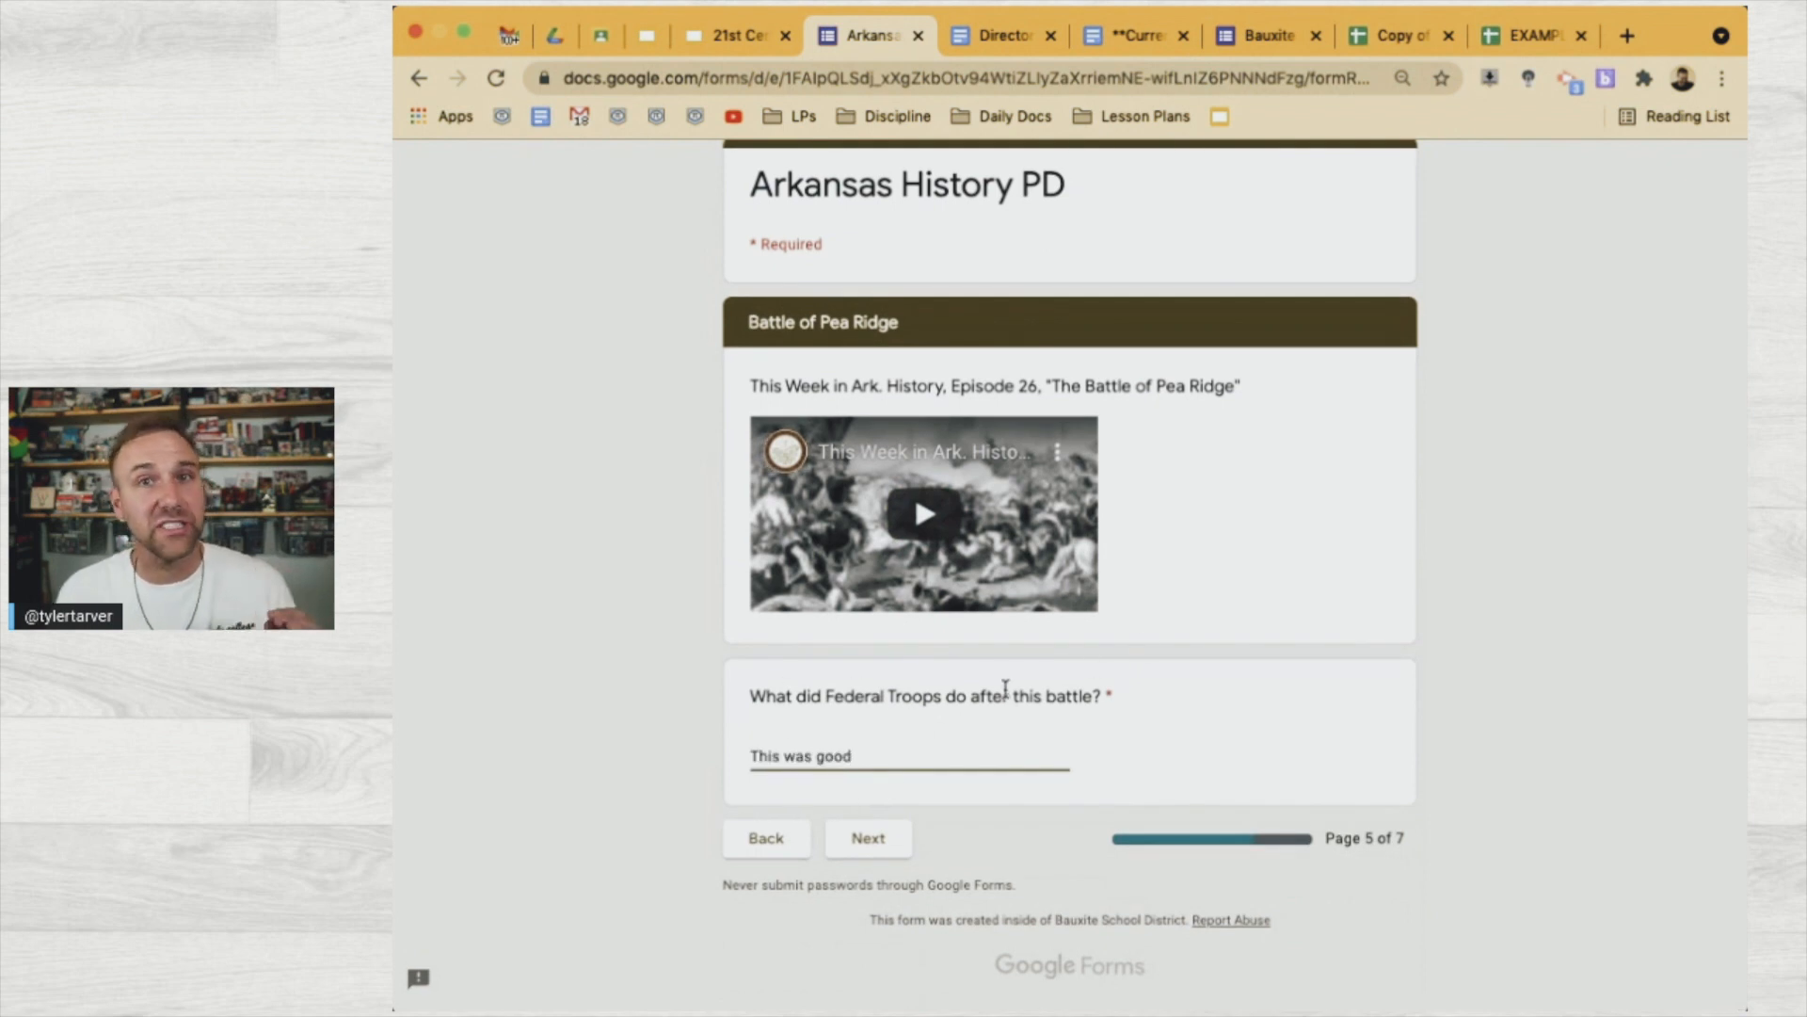
Answer Bauxite Key Points 1–3 with "This was good"
{"action": "left_click", "coordinate": [881, 850]}
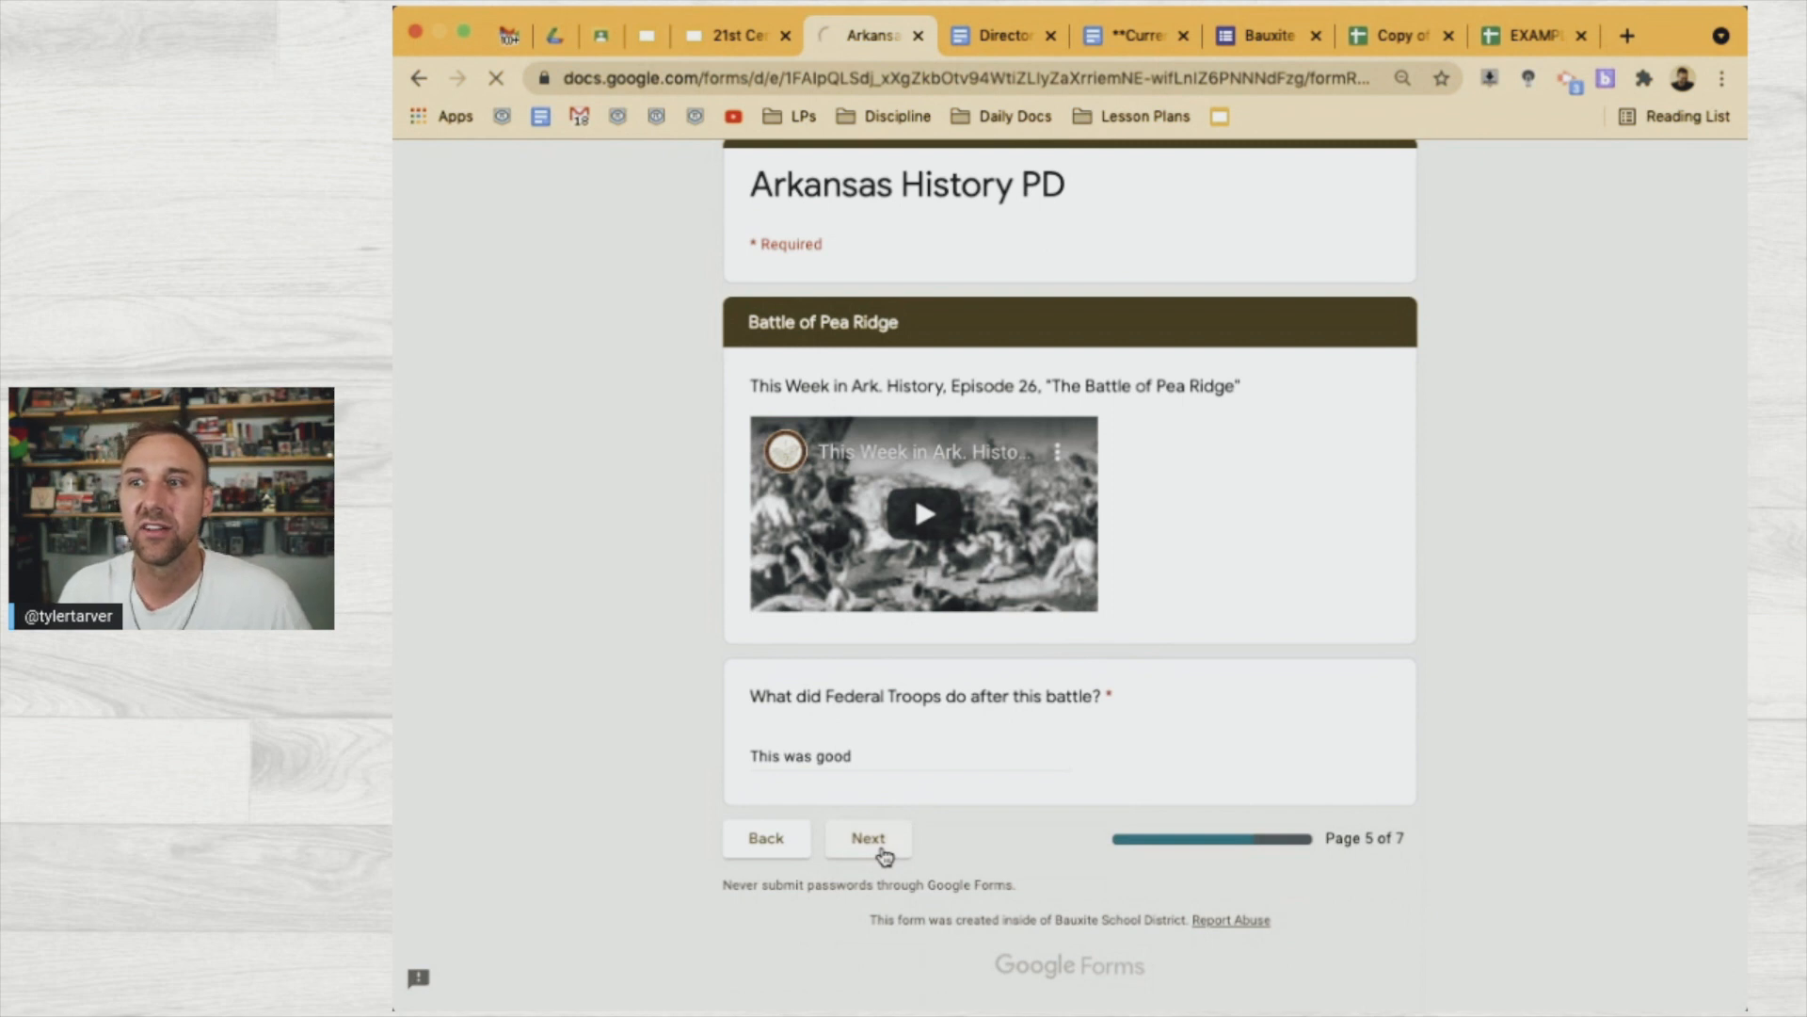
{"action": "scroll", "coordinate": [862, 739], "scroll_direction": "down", "scroll_amount": 3}
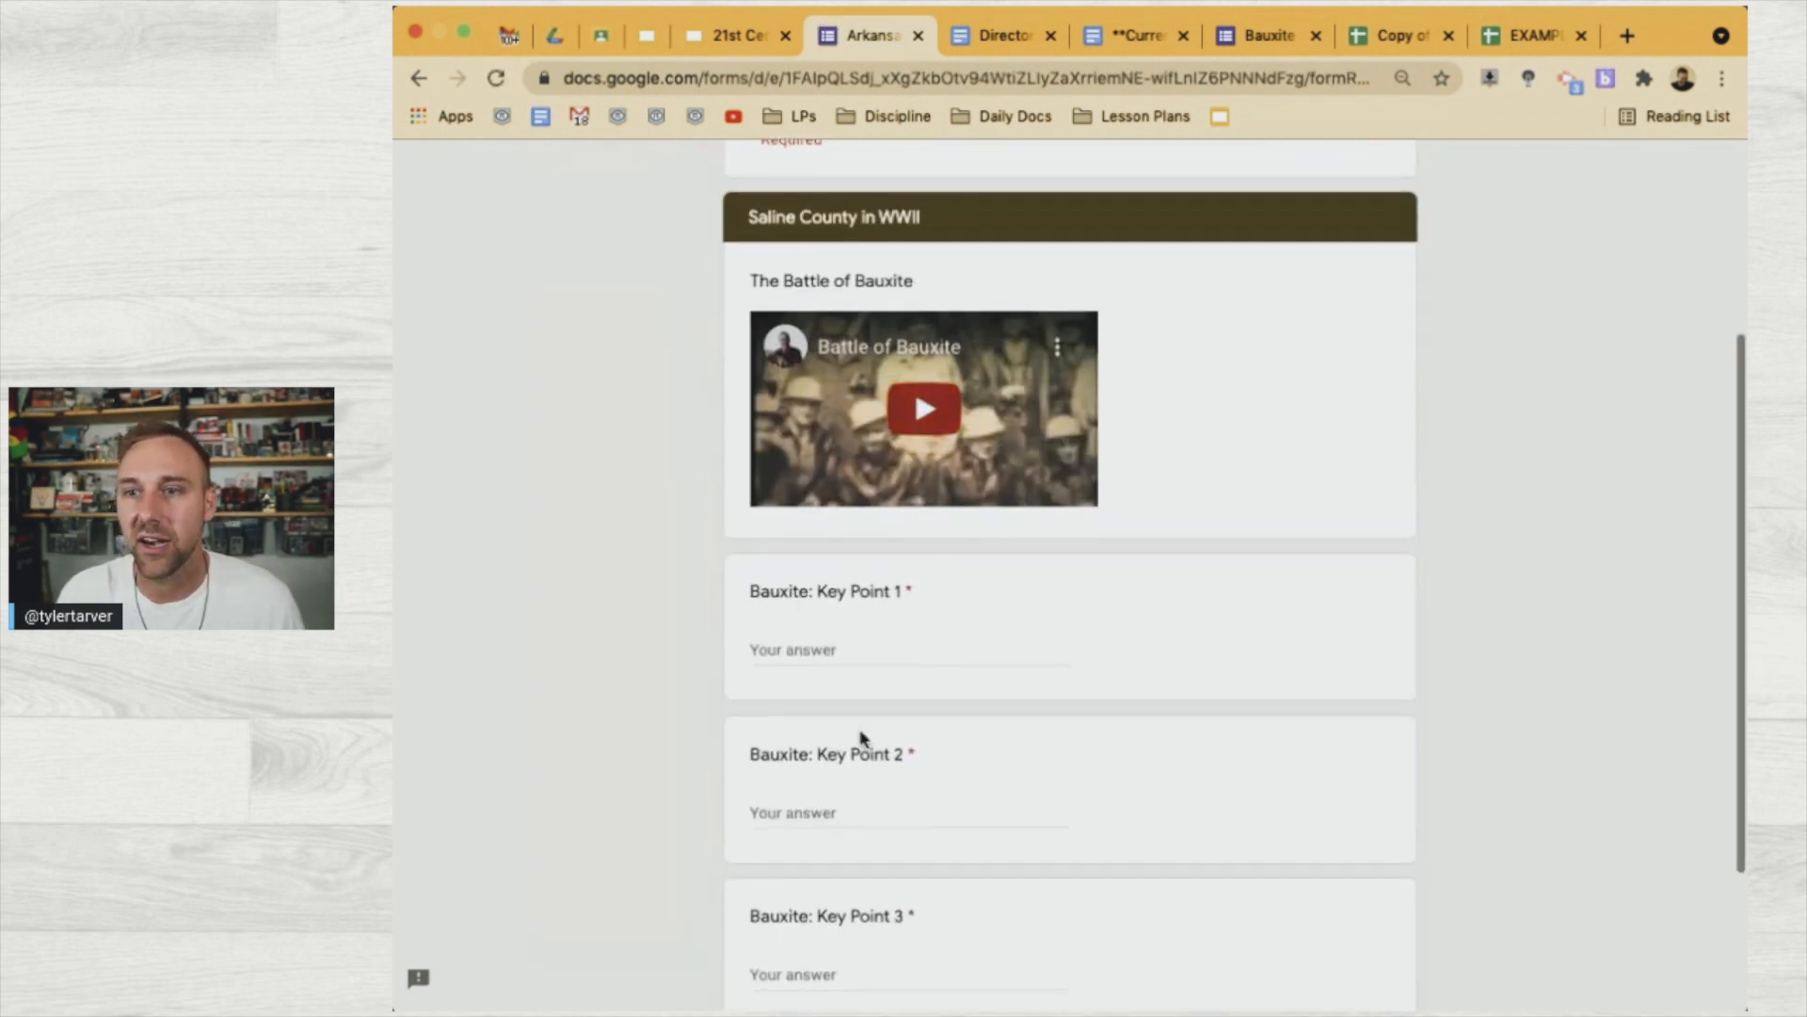
{"action": "left_click", "coordinate": [778, 651]}
{"action": "type", "text": "This was good"}
{"action": "left_click", "coordinate": [825, 806]}
{"action": "type", "text": "This was good"}
{"action": "left_click", "coordinate": [864, 975]}
{"action": "type", "text": "This was good"}
{"action": "scroll", "coordinate": [835, 974], "scroll_direction": "down", "scroll_amount": 3}
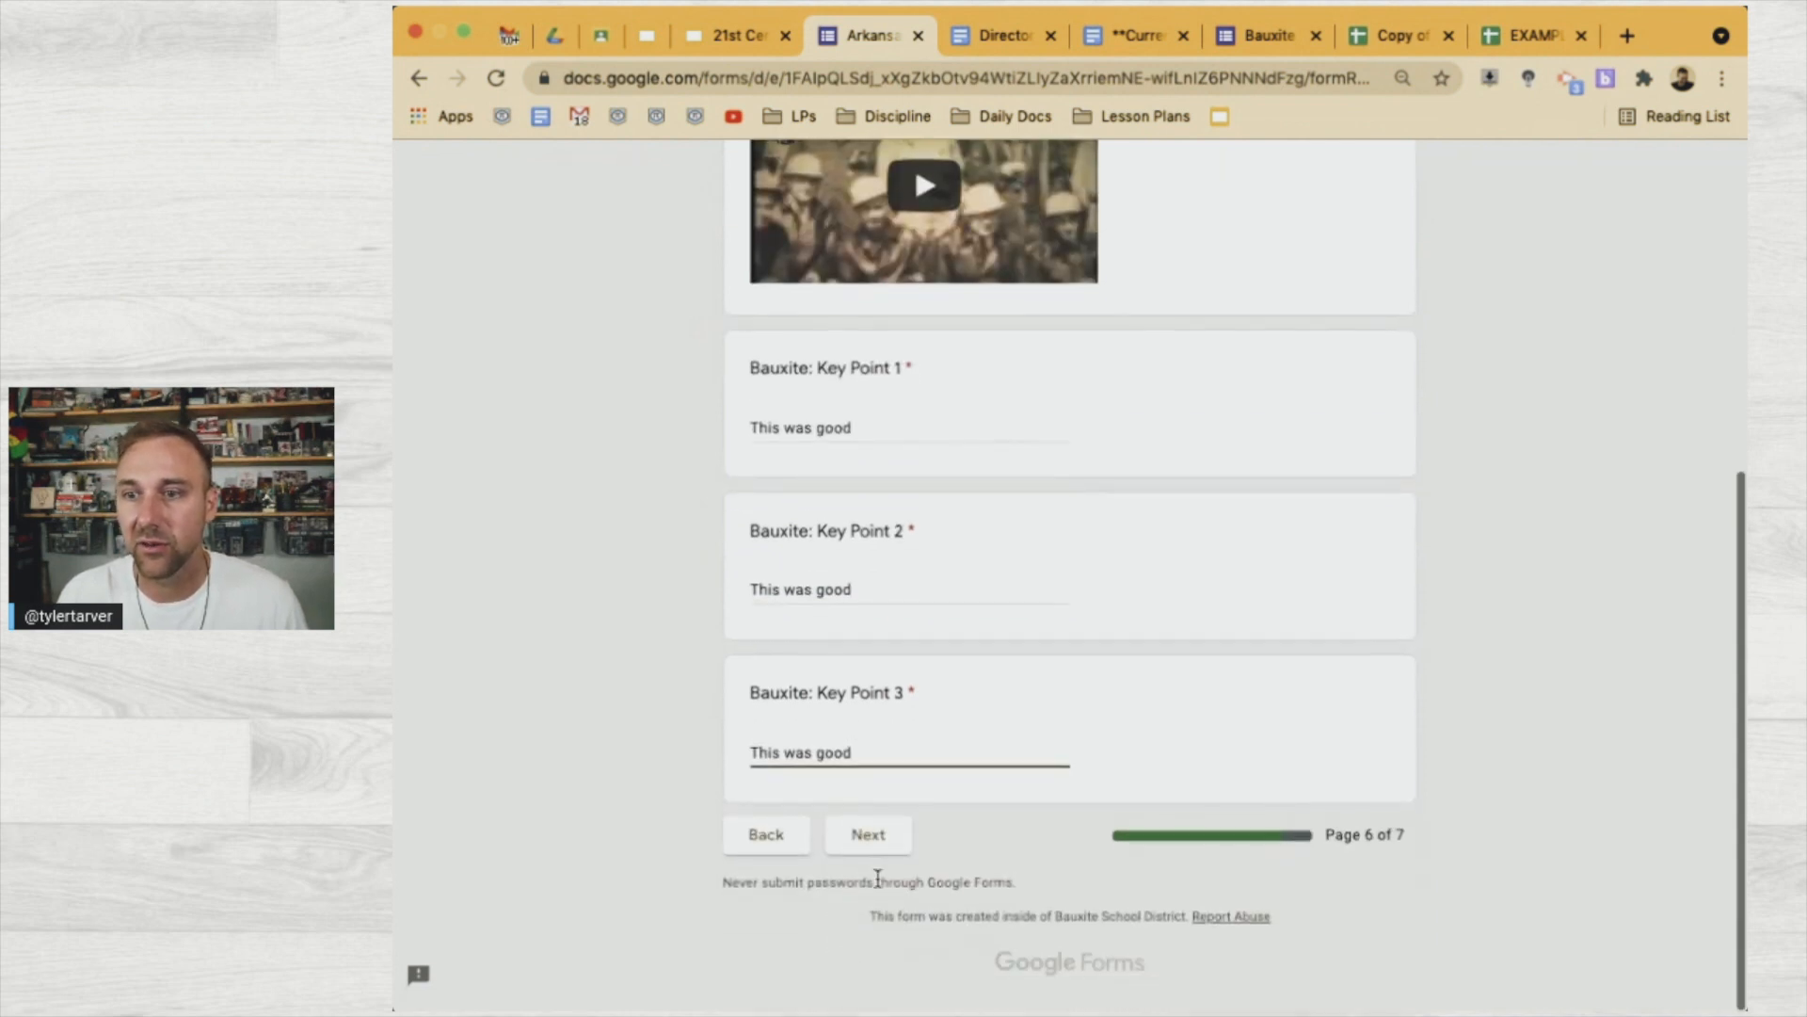
Answer the Natural Bridge of Arkansas question with "This was good" and submit
{"action": "left_click", "coordinate": [861, 836]}
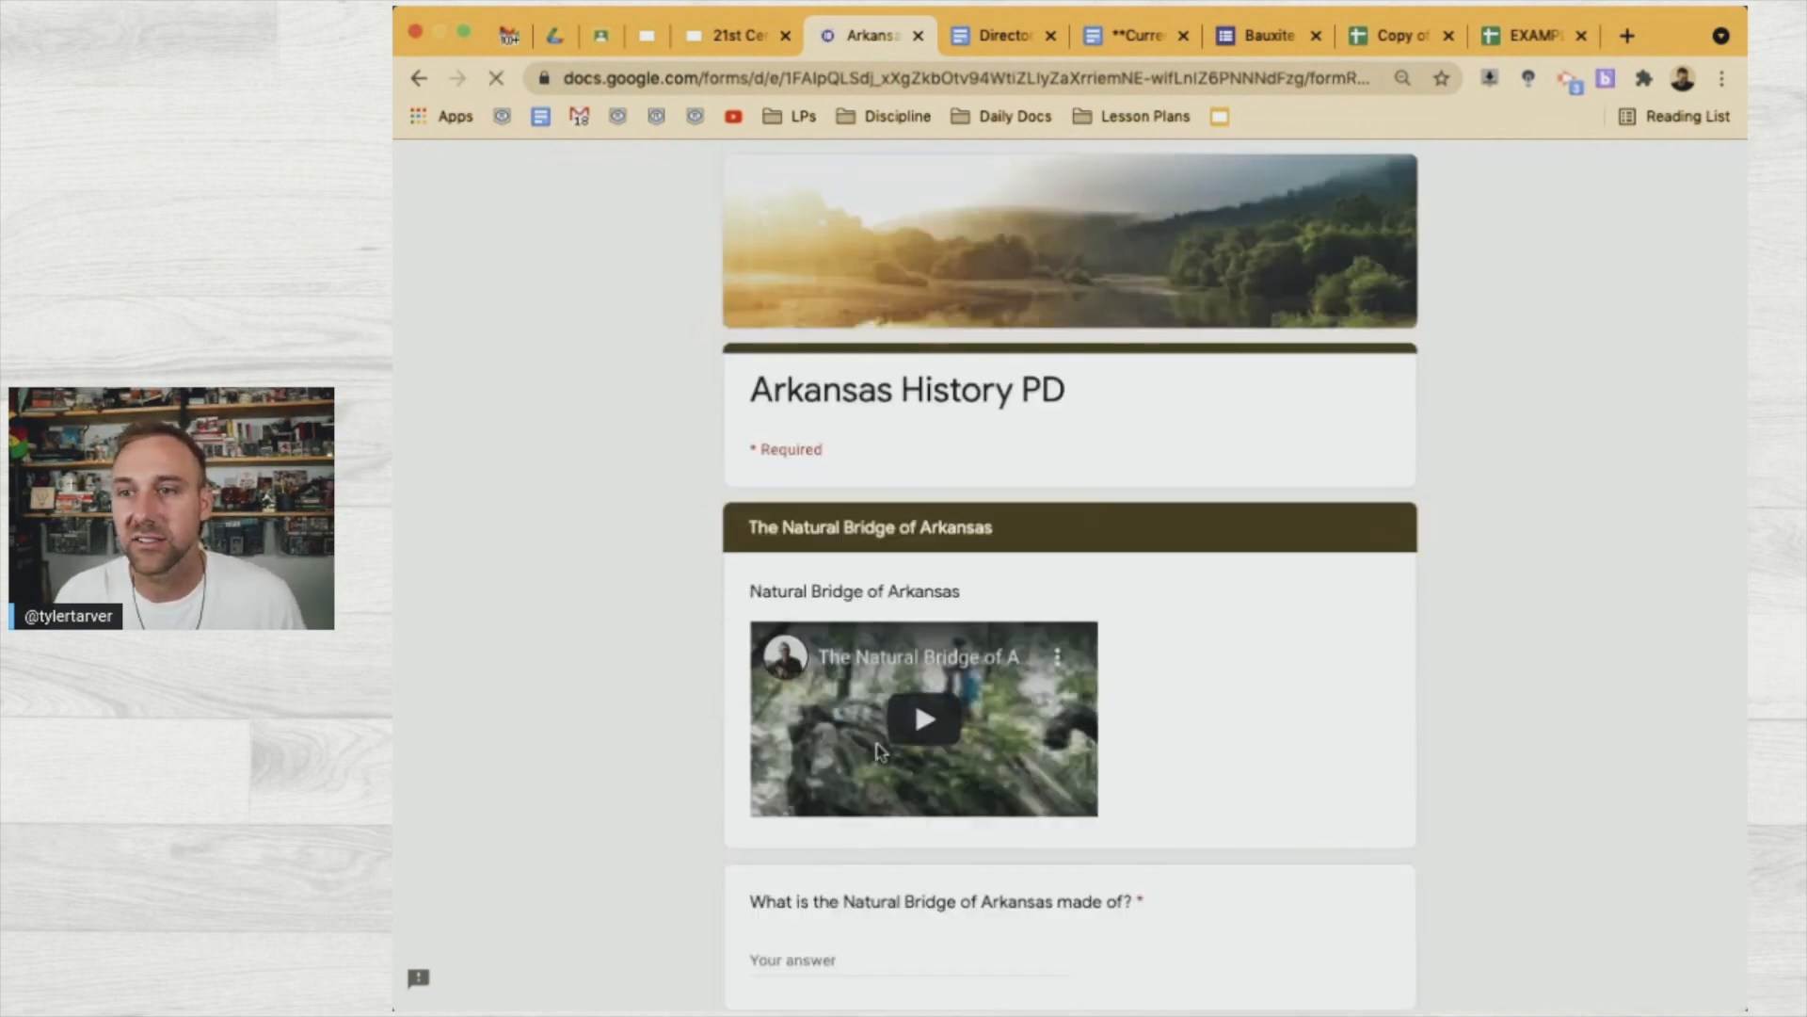
{"action": "scroll", "coordinate": [817, 763], "scroll_direction": "down", "scroll_amount": 3}
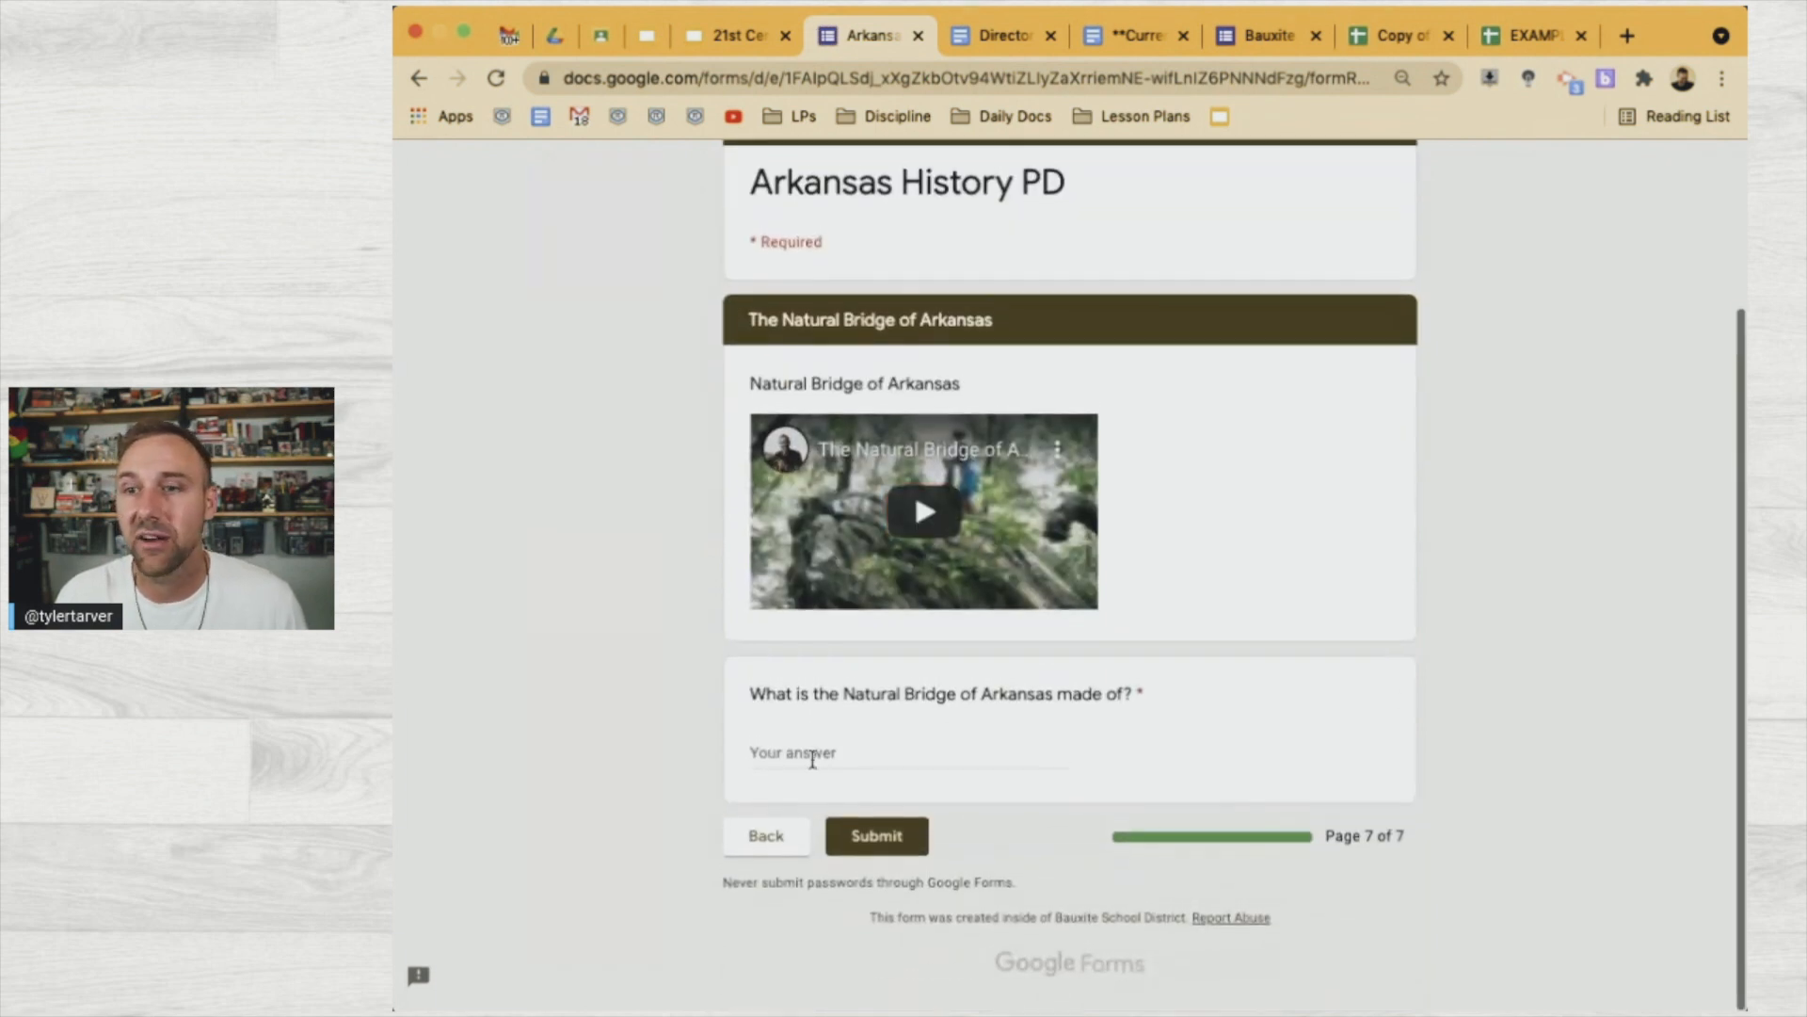
{"action": "left_click", "coordinate": [817, 763]}
{"action": "type", "text": "This was good"}
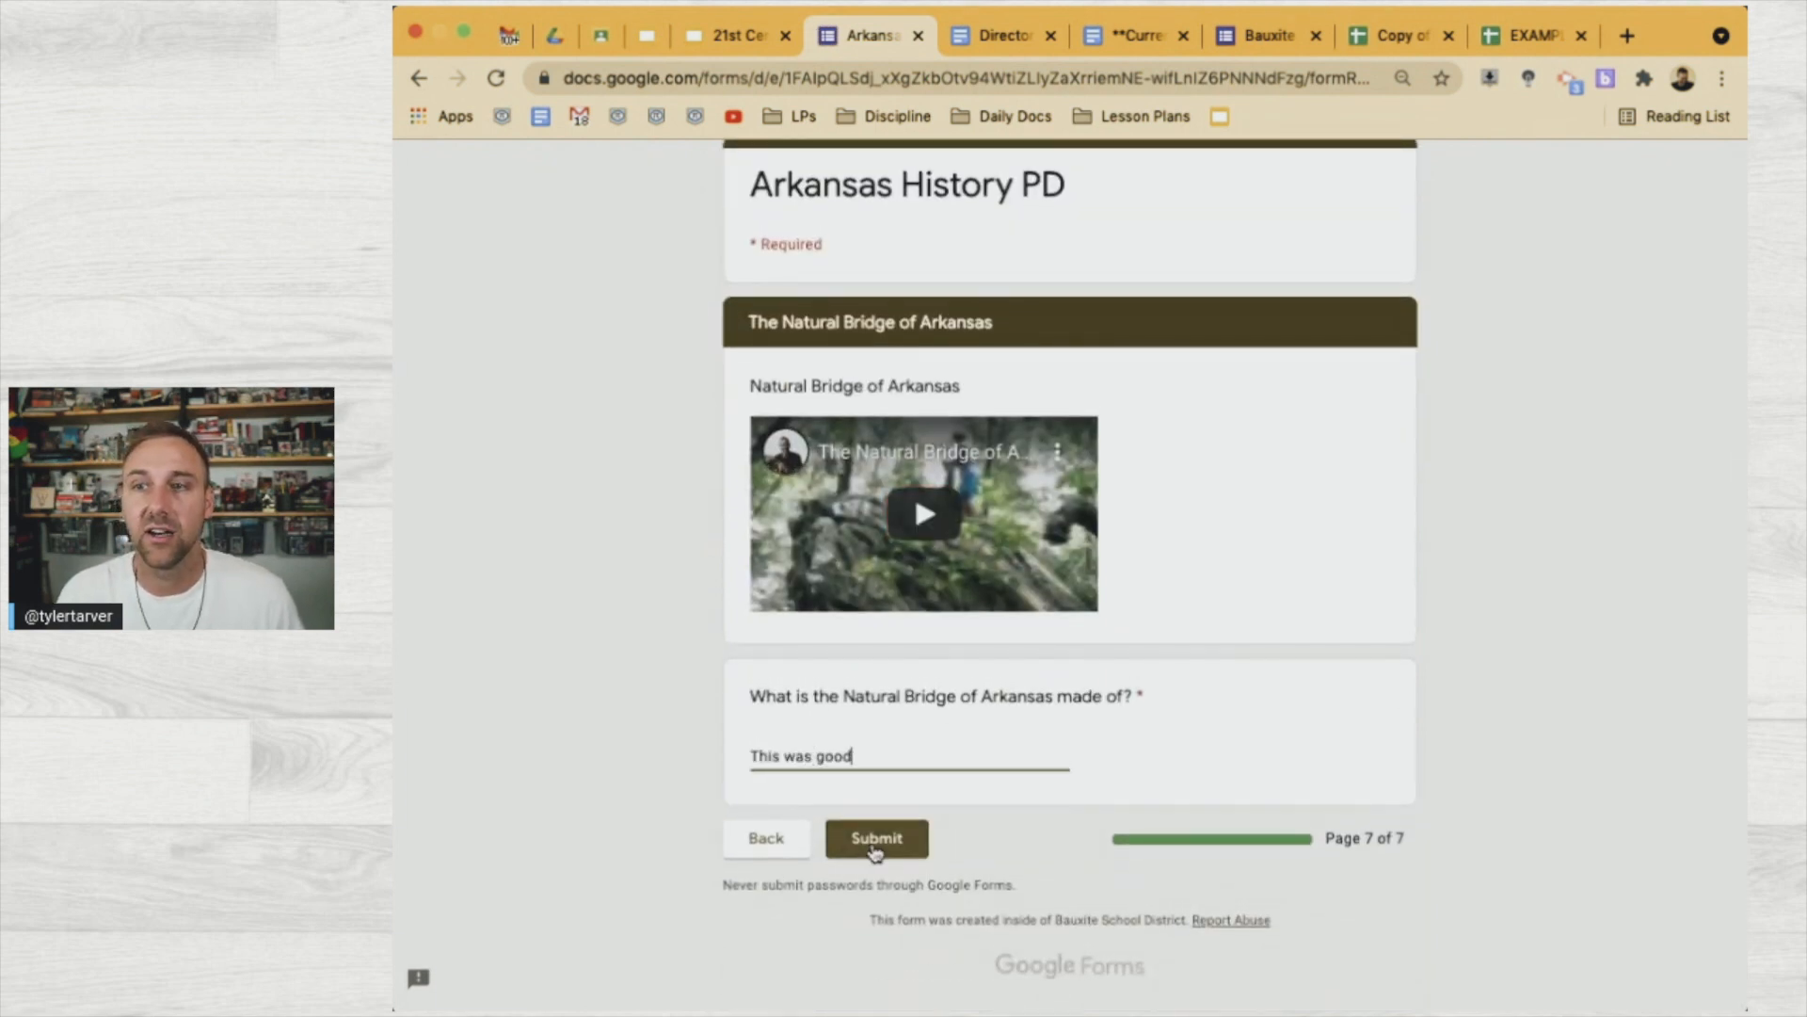
{"action": "left_click", "coordinate": [875, 840]}
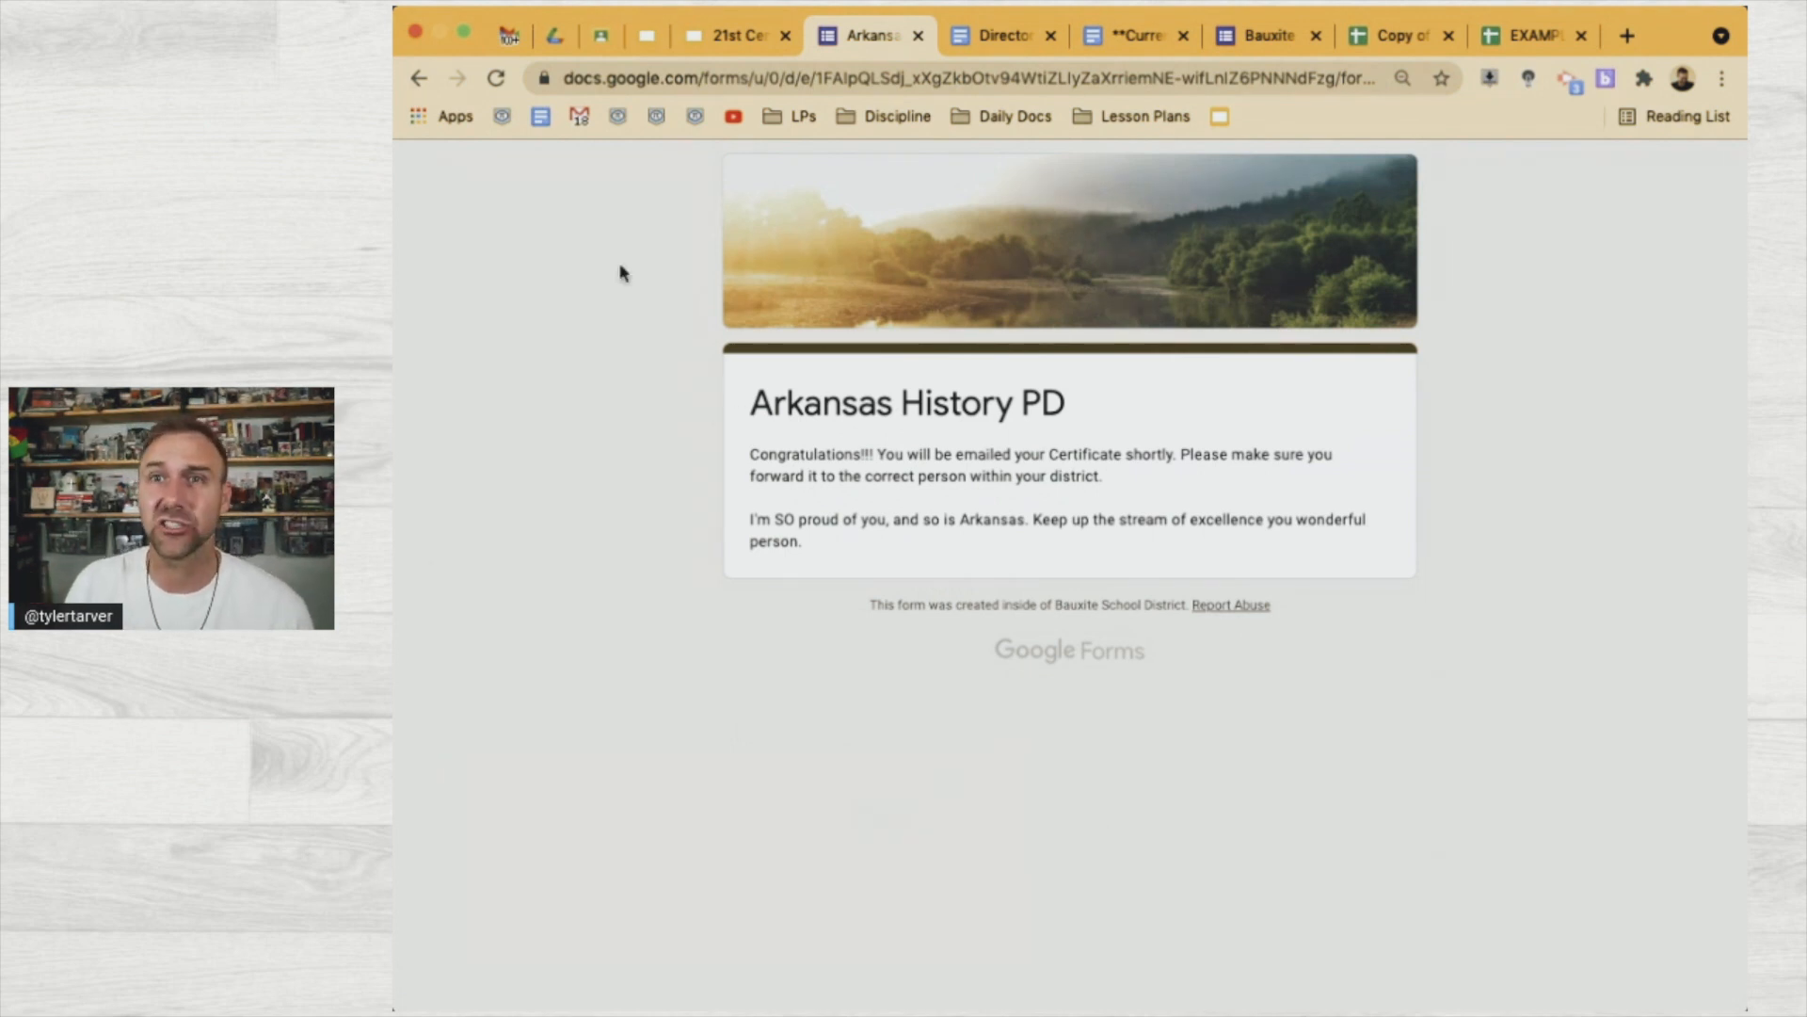
Open the Harry Potter PD action-item email in the Gmail inbox
{"action": "left_click", "coordinate": [528, 39]}
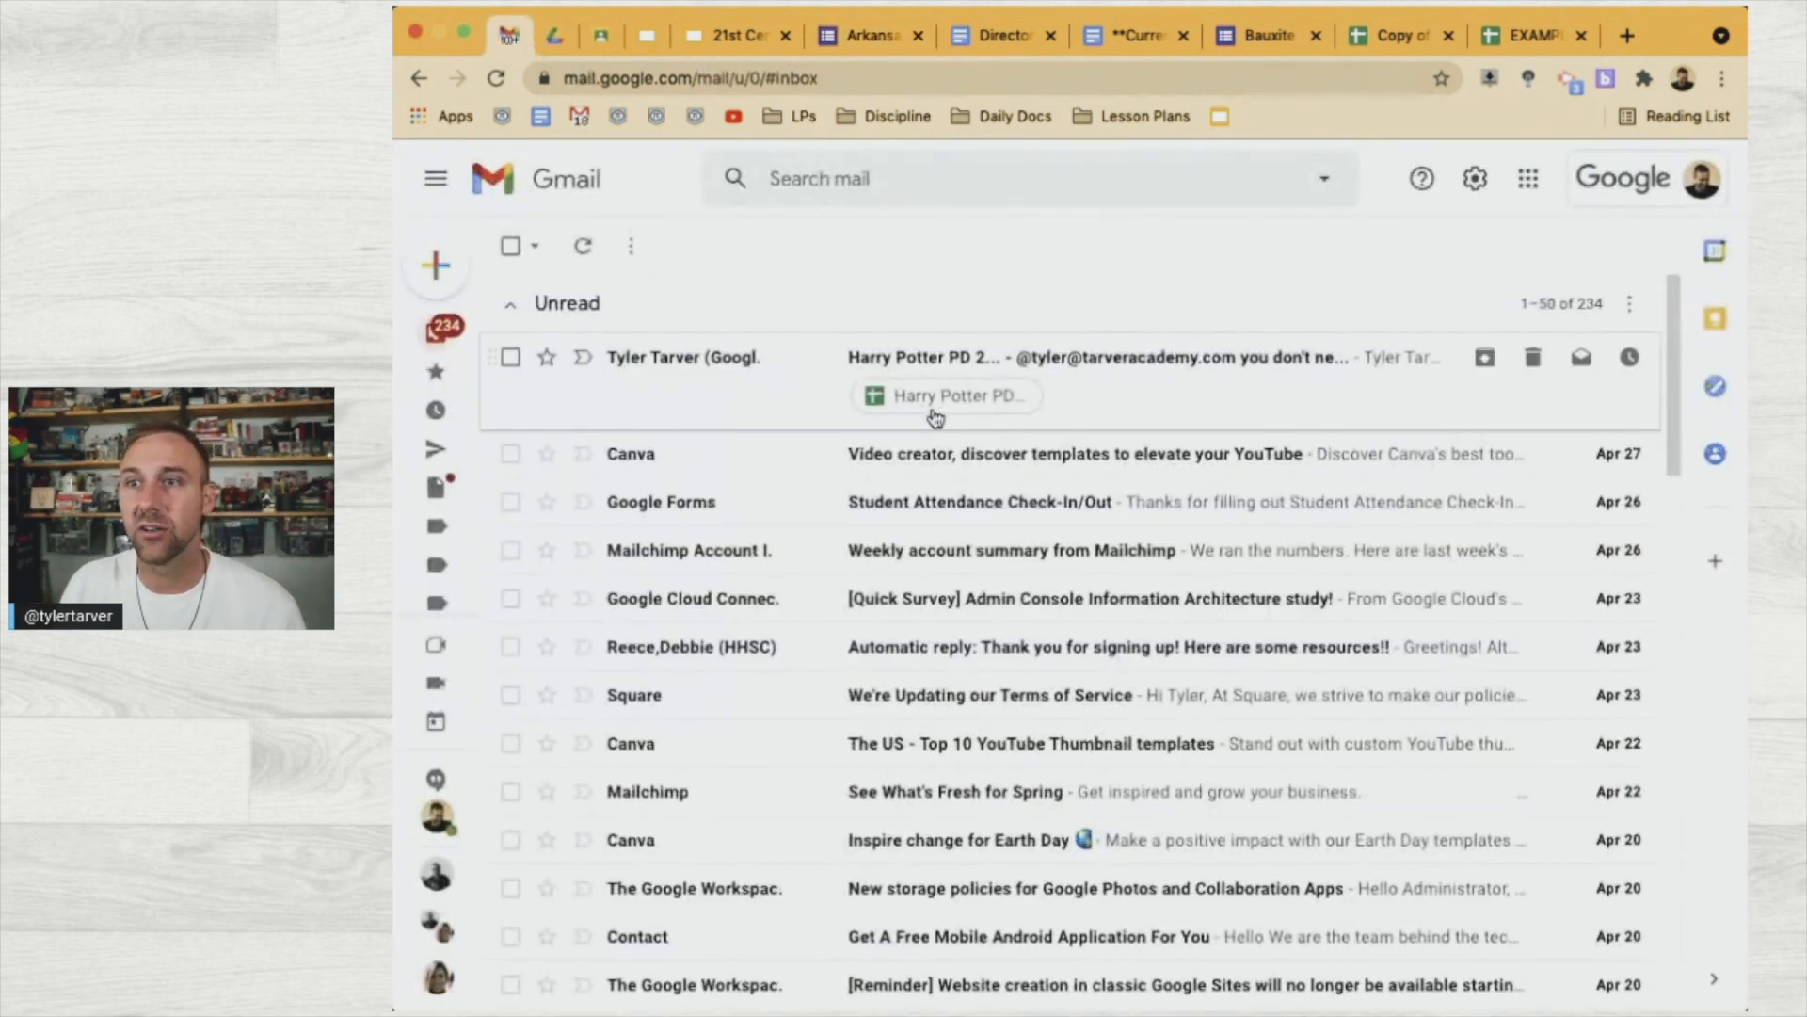
{"action": "left_click", "coordinate": [1116, 372]}
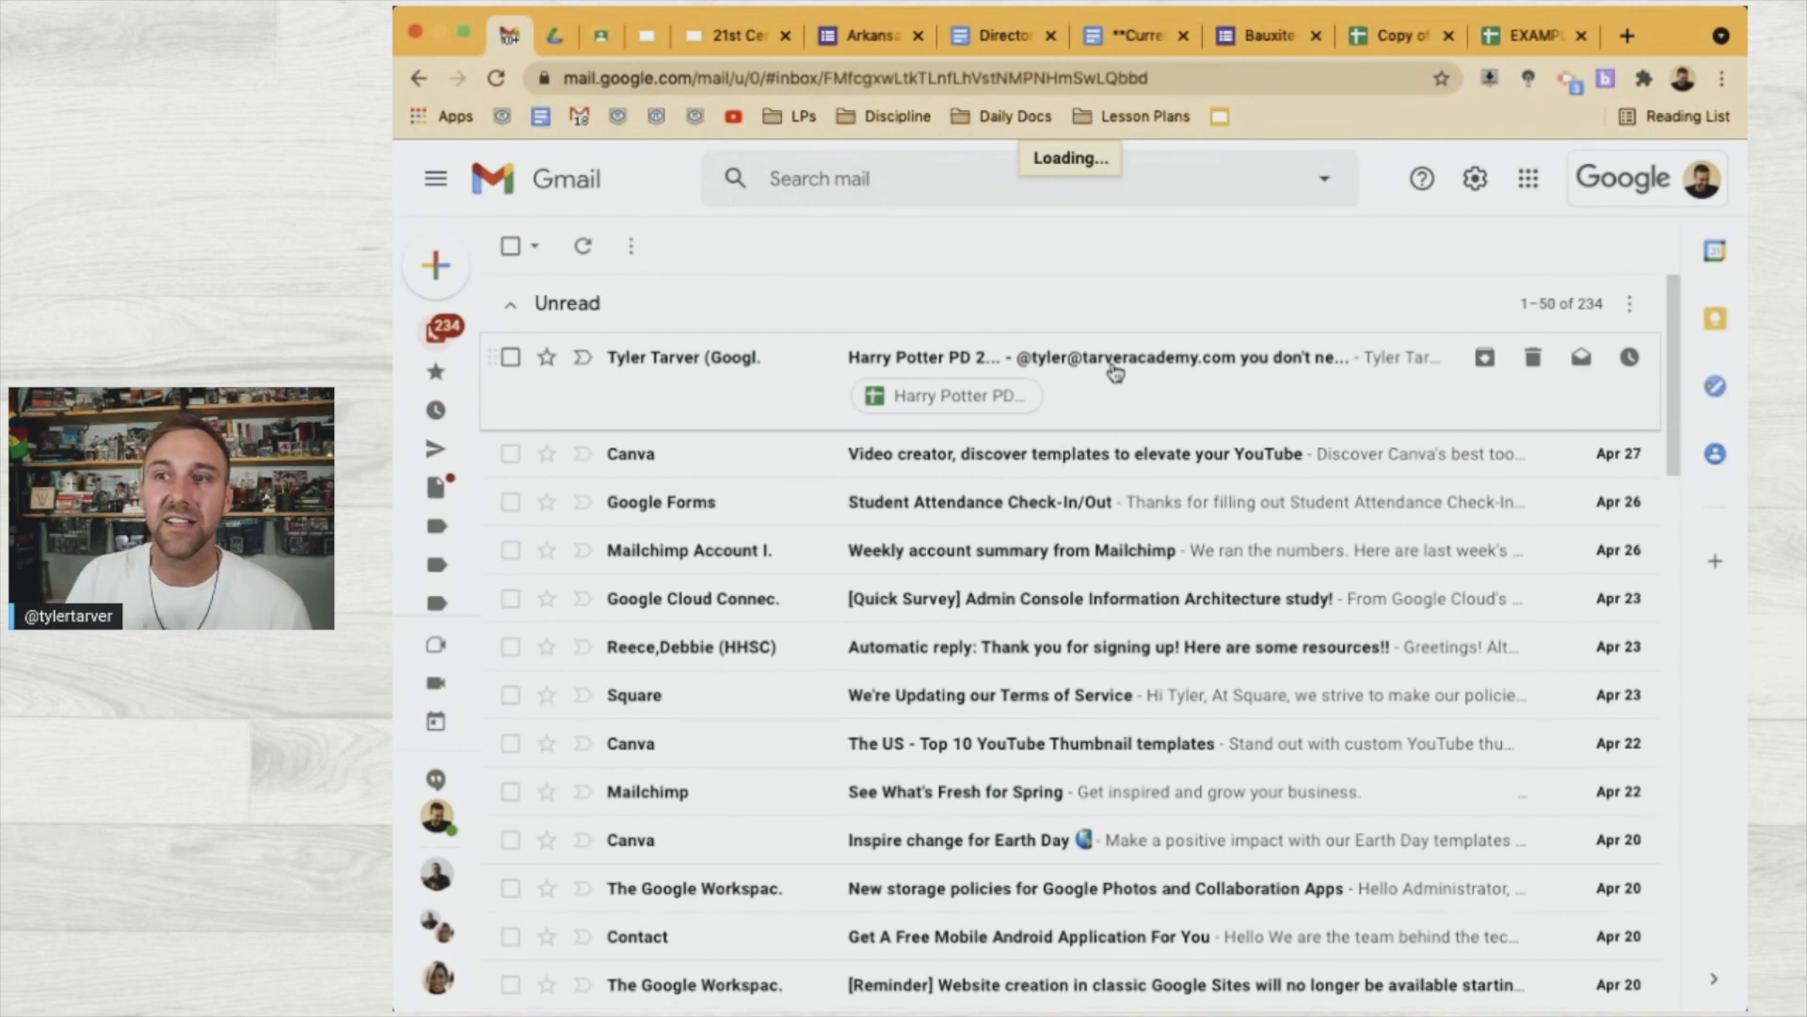
{"action": "scroll", "coordinate": [962, 798], "scroll_direction": "down", "scroll_amount": 2}
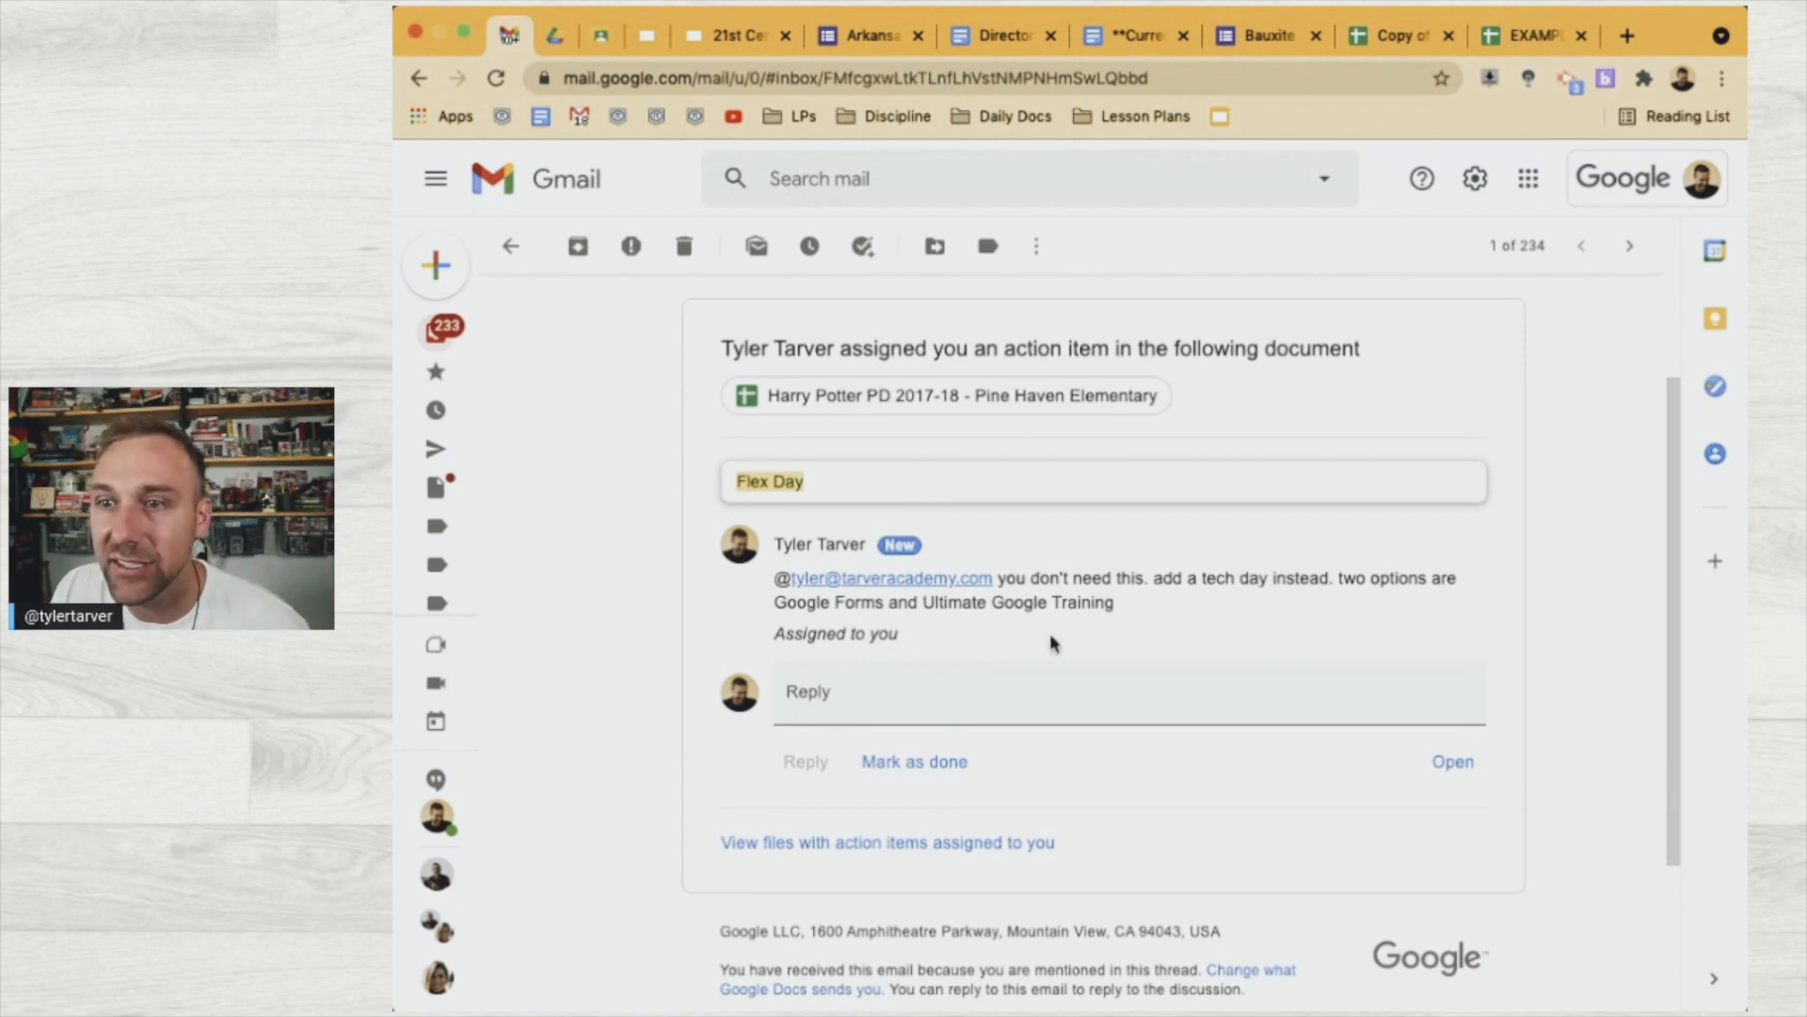
Reply "Can you add me to the Google Forms day?" and open the linked spreadsheet
{"action": "left_click", "coordinate": [877, 700]}
{"action": "type", "text": "Can you add me to the"}
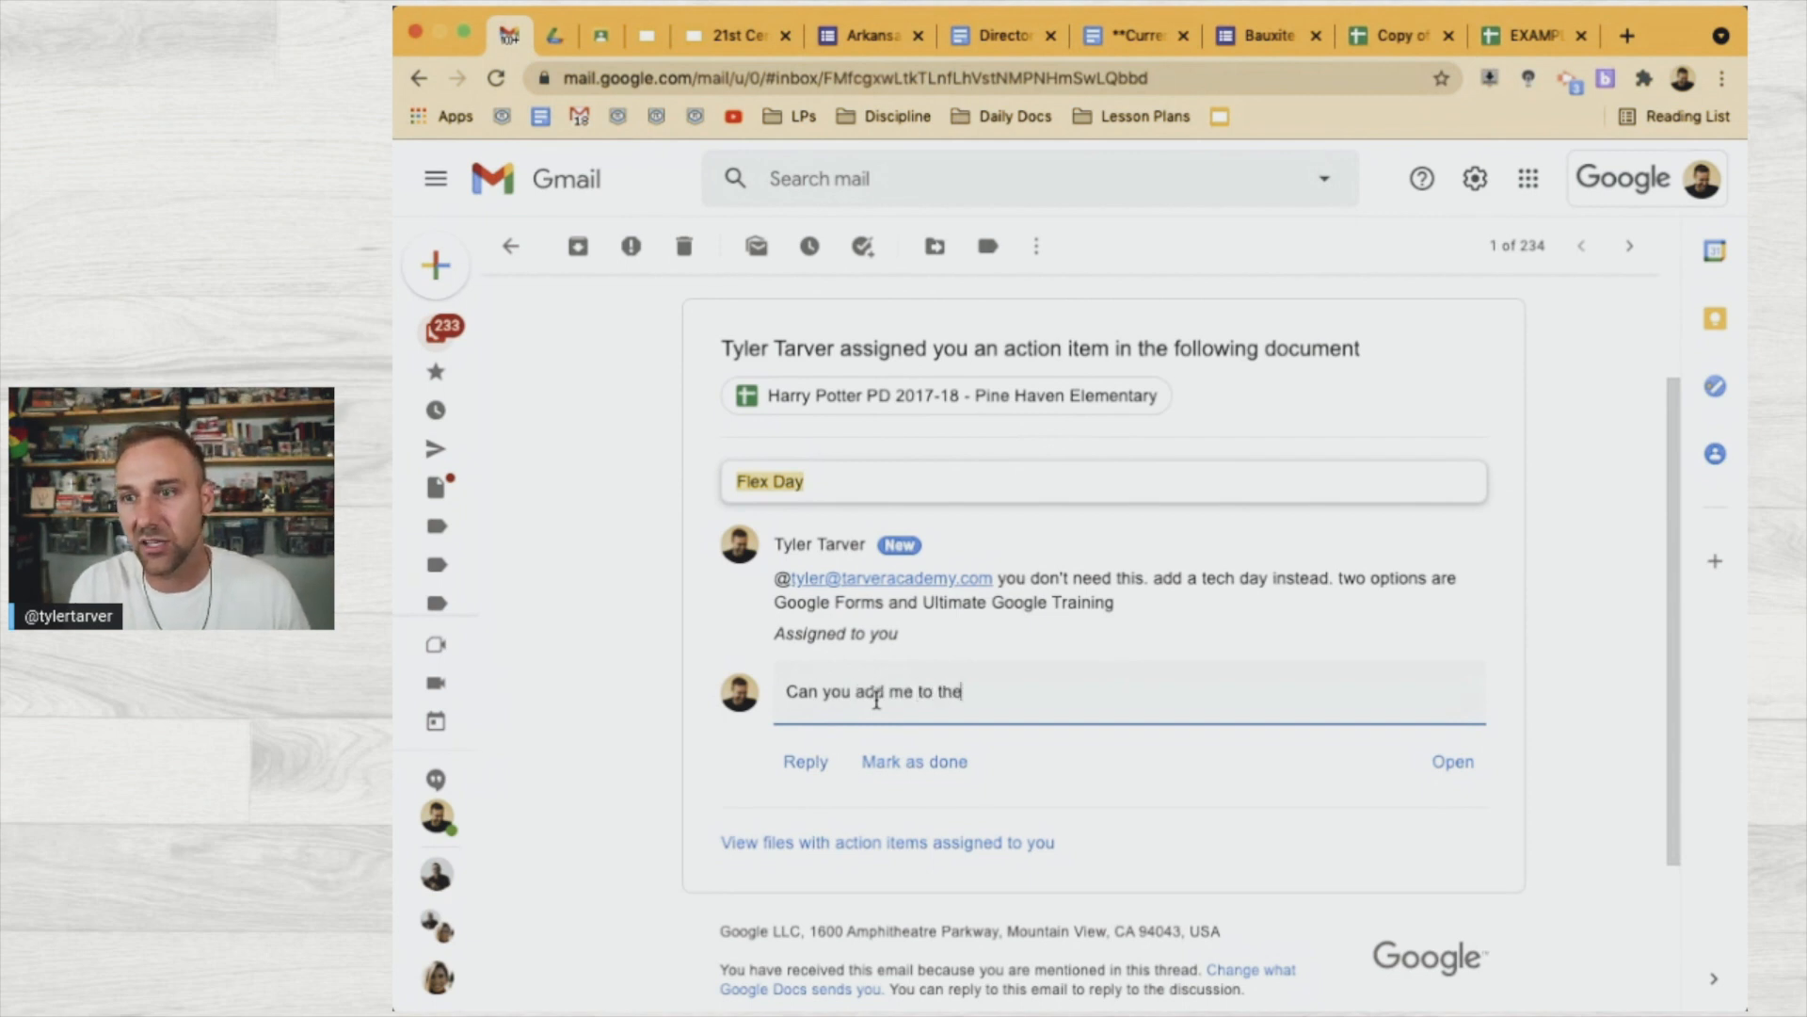
{"action": "type", "text": " Google"}
{"action": "key", "text": "BackSpace"}
{"action": "key", "text": "BackSpace"}
{"action": "key", "text": "BackSpace"}
{"action": "key", "text": "BackSpace"}
{"action": "type", "text": "g"}
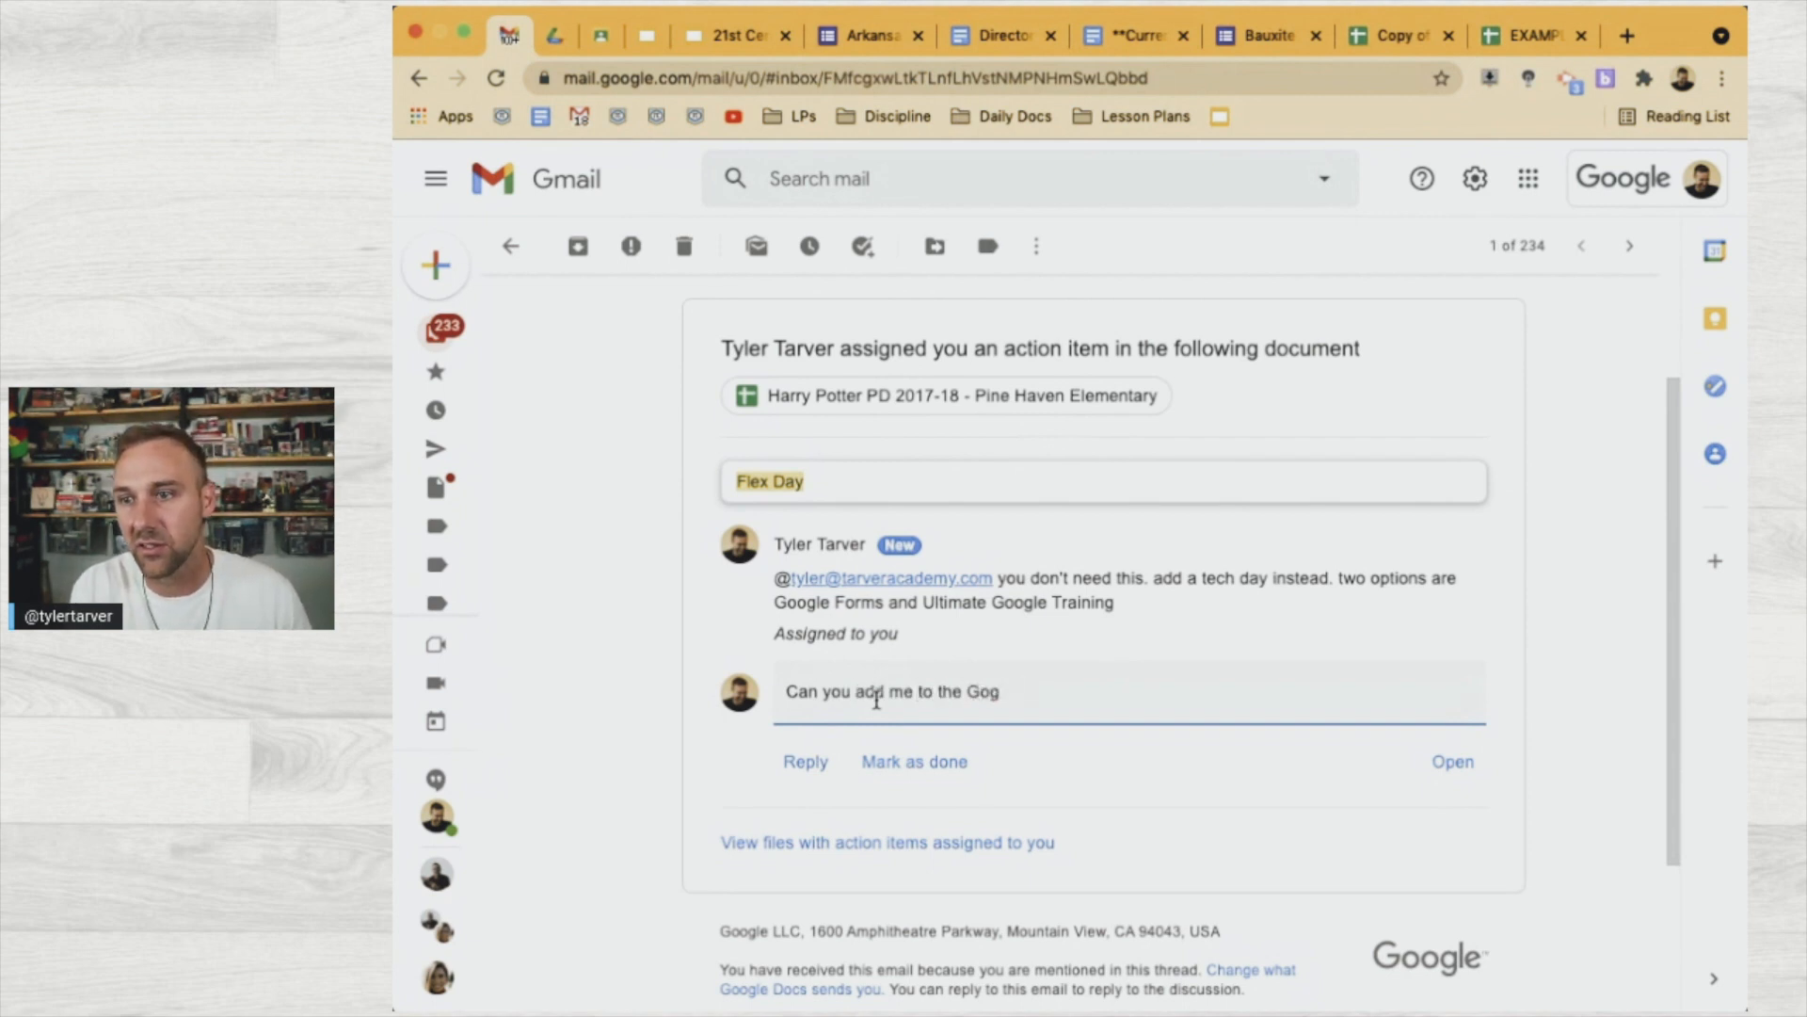
{"action": "type", "text": "oe Forms day?"}
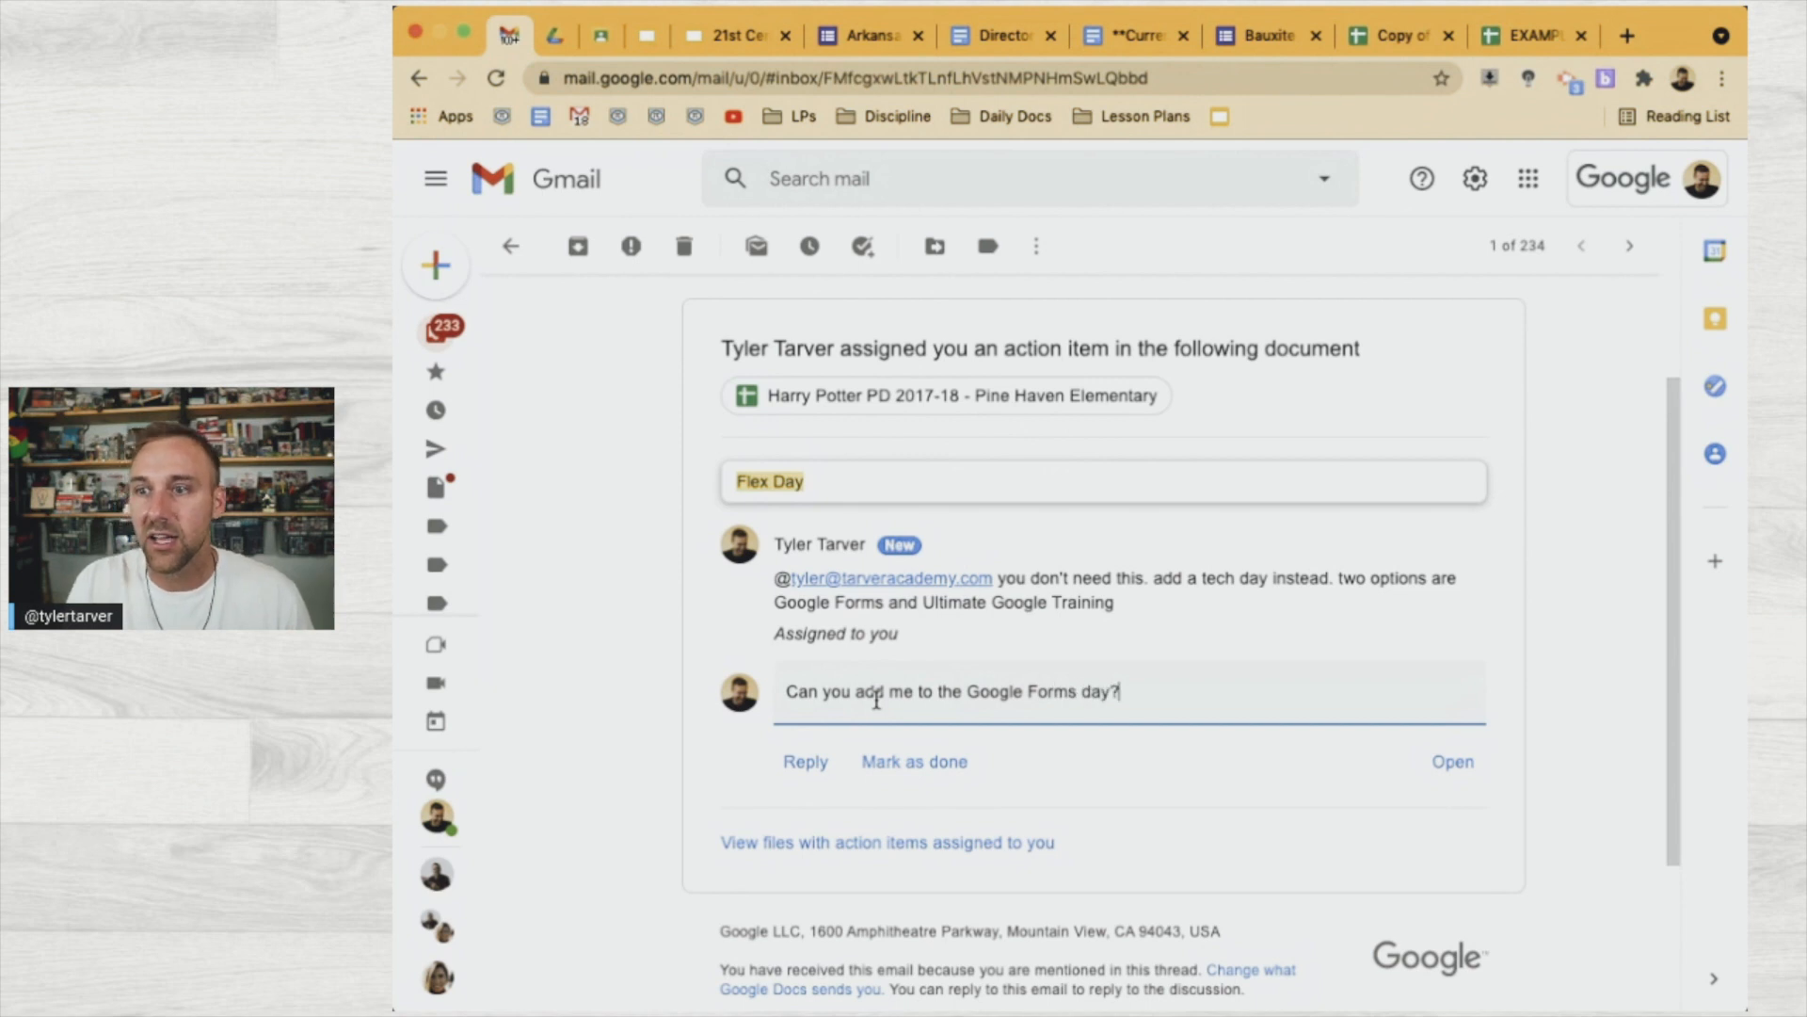
{"action": "left_click", "coordinate": [796, 762]}
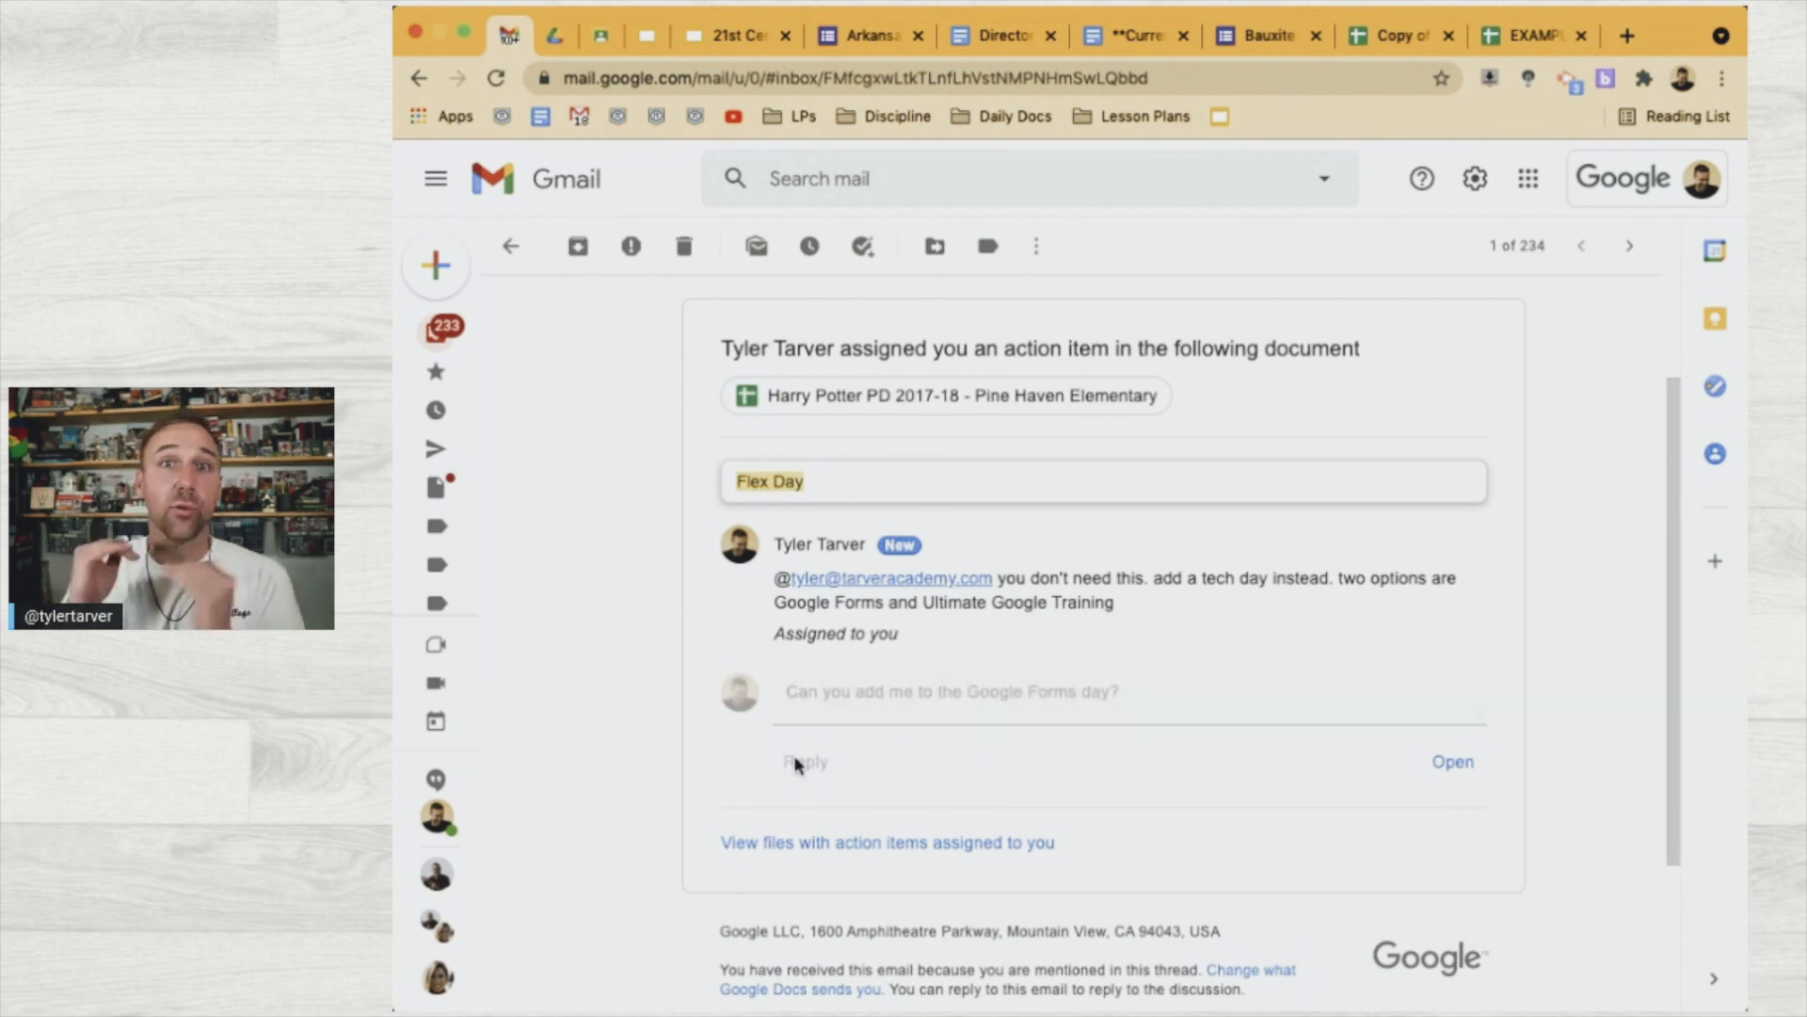
{"action": "left_click", "coordinate": [799, 390]}
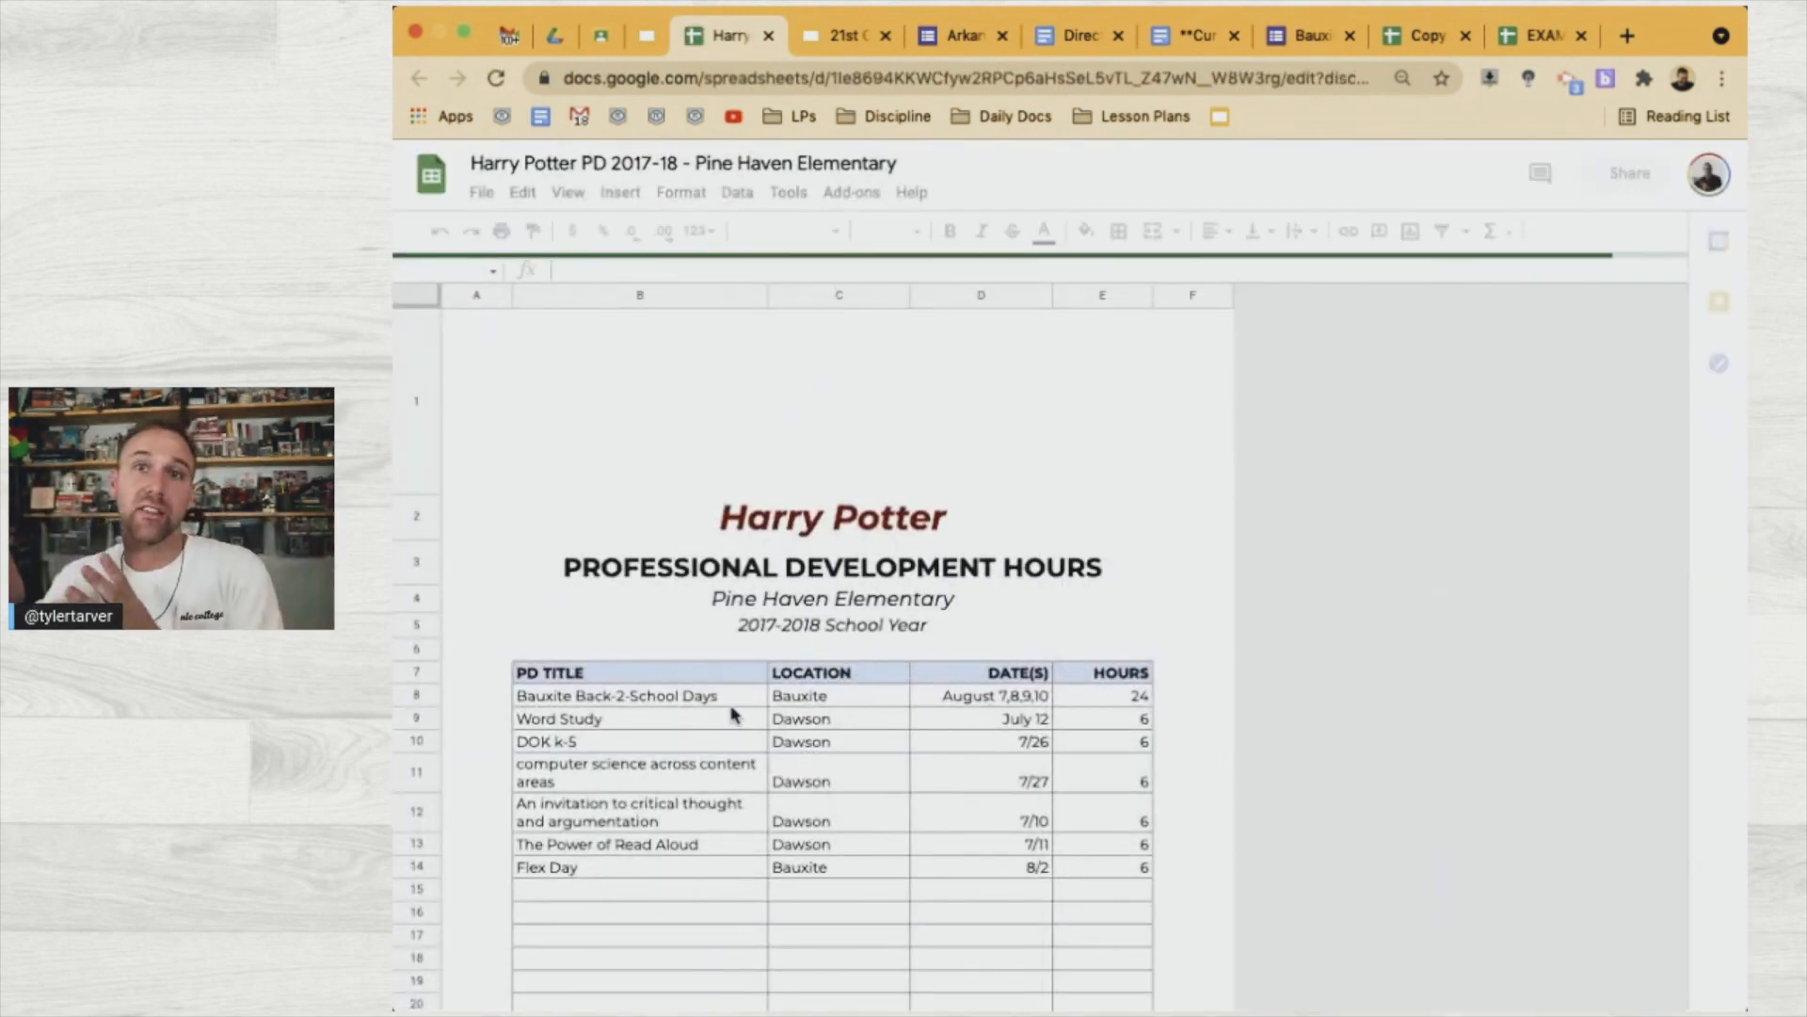
Return from the spreadsheet to the Gmail inbox list and refresh it
{"action": "left_click", "coordinate": [511, 34]}
{"action": "mouse_move", "coordinate": [436, 330]}
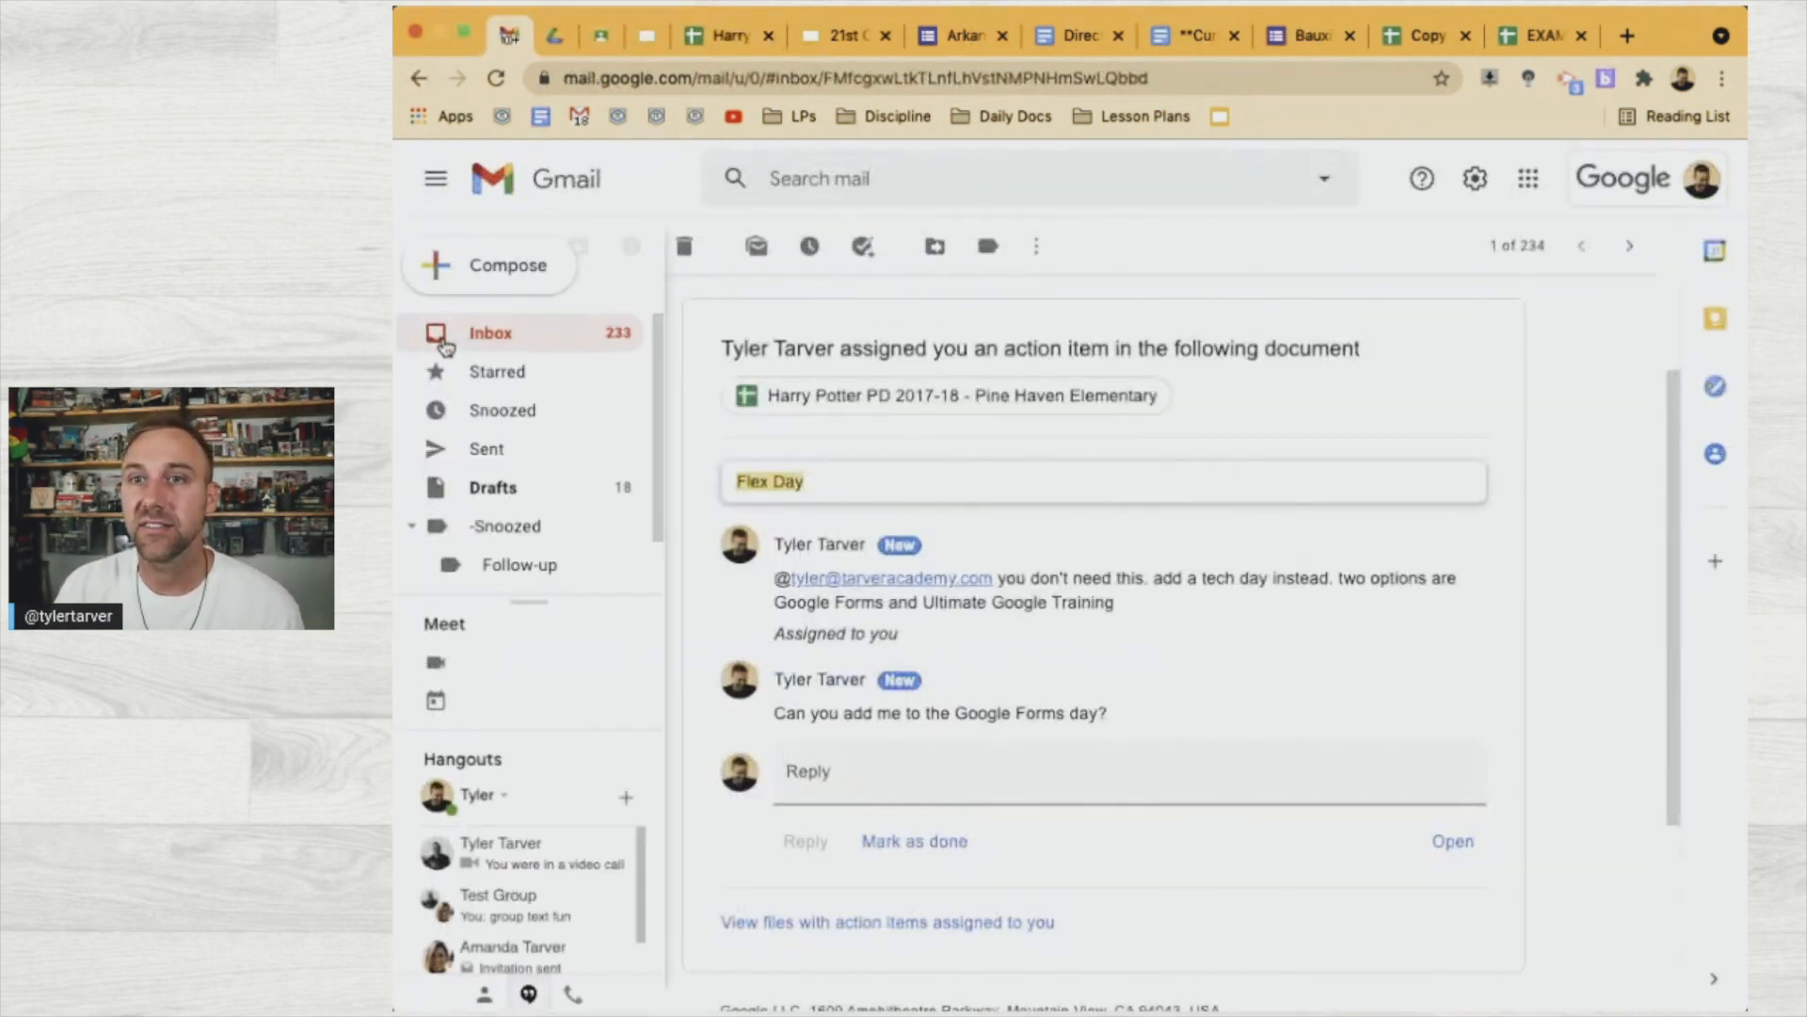
{"action": "left_click", "coordinate": [561, 335]}
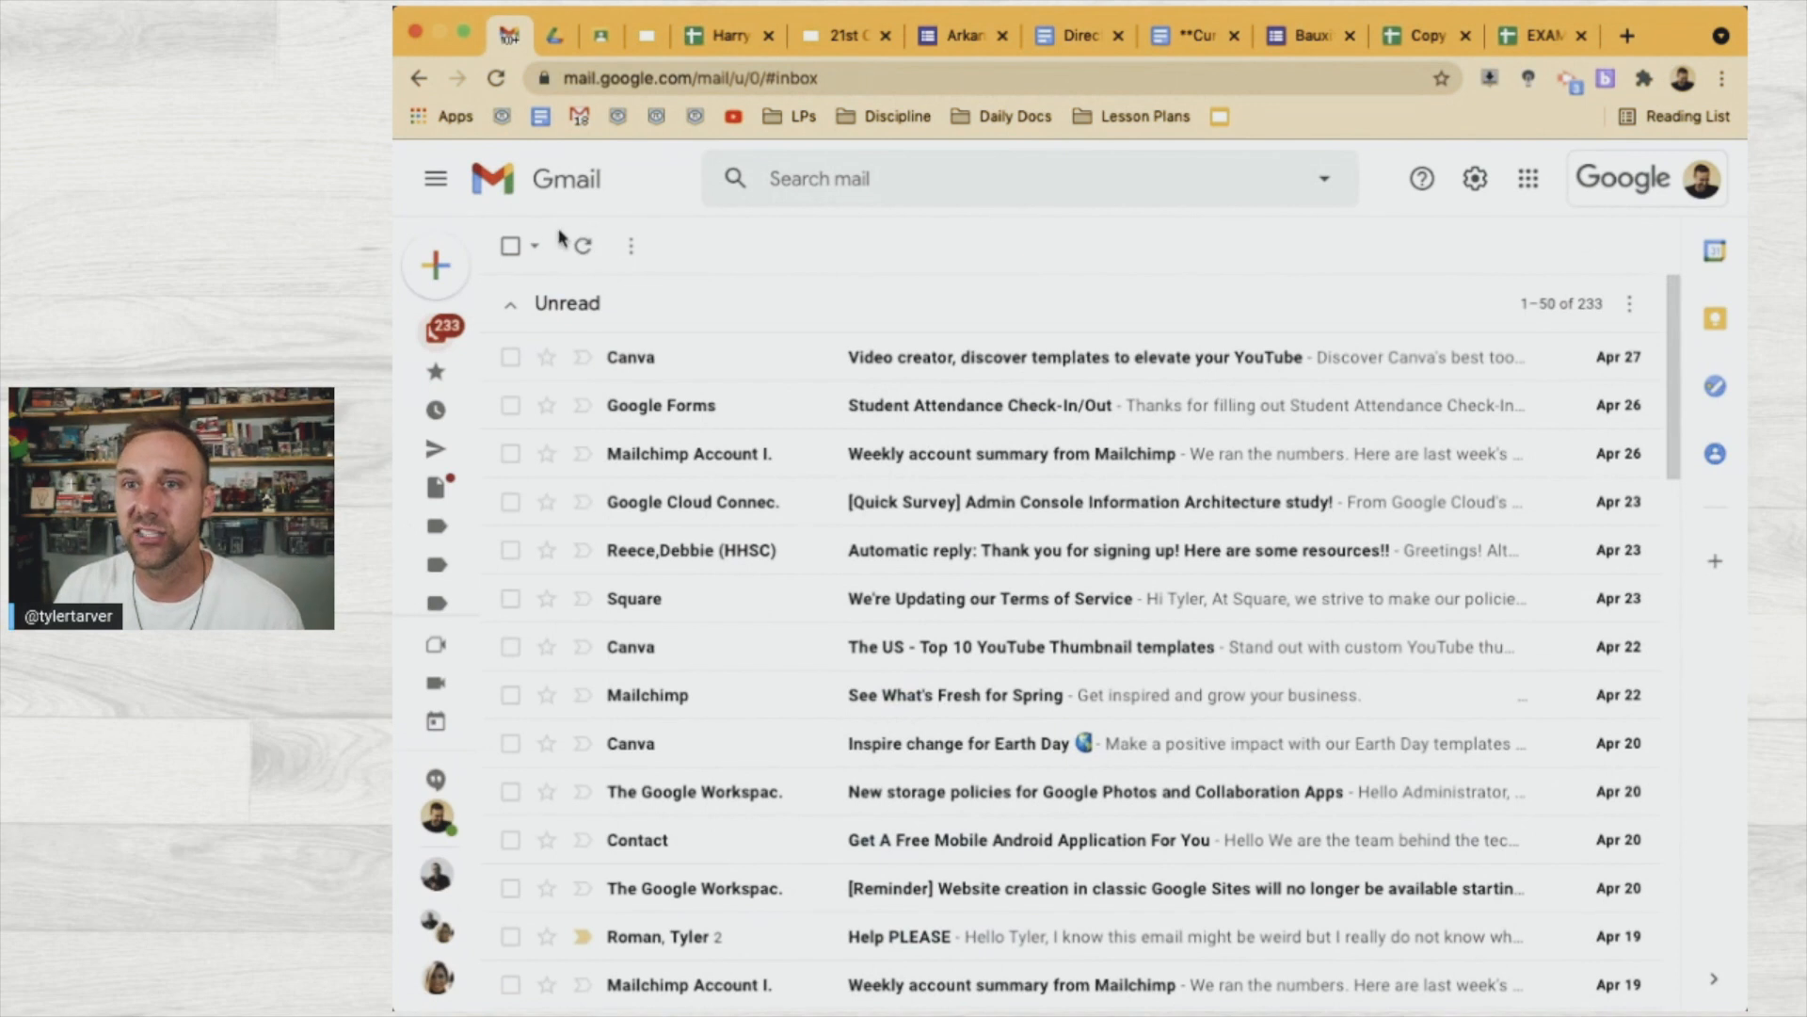
{"action": "left_click", "coordinate": [580, 248]}
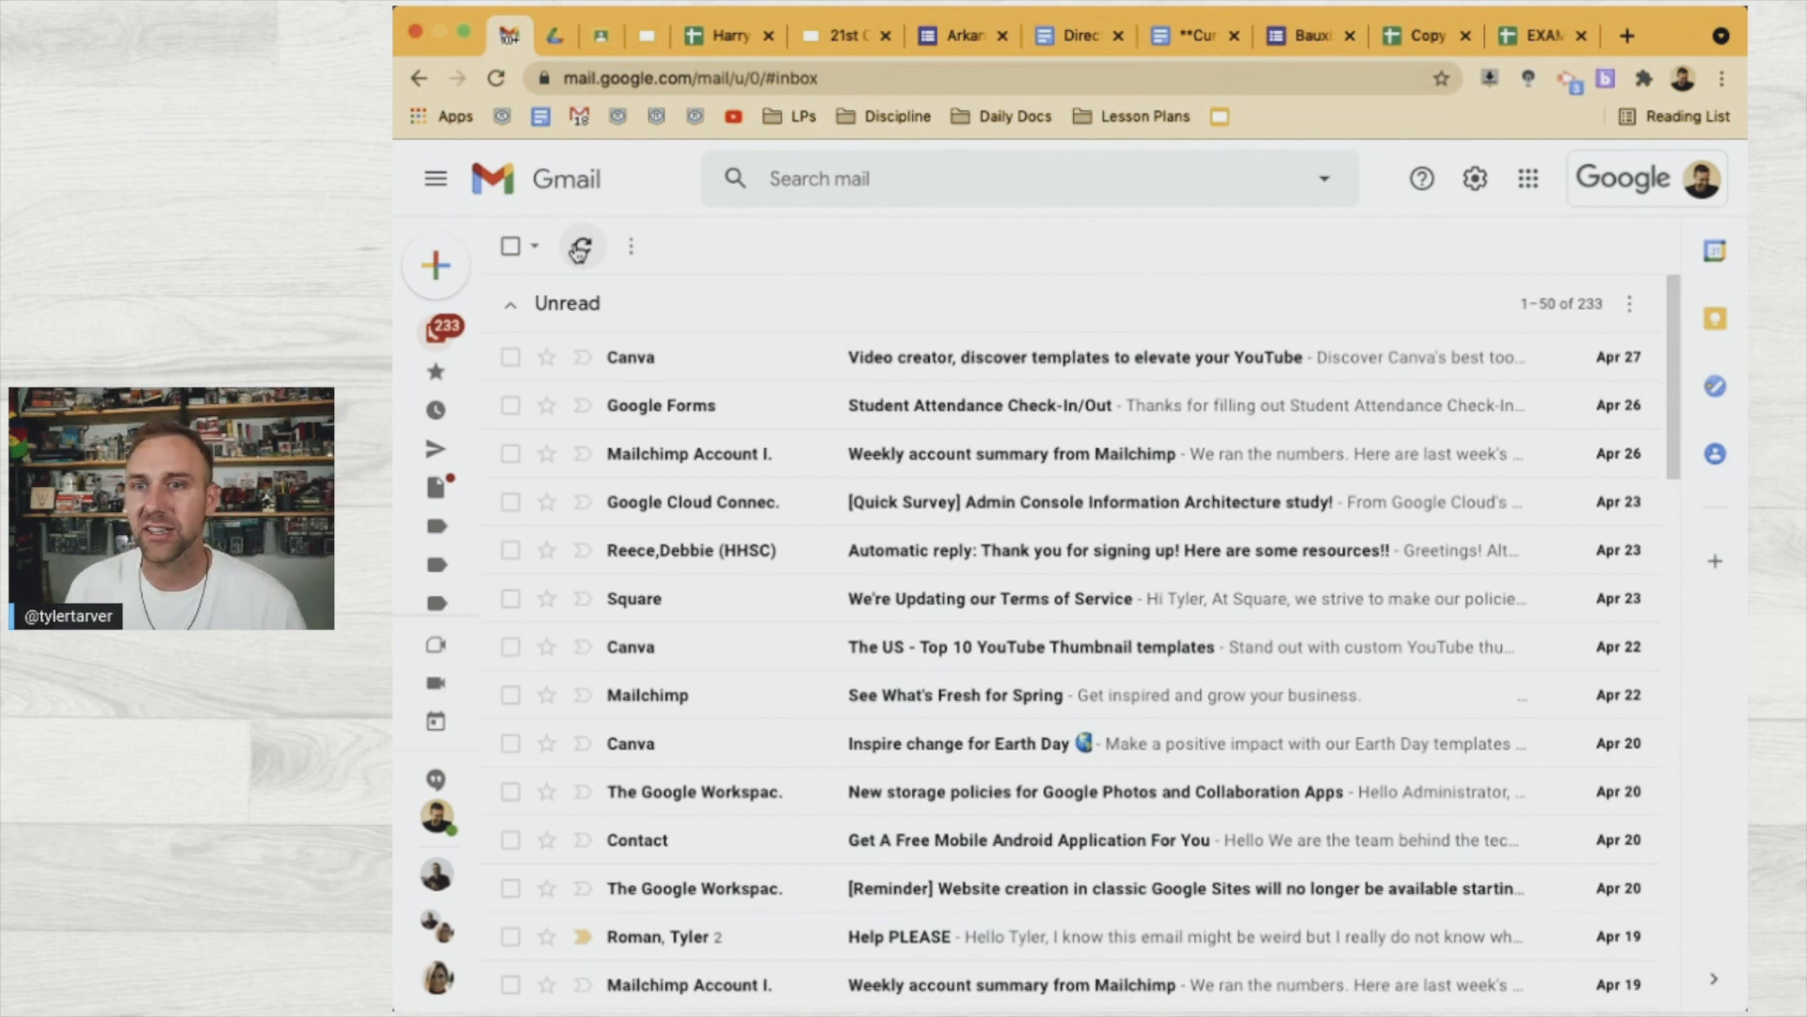
{"action": "left_click", "coordinate": [554, 38]}
Search Drive for "certificate" and preview an earlier PD certificate of completion PDF
{"action": "left_click", "coordinate": [859, 184]}
{"action": "type", "text": "certificate"}
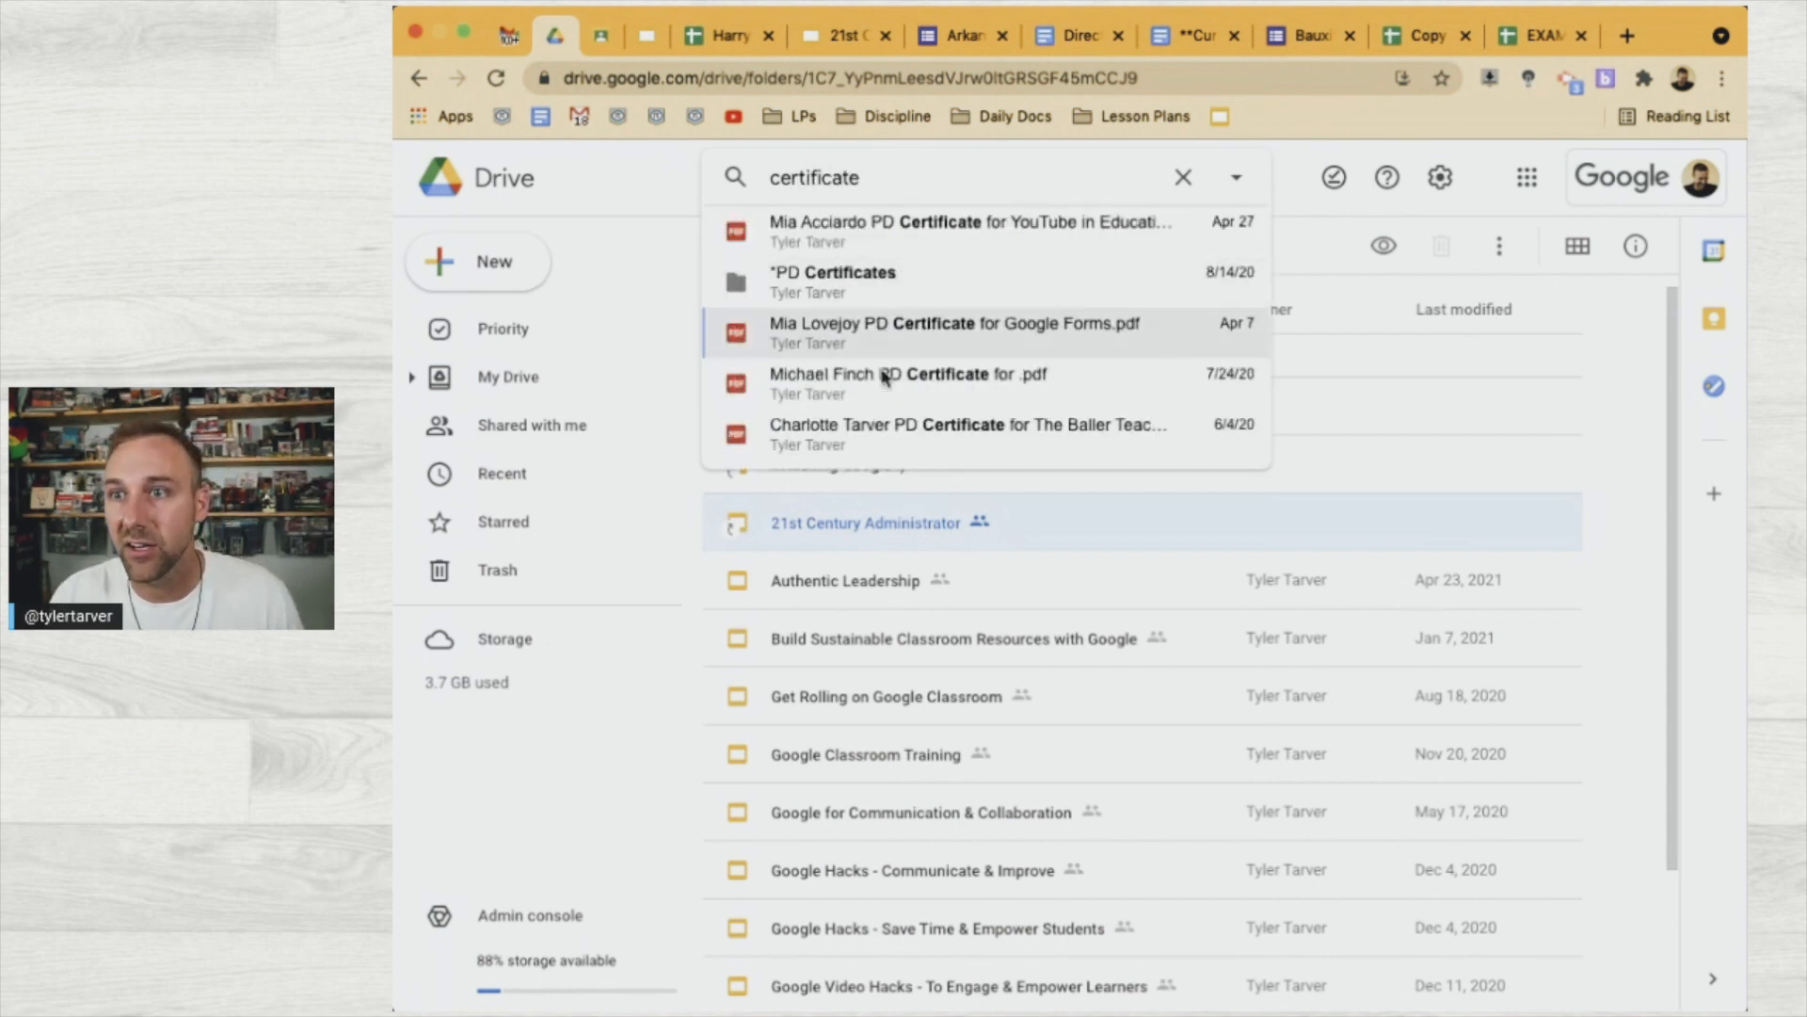
{"action": "left_click", "coordinate": [882, 429]}
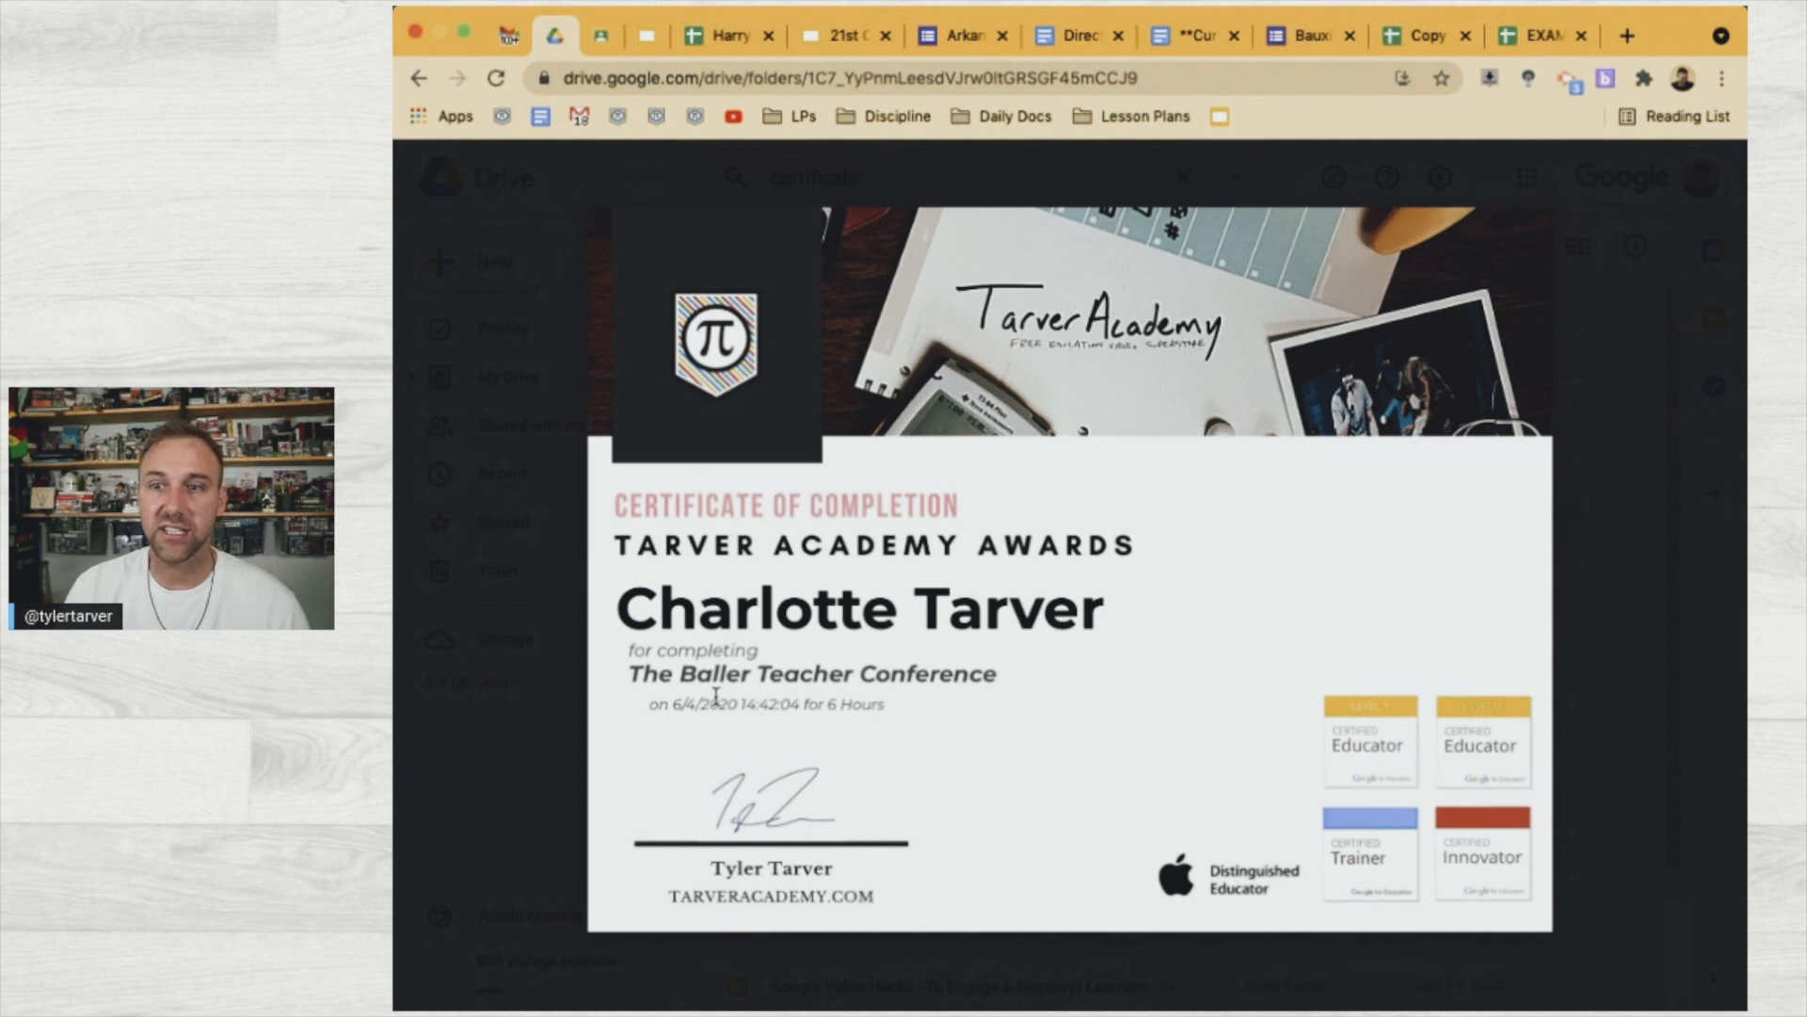
{"action": "left_click", "coordinate": [504, 674]}
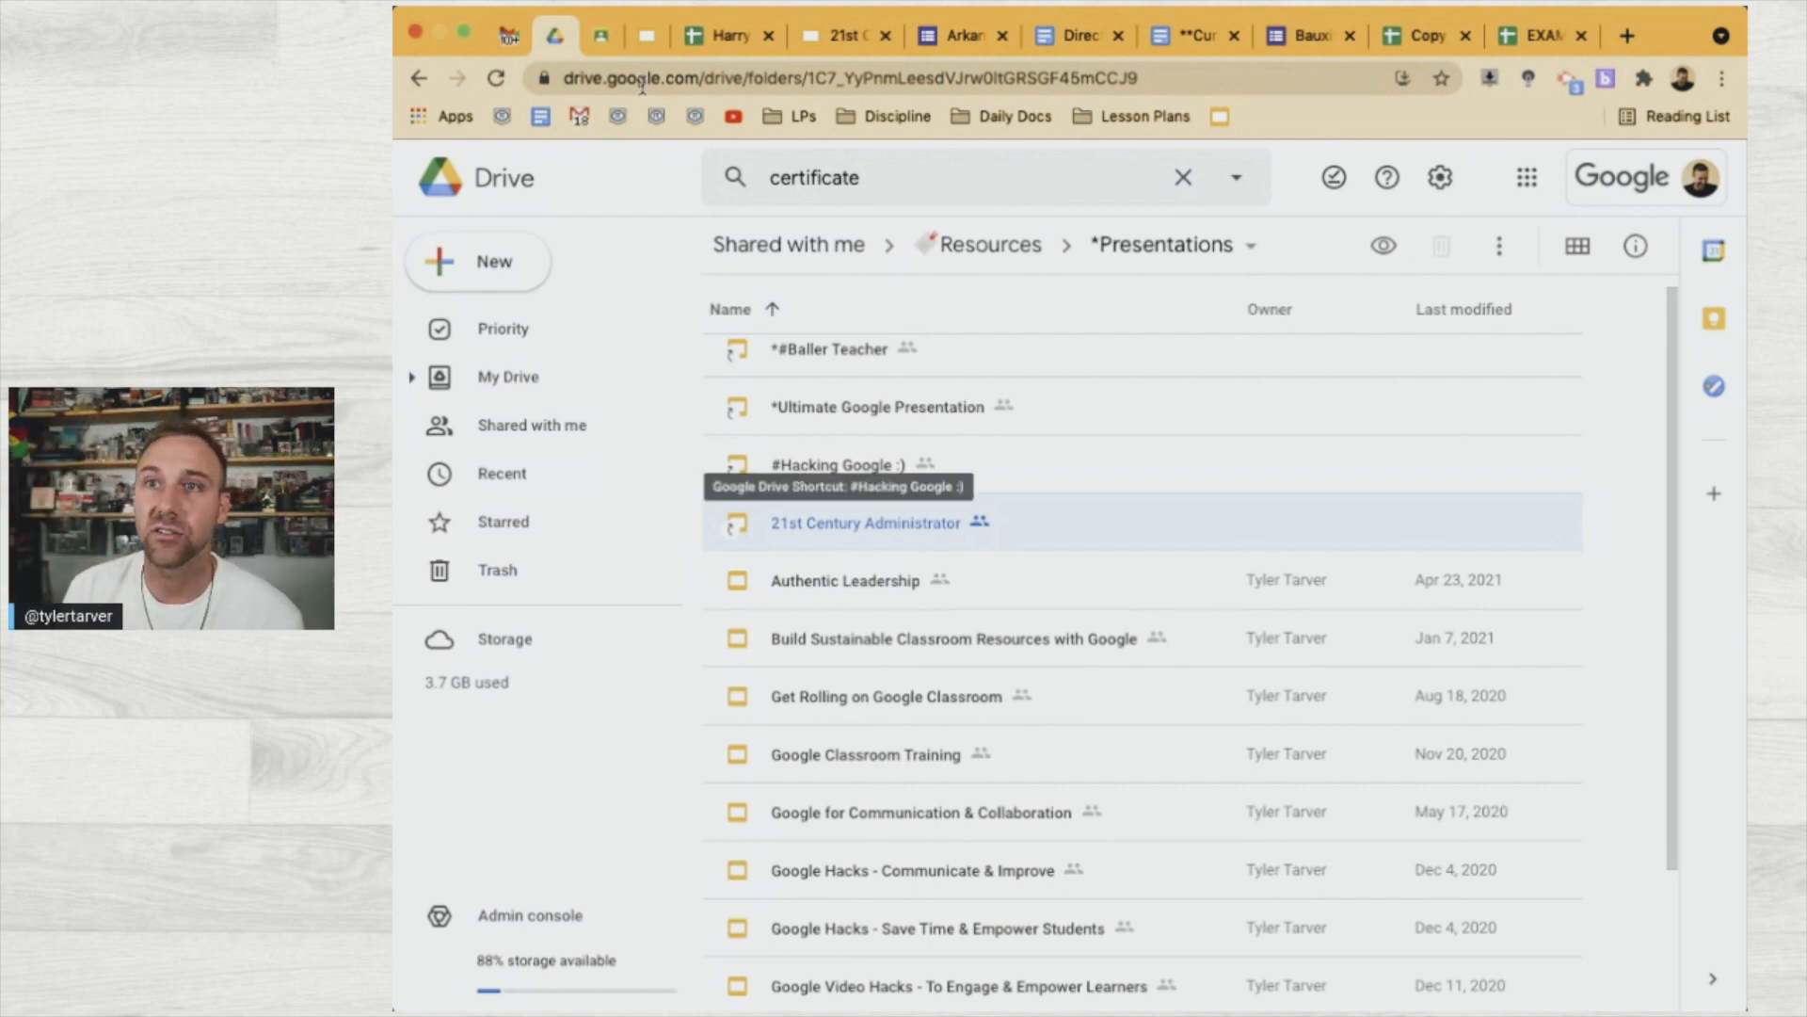
{"action": "left_click", "coordinate": [511, 35]}
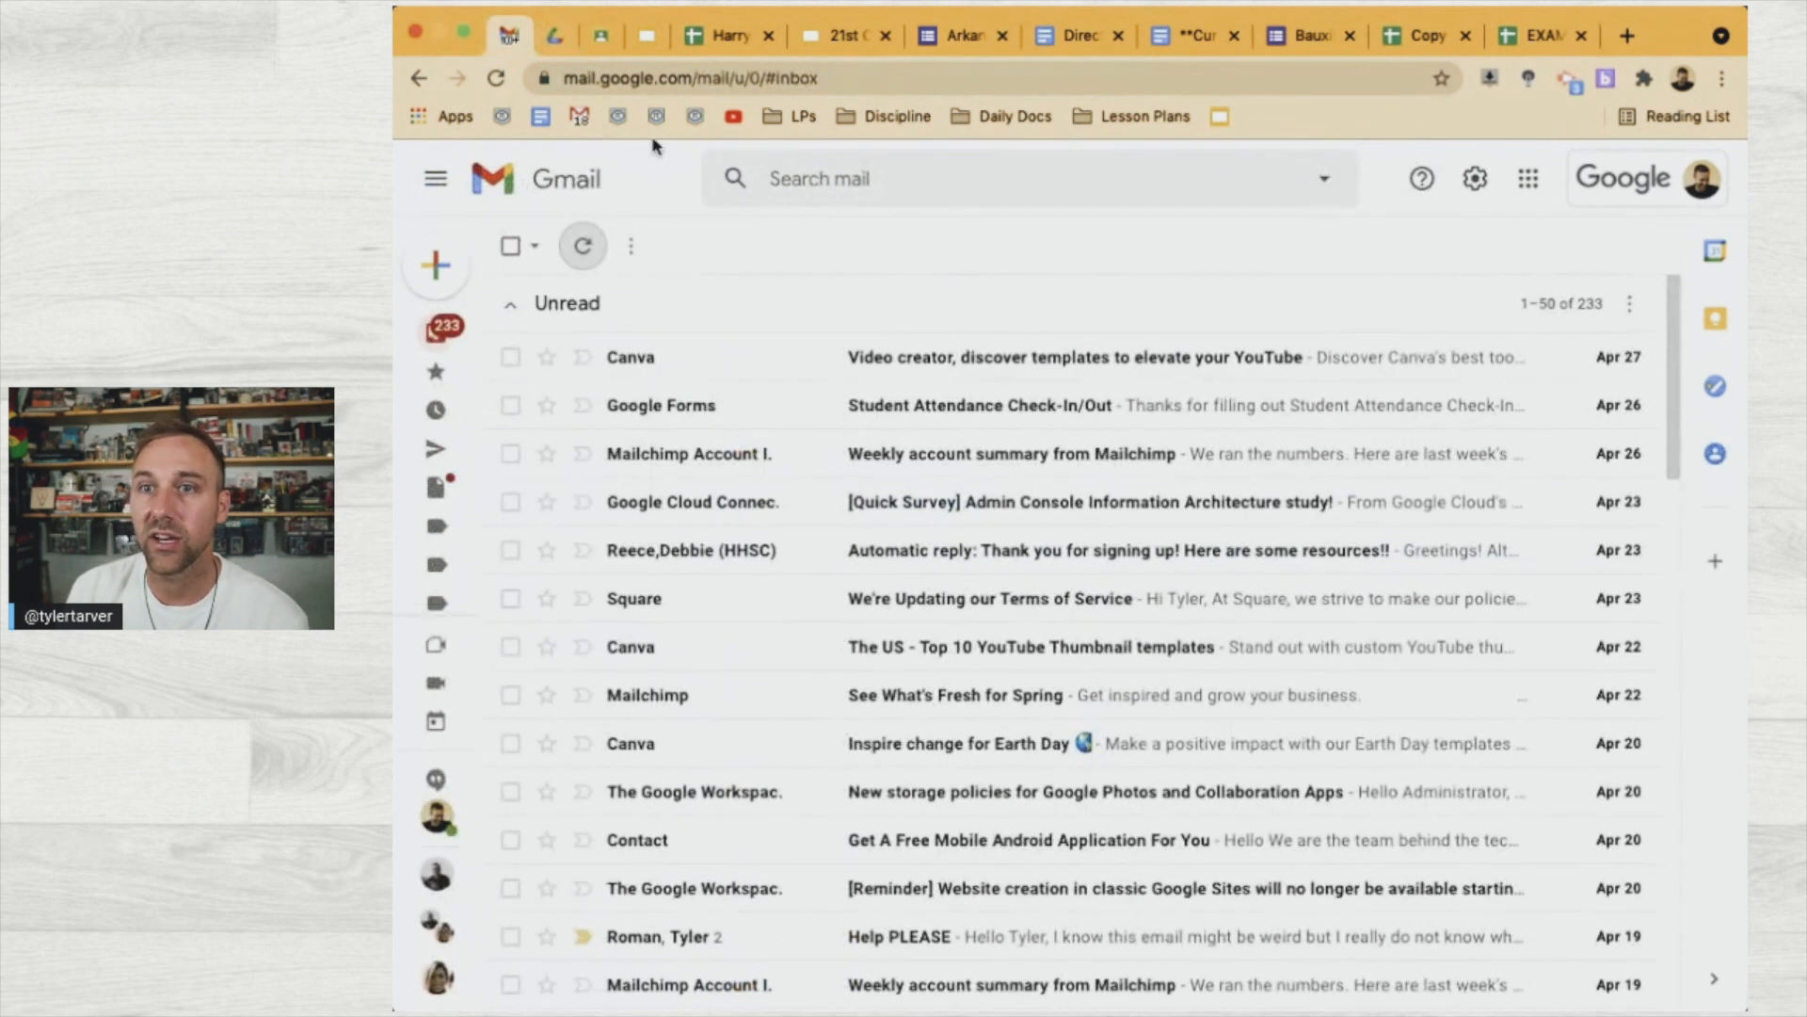
Refresh the Gmail inbox twice, then bring up the Harry Potter PD 2017-18 spreadsheet
{"action": "left_click", "coordinate": [587, 248]}
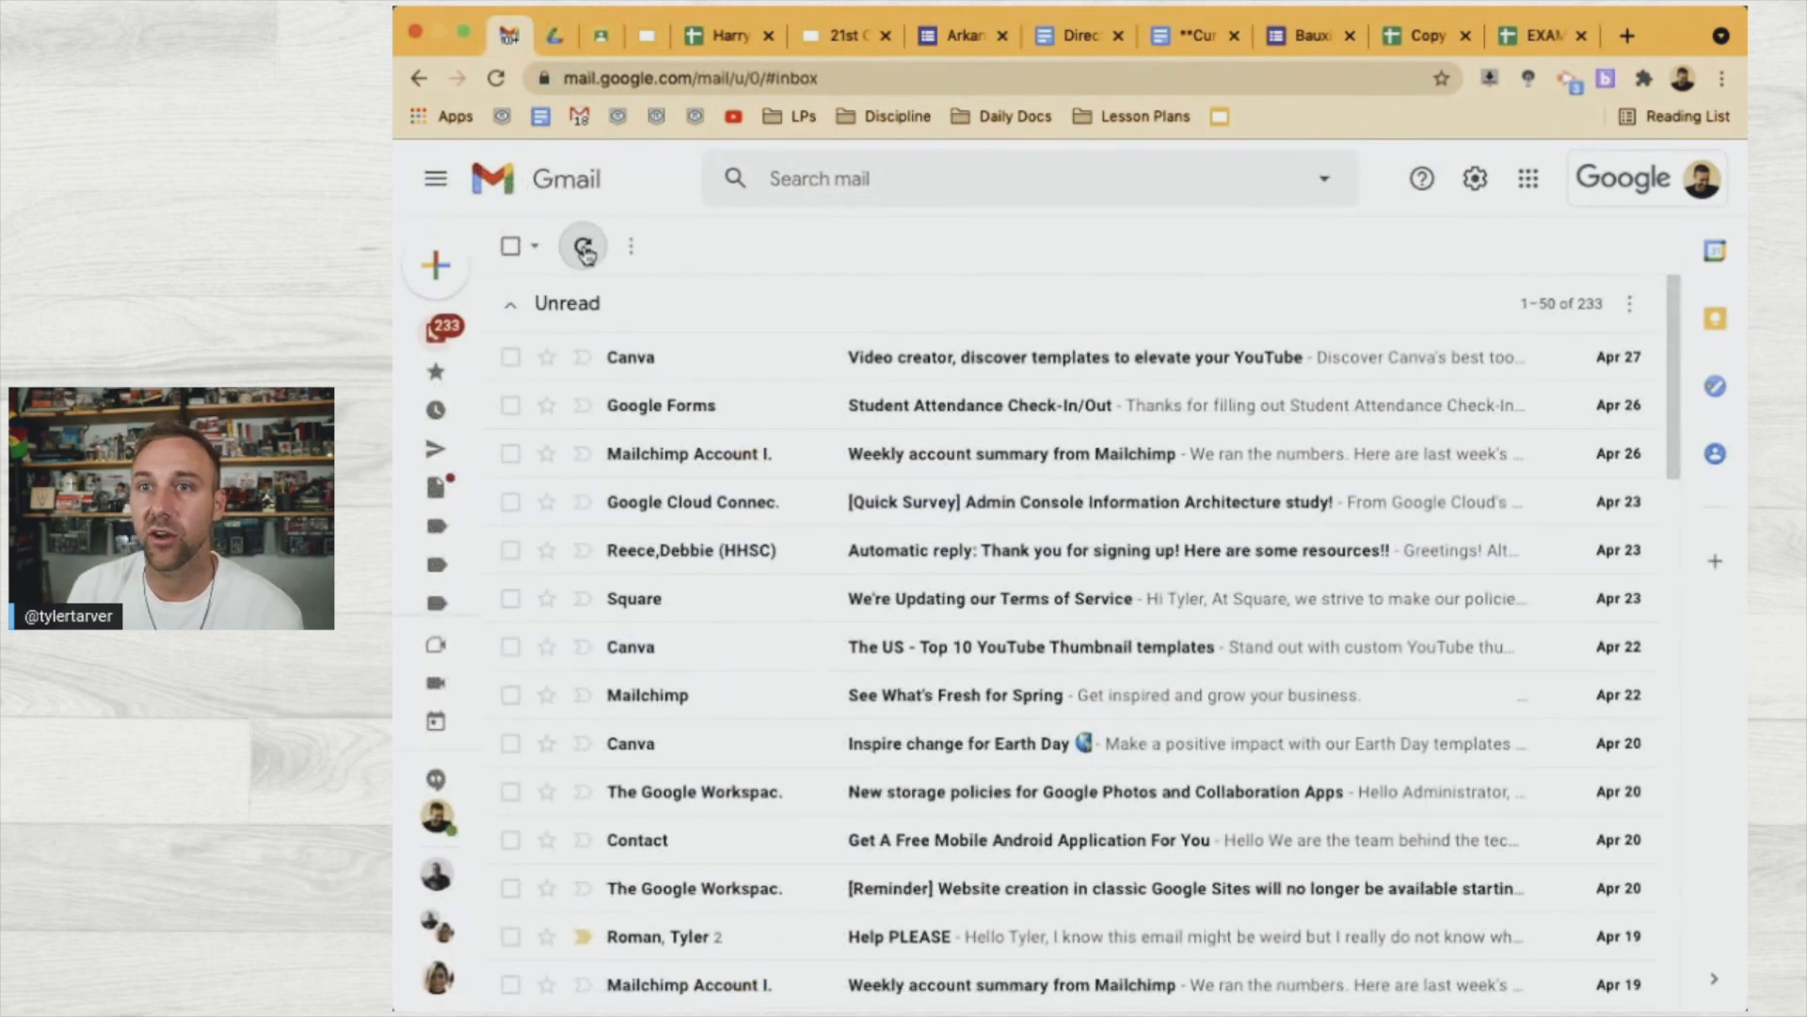
{"action": "left_click", "coordinate": [585, 250]}
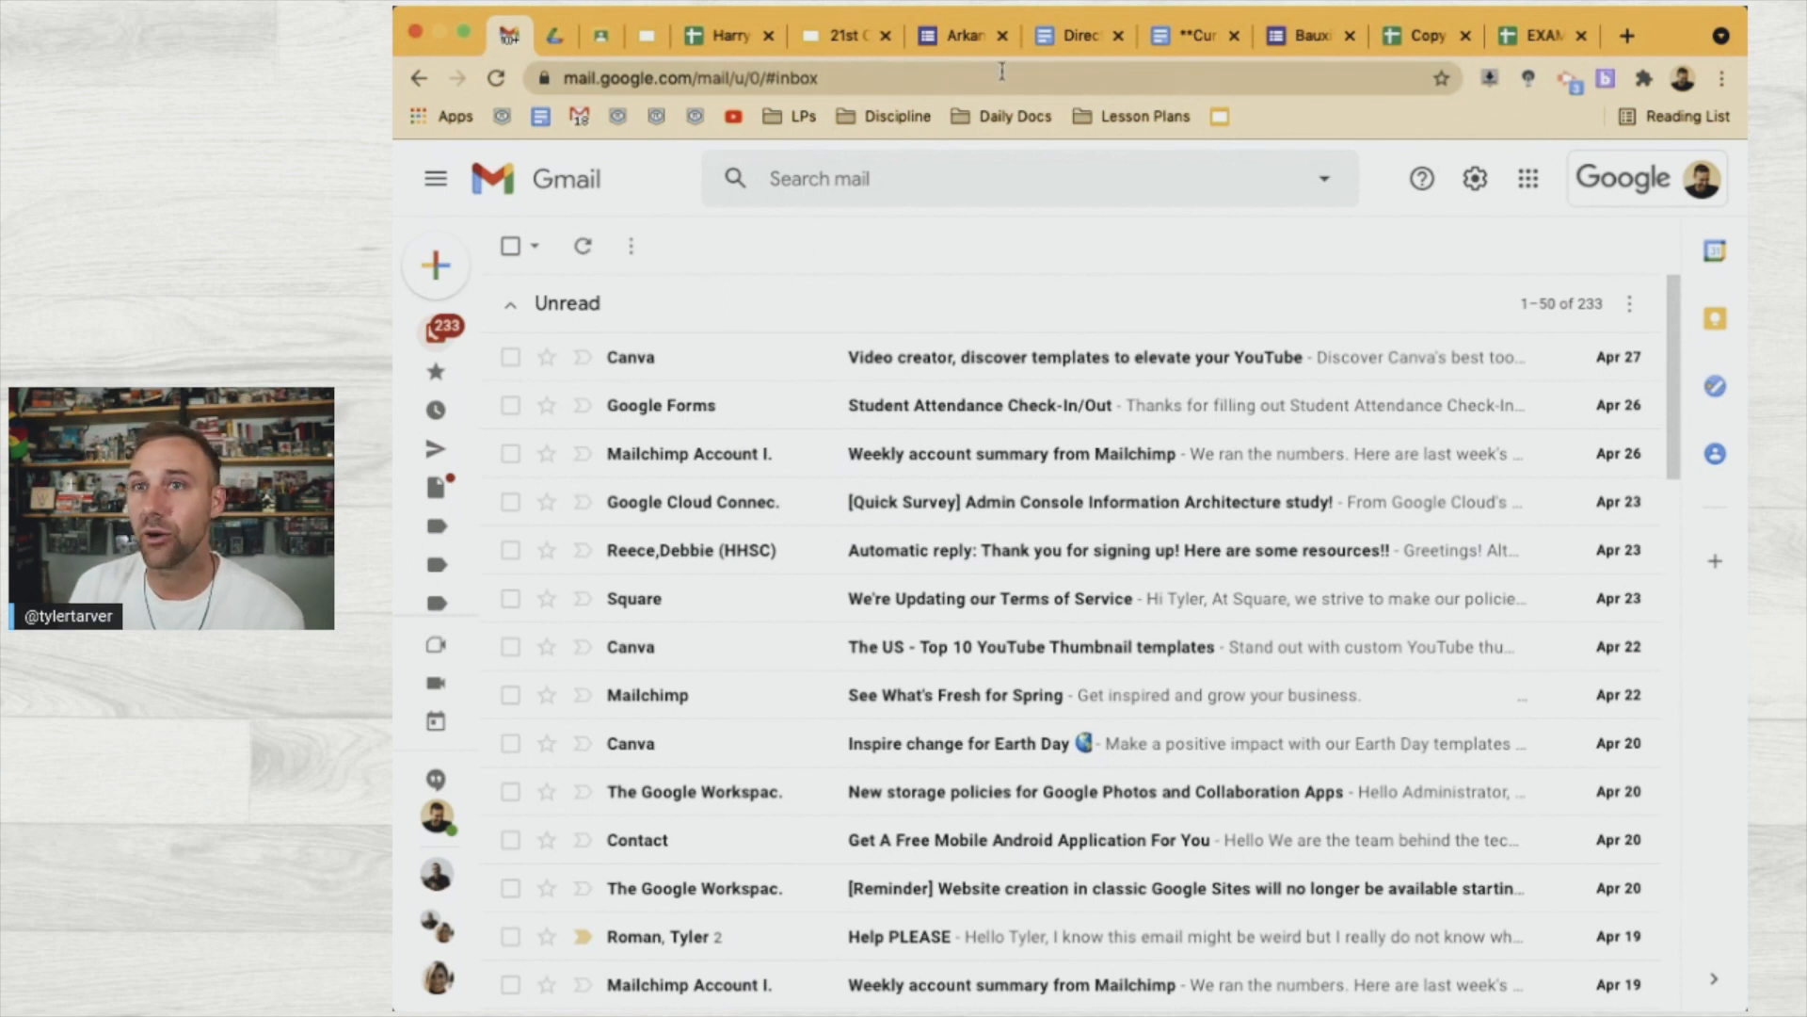
{"action": "left_click", "coordinate": [752, 35]}
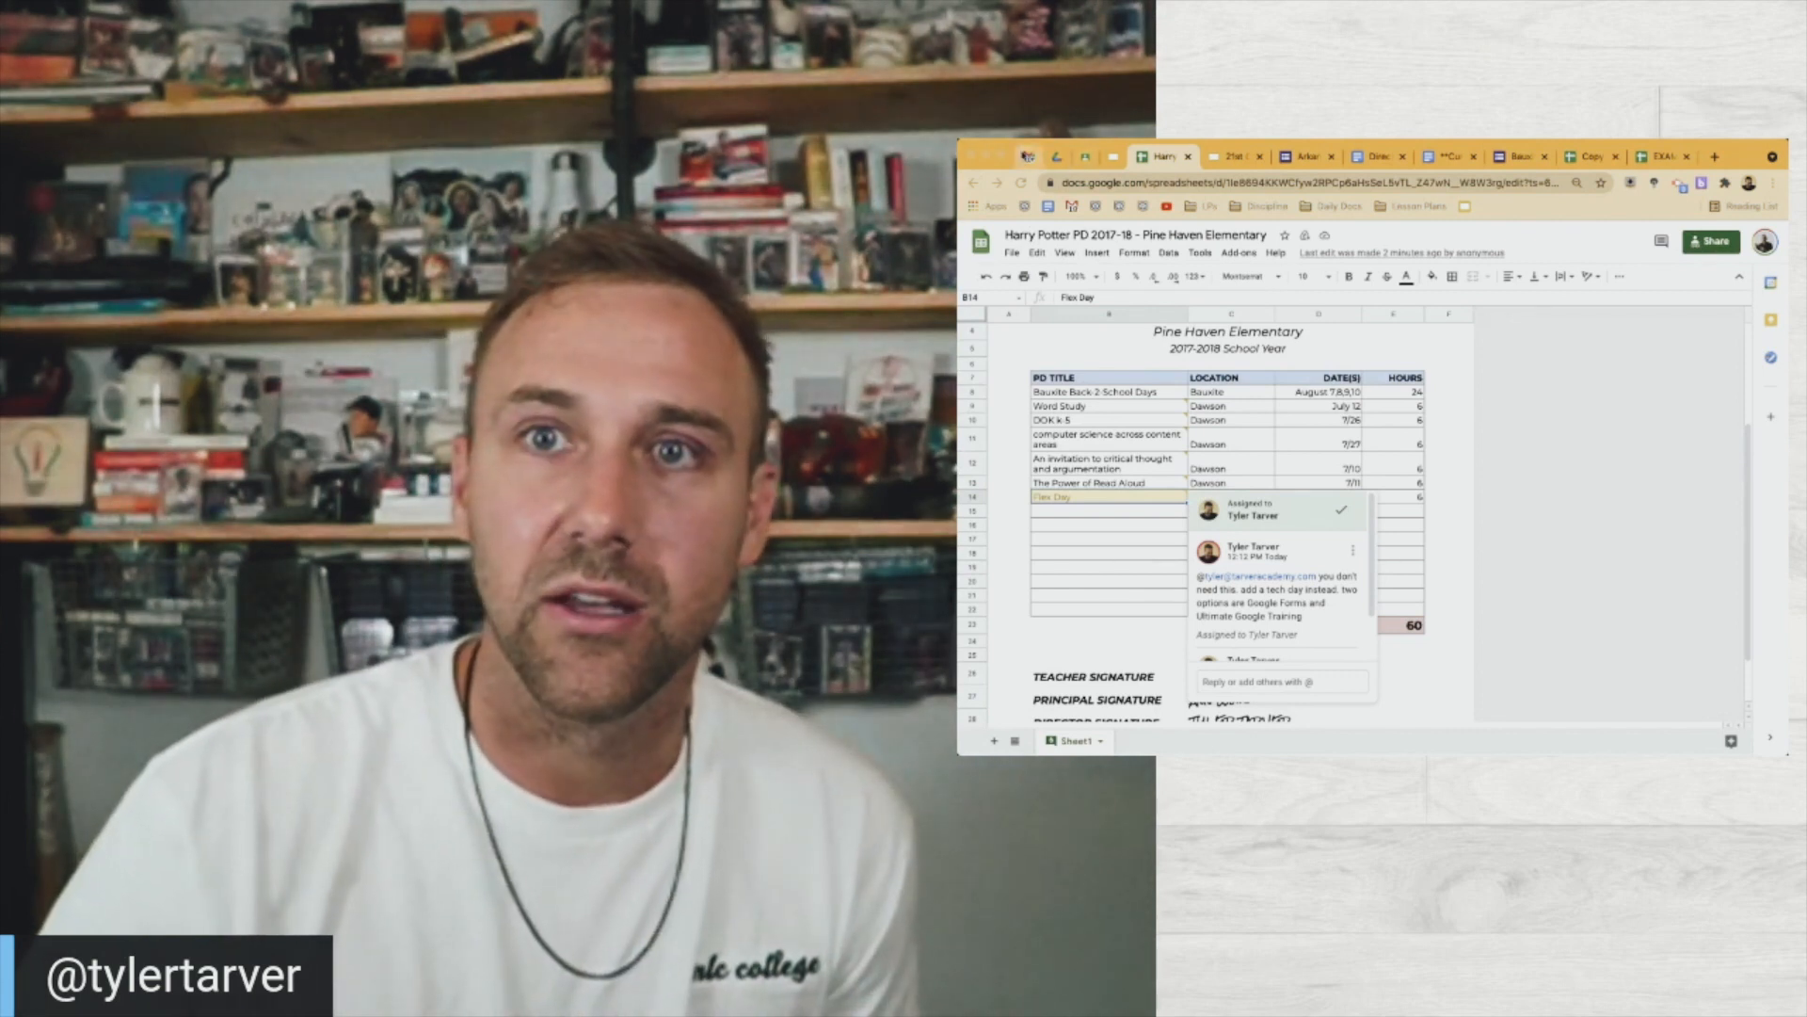
{"action": "left_click", "coordinate": [1028, 156]}
{"action": "left_click", "coordinate": [1073, 286]}
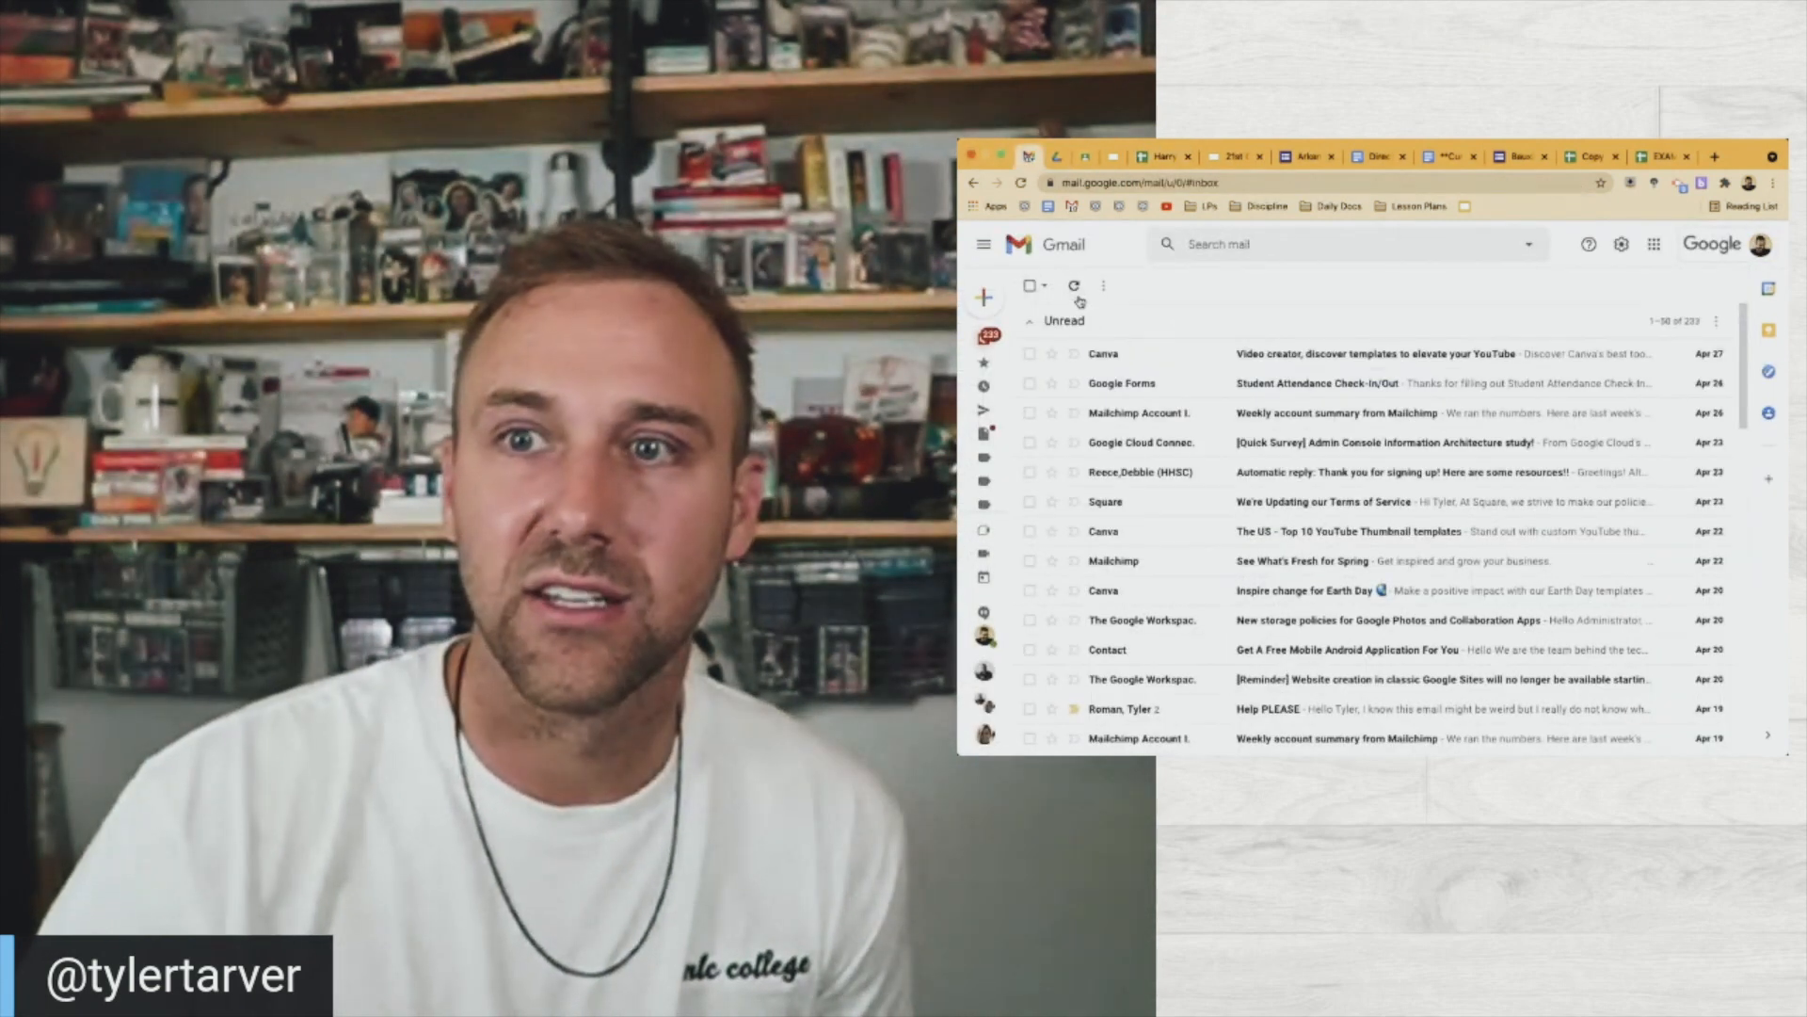
{"action": "left_click", "coordinate": [1159, 162]}
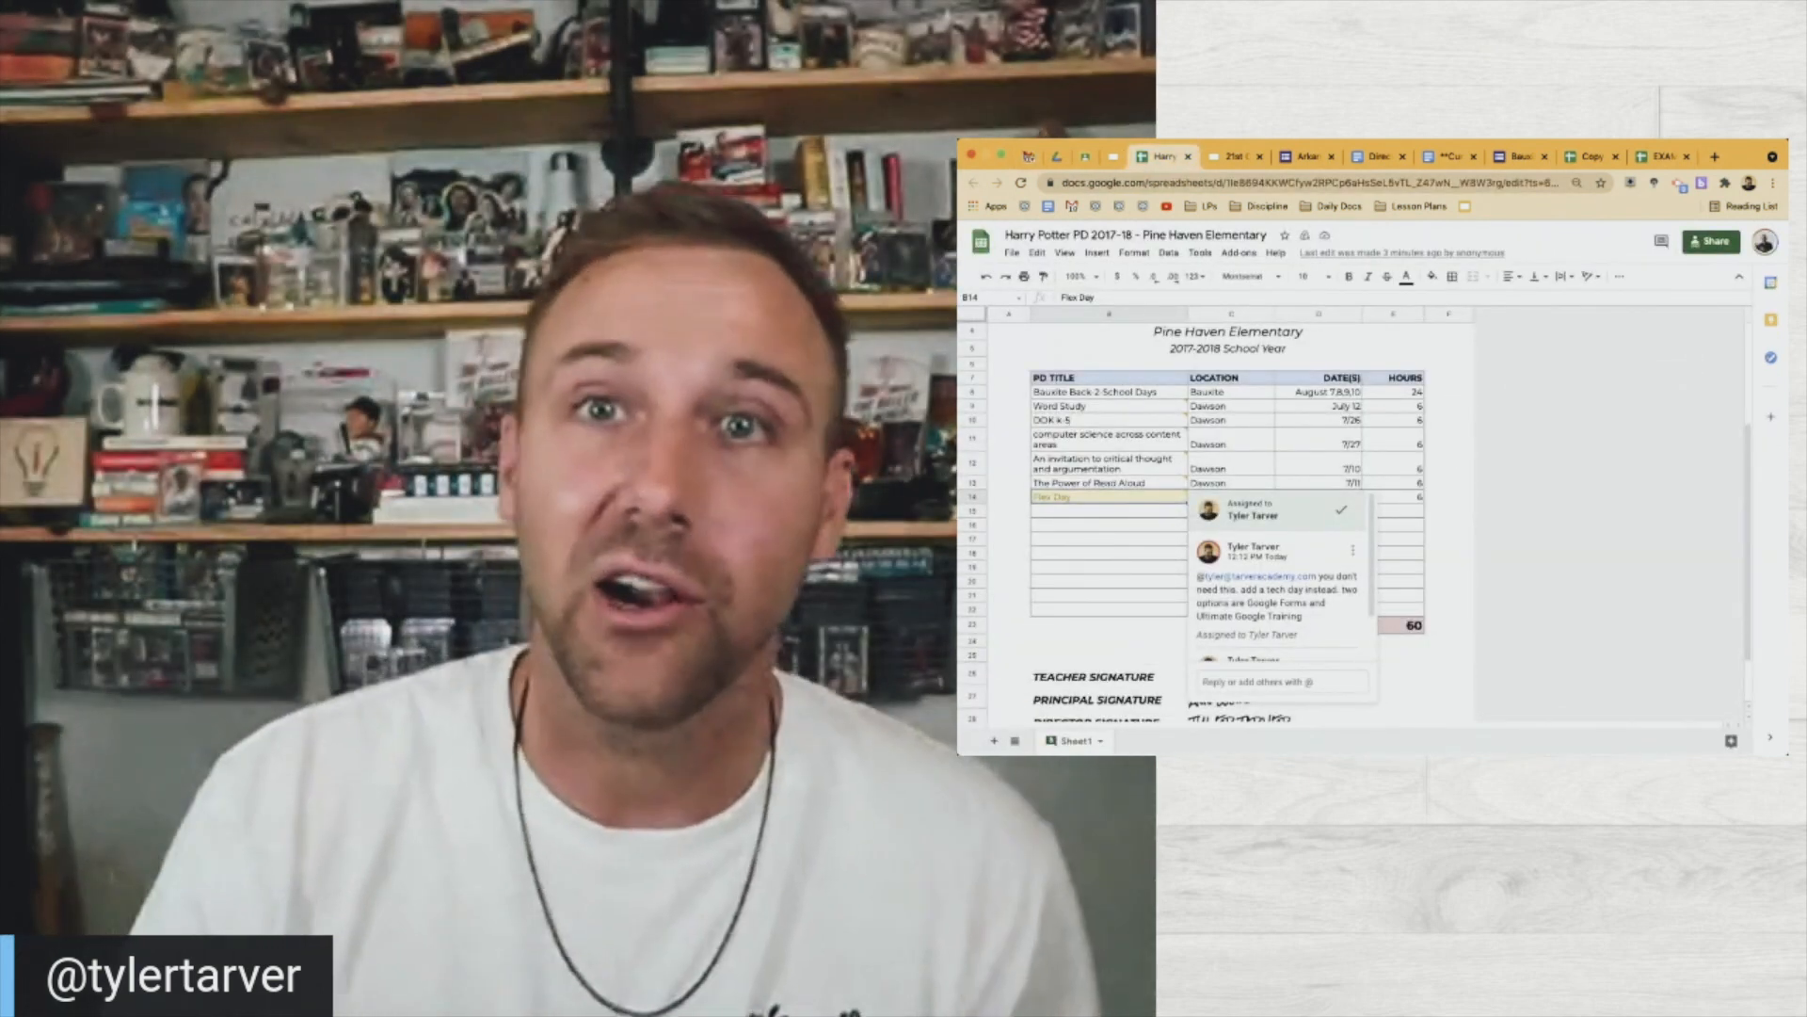